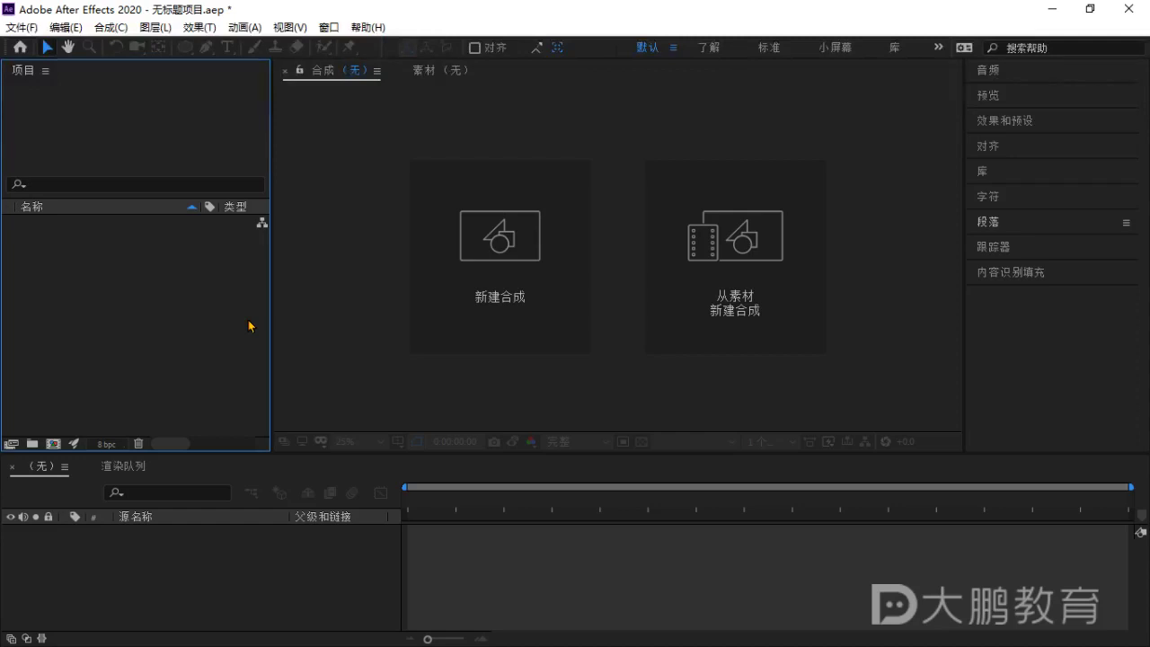
left_click(229, 353)
left_click(298, 330)
left_click(229, 331)
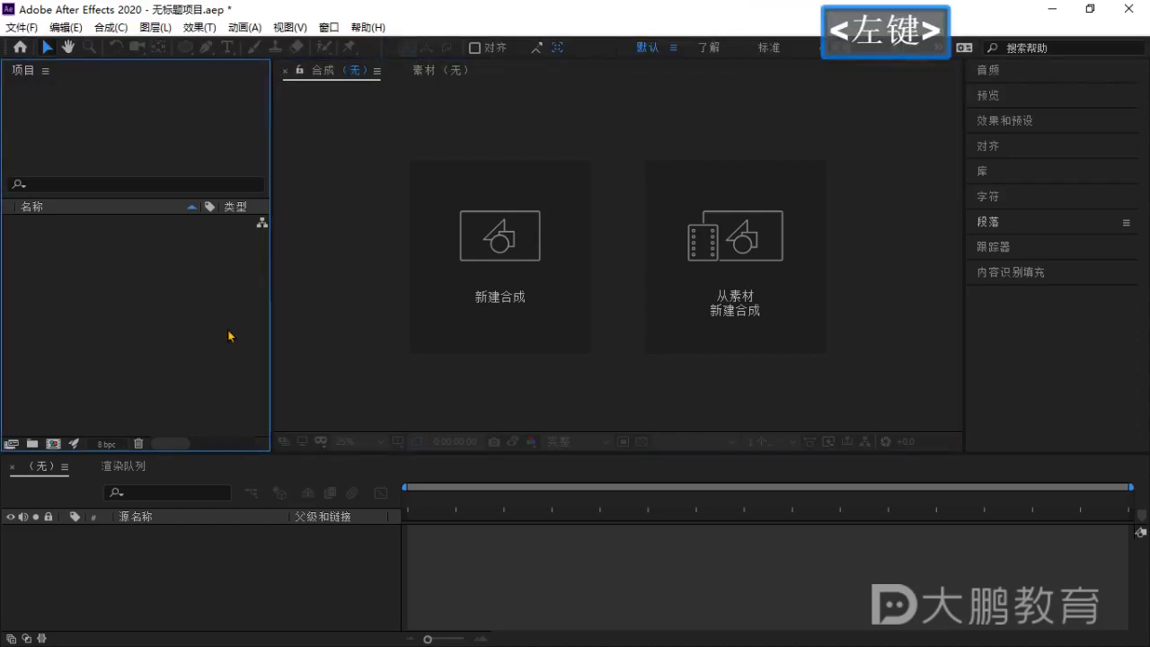
left_click(343, 307)
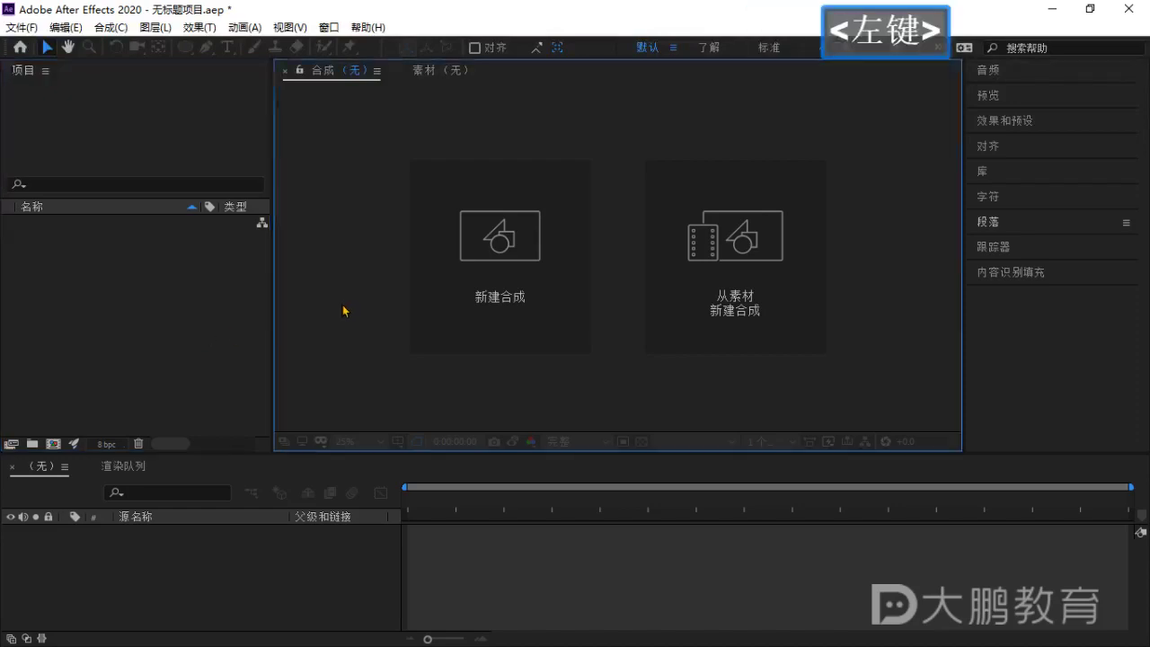
left_click(191, 317)
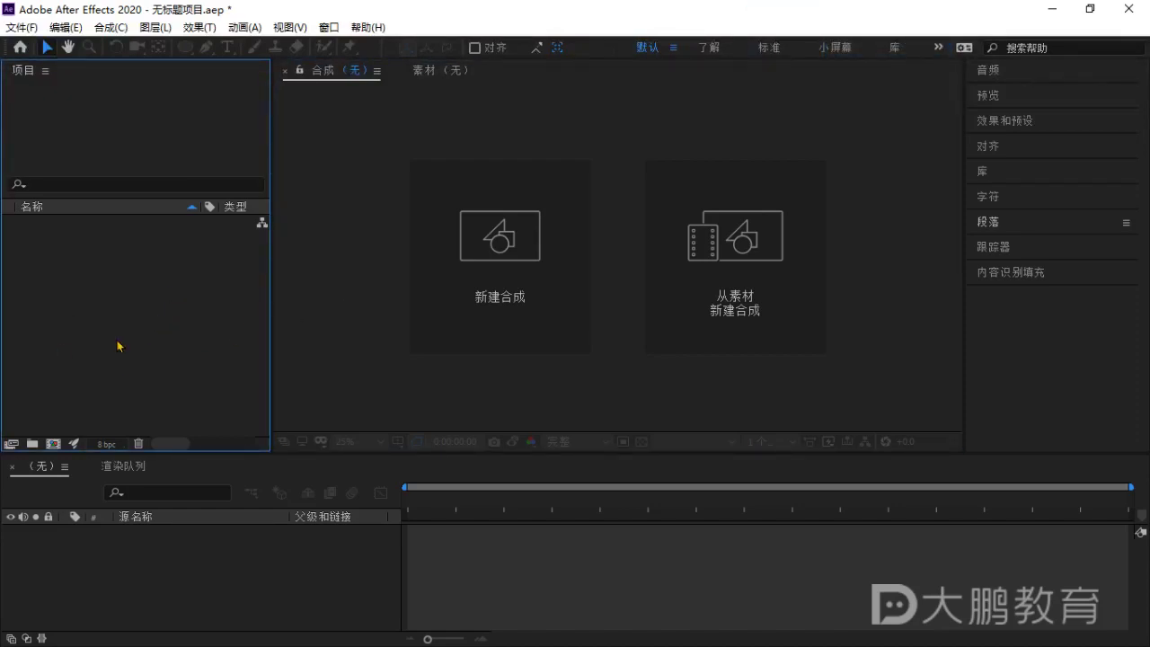
key("ctrl+1")
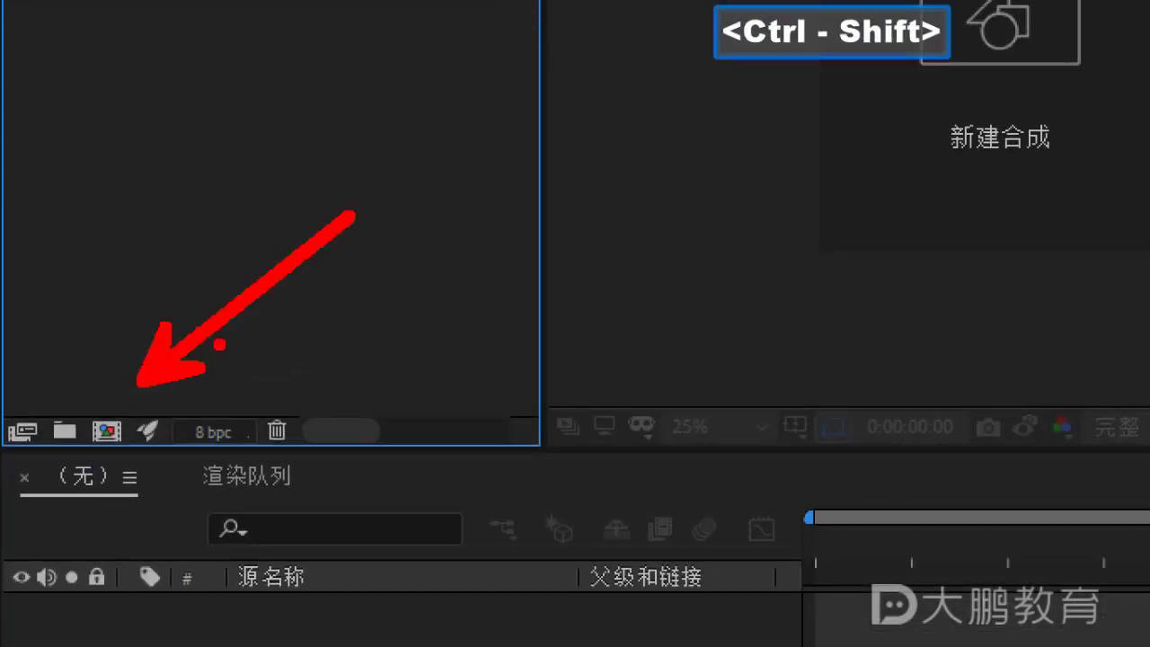
key("Escape")
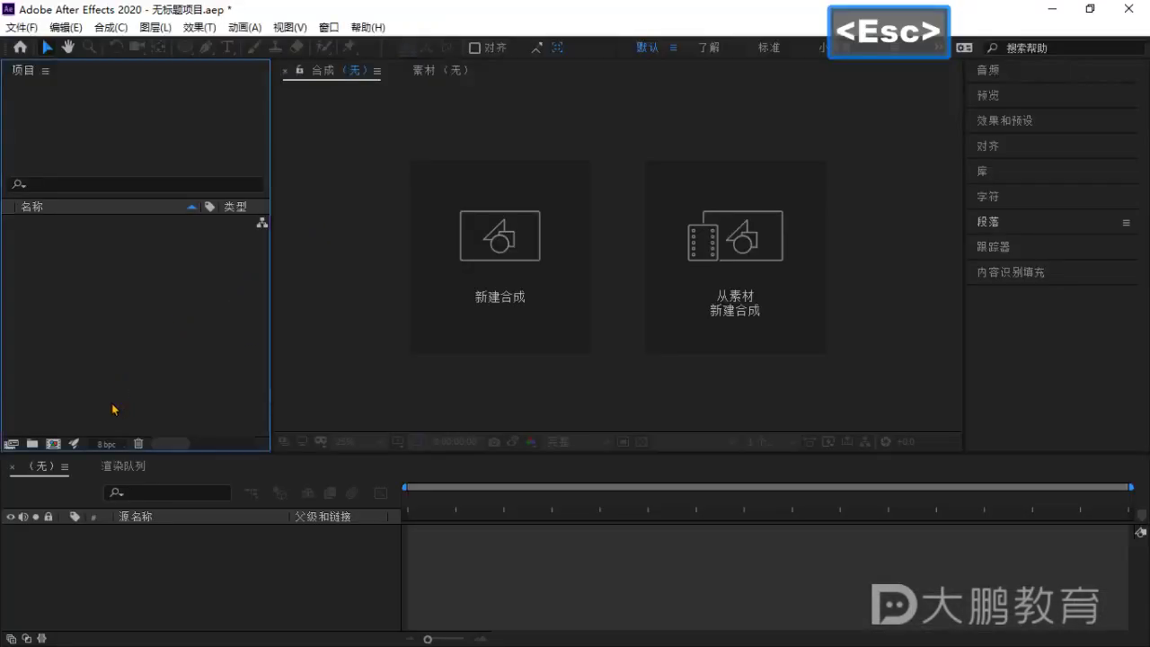
Start a new composition and name it 关键帧.
left_click(53, 443)
left_click_drag(562, 129, 469, 96)
key("ctrl+a")
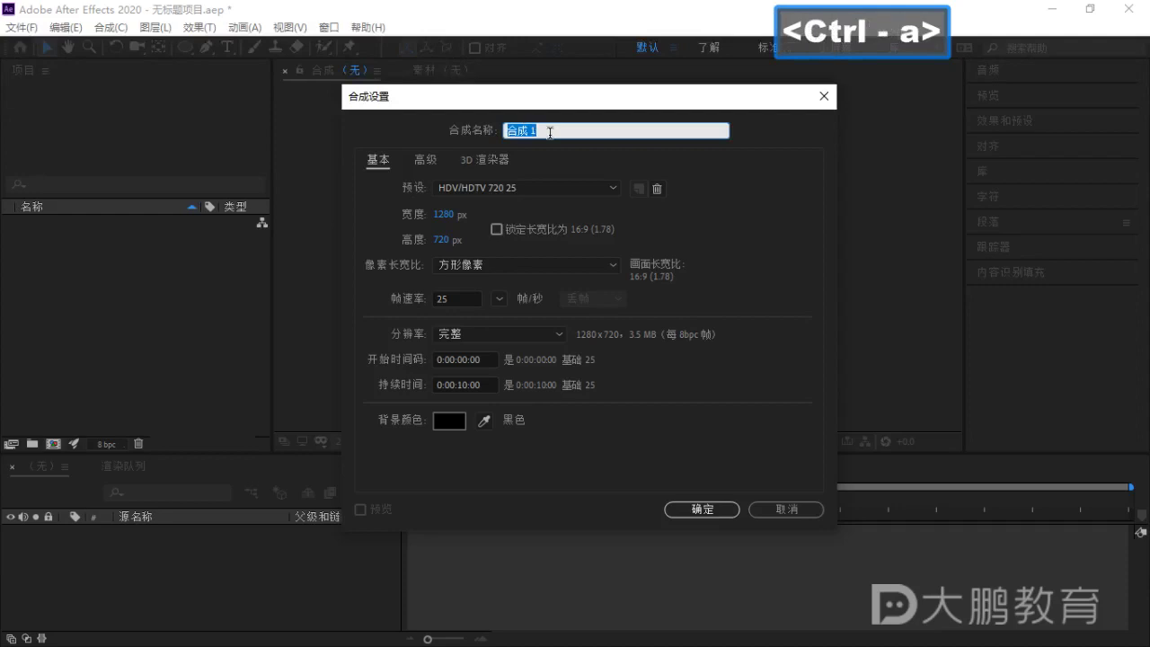
key("super+space")
type("ganjian")
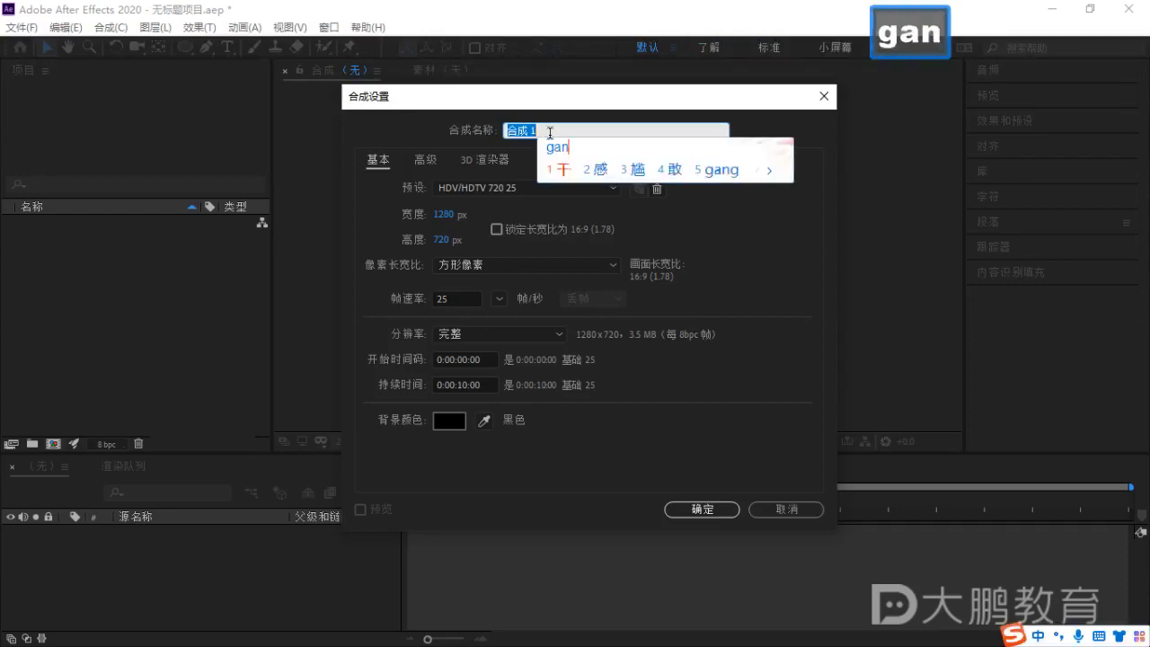
key("space")
key("ctrl+a")
type("guanj")
key("space")
type("zhen")
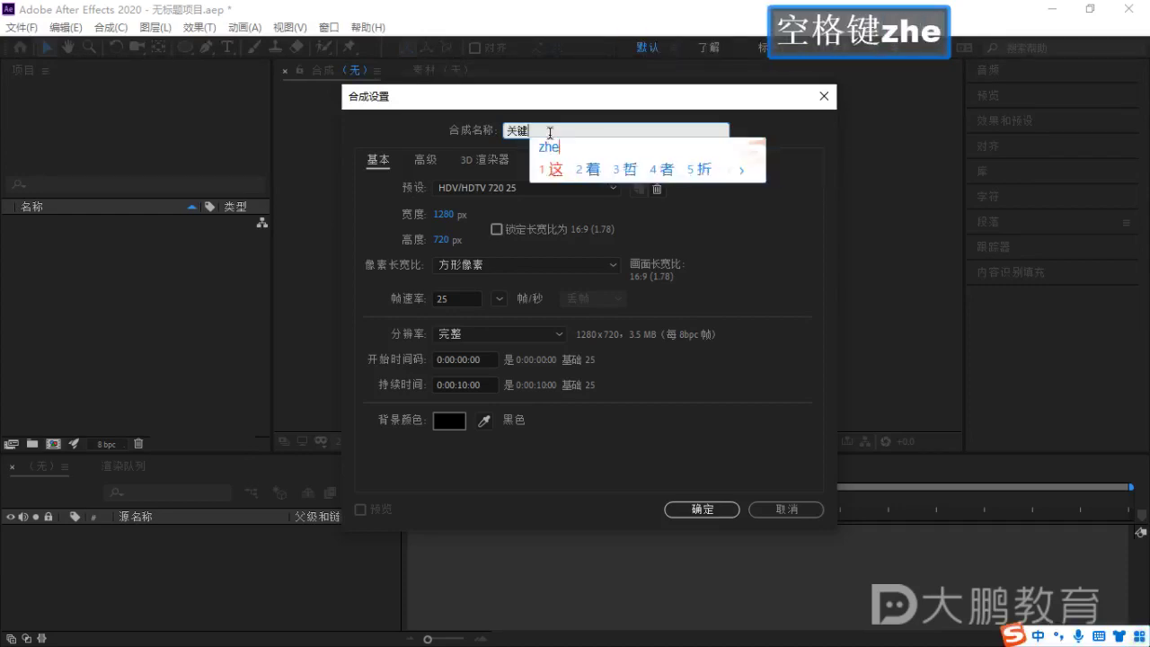
key("space")
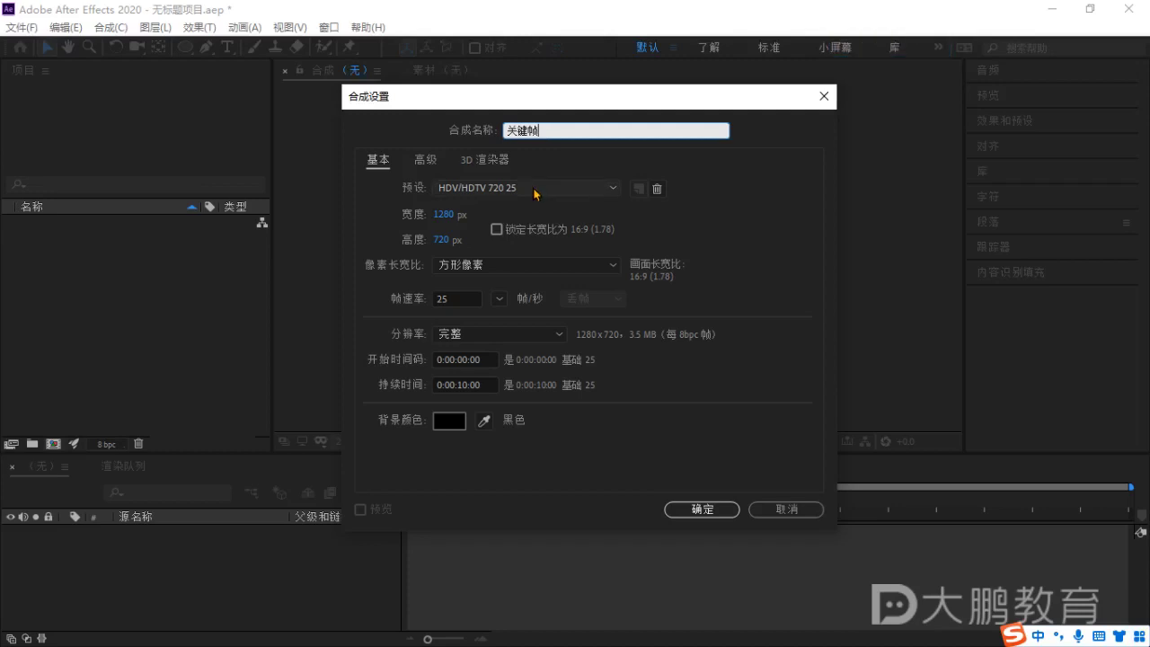
Choose the HDV/HDTV 720 25 preset and create the composition with a duration of 0:00:10:00.
left_click(514, 188)
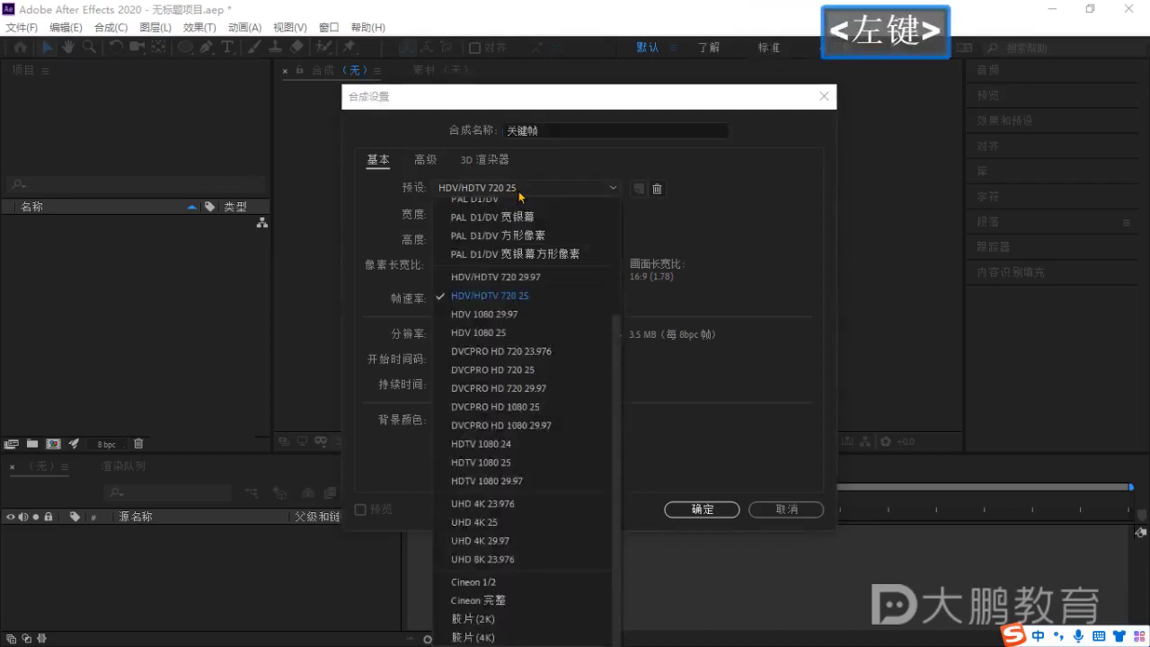
left_click(519, 304)
key("super+space")
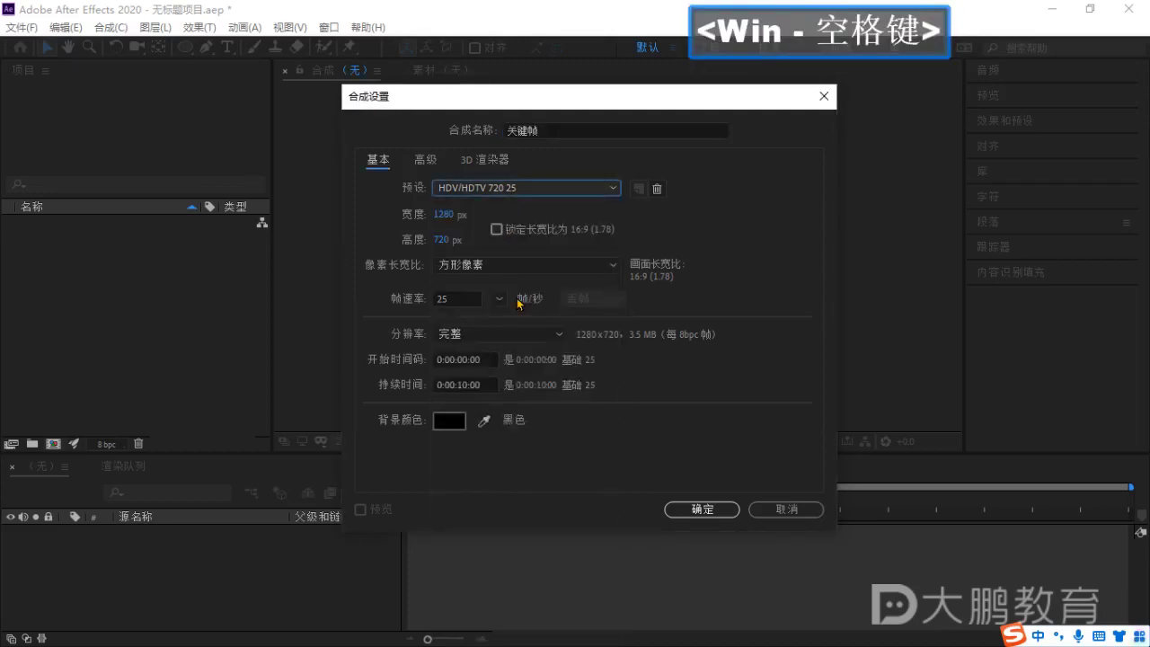
key("ctrl")
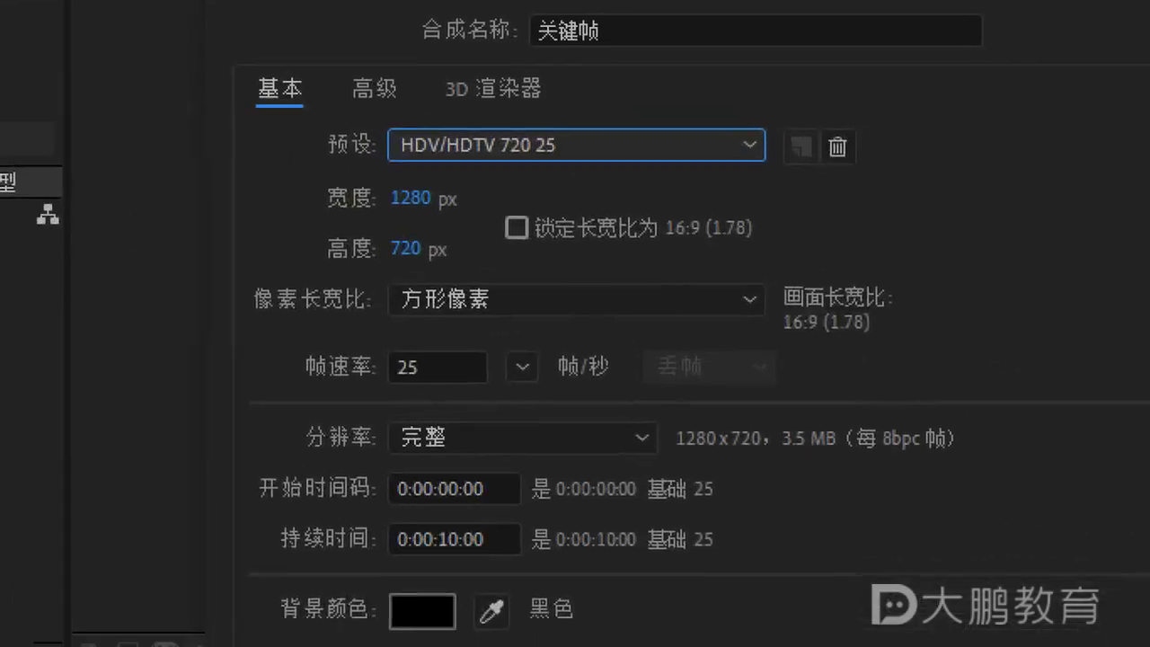
left_click(626, 335)
left_click_drag(497, 190, 621, 190)
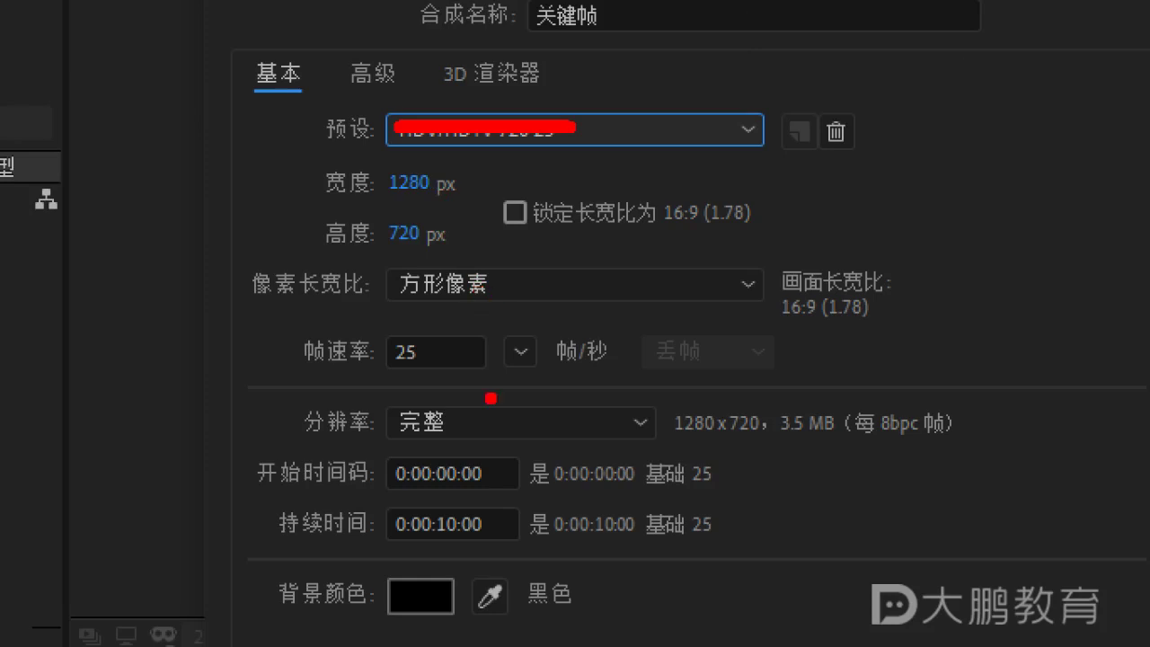
left_click_drag(388, 552, 515, 552)
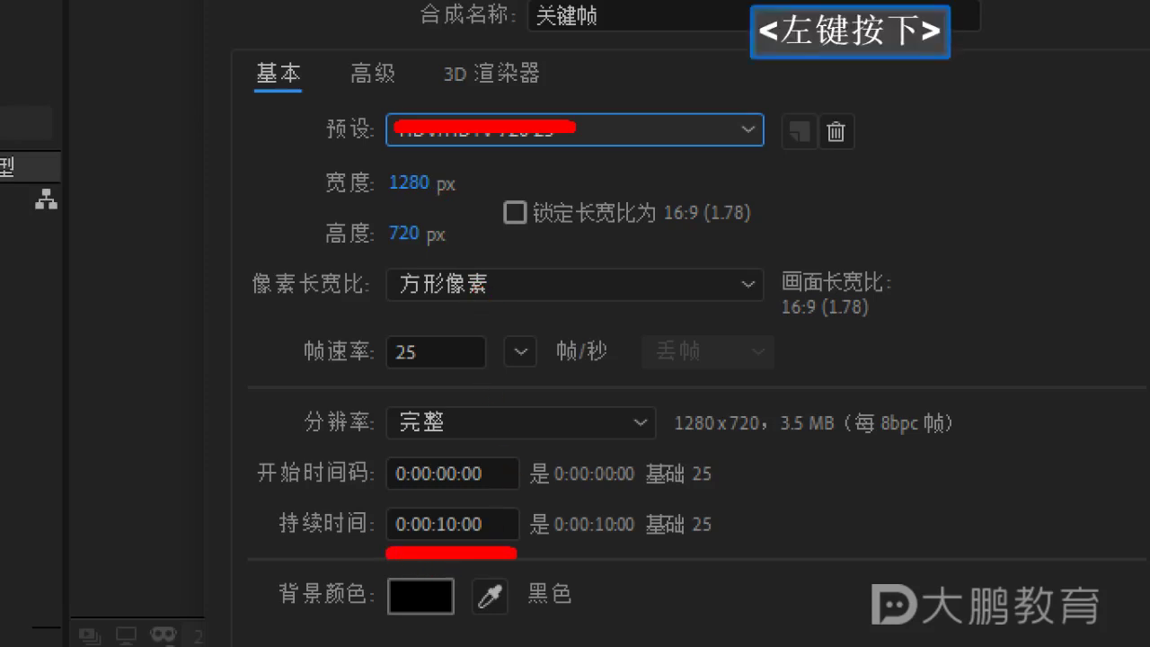
key("Escape")
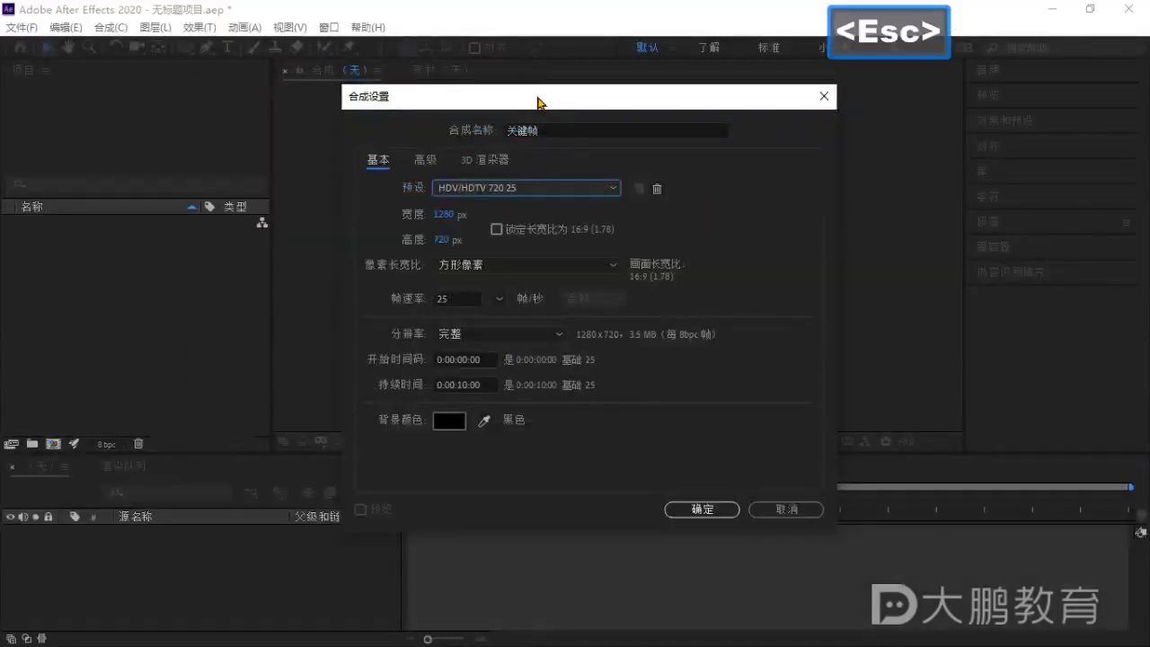
left_click_drag(539, 101, 554, 101)
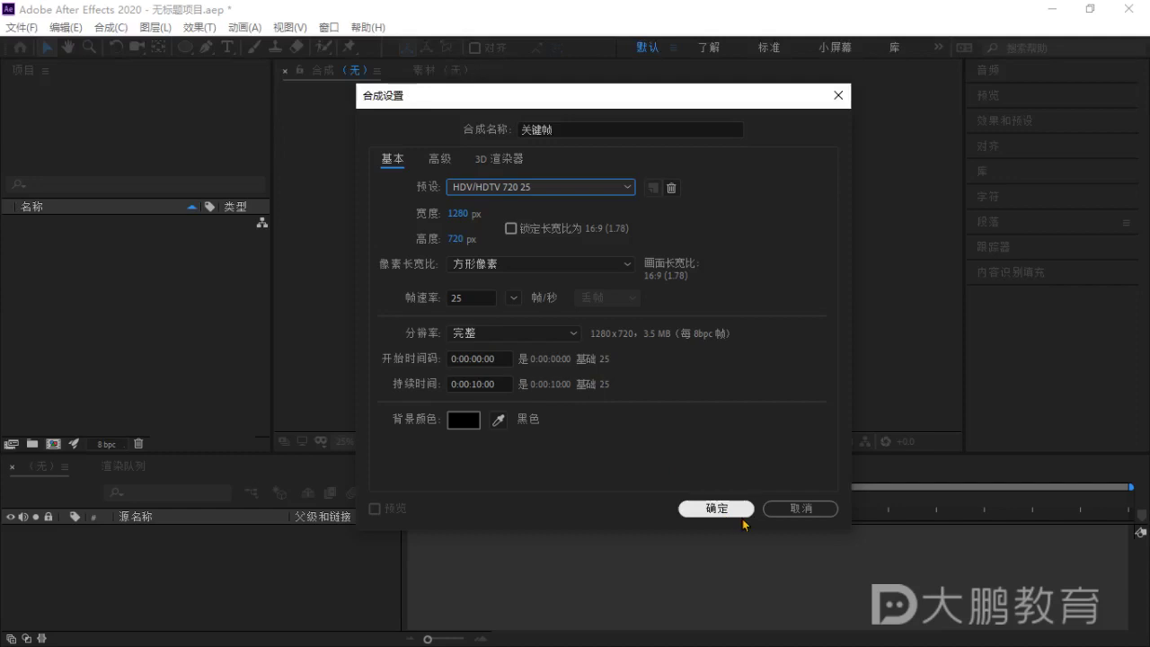
left_click(716, 509)
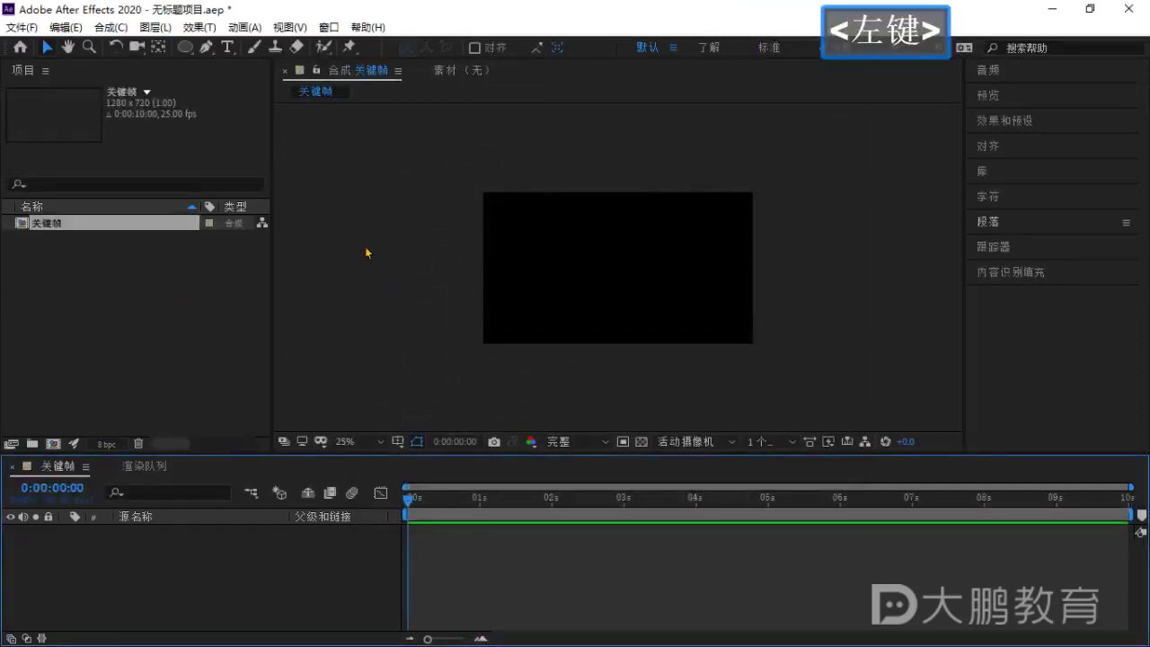
left_click(314, 260)
left_click(189, 277)
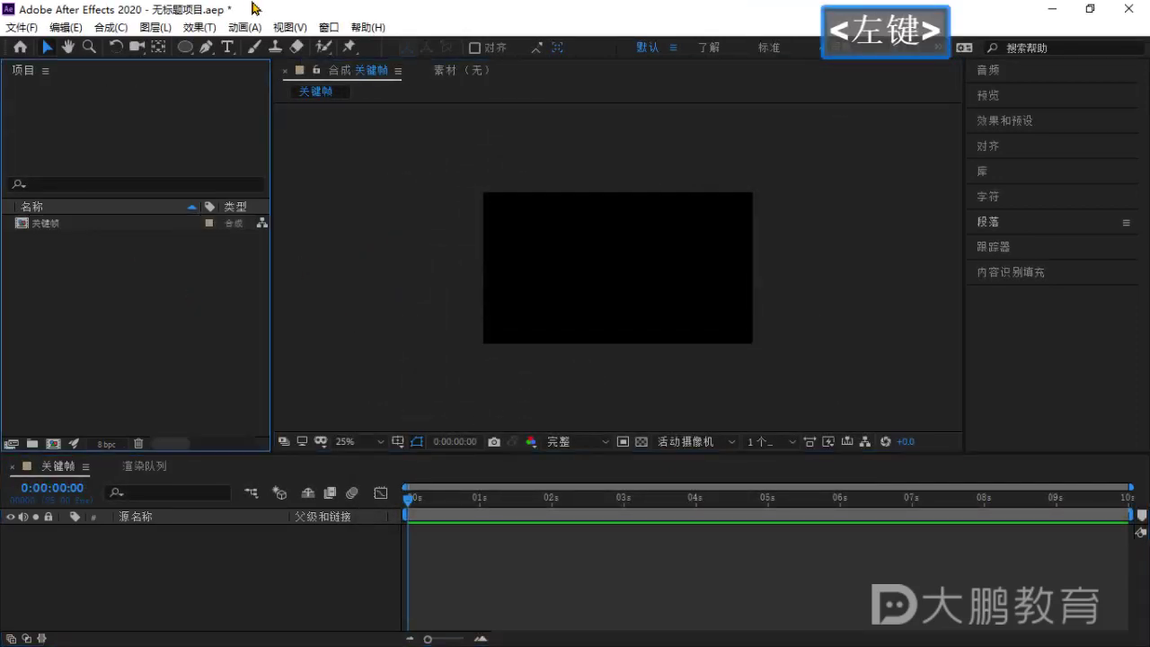
key("ctrl+1")
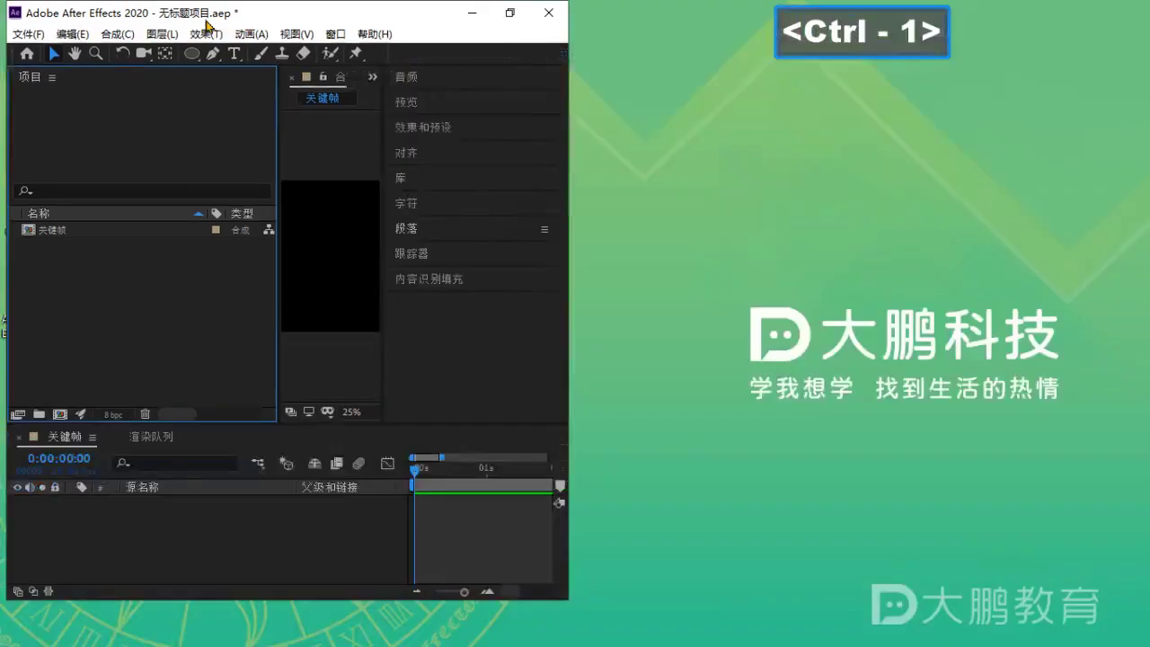
left_click(182, 110)
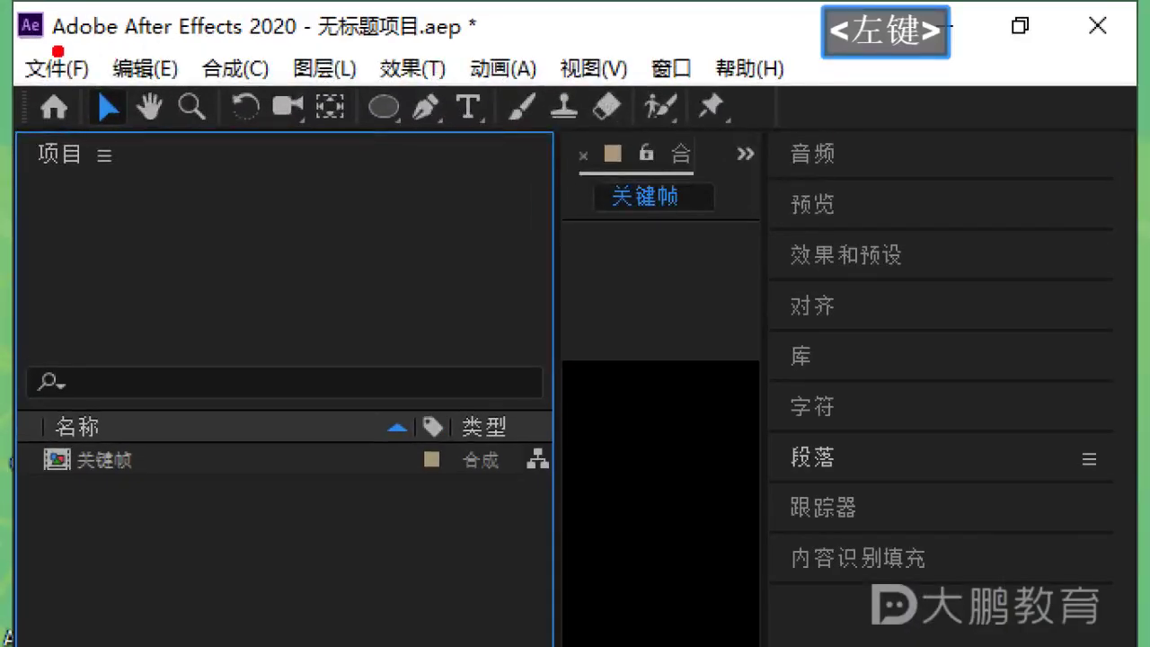
mouse_move(52, 45)
left_mouse_down()
mouse_move(486, 40)
mouse_move(503, 61)
left_mouse_up()
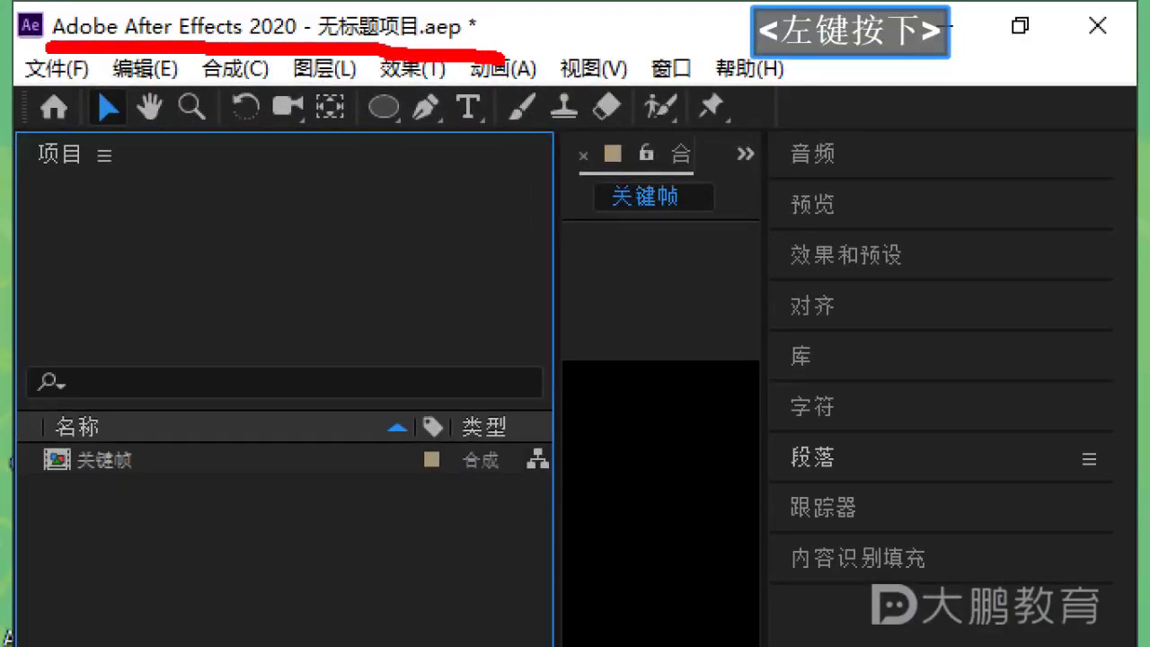
left_click(586, 172, "shift")
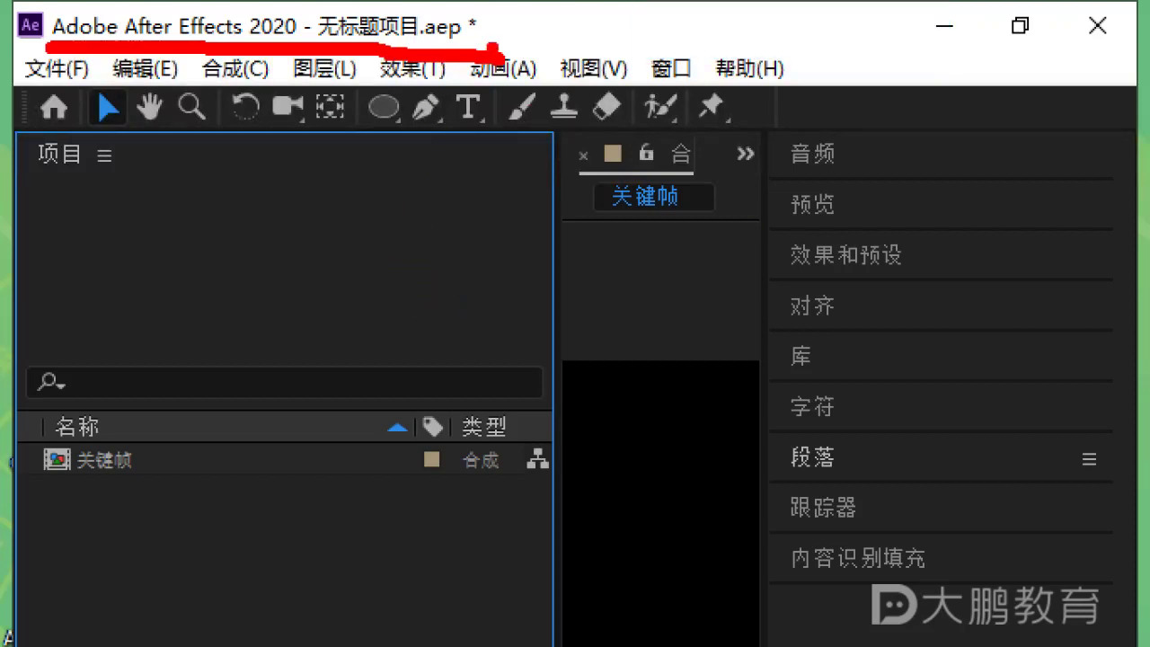
mouse_move(500, 34)
left_mouse_down()
mouse_move(770, 167)
mouse_move(827, 226)
left_mouse_up()
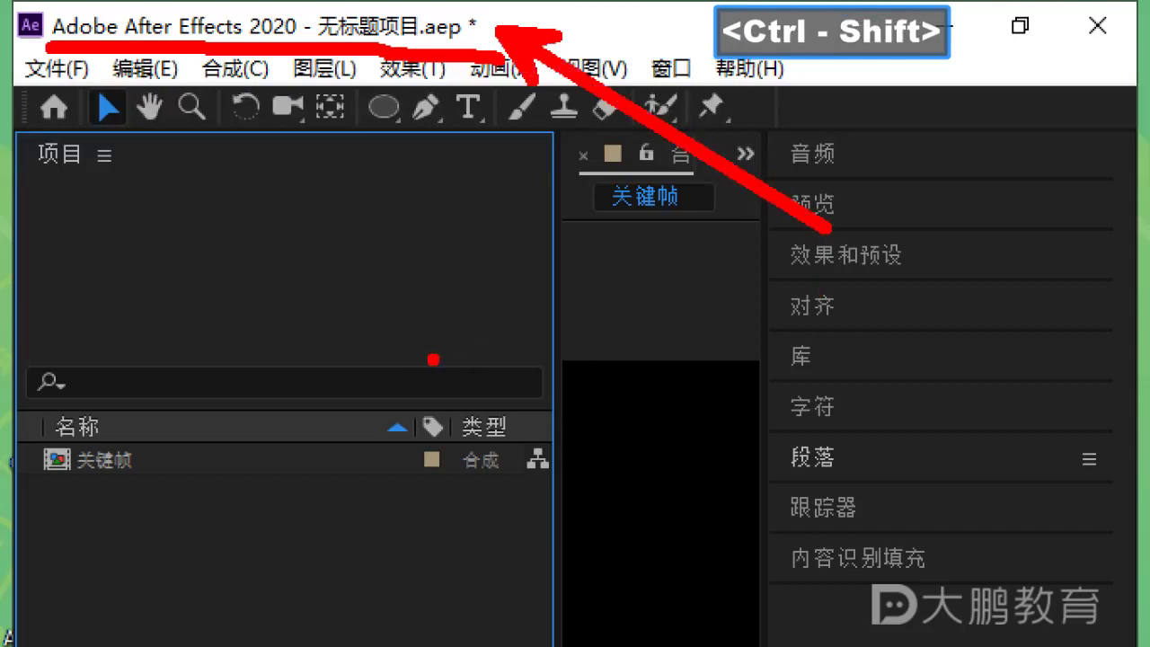
key("Escape")
left_click(310, 245)
left_click(214, 264)
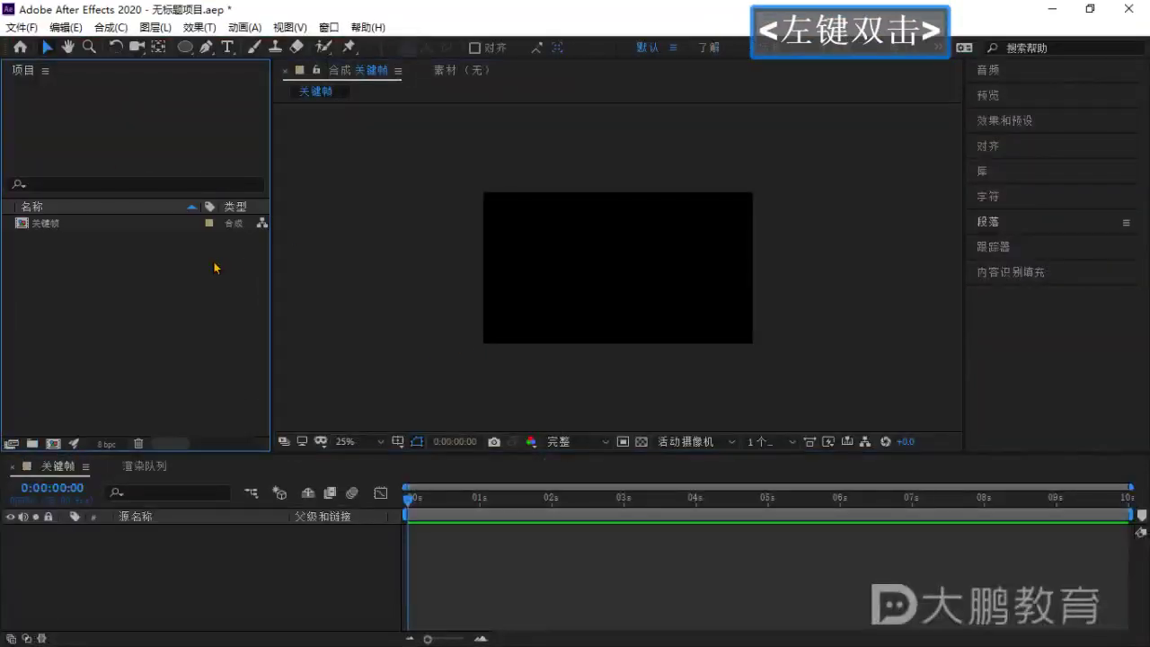
Save the project to the desktop as 008.aep.
left_click(191, 9)
key("ctrl+s")
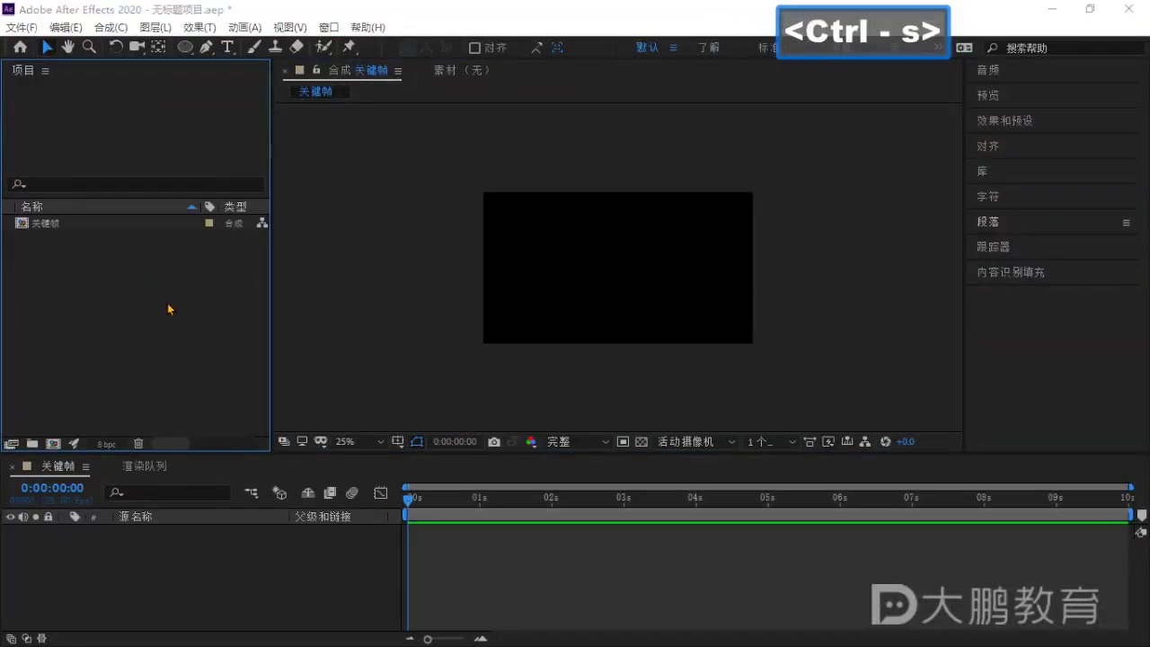
left_click_drag(491, 55, 478, 52)
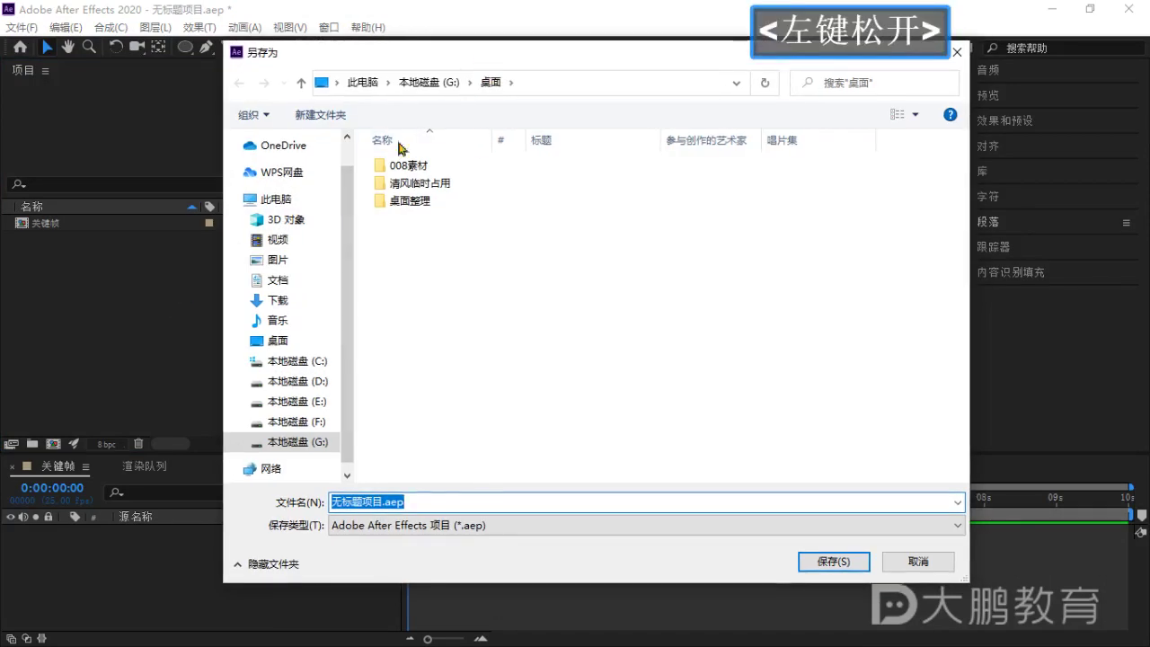
left_click(296, 345)
left_click(431, 503)
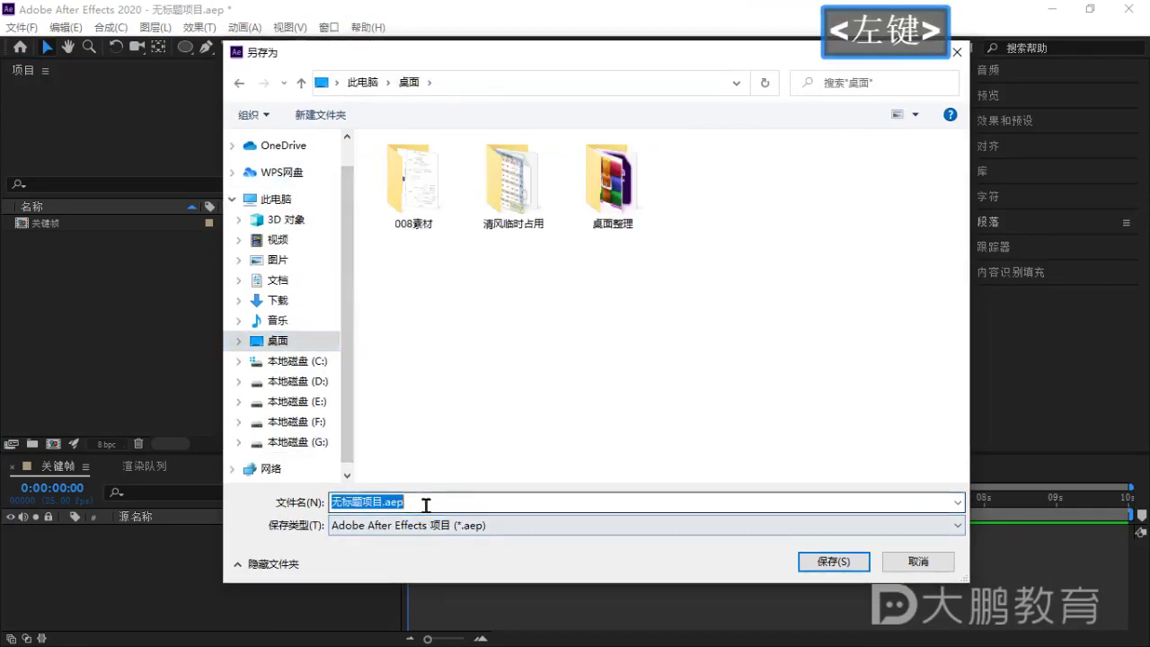
left_click(381, 503)
left_click_drag(382, 502, 286, 508)
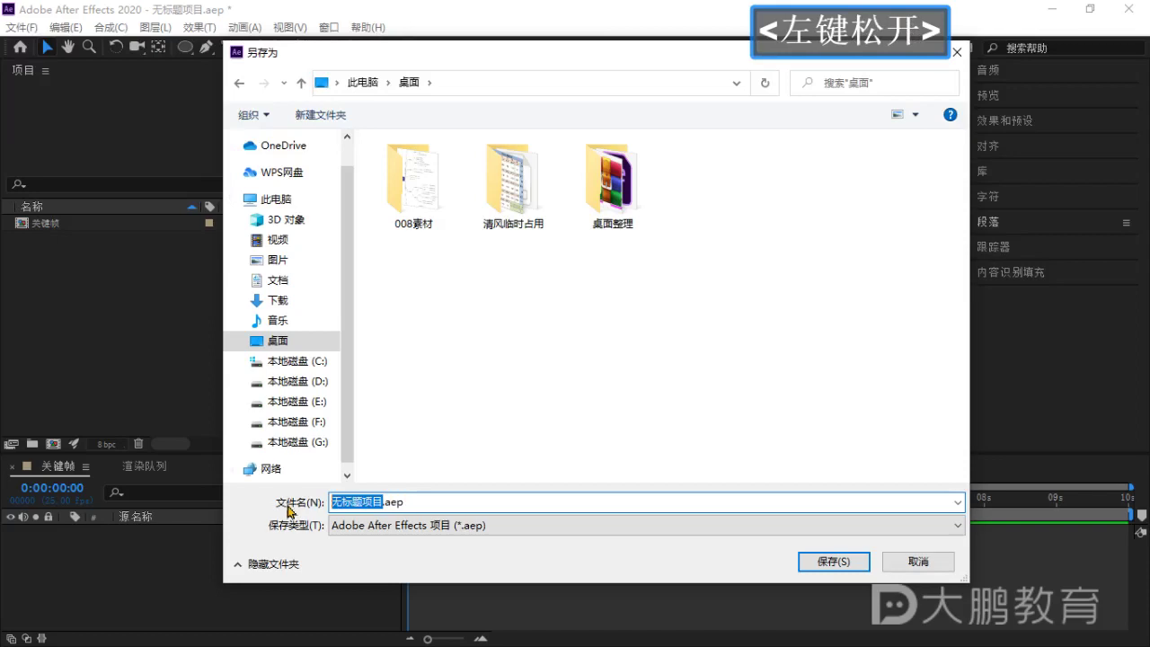
type("008")
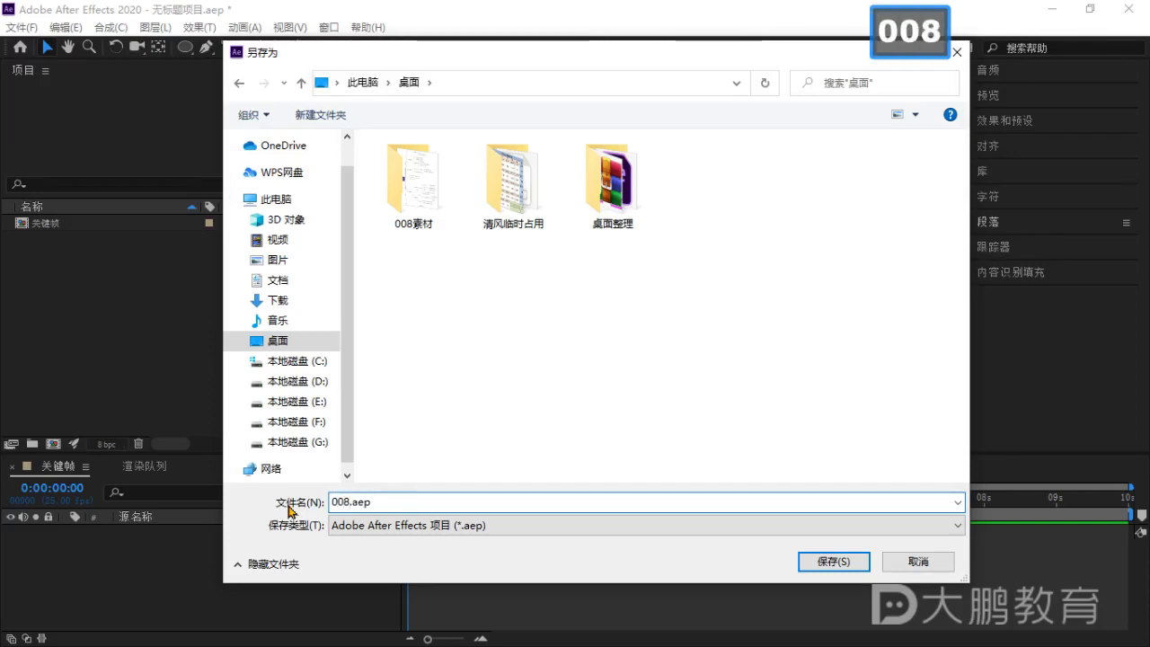
key("Return")
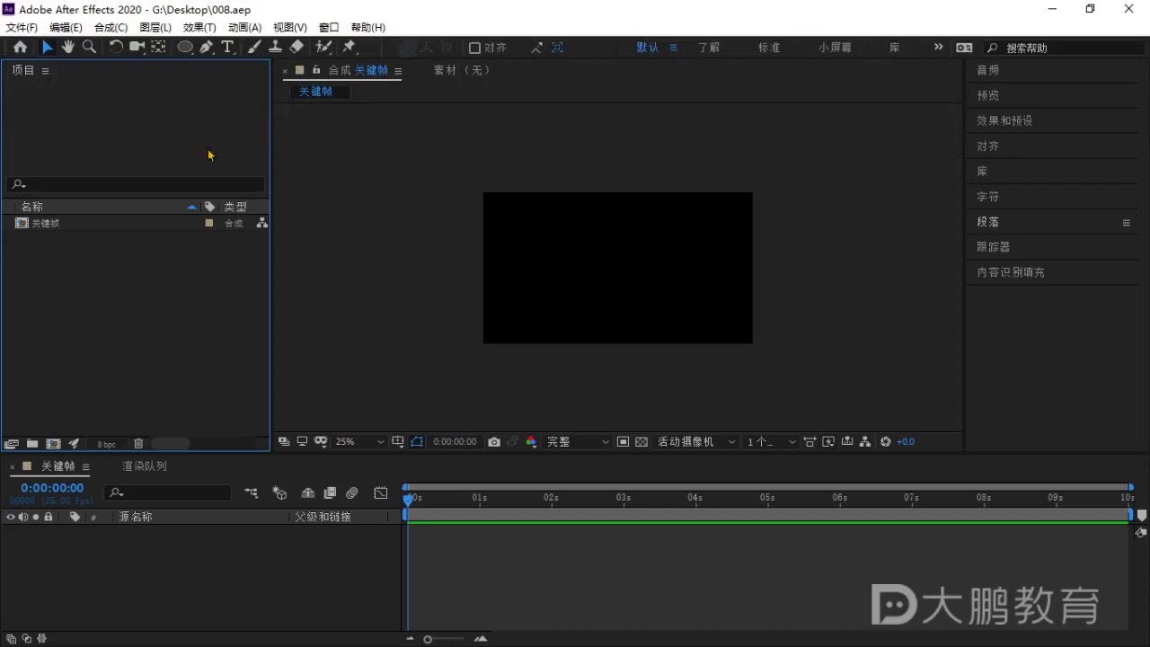
Import the image 汽车.png from the 课堂素材 folder into the project.
double_click(153, 324)
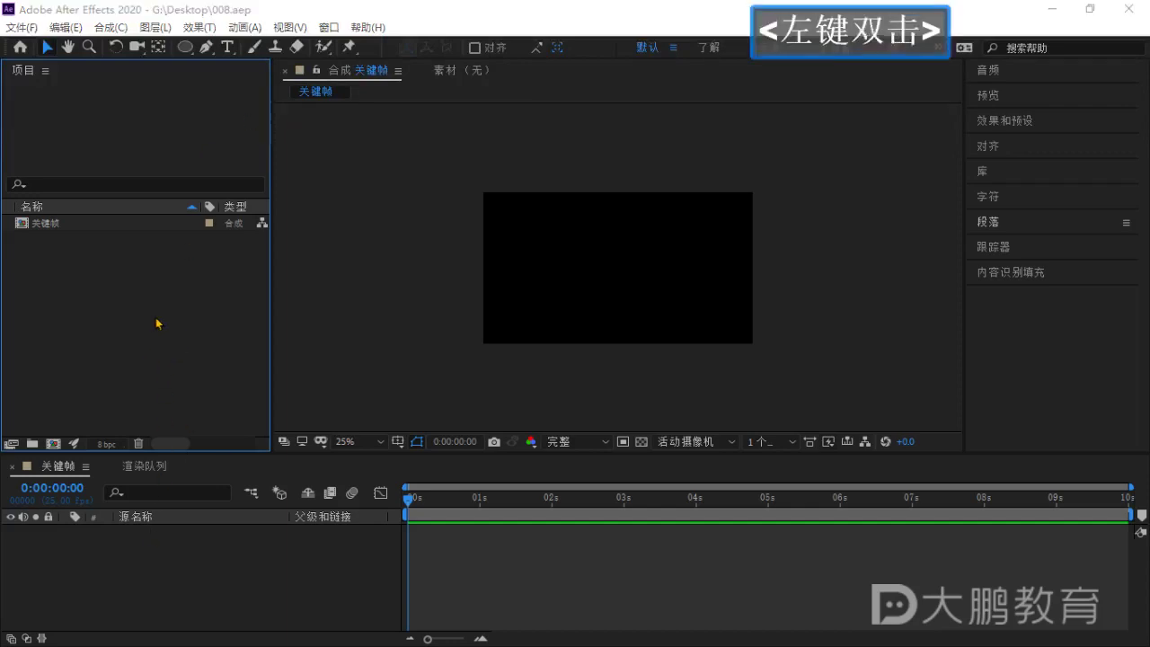
left_click(585, 232)
double_click(257, 313)
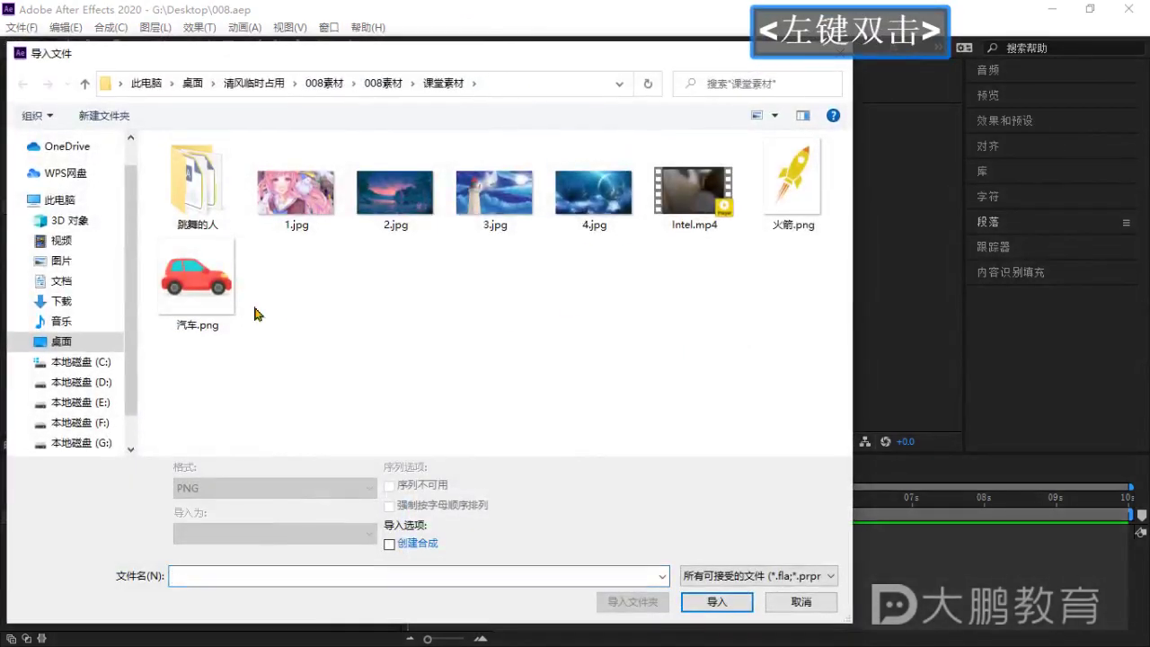
left_click(791, 193)
left_click(212, 286, "ctrl")
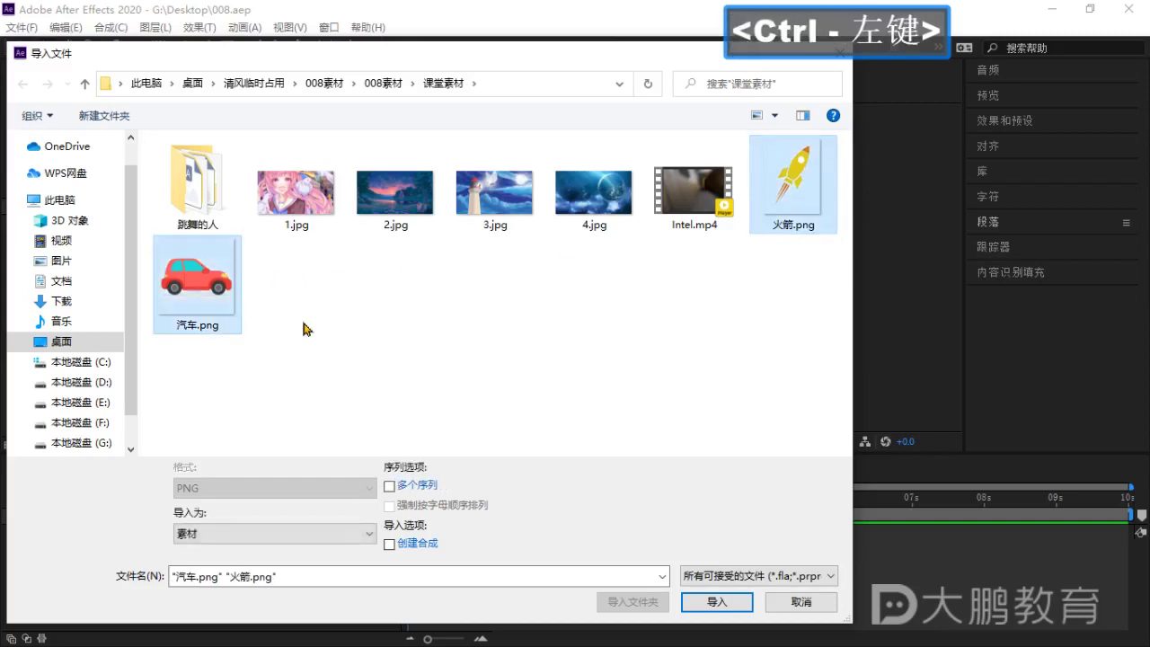
double_click(205, 273)
Add 汽车.png to the 关键帧 composition as a layer and keep the current time at 0:00:00:00.
left_click_drag(68, 239, 154, 546)
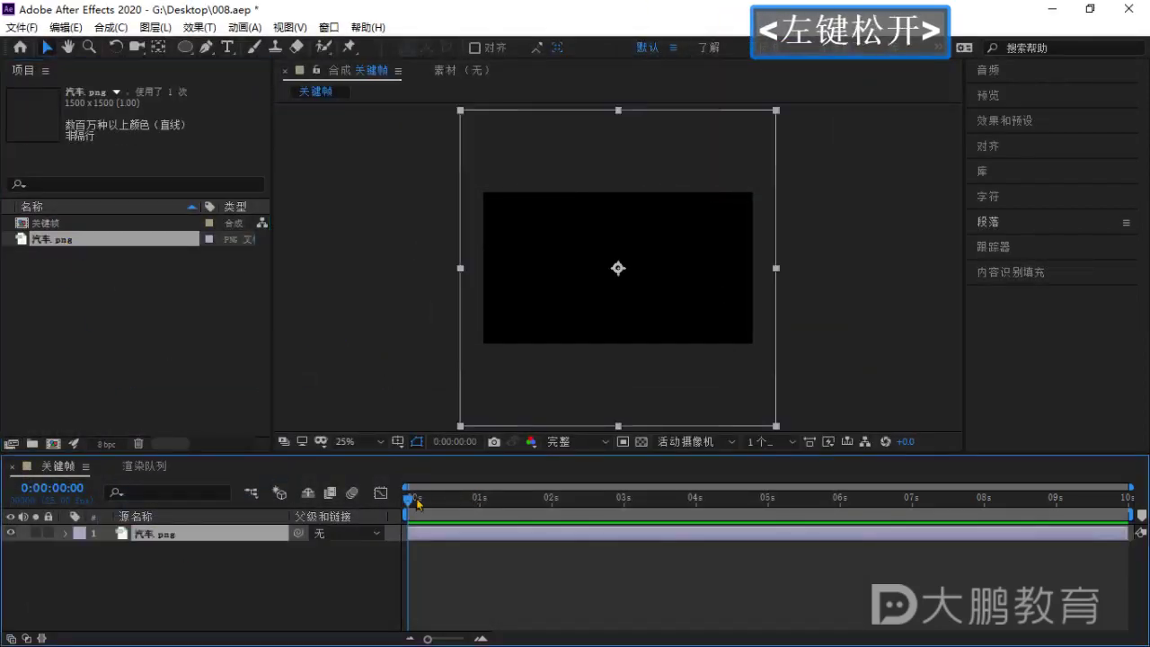
left_click_drag(417, 503, 386, 510)
scroll(598, 273, "down", 1)
scroll(599, 273, "up", 1)
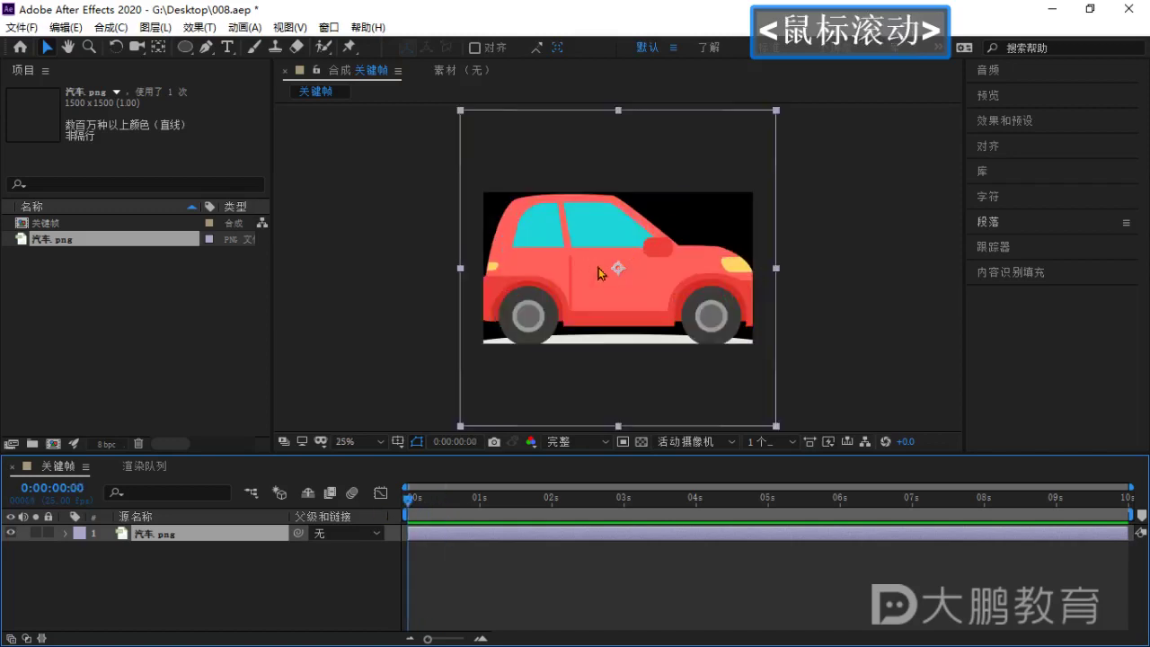
Reveal only the Scale property of the 汽车.png layer in the 关键帧 composition.
mouse_move(619, 306)
left_mouse_down()
mouse_move(593, 268)
mouse_move(610, 296)
left_mouse_up()
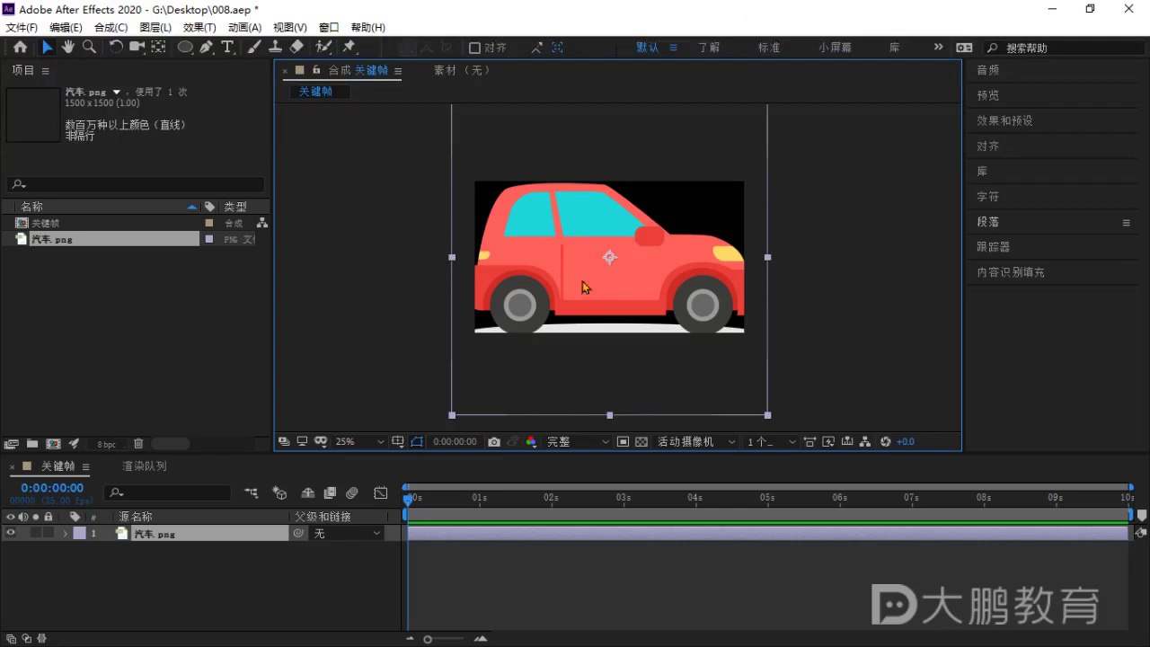
left_click(244, 573)
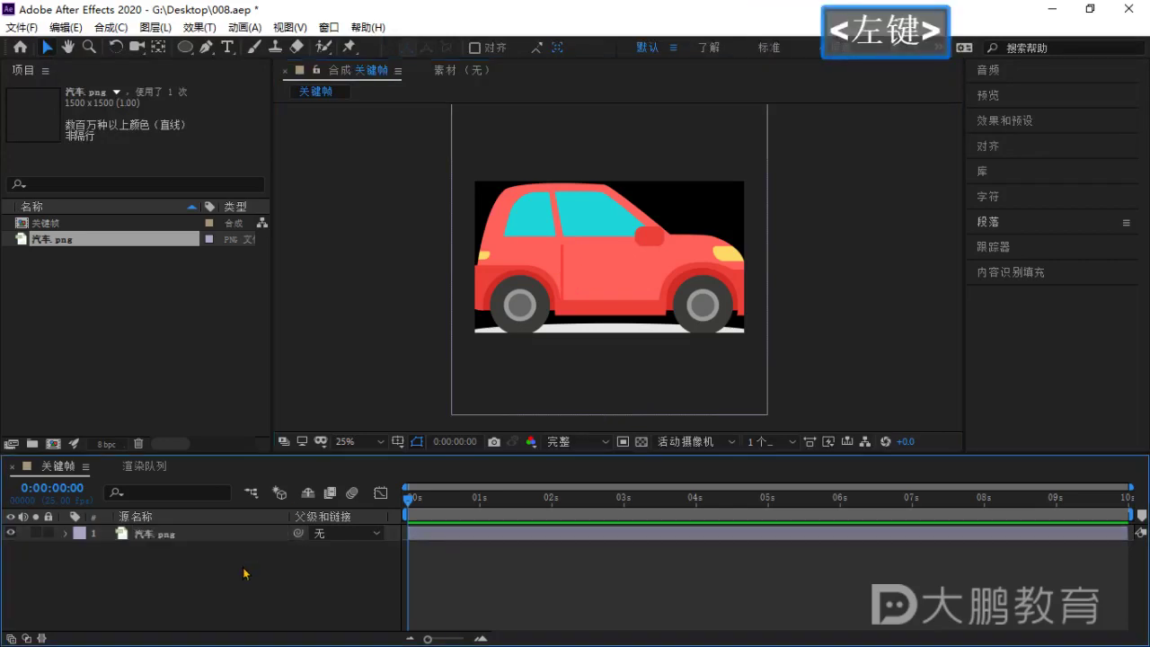
left_click(174, 535)
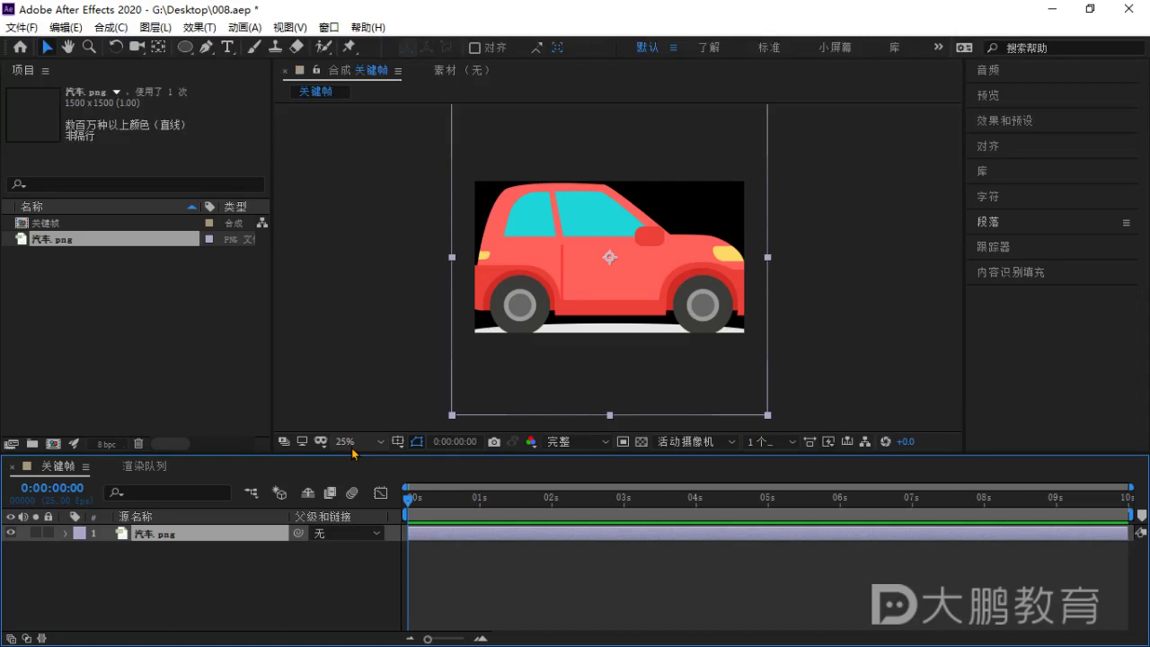
key("s")
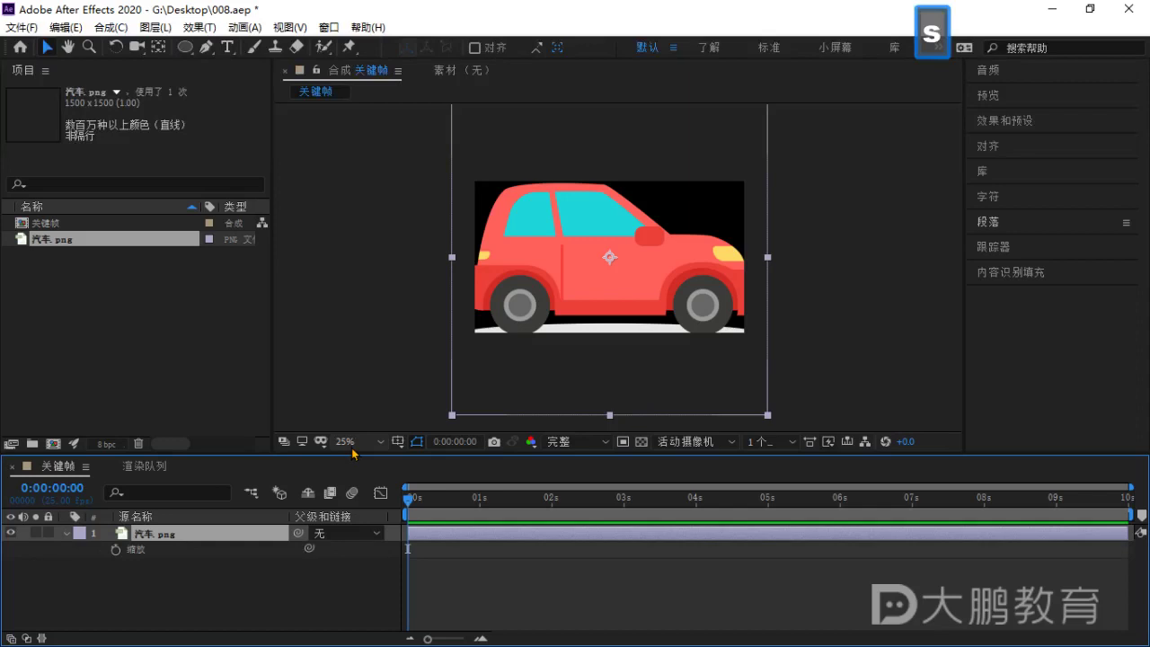
Show the layer switches column in the timeline so the layer's Scale values can be edited.
left_click(18, 639)
left_click(18, 639)
left_click(18, 639)
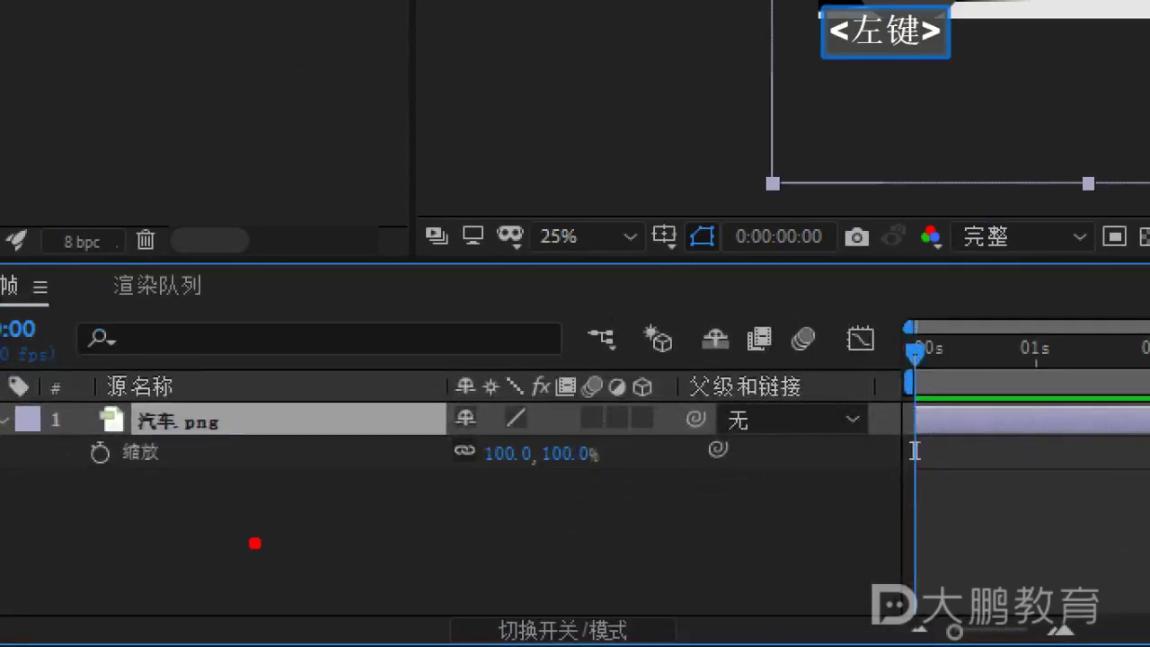
key("Escape")
left_click(47, 612)
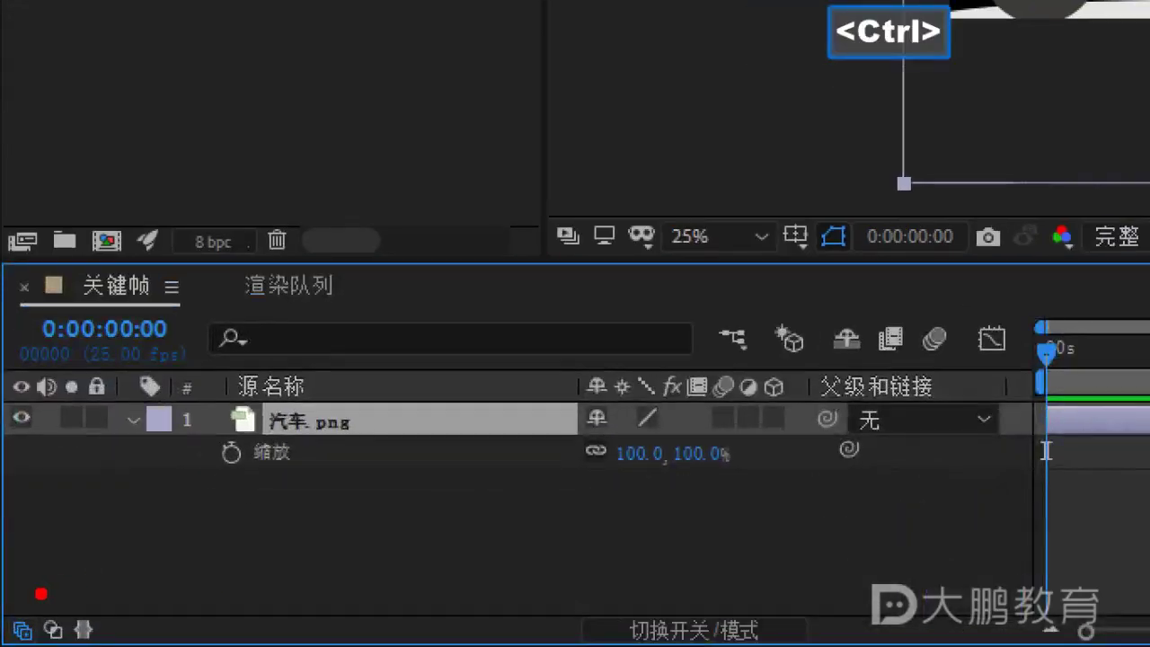
left_click_drag(19, 622, 72, 532)
key("Escape")
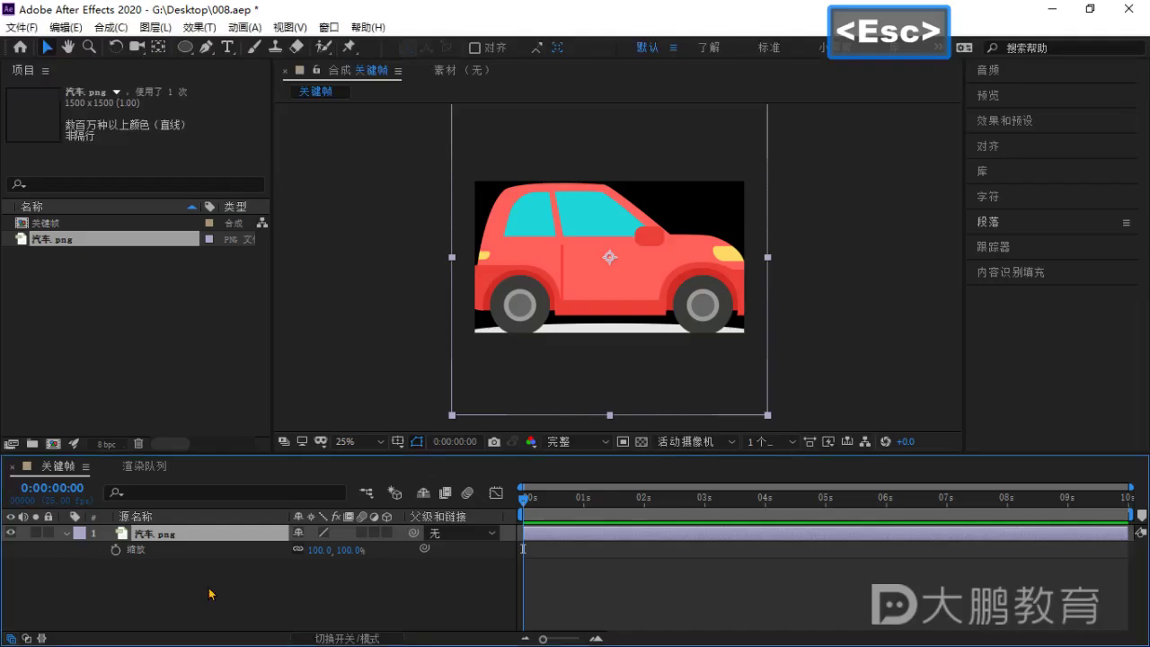
Set the scale of the 汽车.png layer to 30% and keep the layer selected.
left_click(251, 523)
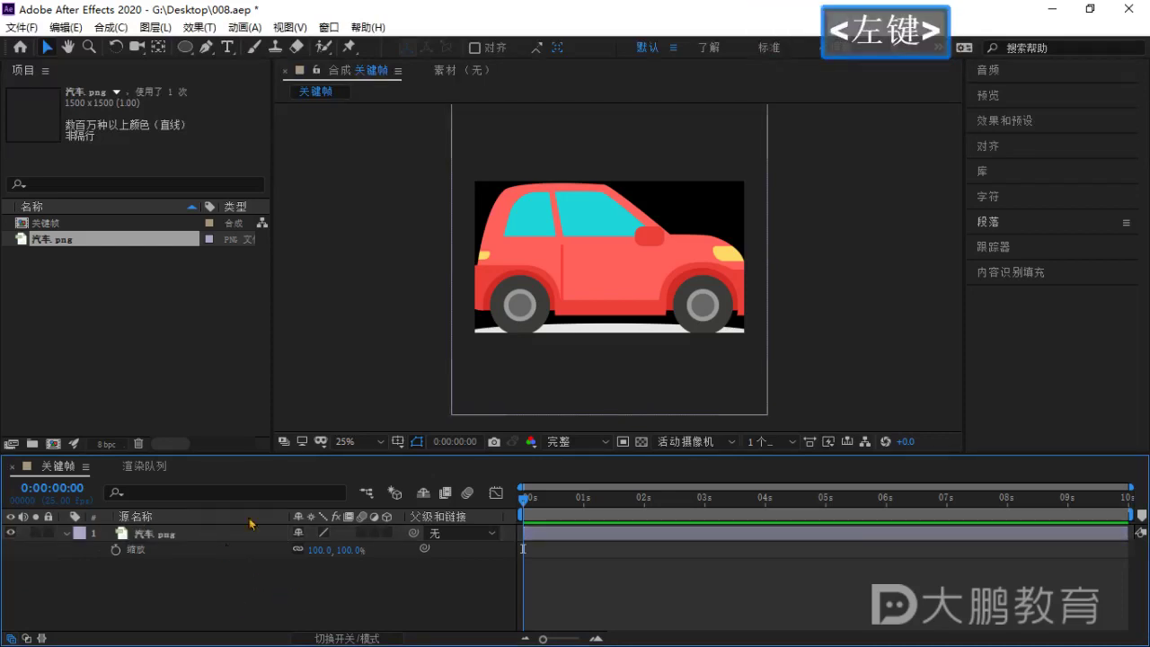
left_click(188, 533)
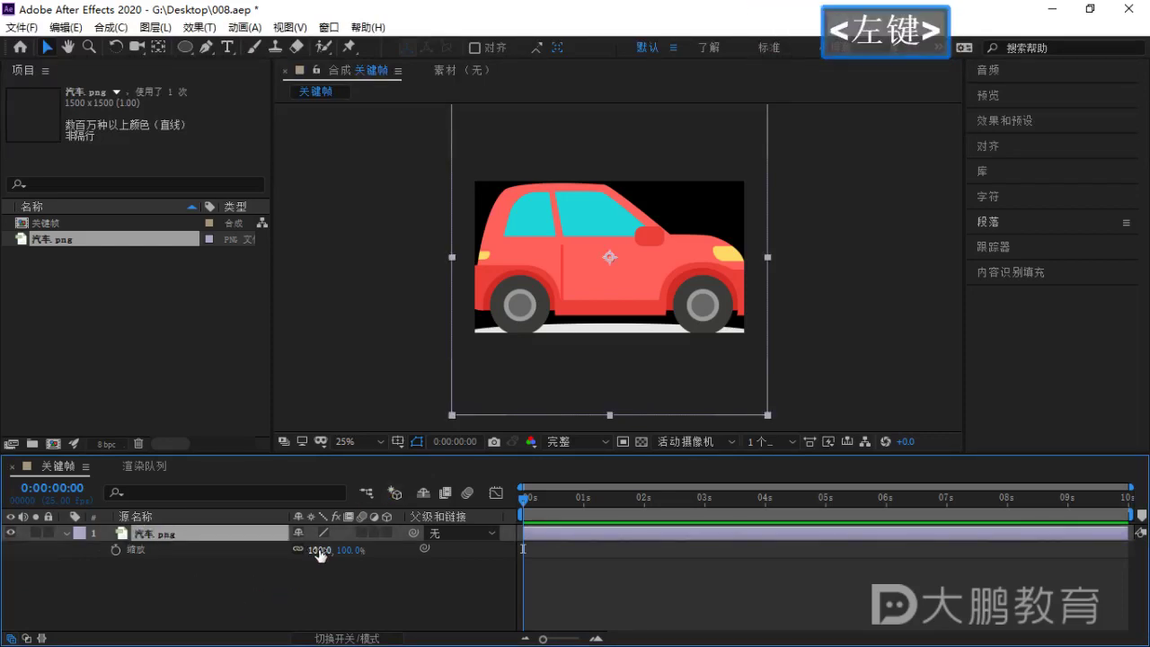
left_click(320, 550)
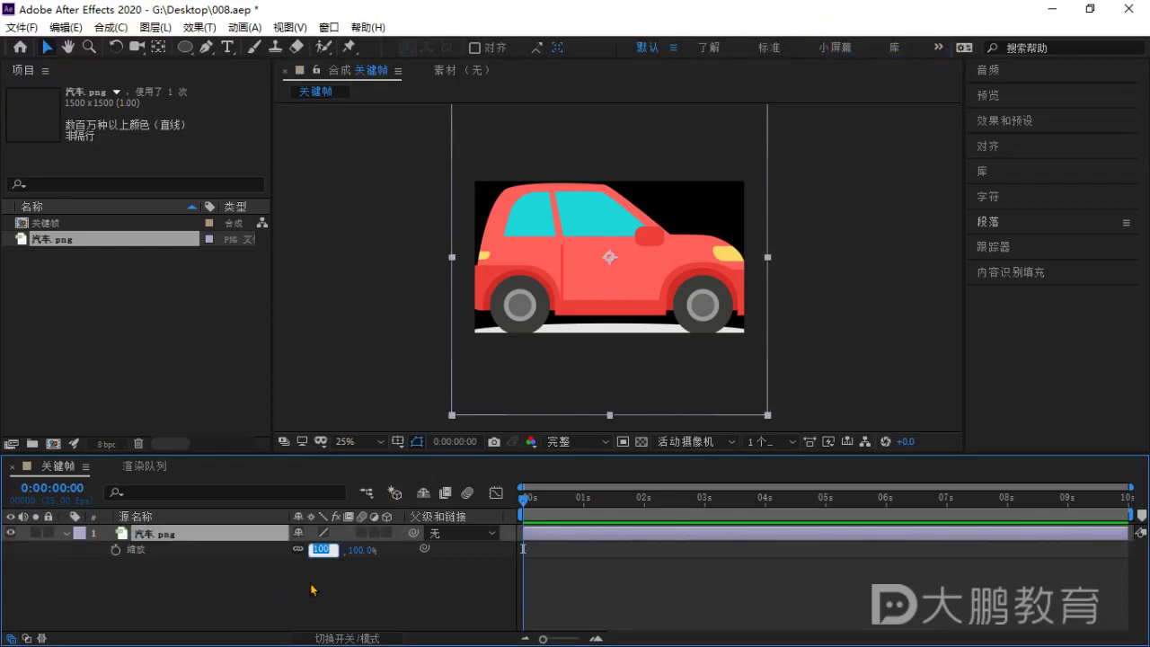
type("30")
key("Return")
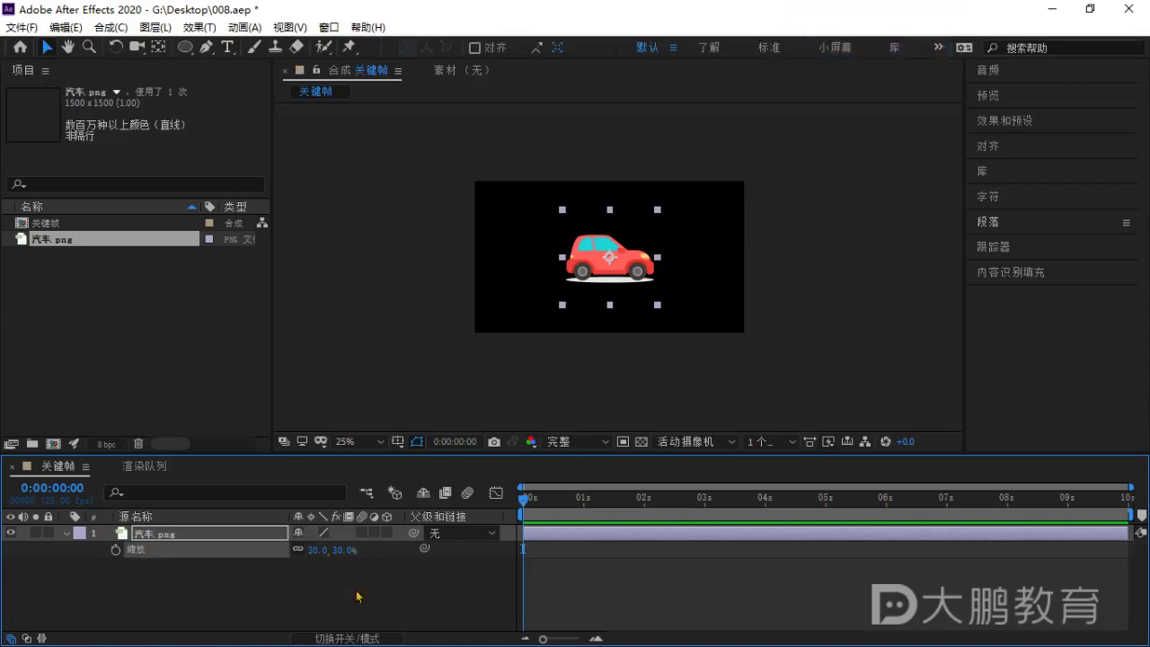
left_click(323, 593)
left_click(177, 540)
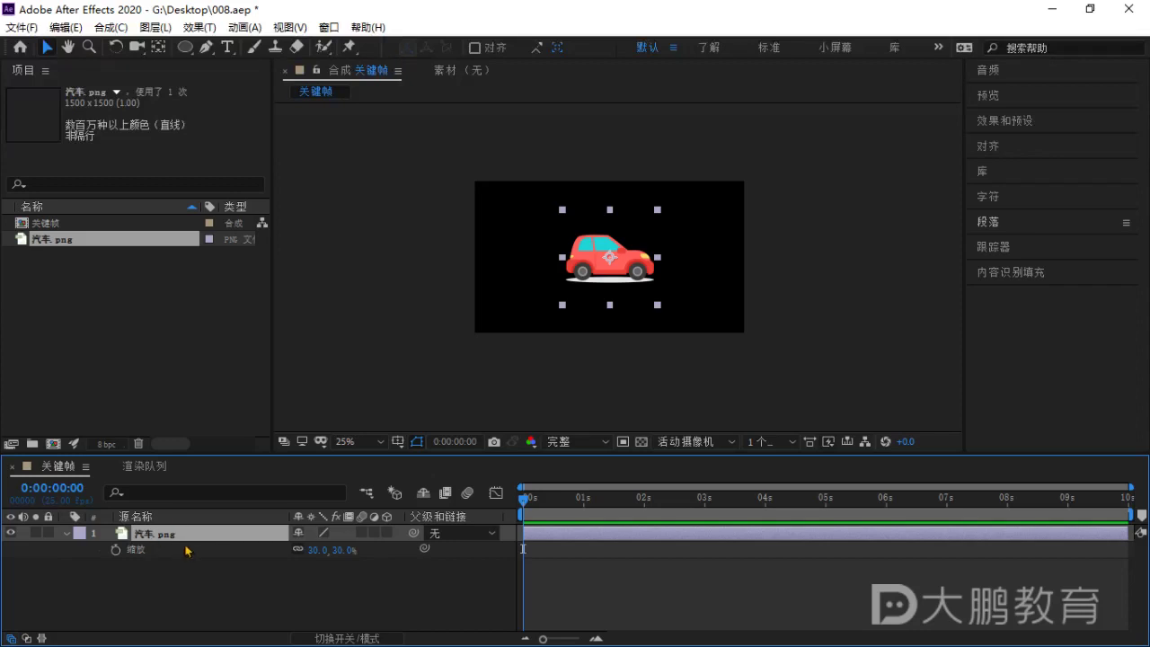
key("ctrl+1")
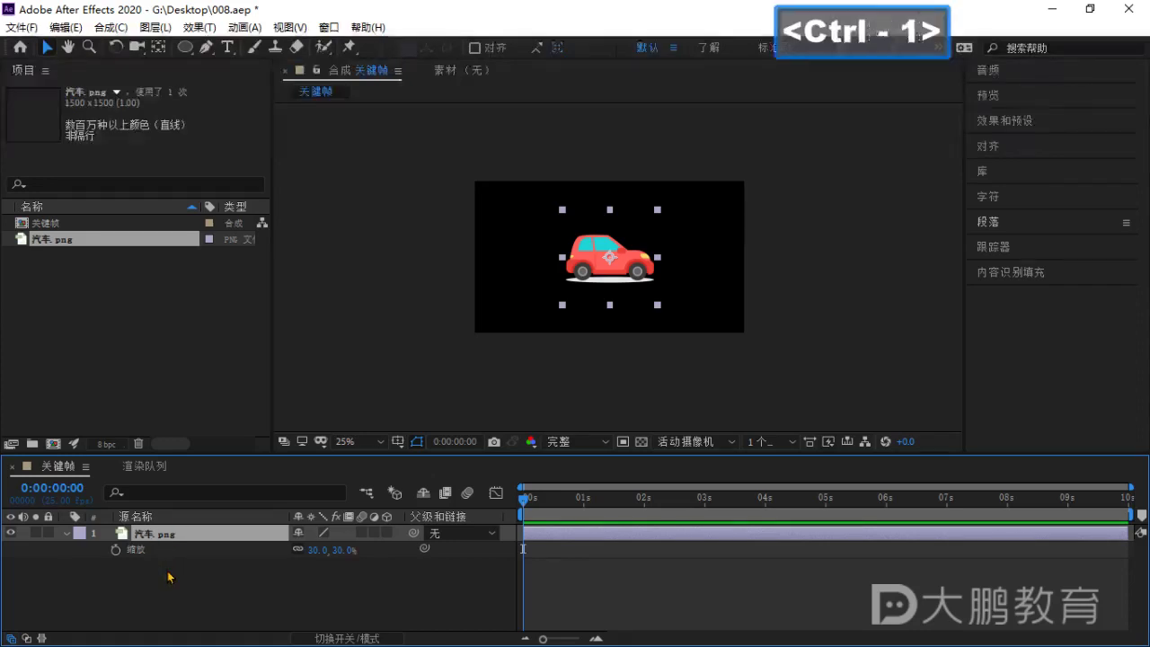
left_click(127, 570)
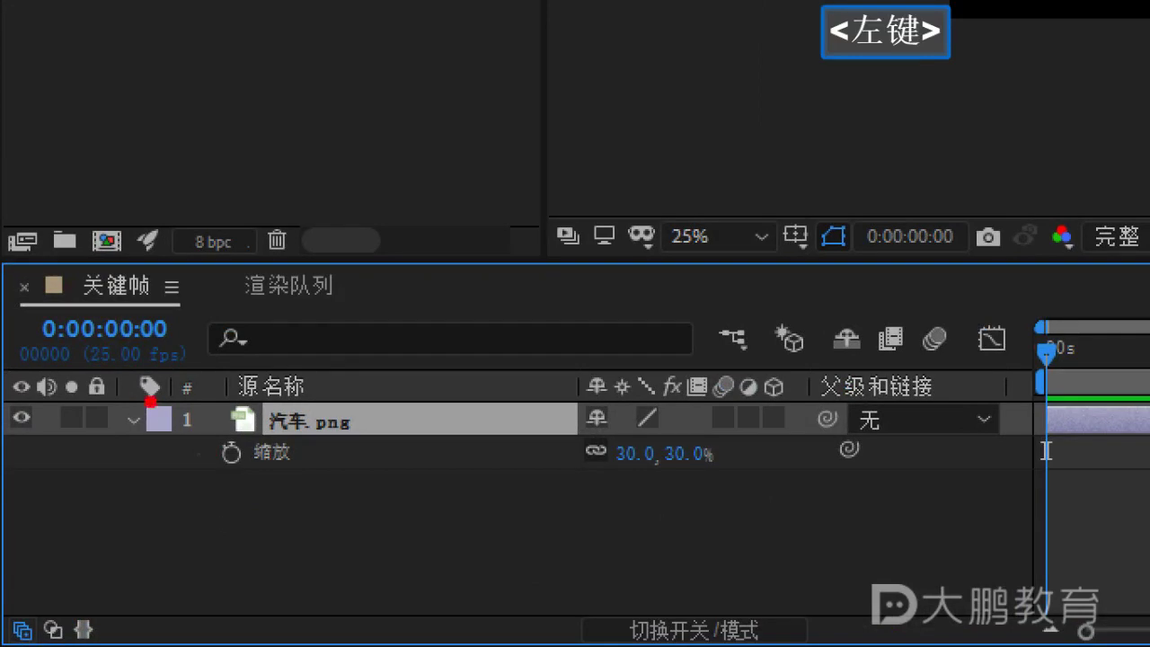
mouse_move(129, 382)
left_mouse_down()
mouse_move(997, 582)
mouse_move(997, 553)
mouse_move(1008, 555)
left_mouse_up()
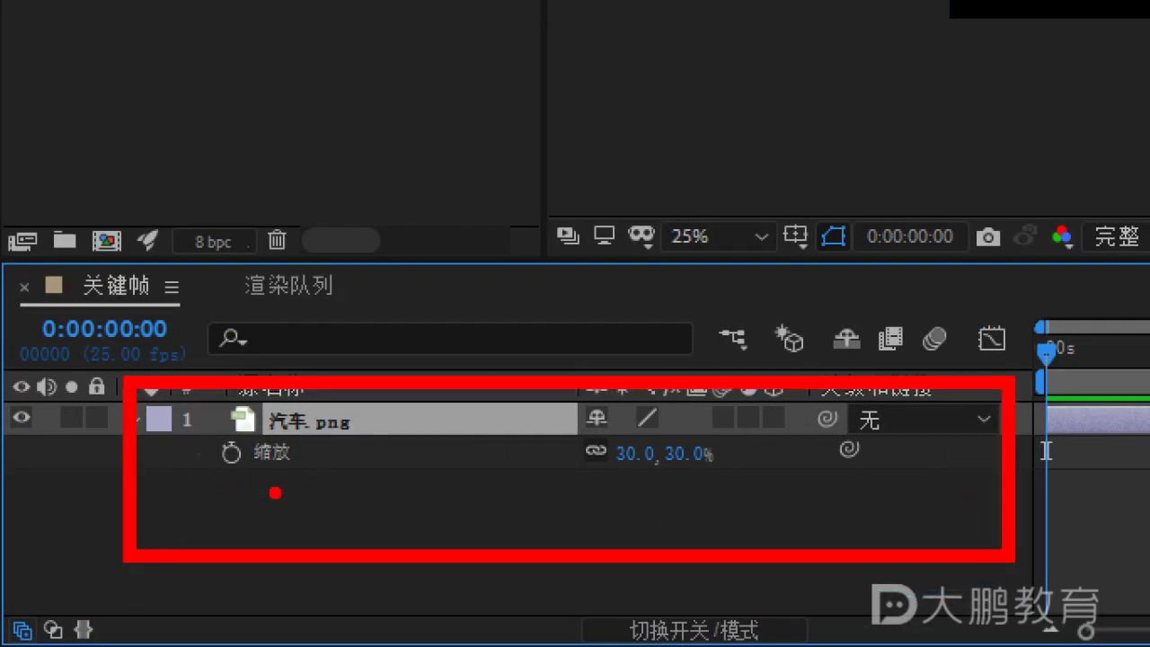
key("ctrl+shift")
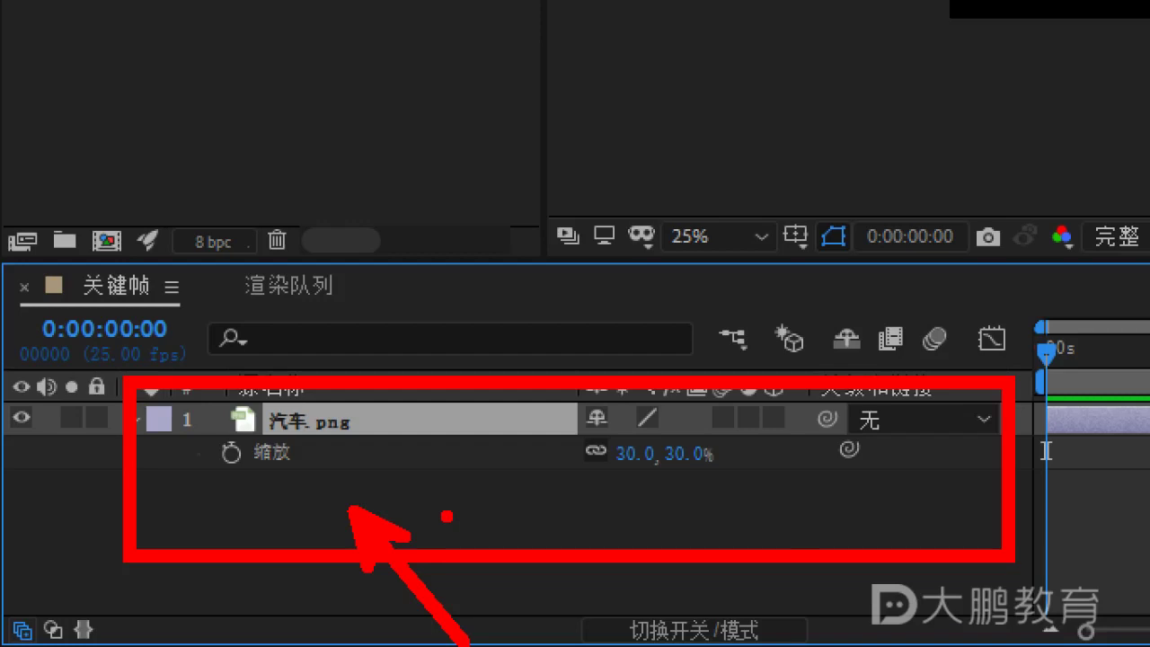
key("Escape")
left_click(270, 532)
Reveal the Position property of 汽车.png alongside Scale and shift the car horizontally to about 294, 360.
double_click(320, 424)
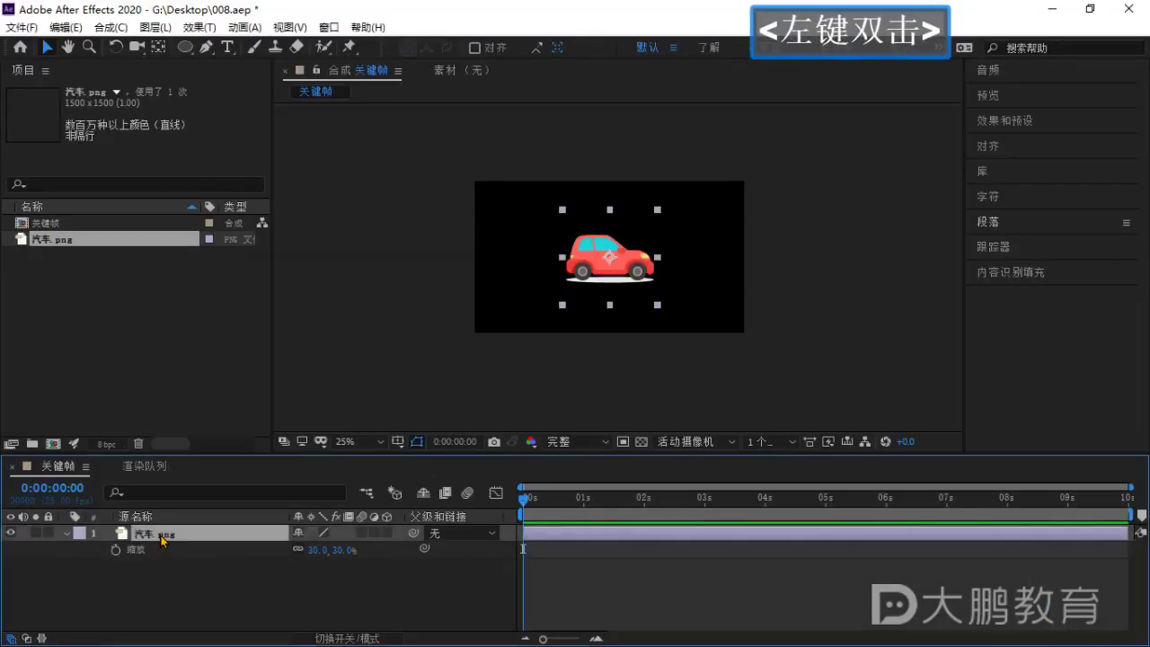
key("shift+p")
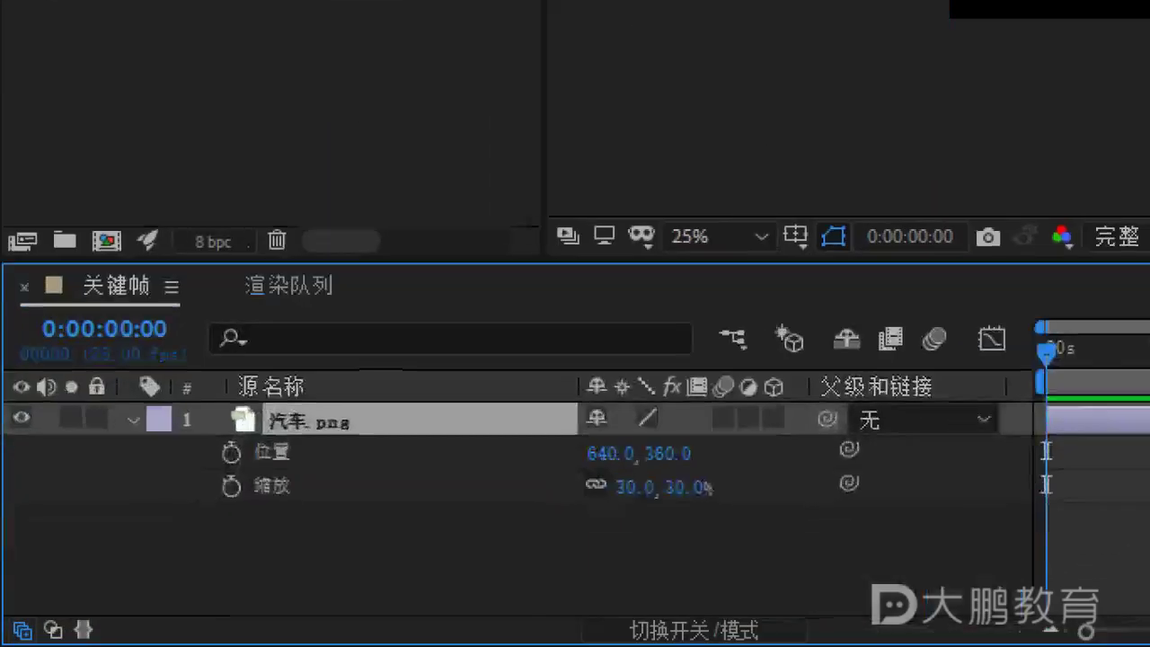
left_click(131, 554)
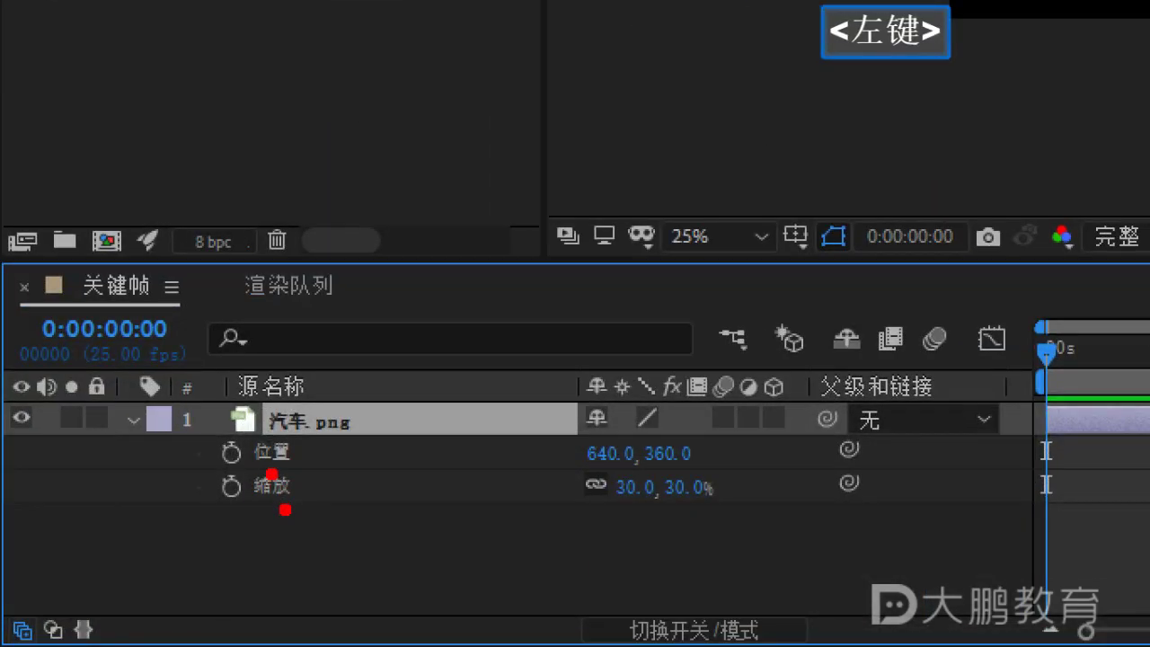
key("Escape")
left_click_drag(299, 550, 352, 550)
left_click(213, 615)
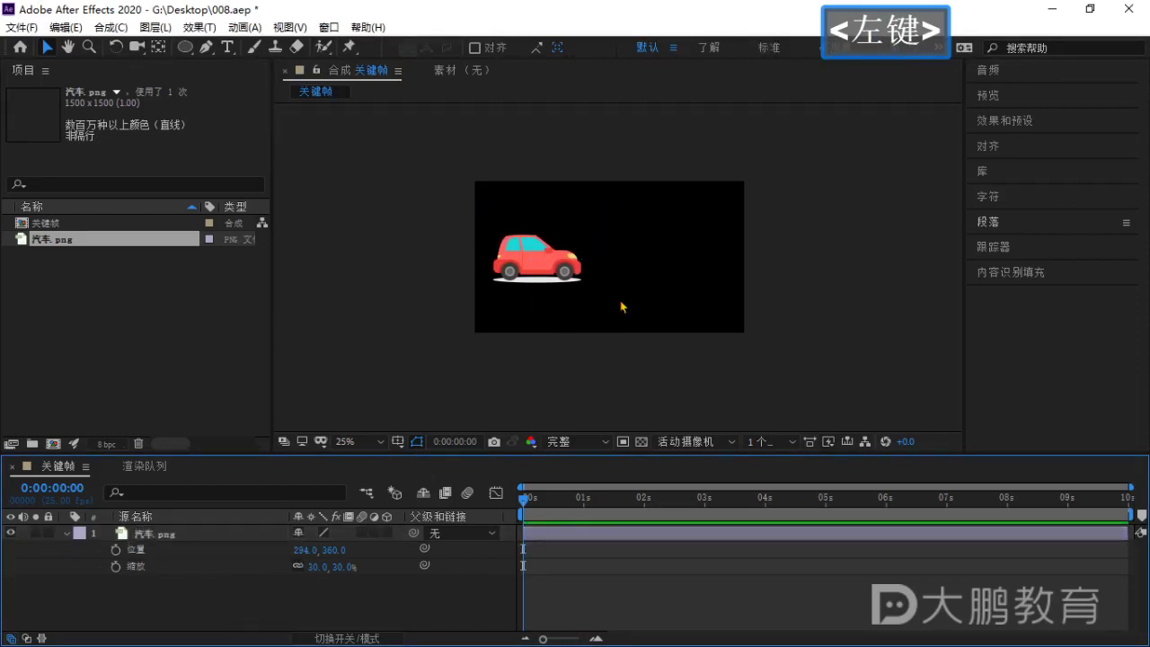
Set the scale of the 汽车.png layer to 20%.
scroll(621, 306, "up", 2)
left_click_drag(637, 282, 611, 289)
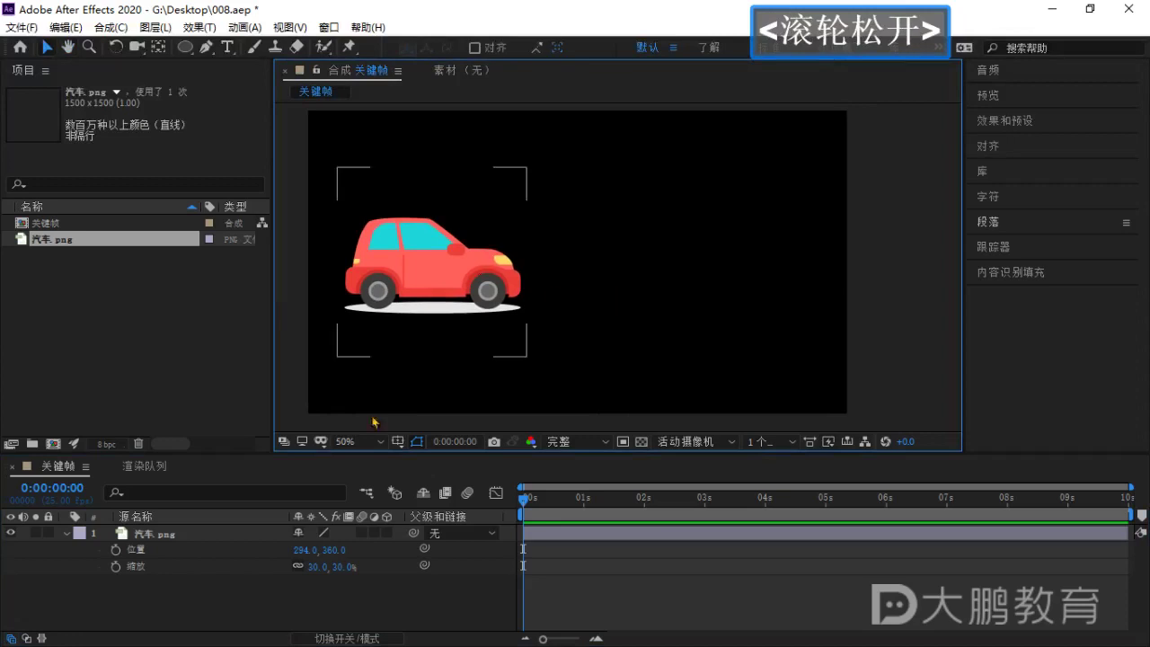
left_click(346, 567)
type("20")
key("Return")
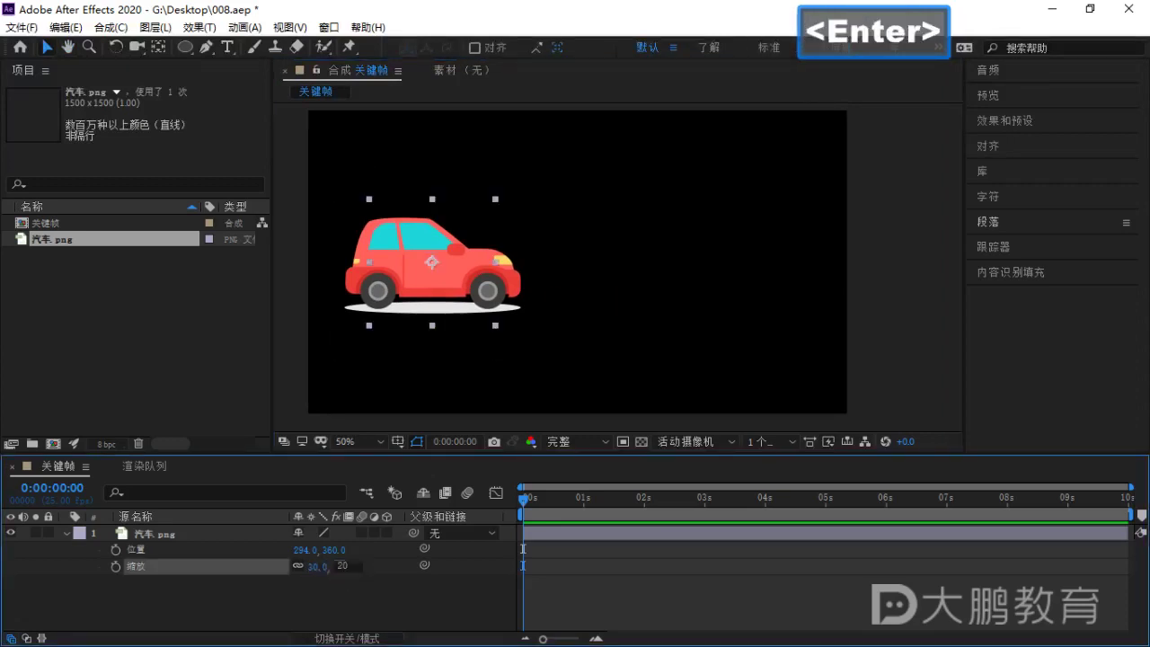
Move the car toward the composition's left edge to about 212, 360 and slightly enlarge the timeline area.
left_click_drag(419, 265, 394, 262)
scroll(558, 266, "down", 1)
scroll(561, 267, "up", 1)
mouse_move(616, 290)
left_mouse_down()
mouse_move(617, 269)
mouse_move(614, 290)
left_mouse_up()
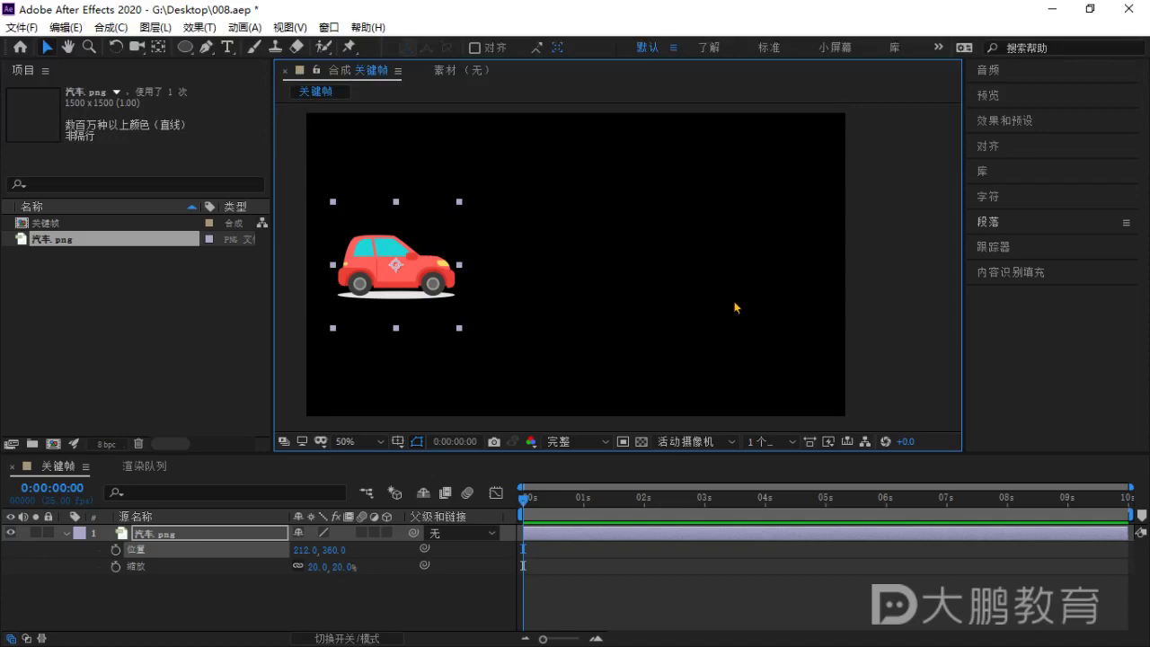
left_click(870, 326)
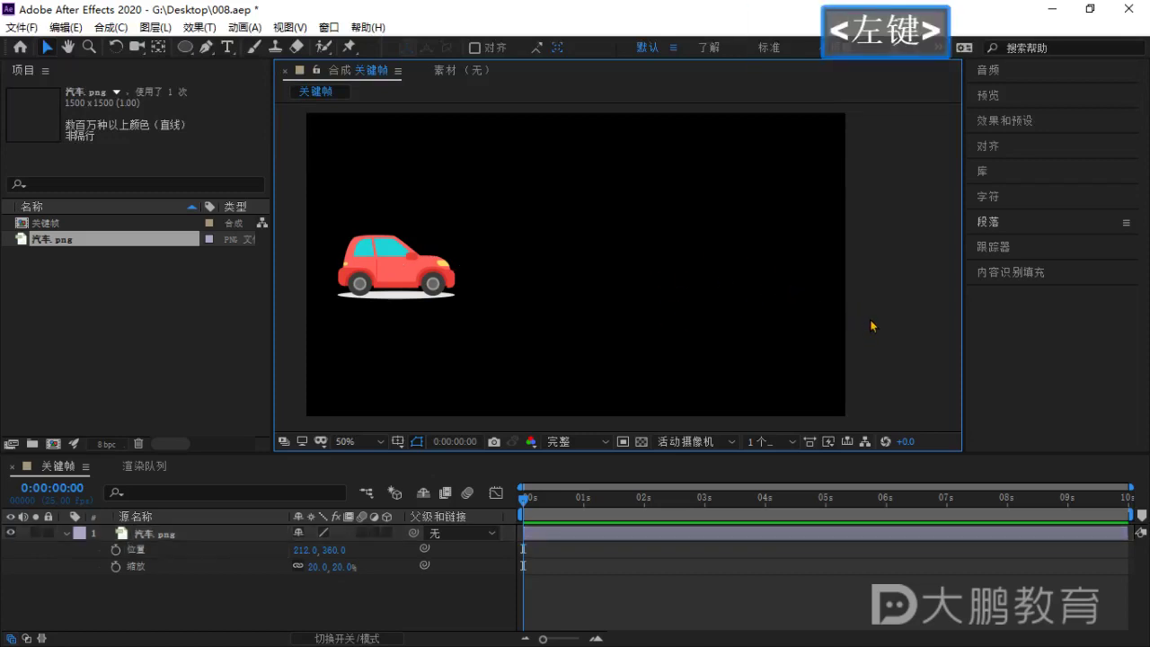
left_click(447, 297)
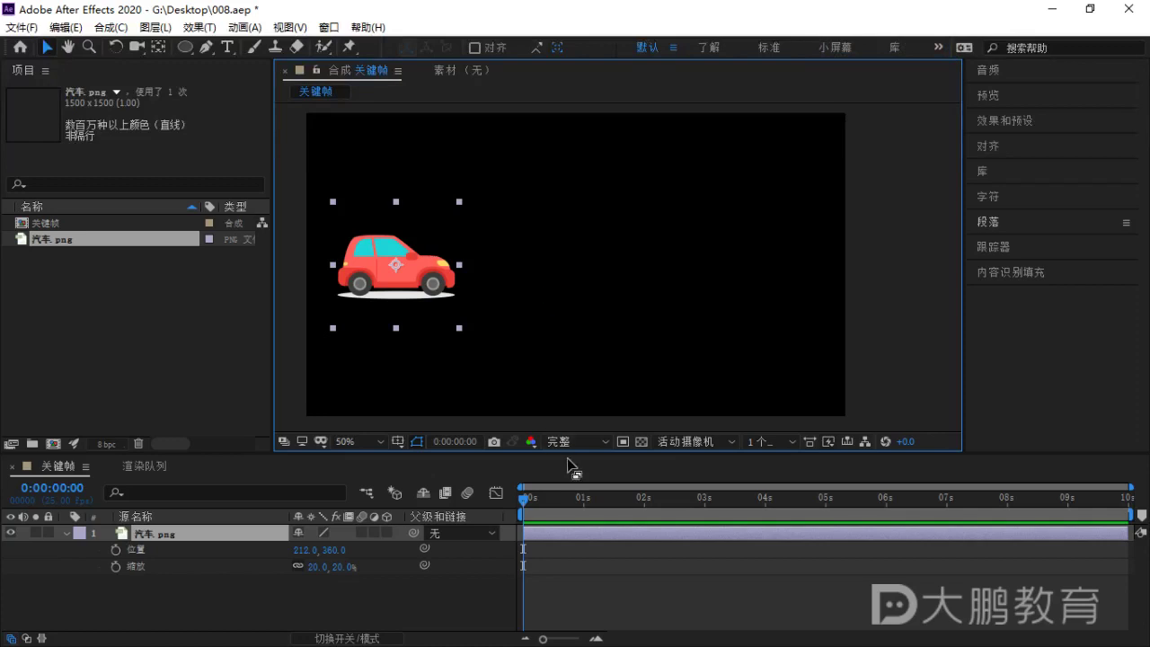
left_click_drag(568, 463, 568, 455)
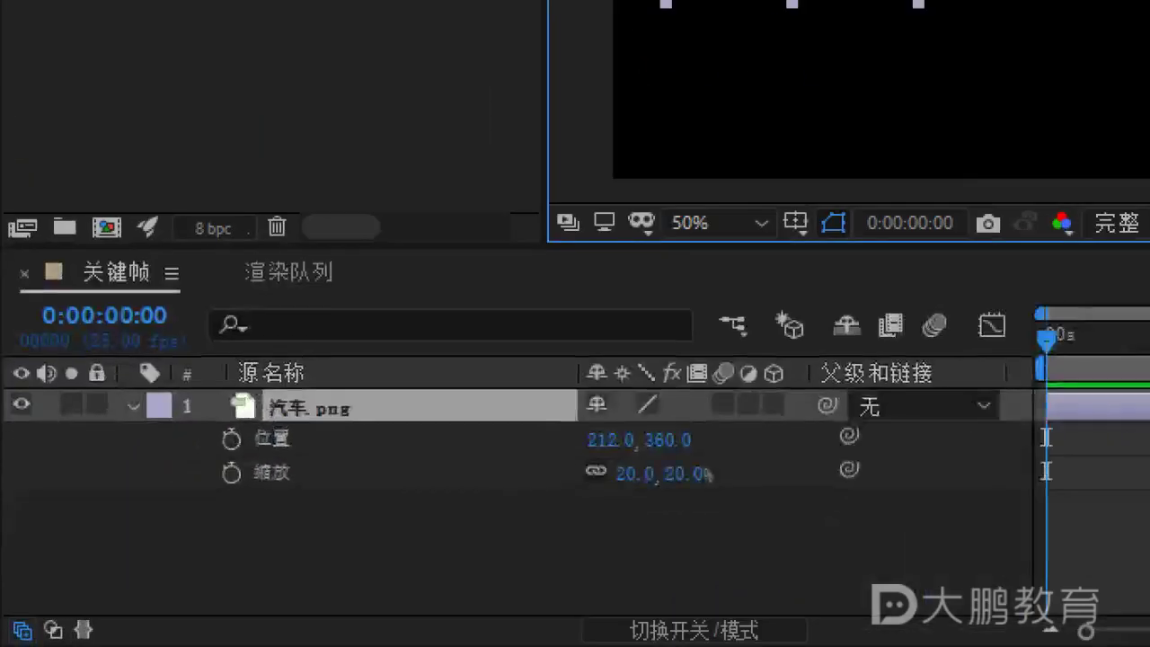
left_click(118, 543)
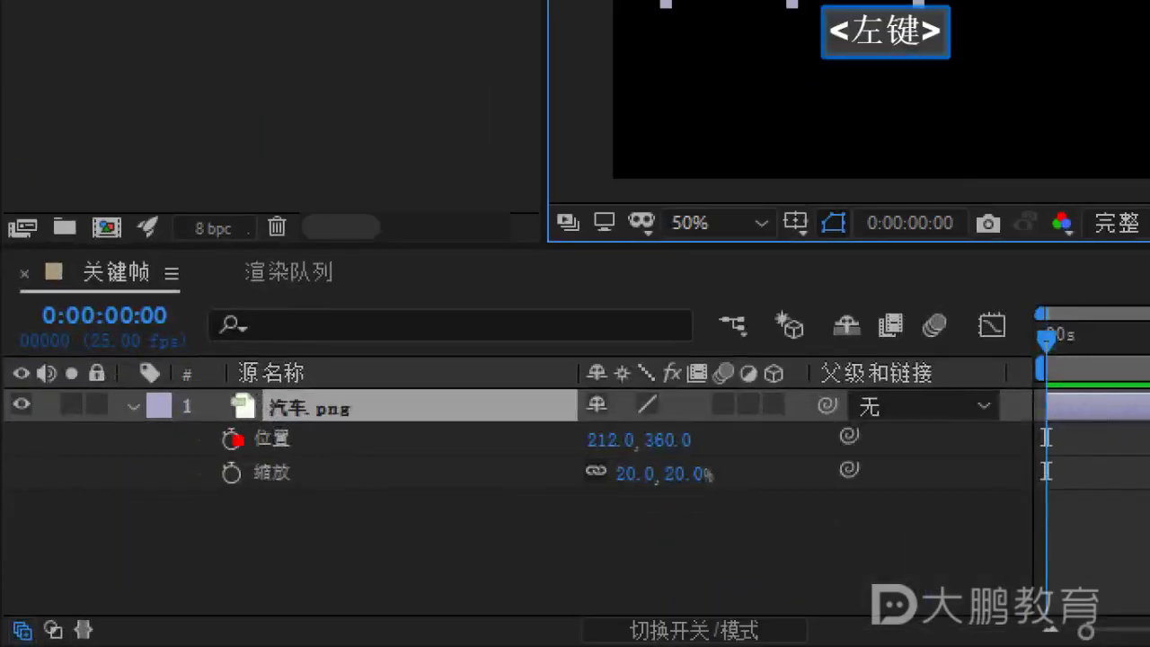
mouse_move(193, 402)
left_mouse_down()
mouse_move(256, 511)
mouse_move(284, 517)
left_mouse_up()
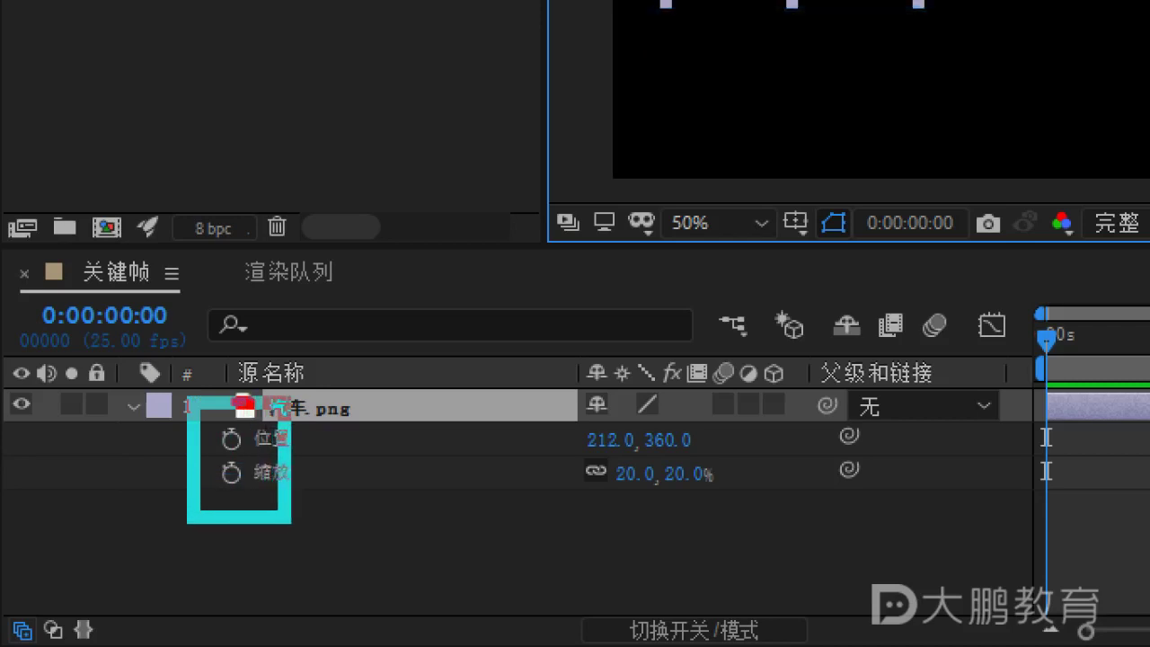
left_click_drag(244, 404, 245, 405)
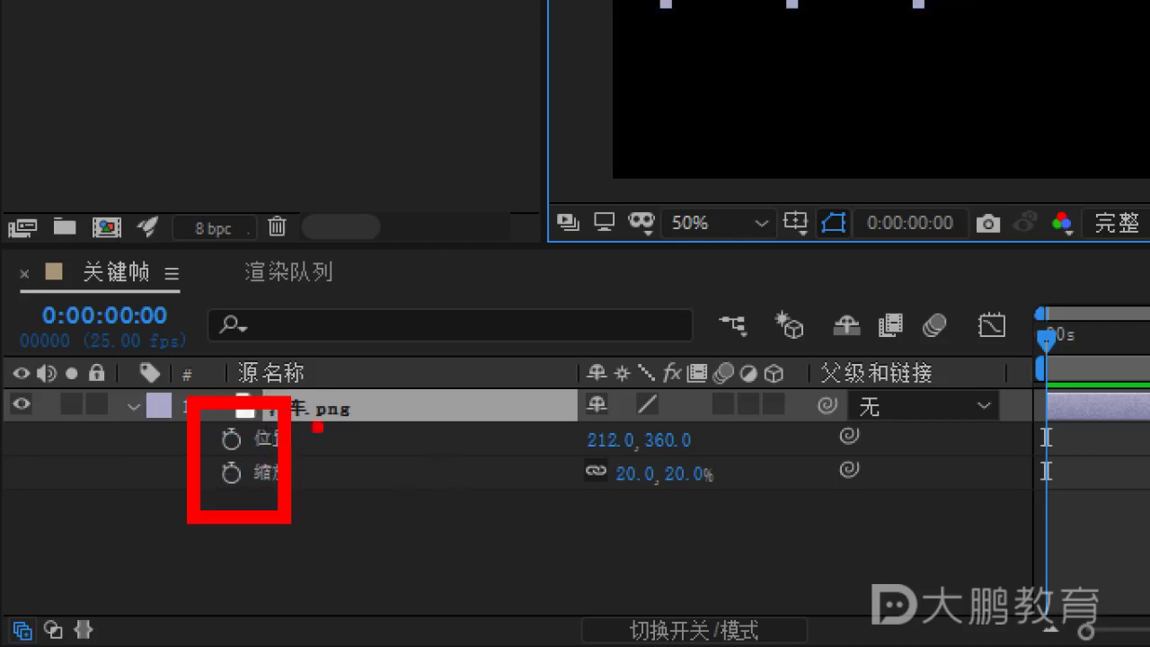
key("Escape")
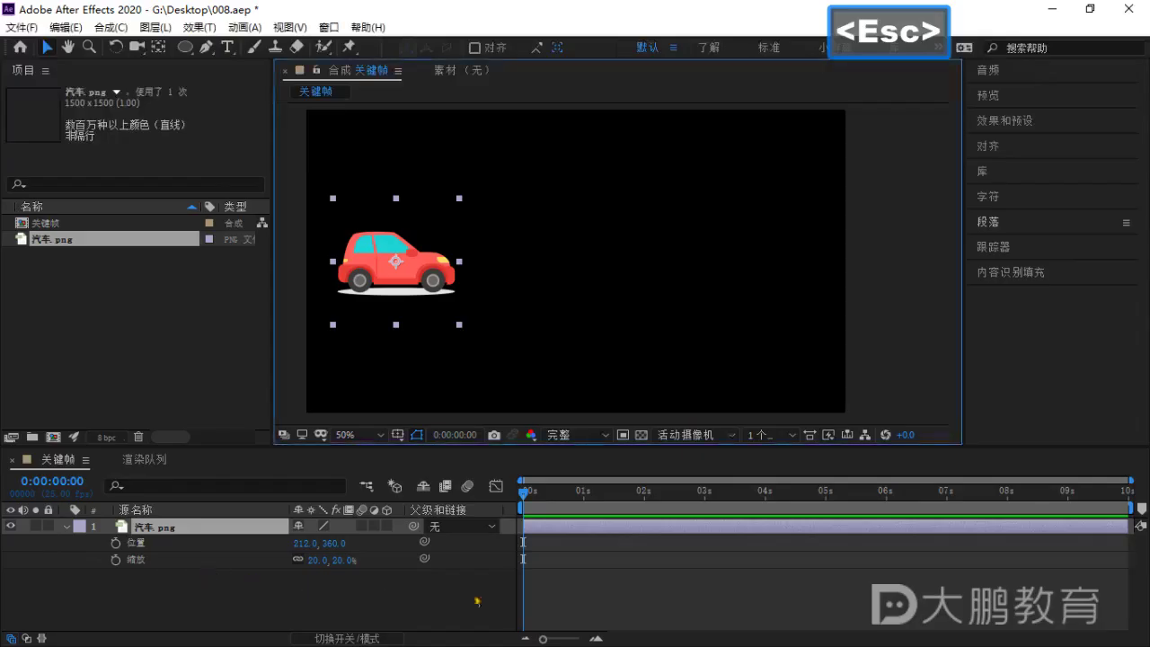
With the current time at 0:00:00:00, turn on Position keyframing for 汽车.png to set its first keyframe.
left_click(526, 497)
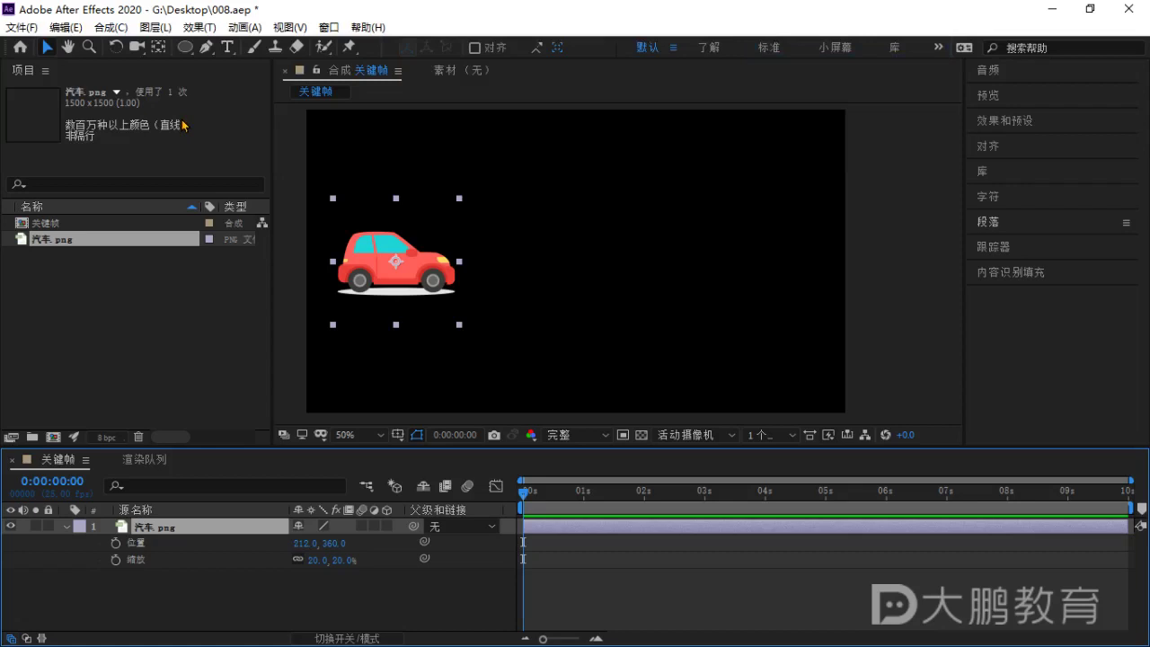
left_click(523, 497)
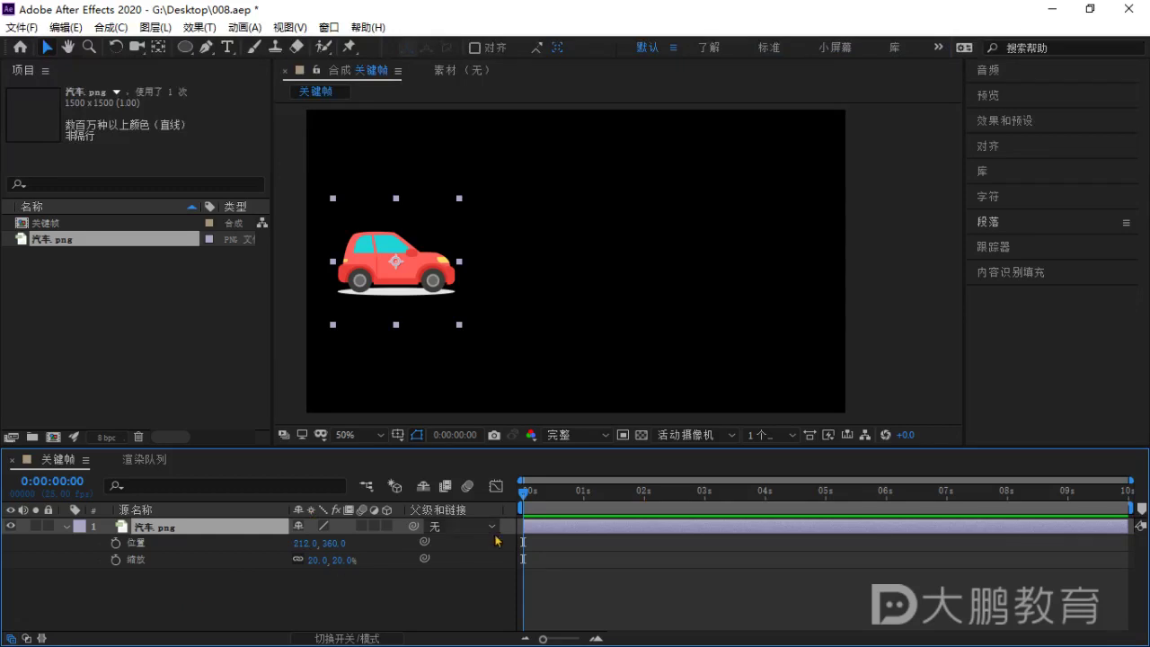
key("ctrl+1")
left_click(125, 578)
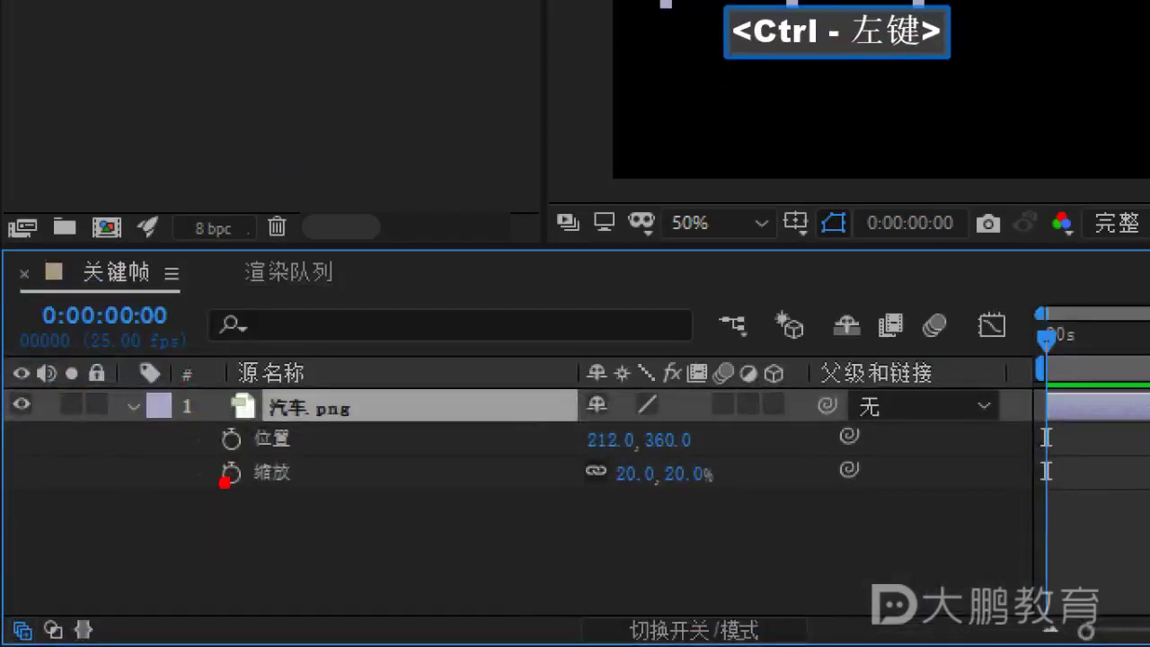
left_click_drag(256, 459, 315, 463)
key("Escape")
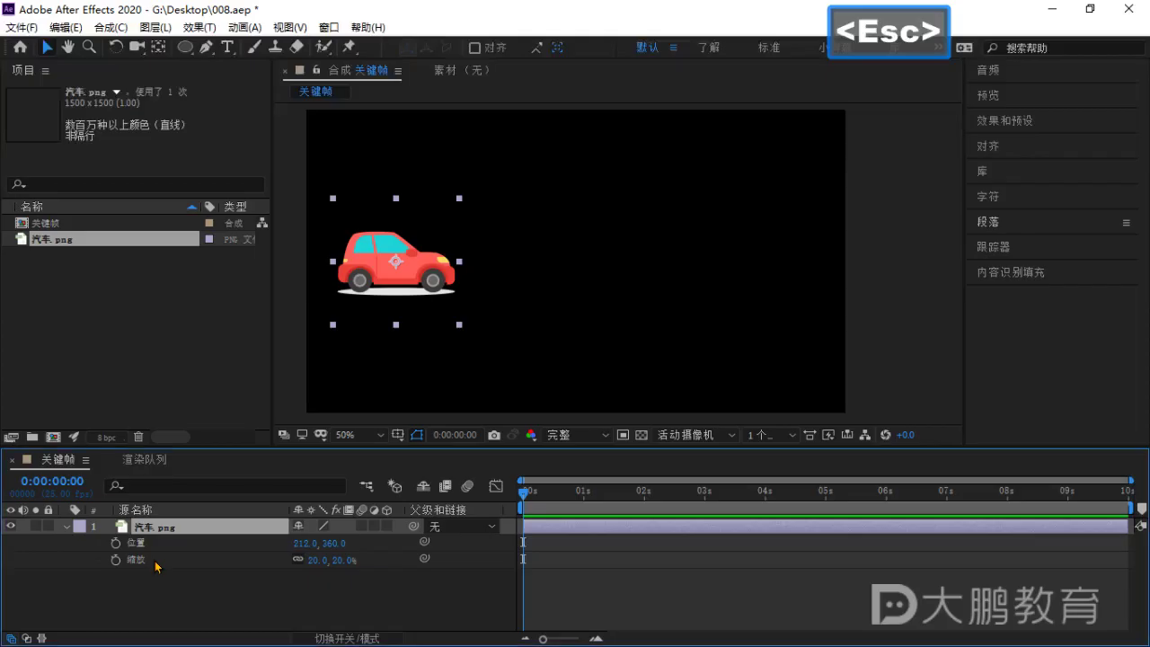
left_click(115, 543)
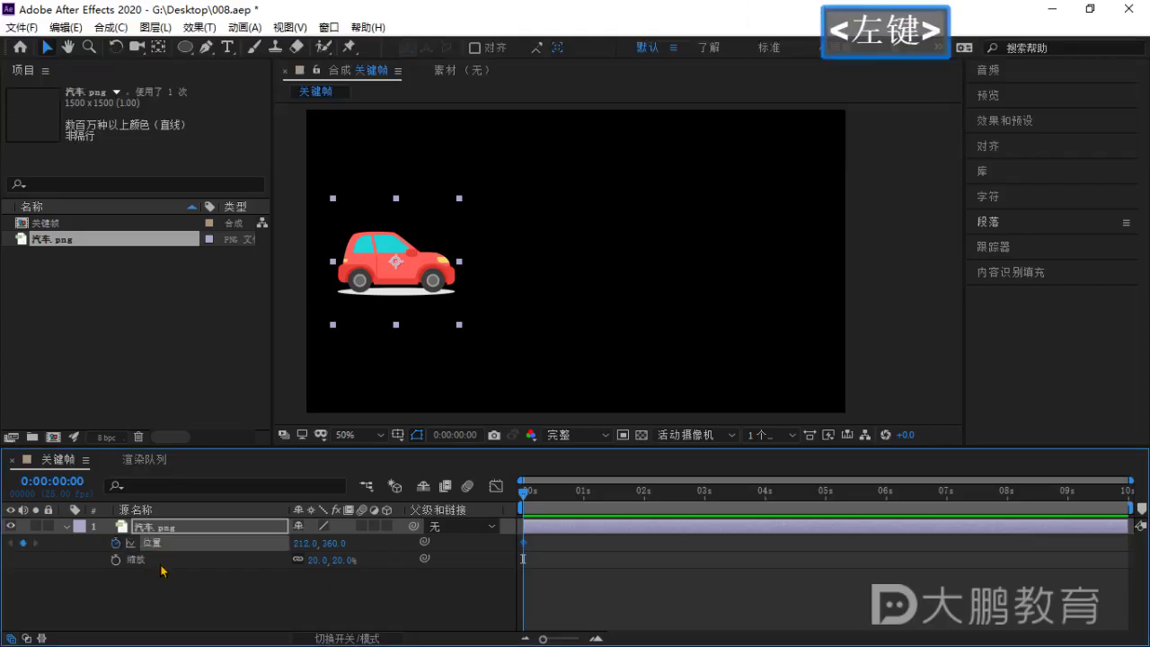
key("ctrl+1")
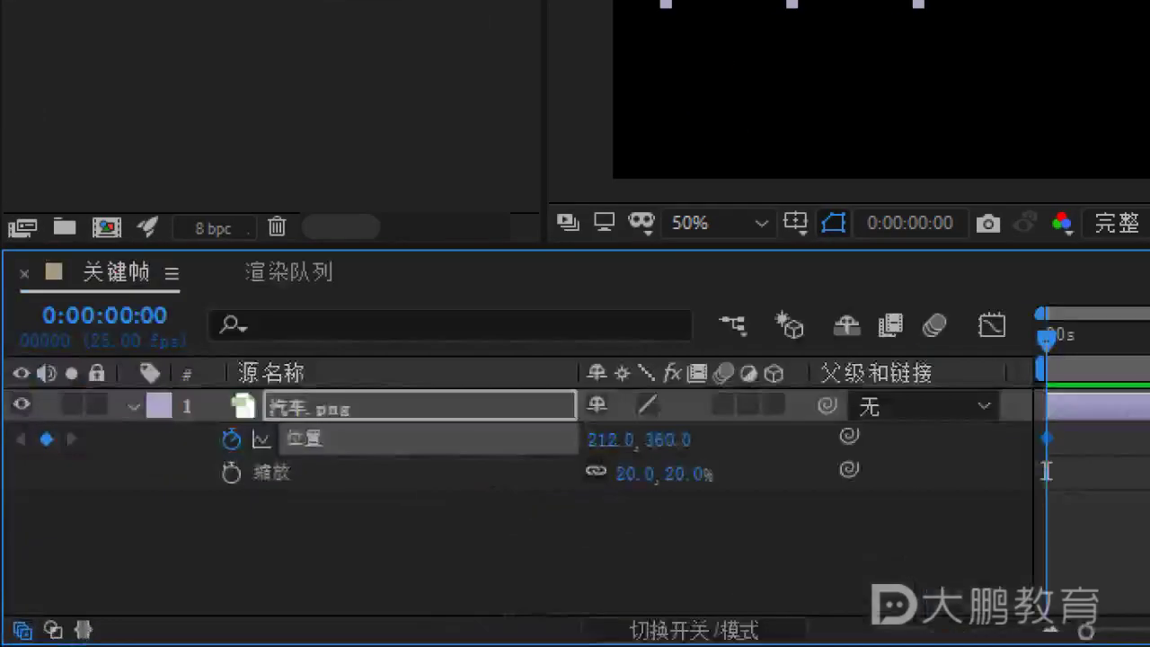
left_click(153, 570)
mouse_move(230, 461)
left_mouse_down()
mouse_move(247, 477)
mouse_move(274, 436)
left_mouse_up()
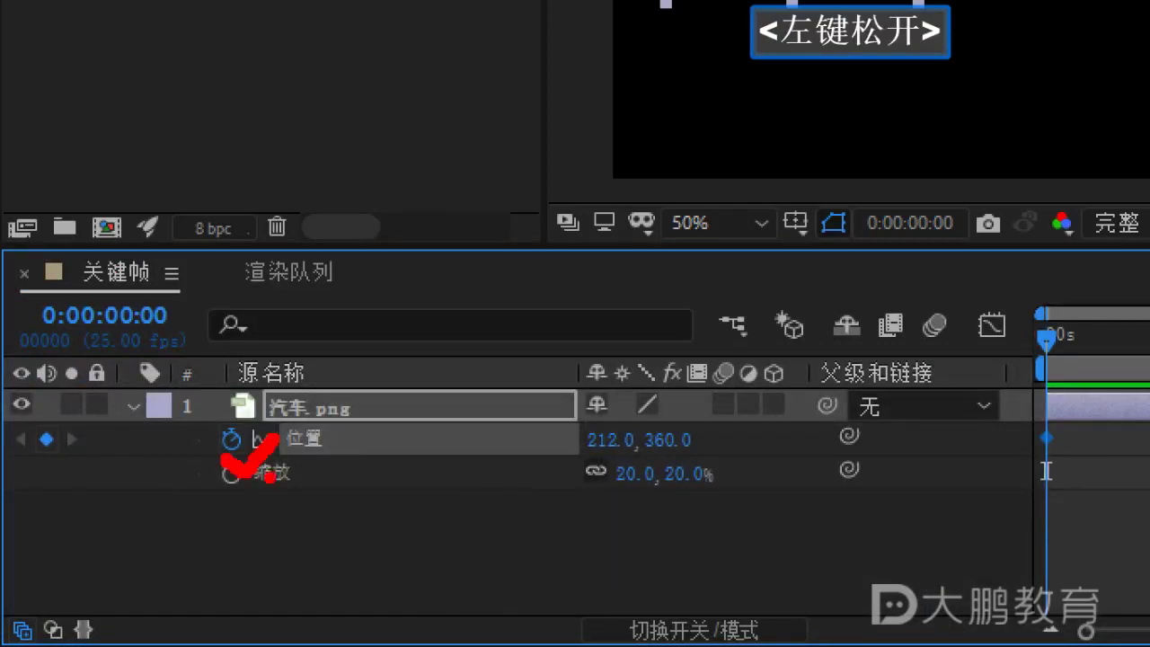
key("Escape")
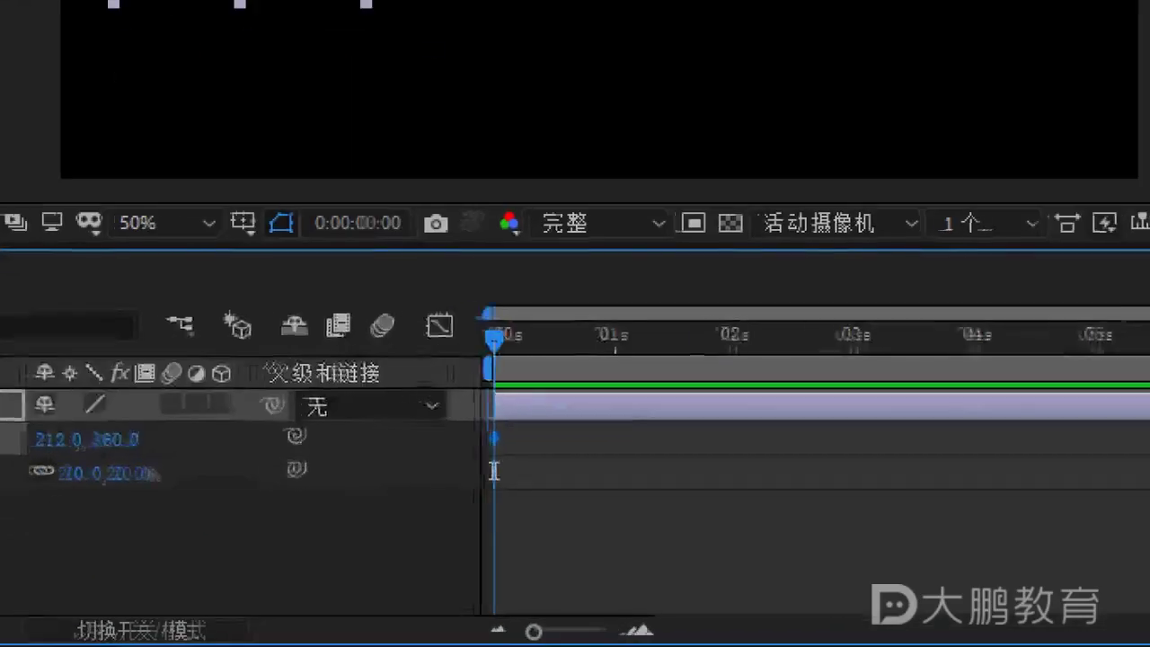
left_click(565, 504)
mouse_move(499, 462)
left_mouse_down()
mouse_move(646, 535)
mouse_move(692, 570)
mouse_move(680, 571)
left_mouse_up()
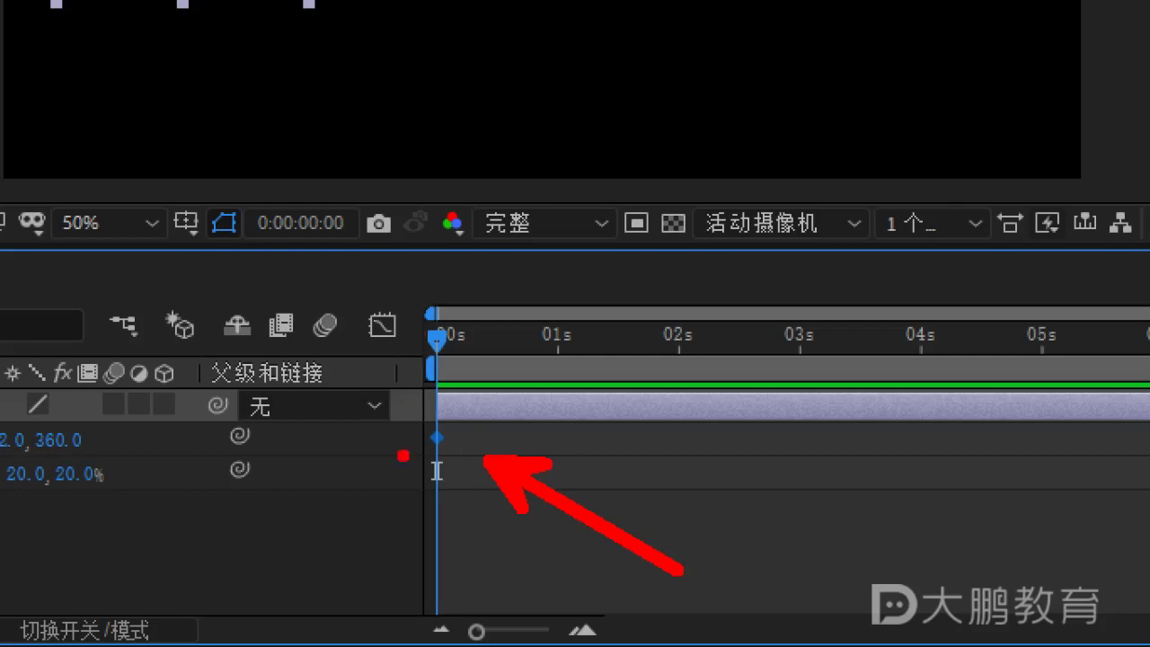
key("Escape")
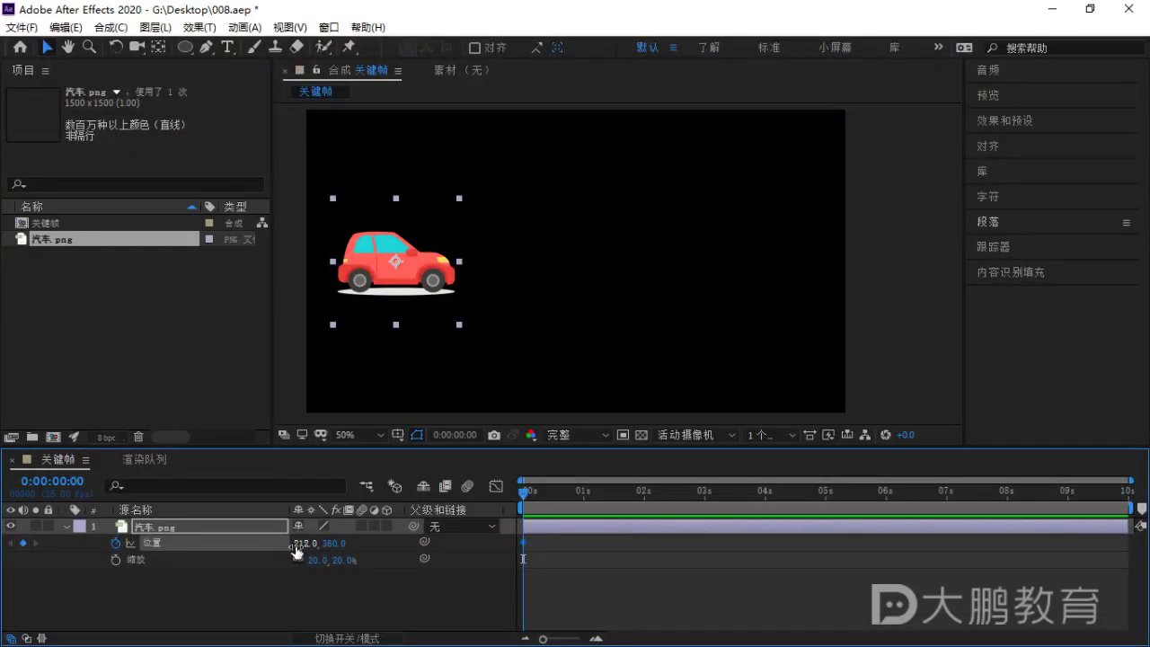
Keyframe the Position of 汽车.png at 1100, 360 at 0:00:02:00 and return the current time to 0:00:00:00.
left_click(354, 609)
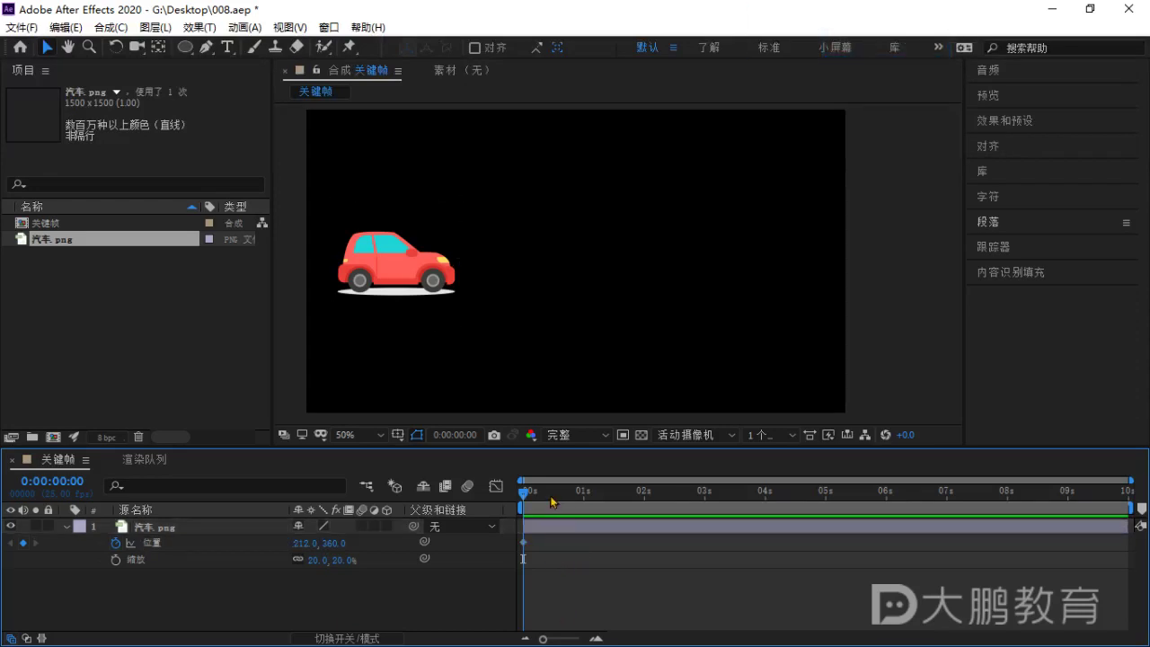
left_click_drag(566, 495, 647, 501)
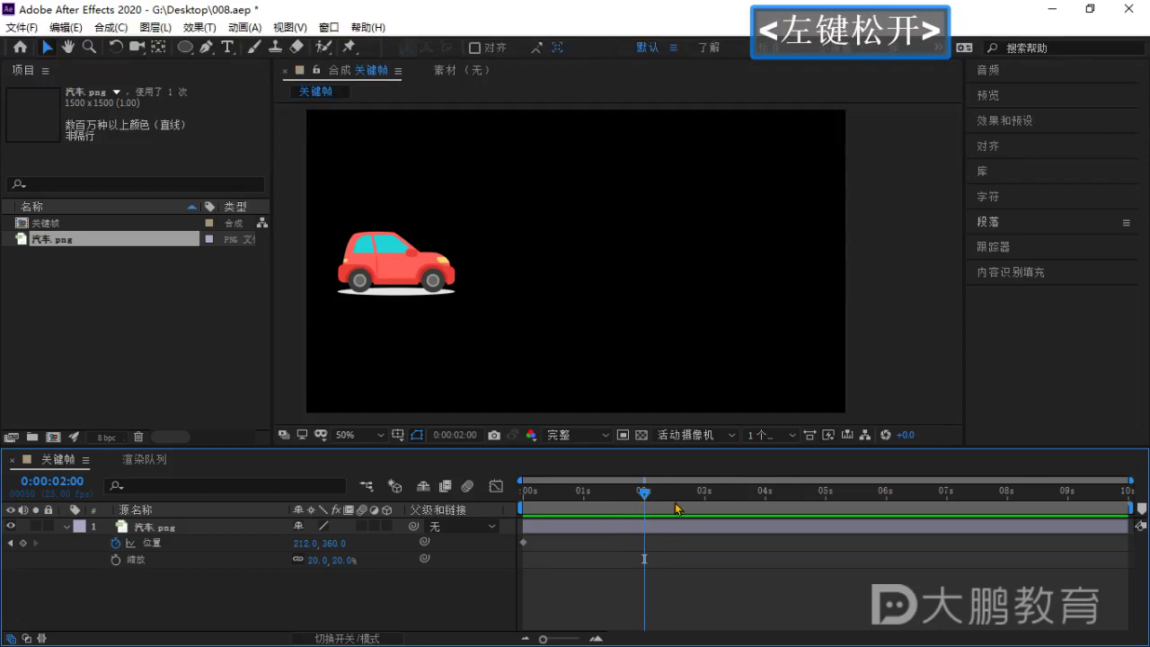
left_click(137, 527)
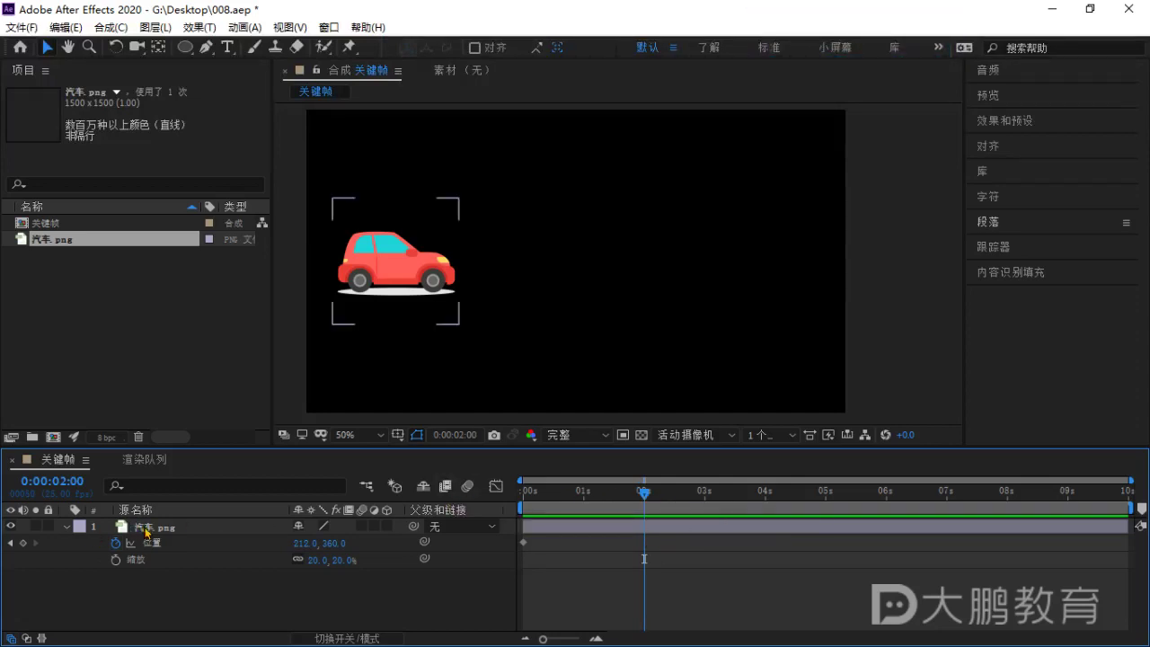
left_click(146, 532)
left_click_drag(303, 543, 1025, 502)
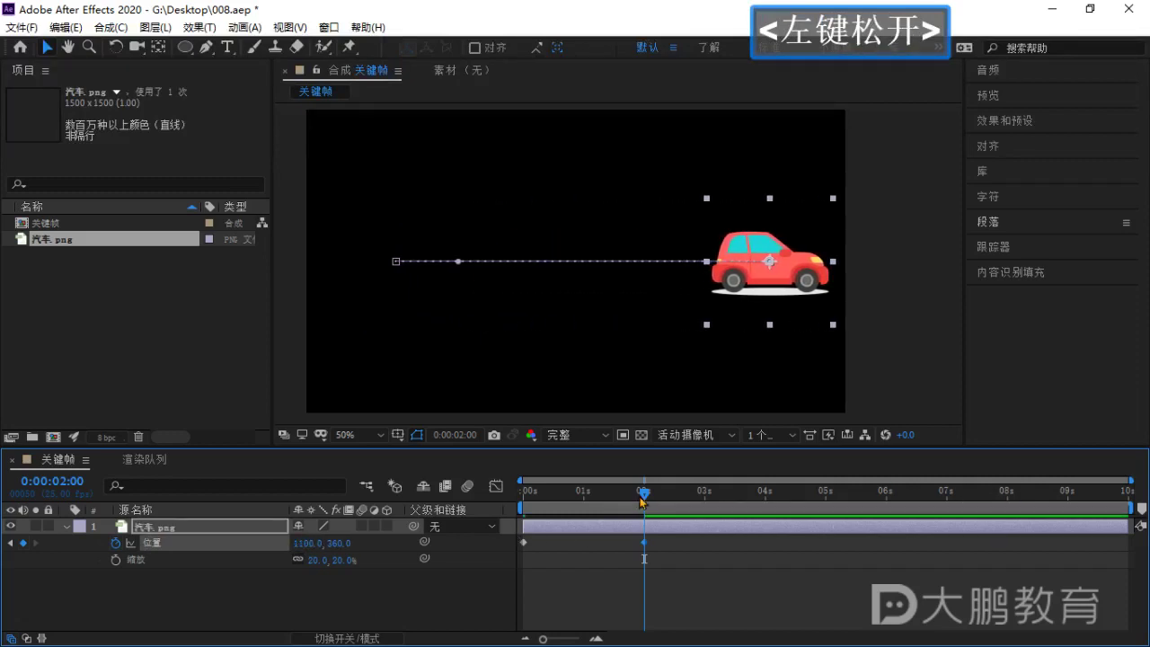
left_click_drag(643, 501, 503, 509)
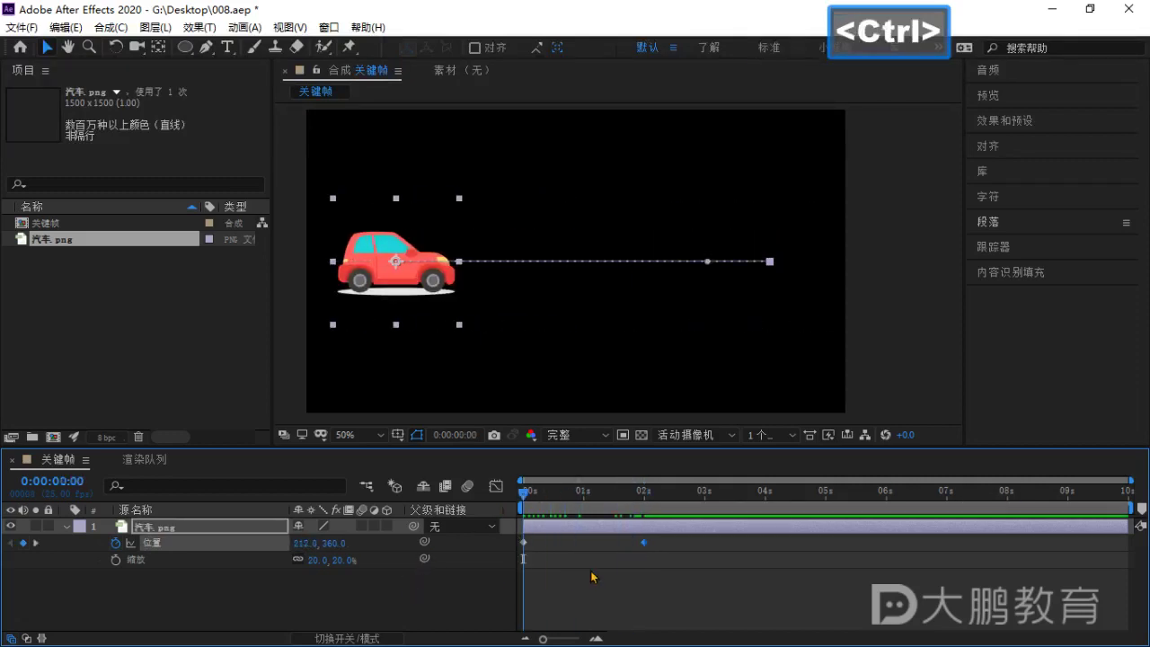
key("ctrl+1")
left_click(542, 557)
left_click_drag(531, 552, 530, 596)
left_click_drag(458, 542, 459, 544)
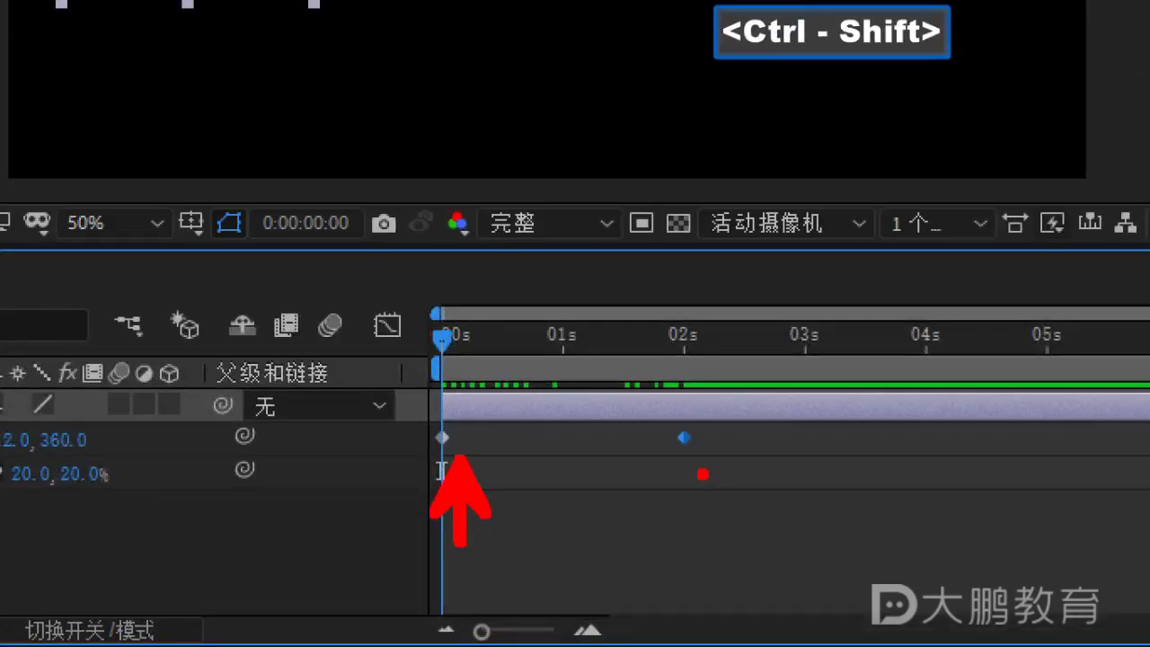
left_click_drag(699, 470, 733, 566)
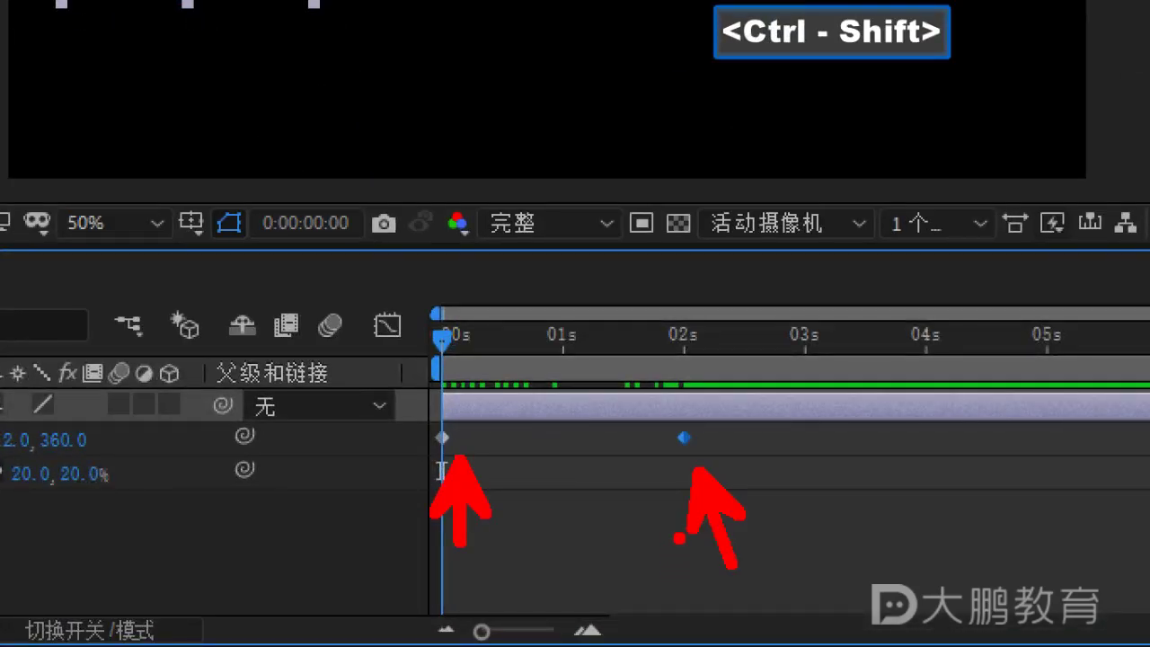
key("Escape")
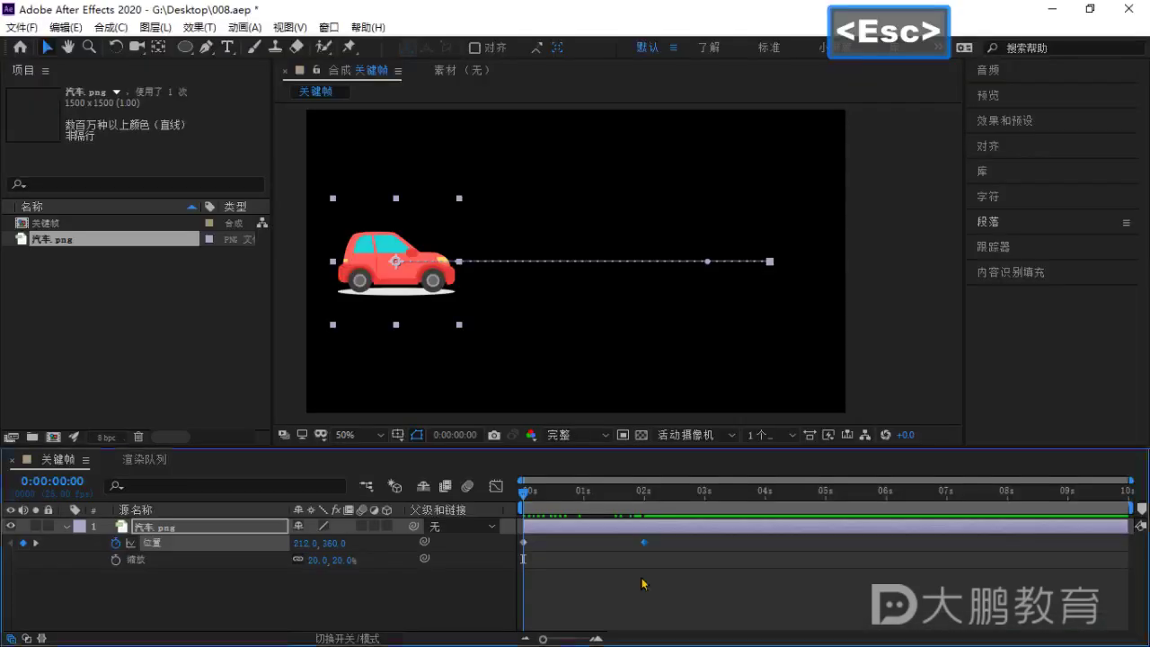
Preview the car's movement from the start of the composition and place the current time on the keyframe at 0:00:02:00.
left_click(562, 595)
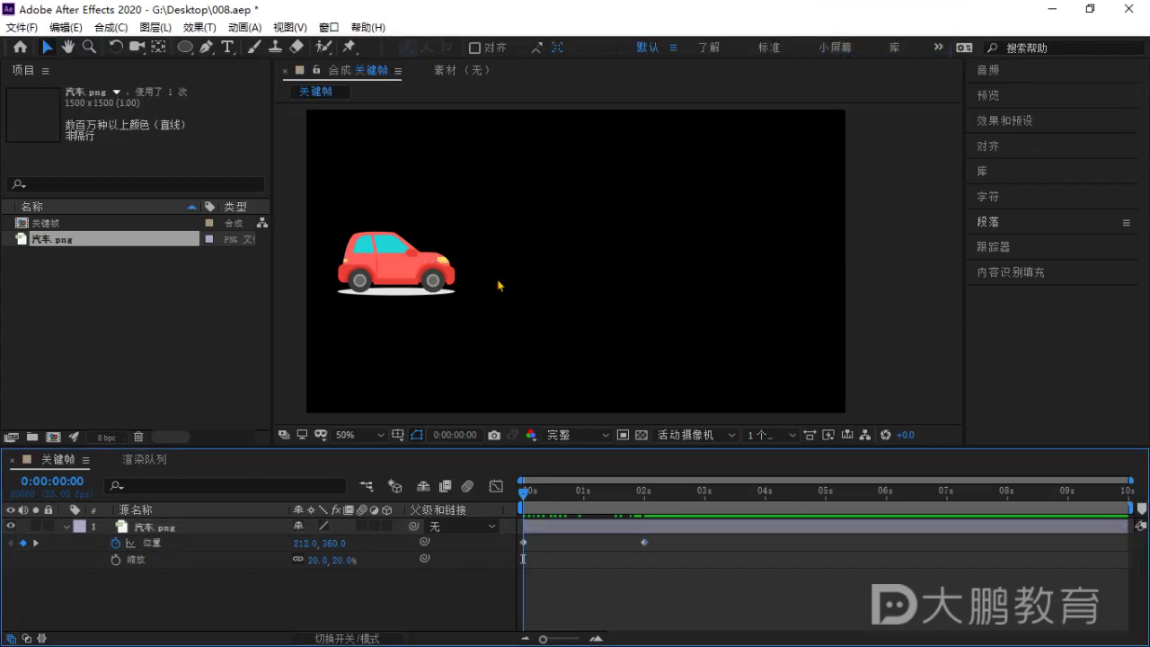
key("space")
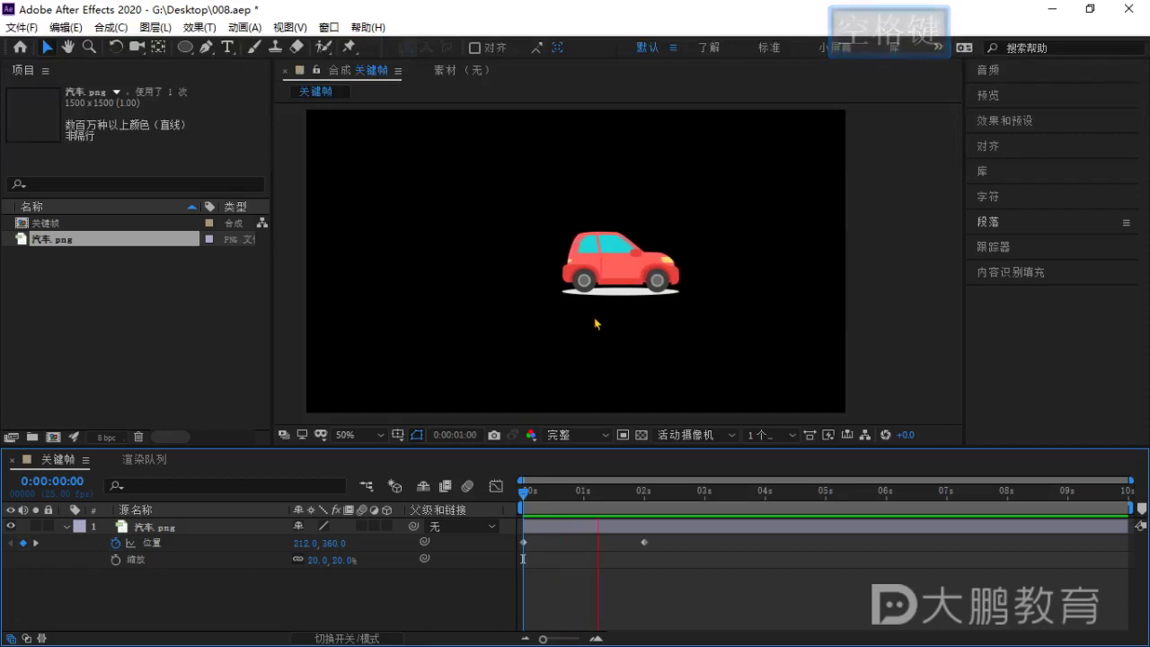
key("space")
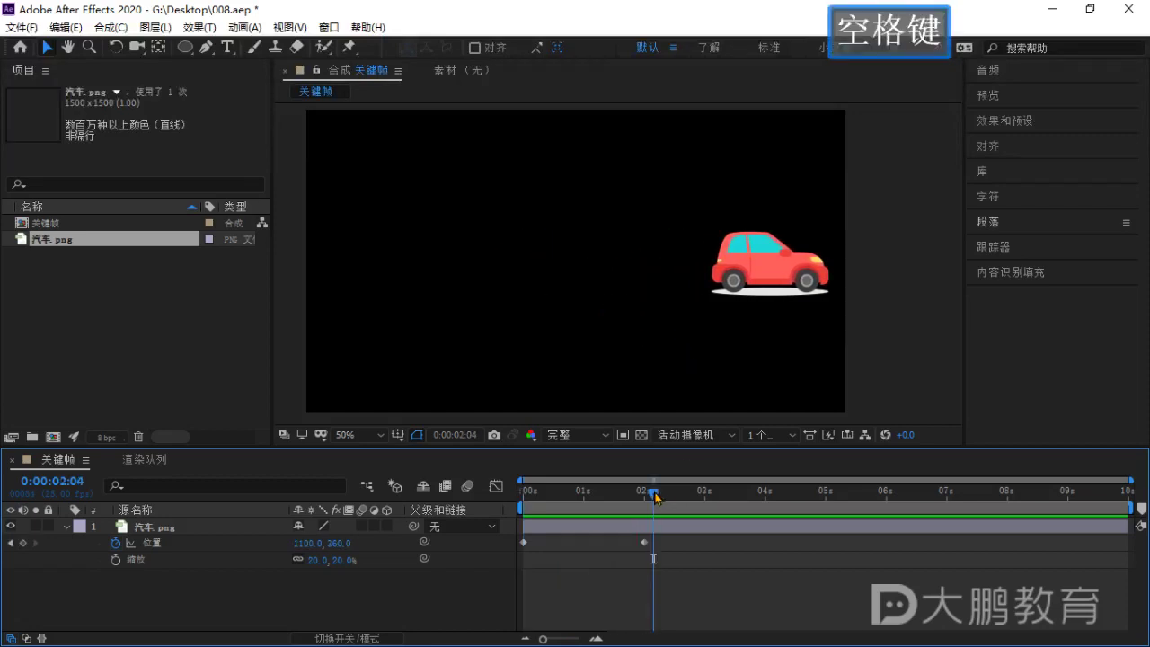
left_click_drag(655, 496, 651, 497)
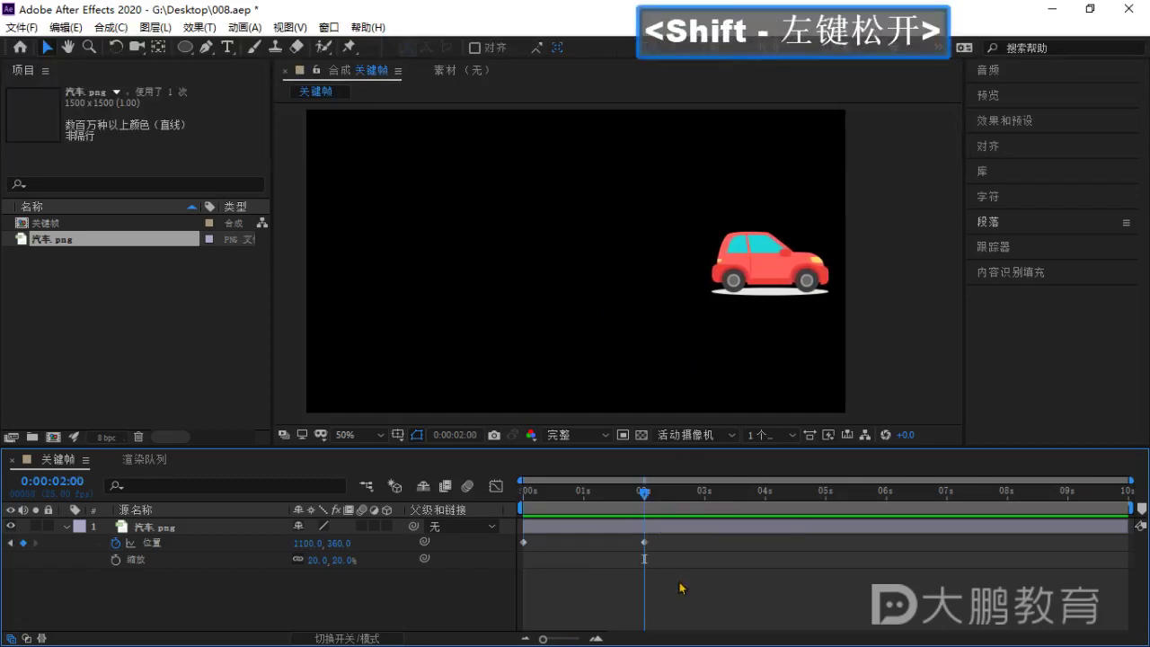
left_click_drag(695, 581, 485, 534)
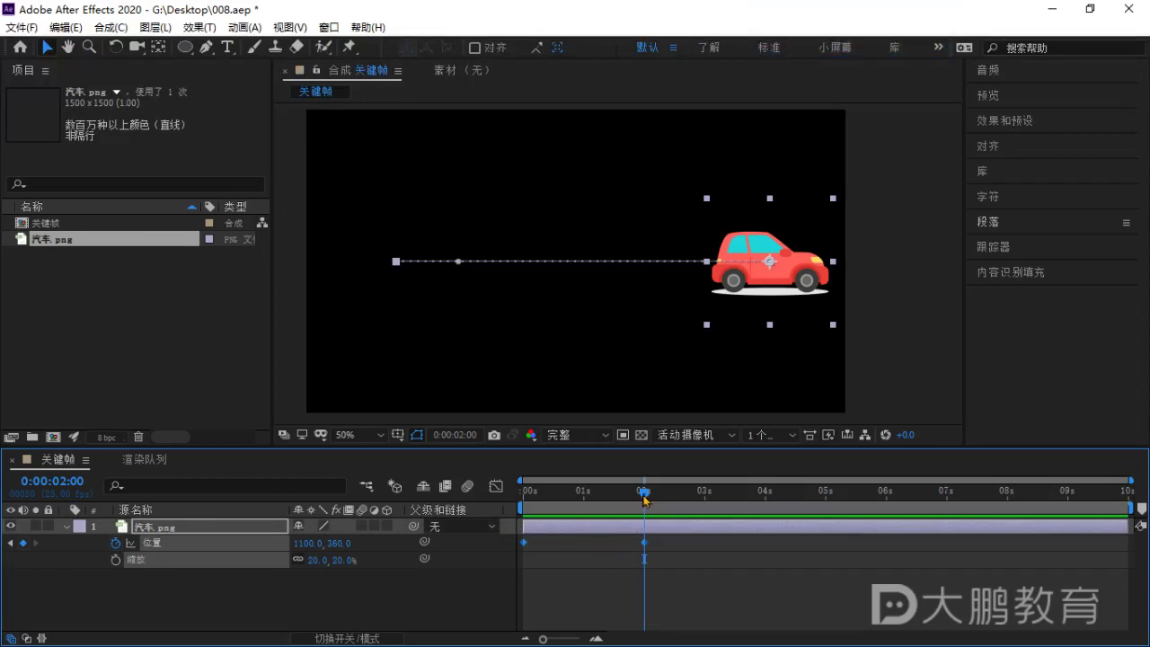
left_click_drag(644, 497, 644, 521)
left_click(700, 578)
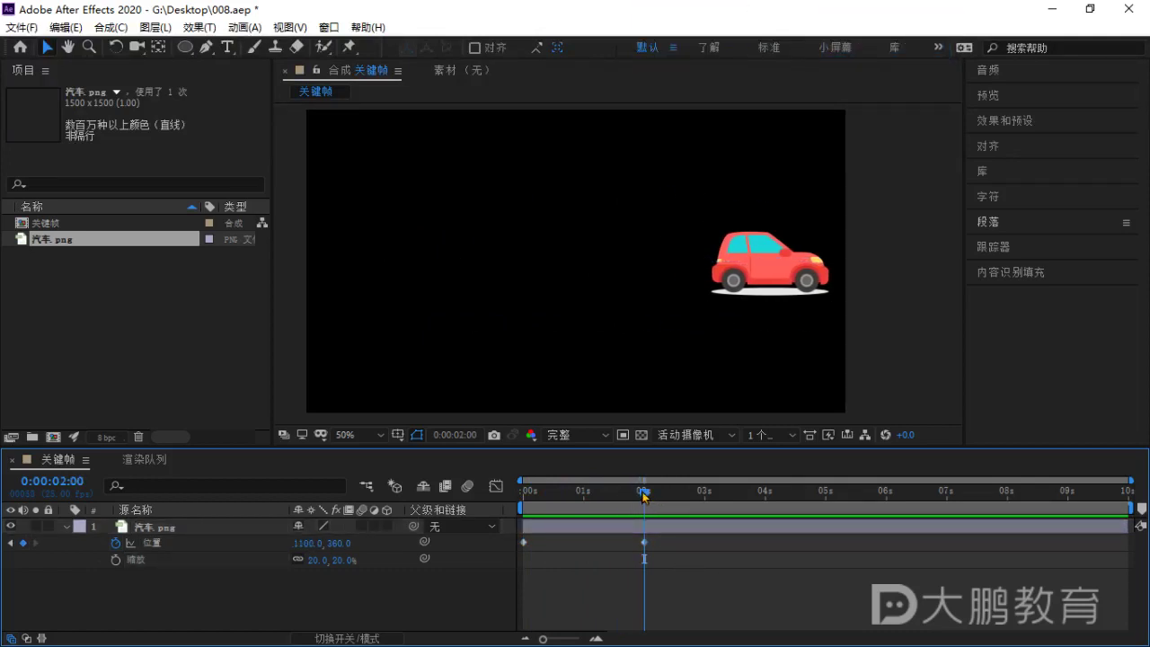
Scrub between the Position keyframes at 0:00:00:00 and 0:00:02:00 to examine the car's in-between positions.
left_click_drag(644, 497, 566, 520)
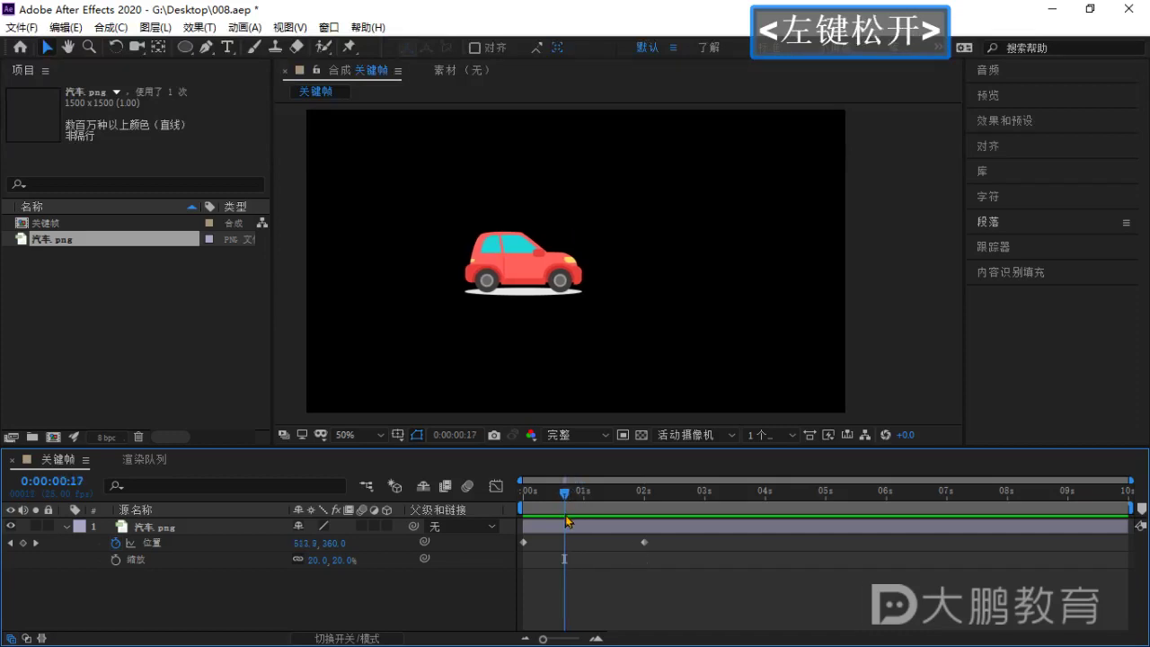
left_click(584, 310)
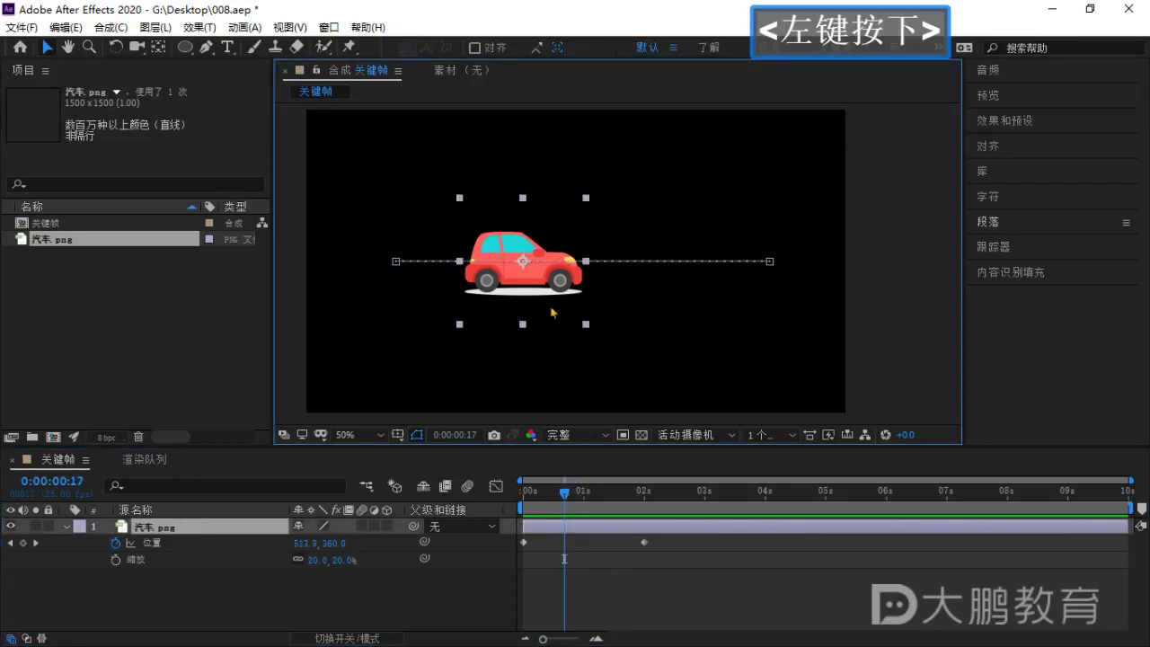
mouse_move(563, 495)
left_mouse_down()
mouse_move(531, 499)
mouse_move(622, 505)
mouse_move(556, 507)
mouse_move(569, 510)
left_mouse_up()
left_click(569, 500)
left_click(323, 611)
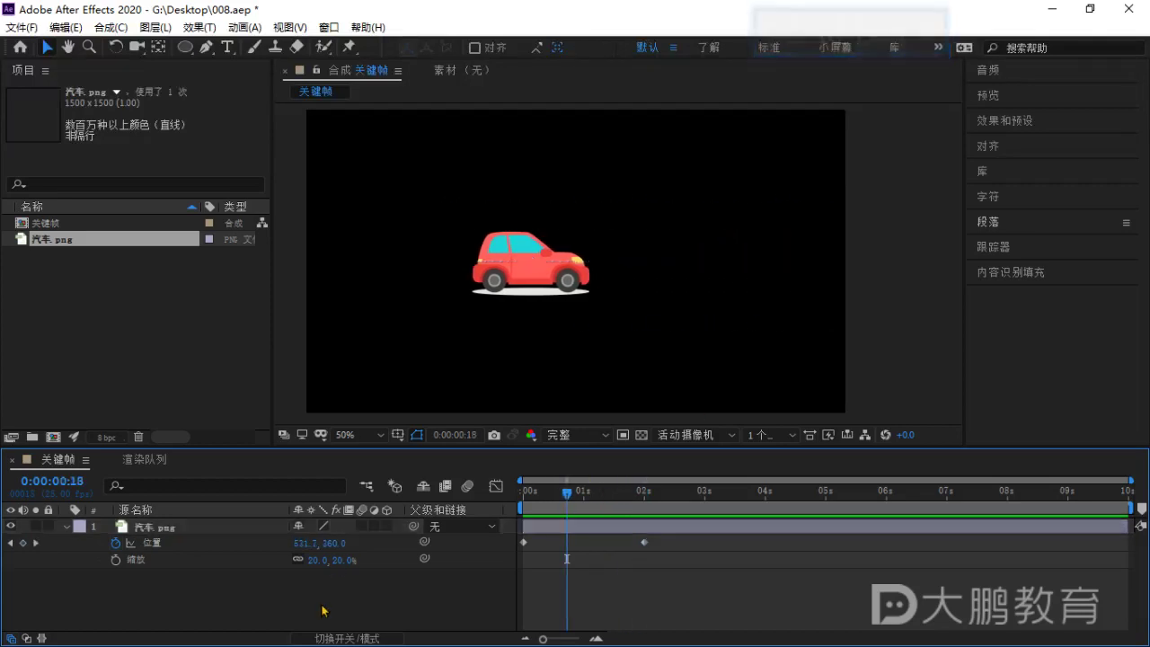
left_click(421, 545)
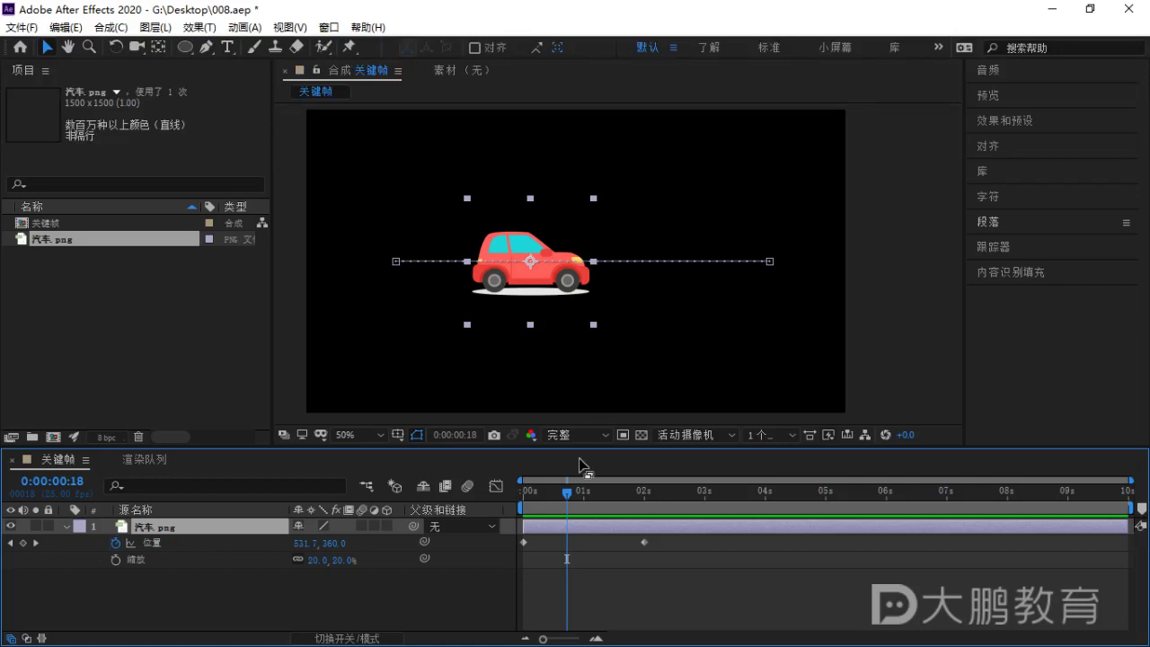
left_click(589, 580)
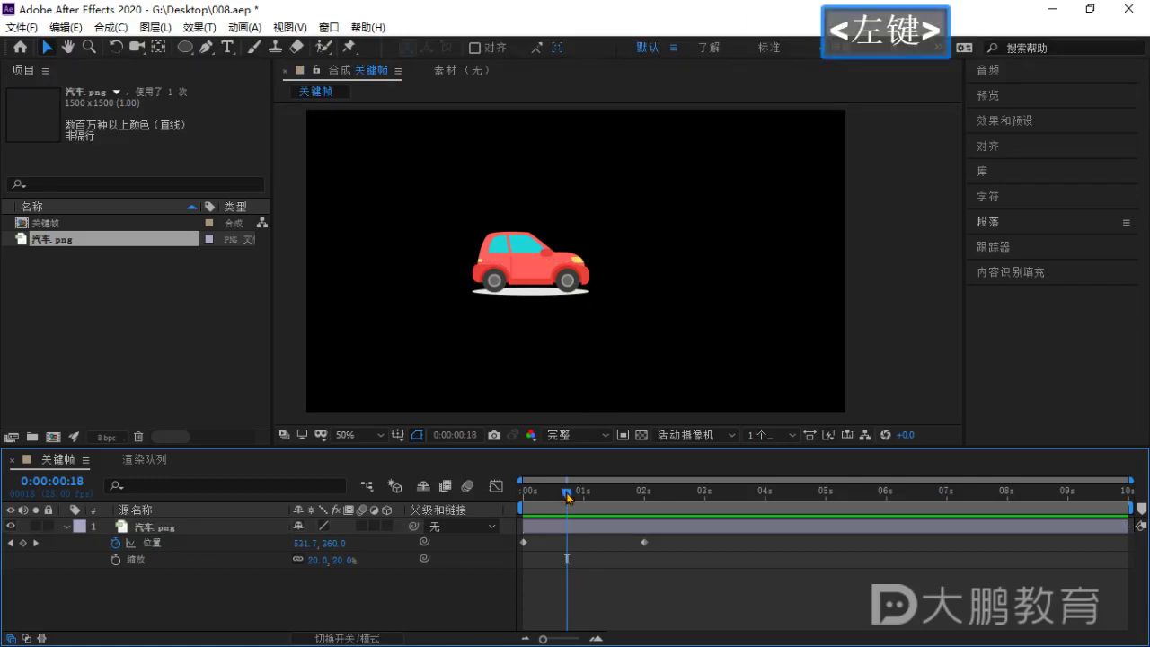
left_click_drag(567, 497, 570, 500)
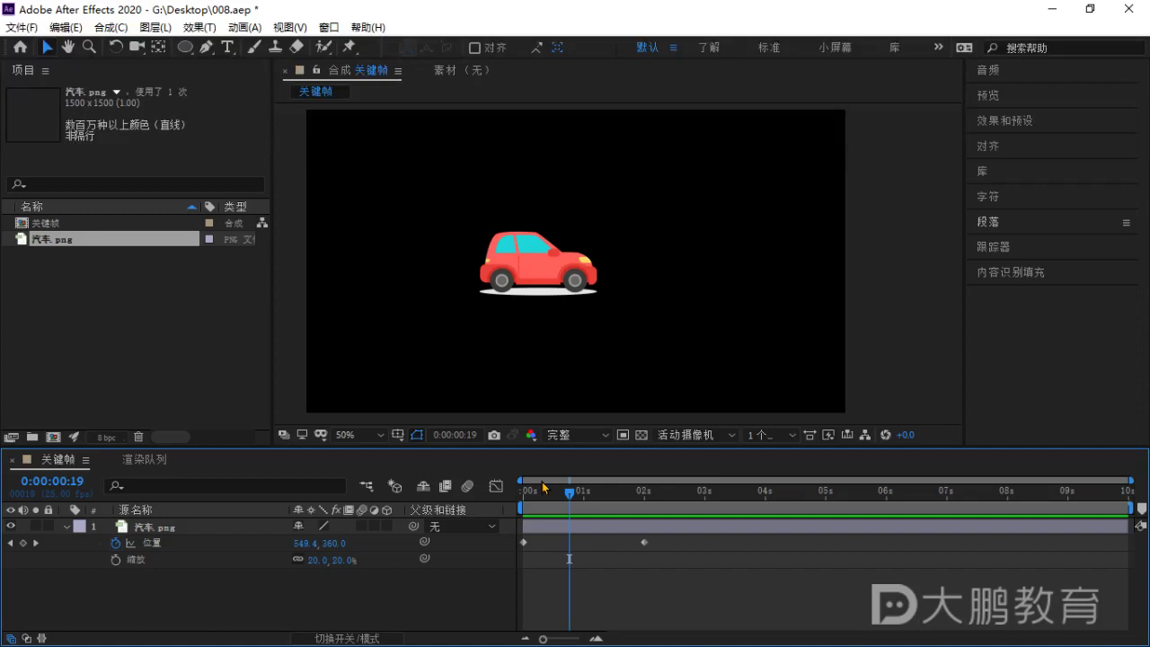
left_click_drag(543, 495, 511, 497)
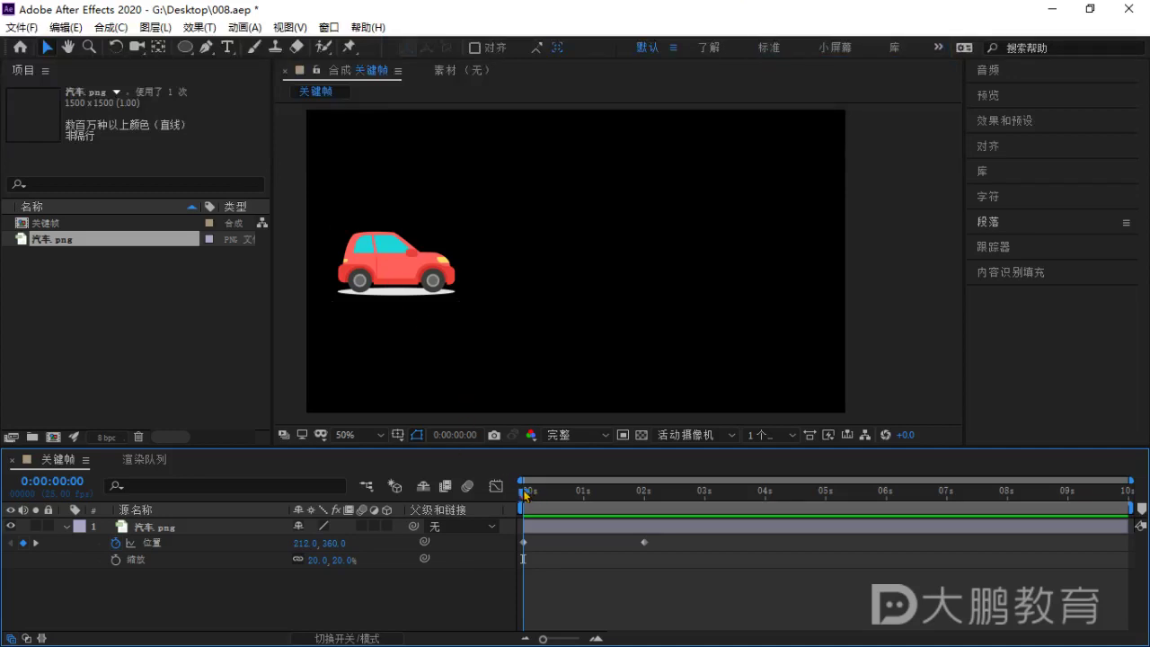
left_click_drag(525, 495, 564, 495)
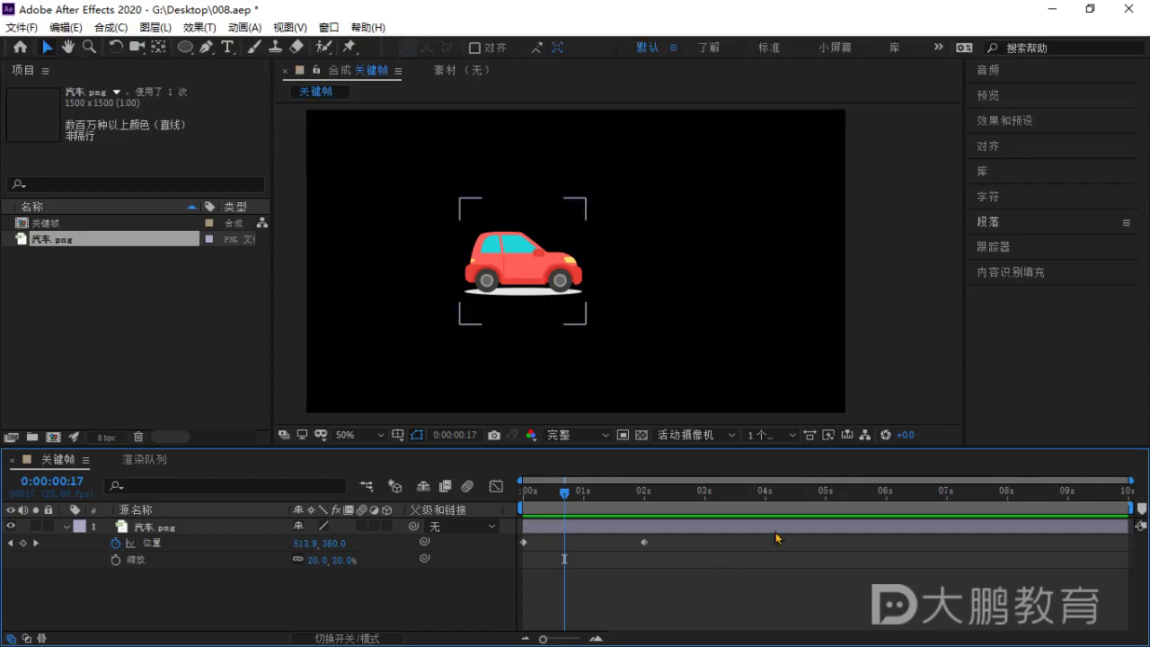
key("F2")
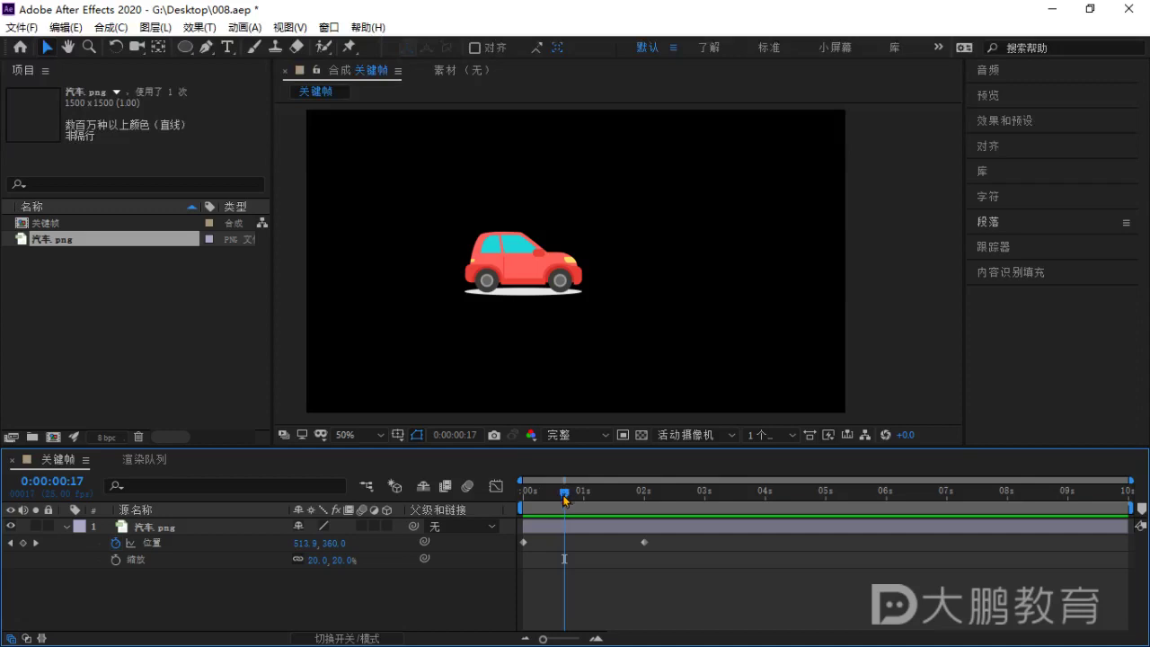
mouse_move(565, 500)
left_mouse_down()
mouse_move(526, 502)
mouse_move(562, 500)
left_mouse_up()
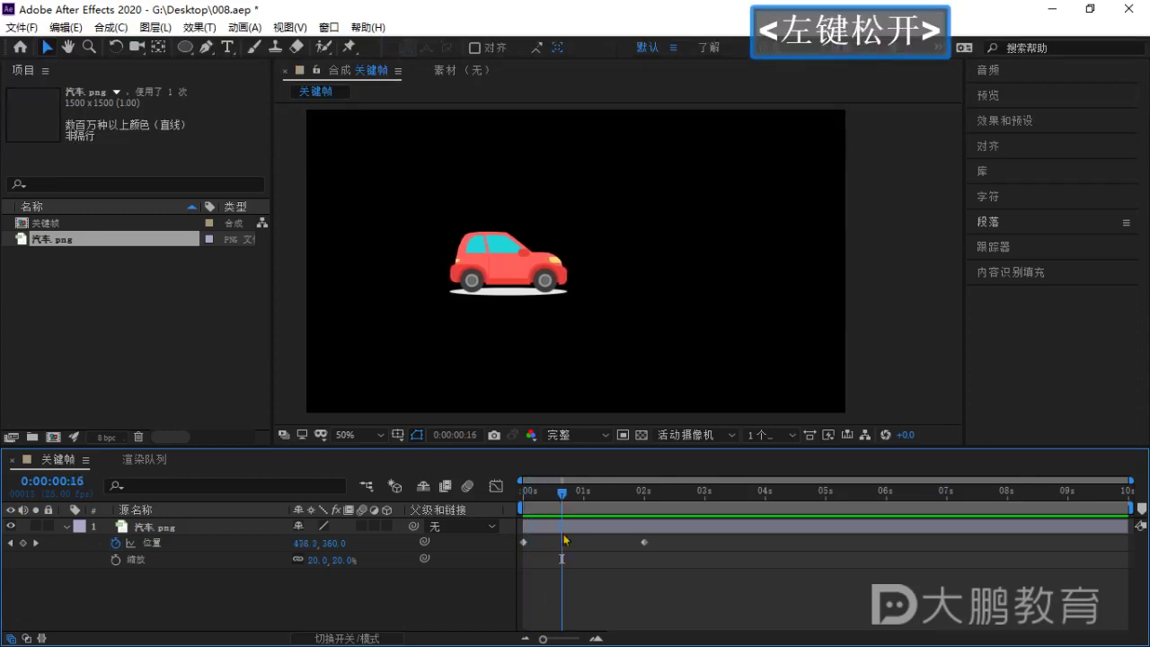
left_click(573, 534)
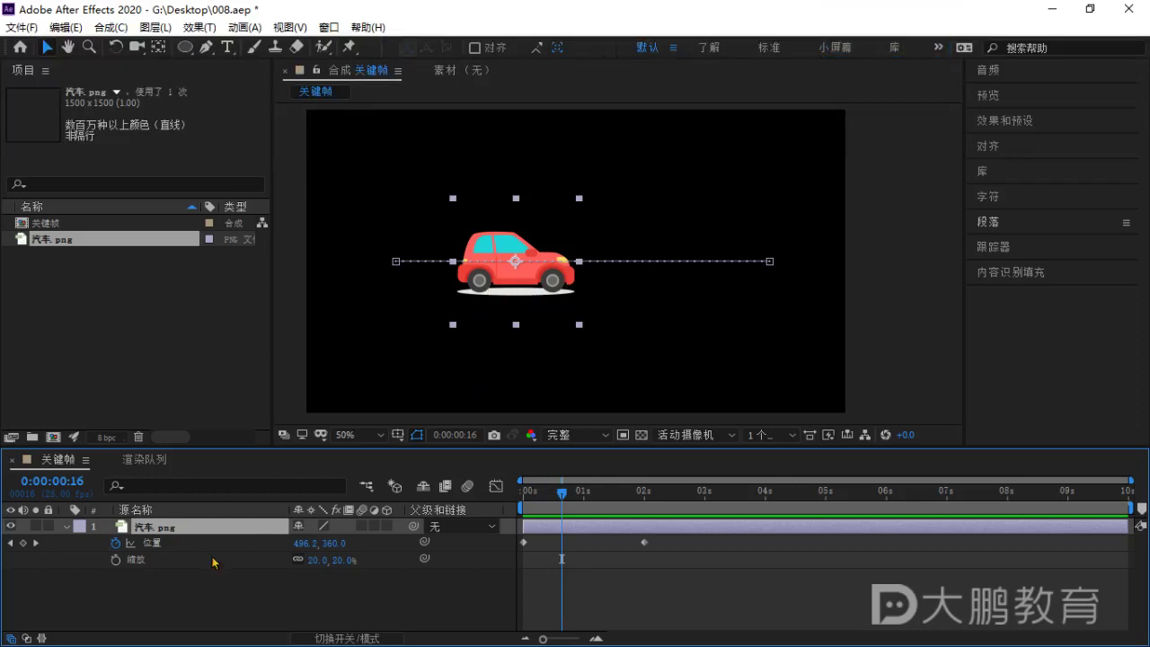
Move the current time to 0:00:00:15 with the 汽车.png layer selected.
left_click_drag(562, 500, 559, 501)
left_click(582, 535)
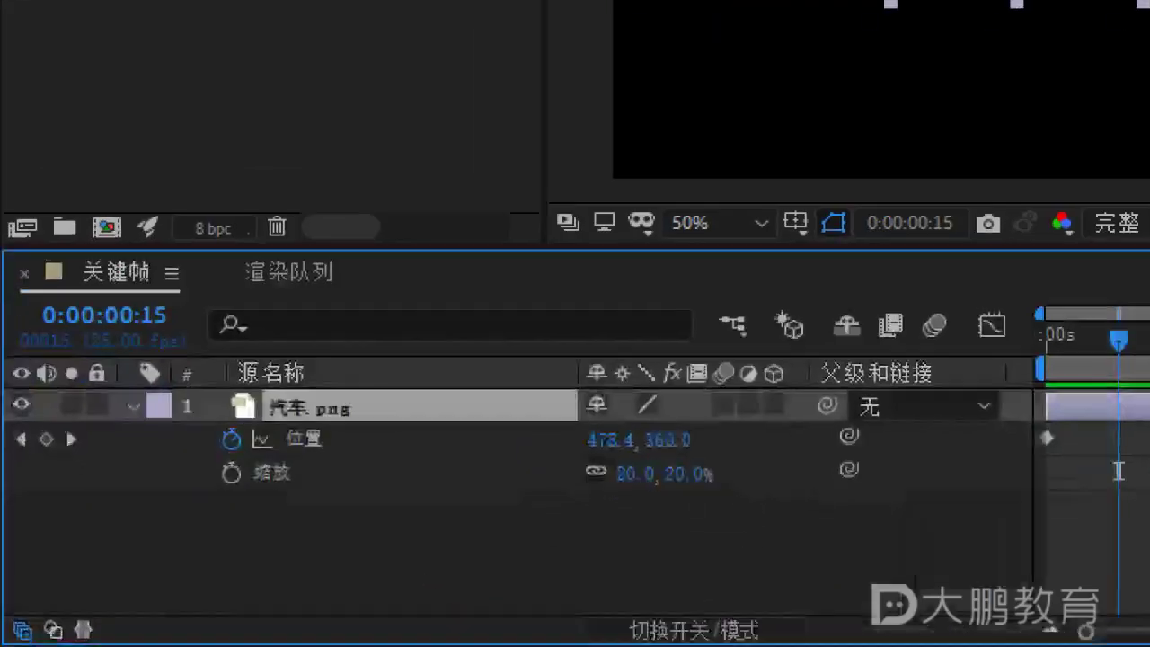
left_click_drag(225, 463, 291, 465)
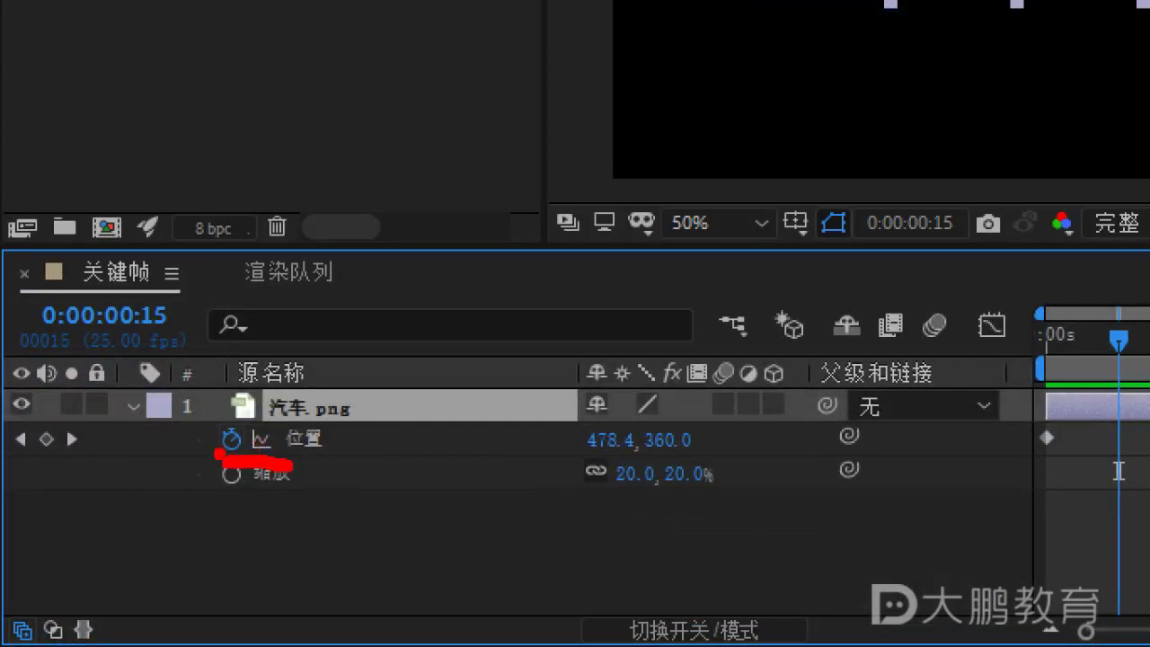
key("ctrl+shift")
mouse_move(112, 440)
left_mouse_down()
mouse_move(303, 542)
mouse_move(386, 571)
left_mouse_up()
left_click_drag(433, 470, 400, 527)
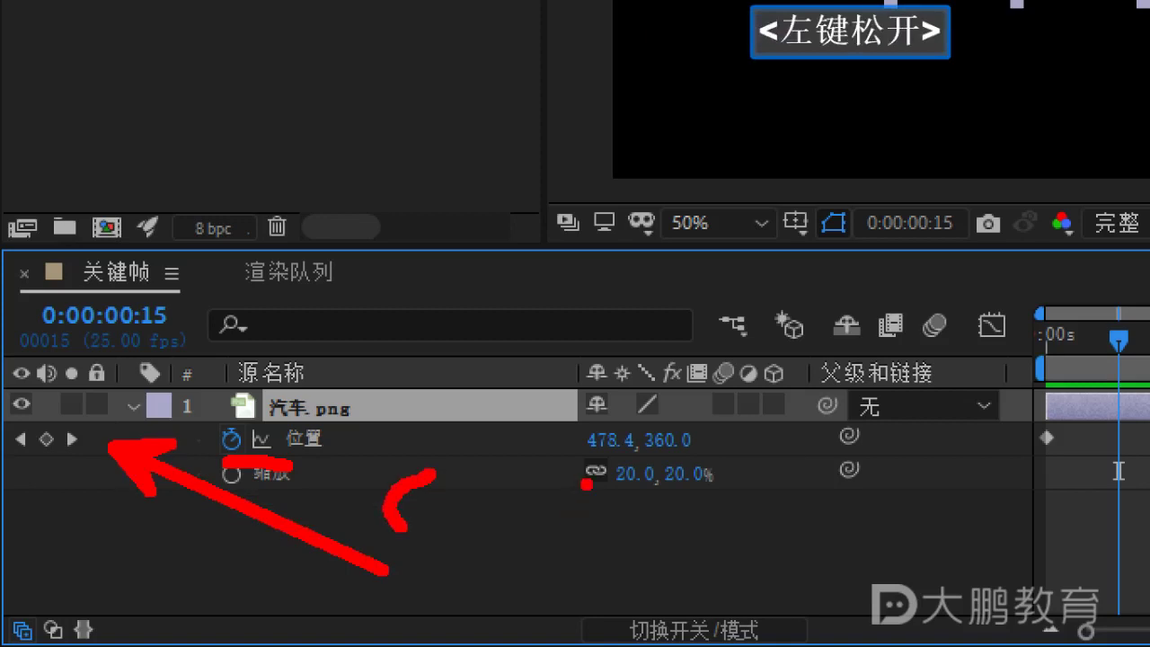
left_click_drag(589, 479, 593, 542)
mouse_move(501, 490)
left_mouse_down()
mouse_move(486, 518)
mouse_move(526, 494)
left_mouse_up()
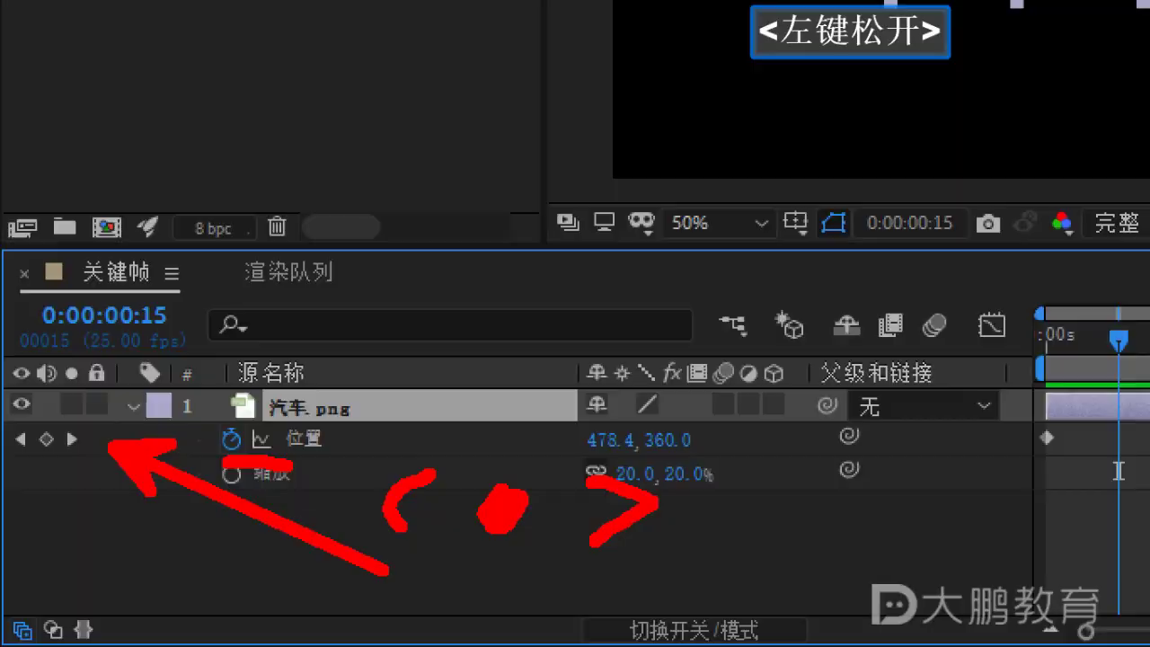
key("Escape")
Add a Position keyframe to 汽车.png at 0:00:00:15, keeping the car at its interpolated location.
left_click(23, 545)
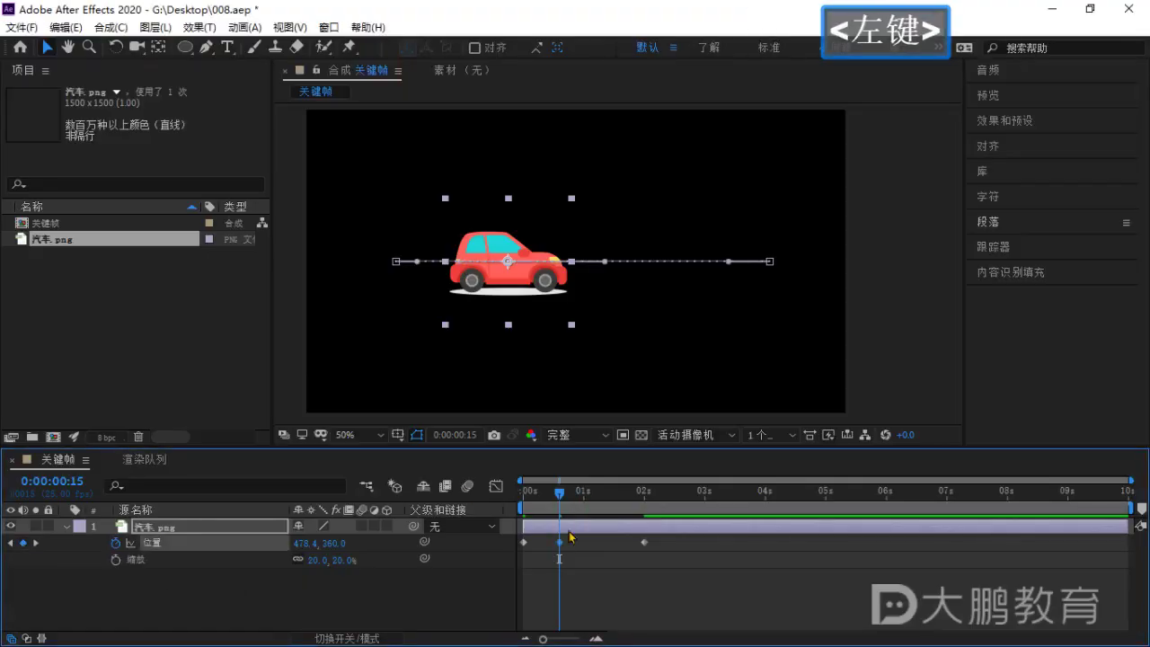
left_click(580, 568)
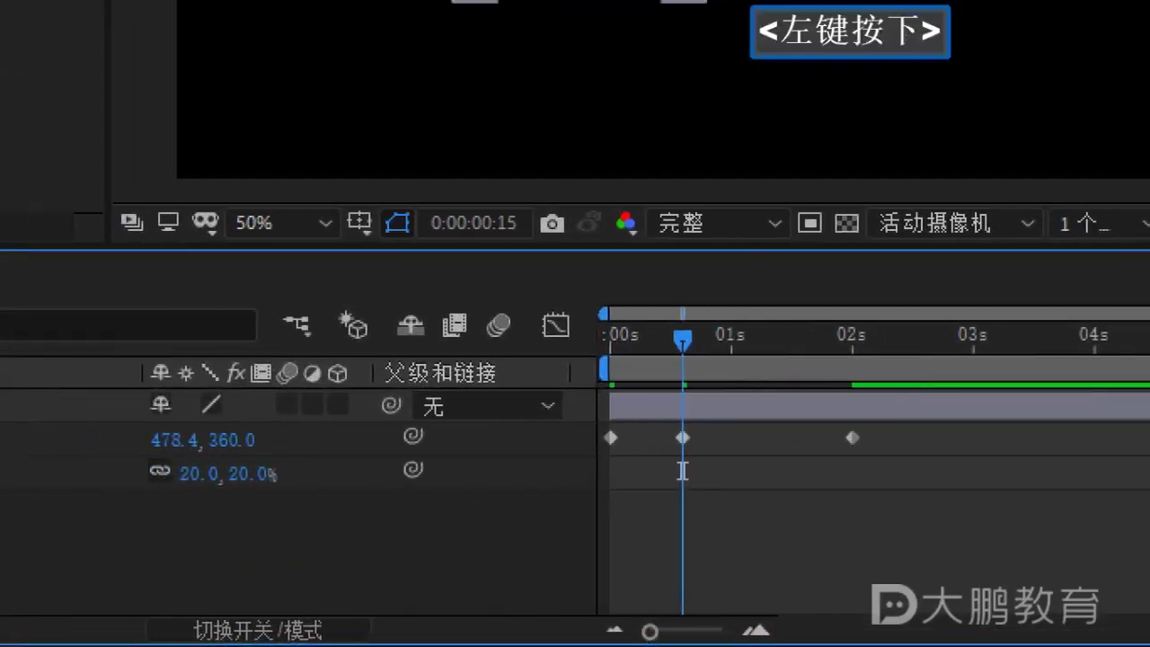
left_click_drag(652, 397, 717, 472)
left_click_drag(140, 460, 291, 455)
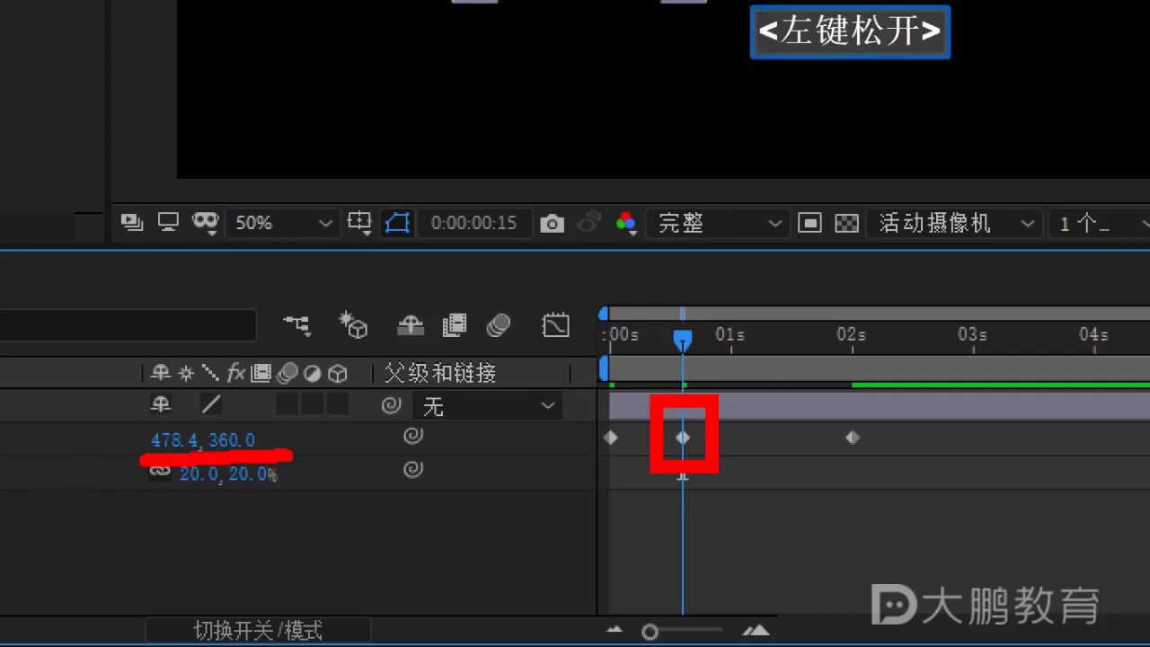
key("Escape")
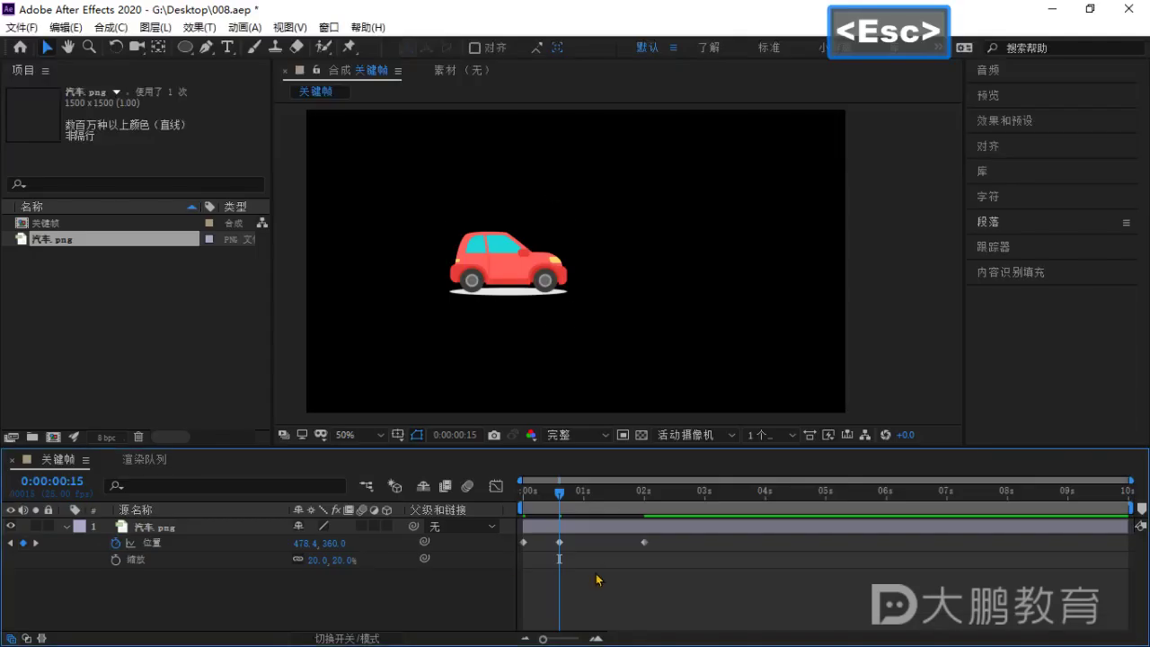
Move the current time to 0:00:01:06 in the 关键帧 composition.
left_click_drag(561, 495, 602, 513)
left_click(567, 526, "shift")
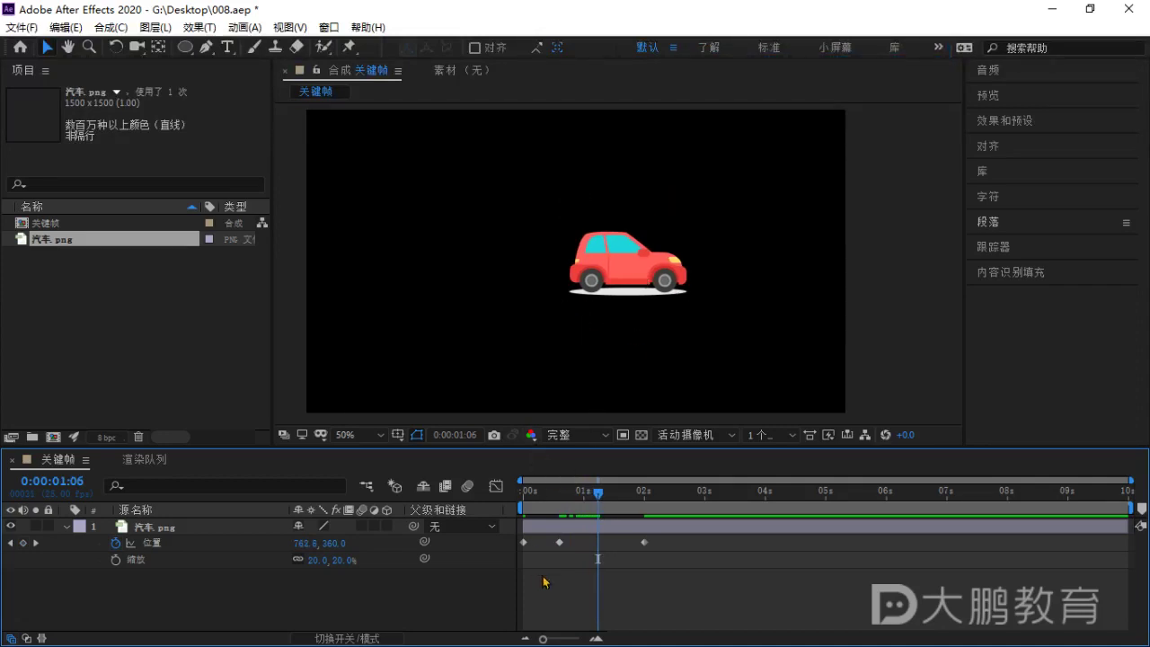
key("ctrl+1")
left_click(580, 544)
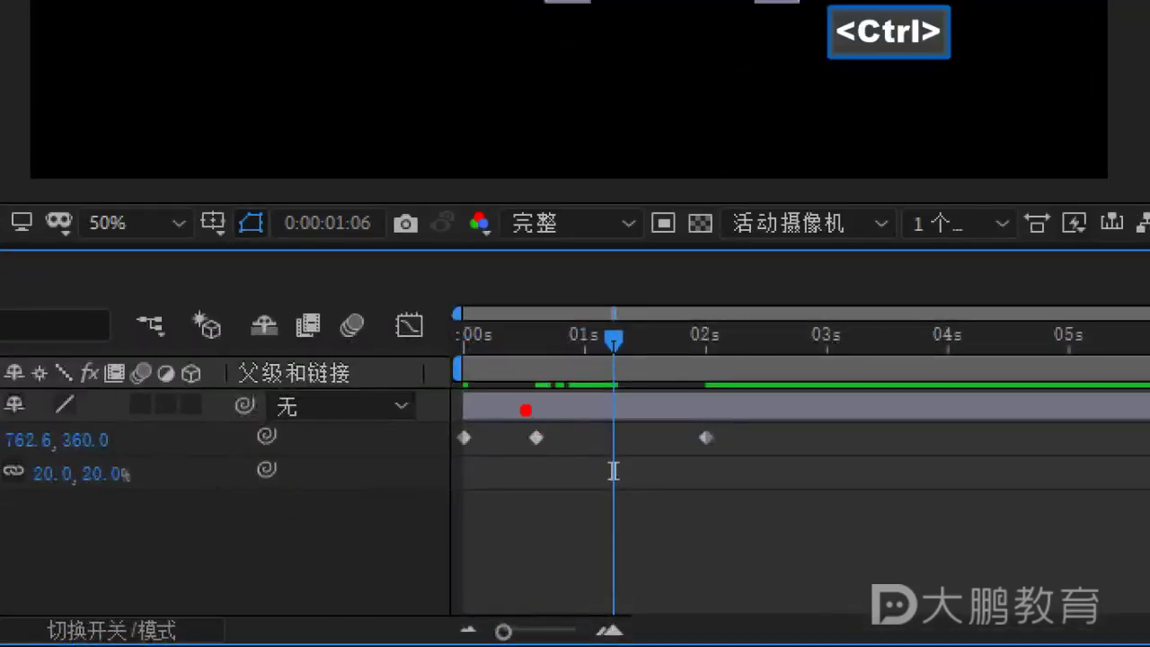
left_click_drag(513, 400, 565, 476, "ctrl")
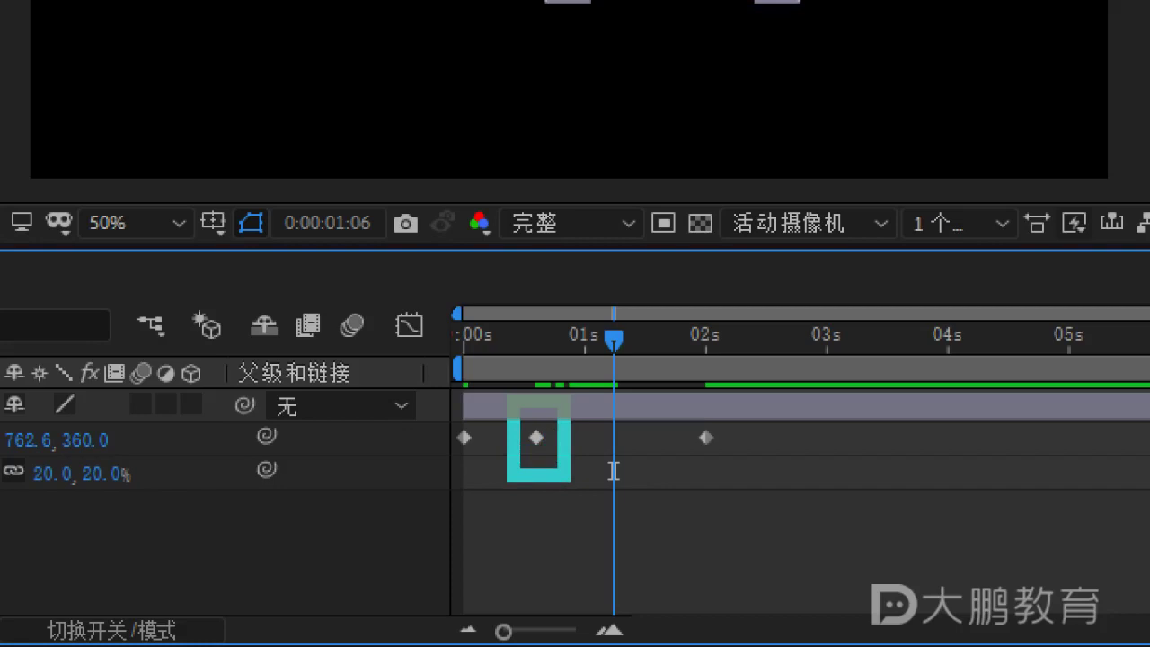
left_click(554, 558)
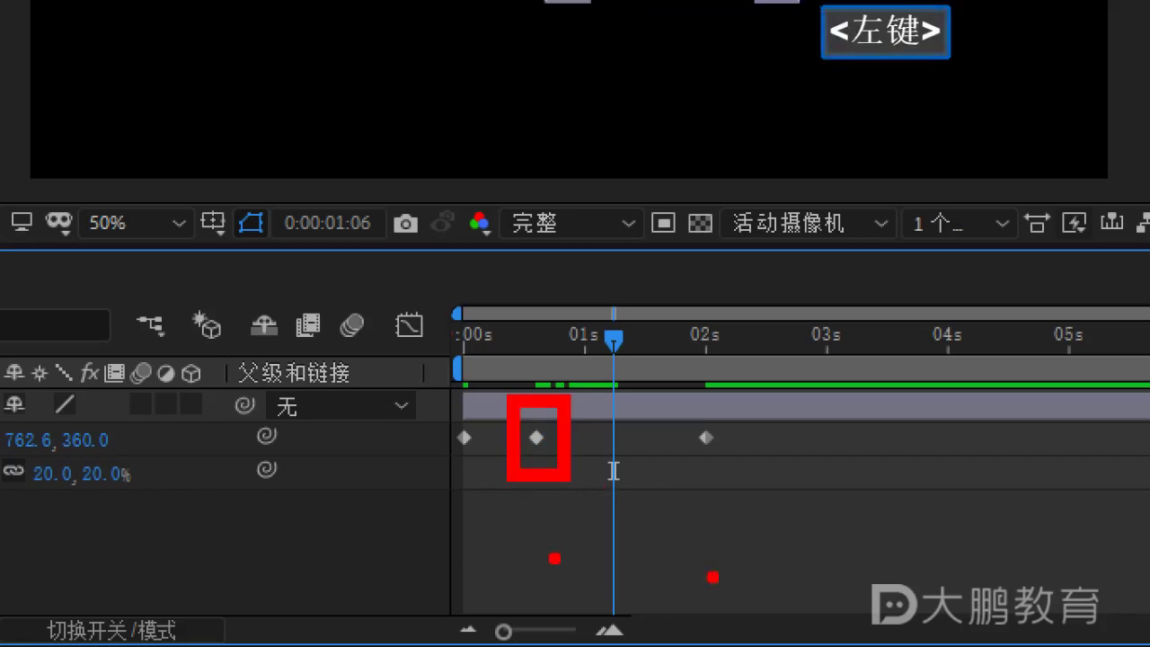
left_click(753, 555)
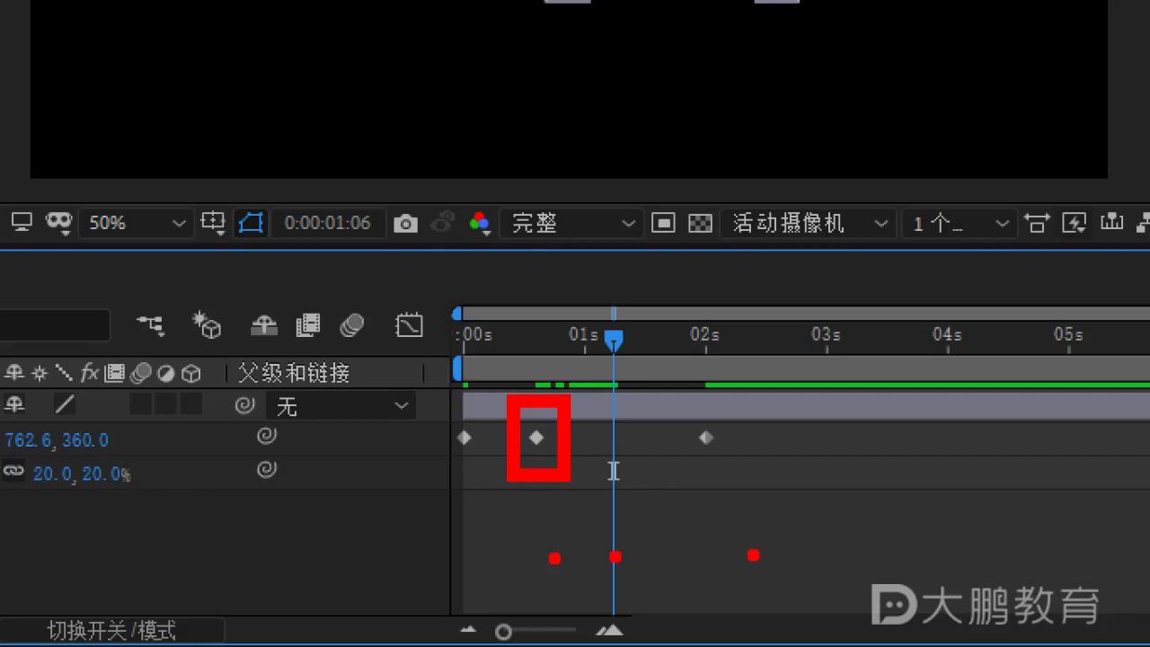
key("Escape")
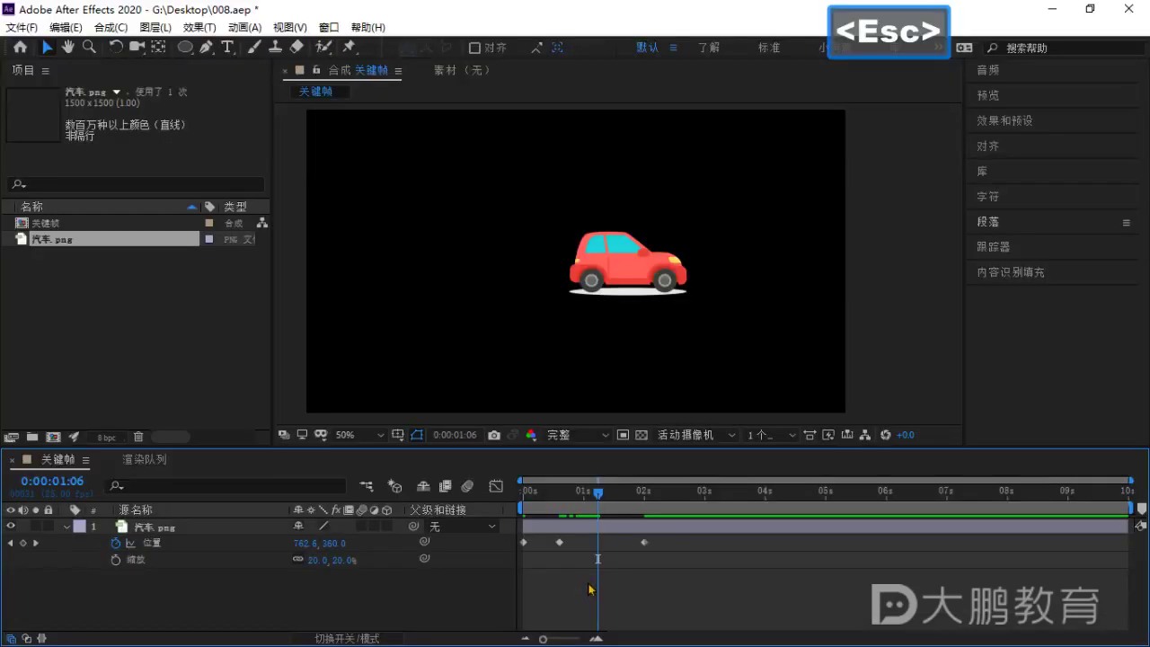
Try adding a Position keyframe to 汽车.png at 0:00:01:06 at the car's interpolated location, and undo it.
left_click(564, 572)
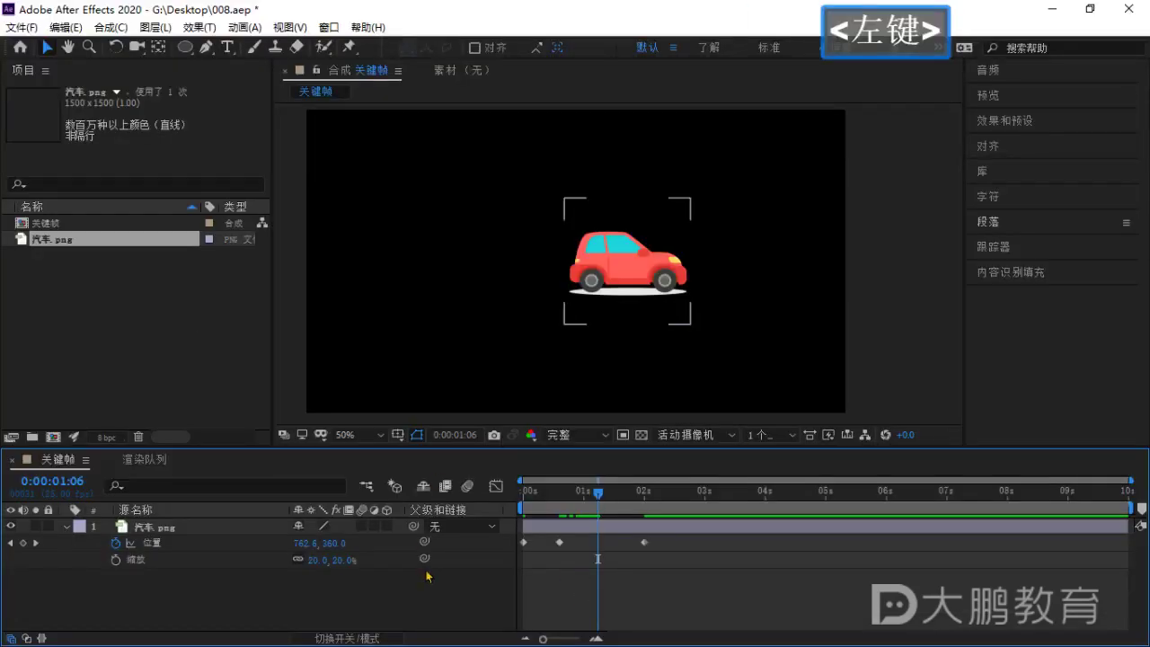
left_click(23, 543)
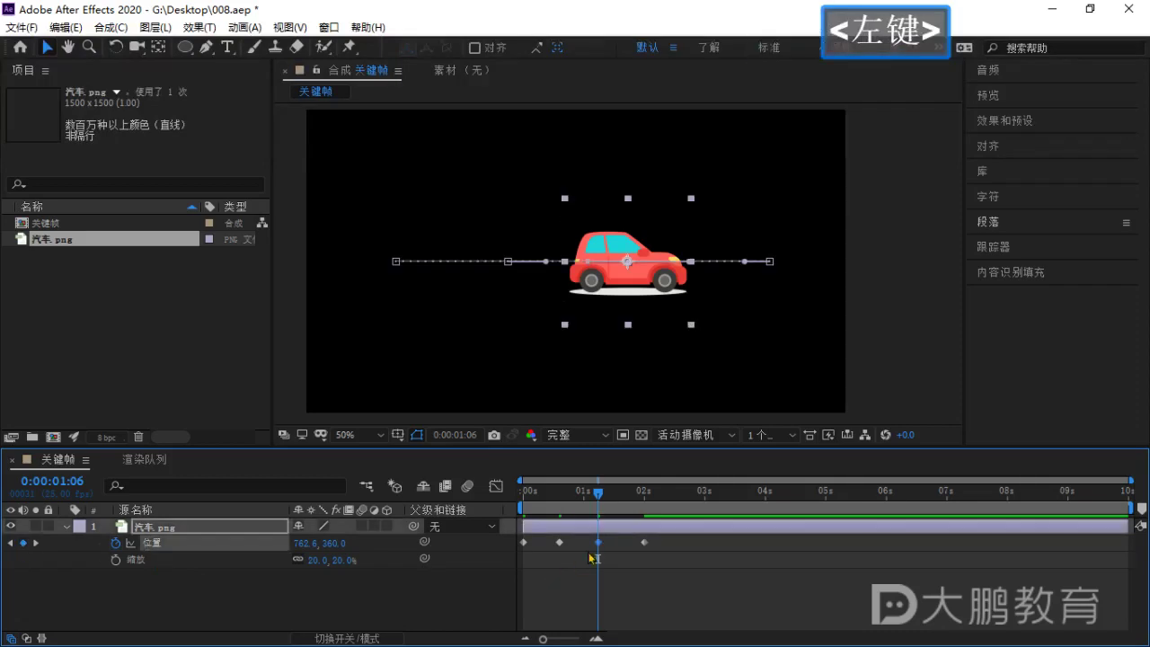
mouse_move(601, 545)
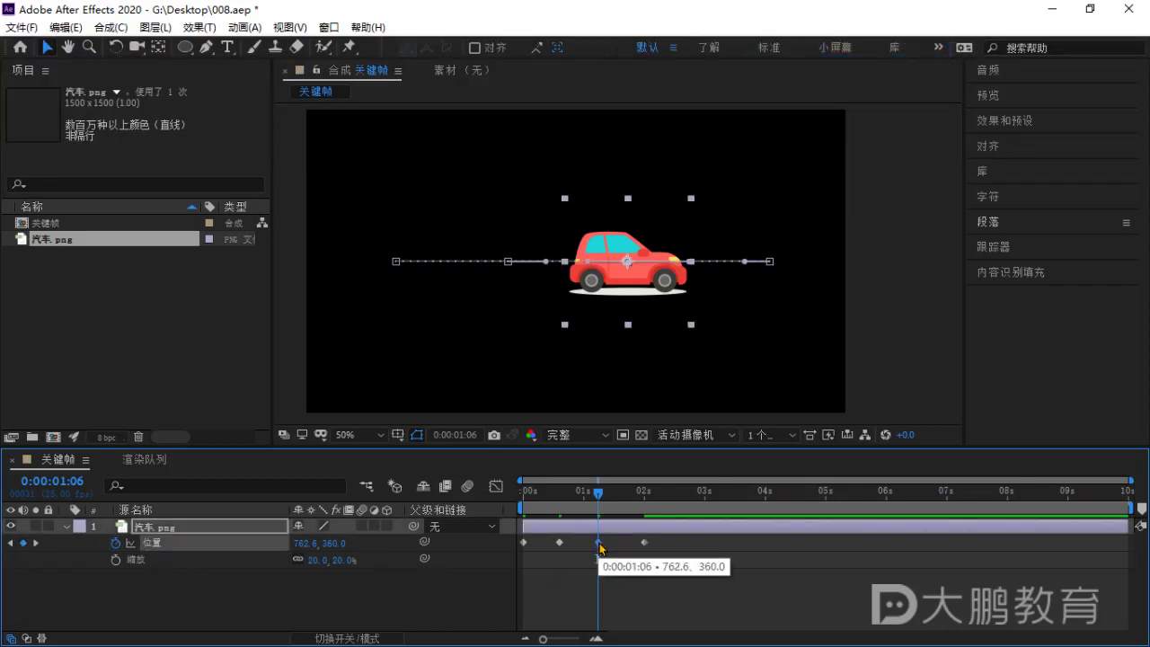
key("ctrl+z")
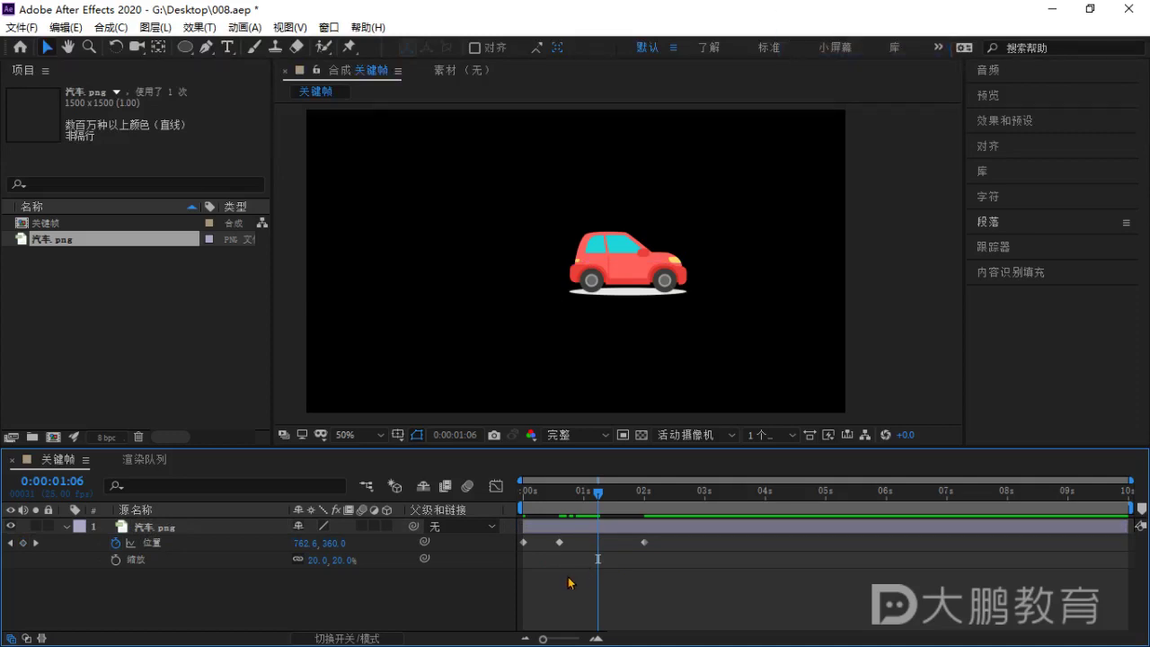
Copy the Position keyframe of 汽车.png at 0:00:00:15 and paste it at 0:00:01:06.
left_click_drag(571, 559, 558, 549)
key("ctrl+c")
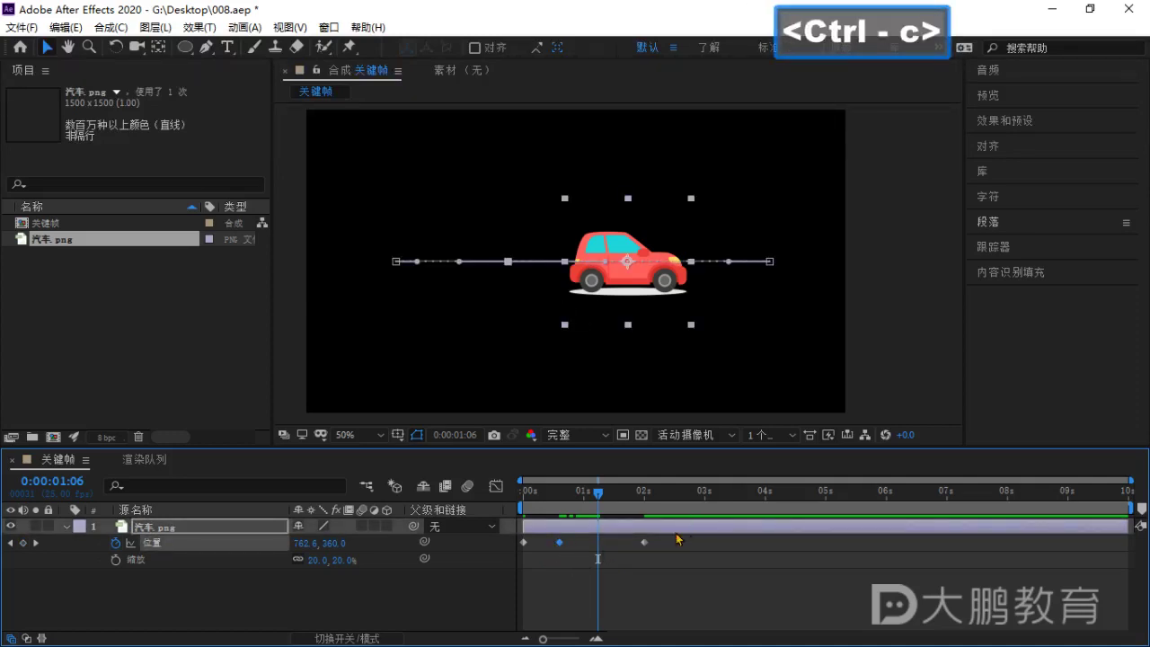
key("ctrl+v")
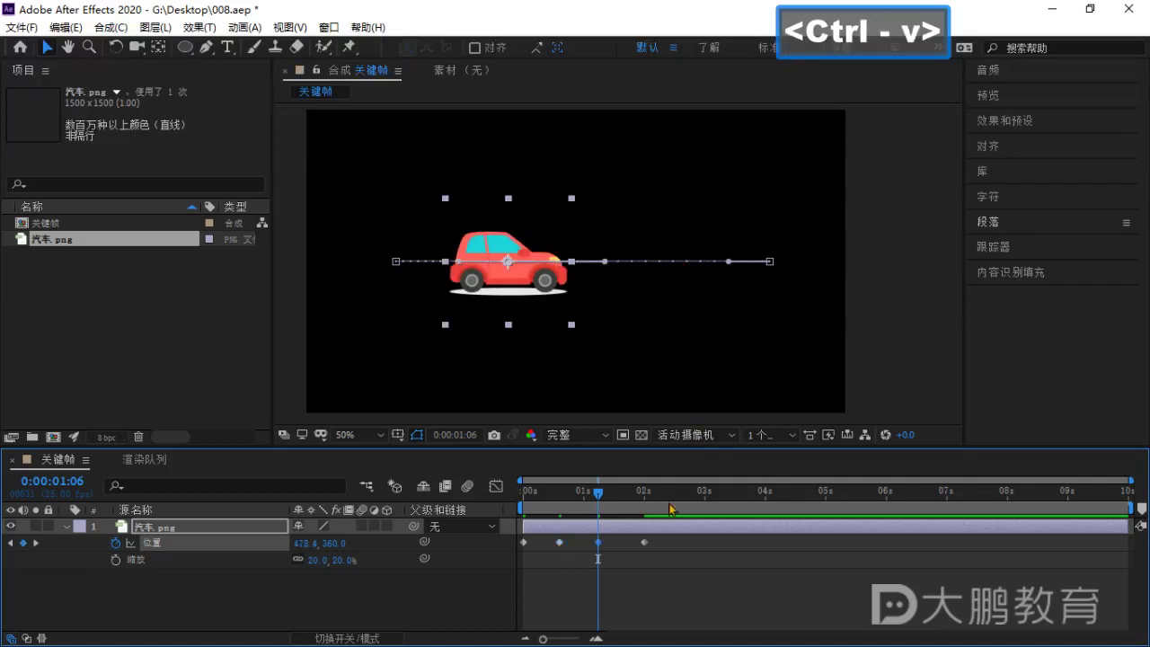
left_click(654, 600)
Preview the car's movement from the start and scrub between the keyframes at 0:00:00:15 and 0:00:01:06 to examine its drift.
left_click_drag(598, 493, 523, 493)
key("space")
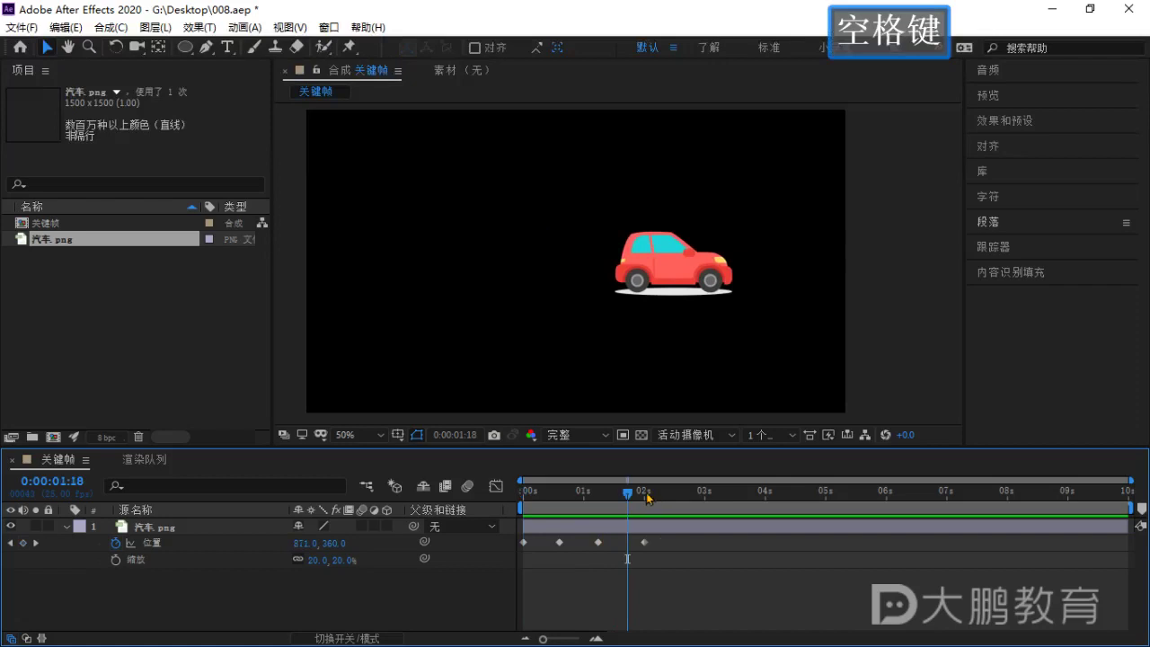
left_click_drag(647, 499, 585, 513)
left_click(608, 563)
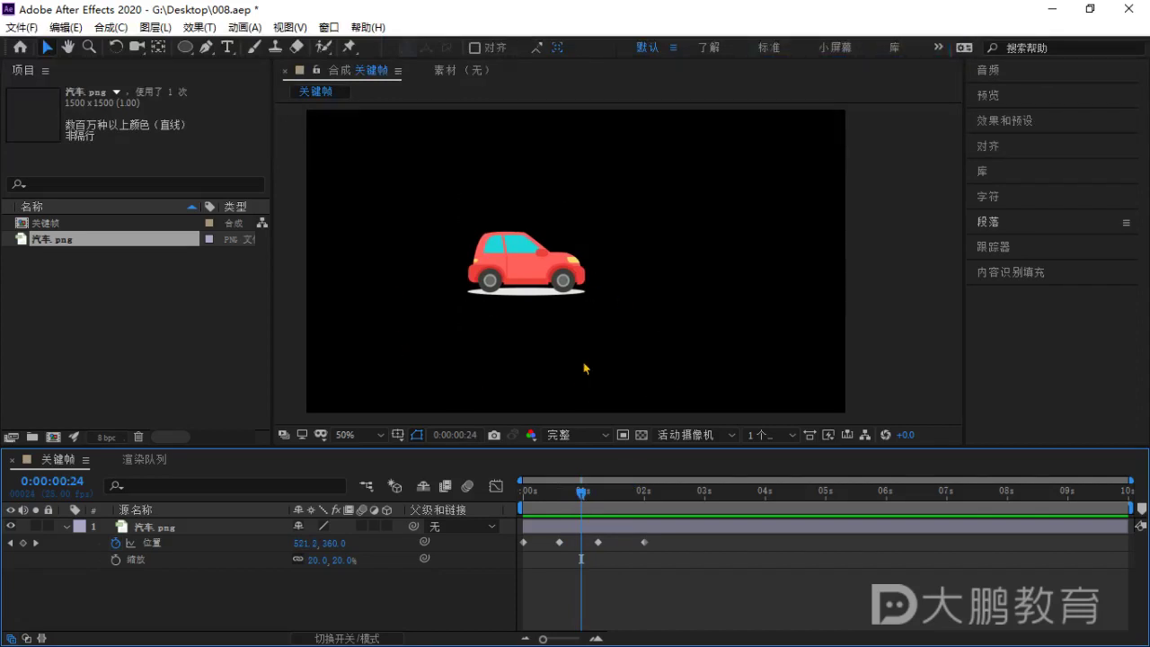
Set the spatial interpolation of all four Position keyframes of 汽车.png to linear.
left_click_drag(707, 567, 516, 547)
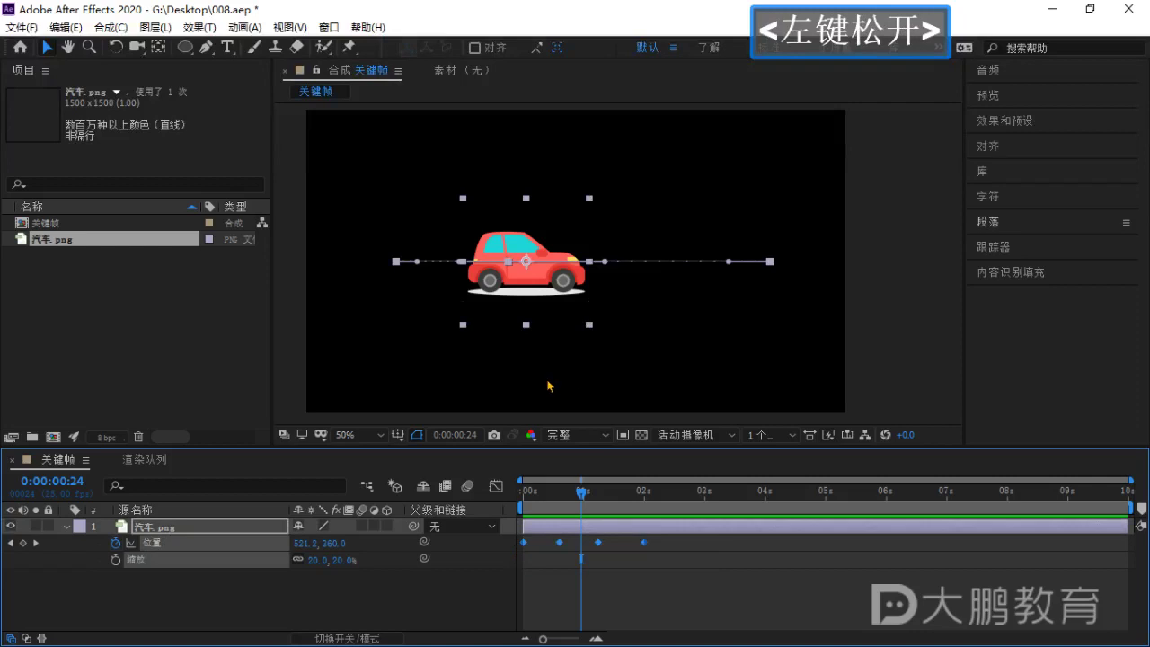
right_click(598, 543)
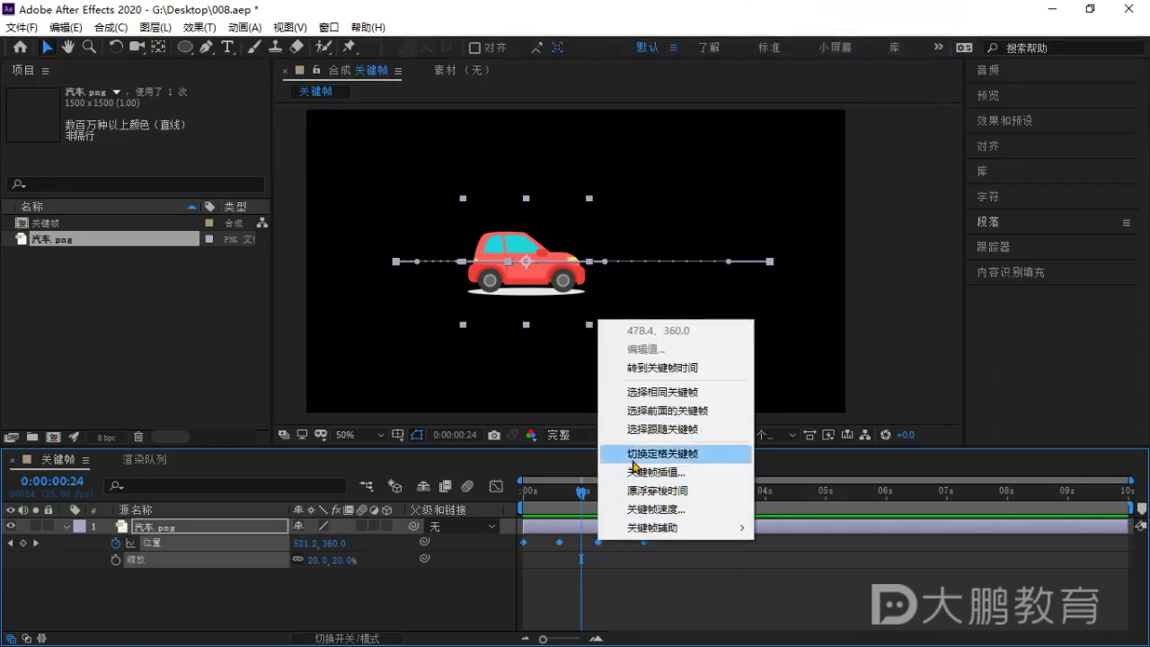
left_click(661, 454)
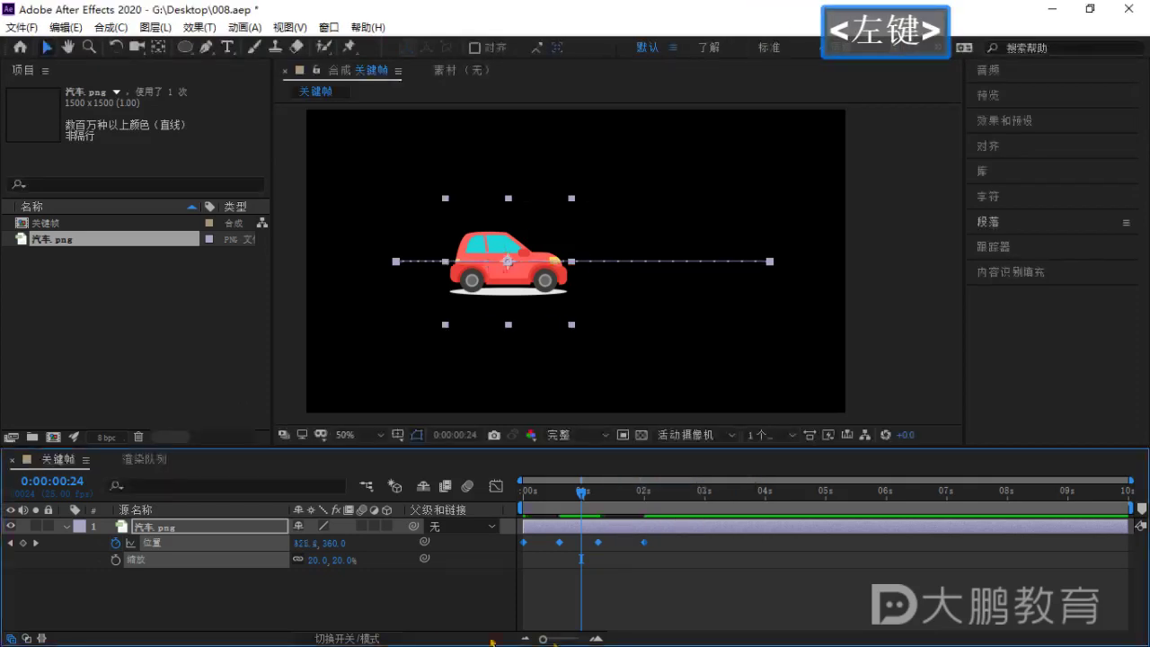
left_click(689, 548)
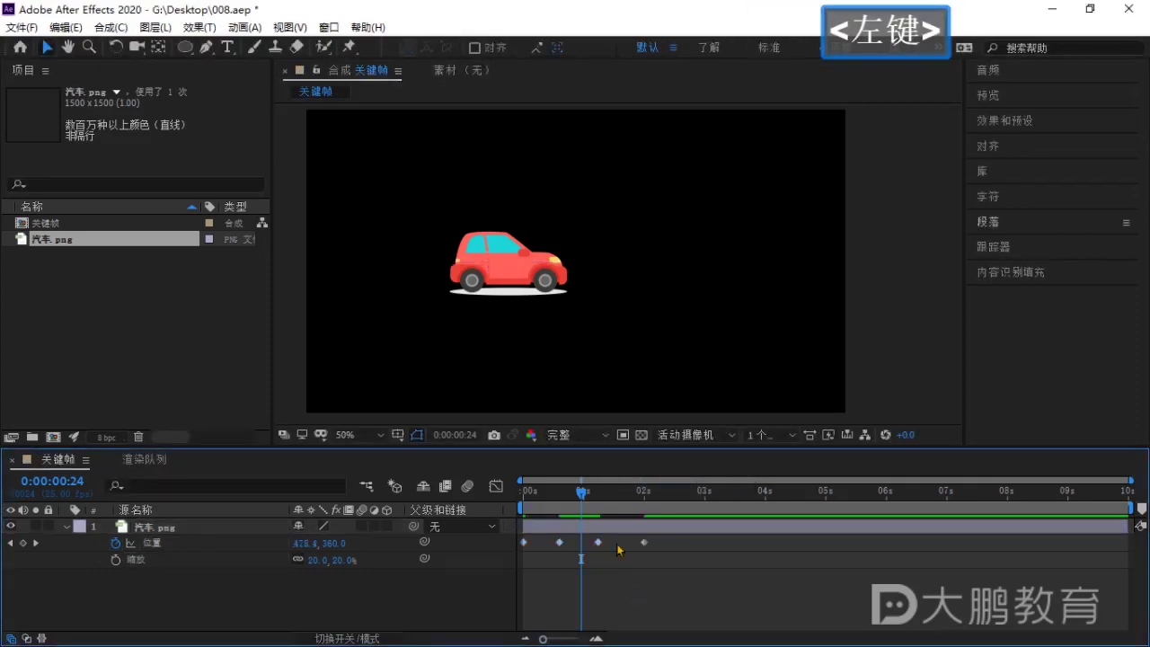
Preview the car's movement from the start of the composition and place the current time on the keyframe at 0:00:02:00.
left_click_drag(581, 492, 523, 493)
key("space")
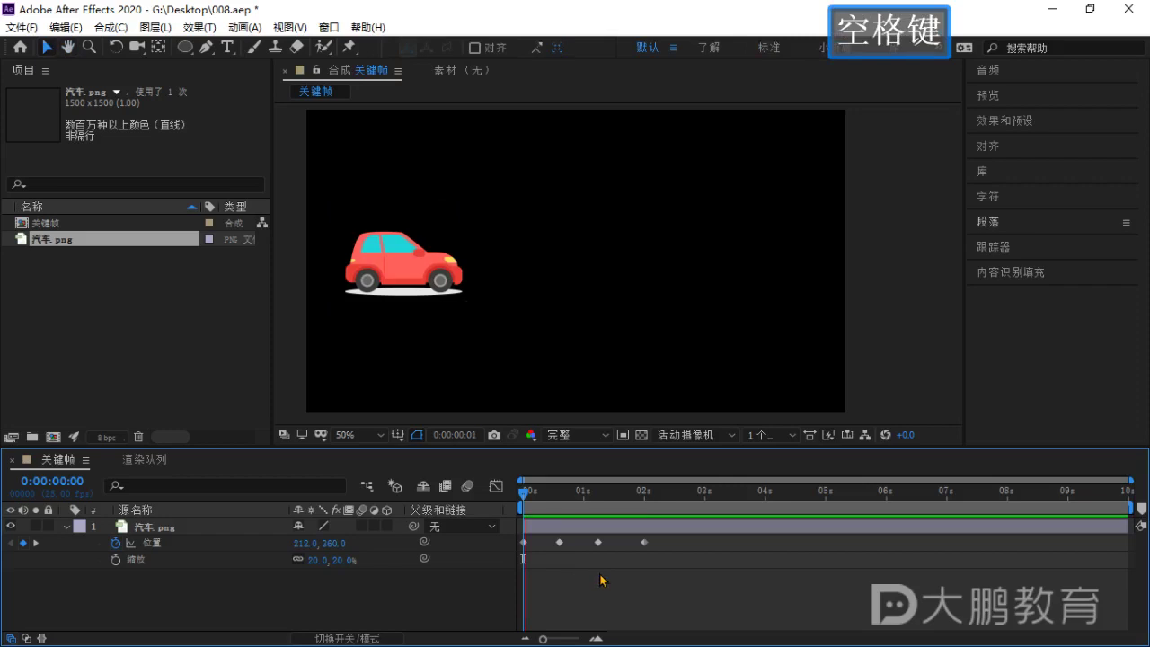
key("space")
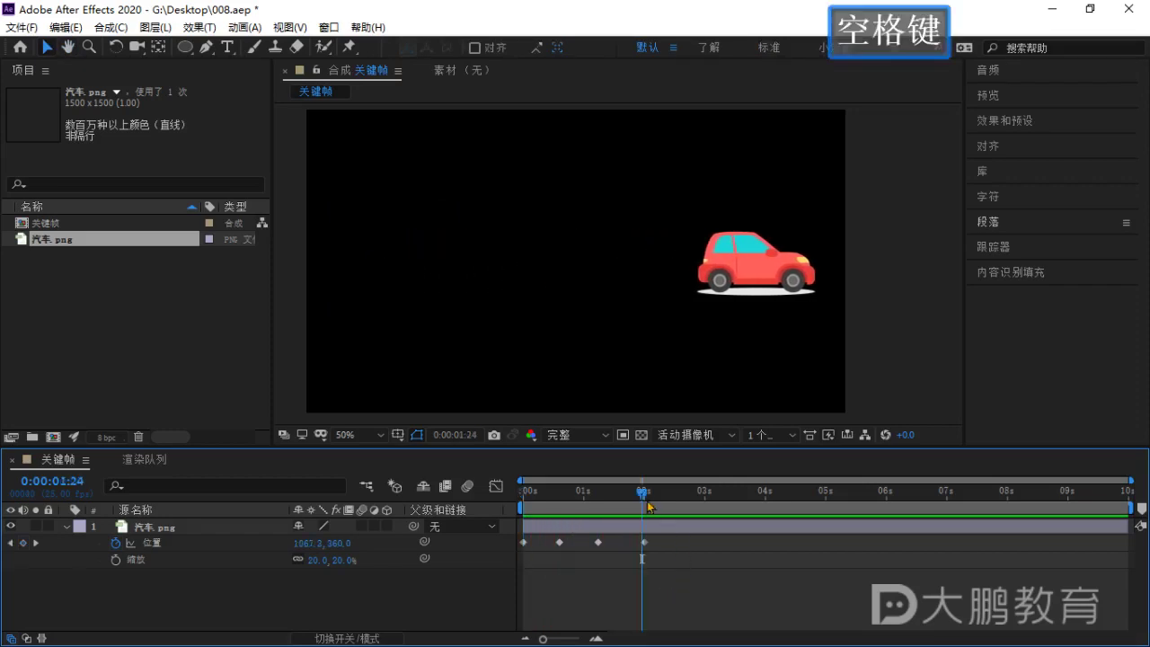
mouse_move(648, 502)
left_mouse_down()
mouse_move(551, 503)
mouse_move(646, 501)
mouse_move(659, 515)
left_mouse_up()
key("space")
key("space")
key("space")
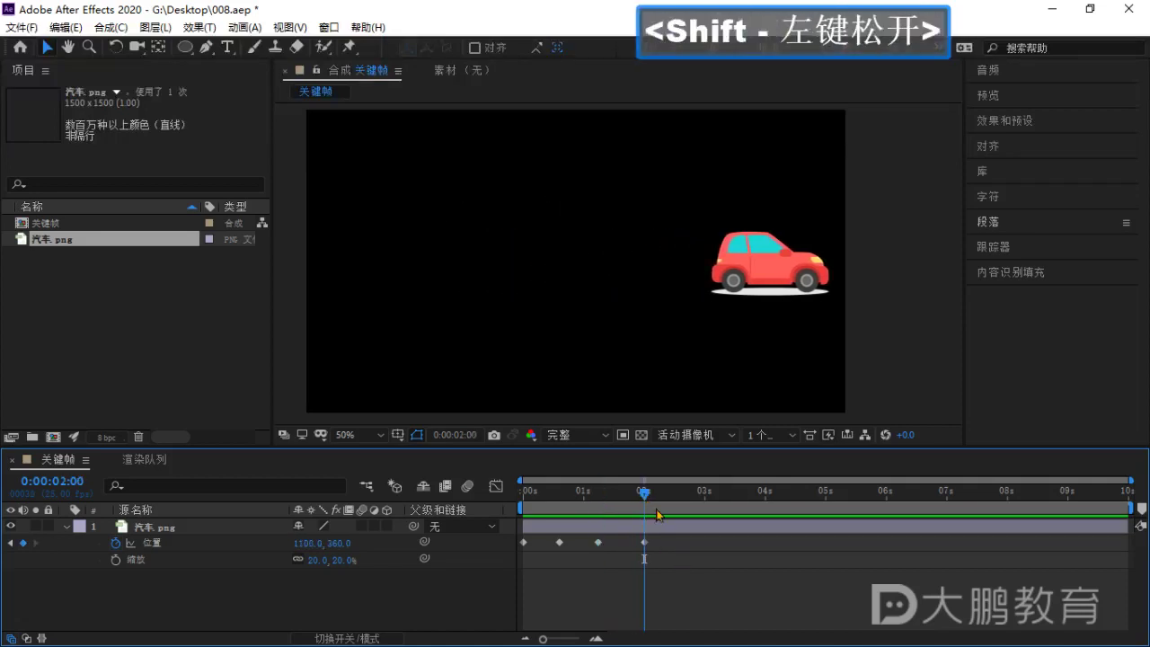
left_click(657, 544, "shift")
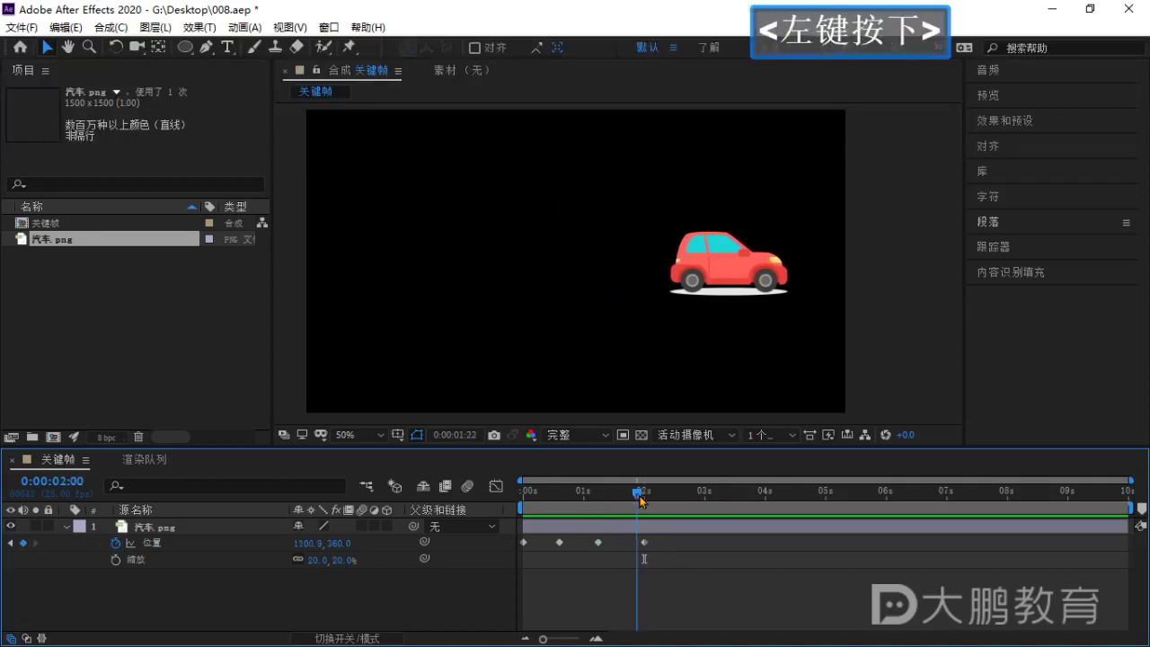
left_click(674, 559)
At 0:00:02:24, move the car horizontally back to its starting side at about 214, 360, adding a Position keyframe.
left_click_drag(644, 497, 707, 521)
left_click(771, 241)
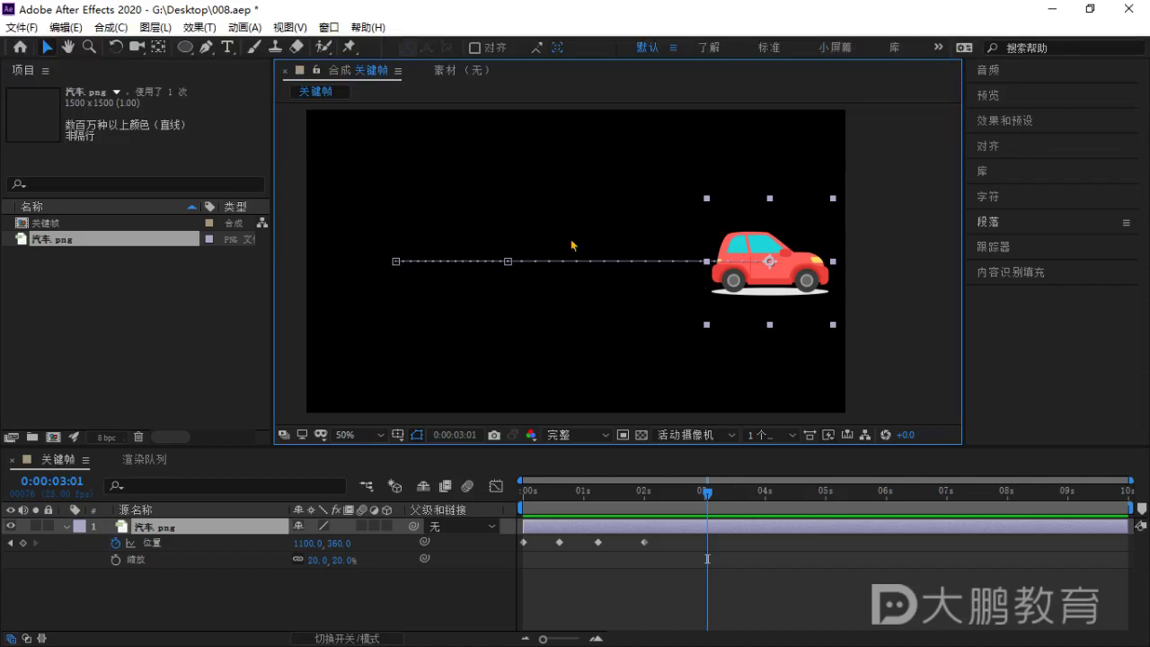
left_click_drag(709, 500, 703, 531)
left_click(668, 582)
left_click(749, 310)
left_click_drag(748, 283, 380, 325)
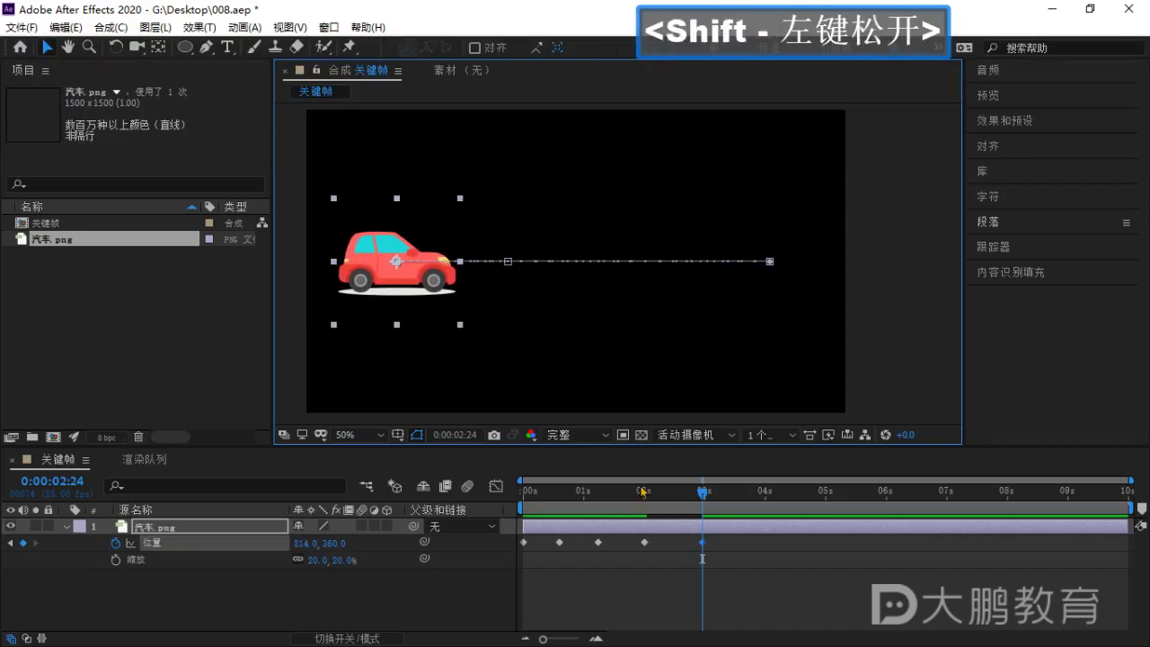
Preview the car's return movement from 0:00:01:12 and place the current time on the keyframe at 0:00:02:00.
left_click(722, 568)
left_click_drag(703, 495, 613, 517)
key("space")
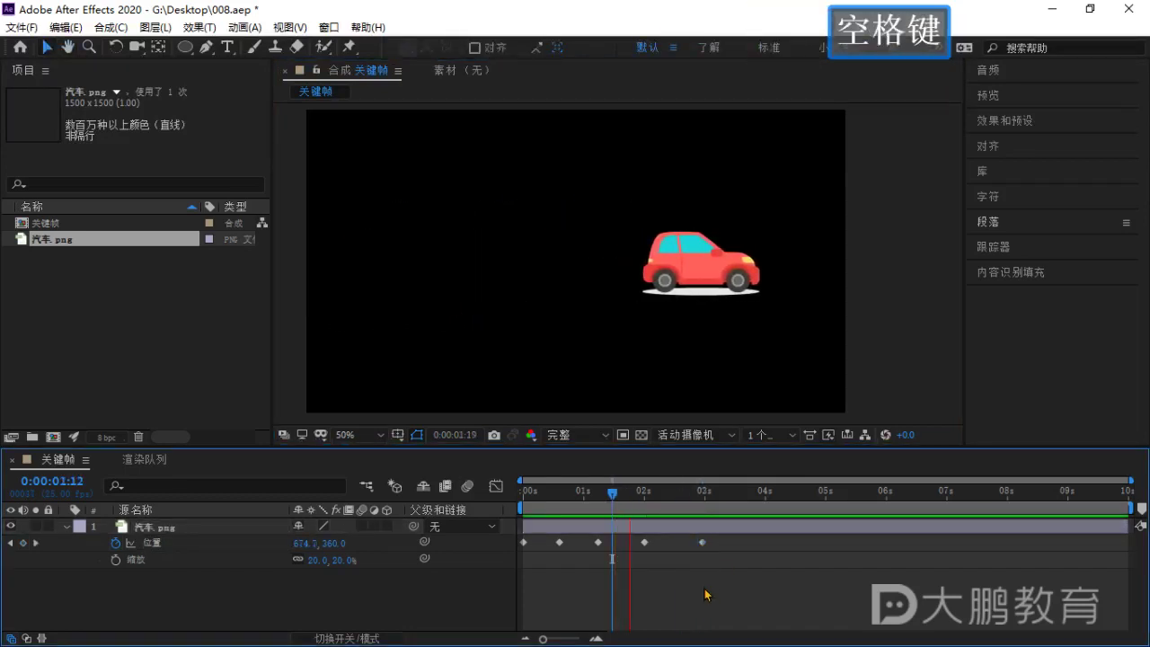
key("space")
left_click_drag(693, 499, 679, 502)
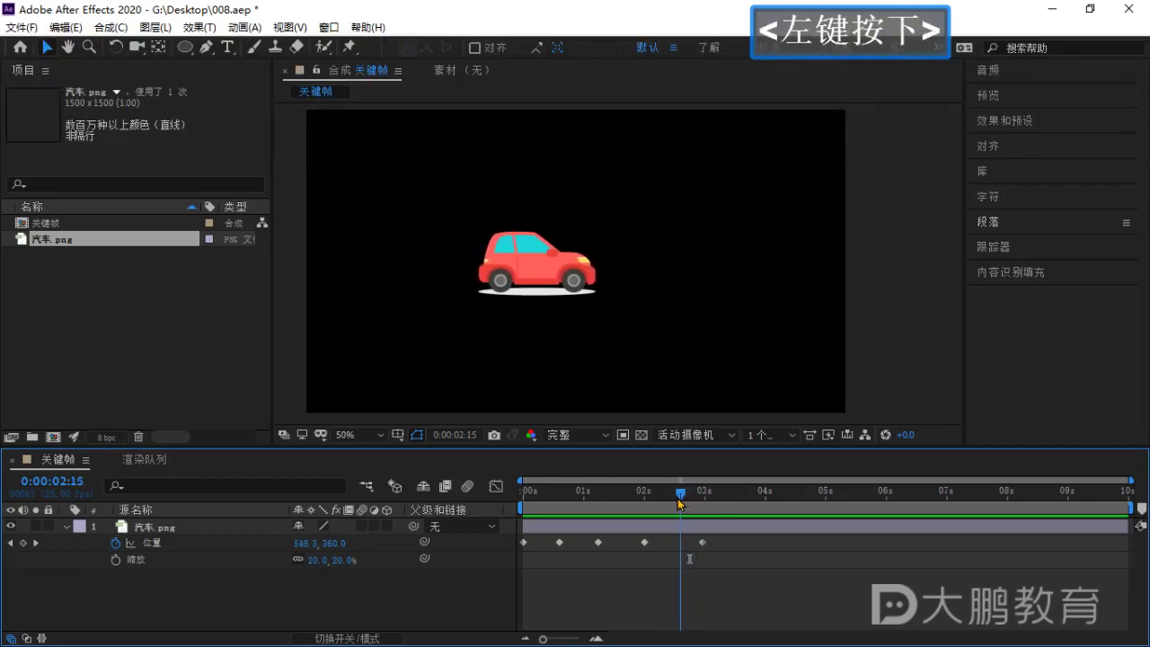
left_click_drag(681, 504, 635, 529)
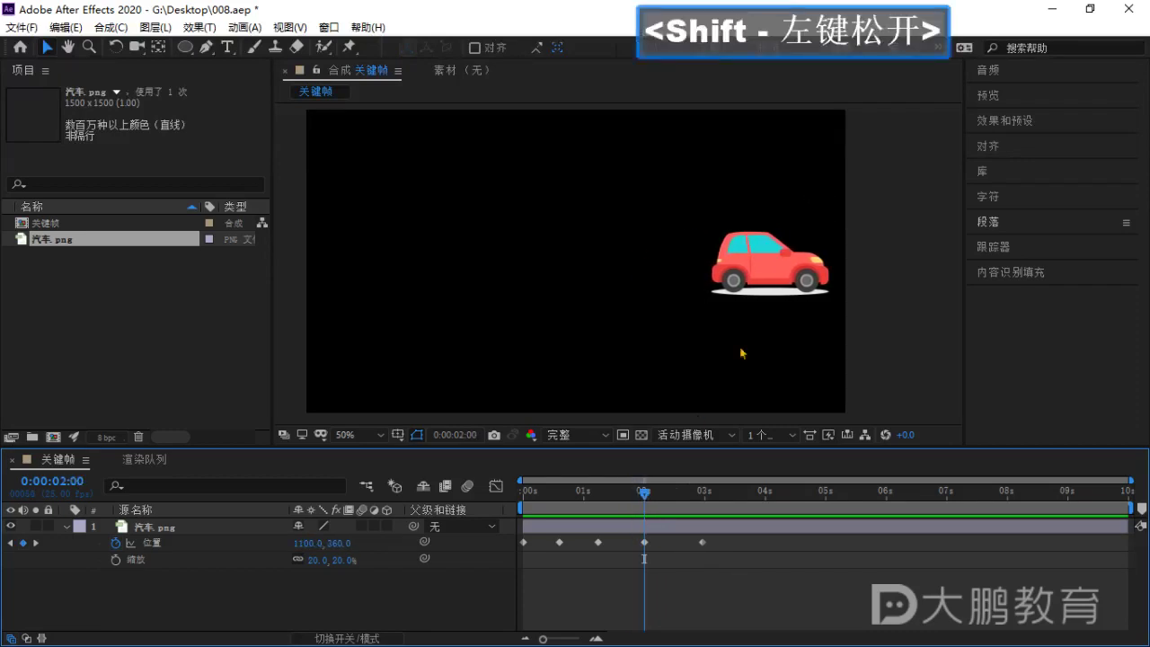
left_click(783, 286)
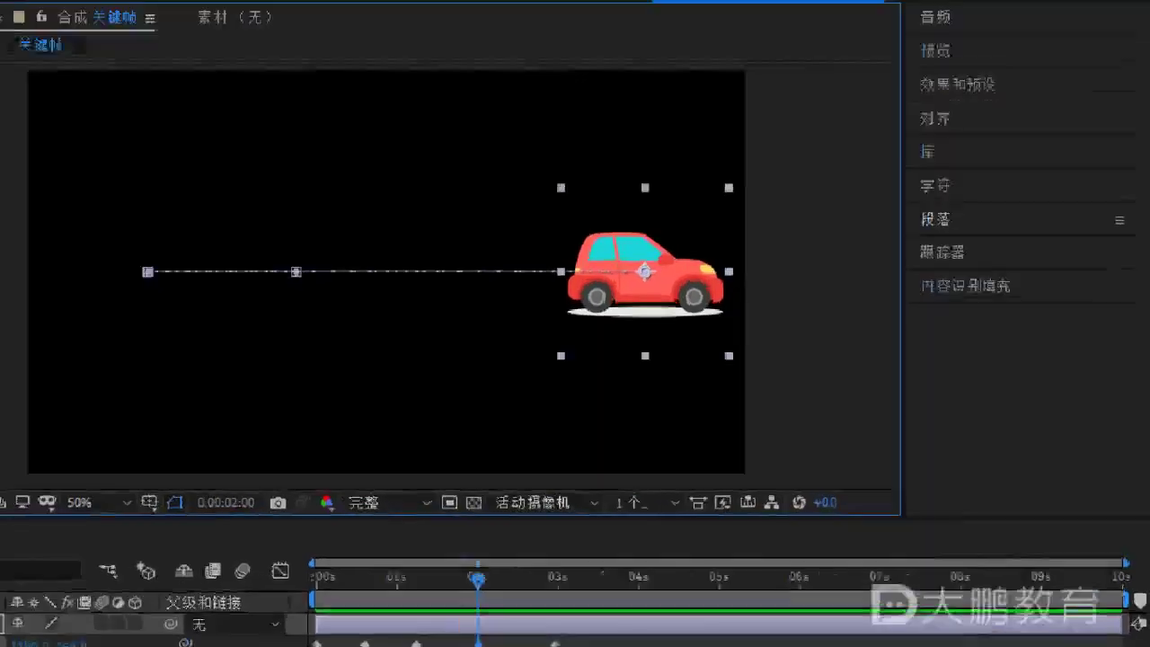
left_click(650, 326)
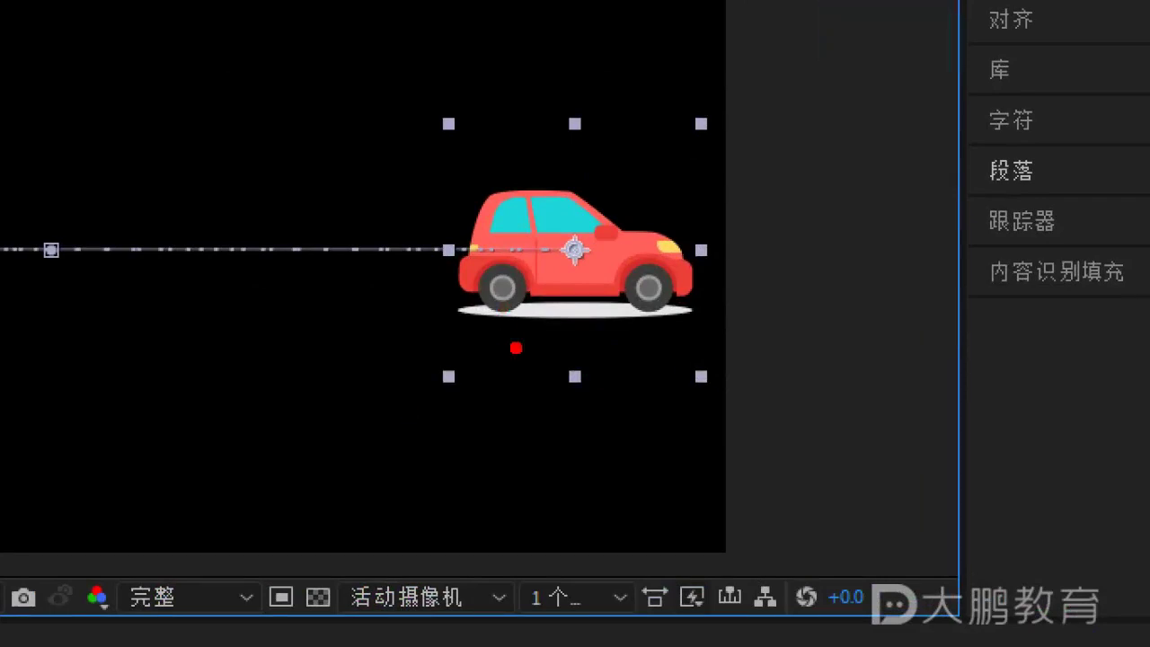
key("Escape")
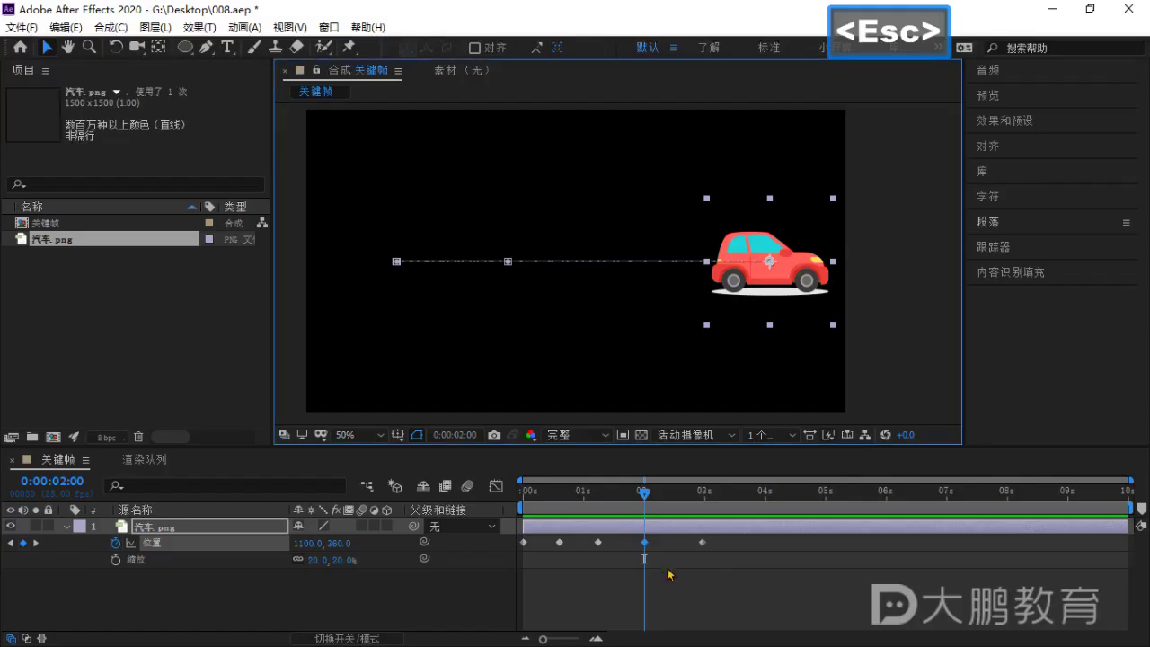
left_click(668, 575)
mouse_move(647, 503)
left_mouse_down()
mouse_move(659, 511)
mouse_move(645, 509)
left_mouse_up()
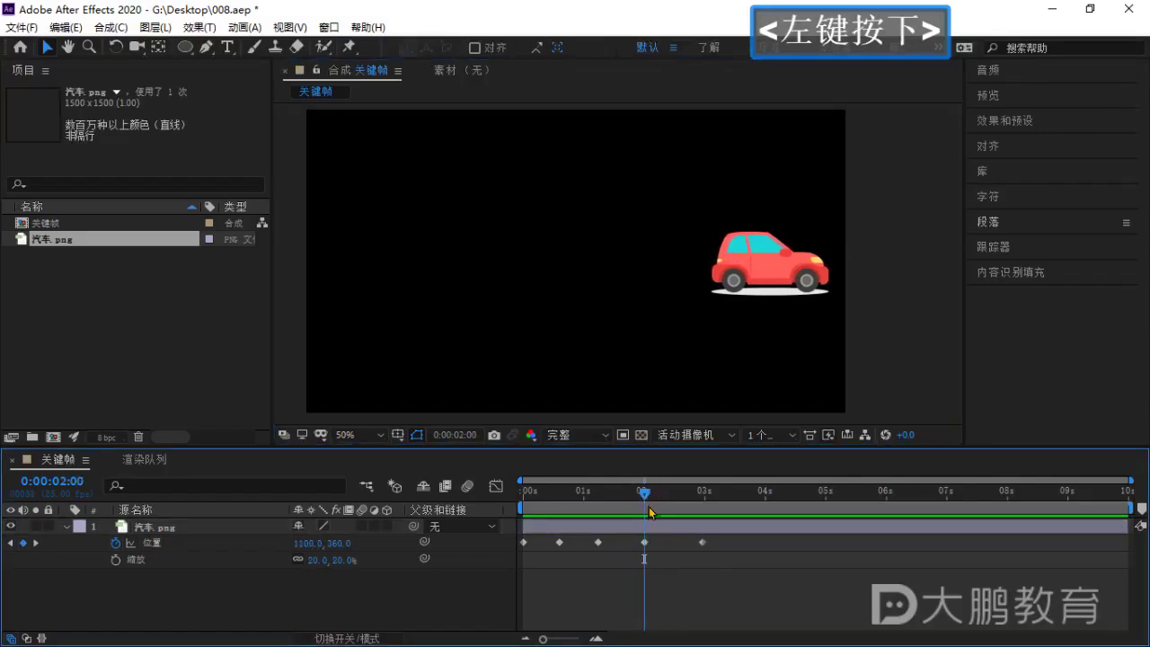
Enable Scale keyframing on 汽车.png at 0:00:02:00 and unlink its width and height scale values.
left_click(795, 260)
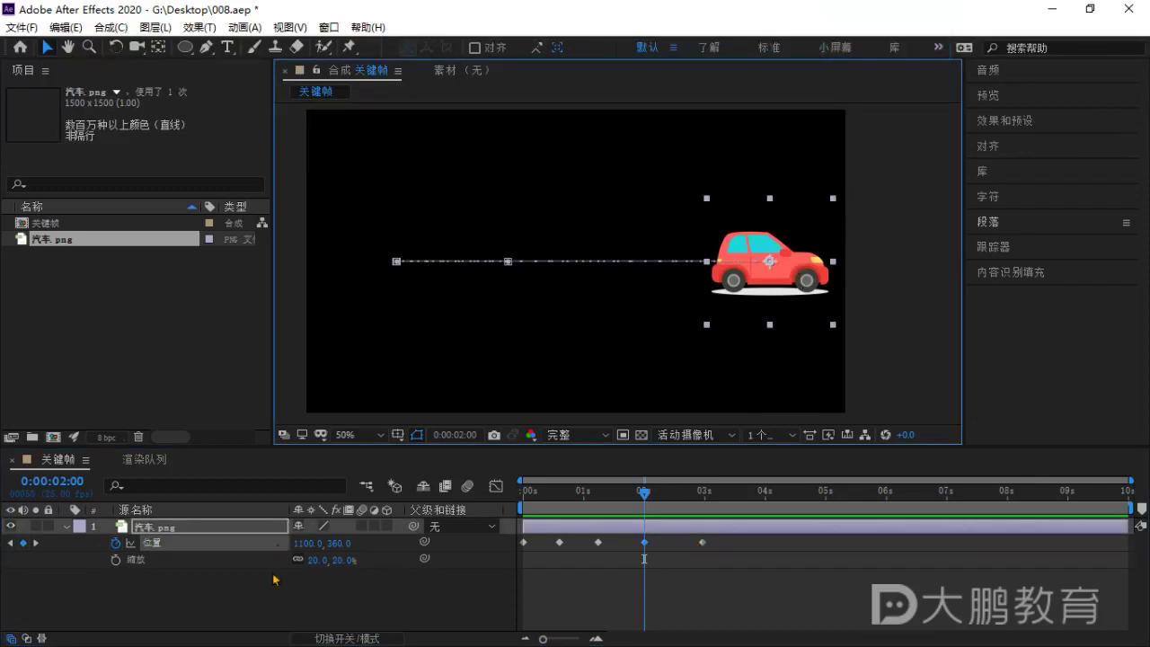
left_click(238, 609)
left_click(115, 560)
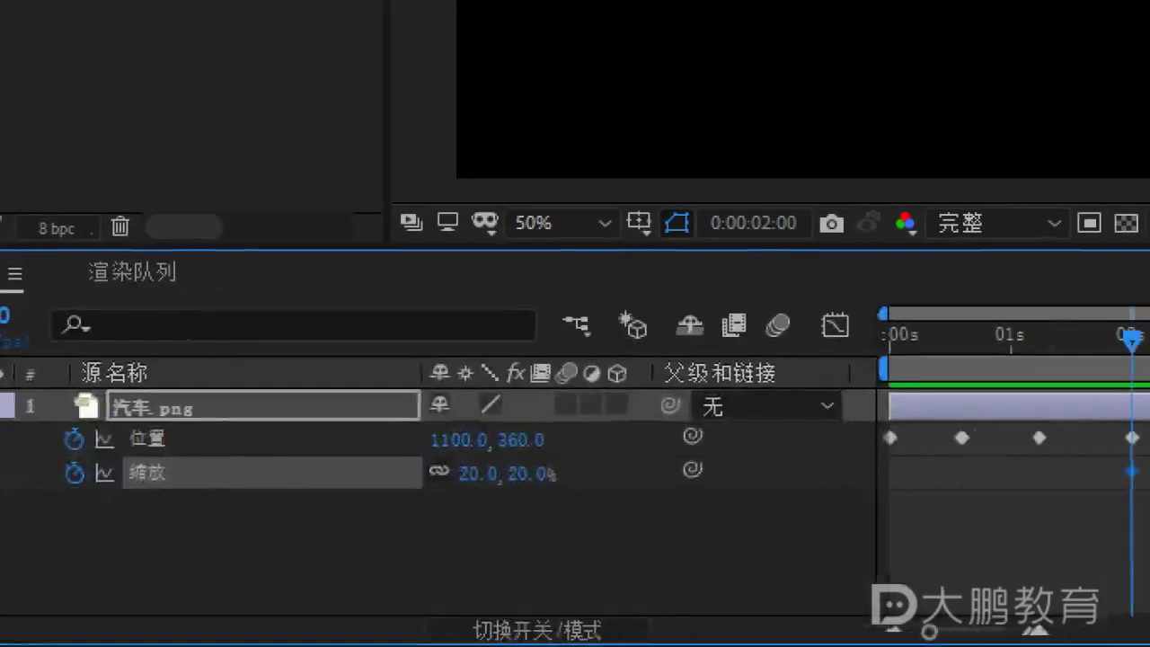
left_click(535, 499)
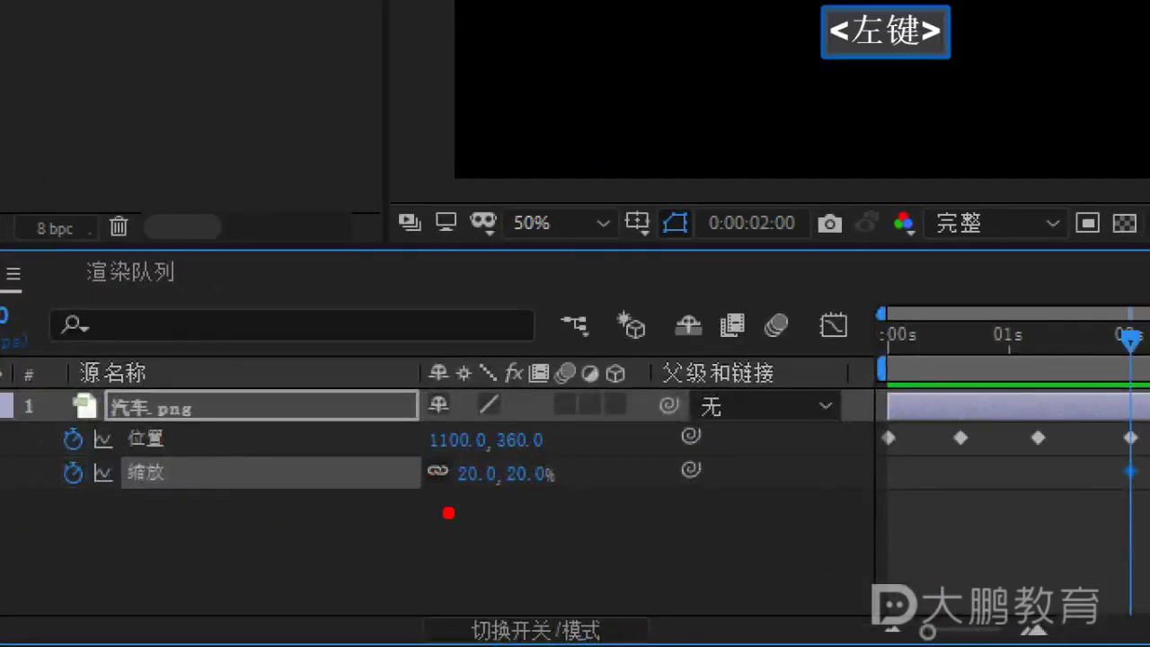
left_click_drag(448, 511, 560, 505)
left_click(555, 531)
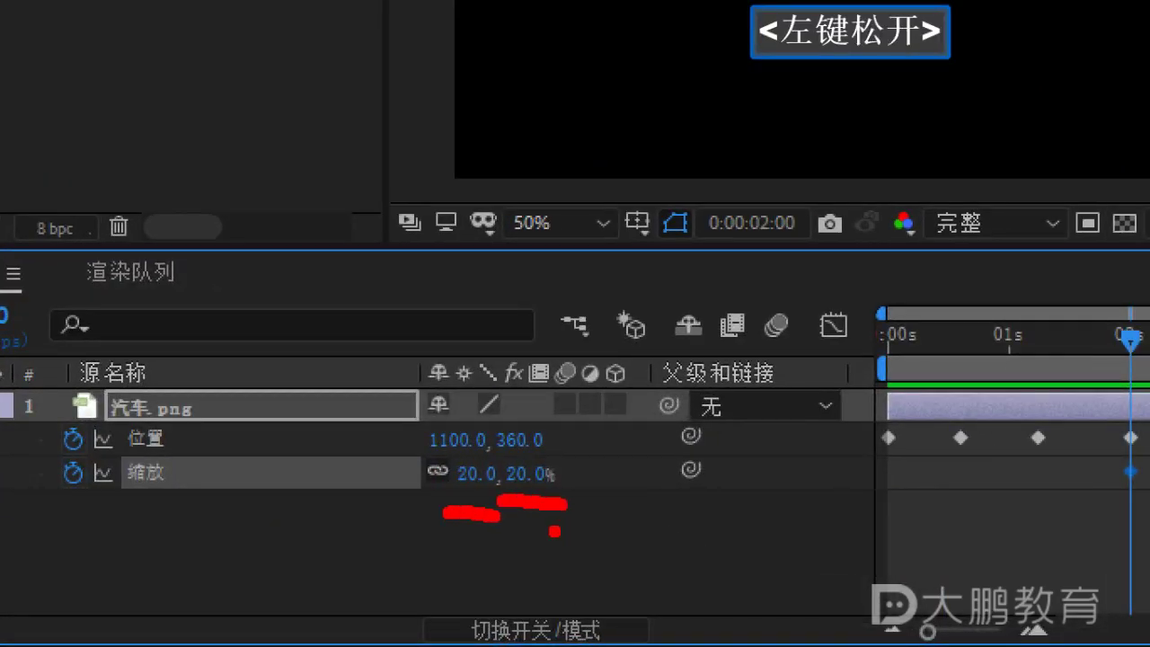
key("Escape")
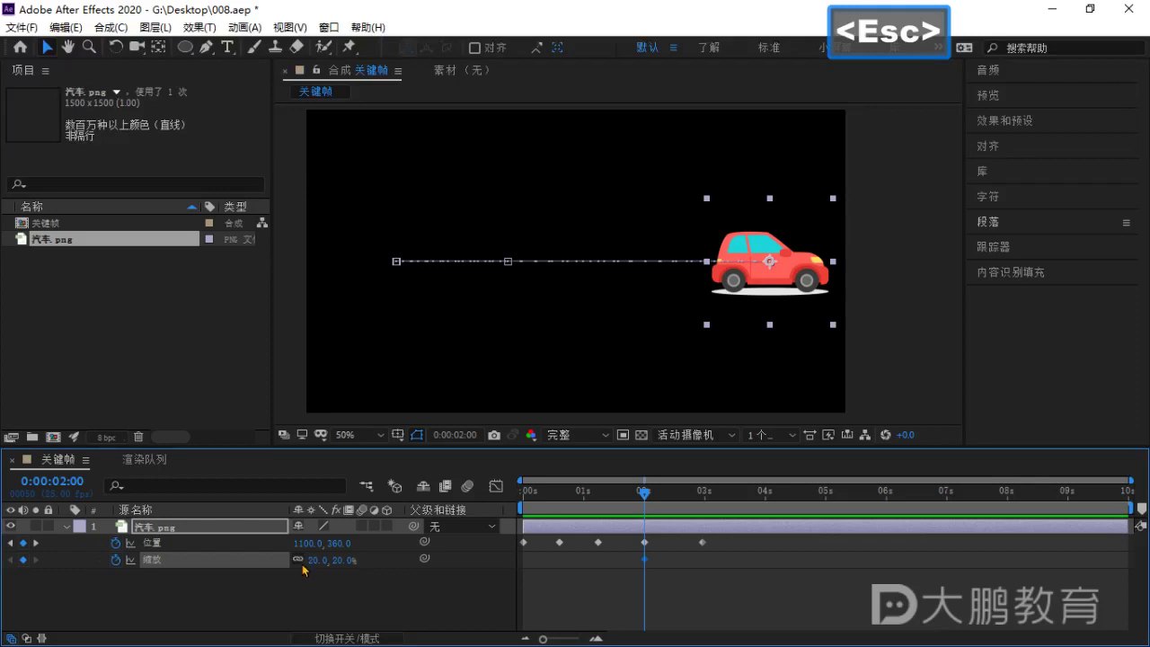
left_click(299, 559)
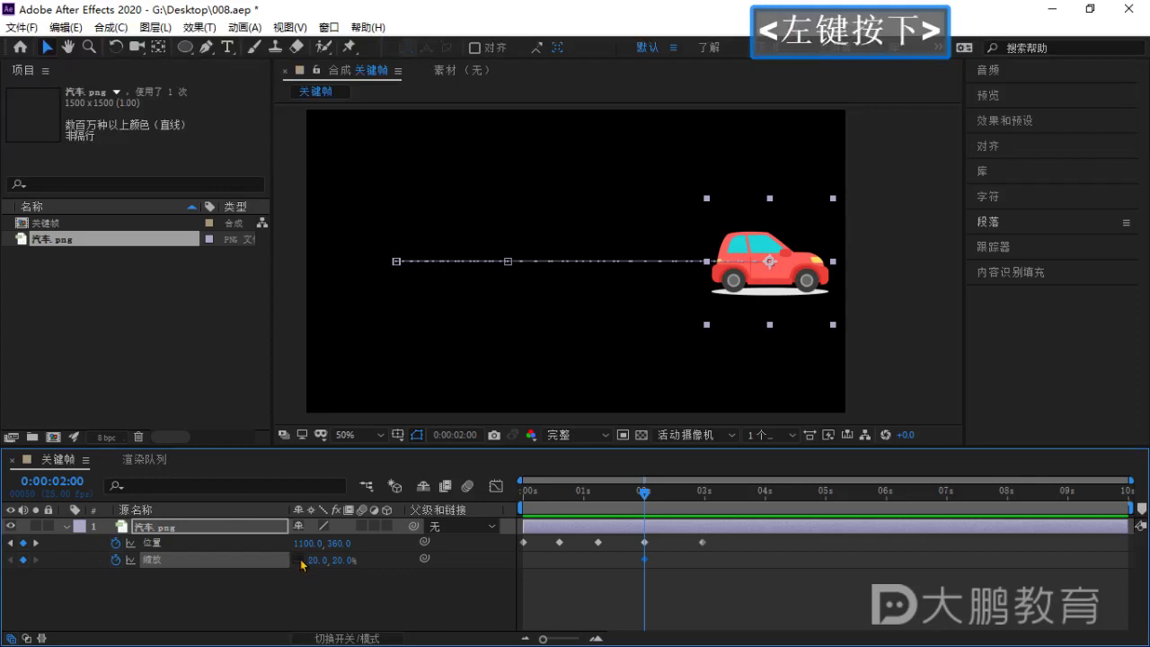
scroll(660, 564, "up", 3)
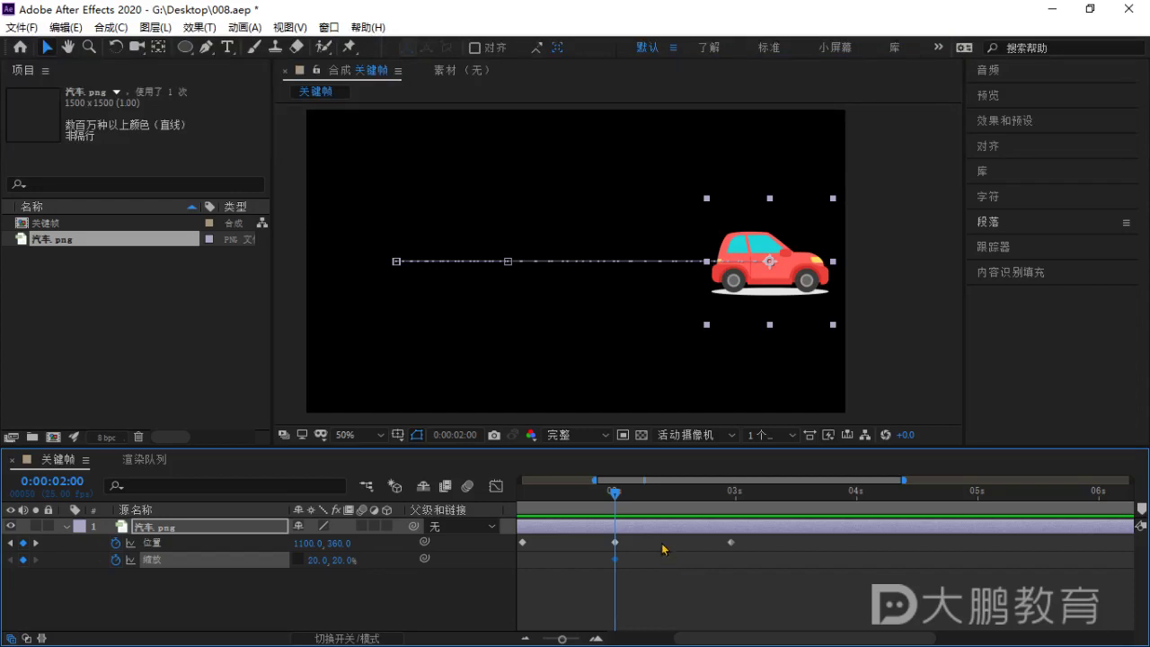
left_click(618, 497)
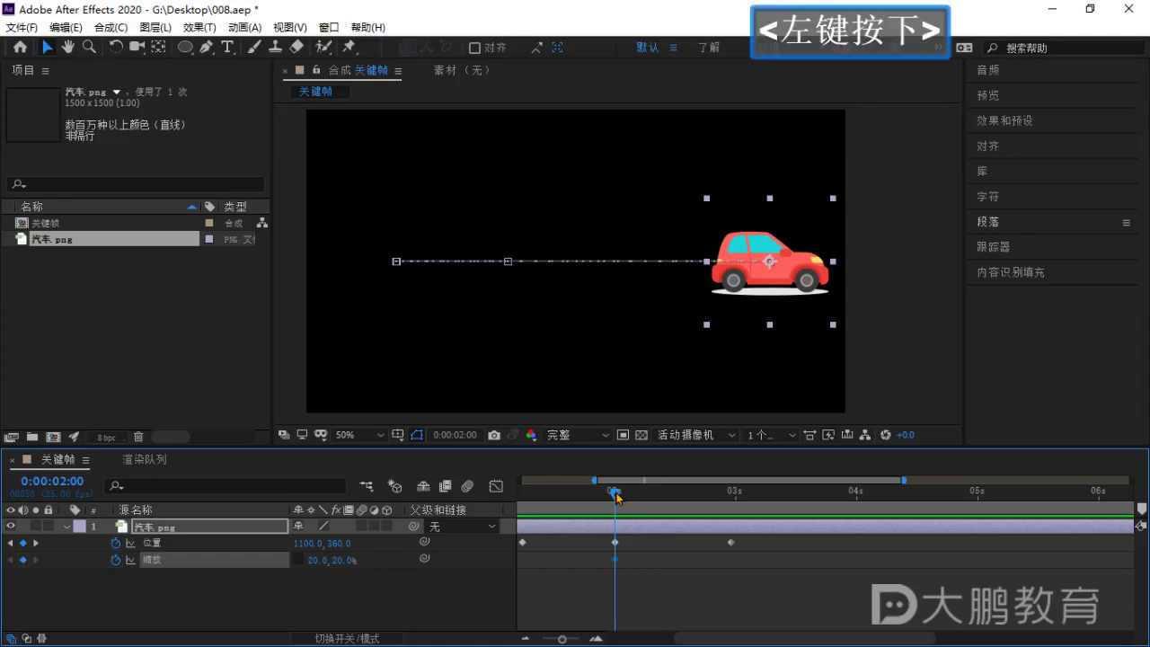
left_click_drag(617, 495, 632, 565)
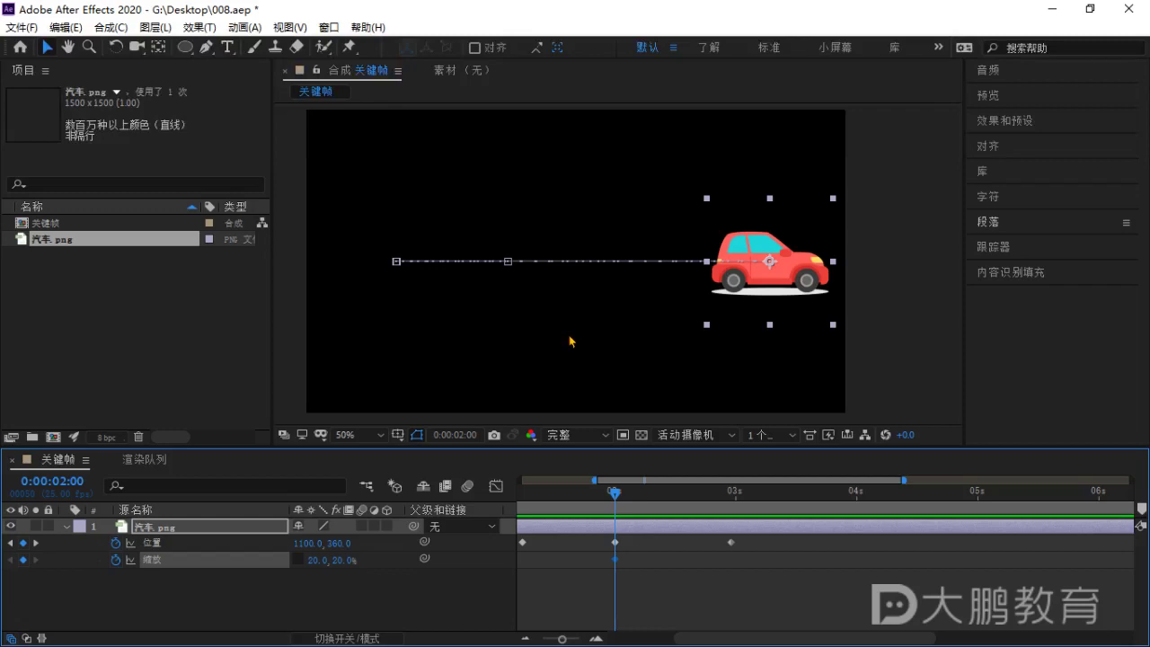
key("ctrl+2")
left_click_drag(500, 350, 433, 349)
mouse_move(553, 349)
left_mouse_down()
mouse_move(613, 345)
mouse_move(619, 356)
left_mouse_up()
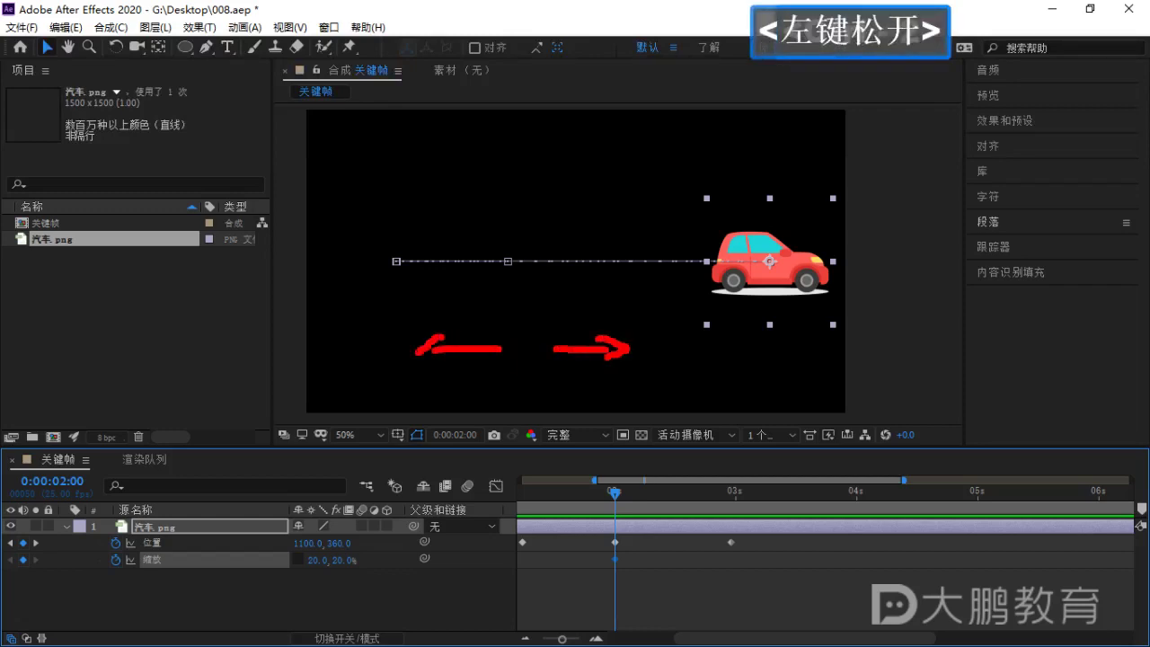
key("ctrl+2")
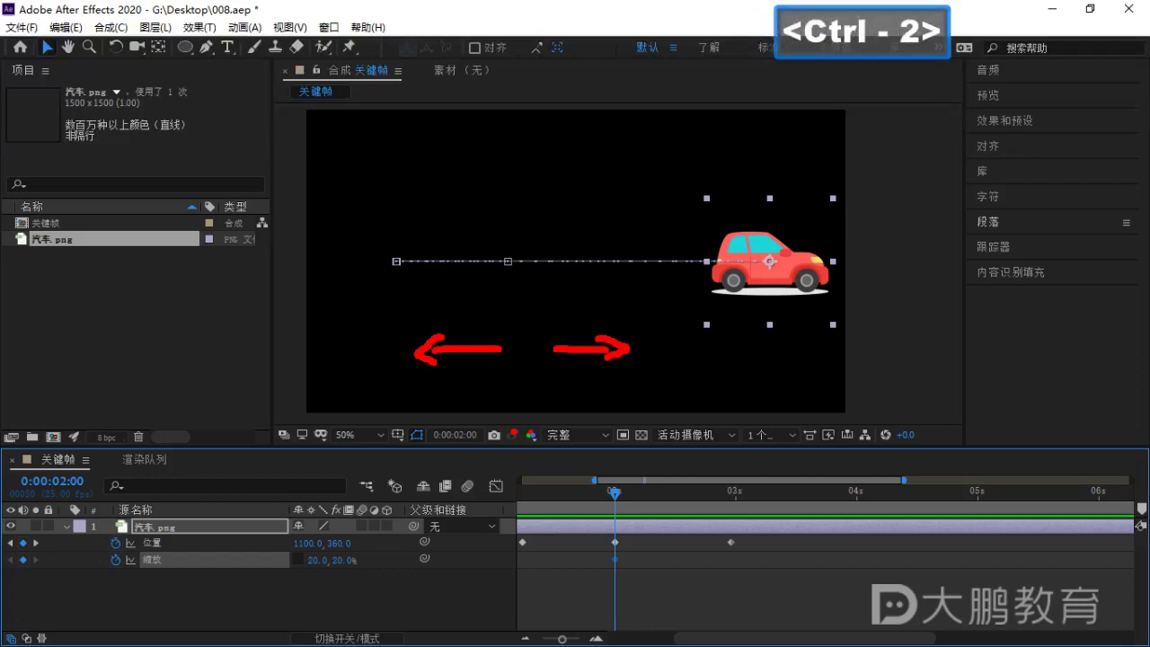
left_click_drag(435, 314, 585, 386)
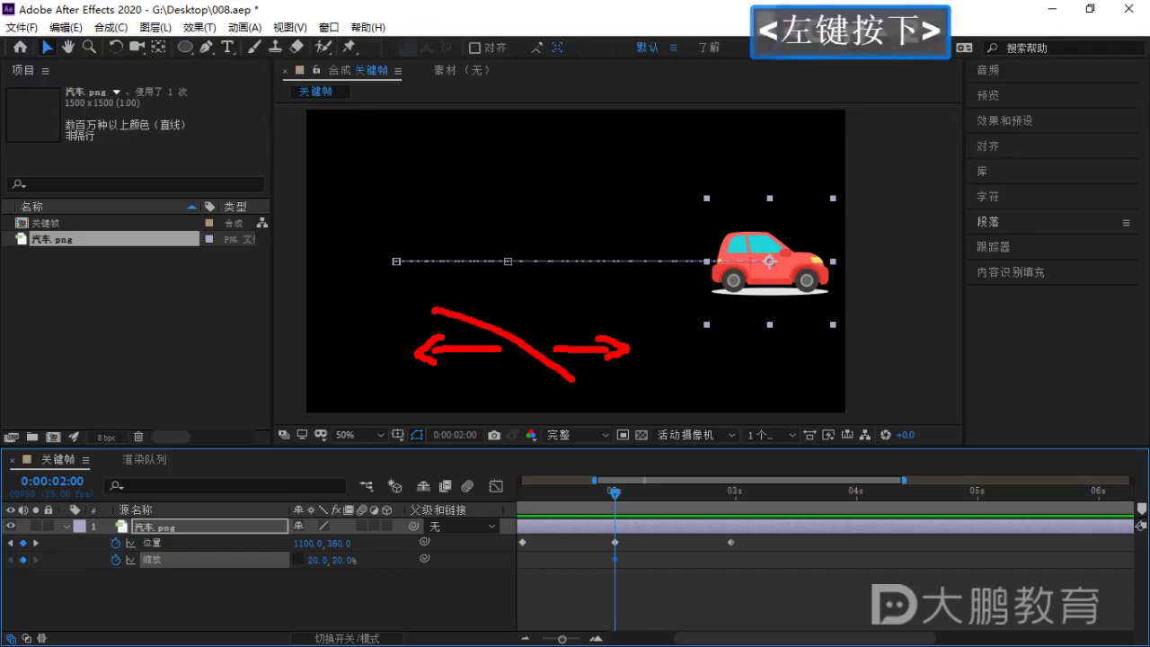
left_click_drag(575, 307, 428, 398)
left_click_drag(604, 338, 519, 408)
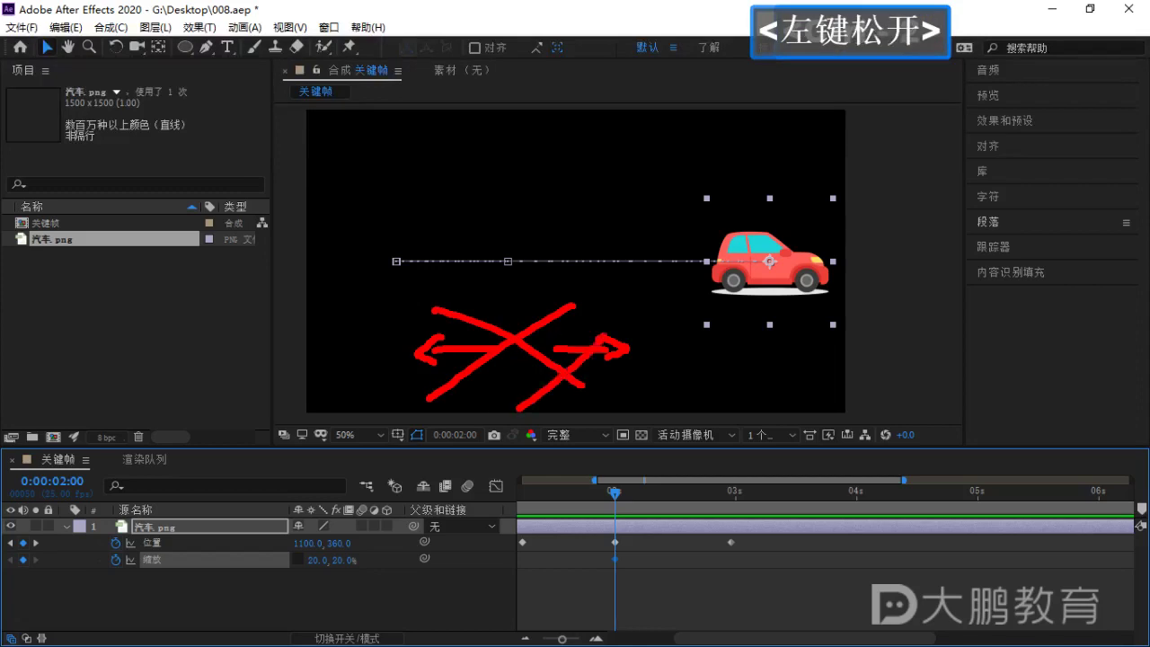
left_click_drag(478, 294, 452, 364)
key("ctrl+2")
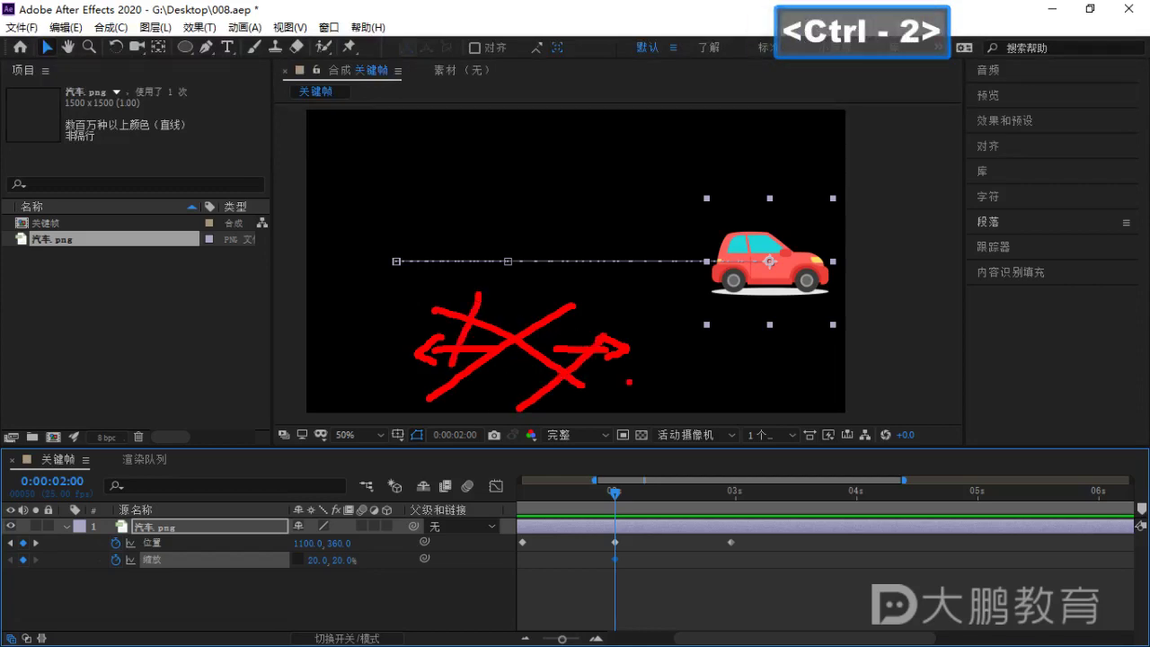
key("Escape")
left_click_drag(610, 502, 615, 500)
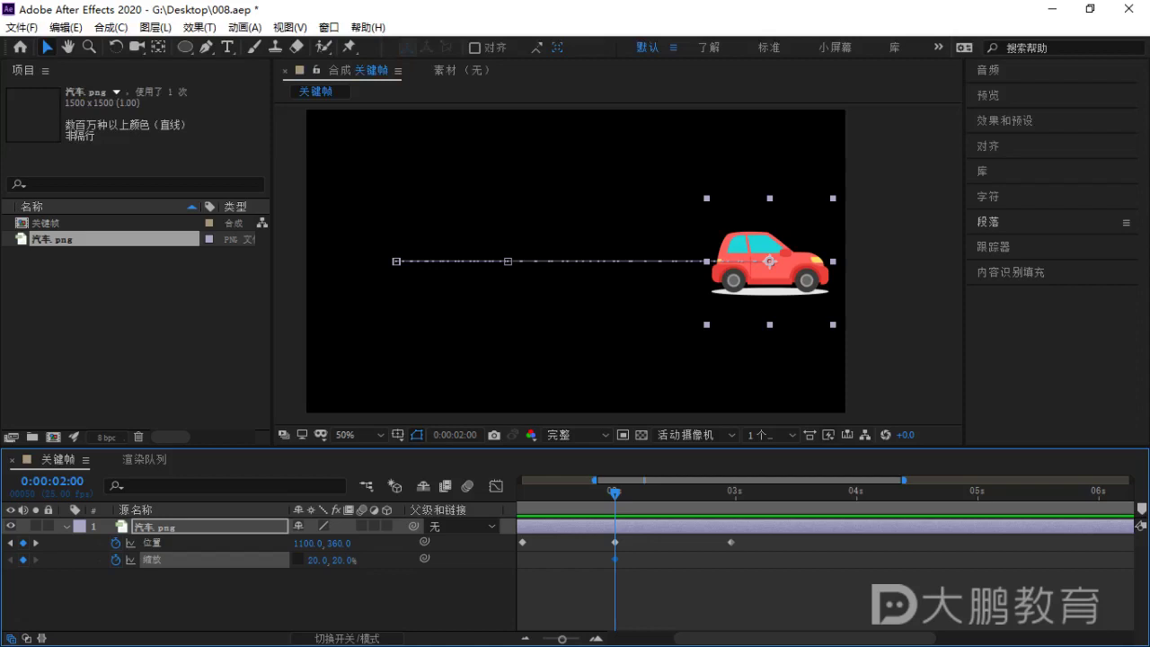
Switch to the web browser and search Sogou Images for 键盘.
double_click(615, 559)
left_click(770, 265)
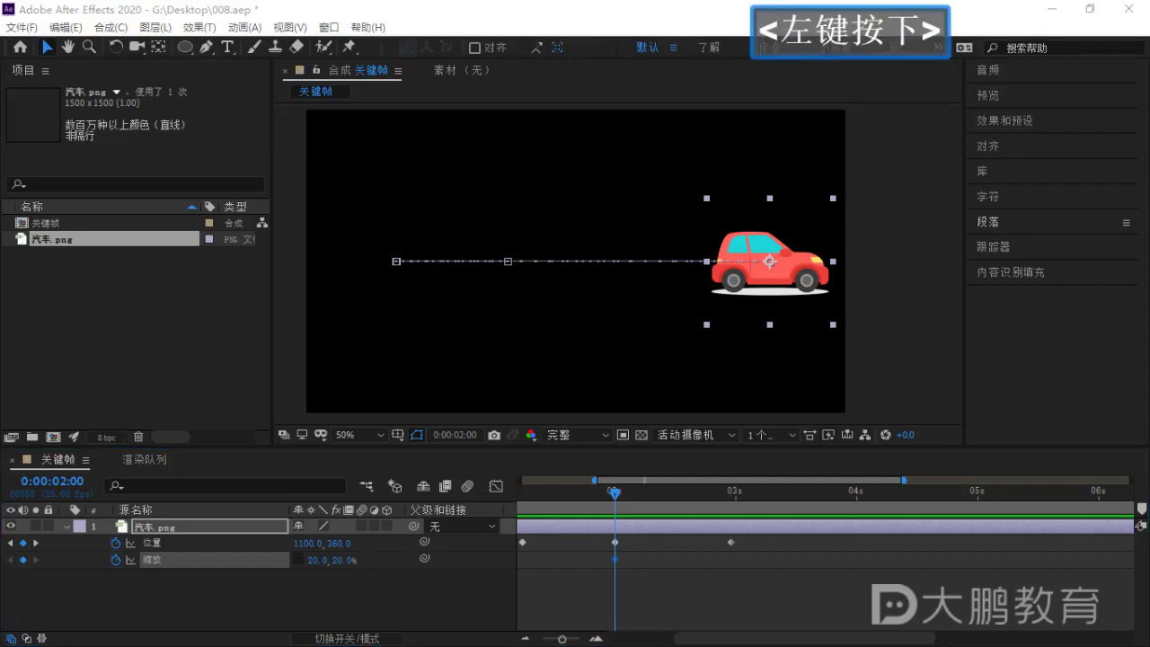
left_click(769, 261)
key("super+space")
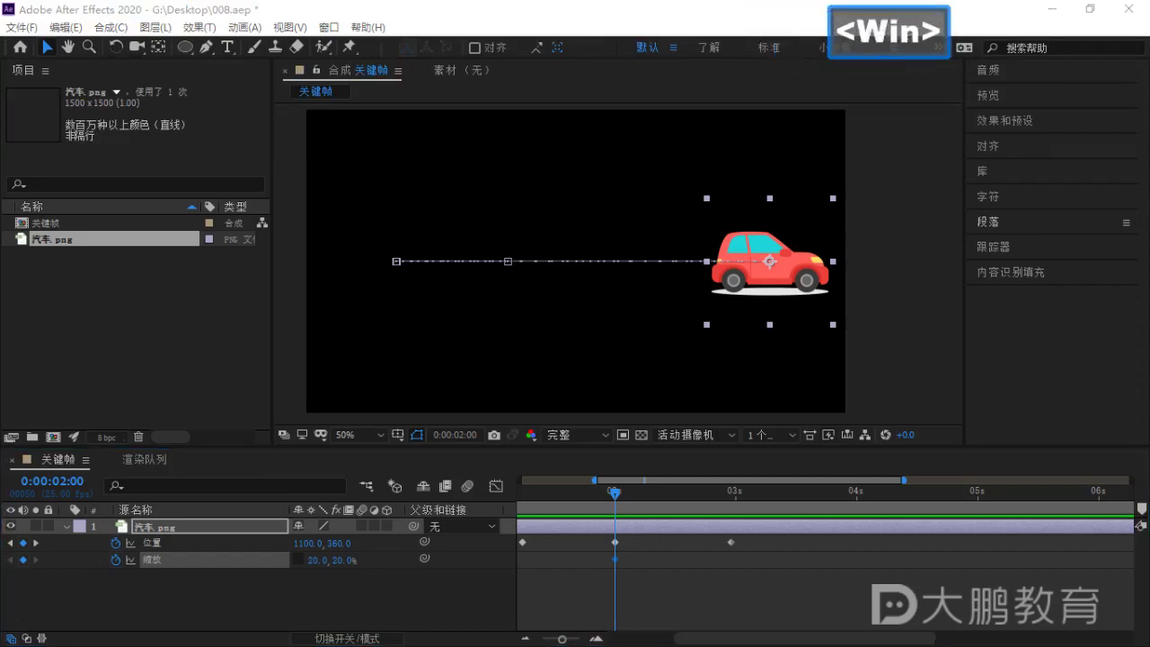
type("jian")
key("space")
key("Return")
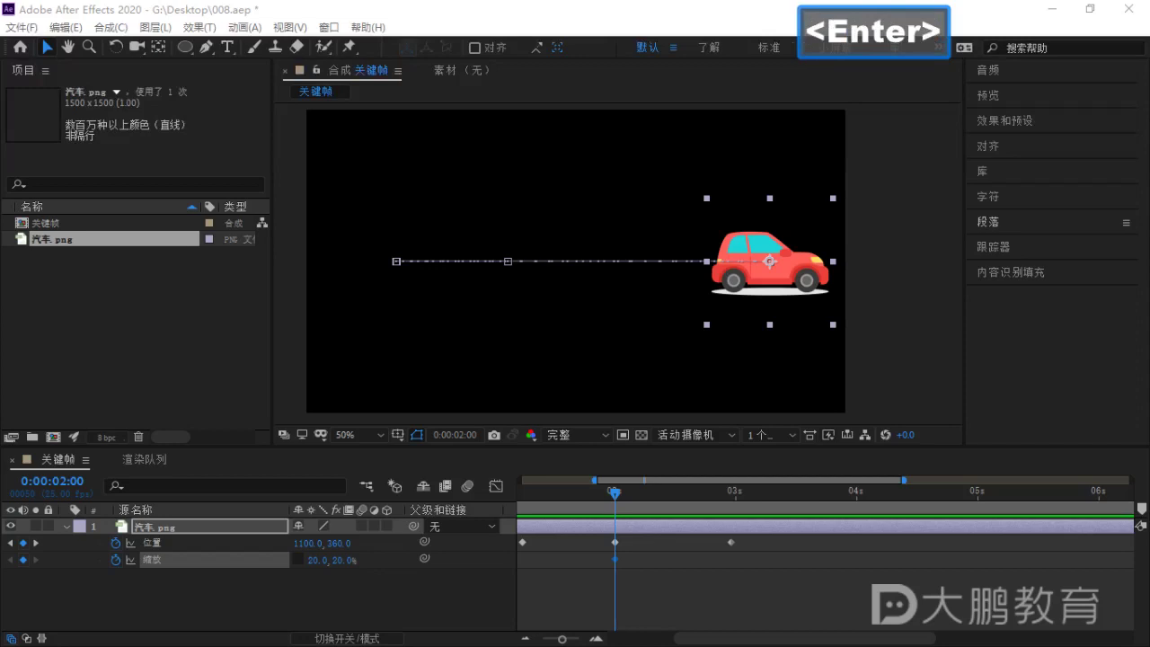
key("ctrl+w")
left_click(770, 262)
key("ctrl+a")
type("jianpan")
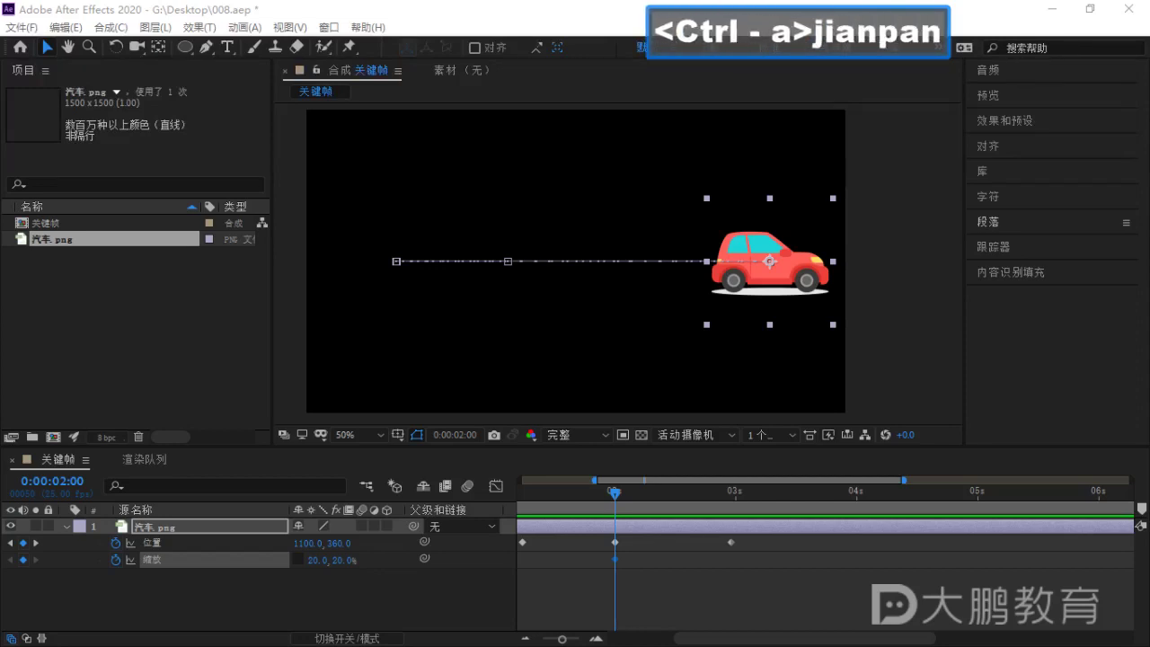
key("Return")
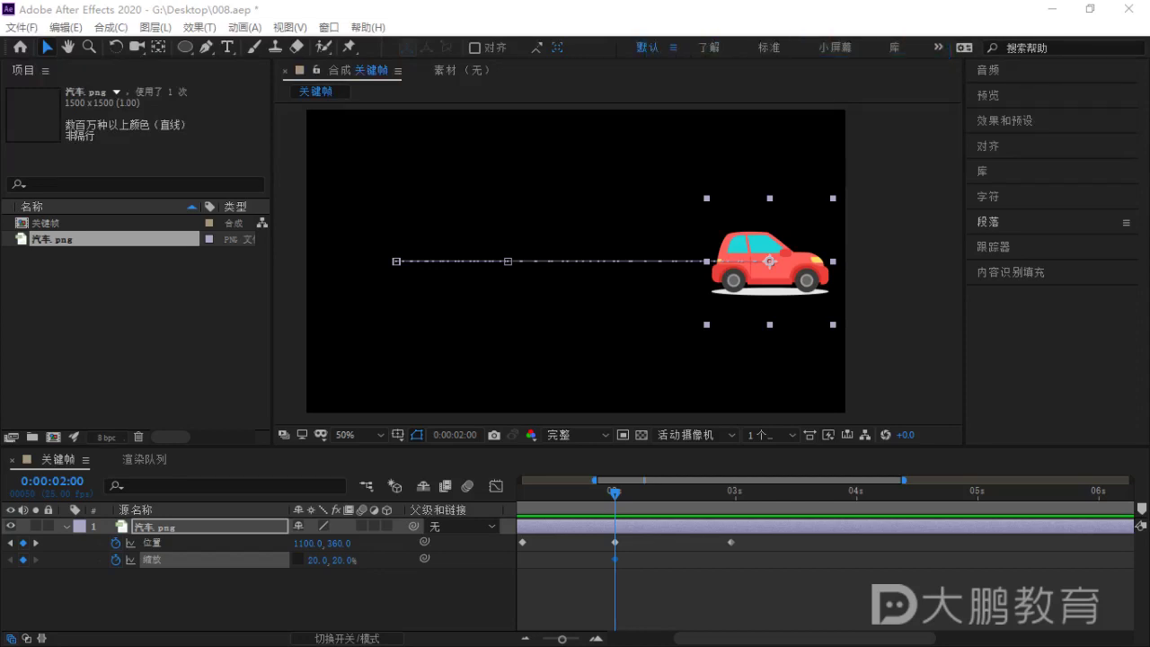
left_click_drag(0, 273, 54, 273)
Browse the keyboard pictures and open the black Fühlen keyboard image to examine its Page Up and Page Down keys.
scroll(624, 518, "down", 2)
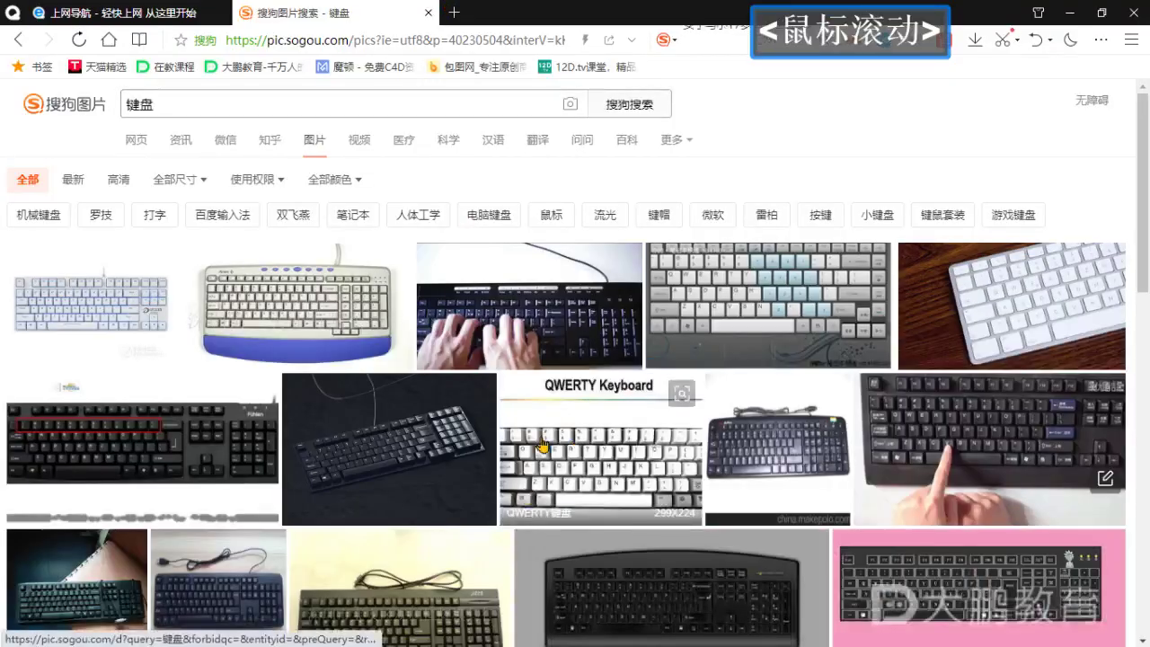
scroll(625, 519, "down", 3)
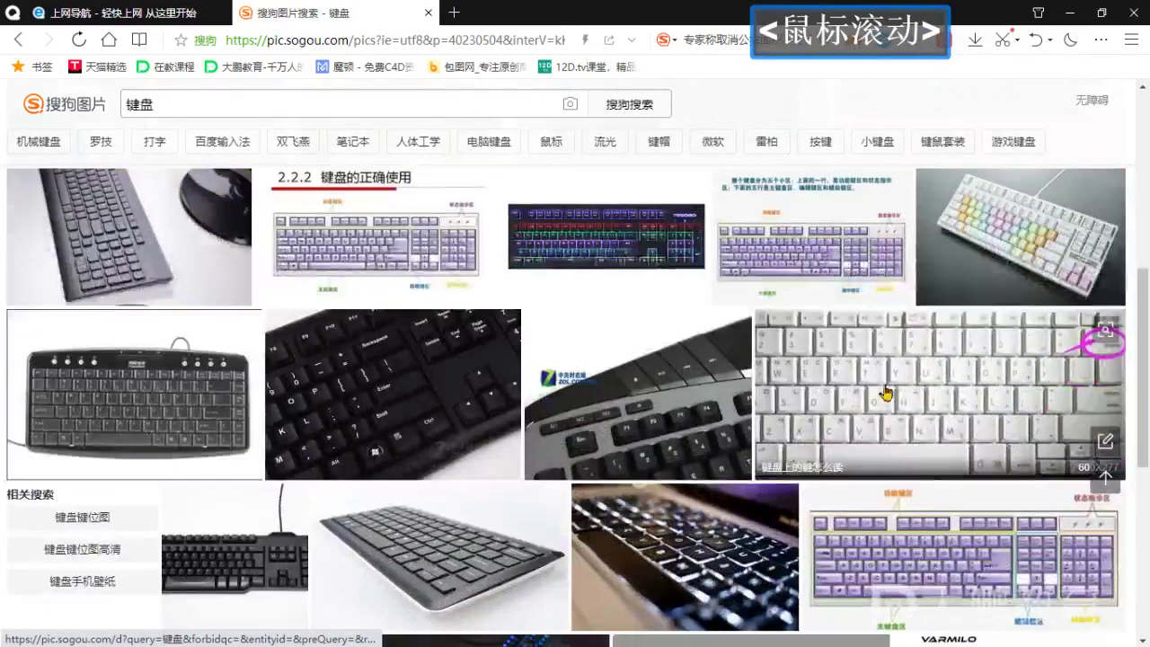
left_click(886, 393)
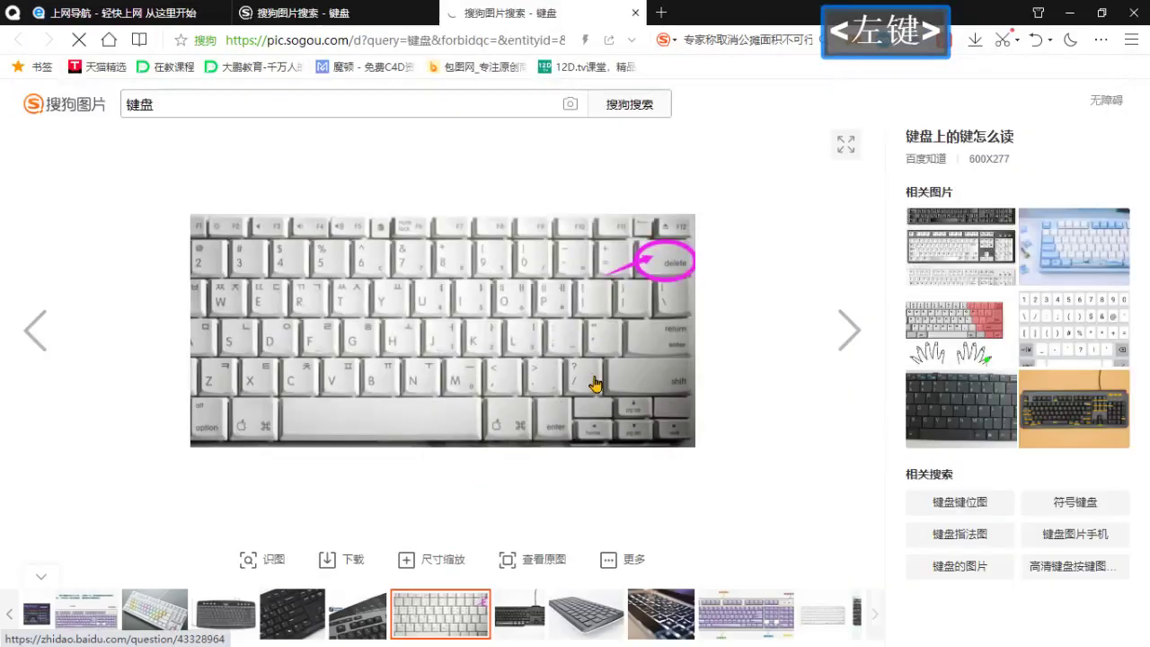
key("ctrl+w")
scroll(360, 446, "up", 6)
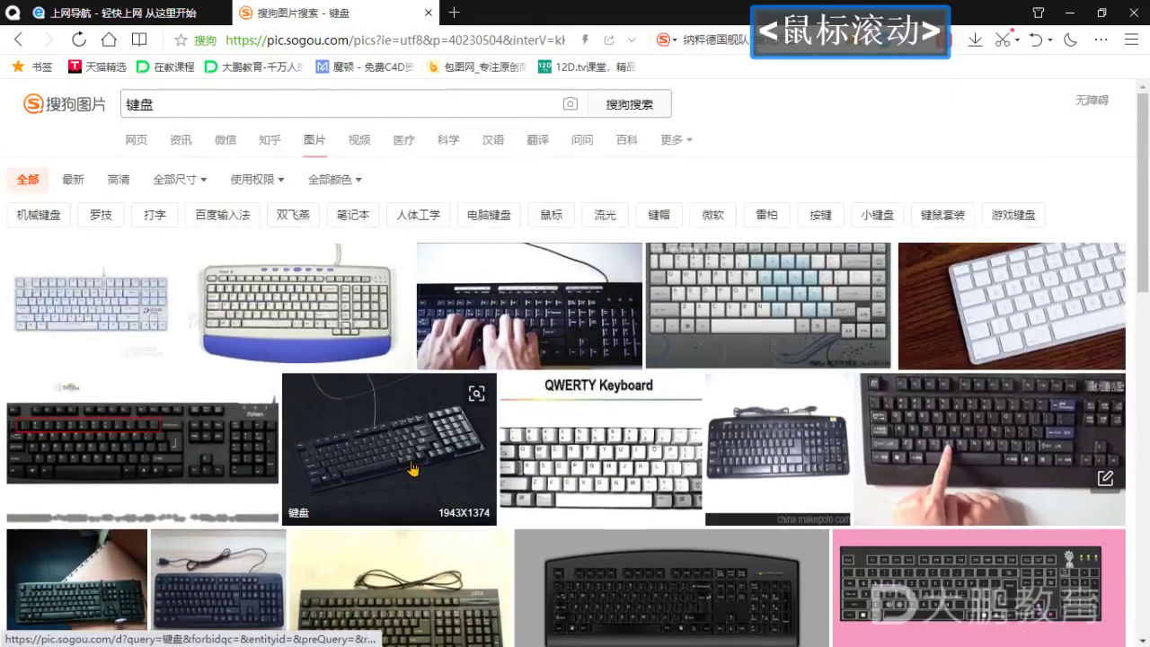
left_click(254, 457)
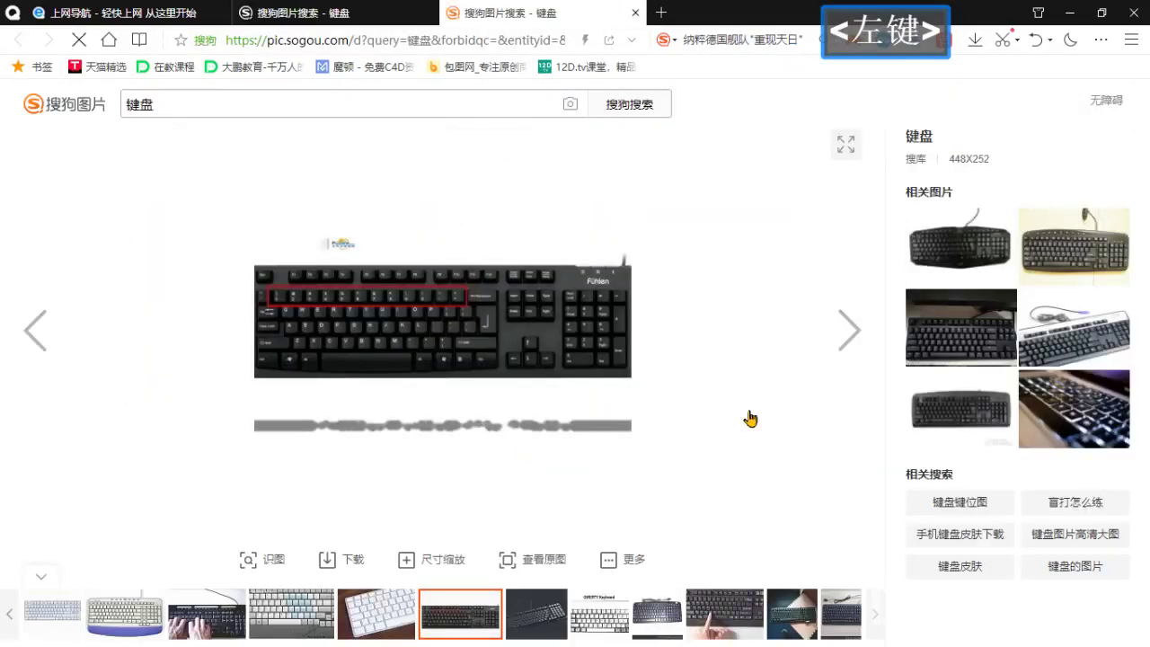
left_click(570, 432)
key("ctrl+w")
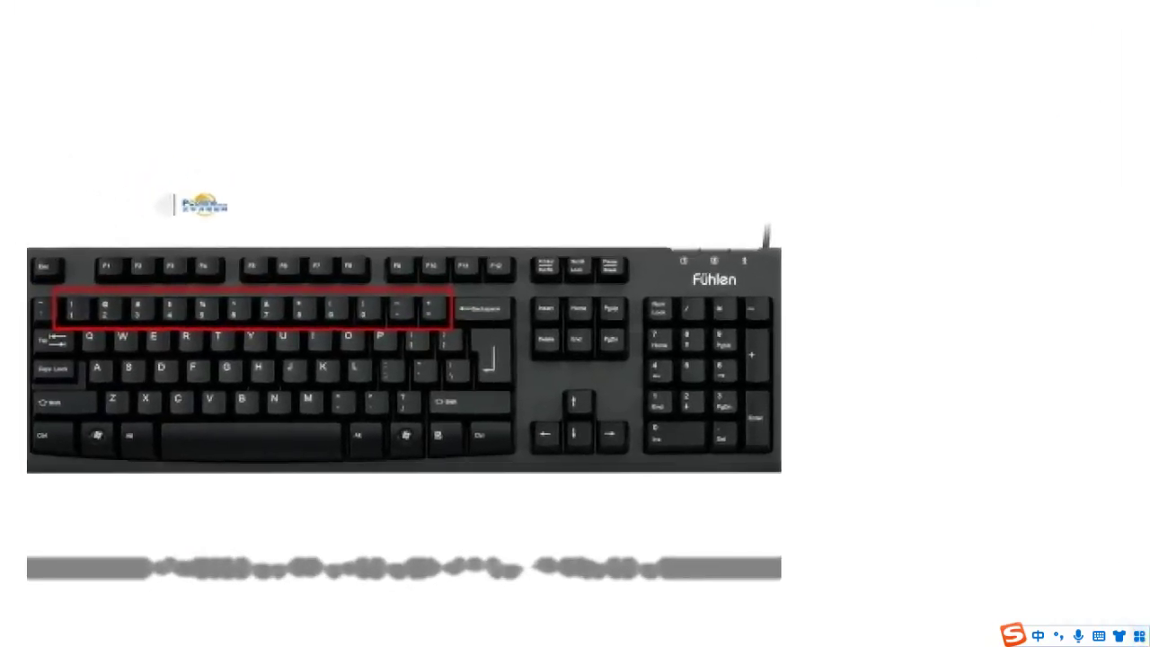
left_click(577, 325)
left_click(636, 311)
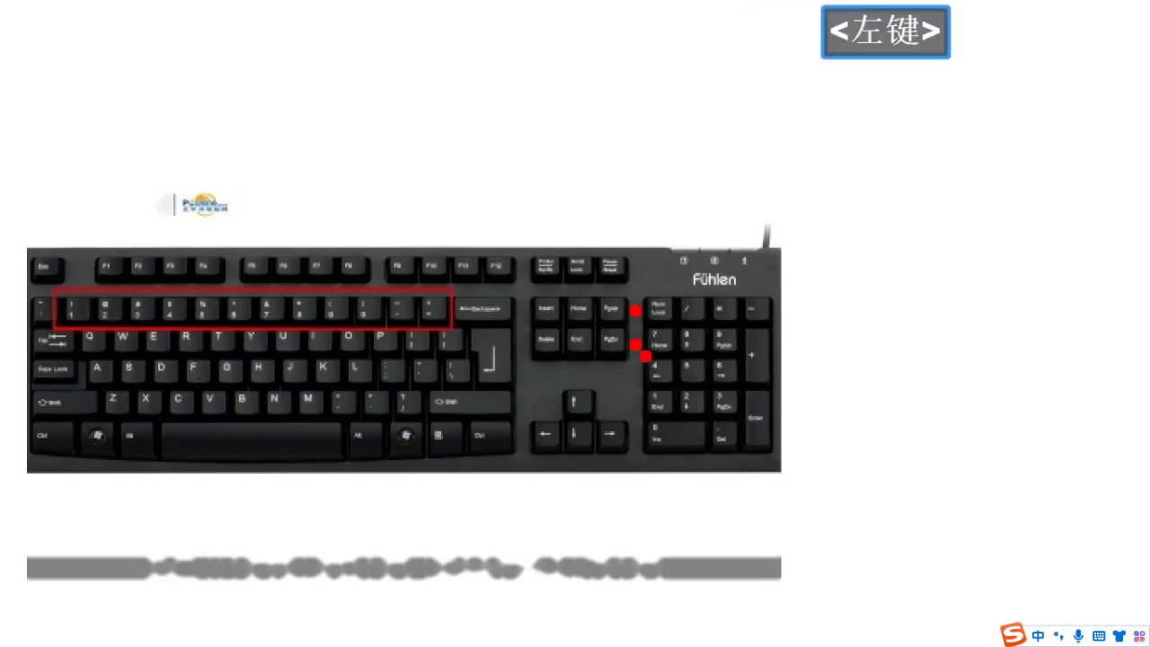
Switch back to After Effects at 0:00:02:00 and change the keyboard input language.
key("ctrl+shift")
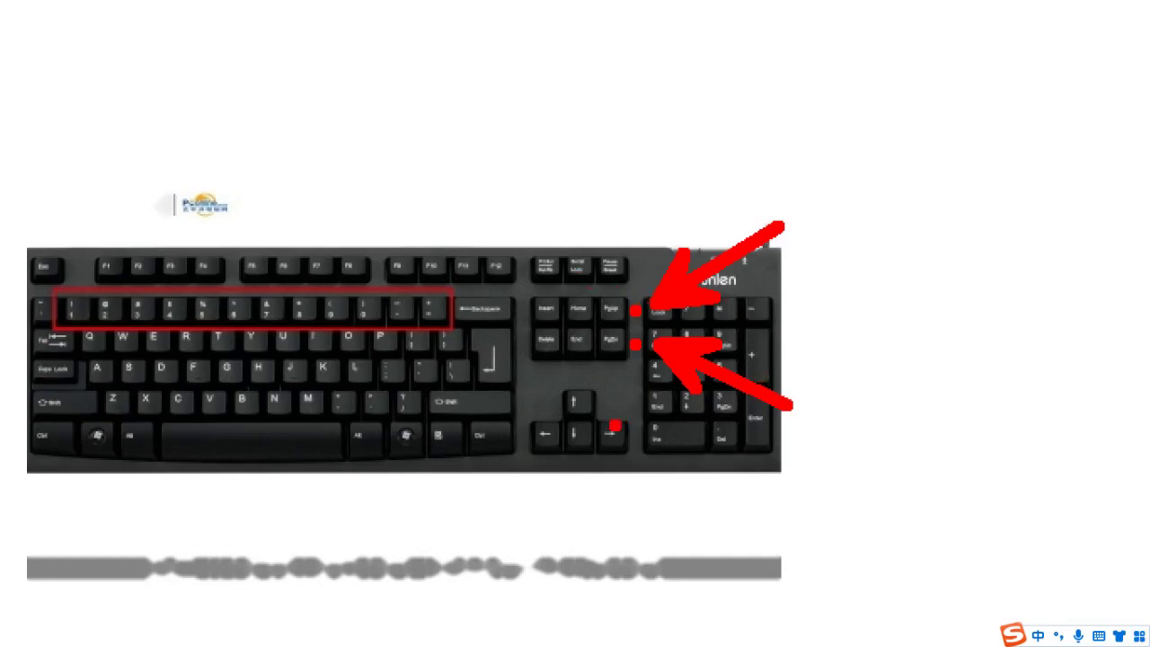
key("Escape")
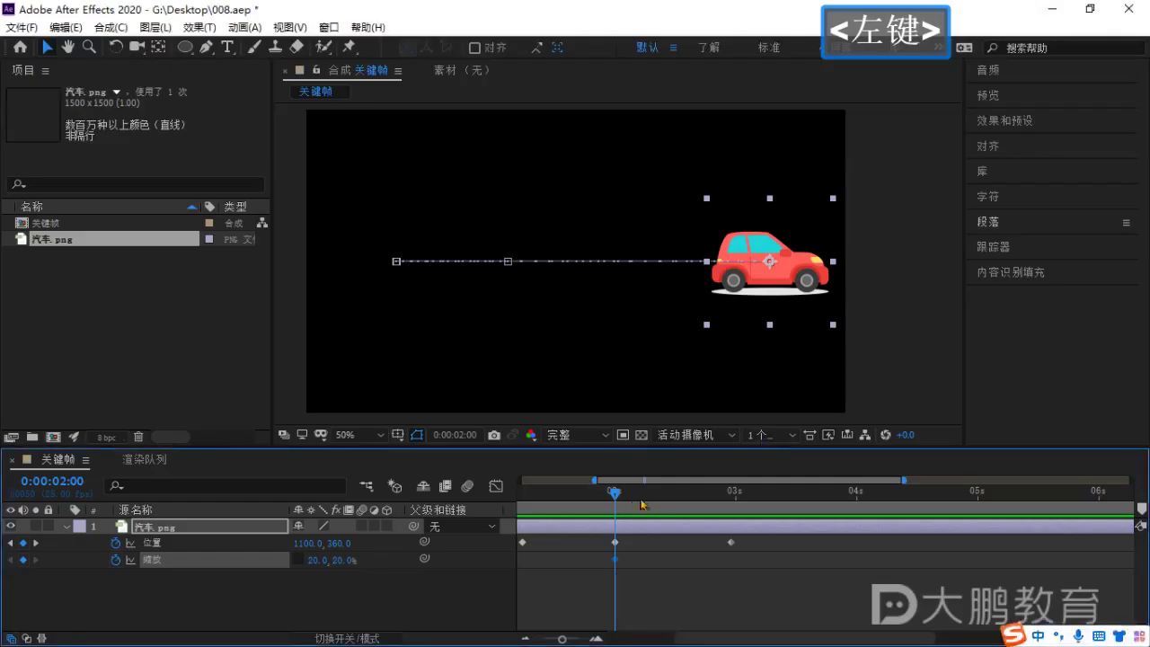
left_click(615, 496)
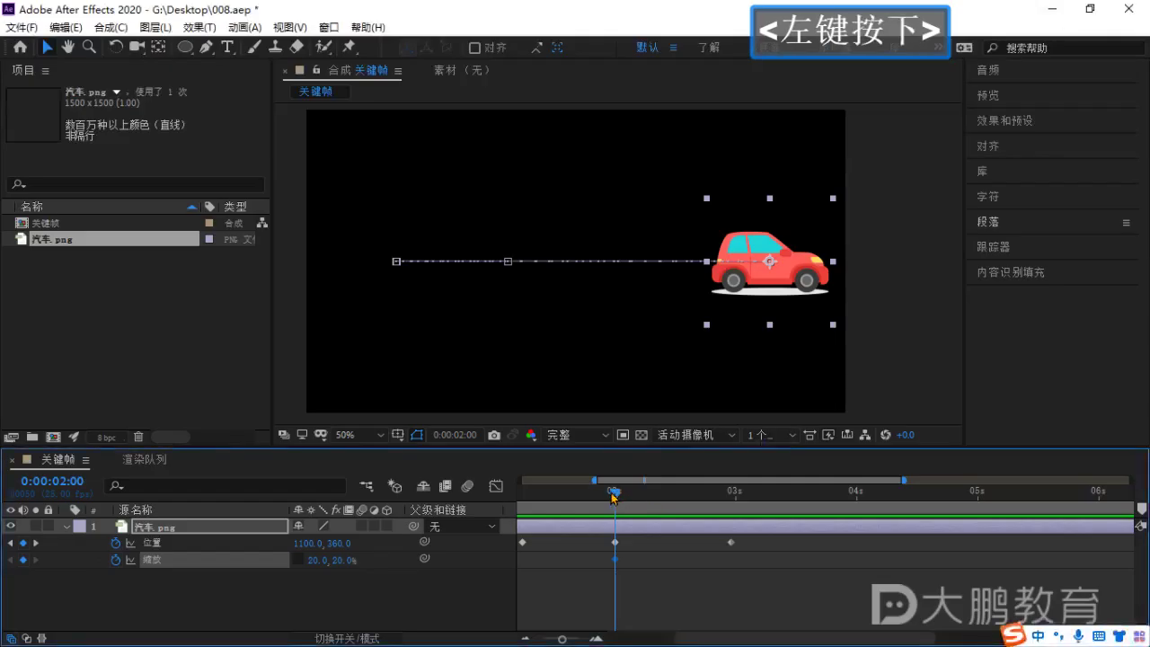
key("super+space")
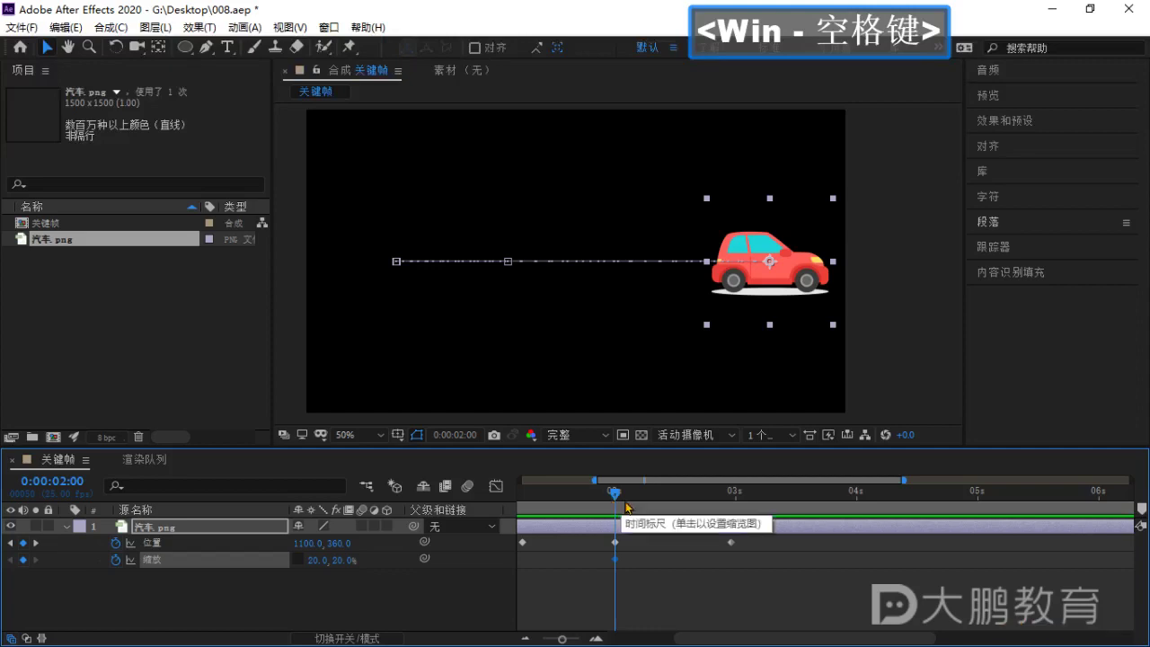
Advance the current time by one frame from 0:00:02:00 and return to 0:00:02:00.
key("Page_Down")
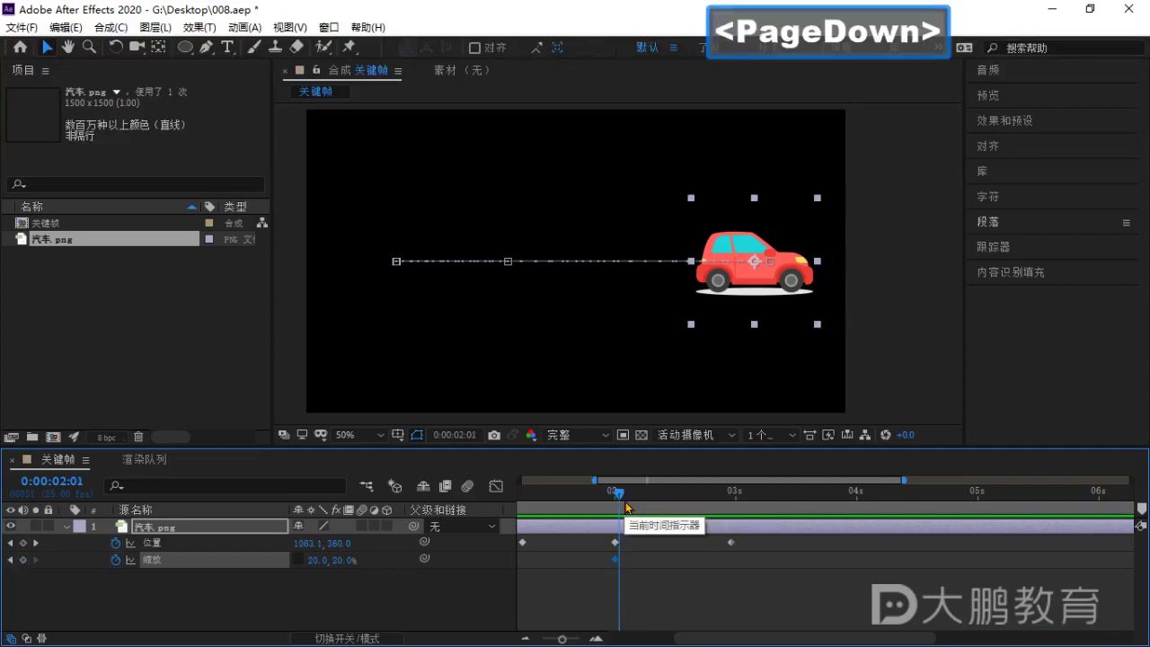
key("Page_Down")
key("Page_Up")
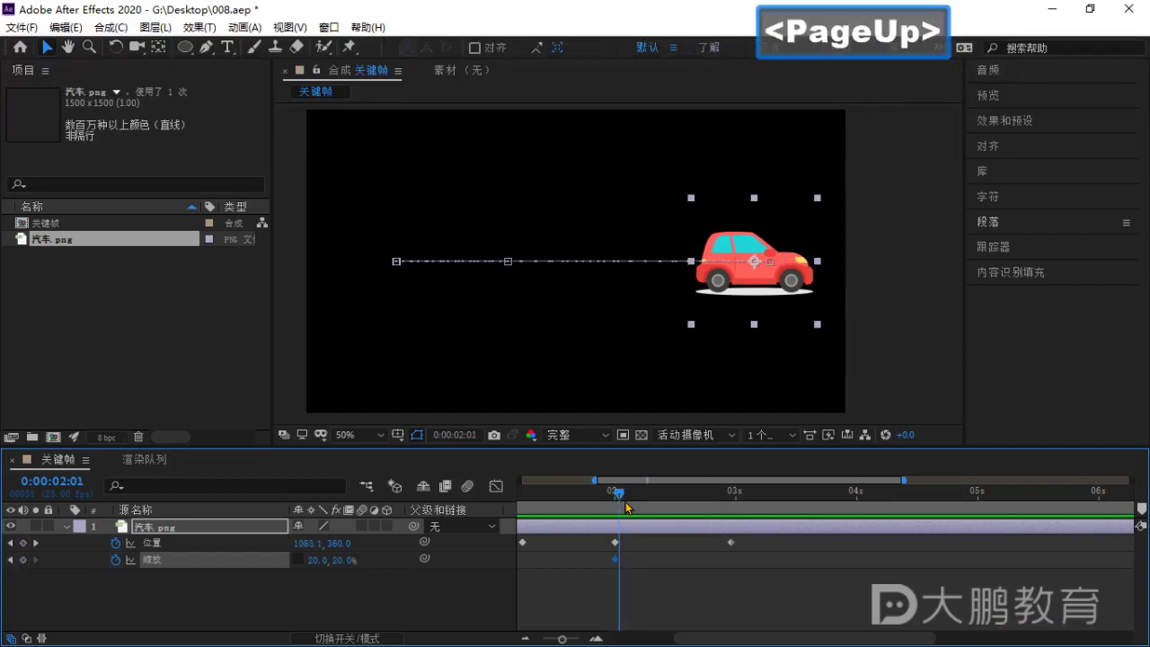
key("Page_Up")
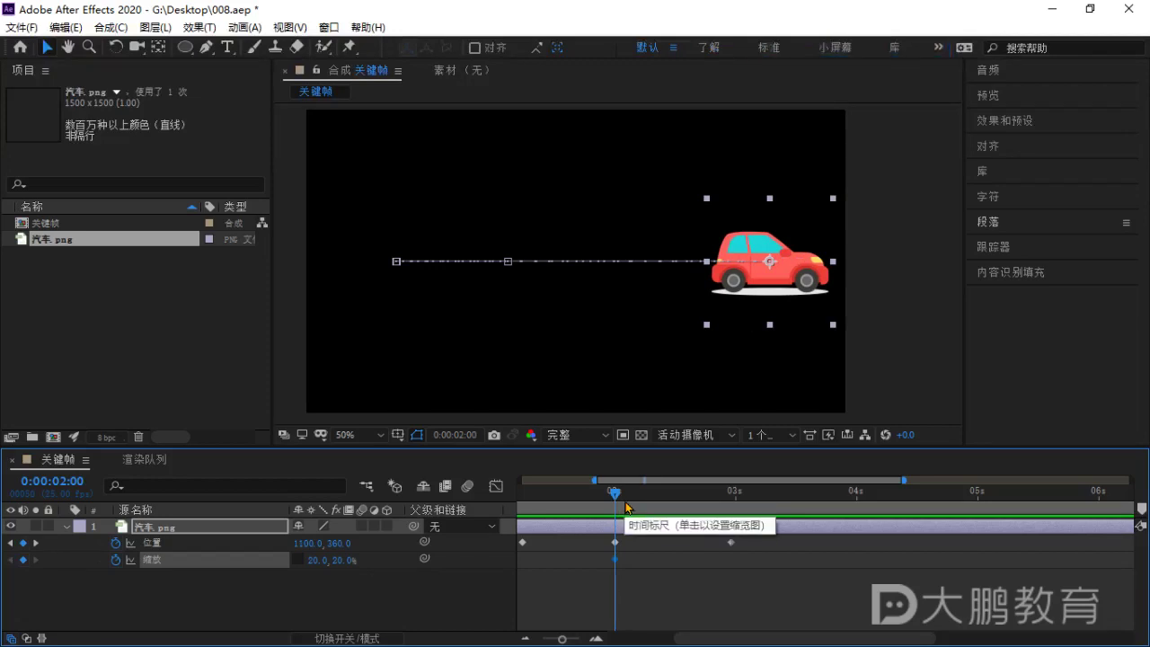
Set the horizontal scale of 汽车.png to -20% one frame ahead, at 0:00:02:01, to flip the car.
scroll(635, 557, "up", 5)
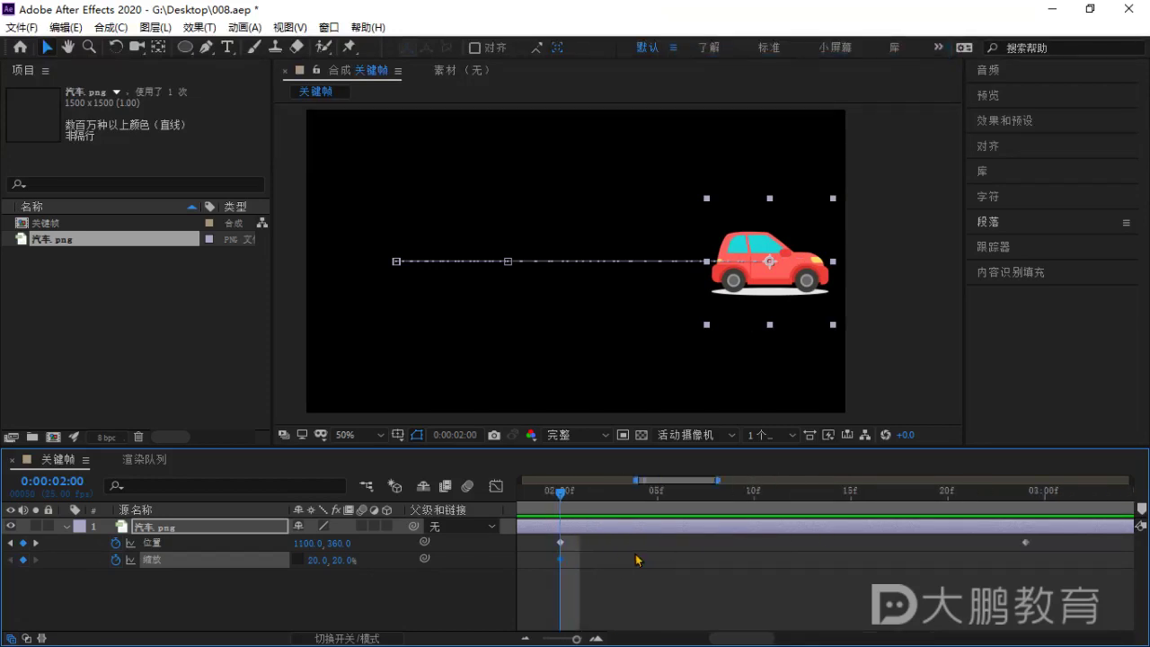
key("Page_Down")
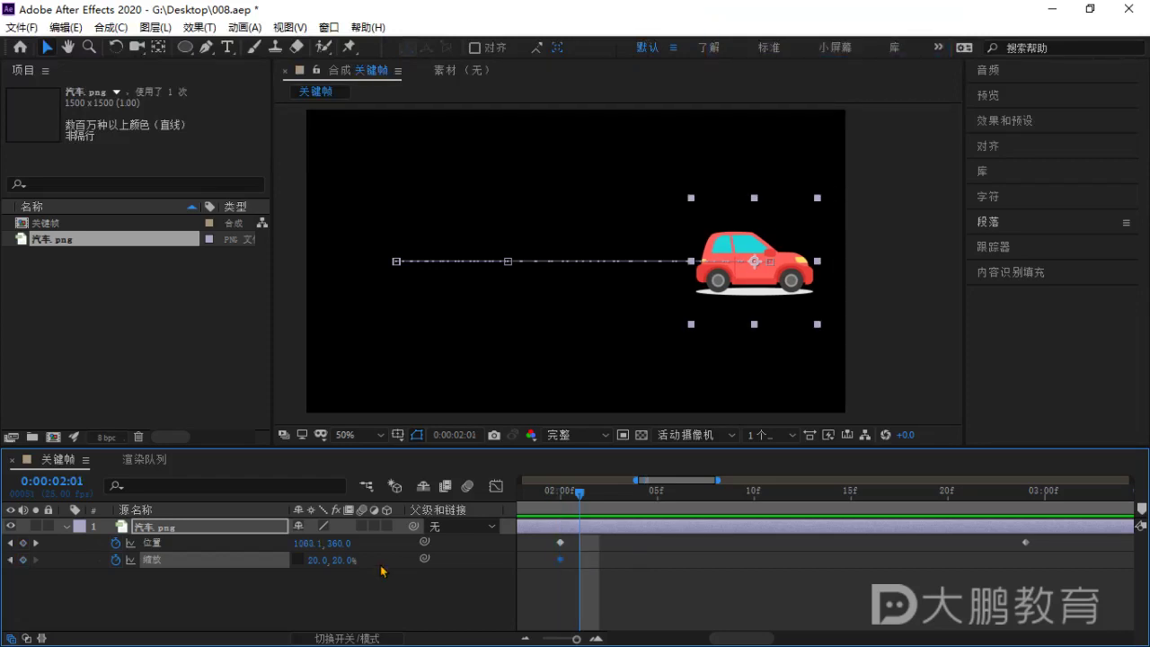
left_click(314, 589)
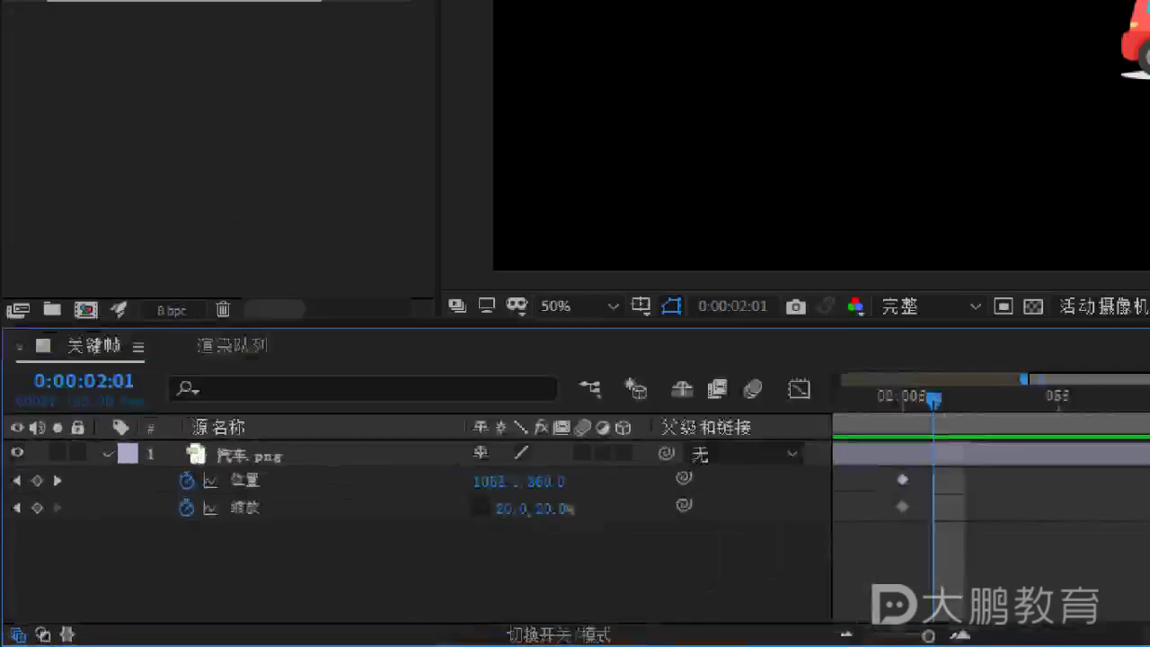
key("ctrl+1")
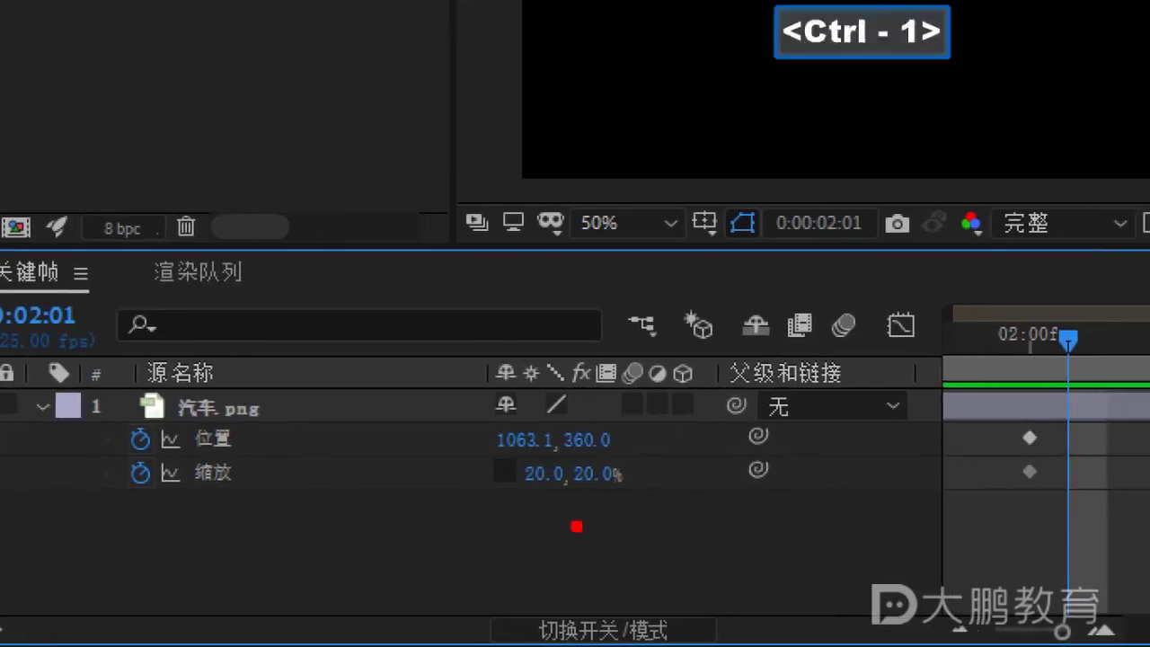
left_click(577, 526)
left_click_drag(524, 502, 557, 501)
key("Escape")
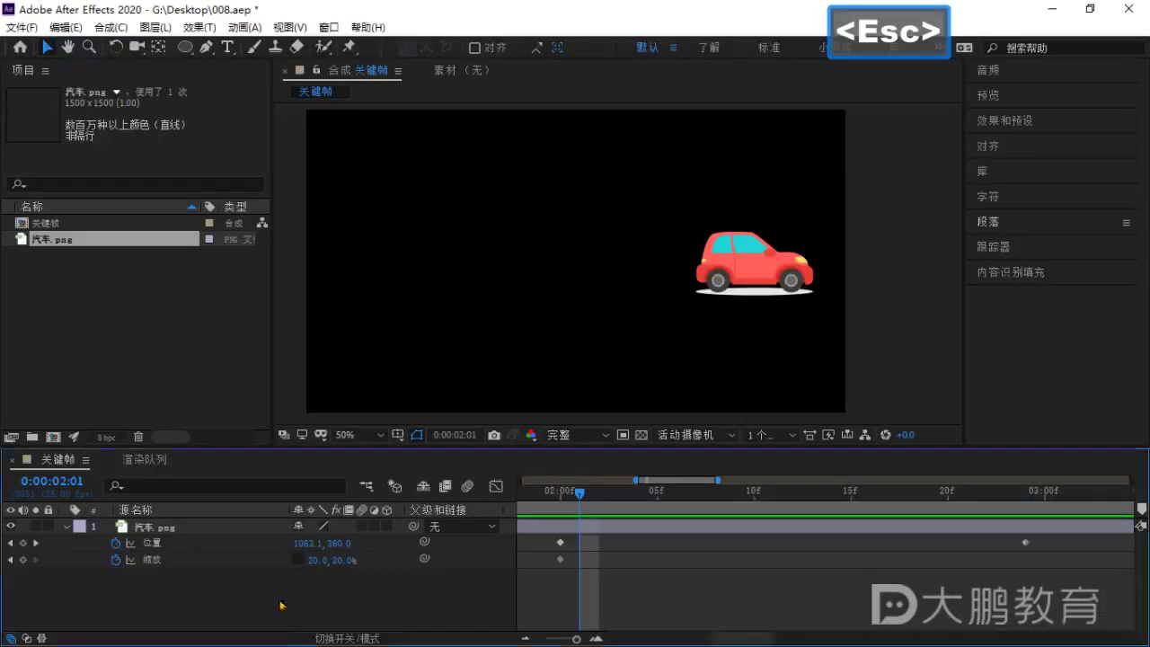
left_click(311, 563)
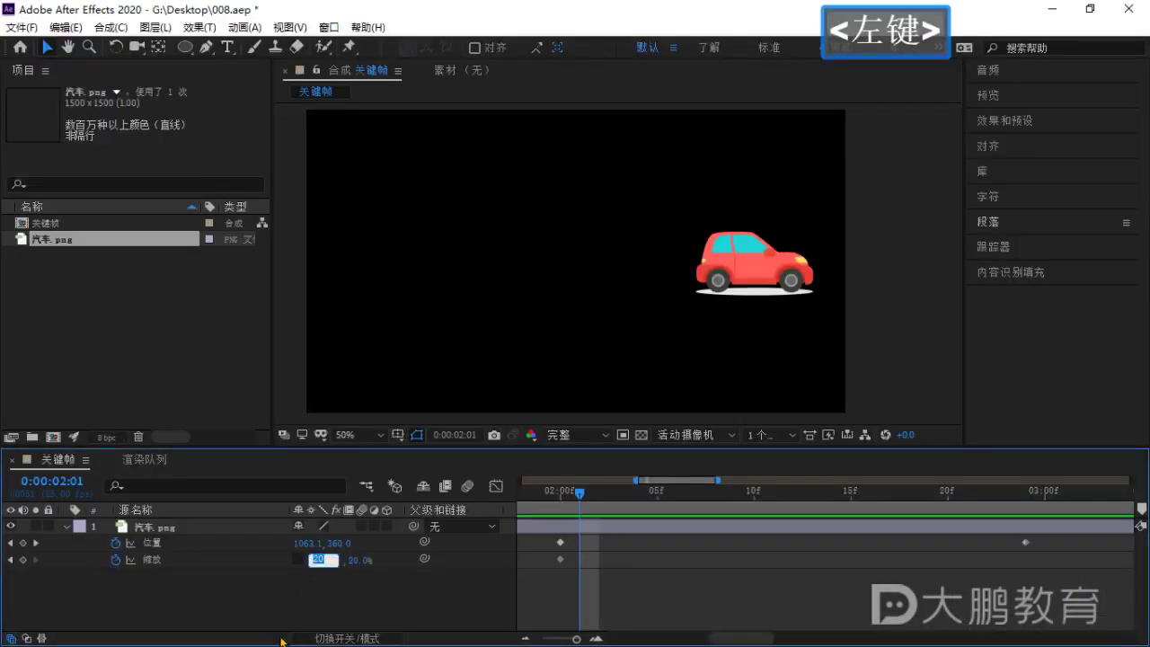
key("Left")
type("-")
key("Return")
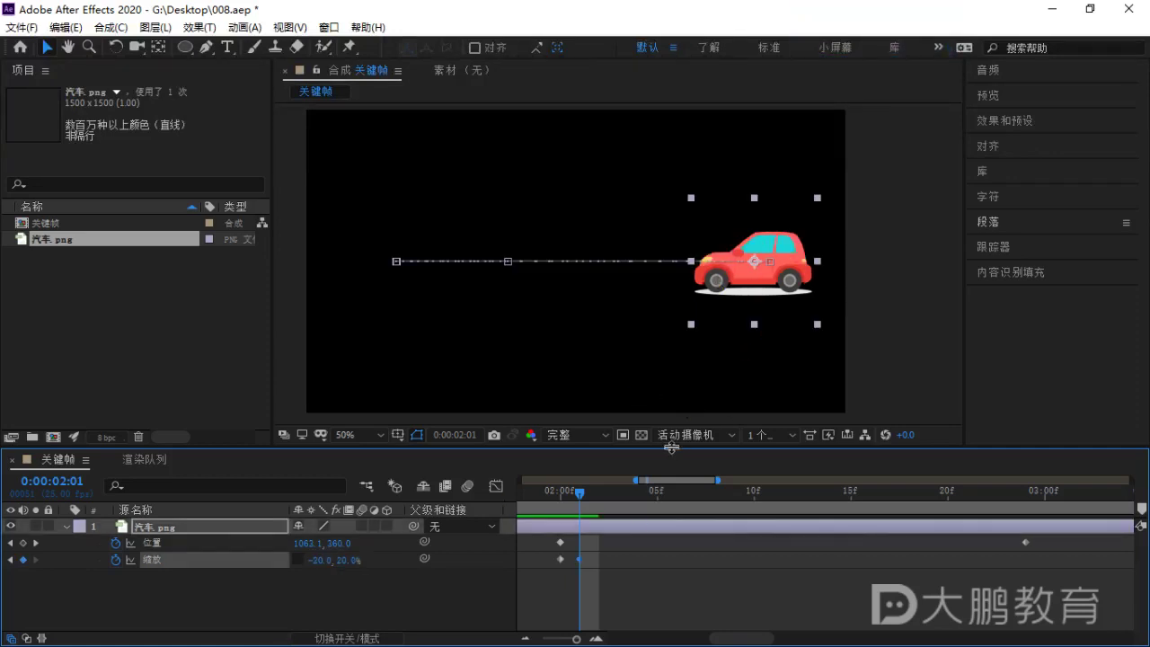
Scrub past the car's turnaround and play the animation from the start to check the direction change.
left_click(580, 494)
left_click_drag(579, 494, 653, 549)
scroll(654, 551, "down", 5, "alt")
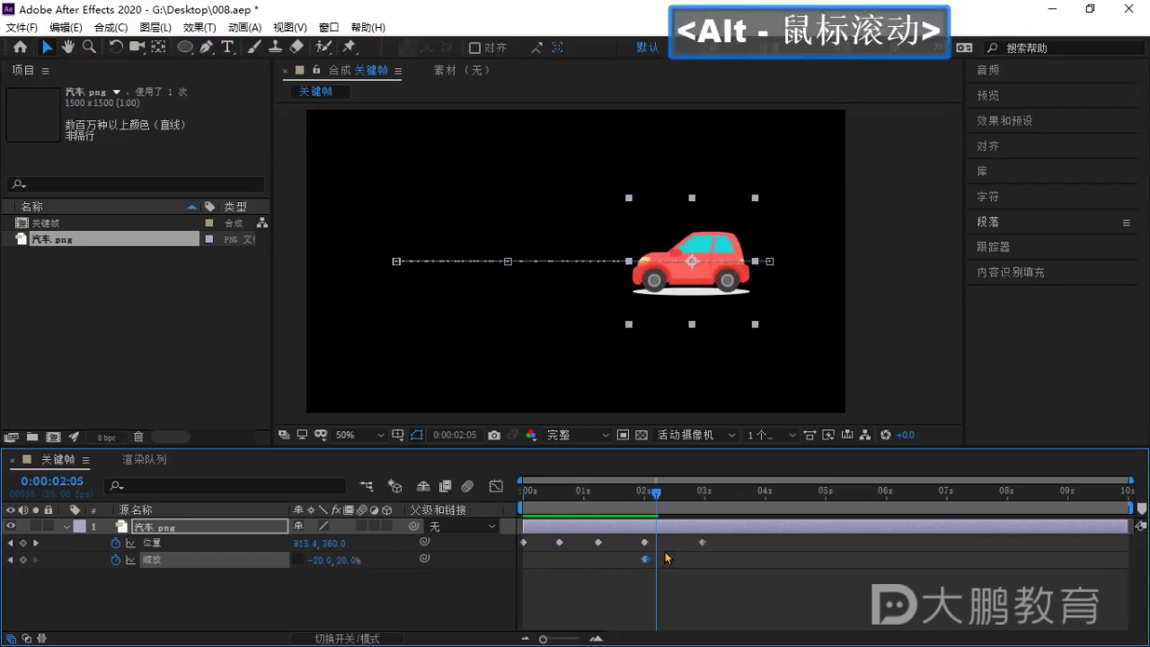
left_click_drag(659, 499, 506, 521)
key("space")
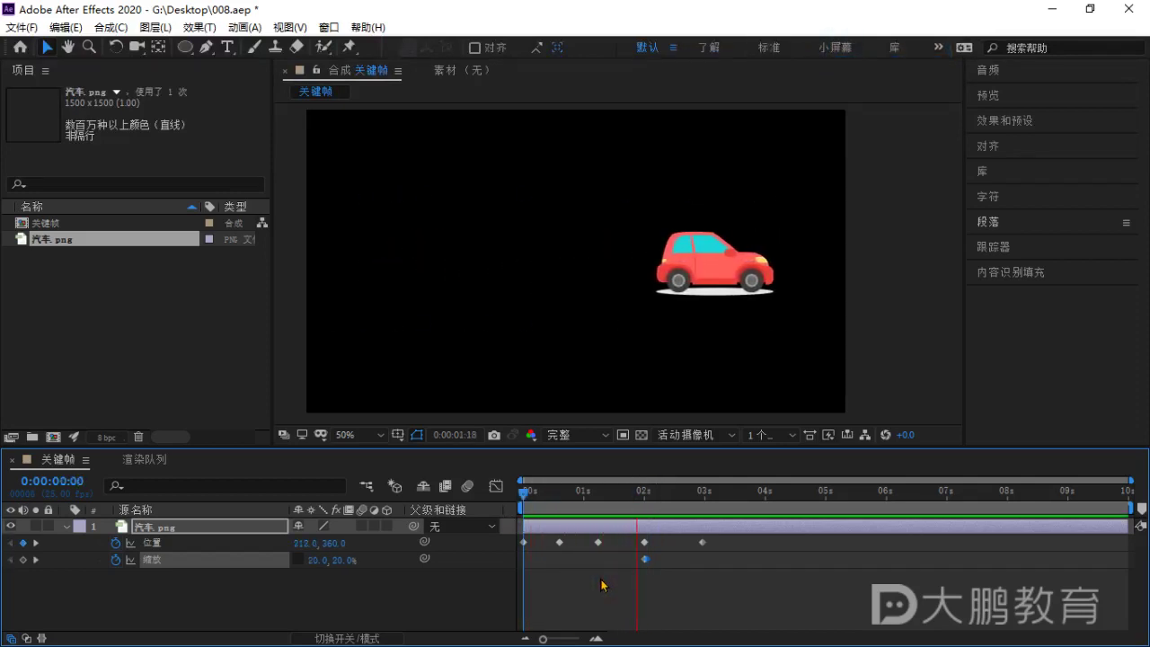
key("space")
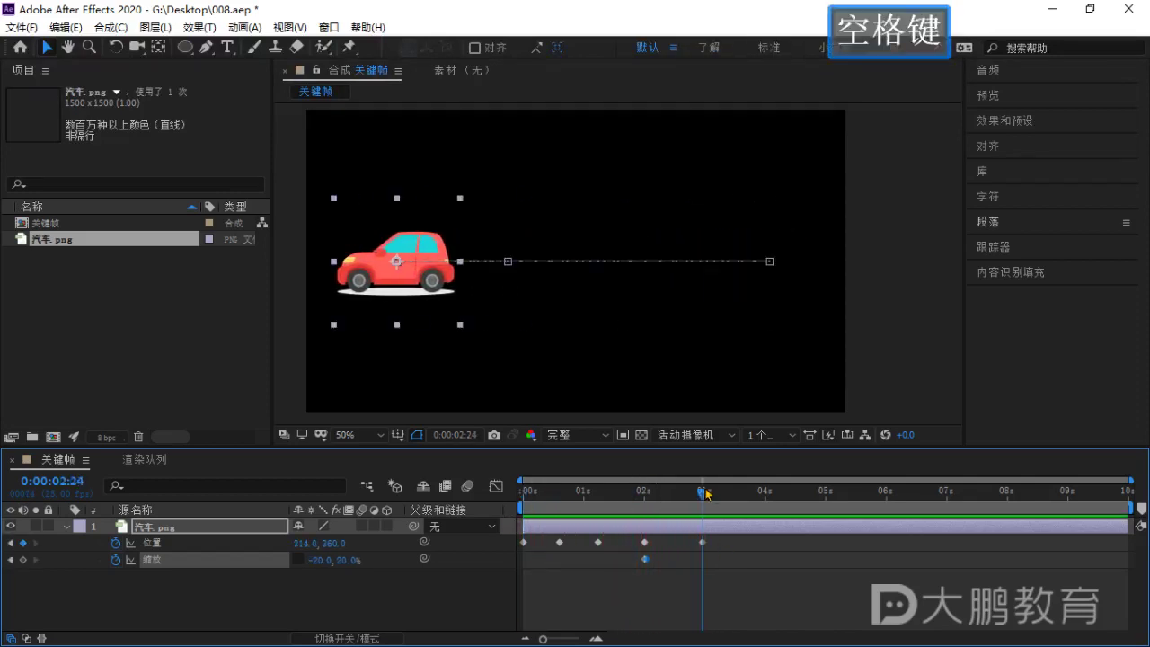
Select all the Position and Scale keyframes of 汽车.png together and clear the selection.
left_click(732, 580)
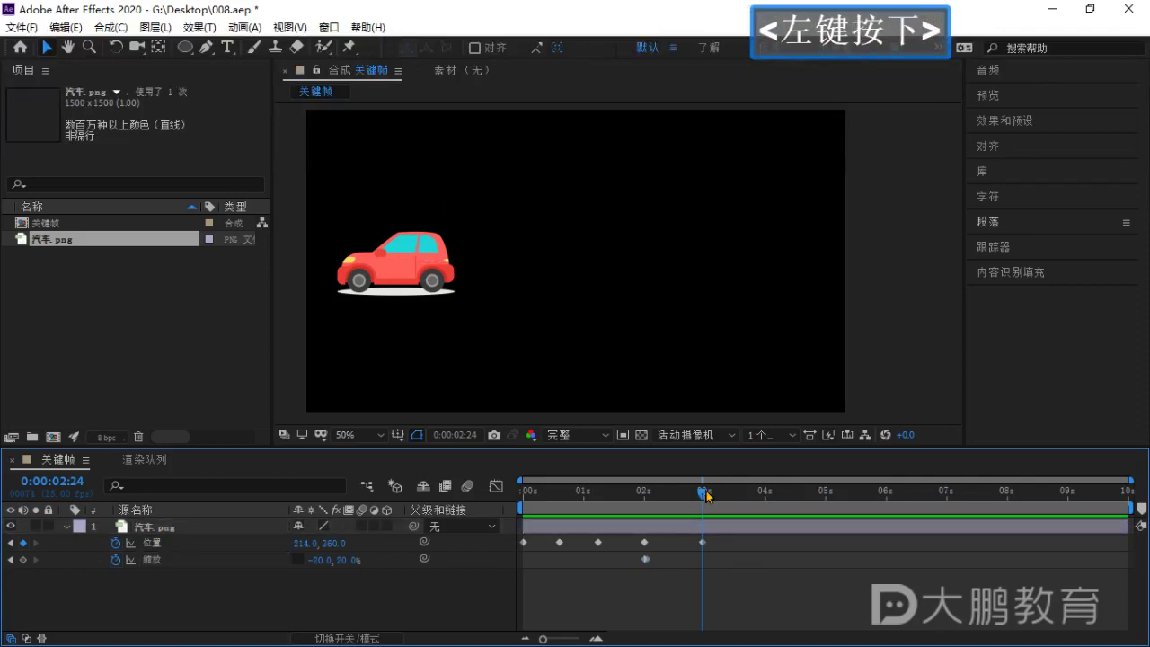
left_click_drag(766, 584, 505, 538)
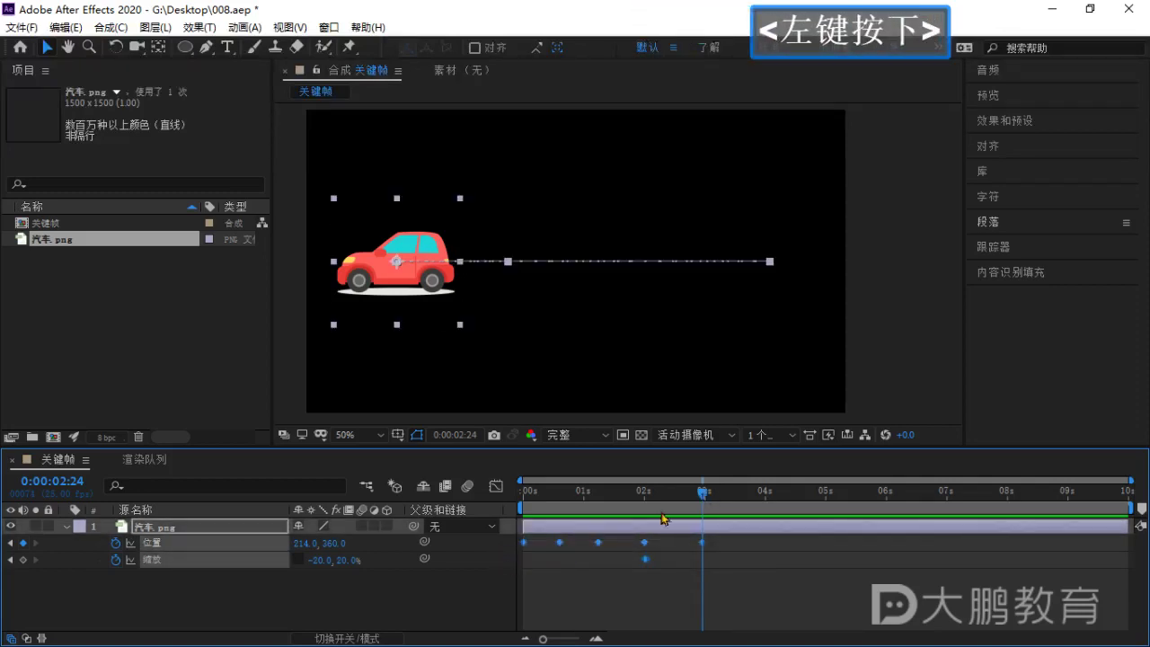
left_click(745, 576)
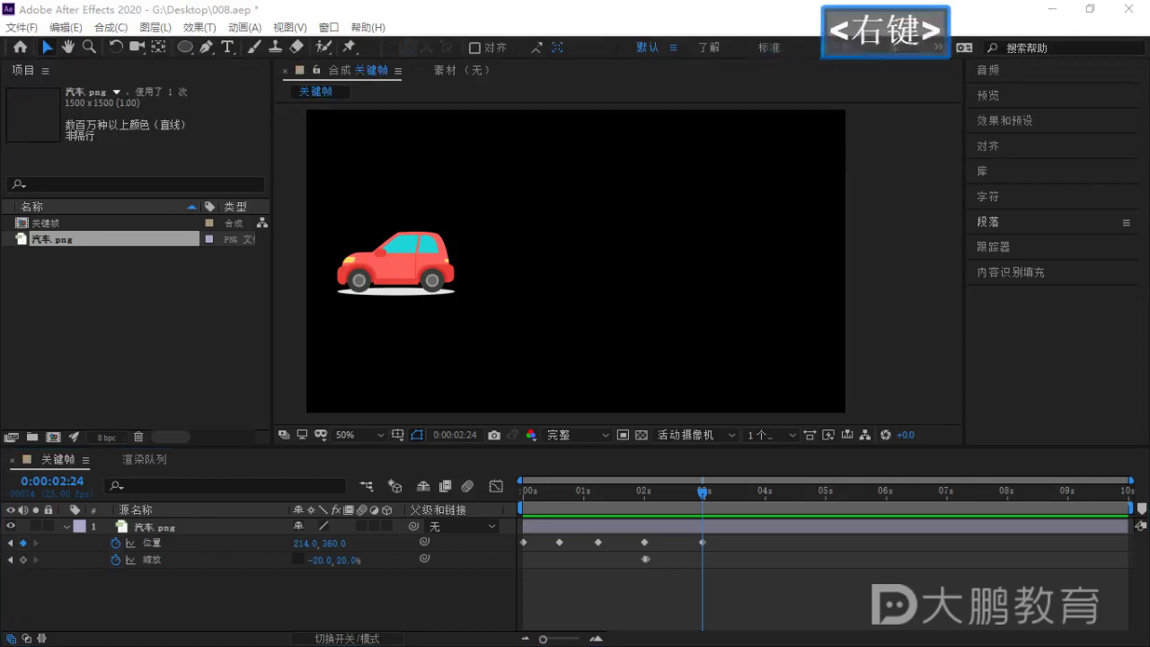
key("e")
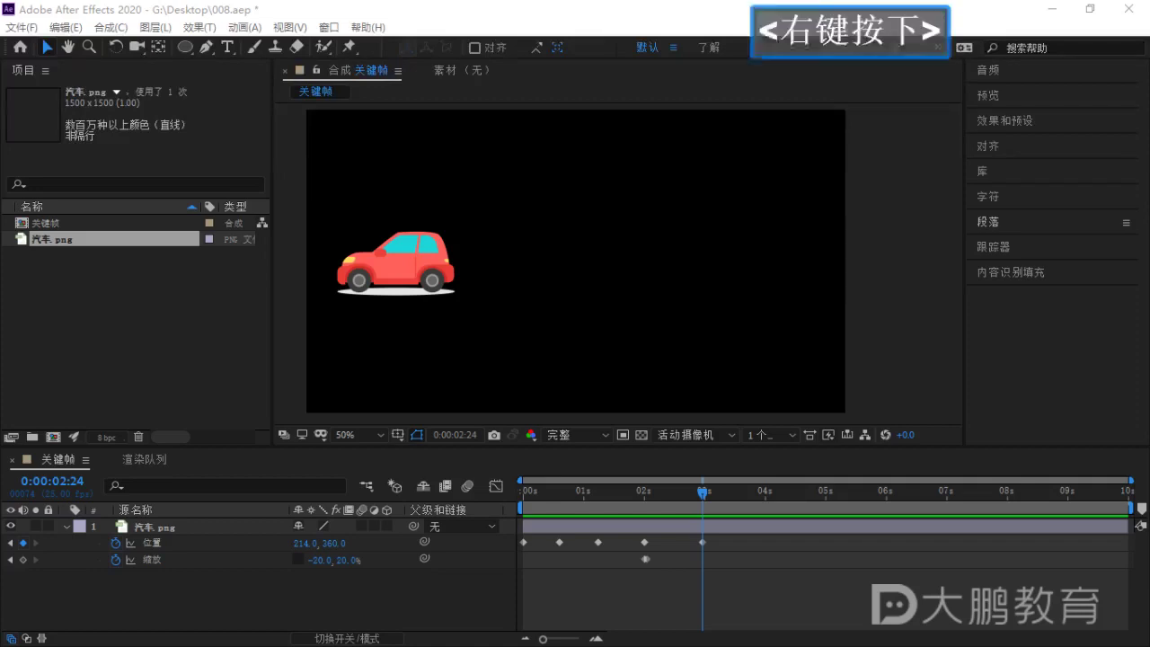
key("e")
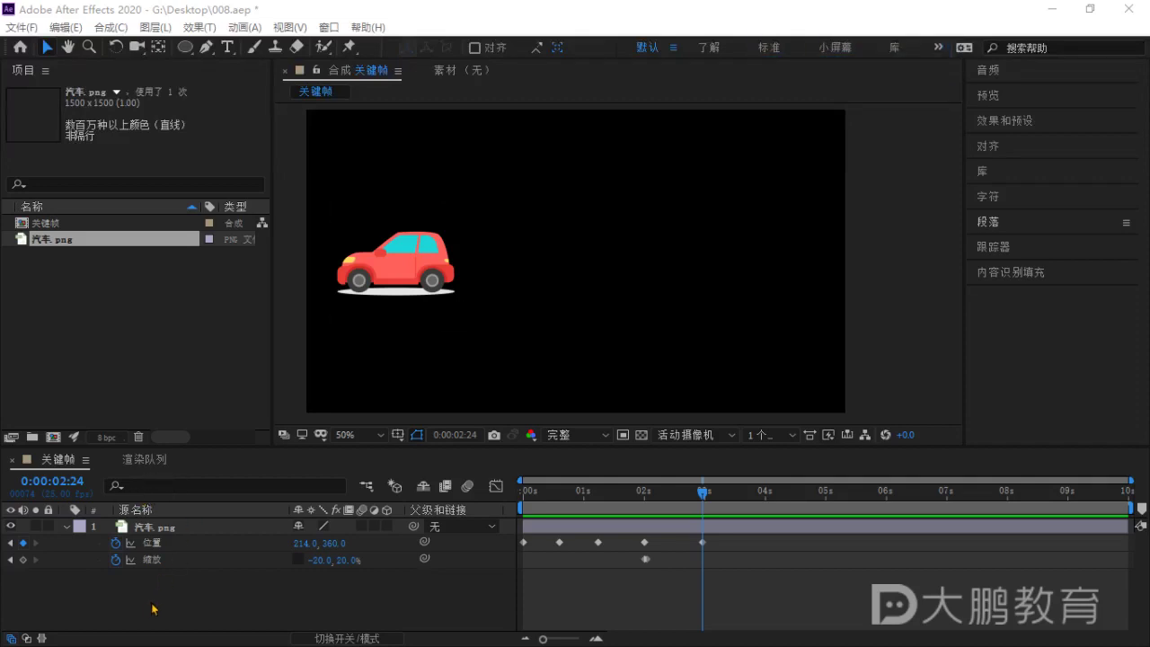
left_click(483, 552)
left_click(735, 543)
left_click_drag(758, 601, 500, 531)
left_click(735, 582)
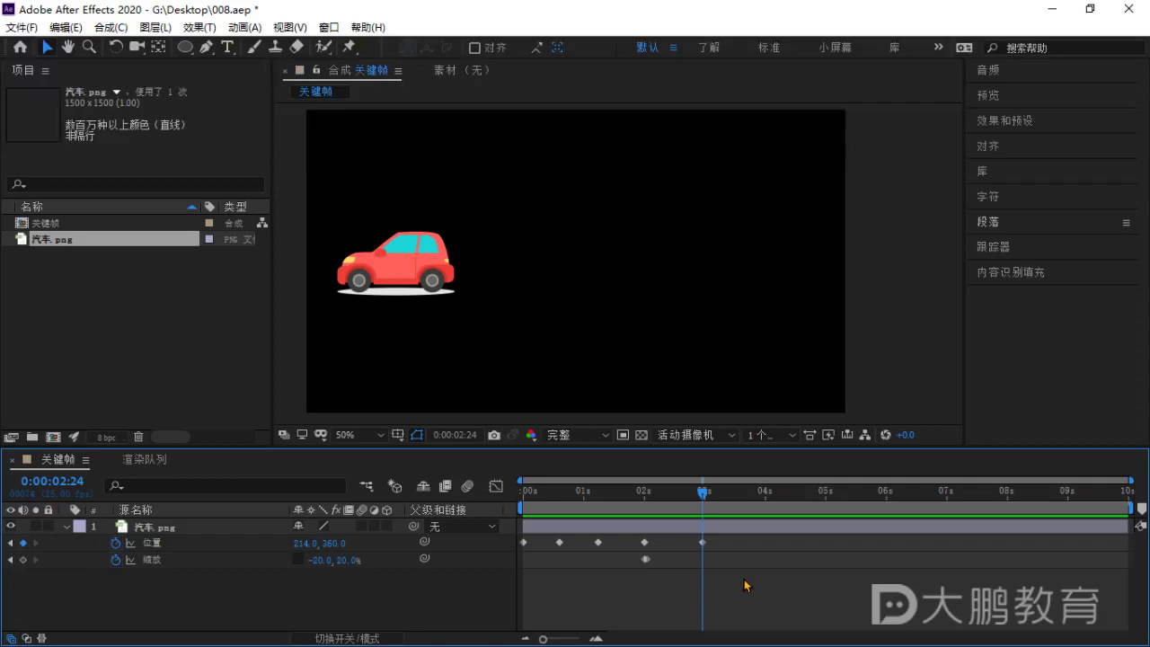
left_click_drag(746, 576, 508, 542)
left_click(751, 579)
Snap the current-time indicator to the first keyframe and on to the second Scale keyframe at 0:00:02:01.
left_click_drag(702, 494, 702, 539)
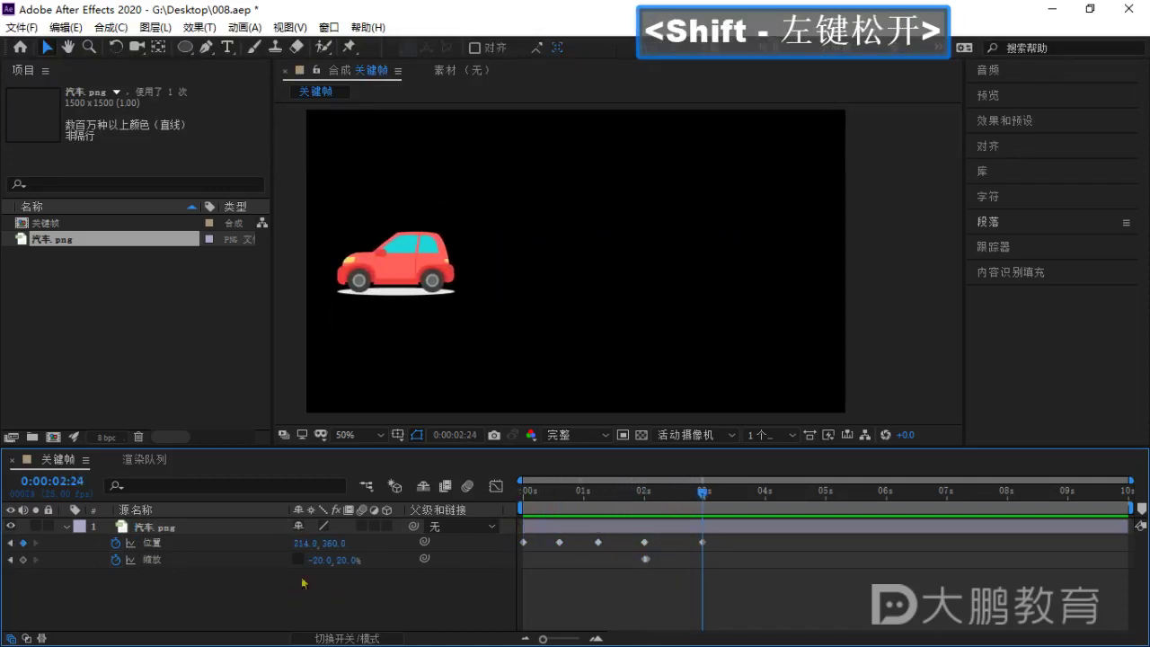
left_click_drag(703, 493, 513, 546)
left_click_drag(527, 497, 655, 501)
left_click(715, 568)
left_click(757, 592)
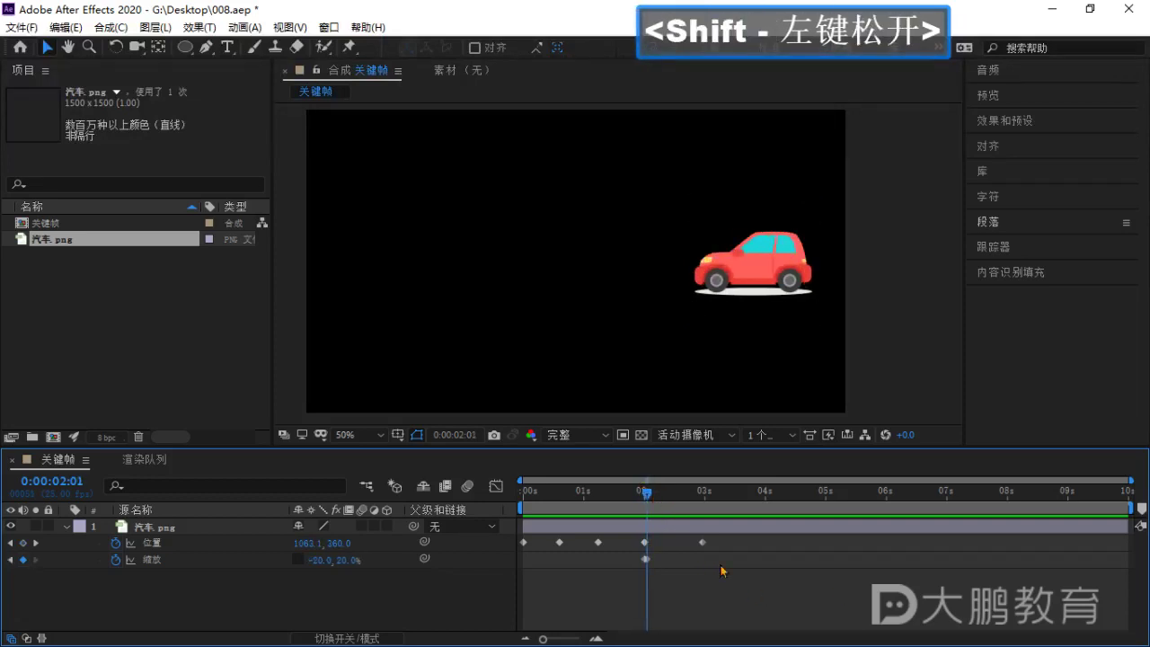
Select only the last Position keyframe with a selection box and deselect it.
scroll(710, 502, "up", 4, "alt")
left_click_drag(736, 642, 657, 642)
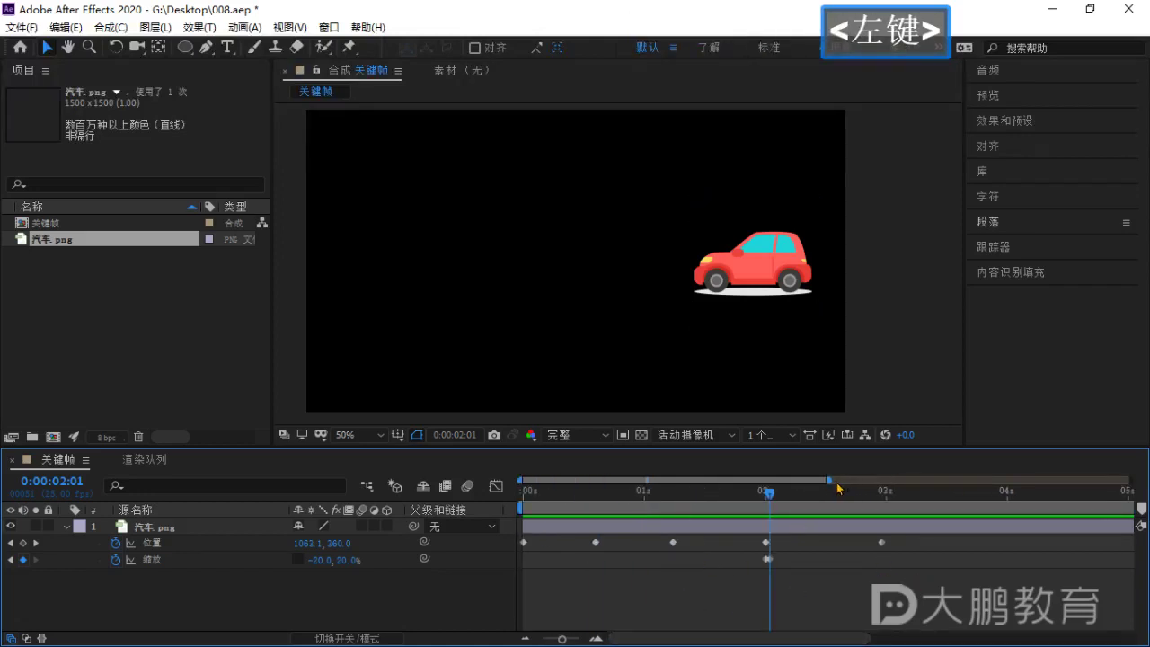
left_click_drag(838, 488, 938, 488)
left_click_drag(833, 561, 782, 546)
left_click(787, 576)
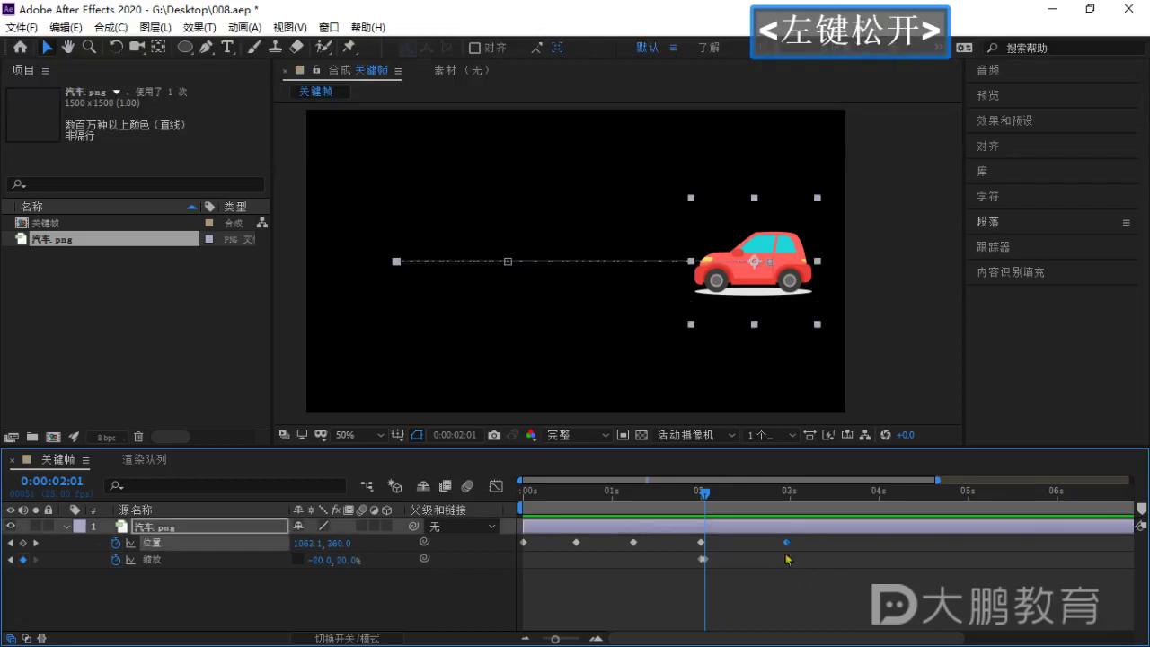
left_click(807, 568)
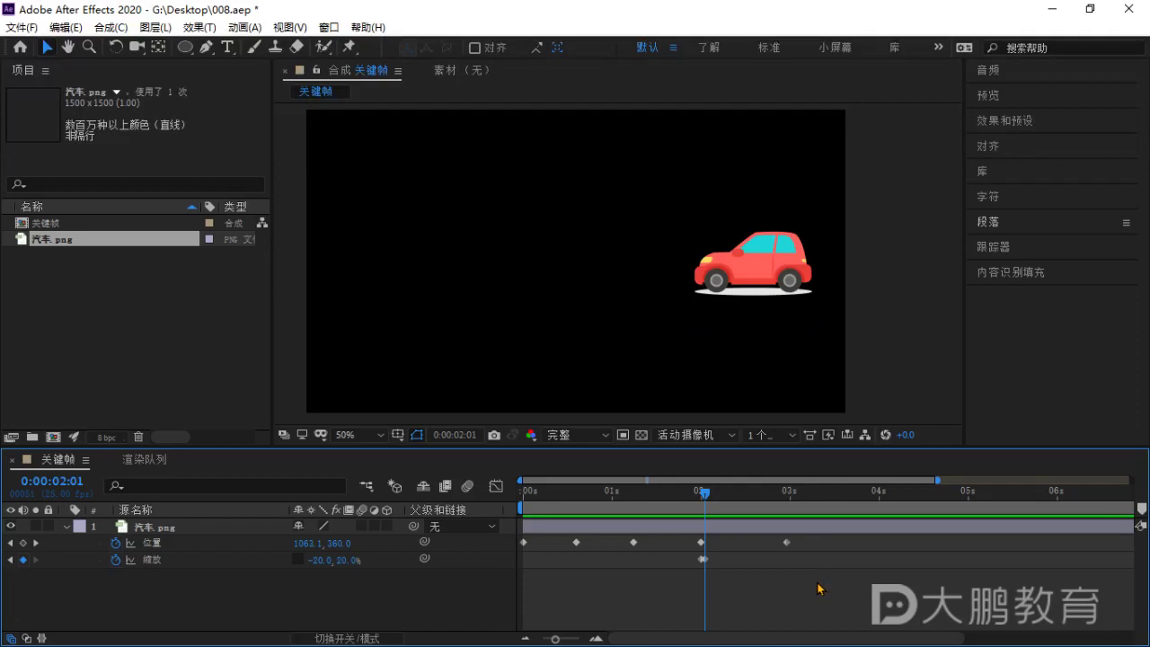
left_click(399, 592)
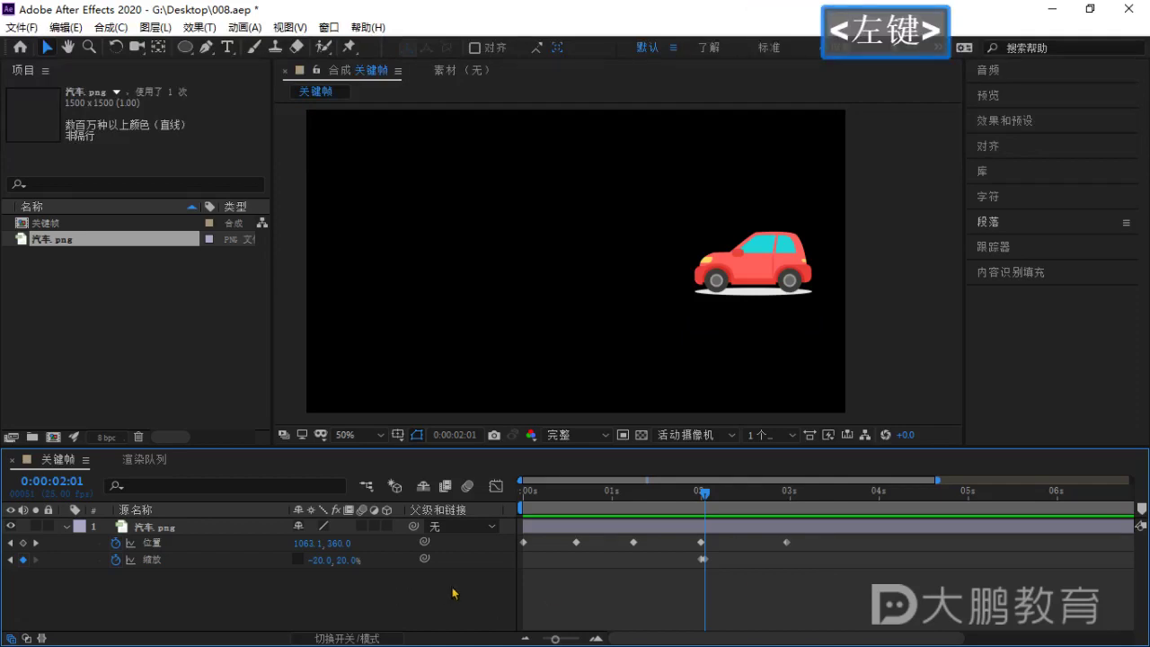
Delete the last three Position keyframes and both Scale keyframes, and undo the deletion.
left_click(784, 561)
left_click(781, 594)
left_click_drag(781, 598, 617, 547)
left_click(837, 575)
left_click_drag(840, 570, 591, 539)
key("Delete")
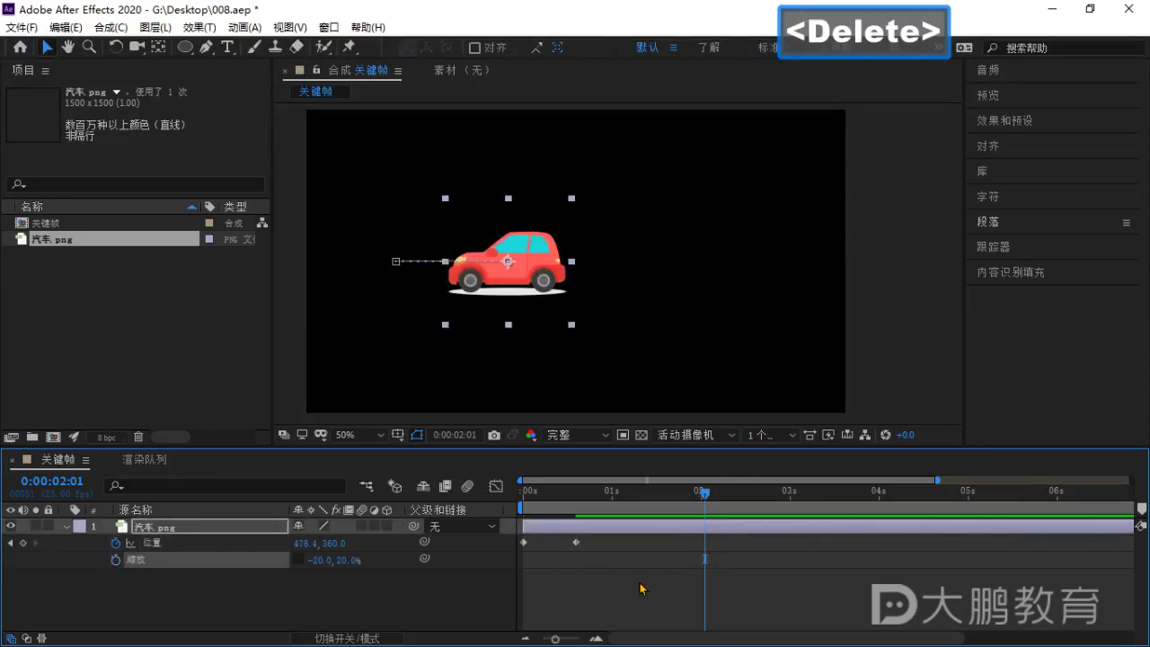
key("ctrl+z")
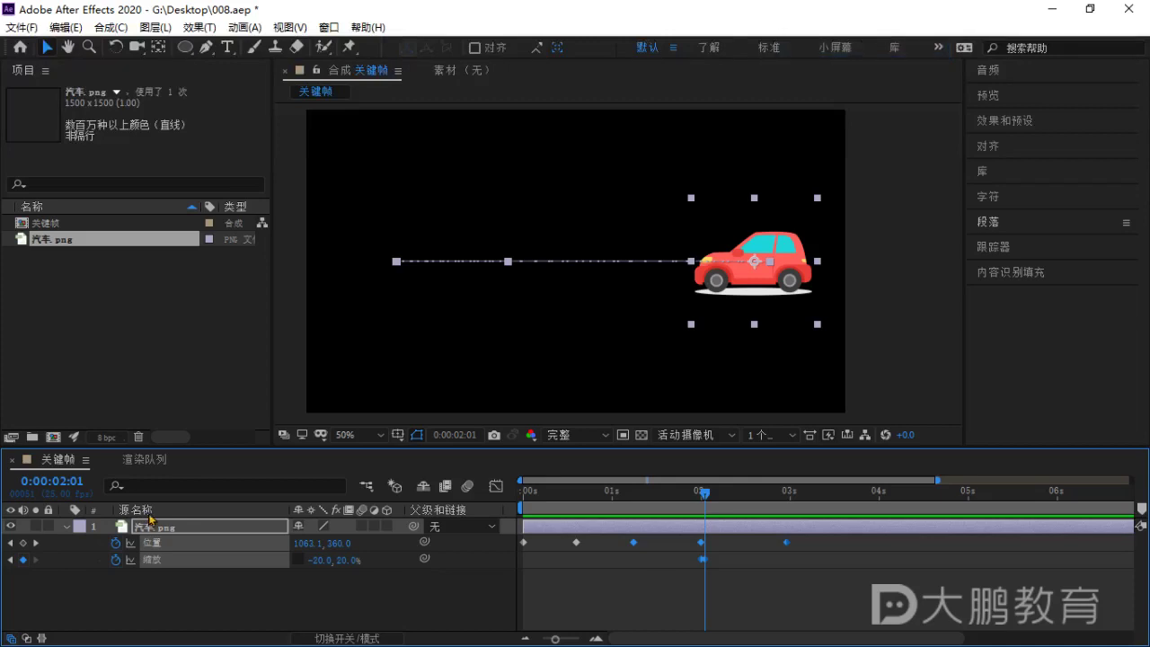
Turn off Position keyframing on 汽车.png to remove all its Position keyframes, and undo the removal.
left_click(157, 587)
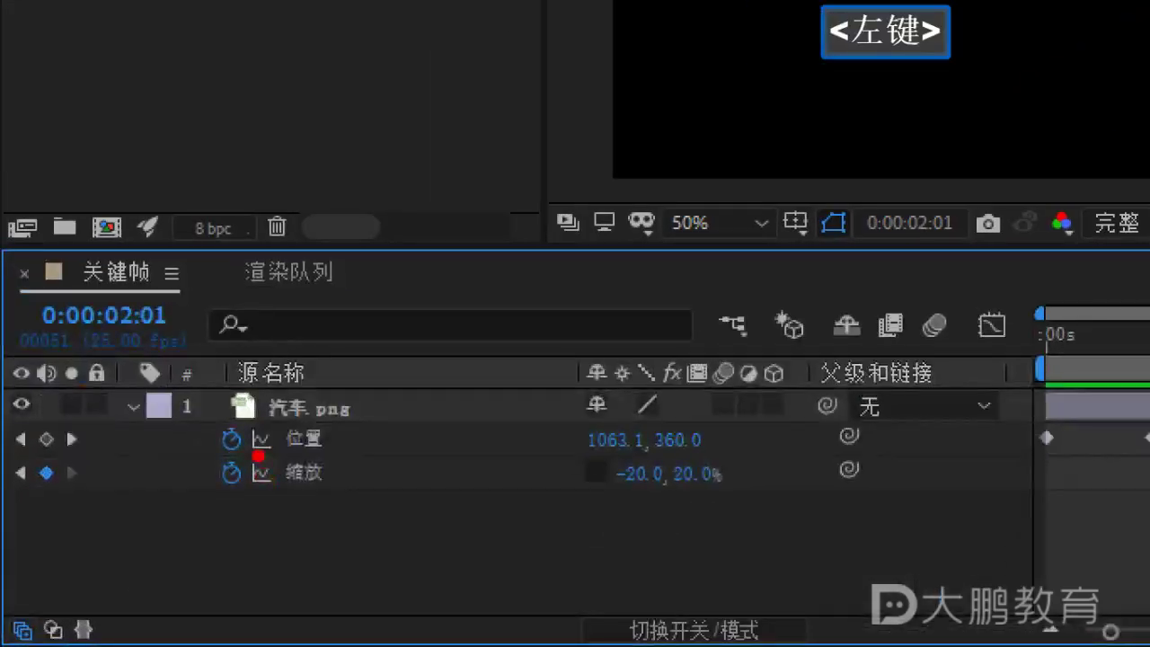
left_click_drag(258, 455, 297, 440)
left_click_drag(244, 497, 294, 491)
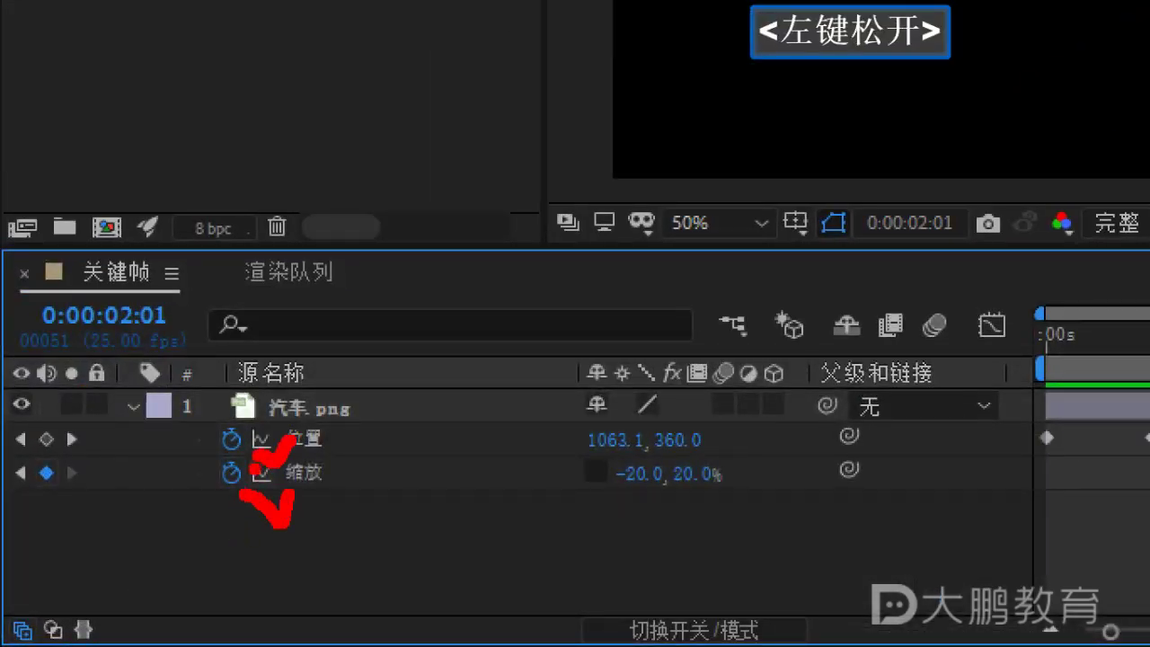
key("Escape")
left_click(116, 543)
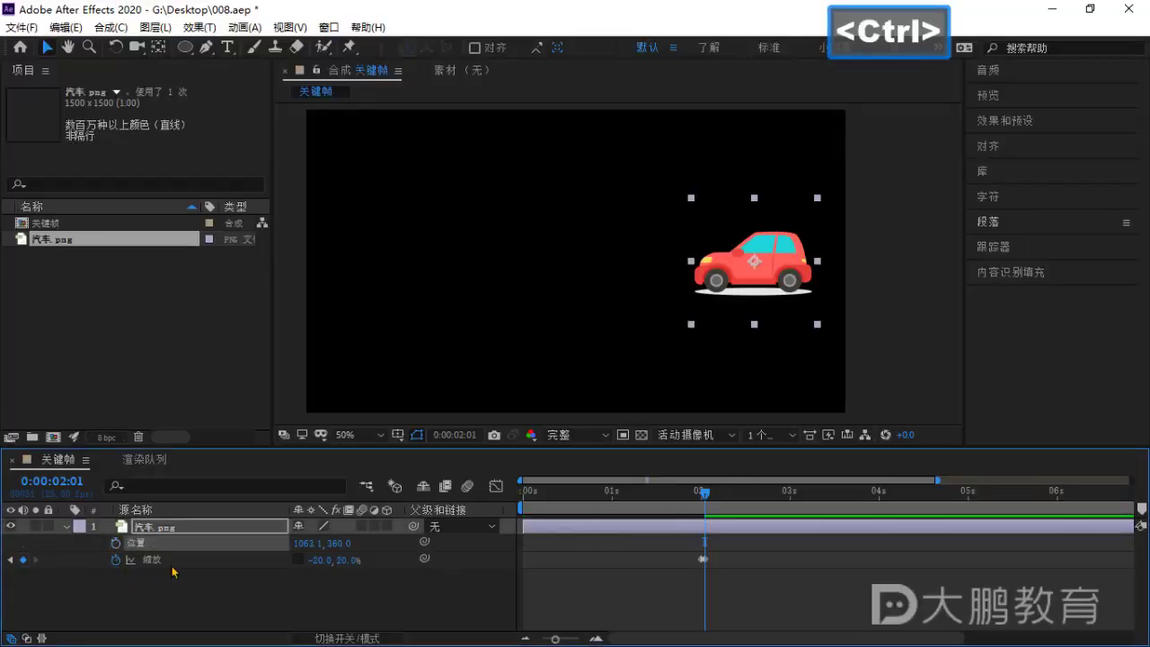
key("ctrl+z")
Select the car in the composition and move the current time to the last Position keyframe at 0:00:02:24.
mouse_move(700, 499)
left_mouse_down()
mouse_move(734, 497)
mouse_move(707, 497)
mouse_move(708, 508)
left_mouse_up()
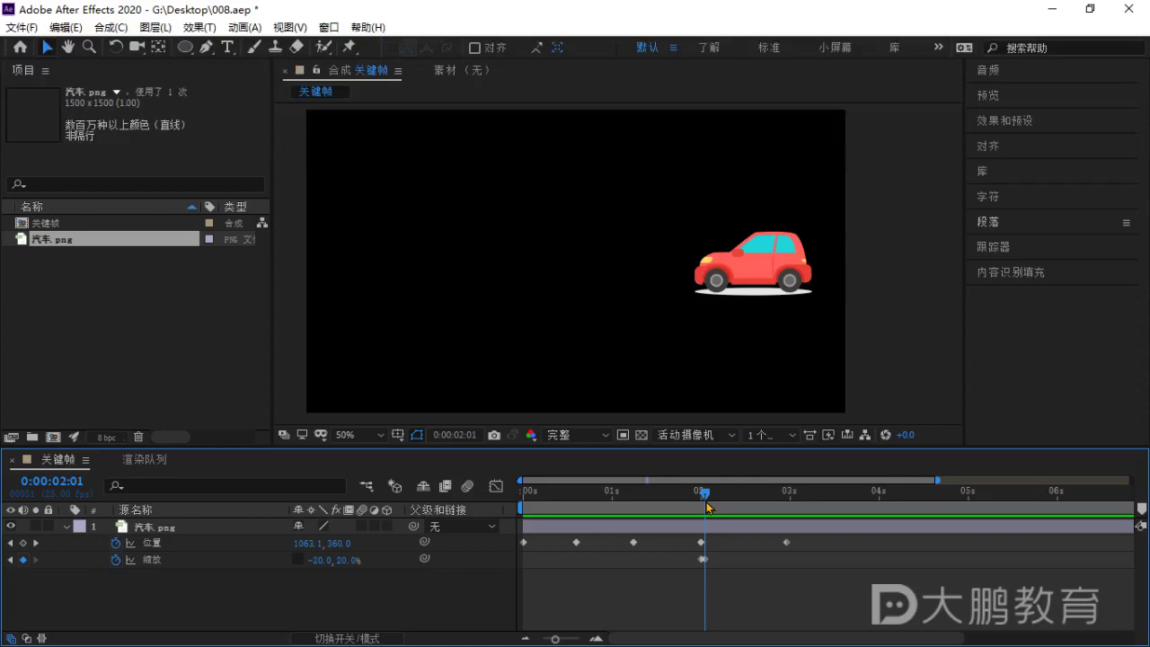
left_click(828, 281)
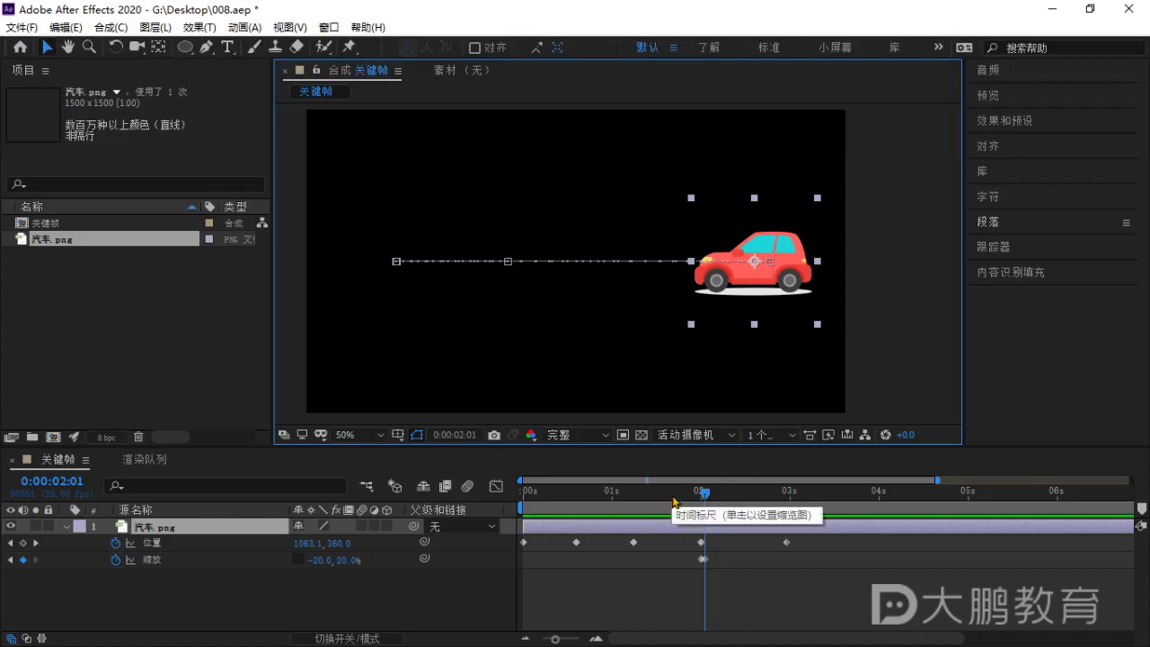
left_click_drag(705, 495, 787, 509)
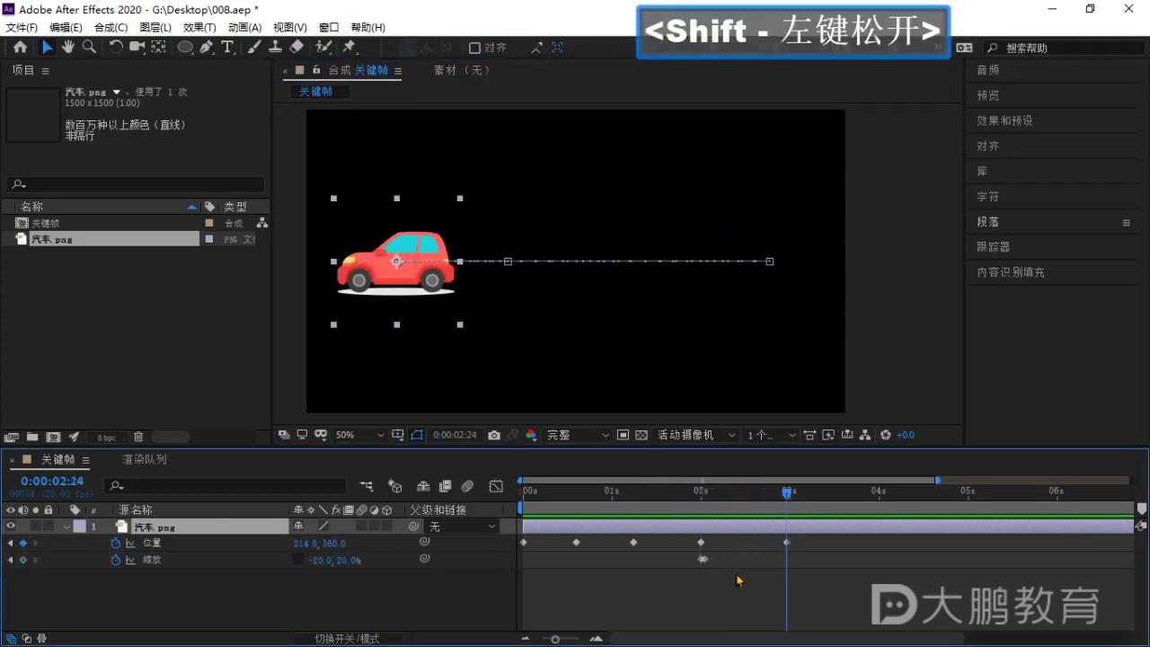
Box-select every keyframe on the car layer while at 0:00:02:24, and deselect them.
left_click(842, 614)
left_click_drag(858, 585, 500, 541)
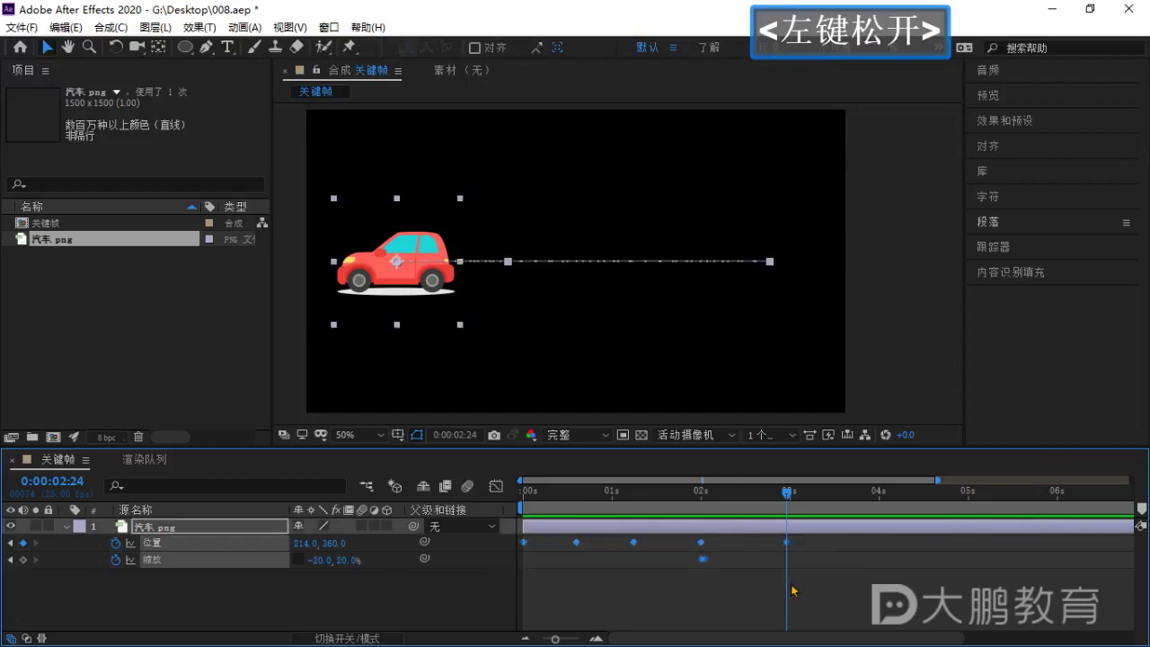
left_click(810, 574)
left_click_drag(786, 493, 786, 494)
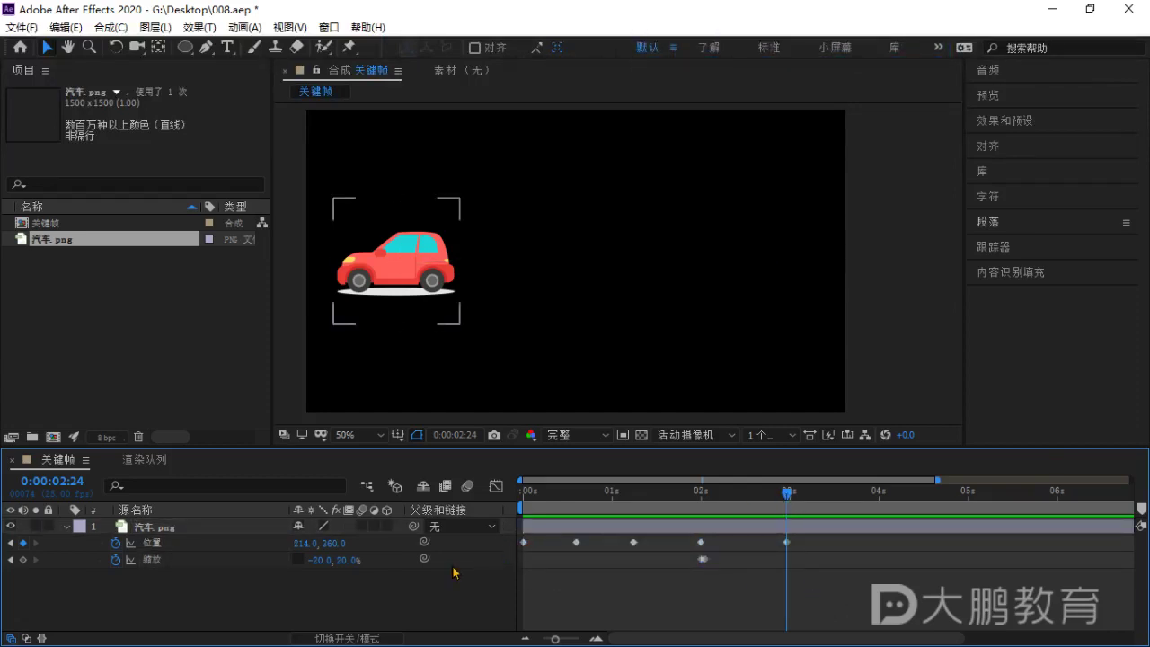
Move the current time back to 0:00:00:00 and select the 汽车.png layer.
left_click(789, 494, "shift")
left_click(771, 492)
left_click_drag(787, 491, 509, 540)
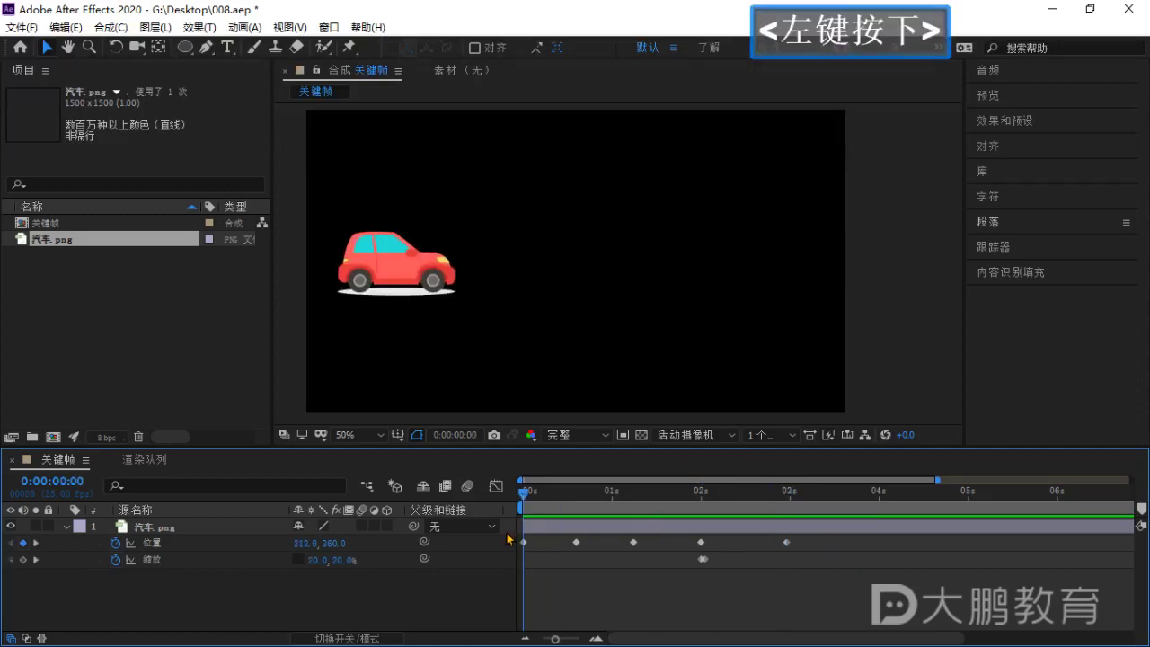
left_click(155, 530)
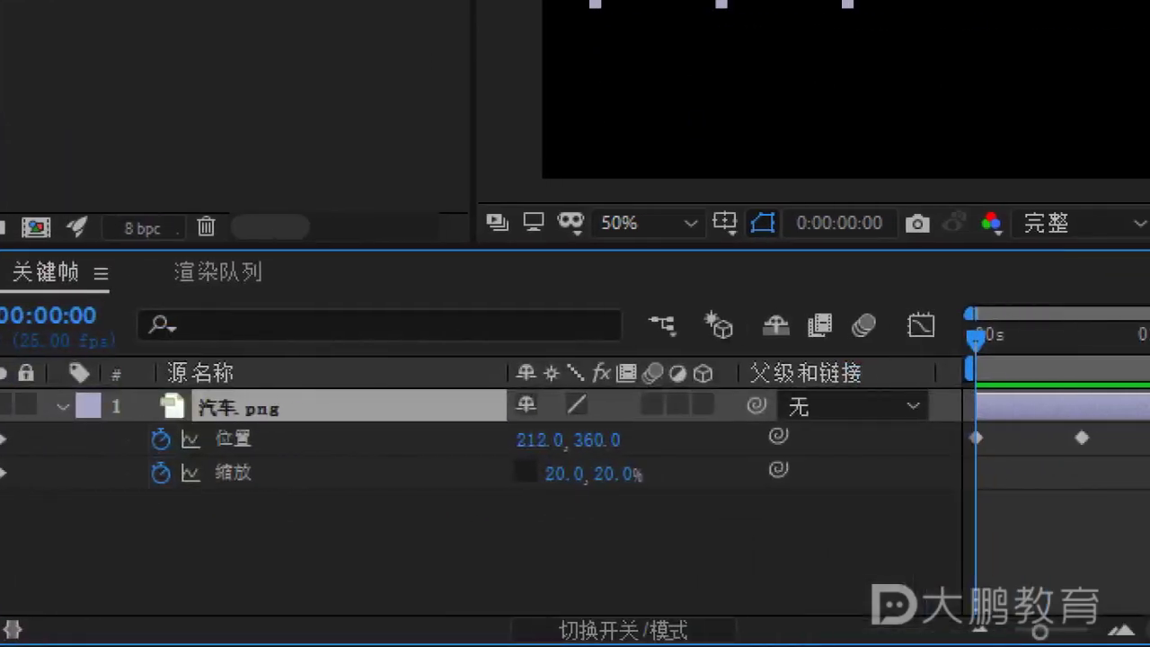
left_click(513, 493)
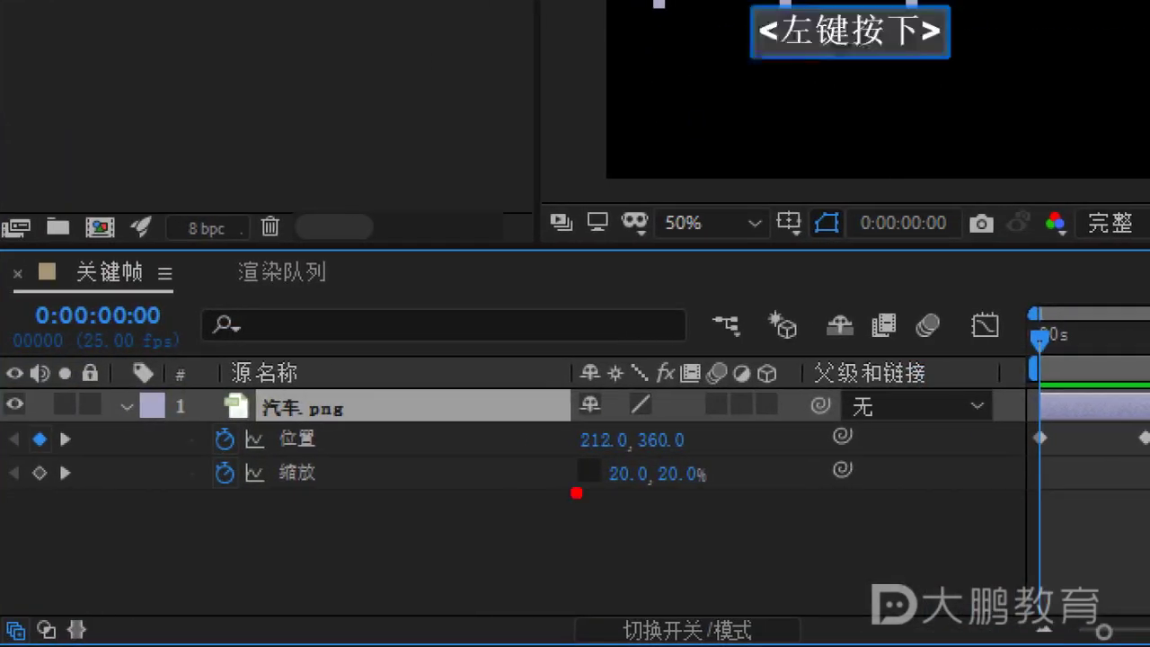
mouse_move(176, 349)
left_mouse_down()
mouse_move(52, 440)
mouse_move(16, 511)
left_mouse_up()
key("ctrl+z")
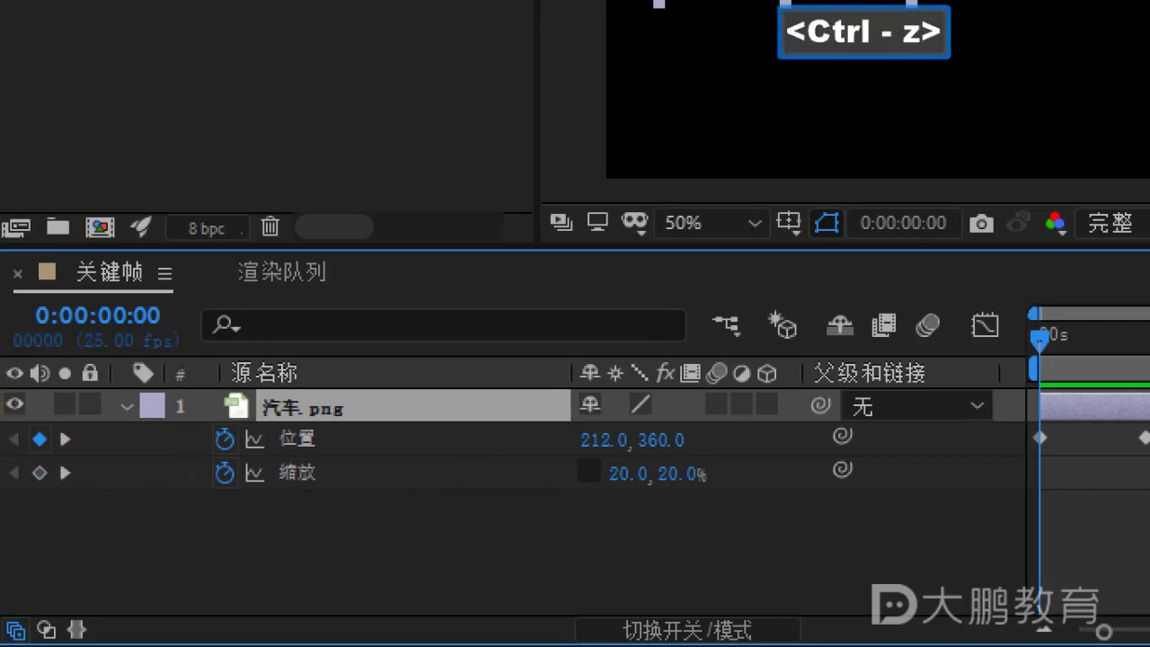
left_click_drag(578, 343, 511, 178)
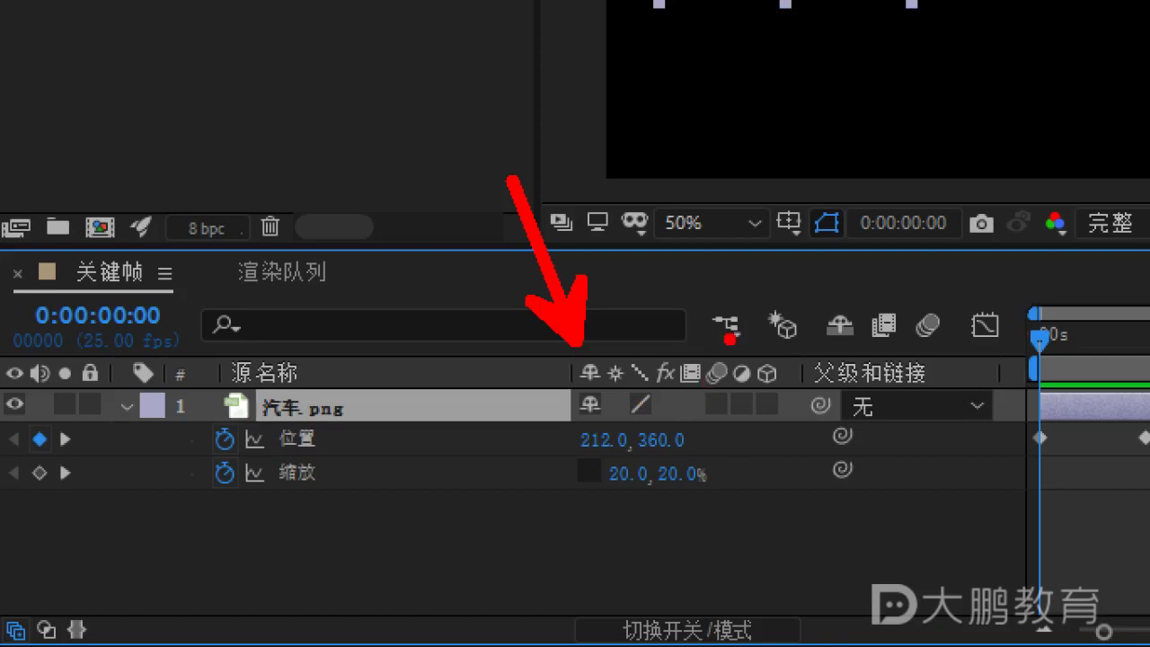
left_click(733, 325, "ctrl")
key("ctrl+shift")
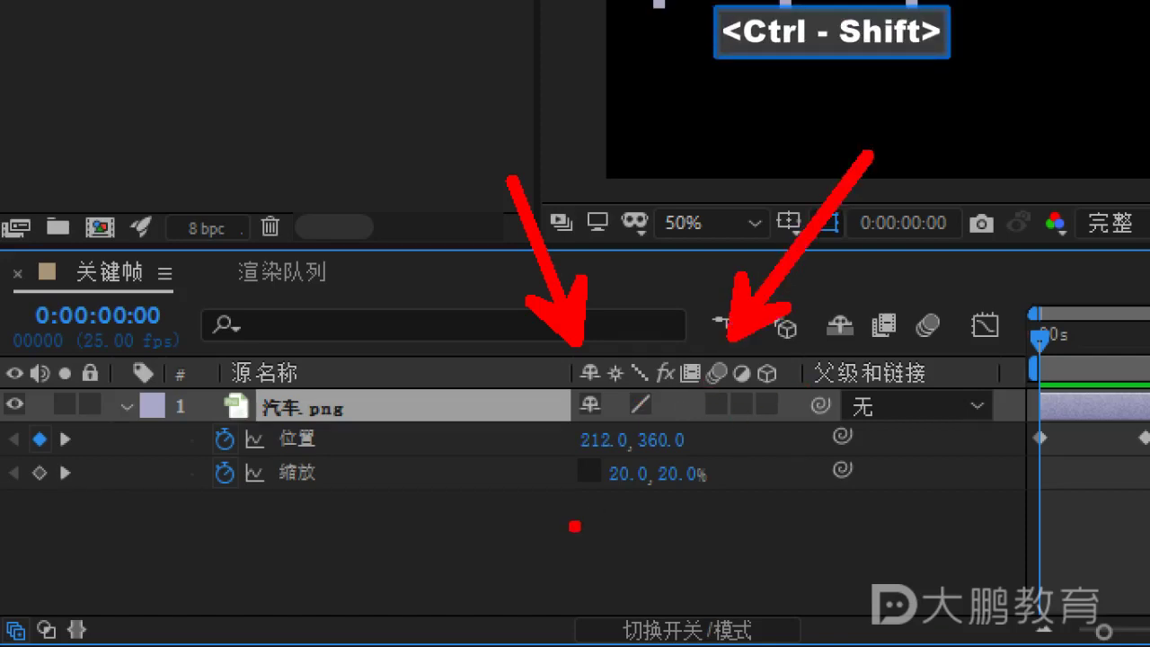
left_click_drag(519, 521, 594, 625)
key("Tab")
left_click_drag(555, 486, 658, 555)
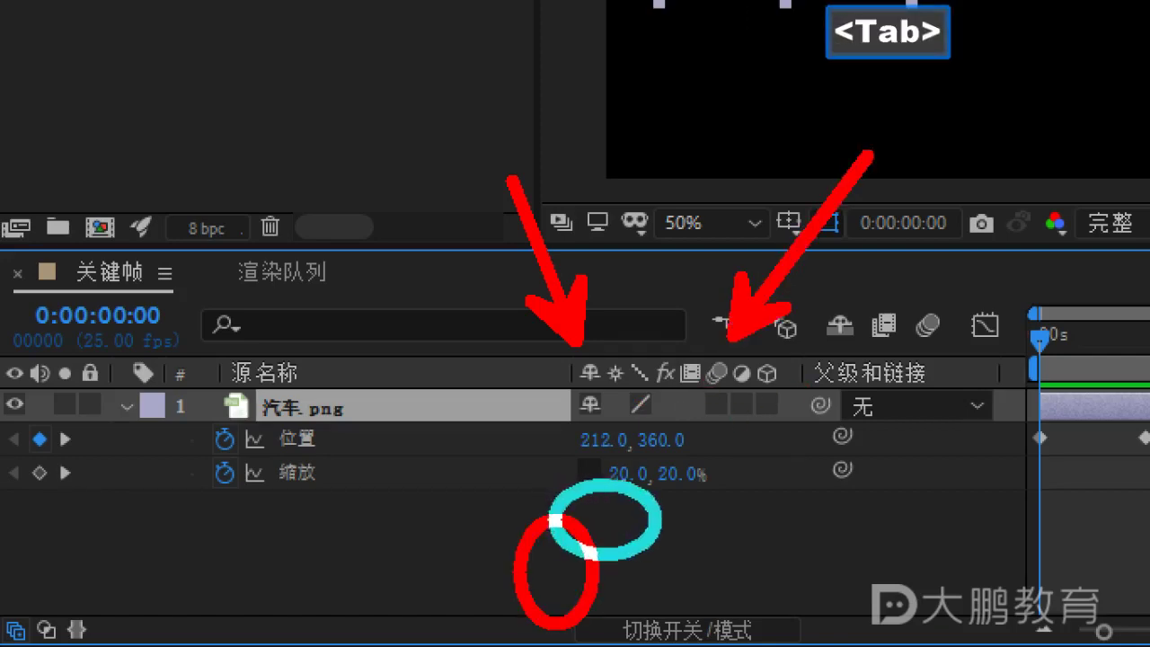
left_click_drag(594, 437, 700, 554)
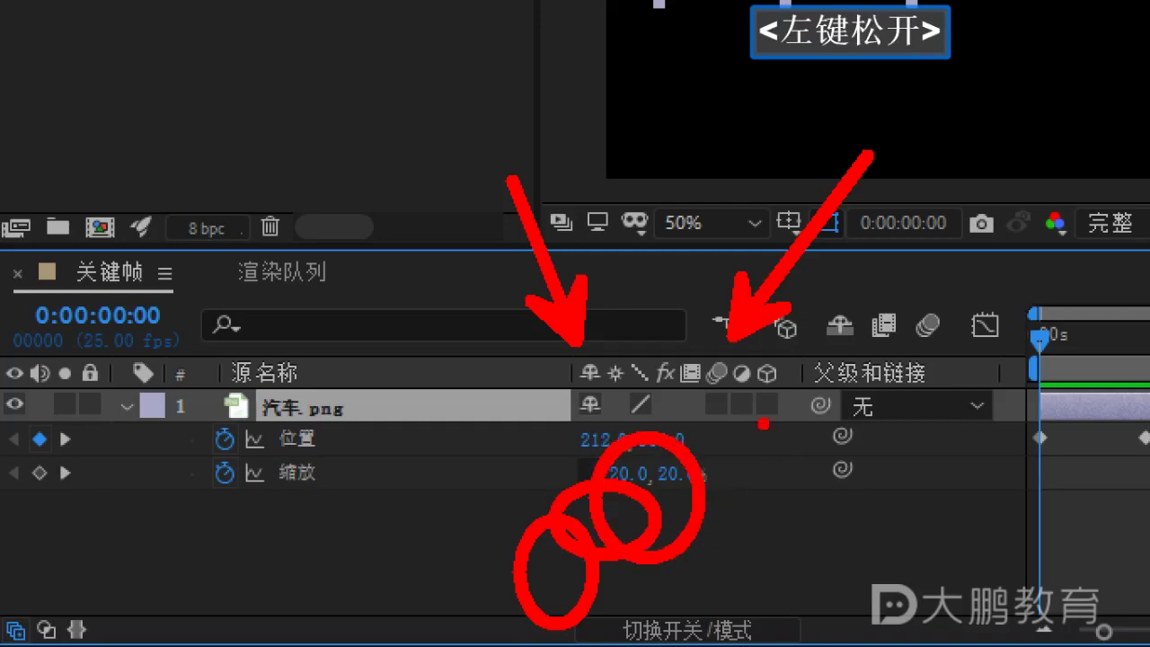
key("Escape")
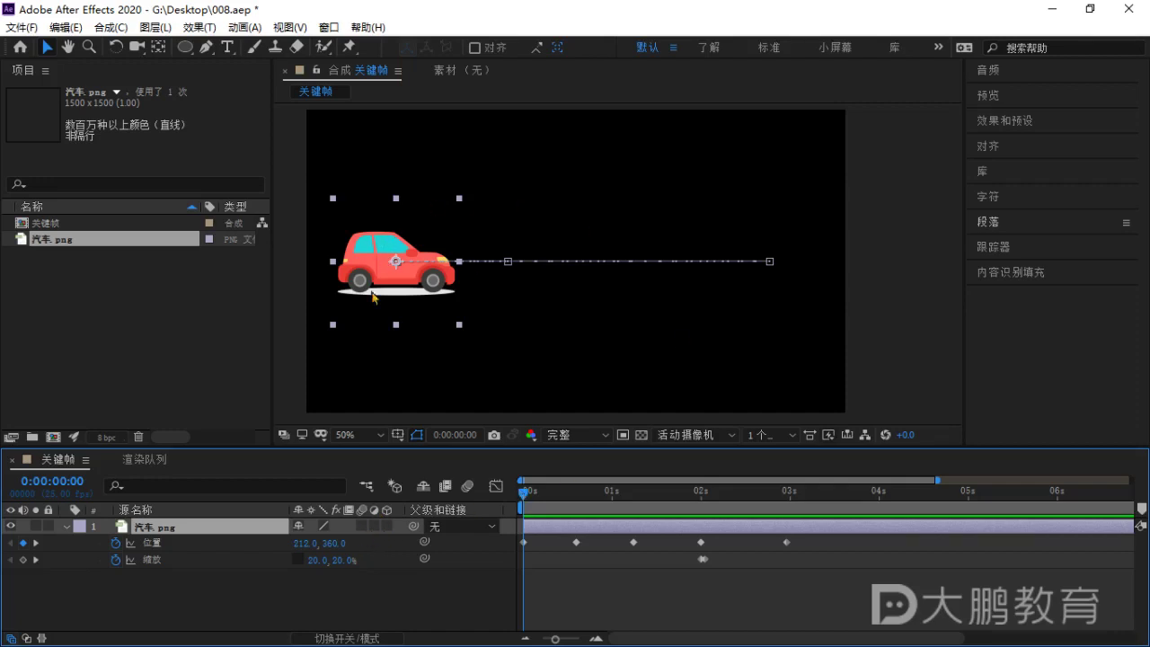
Enable motion blur for both the 汽车.png layer and the composition, and deselect the layer.
left_click(363, 526)
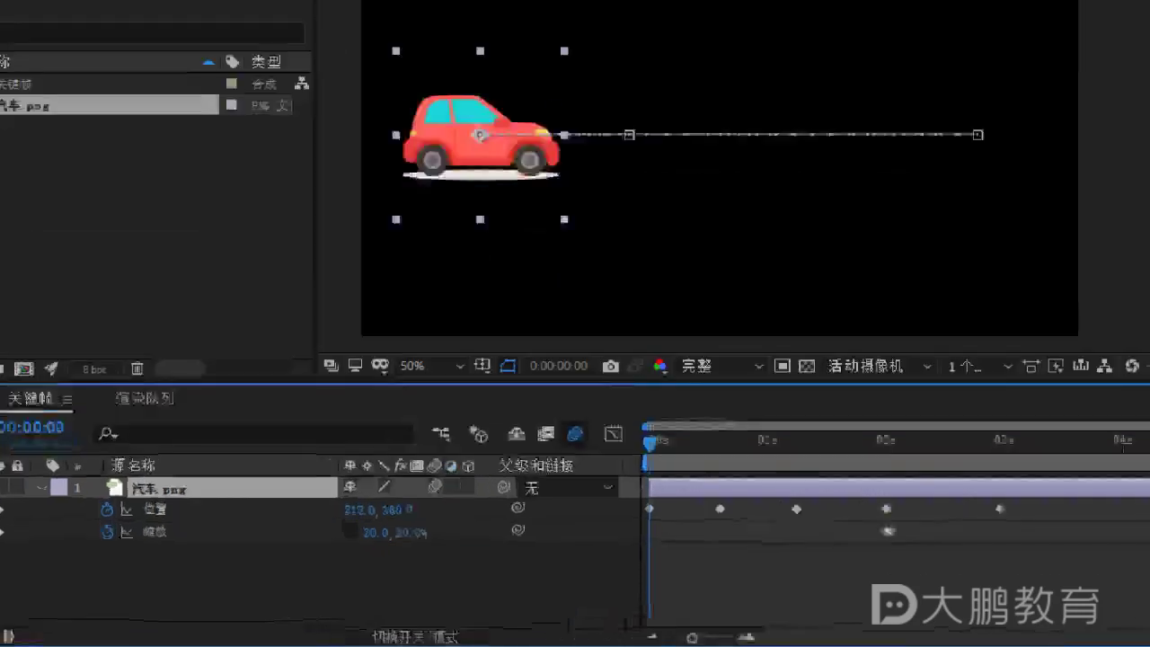
left_click(513, 466)
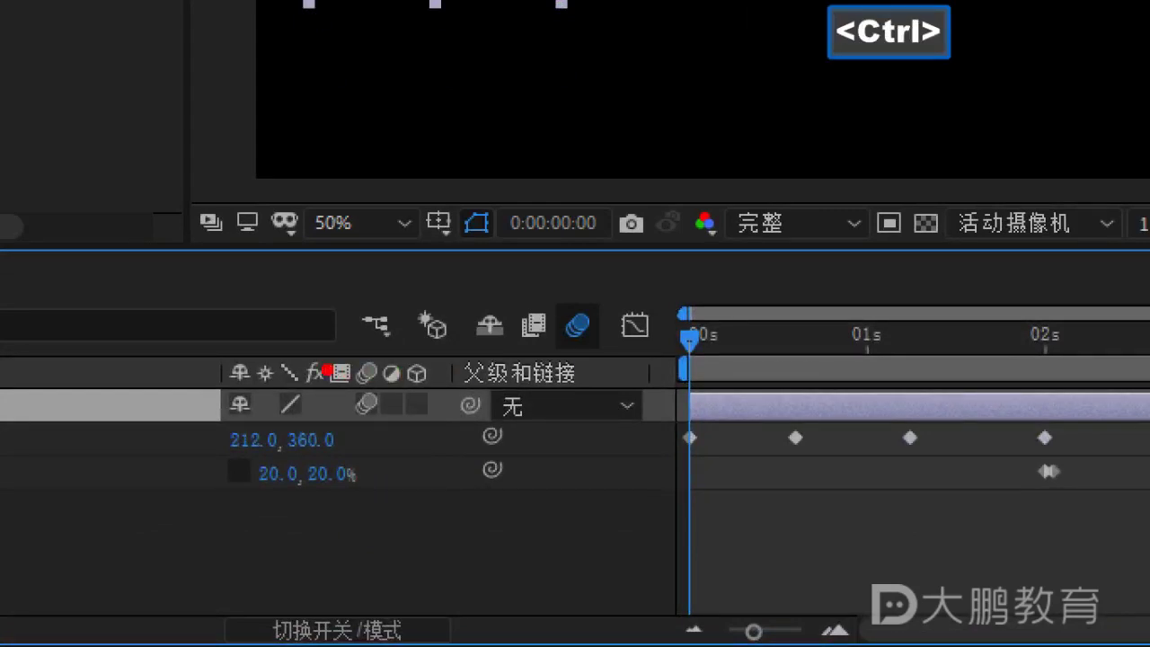
left_click(329, 381, "ctrl")
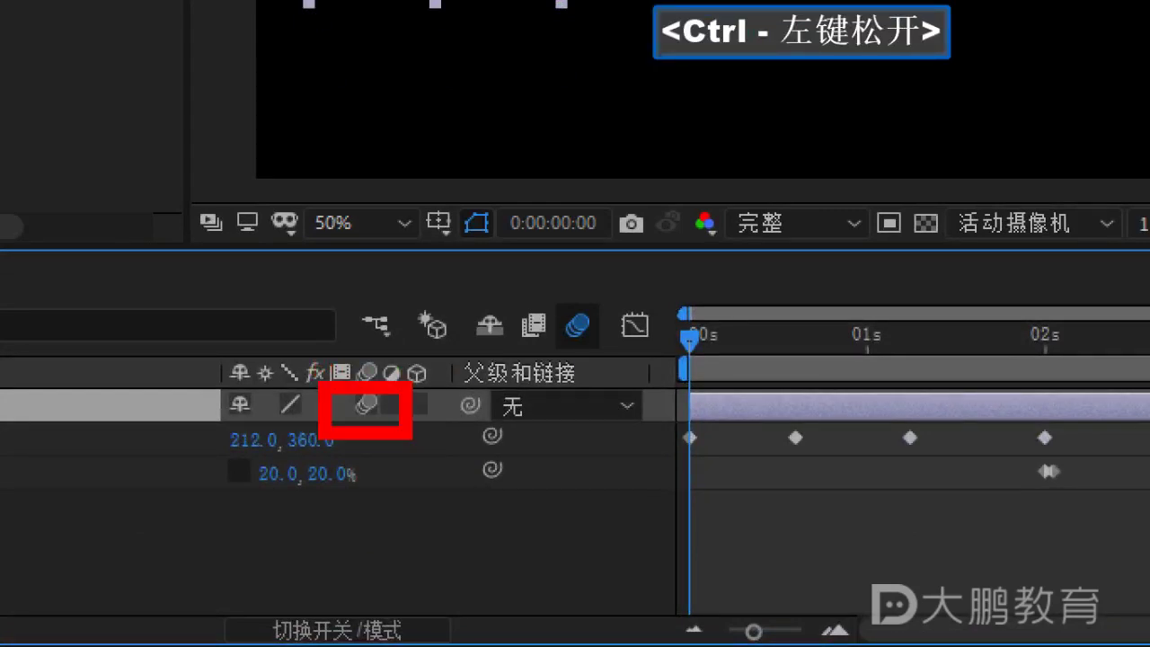
left_click(578, 326, "ctrl")
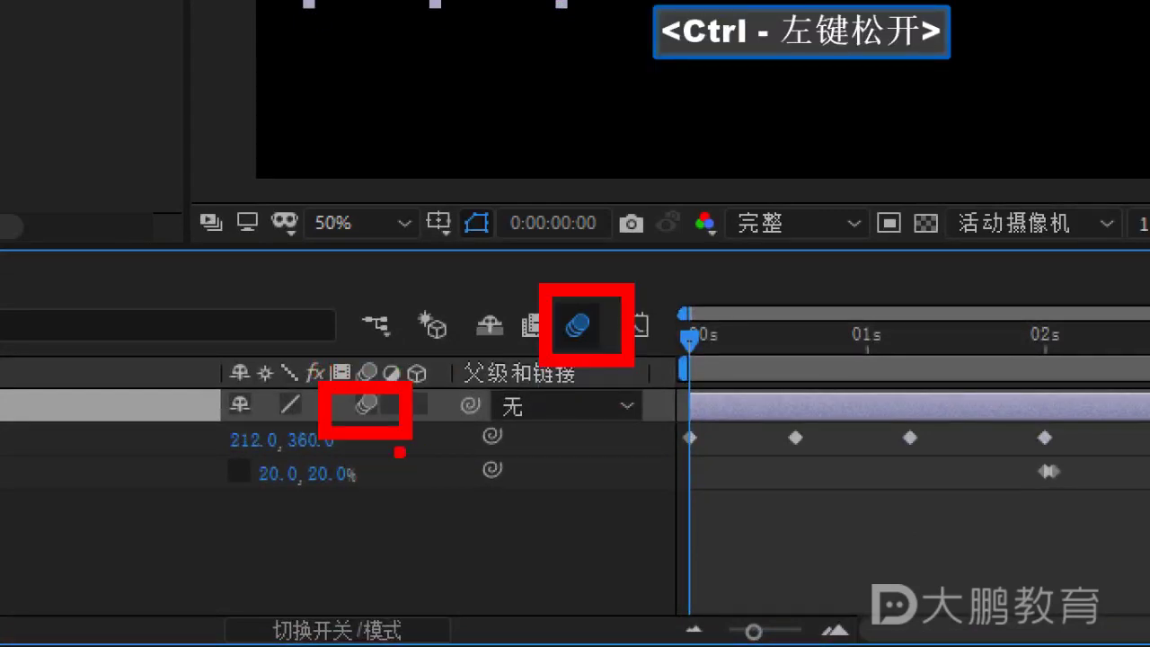
mouse_move(364, 410)
left_mouse_down()
mouse_move(396, 426)
mouse_move(439, 386)
left_mouse_up()
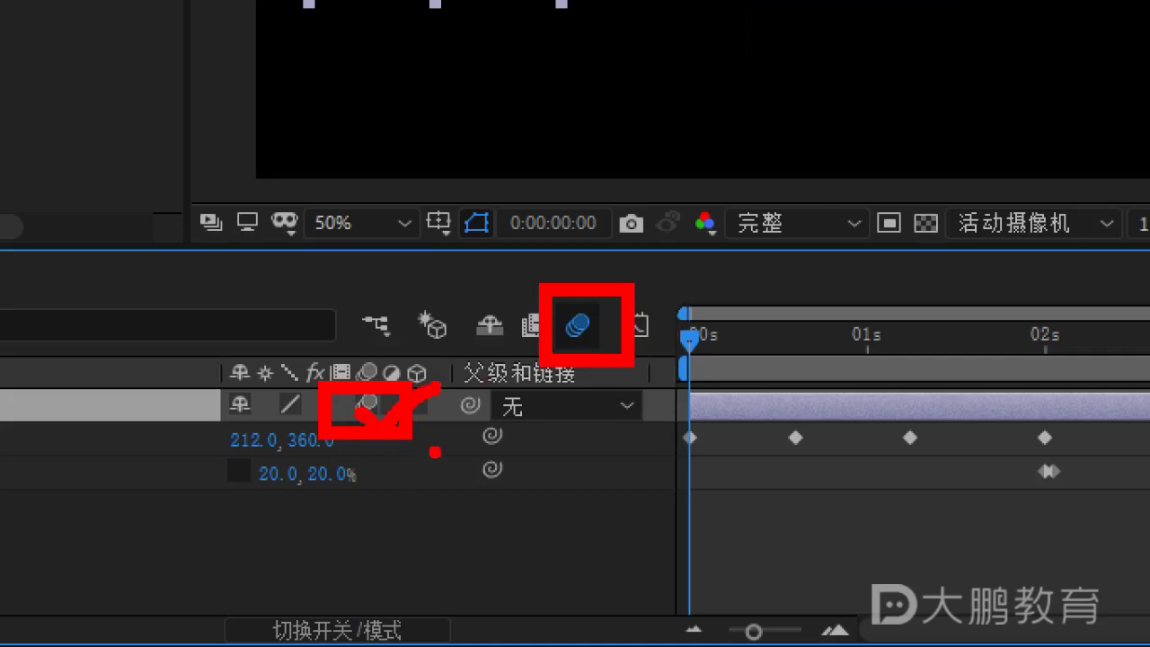
key("Escape")
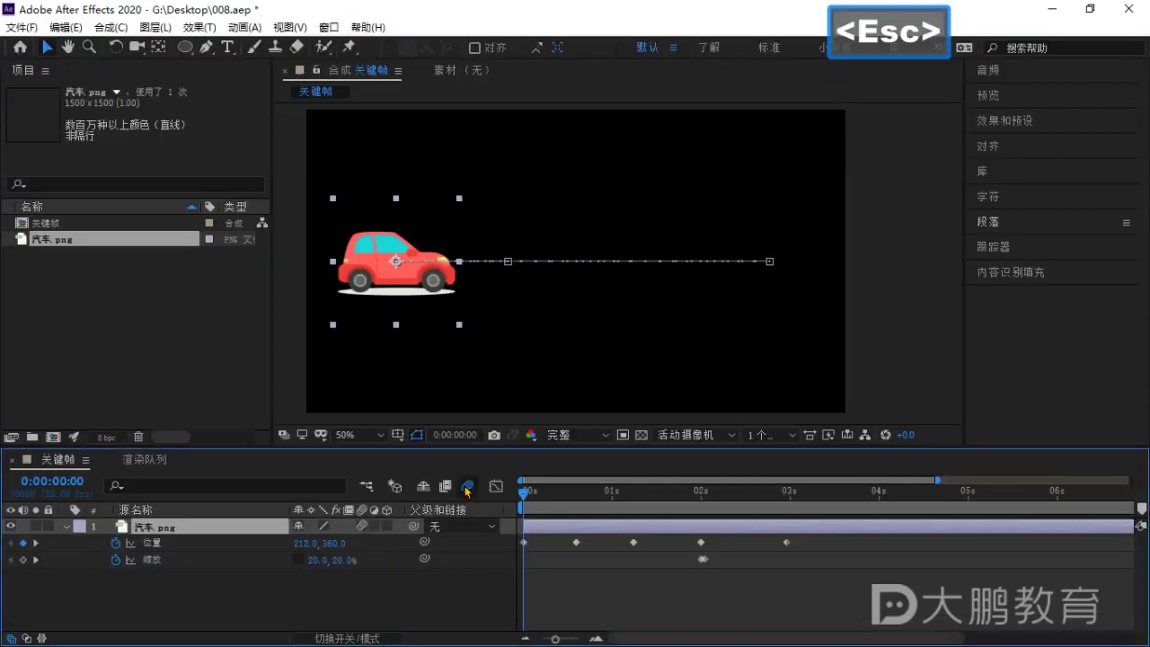
left_click(469, 488)
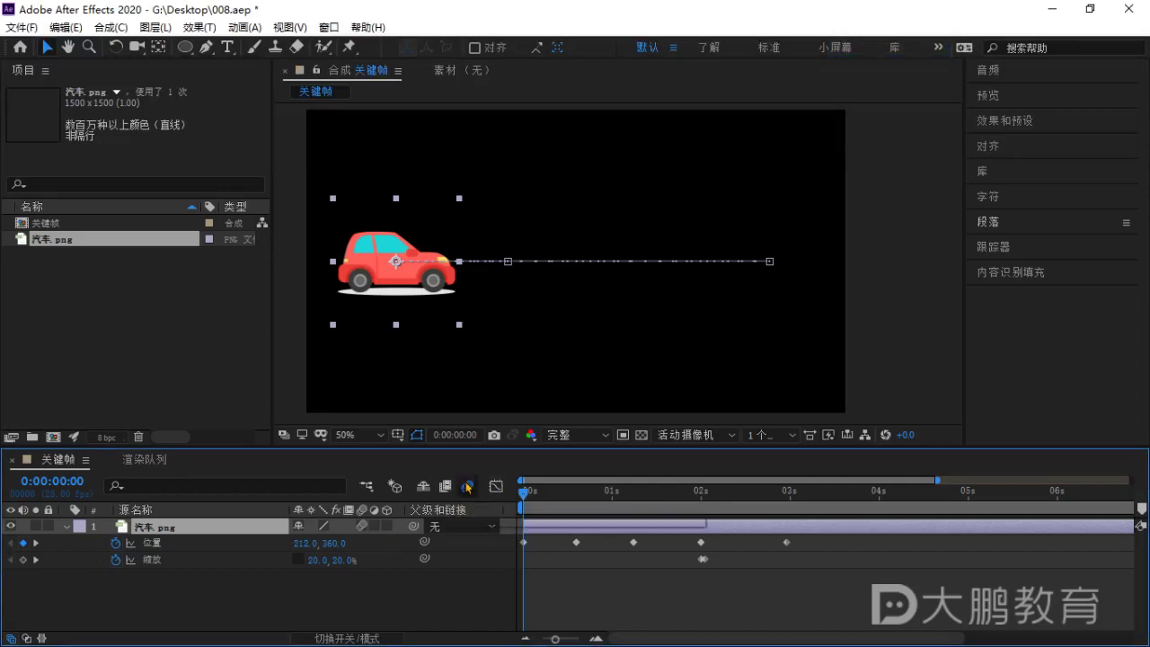
left_click(426, 593)
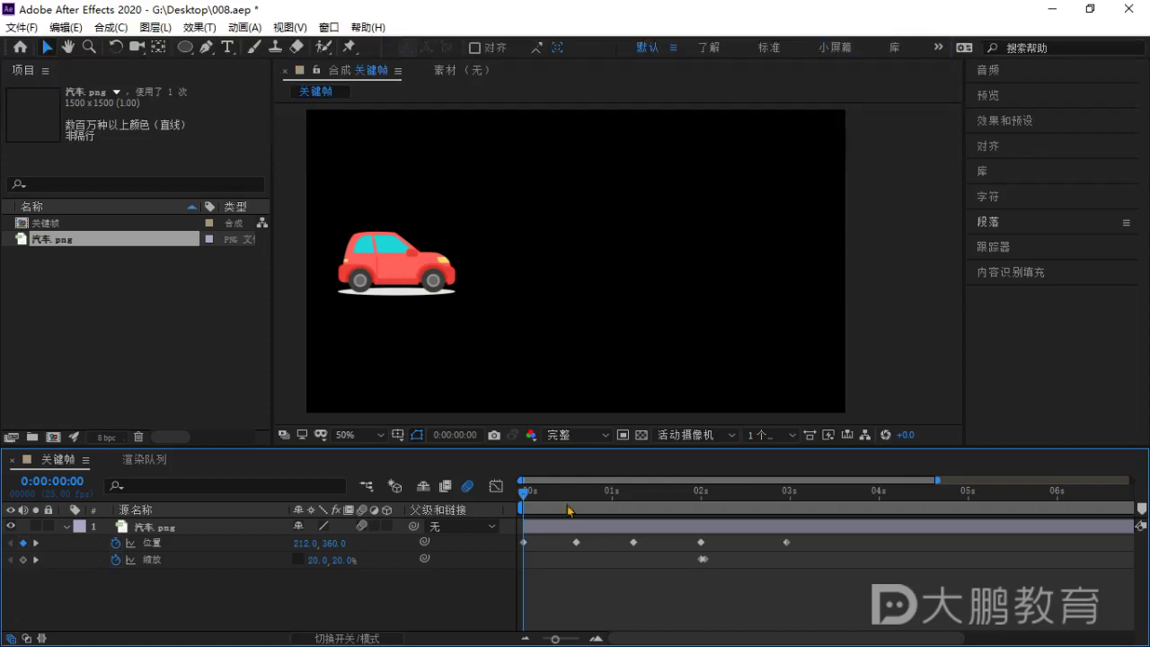
Preview the car animation with motion blur from 0:00:00:00.
left_click_drag(524, 493, 497, 504)
left_click(428, 589)
key("space")
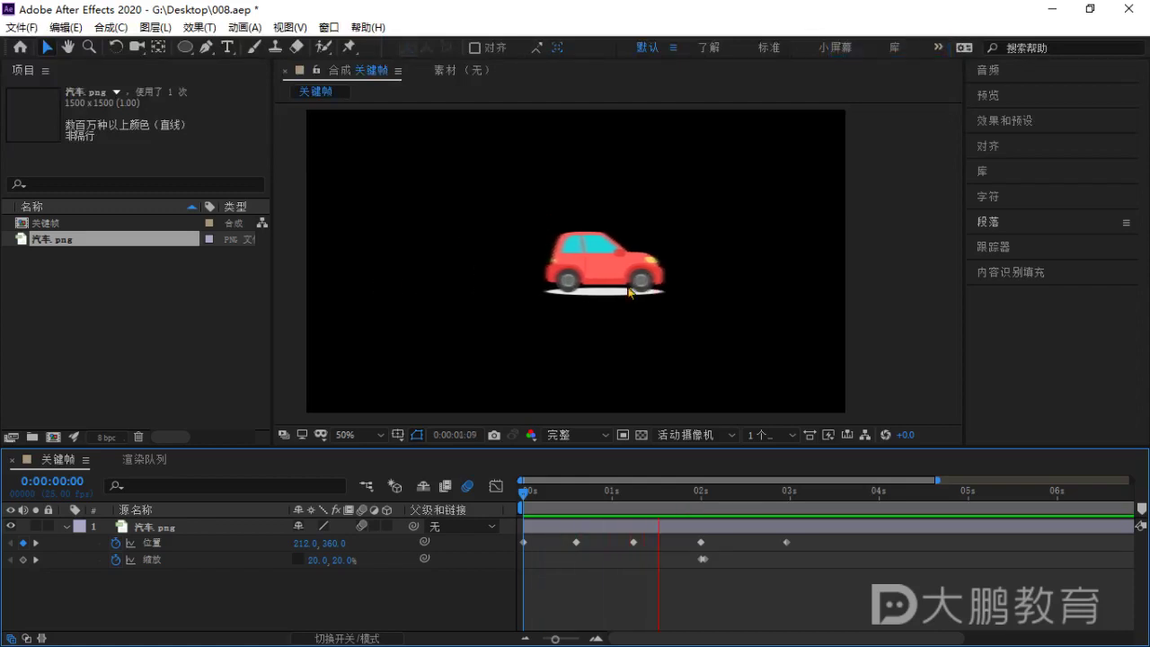
key("space")
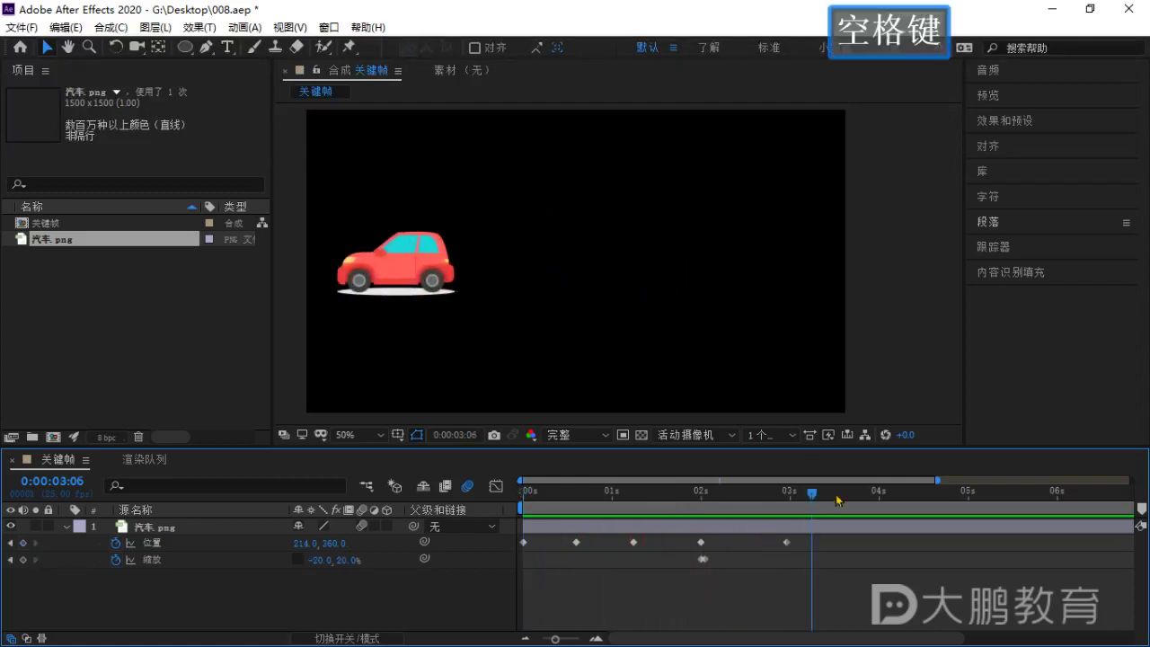
Compare the moving car at 0:00:02:13 with the composition's motion blur switched off and back on.
left_click_drag(814, 500, 747, 511)
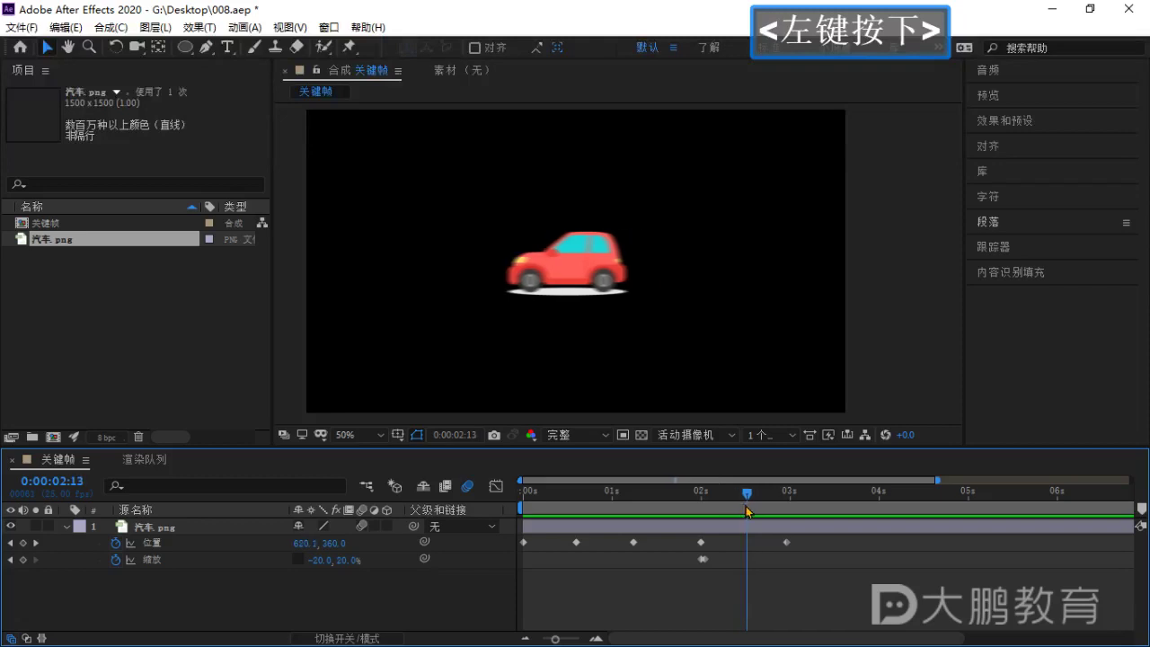
scroll(531, 270, "up", 4)
middle_click(626, 260)
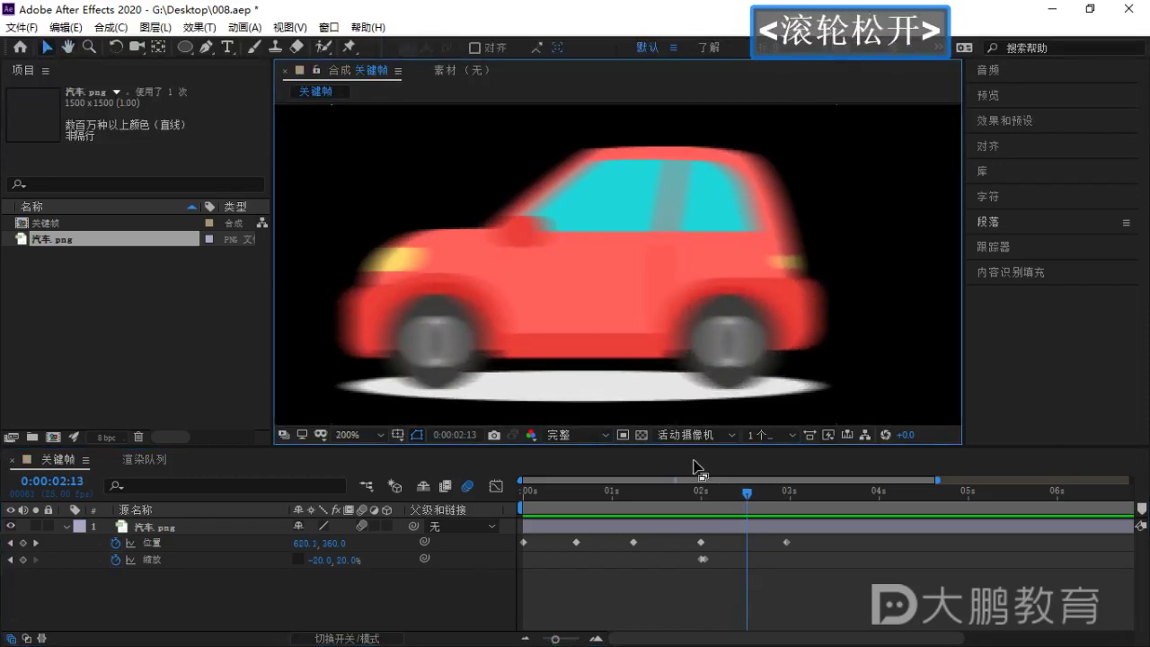
left_click_drag(693, 447, 693, 474)
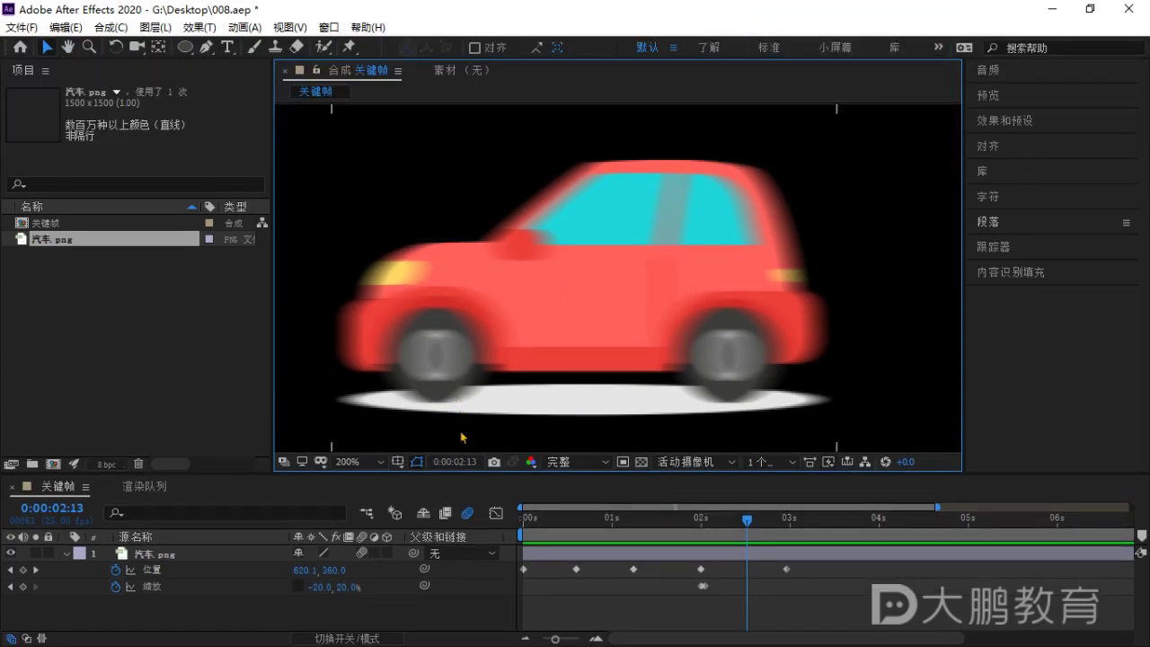
left_click(468, 516)
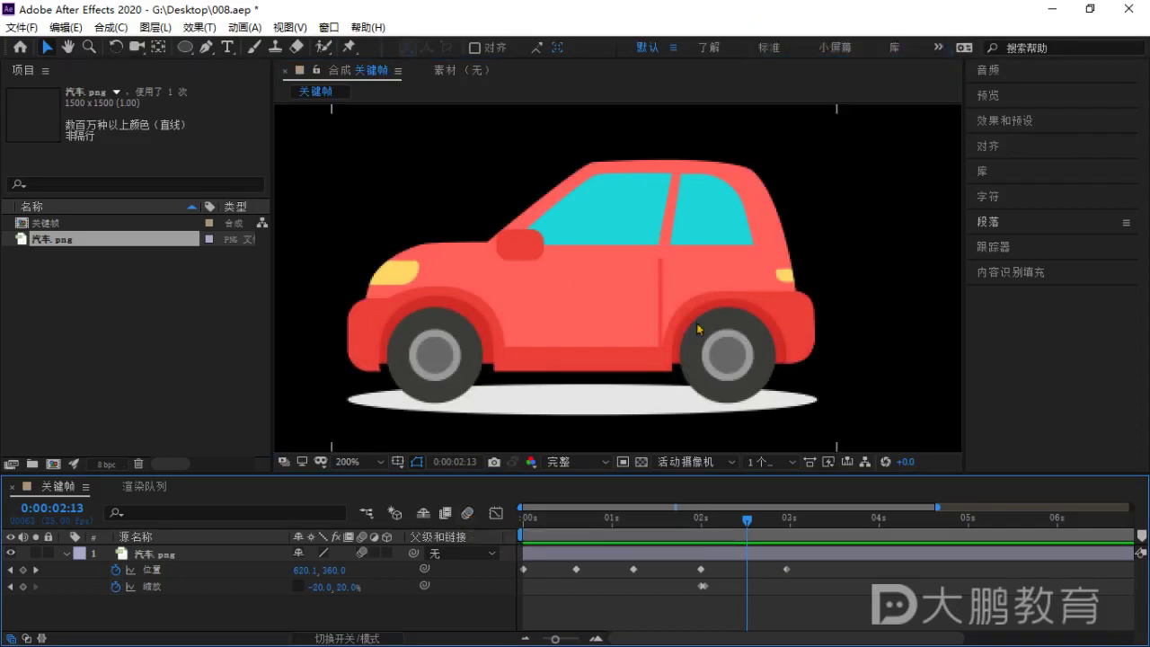
left_click(469, 516)
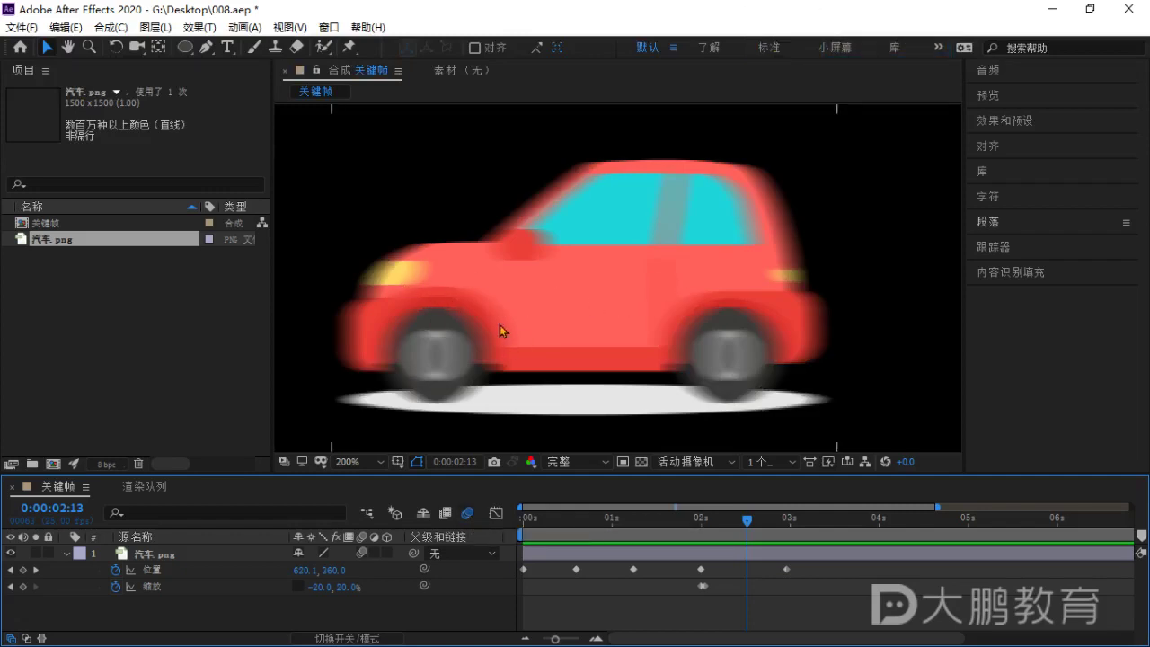
scroll(585, 291, "down", 2)
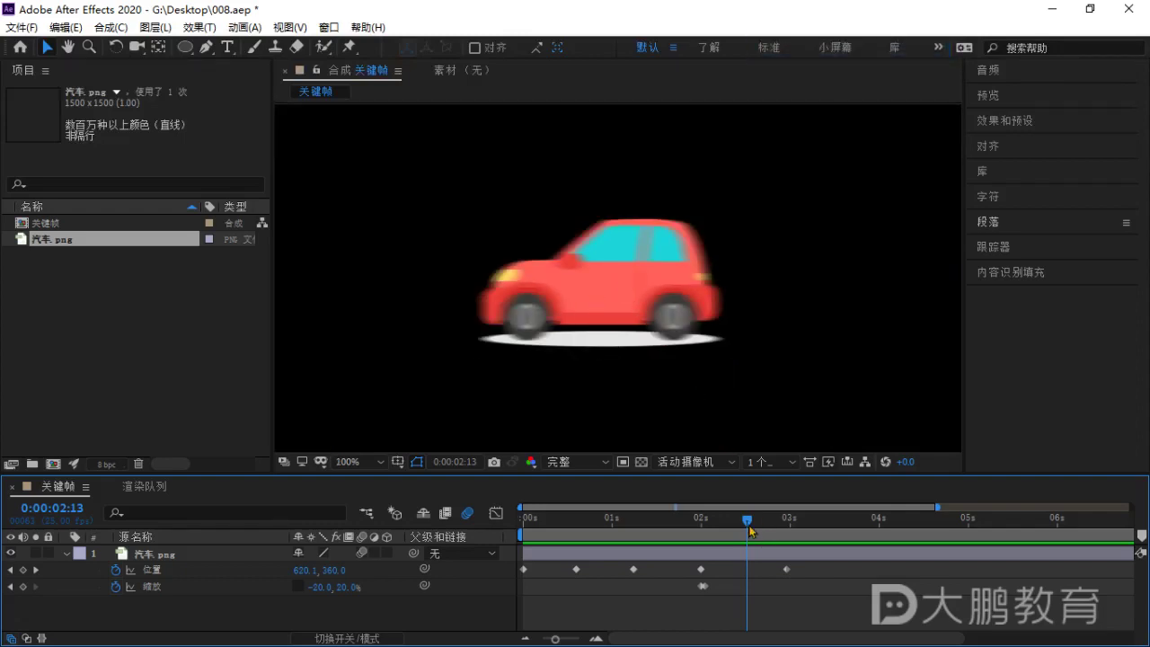
Preview the motion-blurred animation from 0:00:00:01 with the whole composition frame in view.
left_click_drag(747, 523, 525, 538)
scroll(612, 336, "down", 2)
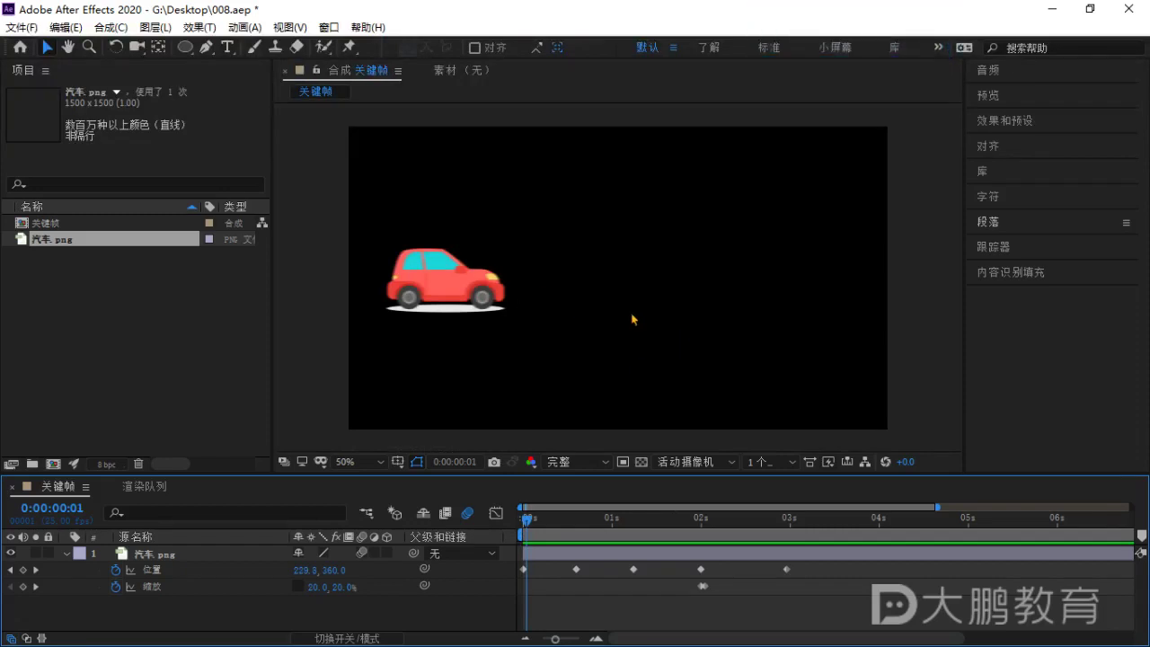
key("space")
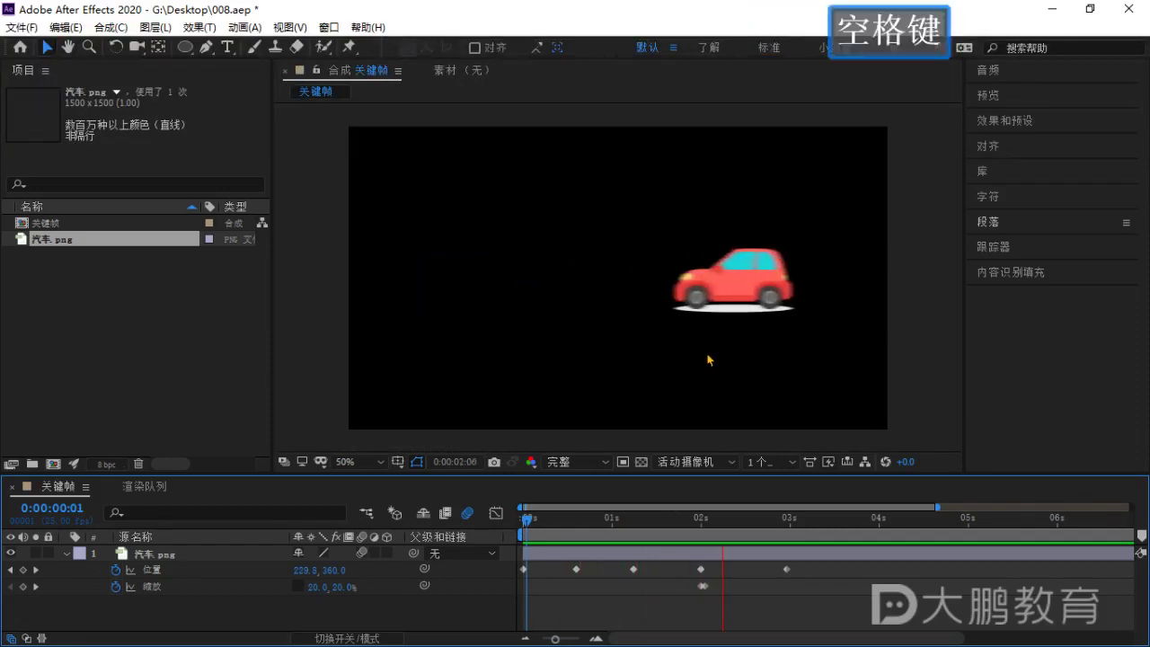
Select the car at 0:00:02:01 and move the current time to the last Position keyframe at 0:00:02:24.
left_click_drag(726, 521, 705, 533)
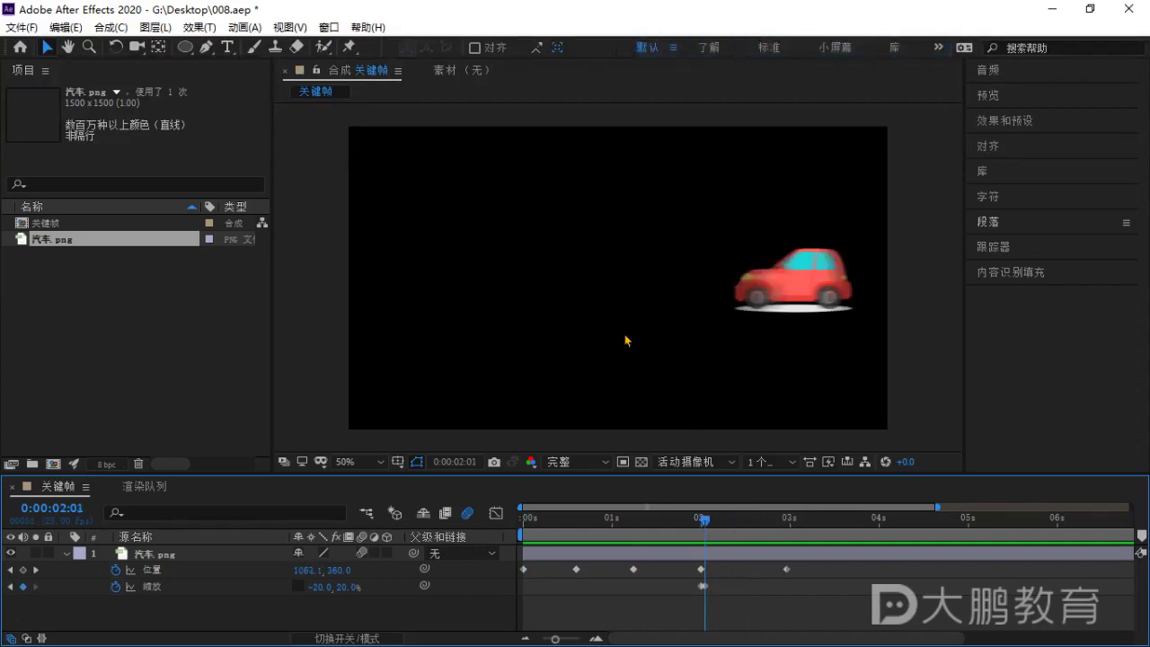
left_click(794, 324)
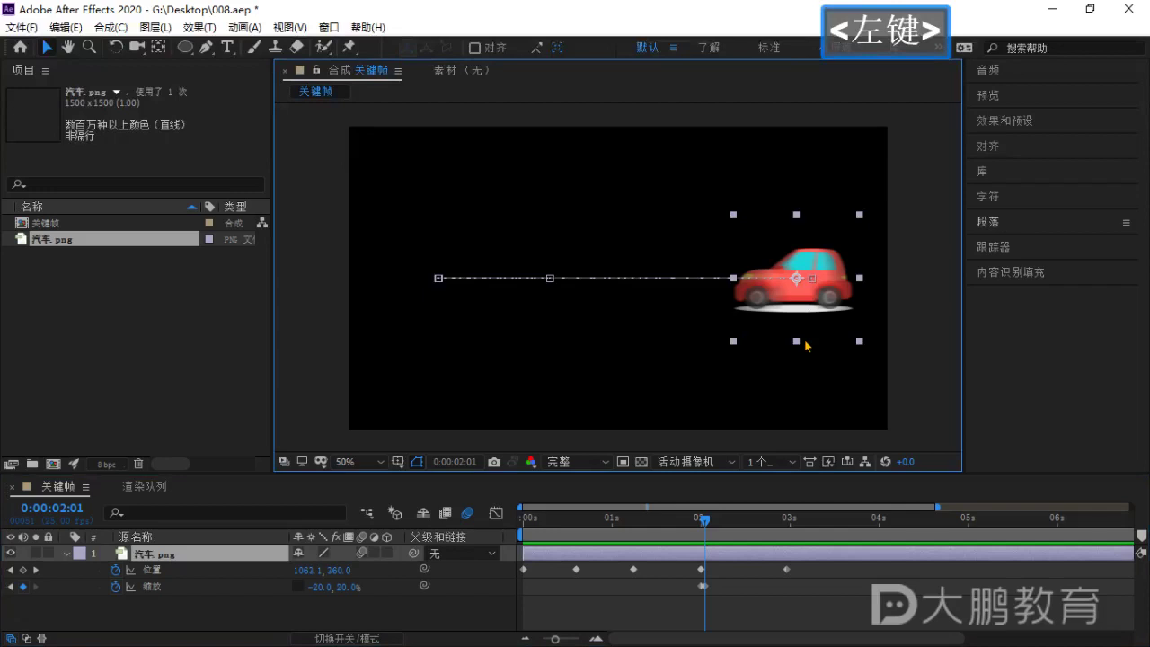
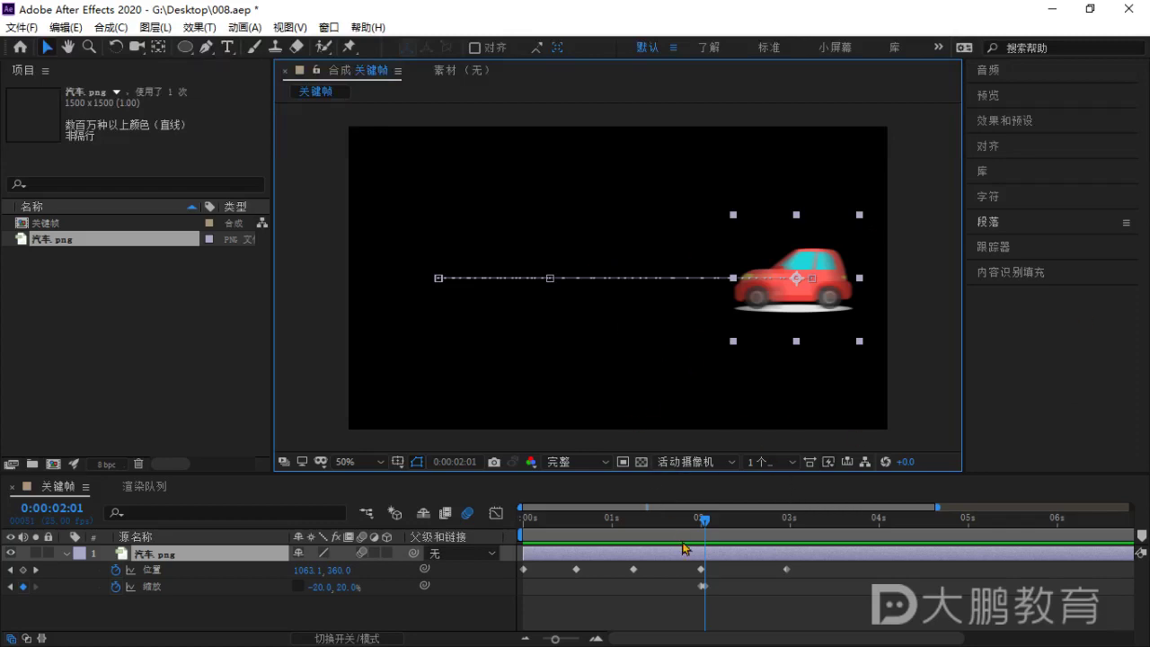
left_click_drag(708, 525, 788, 566)
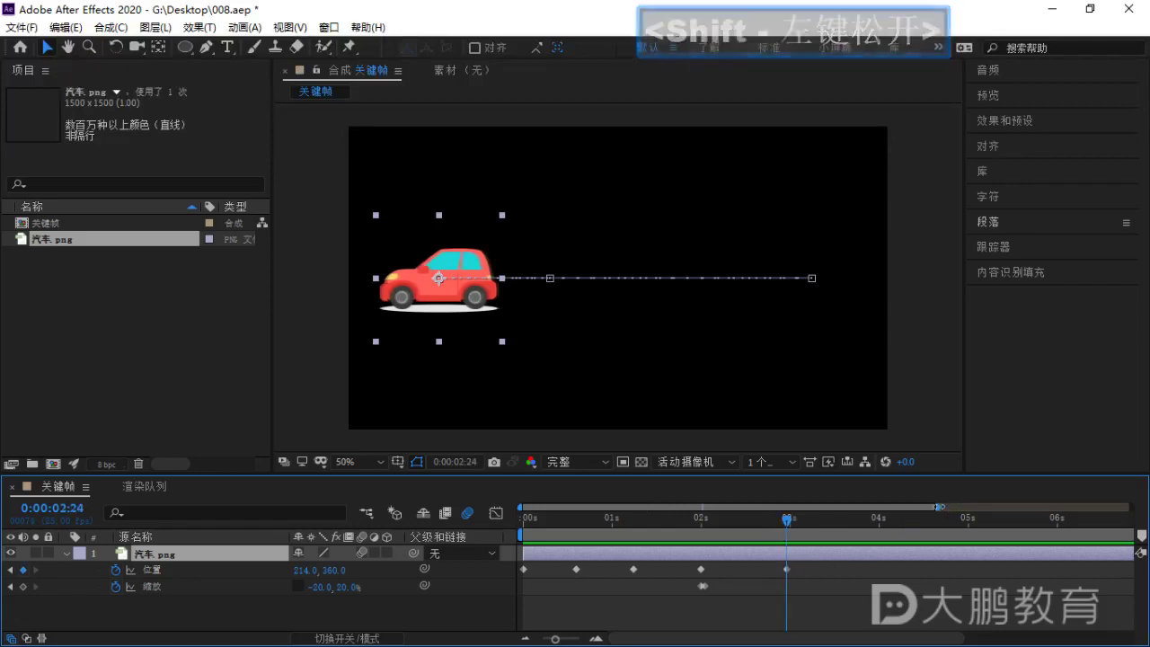
Replay the animation from 0:00:00:00 with the full 10-second timeline shown, and return to the last Position keyframe at 0:00:02:24.
left_click_drag(947, 509, 1134, 509)
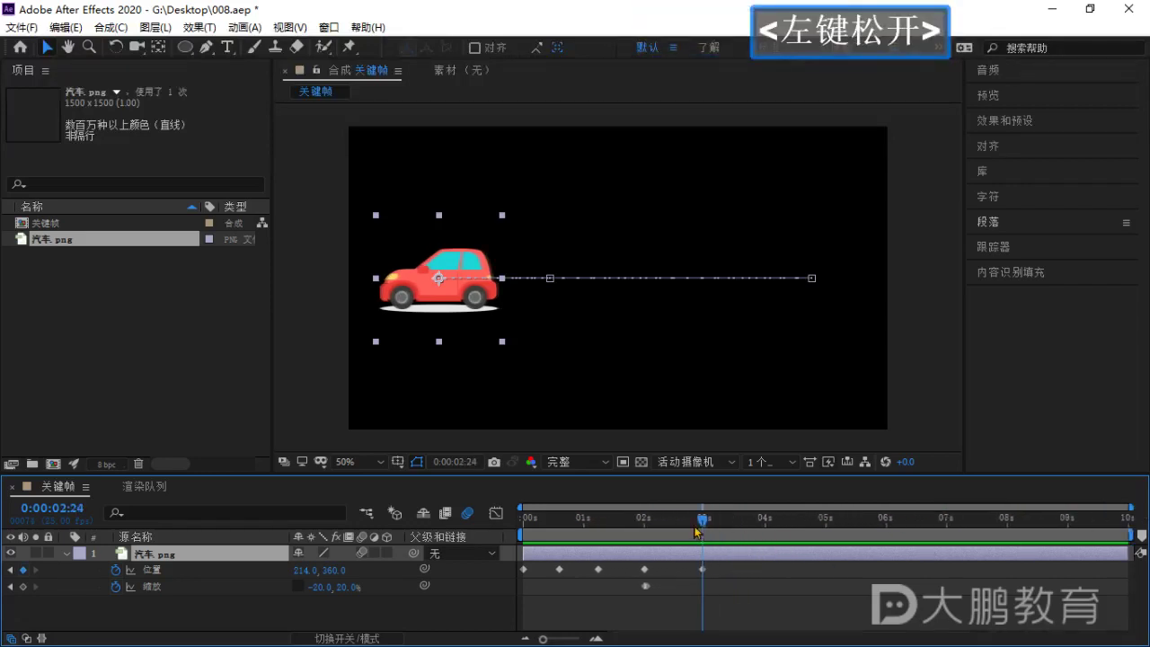
left_click_drag(702, 522, 505, 552)
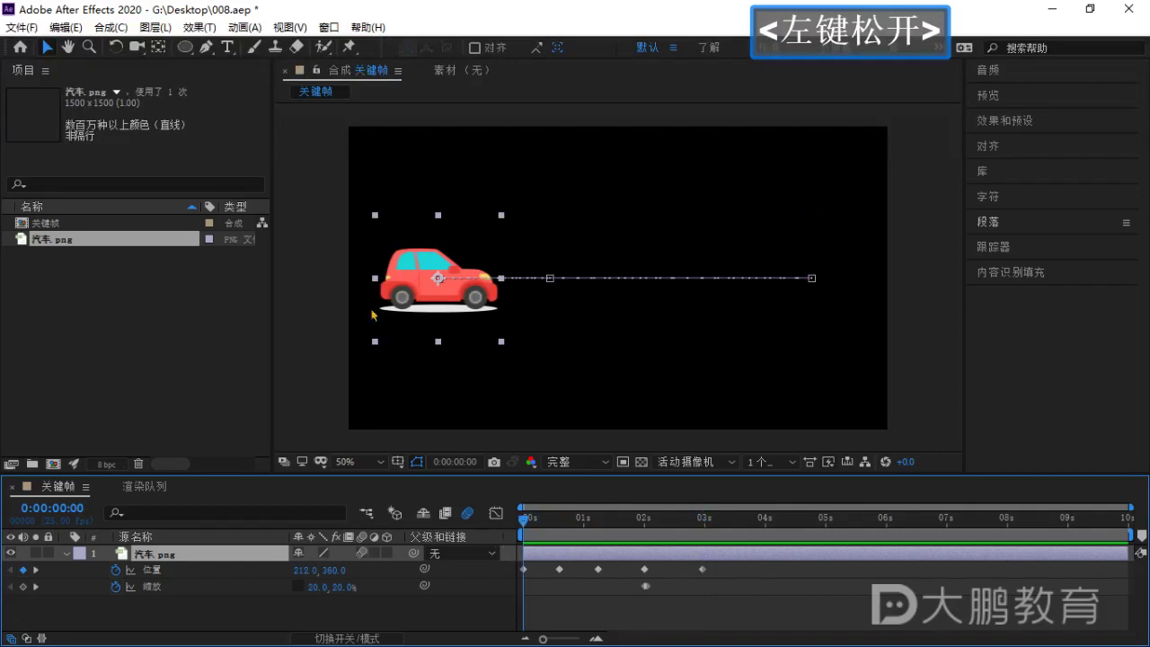
key("space")
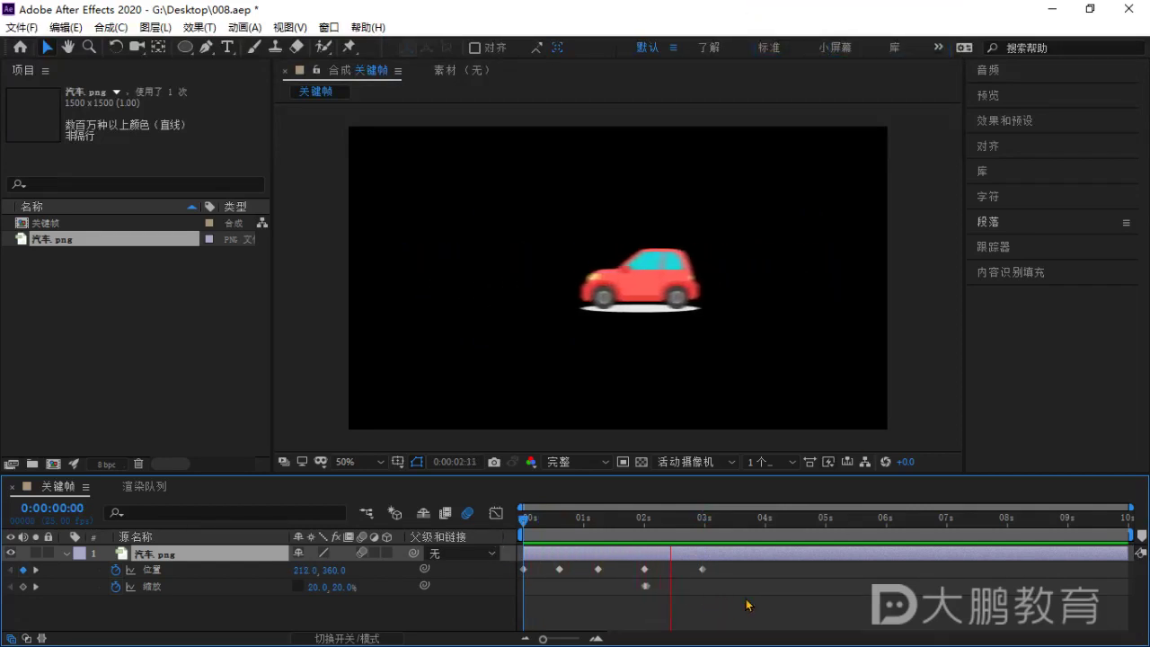
key("space")
left_click(704, 522)
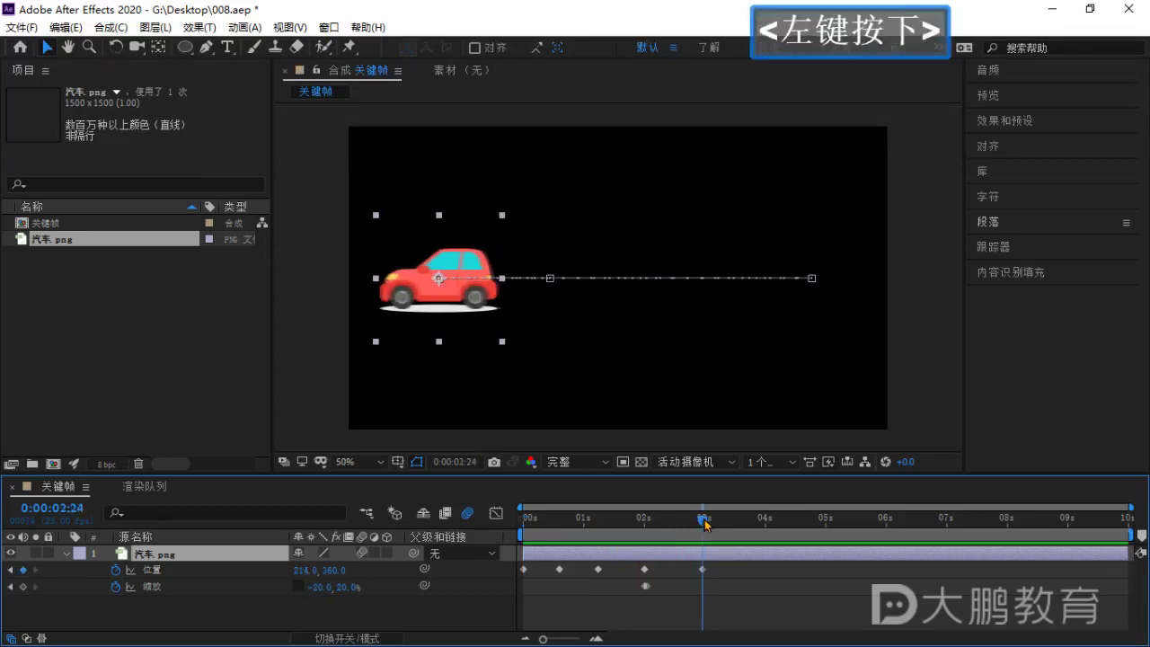
Select all of the car's Position and Scale keyframes in the timeline.
left_click(741, 604)
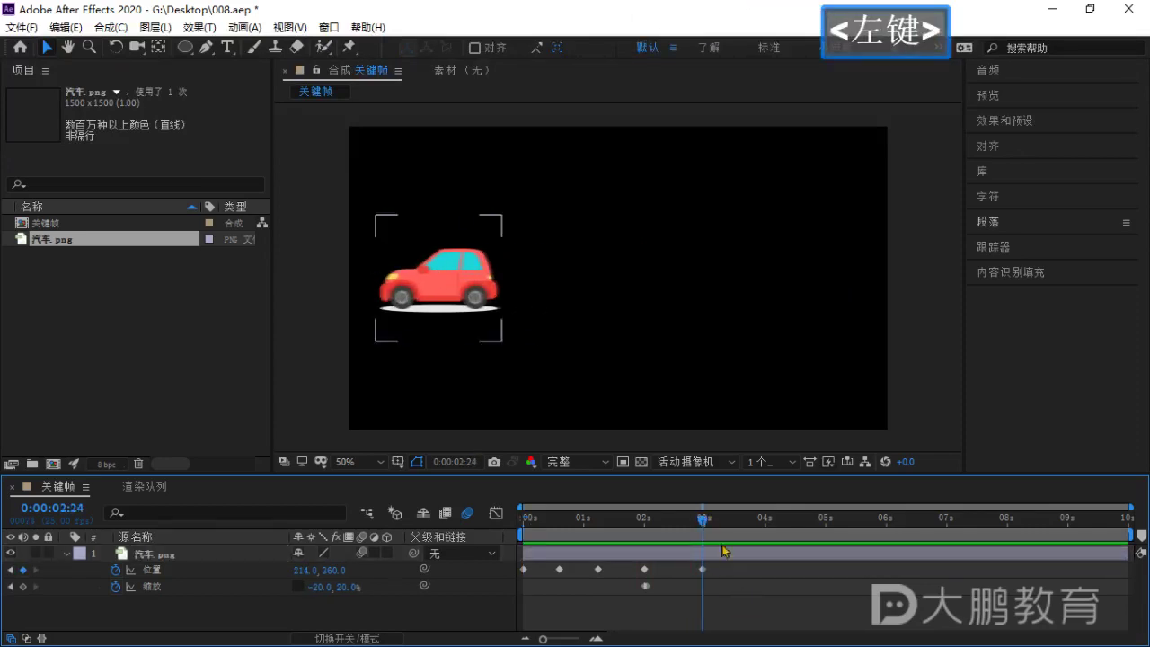
left_click_drag(703, 519, 702, 563)
left_click(742, 606)
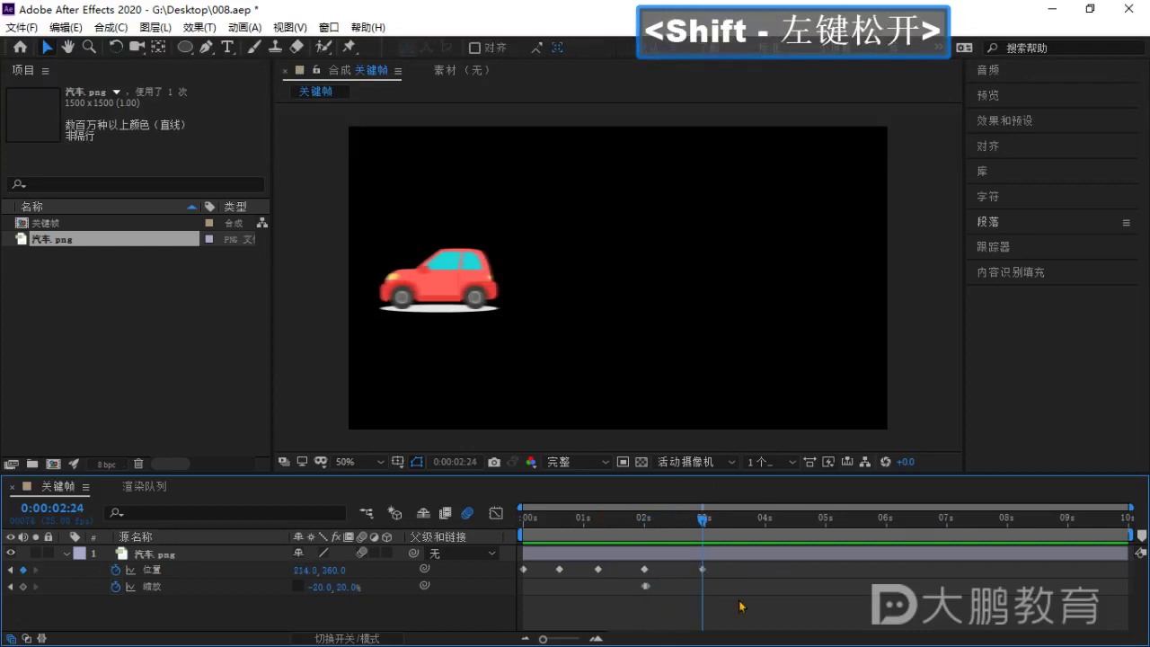
left_click_drag(749, 606, 489, 561)
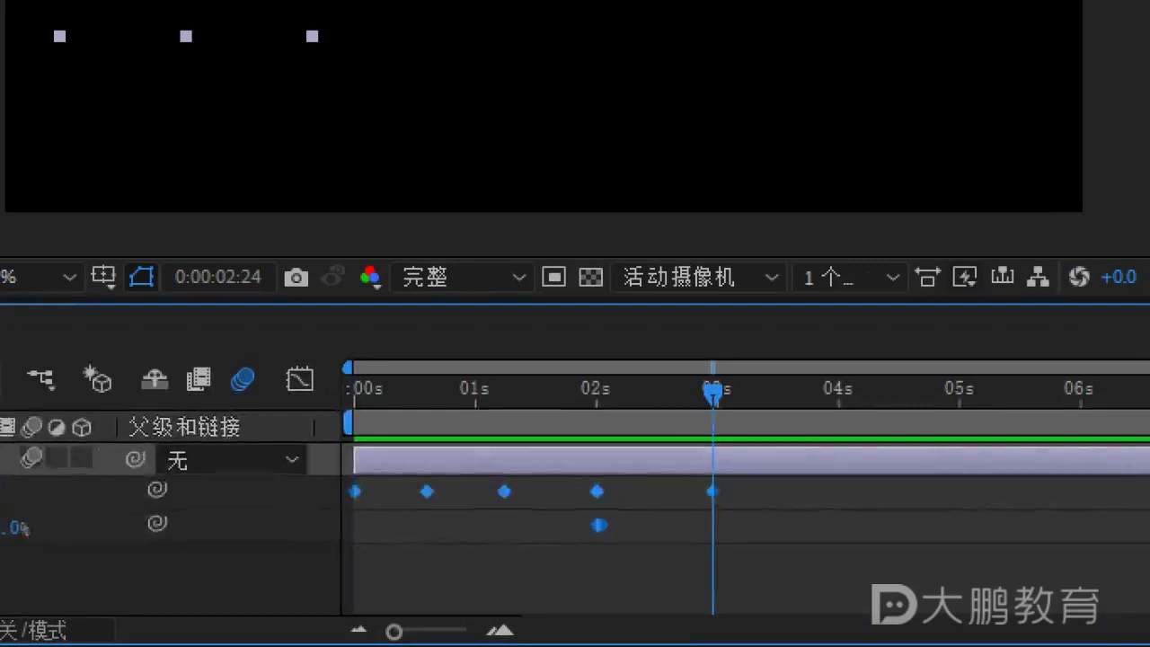
left_click(488, 542)
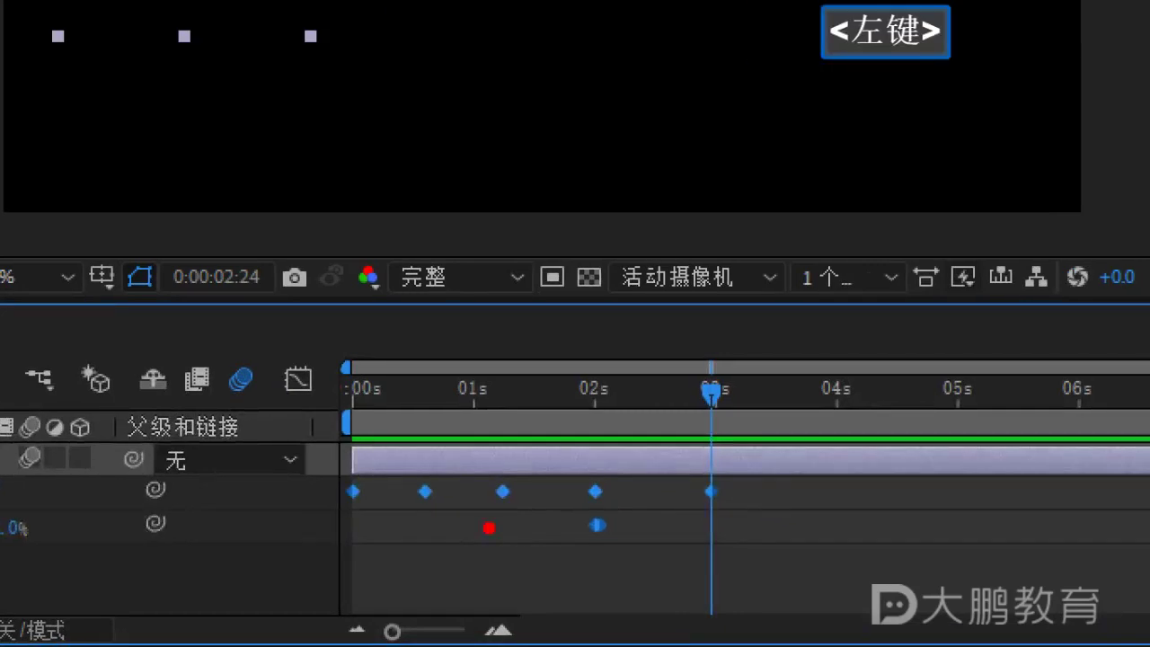
mouse_move(355, 540)
left_mouse_down()
mouse_move(558, 529)
mouse_move(573, 559)
mouse_move(601, 566)
mouse_move(660, 532)
mouse_move(712, 537)
left_mouse_up()
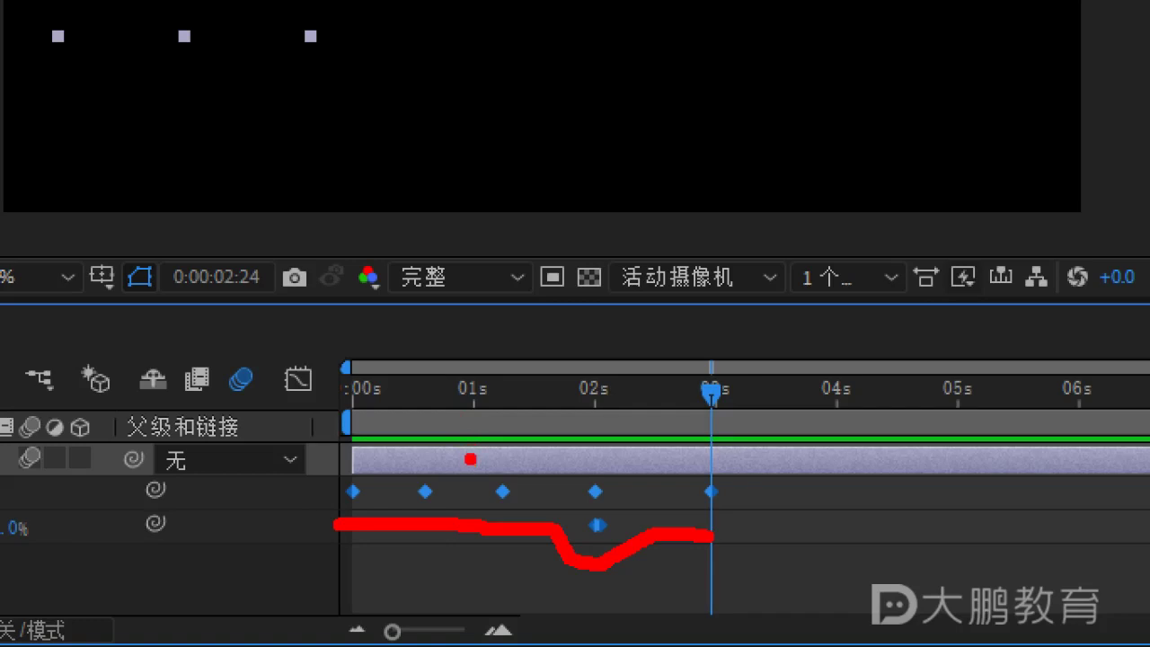
key("Escape")
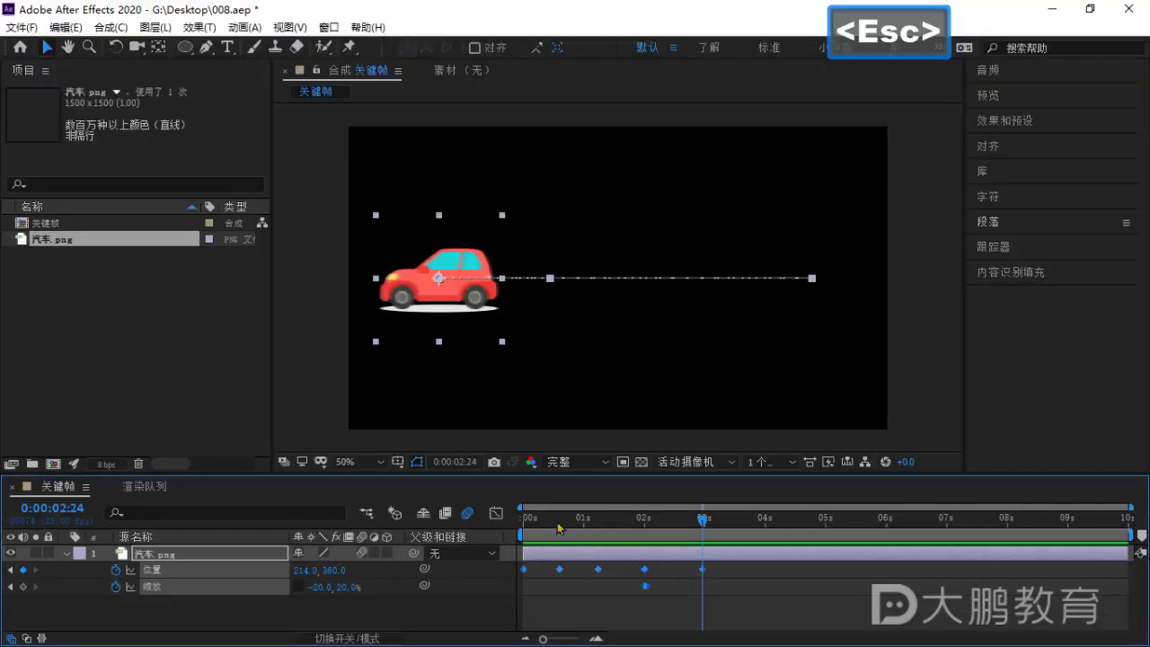
Move the current time to the second Position keyframe at 0:00:00:15 and clear the keyframe selection.
left_click(423, 394, "shift")
left_click(610, 603)
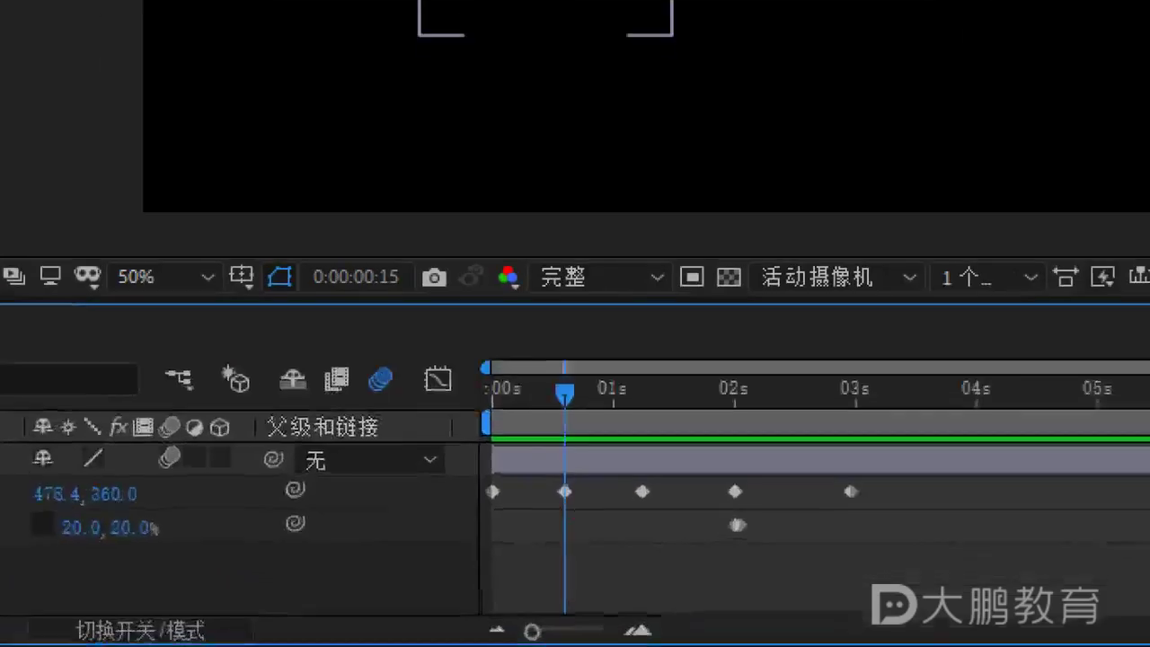
left_click(573, 516)
mouse_move(561, 515)
left_mouse_down()
mouse_move(529, 524)
mouse_move(563, 516)
left_mouse_up()
key("ctrl+z")
left_click(519, 514)
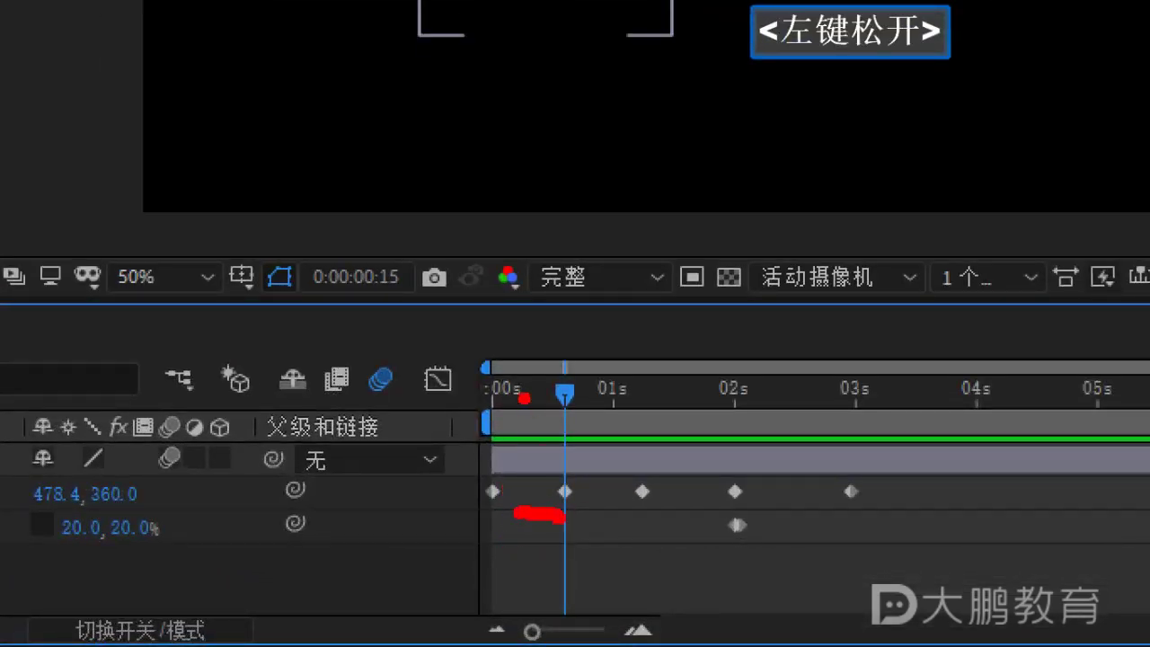
left_click_drag(514, 367, 514, 510)
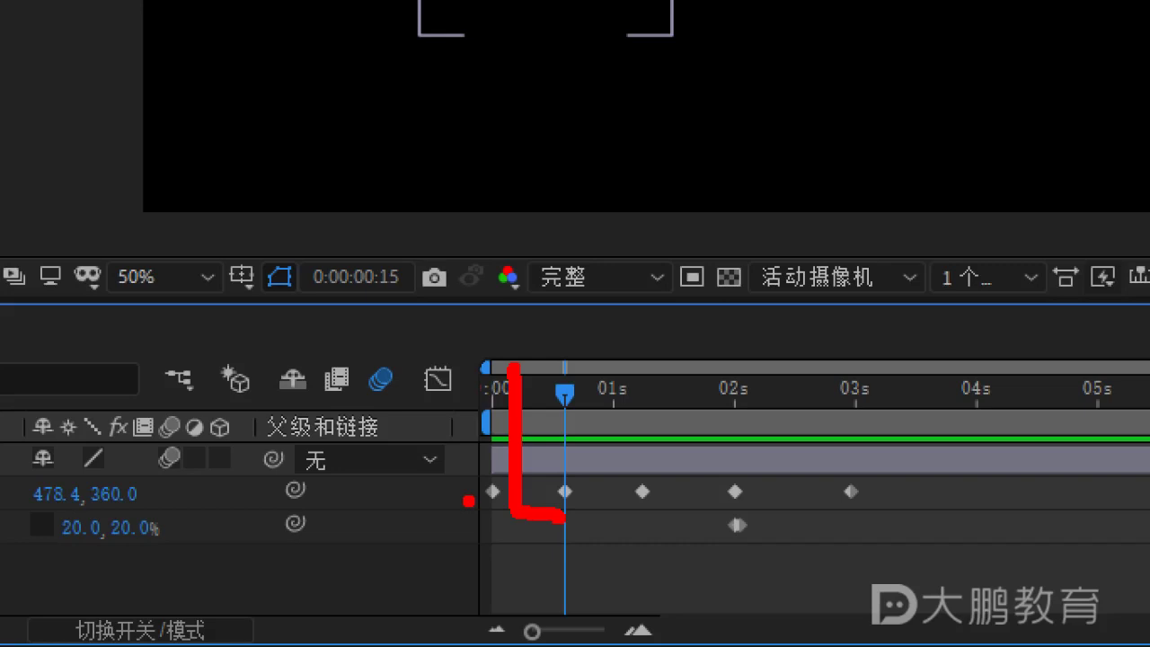
key("Escape")
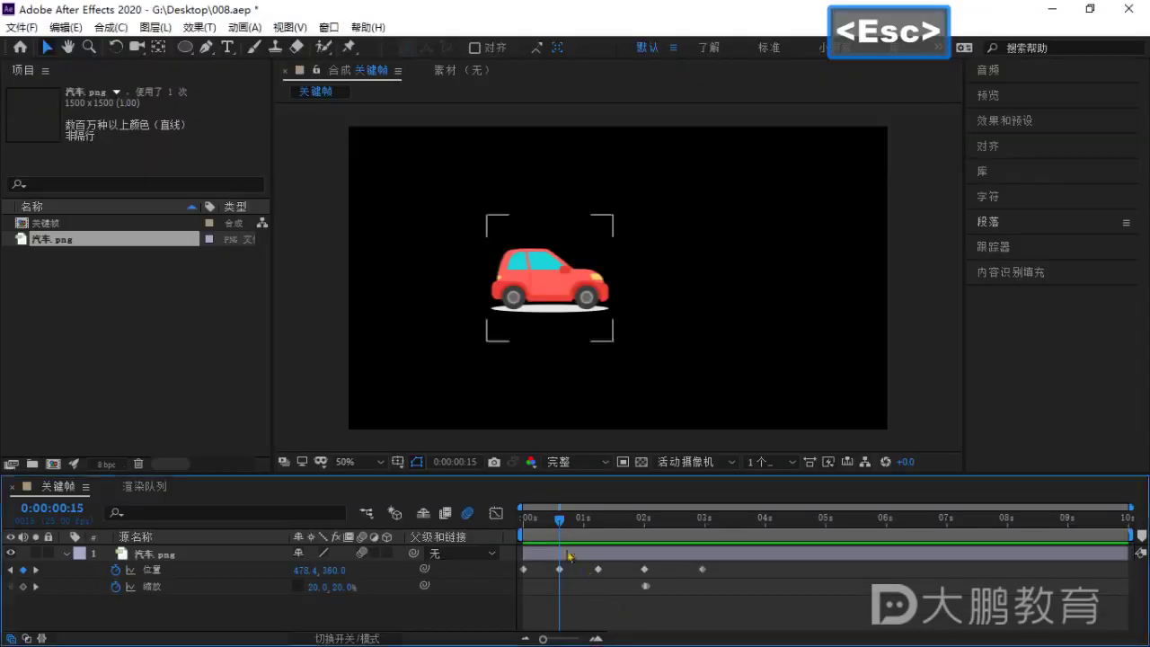
Move the current time to the last Position keyframe at 0:00:02:24 and enlarge the timeline panel.
left_click_drag(560, 521, 717, 547)
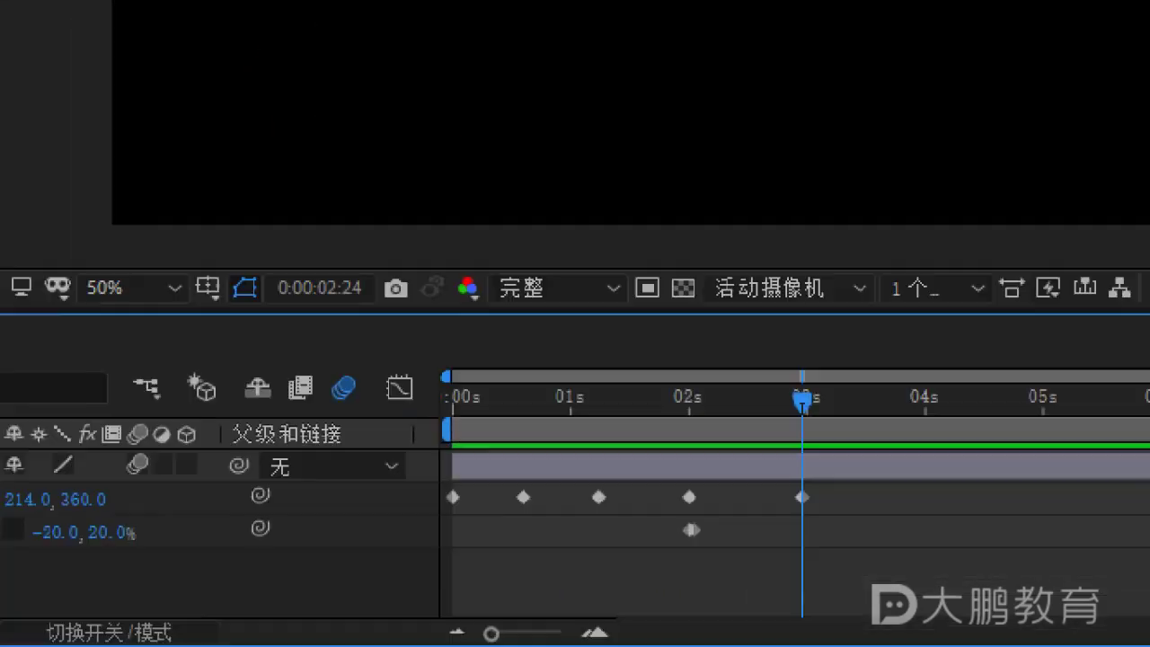
left_click(577, 599)
key("Escape")
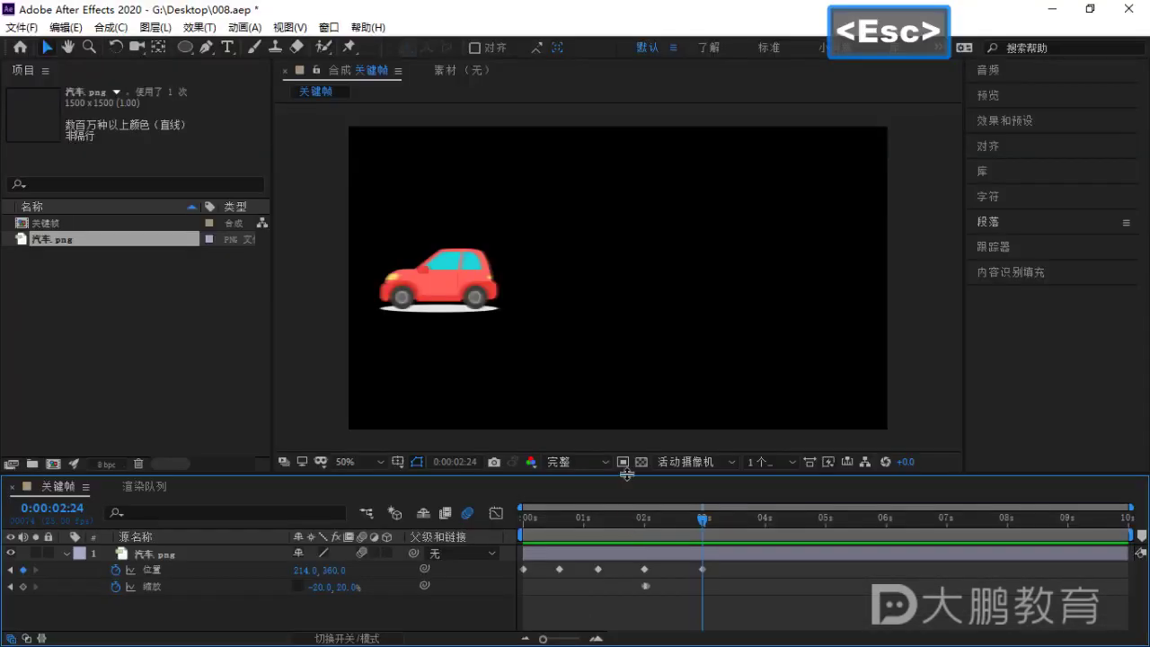
left_click(664, 602)
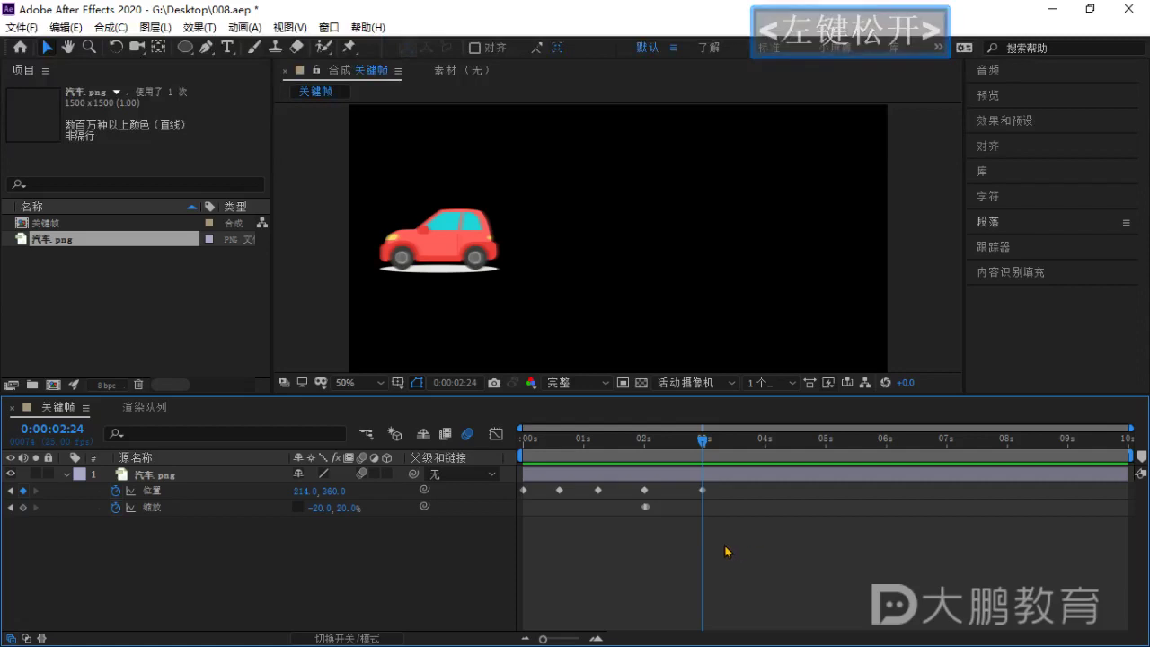
Try speeding up the animation by moving keyframes earlier in groups, with the last Position keyframe at 0:00:02:00, and undo the moves.
mouse_move(559, 490)
left_mouse_down()
mouse_move(540, 490)
mouse_move(598, 490)
mouse_move(559, 489)
left_mouse_up()
left_click_drag(737, 519, 587, 495)
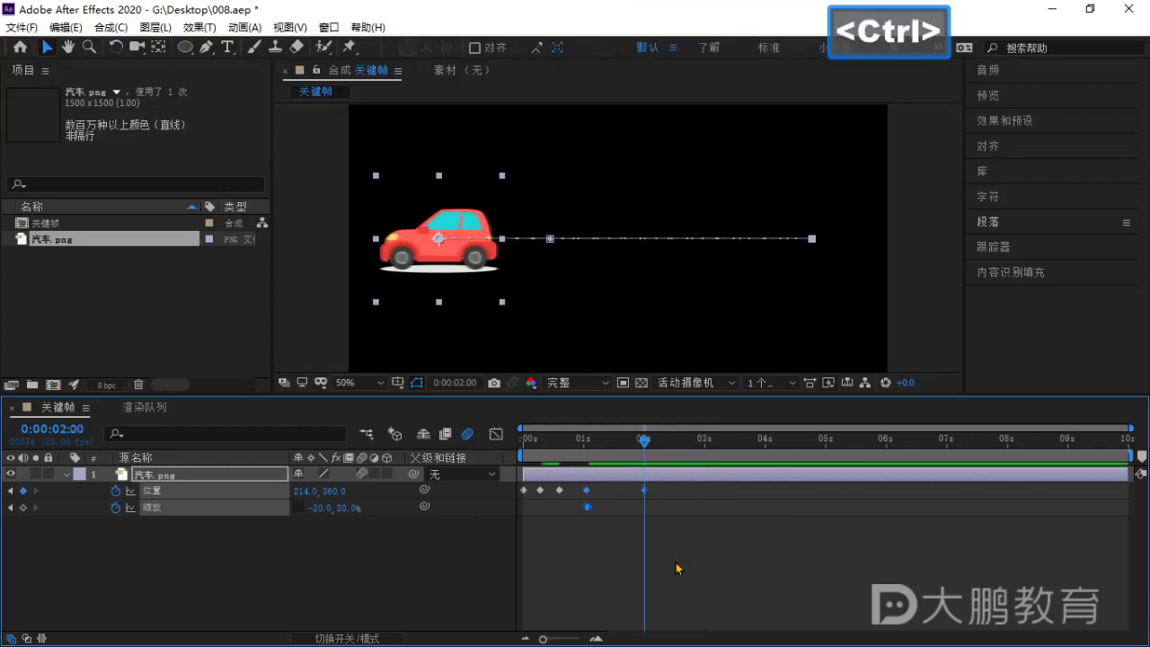
key("ctrl+z")
key("ctrl+z")
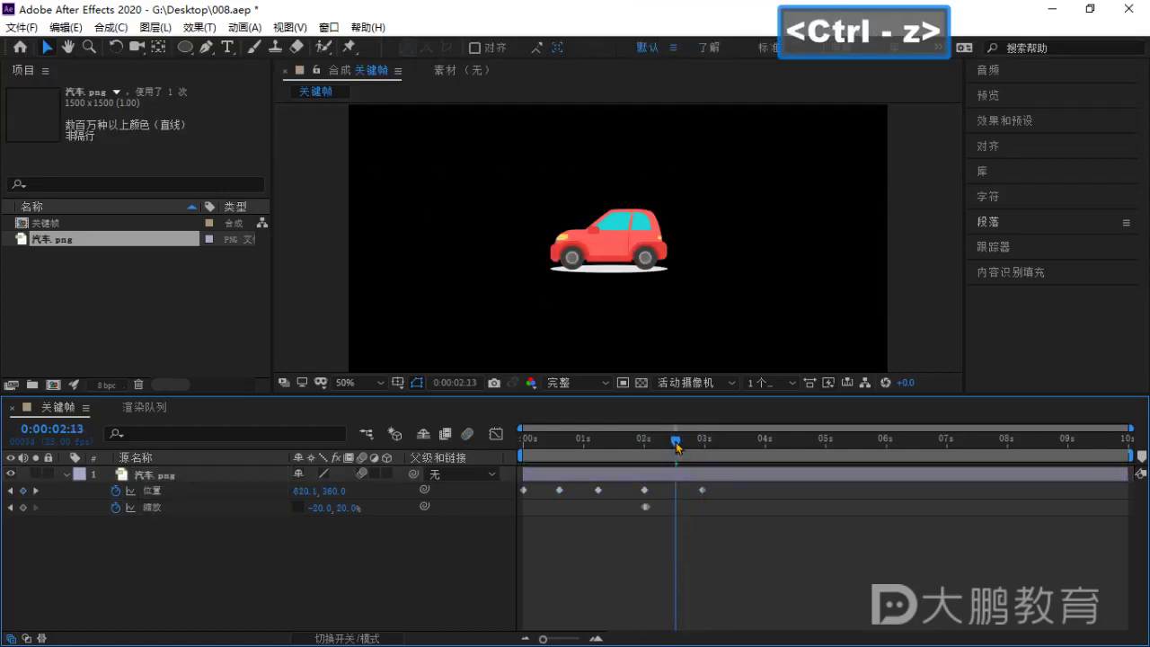
Return the current time to 0:00:00:00 and make the timeline panel taller.
left_click_drag(676, 442, 528, 501)
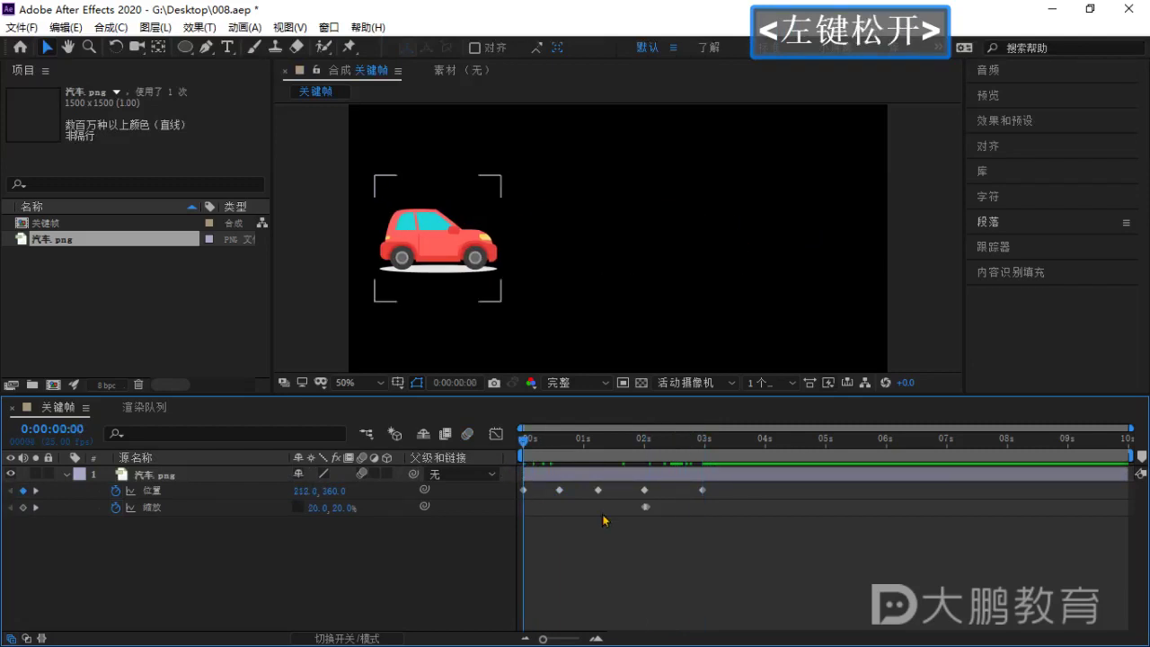
left_click_drag(770, 519, 512, 483)
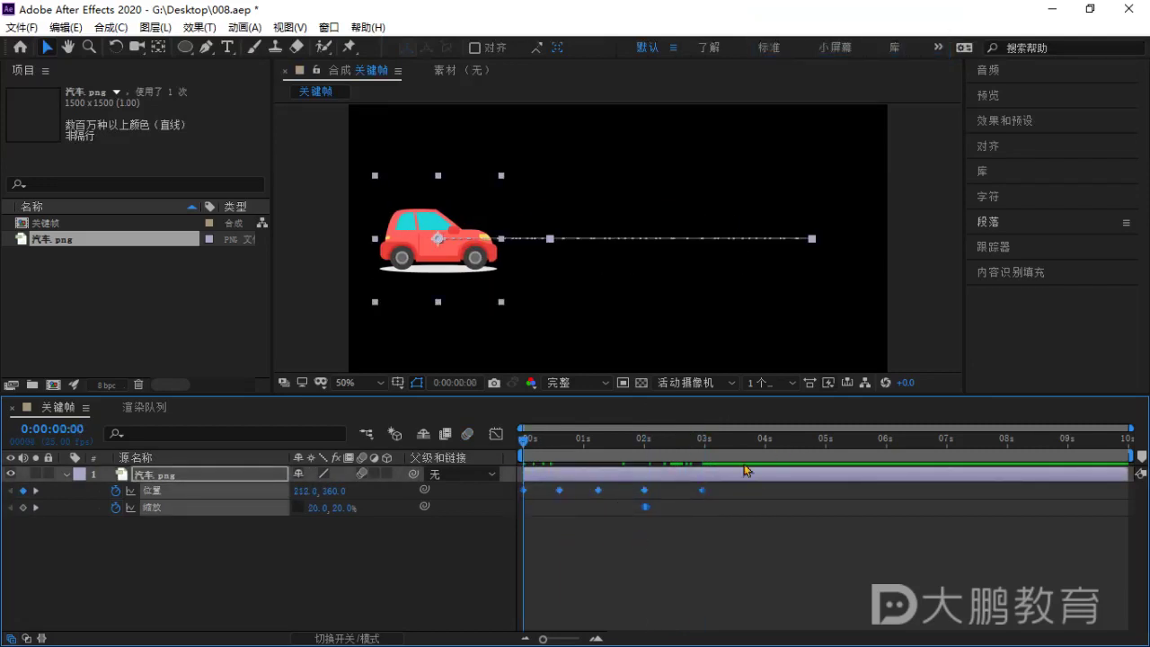
left_click(688, 556)
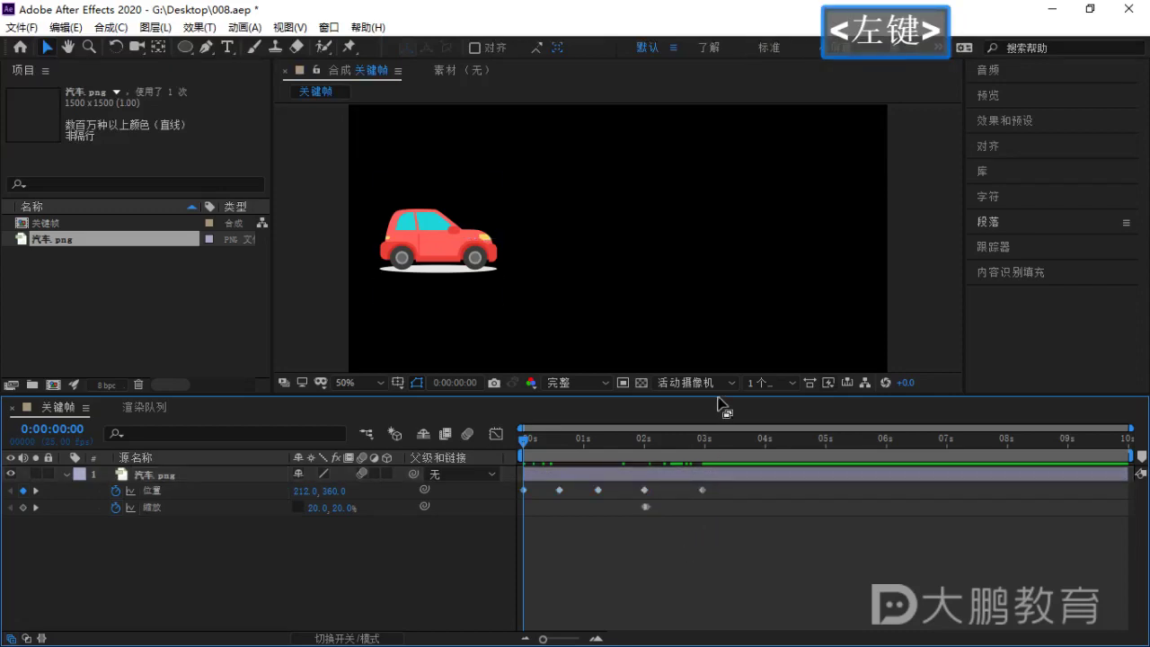
left_click_drag(721, 400, 721, 378)
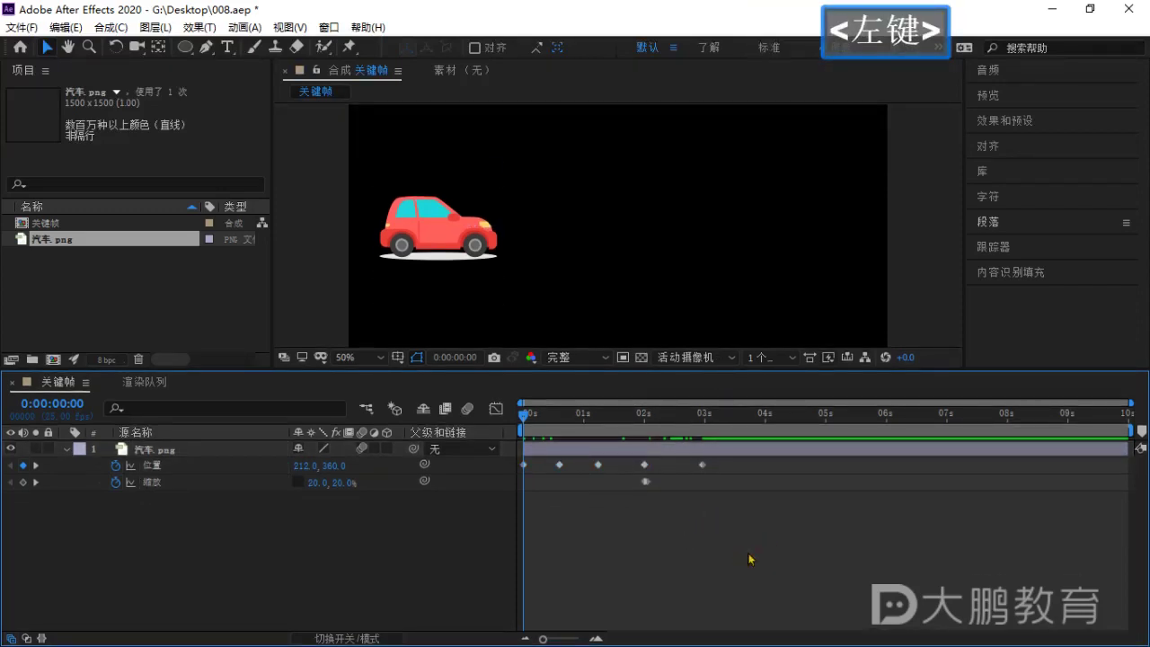
Try compressing all Position and Scale keyframes proportionally so the last one lands at 1 s, and undo the change.
left_click_drag(860, 555, 479, 458)
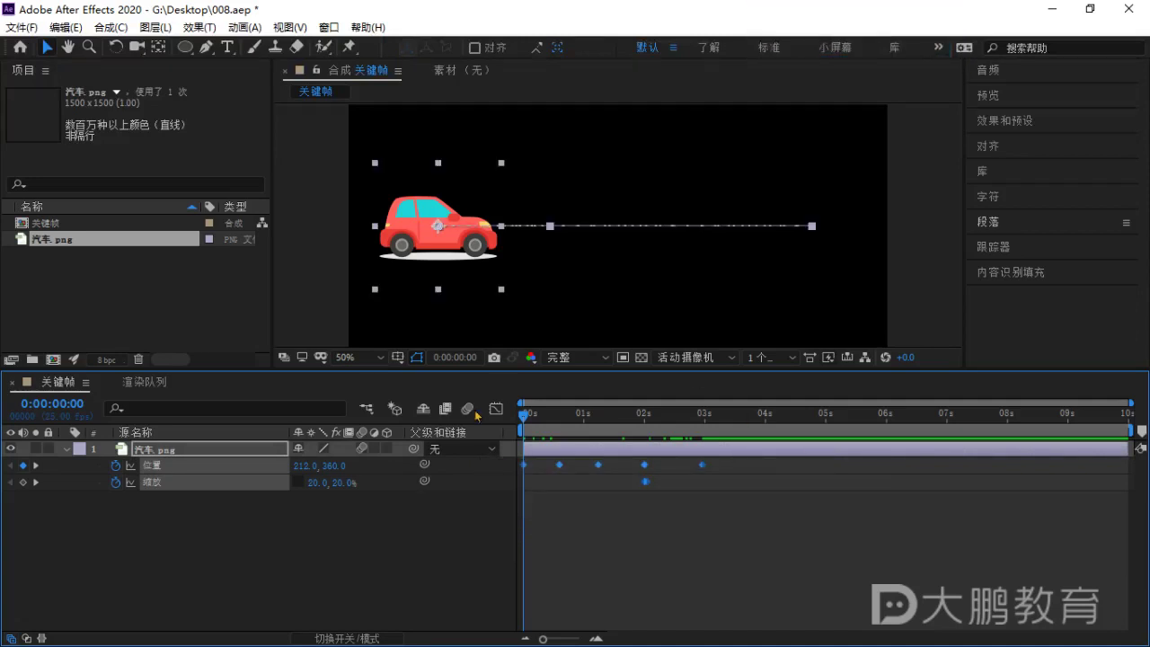
key("alt")
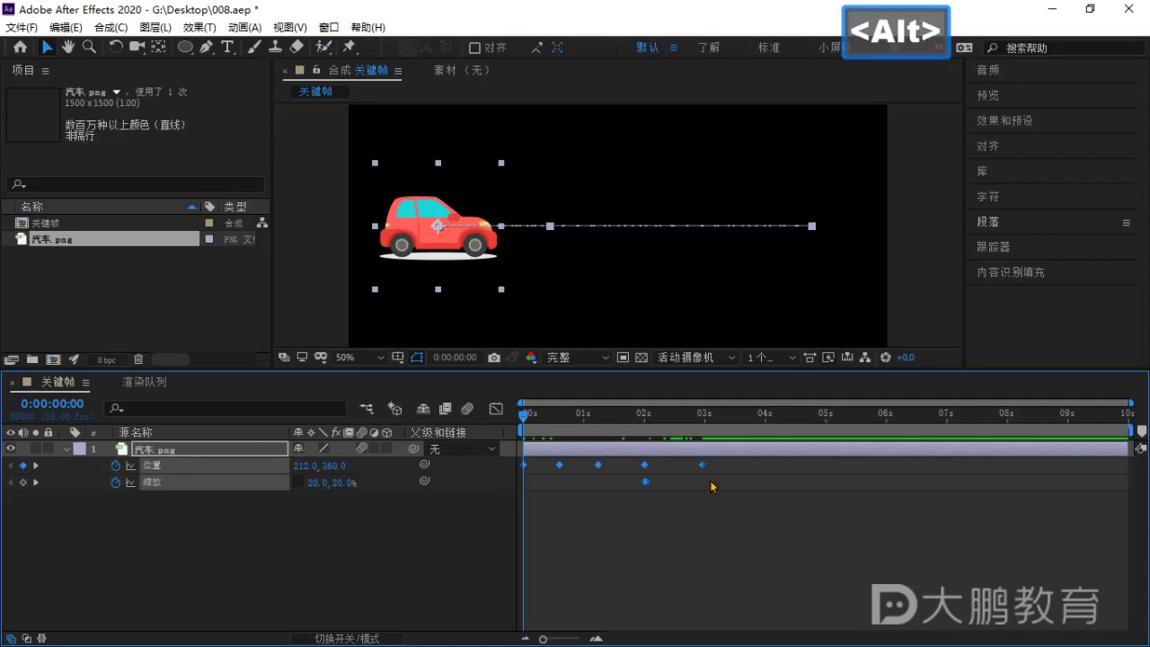
left_click_drag(706, 470, 591, 469)
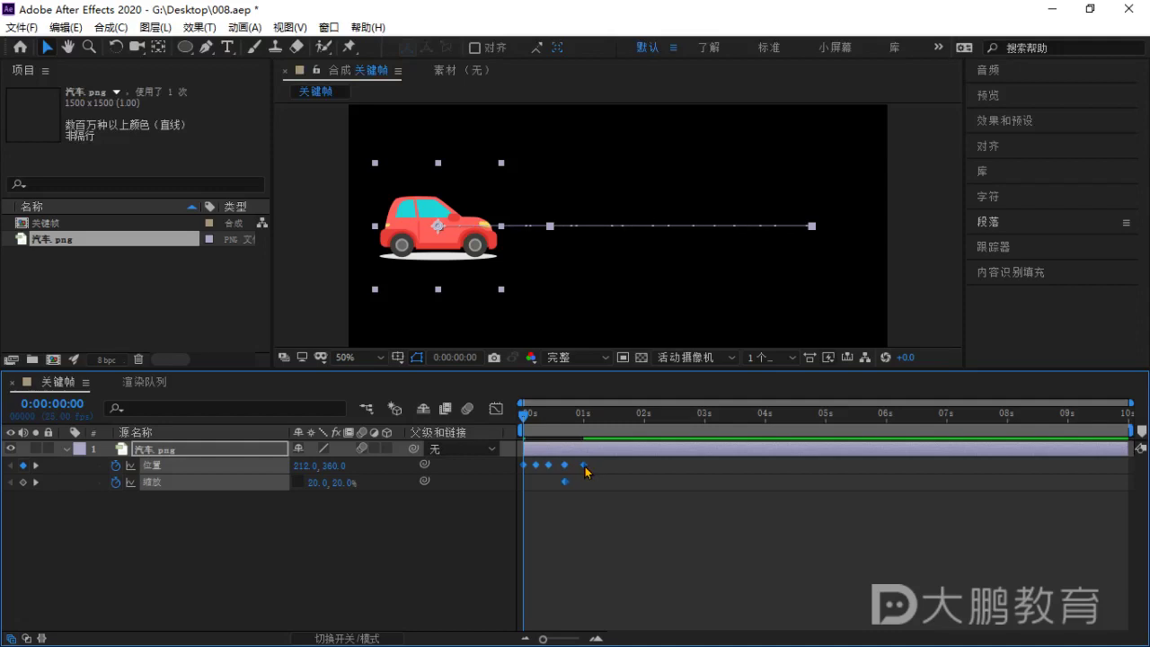
left_click_drag(585, 471, 586, 472)
left_click(639, 542)
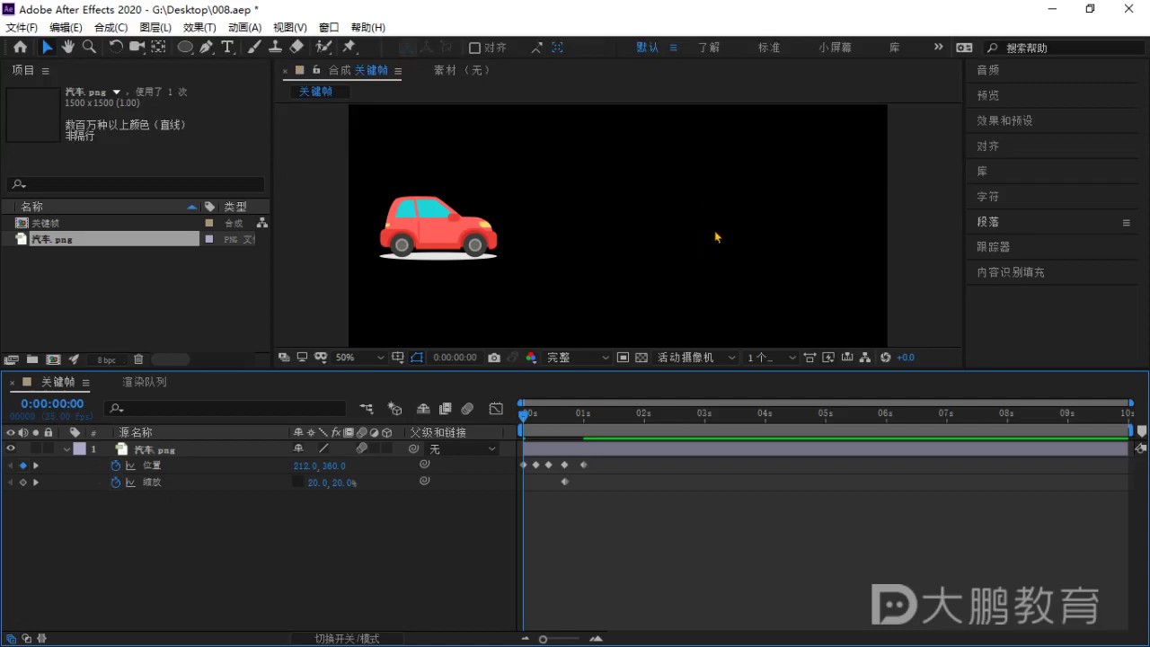
key("ctrl+z")
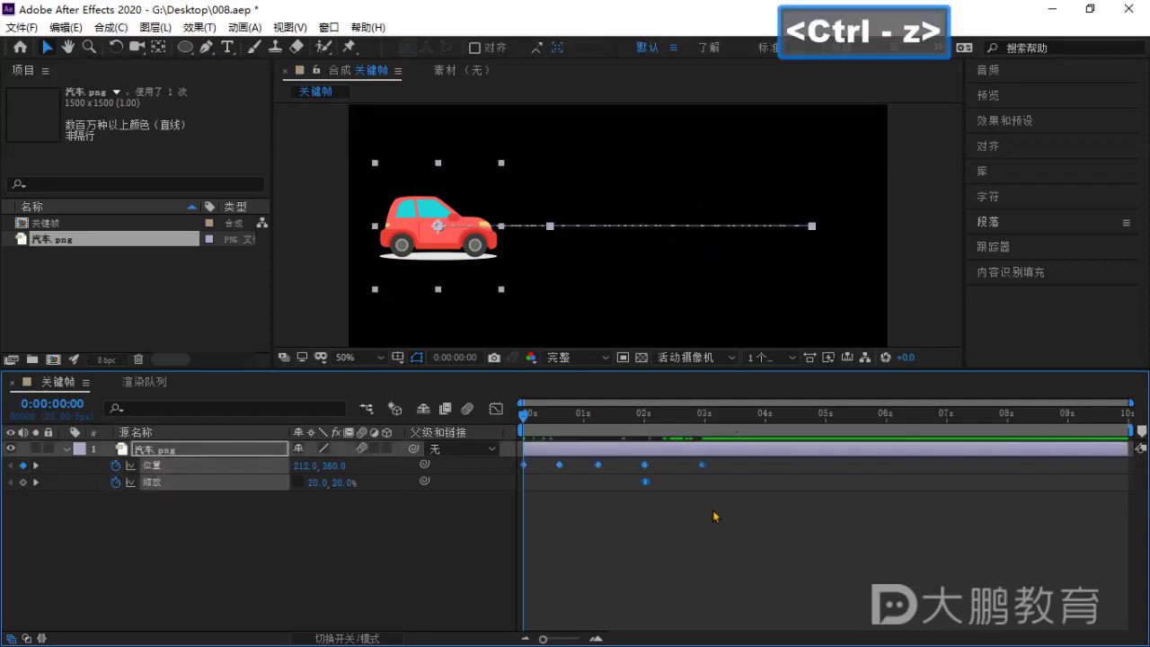
Try compressing all keyframes proportionally toward the last one by moving the first to about 1.7 s, and undo the change.
left_click(793, 539)
left_click_drag(832, 526, 501, 468)
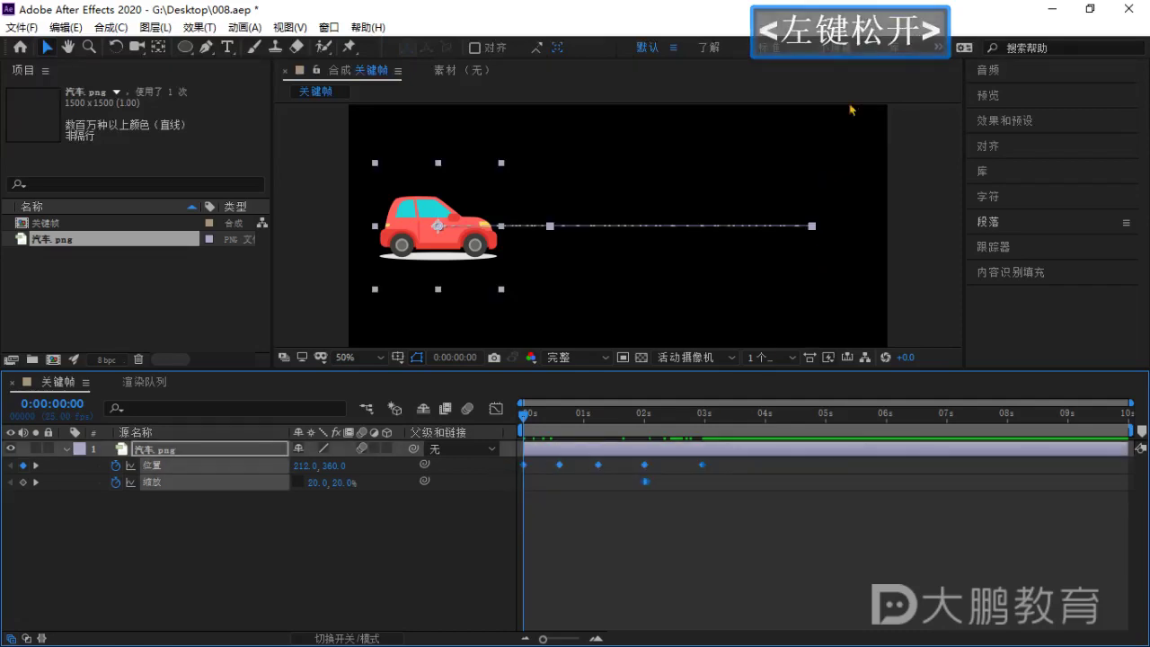
key("alt")
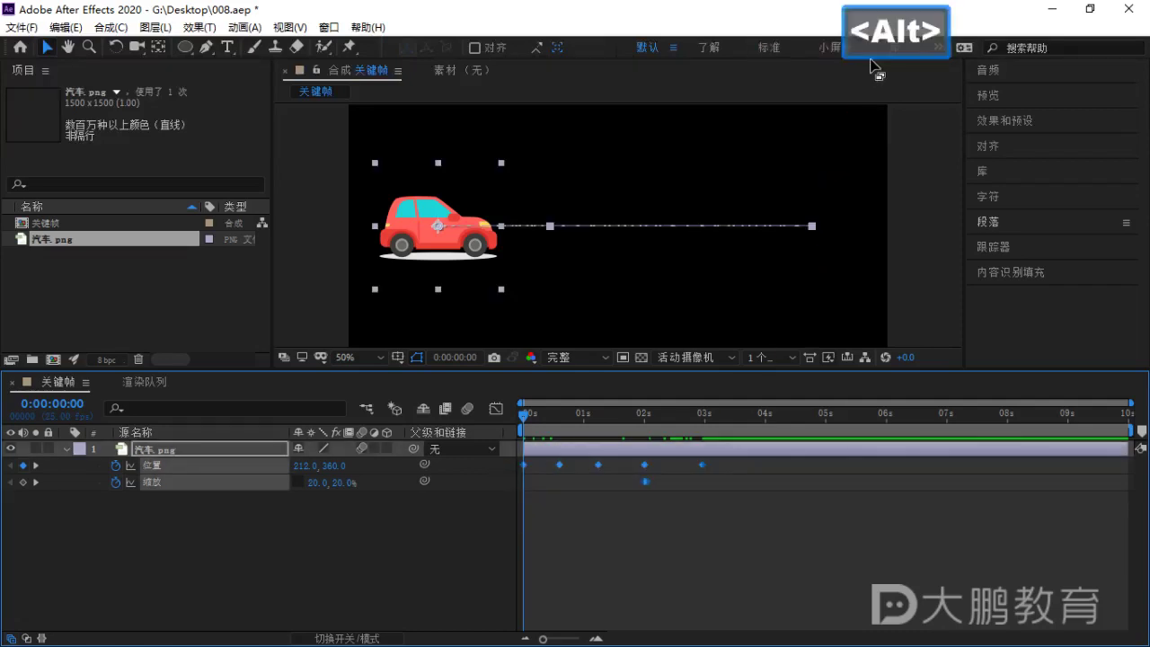
left_click(702, 466, "alt")
left_click_drag(525, 466, 629, 466)
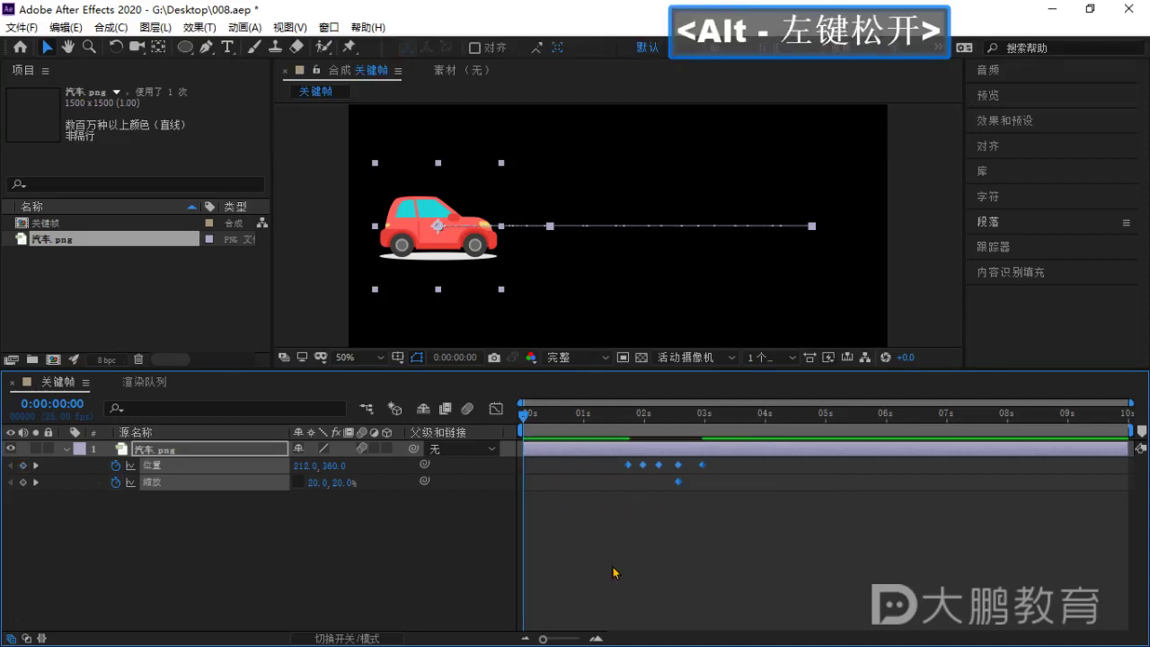
key("ctrl")
key("ctrl+z")
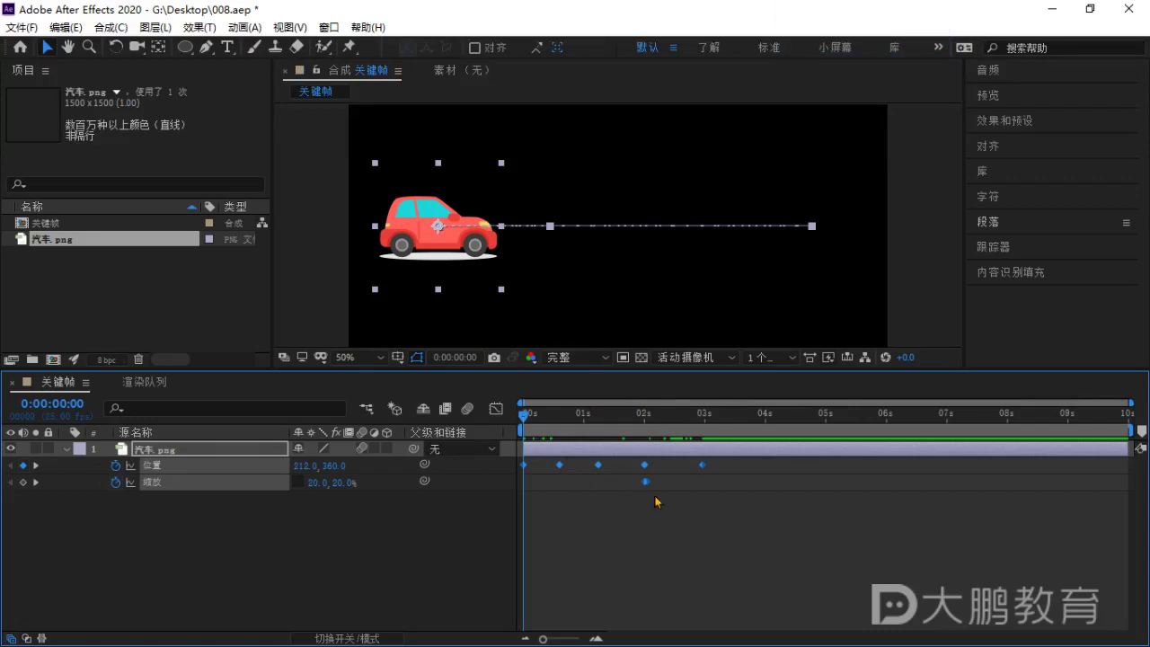
Compress all Position and Scale keyframes proportionally toward the first one so the last lands at 1 s, and deselect them.
key("alt")
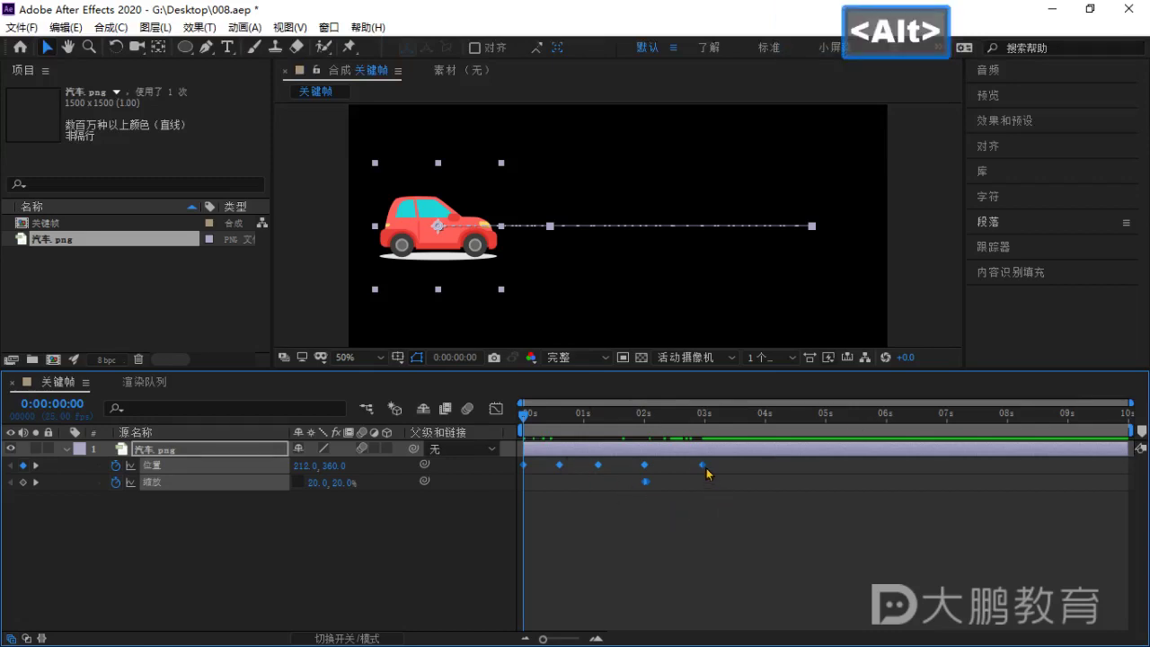
left_click_drag(706, 471, 585, 463)
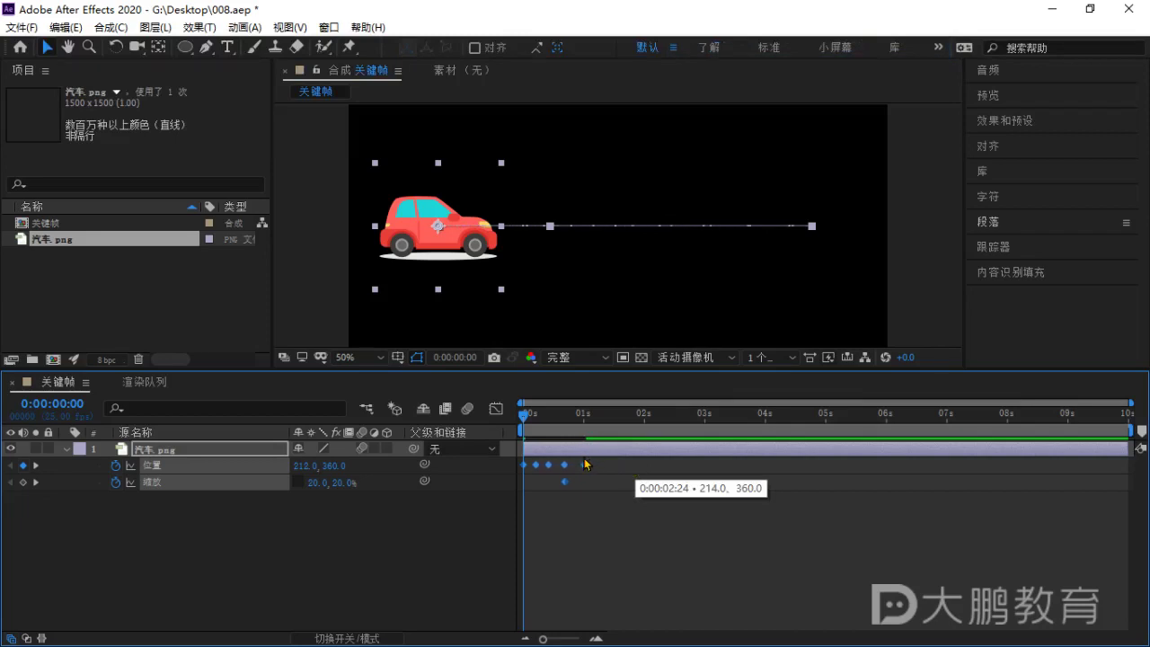
left_click_drag(587, 464, 585, 469)
left_click(593, 540)
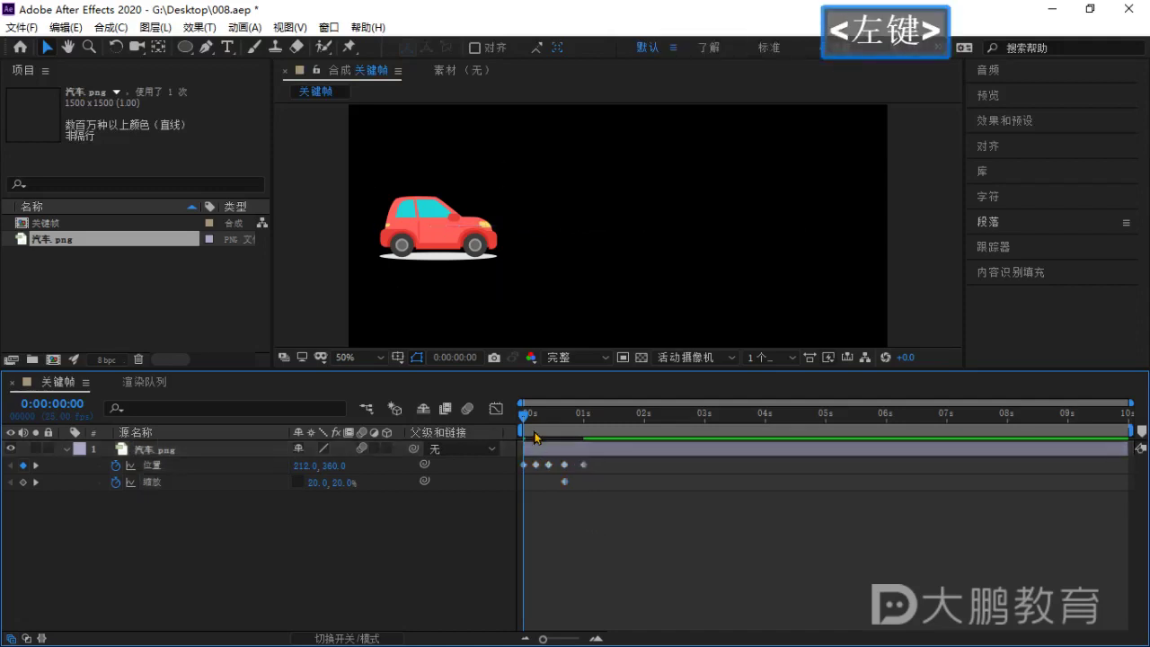
Preview the shortened car animation from 0:00:00:00 with the whole composition frame in view, and replay it from the start.
left_click_drag(525, 420, 524, 422)
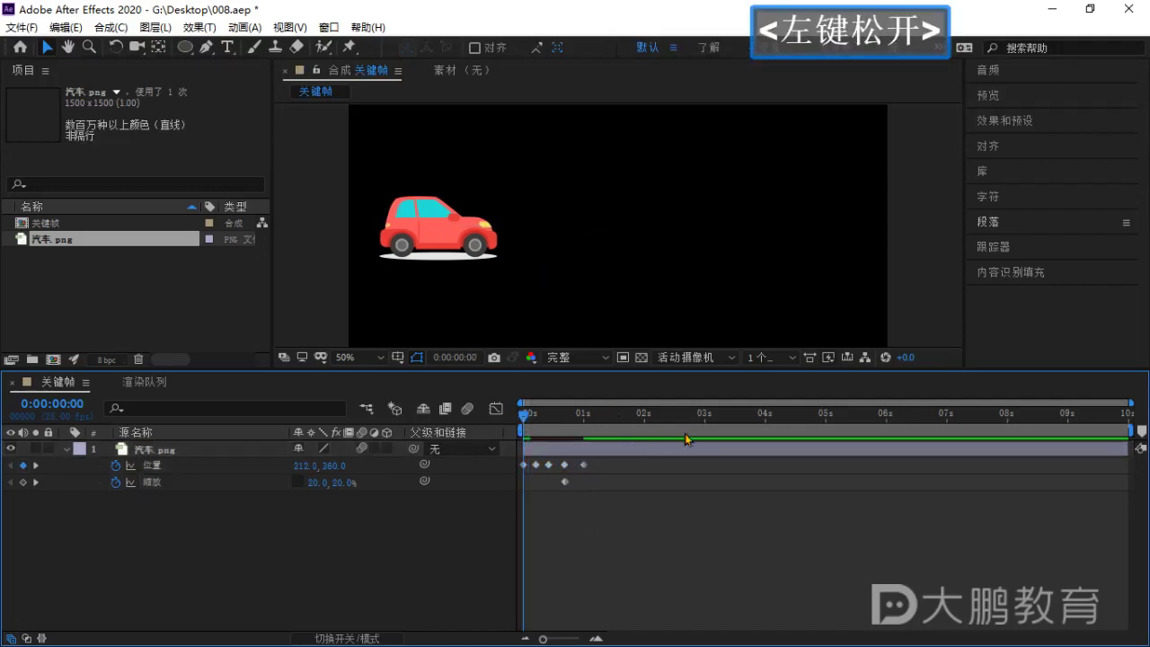
scroll(583, 155, "down", 1)
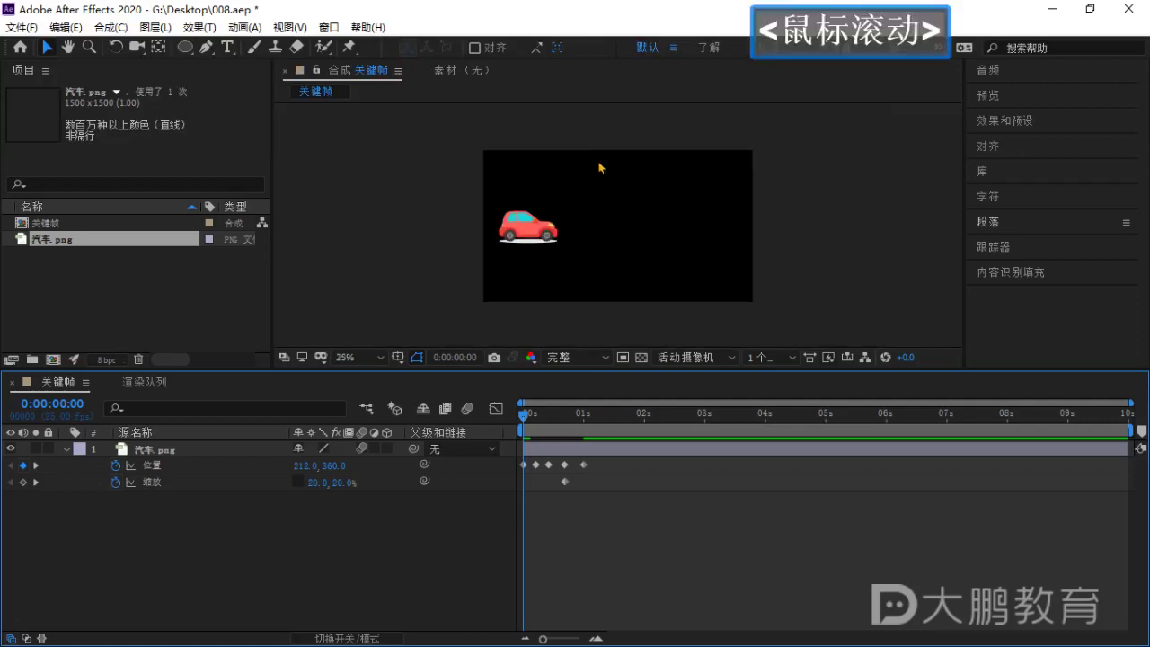
key("space")
key("space")
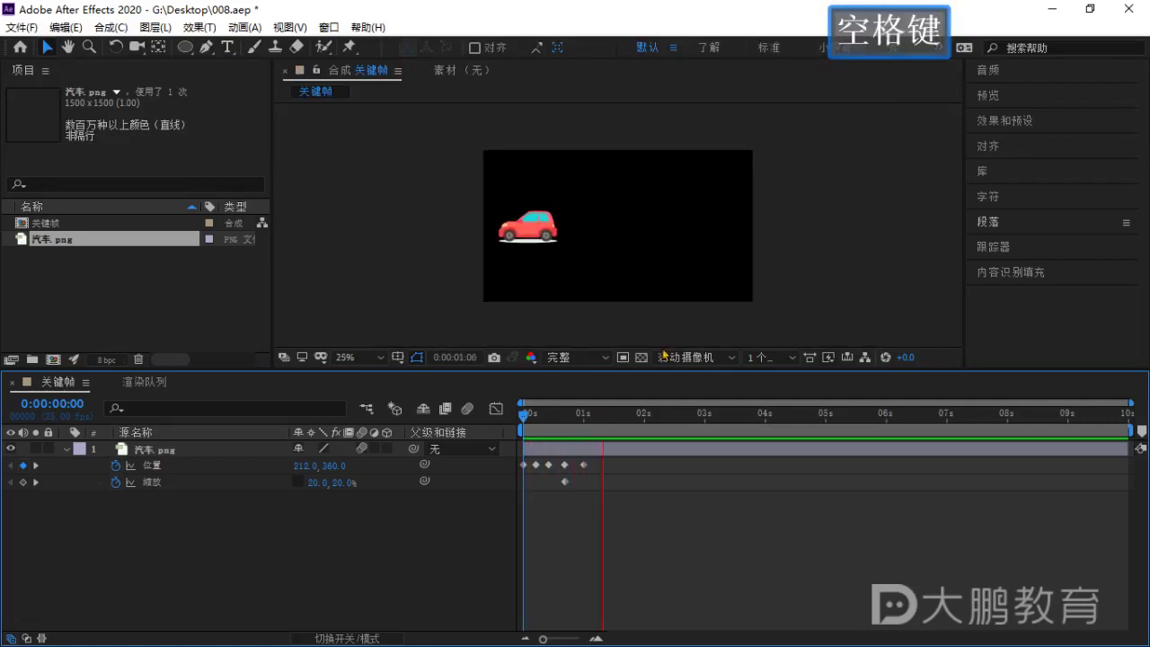
left_click_drag(603, 418, 523, 423)
key("space")
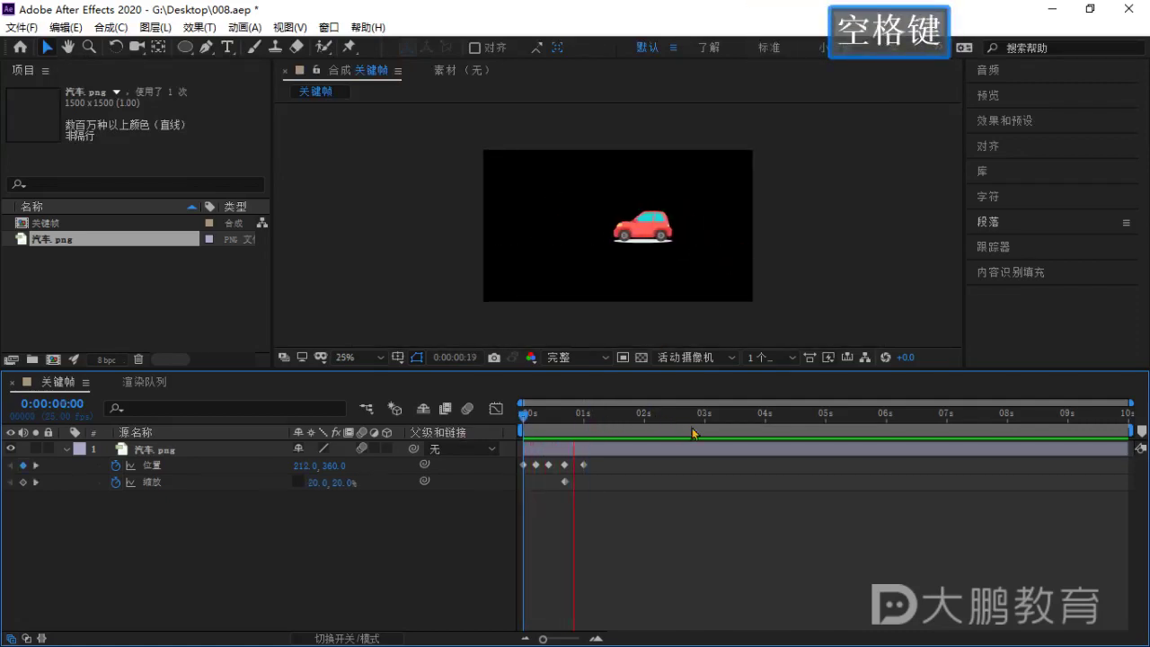
Replay the shortened car animation from 0:00:00:00 and stop it after the last keyframe.
key("space")
left_click_drag(599, 418, 523, 419)
key("space")
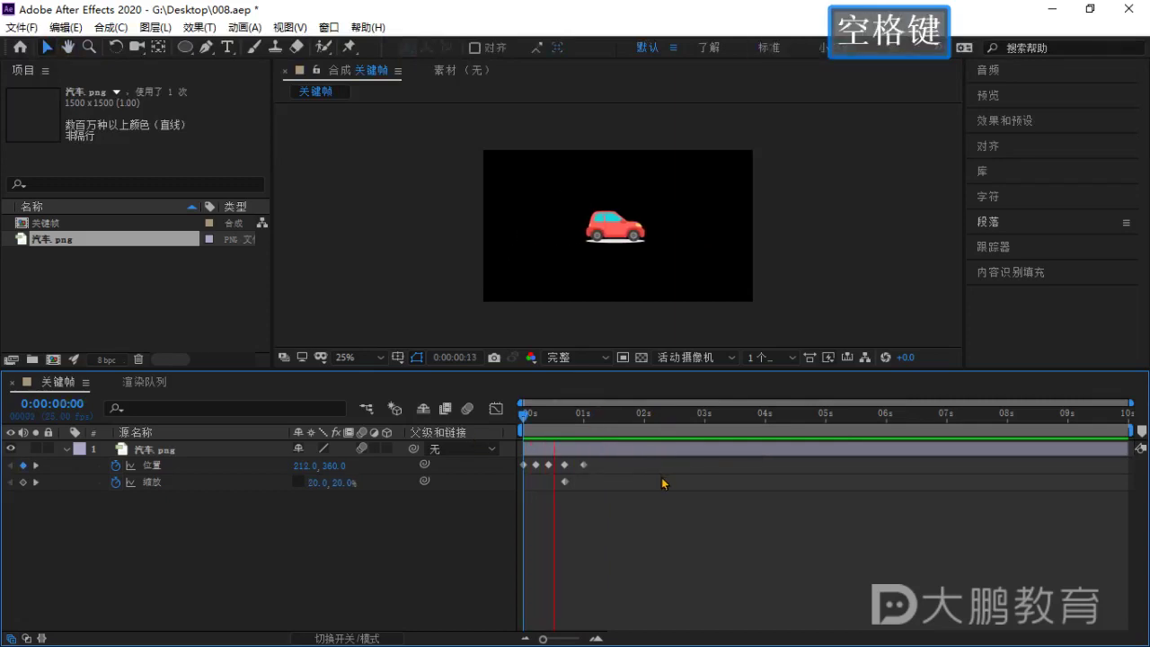
key("space")
Enable motion blur for the composition and preview the car animation from 0:00:00:00 with the whole frame in view.
scroll(644, 275, "up", 2)
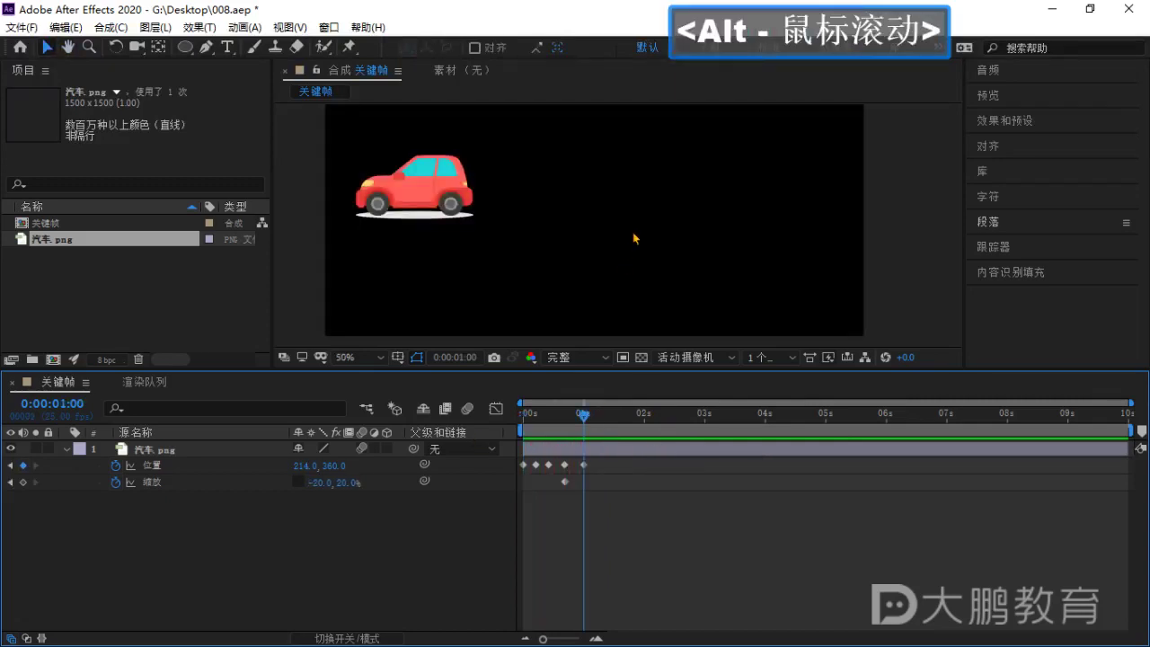
left_click(466, 410)
left_click_drag(571, 422, 523, 424)
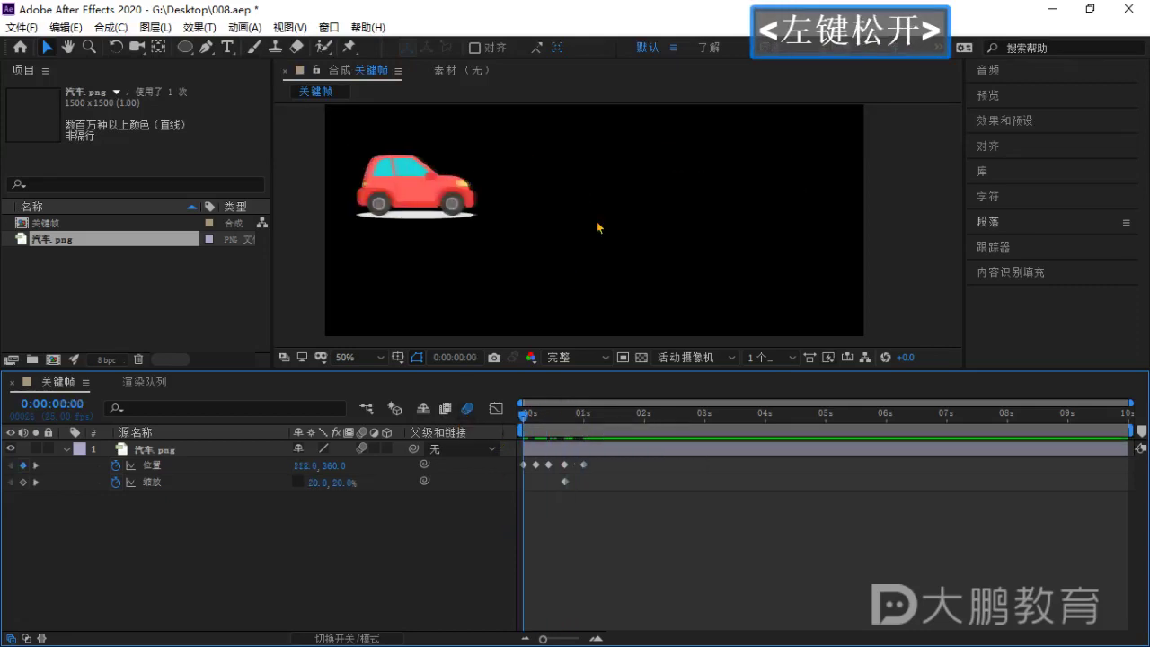
scroll(597, 226, "down", 2)
left_click(782, 219)
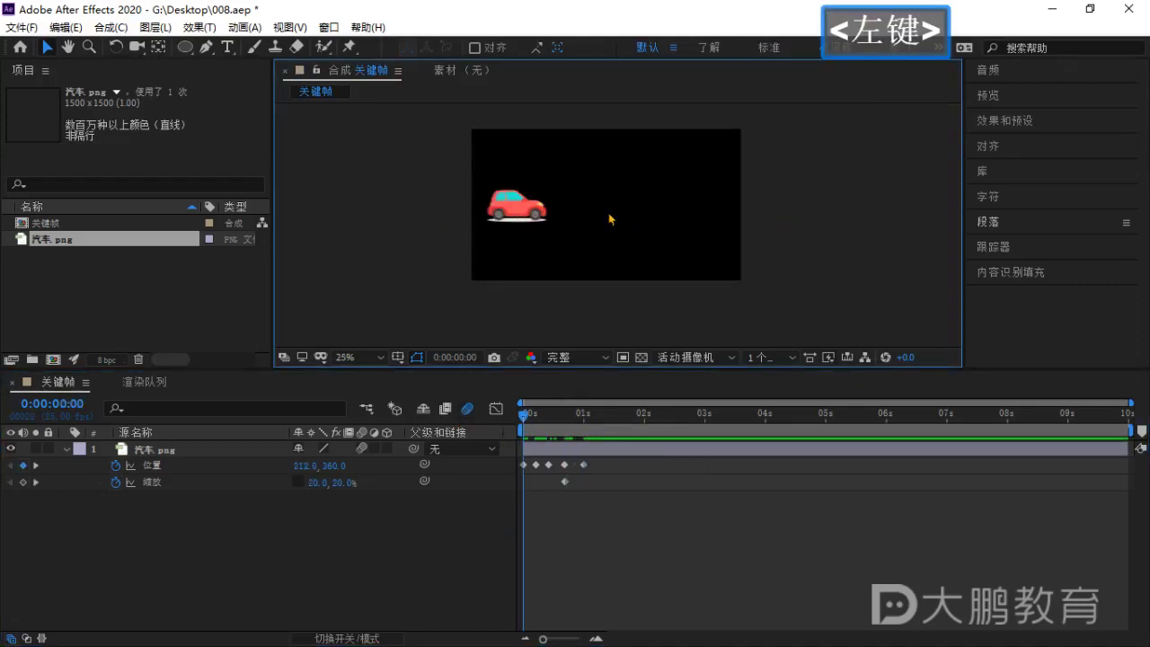
key("space")
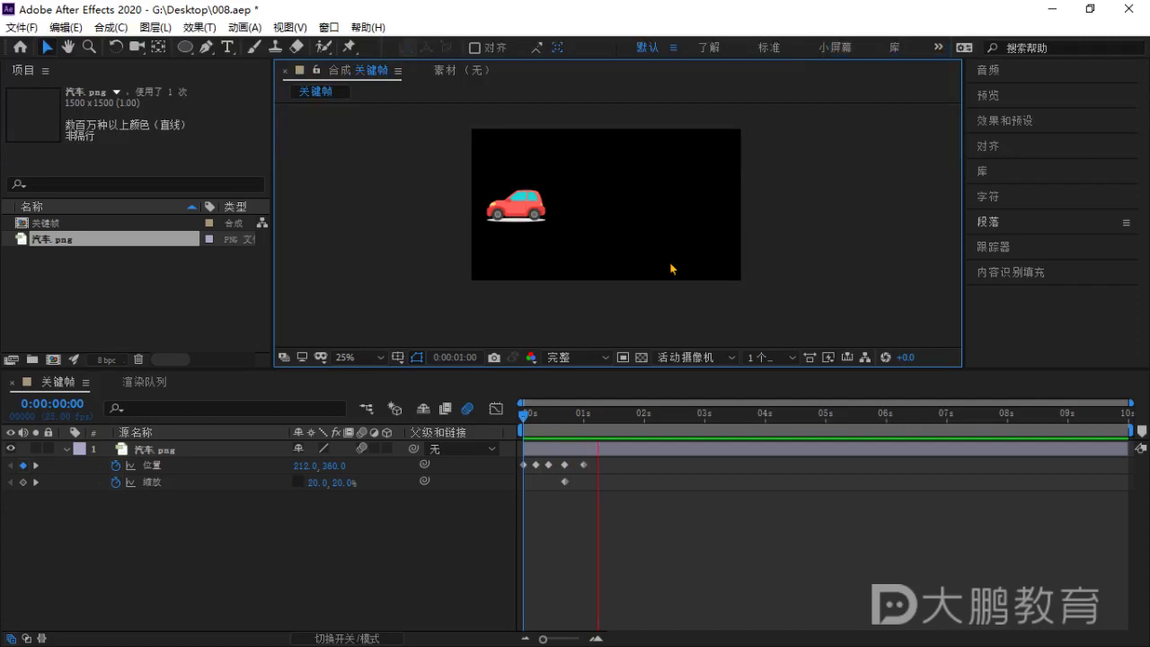
key("space")
Go to 0:00:00:22 and examine the motion blur on the moving car up close.
scroll(545, 224, "up", 4)
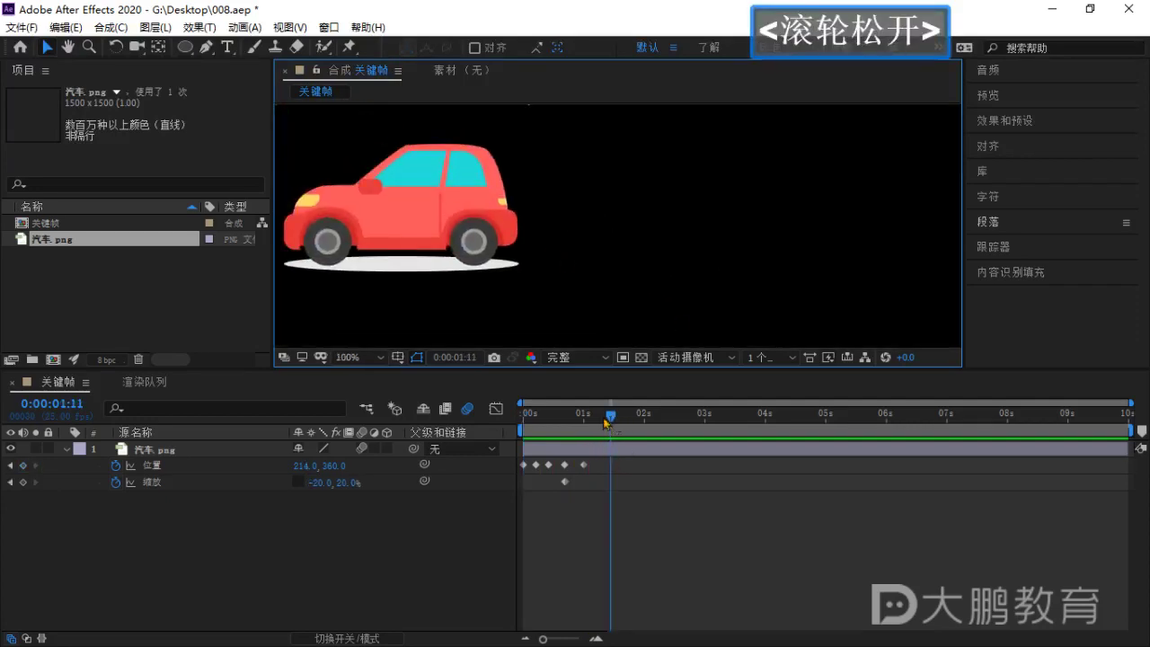
left_click_drag(606, 422, 576, 421)
scroll(742, 226, "up", 2)
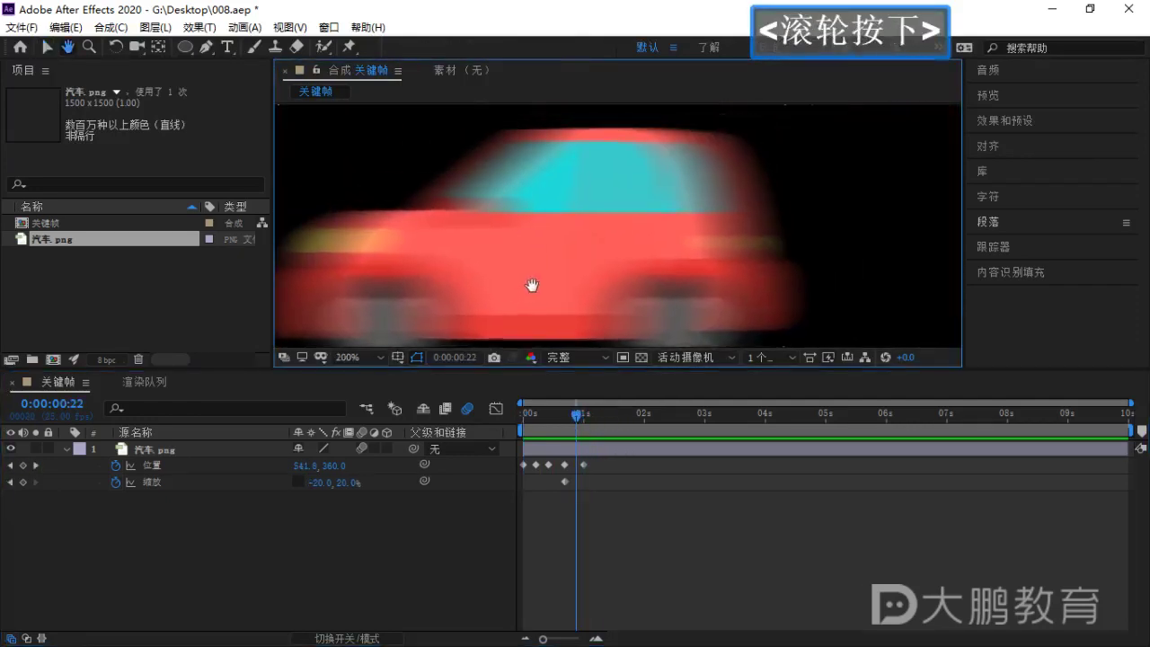
left_click_drag(532, 286, 570, 260)
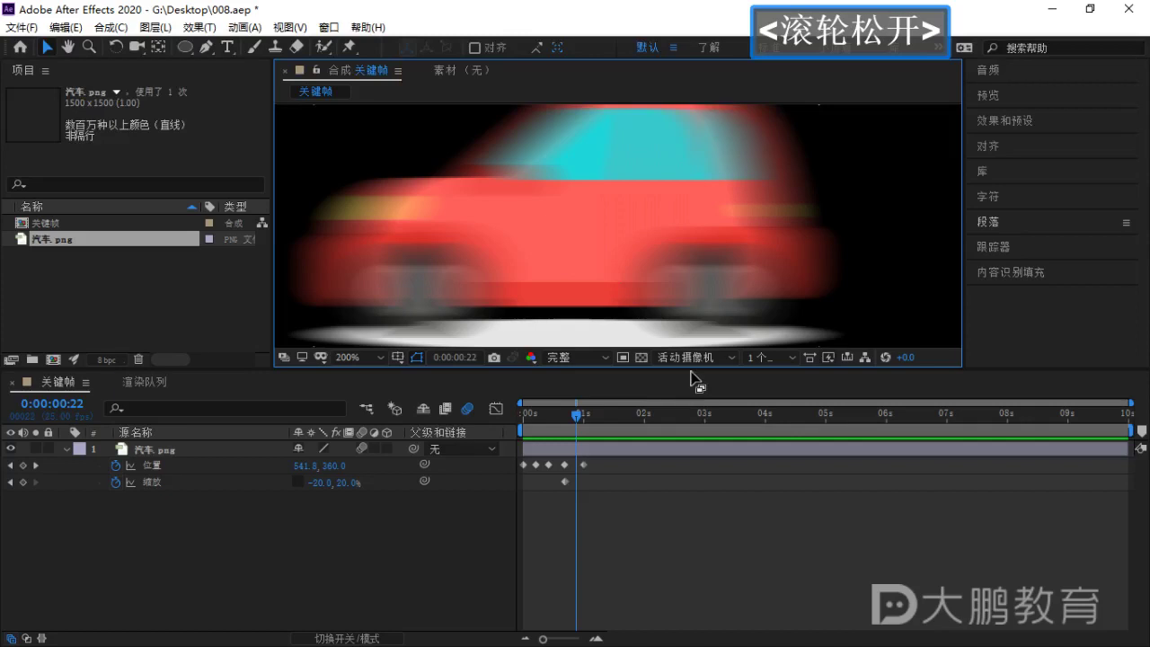
left_click_drag(692, 371, 687, 516)
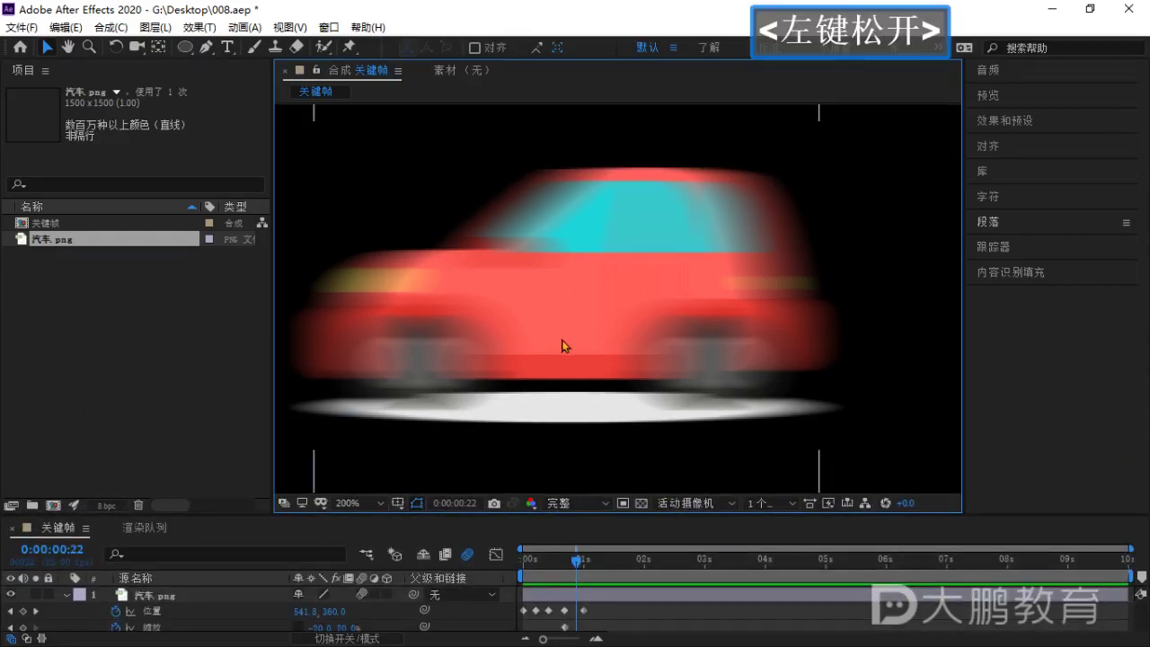
left_click_drag(562, 347, 639, 332)
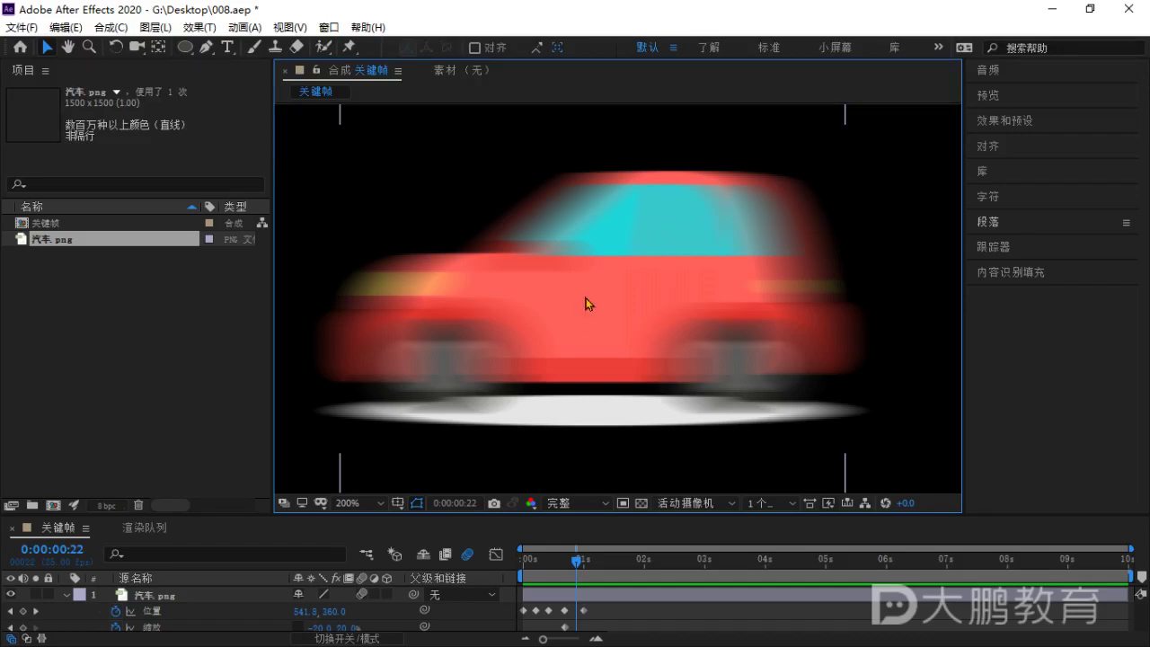
scroll(658, 338, "down", 2)
scroll(660, 342, "up", 2)
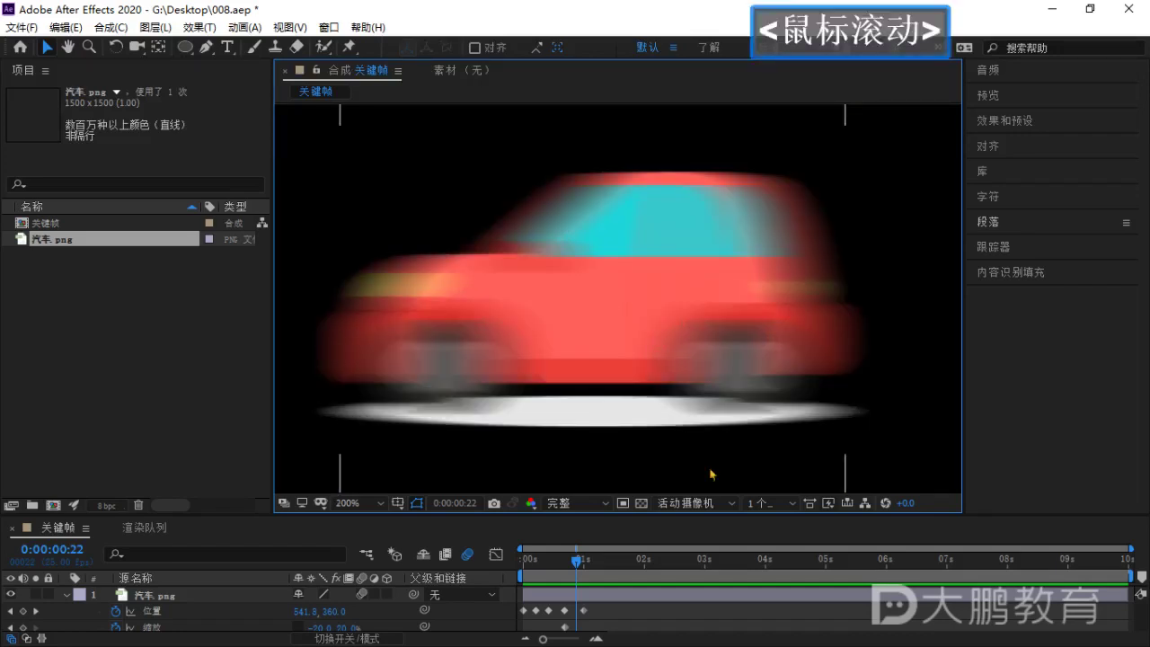
left_click_drag(721, 515, 721, 423)
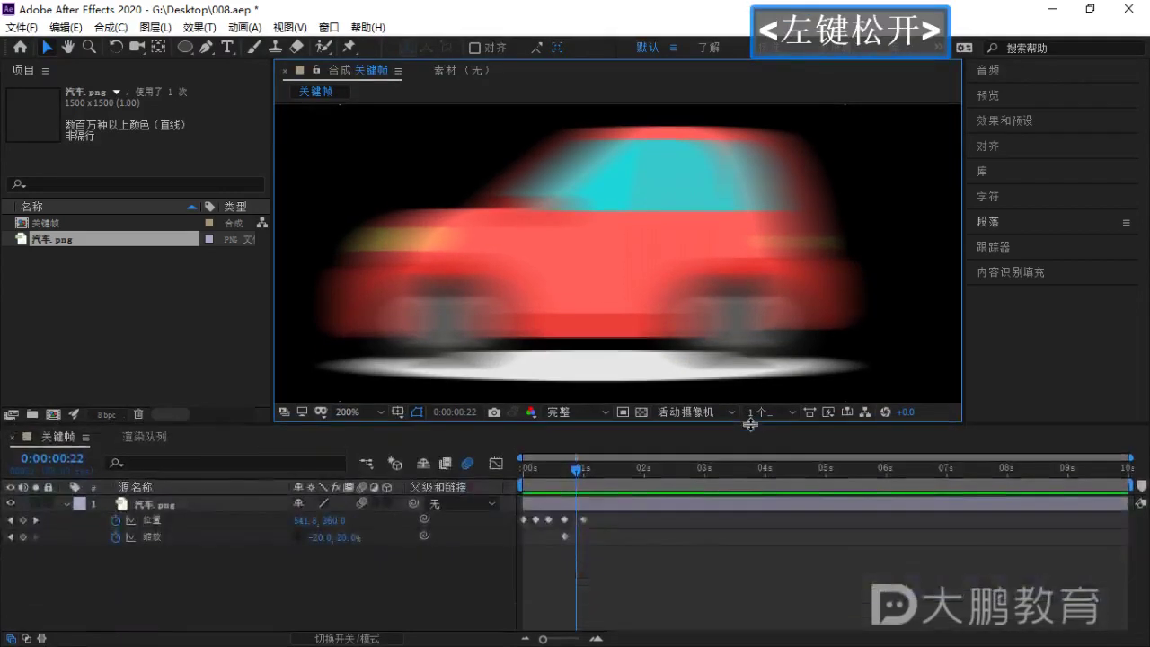
scroll(666, 306, "down", 2)
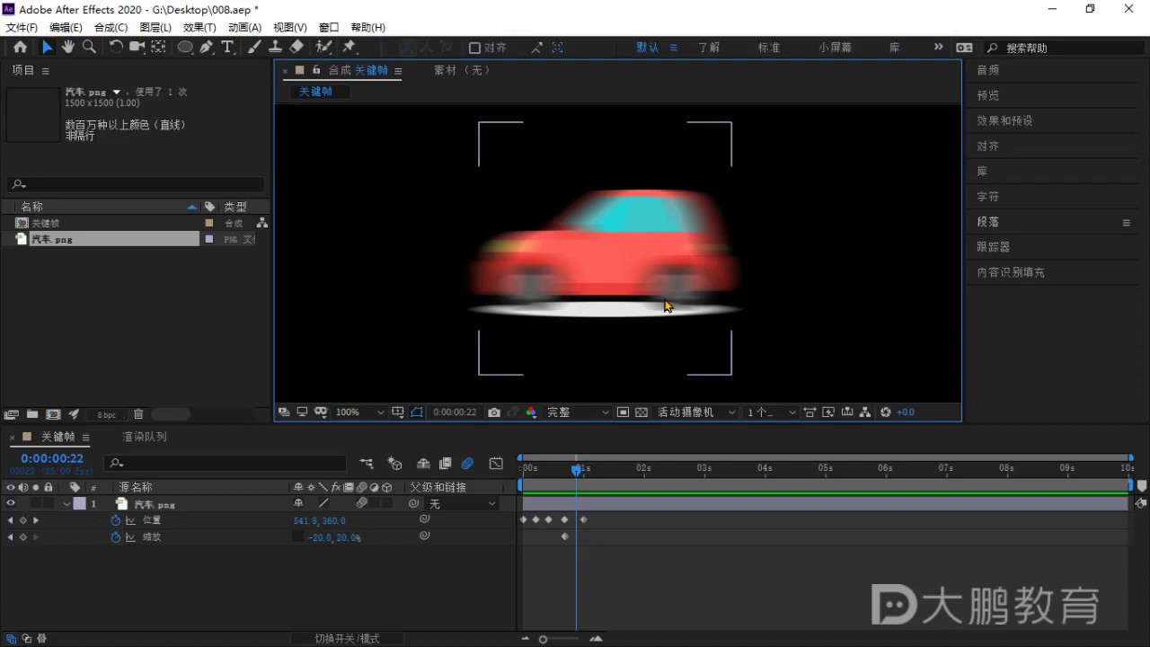
Show layer names instead of source names in the timeline, leaving the car layer and its keyframes deselected.
left_click_drag(629, 559, 505, 524)
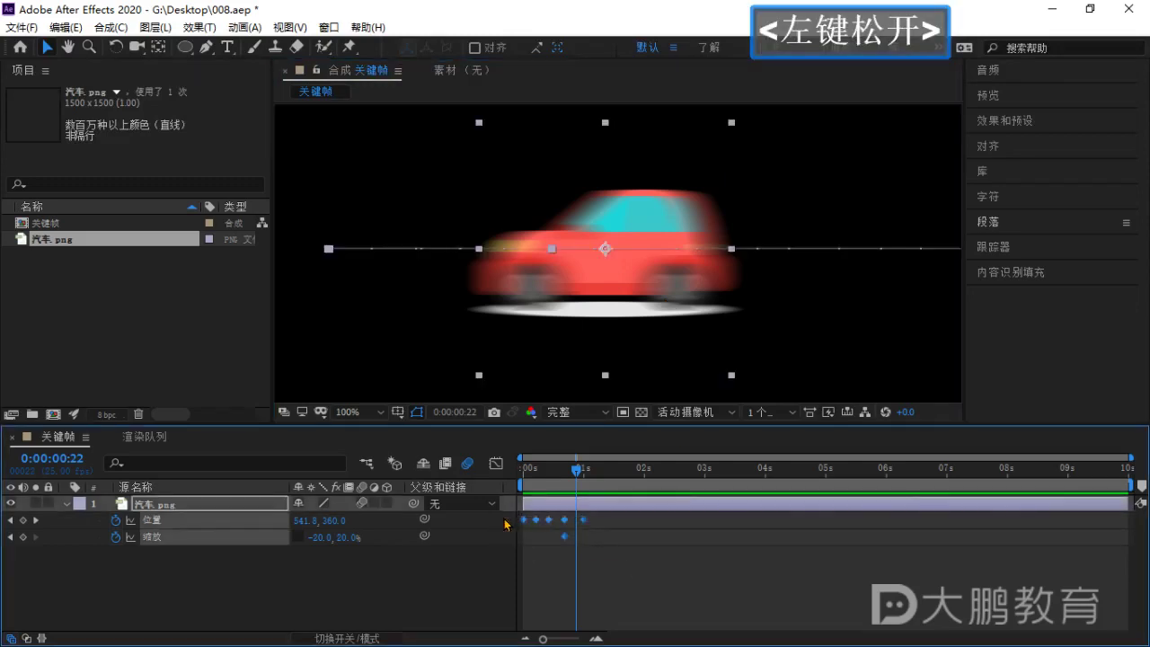
left_click(334, 564)
left_click(180, 487)
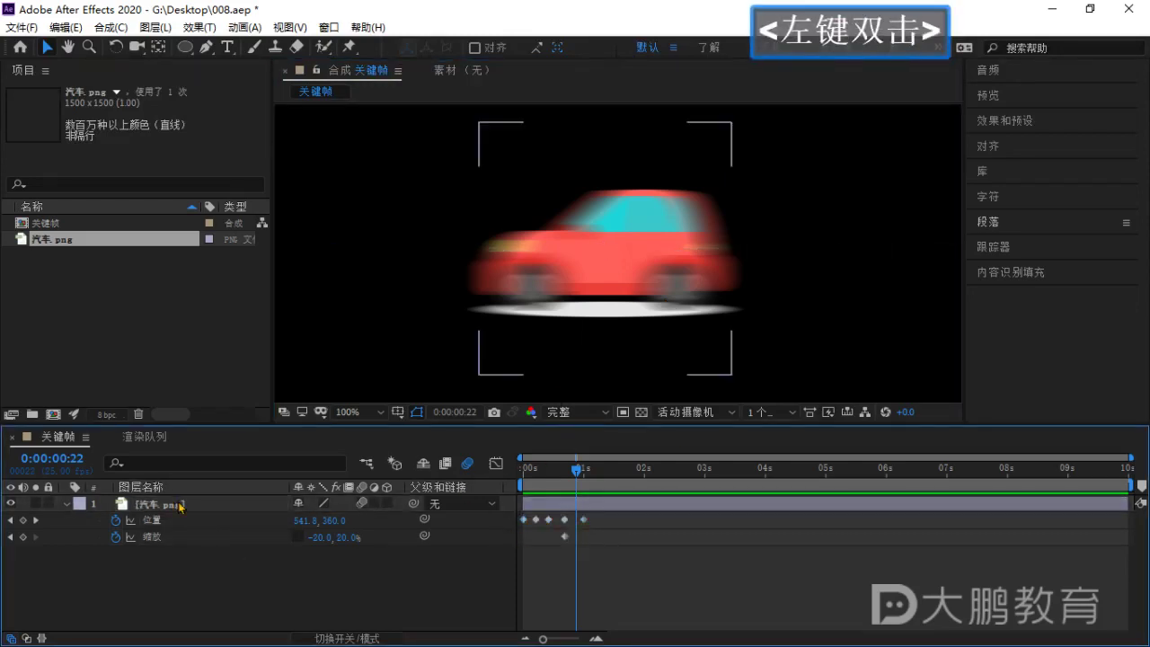
left_click(183, 505)
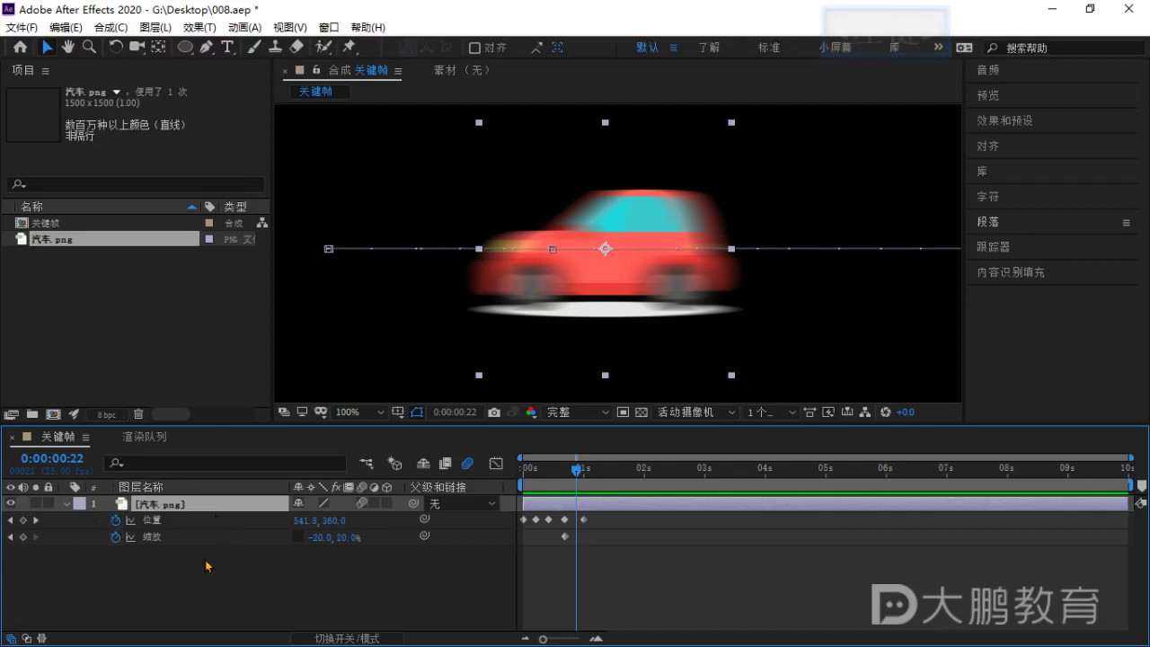
left_click(207, 565)
left_click(164, 508)
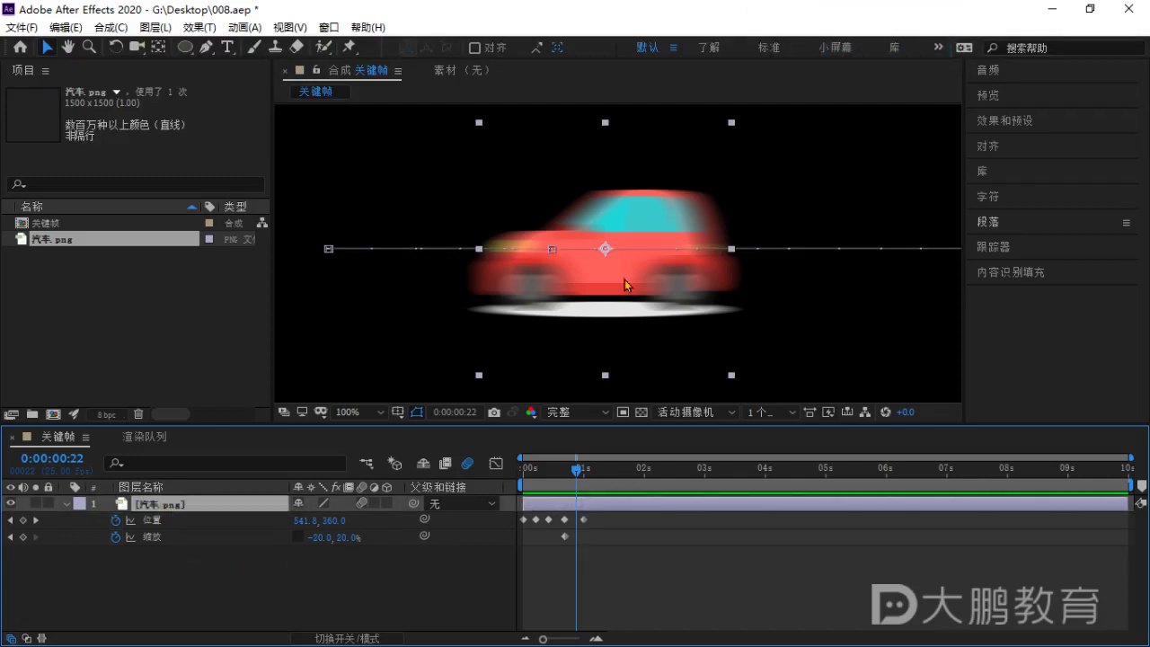
scroll(623, 285, "up", 1)
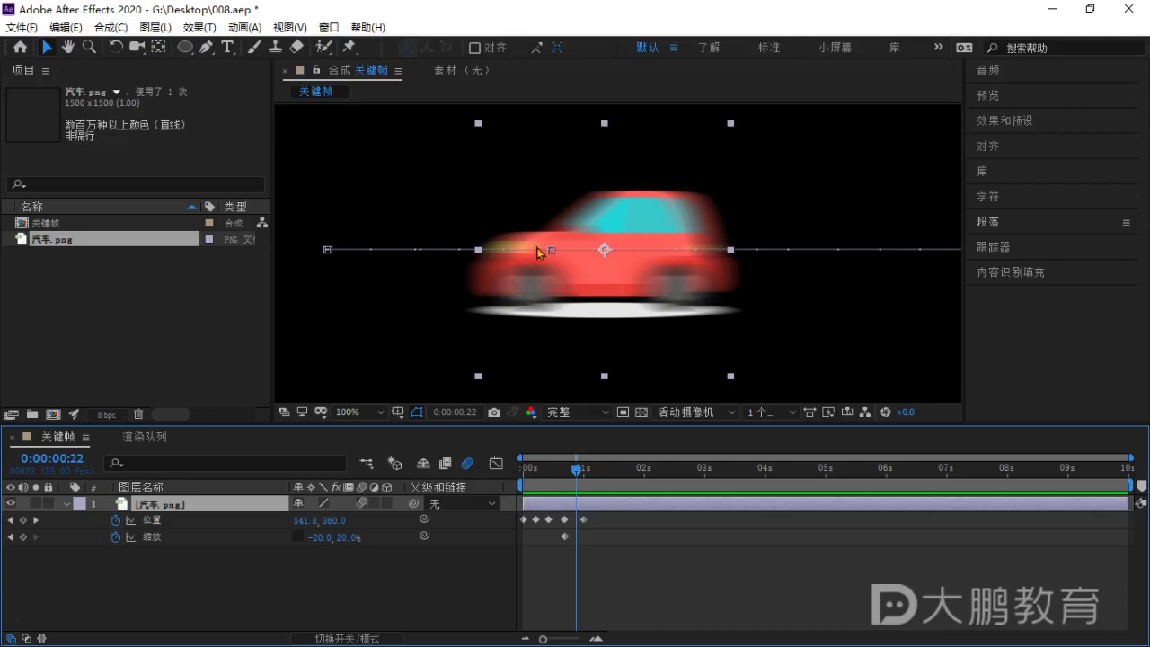
left_click(190, 609)
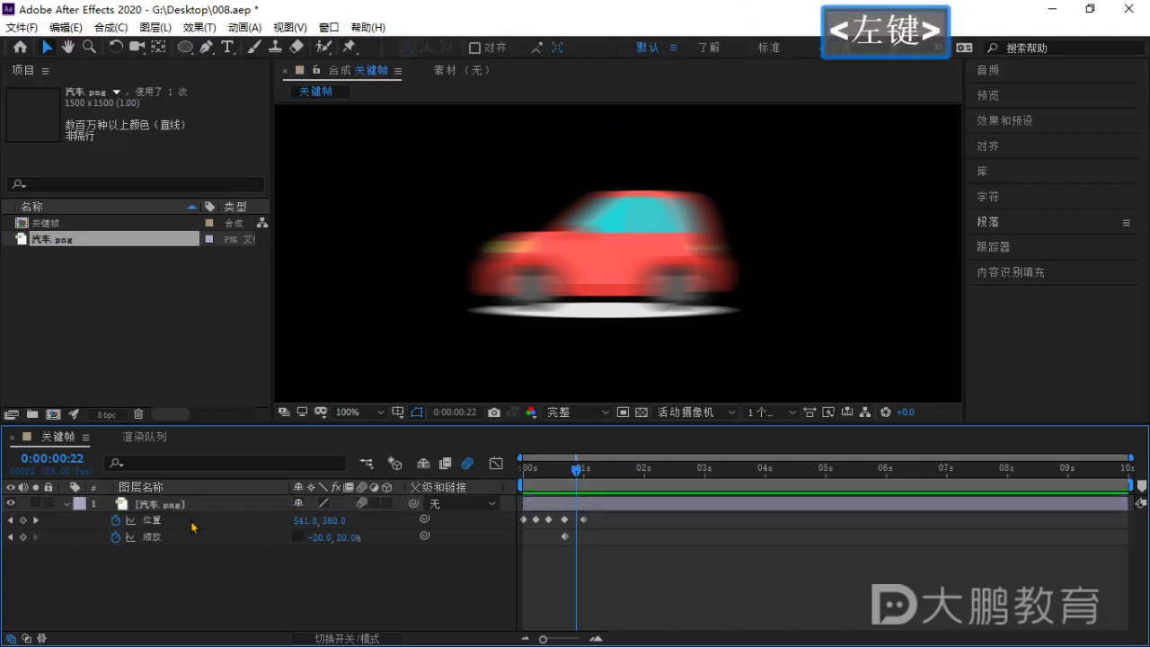
key("ctrl+1")
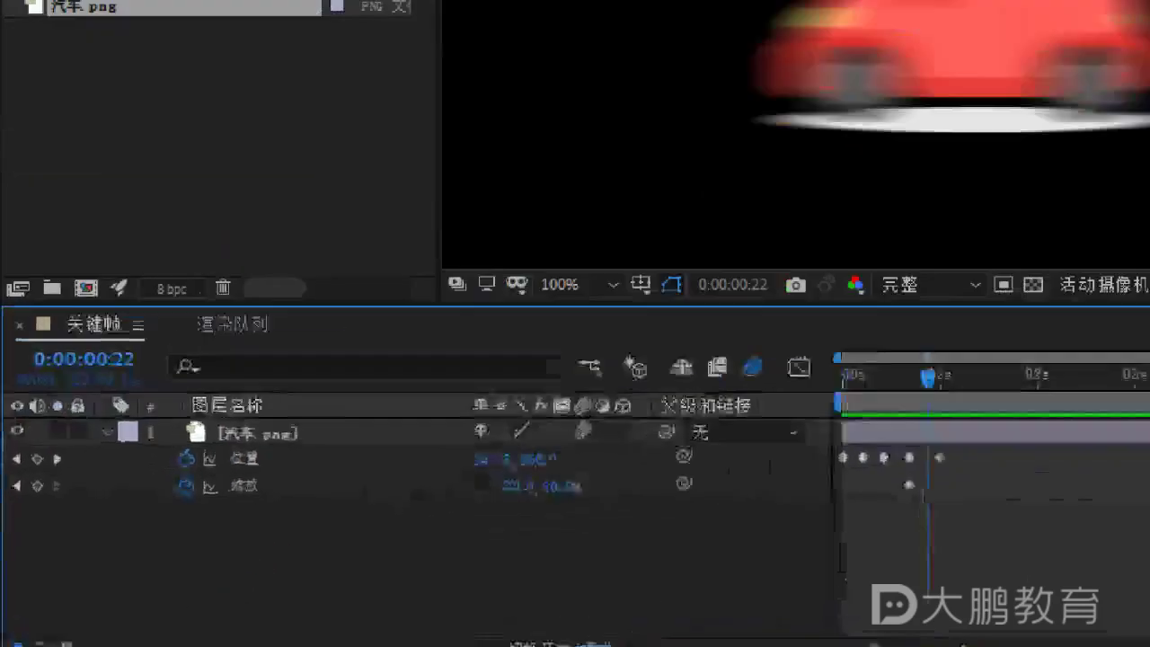
left_click(84, 309)
left_click_drag(25, 279, 194, 359)
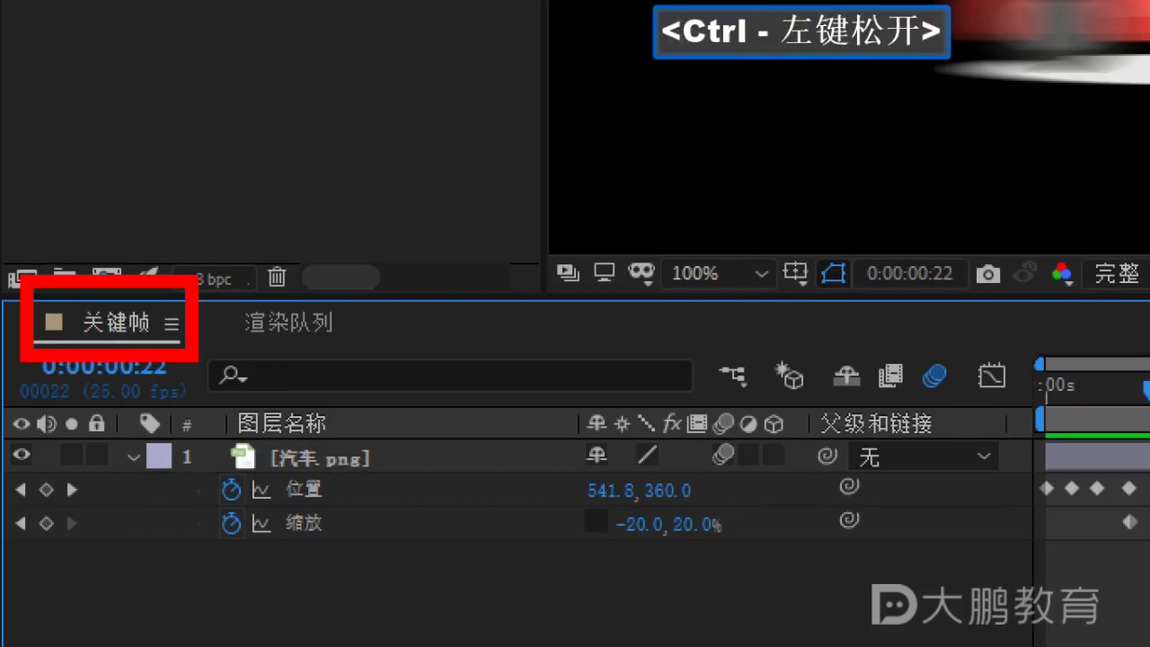
key("Escape")
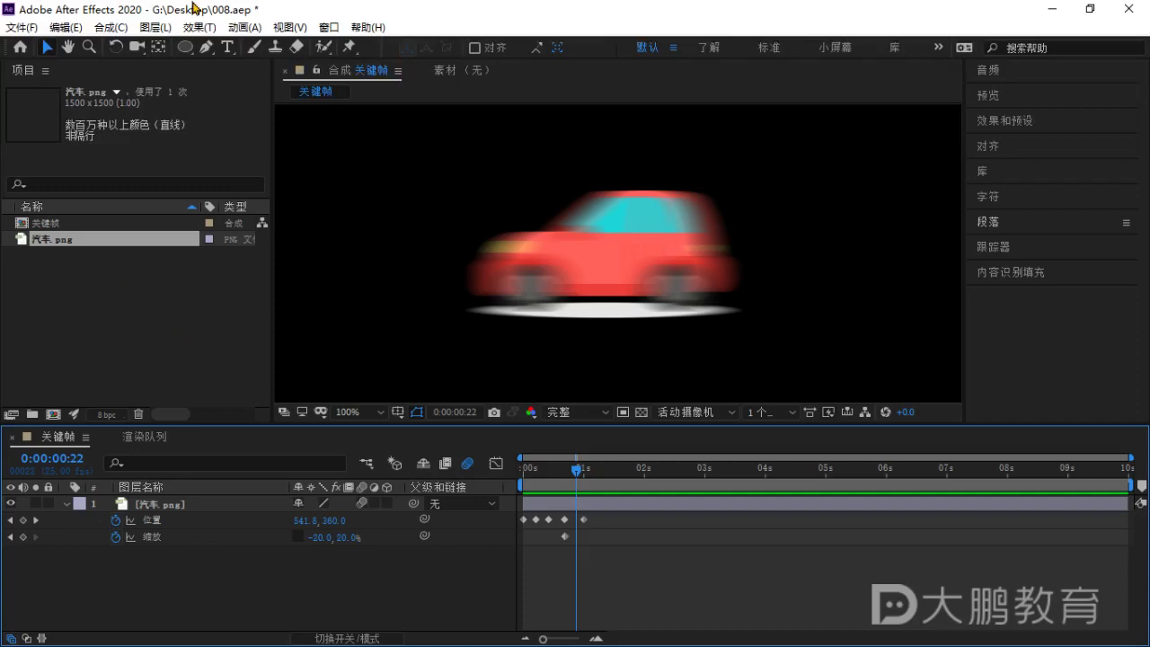
left_click(193, 7)
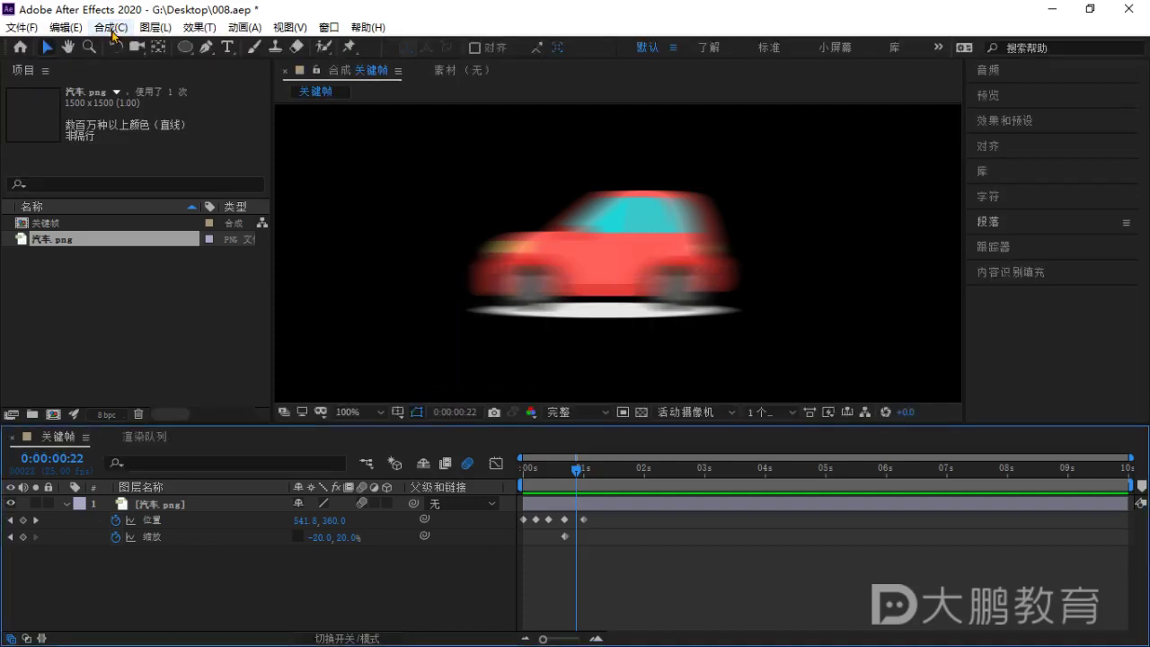
key("ctrl+1")
left_click(233, 56)
left_click_drag(159, 24, 280, 76)
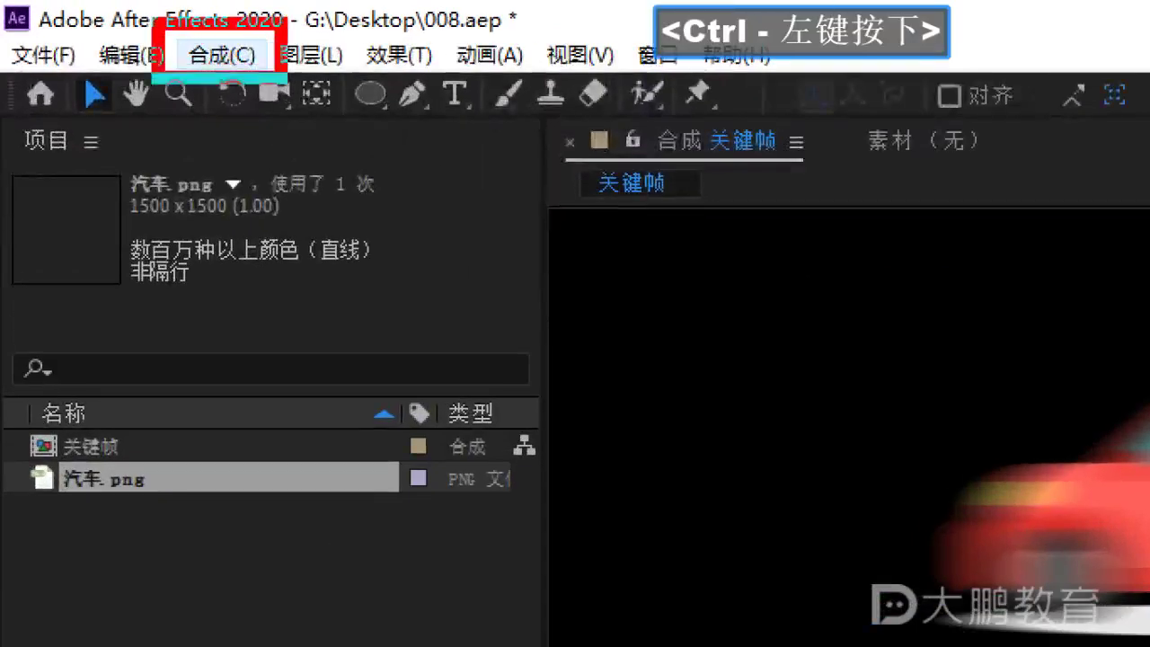
key("Escape")
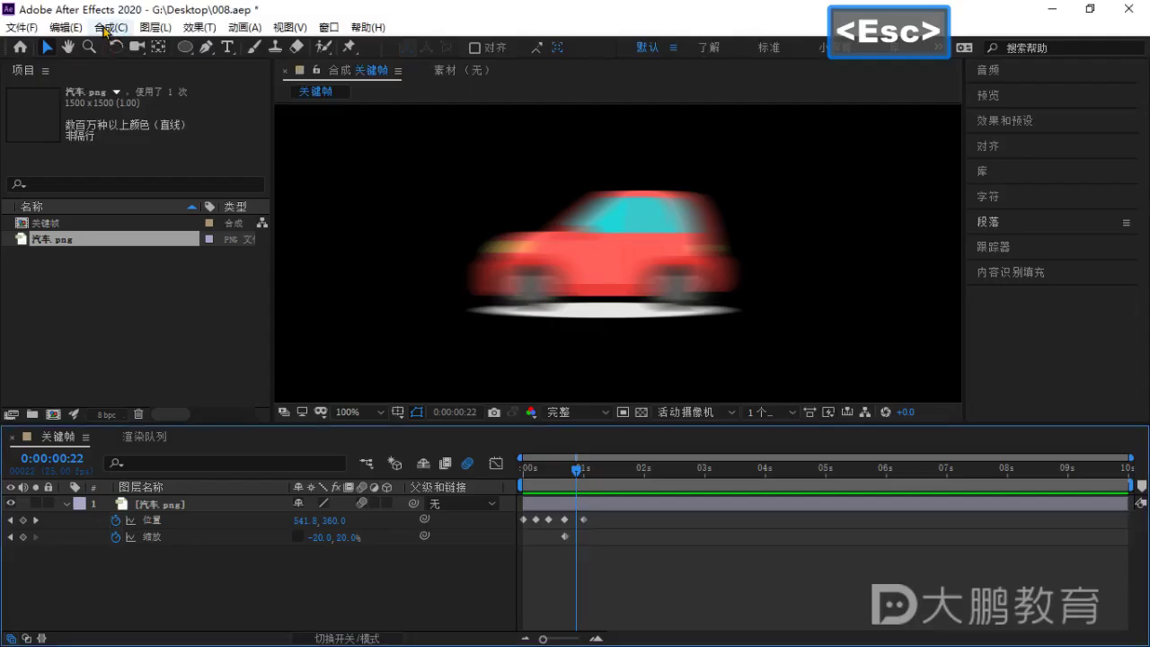
Open the advanced composition settings of 关键帧 and move the dialog aside so the blurred car can be seen.
left_click(105, 29)
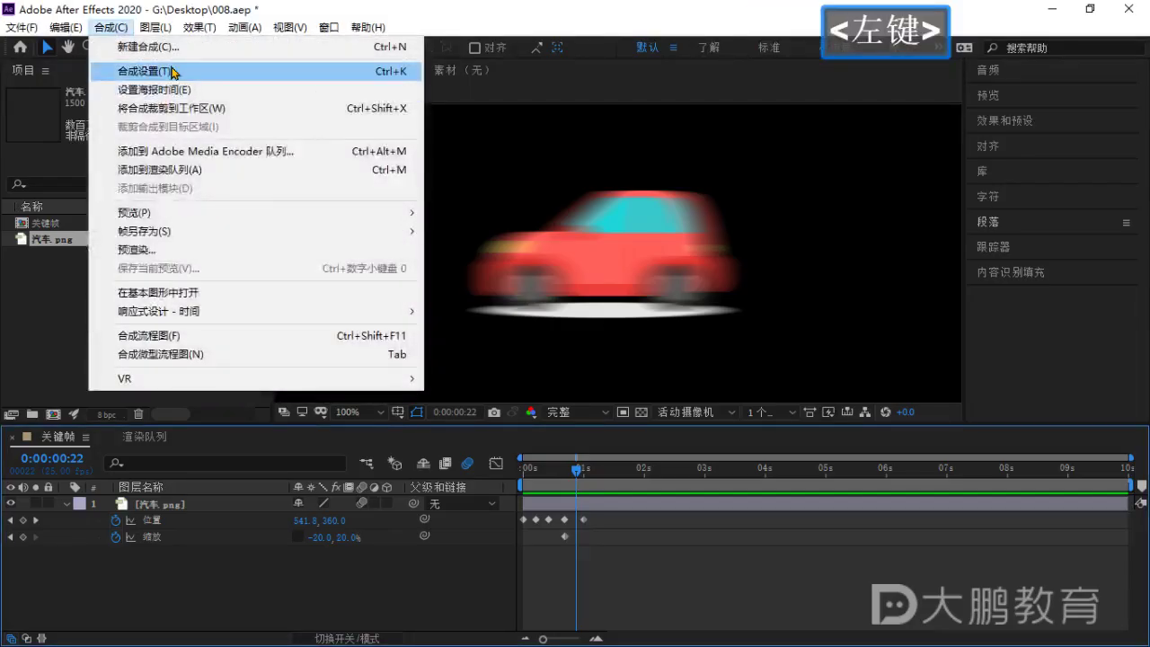
left_click(262, 78)
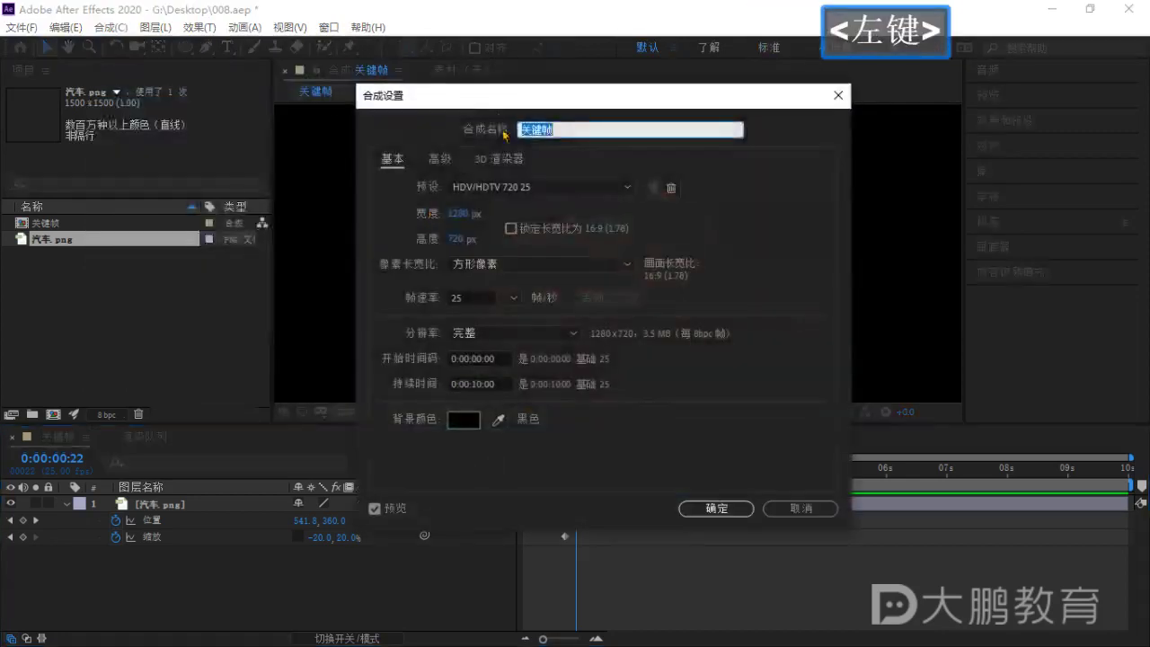
left_click_drag(493, 102, 463, 115)
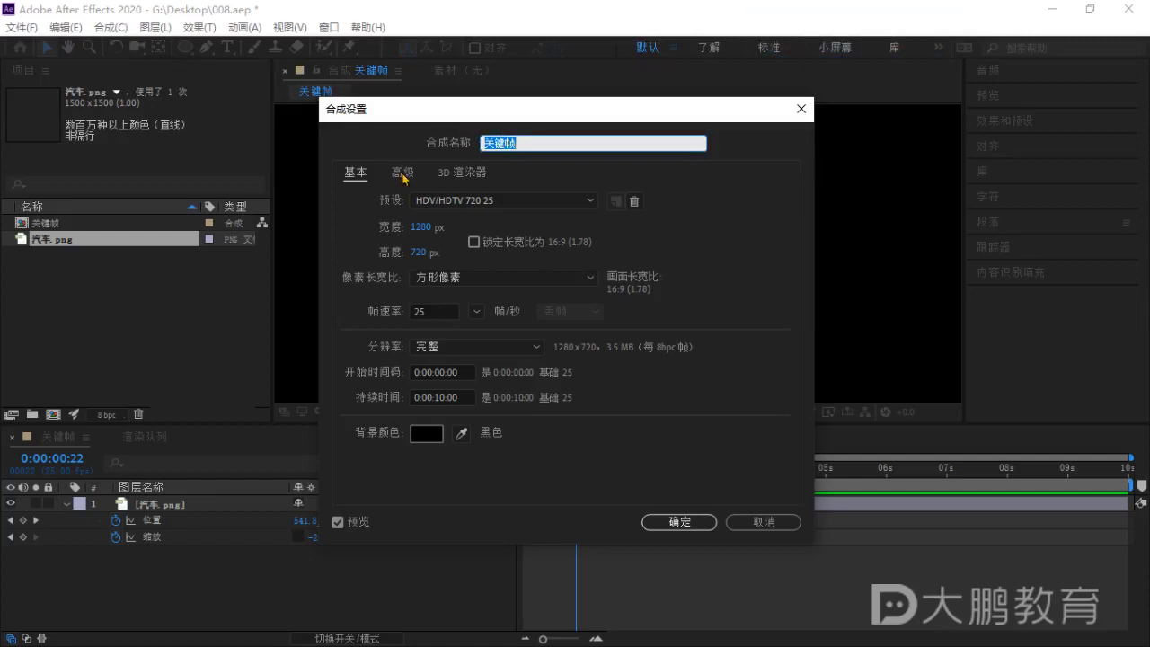
key("ctrl+1")
left_click(433, 199)
left_click_drag(386, 178, 390, 178)
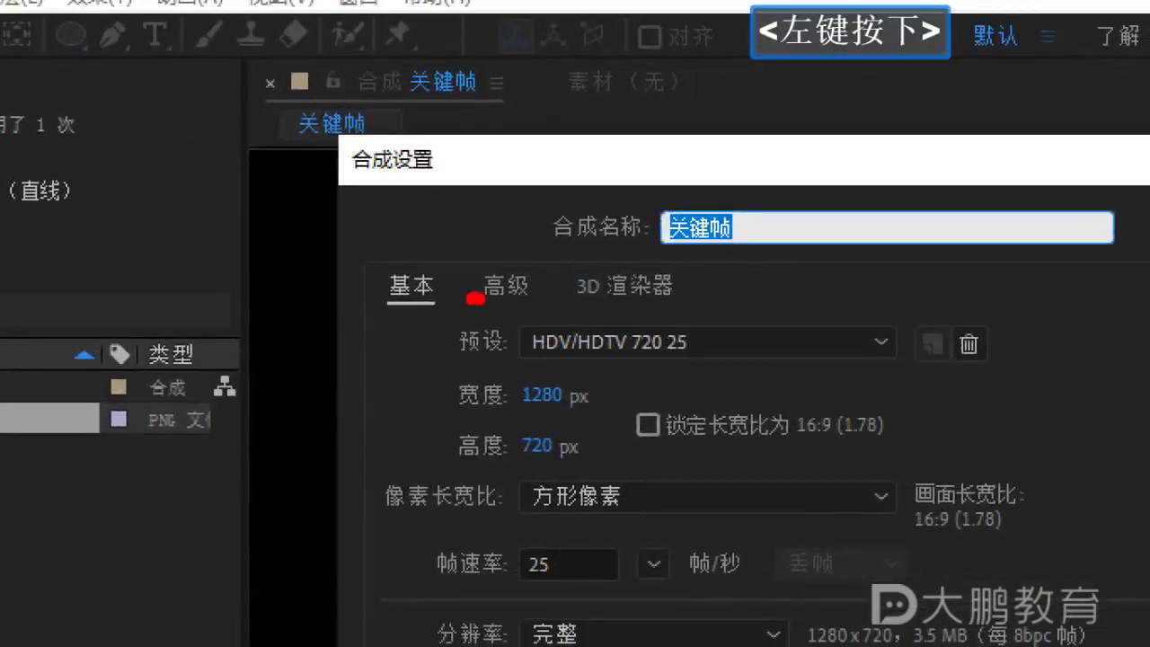
key("Escape")
left_click(506, 290)
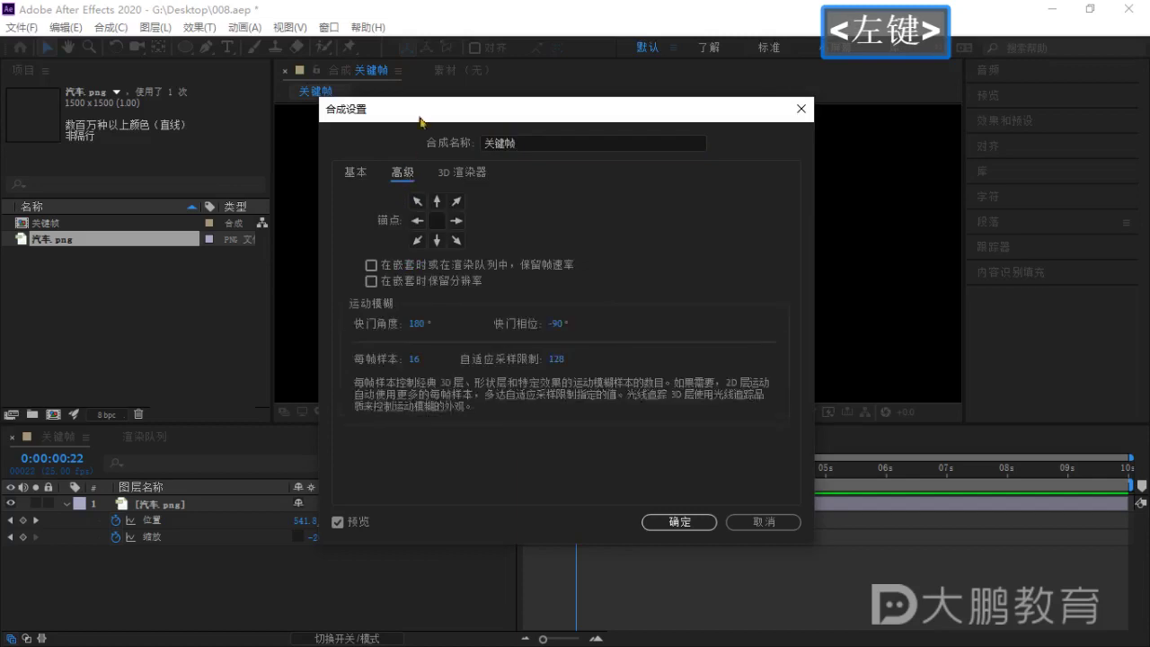
left_click_drag(423, 117, 833, 115)
key("ctrl")
key("ctrl+1")
left_click(800, 330)
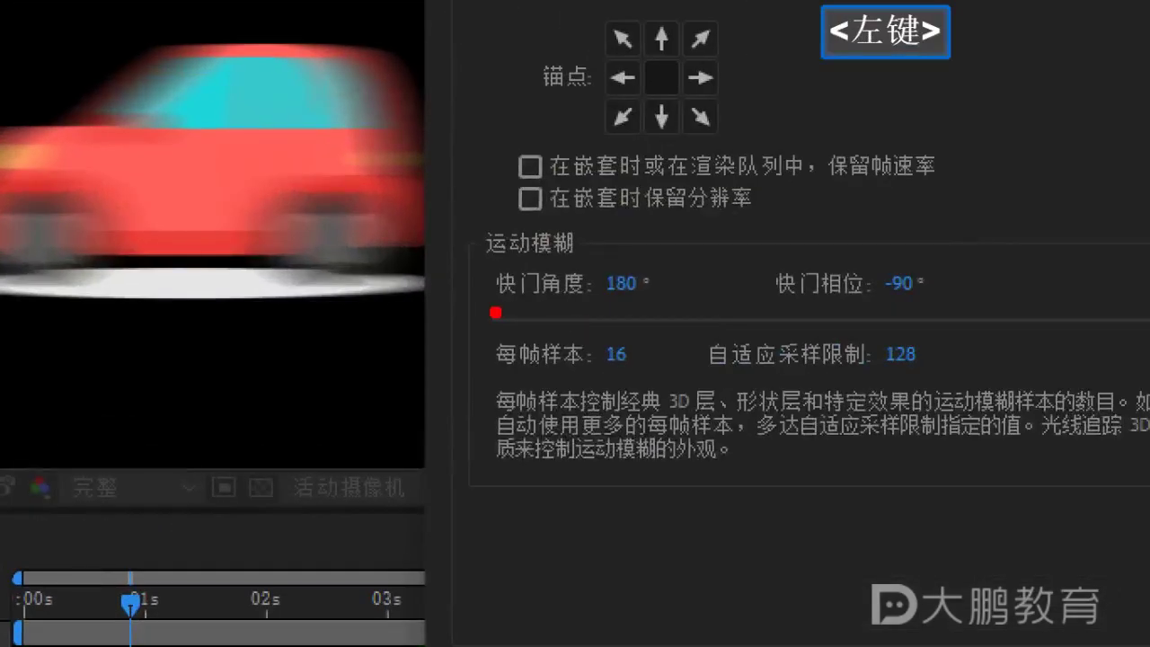
left_click_drag(495, 313, 680, 316)
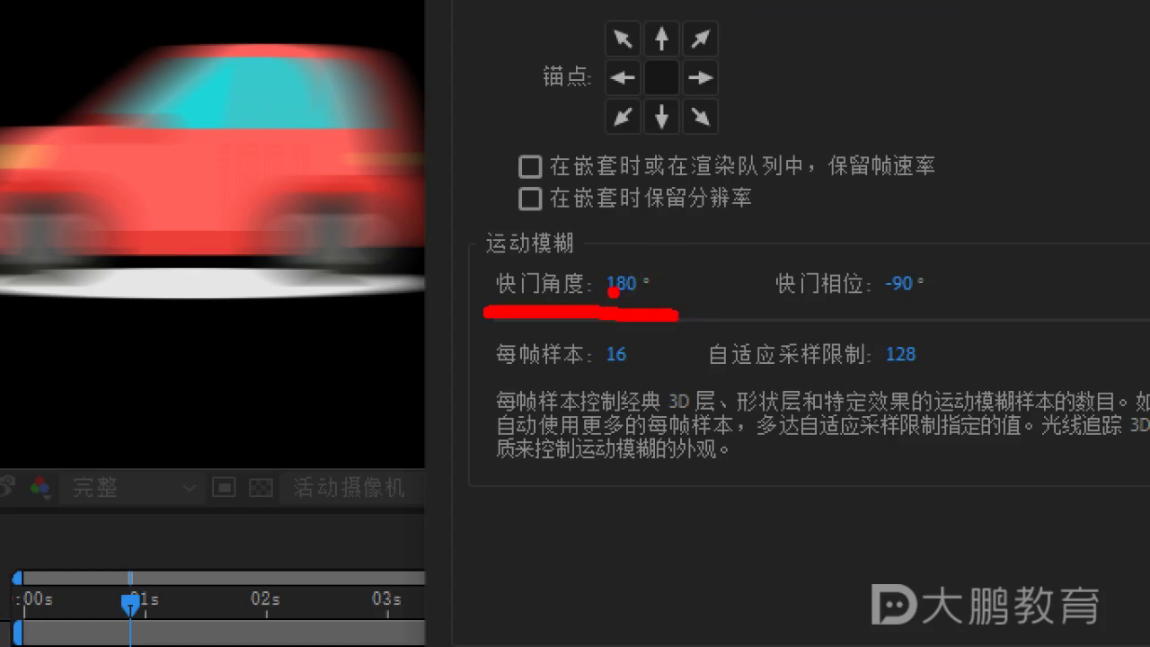
key("Escape")
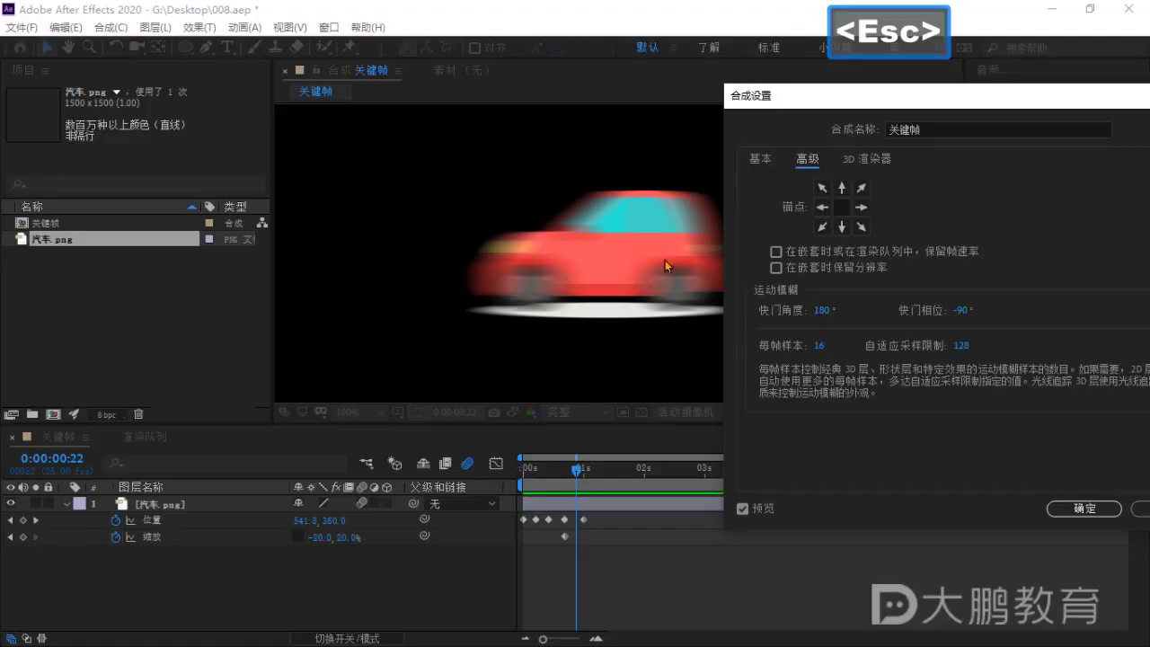
Set the motion blur shutter angle to 427° in the composition settings.
scroll(637, 260, "down", 1)
mouse_move(821, 102)
left_mouse_down()
mouse_move(838, 83)
mouse_move(885, 84)
mouse_move(830, 109)
left_mouse_up()
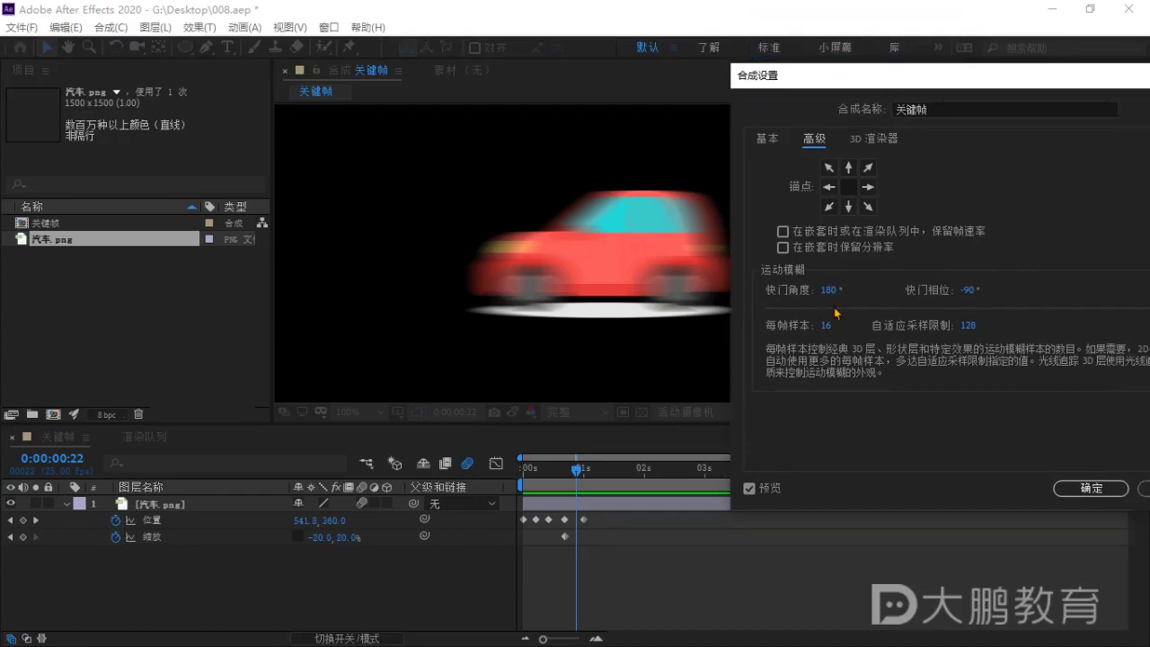
left_click_drag(835, 300, 1062, 310)
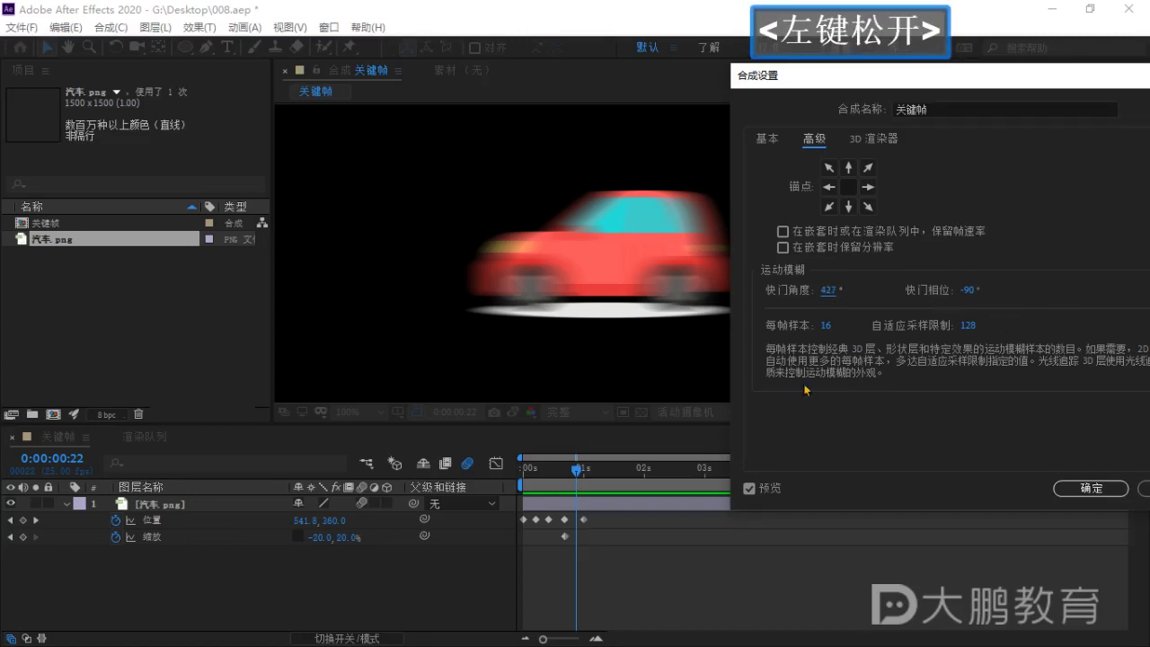
Examine the car's motion blur at the 427° shutter angle up close.
scroll(614, 267, "up", 1)
key("ctrl+1")
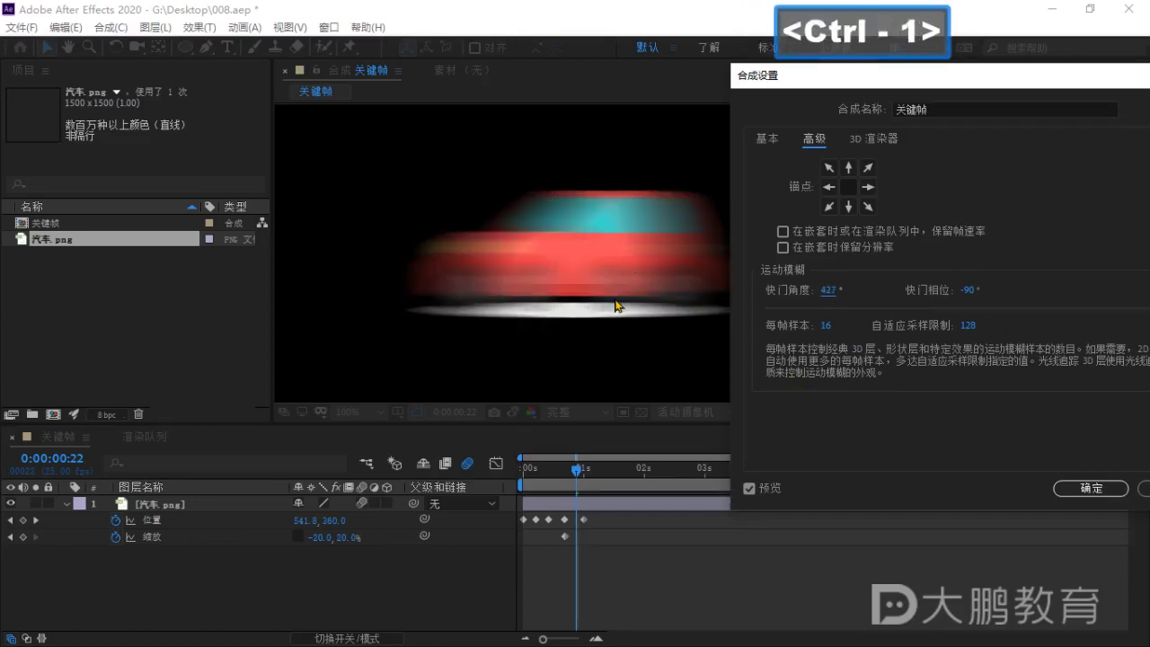
left_click(502, 286)
mouse_move(143, 64)
left_mouse_down()
mouse_move(817, 498)
mouse_move(783, 495)
mouse_move(793, 460)
left_mouse_up()
key("Escape")
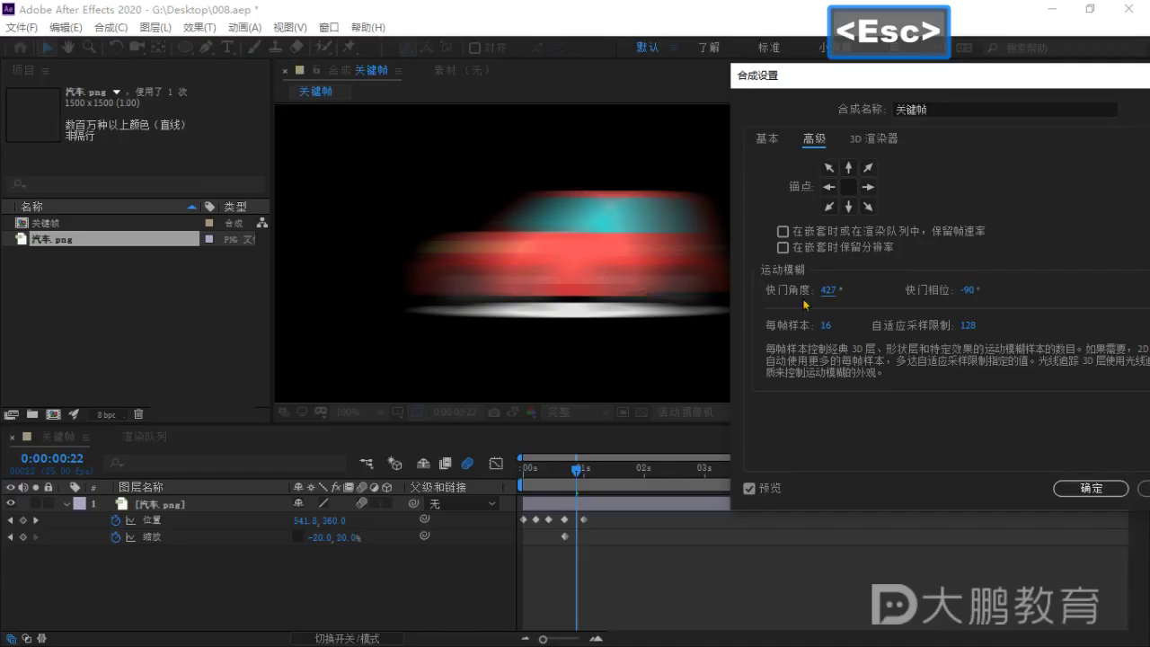
Raise the motion blur shutter angle to 720° and move the settings dialog clear of the car.
left_click_drag(828, 291, 1124, 294)
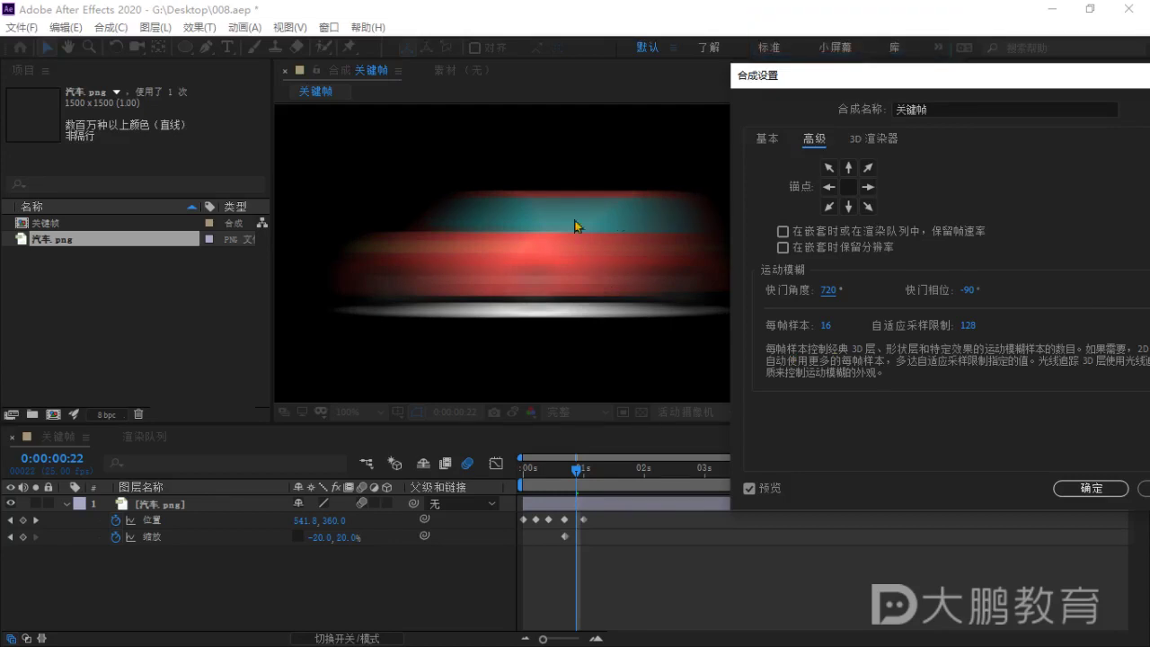
left_click_drag(835, 291, 955, 305)
left_click_drag(835, 76, 989, 98)
Examine the car's motion blur at the 720° shutter angle up close.
left_click(501, 277)
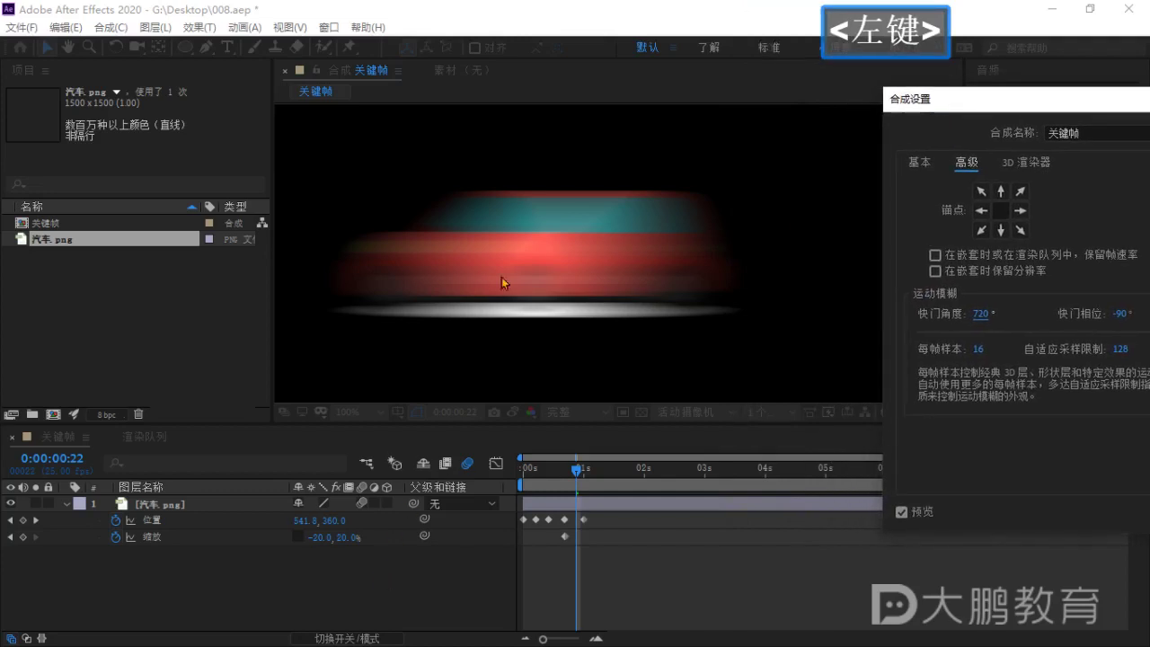
scroll(570, 297, "up", 1)
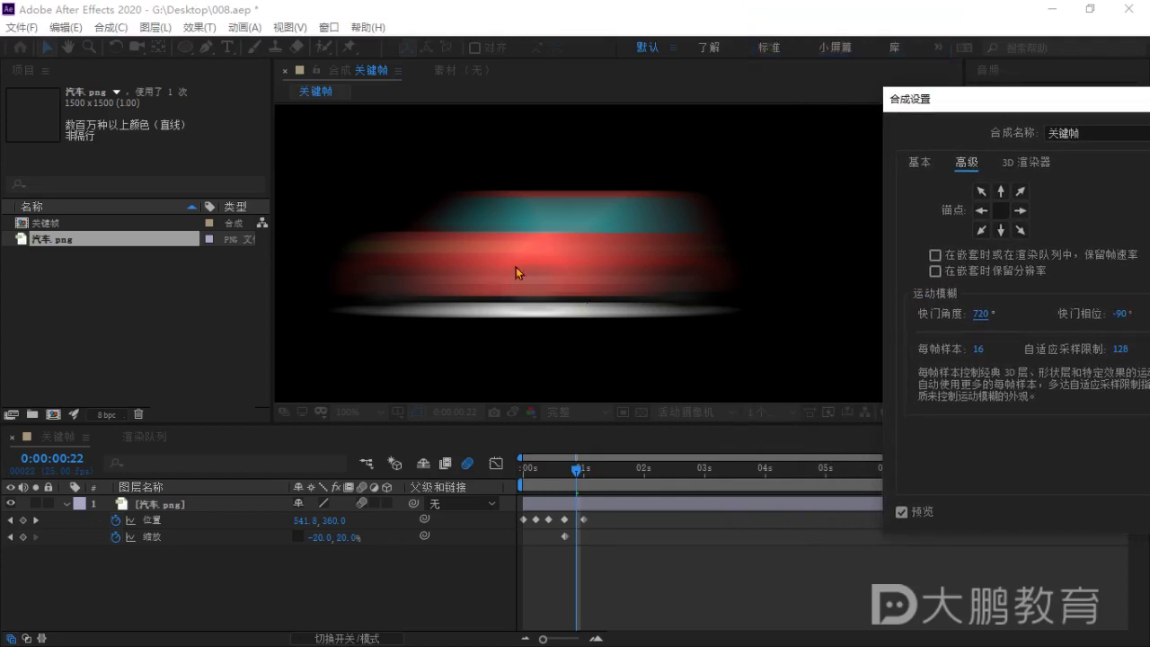
key("ctrl+1")
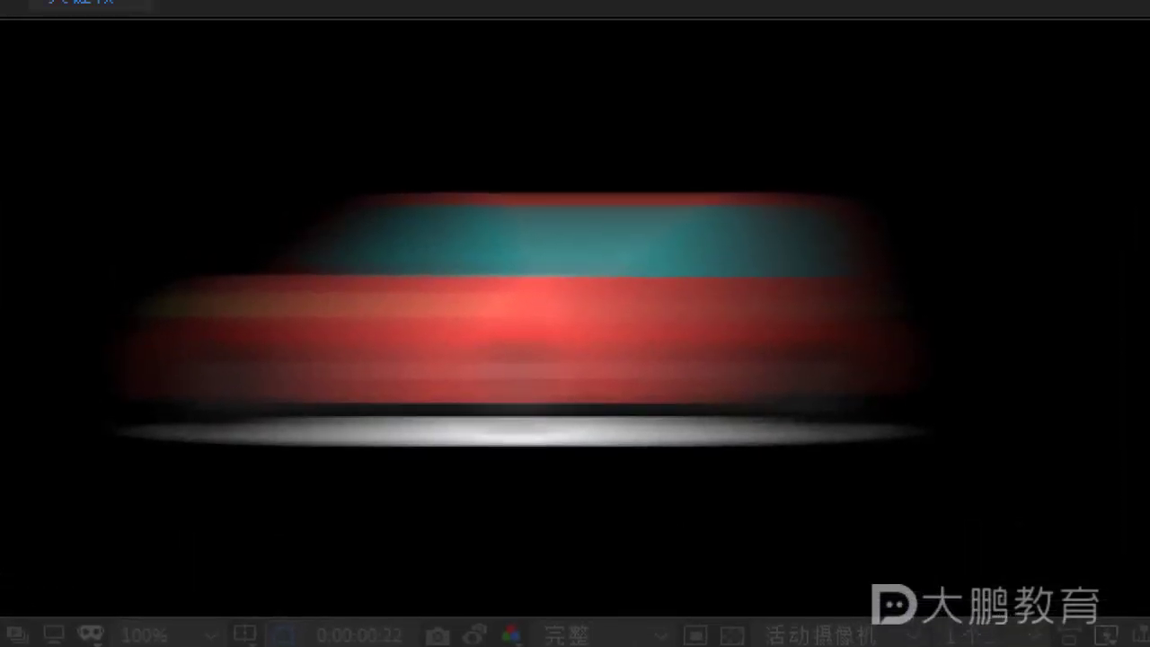
left_click(547, 189)
left_click_drag(218, 441, 901, 470)
key("Escape")
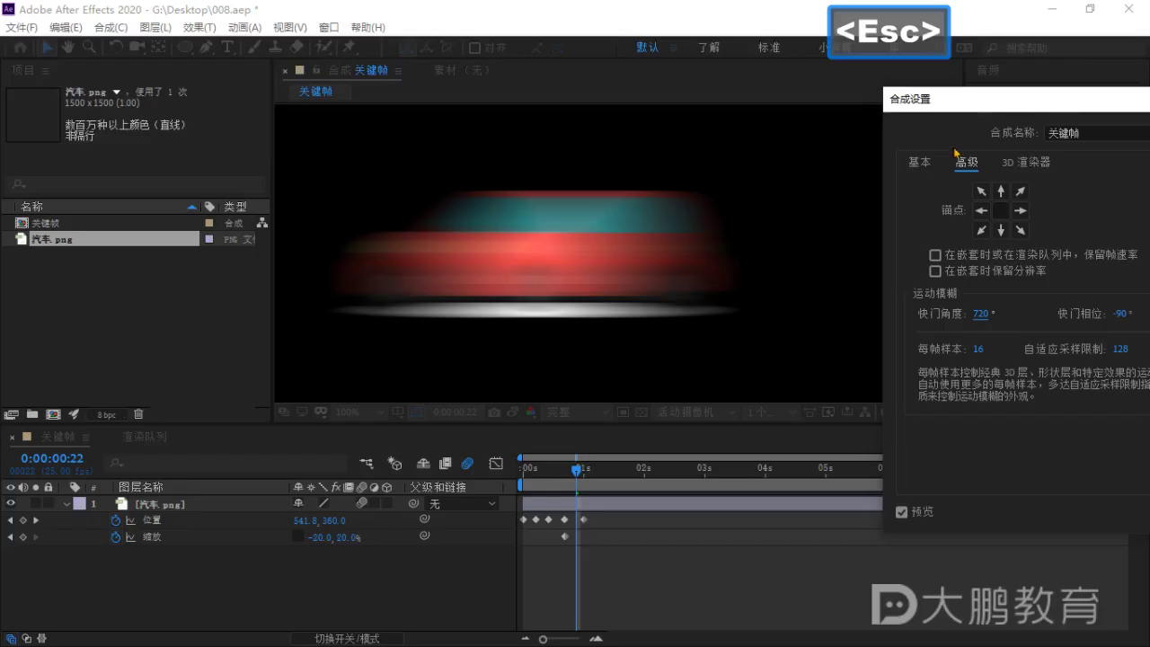
Set the motion blur shutter angle to 180° and position the settings dialog so the car can be compared.
left_click_drag(960, 99, 604, 96)
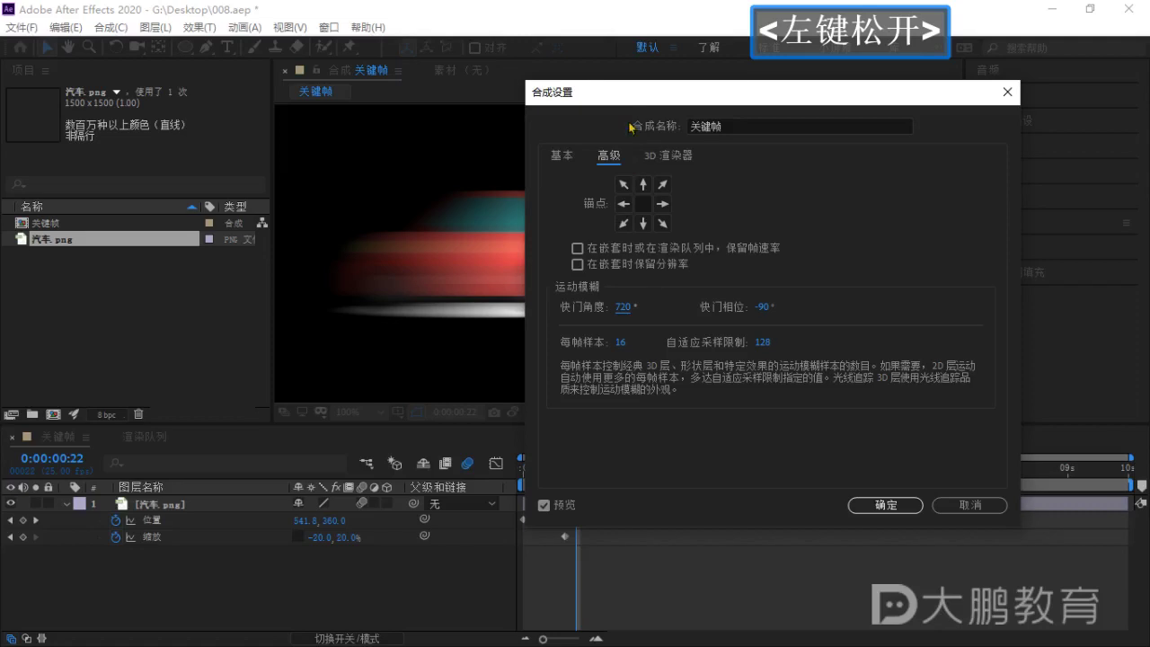
left_click(611, 300)
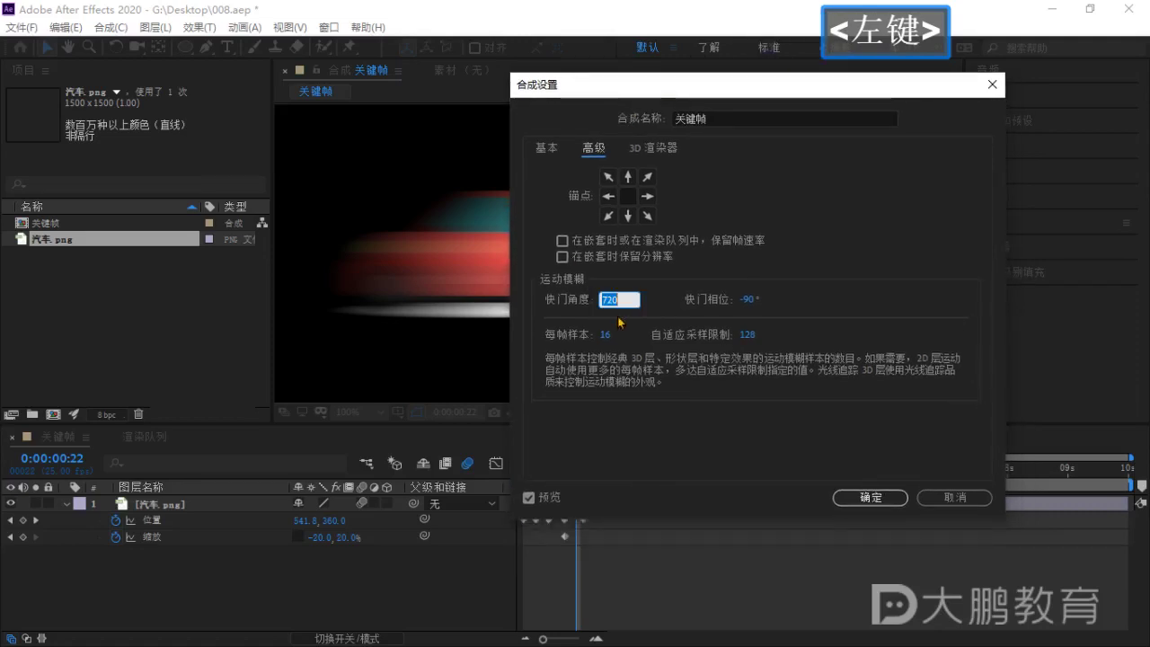
type("180")
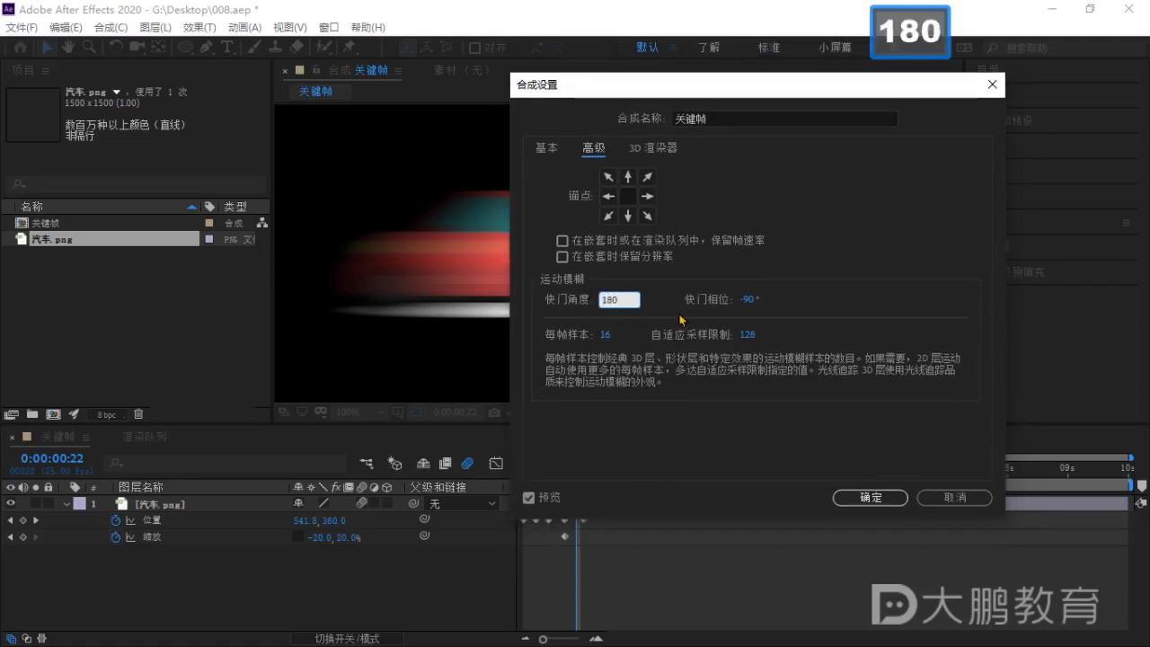
left_click(654, 420)
left_click_drag(674, 85, 865, 82)
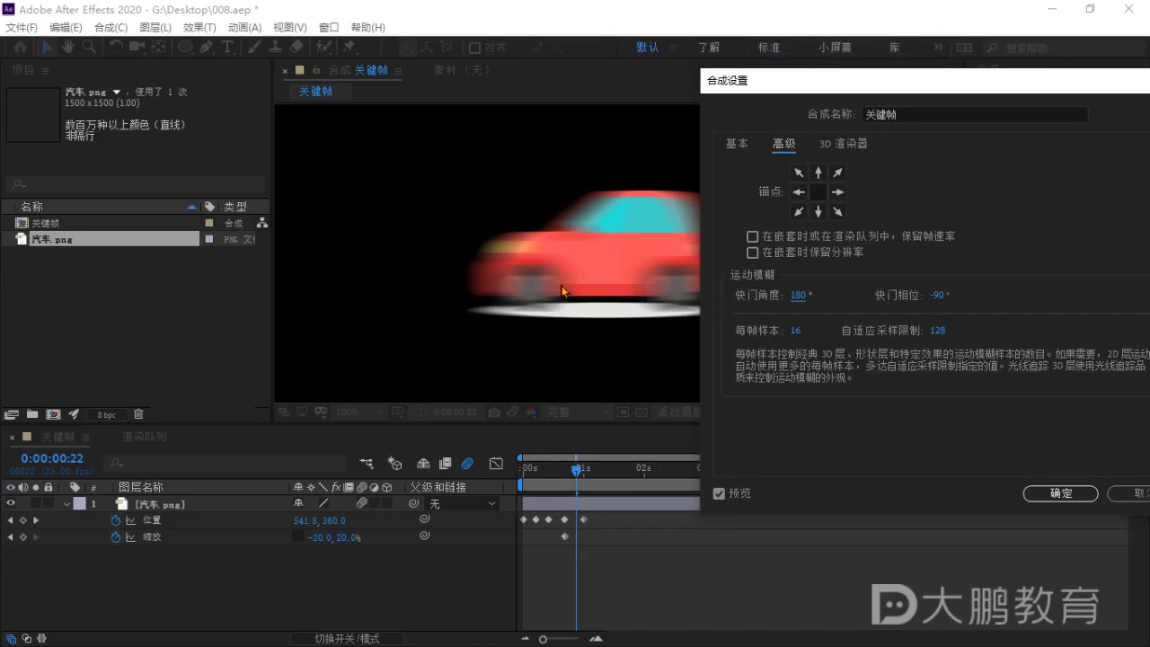
Try a shutter angle of 574° and set it back to 180°.
left_click(798, 296)
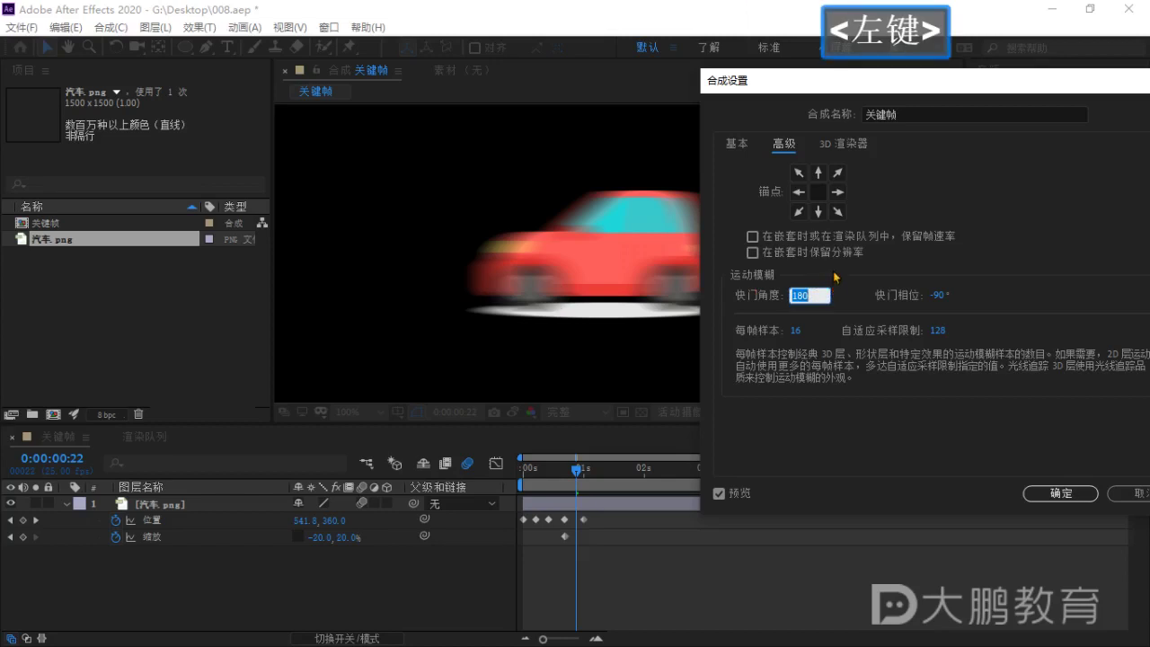
left_click_drag(800, 297, 834, 322)
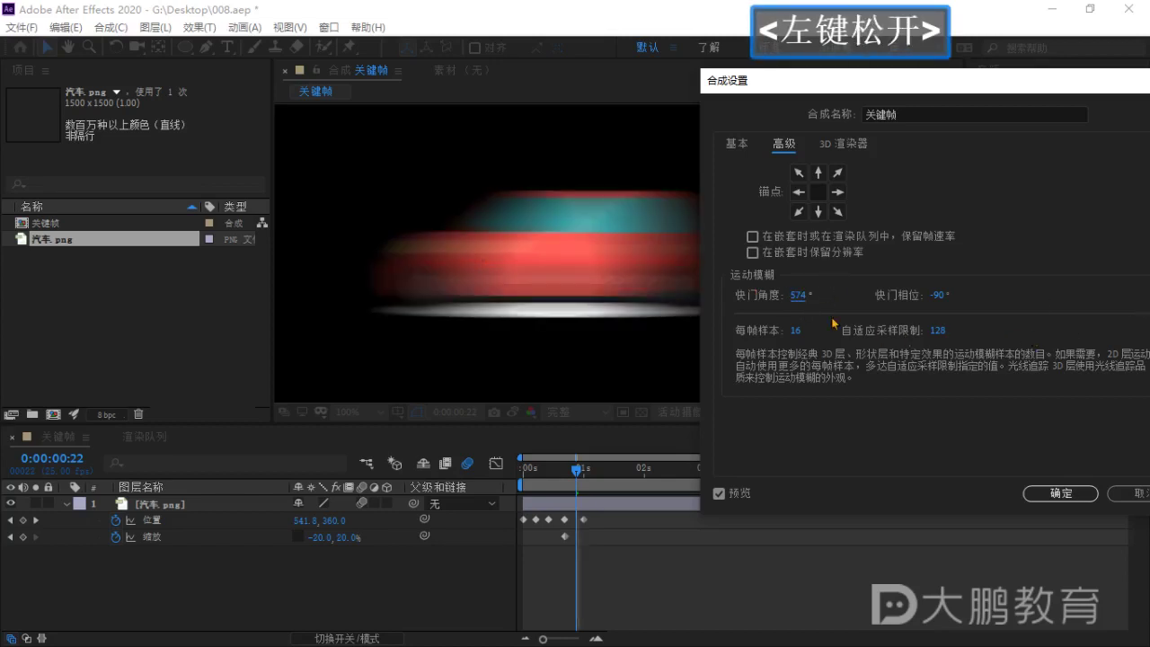
key("ctrl+z")
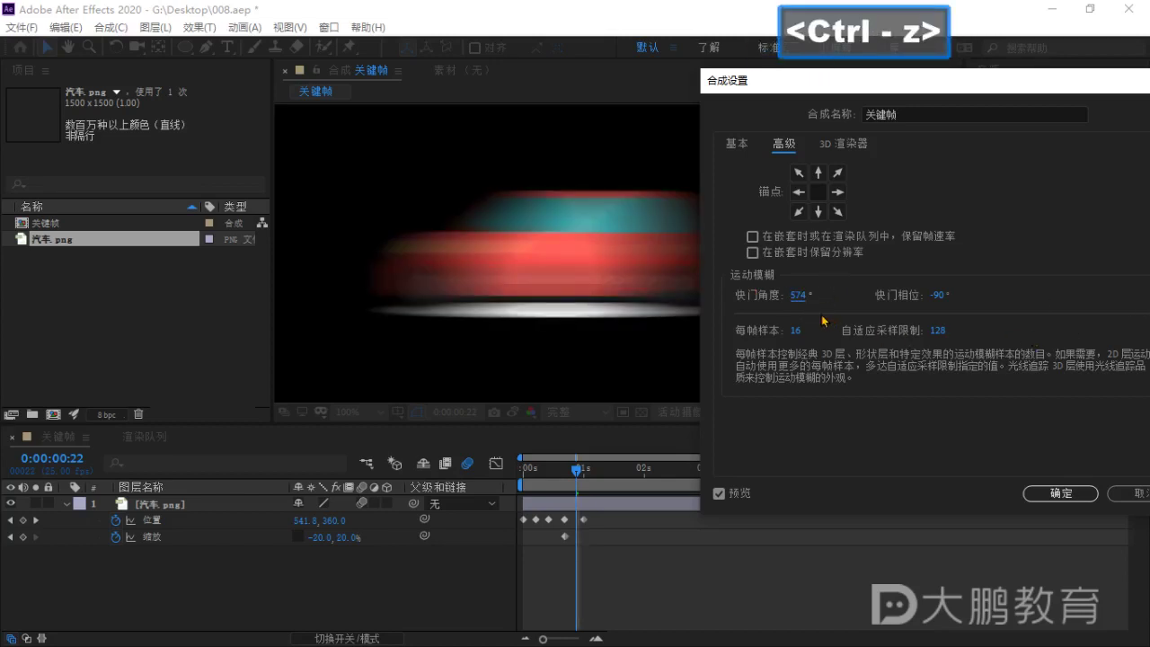
left_click(799, 296)
type("180")
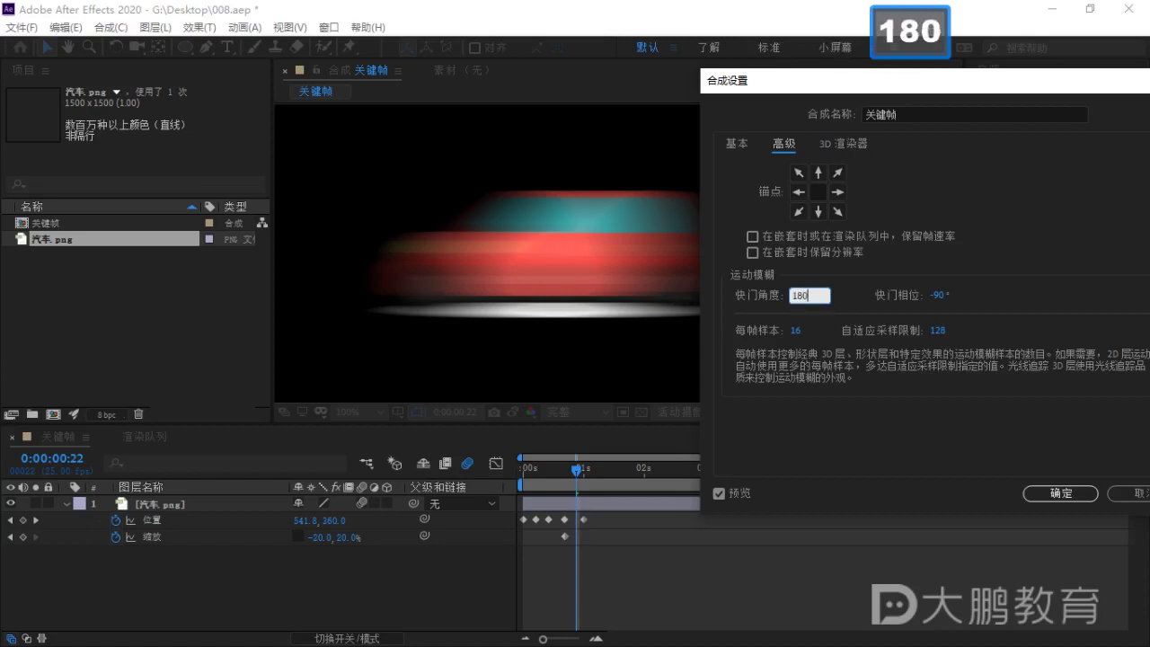
left_click(912, 428)
Set the shutter angle to 100° and apply the composition settings.
left_click(804, 297)
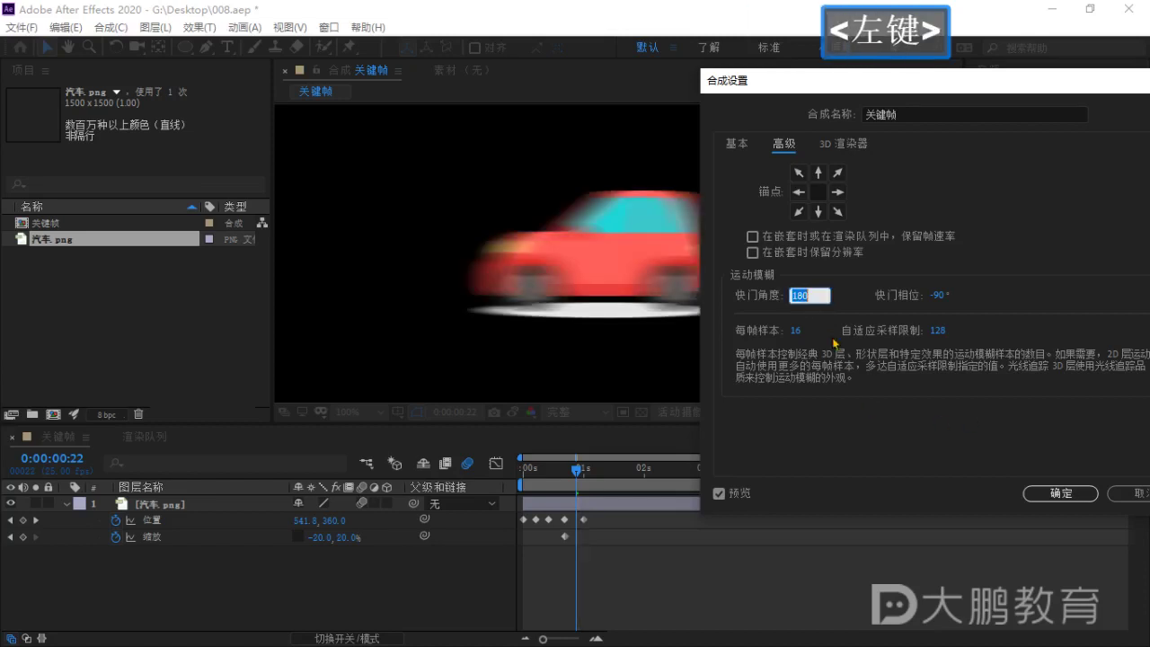
type("100")
key("Return")
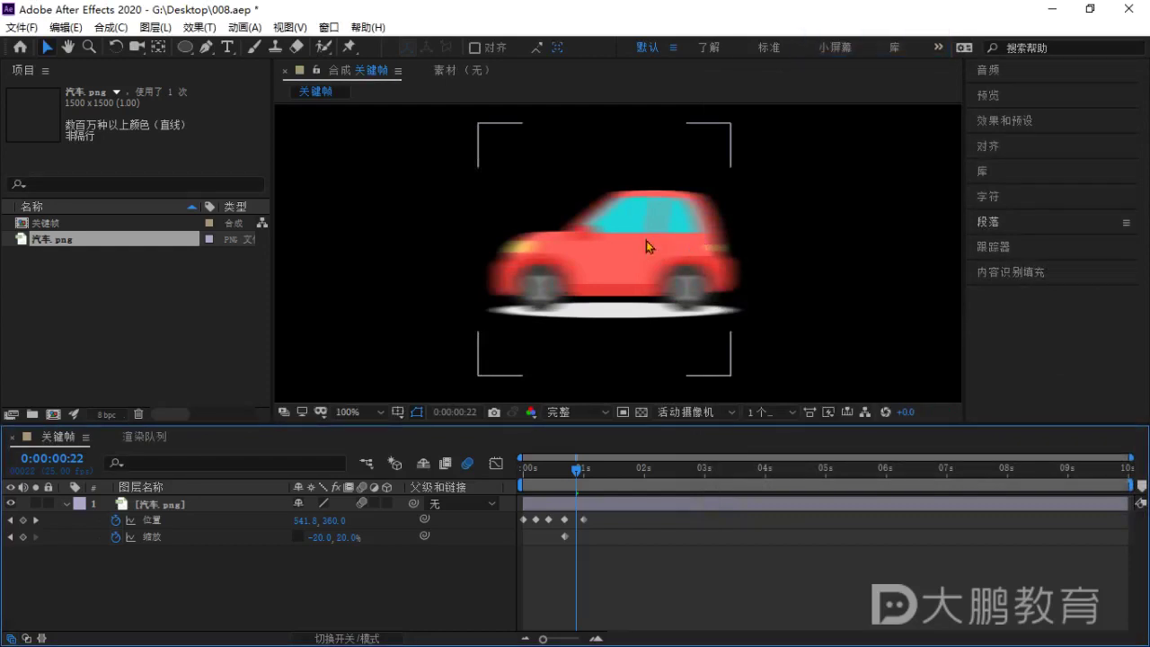
Reopen the advanced composition settings of 关键帧, move the dialog off the car and set the shutter angle to 0°.
key("ctrl+k")
left_click(792, 147)
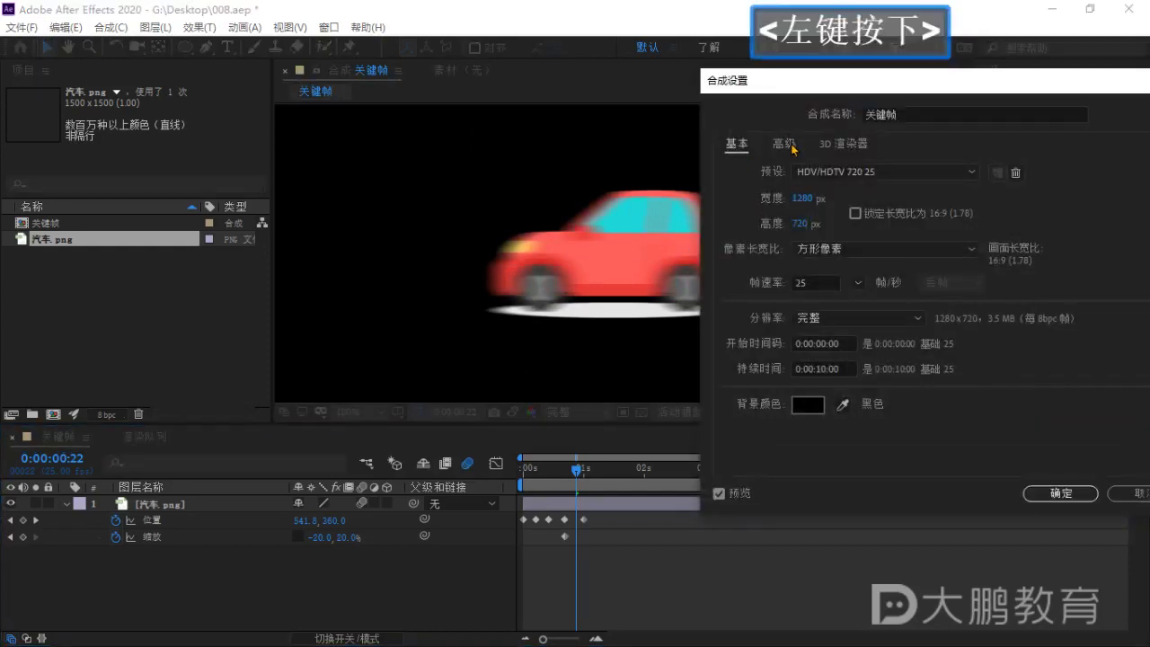
left_click_drag(789, 87, 958, 106)
left_click(966, 314)
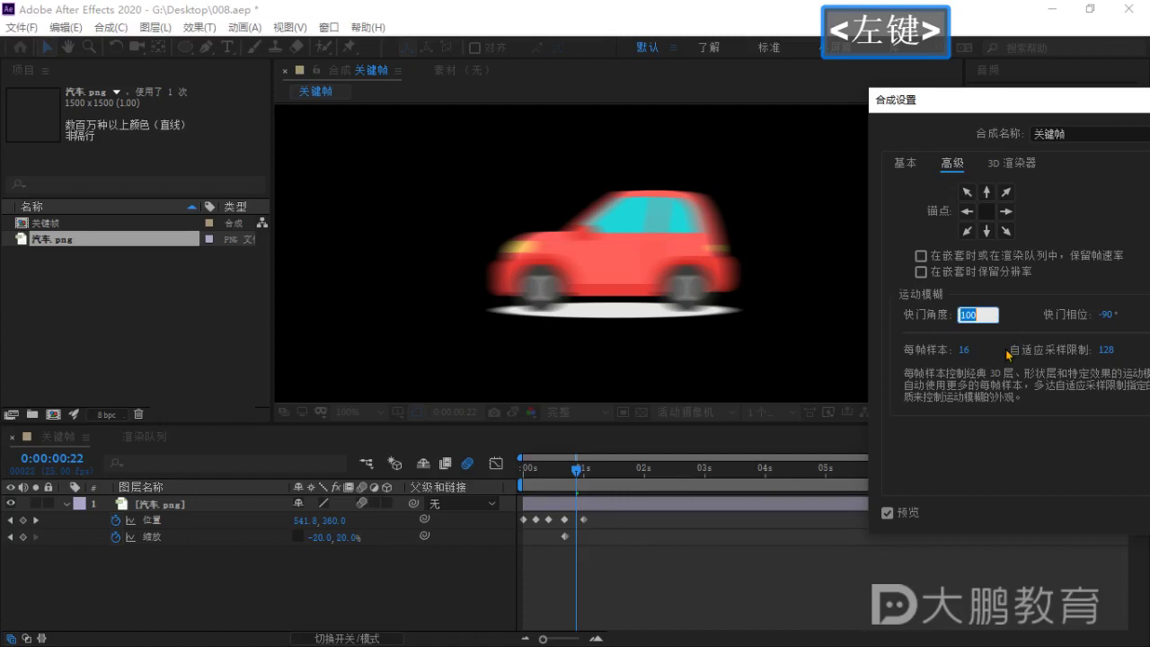
type("0")
left_click(979, 424)
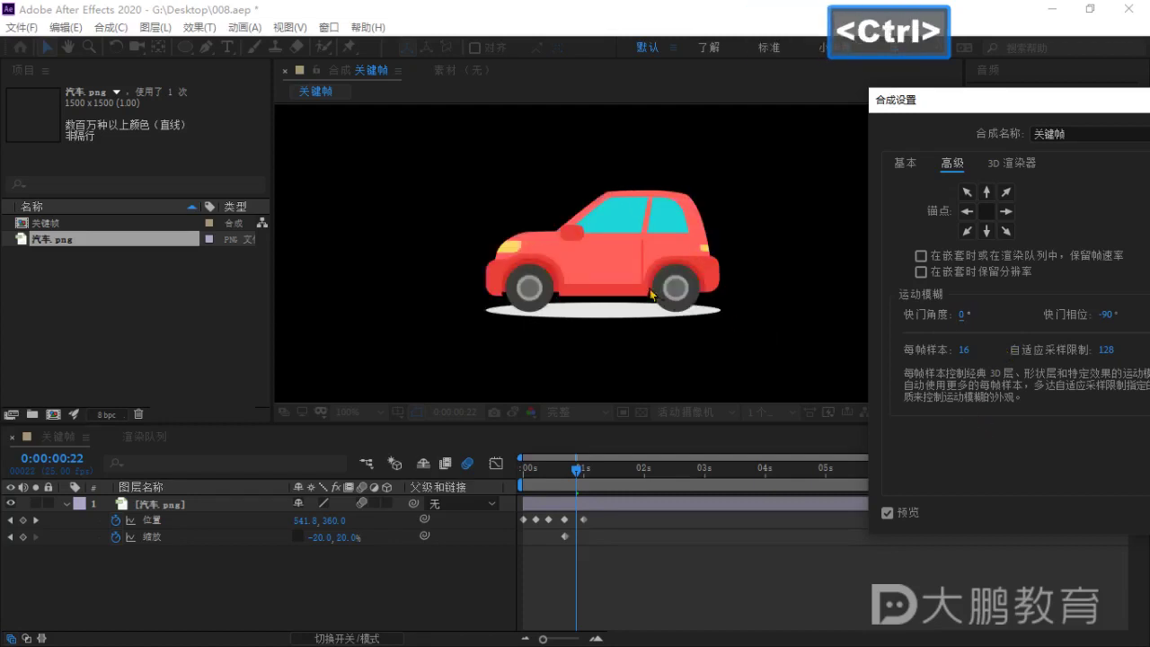
Examine the car's edges at the 0° shutter angle up close.
key("ctrl+1")
left_click(245, 92)
left_click_drag(198, 63, 811, 492)
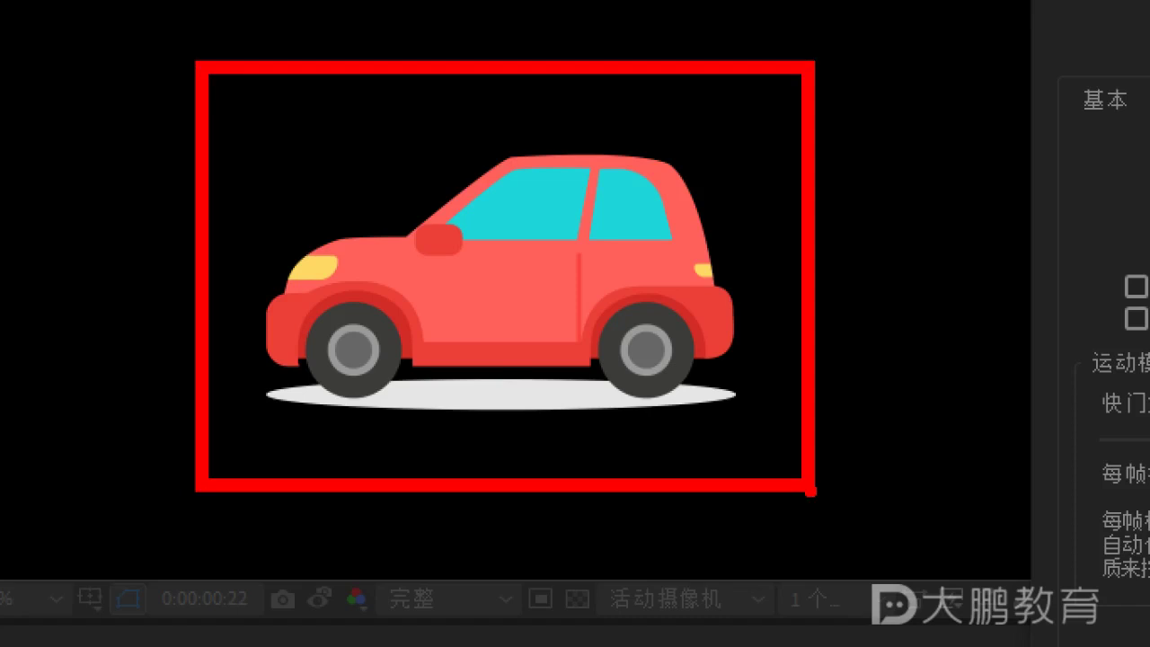
key("Escape")
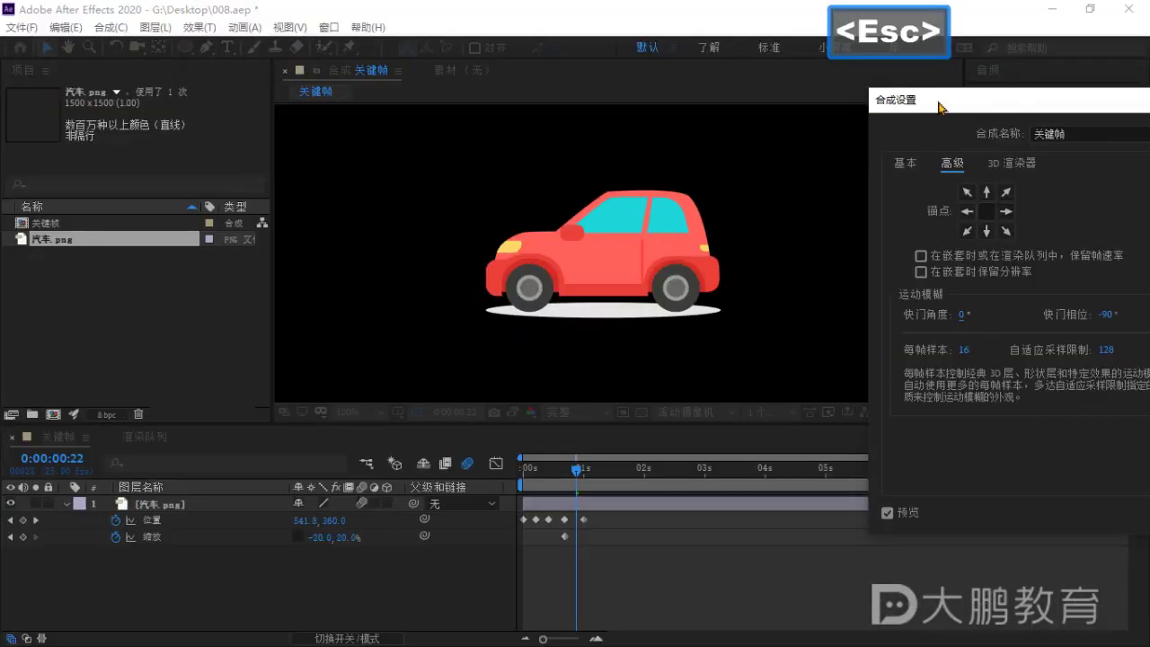
Set the shutter angle to 180° and apply the composition settings.
left_click_drag(940, 107, 854, 104)
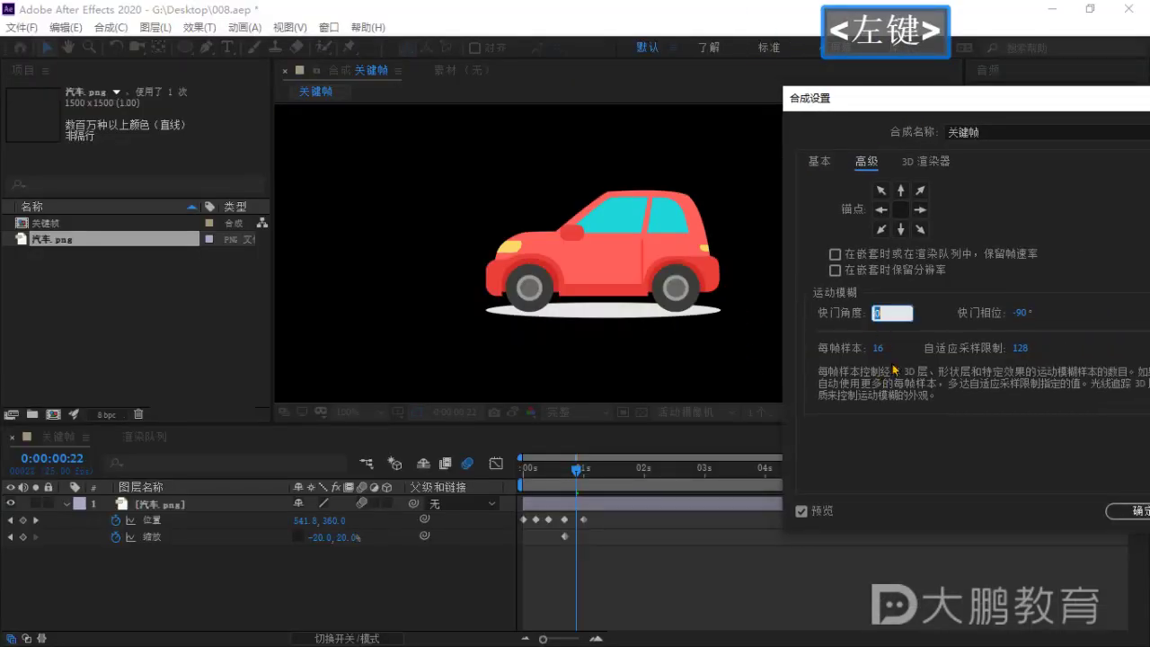
type("180")
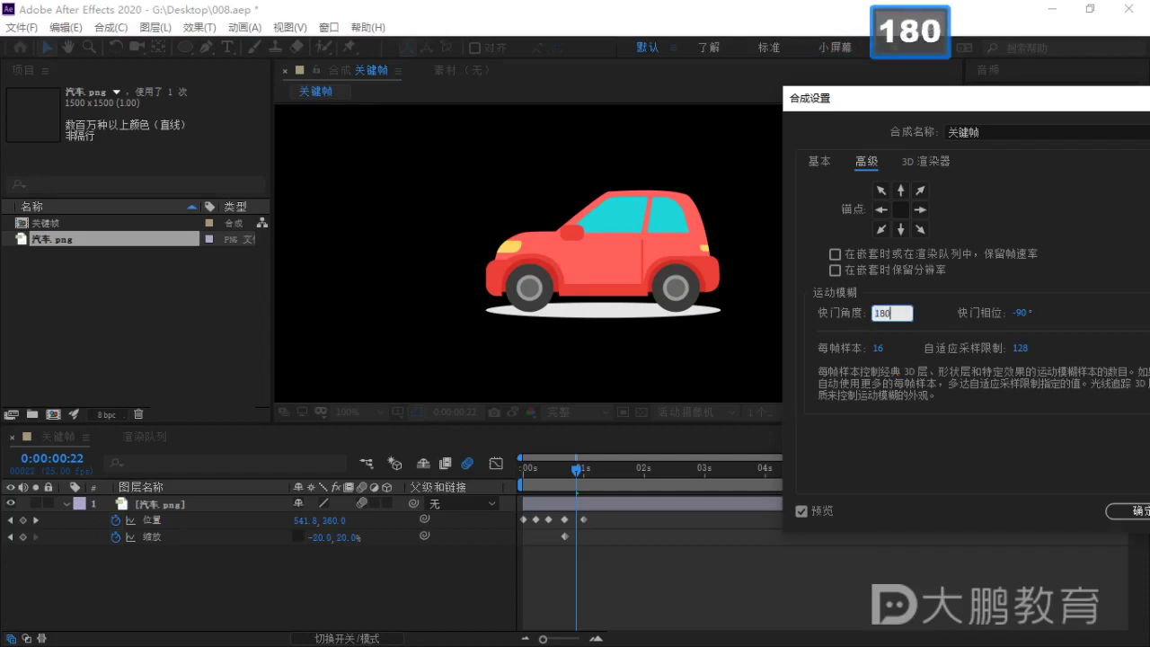
key("Return")
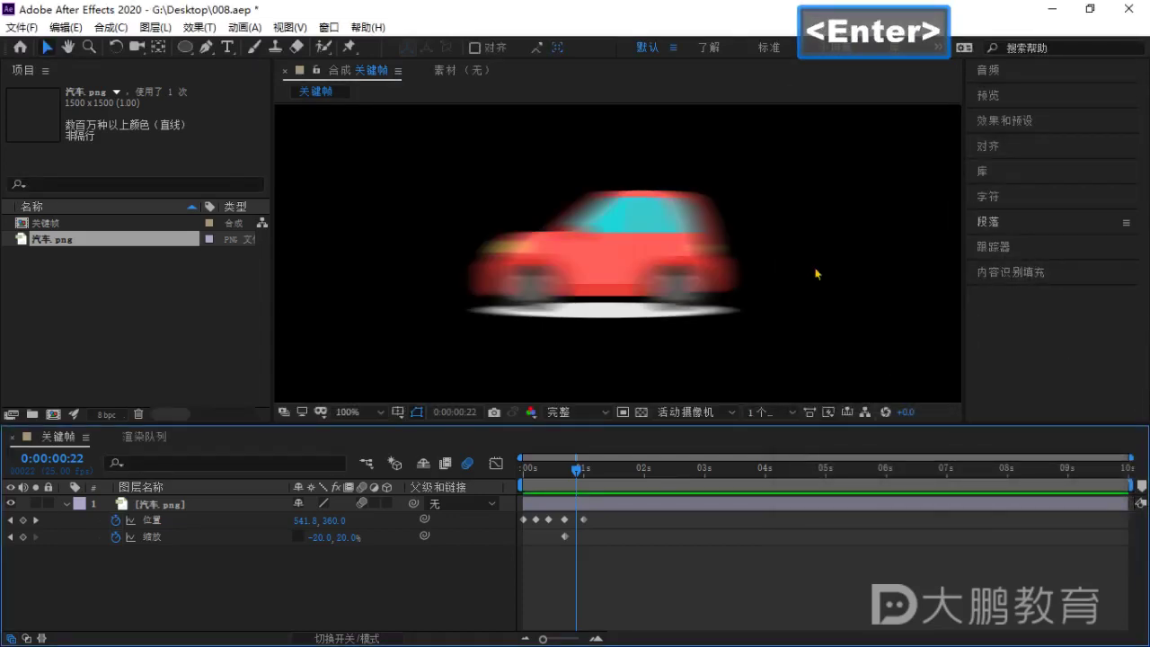
Show the whole composition at 50% in an enlarged viewer and preview the car animation from 0:00:00:00.
scroll(701, 260, "down", 1)
scroll(701, 259, "up", 1)
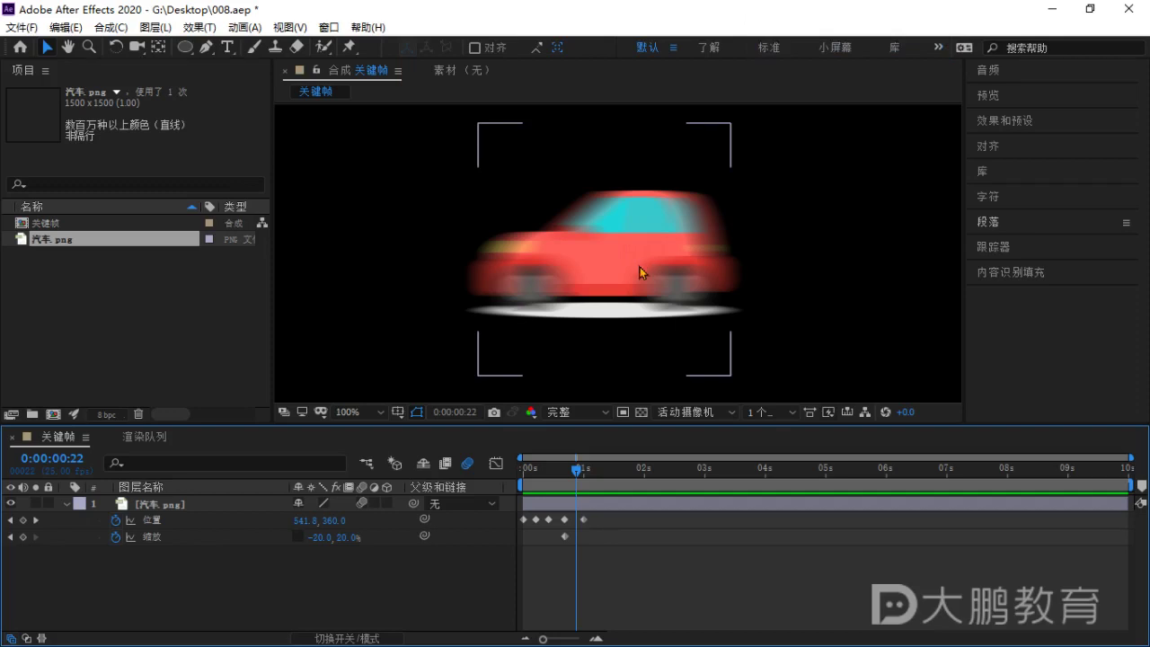
scroll(608, 327, "down", 2)
middle_click(609, 326)
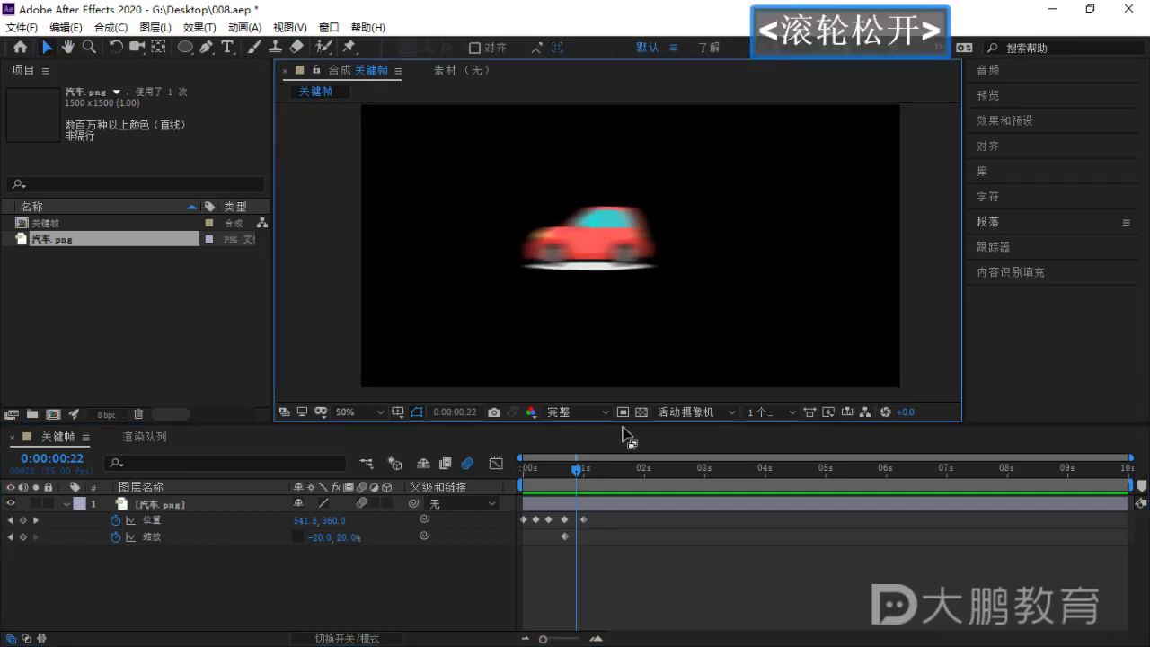
left_click_drag(622, 425, 614, 471)
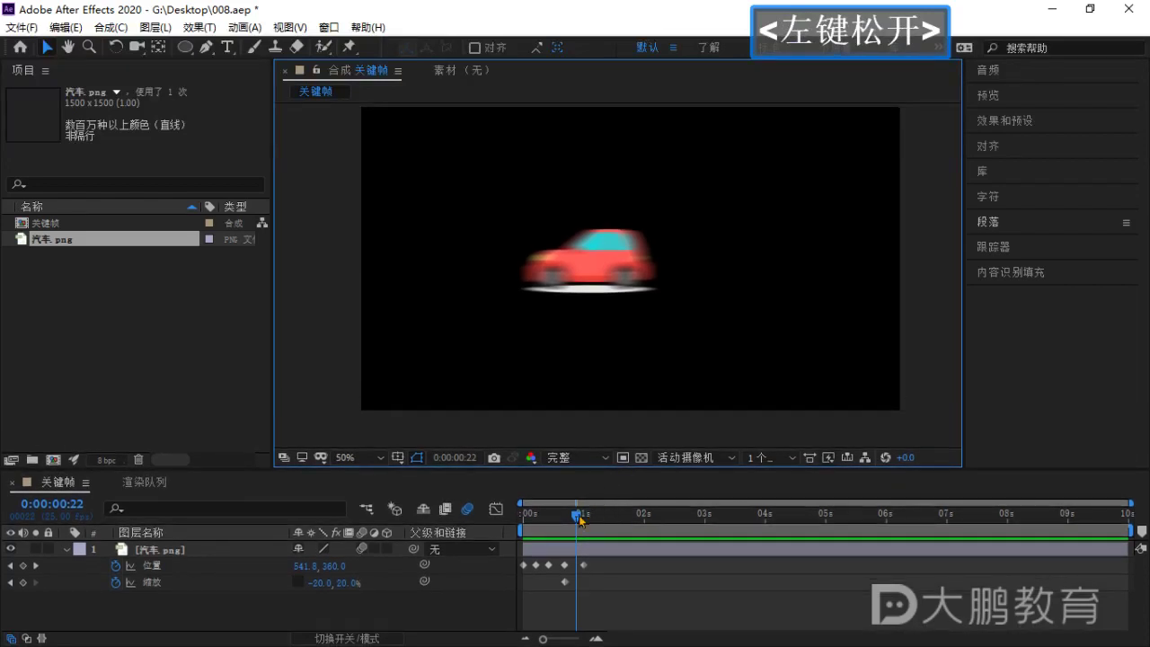
left_click_drag(580, 519, 524, 522)
key("space")
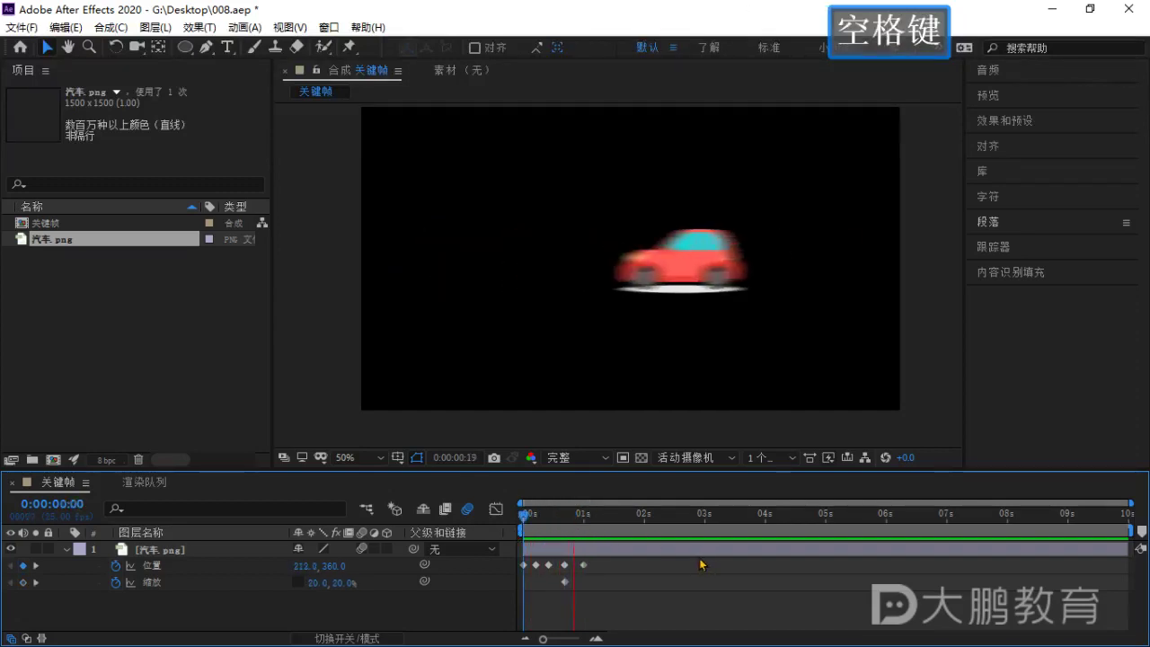
key("space")
Go to 0:00:01:00 and examine the car layer's and the composition's motion blur switches in the timeline.
left_click_drag(605, 521, 584, 524)
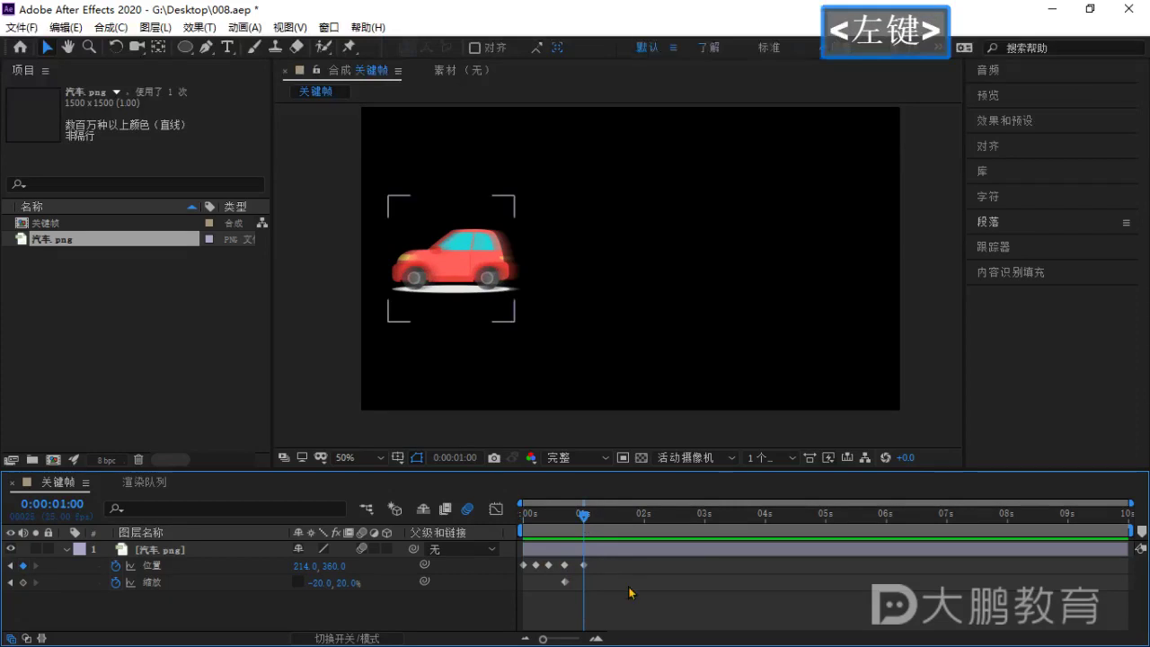
left_click_drag(582, 470, 580, 422)
left_click(383, 563)
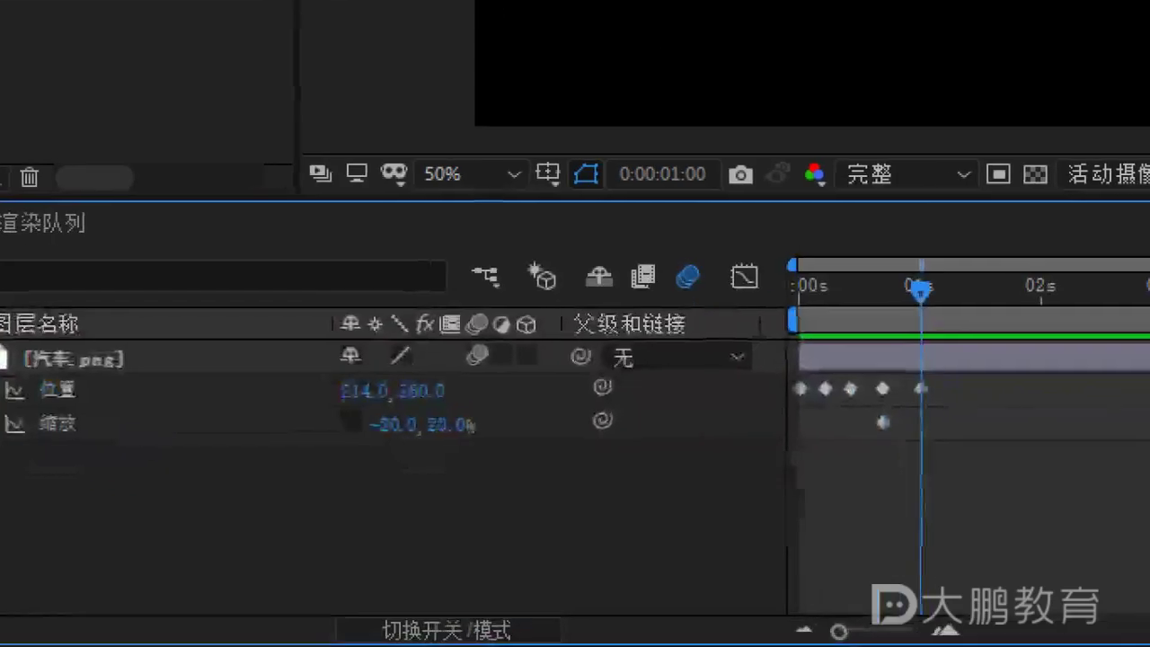
left_click(595, 420)
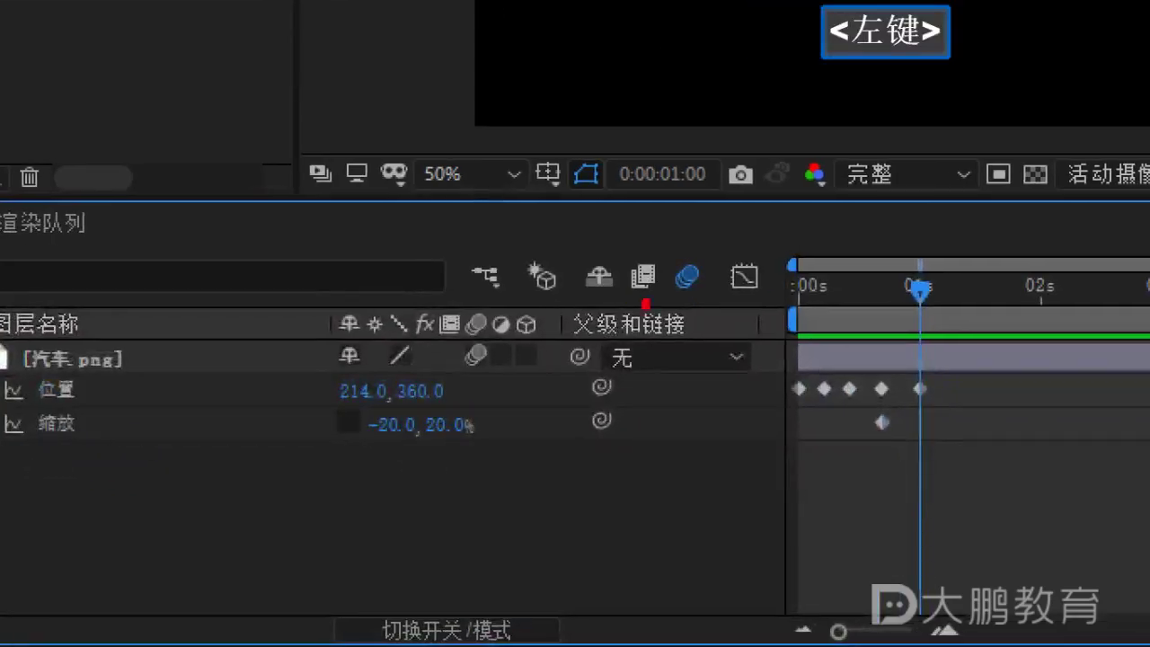
left_click_drag(481, 382, 525, 369)
left_click_drag(689, 305, 700, 313)
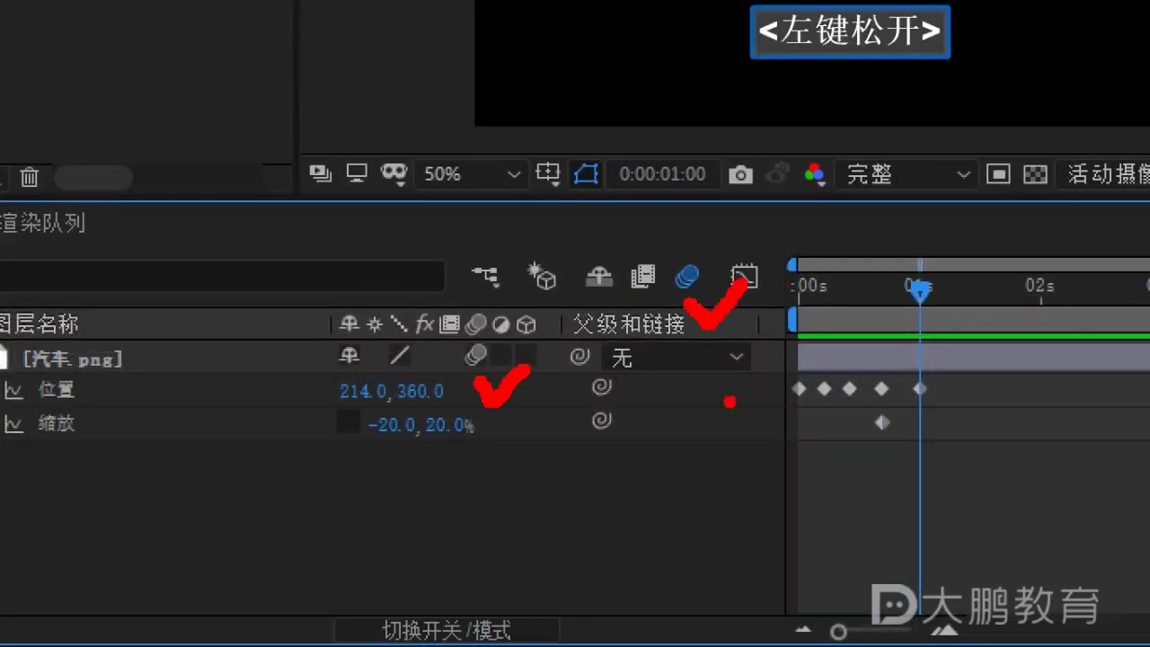
key("Escape")
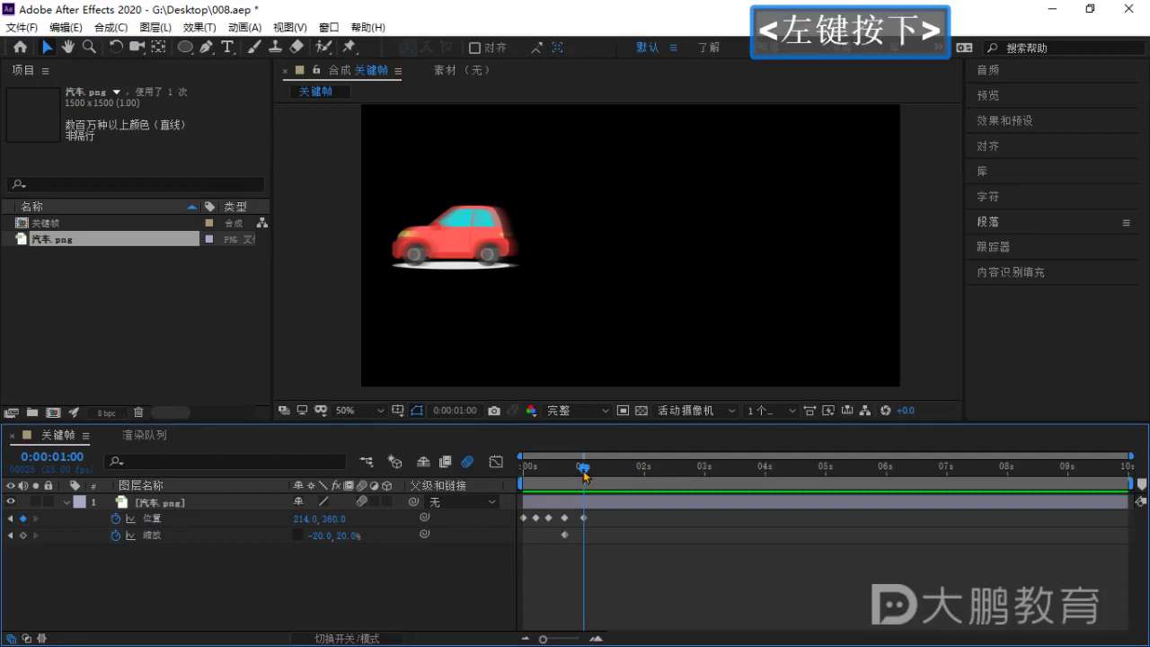
Switch to the mind map 软件基础08笔记.xmind in XMind to view its main topics.
left_click_drag(626, 555, 520, 519)
left_click(425, 572)
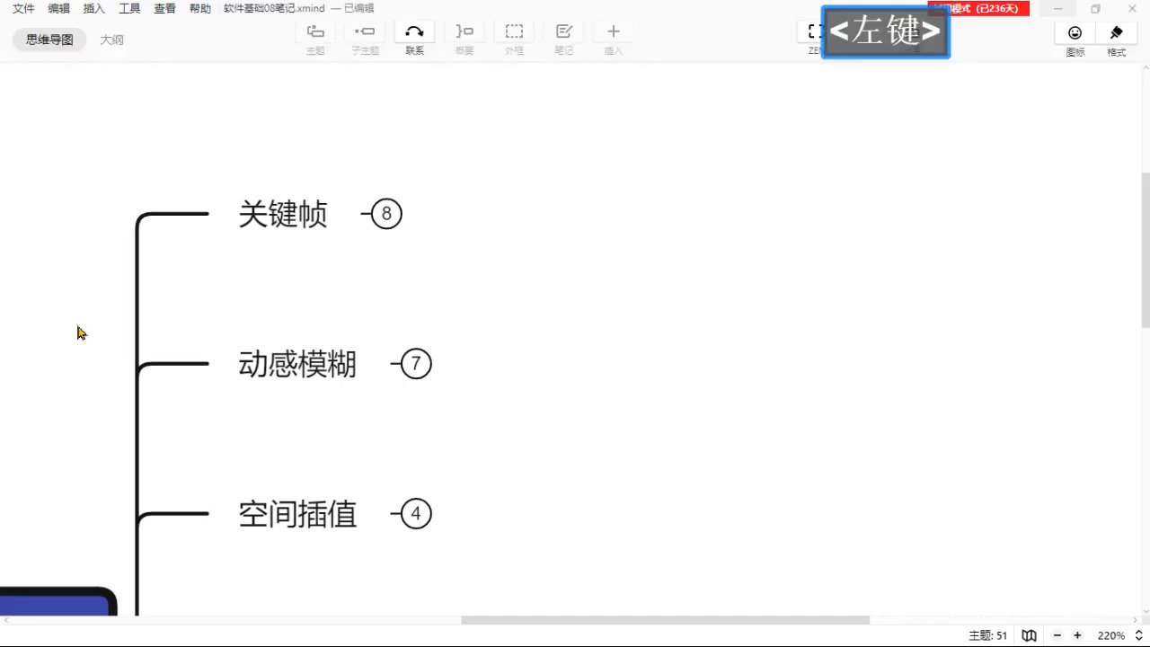
Expand the 关键帧 topic and its 添加关键帧（开启码表） subtopic to read the notes on adding keyframes.
left_click_drag(586, 282, 644, 303)
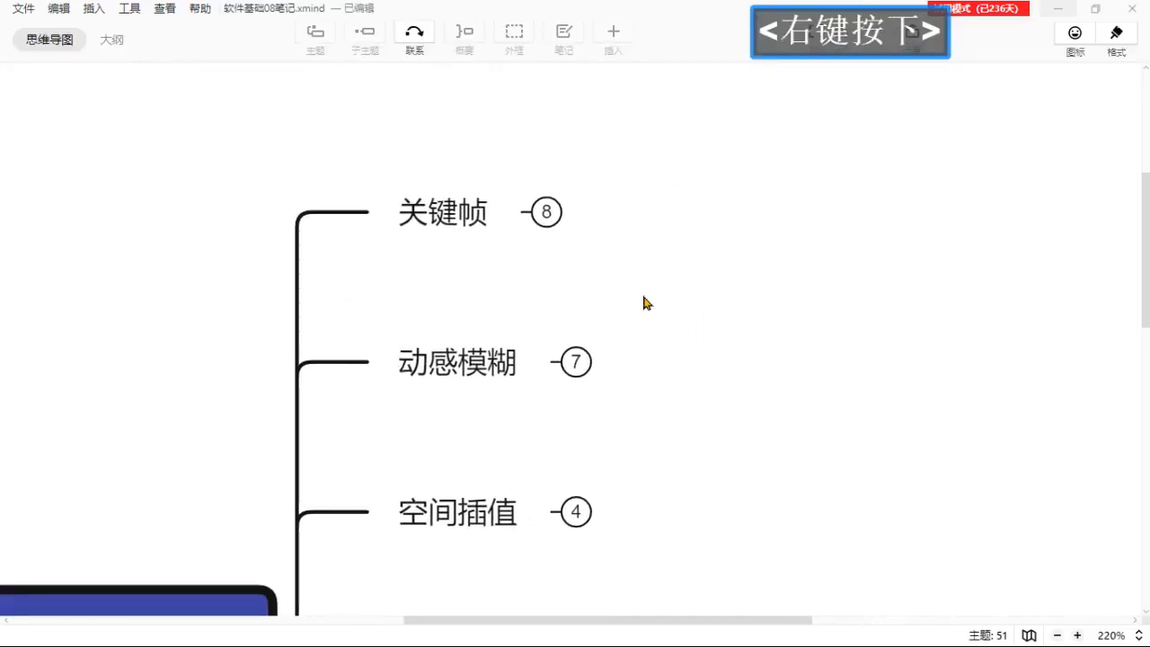
left_click(550, 216)
left_click_drag(878, 341, 688, 423)
left_click(673, 258)
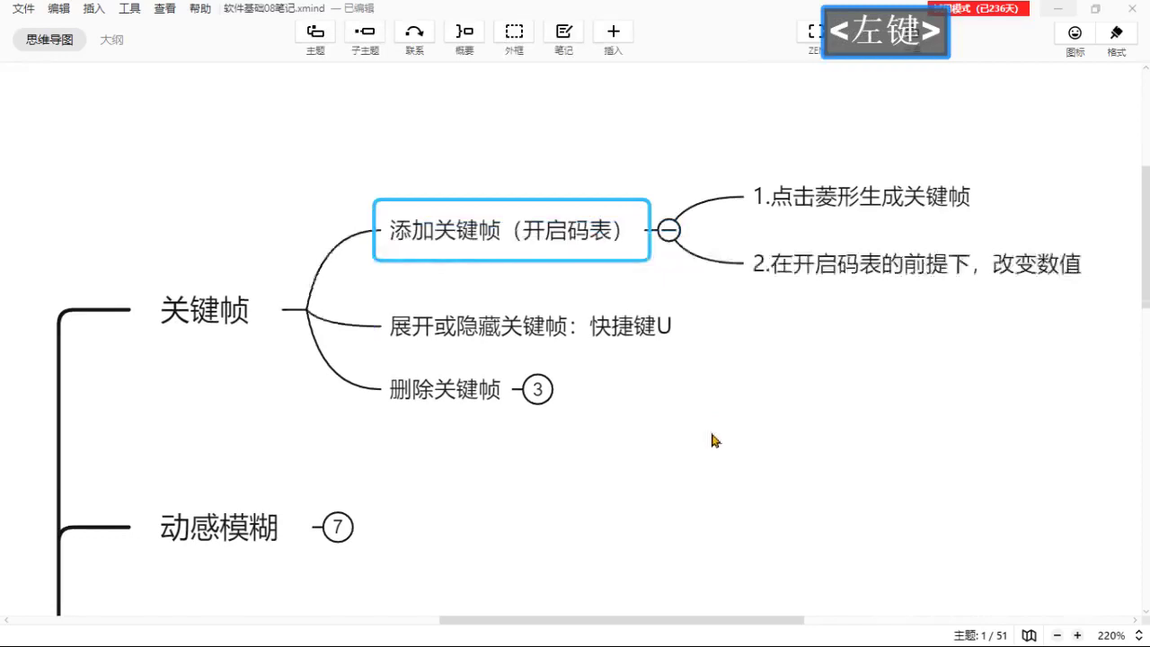
left_click_drag(770, 357, 754, 339)
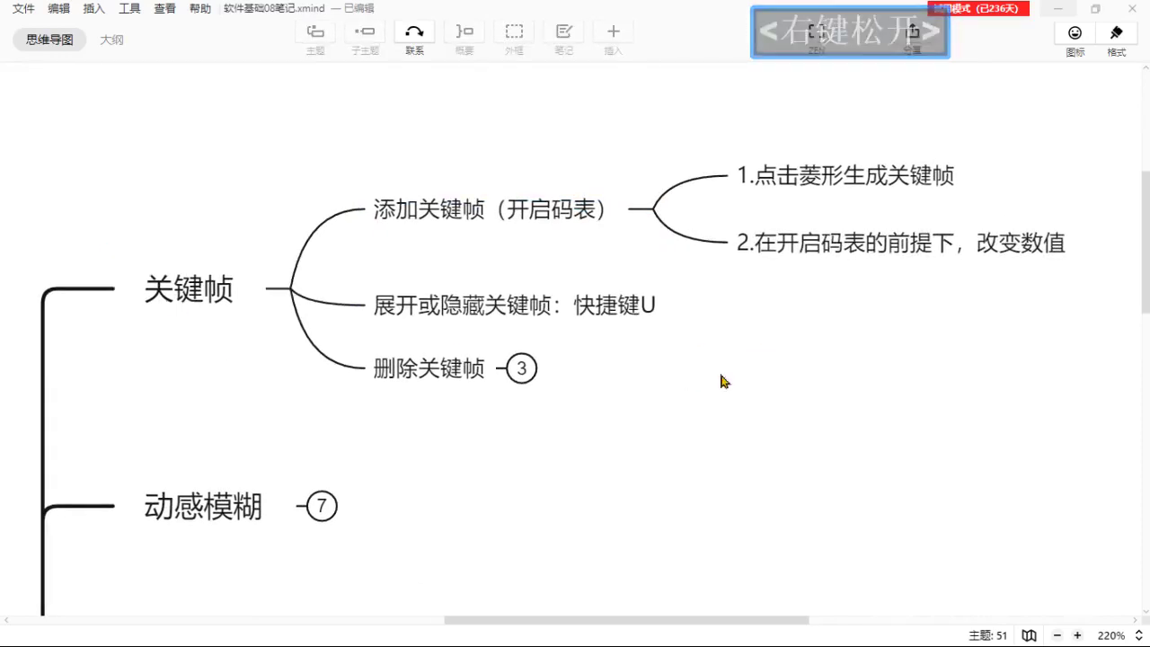
left_click_drag(719, 380, 662, 403)
left_click_drag(770, 369, 745, 360)
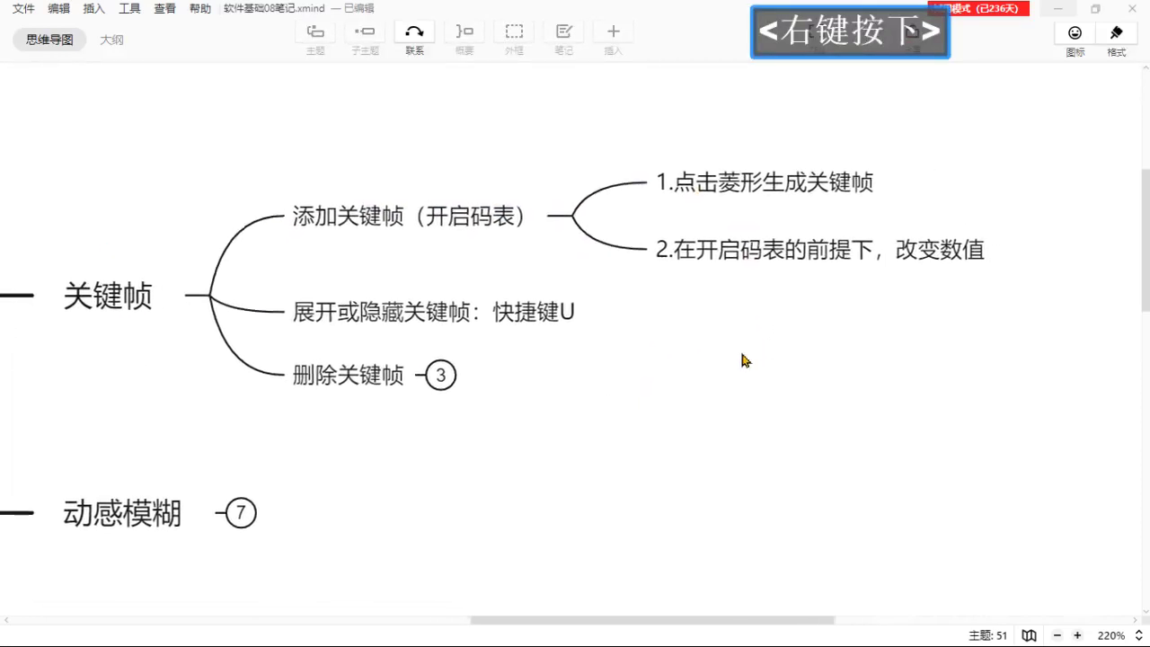
Select the note 展开或隐藏关键帧：快捷键U and temporarily underline 快捷键U in red on a magnified view.
left_click_drag(621, 369, 662, 318)
left_click(491, 284)
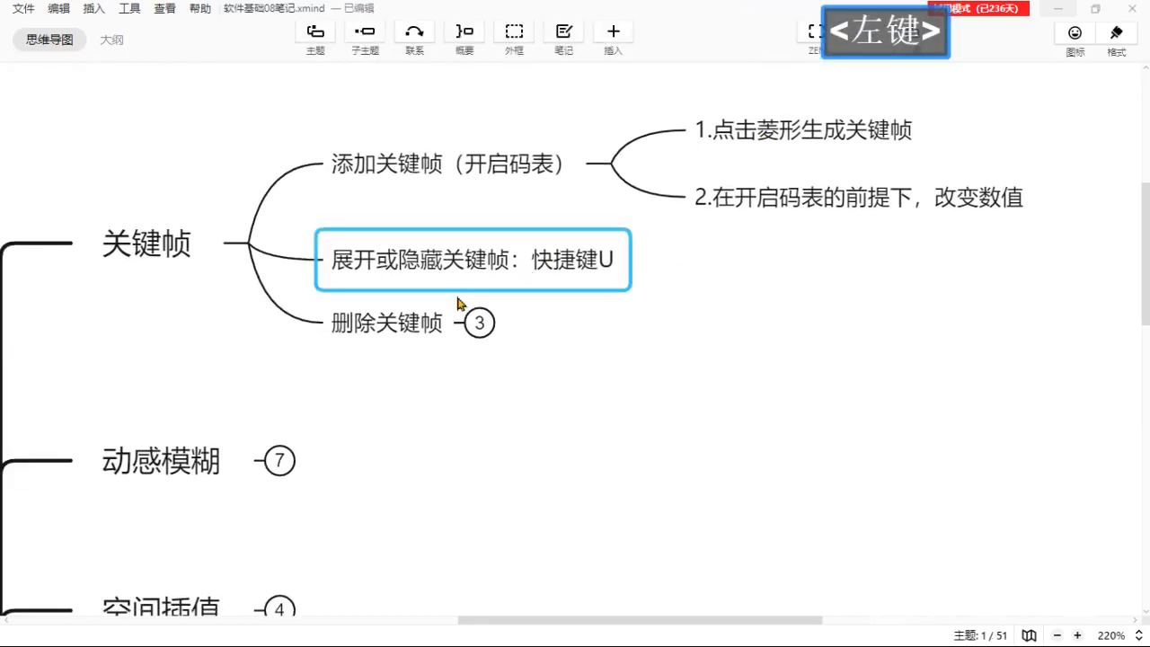
key("ctrl+1")
left_click(414, 251)
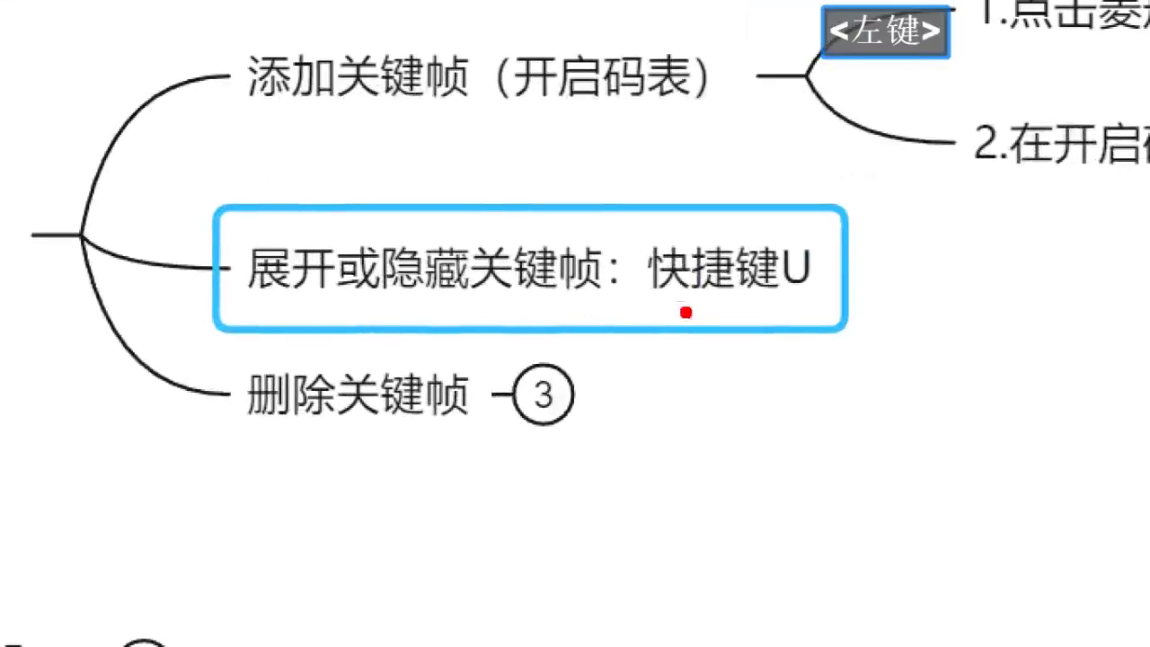
left_click_drag(649, 303, 852, 292)
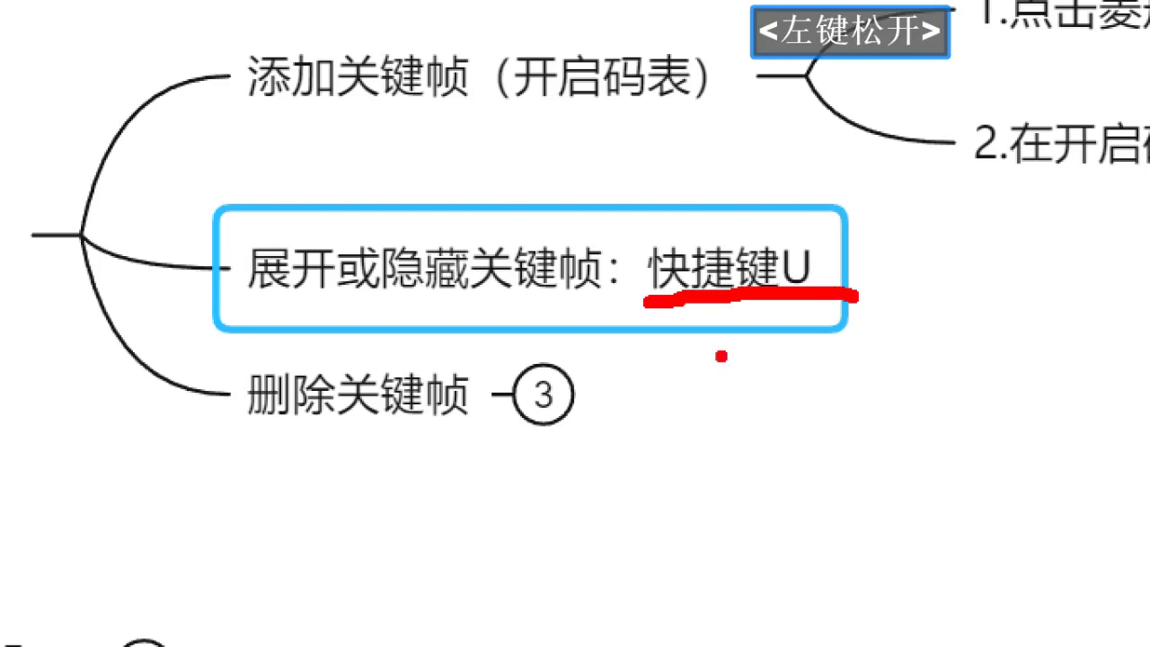
mouse_move(874, 330)
left_mouse_down()
mouse_move(894, 452)
mouse_move(961, 376)
mouse_move(962, 331)
left_mouse_up()
key("Escape")
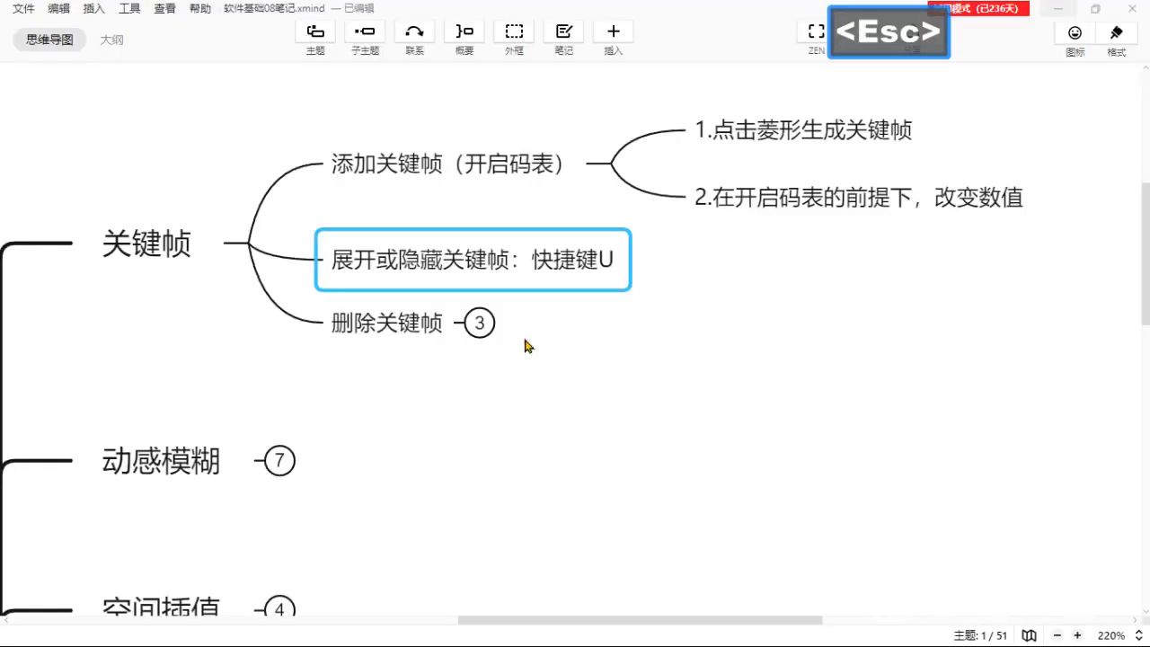
Switch to the 关键帧 composition in After Effects and collapse the 汽车.png layer's properties in the timeline.
key("alt+Tab")
left_click(172, 528)
left_click(162, 504)
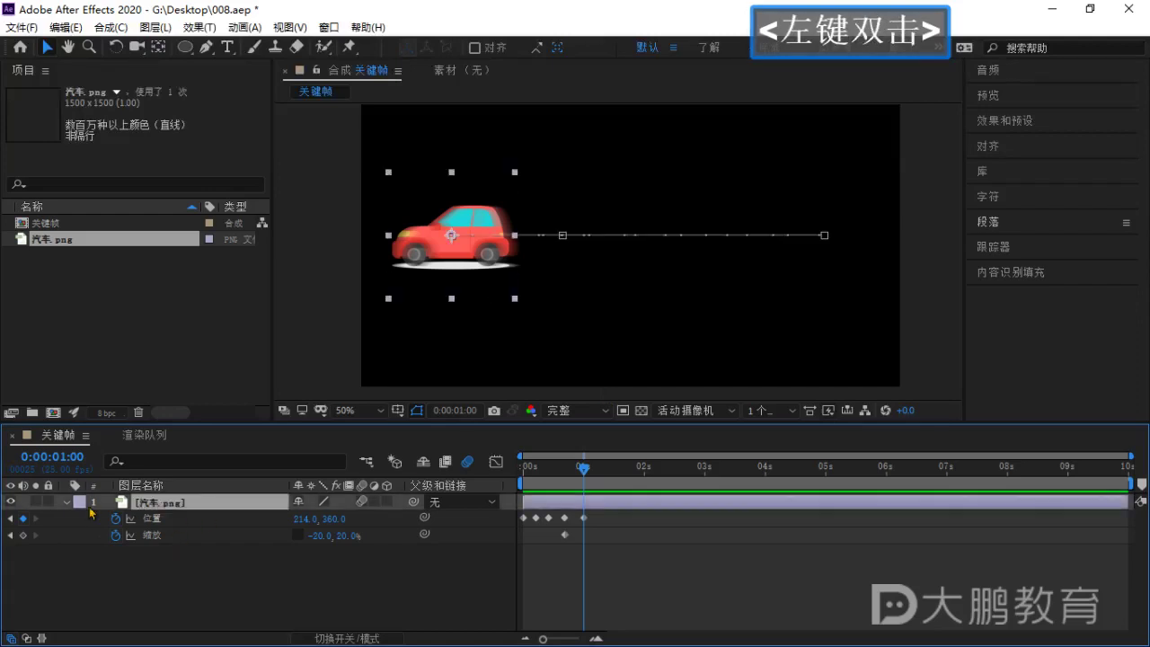
left_click(68, 504)
left_click(155, 516)
left_click(155, 503)
scroll(452, 295, "down", 2)
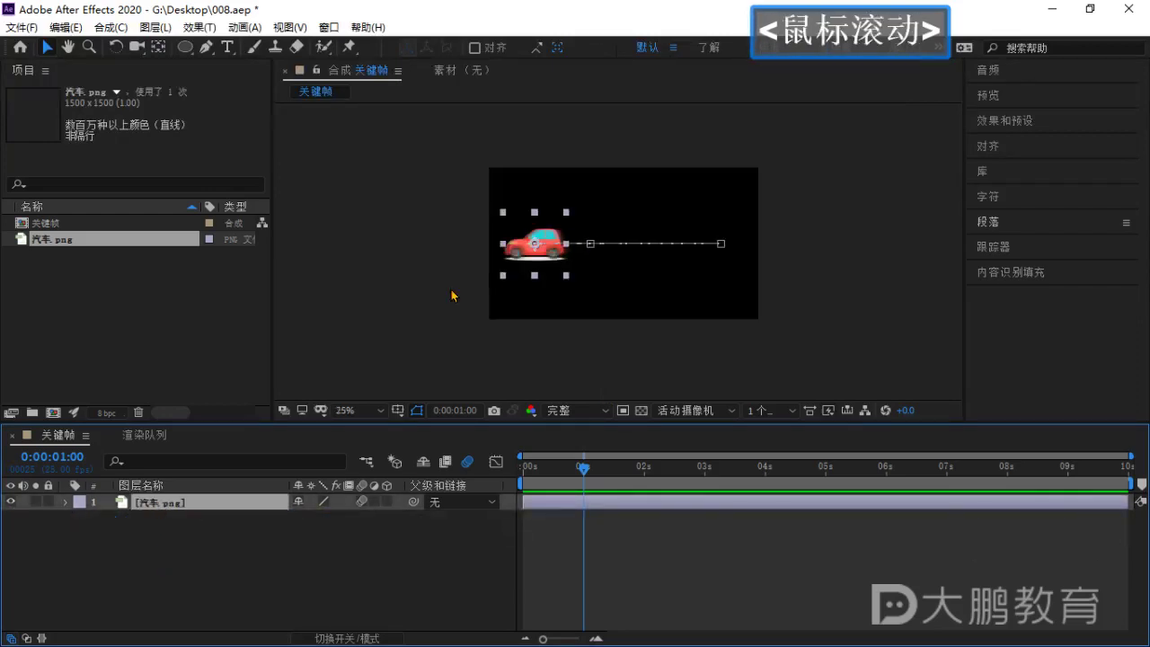
scroll(587, 312, "up", 2)
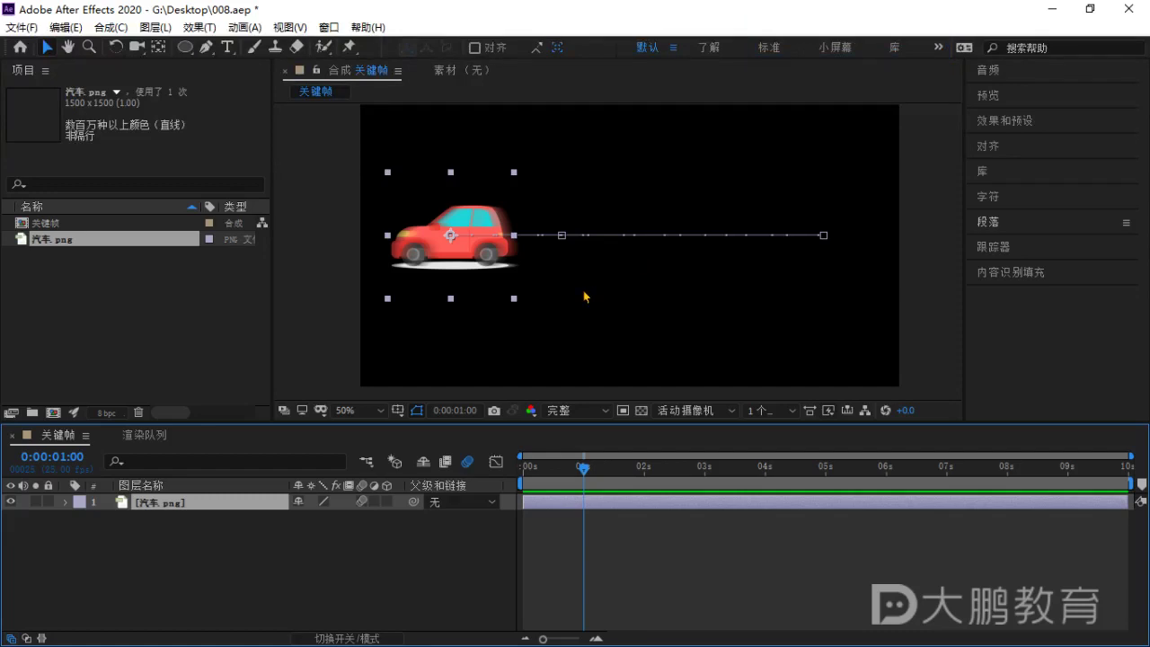
Expand the 汽车.png layer's full Transform group and examine the keyframed Position and Scale among all its properties.
left_click(217, 532)
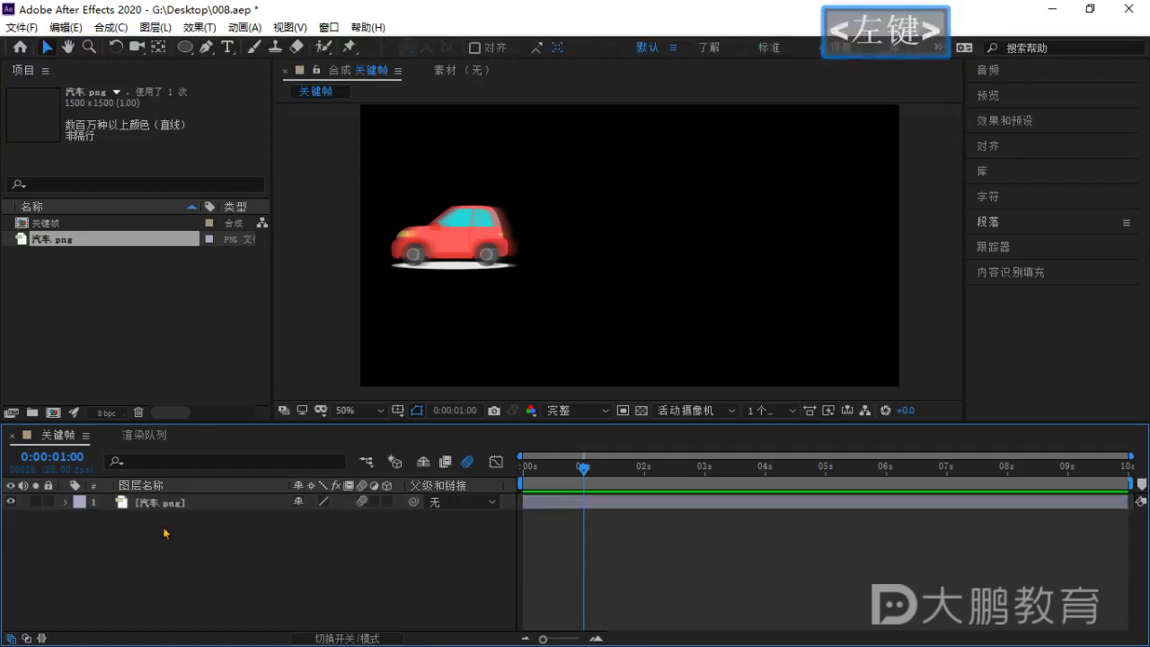
left_click(171, 503)
left_click(147, 530)
left_click(110, 509)
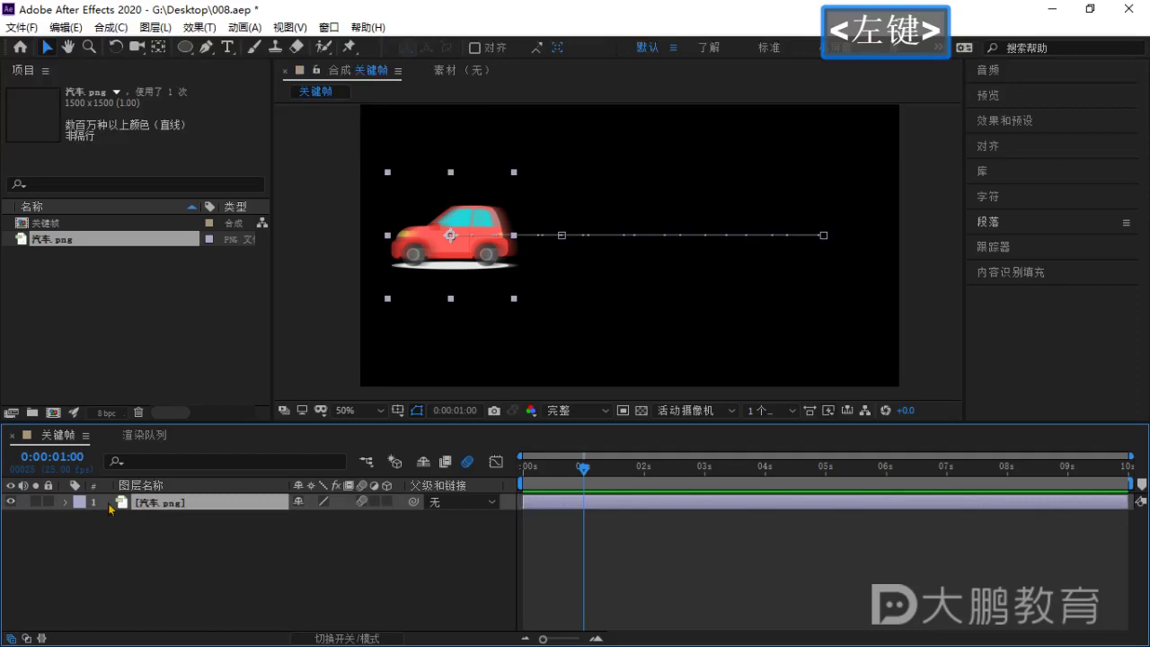
left_click(67, 504)
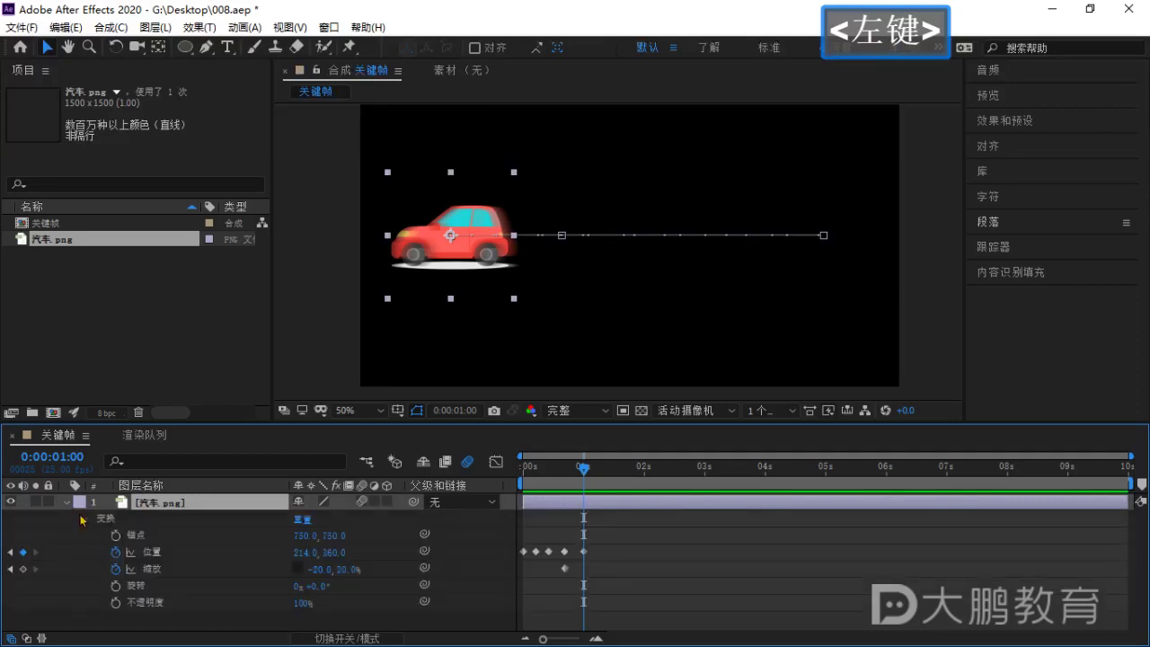
left_click(151, 553)
left_click(162, 568)
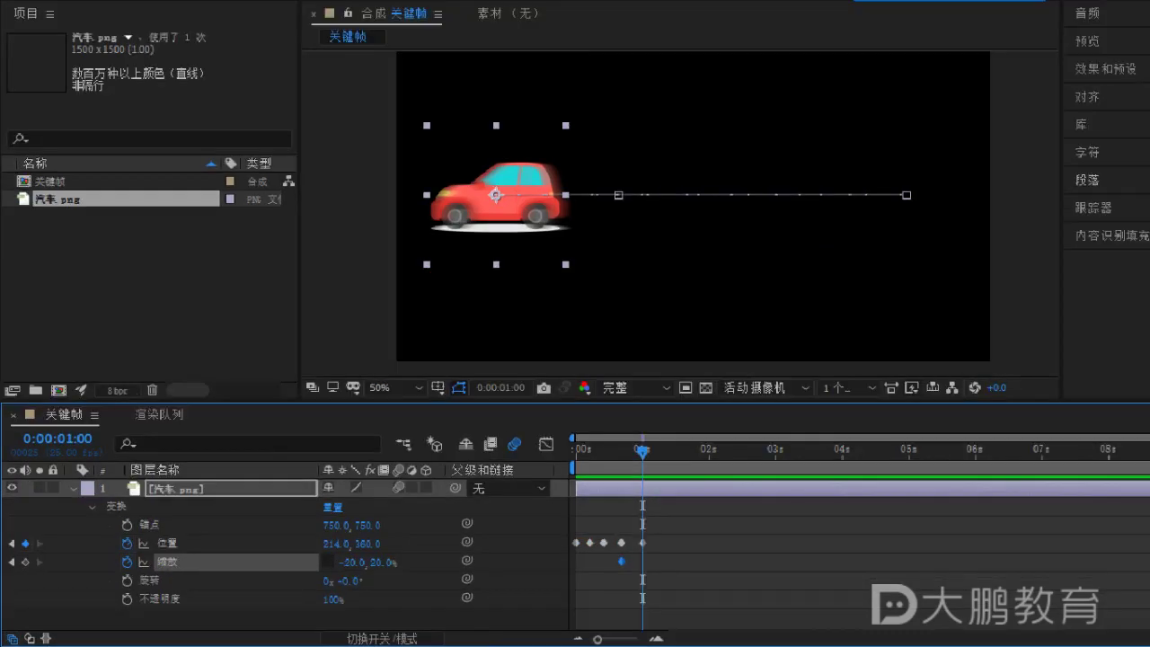
left_click(106, 525)
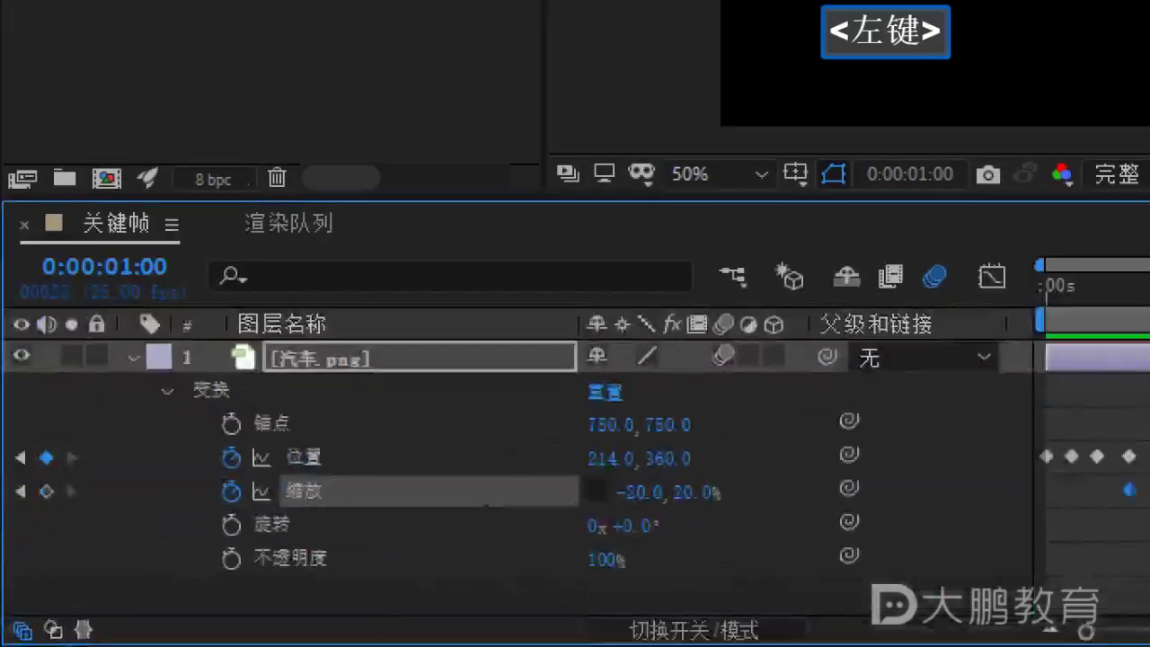
mouse_move(106, 525)
left_mouse_down()
mouse_move(174, 555)
mouse_move(329, 590)
left_mouse_up()
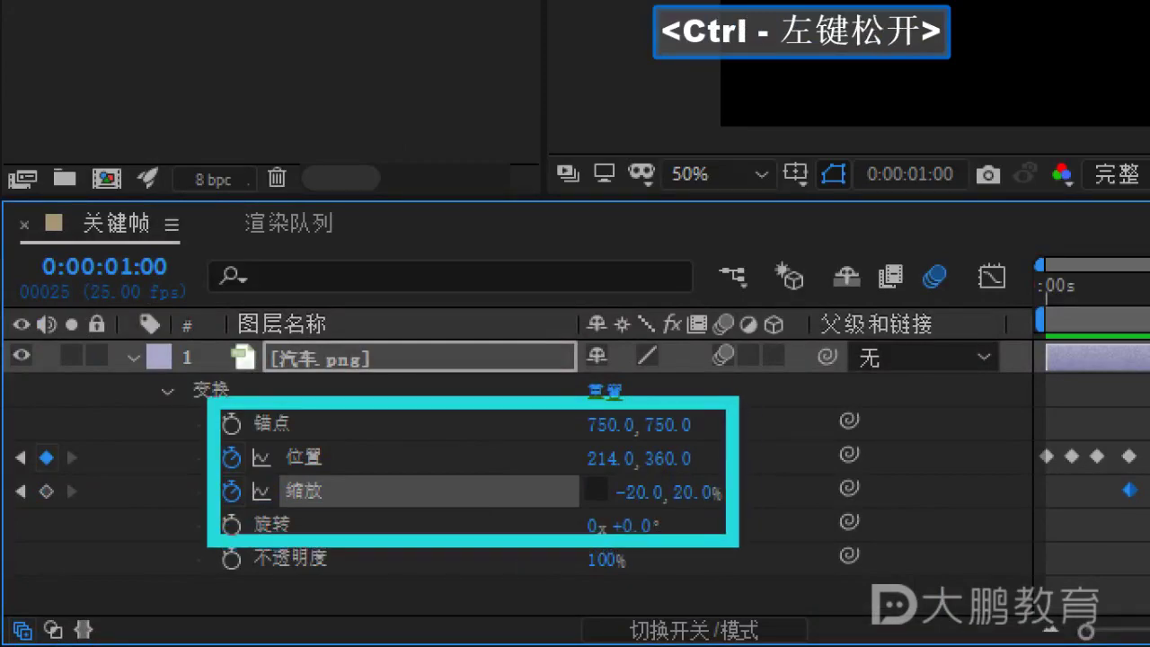
key("Escape")
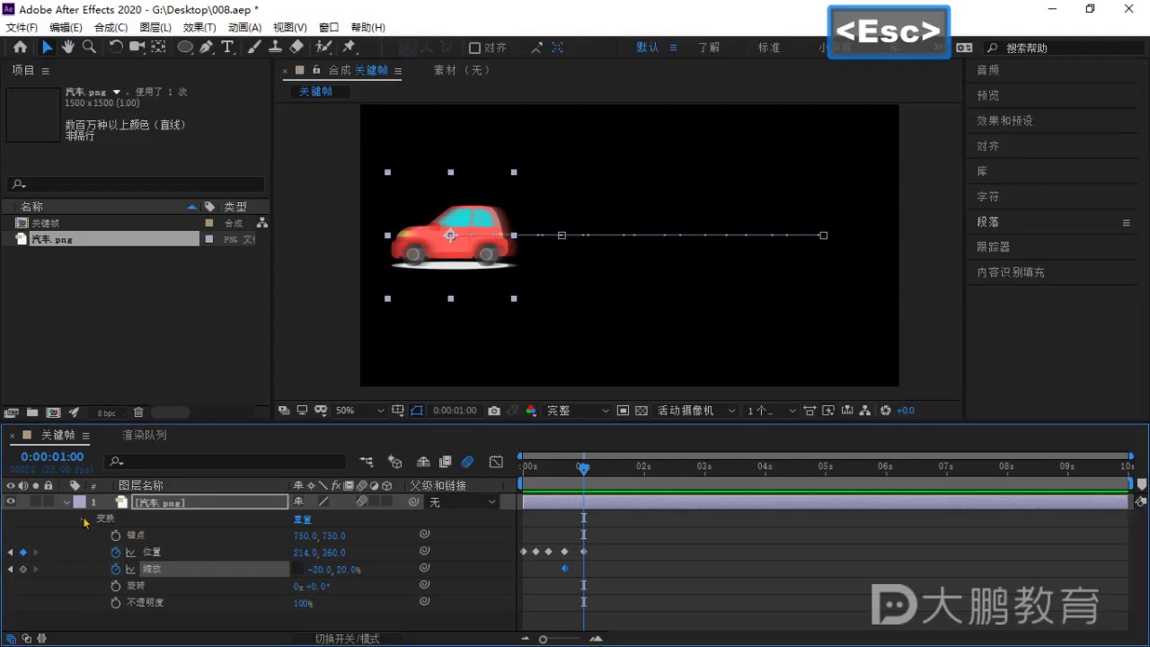
Collapse the 汽车.png layer's Transform group and reveal only the layer's keyframed properties, leaving the layer deselected.
left_click(83, 518)
left_click(66, 503)
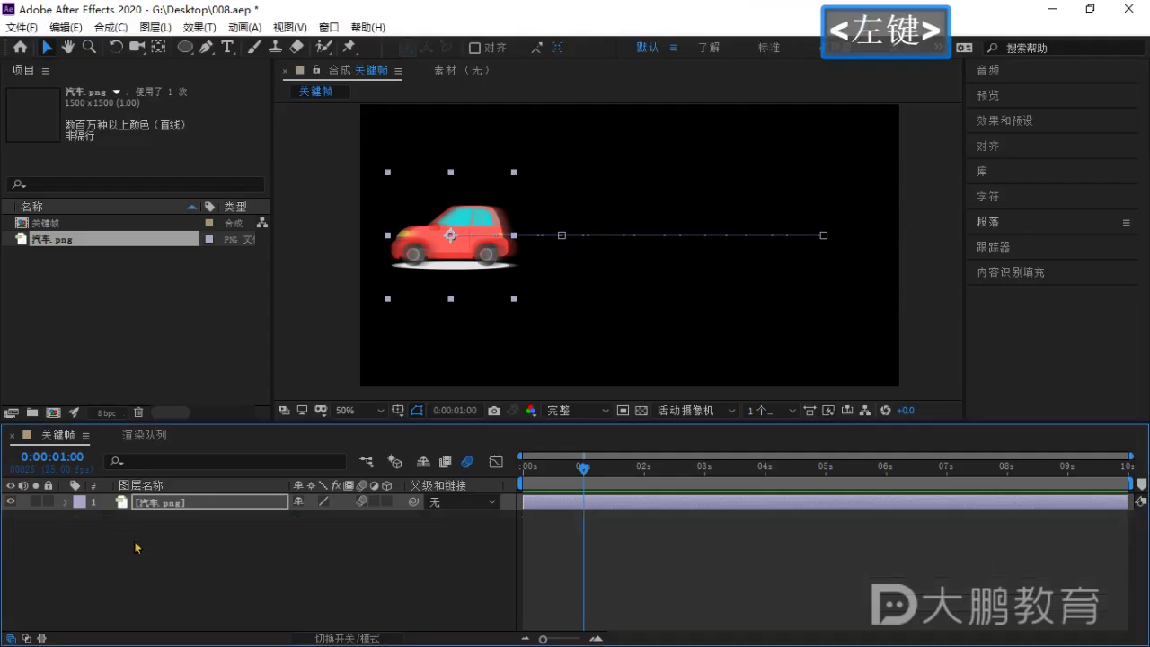
left_click(135, 545)
left_click(141, 504)
key("u")
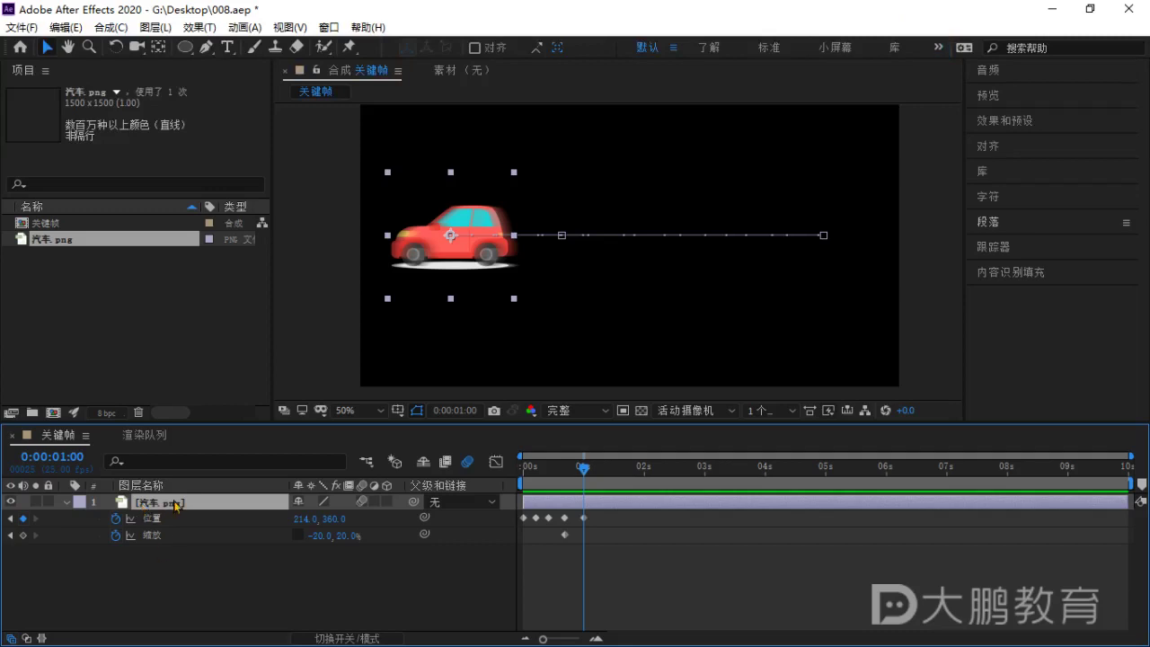
left_click(161, 576)
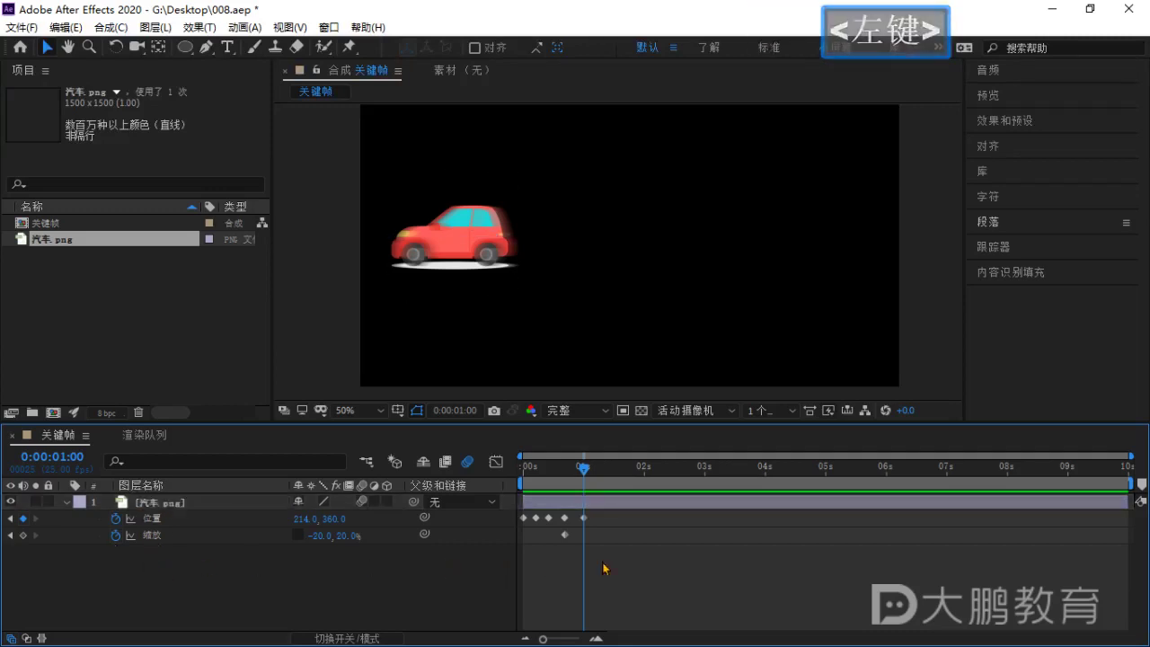
Toggle the 汽车.png layer's keyframed properties off and on, and select and deselect its keyframes.
left_click(166, 506)
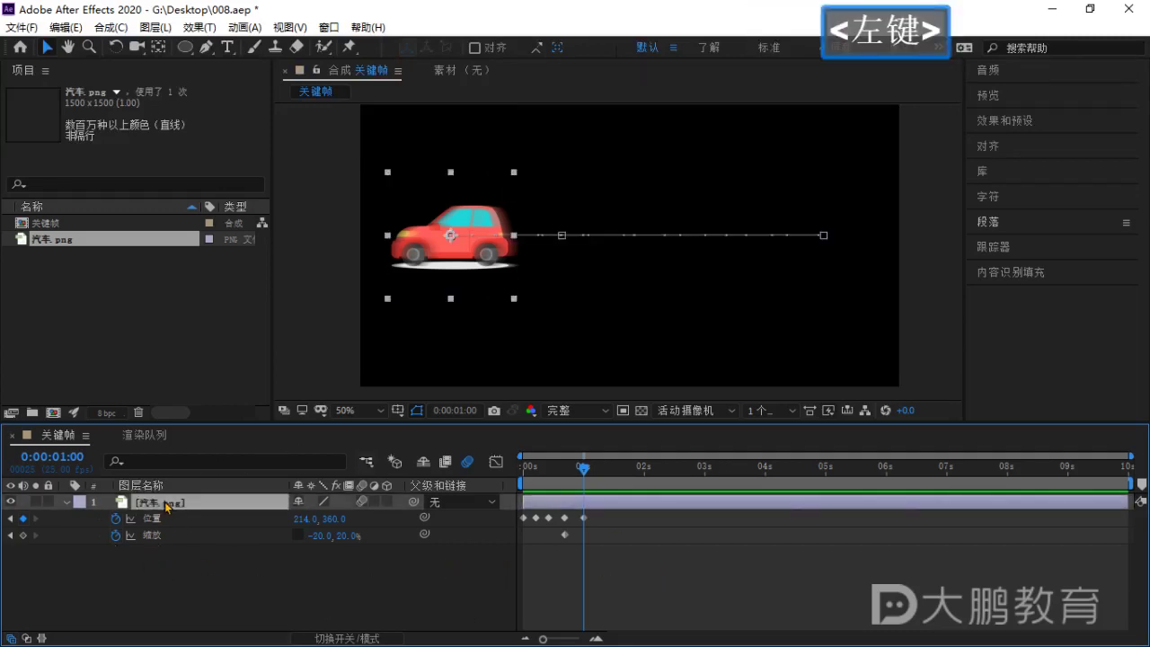
key("u")
key("u")
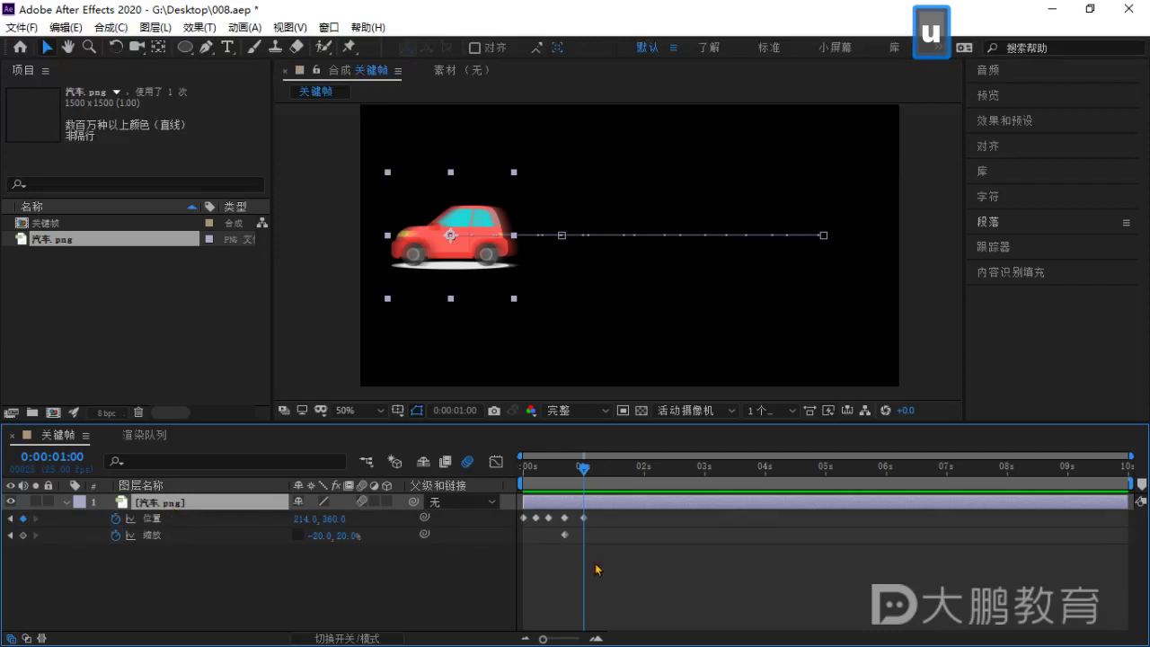
left_click_drag(649, 564, 475, 509)
left_click(235, 558)
Expand the 汽车.png layer's transform properties and enable keyframing for rotation (旋转) and opacity (不透明度) at 0:00:01:00.
left_click(142, 505)
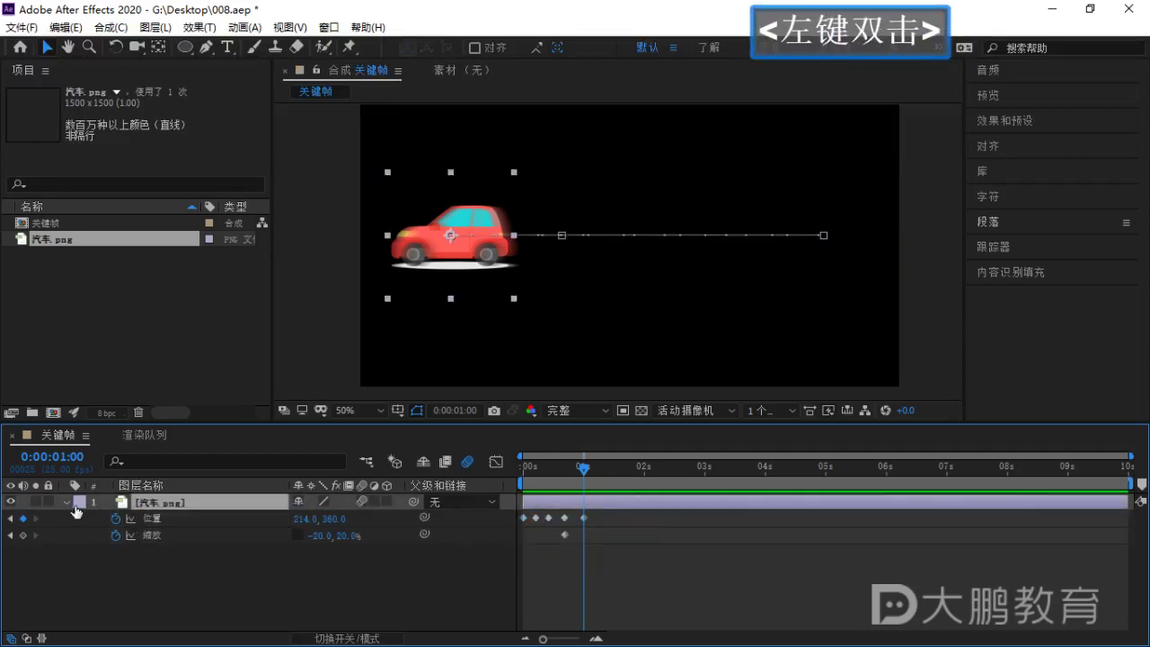
double_click(75, 509)
left_click(115, 585)
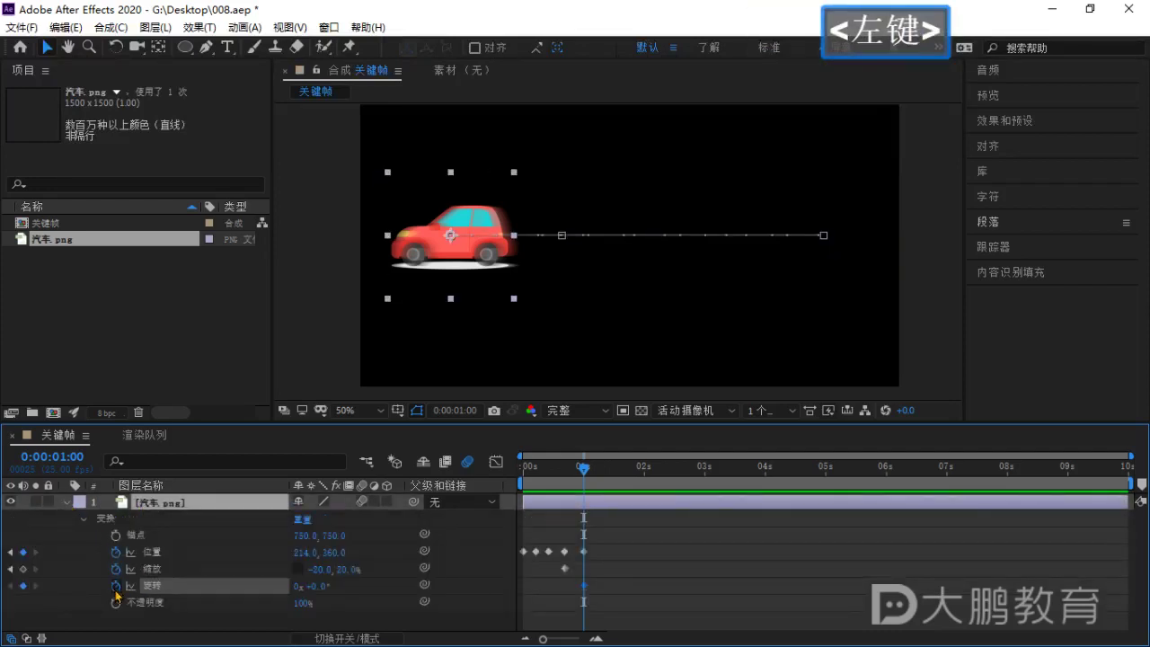
left_click(115, 602)
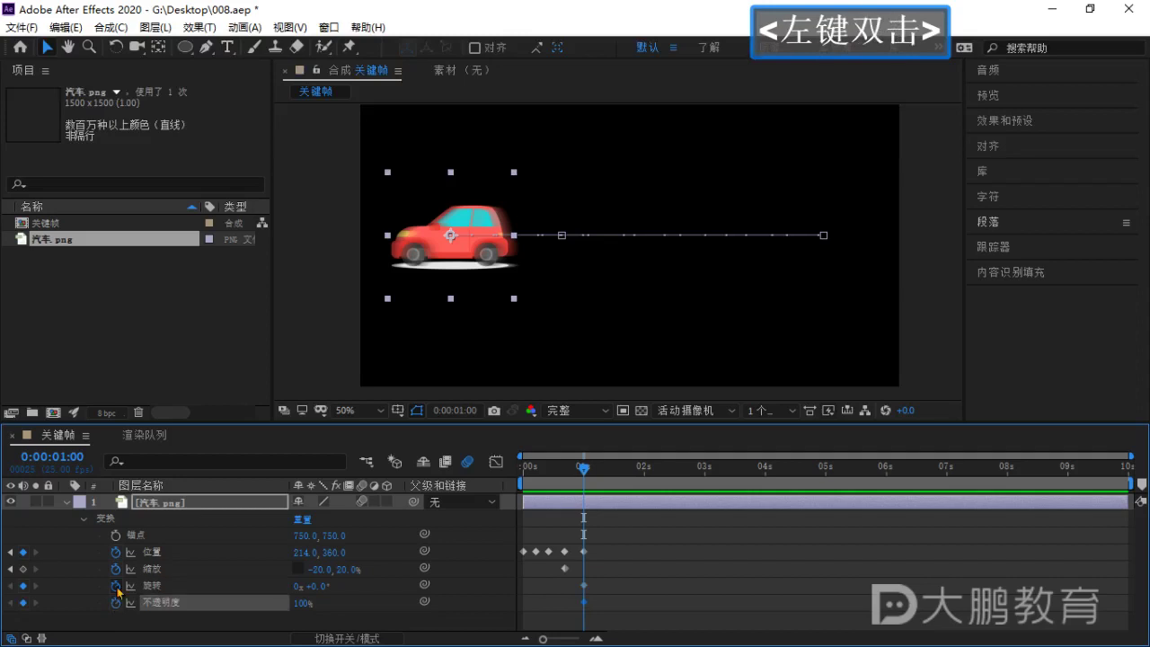
Collapse the 汽车.png layer's properties and move the current time to 0:00:00:11.
left_click(67, 503)
double_click(419, 556)
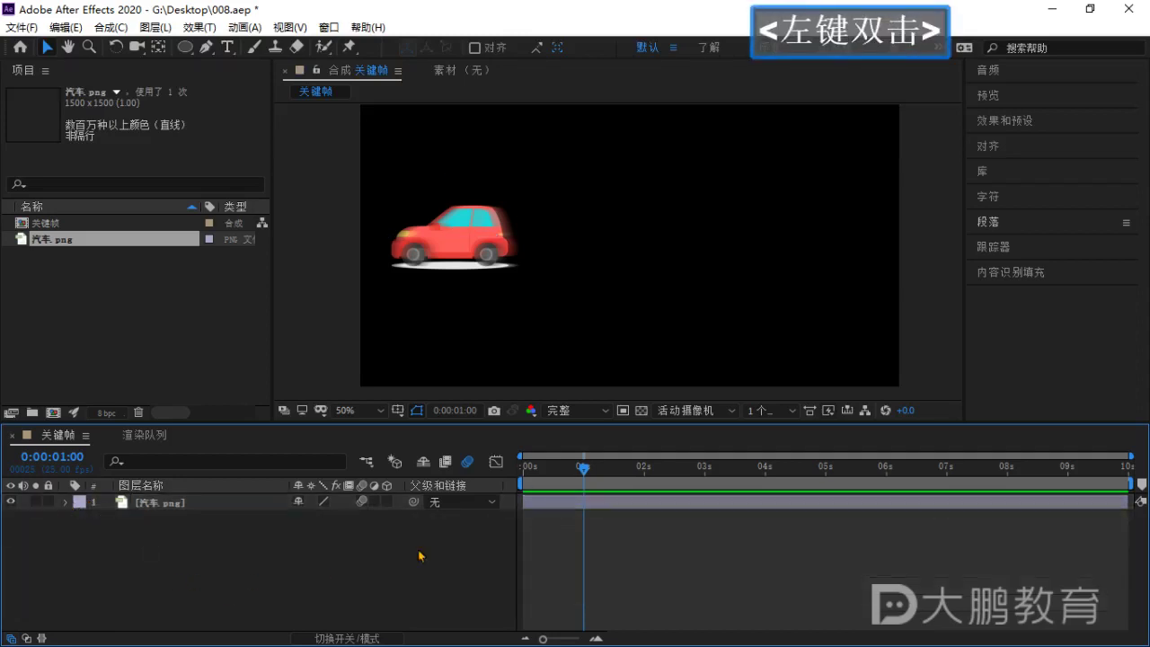
left_click(497, 287)
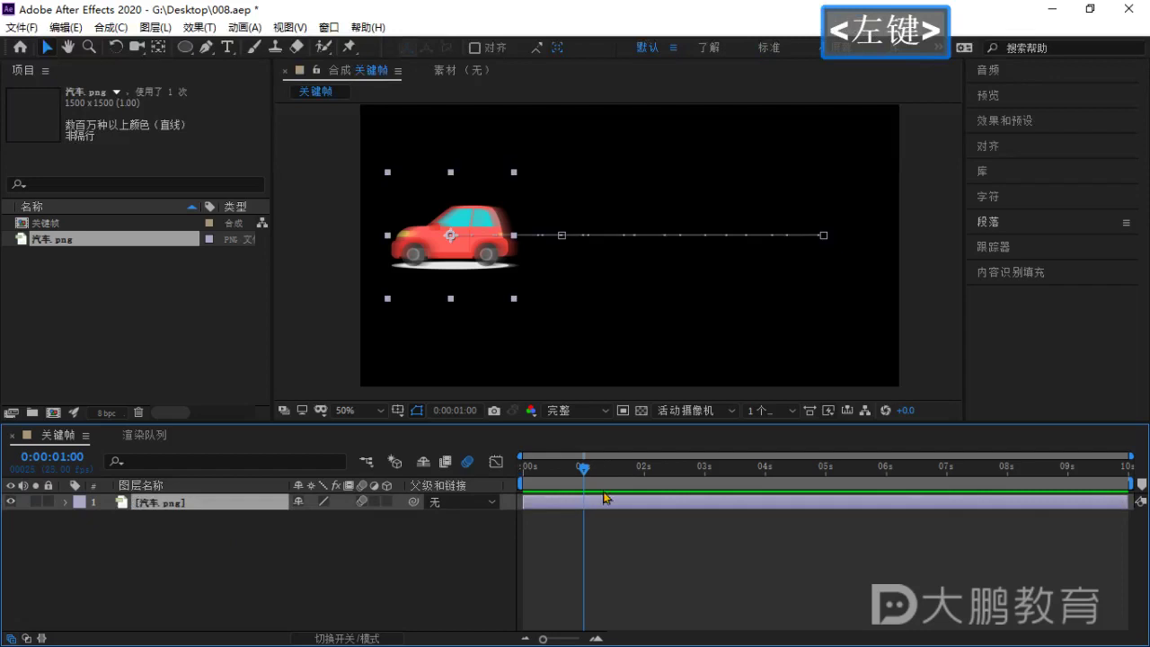
left_click_drag(604, 493, 550, 490)
left_click(296, 553)
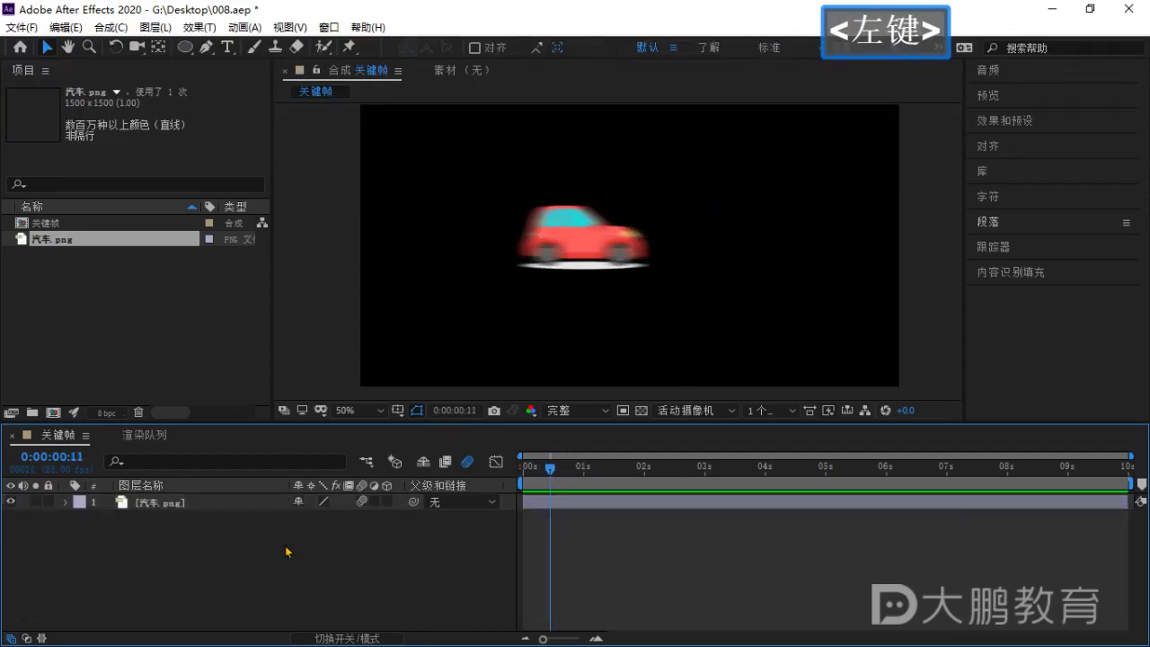
Reveal only the keyframed properties of the 汽车.png layer, and select and deselect all of its keyframes.
double_click(203, 505)
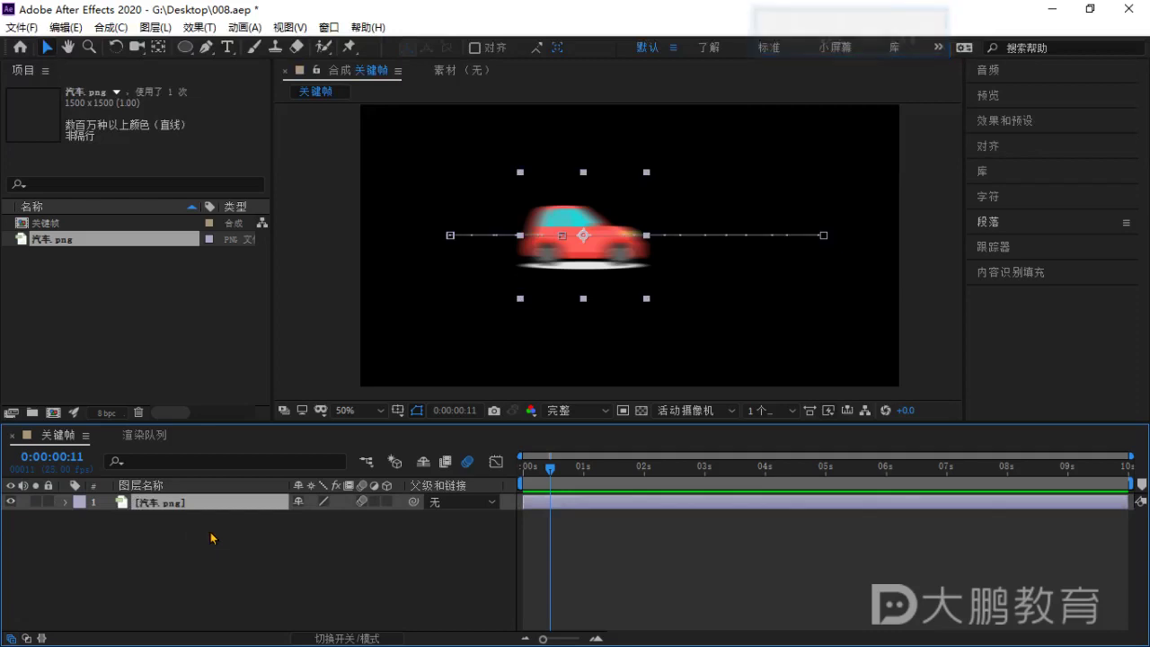
key("u")
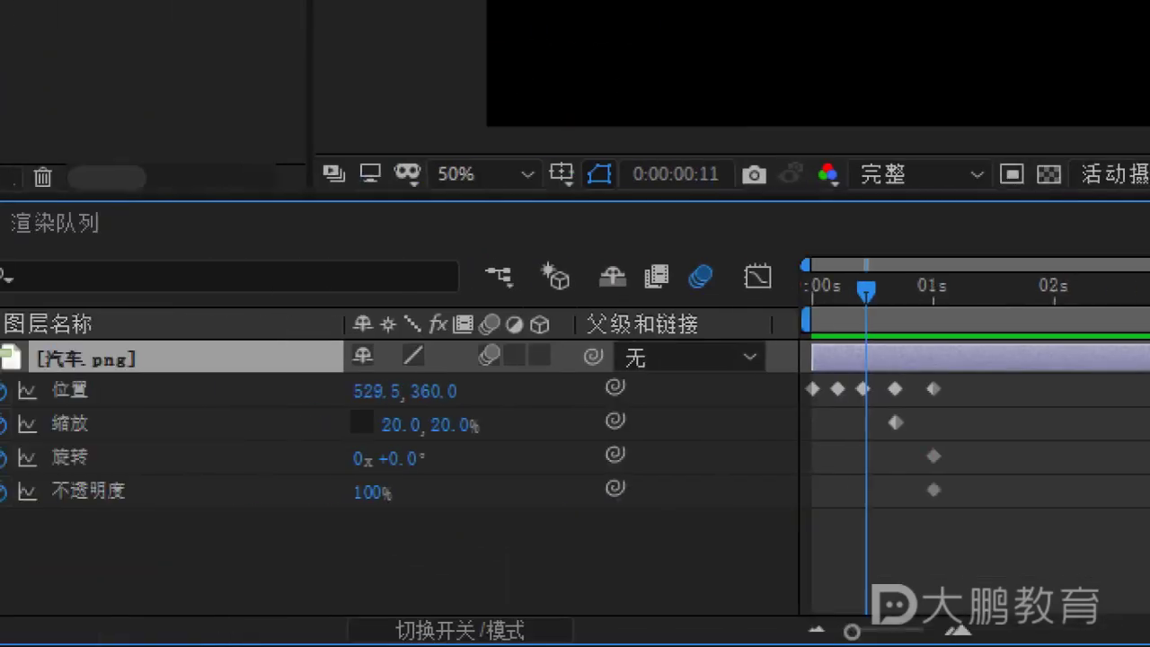
mouse_move(555, 540)
left_mouse_down()
mouse_move(93, 422)
mouse_move(14, 377)
mouse_move(76, 484)
left_mouse_up()
key("ctrl+z")
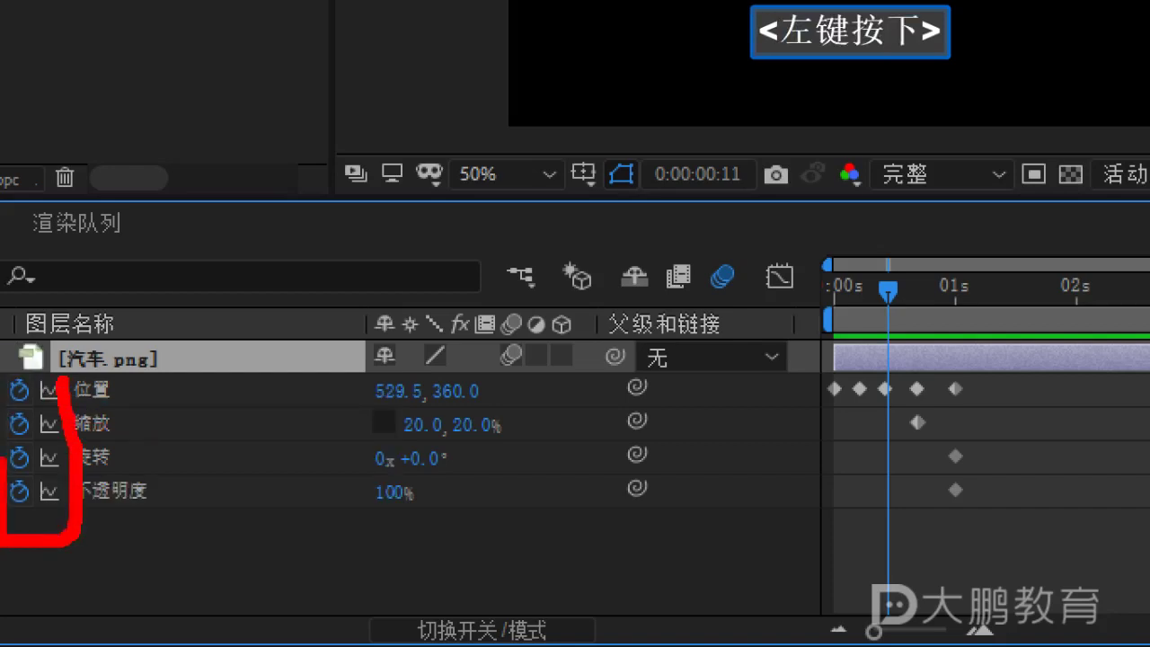
key("Escape")
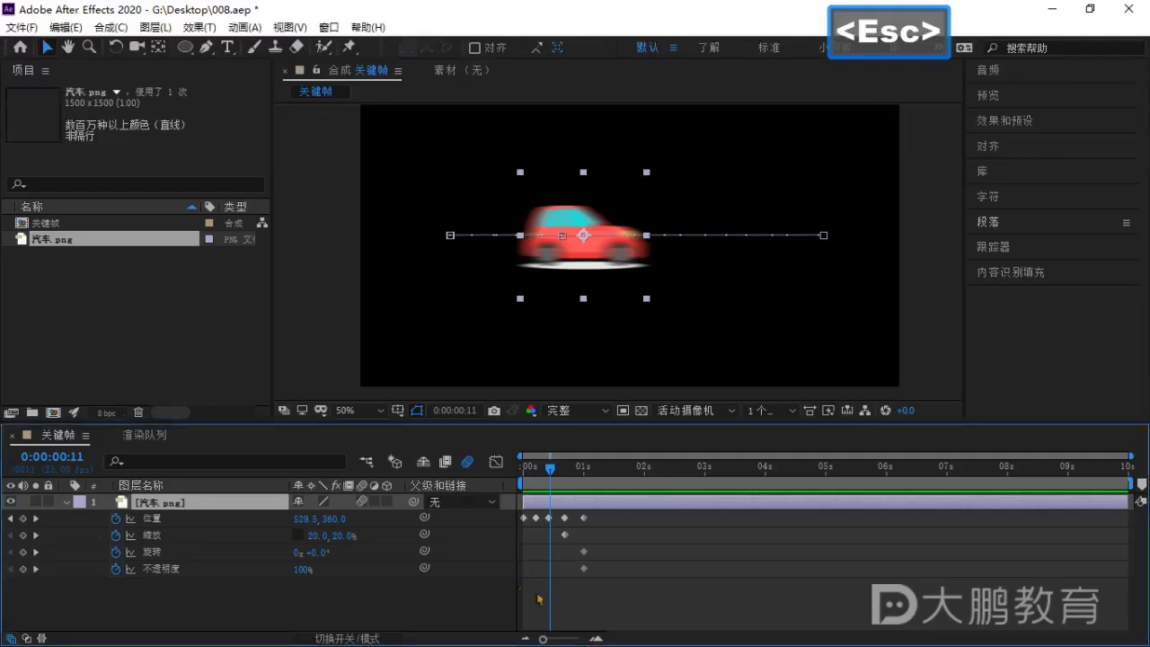
mouse_move(1049, 515)
left_mouse_down()
mouse_move(970, 513)
mouse_move(774, 391)
left_mouse_up()
left_click_drag(492, 521, 492, 520)
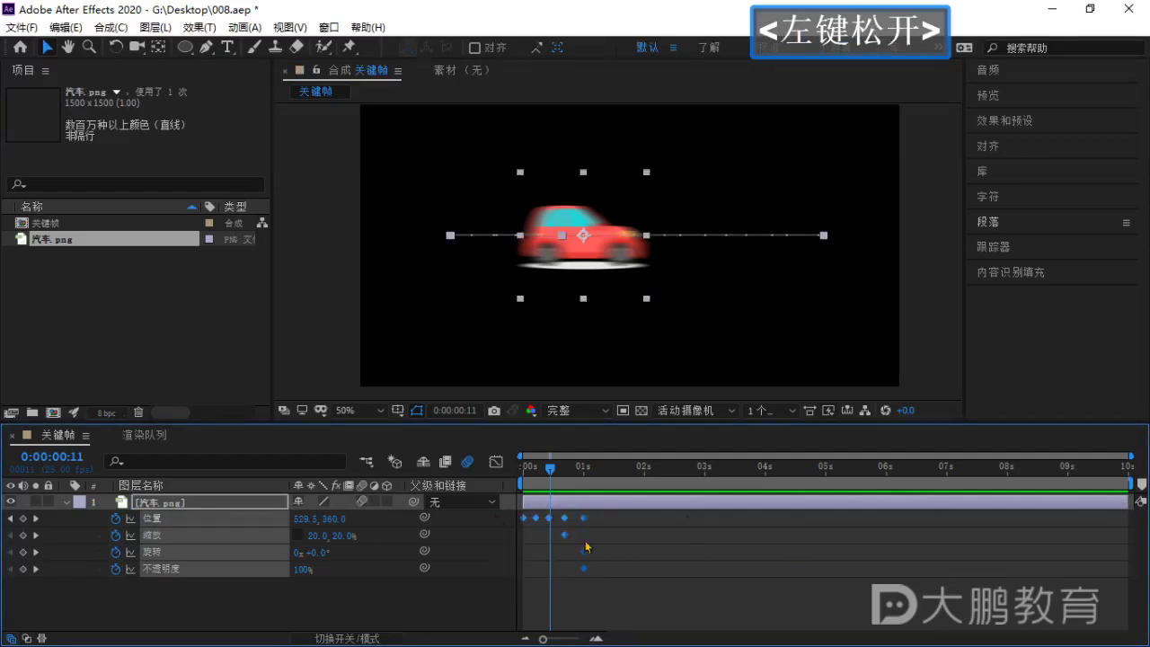
left_click(604, 575)
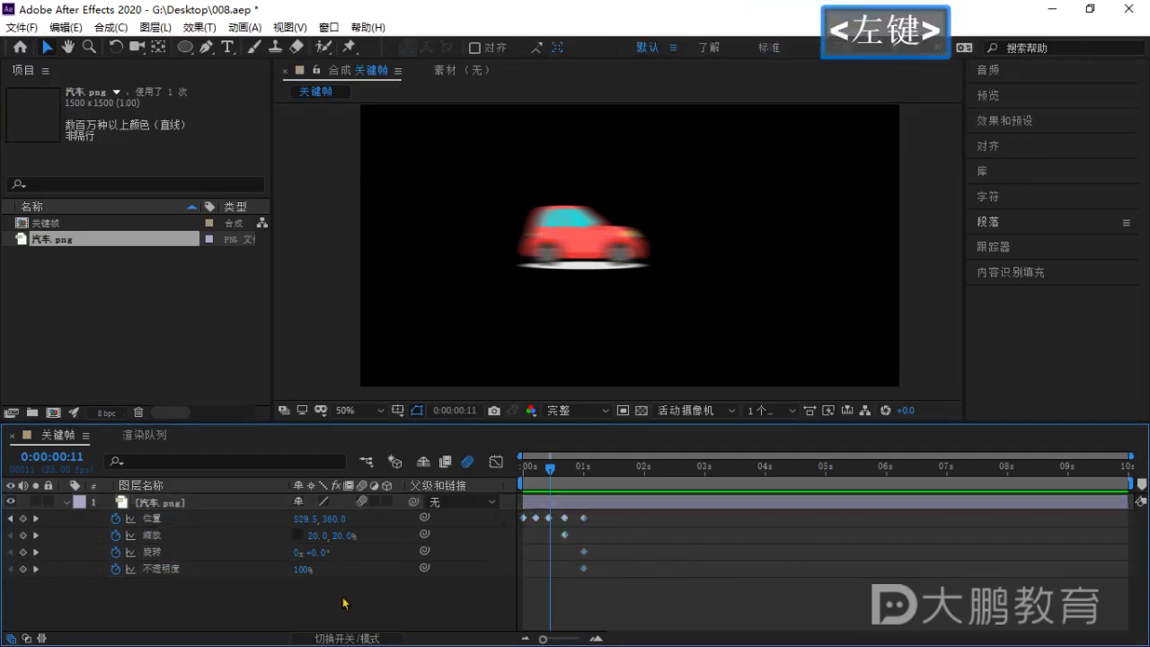
Switch to the XMind notes and expand the 删除关键帧 (delete keyframes) branch.
key("alt+Tab")
left_click(479, 323)
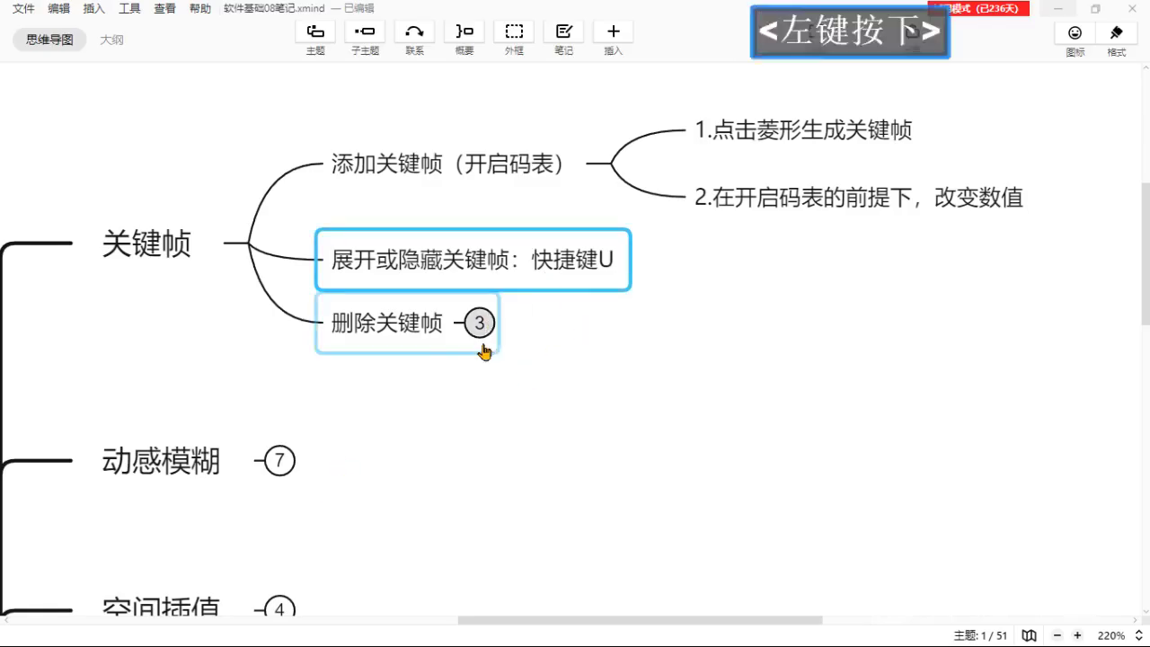
right_click(598, 456)
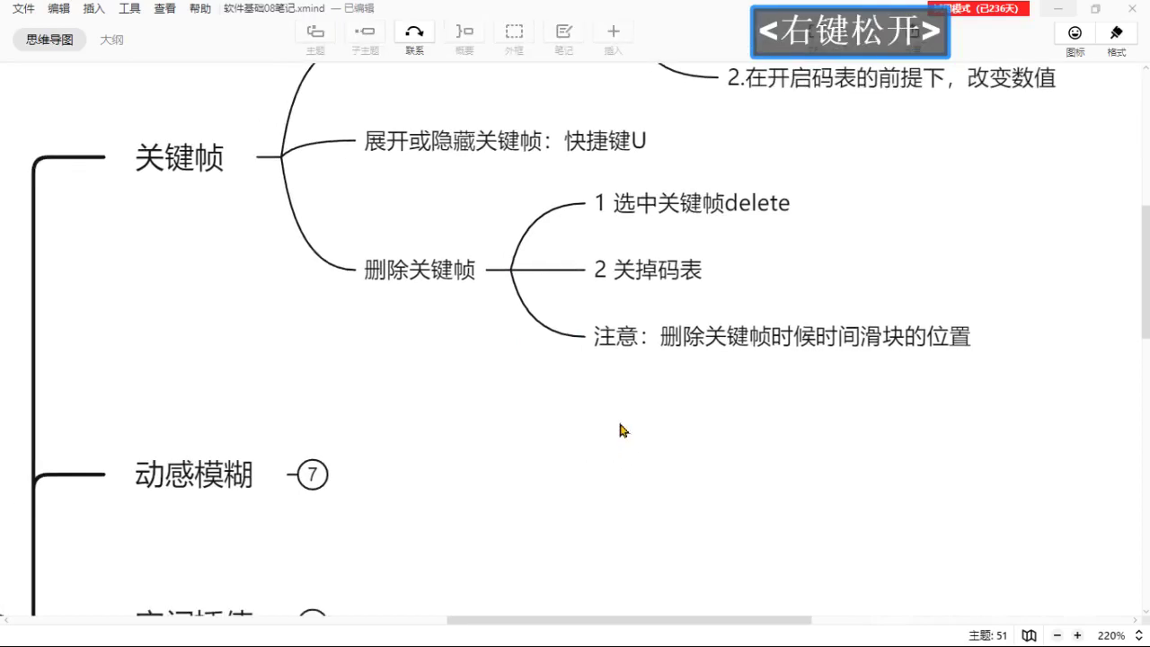
right_click(624, 440)
Review the notes on deleting keyframes, turning off the stopwatch and the time slider position, and return to After Effects.
left_click(685, 229)
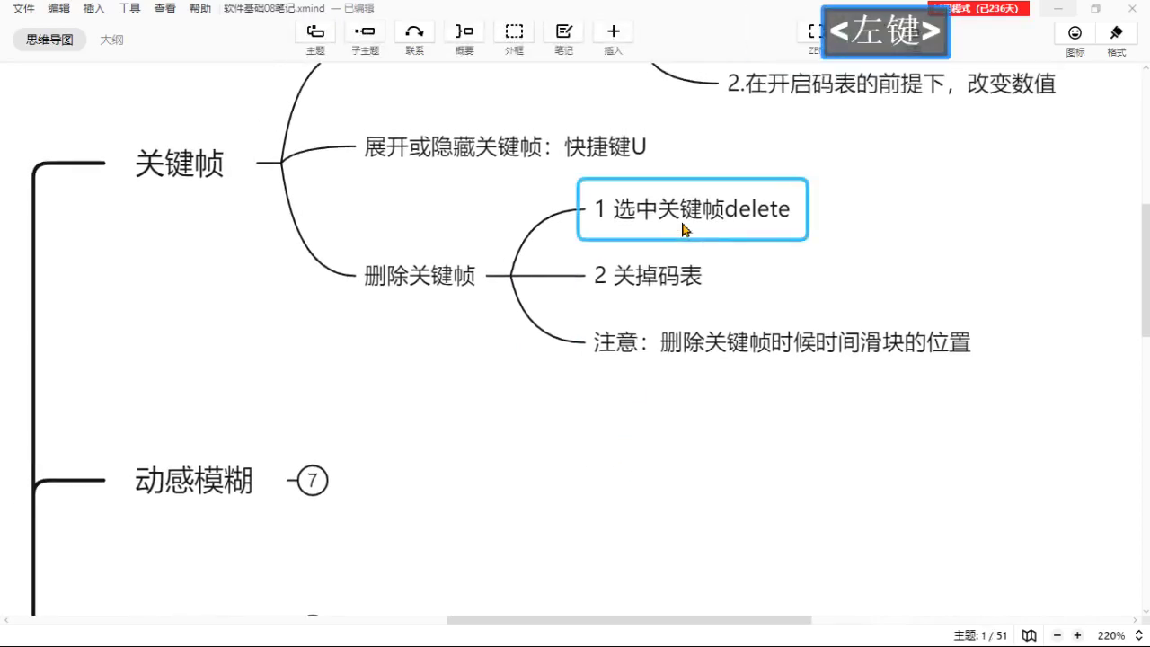
right_click(874, 248)
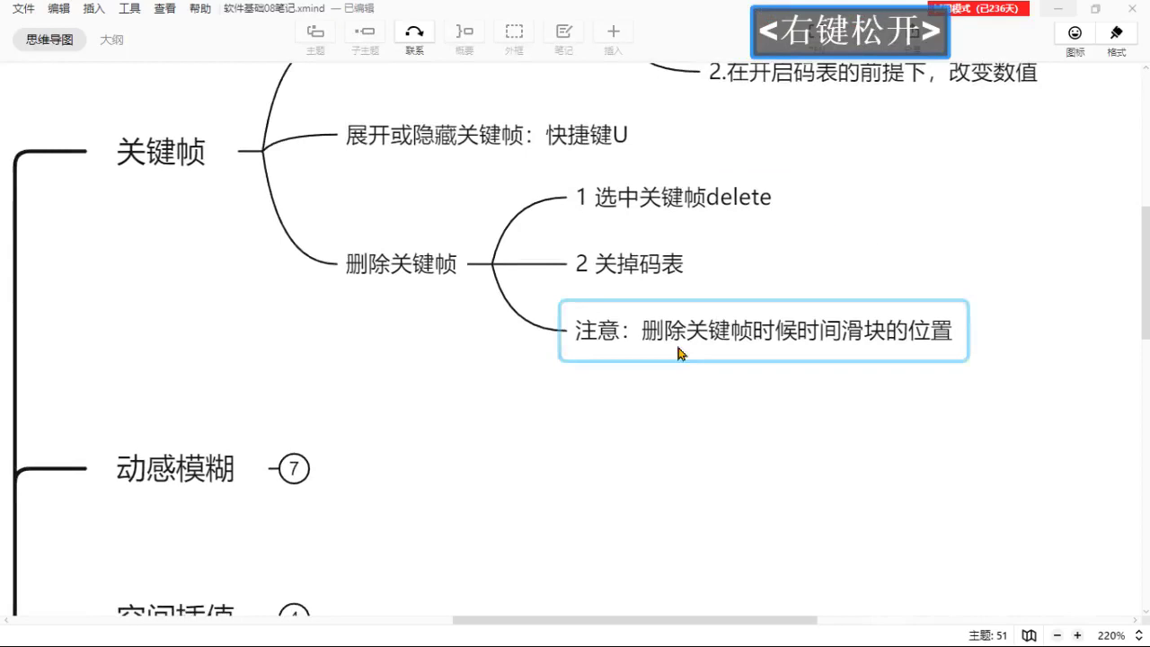
left_click(618, 278)
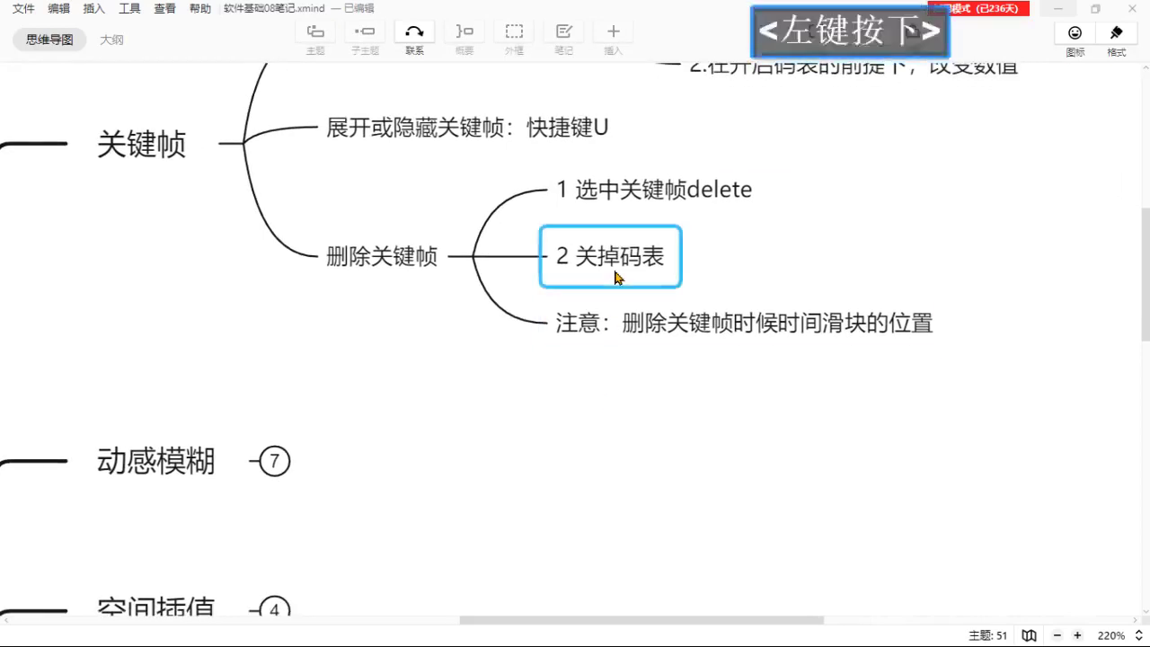
right_click(603, 377)
right_click(593, 382)
right_click(593, 382)
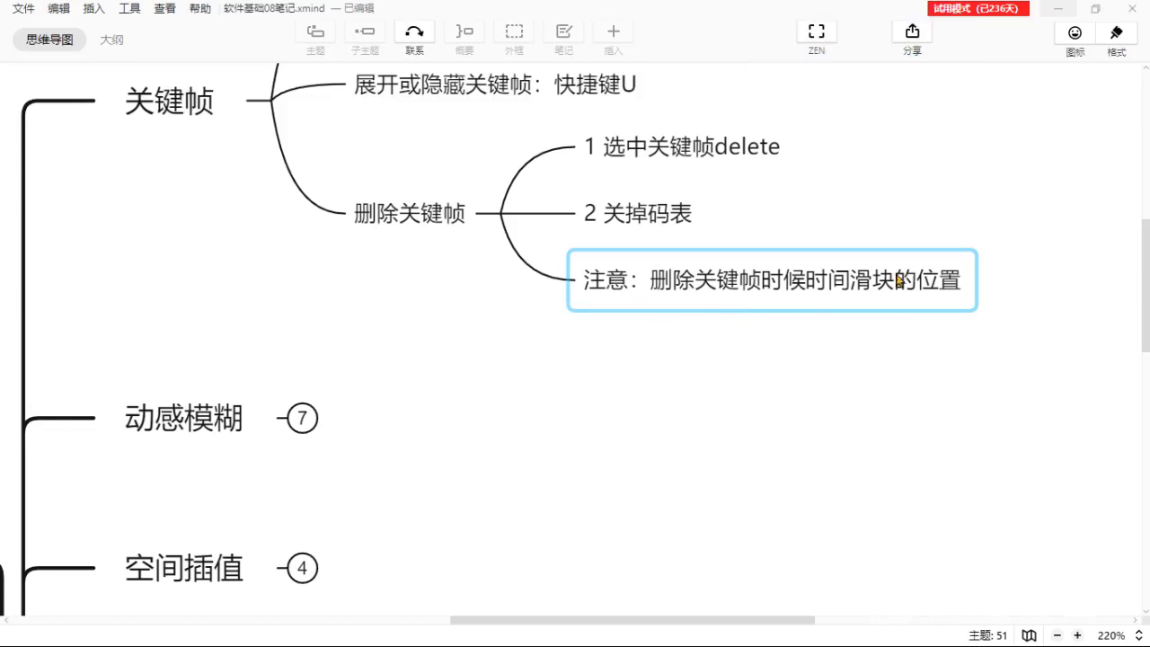
right_click(798, 359)
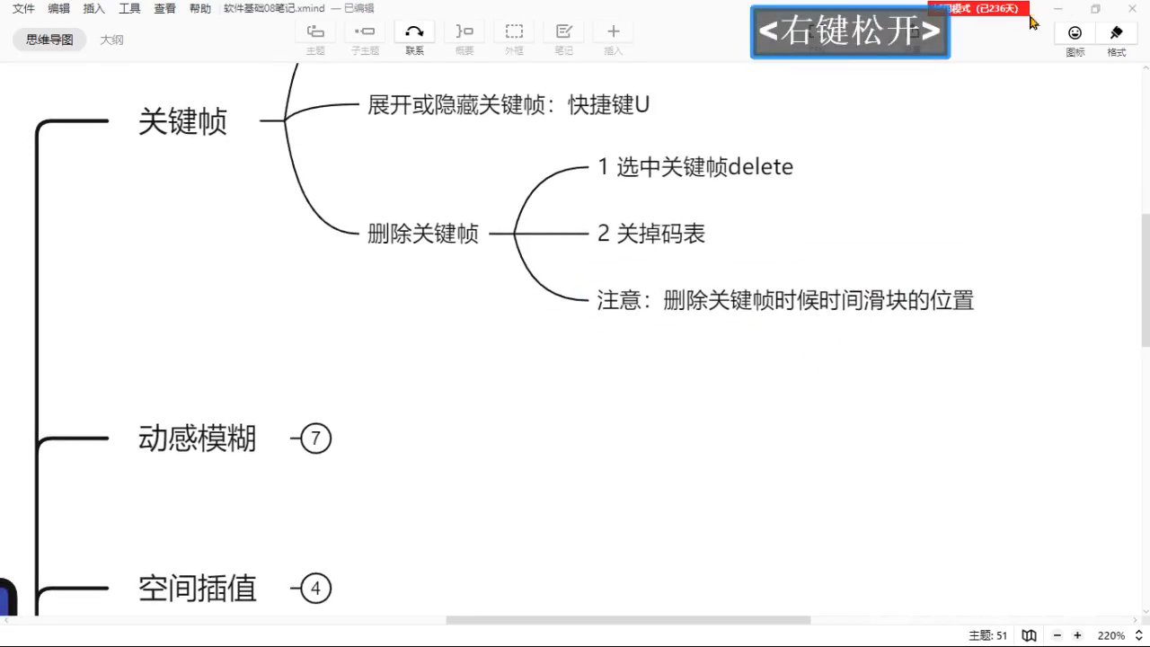
left_click(1058, 8)
Try moving the car to the right at 0:00:00:00, undo the move, and select and deselect all keyframes.
left_click_drag(539, 469, 522, 470)
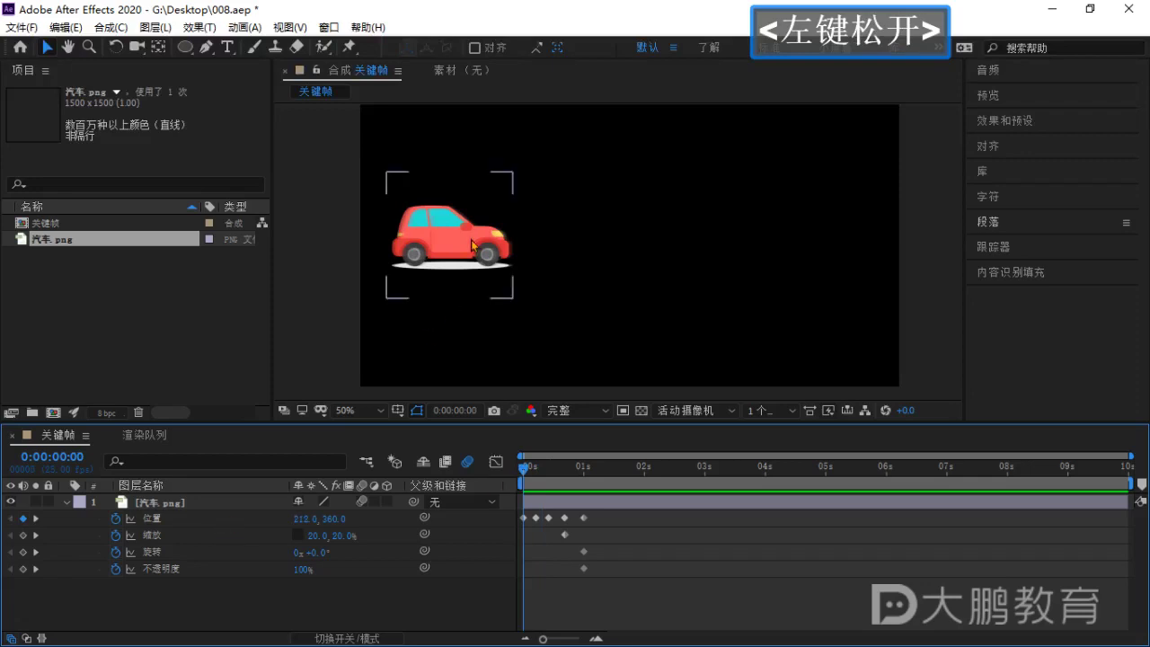
left_click_drag(474, 245, 600, 252)
key("ctrl+z")
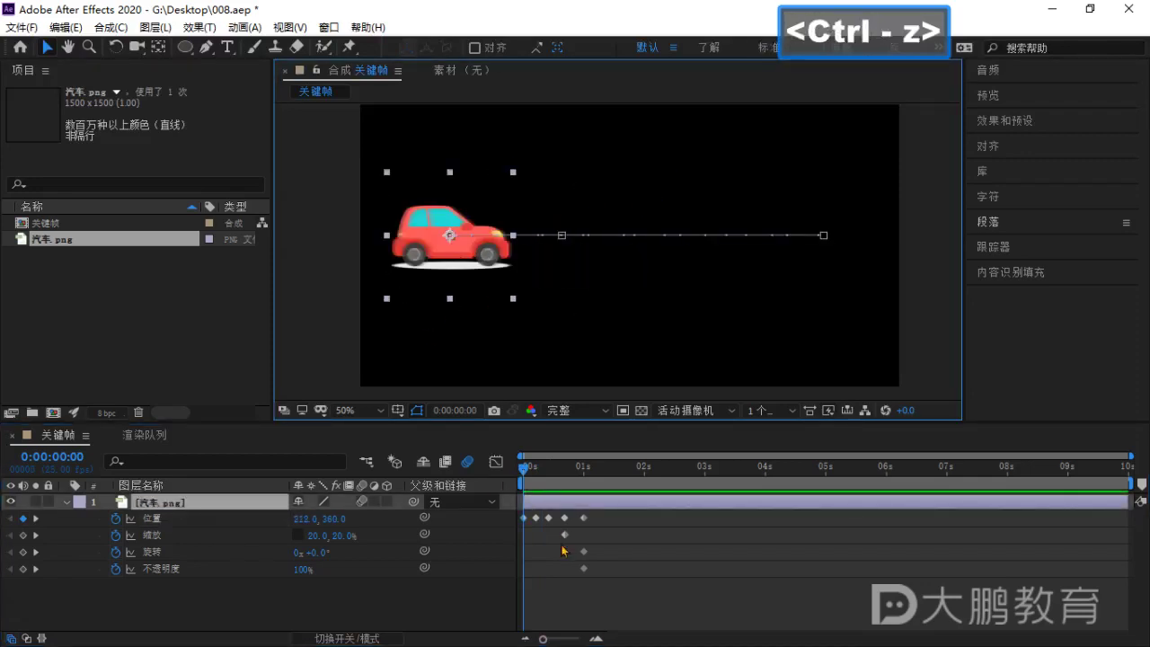
left_click(515, 485)
left_click_drag(634, 586, 485, 509)
left_click(392, 597)
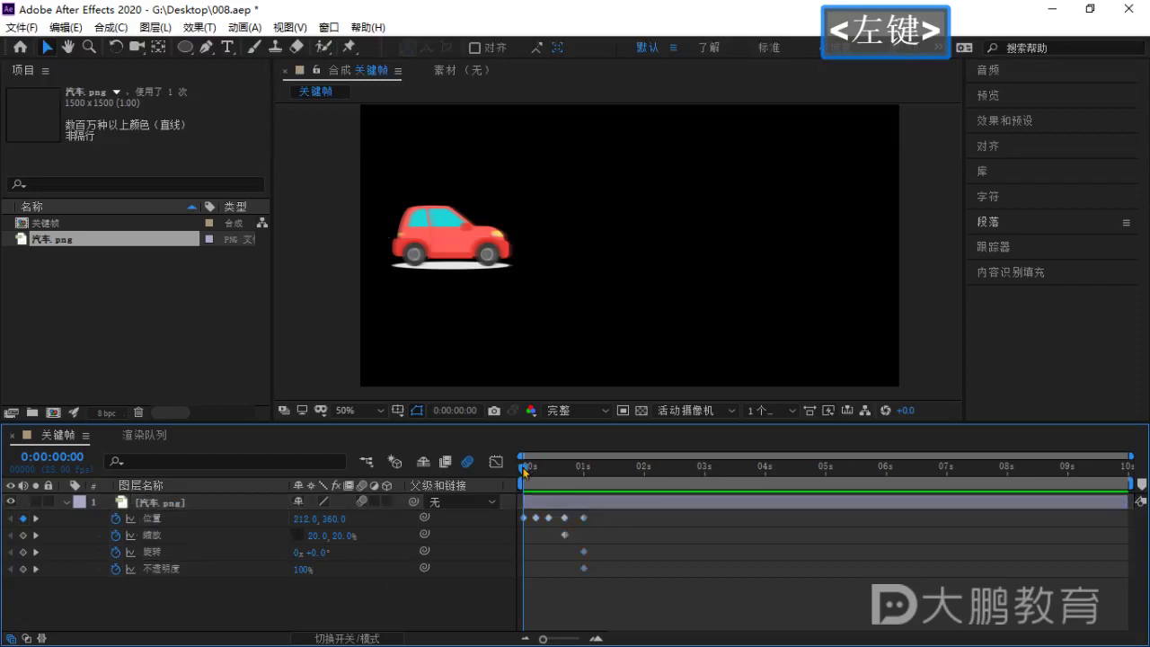
Delete all keyframes of the 汽车.png layer with the current time at 0:00:00:14.
left_click_drag(526, 472, 558, 474)
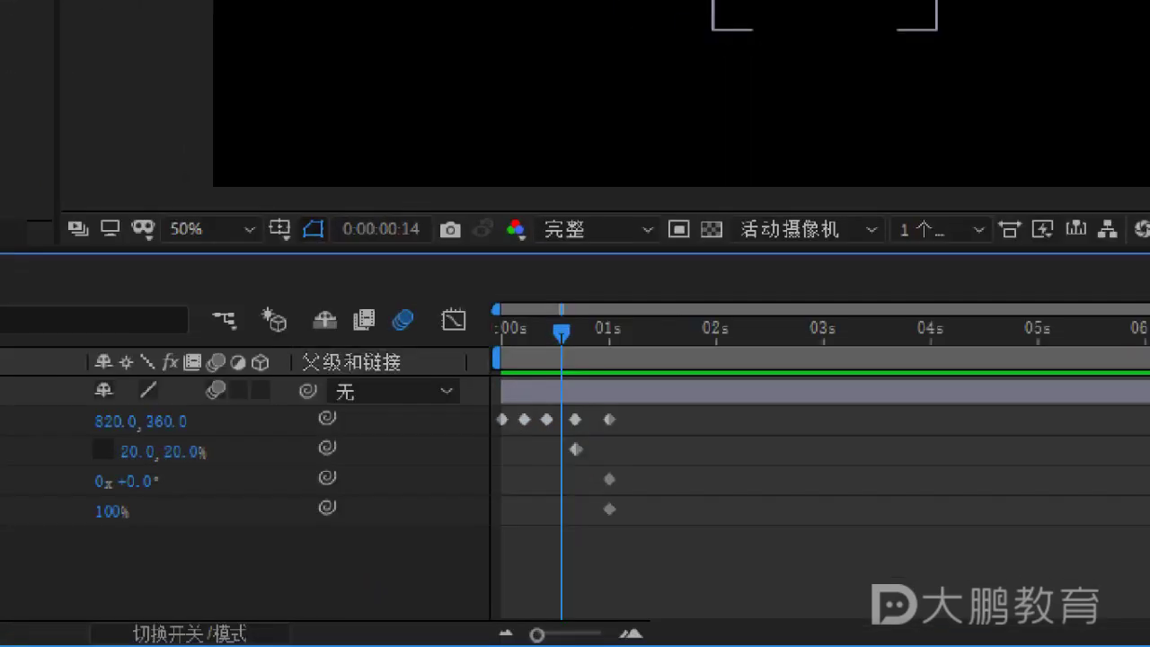
left_click(565, 535, "ctrl")
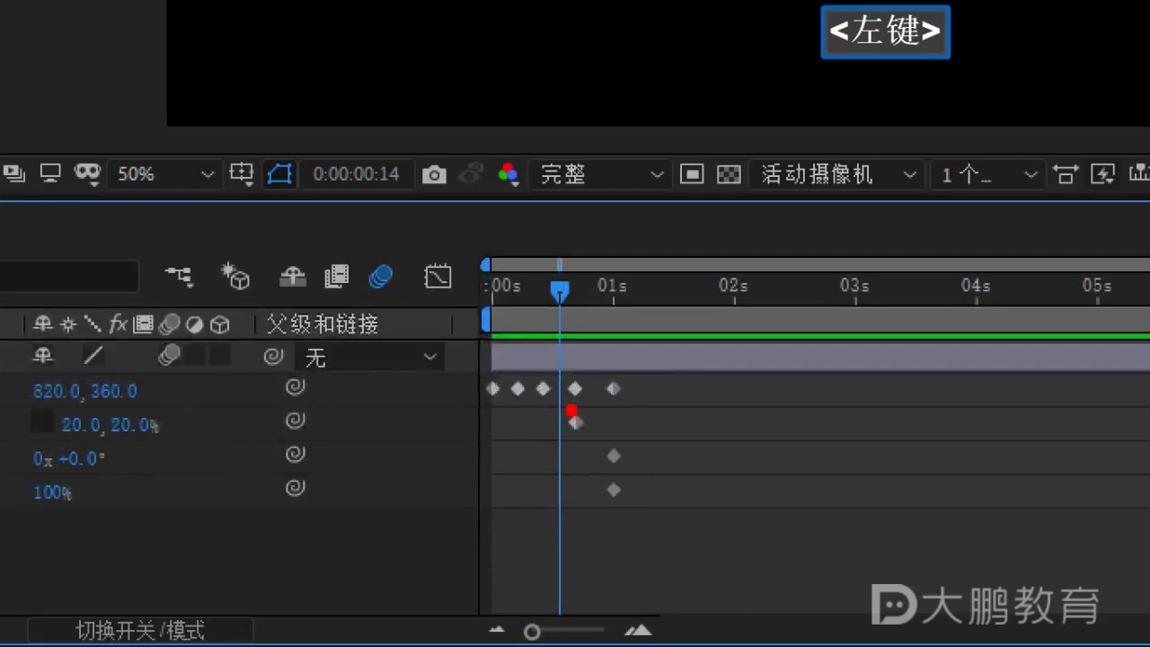
key("Escape")
left_click(576, 488)
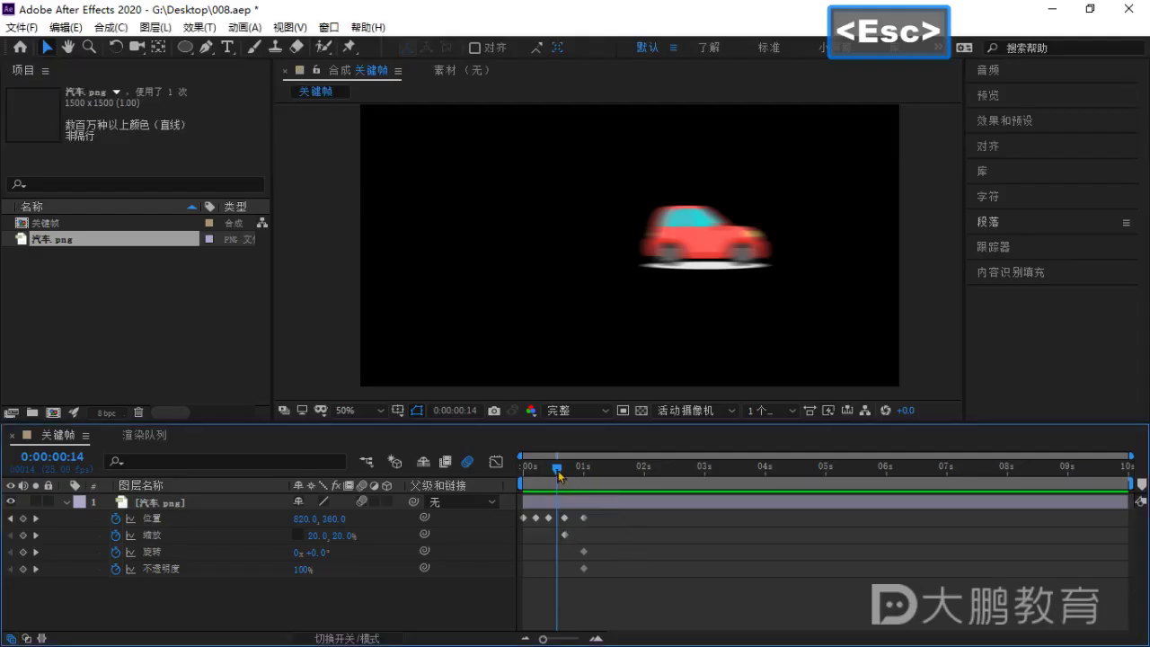
left_click_drag(636, 595, 507, 509)
key("BackSpace")
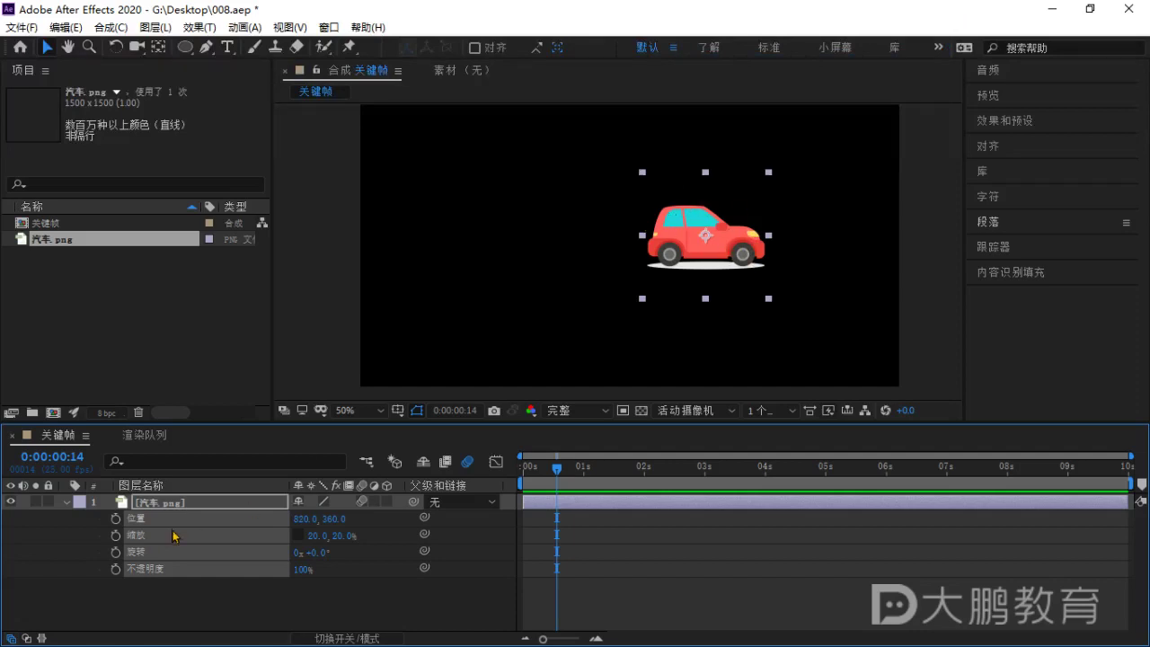
Try resetting the selected transform properties of the 汽车.png layer and undo the reset.
right_click(137, 530)
left_click(215, 435)
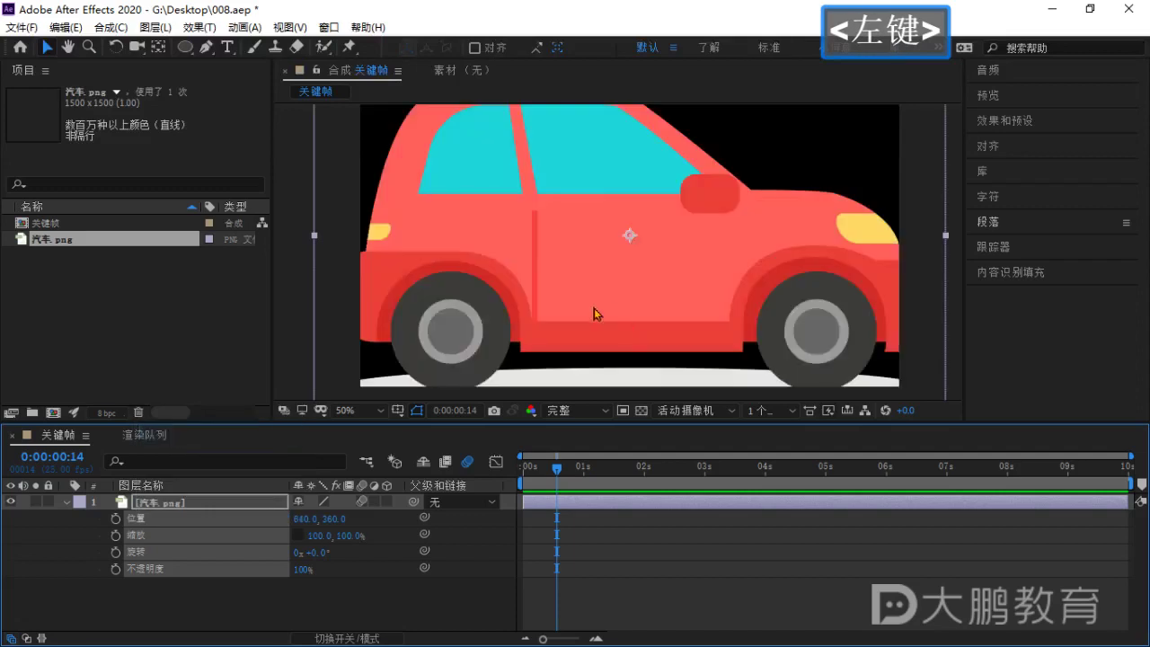
key("ctrl+z")
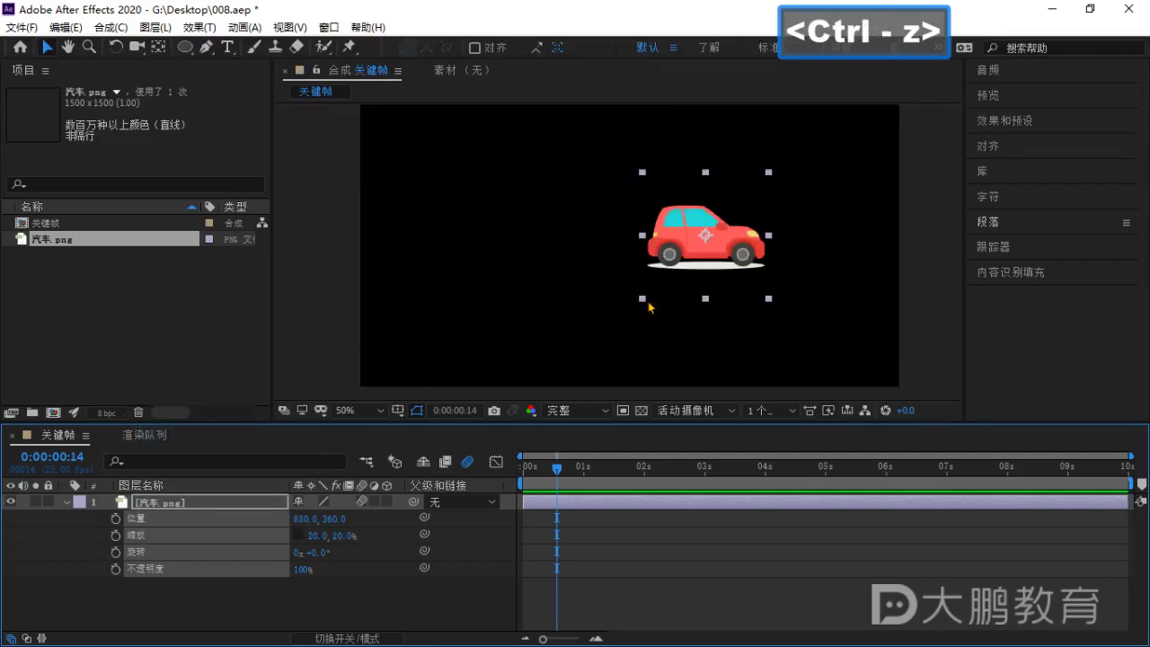
Undo the keyframe deletion and move the current time to 0:00:01:00.
left_click(456, 600)
key("ctrl+z")
left_click(632, 583)
mouse_move(565, 479)
left_mouse_down()
mouse_move(584, 476)
mouse_move(523, 476)
mouse_move(581, 491)
left_mouse_up()
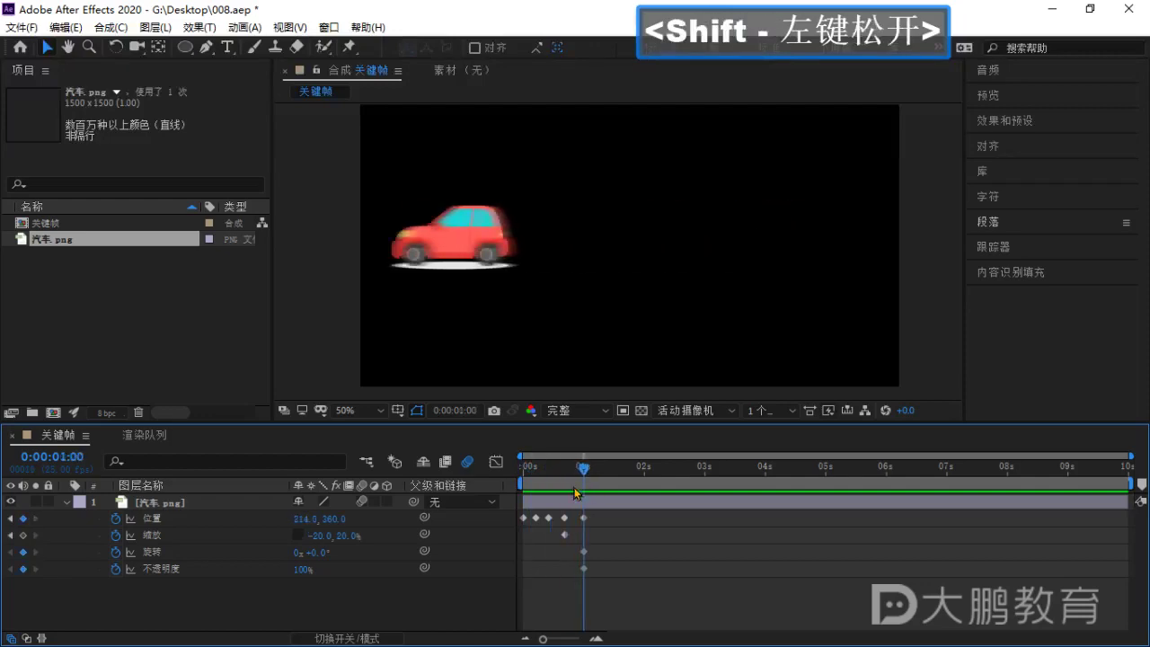
Switch to the XMind notes, expand the 动感模糊 (motion blur) branch and open its topic text for editing.
key("alt+Tab")
left_click_drag(524, 404, 632, 281)
left_click(432, 395)
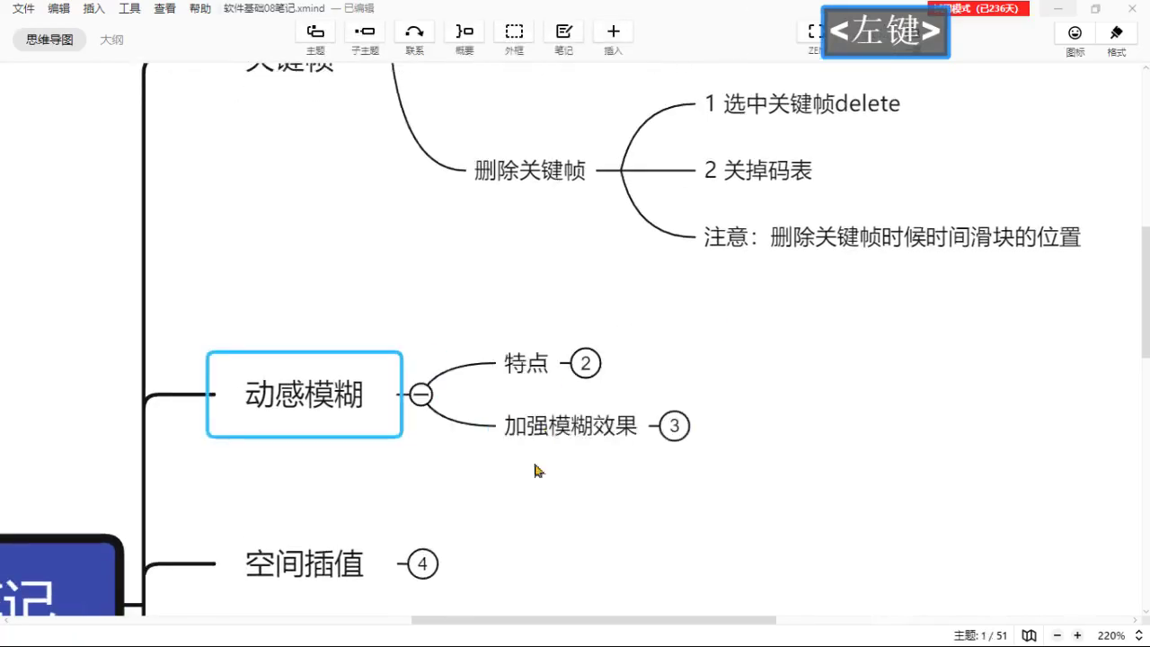
left_click_drag(454, 501, 514, 418)
double_click(348, 340)
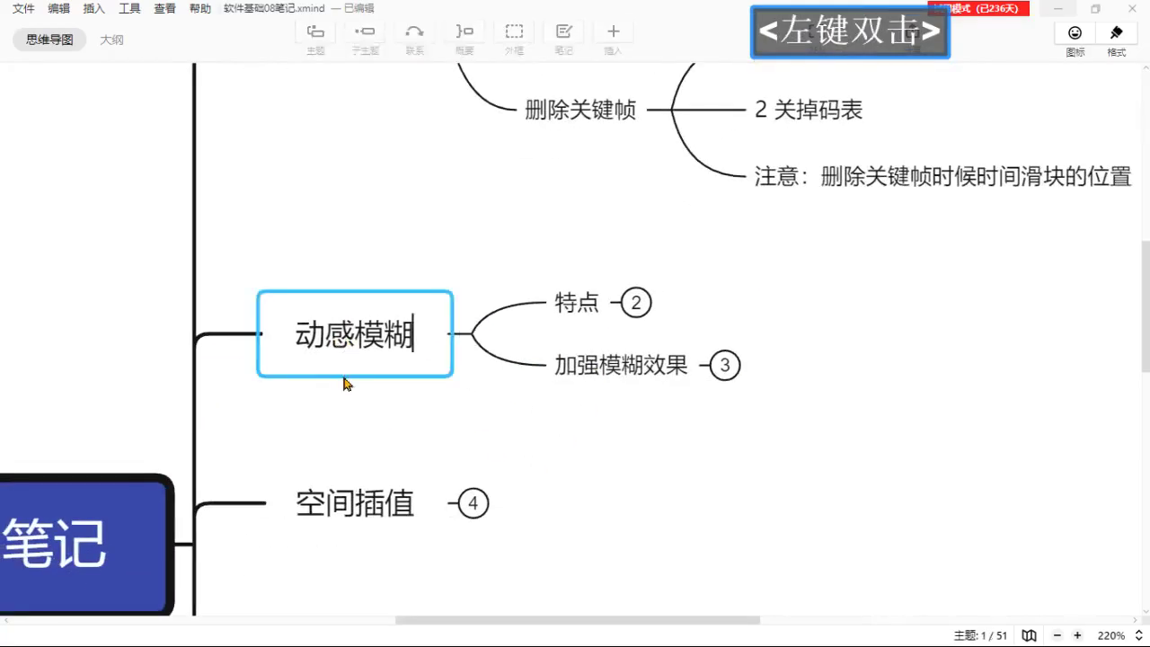
left_click_drag(347, 326, 326, 402)
left_click(325, 402)
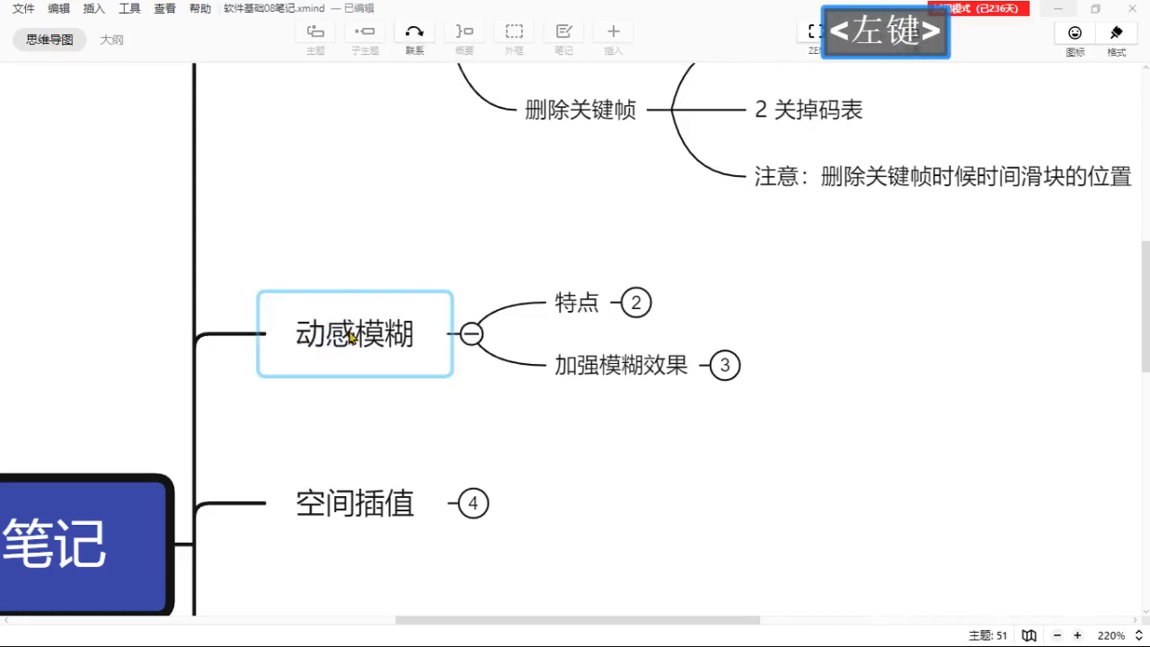
double_click(357, 338)
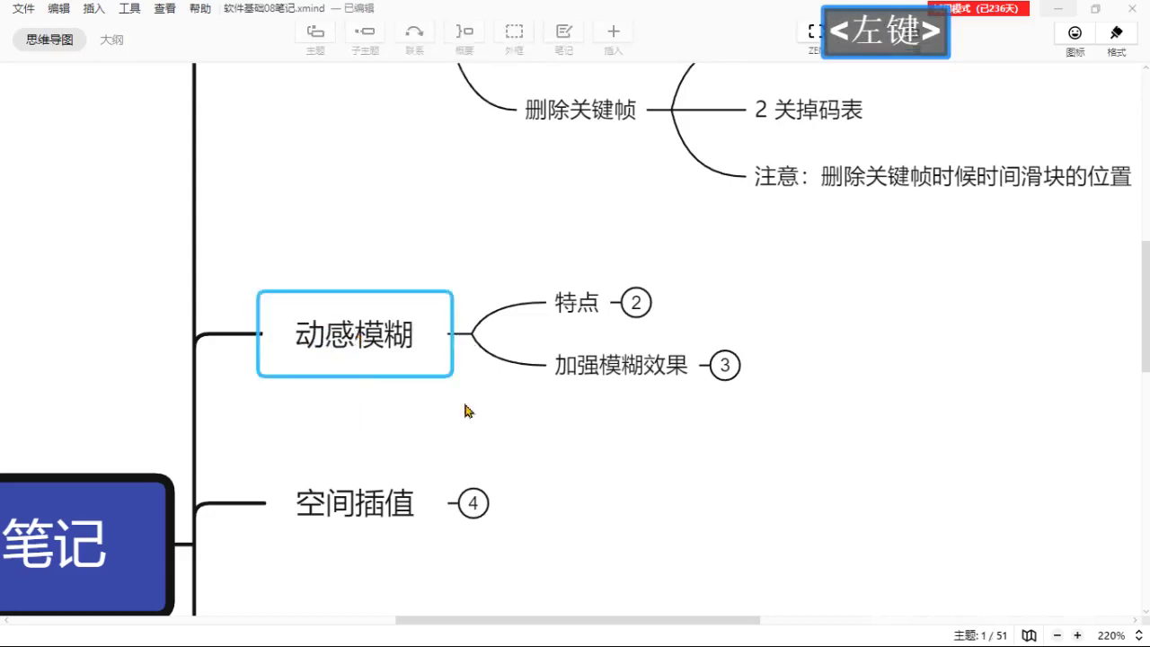
Expand the 特点 and 加强模糊效果 subtopics of the 动感模糊 branch.
right_click(494, 435)
left_click(433, 413)
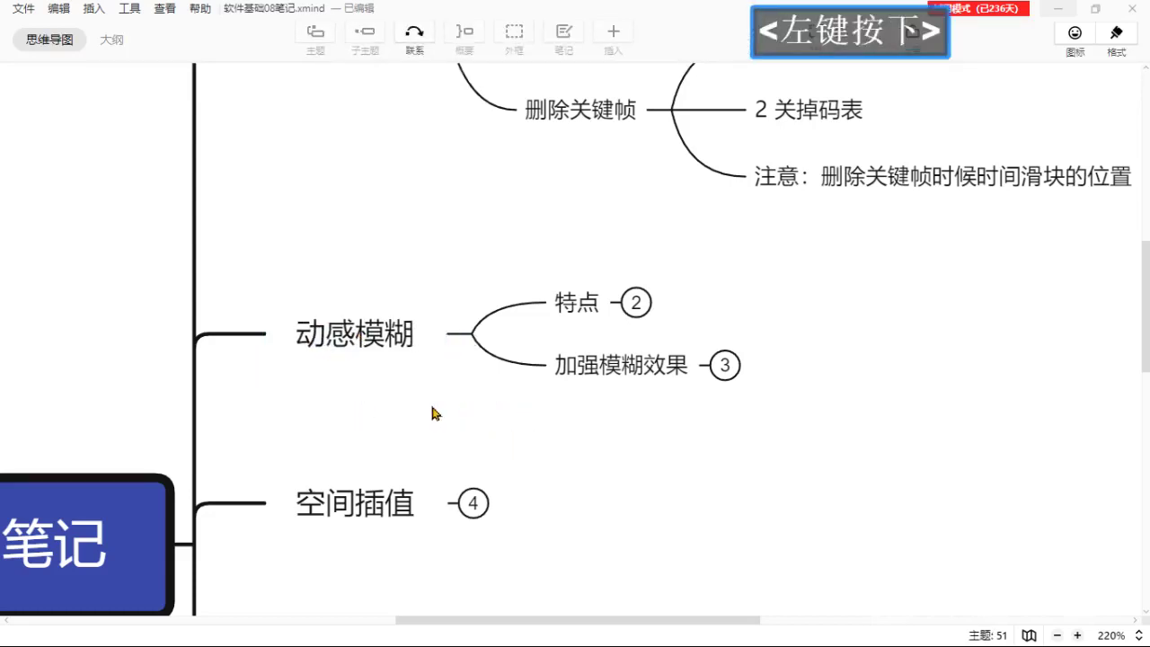
left_click_drag(550, 432, 551, 375)
left_click_drag(649, 394, 494, 448)
left_click(513, 286)
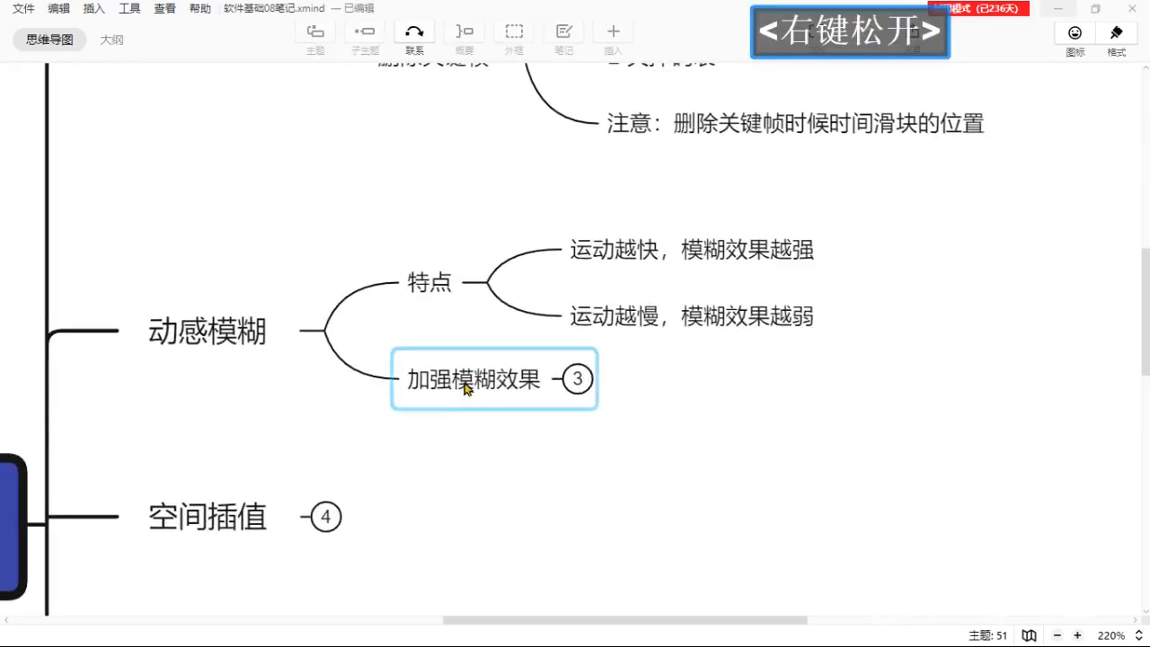
left_click(195, 336)
left_click(300, 403)
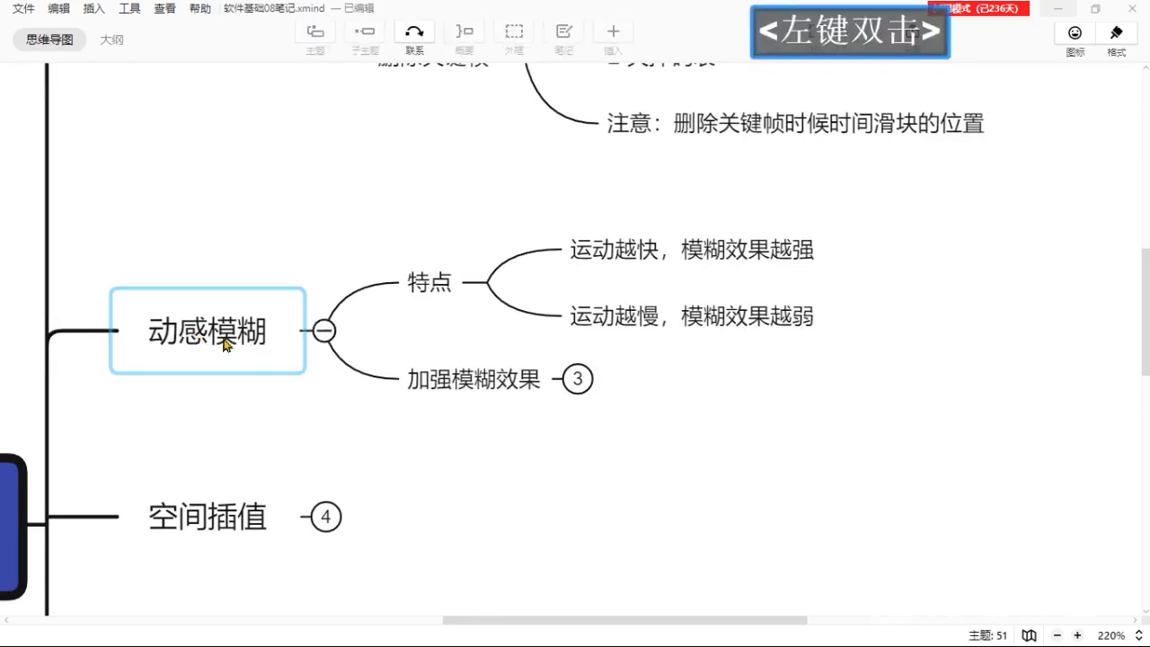
left_click_drag(518, 444, 477, 422)
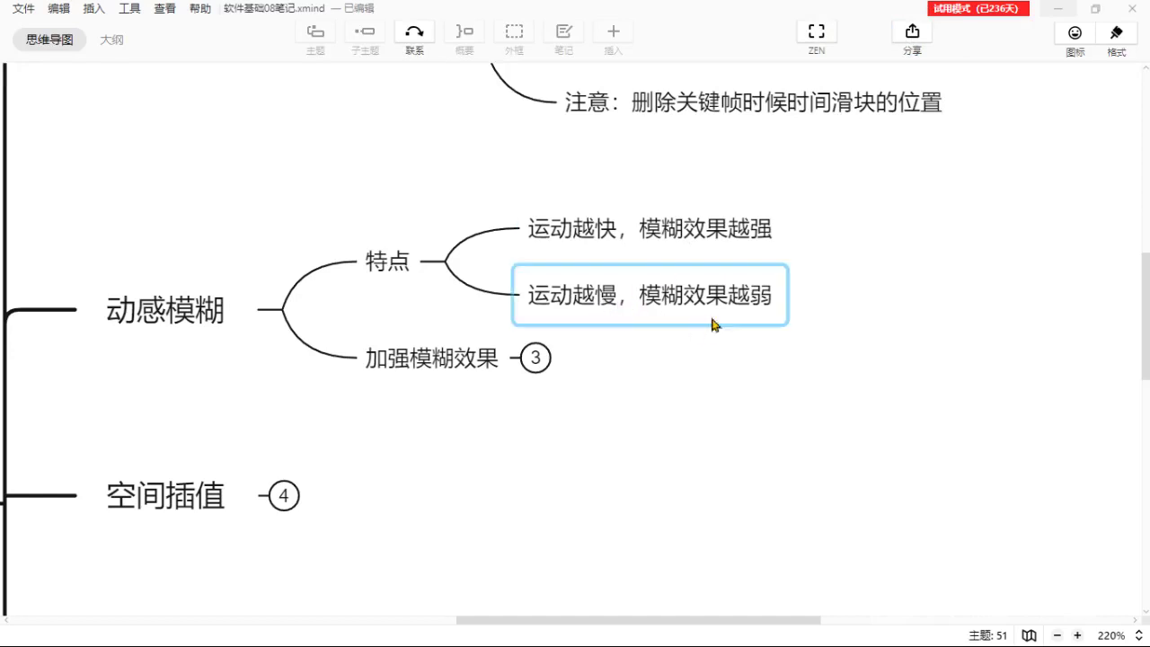
left_click_drag(667, 437, 724, 400)
left_click(592, 321)
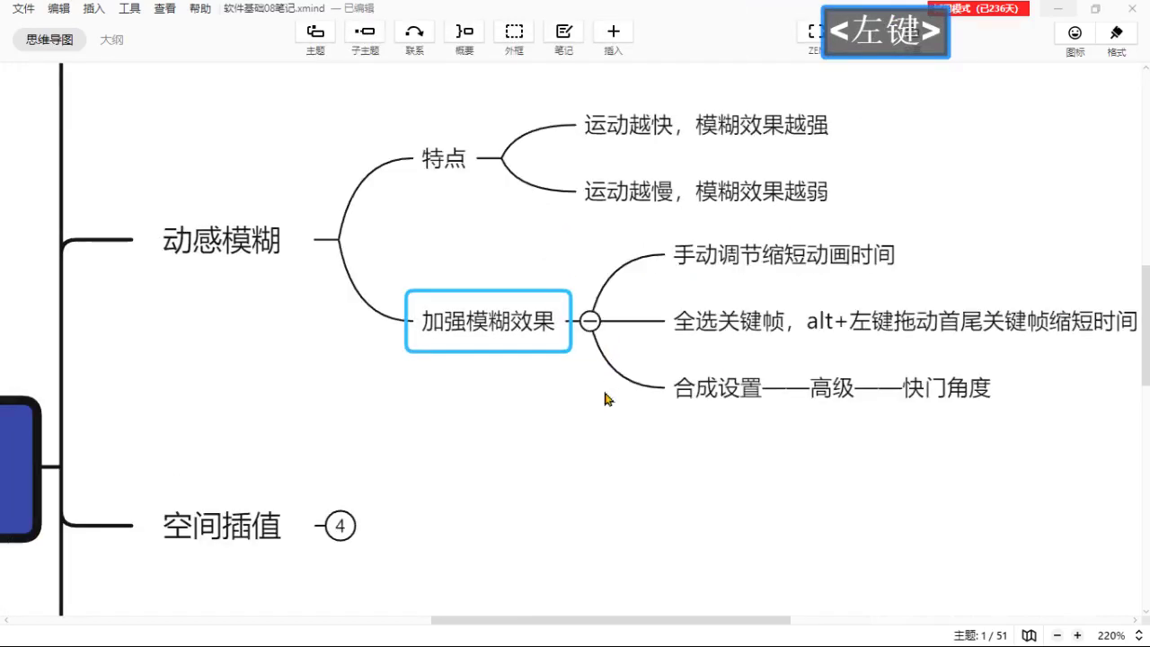
Read the three methods listed under 加强模糊效果, including the composition settings entry about shutter angle (快门角度).
left_click_drag(596, 428, 439, 352)
left_click(490, 227)
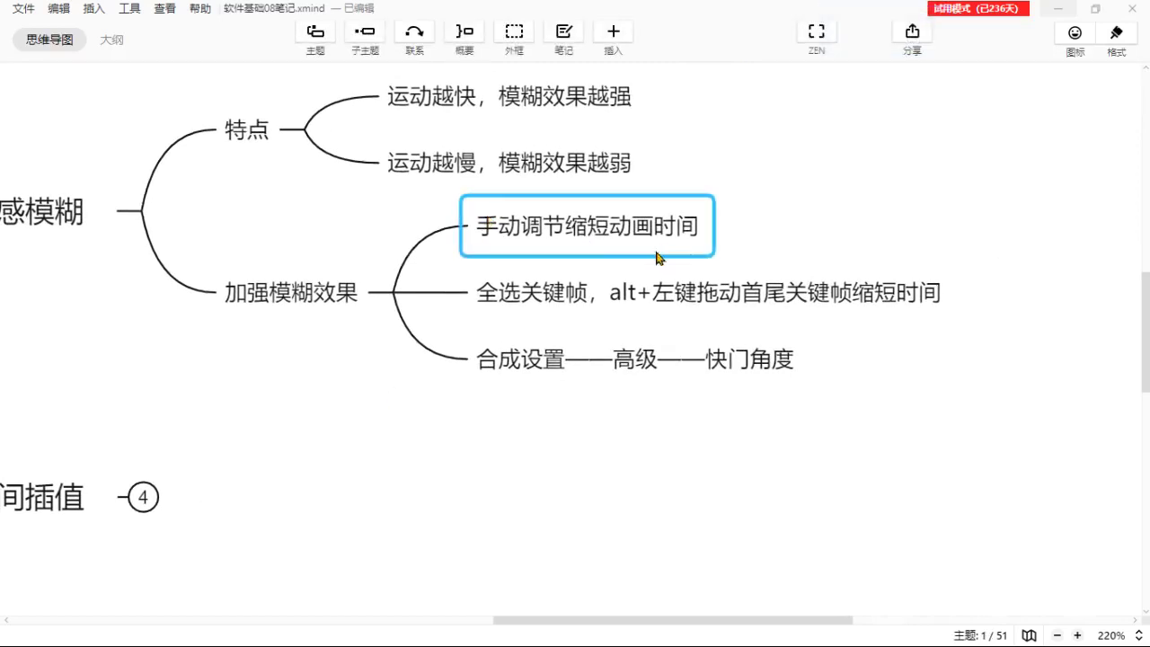
scroll(694, 316, "up", 5, "ctrl")
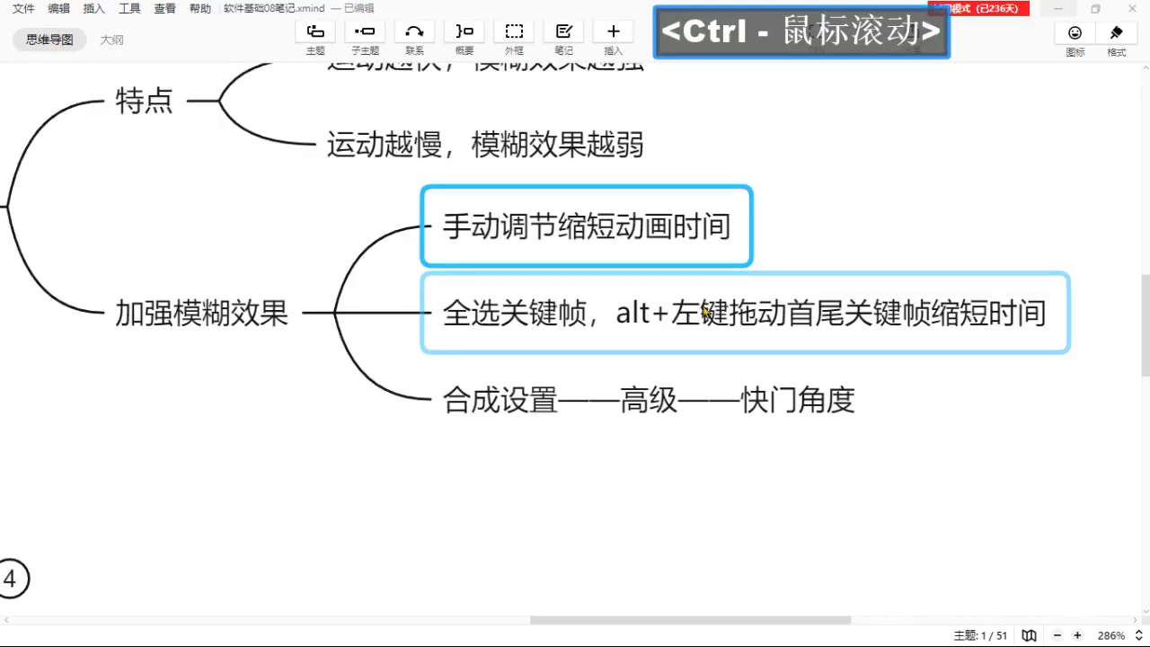
left_click_drag(920, 246, 791, 241)
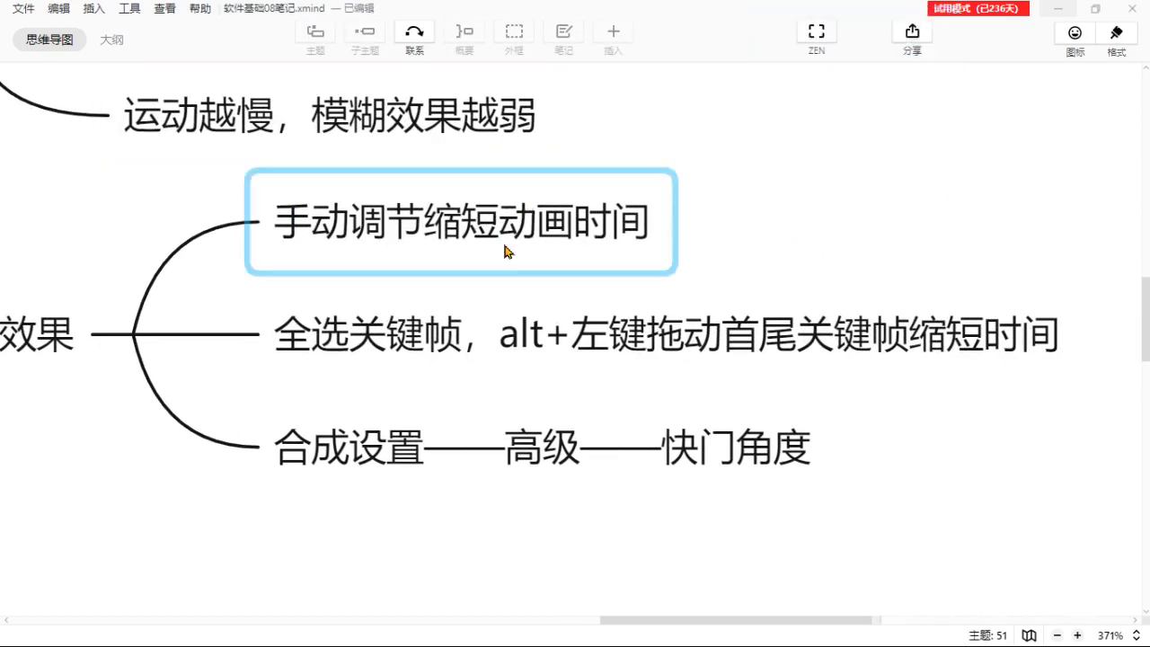
left_click_drag(840, 234, 849, 221)
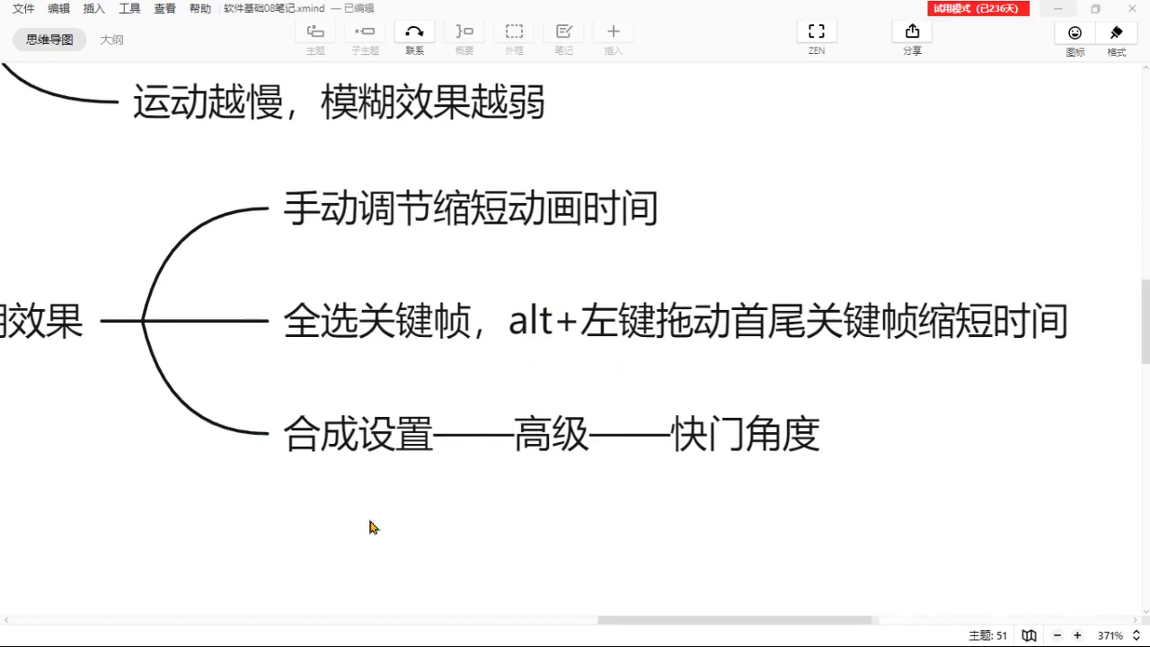
left_click_drag(348, 416, 423, 372)
left_click(424, 395)
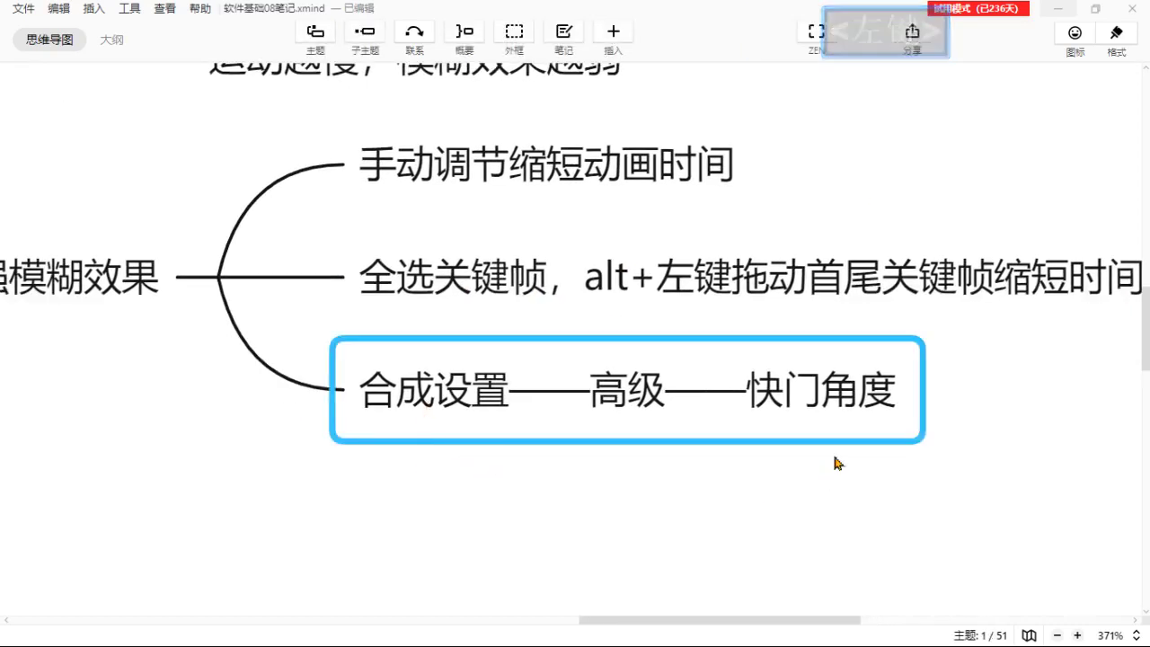
left_click(904, 478)
left_click(728, 441)
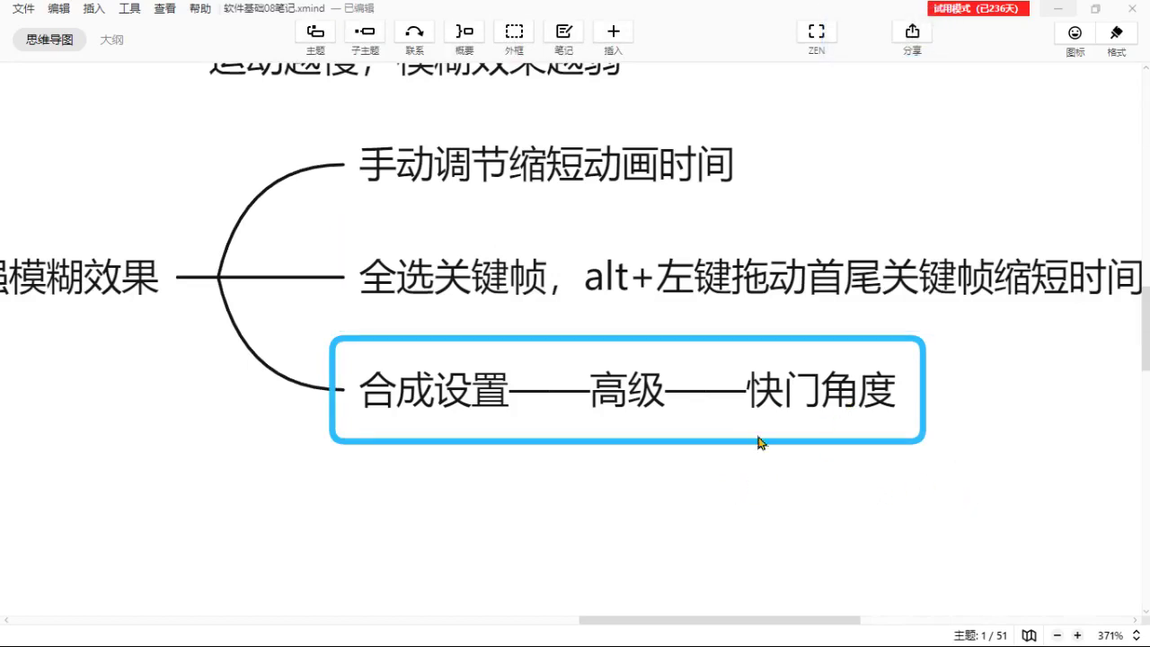
left_click_drag(747, 455, 768, 452)
left_click(739, 338)
left_click_drag(423, 474, 659, 456)
Review the 关键帧 and 动感模糊 branches of the mind map as far as the 空间插值 topic.
scroll(480, 438, "down", 3)
left_click_drag(306, 442, 710, 488)
left_click_drag(354, 476, 590, 453)
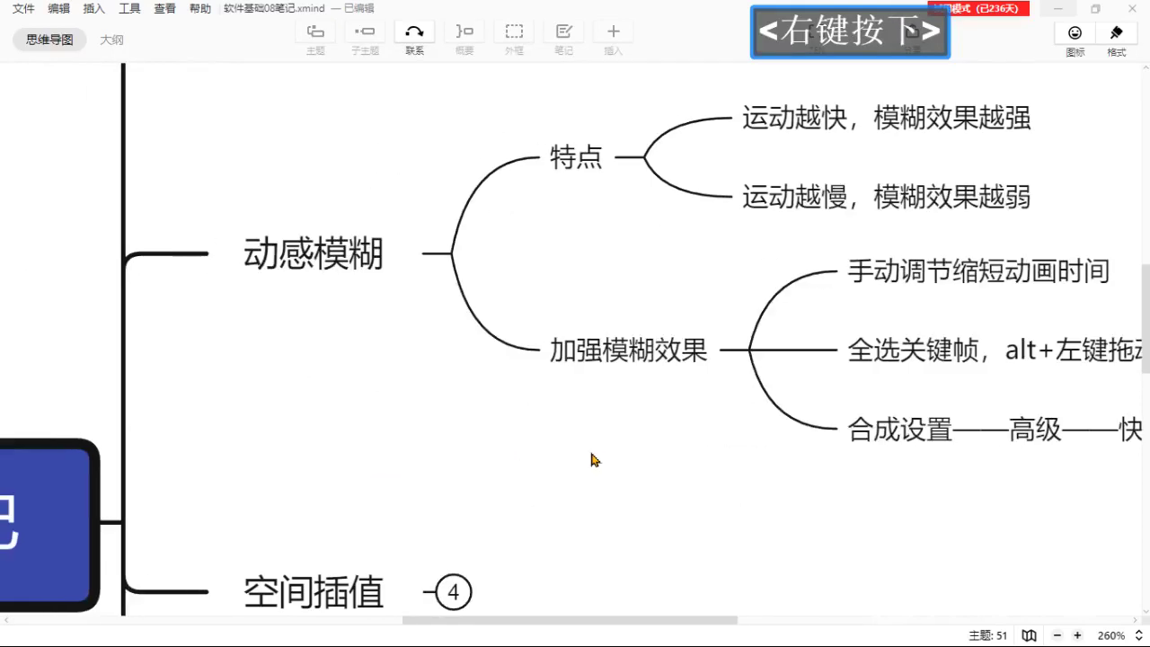
scroll(482, 451, "down", 3)
left_click_drag(290, 175, 364, 349)
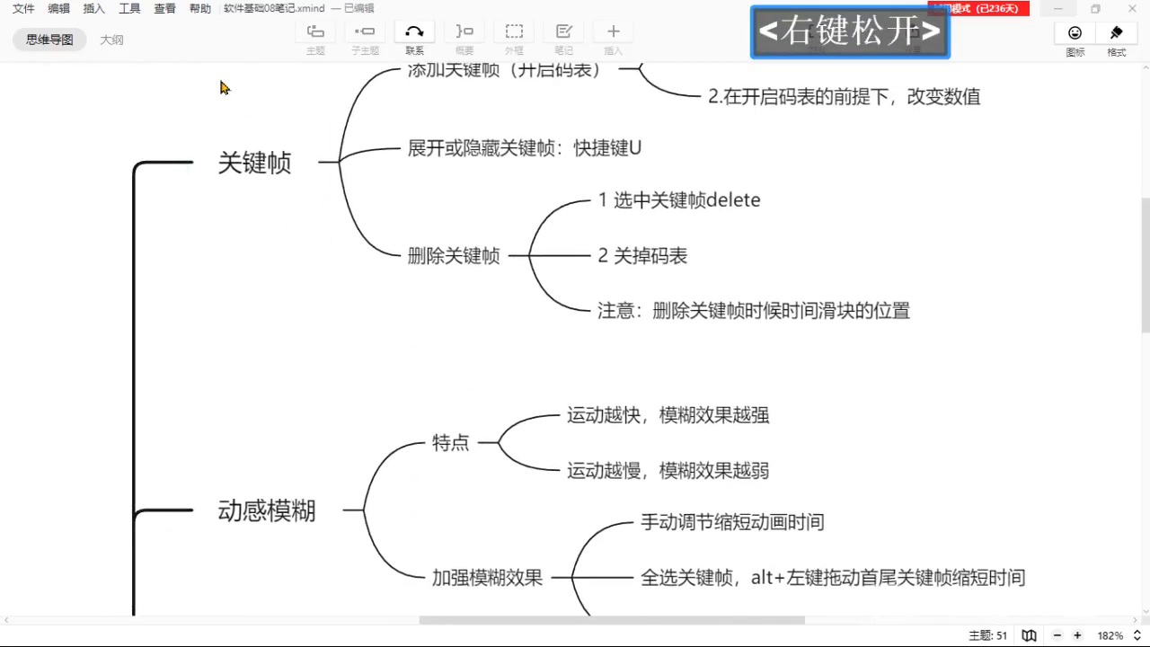
left_click(204, 99)
left_click_drag(203, 97, 336, 477)
left_click_drag(313, 332, 291, 154)
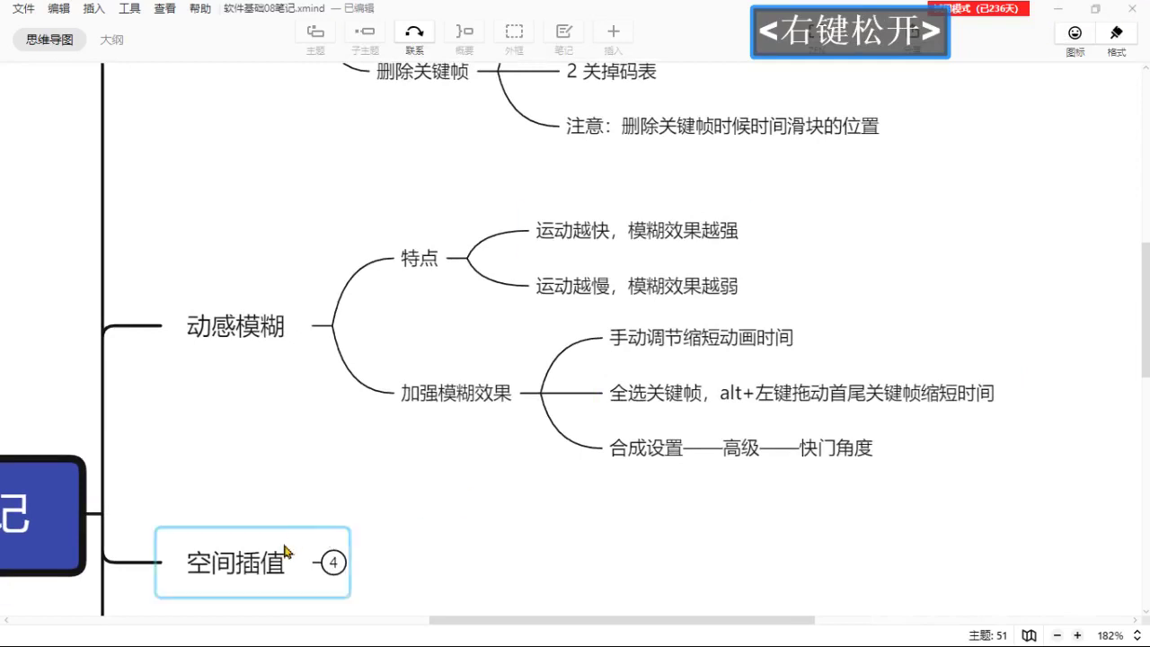
Switch to After Effects, return to 0:00:00:00 and delete all keyframes of the 汽车.png layer.
left_click(1059, 12)
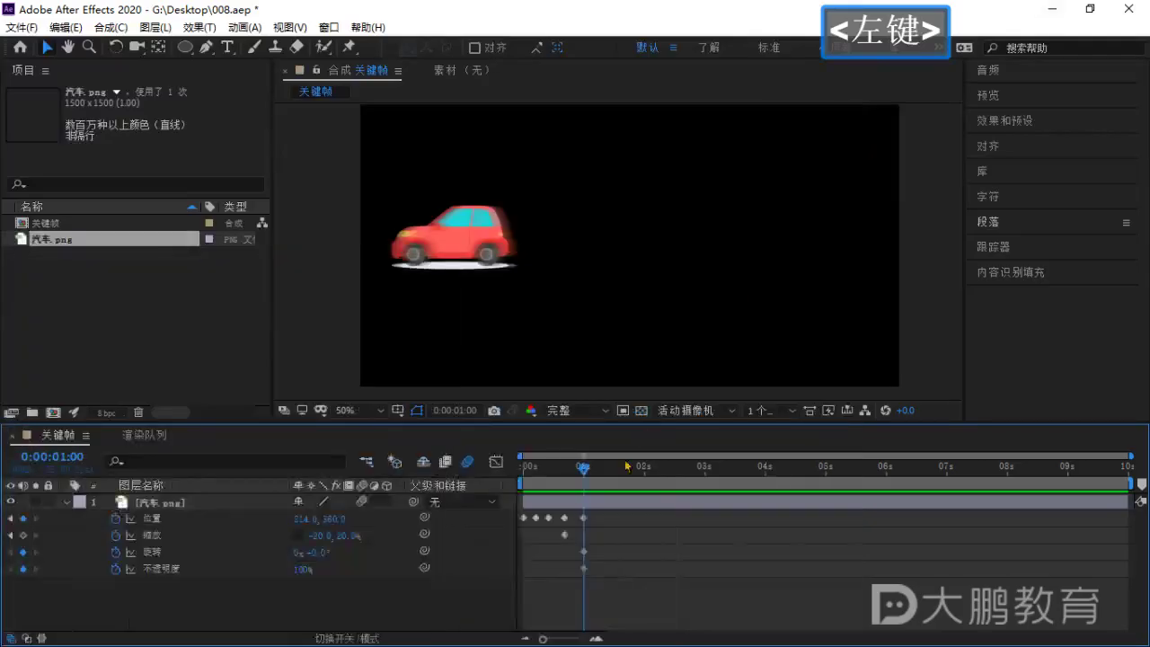
left_click_drag(579, 477, 523, 476)
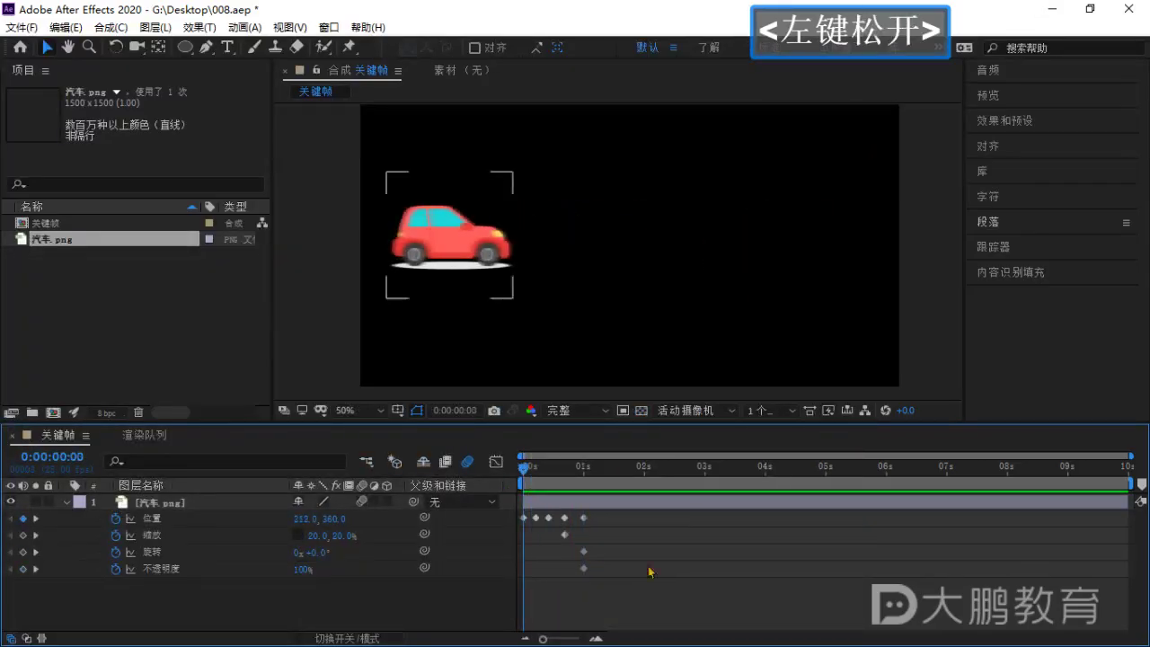
left_click_drag(711, 594, 514, 530)
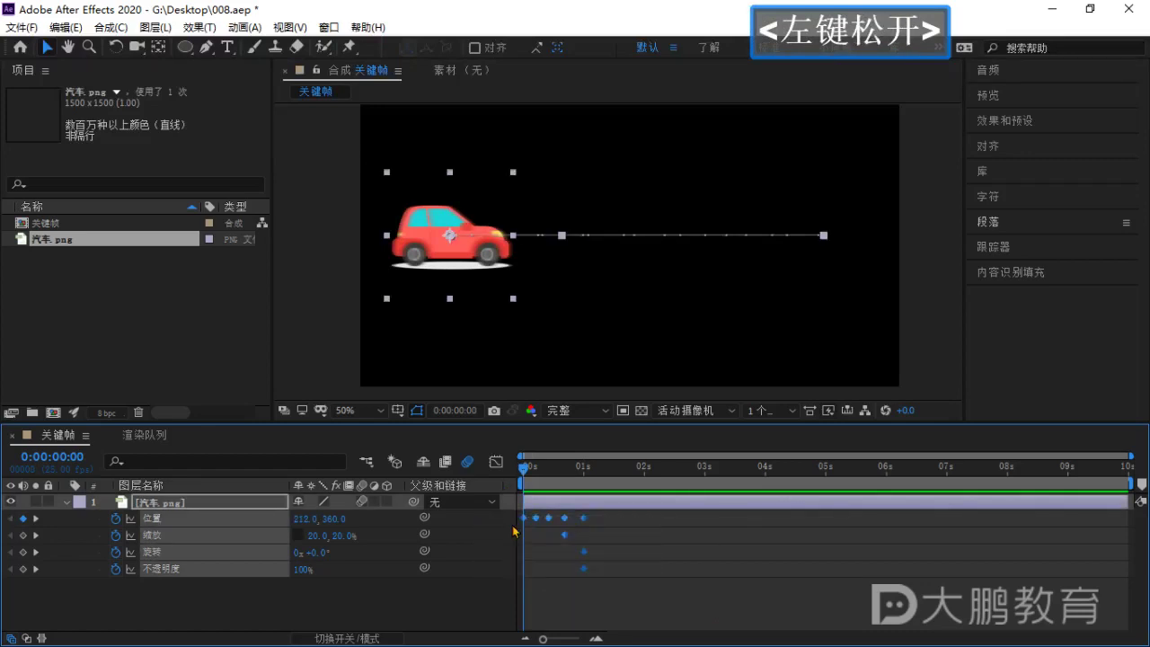
key("BackSpace")
key("BackSpace")
mouse_move(526, 473)
left_mouse_down()
mouse_move(510, 475)
mouse_move(530, 473)
left_mouse_up()
left_click(193, 619)
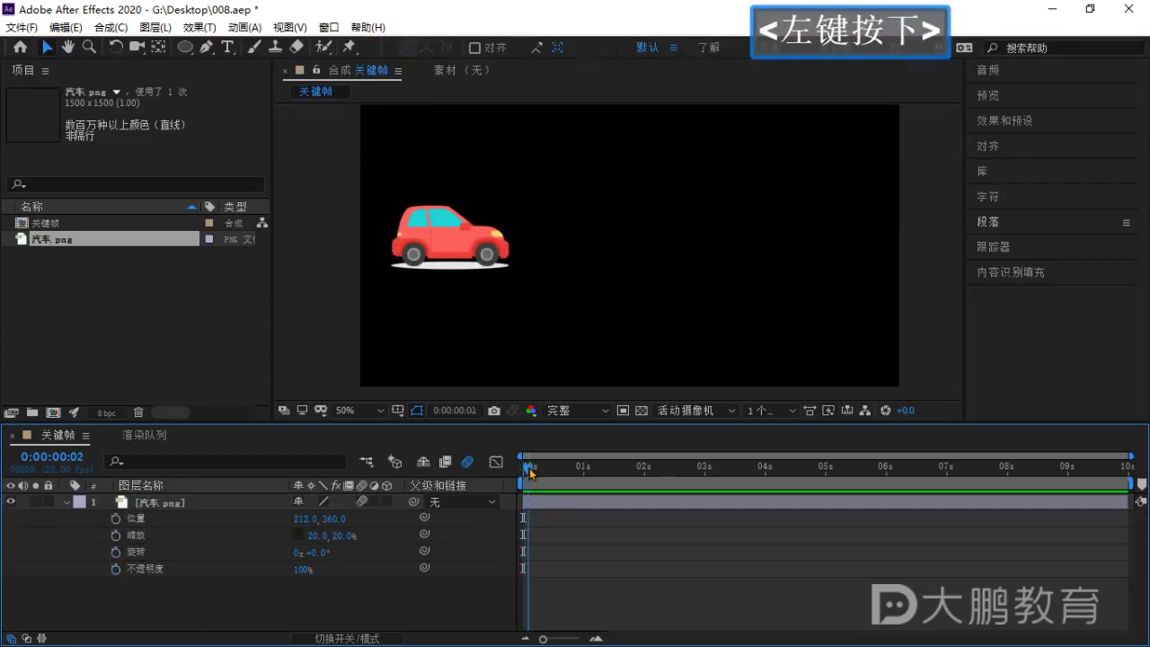
Keyframe the car's Position at 0:00:00:00 and, at 0:00:02:01, horizontally shifted to 1094, 360; collapse its properties and enlarge the preview area.
left_click(116, 520)
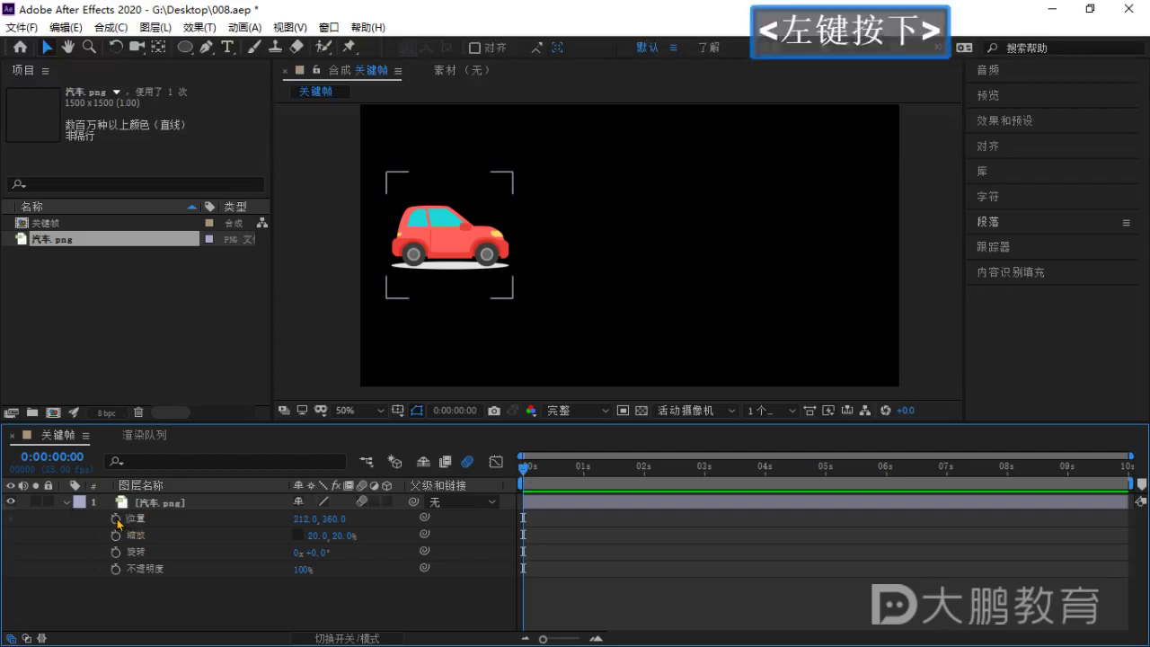
left_click_drag(530, 470, 657, 493)
left_click_drag(481, 252, 849, 252)
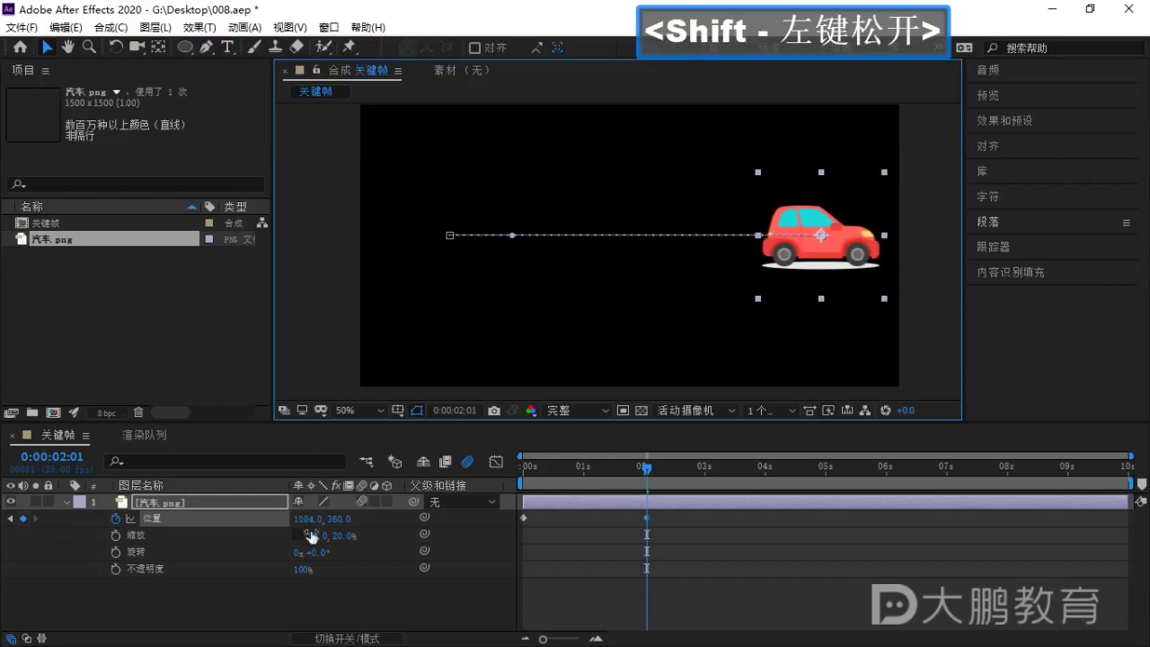
left_click(70, 504)
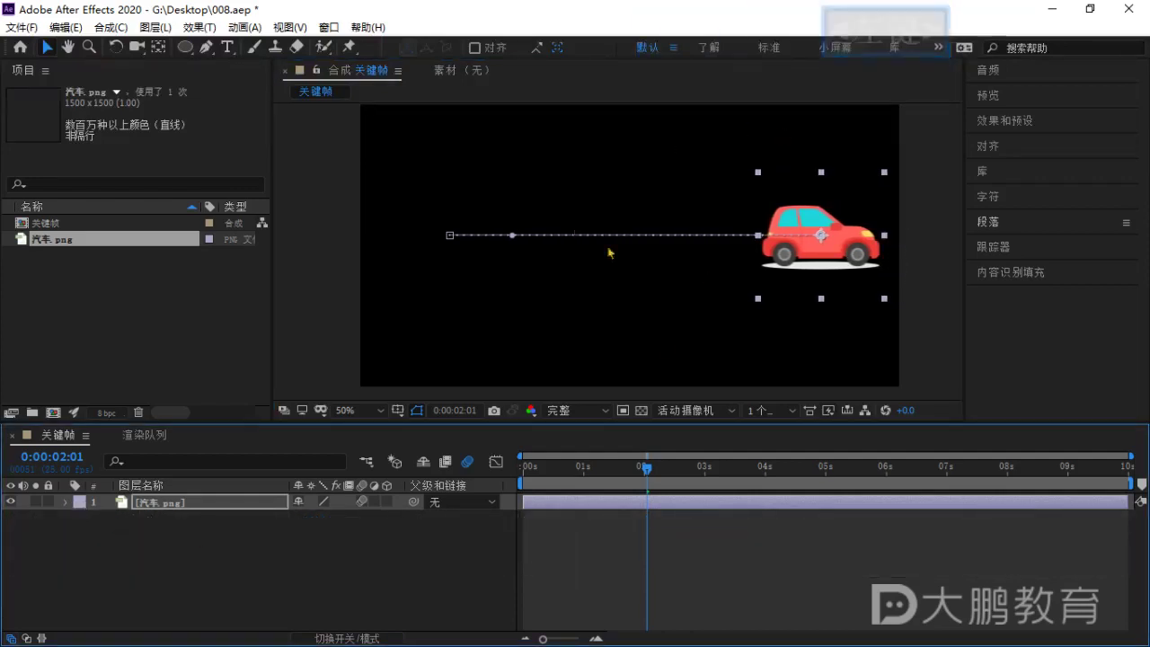
left_click_drag(767, 423, 767, 478)
key("ctrl+1")
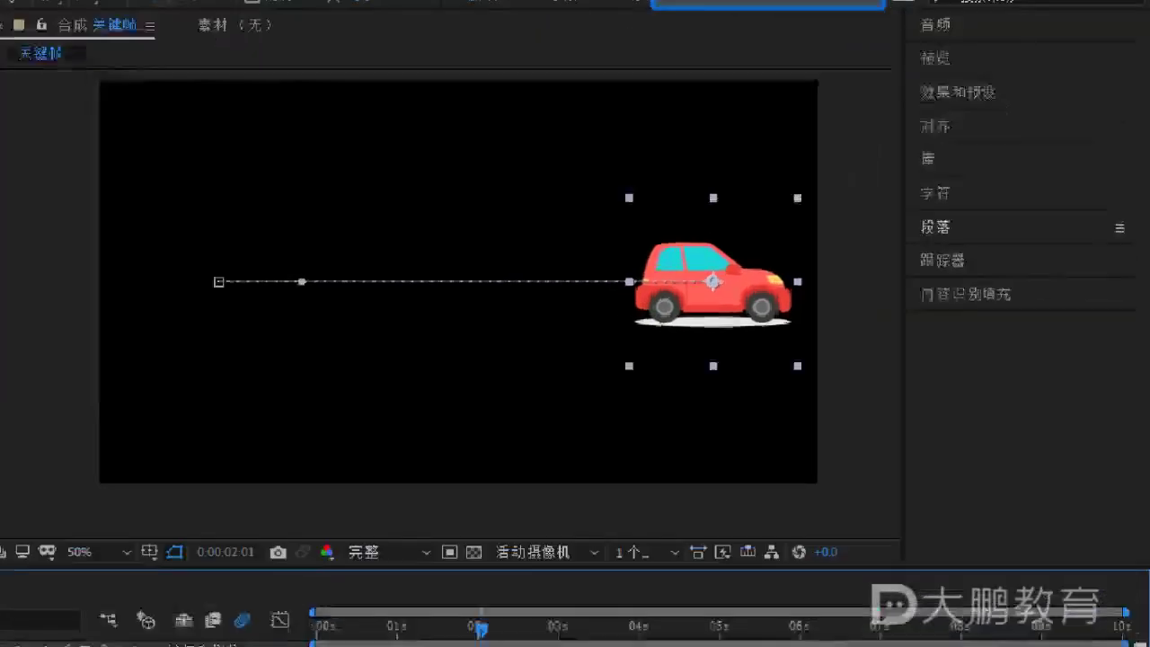
left_click(506, 296)
left_click(45, 329)
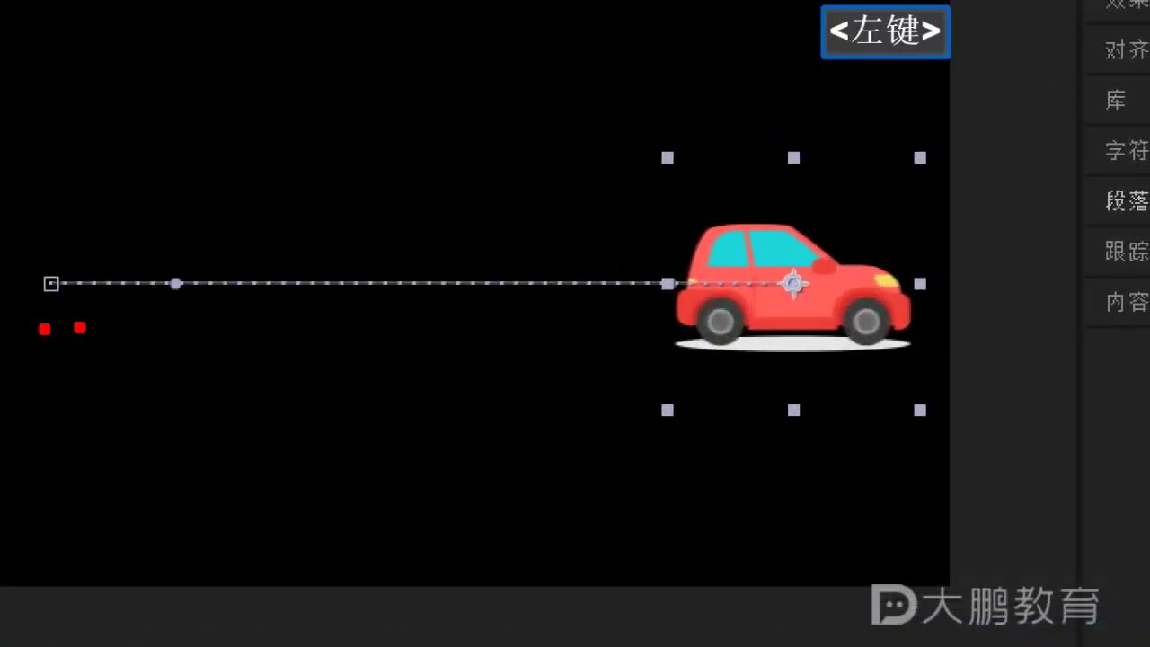
left_click_drag(81, 327, 91, 327)
left_click(154, 327)
left_click(82, 350)
left_click_drag(51, 361, 824, 347)
key("Escape")
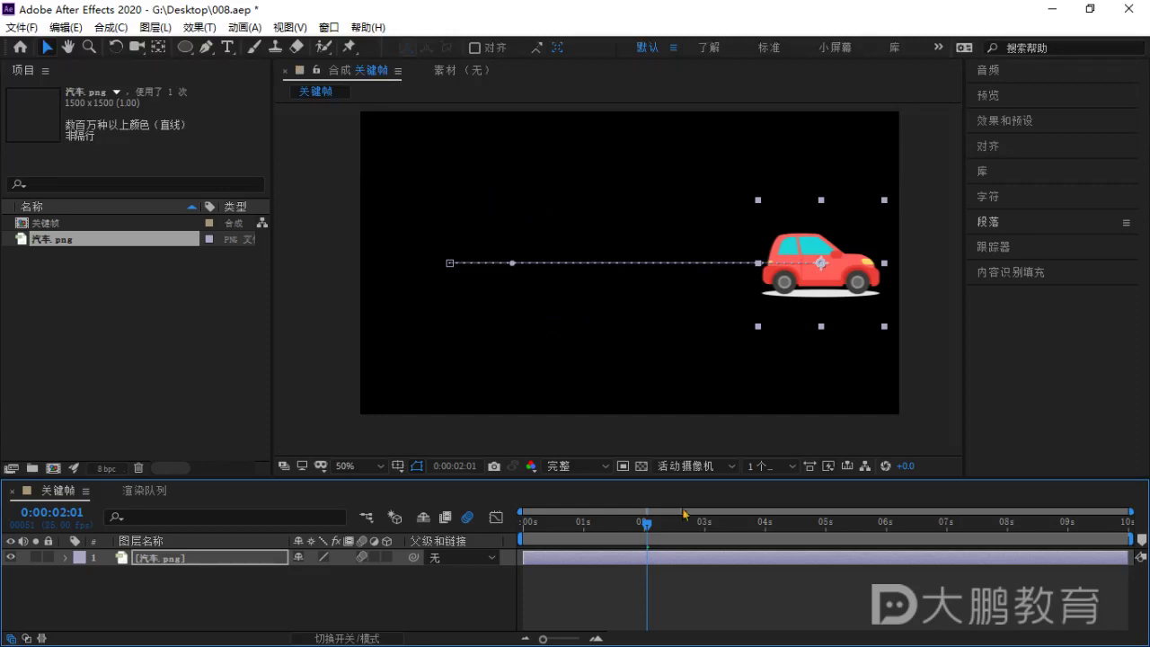
Move the current time to 0:00:01:00 and select the start keyframe of the car's motion path.
left_click_drag(654, 534, 585, 557)
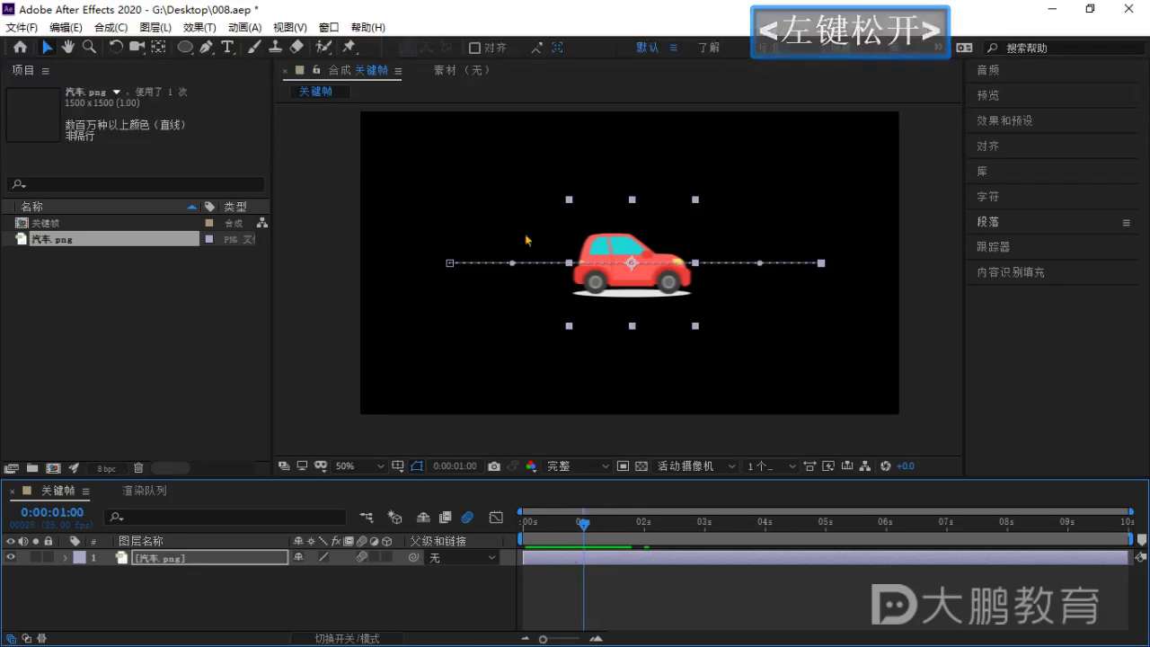
left_click(450, 265)
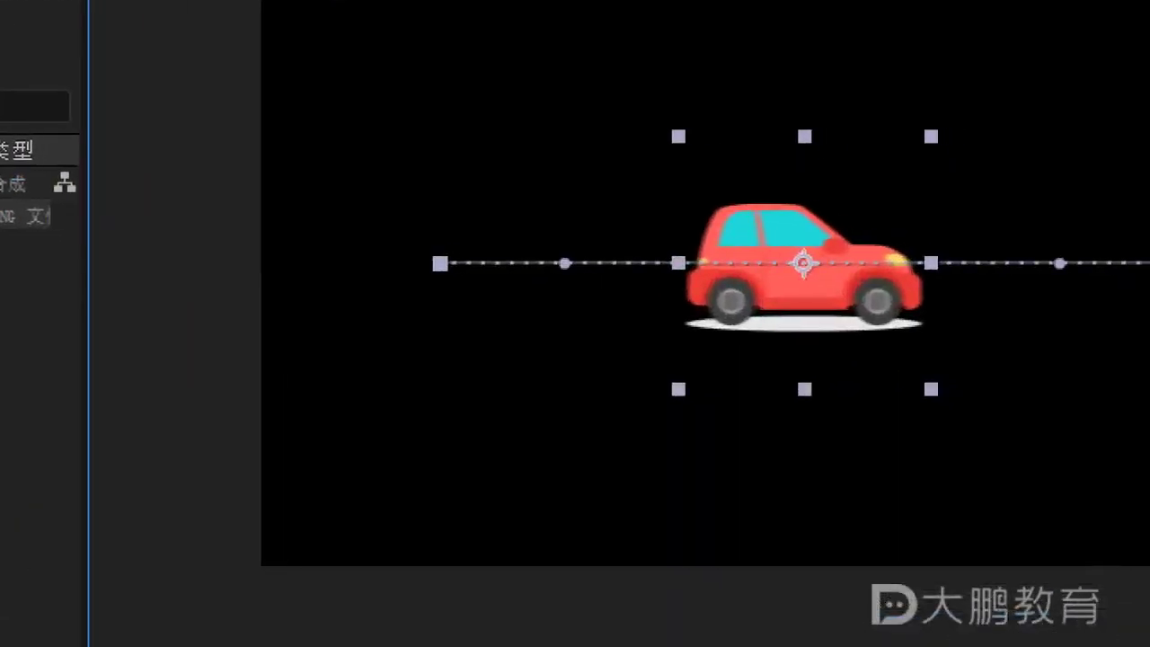
left_click(516, 289)
left_click_drag(529, 243, 589, 190)
left_click_drag(720, 117, 742, 101)
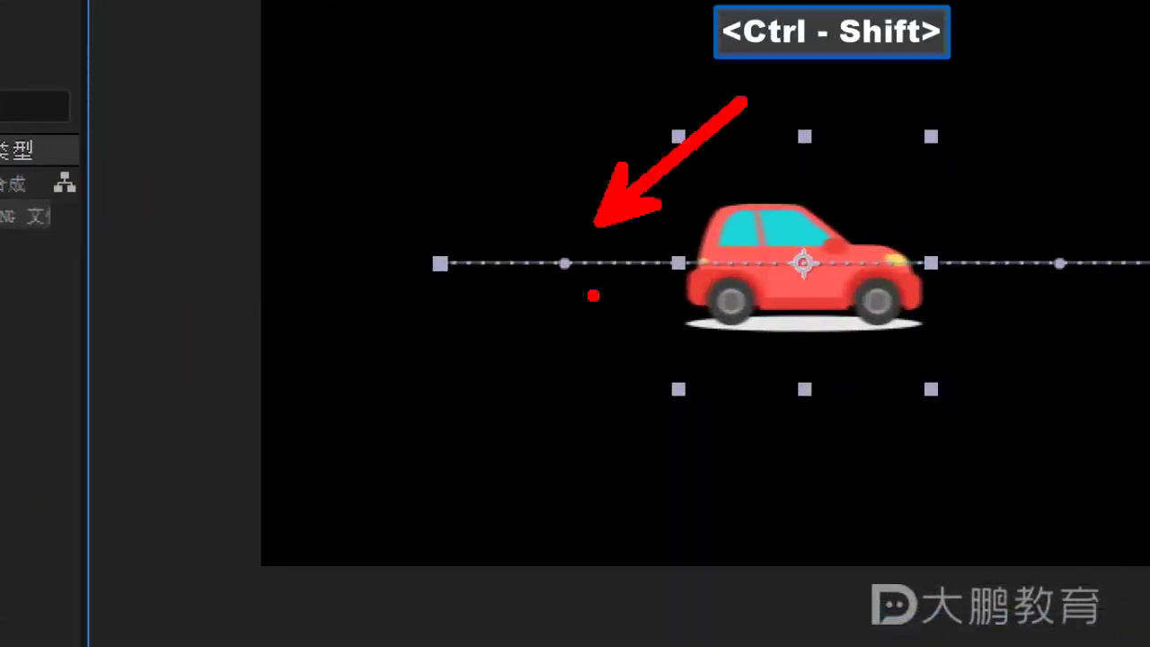
key("Escape")
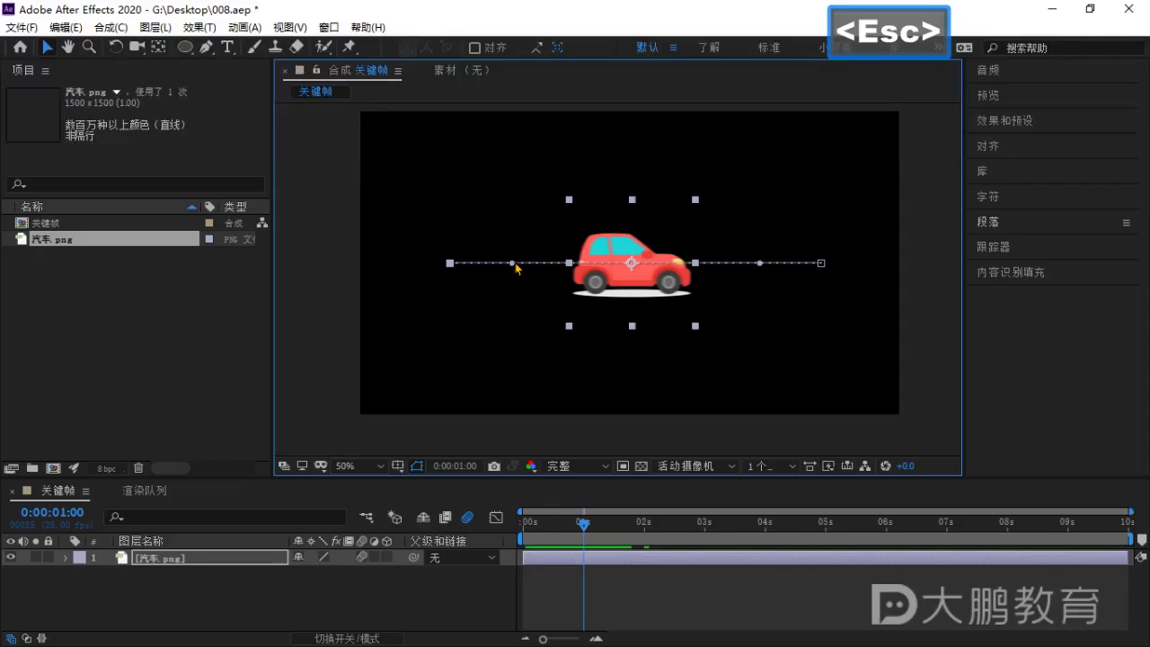
Try bending the car's motion path upward and downward with the start keyframe's direction handle.
left_click_drag(517, 266, 525, 240)
left_click_drag(531, 198, 567, 338)
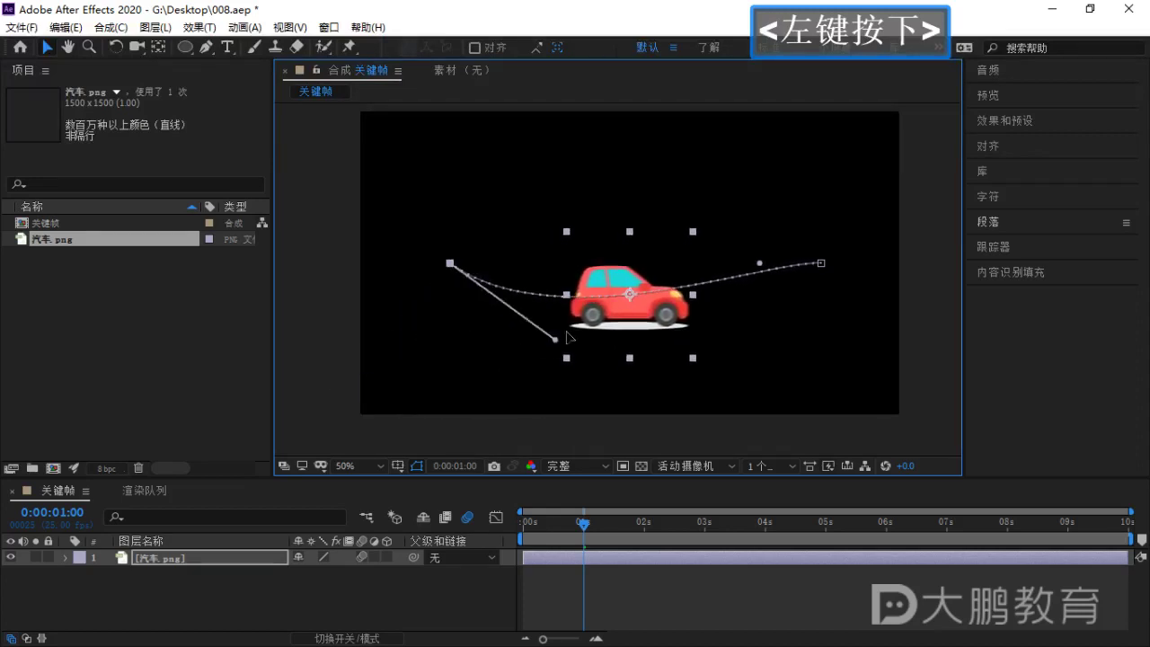
left_click_drag(574, 159, 478, 184)
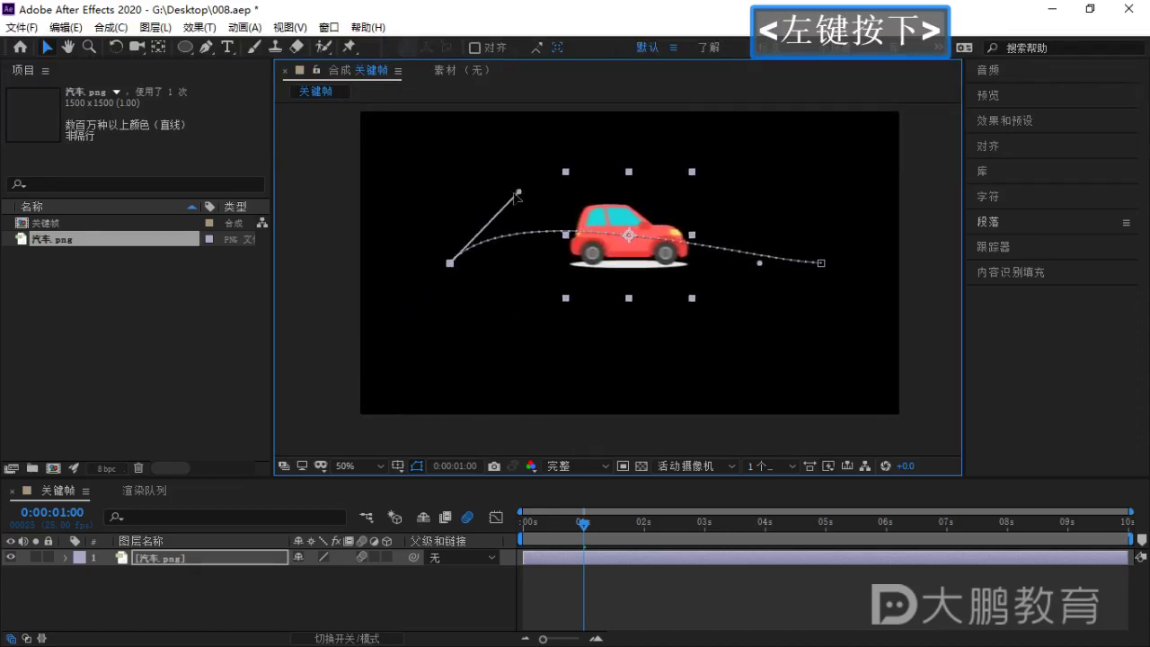
left_click_drag(436, 277, 539, 261)
Return to 0:00:00:00 and shape the motion path into an S-curve, pulling the start handle up and the end handle down.
left_click_drag(585, 522, 522, 540)
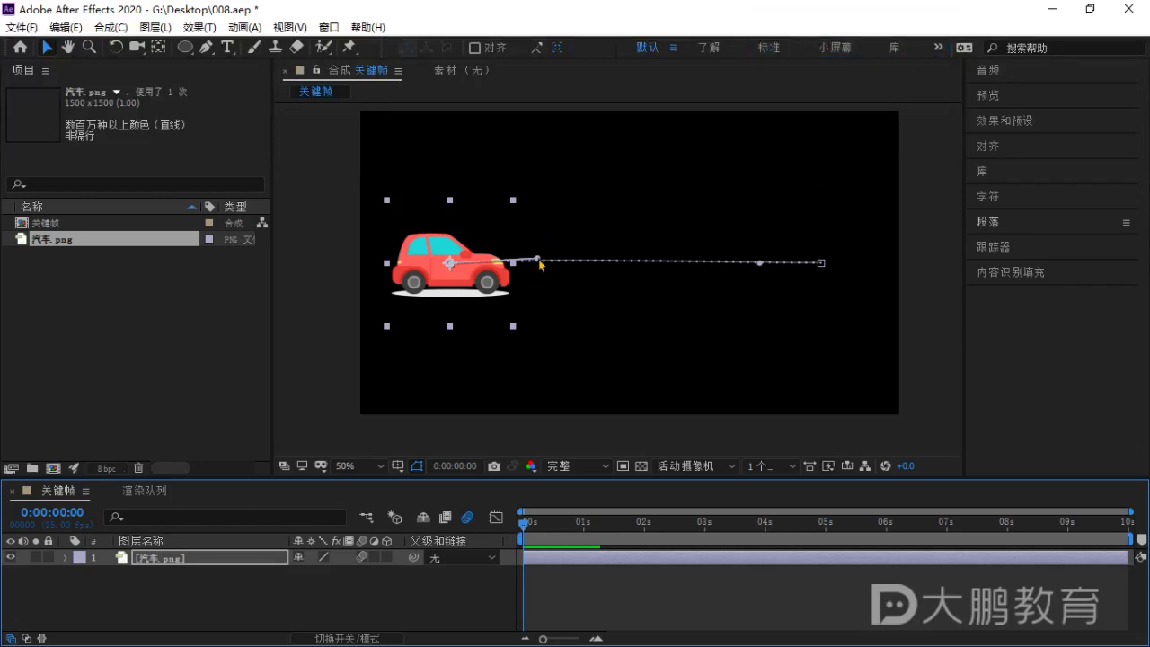
left_click_drag(538, 260, 555, 90)
left_click_drag(760, 264, 636, 416)
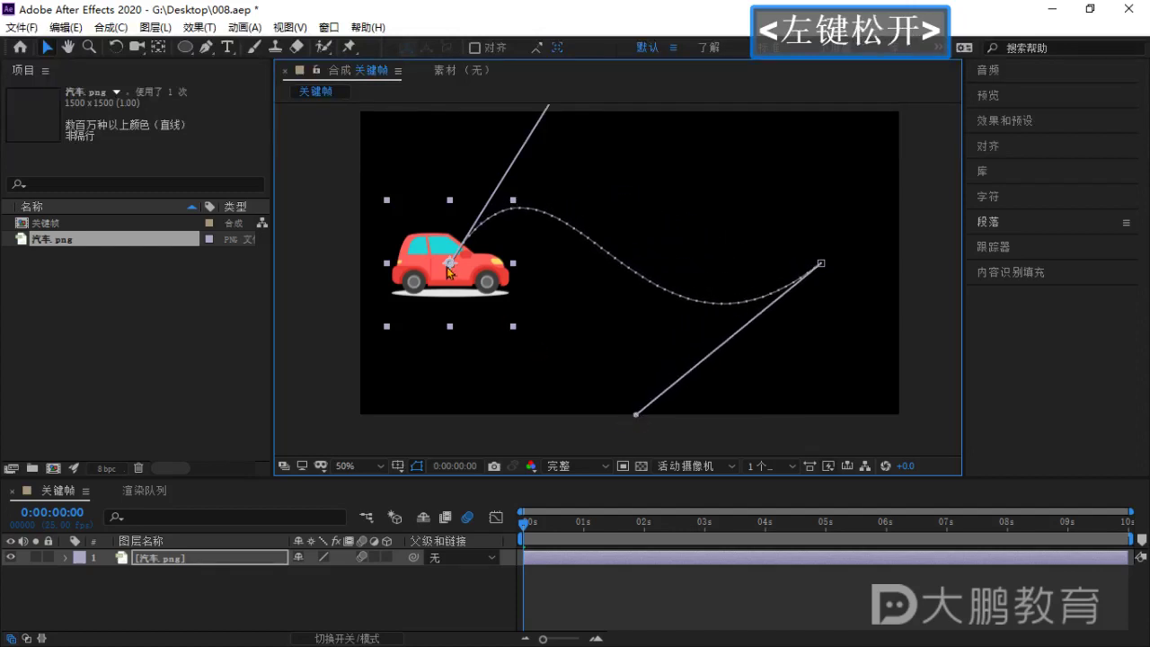
Preview the car moving along the curved path, and select the 汽车.png layer.
left_click(456, 603)
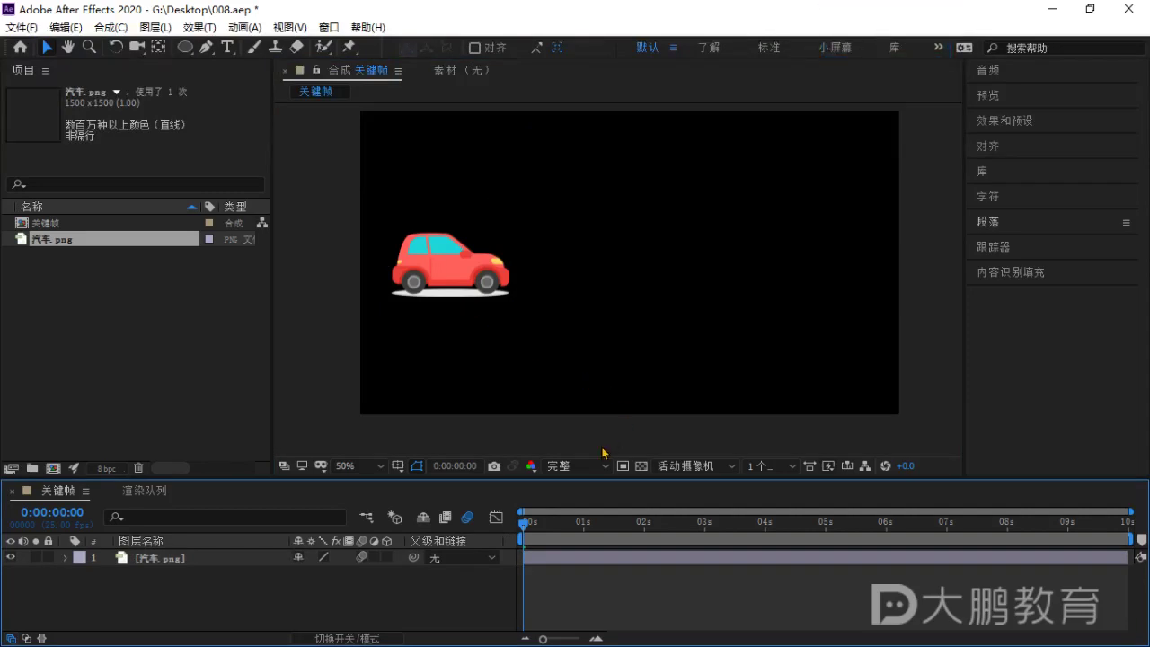
key("space")
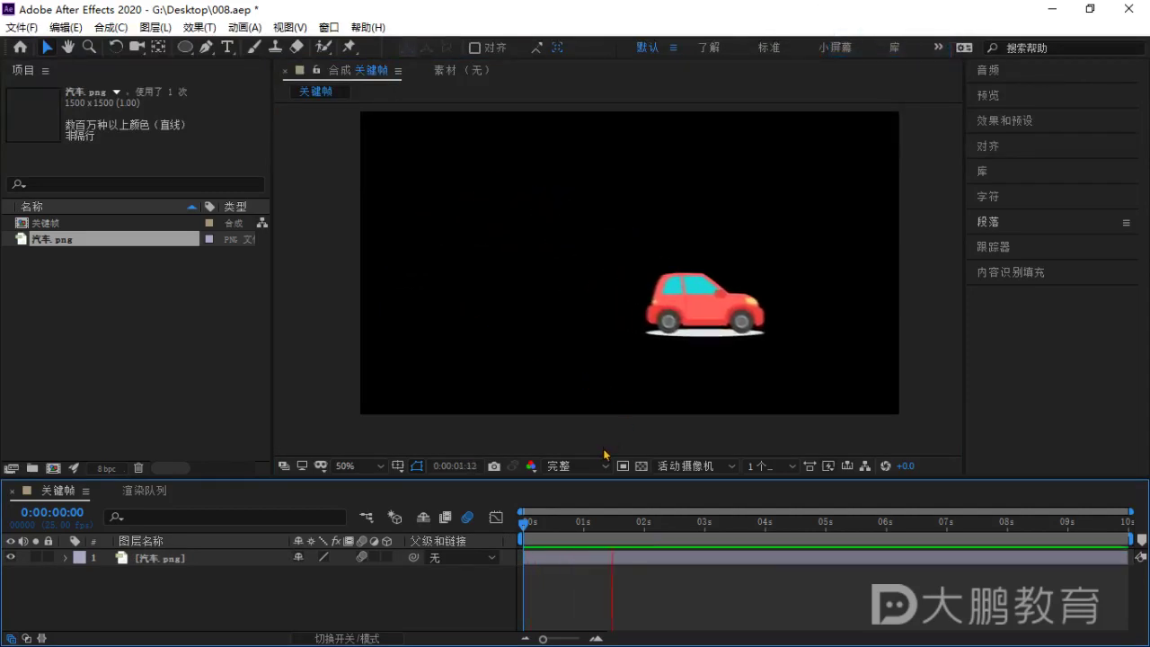
left_click(651, 564)
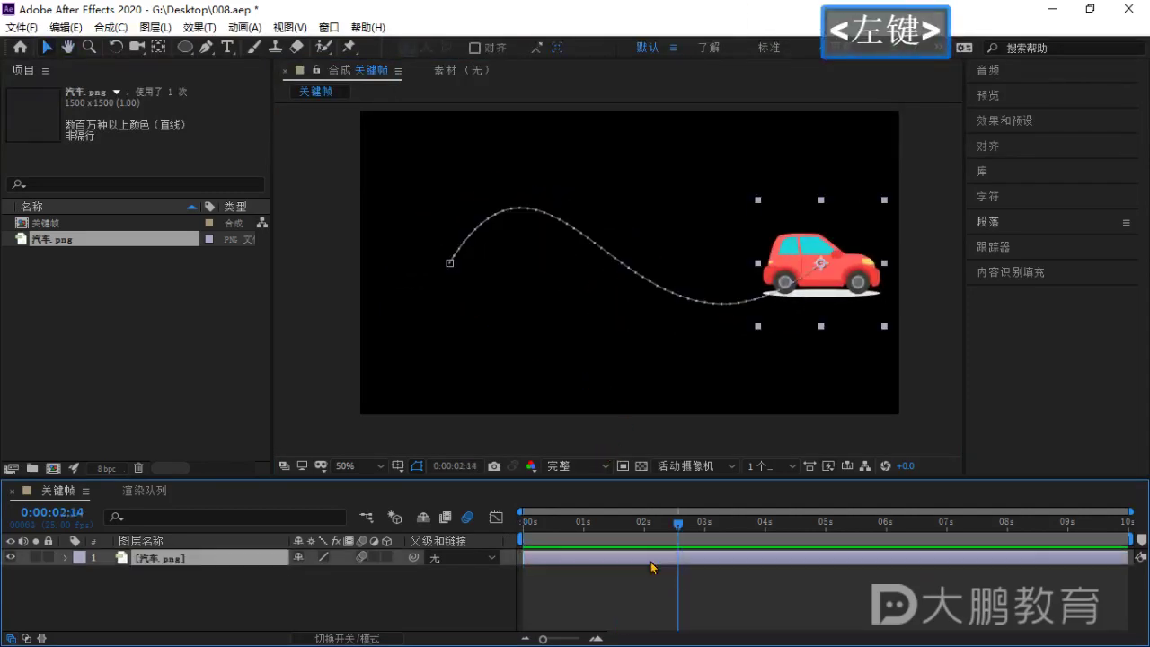
Reveal the car layer's position keyframes, return to 0:00:00:00 and delete the end keyframe of the motion path.
key("p")
left_click_drag(679, 524, 514, 555)
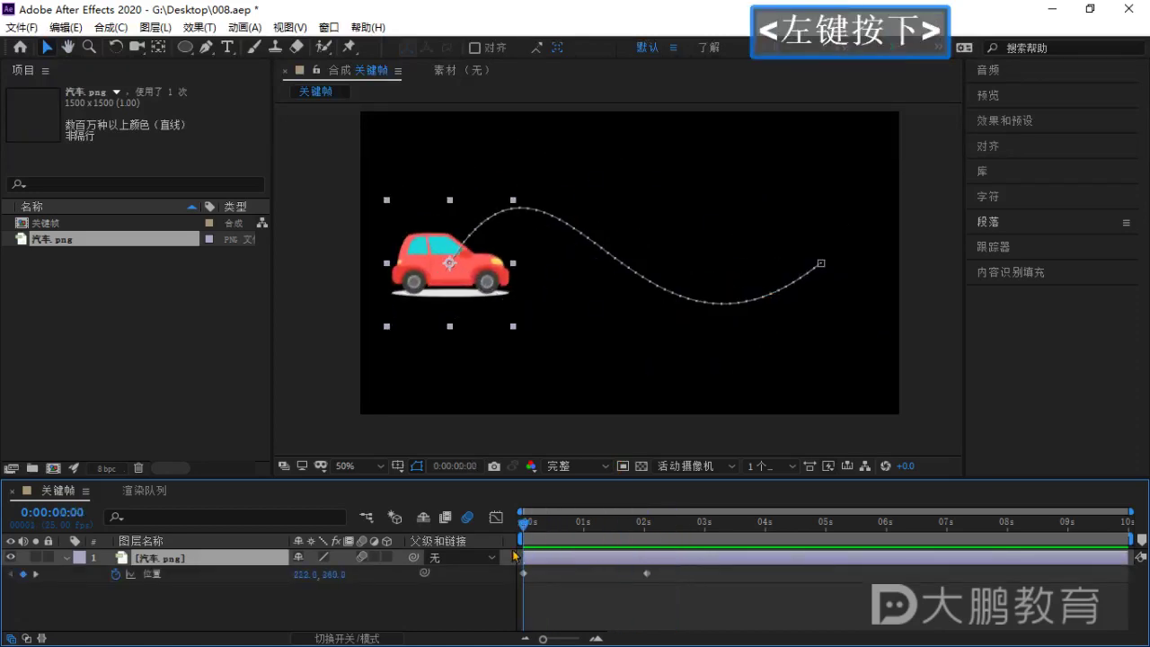
left_click(820, 265)
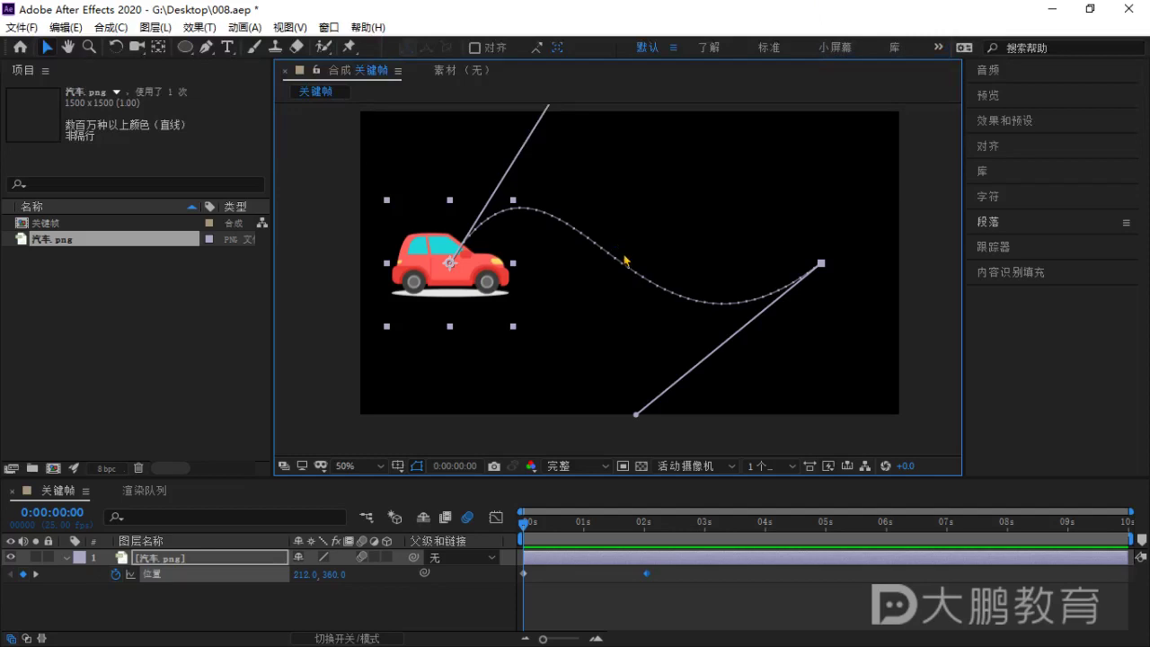
mouse_move(524, 530)
left_mouse_down()
mouse_move(561, 530)
mouse_move(514, 541)
mouse_move(550, 531)
mouse_move(517, 531)
left_mouse_up()
key("BackSpace")
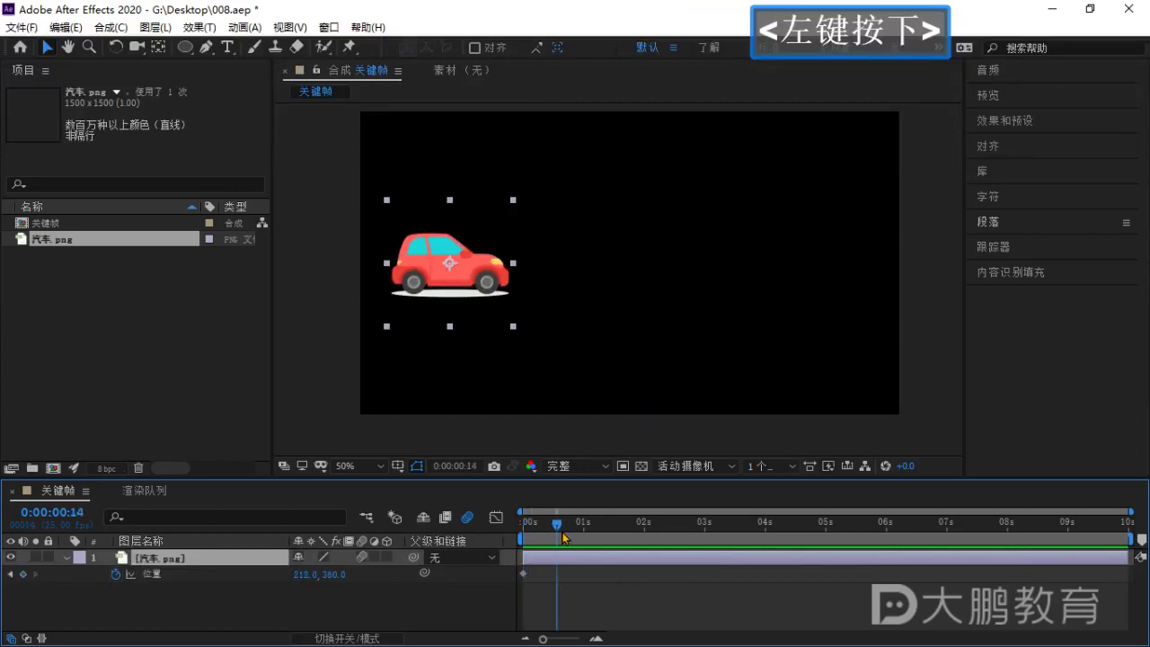
Build a zigzag motion path with position keyframes at 0:00:00:19, 0:00:01:23, 0:00:02:23 and 0:00:03:13, moving the car alternately up and down.
left_click_drag(506, 291, 633, 219)
left_click_drag(569, 532, 639, 530)
left_click_drag(612, 207, 655, 367)
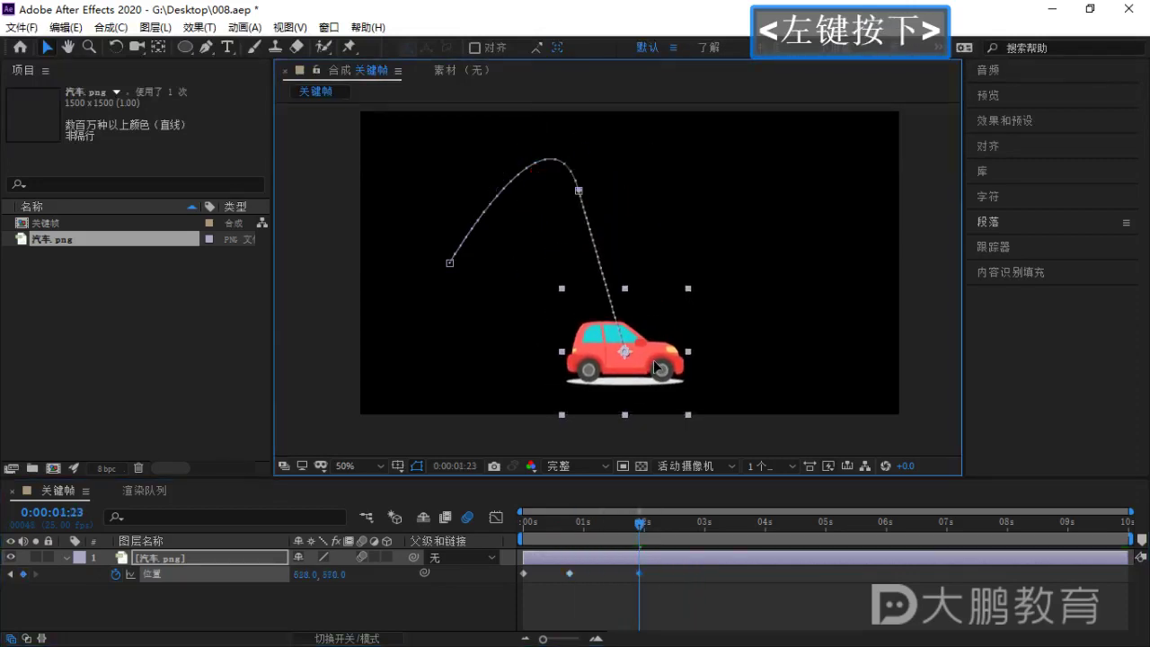
left_click_drag(644, 531, 706, 530)
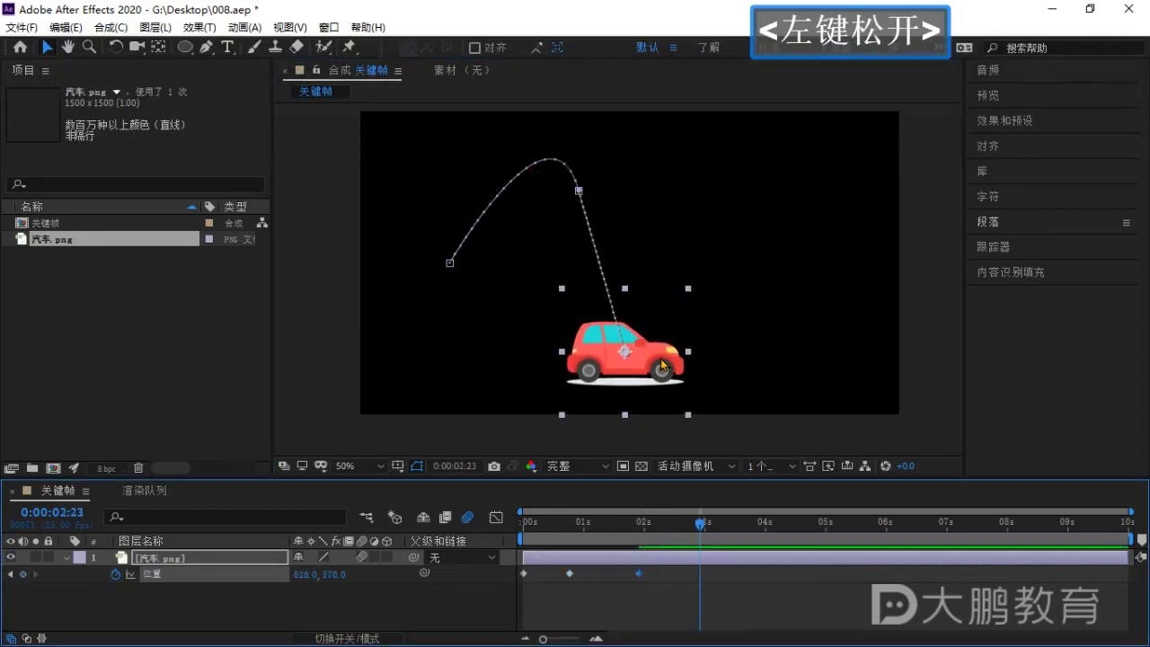
left_click_drag(629, 355, 723, 194)
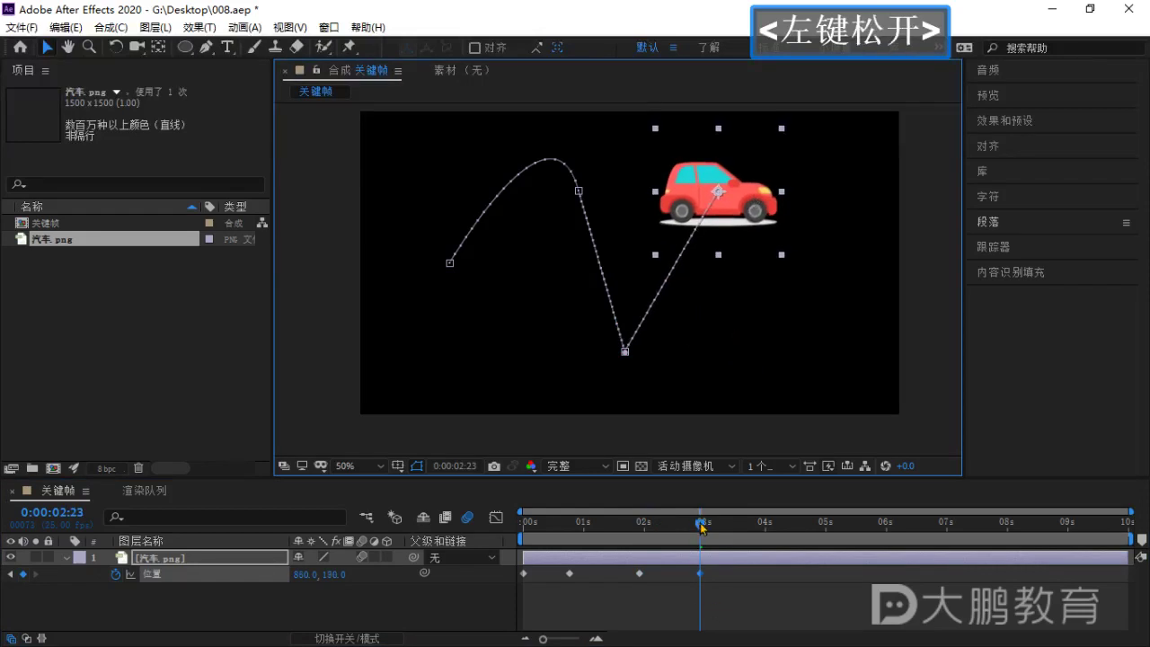
left_click_drag(702, 528, 738, 528)
left_click_drag(749, 204, 811, 317)
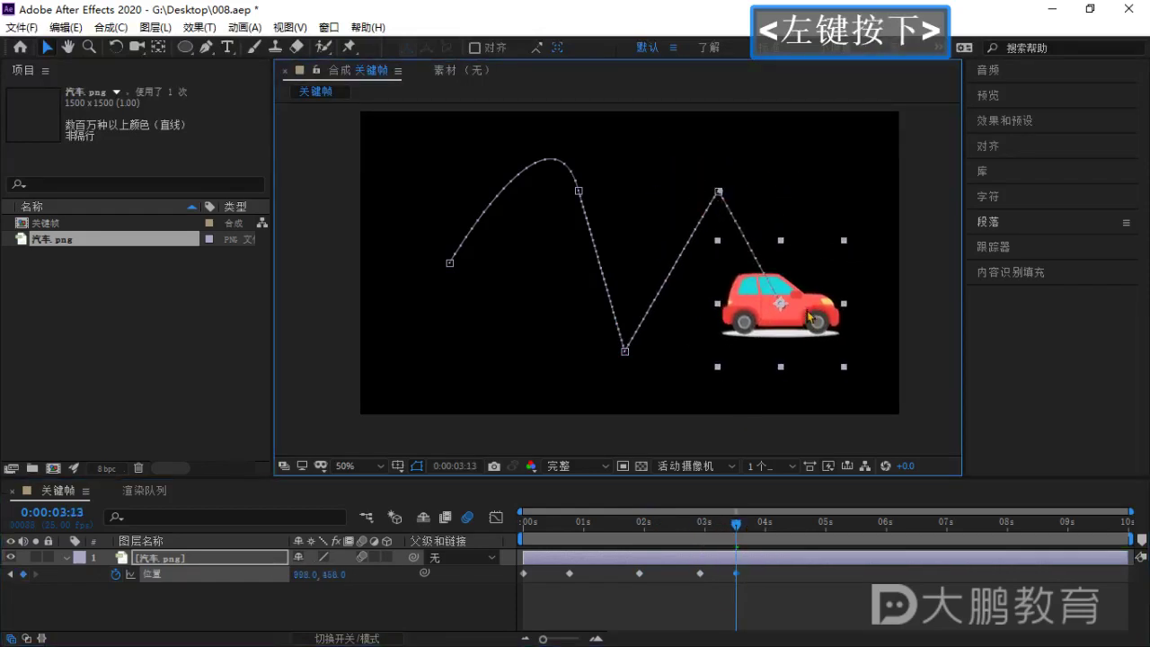
Preview the car's zigzag animation from 0:00:00:00.
left_click_drag(742, 523, 524, 523)
key("space")
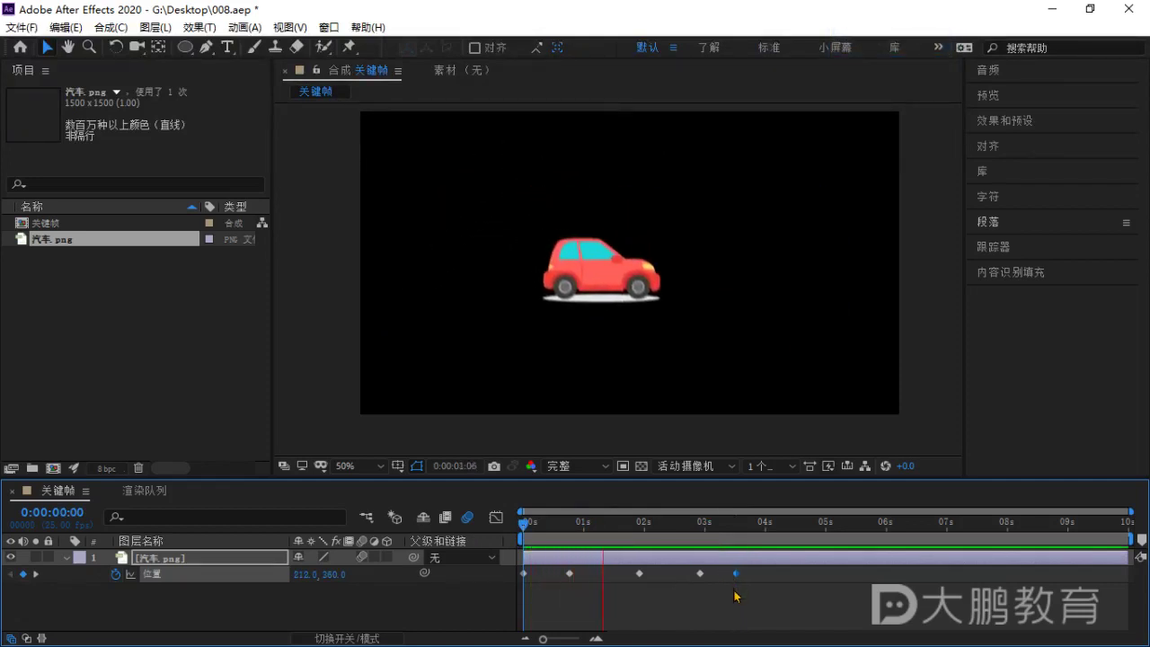
key("space")
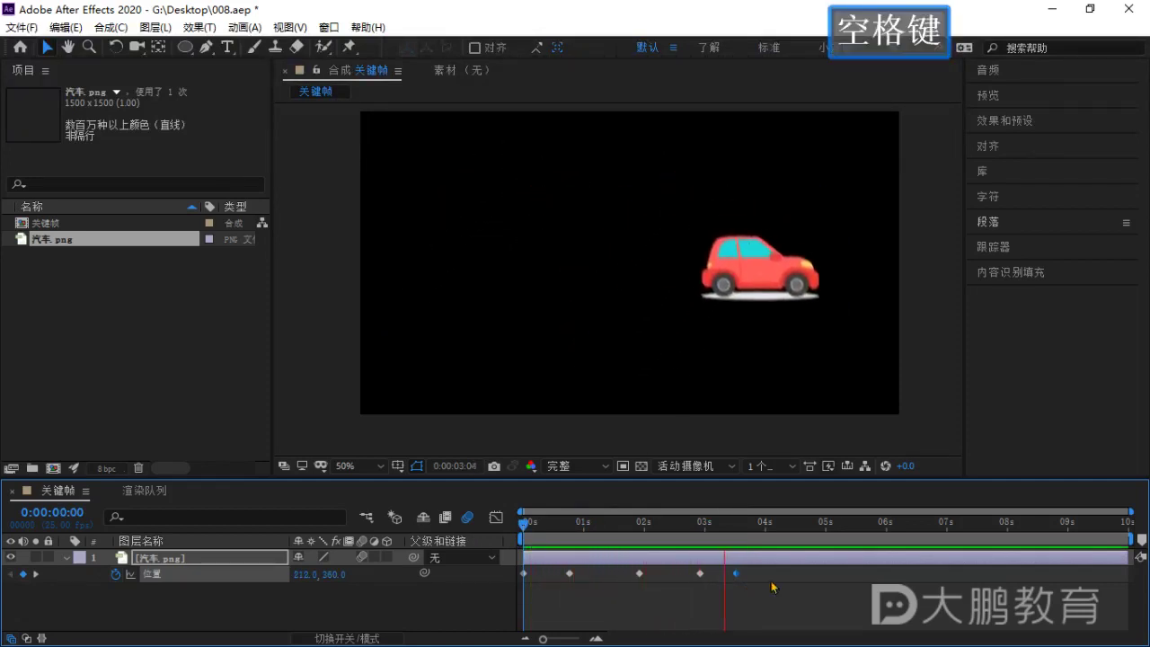
At 0:00:00:19, reposition the zigzag path's keyframes to spread it out, and pull the start keyframe's direction handle upward.
left_click_drag(723, 524, 570, 555)
left_click(770, 584)
left_click(583, 180)
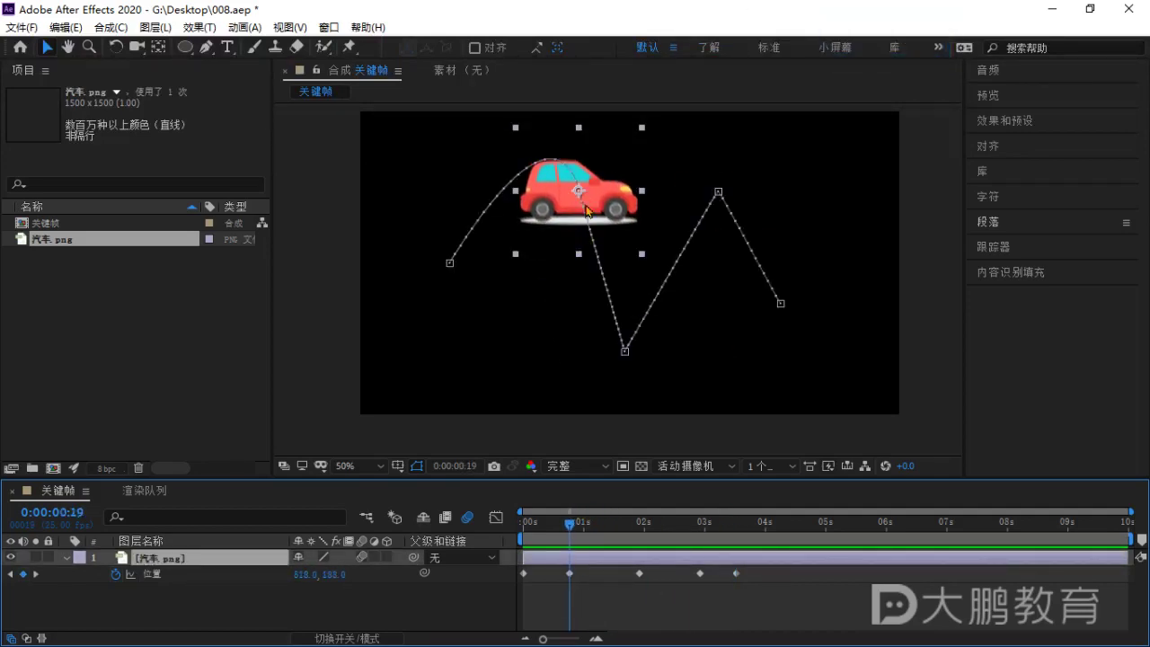
left_click_drag(452, 266, 399, 299)
left_click(626, 353)
mouse_move(626, 352)
left_mouse_down()
mouse_move(580, 374)
mouse_move(622, 372)
left_mouse_up()
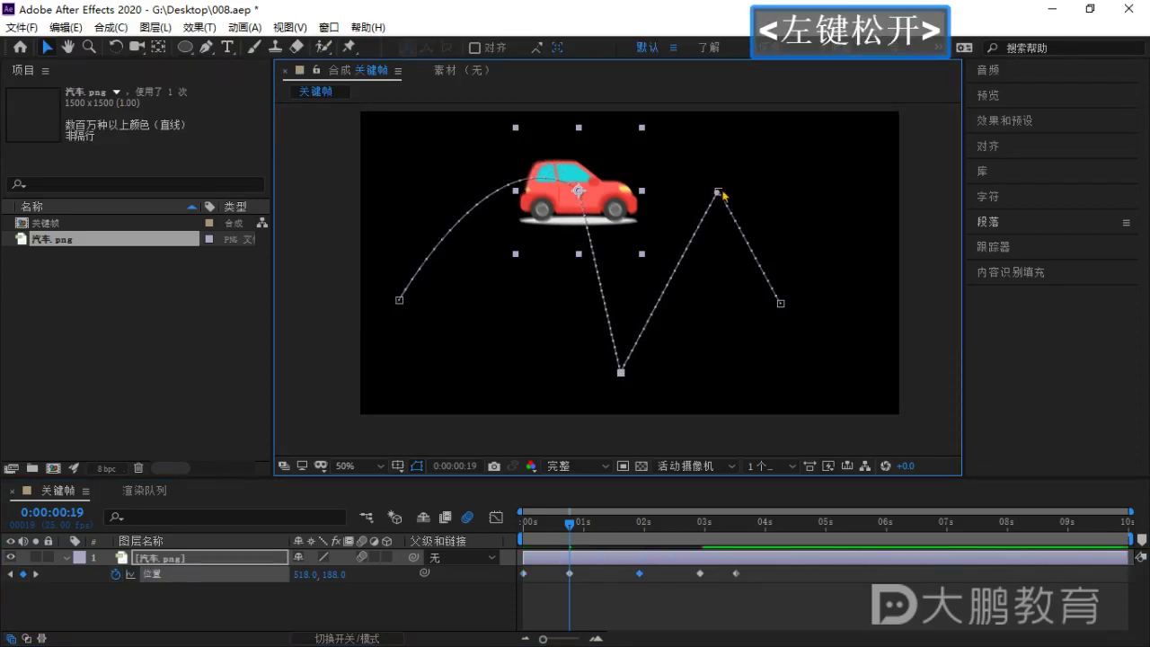
mouse_move(723, 191)
left_mouse_down()
mouse_move(747, 177)
mouse_move(725, 182)
left_mouse_up()
left_click_drag(781, 305, 813, 330)
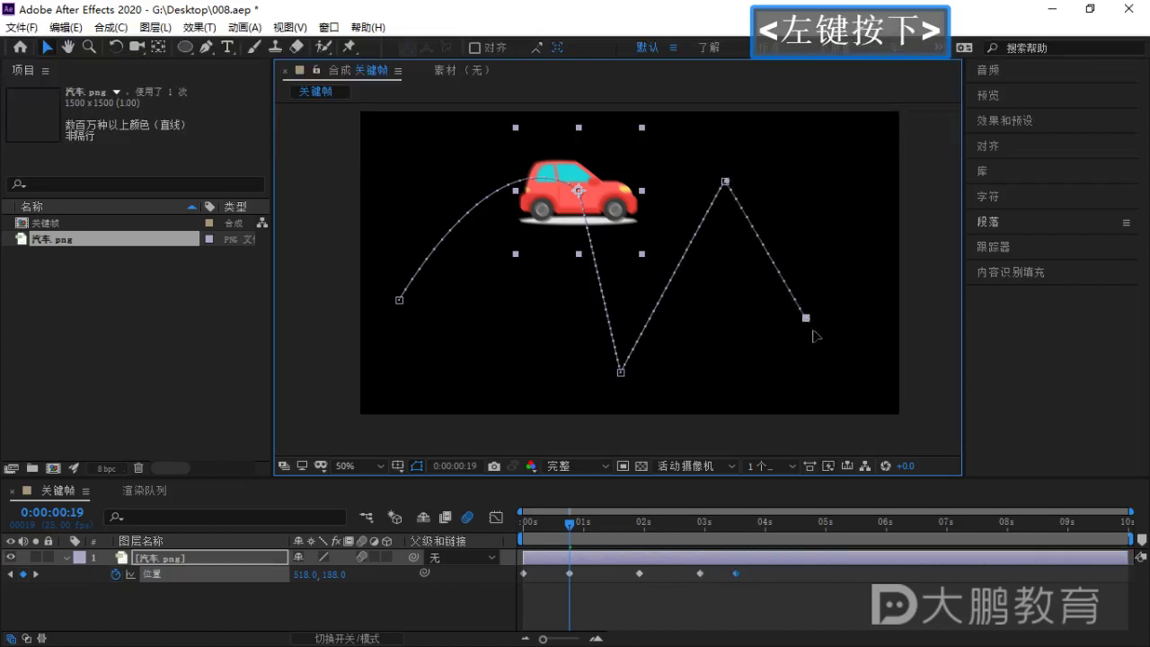
left_click_drag(580, 192, 540, 257)
left_click_drag(401, 302, 390, 366)
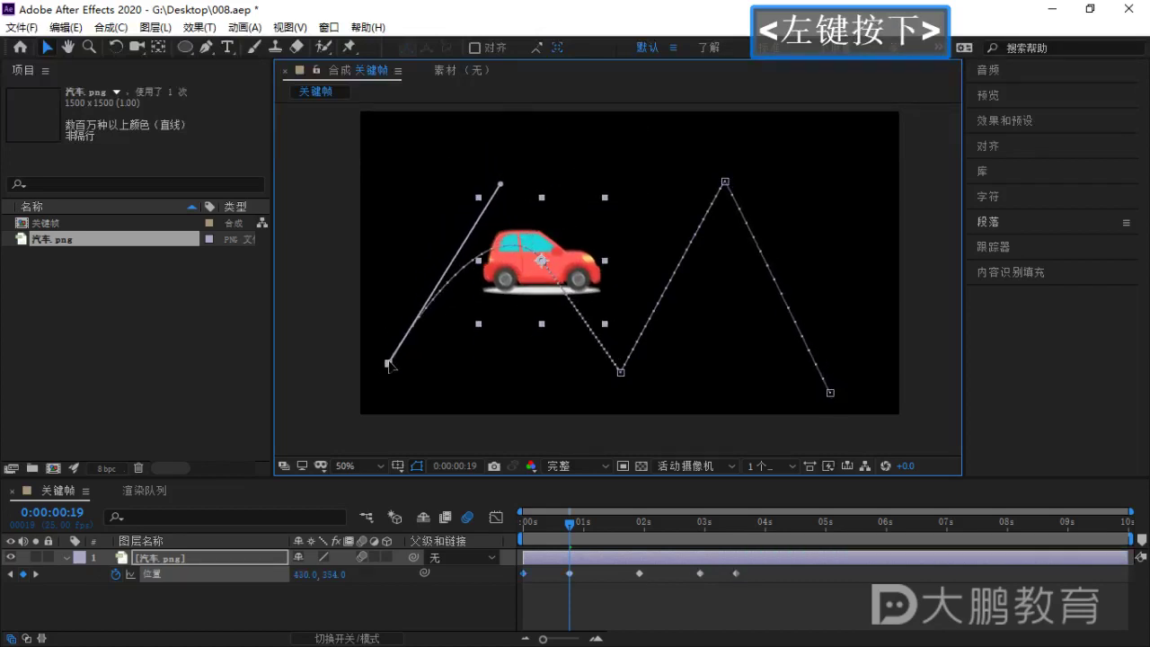
left_click_drag(503, 183, 465, 151)
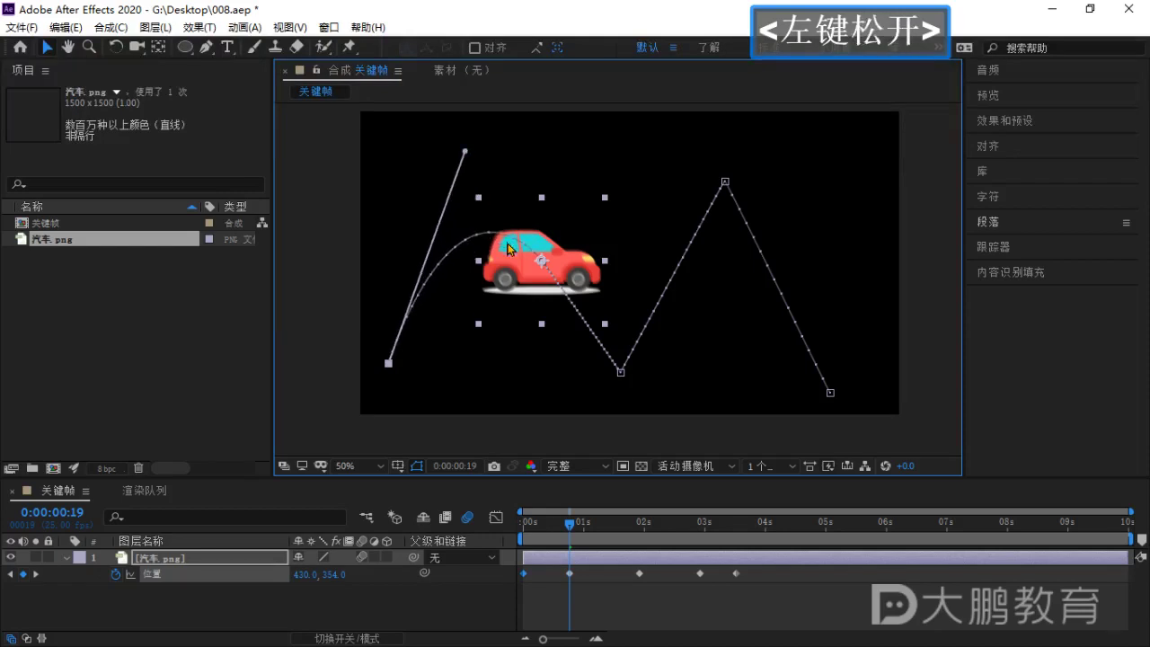
Convert the path's corner keyframes into smooth curves with the Pen tool, and shift the car's 0:00:00:19 keyframe up and left.
key("g")
left_click(620, 373, "ctrl")
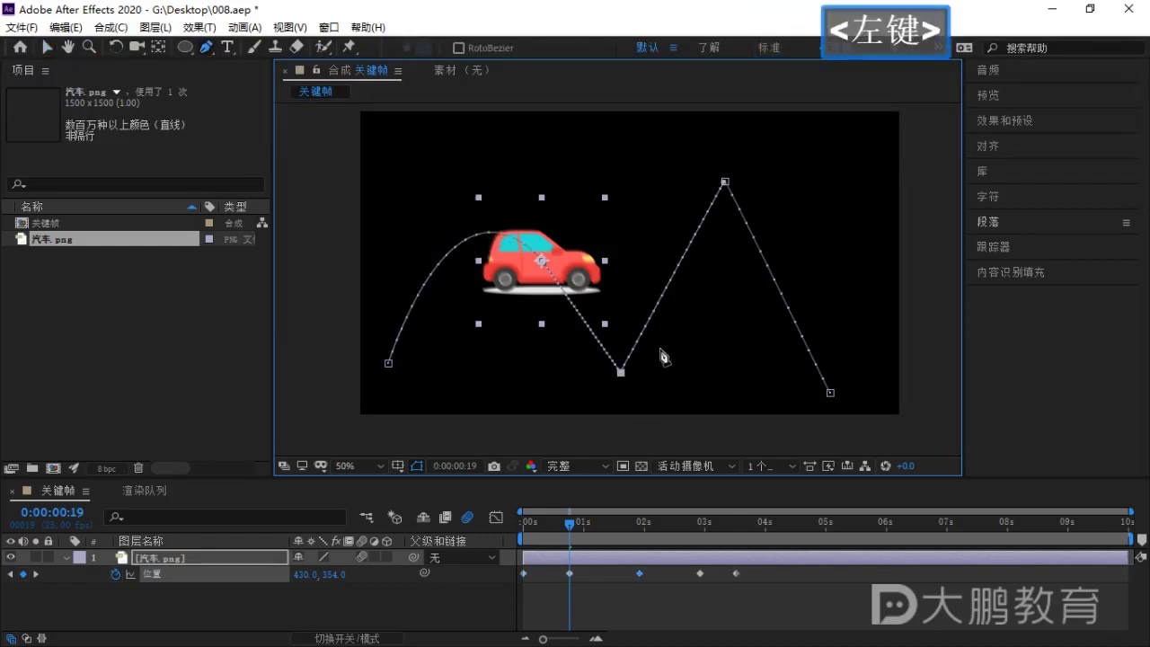
left_click_drag(621, 371, 684, 369)
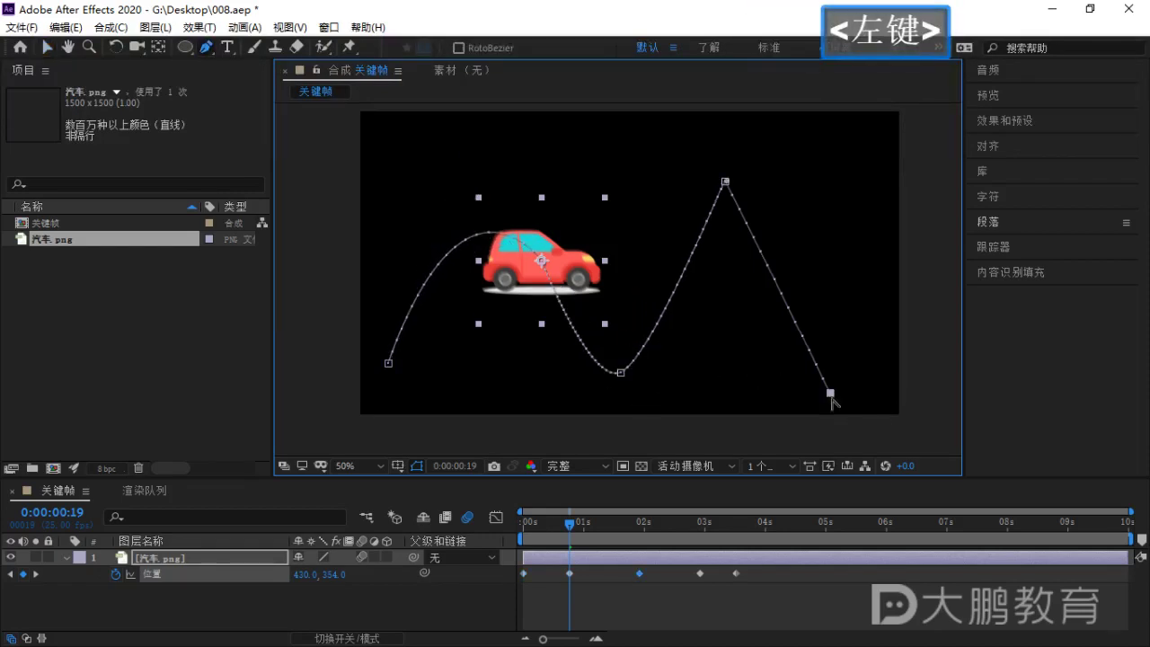
left_click(728, 183)
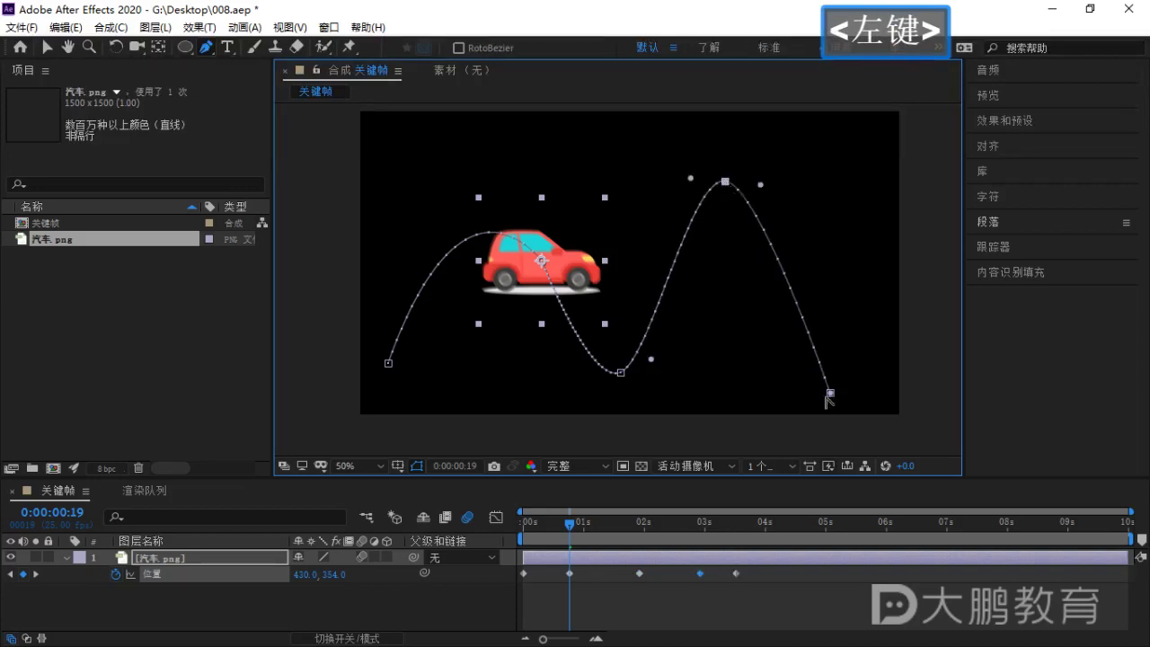
mouse_move(829, 400)
left_mouse_down()
mouse_move(835, 387)
mouse_move(812, 384)
mouse_move(840, 384)
left_mouse_up()
key("v")
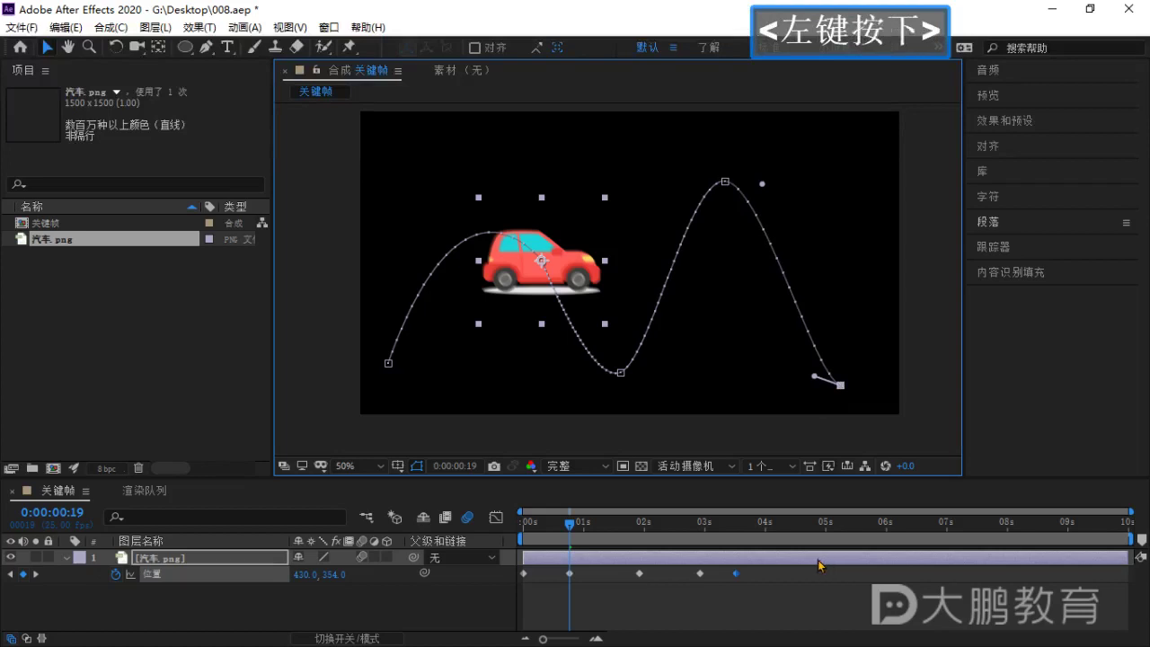
left_click_drag(593, 239, 542, 263)
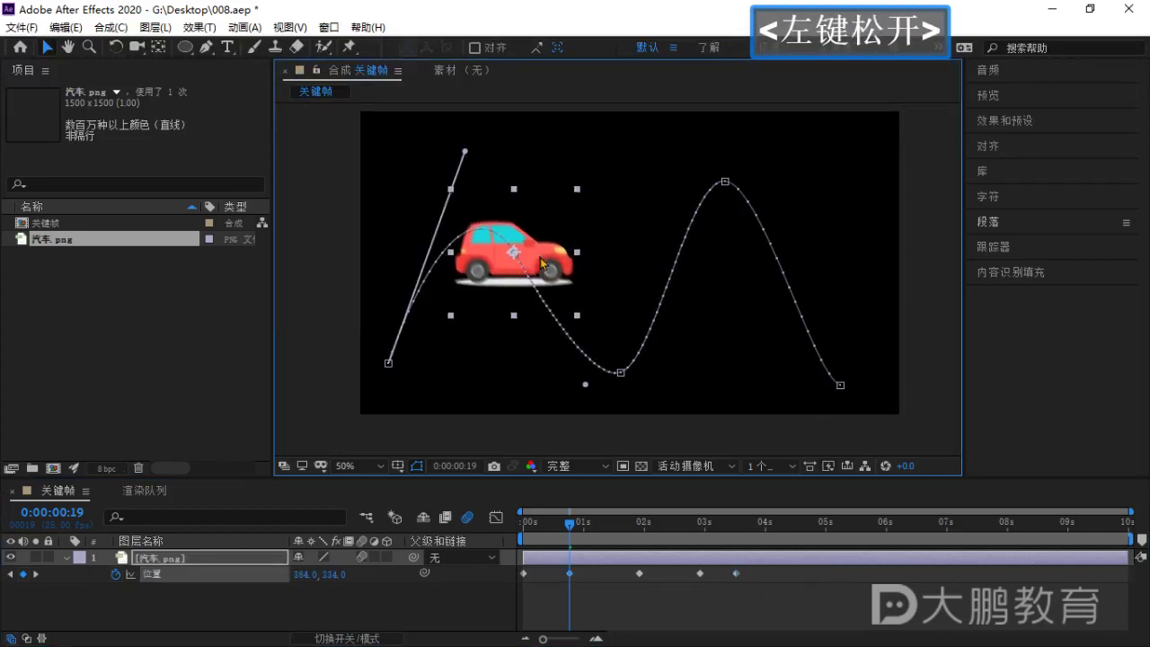
Delete all of the car's position keyframes, and set a new one at 0:00:00:00 with the car at about 194, 398.
left_click_drag(816, 568, 514, 569)
key("BackSpace")
key("BackSpace")
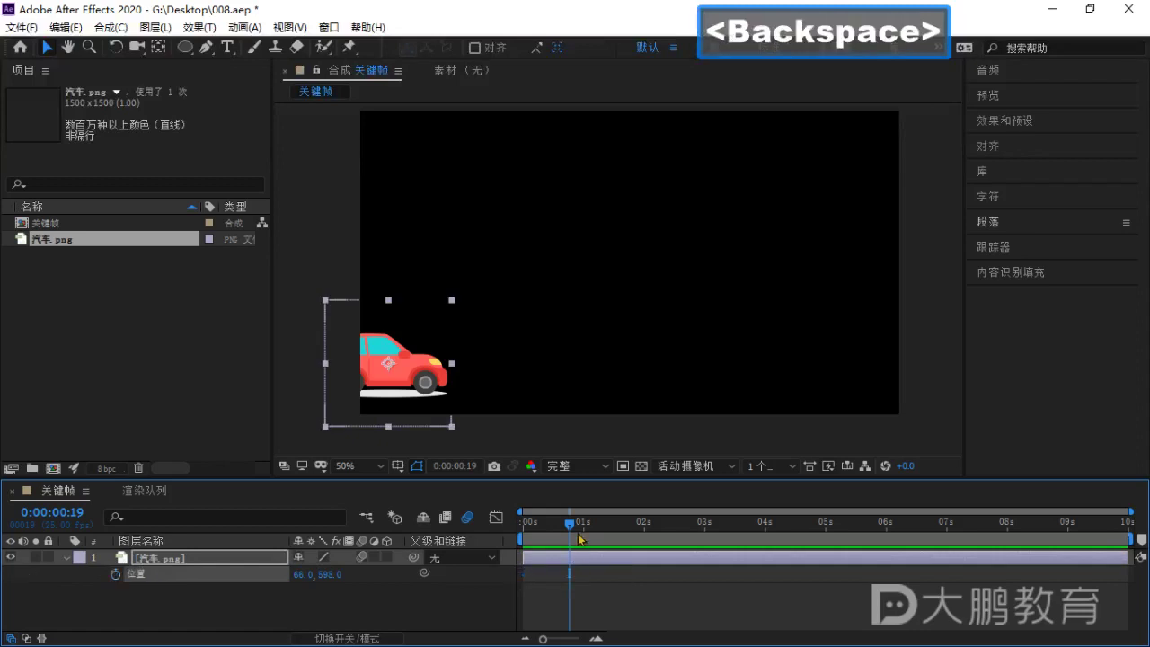
left_click_drag(580, 539, 524, 526)
left_click_drag(423, 382, 477, 297)
left_click(115, 573)
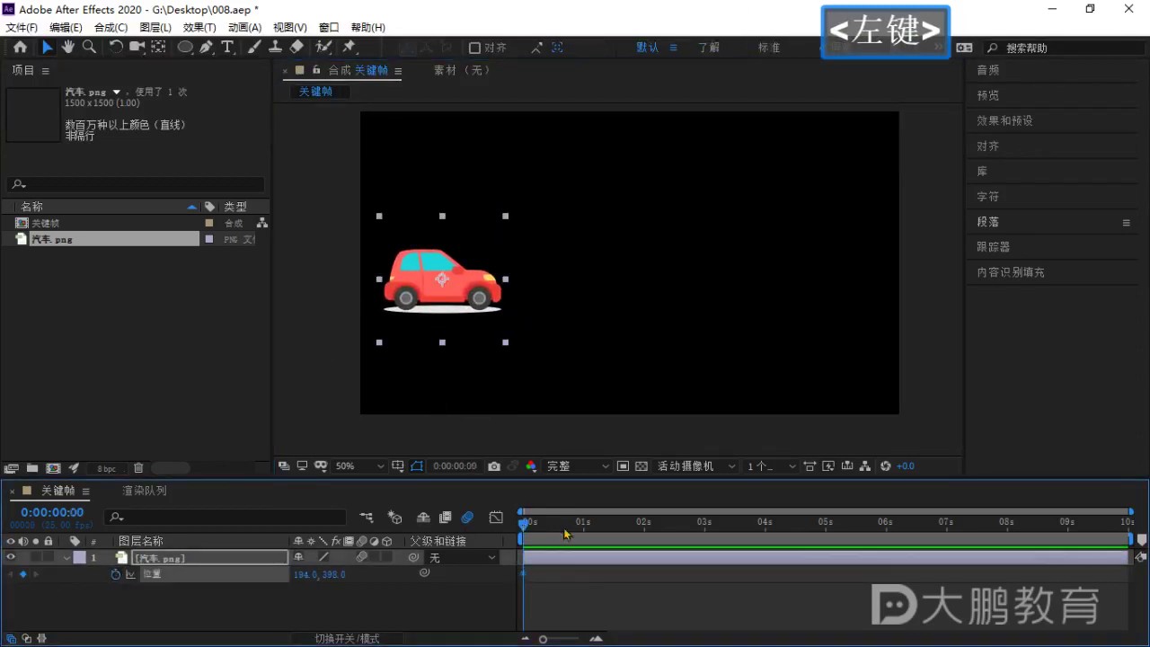
Add four position keyframes between about one second and 0:00:04:07, moving the car alternately up and down towards the right.
left_click_drag(530, 530, 582, 523)
left_click_drag(477, 296, 567, 237)
left_click_drag(578, 536, 656, 536)
left_click_drag(563, 243, 647, 373)
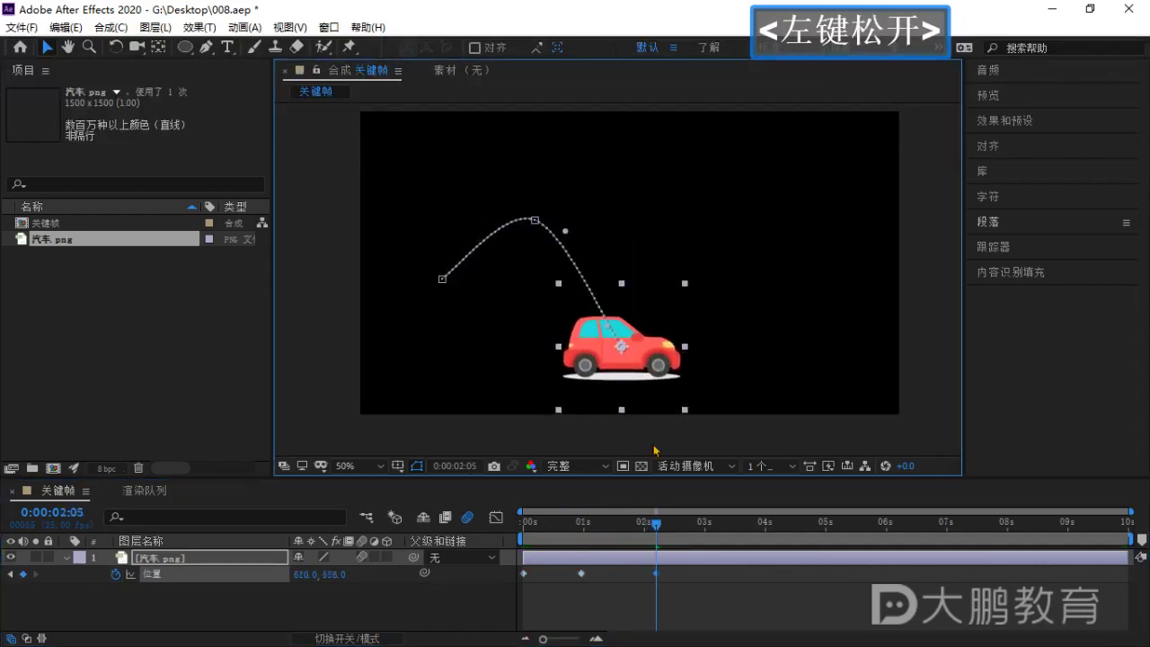
left_click_drag(656, 522, 724, 522)
left_click_drag(688, 312, 735, 211)
left_click_drag(725, 523, 783, 523)
left_click_drag(733, 241, 798, 373)
Reselect the 汽车.png layer and move the motion path's start keyframe down and to the left.
left_click(426, 604)
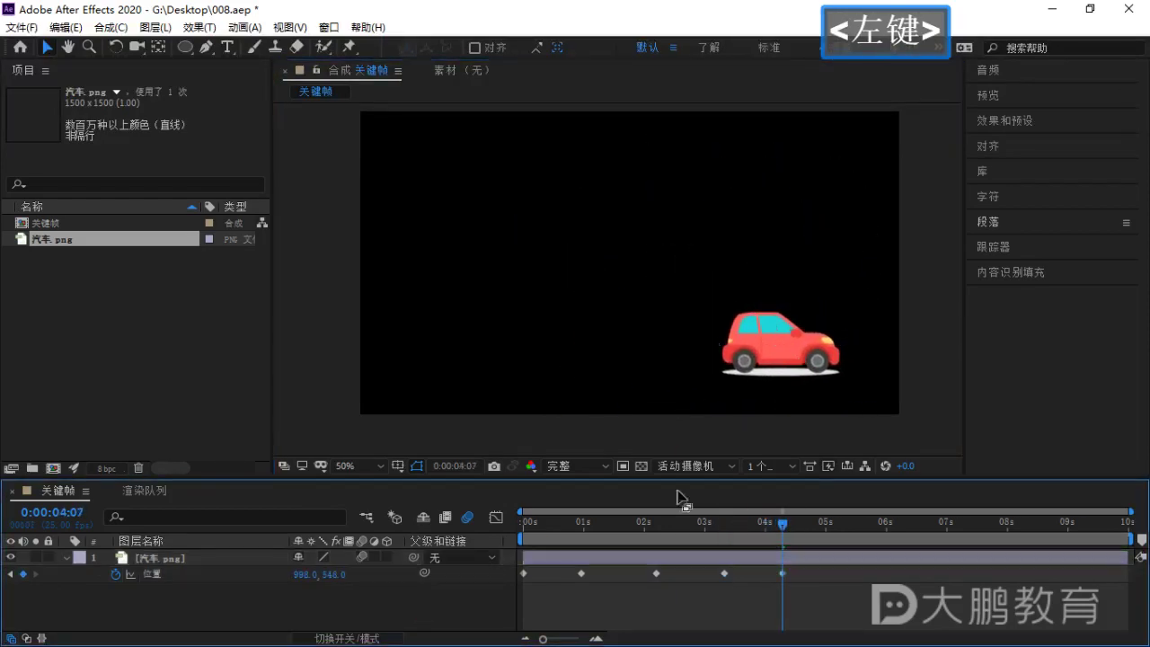
left_click(650, 561)
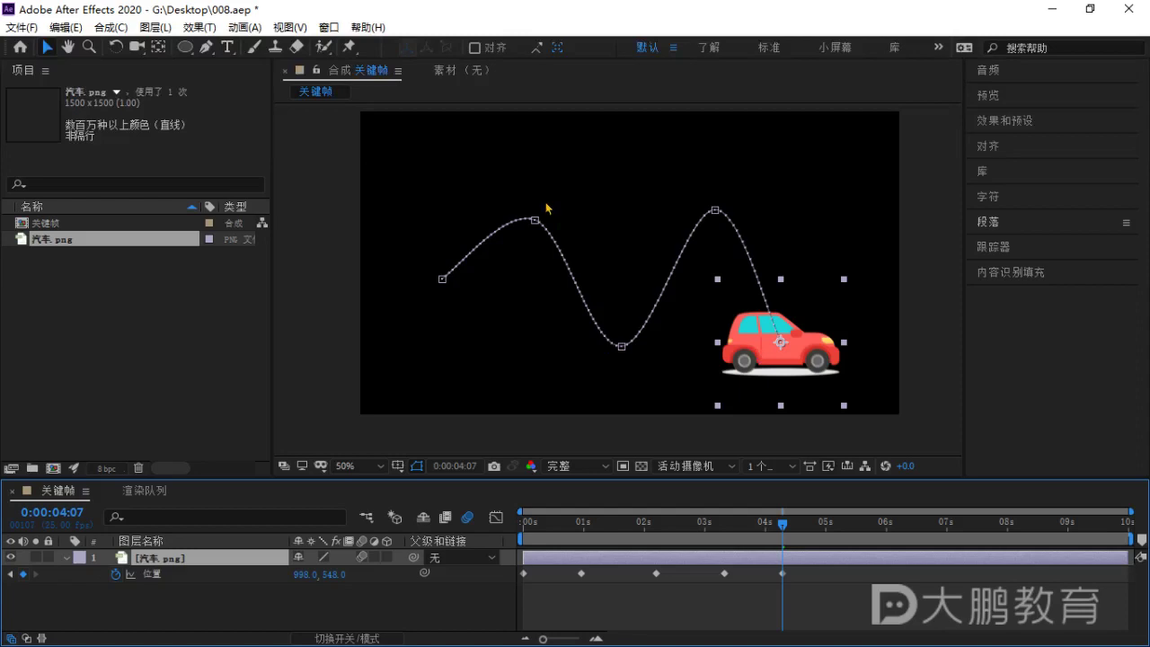
left_click_drag(442, 279, 418, 313)
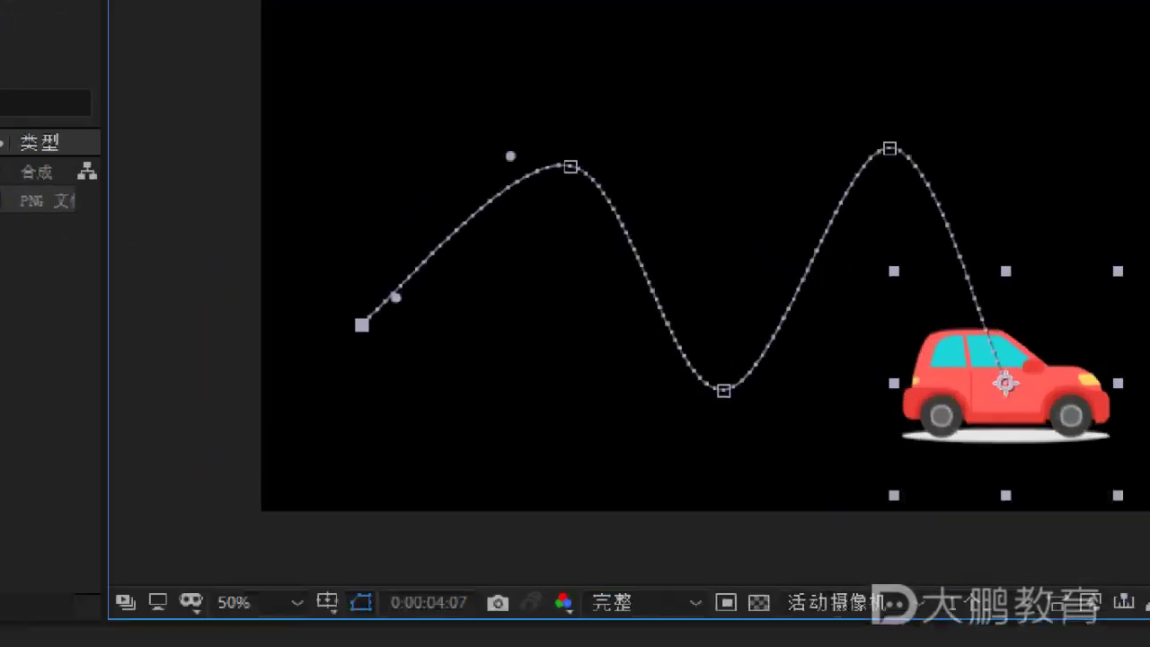
left_click(577, 293, "ctrl")
mouse_move(293, 385)
left_mouse_down()
mouse_move(452, 251)
mouse_move(495, 238)
mouse_move(539, 286)
mouse_move(595, 445)
mouse_move(635, 469)
mouse_move(690, 468)
mouse_move(760, 414)
mouse_move(843, 233)
mouse_move(854, 234)
mouse_move(886, 257)
mouse_move(969, 468)
left_mouse_up()
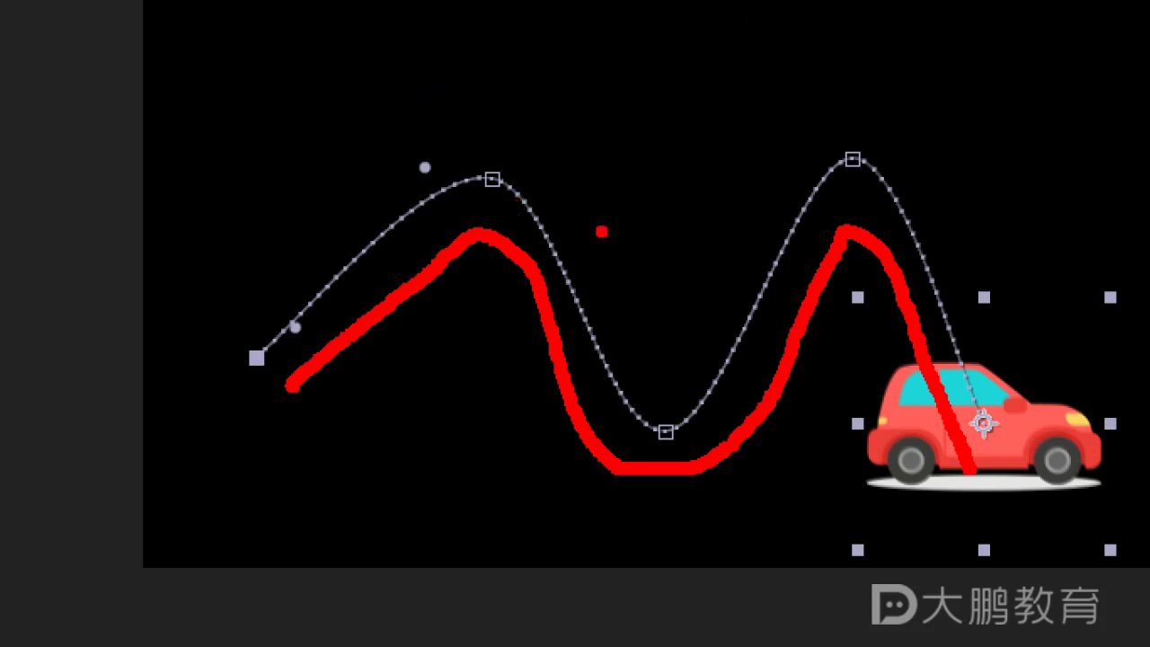
key("Escape")
Move the car's 0:00:04:07 keyframe right to about 1028, 548, and preview the wave-shaped motion from 0:00:00:00.
left_click_drag(765, 356, 778, 356)
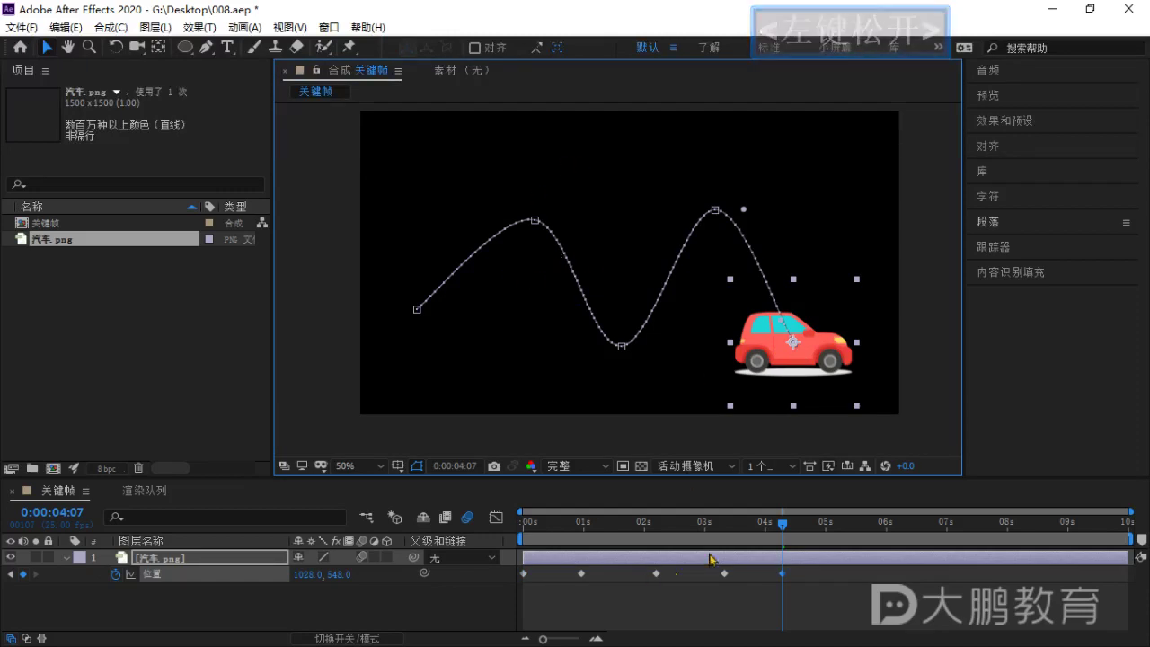
left_click_drag(767, 533, 512, 546)
key("space")
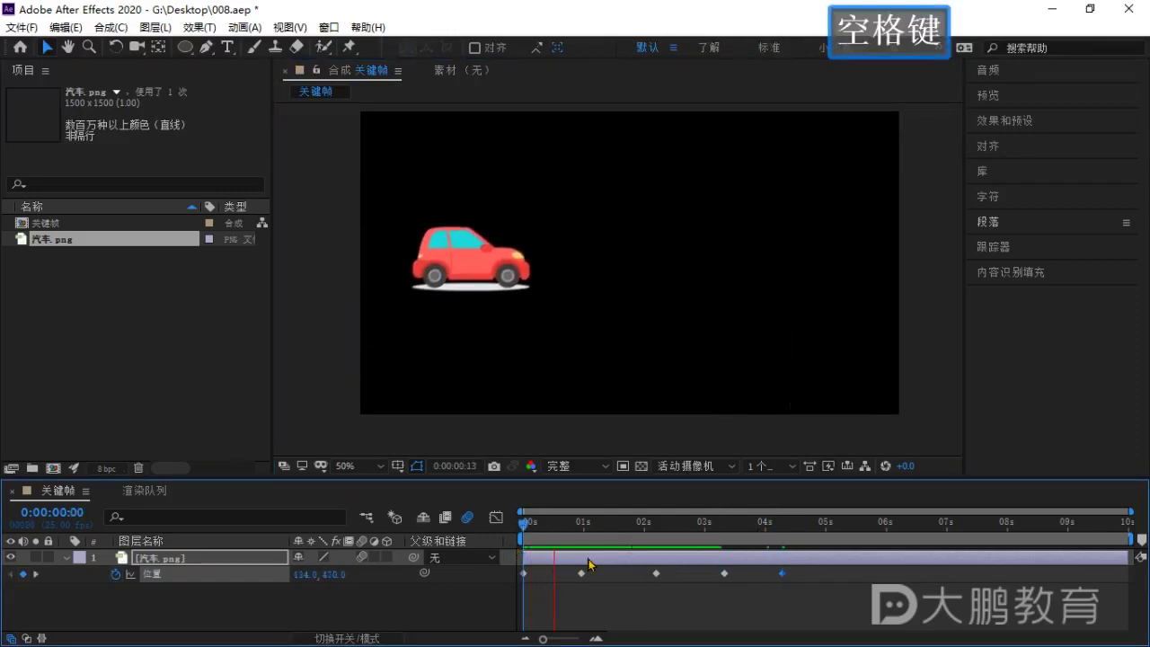
key("space")
Nudge the path's second keyframe slightly left, and shift the car slightly left at 0:00:01:14 to add a keyframe there.
left_click(675, 284)
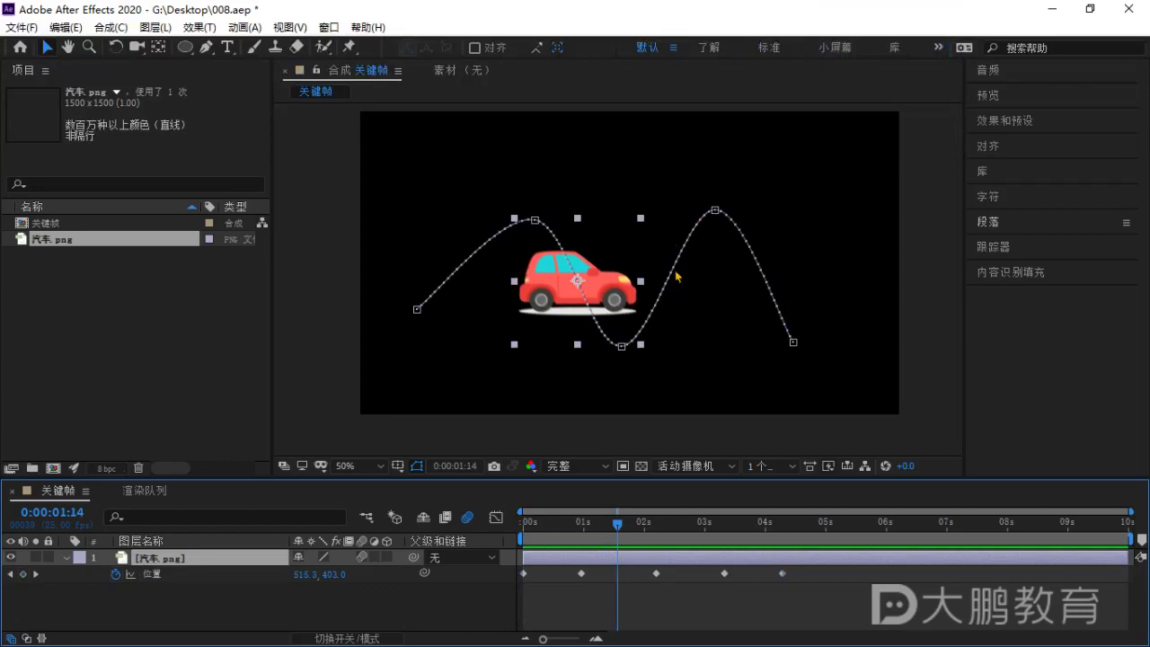
left_click_drag(537, 226, 532, 224)
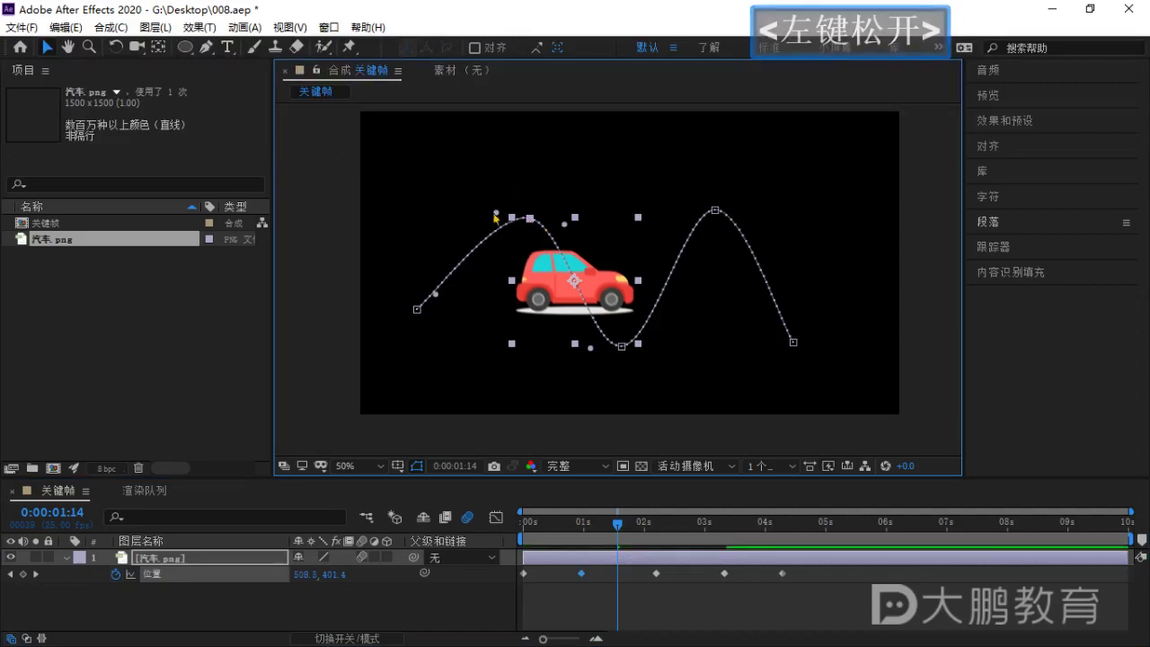
left_click(539, 270)
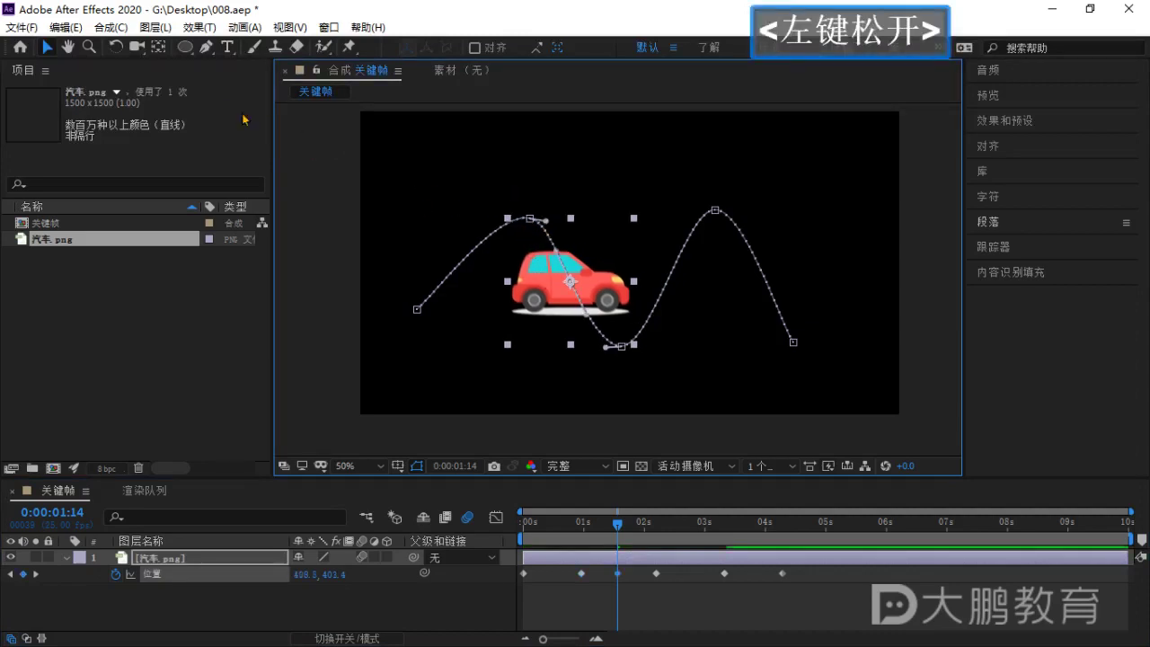
key("ctrl+1")
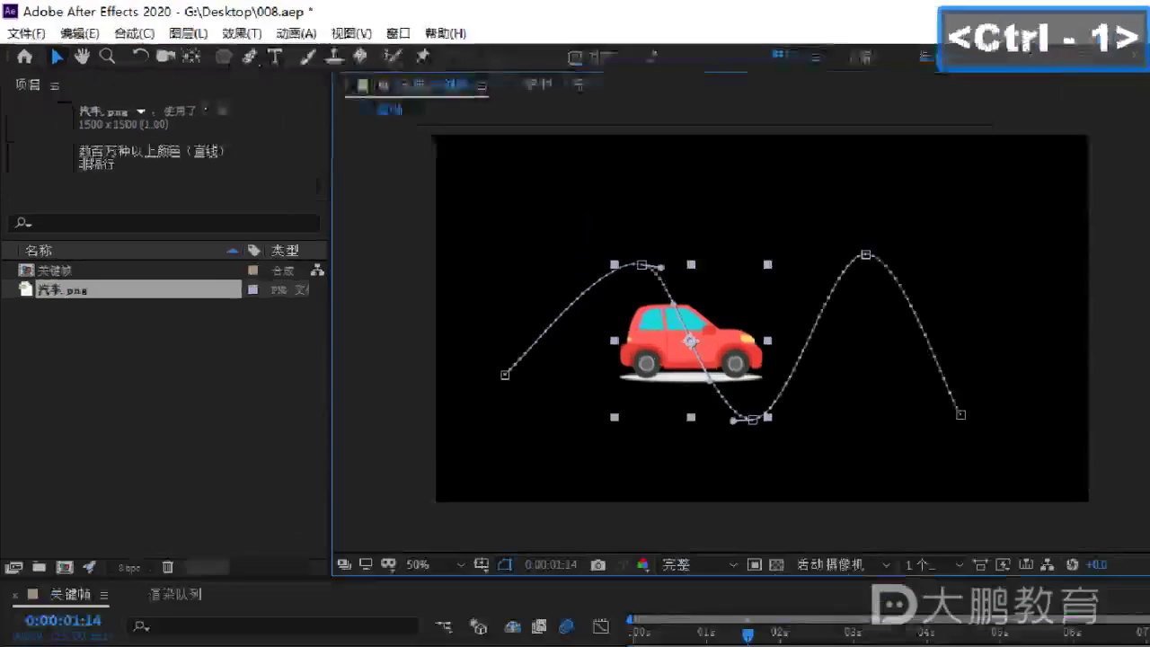
left_click(269, 92)
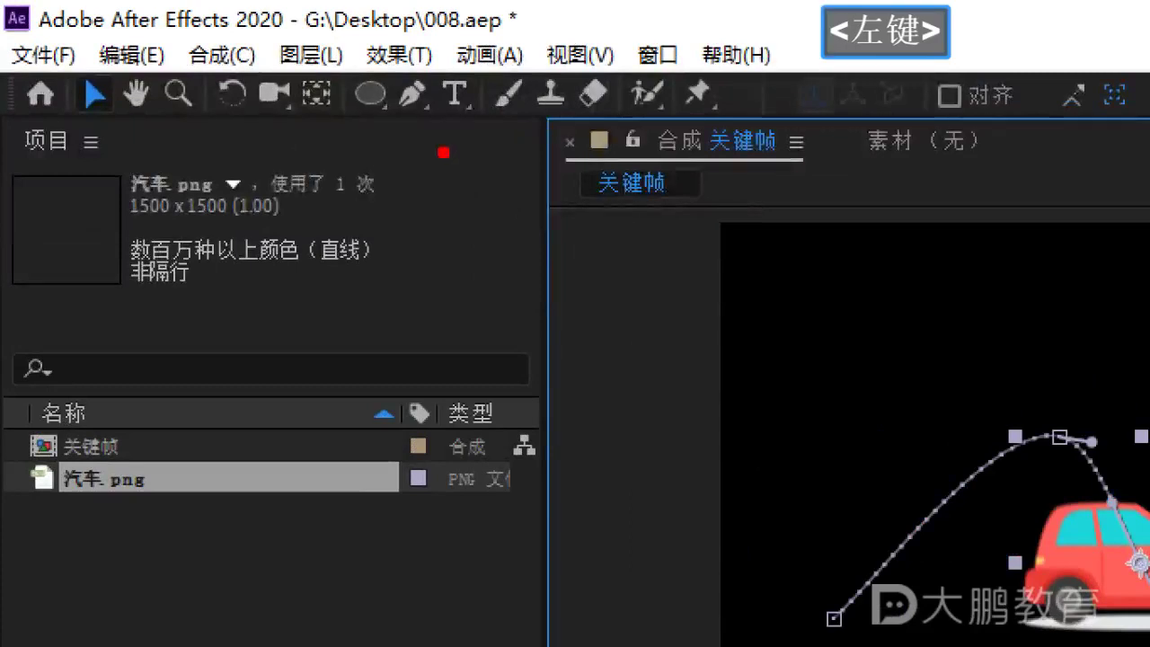
left_click_drag(259, 78, 332, 214)
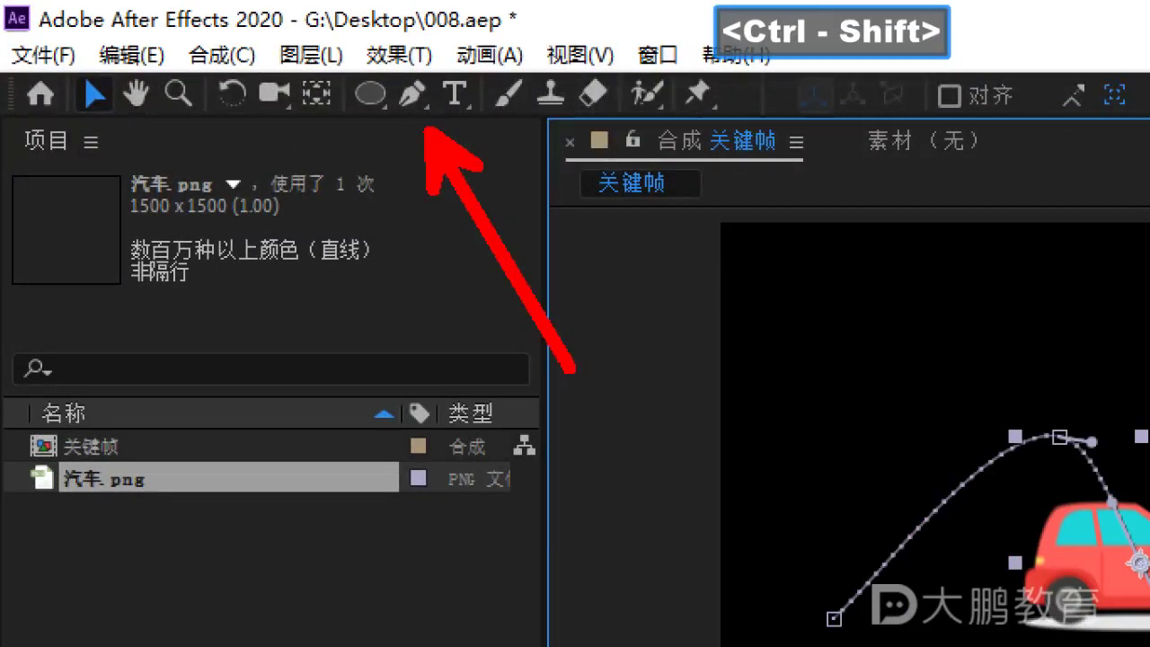
key("Escape")
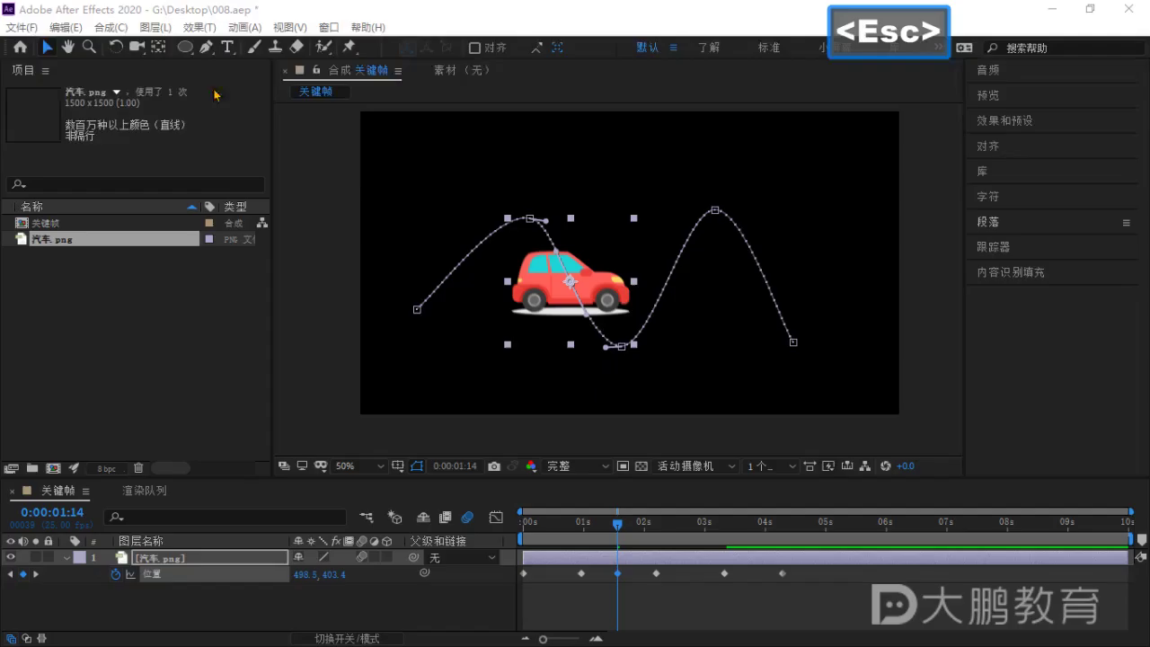
Convert the motion path's two peak keyframes and the valley keyframe between them into sharp corner points with the Pen tool.
left_click(207, 49)
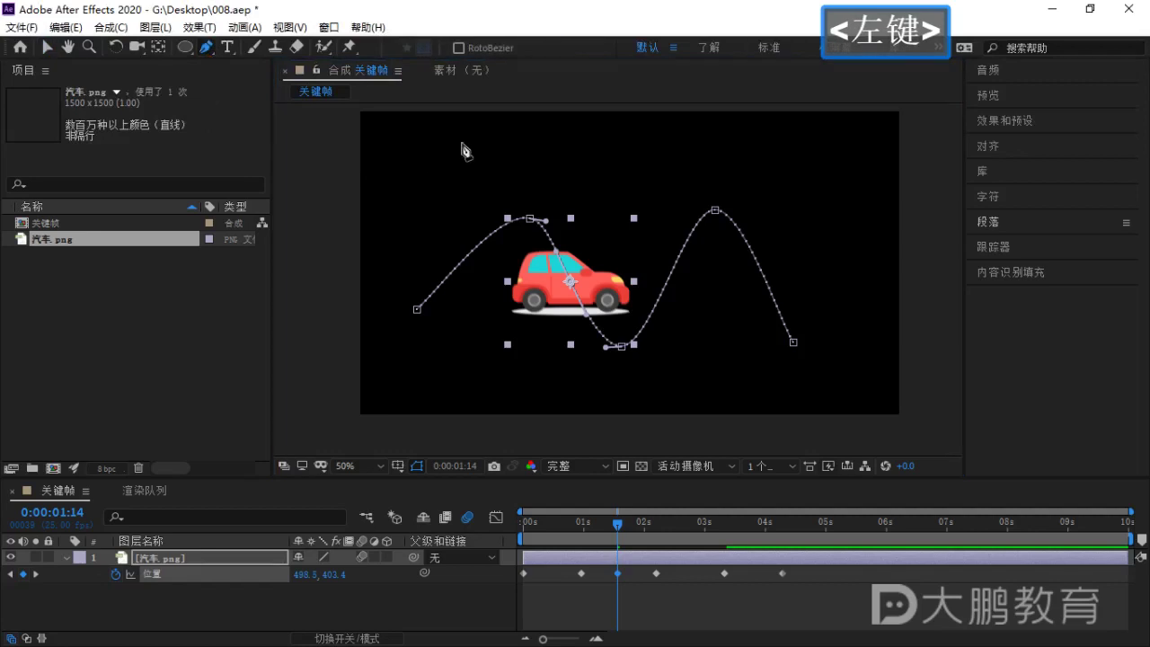
left_click(622, 346)
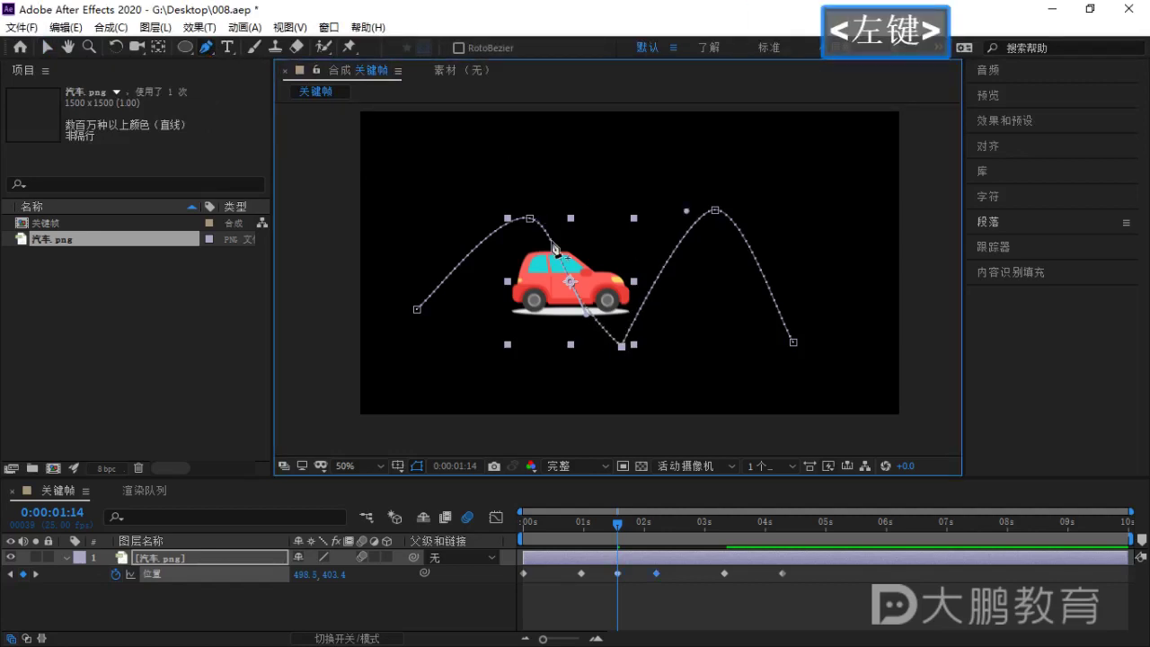
left_click(530, 218)
left_click(715, 211)
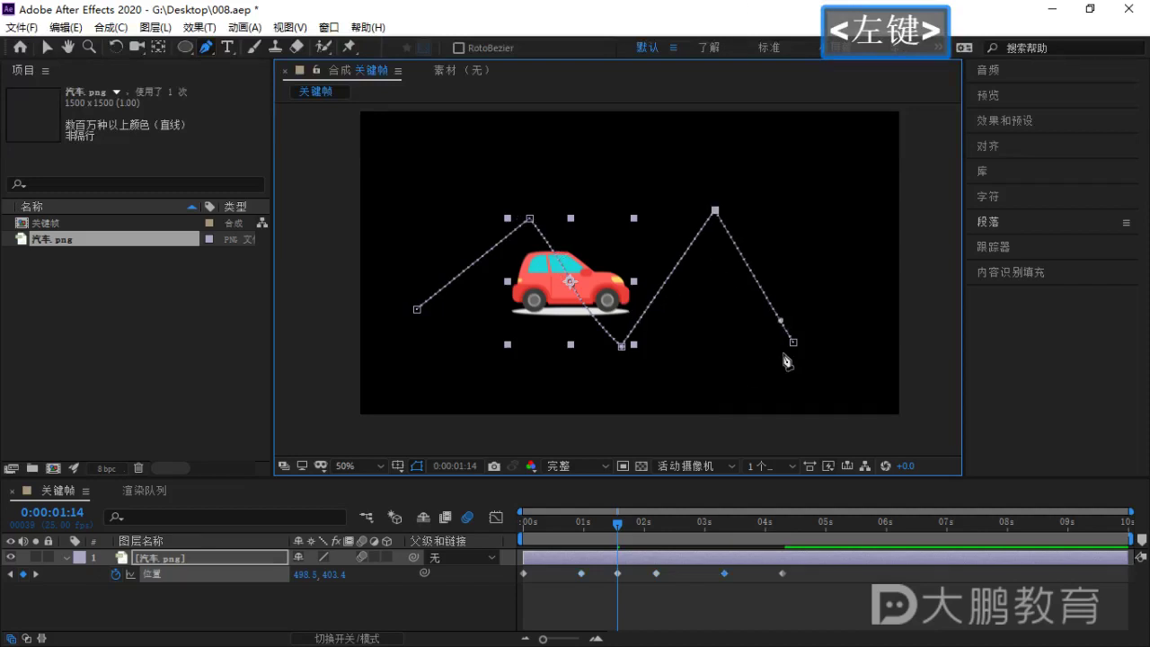
left_click(622, 346)
Preview the car's zigzag motion from 0:00:00:00.
left_click_drag(627, 538, 525, 531)
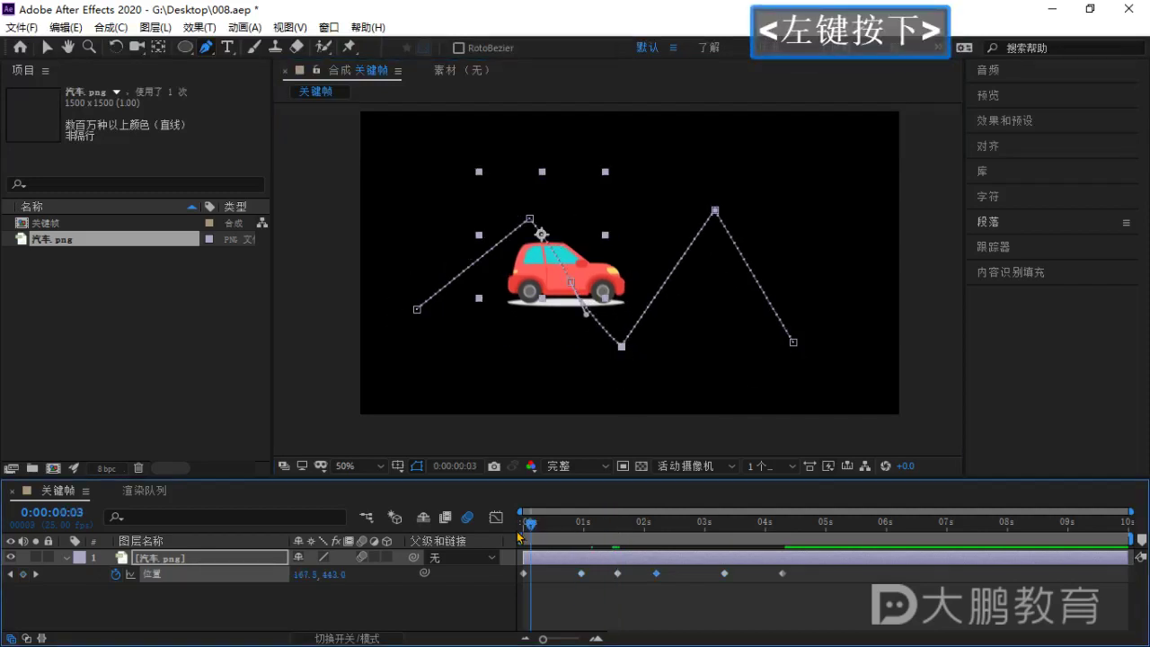
key("space")
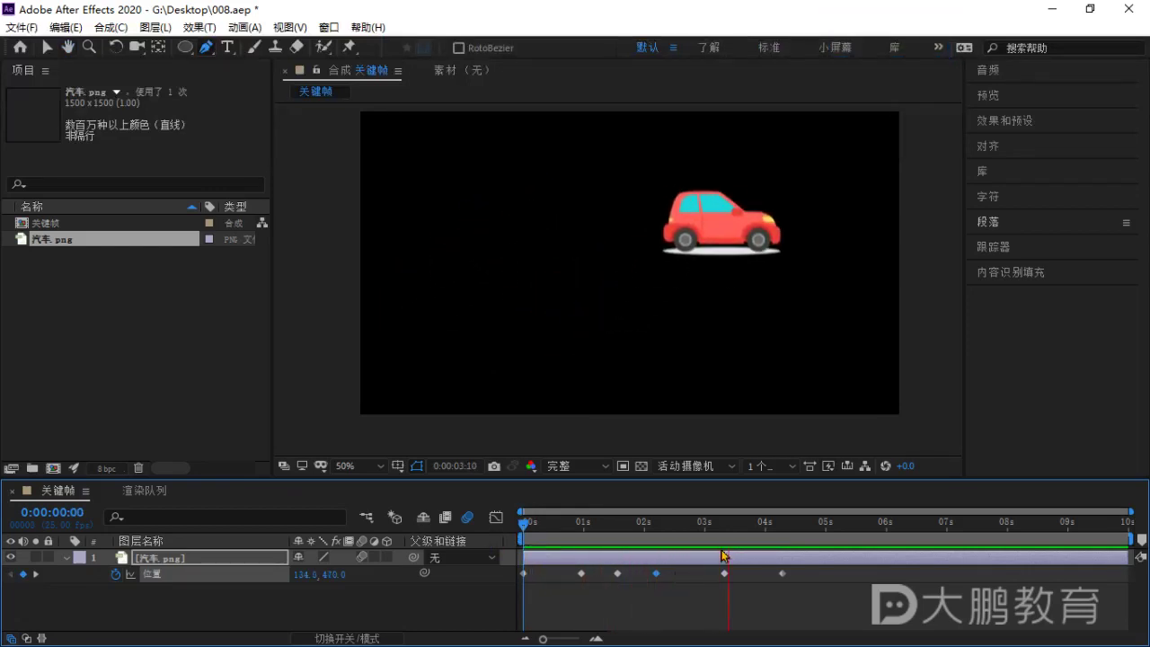
key("space")
Go to 0:00:04:07 and delete the car's four position keyframes between the first and the last one.
left_click(789, 529)
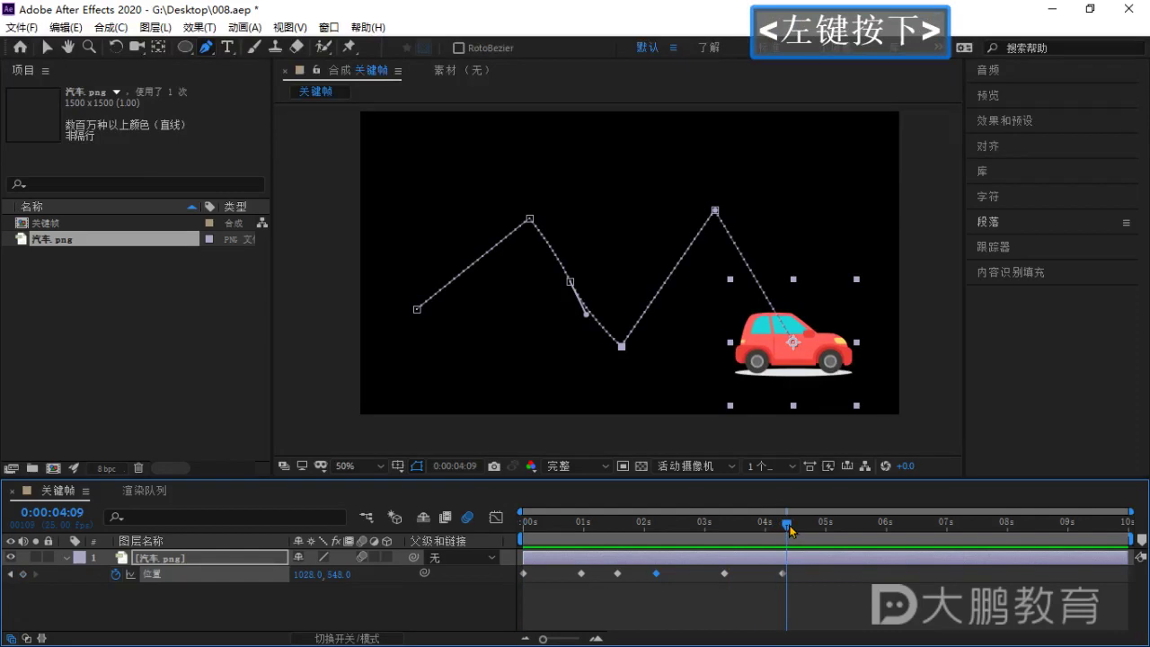
left_click_drag(792, 531, 783, 530)
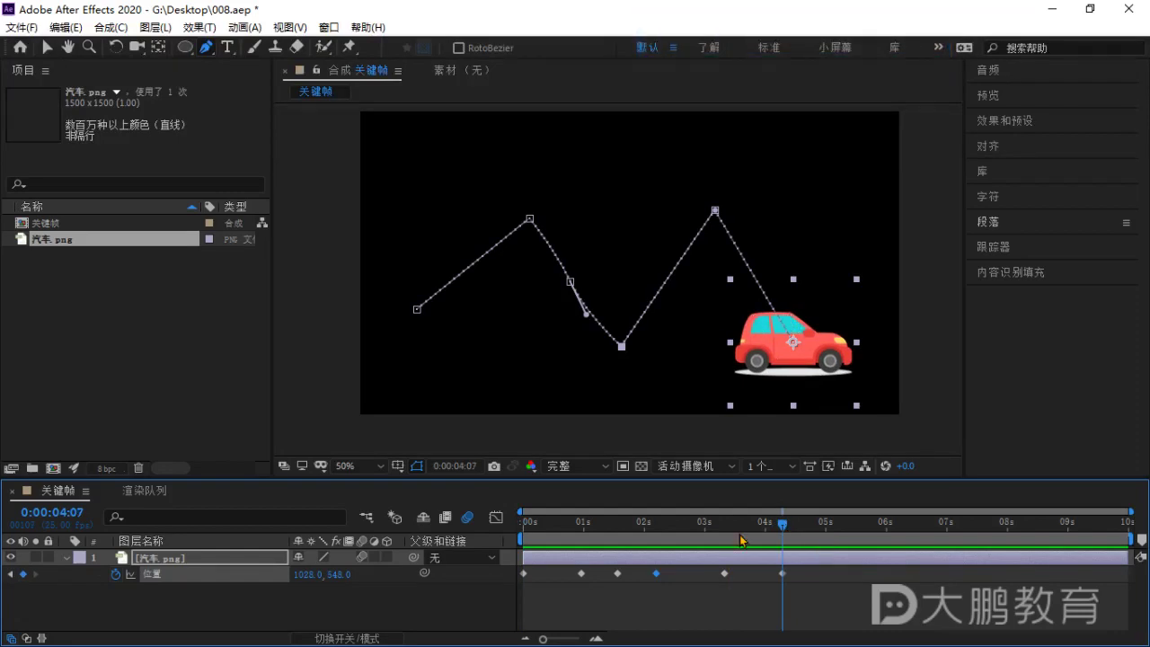
left_click_drag(755, 599, 558, 570)
key("BackSpace")
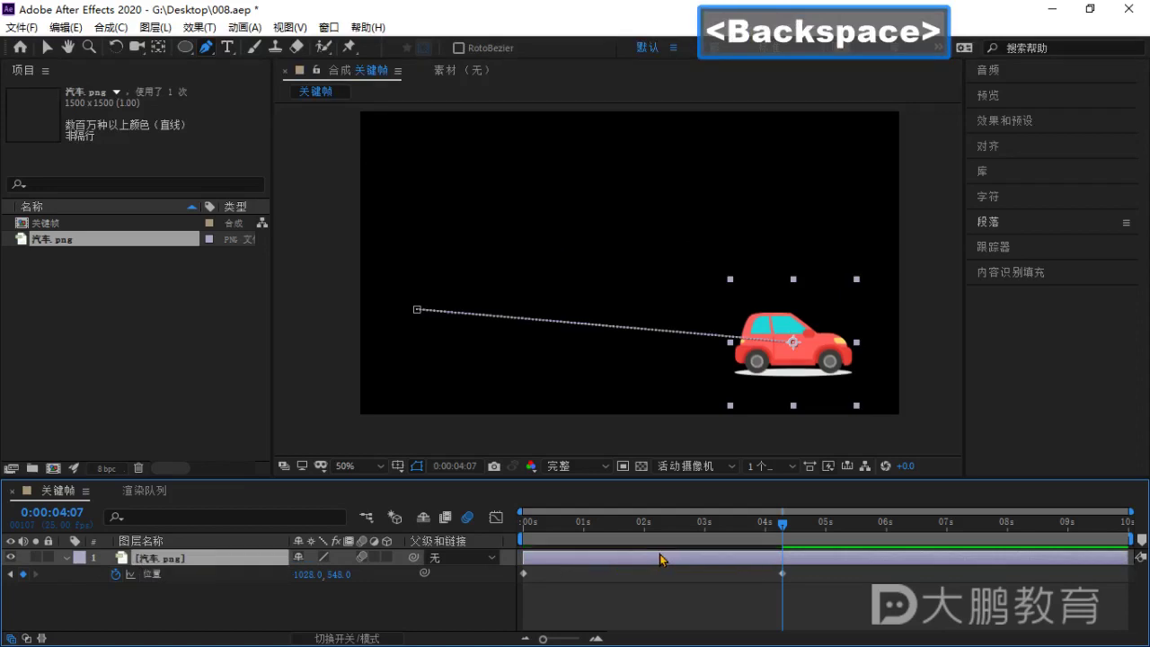
left_click(675, 563)
key("v")
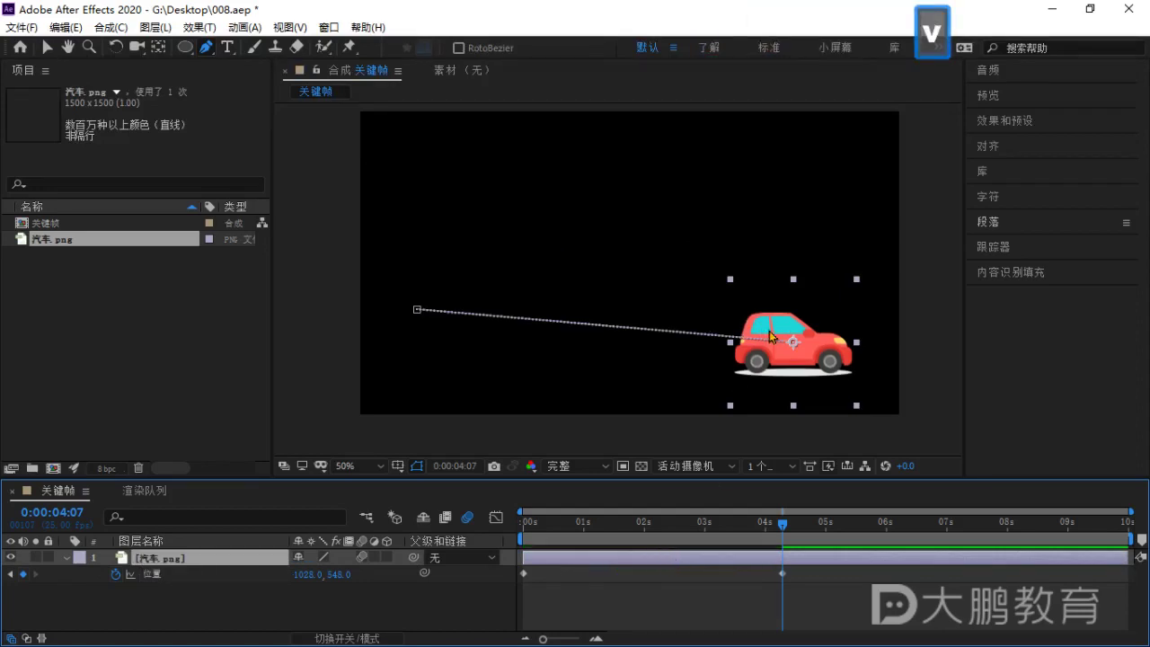
Bend the straight path into an S-curve by pulling the end keyframe's handle up left and the start keyframe's handle down right.
left_click(791, 342)
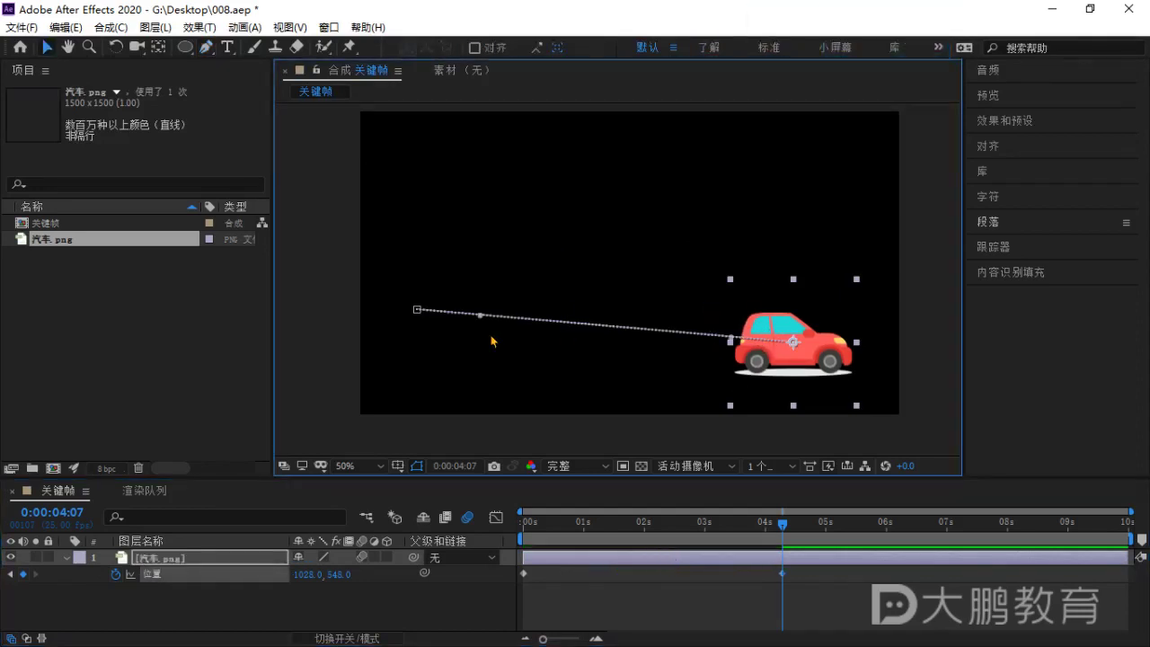
left_click(418, 311)
left_click_drag(730, 341, 639, 184)
left_click_drag(481, 317, 547, 399)
Add position keyframes on the existing curve at 0:00:00:21 and 0:00:02:07.
left_click_drag(784, 535, 576, 550)
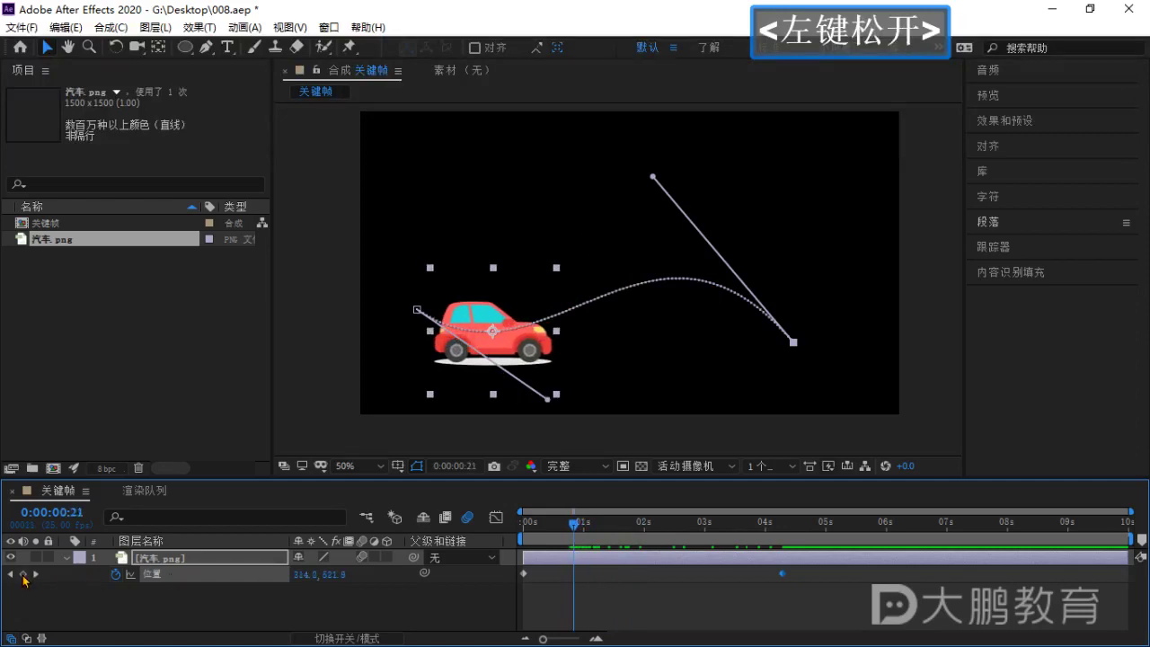
left_click(22, 574)
key("ctrl")
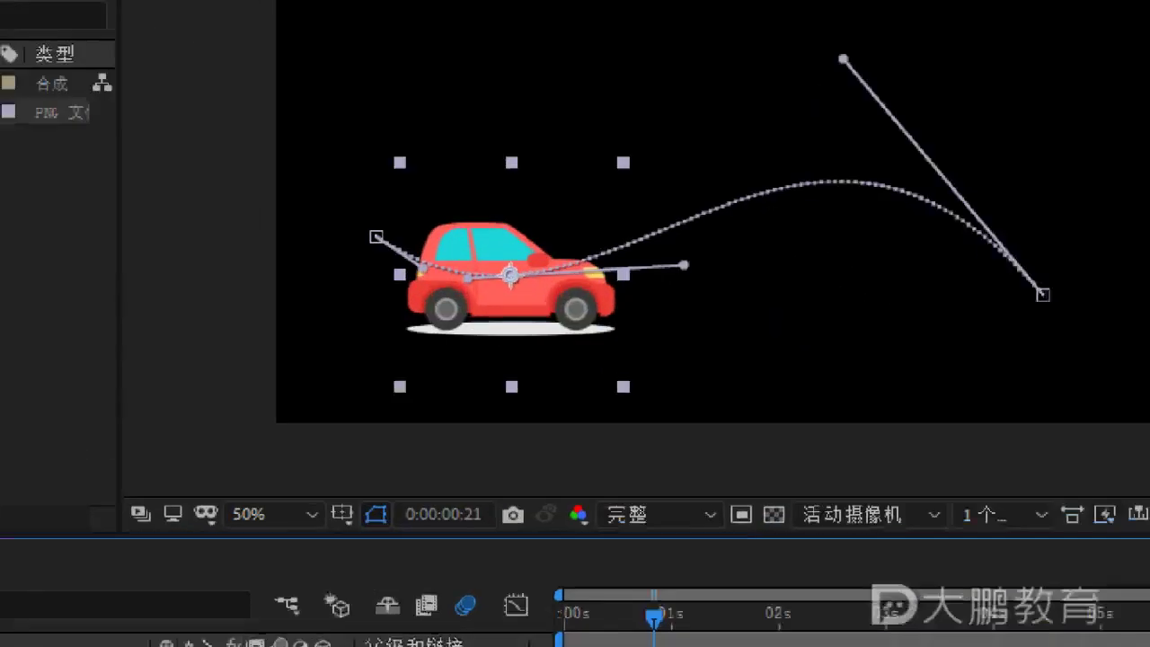
left_click_drag(469, 257, 538, 344)
key("Escape")
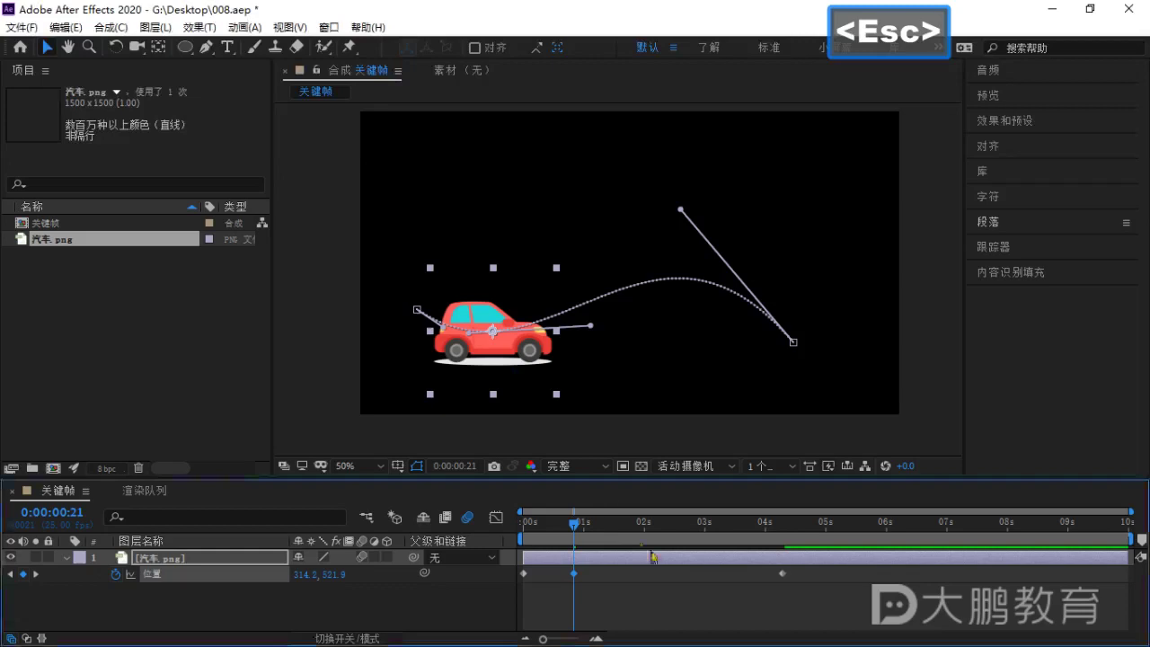
left_click_drag(576, 525, 665, 535)
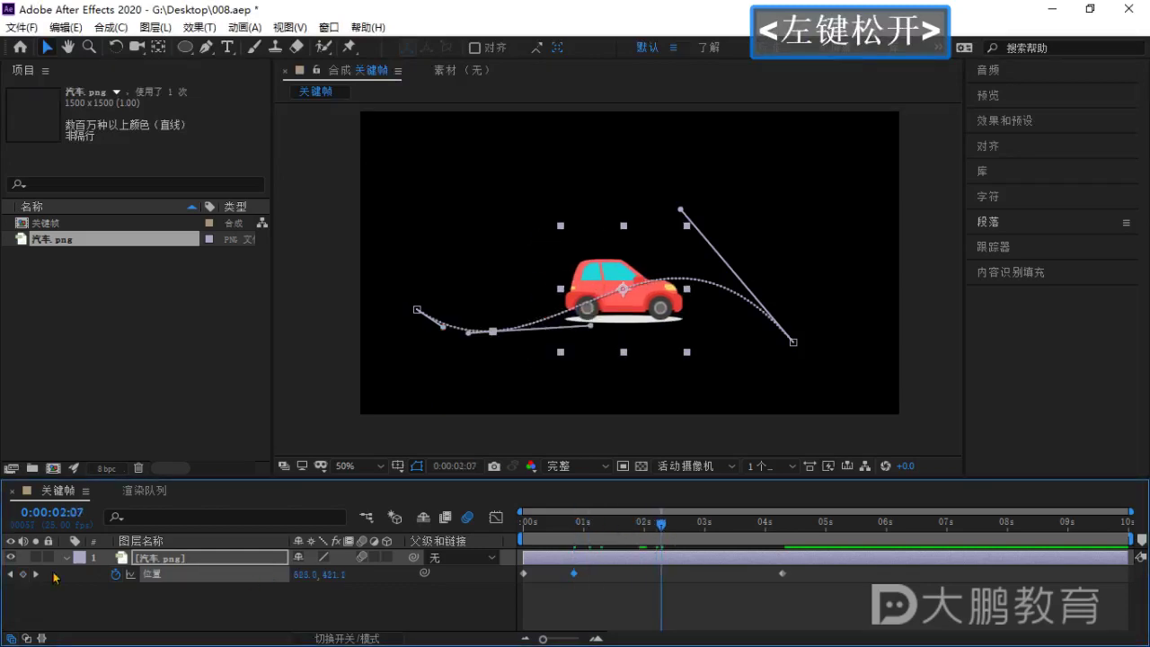
left_click(23, 573)
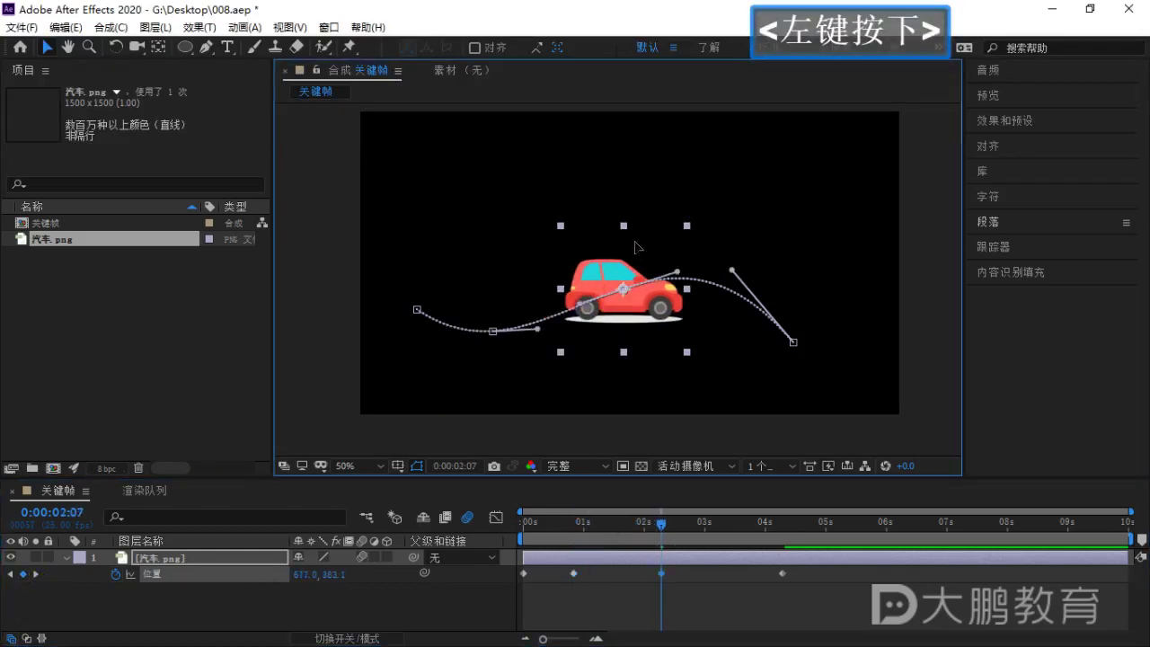
Raise the 0:00:02:07 keyframe, lower the second keyframe, and move the end keyframe down right with its handle pulled horizontally left.
left_click_drag(620, 291, 623, 228)
left_click_drag(498, 344, 496, 385)
left_click_drag(794, 342, 828, 386)
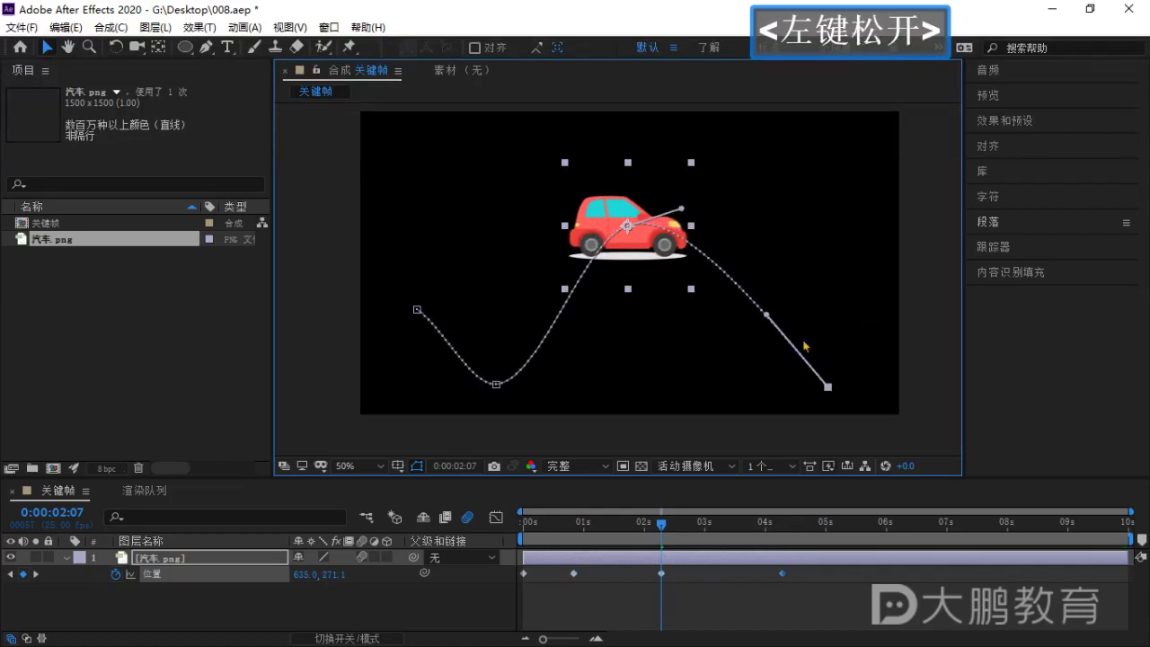
left_click_drag(769, 317, 661, 388)
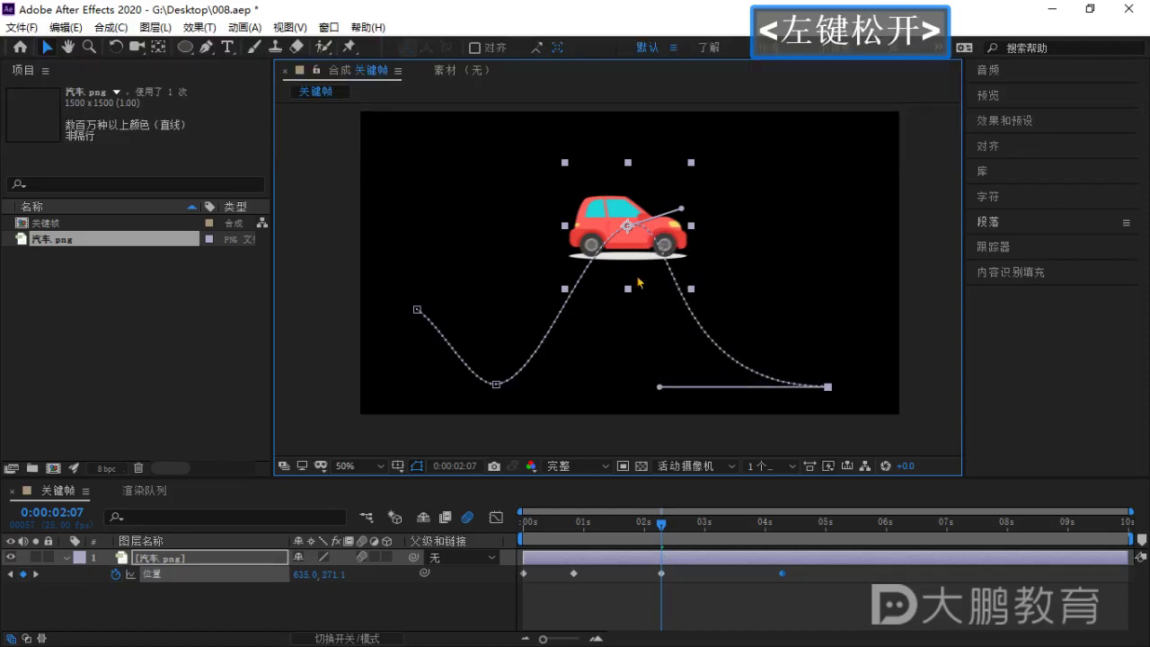
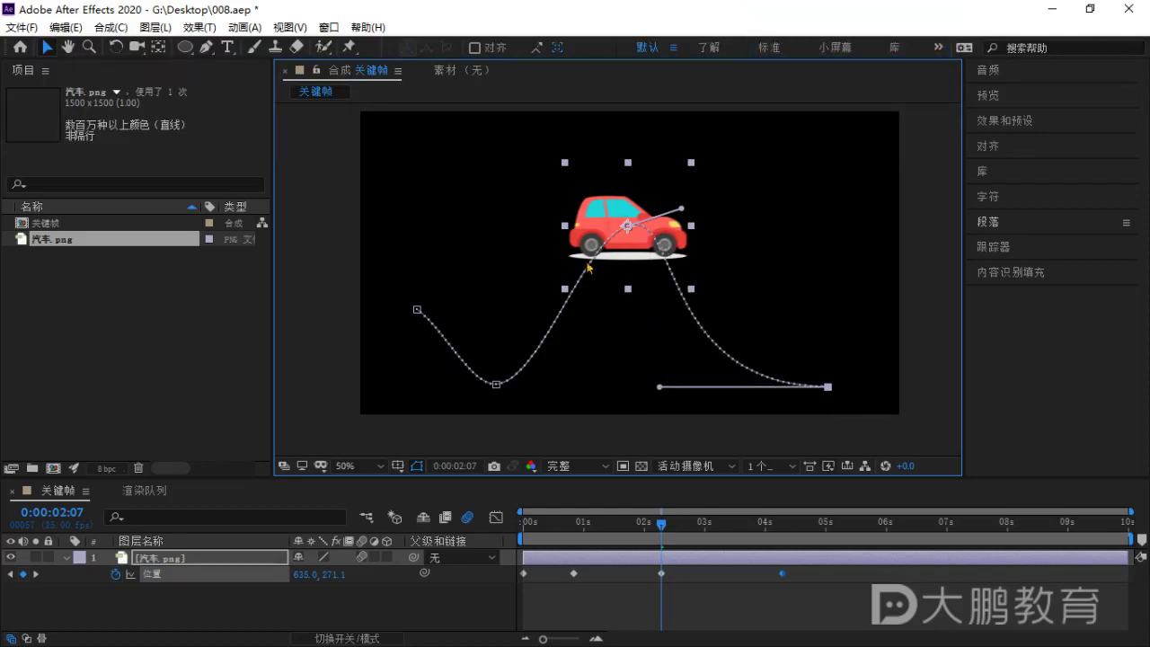
key("g")
left_click(572, 329)
key("ctrl+z")
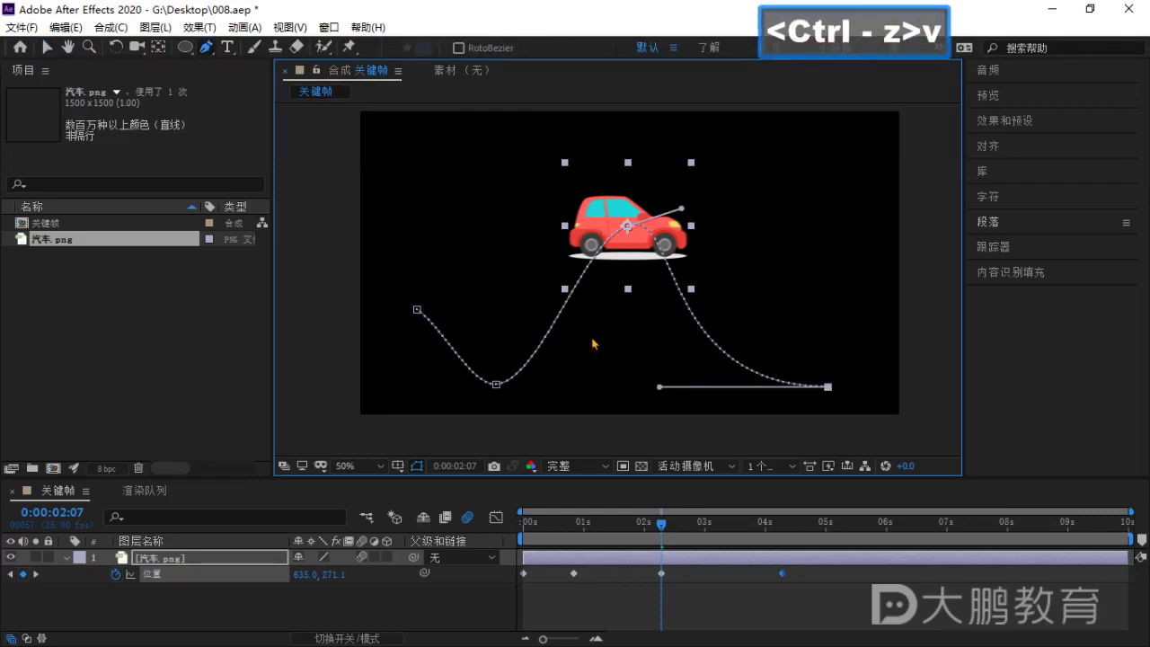
Shift the 0:00:02:07 keyframe to about 643, 293, and convert the path's last three keyframes to corner points with the Pen tool.
key("v")
mouse_move(613, 211)
left_mouse_down()
mouse_move(626, 212)
mouse_move(585, 210)
mouse_move(679, 222)
mouse_move(628, 208)
mouse_move(613, 219)
left_mouse_up()
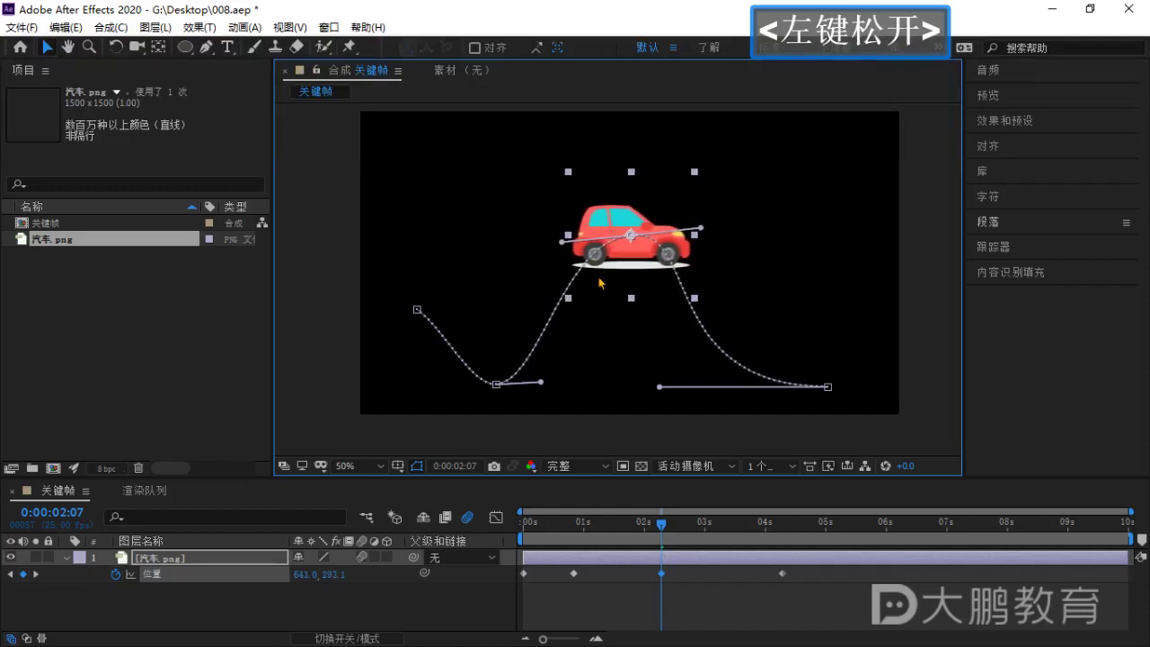
left_click(206, 49)
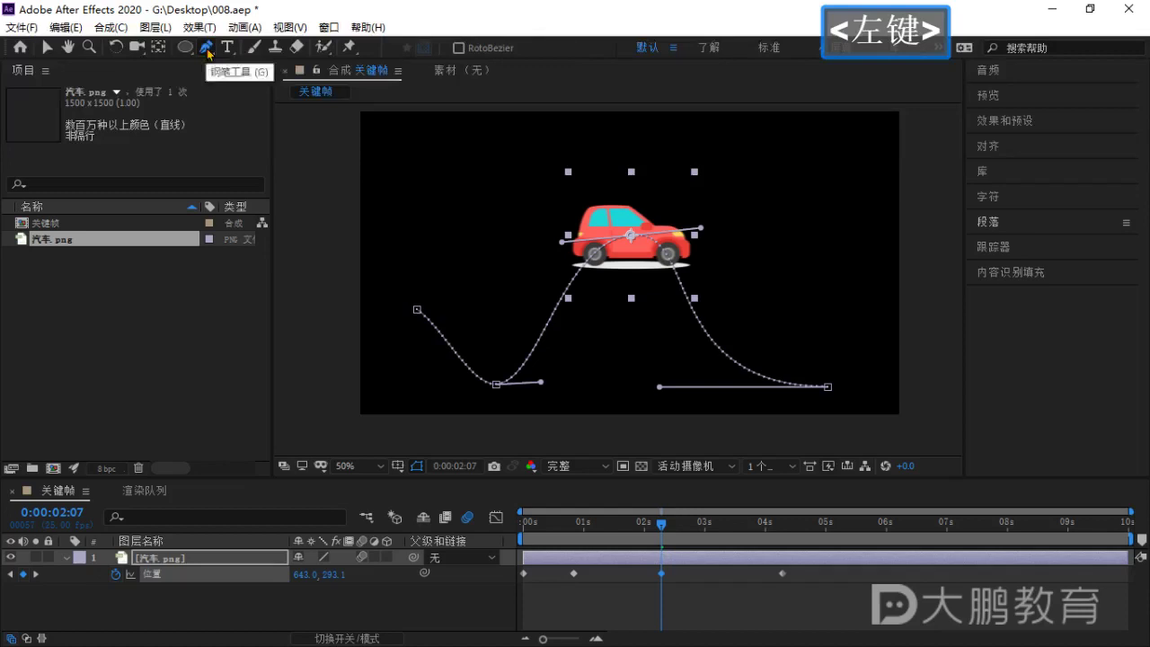
left_click(497, 384)
left_click(630, 236)
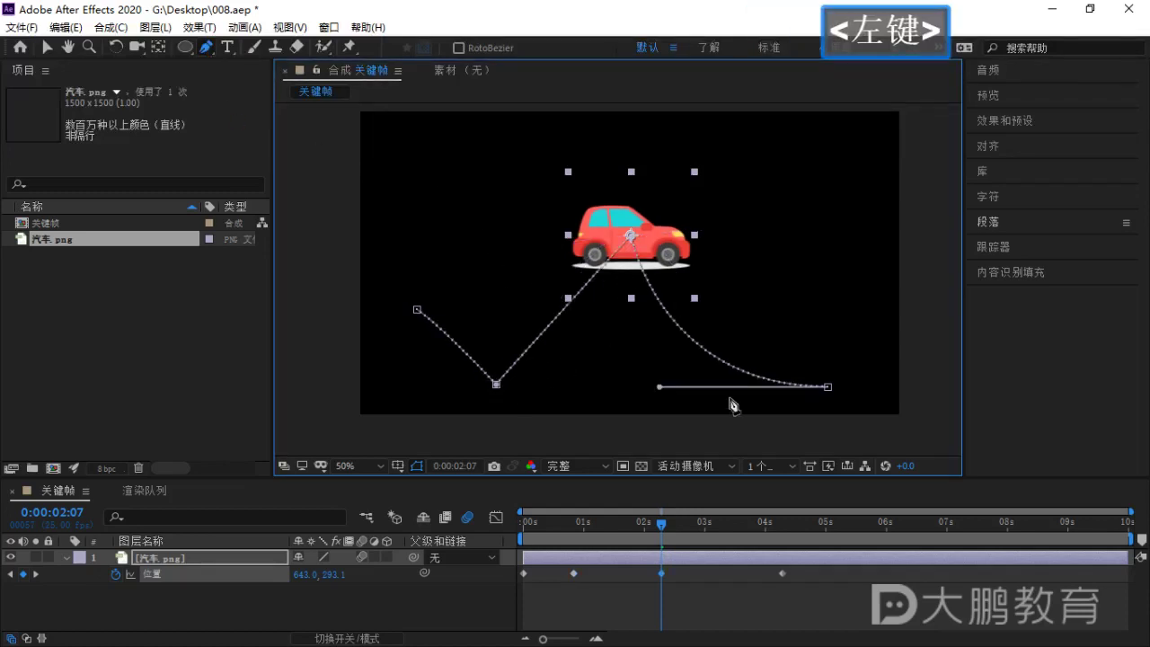
left_click(828, 387)
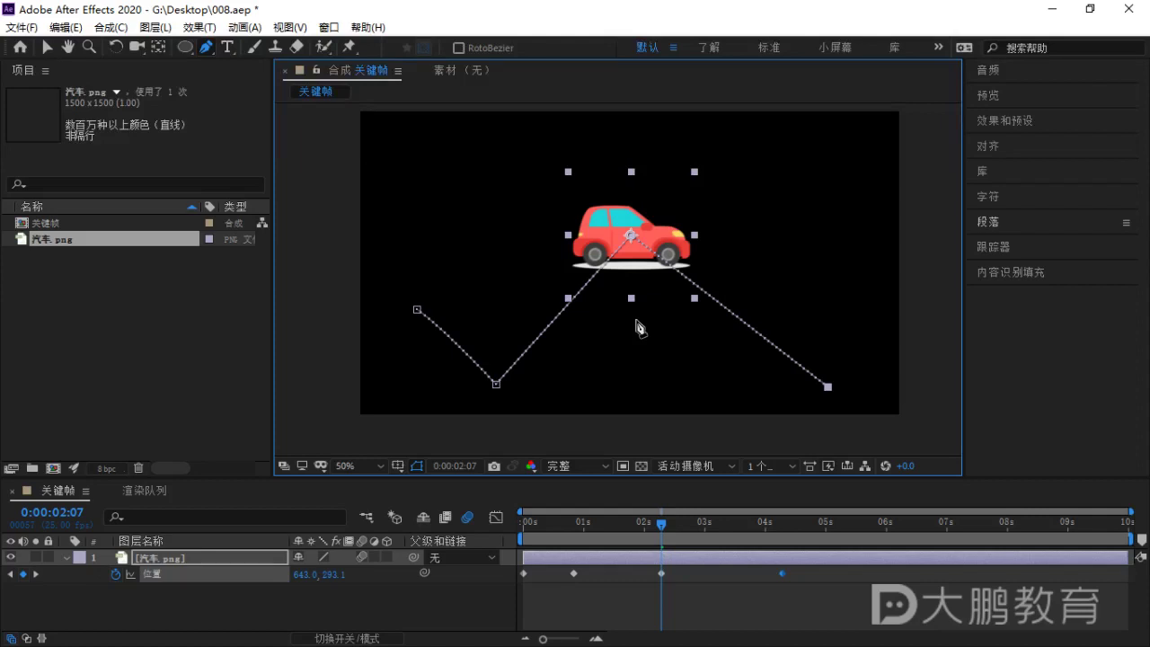
Add a keyframe midway along each path segment beside the peak with the Pen tool, and pull out curve handles from both.
key("v")
mouse_move(658, 530)
left_mouse_down()
mouse_move(643, 531)
mouse_move(656, 536)
left_mouse_up()
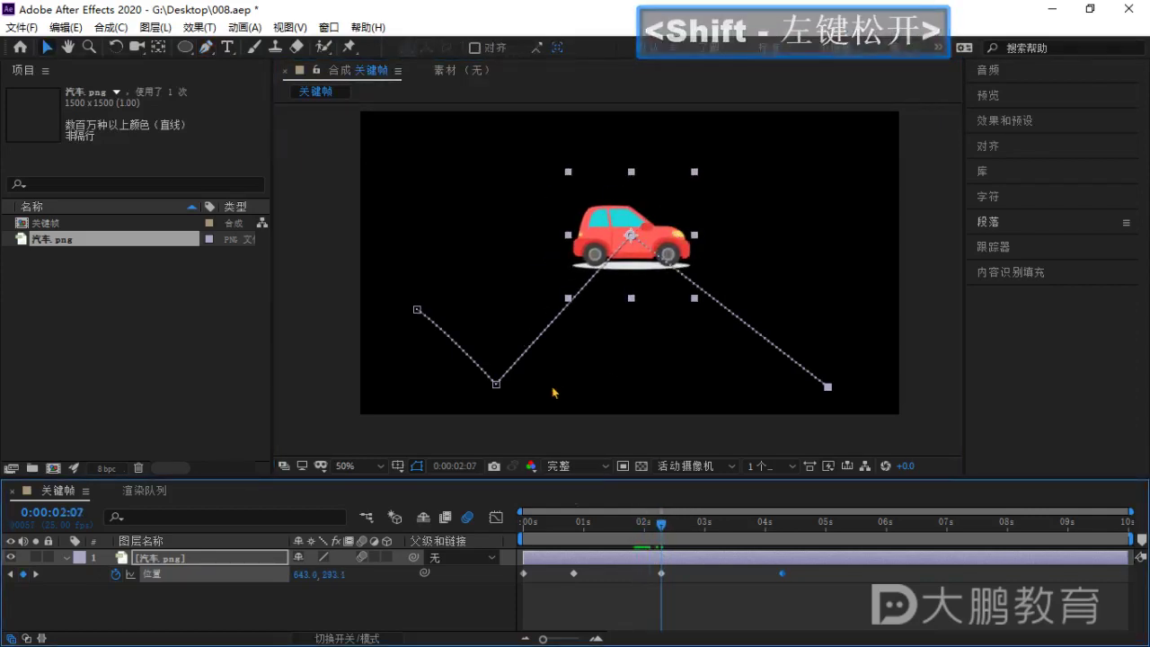
left_click(206, 47)
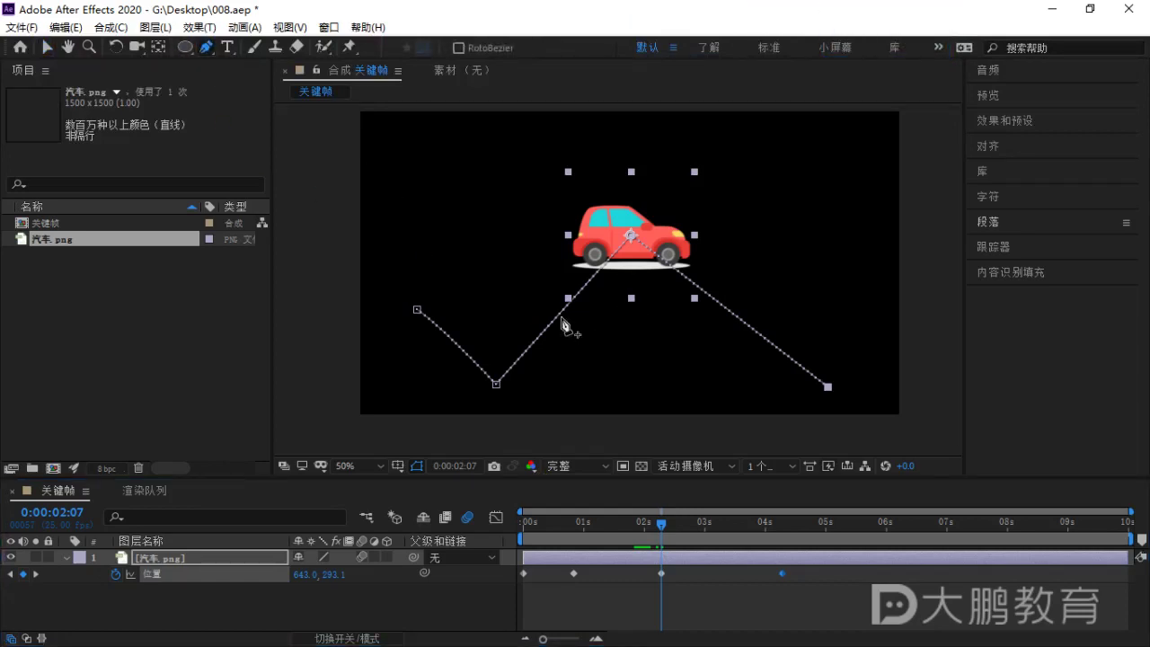
key("ctrl")
left_click(562, 314)
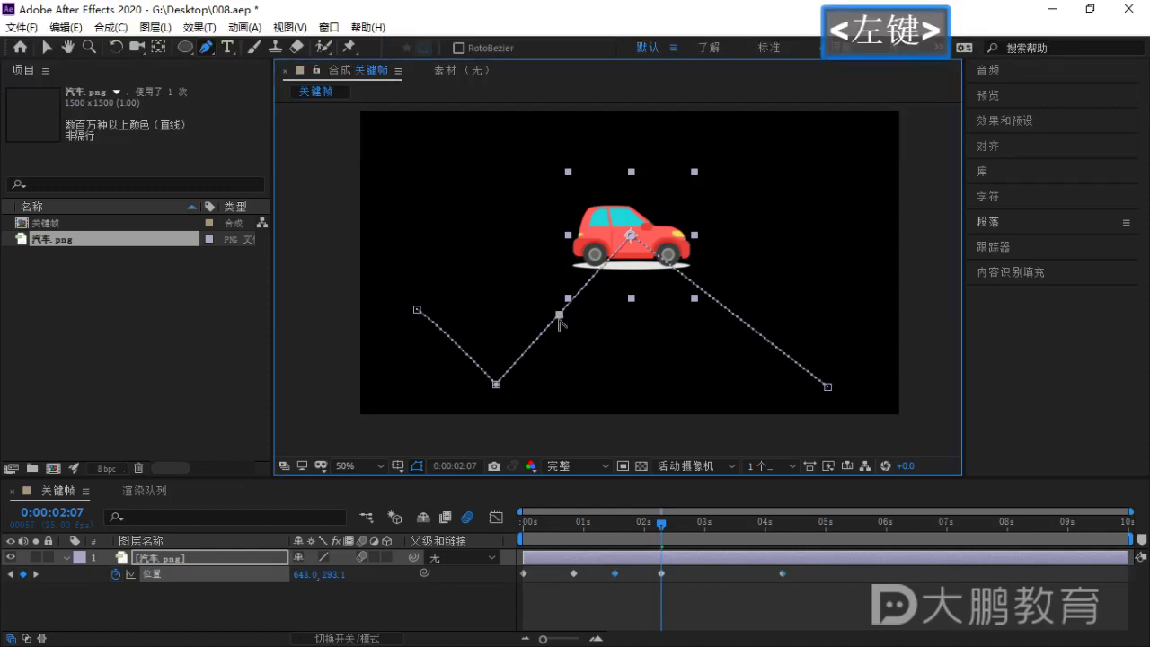
left_click_drag(560, 313, 533, 257)
left_click(734, 319)
left_click_drag(733, 313, 779, 258)
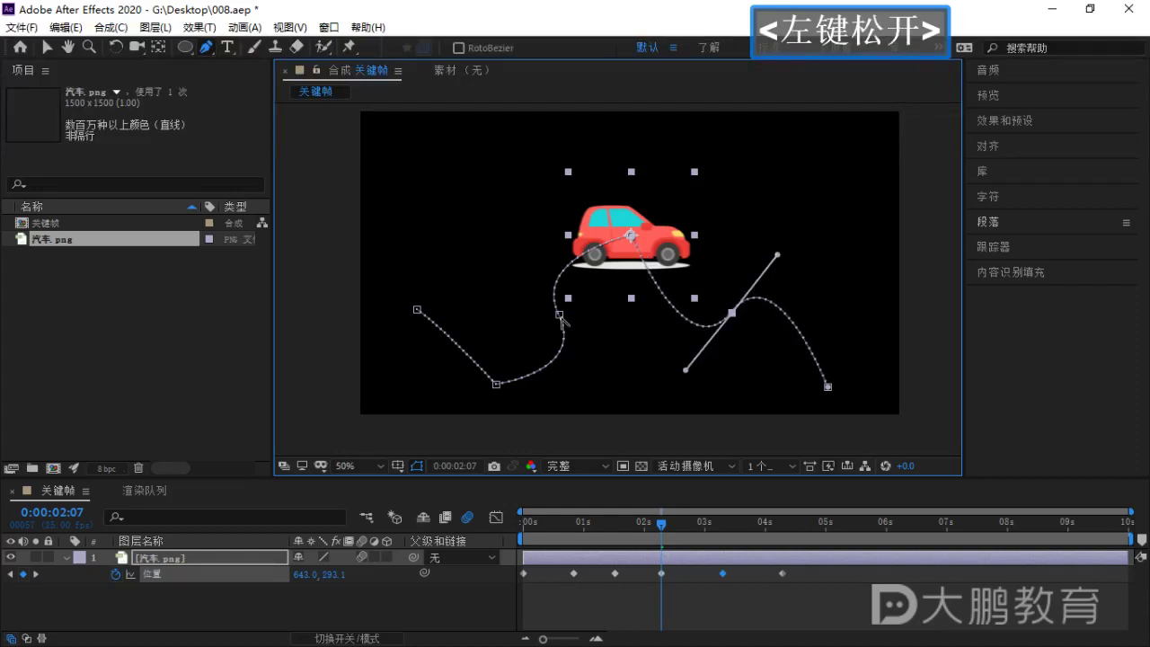
Redraw the curve handles of the keyframe added on the rising segment, and adjust their direction and the keyframe's position slightly.
left_click_drag(560, 316, 604, 356)
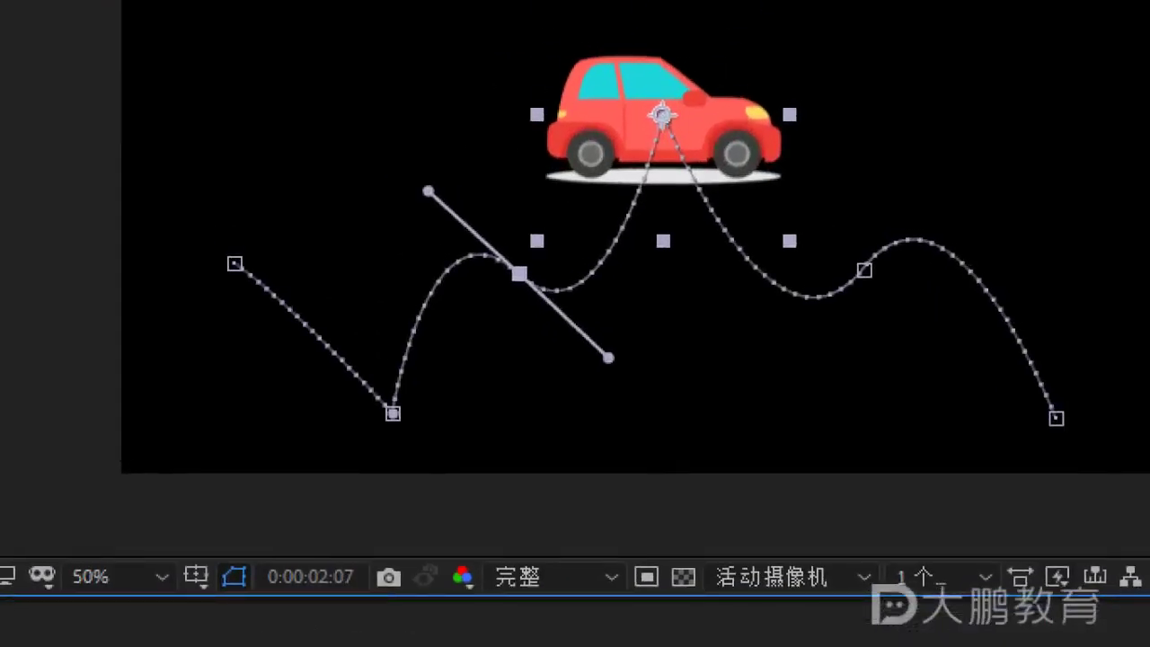
left_click_drag(521, 272, 521, 271)
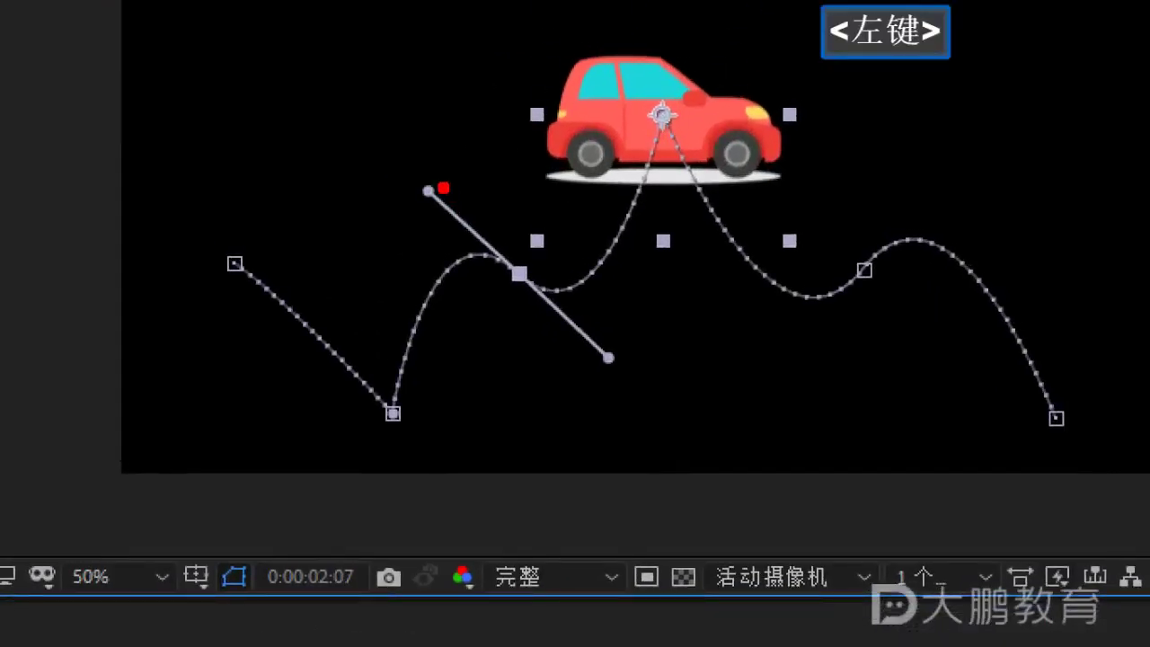
left_click_drag(394, 153, 460, 223)
mouse_move(584, 334)
left_mouse_down()
mouse_move(650, 388)
mouse_move(597, 346)
mouse_move(629, 332)
mouse_move(652, 341)
mouse_move(622, 270)
mouse_move(469, 238)
mouse_move(620, 274)
mouse_move(617, 363)
mouse_move(620, 306)
mouse_move(613, 320)
mouse_move(564, 316)
left_mouse_up()
key("Escape")
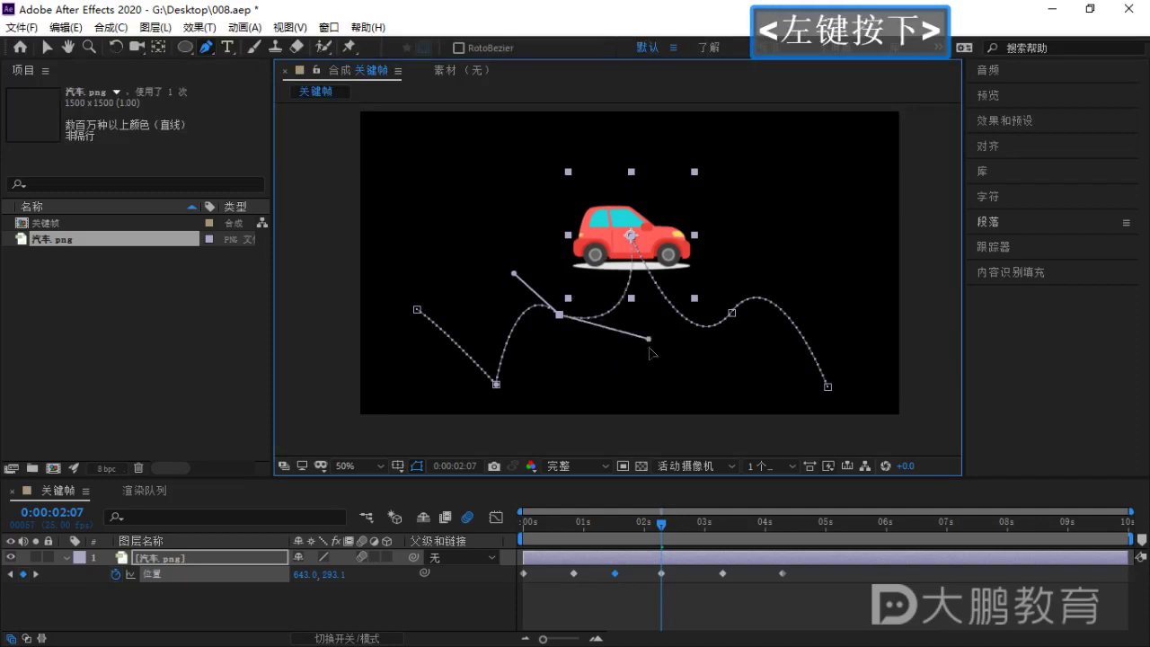
key("ctrl+z")
key("v")
Tilt that keyframe's joined handles down to the right, and try bending one handle independently, undoing the last split.
key("alt")
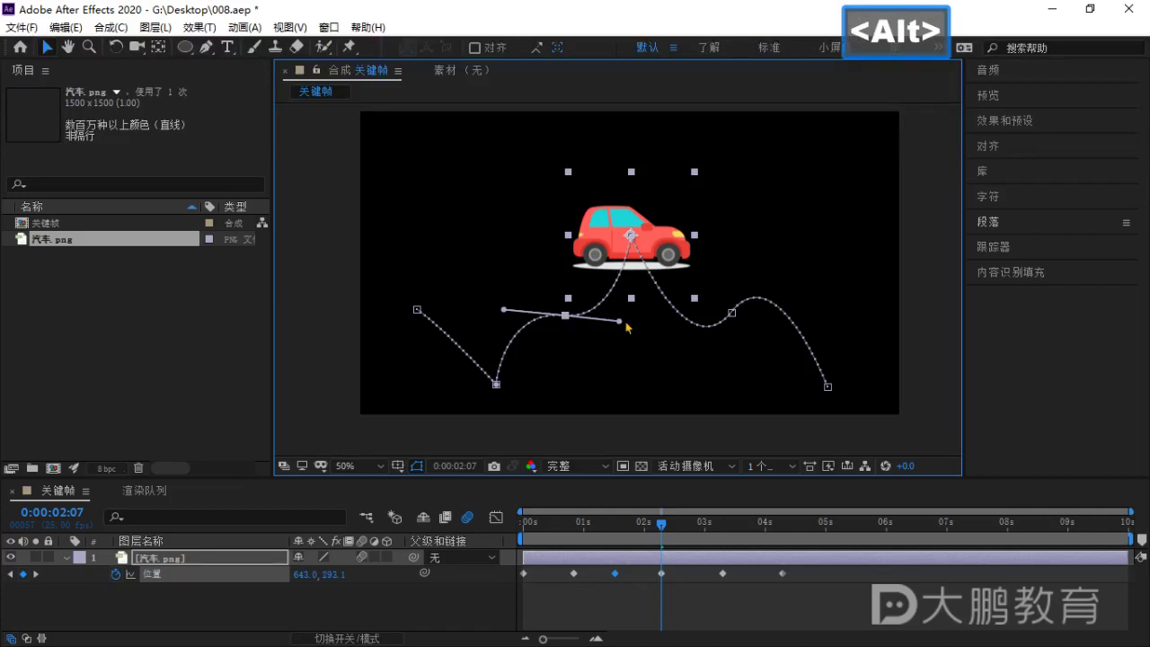
left_click_drag(621, 320, 591, 382)
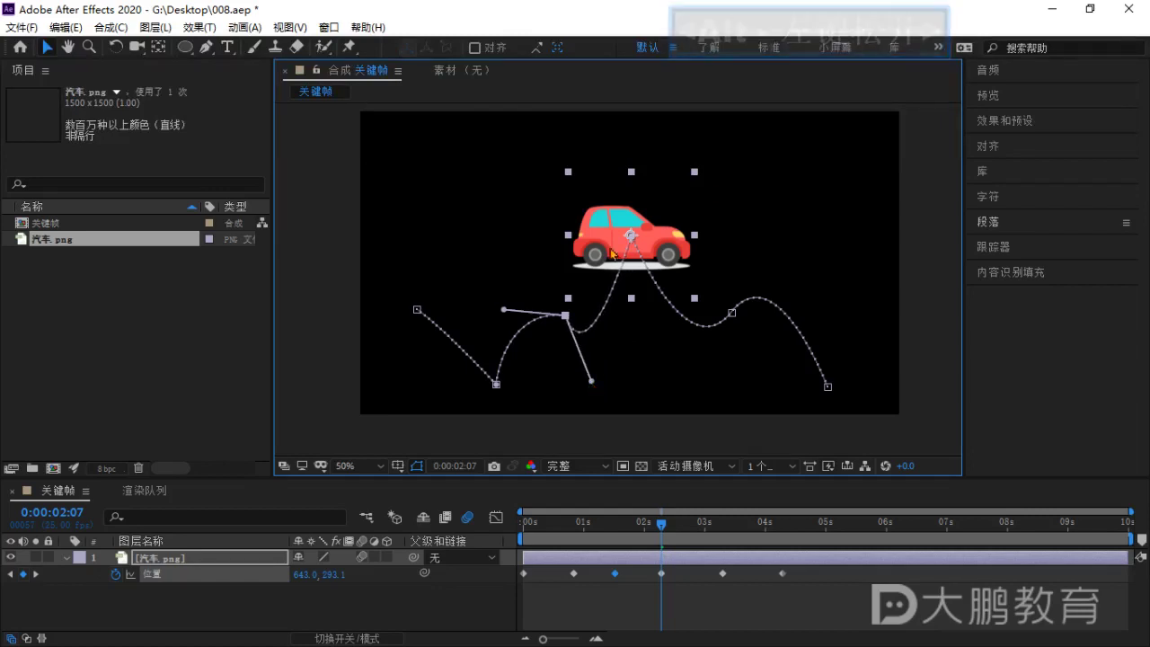
left_click_drag(504, 311, 511, 282)
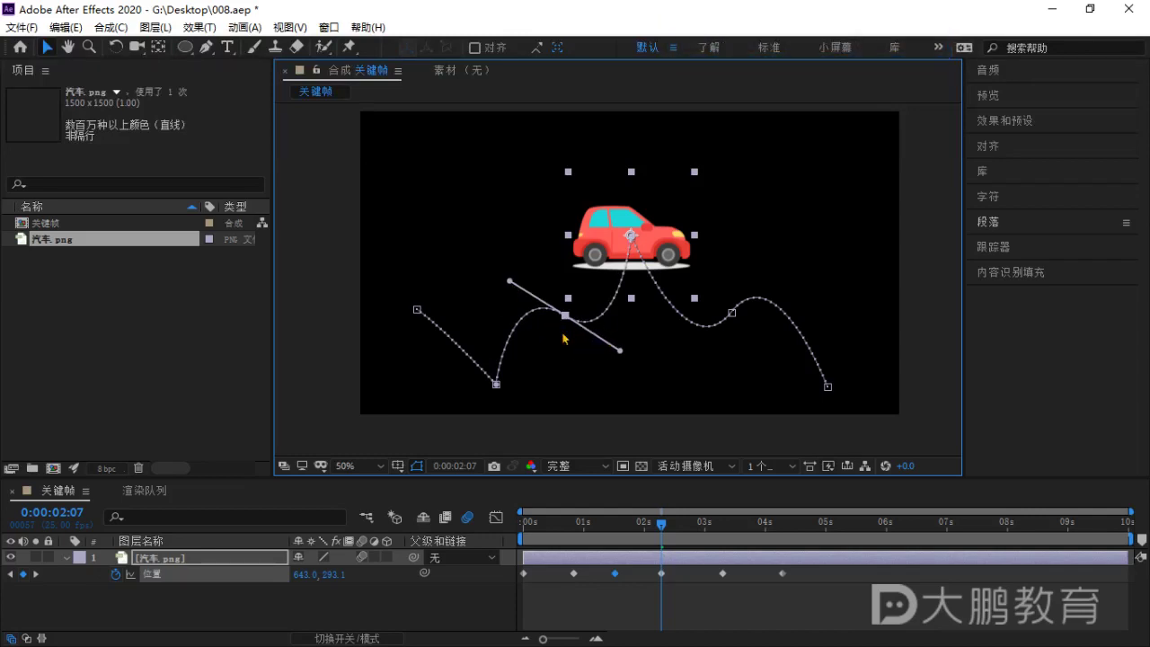
left_click_drag(620, 351, 553, 400)
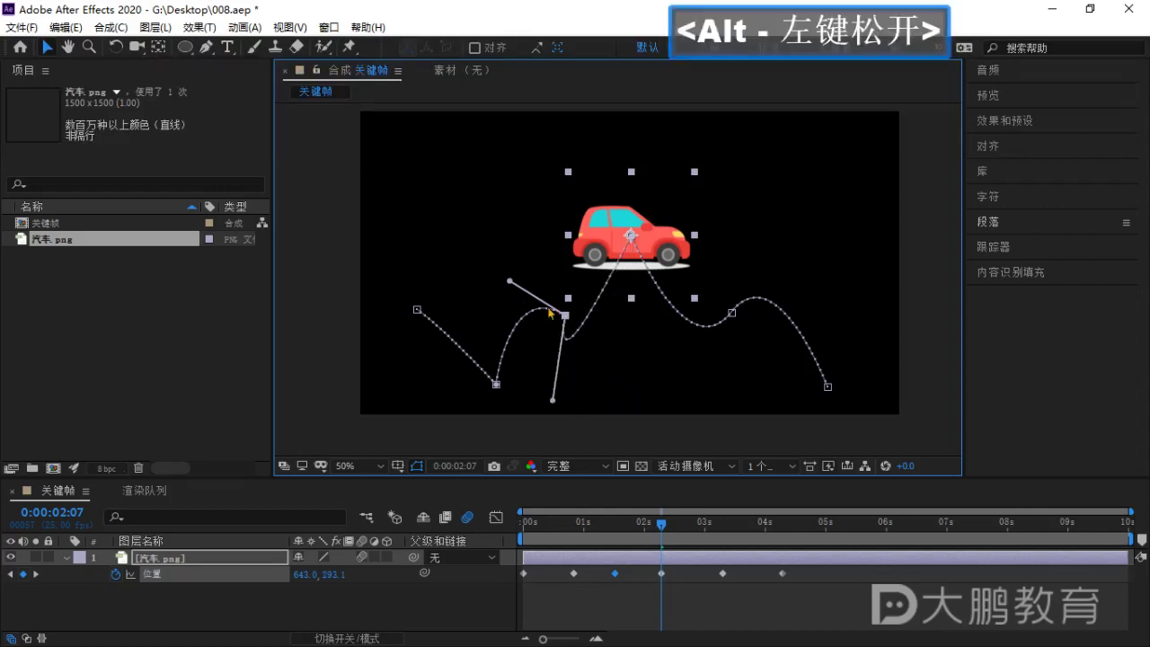
key("ctrl+z")
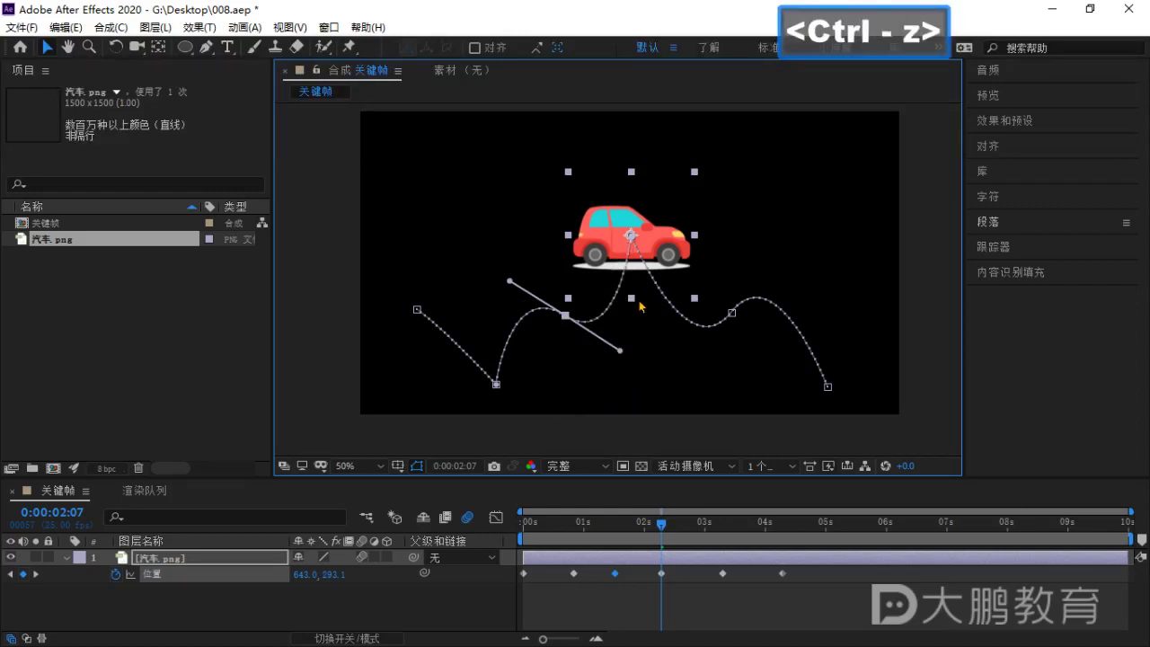
Try splitting the joined handles of the keyframe on the rising segment and bending each one independently, and undo the handle edits.
key("alt")
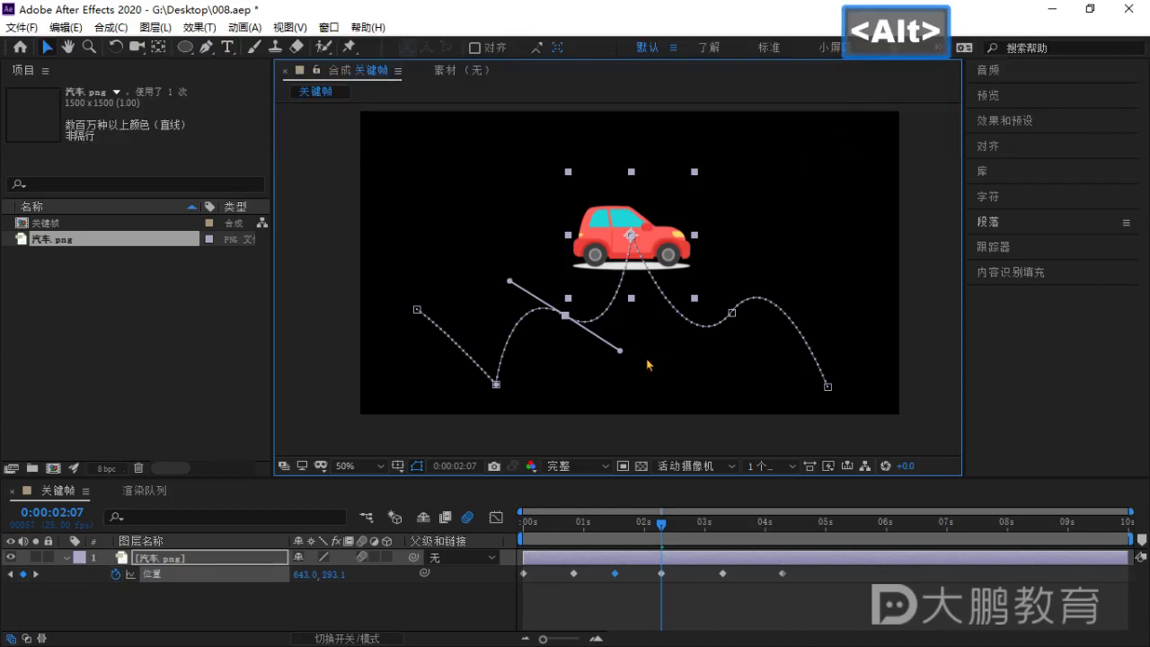
left_click_drag(621, 351, 583, 376)
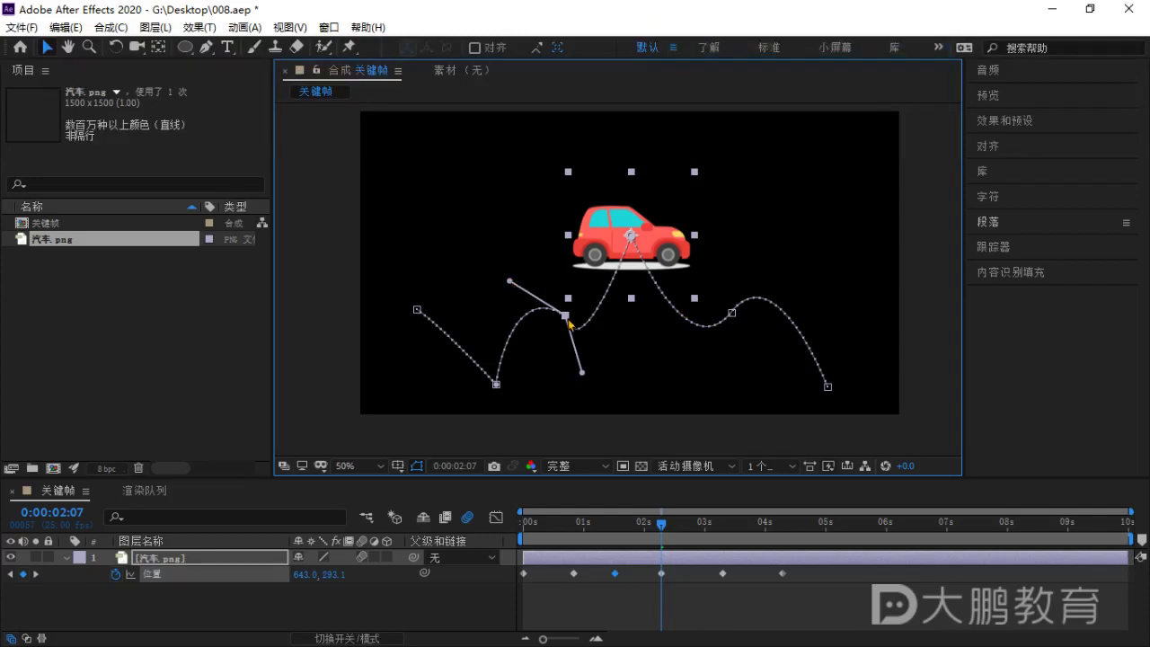
left_click_drag(511, 286, 482, 269)
left_click_drag(569, 363, 616, 366)
key("ctrl+z")
key("ctrl+z")
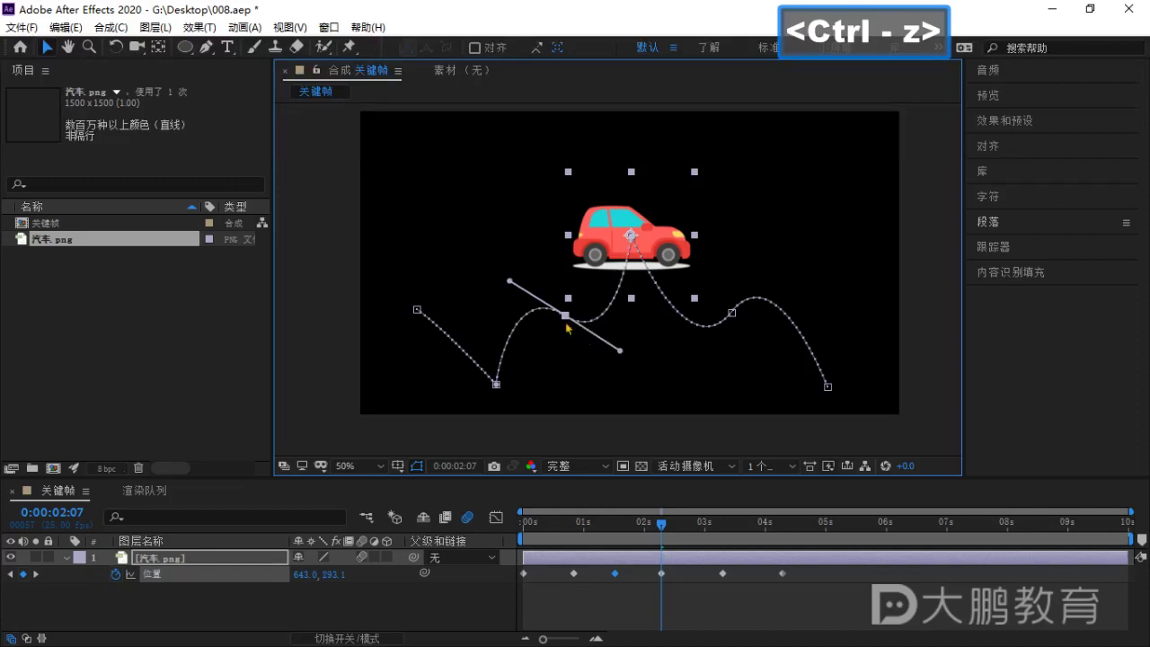
Reposition the keyframe on the rising segment slightly lower on the path and rotate its joined curve handles.
left_click_drag(568, 329, 595, 331)
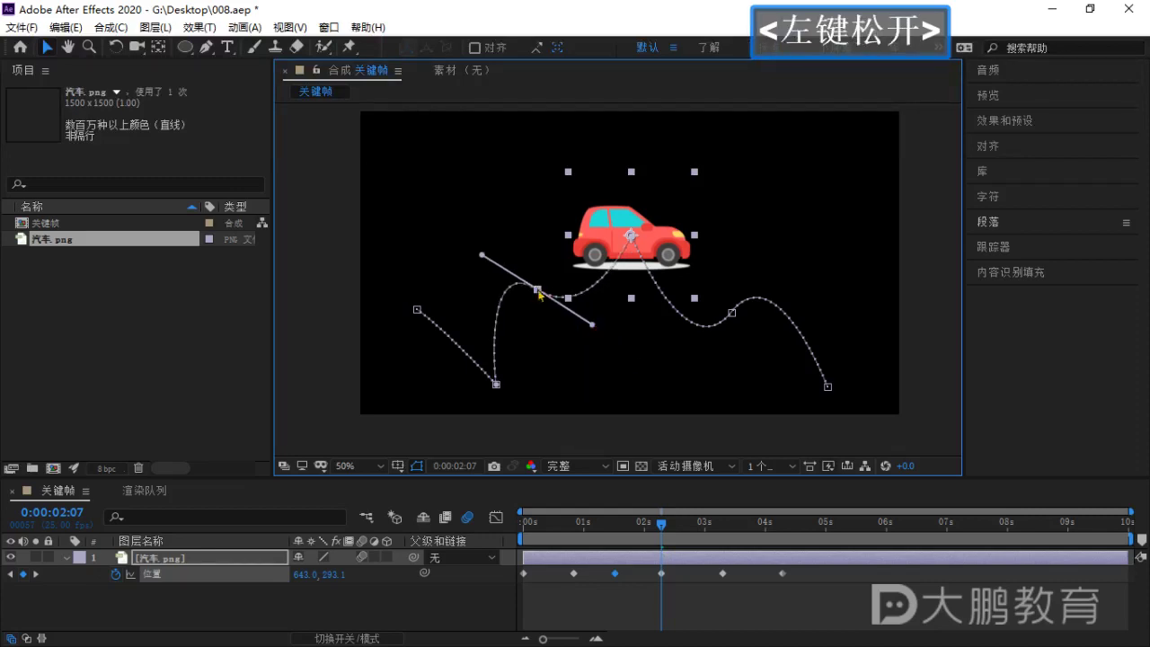
left_click_drag(539, 293, 570, 333)
mouse_move(623, 367)
left_mouse_down()
mouse_move(634, 348)
mouse_move(598, 371)
mouse_move(629, 306)
mouse_move(617, 384)
mouse_move(656, 329)
mouse_move(612, 372)
left_mouse_up()
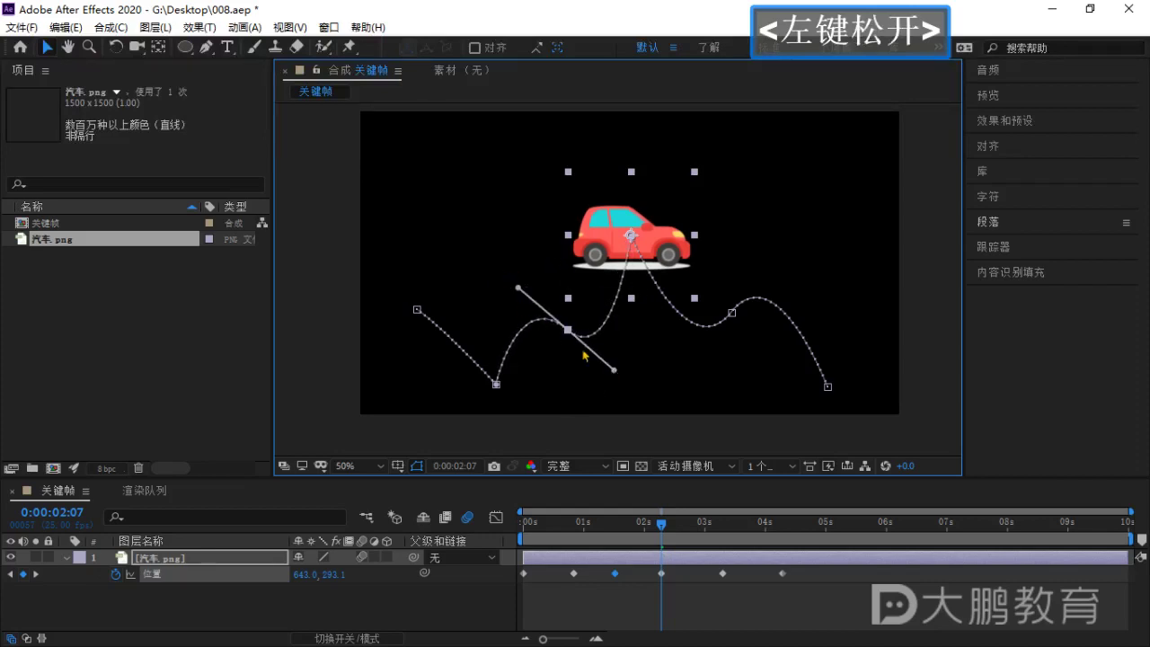
scroll(621, 372, "up", 1)
left_click_drag(624, 324, 669, 240)
left_click_drag(657, 375, 683, 320)
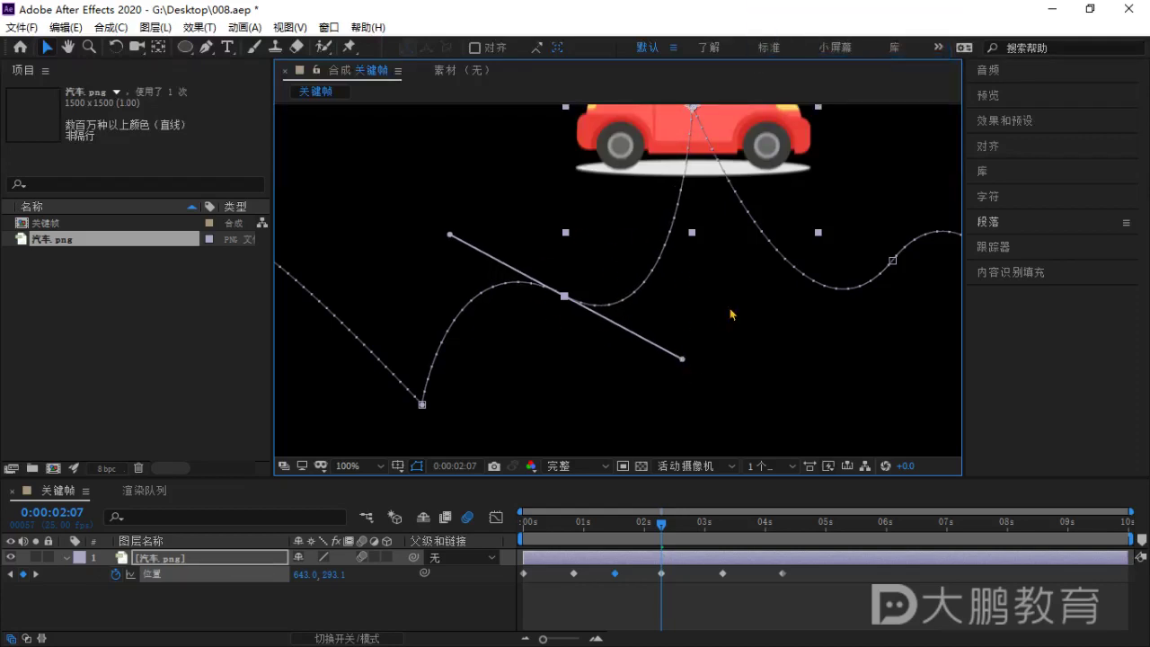
Split that keyframe's joined handles and reshape each one independently, ending with one up to the left and the other down to the right.
key("alt")
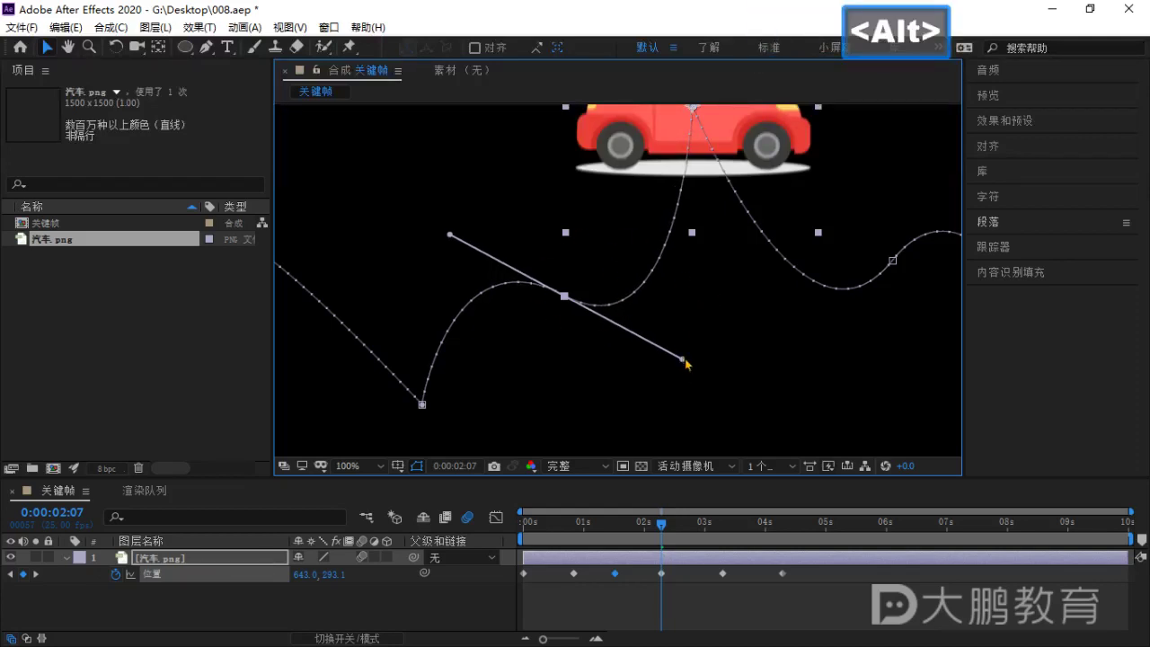
left_click_drag(688, 364, 571, 416)
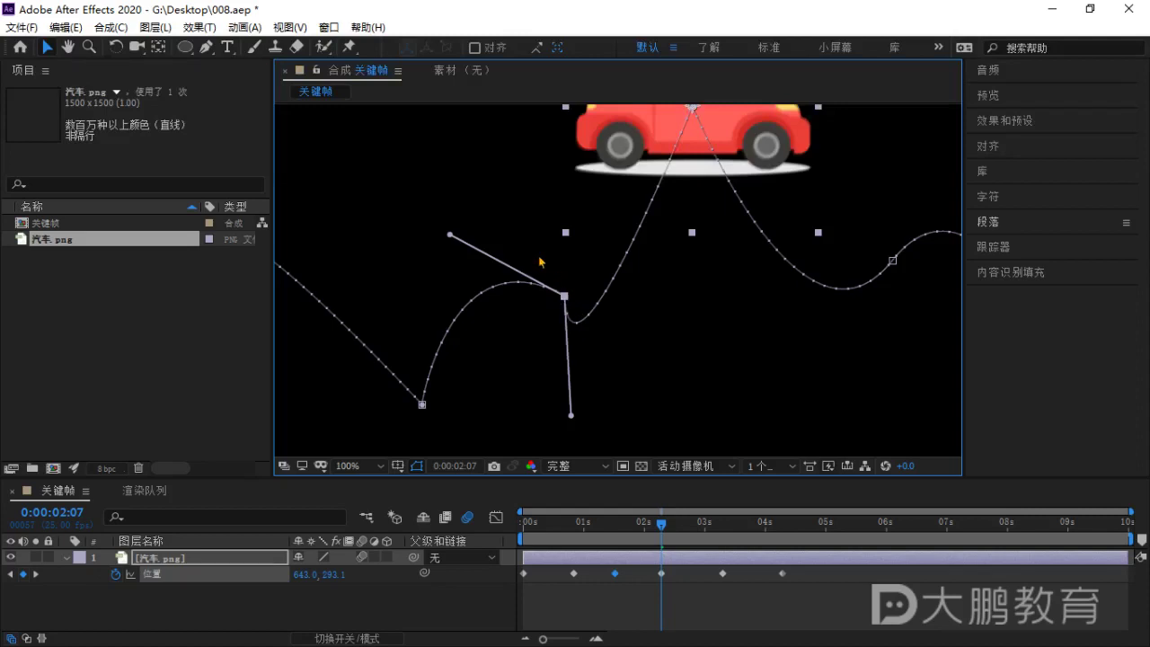
left_click_drag(459, 237, 427, 207)
left_click_drag(571, 422, 629, 410)
left_click(637, 342, "ctrl")
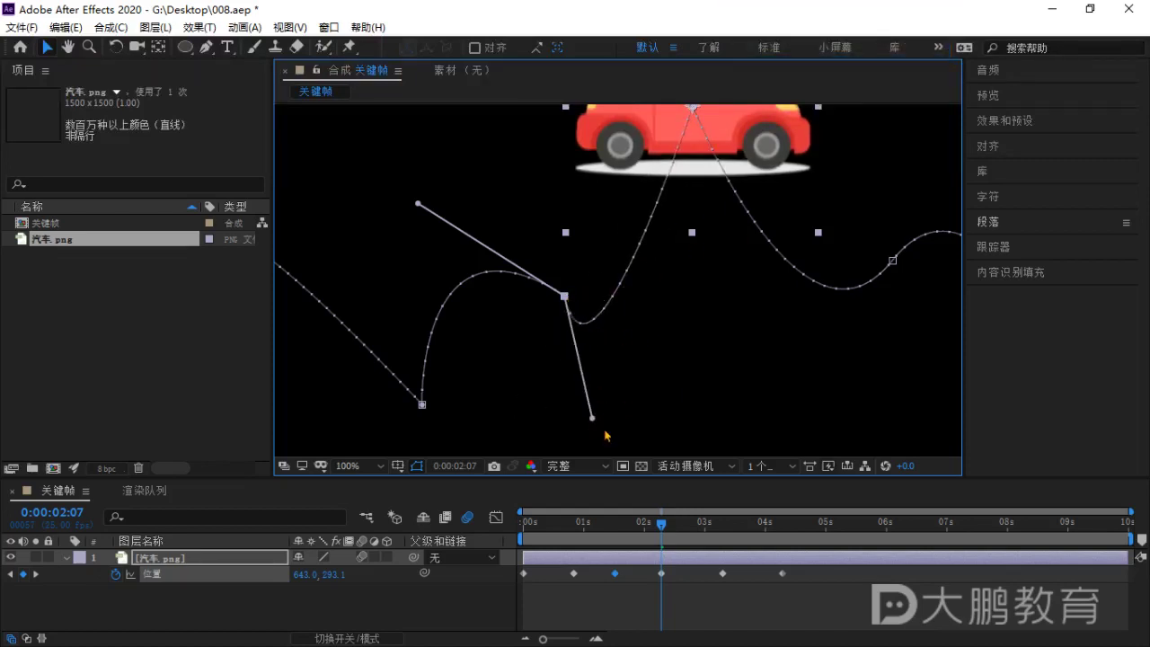
mouse_move(592, 420)
left_mouse_down()
mouse_move(550, 422)
mouse_move(573, 422)
left_mouse_up()
left_click_drag(419, 204, 461, 167)
left_click_drag(573, 423, 692, 407)
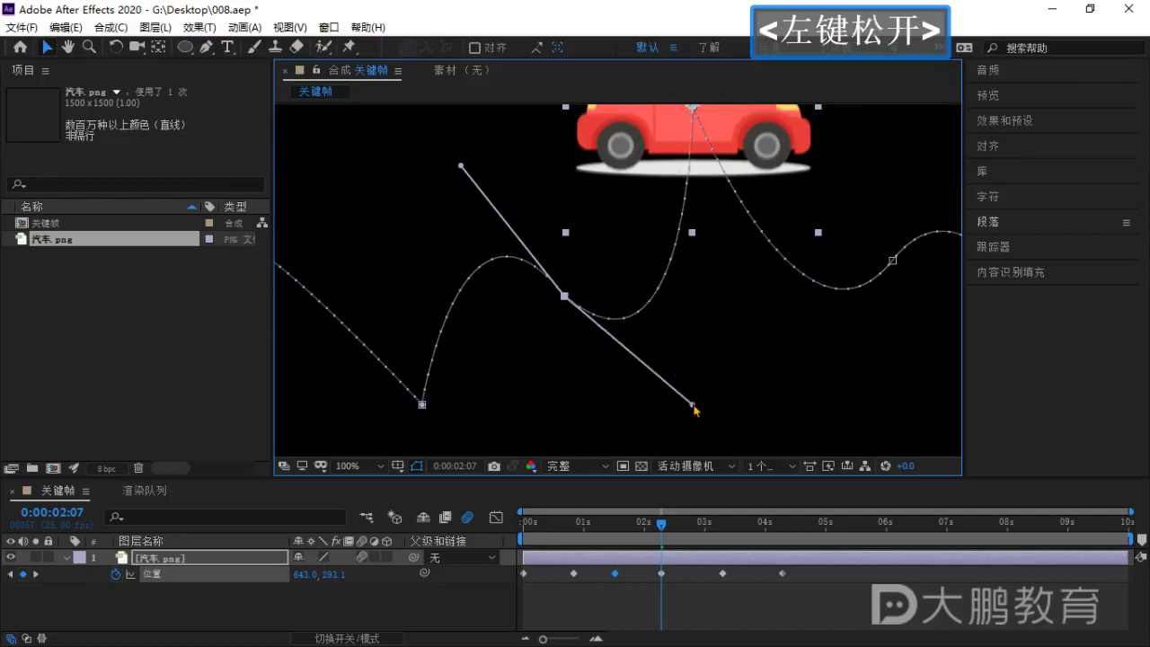
scroll(650, 308, "down", 2)
left_click_drag(693, 300, 666, 326)
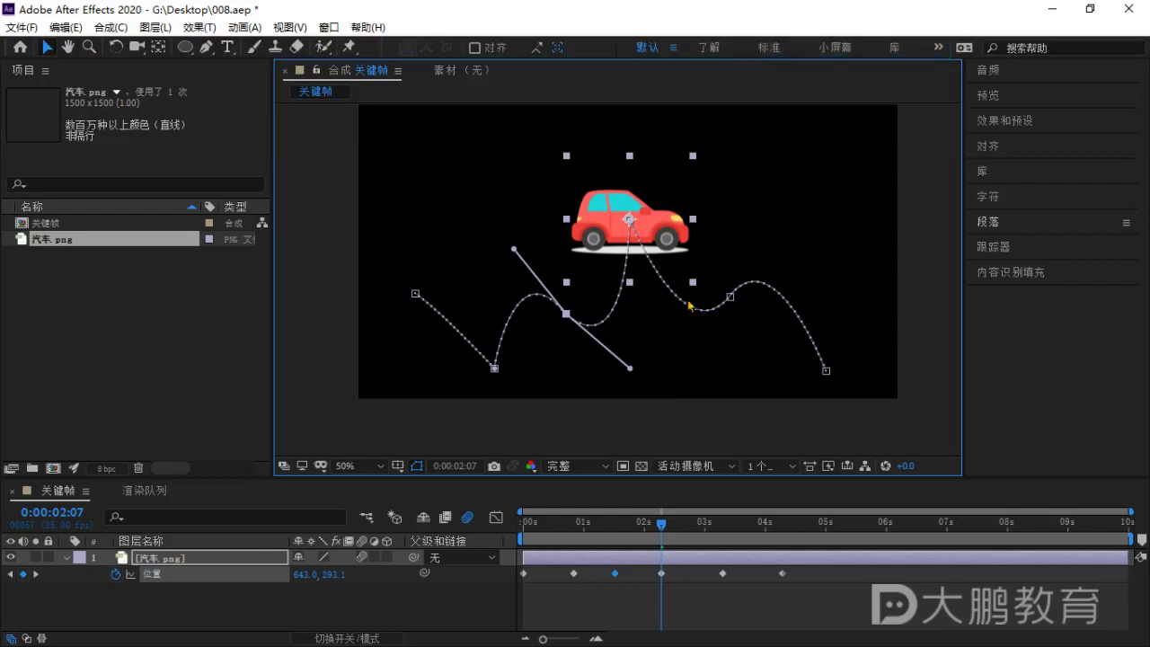
Convert the keyframe on the rising segment to a corner point and the valley keyframe to a smooth point with the Pen tool.
left_click(207, 48)
key("ctrl")
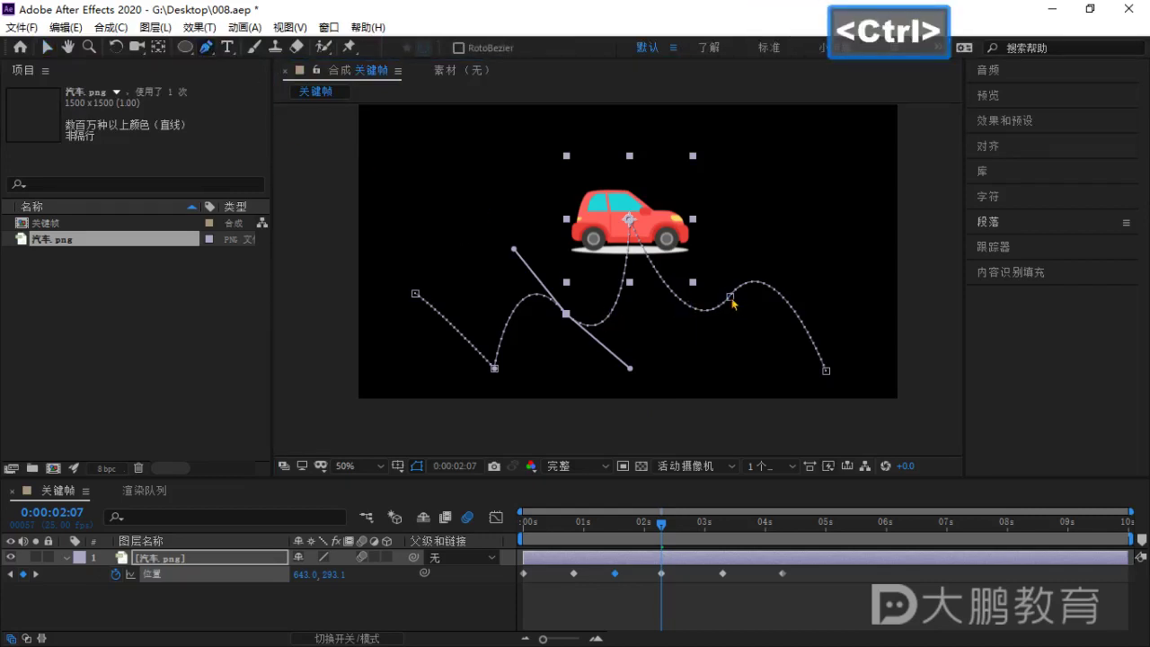
left_click(731, 297, "ctrl")
left_click(730, 298)
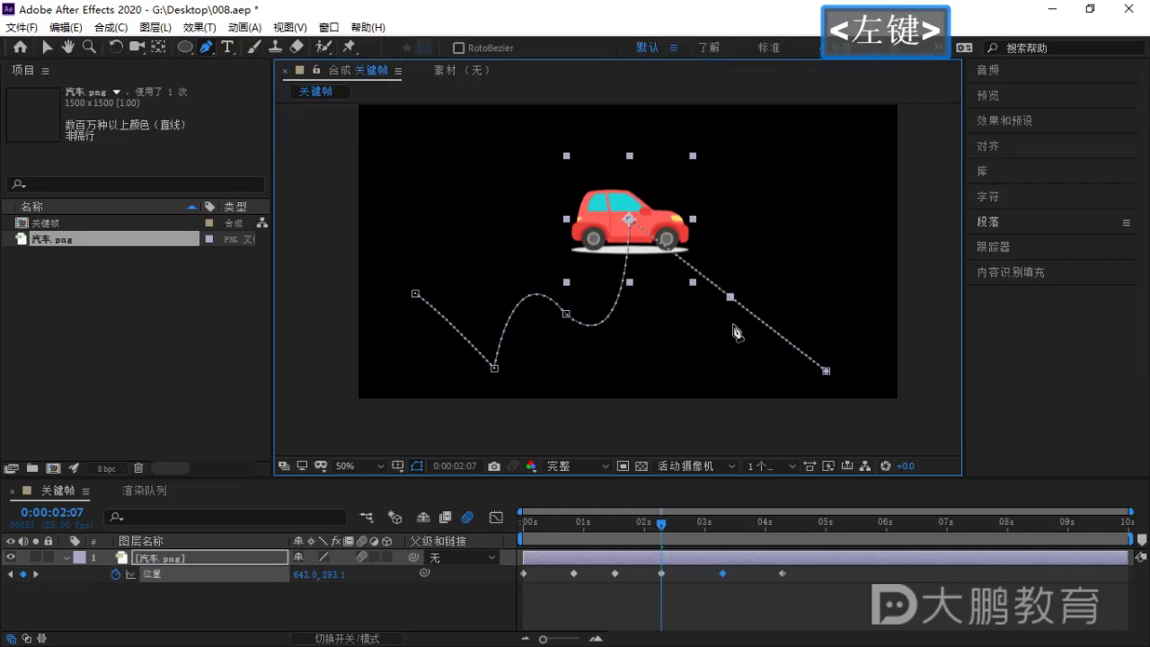
key("ctrl+z")
left_click(566, 315)
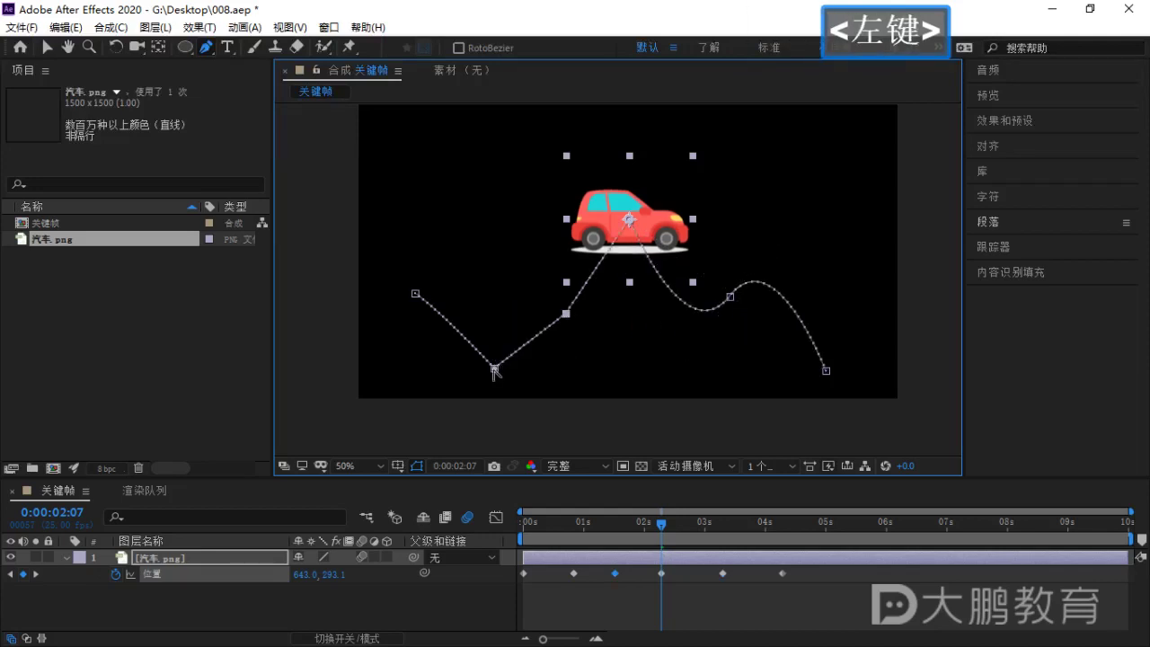
left_click(494, 368)
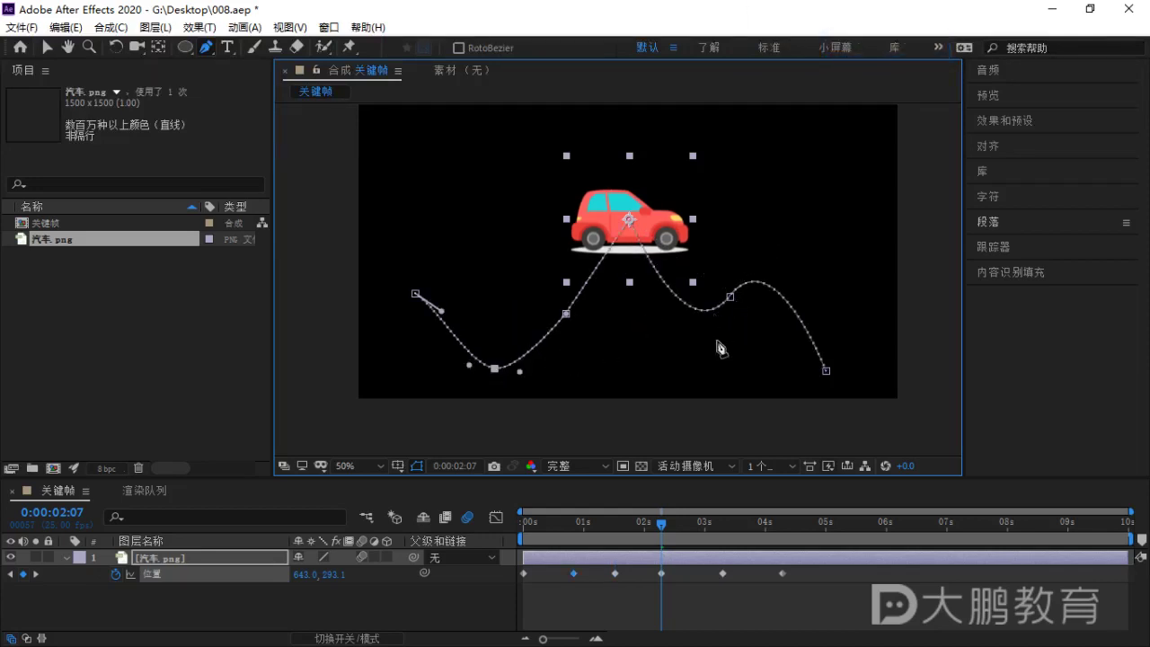
Toggle the keyframe on the falling segment between corner and smooth with the Pen tool, pull out curve handles, and undo them.
left_click(730, 298)
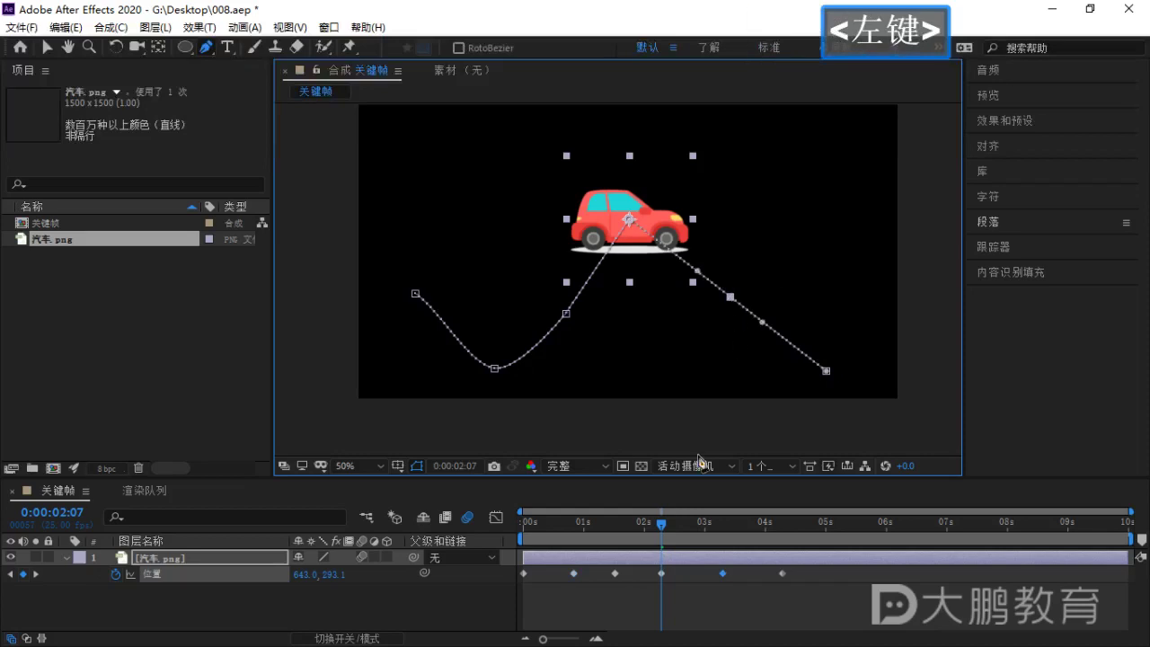
left_click(731, 301)
left_click(733, 313, "ctrl")
left_click(731, 298)
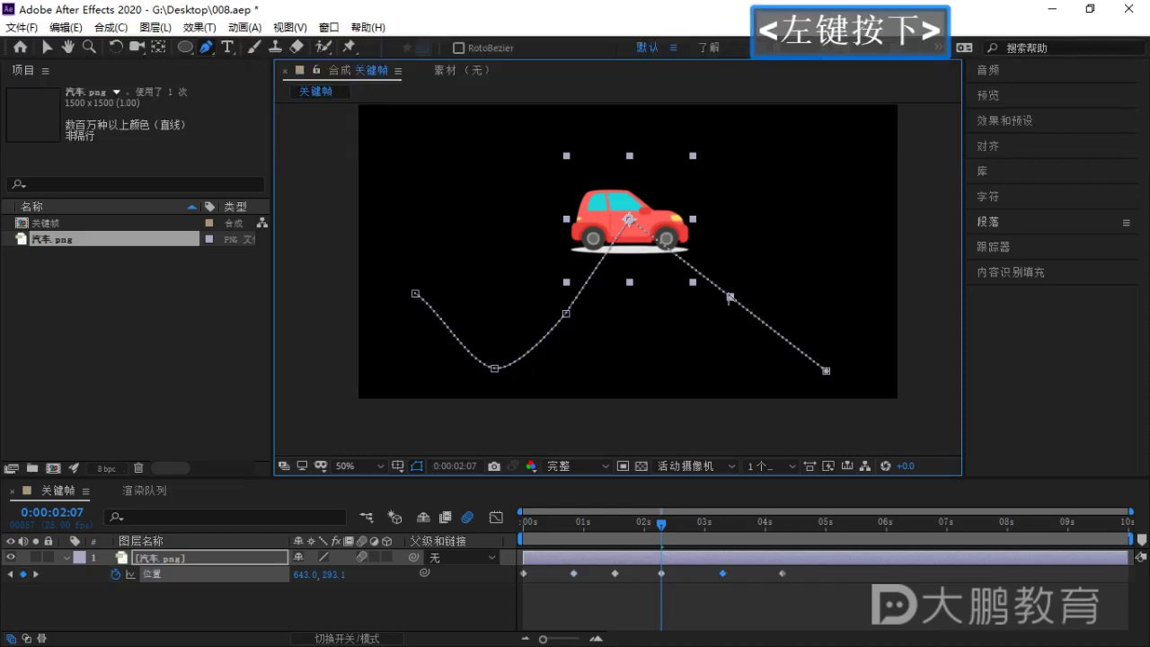
left_click_drag(730, 299, 781, 295)
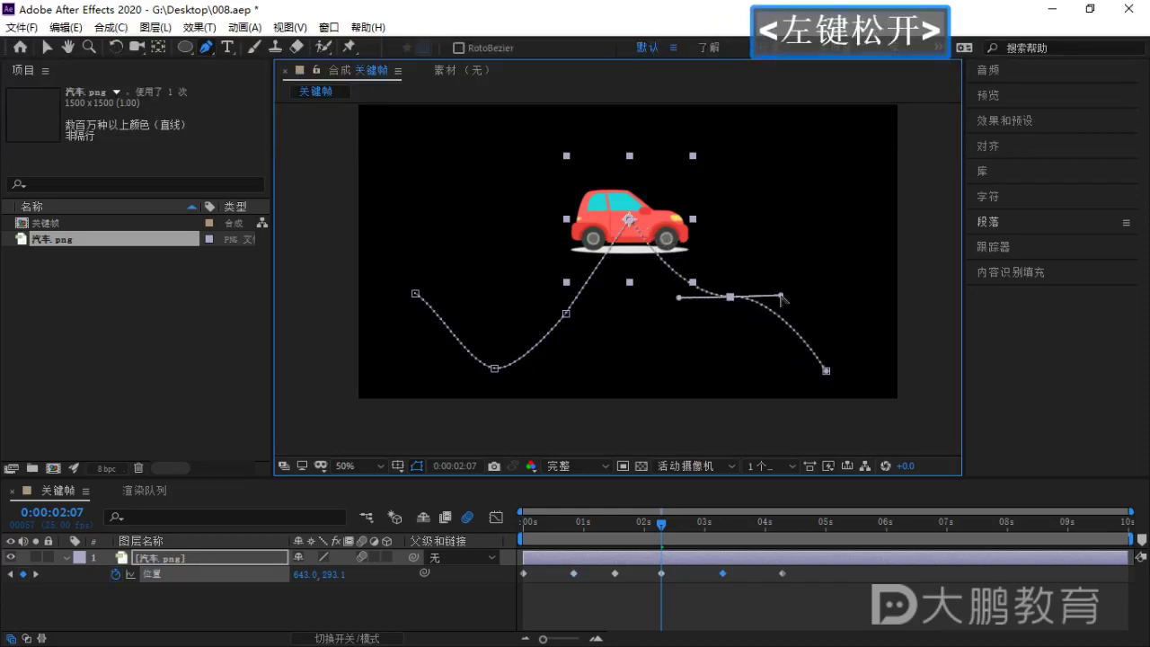
left_click(711, 354, "ctrl")
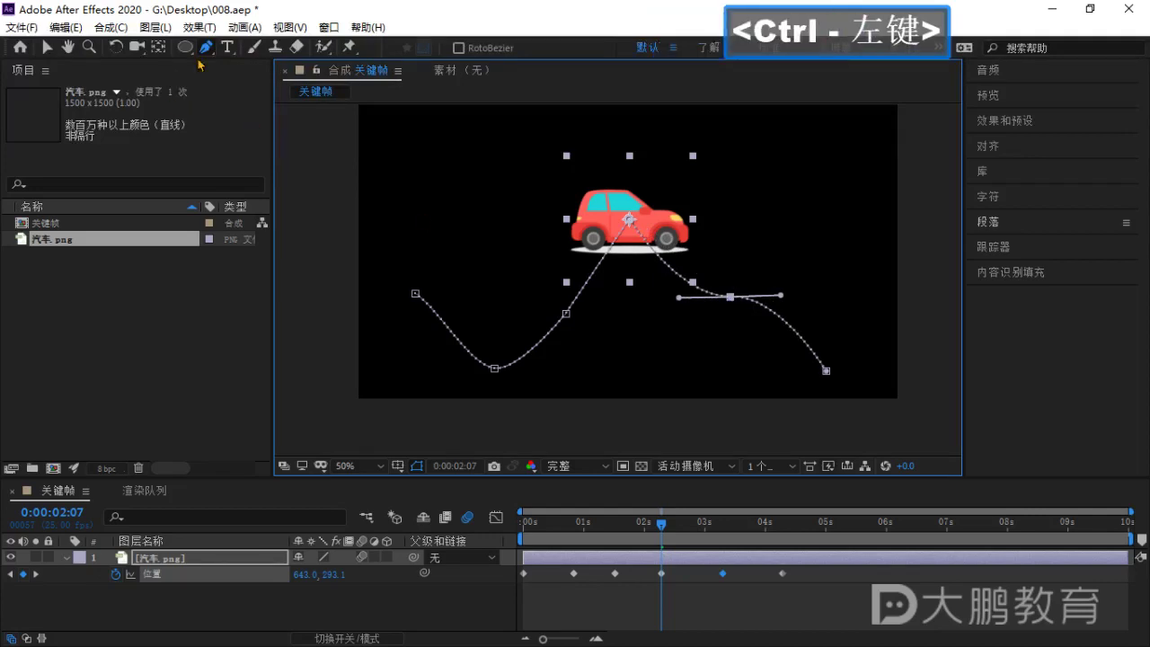
left_click_drag(678, 298, 639, 376)
key("ctrl+z")
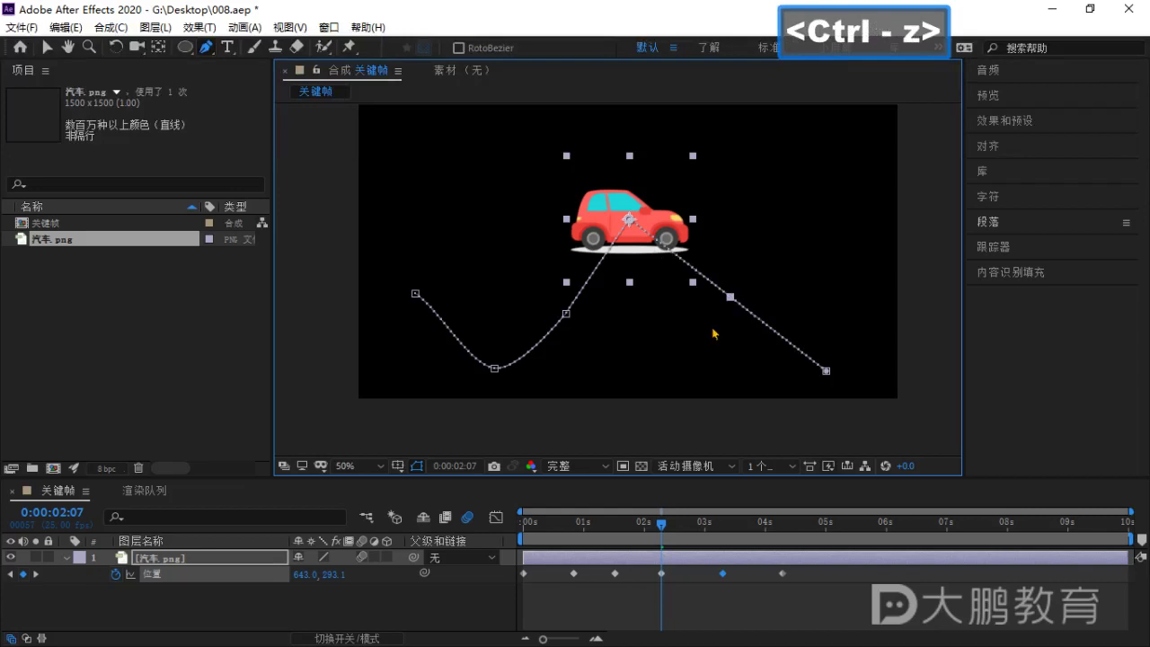
Pull steep curve handles out of the falling-segment keyframe, adjust both ends, and convert the point back so the path straightens.
left_click_drag(725, 299, 730, 300)
key("ctrl+z")
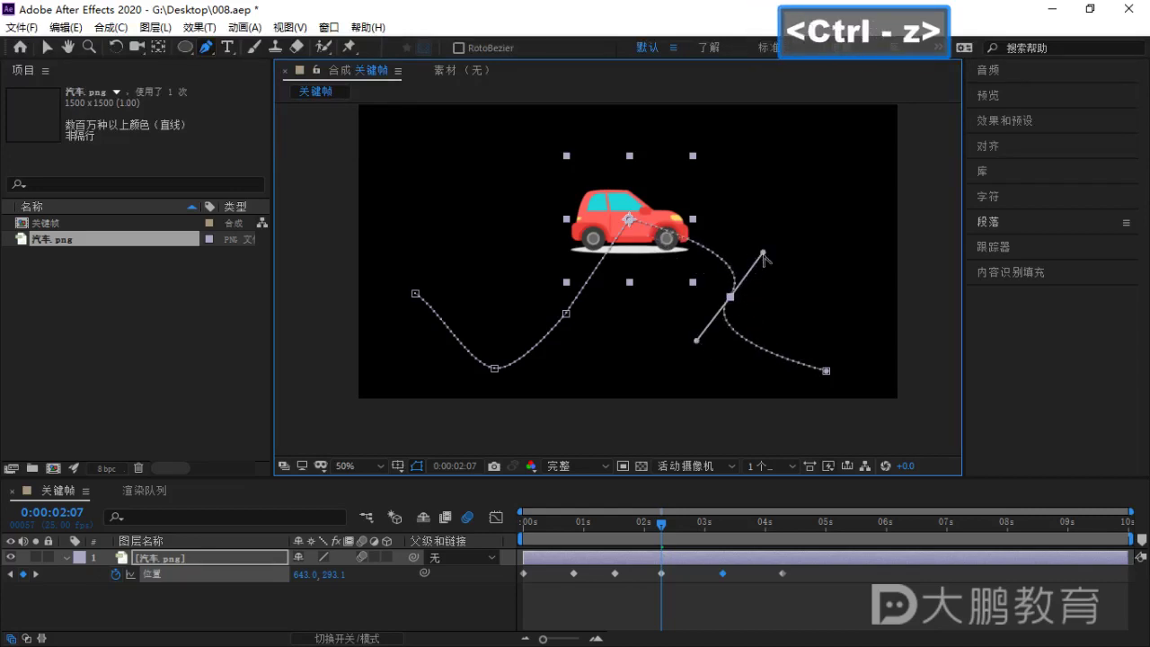
left_click_drag(764, 257, 737, 243)
left_click_drag(696, 346, 698, 345)
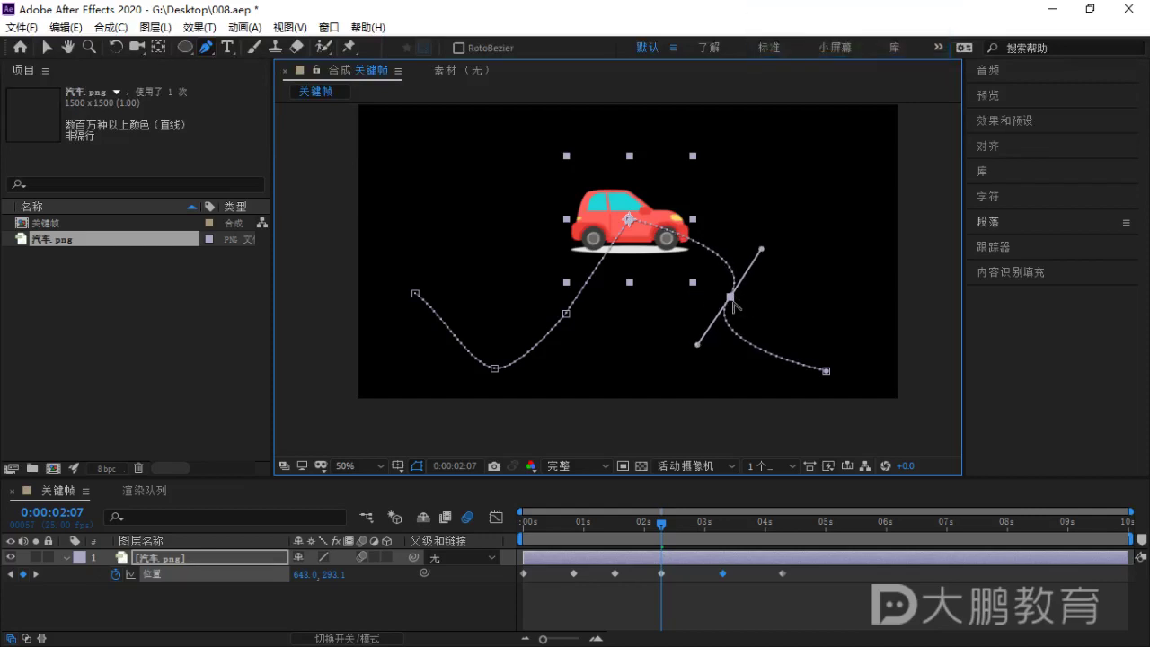
left_click(730, 297)
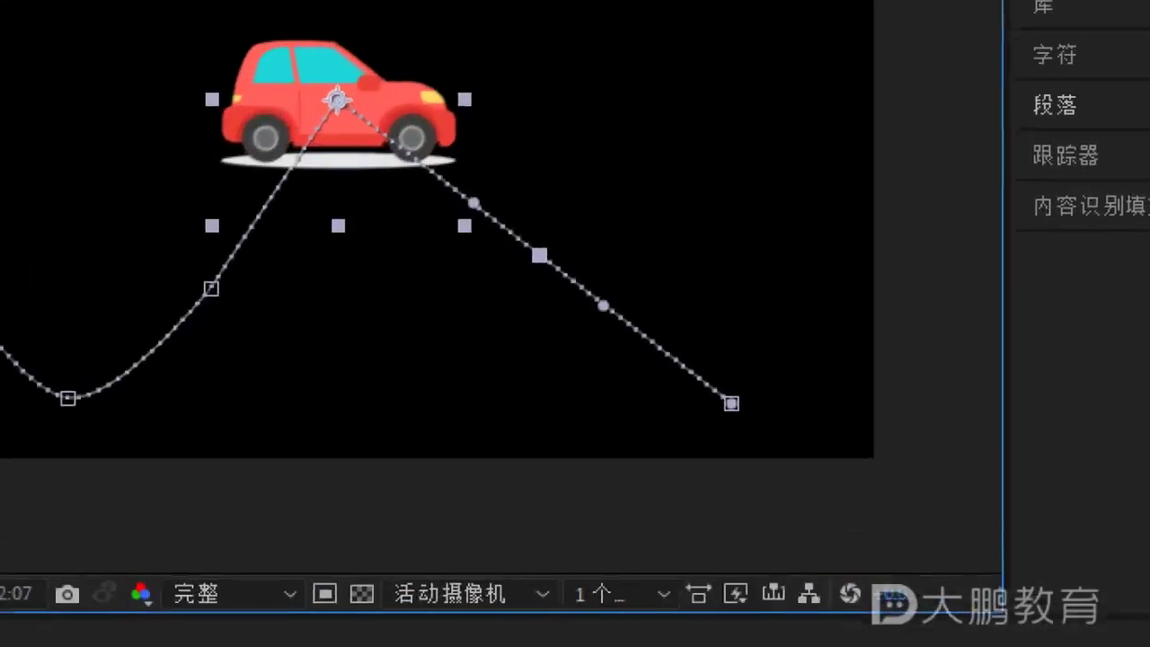
left_click(672, 238, "ctrl")
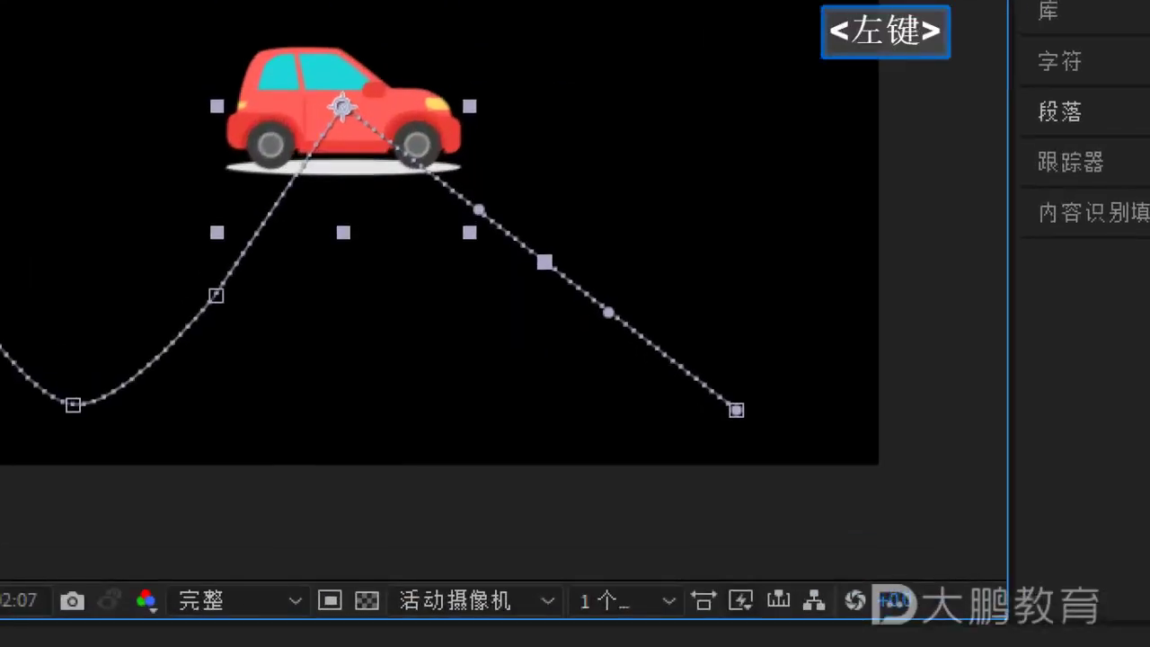
left_click_drag(427, 147, 689, 370)
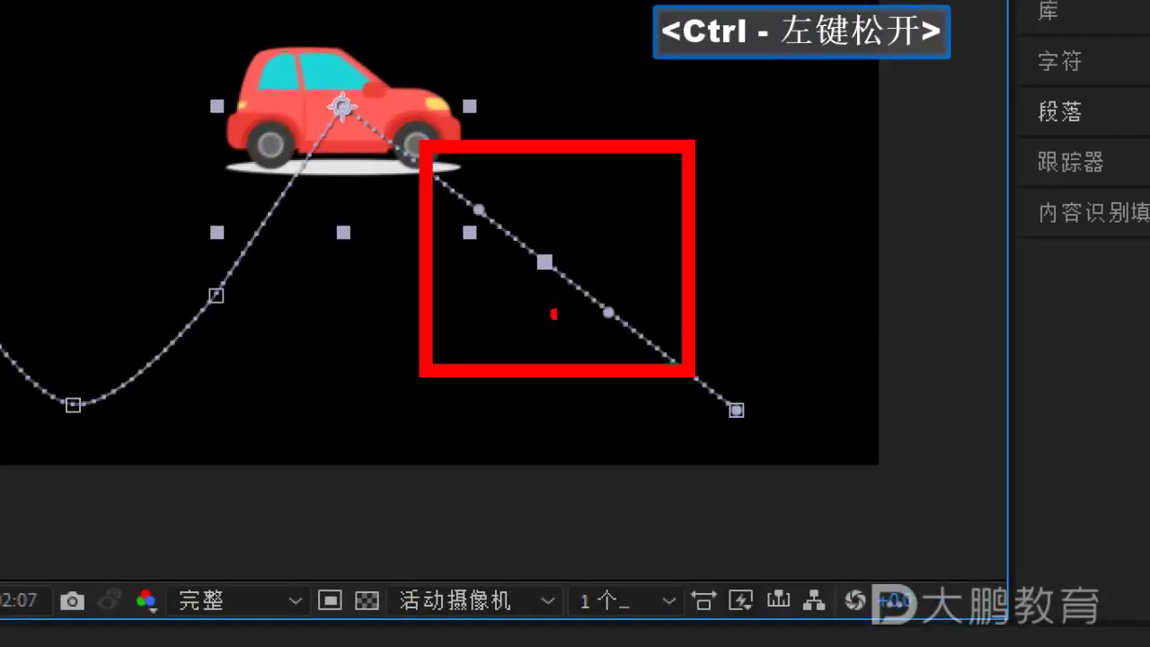
key("Escape")
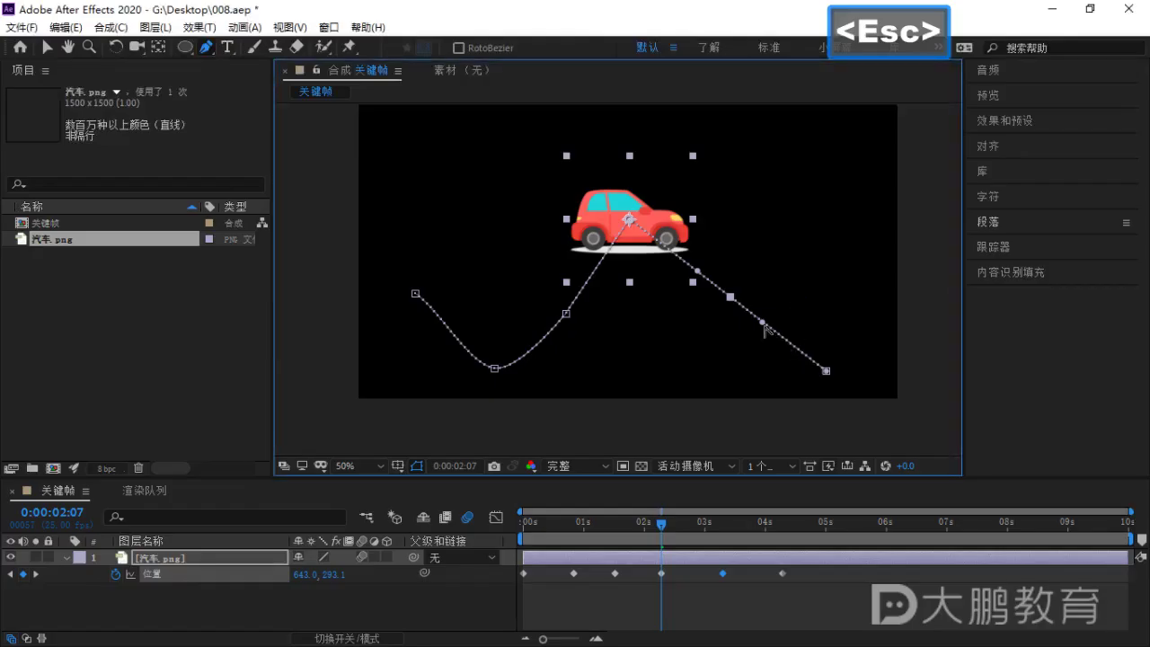
Try reshaping both automatic handles of the falling-segment keyframe into a steep curve, and undo the handle changes.
left_click_drag(763, 323, 735, 350)
left_click_drag(698, 272, 735, 248)
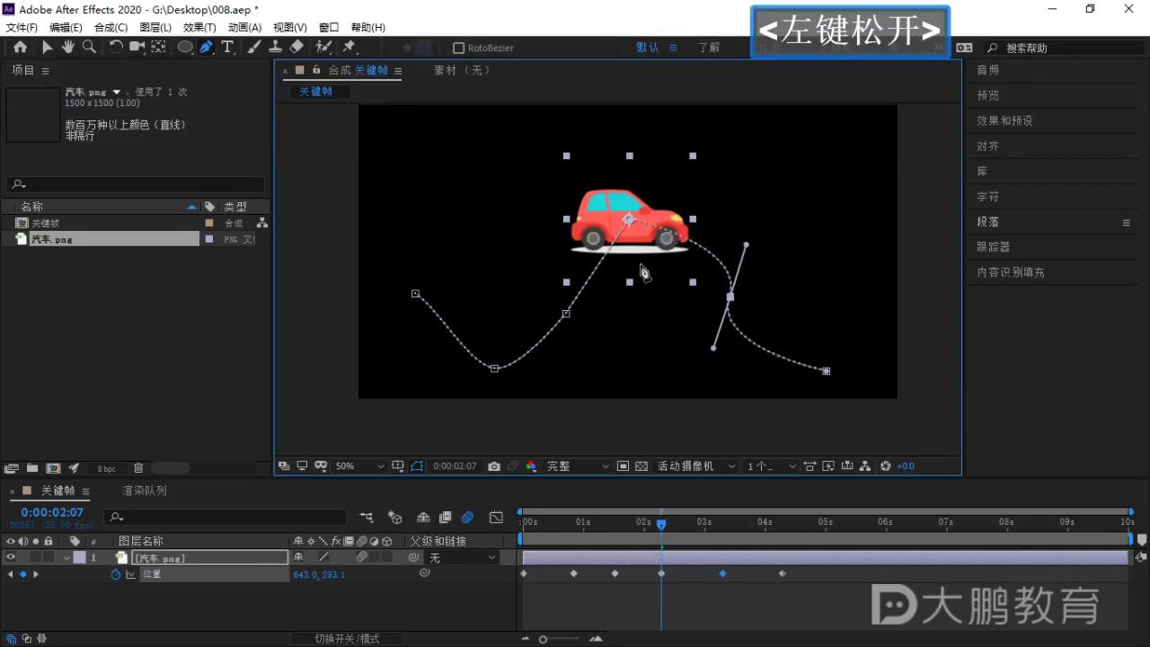
scroll(647, 281, "down", 1)
scroll(656, 292, "up", 1)
key("ctrl+z")
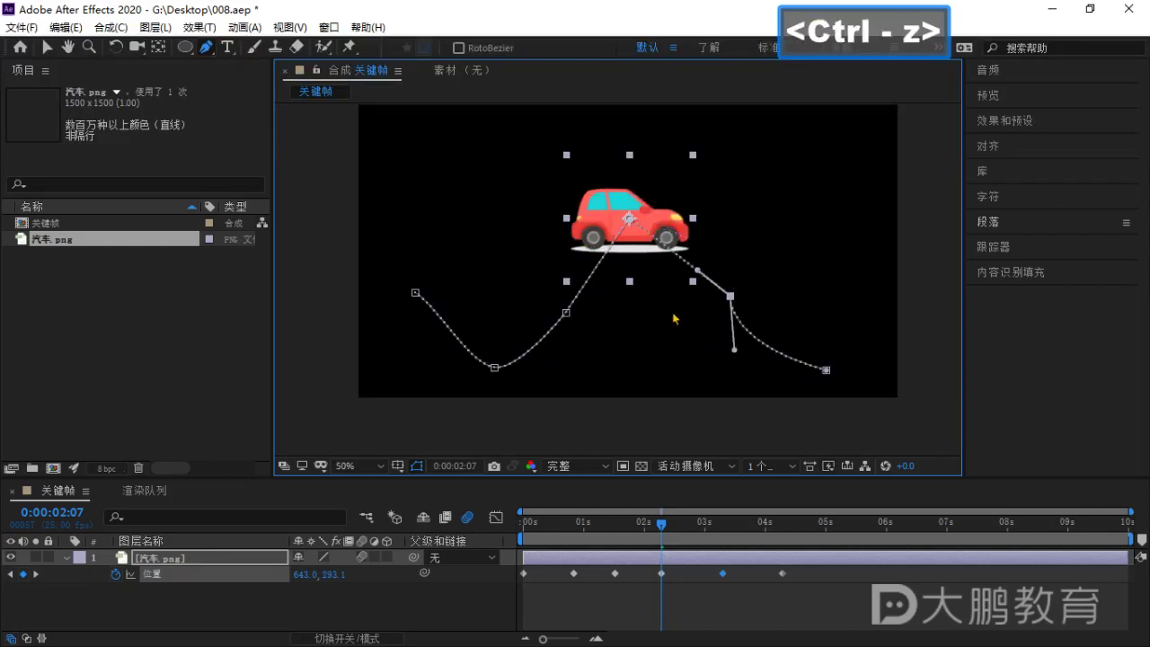
key("ctrl+z")
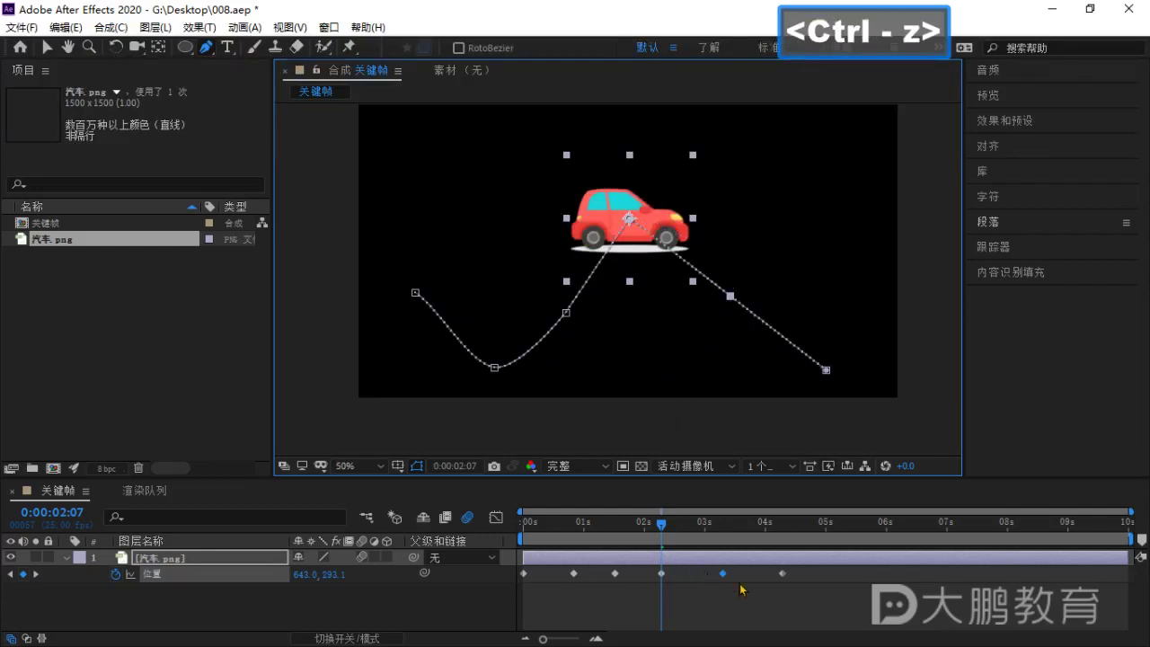
Delete all position keyframes between the first and the last, and move the last keyframe to about 2 seconds.
left_click_drag(741, 586, 566, 570)
key("BackSpace")
left_click_drag(662, 522, 631, 525)
left_click_drag(782, 574, 643, 574)
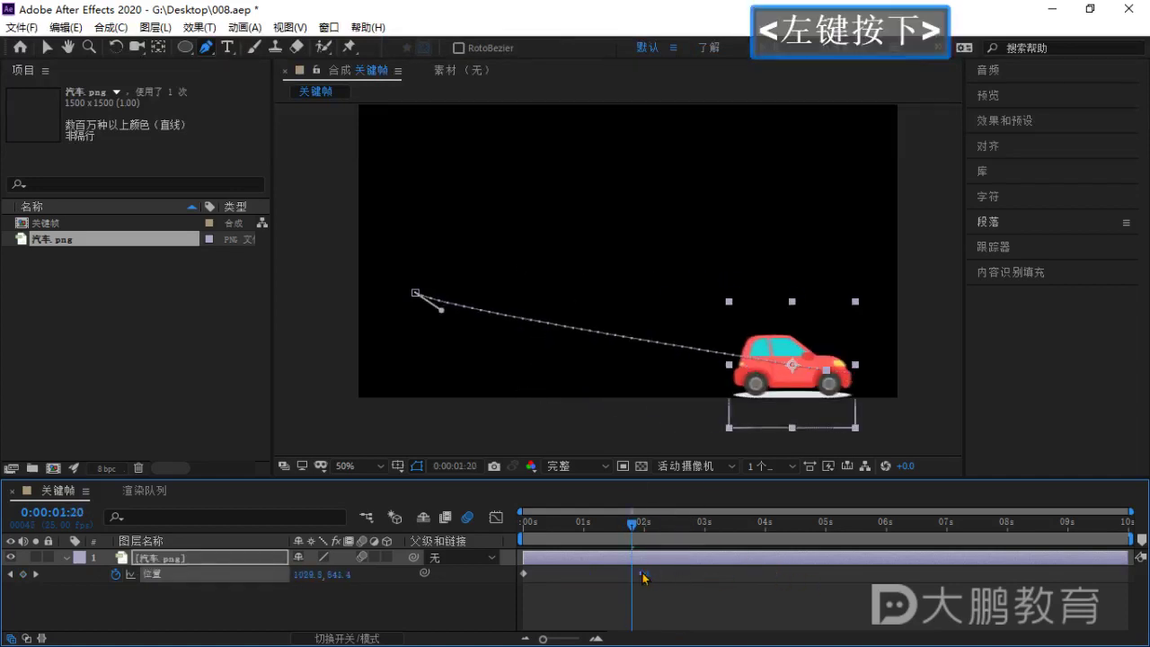
left_click_drag(632, 524, 552, 525)
left_click_drag(514, 316, 526, 216)
key("ctrl+z")
left_click(667, 613)
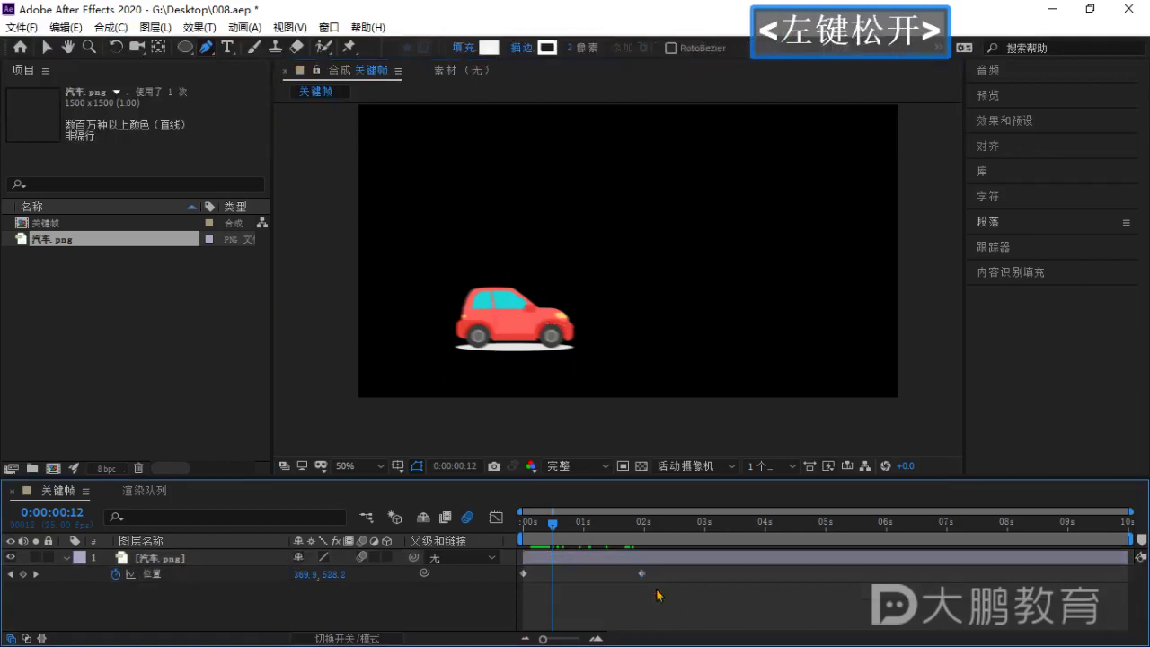
Delete the path's end keyframe, and add a position keyframe at 0:00:00:22 with the car at about 520, 252.
left_click(645, 558)
key("v")
left_click(643, 575)
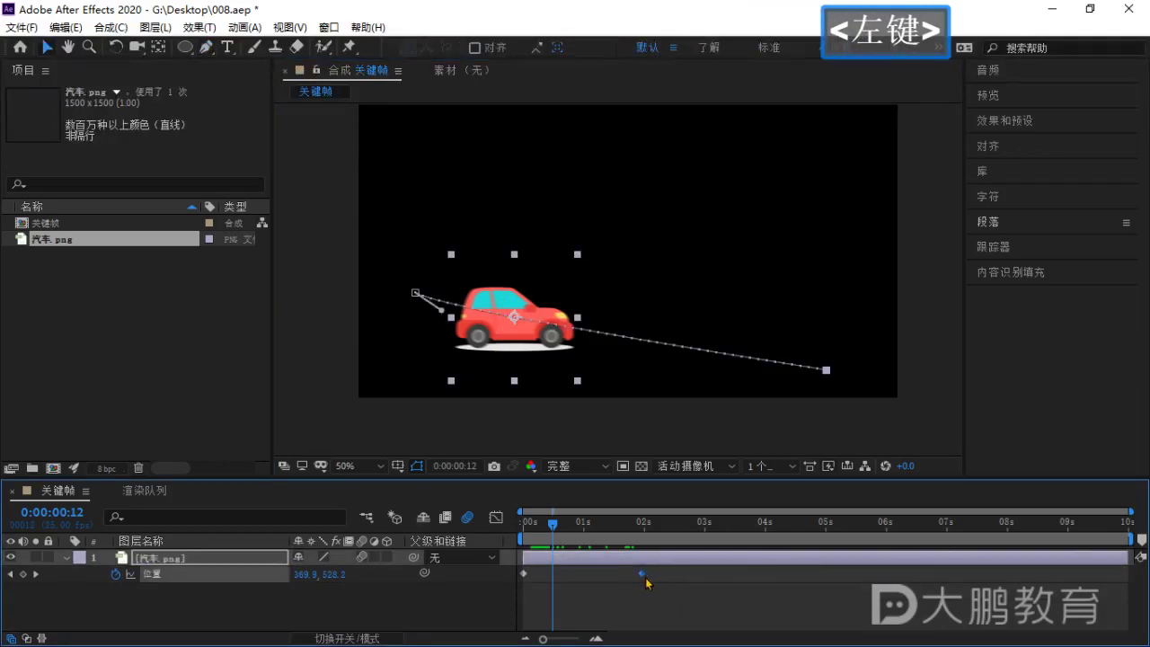
key("BackSpace")
left_click(576, 522)
left_click_drag(447, 310, 611, 217)
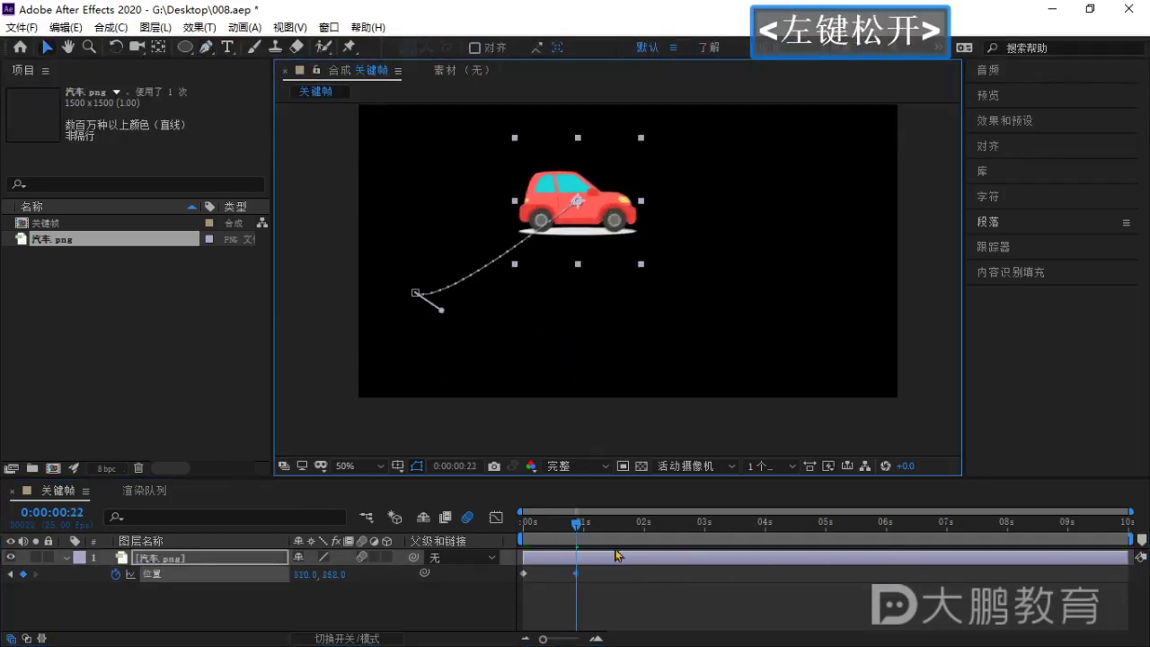
Extend the path into a zigzag with keyframes at 0:00:02:05 (about 736, 600), a second upper peak, and 0:00:04:16 (about 1092, 574), and select the valley keyframe.
left_click_drag(576, 522, 656, 522)
left_click_drag(599, 205, 690, 353)
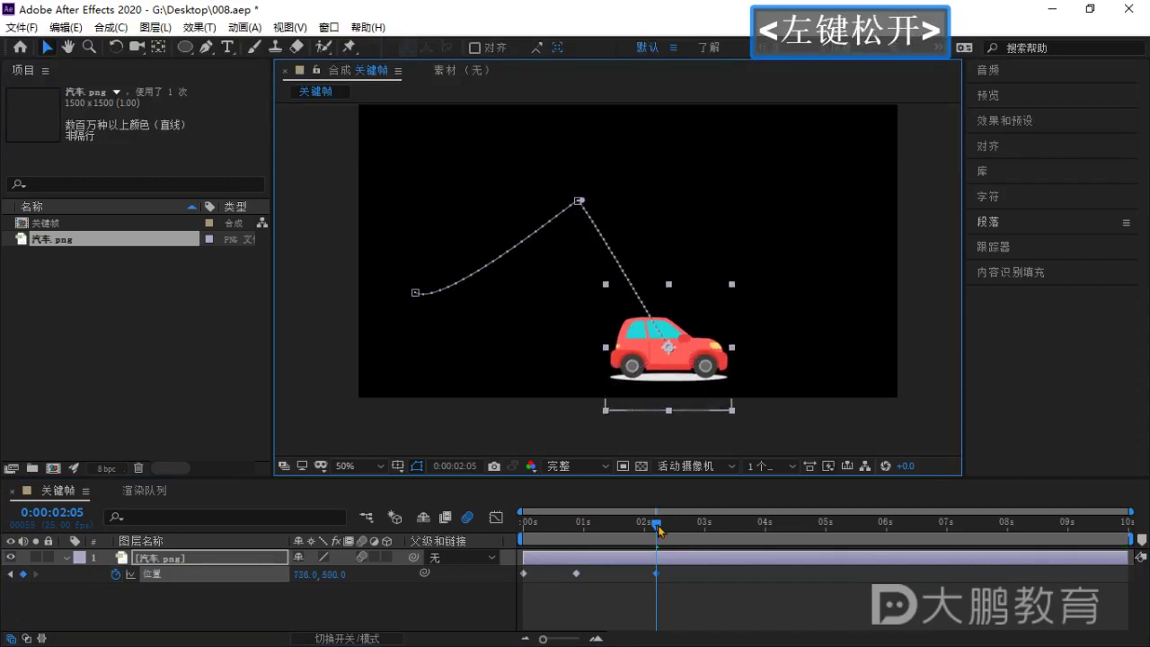
left_click_drag(658, 528, 753, 525)
left_click_drag(668, 347, 807, 344)
left_click(805, 523)
left_click(668, 347, "ctrl")
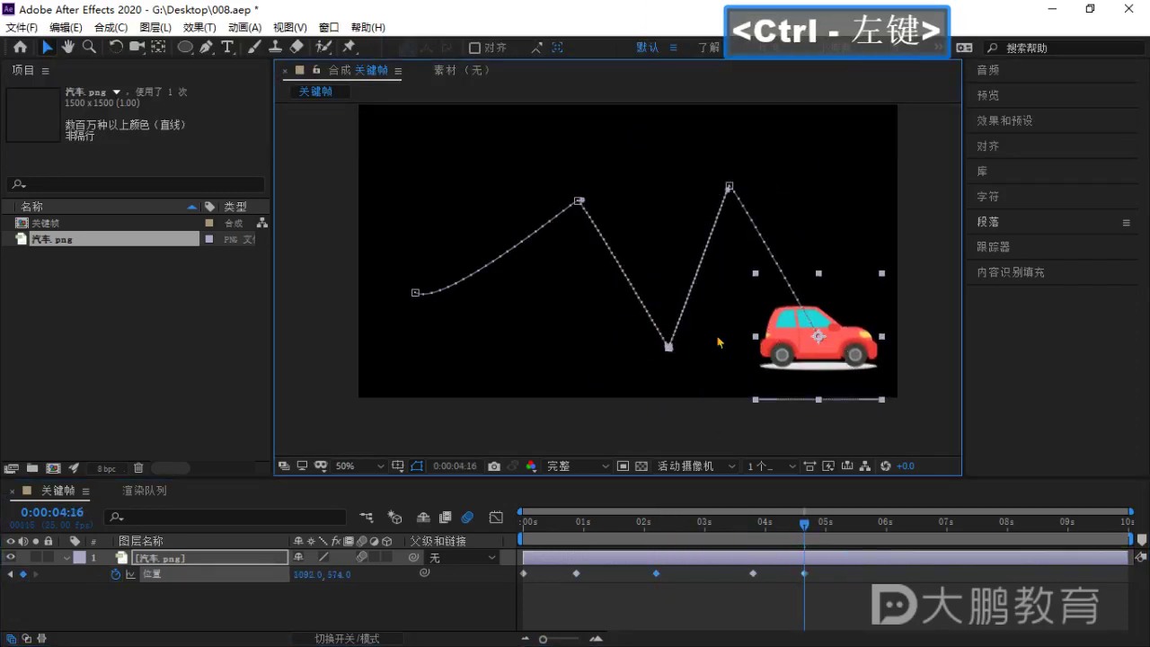
Convert the first peak, valley and second peak of the motion path into smooth curve points with the Convert Vertex tool.
key("g")
left_click(578, 201)
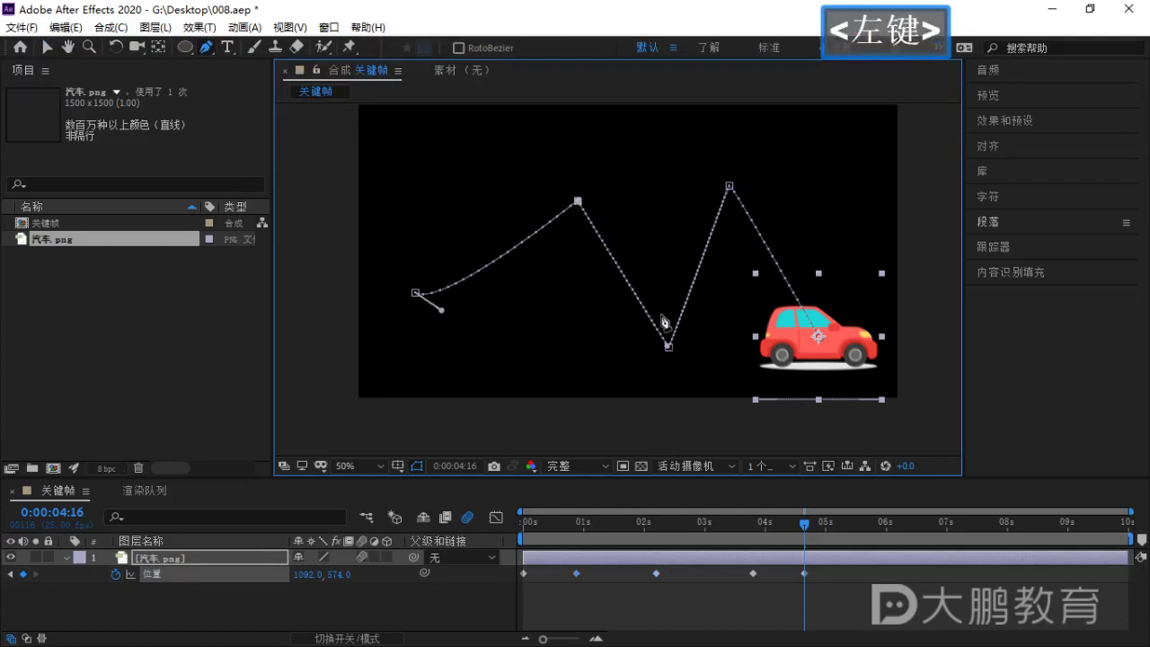
left_click(576, 203)
left_click(669, 349)
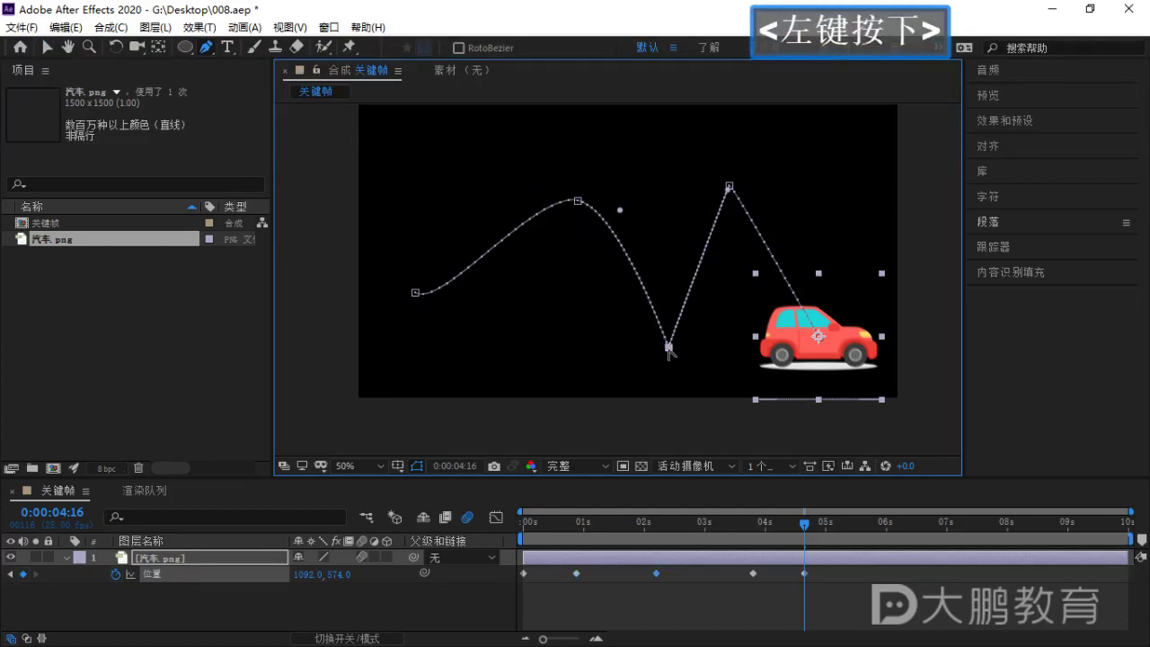
left_click(730, 188)
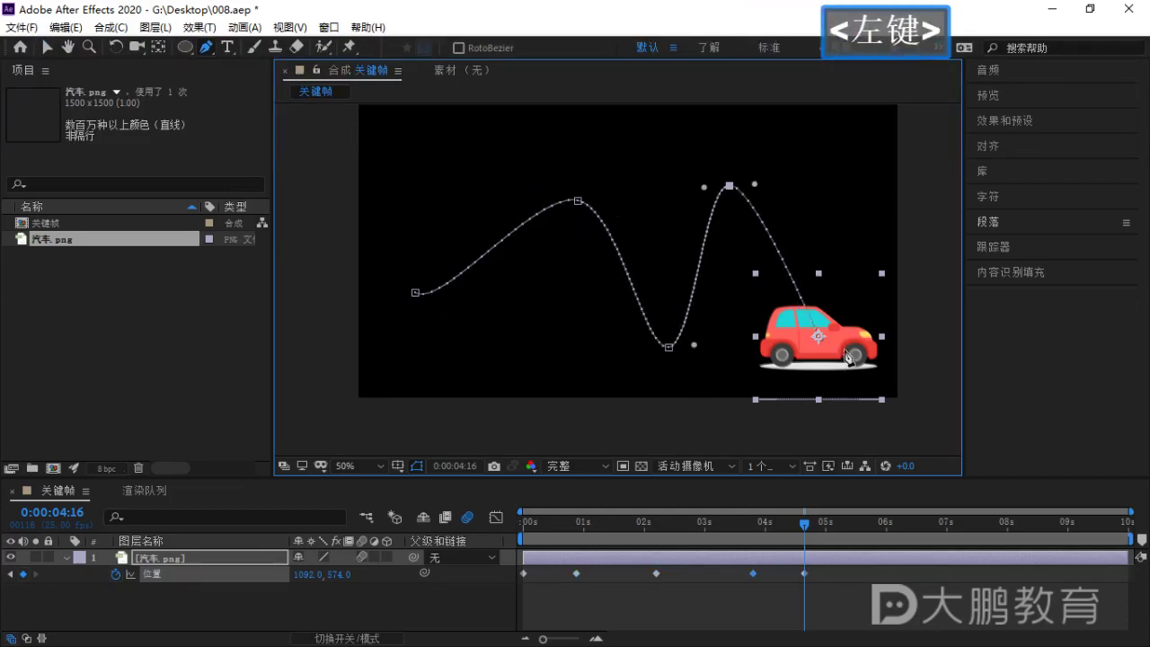
Reposition the first peak and valley points slightly, and move the car at the path's end to about 1100, 576.
key("v")
left_click_drag(847, 357, 826, 340)
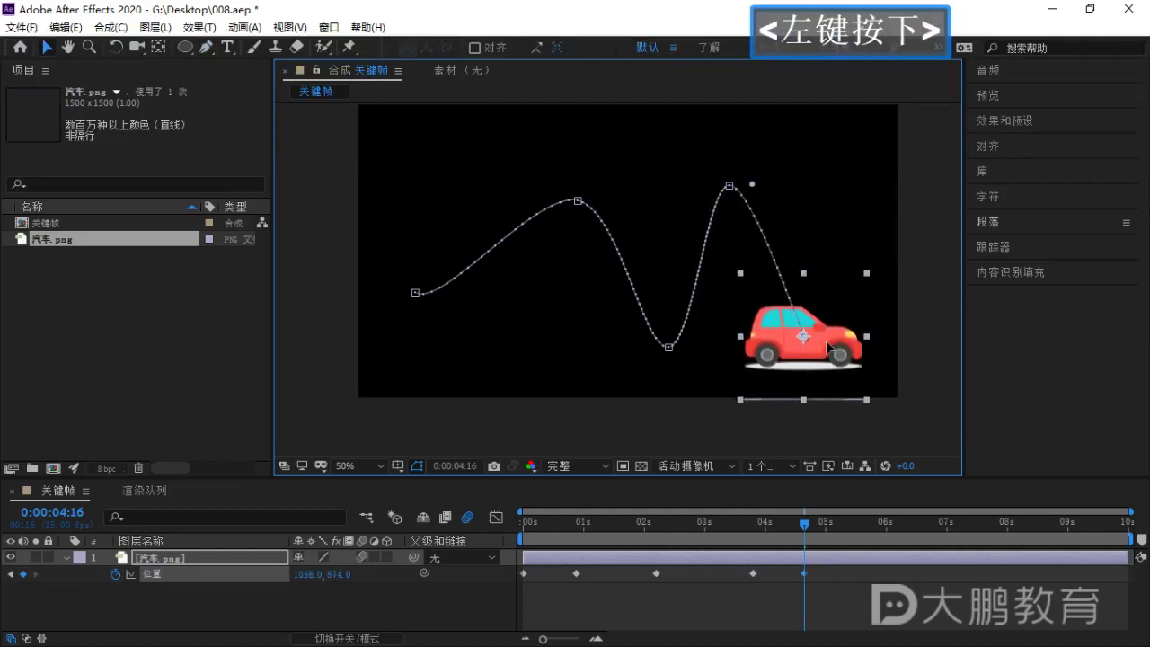
left_click_drag(578, 202, 561, 196)
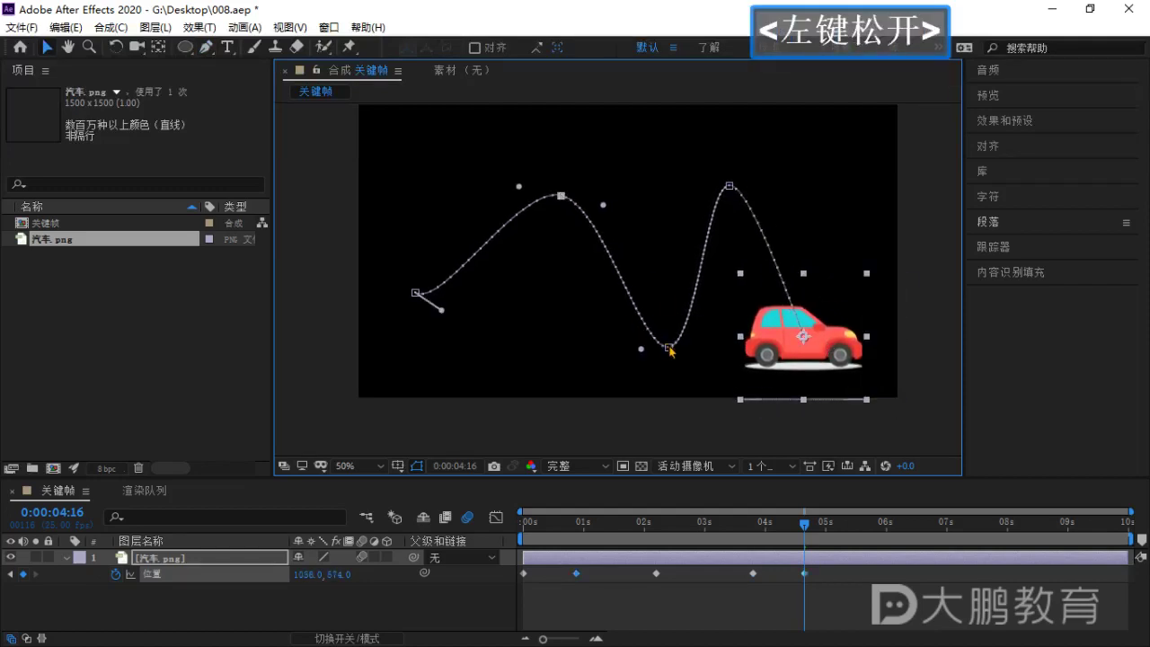
left_click_drag(668, 348, 645, 352)
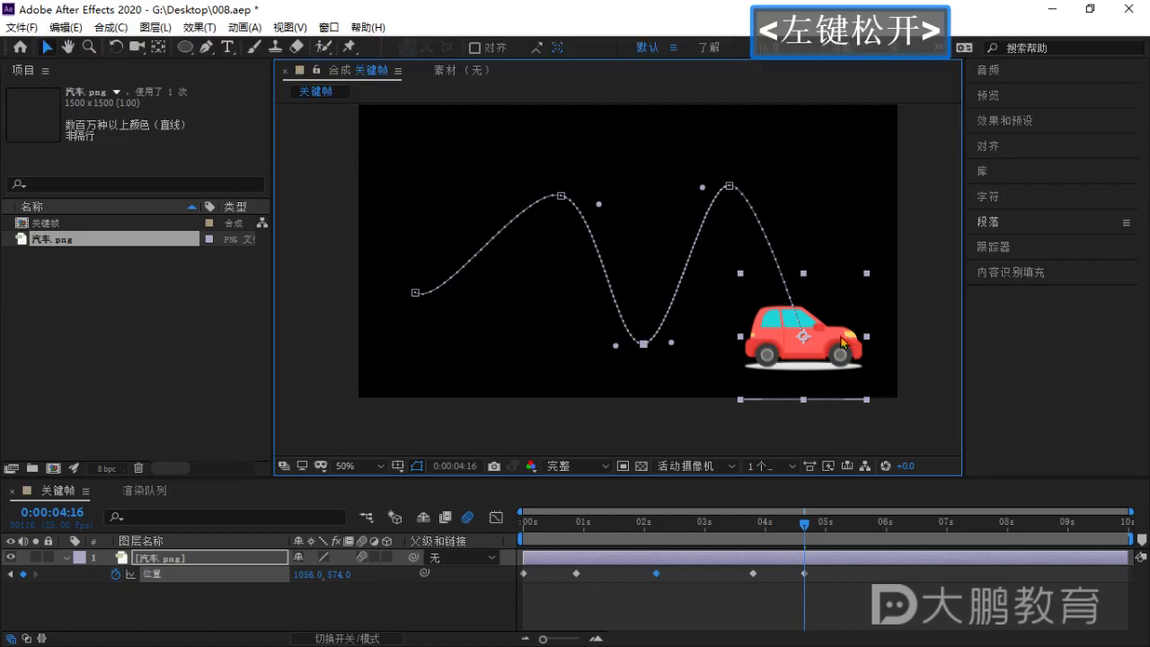
left_click_drag(844, 342, 863, 344)
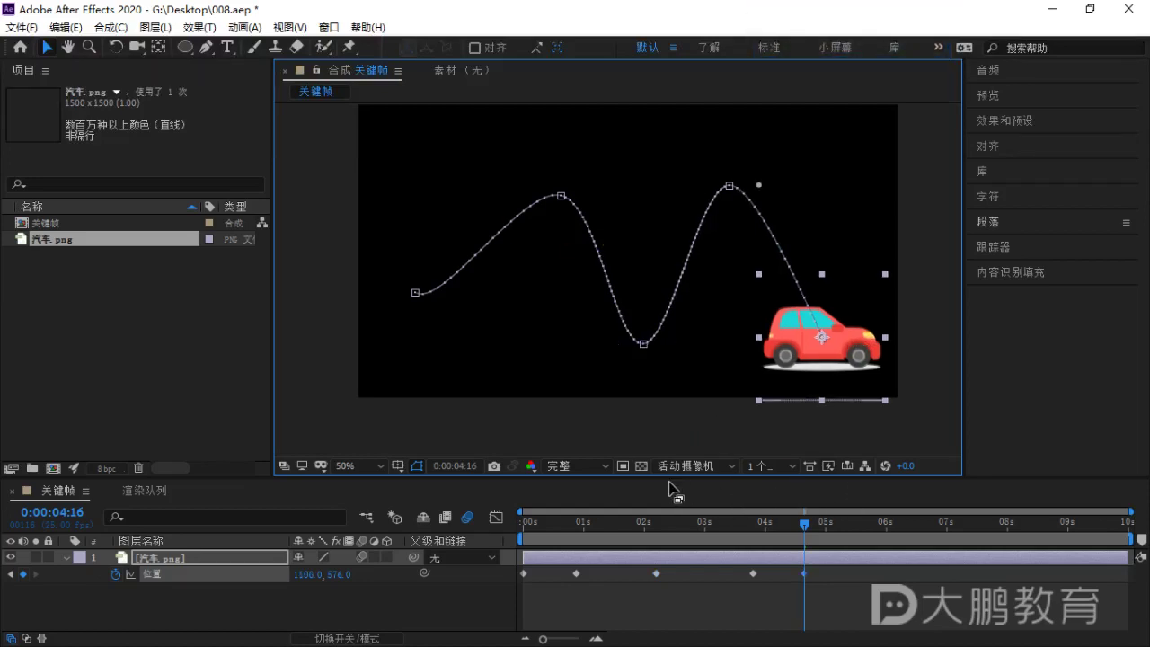
Select all position keyframes and open their Keyframe Interpolation settings.
left_click_drag(856, 590, 512, 579)
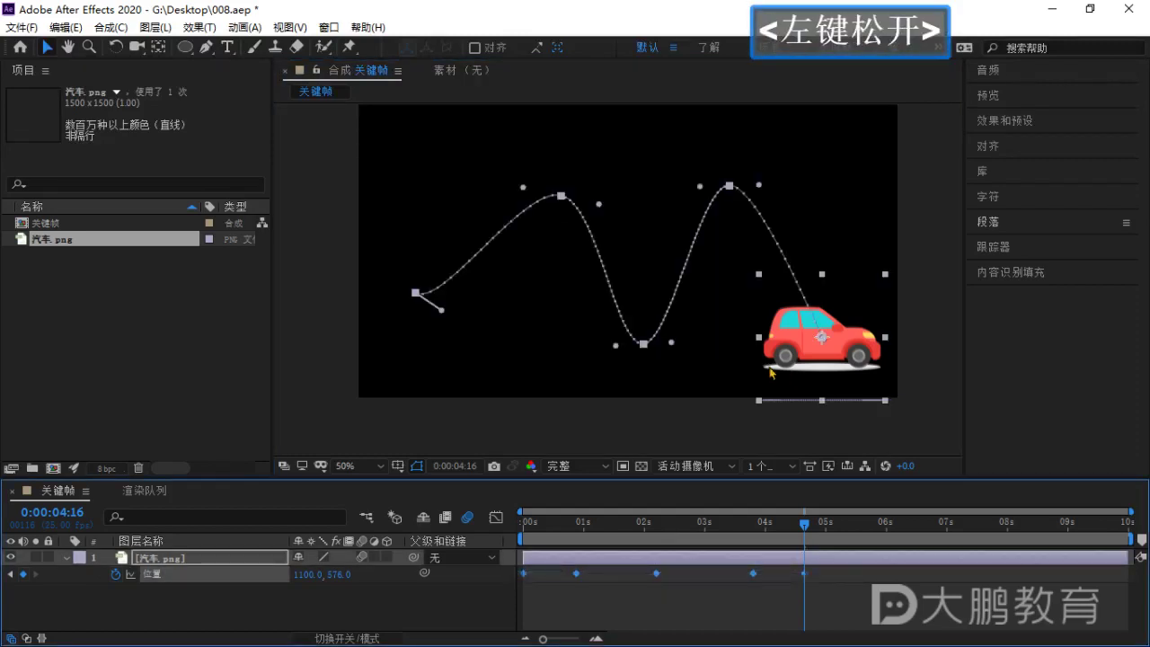
right_click(657, 574)
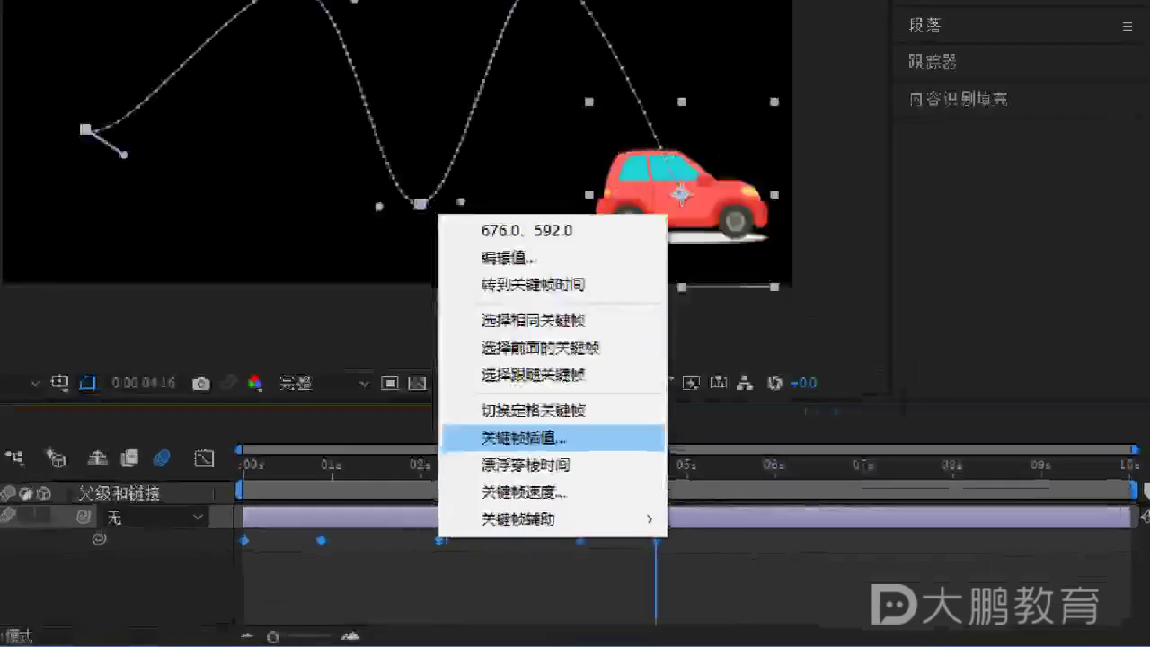
left_click(744, 503)
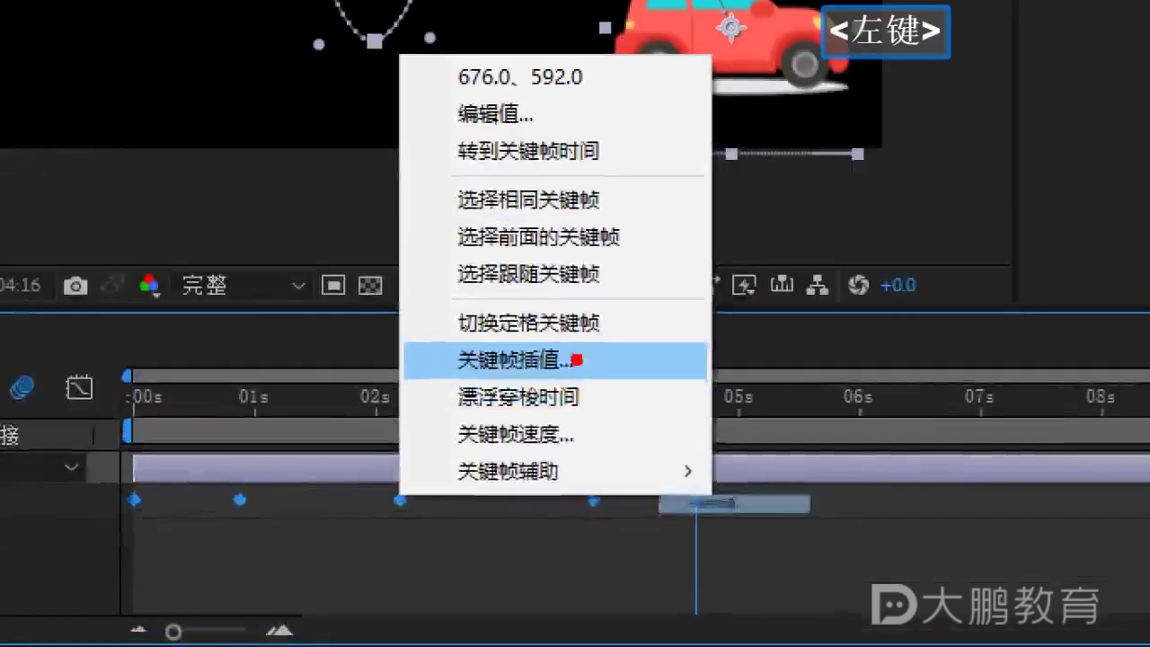
left_click_drag(445, 383, 616, 381)
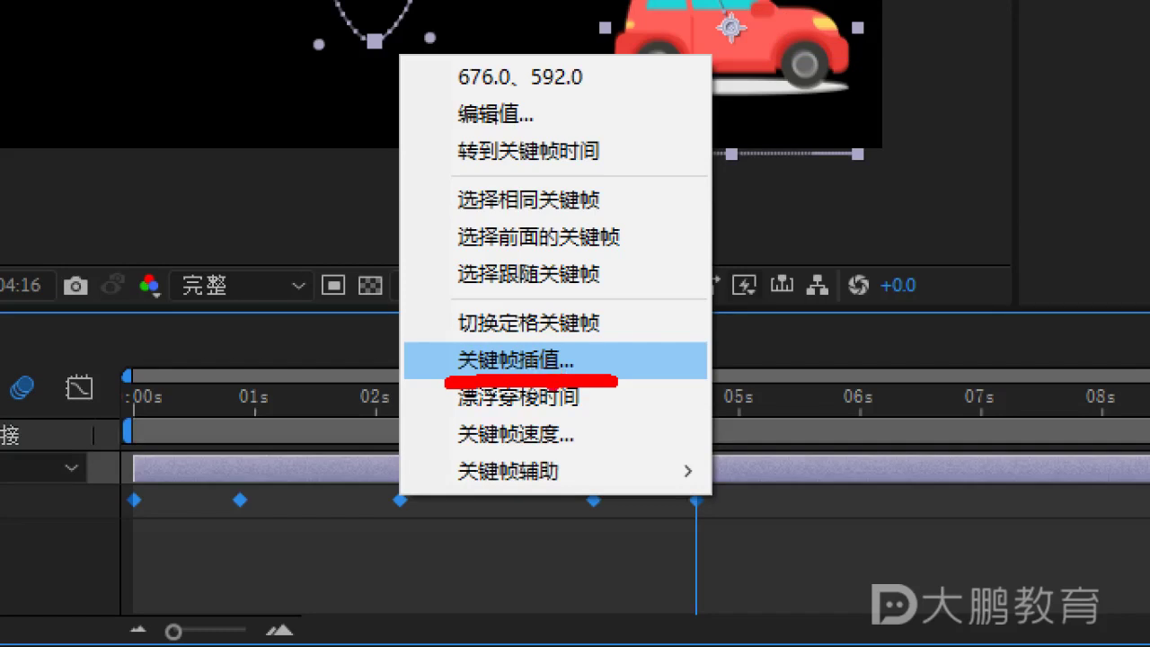
key("Escape")
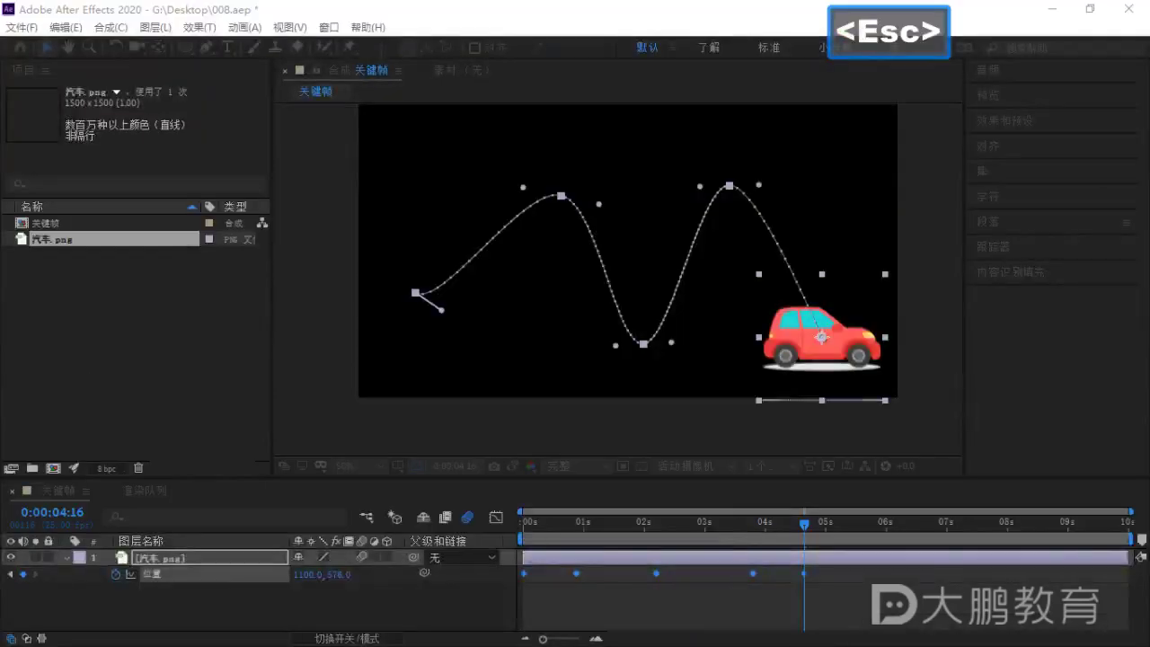
left_click_drag(589, 335, 587, 220)
key("ctrl+1")
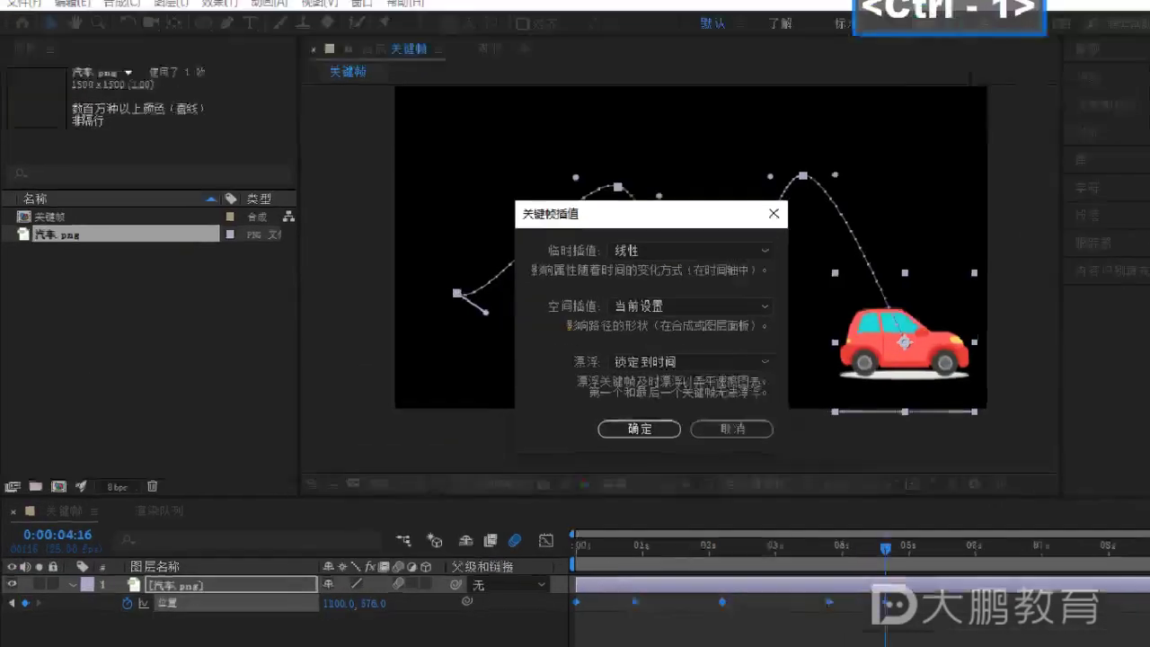
Examine the spatial interpolation options available for the selected position keyframes.
left_click(604, 320)
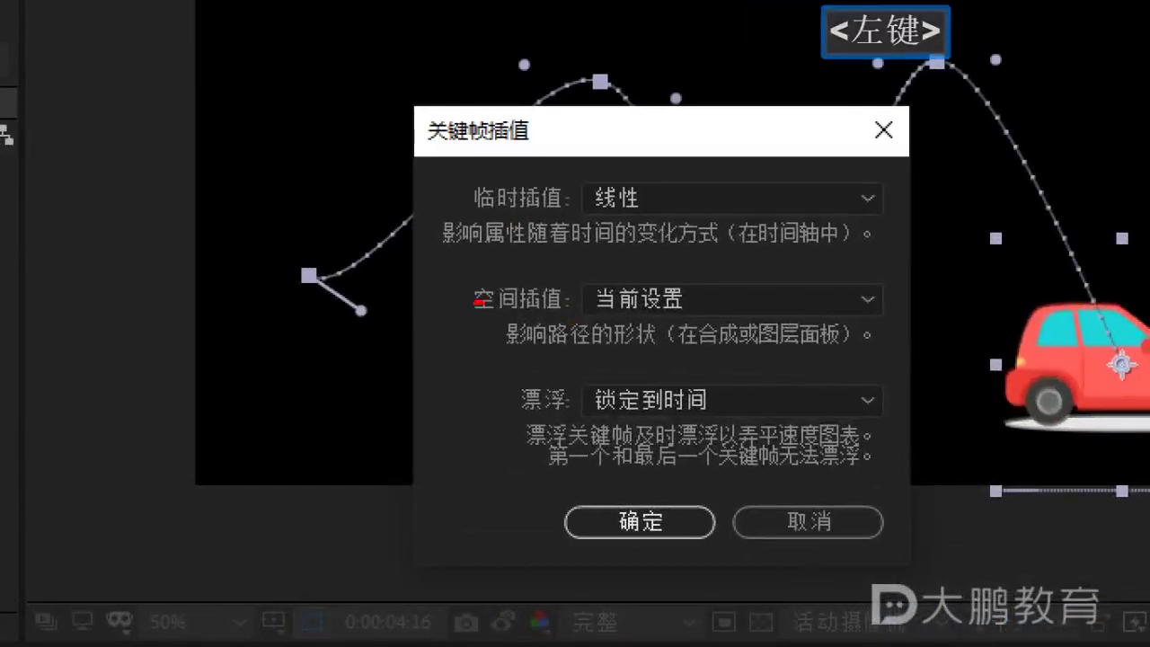
left_click_drag(475, 333, 536, 324)
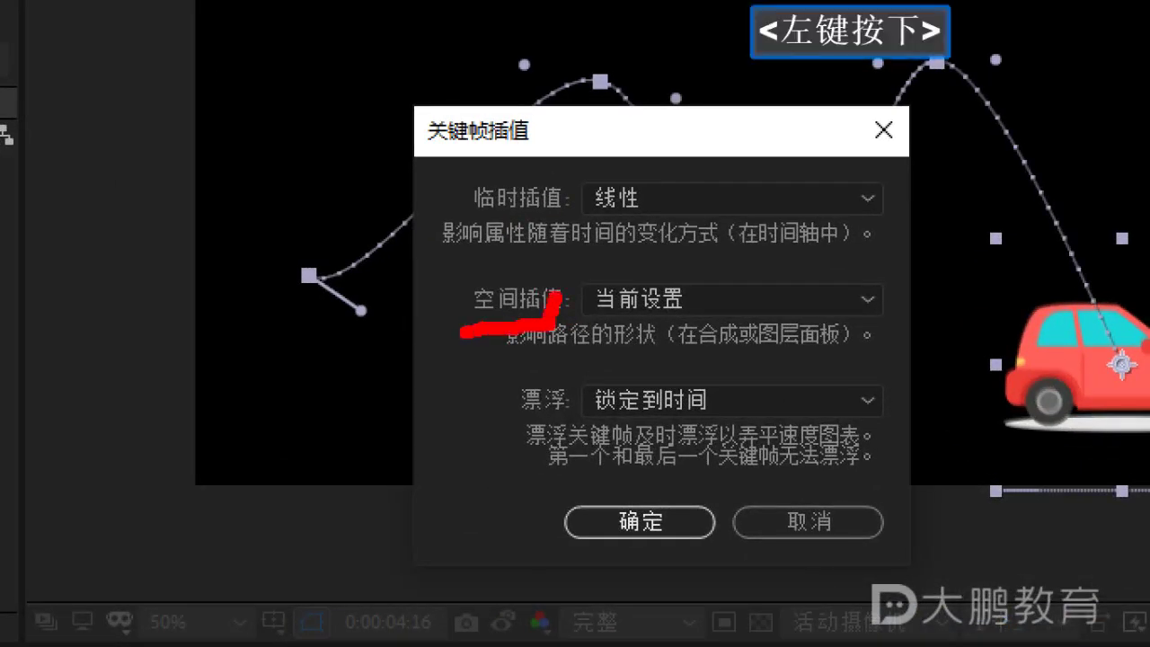
key("Escape")
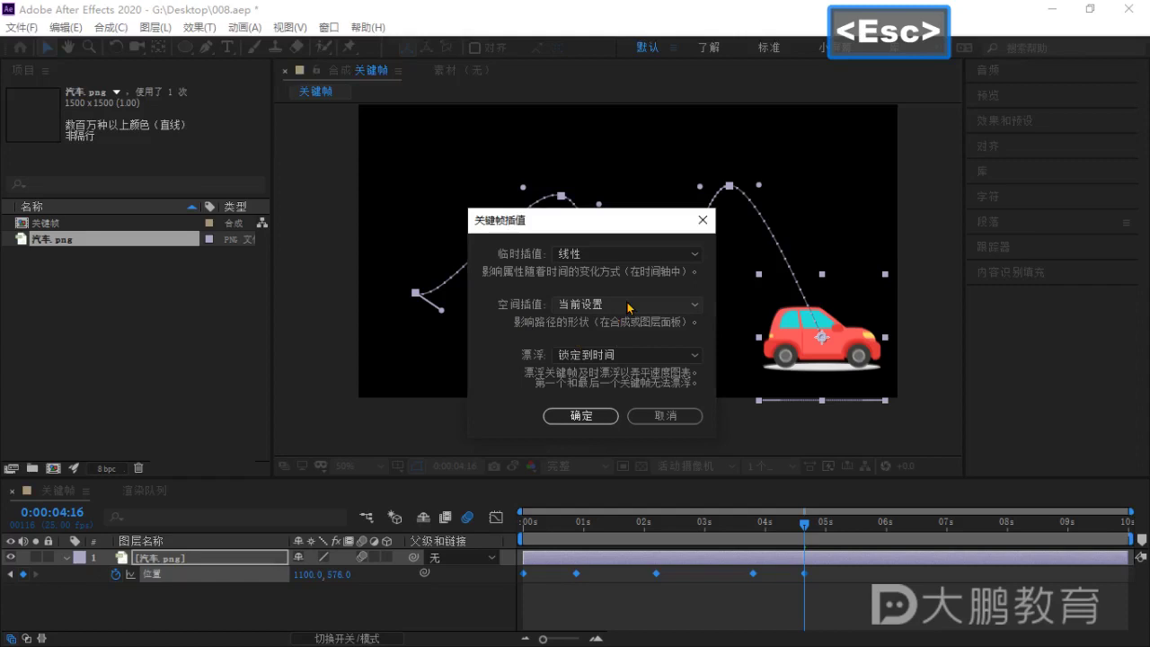
left_click(736, 299)
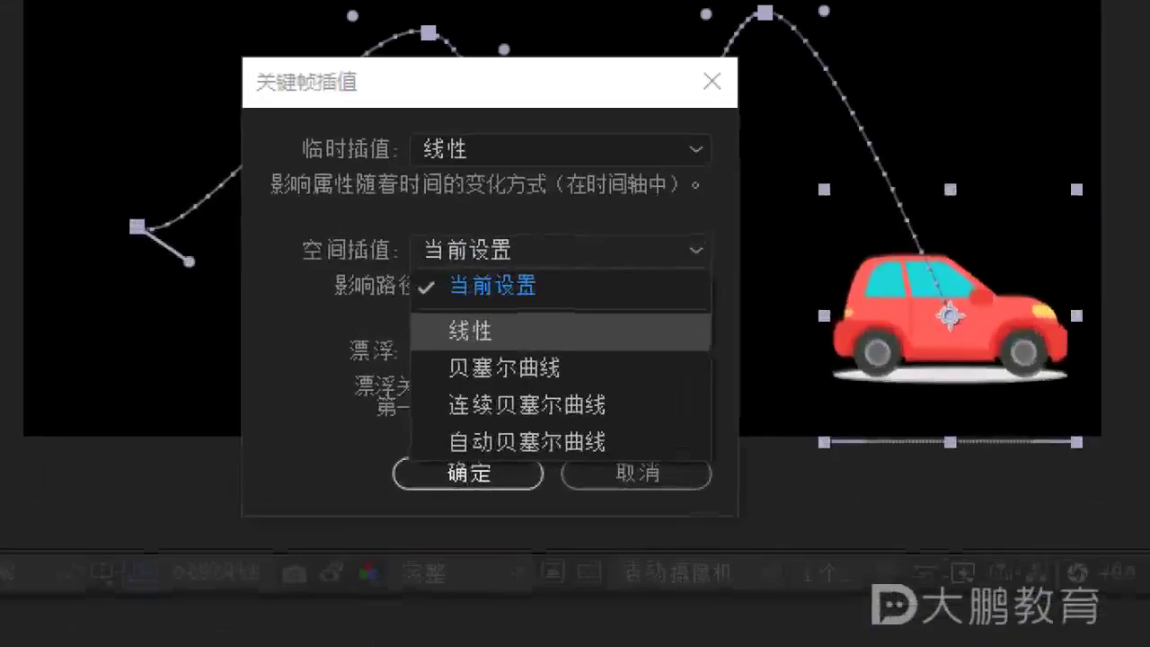
left_click_drag(573, 335, 625, 335)
left_click_drag(590, 369, 661, 366)
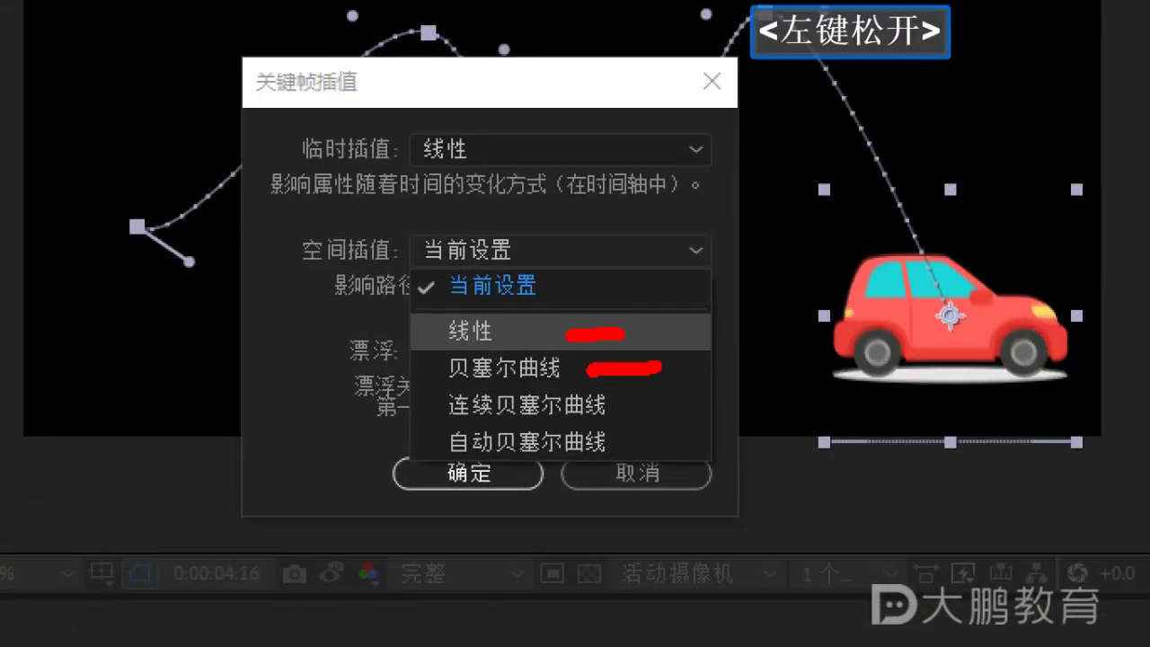
mouse_move(680, 238)
left_mouse_down()
mouse_move(763, 372)
mouse_move(856, 187)
mouse_move(959, 336)
left_mouse_up()
left_click(685, 157)
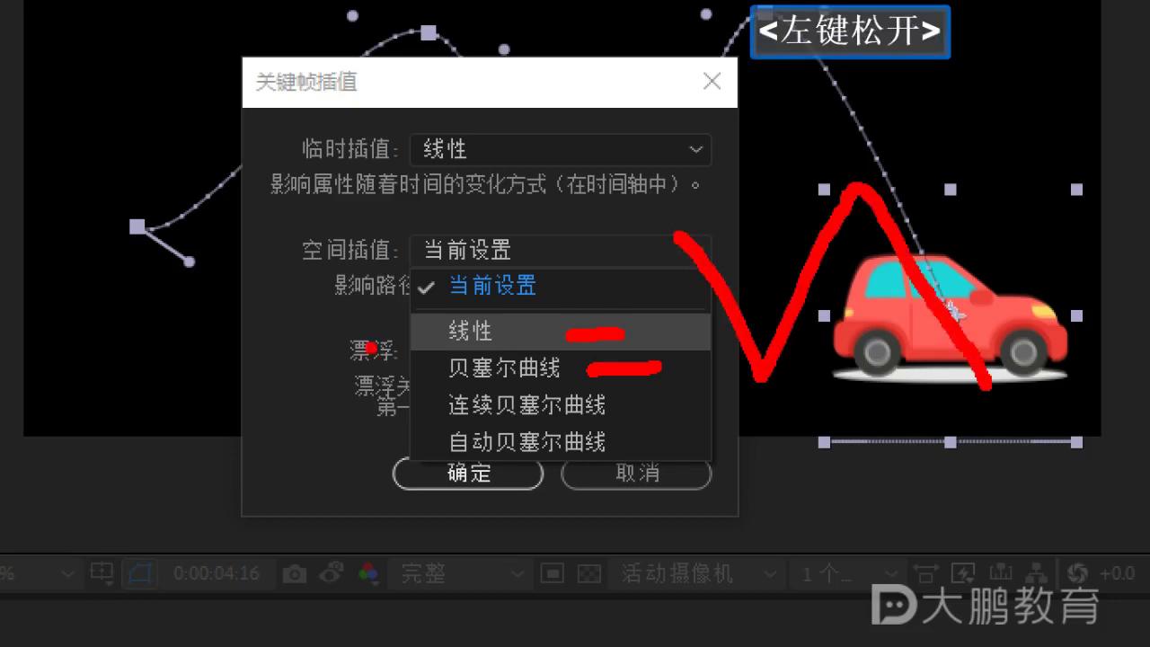
left_click_drag(622, 527, 614, 541)
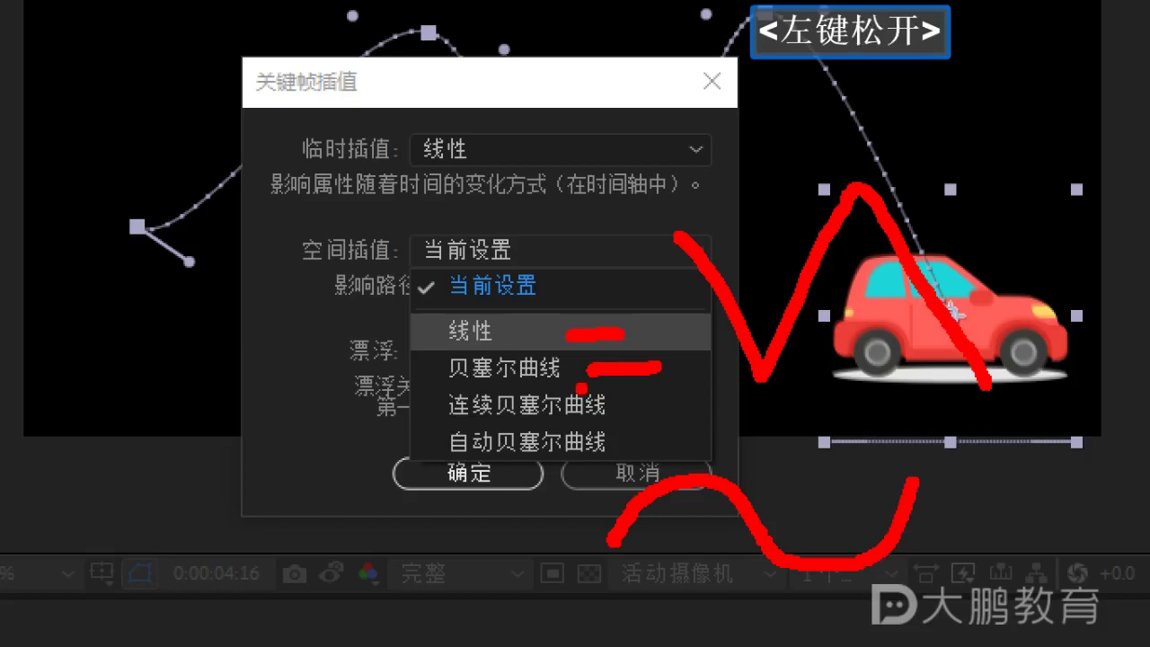
key("Escape")
left_click(576, 250)
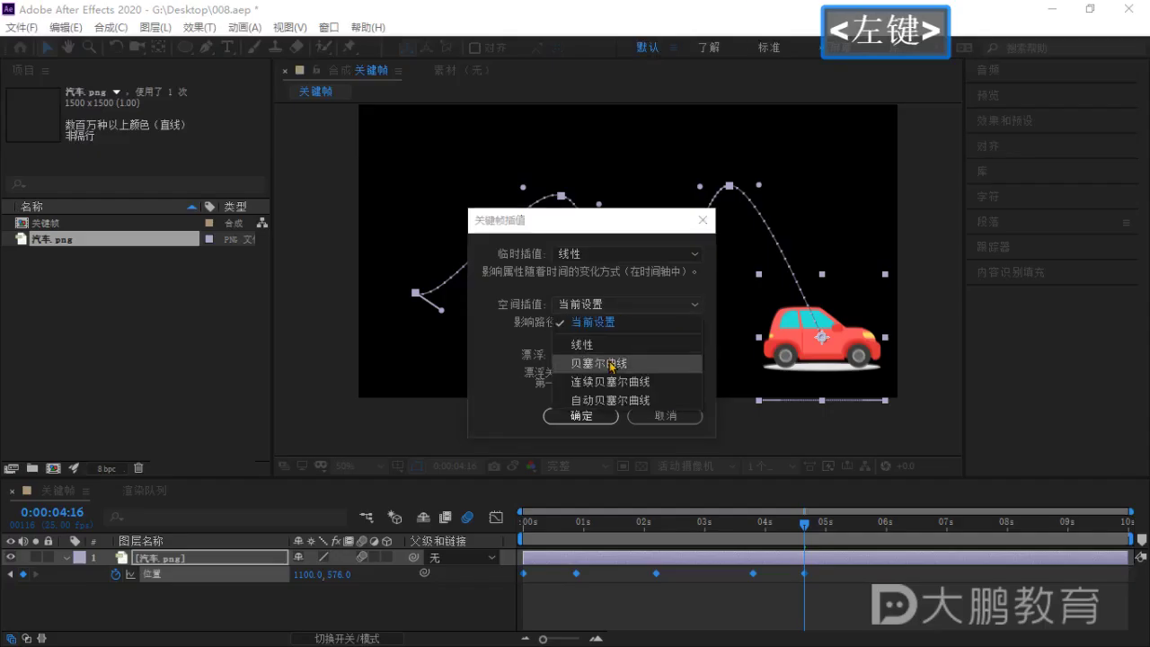
Set the spatial interpolation of all selected position keyframes to Linear (线性).
left_click_drag(603, 224, 305, 246)
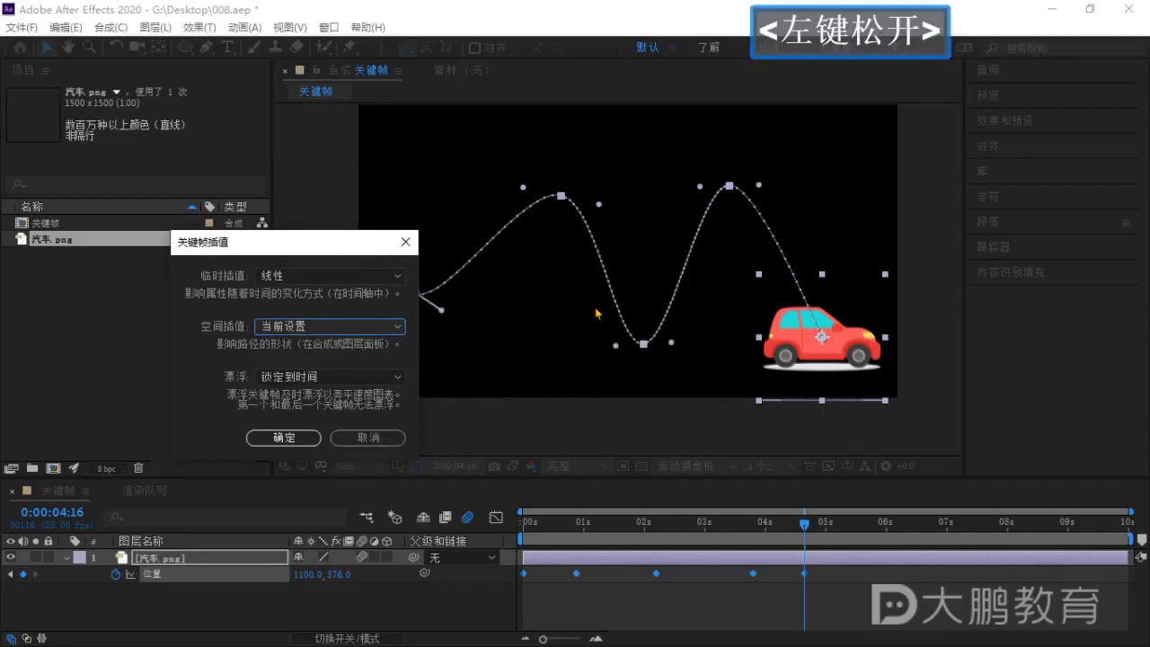
left_click(360, 326)
left_click(300, 368)
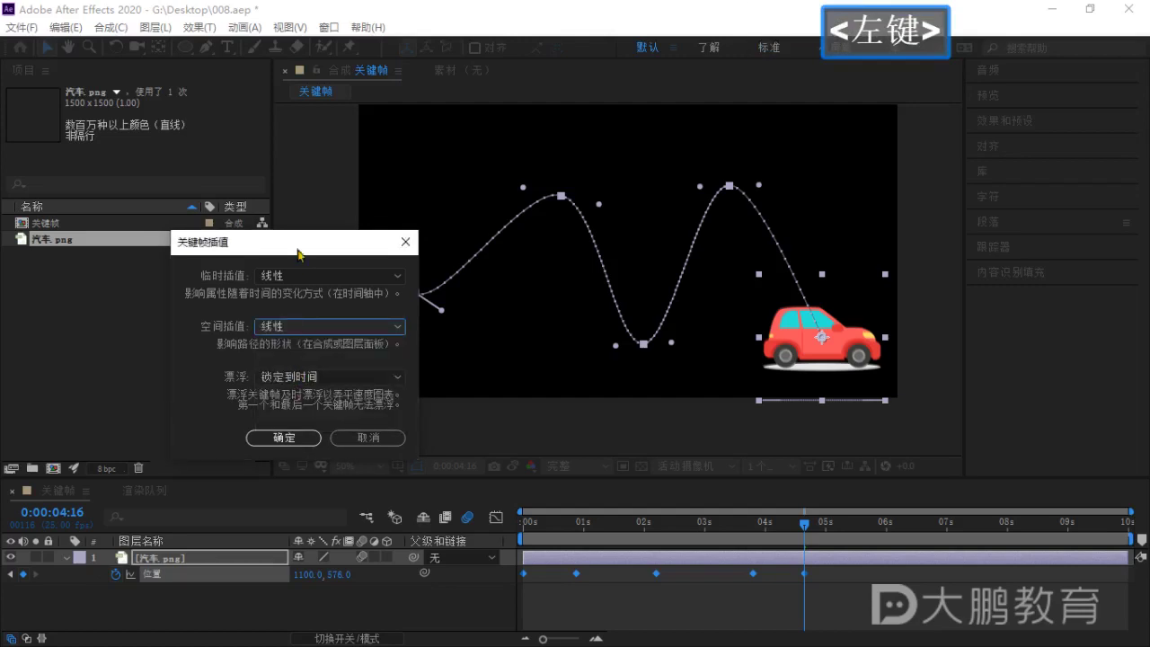
left_click(302, 435)
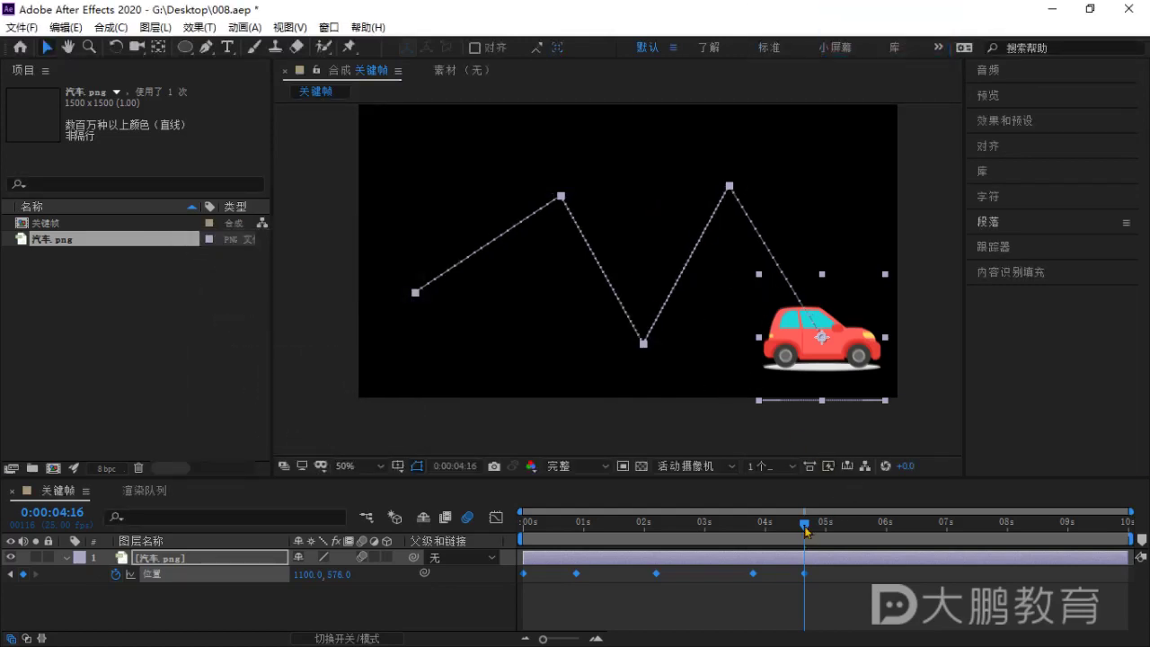
Change the spatial interpolation of all selected position keyframes to Bezier (贝塞尔曲线).
left_click_drag(807, 532, 756, 568)
right_click(757, 578)
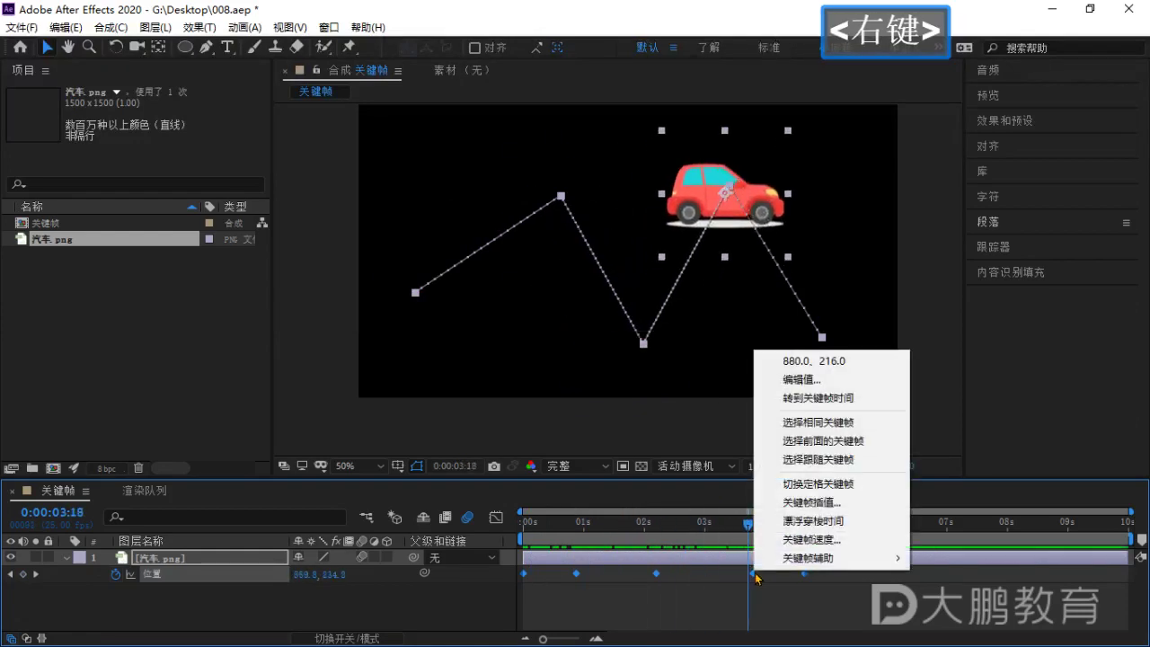
left_click(813, 497)
left_click_drag(352, 241, 557, 241)
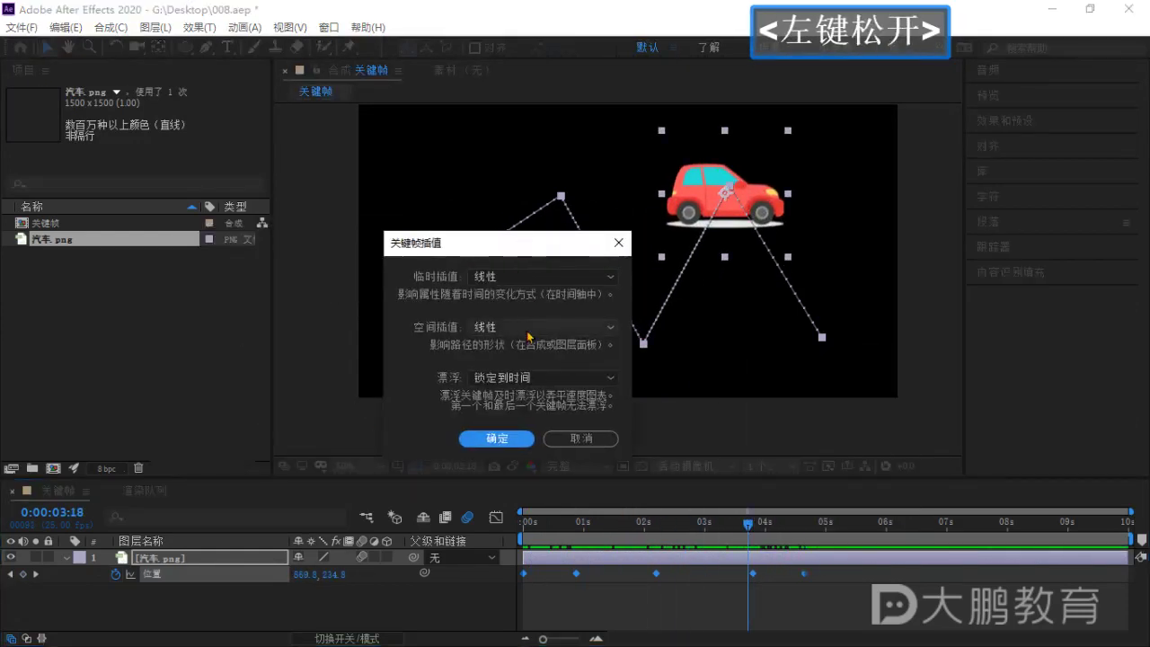
left_click(529, 329)
left_click(531, 388)
left_click(497, 438)
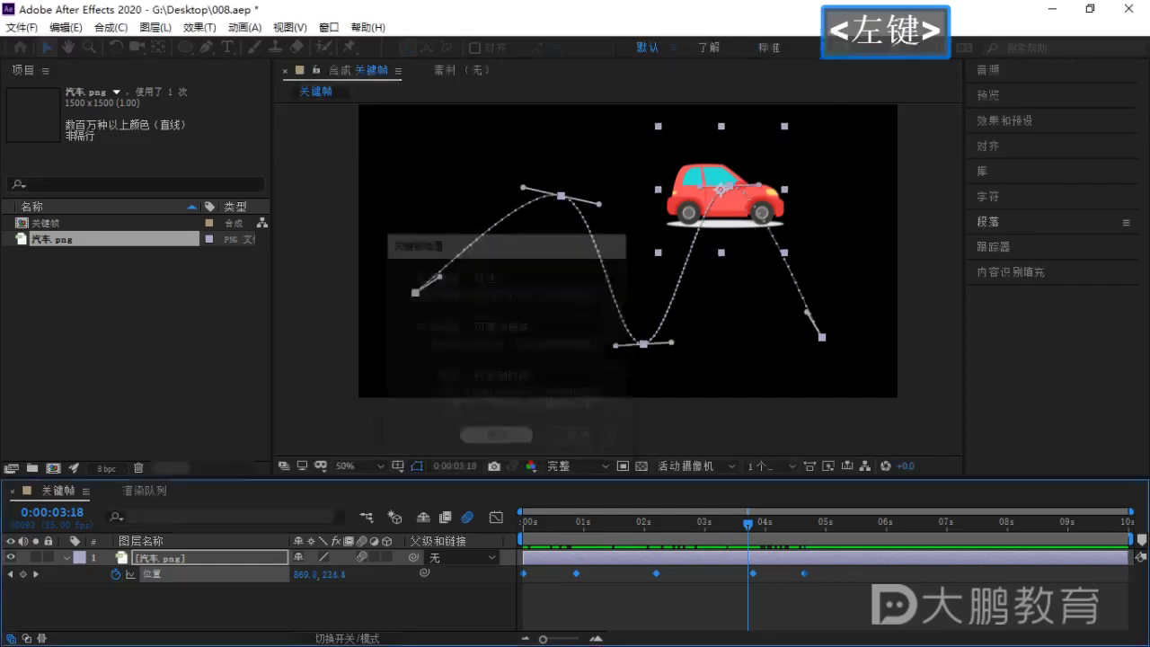
Delete the valley and second-peak position keyframes, and move the end keyframe to about 1.7 seconds.
left_click_drag(748, 525, 719, 555)
left_click(642, 597)
left_click_drag(790, 591, 633, 576)
key("BackSpace")
left_click_drag(805, 577, 620, 575)
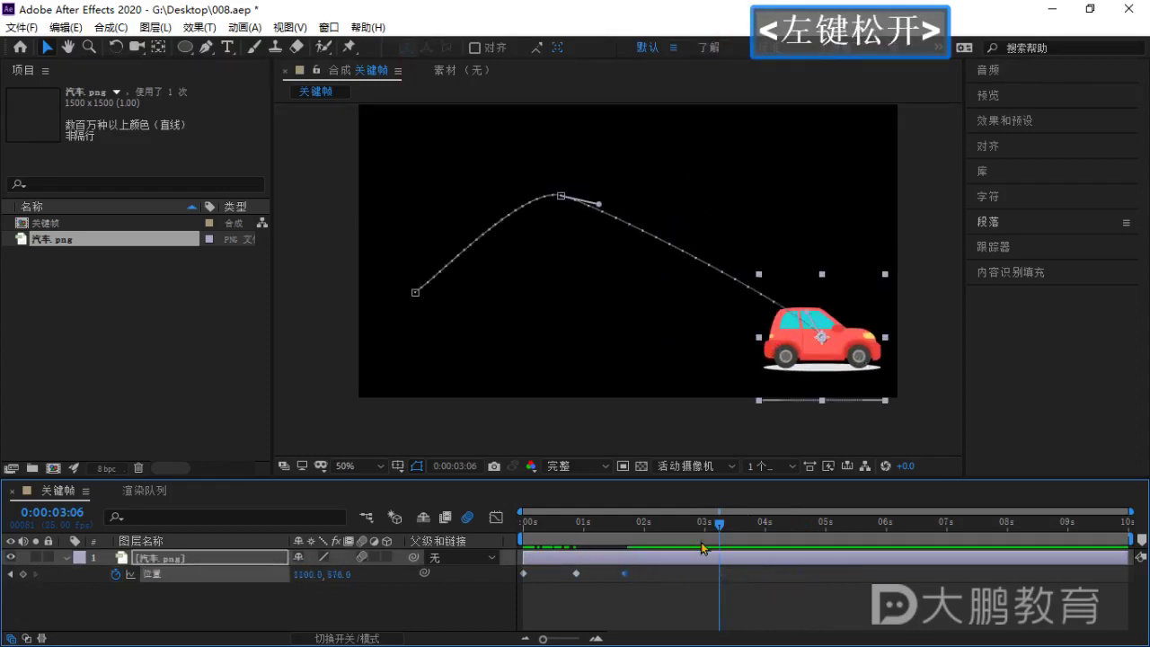
Move the end keyframe to about 1.2 seconds and delete the remaining peak keyframe.
left_click_drag(626, 533, 616, 534)
left_click_drag(624, 573, 636, 573)
left_click_drag(616, 530, 598, 576)
left_click(578, 575)
key("BackSpace")
Return to 0:00:00:00 and delete the two remaining position keyframes.
left_click(548, 526)
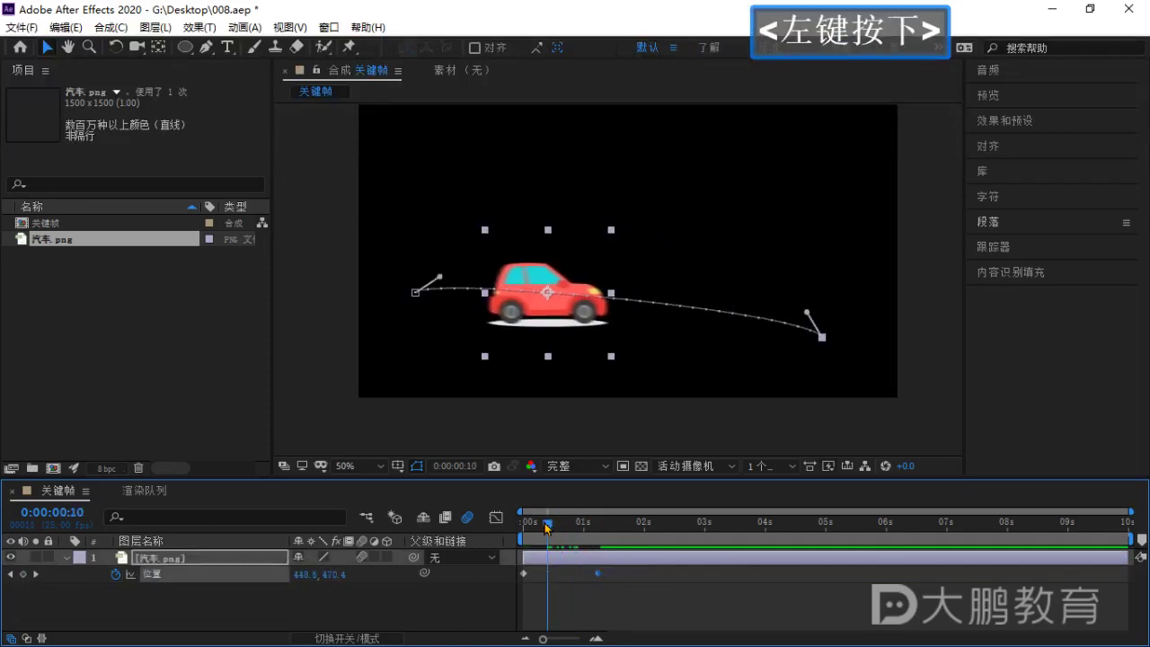
left_click_drag(547, 526, 521, 533)
left_click_drag(636, 599, 512, 570)
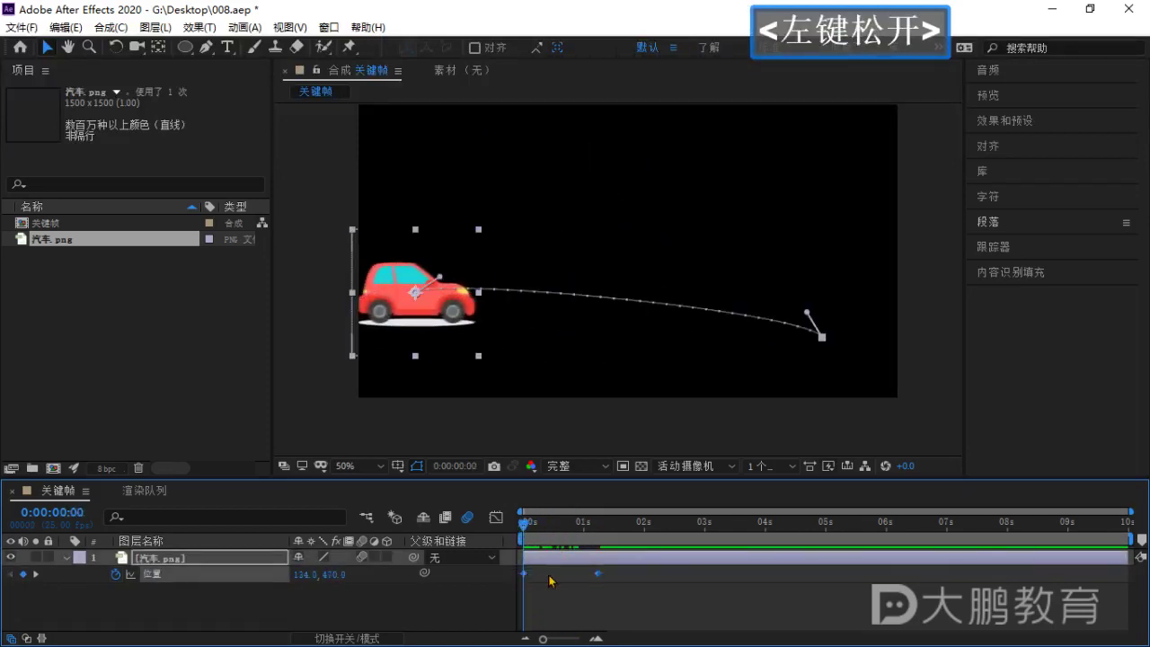
key("BackSpace")
Place the car at about 182, 374 and start position keyframing at 0:00:00:00.
left_click_drag(454, 293, 474, 256)
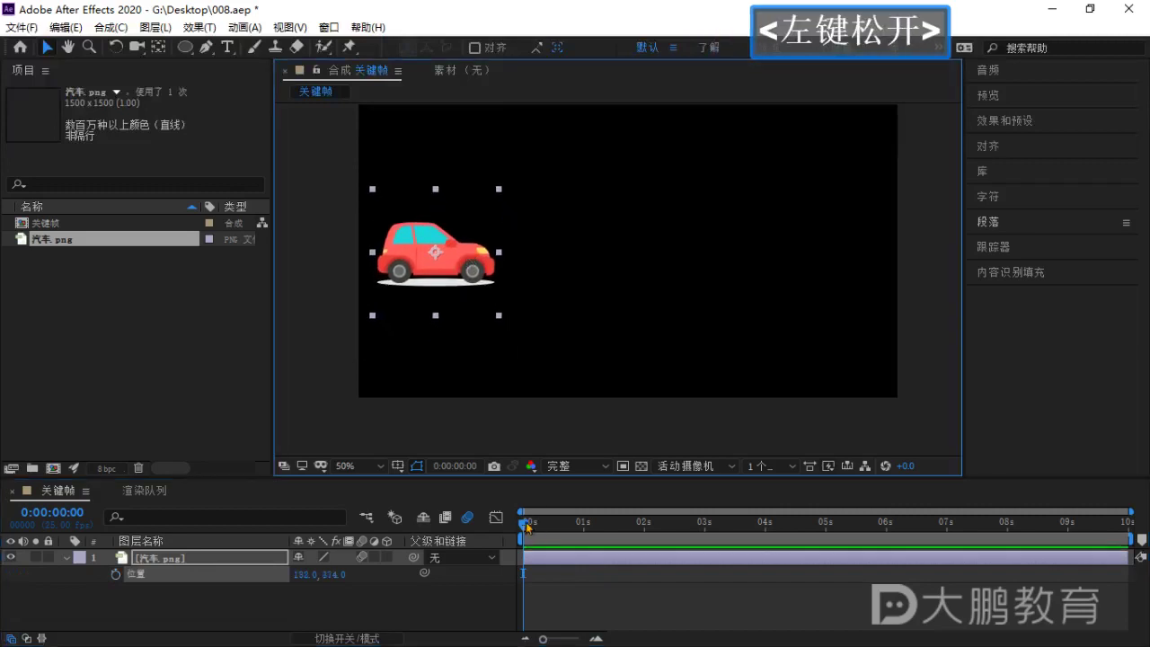
left_click(259, 607)
left_click(116, 575)
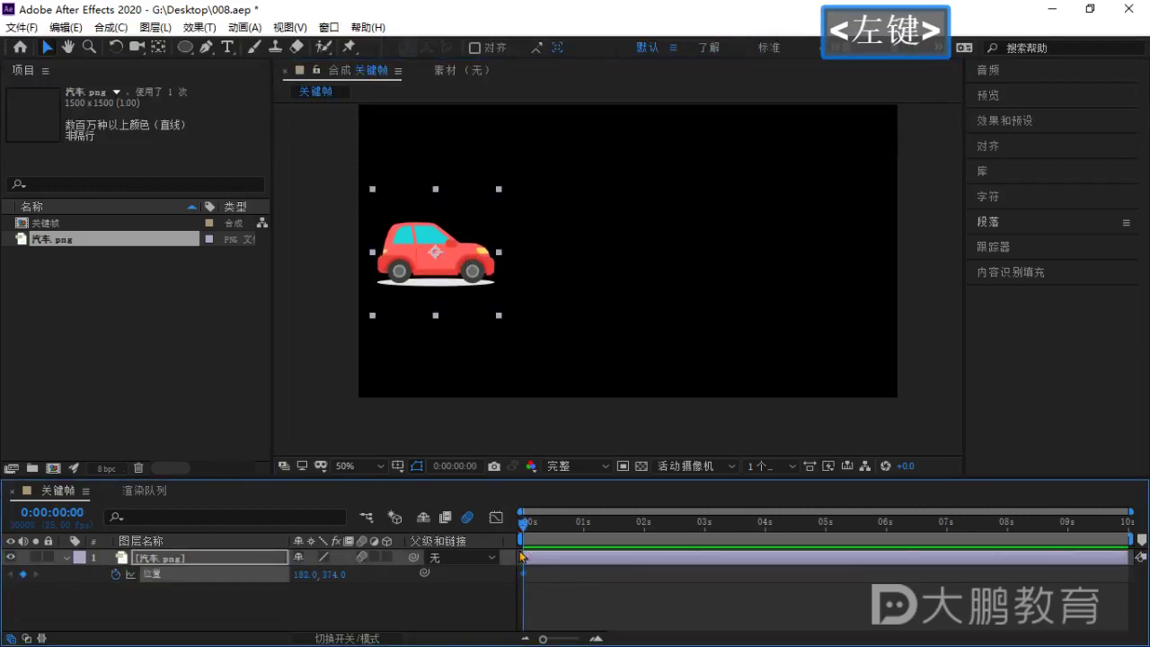
Add a position keyframe at 0:00:00:23 with the car moved horizontally to about 506, 374, and paste a copy at about 2 seconds.
left_click_drag(522, 524, 615, 540)
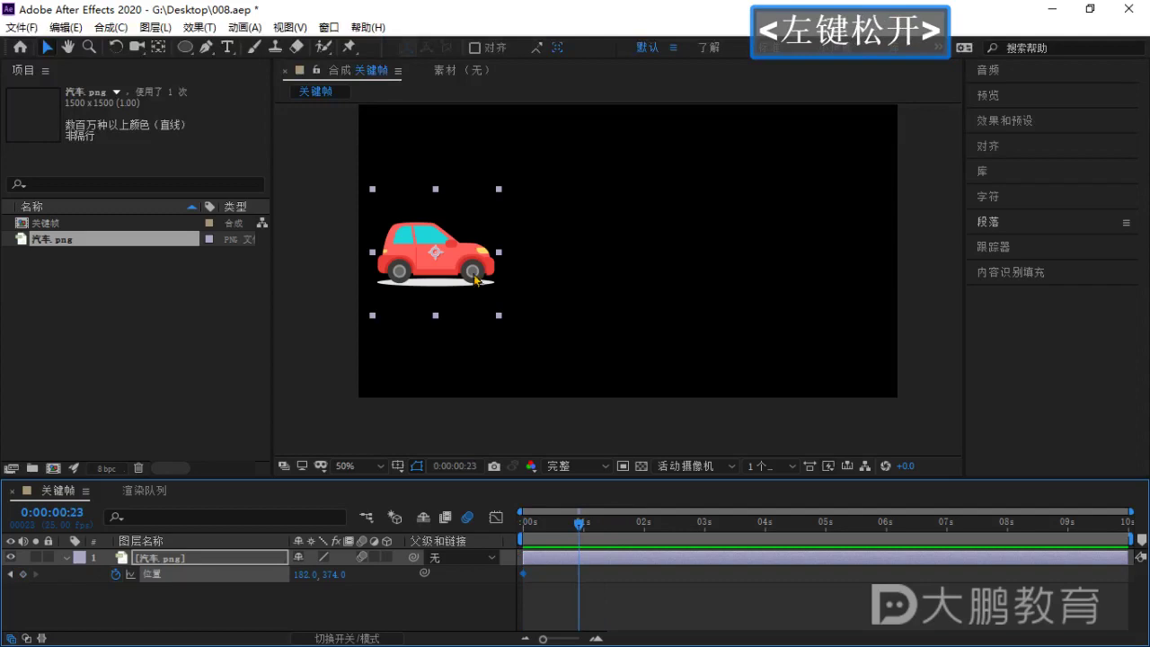
left_click_drag(474, 280, 611, 280)
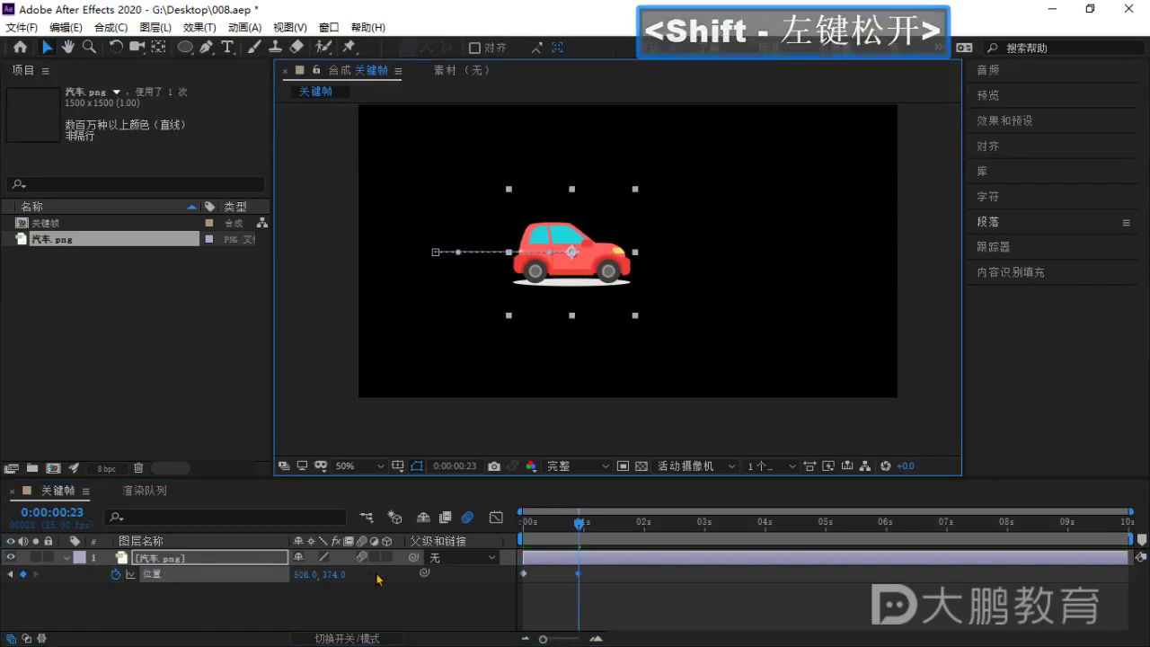
left_click_drag(581, 531, 698, 537)
key("ctrl+v")
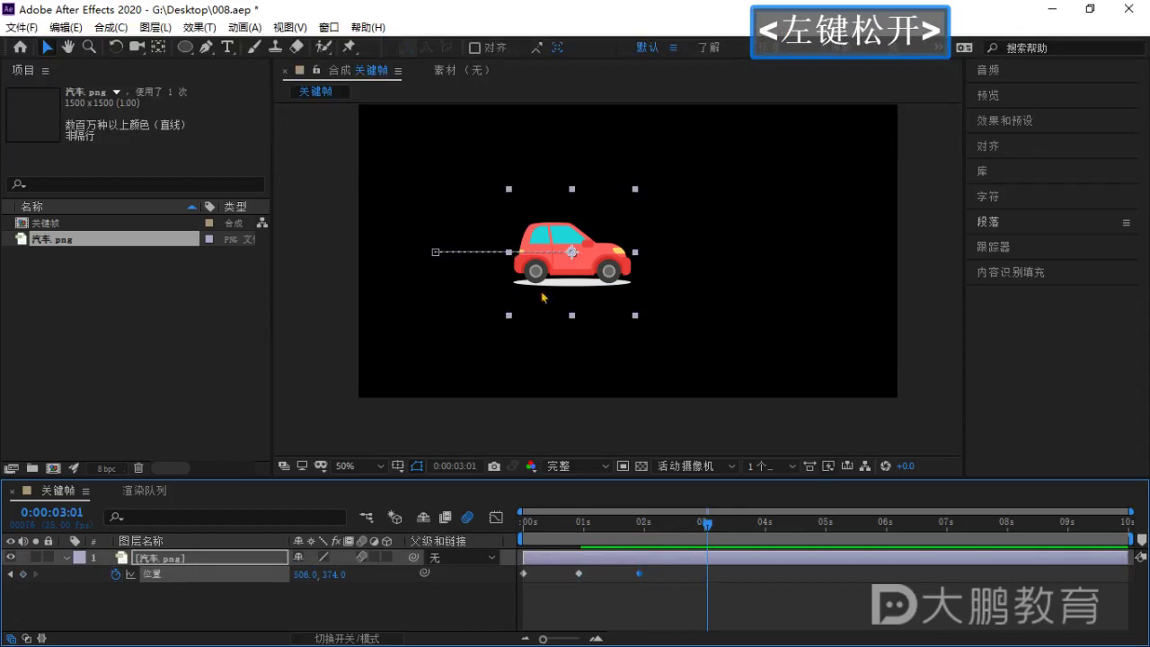
Add a position keyframe at 0:00:03:01 with the car moved horizontally towards the frame's far side, and preview the movement from the start.
left_click_drag(542, 297, 803, 372)
left_click_drag(708, 525, 524, 523)
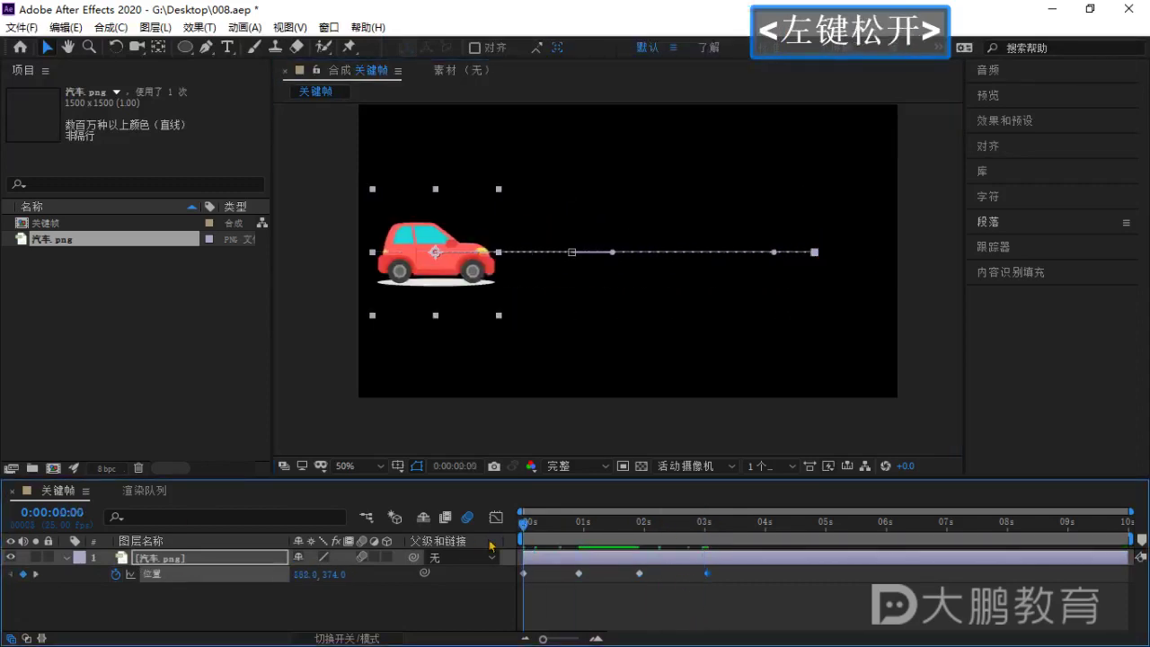
key("space")
key("space")
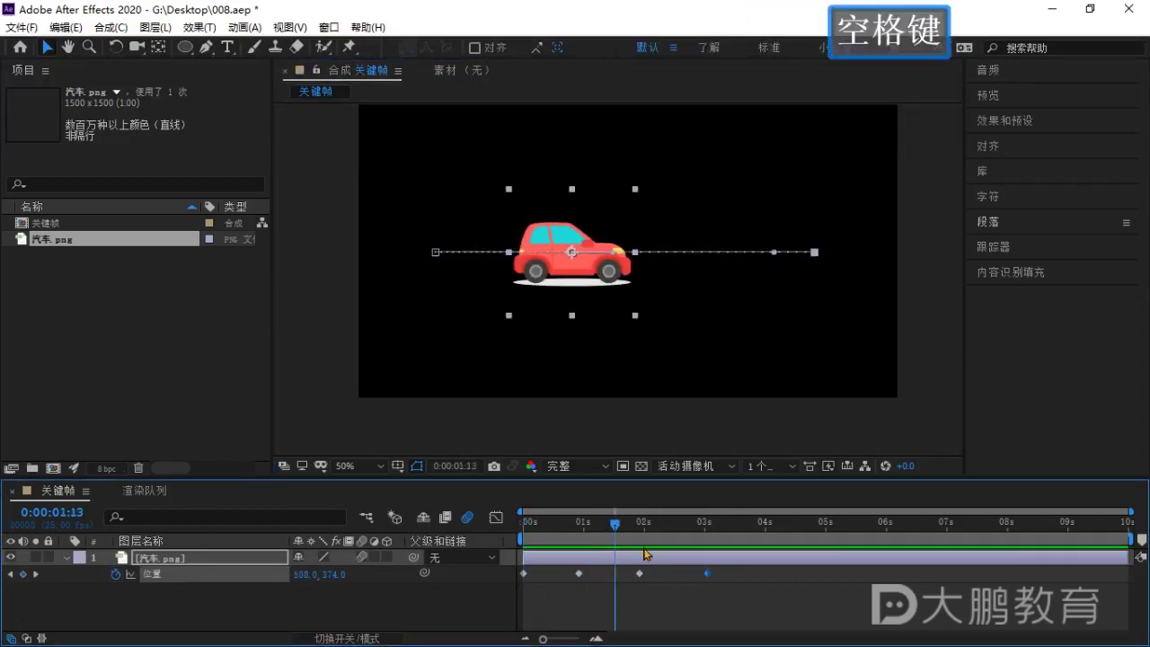
Set the spatial interpolation of all four position keyframes to Bezier (贝塞尔曲线).
left_click_drag(767, 594, 482, 594)
left_click(650, 595)
double_click(716, 582)
right_click(580, 577)
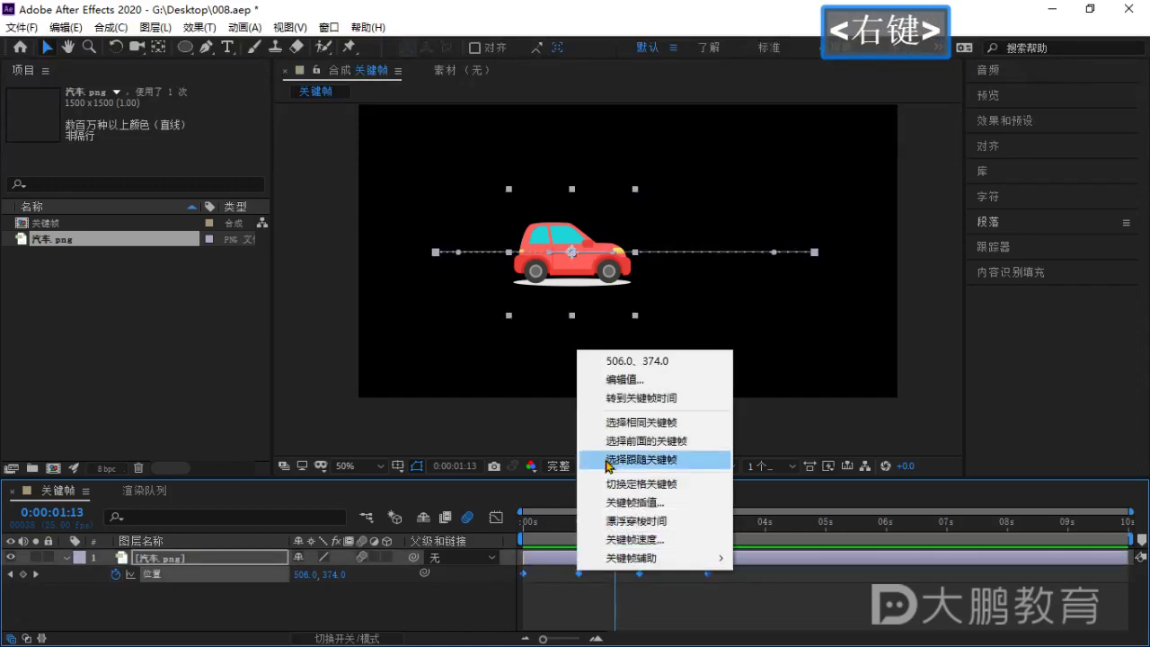
left_click(631, 501)
left_click(540, 328)
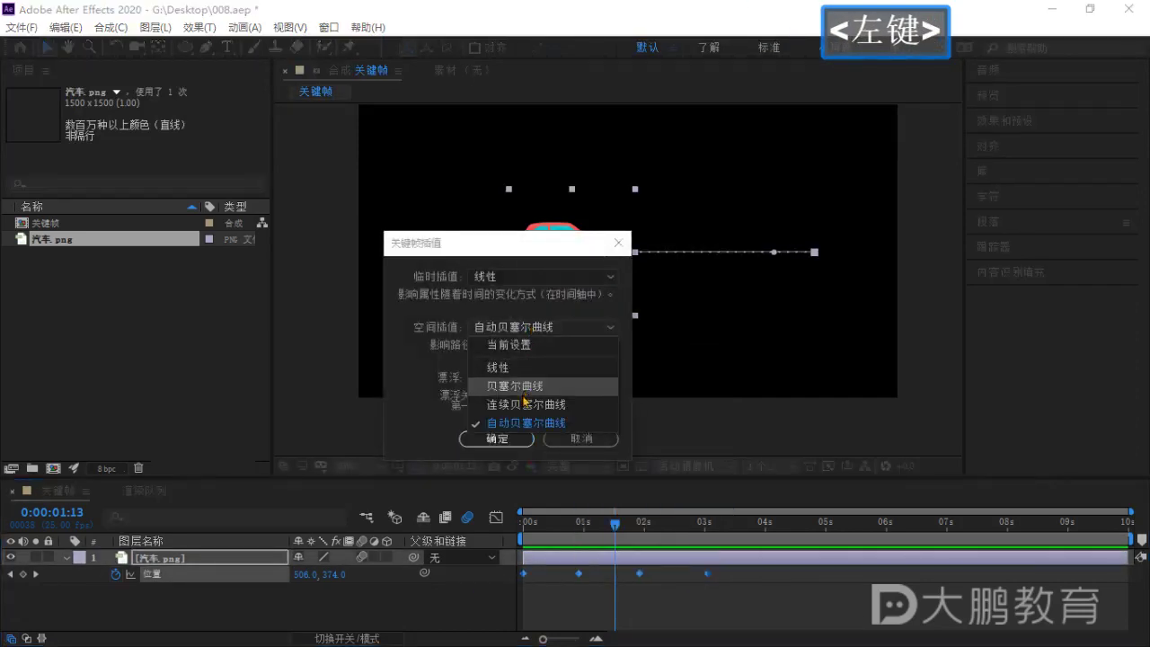
left_click(521, 386)
left_click(497, 439)
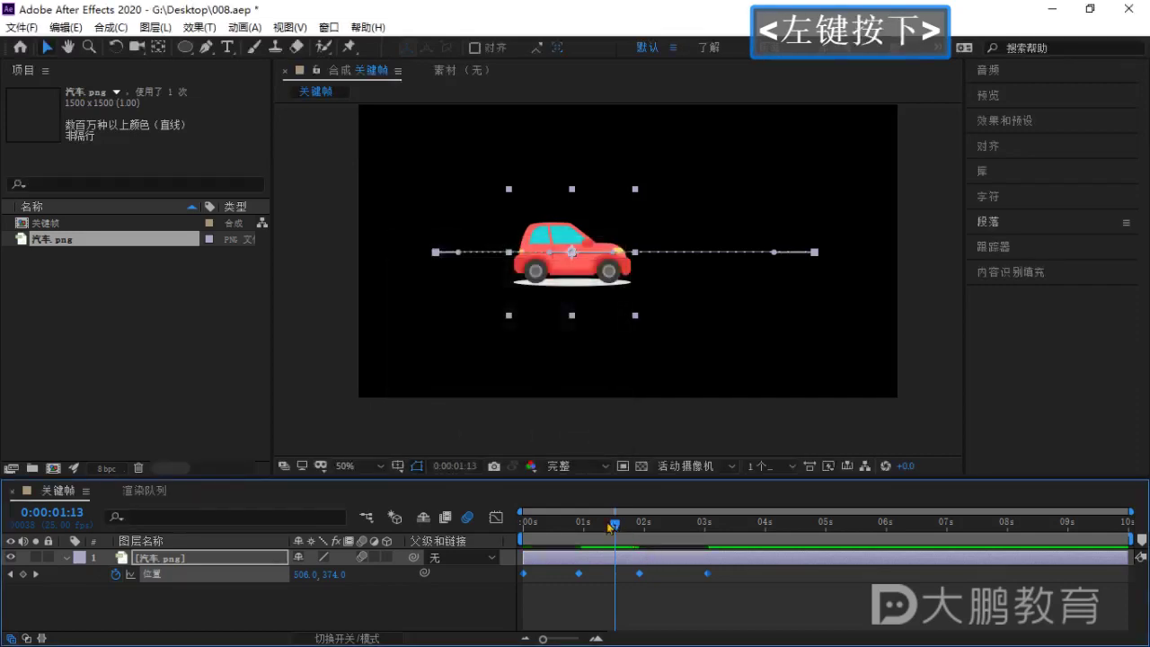
Preview the animation from 0:00:00:00 and examine the car's motion between the keyframes at 0:00:00:23 and 0:00:01:23.
left_click_drag(622, 538, 525, 538)
key("space")
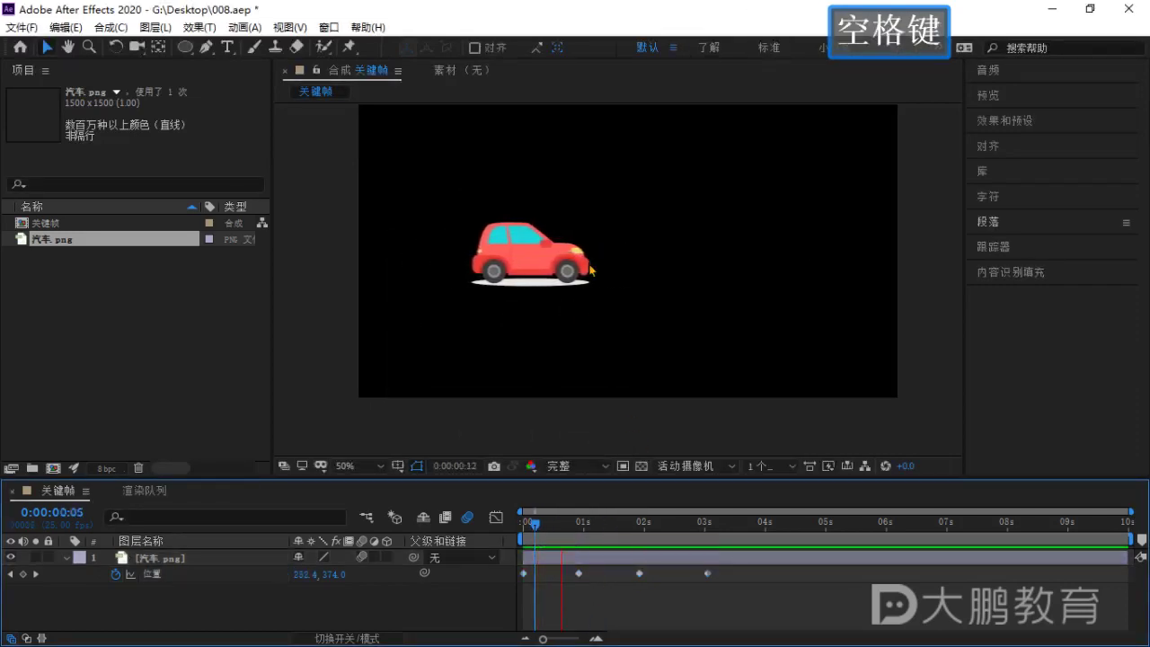
key("space")
left_click(625, 530)
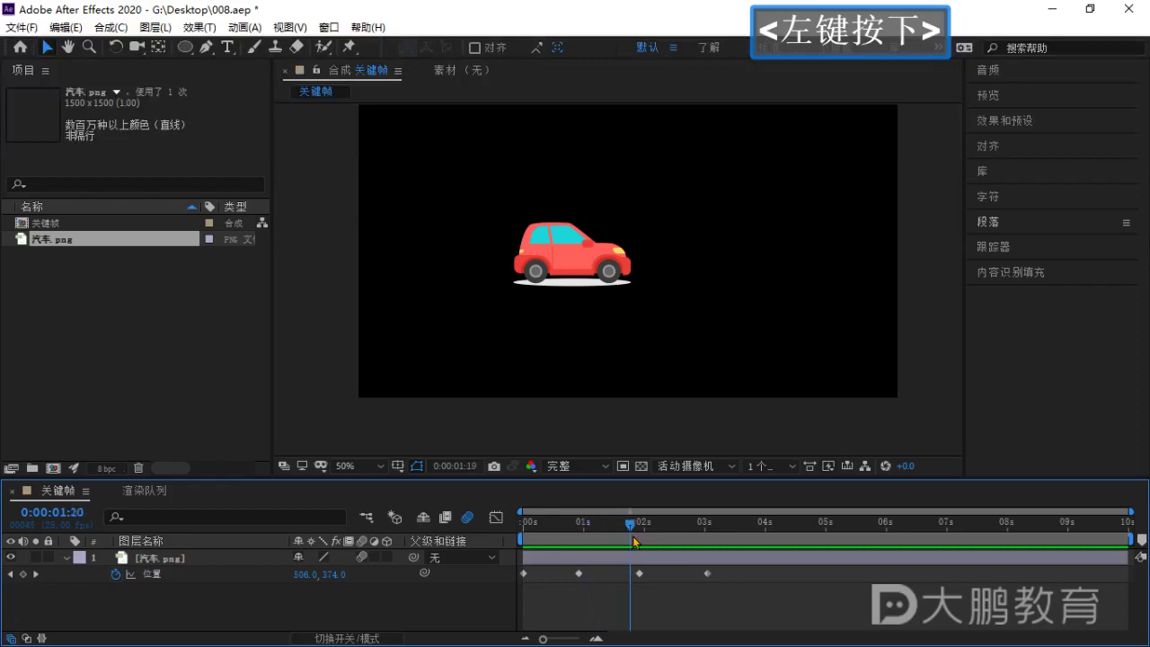
left_click_drag(588, 552, 593, 559)
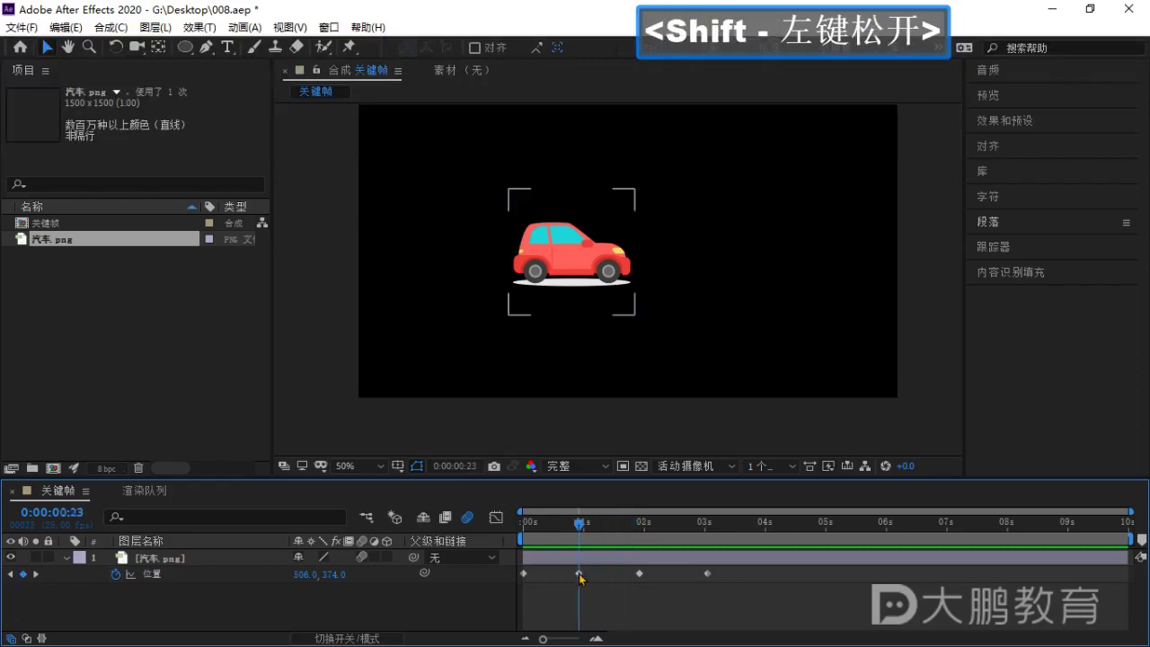
left_click(580, 574)
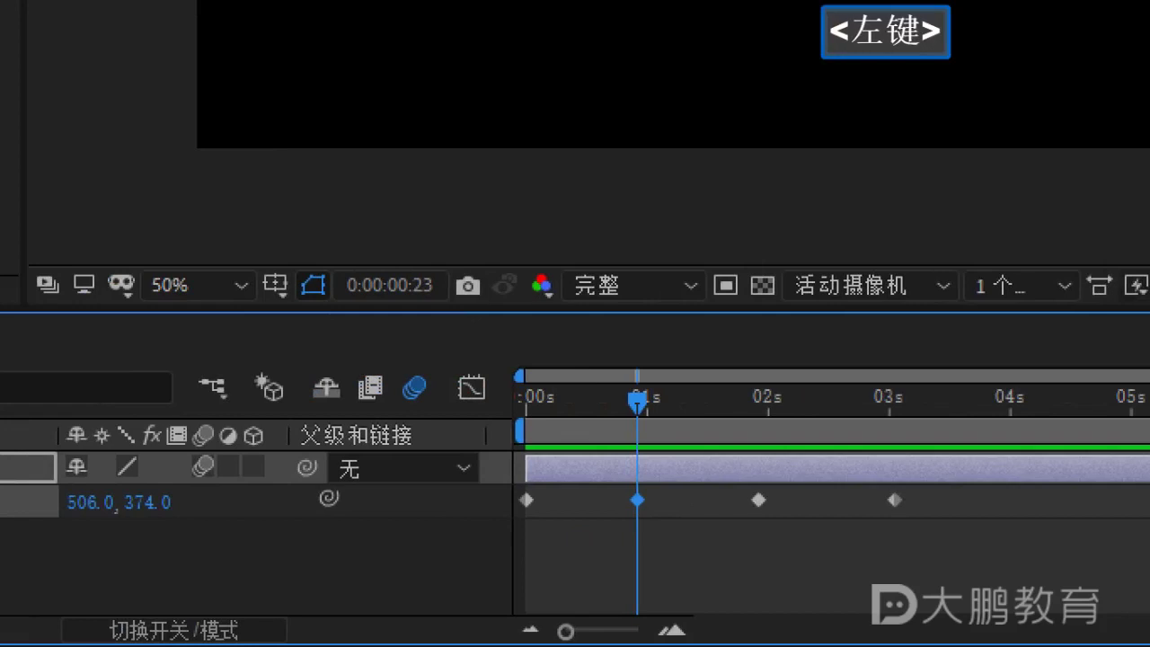
key("Escape")
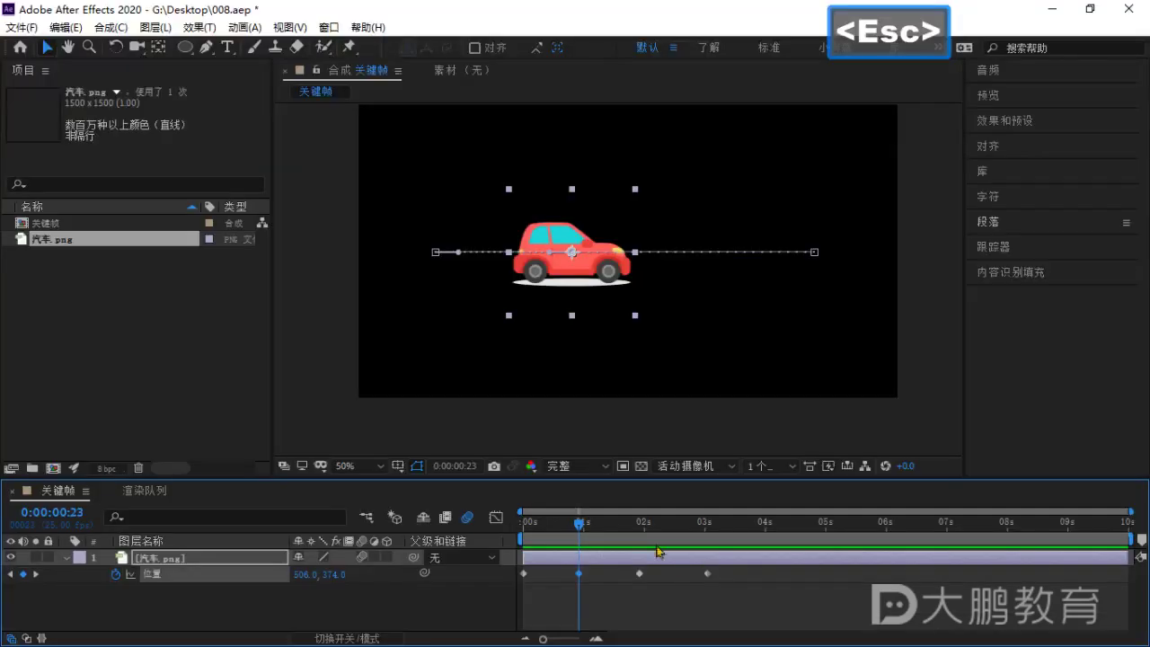
left_click_drag(745, 401, 759, 400)
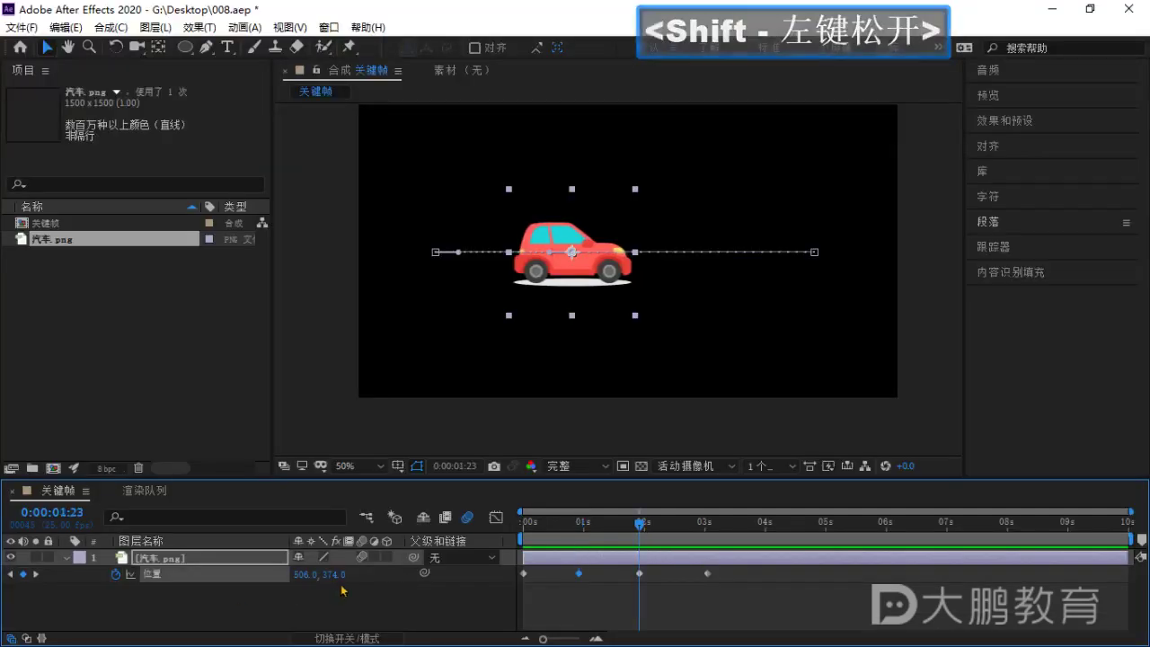
left_click_drag(639, 523, 594, 531)
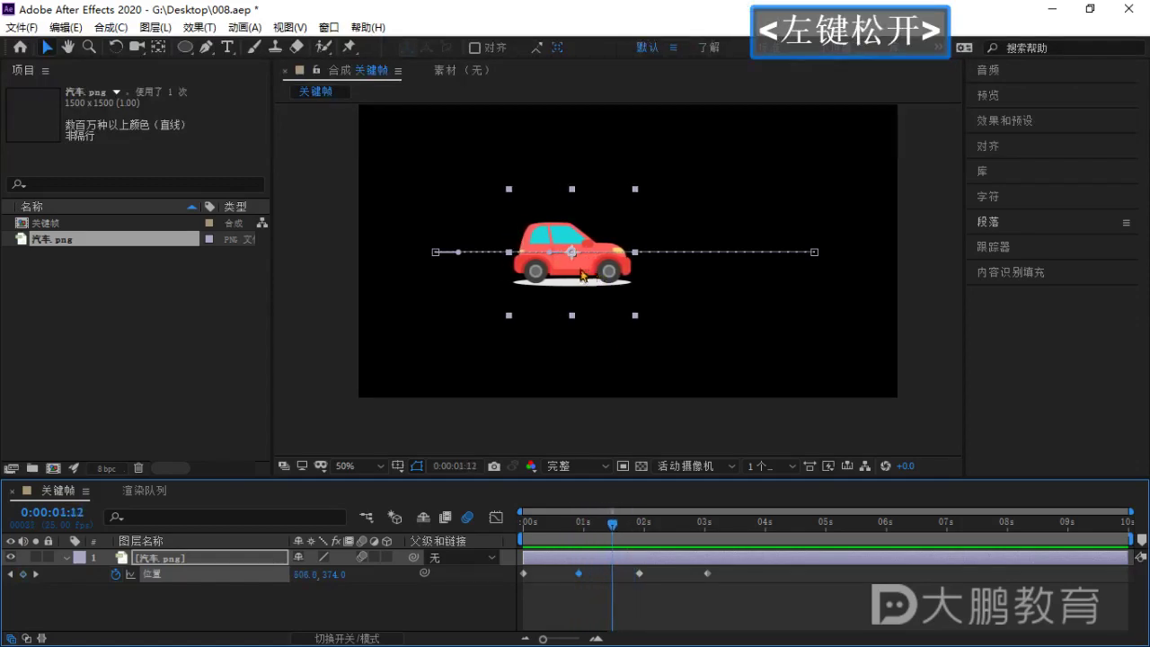
left_click(616, 524)
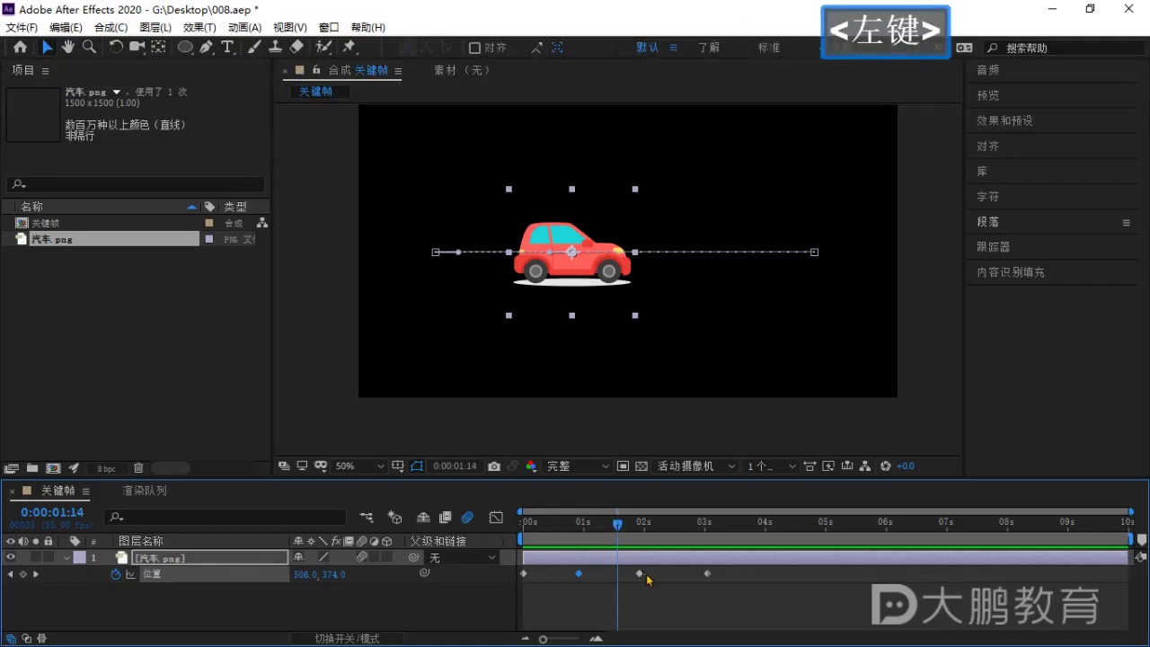
Set the spatial interpolation of the two middle position keyframes to Linear (线性) and return to 0:00:00:00.
left_click_drag(650, 576, 574, 580)
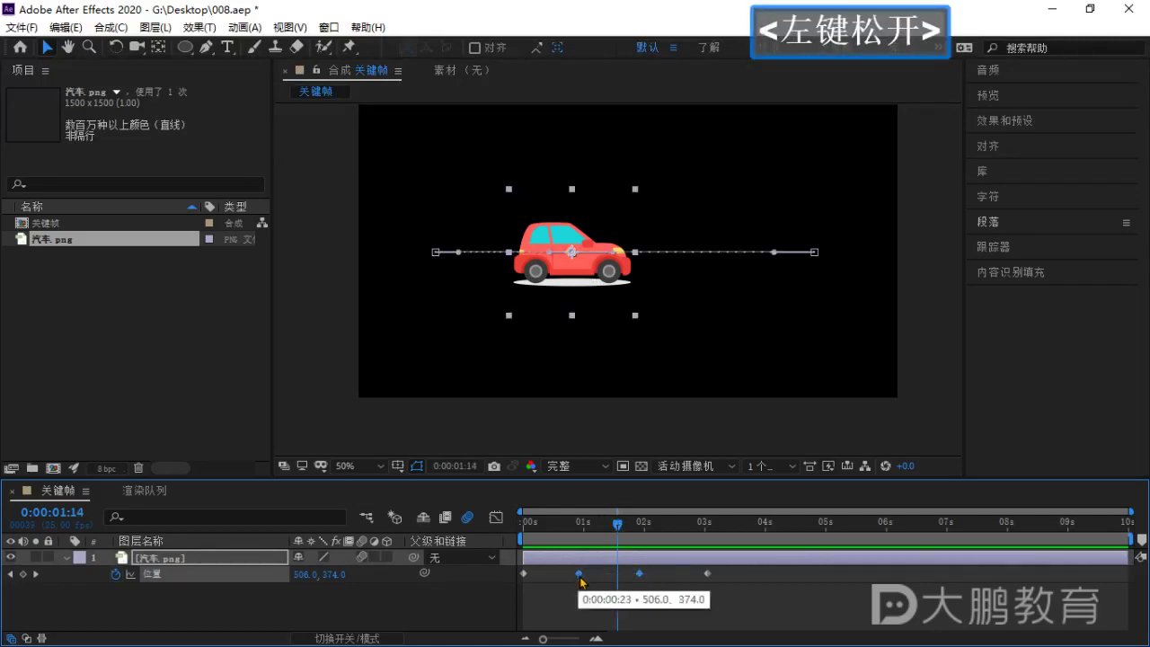
right_click(578, 574)
left_click(650, 509)
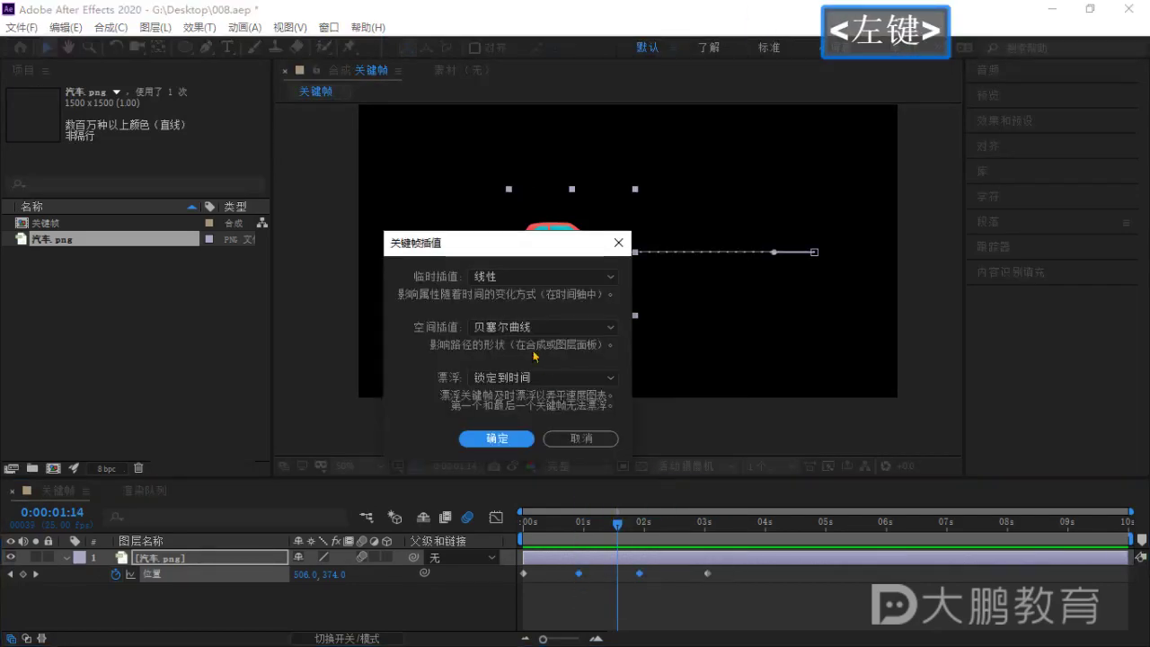
left_click(542, 327)
left_click(515, 370)
left_click(542, 328)
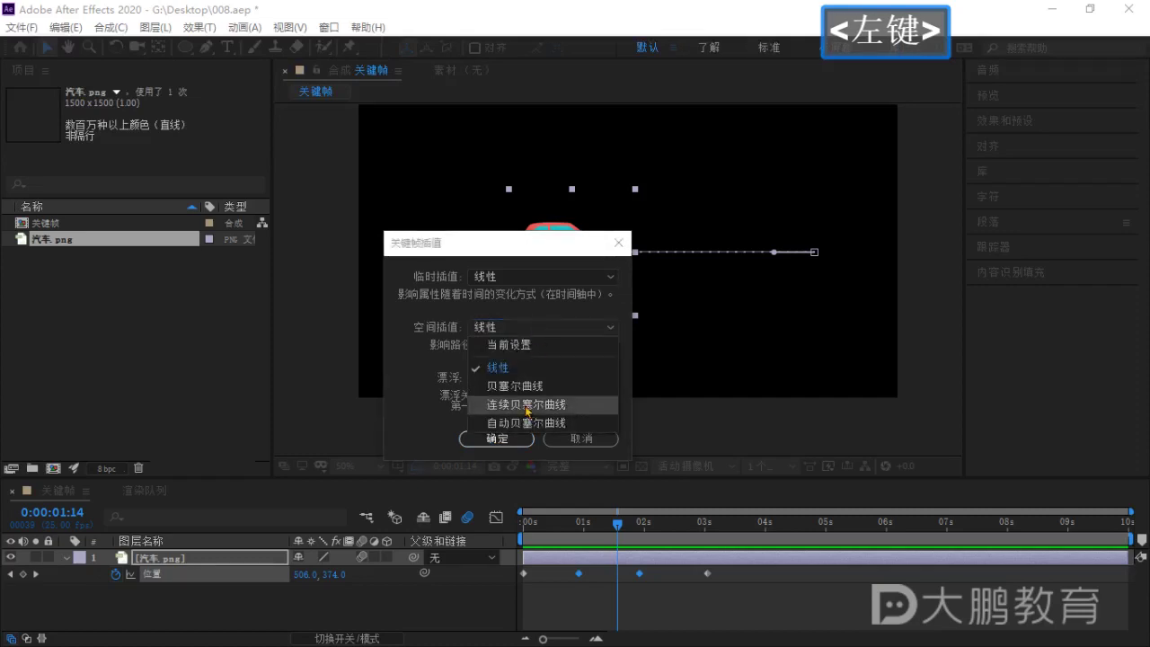
left_click(512, 444)
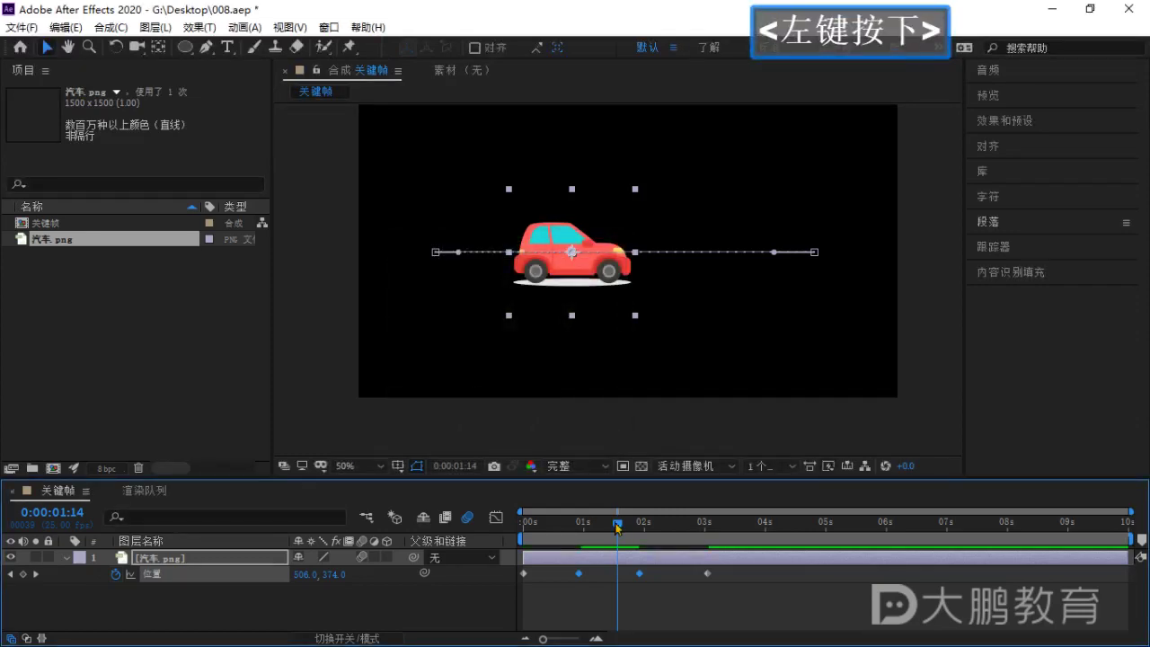
left_click_drag(568, 539, 524, 548)
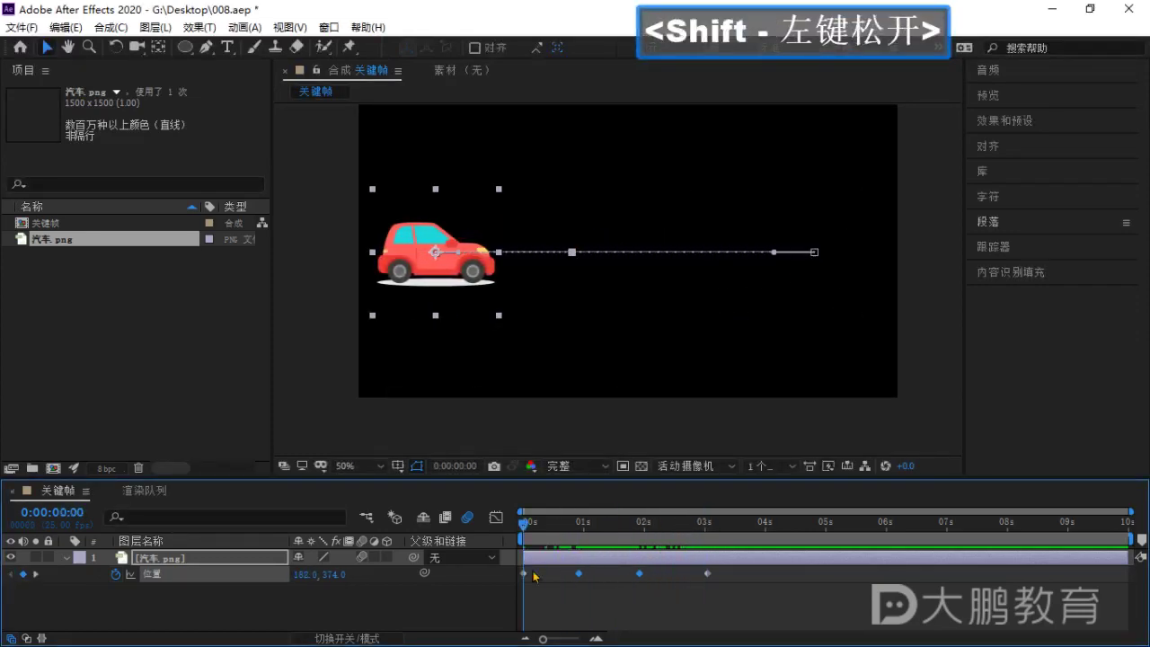
Try moving the first point of the car's motion path upward and inward, and undo that change.
left_click_drag(755, 591, 518, 572)
left_click_drag(526, 531, 564, 540)
left_click(597, 599)
left_click(588, 558)
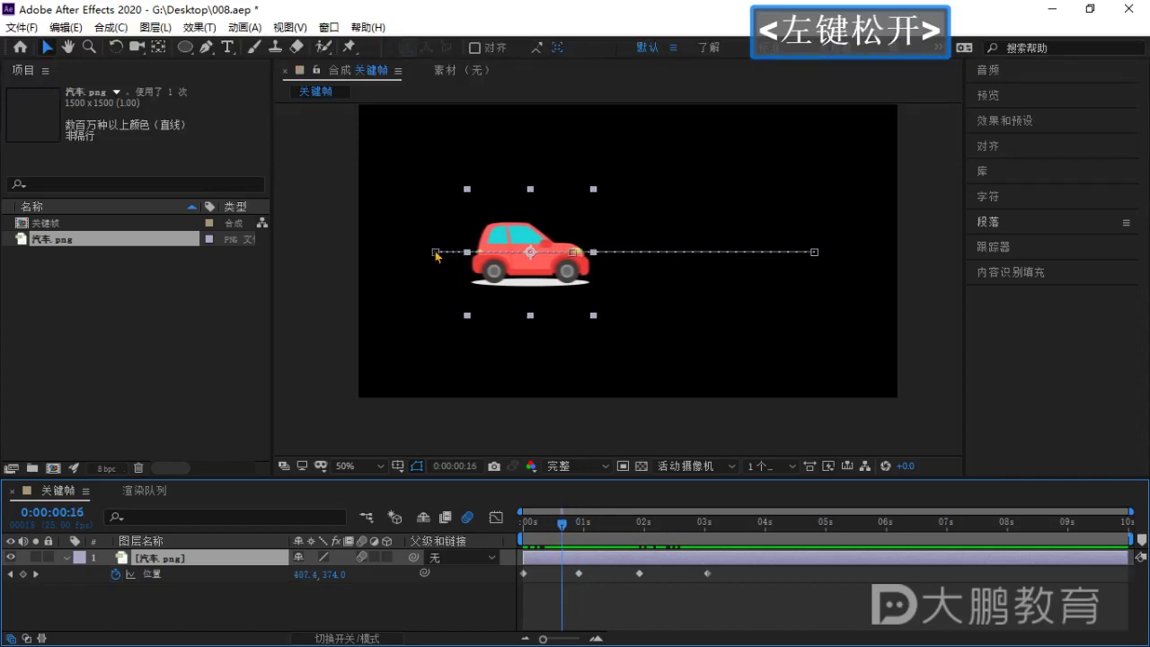
left_click_drag(437, 255, 513, 216)
key("ctrl+z")
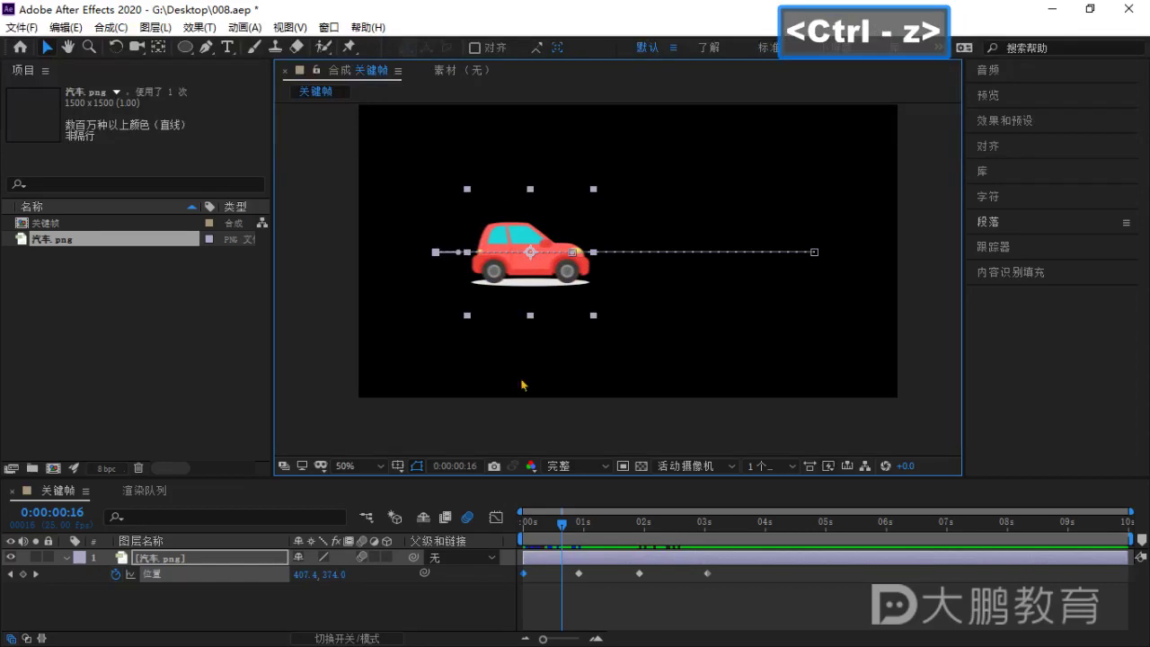
left_click_drag(562, 521, 576, 522)
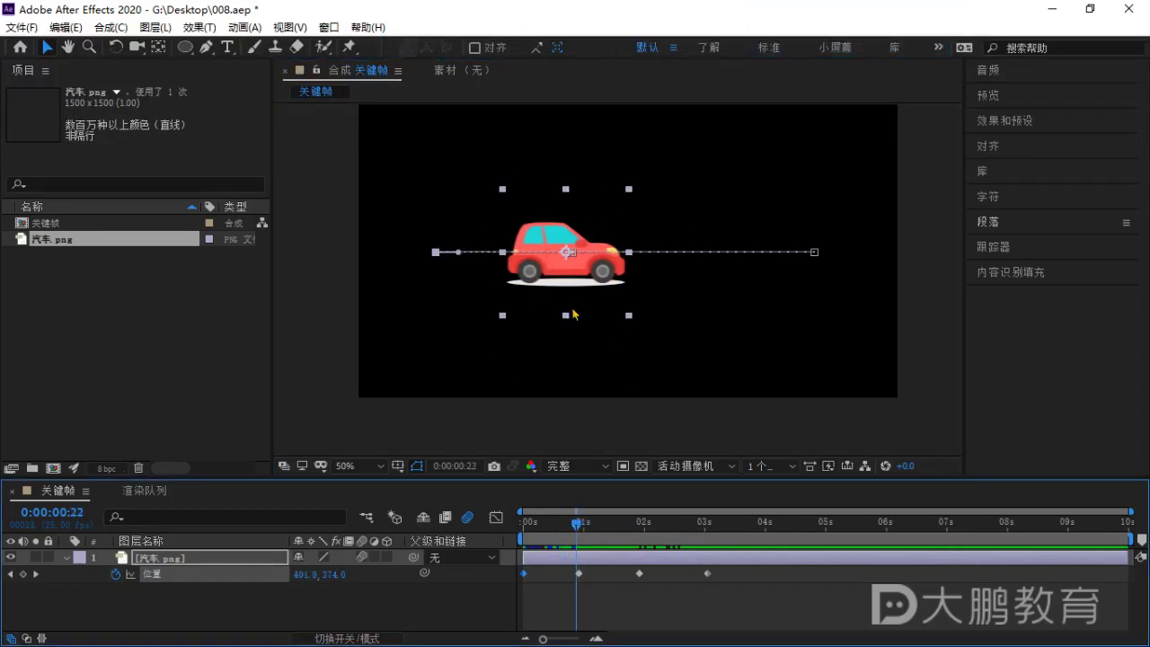
Try converting the motion path's end point with the Pen tool, undo it, and return to the Selection tool.
left_click(206, 48)
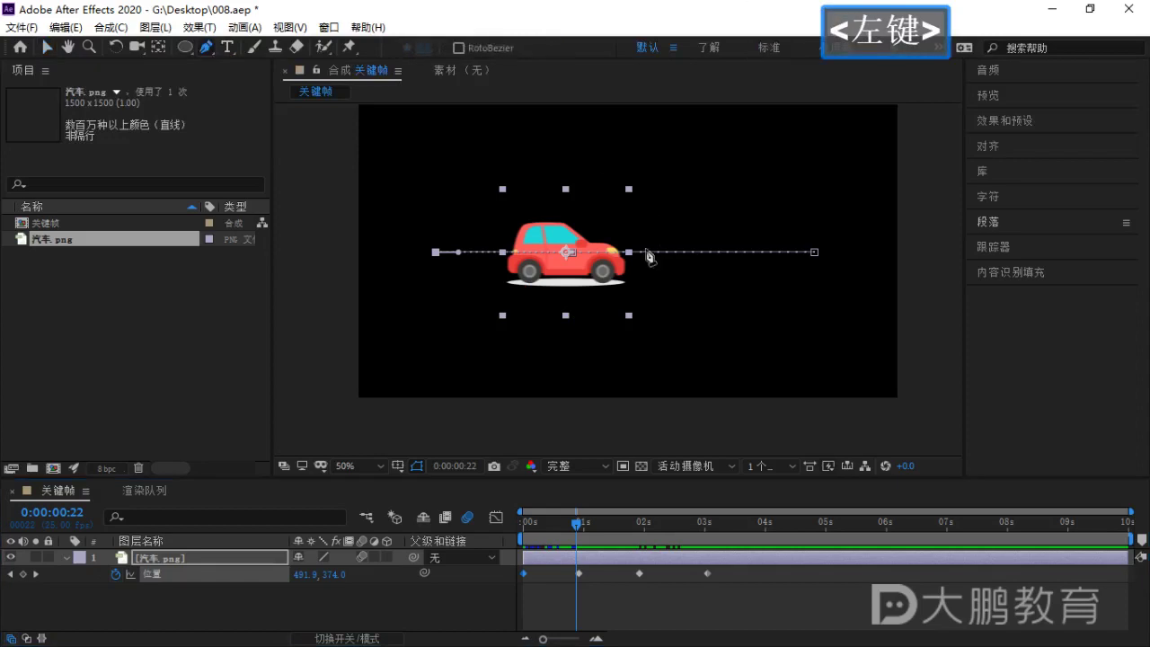
left_click(814, 251)
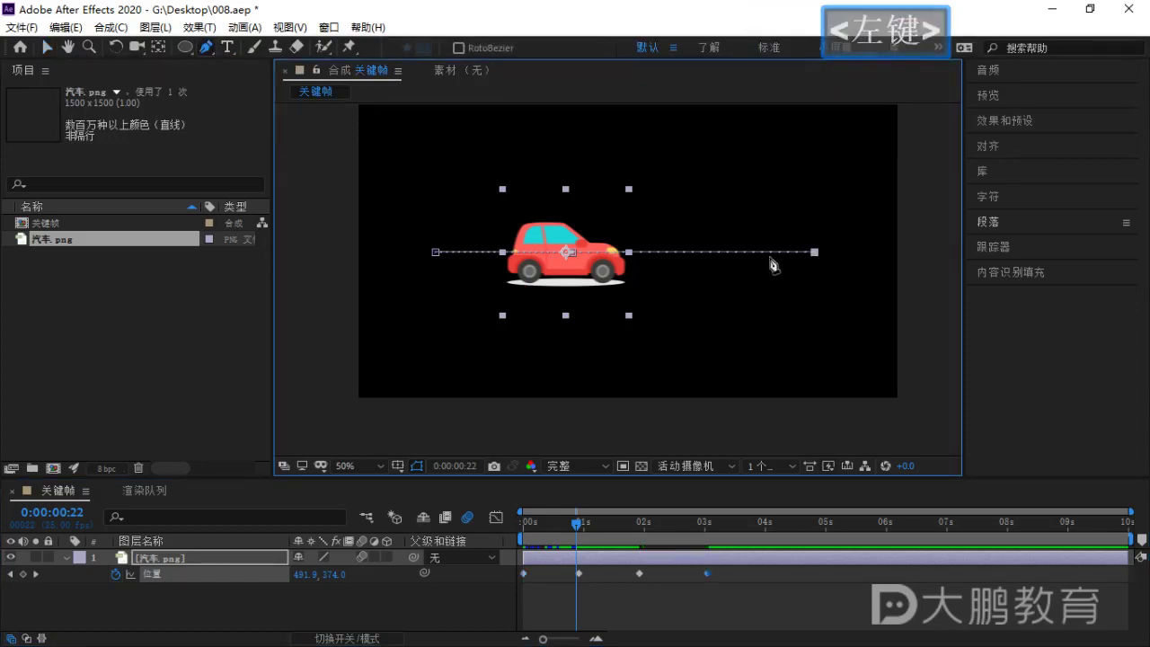
key("ctrl+z")
key("v")
Review the spatial interpolation options for the four position keyframes without applying any change.
left_click_drag(742, 568, 527, 589)
right_click(643, 580)
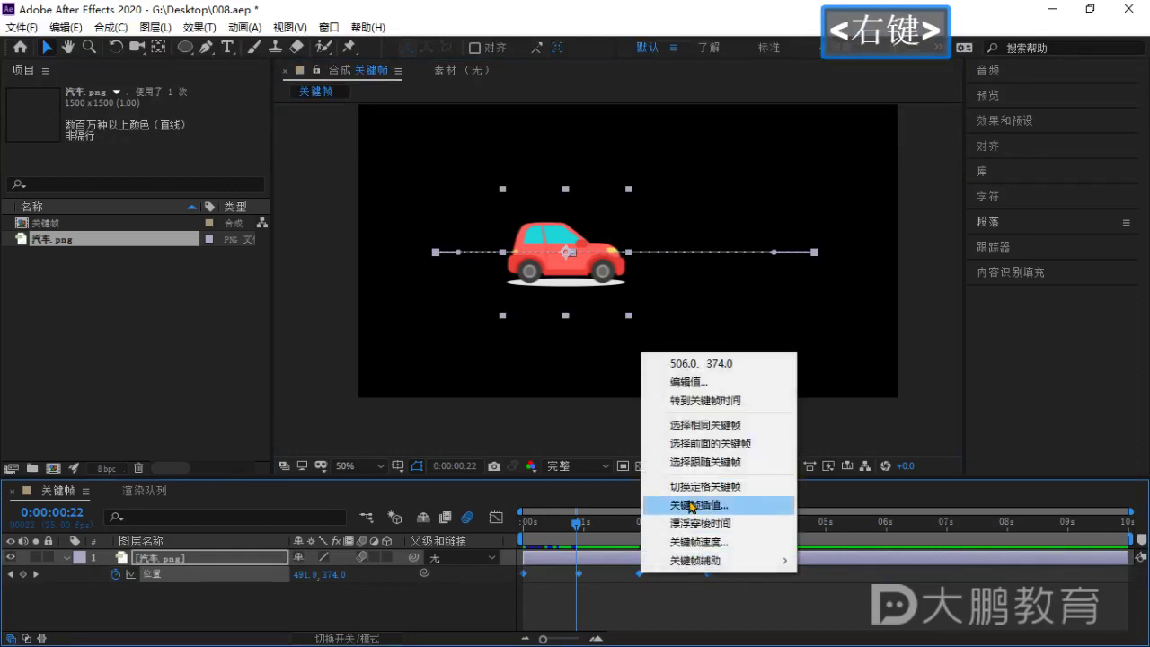
left_click(692, 506)
left_click(540, 327)
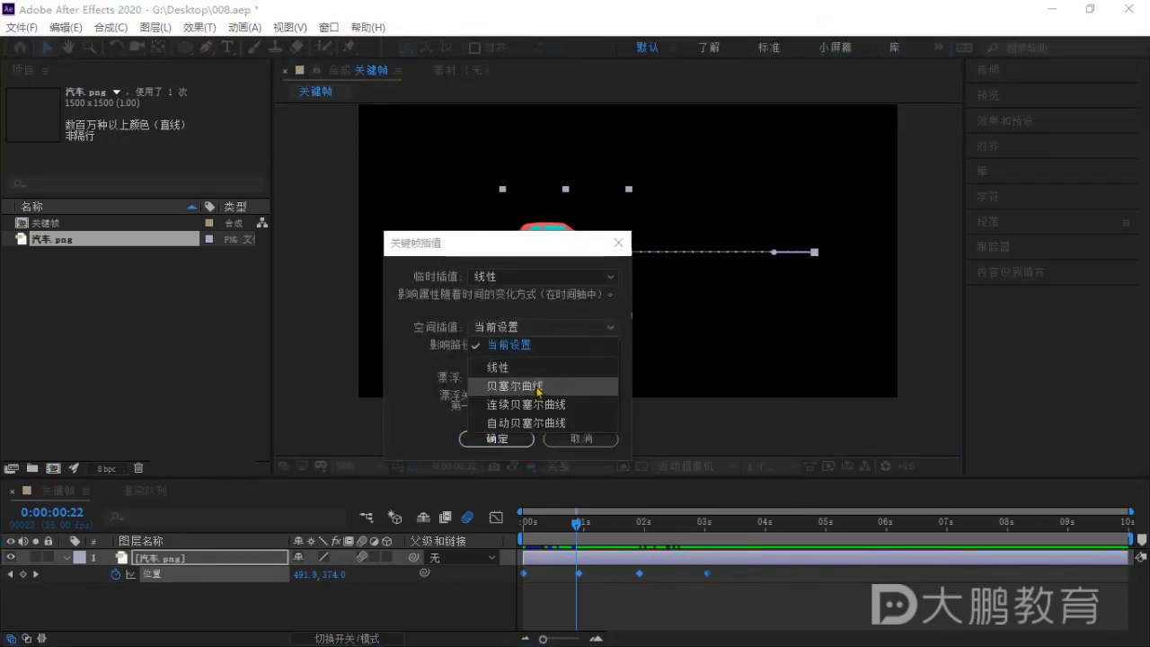
left_click(516, 256)
left_click(594, 442)
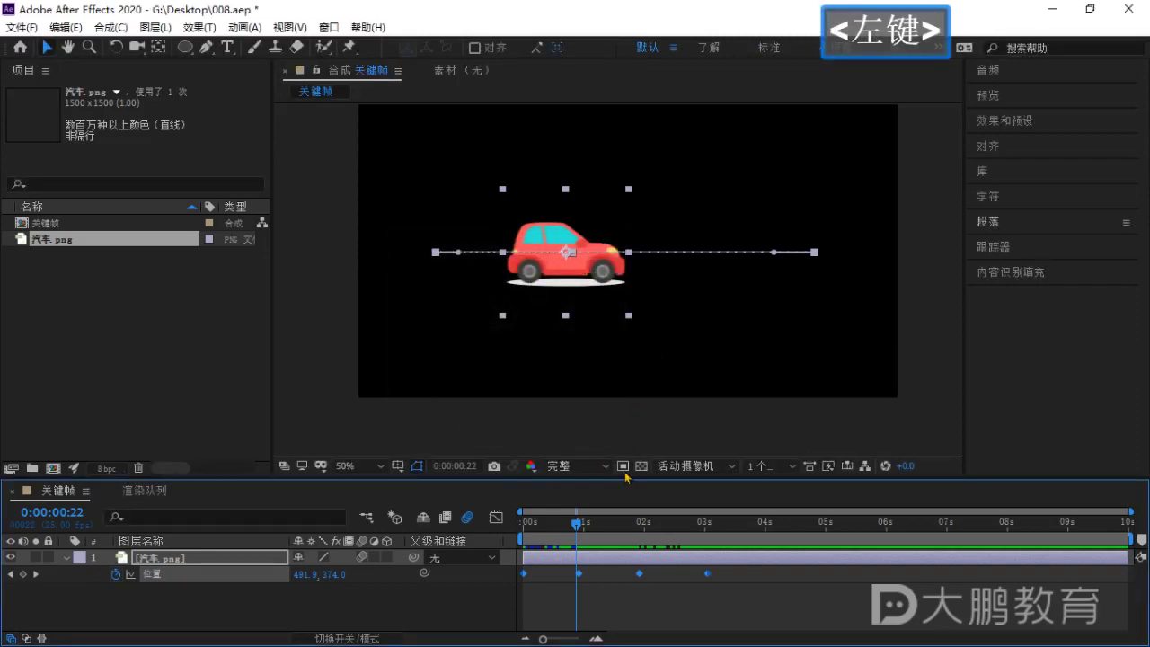
Preview the car's movement from 0:00:00:00 and inspect the hold up to 0:00:01:24, undoing any accidental change.
left_click_drag(576, 522, 509, 546)
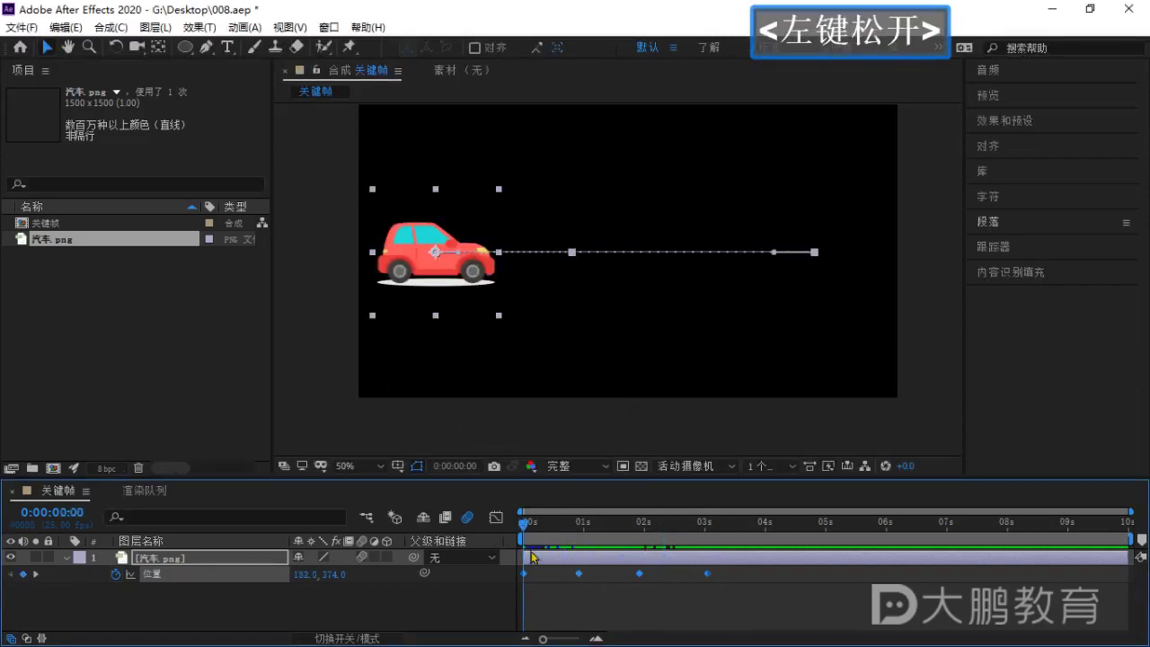
key("space")
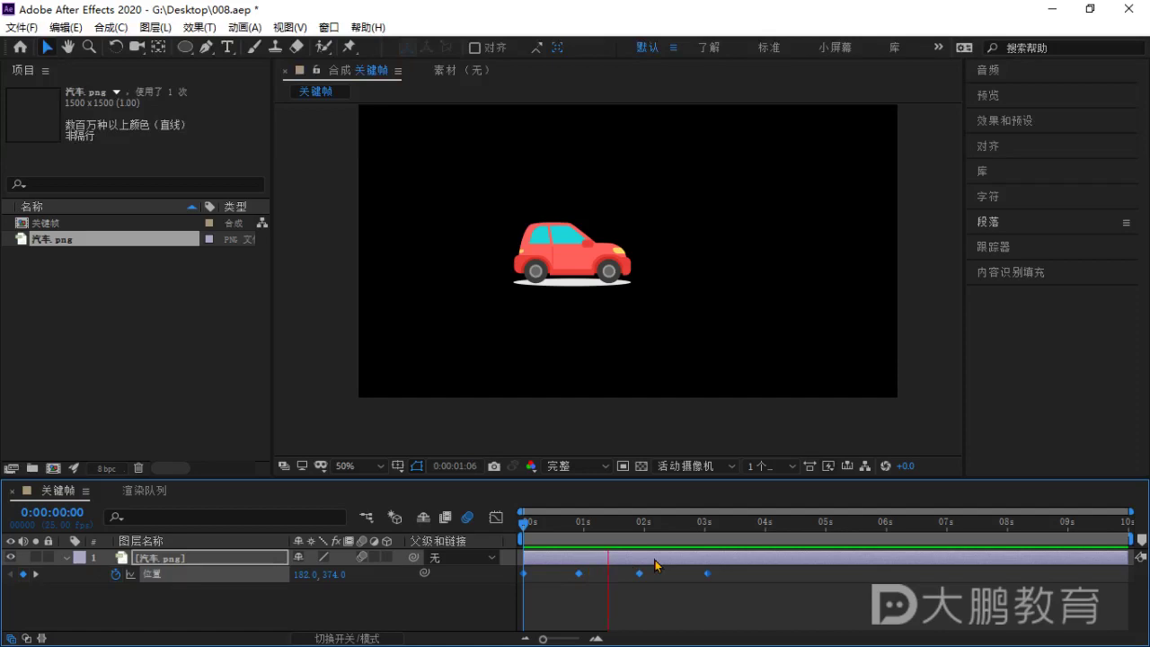
key("space")
left_click_drag(621, 532, 642, 537)
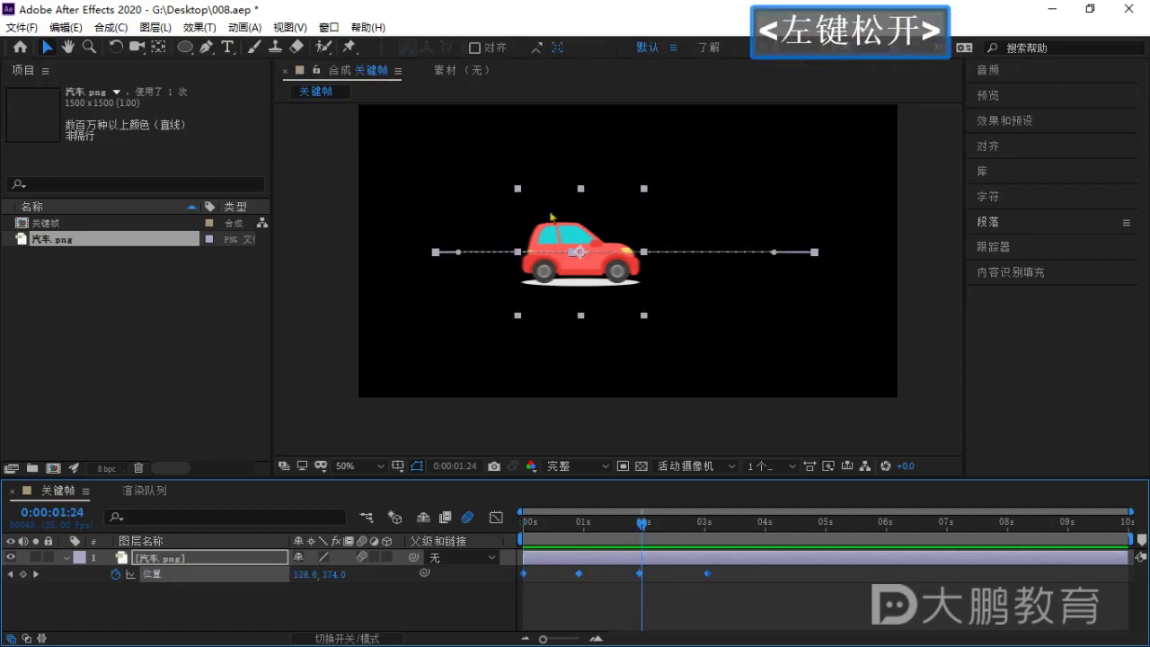
left_click_drag(620, 257, 645, 198)
key("ctrl+z")
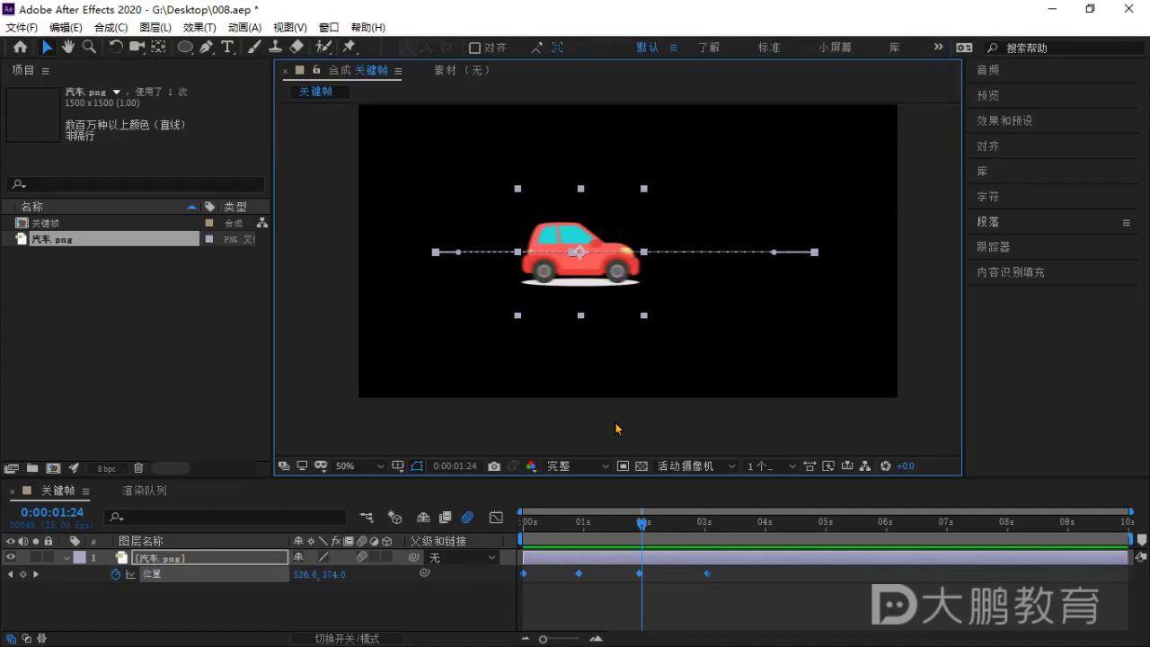
Switch to the XMind notes, expand the 空间插值 branch with its 关键帧插值 subtopics, and review the Linear and Auto Bezier entries.
key("alt+Tab")
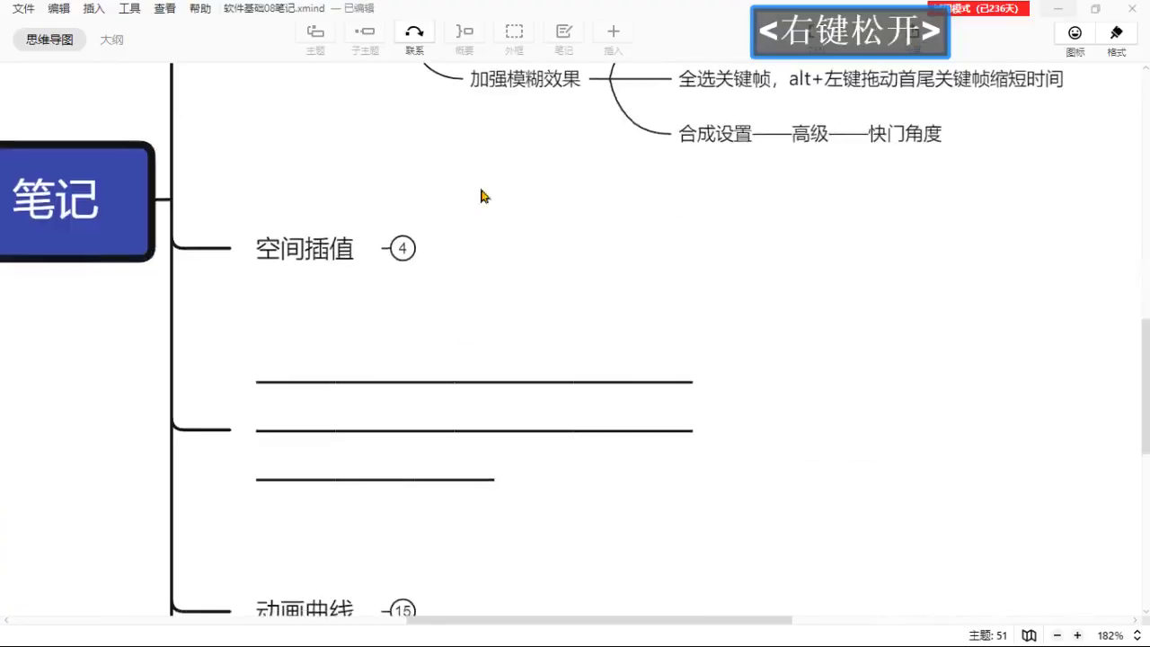
left_click(403, 248)
left_click_drag(809, 342, 701, 397)
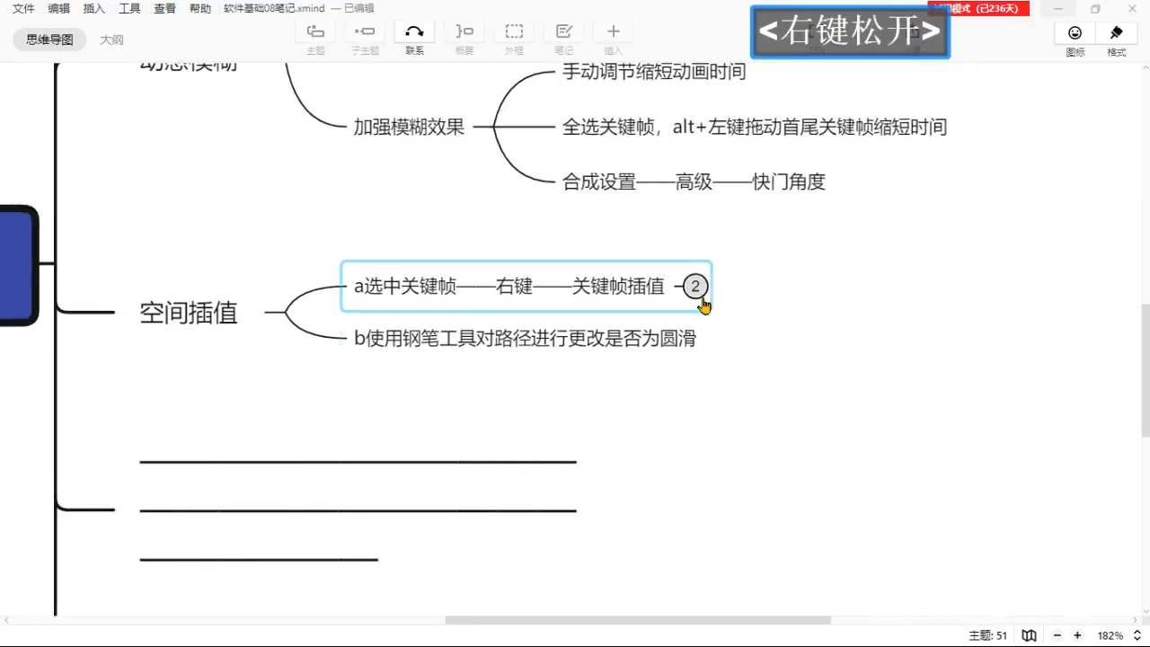
left_click(698, 292)
right_click(819, 385)
scroll(896, 443, "up", 3)
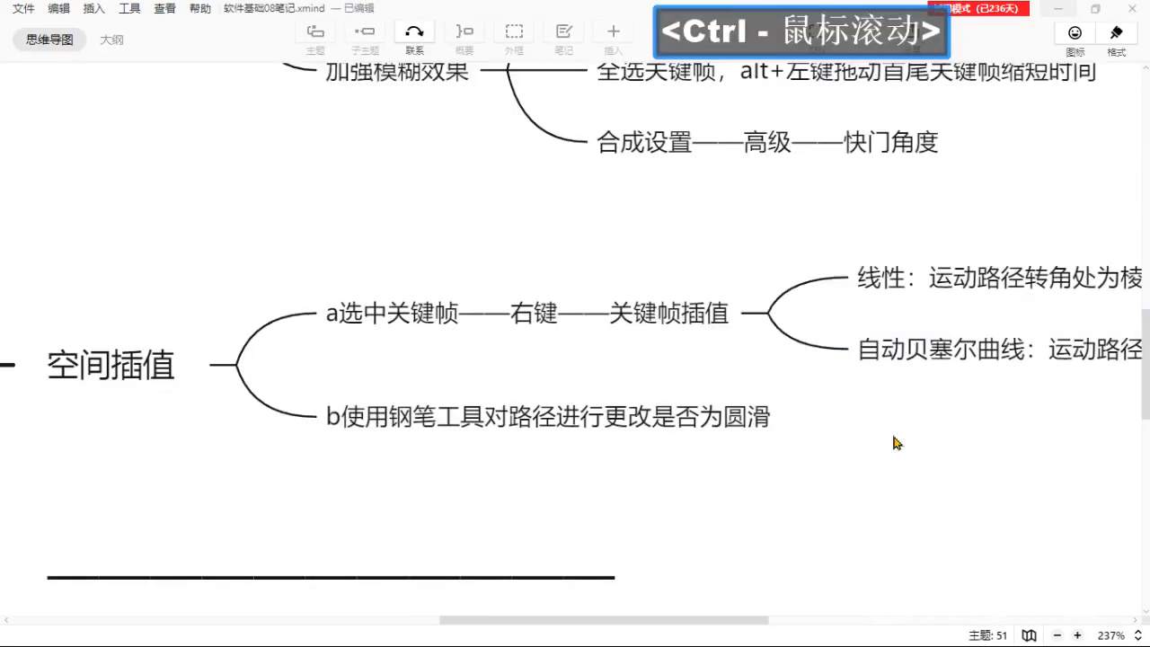
right_click(896, 443)
left_click(534, 387)
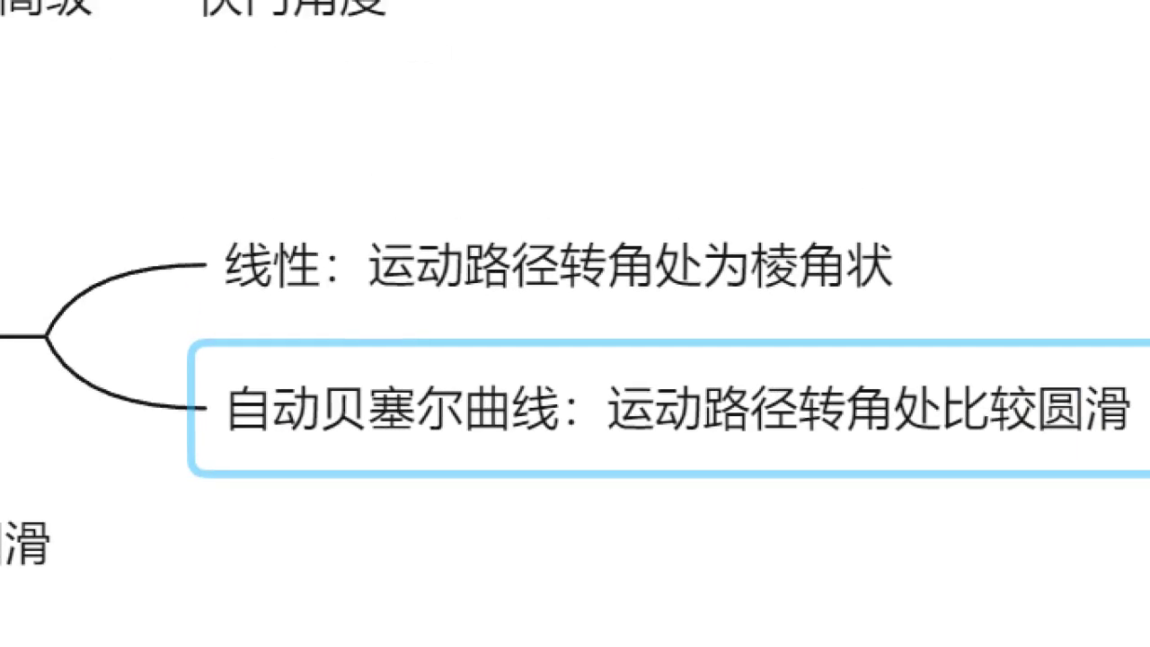
mouse_move(376, 319)
left_mouse_down()
mouse_move(787, 290)
mouse_move(1017, 291)
left_mouse_up()
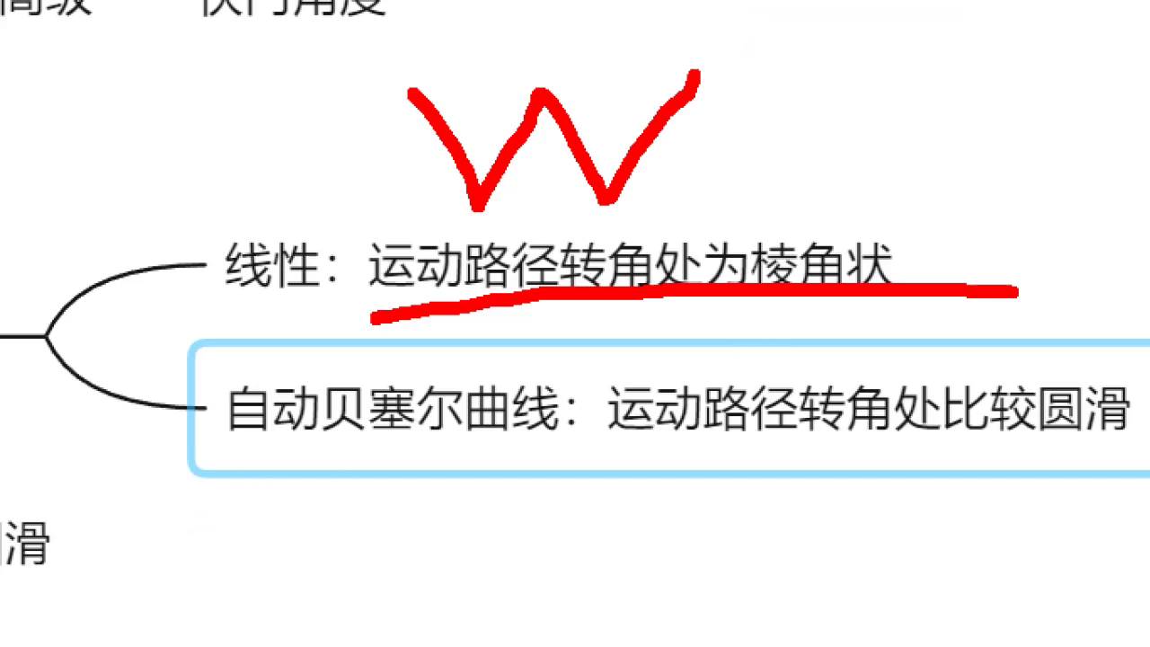
Review the notes on Linear corners, Auto Bezier smooth corners, and using the Pen tool to change path smoothness.
key("Escape")
key("ctrl+2")
left_click_drag(529, 236, 595, 179)
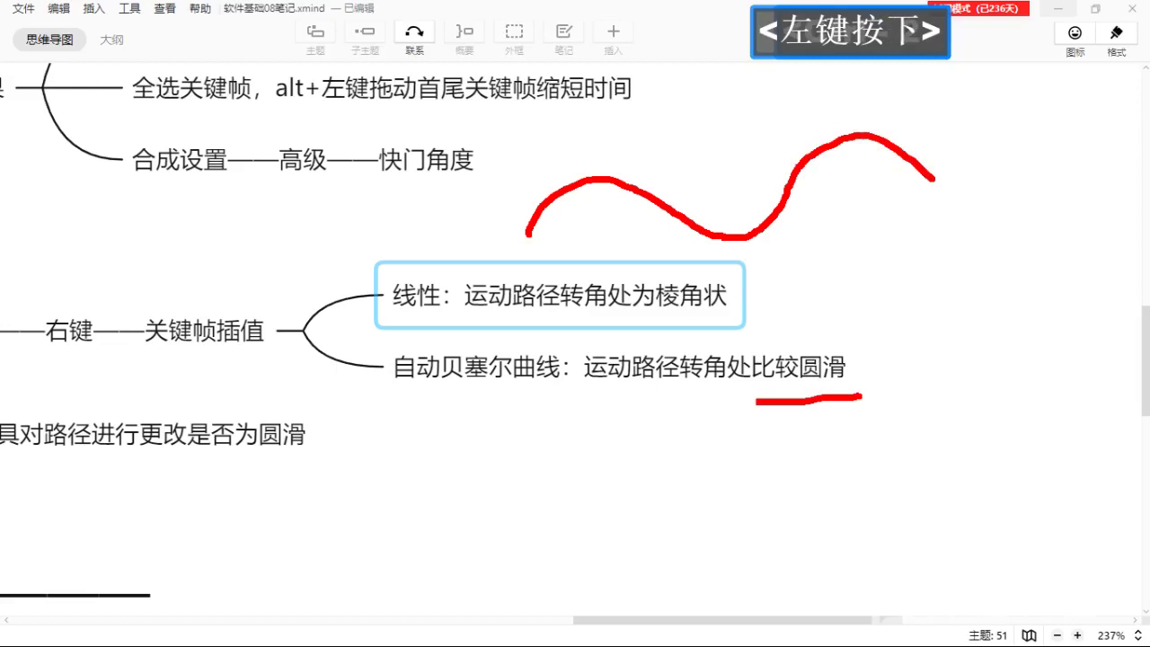
key("Escape")
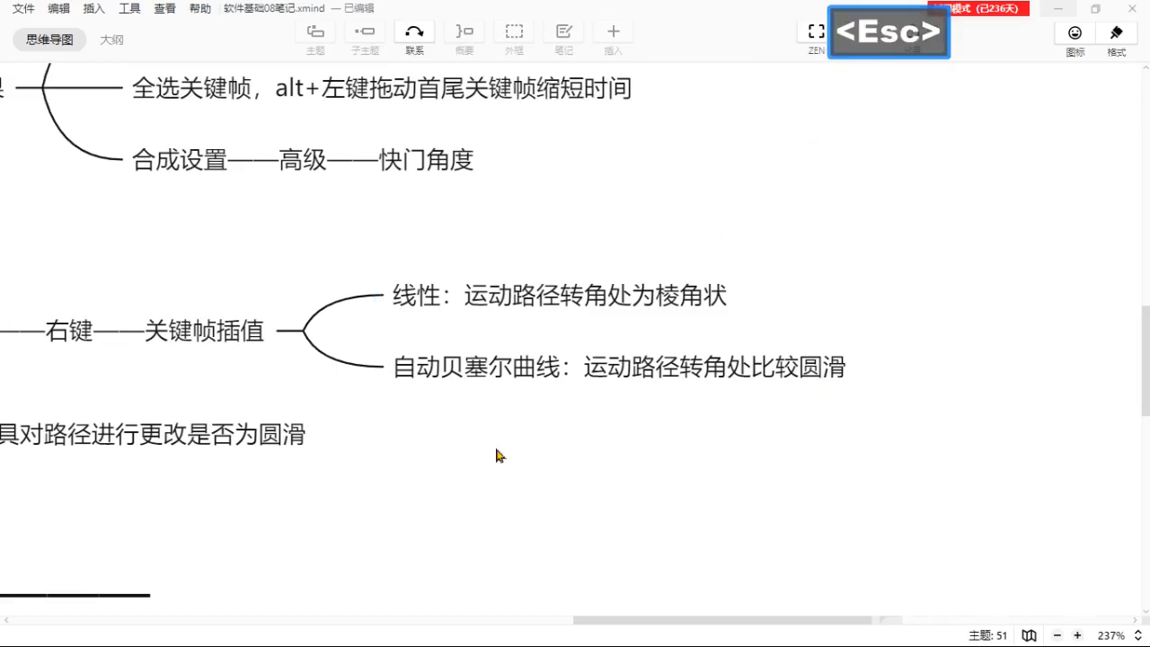
left_click_drag(497, 455, 866, 371)
left_click(278, 382)
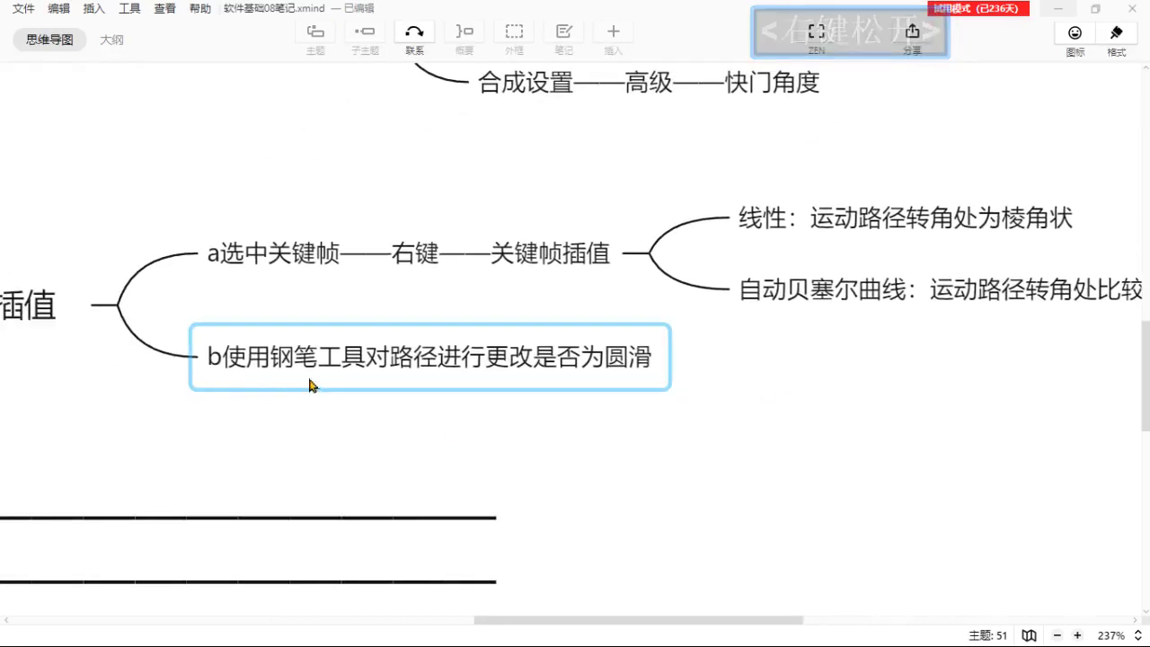
left_click(346, 392)
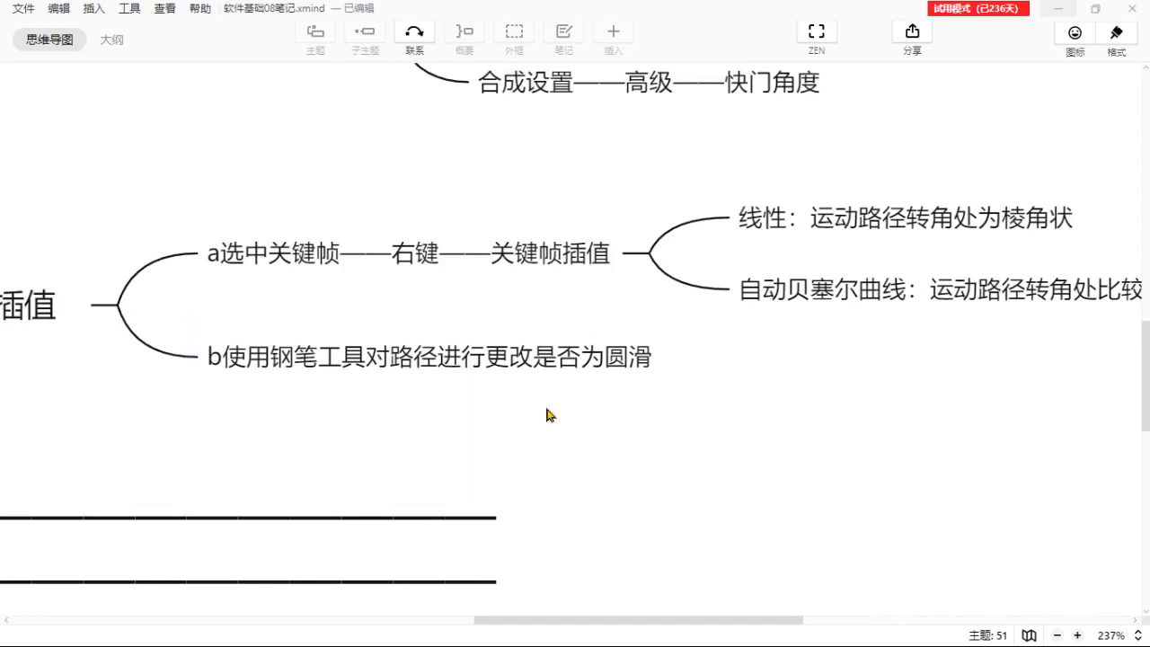
left_click_drag(458, 421, 628, 439)
Review the overview of the 关键帧, 动感模糊, and 空间插值 branches in the notes.
scroll(485, 462, "down", 4)
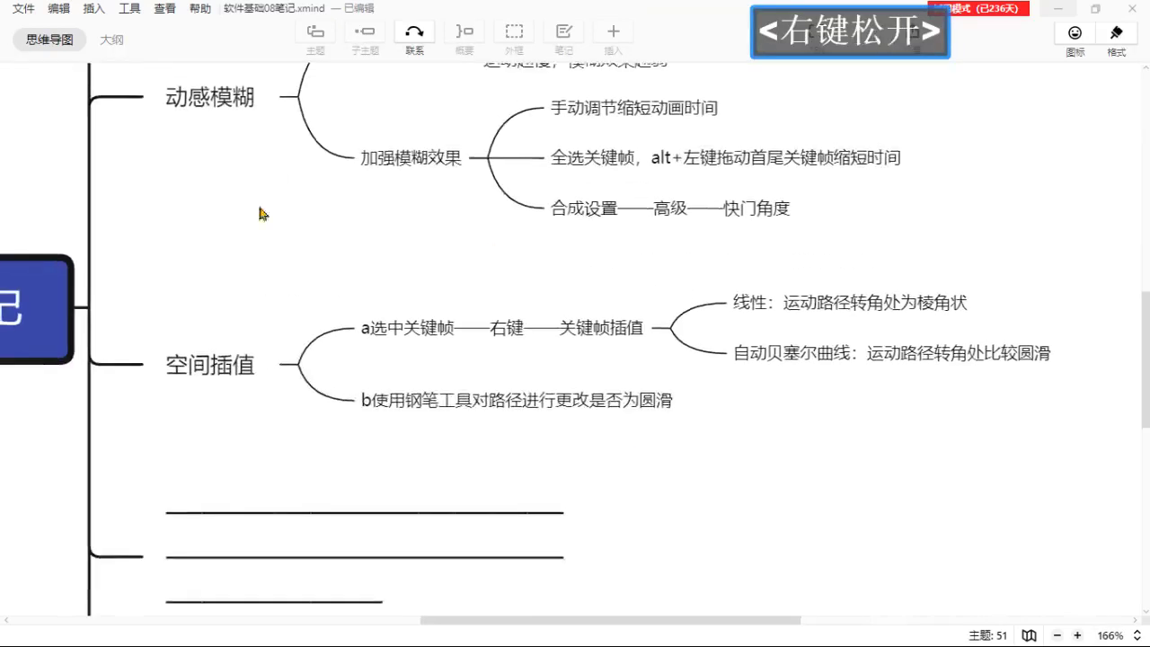
scroll(559, 379, "down", 3)
left_click_drag(539, 431, 594, 481)
left_click_drag(784, 129, 800, 242)
left_click_drag(825, 93, 169, 520)
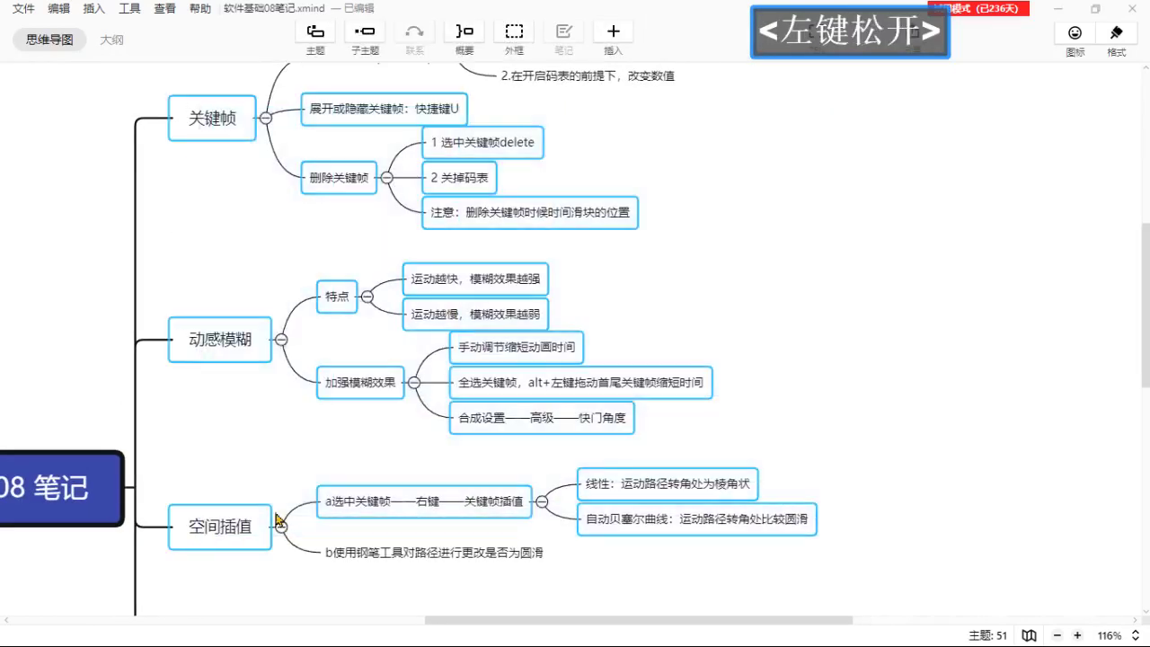
left_click(871, 276)
Switch back to After Effects, delete all of the car's position keyframes, and remove the 汽车.png layer from the composition.
left_click(1058, 8)
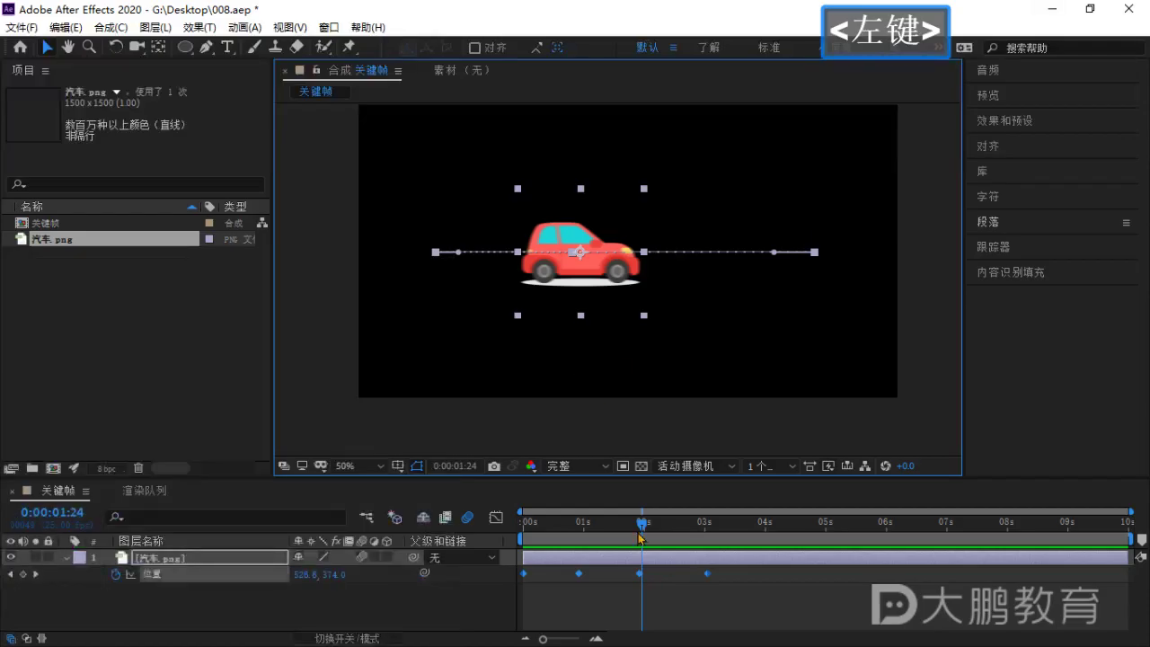
left_click_drag(640, 537, 580, 545)
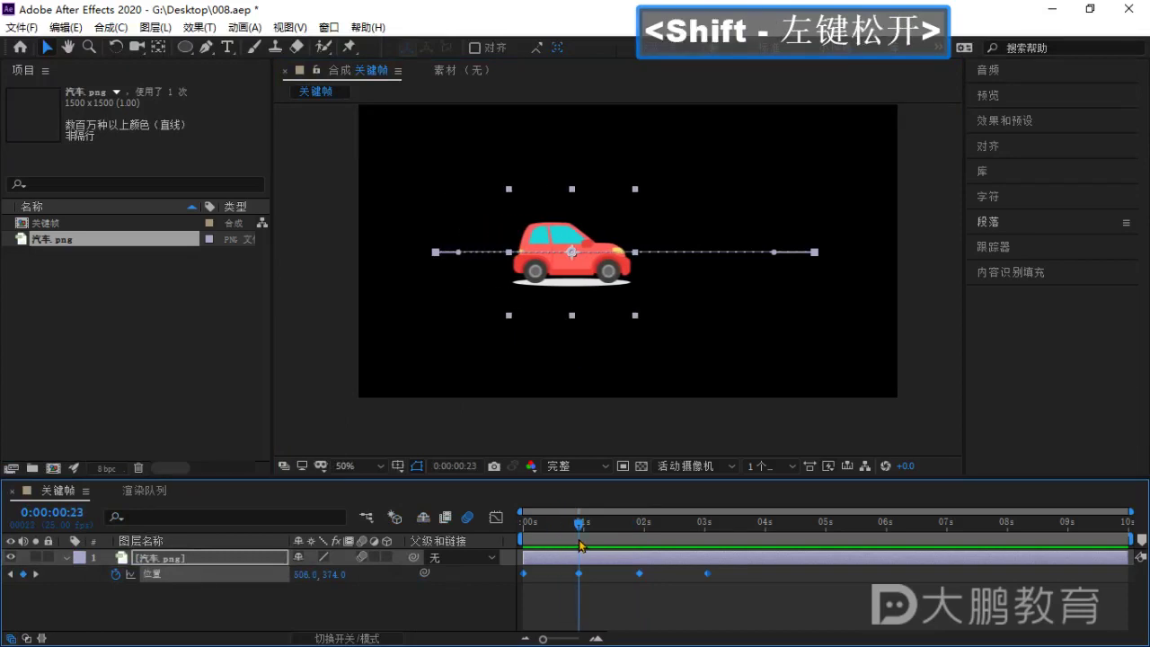
left_click(694, 606)
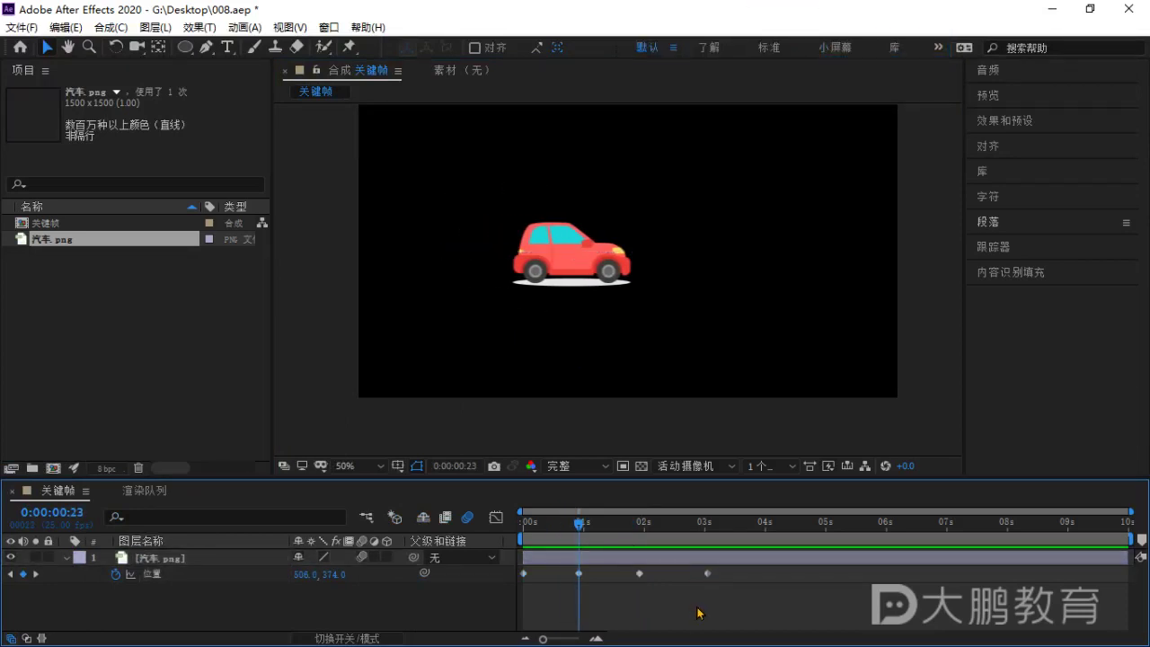
left_click_drag(737, 633, 539, 589)
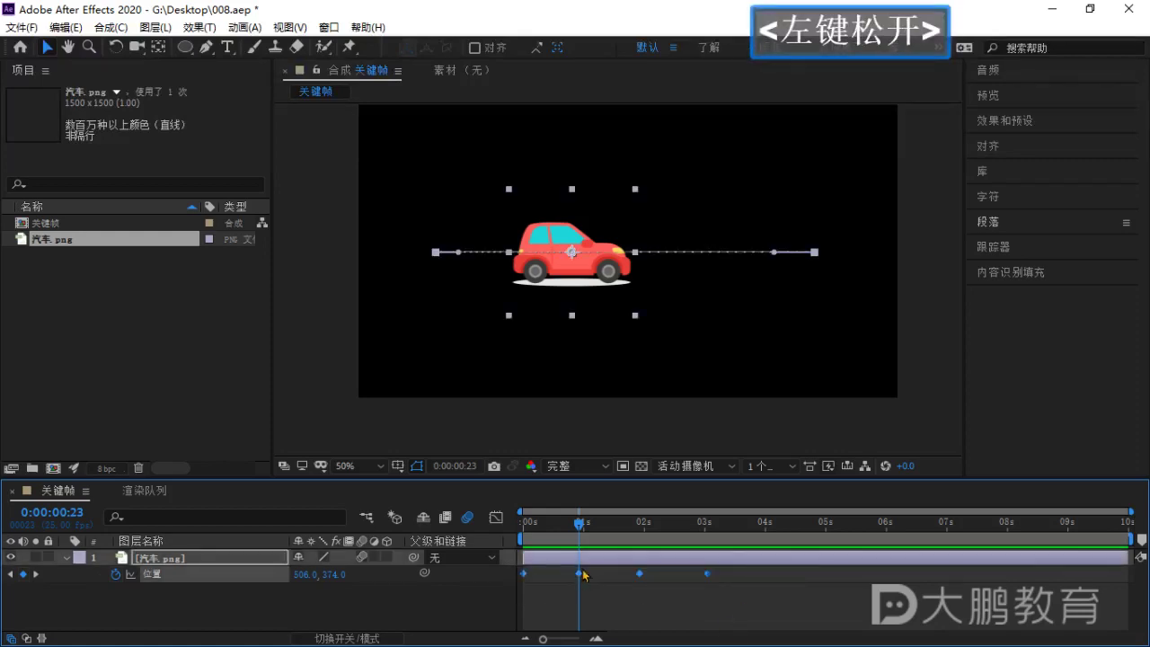
key("BackSpace")
left_click(187, 614)
left_click(170, 561)
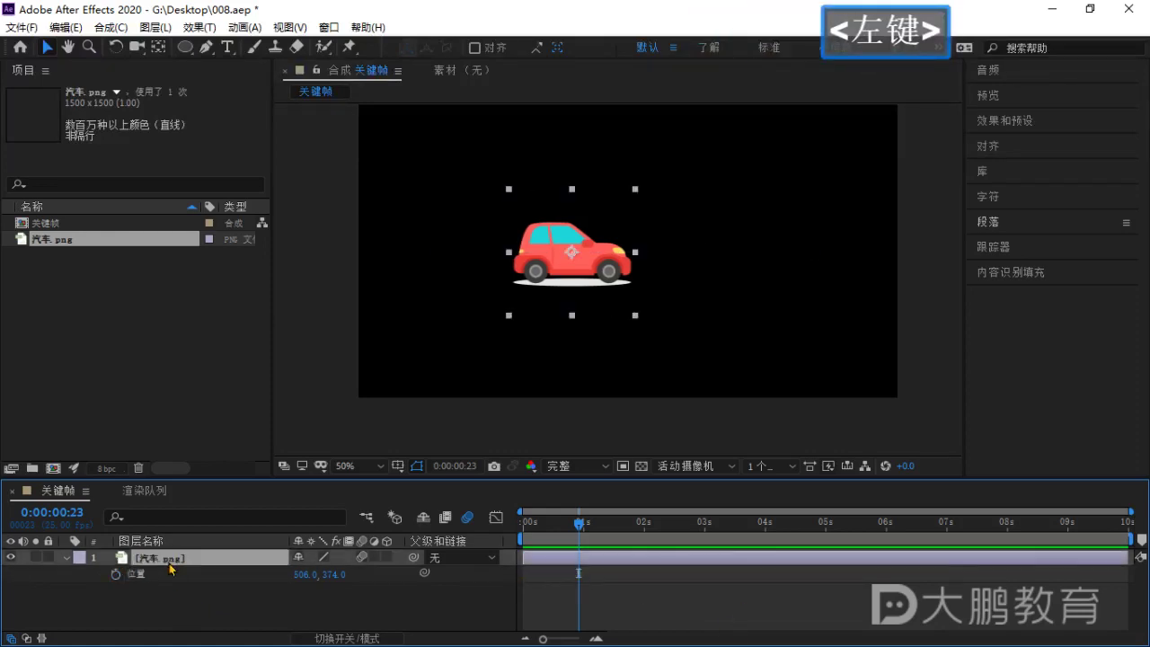
key("BackSpace")
Import 火箭.png into the project and add it as a layer in the 关键帧 composition.
double_click(56, 277)
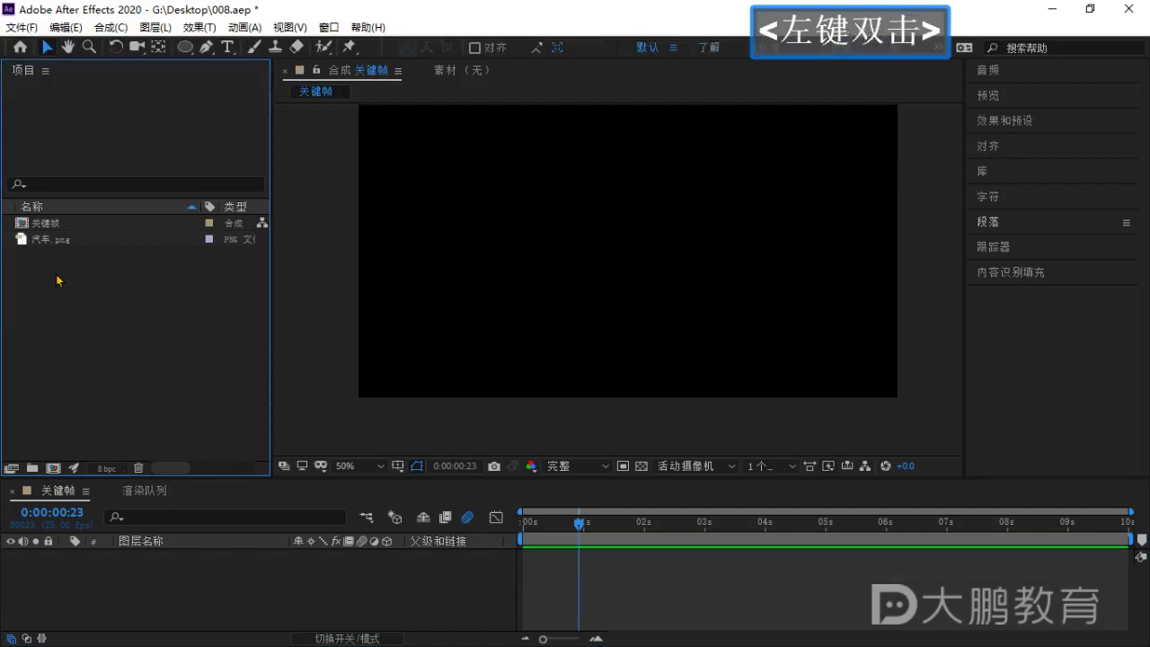
double_click(791, 186)
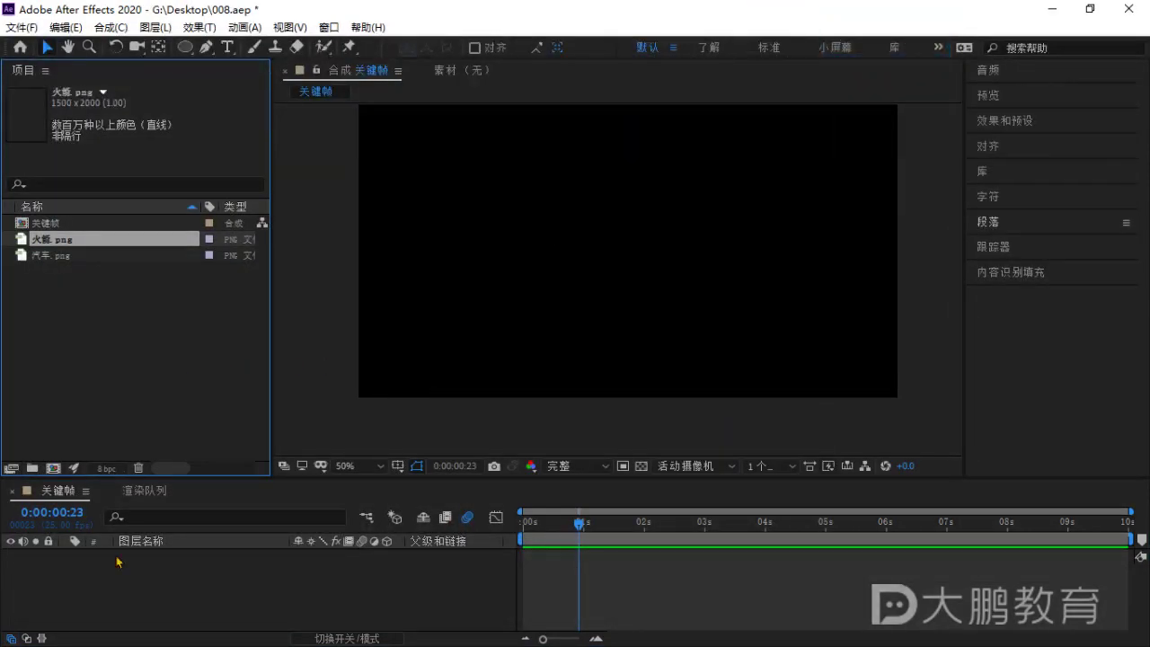
left_click_drag(47, 241, 569, 544)
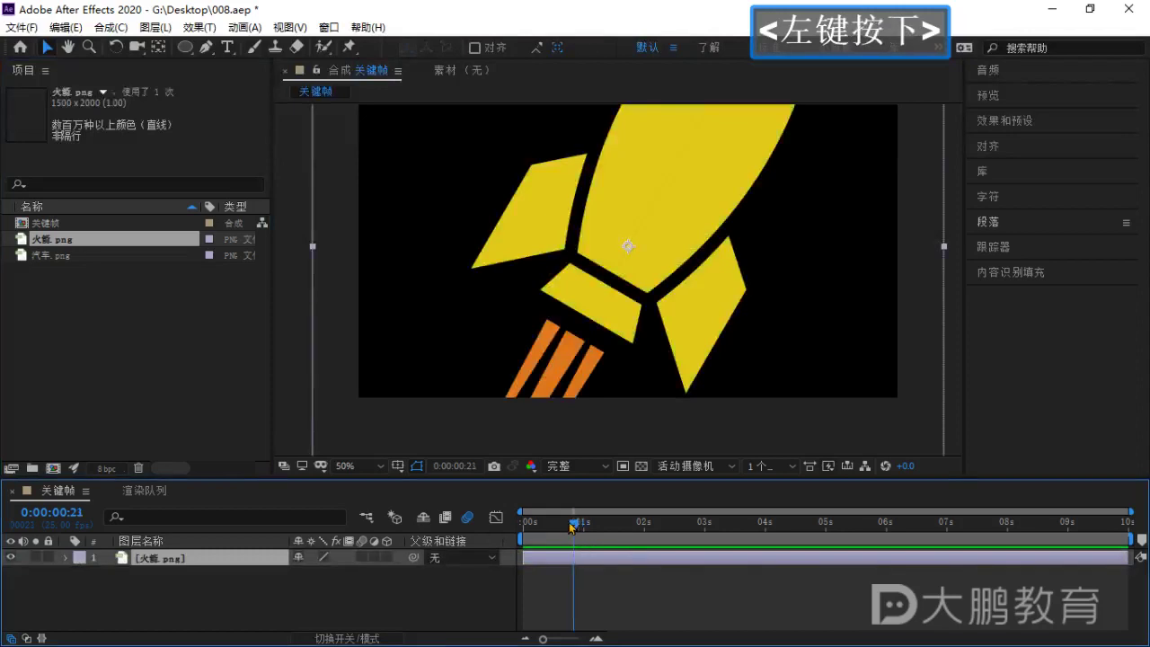
Set the rocket layer's scale to 20% at 0:00:00:00 and place it in the lower-left area of the frame.
key("s")
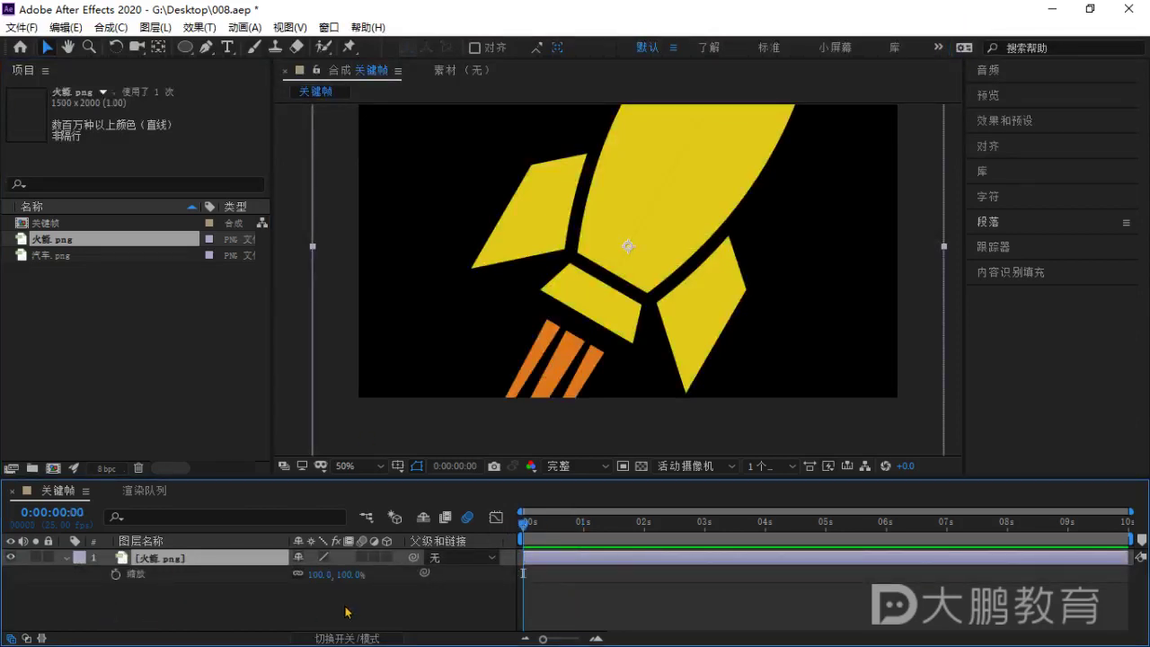
left_click(346, 579)
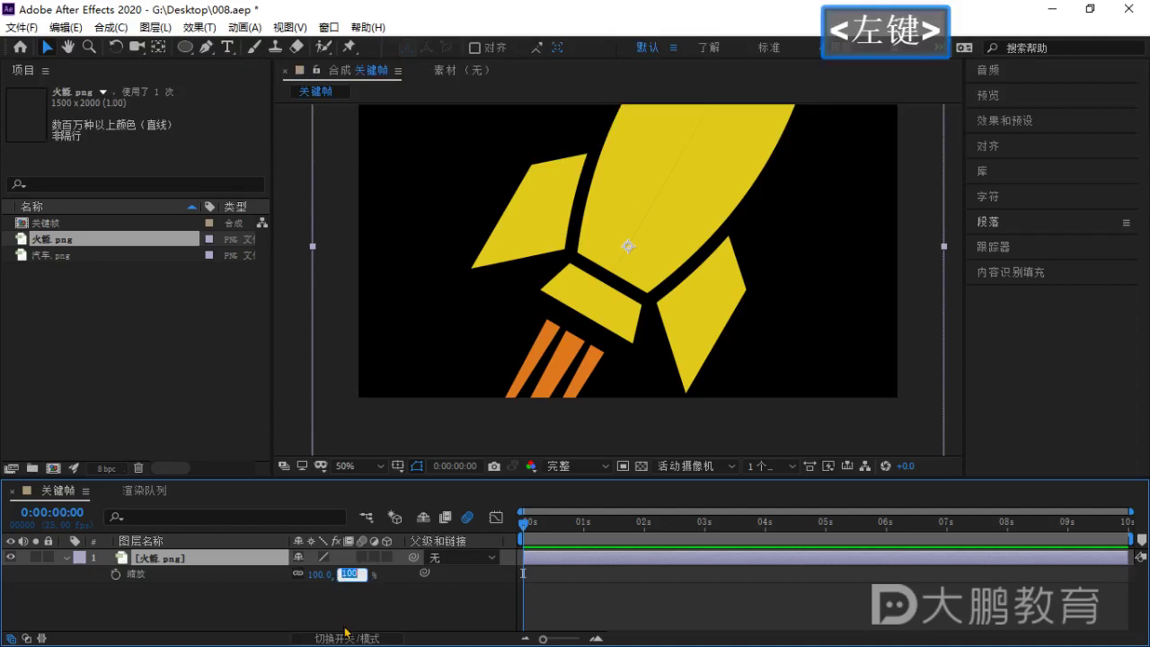
type("20")
key("Return")
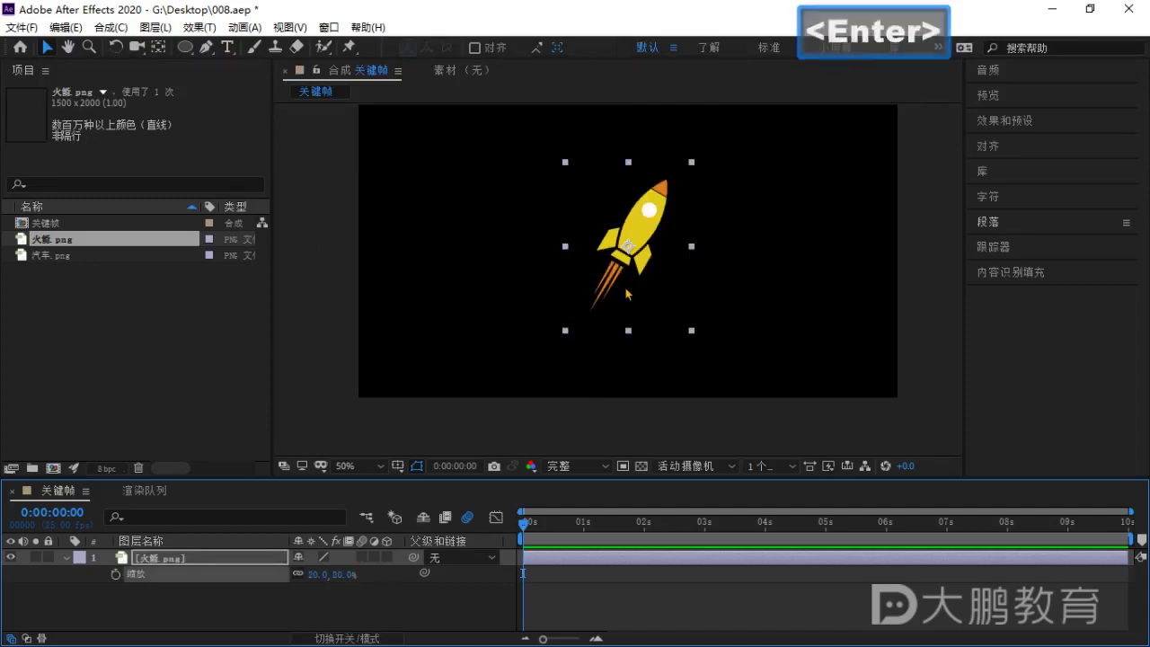
left_click_drag(627, 277, 439, 324)
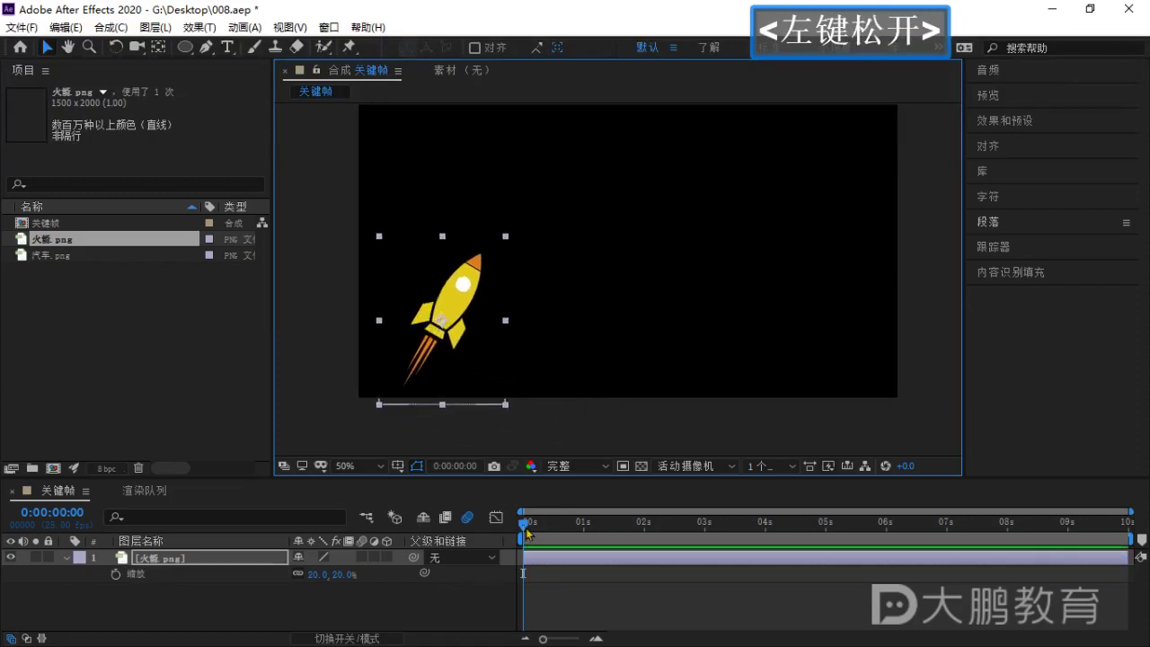
Keyframe the rocket's position at 0:00:00:00, then move it to the frame's upper right at 0:00:01:00.
left_click(114, 584)
key("p")
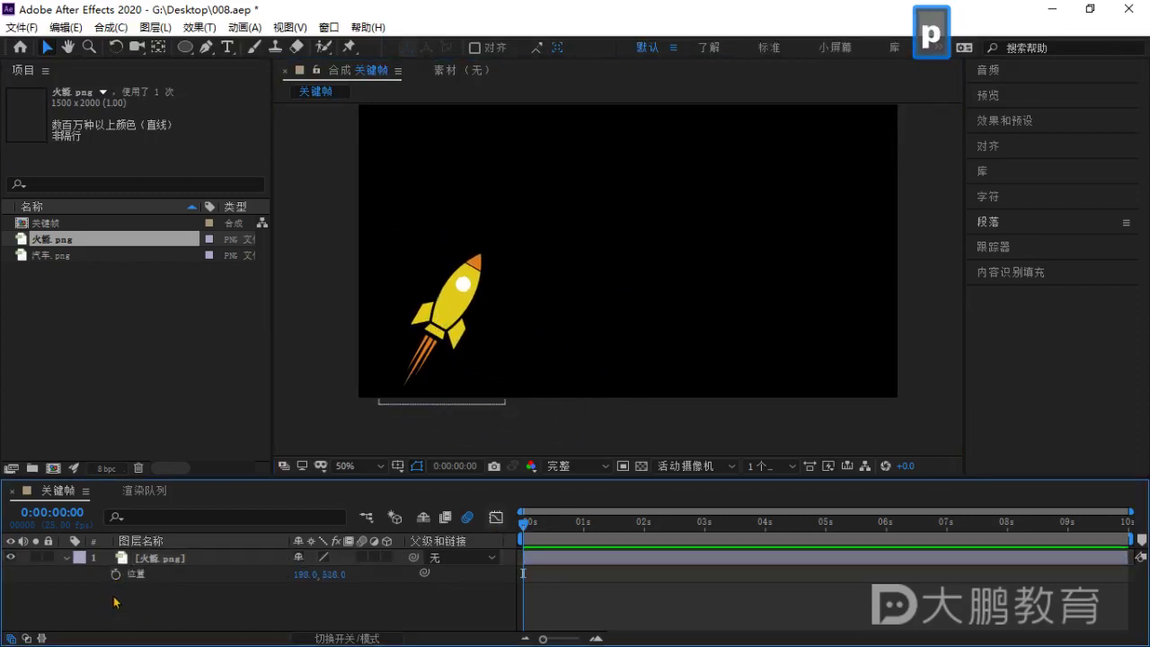
left_click(115, 574)
left_click(529, 523)
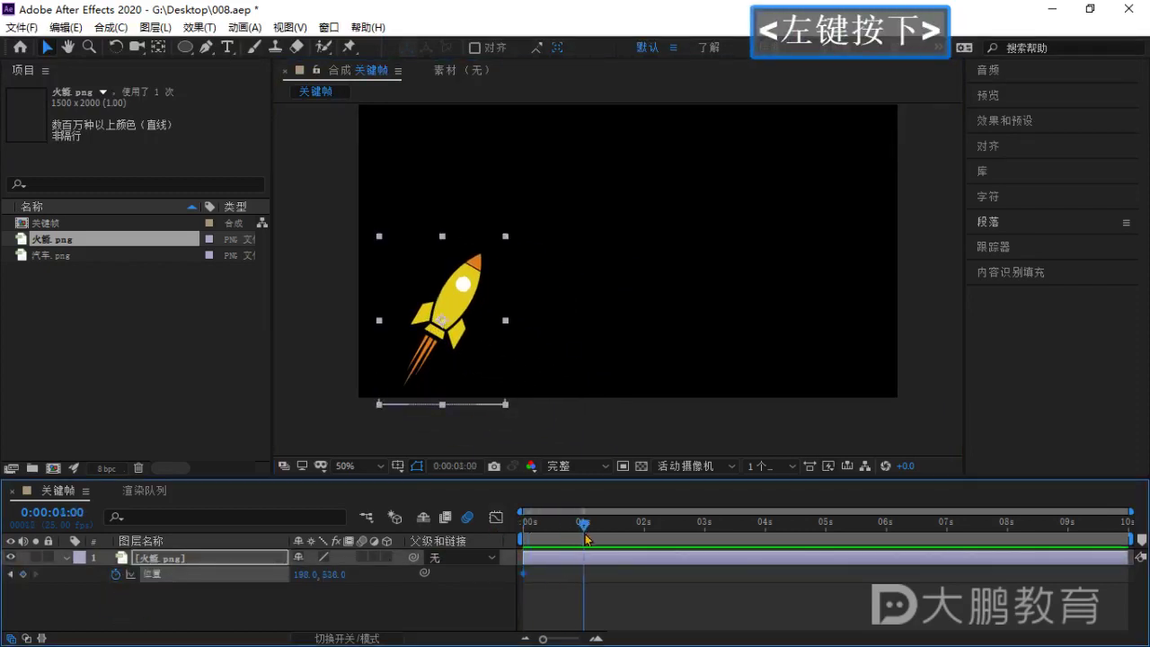
left_click_drag(476, 331, 829, 126)
left_click_drag(579, 538, 508, 543)
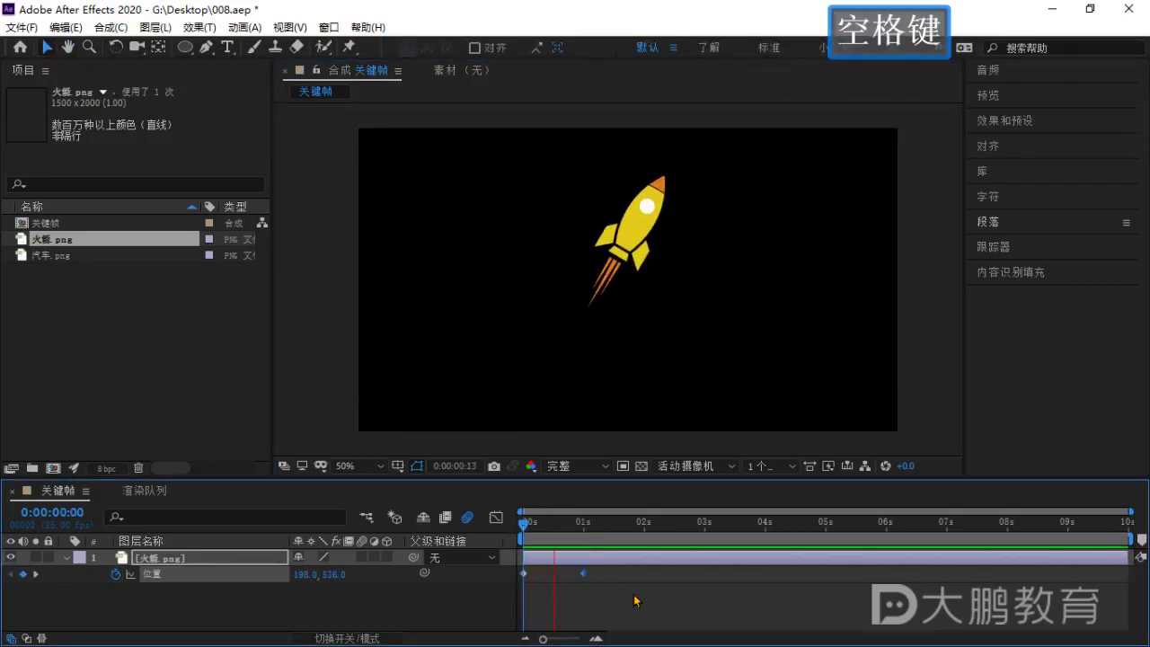
Inspect the rocket's flight between its two keyframes and rotate the rocket clockwise so its nose points along the motion path.
left_click(582, 525)
mouse_move(576, 529)
left_mouse_down()
mouse_move(547, 527)
mouse_move(584, 527)
left_mouse_up()
mouse_move(644, 486)
left_mouse_down()
mouse_move(644, 398)
mouse_move(647, 482)
left_mouse_up()
left_click_drag(583, 528, 518, 547)
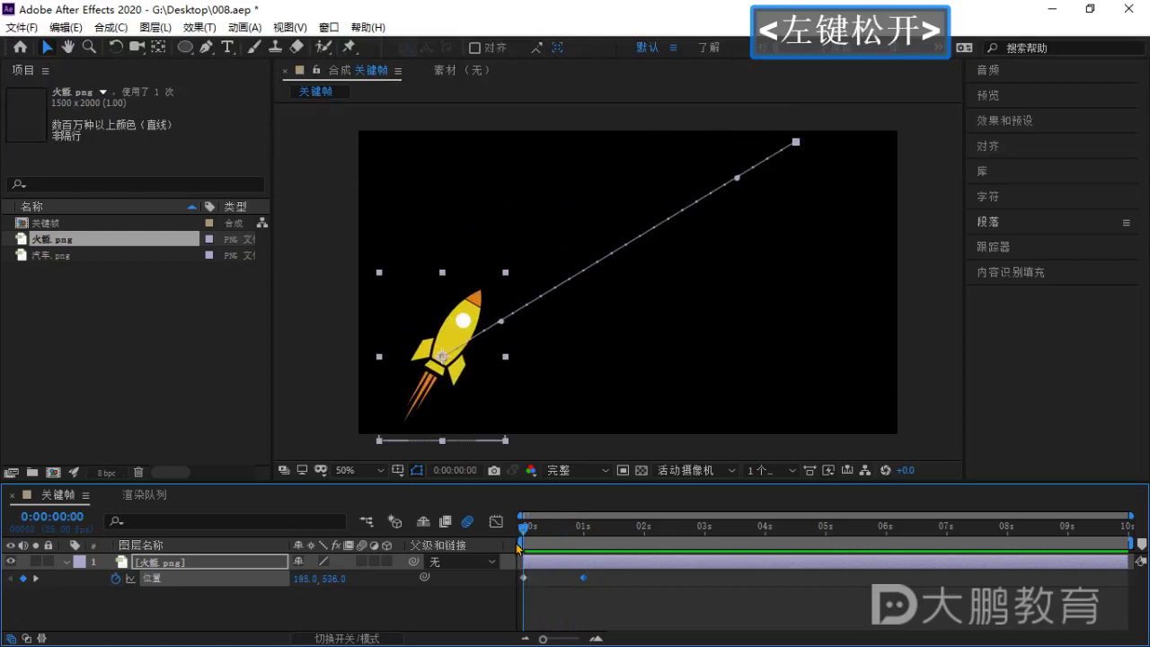
left_click_drag(473, 309, 496, 329)
key("v")
left_click_drag(530, 530, 532, 568)
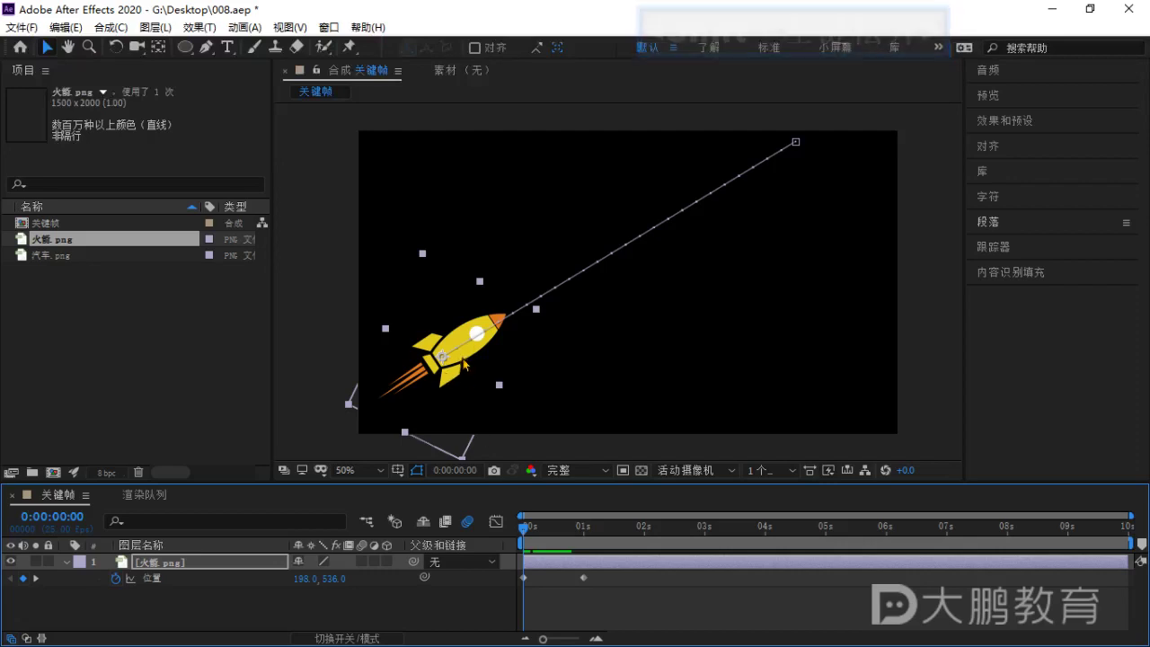
left_click(465, 604)
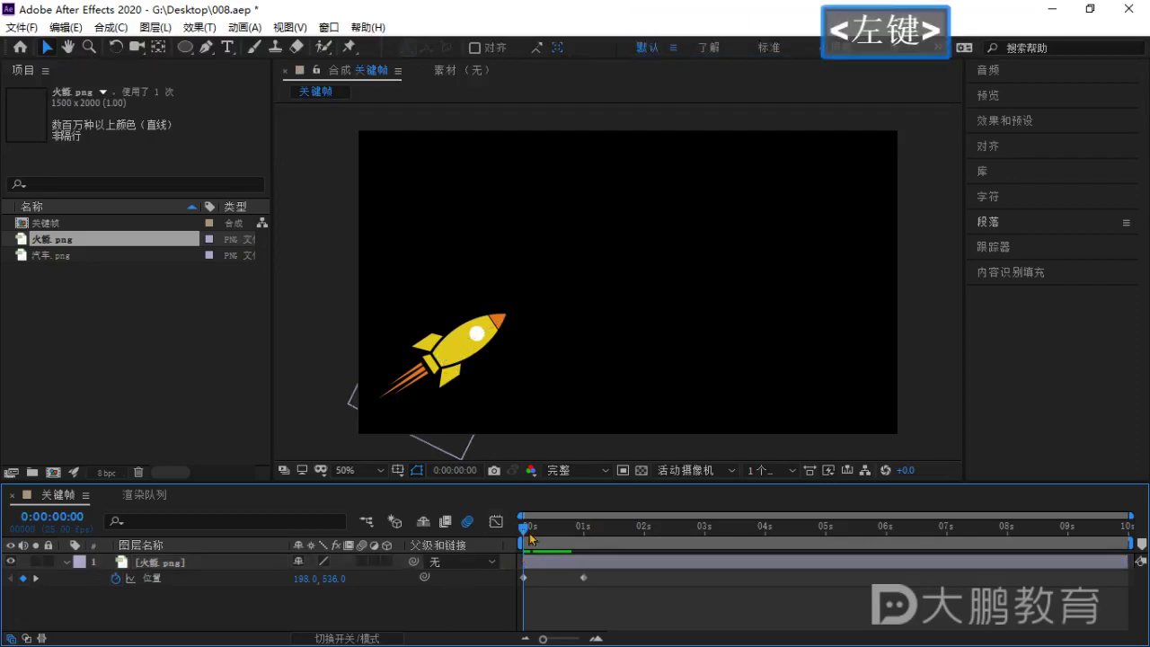
At 0:00:01:00, move the rocket beyond the frame's upper-right edge to about 1172, -100 and preview the flight.
left_click_drag(527, 536, 583, 544)
left_click(805, 151)
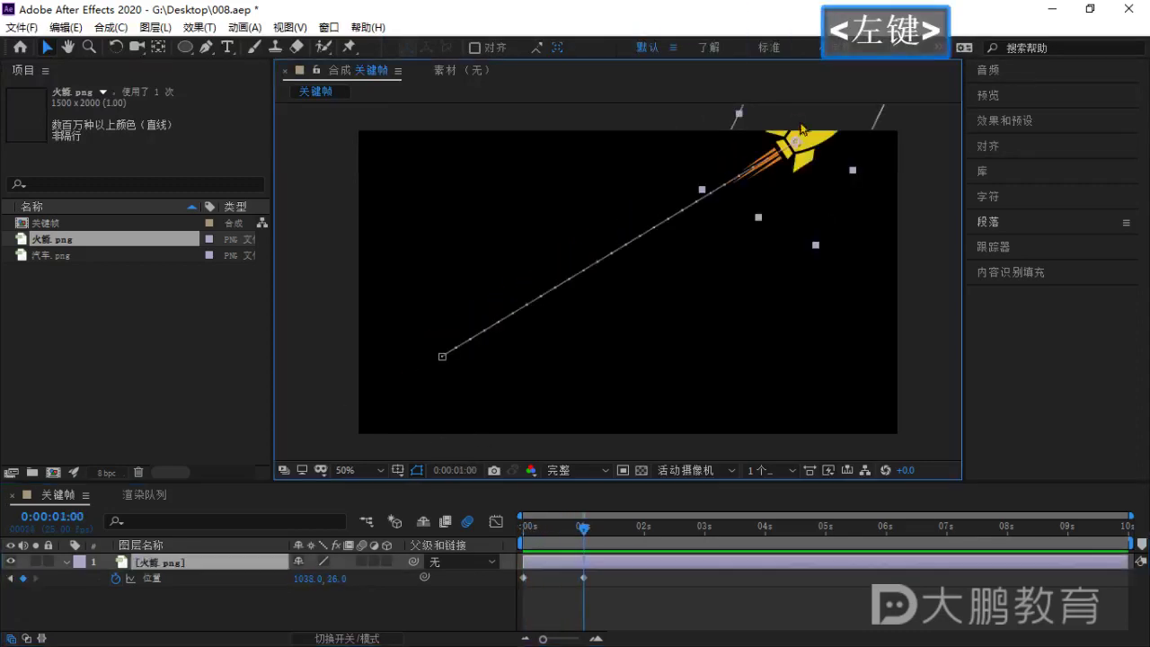
left_click_drag(807, 153, 866, 91)
left_click_drag(583, 528, 493, 545)
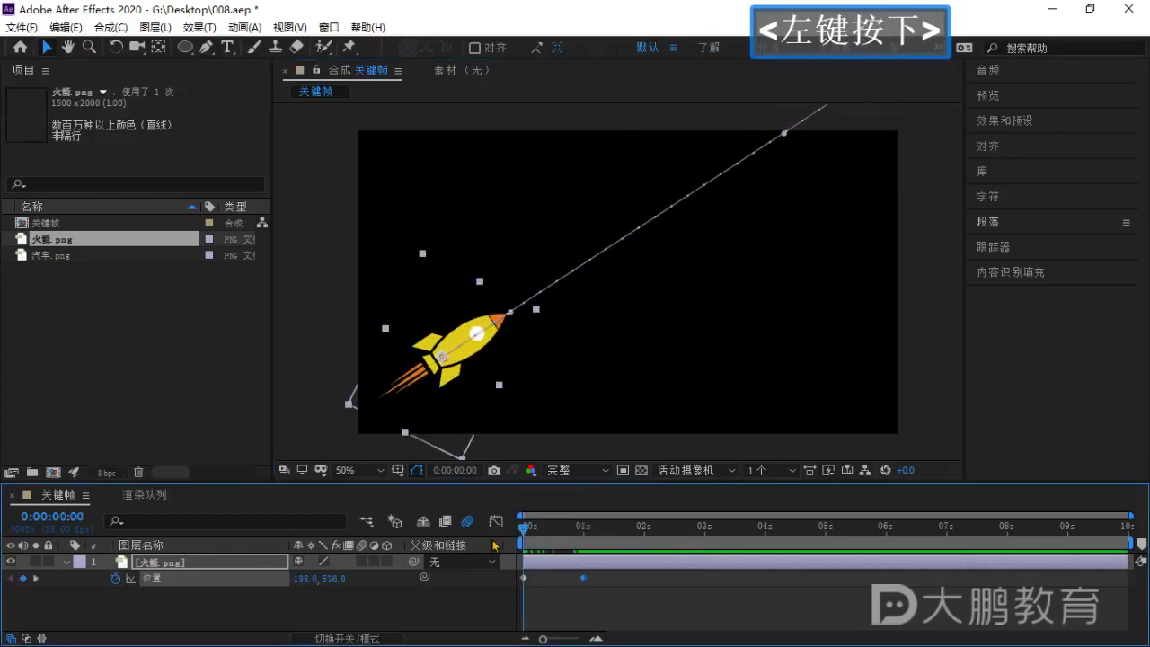
left_click(561, 606)
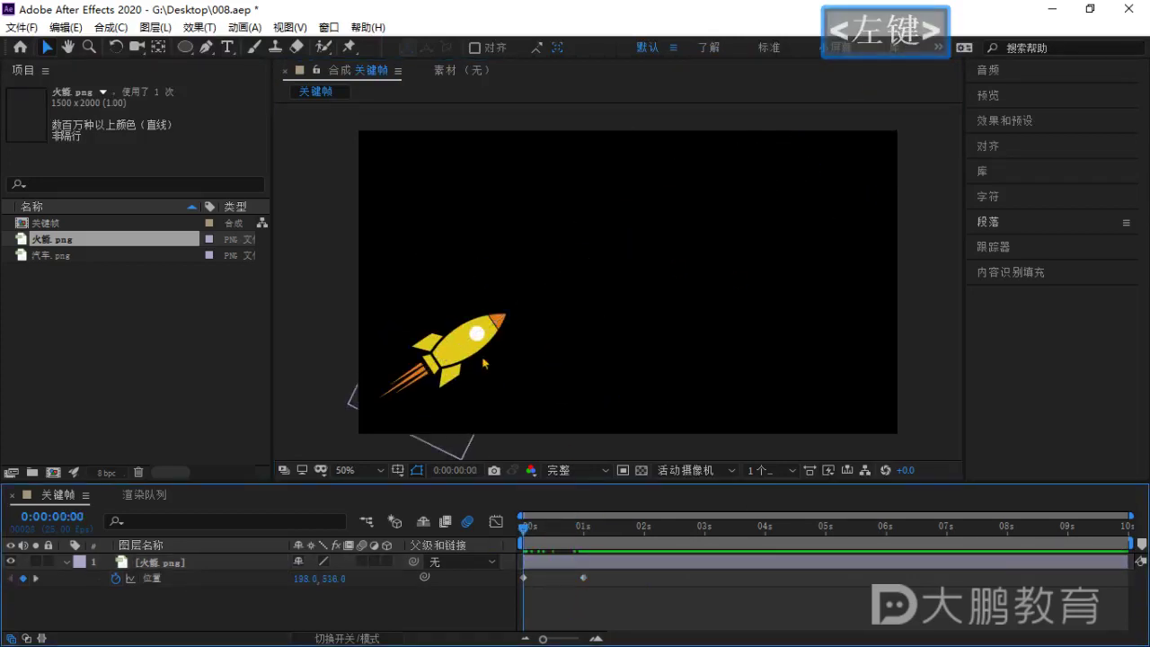
key("space")
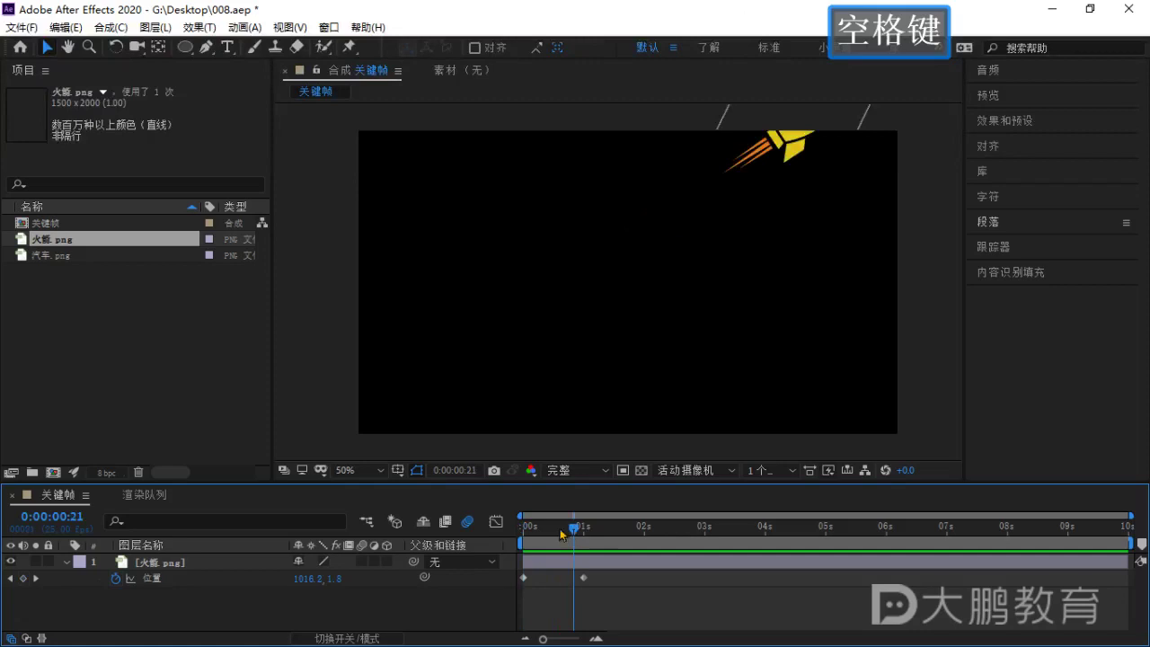
Enlarge the timeline area and move the rocket back inside the frame to about 944, 160 at 0:00:01:00.
left_click(561, 534)
left_click(594, 499)
left_click_drag(587, 484, 587, 450)
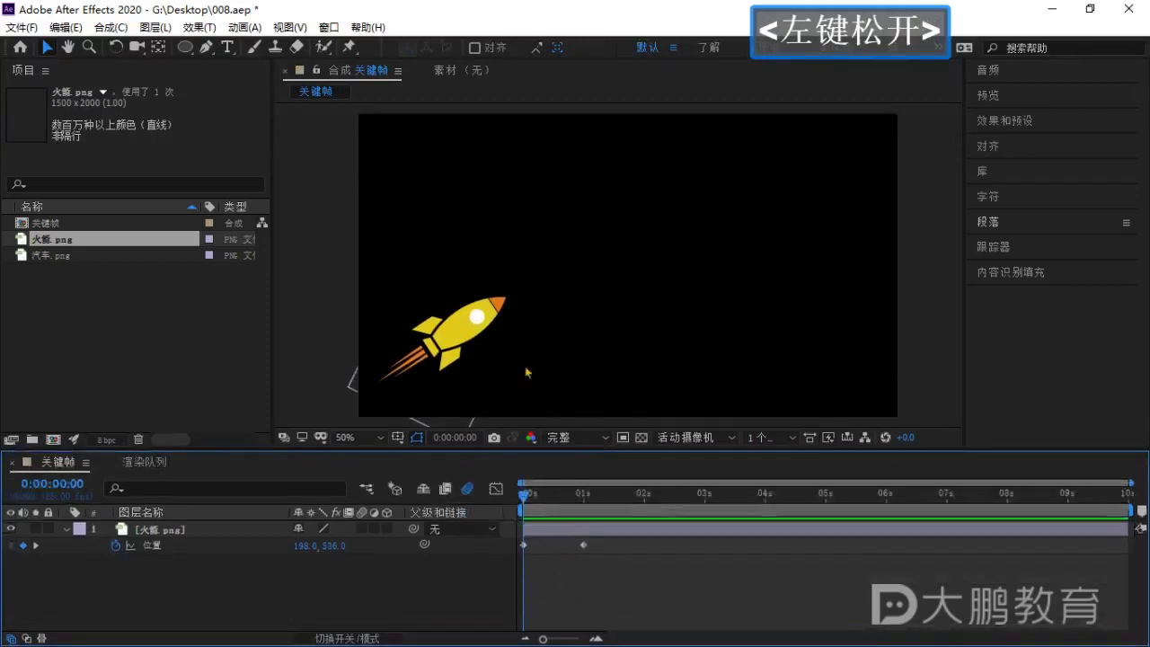
left_click(483, 319)
left_click_drag(524, 501, 584, 498)
scroll(803, 118, "down", 2)
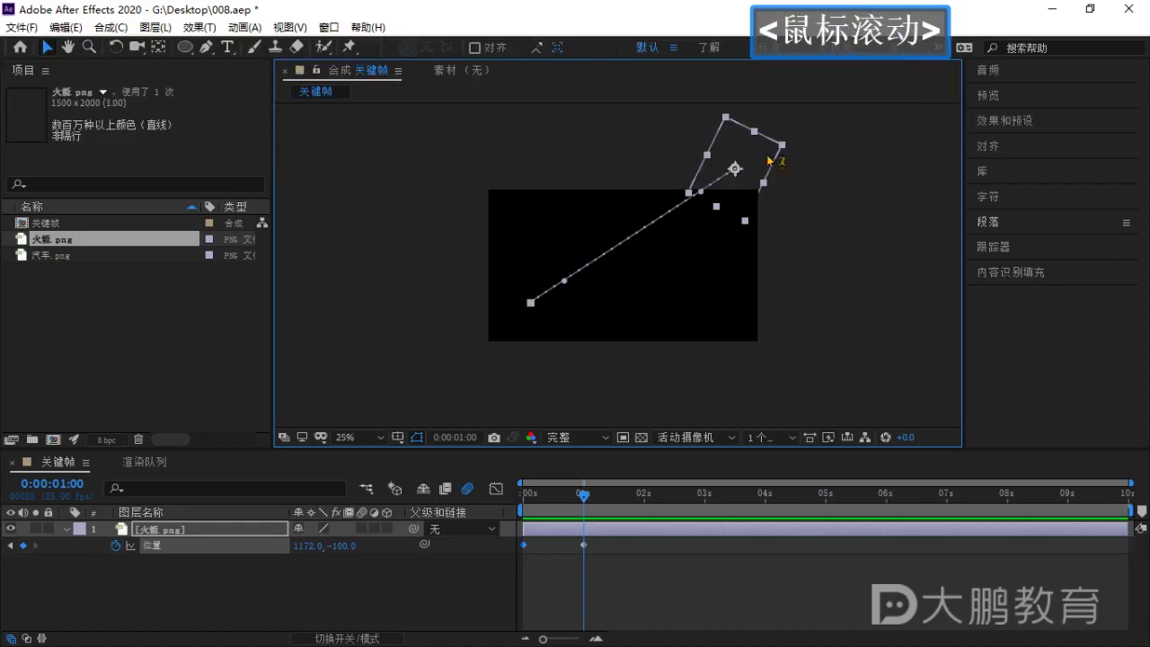
left_click_drag(747, 142, 696, 200)
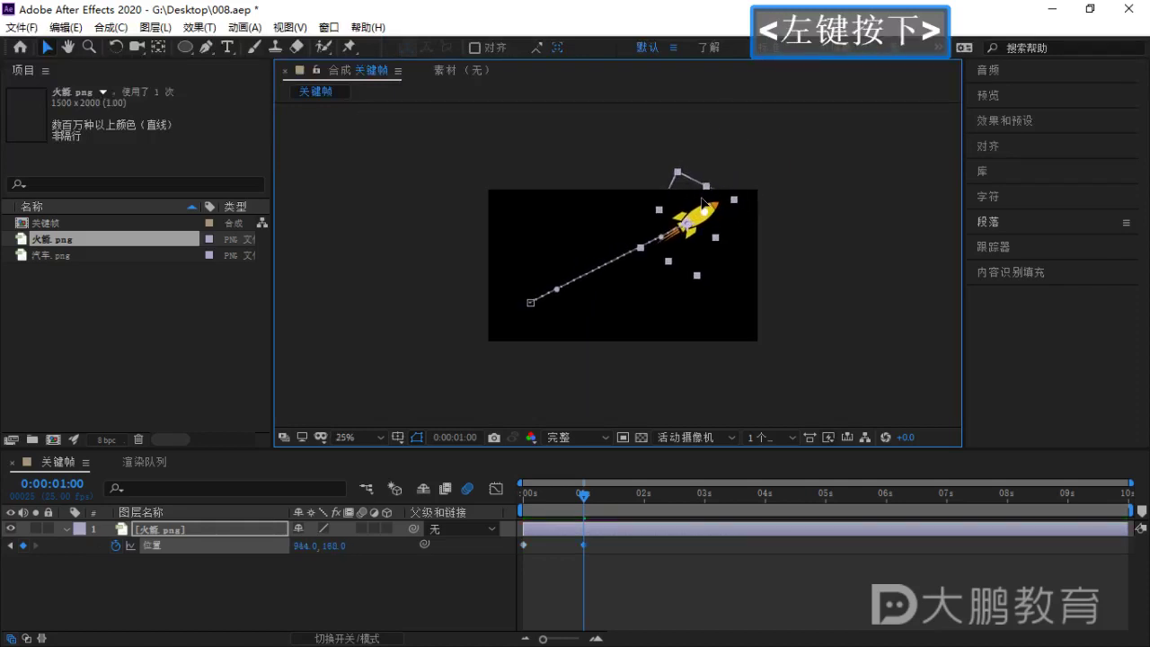
scroll(620, 256, "up", 2)
Select both of the rocket's position keyframes and reverse them in time with the Keyframe Assistant.
left_click(601, 574)
left_click(584, 498)
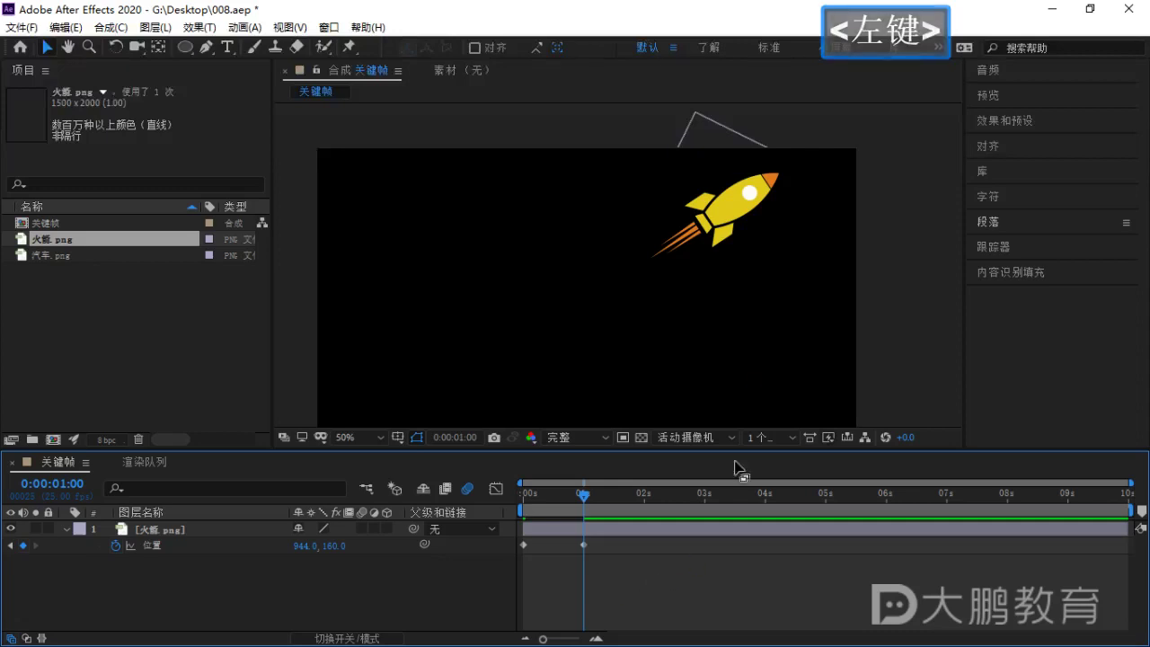
left_click_drag(650, 578, 503, 550)
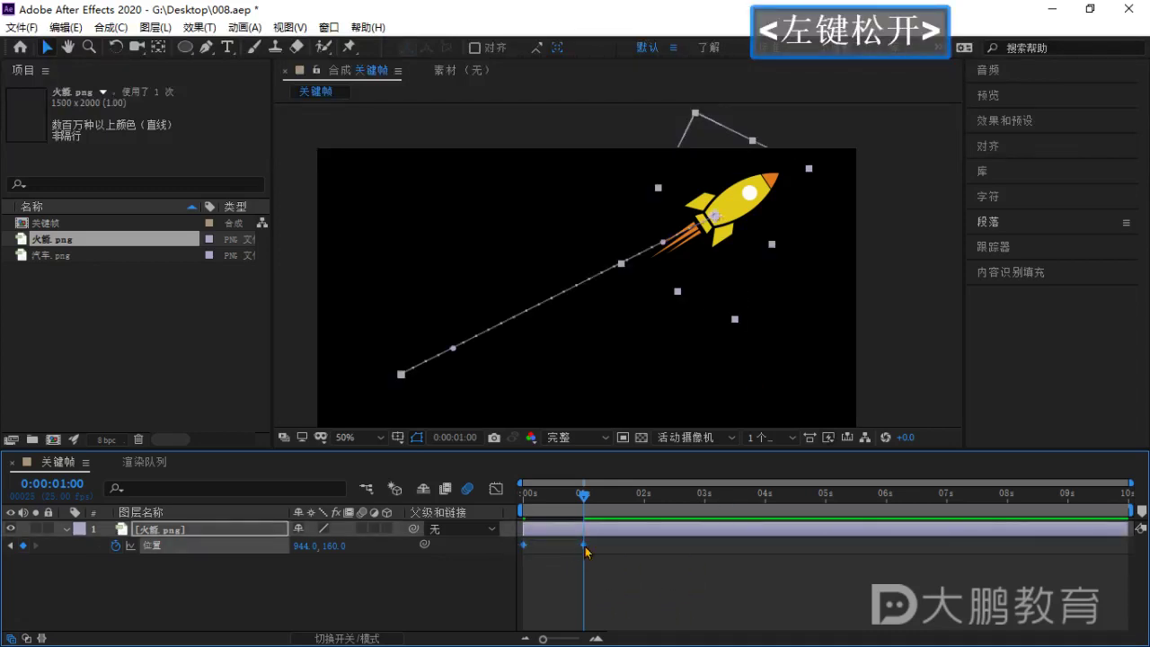
right_click(585, 547)
mouse_move(683, 539)
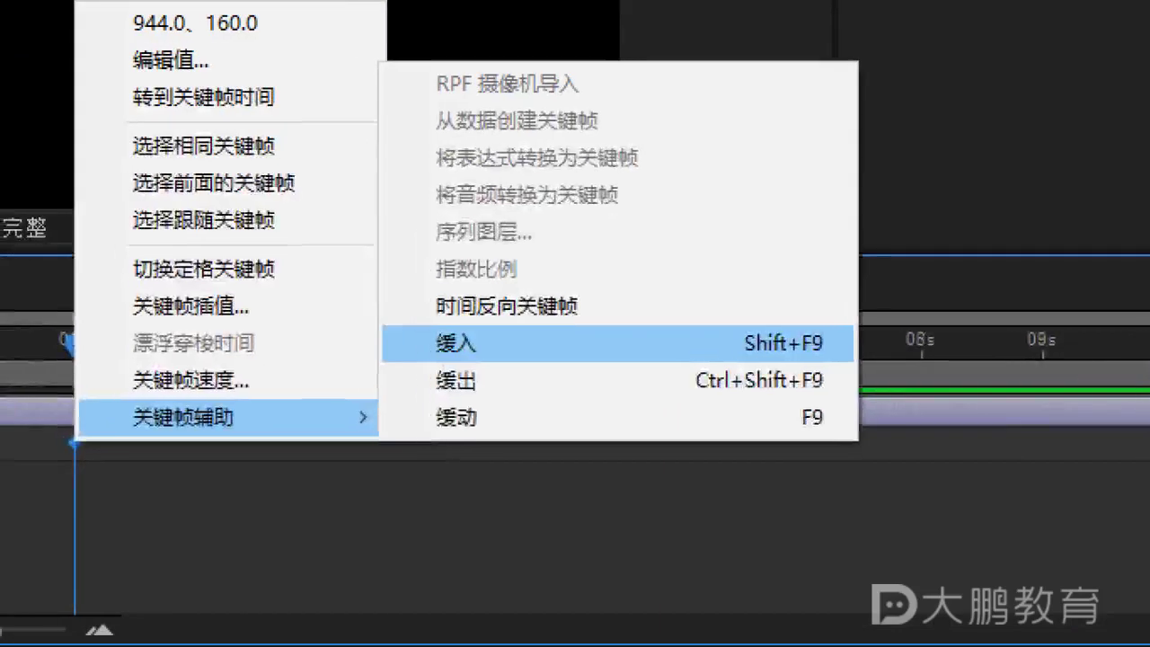
left_click(803, 495)
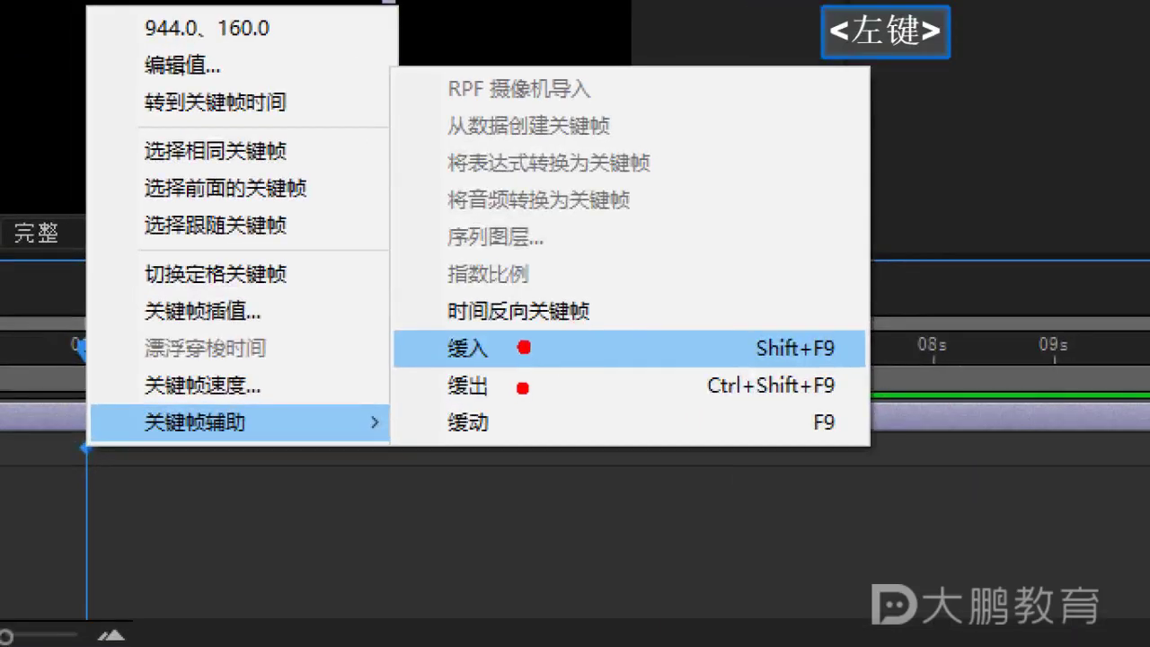
double_click(524, 428)
left_click(524, 439)
key("Escape")
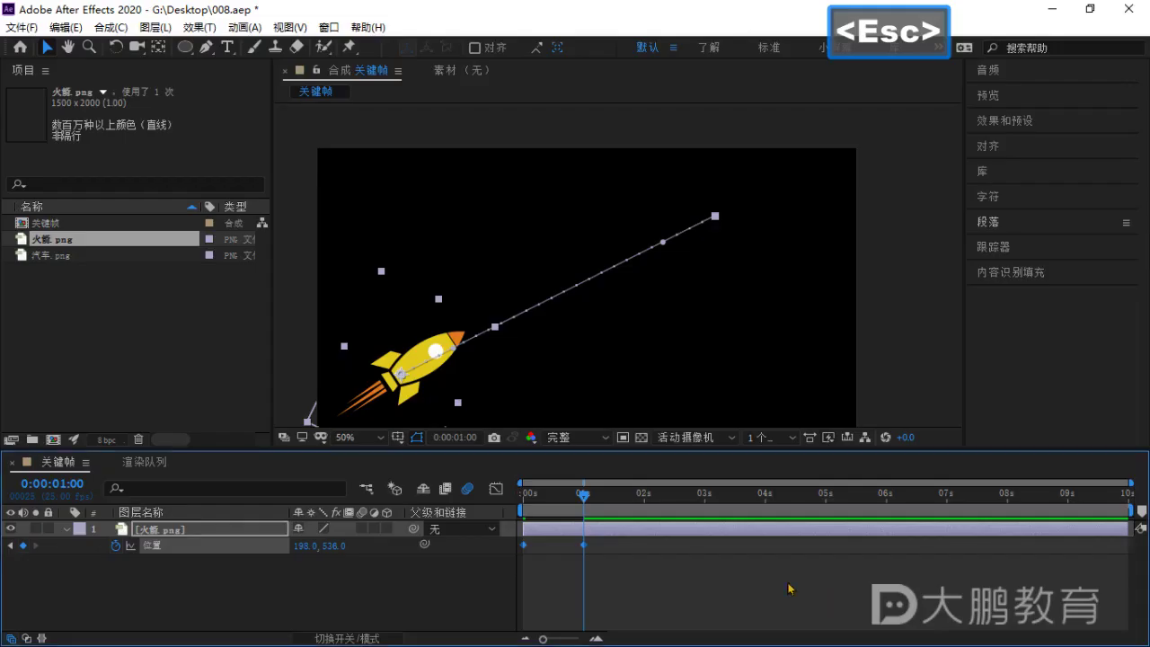
Try Easy Ease In on both time-reversed position keyframes with a preview of the flight, and undo the easing.
right_click(585, 546)
mouse_move(656, 532)
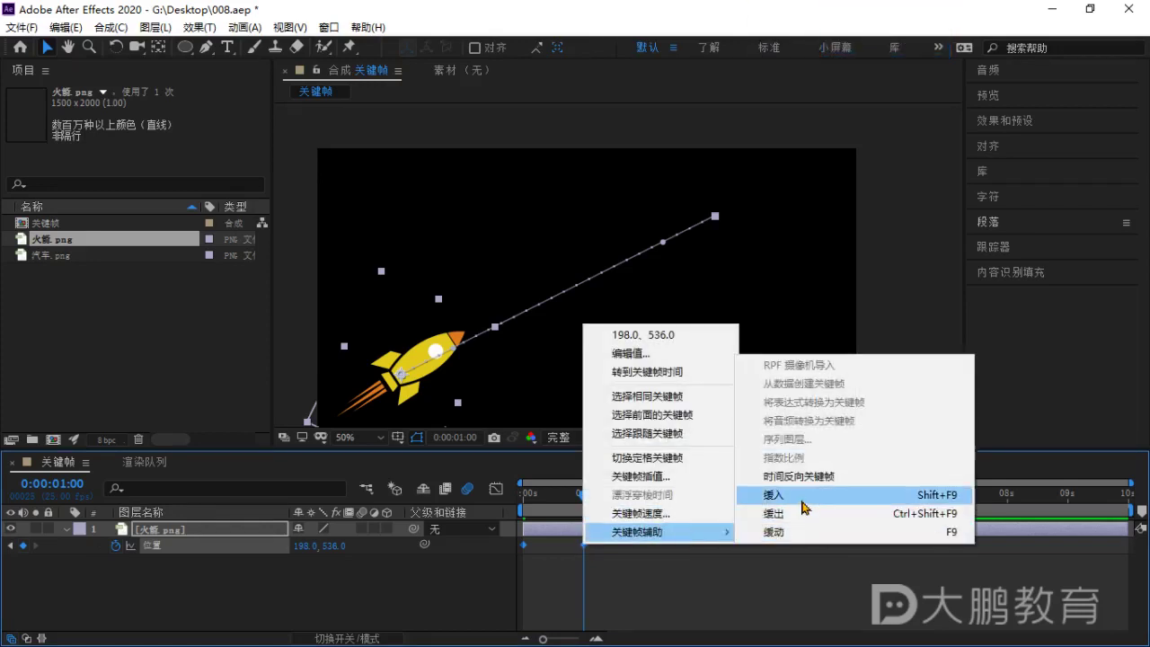
left_click(793, 499)
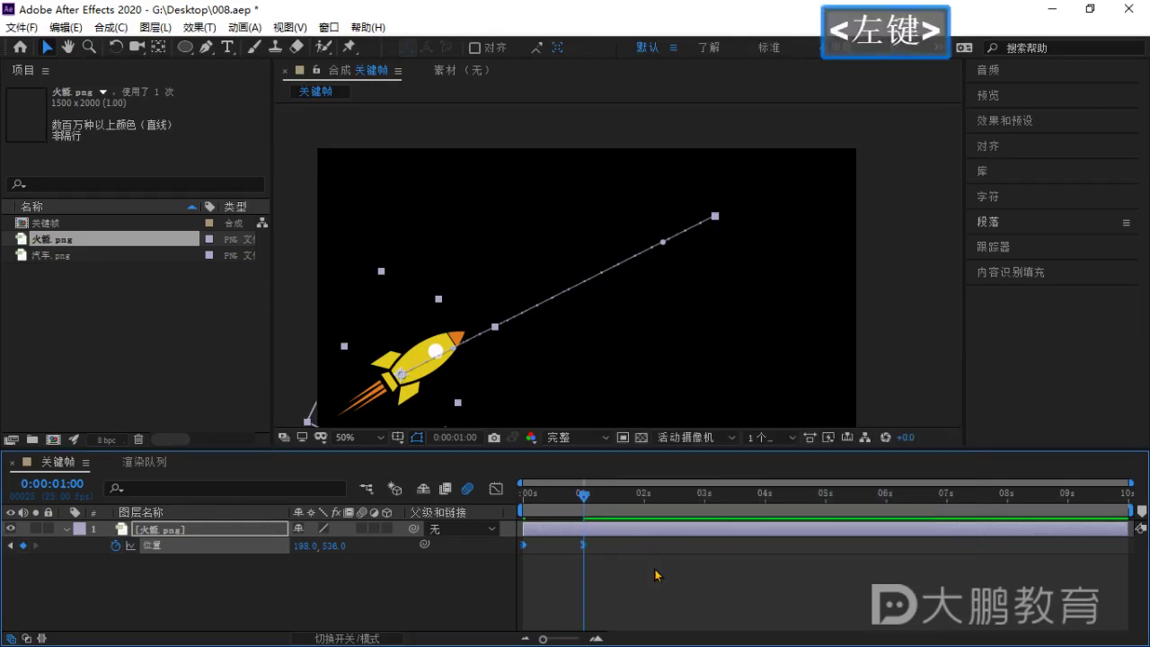
left_click(657, 575)
left_click_drag(584, 499, 458, 521)
key("space")
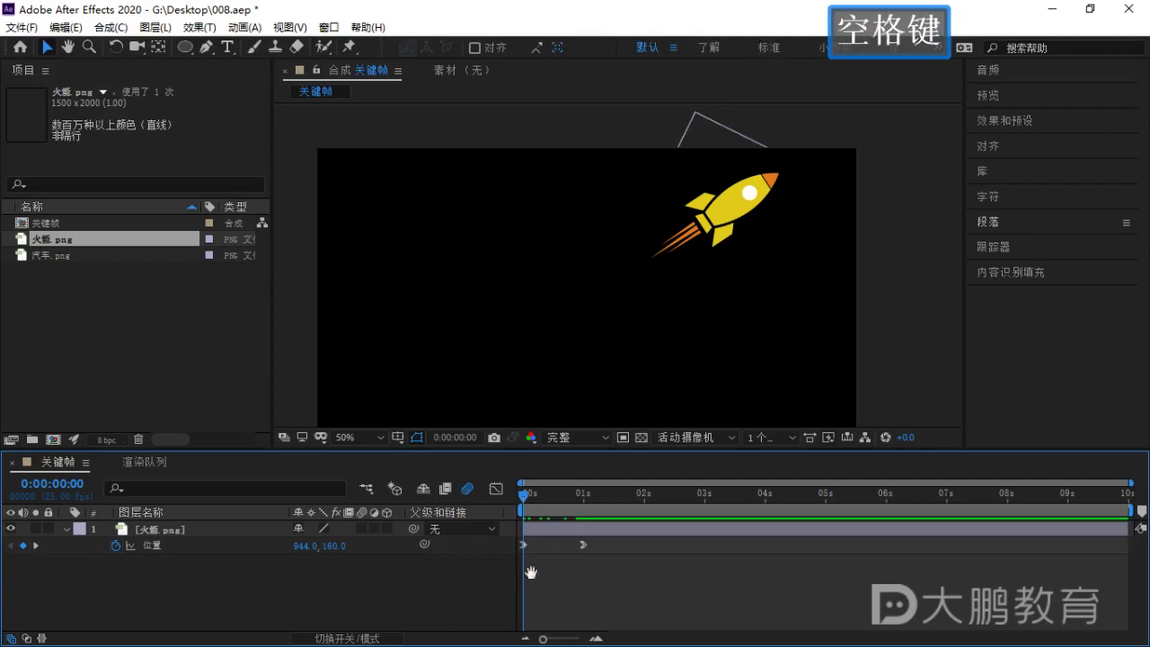
left_click(590, 502)
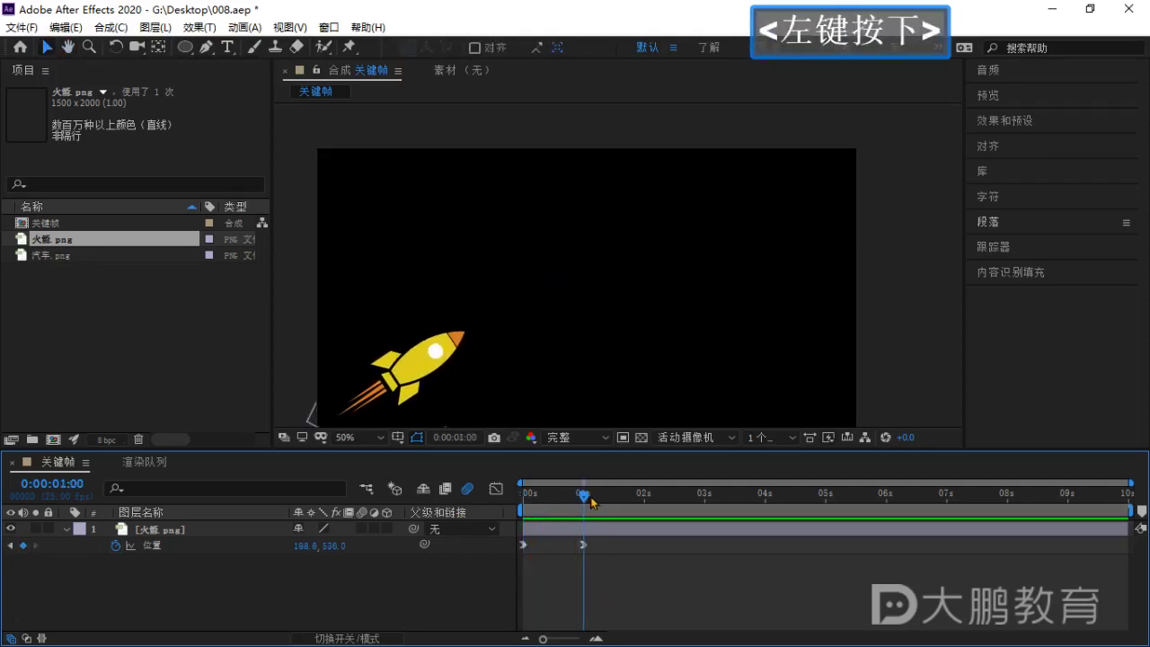
key("ctrl+z")
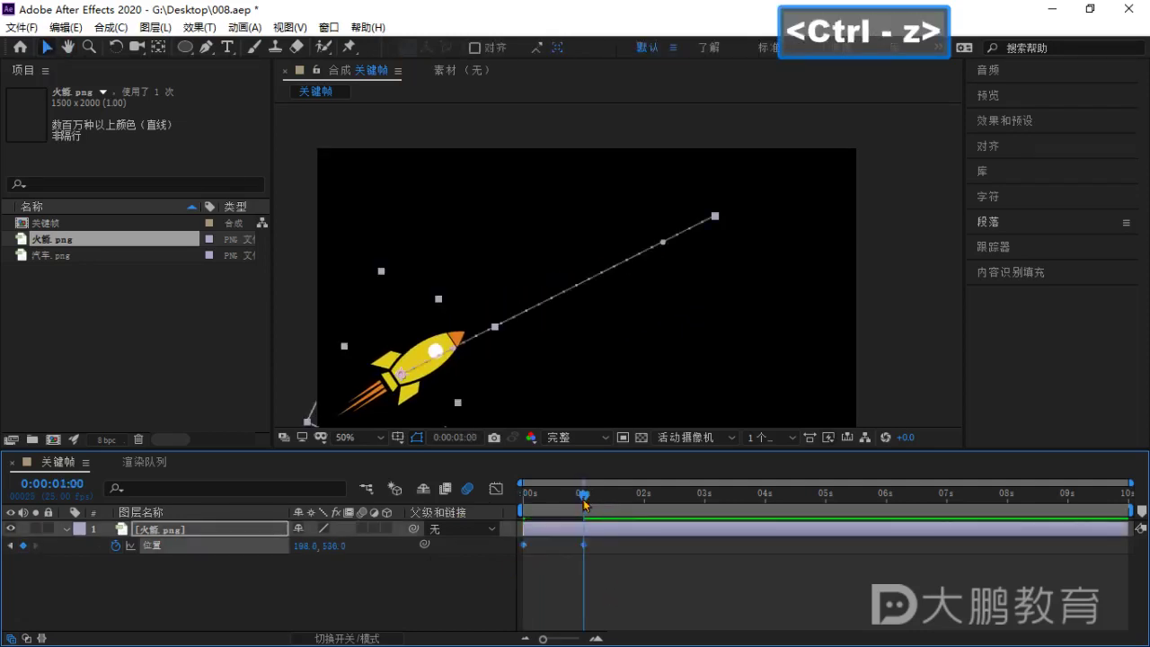
Delete the rocket's last position keyframe and move the rocket to about 162, 586 at 0:00:00:00.
left_click_drag(584, 502, 524, 502)
left_click(558, 562)
left_click_drag(616, 559, 570, 548)
key("BackSpace")
left_click_drag(729, 205, 389, 396)
At 0:00:01:06, move the rocket to about 958, 0 at the frame's upper edge and preview the flight.
left_click_drag(525, 496, 594, 503)
left_click_drag(443, 389, 729, 162)
left_click(603, 567)
key("space")
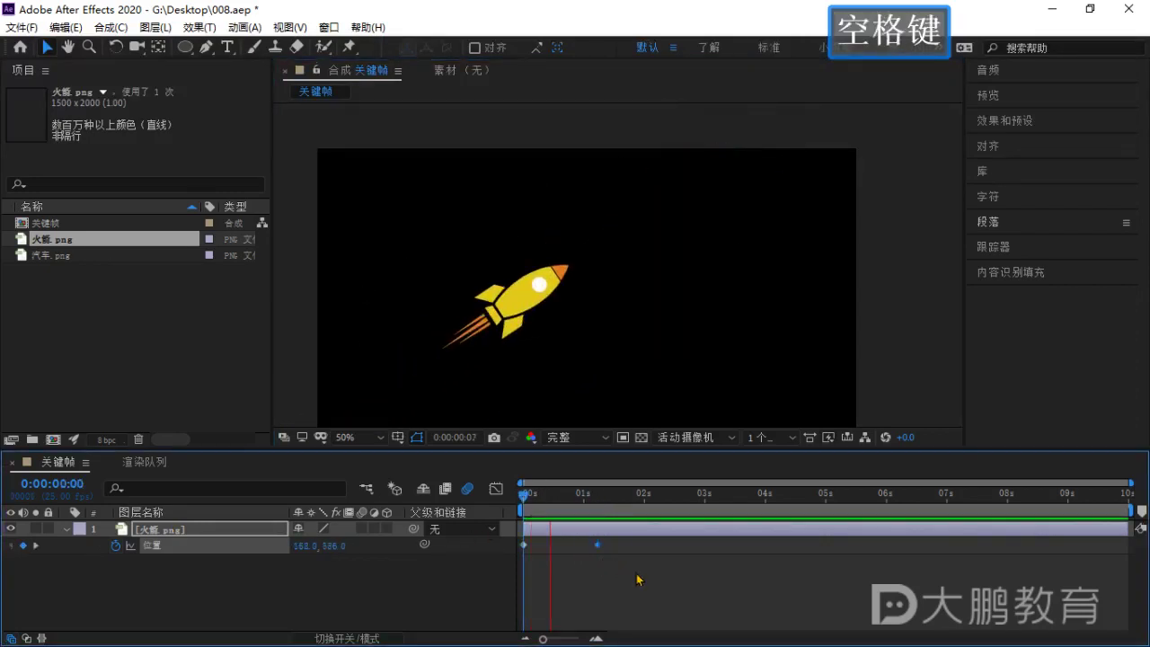
Apply Easy Ease In to the position keyframes at 0:00:00:00 and 0:00:01:06, and return to the start of the timeline.
left_click(599, 545)
right_click(602, 546)
mouse_move(652, 529)
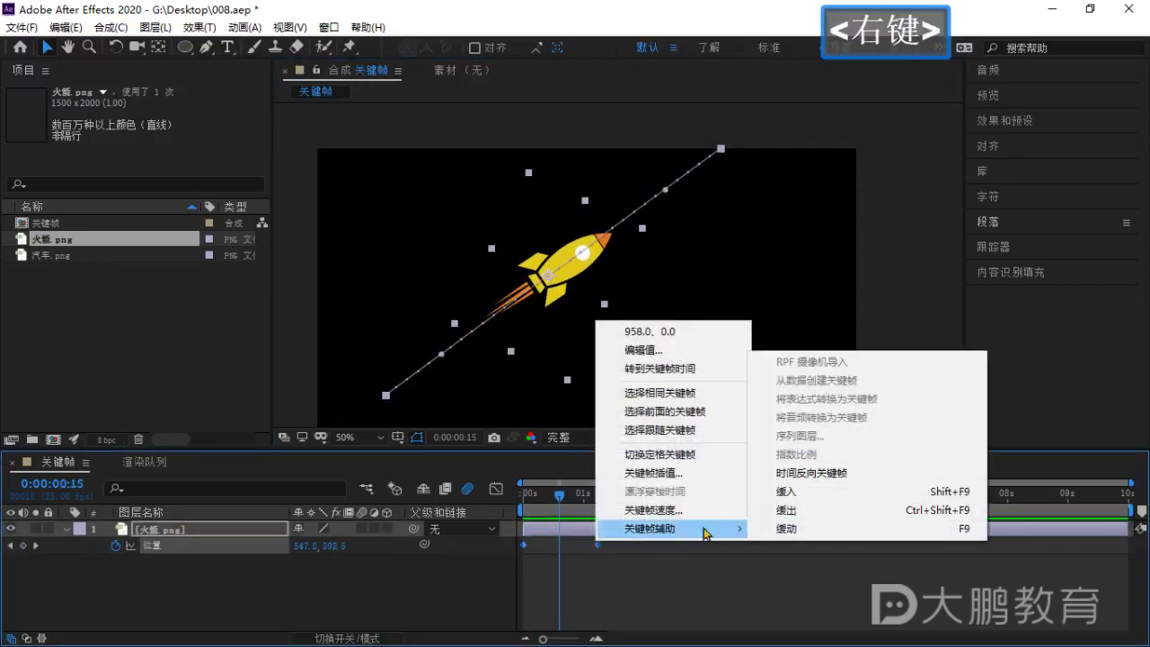
left_click(809, 493)
left_click(560, 500)
left_click_drag(560, 500, 525, 497)
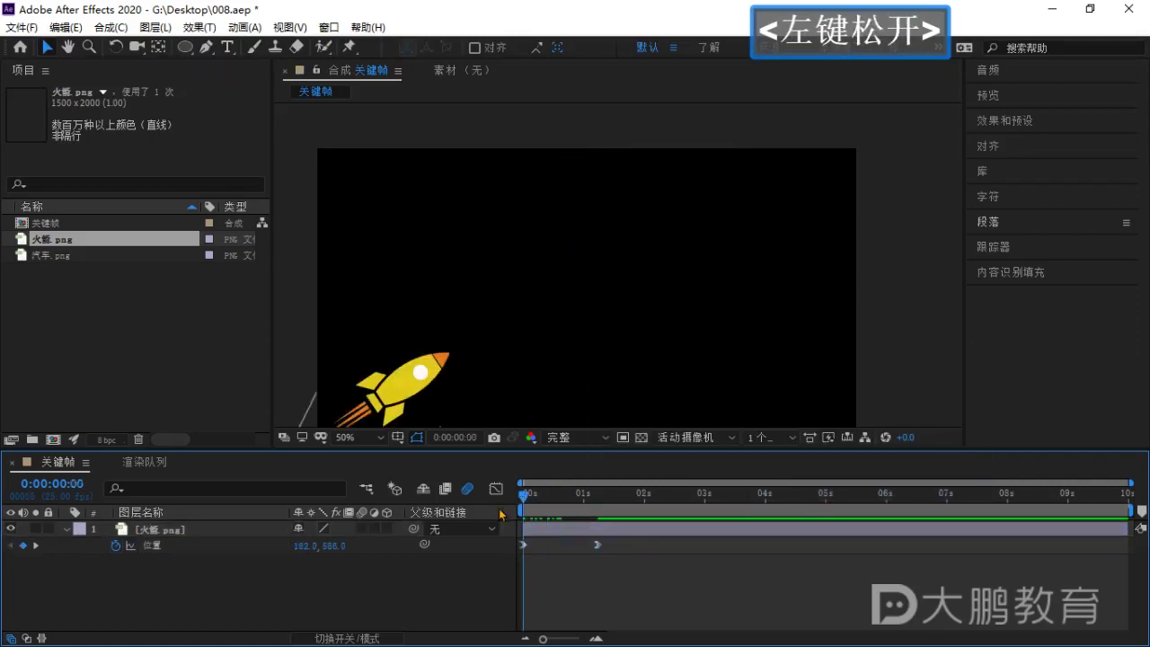
Play the eased flight repeatedly from 0:00:00:00 and examine the rocket's motion around its last keyframe.
key("space")
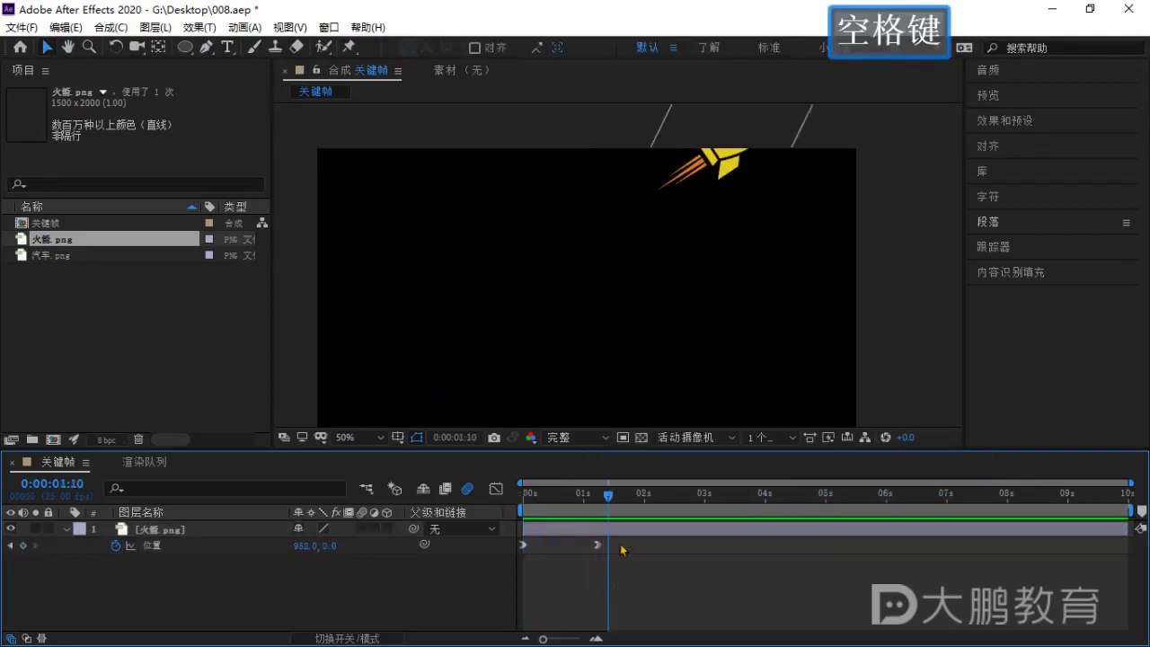
left_click(624, 550)
key("space")
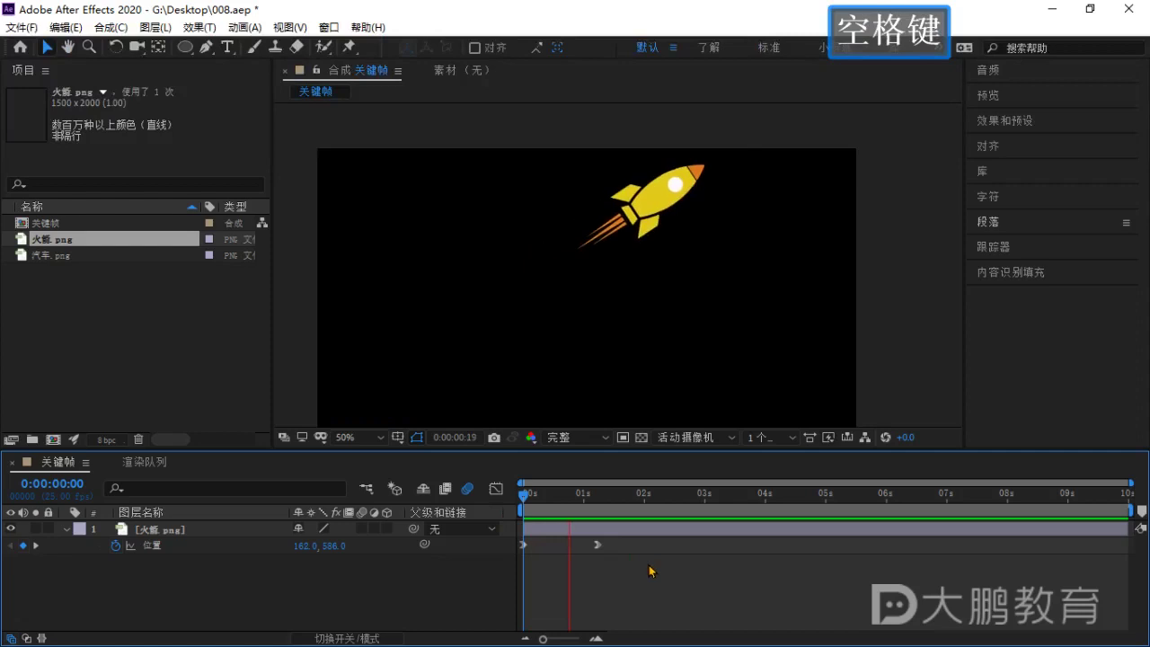
left_click_drag(596, 500, 595, 497)
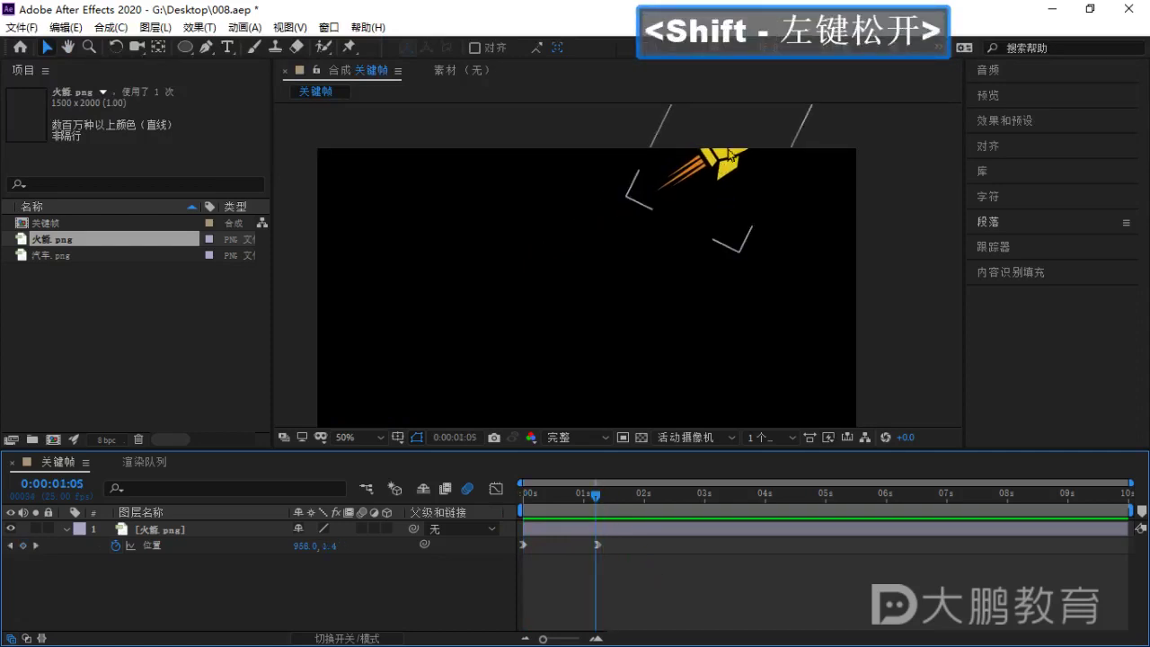
scroll(628, 216, "down", 2)
left_click(597, 497)
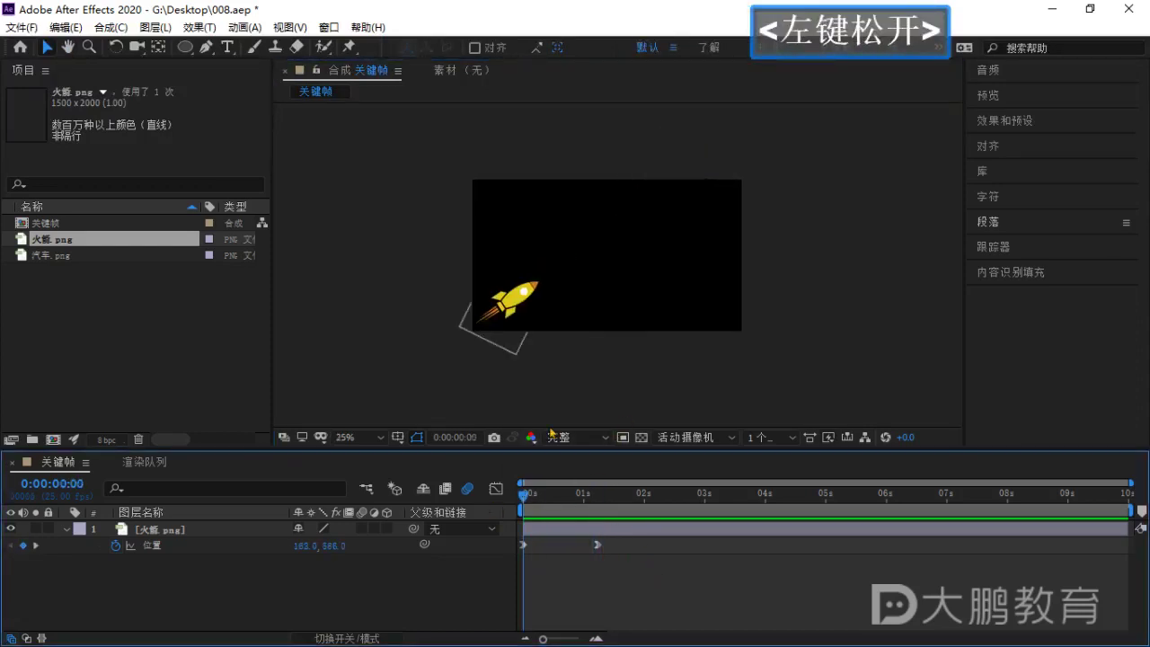
key("space")
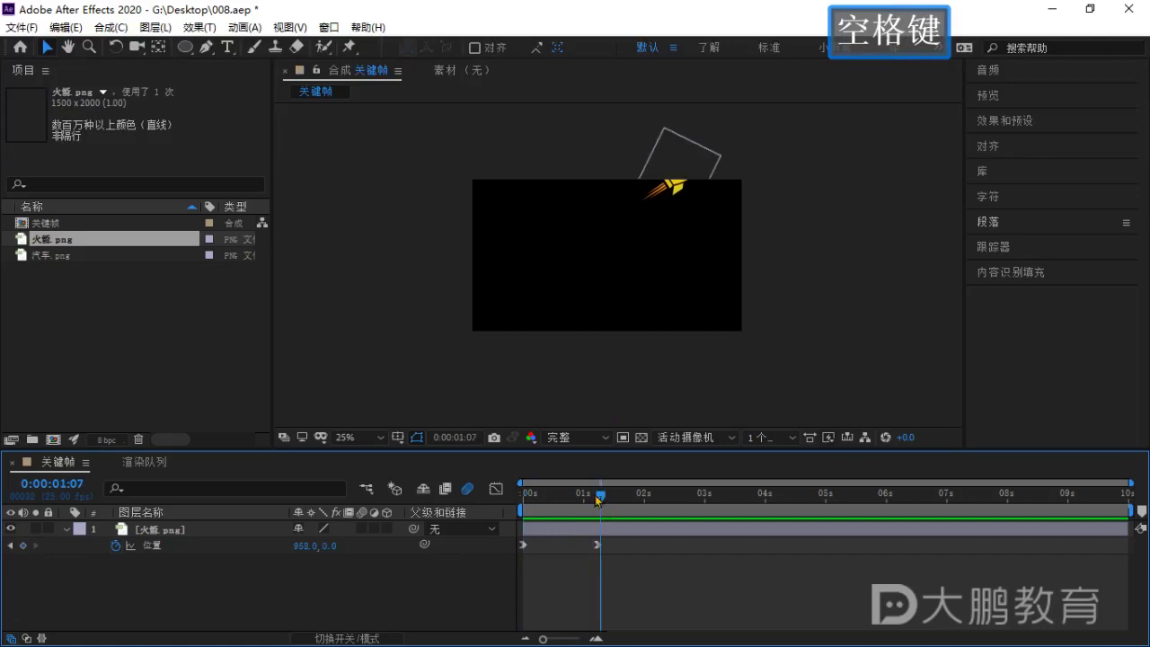
left_click_drag(598, 500, 521, 500)
key("space")
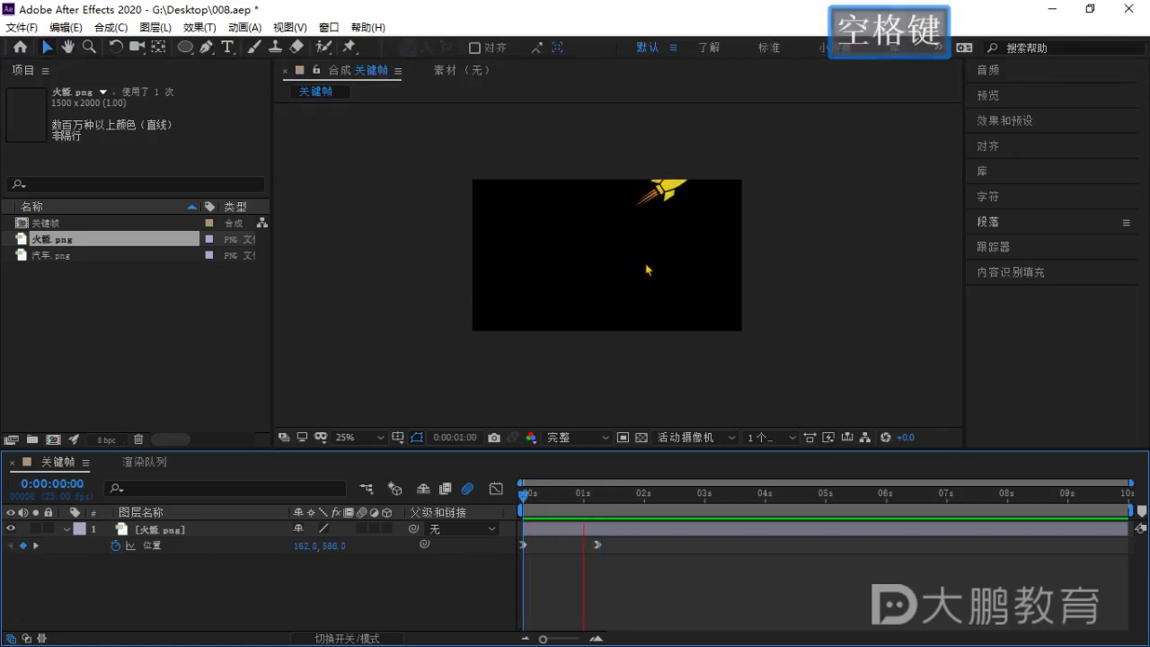
key("space")
scroll(680, 211, "up", 1)
middle_click(708, 171)
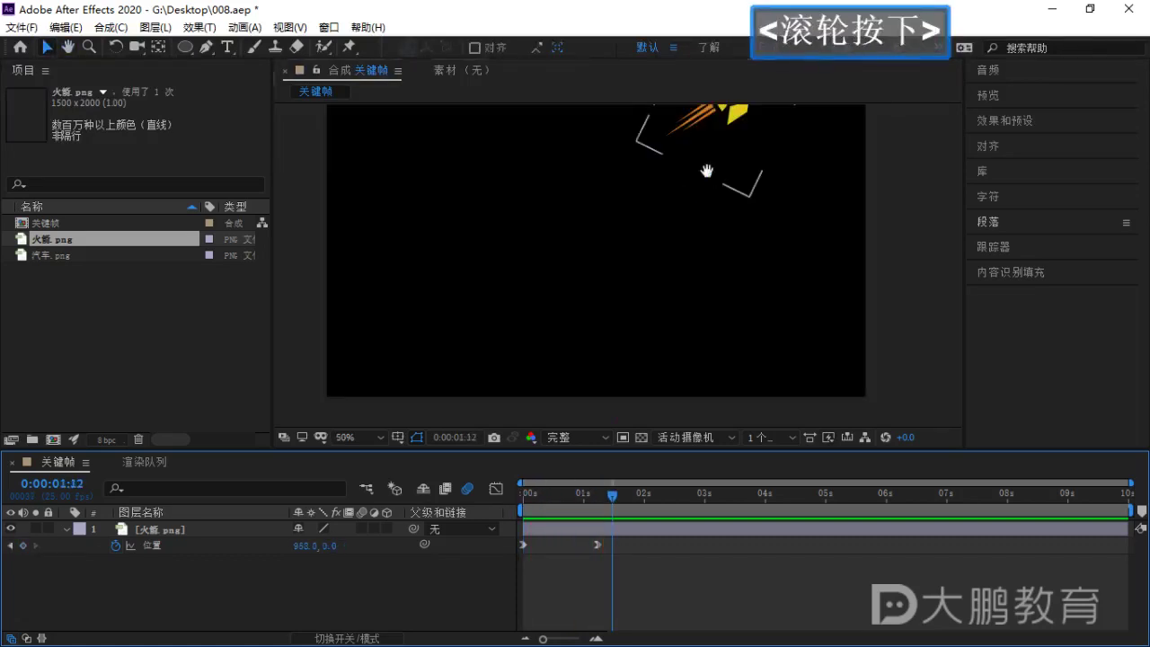
left_click_drag(707, 170, 683, 254)
scroll(695, 261, "down", 1)
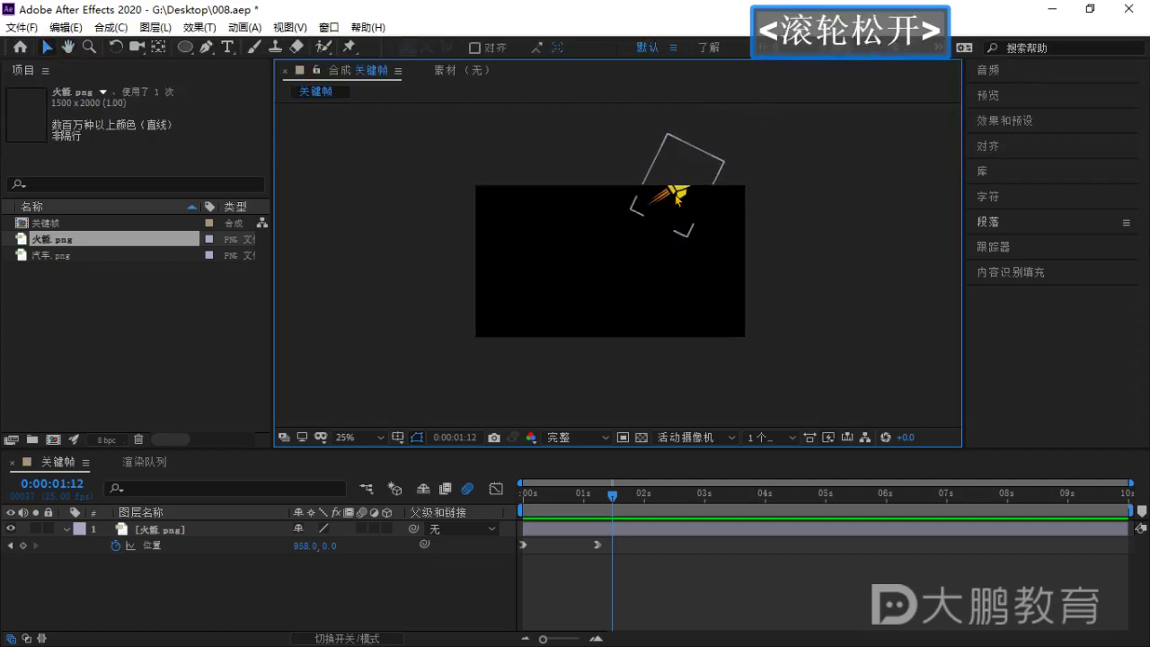
At 0:00:01:06, move the rocket well inside the frame to about 618, 248 and preview the shortened flight.
left_click(681, 194)
left_click_drag(613, 498, 594, 507)
left_click_drag(681, 195, 609, 247)
left_click(459, 604)
left_click_drag(590, 504, 488, 529)
key("space")
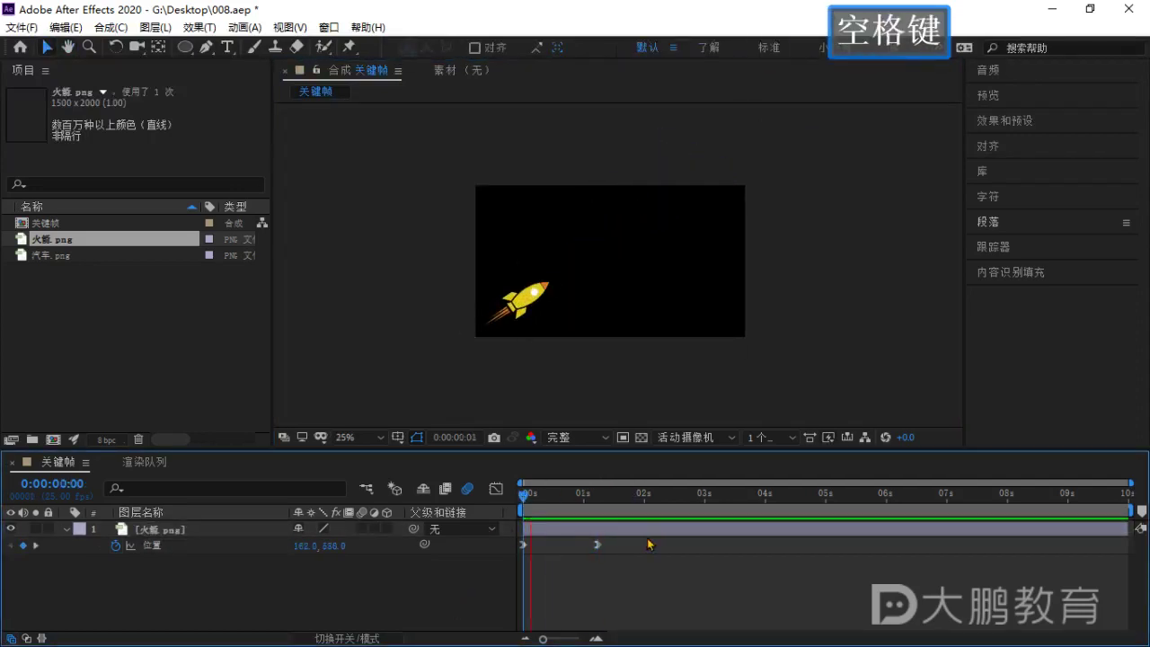
Replay and scrub the shortened flight to examine how the rocket's speed changes as it approaches 0:00:01:06.
left_click(704, 400)
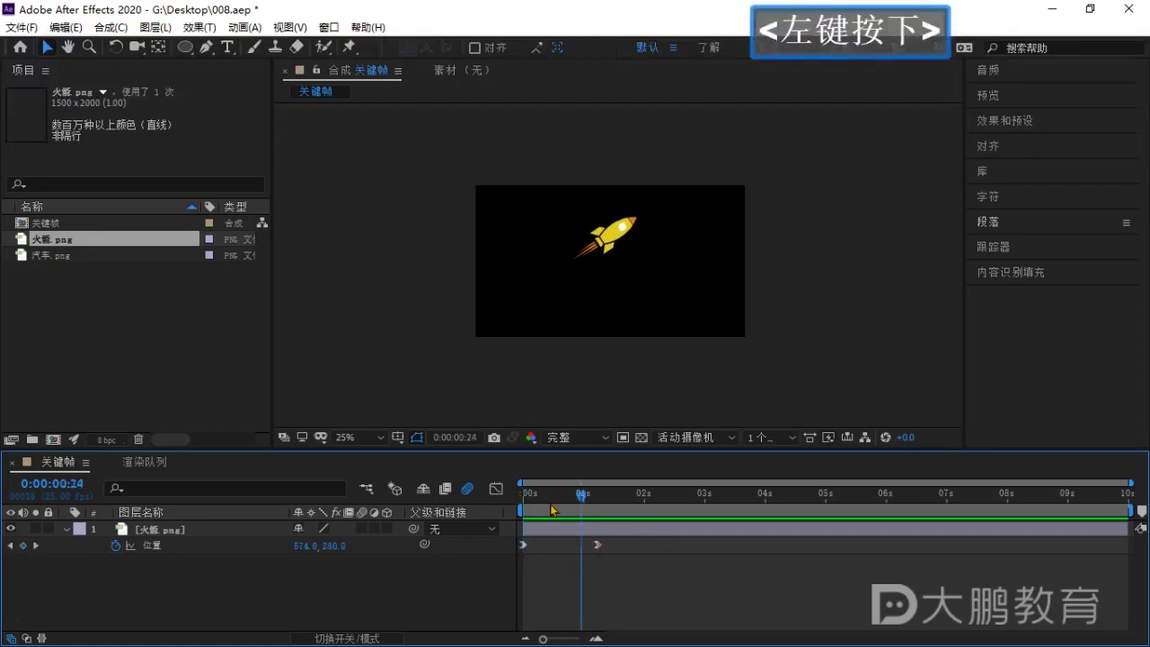
key("space")
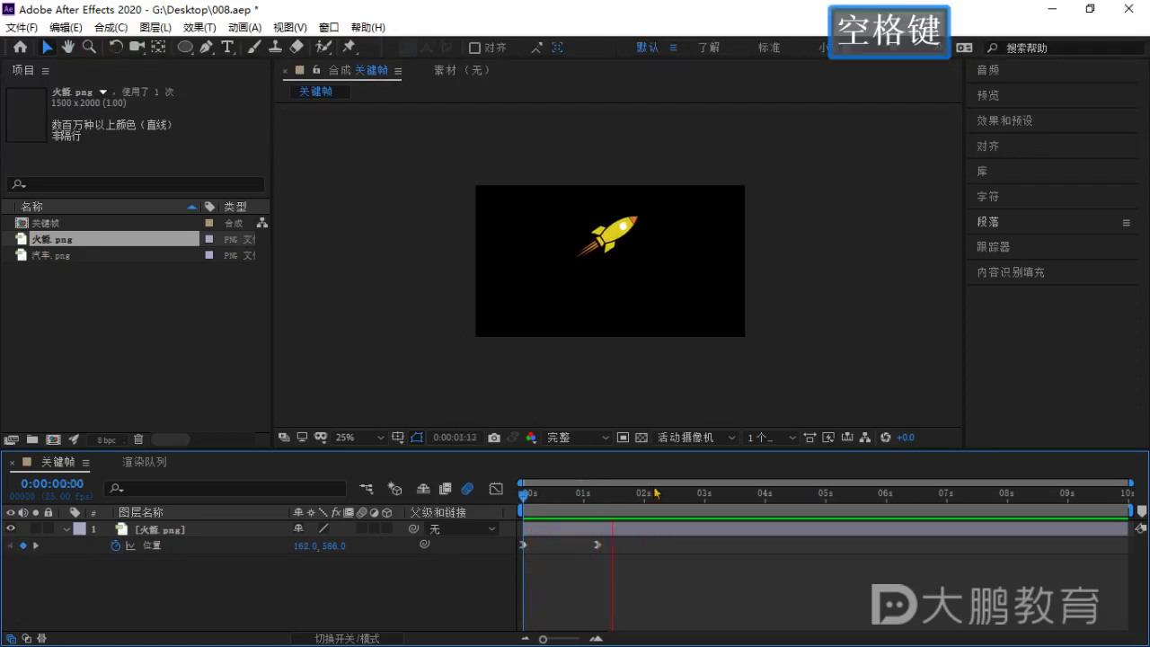
left_click_drag(609, 503, 586, 514)
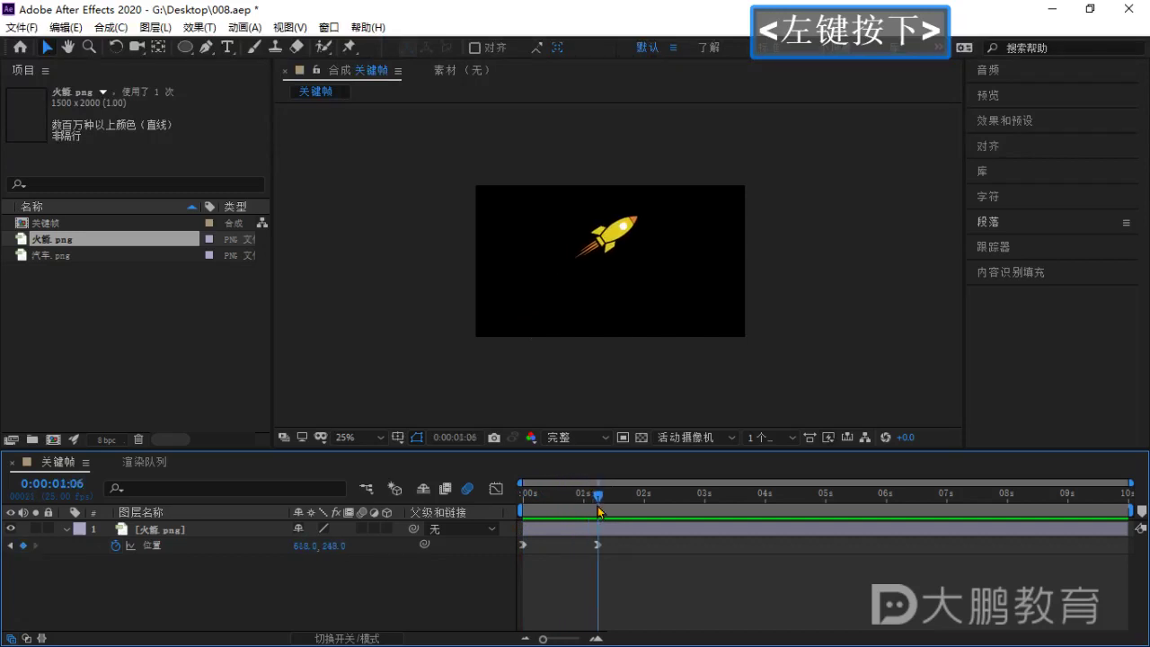
key("space")
left_click_drag(583, 510, 524, 497)
left_click(585, 510)
key("space")
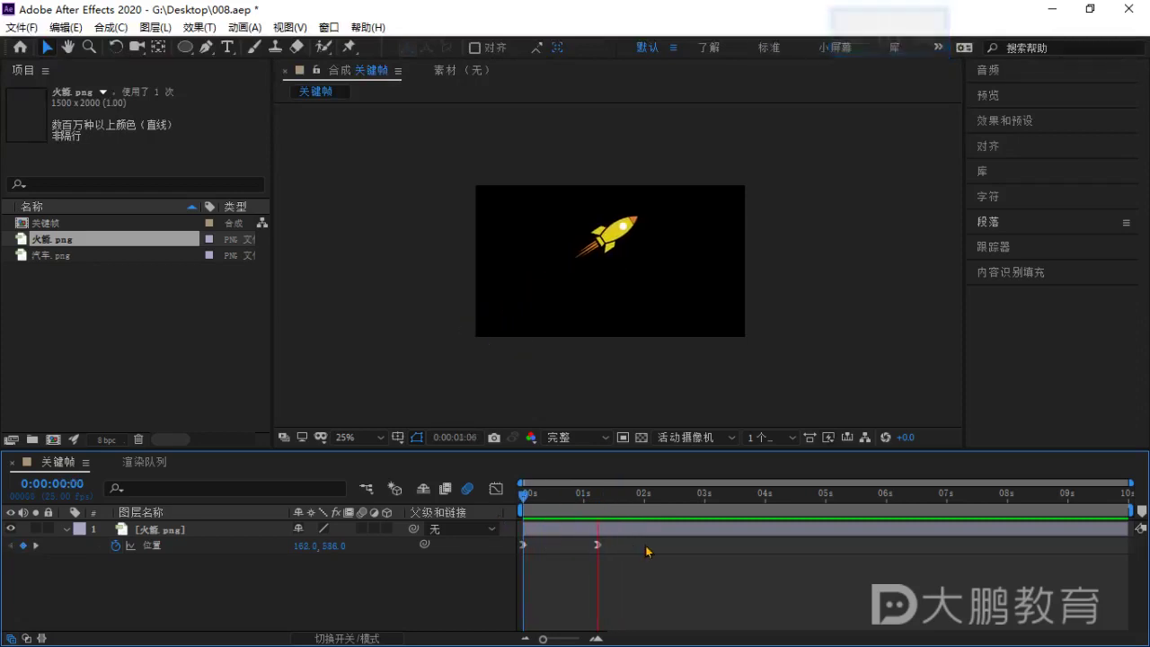
key("space")
left_click_drag(607, 498, 599, 497)
Reapply Easy Ease In to both keyframes of the shortened flight and deselect them.
left_click_drag(616, 549, 561, 553)
right_click(603, 549)
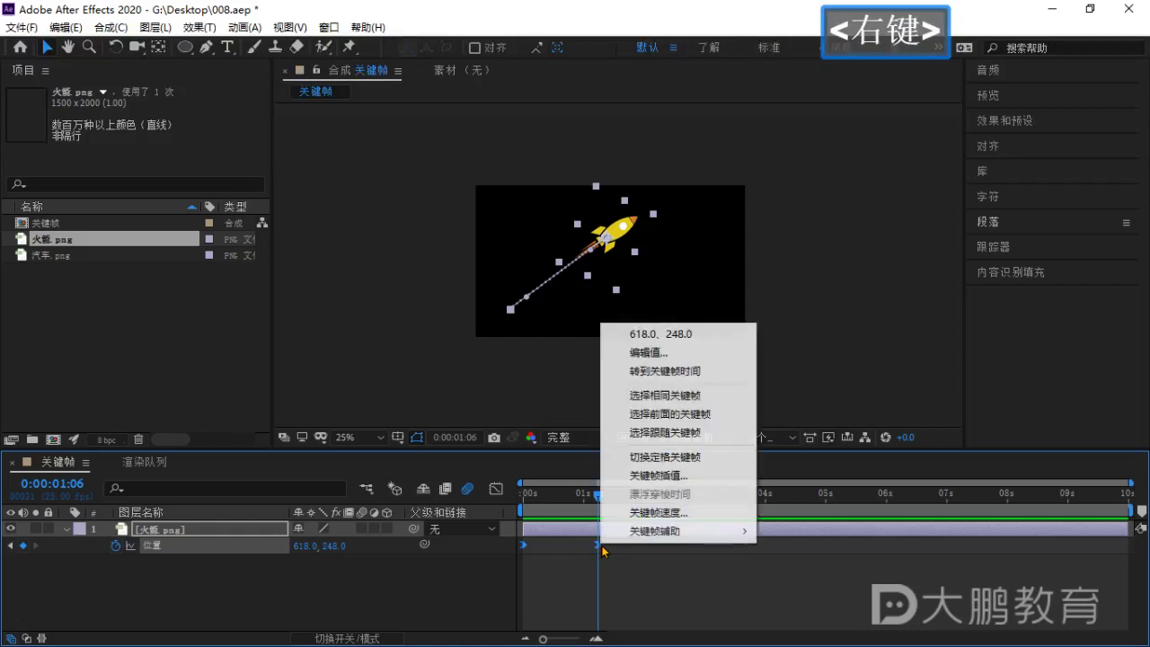
mouse_move(694, 535)
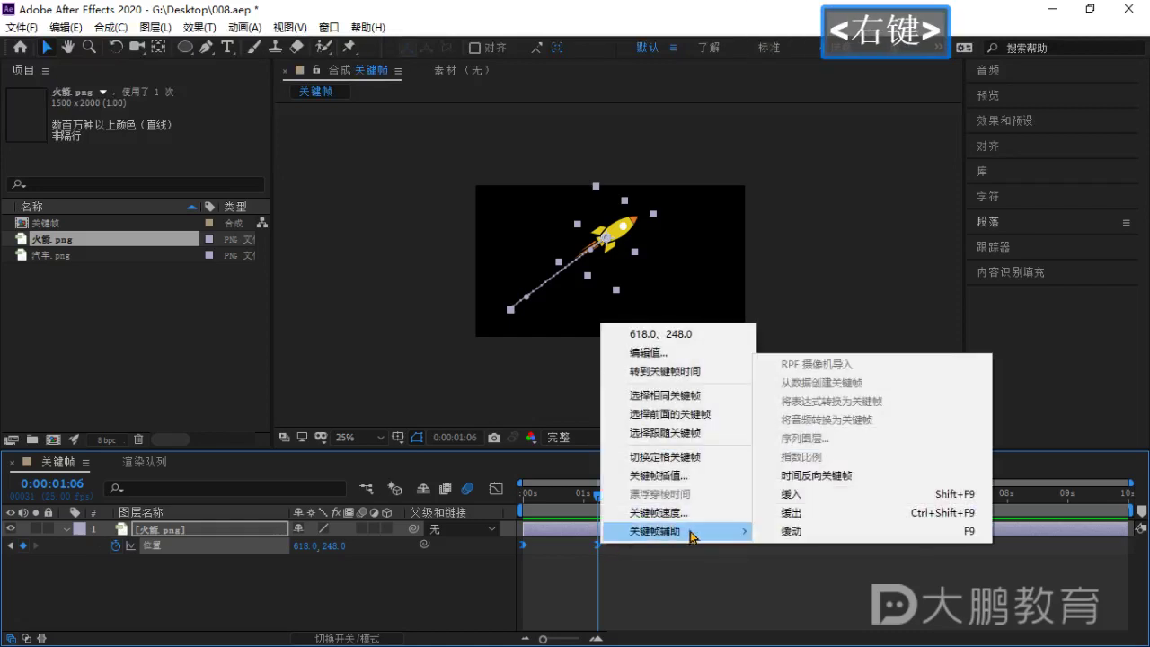
left_click(814, 500)
left_click(467, 592)
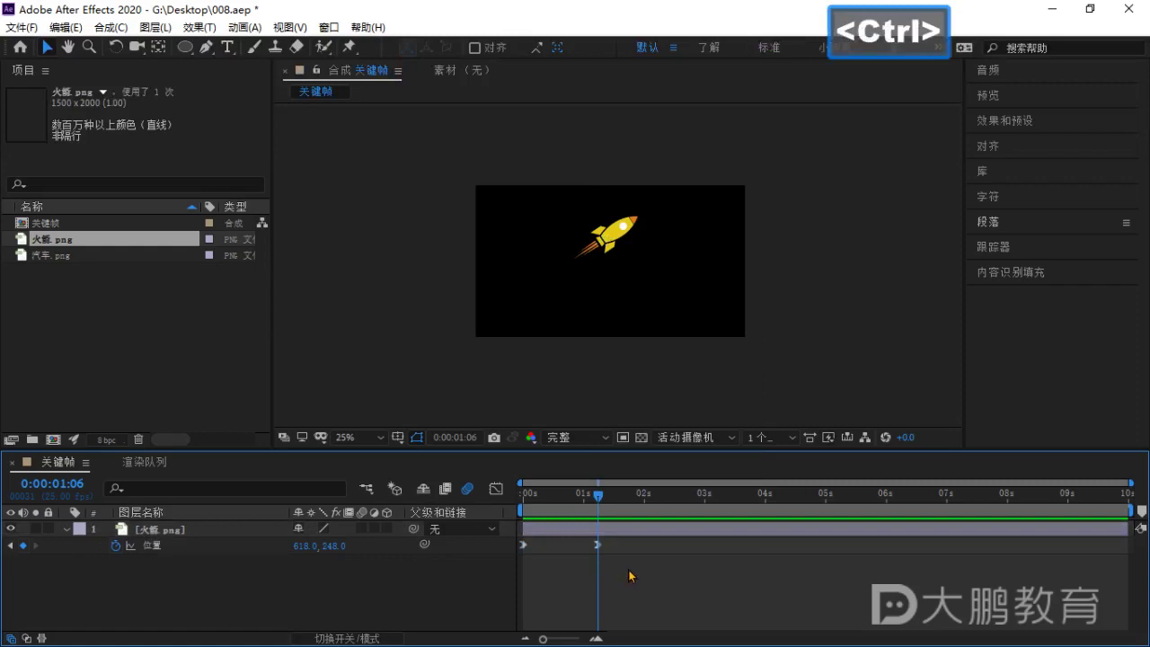
Undo the easing and the rocket's last move at 0:00:01:06, and deselect the keyframes.
key("ctrl+z")
key("ctrl+z")
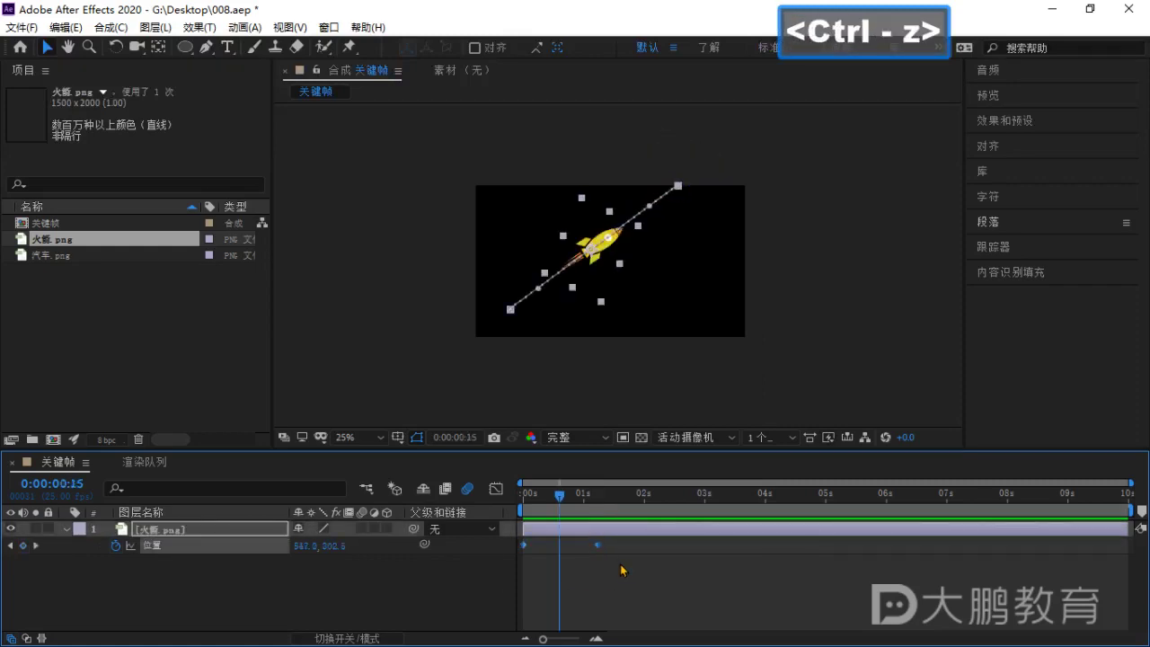
left_click(615, 570)
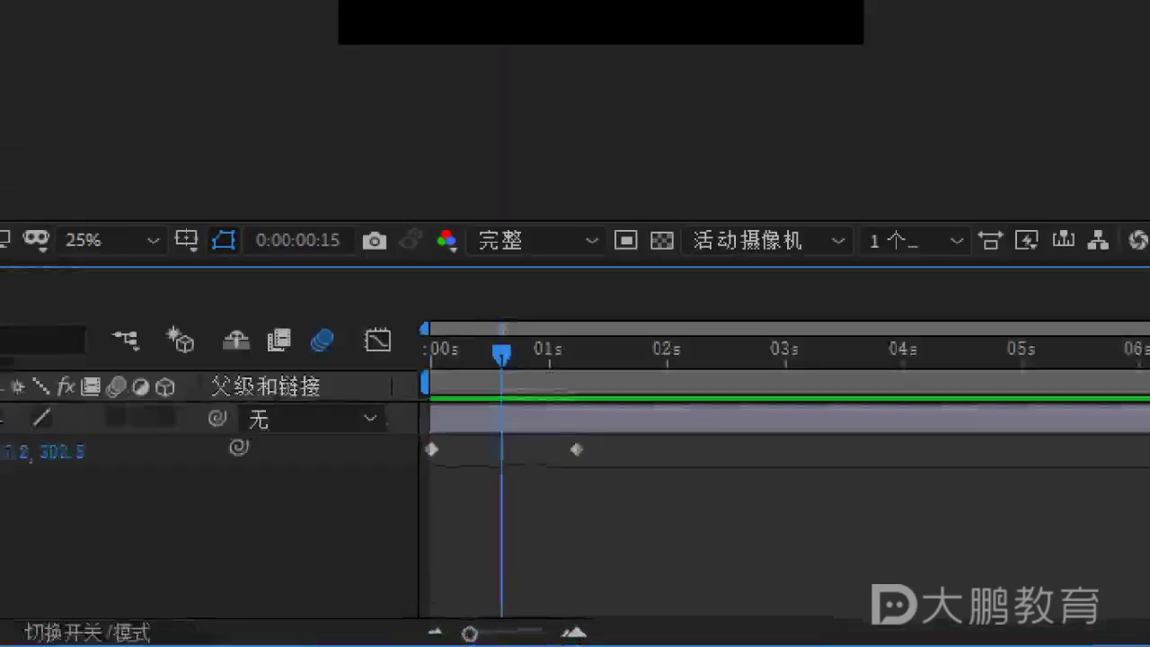
left_click(524, 556)
left_click_drag(427, 463, 640, 468)
key("Escape")
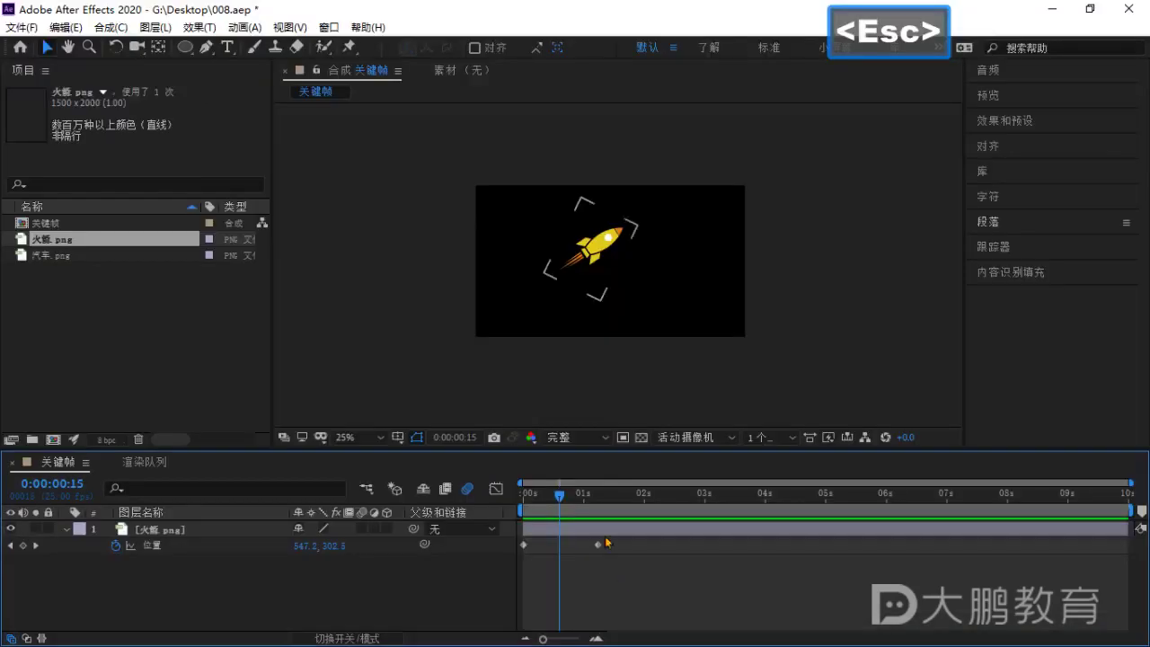
Go to 0:00:01:06 and apply Easy Ease In to both linear position keyframes of the full-length flight.
mouse_move(500, 345)
left_mouse_down()
mouse_move(489, 345)
mouse_move(569, 345)
left_mouse_up()
left_click_drag(590, 496, 590, 496)
left_click_drag(639, 572, 519, 539)
right_click(598, 545)
mouse_move(701, 532)
left_click(764, 532)
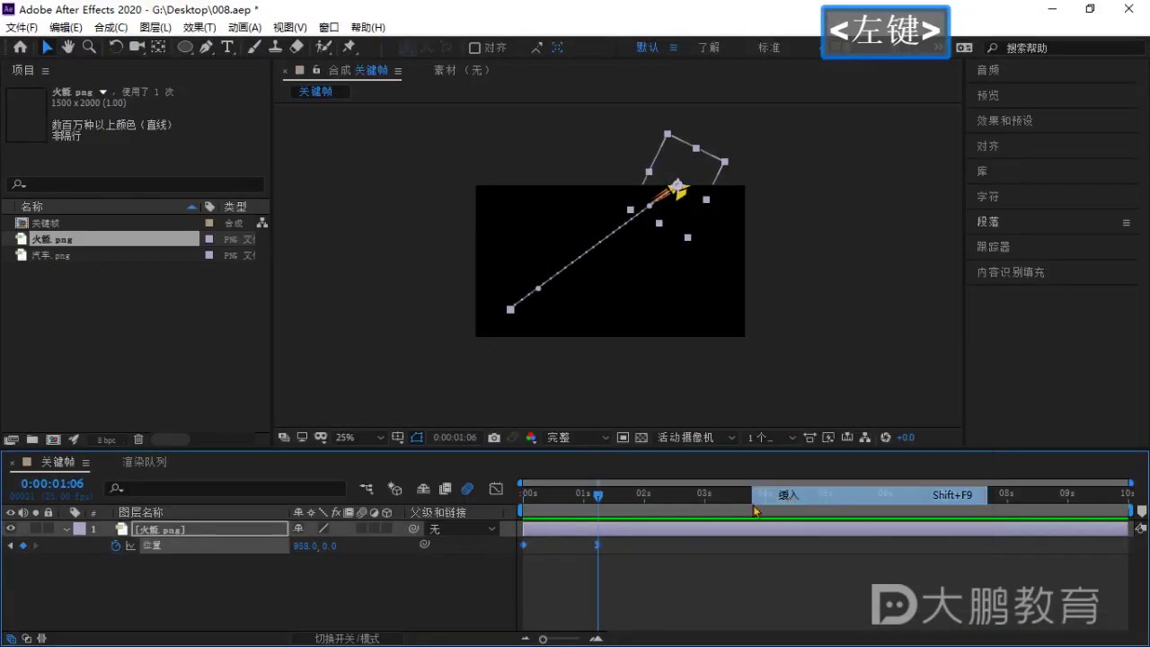
left_click(621, 540)
Try switching both Easy Ease In position keyframes to another interpolation type and undo the change.
left_click_drag(594, 501, 603, 500)
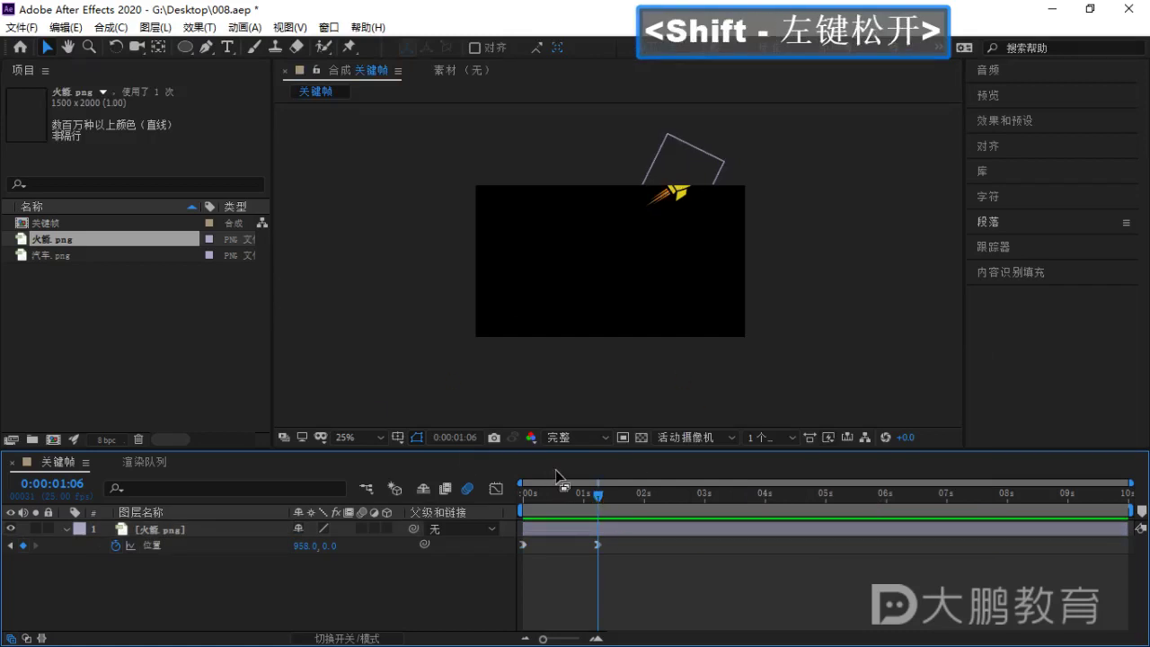
left_click_drag(629, 572, 510, 544)
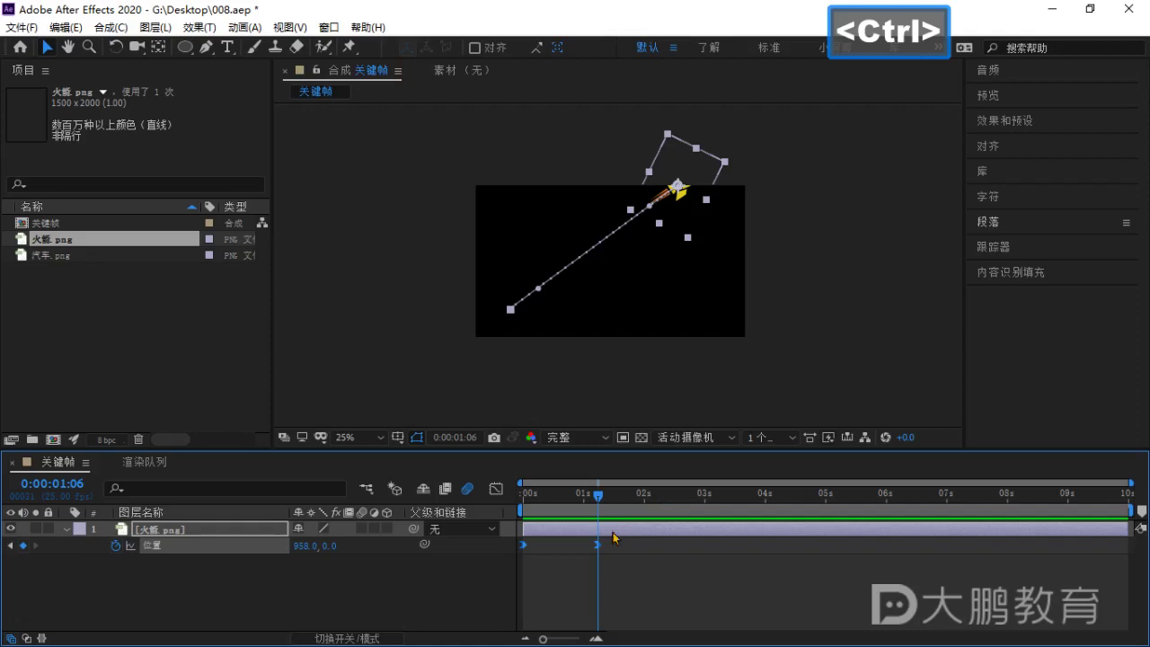
left_click(598, 546, "ctrl")
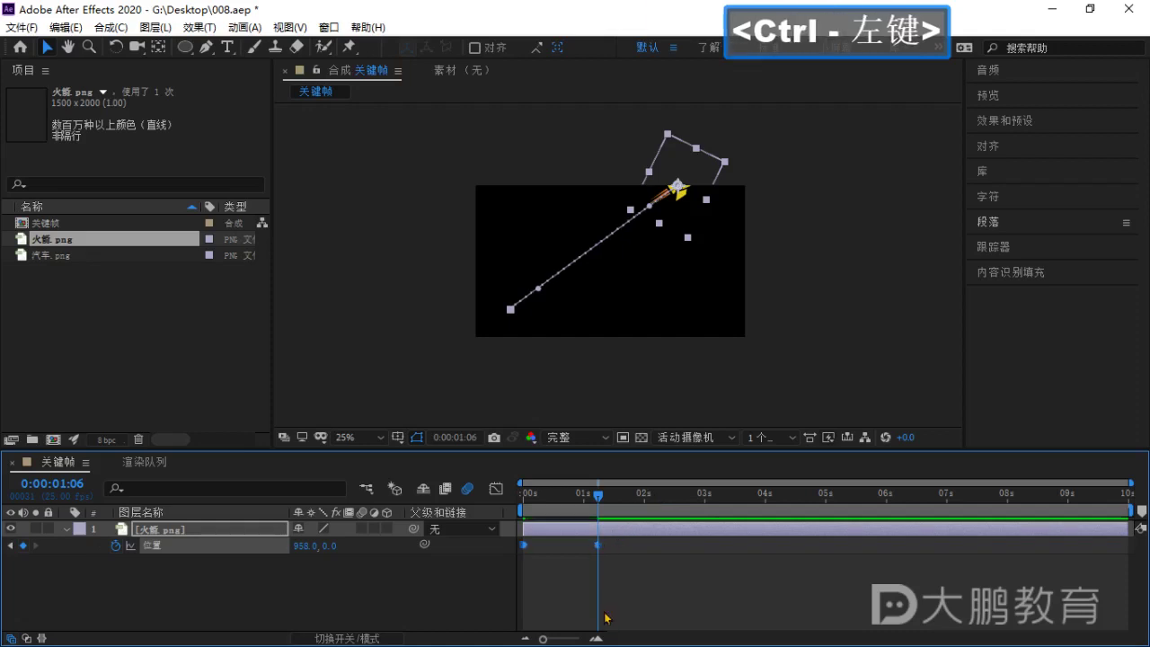
left_click(598, 546, "ctrl")
key("ctrl+z")
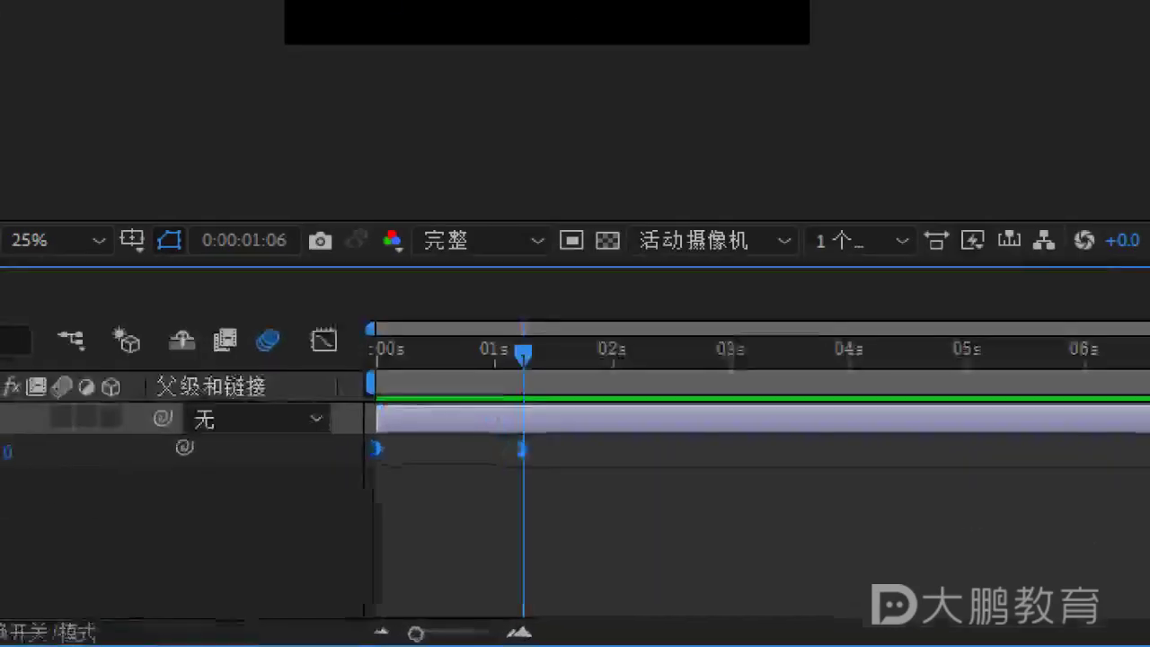
left_click(625, 567)
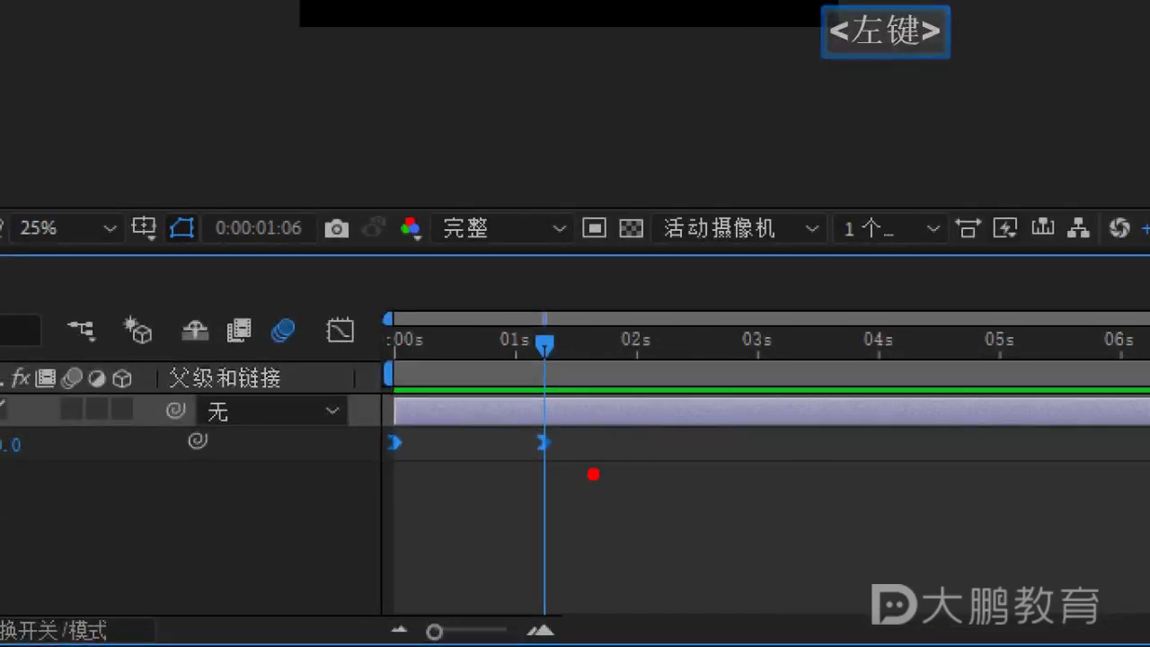
left_click_drag(757, 454, 828, 485)
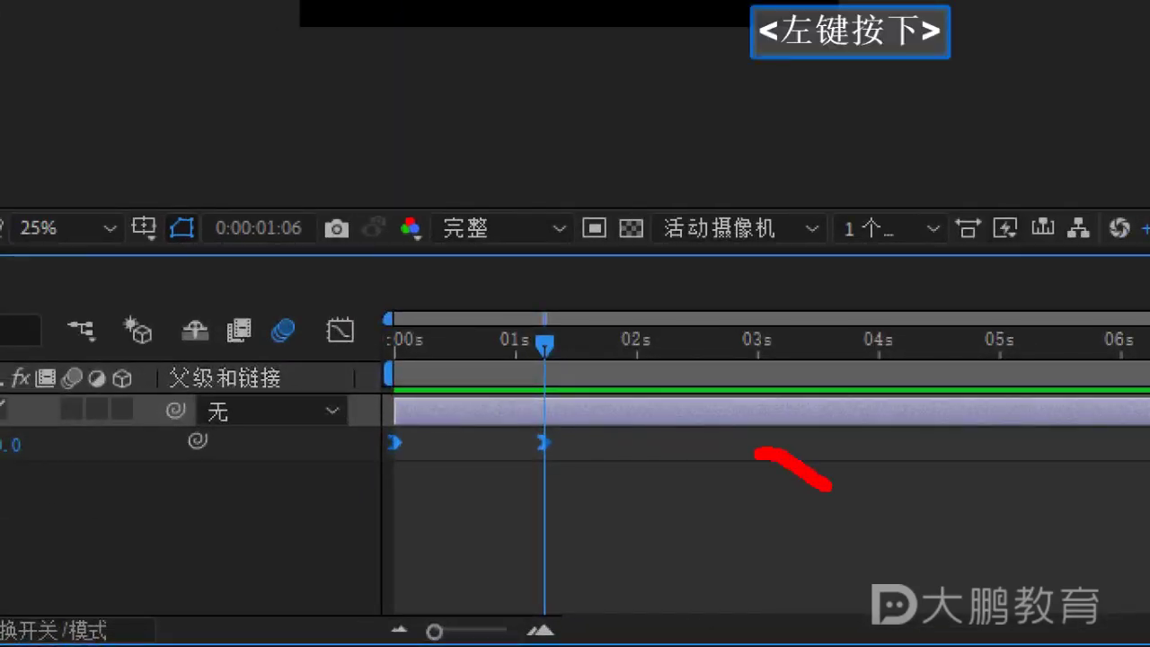
left_click_drag(572, 479, 736, 537)
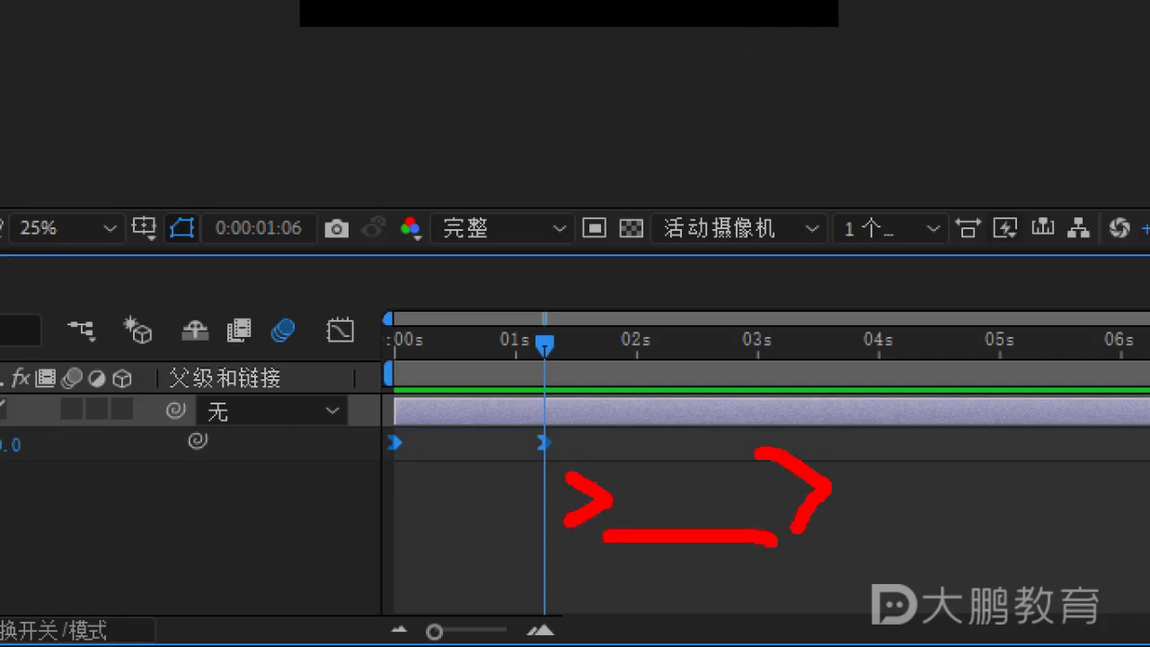
key("Escape")
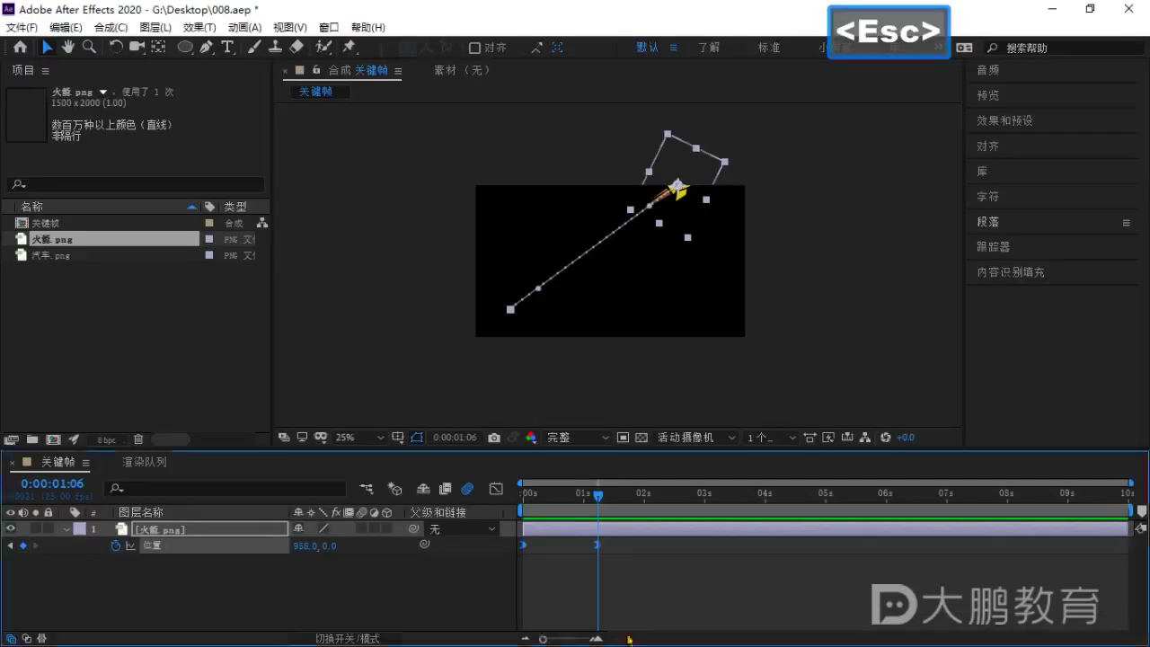
Apply Easy Ease Out to both position keyframes, deselect them and preview the flight from 0:00:00:00.
left_click_drag(690, 601, 598, 564)
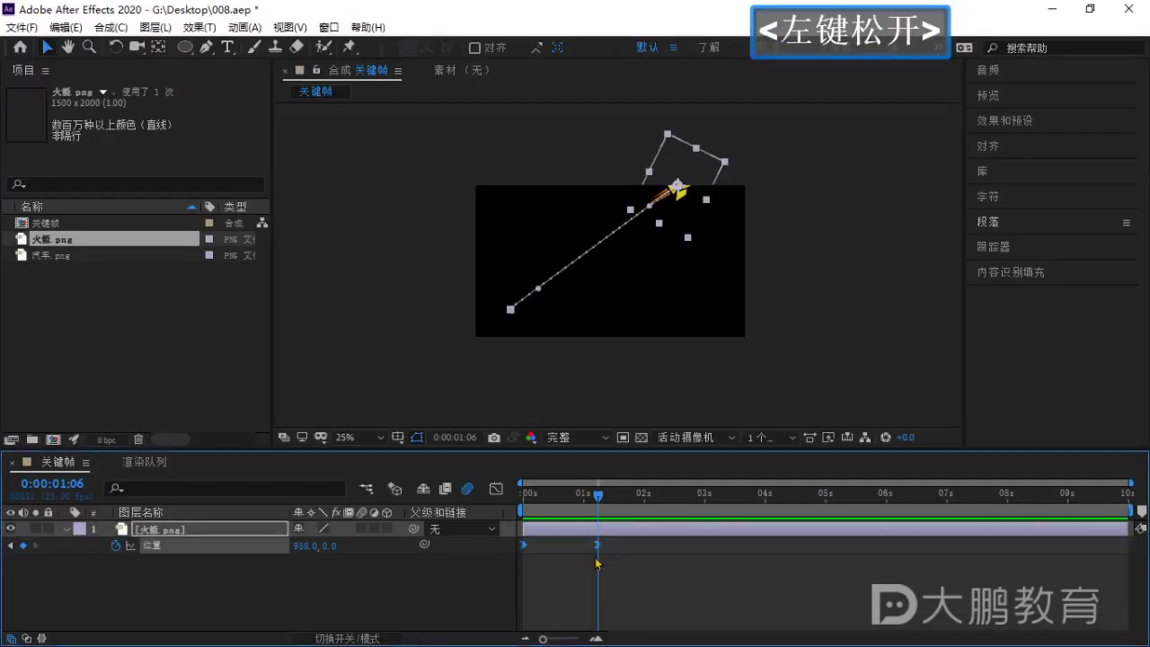
right_click(599, 552)
mouse_move(669, 535)
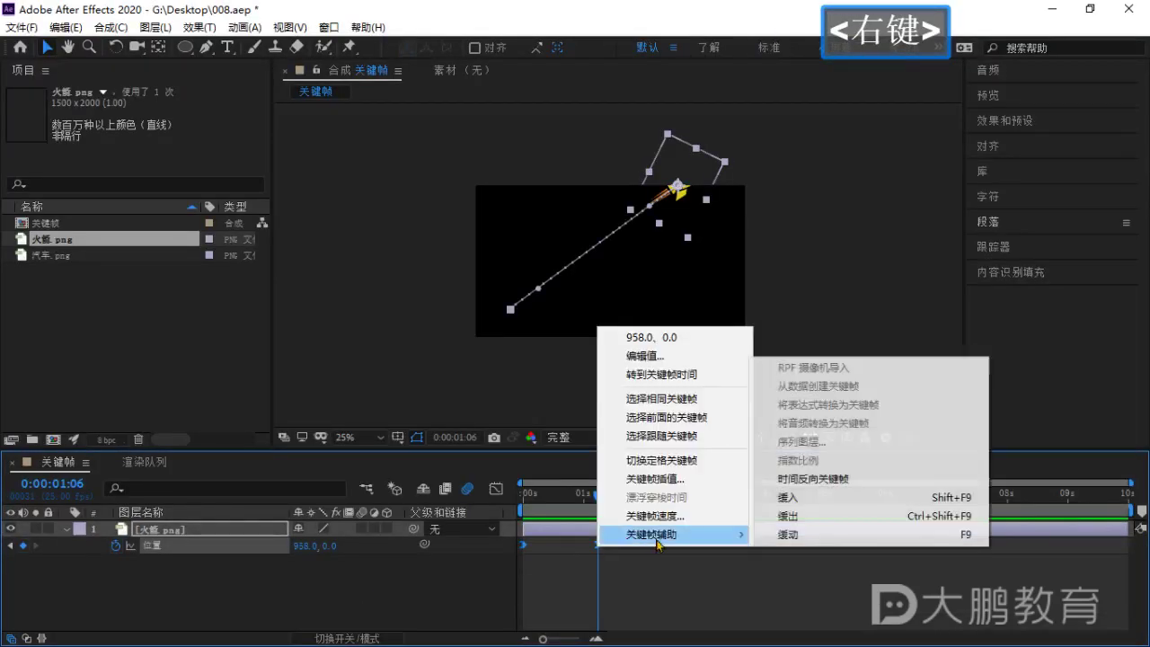
left_click(830, 529)
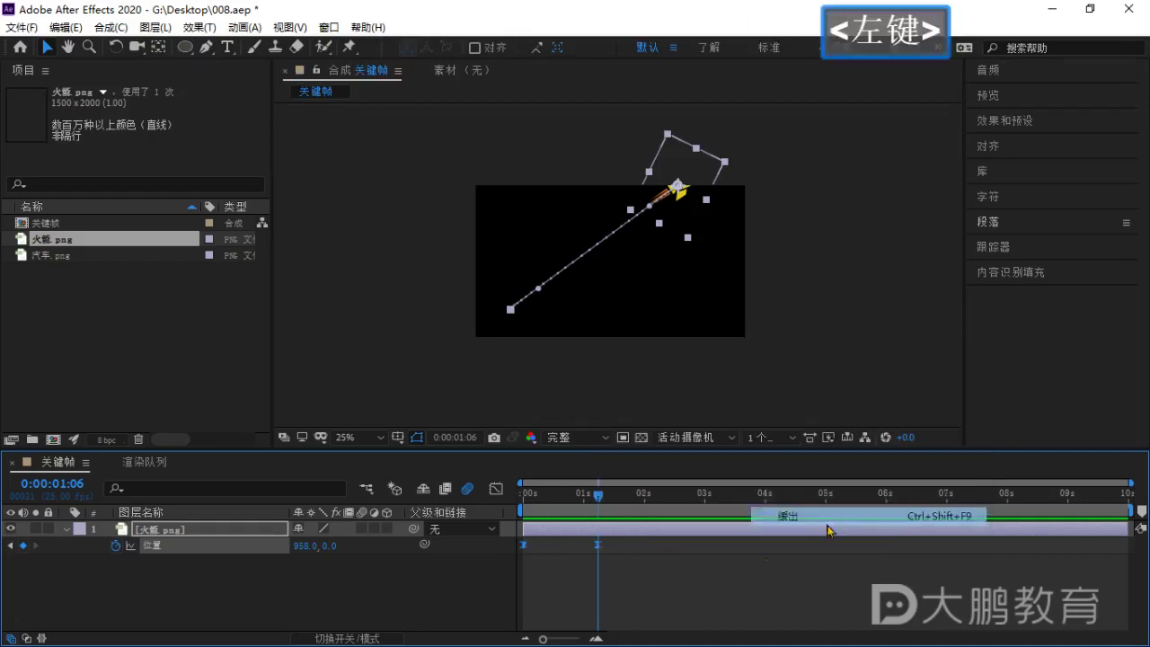
left_click(634, 584)
left_click_drag(611, 501, 524, 511)
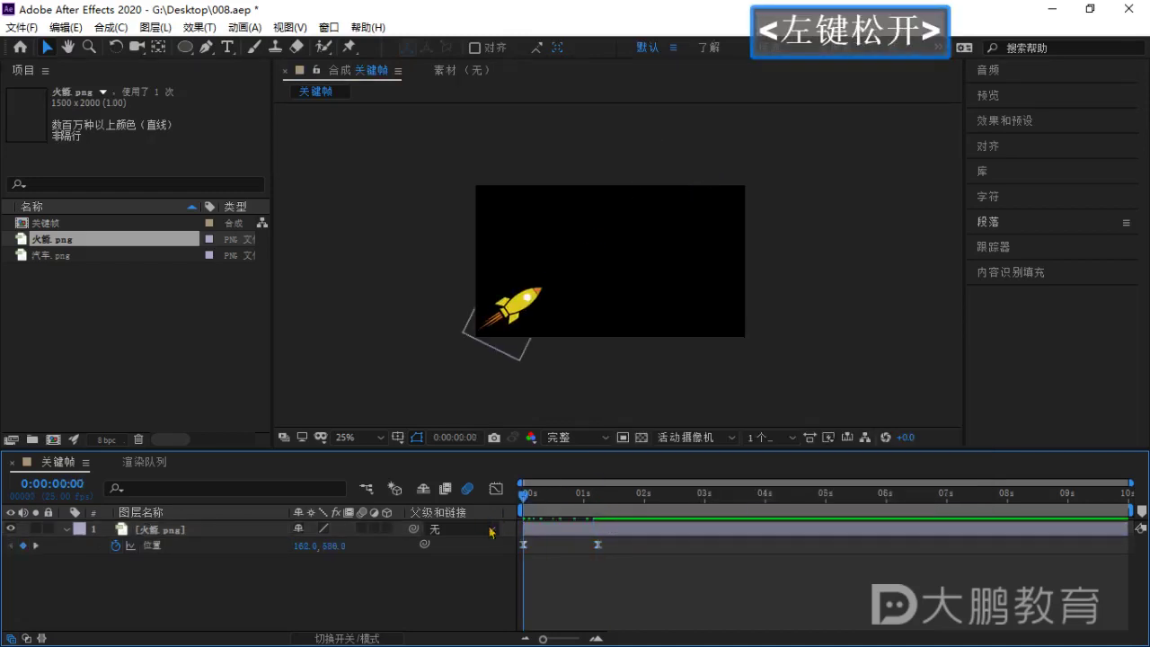
key("space")
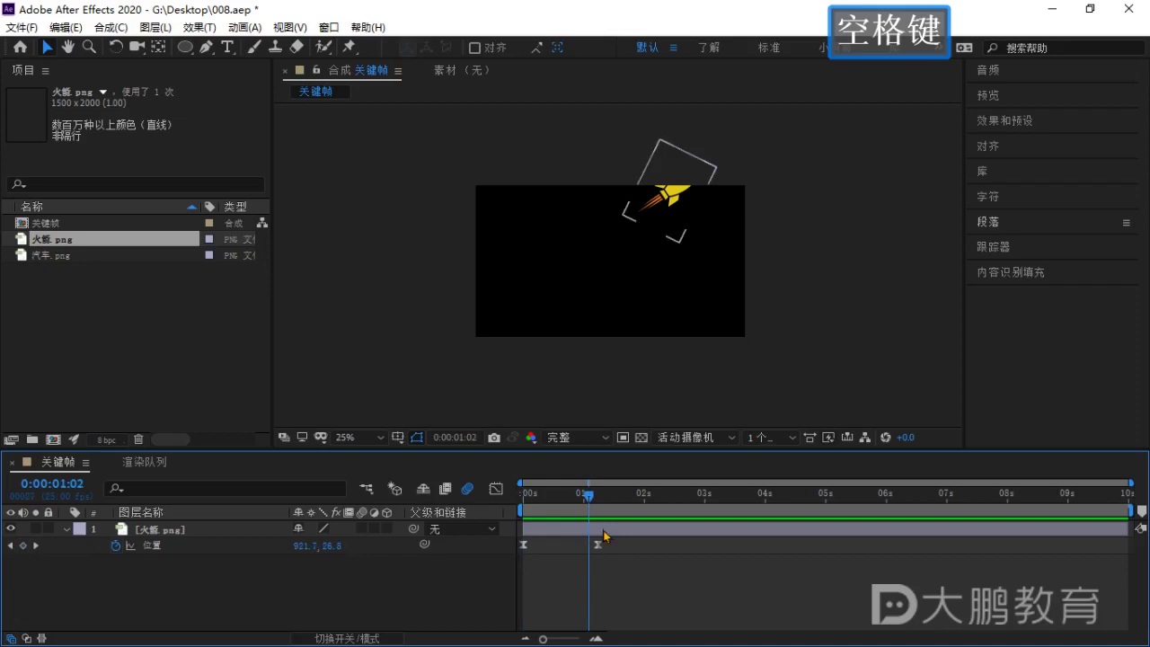
Convert the rocket's second position keyframe to linear and deselect it.
left_click(607, 564)
left_click(599, 545, "ctrl")
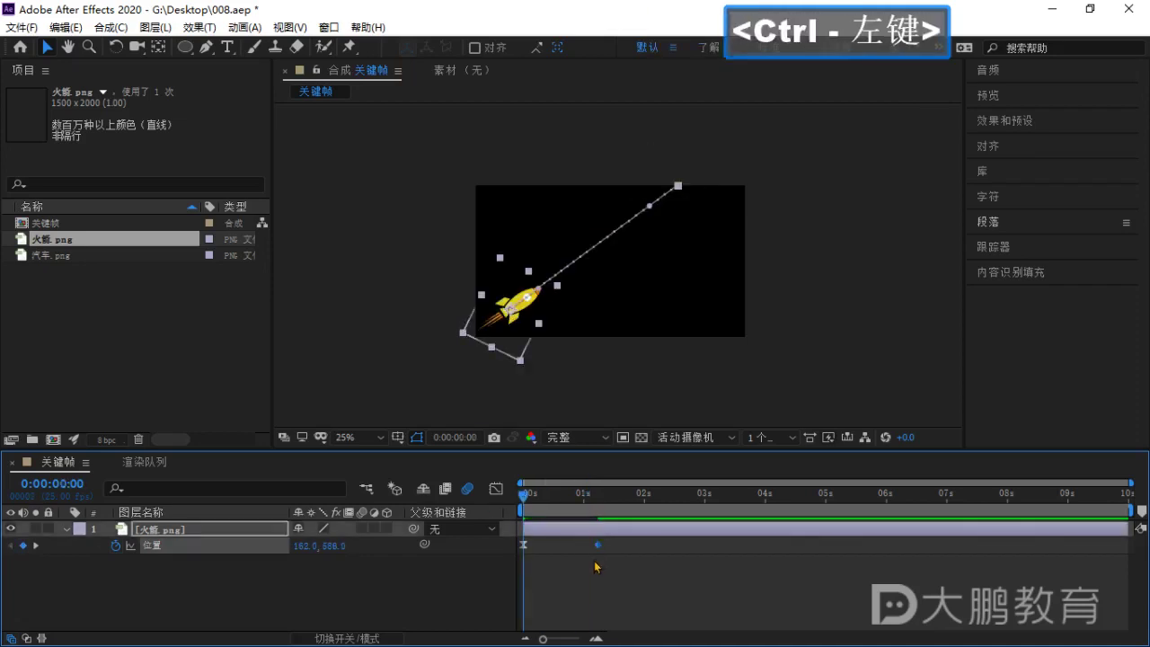
key("space")
left_click(636, 568)
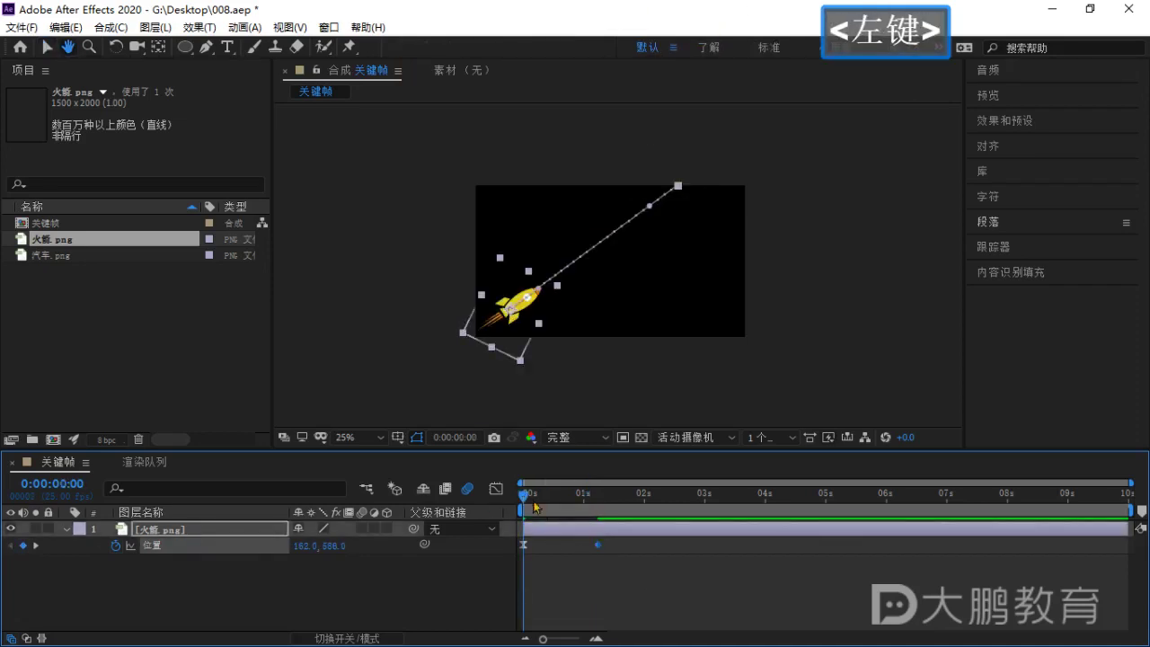
left_click(442, 573)
key("v")
left_click(529, 397)
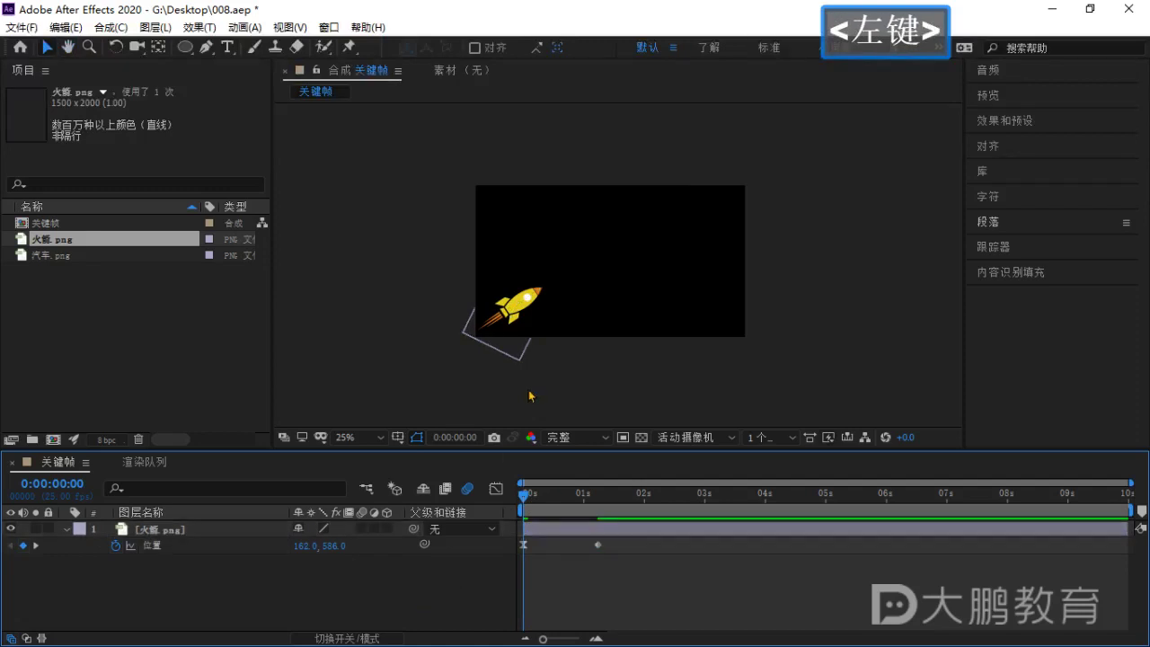
Replay the flight from 0:00:00:00 several times to examine how the rocket's speed changes toward the linear end keyframe.
key("space")
key("space")
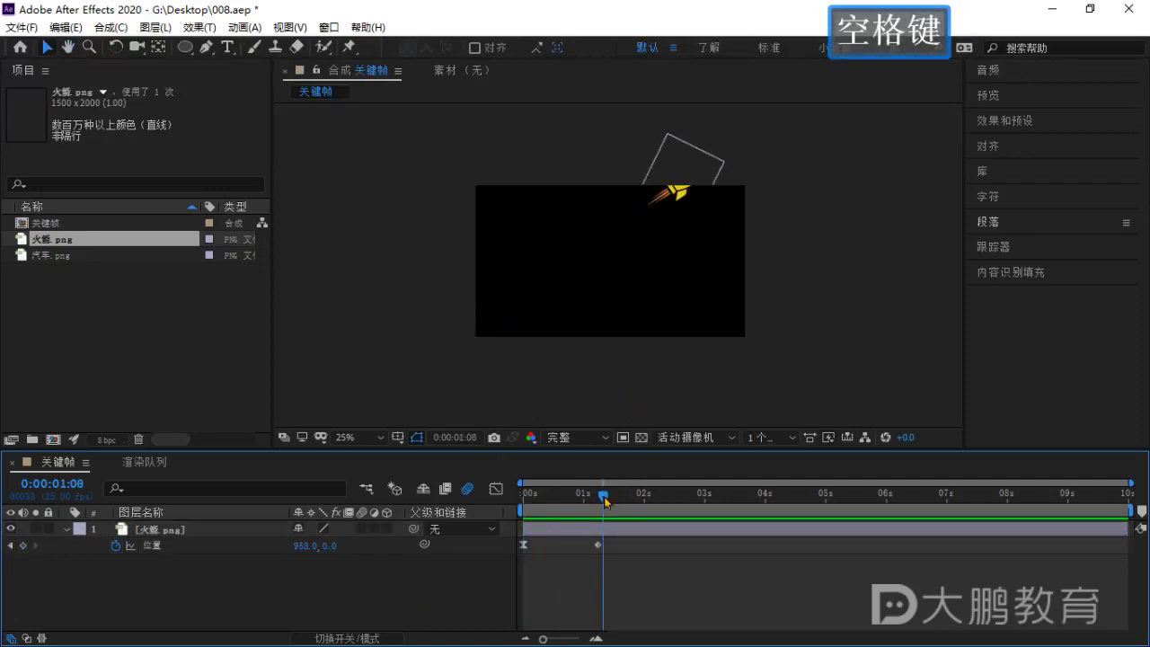
left_click_drag(604, 498, 480, 514)
key("space")
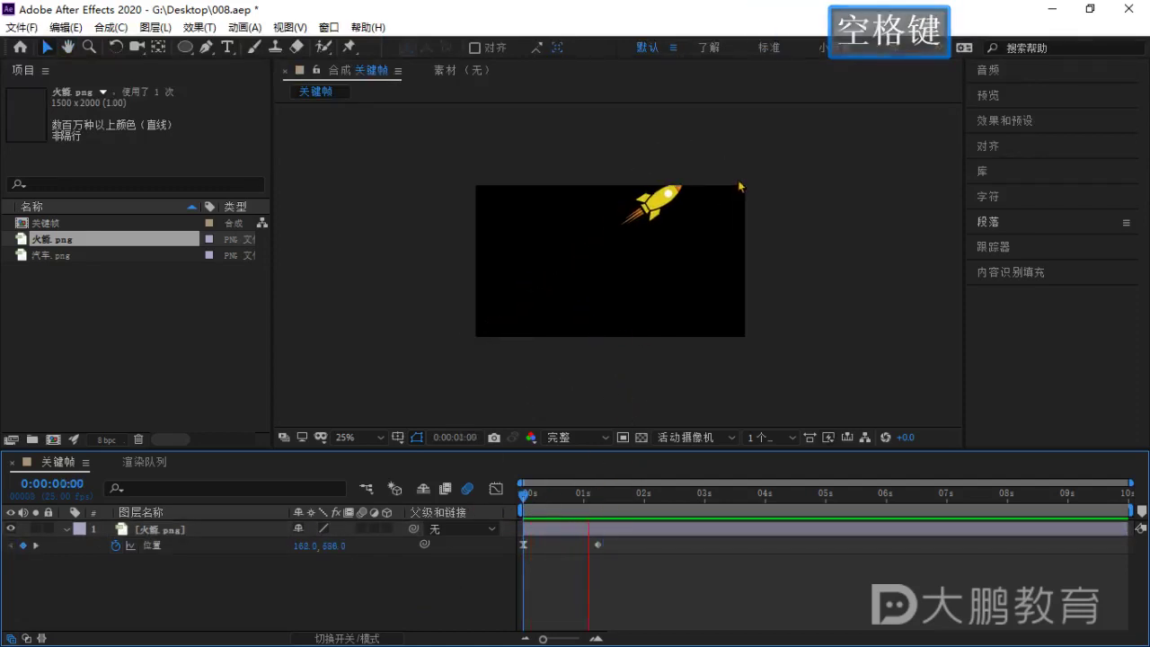
left_click_drag(615, 499, 507, 438)
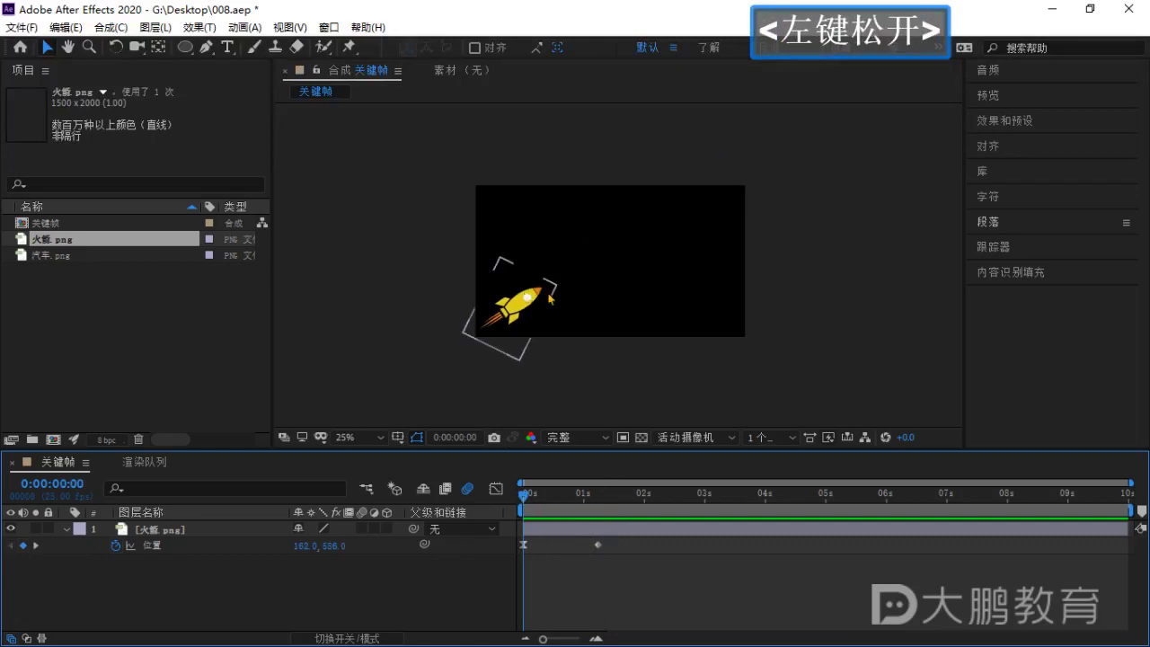
key("space")
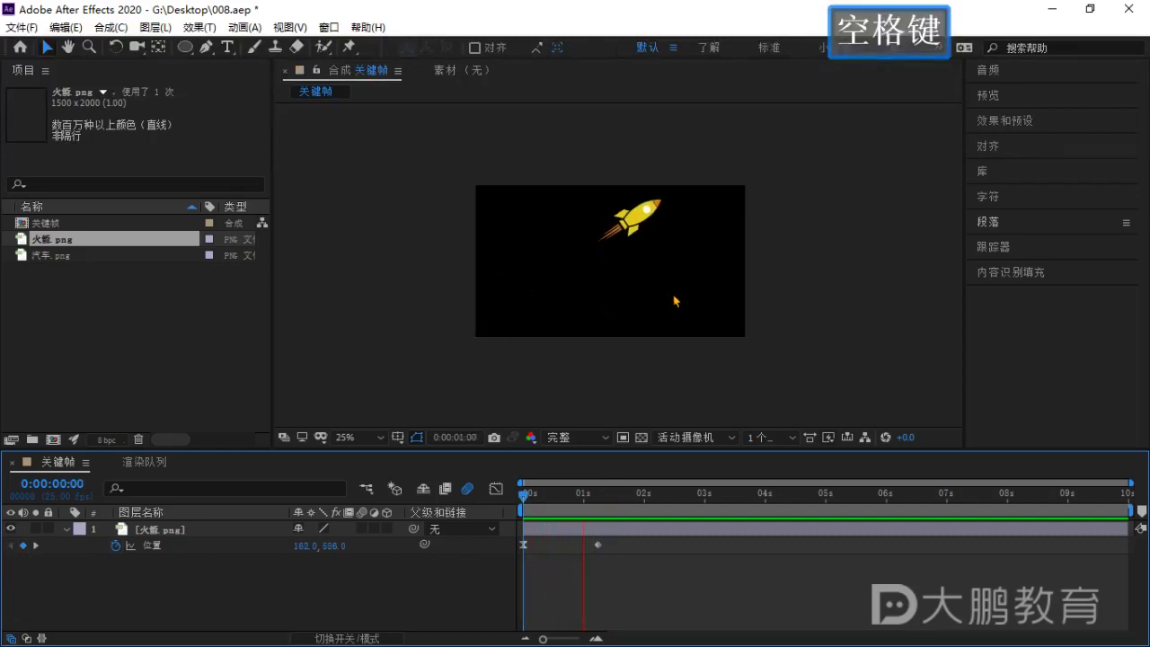
key("space")
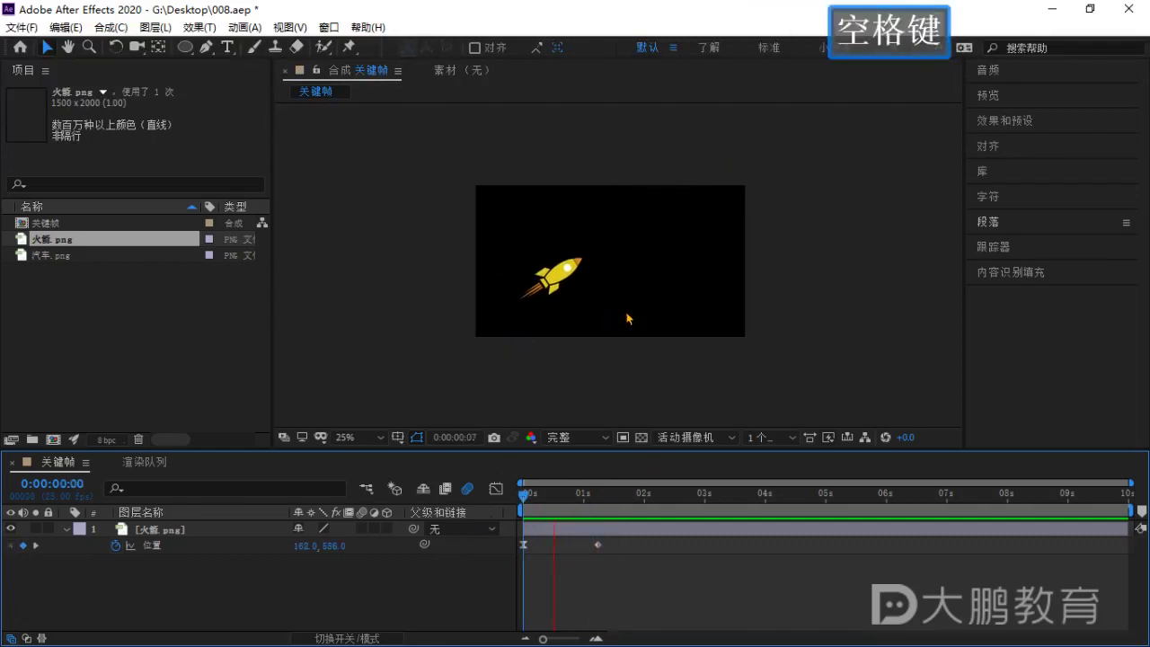
key("space")
left_click_drag(611, 495, 523, 495)
key("space")
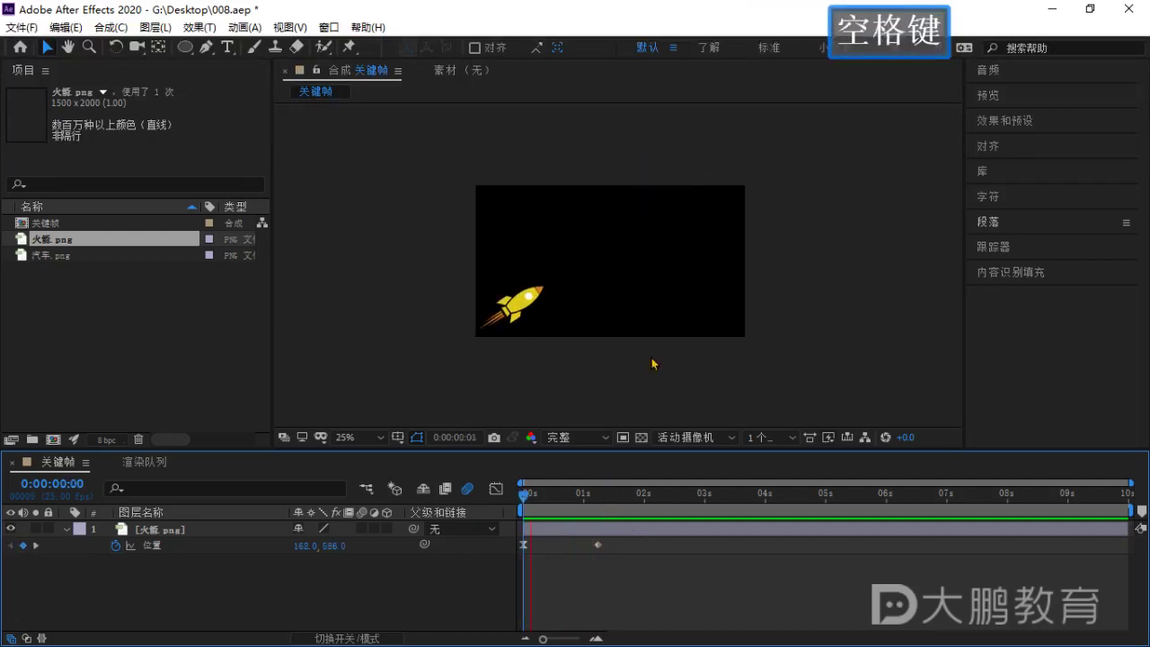
Delete the rocket's position keyframes at 0:00:01:06 and 0:00:00:00.
left_click(597, 494, "shift")
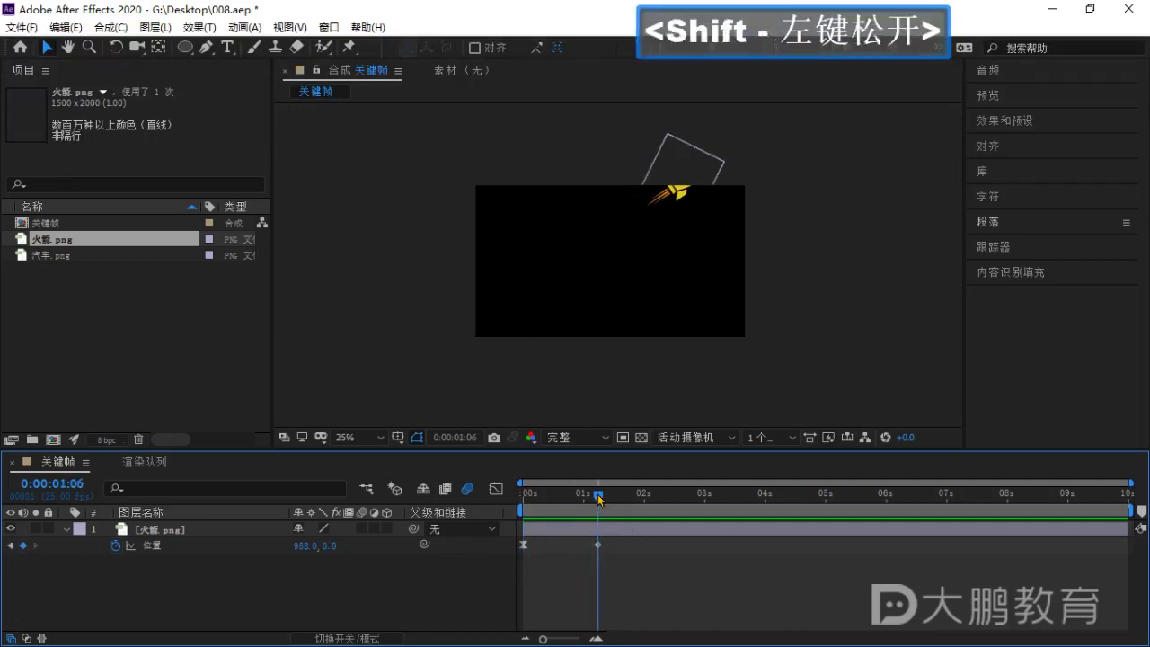
left_click(618, 569)
left_click_drag(618, 565, 591, 547)
key("BackSpace")
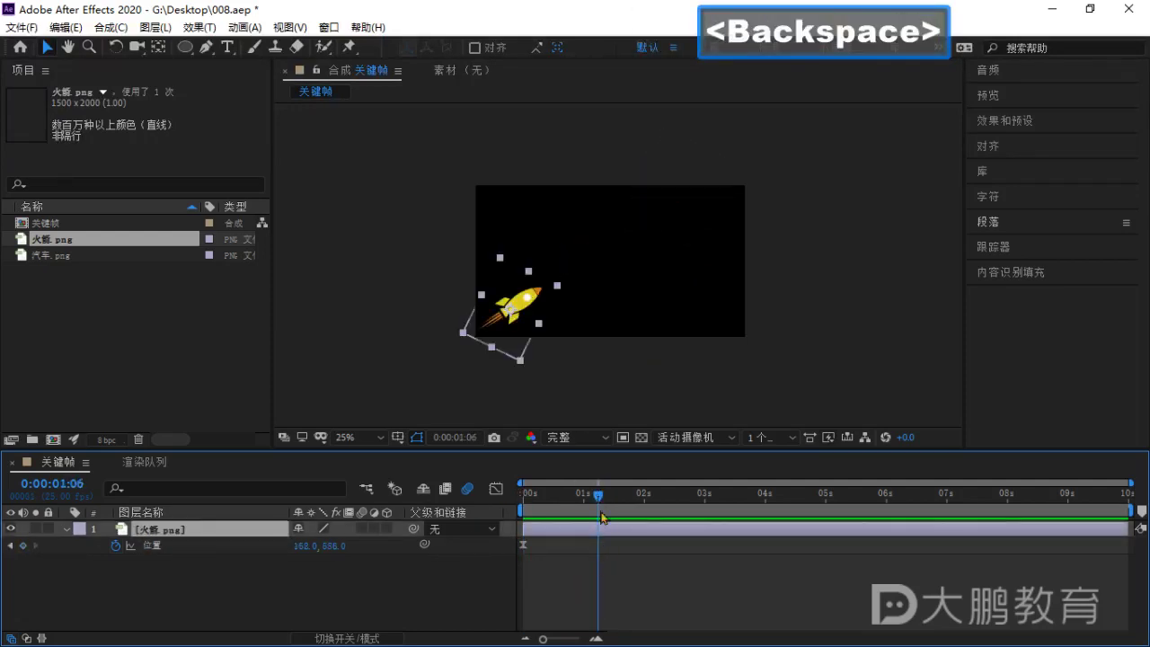
left_click_drag(599, 496, 523, 495)
left_click(526, 548)
key("BackSpace")
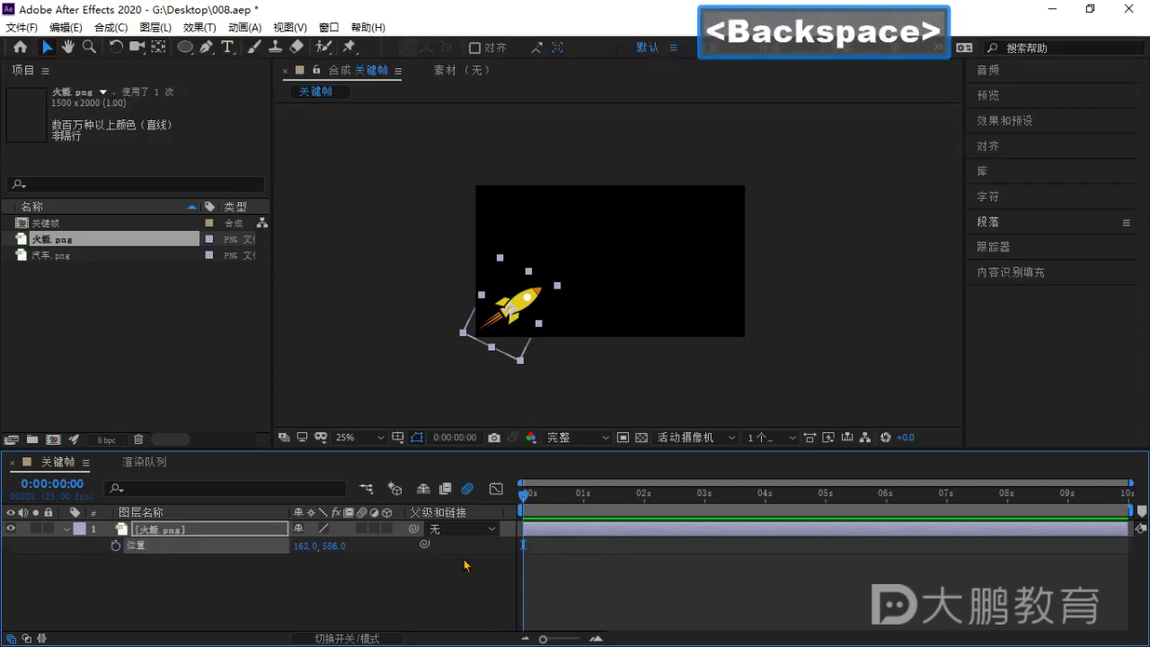
Set a position keyframe for the rocket at about 182, 602 at 0:00:00:00 and another at about 1006, 286 at 0:00:01:07.
left_click_drag(532, 322, 540, 325)
left_click(115, 546)
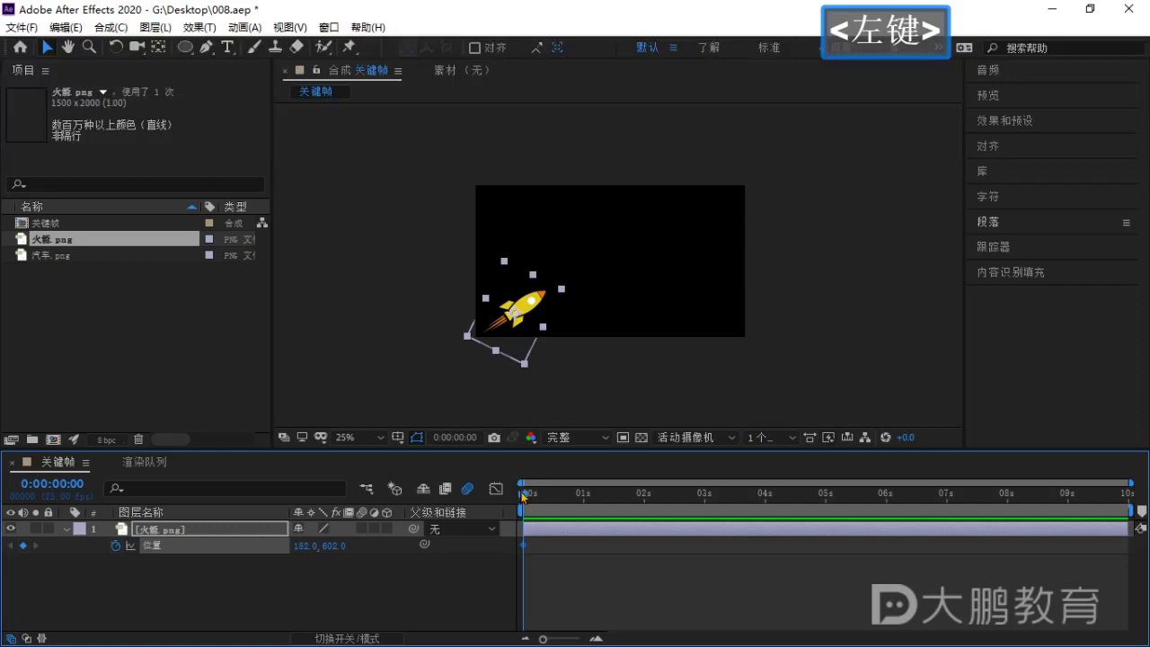
left_click_drag(523, 495, 600, 507)
left_click_drag(710, 241, 714, 236)
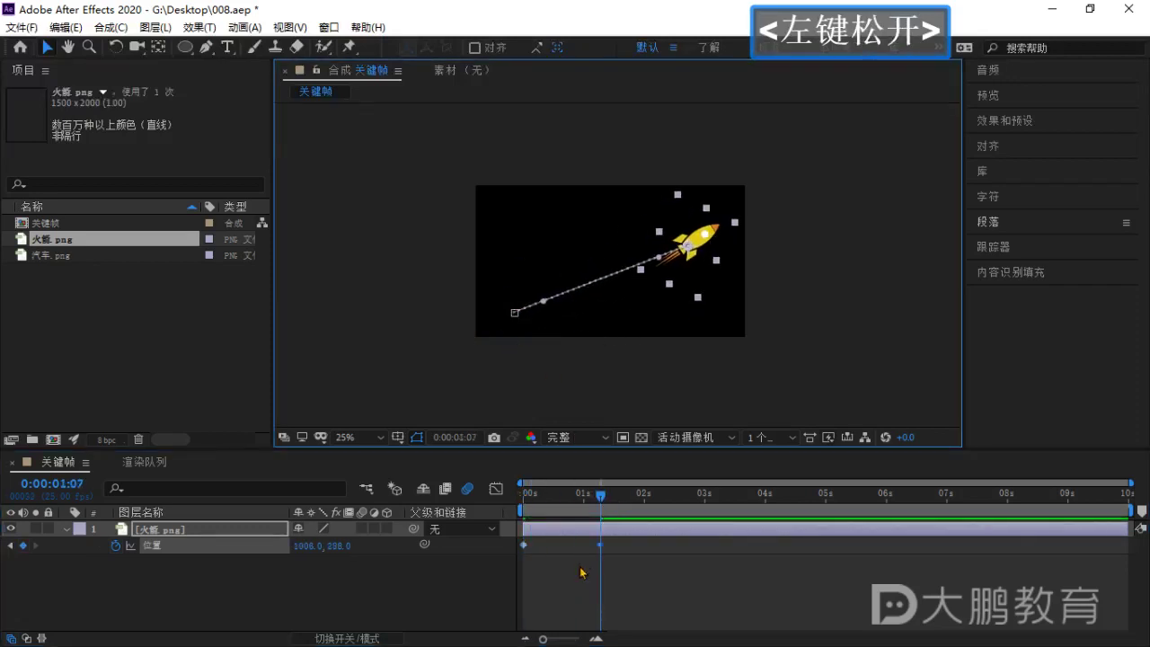
Apply Easy Ease to both new position keyframes and deselect them.
left_click_drag(644, 563, 503, 548)
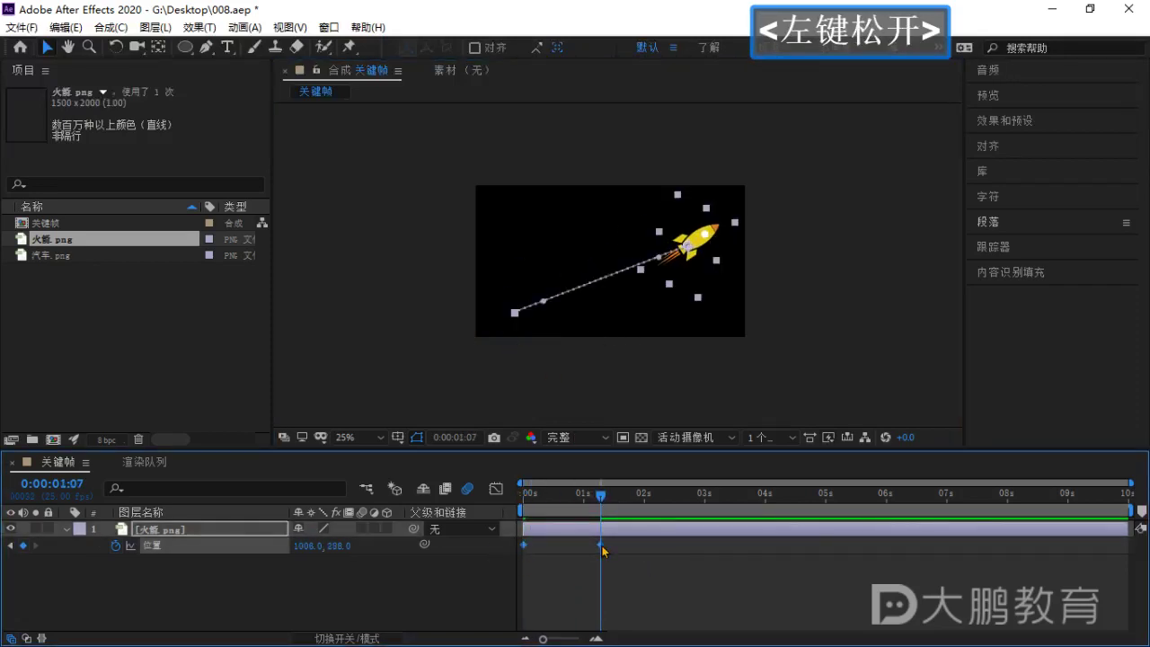
right_click(603, 551)
mouse_move(710, 532)
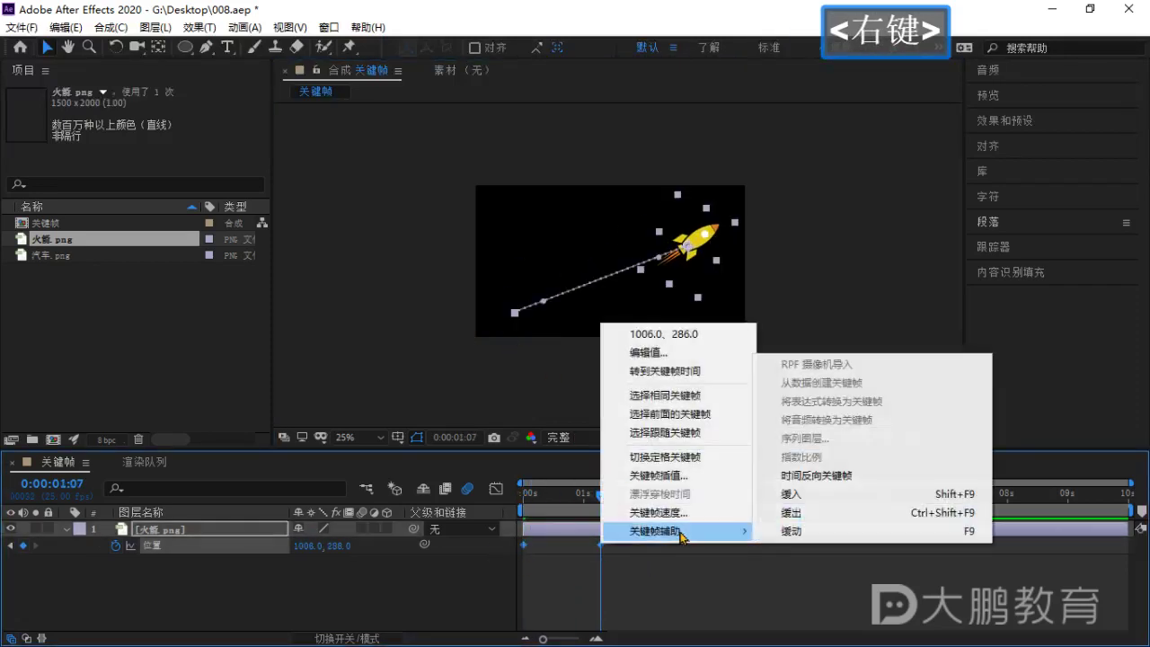
left_click(800, 532)
left_click(656, 596)
Preview the new flight from 0:00:00:00 to examine how the rocket starts and stops.
left_click_drag(601, 576, 529, 557)
key("space")
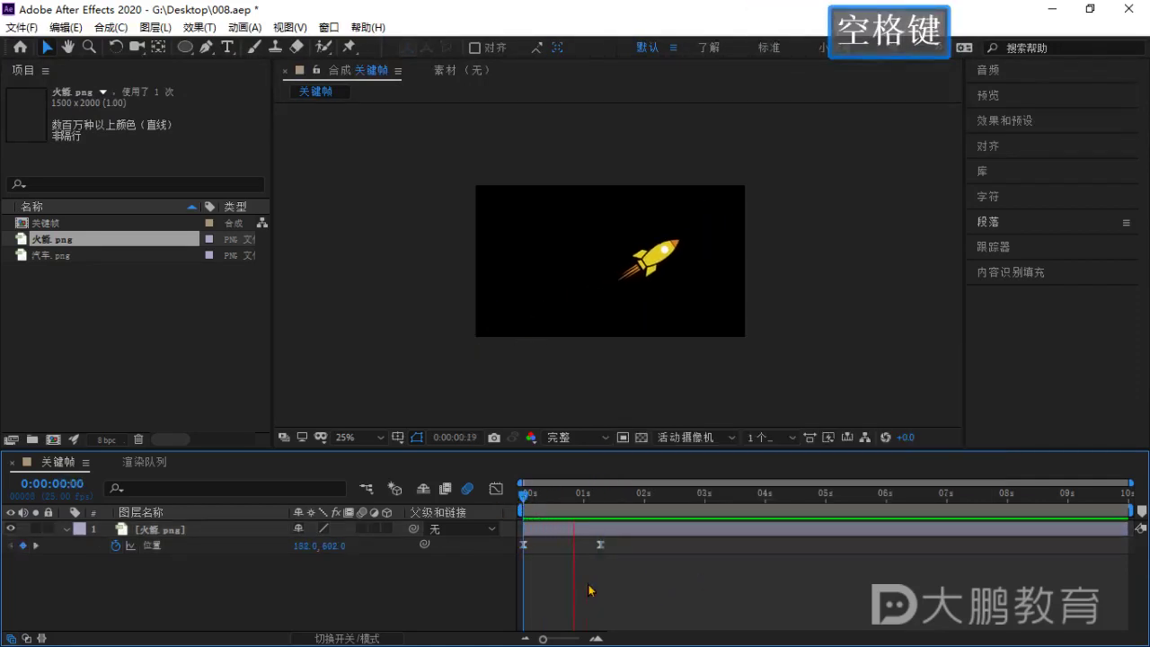
left_click(507, 315)
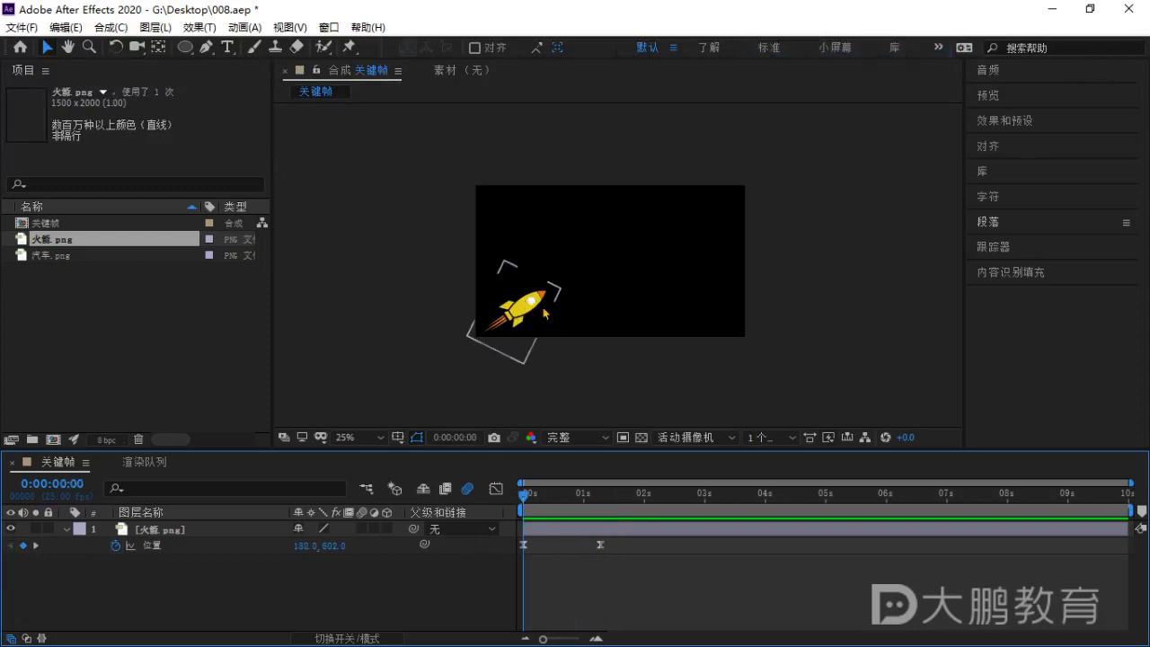
key("space")
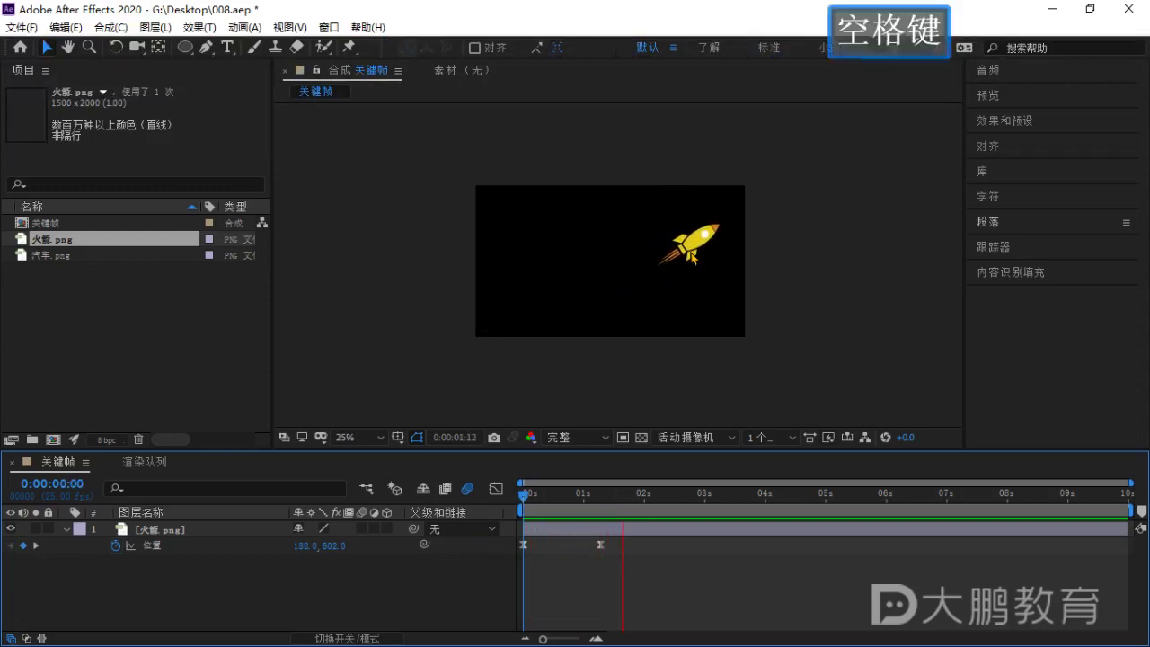
key("space")
Go to 0:00:01:07, select both position keyframes and bring up the Keyframe Assistant easing options.
left_click_drag(623, 496, 601, 496)
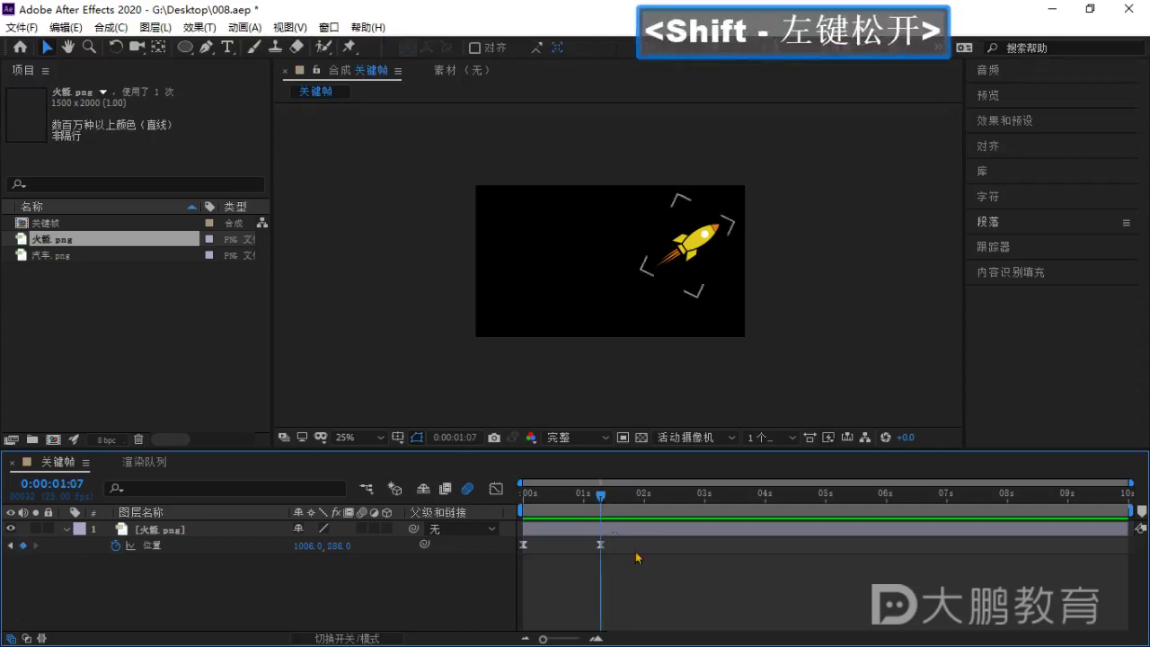
left_click_drag(634, 559, 523, 539)
right_click(601, 545)
mouse_move(714, 537)
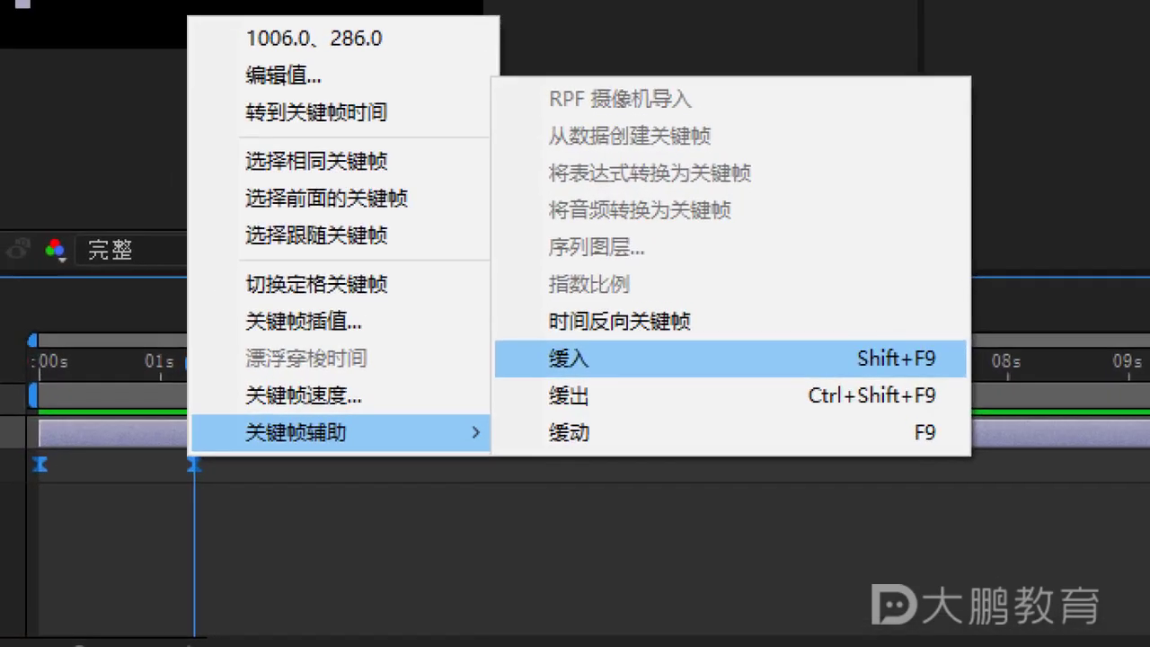
left_click(605, 359)
left_click(607, 435)
mouse_move(781, 505)
left_mouse_down()
mouse_move(497, 343)
mouse_move(478, 320)
left_mouse_up()
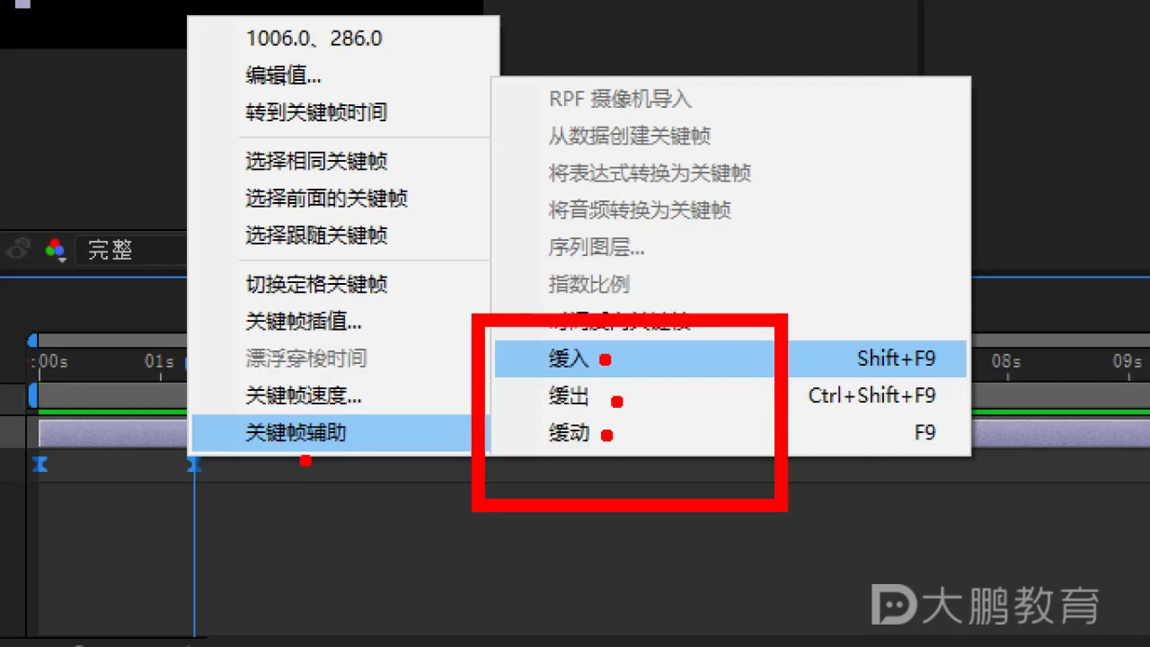
Return to 0:00:00:00, reselect both position keyframes and look over the Keyframe Assistant easing options without applying any.
left_click(342, 462)
key("Escape")
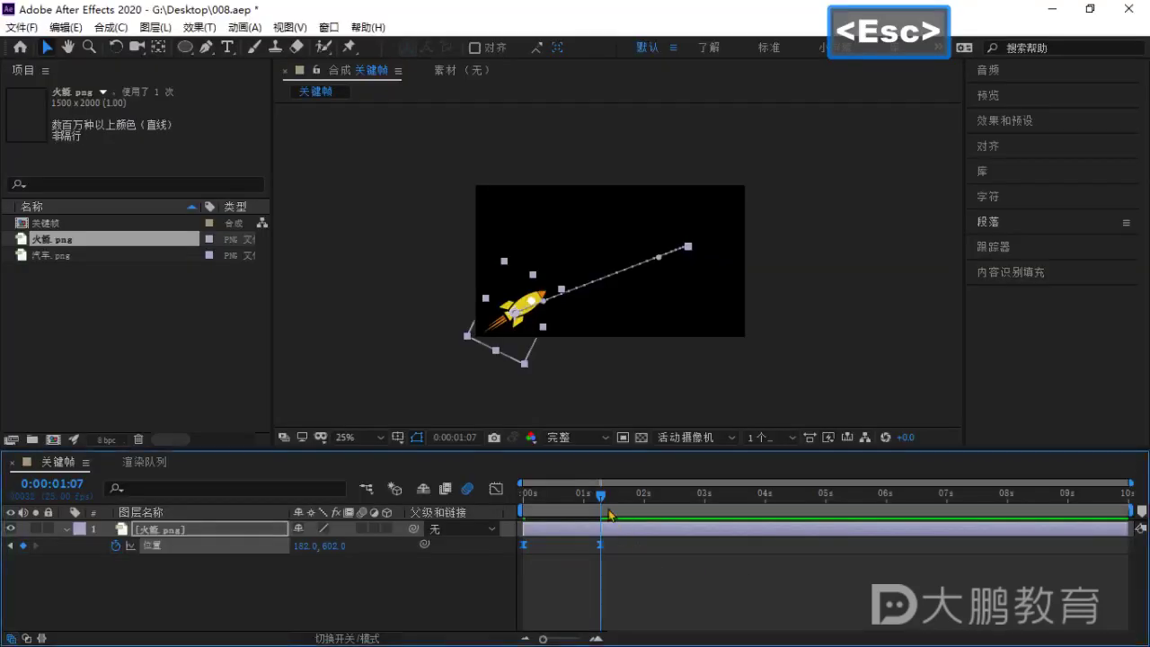
left_click_drag(602, 497, 517, 513)
left_click(580, 570)
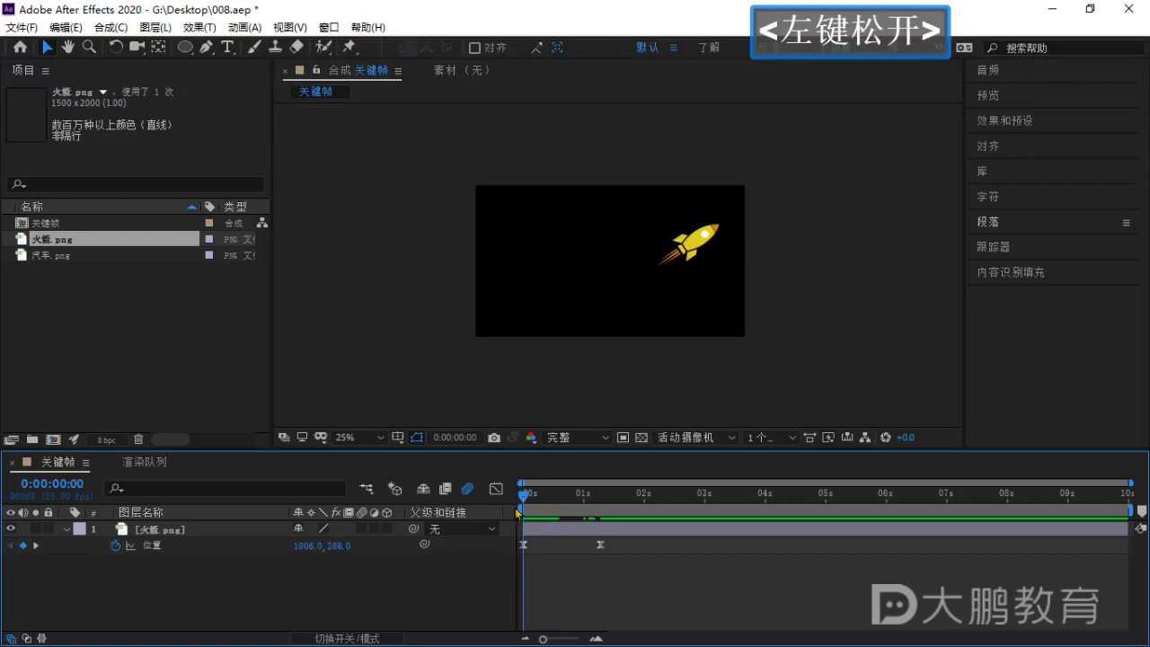
left_click_drag(656, 572, 501, 543)
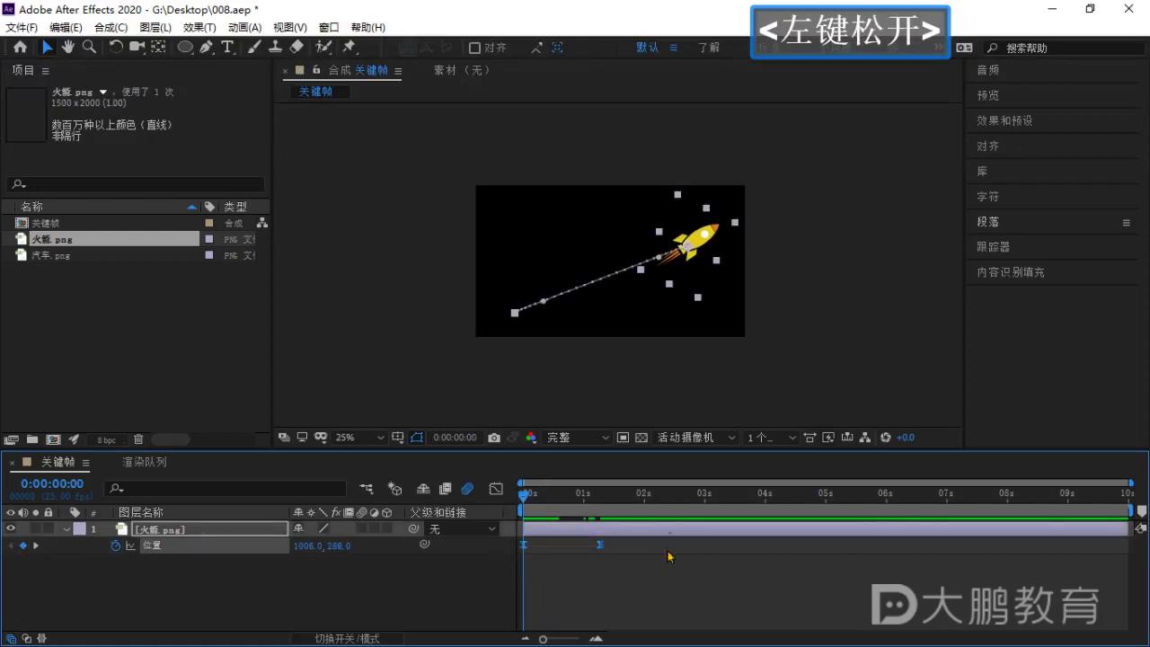
right_click(603, 547)
mouse_move(656, 534)
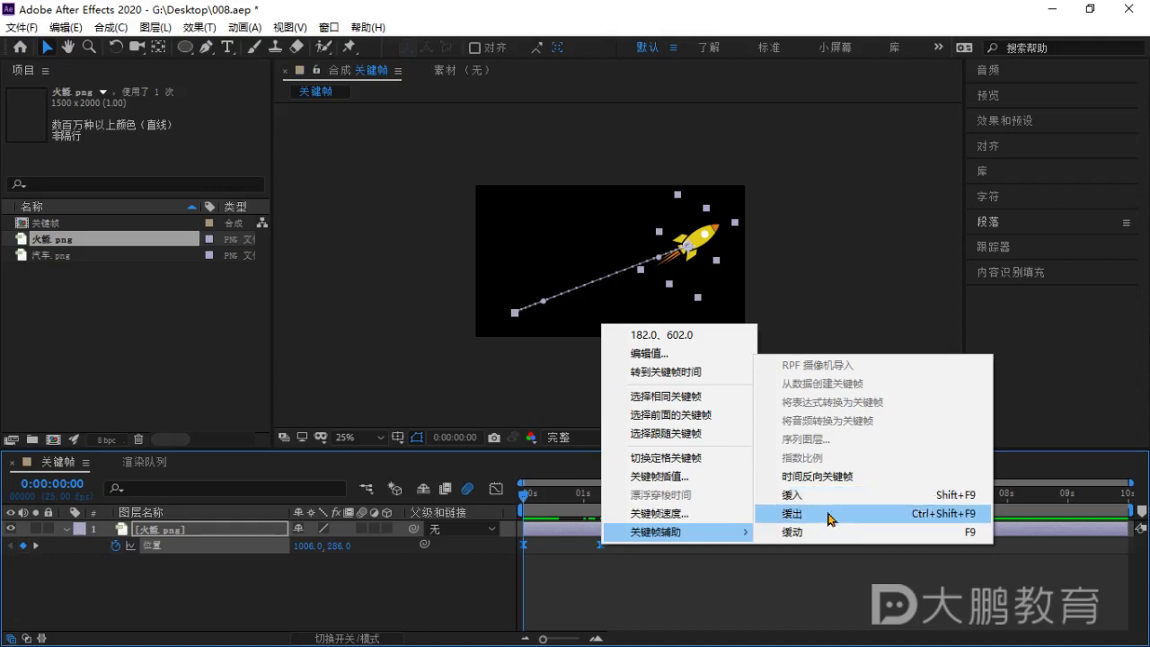
left_click(626, 567)
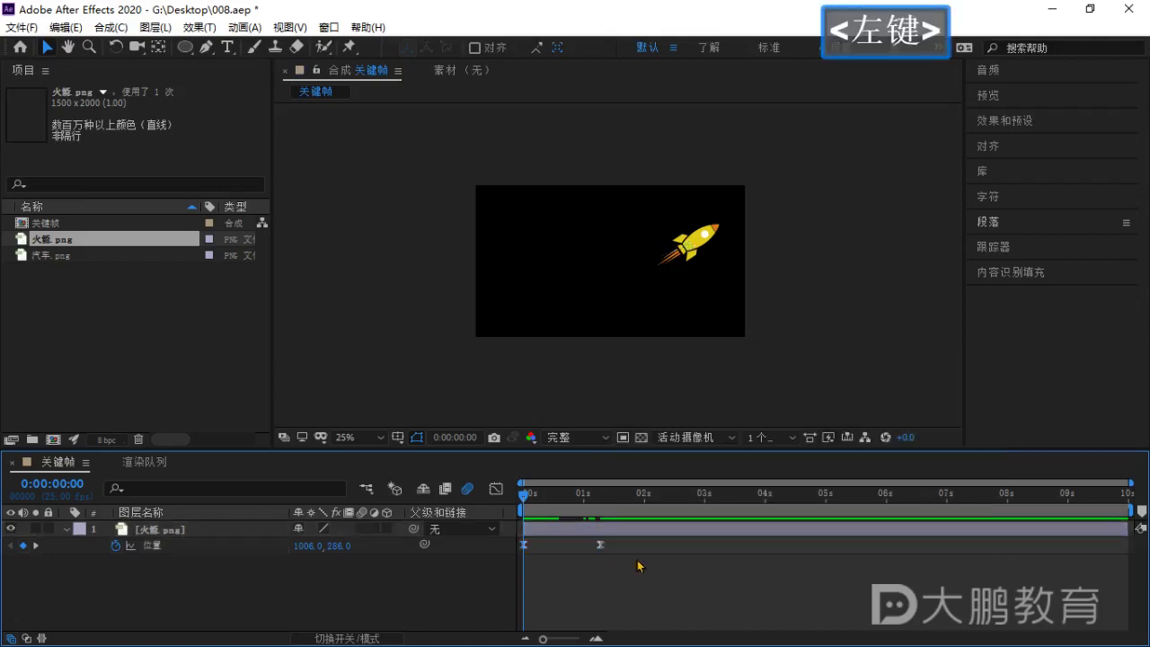
Select both eased position keyframes of the rocket and convert them back to linear keyframes.
left_click_drag(635, 558, 518, 540)
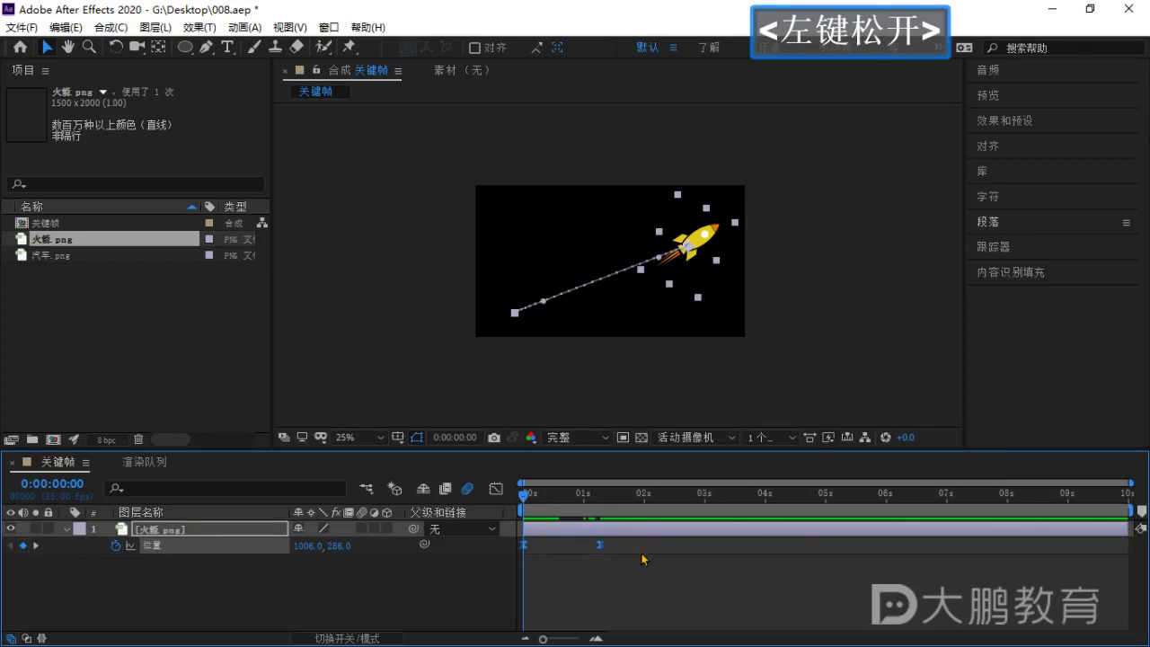
key("ctrl+1")
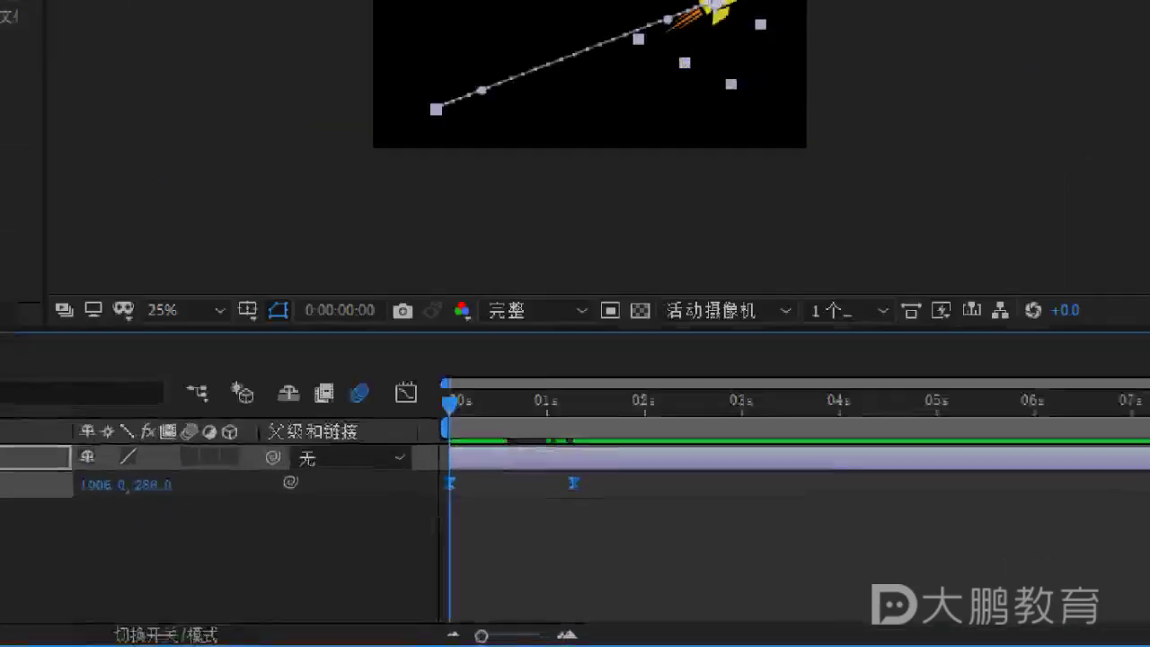
left_click(595, 562)
key("Escape")
left_click_drag(640, 523, 632, 483)
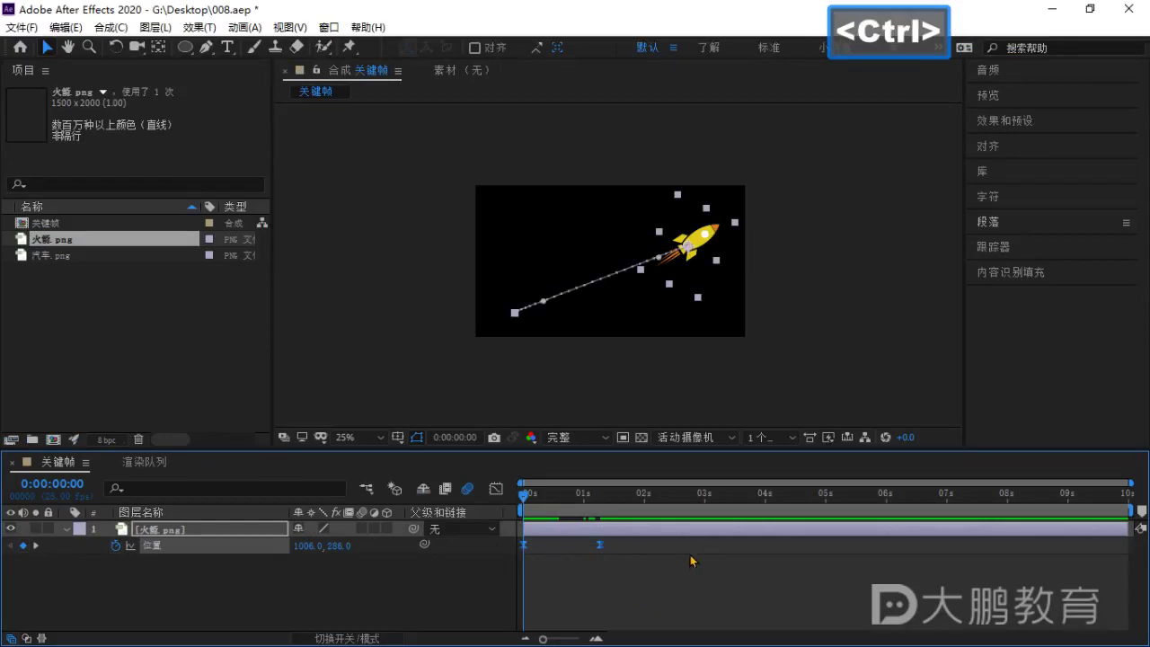
left_click(602, 545, "ctrl")
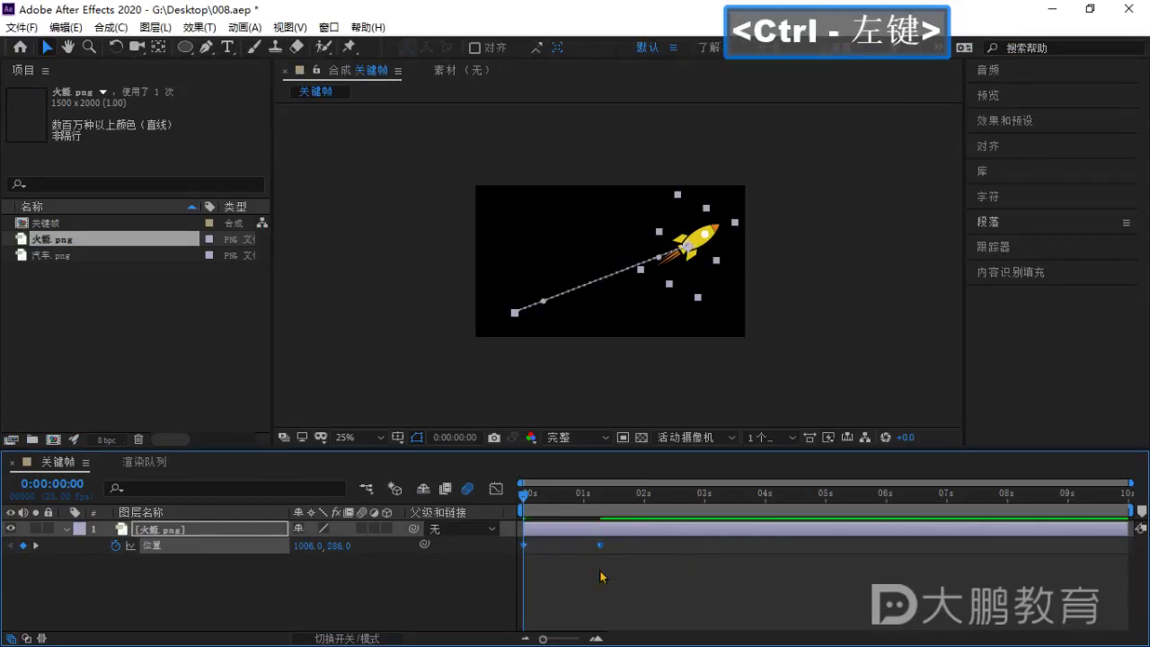
left_click(601, 575)
left_click_drag(635, 568, 490, 539)
left_click(600, 575)
left_click_drag(662, 570, 492, 530)
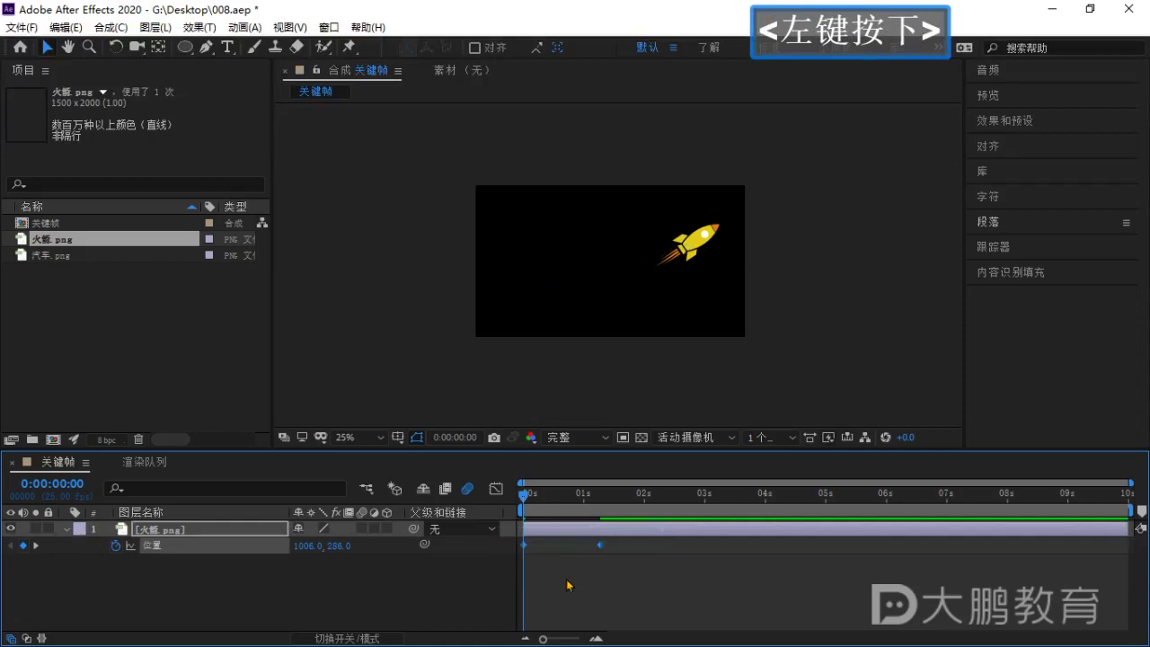
Deselect the linear position keyframes and preview the rocket's flight from 0:00:00:00.
left_click_drag(568, 585, 620, 555)
key("space")
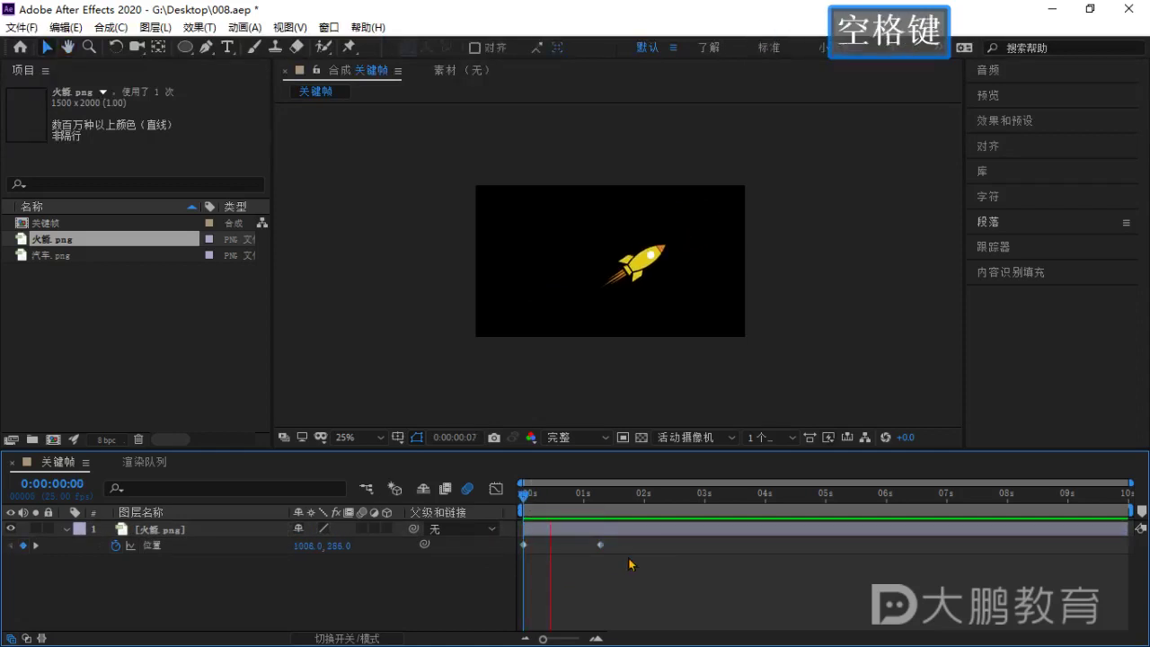
key("space")
Reorder the position keyframes by cutting and pasting so that 182, 602 comes first at 0:00:02:10 and 1006, 286 follows.
left_click_drag(601, 496, 523, 498)
left_click_drag(538, 537, 509, 566)
key("ctrl+x")
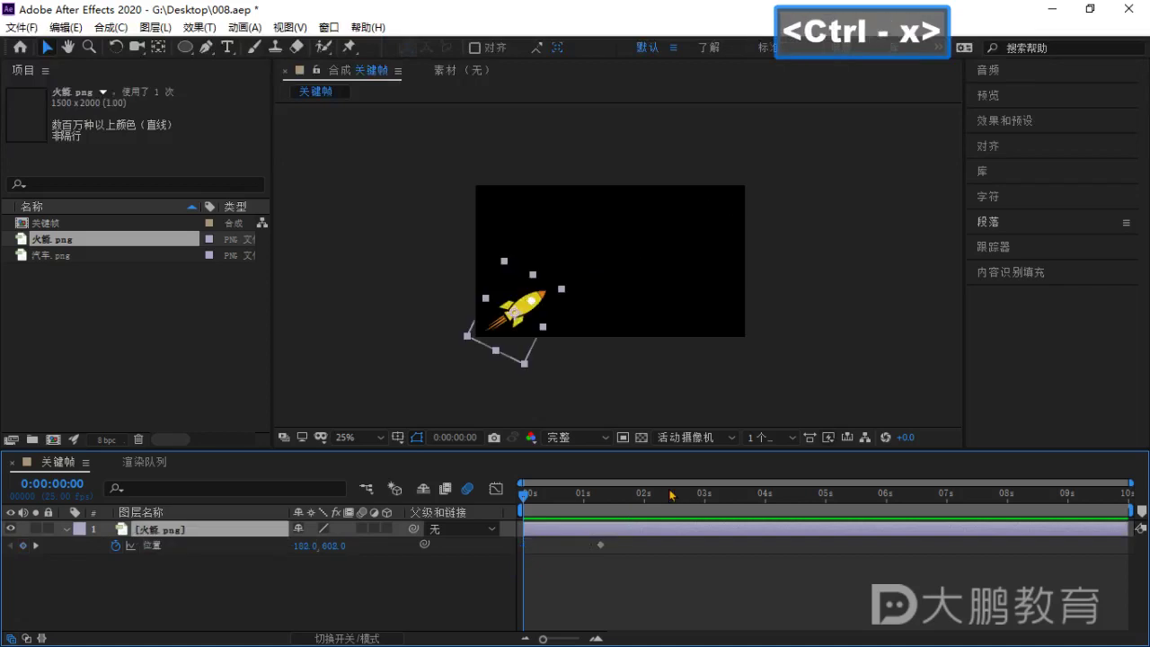
left_click(670, 495)
key("ctrl+v")
left_click_drag(753, 565, 568, 539)
key("ctrl+x")
left_click(578, 544, "ctrl")
key("ctrl+v")
double_click(646, 543)
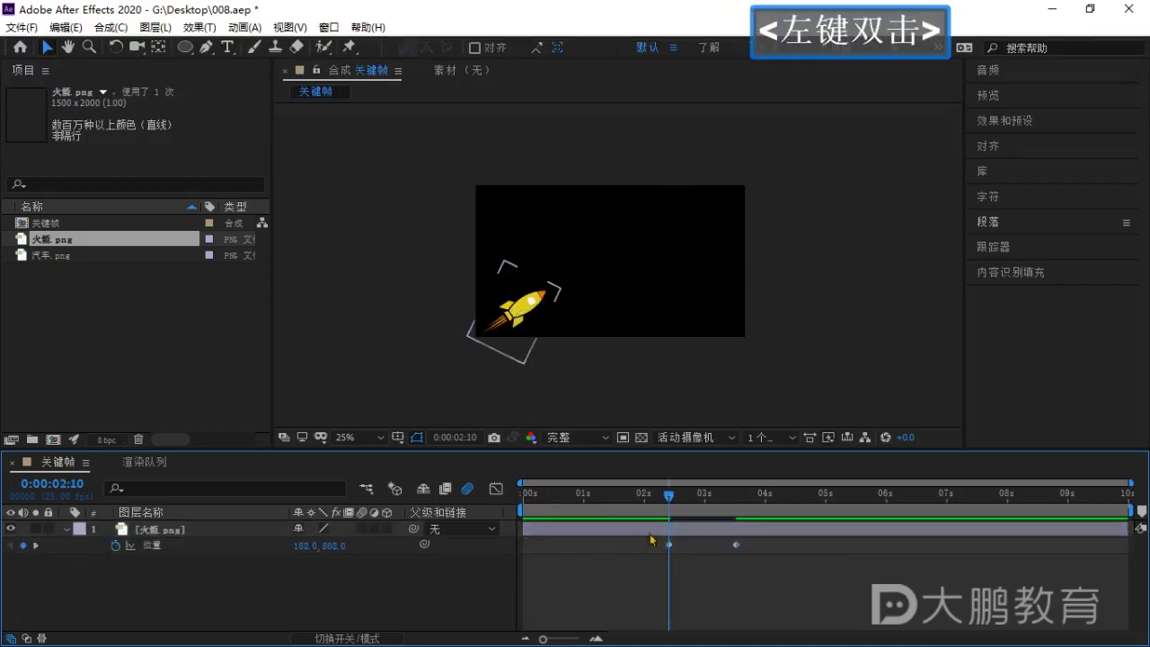
Move both position keyframes back to the start of the timeline and preview the rocket's flight from 0:00:00:00.
left_click_drag(669, 545, 520, 545)
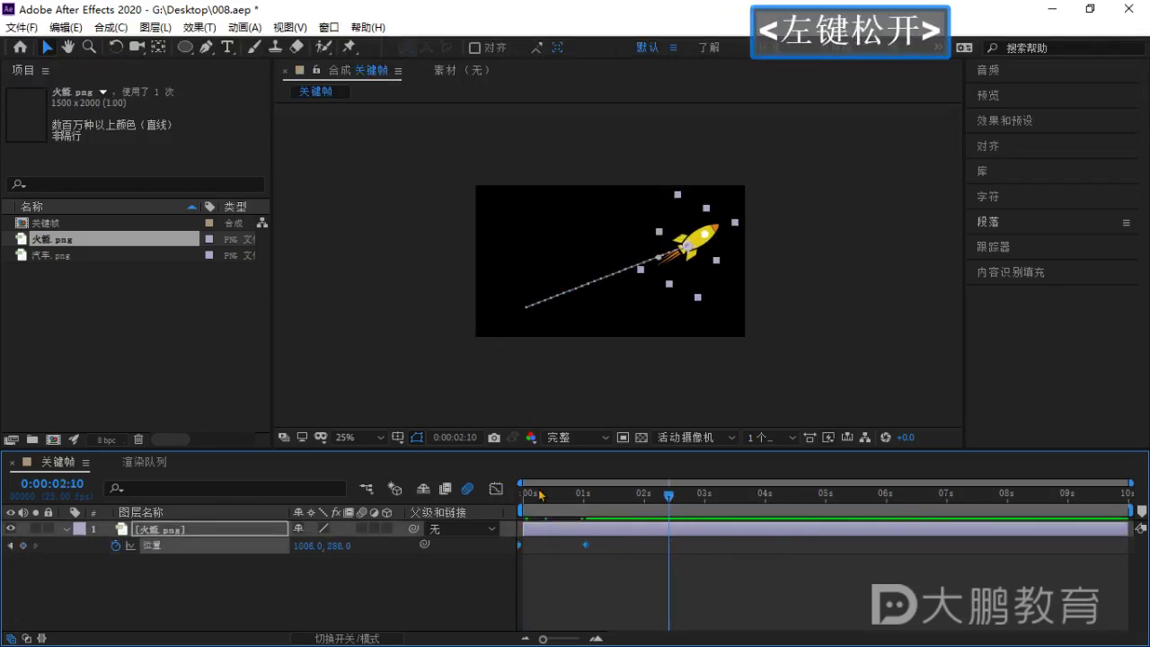
left_click_drag(547, 494, 523, 494)
key("space")
left_click(619, 575)
key("space")
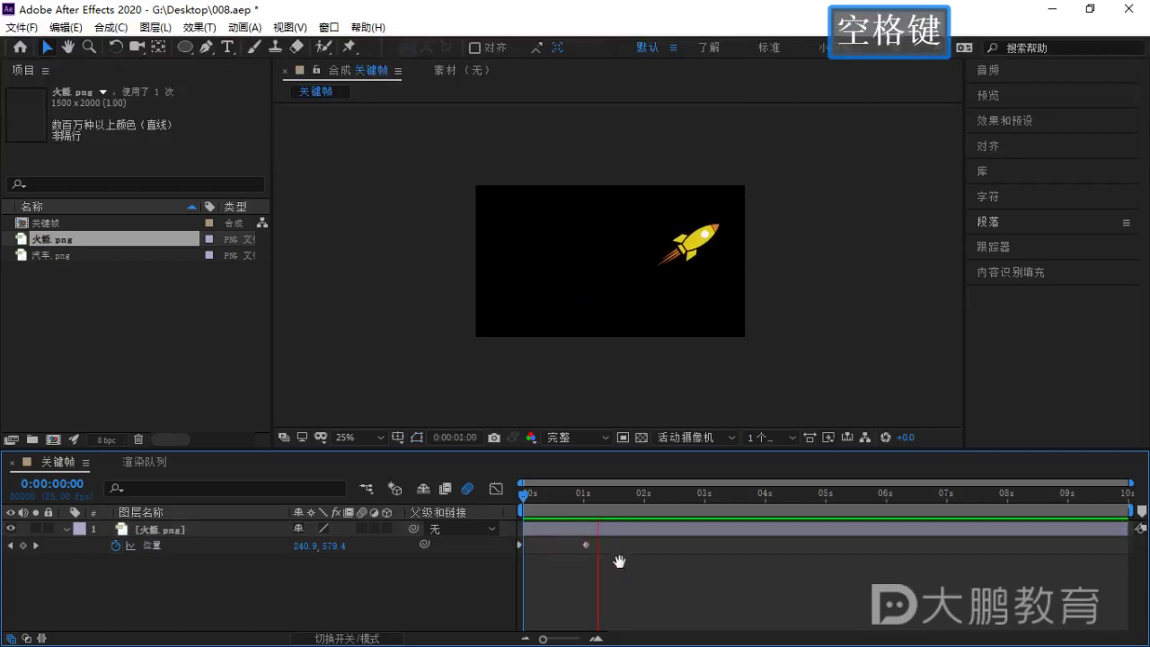
Shift the rocket layer slightly later so its first position keyframe falls at 0:00:00:02, and preview the flight from there.
left_click(630, 531)
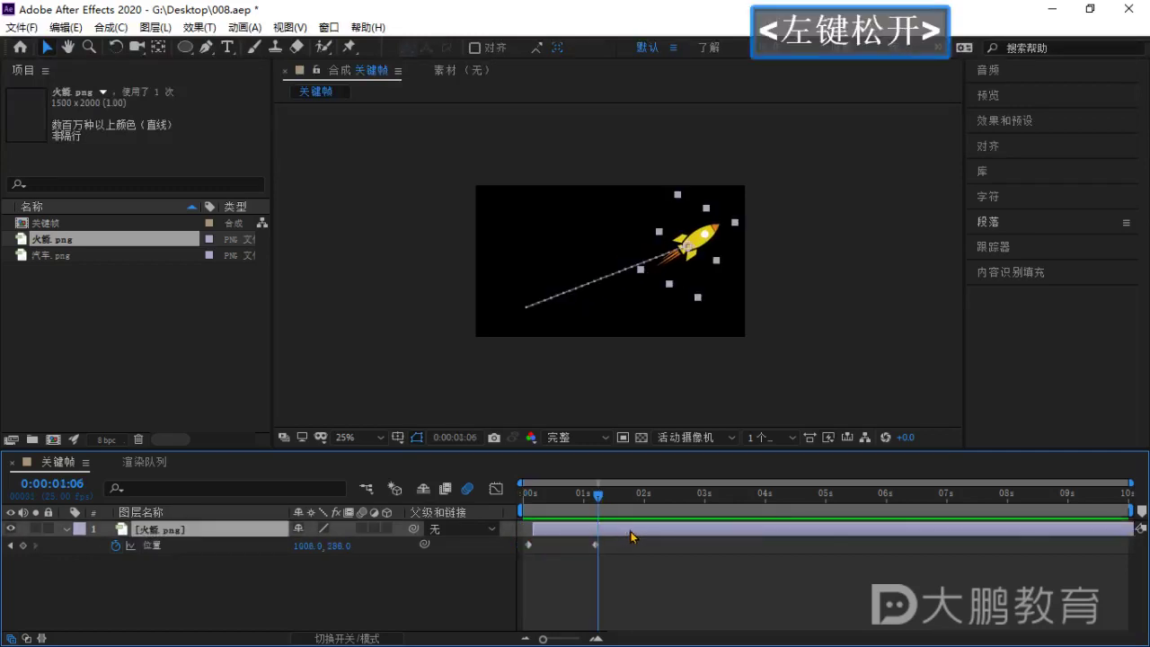
left_click_drag(598, 495, 528, 499)
left_click(618, 574)
key("space")
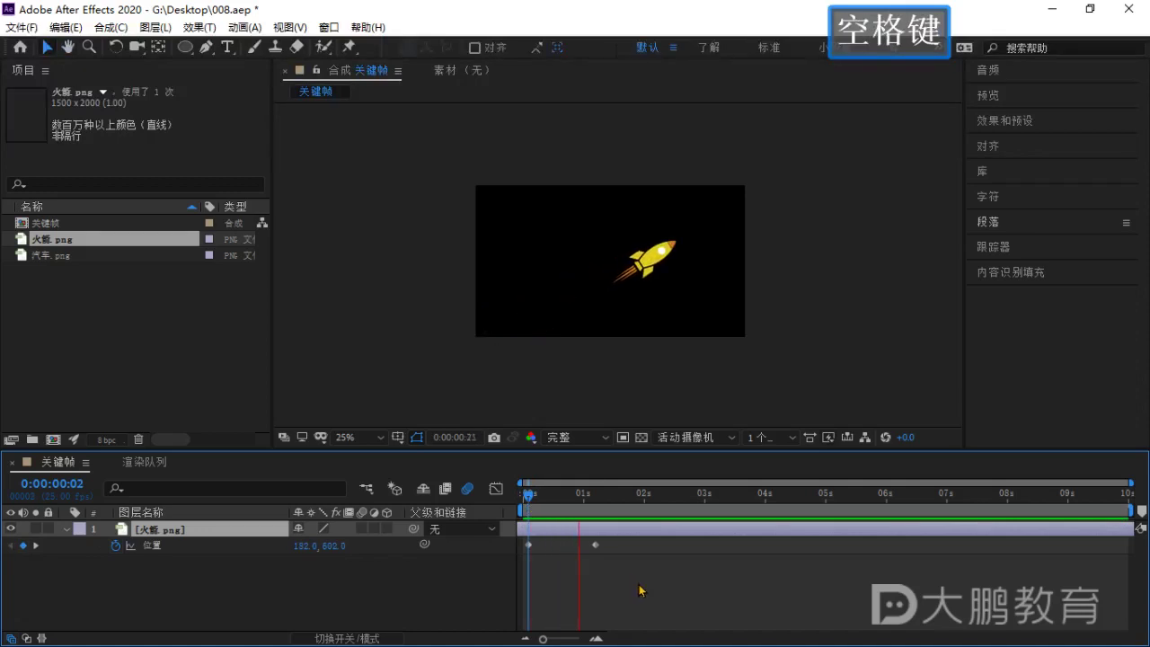
Select both position keyframes at 0:00:01:07 and examine the shortcuts listed for Easy Ease In, Easy Ease Out and Easy Ease.
left_click_drag(641, 591, 522, 539)
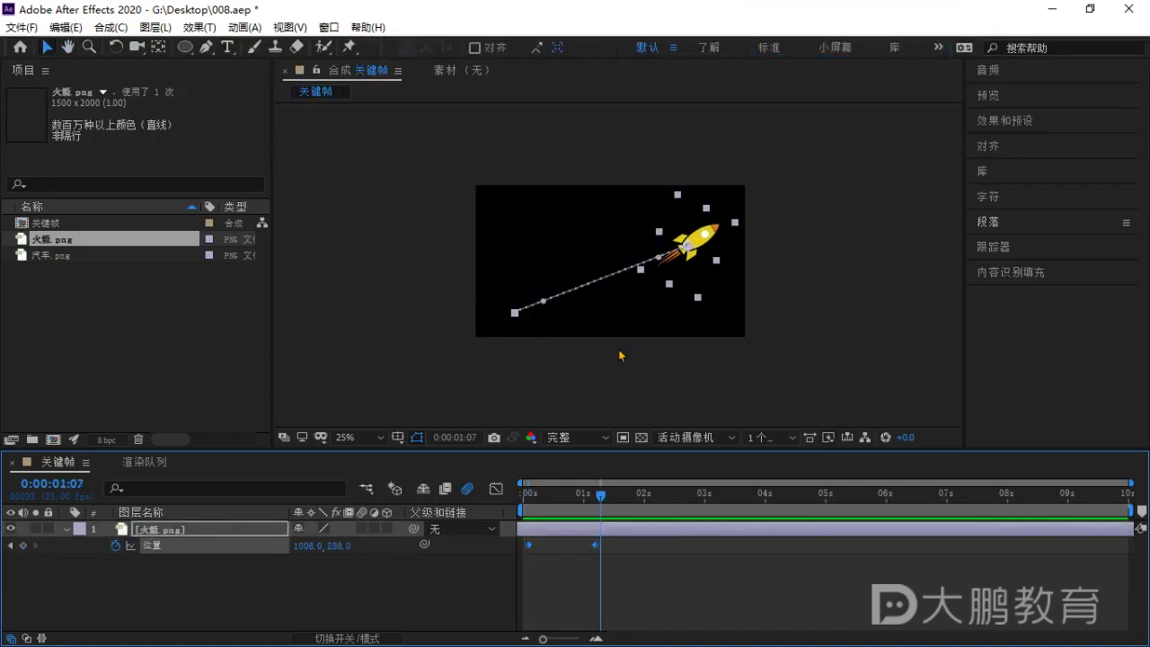
right_click(600, 551)
mouse_move(726, 534)
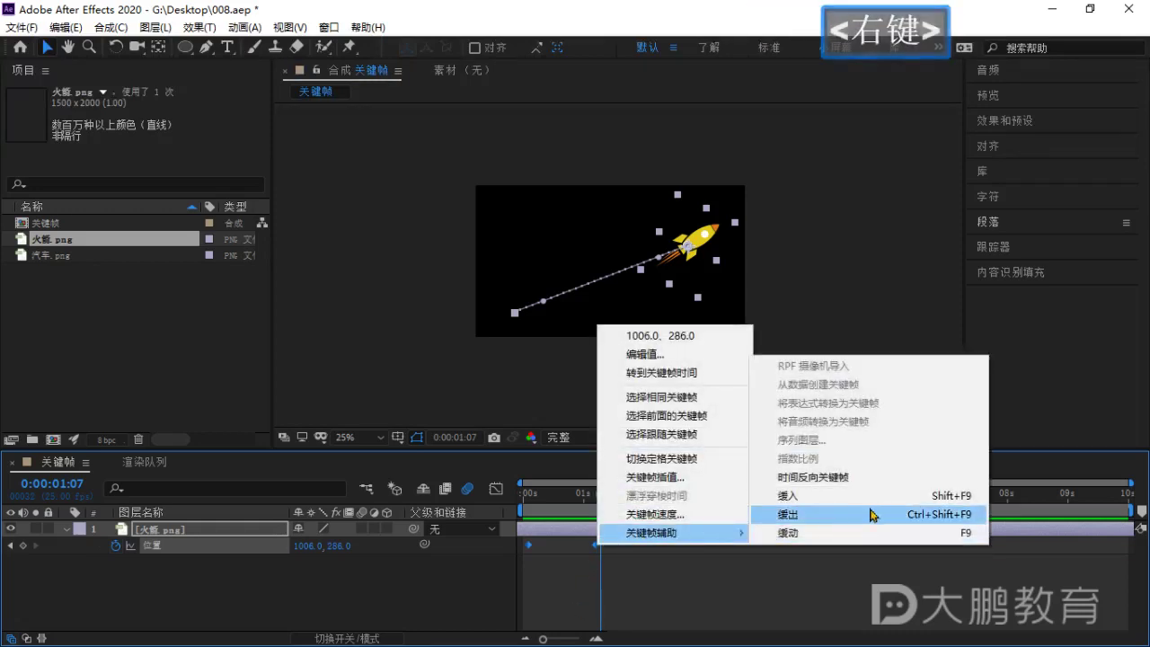
left_click(908, 532)
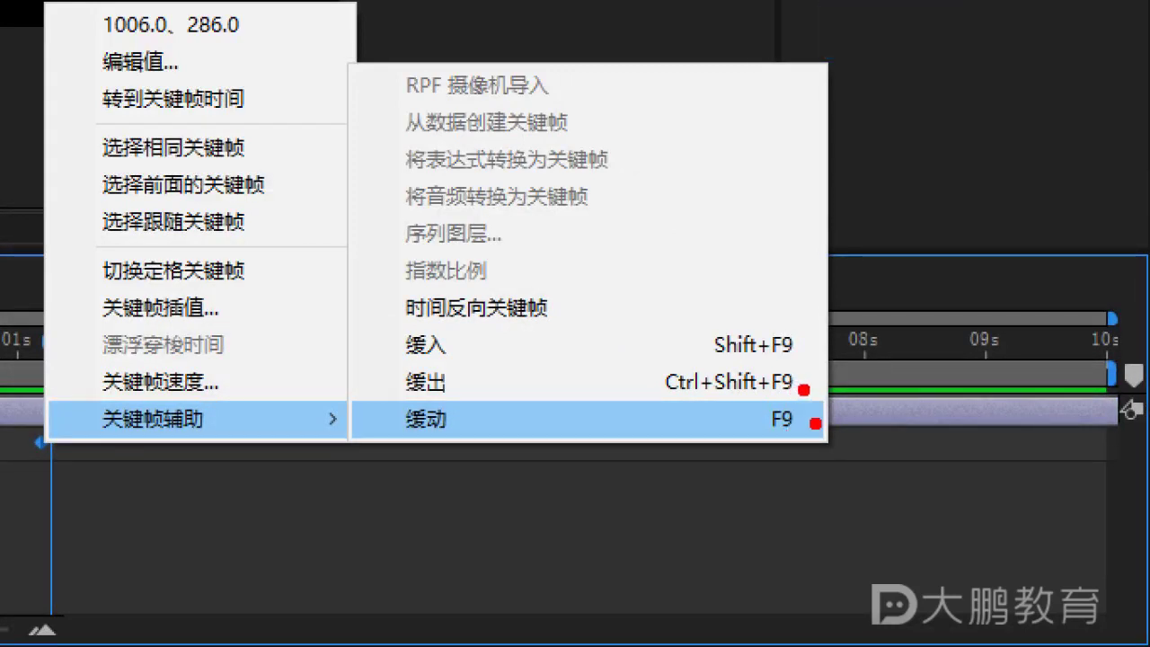
left_click(805, 389)
left_click(799, 344)
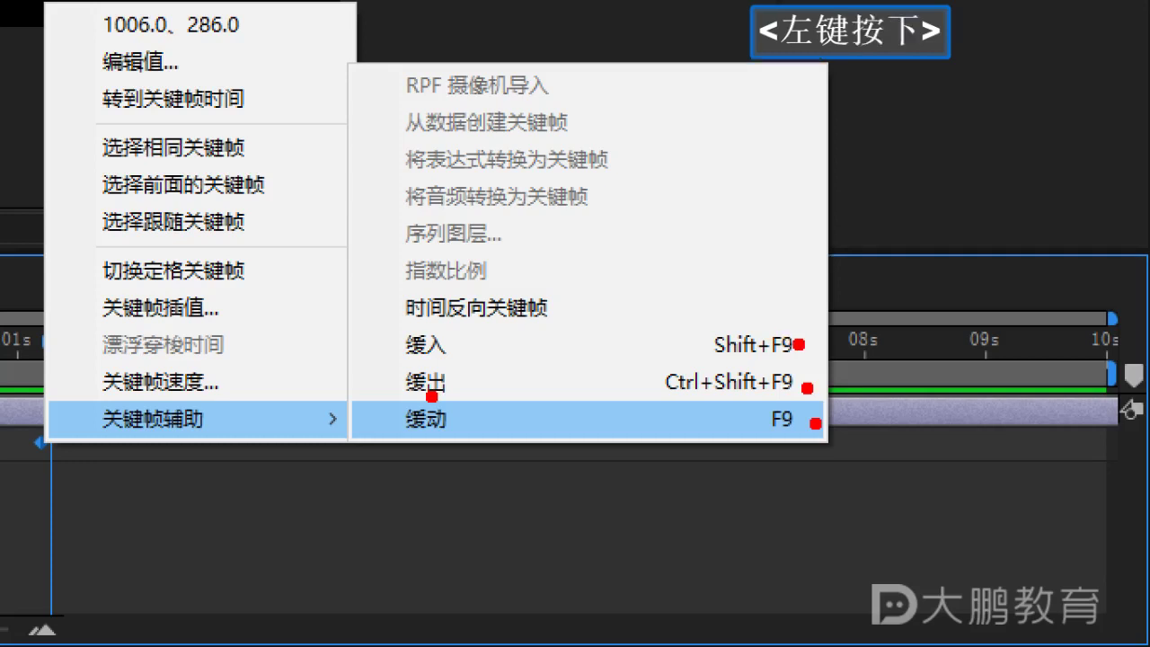
left_click(427, 346)
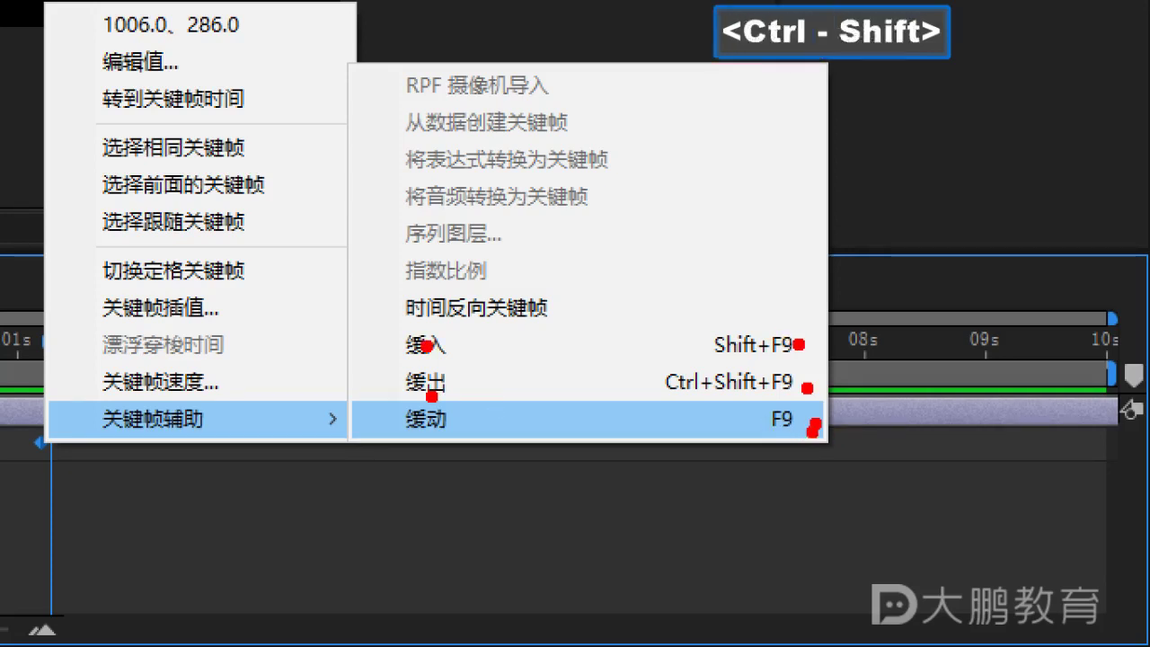
left_click_drag(811, 432, 959, 560)
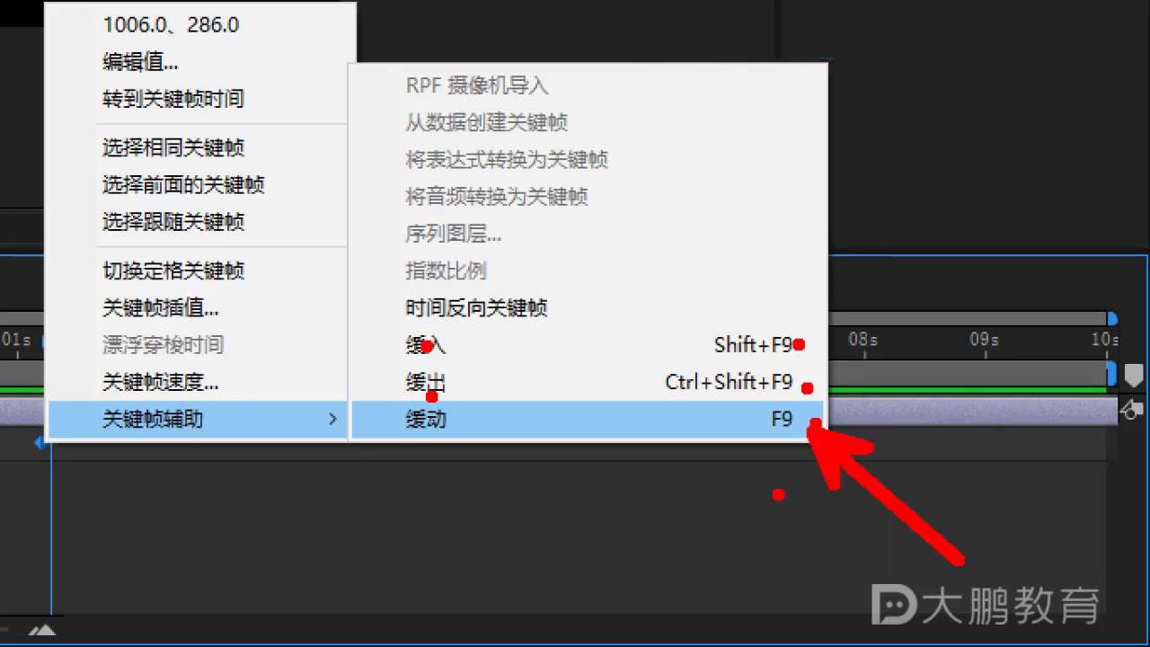
Play the rocket's eased movement from the start of the timeline, stopping at its second position keyframe.
key("Escape")
left_click(766, 609)
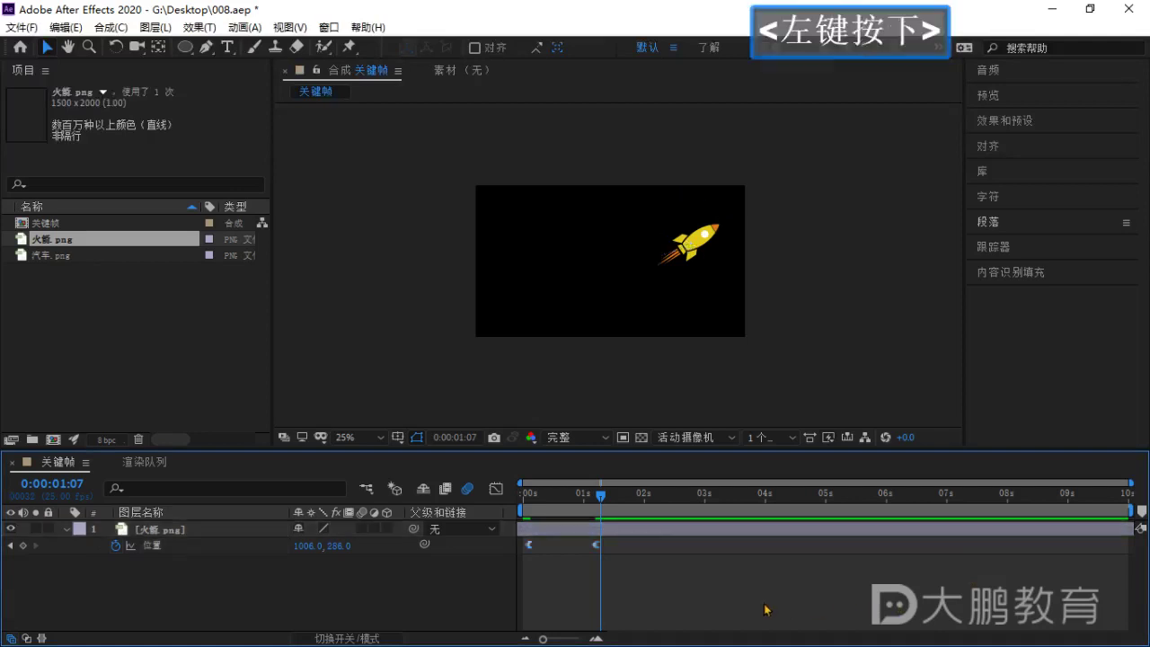
left_click_drag(600, 498, 524, 503)
key("space")
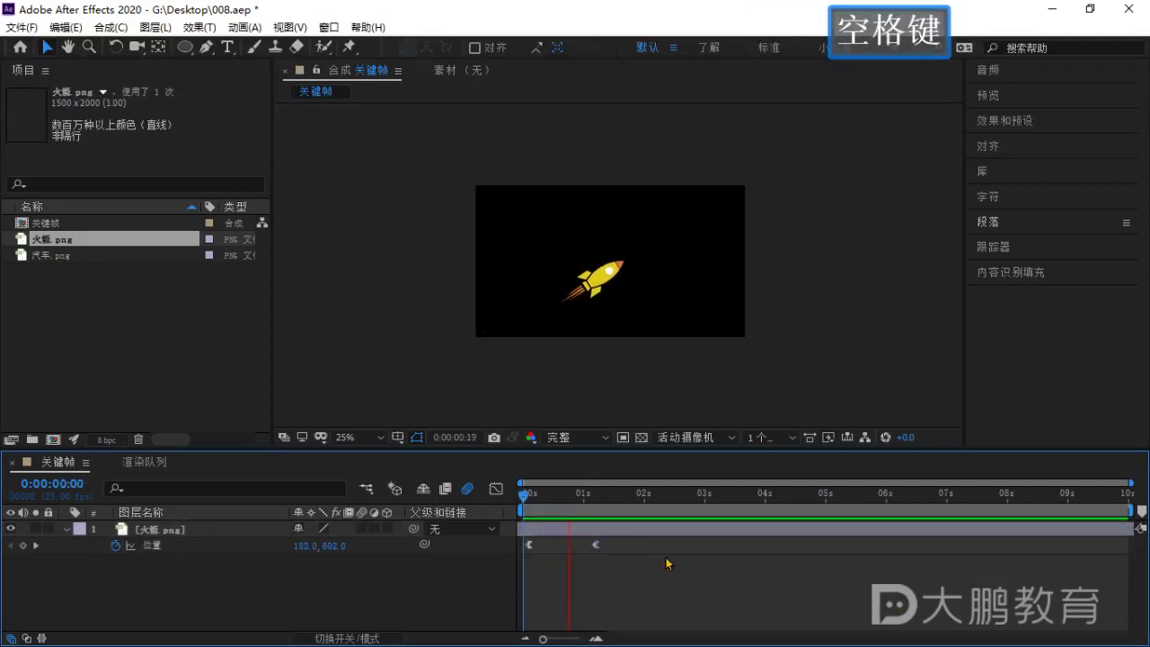
key("space")
left_click(593, 497)
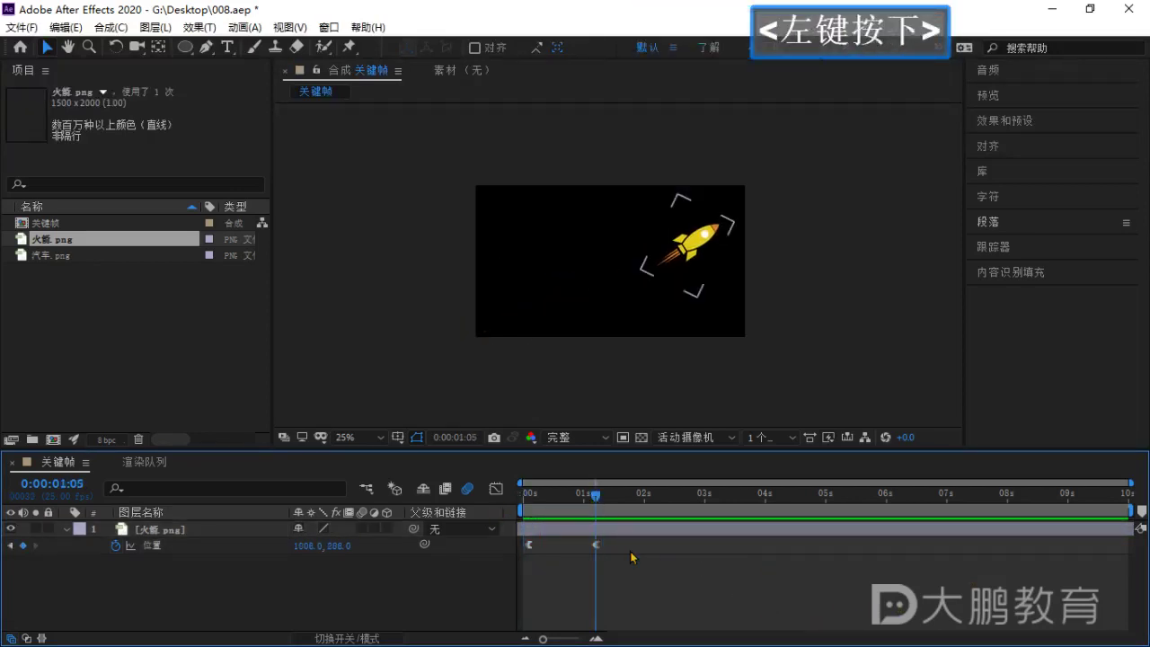
Convert both position keyframes of the rocket layer back to linear keyframes and reselect them.
left_click_drag(669, 575, 514, 554)
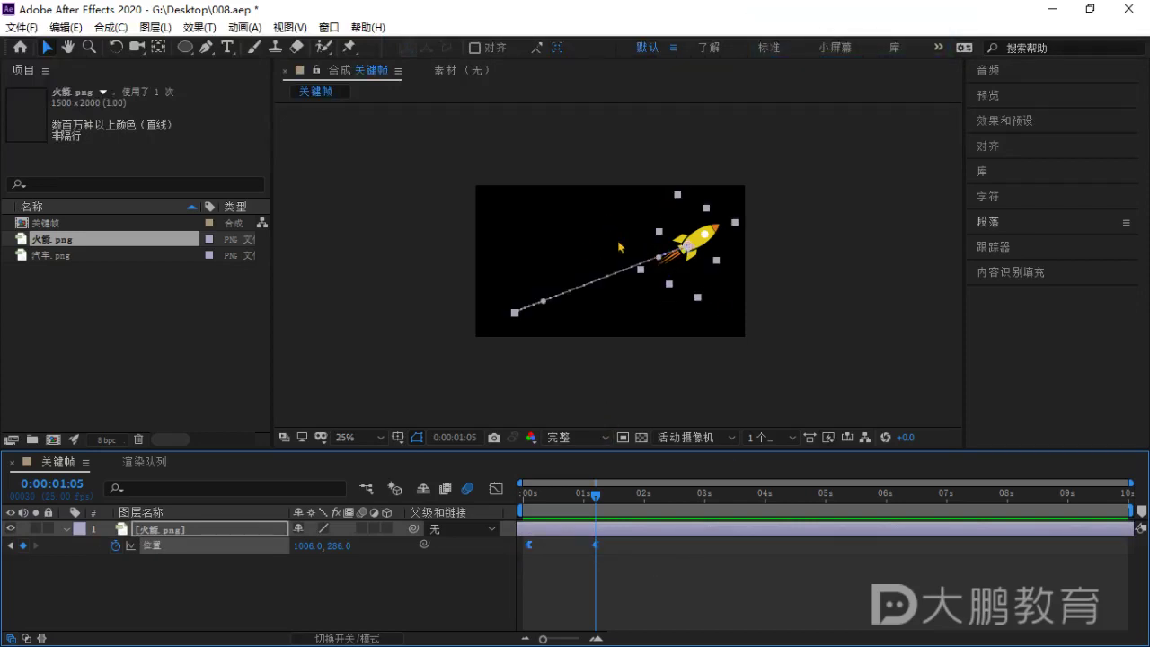
left_click_drag(606, 498, 600, 506)
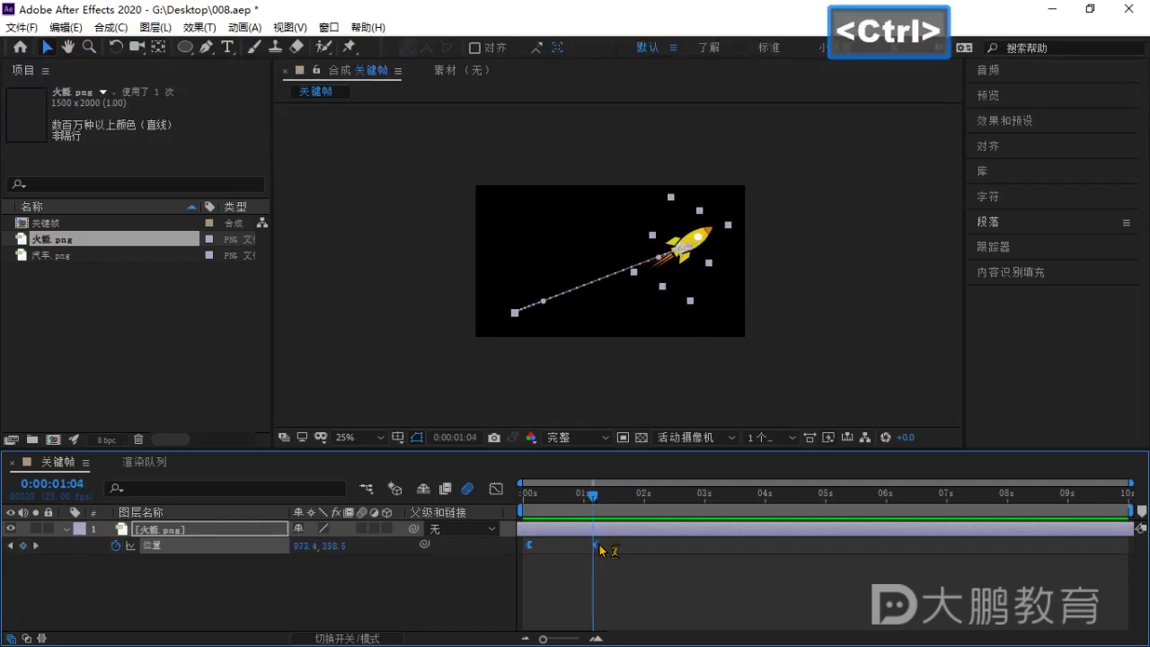
left_click(598, 545, "ctrl")
left_click_drag(646, 570, 547, 552)
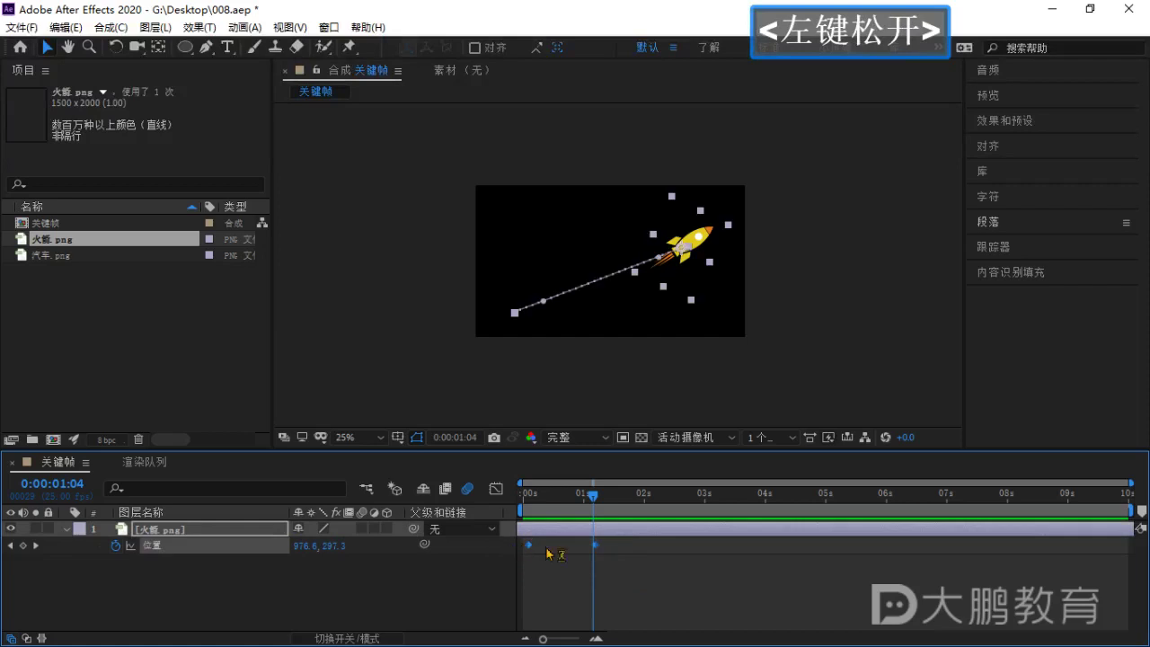
Apply Easy Ease (缓动) to both rocket position keyframes and magnify the composition view to 50%.
right_click(599, 554)
mouse_move(662, 534)
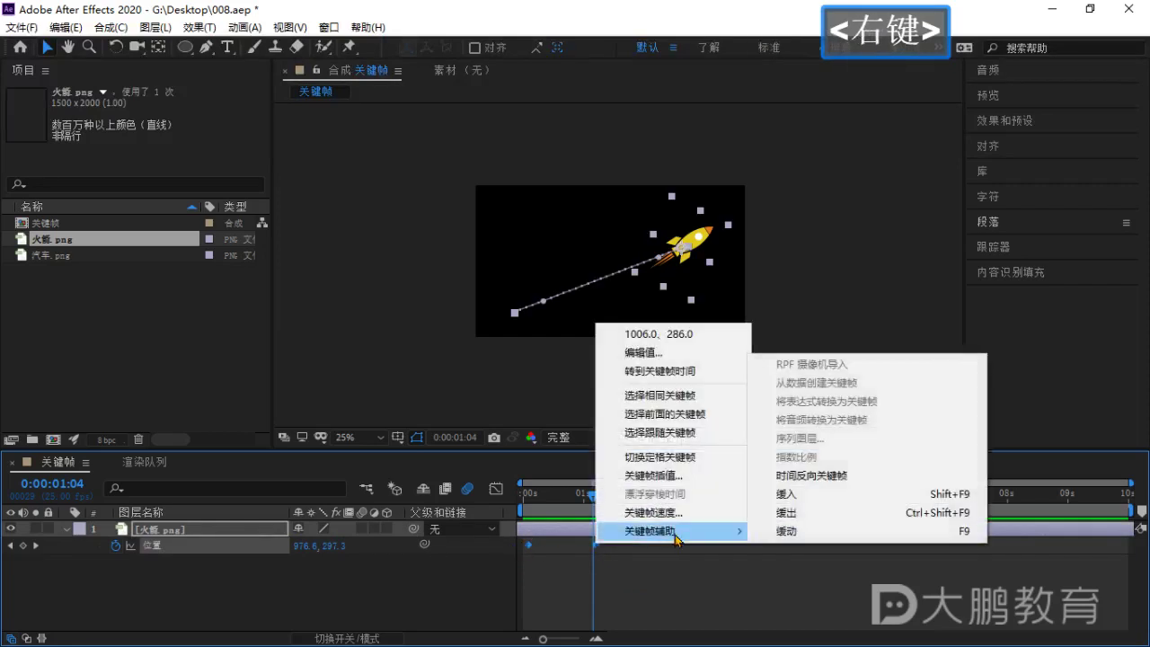
left_click(796, 533)
left_click_drag(651, 450, 659, 395)
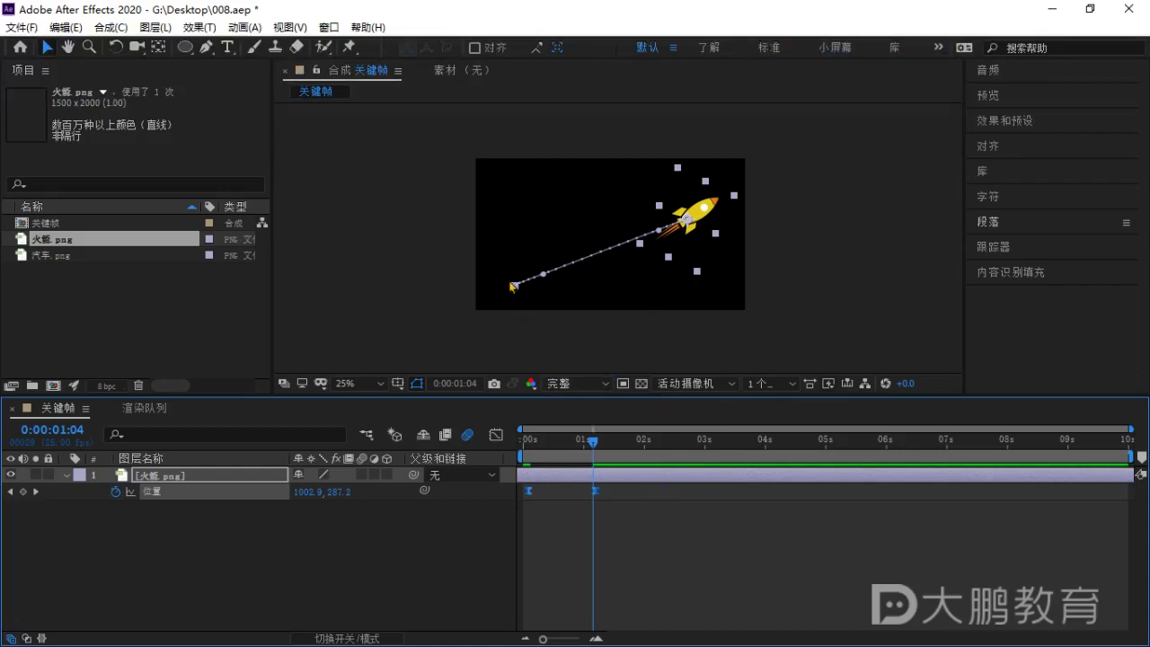
scroll(596, 295, "up", 2)
middle_click(623, 267)
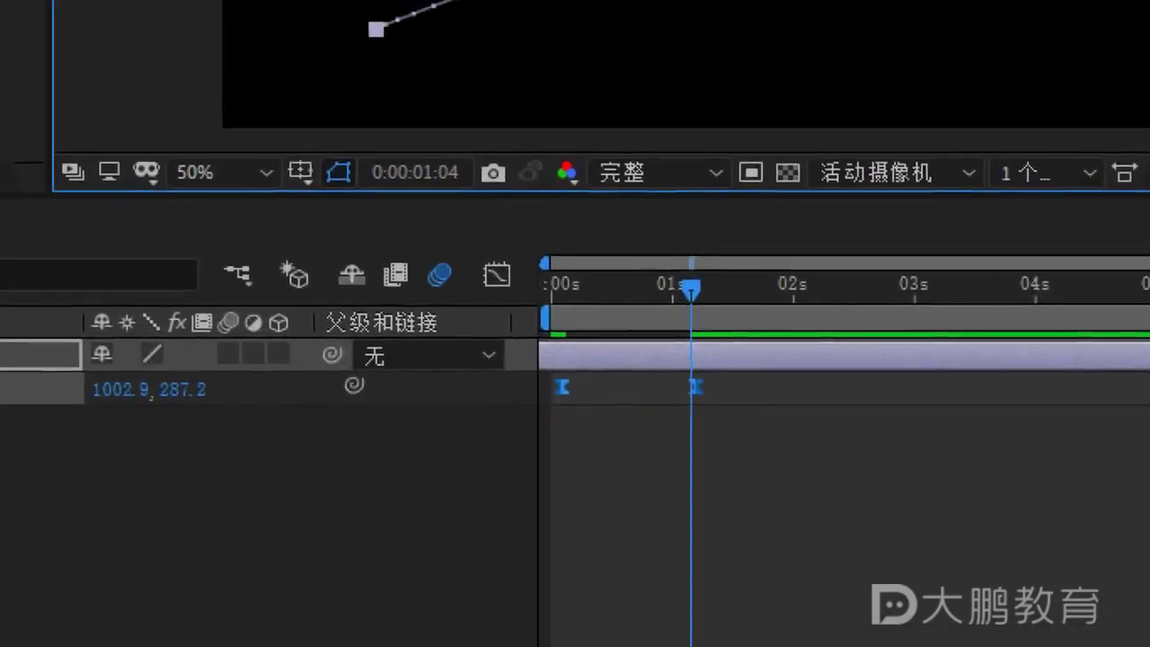
left_click(609, 317)
mouse_move(621, 290)
left_mouse_down()
mouse_move(530, 290)
mouse_move(839, 291)
left_mouse_up()
key("ctrl+z")
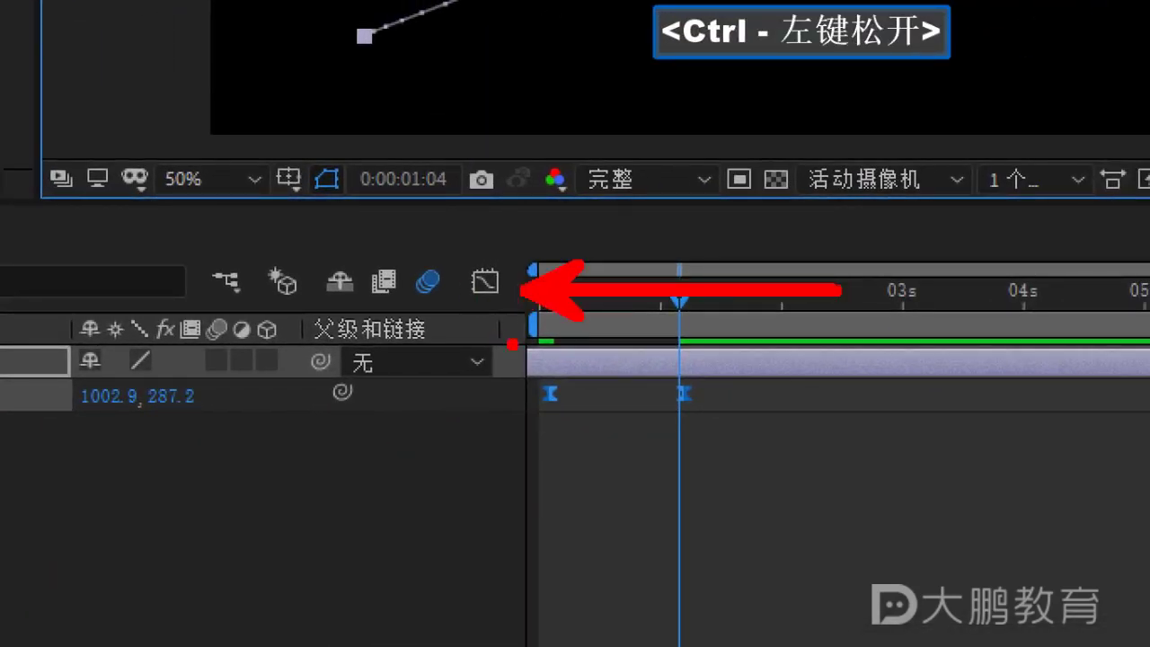
left_click_drag(524, 333, 673, 555)
left_click_drag(447, 367, 380, 544)
key("ctrl+z")
left_click_drag(501, 323, 425, 596)
left_click_drag(436, 335, 266, 495)
left_click_drag(314, 287, 242, 155)
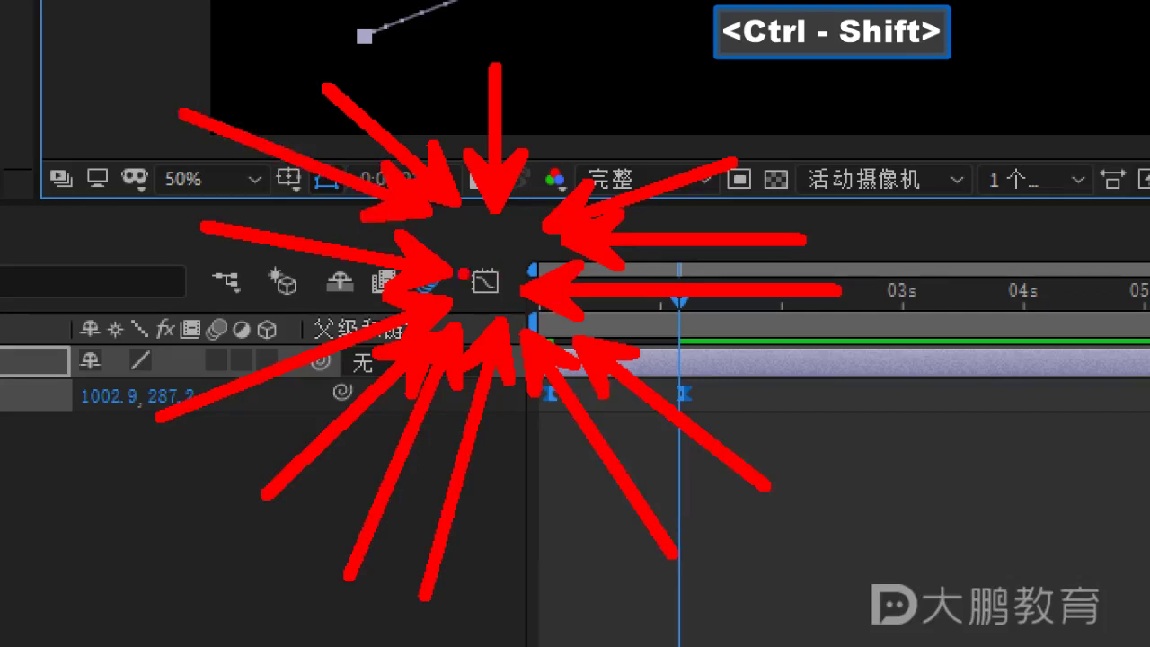
mouse_move(728, 351)
left_mouse_down()
mouse_move(768, 358)
mouse_move(815, 399)
mouse_move(868, 406)
left_mouse_up()
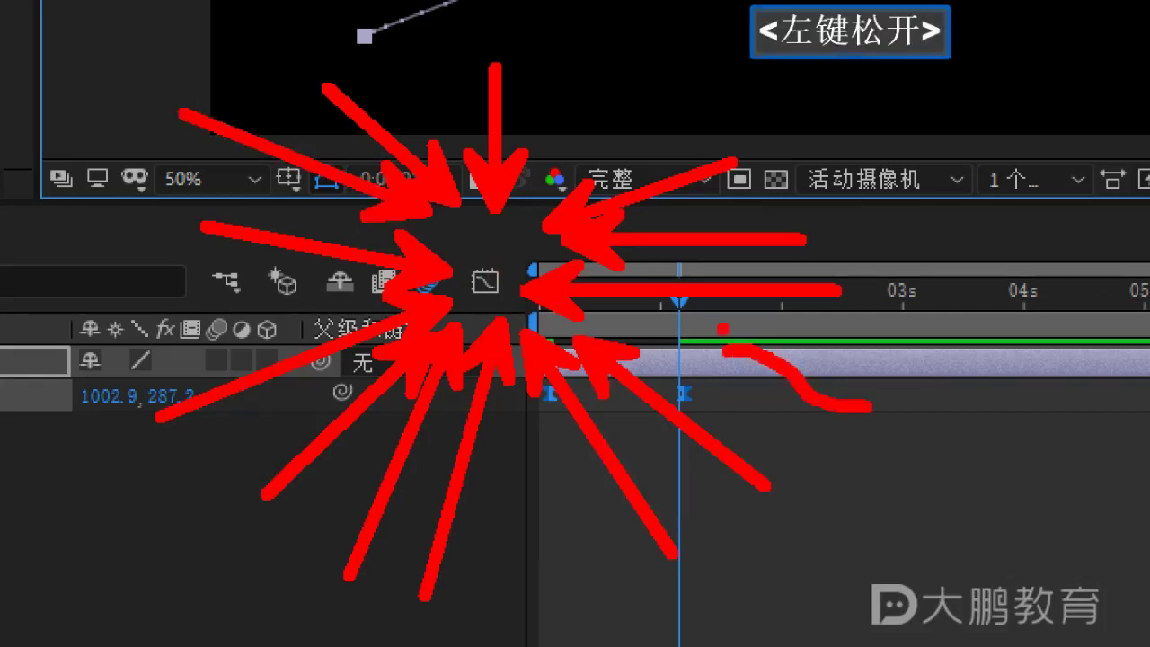
left_click_drag(684, 315, 915, 453)
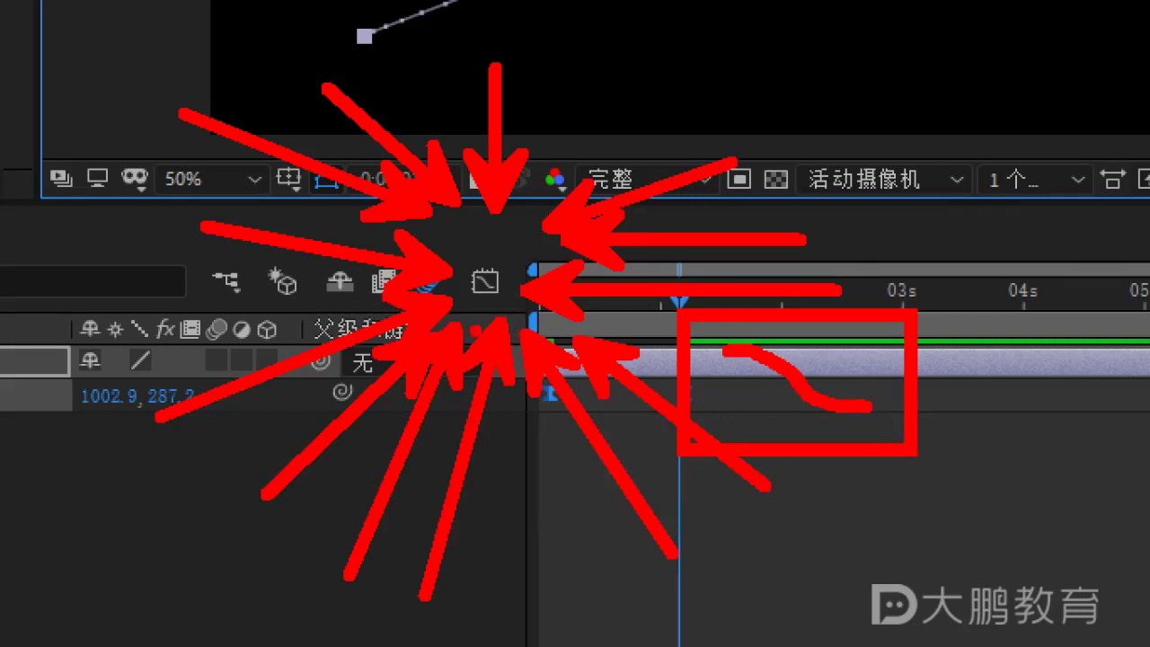
key("Escape")
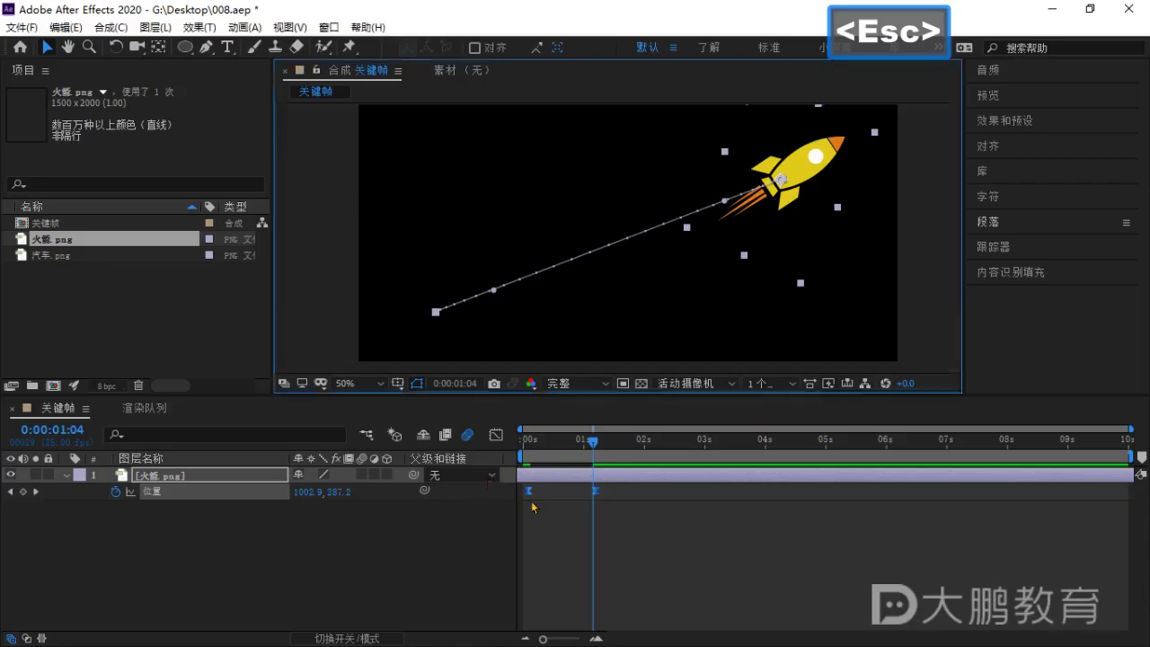
Examine the speed curve of the rocket's position in the Graph Editor at 0:00:00:00 and return to the keyframe view.
left_click(498, 437)
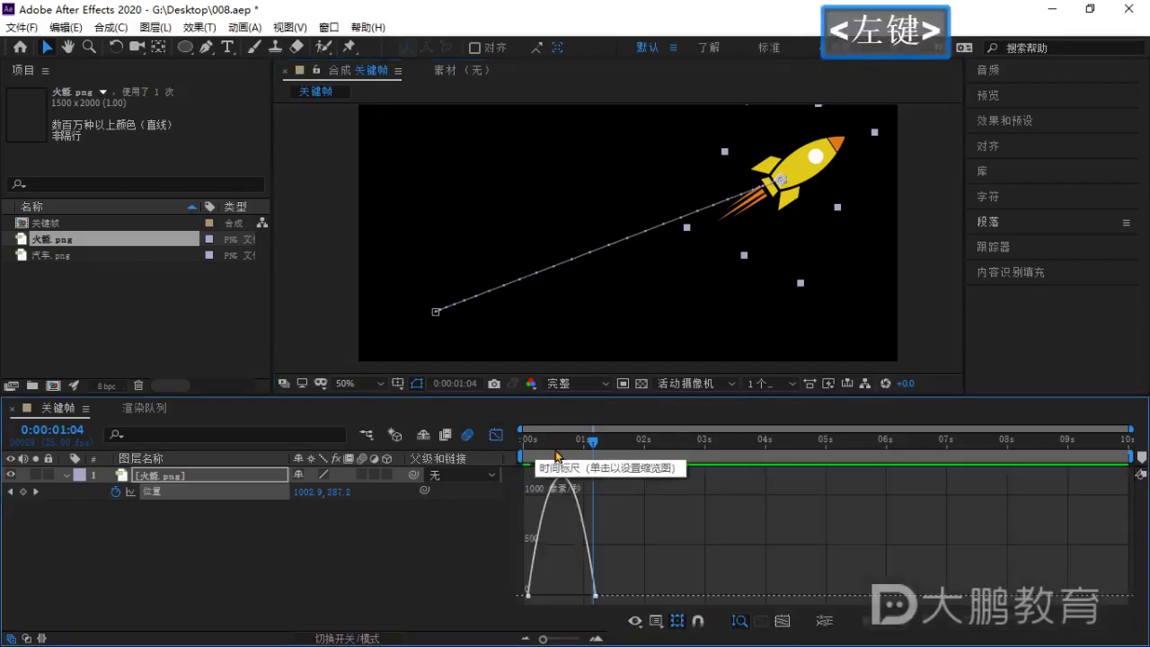
left_click_drag(584, 456, 525, 449)
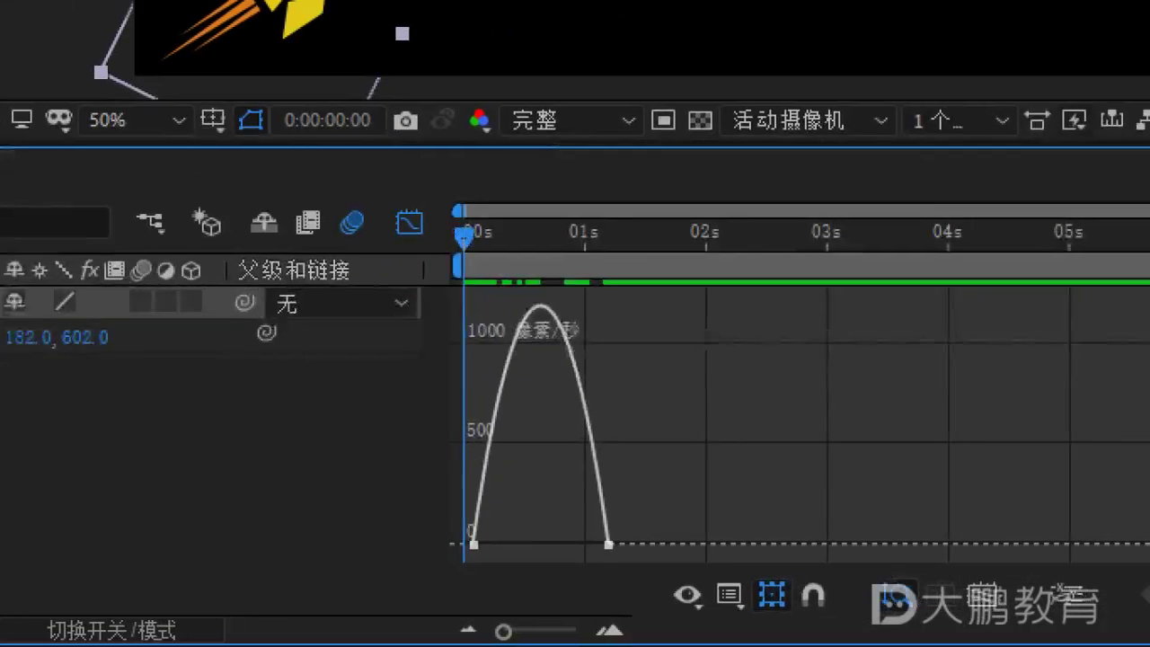
left_click(603, 558)
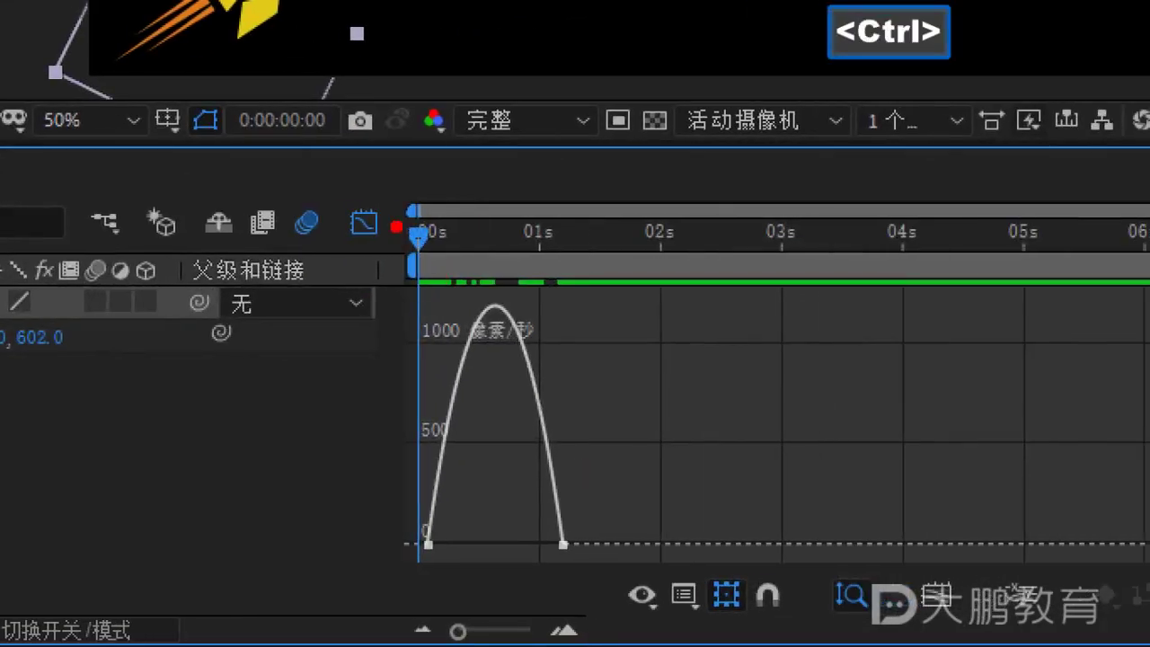
mouse_move(381, 204)
left_mouse_down()
mouse_move(583, 541)
mouse_move(656, 578)
left_mouse_up()
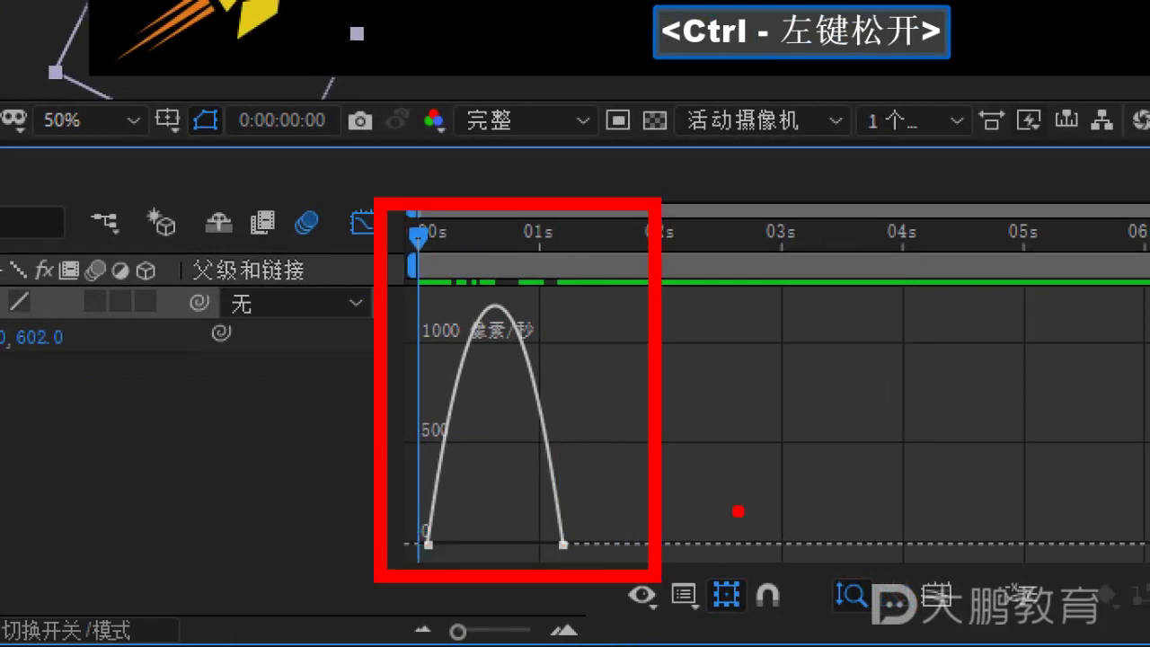
mouse_move(730, 521)
left_mouse_down()
mouse_move(727, 448)
mouse_move(746, 327)
mouse_move(805, 250)
mouse_move(836, 252)
mouse_move(909, 323)
mouse_move(970, 439)
mouse_move(982, 519)
left_mouse_up()
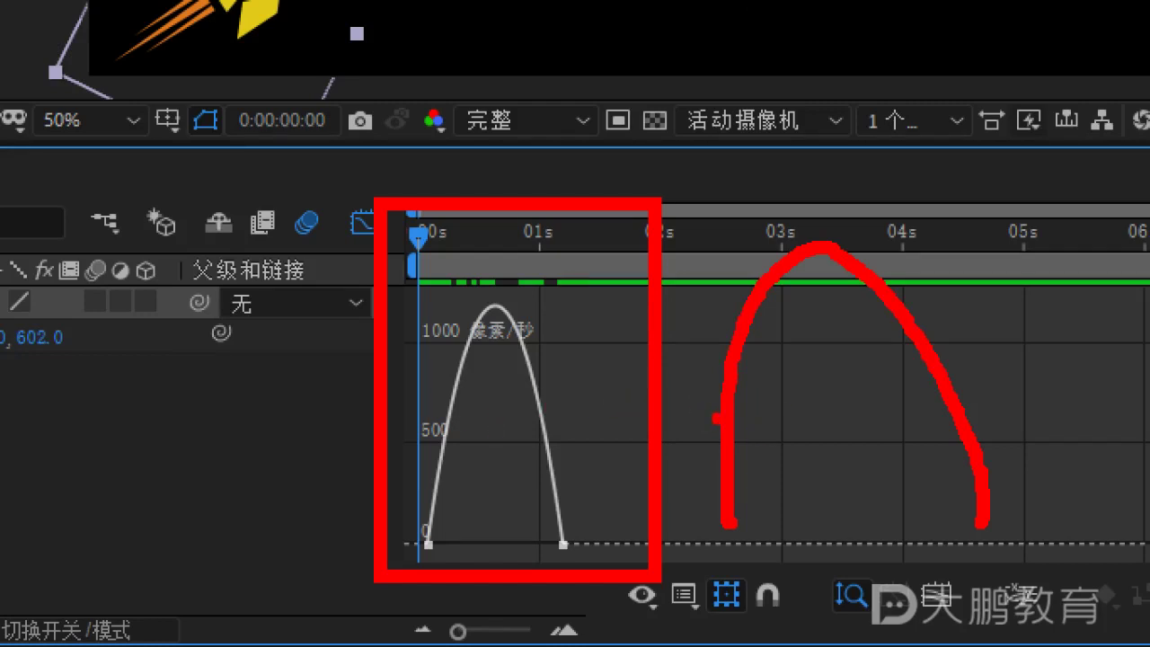
key("Escape")
left_click(496, 435)
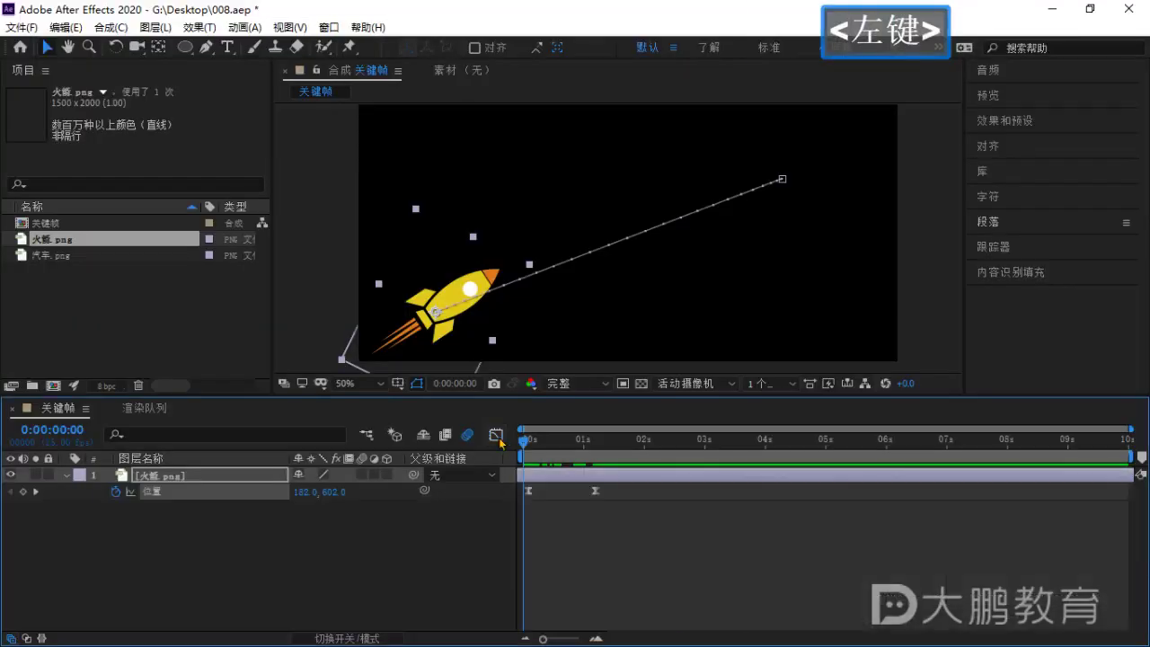
left_click(497, 436)
left_click(500, 441)
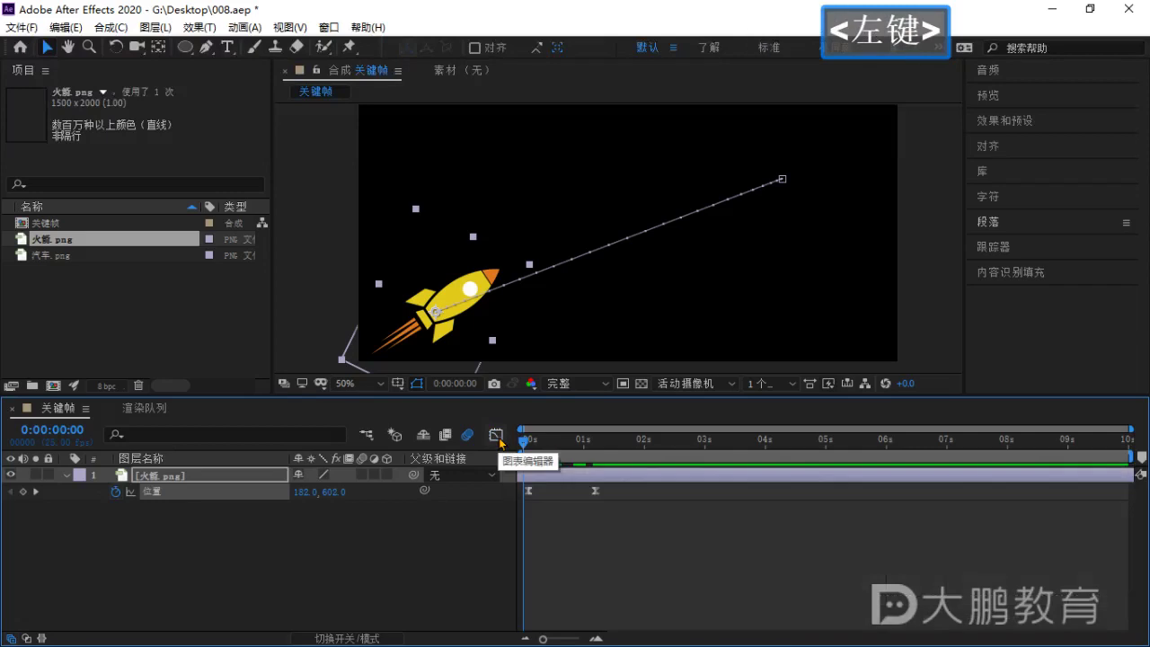
Shift both rocket position keyframes earlier so that the first one sits at 0:00:00:00.
left_click(550, 541)
left_click_drag(525, 442, 529, 446)
left_click_drag(627, 524, 526, 500)
left_click(562, 526)
left_click_drag(534, 444, 516, 450)
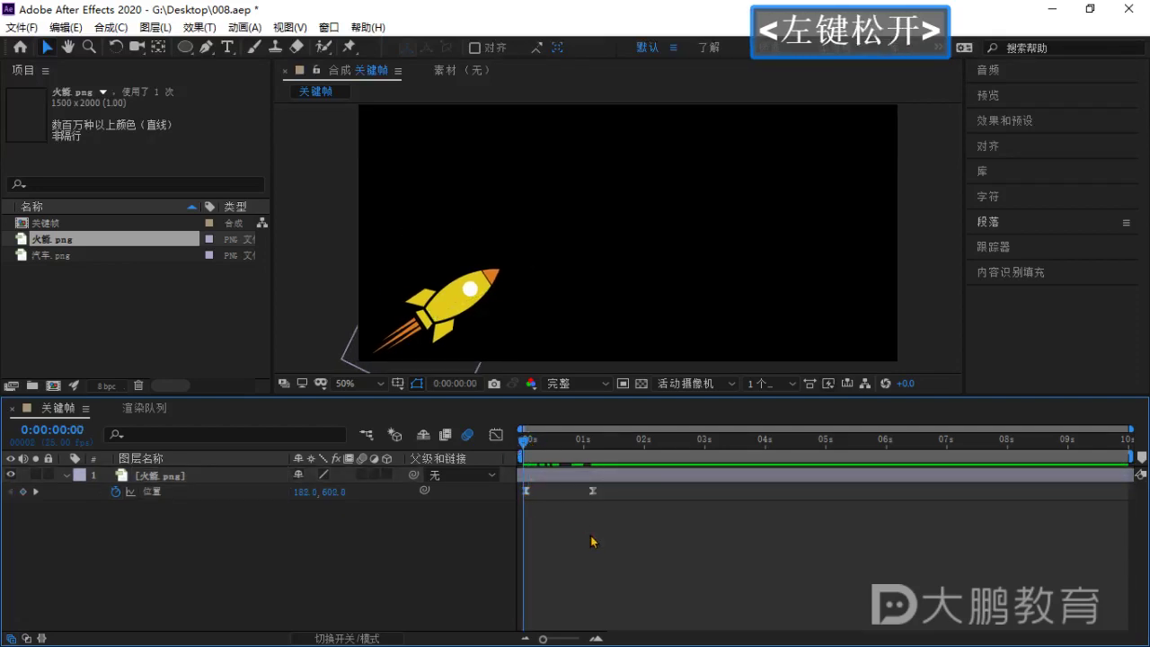
left_click_drag(636, 517, 526, 497)
left_click(604, 541)
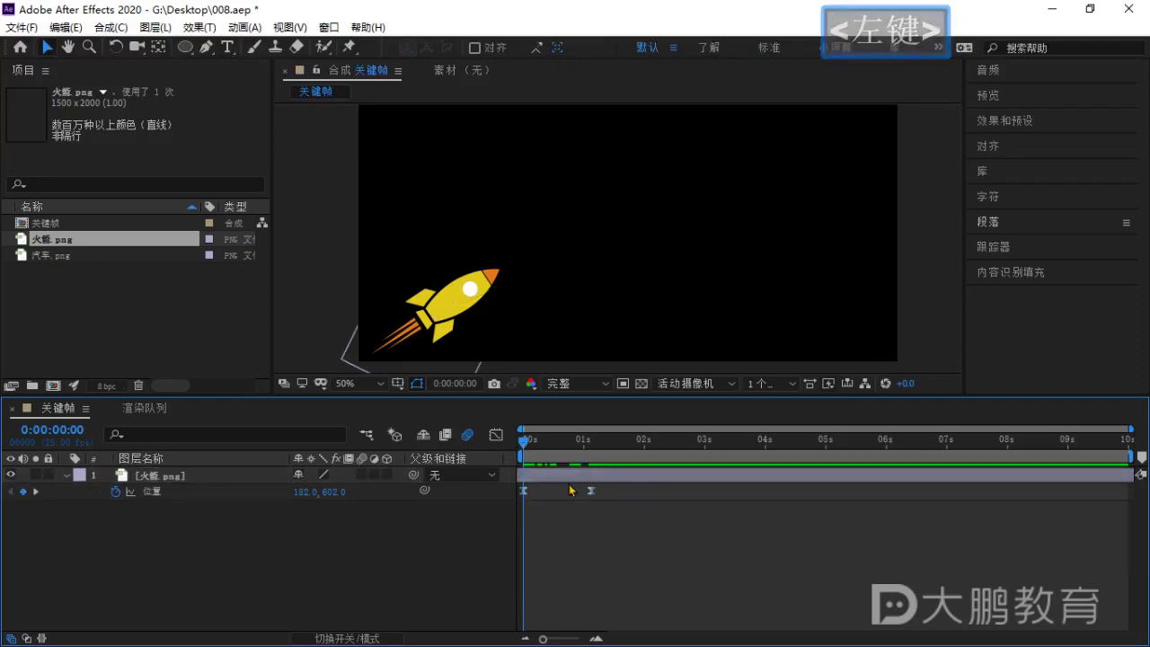
left_click(463, 297)
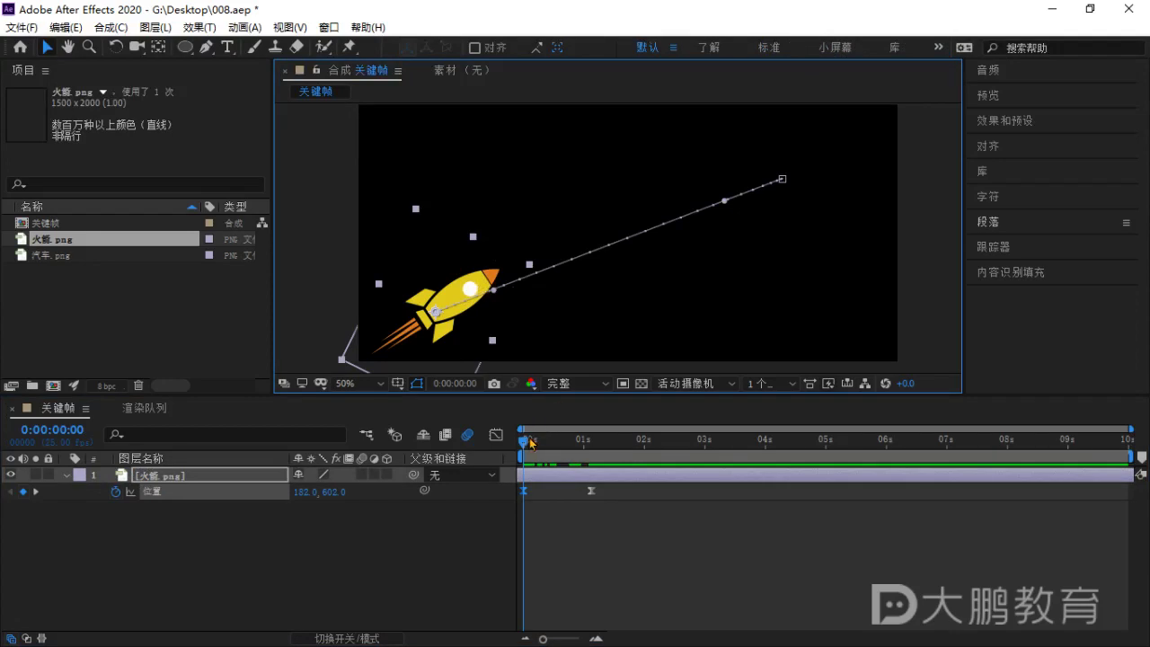
mouse_move(533, 444)
left_mouse_down()
mouse_move(562, 444)
mouse_move(550, 461)
mouse_move(521, 460)
left_mouse_up()
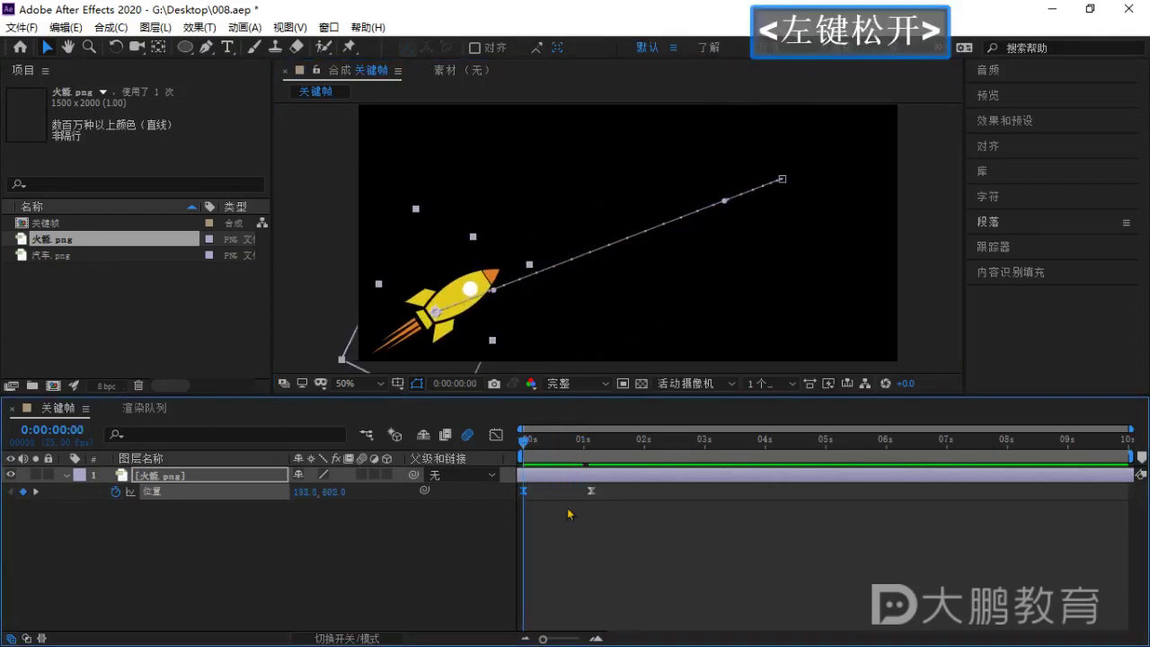
left_click(570, 514)
View the Keyframe Assistant easing options for both rocket position keyframes and dismiss them without applying one.
left_click_drag(763, 395, 763, 528)
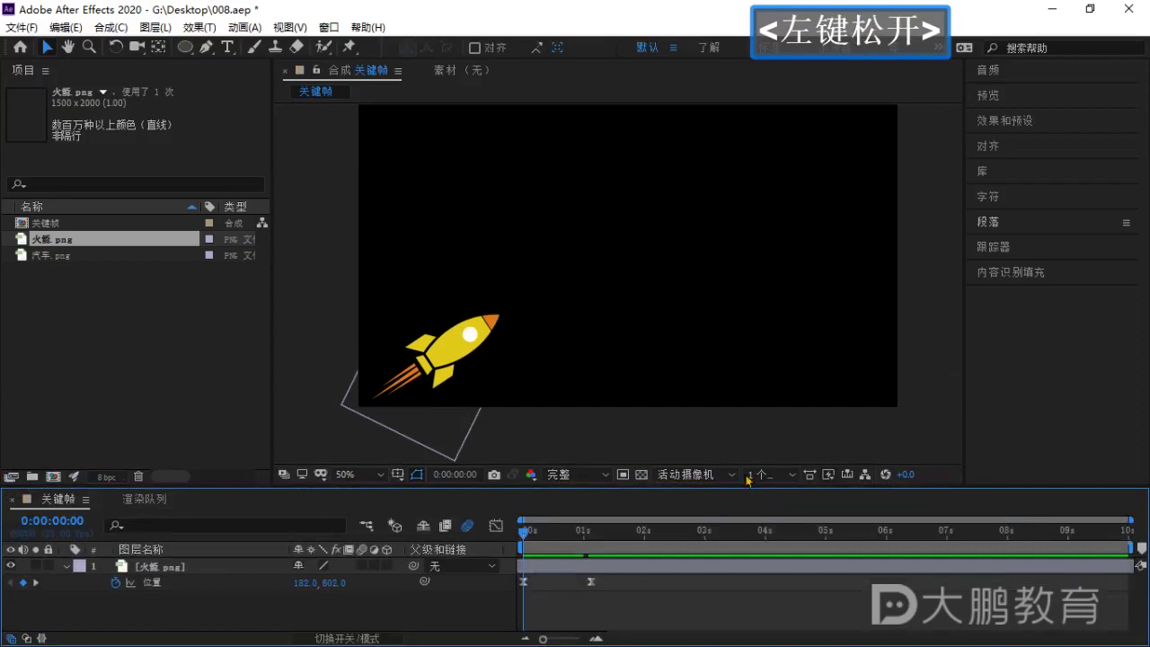
scroll(634, 282, "up", 2)
middle_click(673, 288)
left_click_drag(764, 194, 715, 268)
scroll(681, 308, "down", 2)
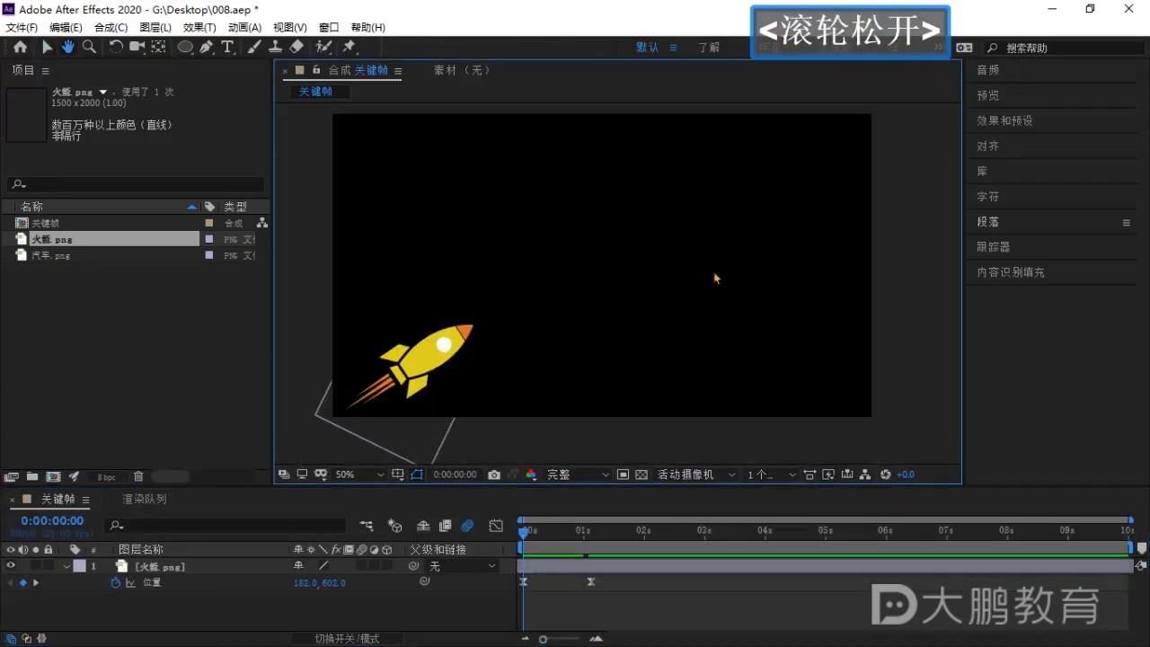
left_click_drag(524, 534, 526, 534)
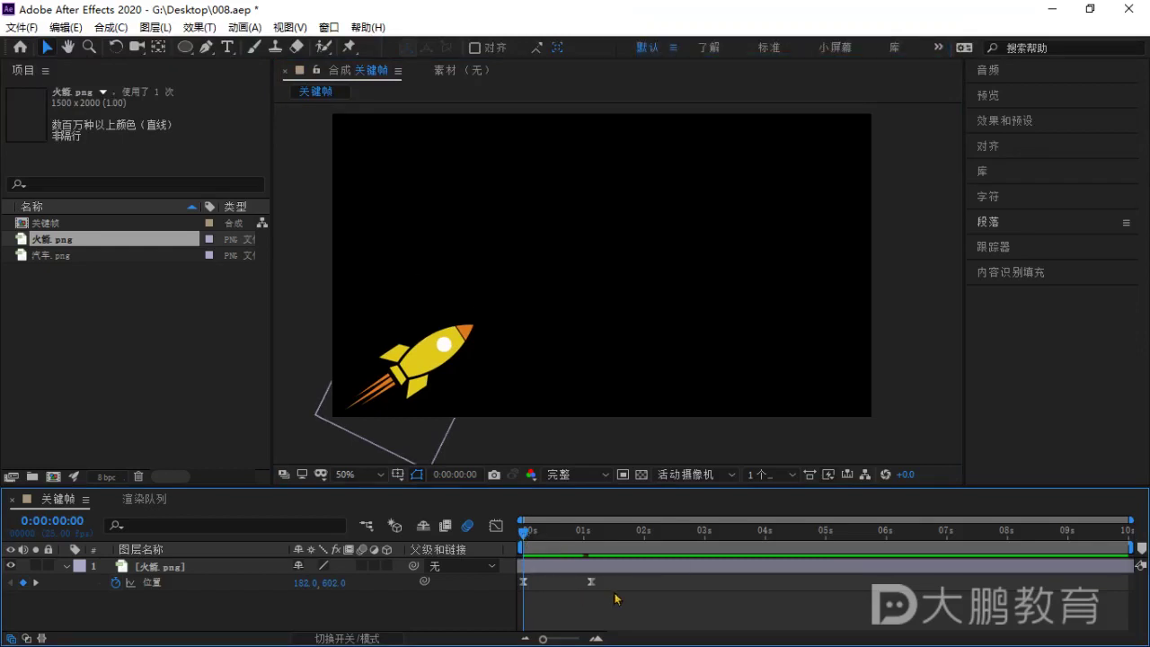
left_click(591, 582)
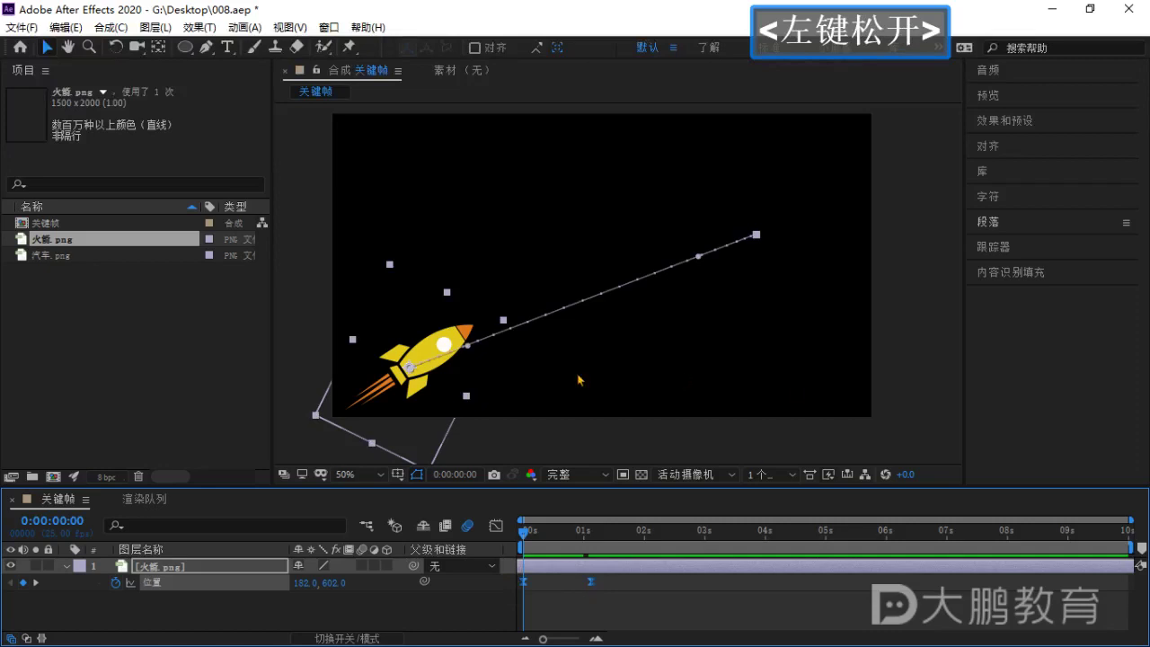
right_click(591, 583)
mouse_move(664, 575)
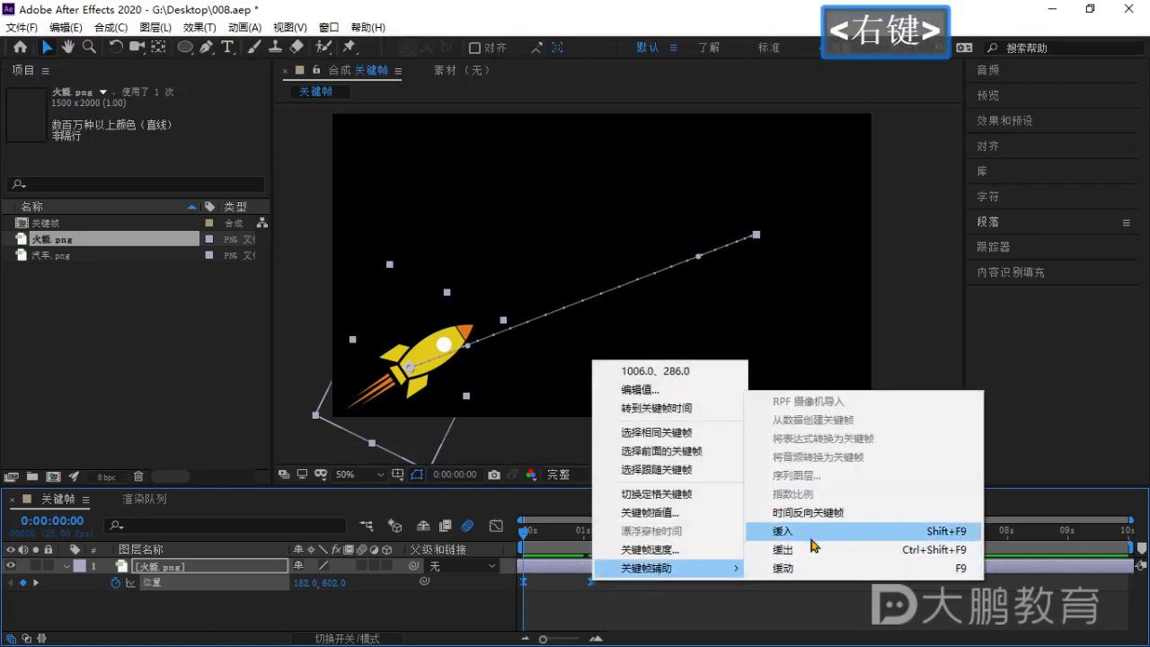
left_click(664, 587)
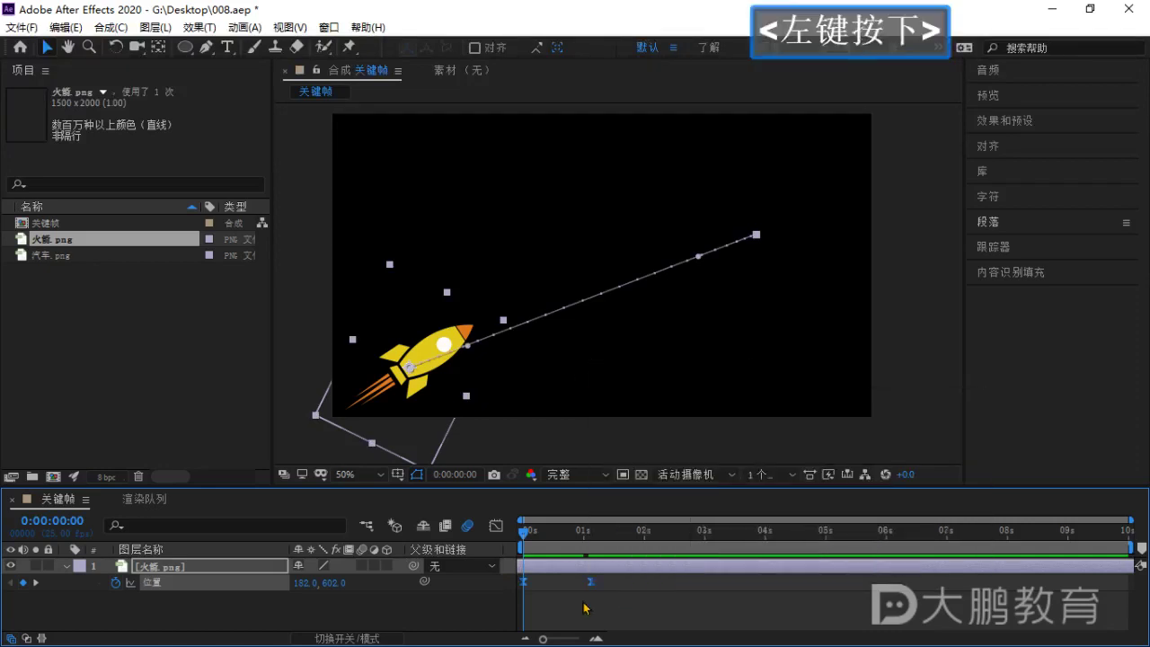
Preview the rocket's movement from the first frame and place the current time on the second keyframe at 0:00:01:03.
left_click(522, 537)
key("space")
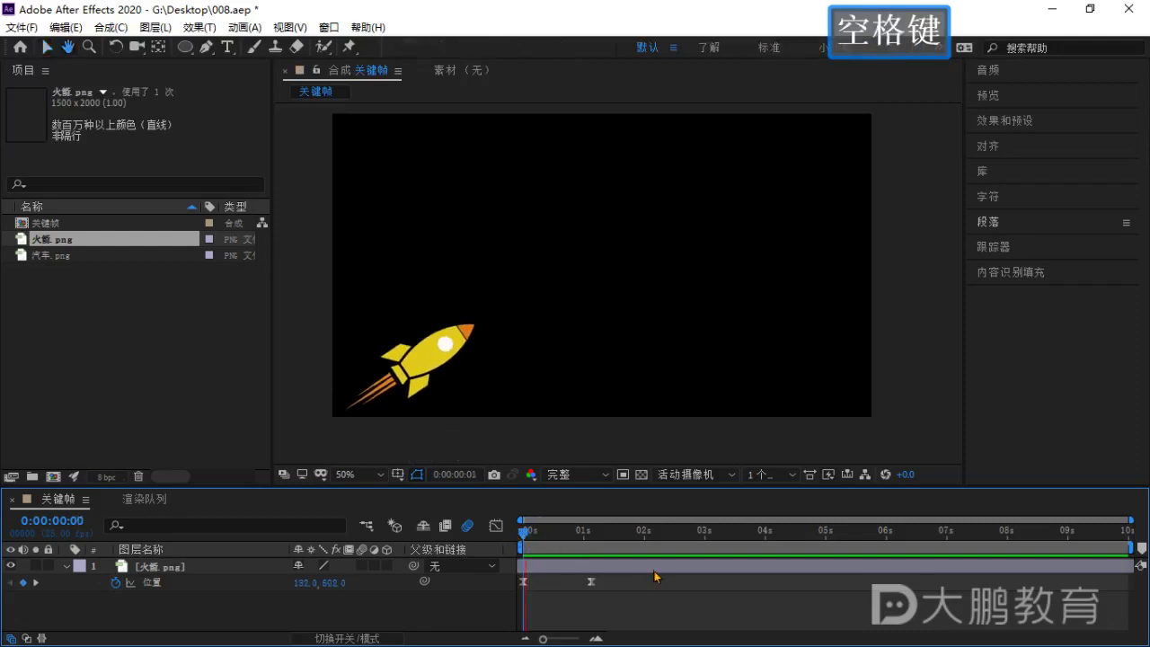
left_click_drag(583, 538, 591, 537)
Display the rocket's Position (位置) speed curve in the Graph Editor and enlarge the timeline area to show it.
left_click(496, 526)
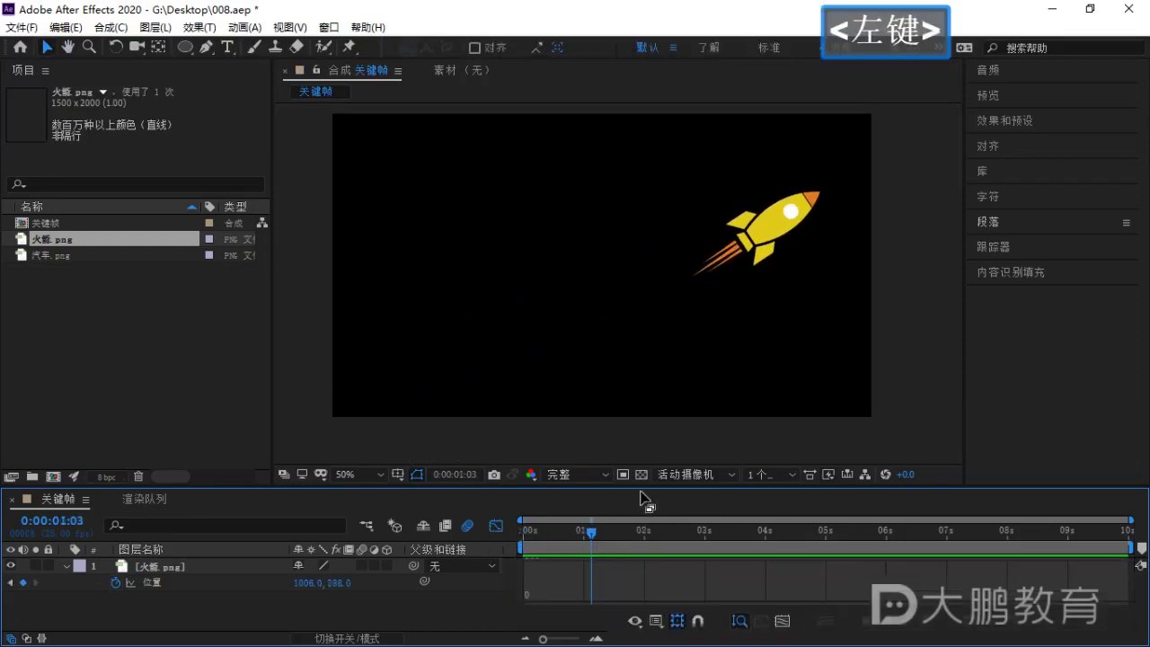
left_click_drag(640, 488, 613, 376)
left_click(248, 540)
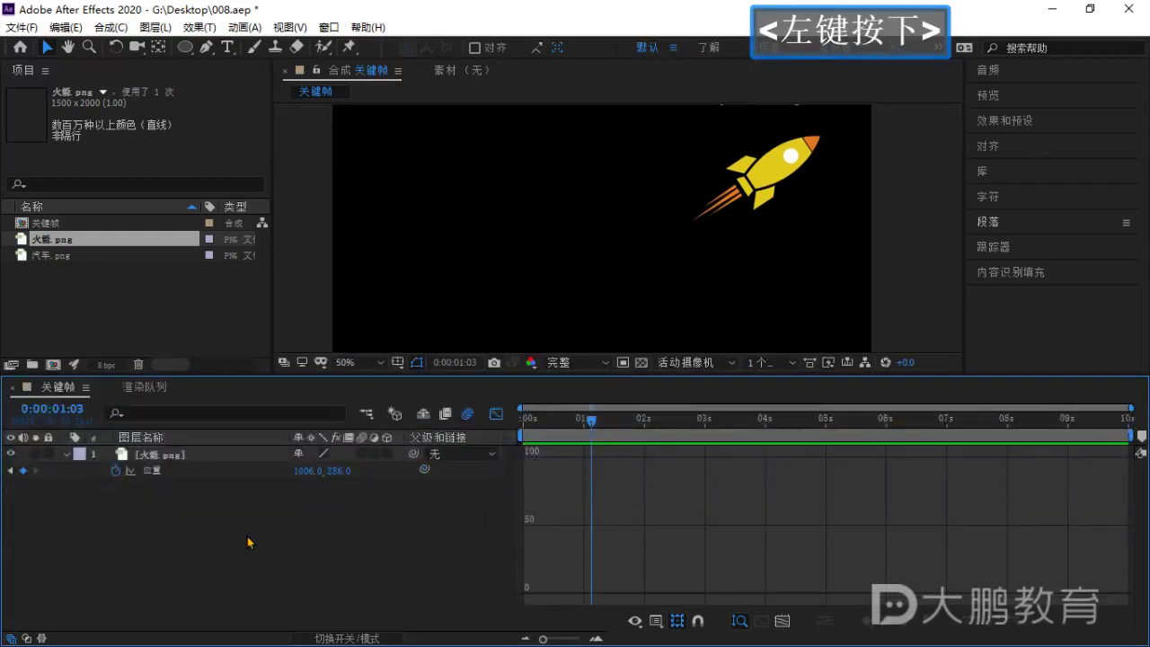
left_click(166, 472)
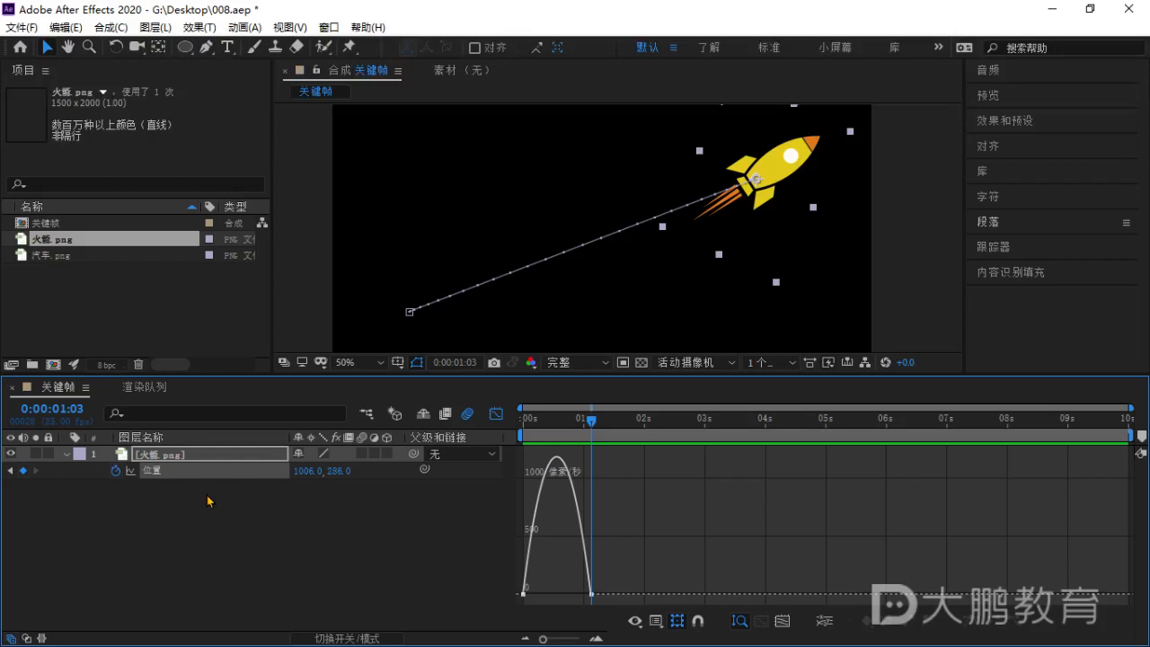
key("ctrl+alt")
key("ctrl+alt+p")
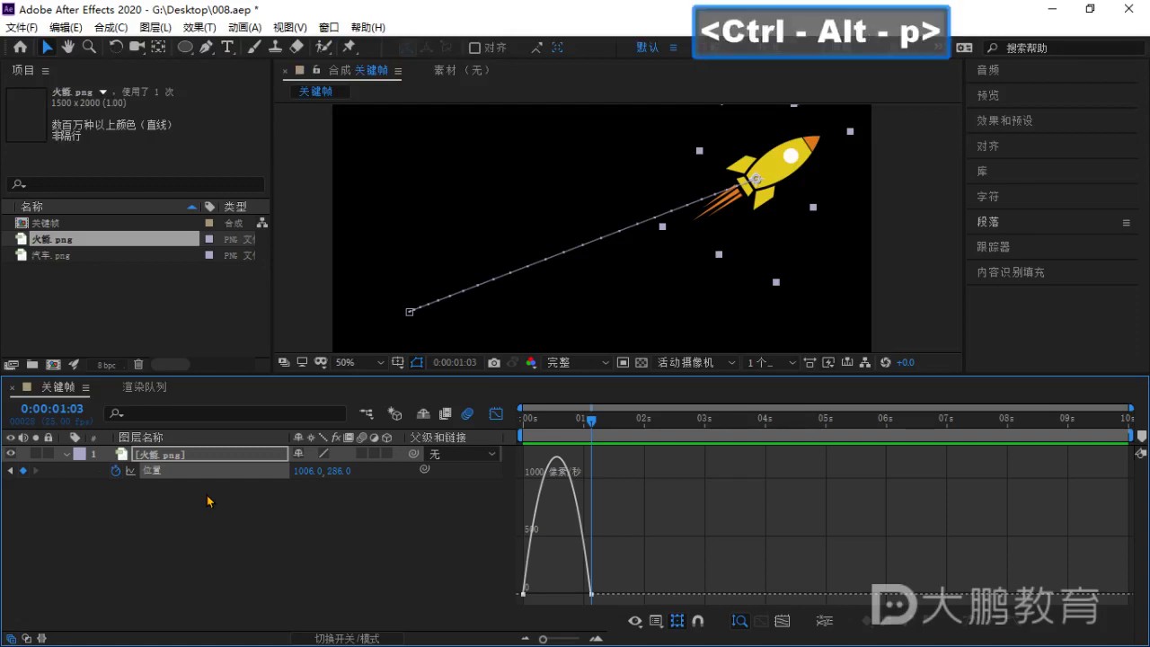
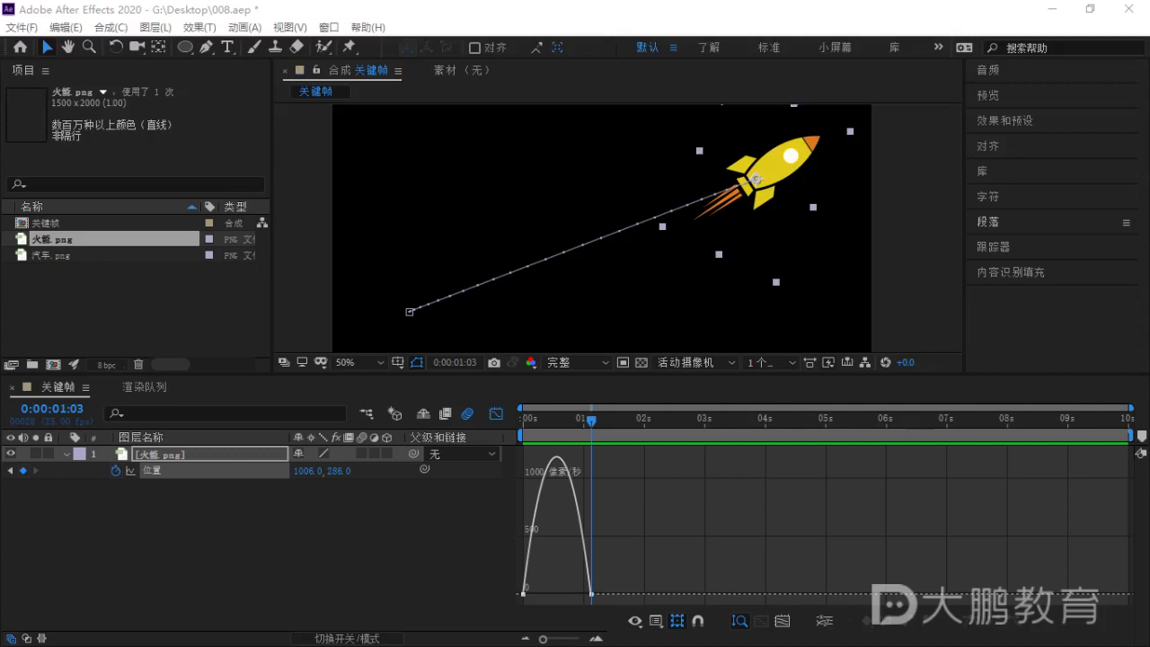
key("e")
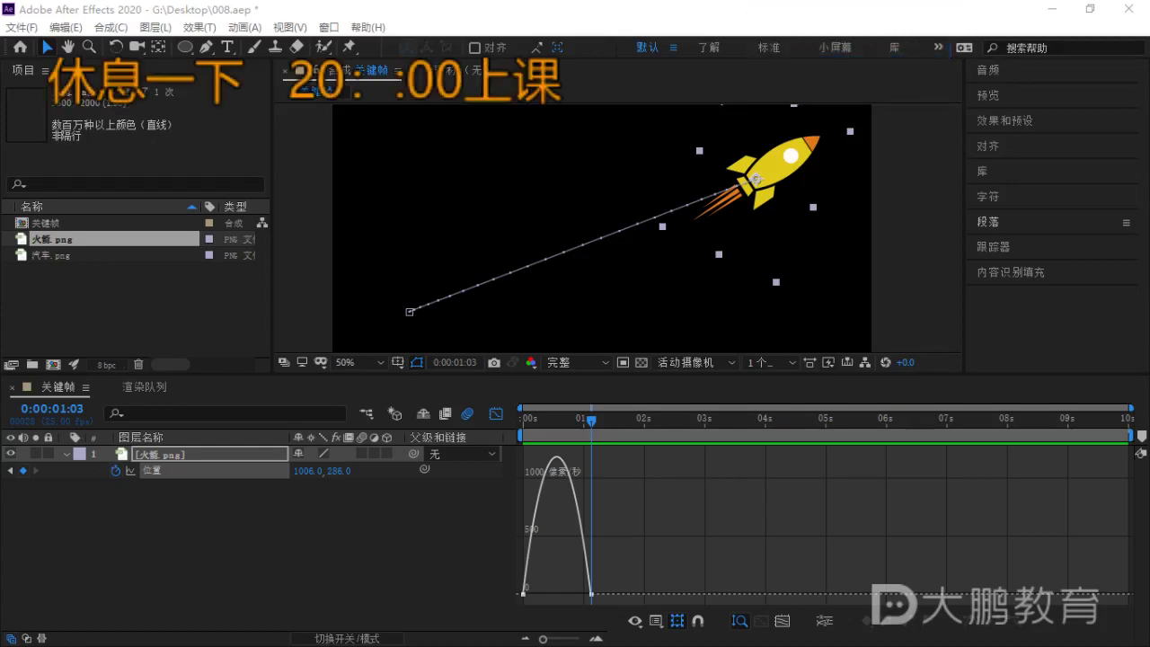
Switch to NetEase Cloud Music and search for the song 满怀可爱的童年.
key("alt+Tab")
scroll(518, 426, "up", 2)
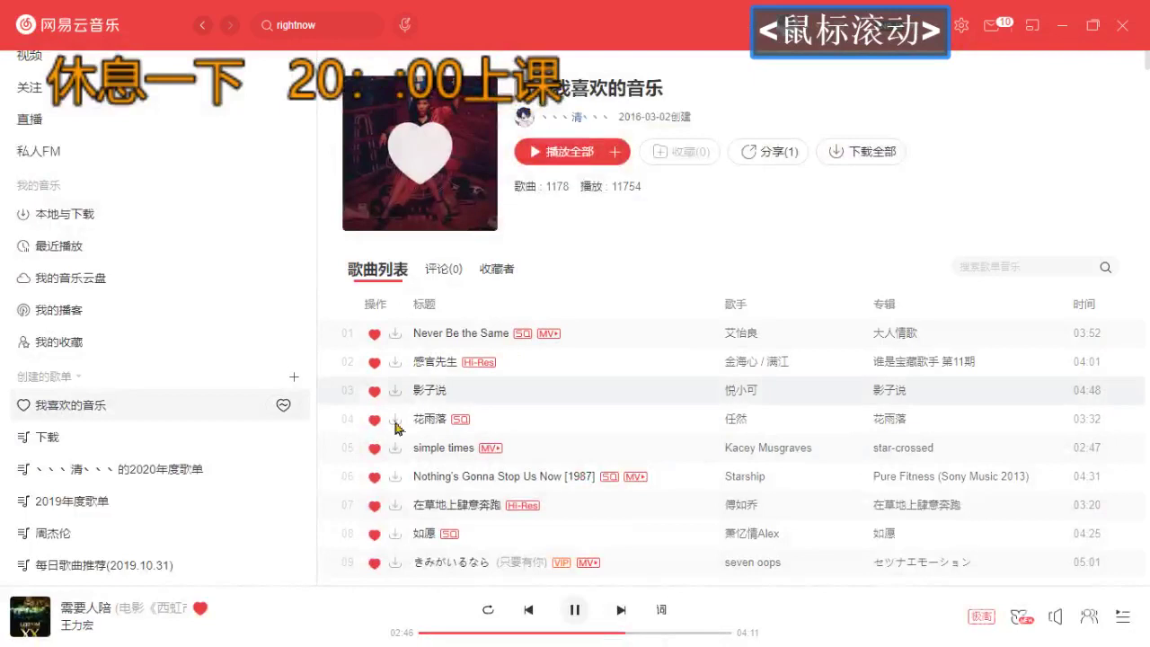
key("ctrl+alt+Up")
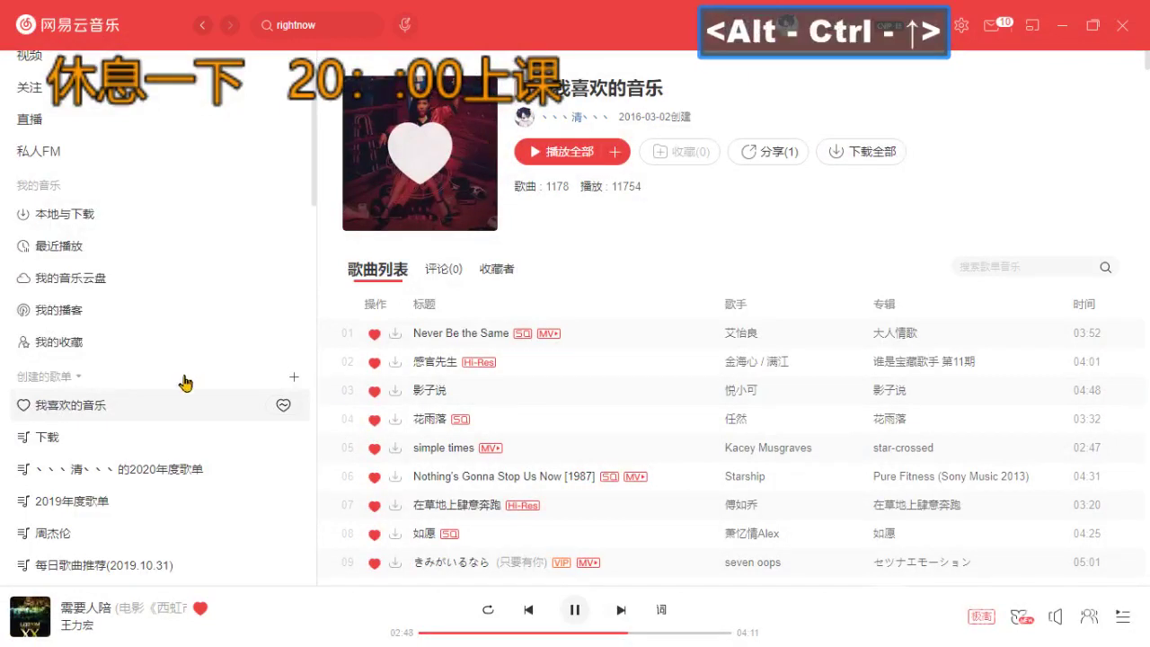
left_click(358, 34)
key("ctrl+a")
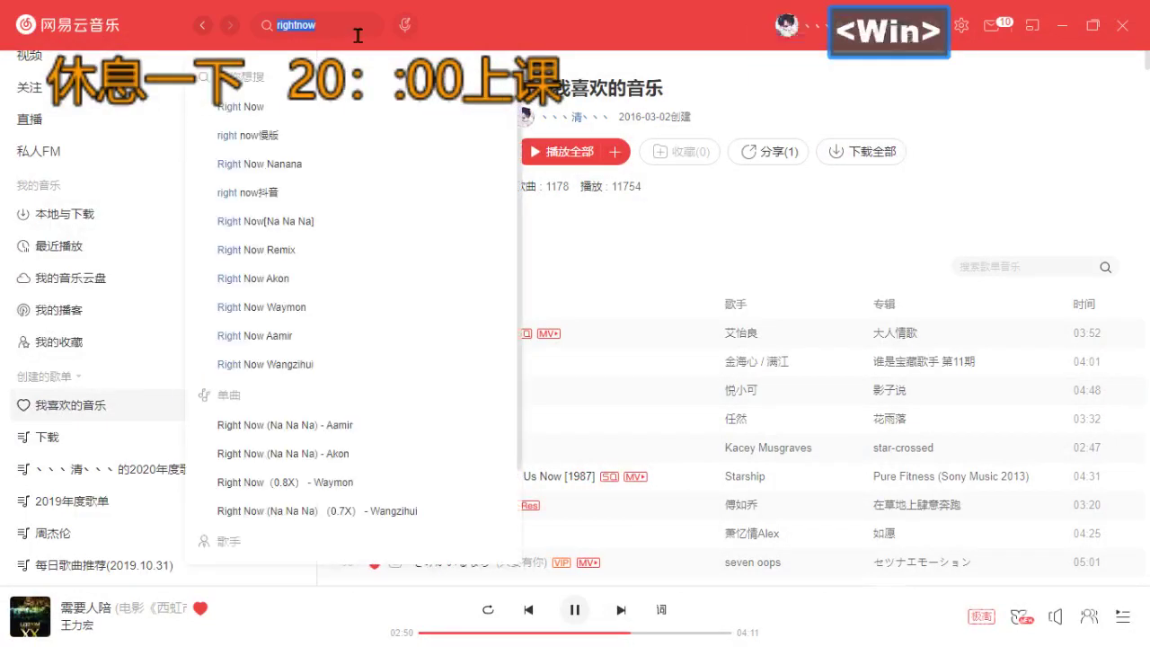
key("super+space")
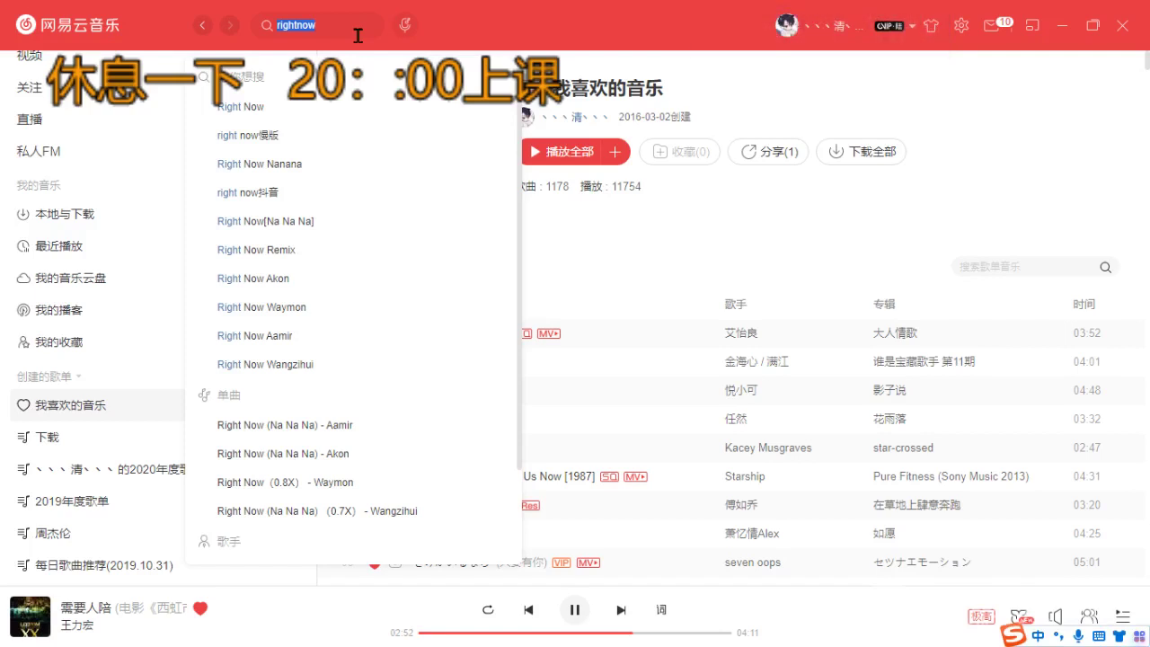
type("manhuai")
key("space")
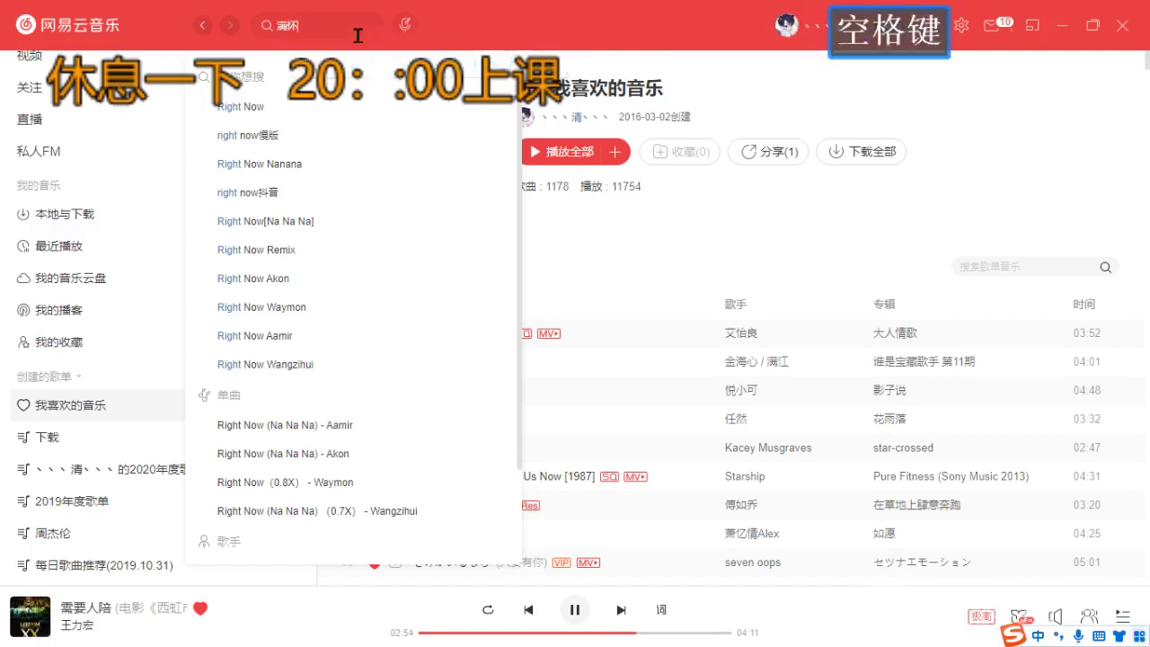
type("keai")
key("space")
type("tongnian")
key("space")
key("Return")
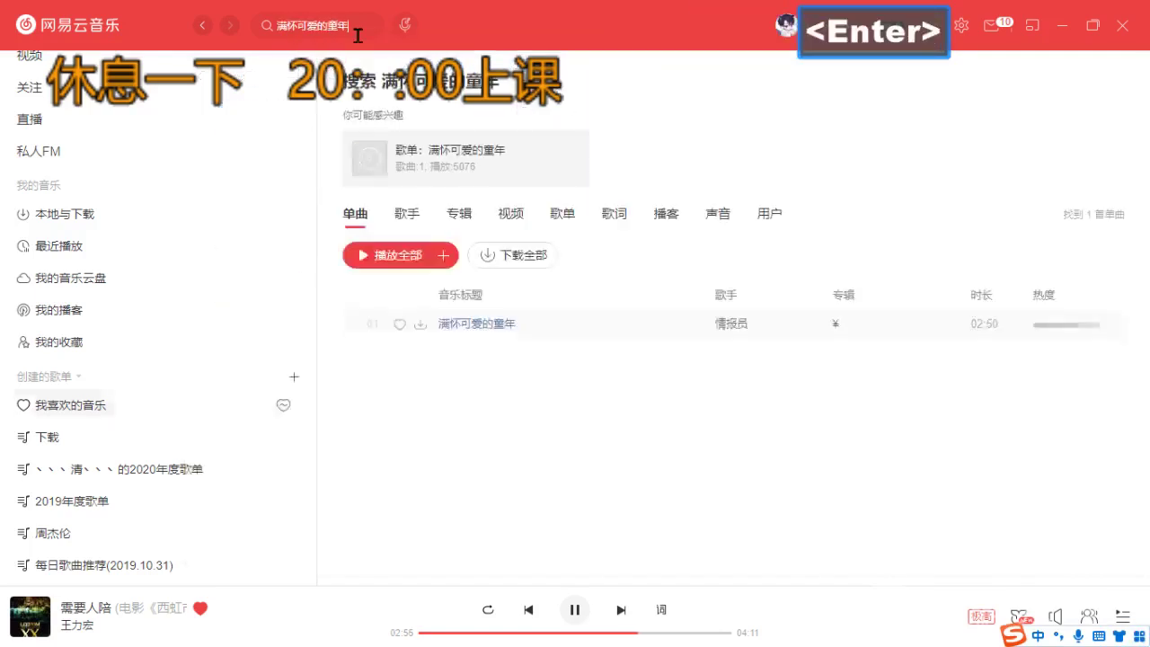
Play 满怀可爱的童年 from the search results and open its lyrics page.
double_click(596, 326)
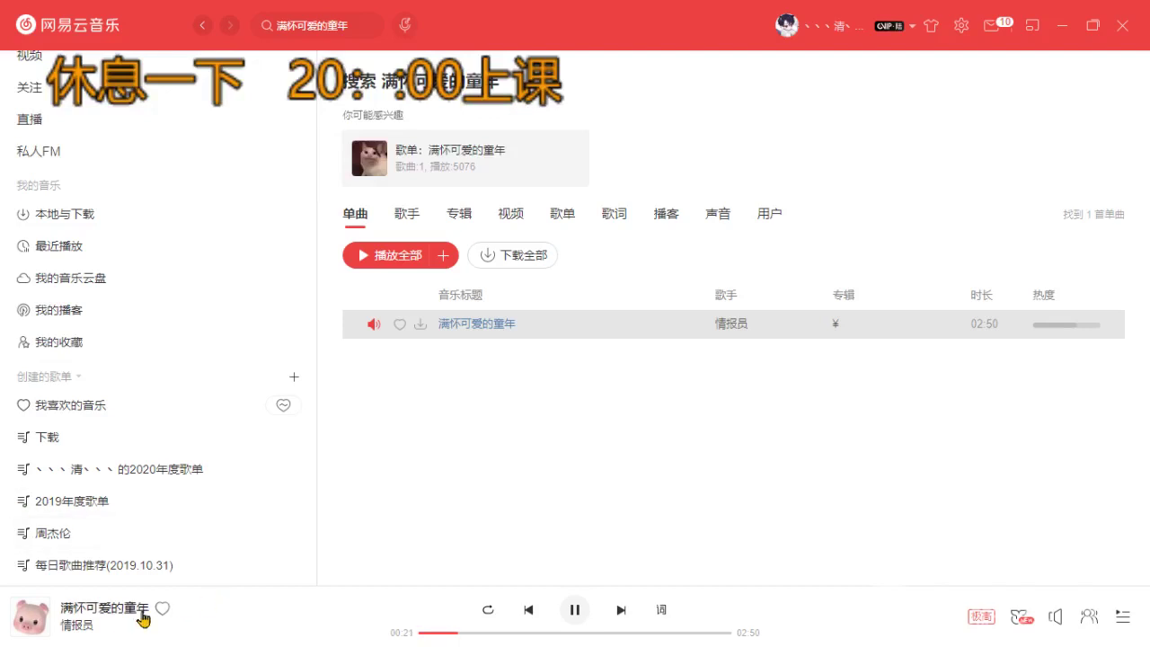
left_click(29, 616)
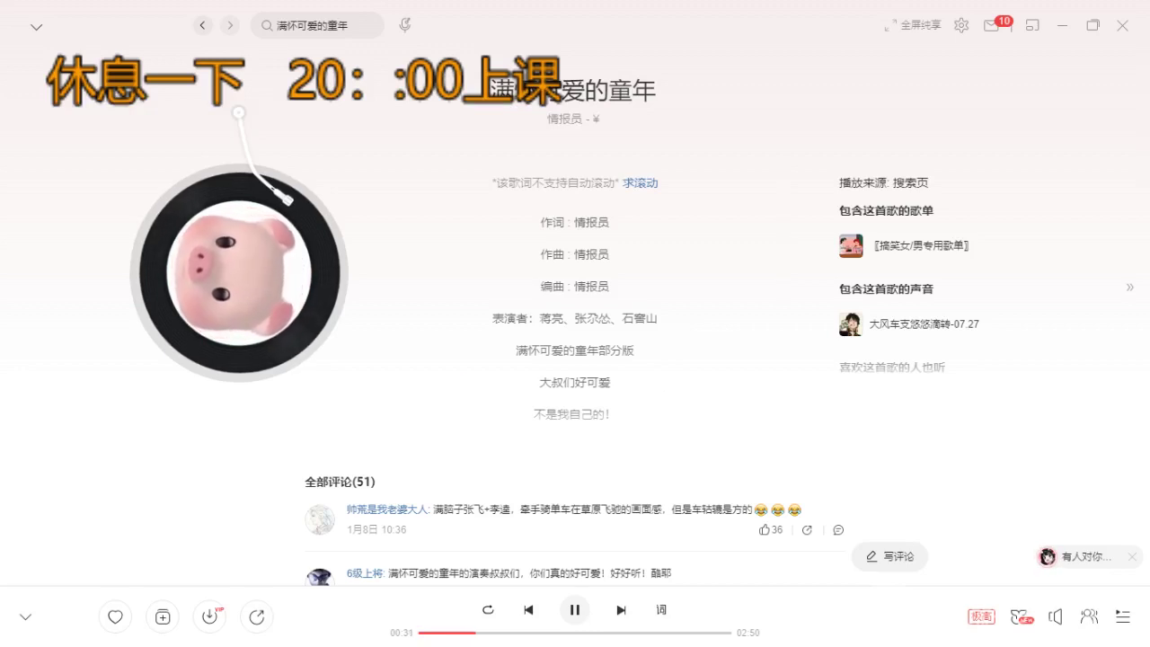
Search for 快乐星猫 and queue the liked animation theme-song version in the second result to play next.
left_click_drag(354, 26, 206, 27)
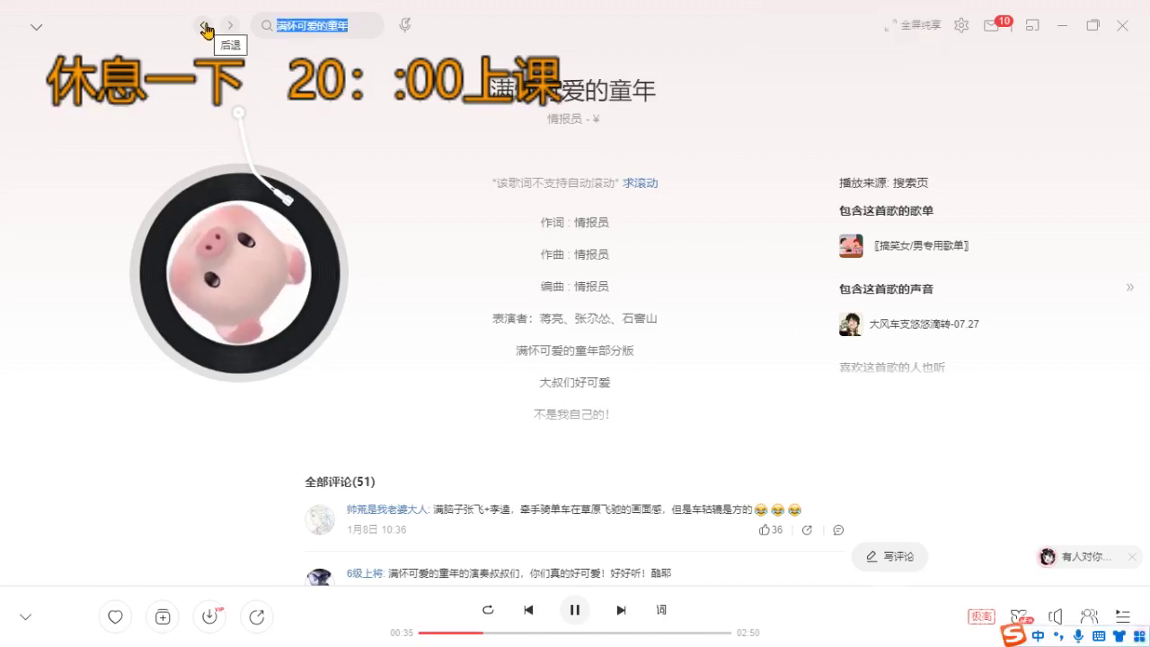
type("快乐星猫")
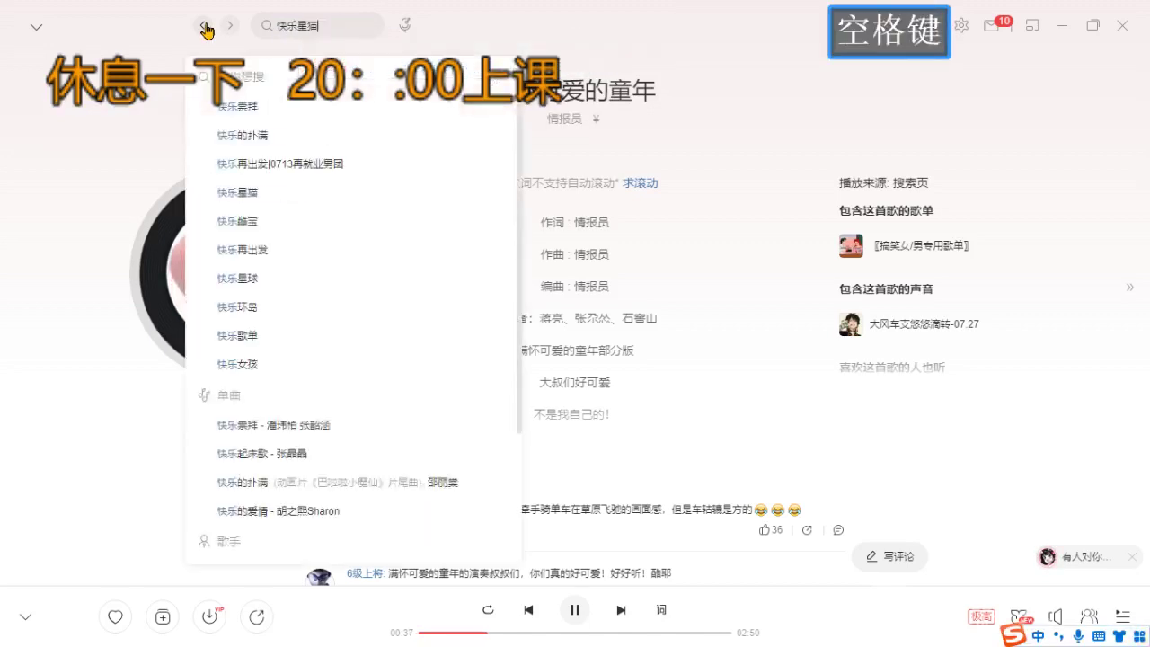
key("Return")
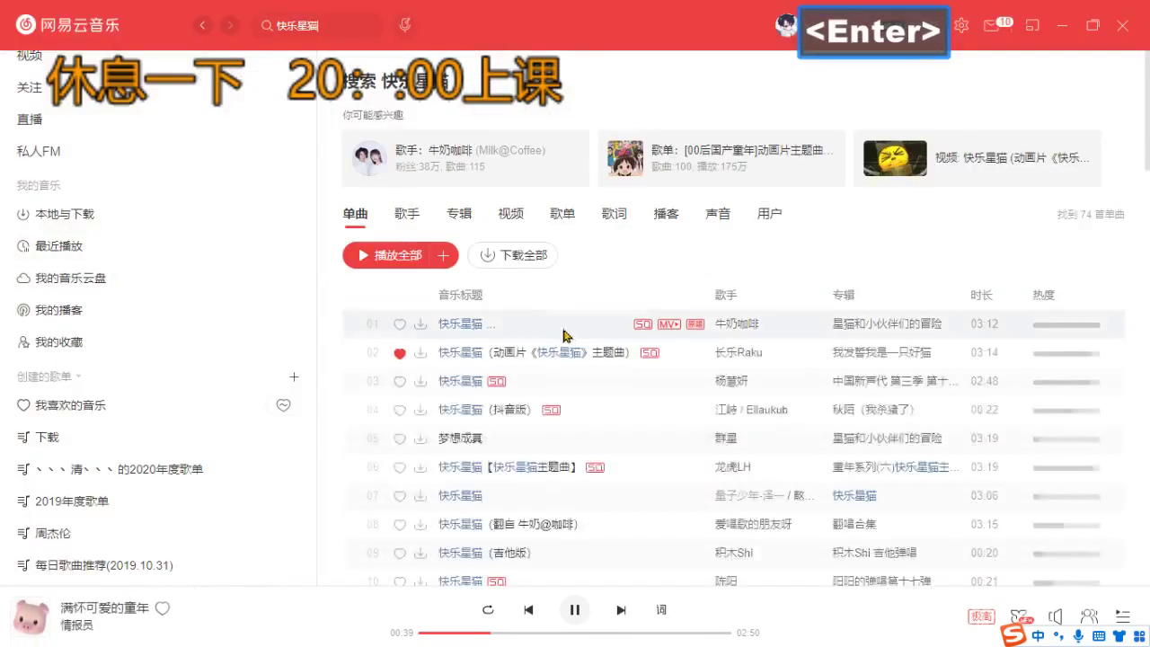
right_click(557, 355)
left_click(598, 438)
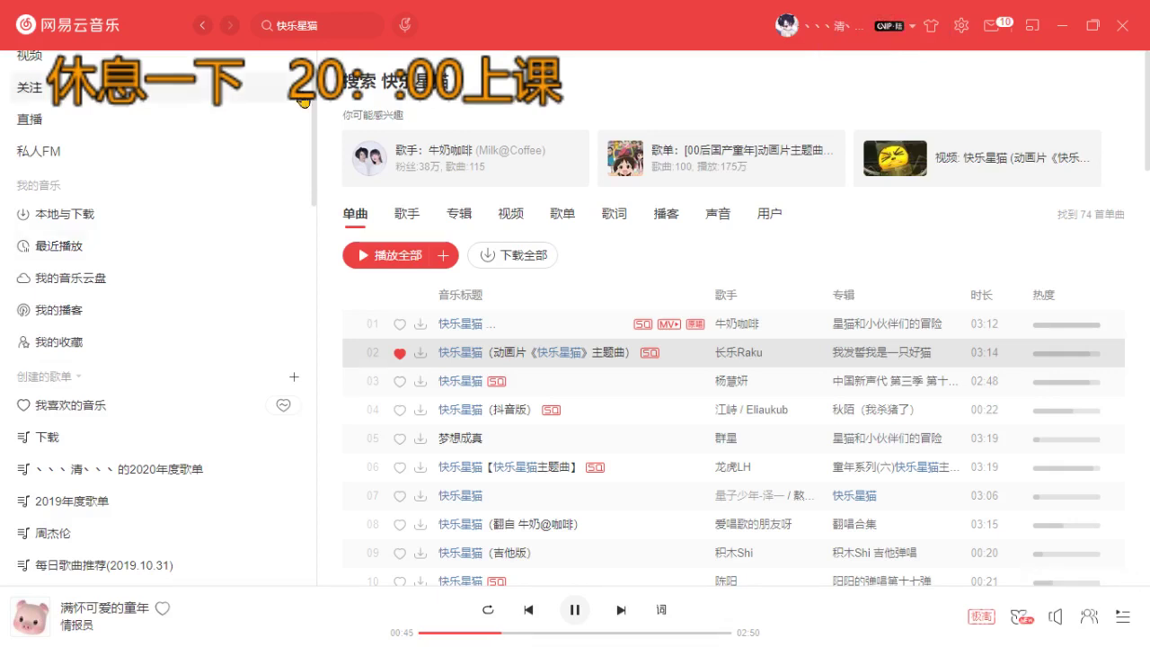
Search for the song 看的最远的地方.
left_click_drag(328, 28, 81, 36)
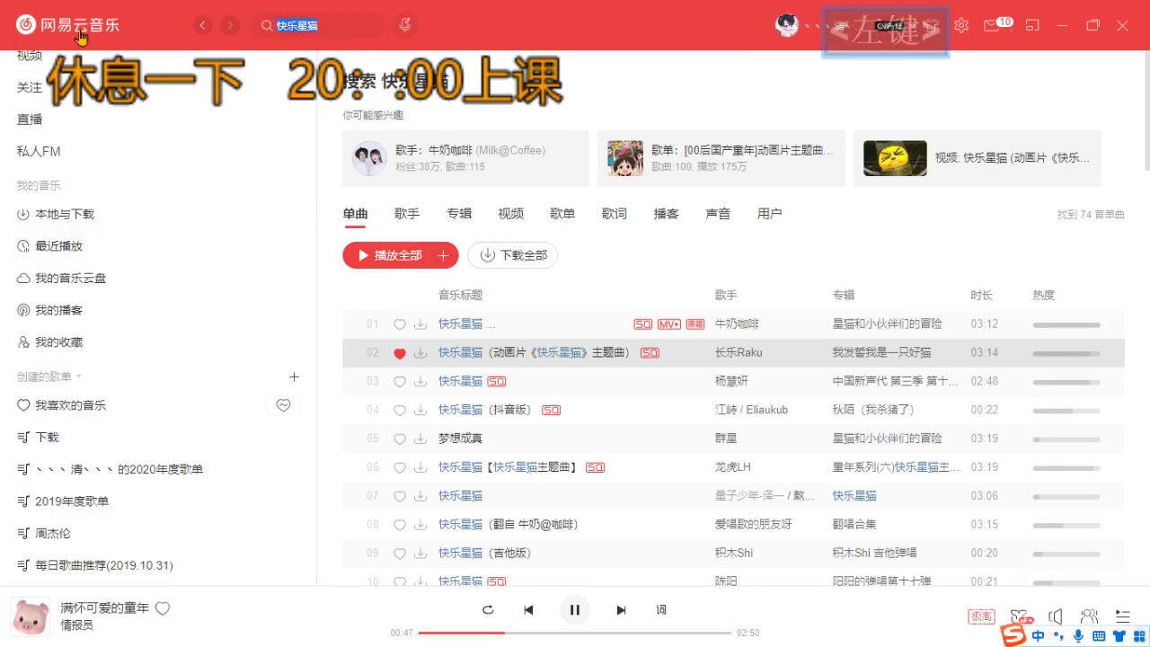
key("space")
type("看的")
key("ctrl+a")
key("space")
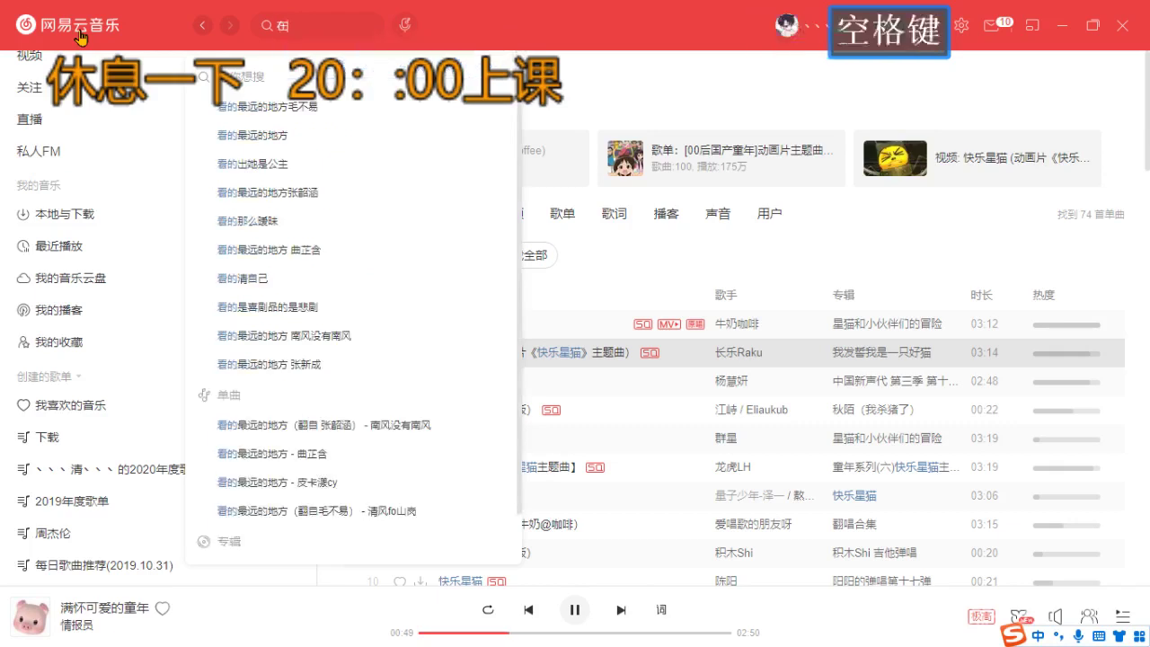
key("ctrl+a")
type("kandezuiyuande")
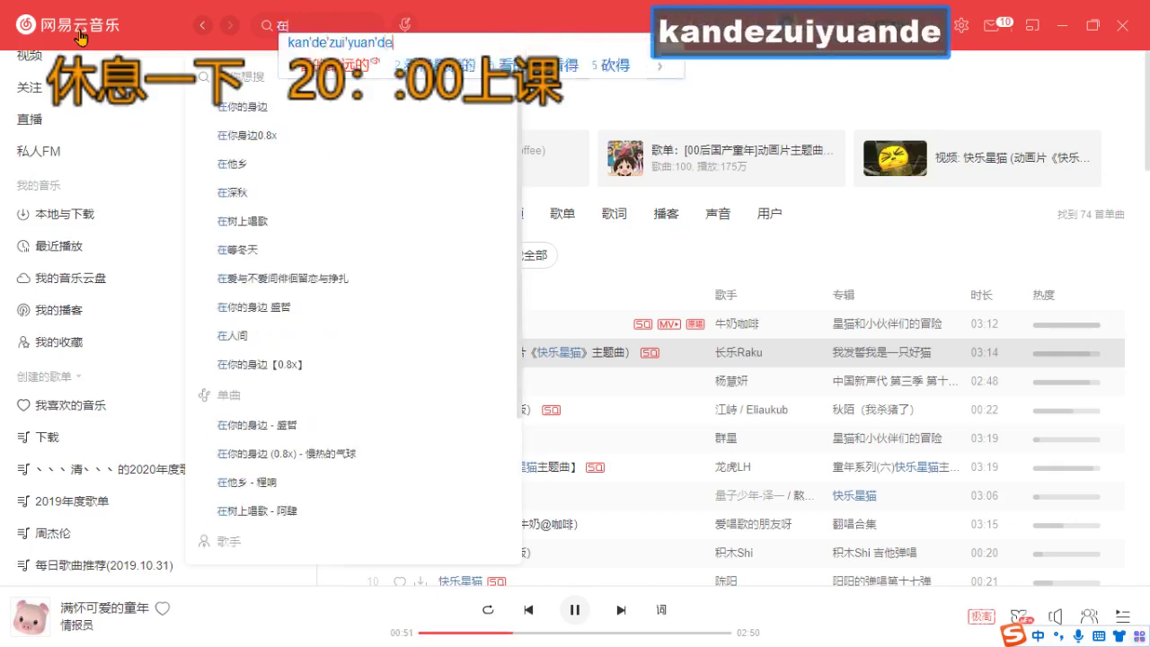
key("space")
type("dif")
key("space")
key("Return")
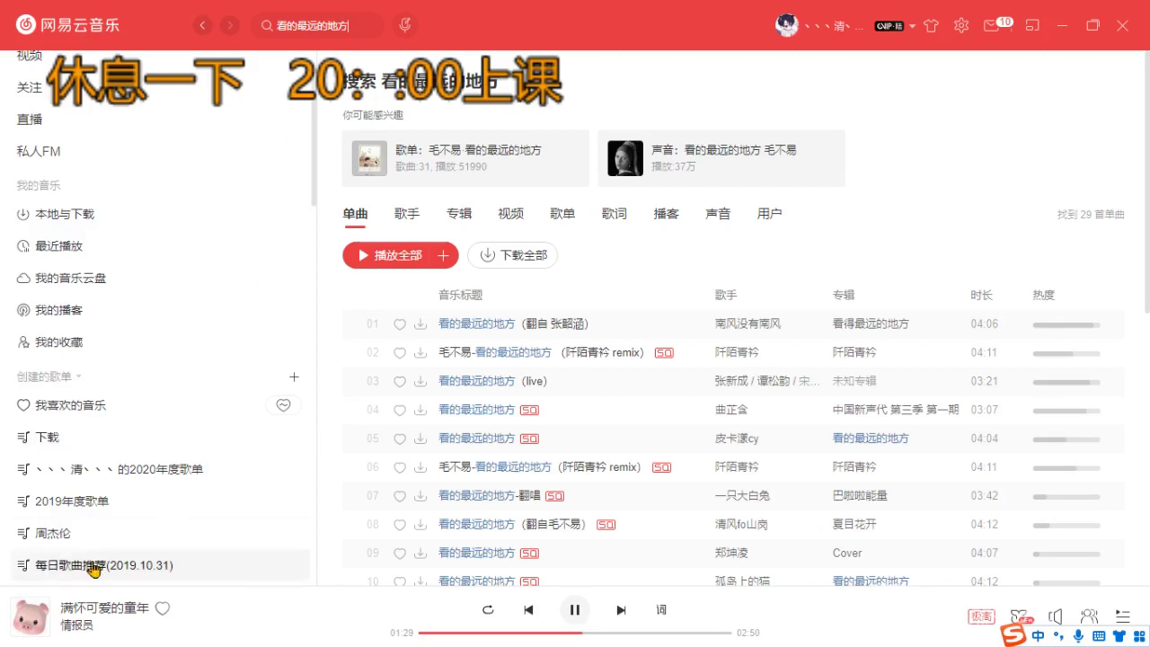
Open the lyrics page of the playing song and skip to the next song in the queue.
left_click(24, 624)
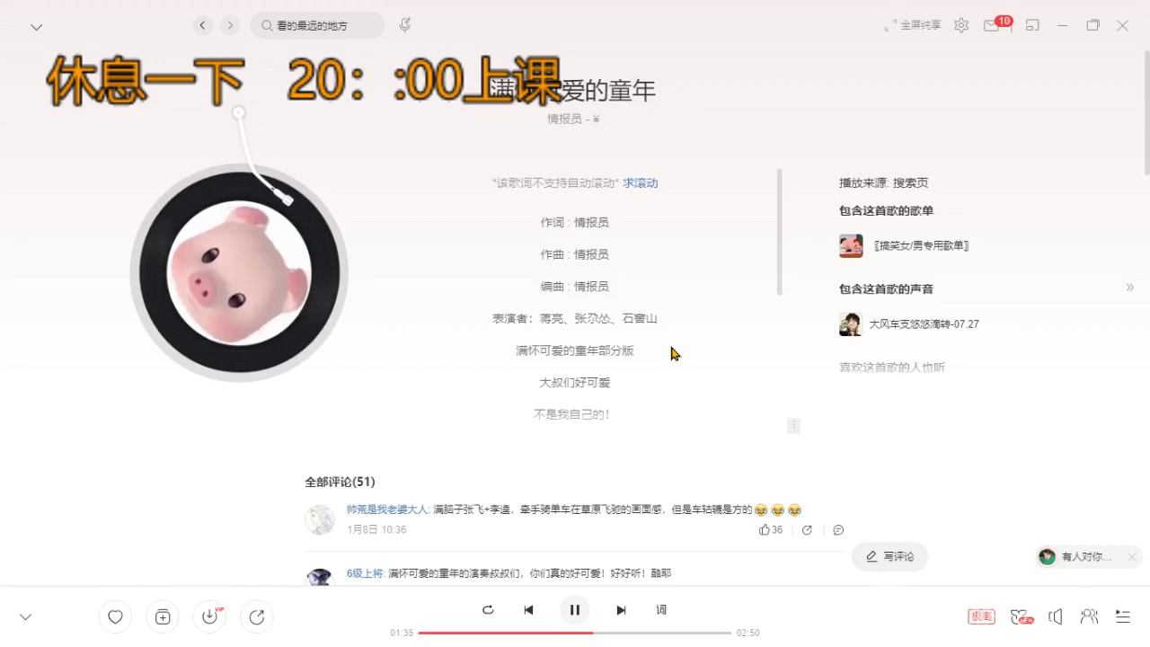
key("ctrl+alt+Up")
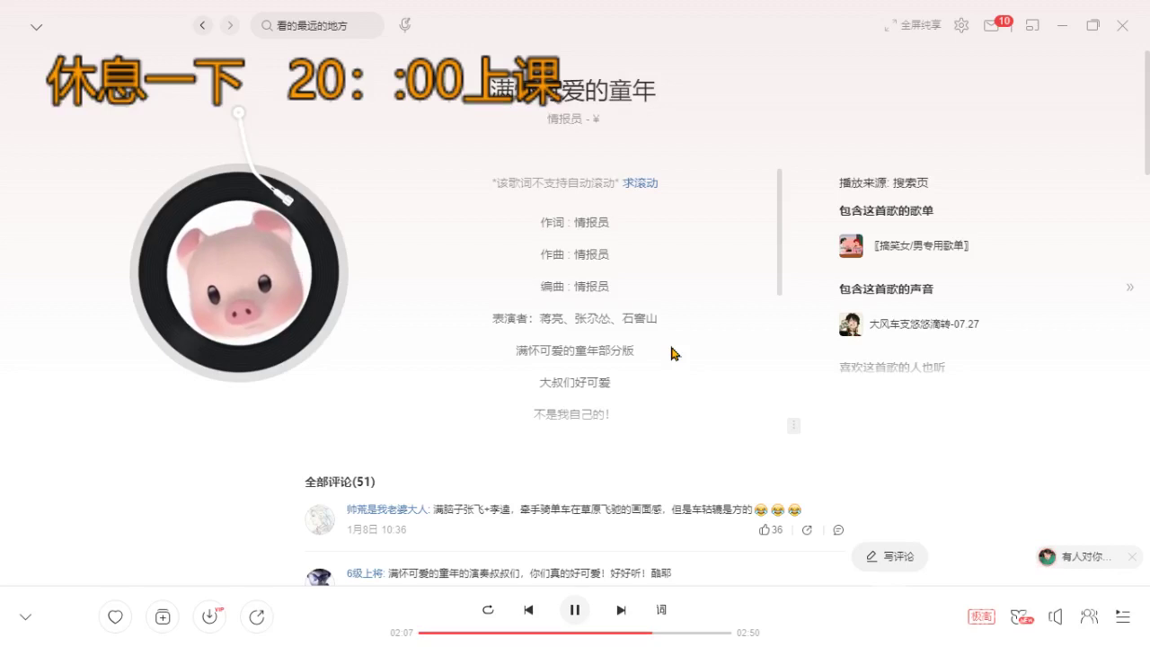
key("ctrl+alt")
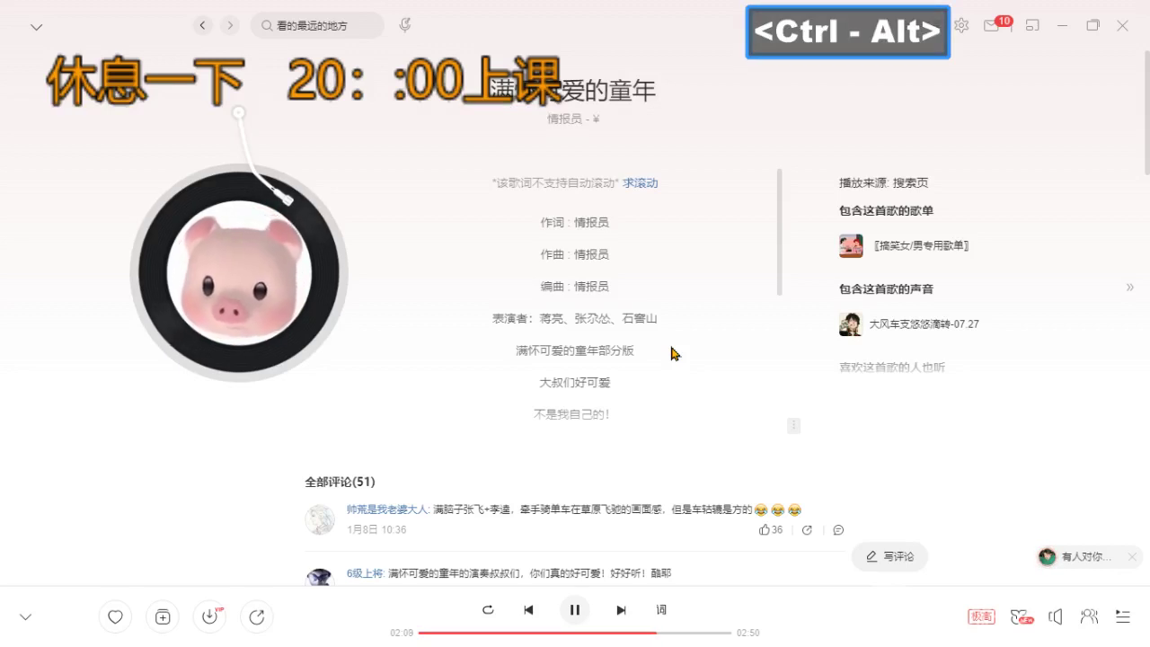
key("ctrl+alt+Right")
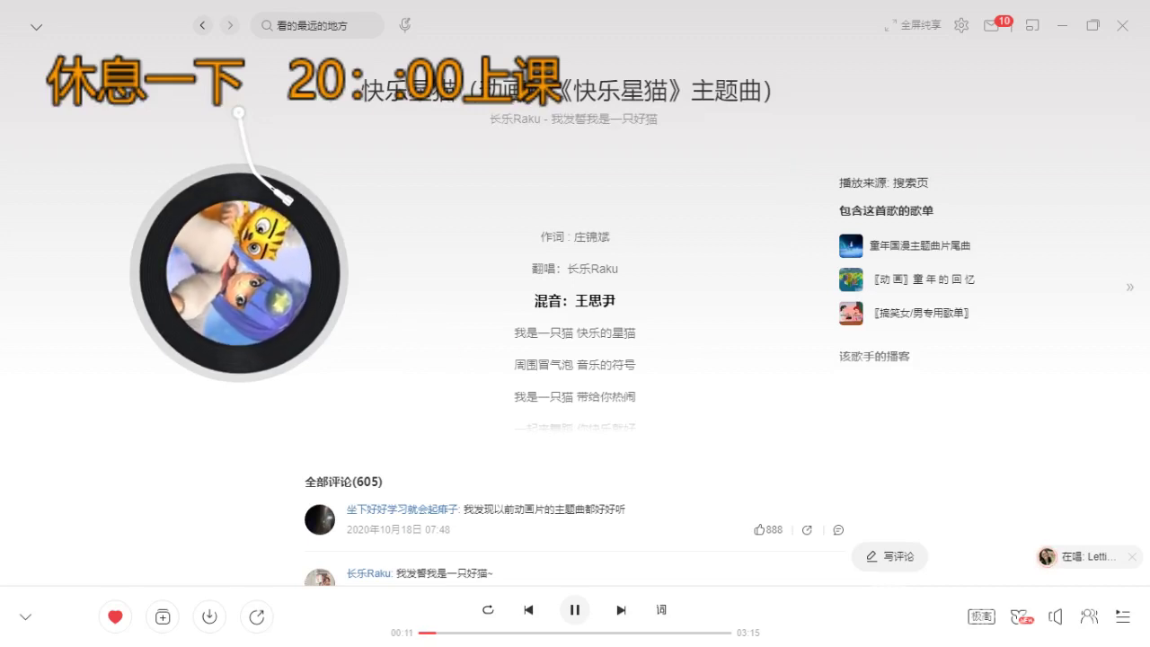
Switch to the XMind lesson notes and expand the 动画曲线 topic and its 关键帧辅助 branch.
left_click(252, 454)
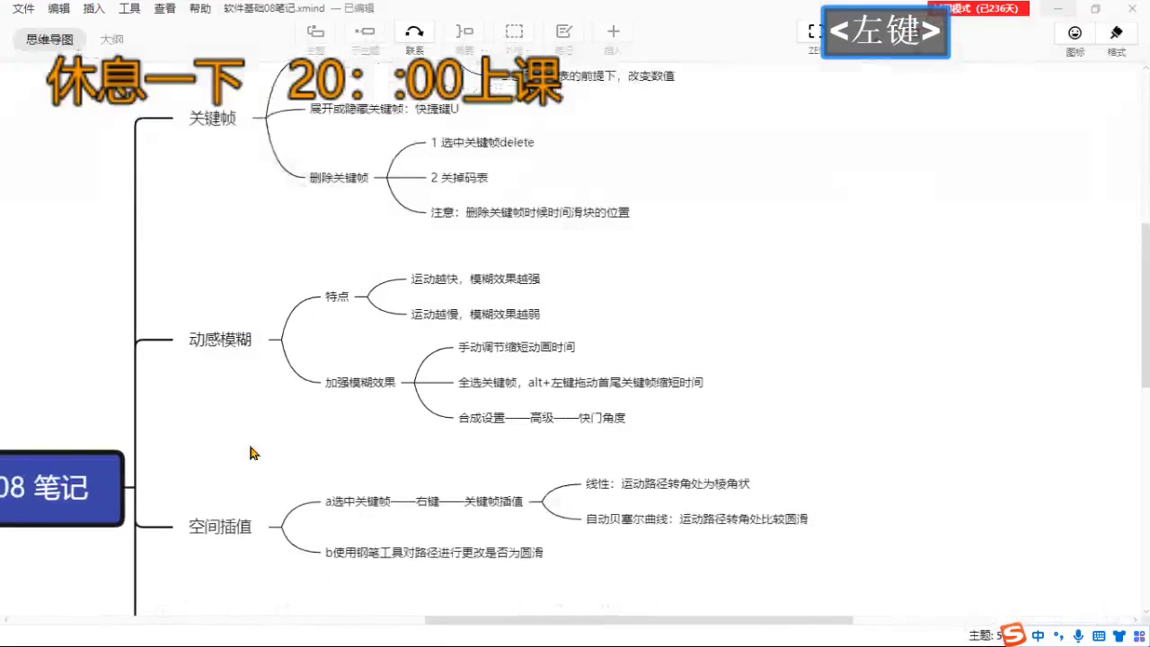
left_click_drag(667, 536, 734, 439)
left_click_drag(708, 584, 739, 252)
left_click_drag(739, 303, 724, 179)
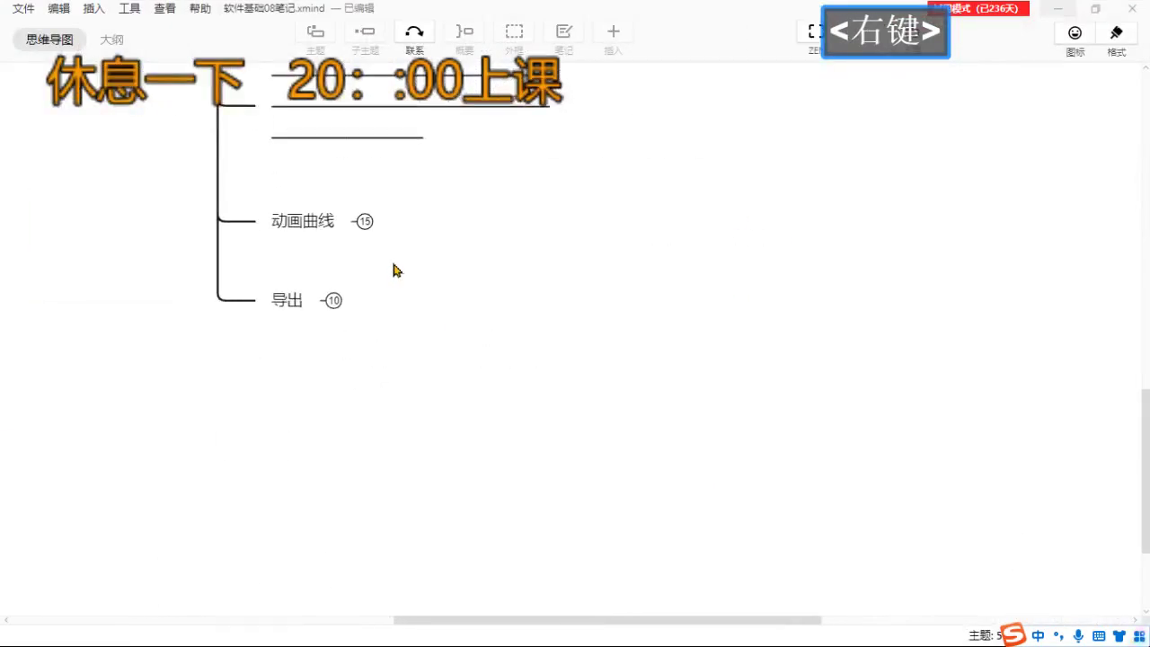
left_click_drag(470, 209, 457, 482)
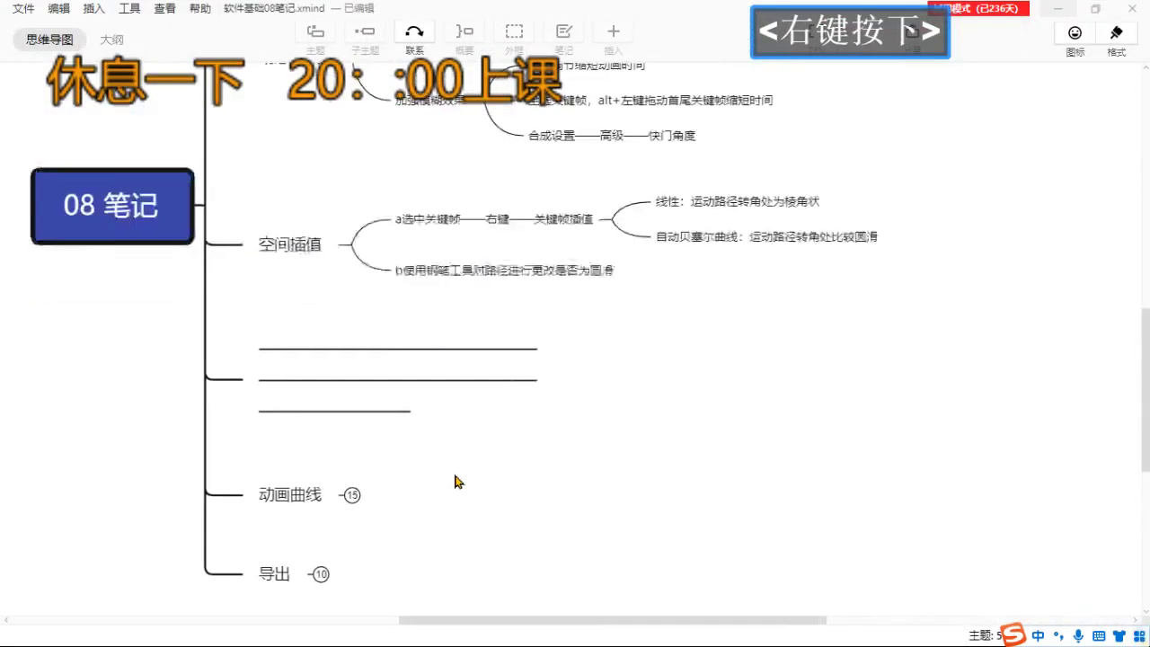
left_click(353, 496)
right_click(681, 338)
left_click(574, 381)
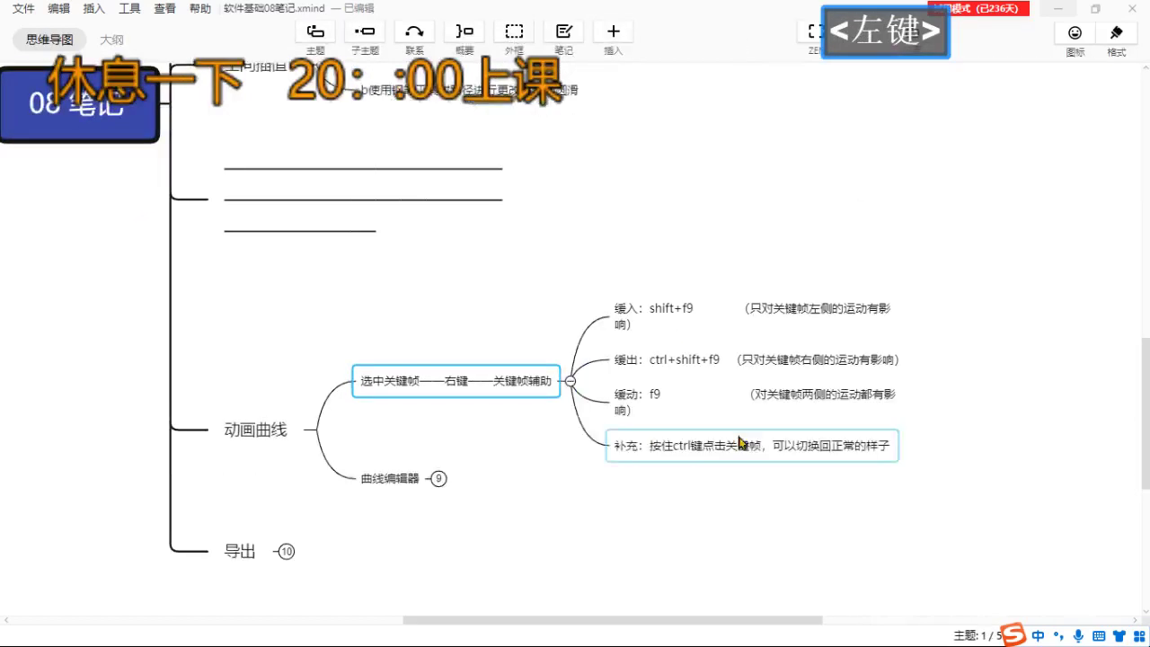
Examine the 缓入, 缓出 and 缓动 shortcut notes under 关键帧辅助 at an enlarged size.
right_click(585, 465)
scroll(607, 392, "up", 2, "ctrl")
left_click_drag(680, 239, 575, 190)
scroll(591, 264, "up", 2, "ctrl")
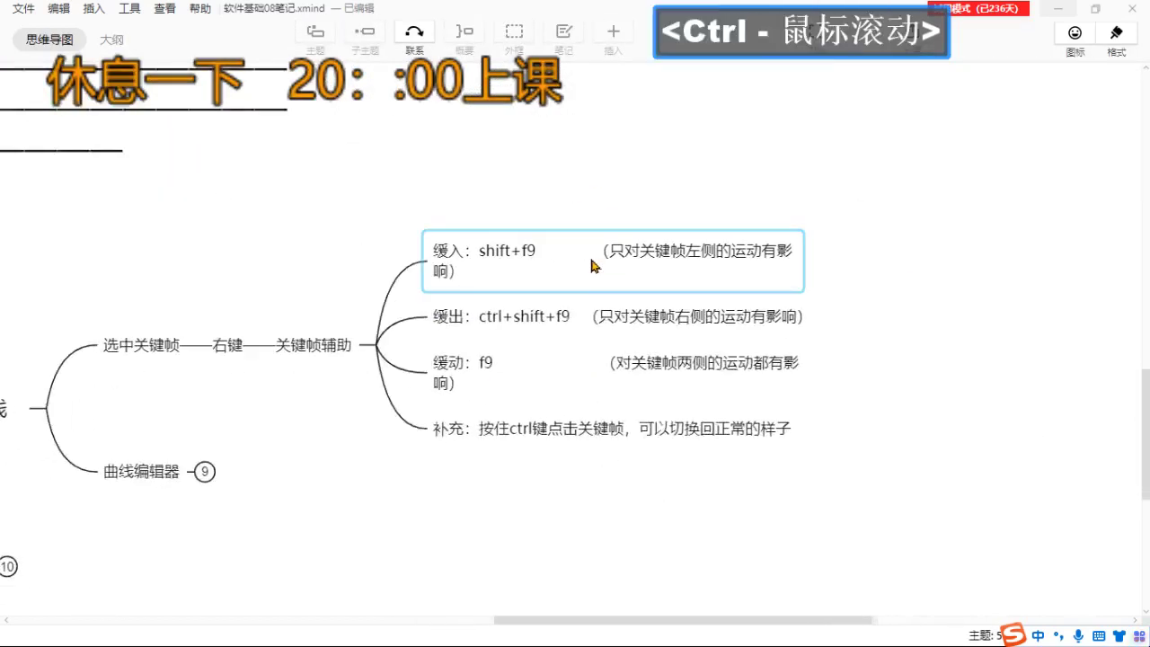
left_click_drag(635, 120, 339, 98)
scroll(503, 143, "up", 2, "ctrl")
left_click_drag(503, 143, 362, 77)
key("ctrl+alt+Down")
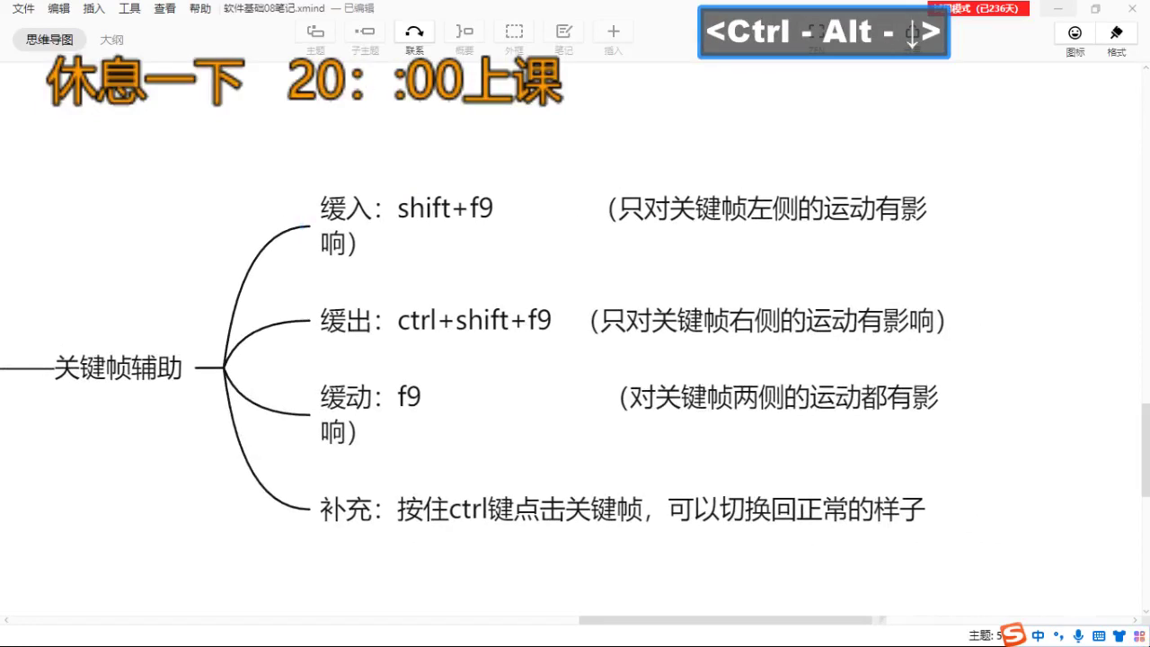
Switch back to NetEase Cloud Music and search for 看的最远的地方毛不易.
left_click(314, 646)
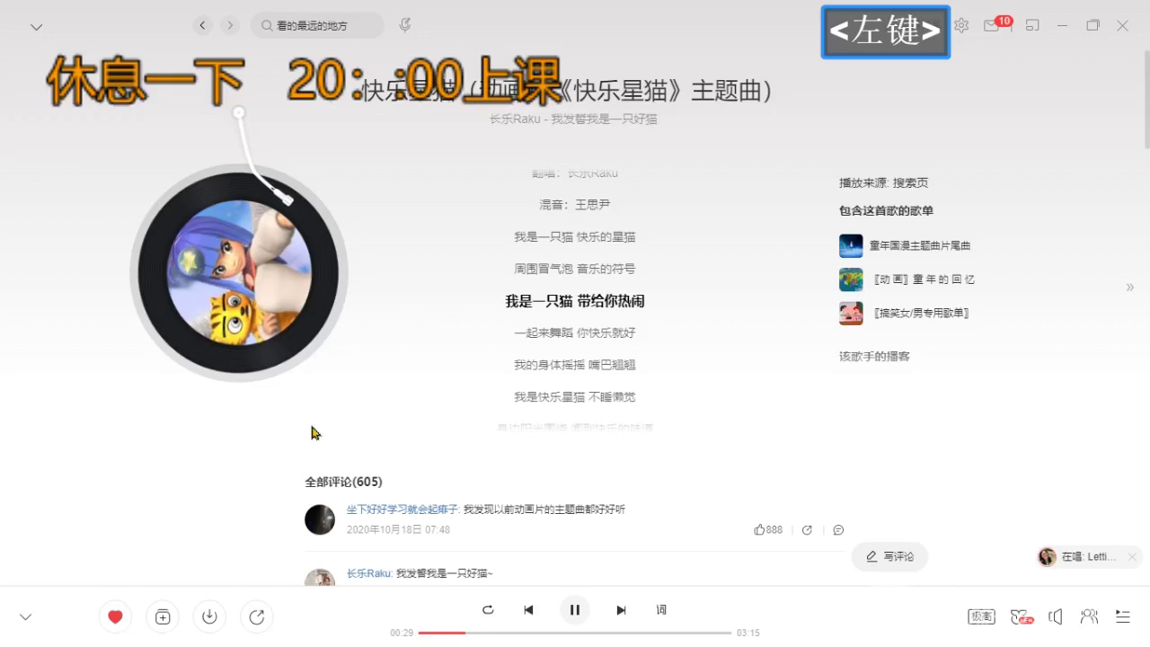
left_click(344, 33)
key("Return")
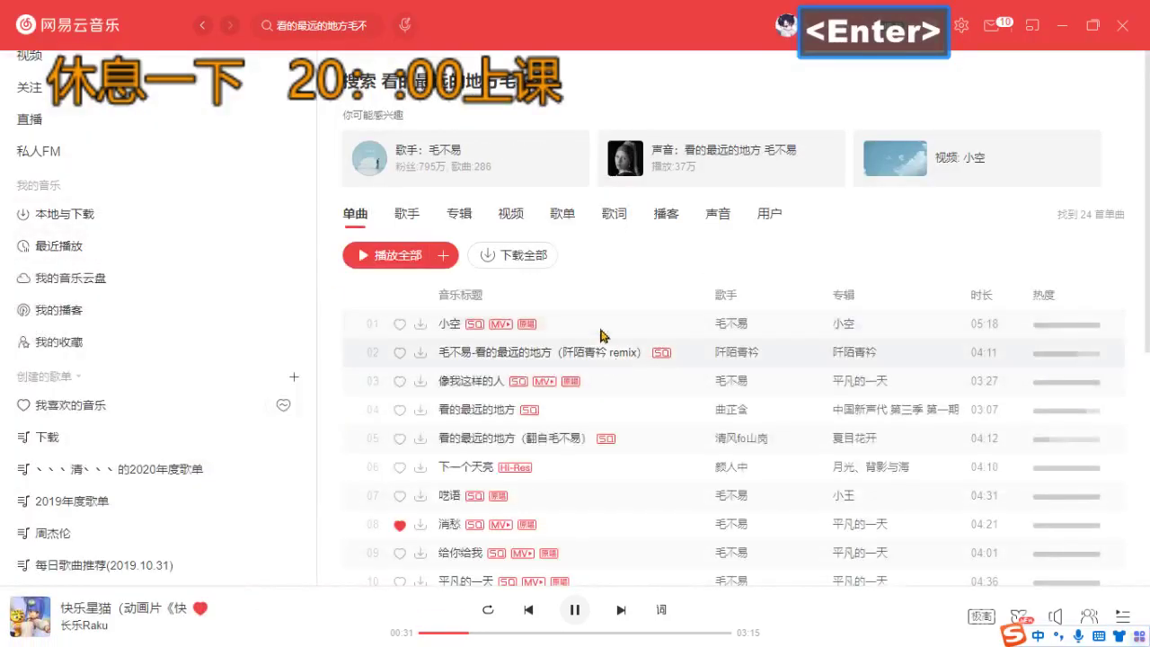
Look through the song results for a suitable version of 看的最远的地方 and return to the search field.
right_click(602, 326)
left_click(471, 362)
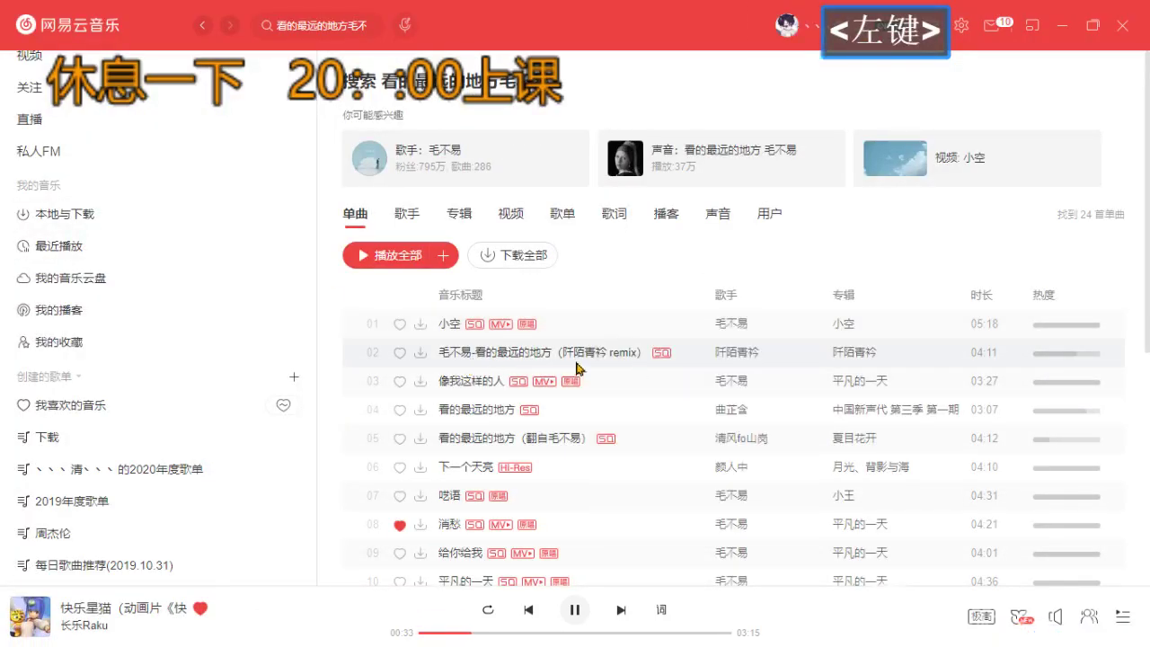
scroll(626, 532, "down", 1)
left_click(596, 445)
scroll(611, 501, "down", 2)
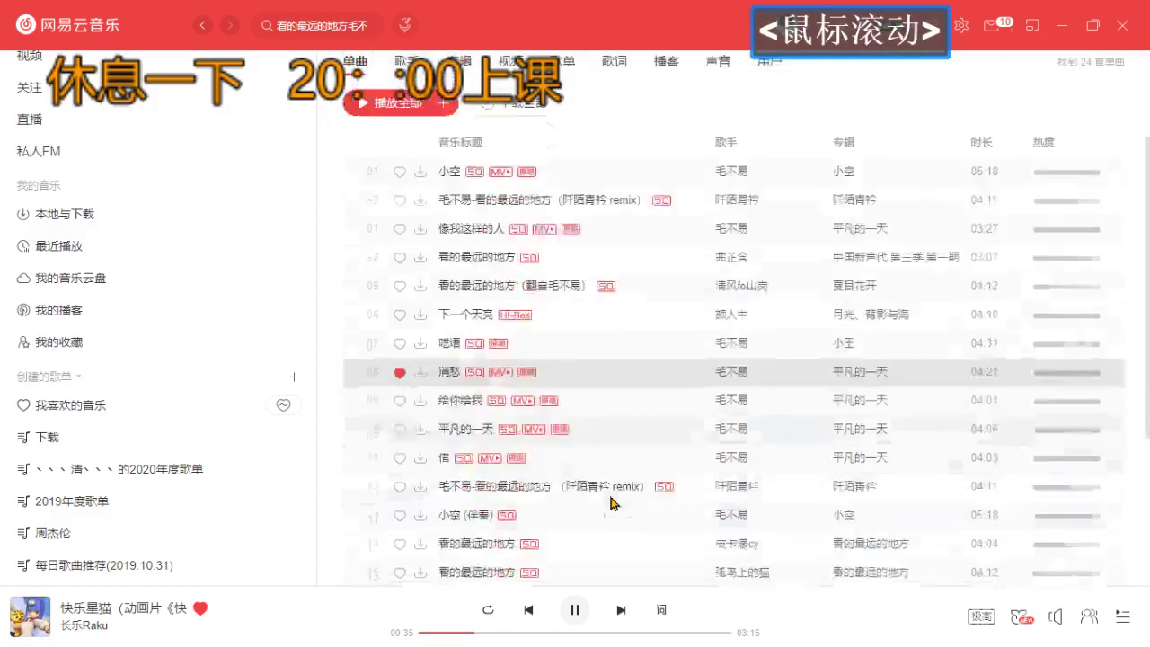
scroll(609, 495, "up", 3)
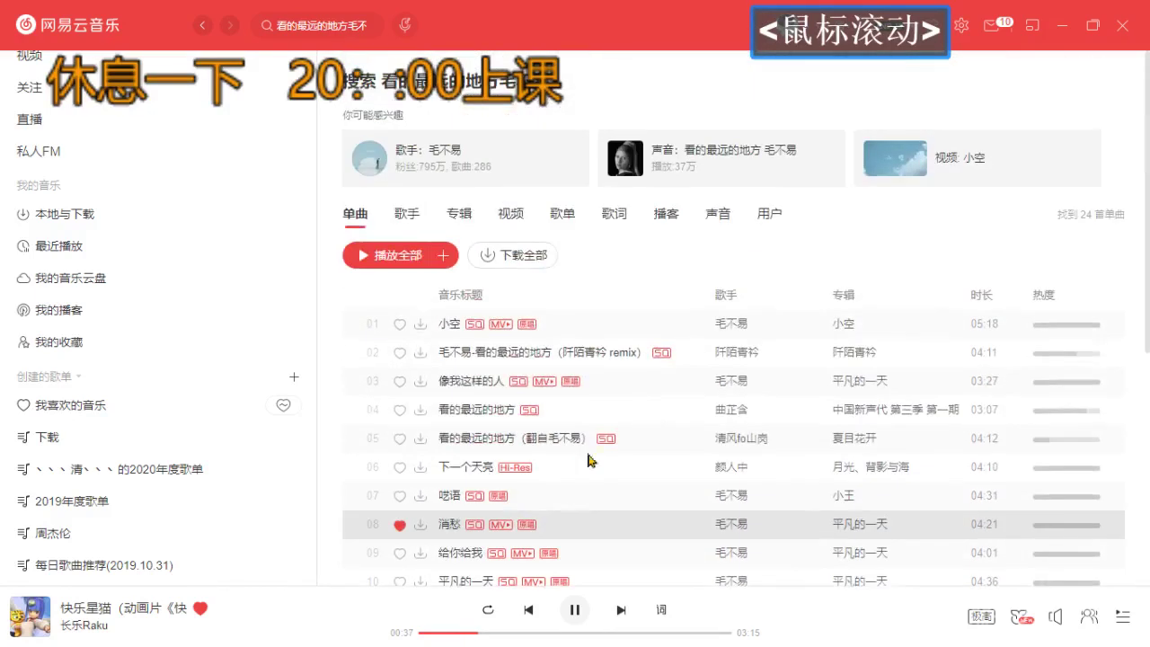
left_click(362, 27)
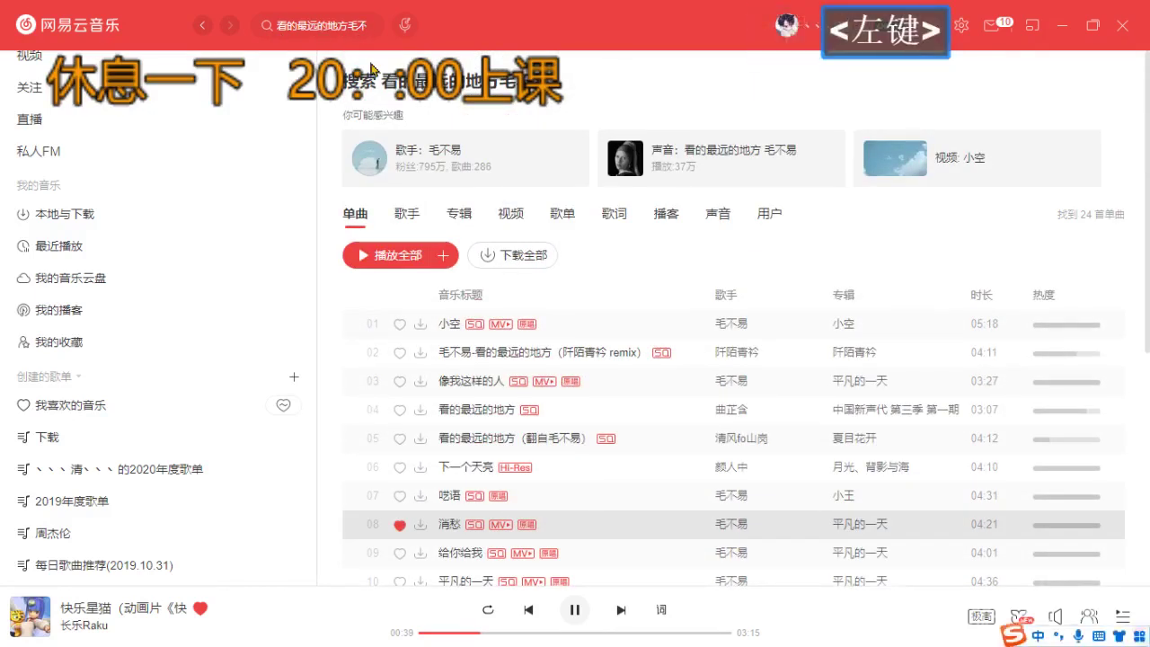
Shorten the music search to 看的最远的地方 and look through the song results for a suitable version.
key("BackSpace")
key("BackSpace")
key("BackSpace")
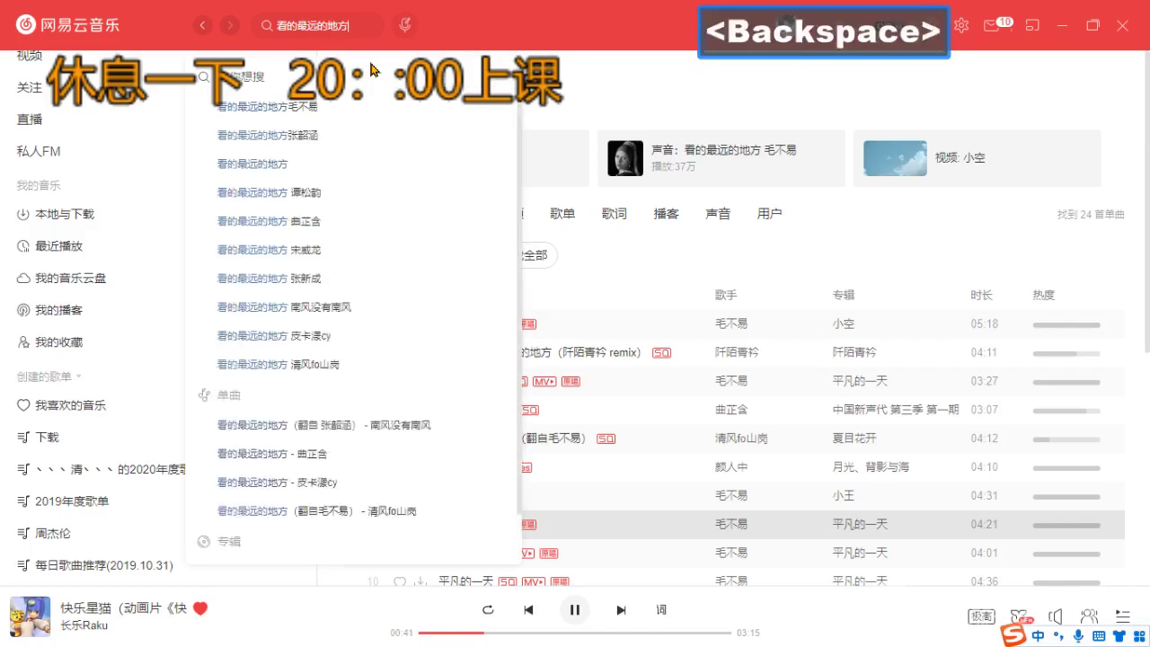
key("Return")
left_click(626, 325)
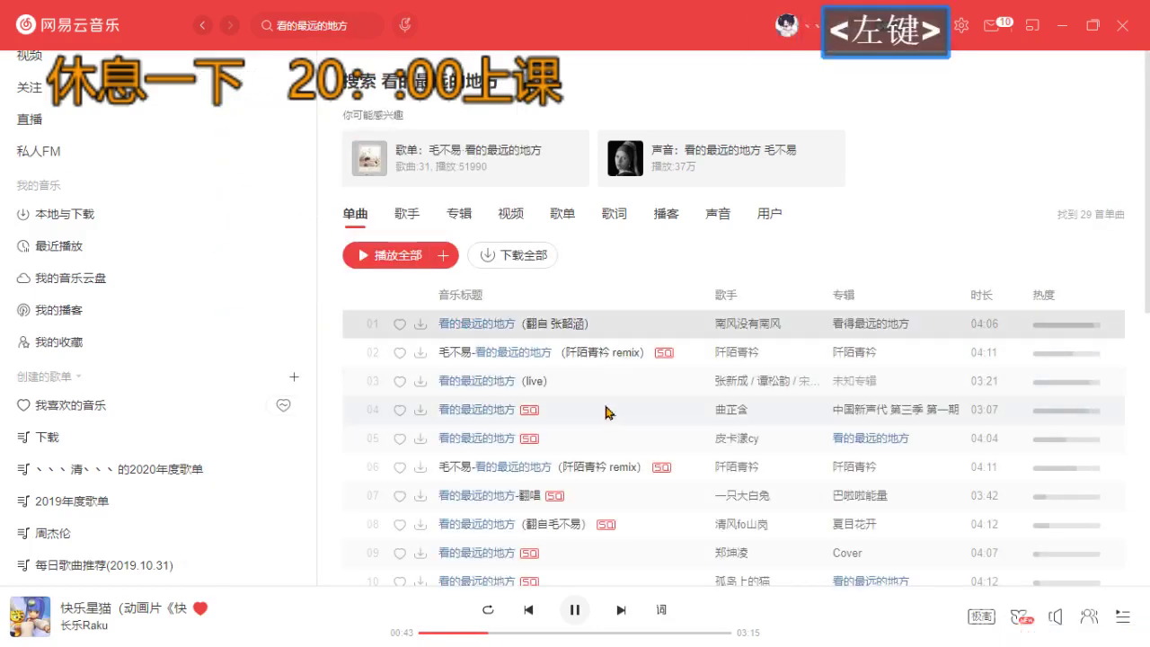
scroll(607, 418, "down", 1)
scroll(610, 377, "down", 2)
left_click(629, 298)
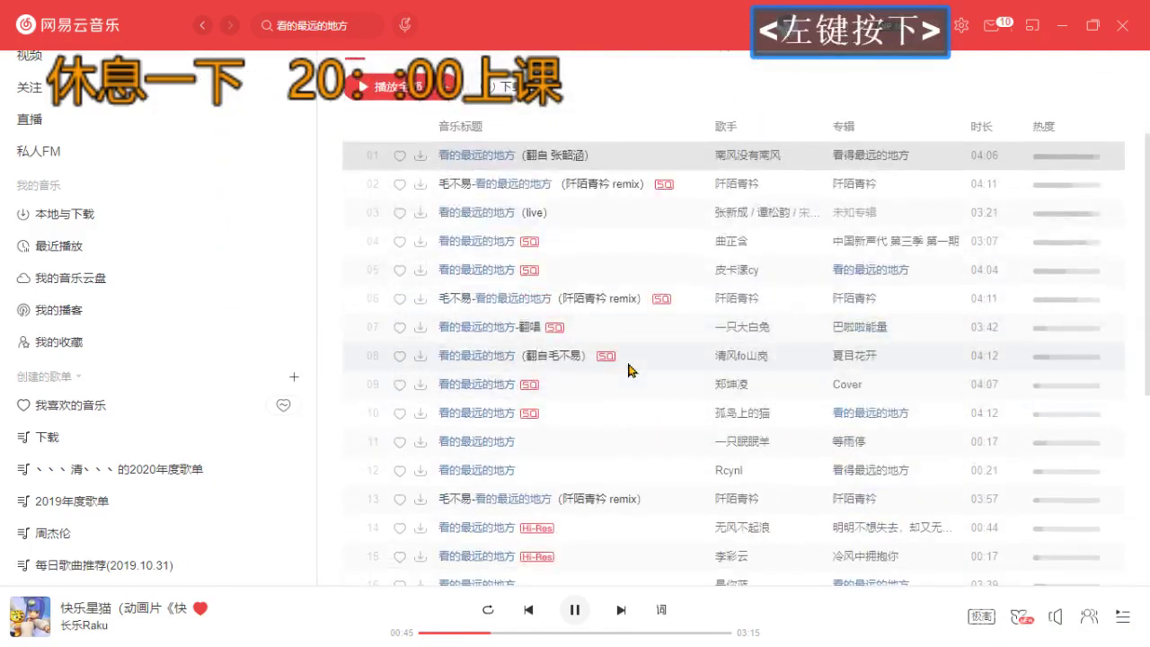
scroll(634, 441, "up", 3)
Run the 看的最远的地方 search again and look through its video results.
left_click(375, 26)
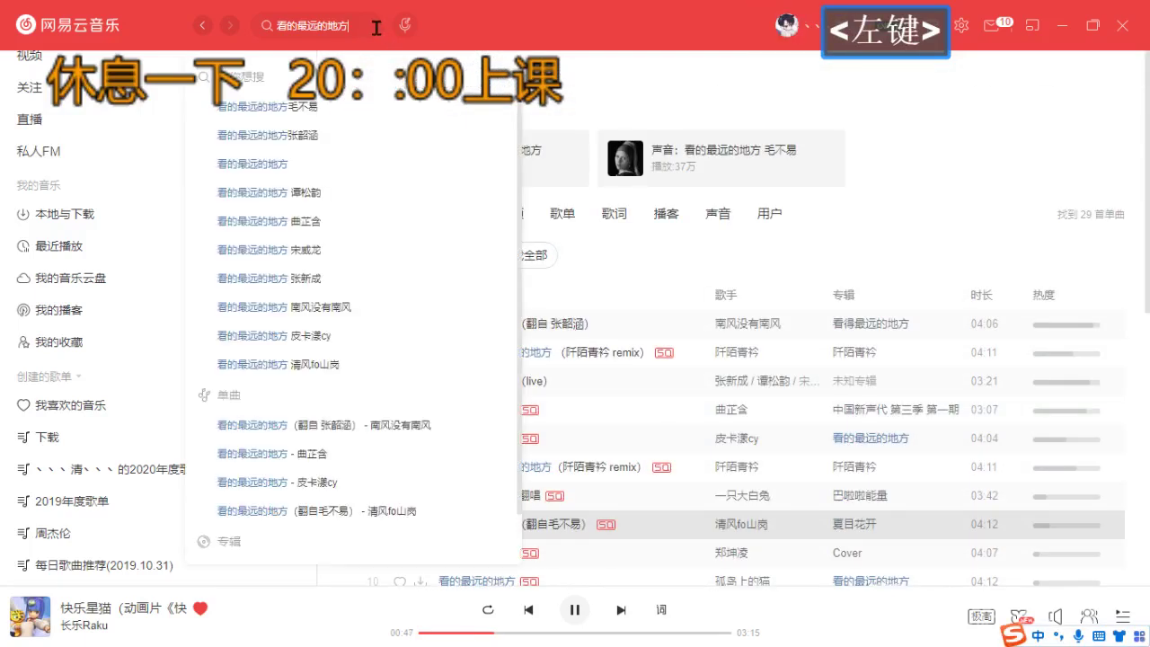
key("Return")
left_click(510, 214)
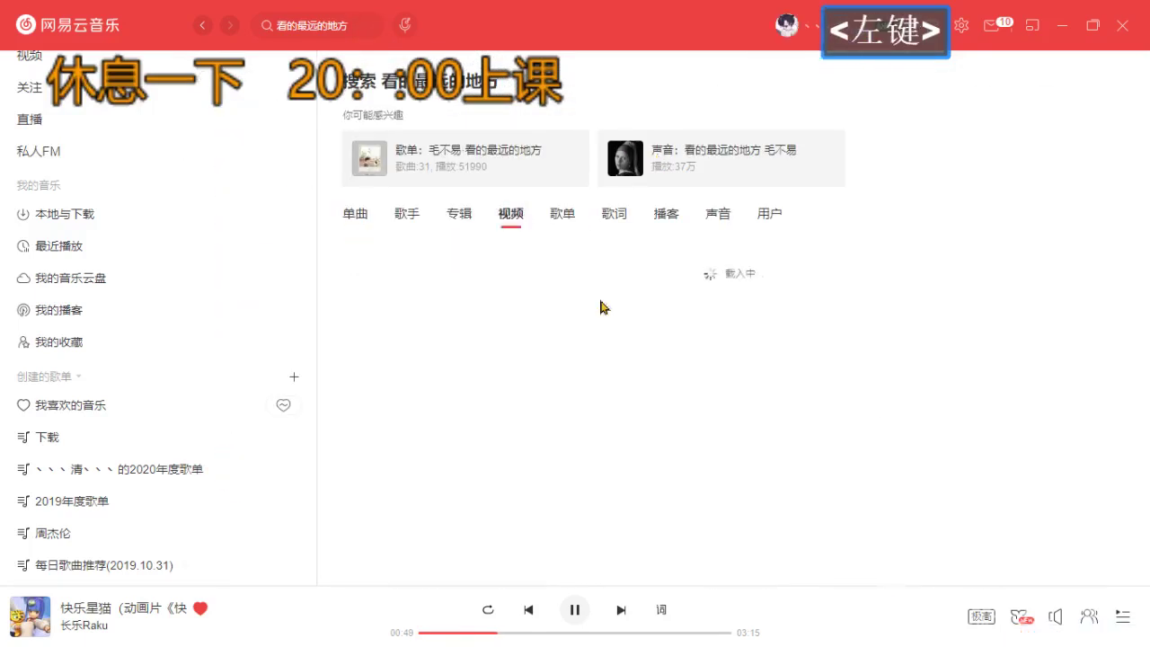
scroll(546, 497, "down", 1)
scroll(734, 313, "up", 1)
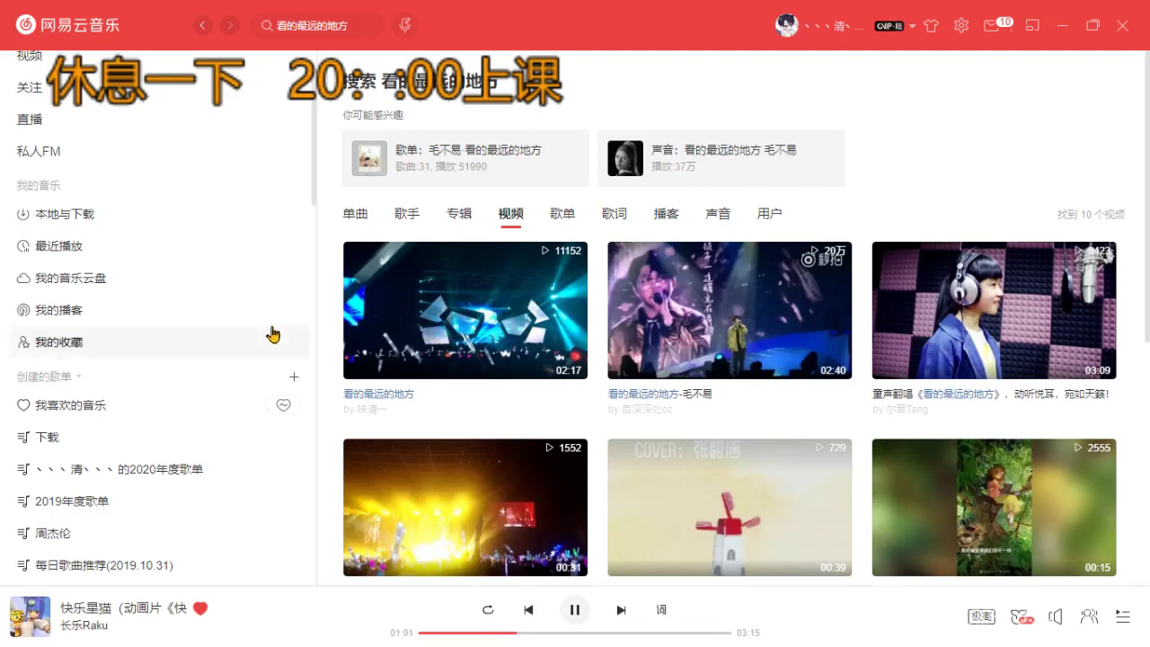
Open the suggested playlist 毛不易·看的最远的地方 and look through its song list.
left_click(427, 175)
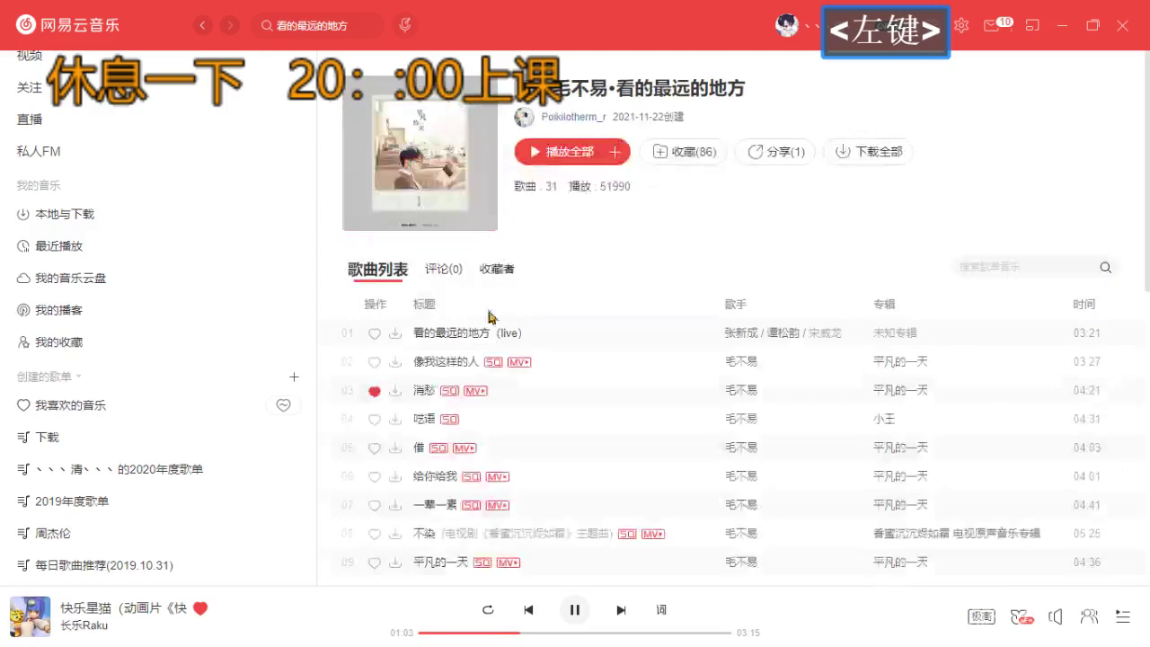
left_click(557, 333)
scroll(552, 400, "down", 5)
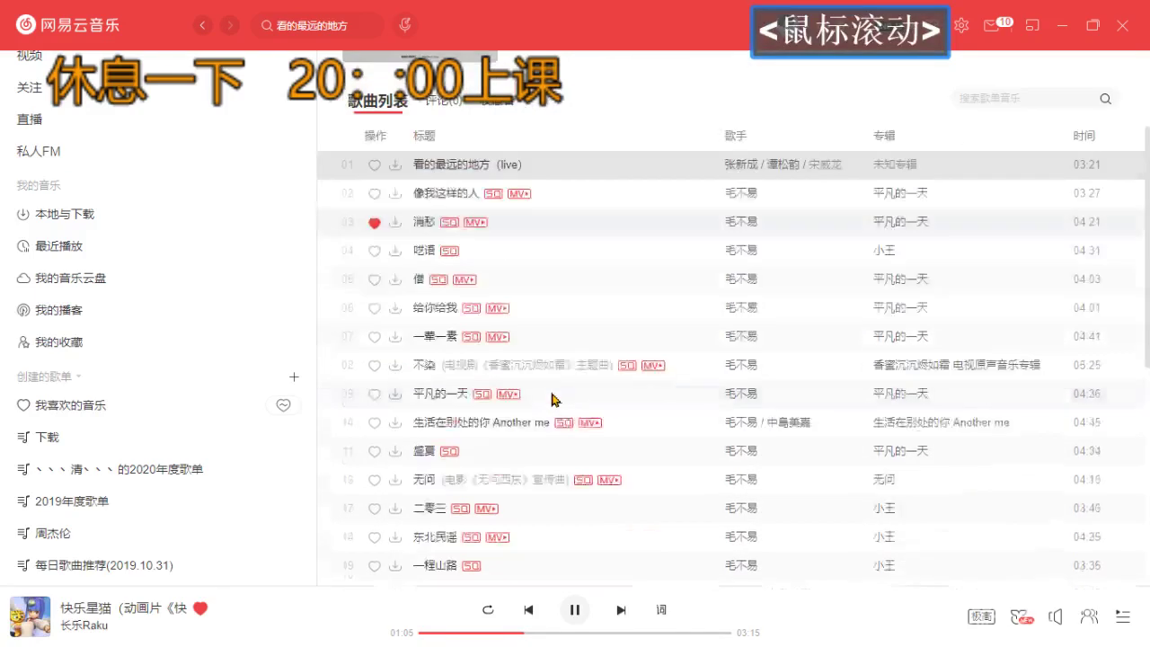
scroll(552, 399, "up", 5)
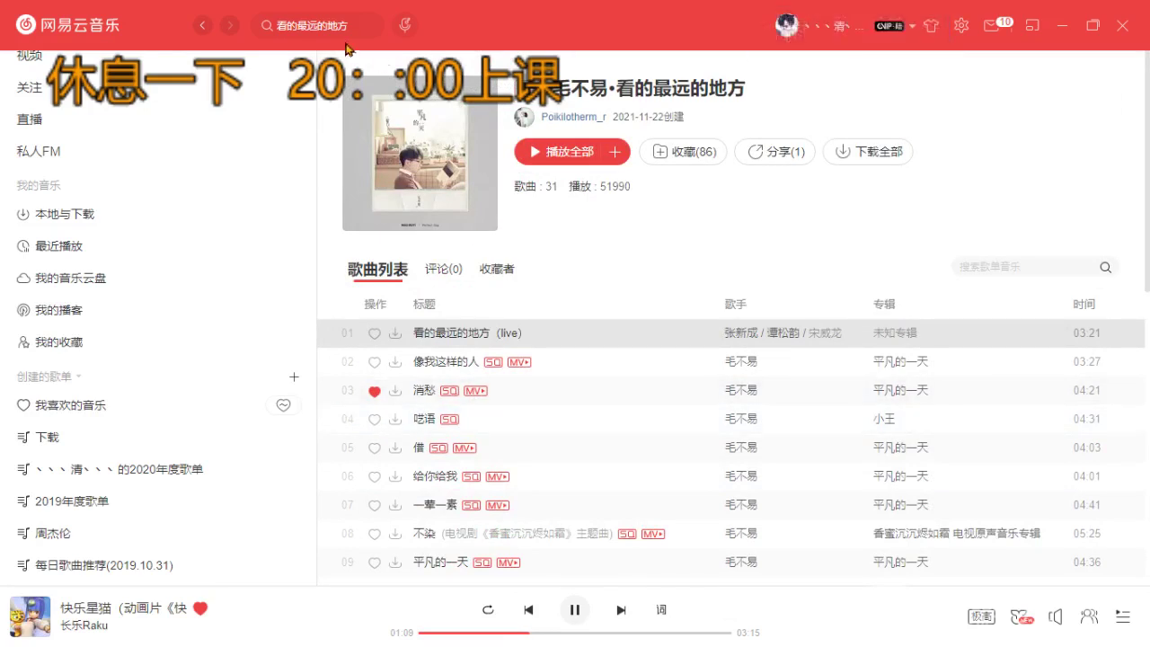
Search for 平凡的一天 and select the first song result by 毛不易.
left_click(368, 27)
key("ctrl+a")
type("平凡的梯田")
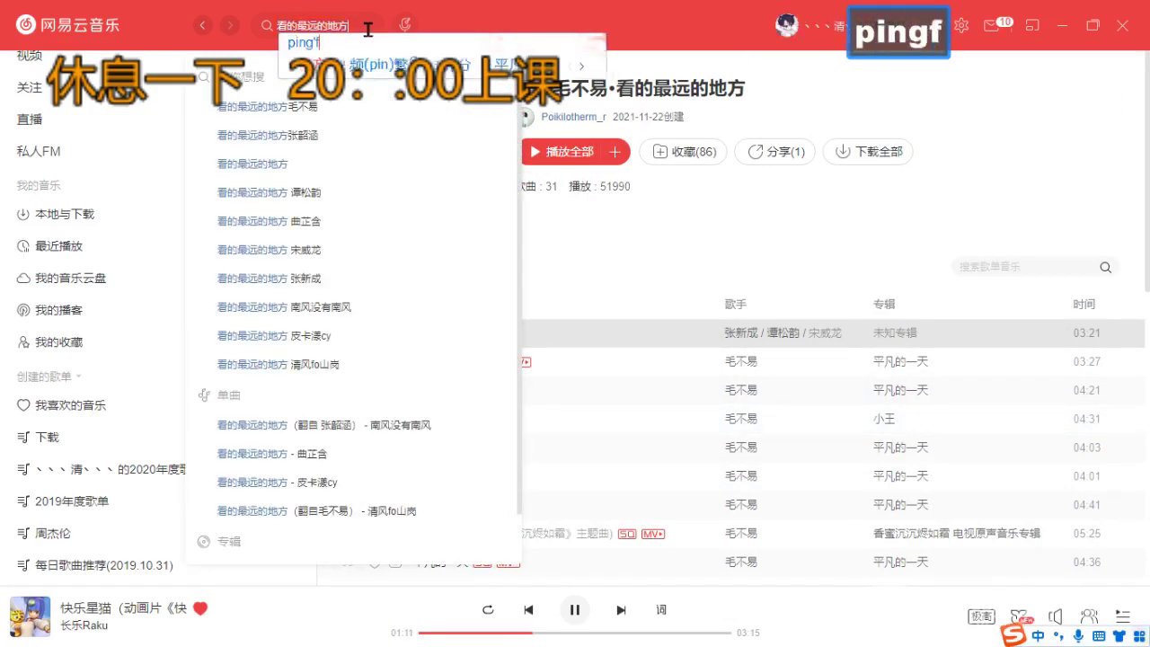
key("BackSpace")
key("BackSpace")
type("yitian")
key("space")
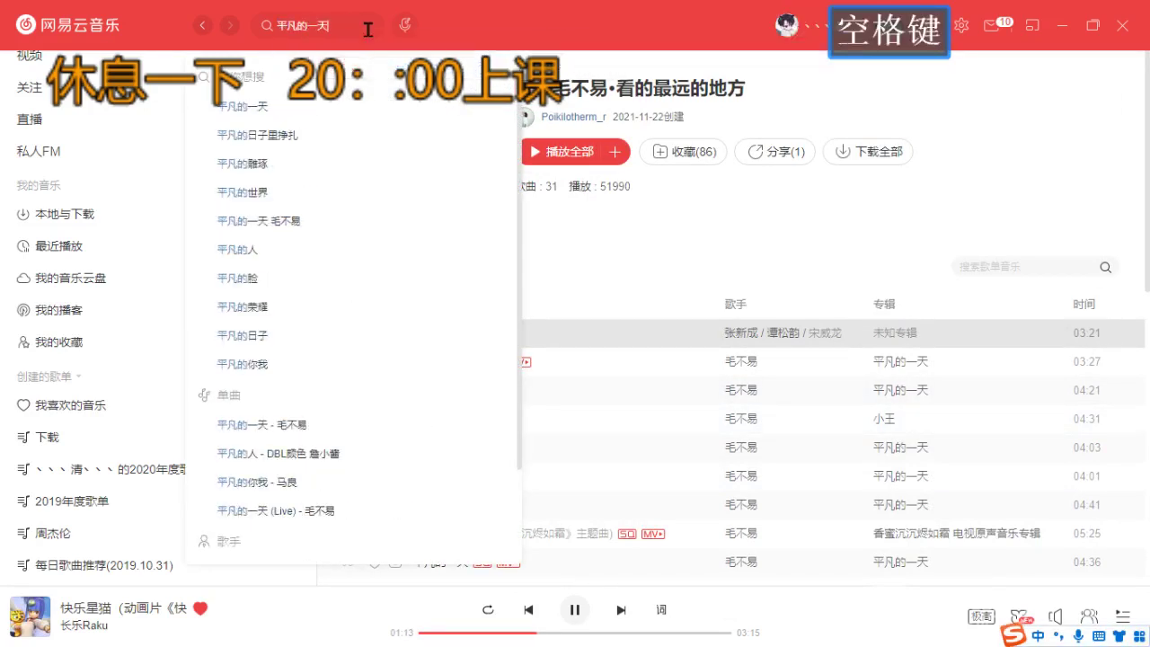
key("Return")
left_click(611, 329)
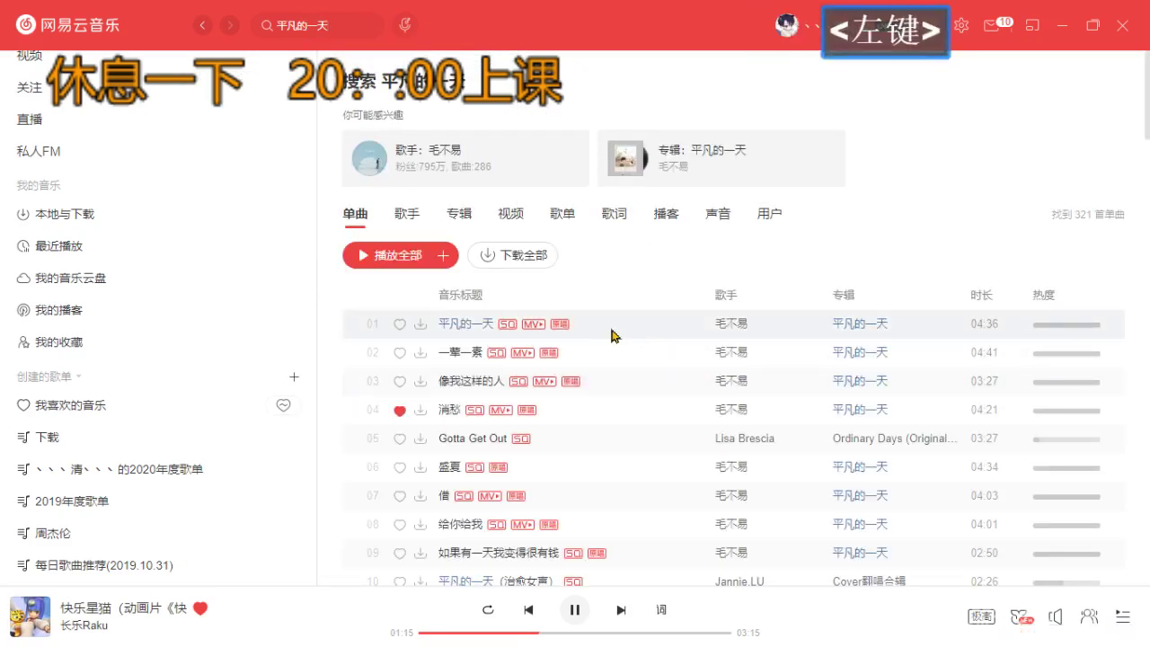
Apply a song option to the 平凡的一天 result and open the lyrics page of the currently playing song.
right_click(620, 334)
left_click(683, 425)
left_click(30, 617)
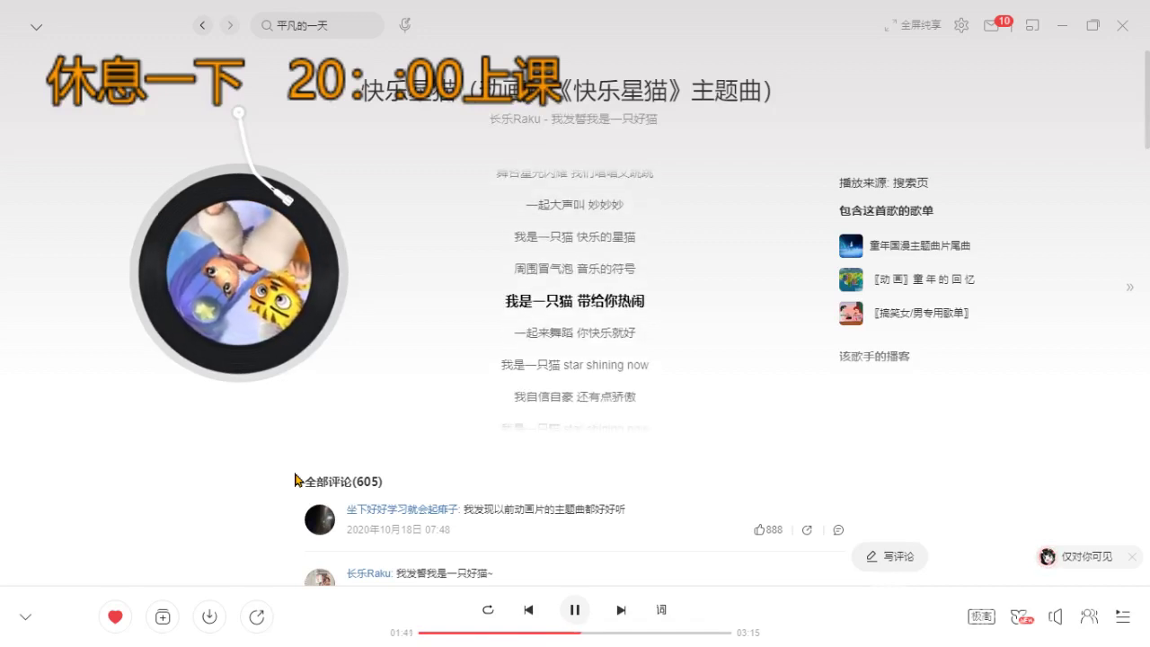
key("ctrl+alt+p")
key("ctrl+alt+o")
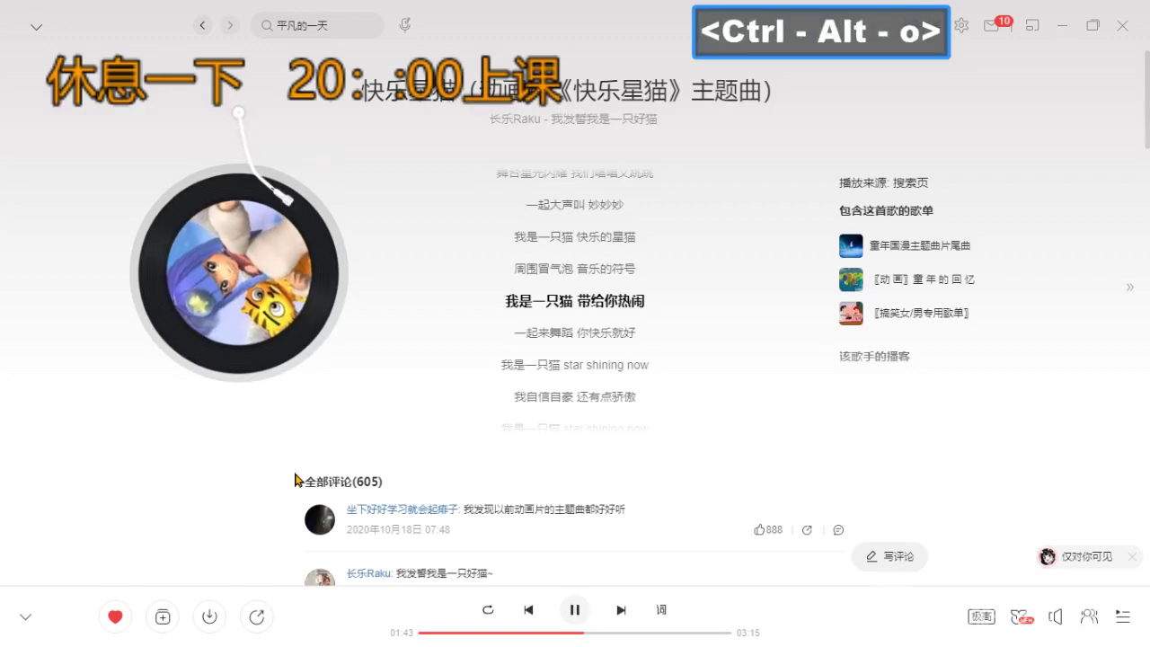
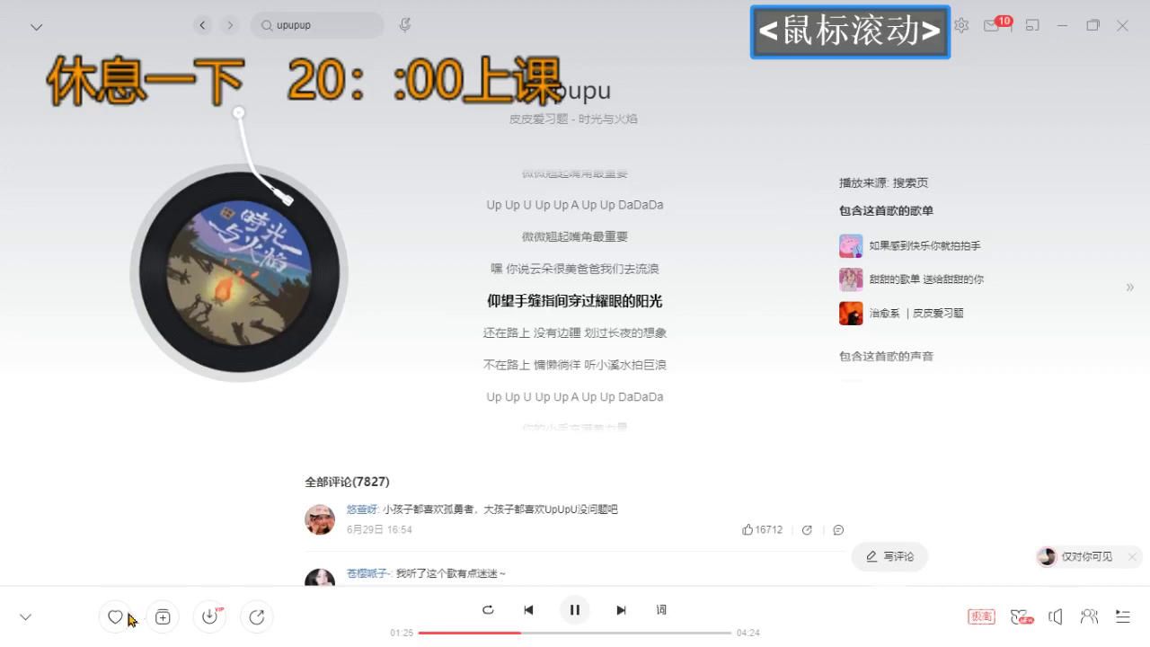
Like the playing song by 皮皮爱习题 and pause it, leaving the music player for the XMind notes.
left_click(120, 618)
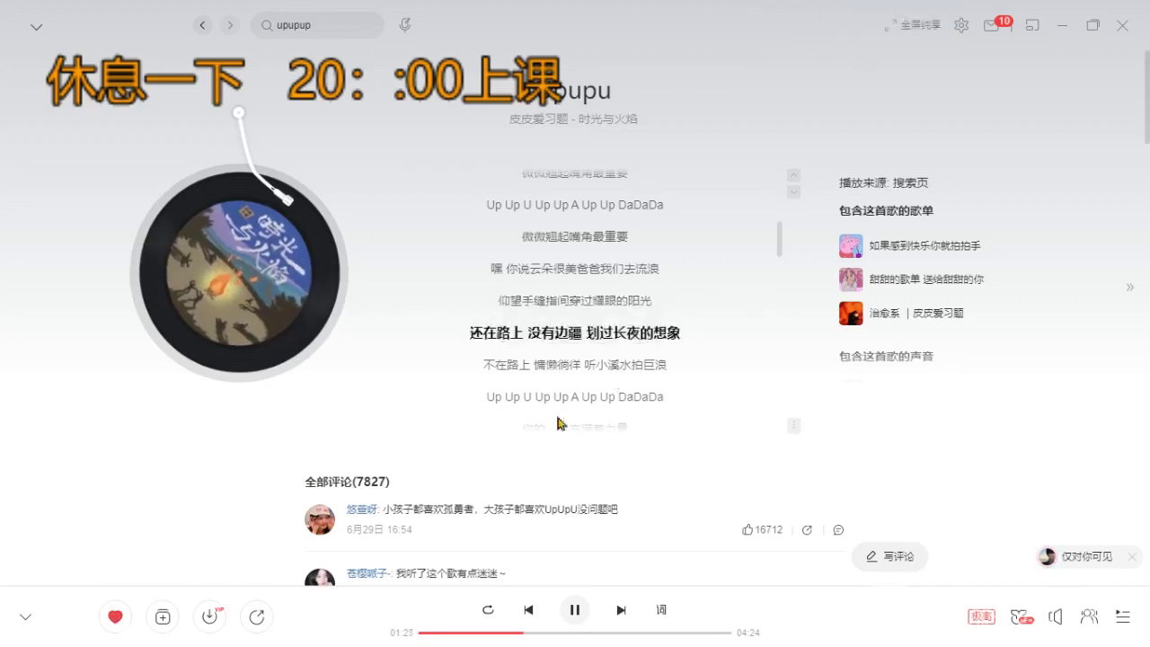
key("space")
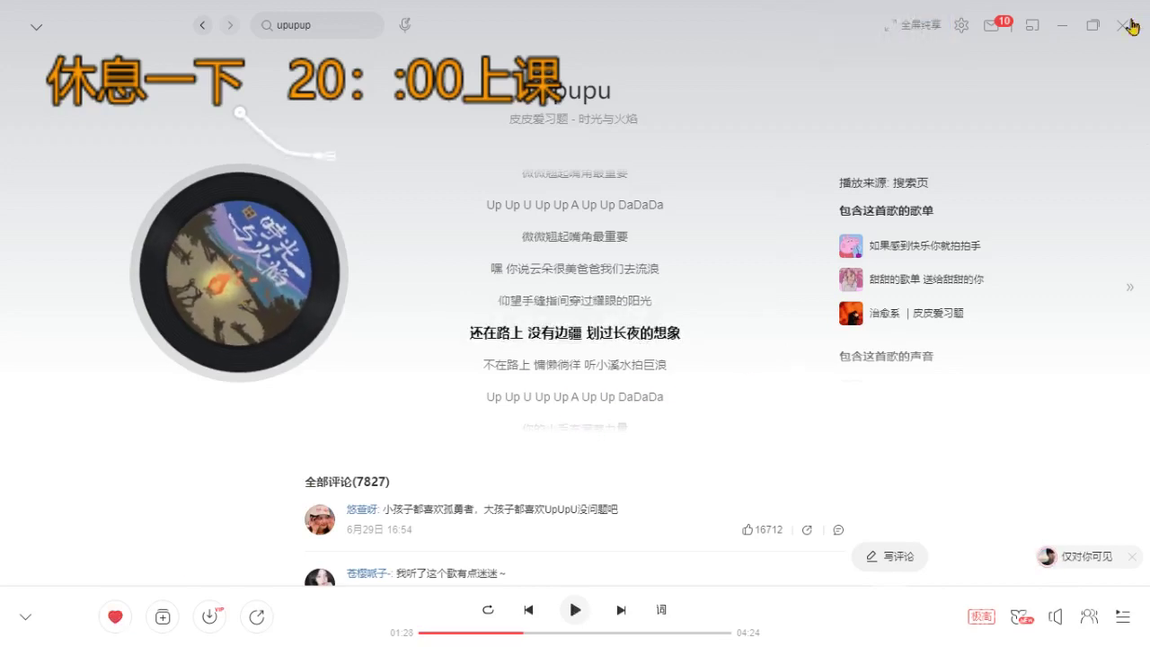
left_click(1066, 27)
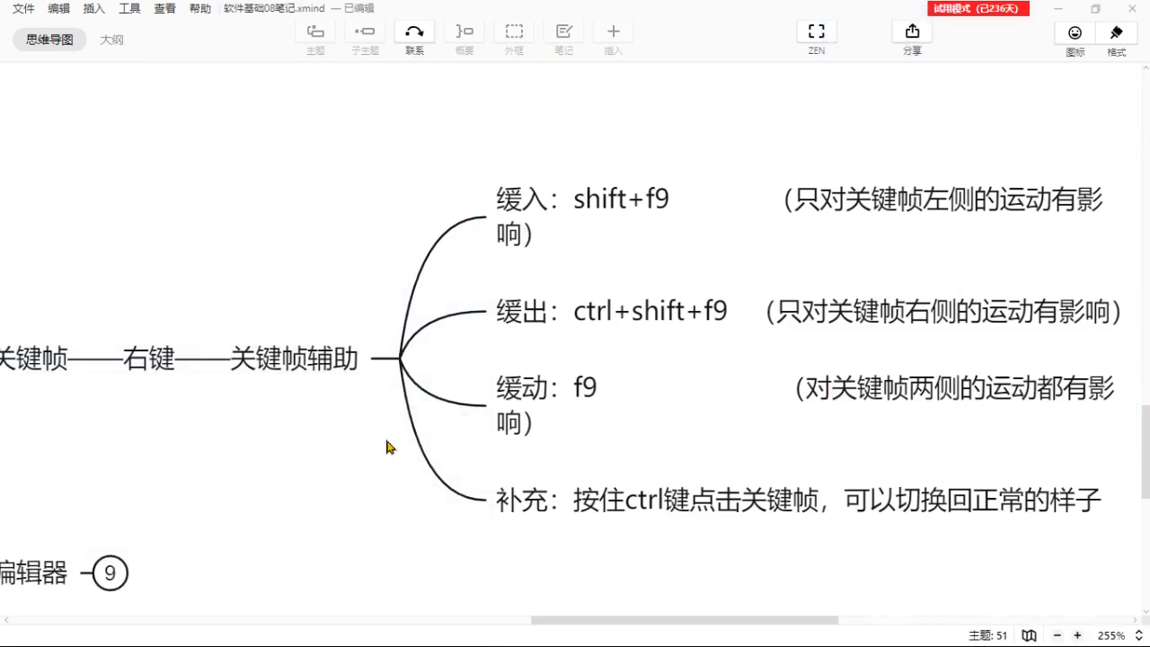
Switch from the notes to After Effects and snap the playhead to the rocket's end keyframe at 0:00:01:03.
left_click_drag(286, 462, 201, 433)
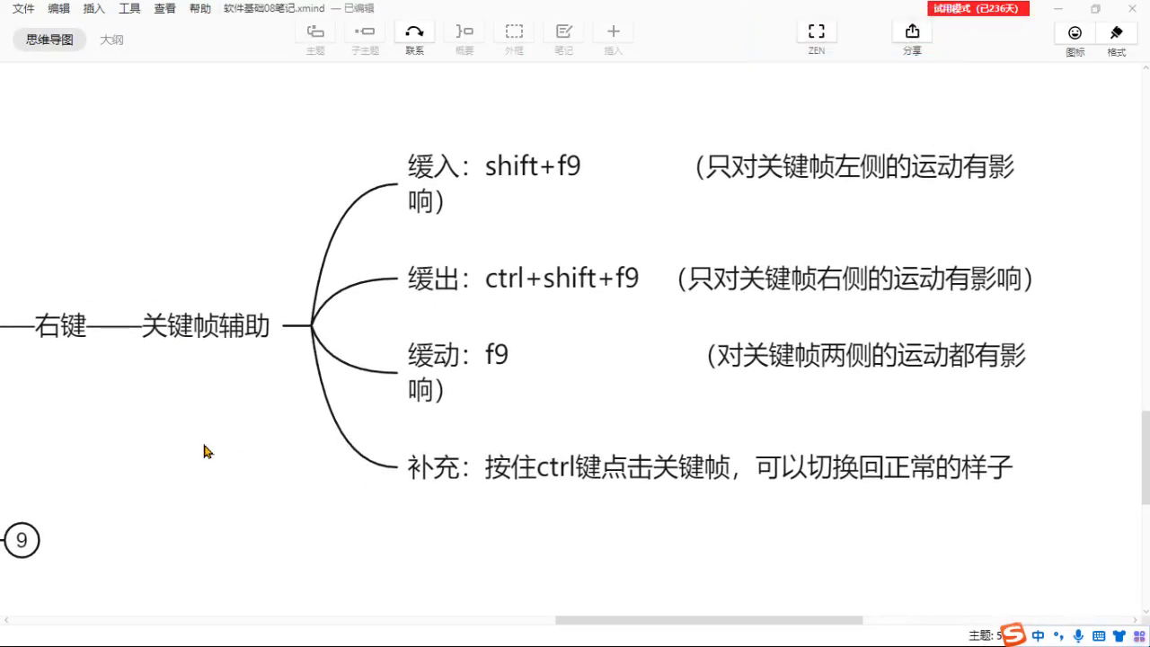
left_click(1062, 11)
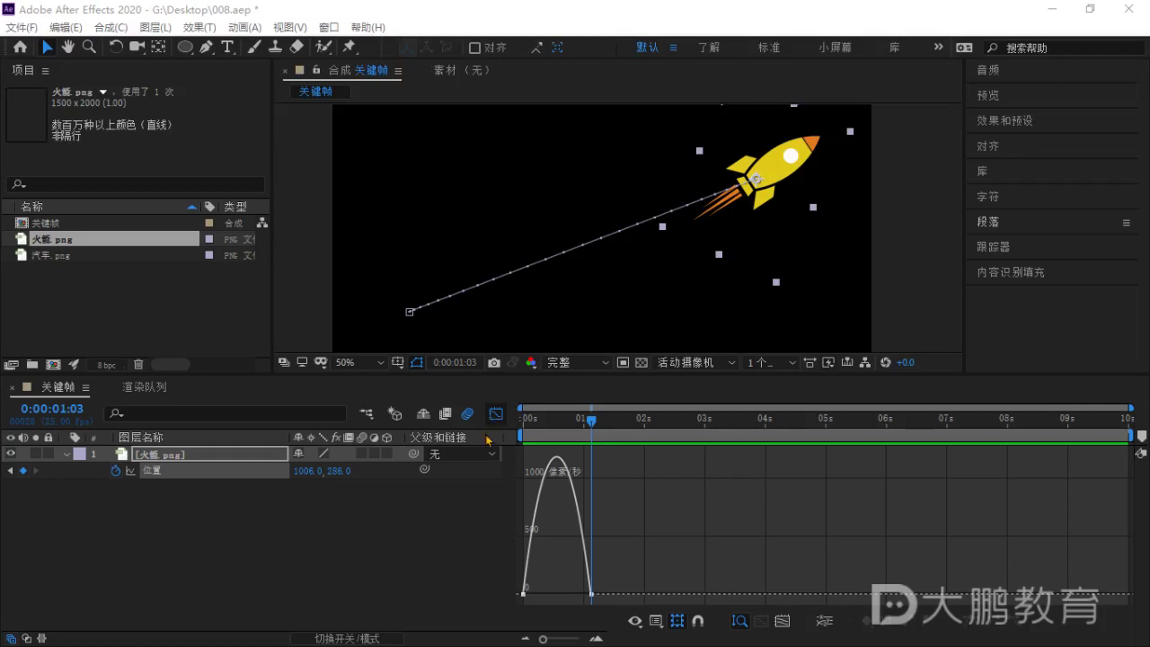
left_click_drag(598, 424, 593, 429)
key("shift")
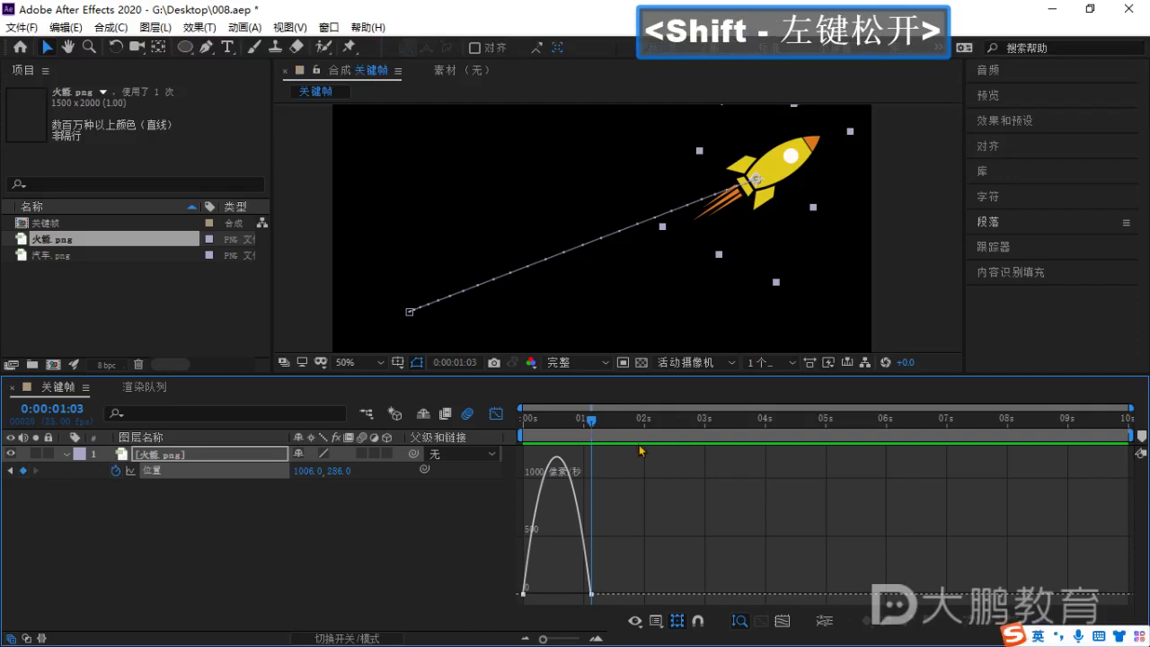
Switch to the XMind notes and examine the 缓入, 缓出 and 缓动 entries under 关键帧辅助, ending on 缓入.
key("alt+Tab")
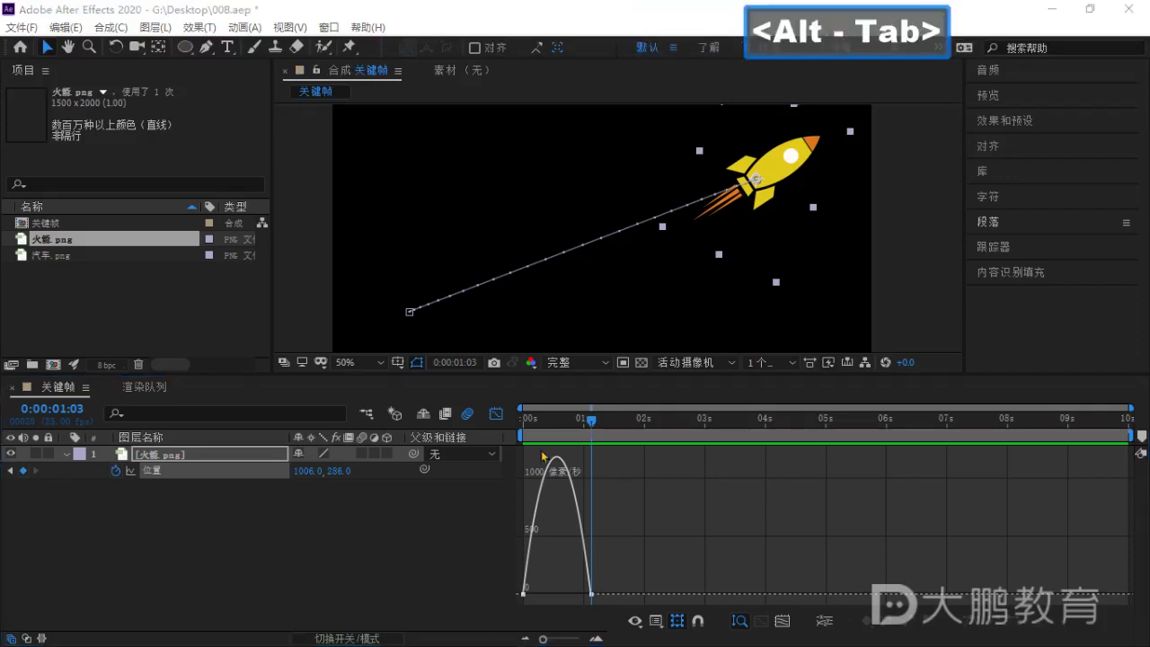
left_click(694, 479)
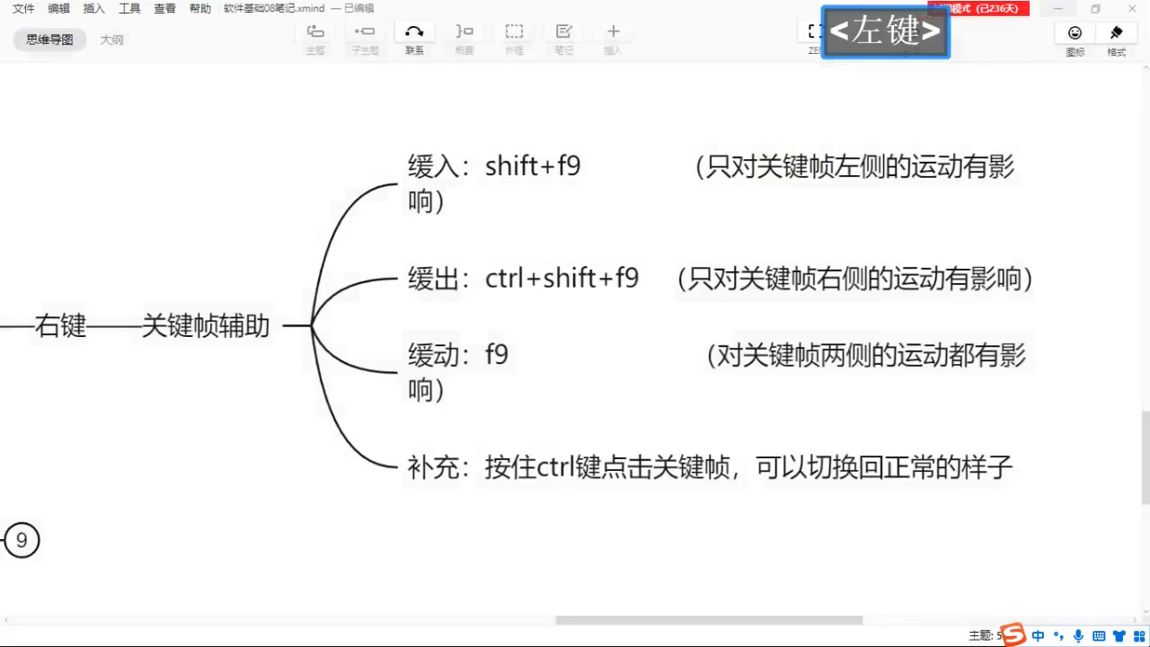
left_click_drag(213, 202, 721, 221)
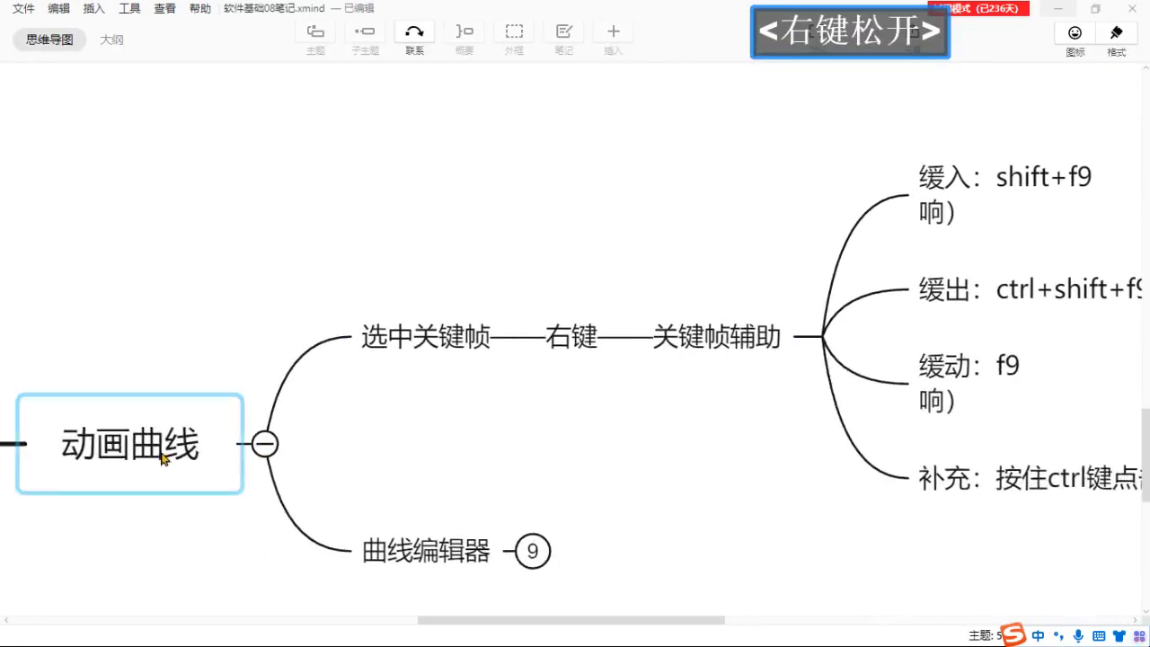
left_click_drag(552, 432, 233, 462)
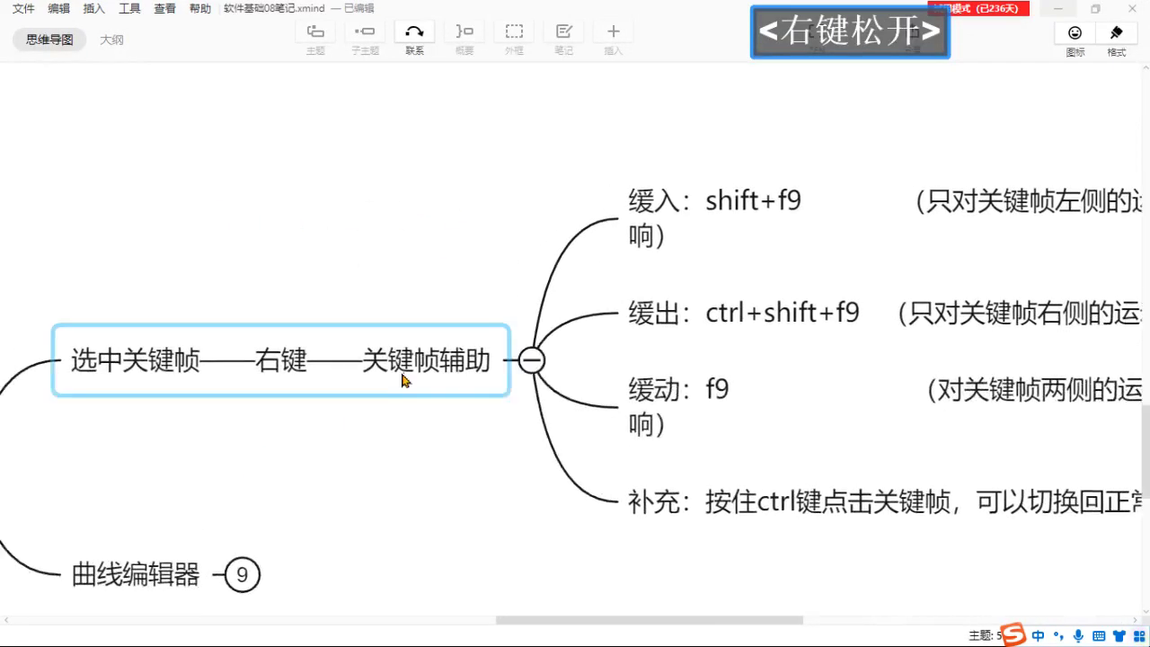
left_click_drag(387, 395, 157, 450)
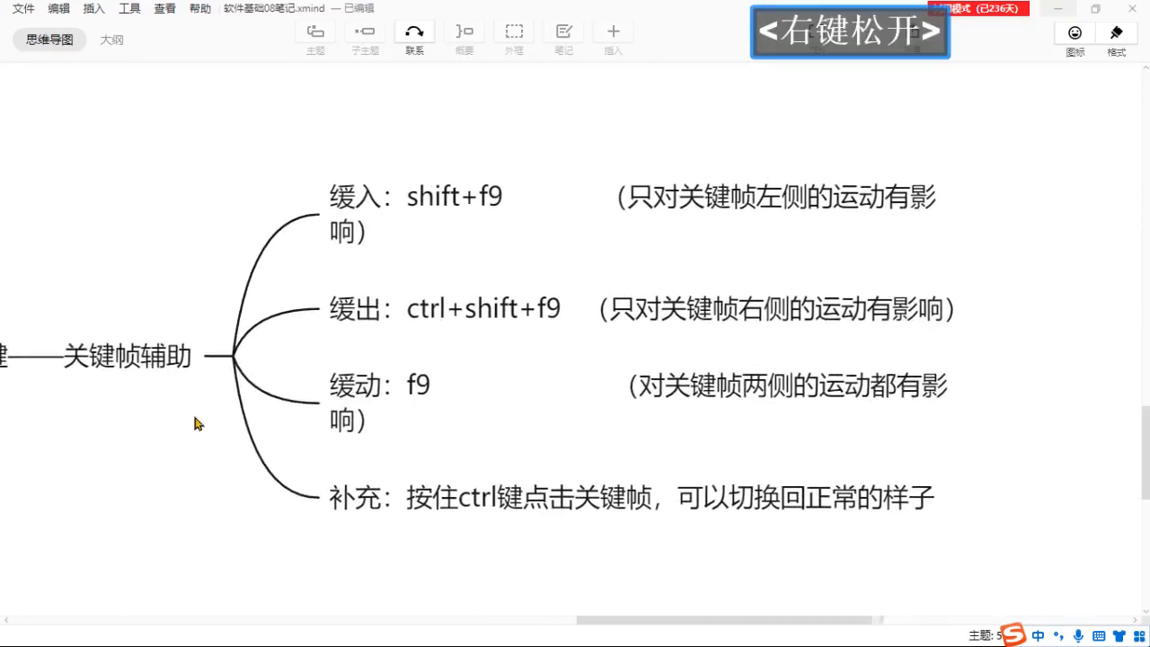
left_click(431, 250)
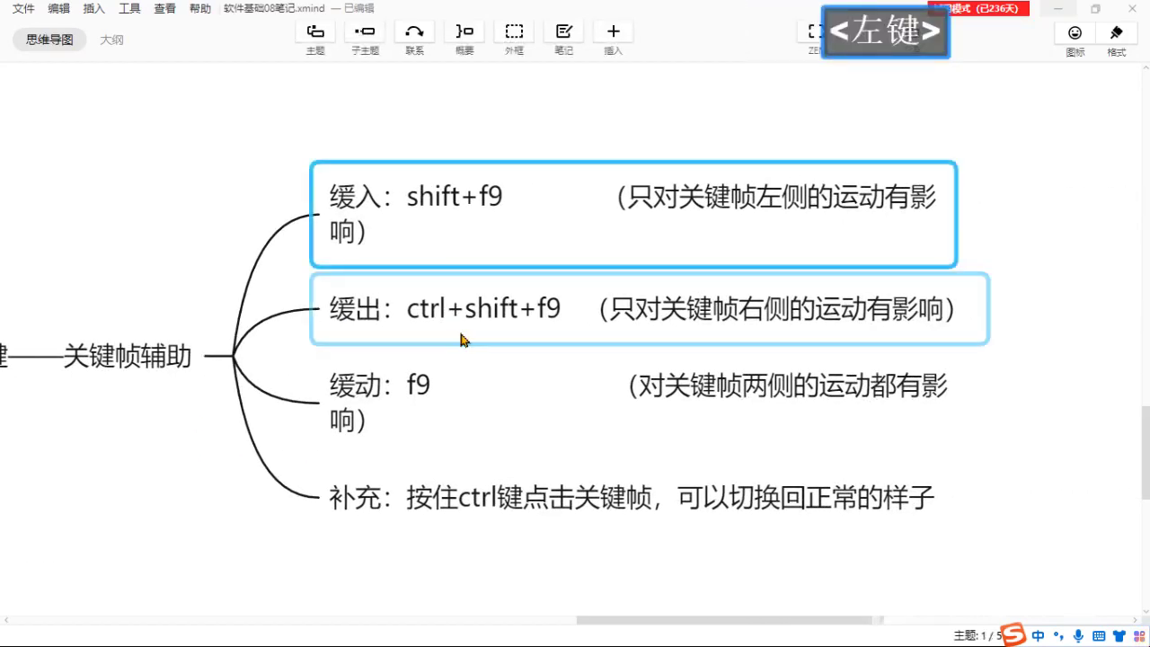
left_click(464, 333)
left_click(469, 385)
left_click_drag(581, 149, 518, 143)
left_click(404, 224)
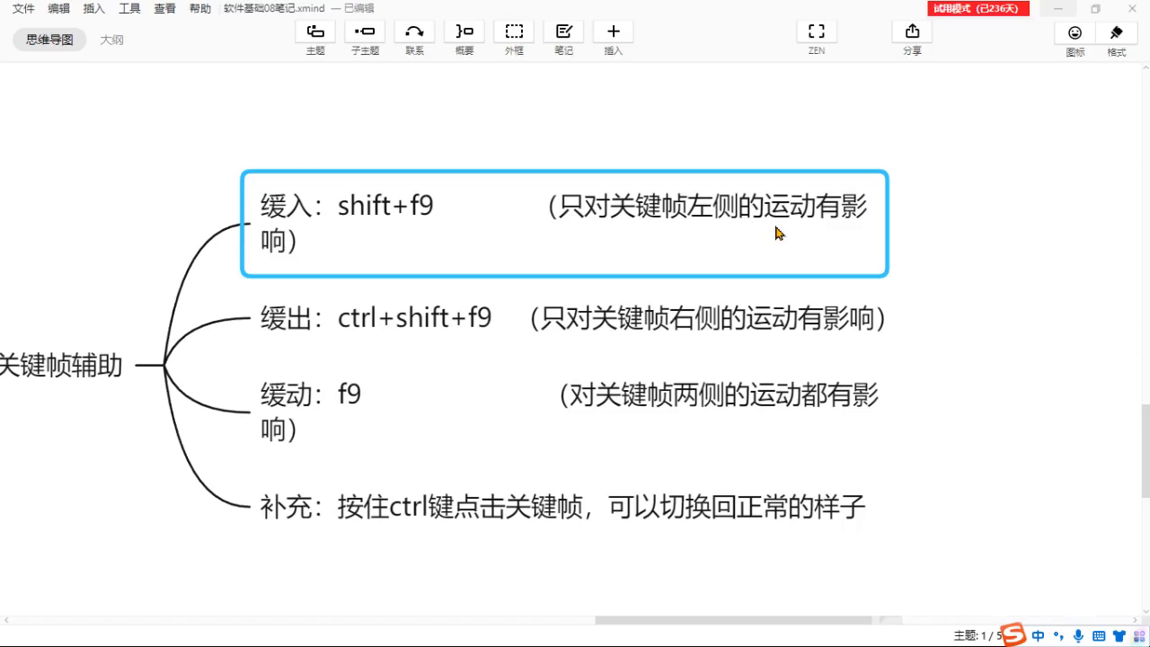
Switch to After Effects, hide the graph editor and select the rocket's first position keyframe.
key("alt+Tab")
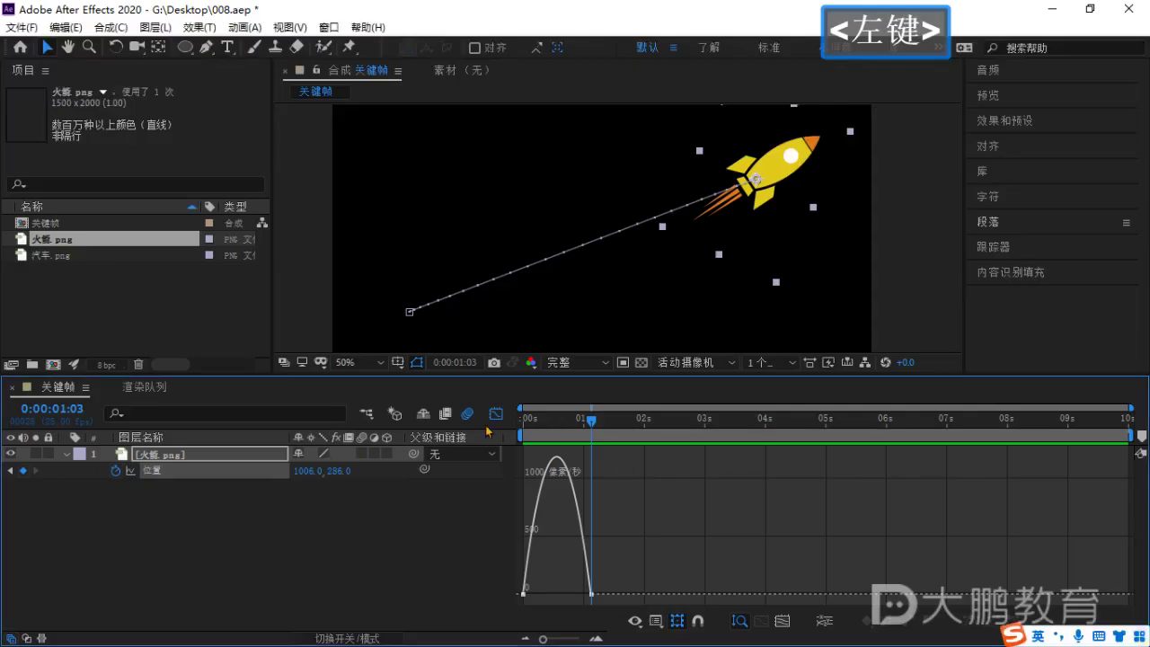
left_click(495, 413)
left_click(592, 530)
left_click_drag(548, 484, 509, 463)
Preview the rocket animation from the start and snap the playhead to the end keyframe at 0:00:01:03.
left_click_drag(584, 431, 521, 445)
key("space")
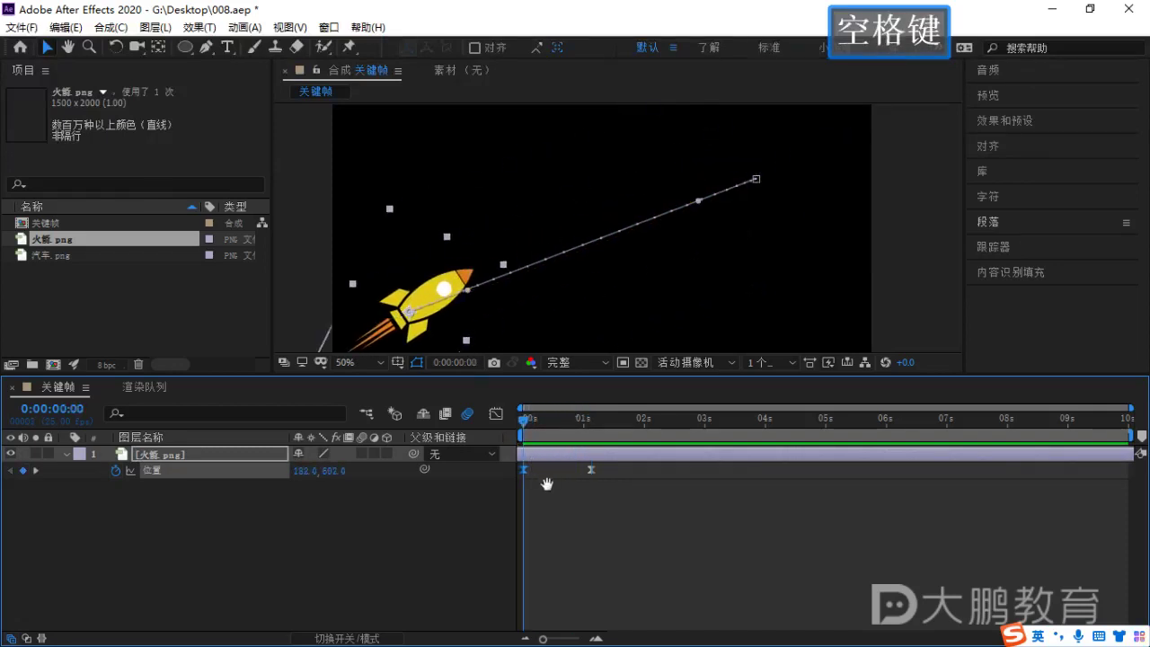
key("space")
left_click(586, 420)
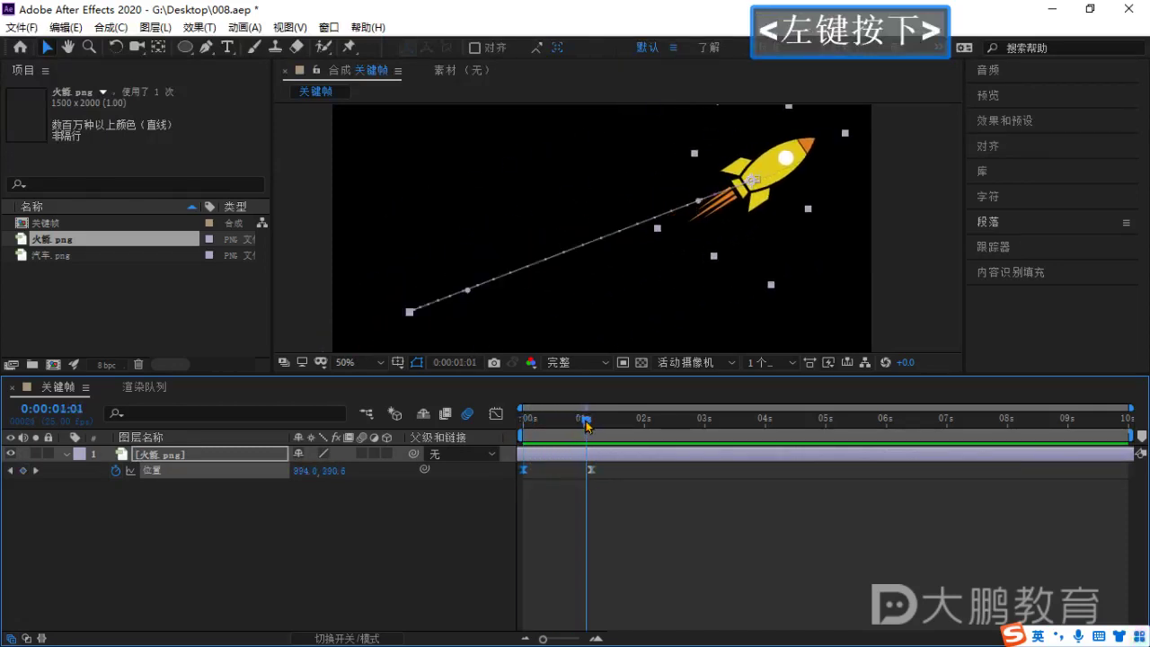
mouse_move(586, 425)
left_mouse_down()
mouse_move(615, 437)
mouse_move(568, 424)
mouse_move(584, 427)
left_mouse_up()
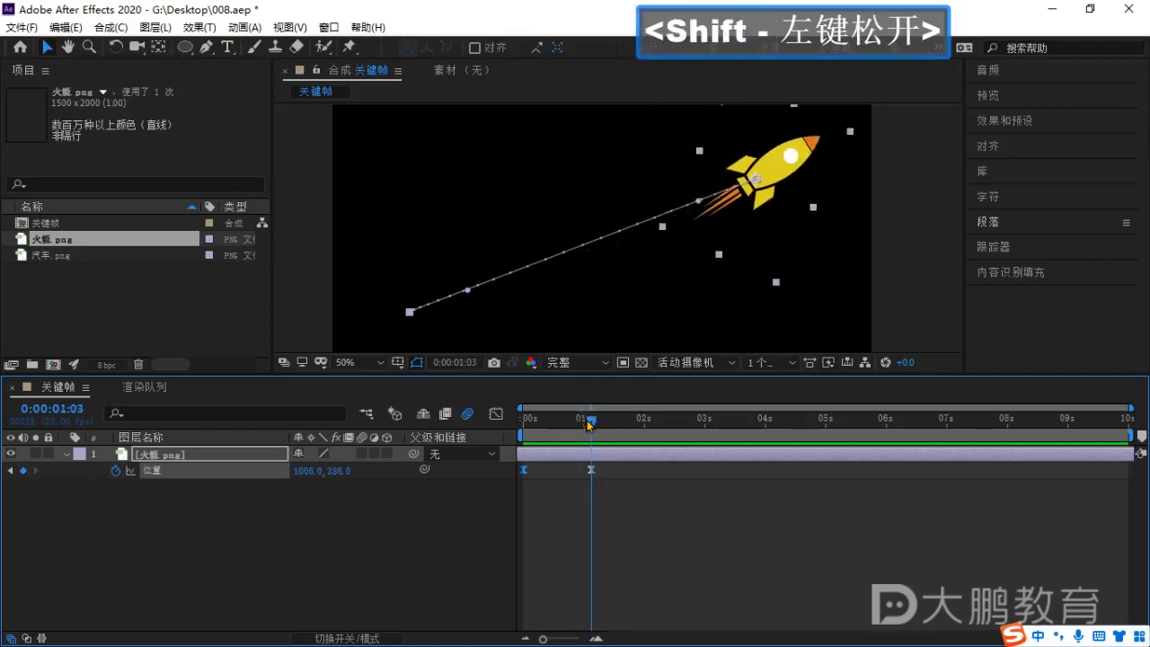
Return to the XMind notes and select the 缓入 entry under 关键帧辅助 for review.
key("alt+Tab")
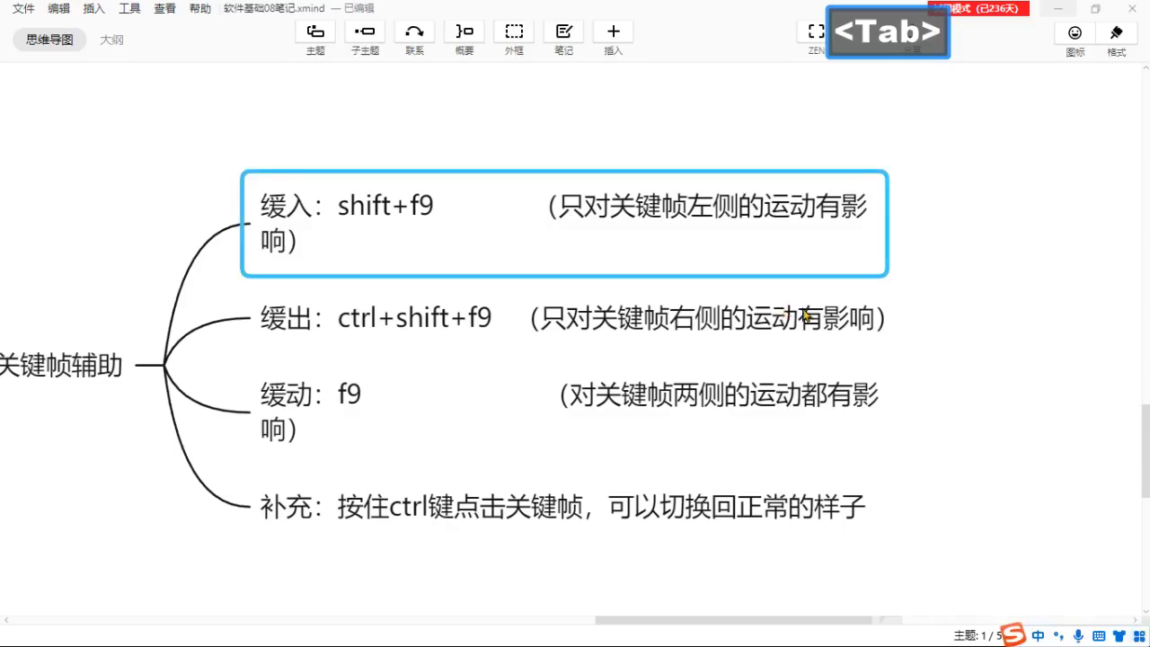
left_click_drag(783, 245, 805, 229)
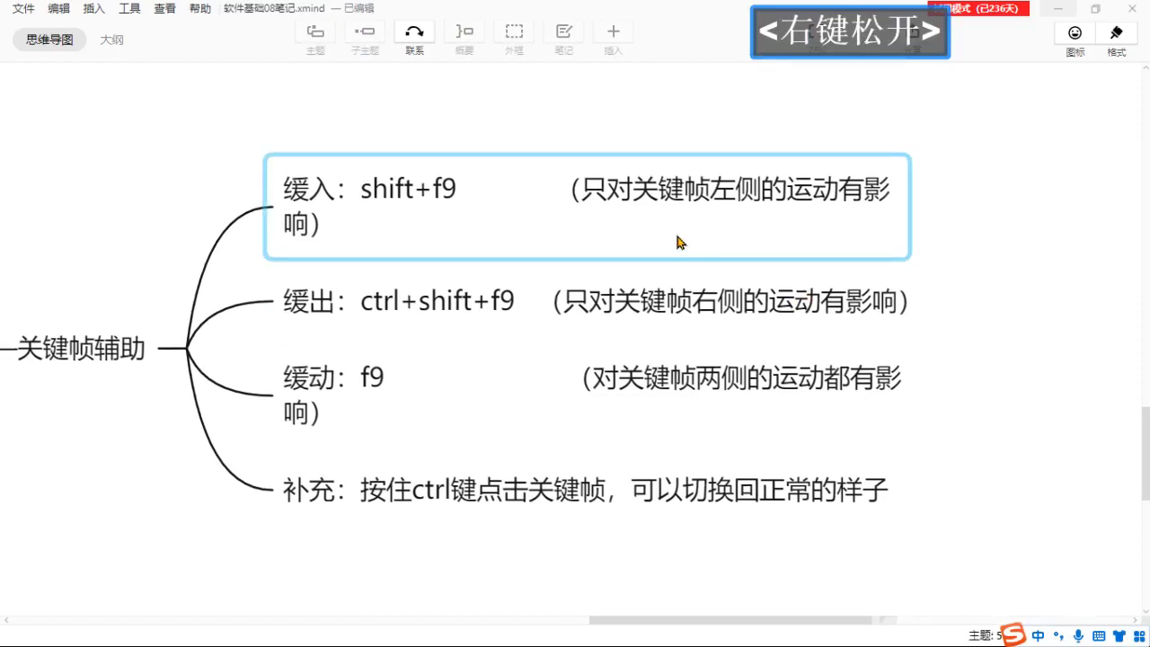
left_click(771, 223)
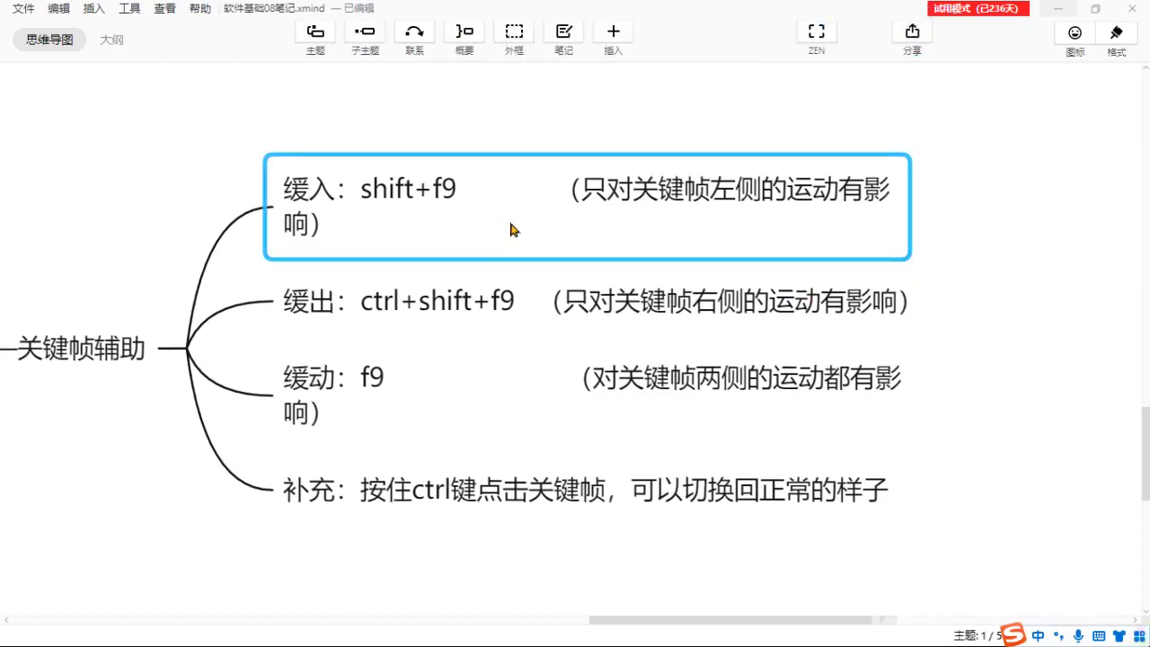
Examine the 缓出, 缓入 and 缓动 entries under 关键帧辅助 in the notes.
left_click(436, 324)
left_click_drag(975, 381, 987, 342)
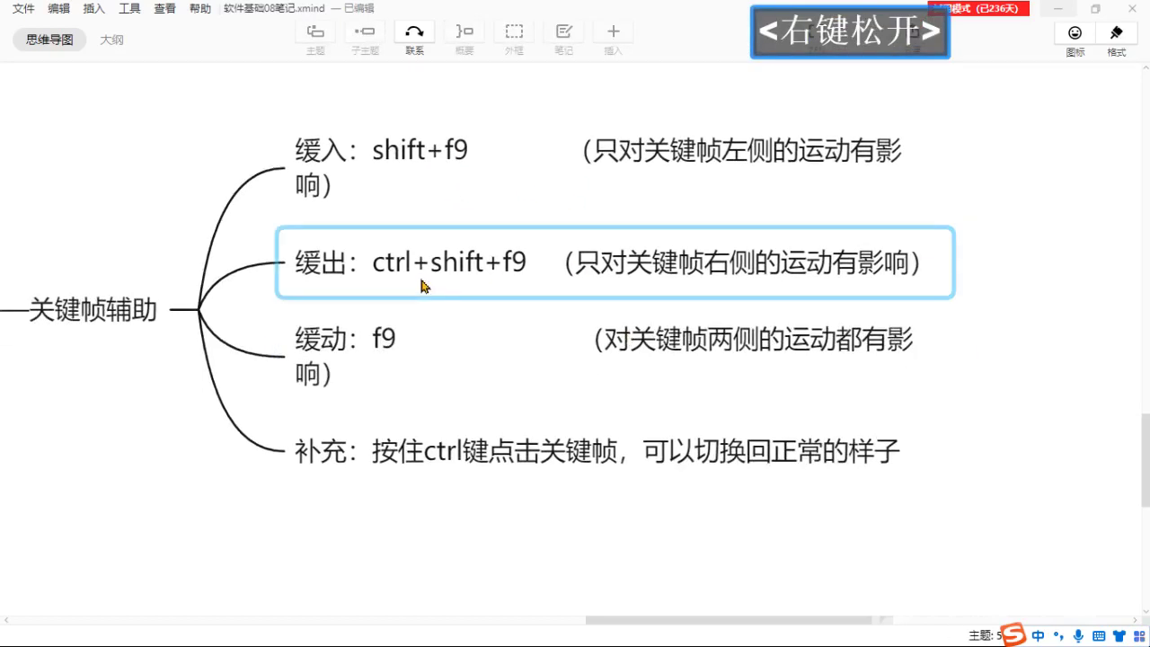
left_click(355, 153)
left_click(324, 259, "ctrl")
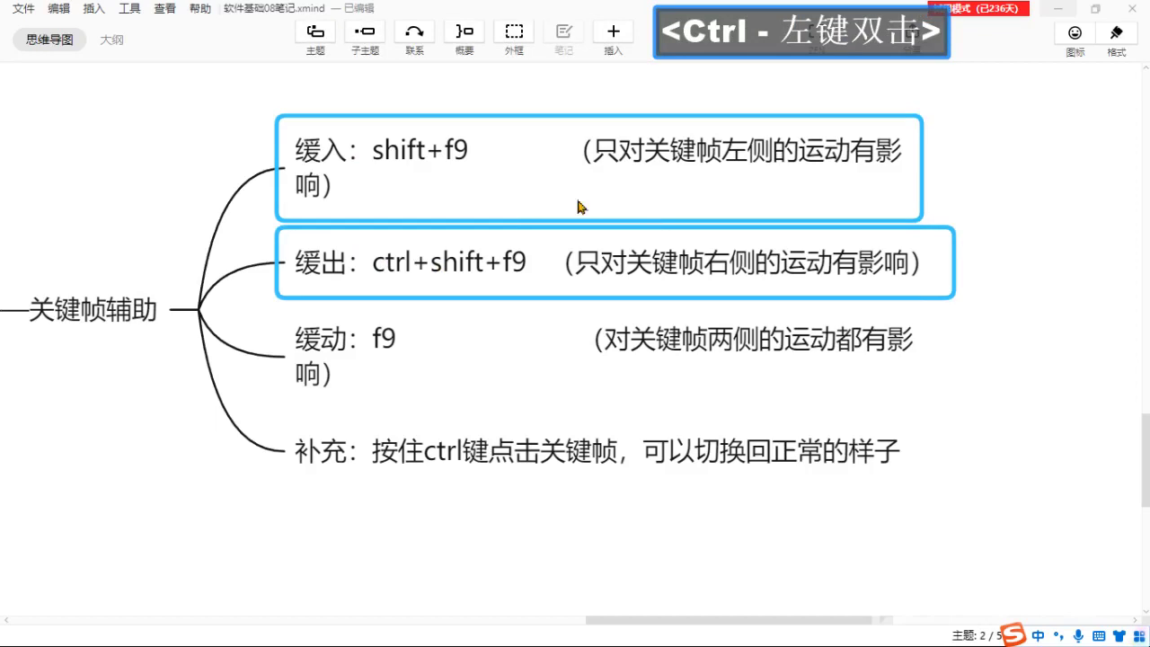
left_click(332, 503)
left_click(381, 348)
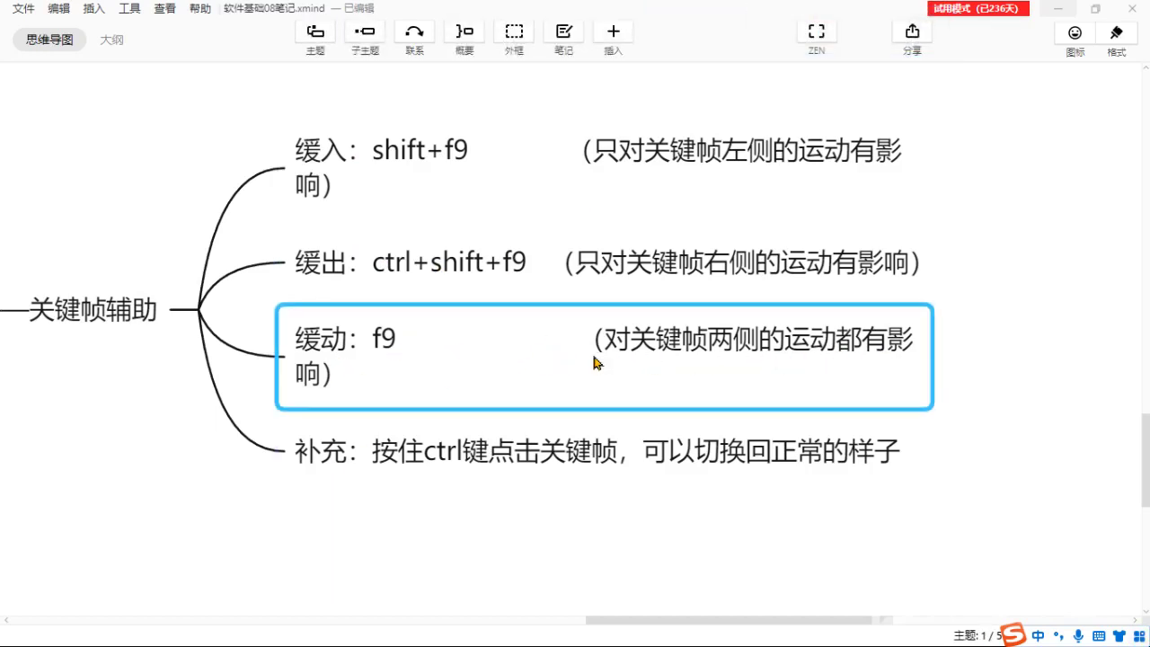
Examine the 补充 entry on switching keyframes back to normal, sketching a diamond and an hourglass below it and clearing the marks.
left_click_drag(410, 518, 454, 477)
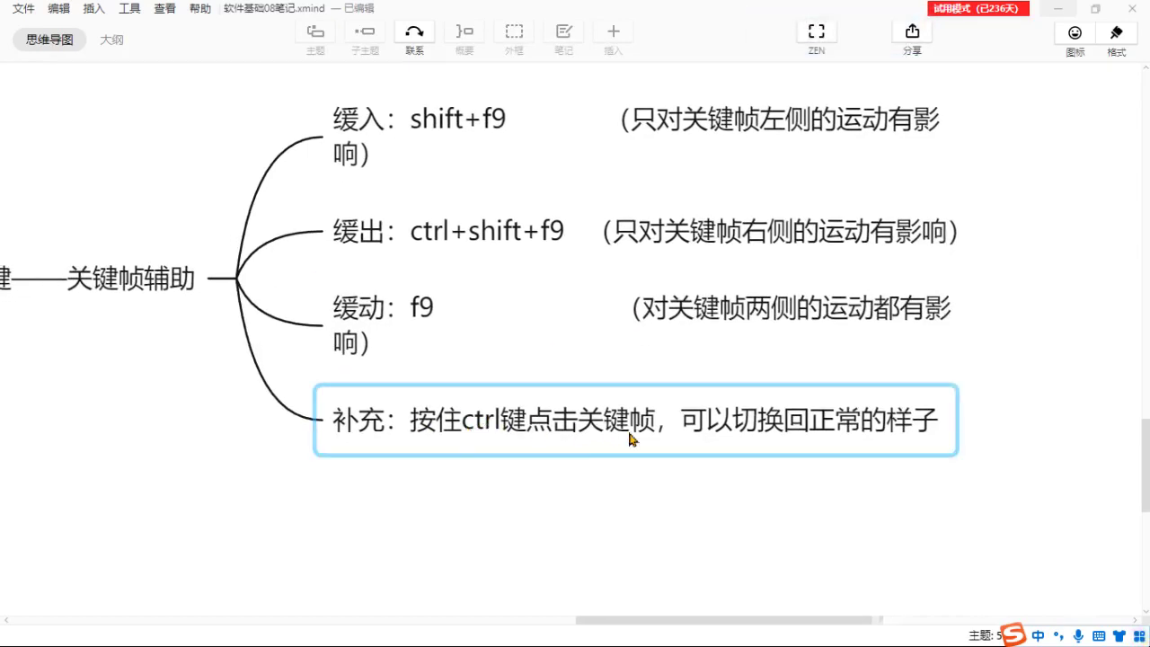
key("ctrl")
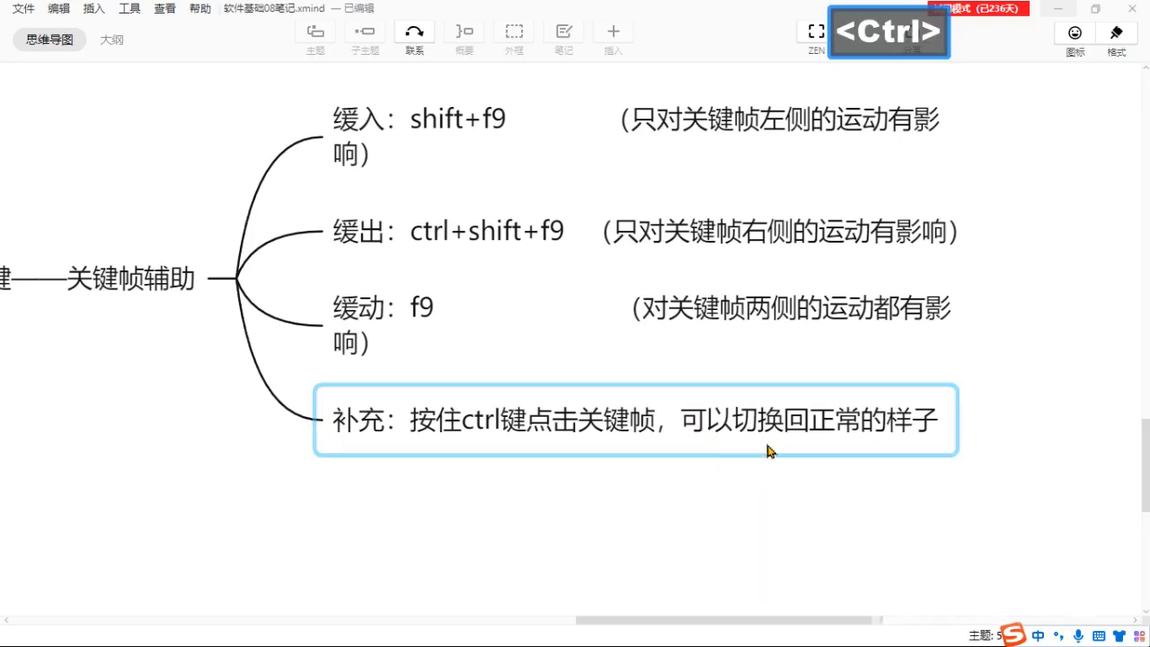
left_click(495, 477)
key("ctrl")
mouse_move(520, 466)
left_mouse_down()
mouse_move(497, 493)
mouse_move(517, 520)
left_mouse_up()
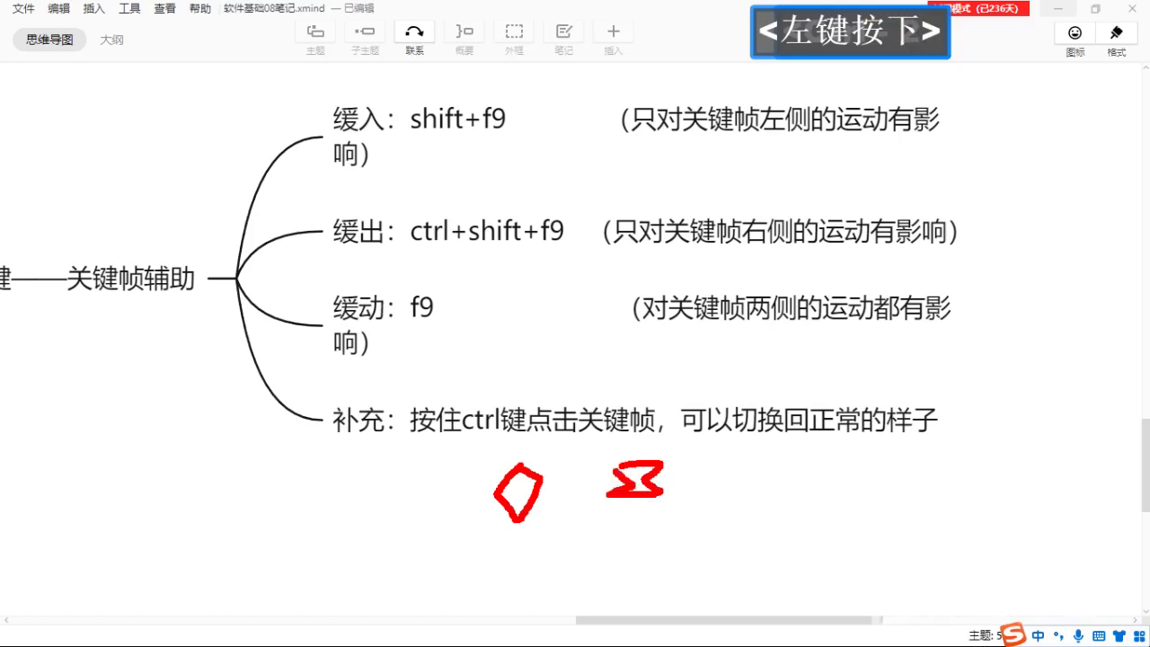
key("ctrl+2")
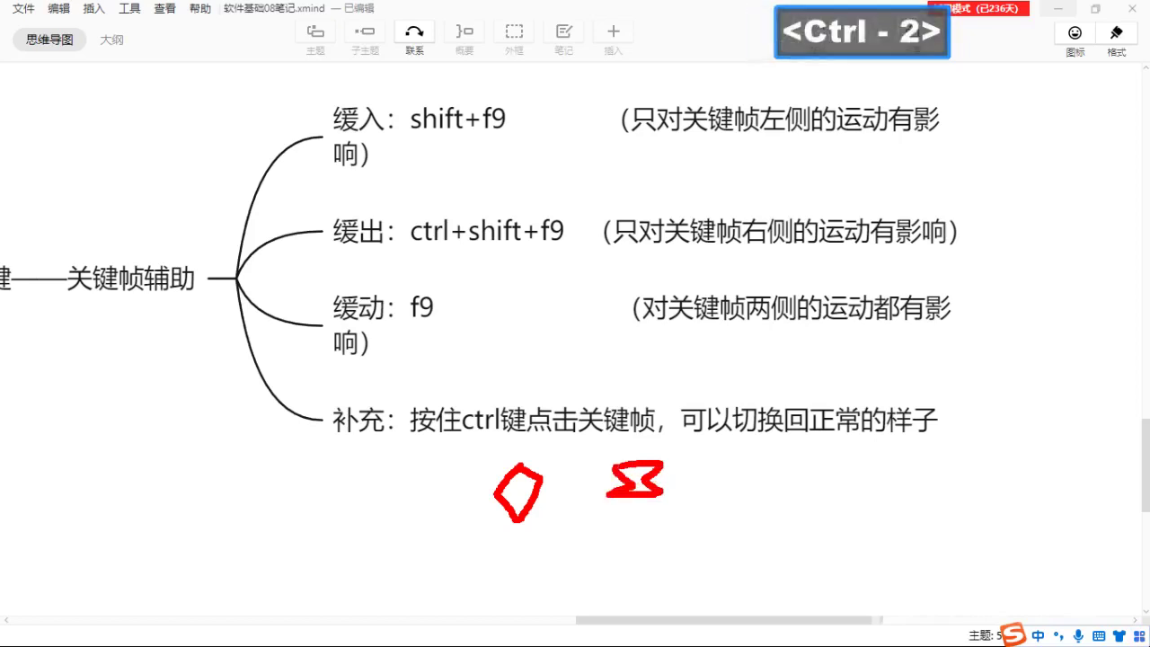
key("Escape")
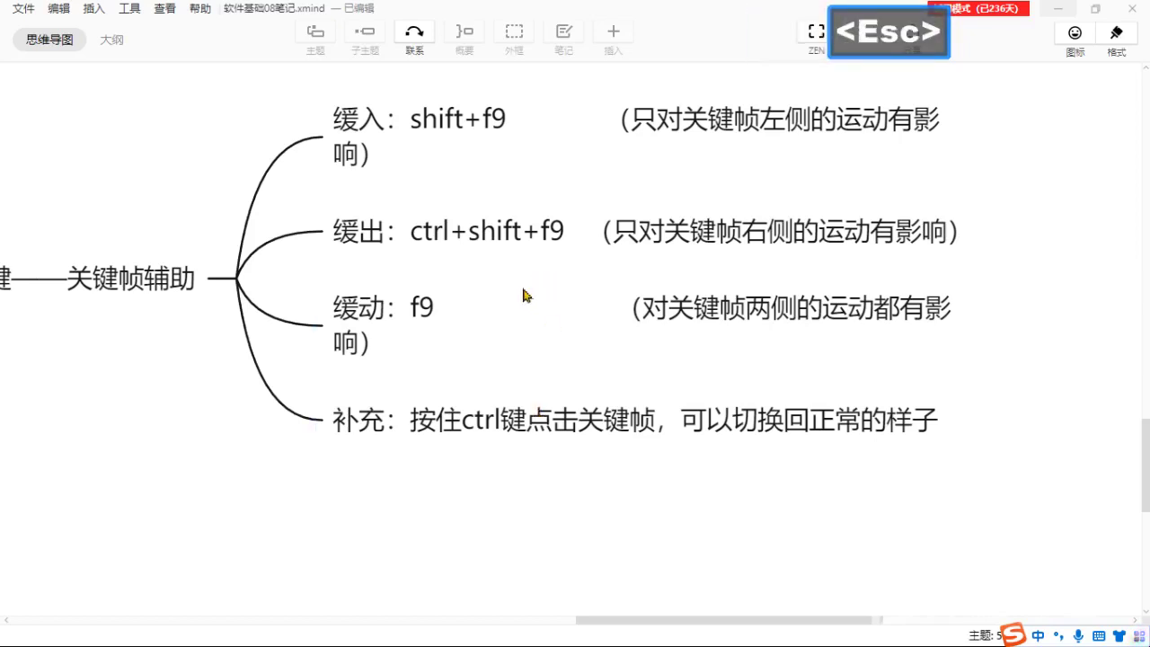
Select all four entries under 关键帧辅助 together to review them, and clear the selection.
left_click_drag(487, 493, 523, 503)
left_click_drag(351, 80, 979, 460)
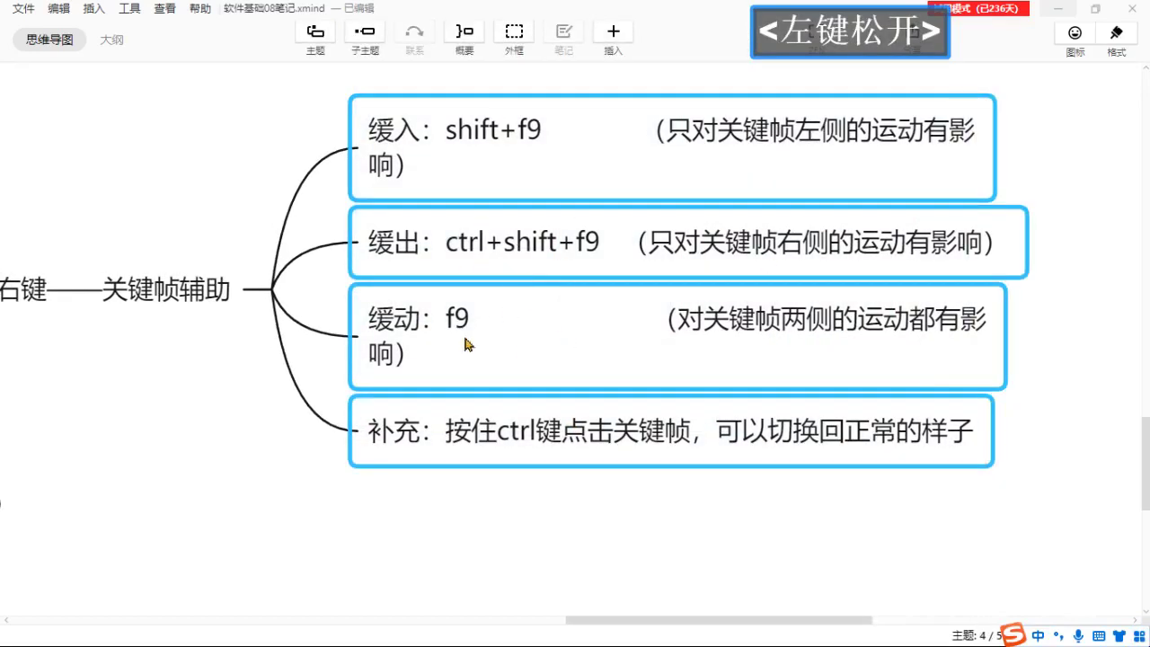
left_click_drag(401, 488, 468, 483)
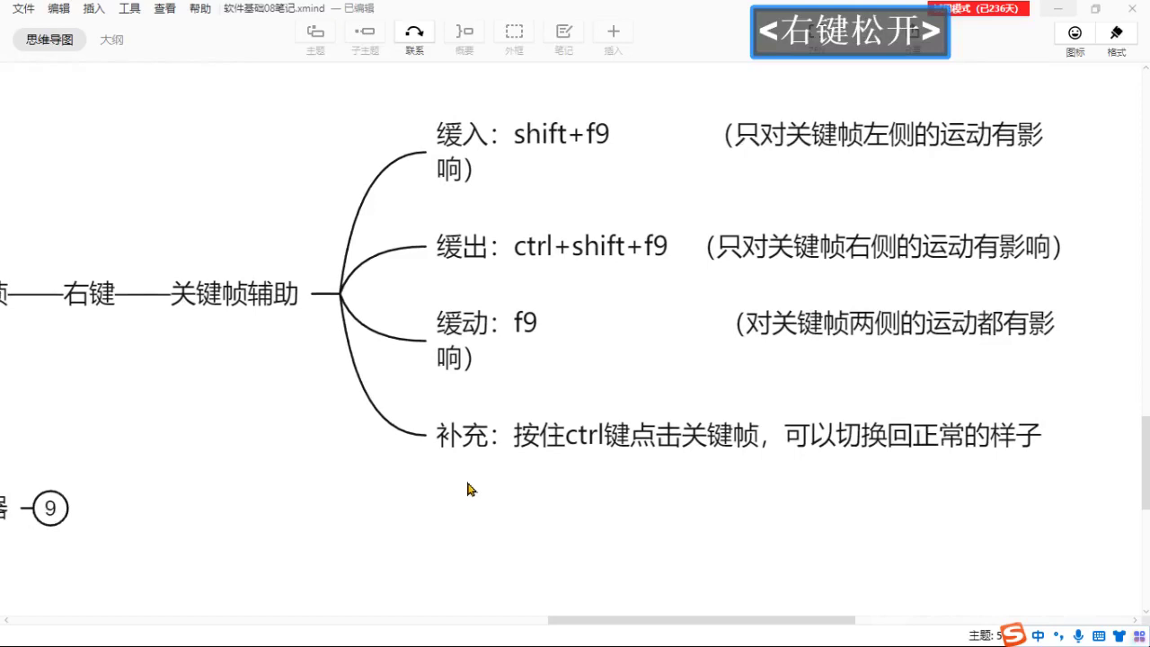
left_click_drag(224, 389, 272, 420)
Switch to After Effects, select both of the rocket's position keyframes and apply 缓动 (Easy Ease) to them.
key("alt+Tab")
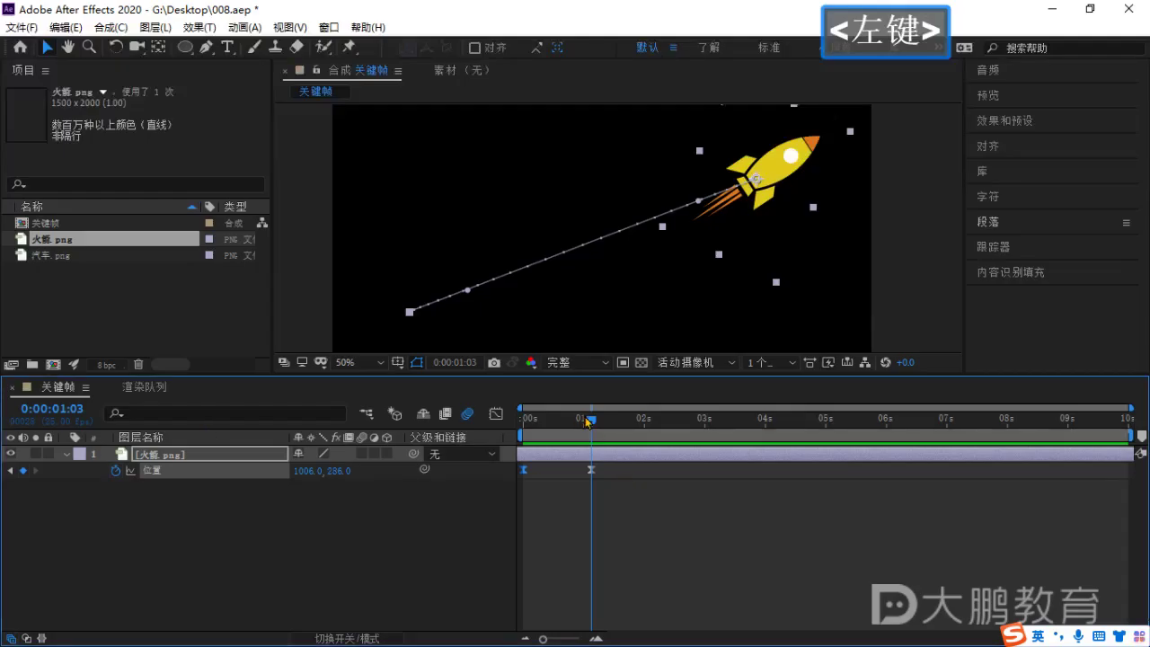
left_click(588, 422, "shift")
key("super+space")
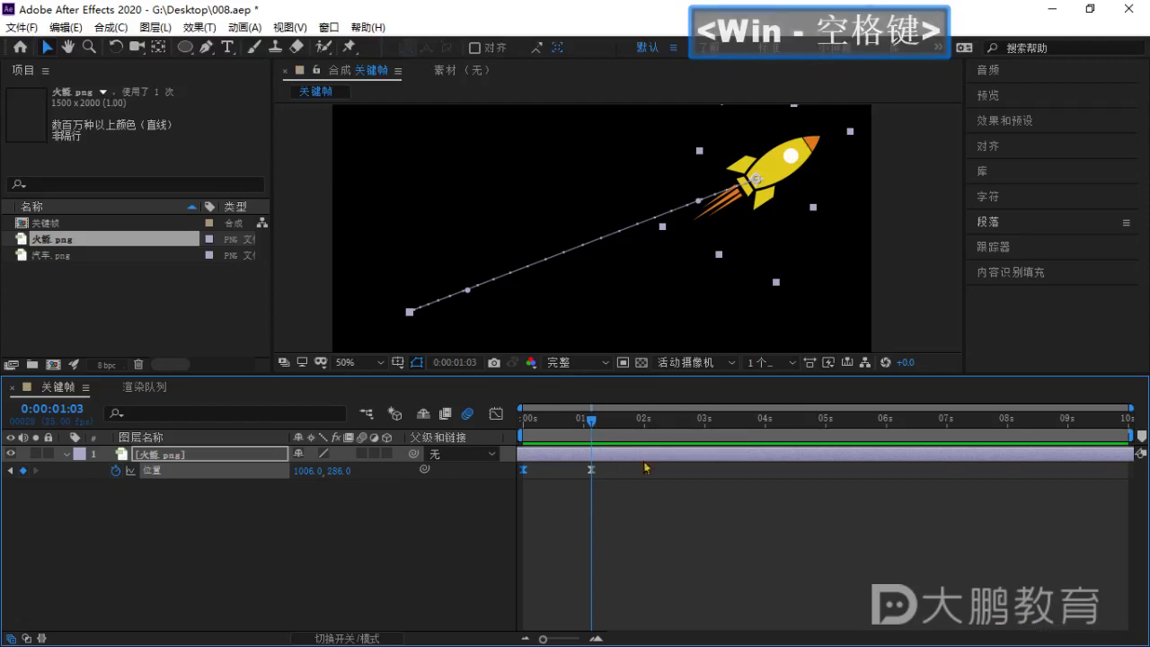
left_click_drag(651, 516, 601, 481)
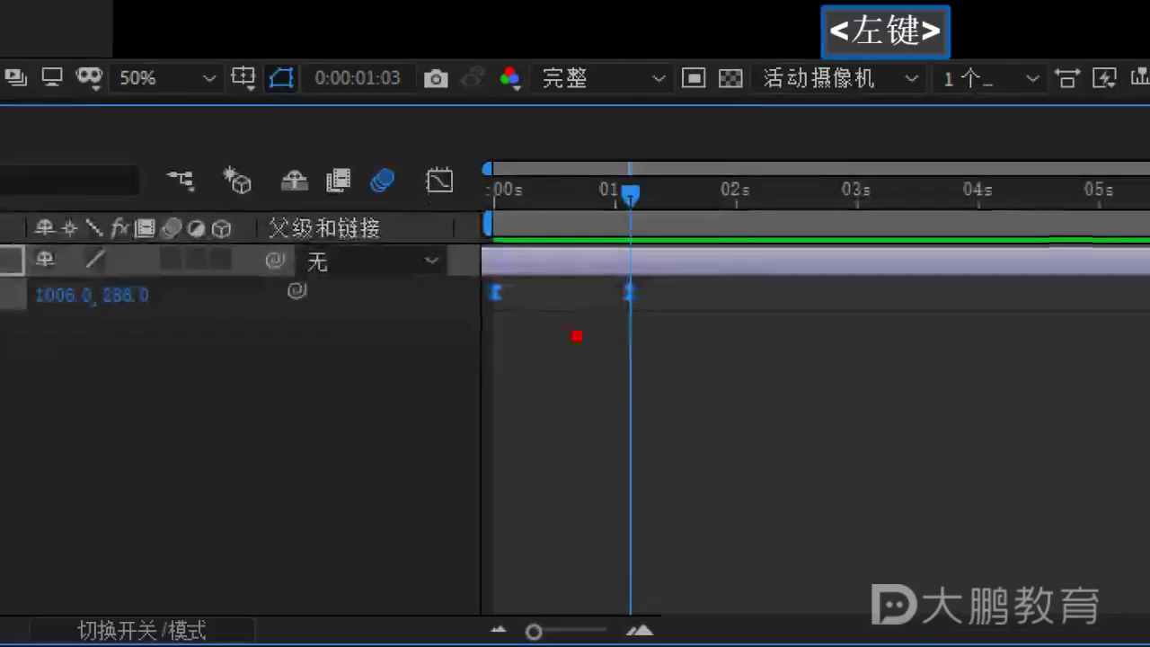
left_click_drag(506, 484, 654, 484)
key("Escape")
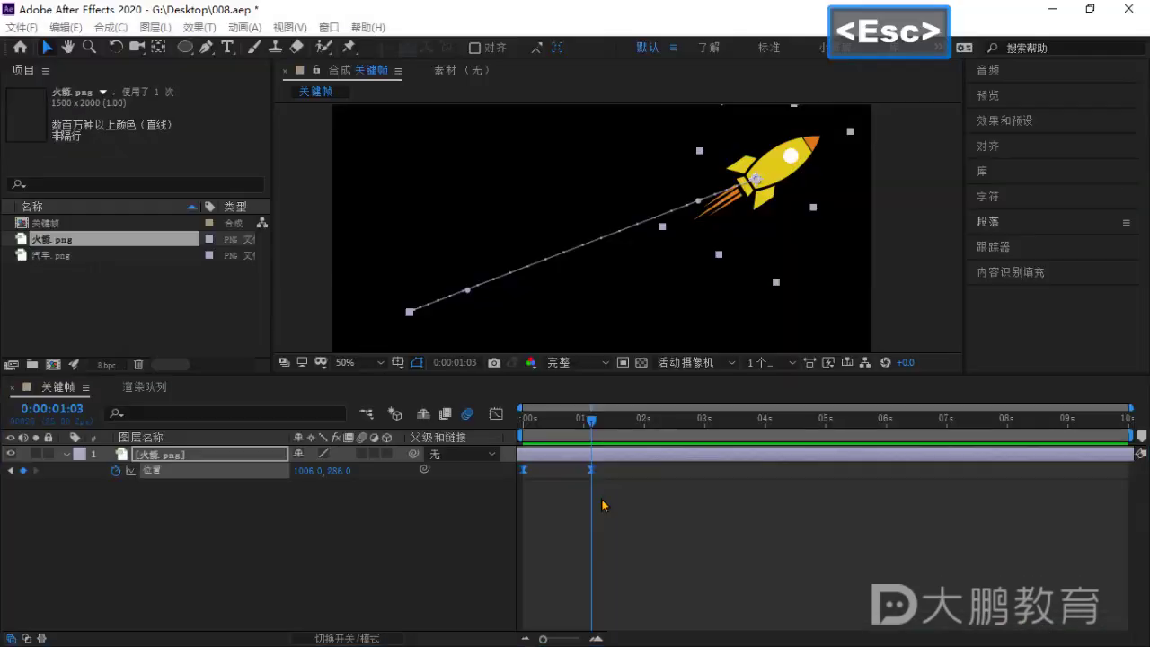
key("F9")
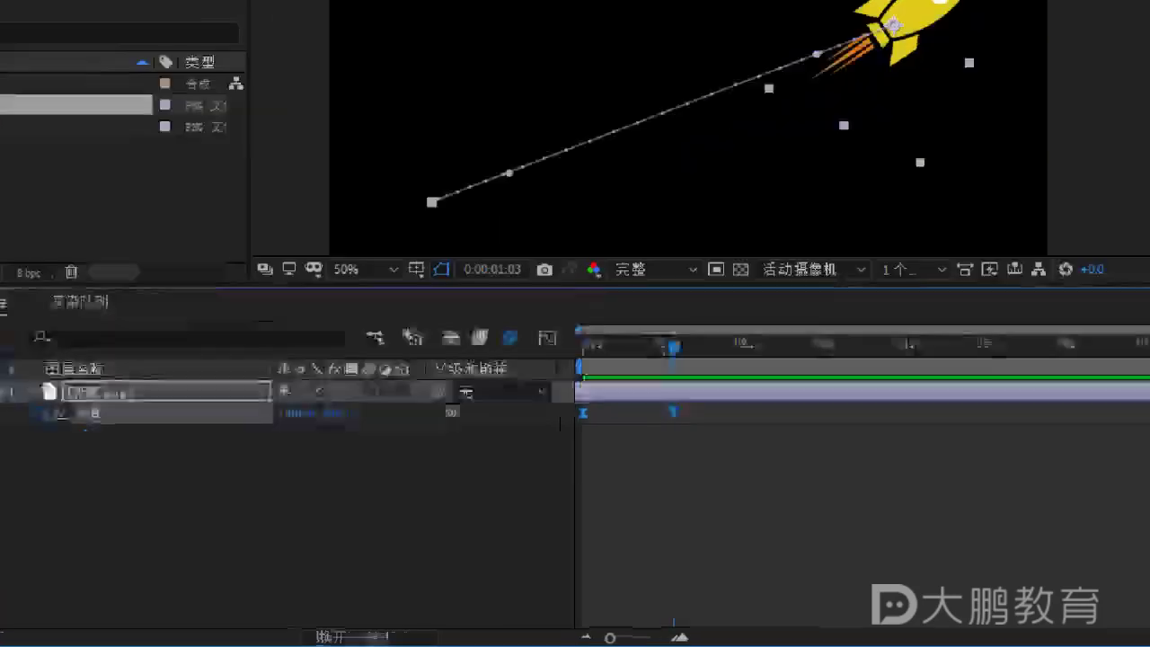
Mark out the graph editor control with a red box and arrows, and show the graph of the rocket's position.
left_click(519, 414)
left_click_drag(471, 387, 517, 436)
left_click_drag(578, 375, 586, 376)
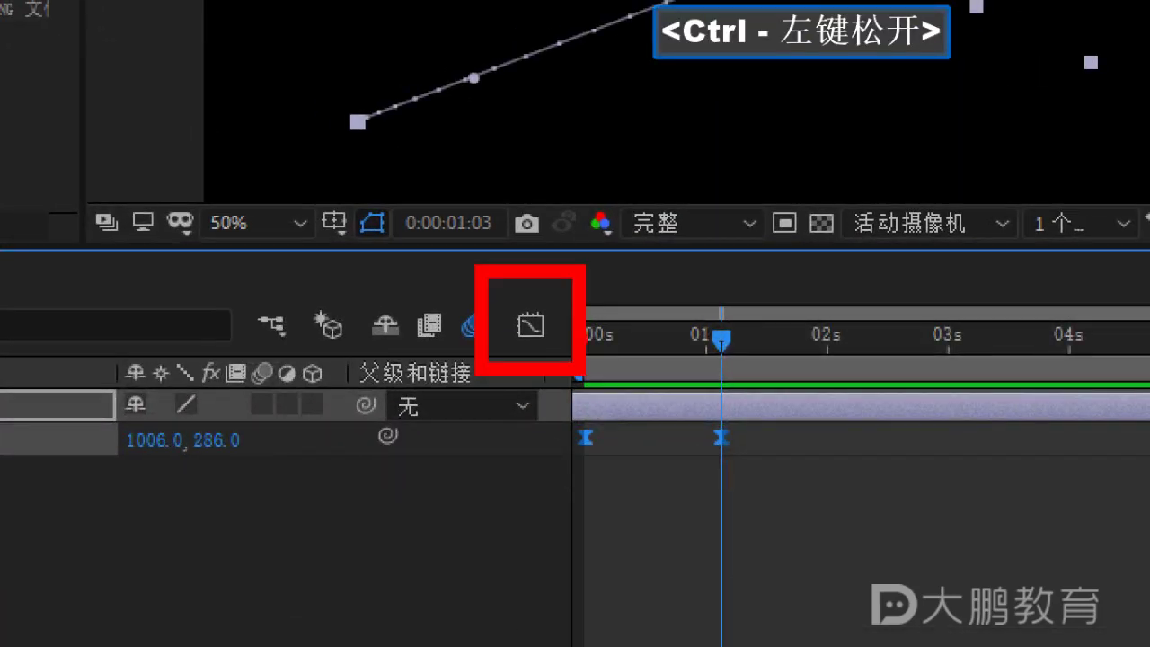
mouse_move(593, 290)
left_mouse_down()
mouse_move(657, 243)
mouse_move(726, 234)
left_mouse_up()
left_click_drag(625, 331, 683, 380)
left_click_drag(589, 403, 615, 472)
left_click_drag(473, 408, 365, 452, "ctrl+shift")
left_click_drag(406, 232, 347, 141, "ctrl+shift")
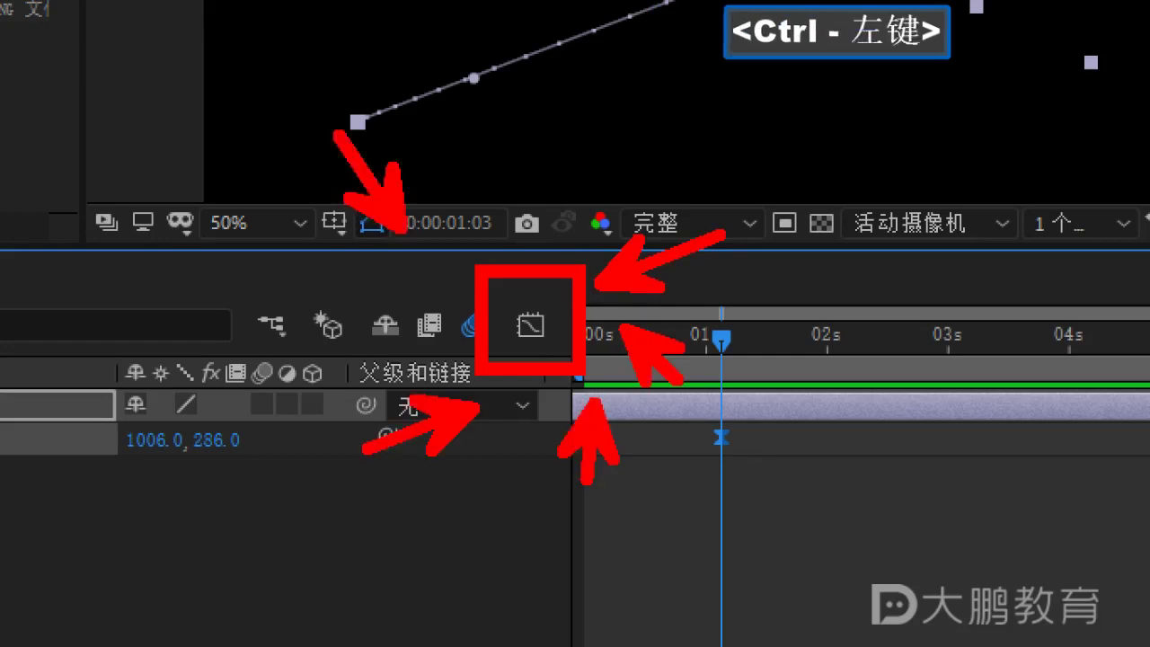
left_click_drag(591, 180, 616, 117, "ctrl+shift")
key("Escape")
left_click(531, 325)
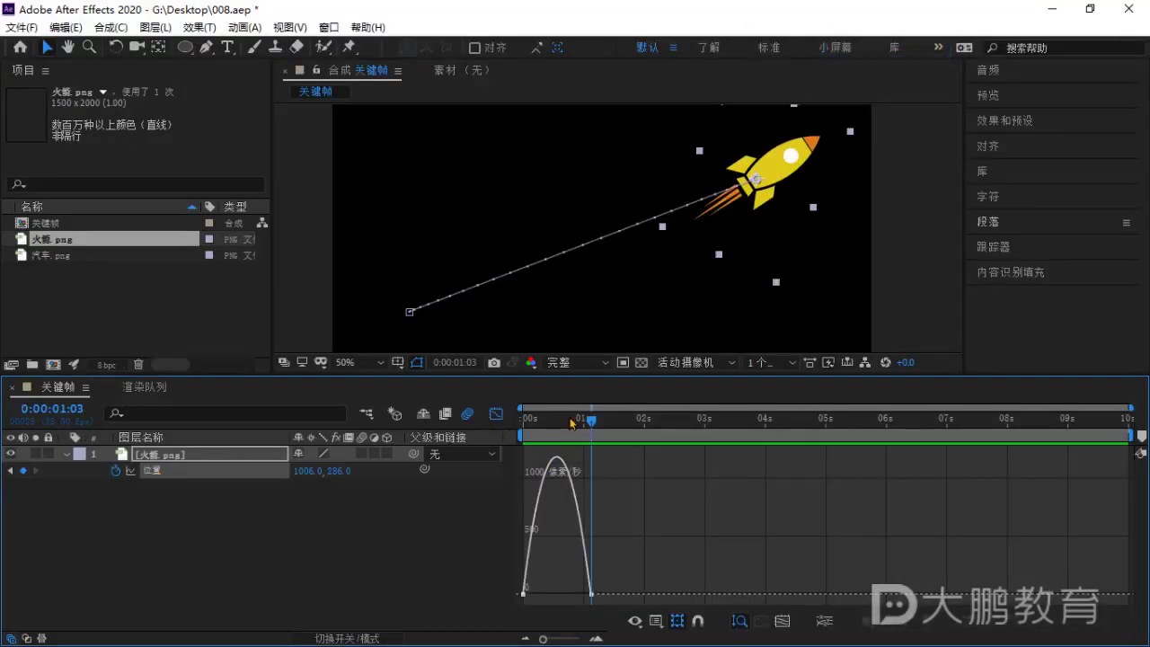
Return the playhead to 0:00:00:00, zoom the composition view to 25% and make the viewer taller by shrinking the timeline.
left_click_drag(572, 424, 524, 422)
left_click(539, 267)
scroll(615, 252, "down", 2)
mouse_move(615, 252)
left_mouse_down()
mouse_move(590, 248)
mouse_move(599, 236)
left_mouse_up()
scroll(591, 248, "up", 2)
scroll(591, 248, "down", 2)
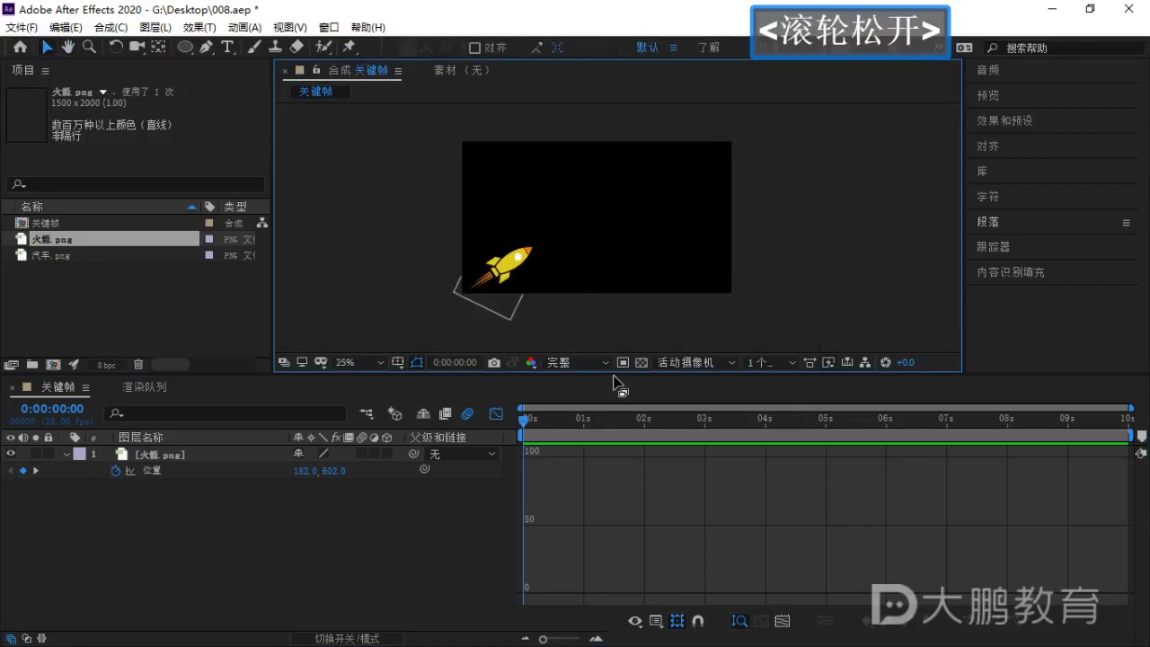
left_click_drag(614, 382, 609, 448)
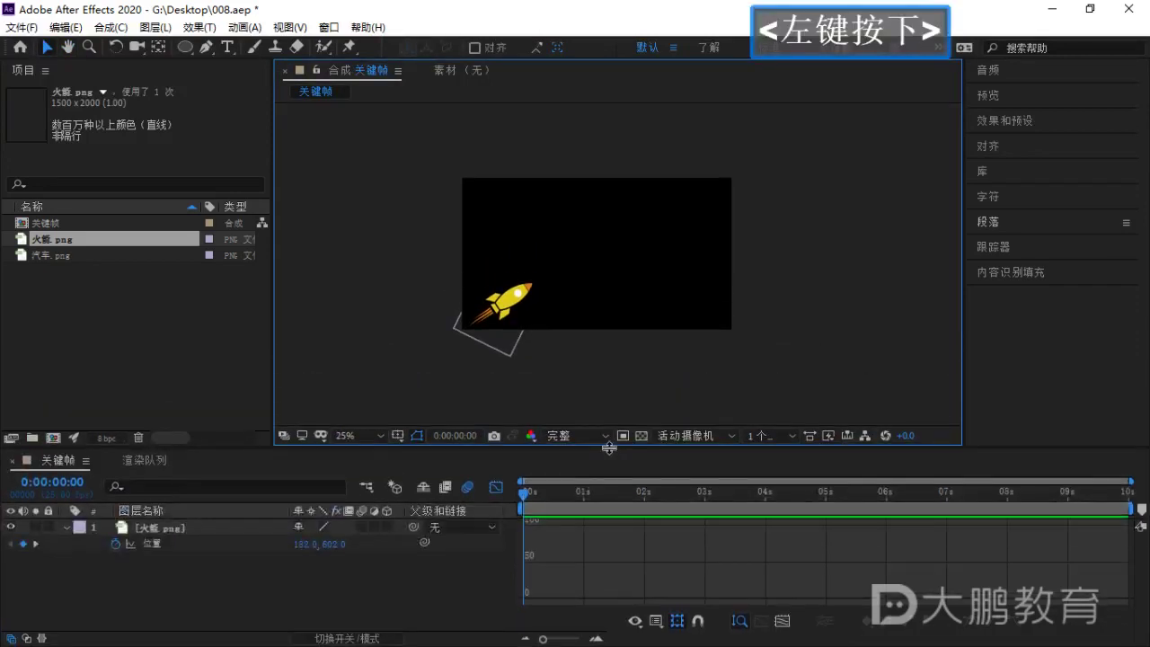
Create a new 1280 x 720 composition at 25 fps, 10 seconds long, keeping the default name.
left_click(225, 579)
key("ctrl+n")
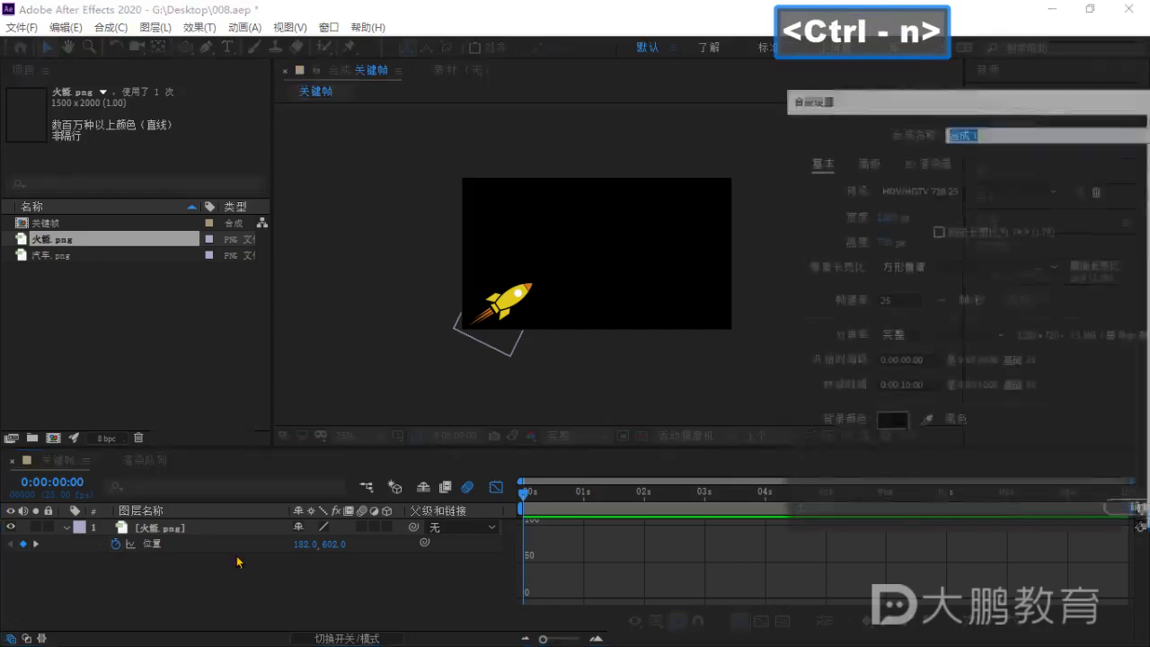
key("Return")
scroll(539, 242, "up", 2)
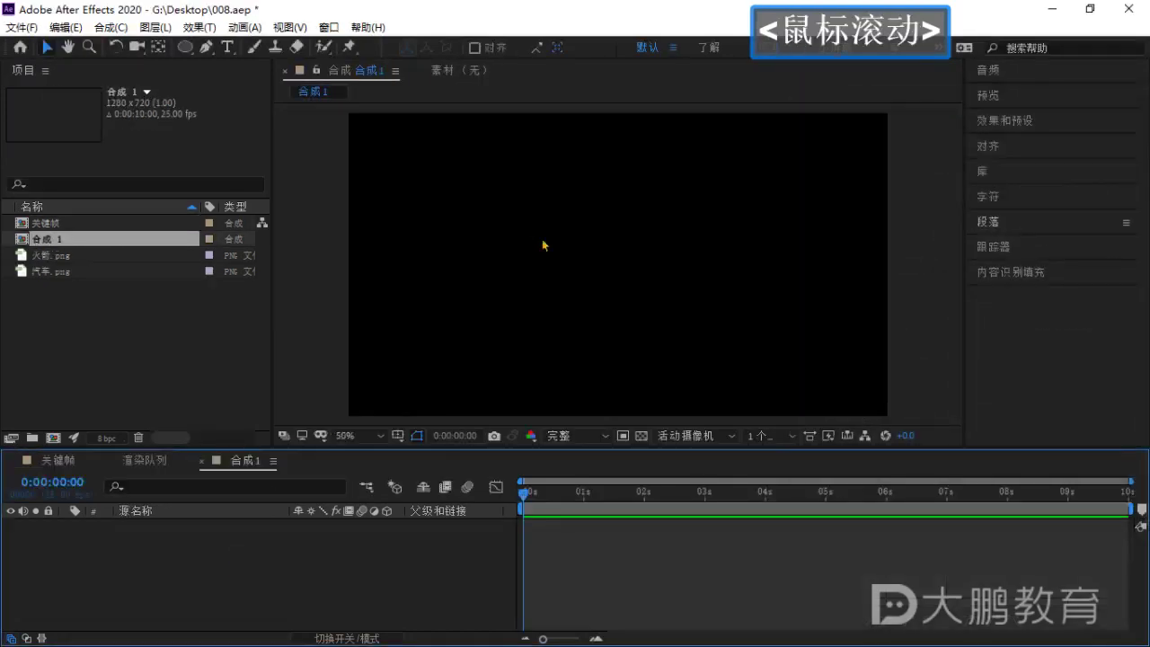
middle_click(617, 249)
middle_click(611, 261)
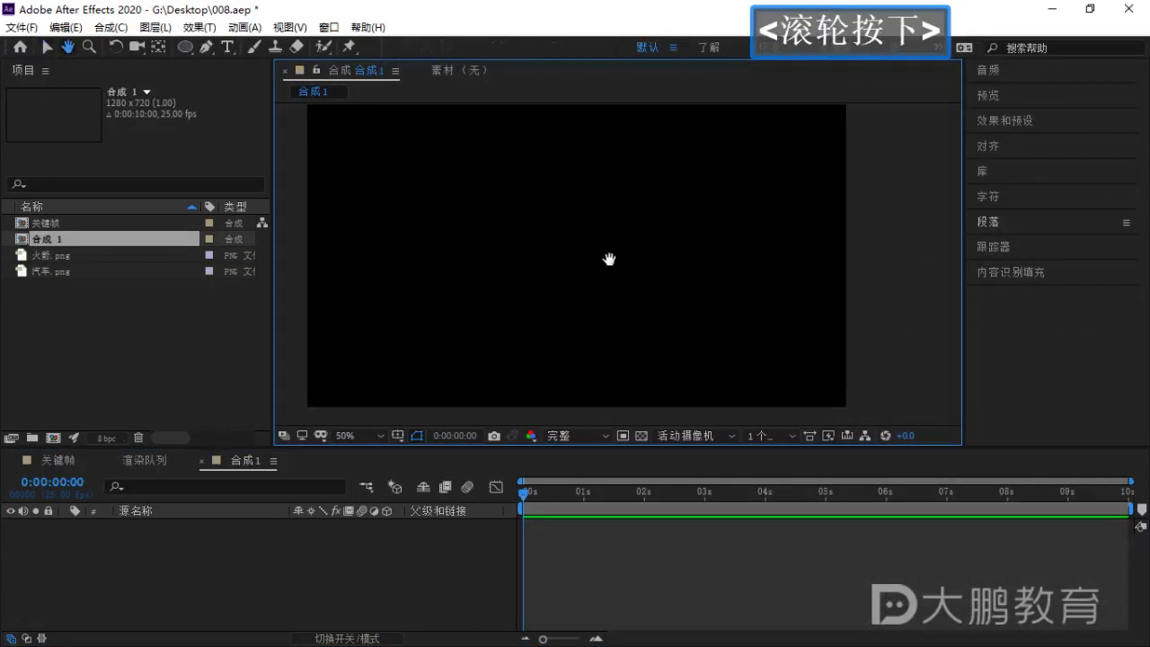
Draw a straight horizontal line across the lower part of the composition with the Pen tool and set its stroke to 4 px.
key("g")
left_click(385, 304)
left_click(776, 305, "shift")
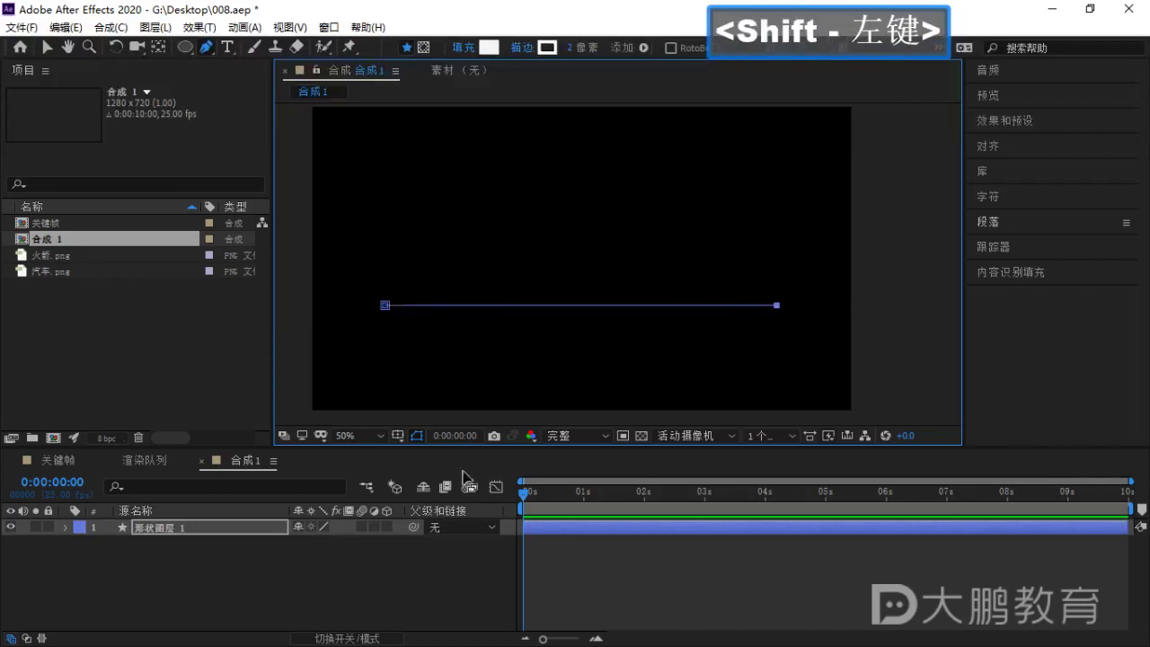
left_click(566, 50)
key("Return")
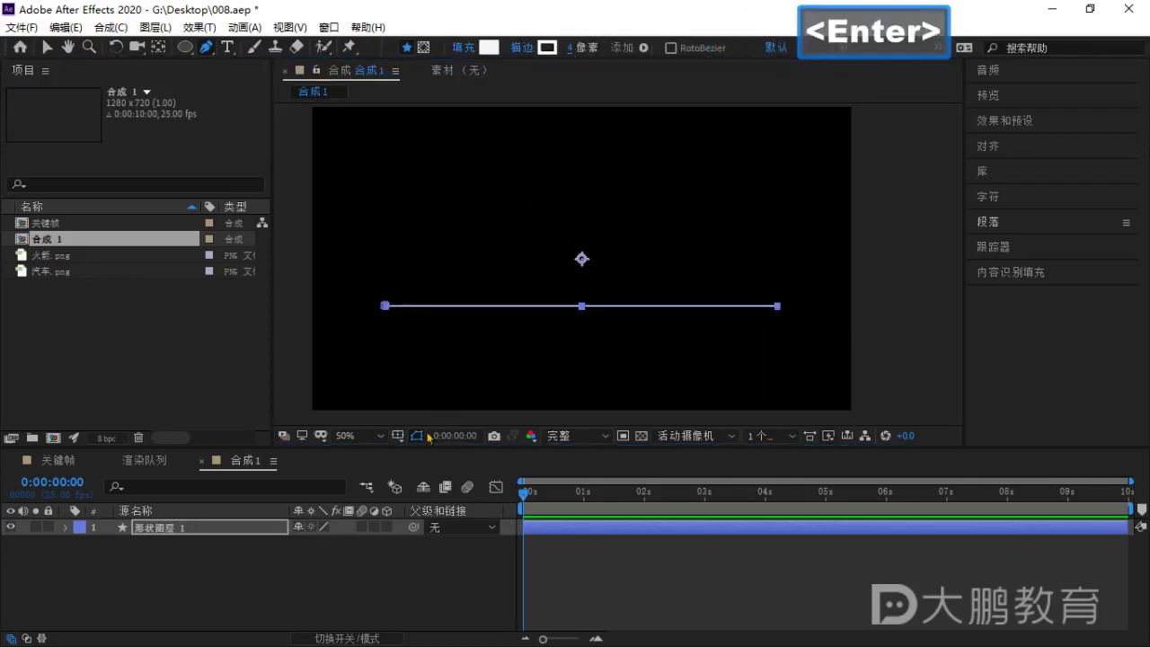
left_click(367, 549)
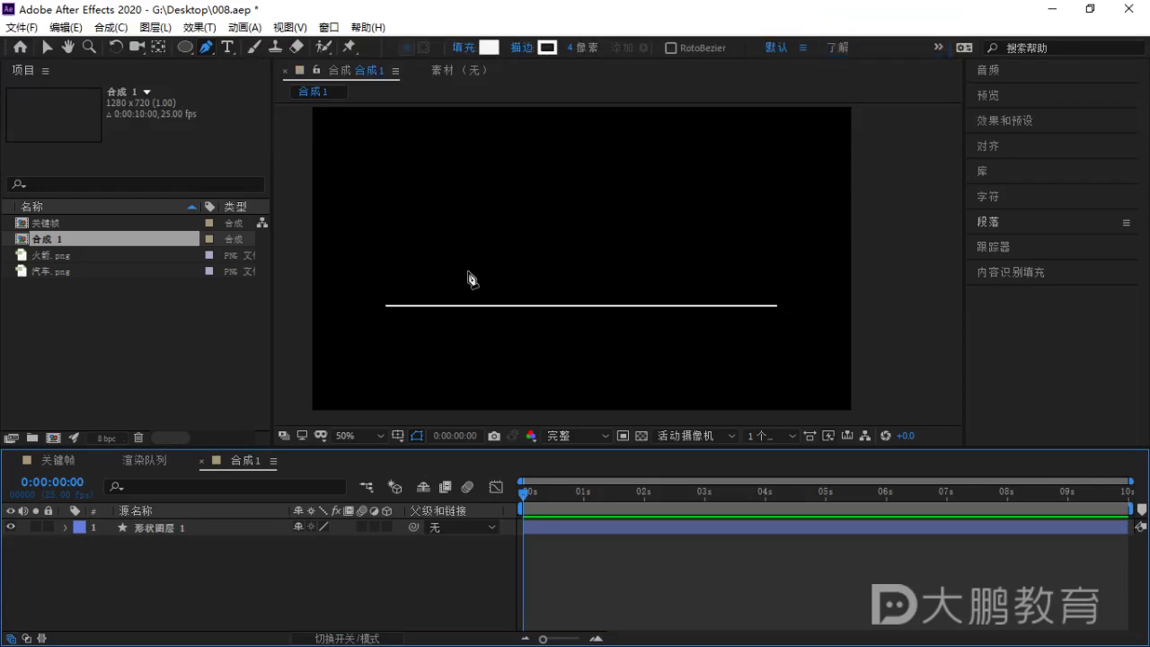
Draw a vertical line on a separate shape layer with the Pen tool, crossing the horizontal line near its left end.
key("g")
left_click(437, 144)
left_click(426, 330, "shift")
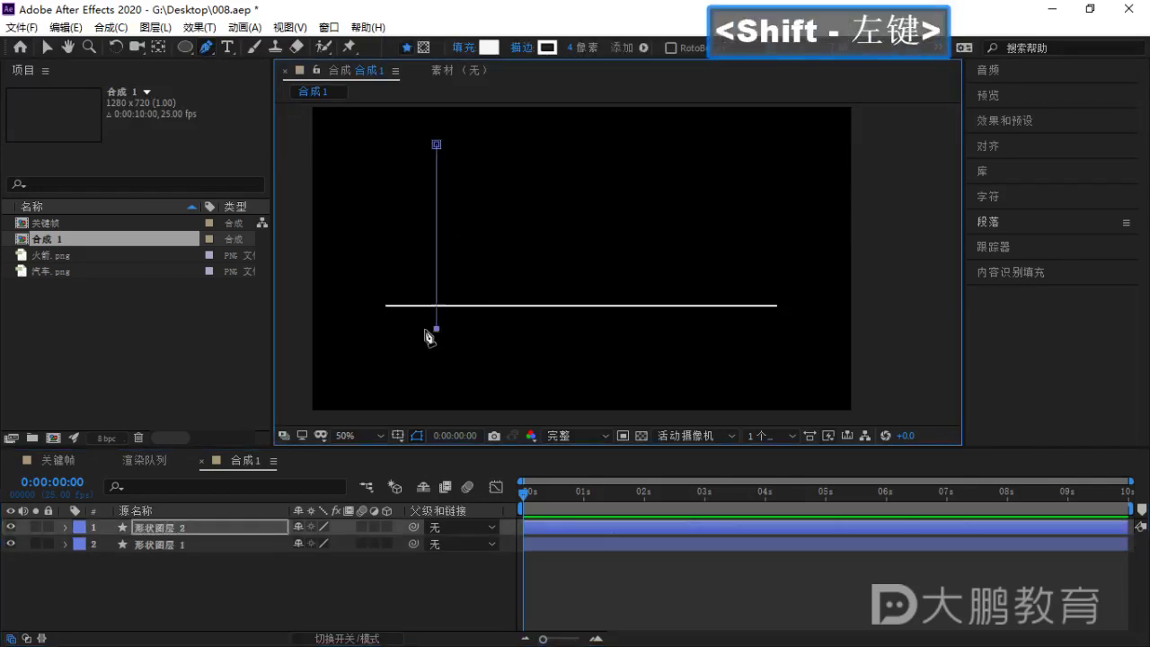
key("v")
left_click(301, 590)
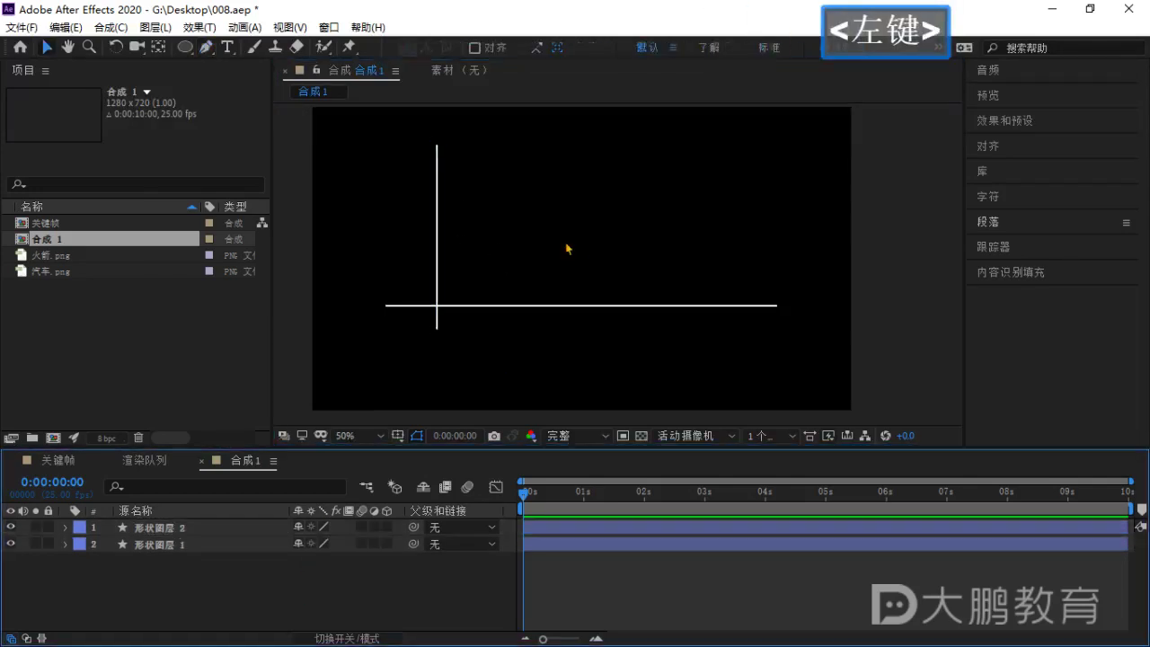
Select both axis line layers and move them together toward the lower left of the composition.
scroll(569, 247, "down", 1)
scroll(569, 247, "up", 1)
left_click_drag(583, 250, 572, 249)
key("ctrl+a")
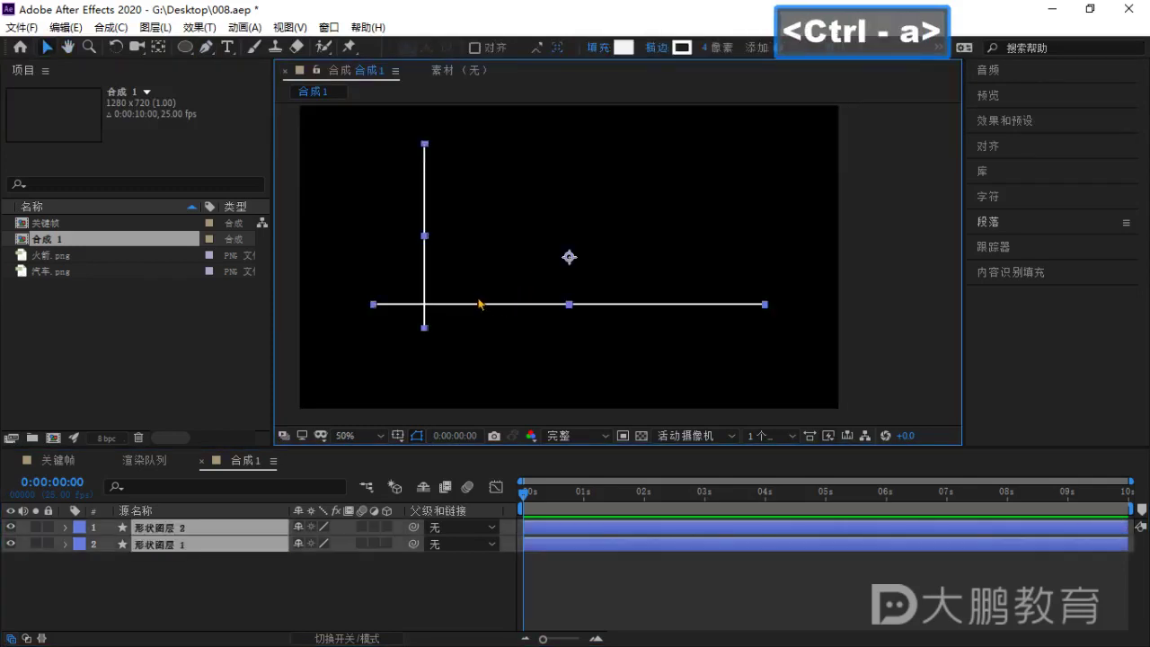
left_click(479, 304)
left_click(463, 342)
key("ctrl+a")
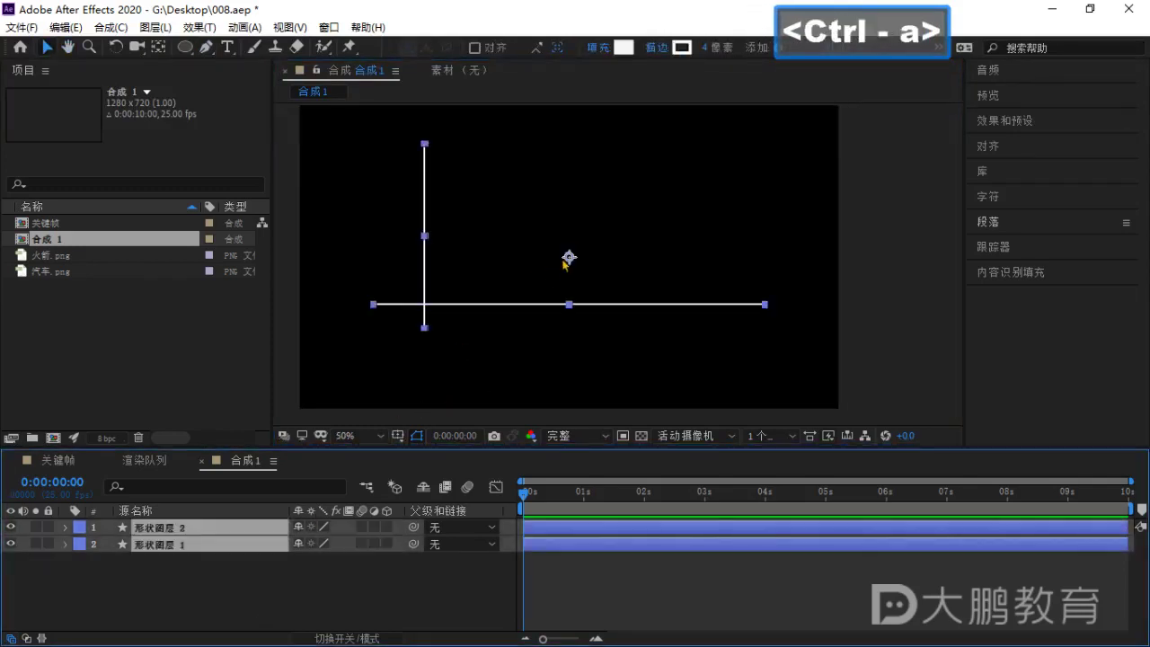
left_click_drag(565, 262, 537, 272)
left_click(498, 310)
middle_click(499, 310)
left_click(527, 336)
scroll(527, 336, "up", 1)
left_click_drag(500, 339, 663, 279)
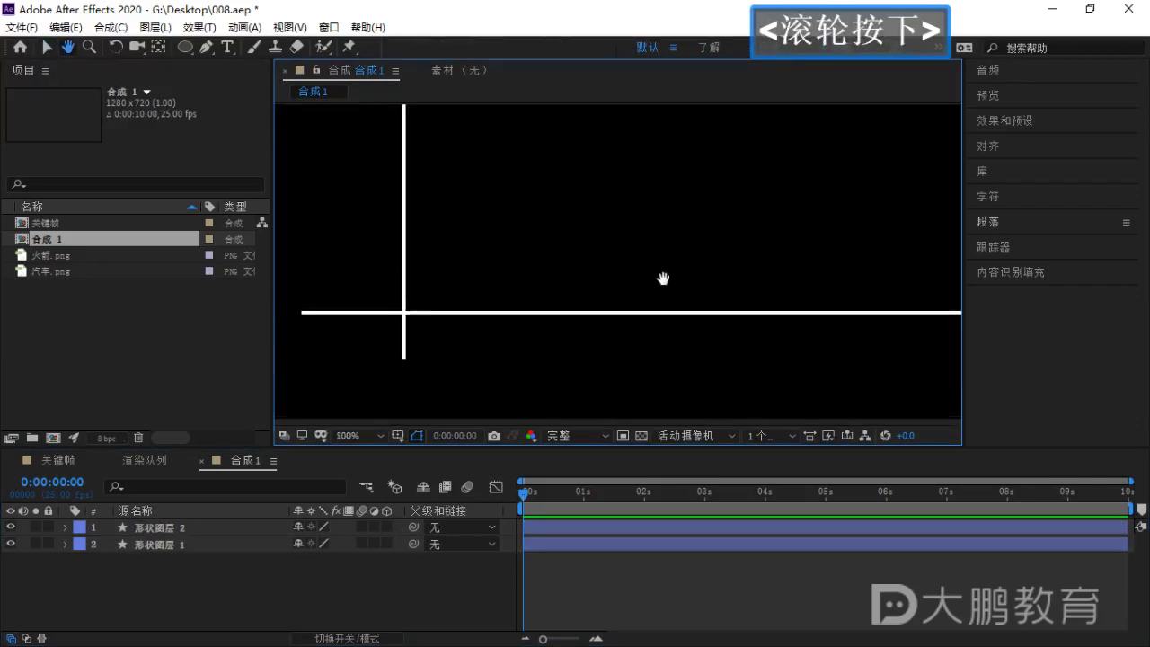
Add the text label 时间 at the right end of the horizontal axis line.
scroll(663, 278, "down", 2)
key("ctrl+t")
left_click(729, 334)
key("super+space")
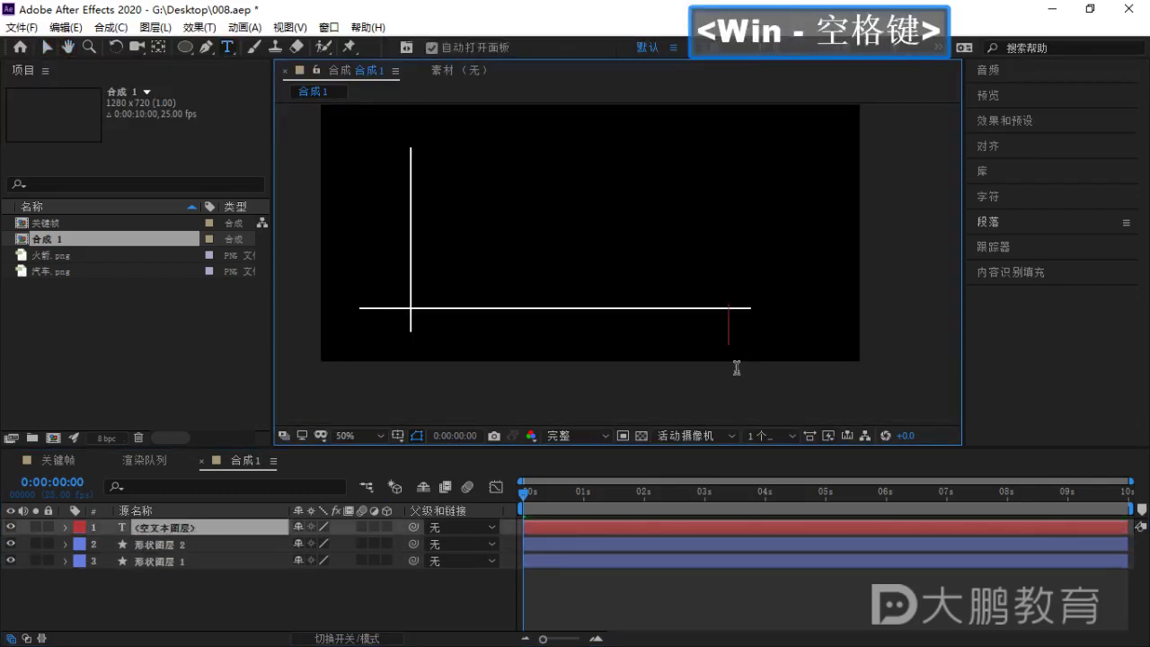
type("shijian")
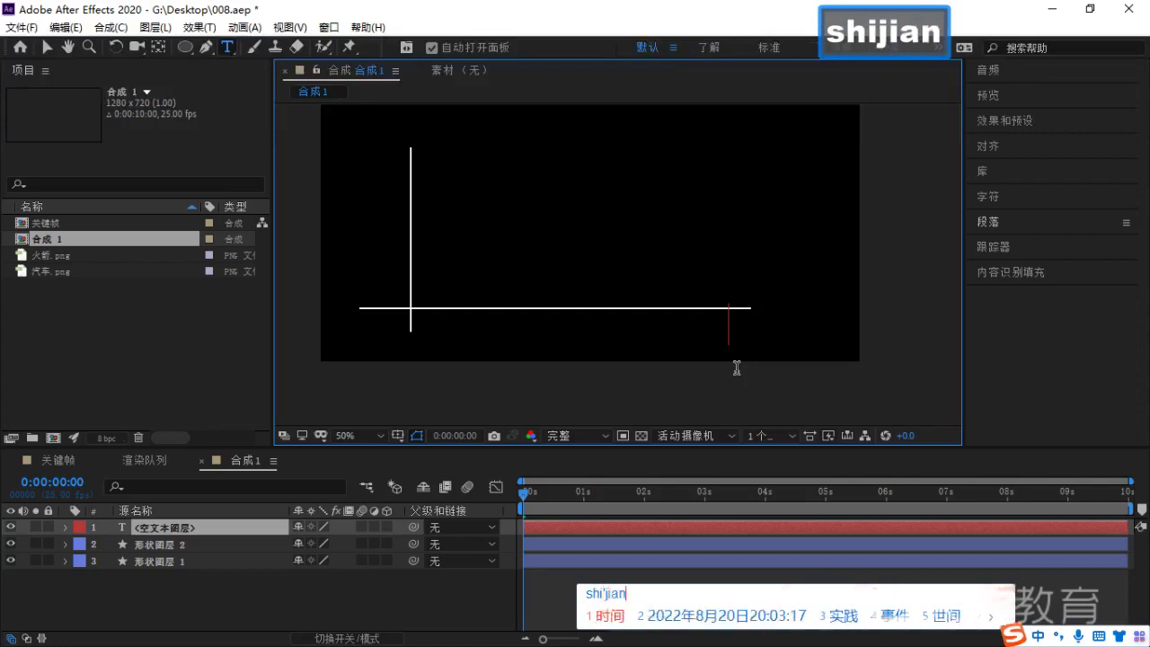
key("space")
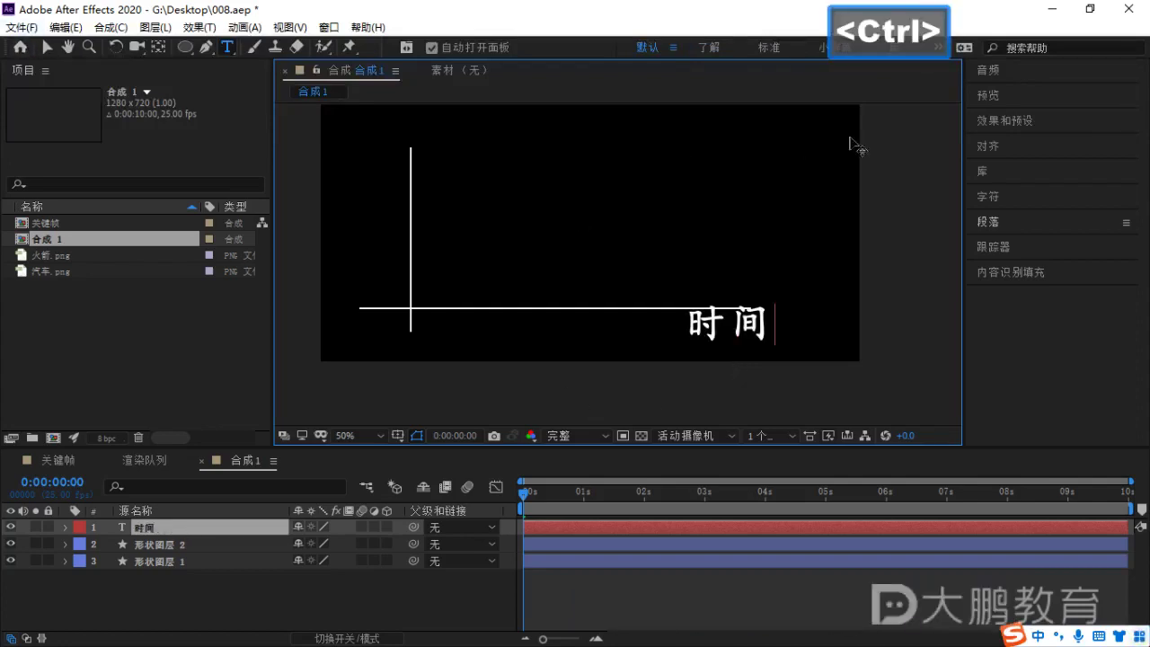
Set the font size of the 时间 label to 50 px.
key("ctrl+a")
left_click(988, 196)
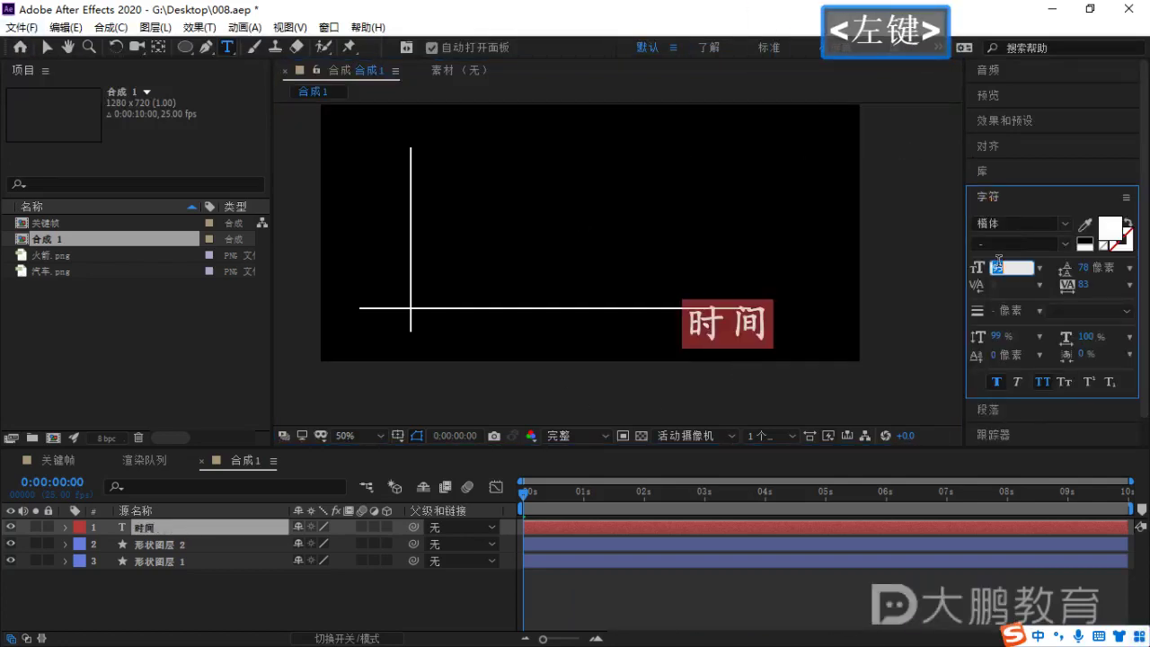
type("50")
key("Return")
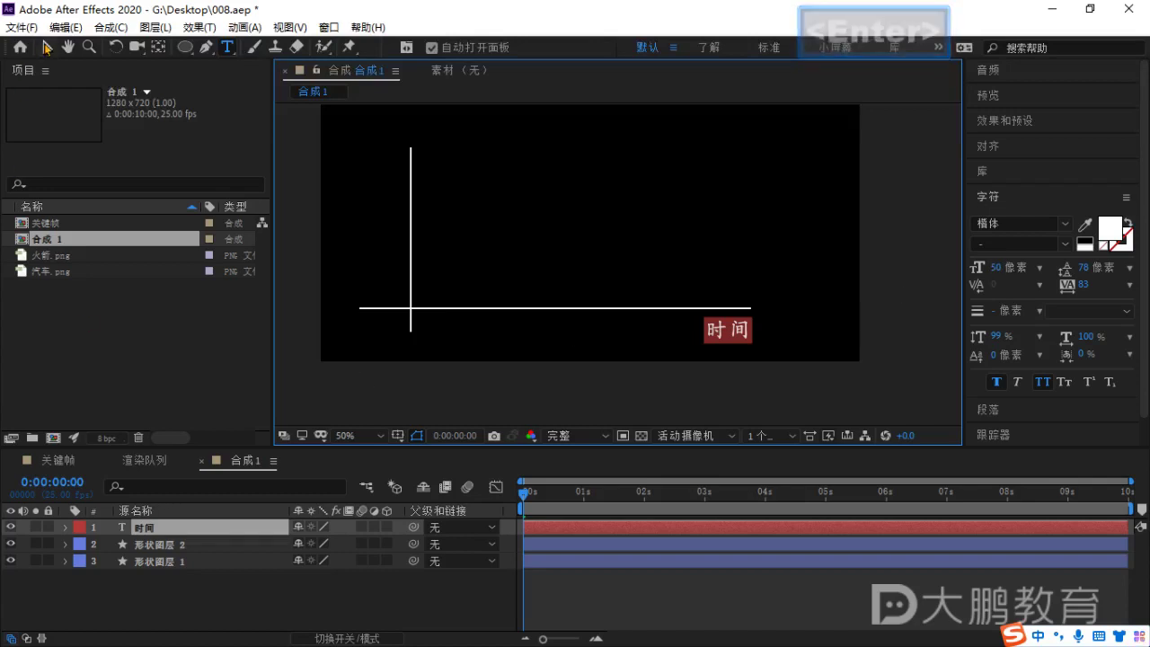
left_click(47, 47)
left_click(681, 203)
Duplicate the 时间 label and place the copy beside the upper end of the vertical axis.
left_click(731, 333)
key("super+space")
key("ctrl+d")
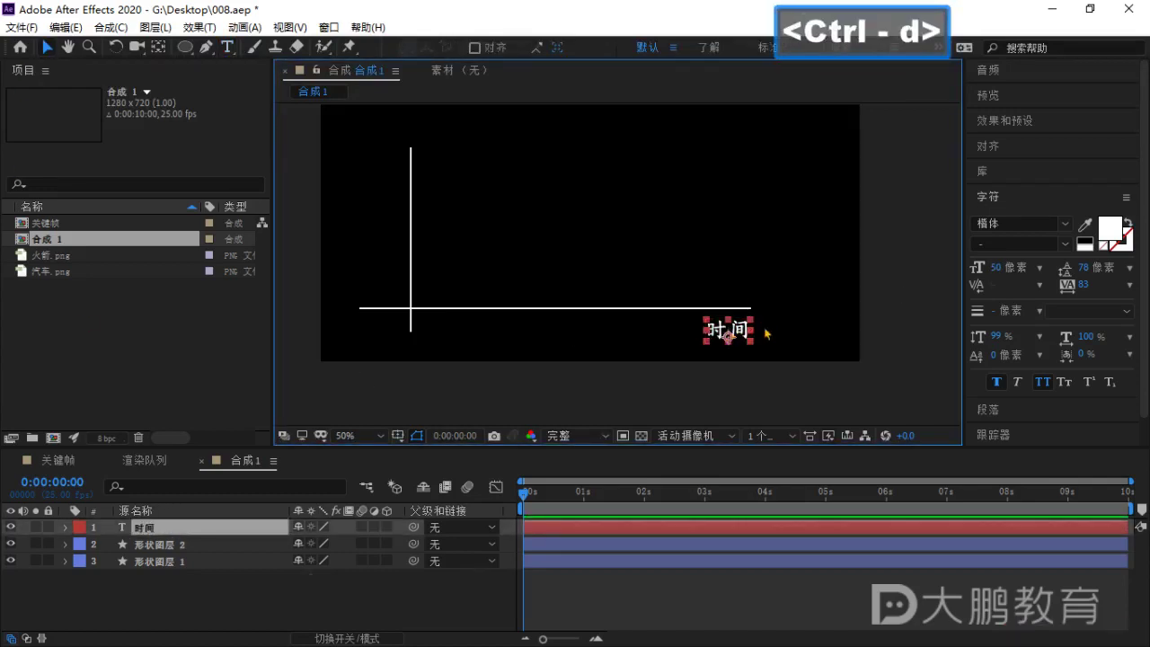
left_click_drag(730, 335, 381, 163)
Change the copied label's text to 速度 and move it slightly left, clear of the vertical axis.
double_click(381, 163)
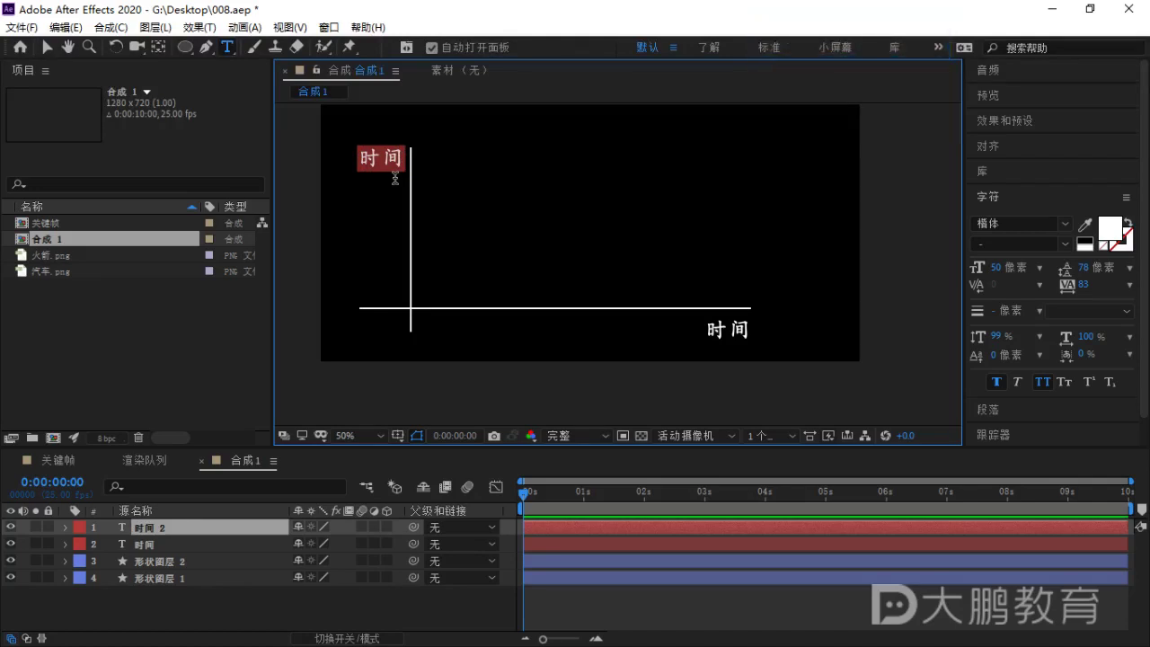
key("super+space")
type("udine")
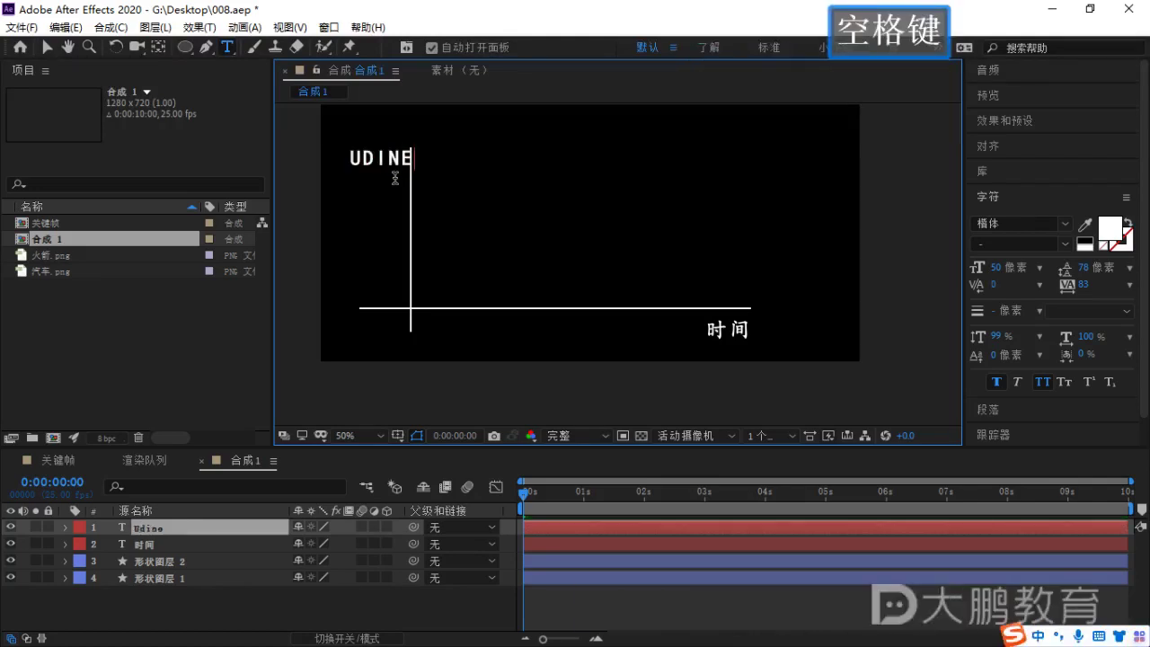
key("ctrl+a")
type("速度")
key("ctrl+a")
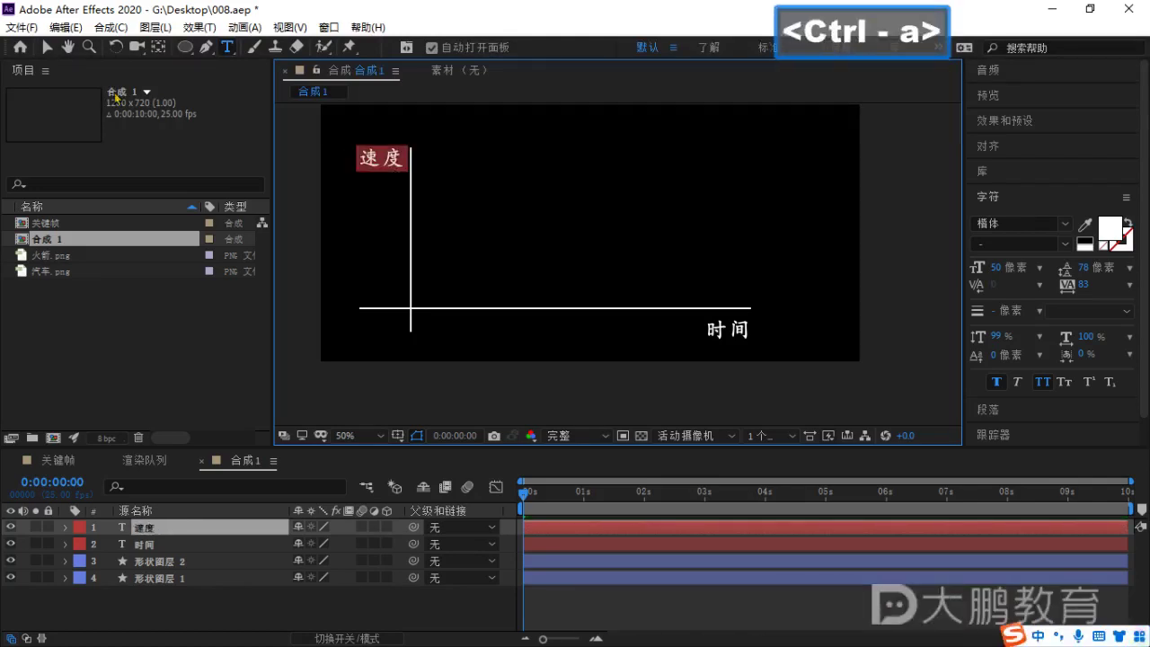
left_click(48, 47)
double_click(414, 160)
left_click_drag(406, 160, 398, 161)
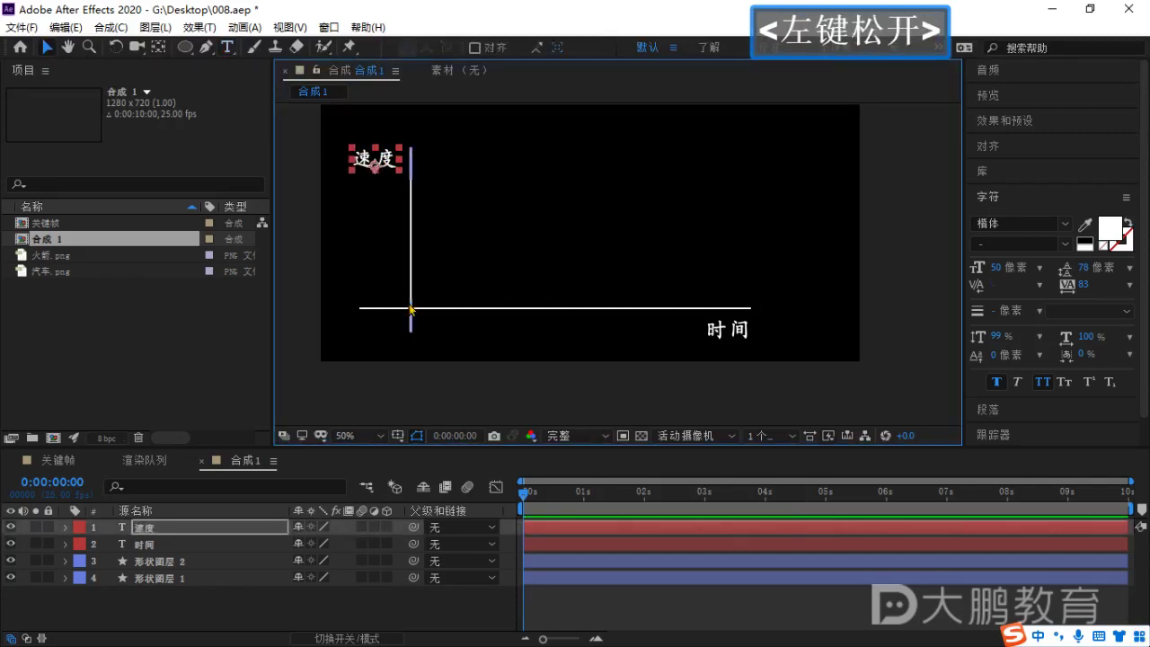
key("ctrl+2")
left_click_drag(373, 319, 651, 324)
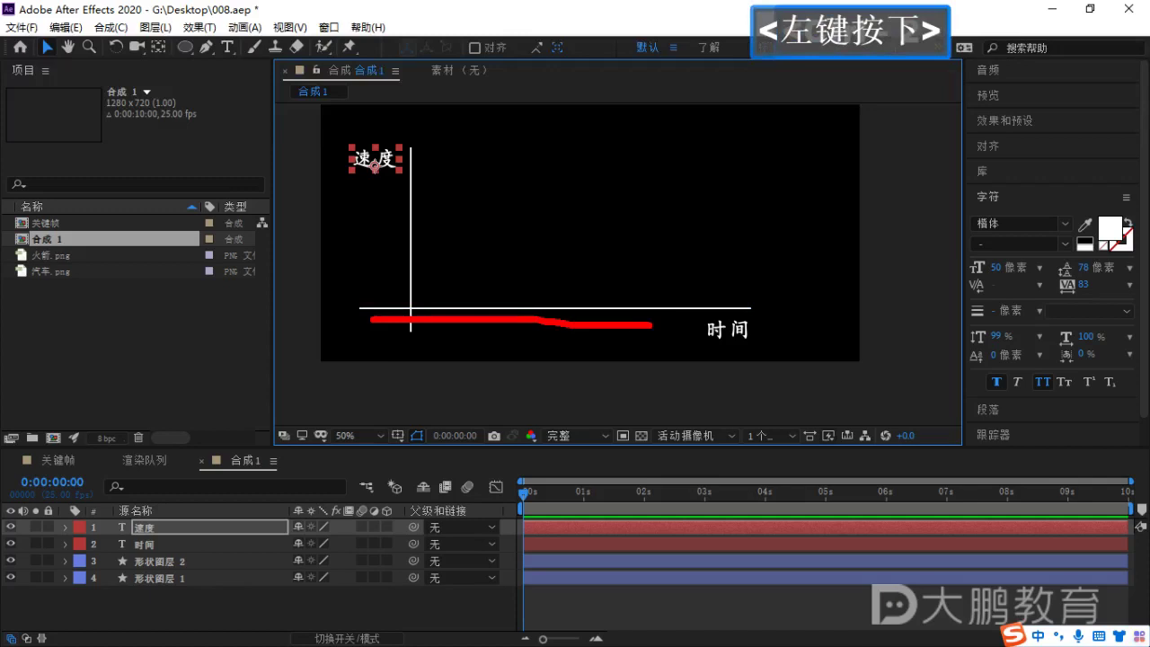
key("ctrl+z")
left_click_drag(431, 154, 438, 328)
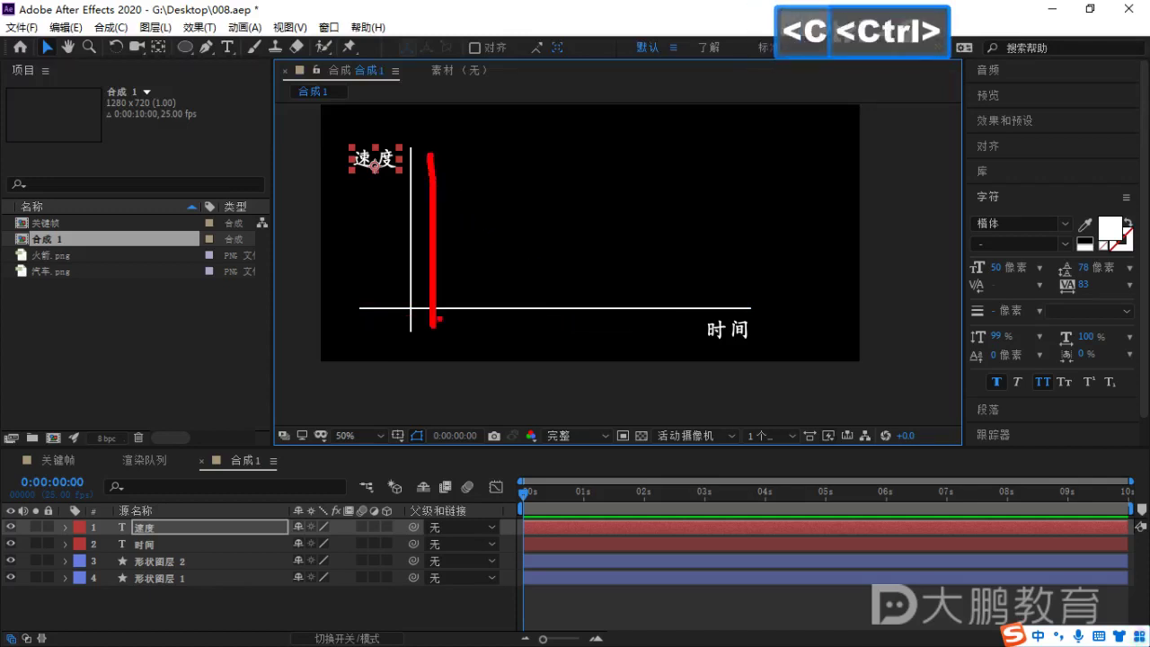
key("ctrl+z")
key("super+space")
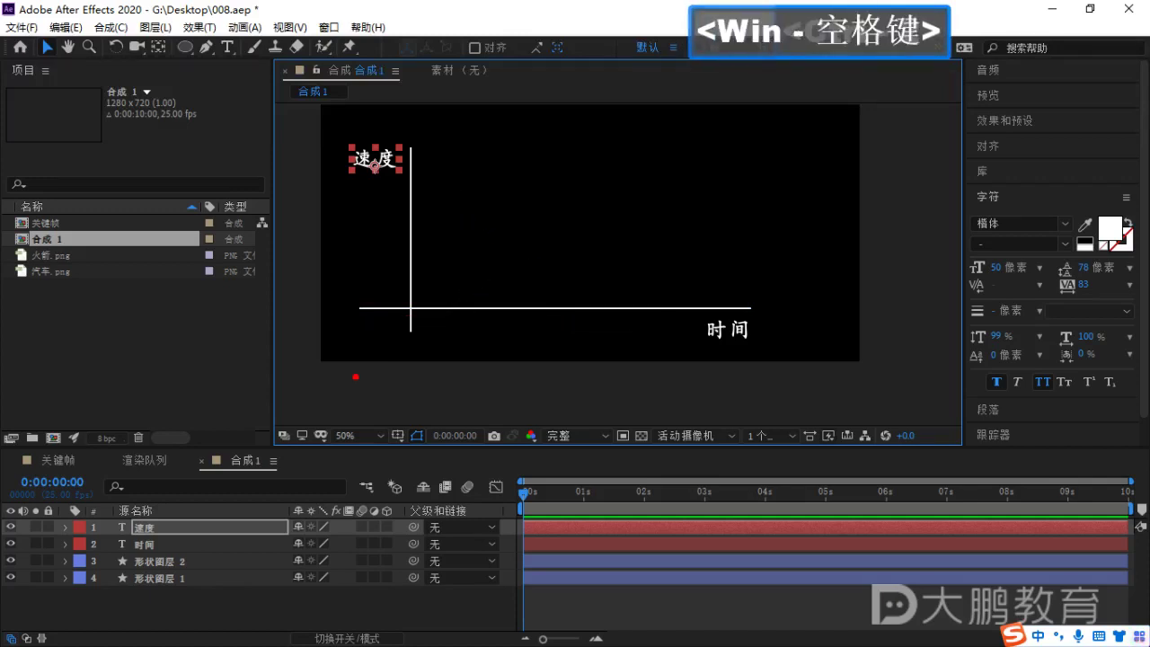
key("ctrl+2")
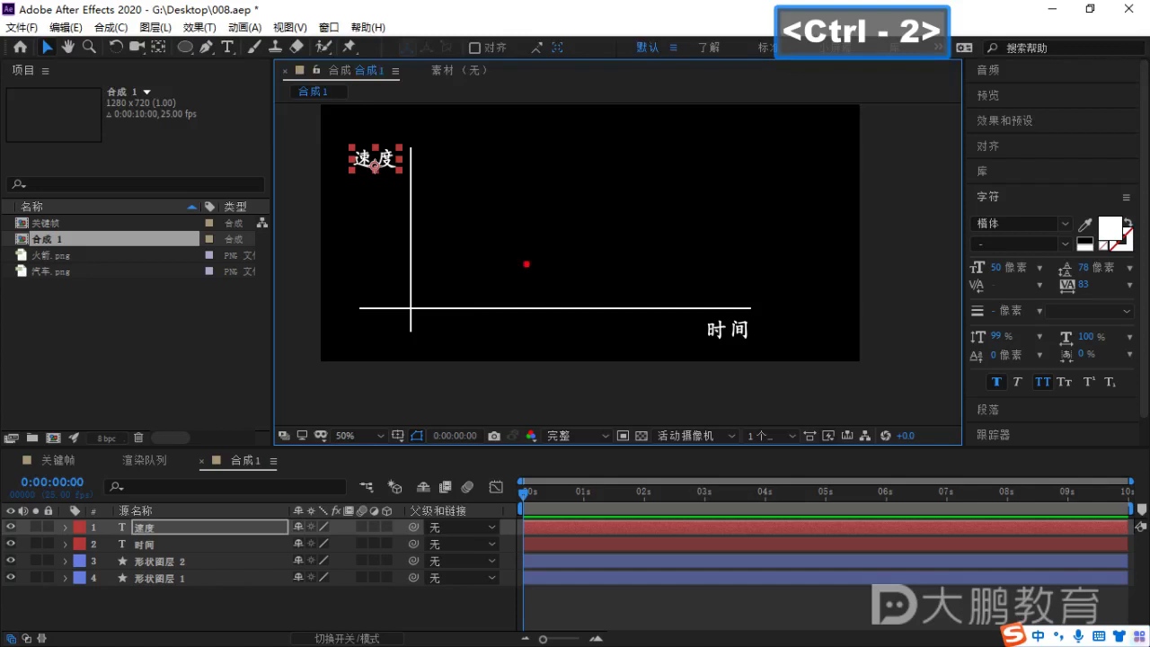
key("Escape")
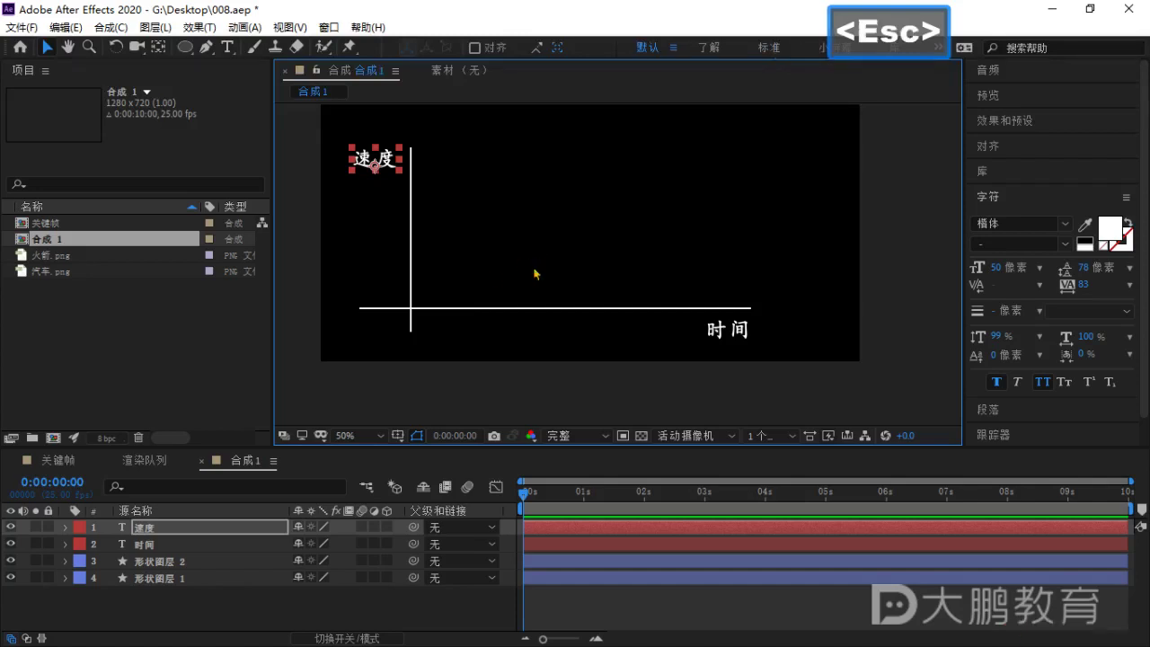
Draw a straight rising diagonal line between the axes on a new shape layer with the Pen tool.
left_click(166, 620)
key("g")
left_click(655, 182, "shift")
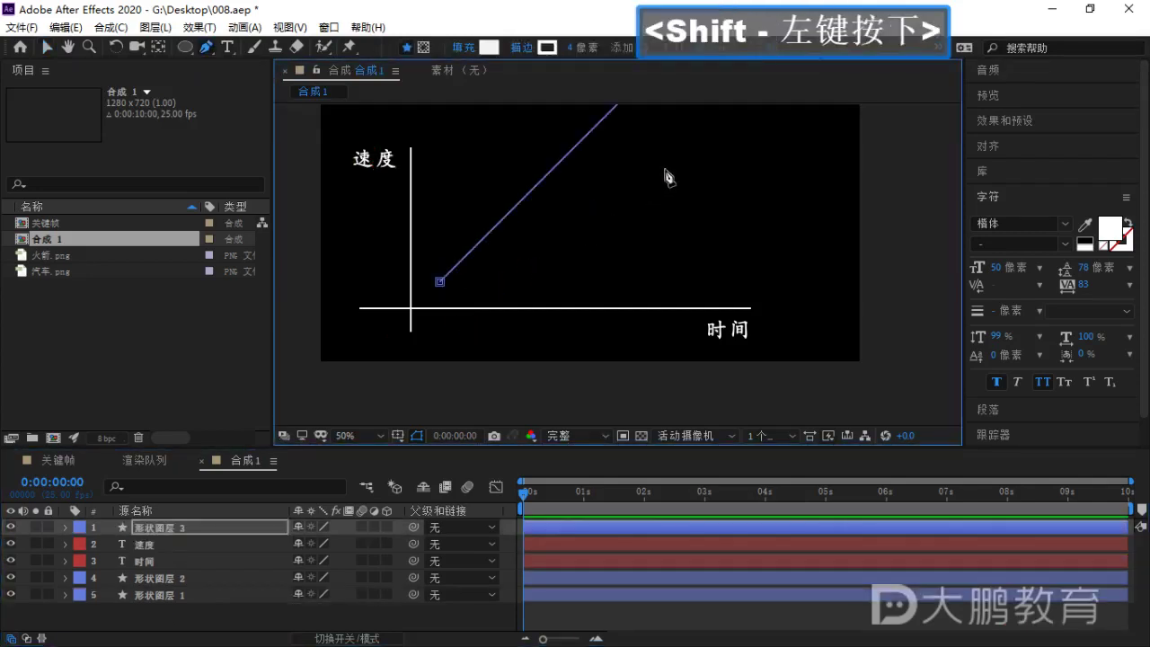
key("ctrl+z")
left_click(687, 167)
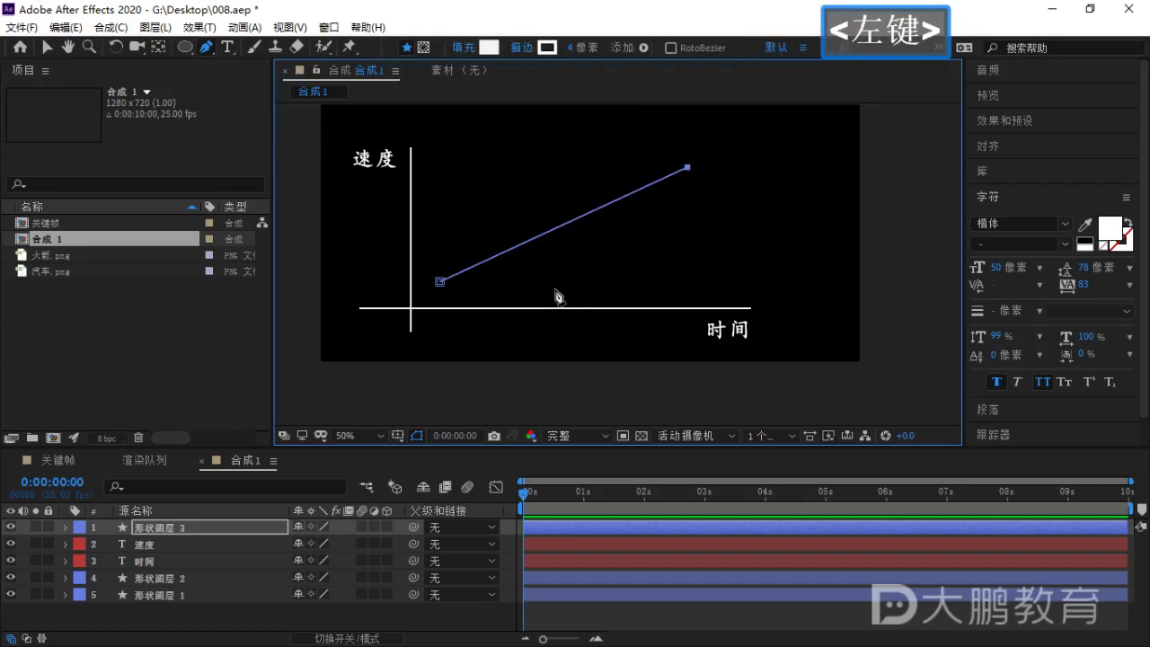
key("v")
left_click(464, 274)
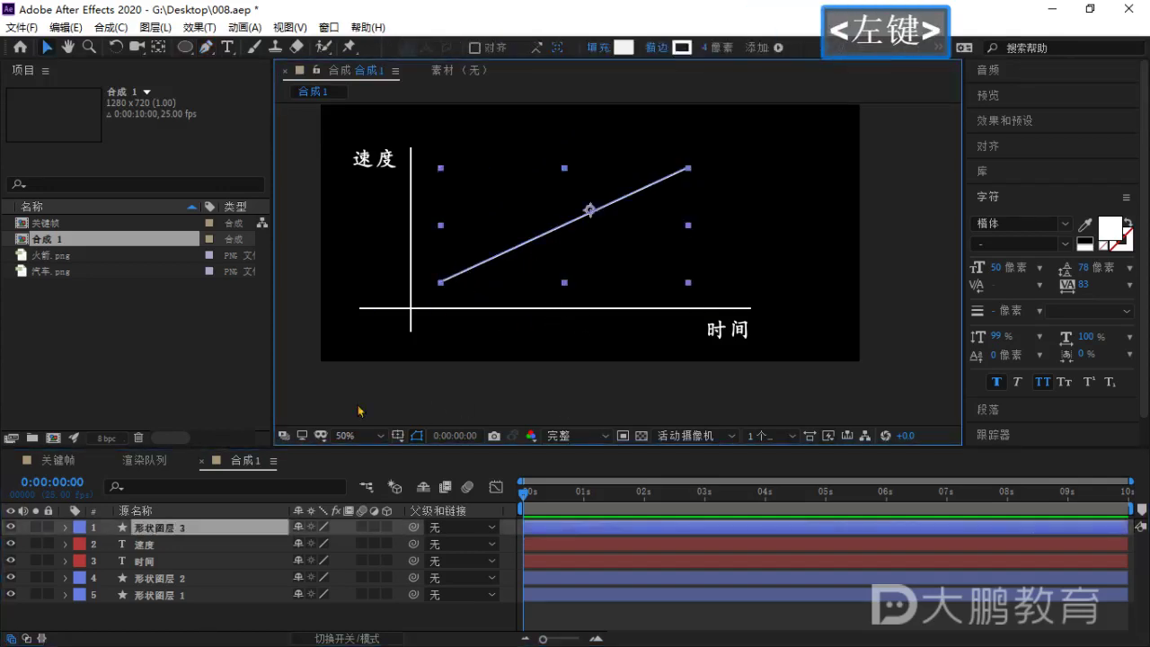
left_click(256, 620)
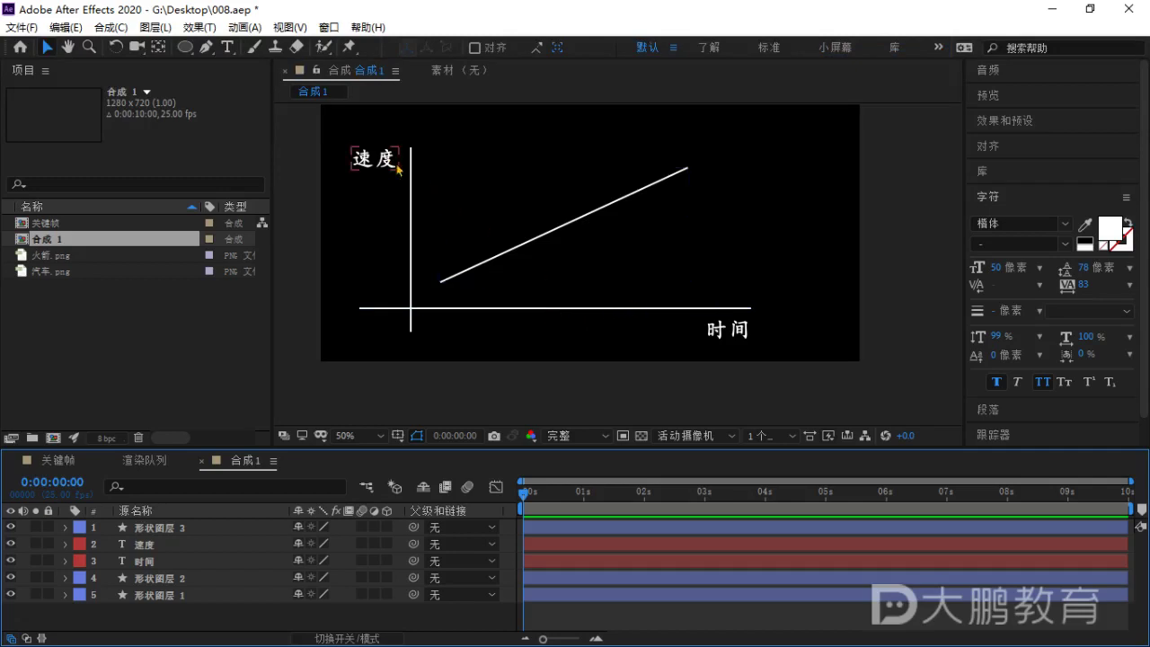
Move the rising diagonal line so its lower end sits on the intersection of the two axes.
left_click(666, 204)
left_click_drag(568, 219, 539, 244)
left_click(811, 214)
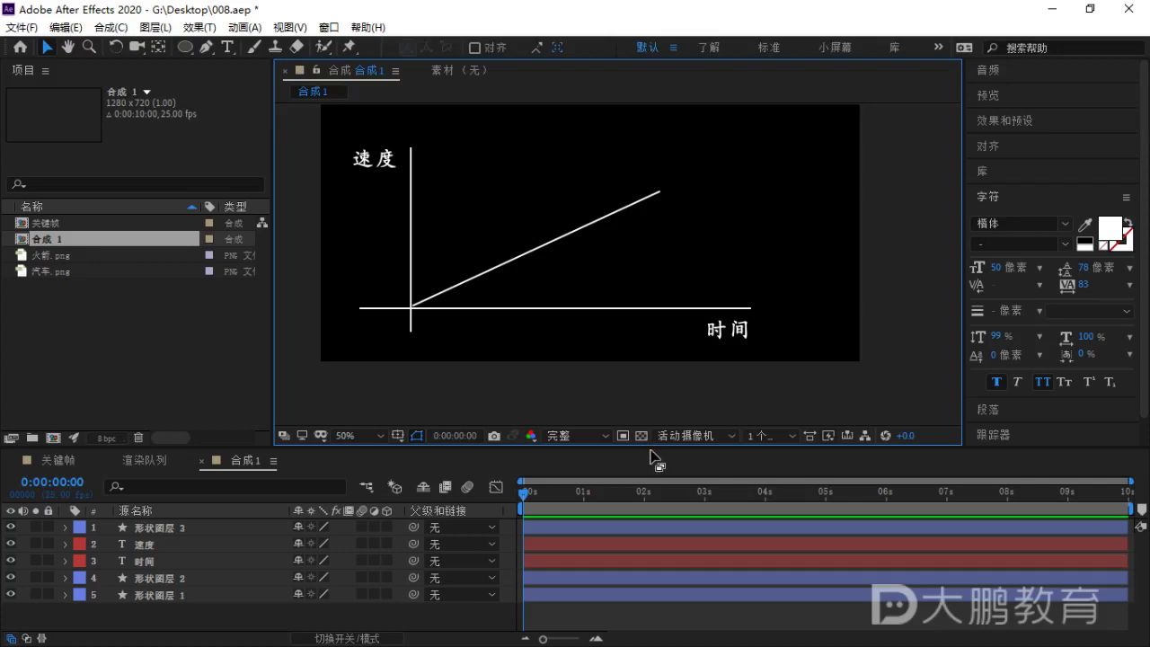
Draw a Pen path on a new layer from the time axis straight up to the diagonal, then horizontally to the speed axis.
mouse_move(645, 448)
left_mouse_down()
mouse_move(644, 490)
mouse_move(642, 469)
left_mouse_up()
scroll(560, 266, "up", 2)
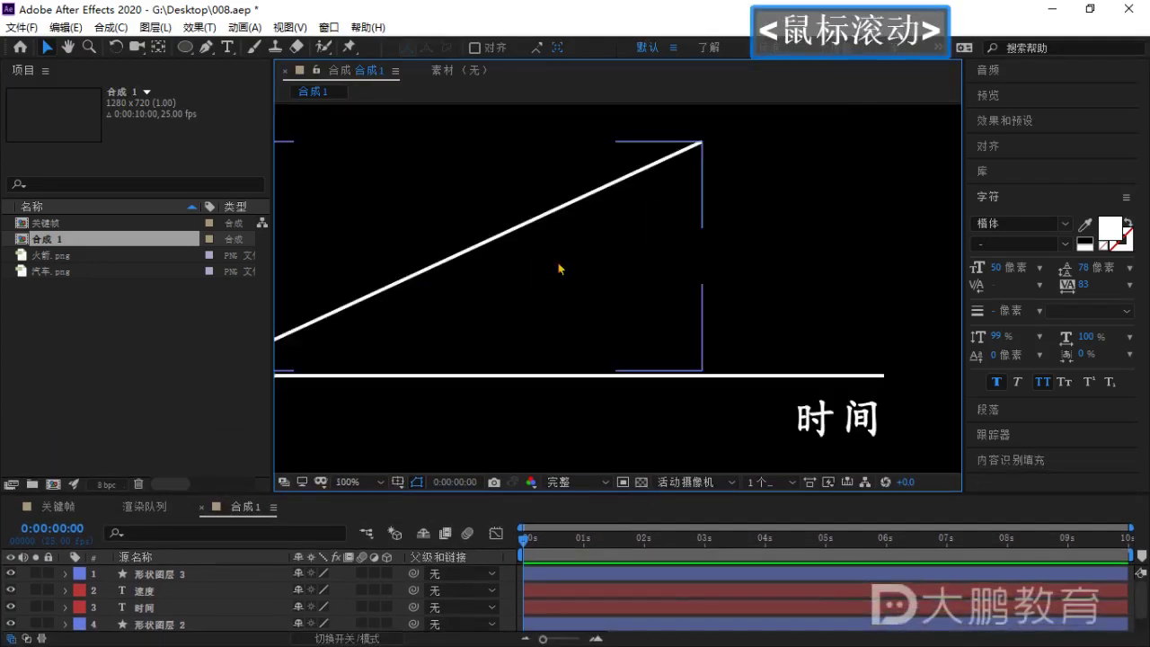
left_click_drag(560, 266, 627, 296)
scroll(660, 302, "down", 2)
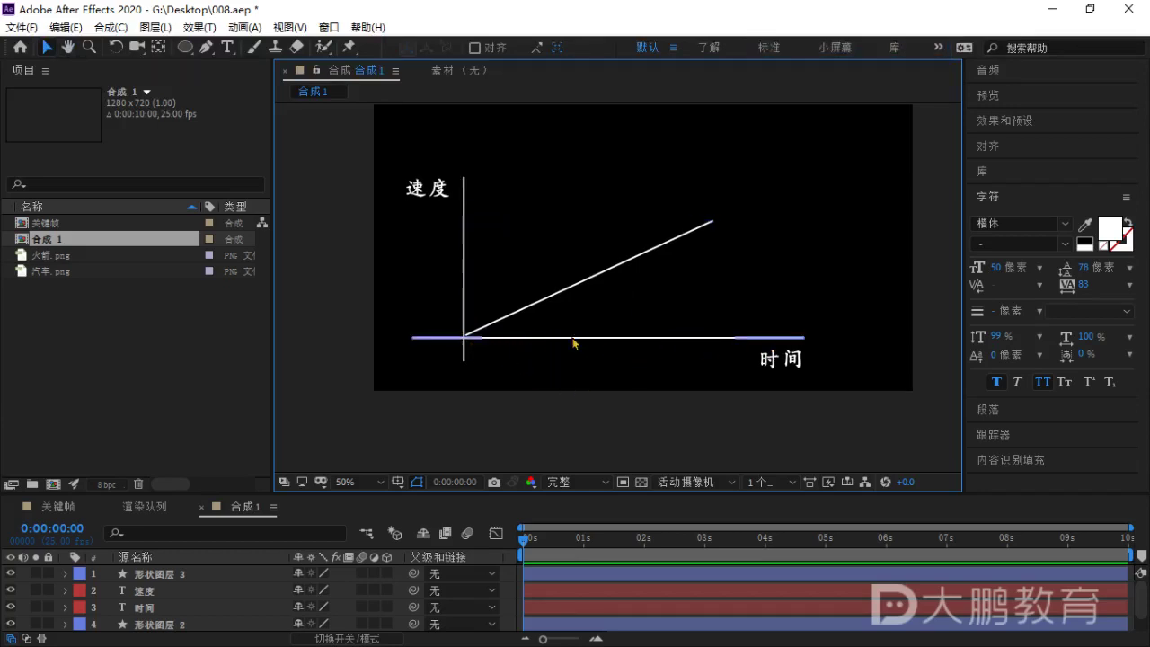
key("g")
left_click(668, 341)
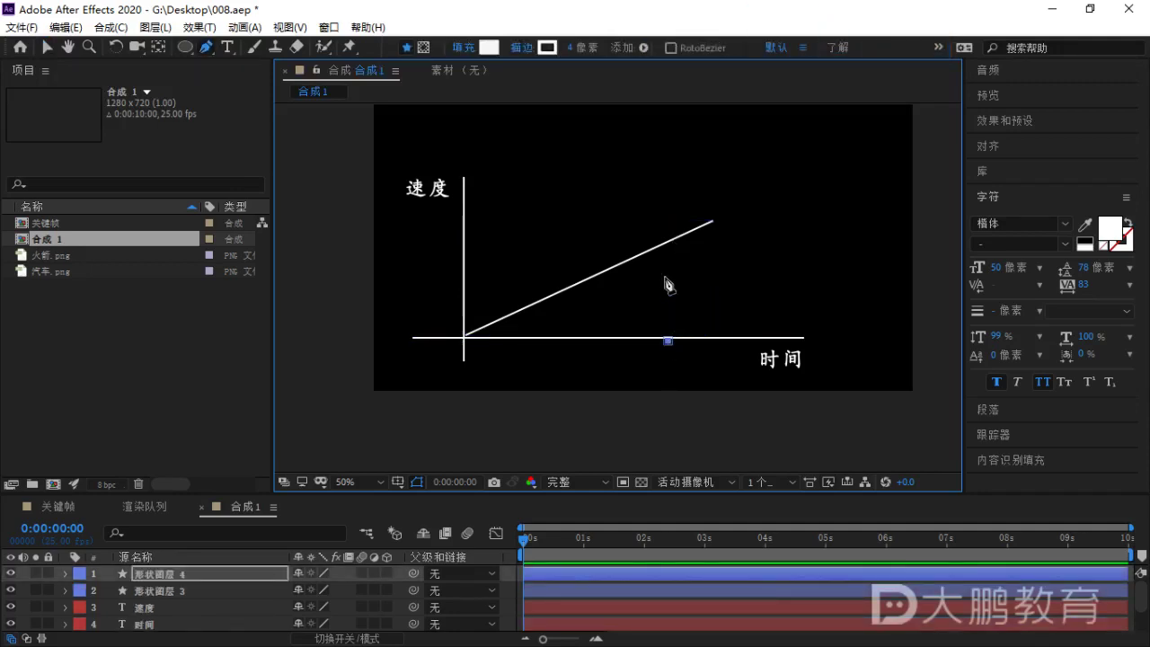
left_click(669, 241, "shift")
left_click(467, 242, "shift")
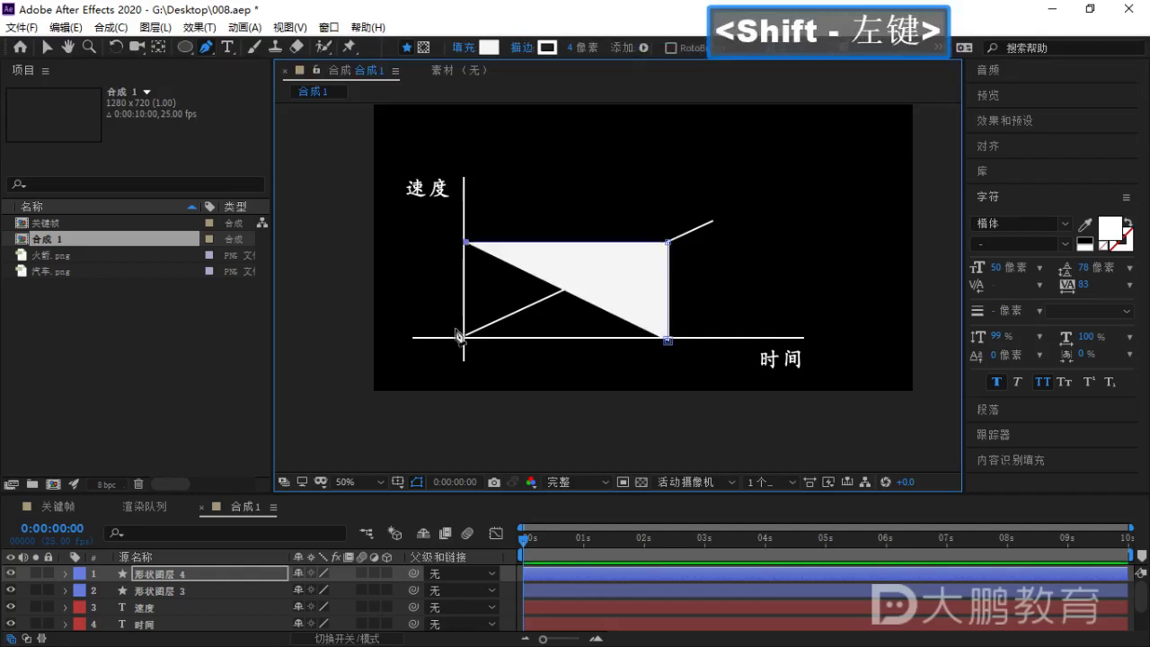
Turn off the fill of the guide-line shape, leave the Pen tool and deselect the shape.
left_click(463, 49)
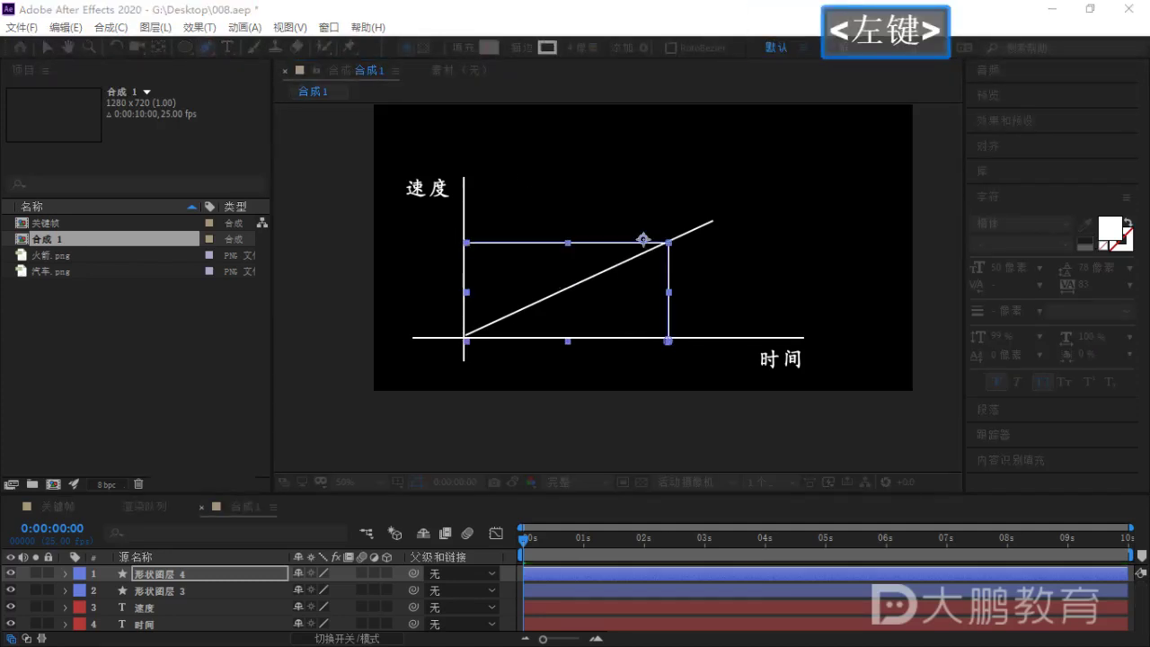
double_click(360, 428)
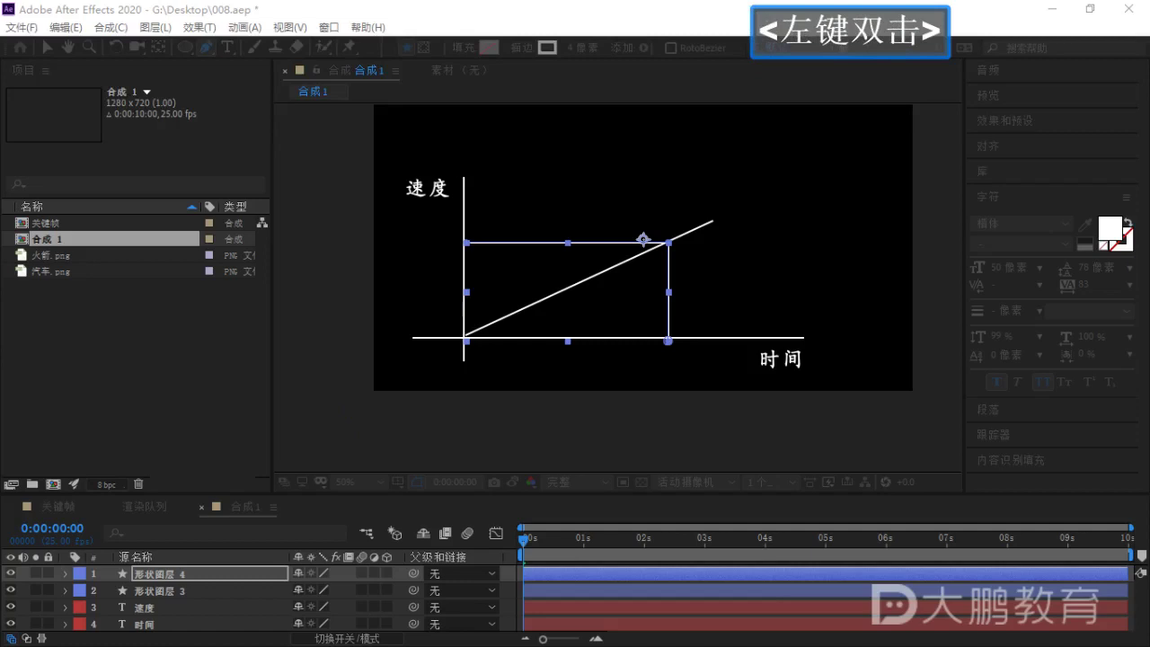
left_click(341, 400)
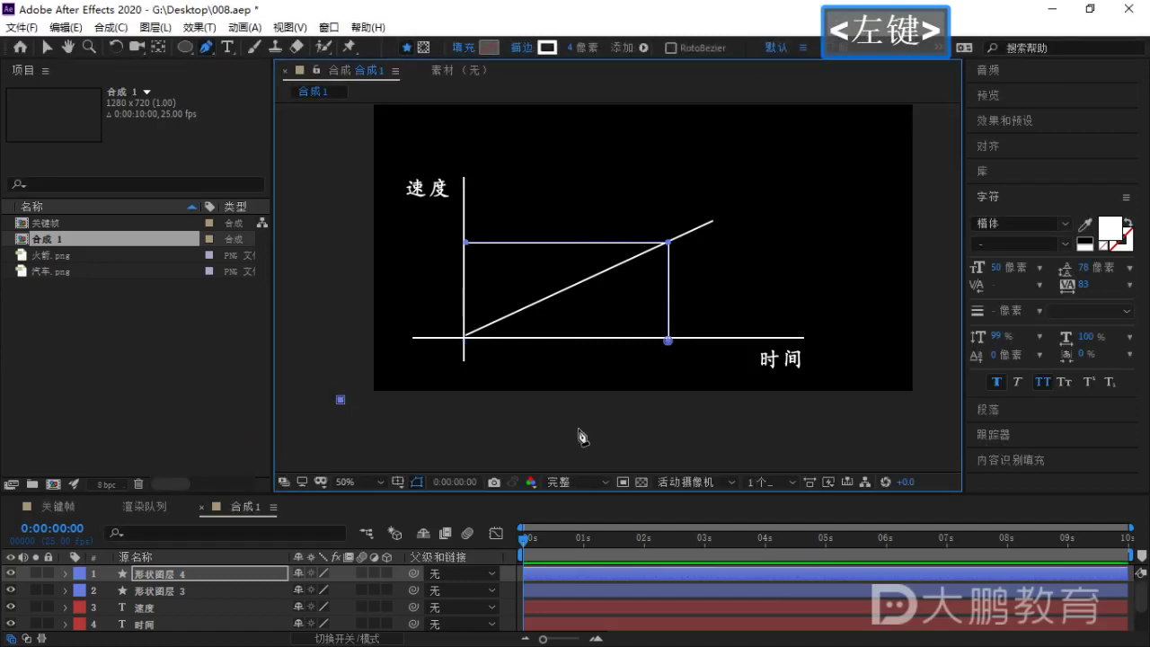
key("v")
left_click(633, 438)
left_click(390, 426)
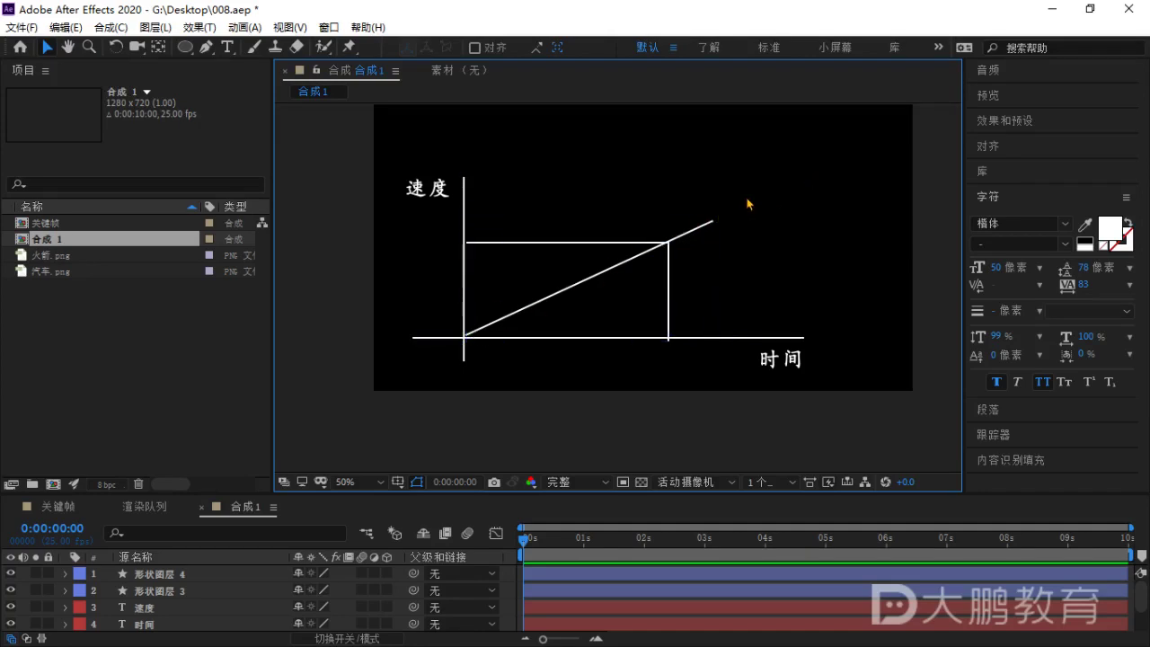
Undo the guide lines and the rising diagonal line, going back to the bare labelled axes.
left_click(559, 321)
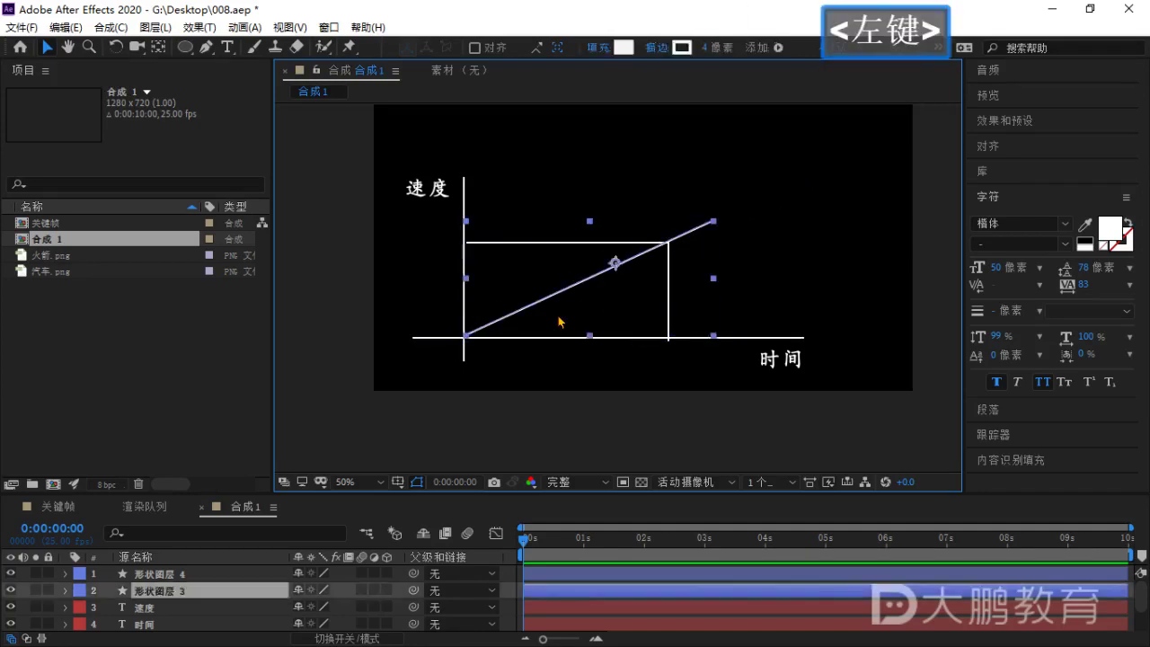
left_click(589, 392)
key("ctrl+z")
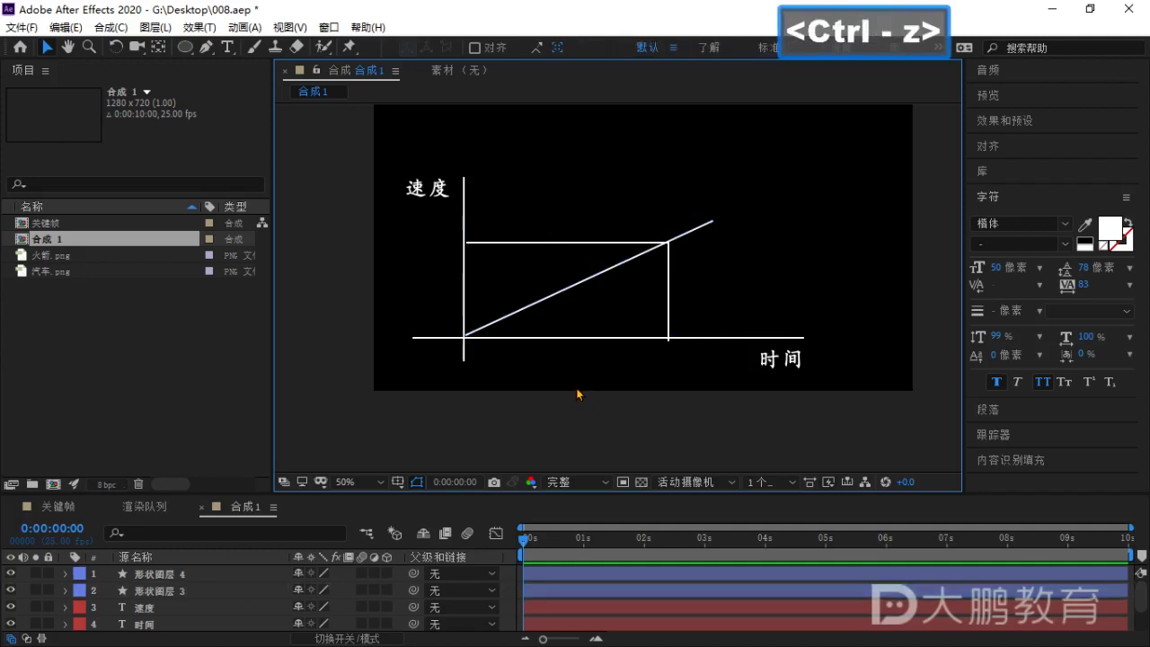
key("ctrl+z")
left_click(151, 575)
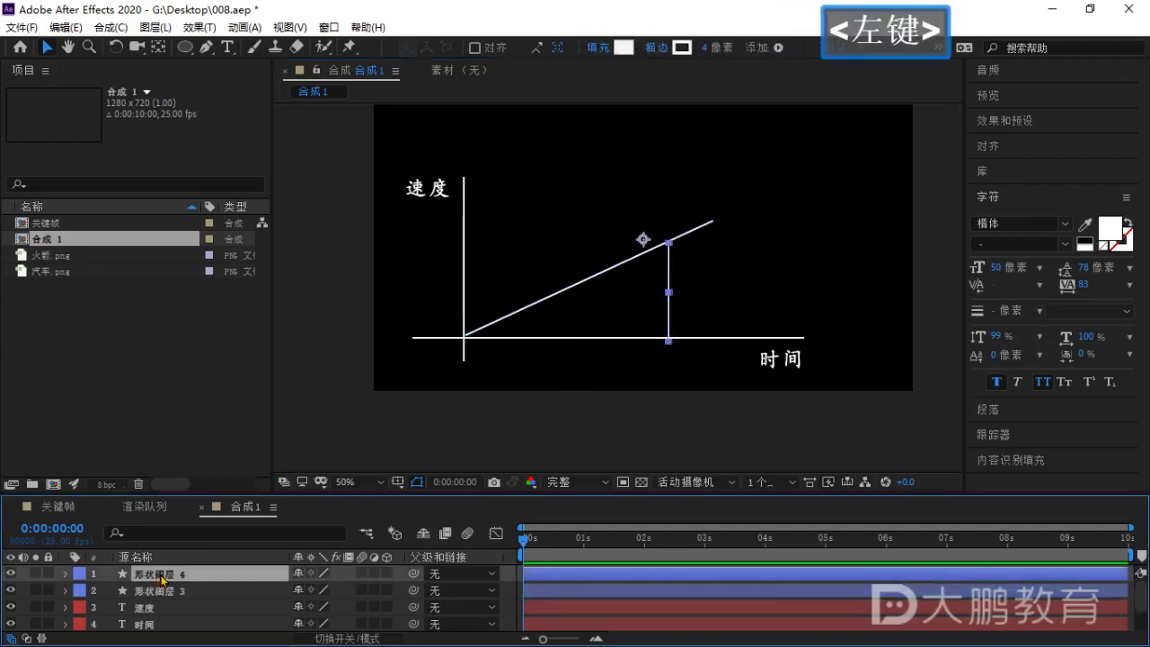
key("ctrl+z")
key("ctrl+z")
key("ctrl+z")
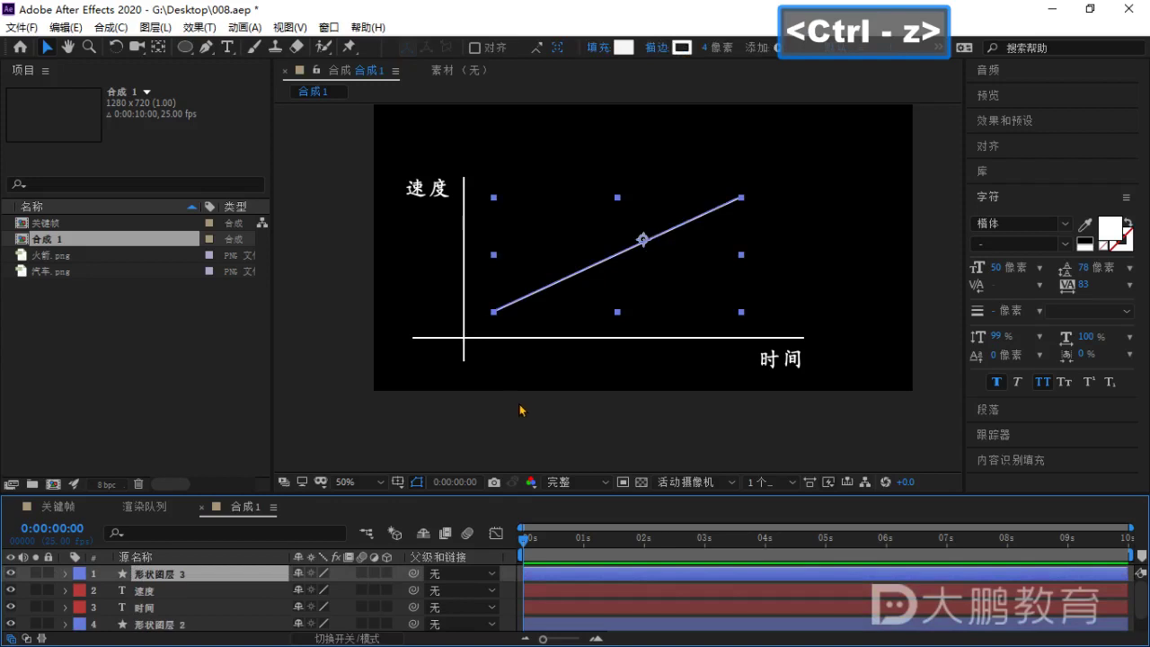
key("ctrl+z")
key("ctrl+z")
key("ctrl+z")
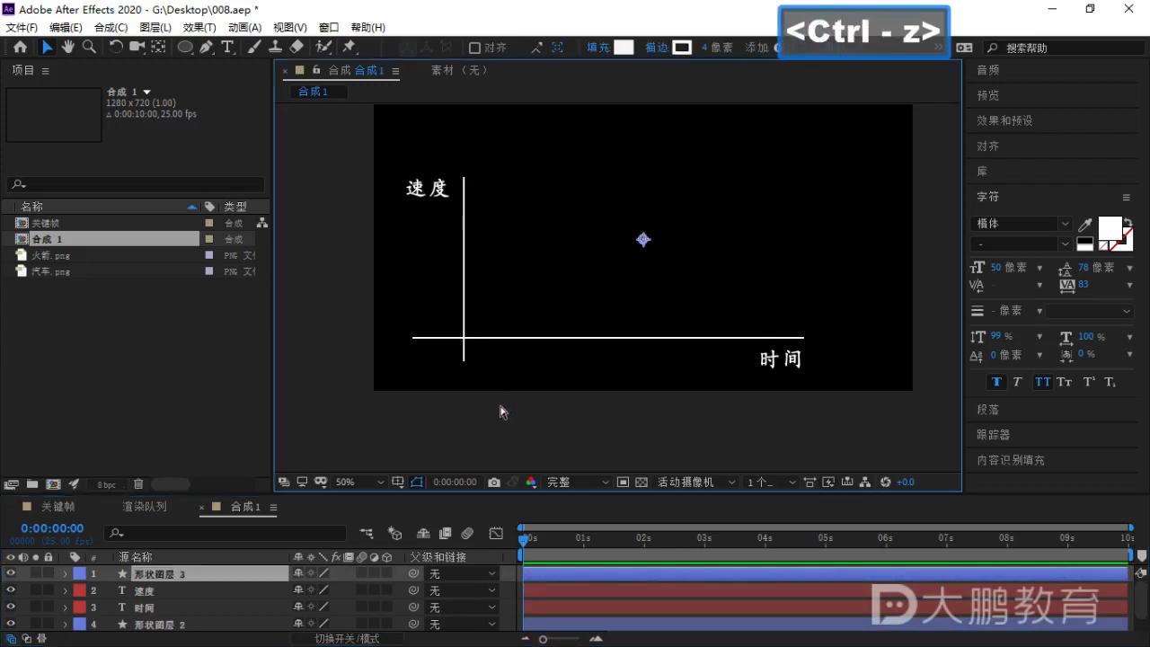
Draw a straight falling line with the Pen tool from near the top of the speed axis down toward the time axis's right end.
left_click(497, 212)
key("g")
left_click(494, 204)
left_click(771, 314)
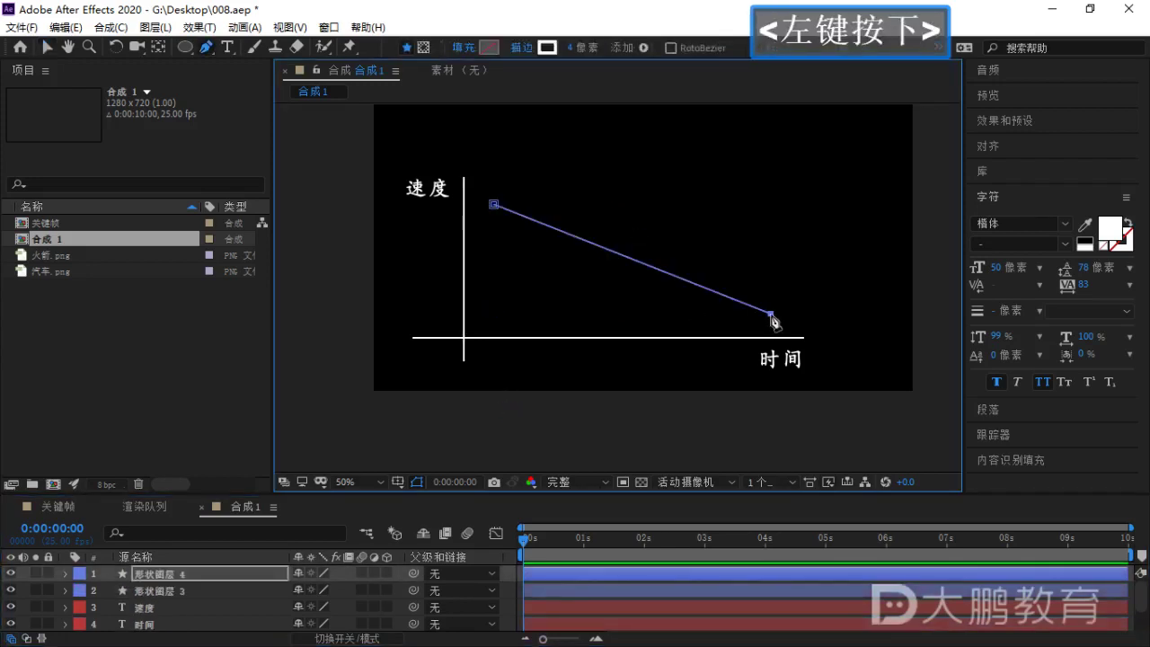
key("v")
left_click(539, 416)
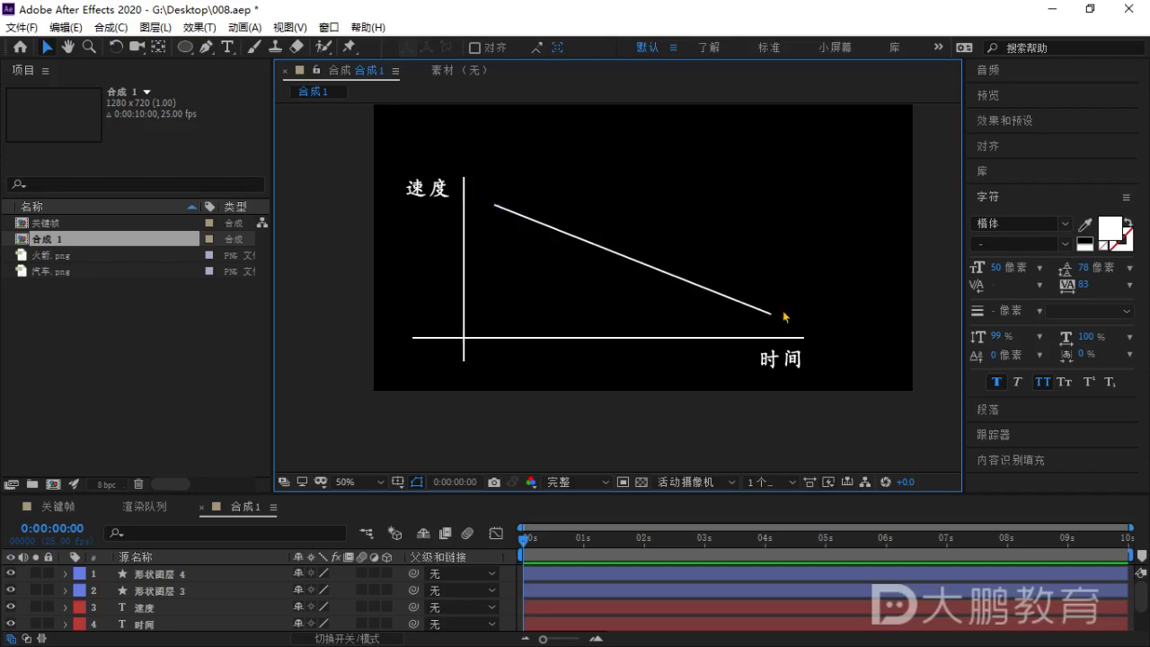
left_click(718, 386)
left_click(570, 296)
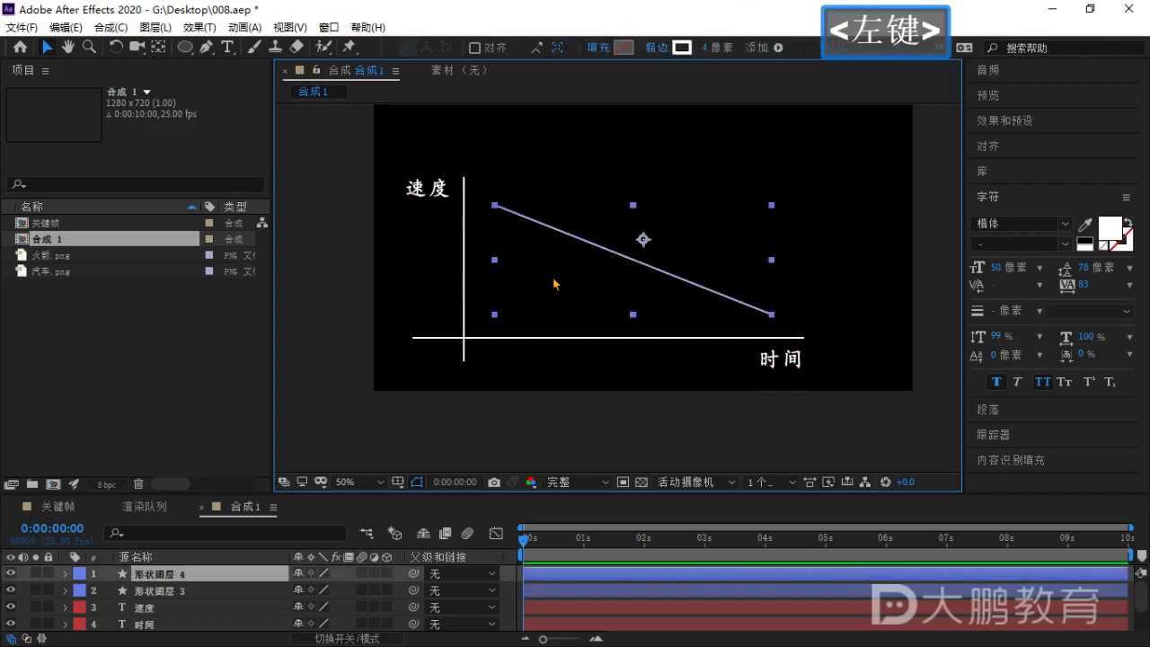
Switch to the 关键帧 composition and show the rocket's position speed curve in an enlarged graph editor.
left_click(59, 507)
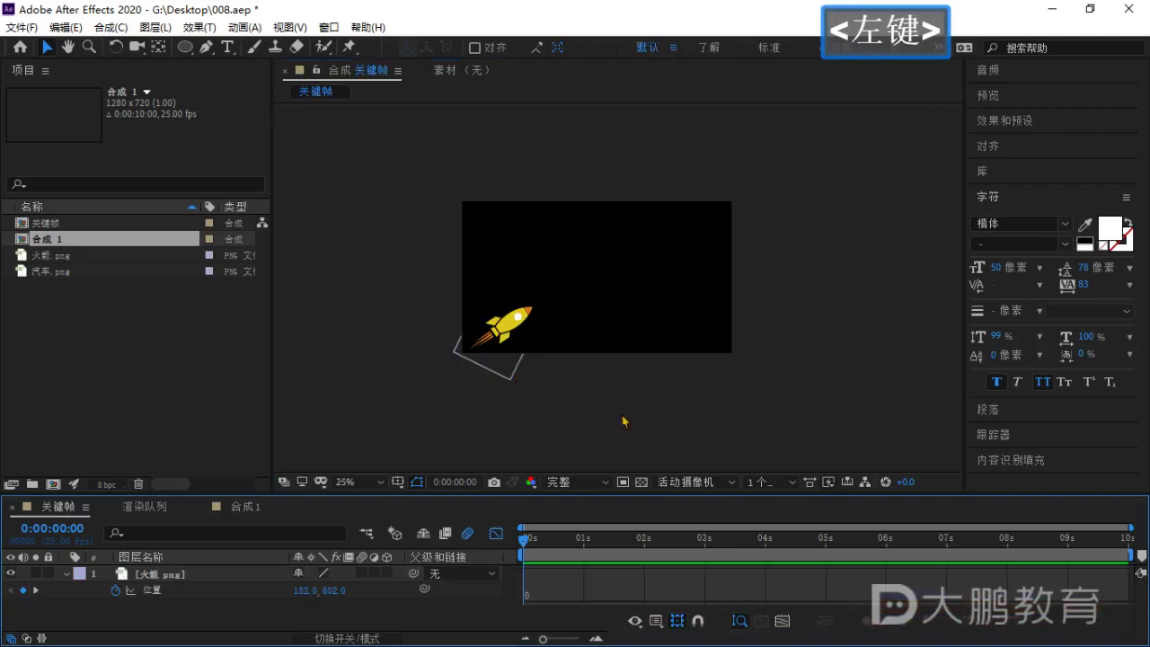
left_click_drag(604, 506, 604, 426)
left_click(180, 496)
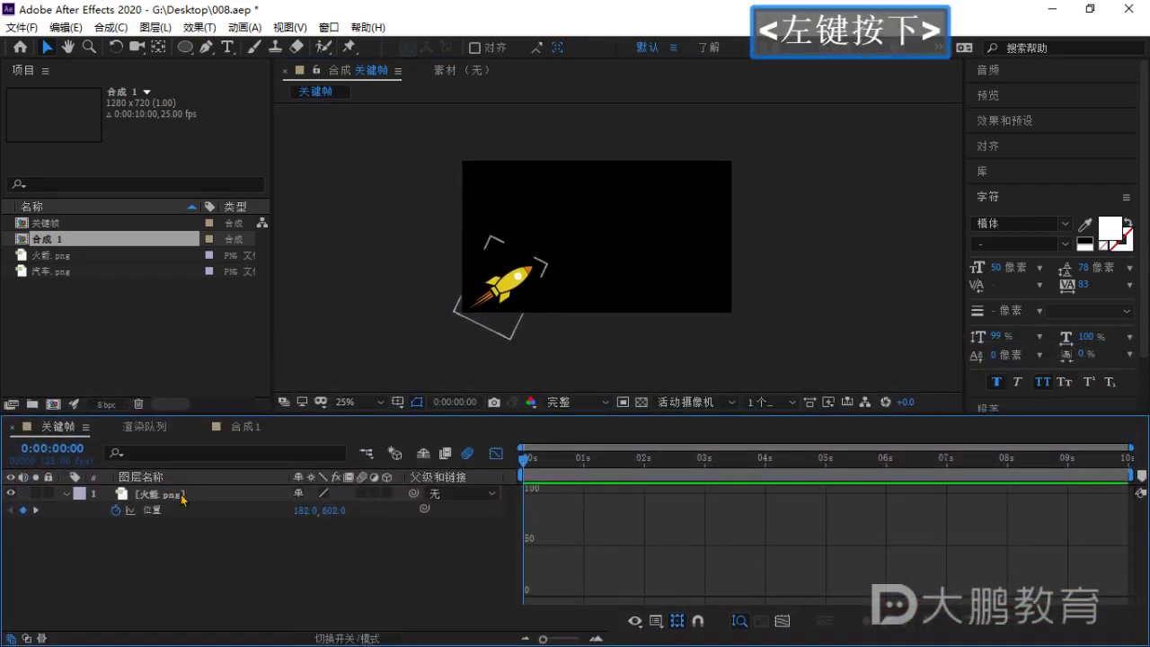
left_click(498, 457)
left_click_drag(634, 535, 516, 508)
left_click(497, 455)
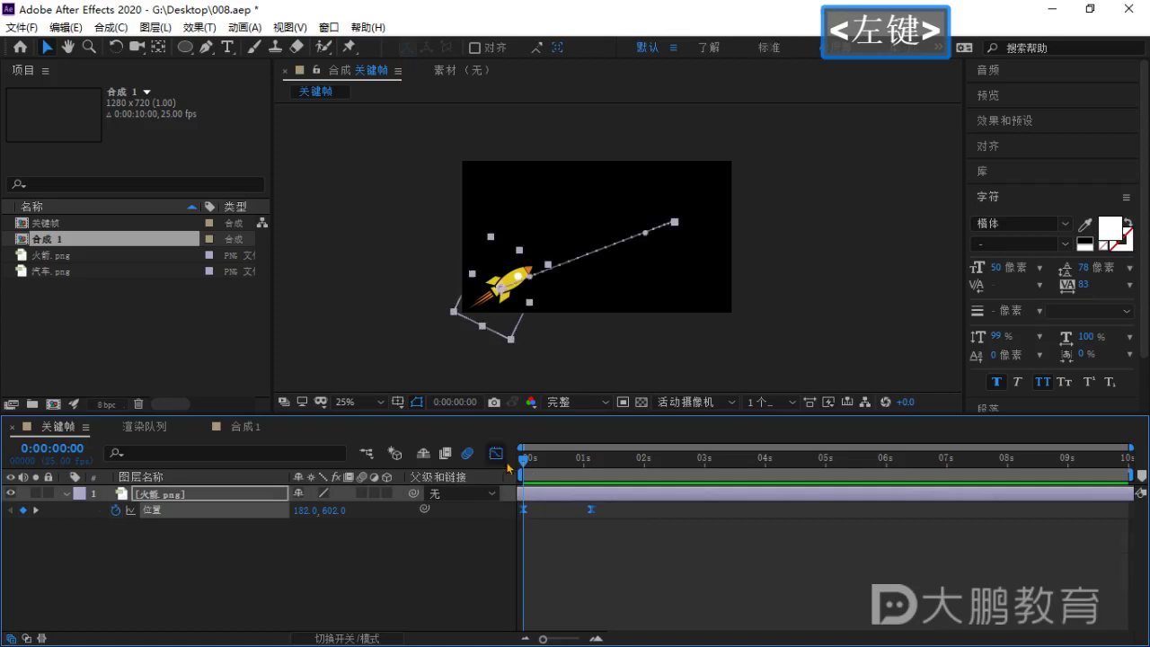
scroll(546, 570, "up", 5, "alt")
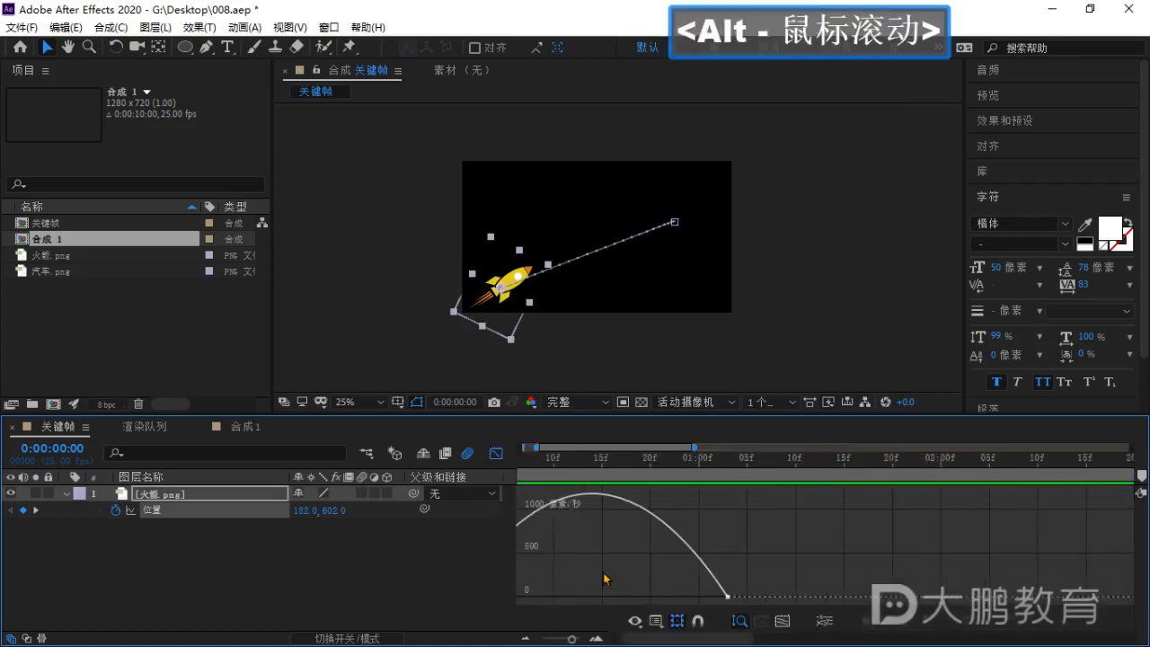
left_click_drag(666, 636, 653, 637)
left_click_drag(700, 414, 700, 279)
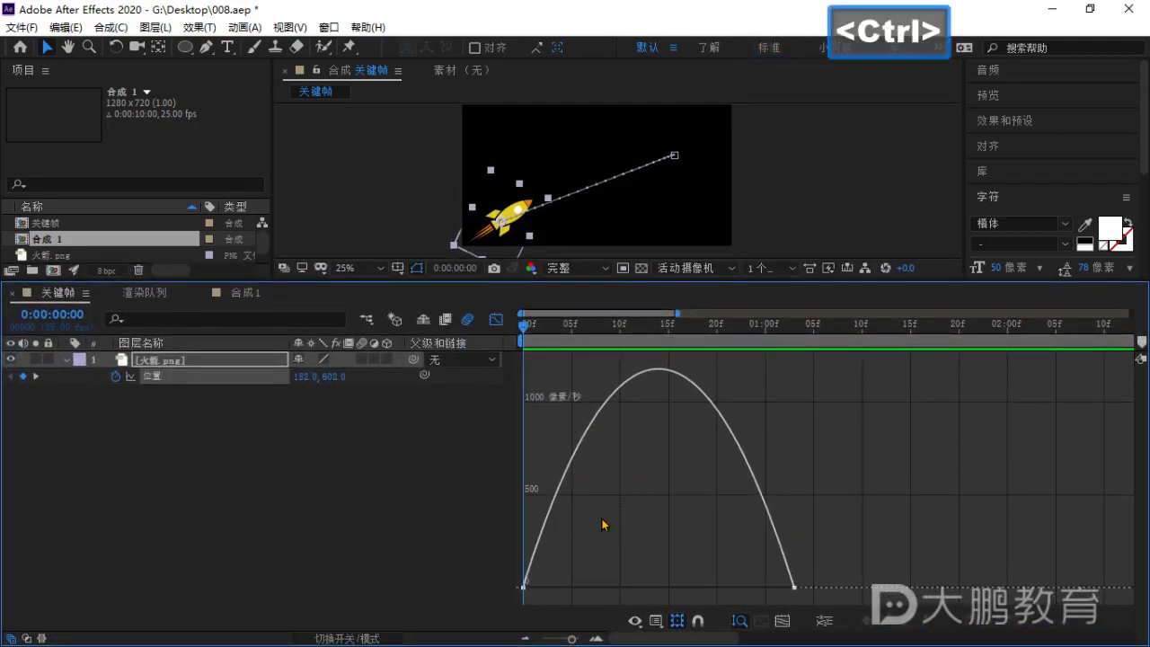
Annotate the speed graph with red arrows along both axes and a freehand line from the peak to the speed axis, and clear the annotations.
key("ctrl+2")
left_click_drag(526, 352, 524, 622)
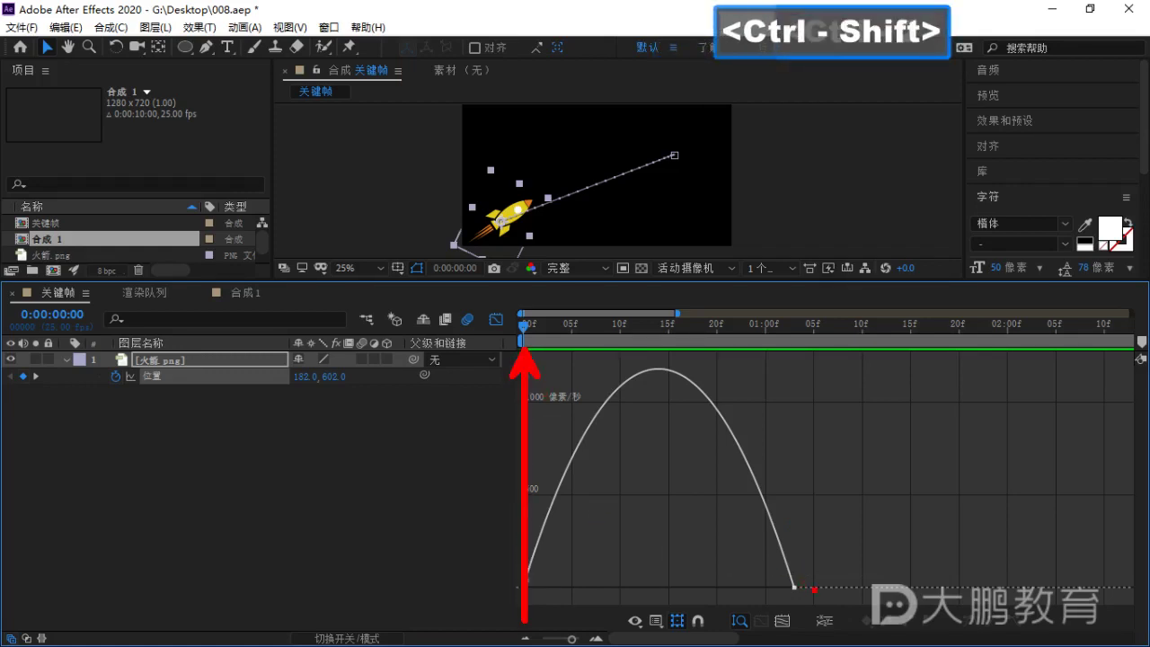
left_click_drag(816, 590, 488, 590)
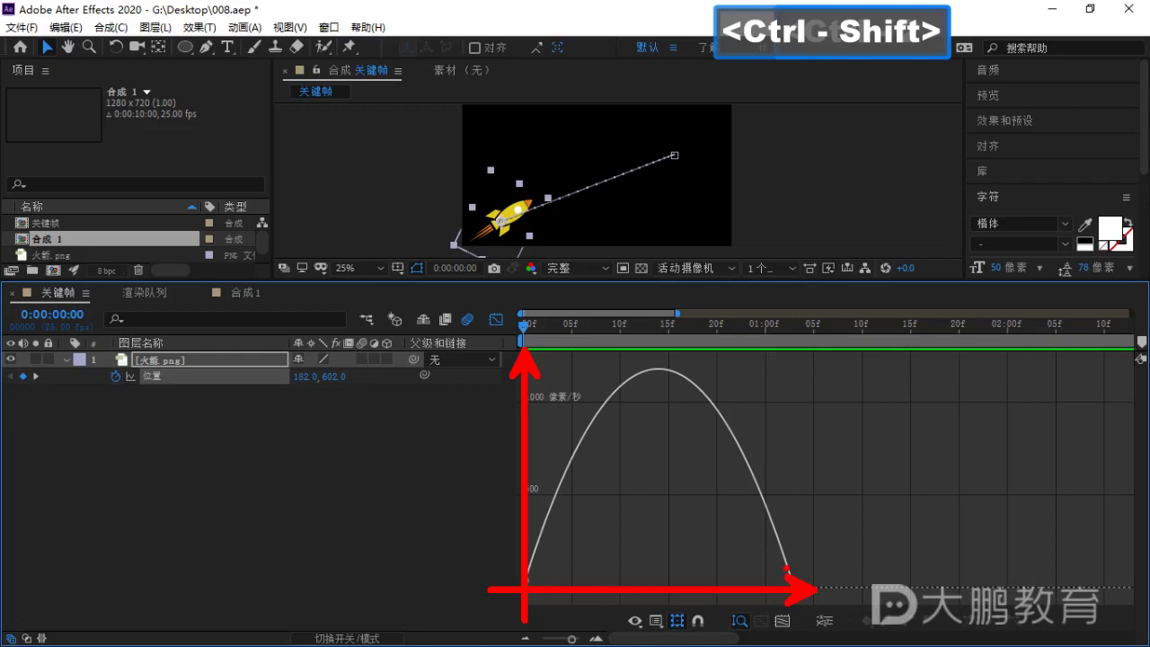
key("ctrl+2")
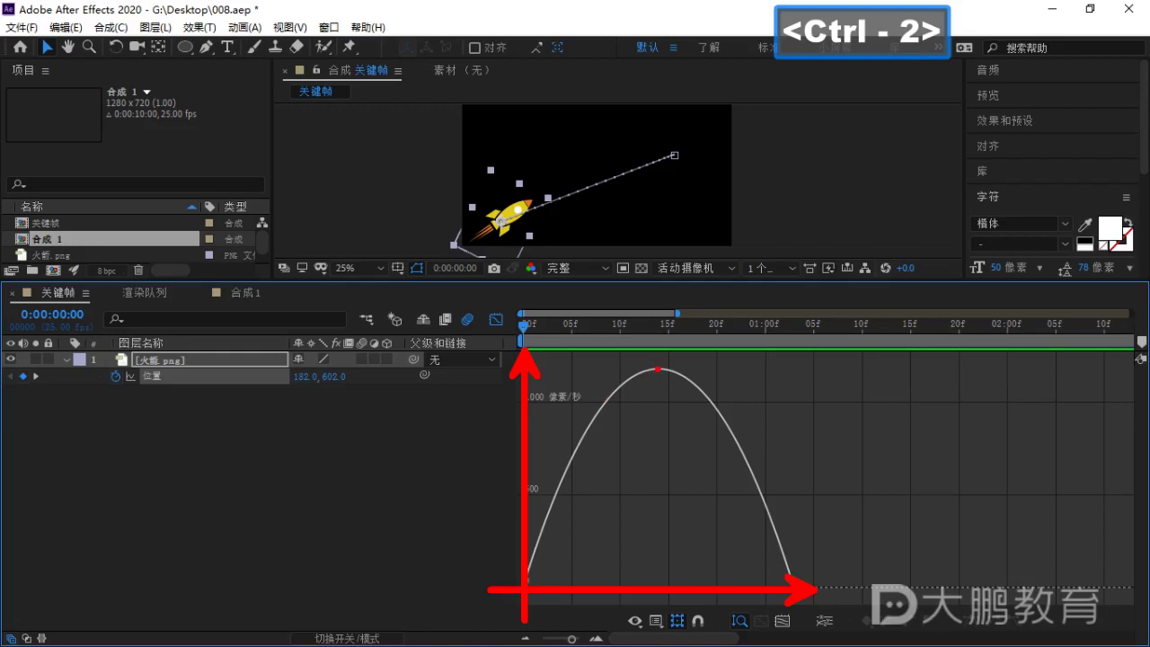
left_click(660, 369)
left_click_drag(660, 369, 552, 375)
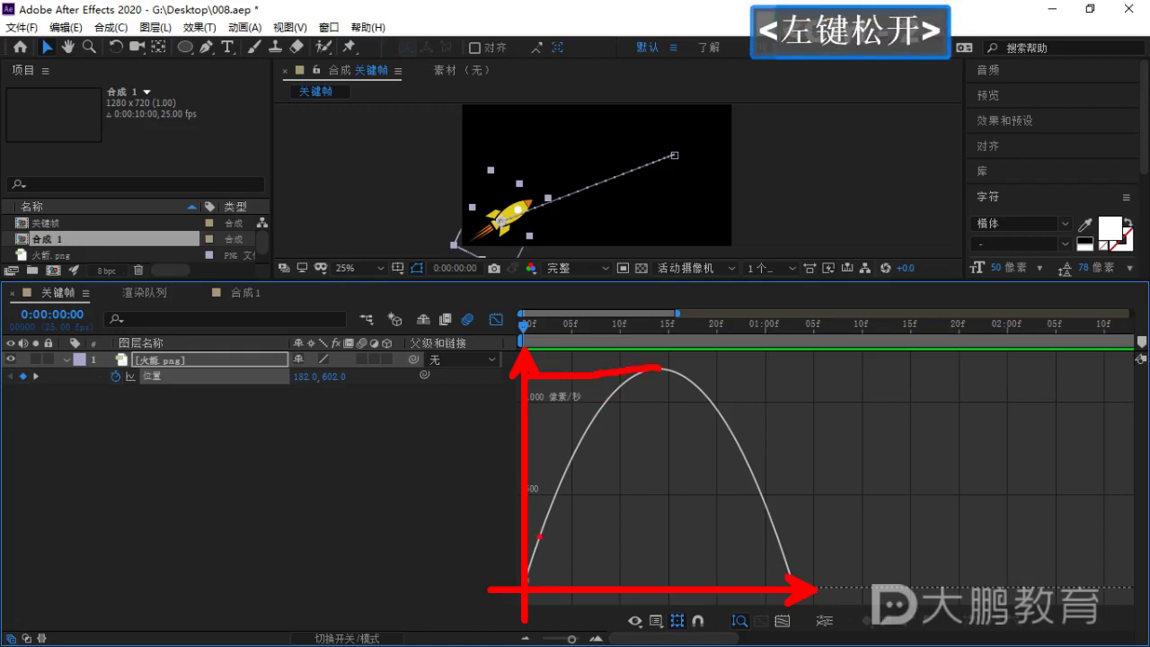
key("ctrl+2")
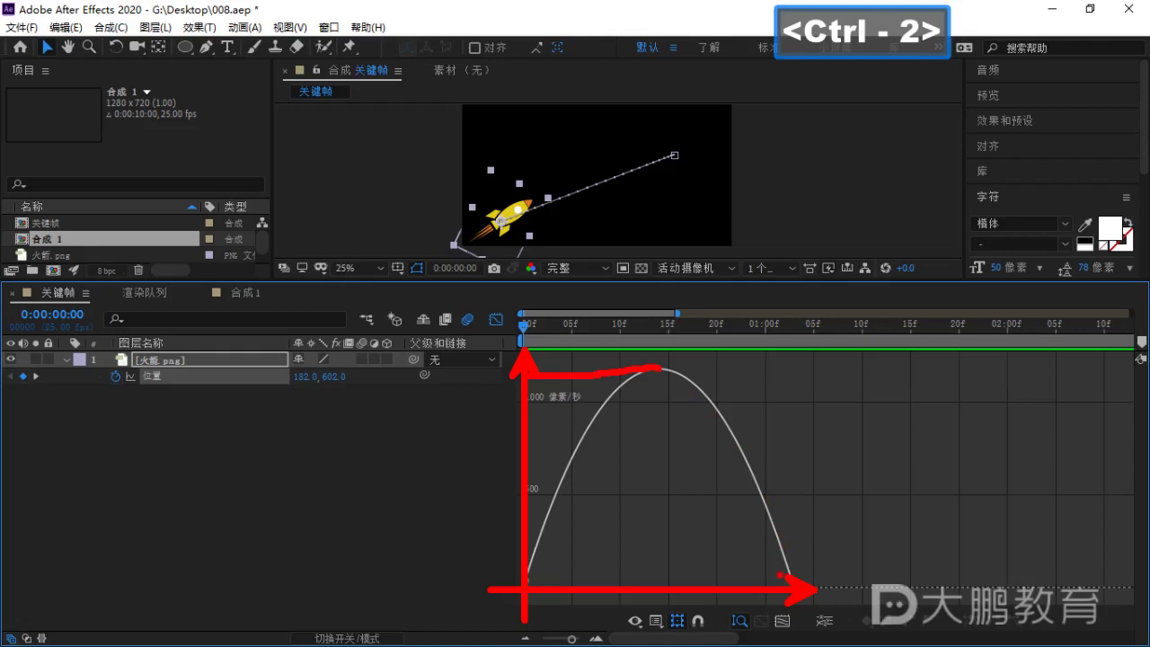
key("Escape")
Deselect the rocket, preview its eased flight from the first frame, and return the playhead to the start.
scroll(589, 199, "up", 1)
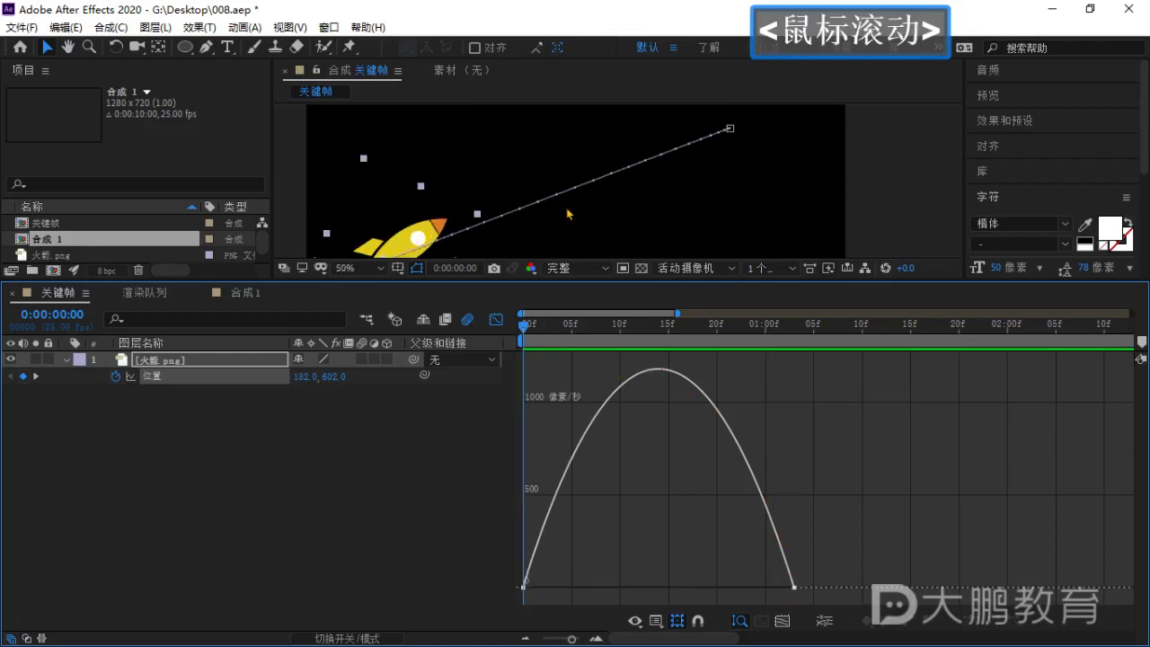
scroll(567, 213, "down", 1)
middle_click(578, 201)
left_click(413, 475)
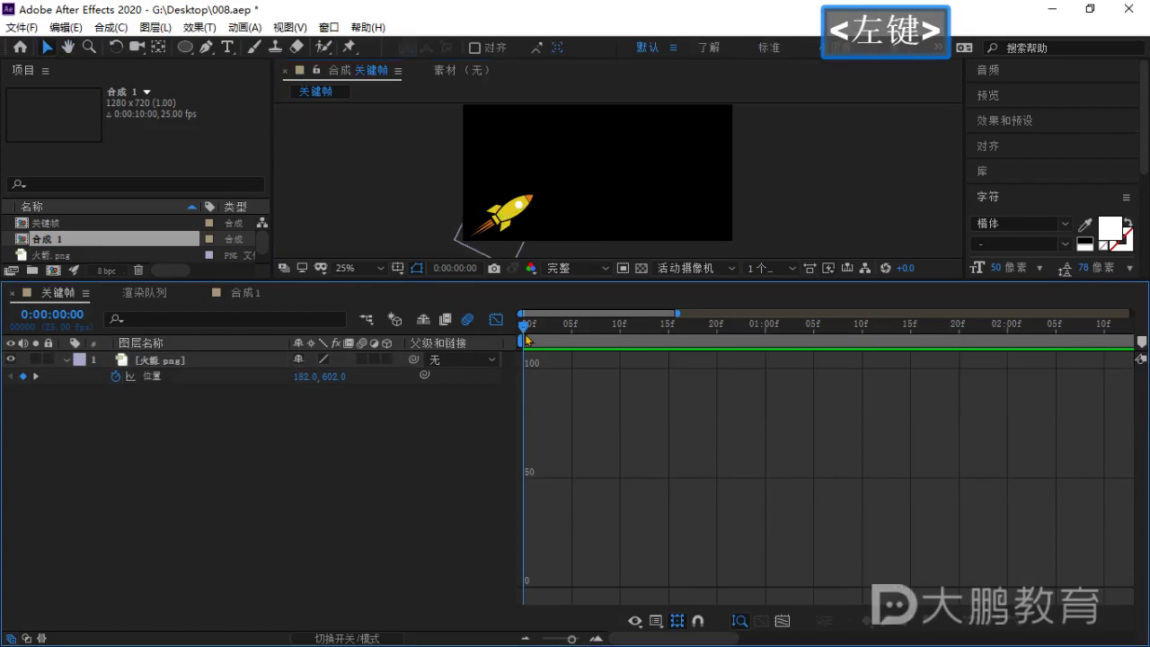
left_click(496, 411)
key("space")
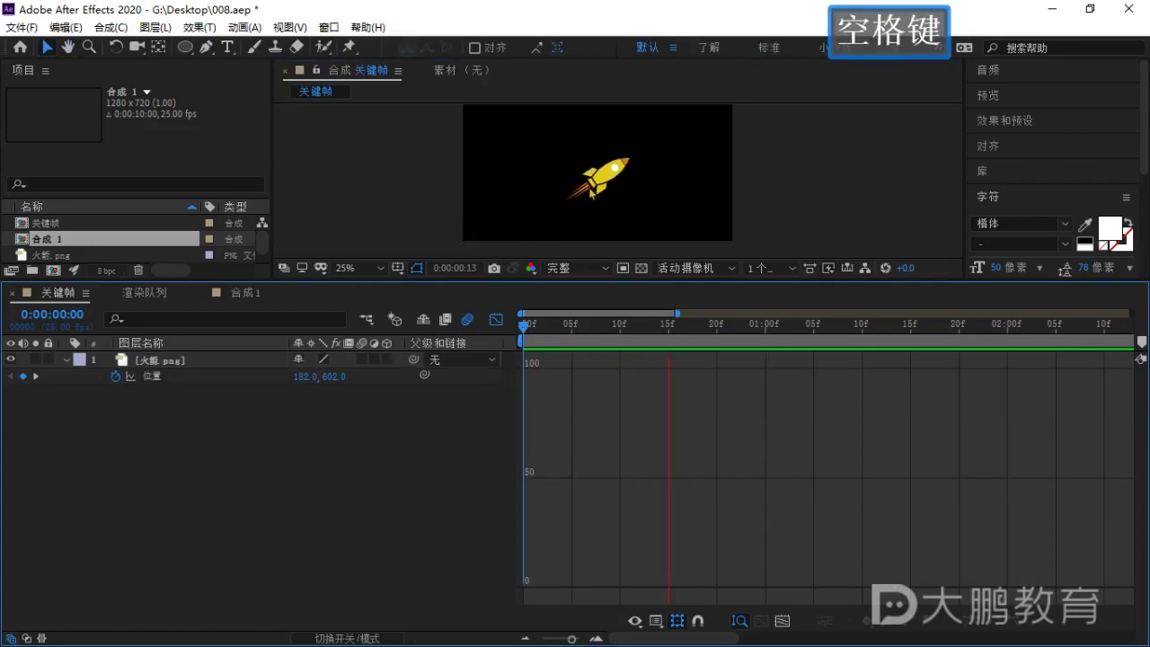
key("space")
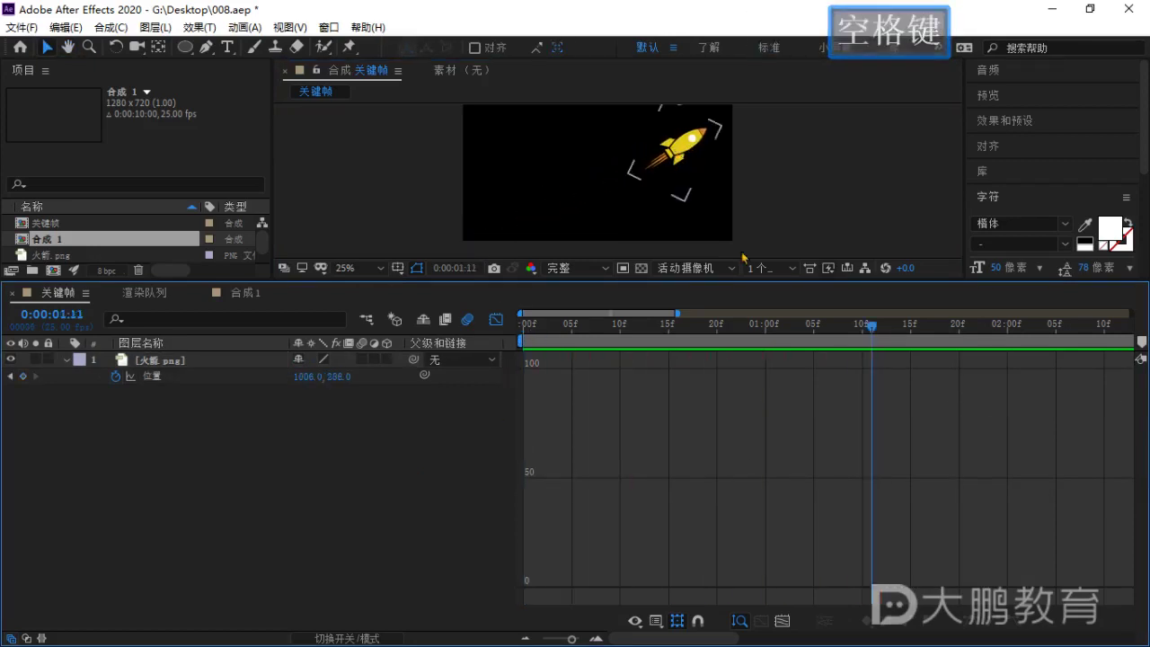
left_click_drag(872, 328, 414, 413)
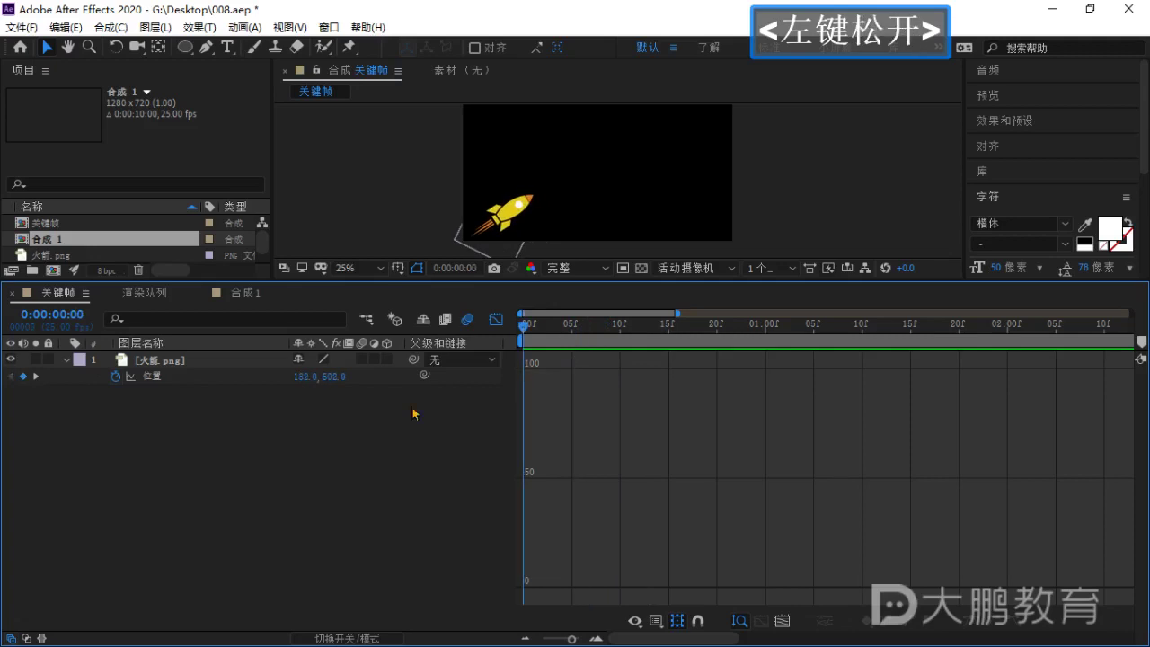
Make the rocket start fast and decelerate: minimise the first position keyframe's outgoing influence and extend the last one's incoming influence back to about frame 14.
double_click(151, 376)
left_click_drag(529, 336, 521, 419)
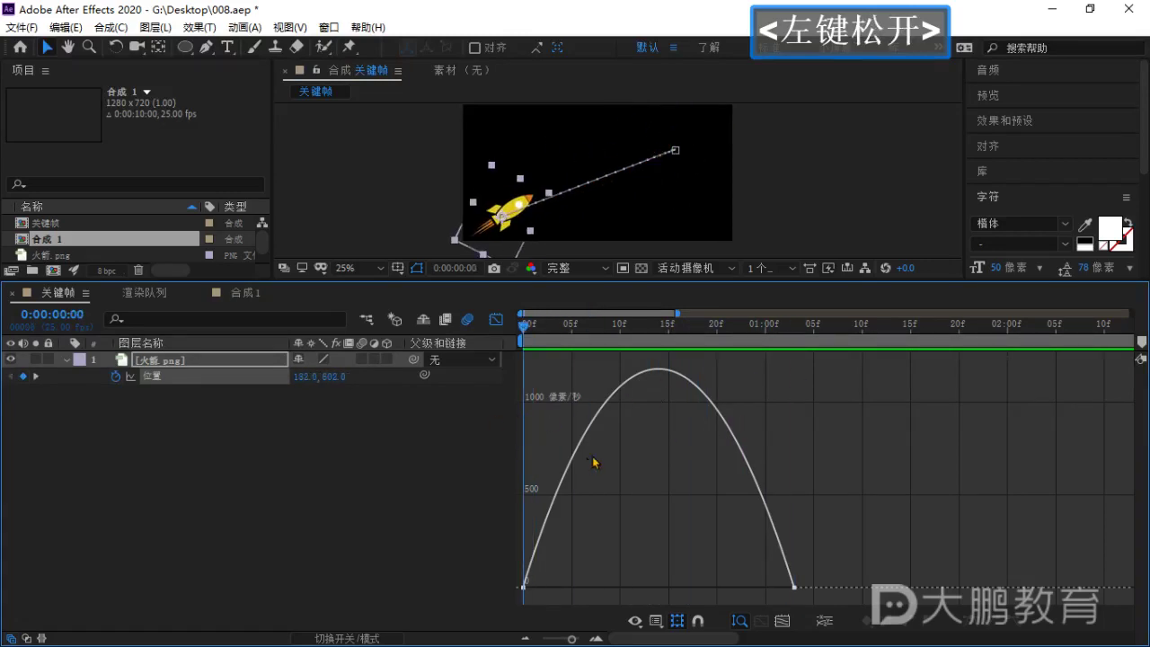
left_click(795, 587)
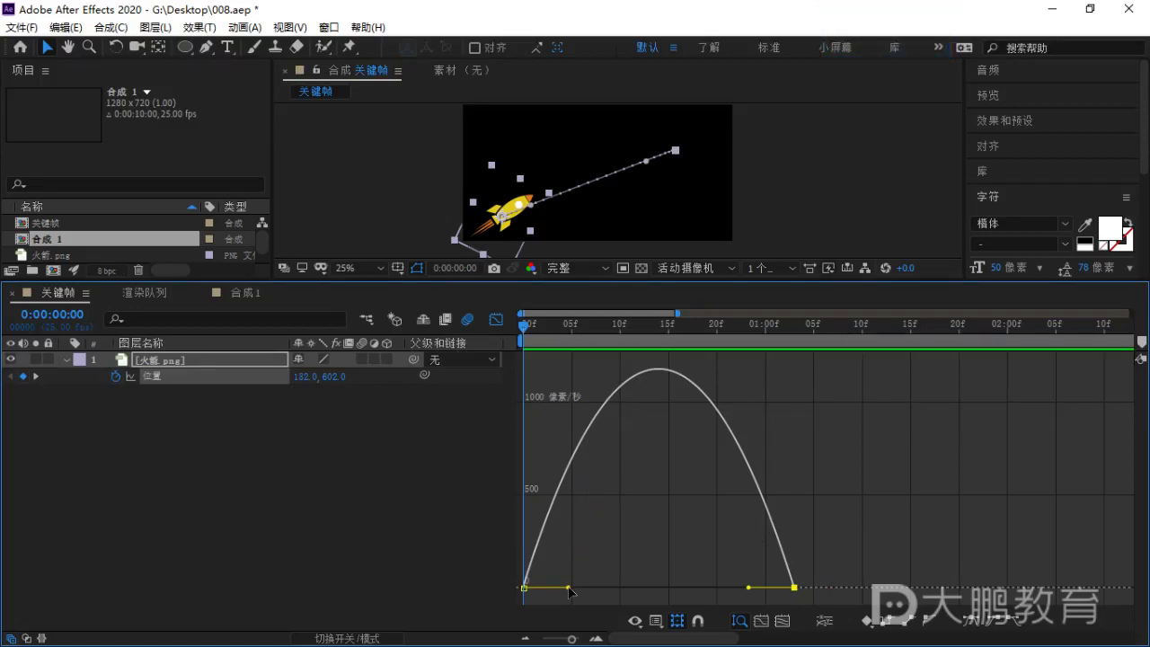
left_click_drag(569, 588, 526, 589)
left_click_drag(748, 588, 658, 588)
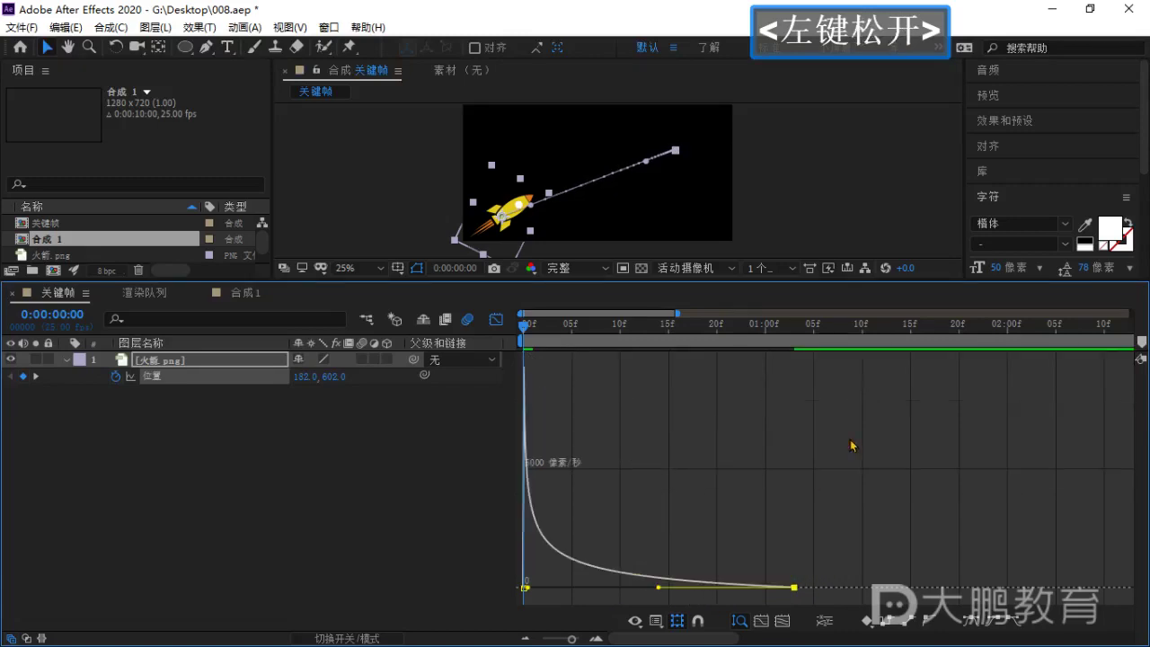
left_click(530, 590)
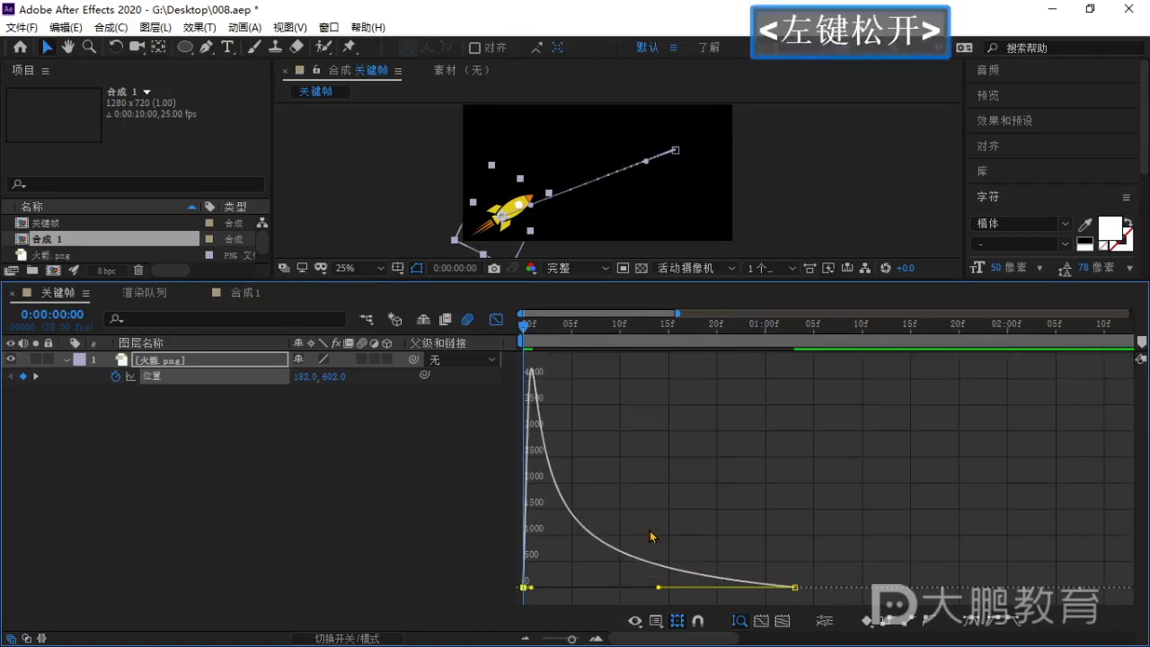
key("ctrl+z")
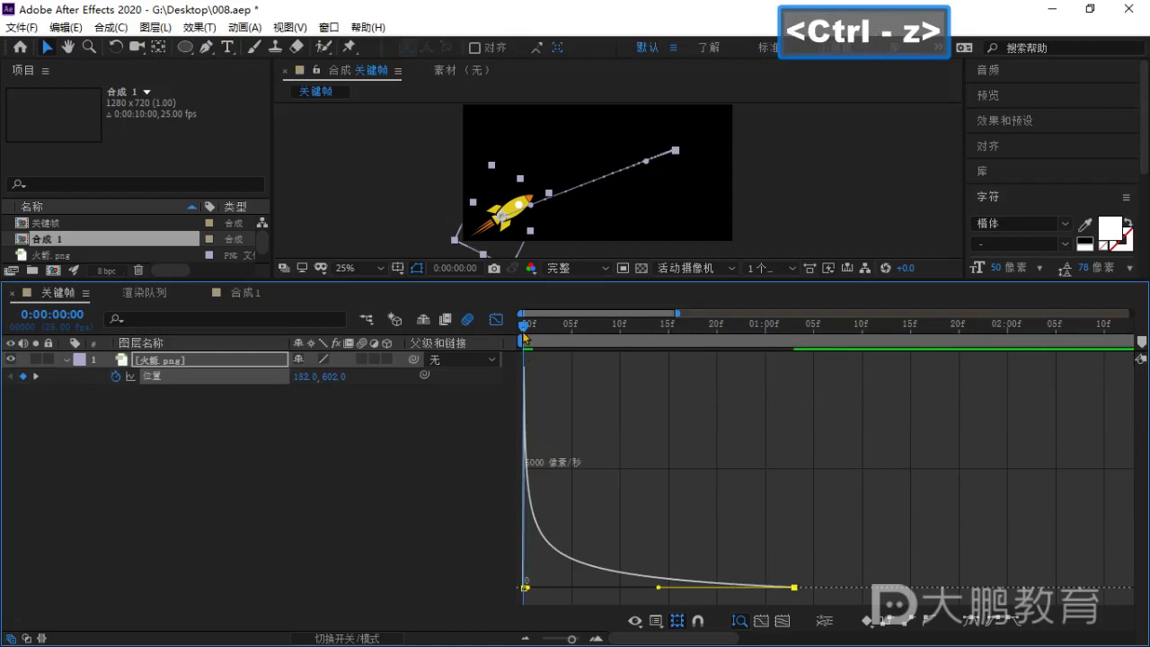
Scrub the opening frames and examine the decelerating position speed curve at a closer time scale.
left_click_drag(524, 333, 489, 349)
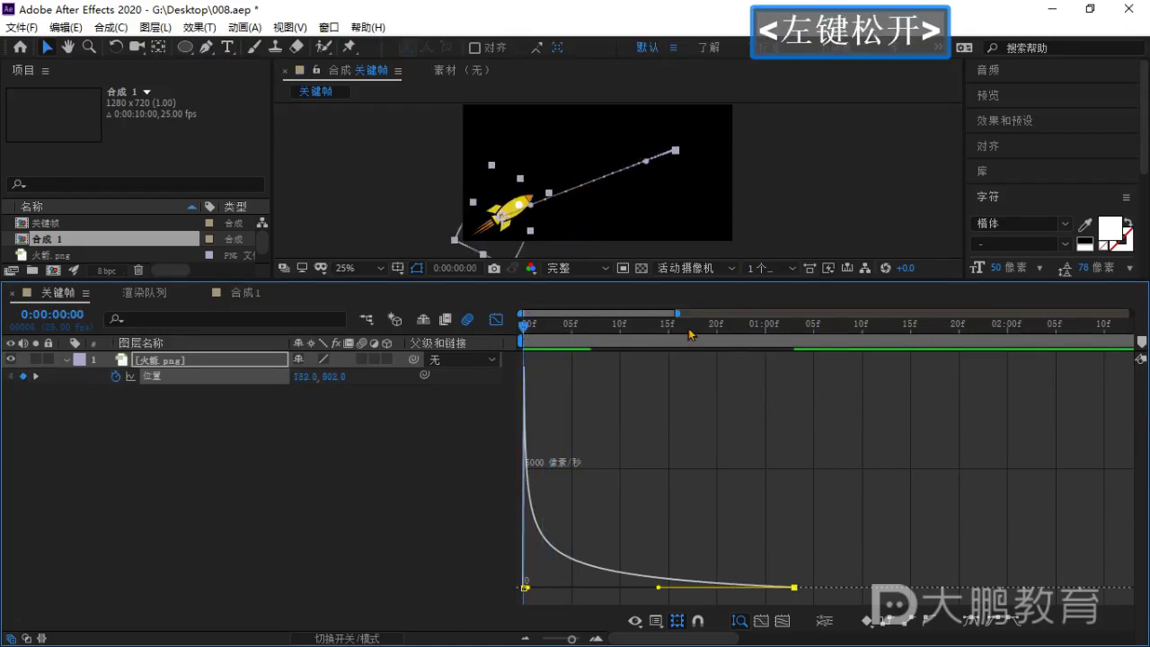
left_click_drag(681, 314, 618, 328)
left_click(477, 545)
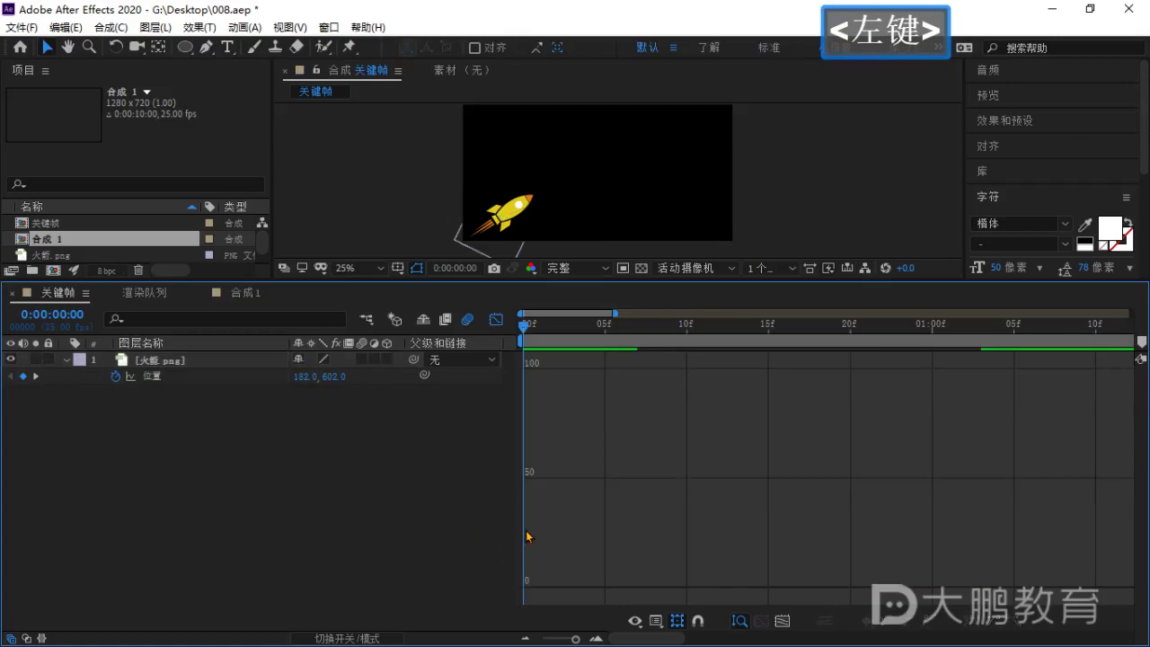
left_click(206, 376)
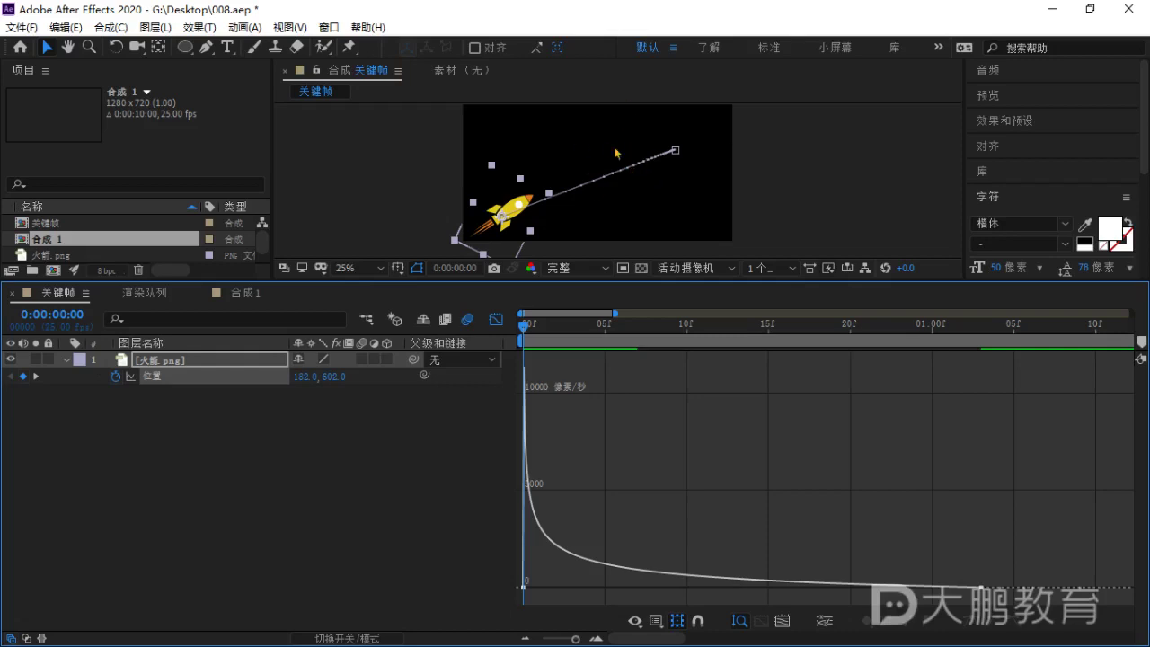
left_click(419, 474)
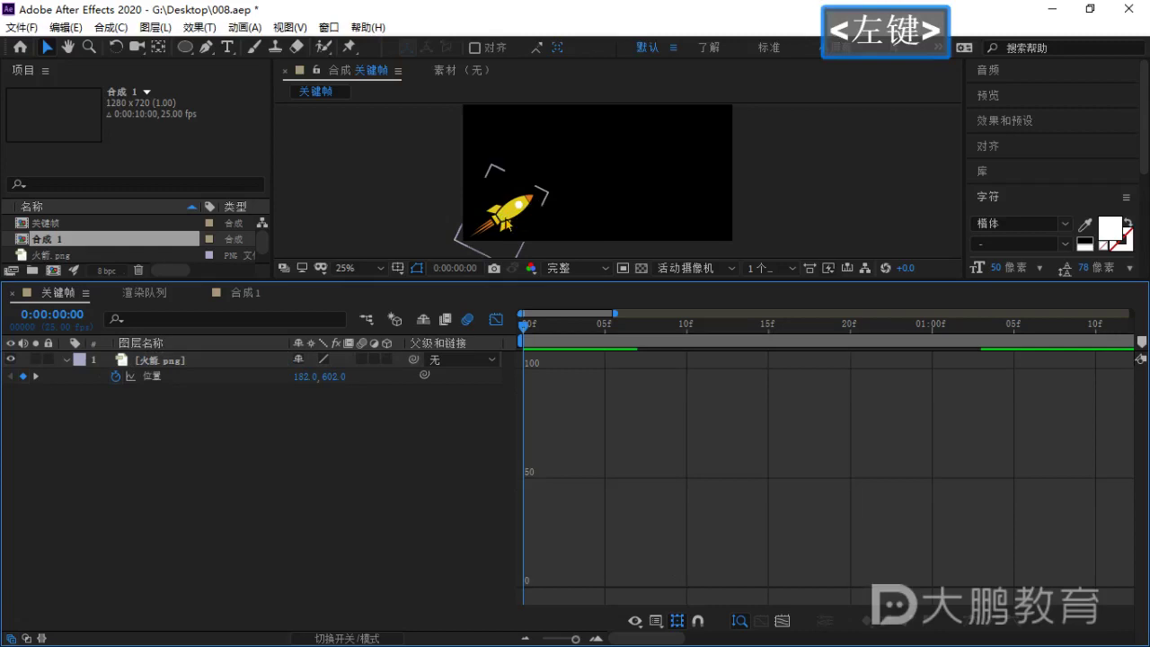
Play the decelerating rocket flight several times from the first frame to judge its motion.
key("space")
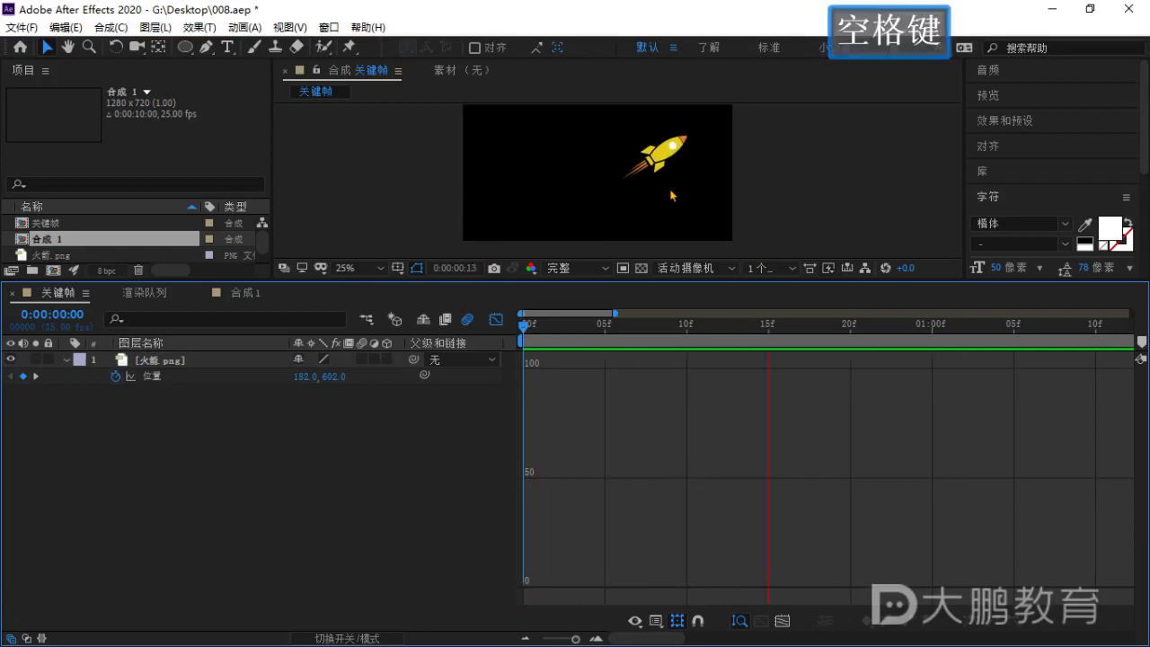
left_click(558, 215)
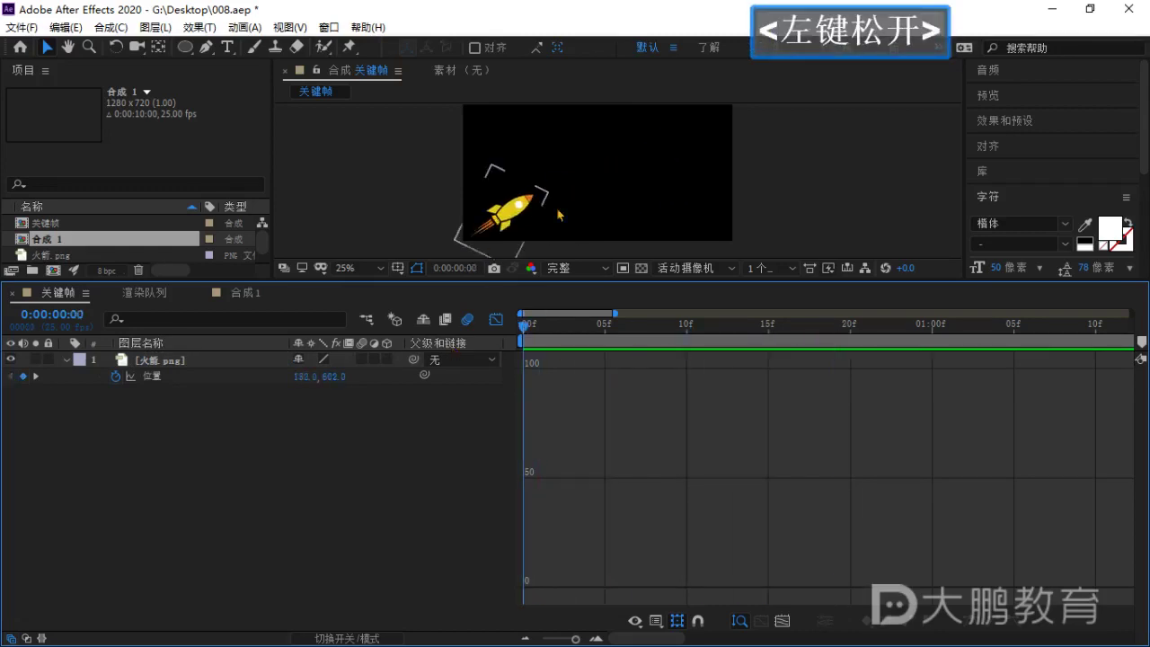
key("space")
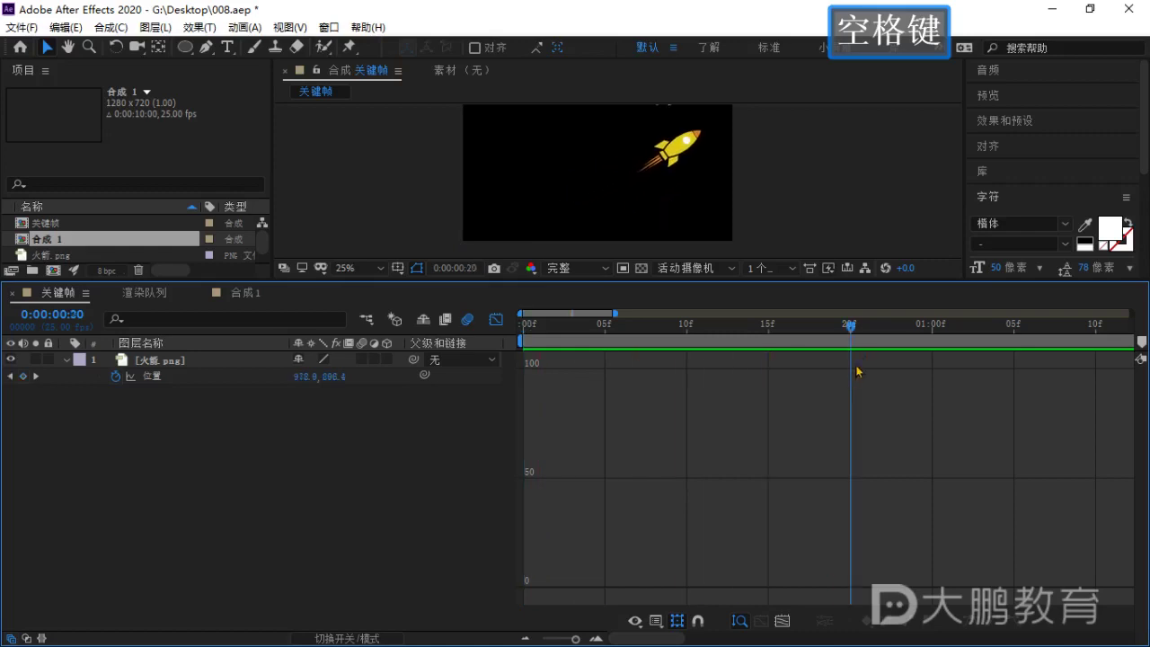
left_click(517, 370)
key("space")
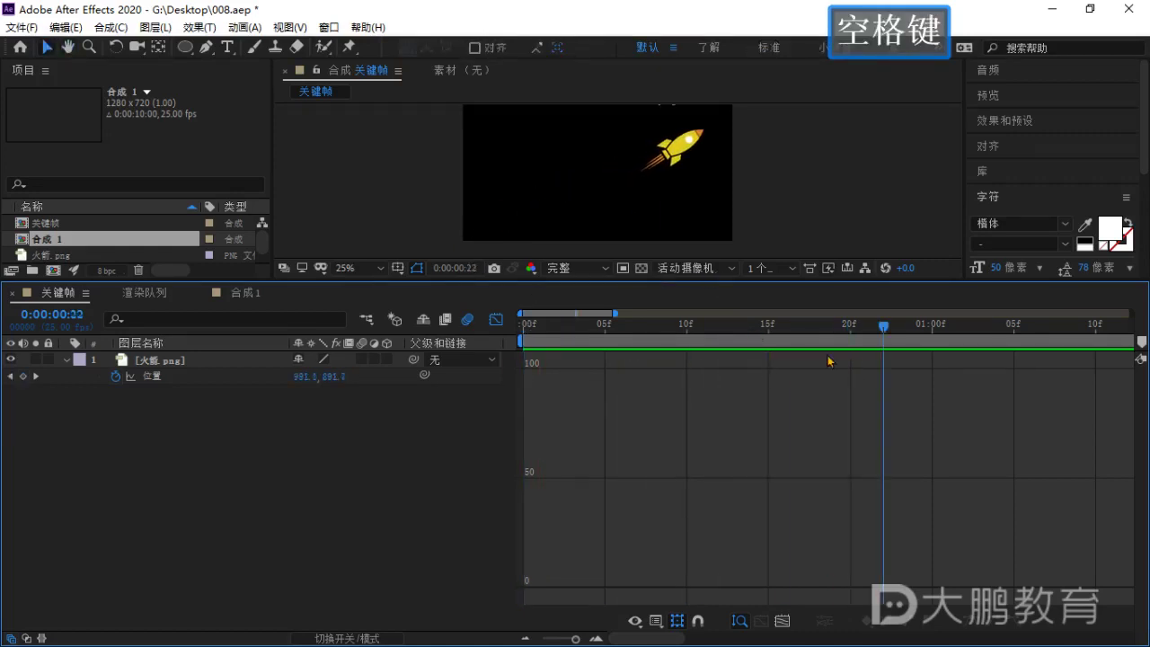
left_click(265, 398)
key("space")
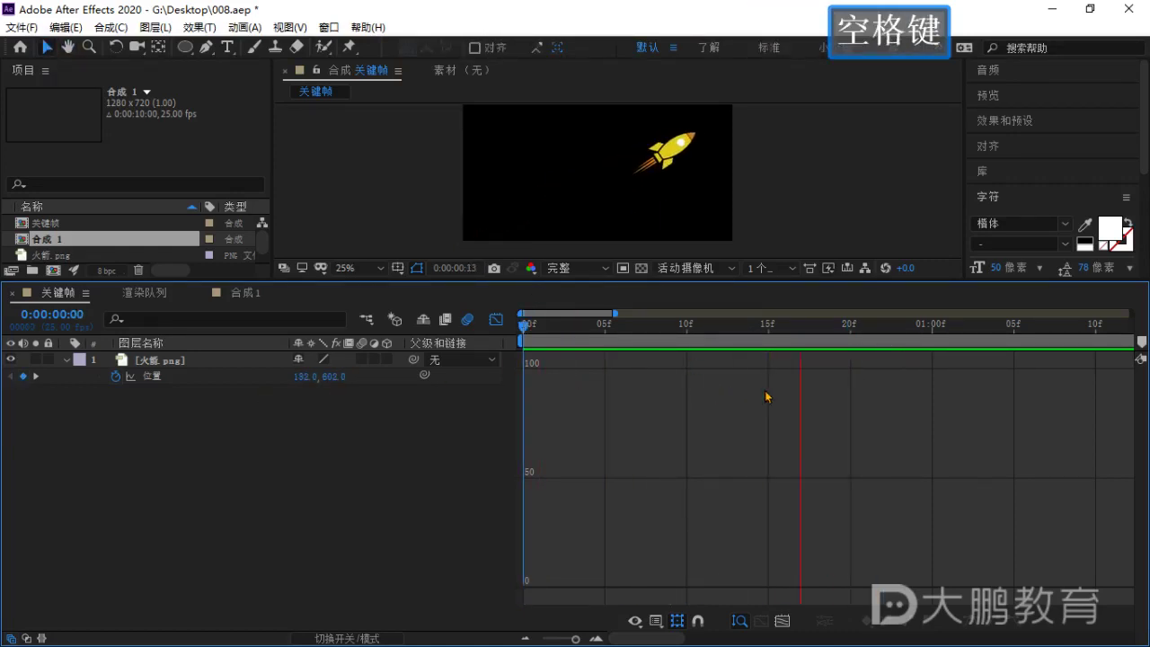
left_click(836, 334)
key("space")
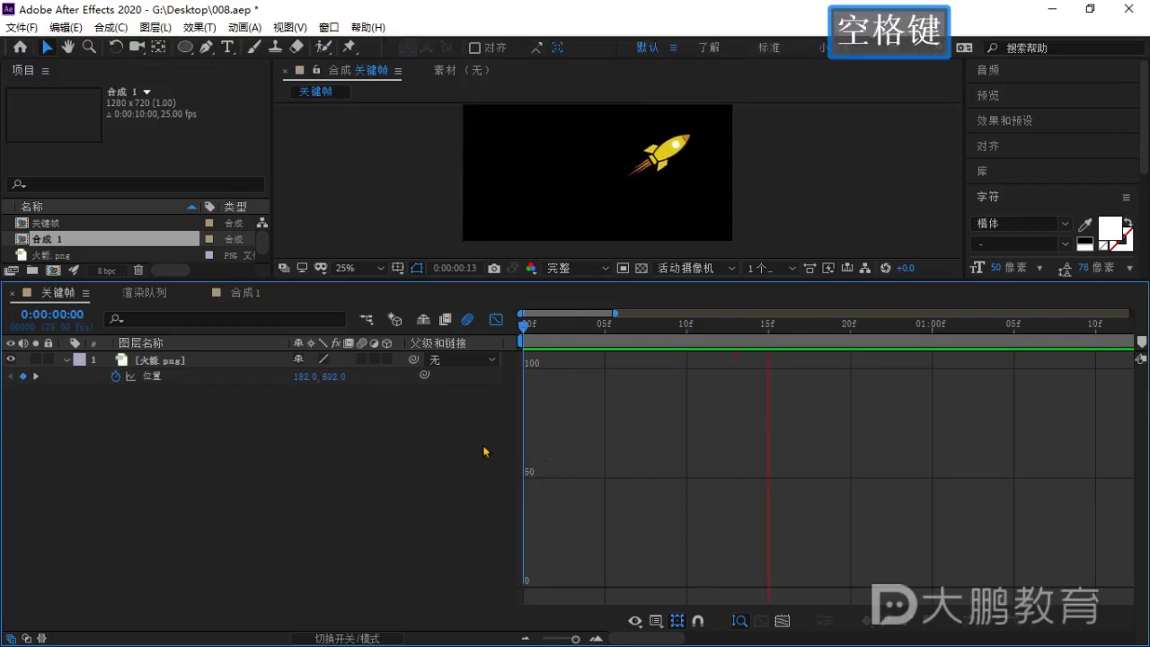
Make the rocket accelerate: extend the first position keyframe's outgoing influence to about frame 13 and minimise the last keyframe's incoming influence.
left_click(170, 362)
left_click(171, 362)
left_click(156, 378)
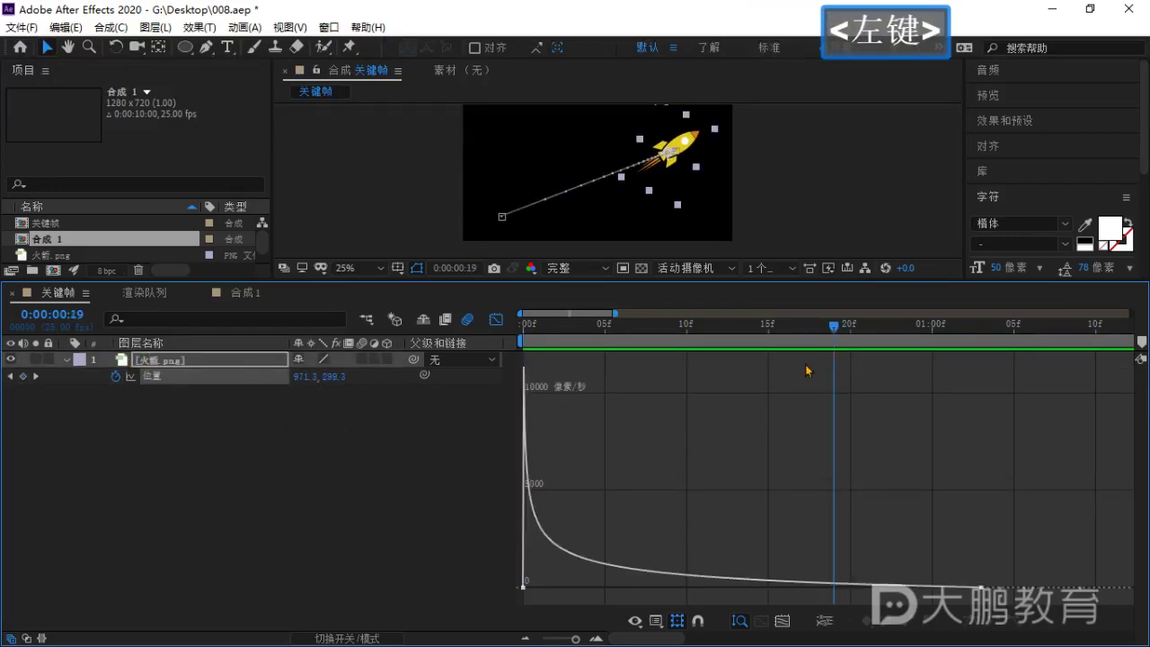
left_click_drag(832, 329, 514, 407)
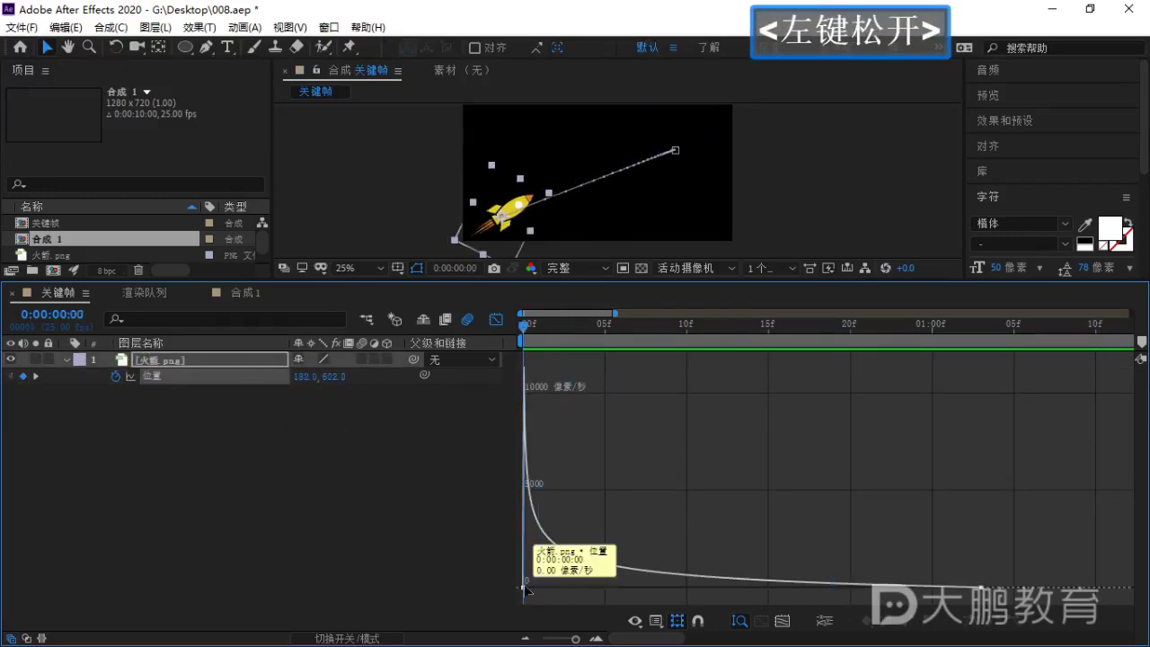
left_click_drag(539, 591, 980, 589)
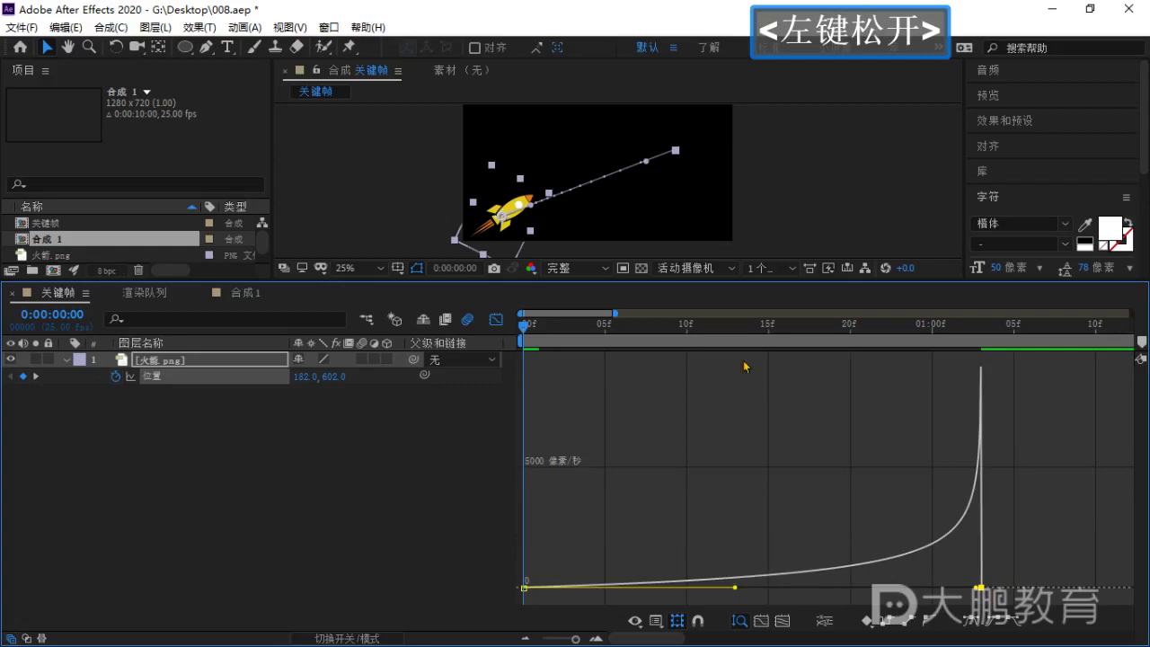
left_click_drag(525, 329, 475, 356)
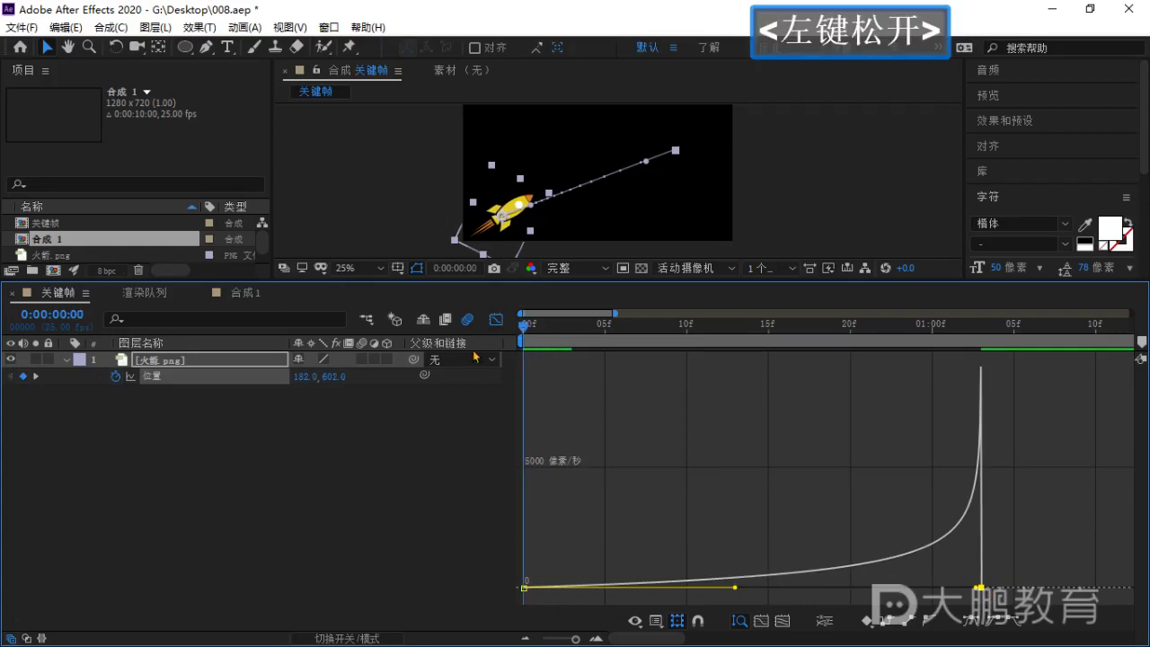
left_click(380, 507)
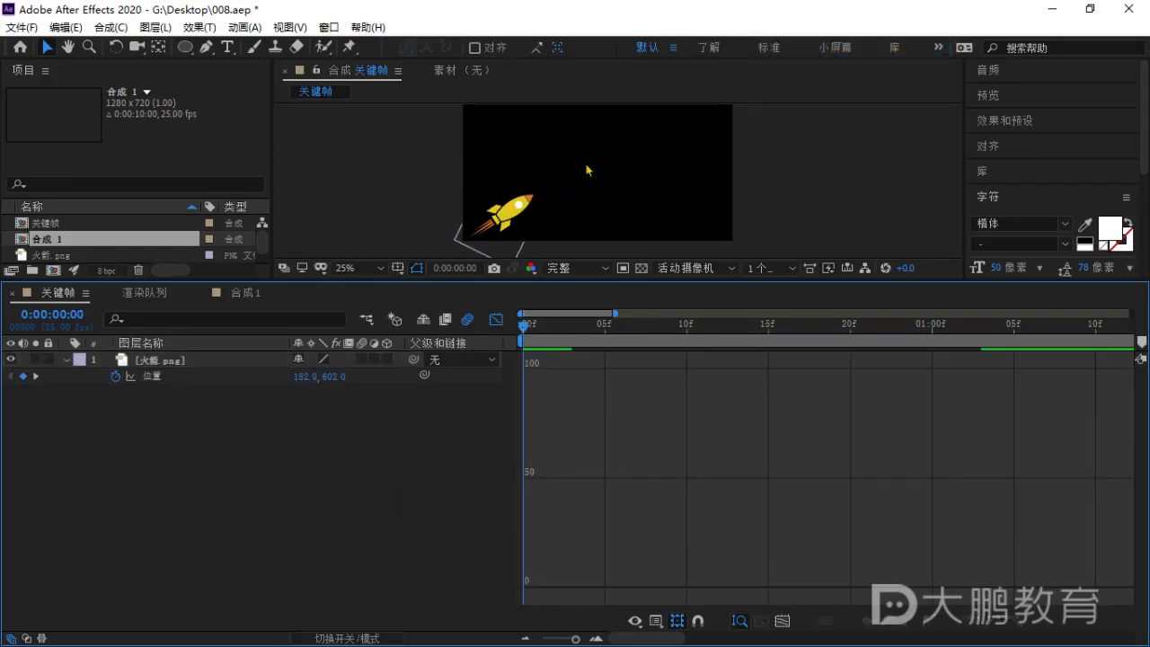
Play the accelerating rocket flight twice from the first frame and return the playhead to the start.
key("space")
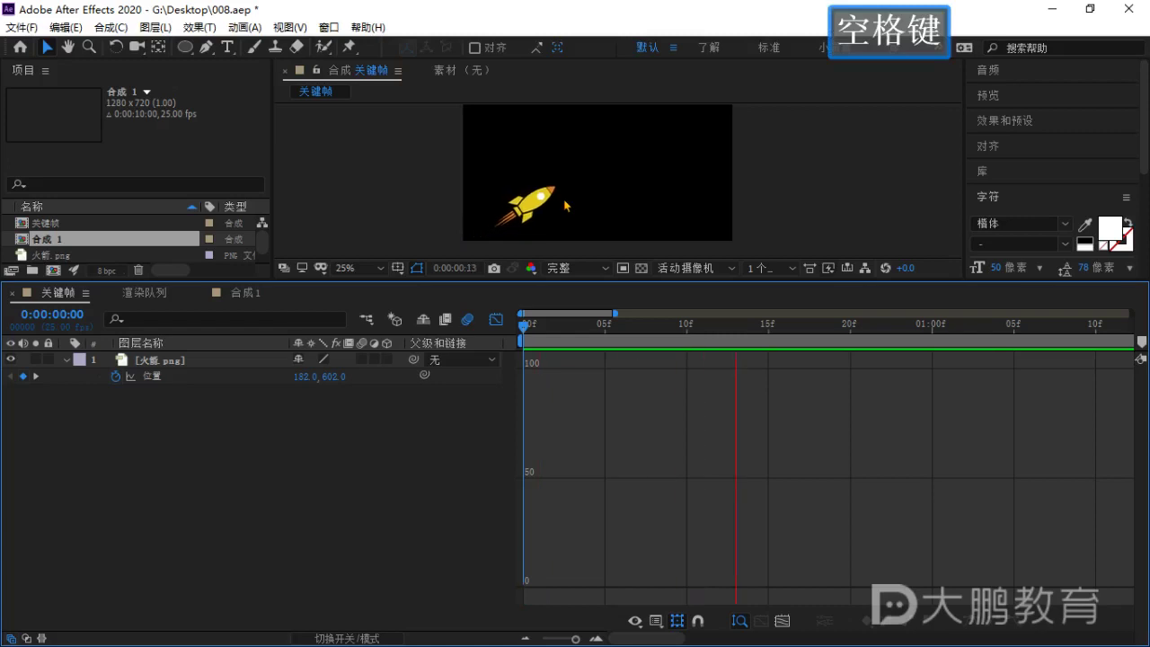
key("space")
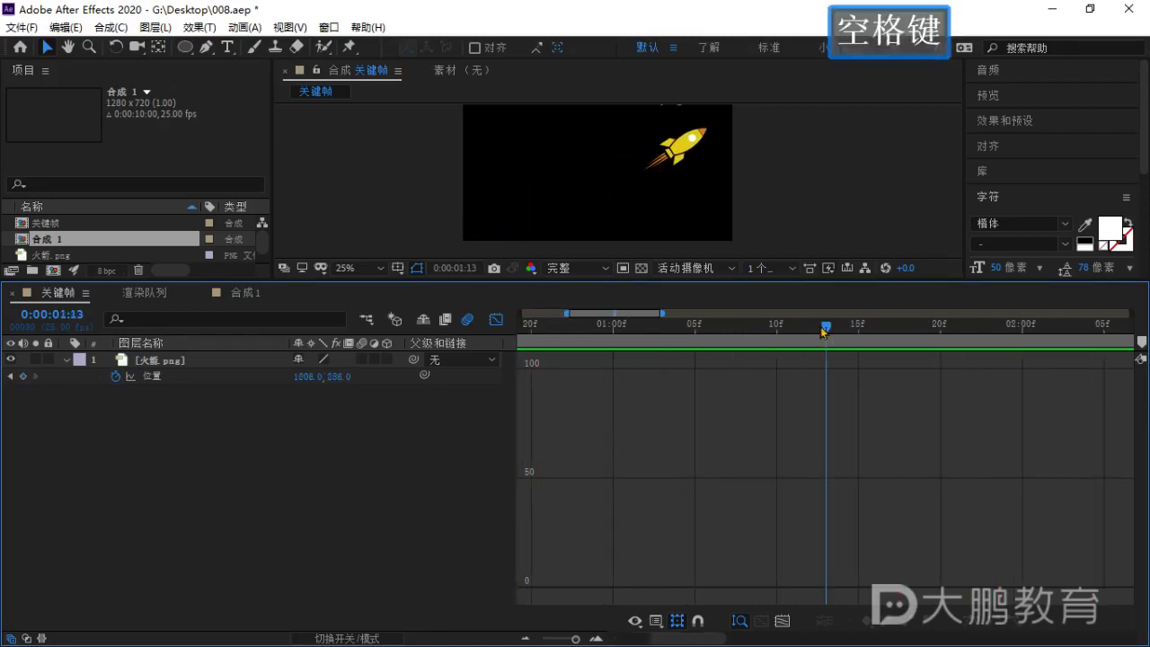
left_click_drag(821, 332, 524, 325)
key("space")
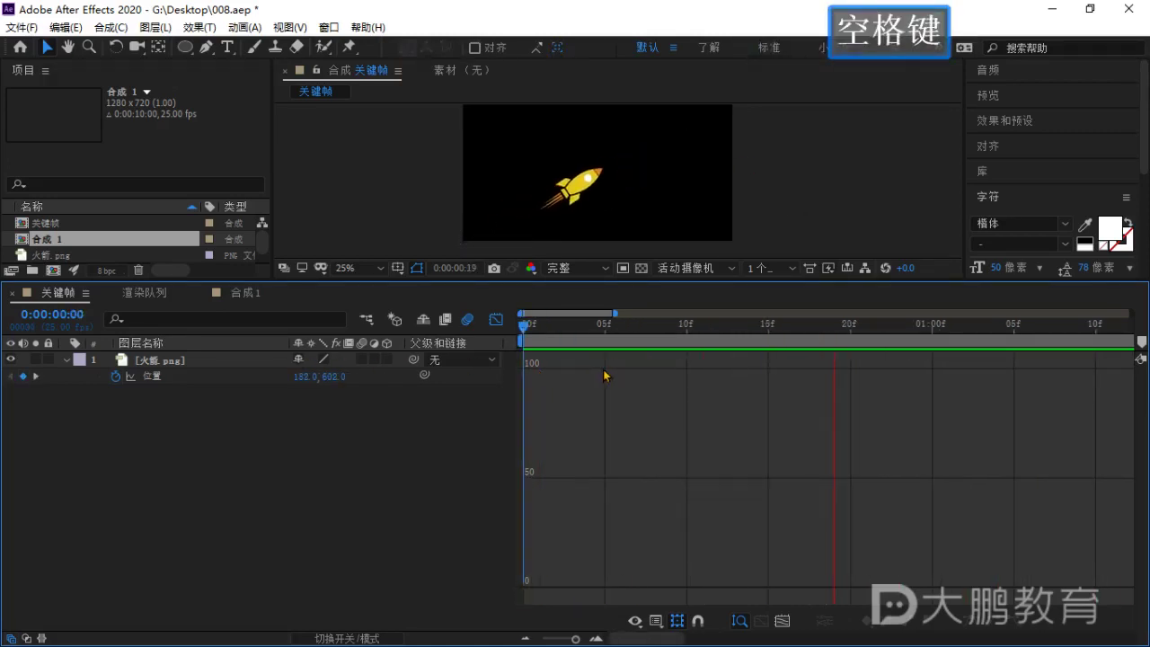
key("space")
scroll(598, 419, "down", 5, "alt")
left_click_drag(600, 326, 524, 326)
Display the rocket's position speed curve from the first frame at a closer time scale to examine its acceleration.
left_click(152, 376)
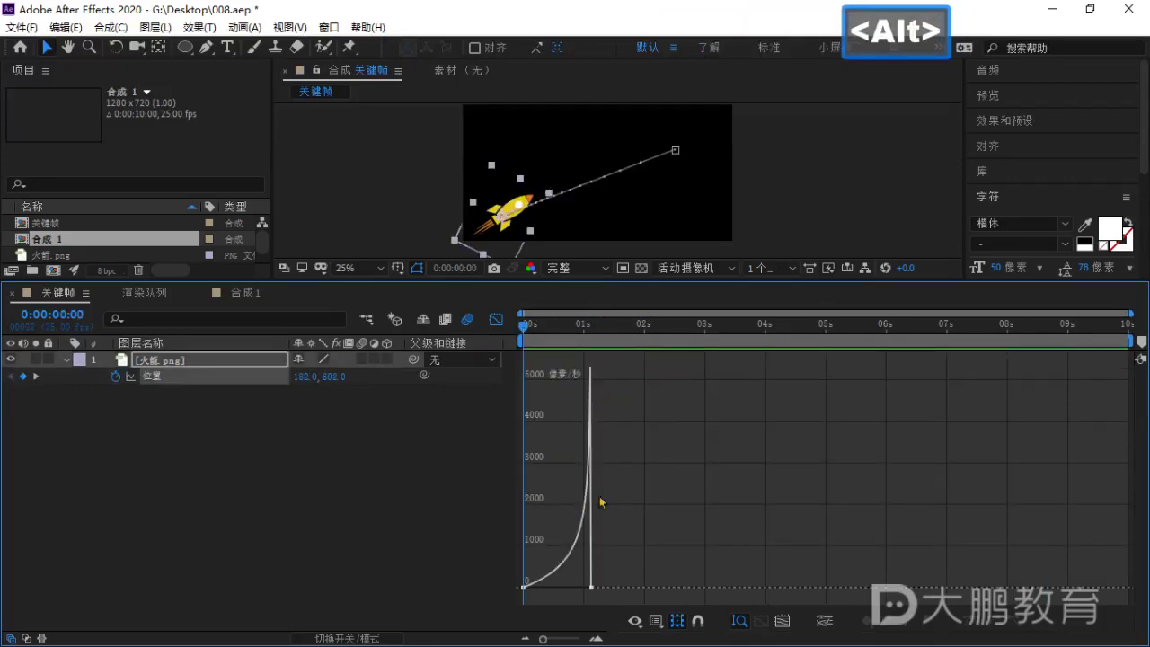
scroll(603, 494, "up", 3, "alt")
scroll(603, 494, "up", 2, "alt")
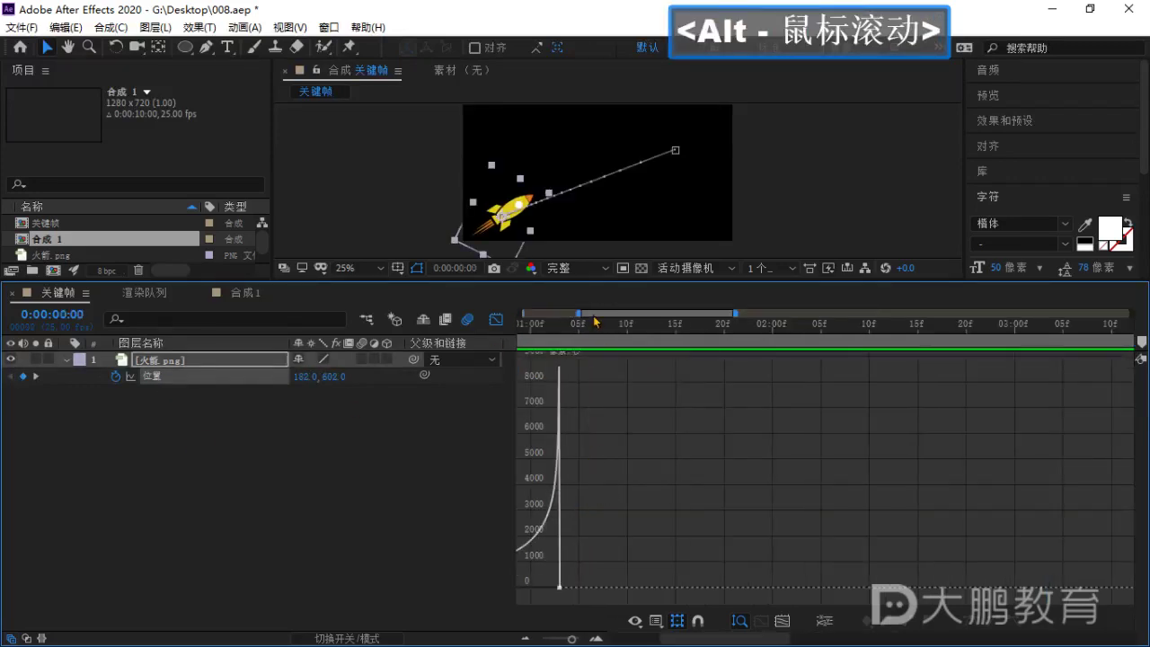
left_click_drag(595, 321, 518, 331)
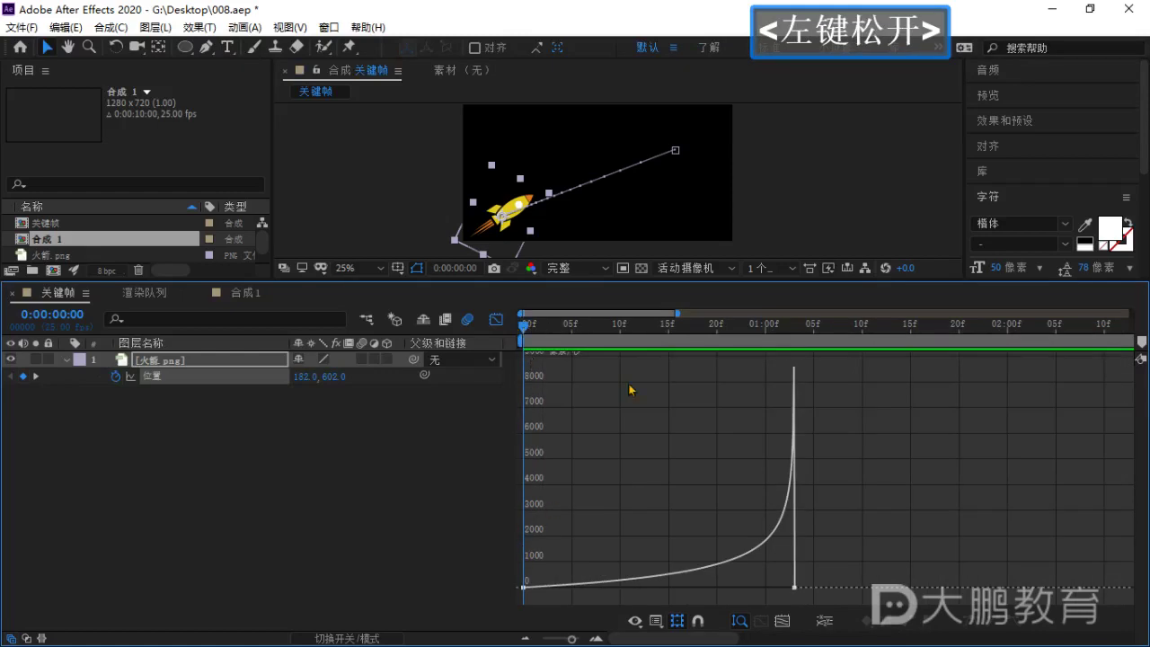
mouse_move(770, 540)
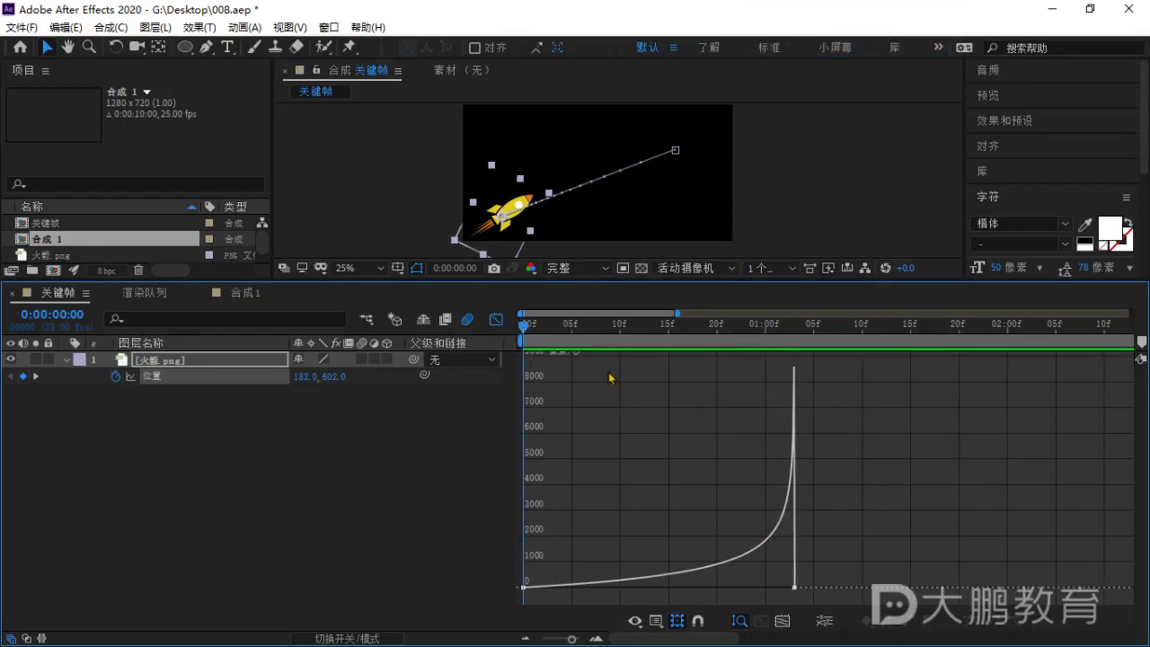
Select the first and last position keyframes in turn and examine their influence handles on the speed curve.
left_click(796, 587)
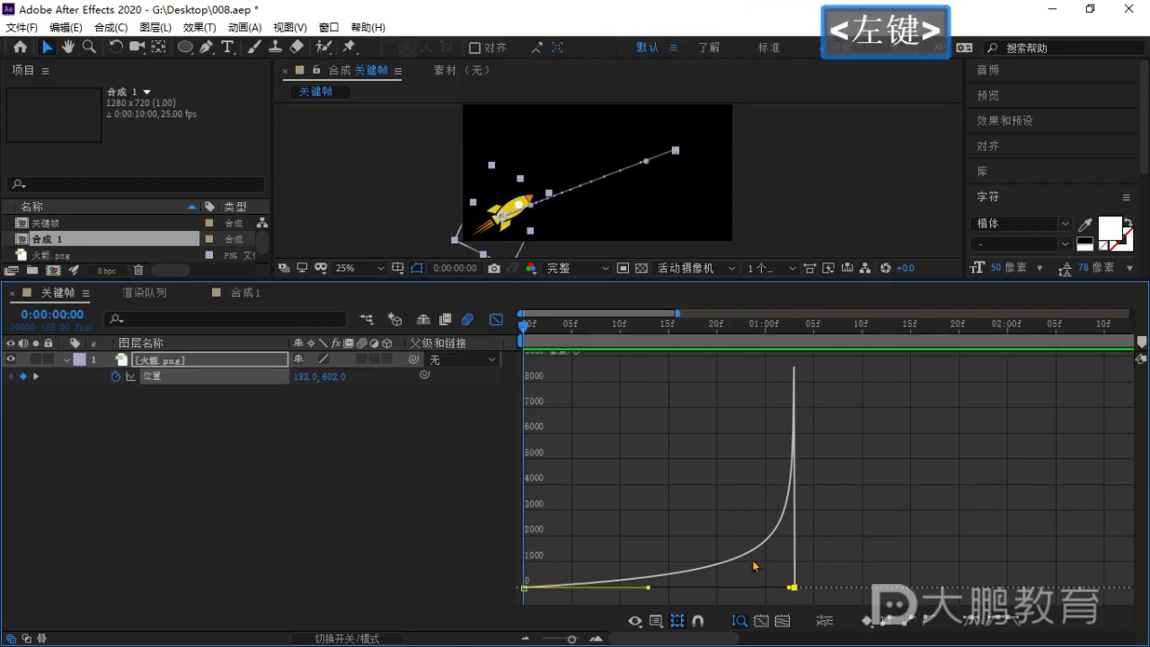
mouse_move(737, 563)
left_click(655, 513)
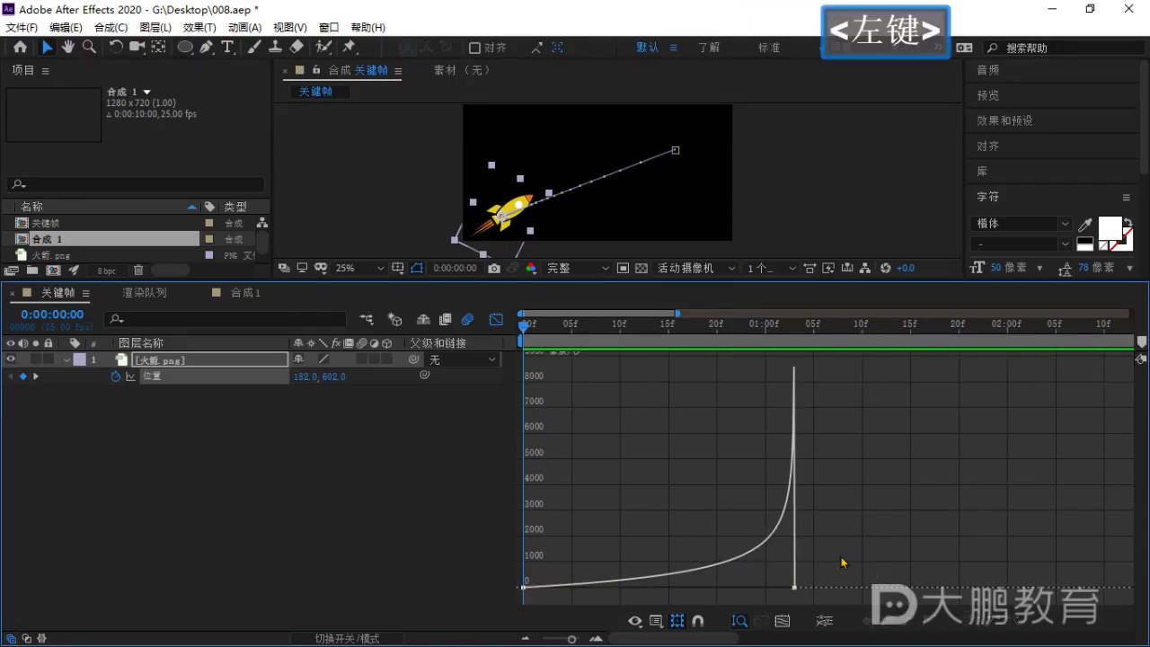
mouse_move(798, 591)
left_click(545, 586)
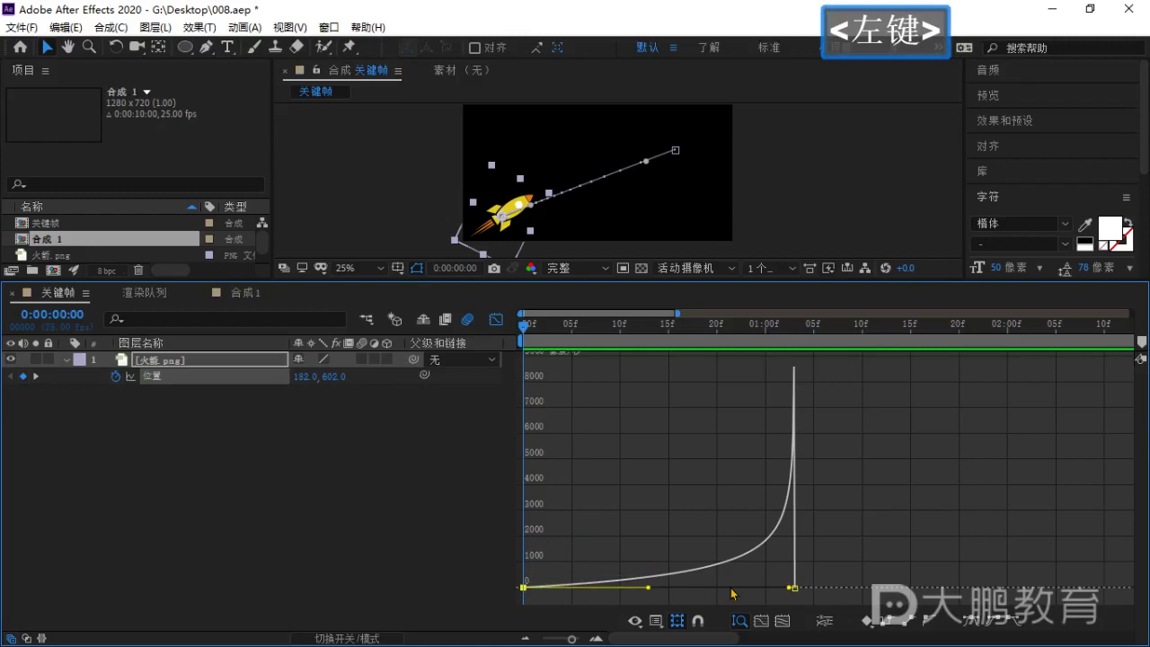
left_click(794, 588)
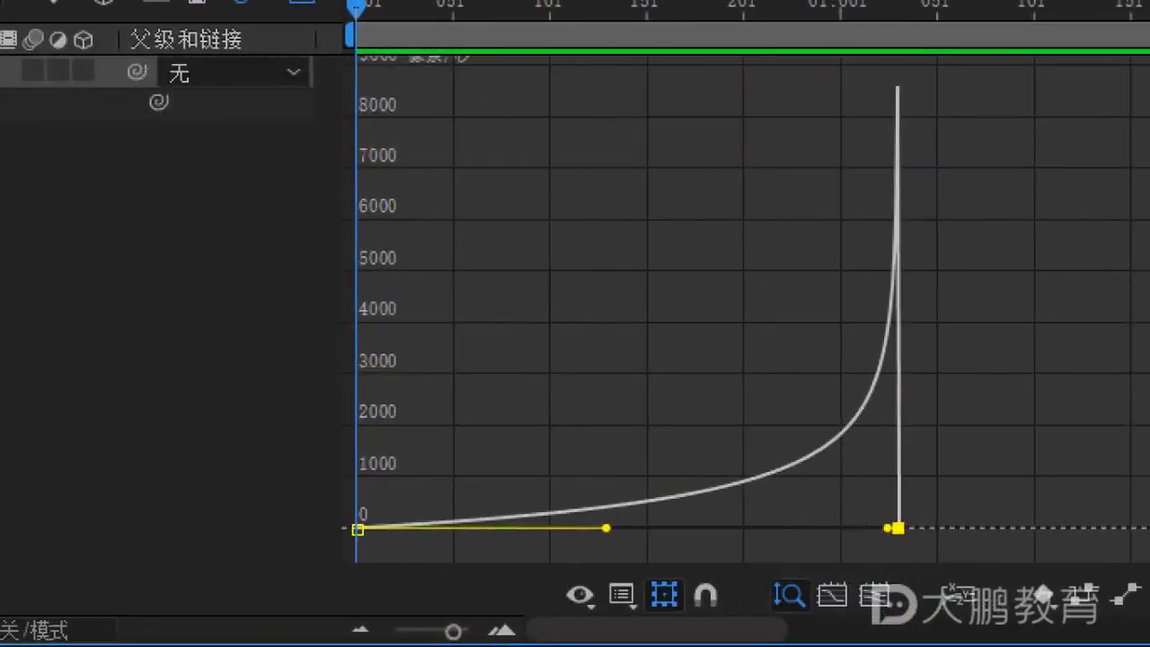
left_click(538, 552)
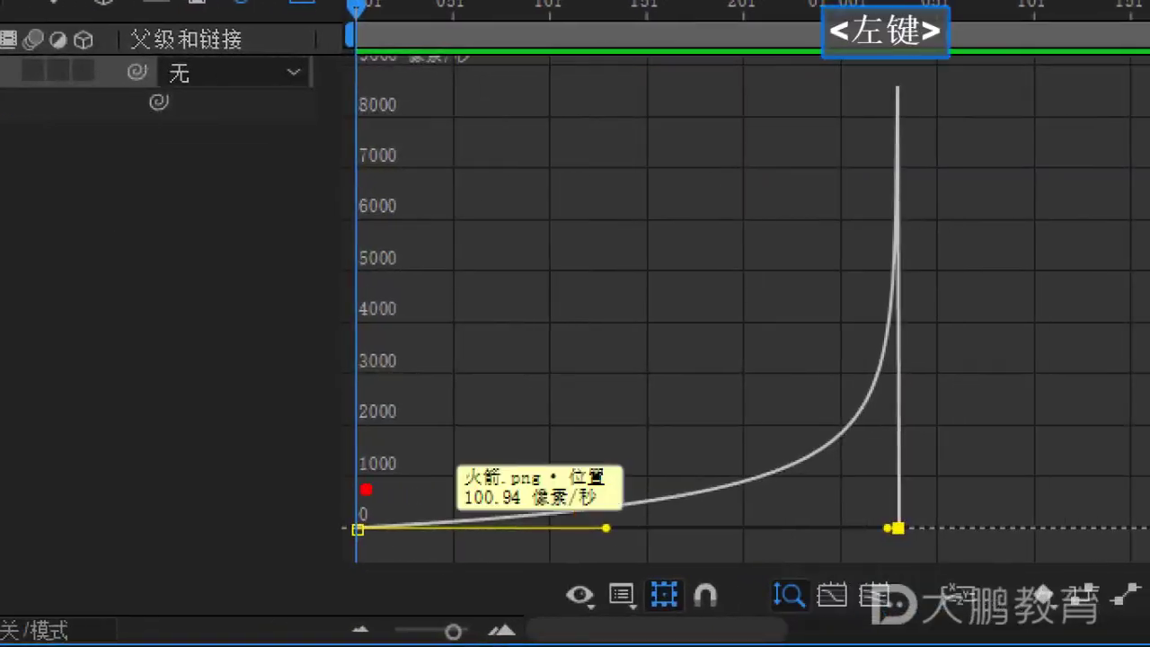
left_click_drag(503, 550, 575, 597)
left_click(897, 528, "ctrl")
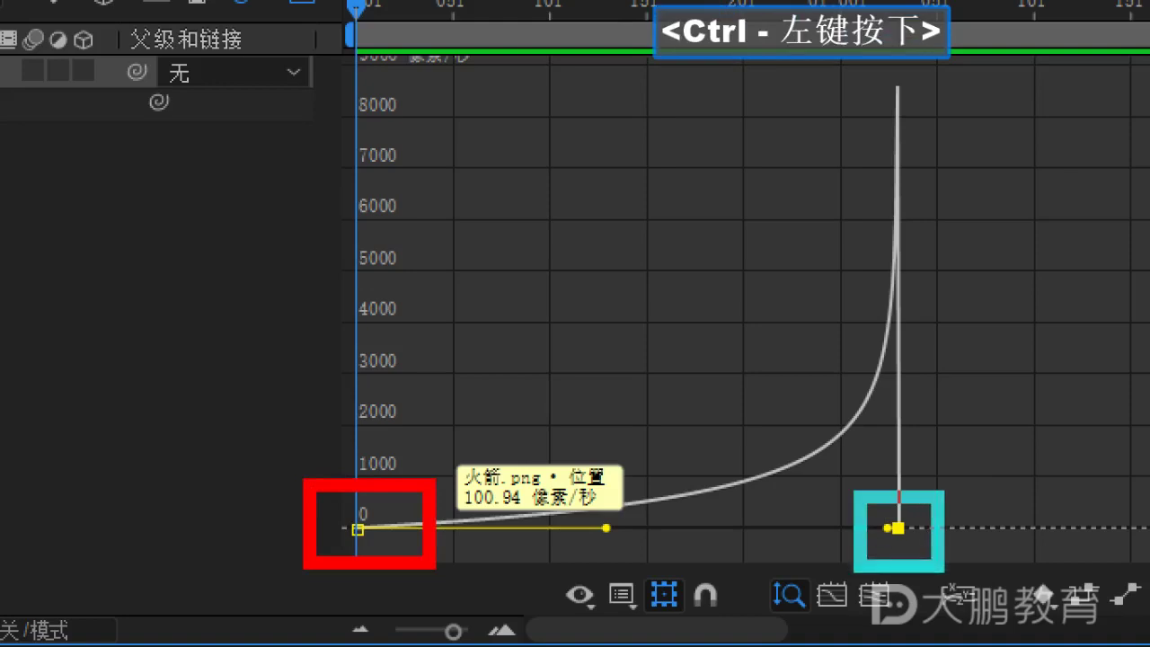
key("Escape")
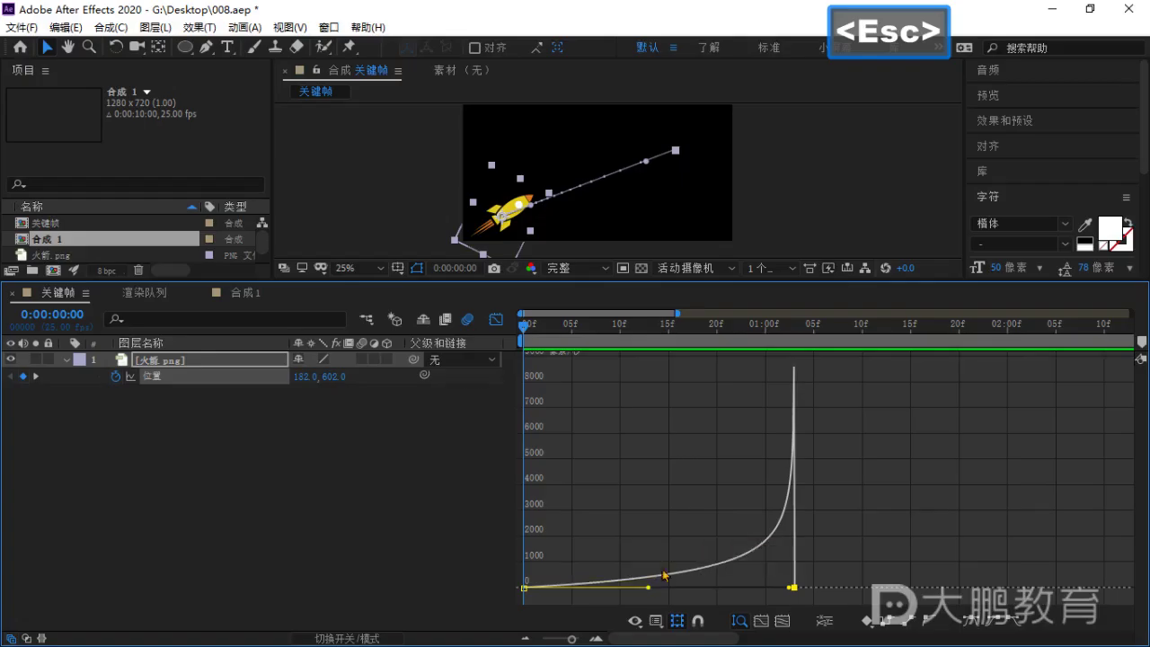
Minimise the first position keyframe's outgoing influence, extend the last one's incoming influence to about frame 14, and enlarge the composition viewer.
left_click_drag(649, 590, 502, 597)
left_click_drag(794, 588, 617, 586)
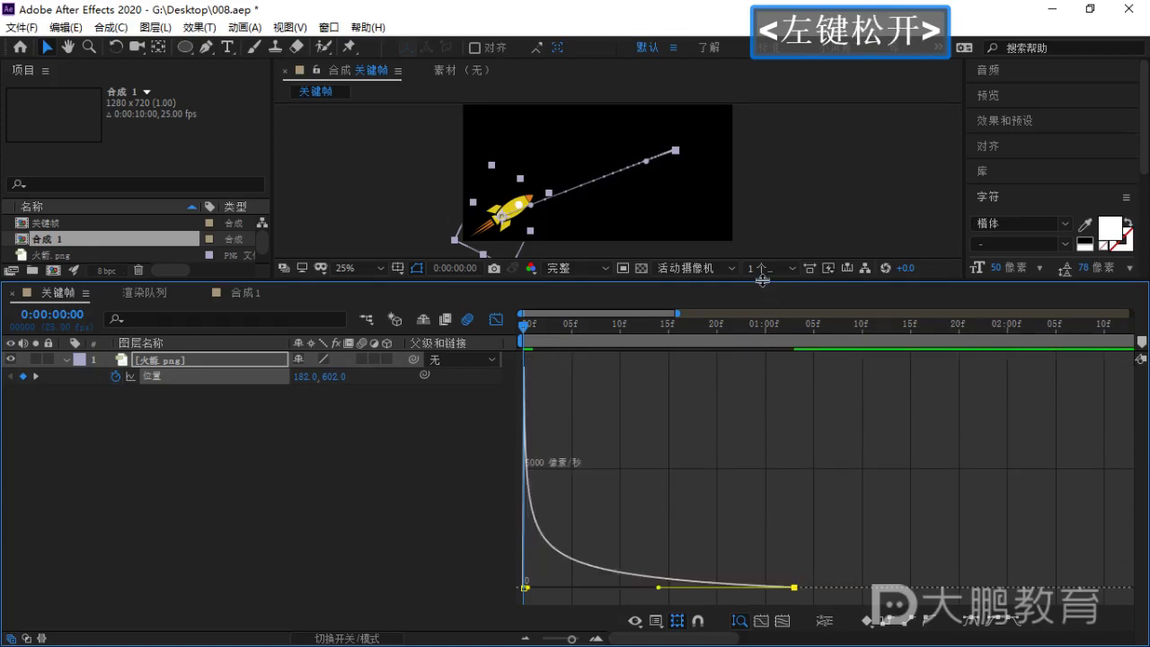
left_click_drag(762, 280, 762, 388)
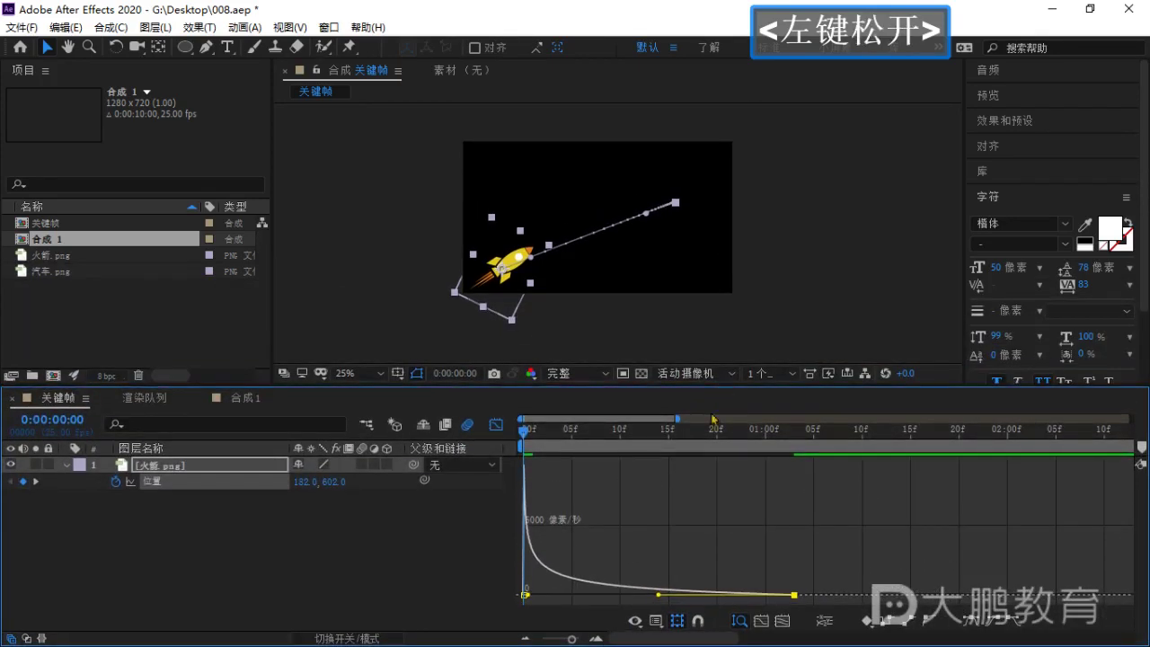
Extend the first position keyframe's outgoing influence to about frame 7 so the rocket starts slow, speeds up and slows down.
scroll(617, 486, "down", 1)
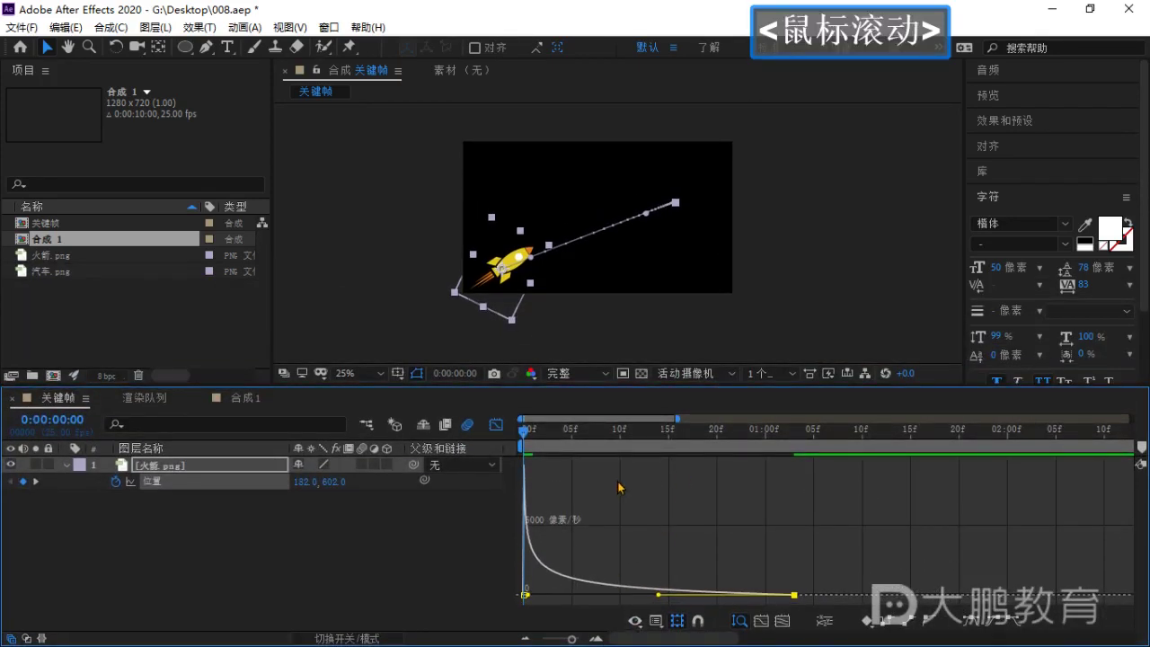
scroll(622, 496, "up", 4, "alt")
left_click_drag(688, 639, 683, 596)
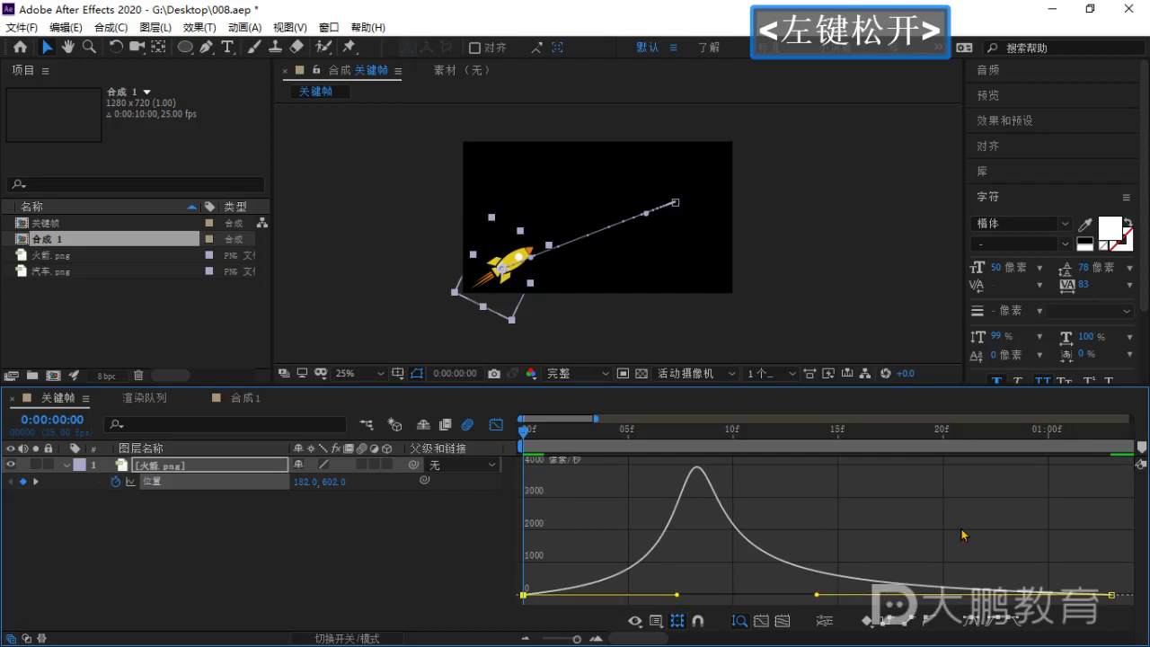
left_click(620, 490)
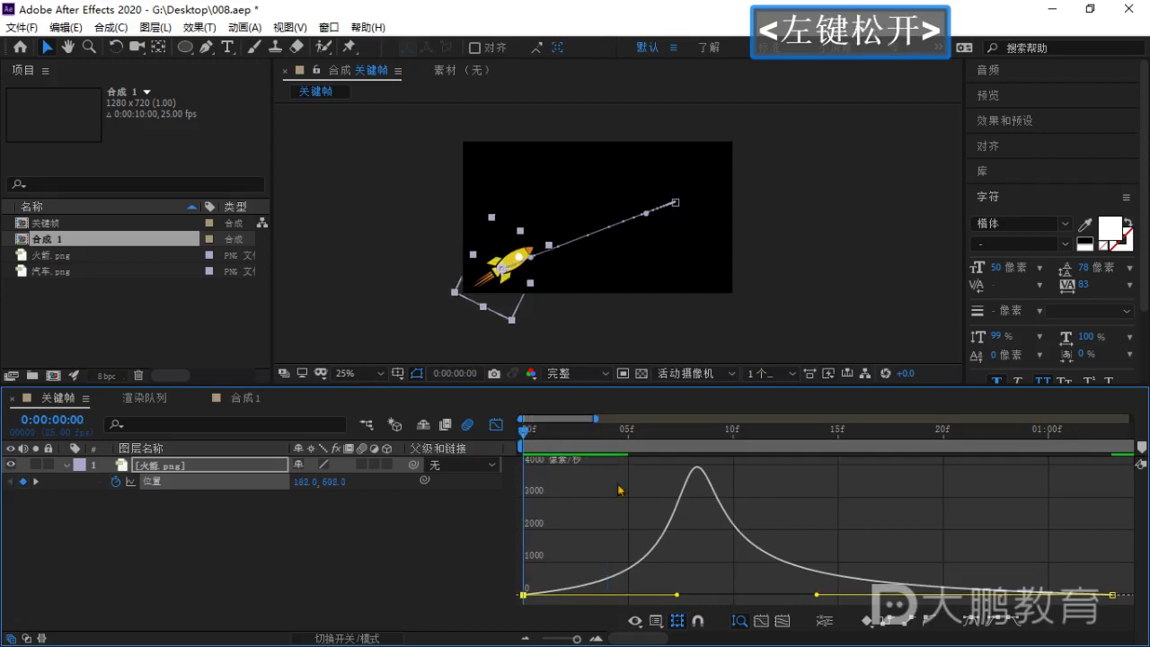
Play the rocket flight and scrub through it to the last position keyframe at 0:00:01:03 to judge the speed changes.
key("space")
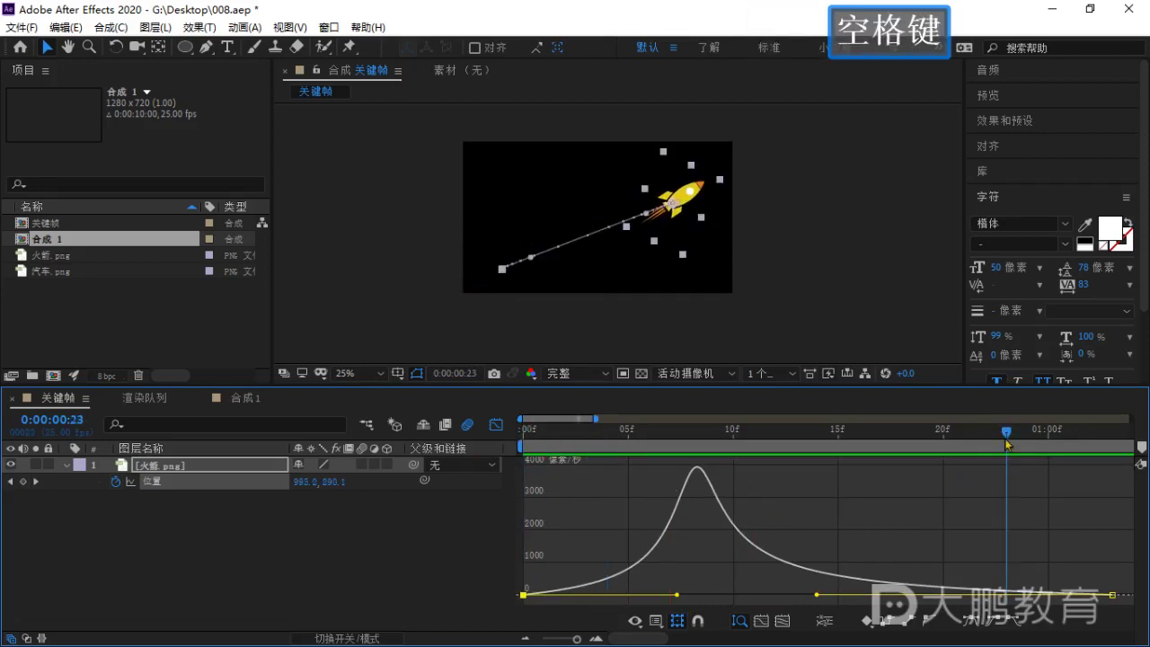
left_click(542, 514)
key("space")
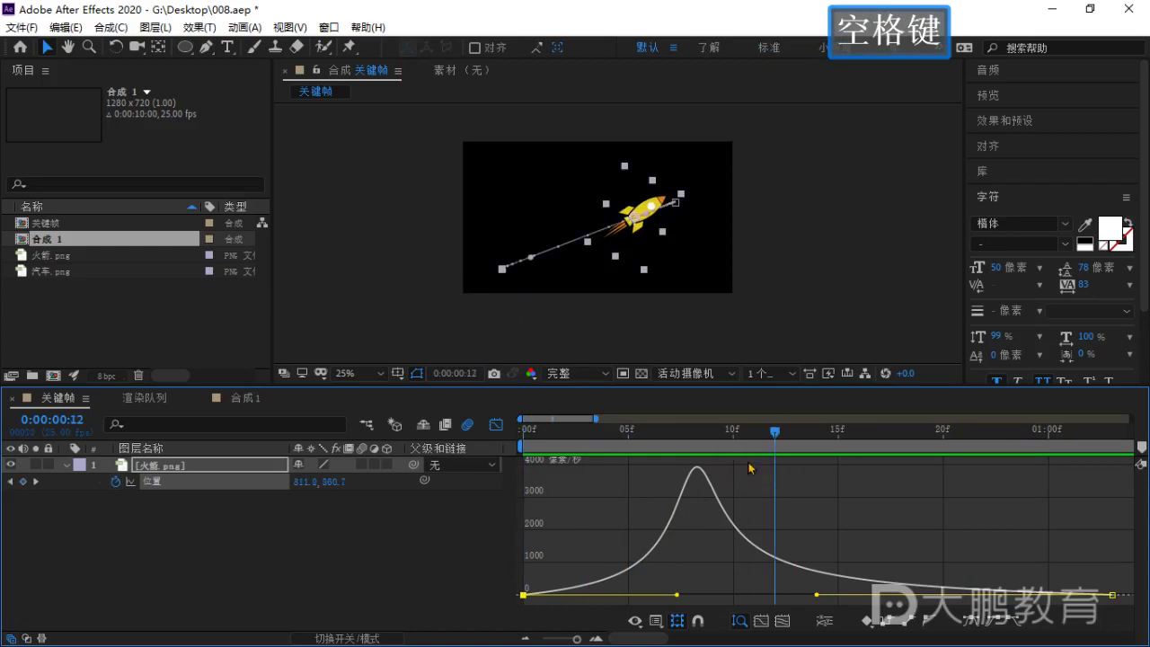
left_click(807, 442)
left_click_drag(807, 442, 1096, 496)
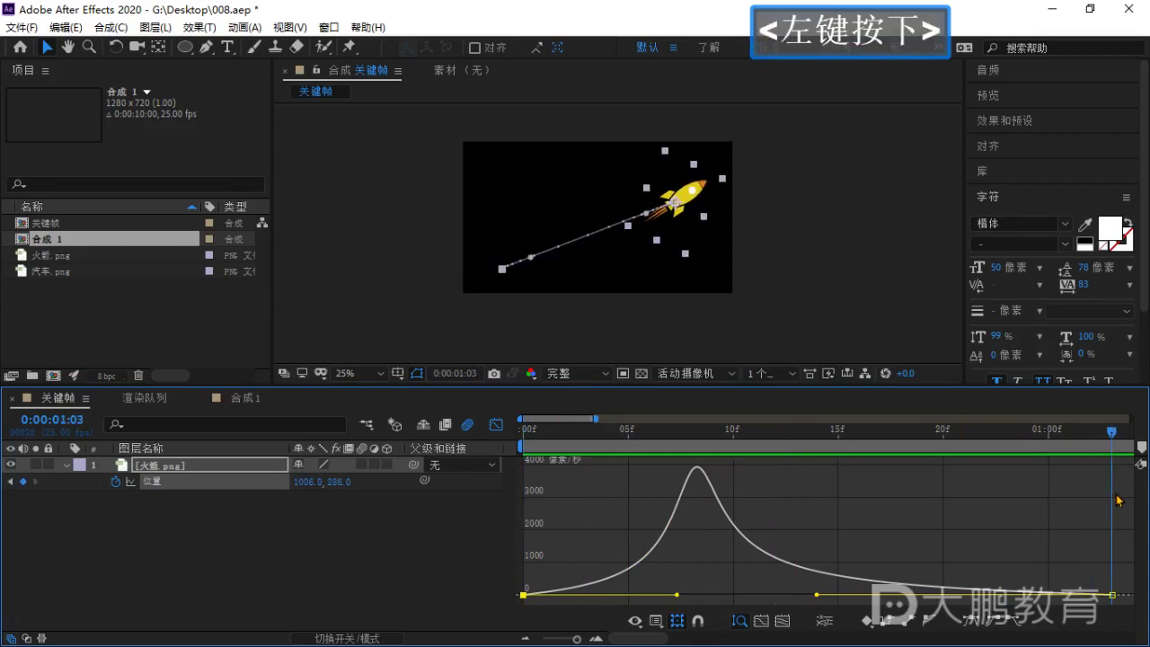
Return the playhead to the first frame and fit the full 10-second timeline in view.
key("ctrl+a")
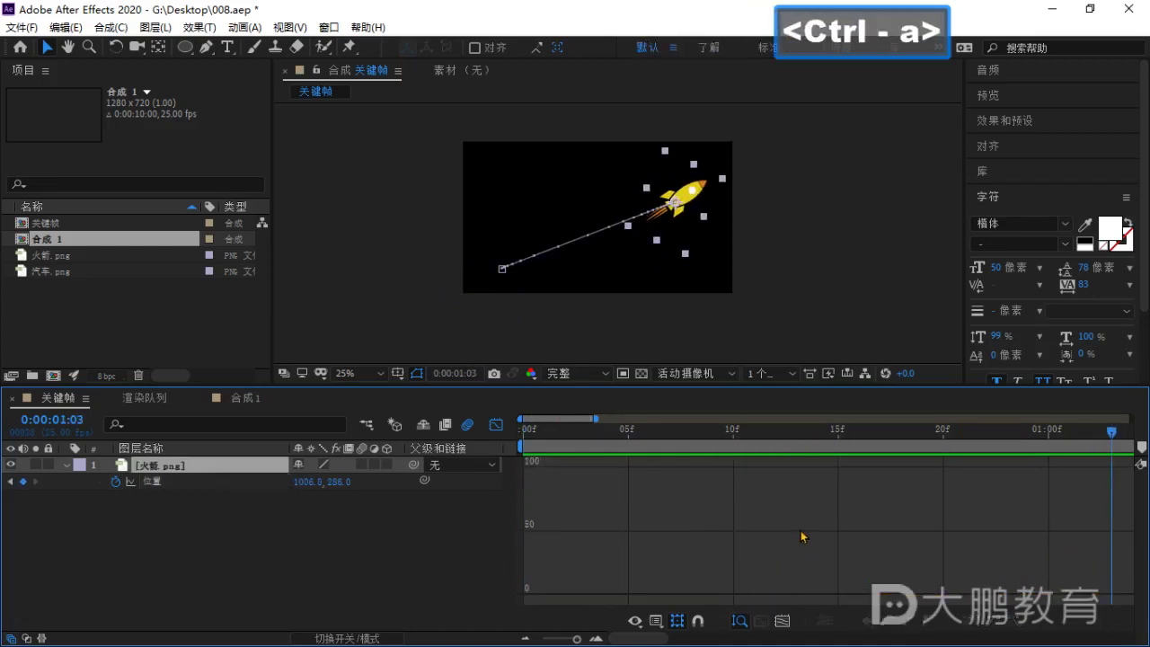
left_click(184, 517)
double_click(167, 469)
left_click_drag(586, 443, 523, 436)
left_click_drag(598, 418, 1144, 418)
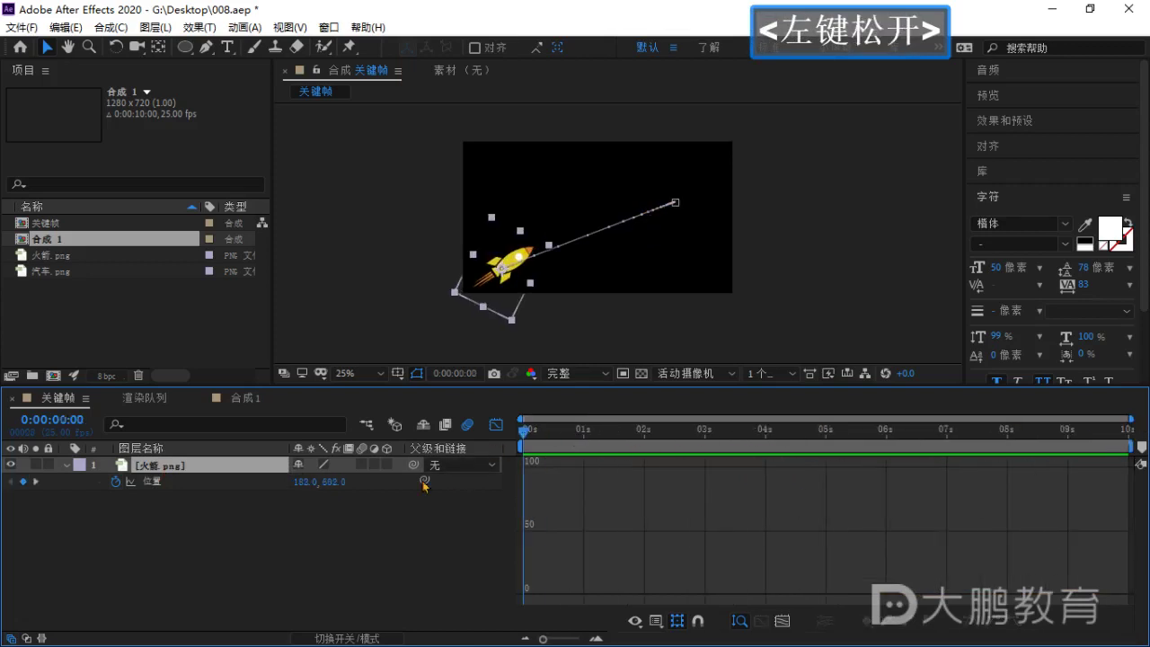
Leave the graph editor and delete both position keyframes from the rocket layer.
left_click(248, 532)
left_click(176, 472)
left_click(498, 427)
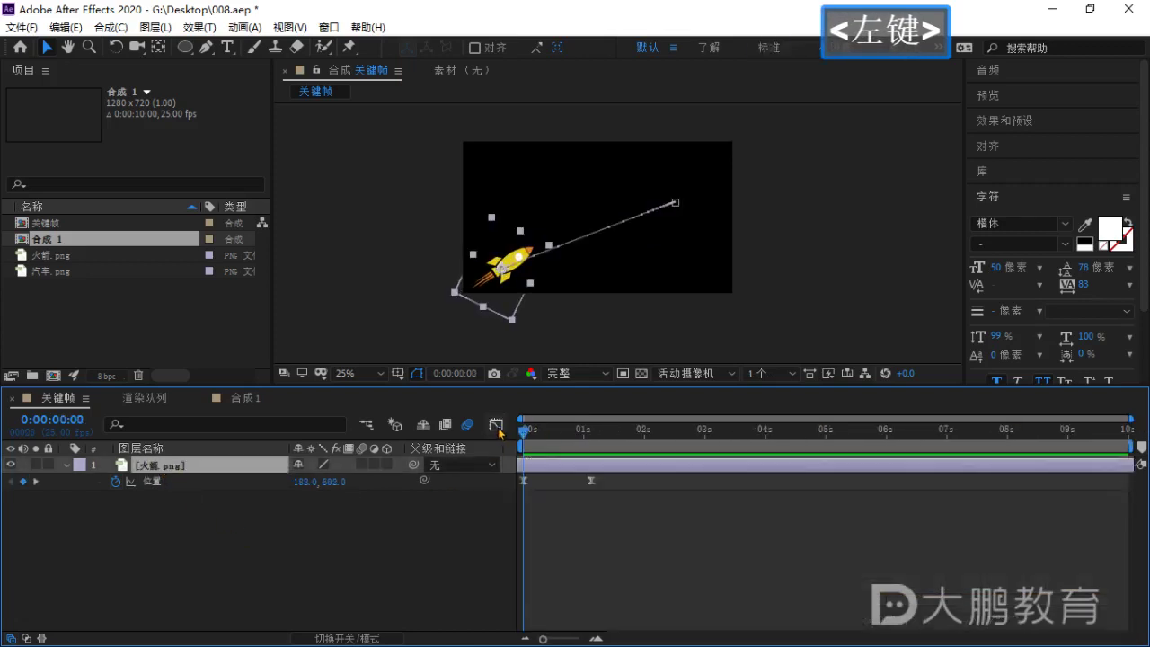
left_click(315, 512)
left_click(151, 482)
left_click_drag(626, 502, 496, 472)
key("BackSpace")
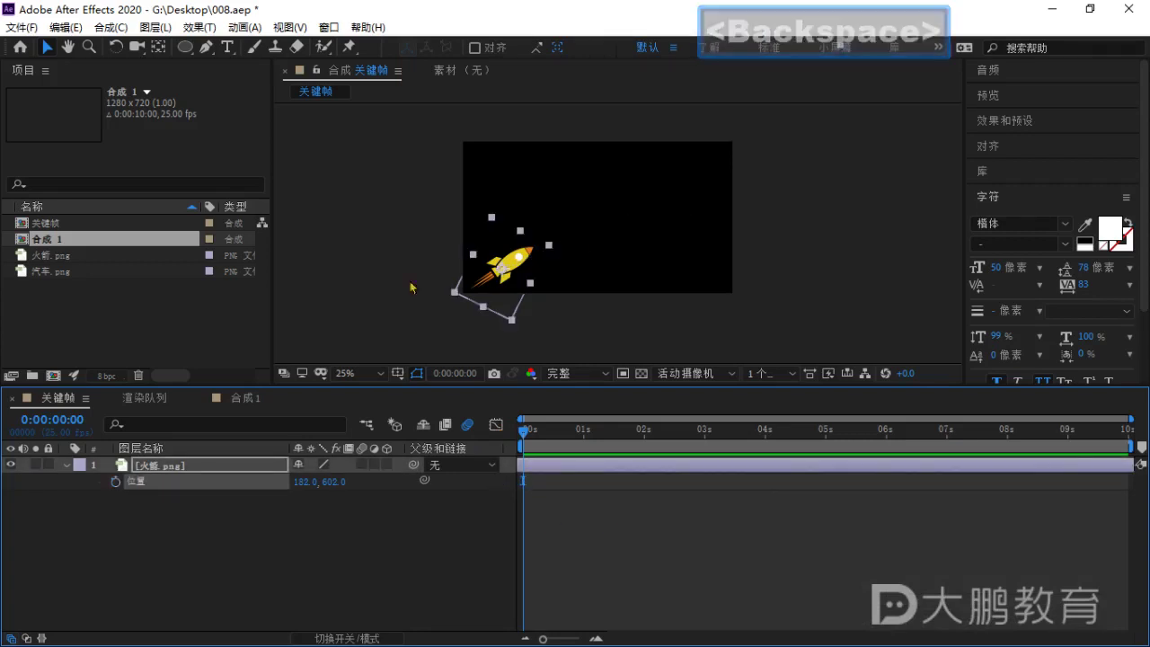
Move the rocket at the first frame to about position 138, 598, near the composition's lower-left corner.
double_click(584, 495)
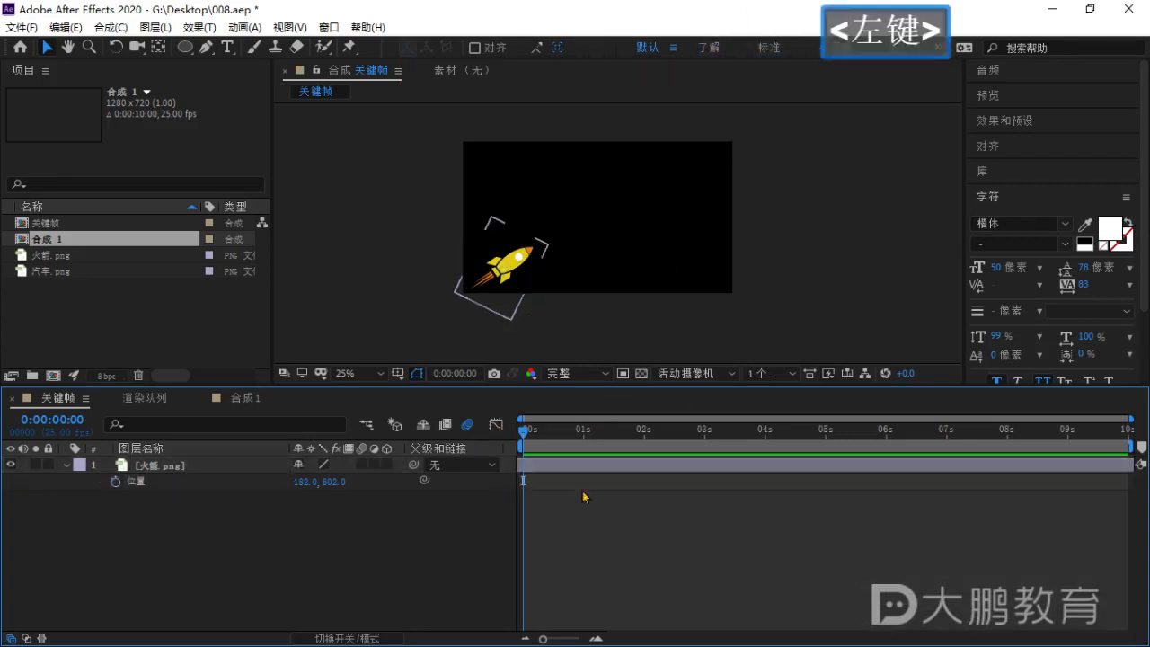
left_click_drag(525, 432, 486, 441)
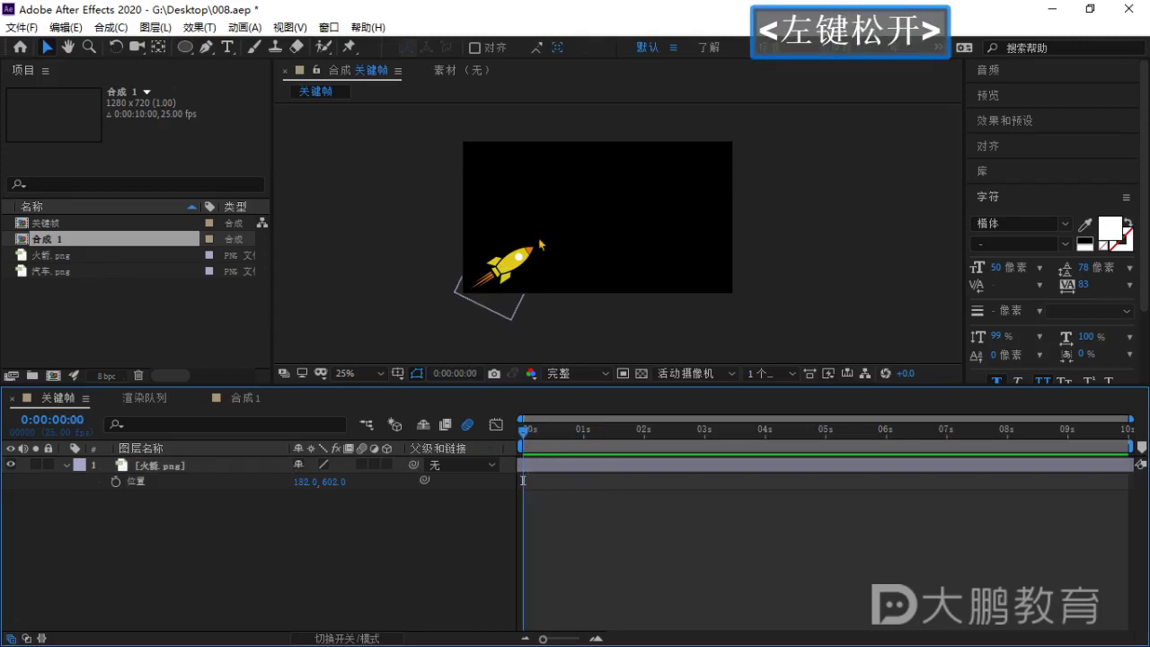
mouse_move(510, 263)
left_mouse_down()
mouse_move(517, 240)
mouse_move(507, 262)
left_mouse_up()
left_click(388, 561)
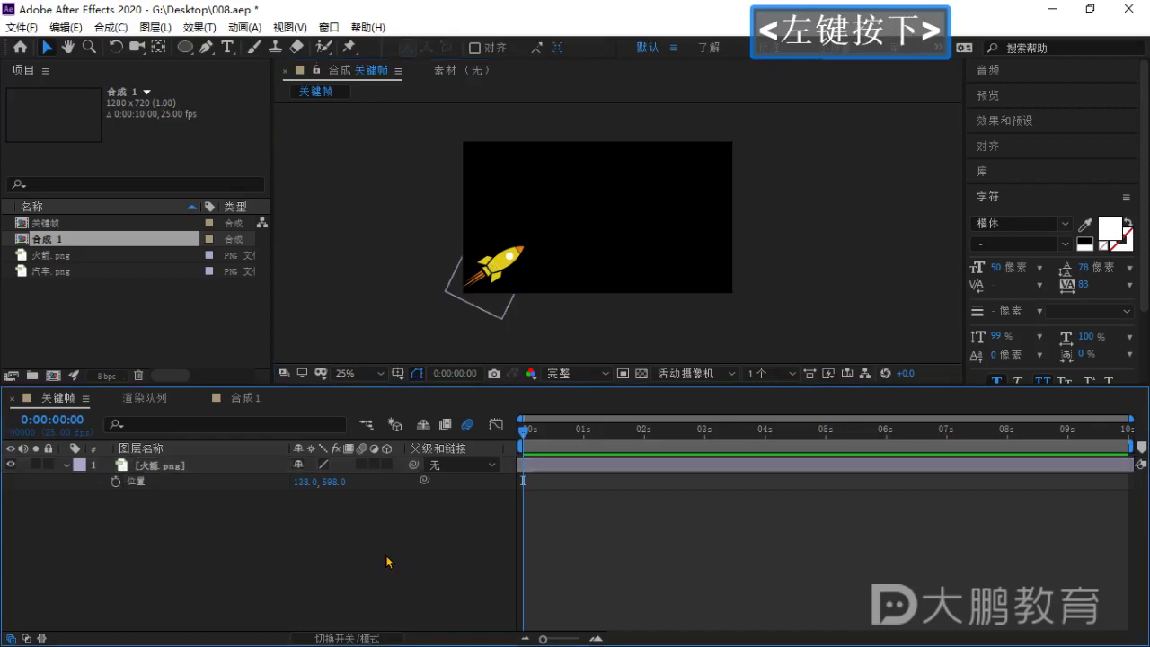
left_click(510, 273)
left_click(510, 272)
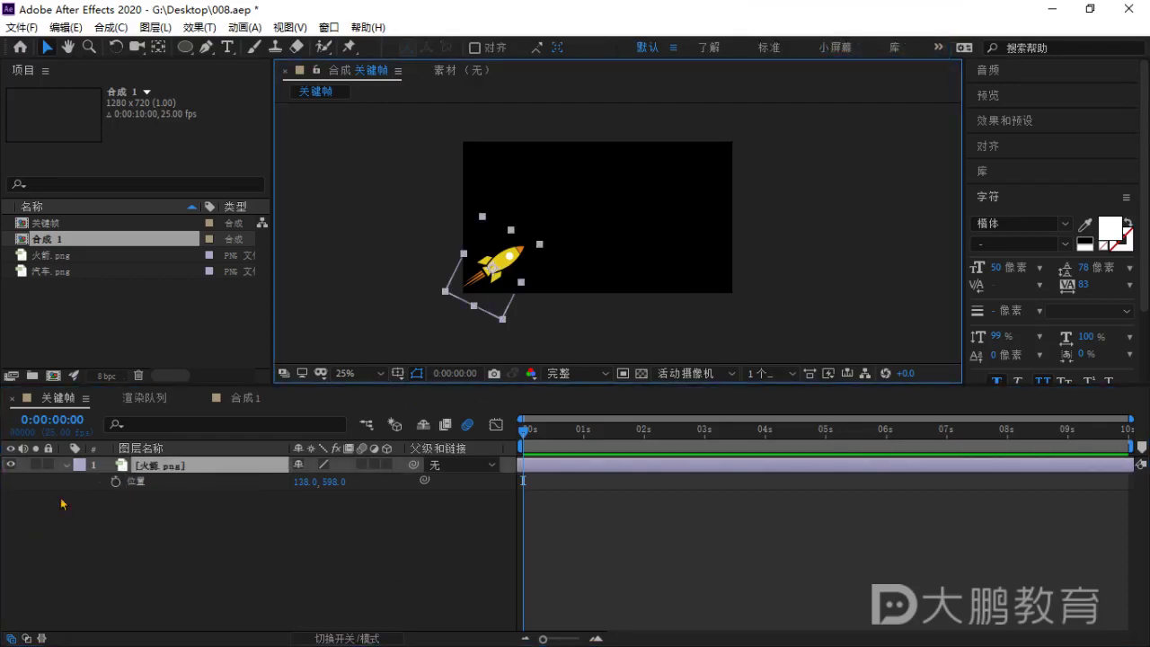
Keyframe the rocket's position at the first frame, then at 0:00:01:02 move it to about 1026, 182 near the upper-right corner.
left_click(116, 482)
left_click_drag(522, 433, 589, 432)
left_click_drag(514, 260, 704, 173)
left_click(543, 510)
mouse_move(543, 510)
left_mouse_down()
mouse_move(496, 477)
mouse_move(499, 463)
mouse_move(625, 508)
left_mouse_up()
left_click(556, 492)
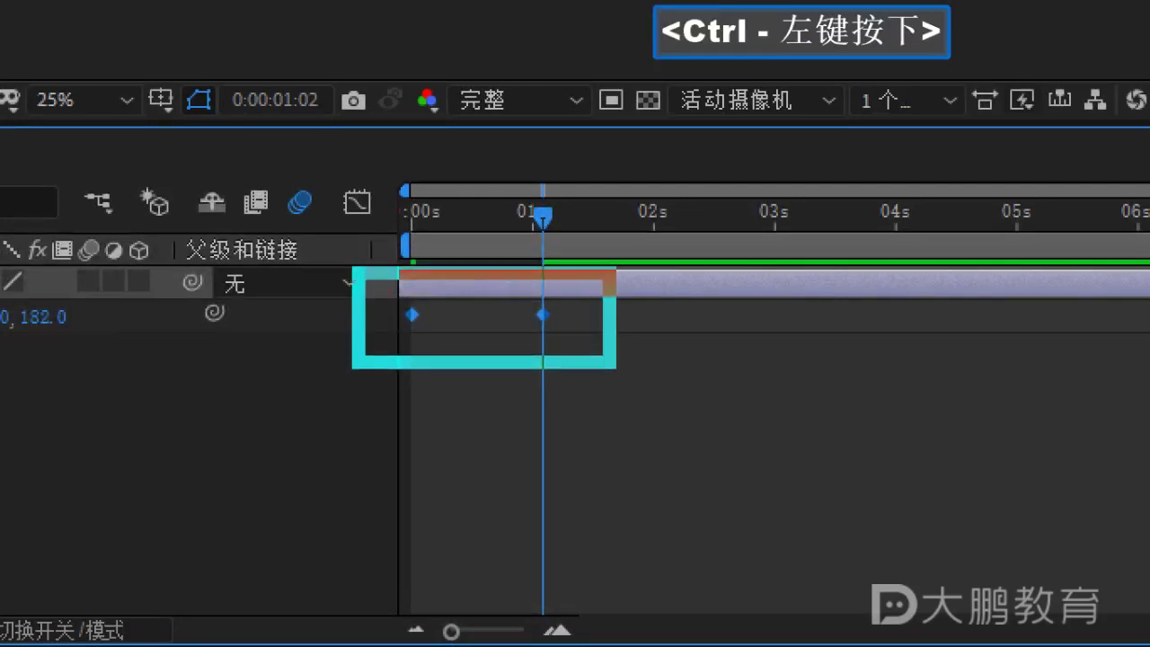
left_click_drag(609, 363, 610, 363)
key("Escape")
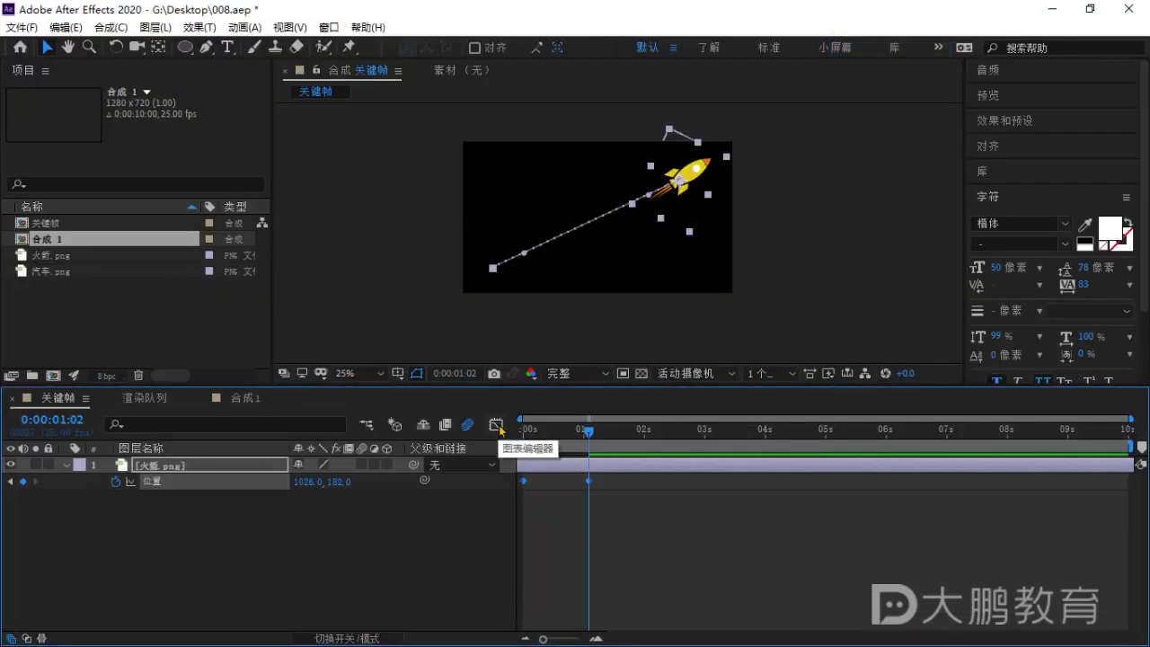
Select both new position keyframes and open the graph editor to show their linear speed graph.
left_click(439, 533)
left_click_drag(620, 524, 501, 485)
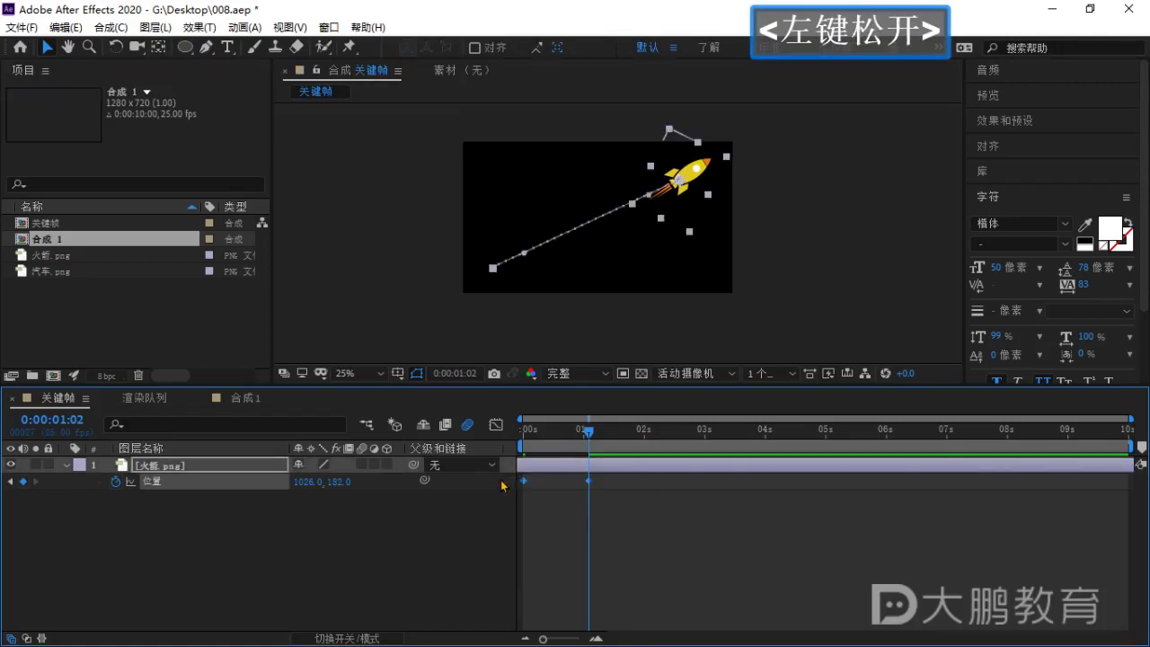
left_click(496, 425)
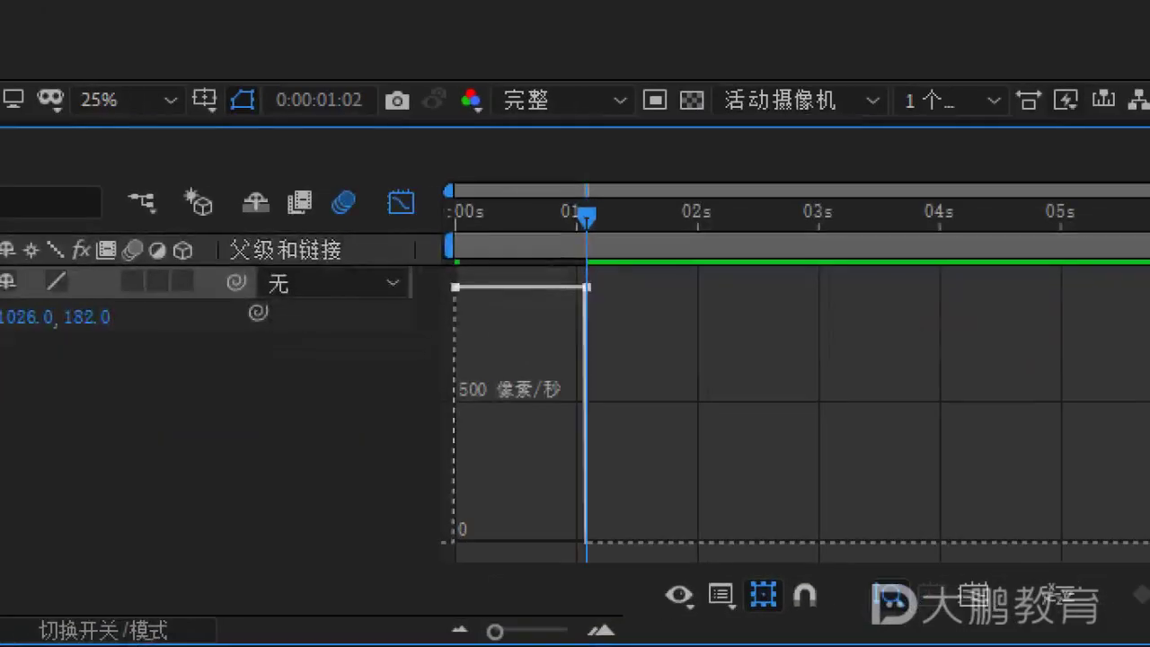
left_click(572, 499)
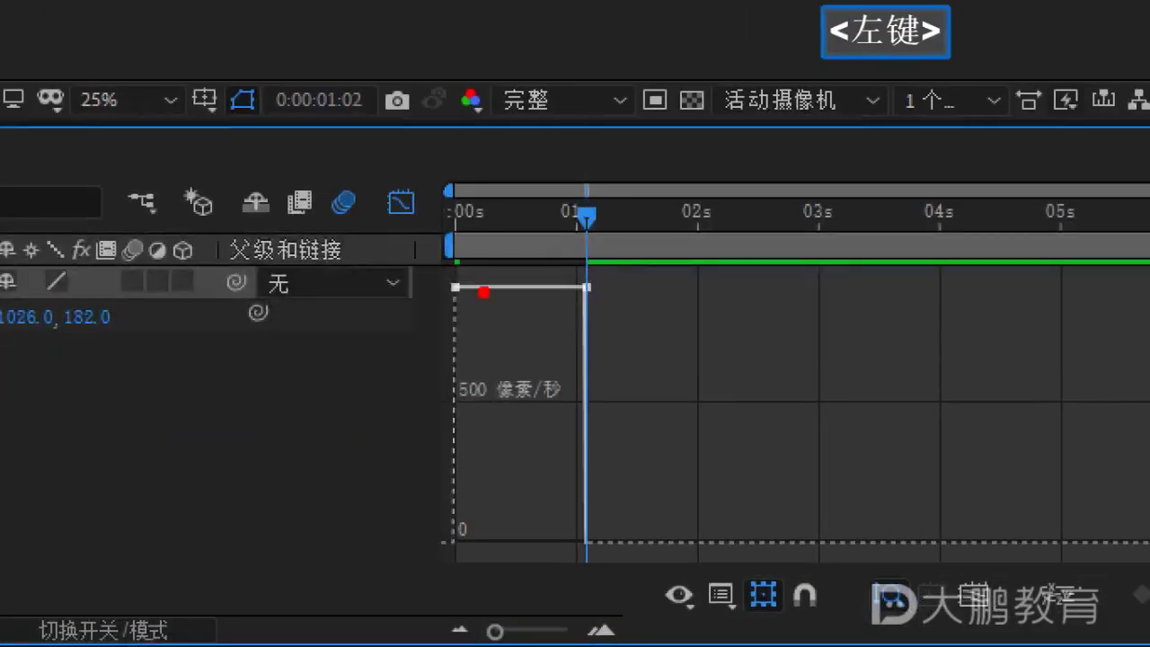
left_click_drag(526, 476, 527, 476)
left_click_drag(462, 304, 582, 307)
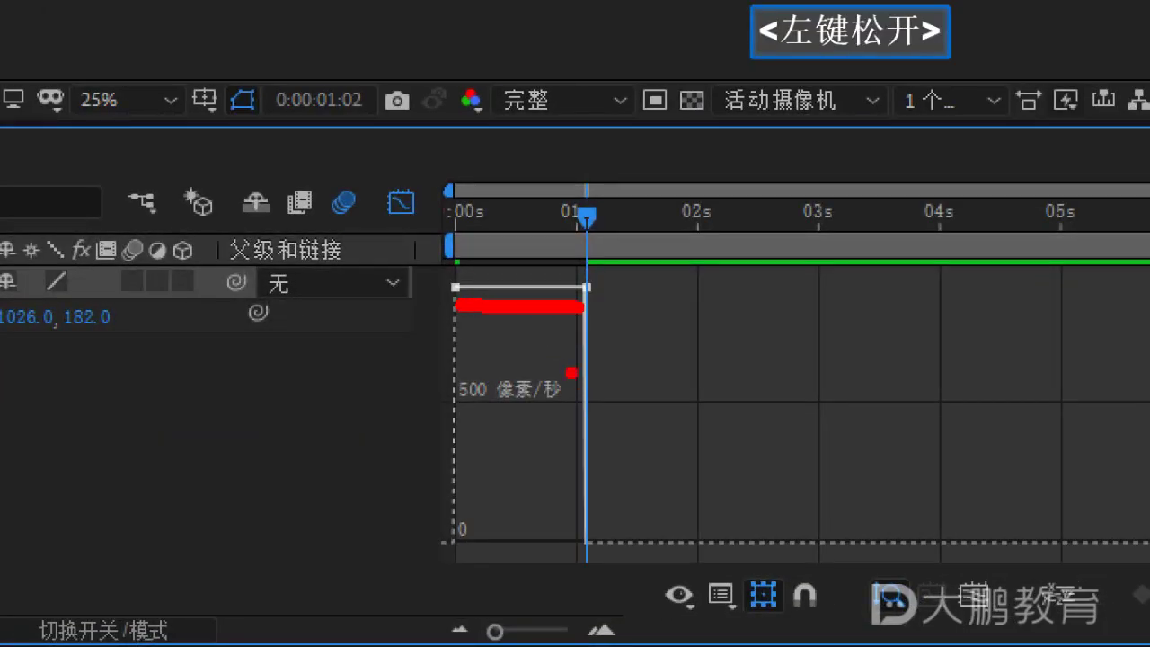
key("Escape")
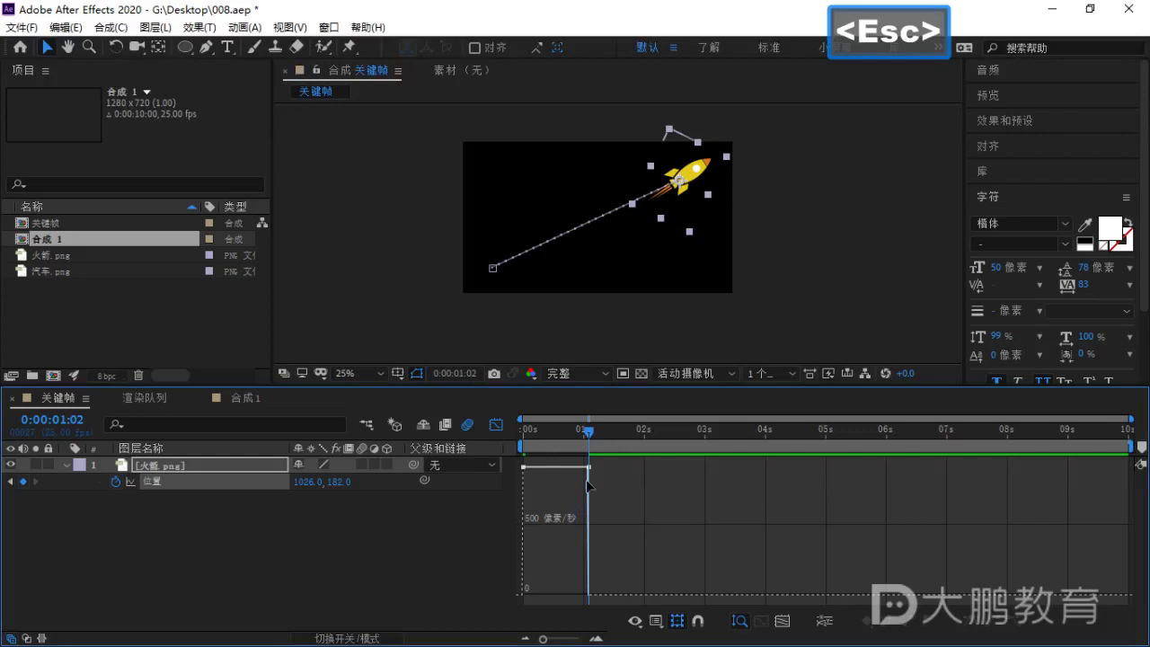
Undo the last keyframe adjustment in the speed graph together with the rocket's upper-right position keyframe.
left_click(585, 302)
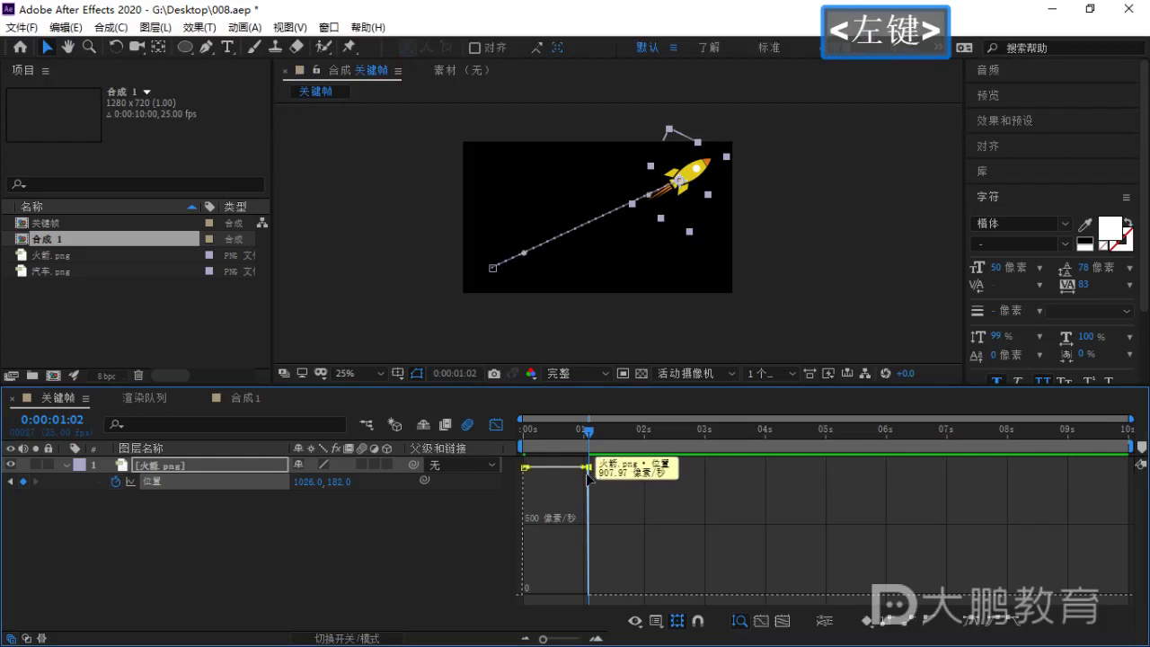
left_click_drag(586, 469, 607, 490)
key("ctrl+z")
key("ctrl+z")
Leave the graph editor and, at 0:00:00:24, move the rocket to about 1058, 178 near the composition's upper-right corner to keyframe it.
mouse_move(588, 441)
left_mouse_down()
mouse_move(522, 439)
mouse_move(583, 450)
left_mouse_up()
left_click(496, 424)
left_click(652, 520)
left_click(568, 463)
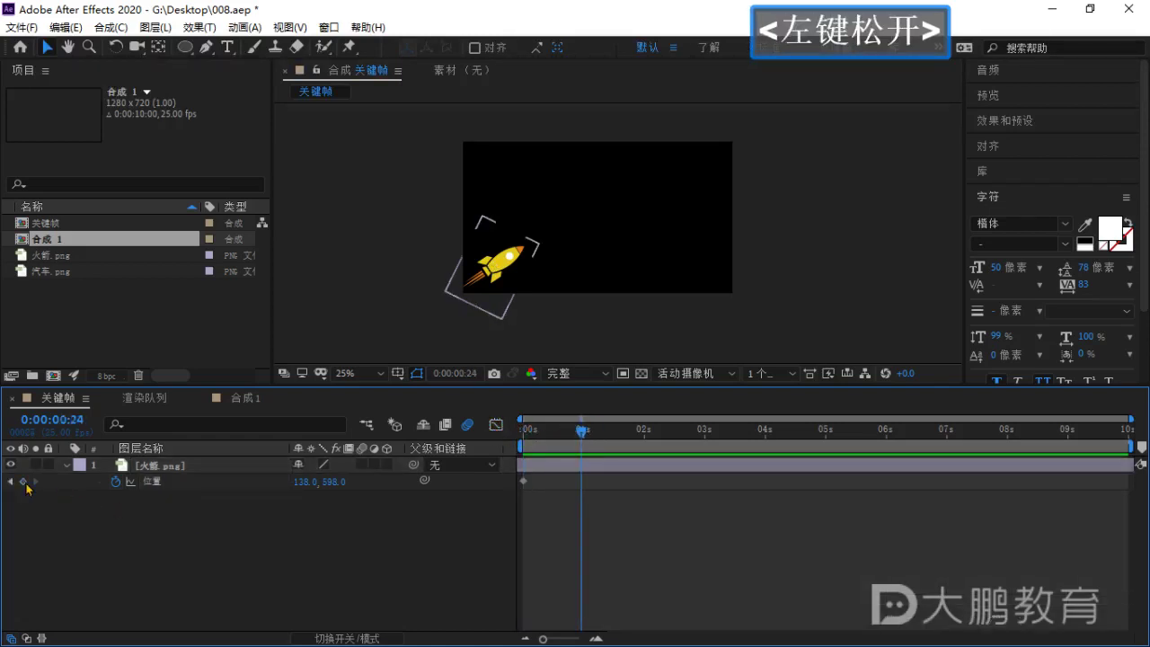
left_click_drag(519, 262, 713, 172)
Apply Easy Ease to both of the rocket's position keyframes.
left_click_drag(605, 516, 503, 481)
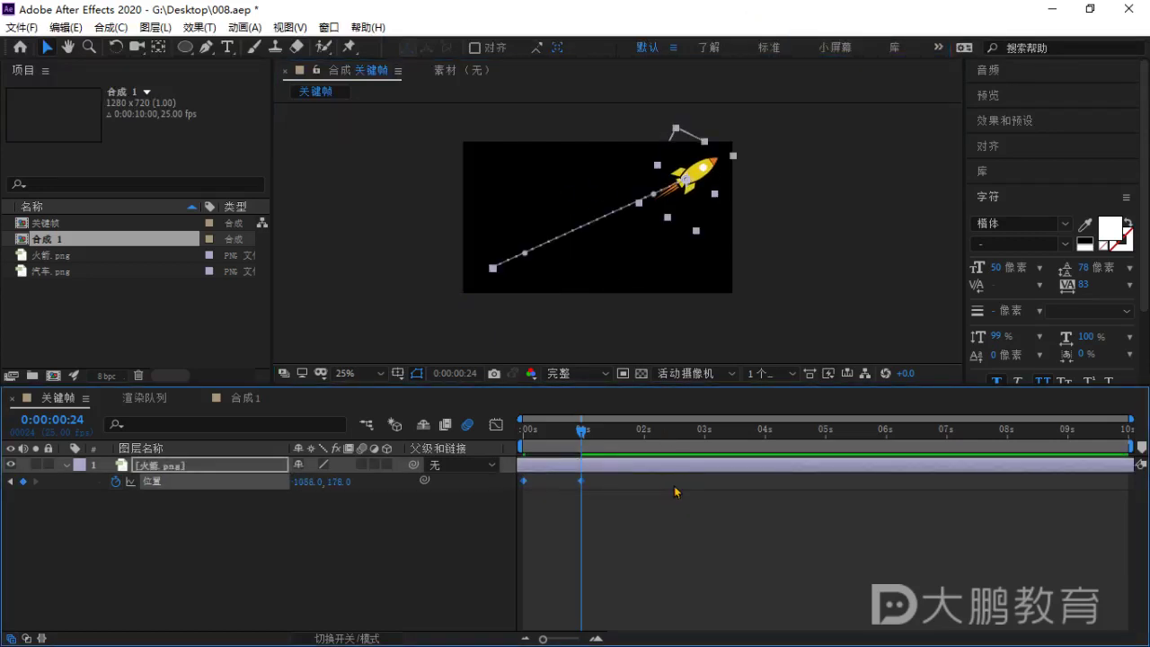
key("F9")
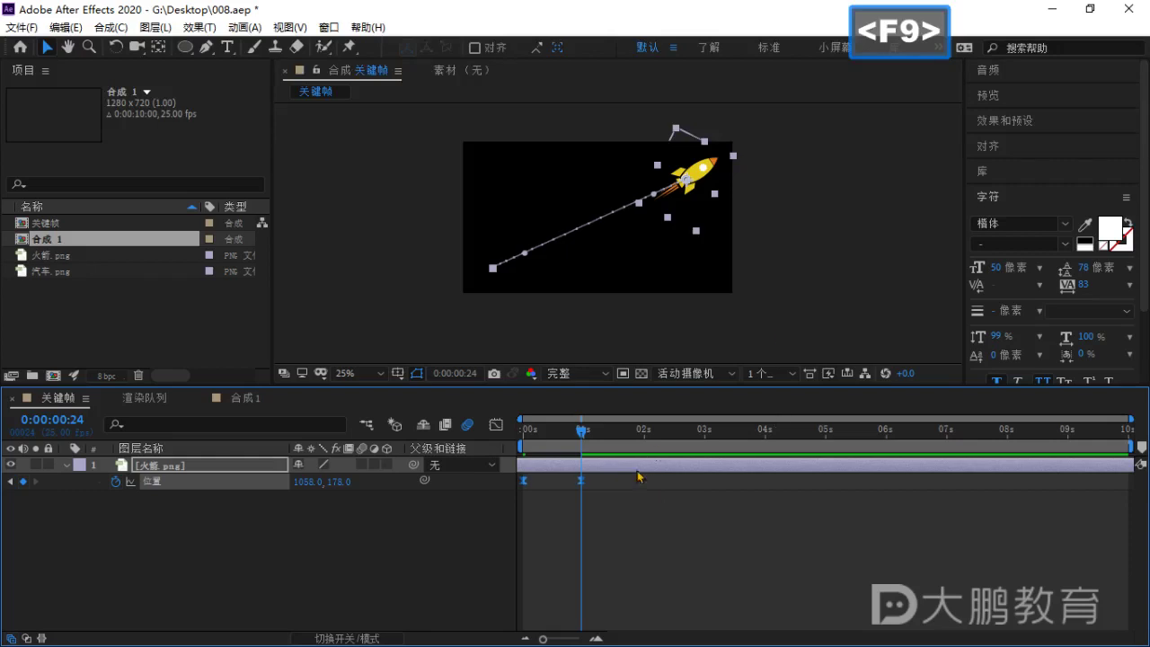
left_click(615, 497)
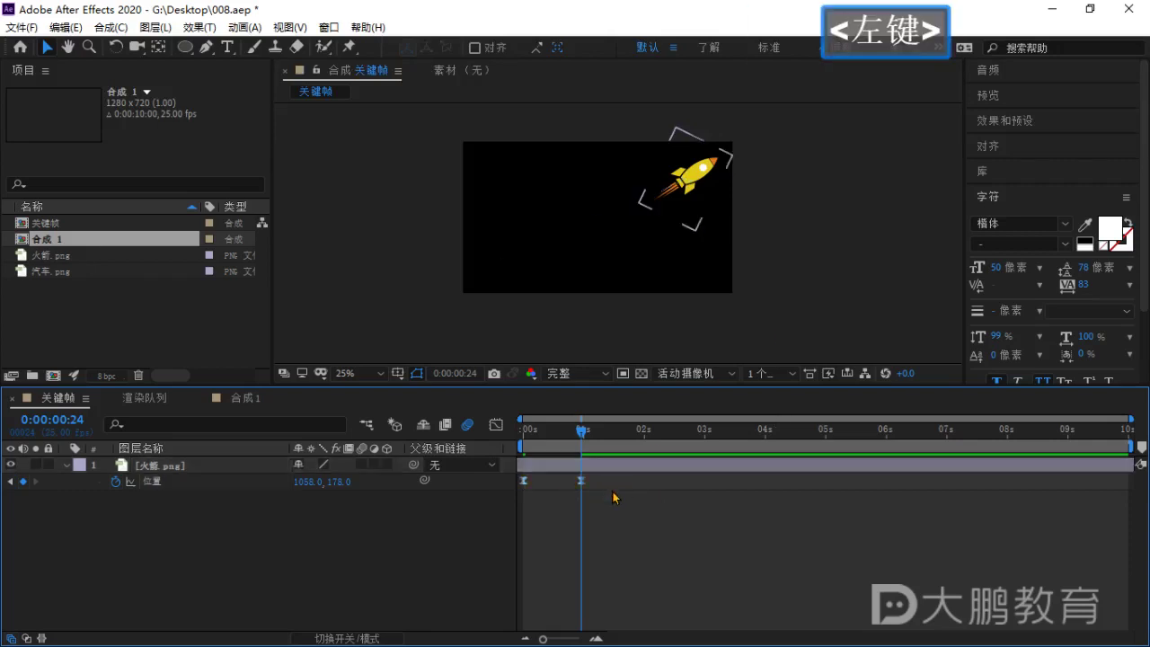
Select the rocket's Position property and open the graph editor to view its eased speed curve.
left_click_drag(635, 517, 486, 484)
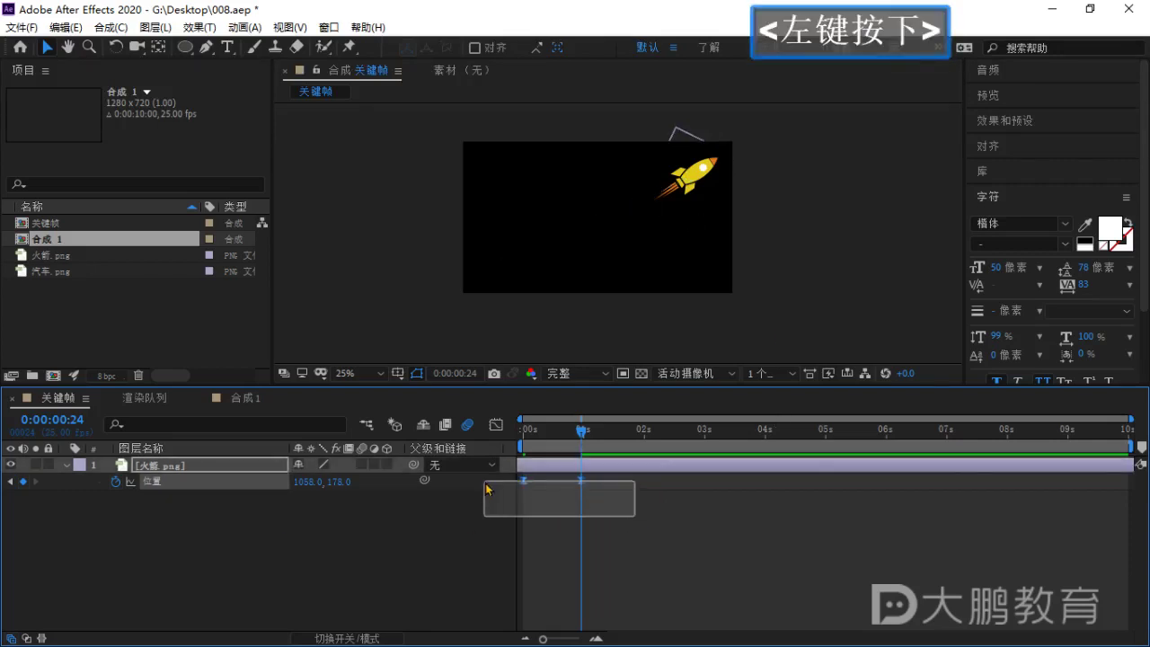
left_click(186, 524)
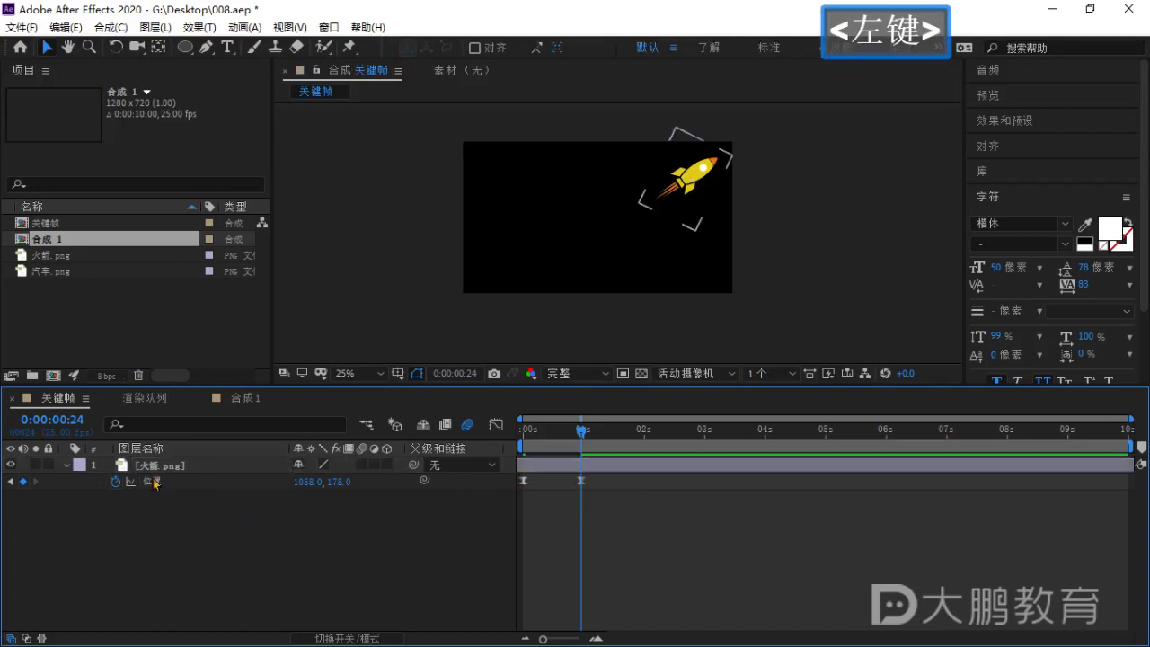
left_click(157, 484)
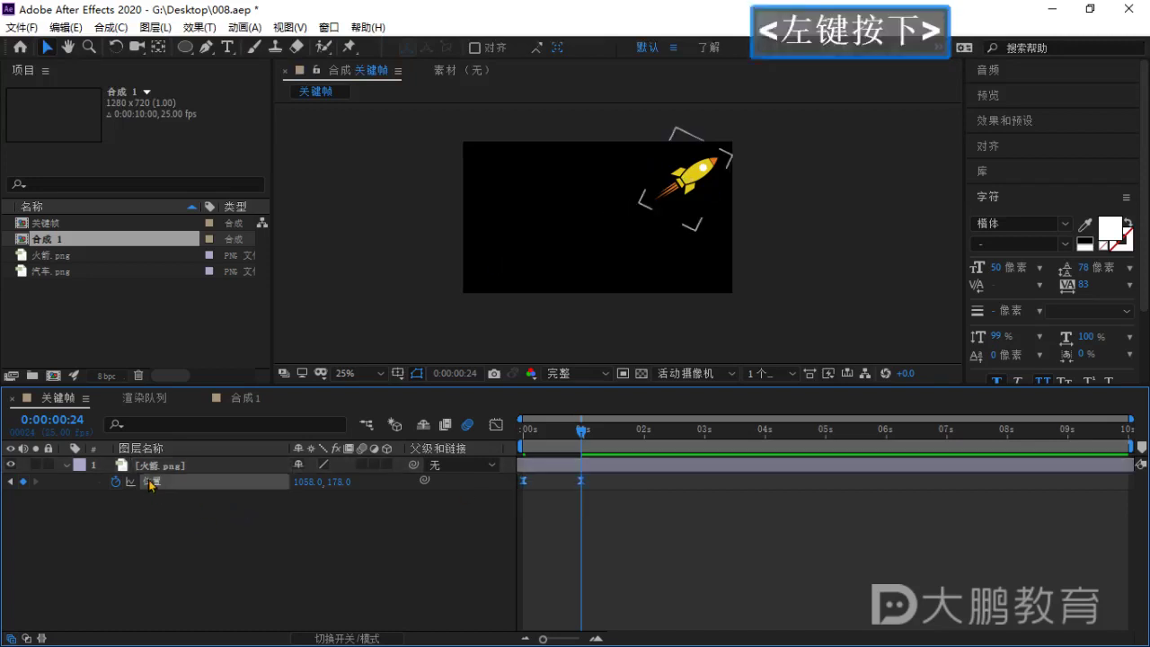
left_click(496, 426)
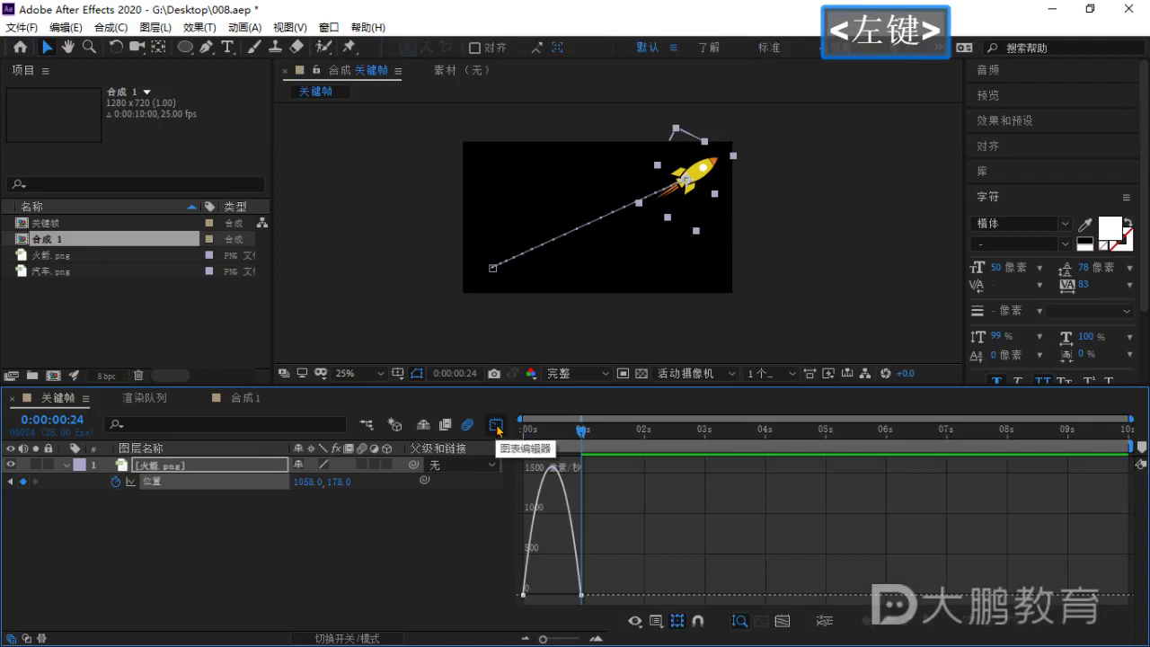
Return to the first frame, leave the graph editor and scrub to 0:00:00:24 to check the rocket's motion.
left_click(543, 444)
mouse_move(543, 444)
left_mouse_down()
mouse_move(527, 446)
mouse_move(583, 449)
mouse_move(522, 450)
left_mouse_up()
left_click(496, 424)
left_click(579, 509)
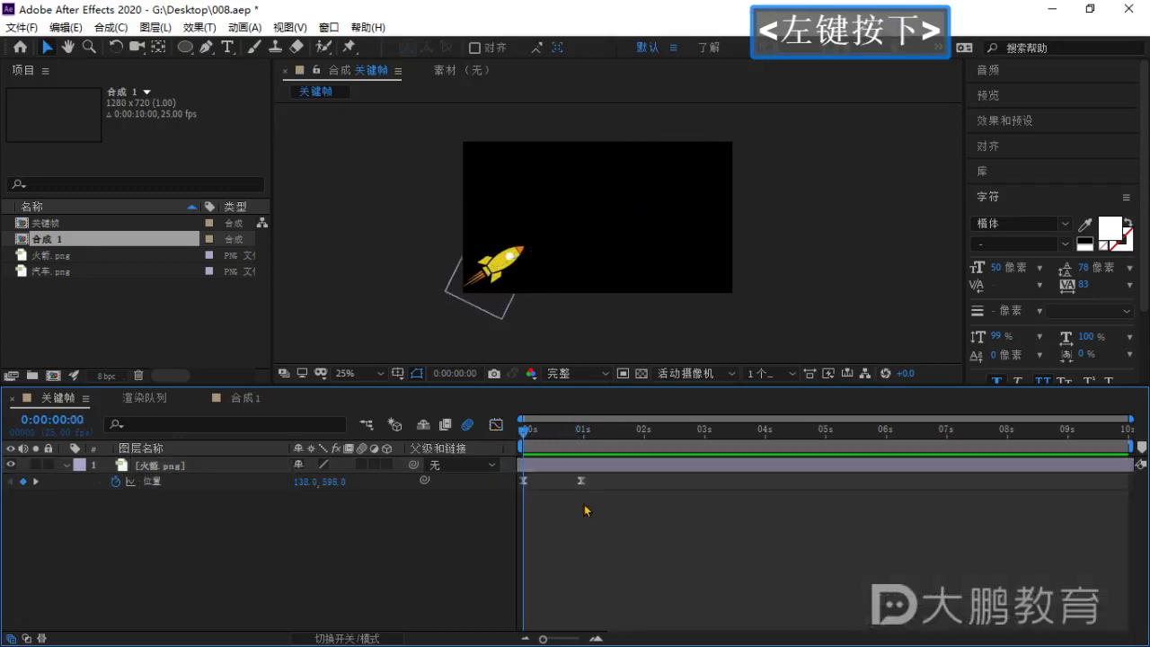
left_click_drag(524, 433, 586, 444)
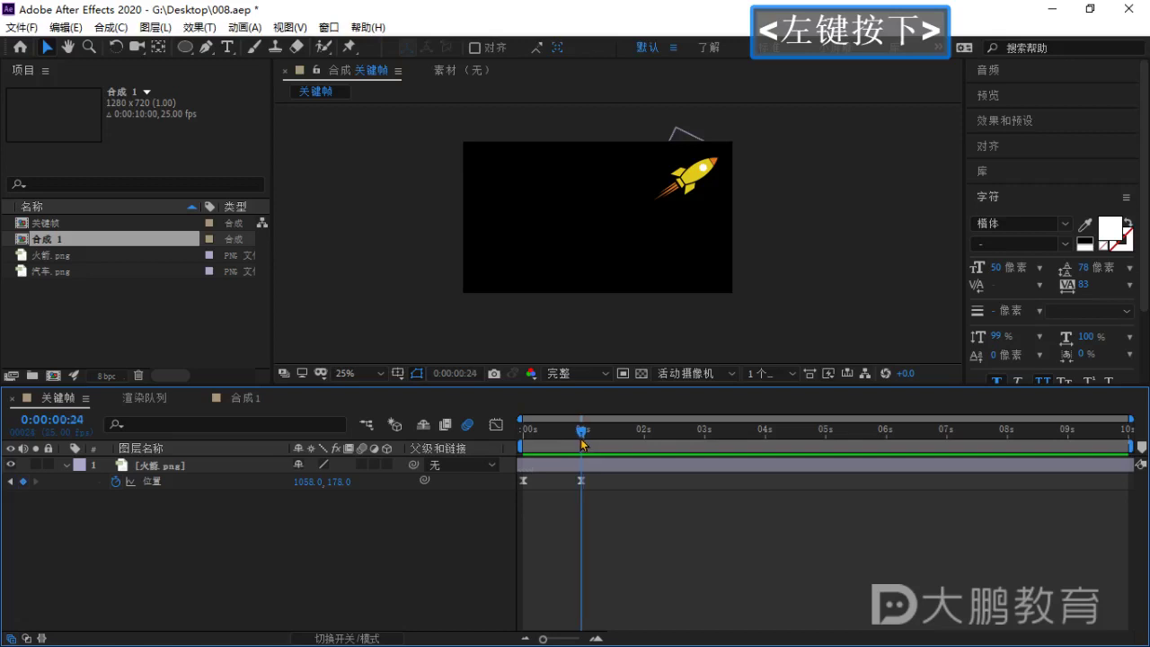
Open the graph editor with no property selected and return to the first frame.
left_click_drag(665, 519, 503, 485)
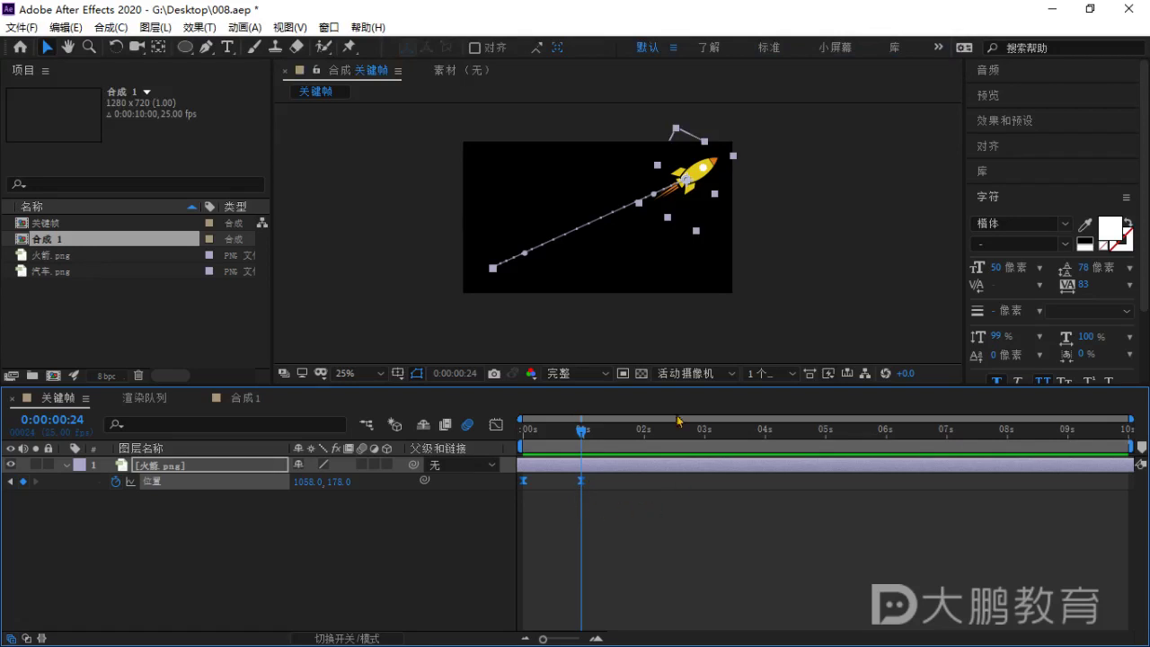
left_click(416, 498)
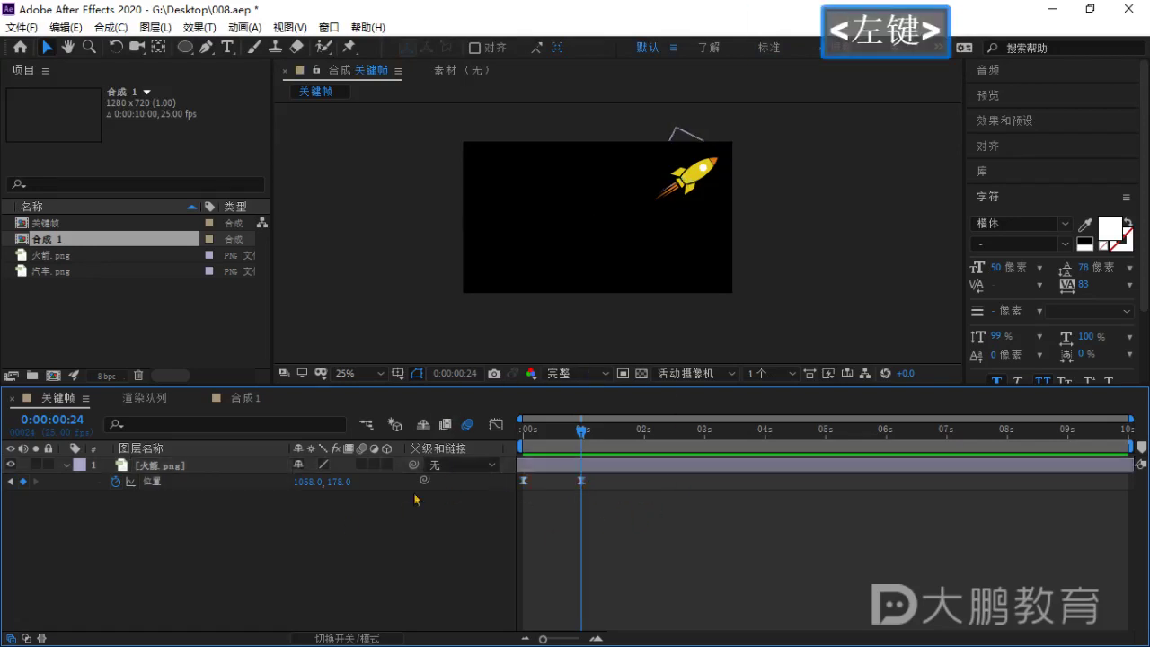
left_click(495, 426)
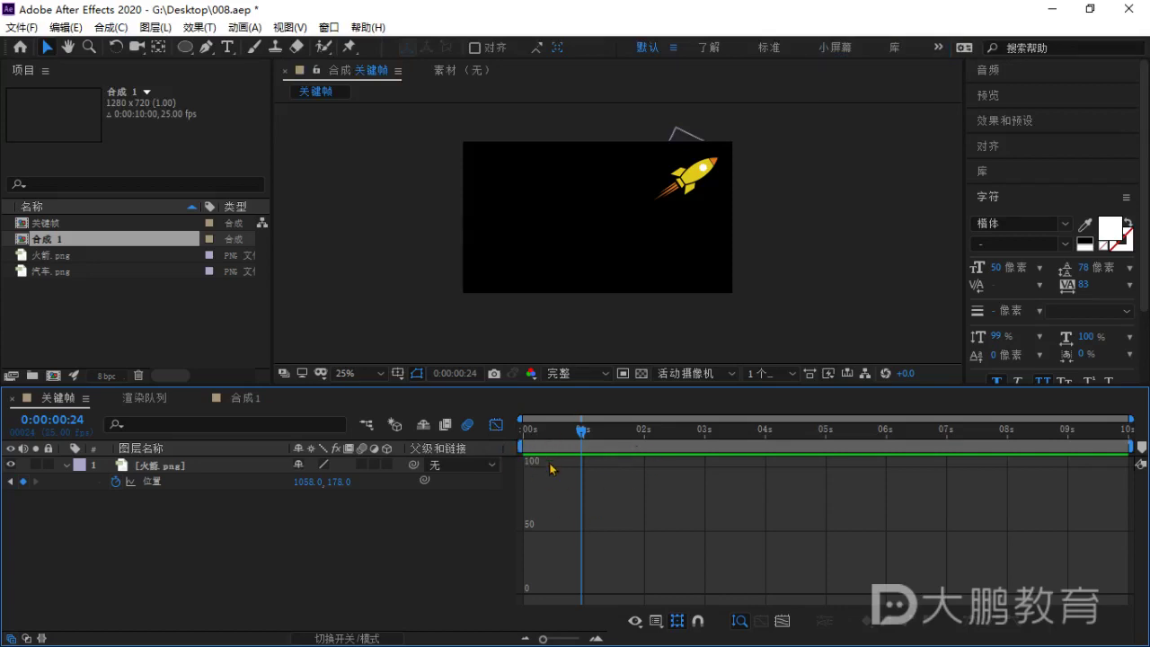
left_click_drag(584, 430, 508, 455)
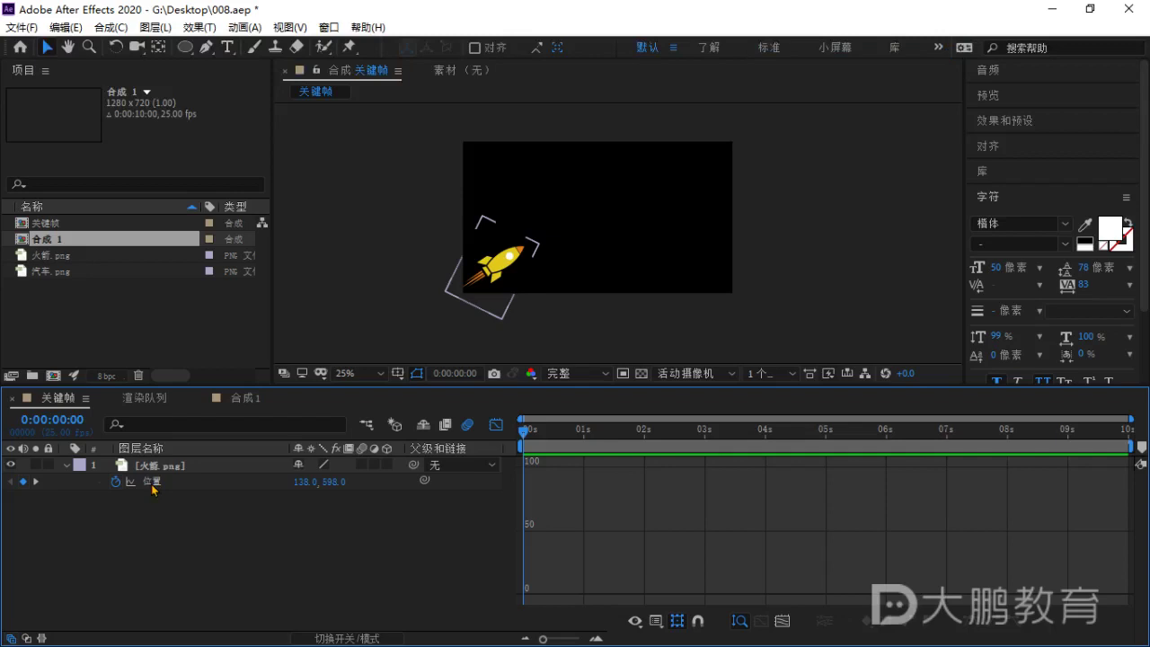
left_click_drag(524, 432, 503, 444)
Reselect the rocket's Position property to display its speed curve, comparing the graph editor with the keyframe view.
left_click(153, 482)
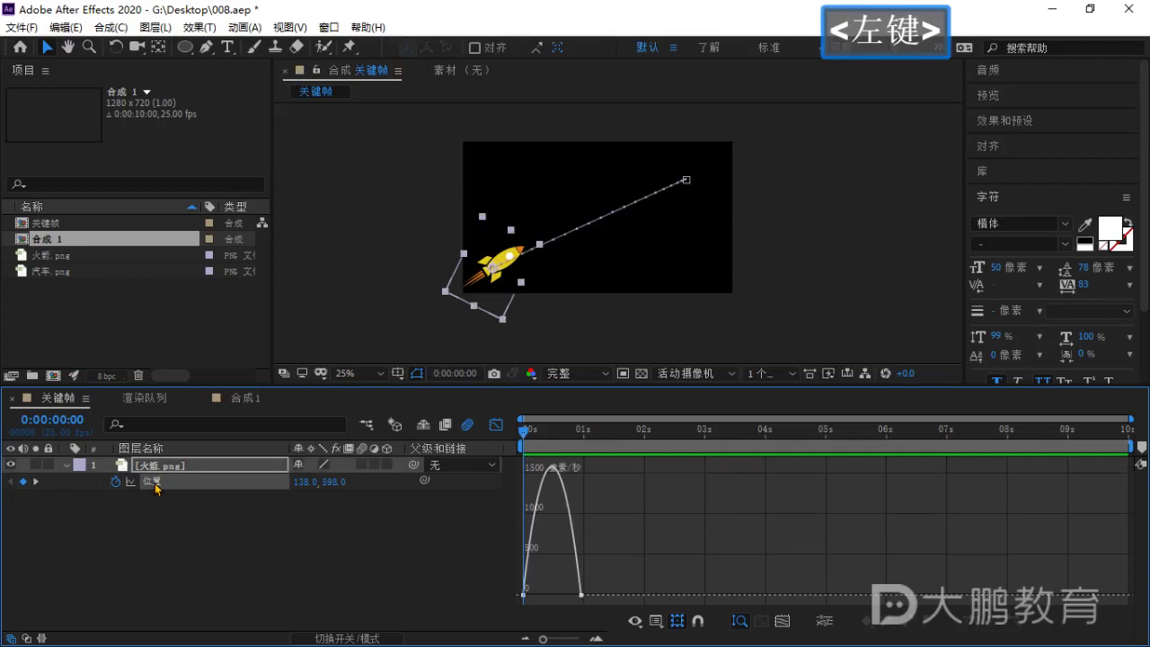
left_click(254, 527)
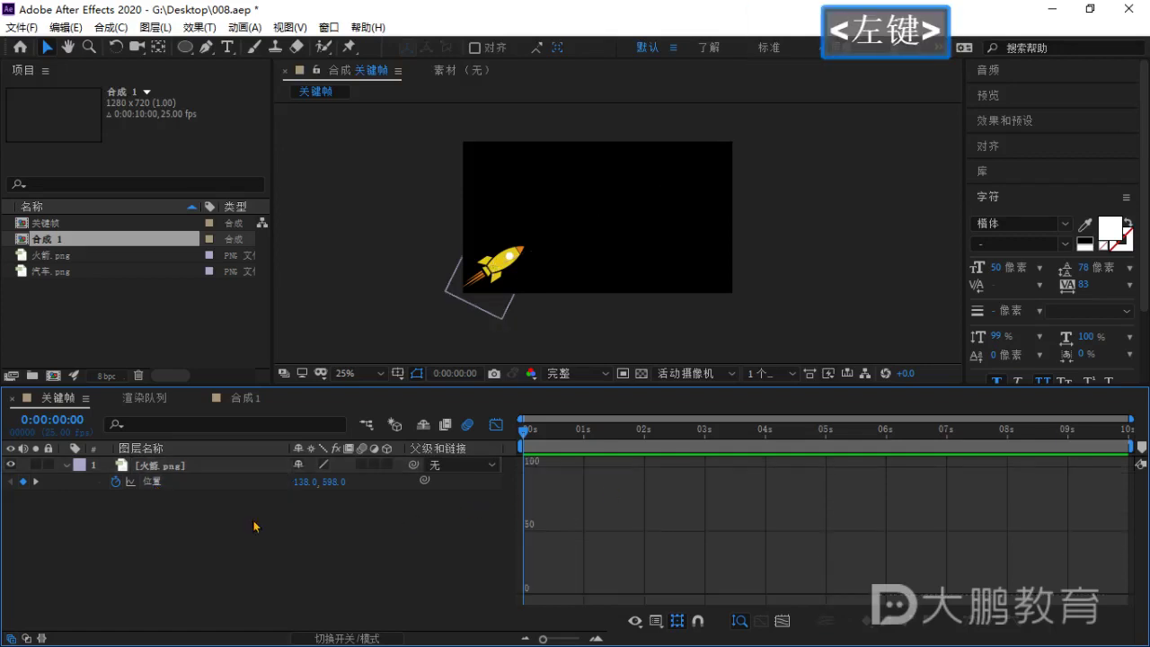
left_click(153, 484)
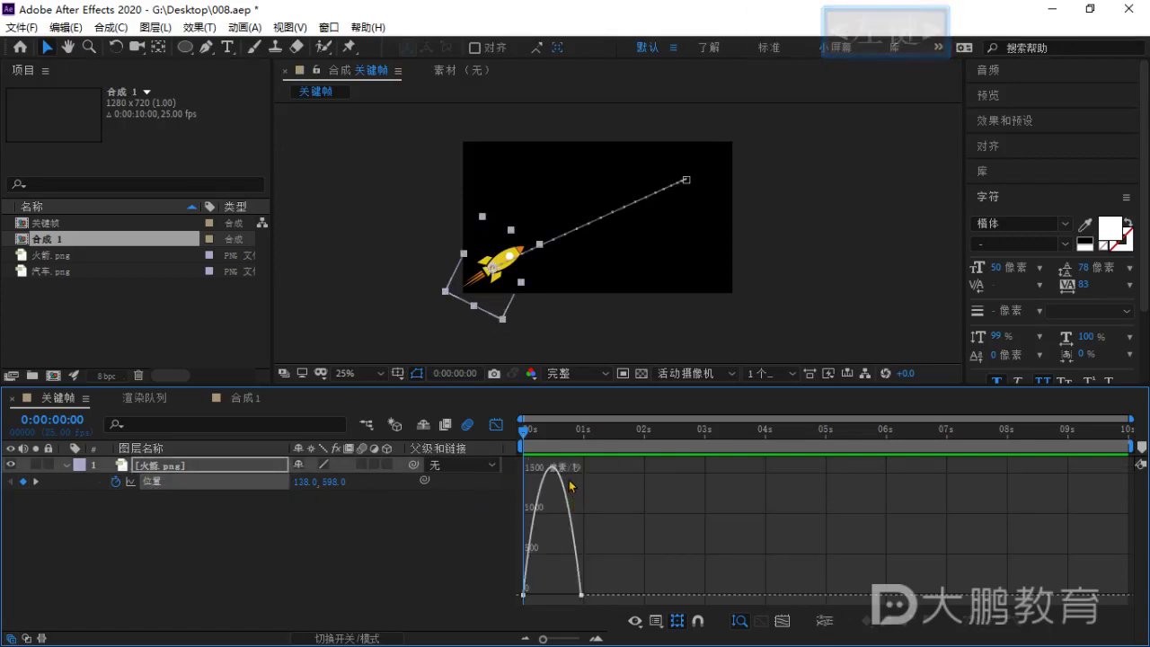
left_click(498, 426)
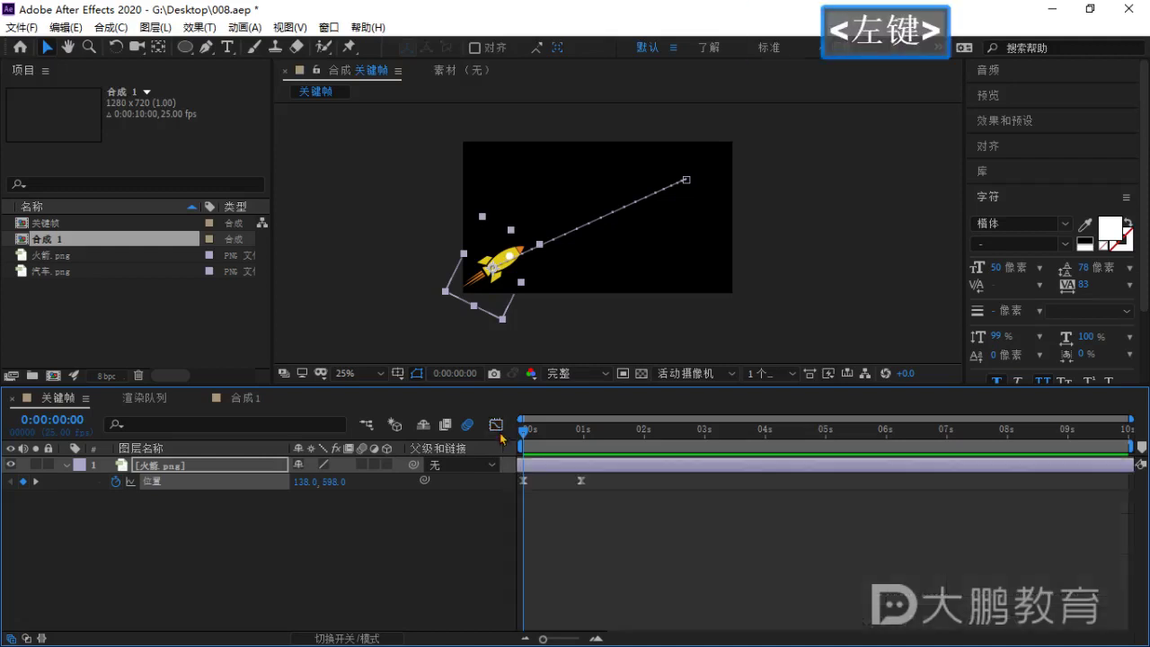
left_click(499, 429)
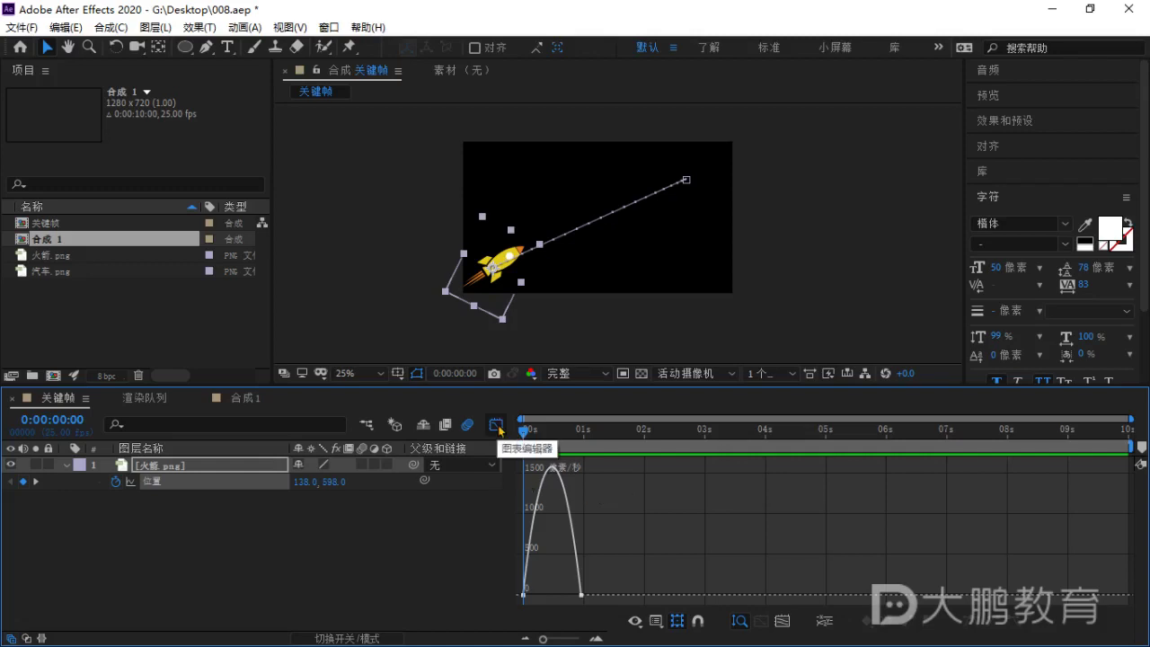
Switch the rocket's position graph to the value graph (编辑值图表).
right_click(590, 477)
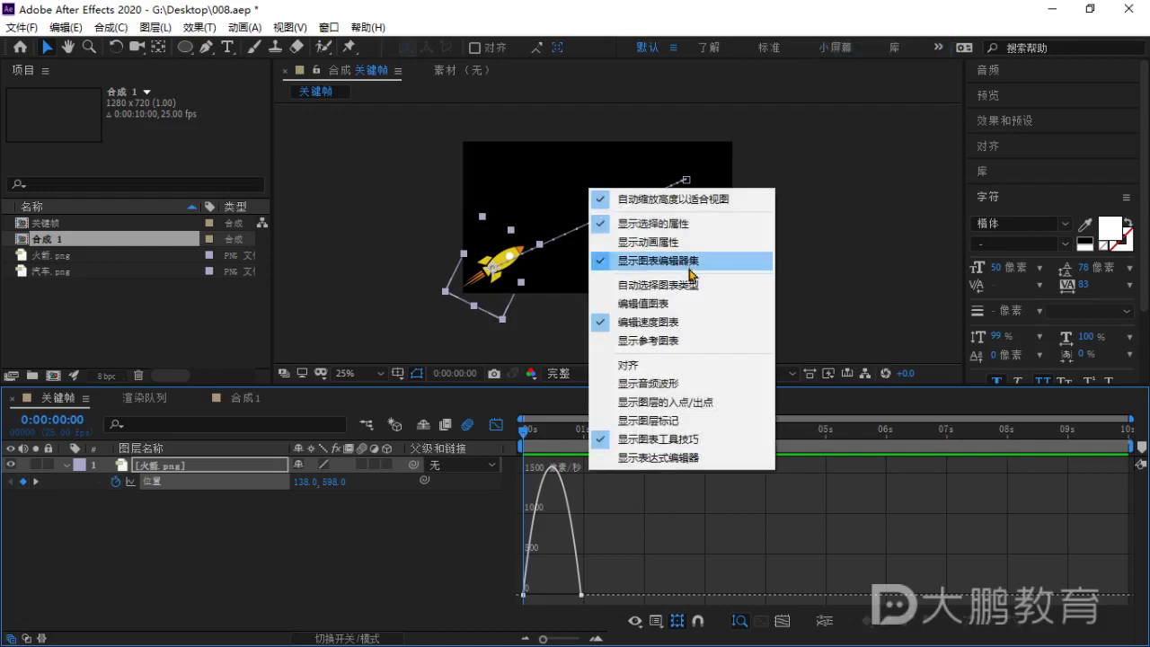
key("ctrl+1")
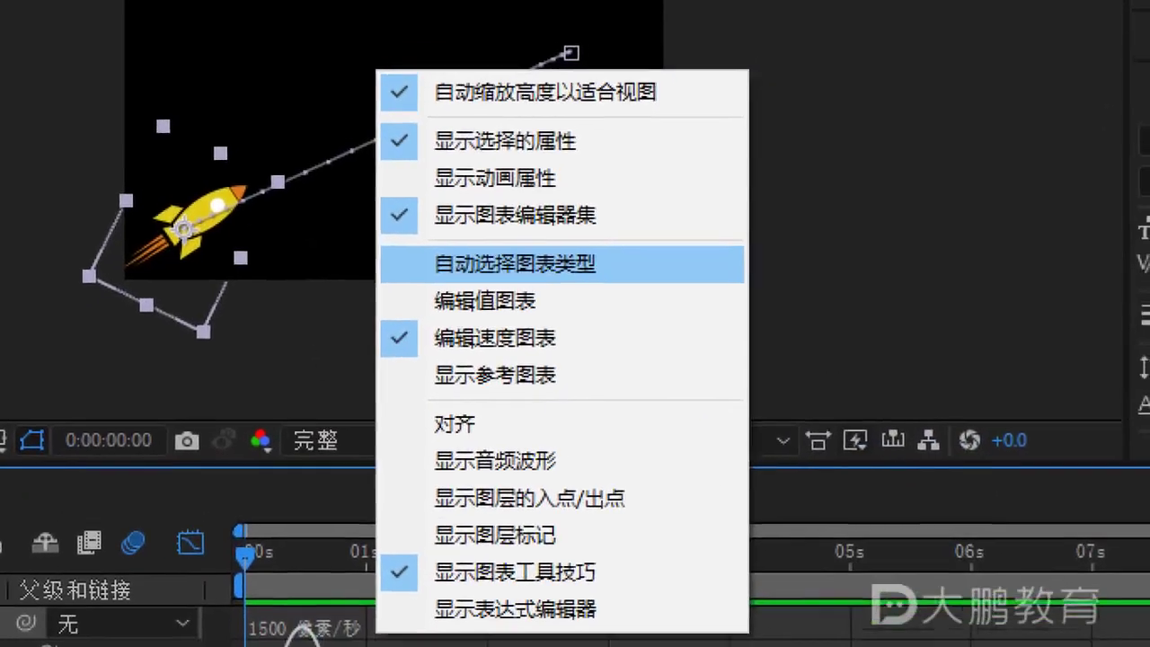
left_click(531, 155)
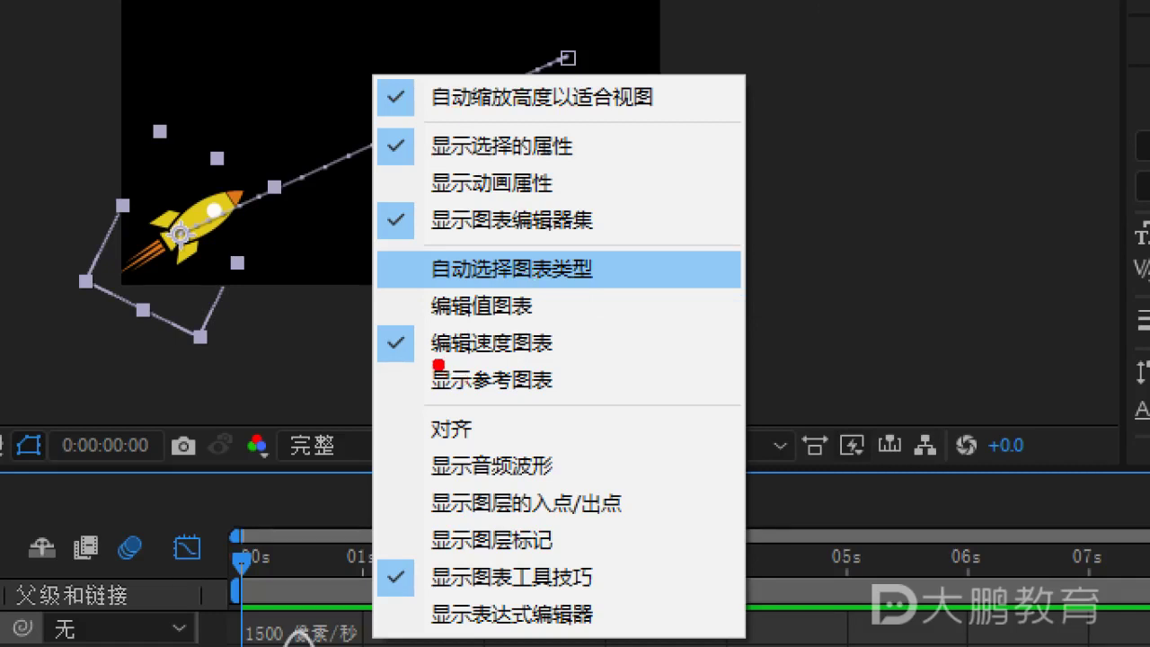
left_click(437, 364)
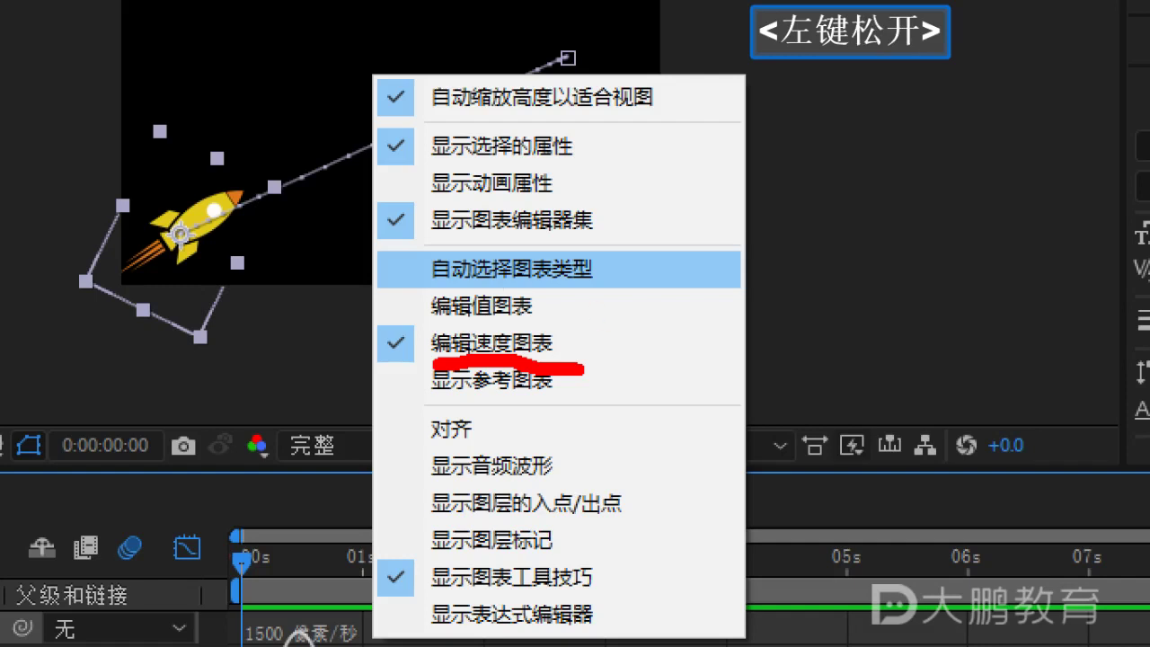
key("Escape")
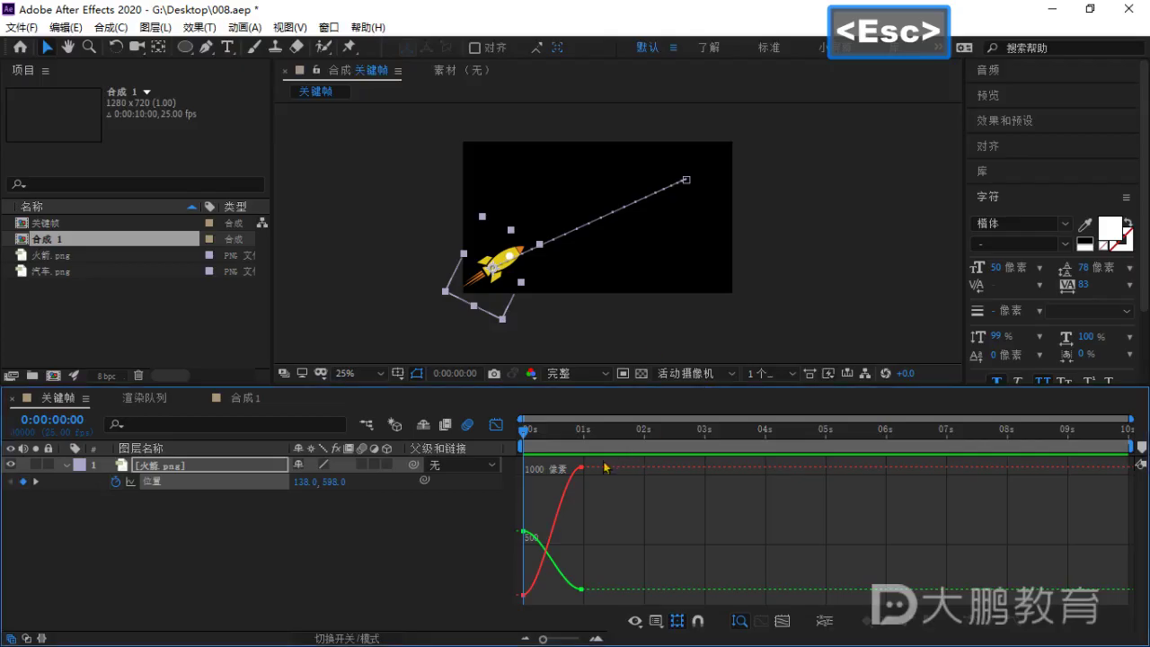
Reselect the rocket's Position property and set the graph editor back to the speed graph (编辑速度图表).
left_click(331, 518)
left_click(174, 485)
right_click(595, 501)
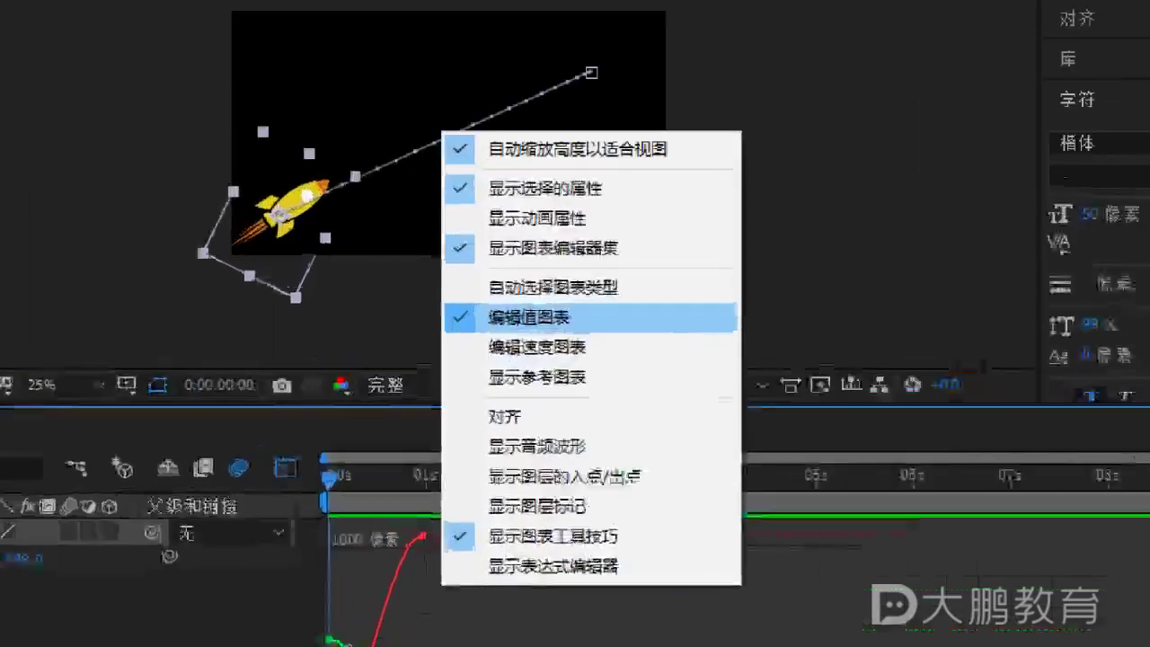
left_click(664, 341)
left_click_drag(624, 342, 681, 343)
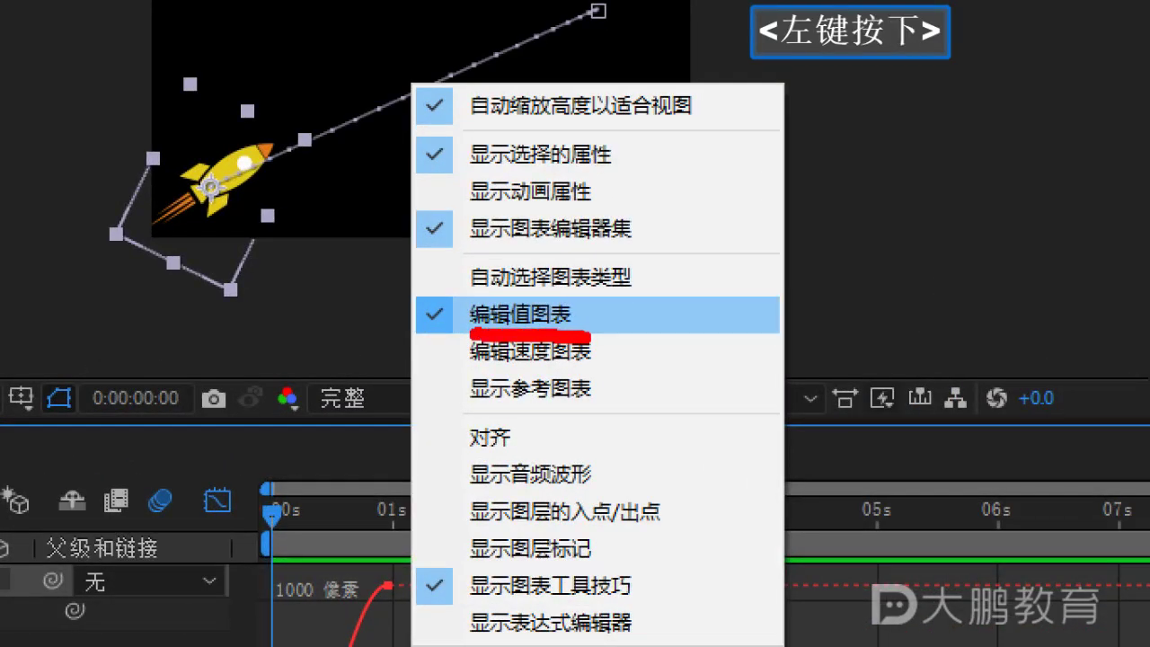
key("Escape")
right_click(596, 500)
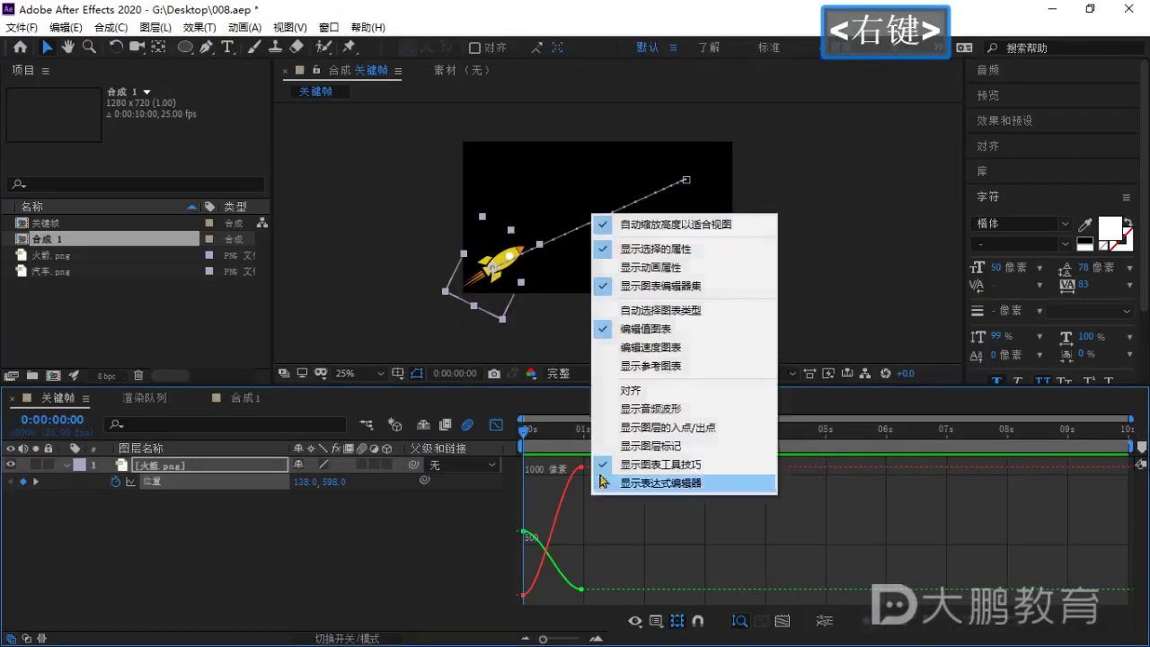
left_click(663, 355)
left_click_drag(535, 439, 442, 439)
Switch to the XMind notes 软件基础08笔记.xmind and expand the 曲线编辑器 branch and its 问题 topic.
key("alt+Tab")
left_click(401, 423, "alt")
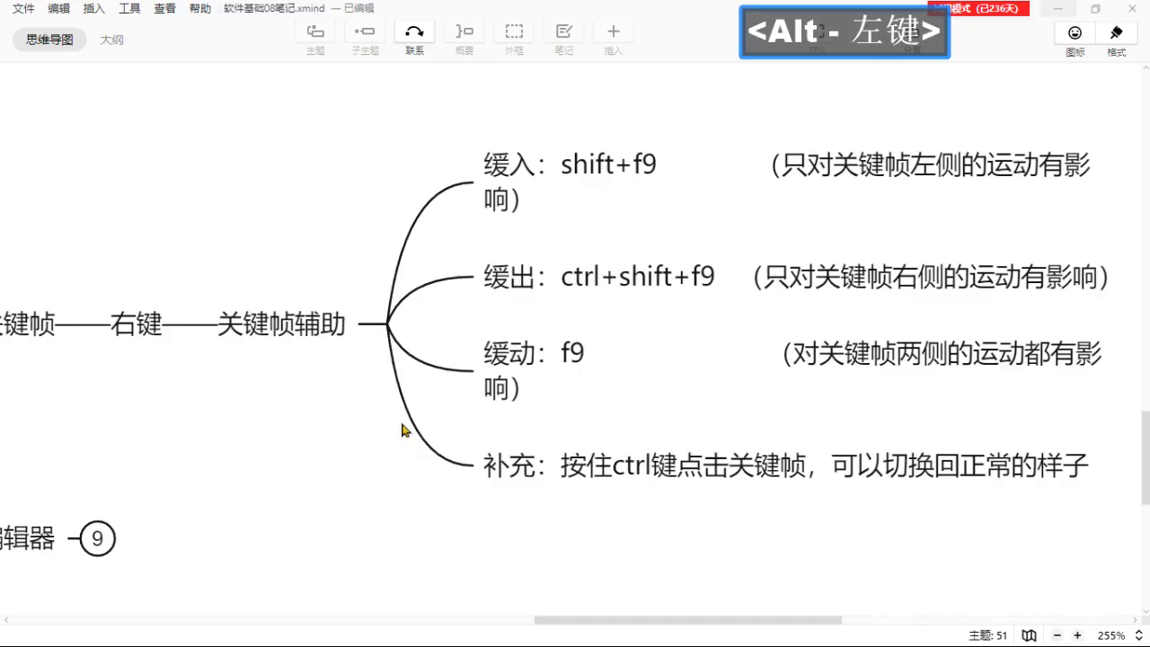
left_click_drag(274, 511, 462, 385)
scroll(462, 386, "down", 3)
left_click_drag(260, 289, 502, 418)
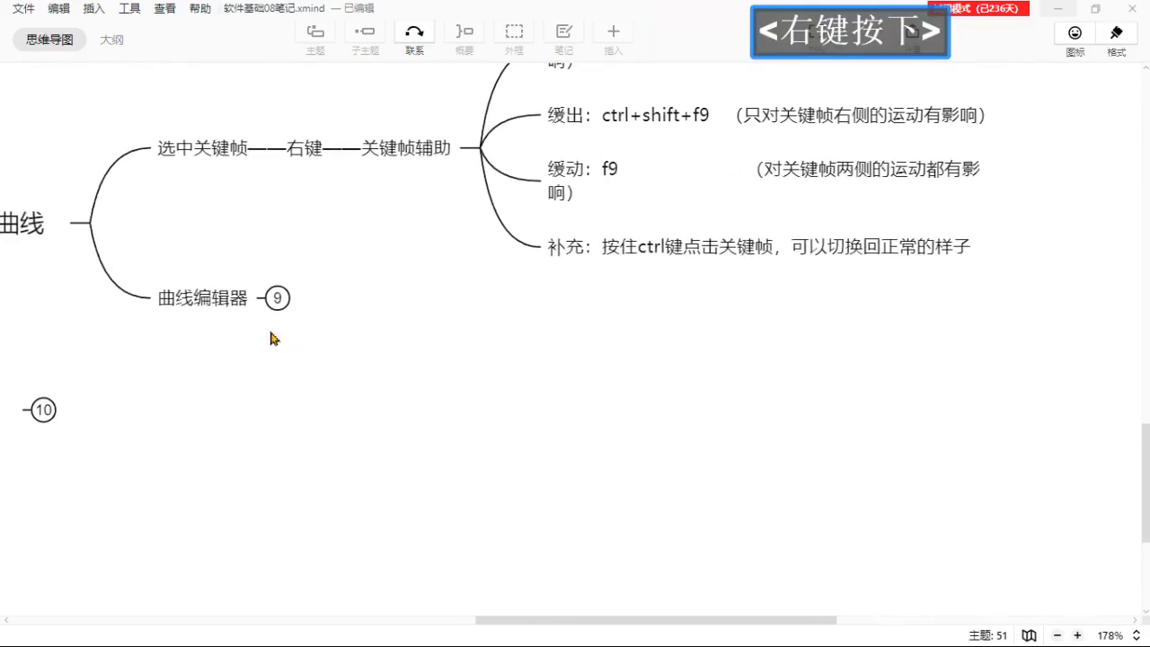
left_click(280, 302)
left_click_drag(588, 357, 581, 396)
left_click(403, 310)
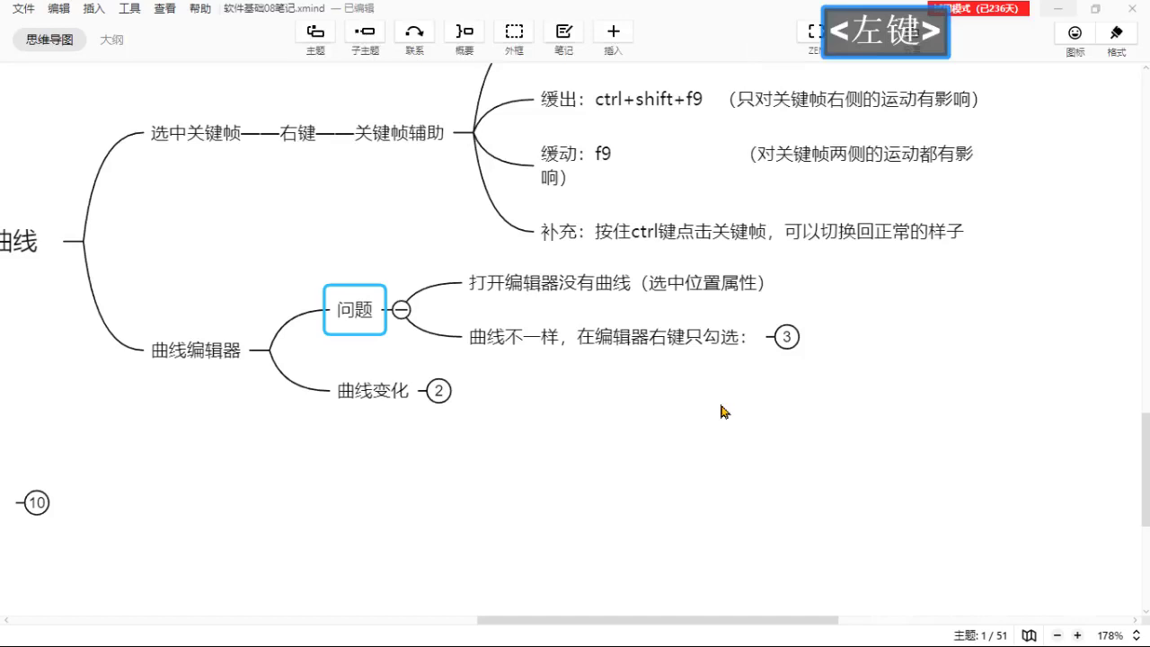
Expand the note on differing curves (曲线不一样，在编辑器右键只勾选) to review which graph options to enable.
left_click_drag(498, 413, 360, 446)
left_click(661, 389)
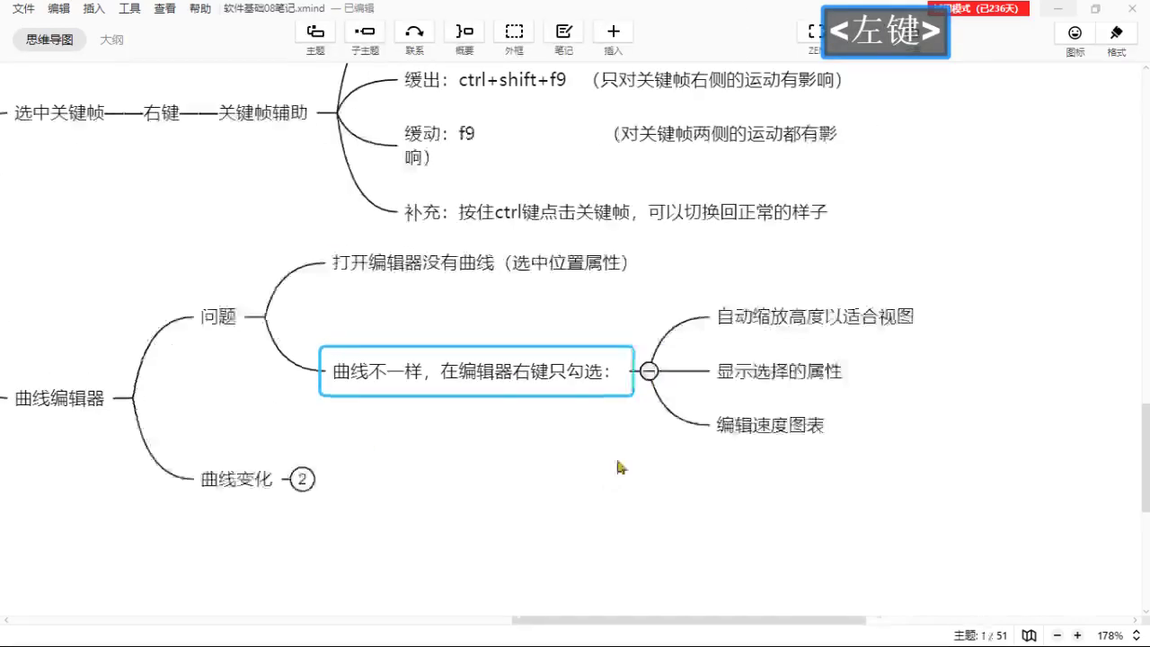
left_click_drag(547, 393, 274, 345)
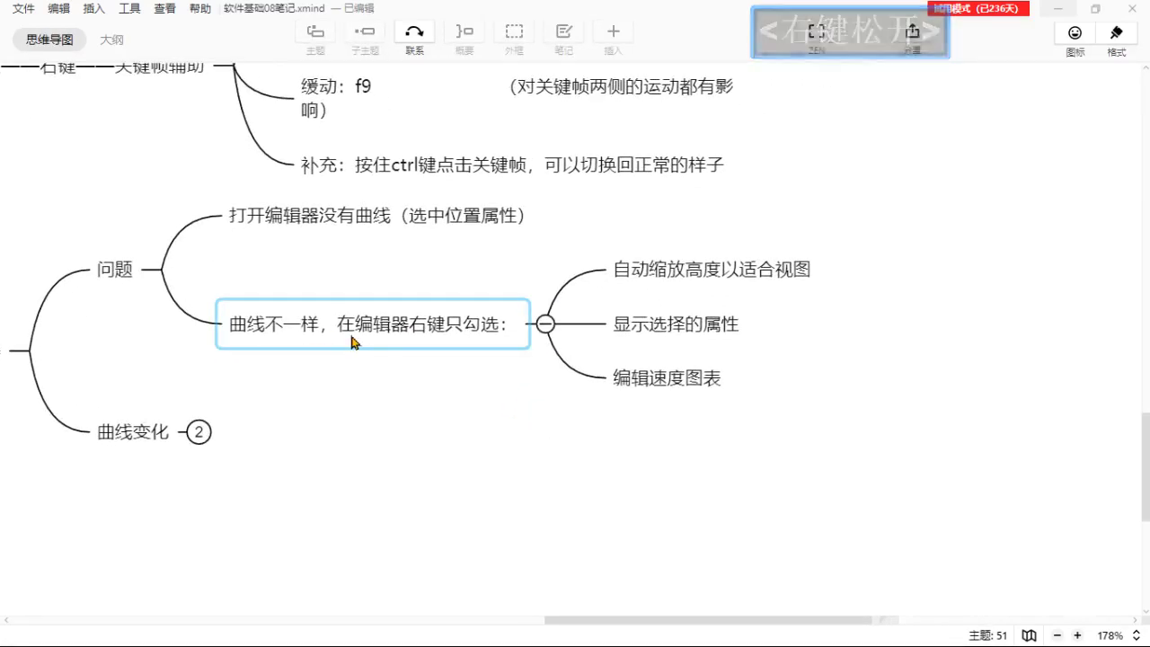
Review the three graph editor options in the notes: 自动缩放高度以适合视图, 显示选择的属性 and 编辑速度图表.
left_click(422, 346)
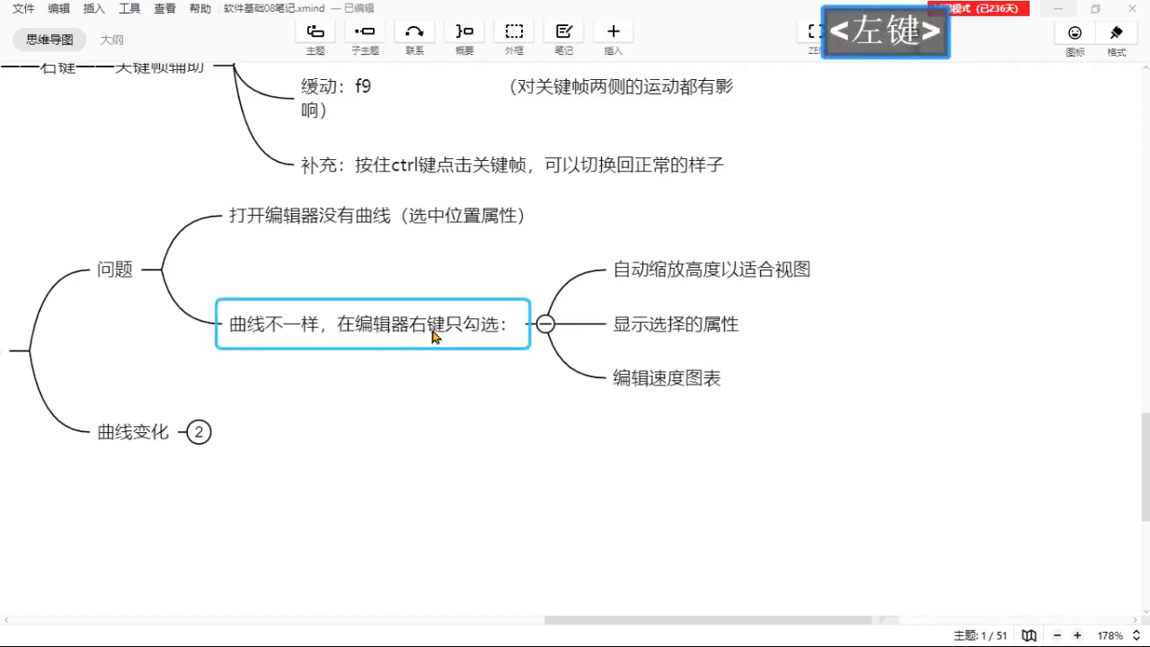
scroll(804, 334, "up", 1)
left_click_drag(1006, 327, 324, 195)
scroll(655, 353, "up", 1)
left_click(494, 248)
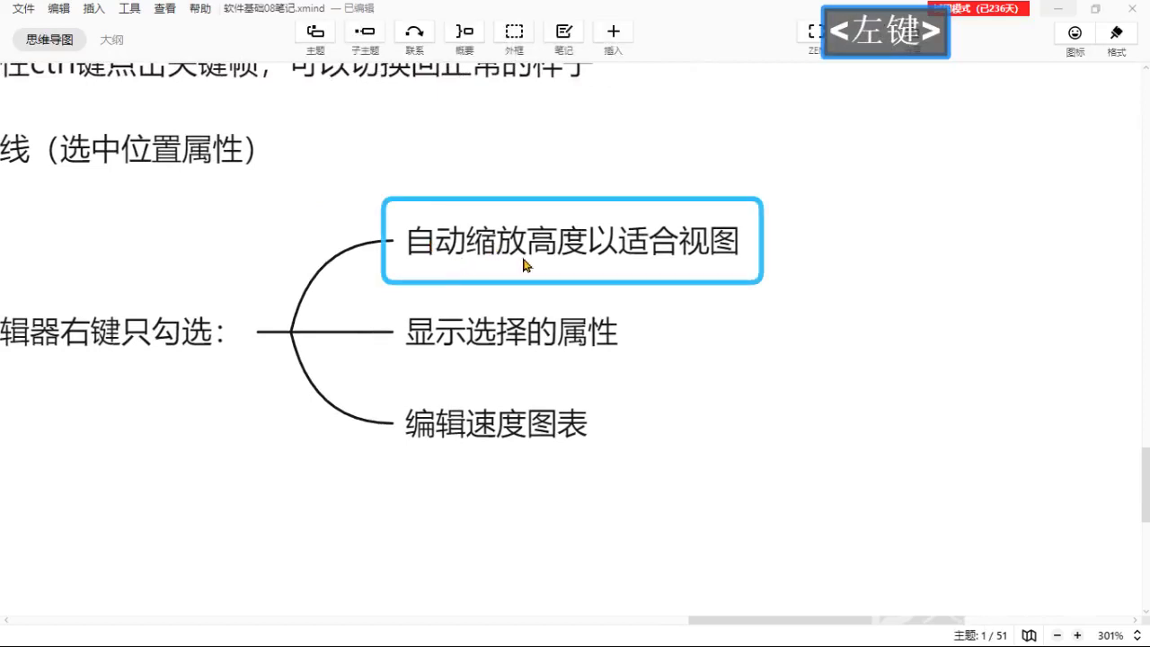
left_click(491, 347)
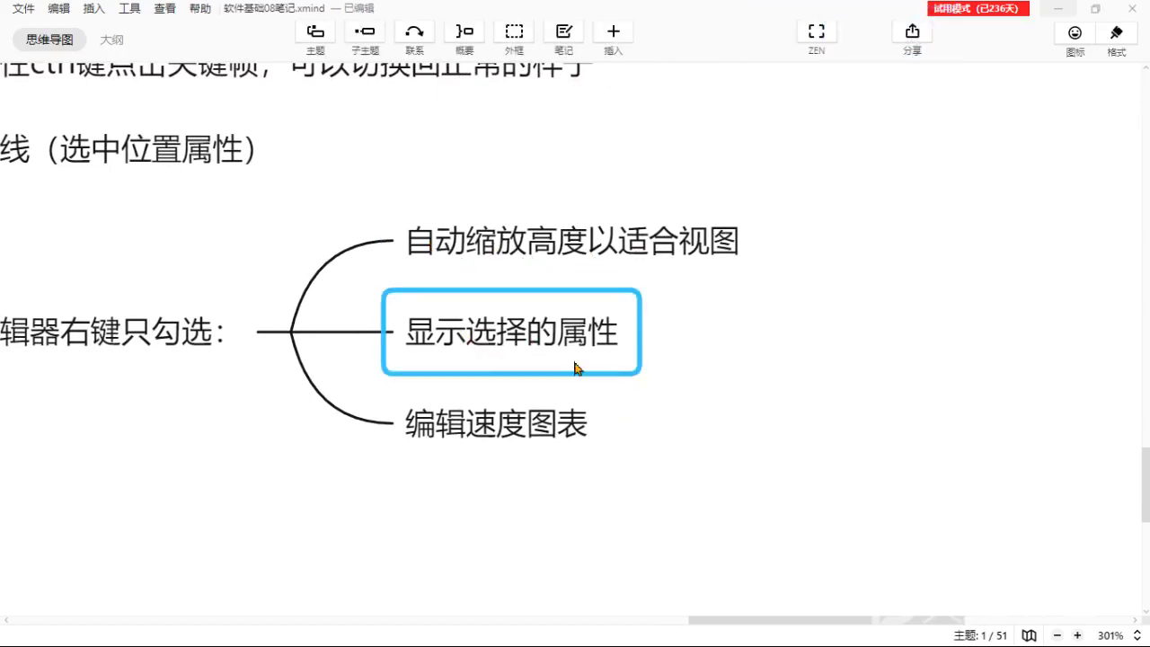
double_click(470, 436)
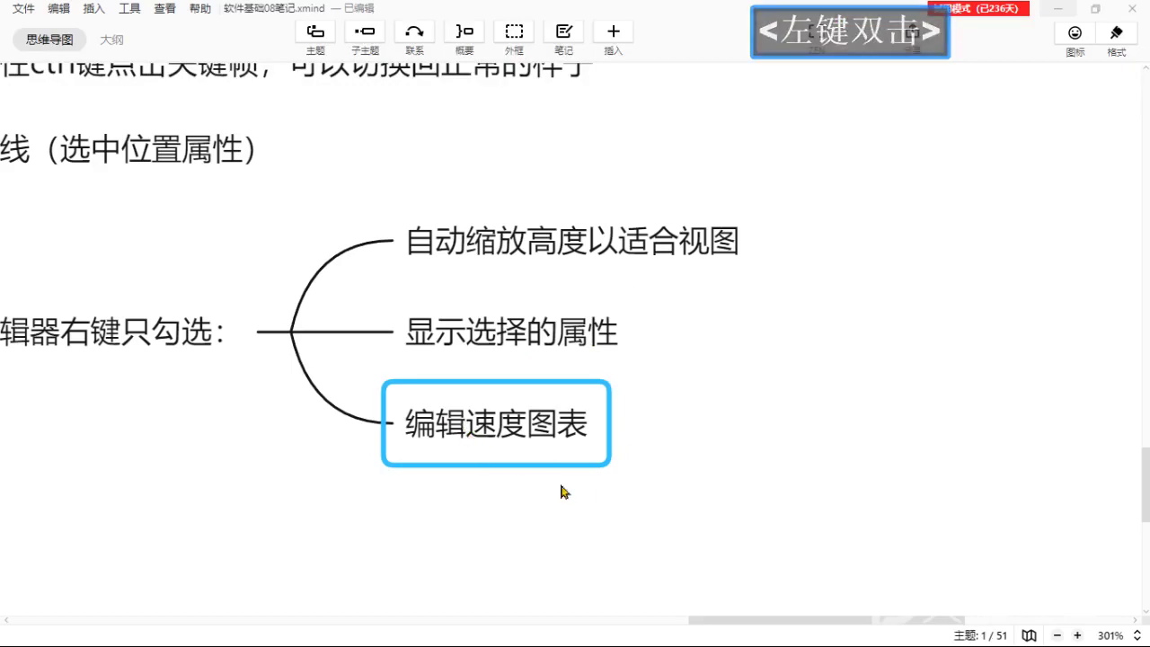
key("ctrl")
mouse_move(543, 477)
left_mouse_down()
mouse_move(570, 488)
mouse_move(764, 349)
left_mouse_up()
key("Escape")
Switch to After Effects and compare the graph editor's enabled display options with the notes.
key("alt+Tab")
right_click(613, 471)
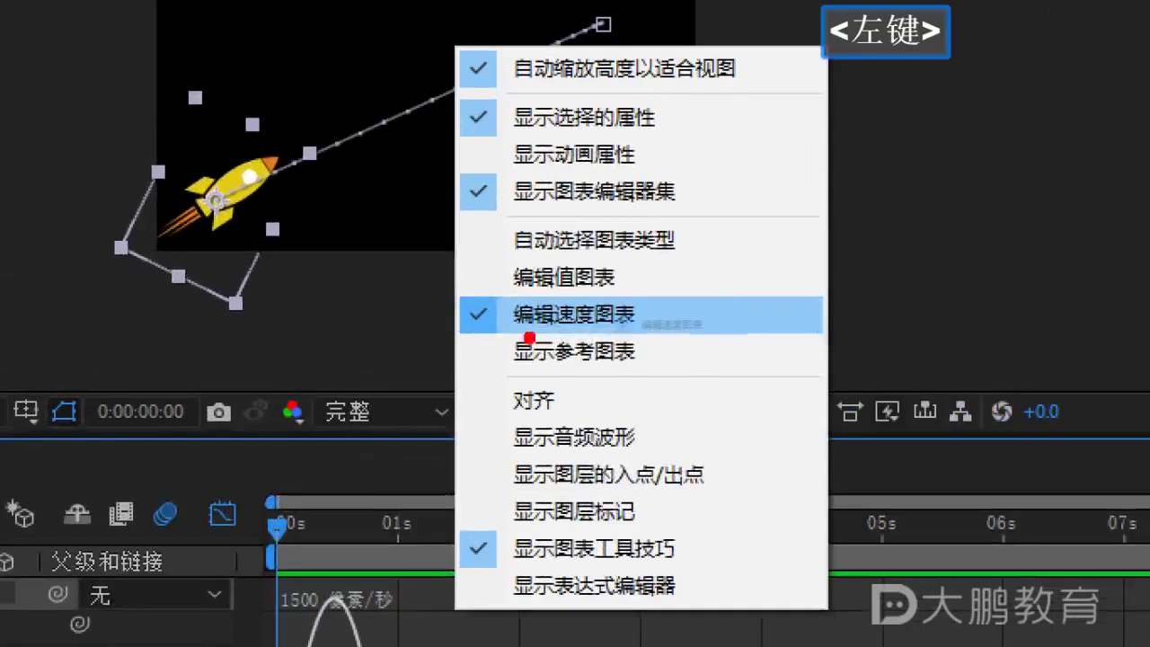
left_click_drag(620, 332, 669, 307)
key("Escape")
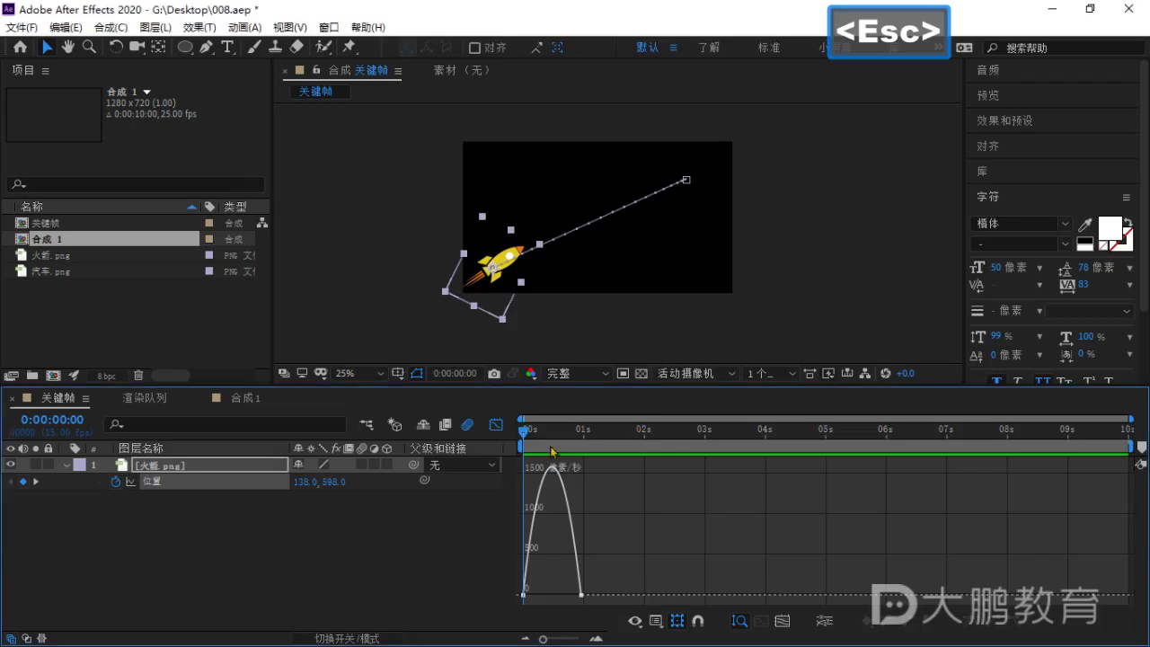
Deselect and reselect the rocket's Position (位置) property to demonstrate when its speed curve is displayed.
mouse_move(525, 436)
left_mouse_down()
mouse_move(582, 443)
mouse_move(524, 441)
left_mouse_up()
left_click(505, 521)
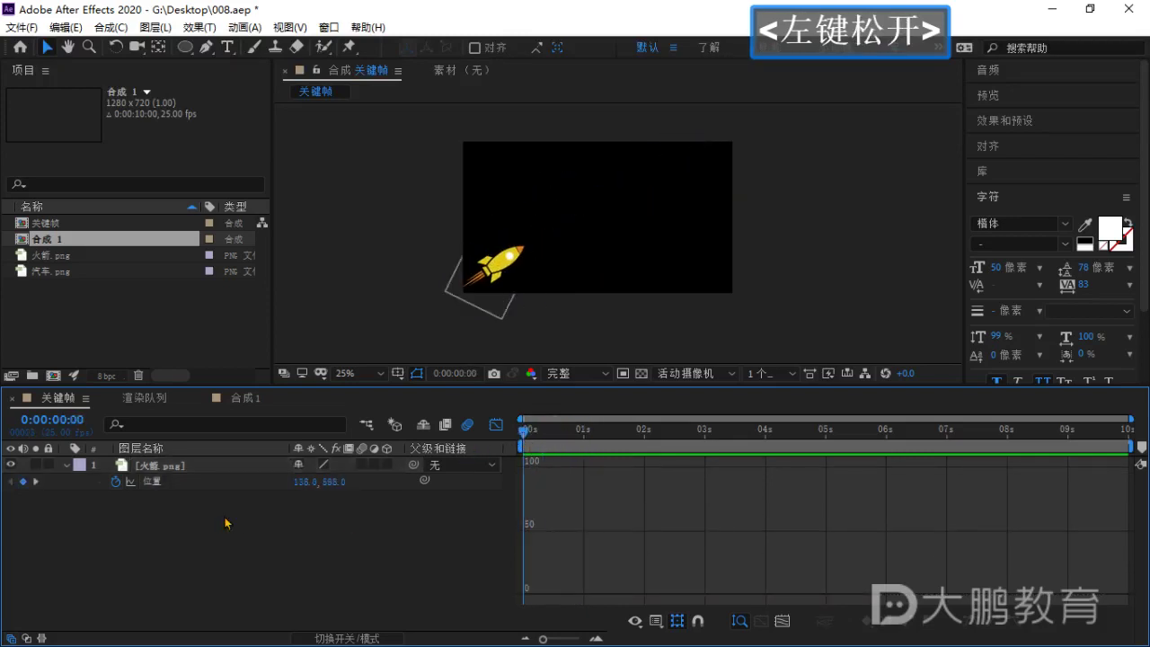
left_click(159, 486)
left_click(165, 499)
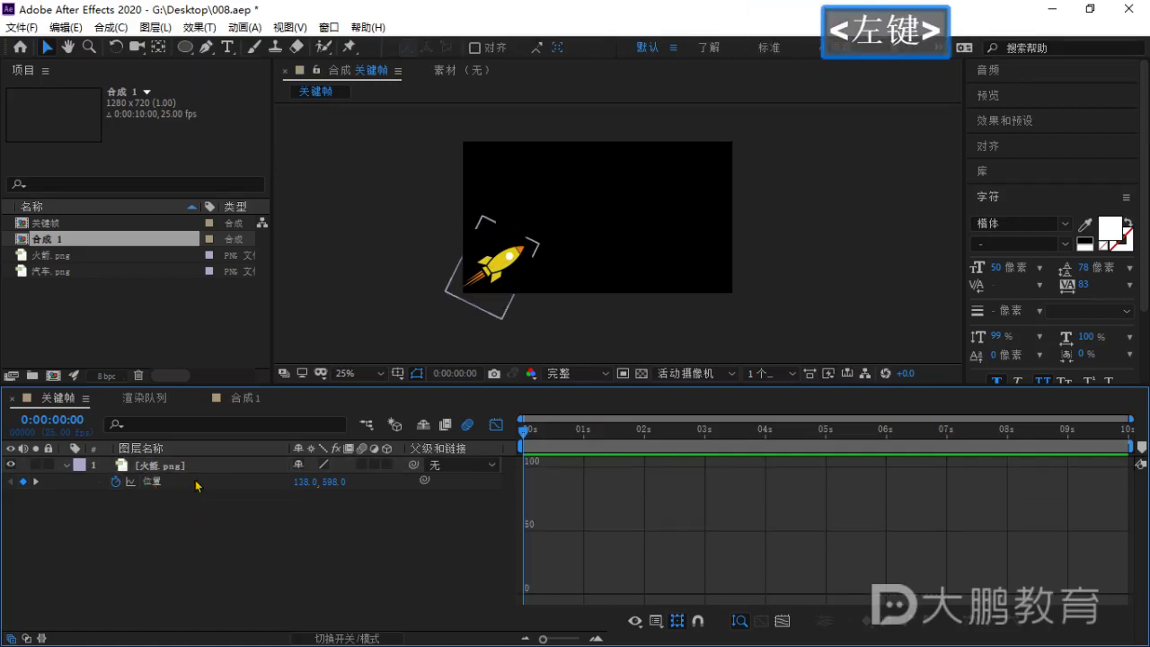
left_click(155, 486)
left_click(186, 517)
left_click(179, 485)
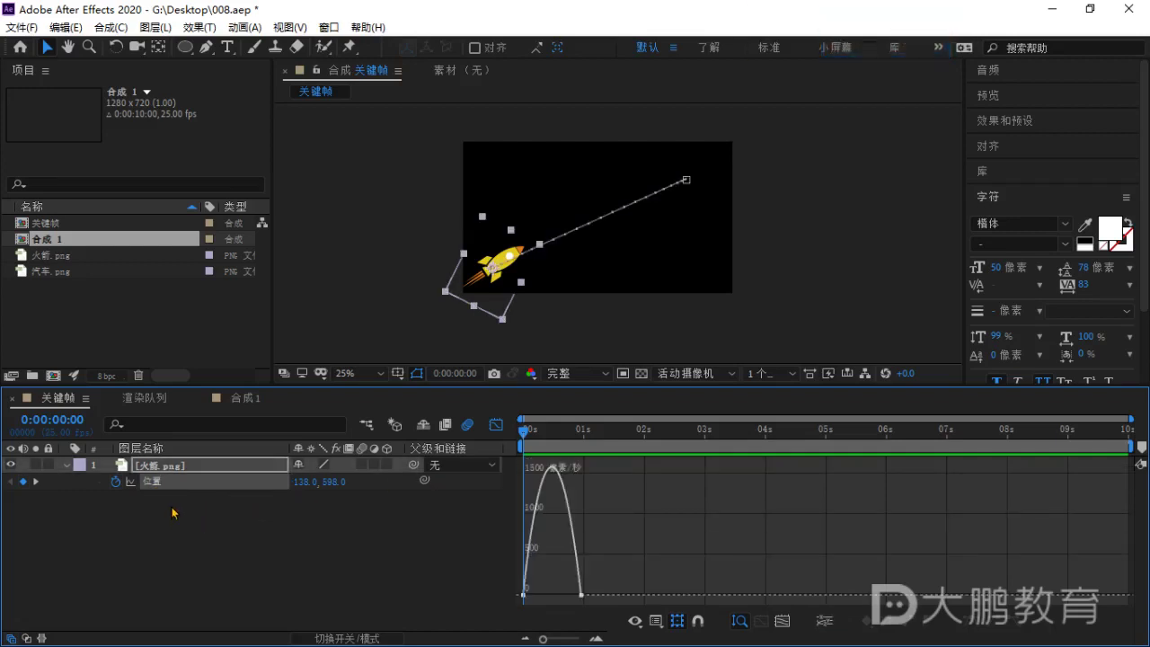
left_click(166, 502)
left_click(160, 487)
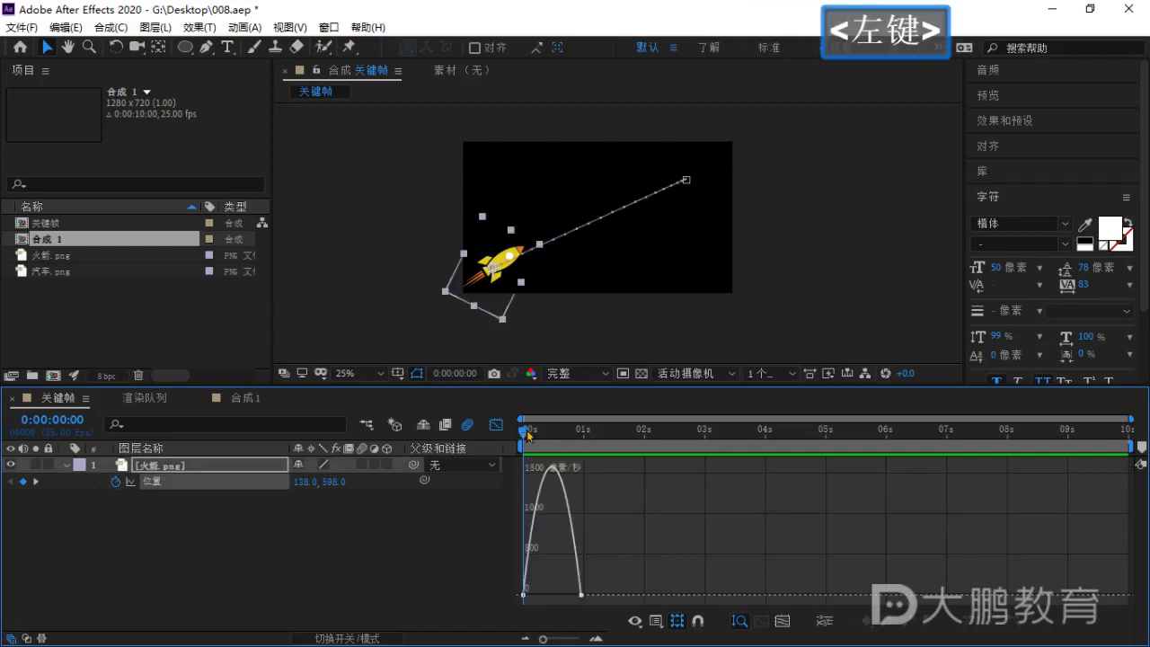
mouse_move(529, 435)
left_mouse_down()
mouse_move(578, 431)
mouse_move(527, 432)
mouse_move(521, 446)
left_mouse_up()
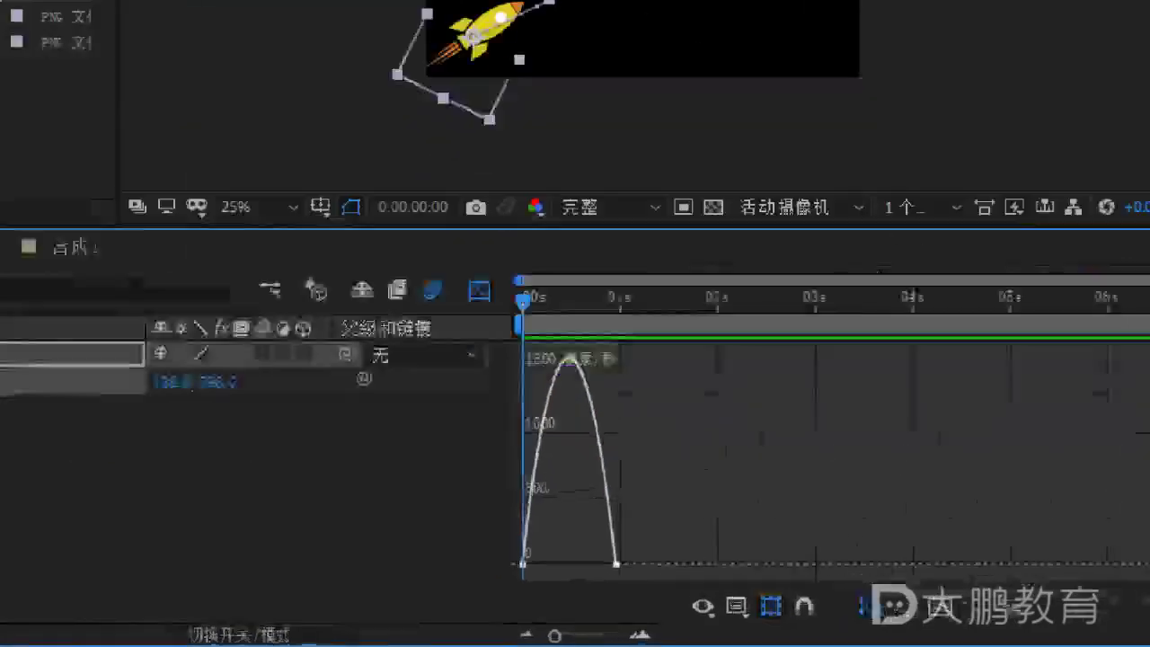
Try lengthening the ease handle of the rocket's last Position keyframe in the speed graph.
left_click(567, 572)
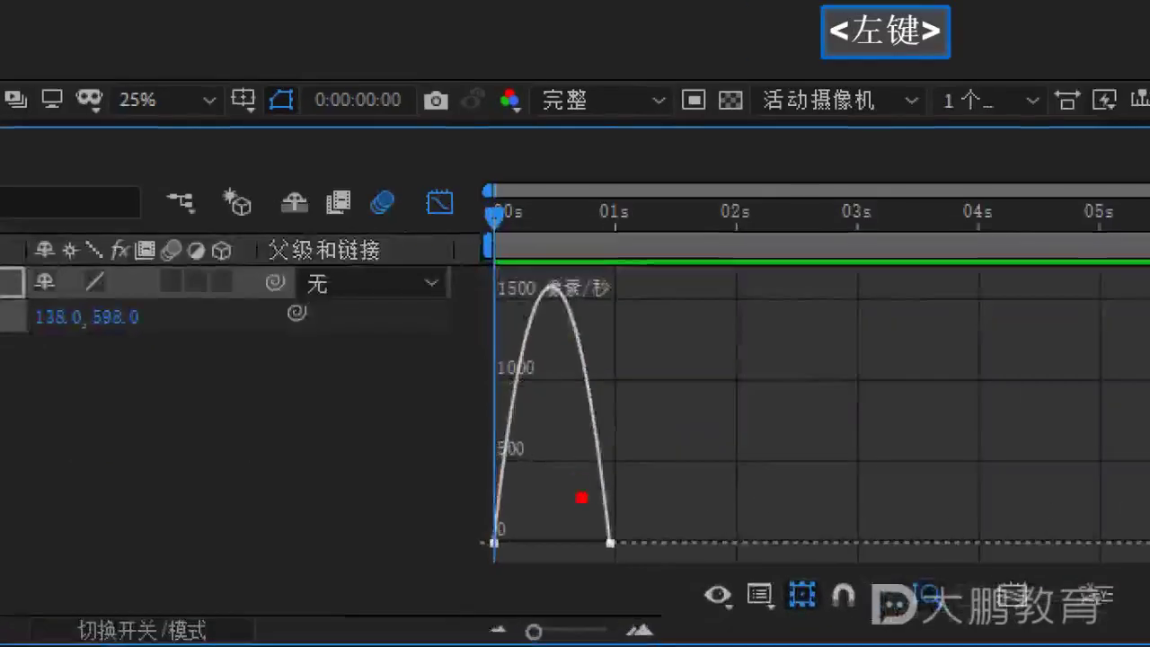
left_click(580, 593, "ctrl")
left_click_drag(516, 505, 449, 567)
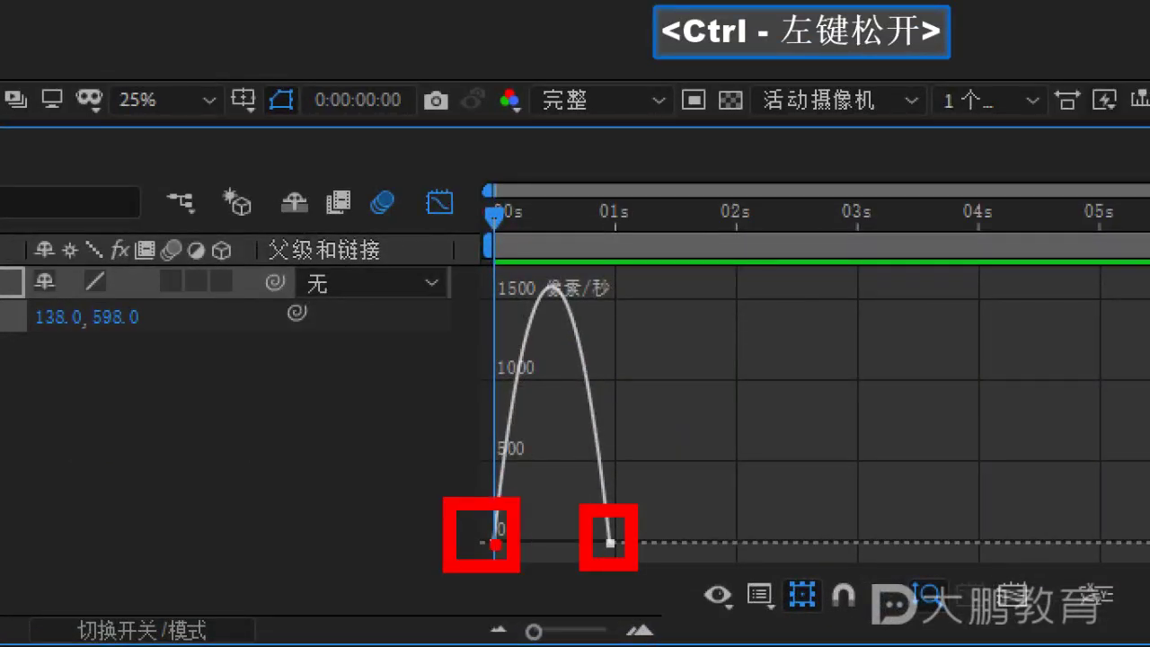
key("Escape")
left_click(580, 596)
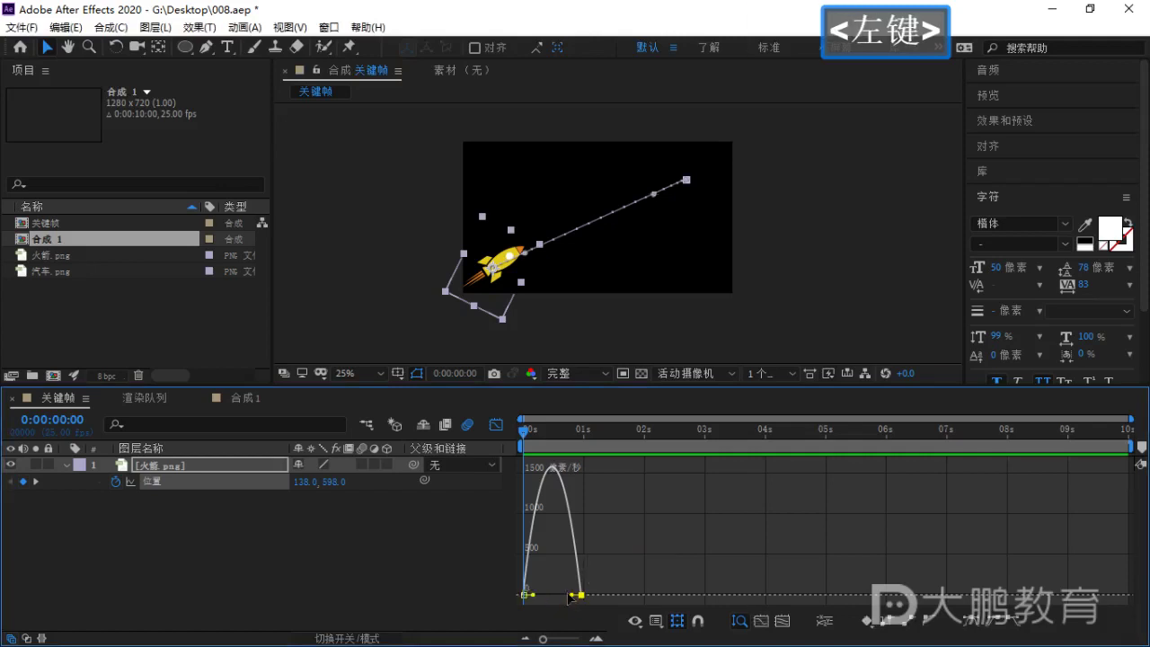
left_click_drag(569, 596, 601, 541)
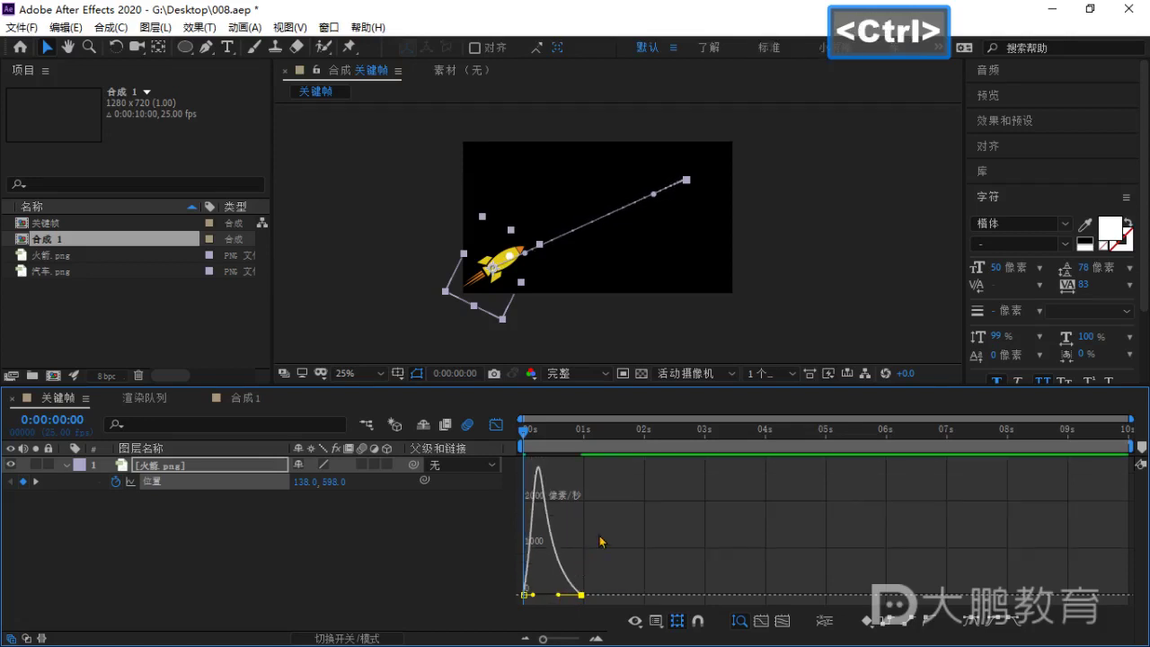
key("ctrl+z")
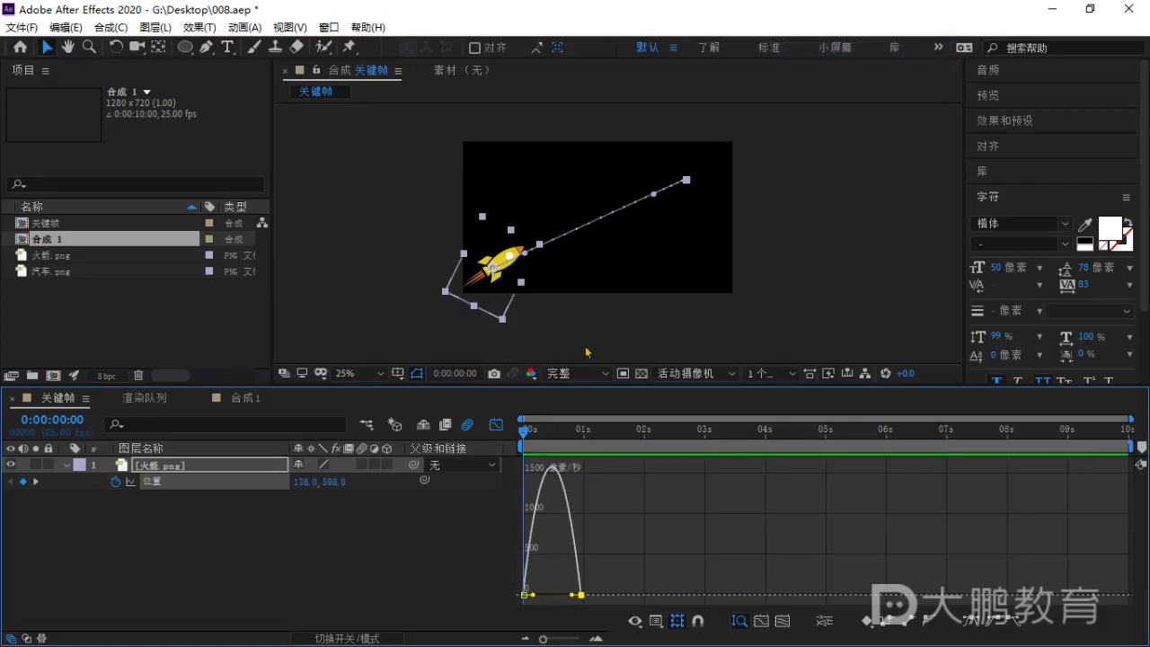
Delete the rocket layer 火箭.png from the 关键帧 composition and close the graph editor.
mouse_move(528, 434)
left_mouse_down()
mouse_move(560, 435)
mouse_move(519, 438)
left_mouse_up()
left_click(280, 504)
left_click(172, 466)
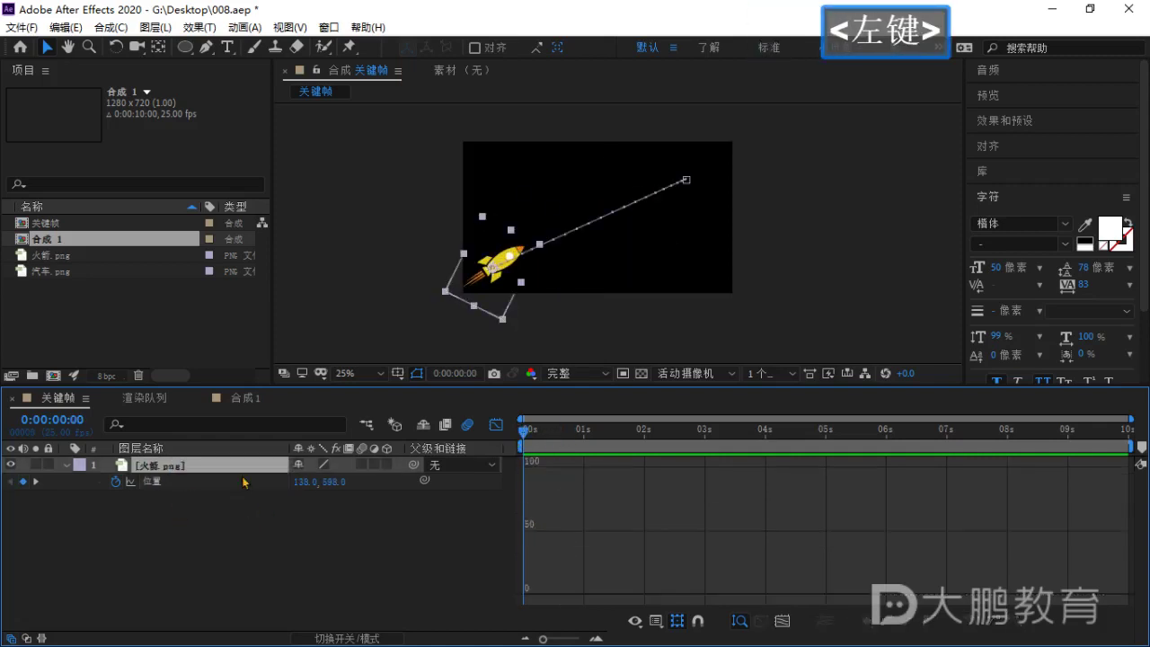
key("BackSpace")
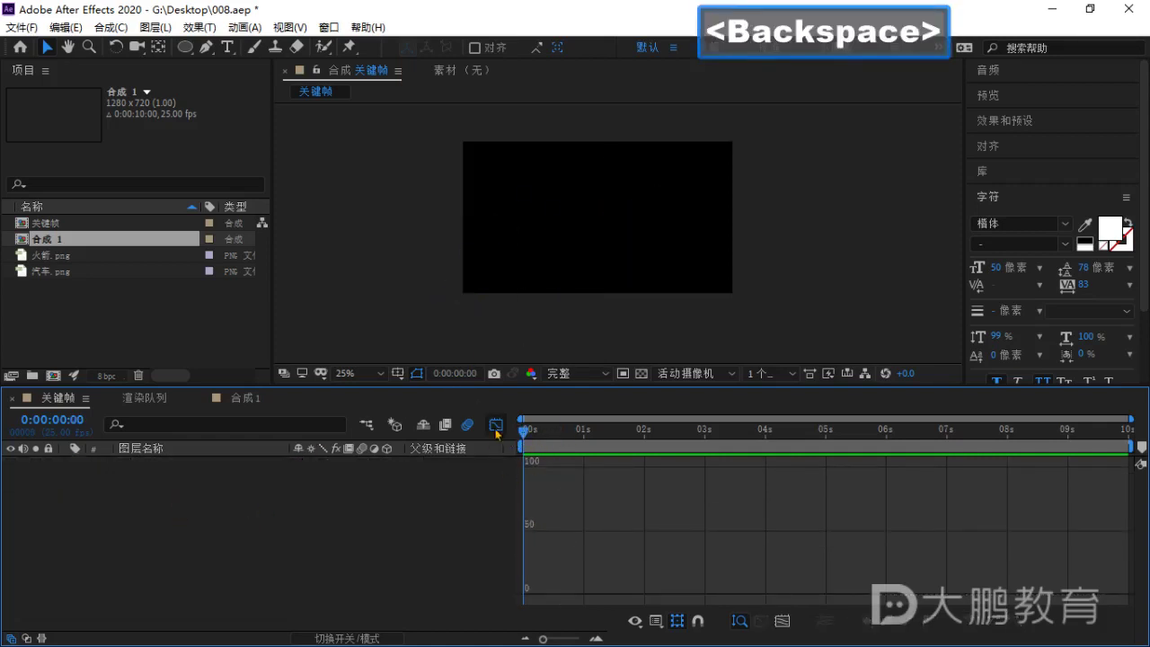
left_click(495, 426)
left_click_drag(530, 436, 454, 440)
left_click_drag(572, 385, 572, 417)
Import the basketball image 篮球(0-00-00-00).png into the project and return to the 关键帧 composition view.
key("e")
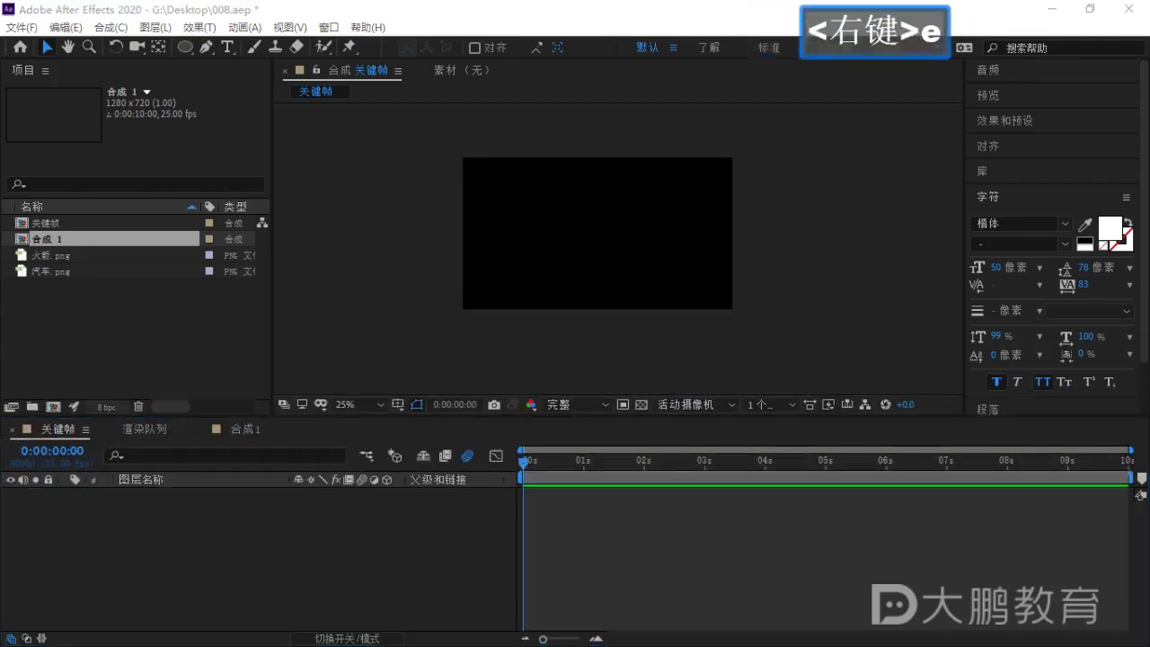
left_click(63, 332)
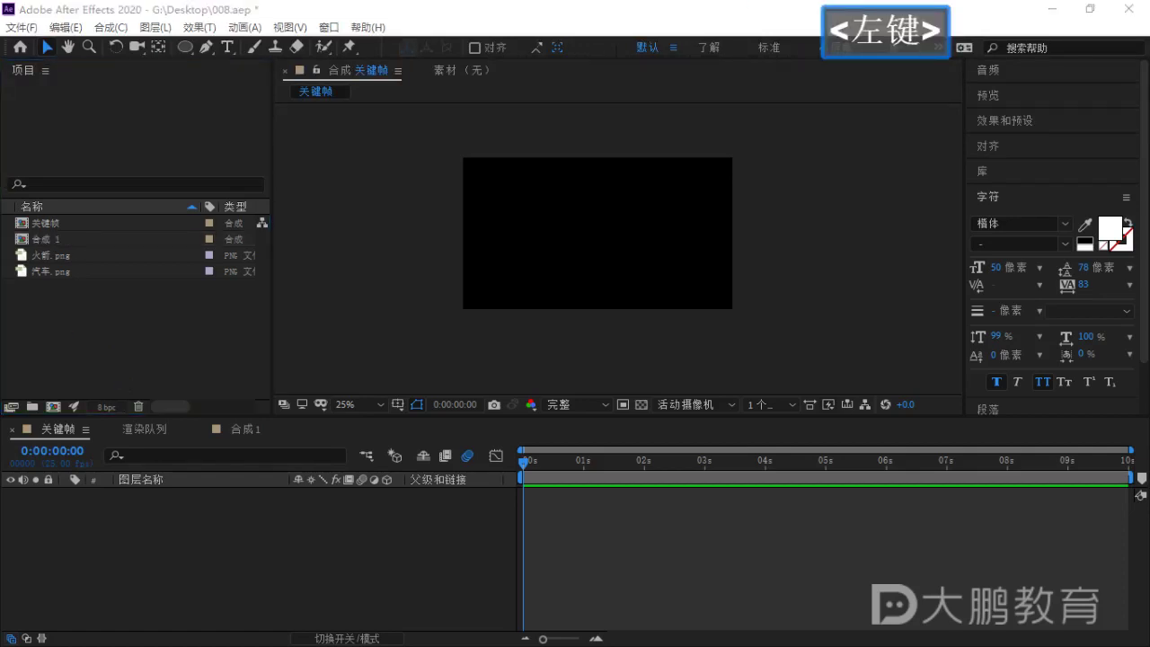
key("e")
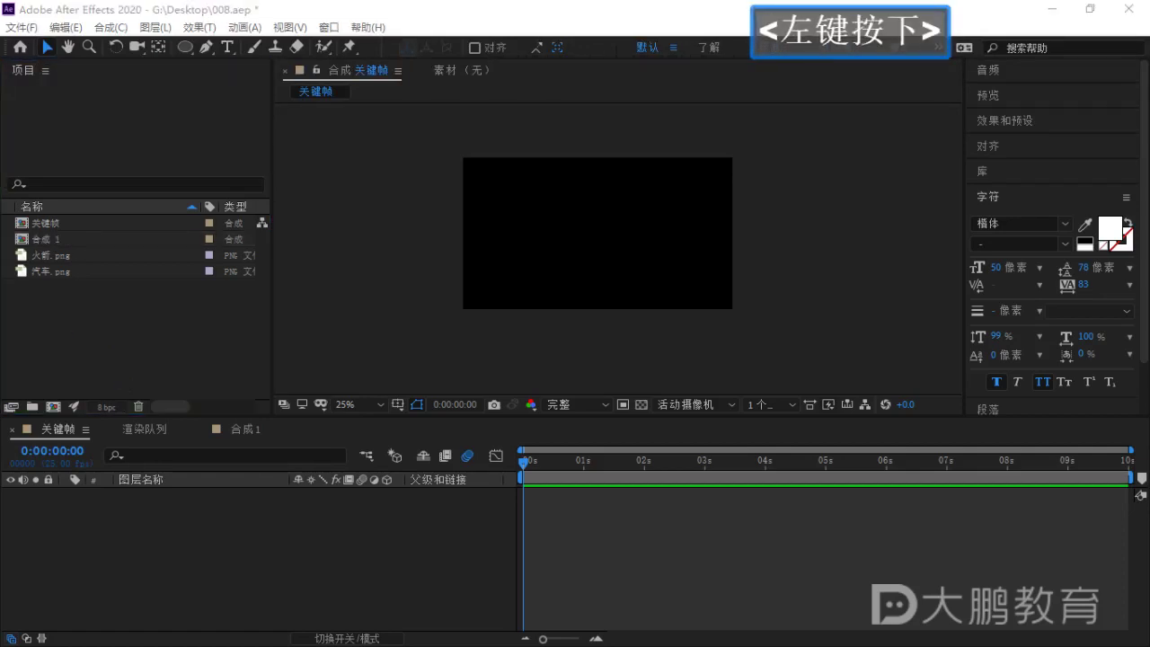
left_click_drag(257, 434, 153, 346)
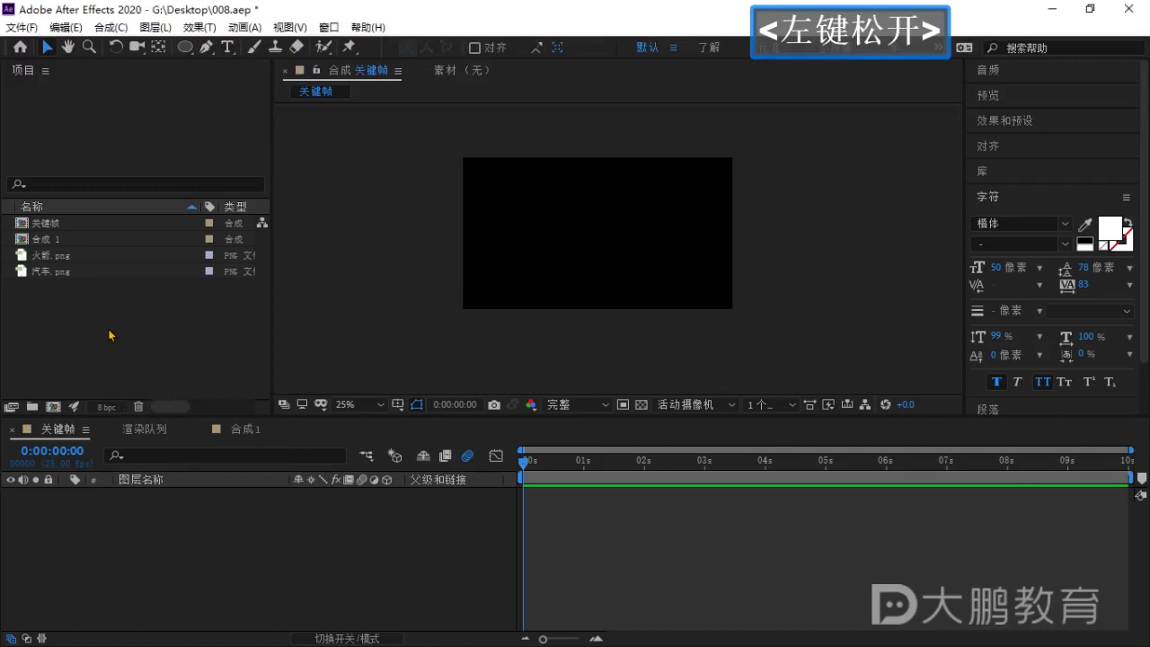
left_click(16, 315)
double_click(54, 271)
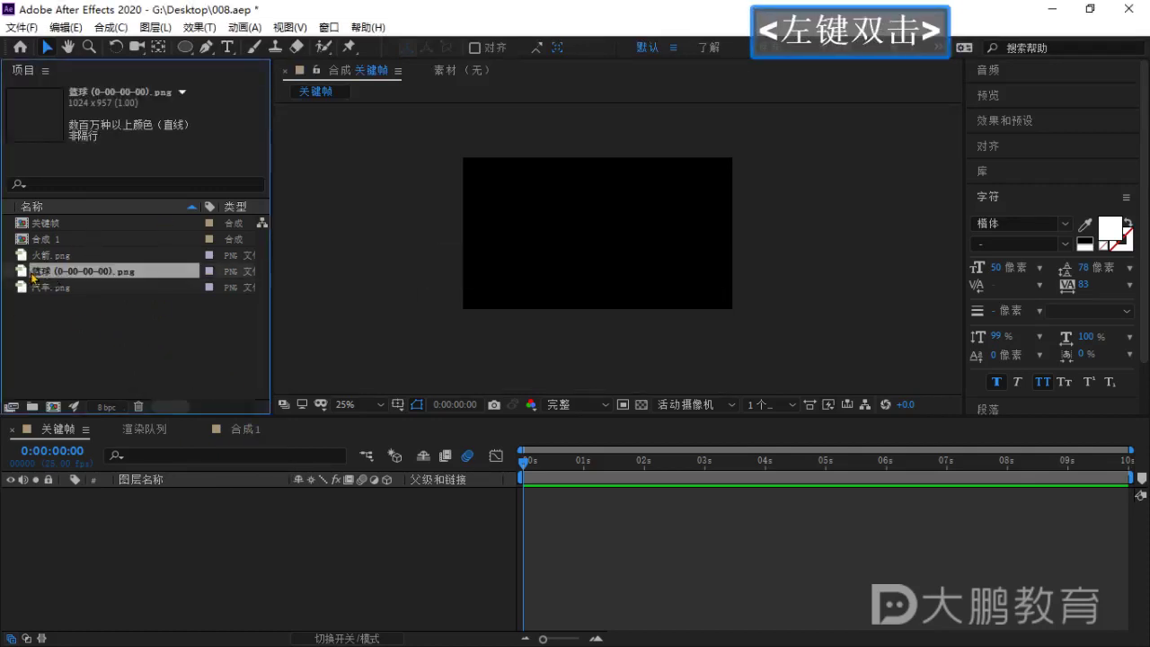
left_click(351, 75)
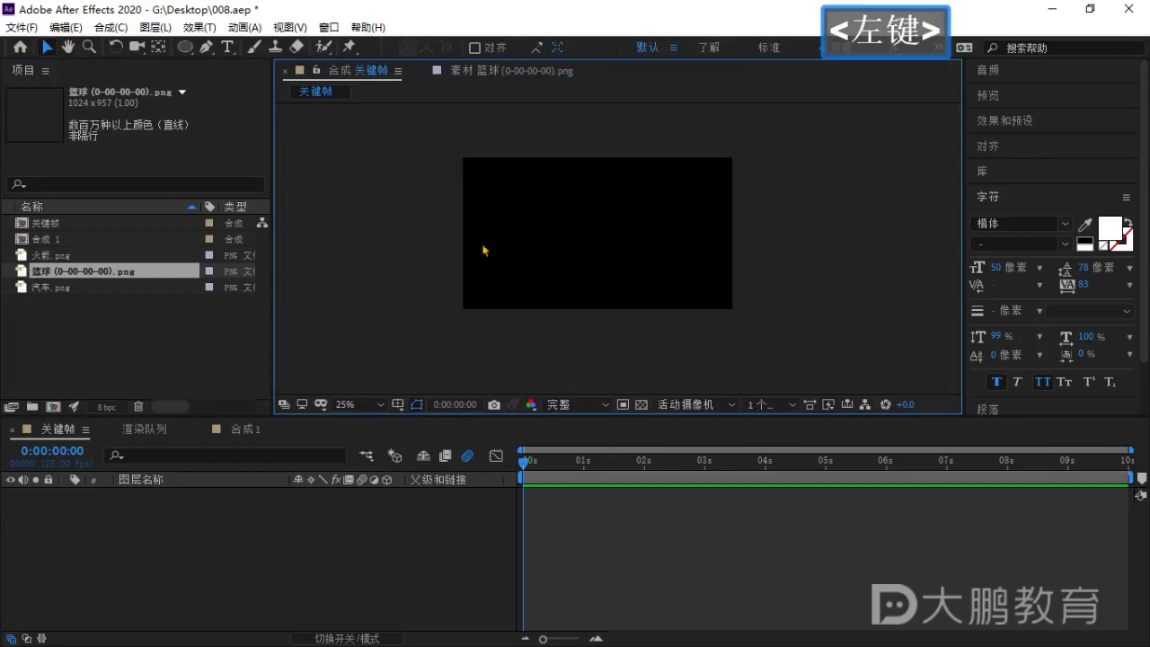
Add the basketball image to the 关键帧 composition as a layer.
left_click(72, 329)
scroll(596, 254, "up", 2)
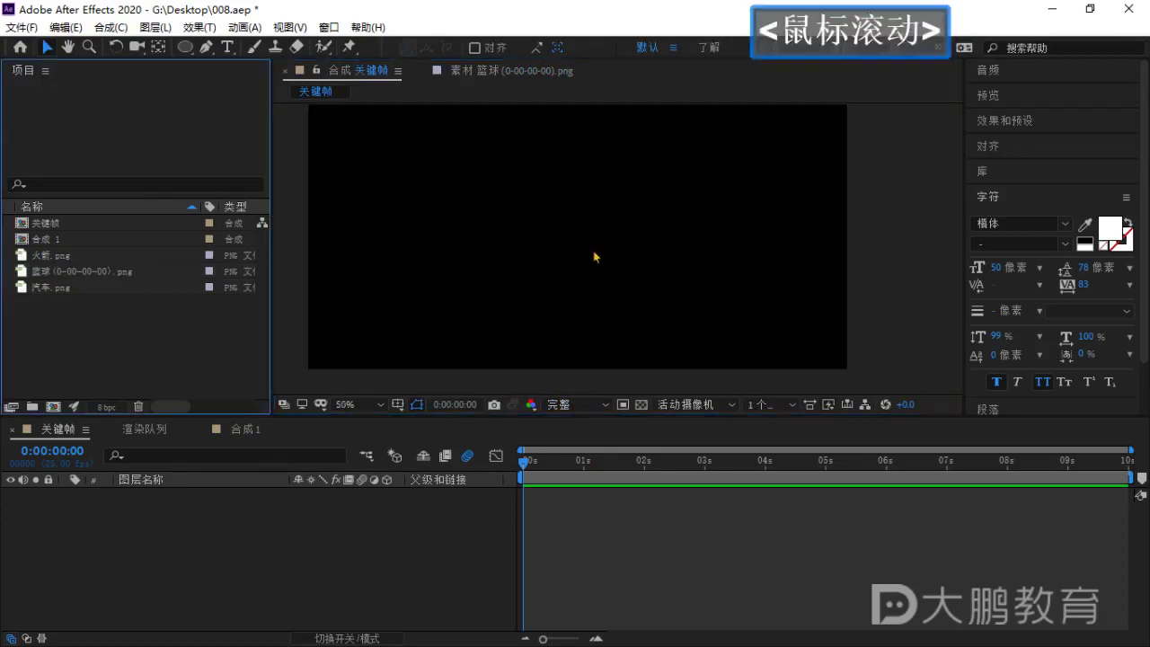
scroll(596, 254, "down", 2)
left_click_drag(619, 417, 619, 423)
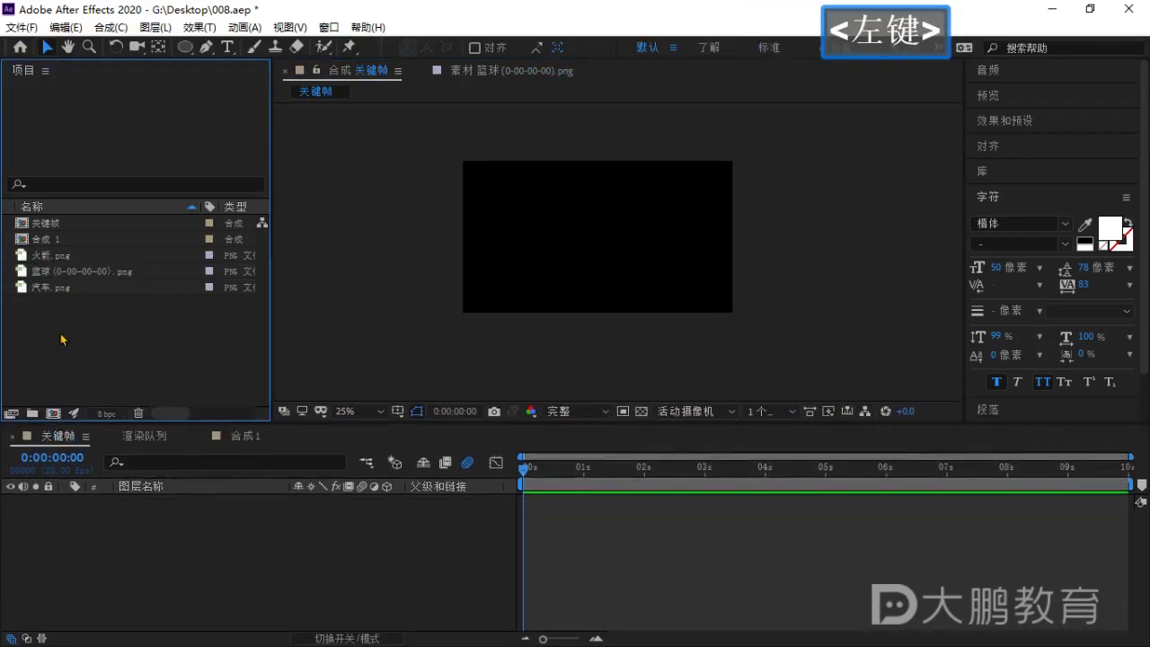
left_click(70, 270)
left_click_drag(70, 270, 171, 557)
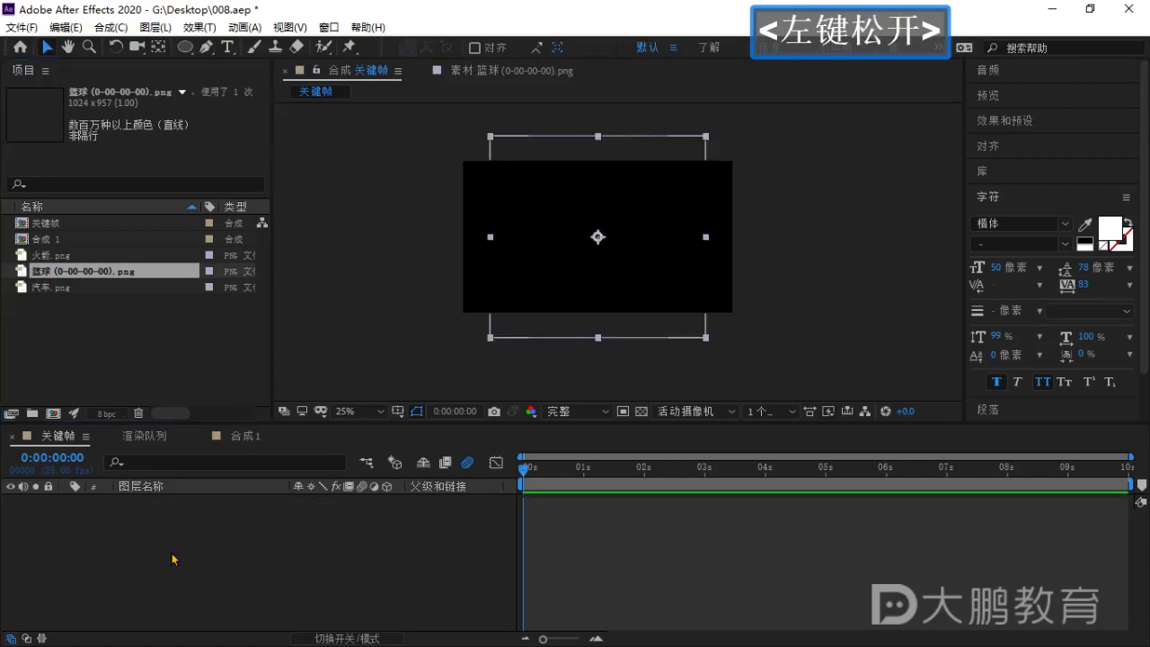
scroll(150, 550, "down", 1)
left_click(148, 566)
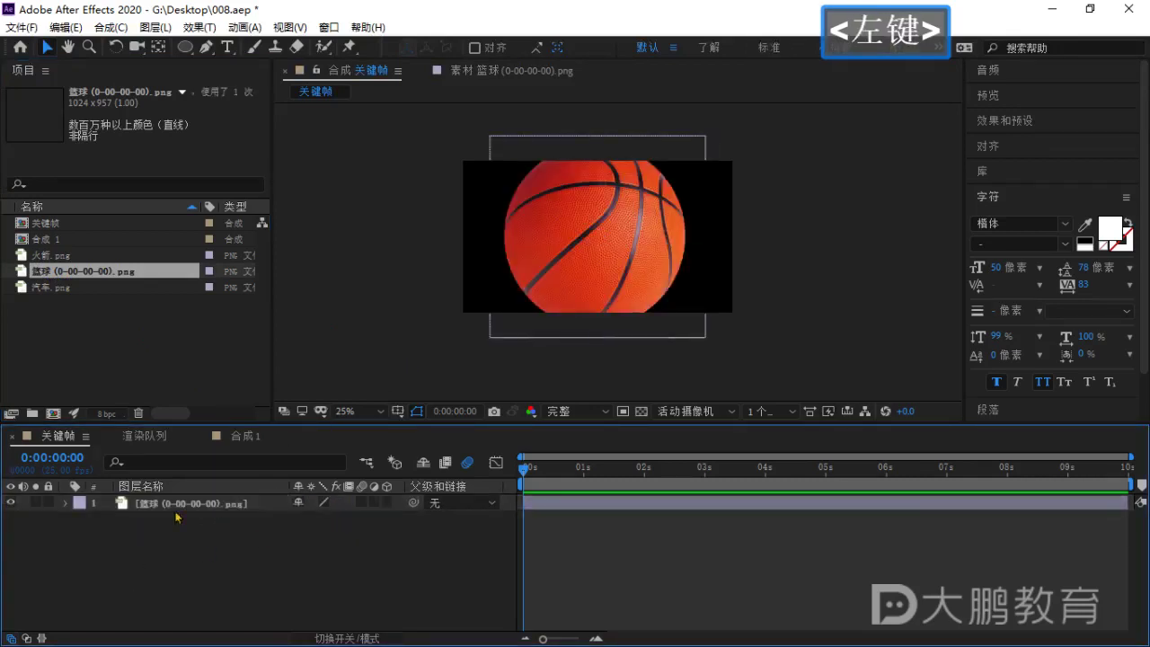
Set the basketball layer's Scale (缩放) to 20%.
key("s")
left_click_drag(317, 521, 315, 591)
type("20")
key("Return")
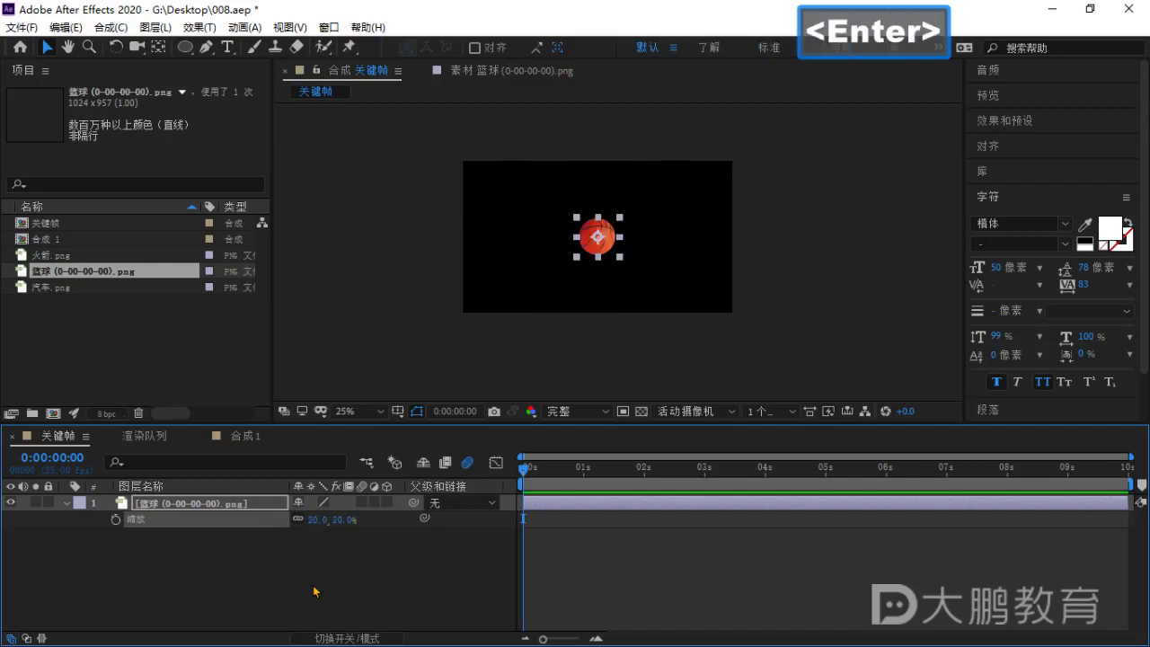
left_click(292, 604)
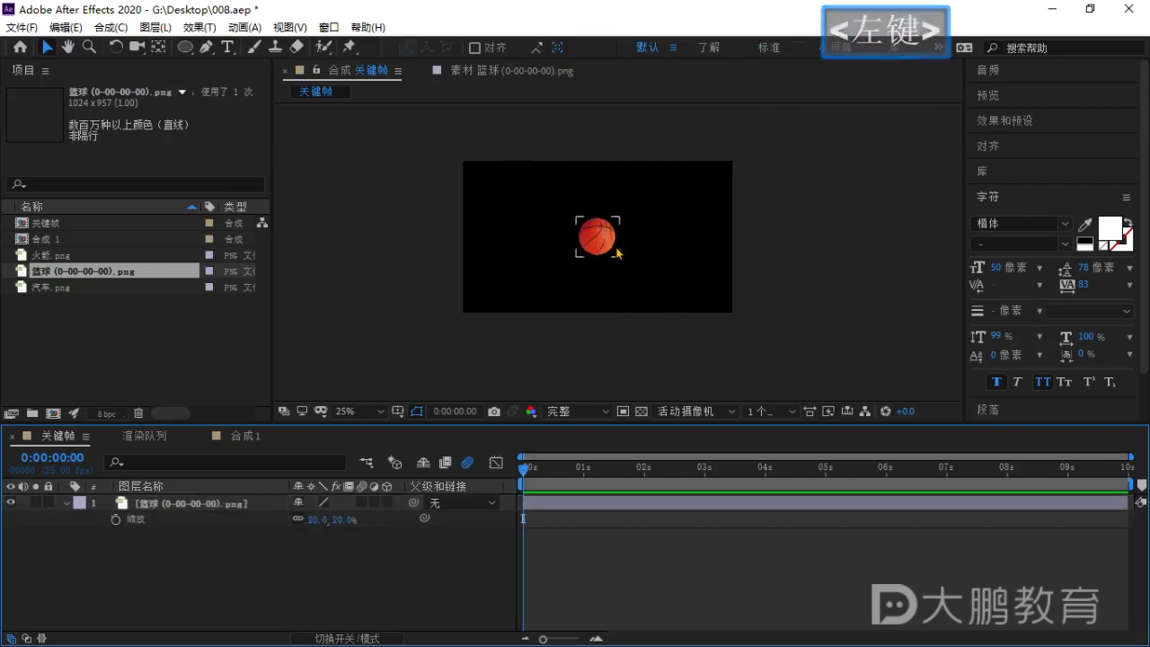
Move the basketball straight up to position 640, 160 and set a Position keyframe at 0:00:00:00.
scroll(601, 257, "up", 1)
left_click_drag(619, 237, 614, 207)
scroll(612, 253, "down", 1)
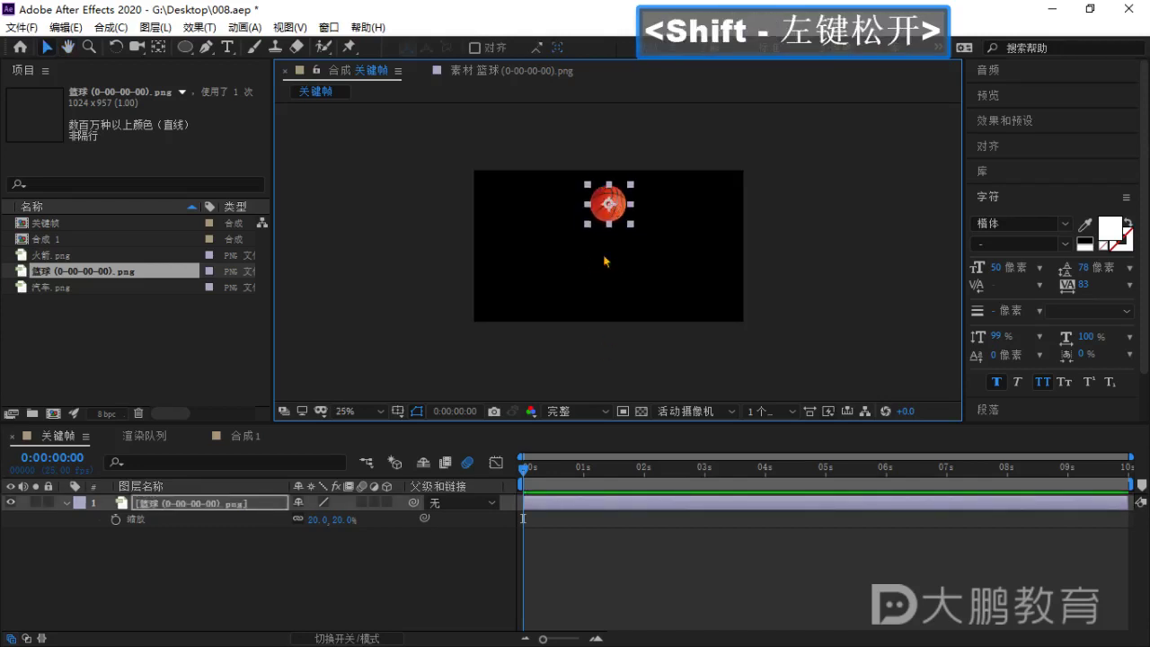
left_click(524, 469)
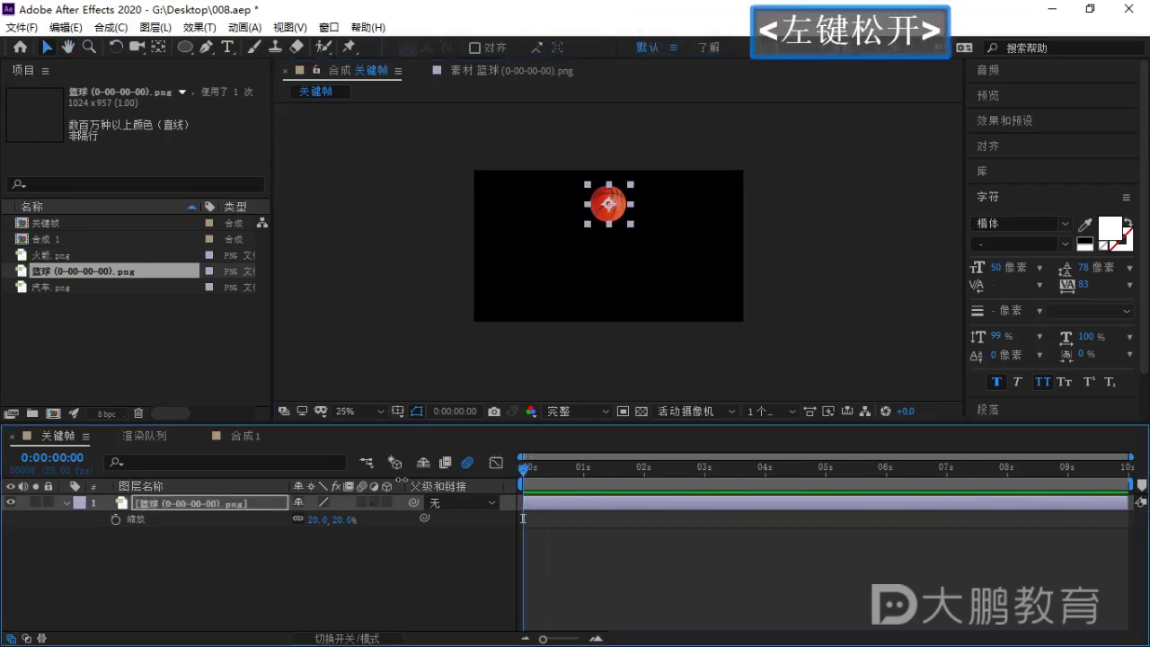
key("p")
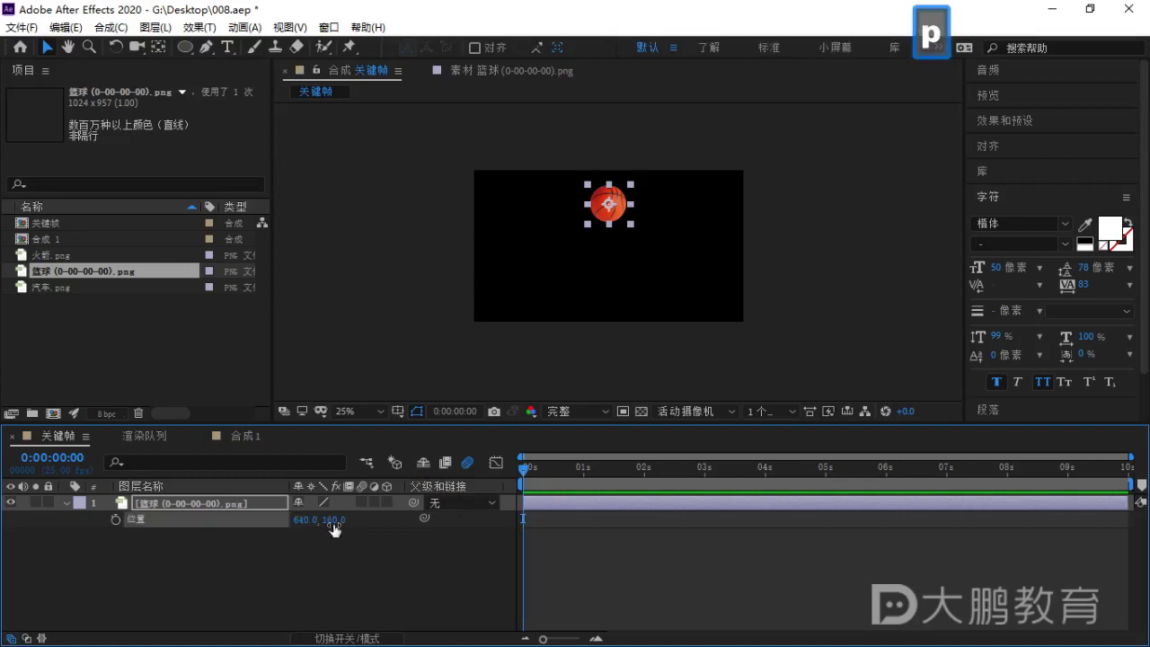
left_click(115, 519)
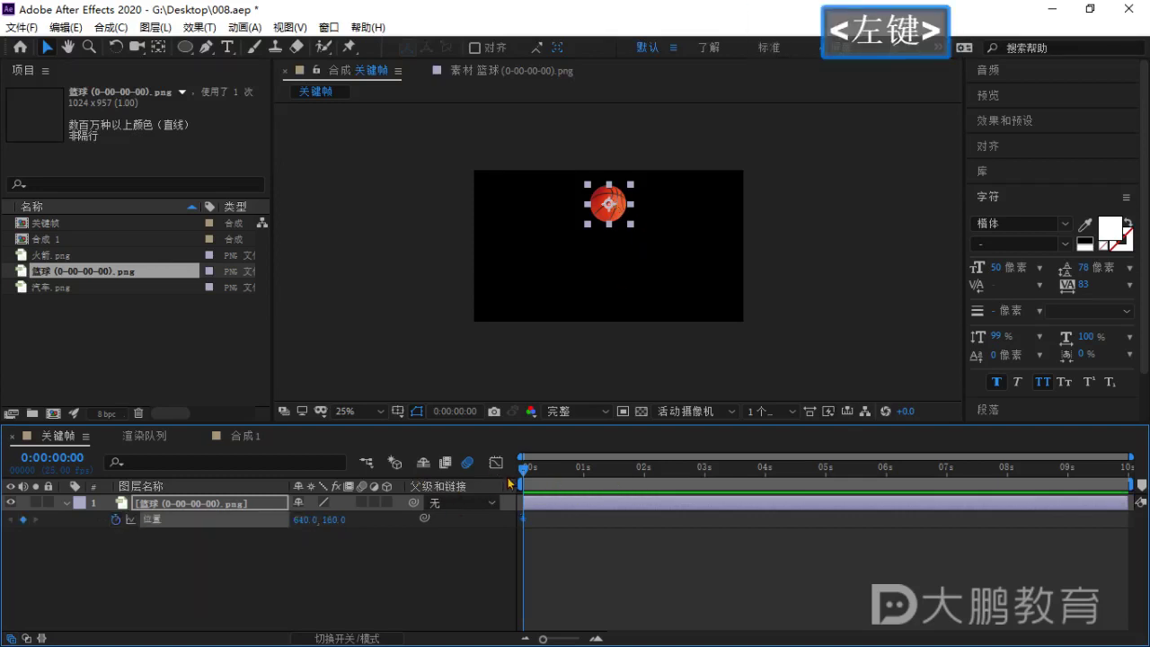
Keyframe the basketball at position 640, 568 shortly after the start, and move the current time to 0:00:00:12.
left_click_drag(521, 474, 539, 476)
left_click_drag(602, 211, 602, 297)
left_click_drag(537, 468, 553, 474)
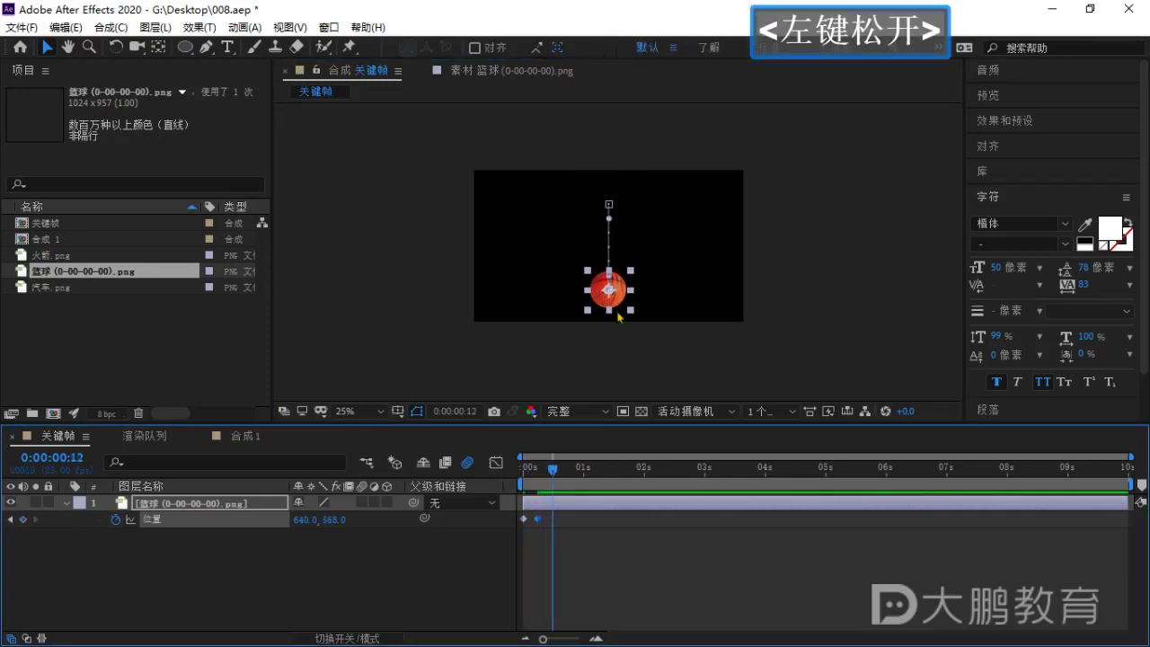
Keyframe the basketball up at 640, 180 at 0:00:00:12, down near the frame's lower edge, and up at 640, 188 at 0:00:00:23.
left_click_drag(621, 298, 626, 218)
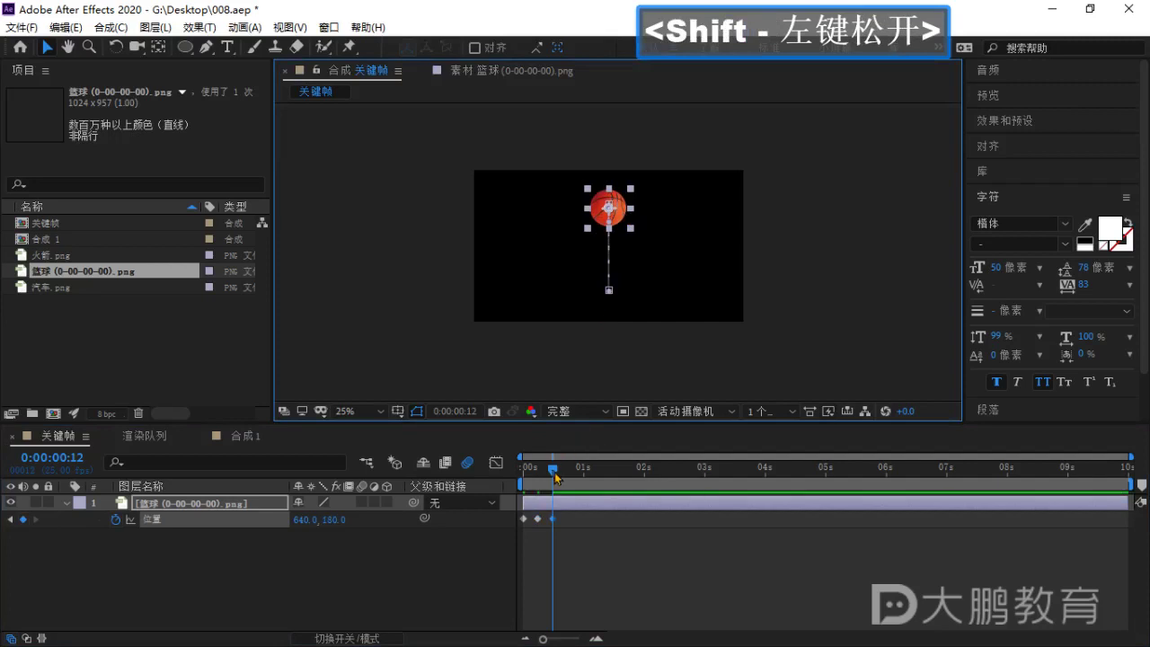
left_click_drag(553, 471, 570, 476)
left_click_drag(609, 211, 609, 295)
left_click_drag(570, 474, 580, 474)
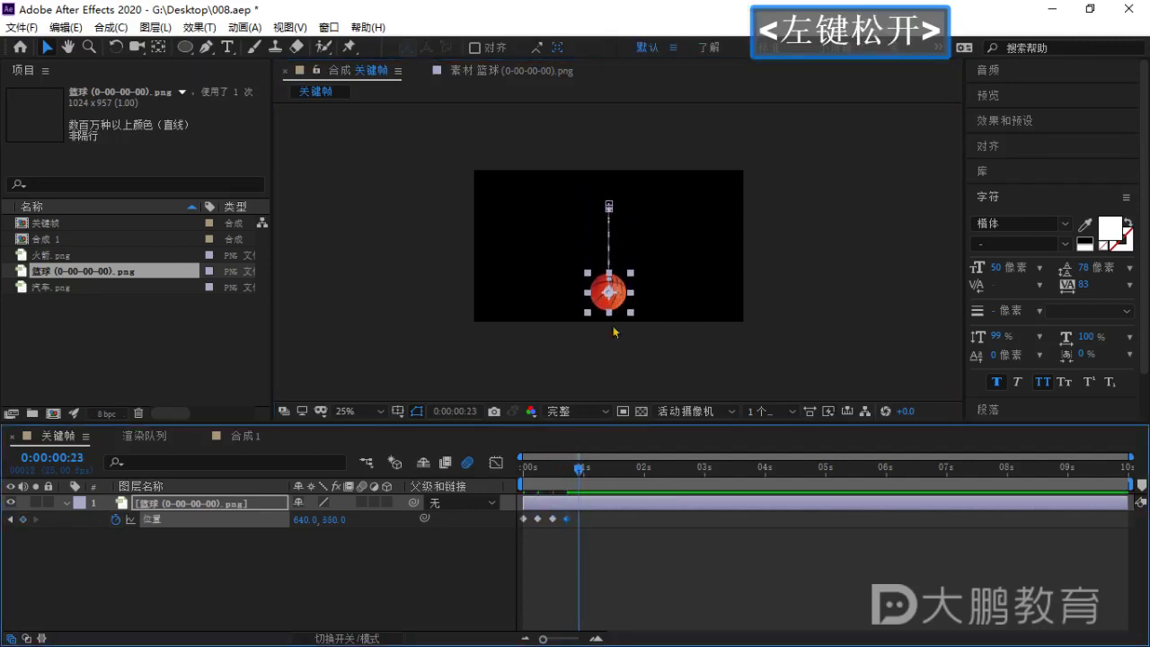
left_click_drag(620, 303, 620, 211)
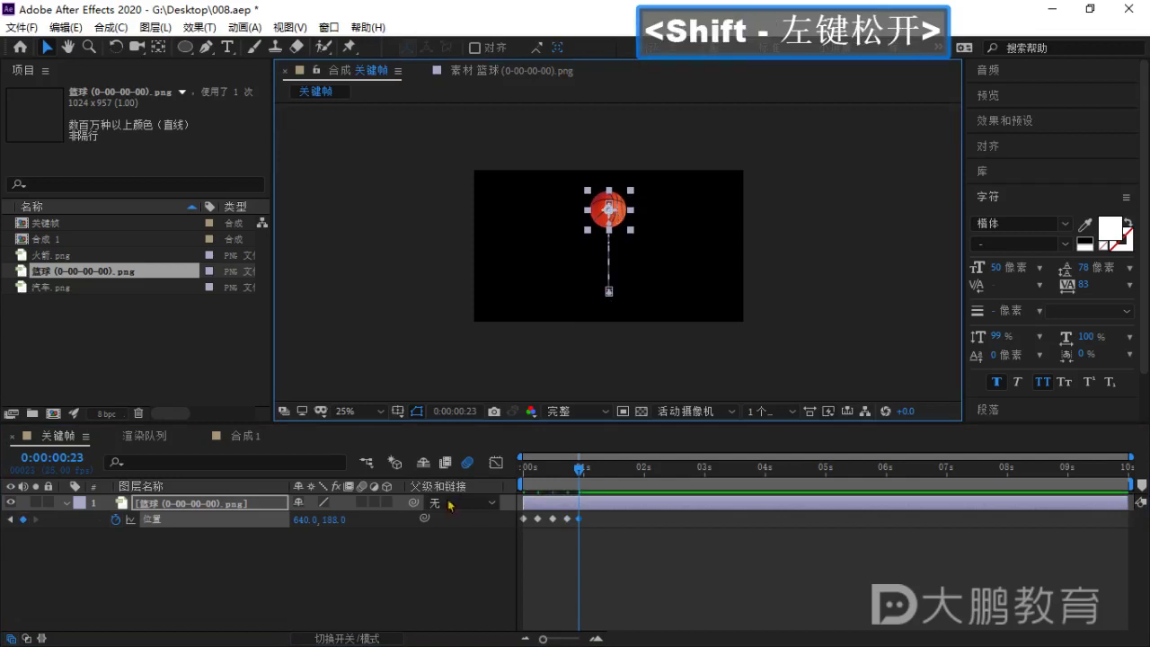
Play back the basketball bounce from the start of the composition.
left_click(413, 564)
left_click_drag(578, 473, 507, 491)
key("space")
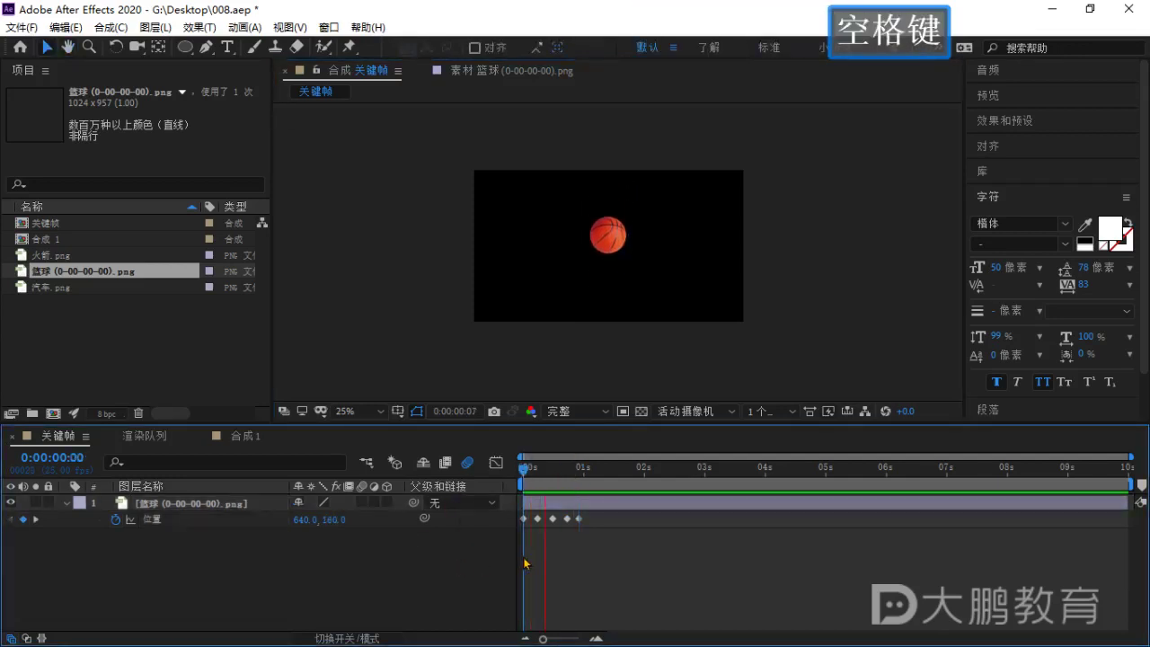
key("space")
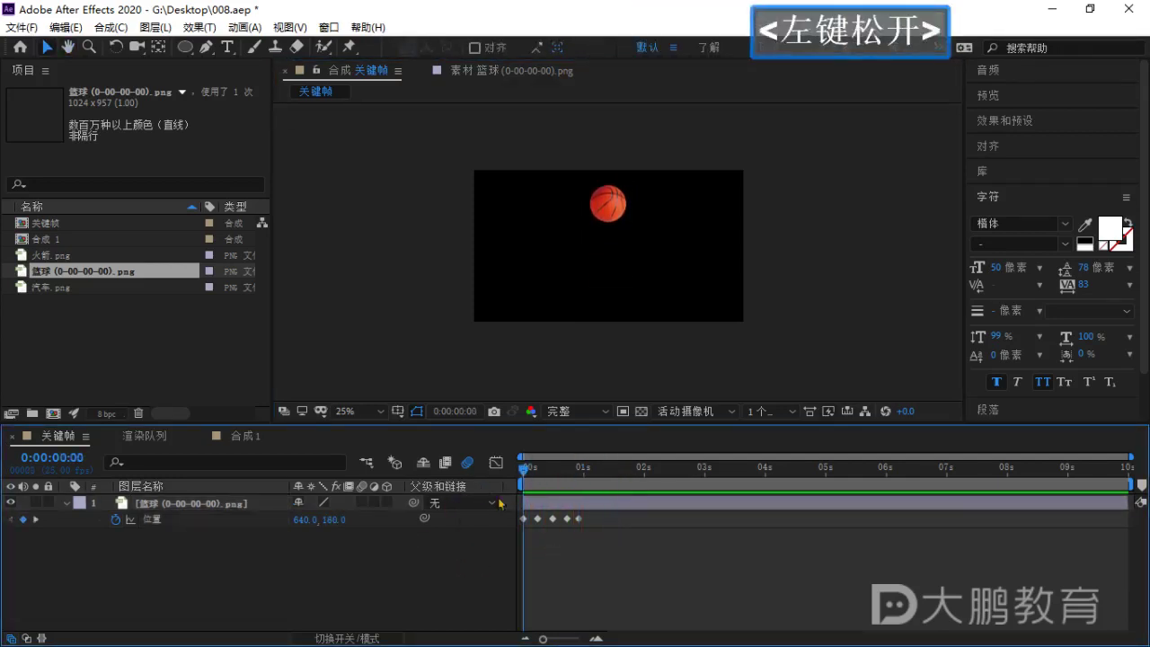
Stretch all the Position keyframes proportionally so the last one falls at about 0:00:02:13.
left_click(493, 520)
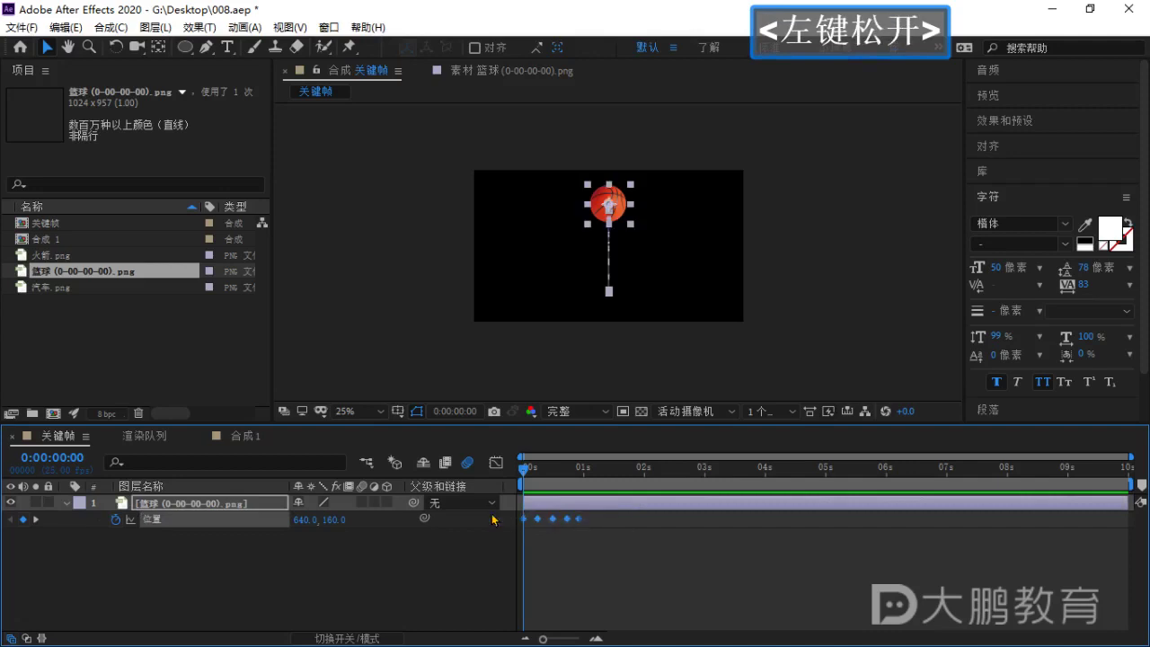
left_click(581, 521, "alt")
left_click_drag(627, 527, 675, 527)
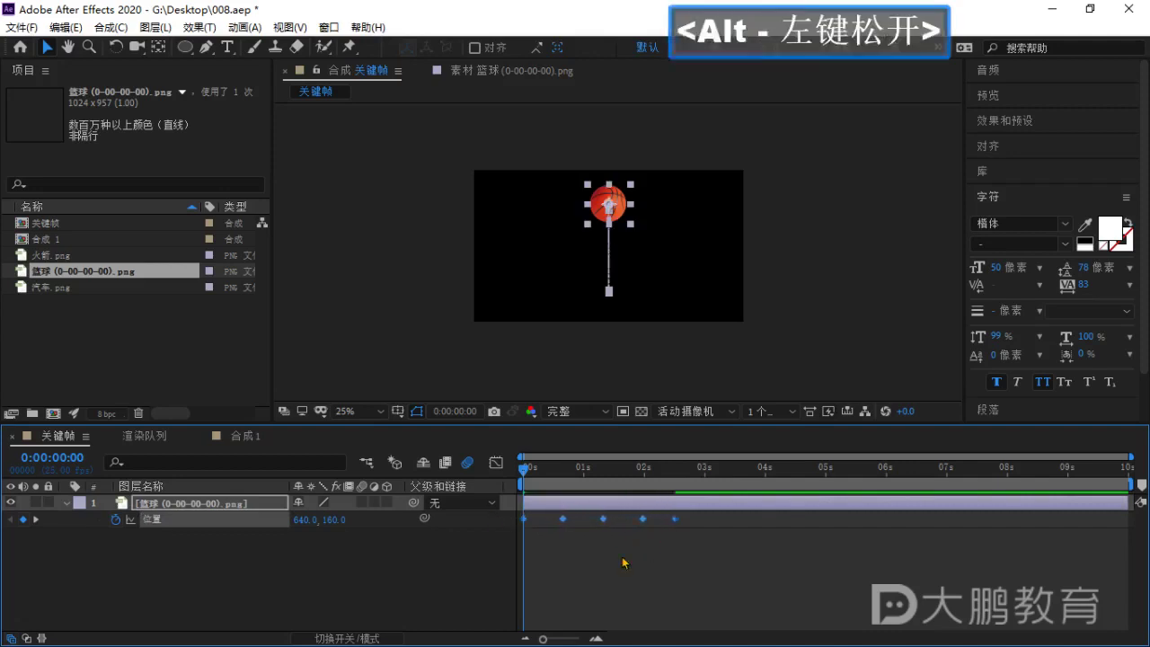
Play back and scrub the slowed bounce from the first to the last keyframe to examine its motion.
left_click(620, 563)
key("space")
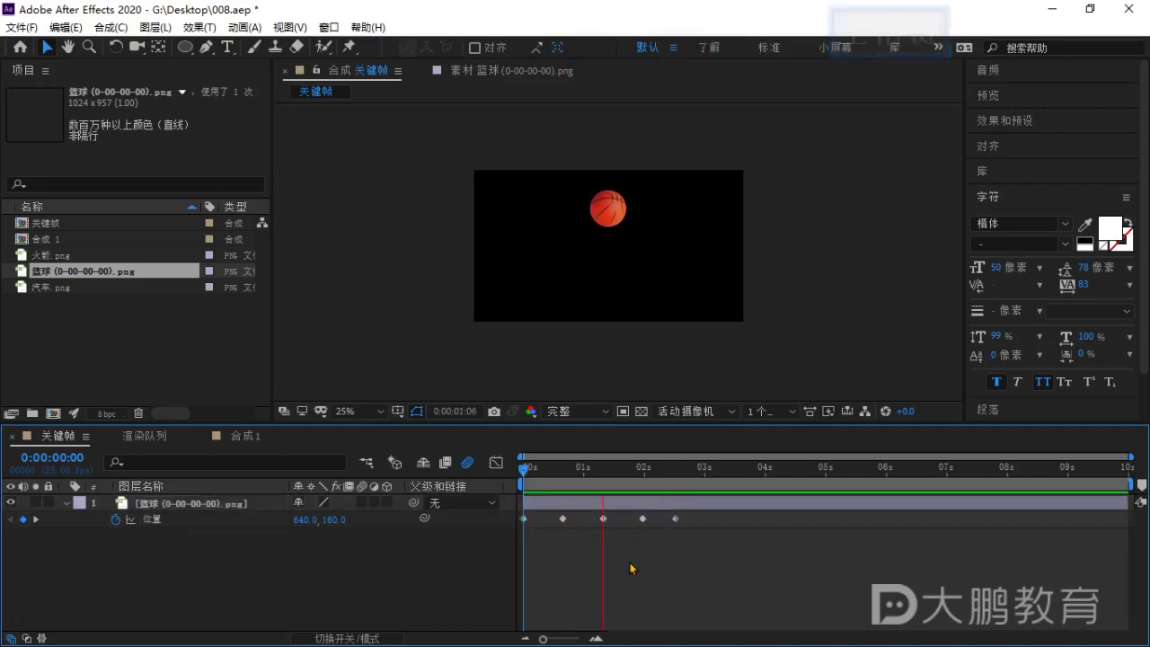
key("space")
left_click_drag(679, 470, 487, 542)
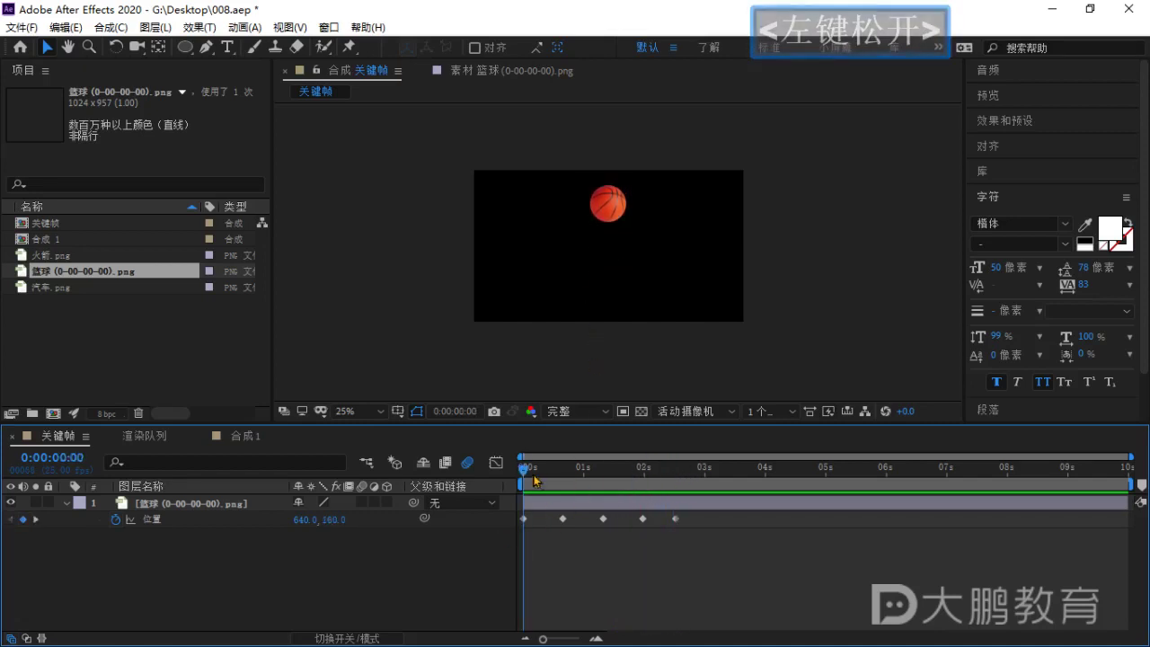
left_click_drag(533, 469, 602, 532)
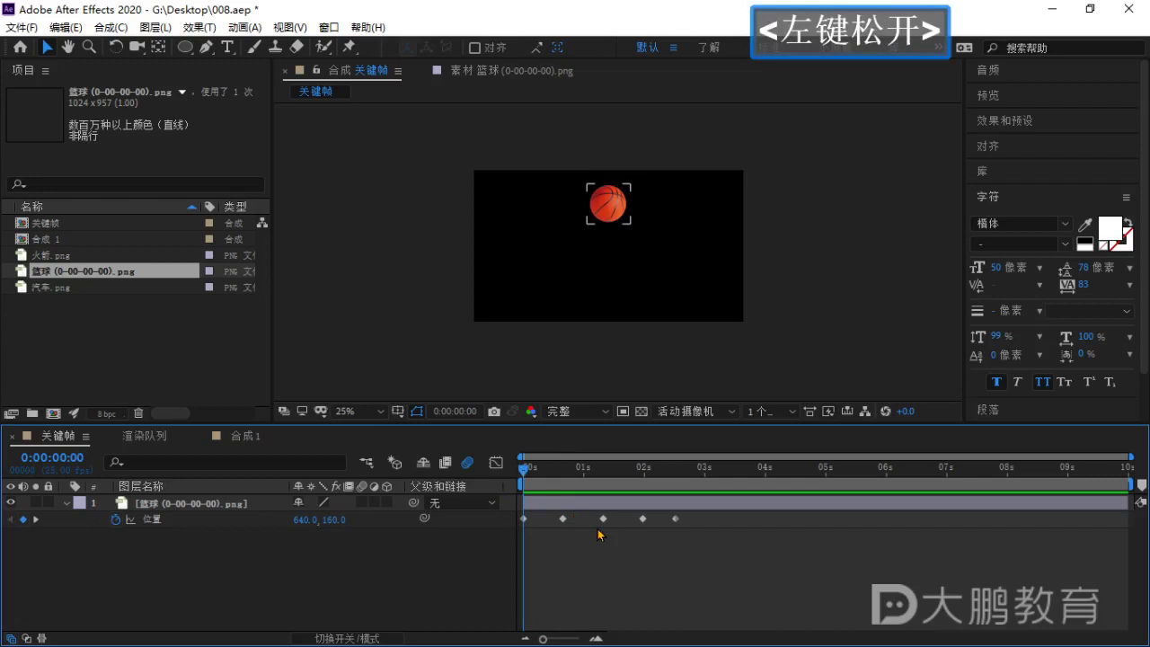
key("space")
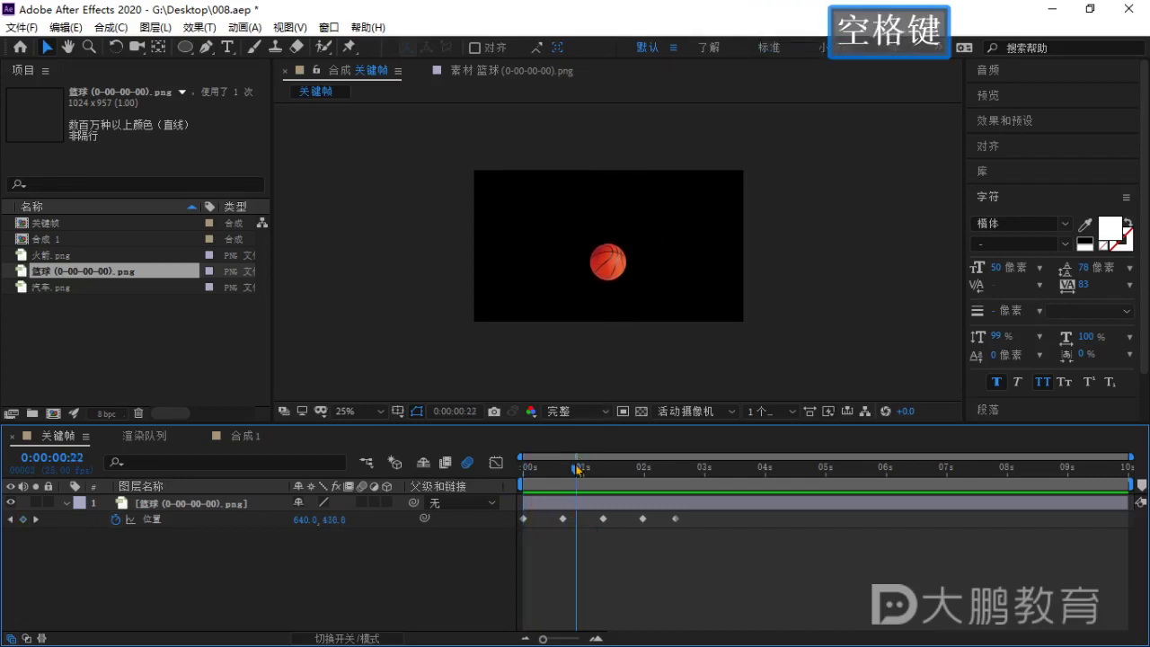
left_click_drag(577, 469, 524, 470)
key("space")
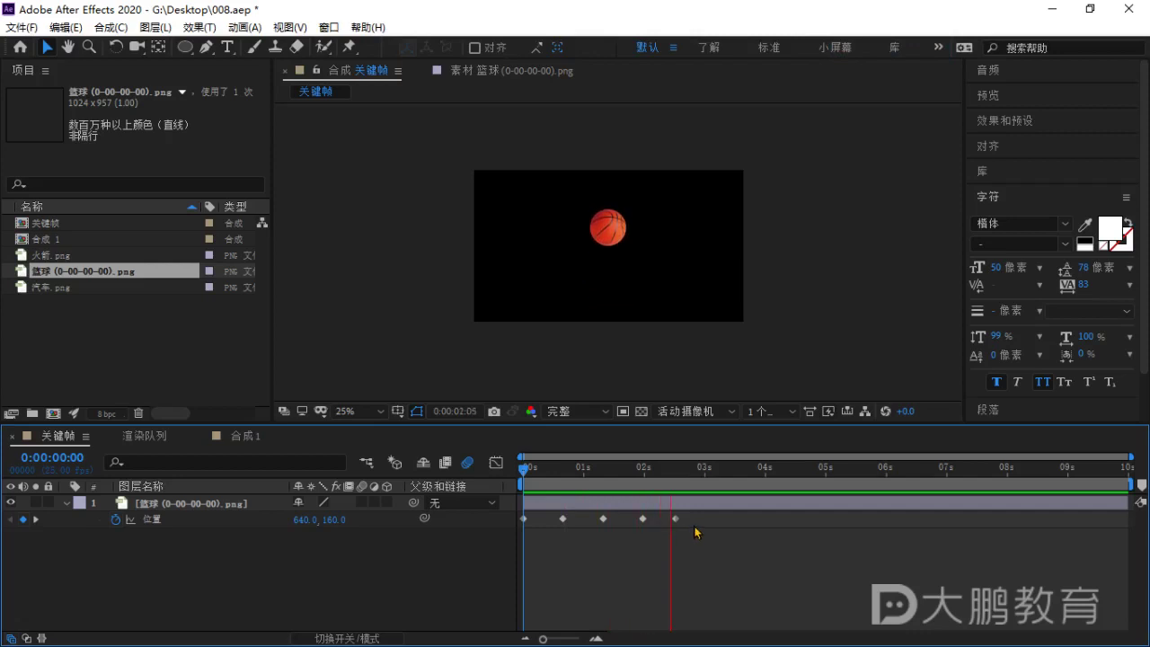
key("space")
left_click_drag(684, 469, 674, 508)
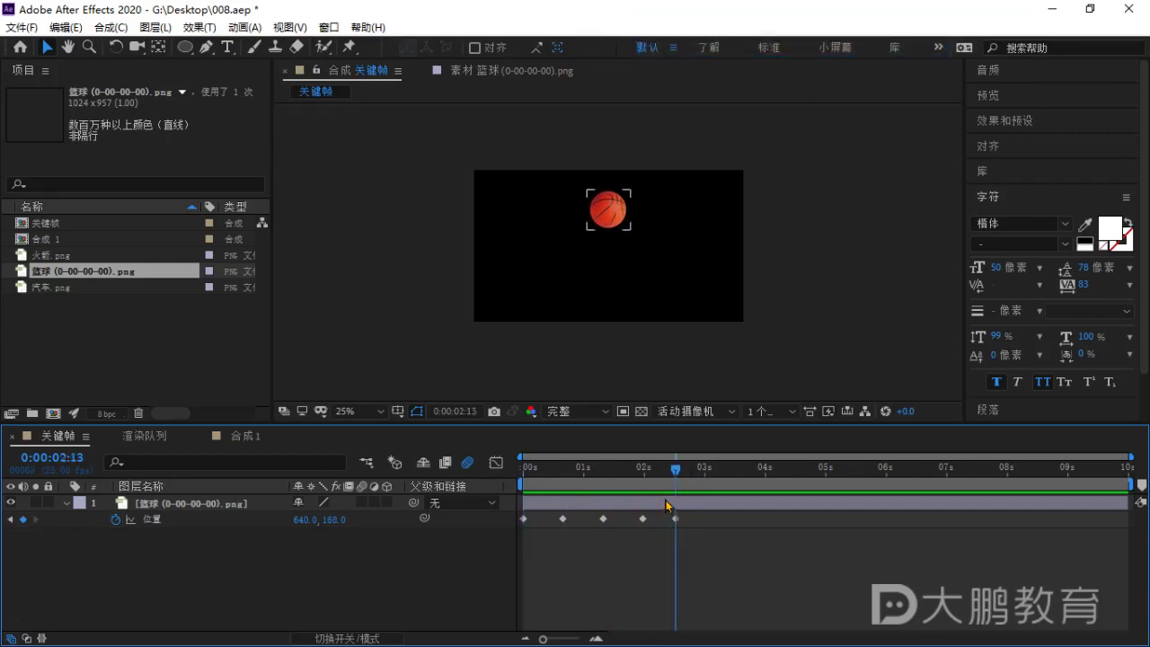
left_click(605, 221)
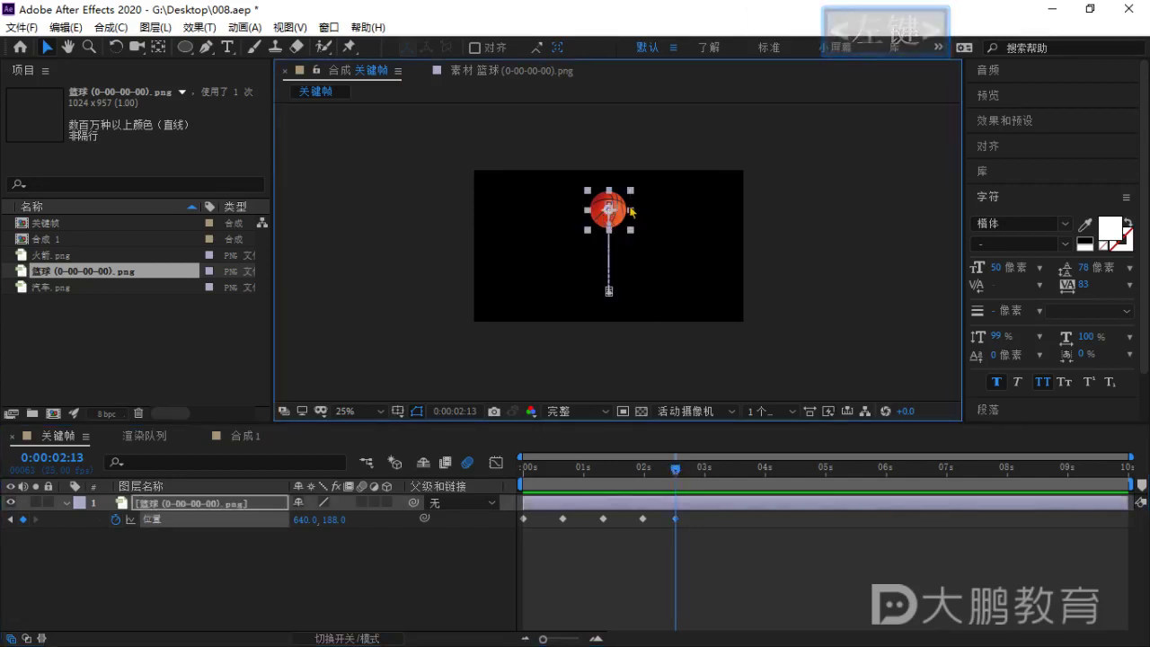
mouse_move(622, 211)
left_mouse_down()
mouse_move(619, 293)
mouse_move(616, 209)
left_mouse_up()
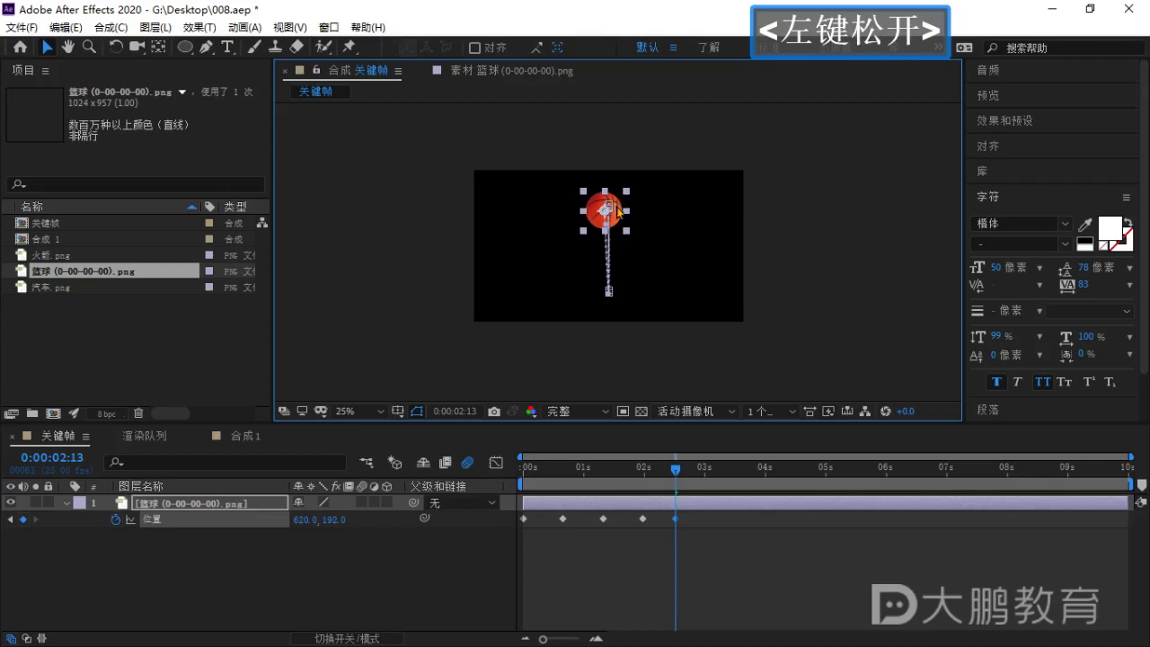
key("ctrl+z")
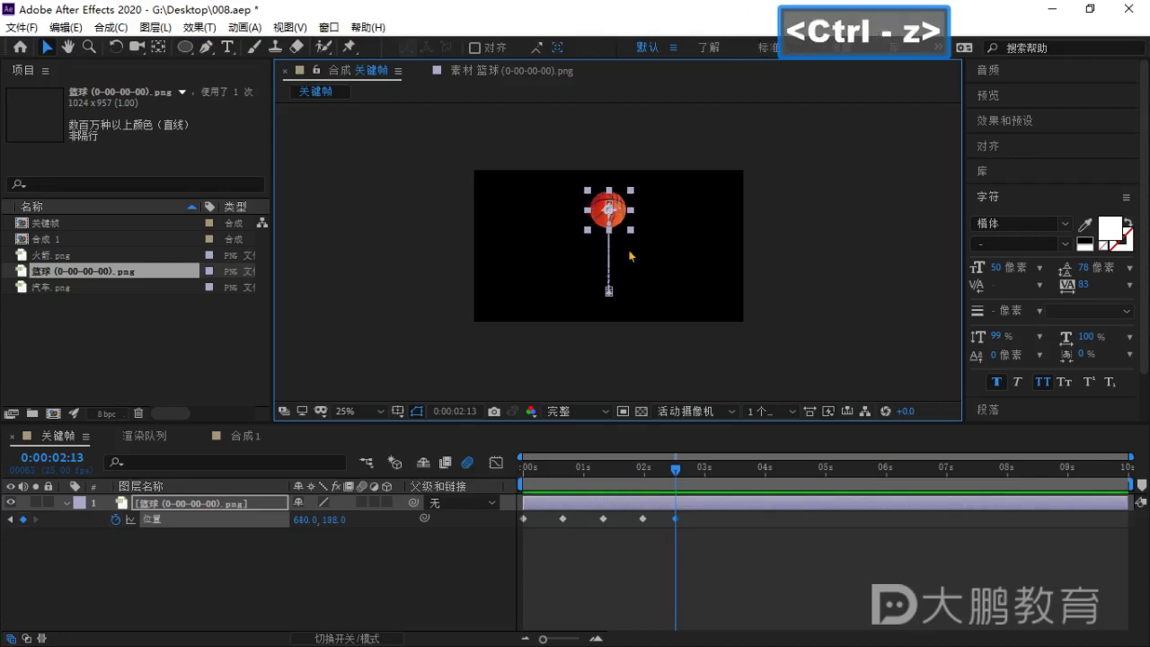
Replay the bounce from the start and examine the ball at the keyframe at 0:00:01:08.
left_click_drag(675, 469, 512, 516)
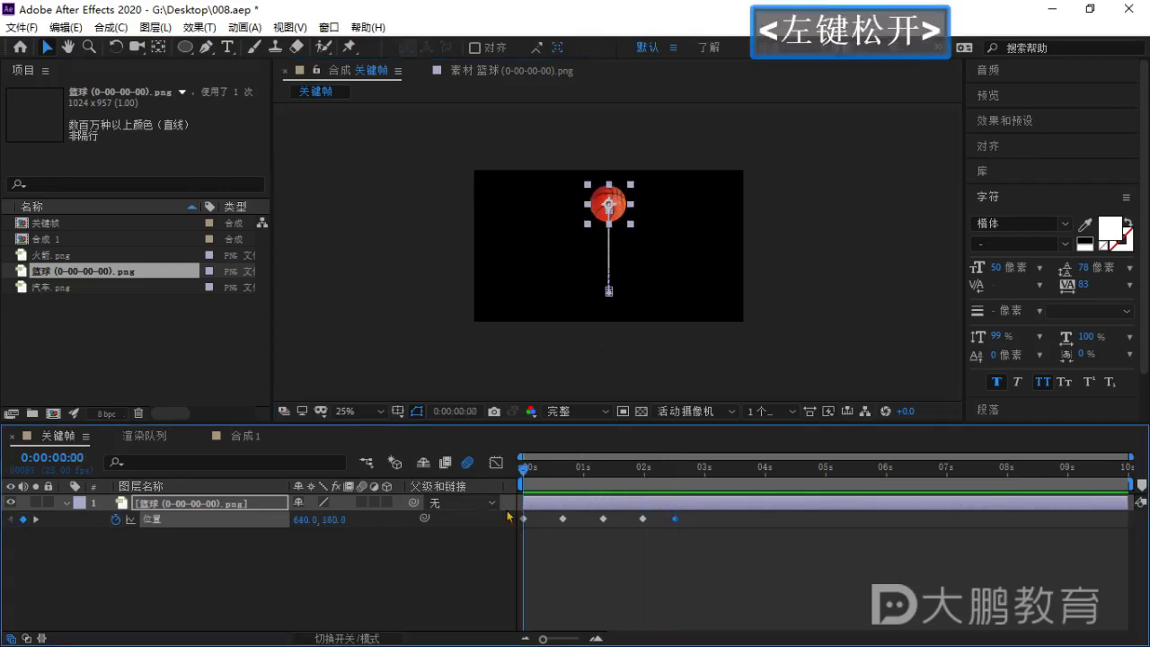
key("space")
key("space")
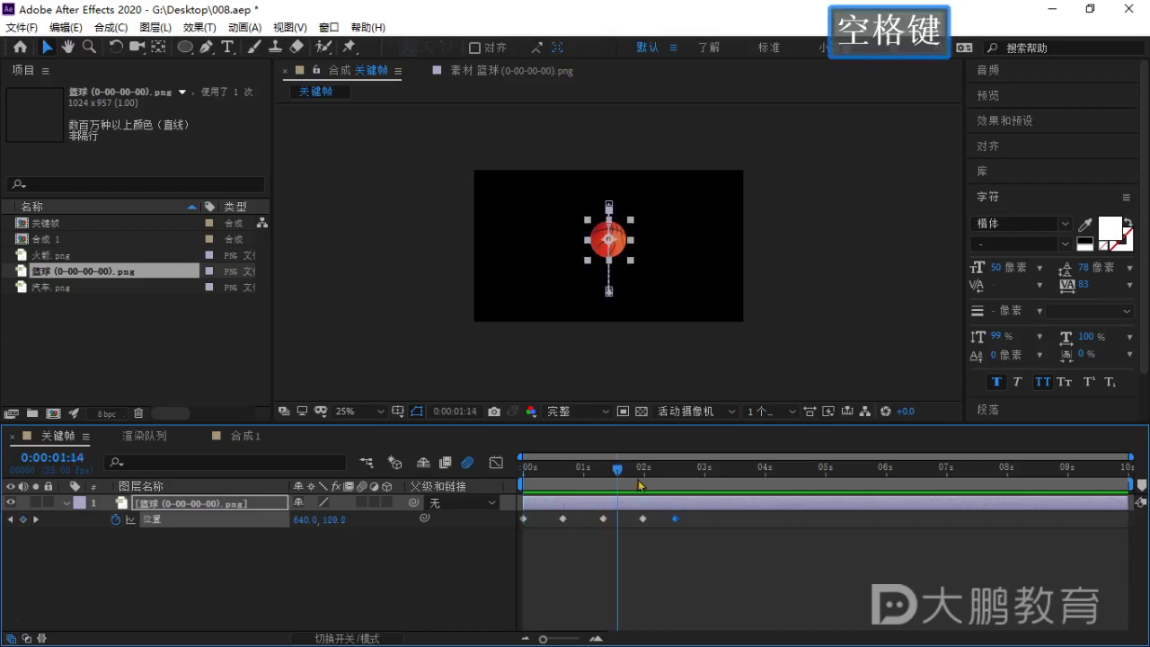
left_click(617, 468)
left_click_drag(617, 468, 613, 469)
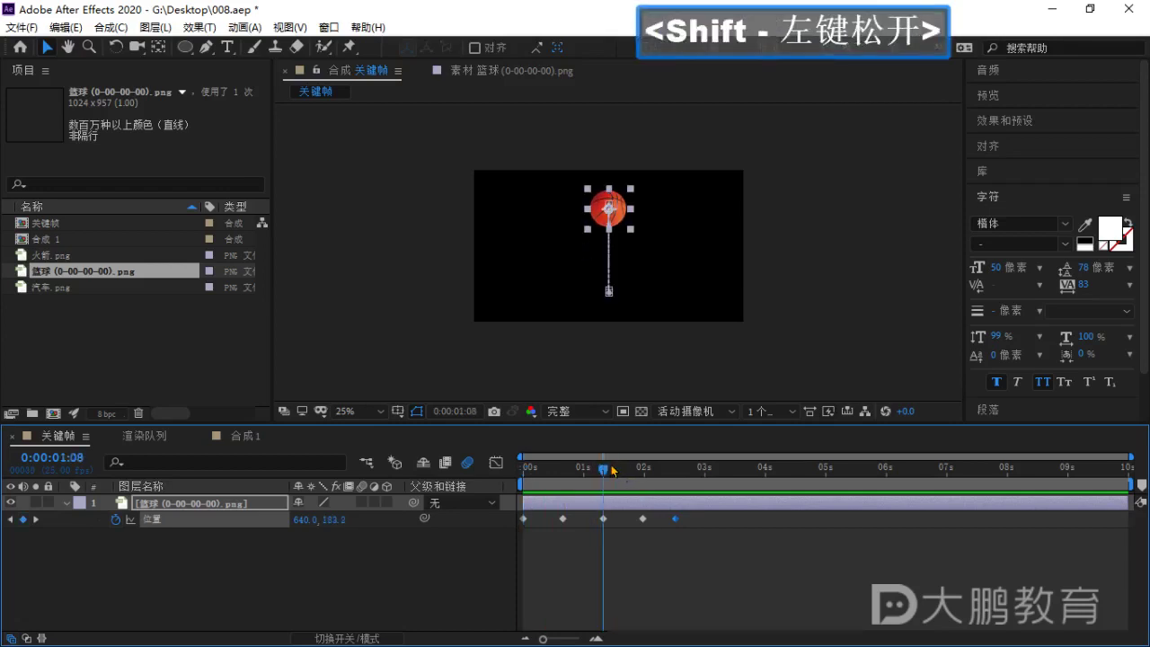
left_click(722, 222)
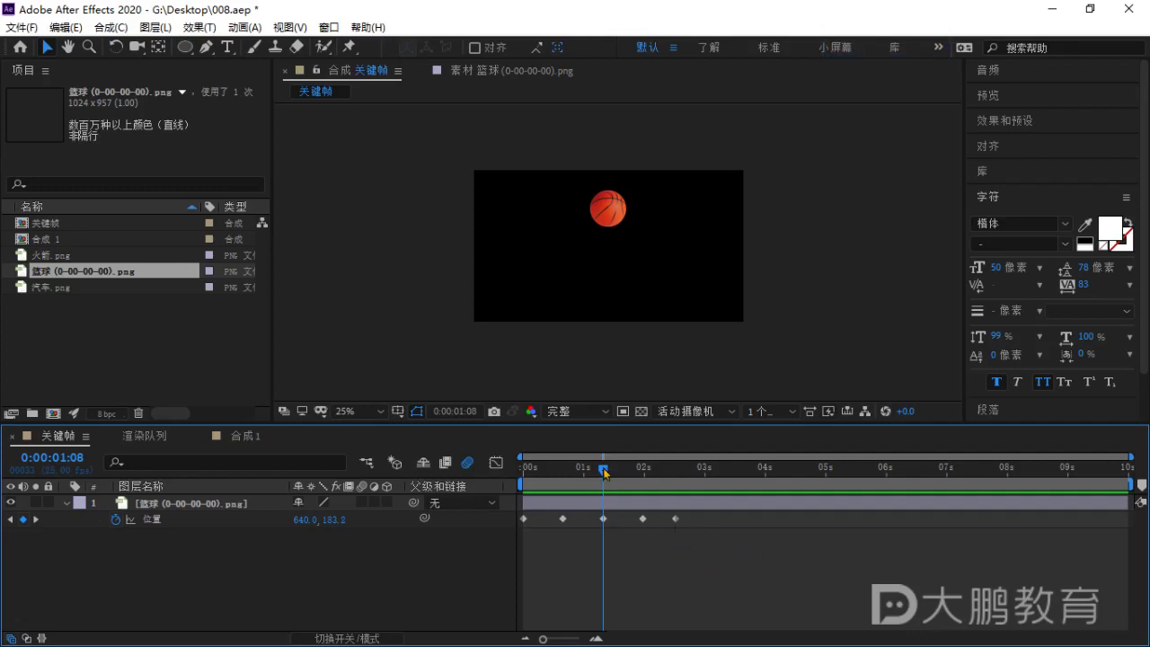
left_click_drag(604, 472, 604, 473)
Apply Easy Ease to all the basketball's Position keyframes and open the graph editor.
mouse_move(760, 543)
left_mouse_down()
mouse_move(630, 546)
mouse_move(499, 535)
mouse_move(493, 521)
left_mouse_up()
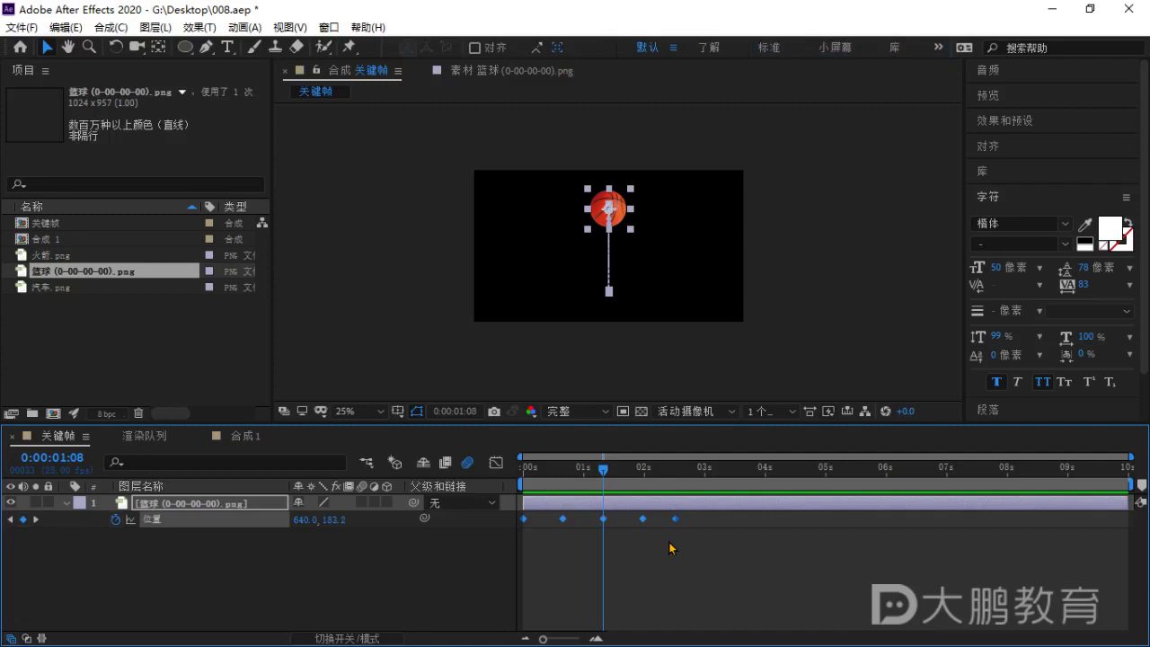
key("F9")
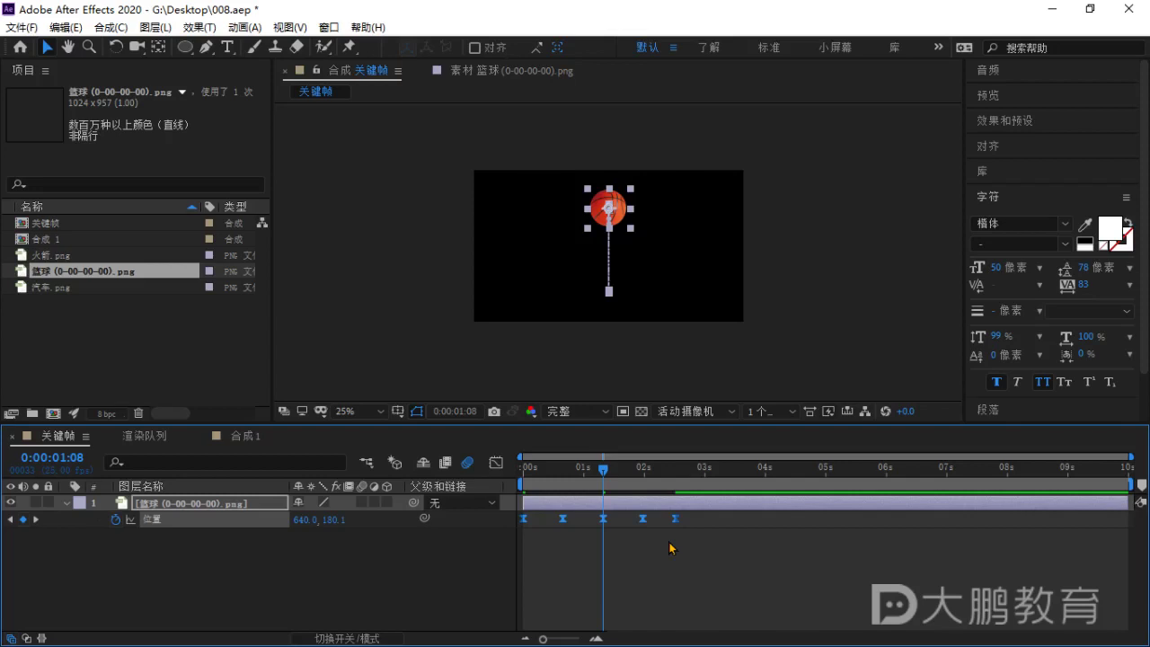
left_click(496, 464)
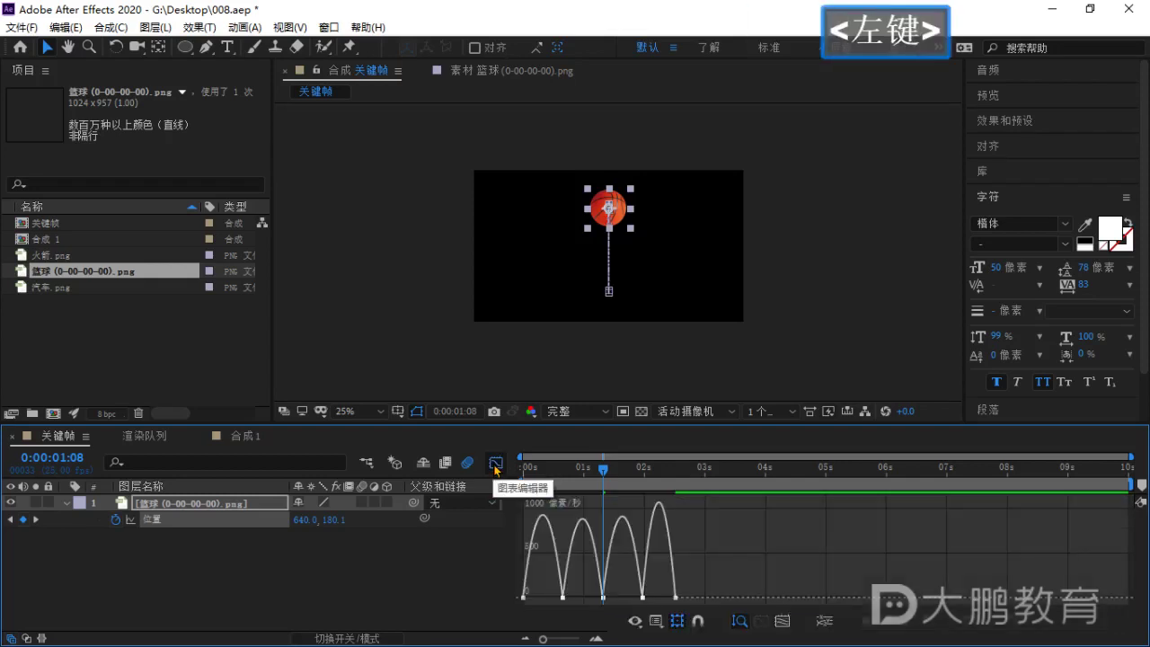
Return to 0:00:00:00 and examine the basketball's Position speed graph enlarged across the whole bounce.
left_click_drag(603, 468, 496, 556)
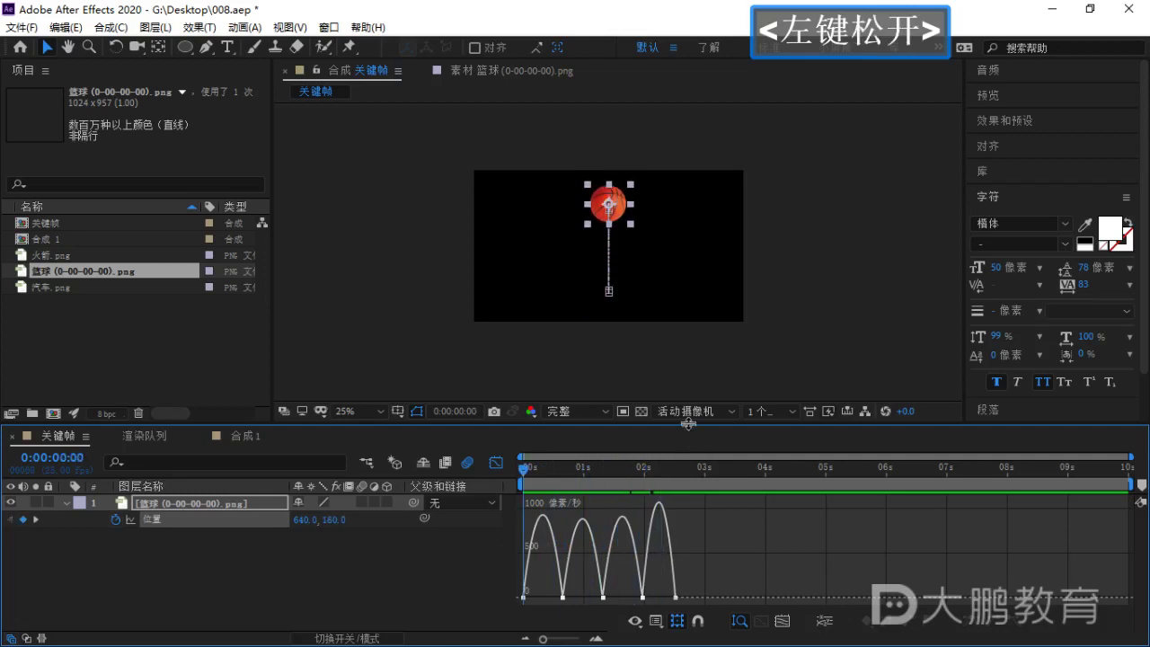
left_click_drag(689, 421, 688, 417)
left_click(405, 568)
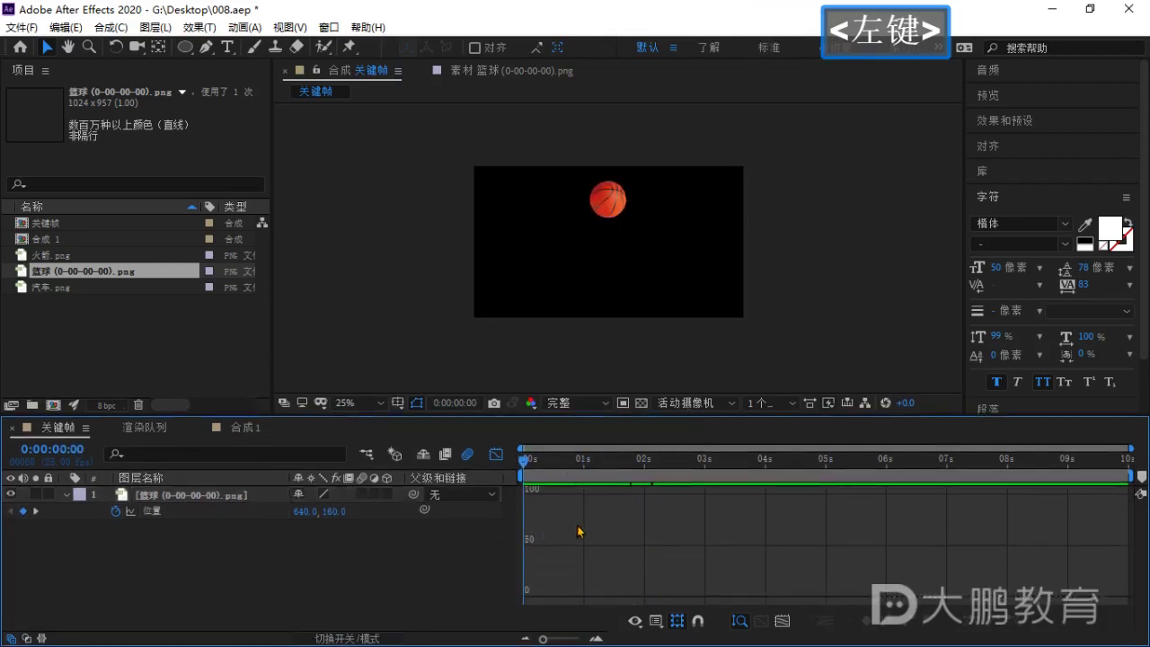
left_click(169, 512)
scroll(535, 536, "up", 4, "alt")
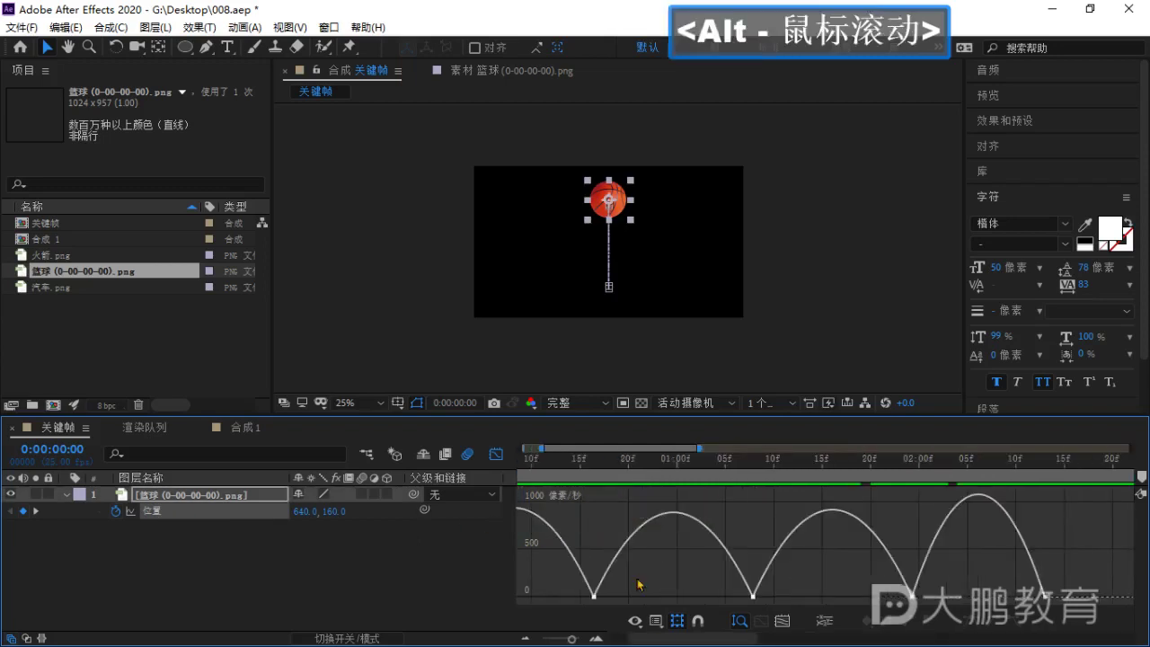
left_click_drag(666, 641, 648, 641)
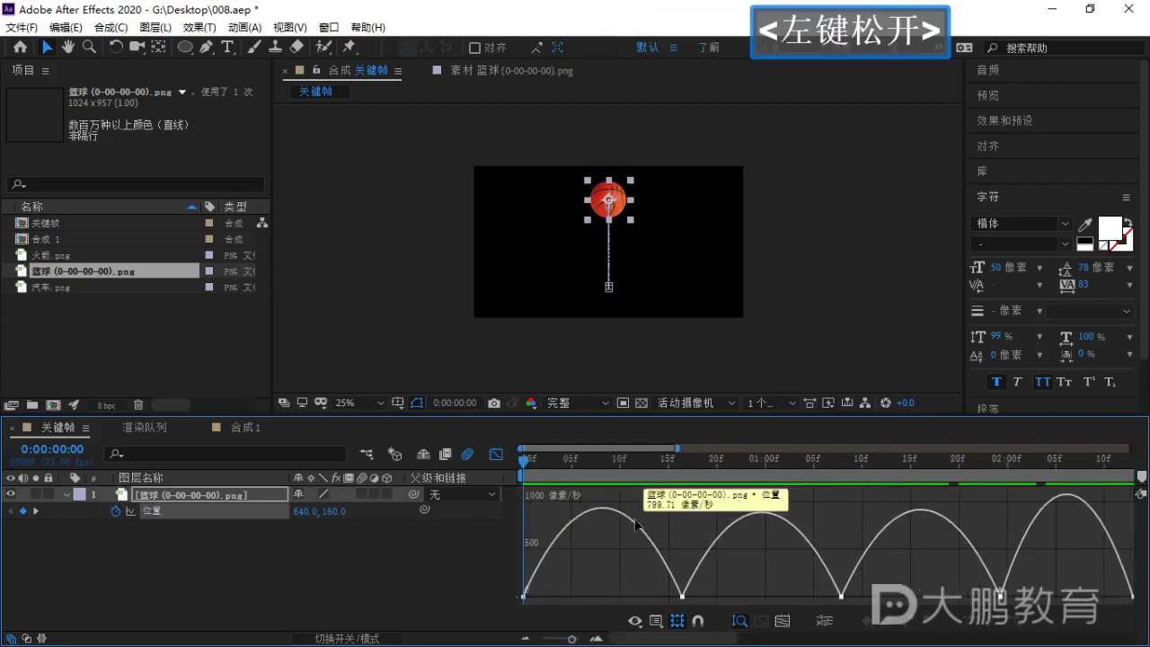
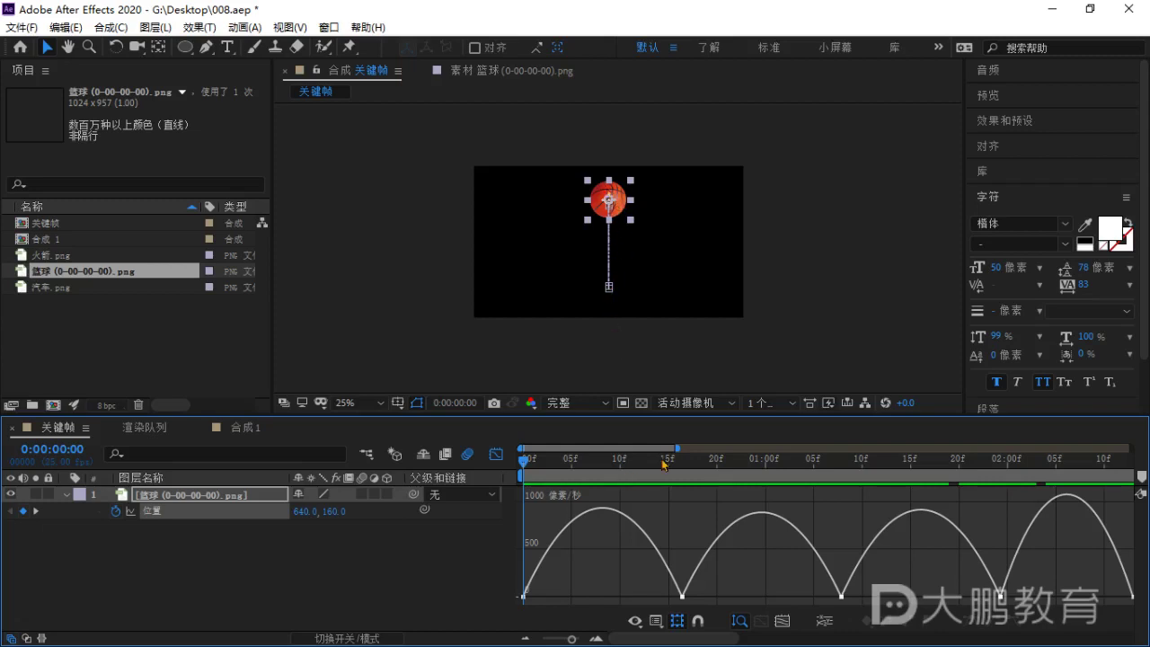
left_click_drag(719, 416, 719, 409)
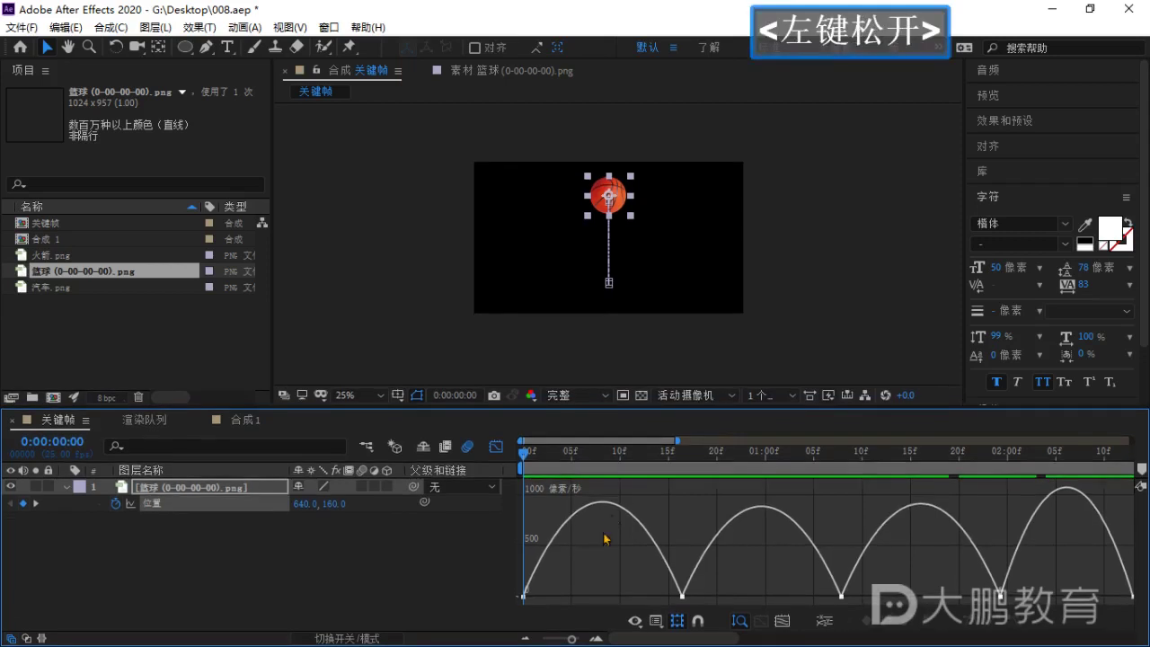
In the speed graph, lengthen the first keyframe's outgoing handle and shorten the second keyframe's incoming handle so the ball accelerates while falling.
double_click(524, 597)
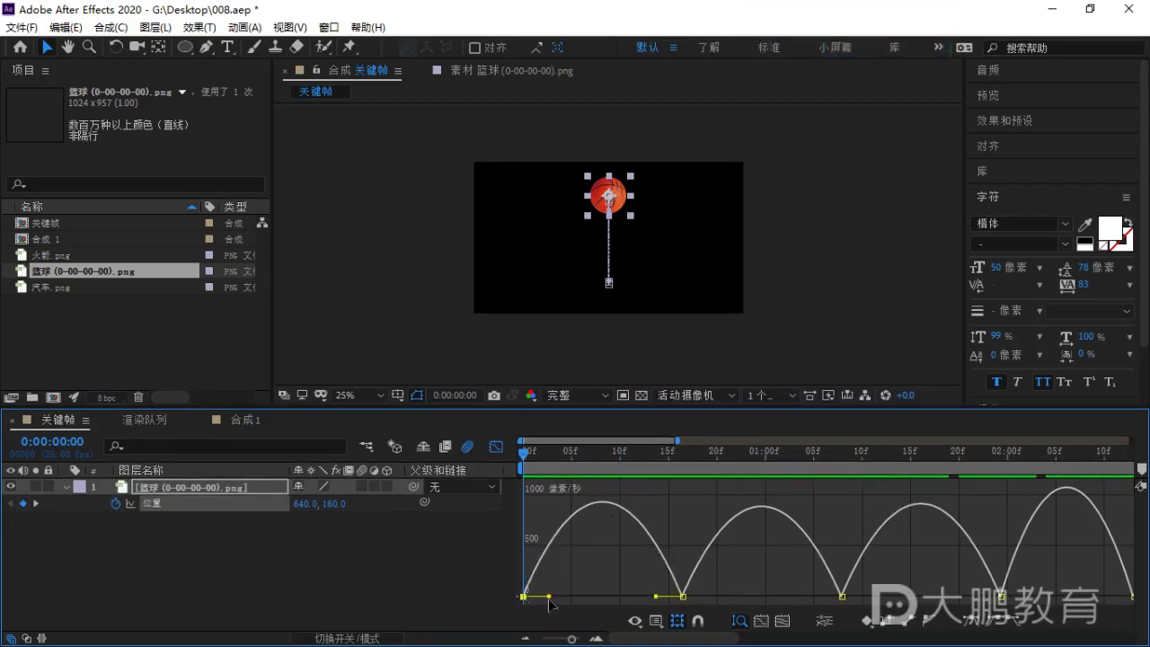
left_click_drag(549, 598, 525, 603)
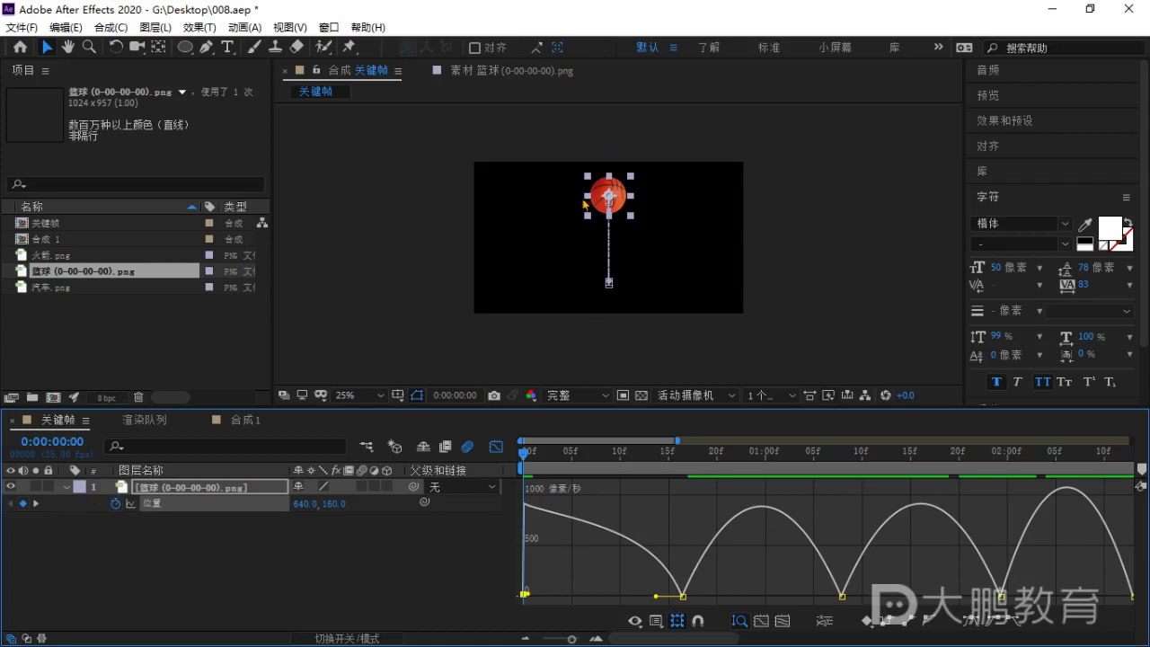
left_click_drag(528, 598, 627, 592)
left_click_drag(530, 460, 504, 481)
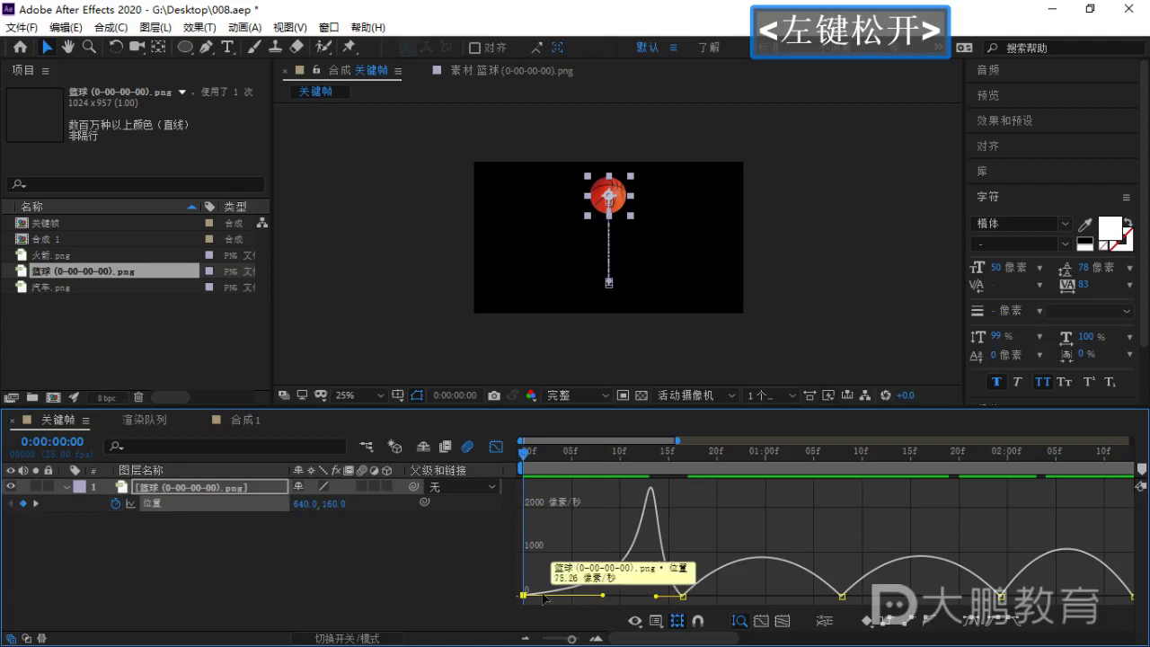
left_click_drag(602, 598, 678, 603)
Play back the reshaped first drop from the start and scrub to its landing at 0:00:00:16.
left_click_drag(546, 461, 486, 463)
key("space")
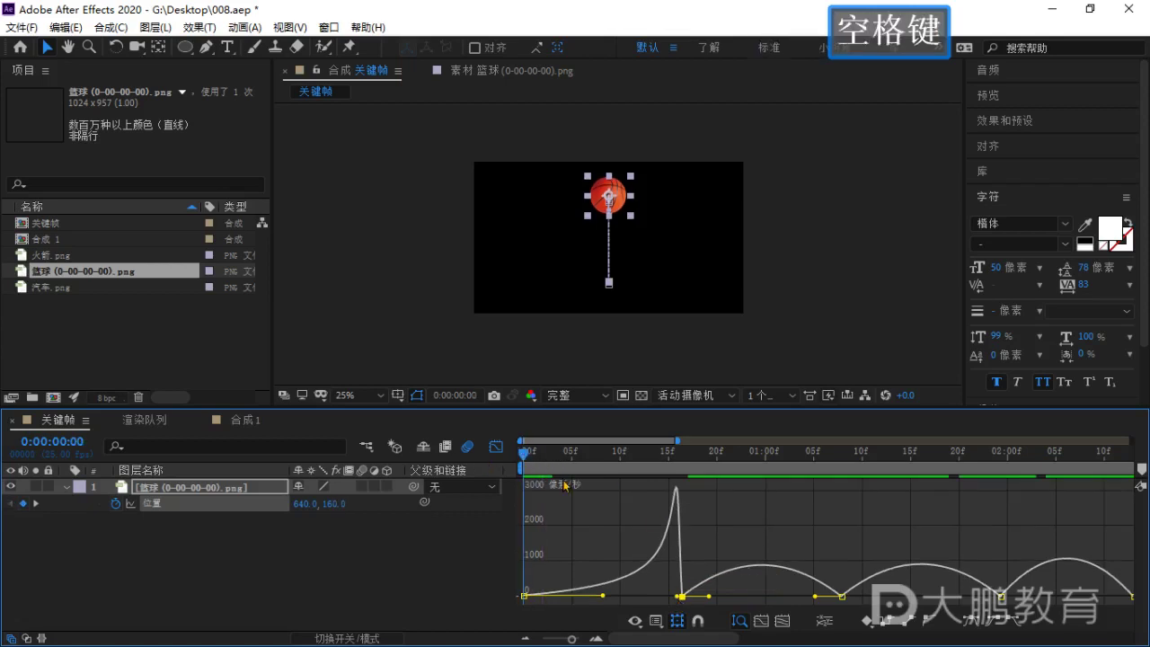
left_click_drag(766, 466, 514, 471)
key("space")
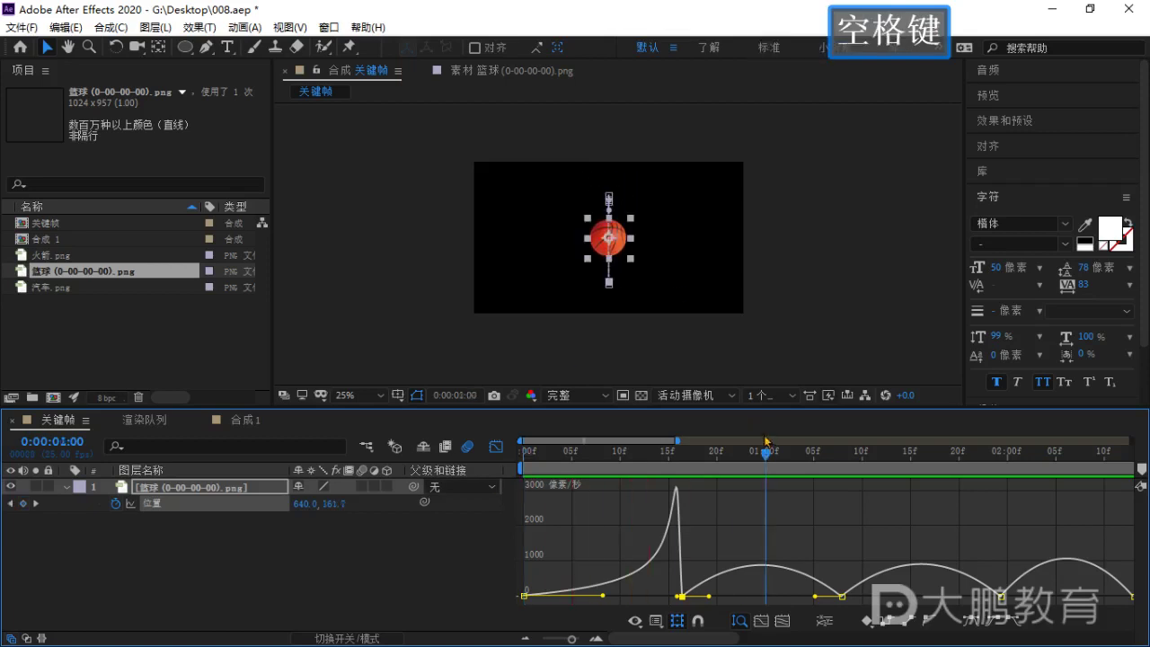
left_click_drag(770, 456, 681, 465)
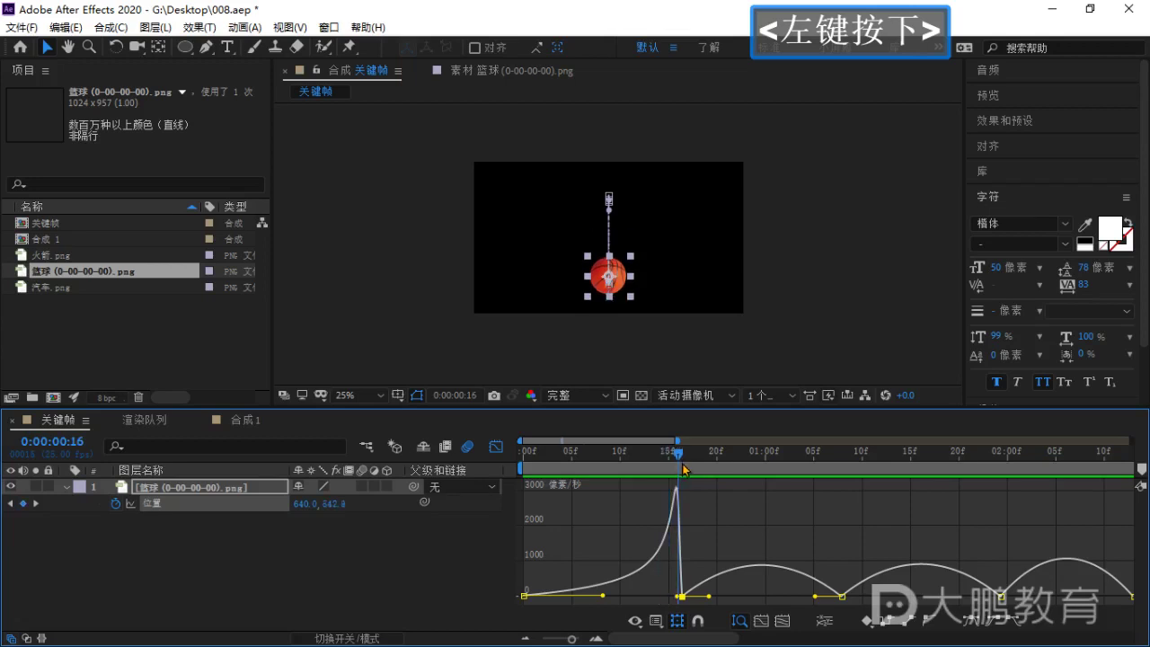
Scrub through the first rebound to 0:00:01:01 and shorten the second Position keyframe's outgoing handle so the ball leaves the ground fast.
left_click_drag(682, 470, 690, 492)
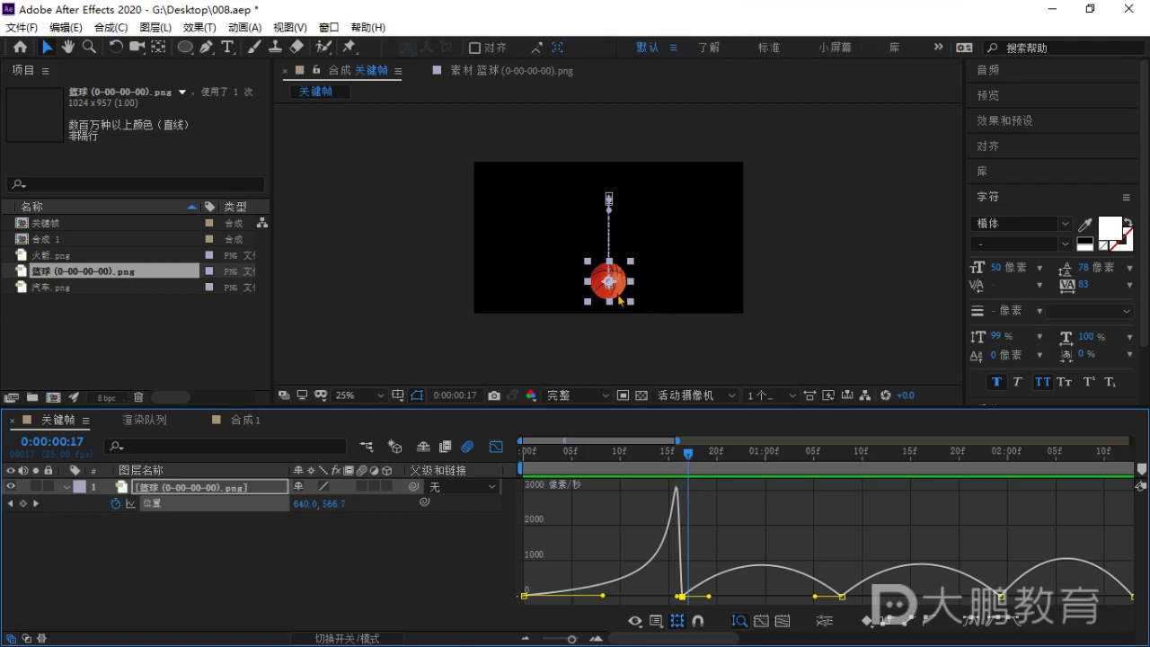
left_click_drag(690, 456, 774, 481)
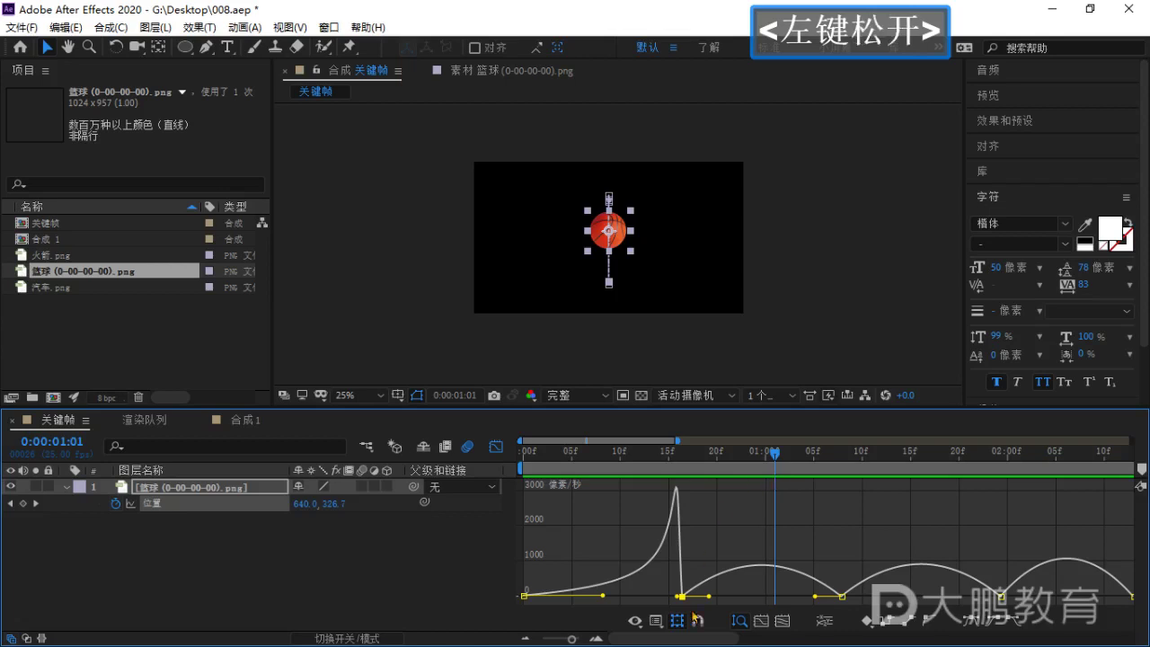
mouse_move(682, 598)
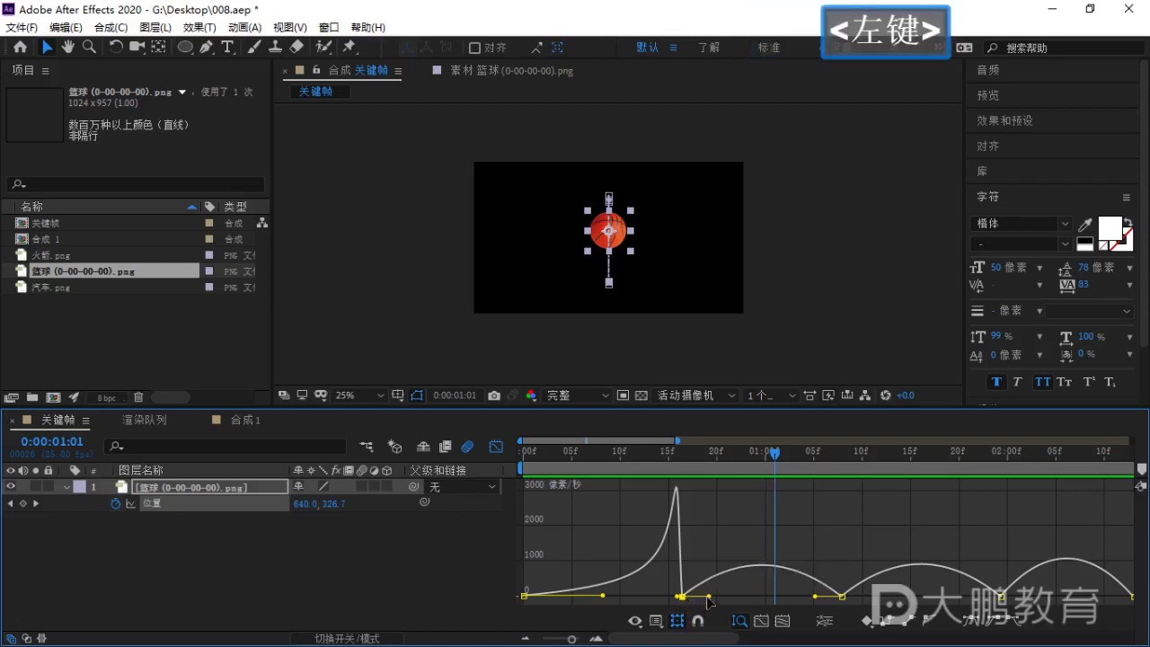
left_click_drag(709, 599, 680, 603)
Play back the drop and first rebound repeatedly from 0:00:00:00, and scrub the rebound around 0:00:01:01.
left_click_drag(777, 462, 527, 495)
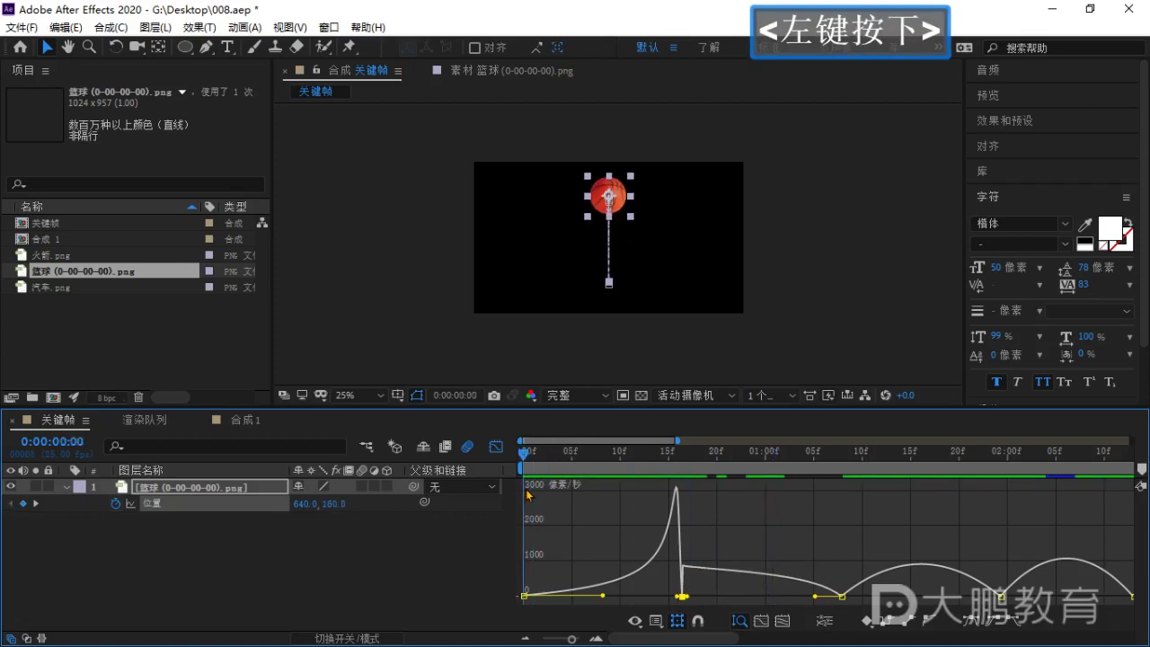
key("space")
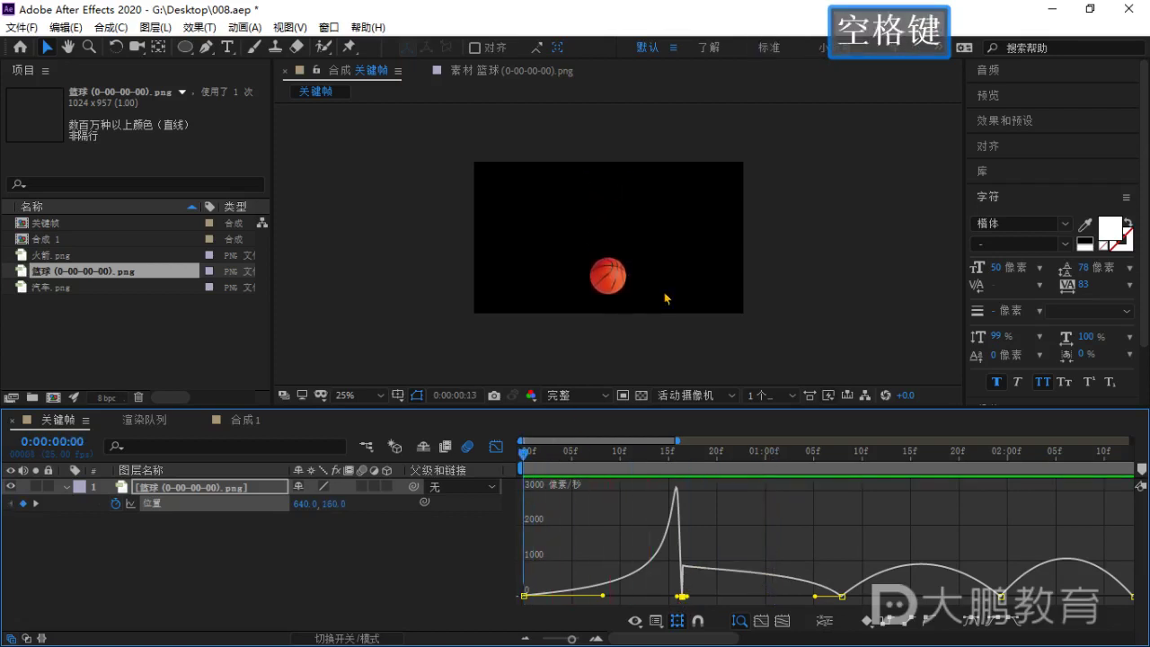
key("space")
left_click_drag(871, 465, 523, 467)
key("space")
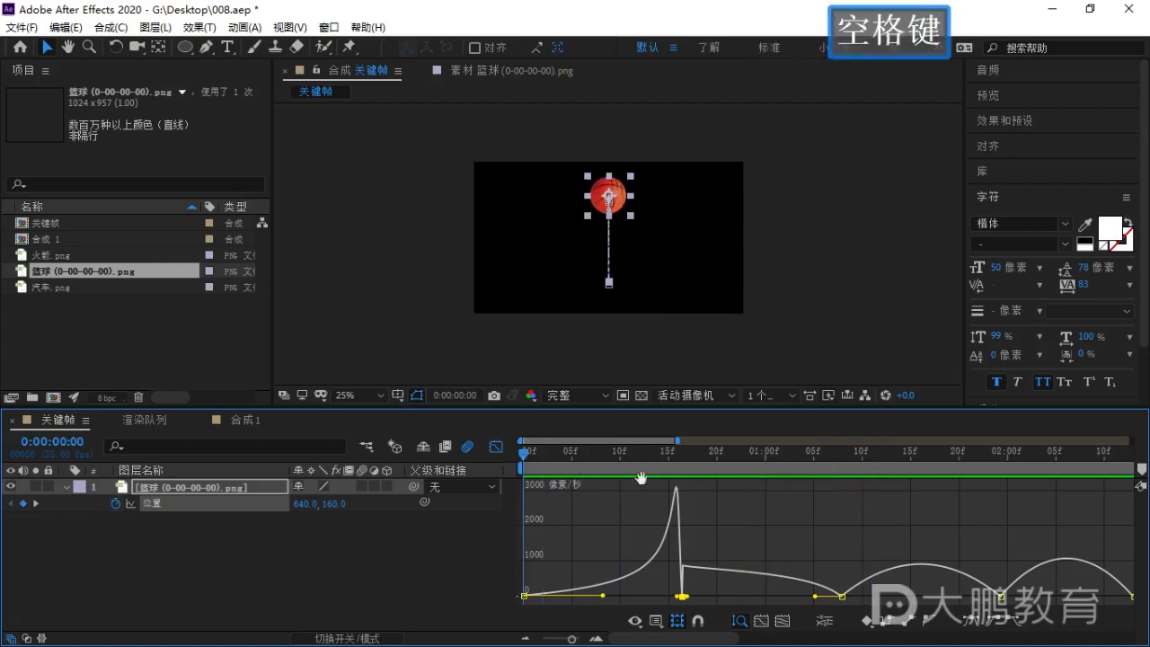
key("space")
left_click_drag(824, 463, 523, 466)
key("space")
key("space")
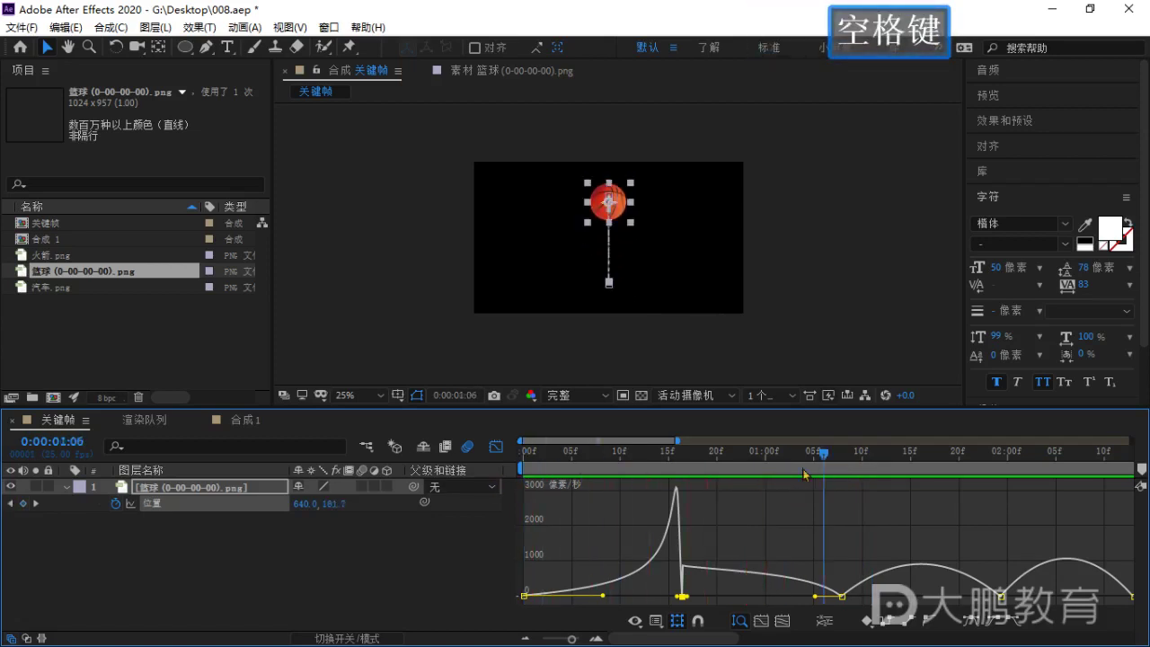
left_click(825, 464)
key("space")
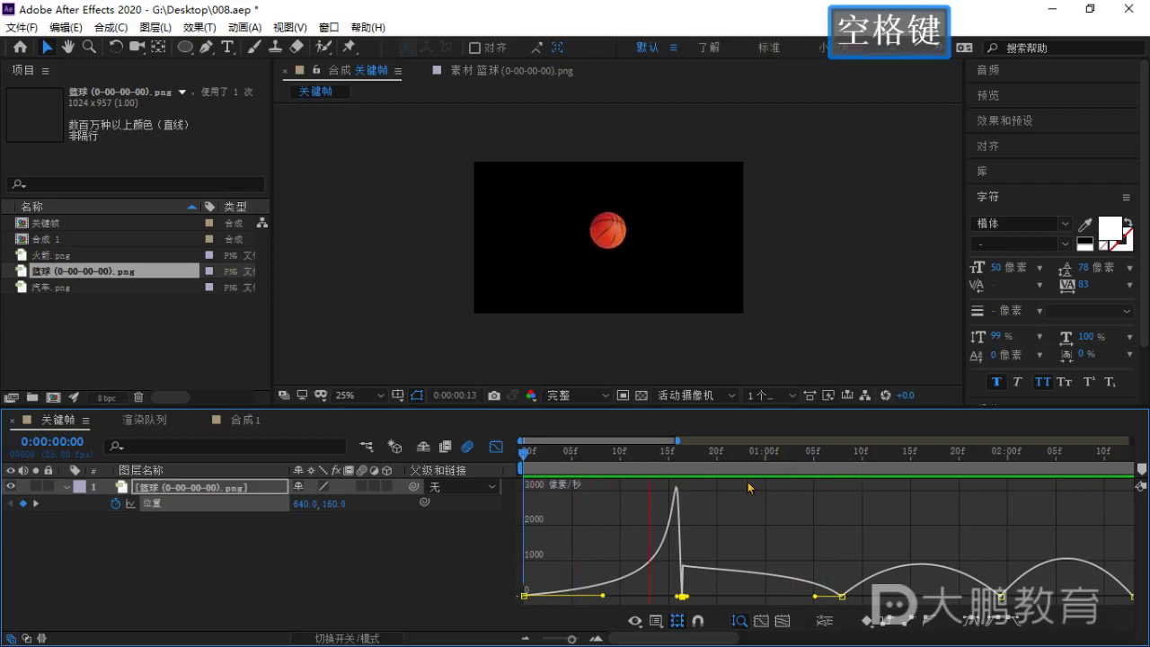
key("space")
left_click_drag(824, 463, 778, 477)
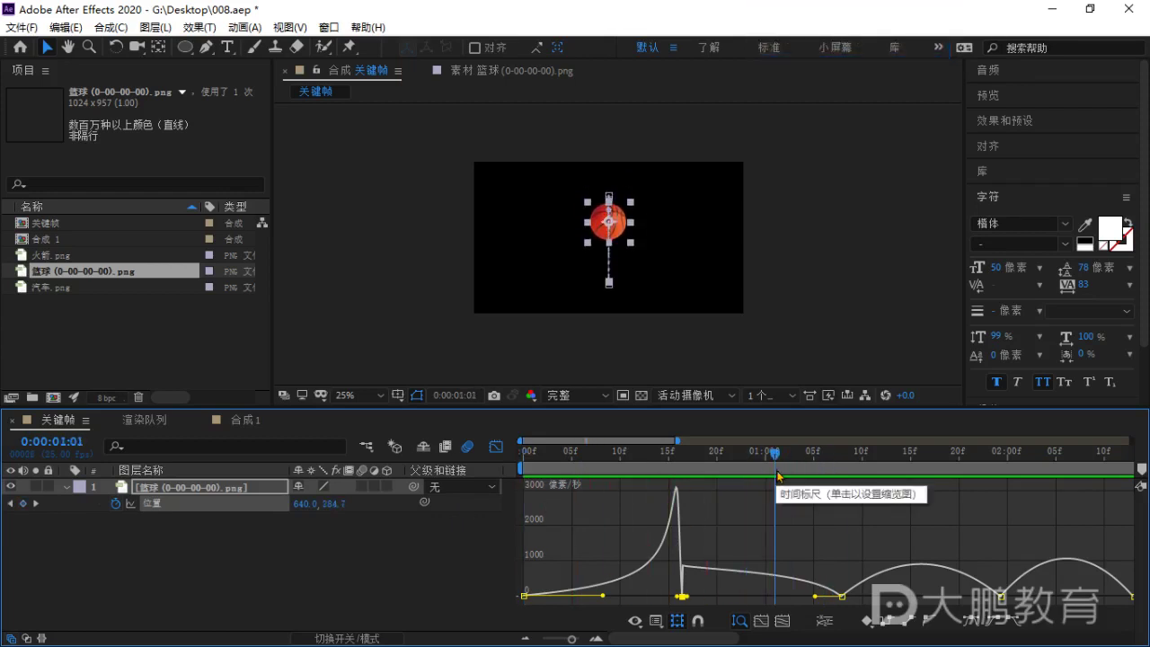
left_click_drag(775, 472, 791, 463)
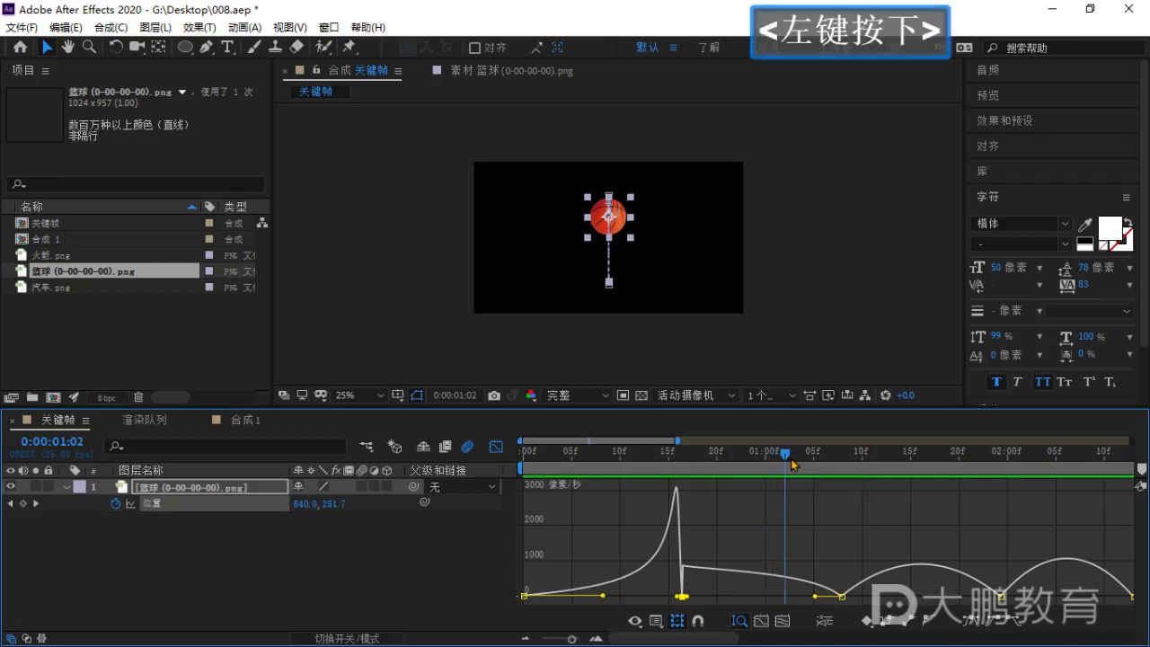
At 0:00:00:00, with the basketball layer deselected, create a text layer beside the ball's path with the first line 快往右.
left_click_drag(640, 467, 542, 505)
left_click(493, 528)
scroll(555, 295, "up", 2)
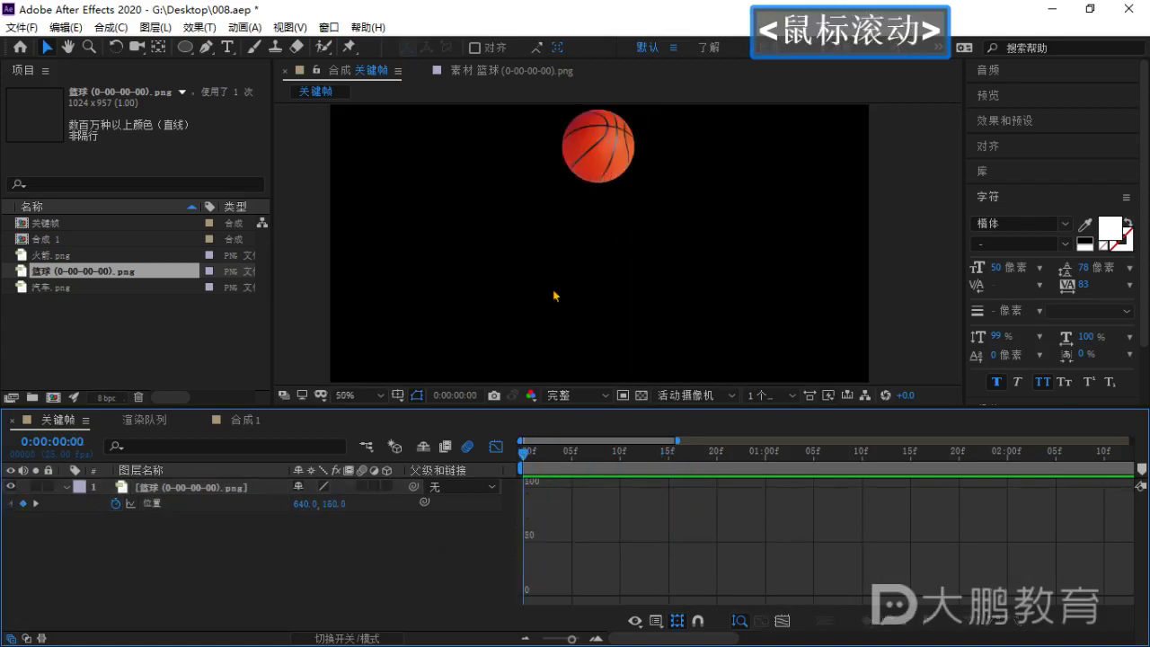
left_click_drag(554, 295, 633, 286)
key("ctrl+t")
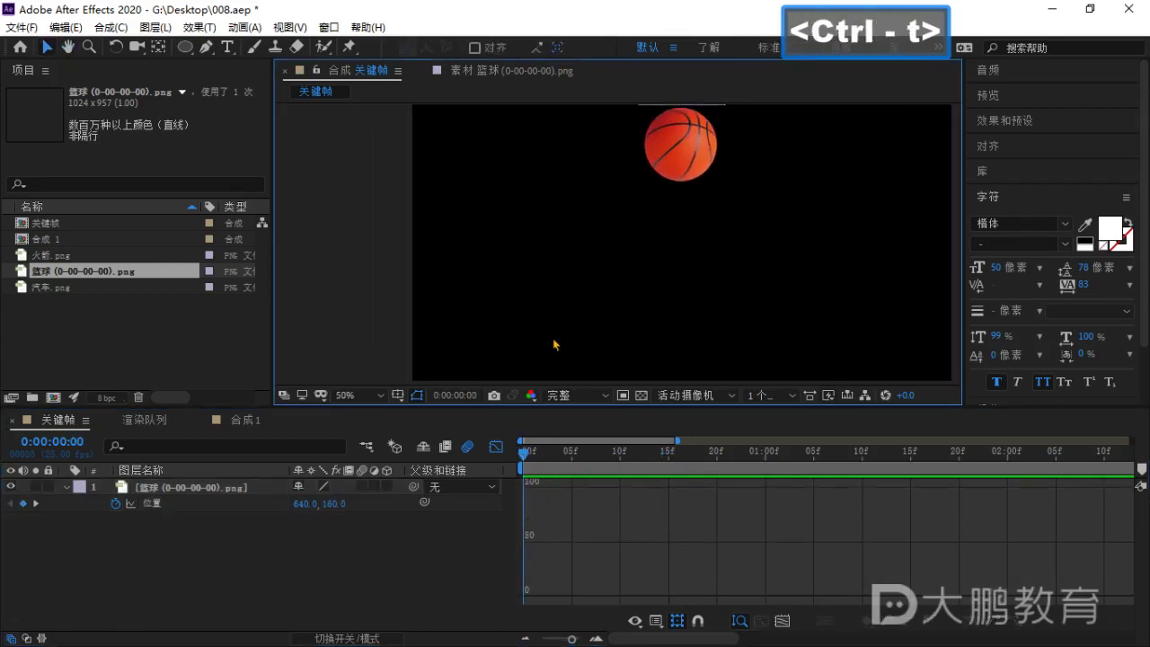
left_click(444, 283)
key("super+space")
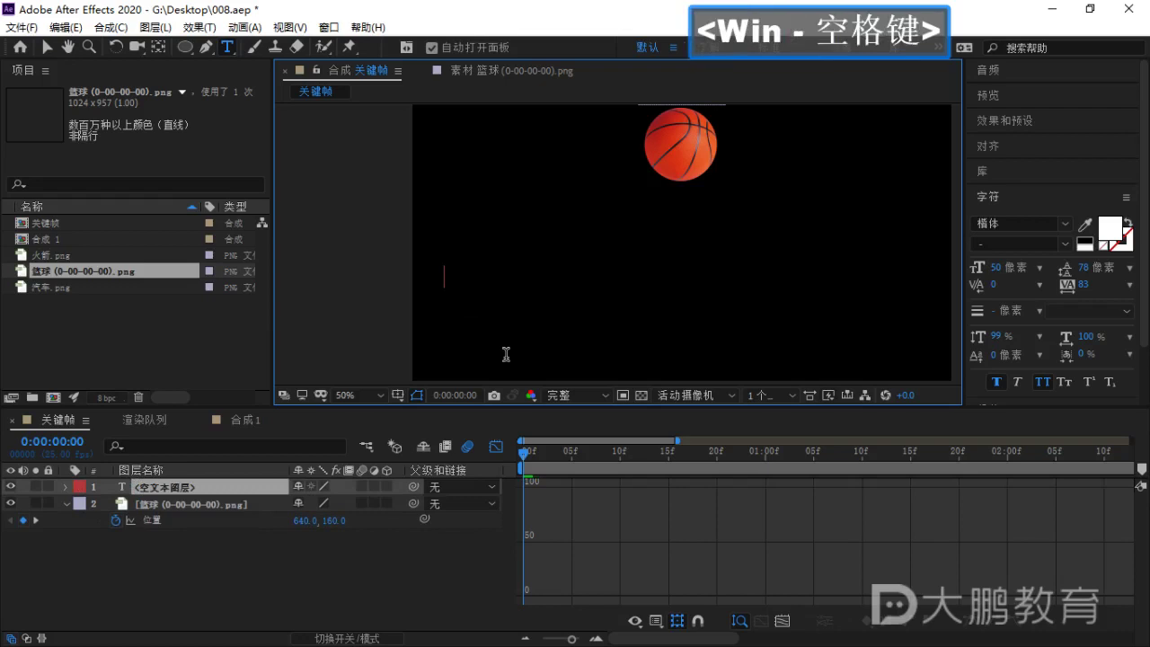
type("夸我")
key("BackSpace")
key("BackSpace")
type("k")
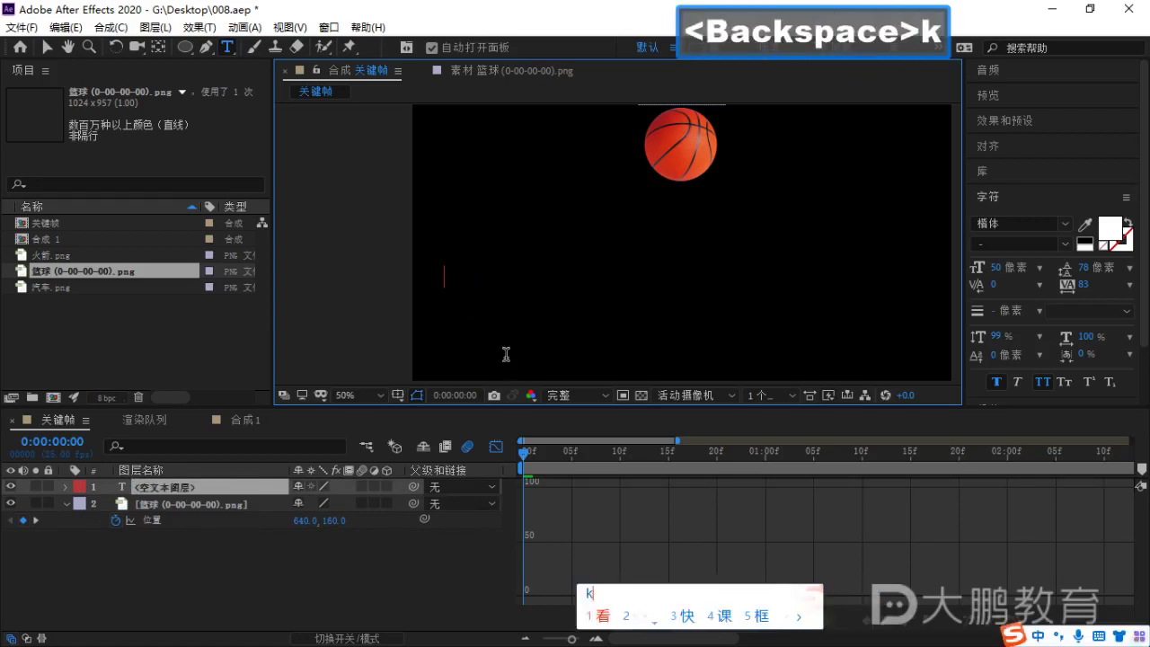
type("auiwangyou")
key("space")
key("Return")
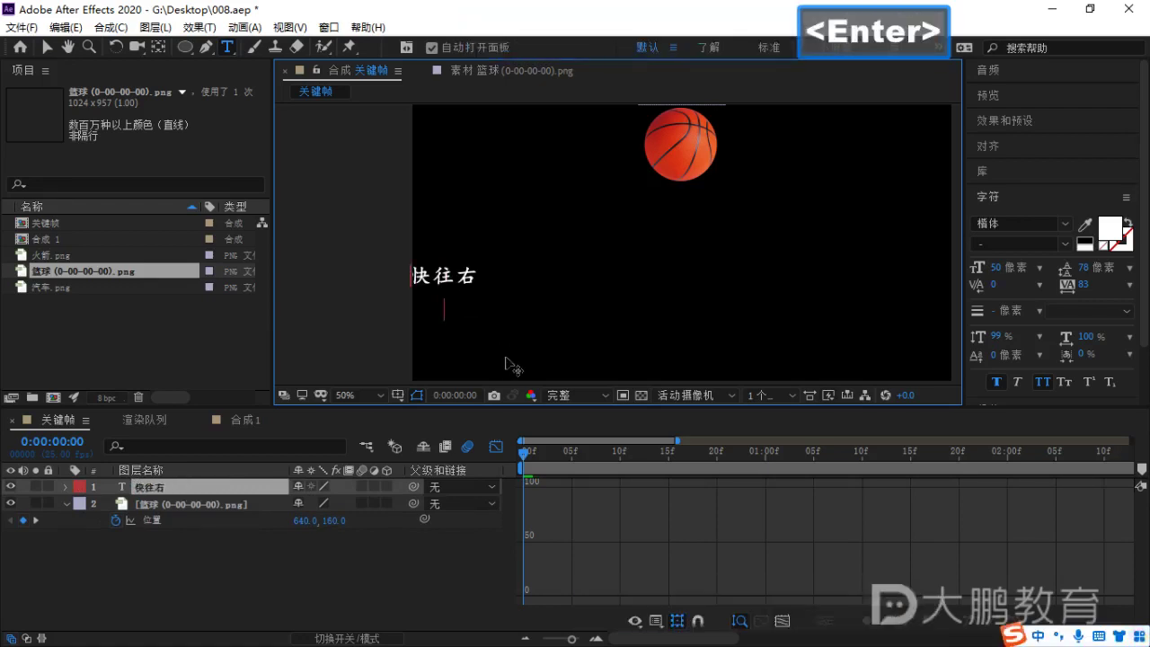
Add 慢往左 as the second line of the text layer.
type("manle")
key("space")
key("BackSpace")
type("wnagz")
key("BackSpace")
key("BackSpace")
key("BackSpace")
key("BackSpace")
key("BackSpace")
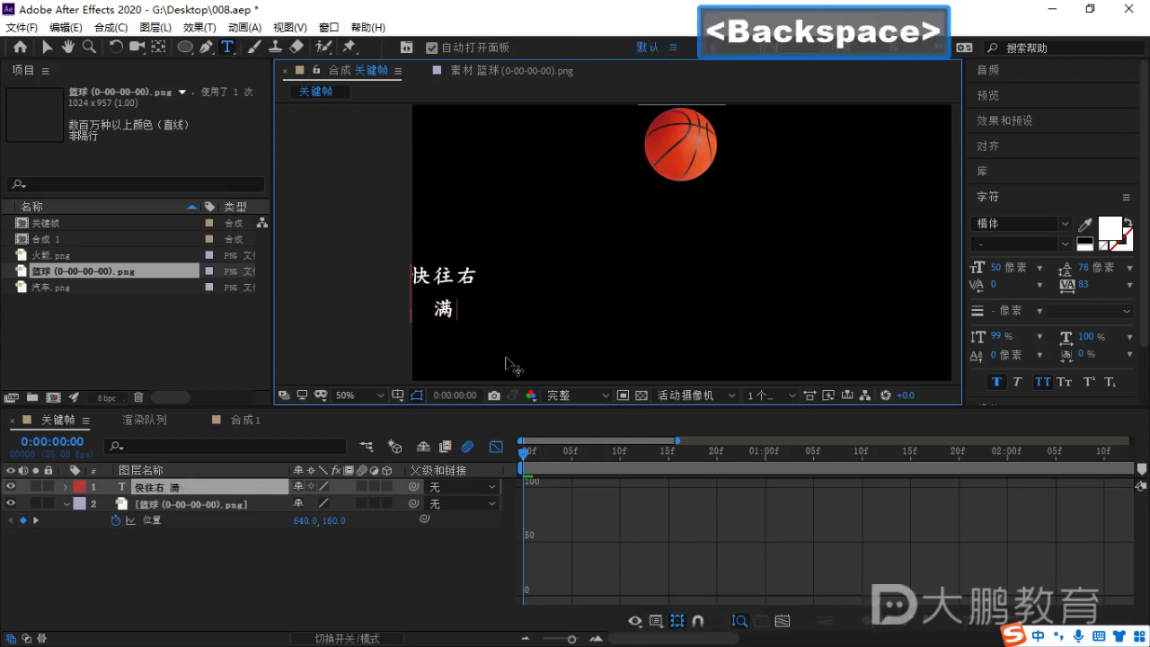
type("man2wangz")
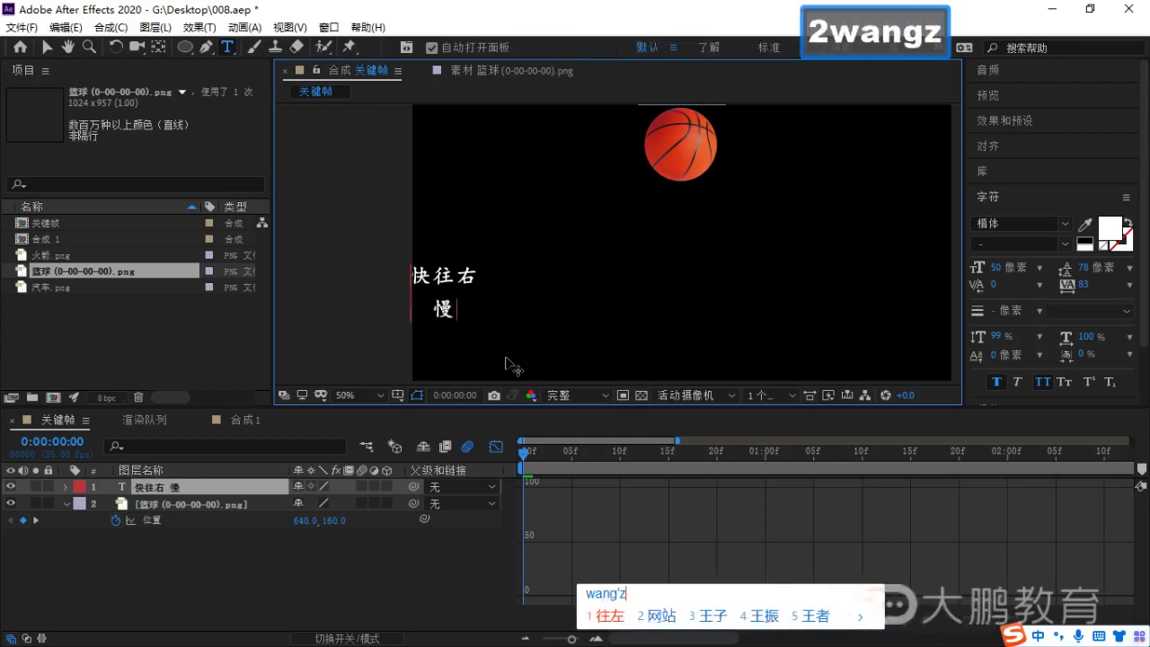
key("space")
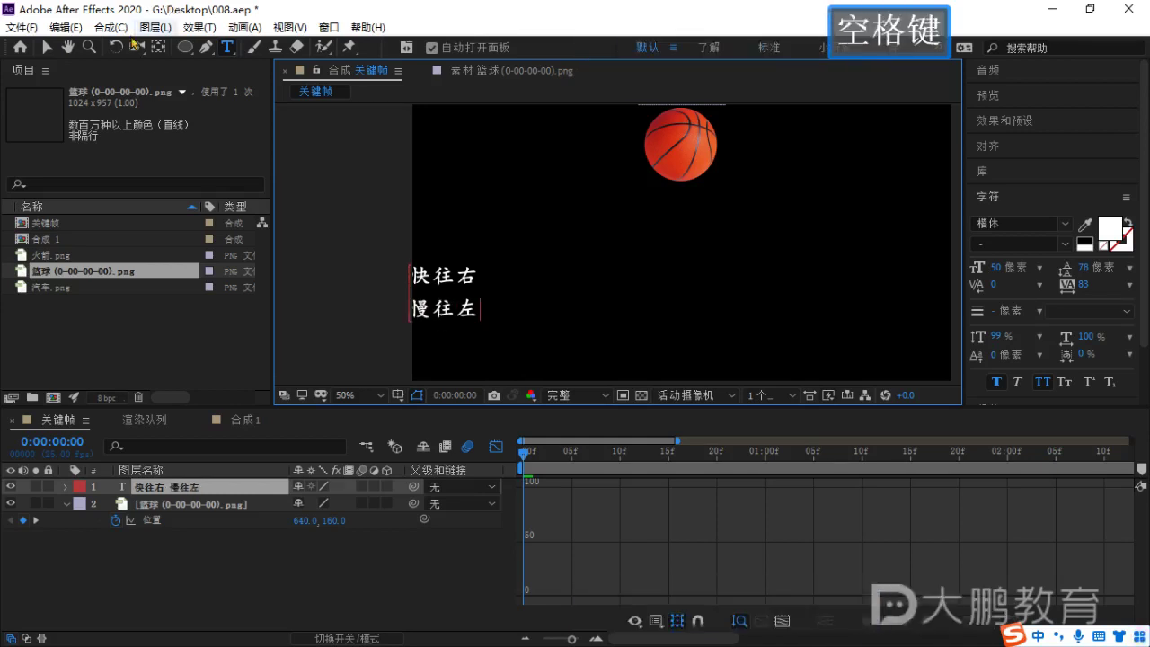
Finish text editing and move the two-line note slightly right and down, clear of the composition's left edge.
left_click(46, 47)
left_click_drag(474, 290, 548, 300)
key("super+space")
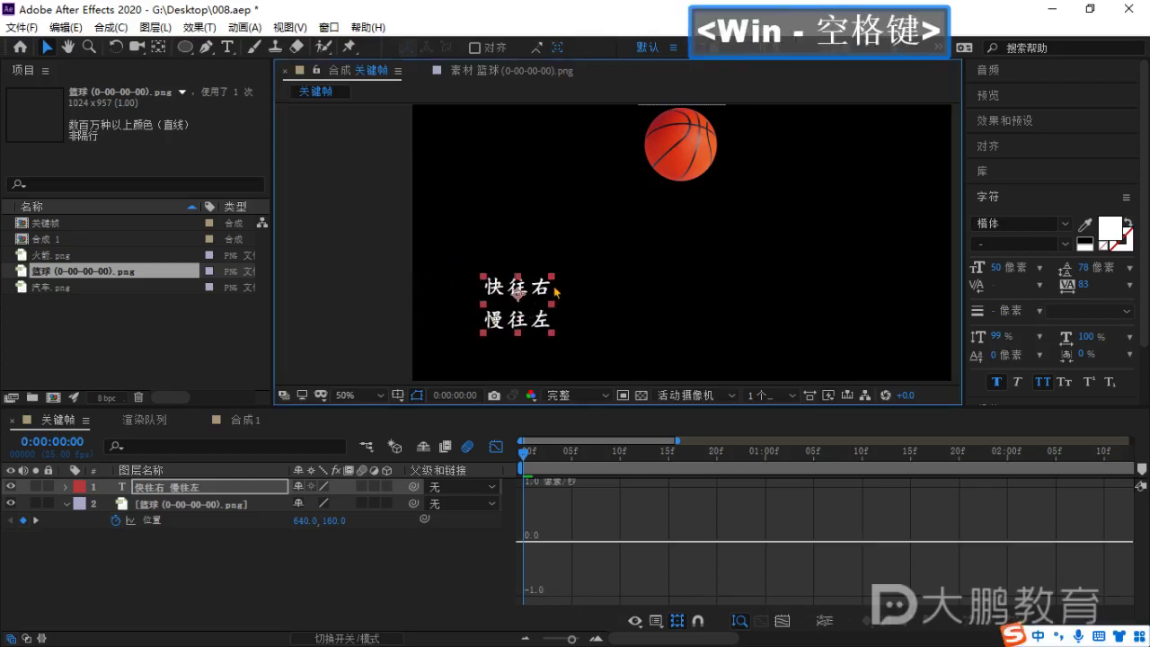
Enlarge the two-line text 快往右 慢往左 to about twice its size and place it in the composition's lower-left corner.
scroll(598, 293, "down", 2)
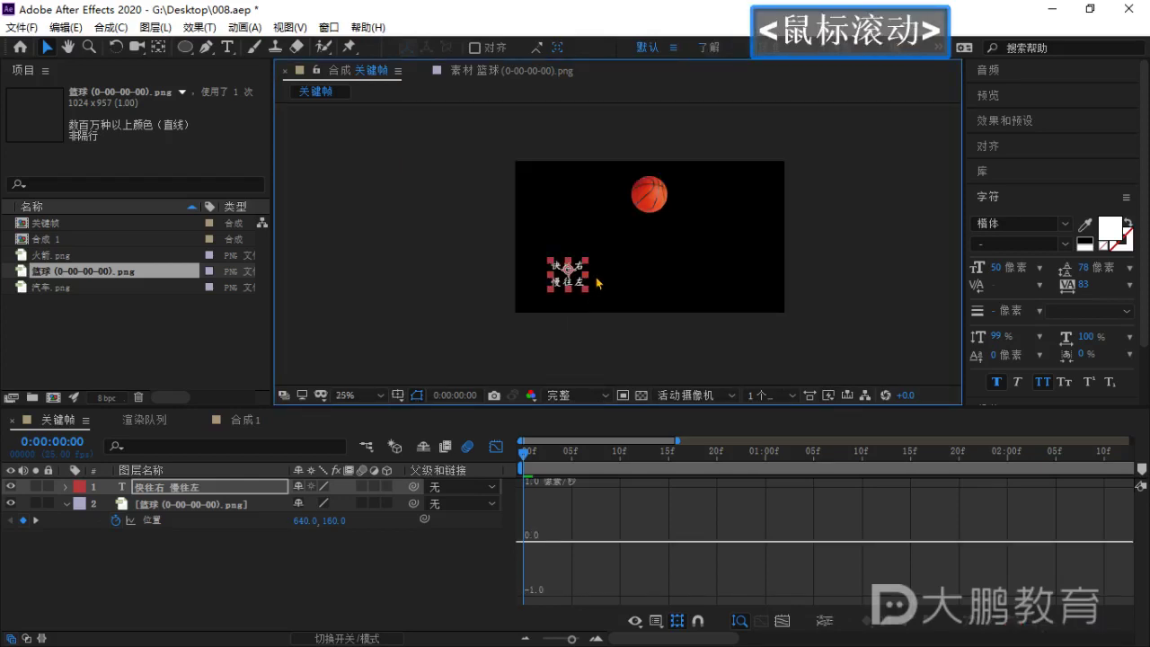
mouse_move(586, 262)
left_mouse_down()
mouse_move(601, 251)
mouse_move(583, 258)
left_mouse_up()
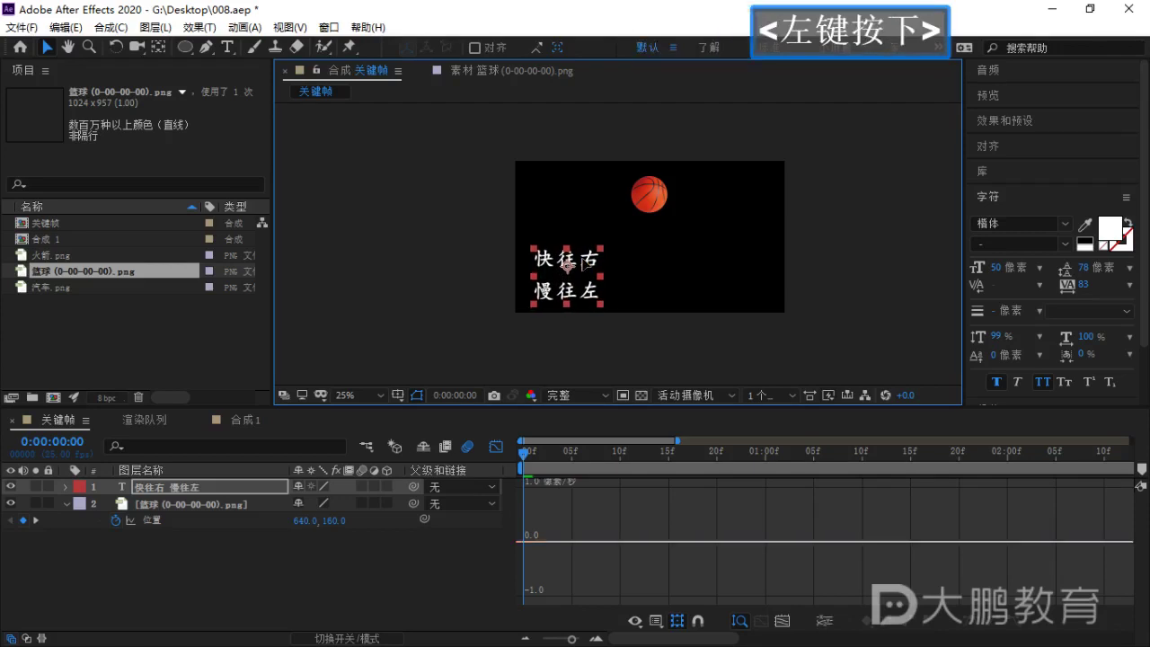
left_click(590, 324)
scroll(635, 308, "up", 2)
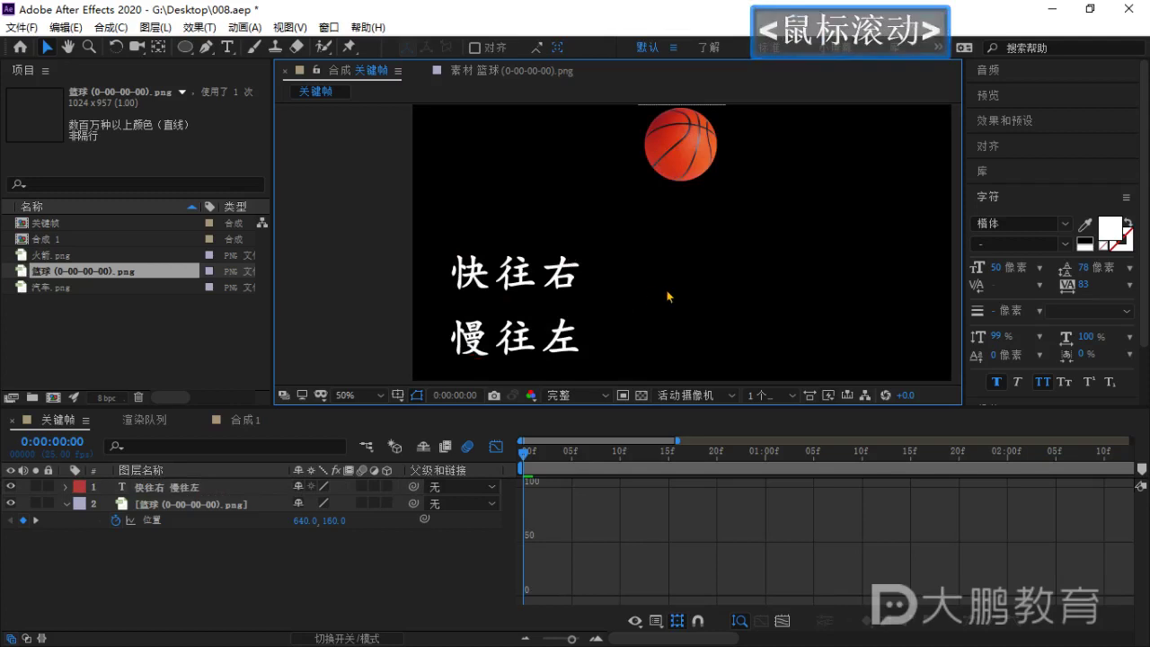
left_click_drag(666, 291, 635, 278)
left_click_drag(454, 325, 436, 330)
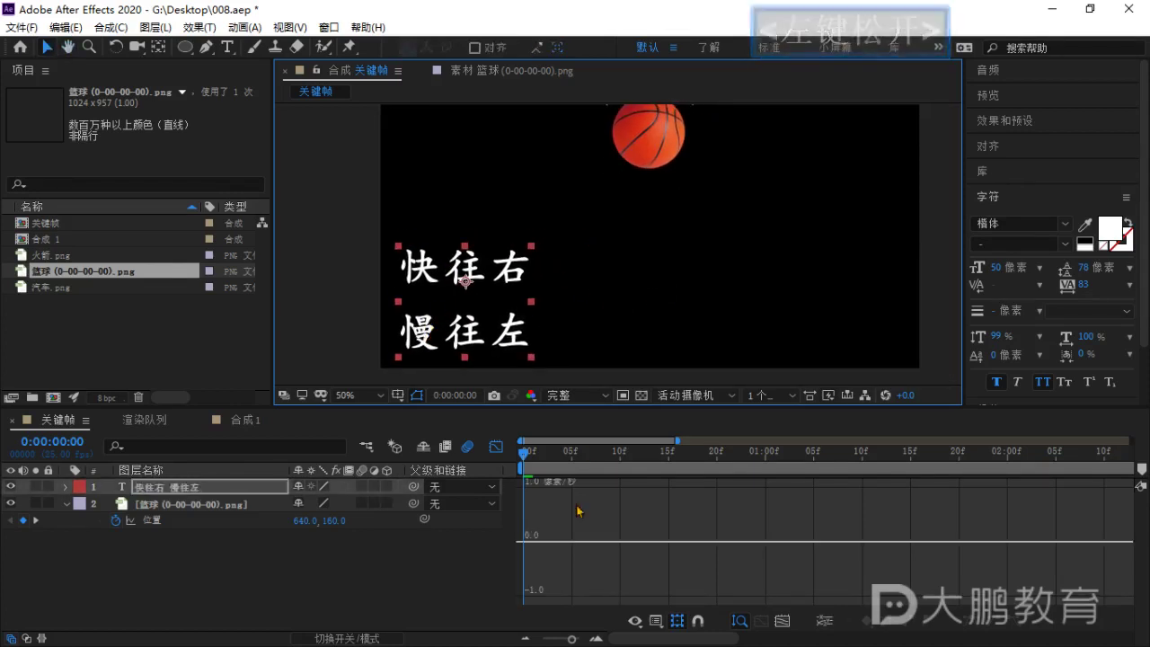
Display the speed graph of the basketball's Position and scrub to its third keyframe at 0:00:01:08.
left_click(139, 537)
left_click(158, 518)
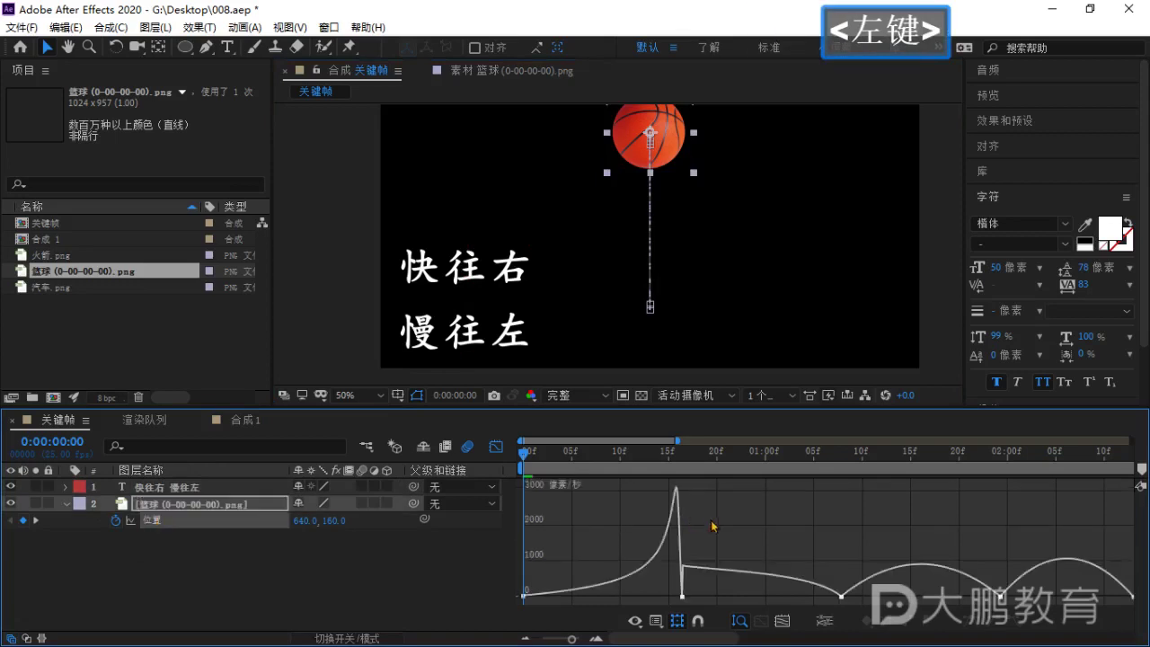
left_click_drag(679, 441, 691, 442)
left_click_drag(595, 456, 811, 505)
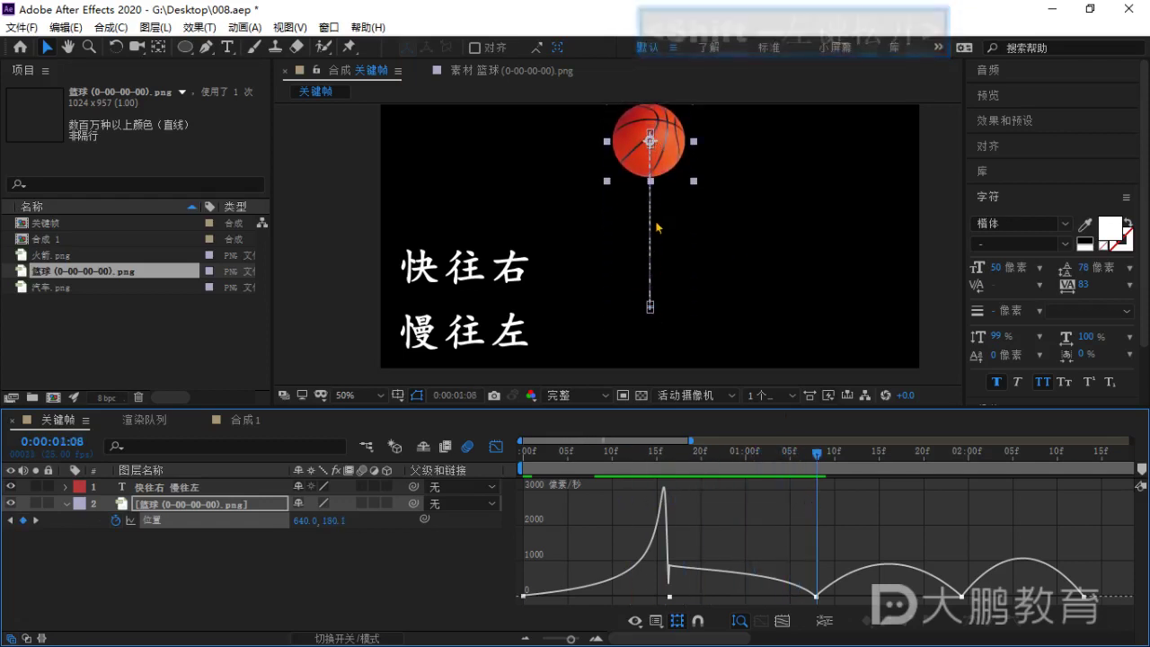
middle_click(749, 236)
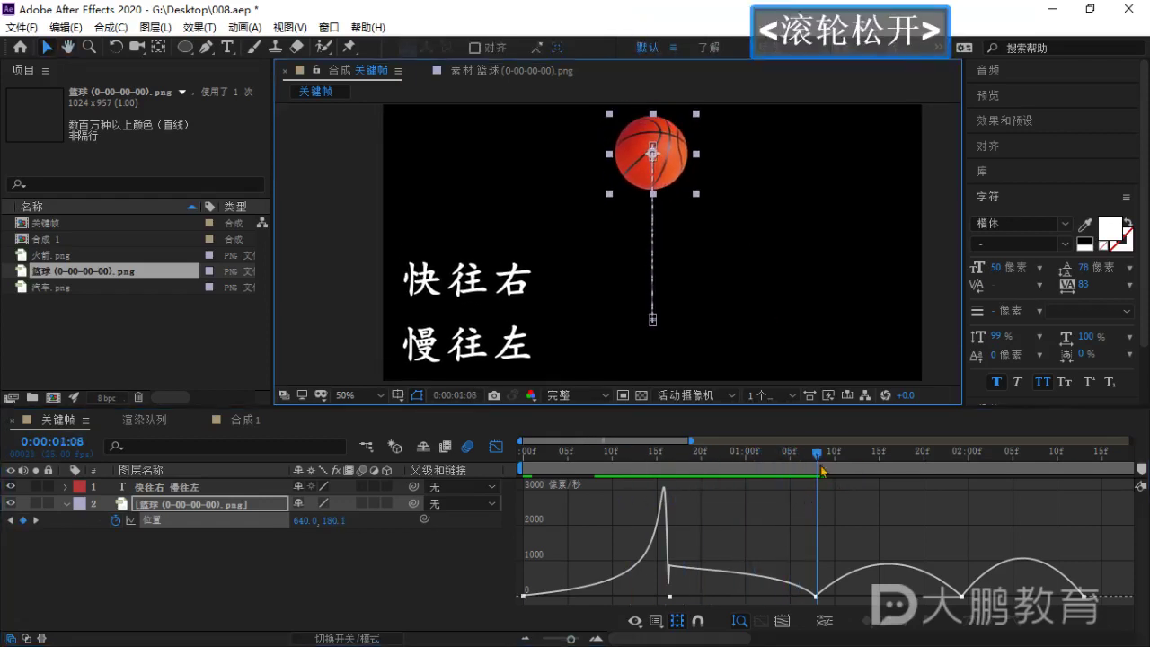
mouse_move(820, 471)
left_mouse_down()
mouse_move(942, 477)
mouse_move(816, 477)
left_mouse_up()
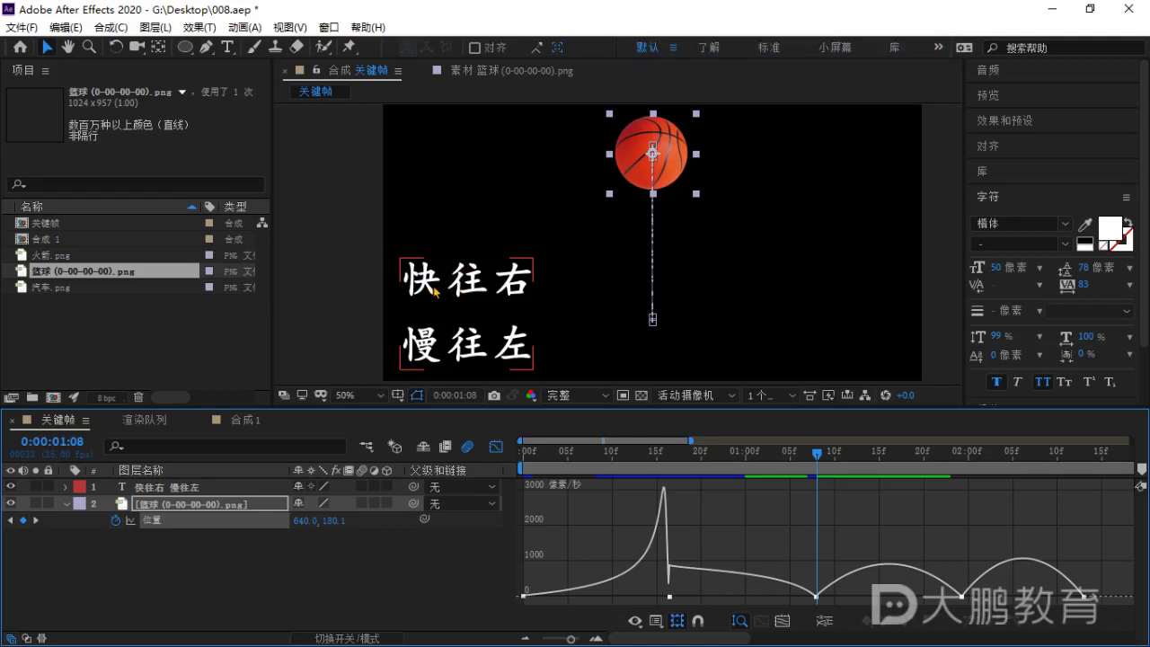
Reshape the second fall's speed curve from 0:00:01:08 so it starts slow and peaks at the landing, and preview it.
left_click(840, 608)
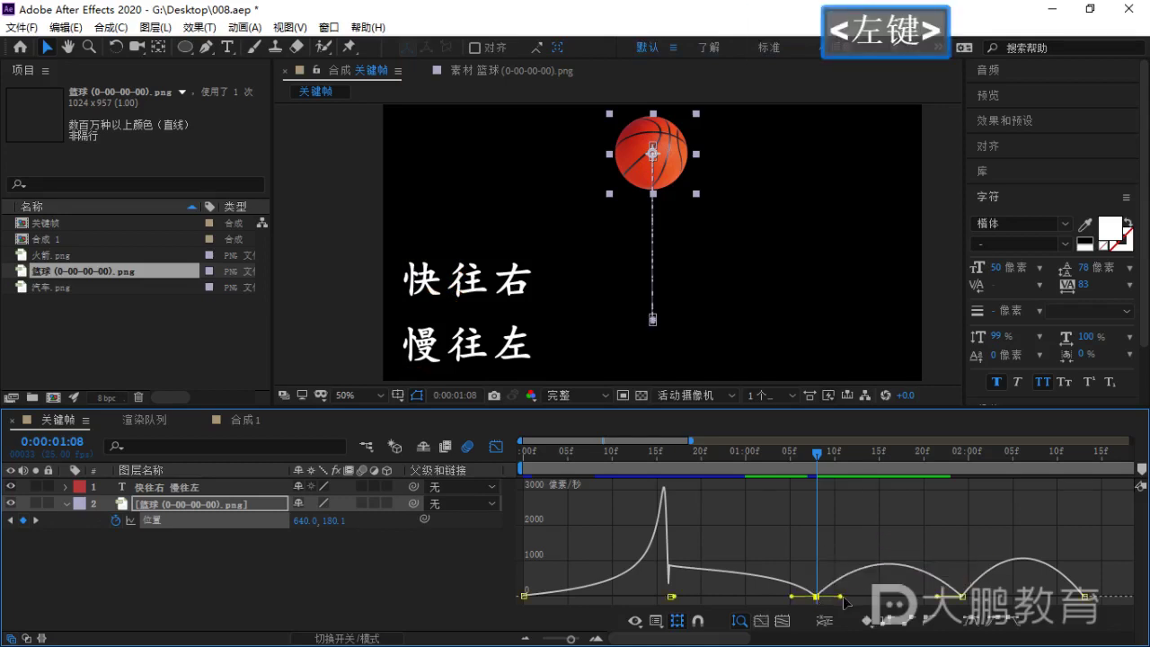
left_click_drag(843, 597, 962, 600)
left_click(960, 599)
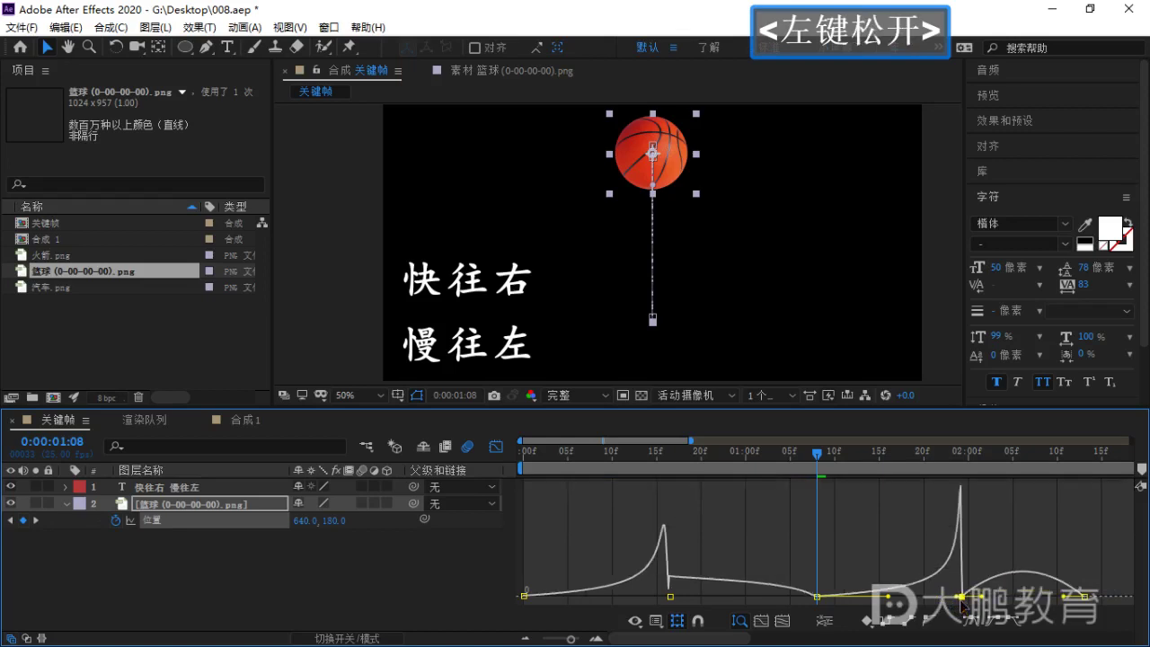
left_click_drag(814, 456, 755, 475)
key("space")
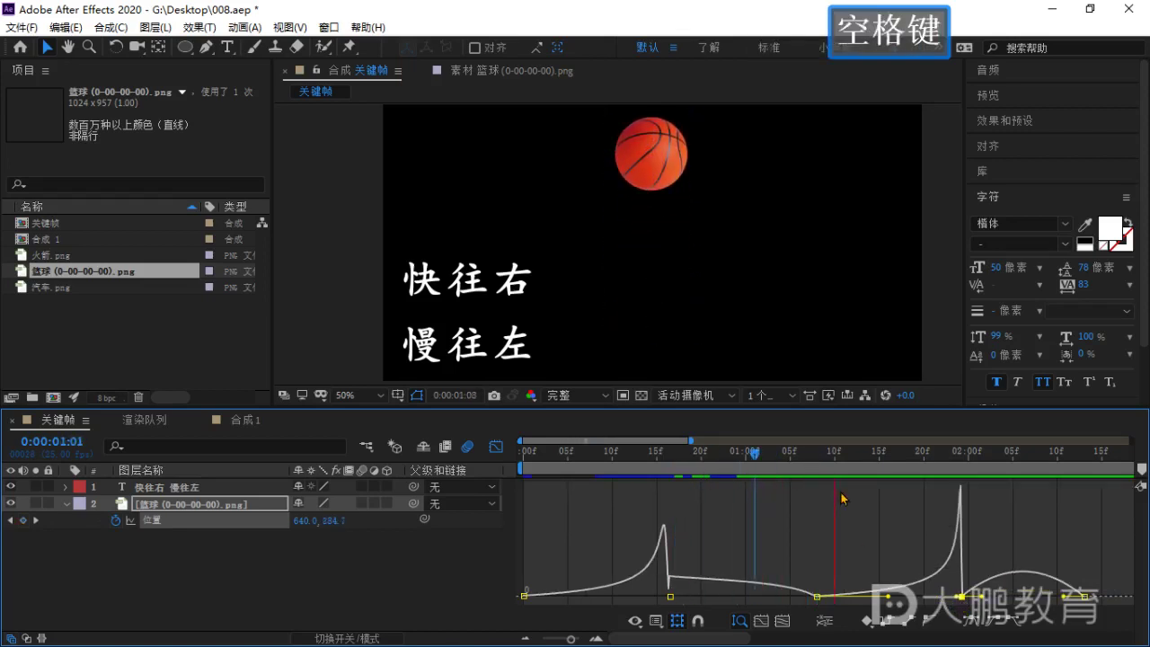
key("space")
From the landing near 0:00:01:24, reshape the final rebound's speed curve so the ball leaves fast and slows toward the top.
left_click_drag(1057, 459, 960, 468)
mouse_move(1007, 512)
left_mouse_down()
mouse_move(817, 482)
mouse_move(689, 491)
mouse_move(673, 478)
mouse_move(876, 490)
mouse_move(823, 489)
left_mouse_up()
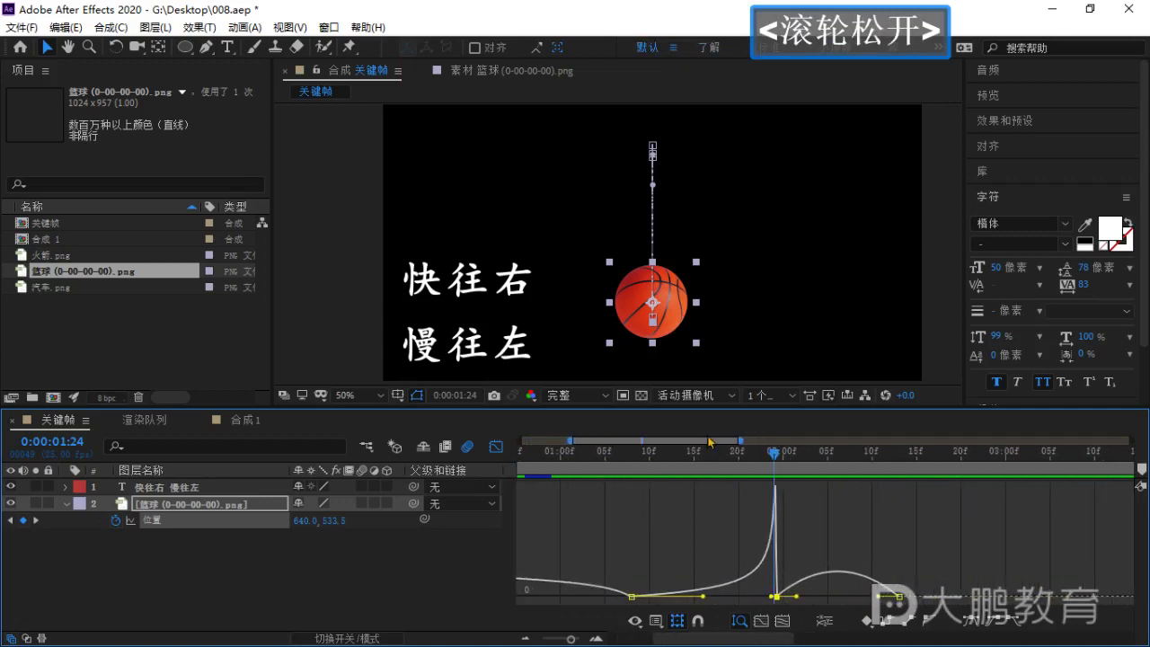
left_click_drag(706, 441, 690, 511)
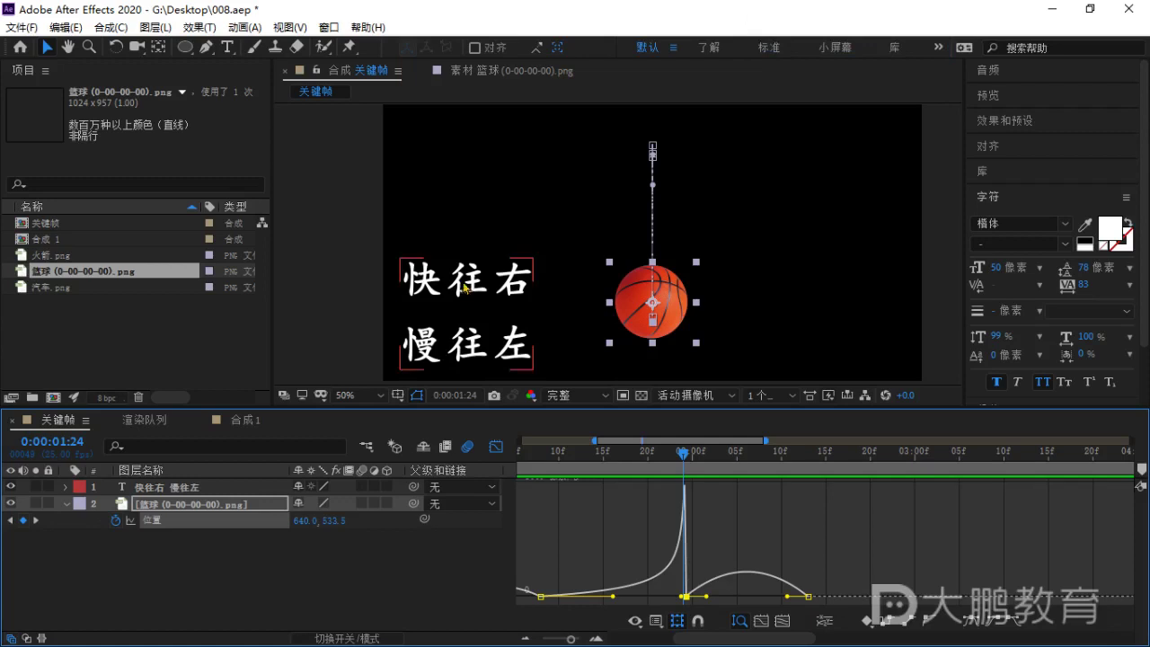
left_click(707, 613)
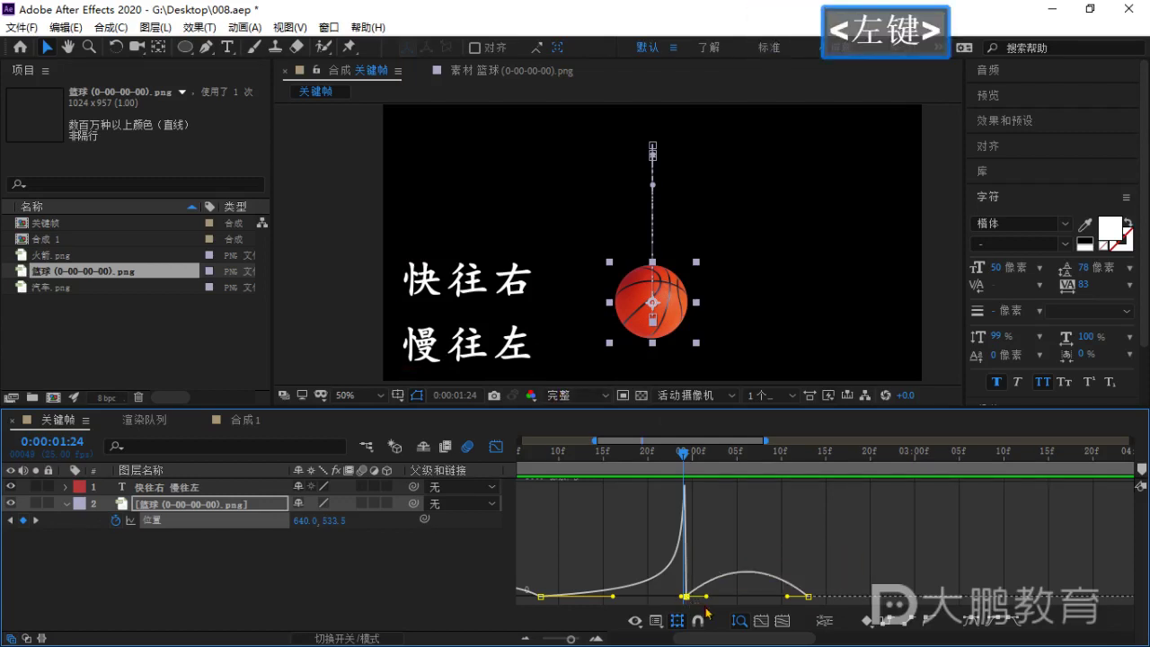
left_click_drag(707, 598, 692, 607)
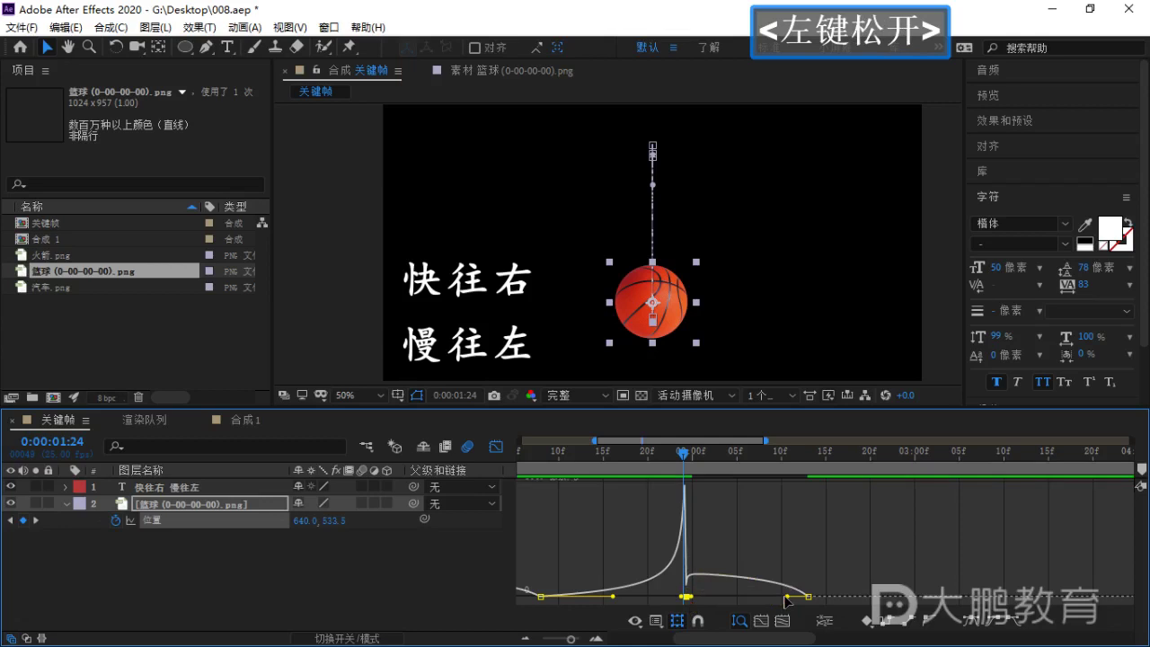
left_click_drag(785, 598, 752, 597)
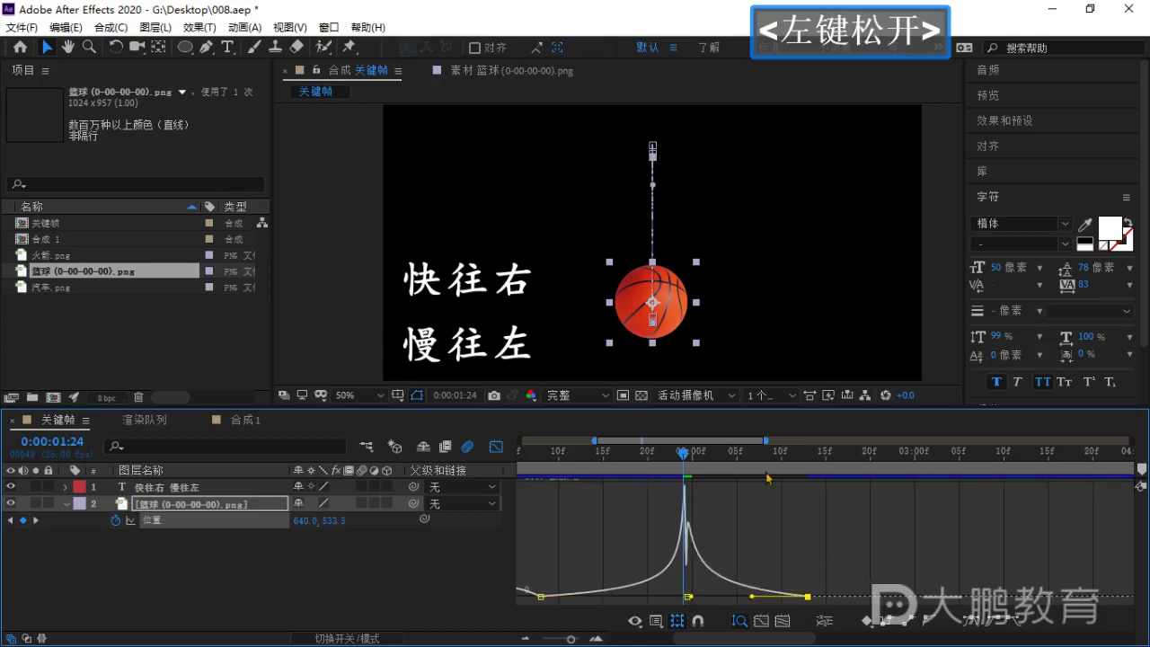
Return the playhead to 0:00:00:00 and switch the timeline from the Graph Editor back to layer bars.
left_click_drag(763, 440, 1093, 444)
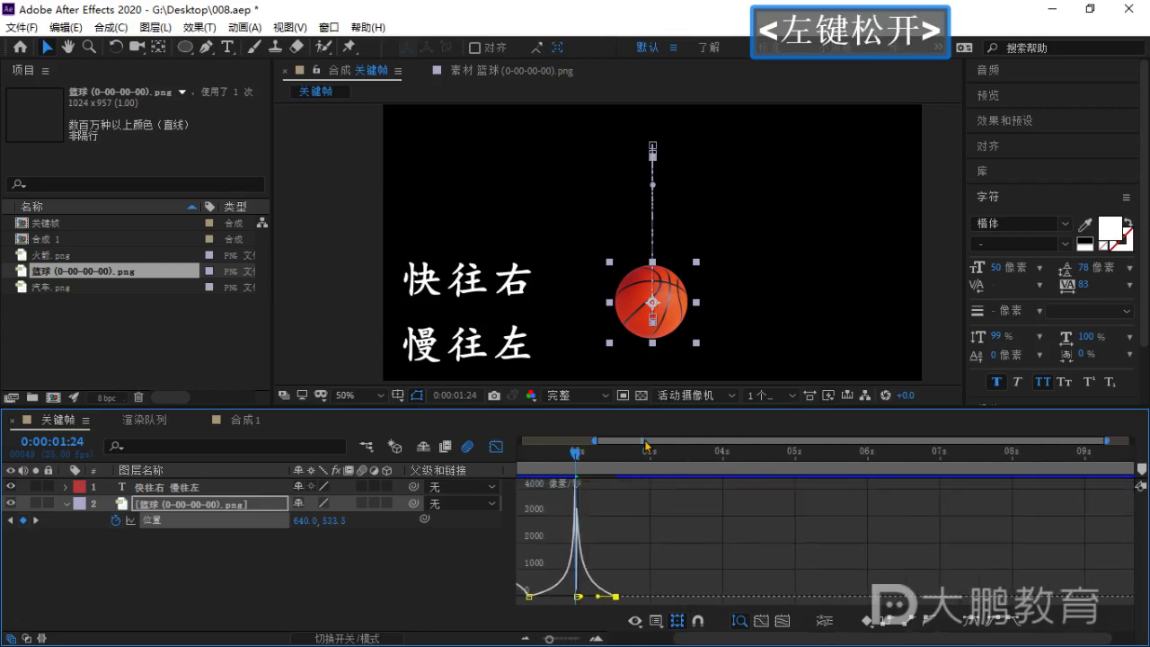
left_click_drag(576, 453, 501, 447)
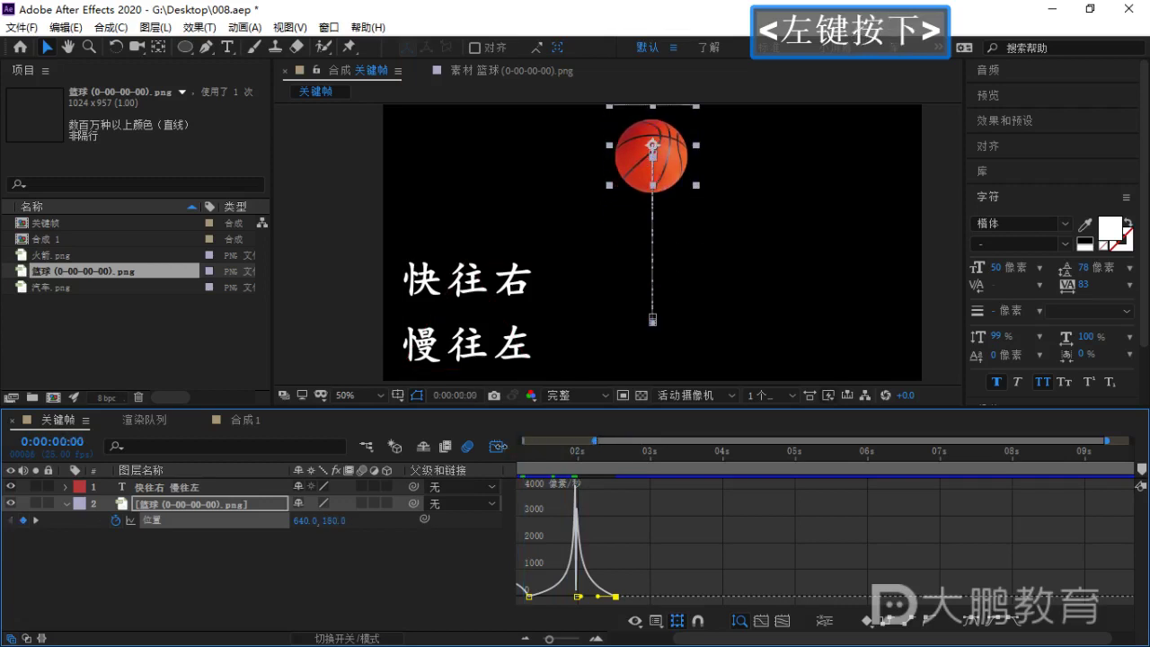
left_click_drag(595, 441, 524, 467)
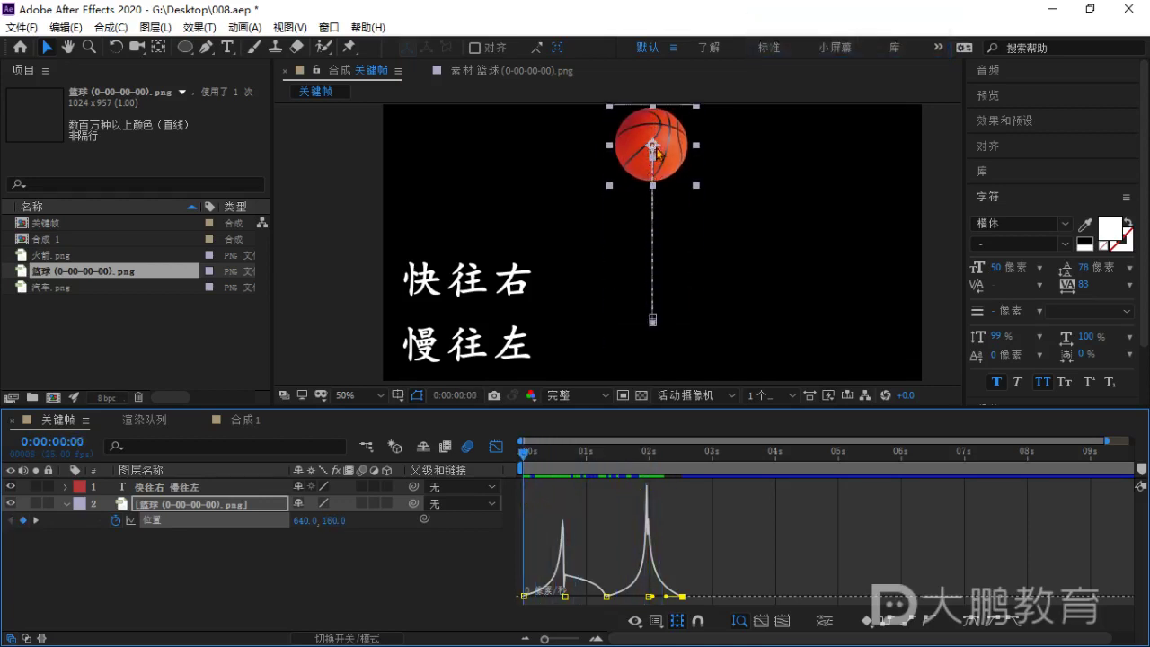
left_click_drag(529, 457, 520, 518)
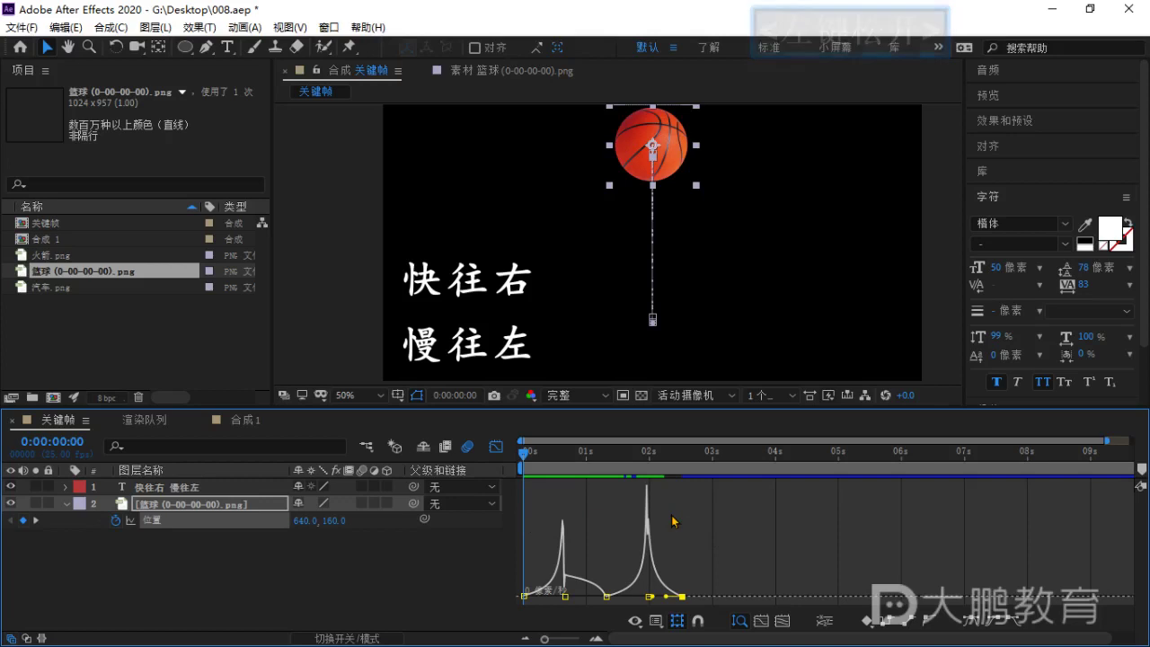
left_click(496, 447)
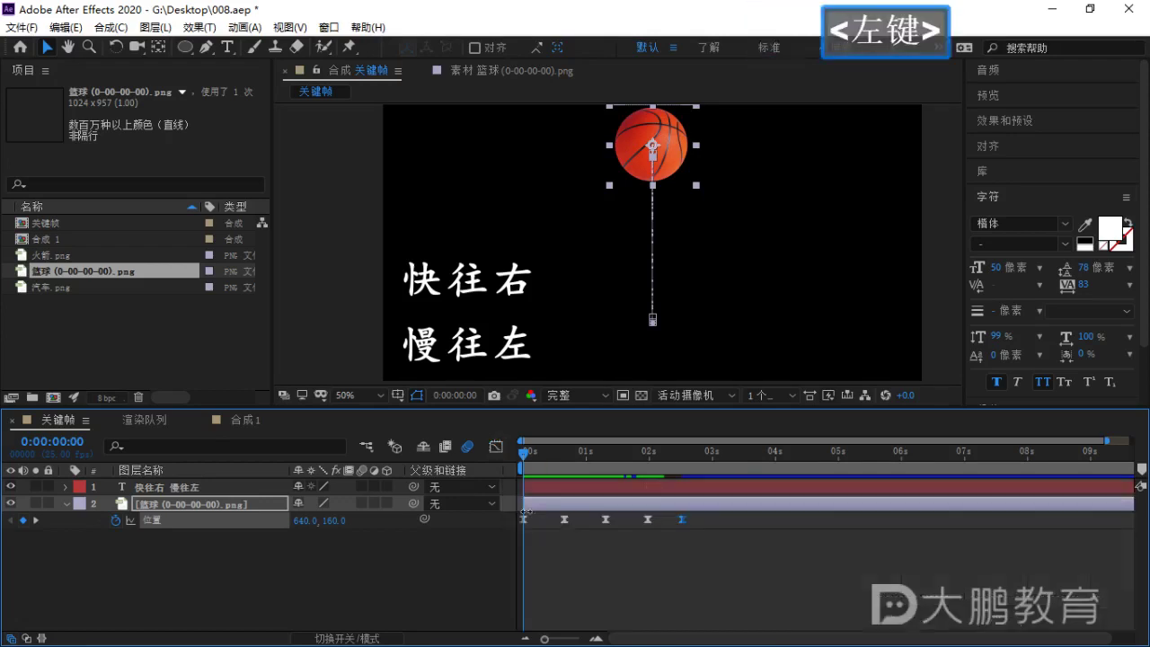
Preview the basketball's complete bounce animation from the start with the whole composition in view.
left_click(443, 566)
scroll(621, 286, "down", 2)
middle_click(650, 261)
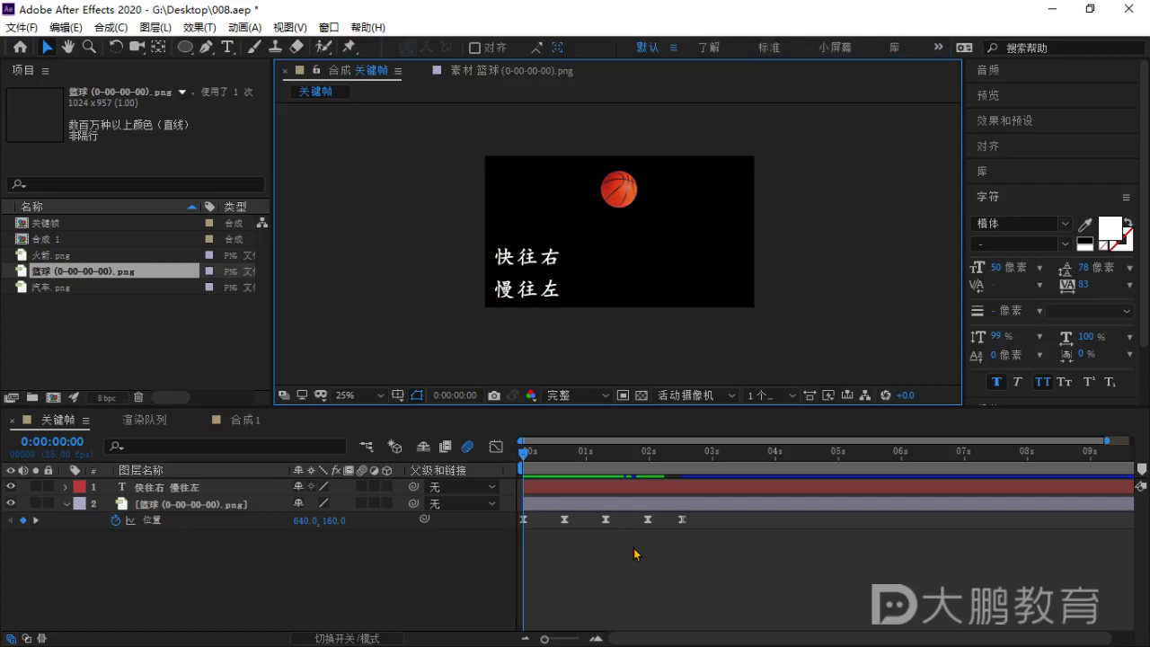
key("space")
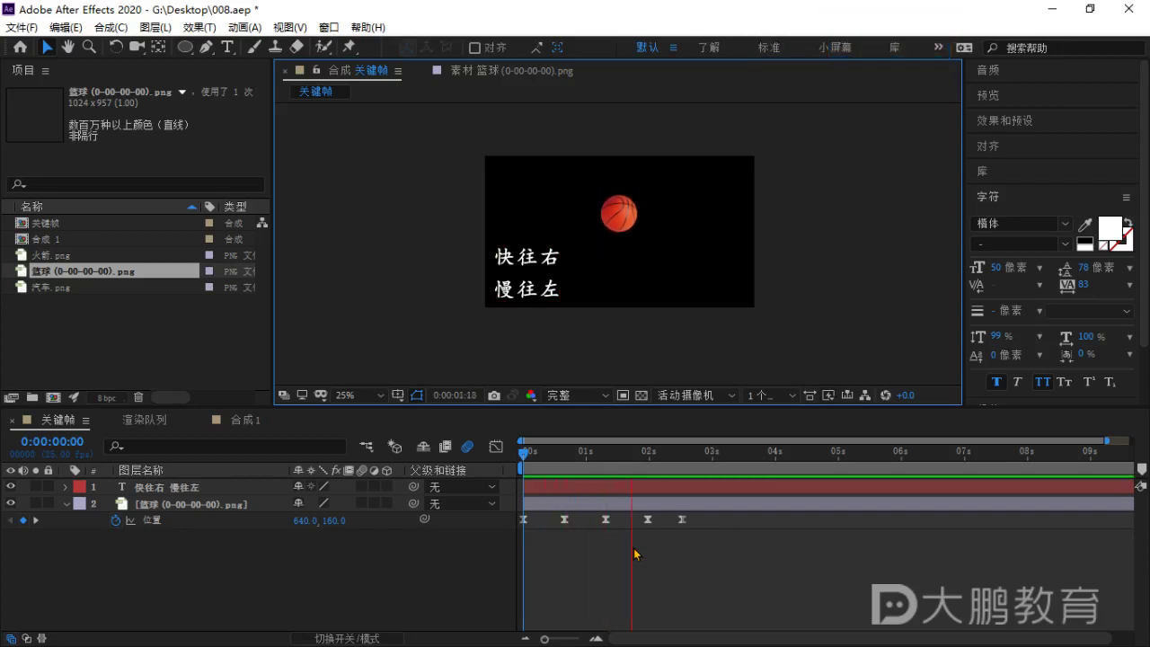
left_click(734, 486)
key("space")
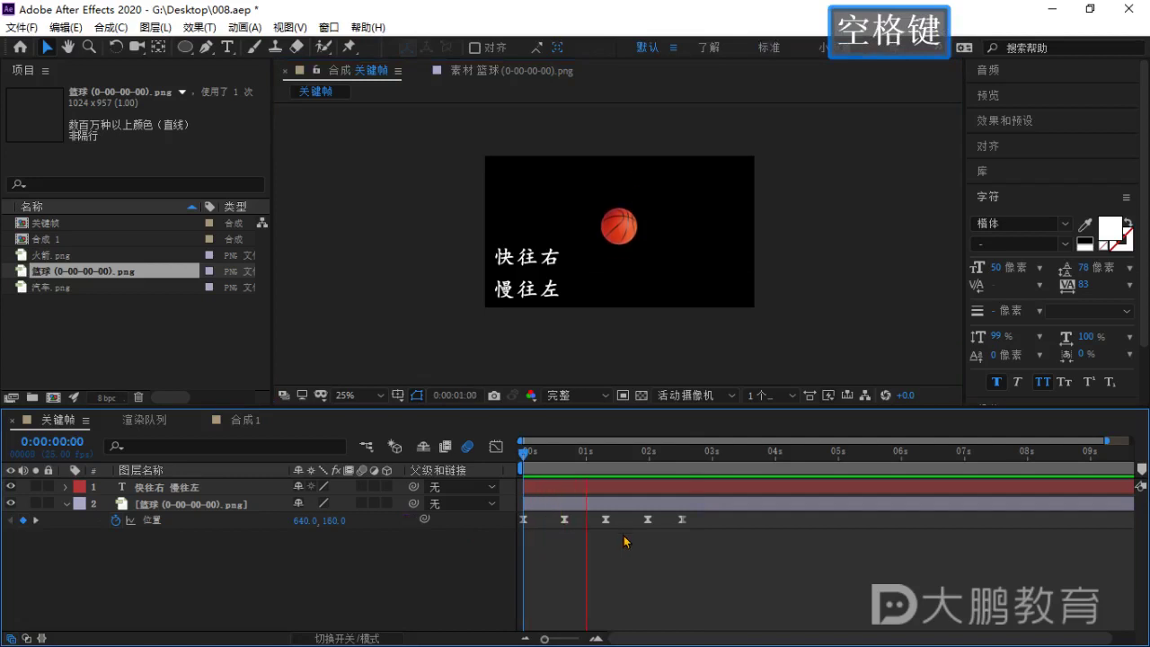
key("space")
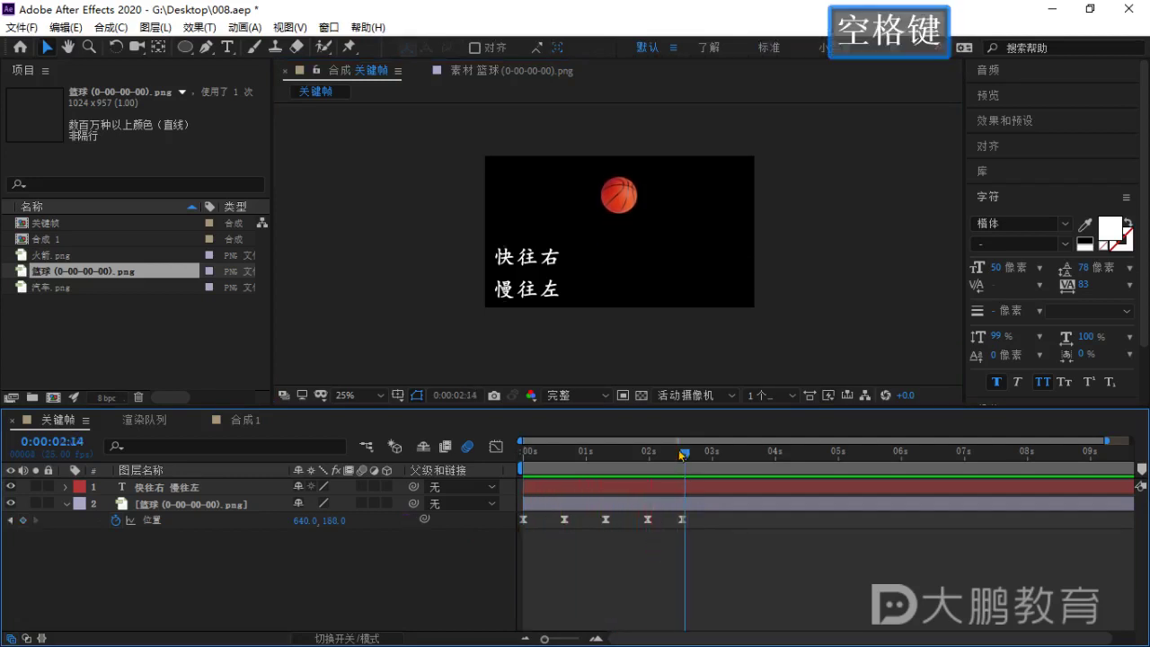
Delay the basketball's last Position keyframe to about 0:00:02:18 and preview the retimed bounce.
left_click_drag(680, 454, 665, 454)
left_click(683, 520)
left_click(681, 520)
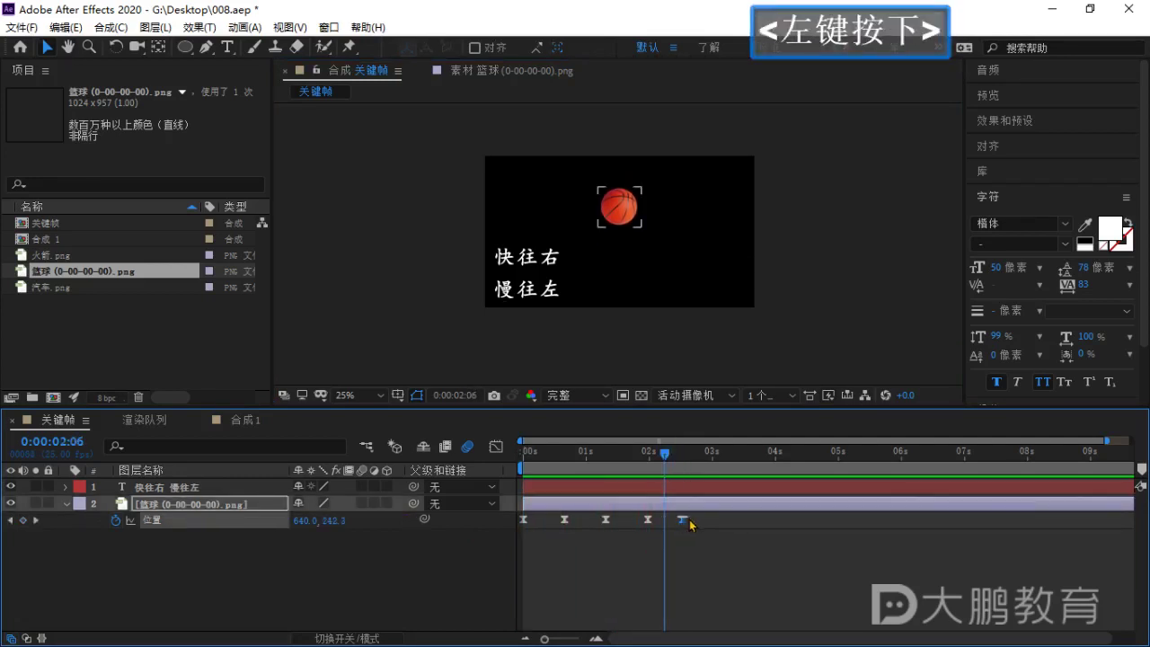
key("ctrl+1")
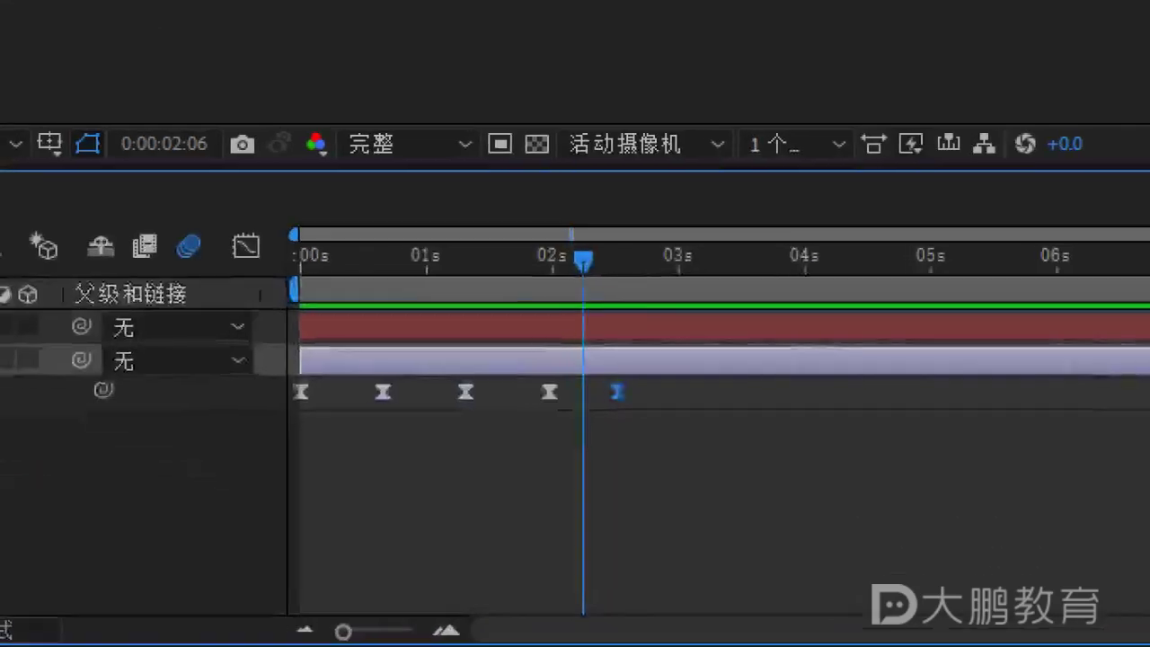
left_click(406, 431)
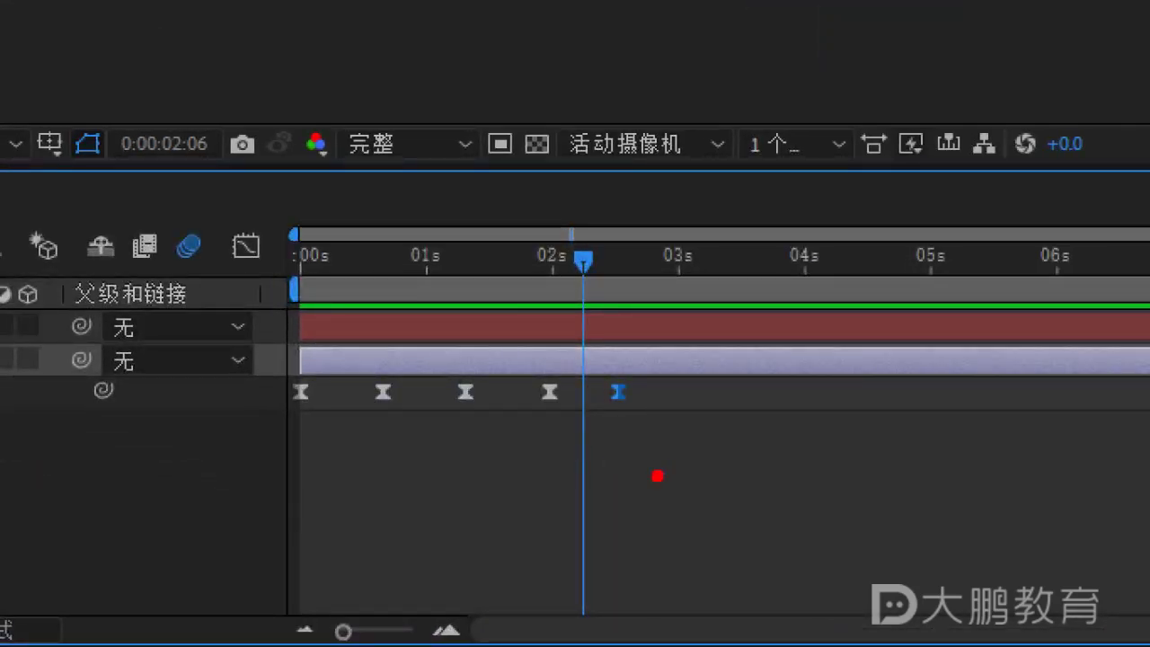
key("Escape")
left_click_drag(684, 520, 696, 525)
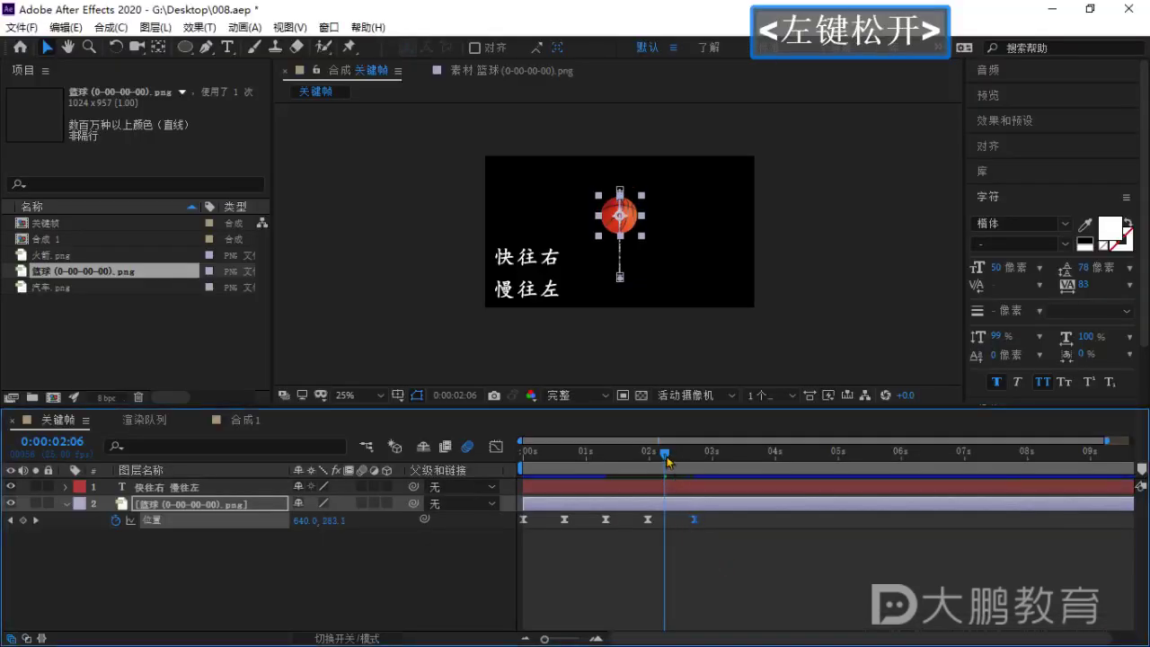
key("space")
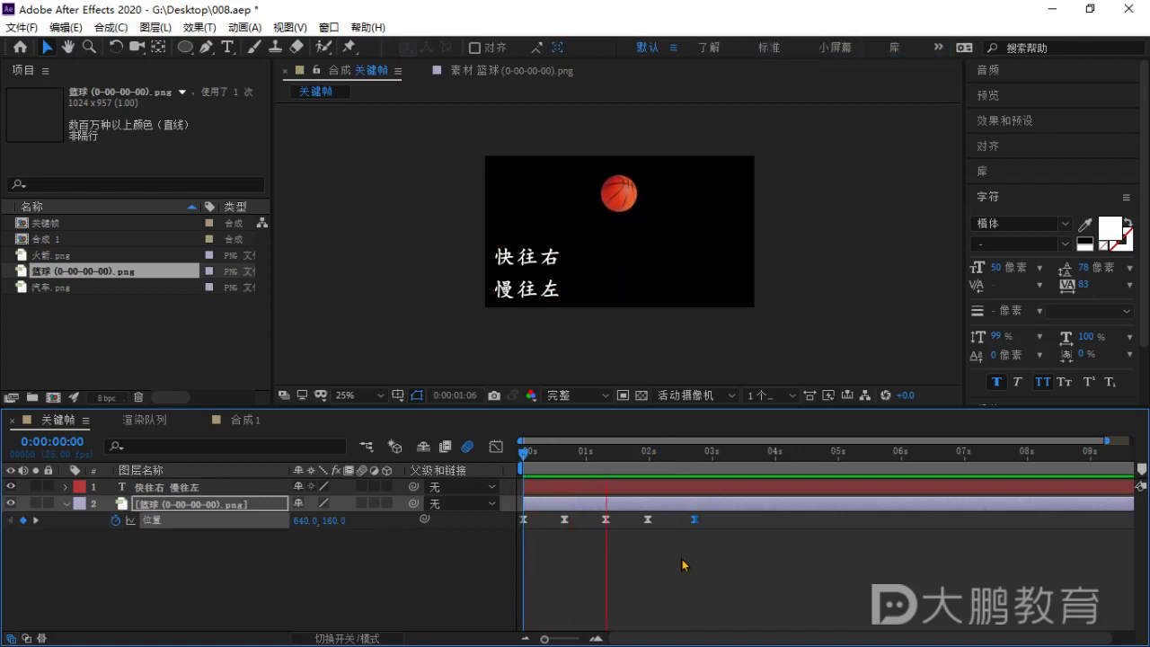
key("space")
With the playhead at 0:00:02:18, select all of the basketball's Position keyframes.
left_click(695, 453)
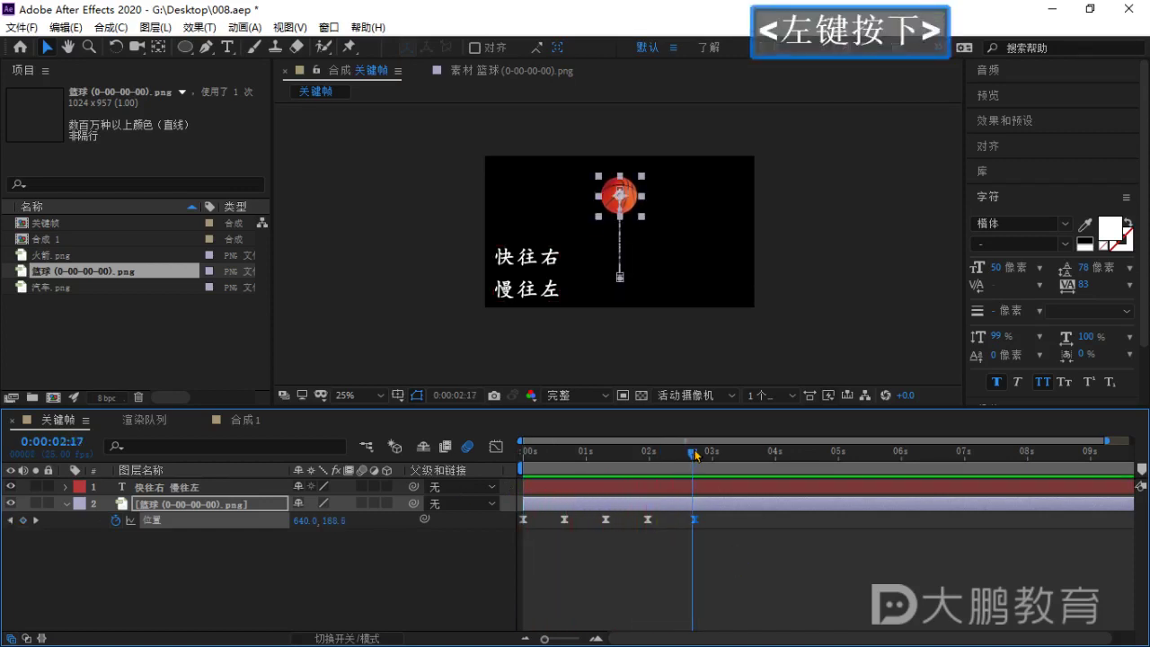
left_click_drag(753, 561, 527, 522)
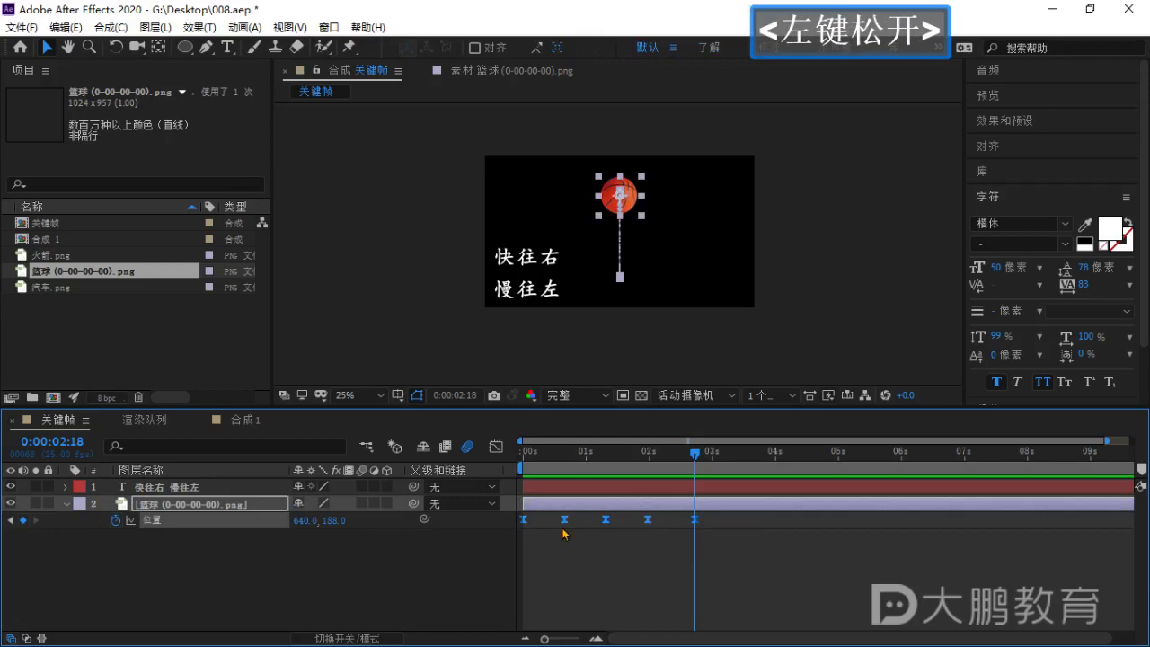
mouse_move(649, 530)
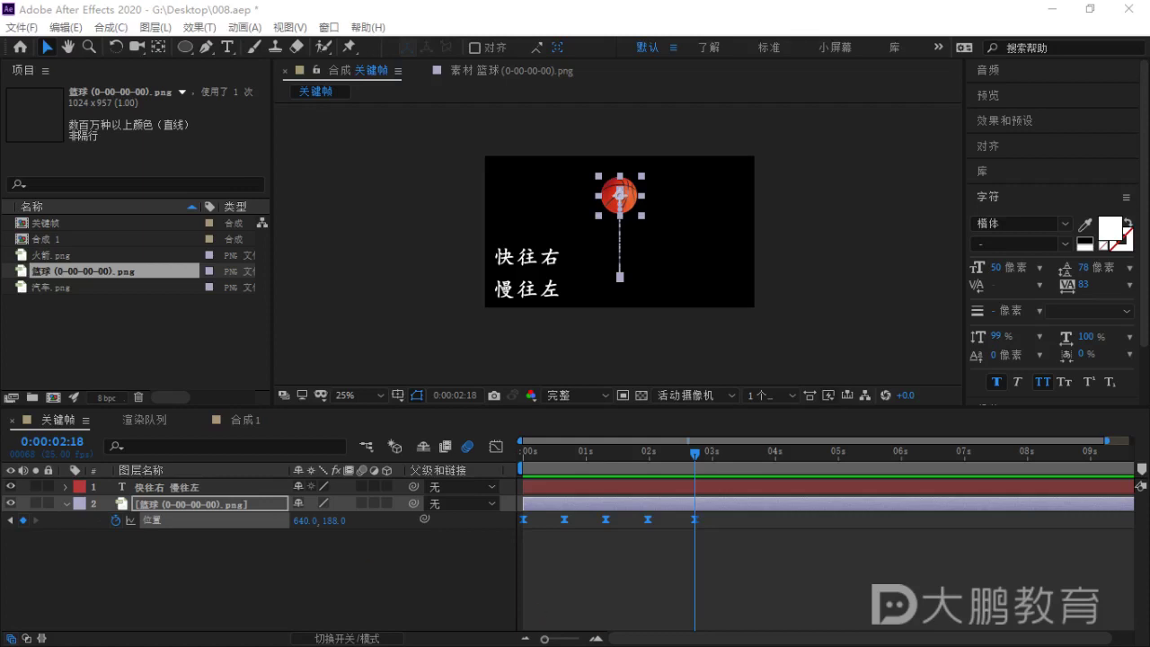
left_click(685, 566)
Replay the finished bounce from 0:00:00:00, scrubbing through its keyframes to check the motion.
left_click(525, 452)
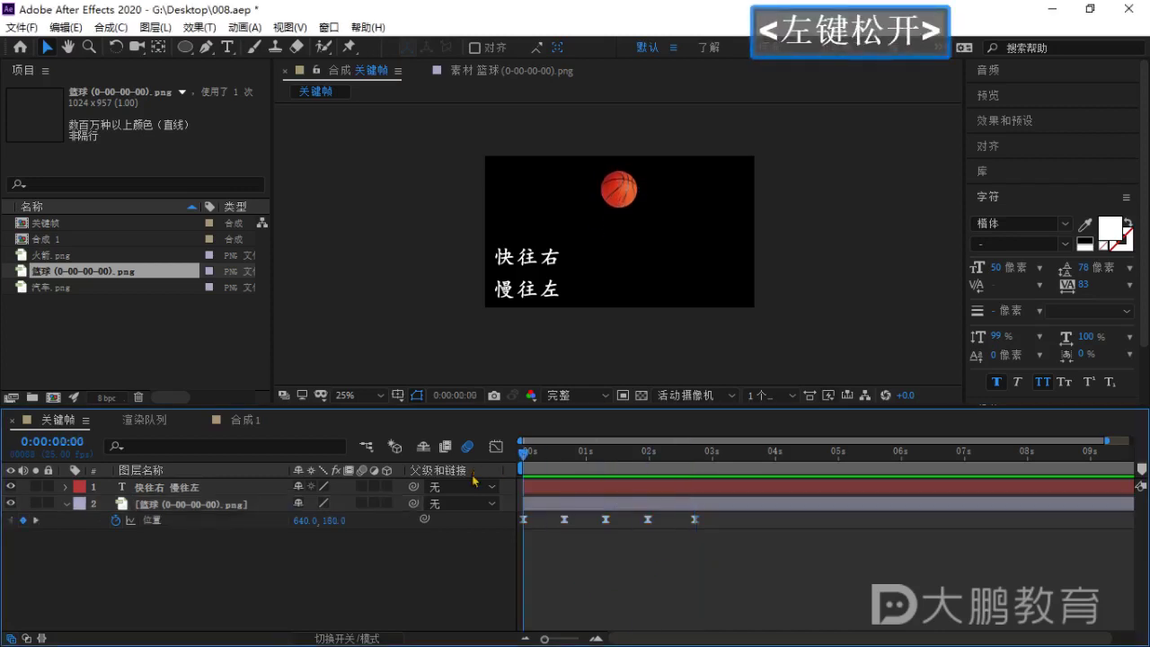
key("space")
left_click_drag(591, 463, 629, 464)
left_click_drag(693, 460, 524, 459)
key("space")
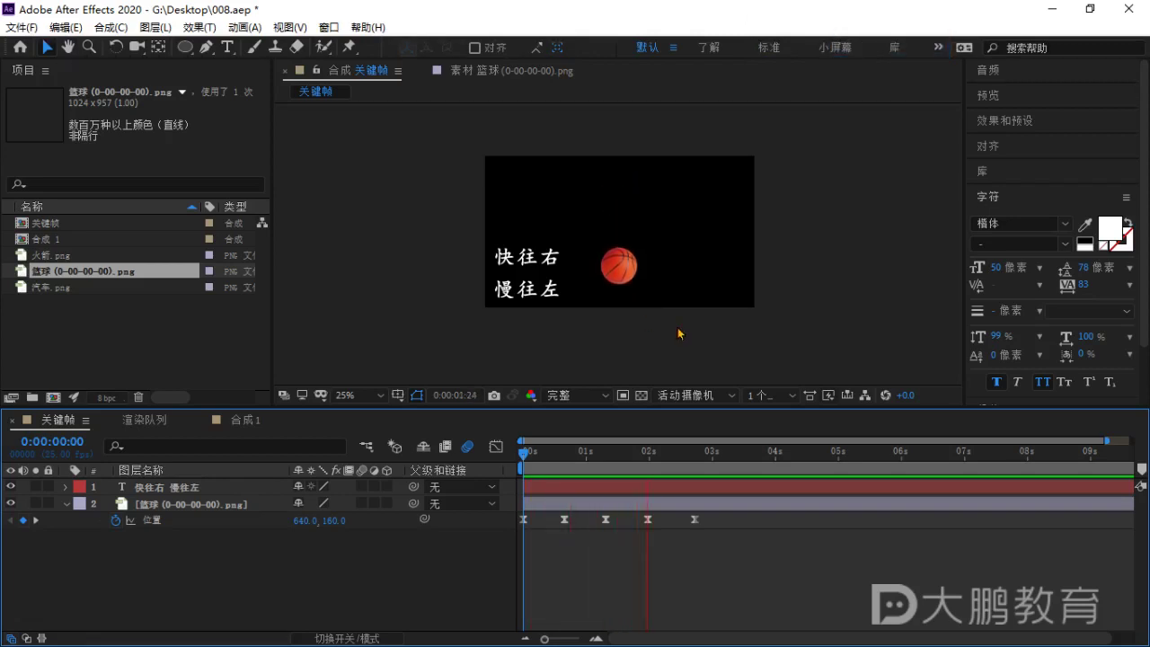
Stop the preview and park the playhead on the basketball's last Position keyframe at 0:00:02:18.
key("space")
left_click_drag(695, 462, 698, 462)
key("Caps_Lock")
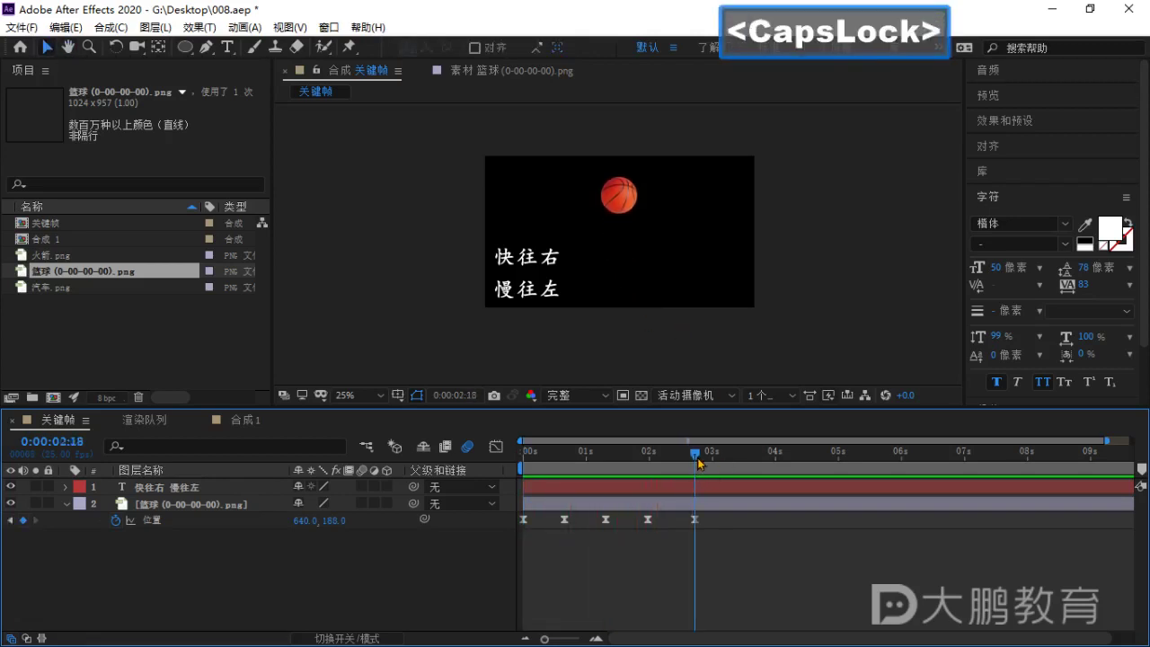
key("Caps_Lock")
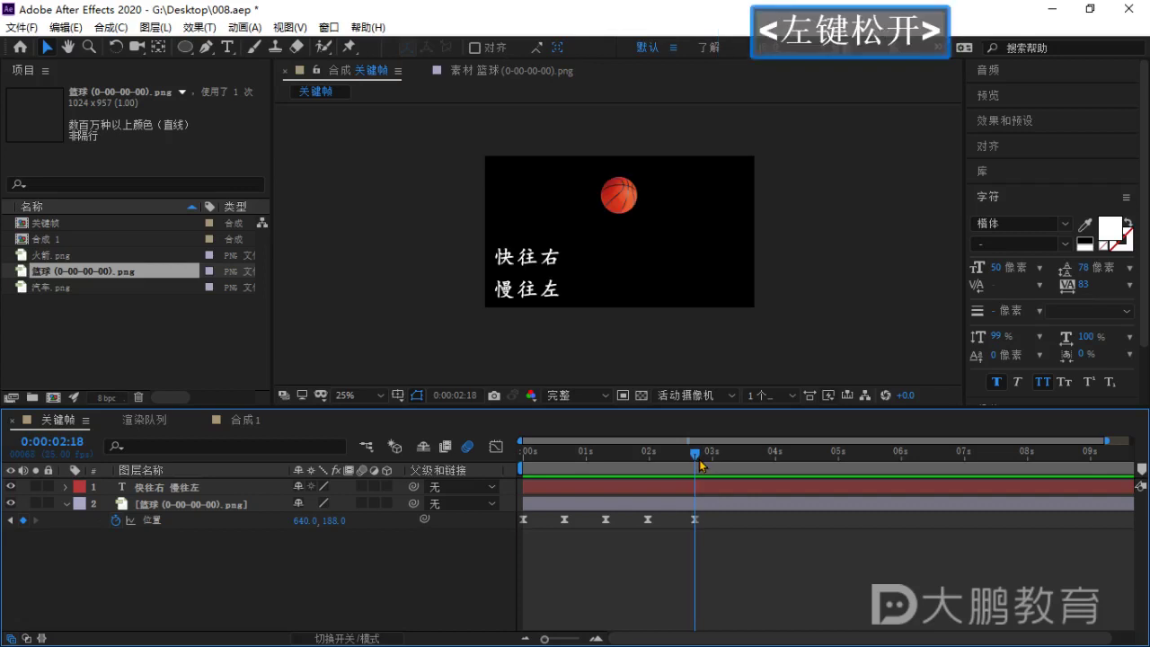
left_click_drag(698, 460, 620, 251)
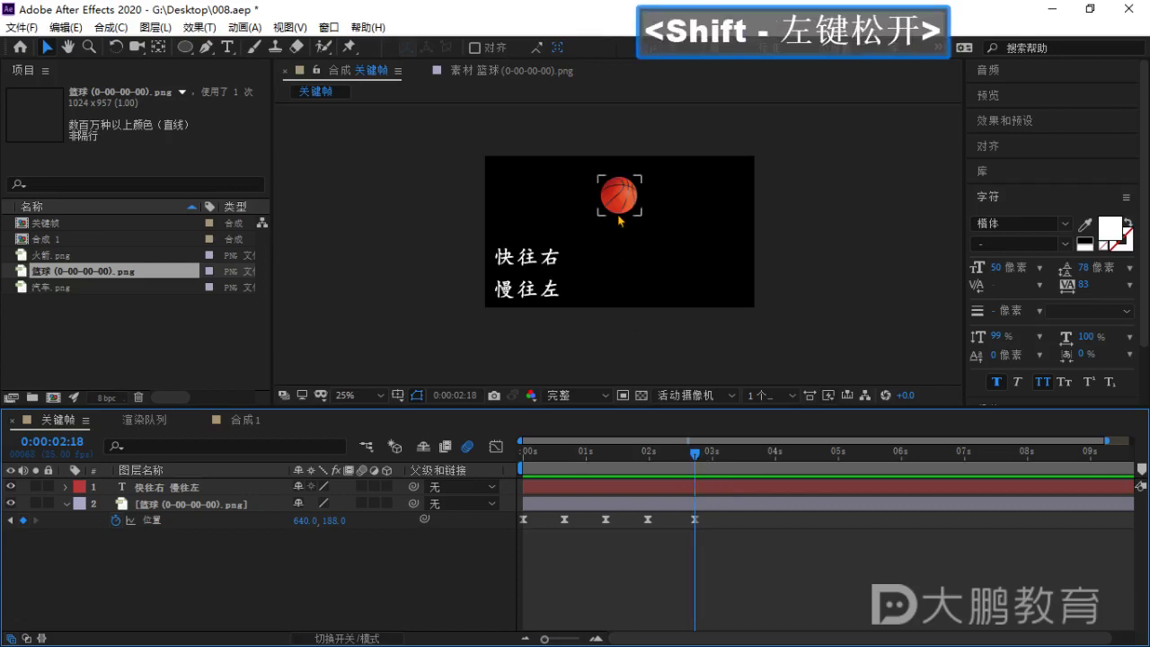
Examine the 快往右 慢往左 text reminder in the composition up close, leaving its layer deselected.
scroll(617, 252, "up", 2)
left_click(441, 259)
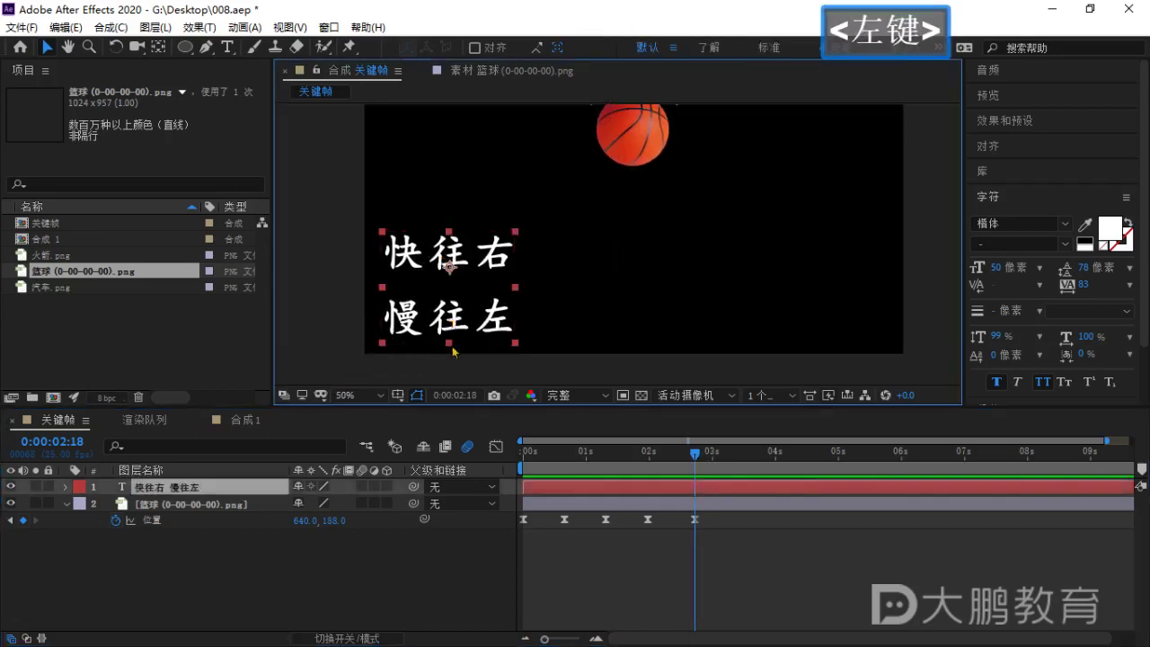
left_click(433, 590)
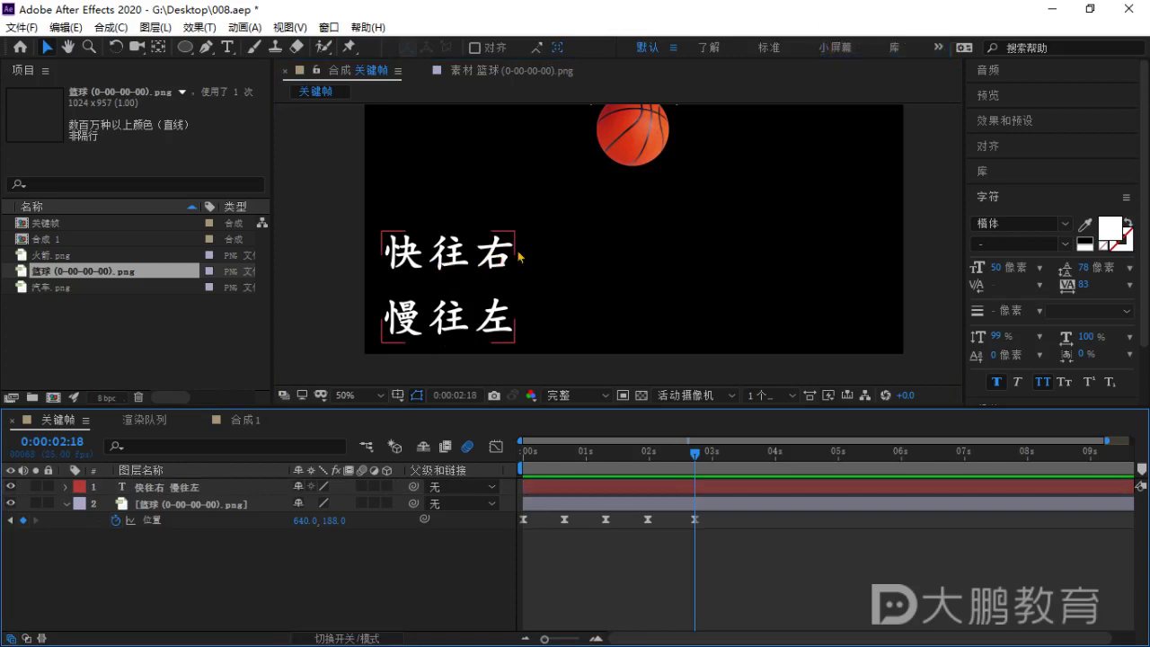
scroll(568, 263, "down", 2)
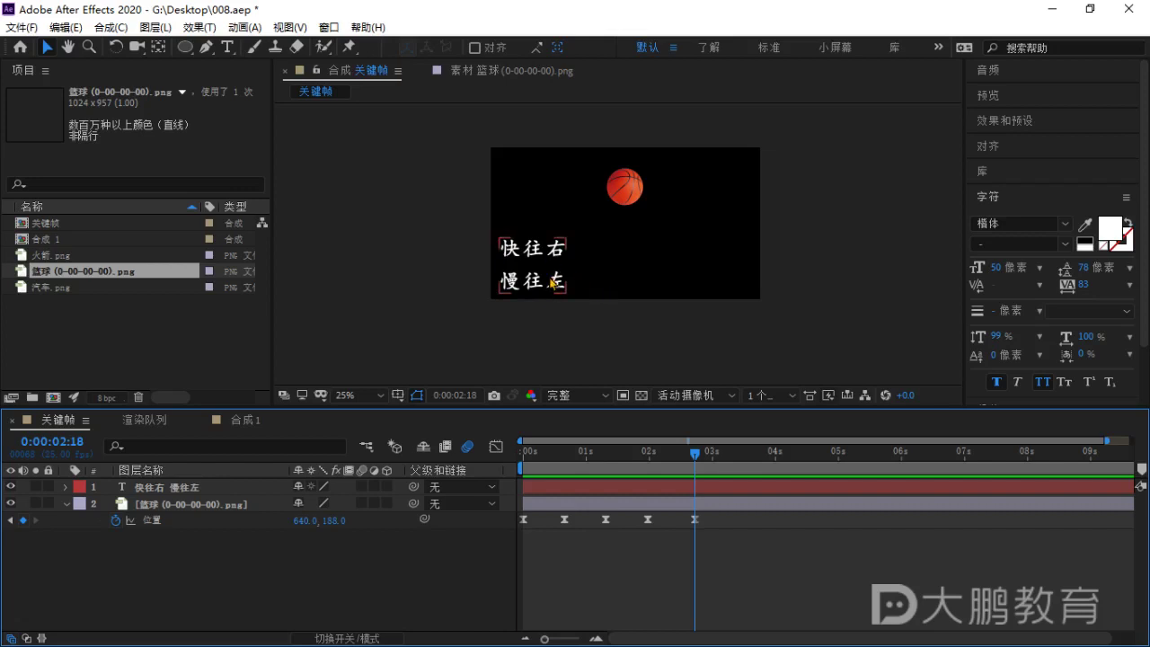
Show the basketball's Position speed graph and fine-tune the curve handles at the keyframe just before 0:00:02:00.
left_click(496, 447)
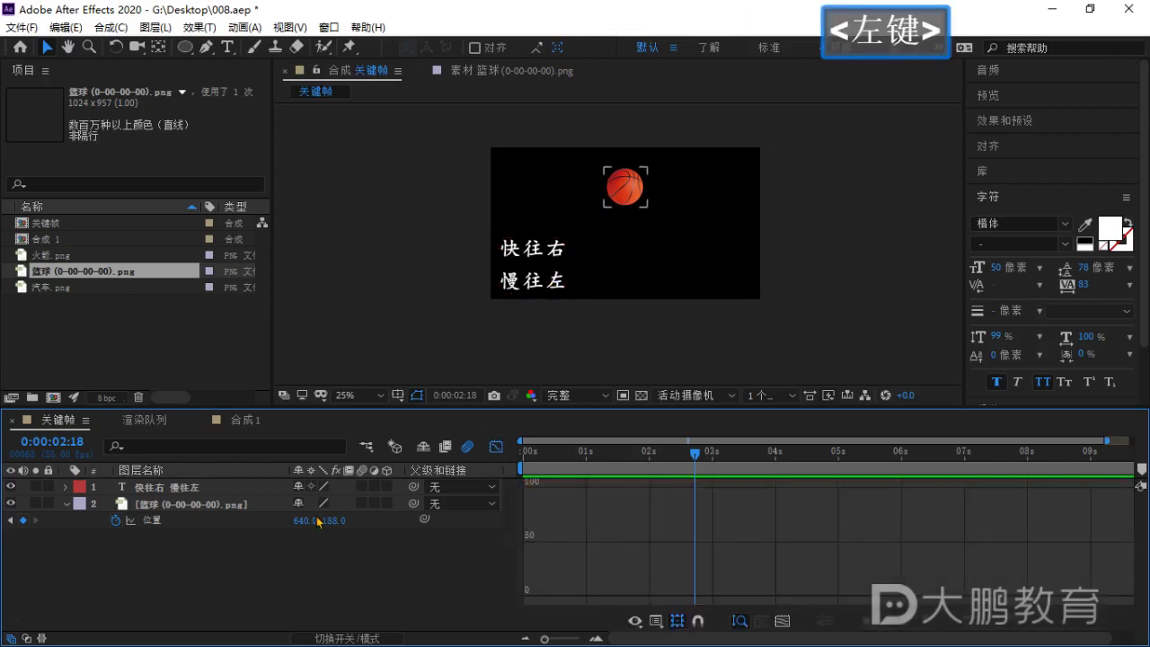
left_click(153, 521)
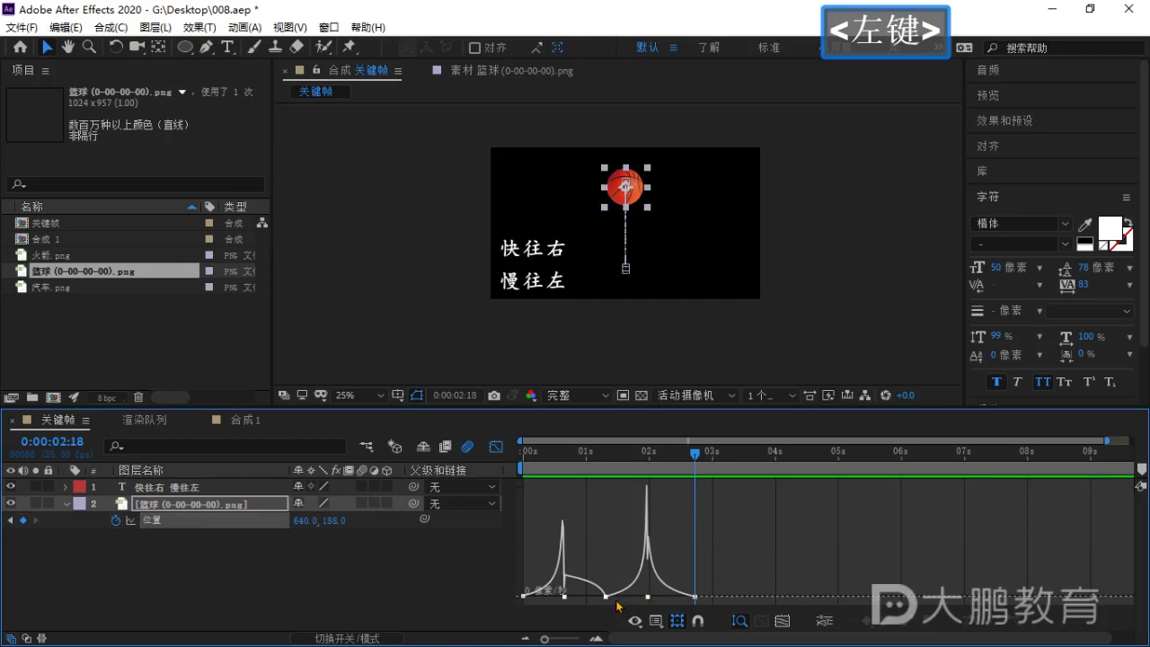
left_click(606, 596)
left_click_drag(644, 600, 646, 600)
scroll(638, 556, "up", 3, "alt")
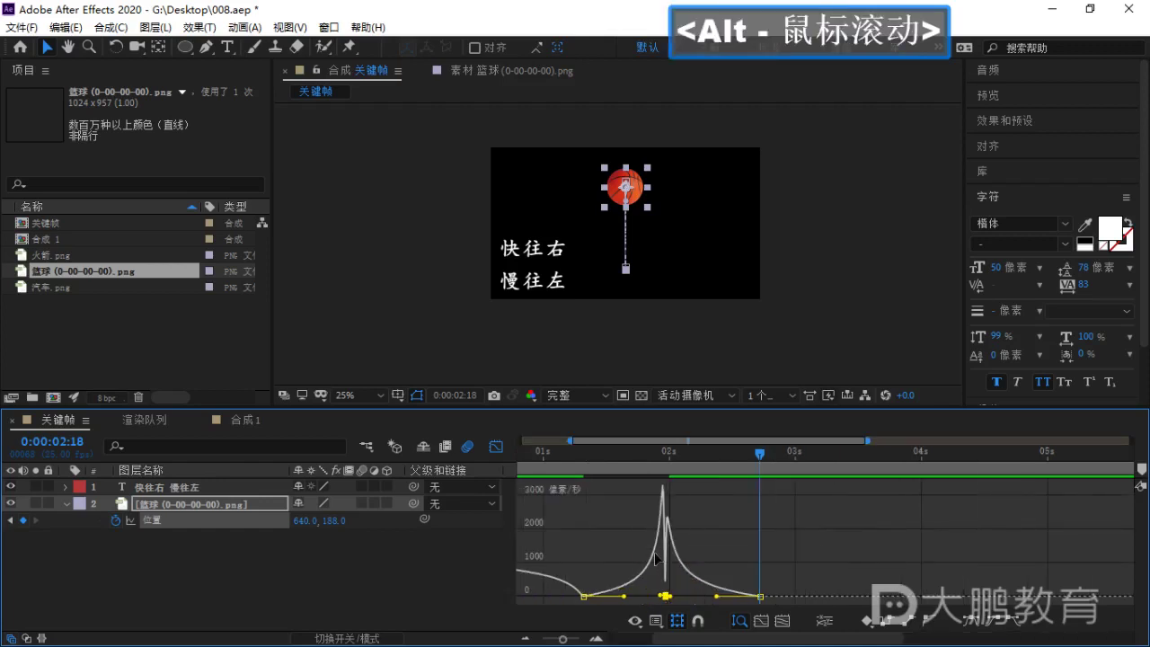
left_click_drag(670, 601, 672, 602)
scroll(673, 575, "down", 3, "alt")
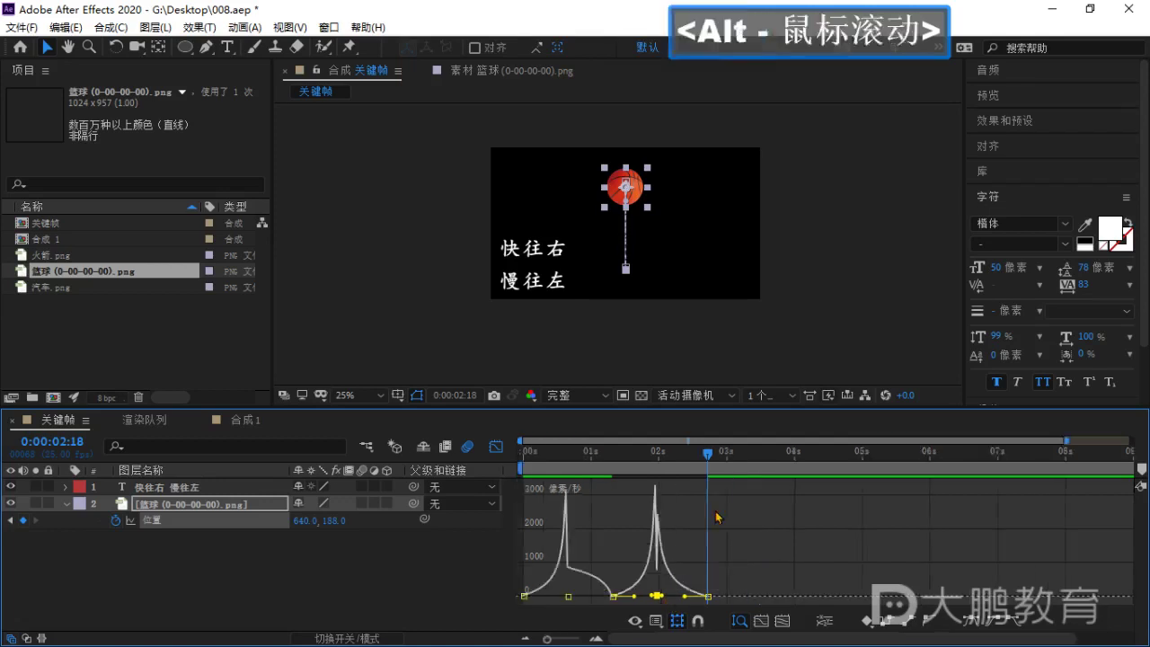
Preview the adjusted bounce from 0:00:00:00, then bring the playhead to 0:00:02:19 at the end of the motion.
left_click_drag(688, 454, 523, 454)
key("space")
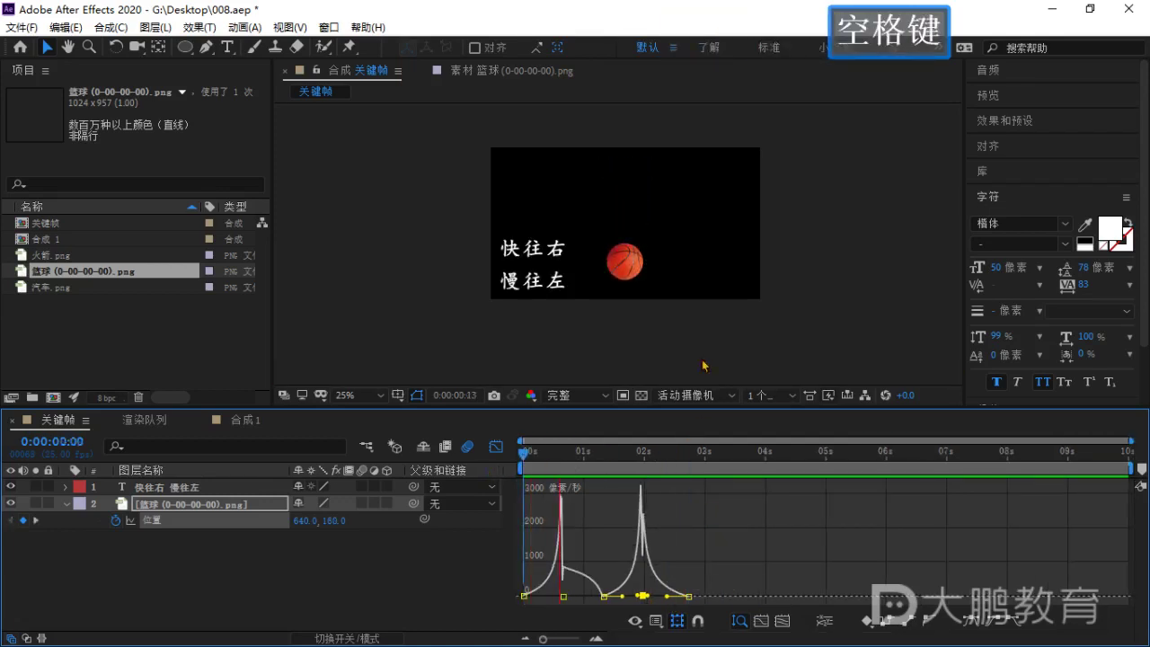
key("space")
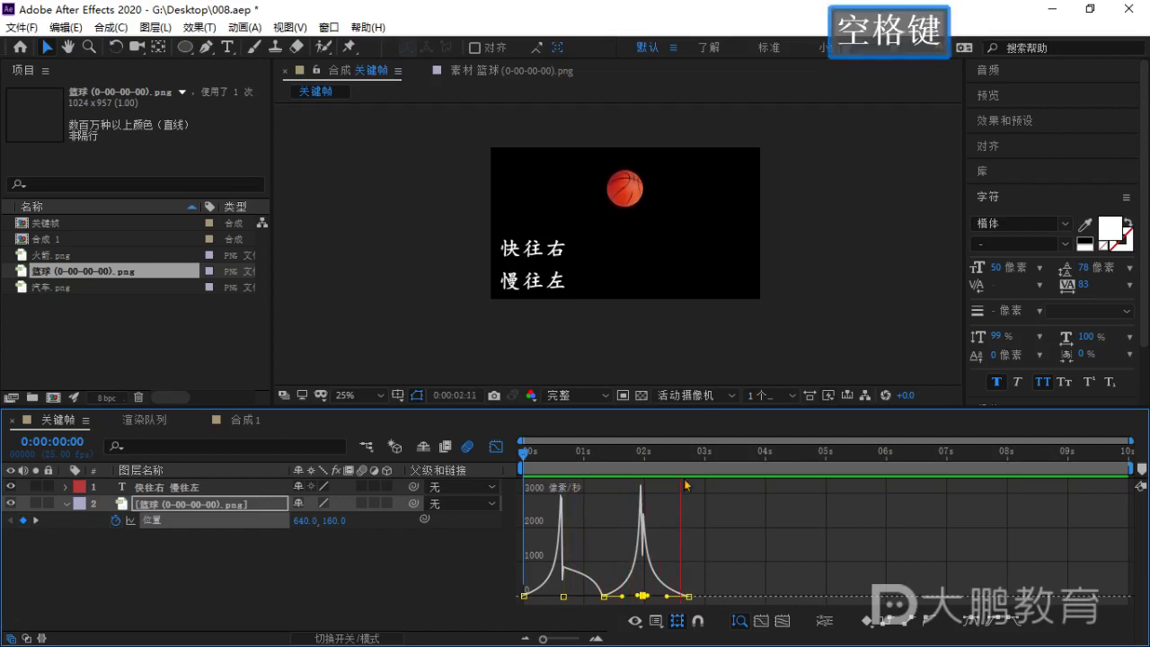
left_click(679, 461)
left_click_drag(678, 461, 694, 466)
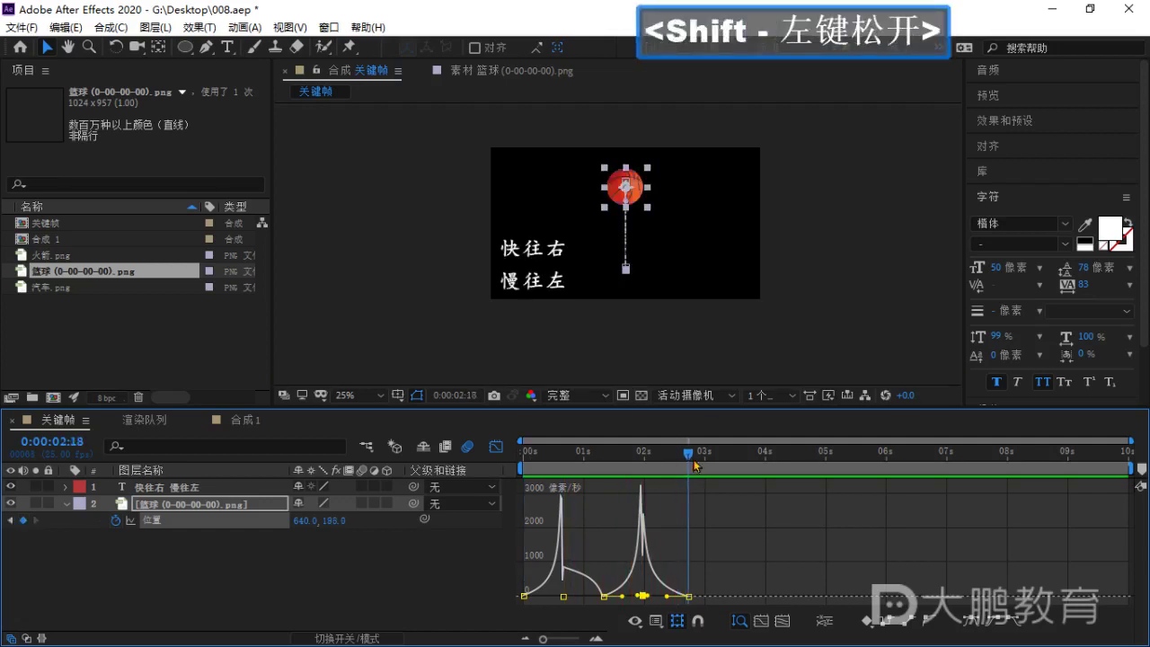
scroll(664, 281, "down", 1)
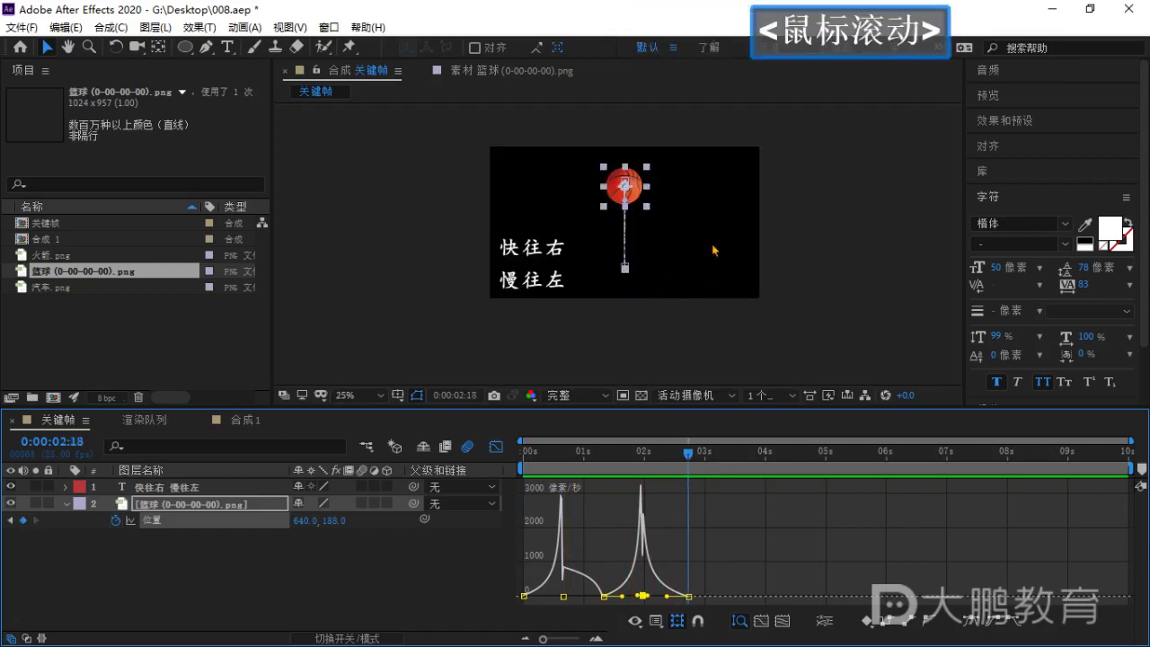
left_click_drag(689, 454, 690, 454)
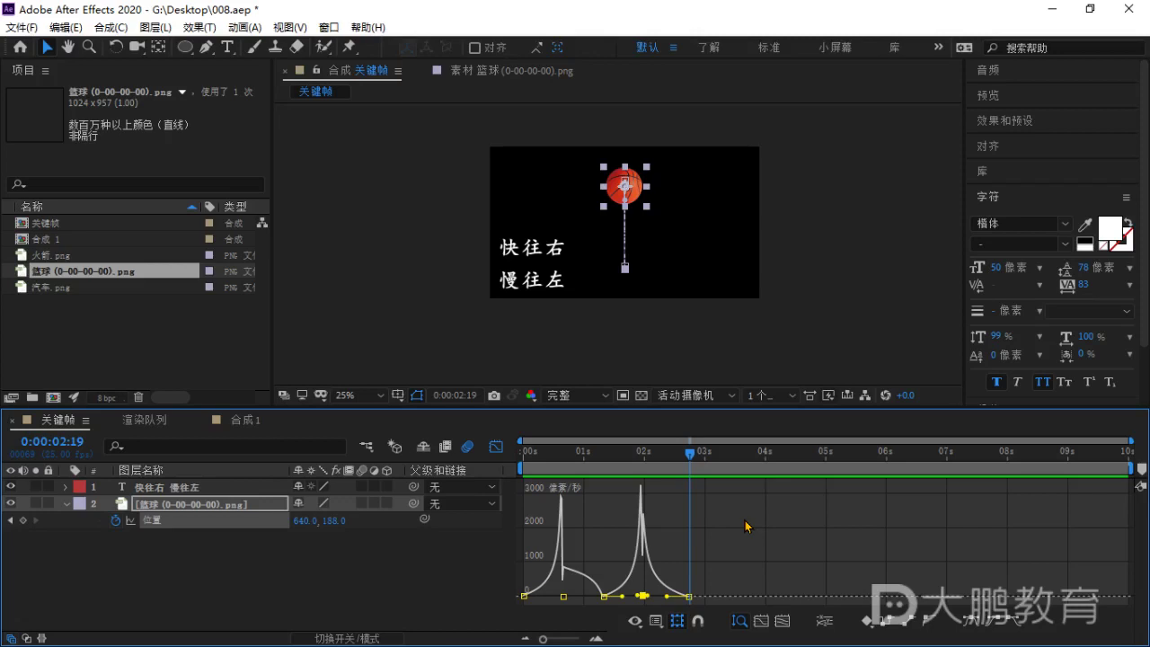
Examine the descending line of the speed-versus-time diagram in the 合成 1 composition.
left_click(235, 421)
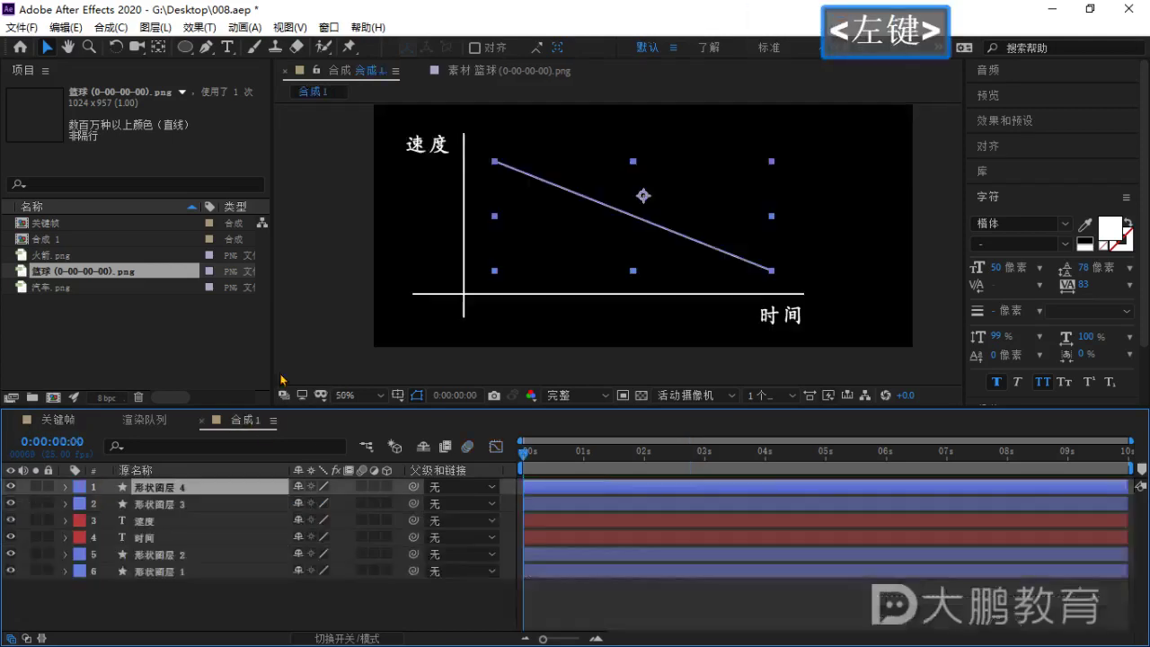
left_click(428, 619)
left_click_drag(663, 252, 655, 268)
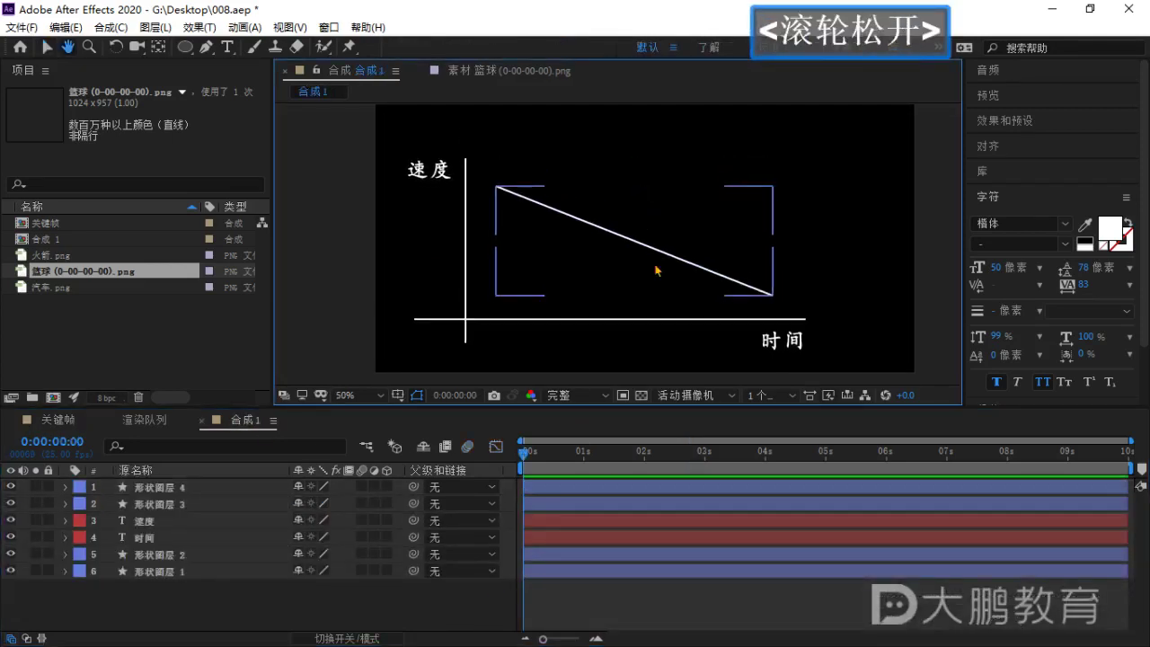
left_click(332, 281)
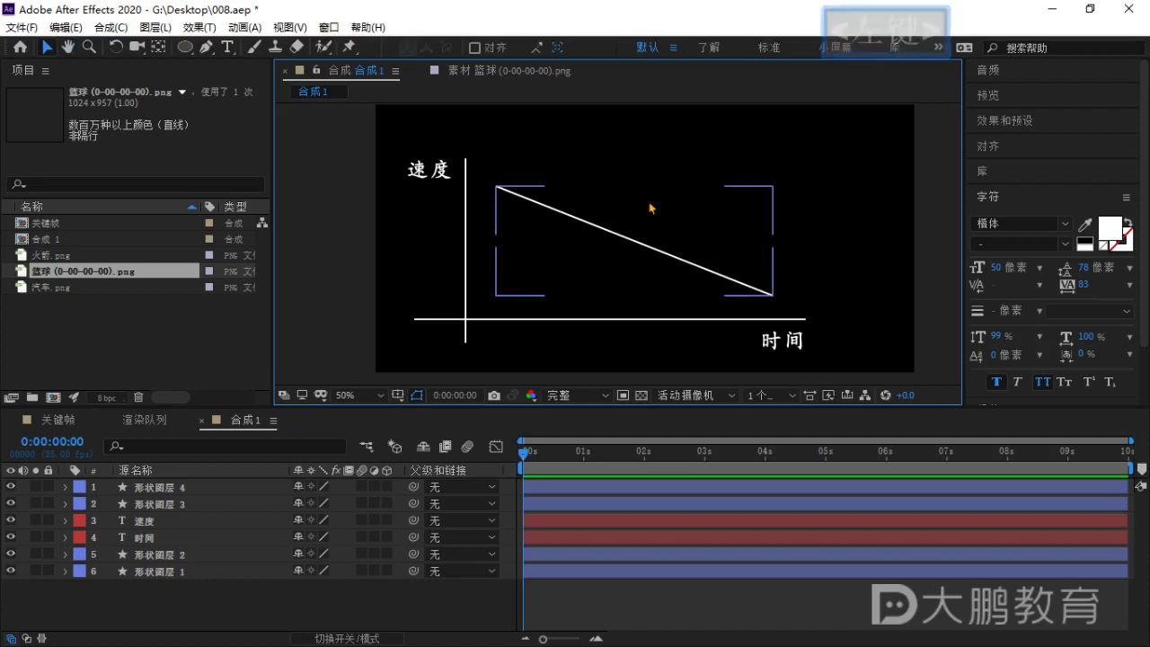
left_click(512, 195)
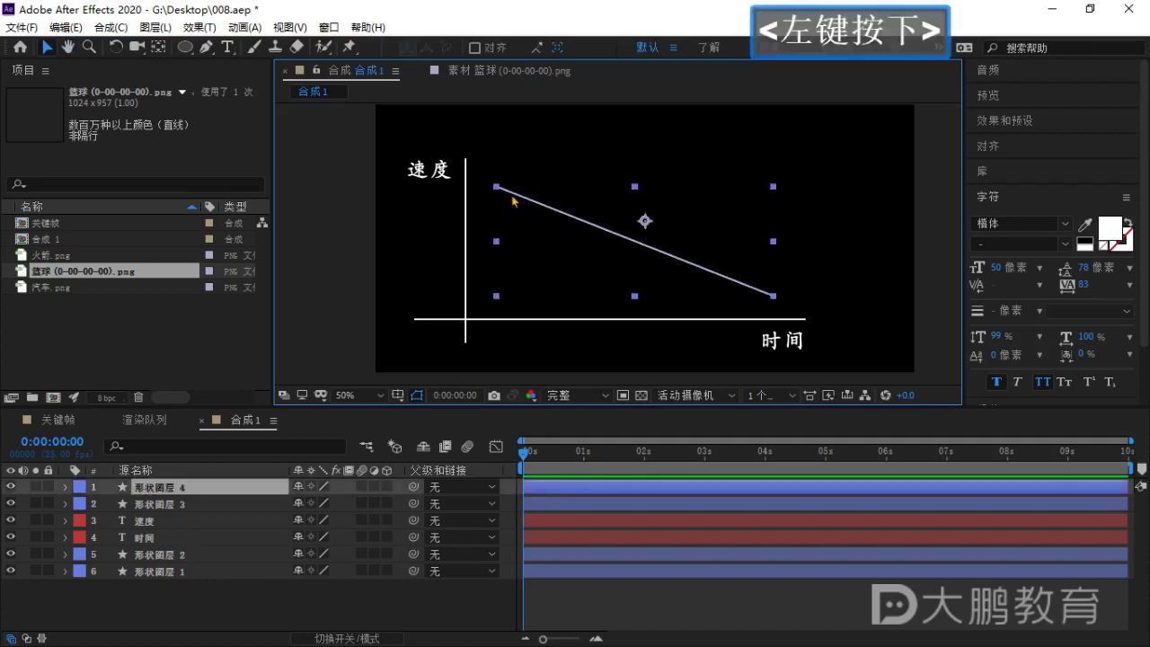
left_click(372, 604)
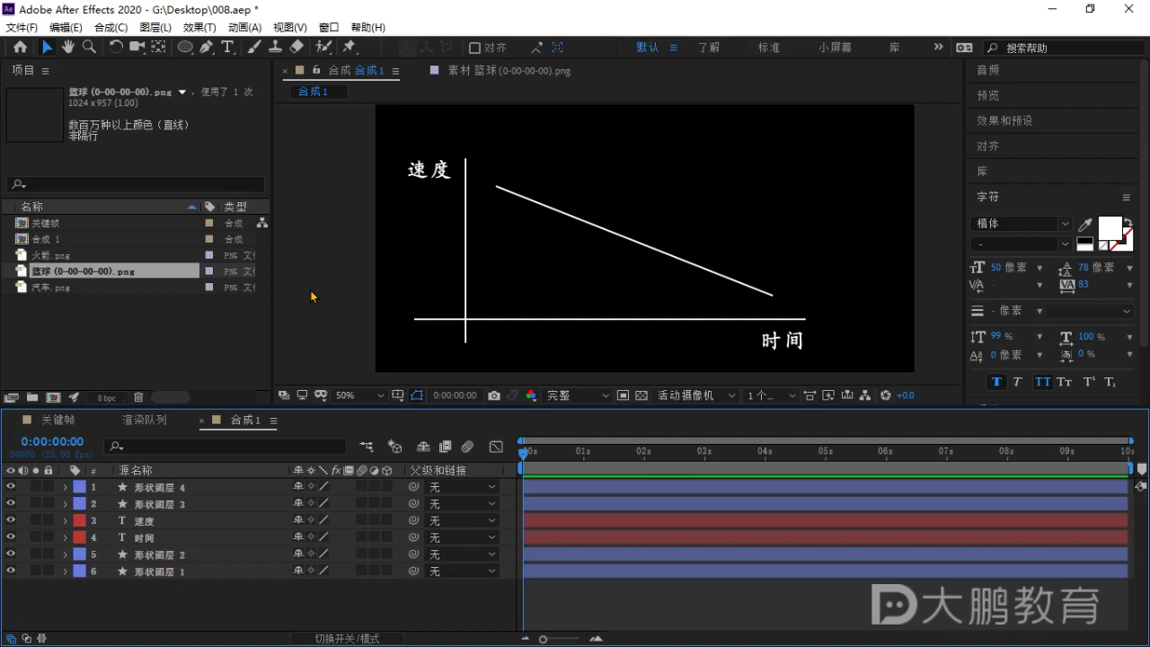
Return to the 关键帧 composition and play the basketball bounce from the first frame to the last keyframe.
left_click(60, 420)
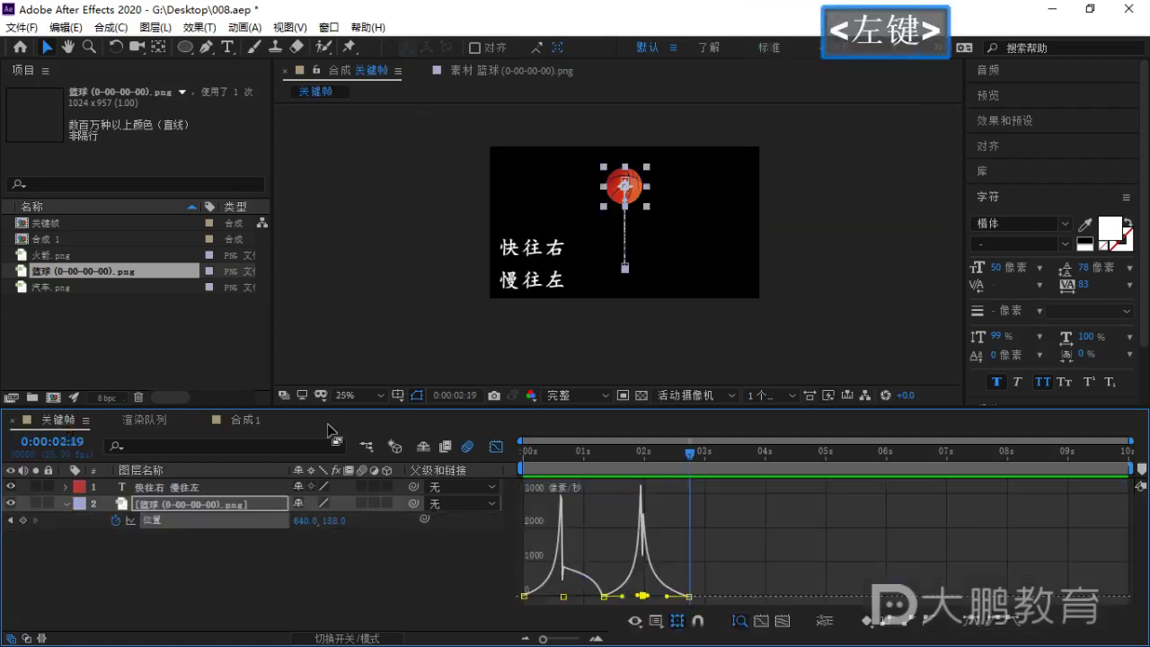
left_click_drag(704, 469, 524, 493)
key("space")
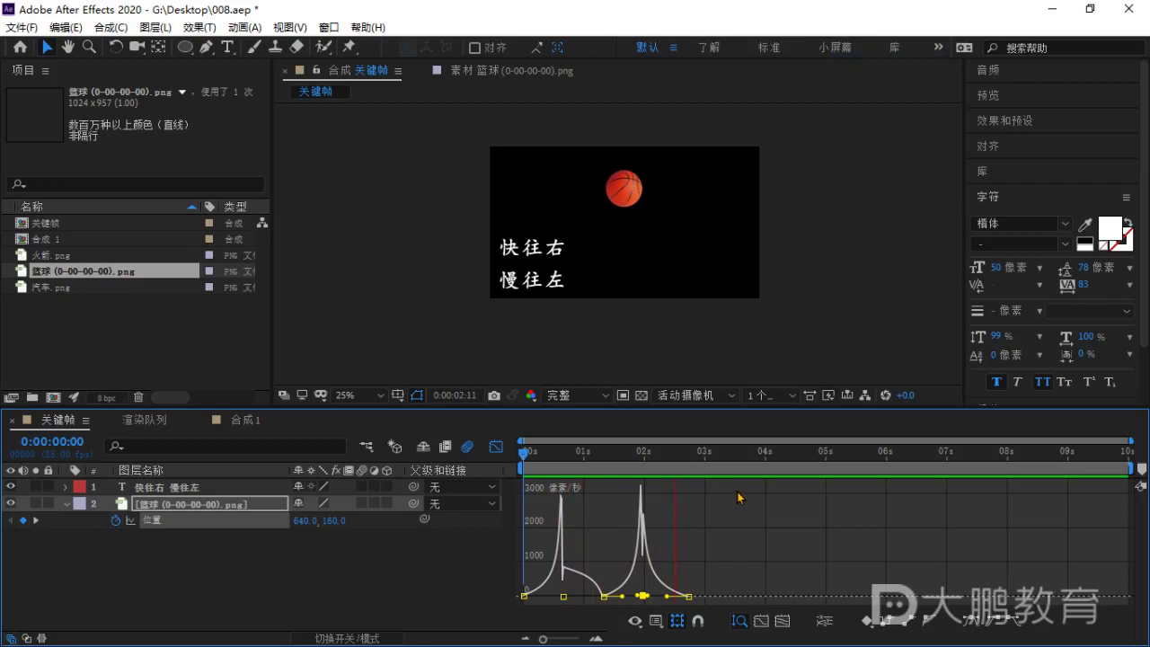
key("space")
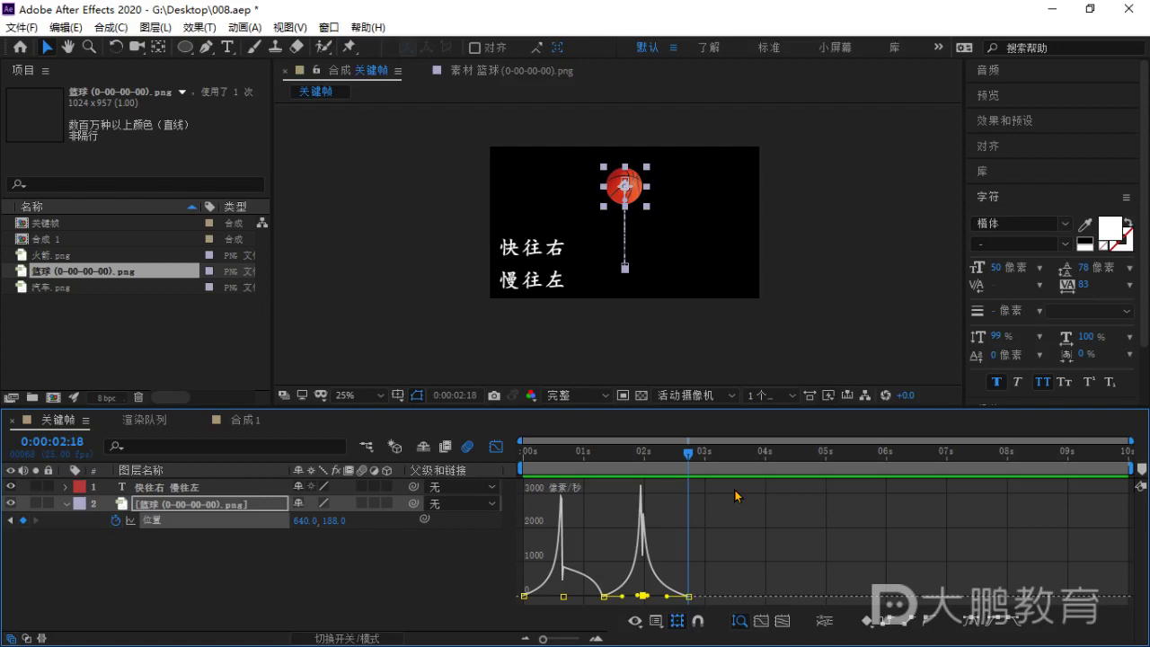
Switch to the XMind notes 软件基础08笔记 and expand the 曲线变化 topic in the 曲线编辑器 branch.
key("alt+Tab")
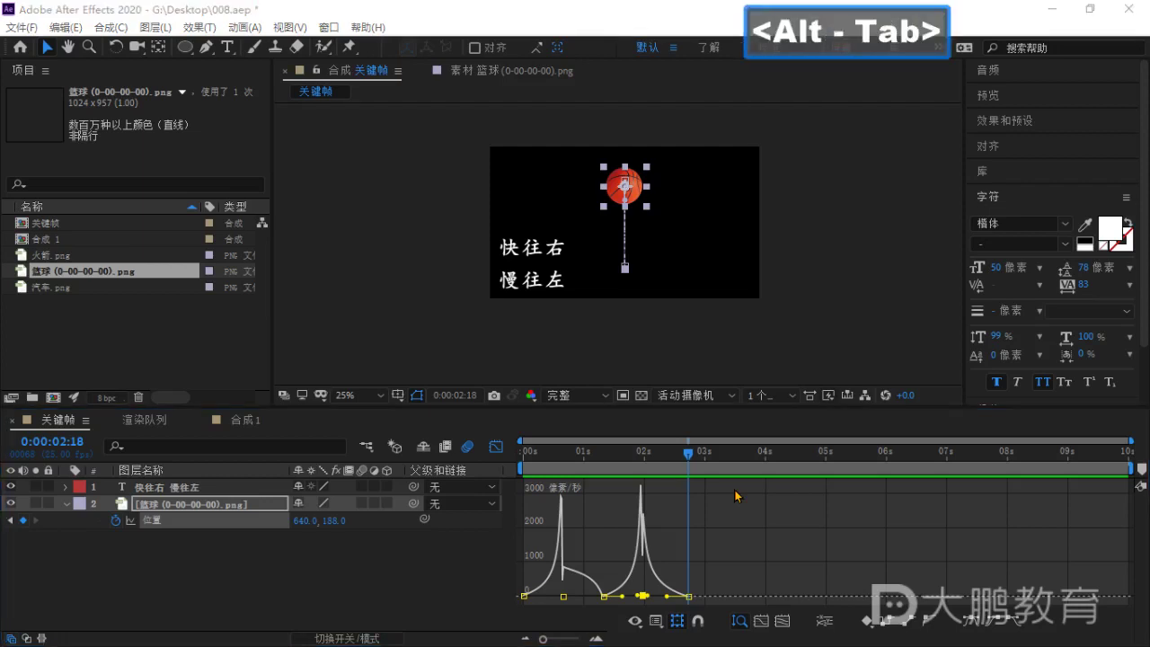
left_click(546, 543)
left_click_drag(512, 523, 794, 459)
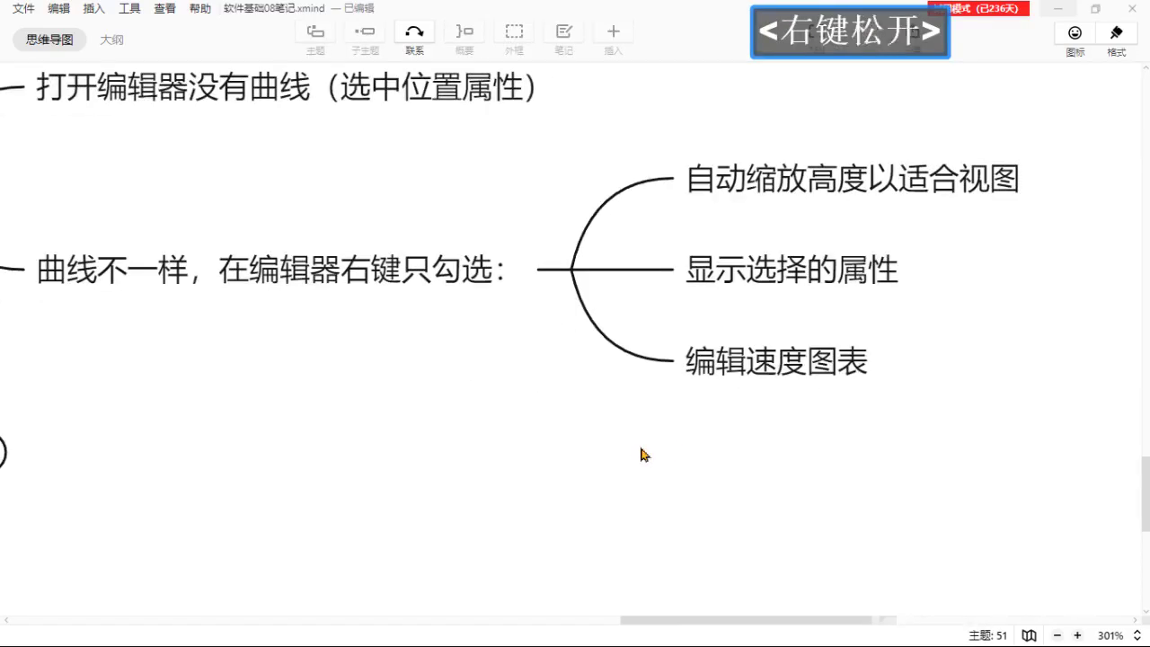
scroll(461, 440, "down", 5)
left_click_drag(306, 329, 730, 450)
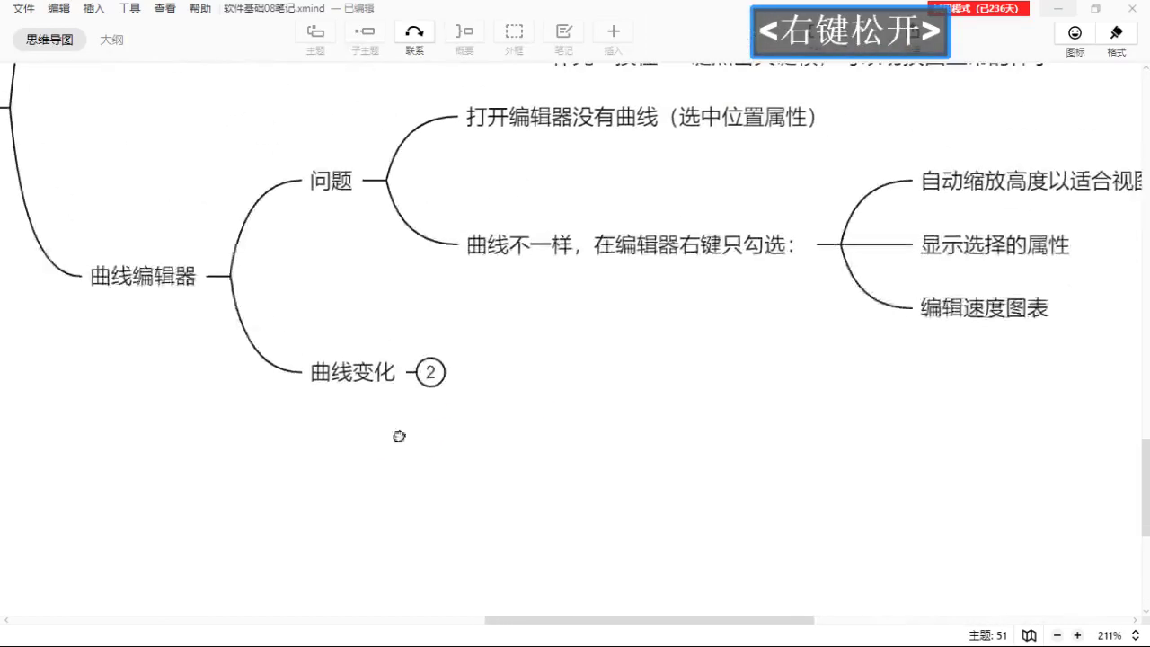
left_click(430, 373)
left_click_drag(646, 457, 475, 426)
scroll(475, 455, "down", 3)
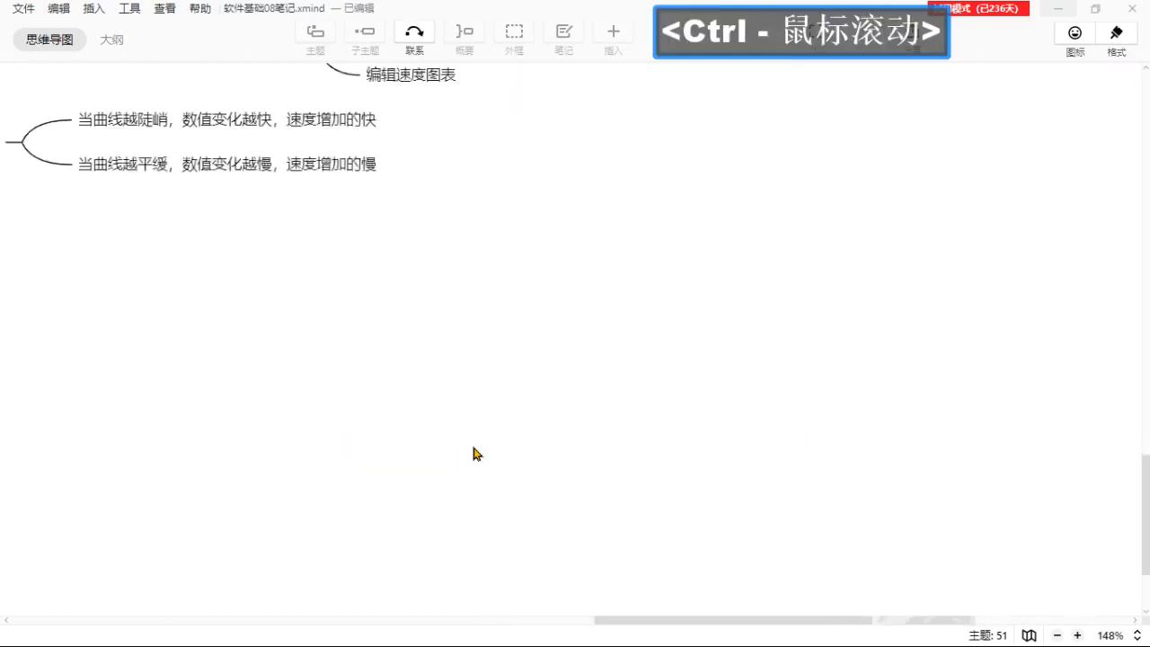
left_click_drag(335, 345, 678, 608)
left_click_drag(363, 459, 546, 409)
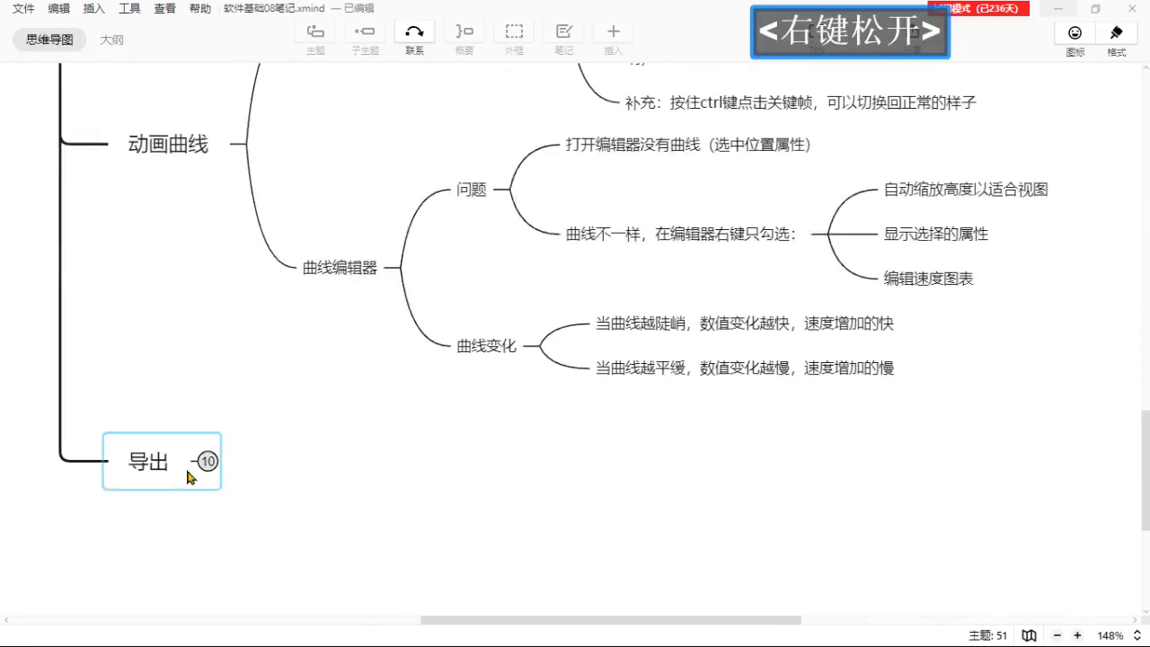
Review the graph editor notes on steep and gentle curves, then the keyframe assistant notes above them.
left_click_drag(692, 449, 336, 311)
scroll(698, 450, "up", 2)
scroll(473, 329, "up", 3)
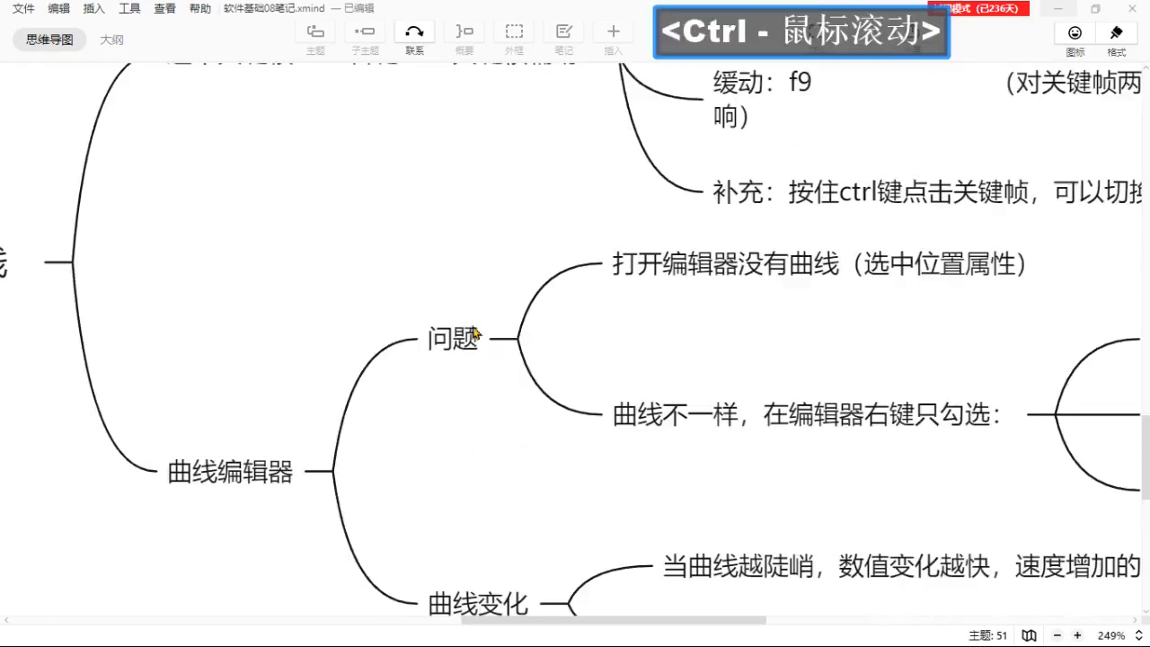
left_click_drag(493, 433, 212, 251)
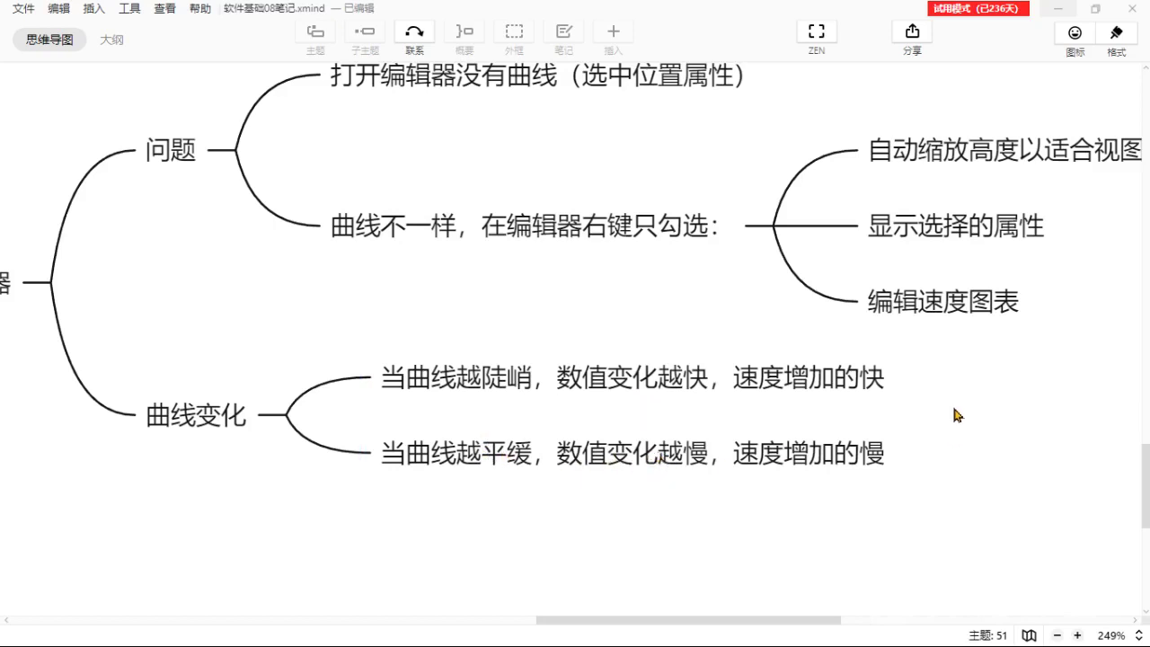
left_click_drag(958, 414, 355, 460)
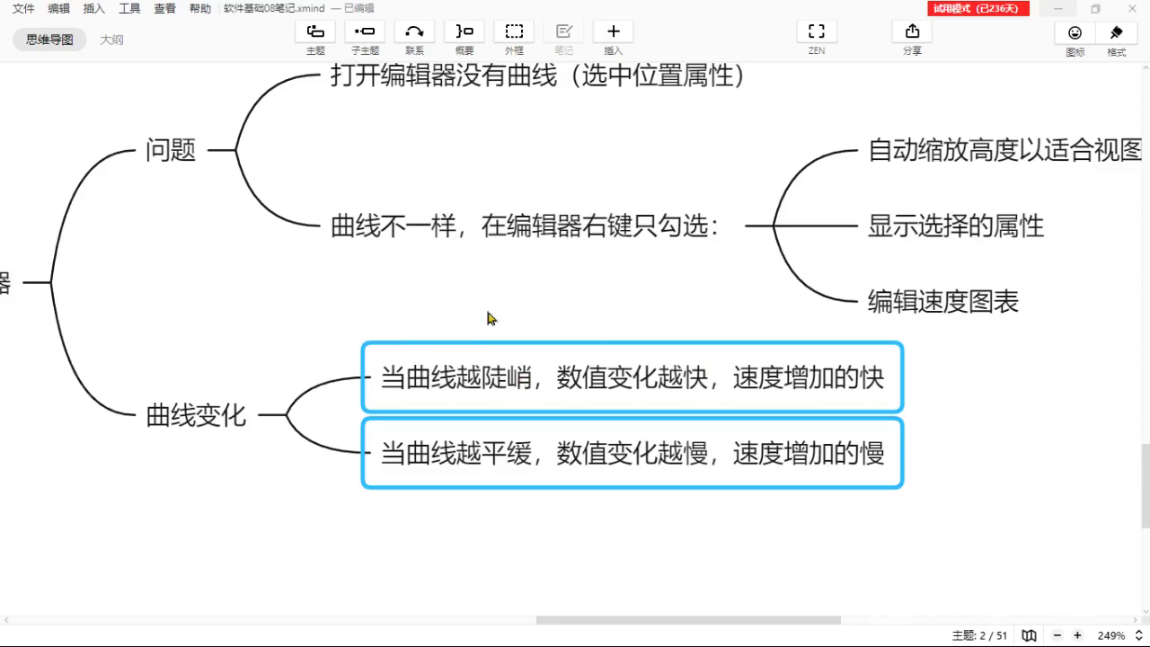
left_click_drag(323, 292, 503, 556)
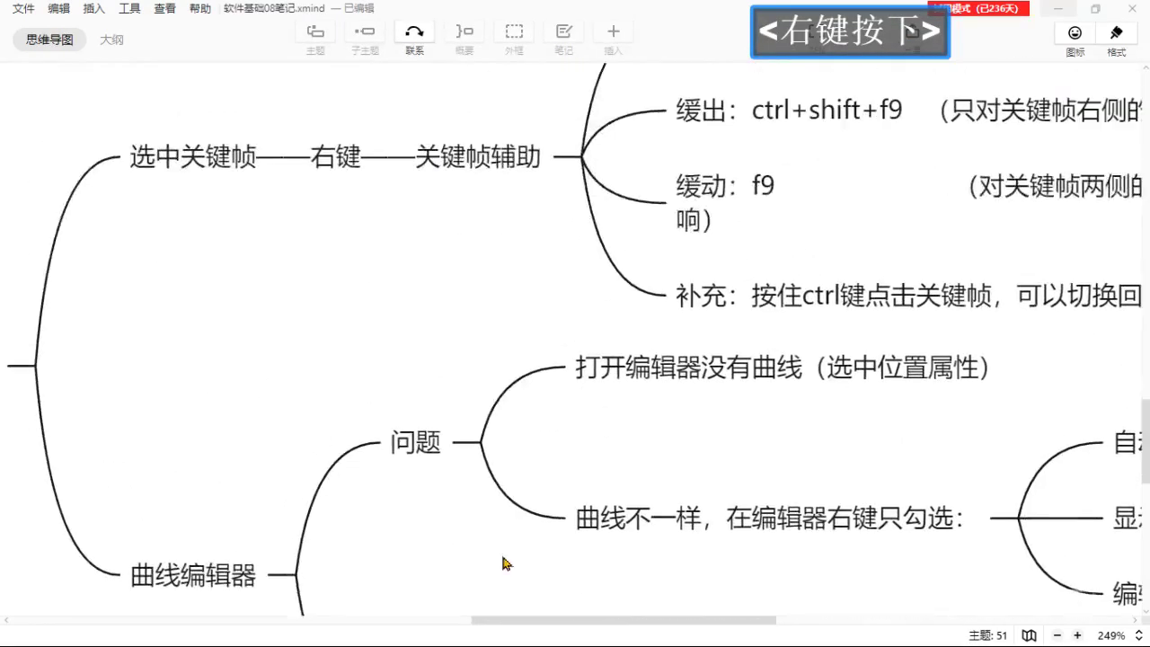
Go back to After Effects and scrub the basketball animation to 0:00:01:11.
left_click(1059, 8)
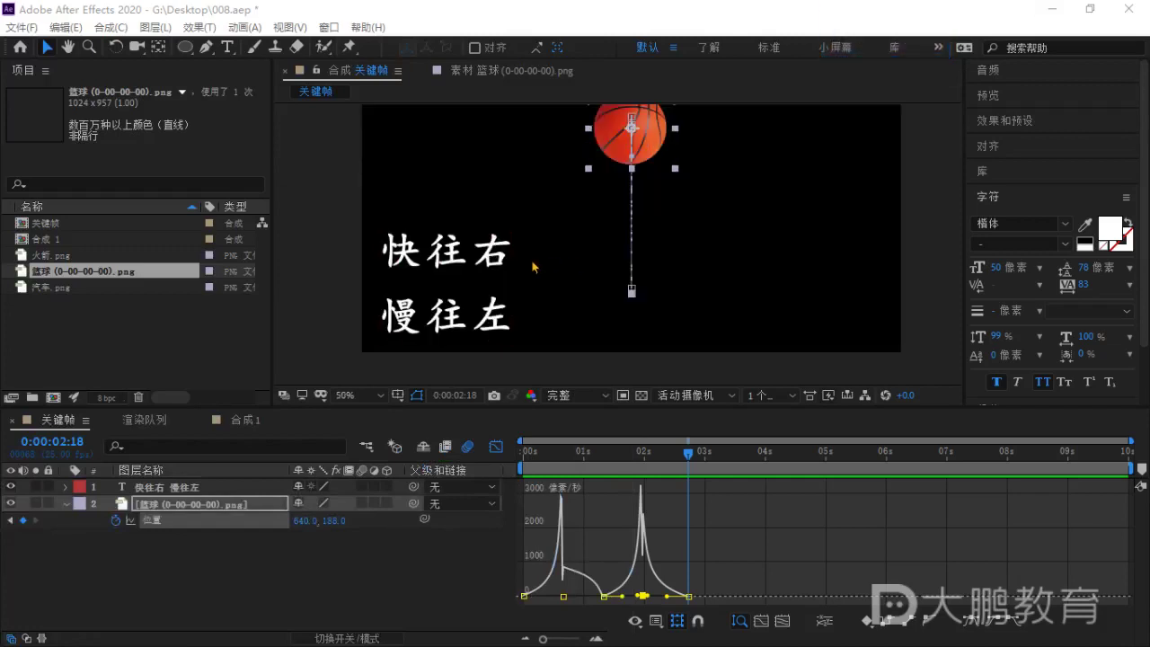
left_click_drag(532, 267, 607, 261)
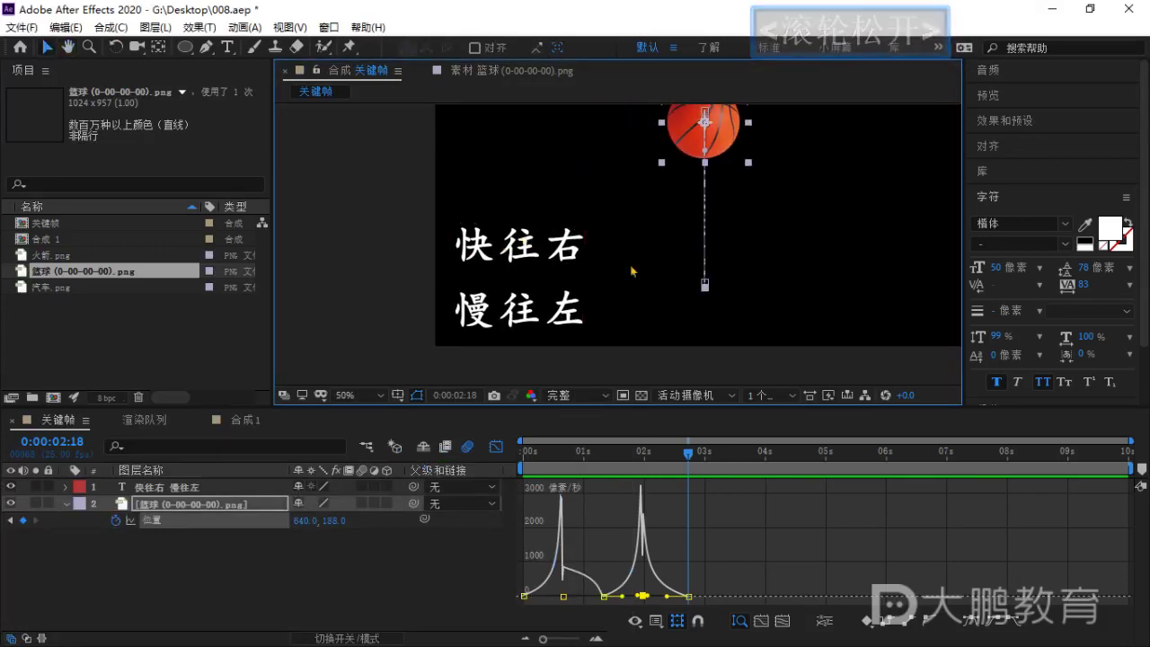
left_click_drag(691, 472, 611, 479)
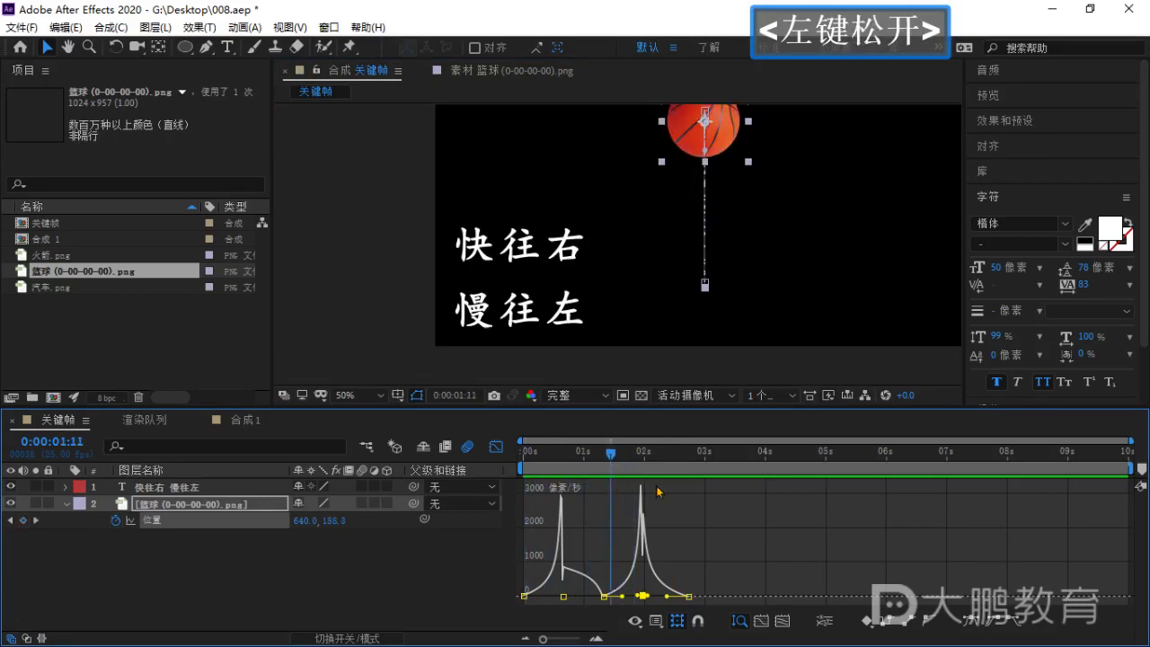
Preview the rest of the basketball bounce and go to its last Position keyframe at 0:00:02:18.
key("space")
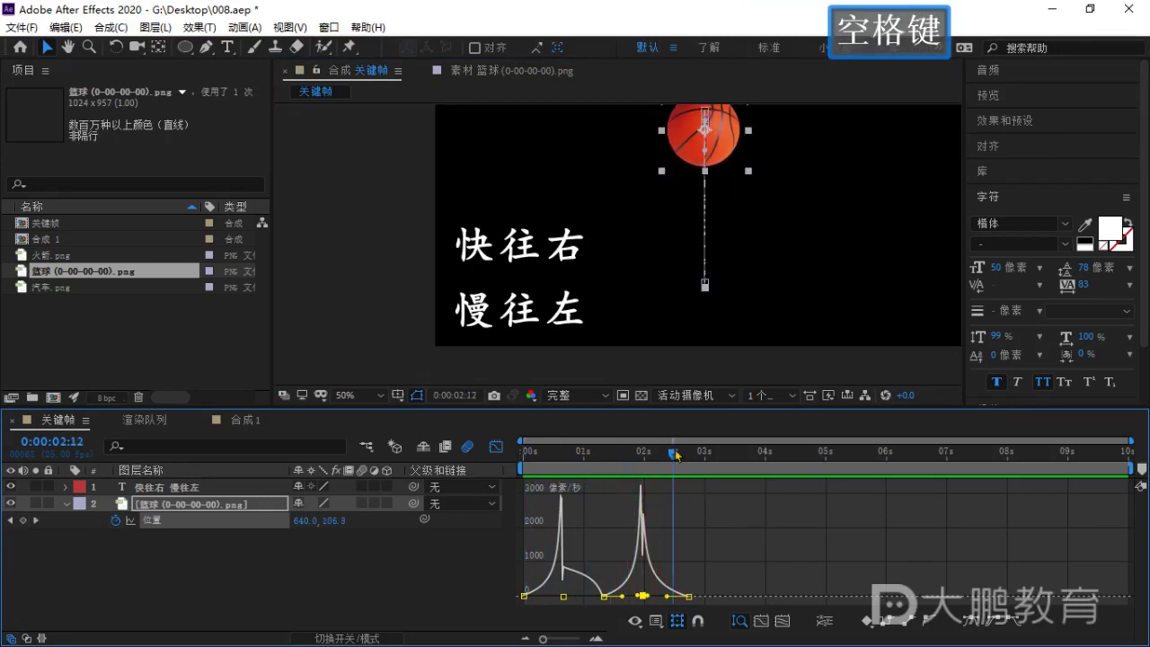
left_click_drag(688, 460, 689, 467)
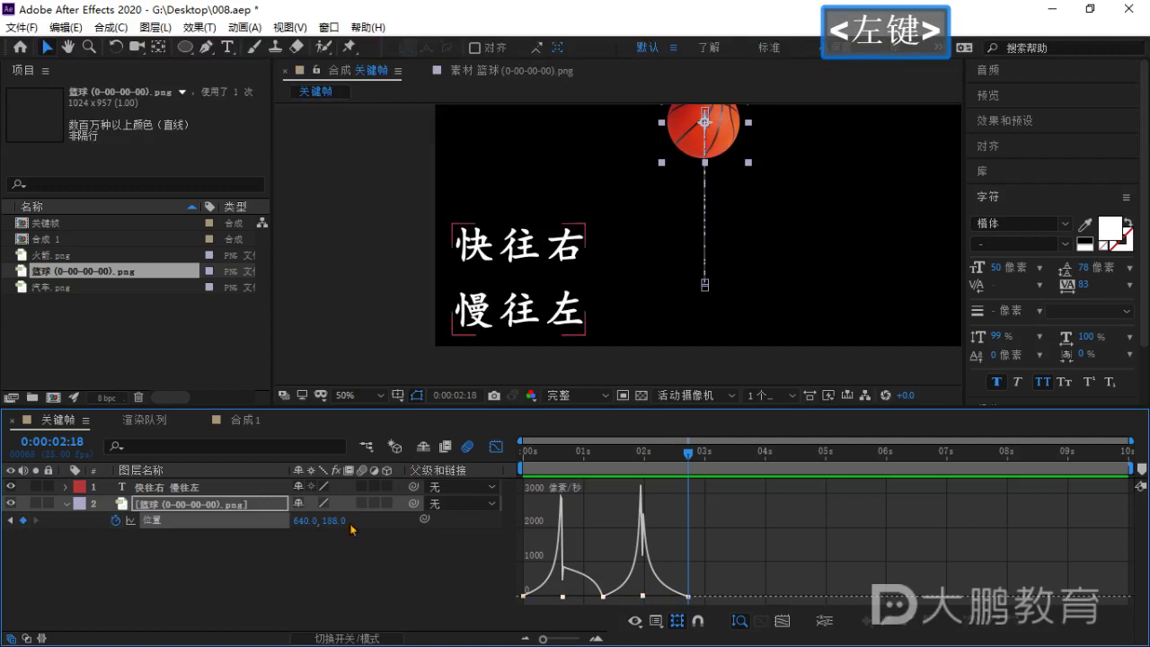
scroll(728, 225, "down", 2)
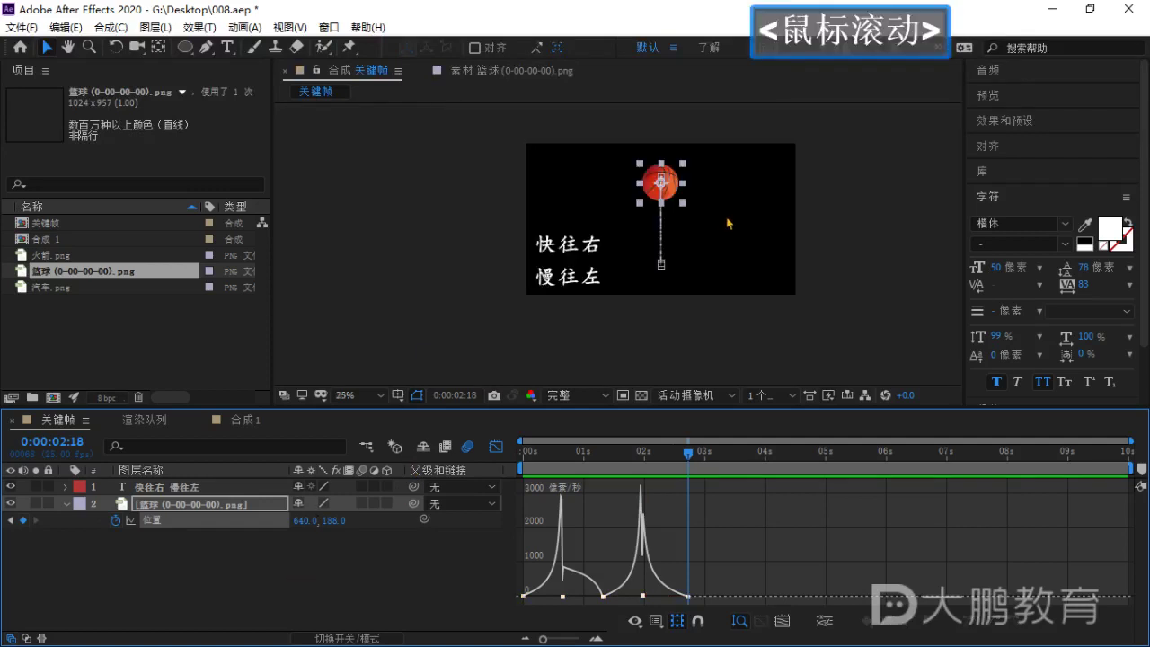
middle_click(698, 226)
scroll(694, 250, "up", 1)
scroll(693, 250, "down", 1)
middle_click(717, 255)
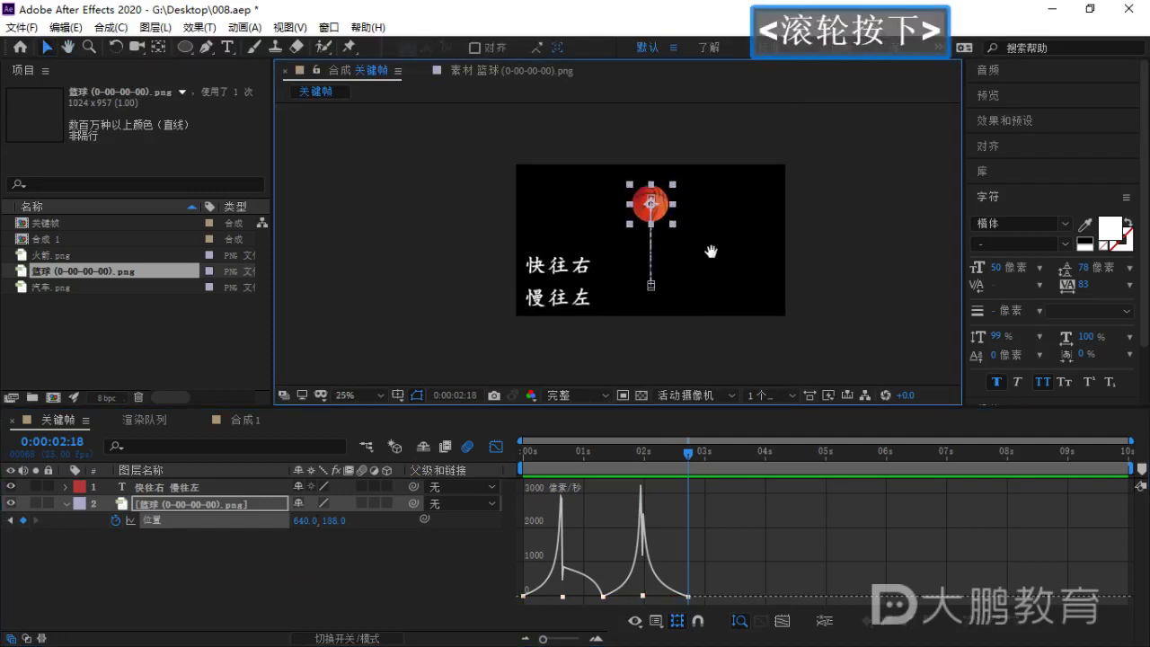
Close the graph editor for the basketball layer and return the current time to 0:00:00:00.
left_click(409, 586)
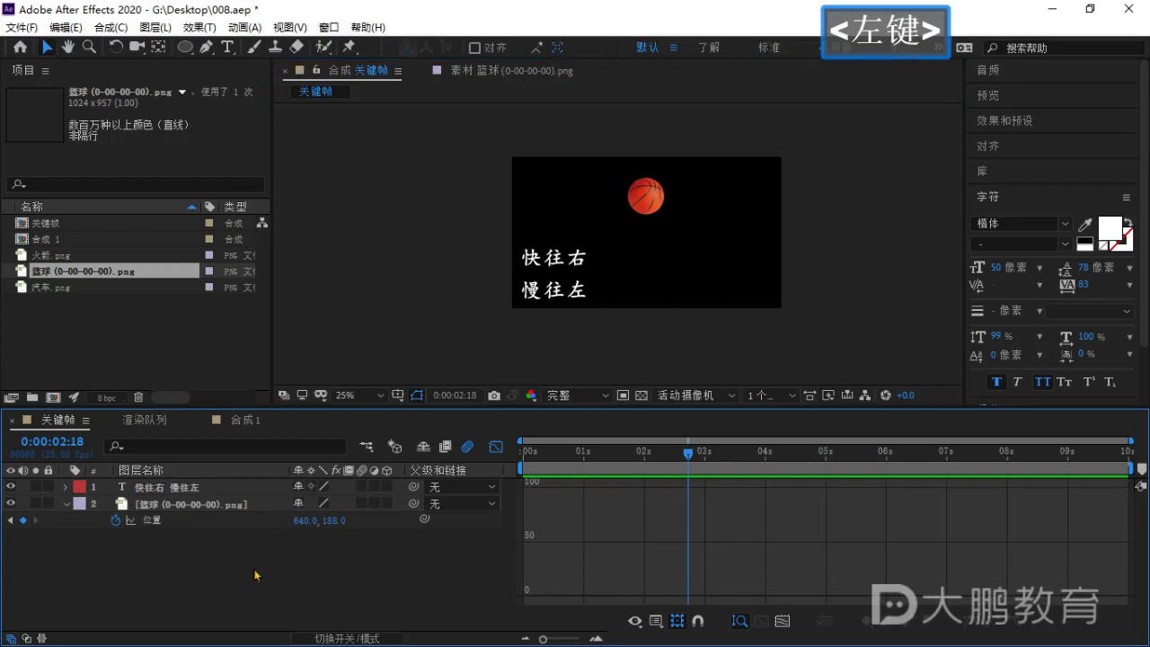
left_click(162, 504)
left_click(496, 448)
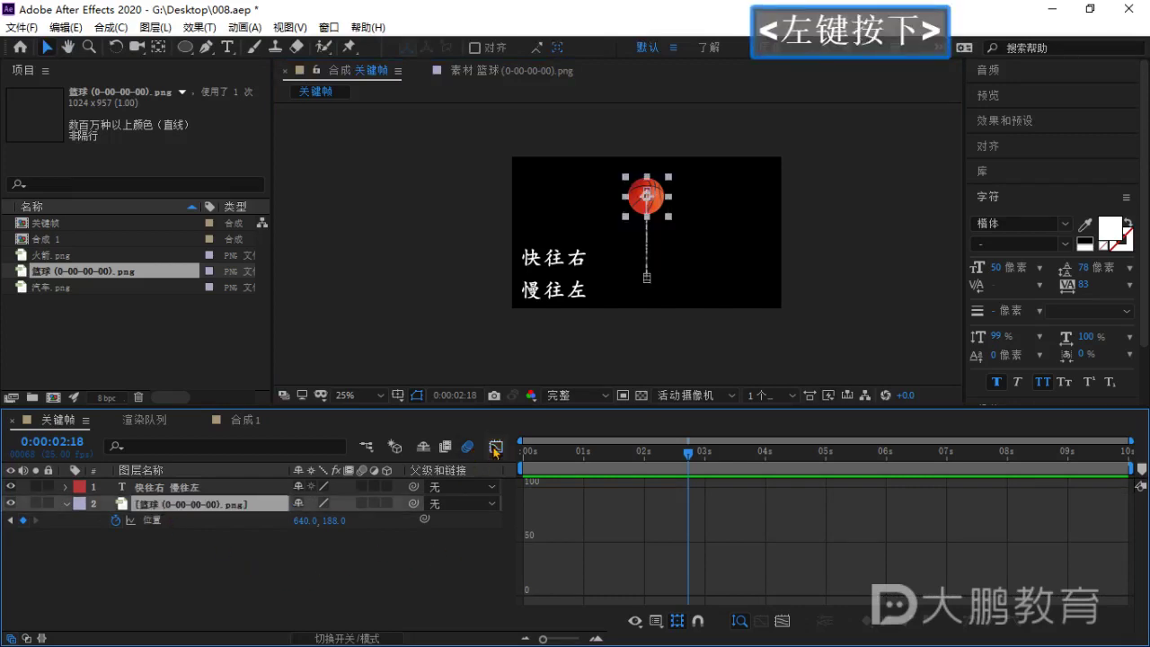
left_click_drag(694, 456, 512, 484)
Delete the text layer and the basketball layer from the 关键帧 composition.
key("Caps_Lock")
left_click(160, 508)
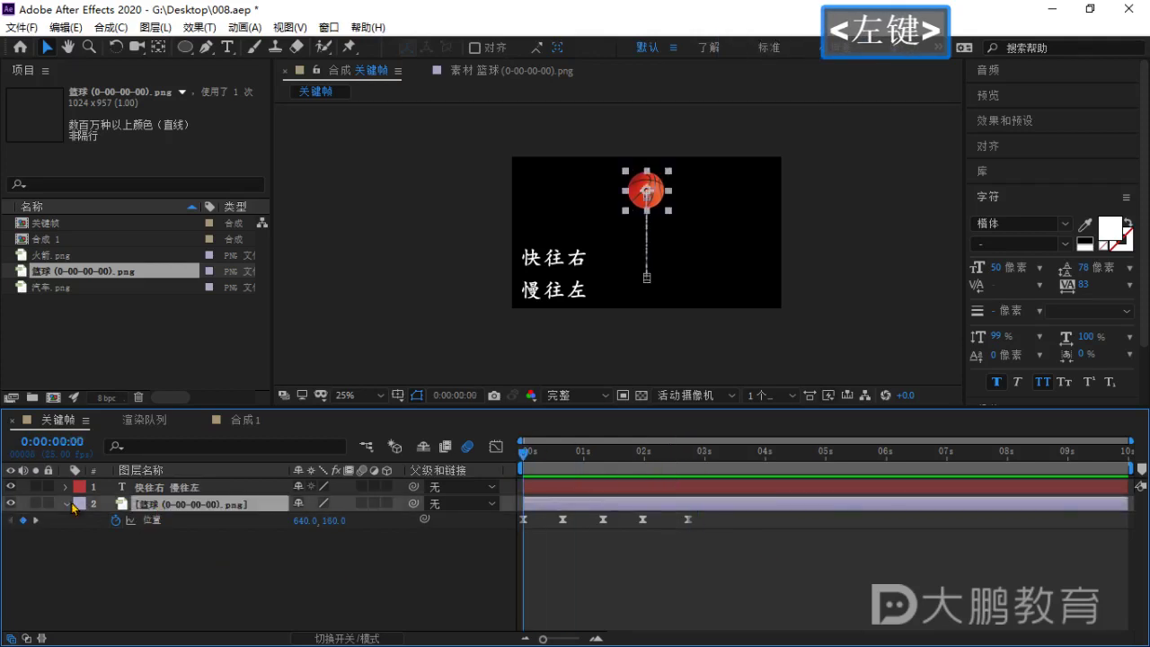
left_click_drag(242, 530, 184, 485)
key("BackSpace")
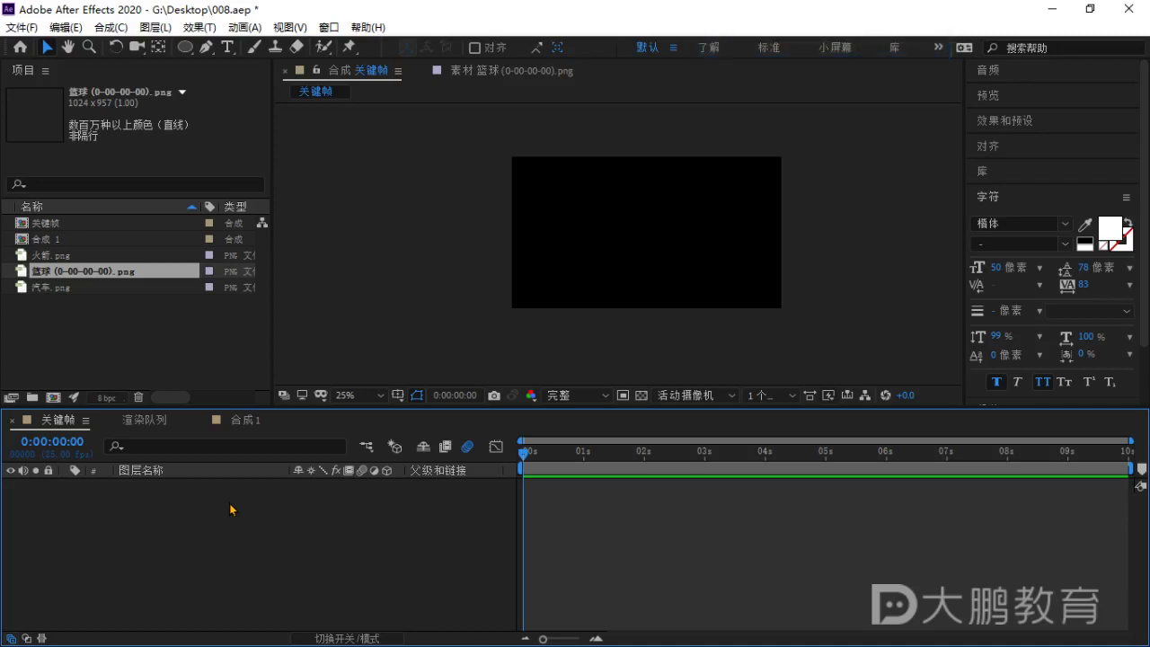
Delete both compositions and the three PNG images from the project.
left_click(104, 327)
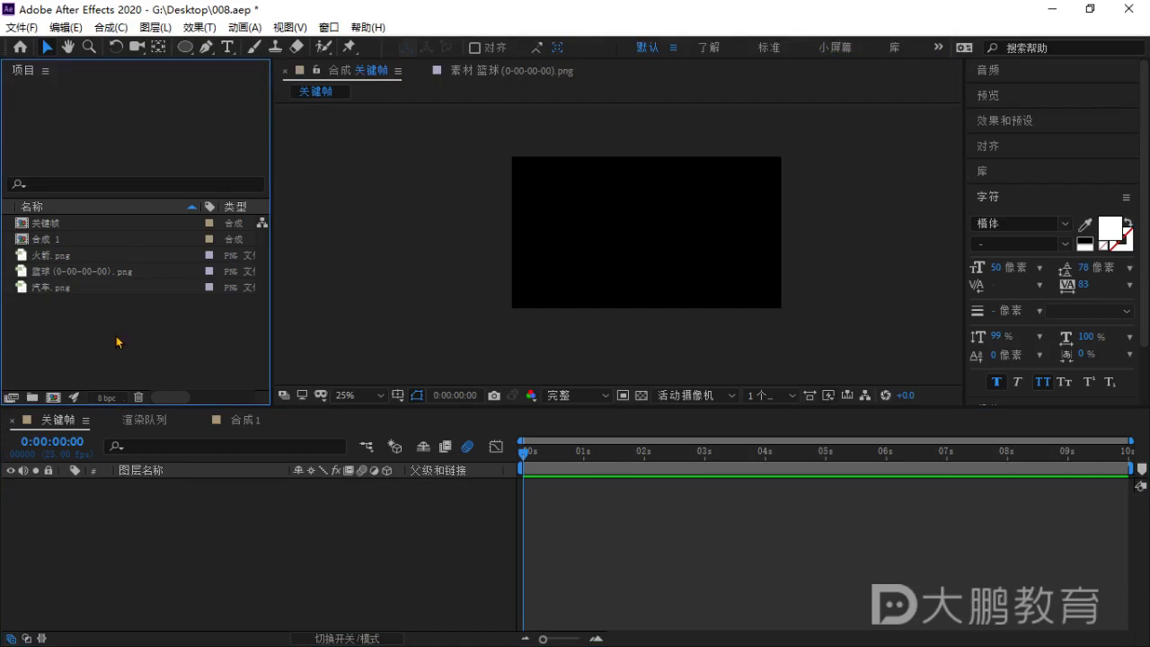
left_click_drag(95, 326, 45, 259)
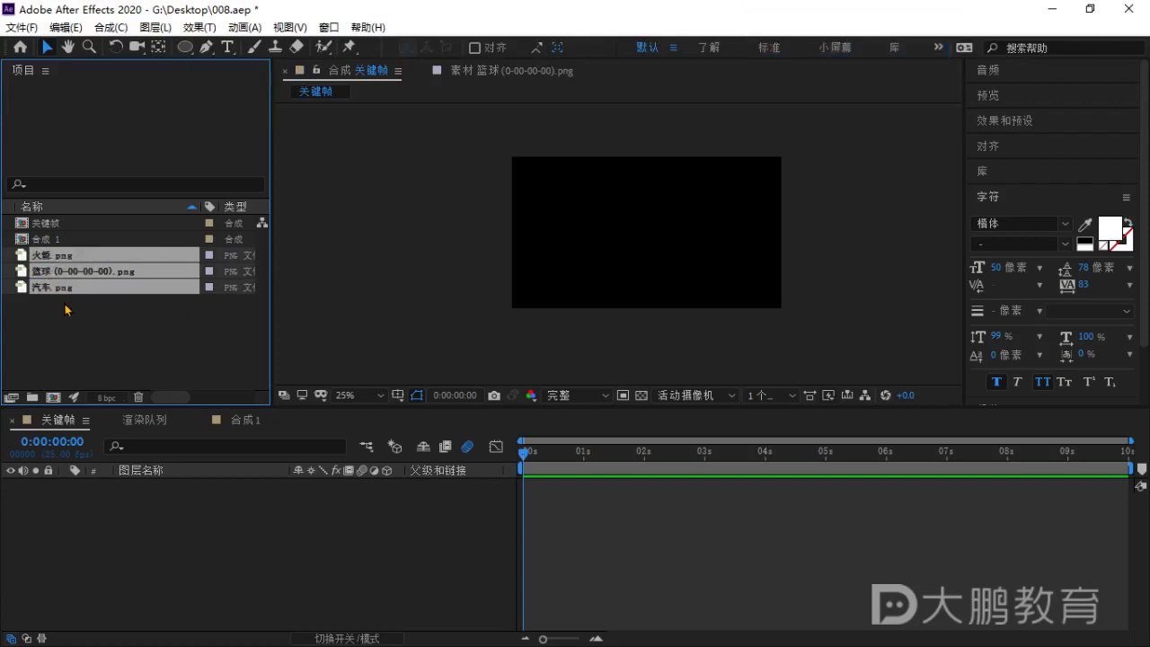
left_click_drag(161, 325, 49, 257)
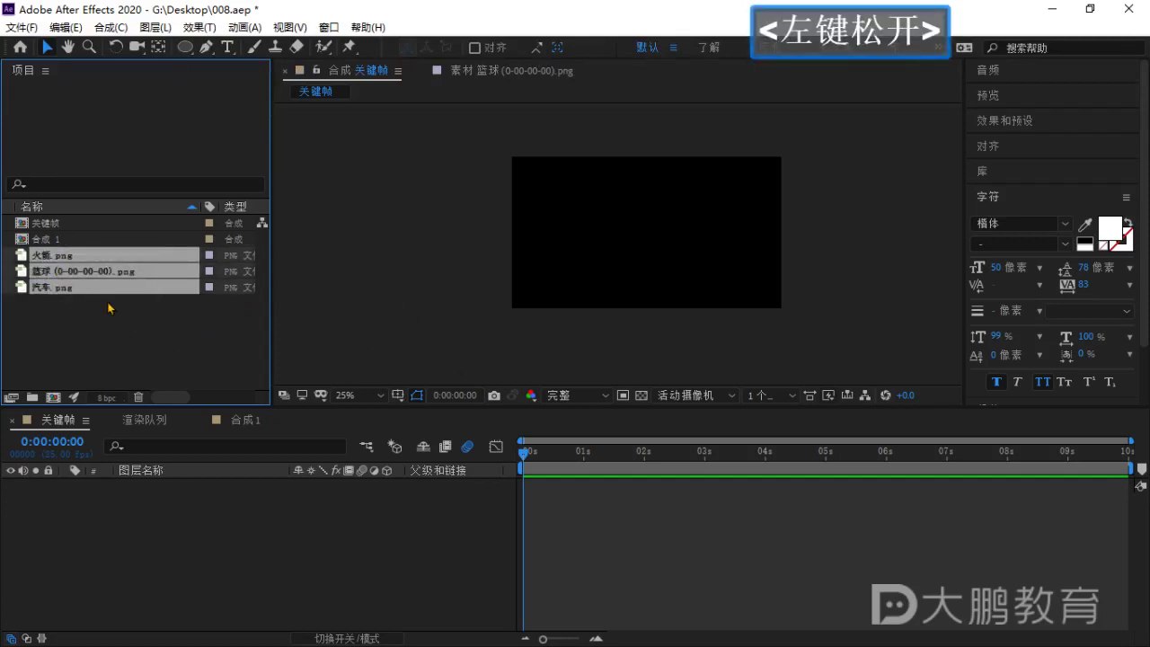
left_click(78, 329)
left_click_drag(77, 329, 68, 301)
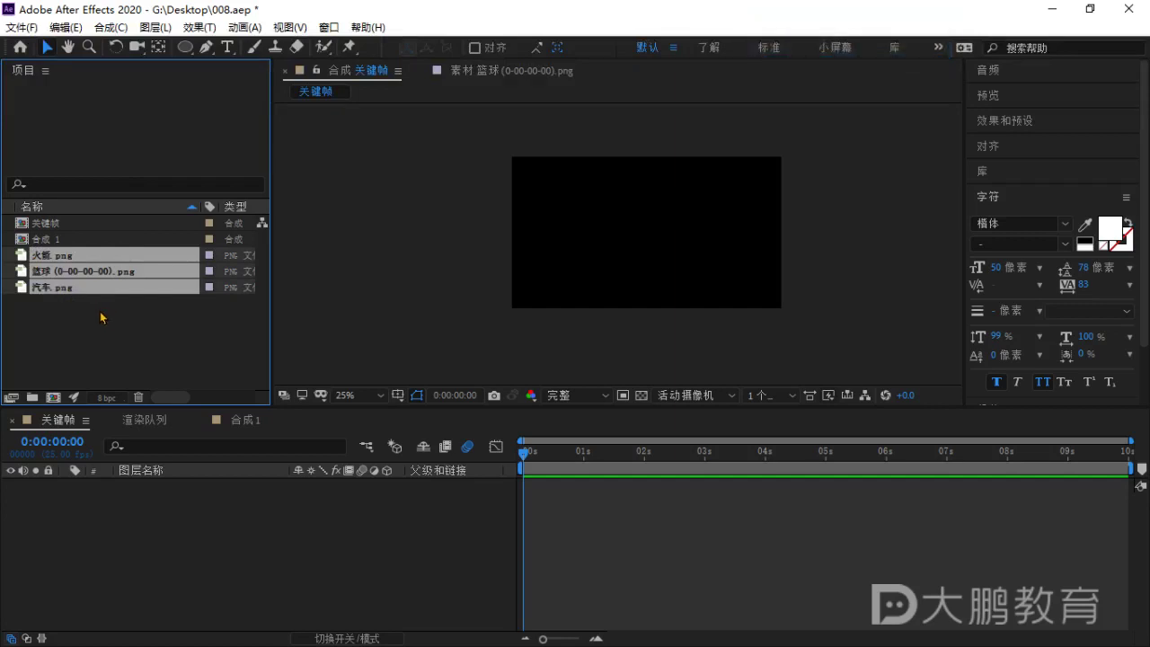
left_click_drag(128, 311, 74, 261)
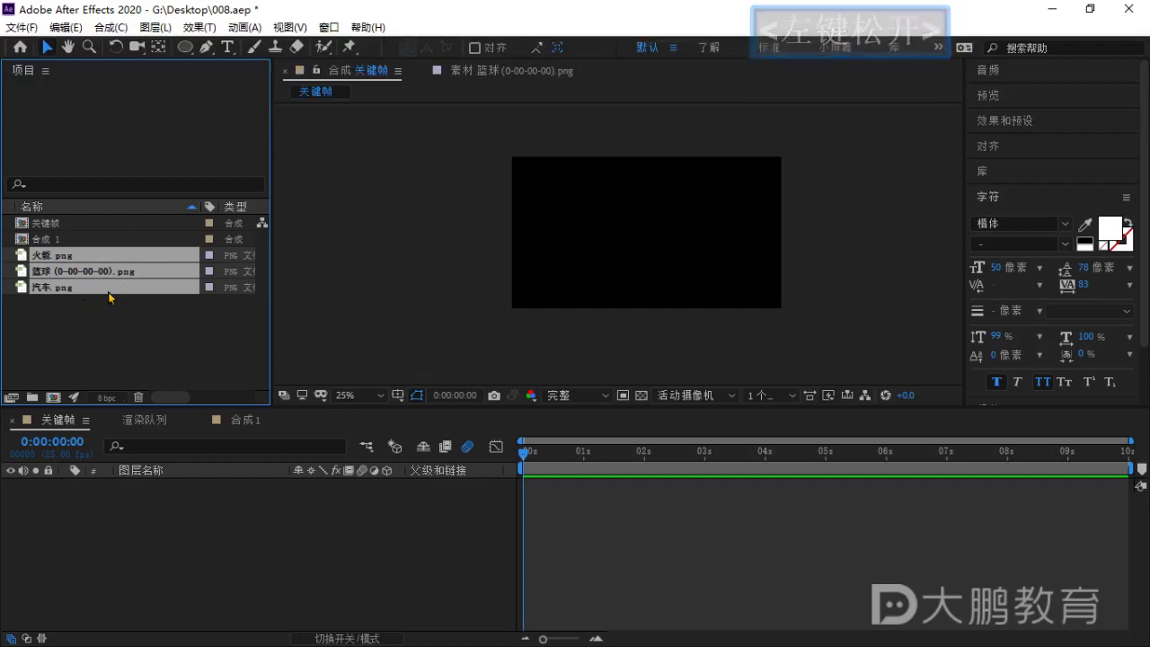
left_click_drag(74, 329, 36, 232)
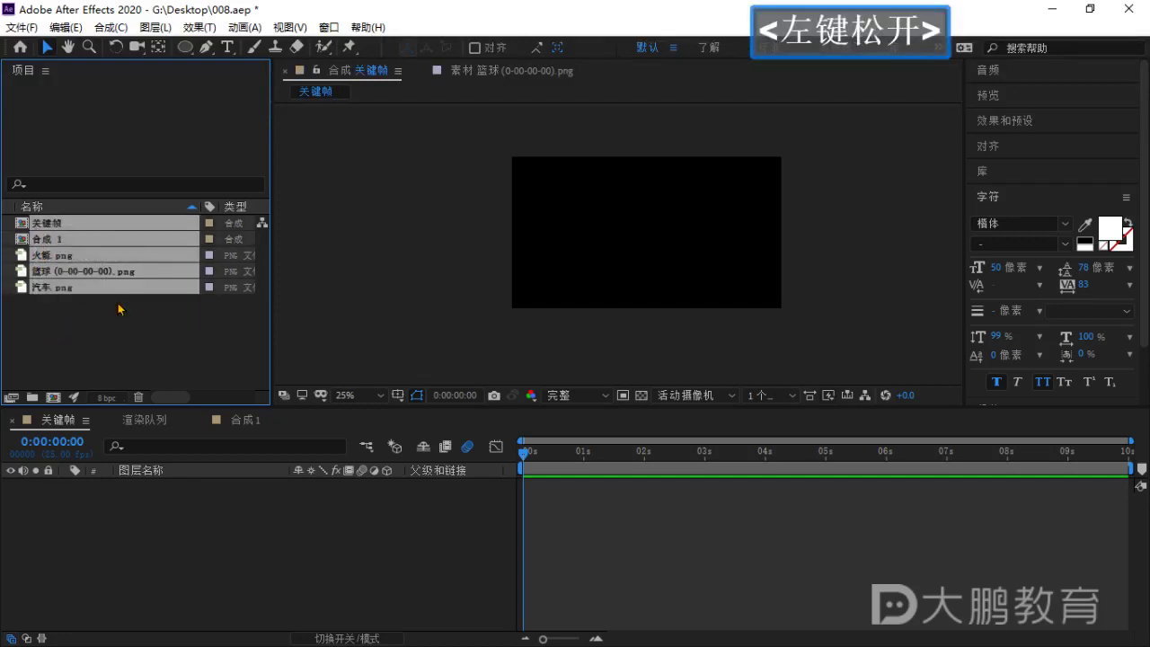
key("BackSpace")
left_click(642, 356)
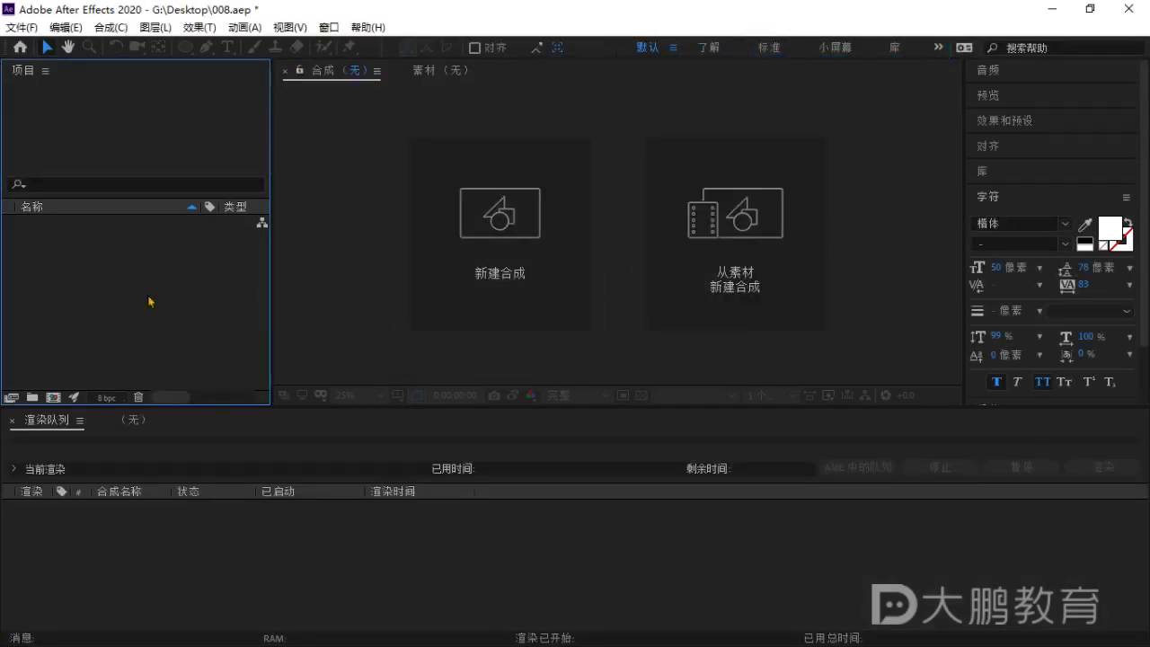
Start a file import and browse to the 作业素材 folder inside 008素材.
left_click_drag(275, 260, 252, 261)
double_click(164, 270)
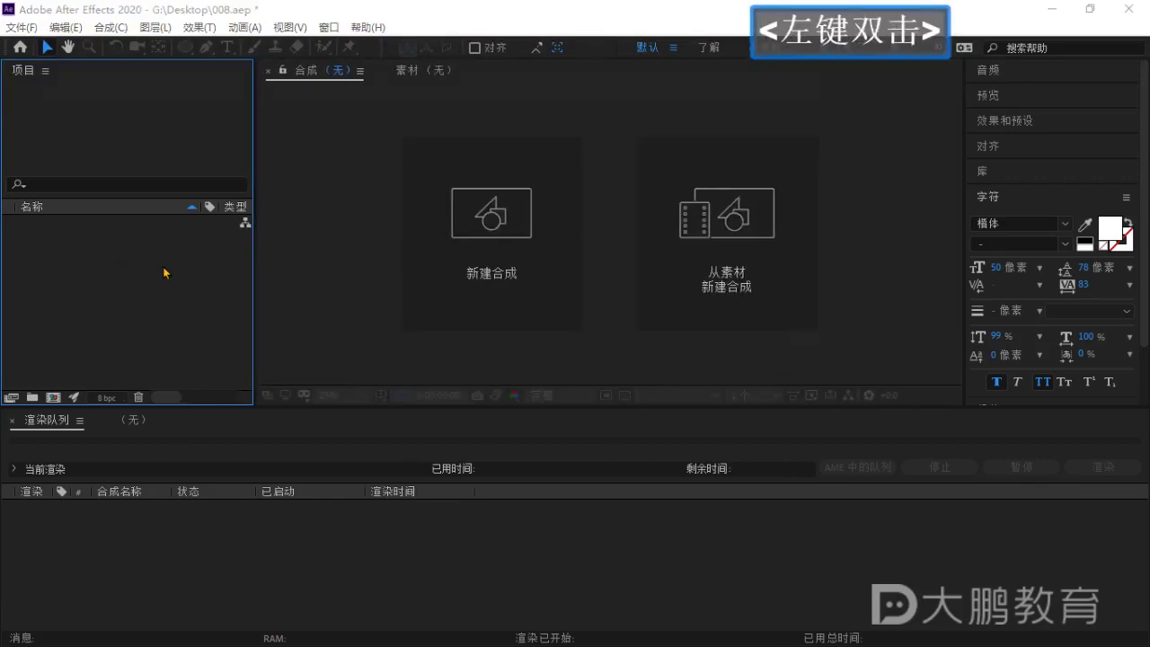
left_click(381, 87)
left_click_drag(378, 63, 384, 64)
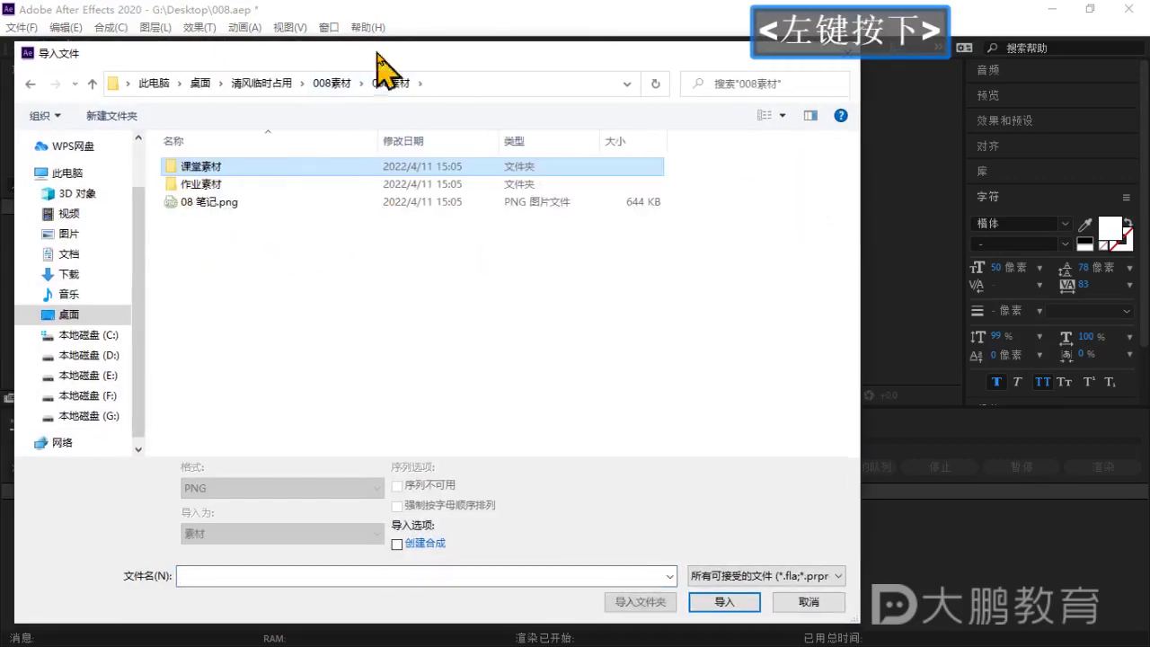
left_click(214, 192)
double_click(214, 192)
left_click_drag(236, 244, 196, 192)
left_click(233, 249)
Import 08作业.mp4, 小球碰撞改.psd and 音效.mp3 together into the project.
left_click(209, 170)
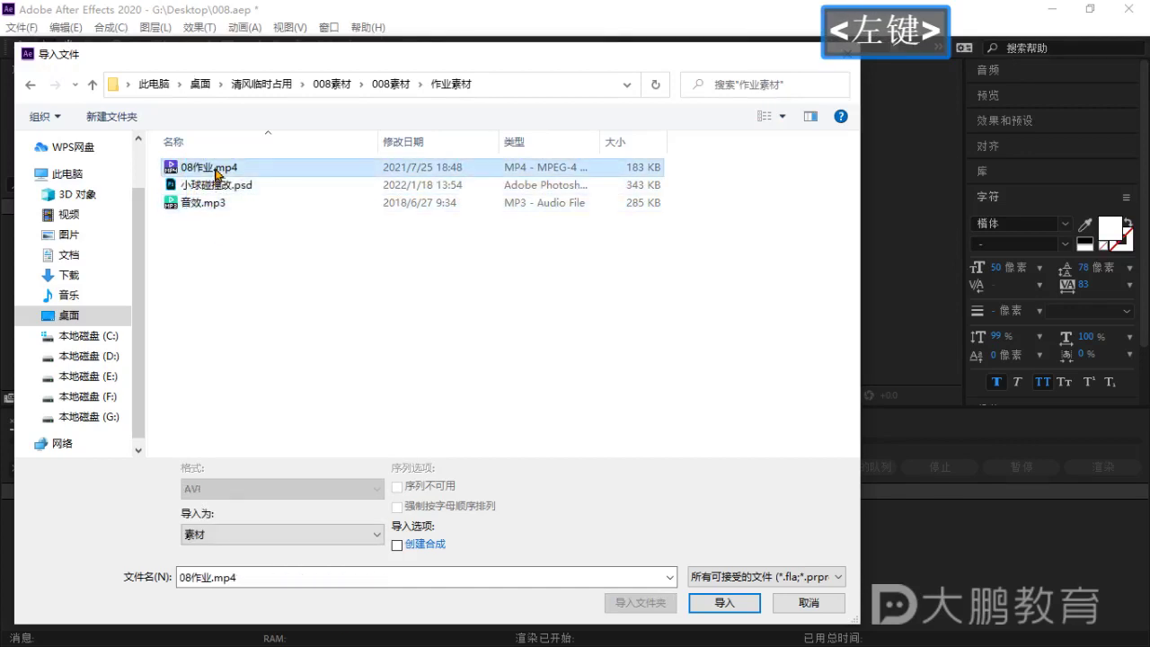
left_click(220, 191)
left_click(219, 206)
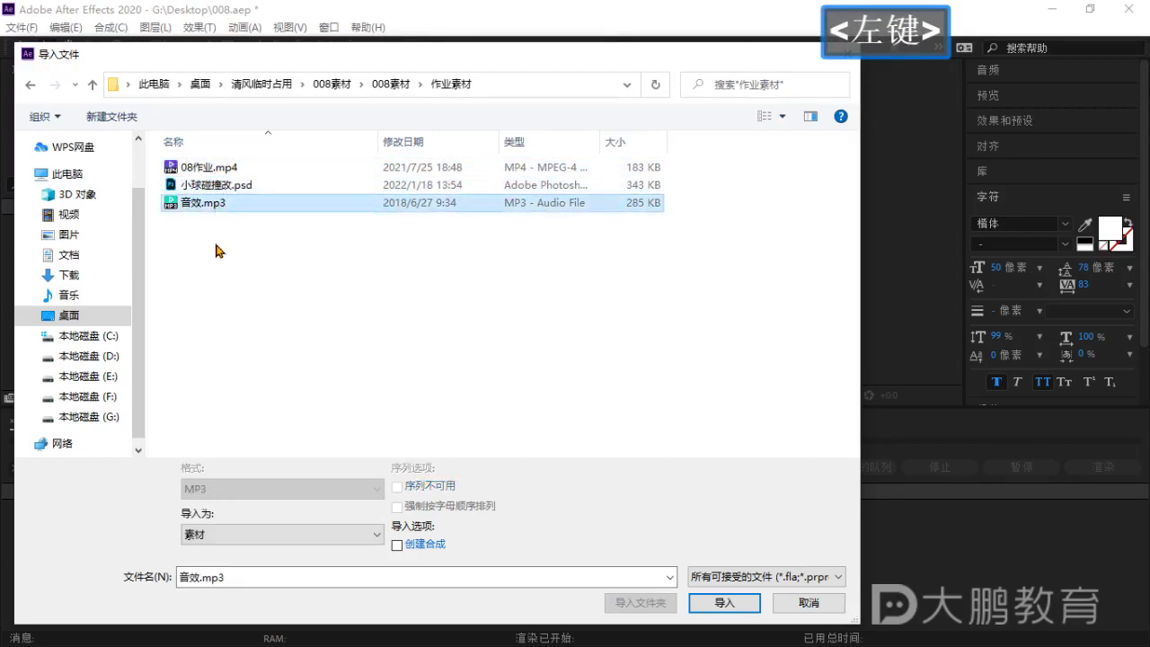
left_click_drag(216, 249, 203, 170)
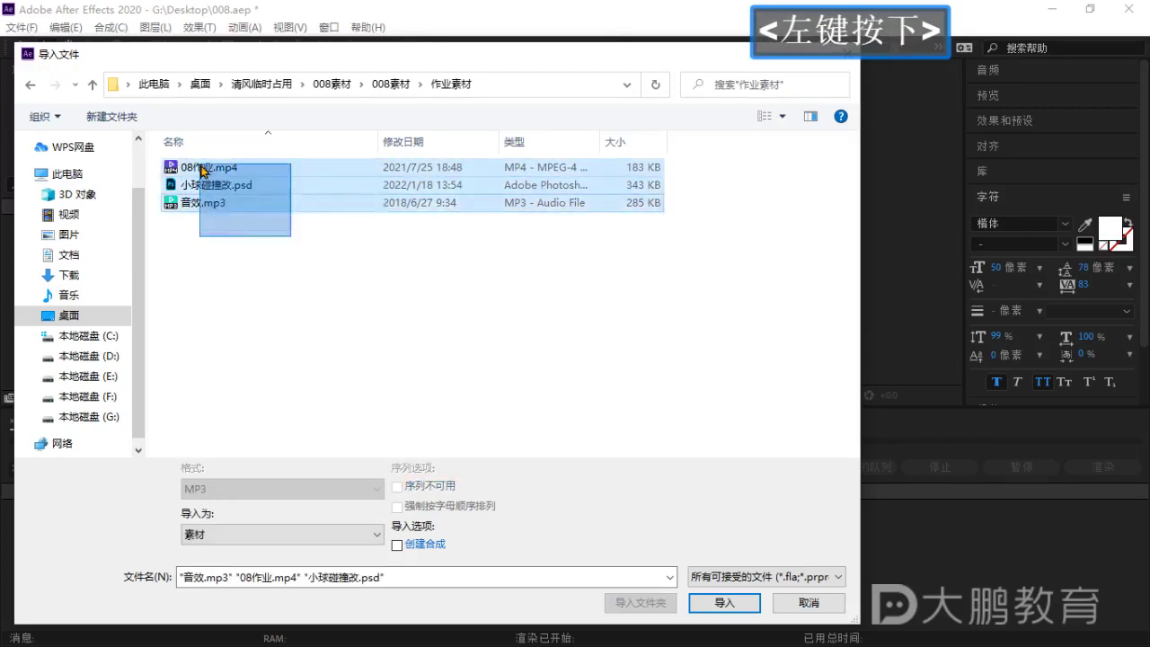
left_click(724, 603)
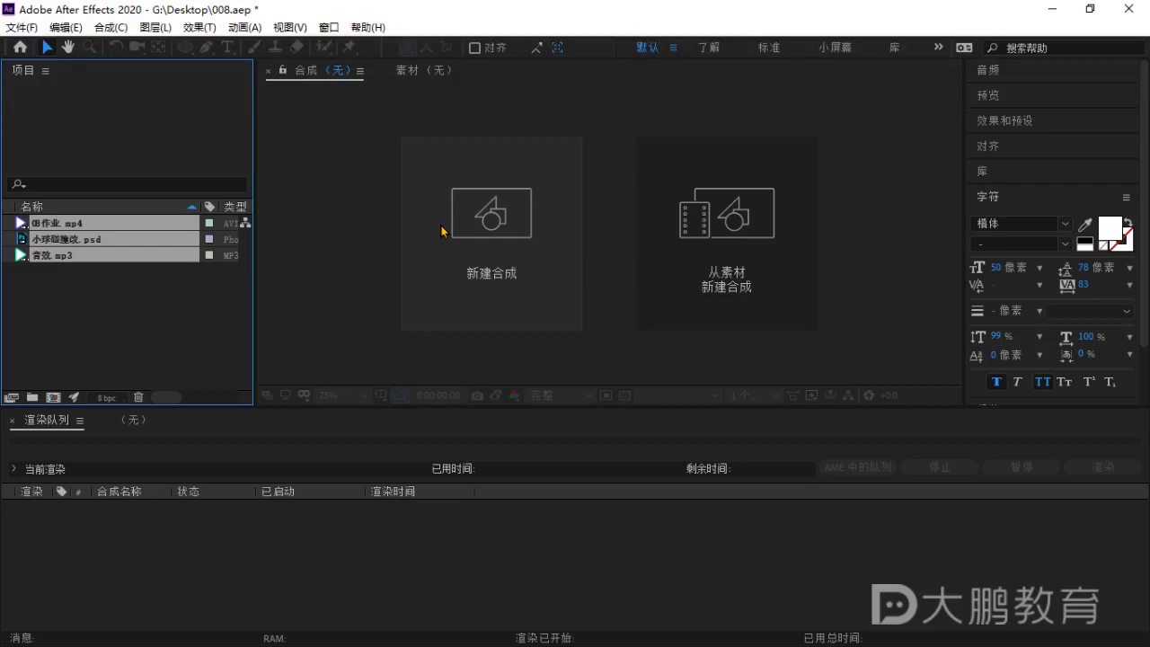
Remove the flattened 小球碰撞改.psd footage from the project.
left_click(90, 297)
left_click(72, 241)
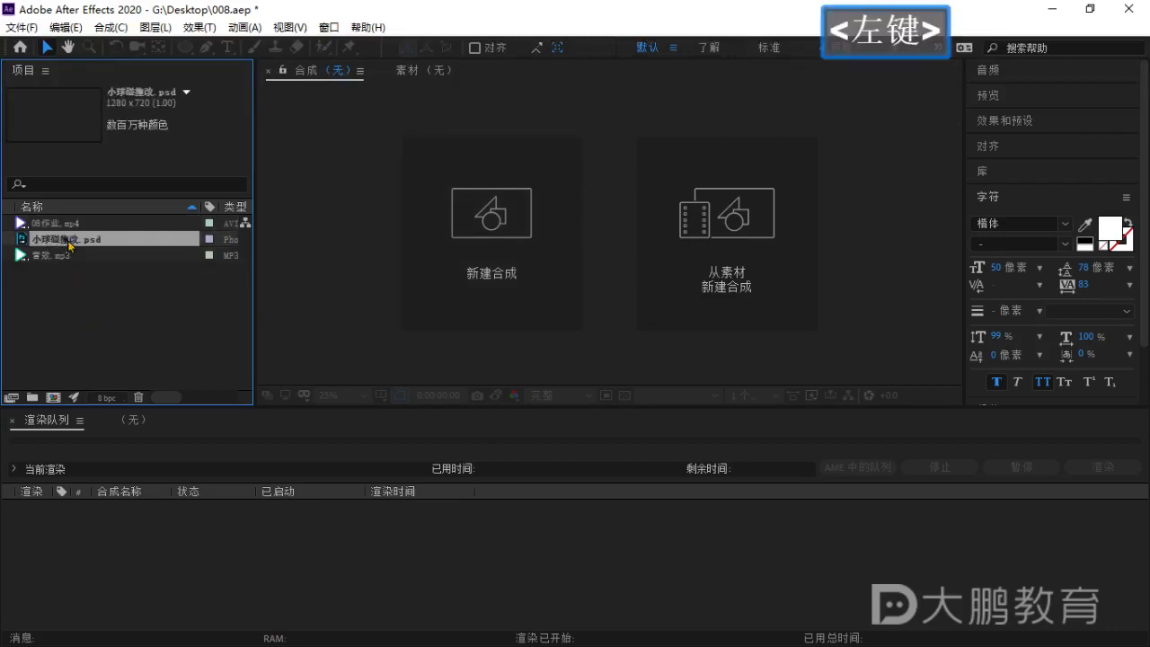
double_click(69, 296)
left_click(66, 240)
left_click(64, 302)
left_click(77, 242)
key("BackSpace")
Import 小球碰撞改.psd again from the 作业素材 folder.
double_click(123, 278)
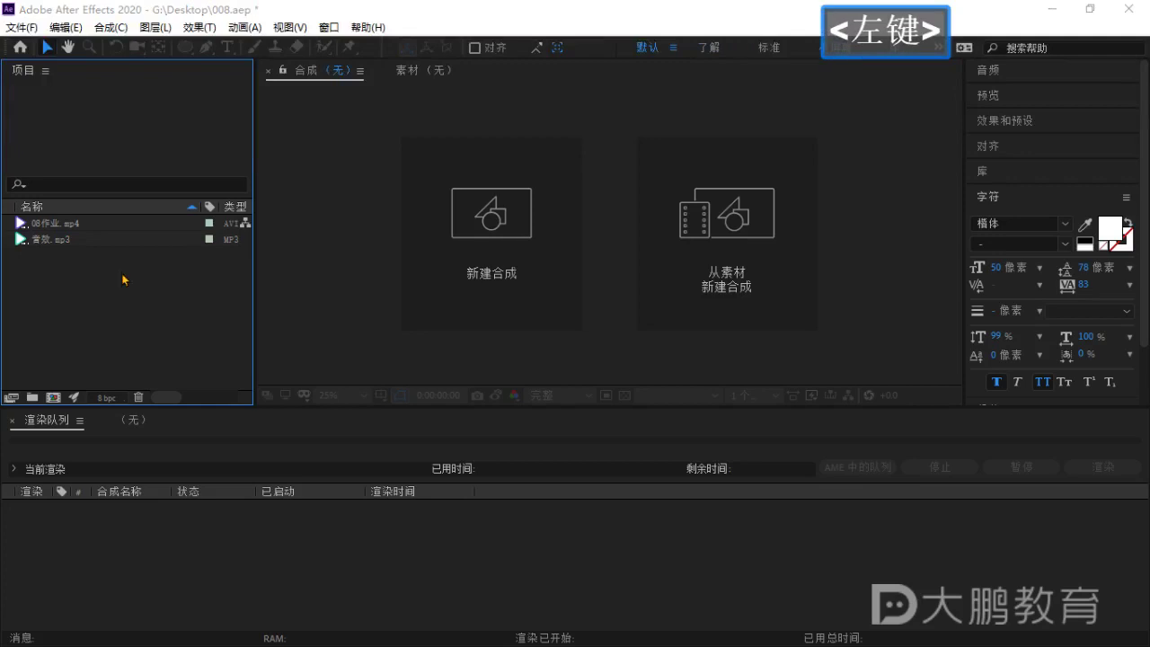
left_click(234, 189)
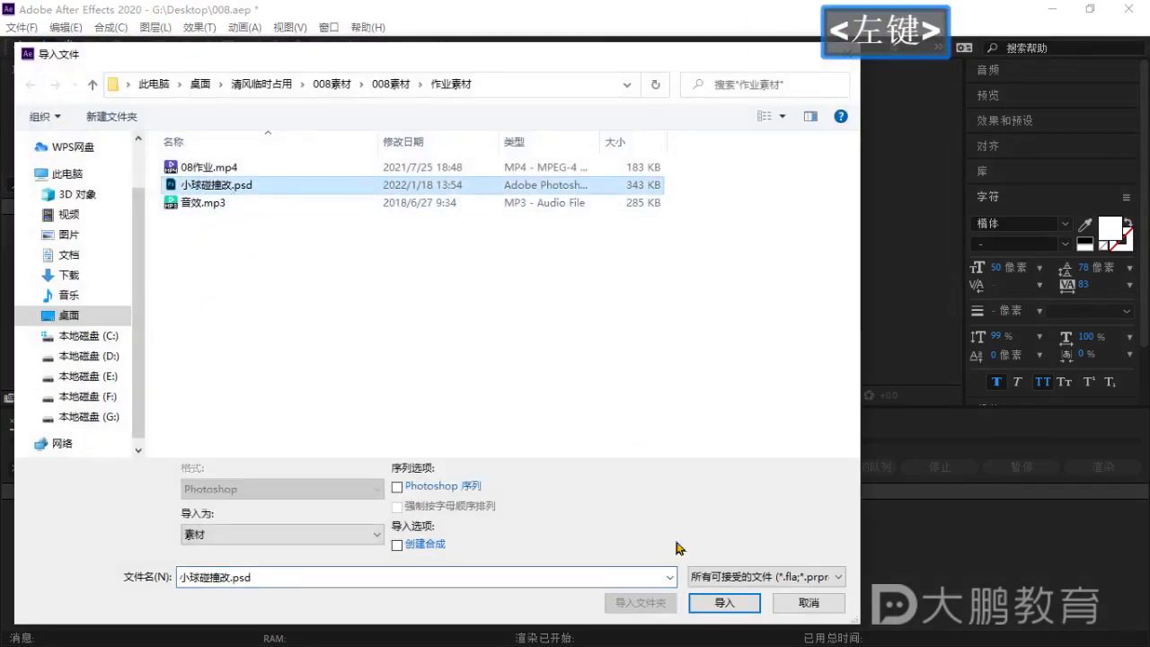
left_click(724, 603)
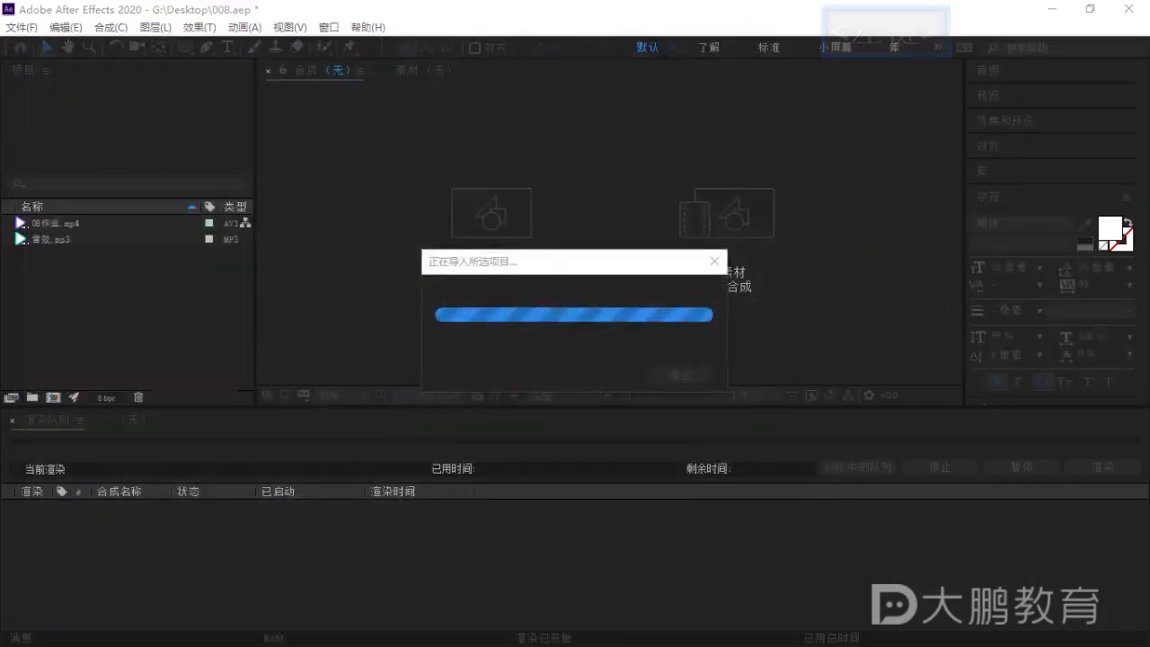
Bring the PSD in as 合成 - 保持图层大小 (composition, retain layer sizes) with editable layer styles.
left_click_drag(473, 216, 503, 158)
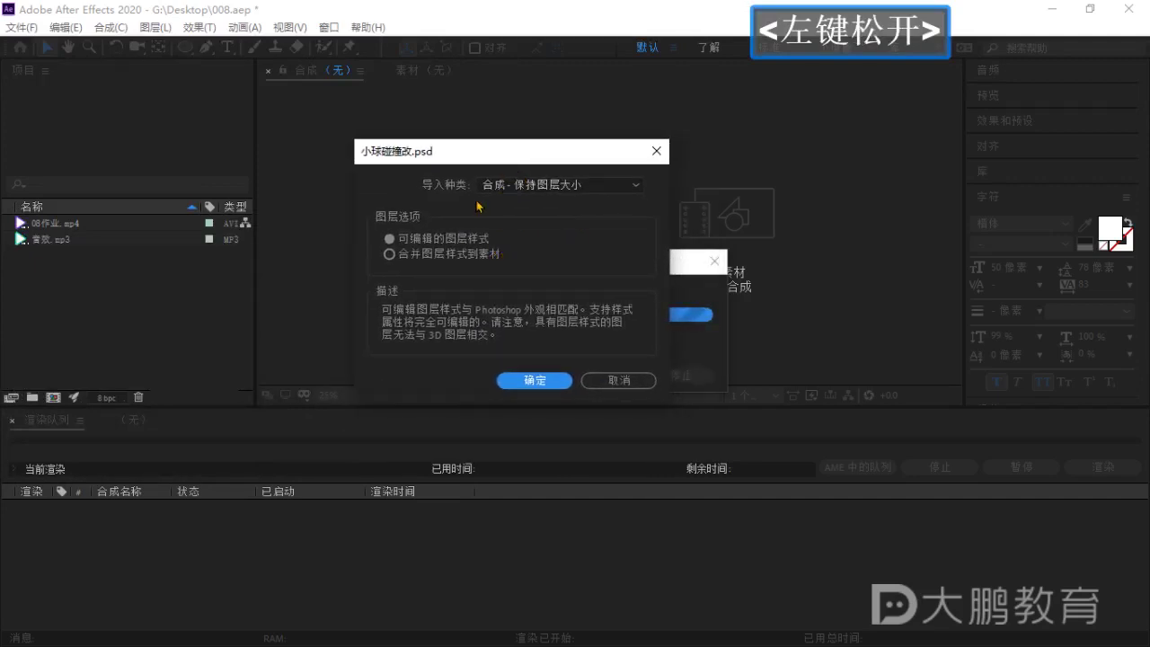
key("ctrl+1")
left_click(570, 325)
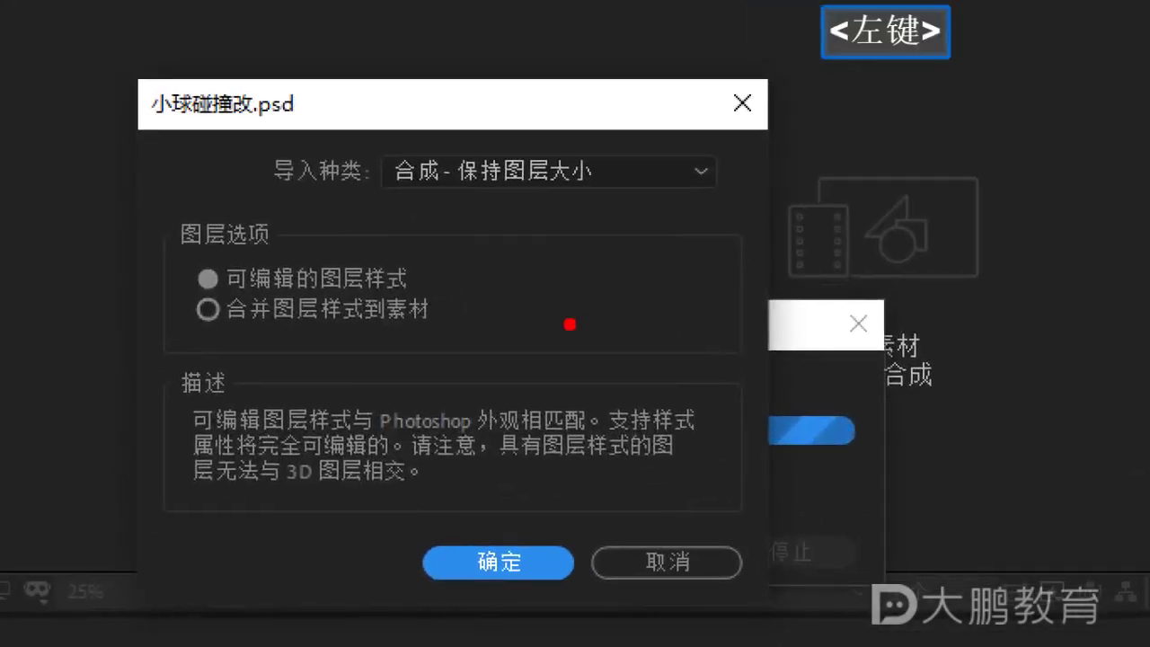
mouse_move(390, 198)
left_mouse_down()
mouse_move(489, 209)
mouse_move(688, 203)
left_mouse_up()
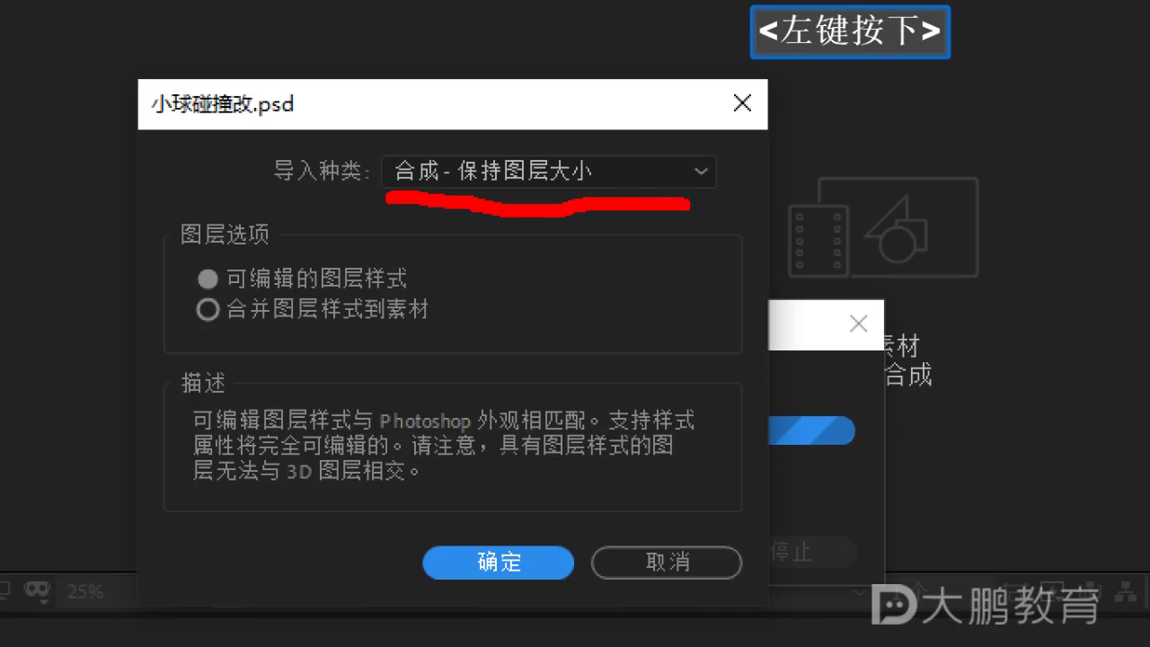
key("Escape")
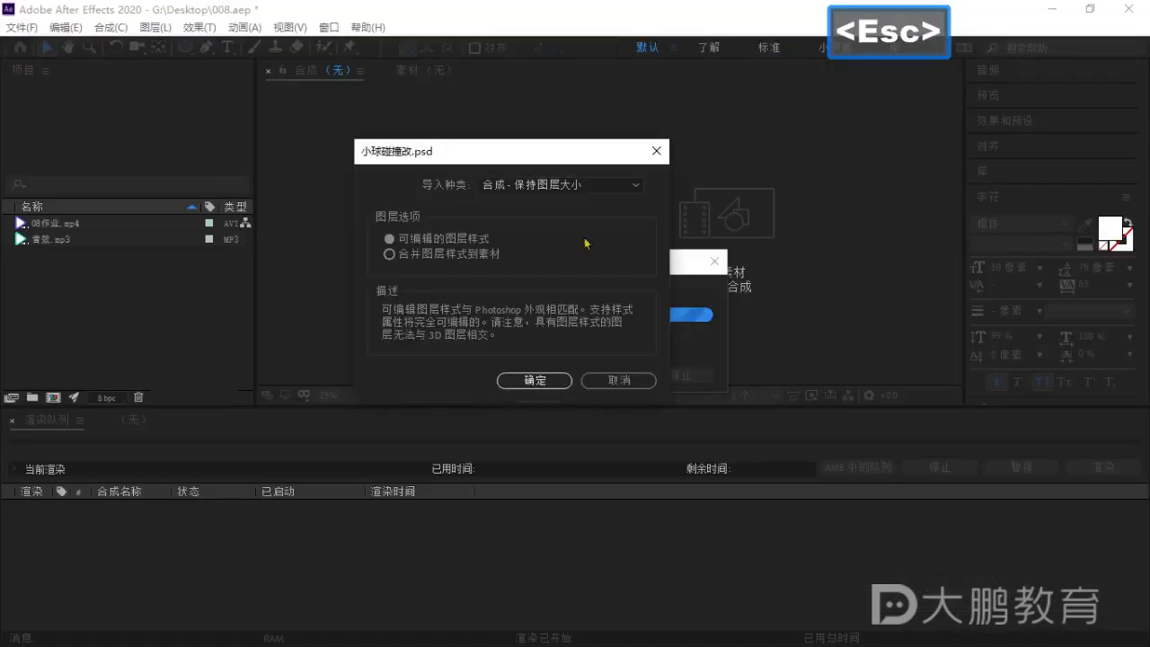
left_click(603, 171)
left_click(534, 241)
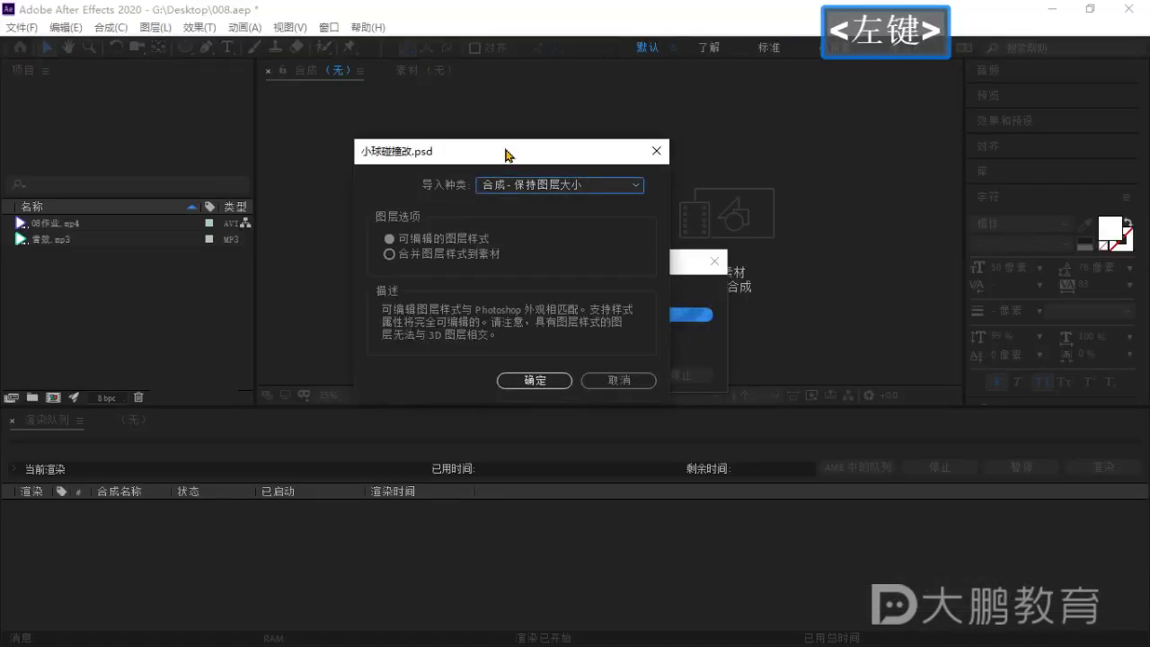
left_click_drag(507, 153, 522, 153)
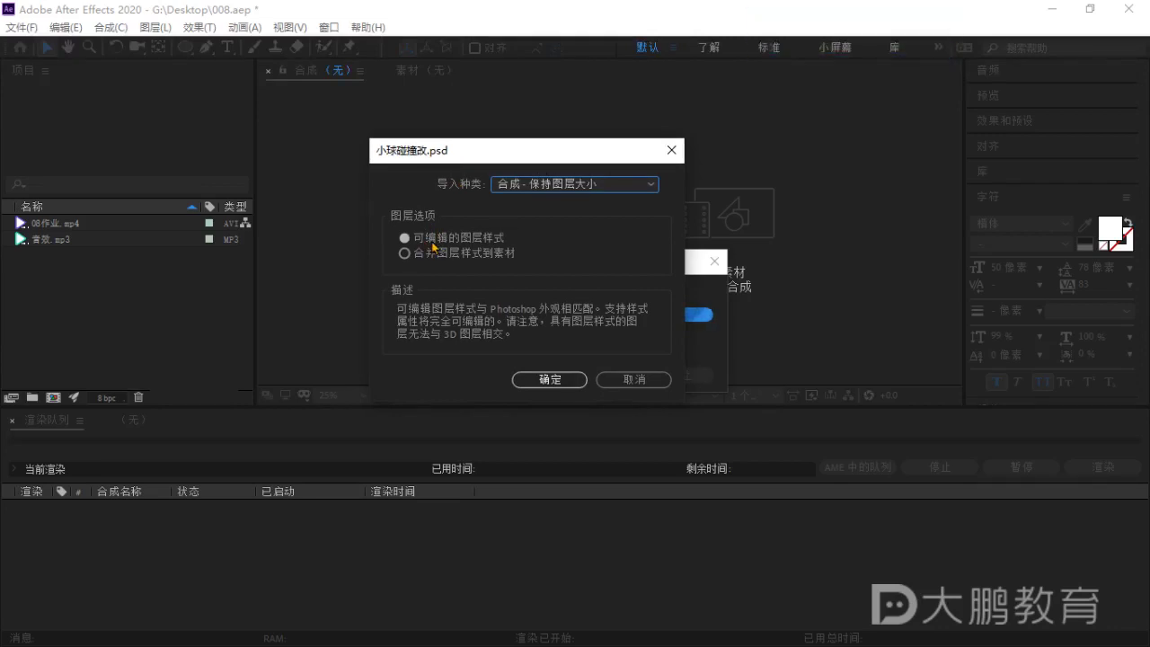
left_click(546, 378)
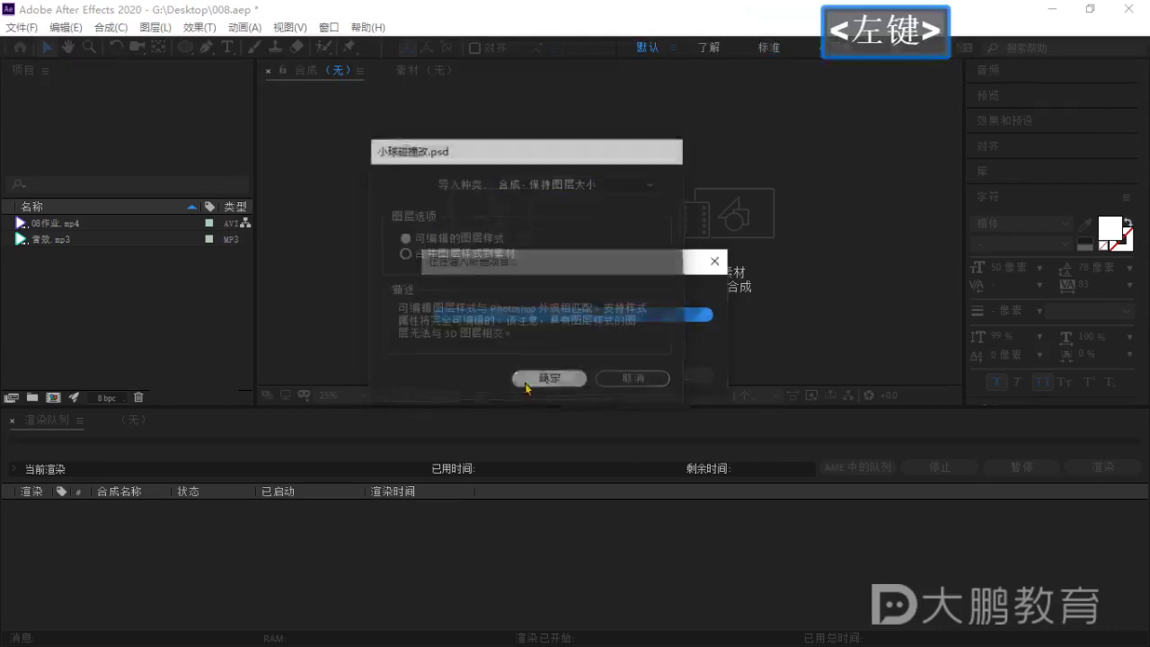
Open the 小球碰撞改 composition and inspect its hanging character heads at 50% magnification.
left_click(53, 240)
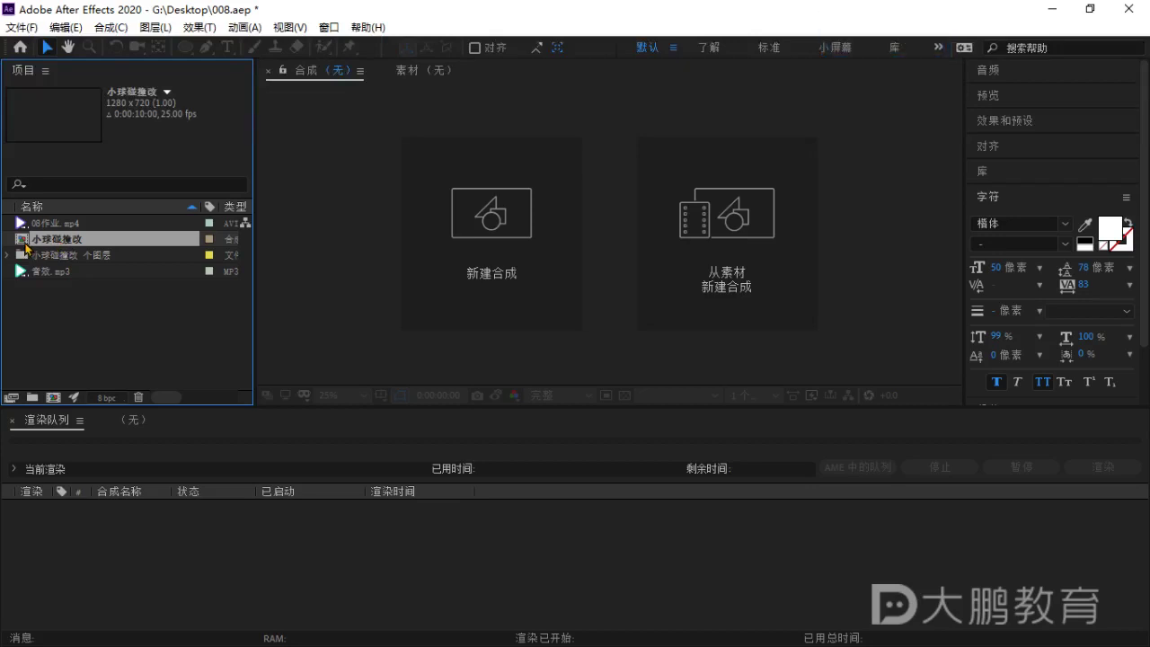
double_click(25, 243)
scroll(629, 256, "up", 1)
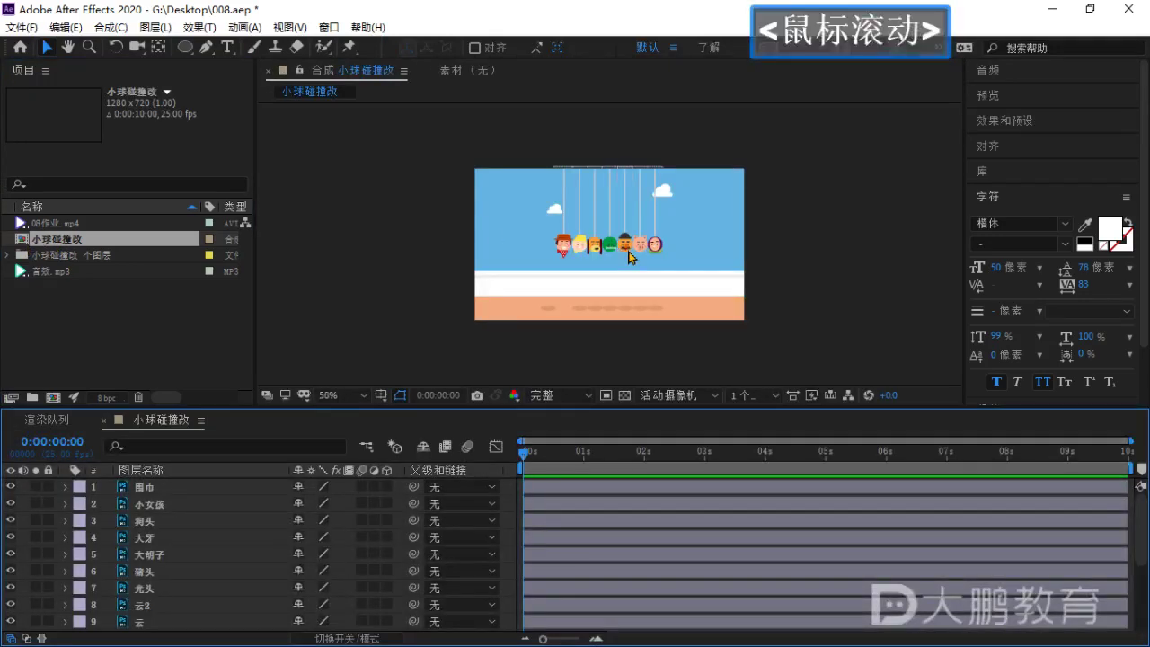
scroll(629, 256, "up", 2)
scroll(629, 257, "down", 2)
scroll(631, 278, "up", 2)
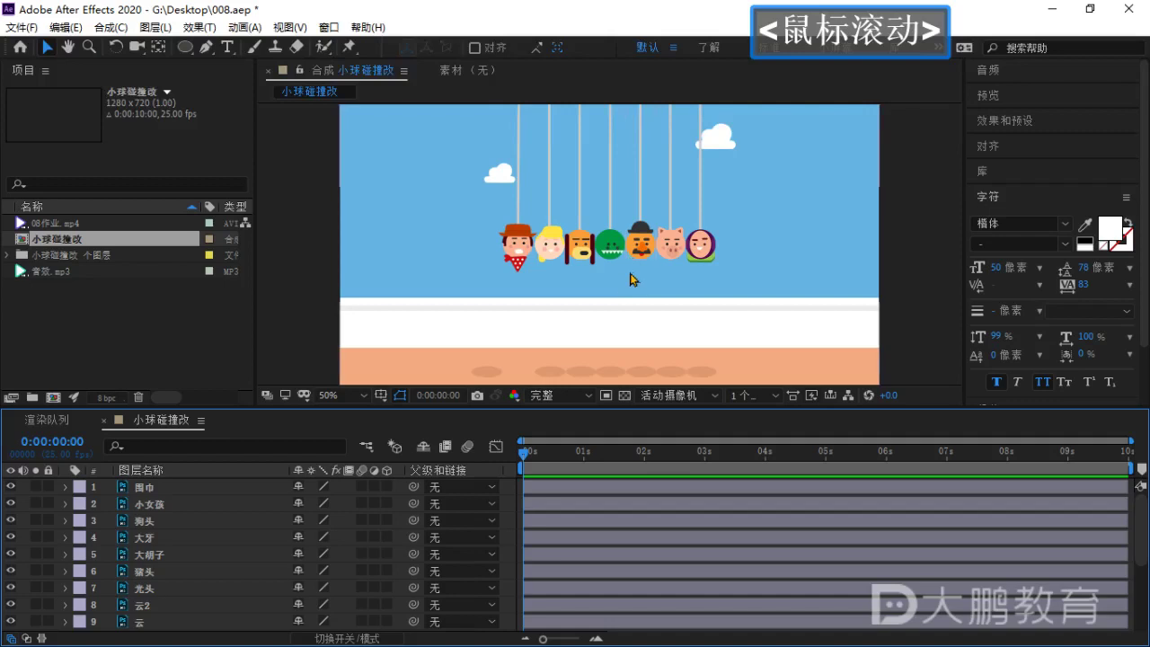
middle_click(622, 288)
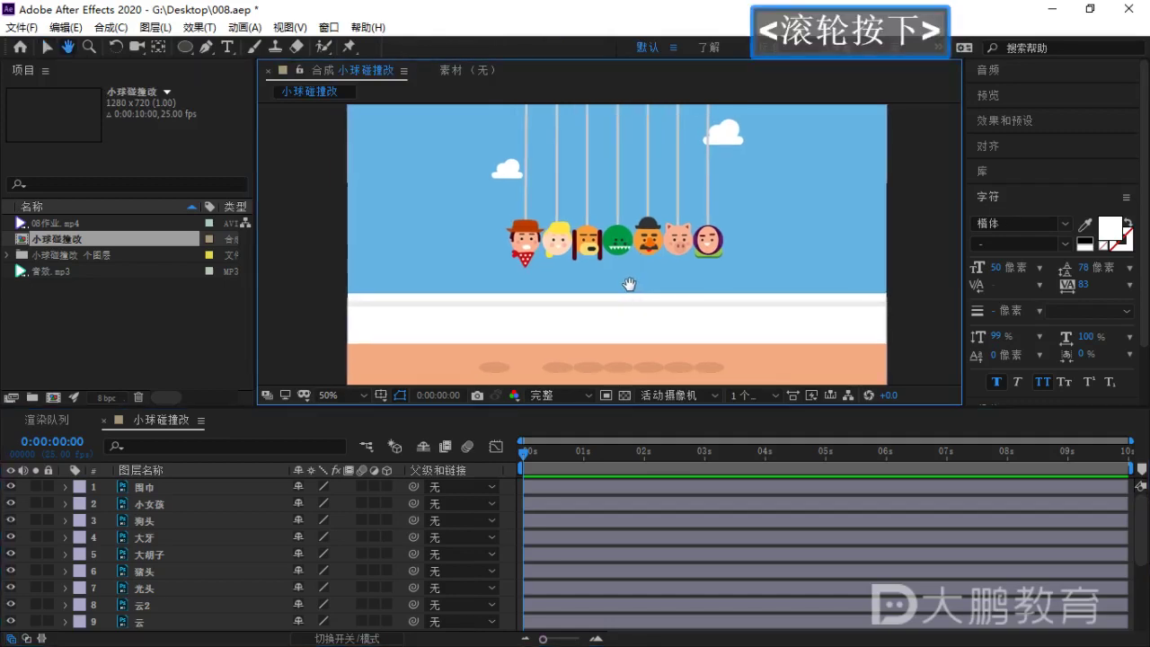
right_click(623, 288)
key("e")
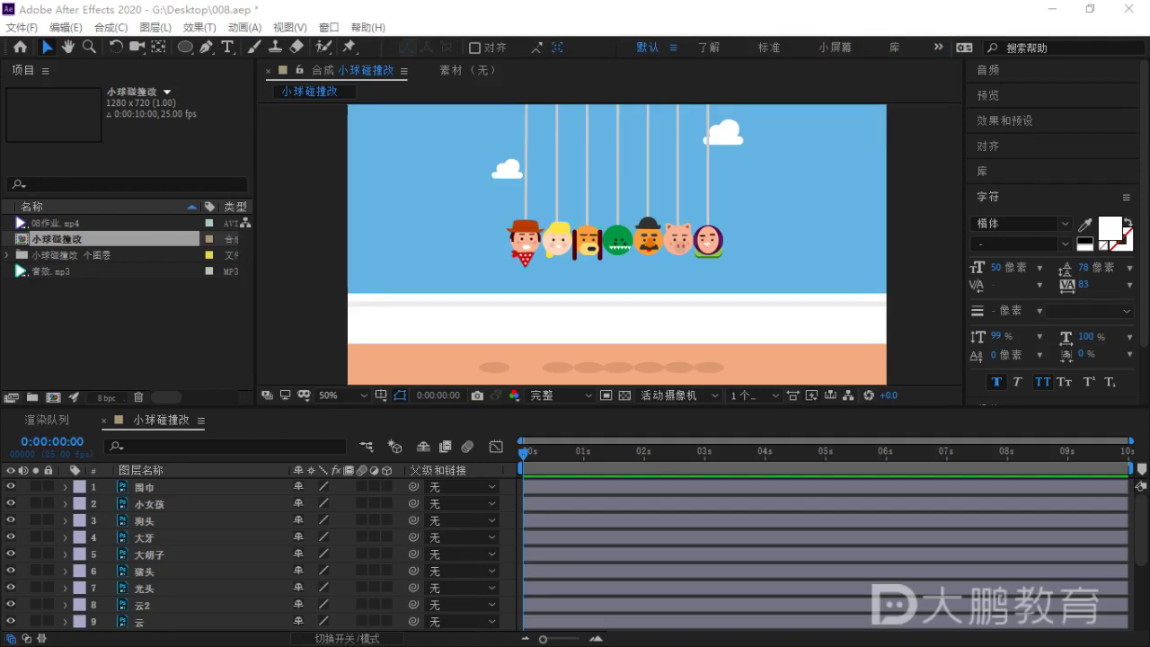
scroll(597, 268, "down", 2)
scroll(597, 268, "up", 2)
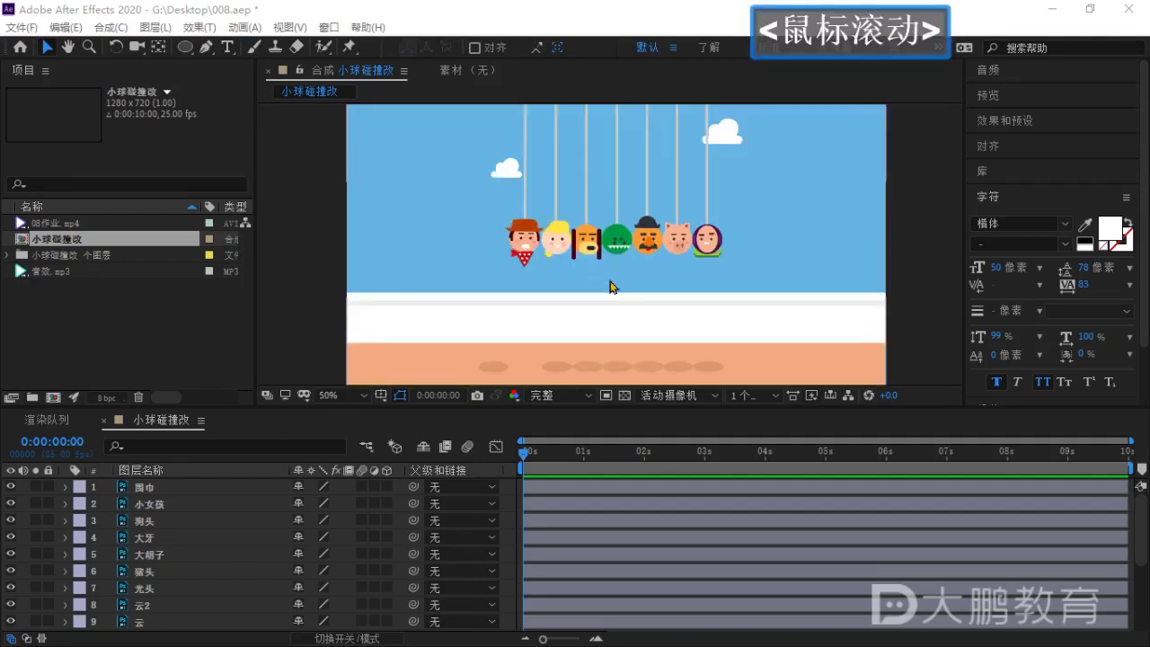
left_click_drag(618, 273, 608, 265)
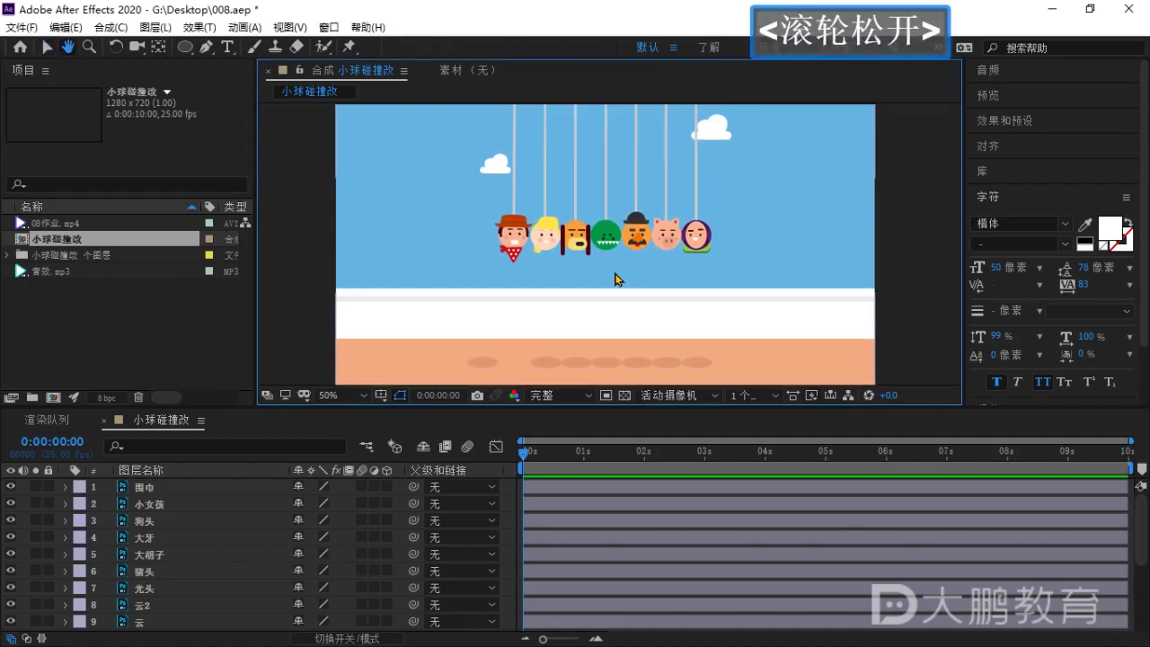
scroll(617, 274, "down", 1)
scroll(617, 274, "up", 1)
middle_click(617, 280)
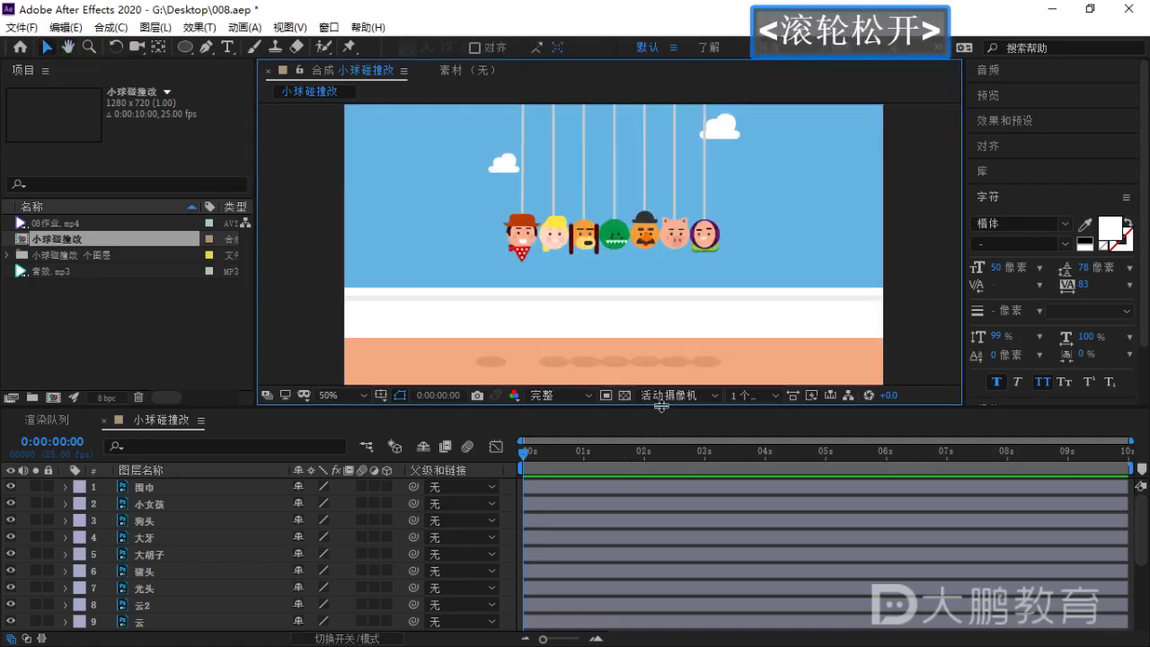
Enlarge the composition viewer, then open the 08作业.mp4 footage and play through the reference animation.
left_click_drag(661, 409, 653, 460)
scroll(638, 303, "down", 1)
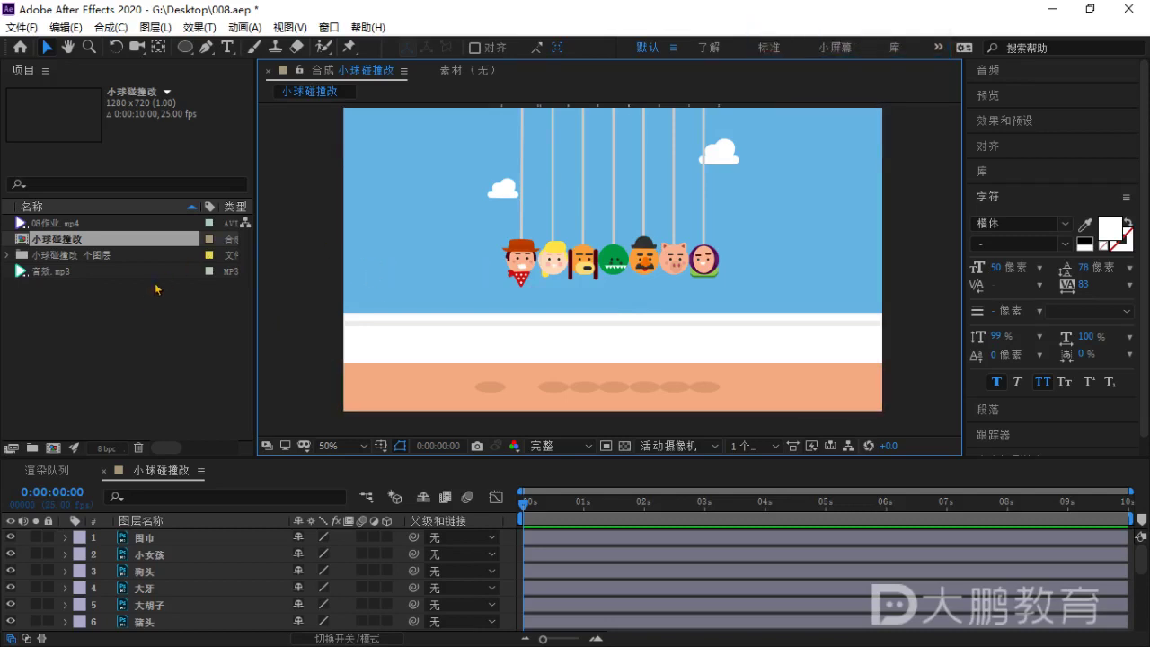
left_click(77, 256)
double_click(30, 225)
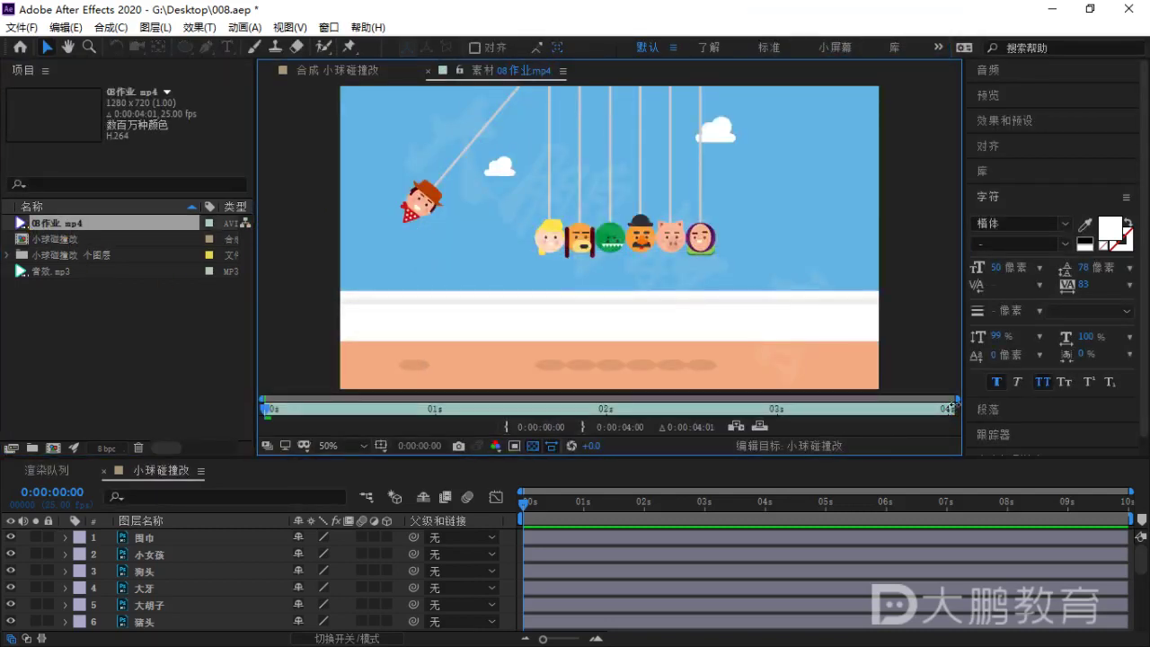
left_click_drag(960, 399, 960, 399)
key("space")
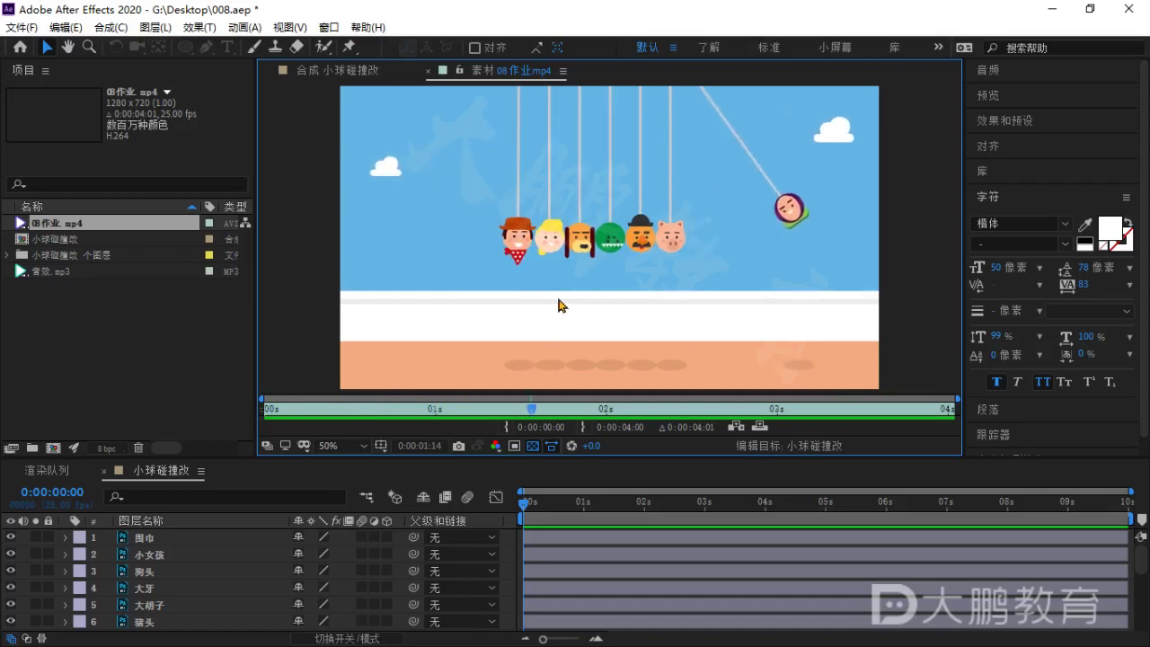
key("space")
left_click_drag(621, 411, 333, 411)
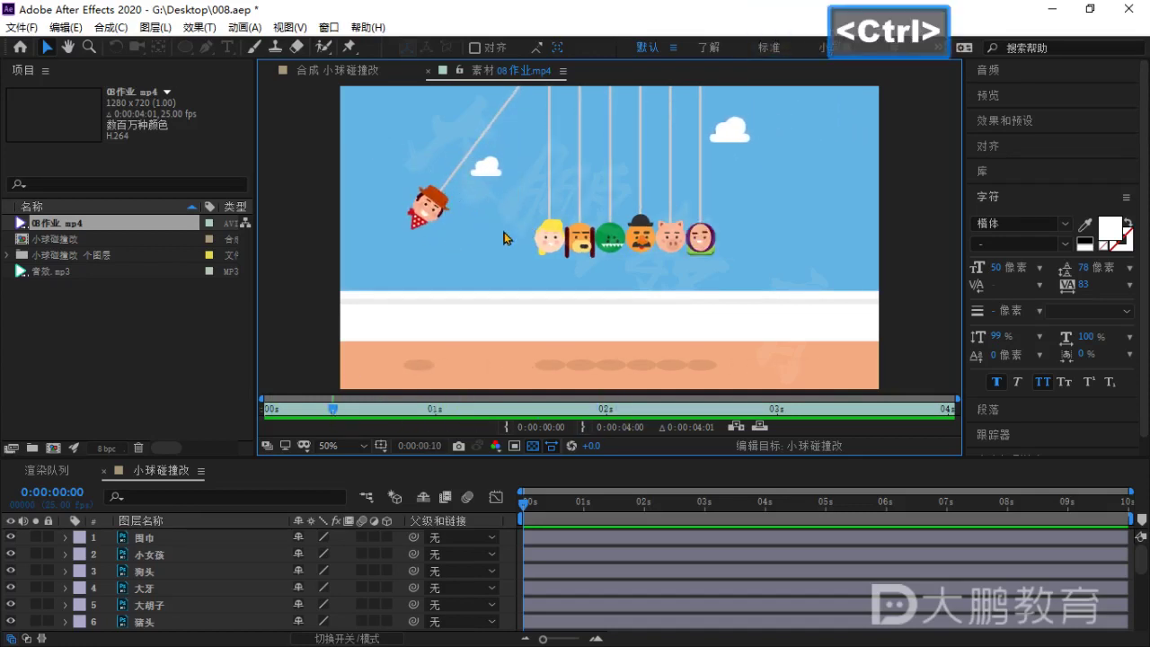
key("ctrl+1")
left_click(577, 323)
mouse_move(553, 51)
left_mouse_down()
mouse_move(415, 110)
mouse_move(293, 266)
mouse_move(293, 403)
mouse_move(409, 424)
mouse_move(538, 288)
mouse_move(594, 166)
mouse_move(617, 49)
mouse_move(549, 36)
mouse_move(496, 83)
left_mouse_up()
mouse_move(345, 369)
left_mouse_down()
mouse_move(414, 400)
mouse_move(588, 424)
mouse_move(622, 412)
mouse_move(620, 395)
mouse_move(651, 401)
mouse_move(627, 447)
mouse_move(352, 353)
mouse_move(326, 364)
mouse_move(350, 353)
mouse_move(327, 368)
mouse_move(346, 396)
left_mouse_up()
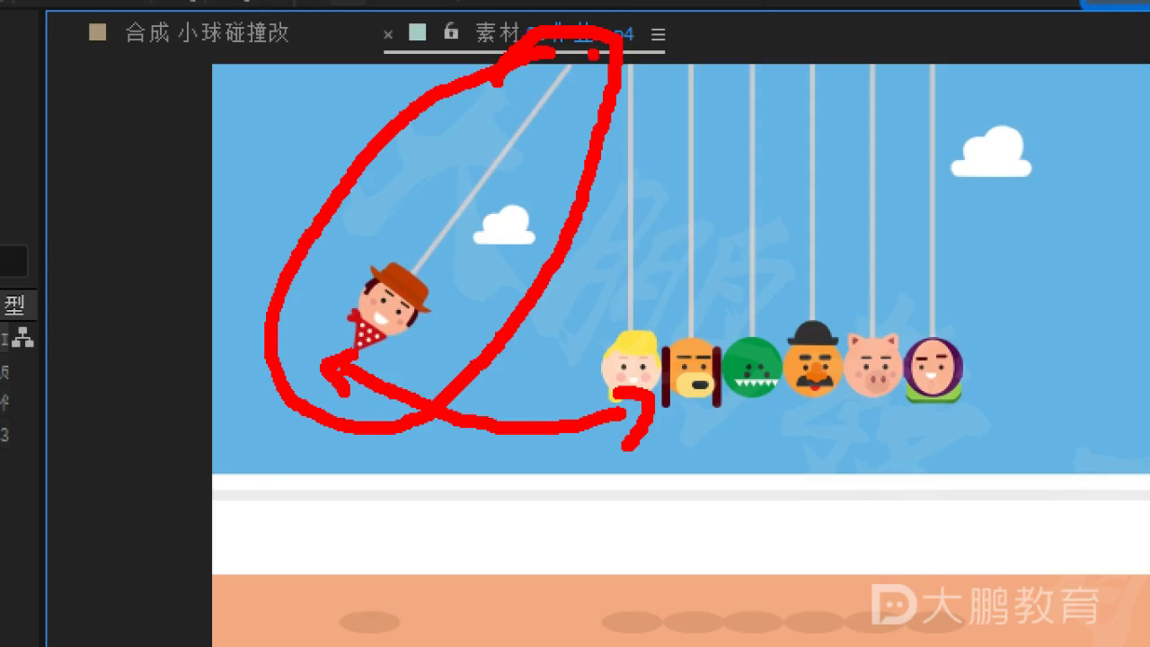
left_click(586, 50)
mouse_move(337, 364)
left_mouse_down()
mouse_move(904, 389)
mouse_move(237, 313)
mouse_move(980, 344)
mouse_move(369, 440)
mouse_move(171, 301)
left_mouse_up()
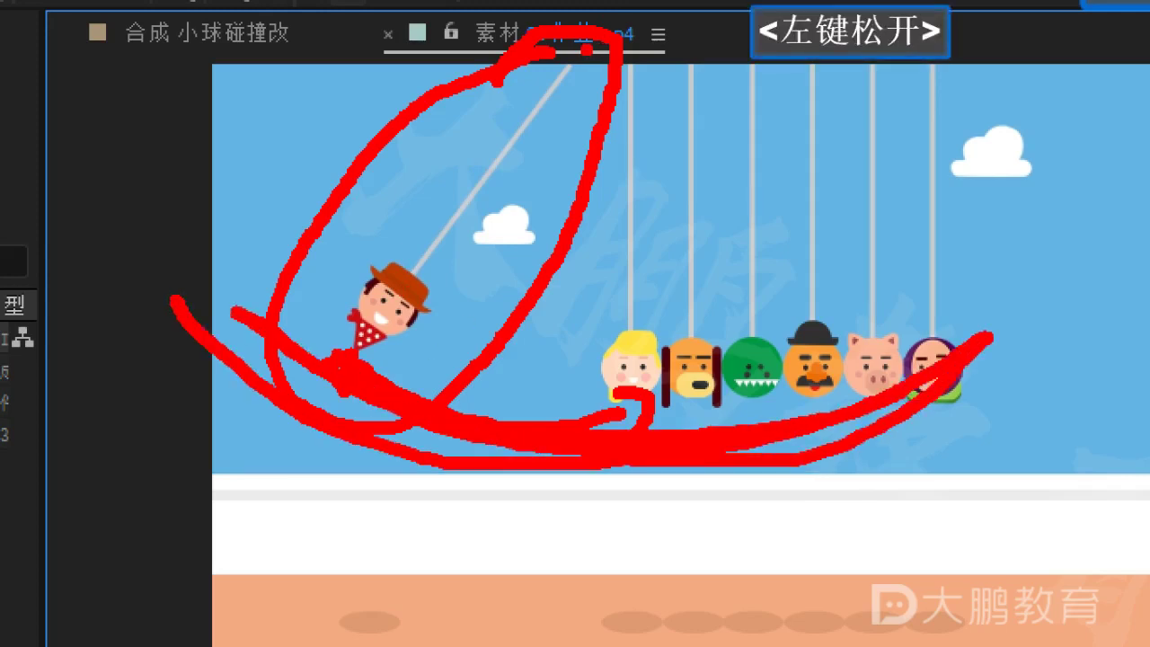
key("Escape")
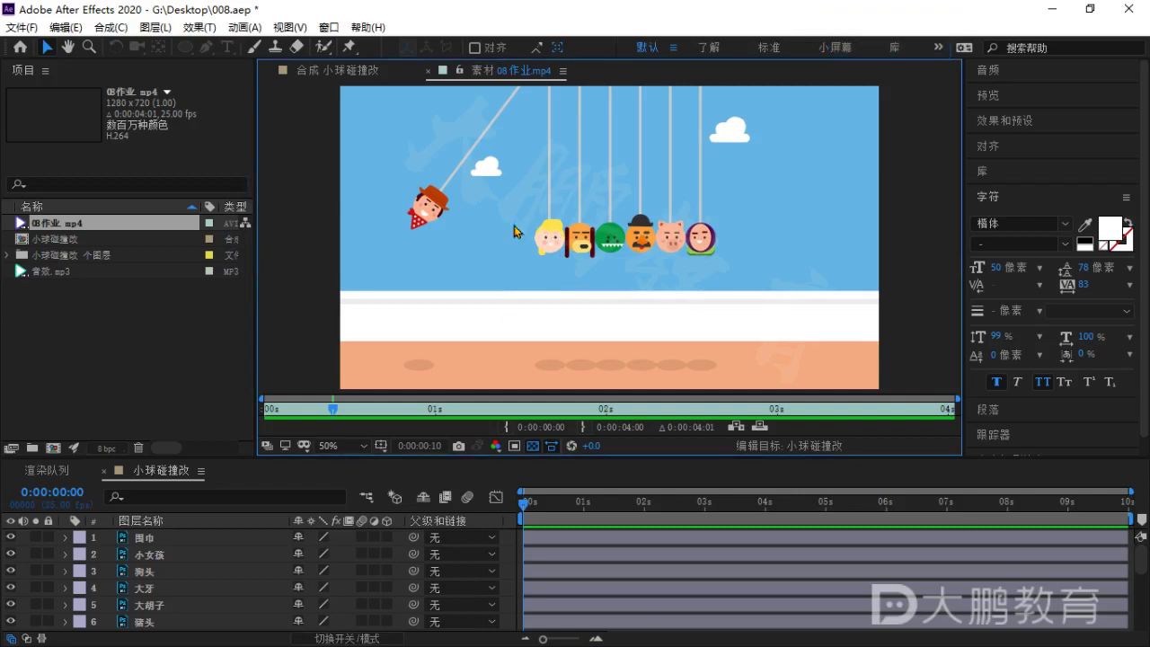
Replay 08作业.mp4 several times to examine the swings of the two outer heads and the movement of clouds and shadows.
key("space")
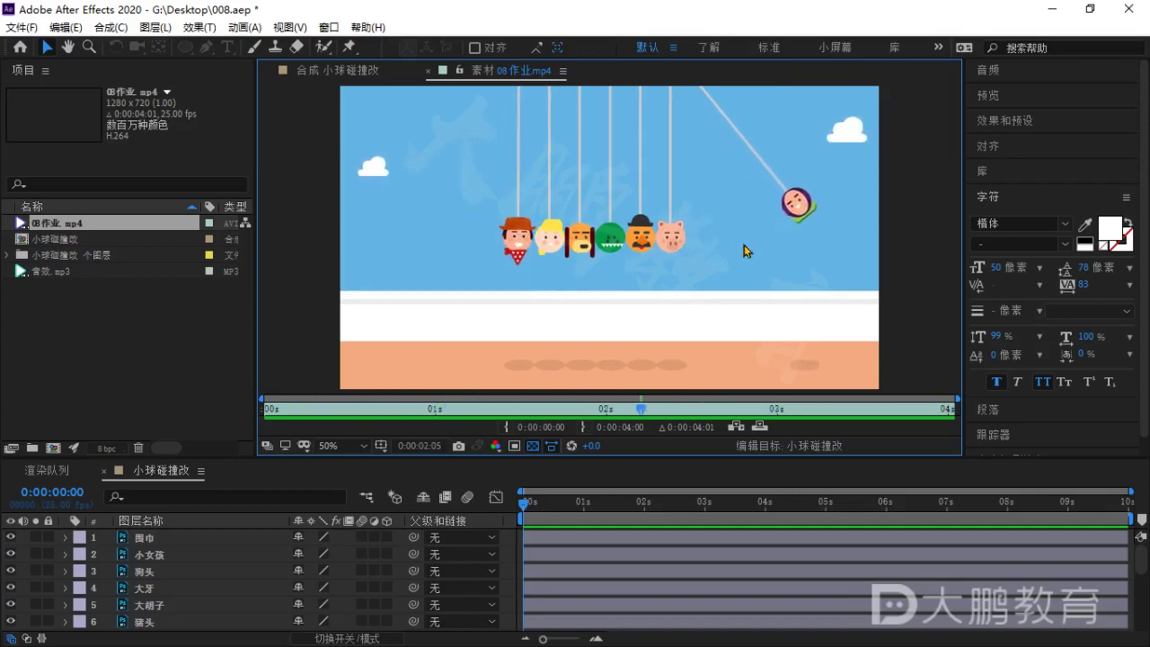
key("space")
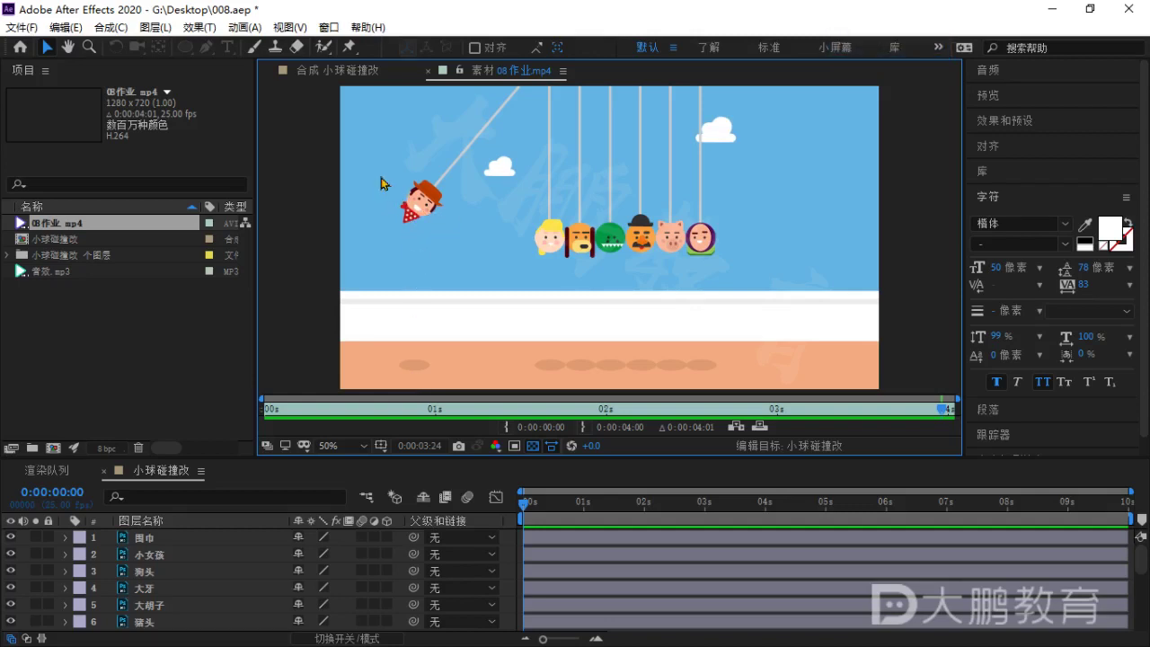
key("space")
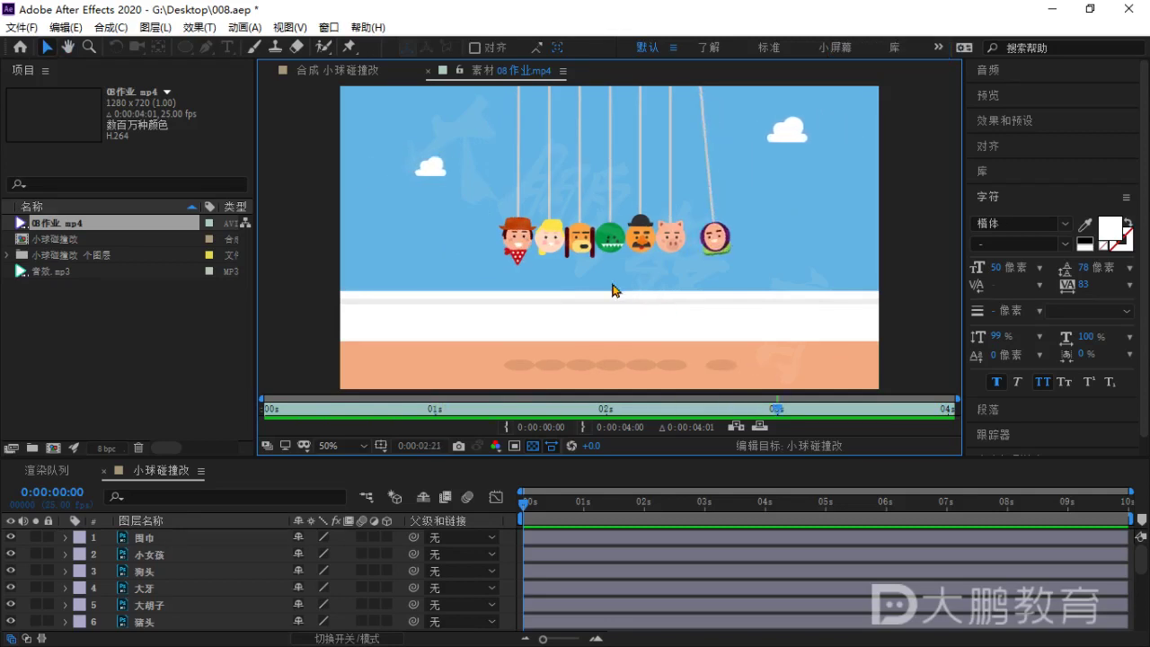
key("space")
scroll(602, 289, "up", 1)
left_click_drag(604, 289, 549, 266)
scroll(570, 276, "down", 2)
key("space")
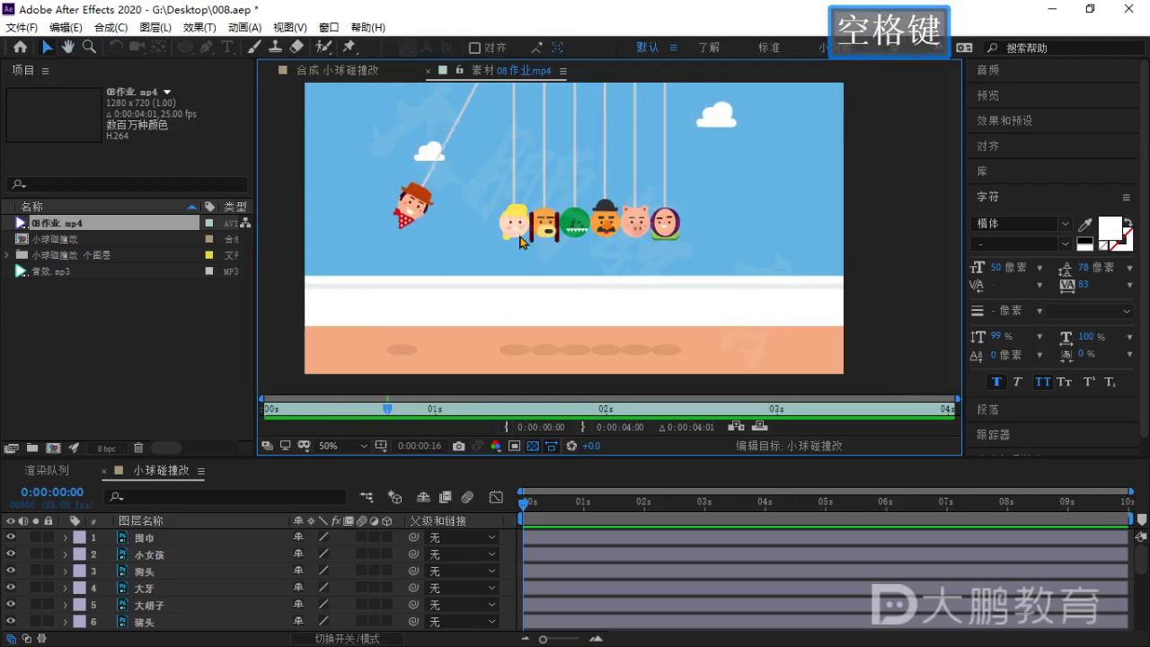
key("space")
key("space")
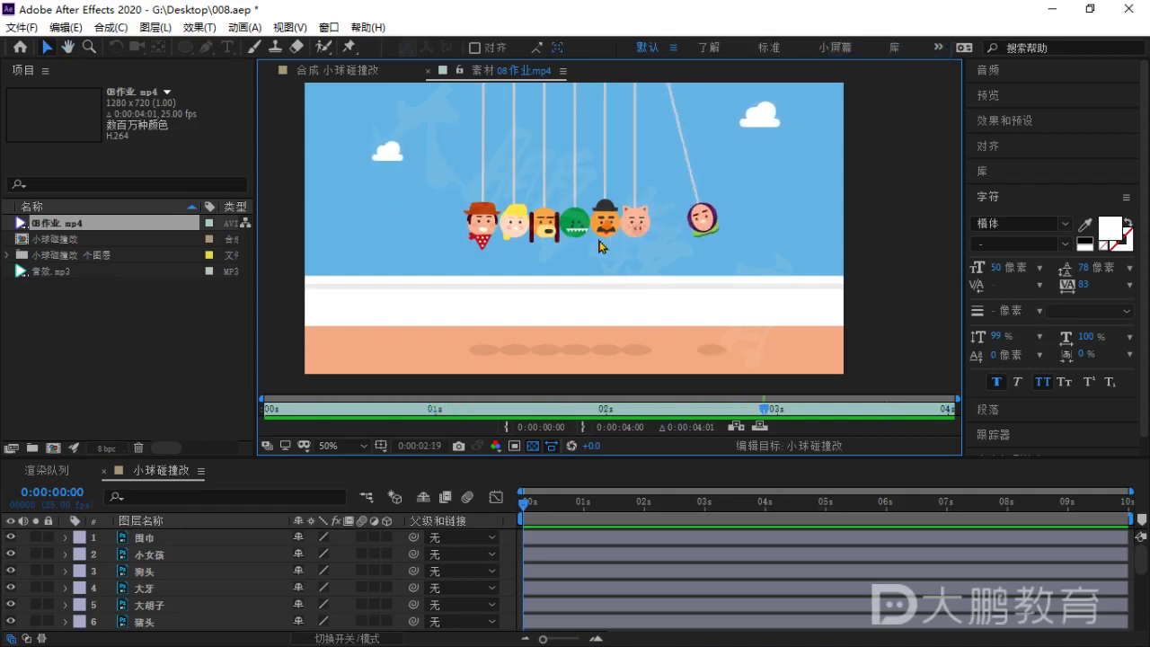
key("space")
left_click_drag(878, 416, 833, 416)
scroll(607, 178, "up", 1)
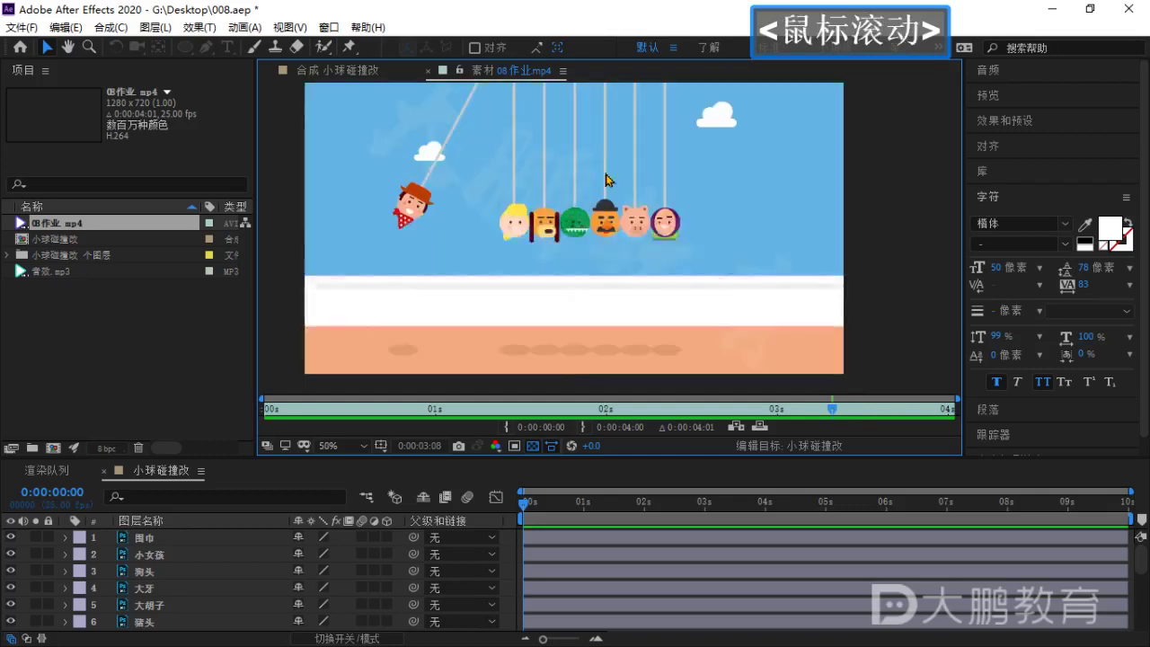
scroll(657, 216, "up", 1)
Return to the 小球碰撞改 composition and enlarge the timeline to list its layers.
left_click(345, 70)
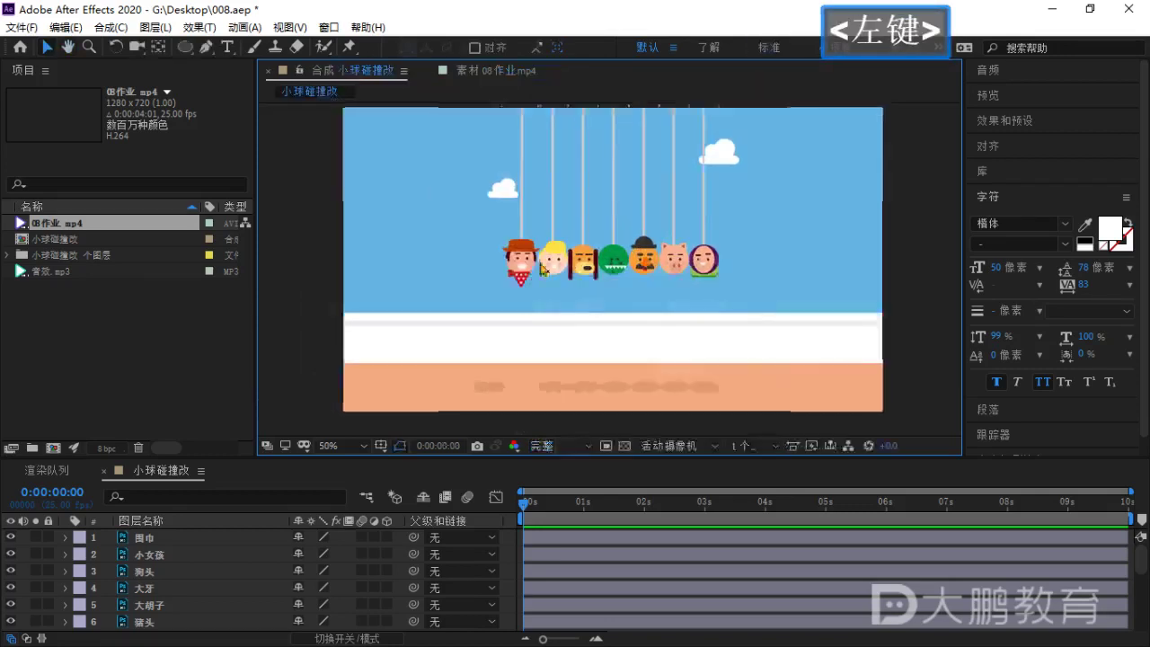
scroll(611, 263, "down", 1)
scroll(611, 263, "up", 1)
middle_click(608, 278)
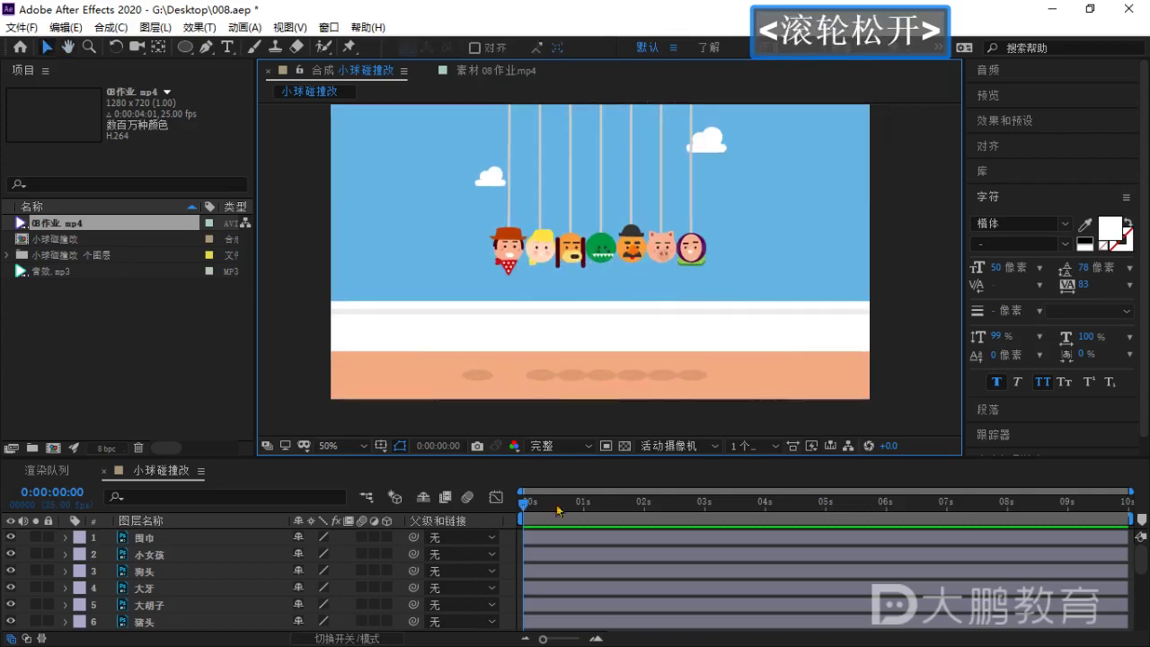
left_click_drag(598, 460, 604, 289)
scroll(171, 482, "down", 1)
scroll(174, 485, "up", 1)
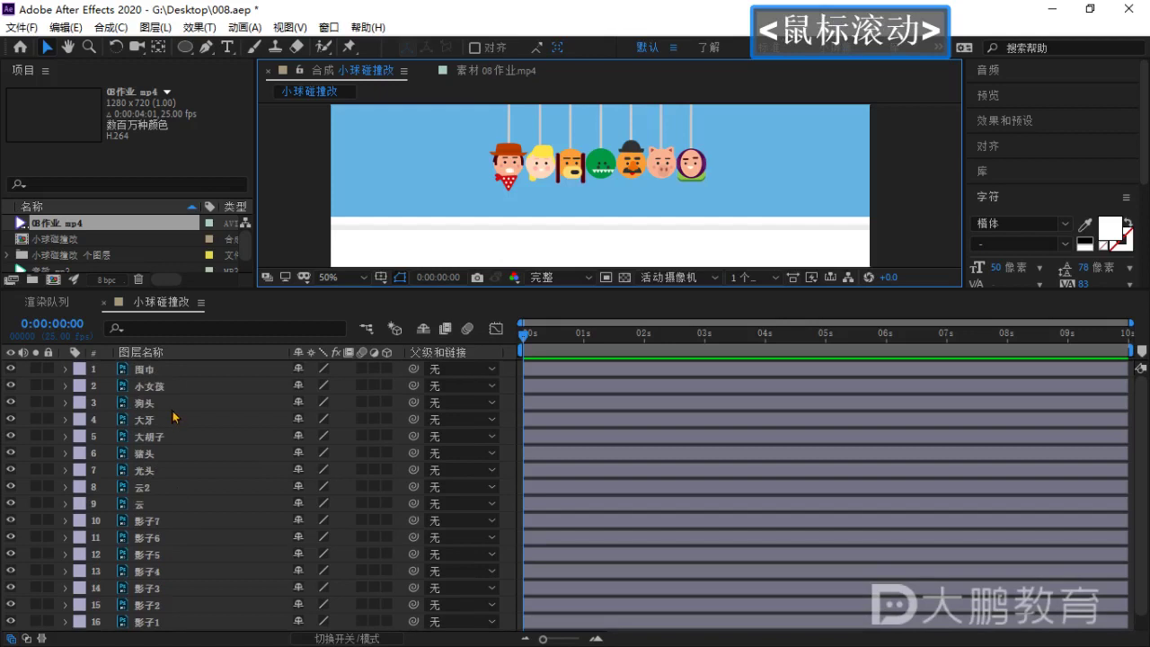
Examine the head, cloud, shadow and background layers of 小球碰撞改, matching the layer names to the characters on the canvas.
left_click(165, 373)
left_click(167, 388)
left_click(167, 406)
scroll(181, 463, "down", 1)
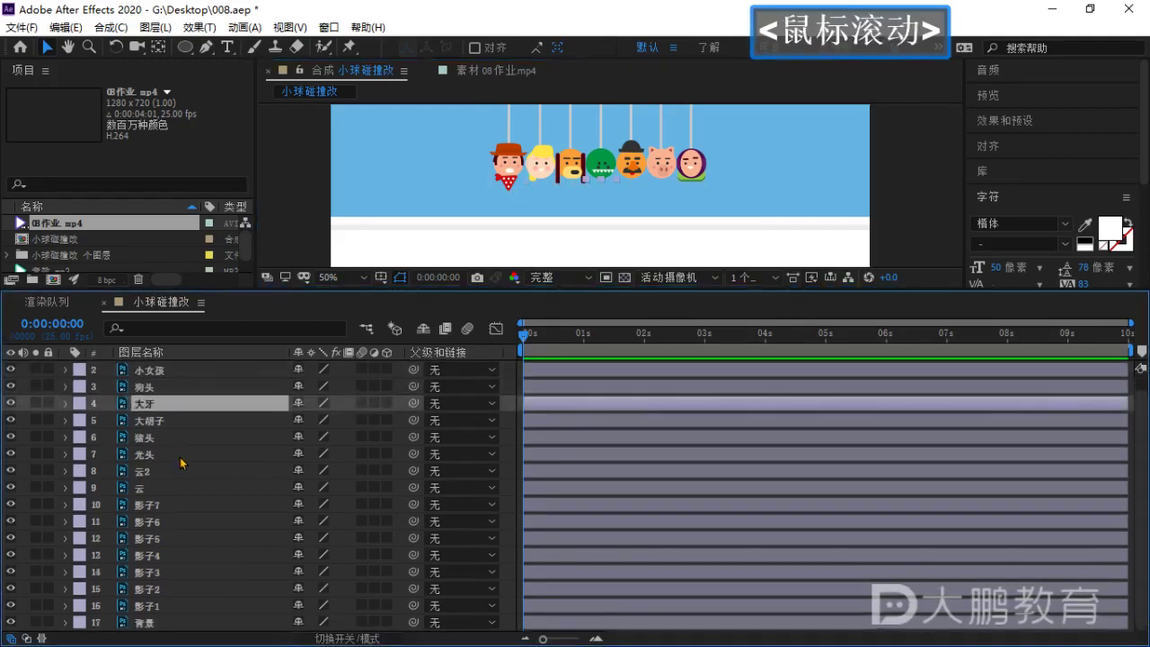
scroll(188, 583, "up", 1)
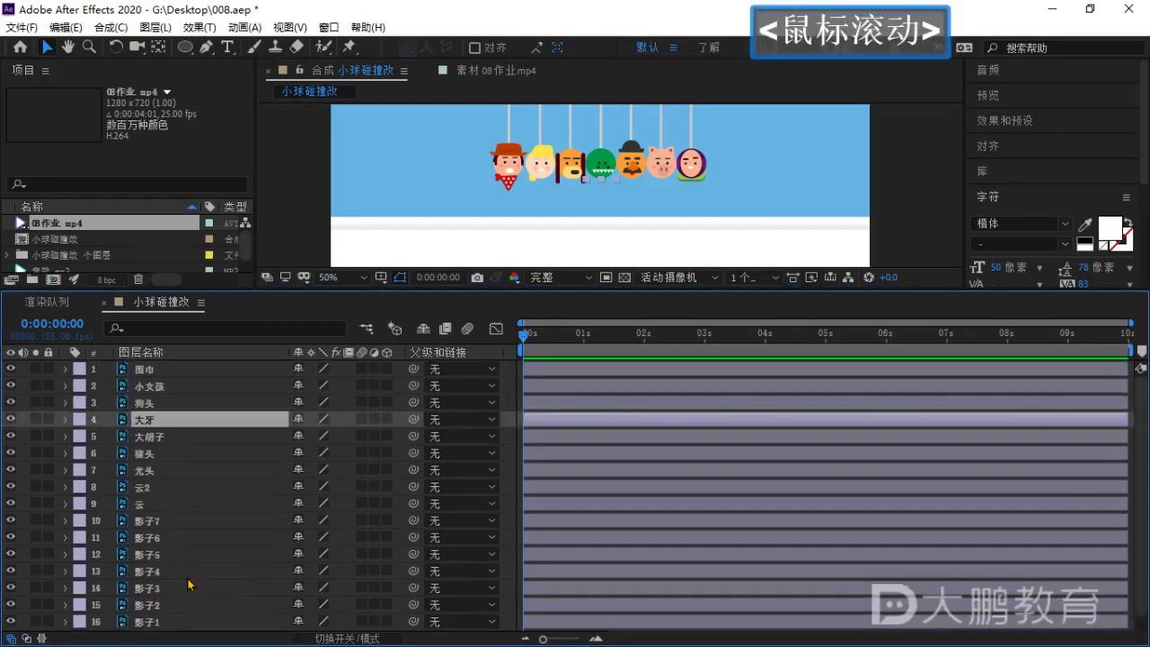
left_click(155, 373)
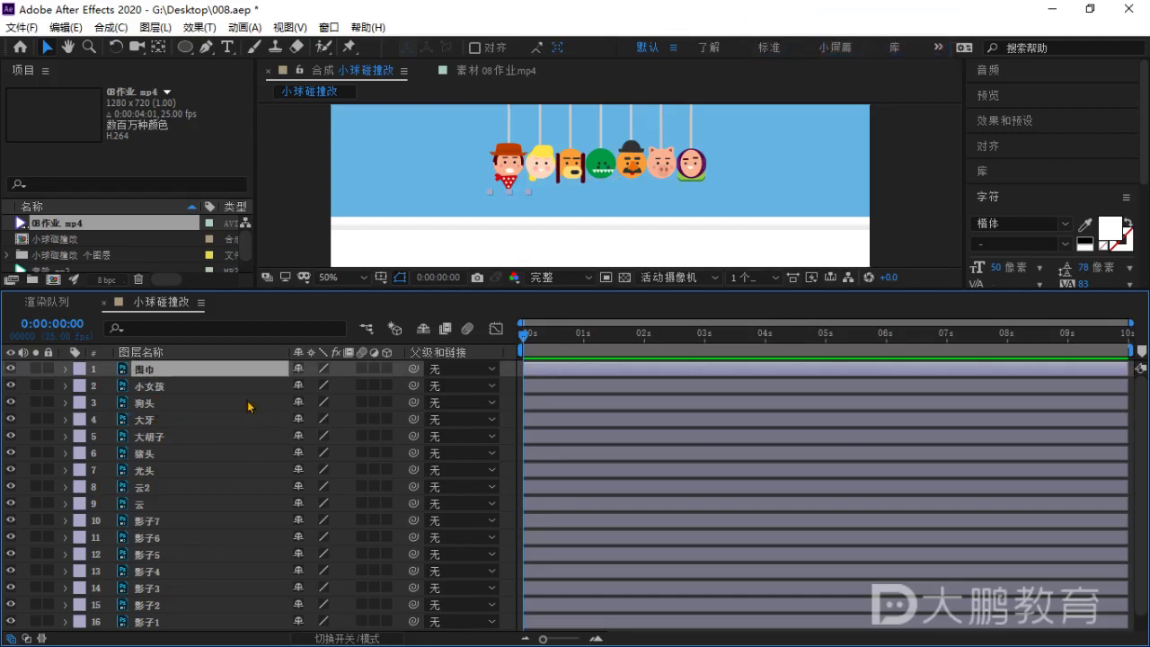
scroll(171, 567, "down", 1)
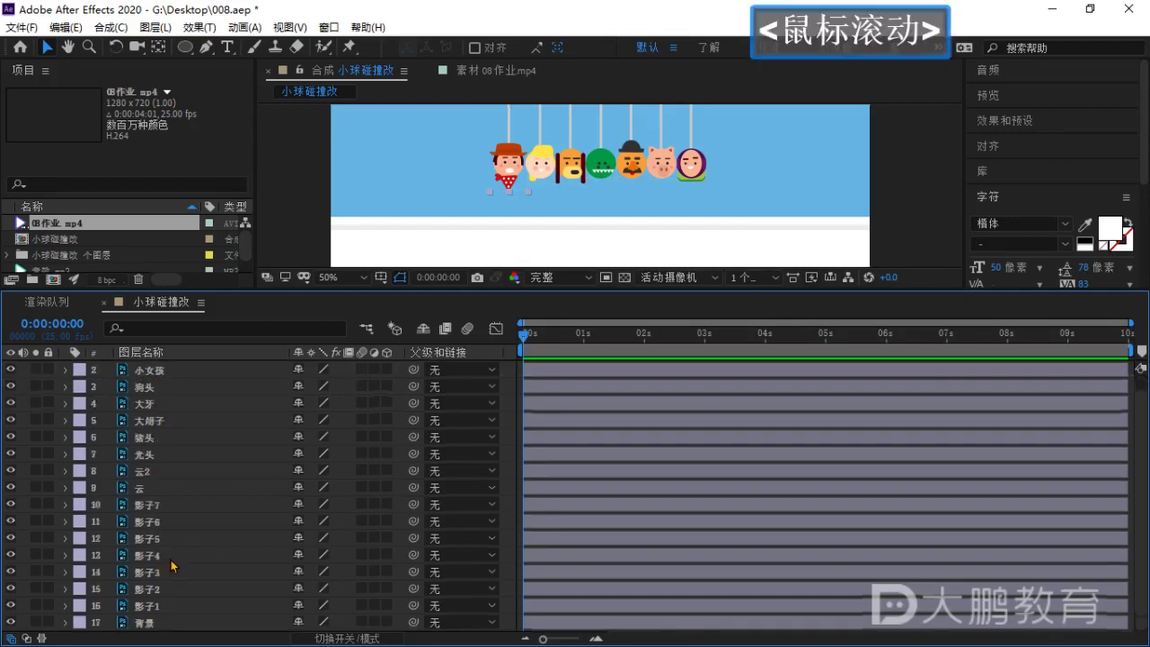
left_click(171, 511)
left_click(170, 609)
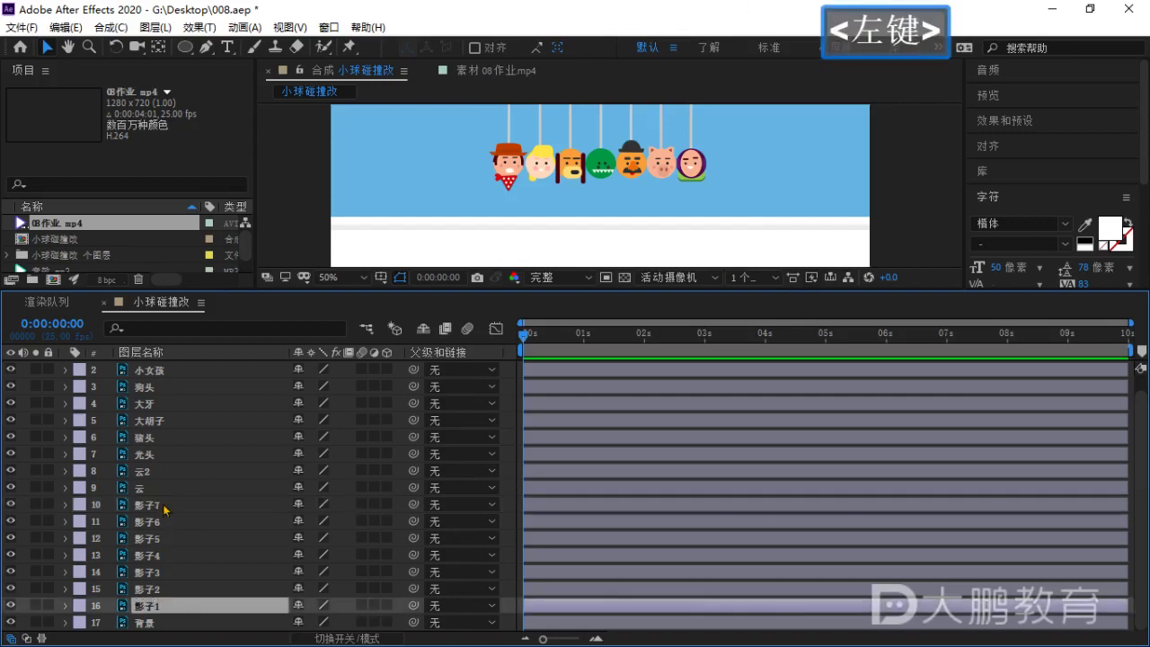
left_click(157, 488)
left_click(160, 455)
left_click(164, 437)
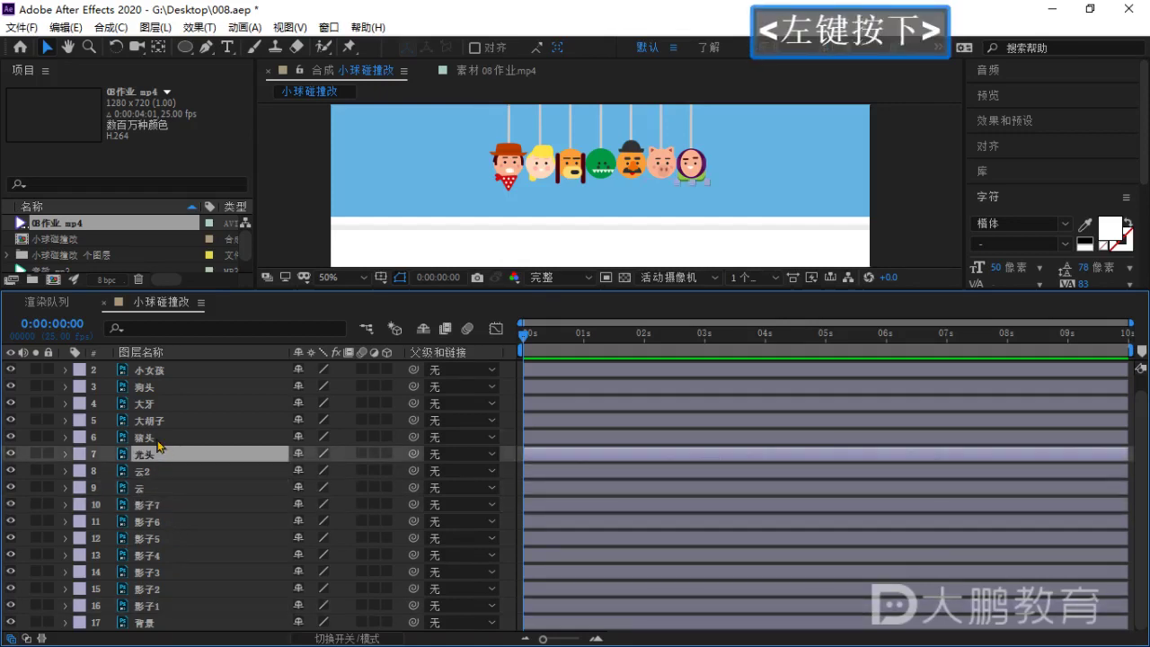
left_click(163, 423)
scroll(142, 481, "up", 1)
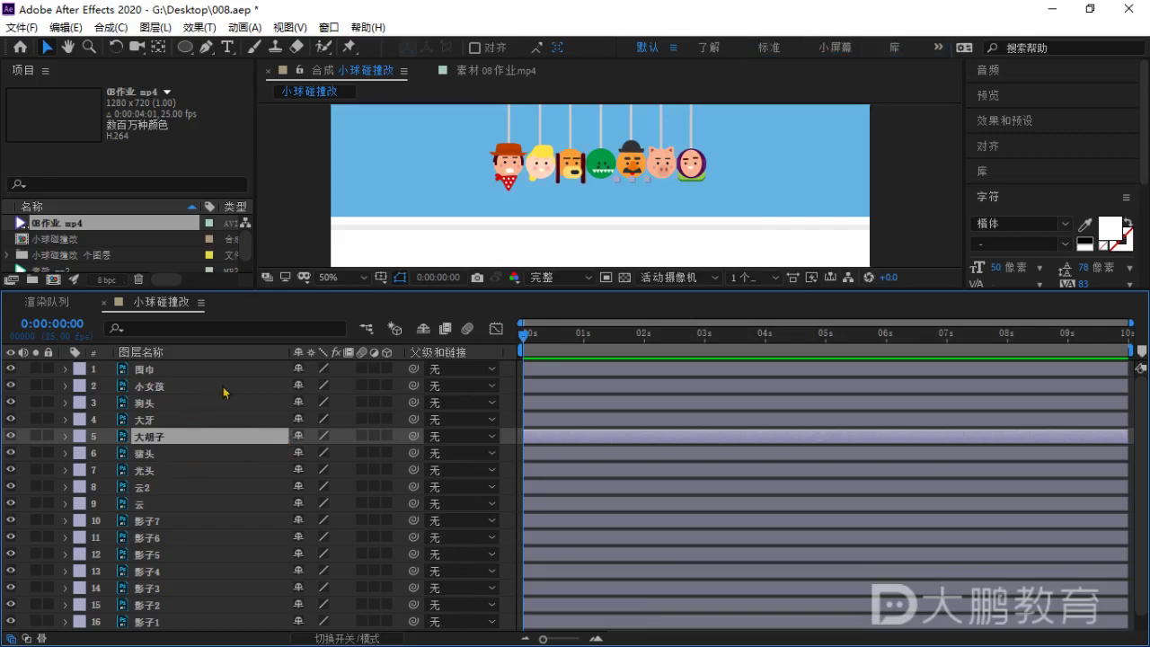
scroll(188, 453, "up", 1)
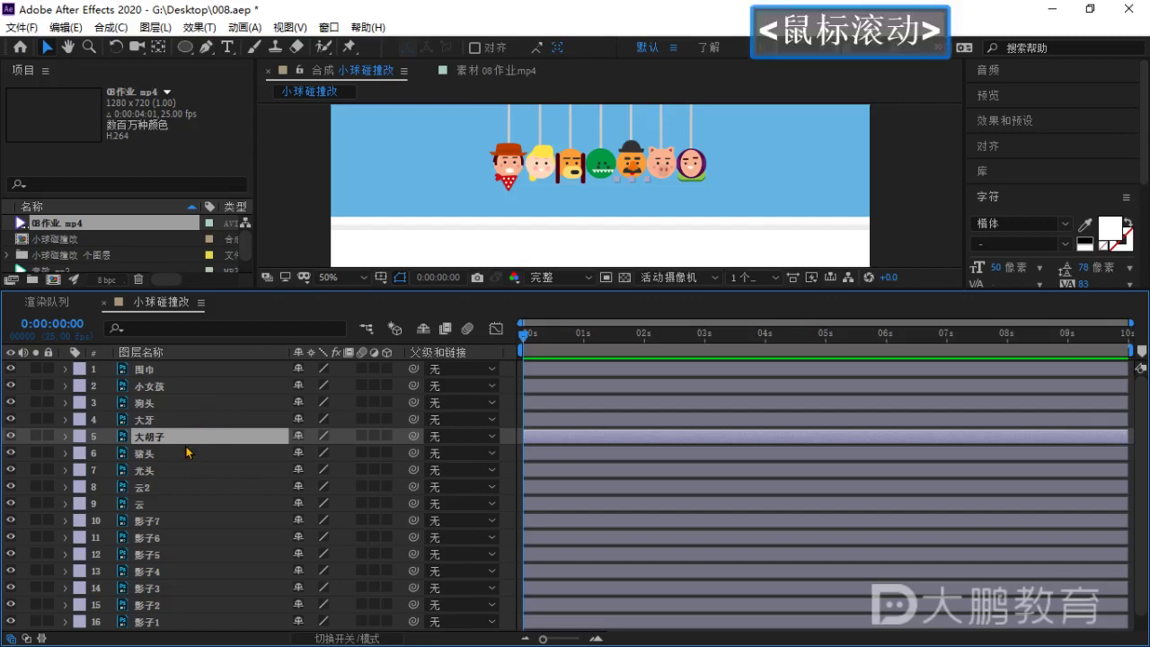
left_click(162, 375)
left_click(164, 391)
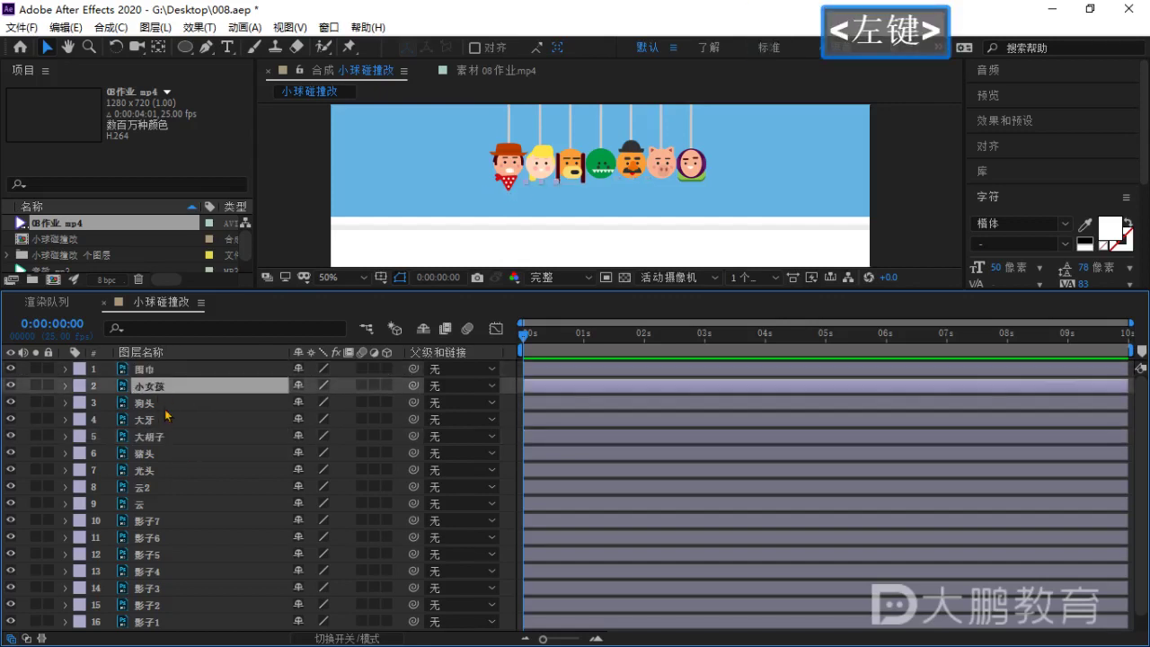
left_click(162, 407)
scroll(166, 435, "down", 1)
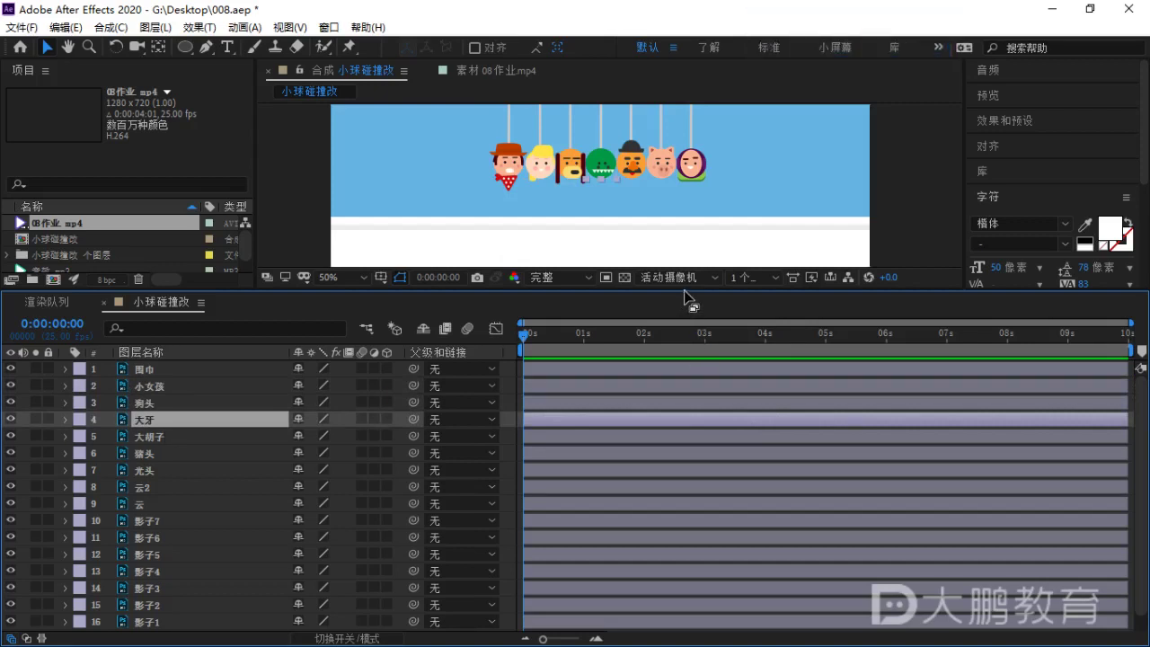
Enlarge the viewer again and add 08作业.mp4 as the top layer of the 小球碰撞改 composition, starting at 0:00:00:00.
left_click_drag(686, 296, 647, 499)
mouse_move(523, 545)
left_mouse_down()
mouse_move(545, 547)
mouse_move(518, 545)
left_mouse_up()
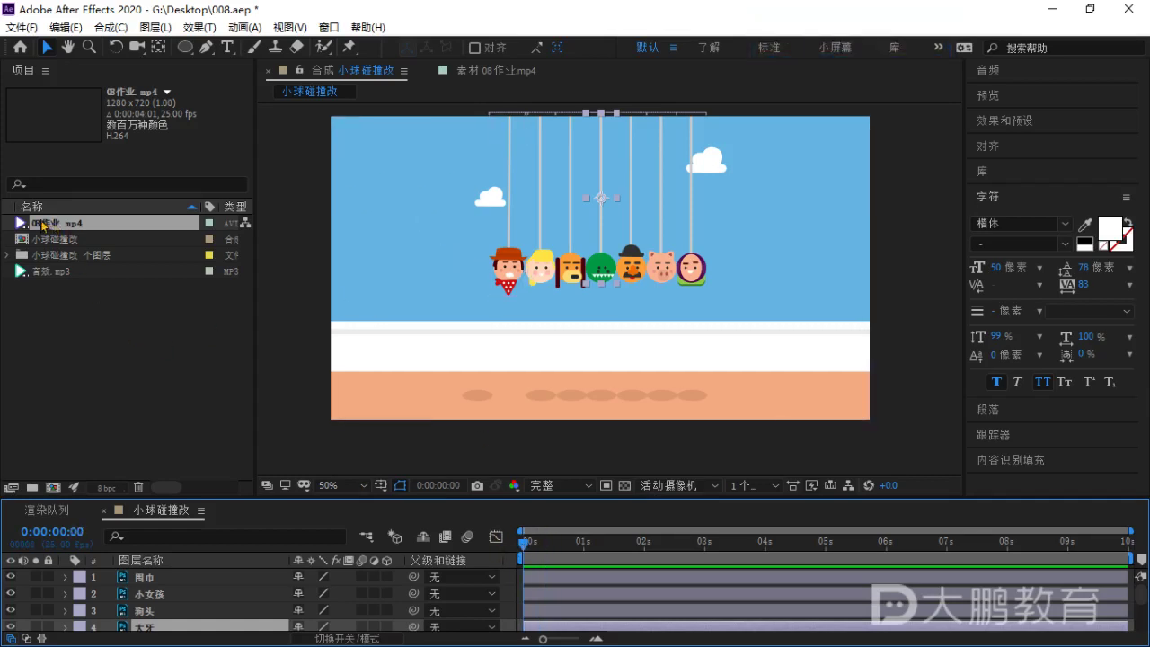
left_click_drag(43, 226, 198, 610)
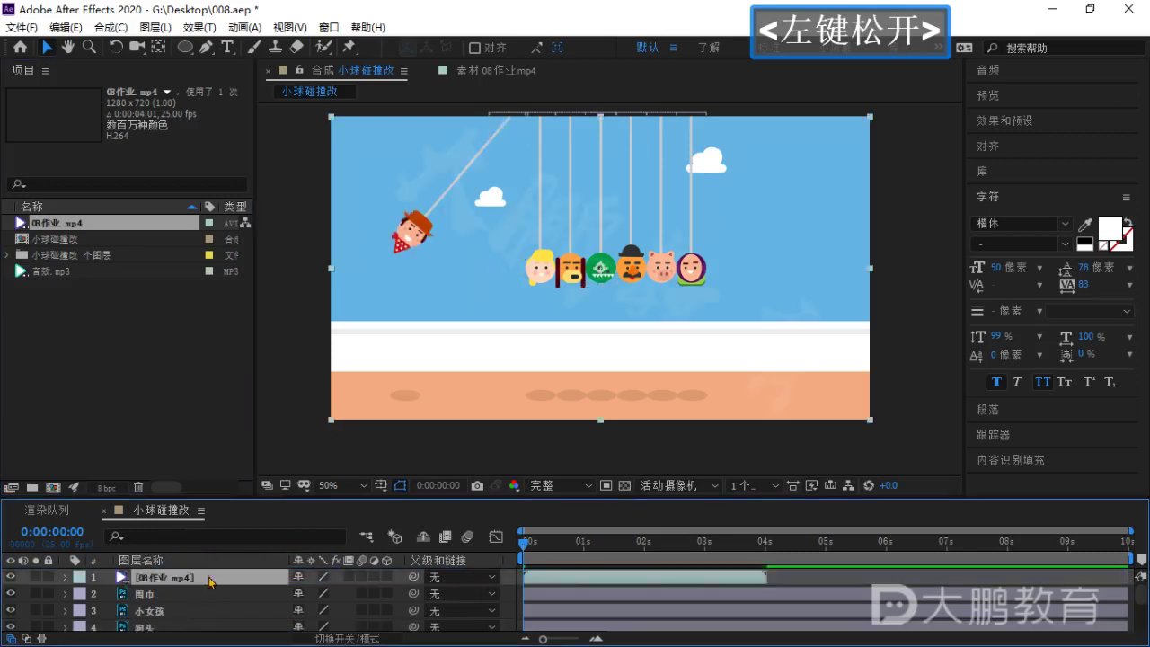
scroll(154, 597, "down", 1)
left_click(166, 584)
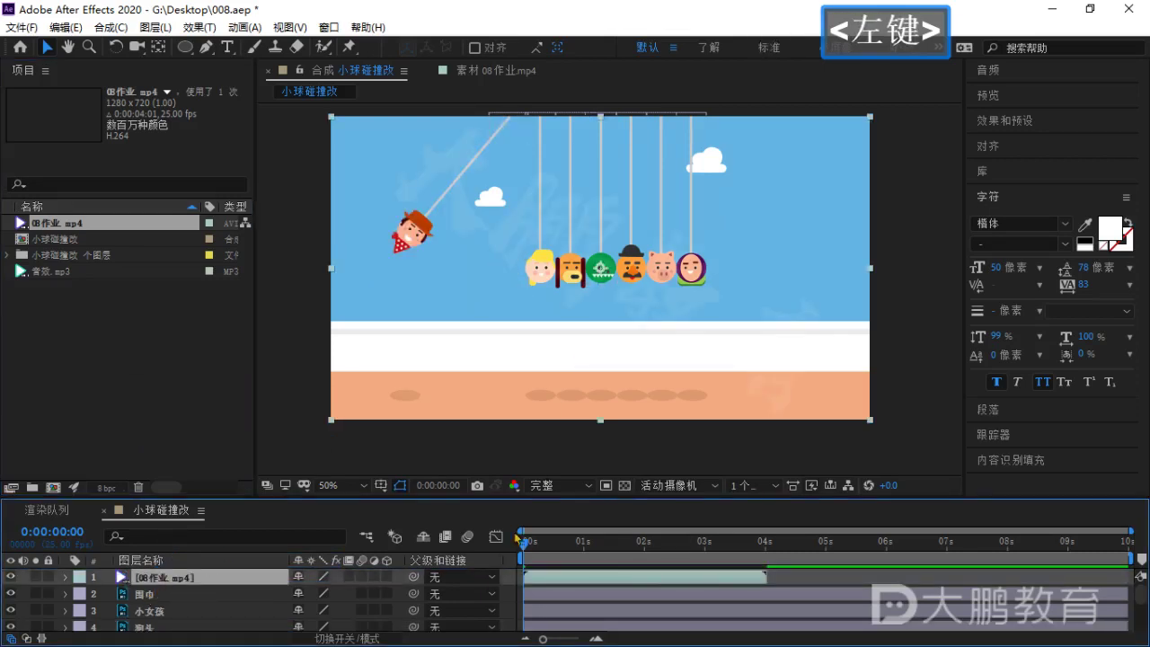
left_click_drag(519, 539, 521, 541)
scroll(591, 241, "down", 2)
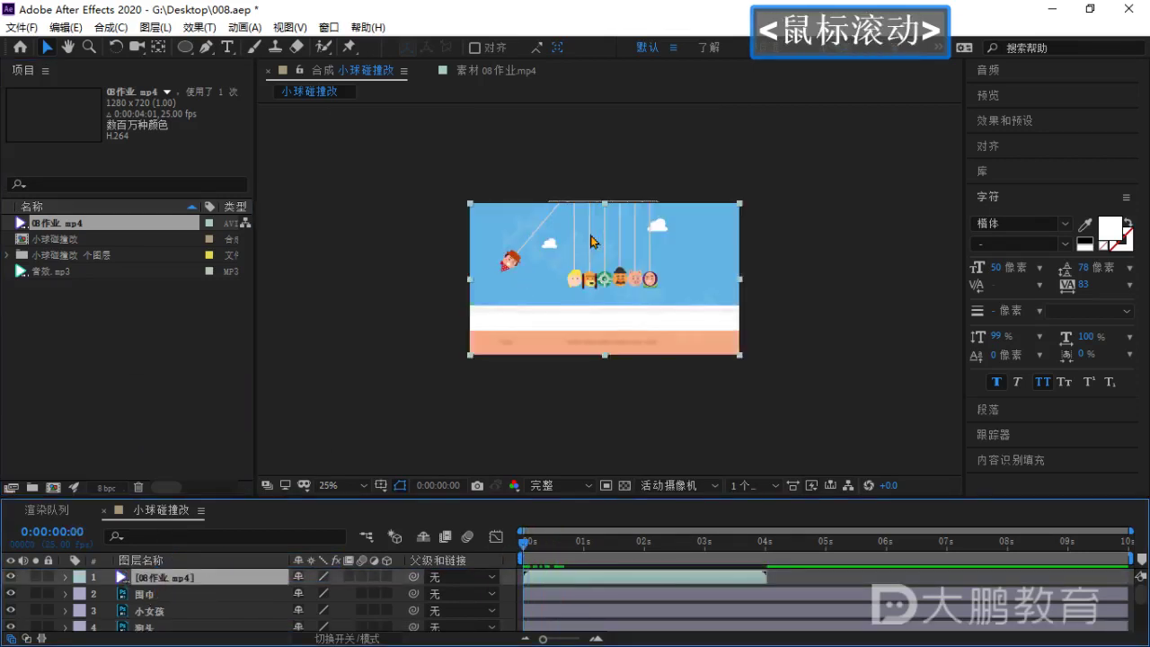
Scale the 08作业.mp4 layer to 26% and place it in the upper-left corner of the composition frame.
scroll(604, 282, "up", 2)
mouse_move(599, 304)
left_mouse_down()
mouse_move(655, 291)
mouse_move(600, 295)
mouse_move(603, 286)
left_mouse_up()
key("ctrl+z")
key("s")
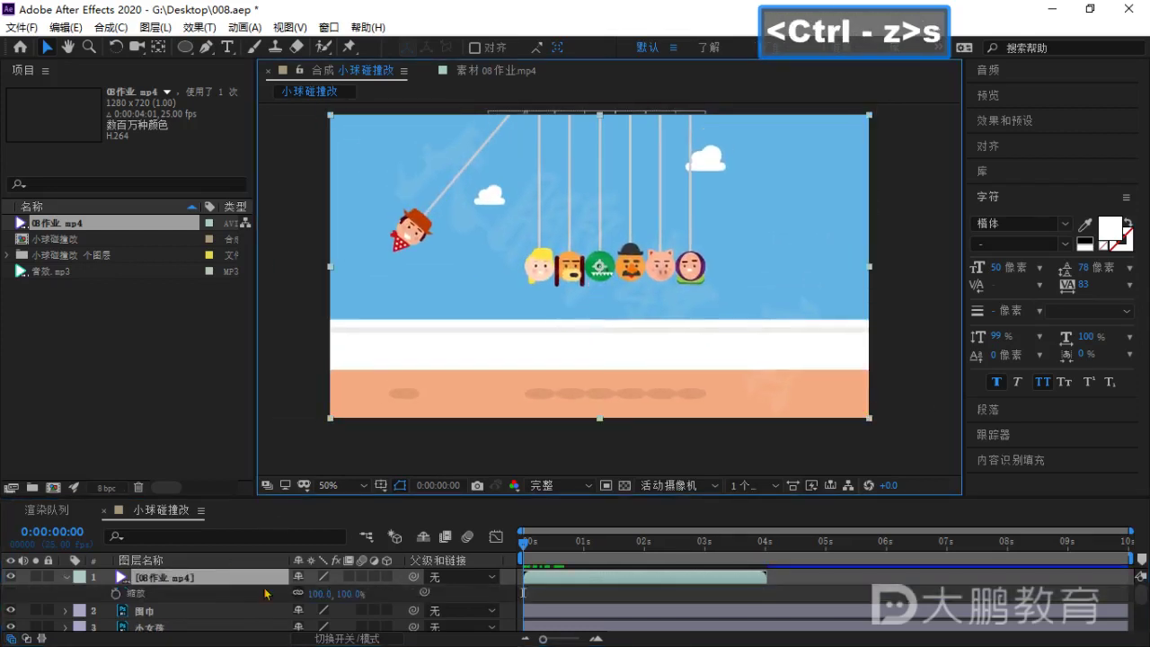
left_click_drag(316, 594, 255, 595)
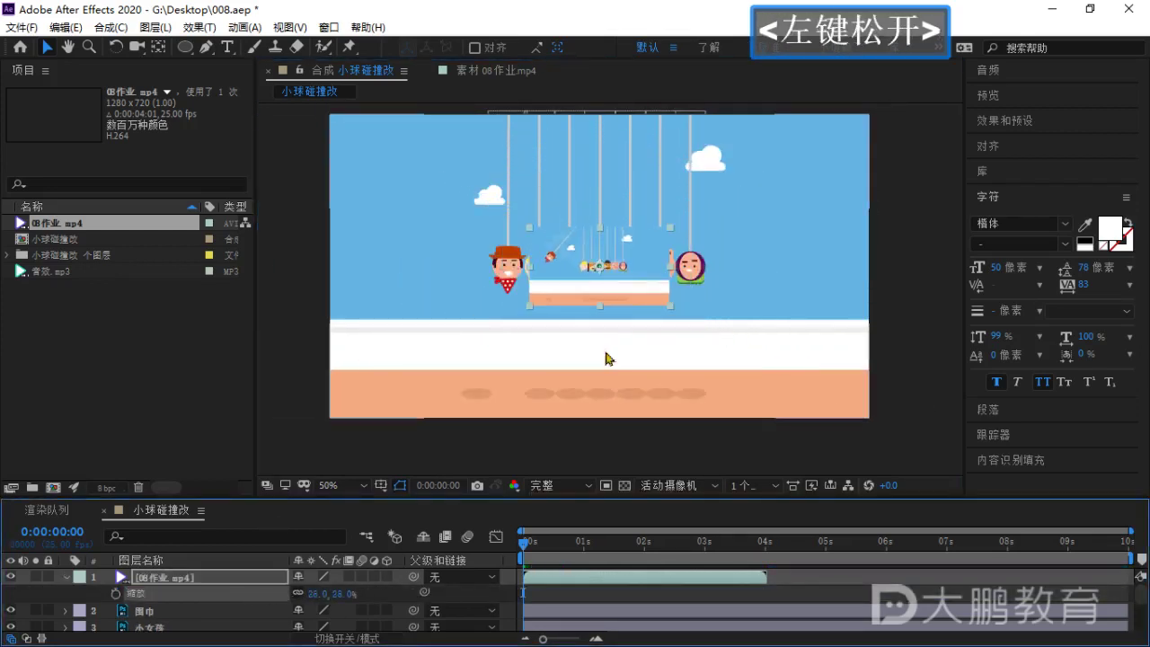
left_click_drag(572, 255, 428, 172)
Play the composition from the start and scrub to 0:00:02:19 to check the reduced reference video.
left_click(554, 557)
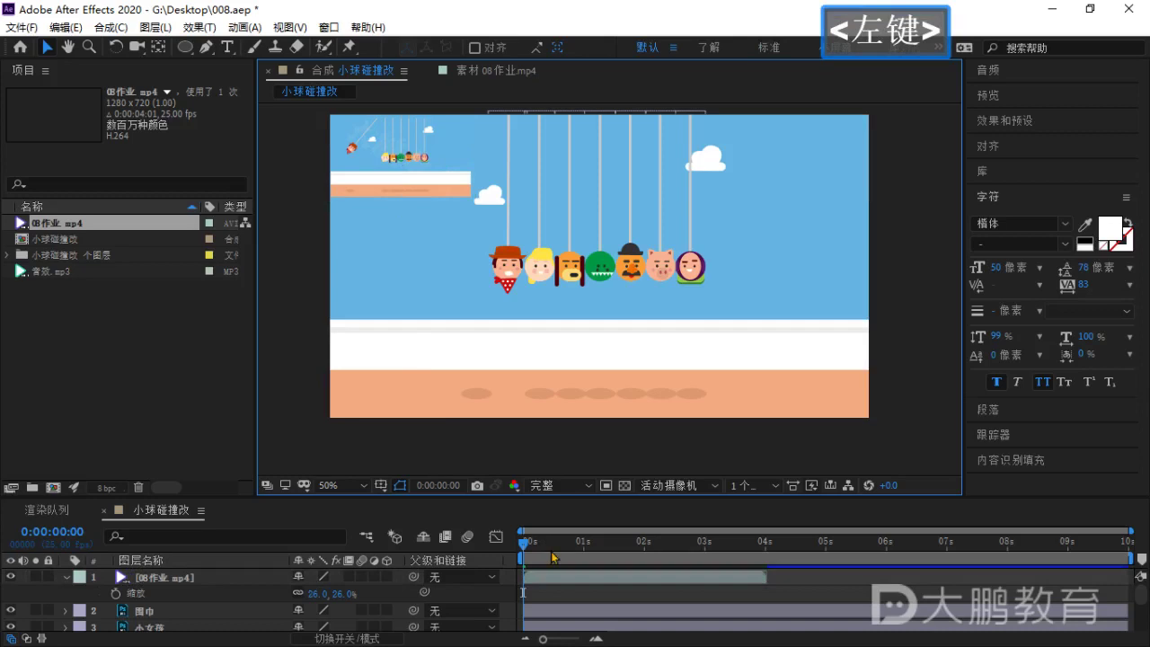
left_click_drag(531, 546, 506, 570)
left_click(632, 583)
key("space")
key("space")
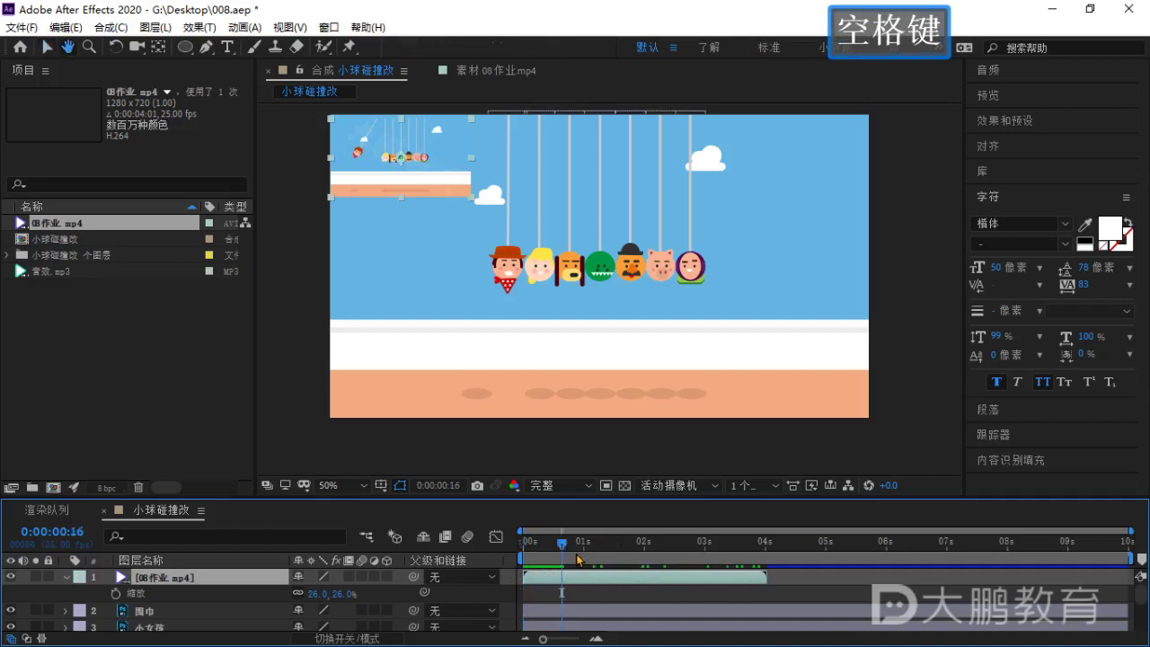
left_click_drag(564, 544, 690, 559)
Open the 08作业.mp4 layer in its own viewer and dock that viewer beside the composition and footage viewers.
double_click(165, 577)
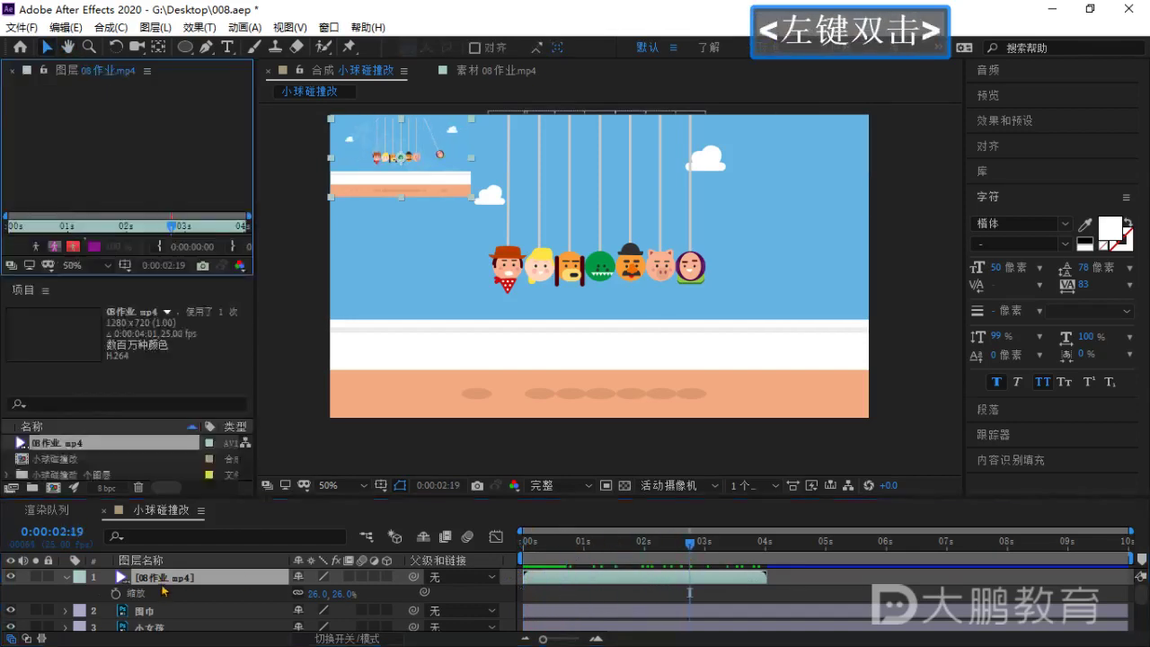
left_click(544, 78)
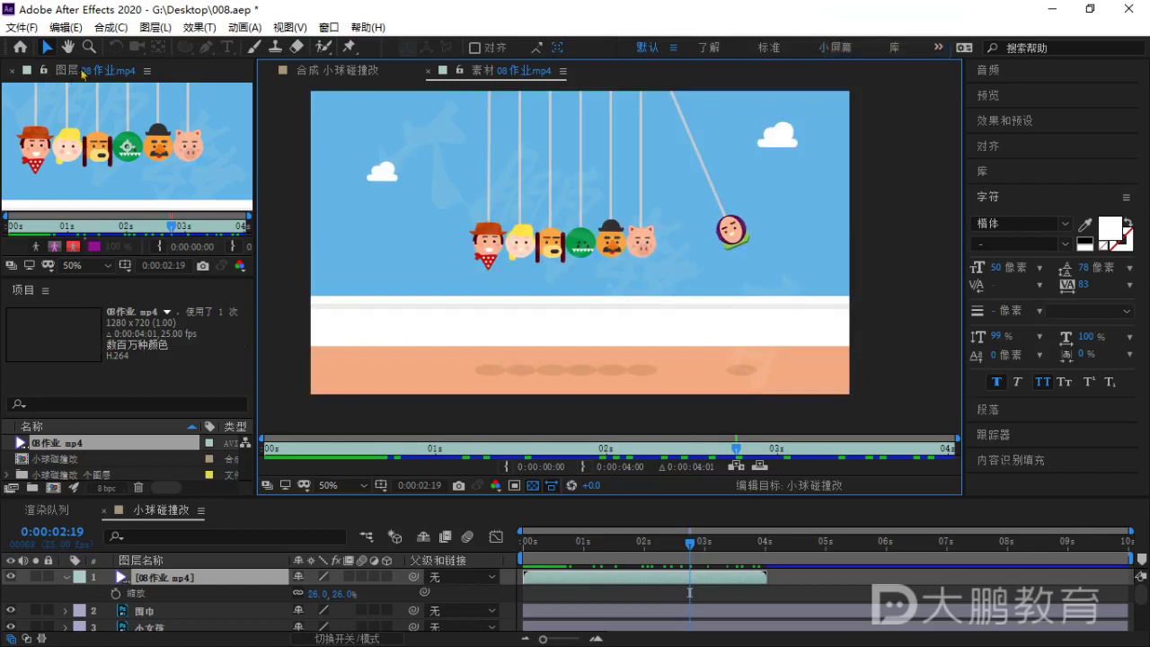
left_click(82, 73)
left_click(56, 79)
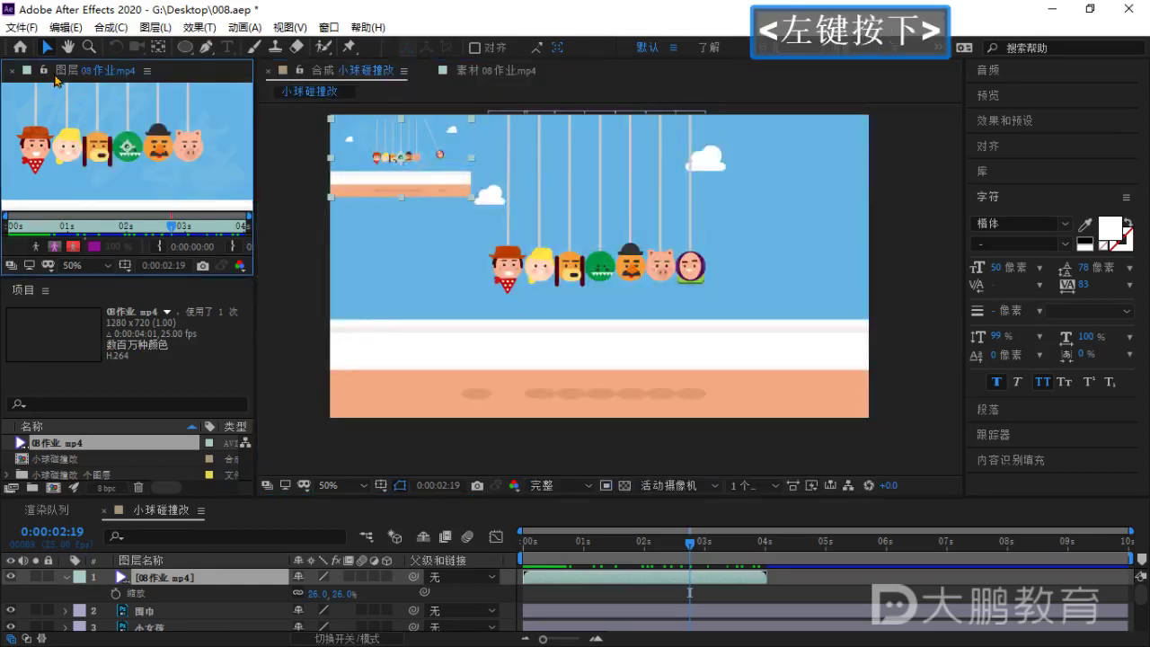
left_click_drag(65, 72, 593, 99)
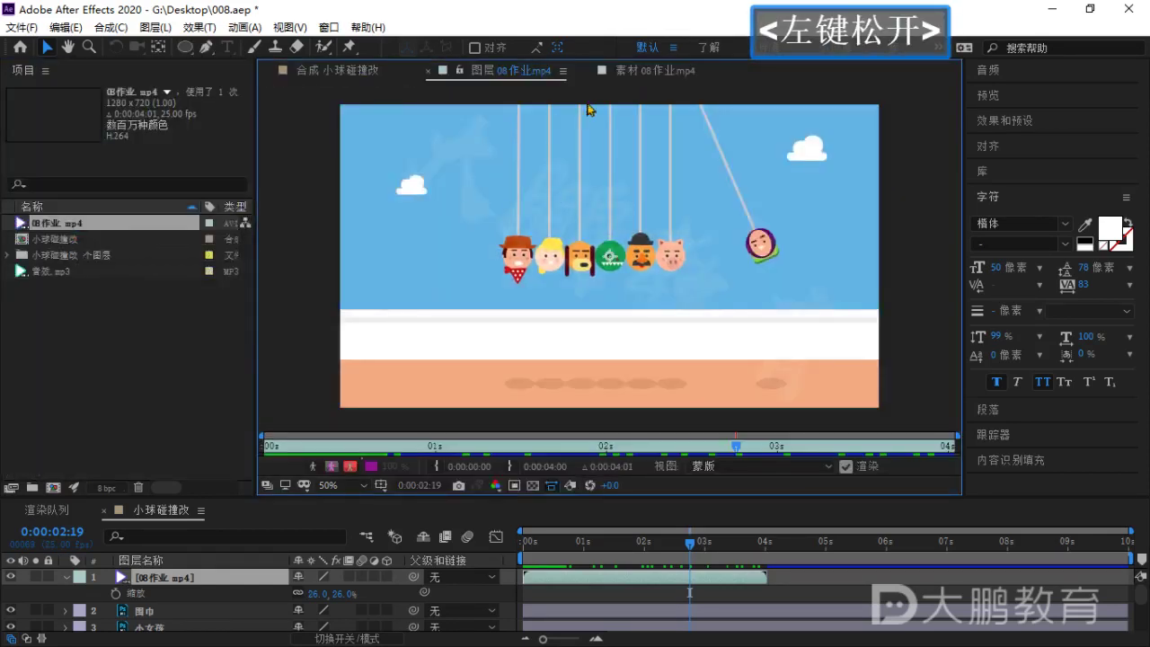
Enlarge the timeline and move the current time to the end of the 08作业.mp4 layer at 0:00:04:00.
left_click_drag(690, 545, 732, 546)
left_click_drag(764, 498, 764, 366)
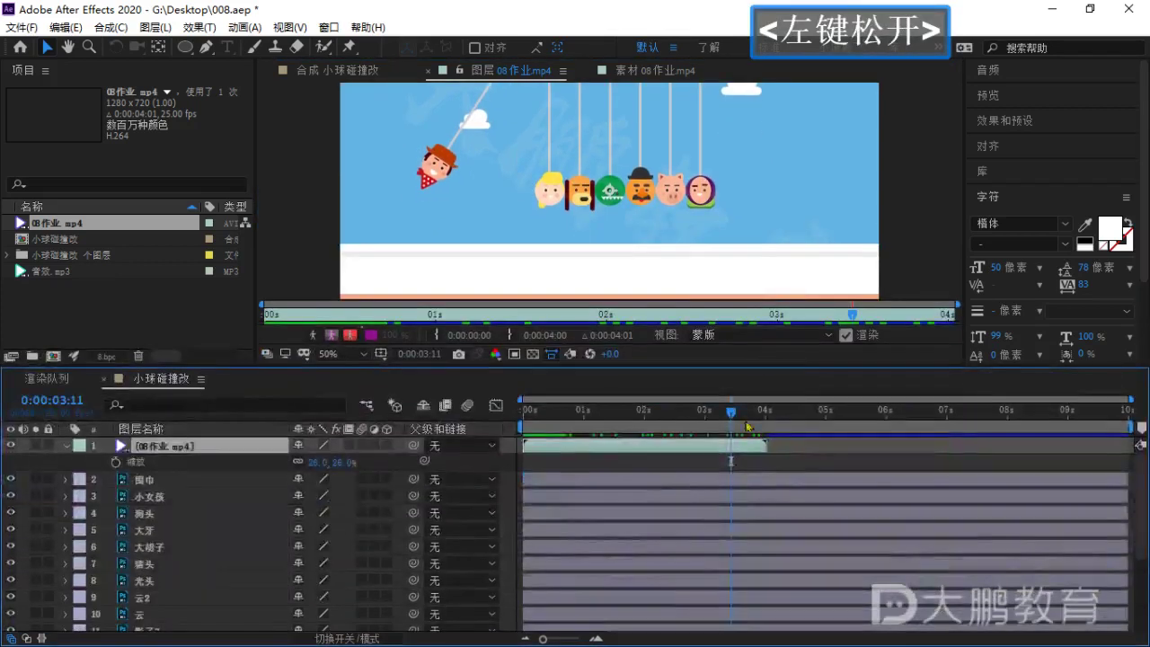
left_click_drag(731, 412, 764, 414)
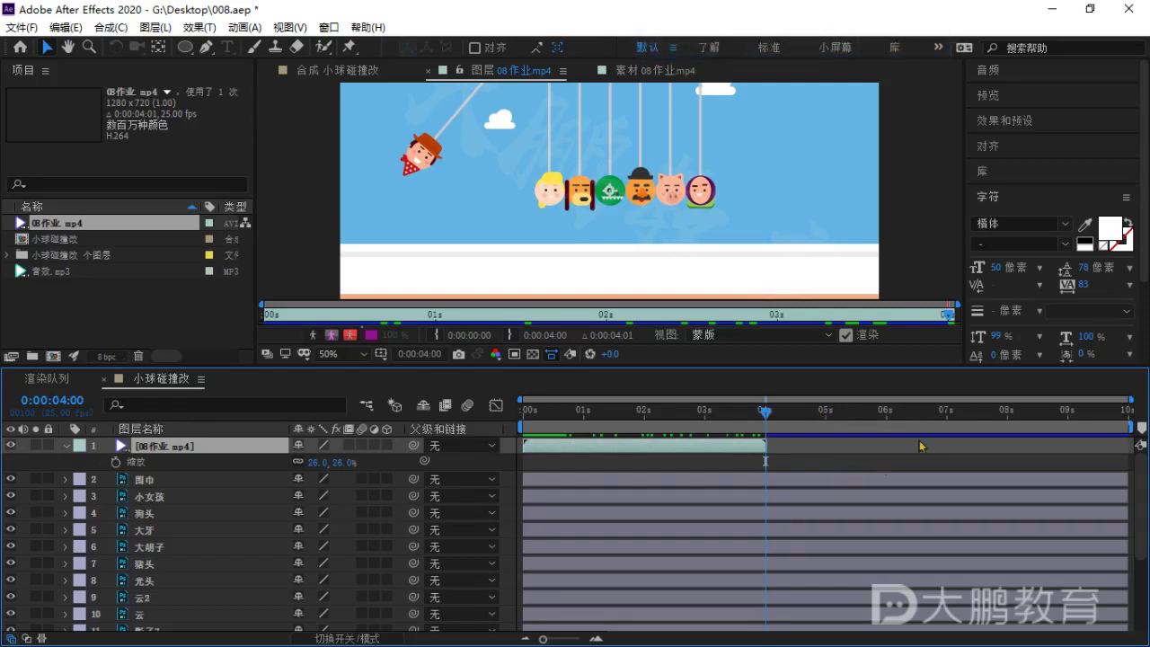
left_click_drag(769, 418, 769, 419)
key("ctrl")
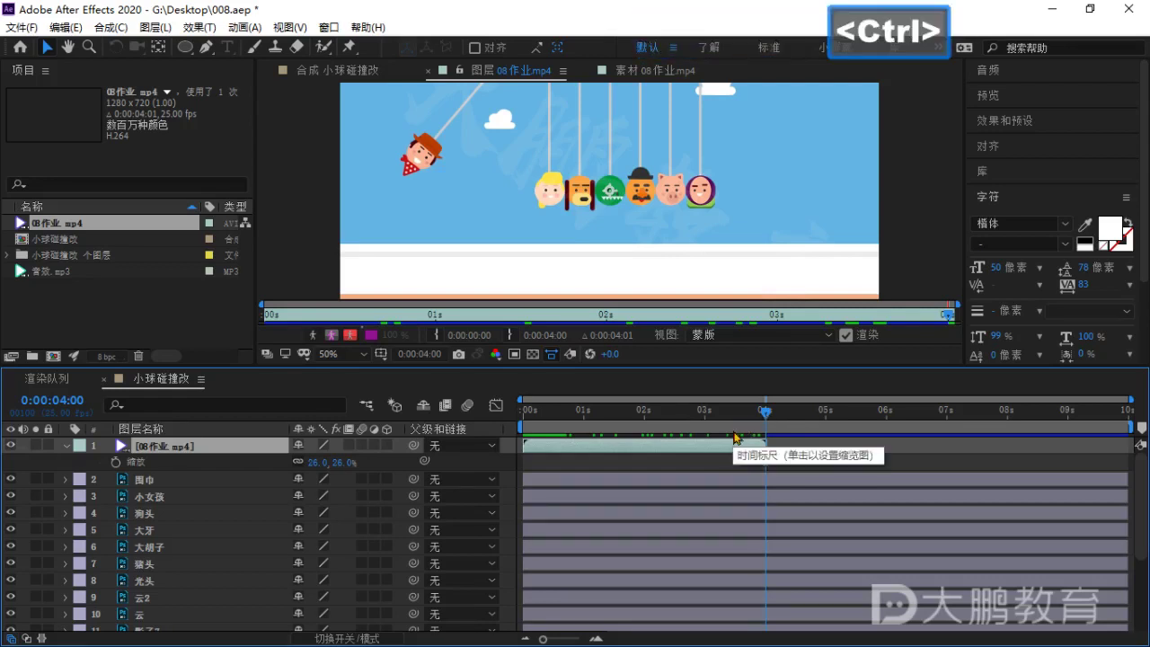
key("ctrl+k")
left_click_drag(857, 97, 443, 152)
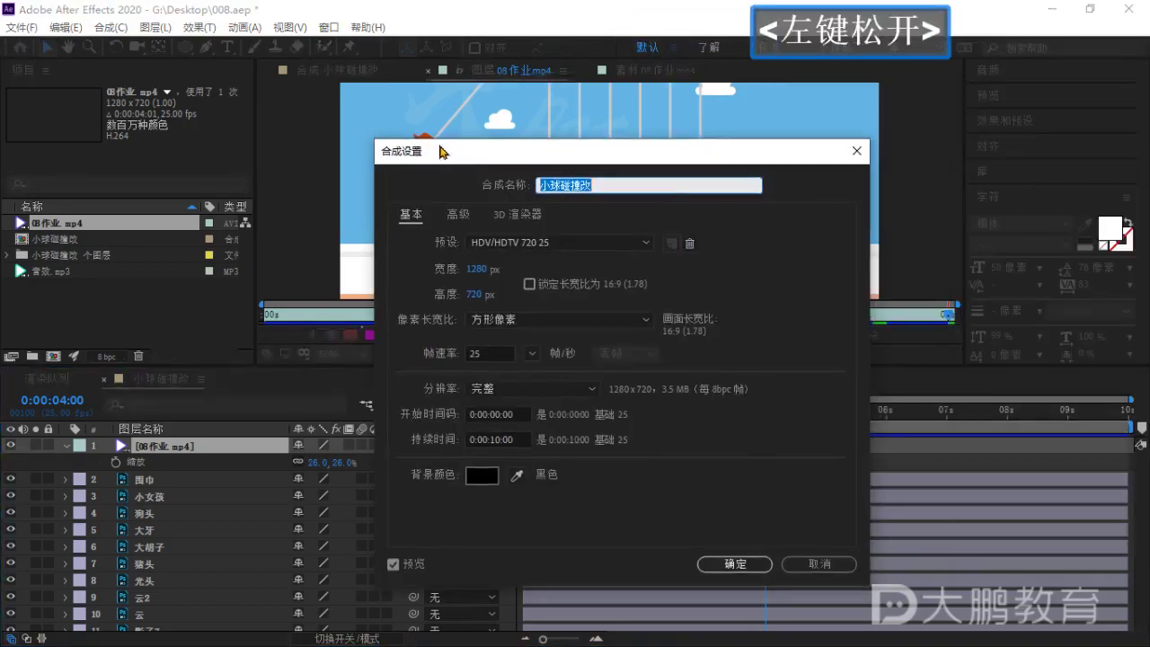
key("Escape")
Set the duration of the 小球碰撞改 composition to 0:00:04:00 in the composition settings.
left_click(121, 28)
left_click(167, 71)
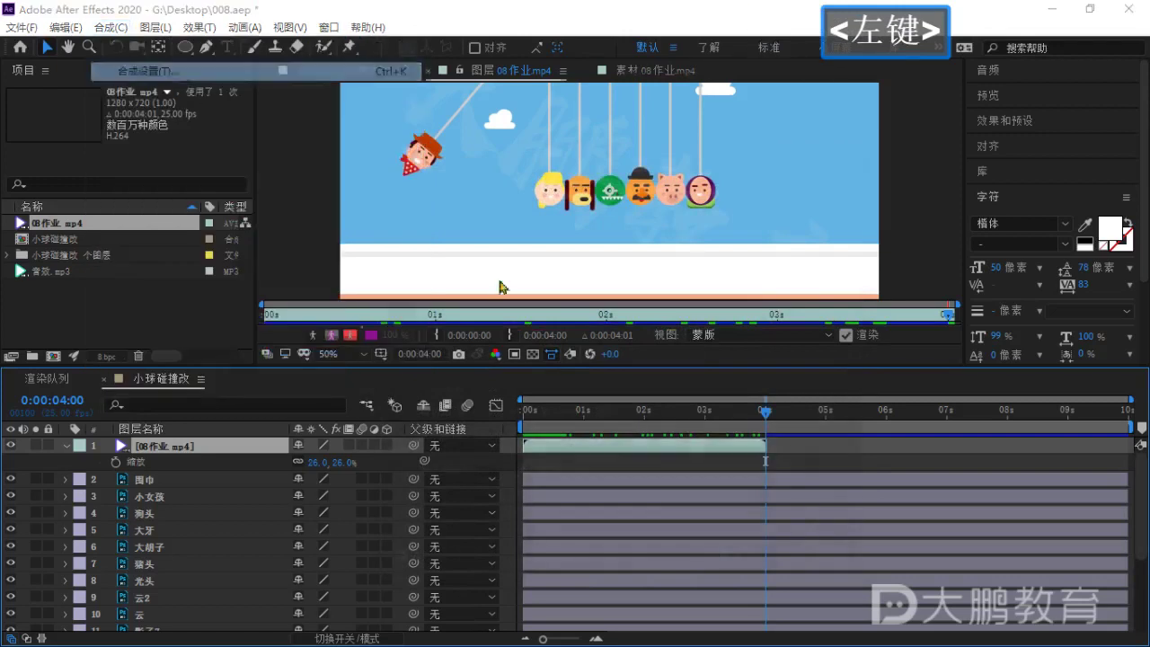
left_click_drag(591, 158, 599, 158)
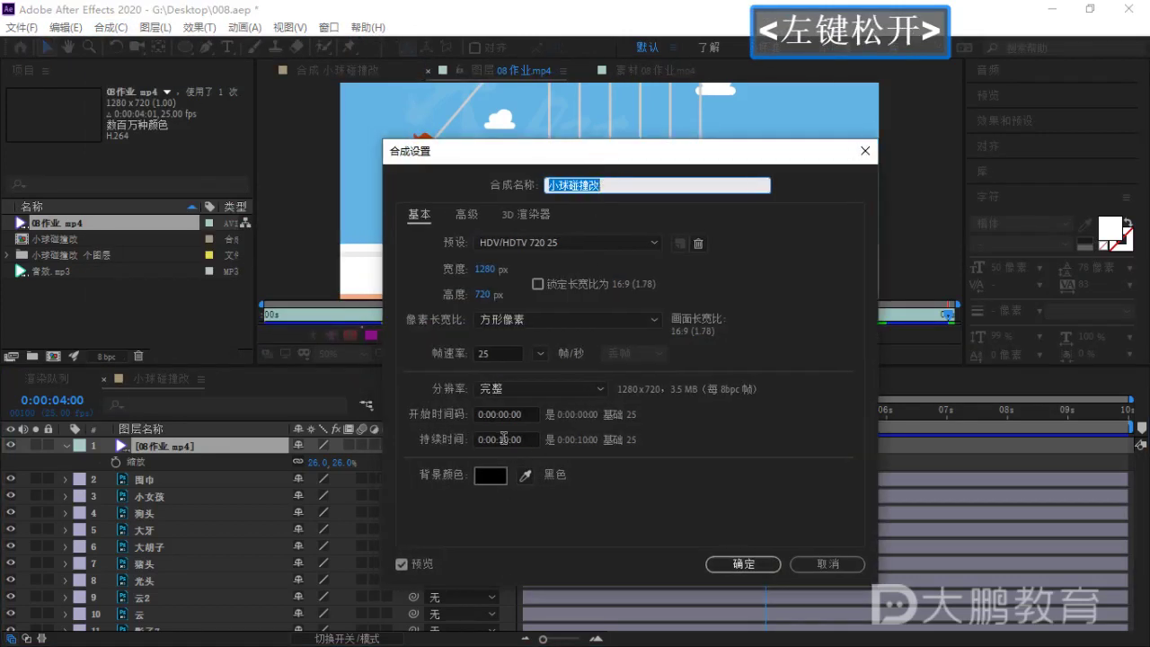
left_click(504, 438)
key("BackSpace")
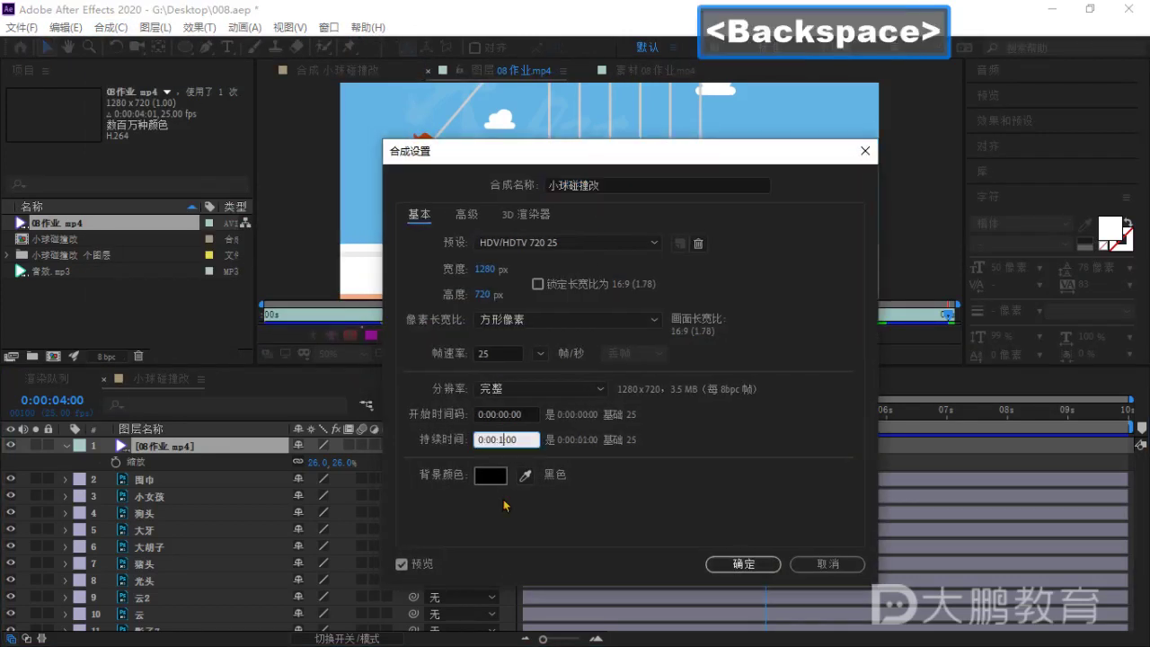
type("0")
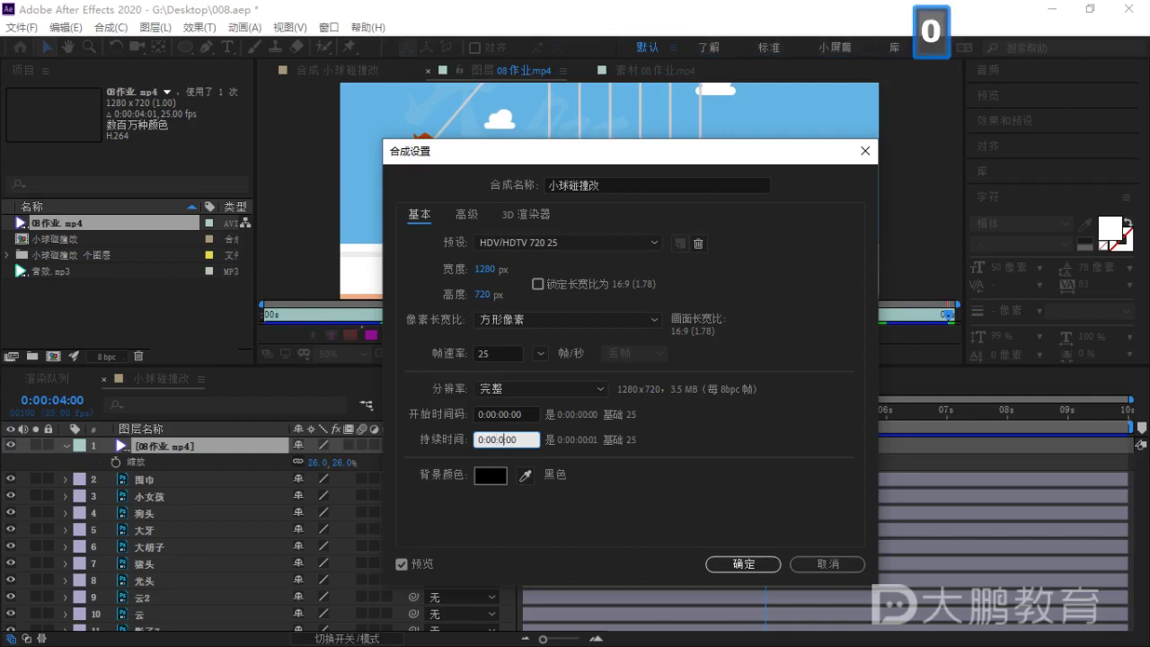
type("4")
key("Return")
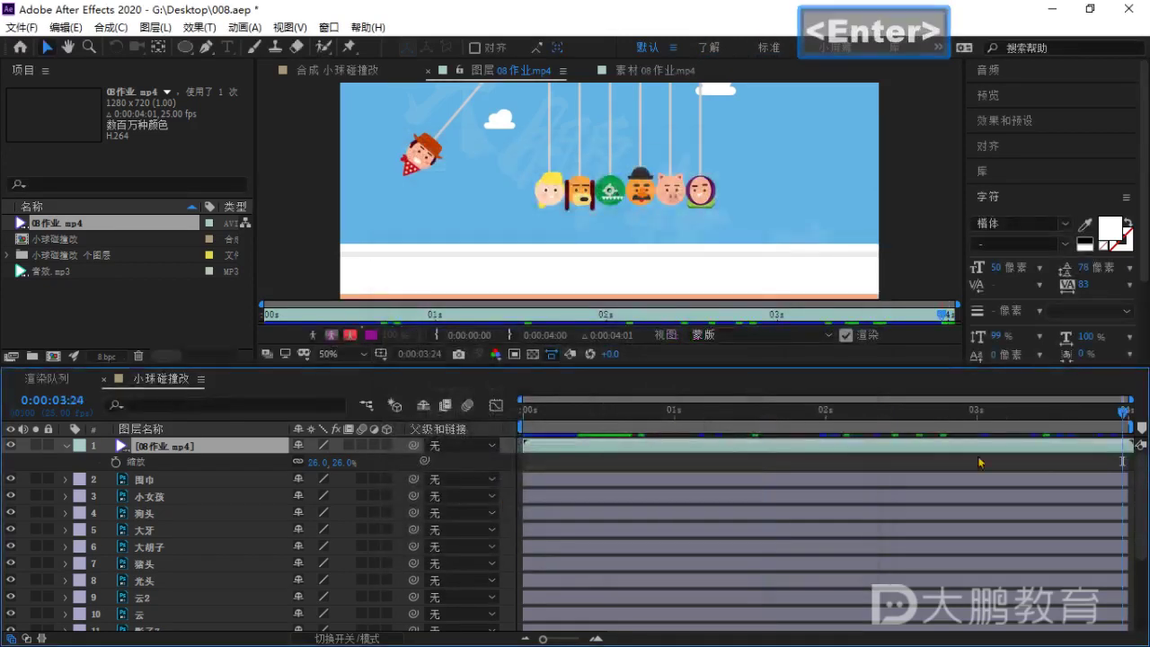
Play the 08作业.mp4 layer from the start in its layer viewer to review the swing.
left_click(534, 416)
left_click_drag(534, 416, 524, 415)
key("space")
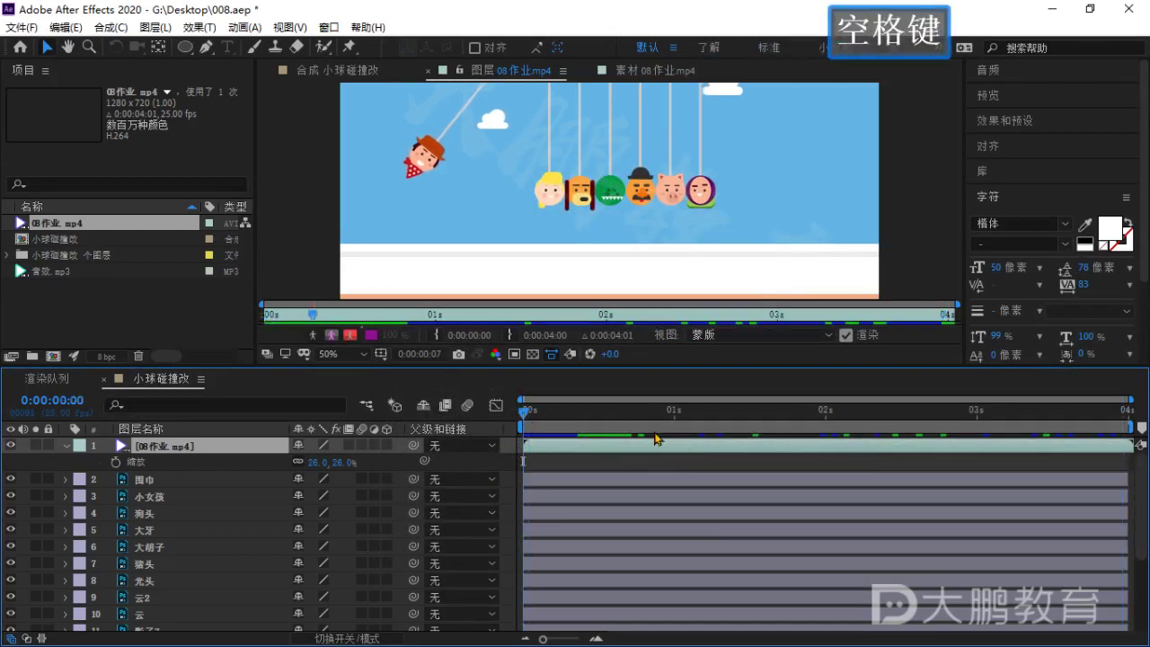
key("space")
Return to the 小球碰撞改 composition view and set the current time back to 0:00:00:00.
left_click(341, 70)
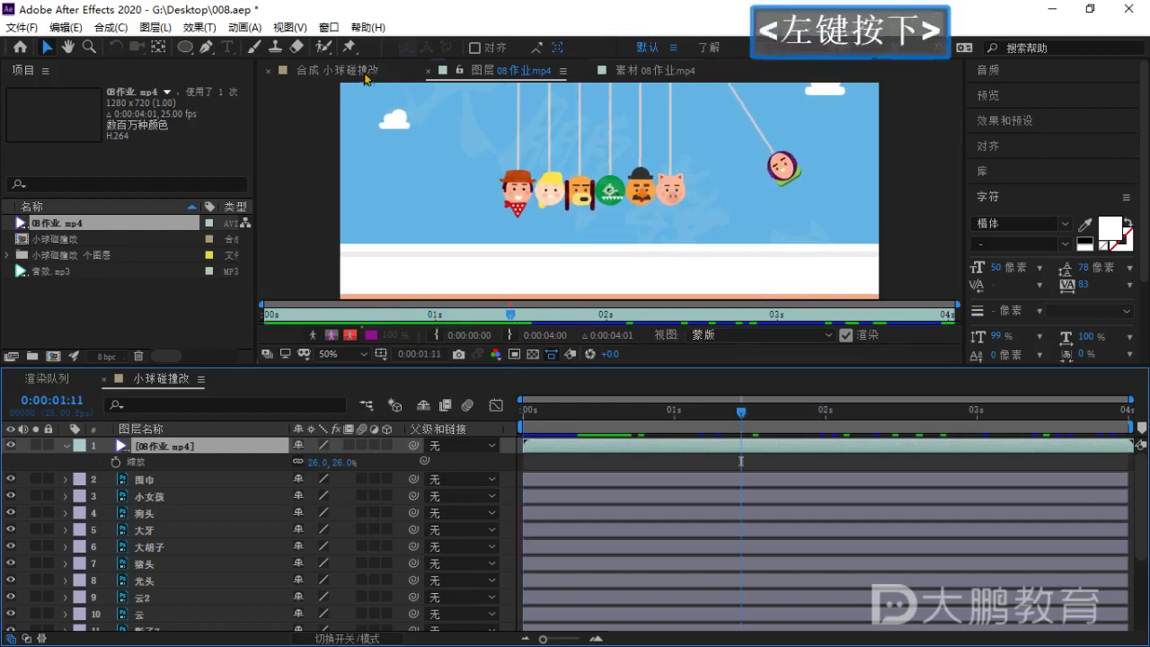
scroll(575, 198, "down", 3)
scroll(576, 198, "up", 1)
middle_click(575, 196)
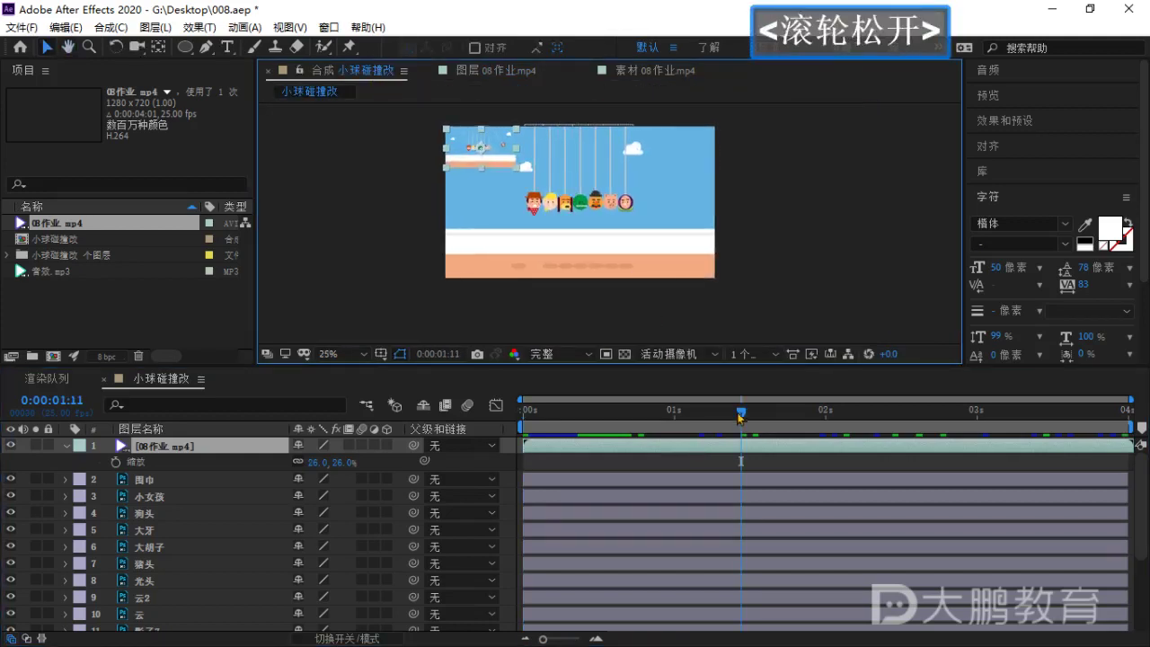
left_click_drag(746, 415, 524, 460)
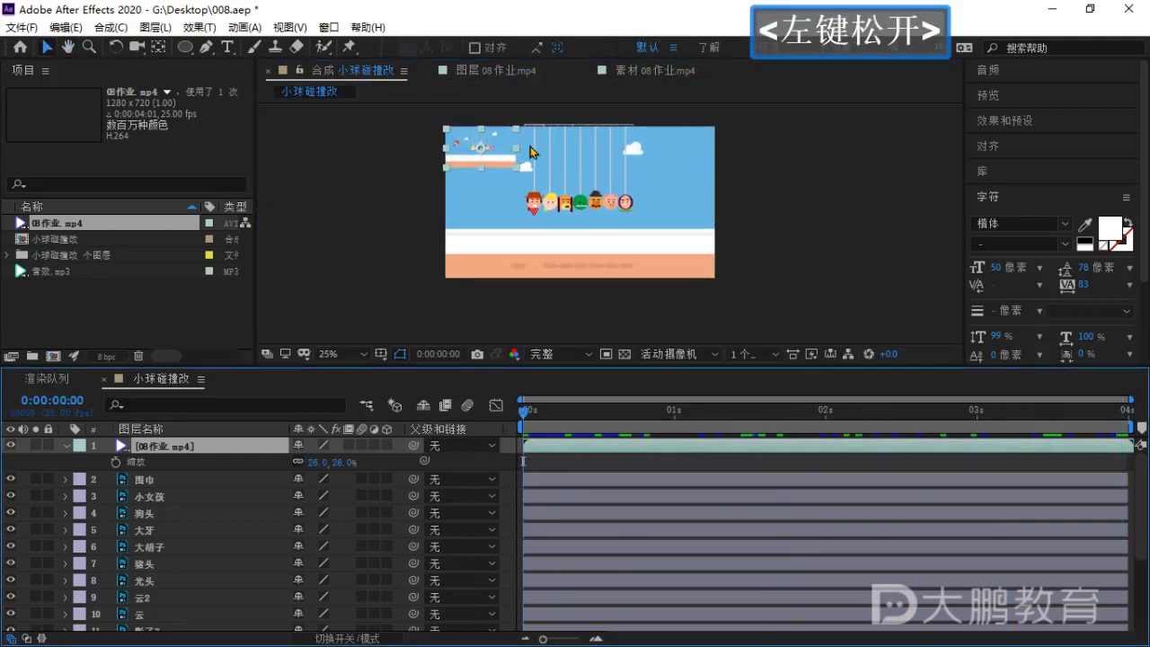
Examine the swung-out cowboy head in the small reference video and compare it with the hanging heads in the composition.
scroll(476, 179, "up", 2)
middle_click(476, 179)
scroll(476, 179, "up", 7)
middle_click(419, 173)
scroll(624, 239, "up", 1)
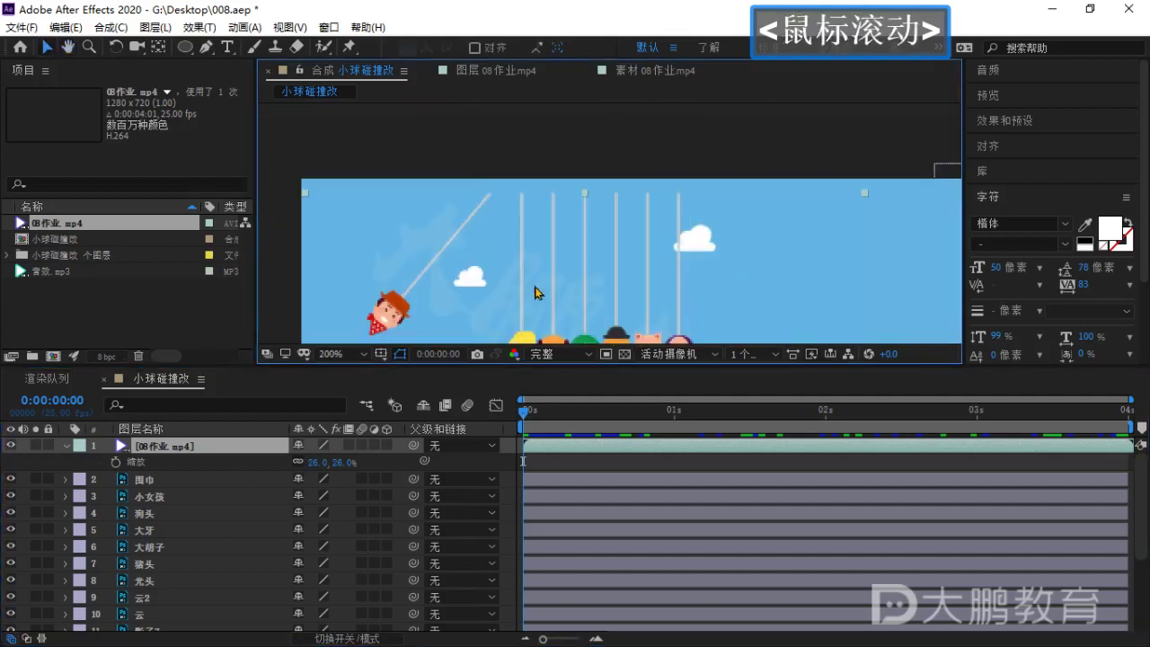
middle_click(536, 293)
left_click_drag(698, 374, 699, 471)
scroll(553, 259, "down", 2)
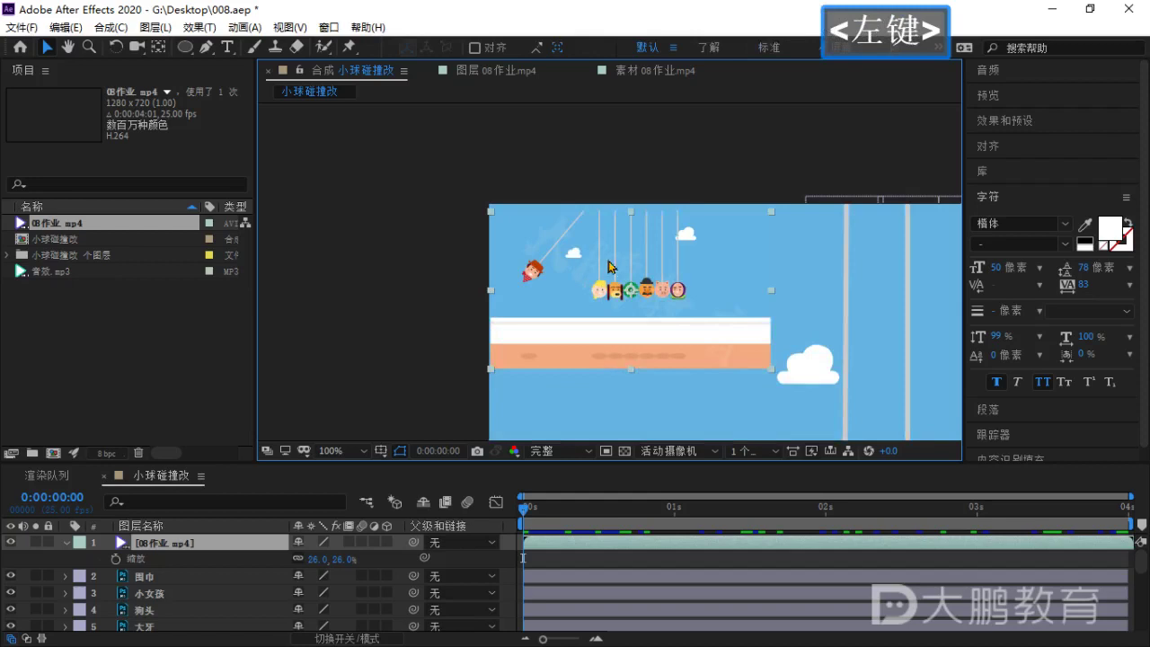
left_click(596, 251)
middle_click(732, 317)
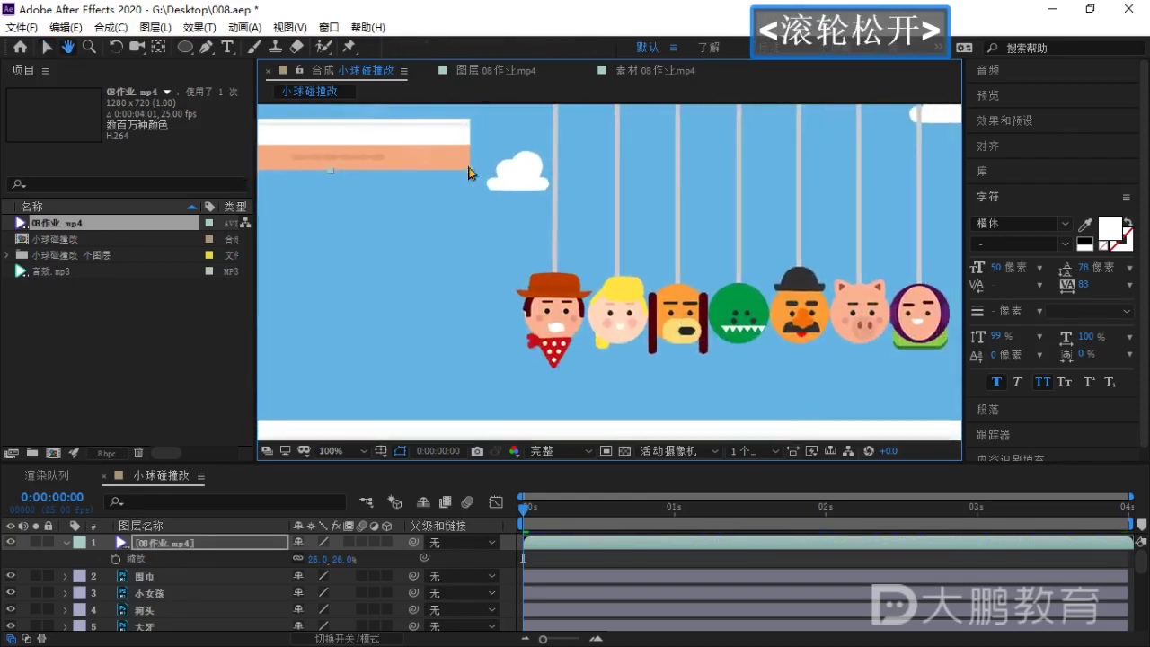
Select the cowboy head and toggle the visibility of the 围巾 layer to check which artwork it contains.
left_click(546, 322)
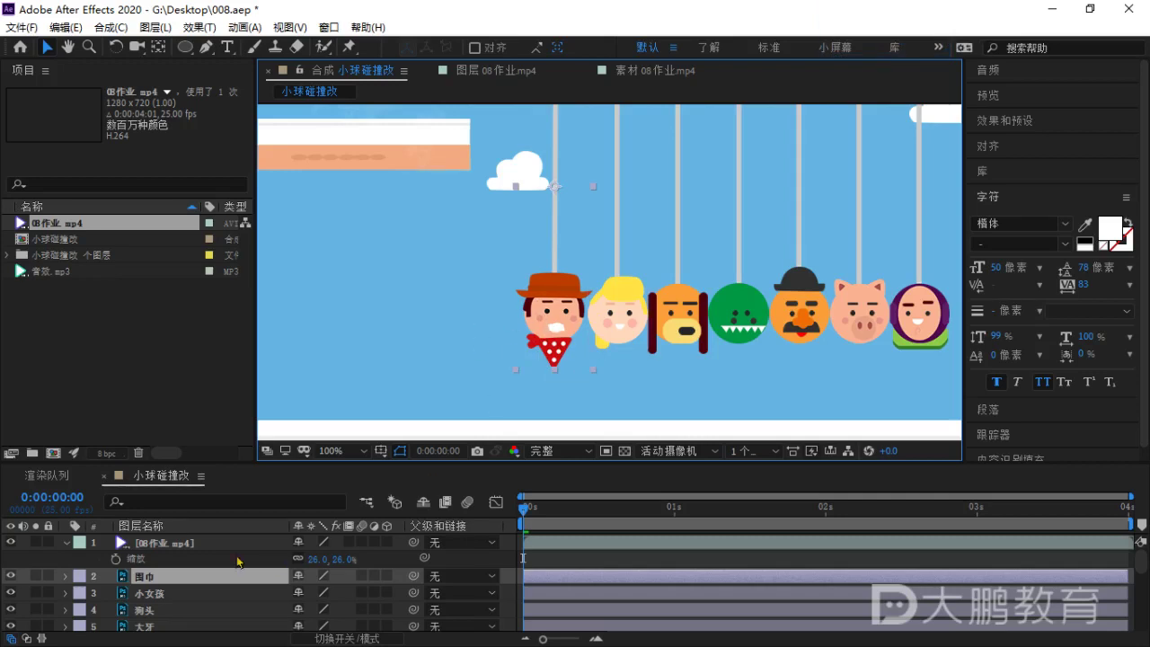
left_click(150, 586)
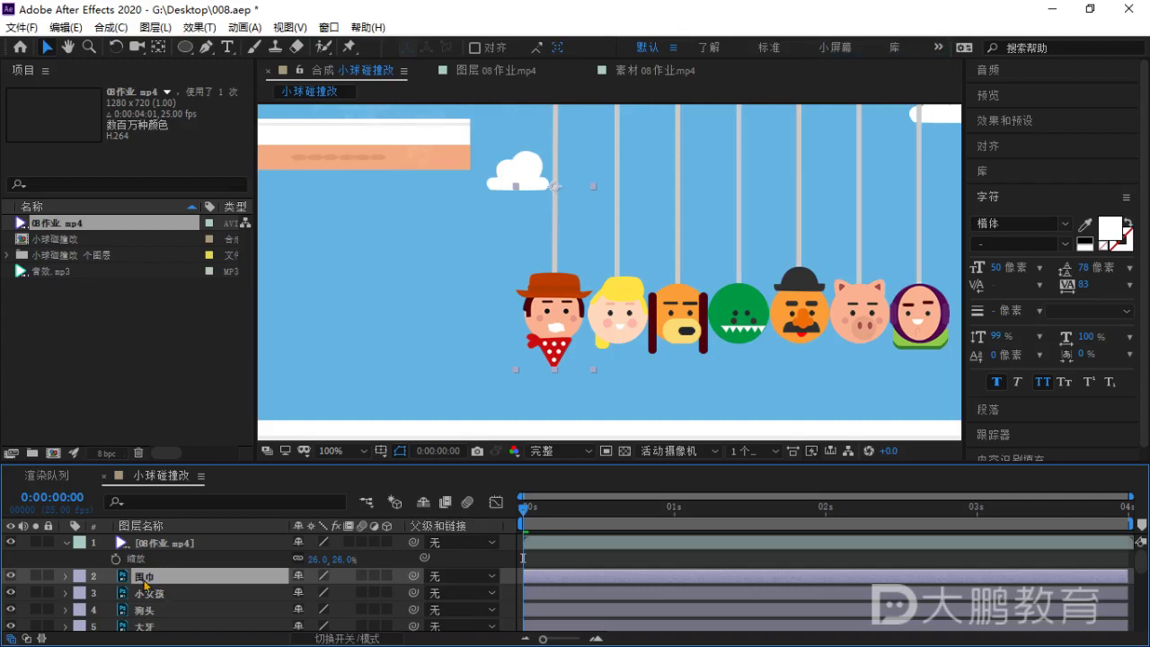
left_click(12, 576)
left_click(12, 576)
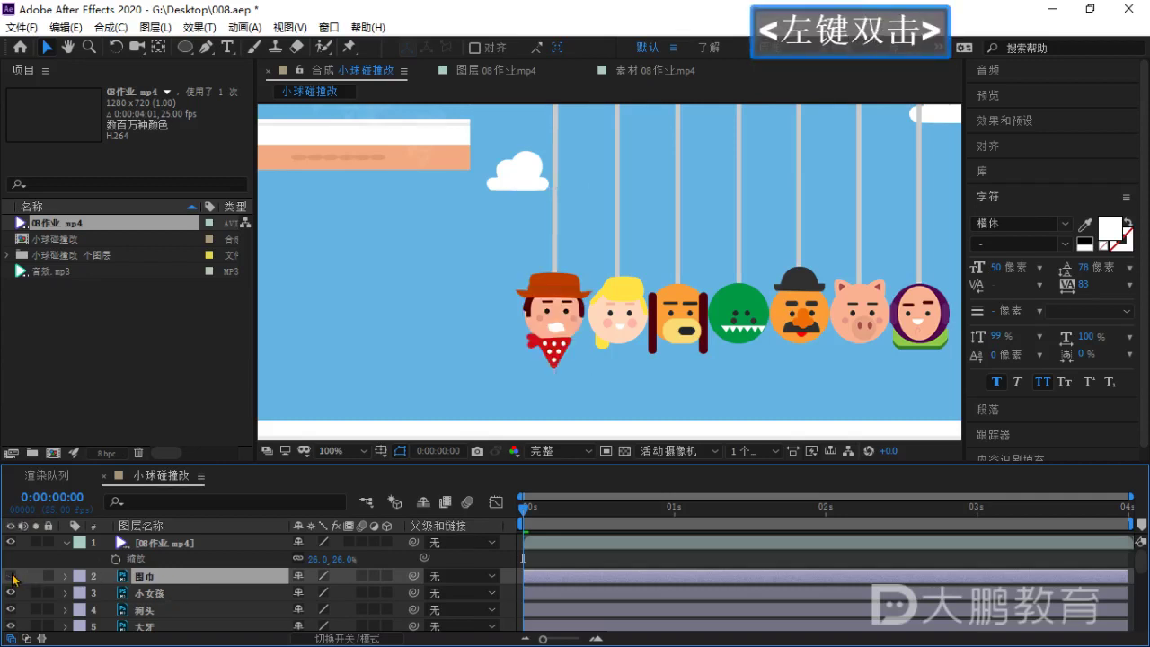
double_click(12, 576)
left_click(151, 582)
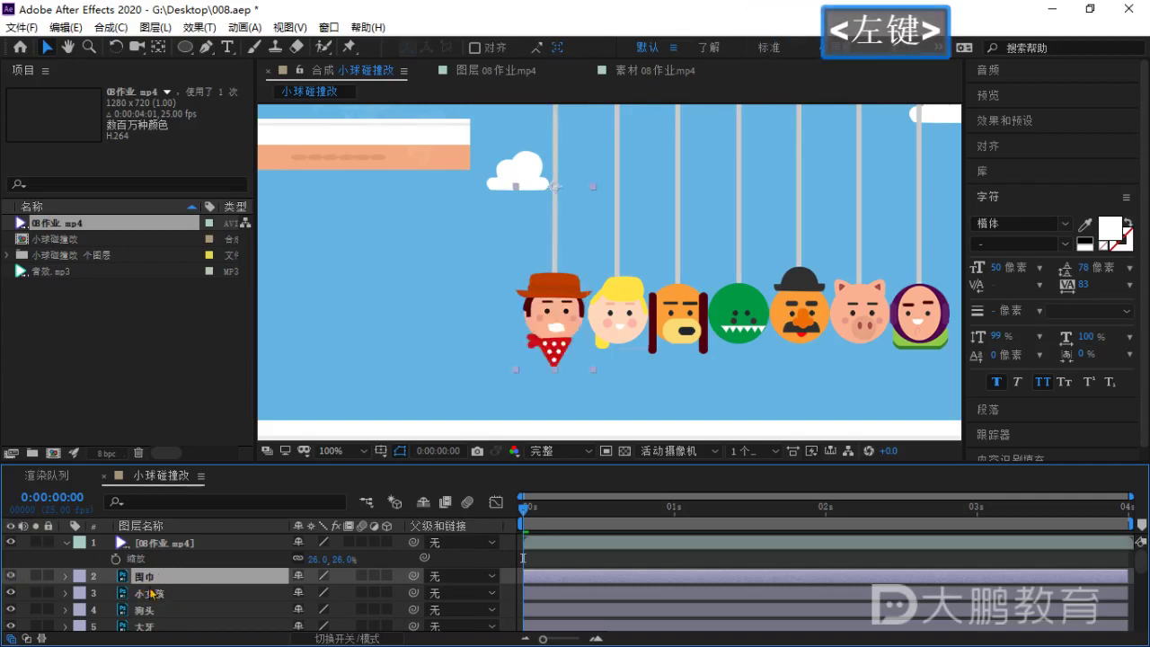
key("ctrl+1")
left_click(147, 591)
left_click_drag(134, 588, 161, 587)
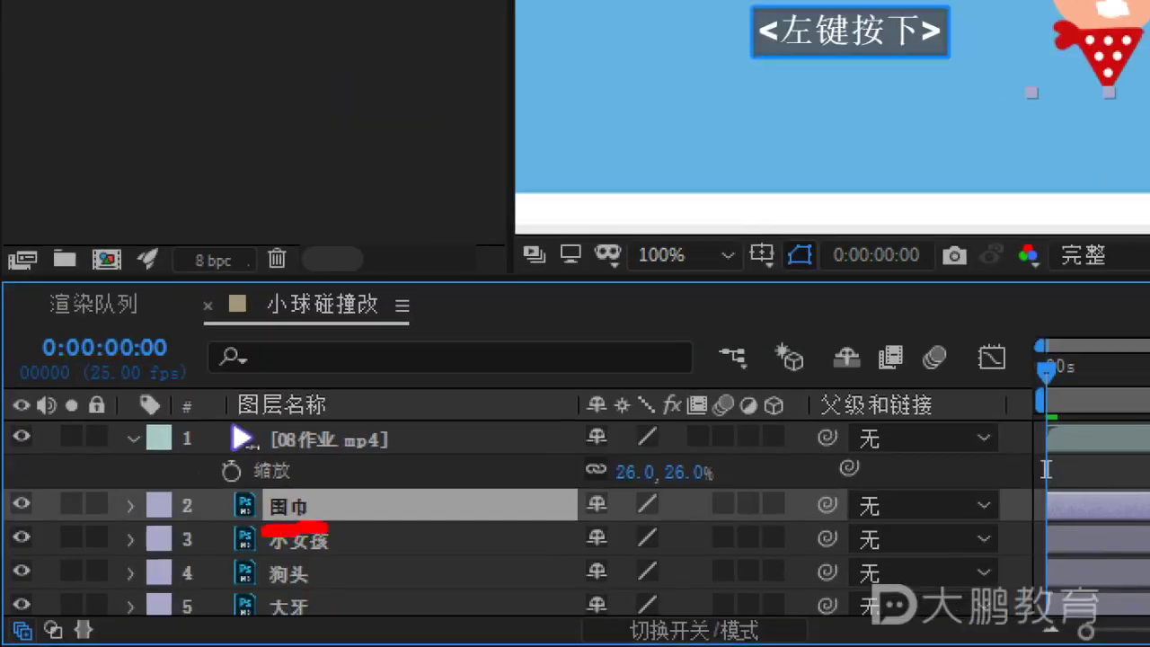
key("Escape")
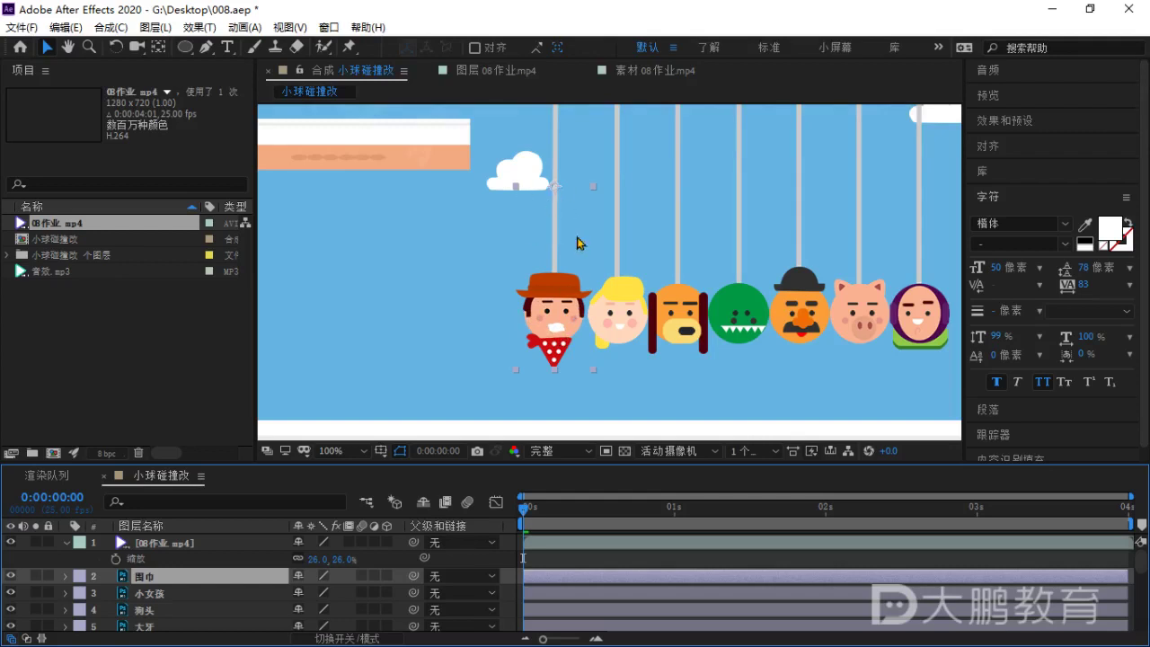
Try rotating the 围巾 layer about its current anchor point, and undo the test rotation.
scroll(600, 249, "down", 2)
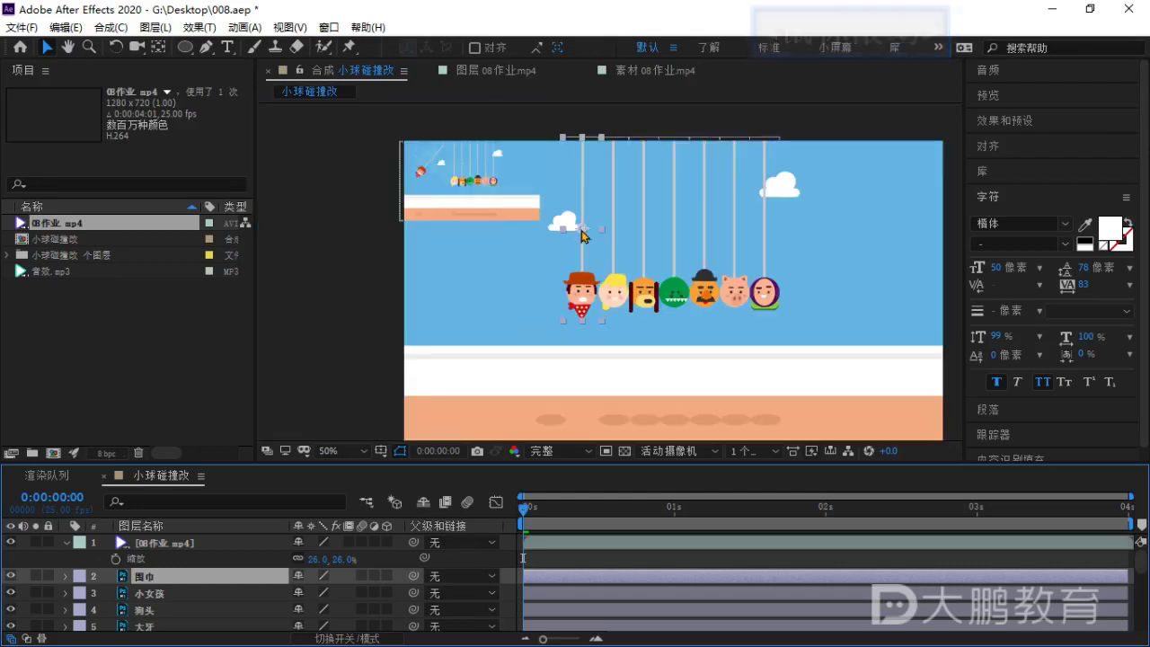
key("r")
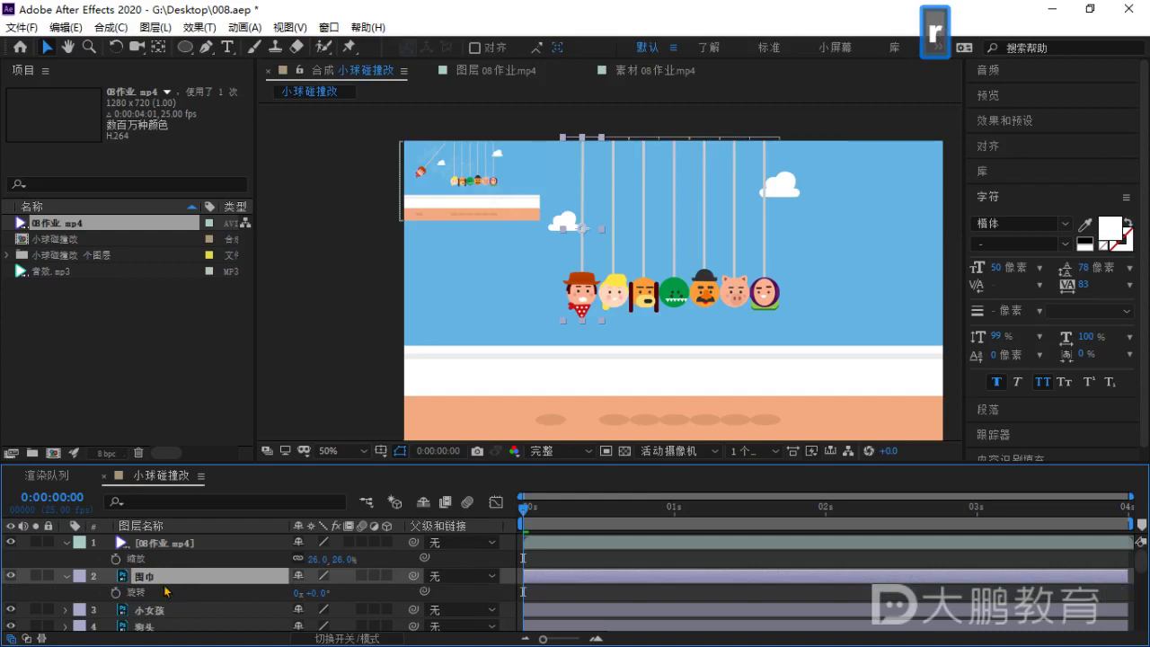
double_click(153, 582)
key("r")
left_click_drag(299, 594, 345, 575)
key("ctrl+z")
Try to move the 围巾 layer's anchor point up its rope with the Selection tool, and undo each resulting move.
scroll(599, 203, "up", 2)
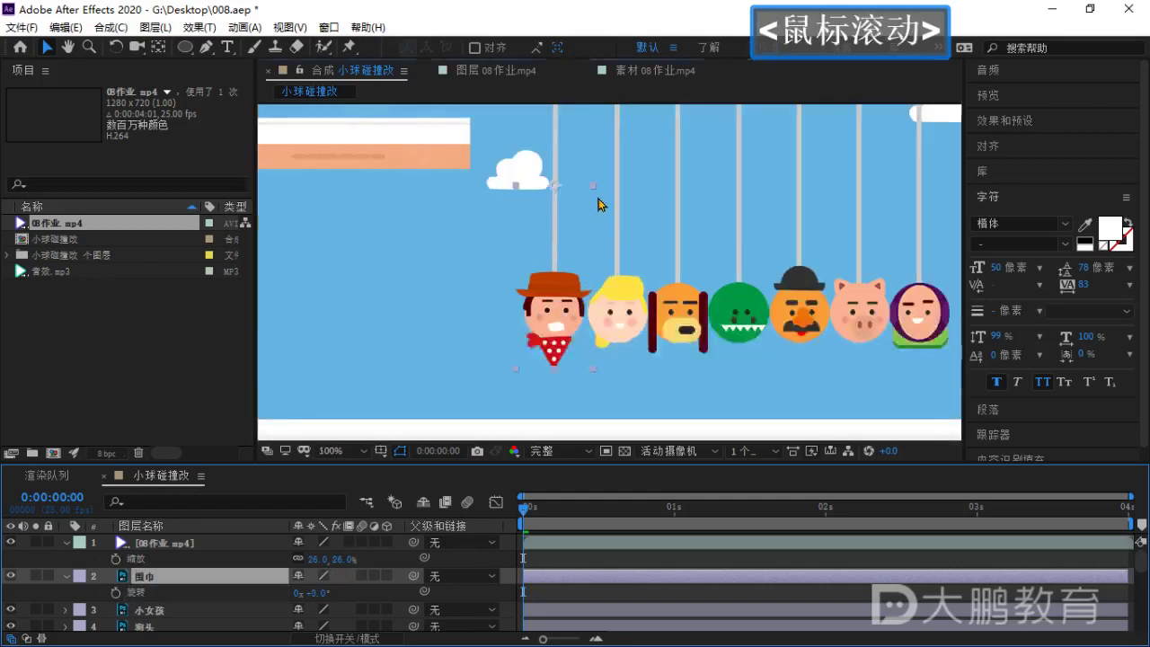
left_click_drag(599, 203, 586, 259)
left_click_drag(650, 463, 652, 543)
left_click_drag(612, 353, 583, 341)
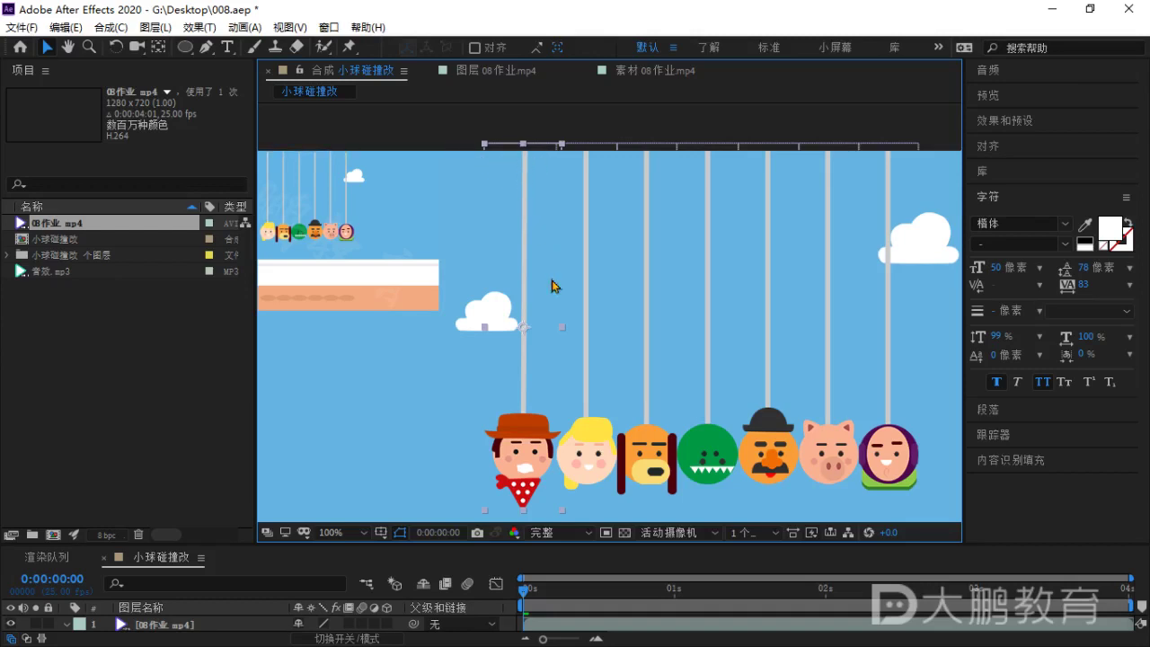
left_click_drag(522, 329, 539, 279)
key("ctrl+z")
left_click_drag(526, 331, 521, 225)
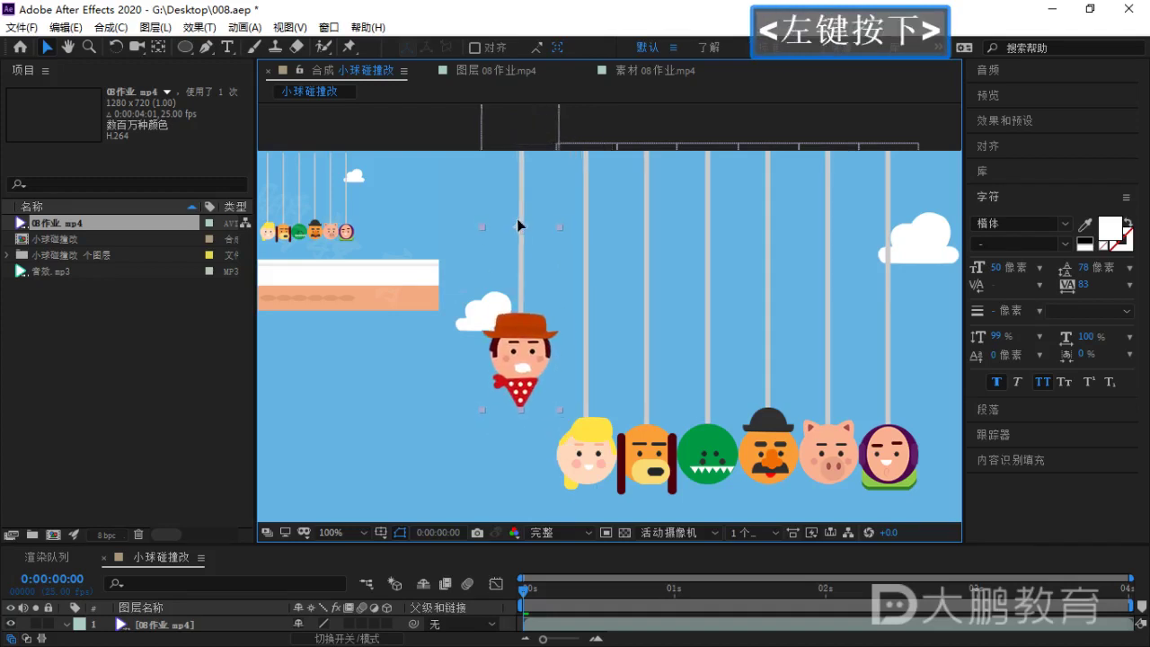
key("ctrl+z")
left_click_drag(527, 334, 534, 249)
key("ctrl+z")
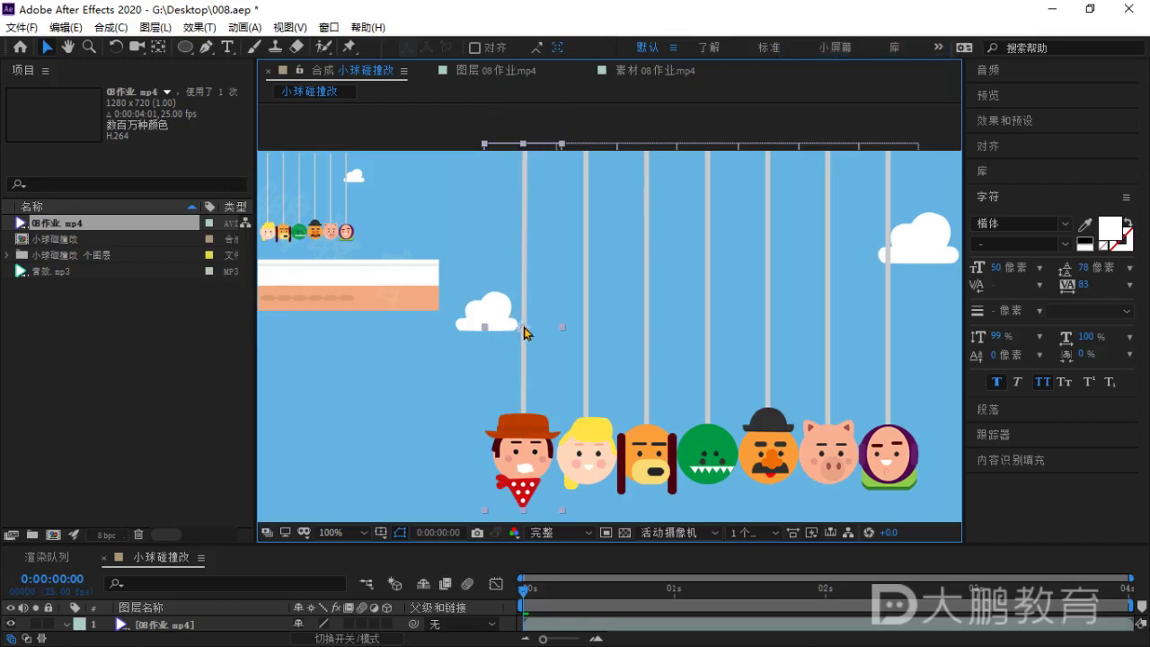
left_click_drag(524, 331, 506, 252)
key("ctrl+z")
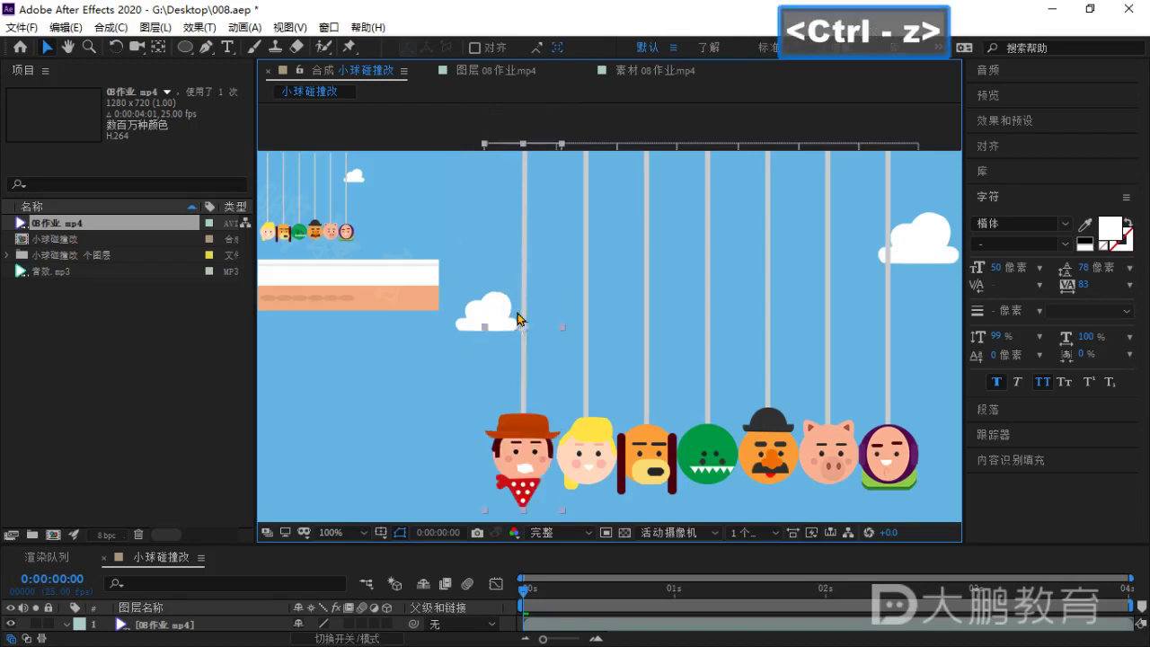
key("ctrl+1")
left_click(181, 70)
left_click_drag(163, 61, 196, 103)
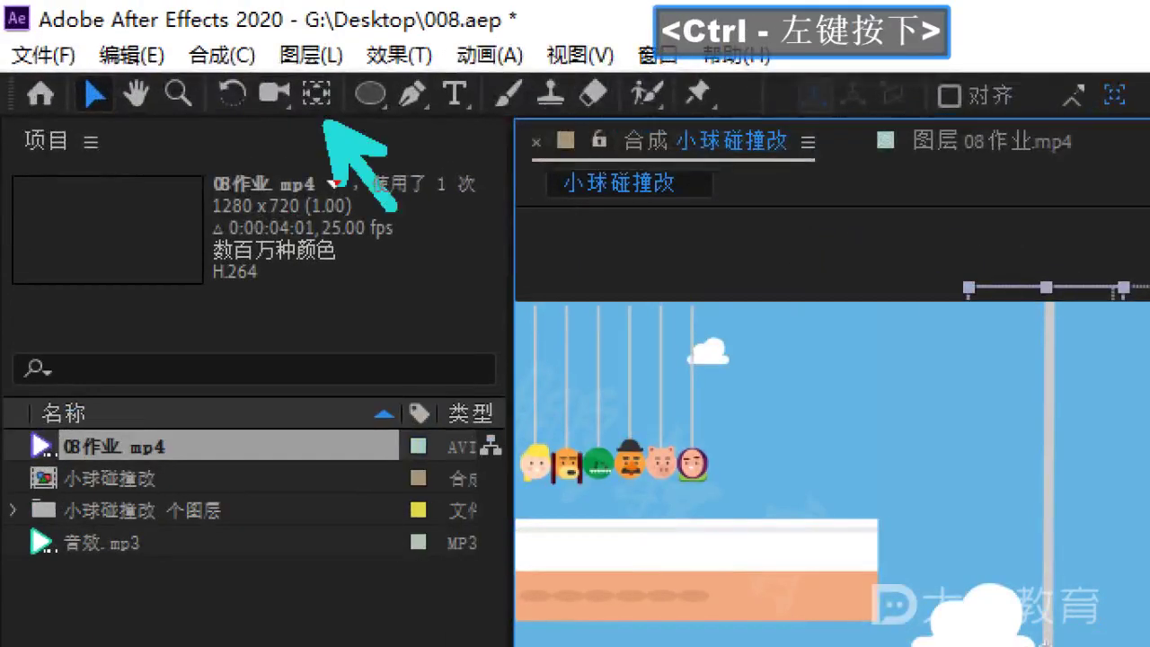
left_click_drag(391, 206, 610, 482)
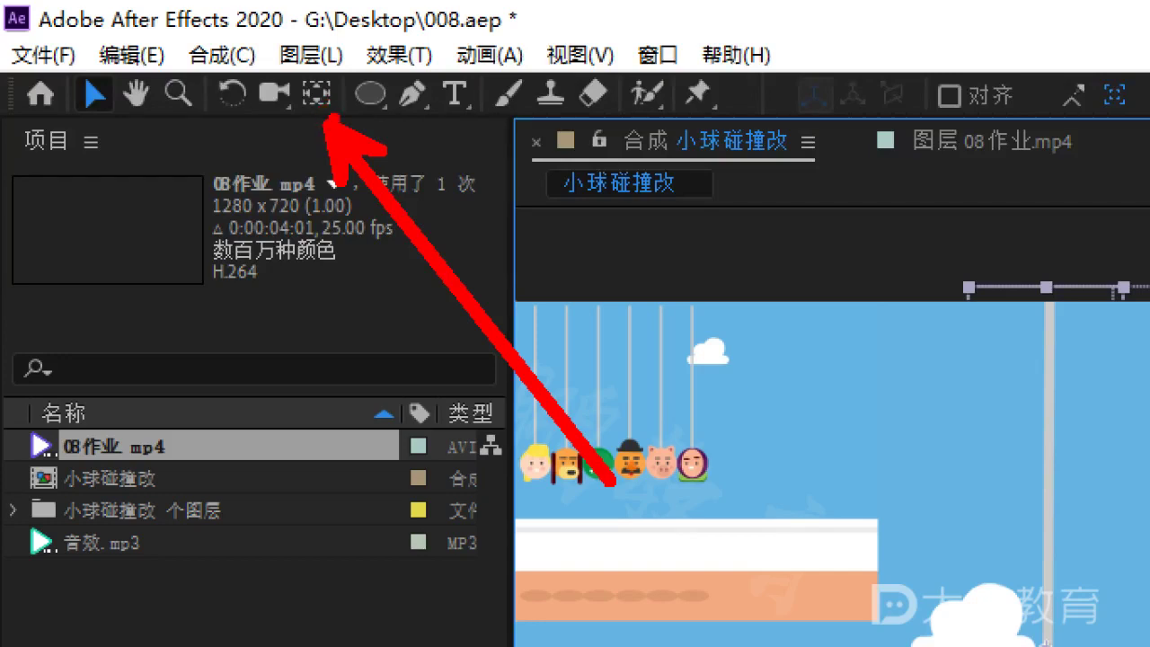
key("Escape")
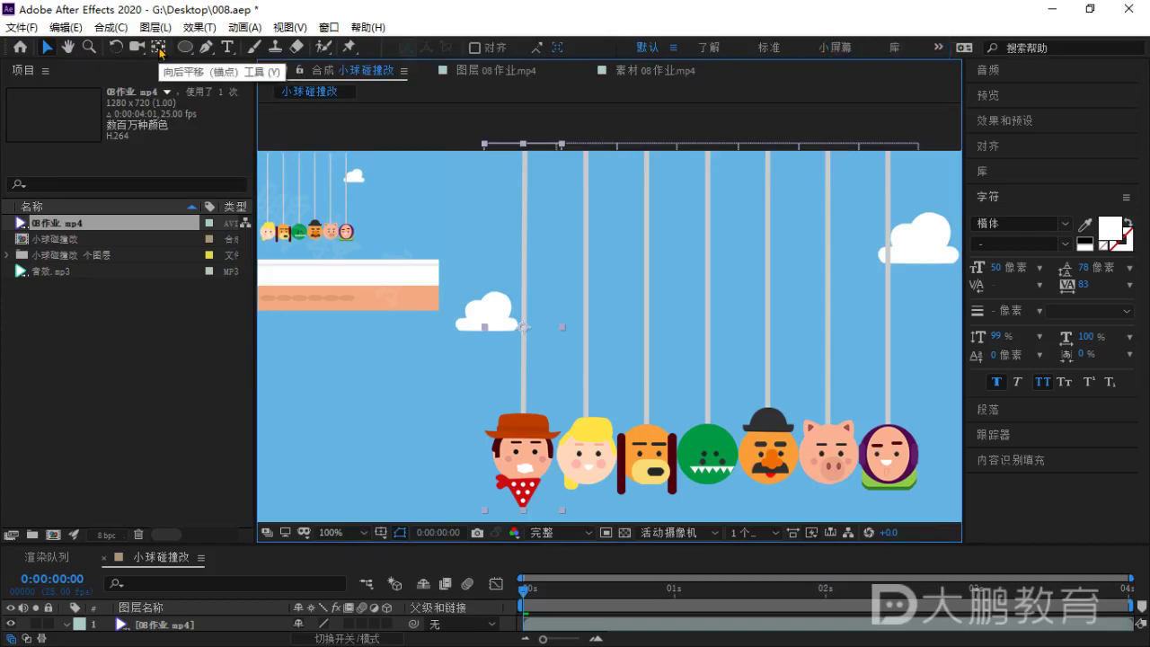
Move the 围巾 layer's anchor point to the top centre of its rope with the Pan Behind (Anchor Point) tool, using snapping.
left_click(159, 48)
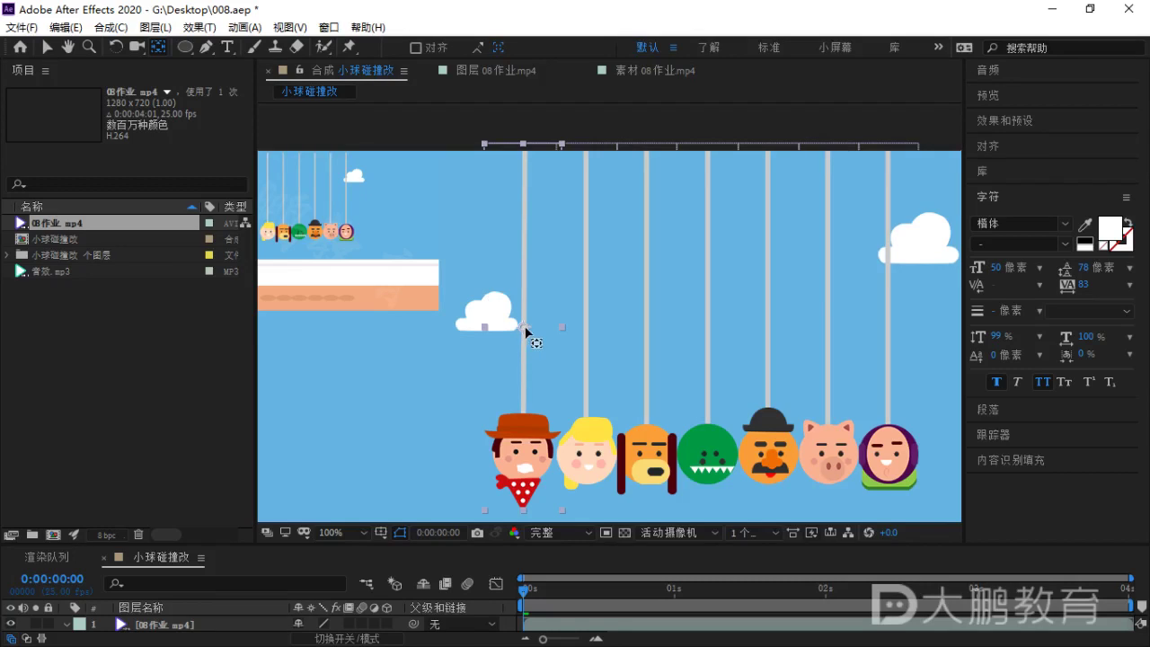
left_click_drag(526, 332, 522, 263)
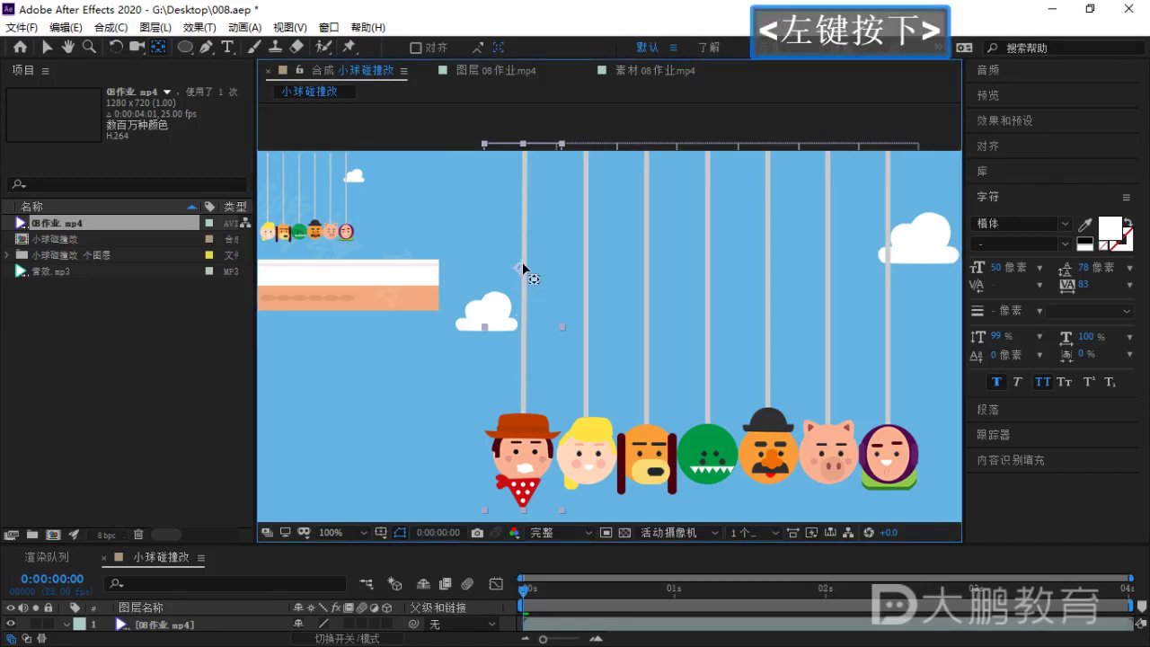
left_click_drag(520, 179, 526, 217)
key("ctrl")
left_click_drag(526, 218, 500, 213)
left_click_drag(518, 209, 532, 147)
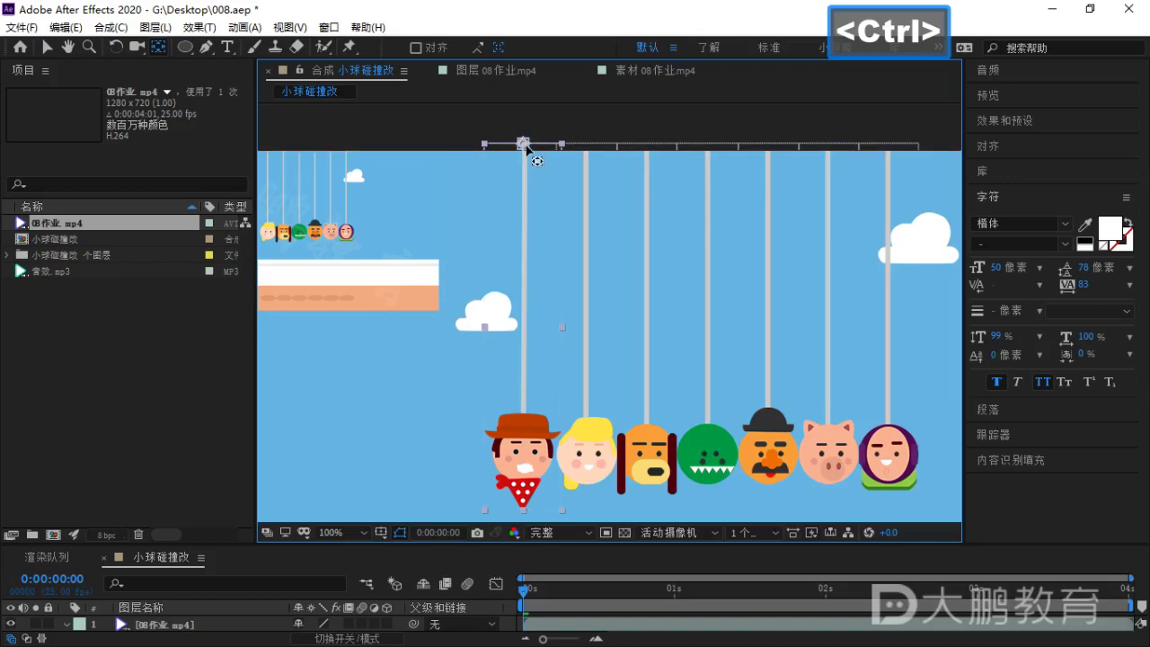
left_click(527, 146, "ctrl")
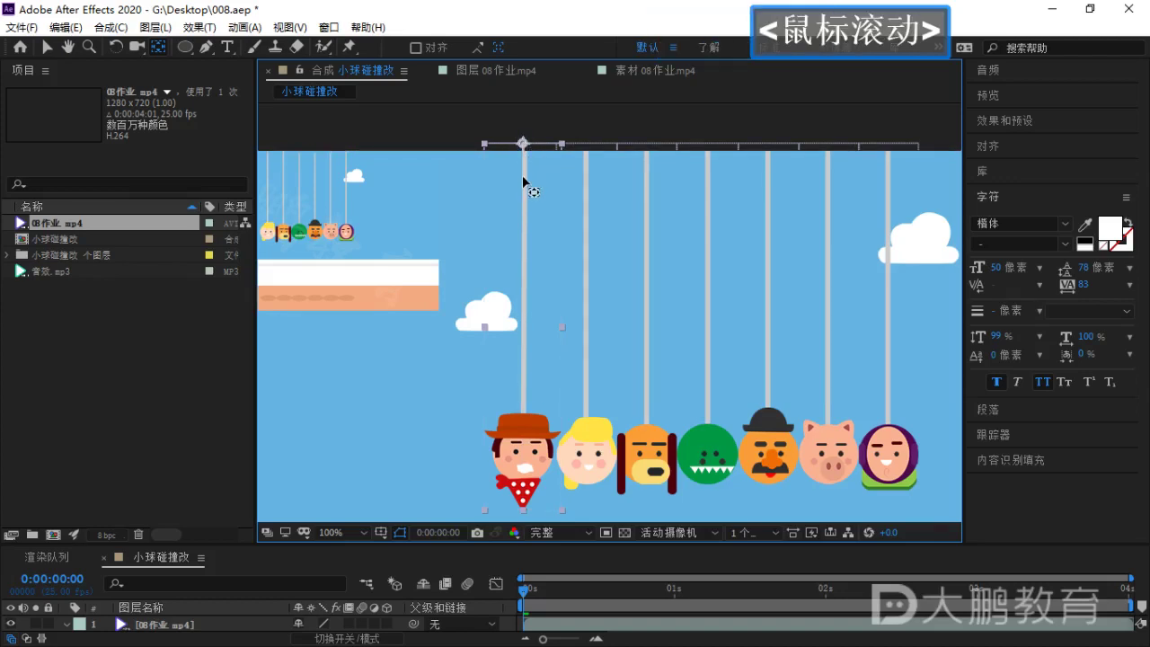
Snap the anchor points of the blonde girl and the dog layers to the top ends of their ropes.
scroll(526, 179, "down", 1)
scroll(526, 180, "up", 1)
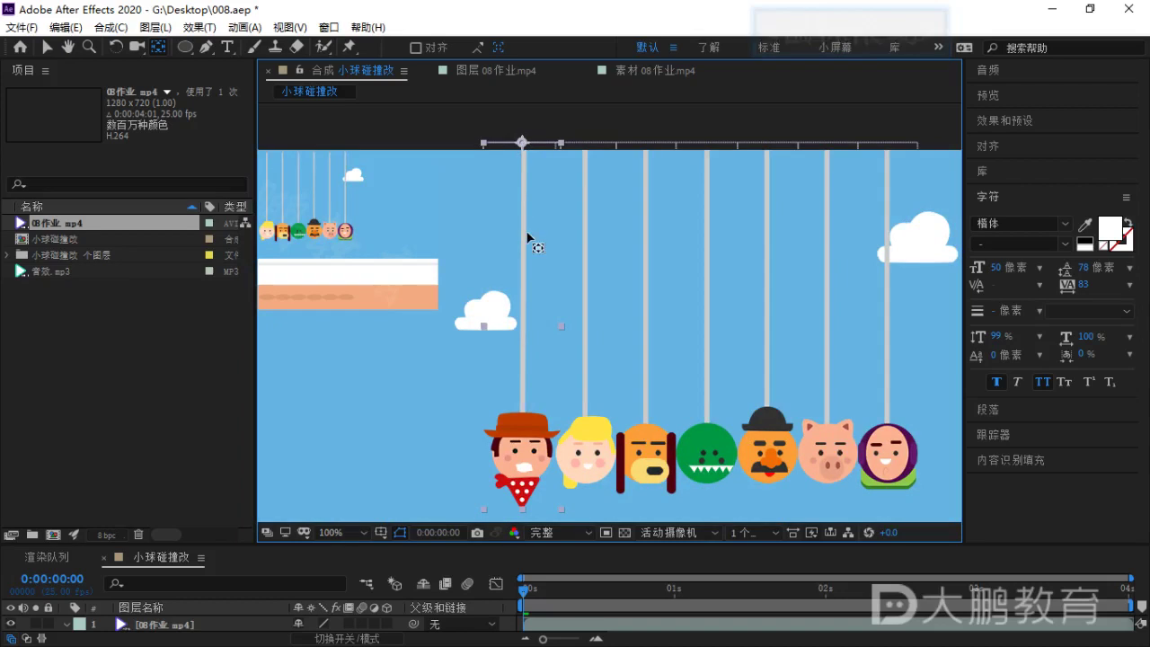
left_click_drag(522, 216, 485, 200)
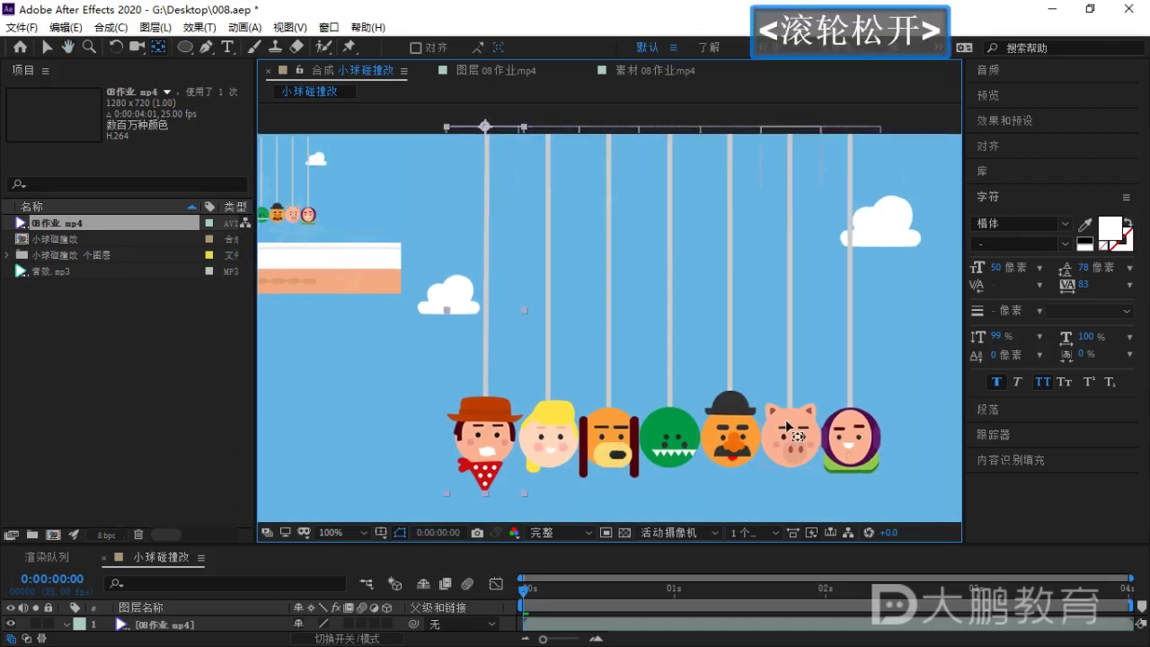
left_click(559, 443)
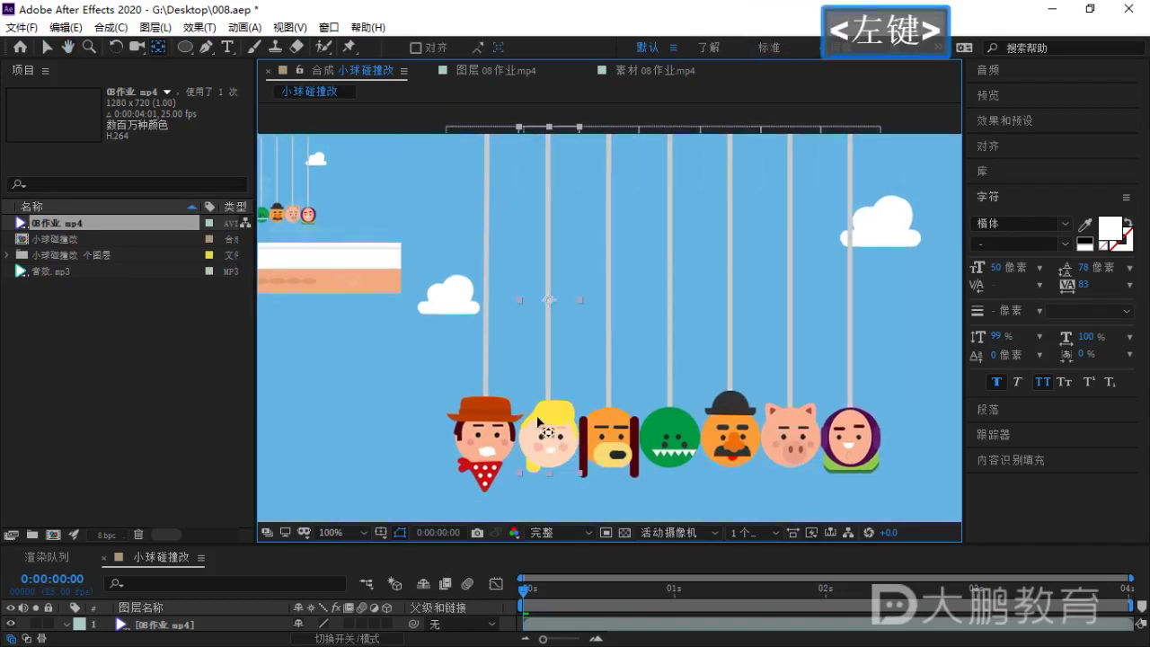
left_click_drag(550, 300, 550, 299)
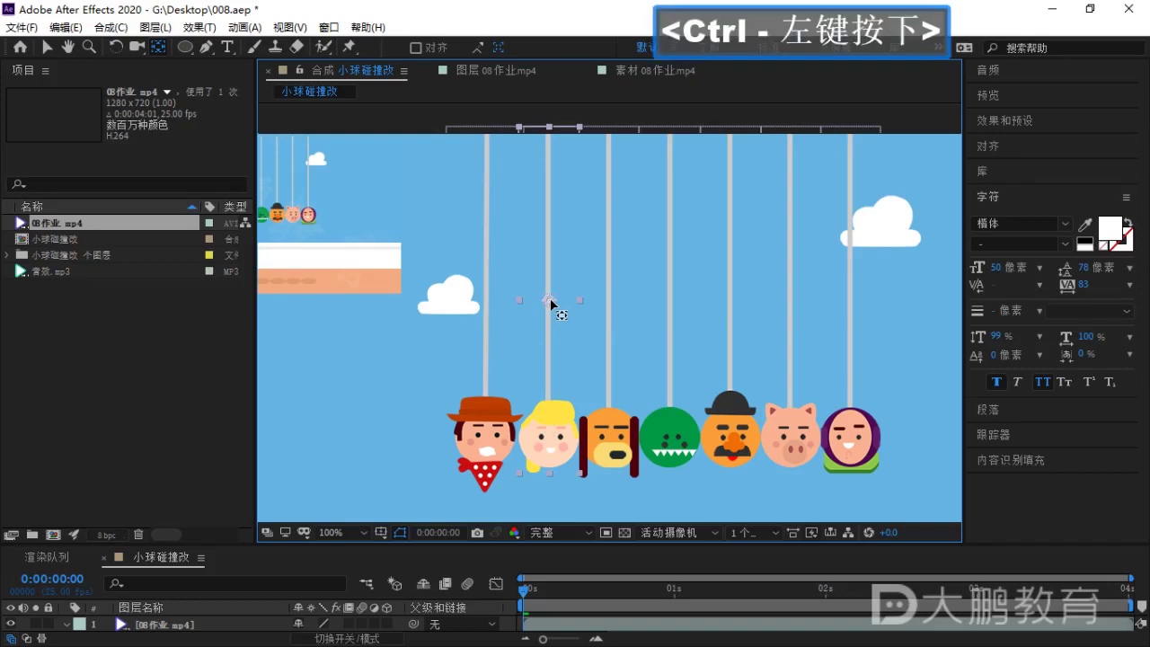
left_click_drag(551, 236, 555, 129)
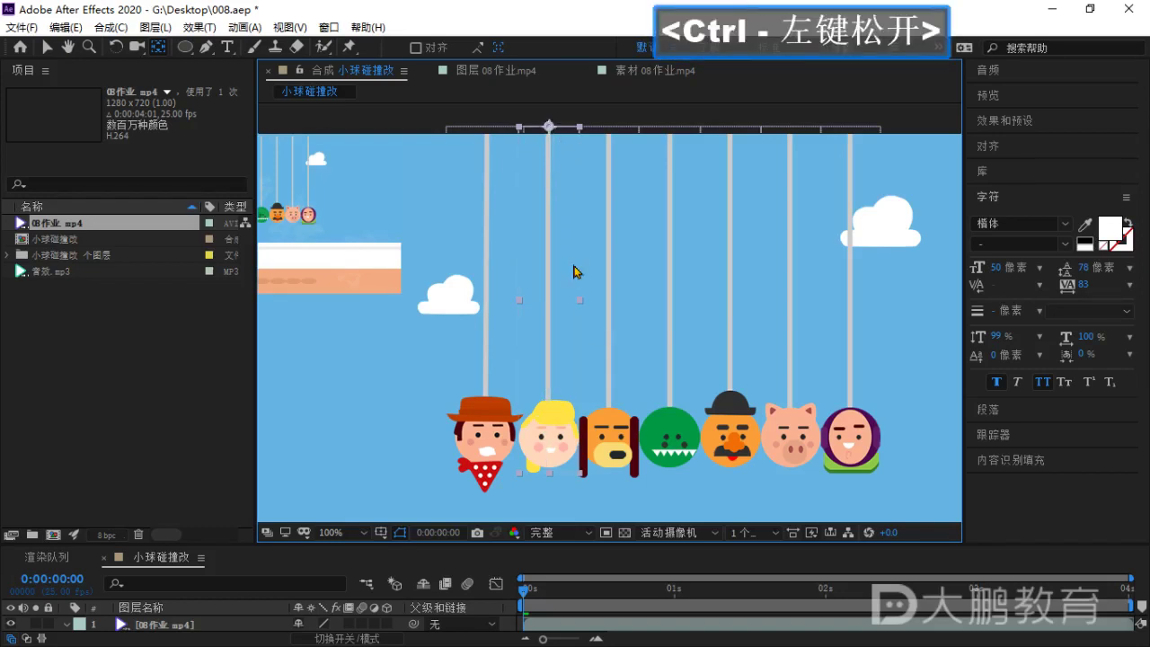
left_click(626, 446)
left_click_drag(612, 301, 618, 134)
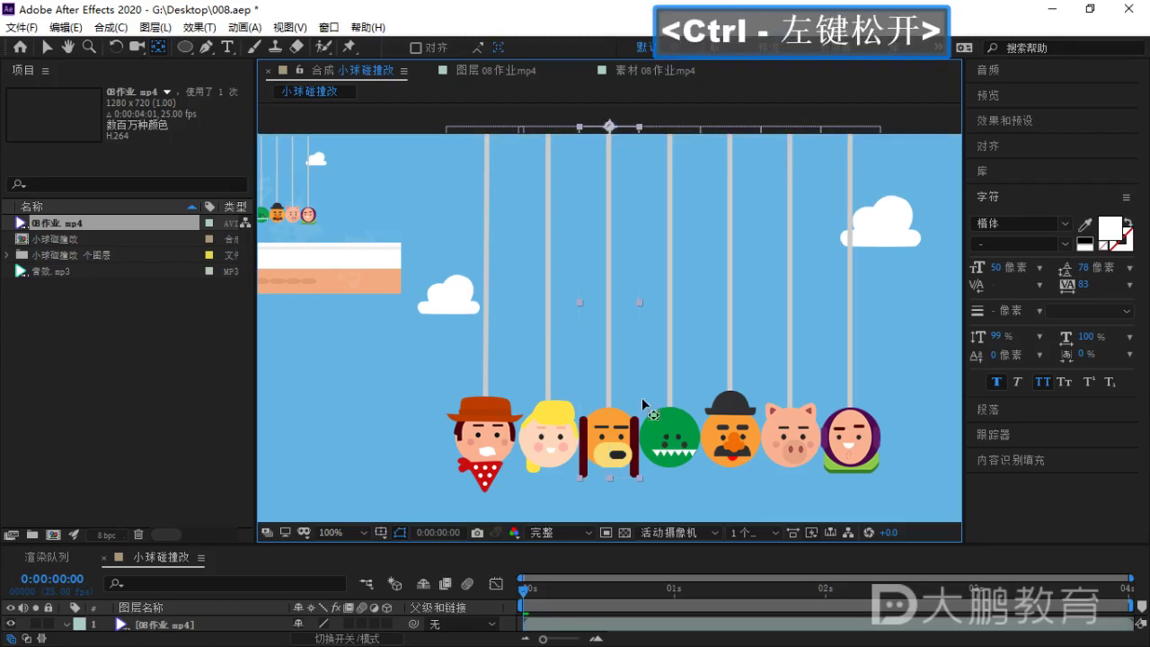
Snap the anchor points of the green dinosaur, bowler-hat, pig and purple-hood heads to the top ends of their ropes.
left_click(688, 413)
left_click_drag(676, 305, 677, 132)
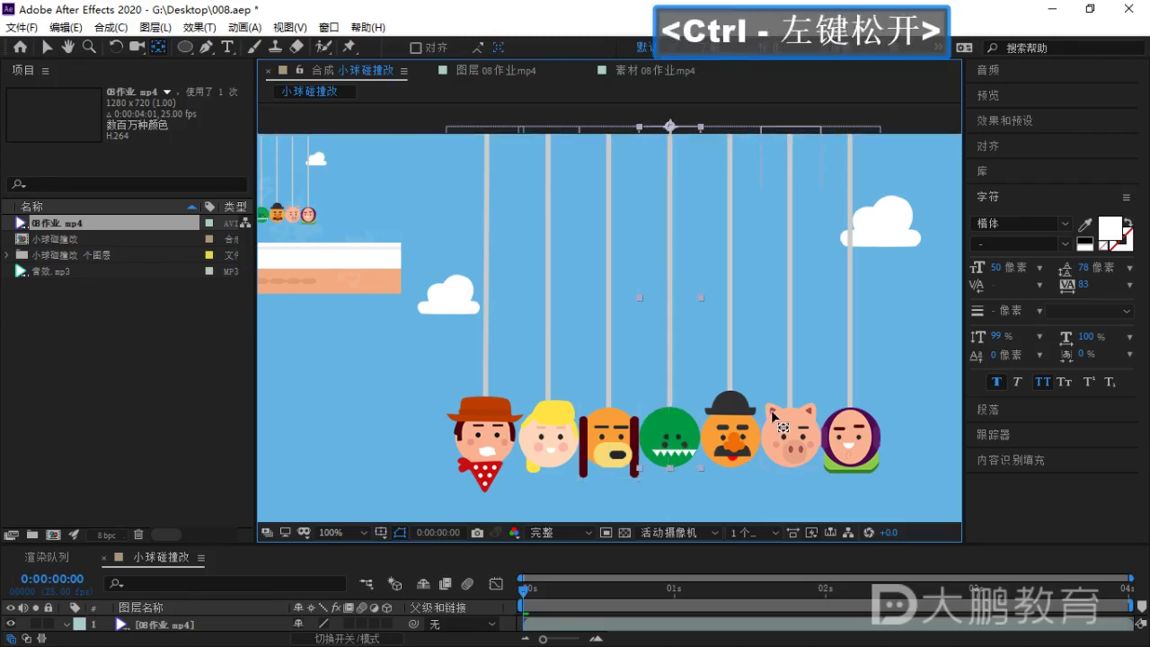
left_click(753, 415)
left_click_drag(729, 305, 731, 115)
left_click(779, 439)
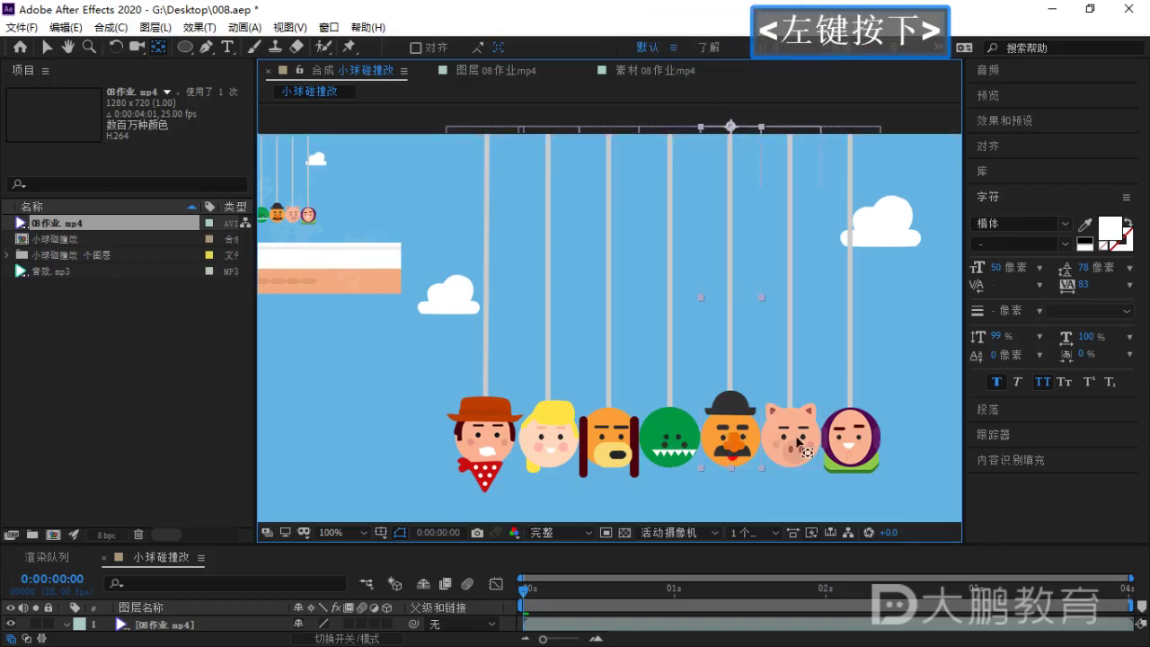
left_click_drag(795, 305, 795, 139)
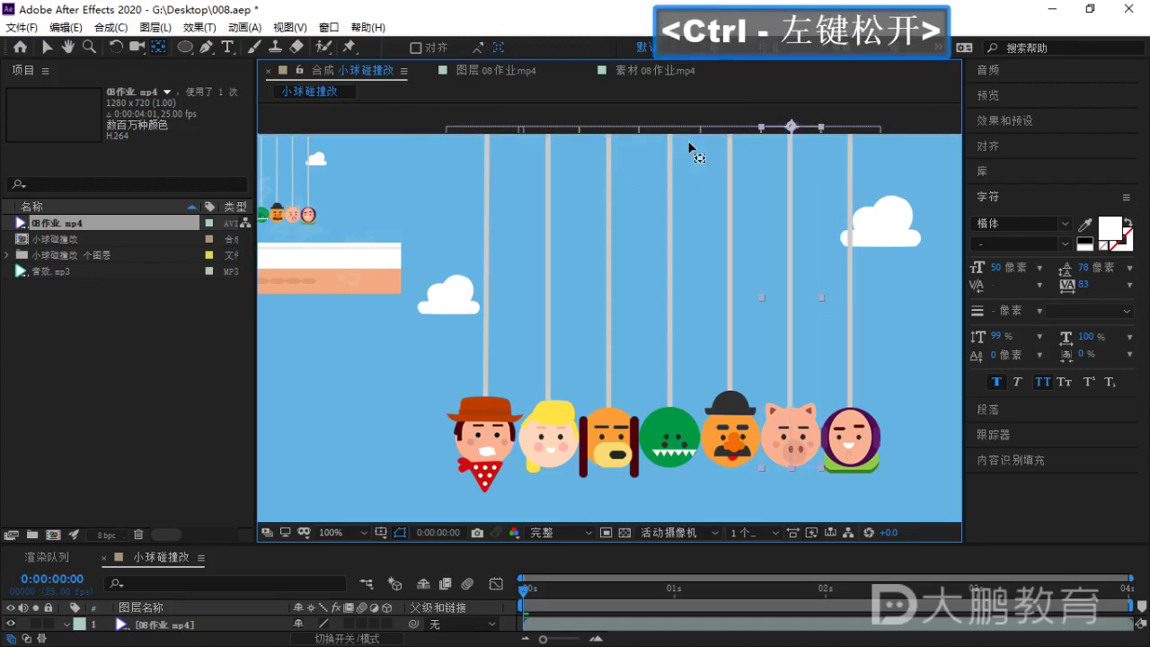
left_click(850, 440)
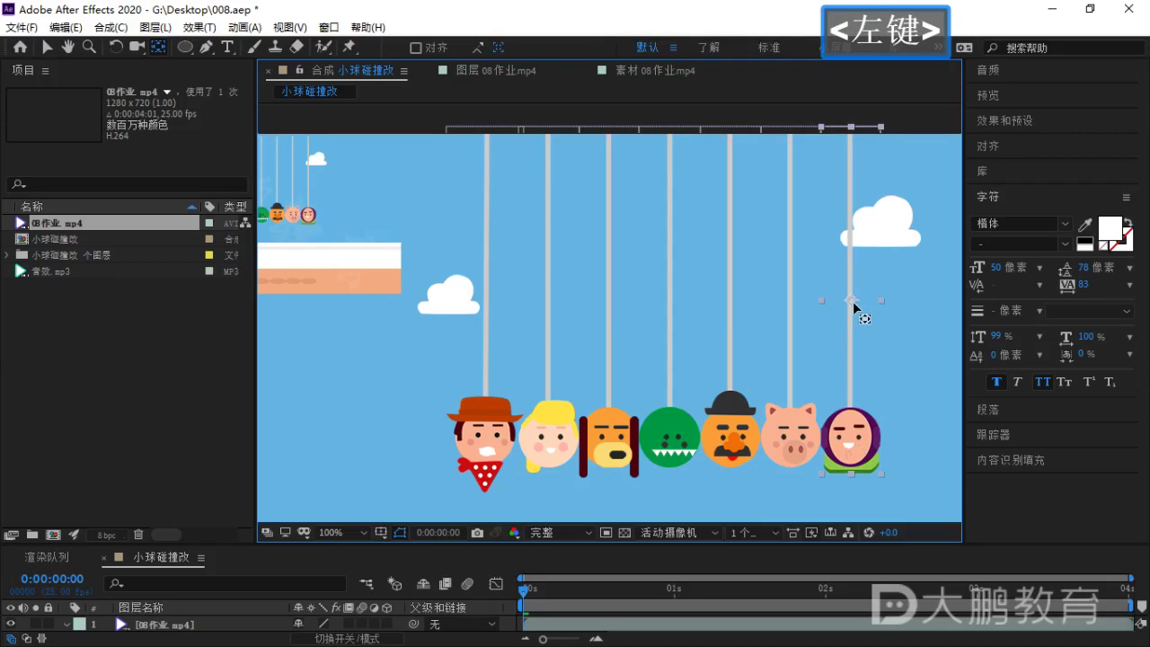
left_click_drag(854, 307, 853, 132)
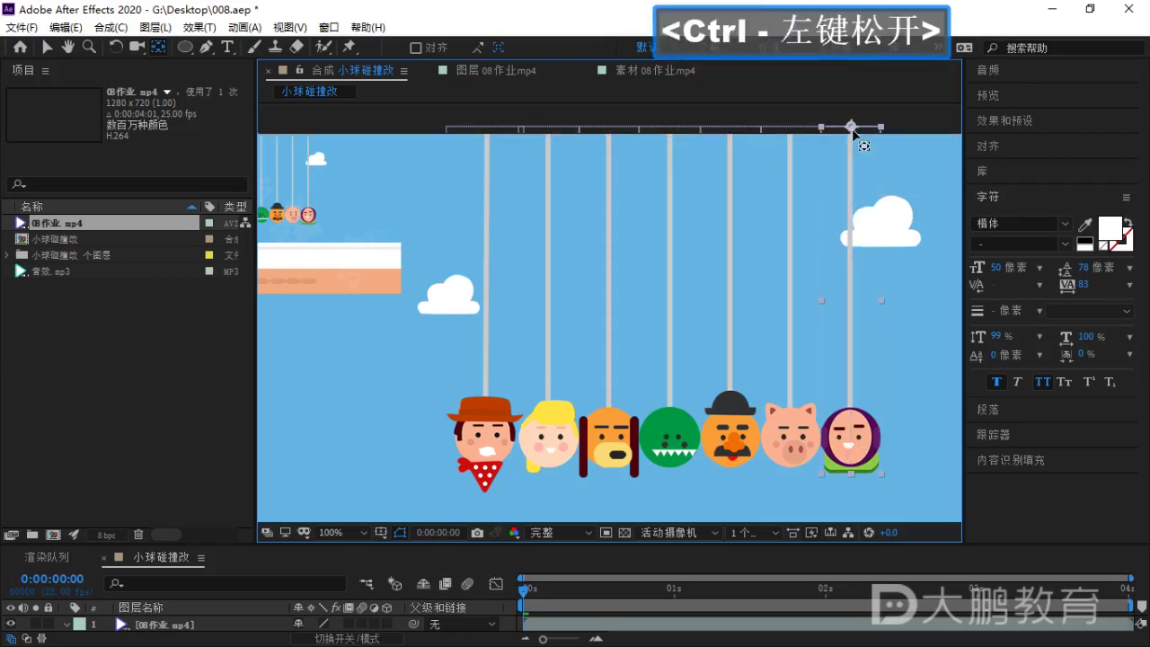
Reselect the cowboy head, test-rotate the 围巾 layer about its relocated anchor point, and undo the rotation.
scroll(724, 353, "down", 2)
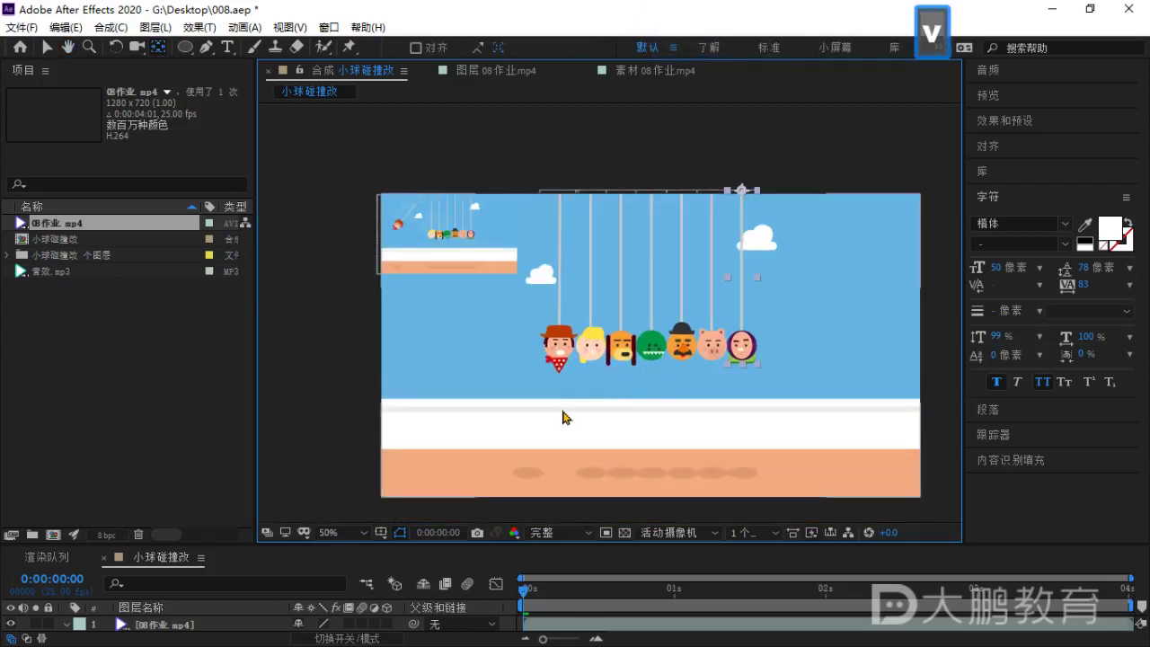
left_click(566, 416)
scroll(569, 387, "up", 2)
left_click_drag(569, 386, 606, 367)
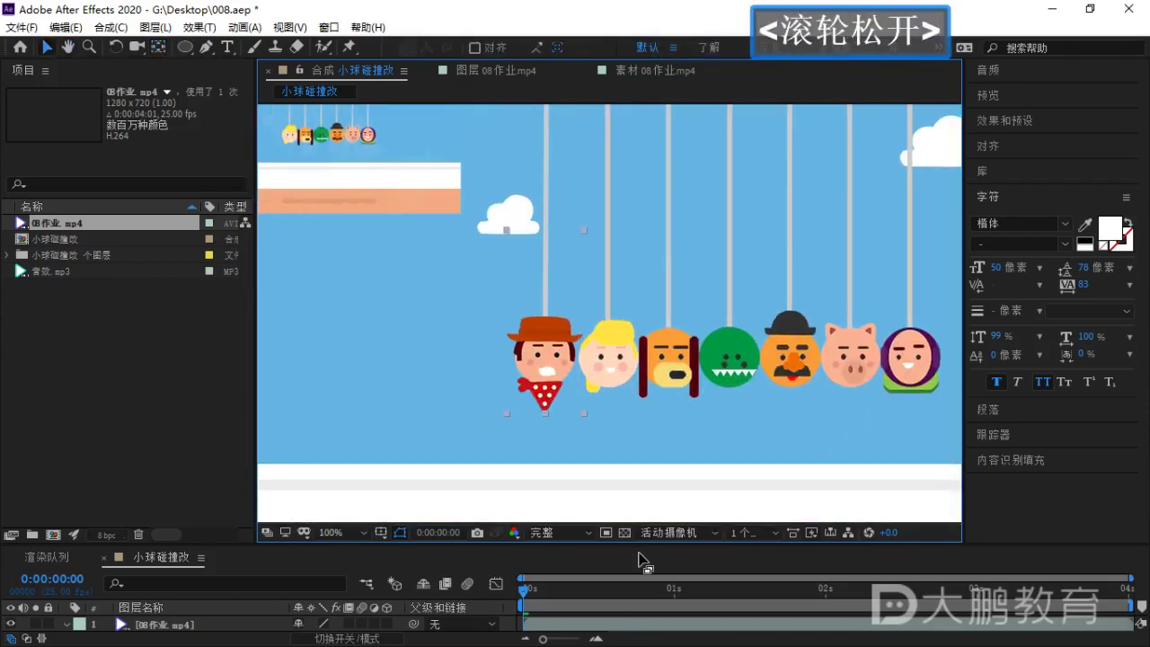
left_click_drag(637, 545, 656, 467)
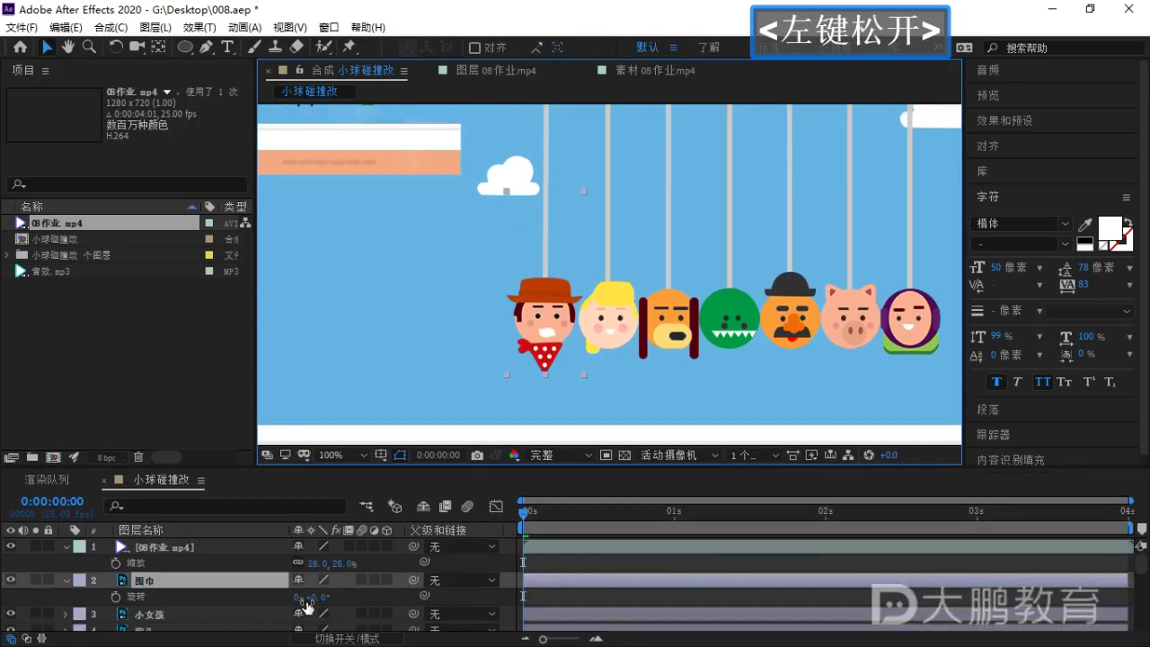
left_click_drag(310, 599, 386, 591)
key("ctrl+z")
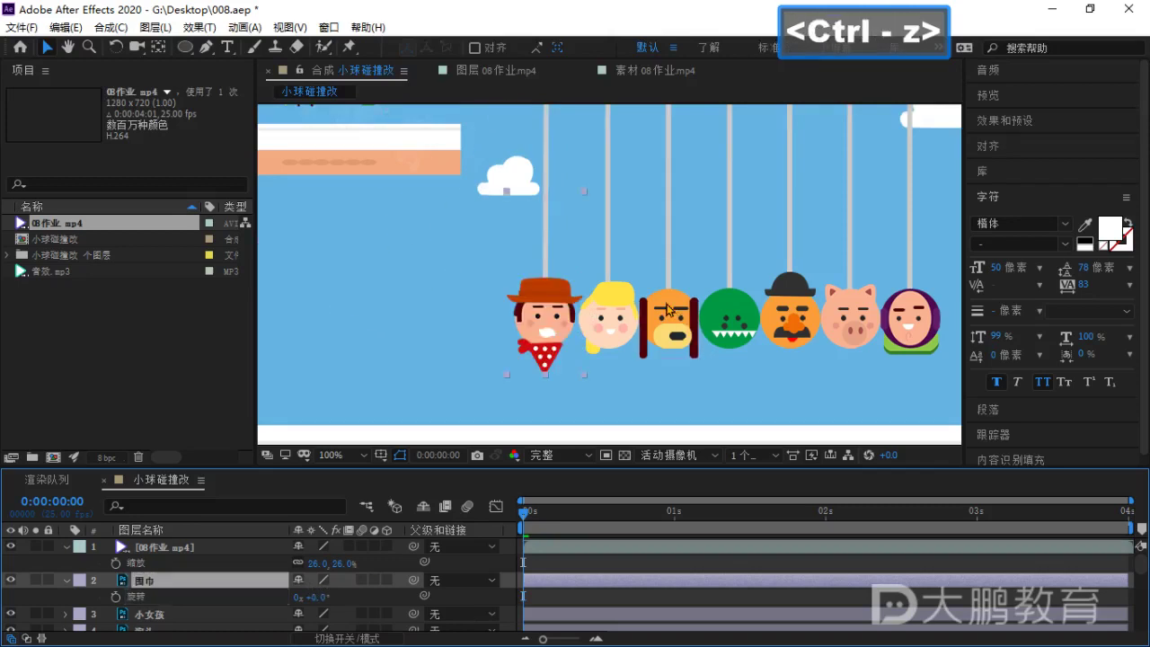
Set the 围巾 layer's rotation to 30° and enable rotation keyframing at 0:00:00:00.
scroll(666, 310, "down", 2)
middle_click(689, 260)
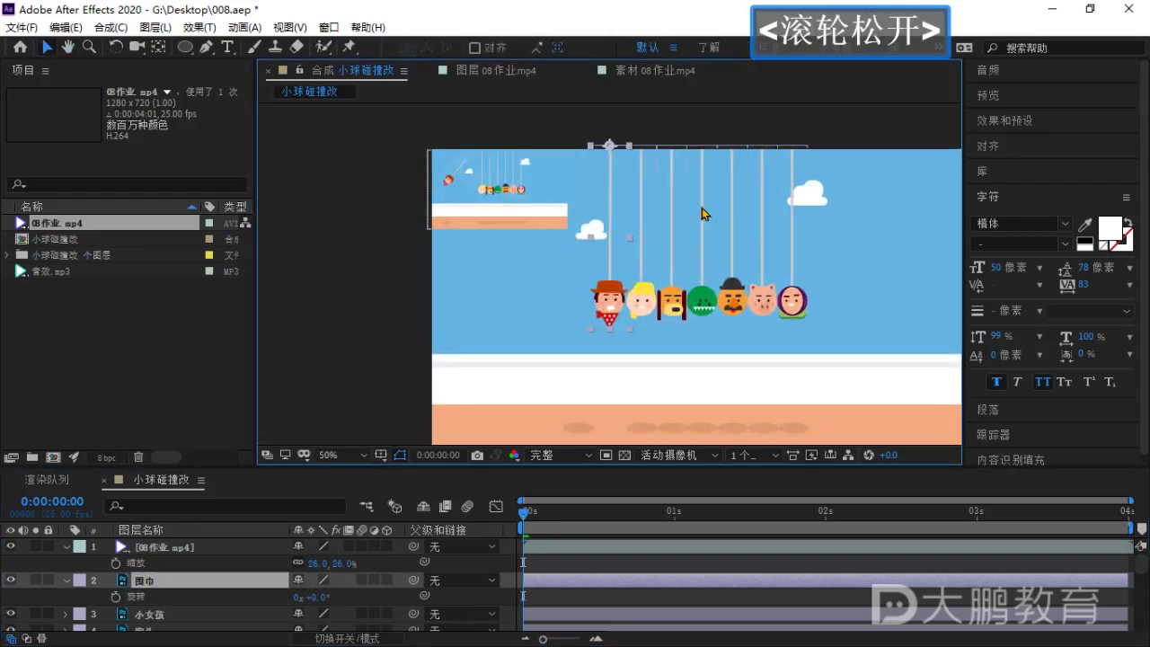
left_click_drag(324, 600, 350, 604)
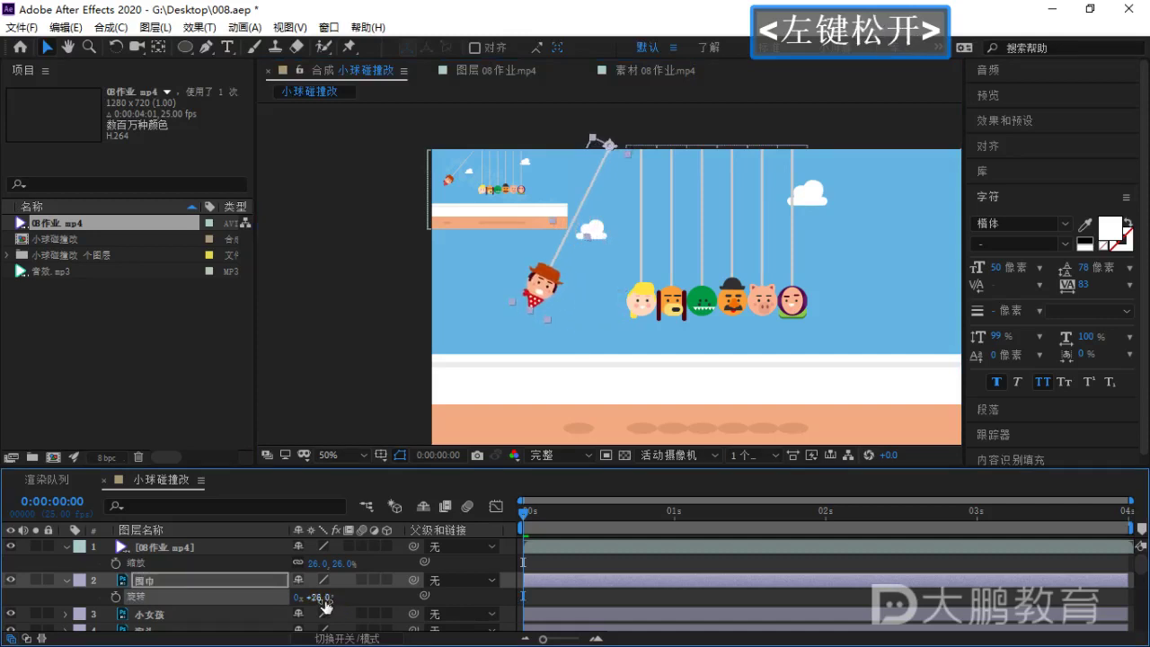
left_click(321, 598)
type("30")
key("Return")
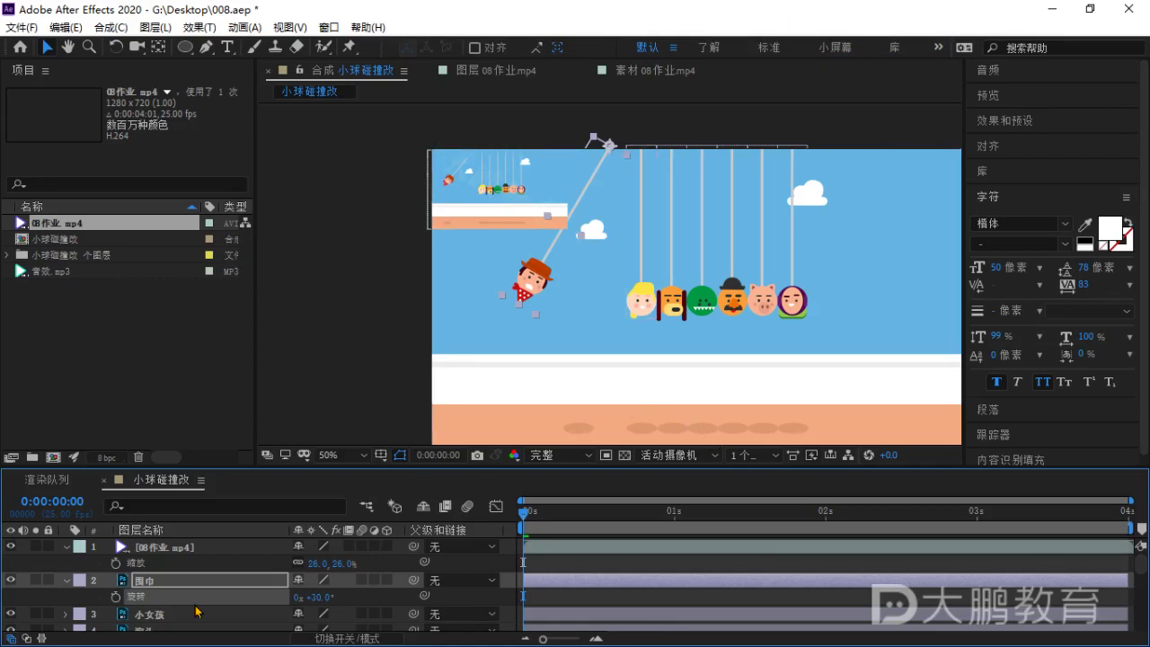
left_click(115, 596)
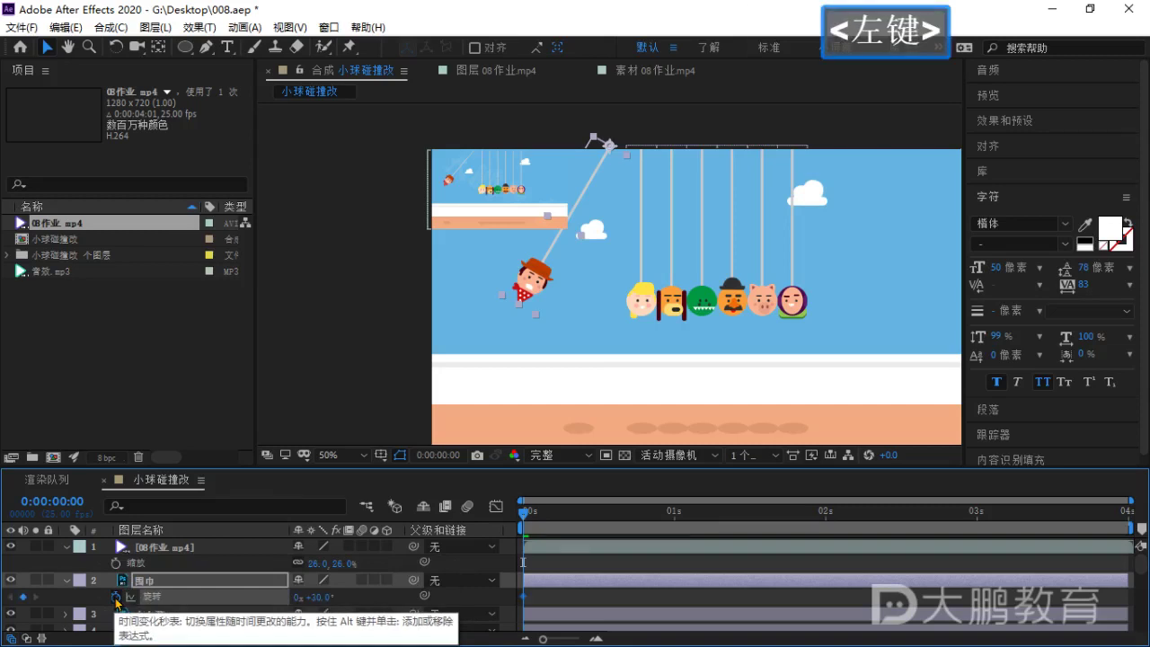
Set the 围巾 layer's rotation to 0° at 0:00:01:00 so the cowboy head swings down to vertical.
left_click(544, 567)
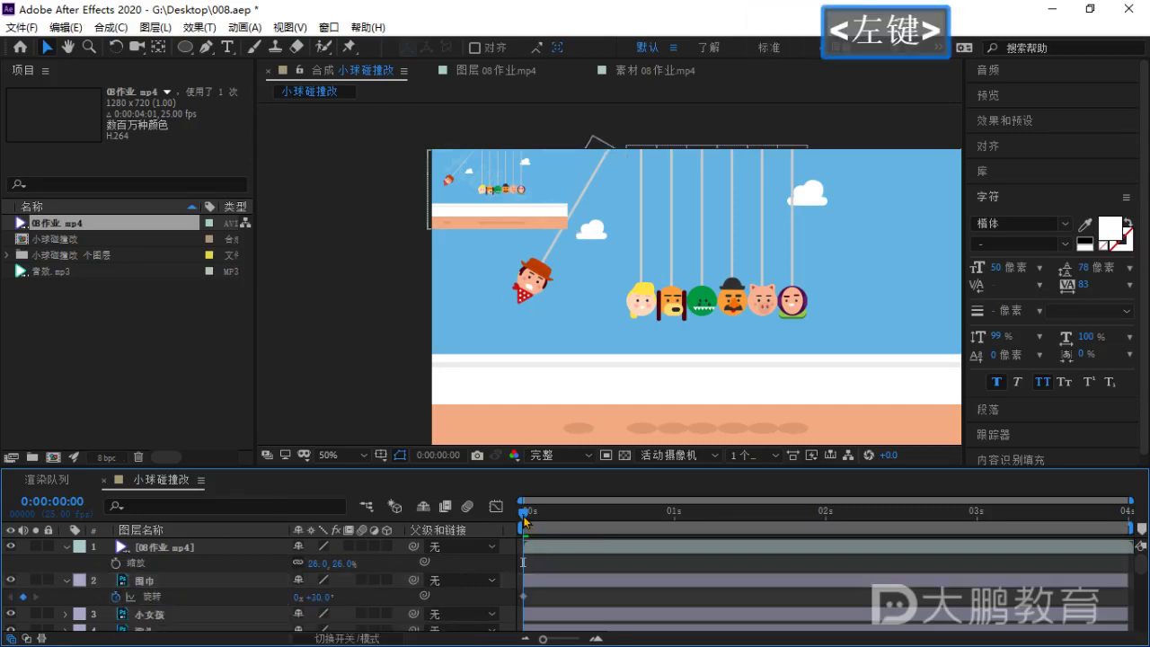
left_click_drag(524, 517, 676, 533)
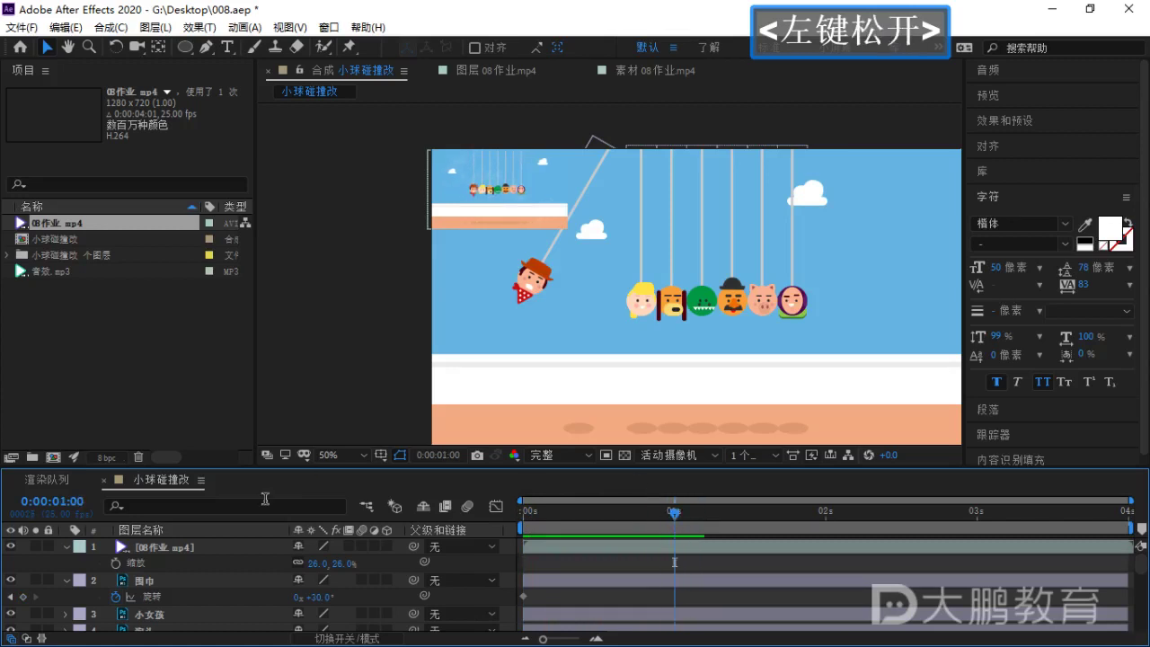
left_click(251, 585)
left_click(321, 598)
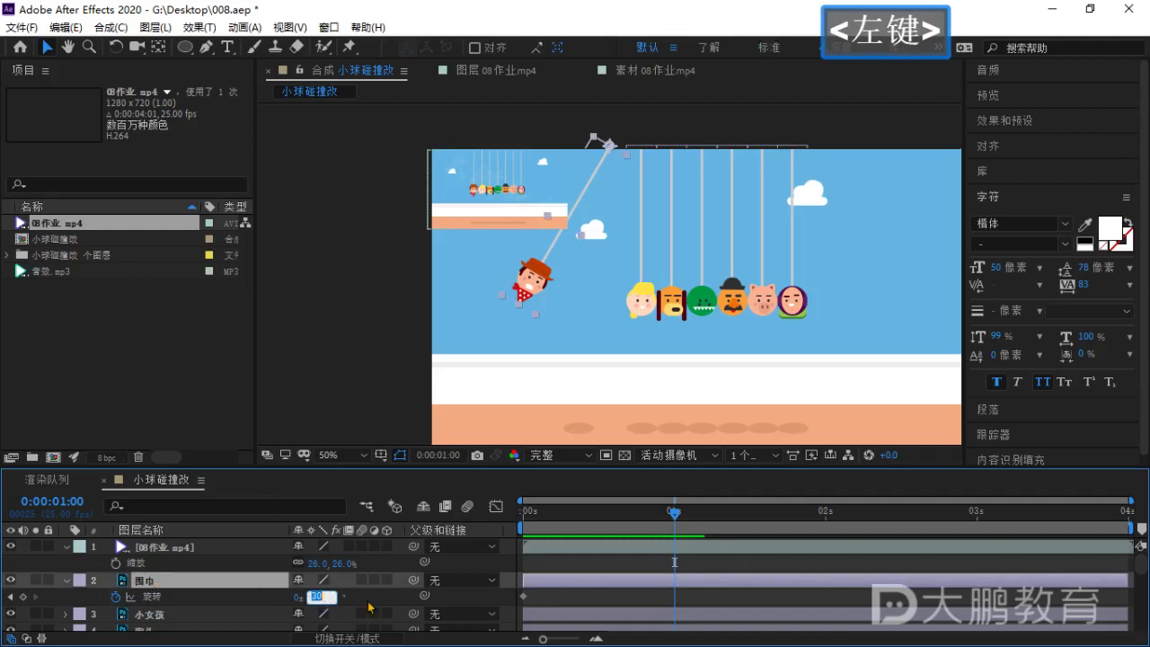
left_click(365, 602)
left_click_drag(327, 599, 300, 599)
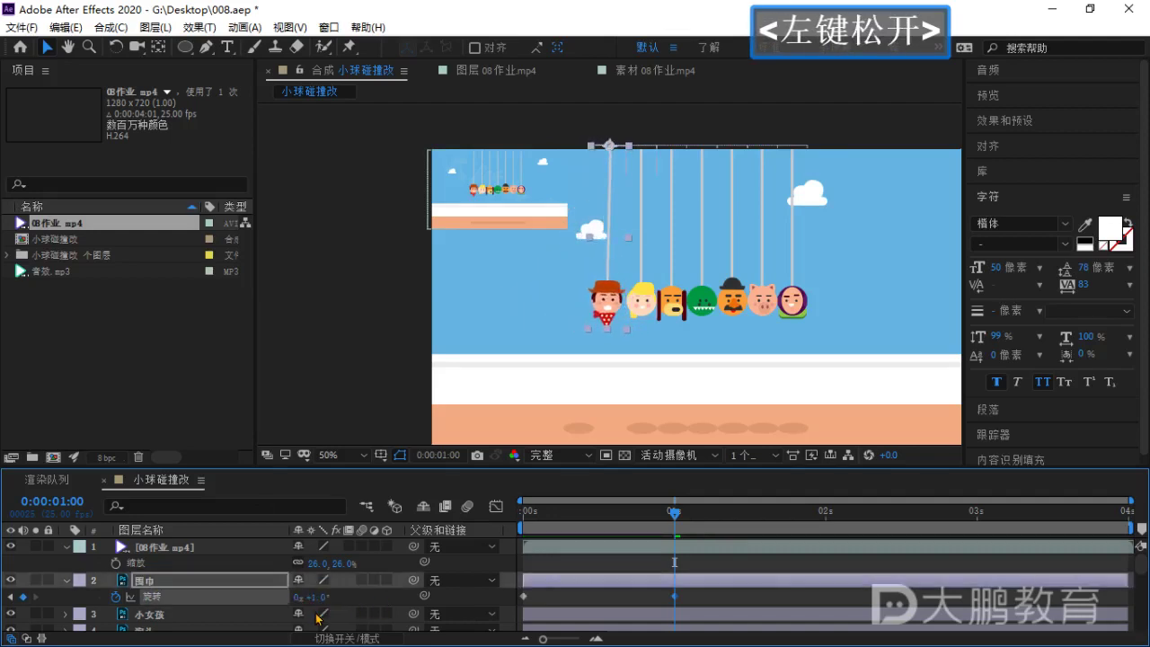
left_click(318, 597)
key("Return")
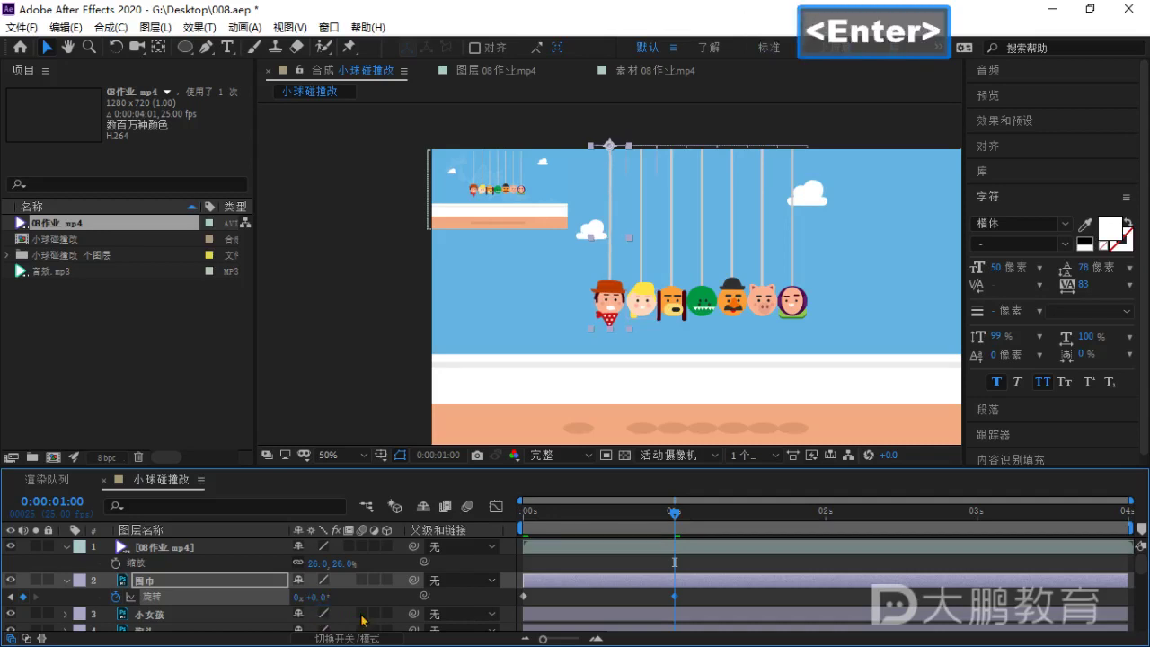
Preview the cowboy head's swing from the start and inspect its contact with the neighbouring head at 0:00:01:00.
left_click_drag(678, 517, 447, 528)
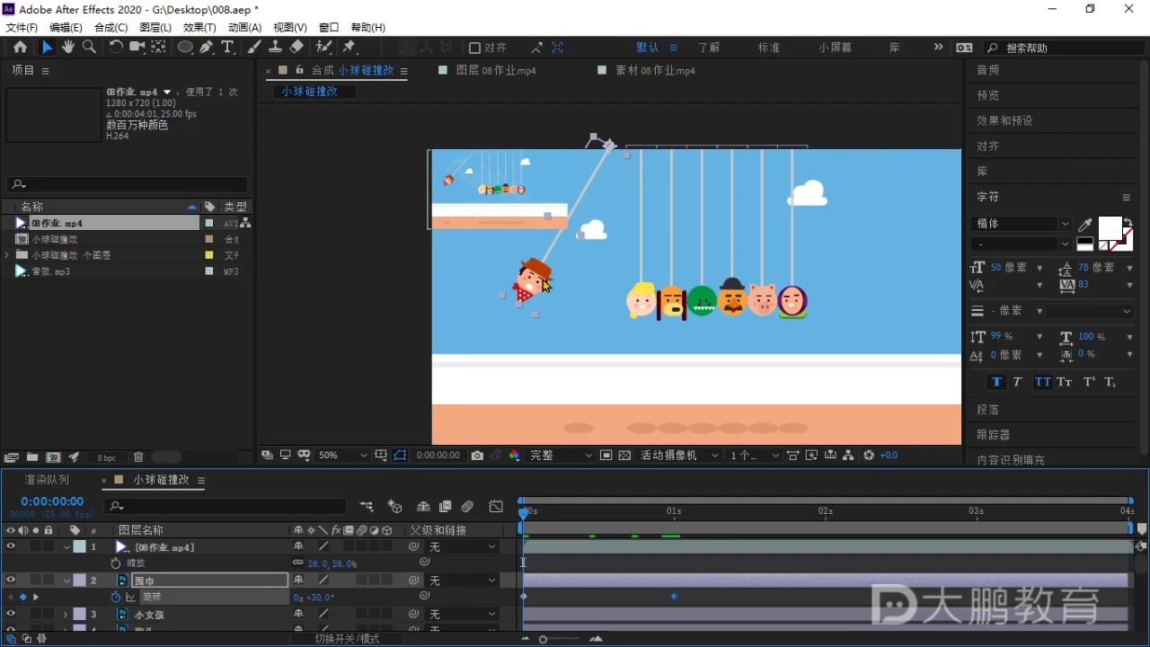
key("space")
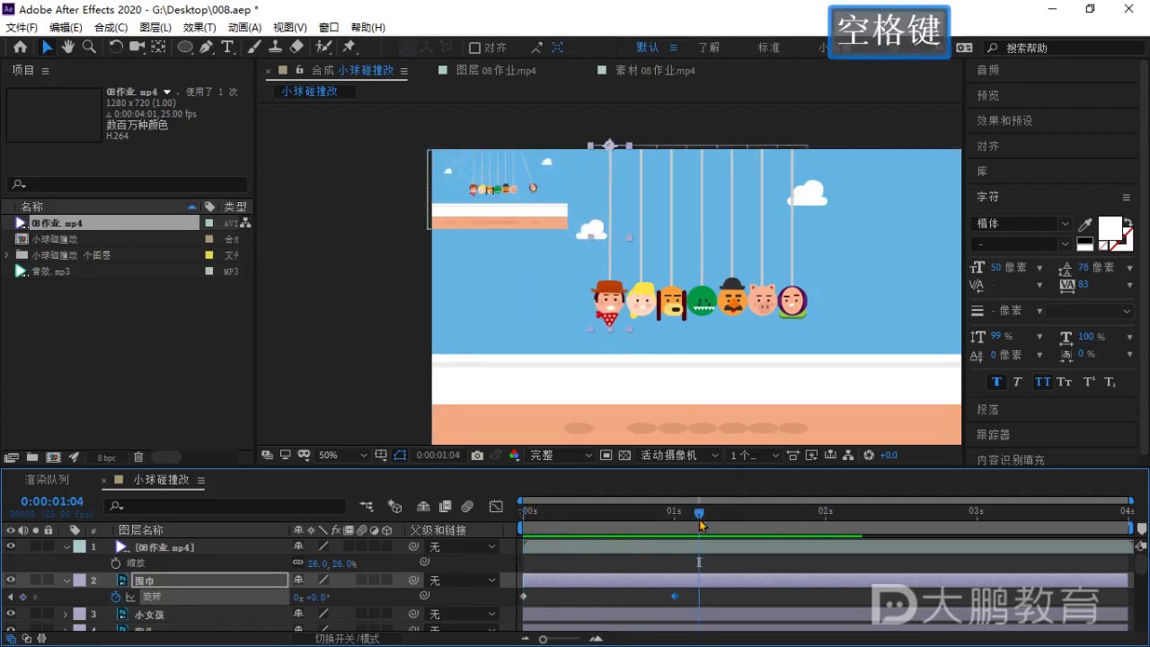
left_click_drag(701, 524, 674, 520)
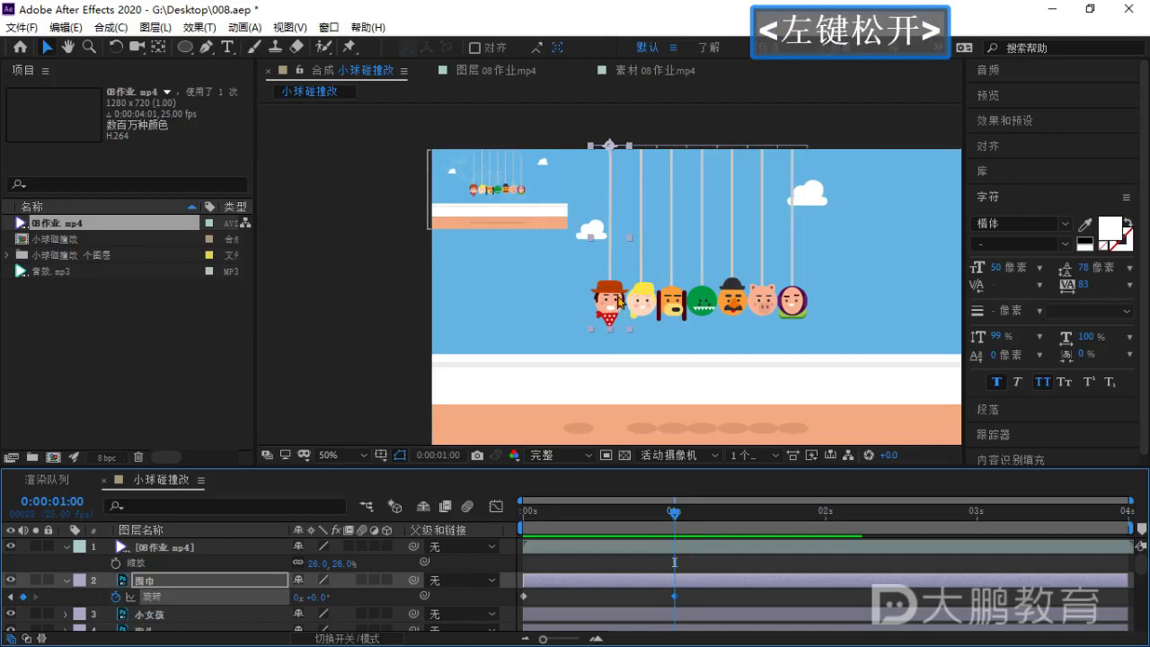
scroll(645, 301, "up", 2)
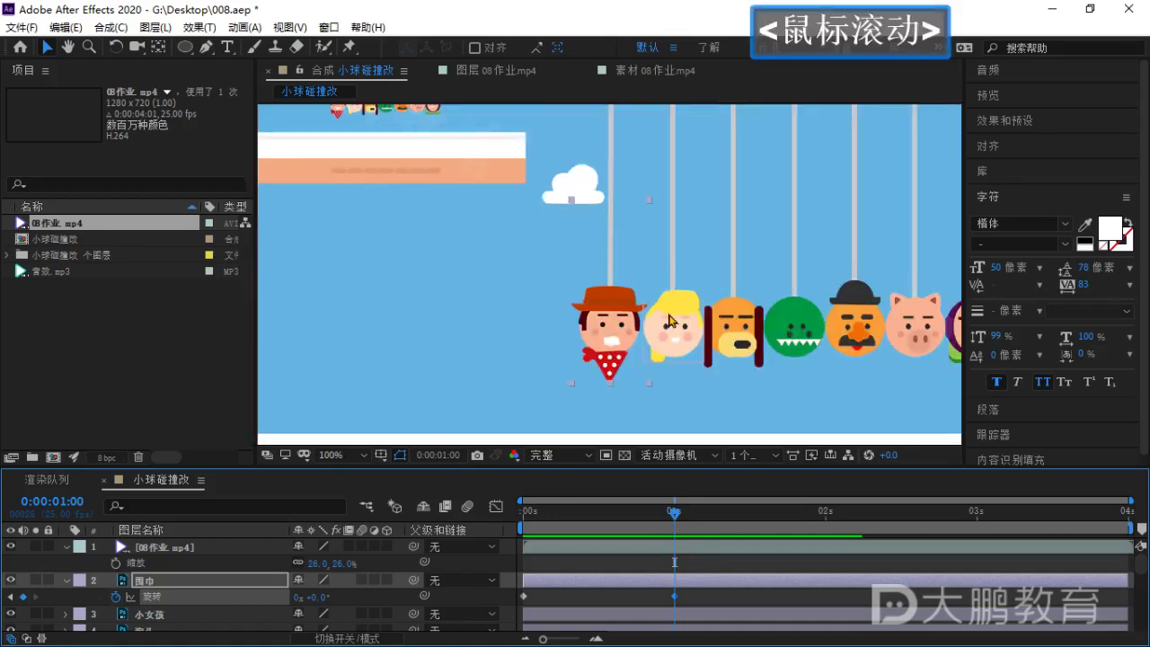
left_click_drag(748, 350, 579, 341)
scroll(630, 333, "down", 2)
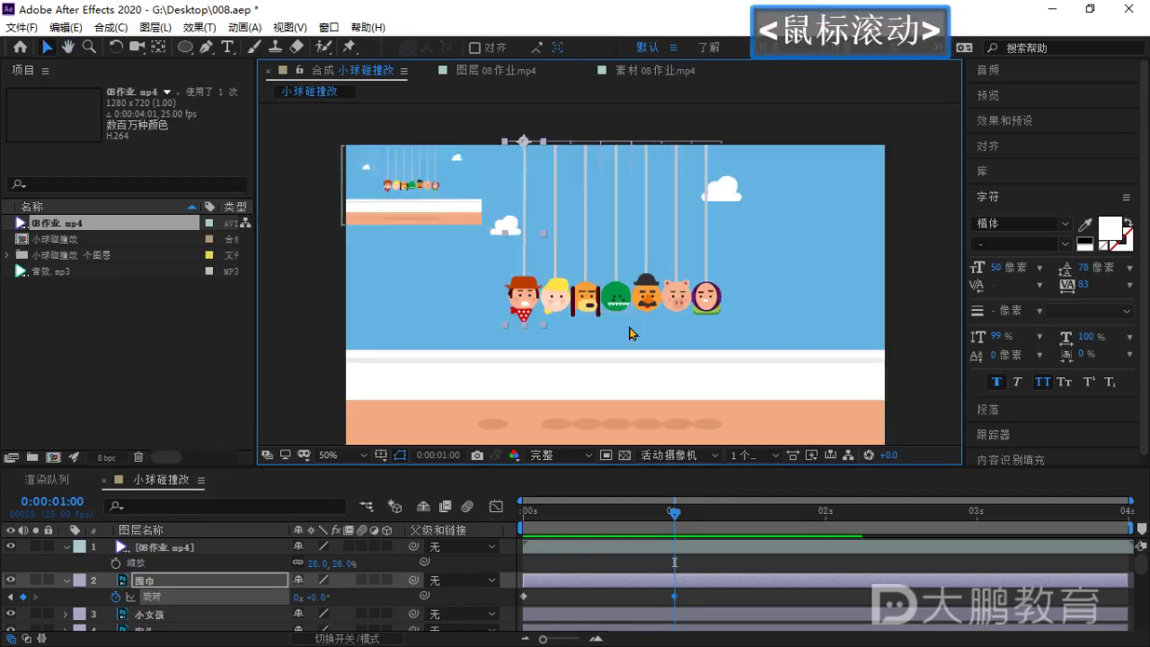
Select the purple-hood head's layer 光头 and enable rotation keyframing at 0:00:01:00.
mouse_move(676, 517)
left_mouse_down()
mouse_move(638, 517)
mouse_move(675, 518)
left_mouse_up()
left_click(708, 301)
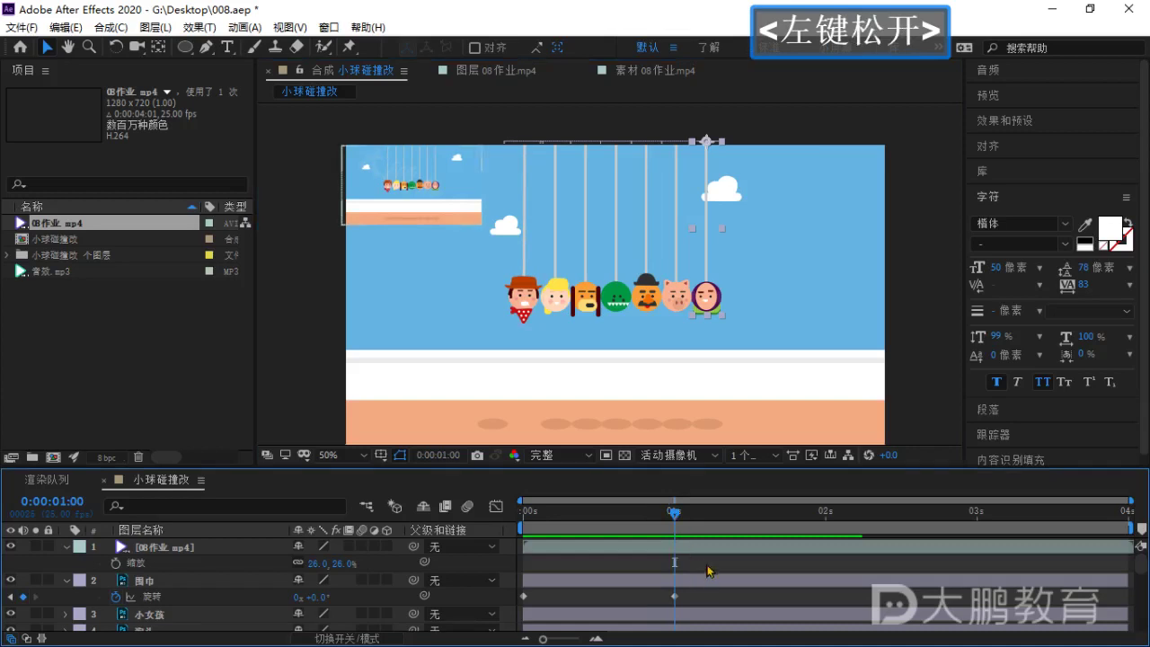
left_click(764, 283)
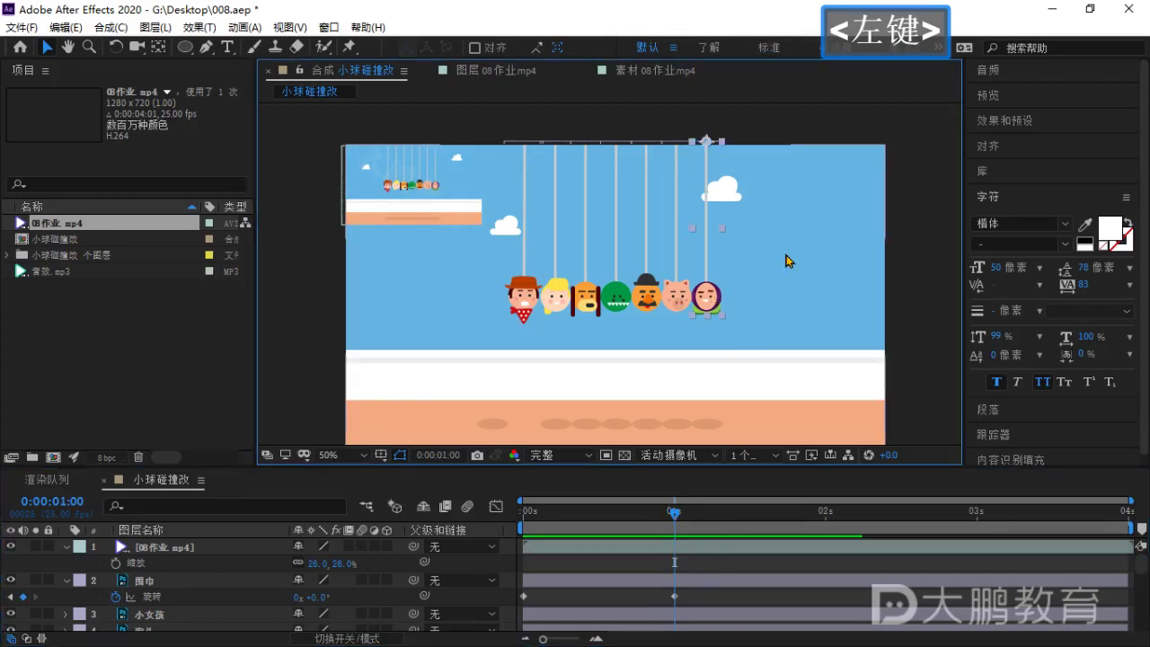
scroll(712, 306, "up", 2)
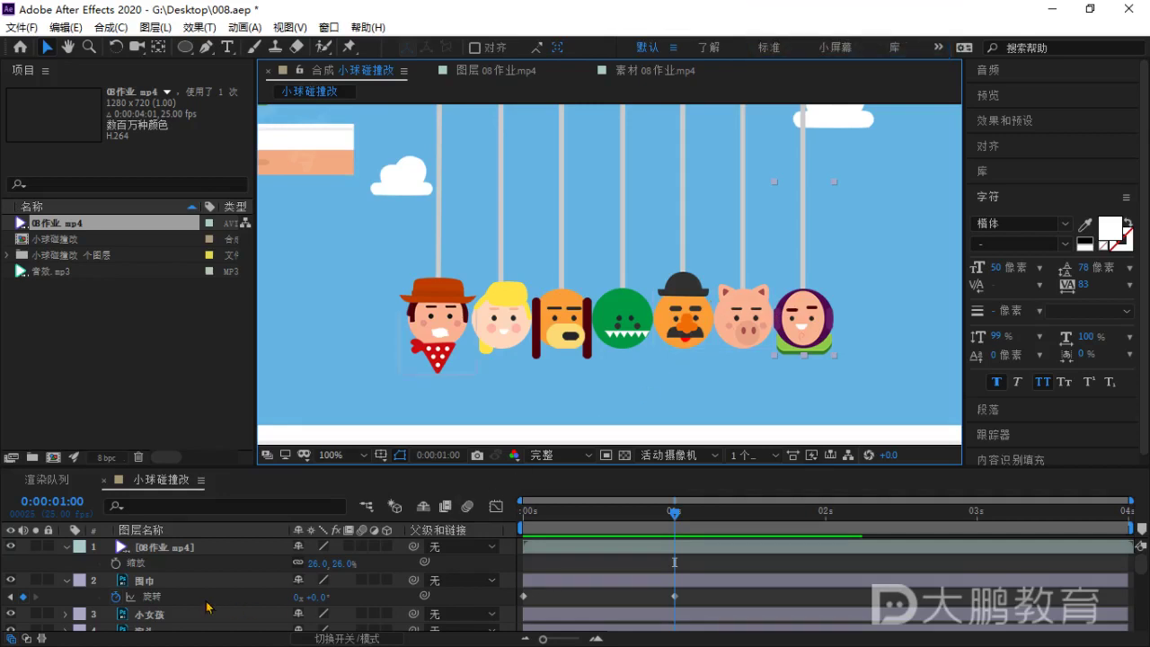
scroll(207, 607, "down", 3)
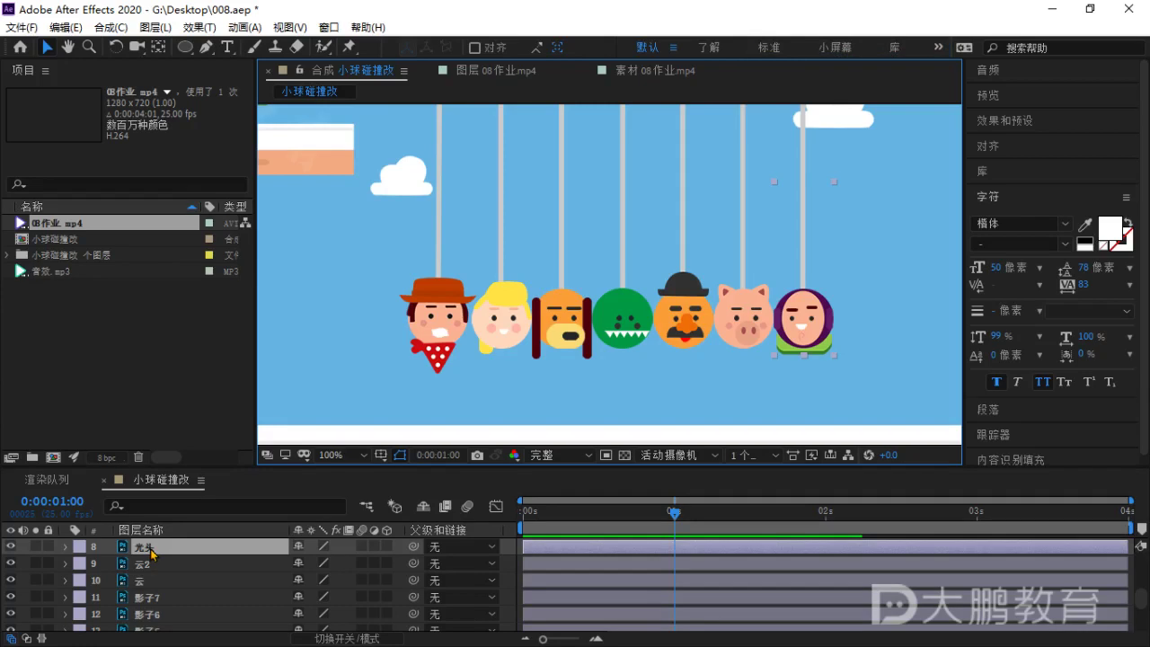
key("r")
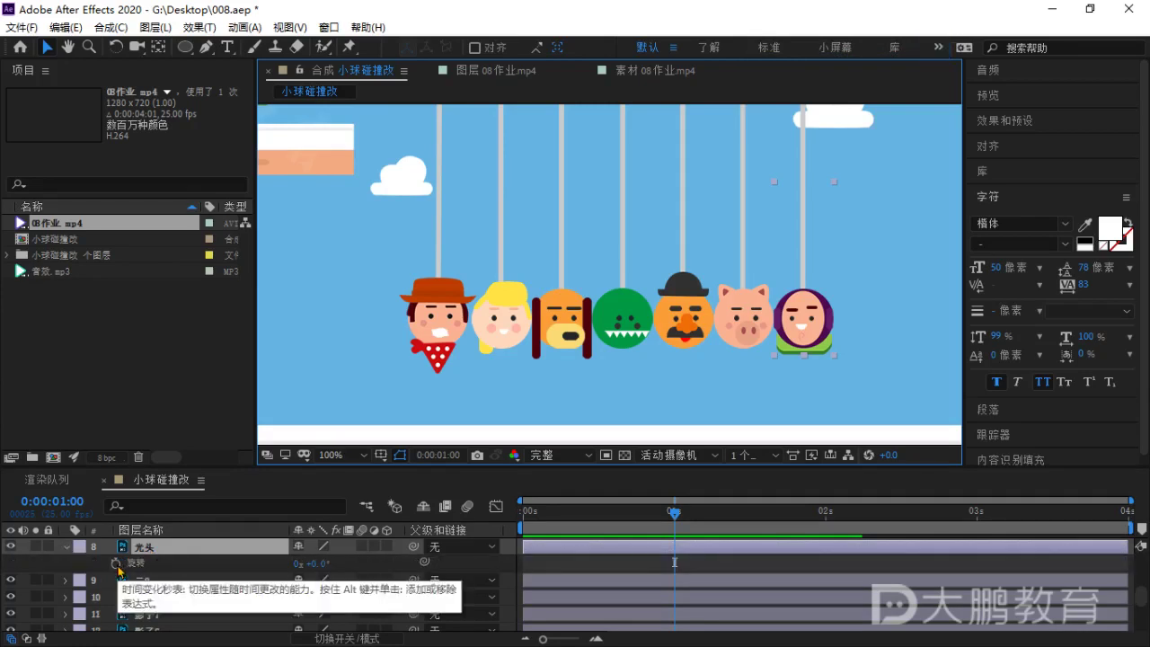
left_click(116, 567)
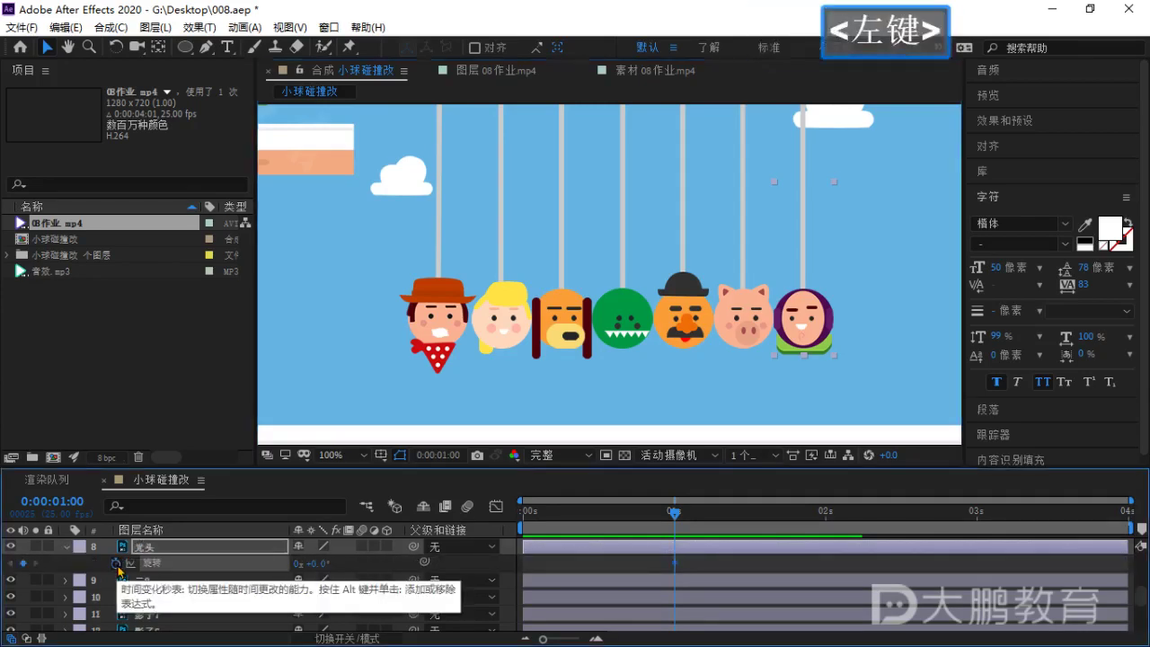
Set the 光头 layer's rotation to -30° at 0:00:02:00.
scroll(775, 297, "down", 2)
left_click_drag(676, 514, 827, 539)
left_click(325, 564)
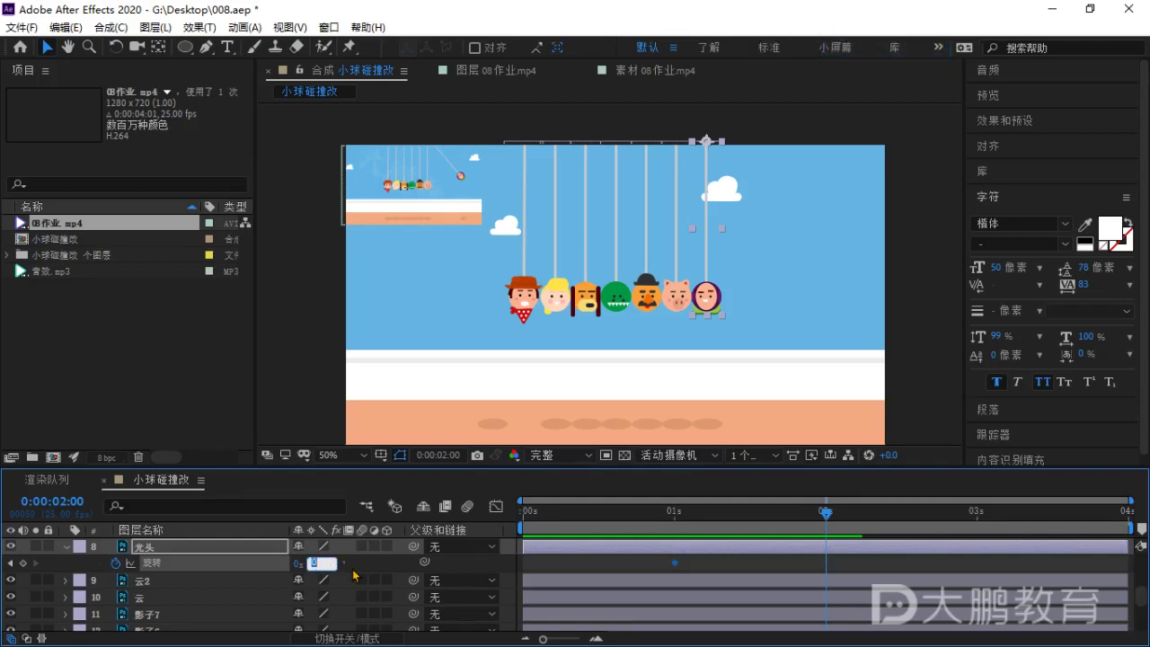
type("-30")
key("Return")
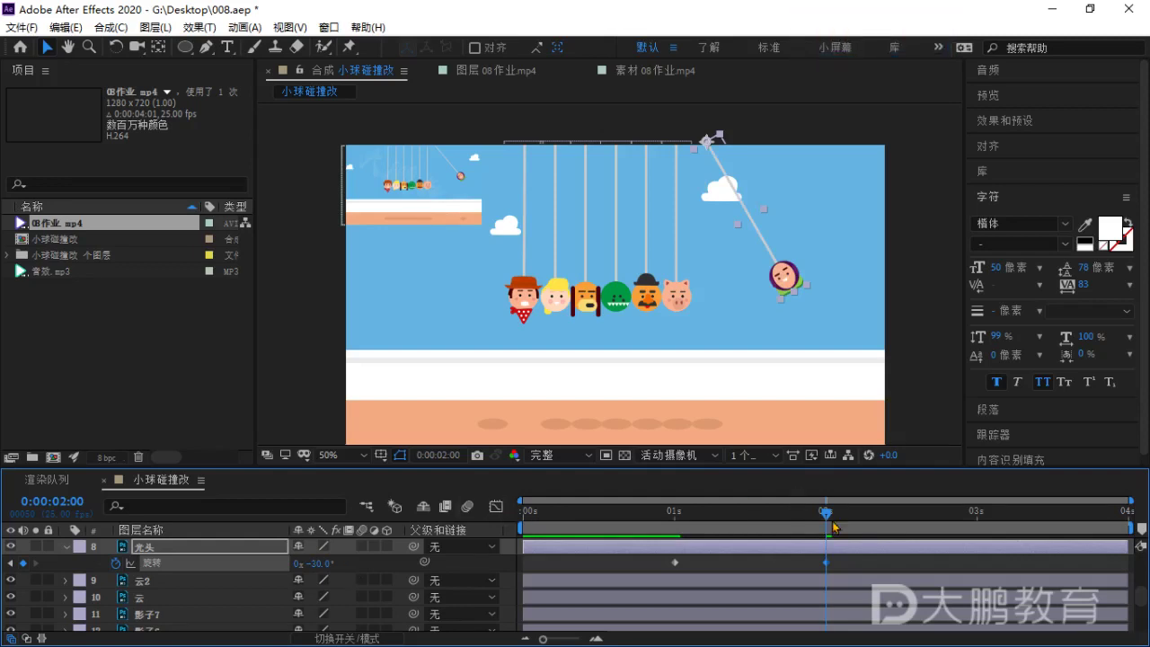
Play the animation from the start to check the swings of the cowboy and purple-hood heads.
left_click_drag(825, 512, 470, 542)
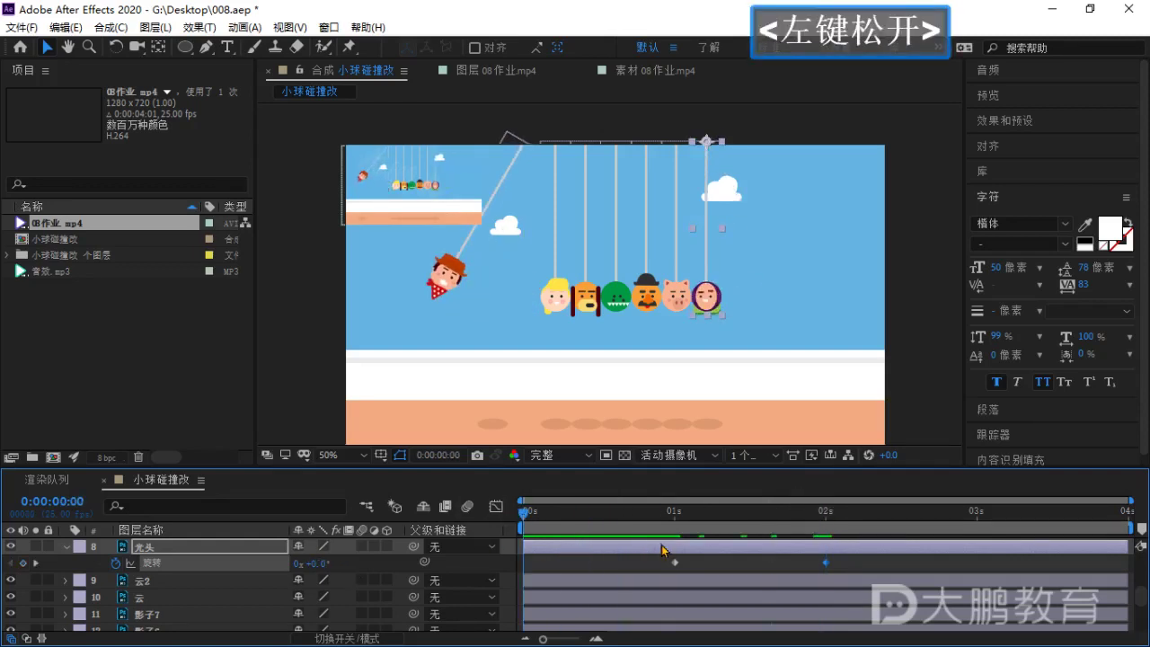
key("space")
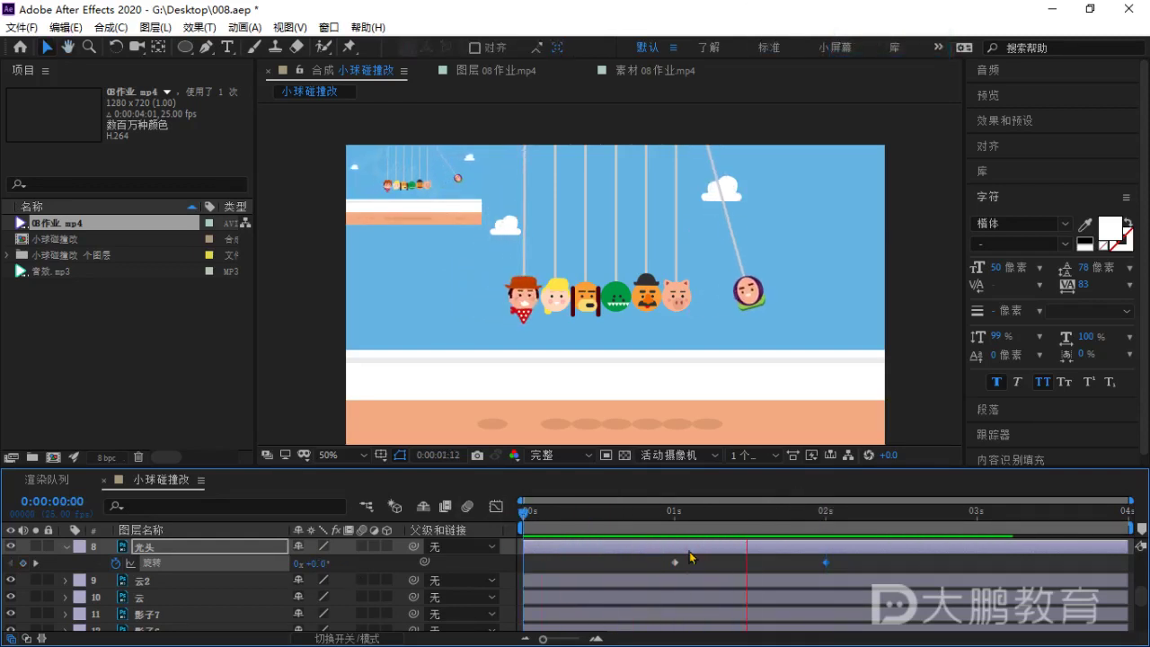
key("space")
Set the 光头 layer's rotation to 0° at 0:00:03:00 so the purple-hood head swings back to vertical.
left_click_drag(861, 519, 825, 536)
left_click(858, 570)
left_click(785, 287)
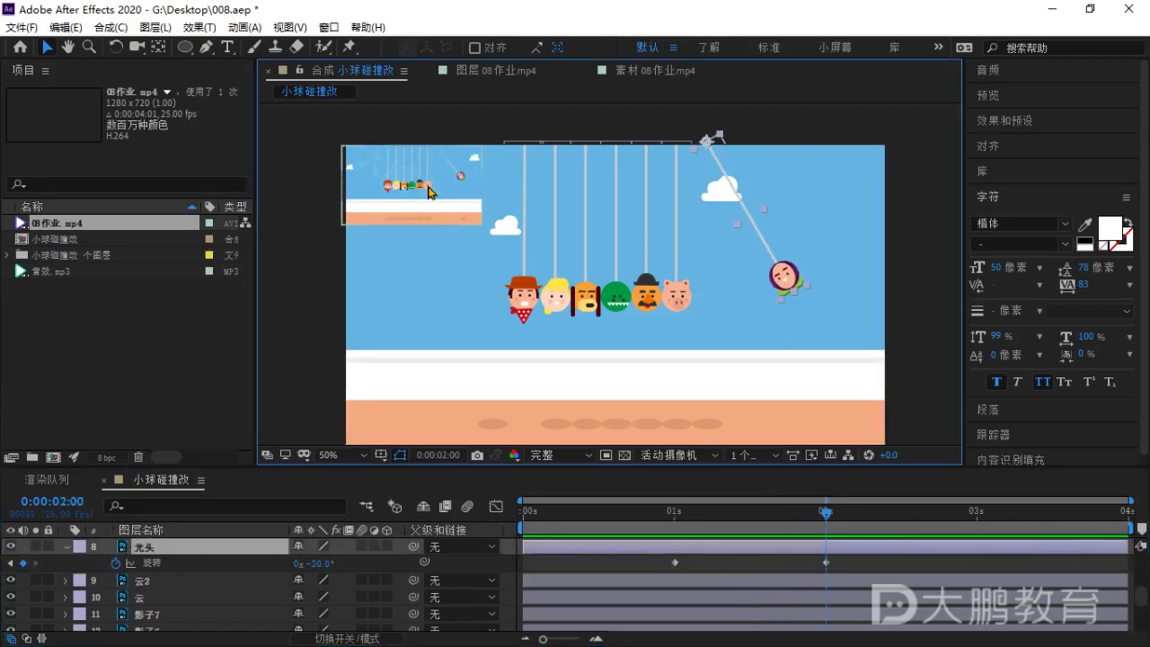
left_click_drag(827, 514, 977, 539)
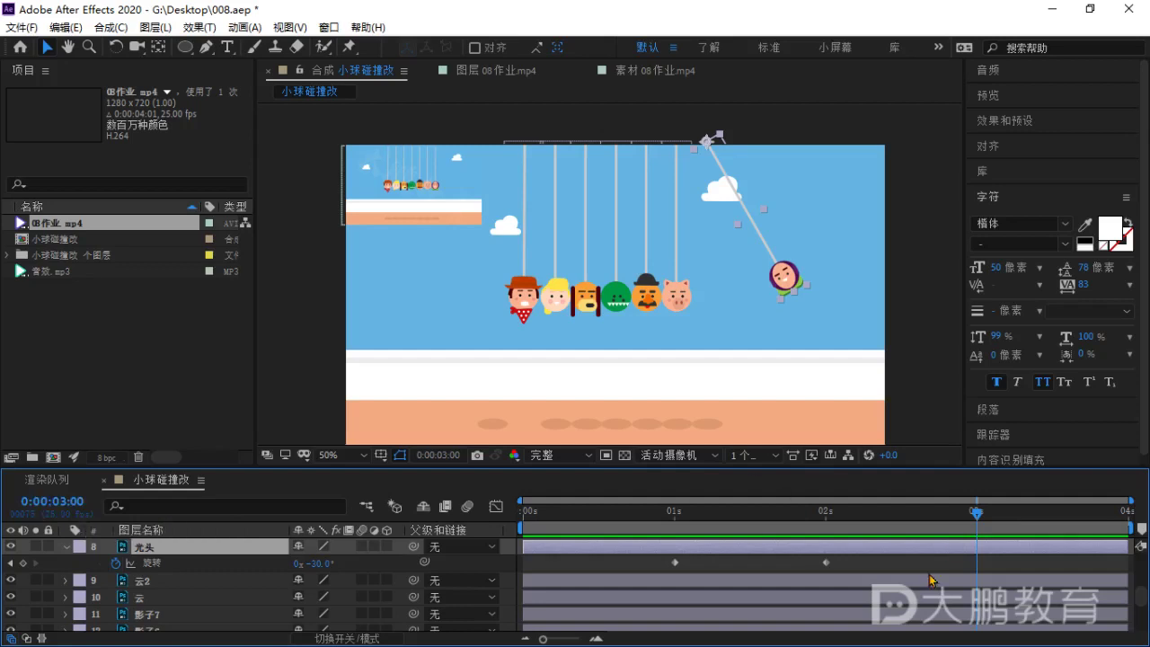
left_click(322, 563)
key("Return")
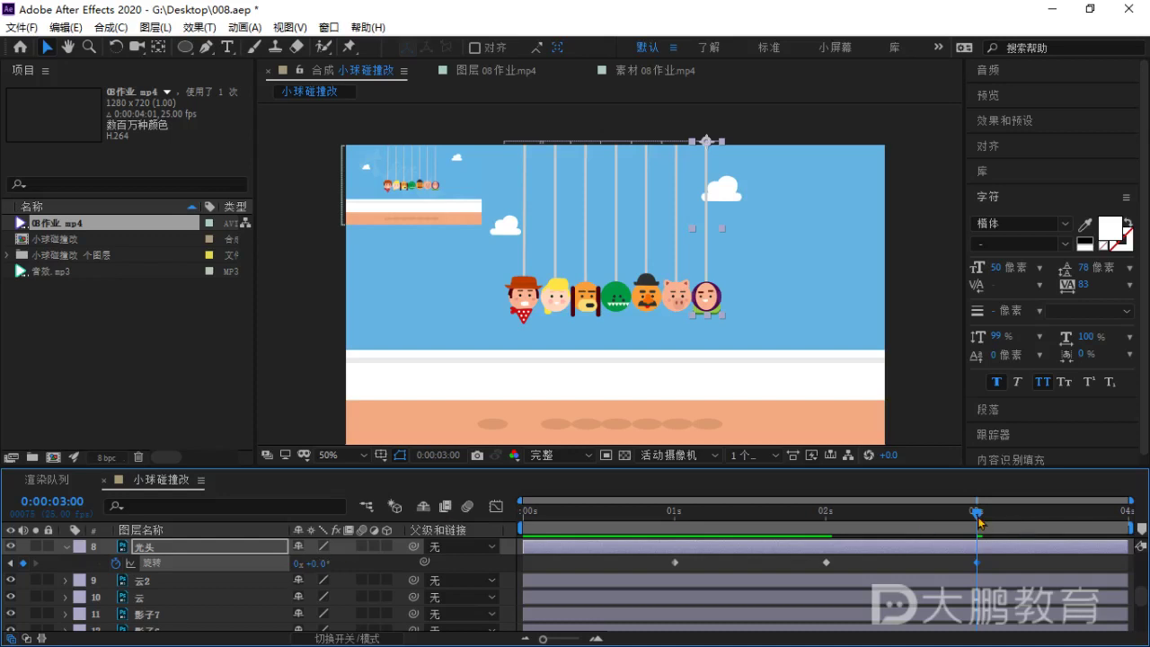
left_click_drag(985, 520, 977, 521)
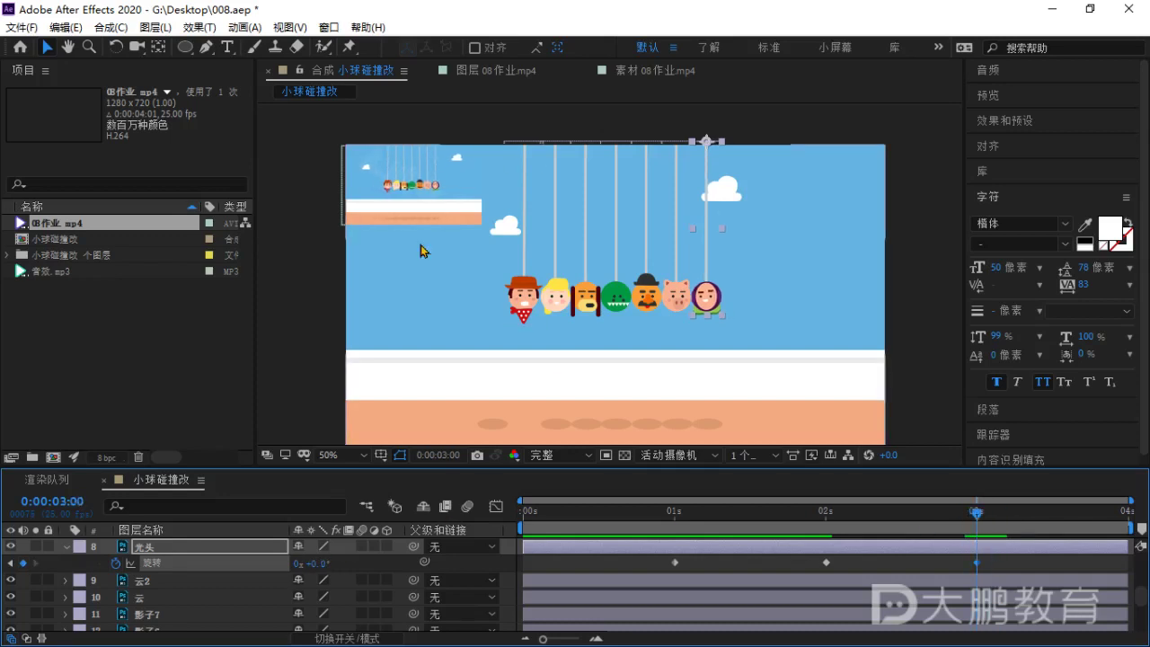
Select the 围巾 layer and enlarge the timeline area to show more layers.
scroll(164, 590, "up", 5)
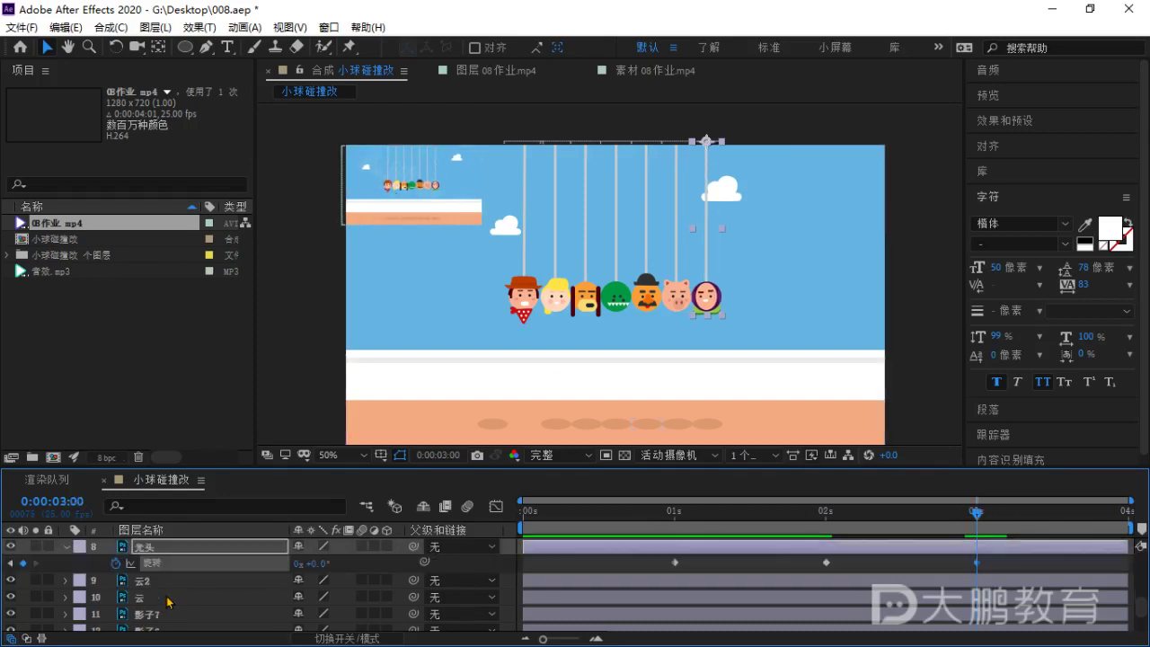
scroll(169, 562, "up", 2)
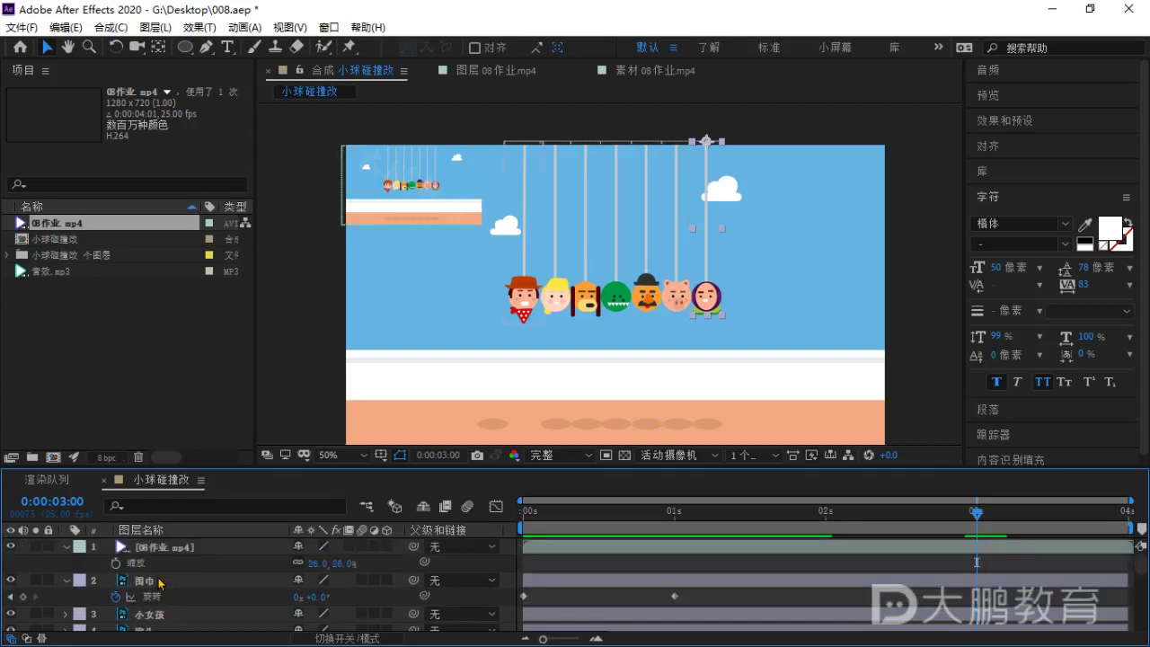
left_click(220, 584)
left_click_drag(971, 467, 959, 414)
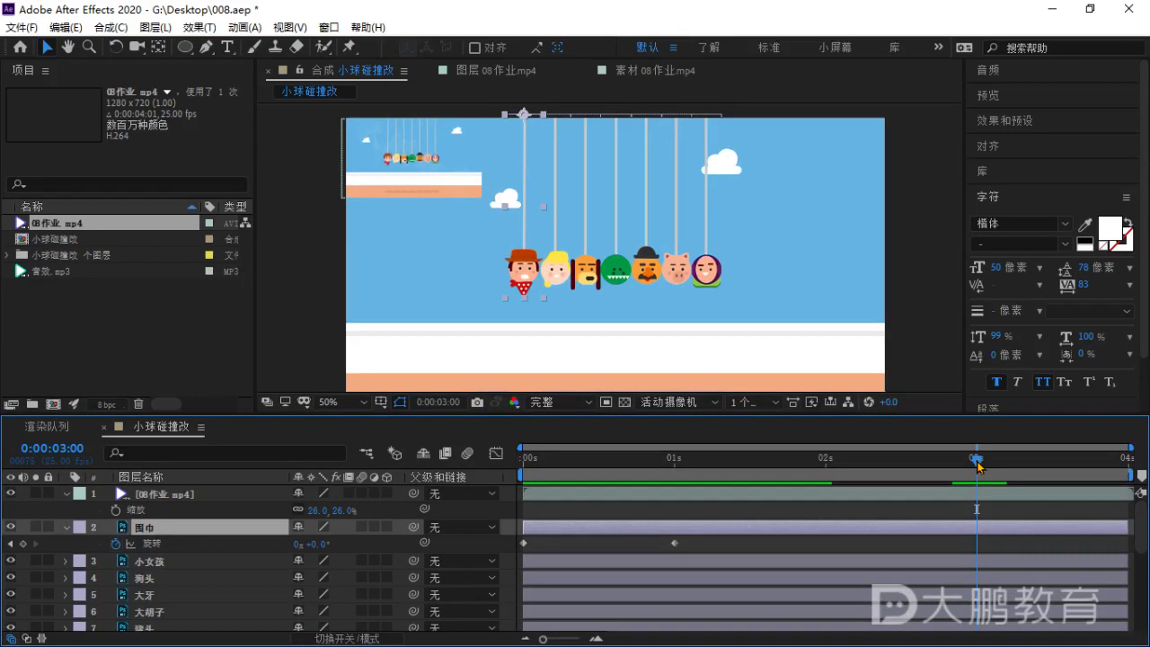
Review the cowboy head's opening rotation keyframes and the motion that follows them in the timeline.
left_click_drag(979, 465, 979, 467)
key("Home")
left_click(525, 543)
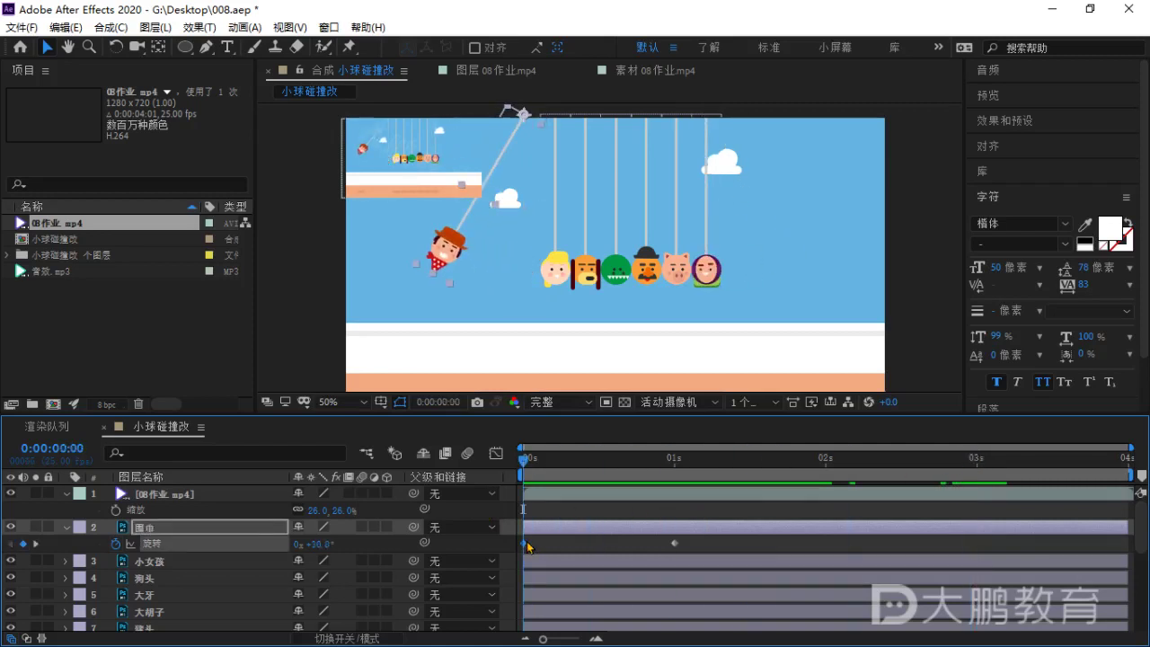
left_click_drag(525, 463, 672, 485)
key("space")
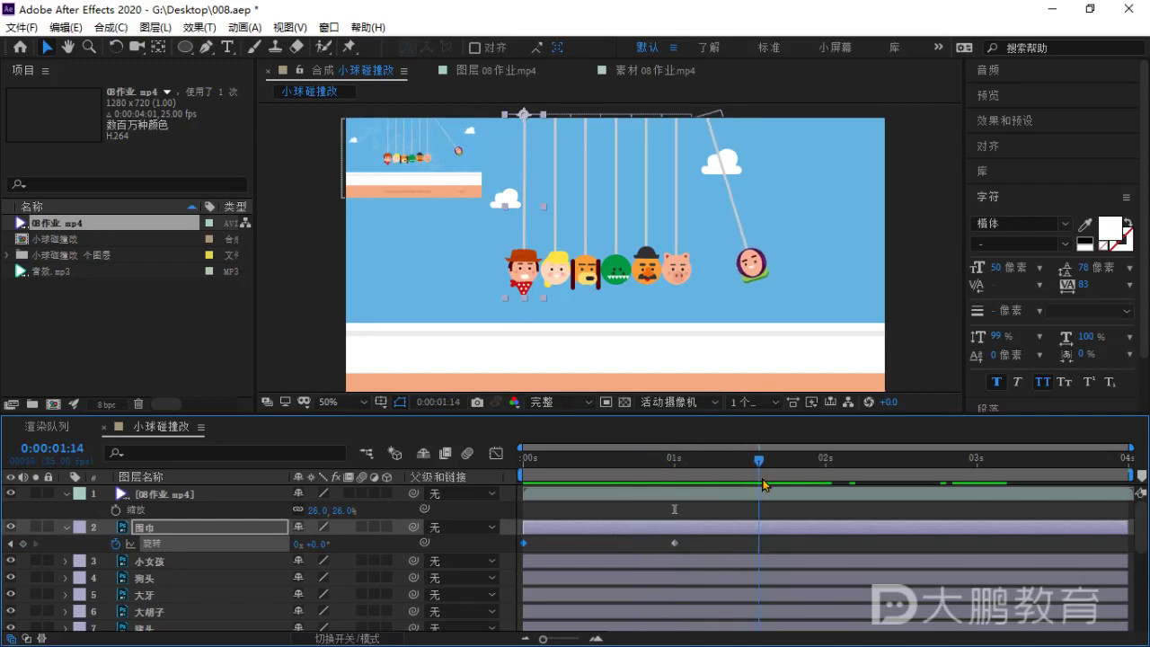
key("space")
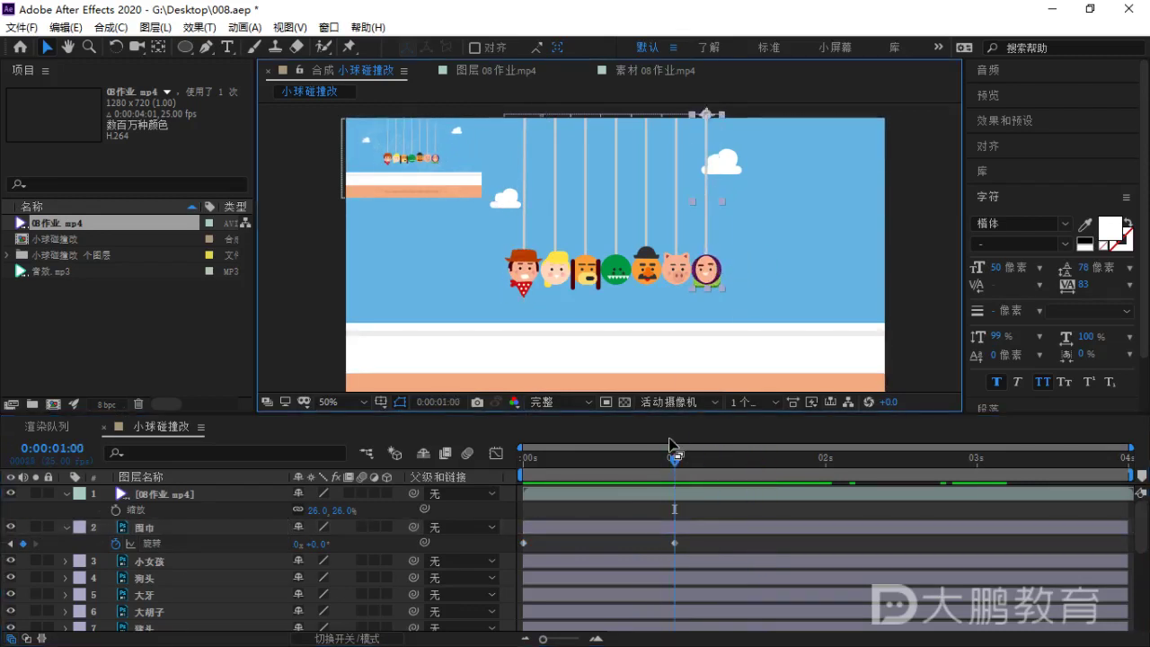
Add a rotation keyframe to the 围巾 layer at 0:00:03:00, keeping its current value.
left_click_drag(675, 459, 955, 486)
left_click_drag(970, 489, 976, 494)
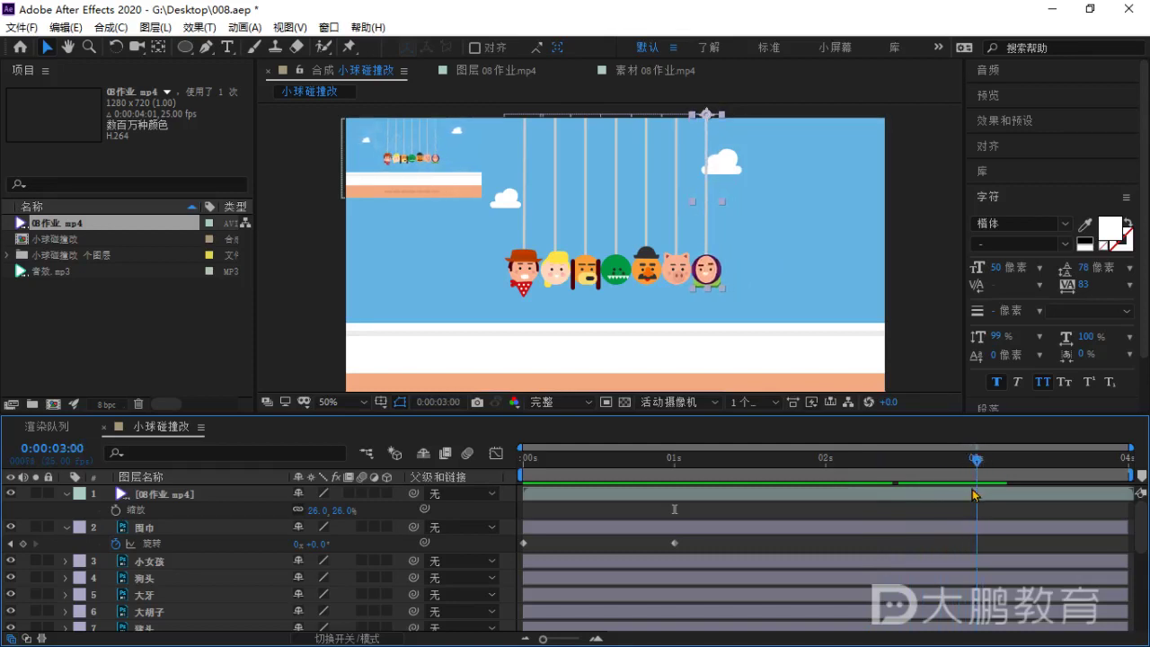
left_click(928, 529)
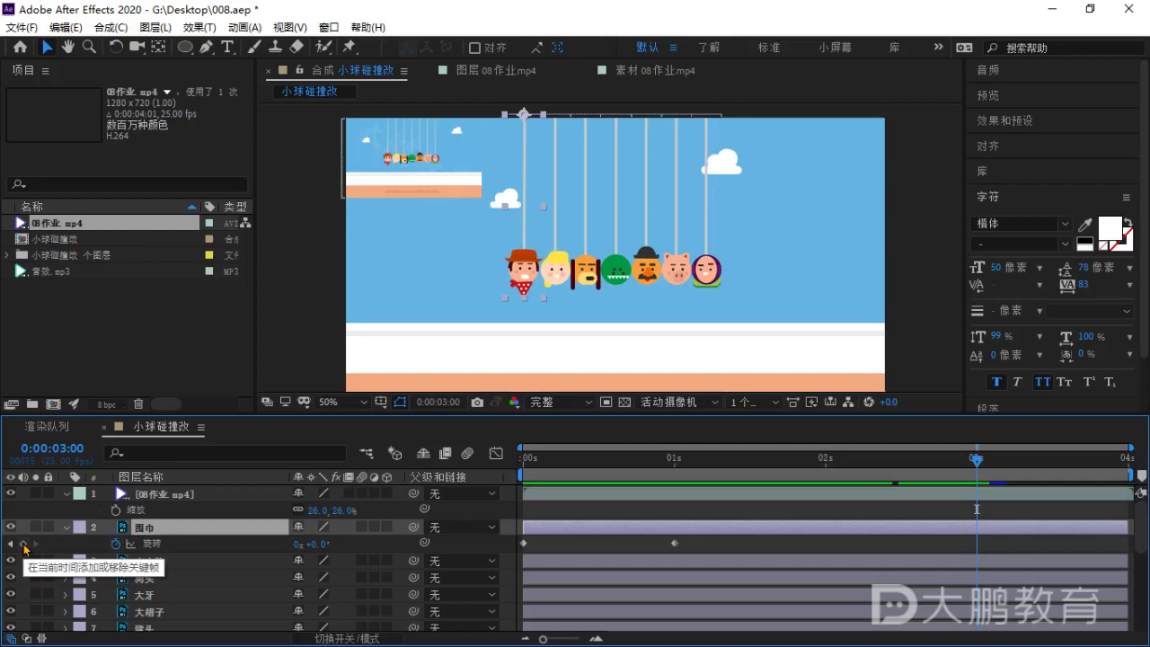
left_click(25, 548)
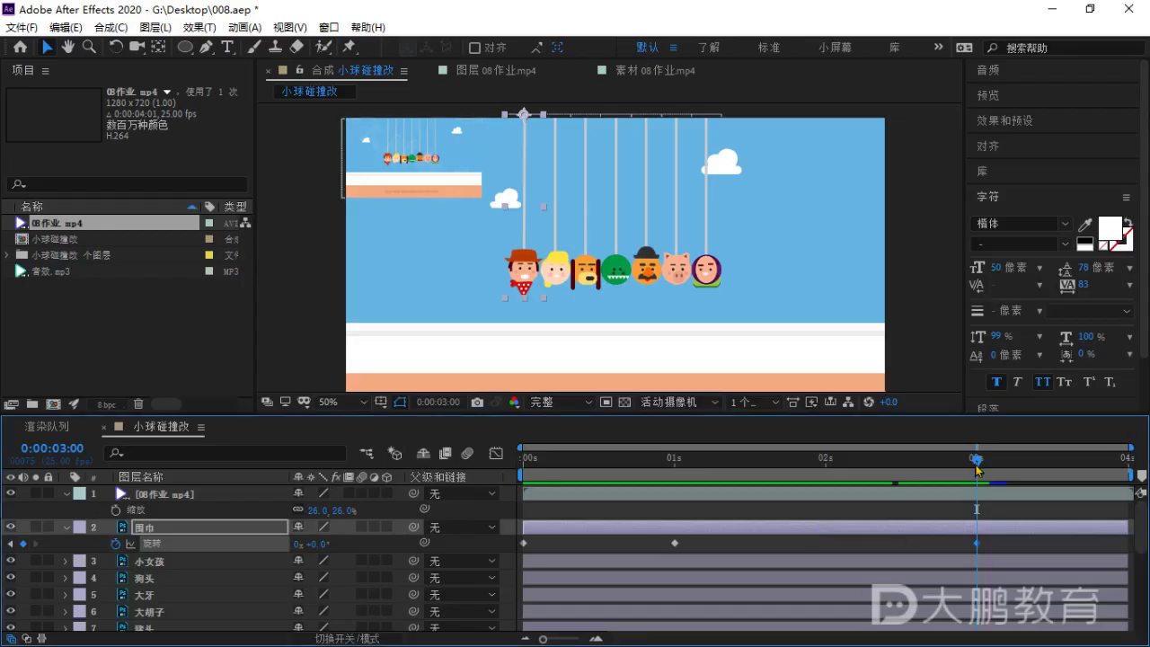
Set the 围巾 layer's rotation to 30° at 0:00:03:24.
mouse_move(978, 467)
left_mouse_down()
mouse_move(914, 463)
mouse_move(994, 468)
mouse_move(979, 482)
left_mouse_up()
key("space")
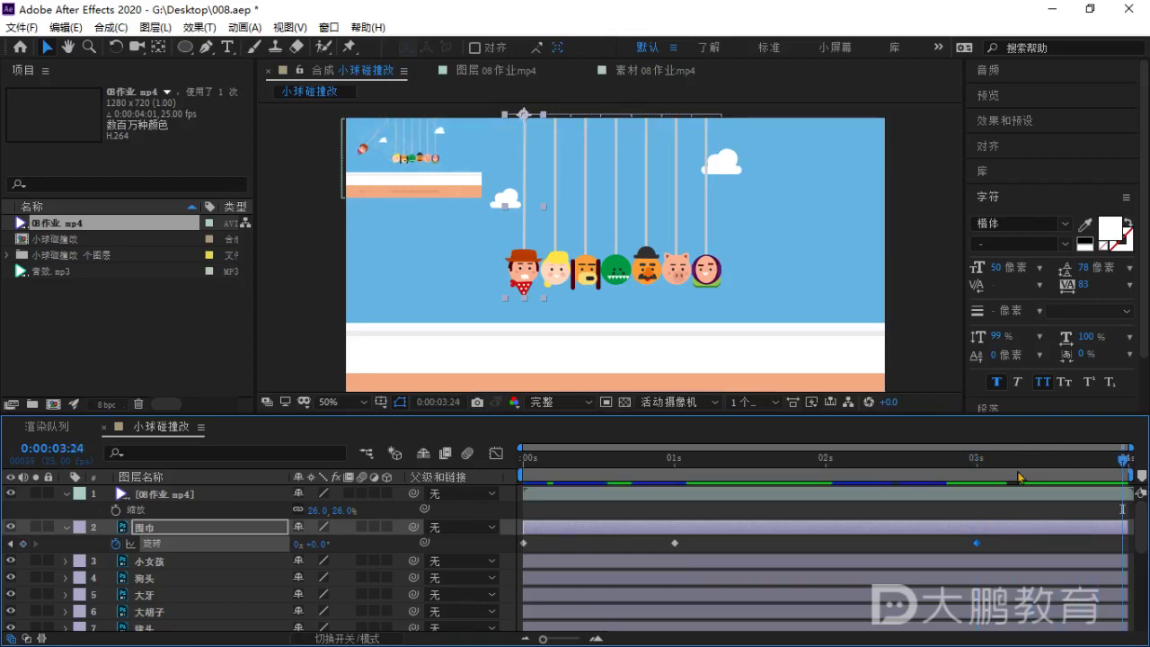
left_click(322, 544)
type("30")
key("Return")
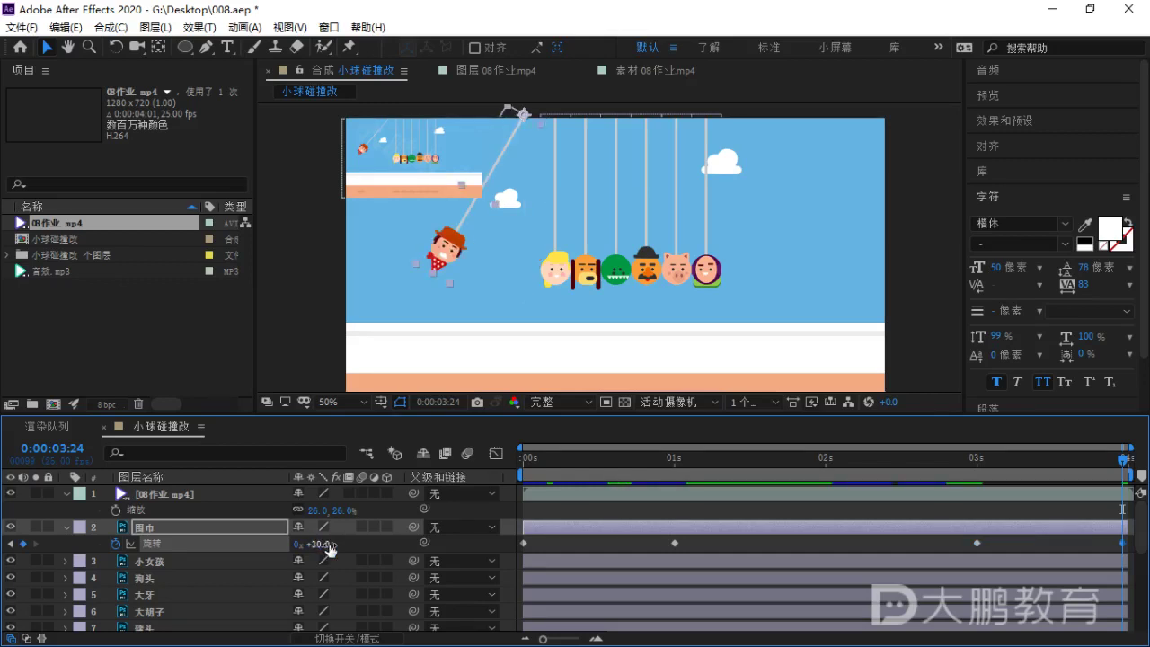
Play back and scrub the composition's opening to check the cowboy head's swing against the reference clip.
left_click(643, 462)
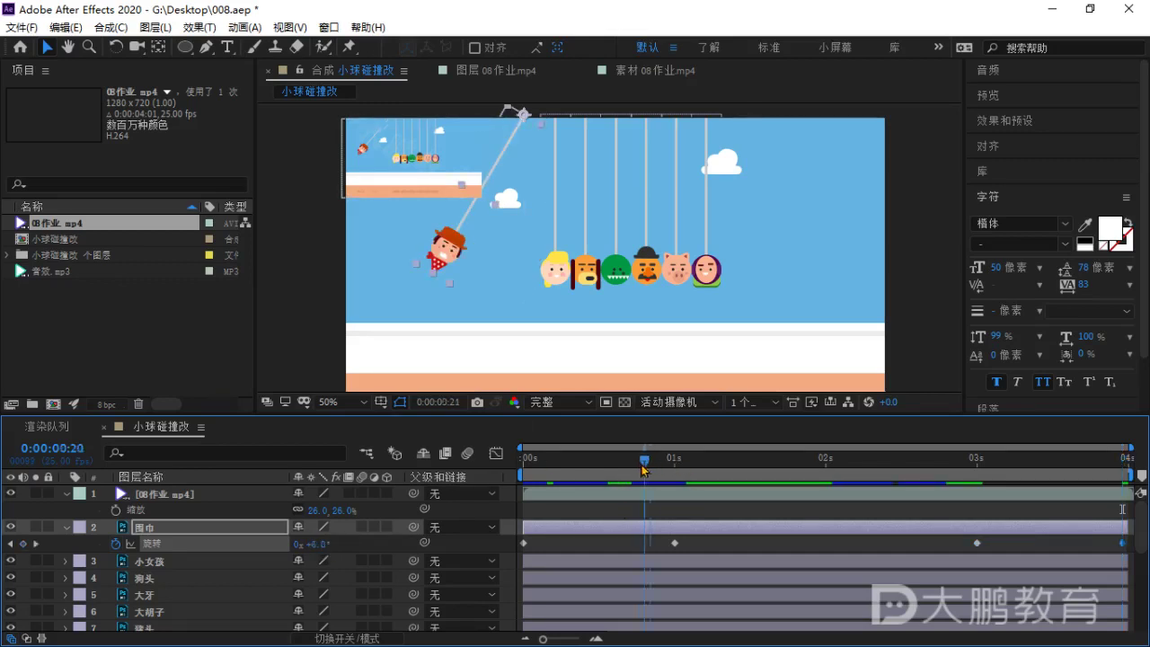
left_click_drag(643, 468, 503, 479)
scroll(590, 241, "down", 2)
left_click_drag(655, 291, 618, 278)
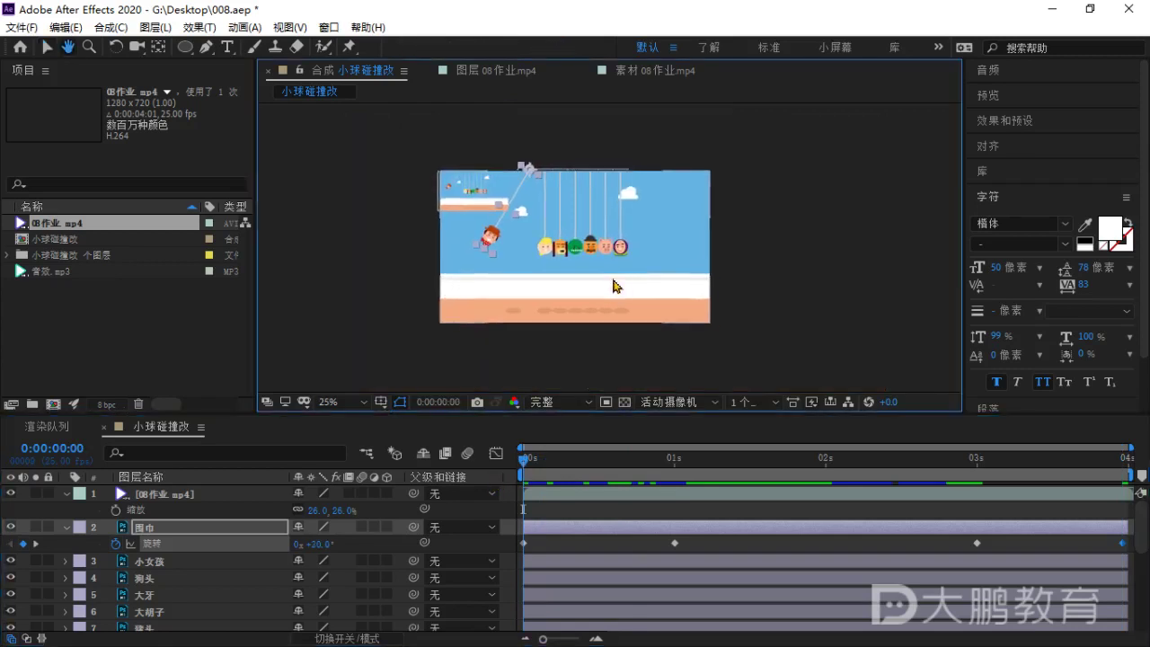
key("space")
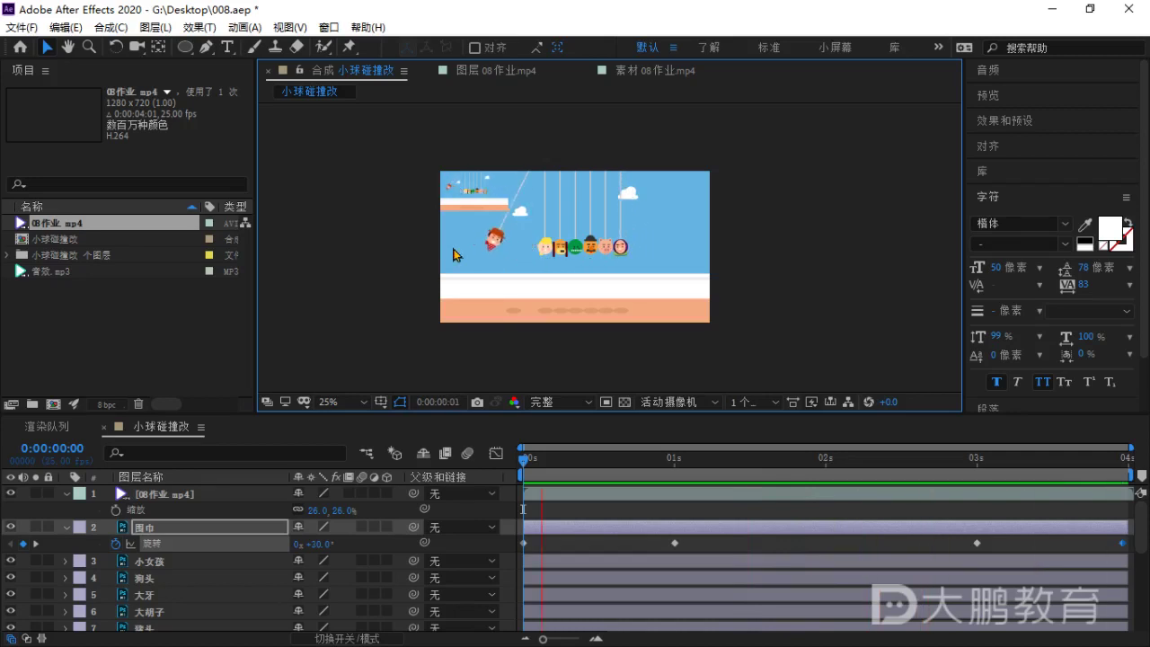
left_click(544, 474)
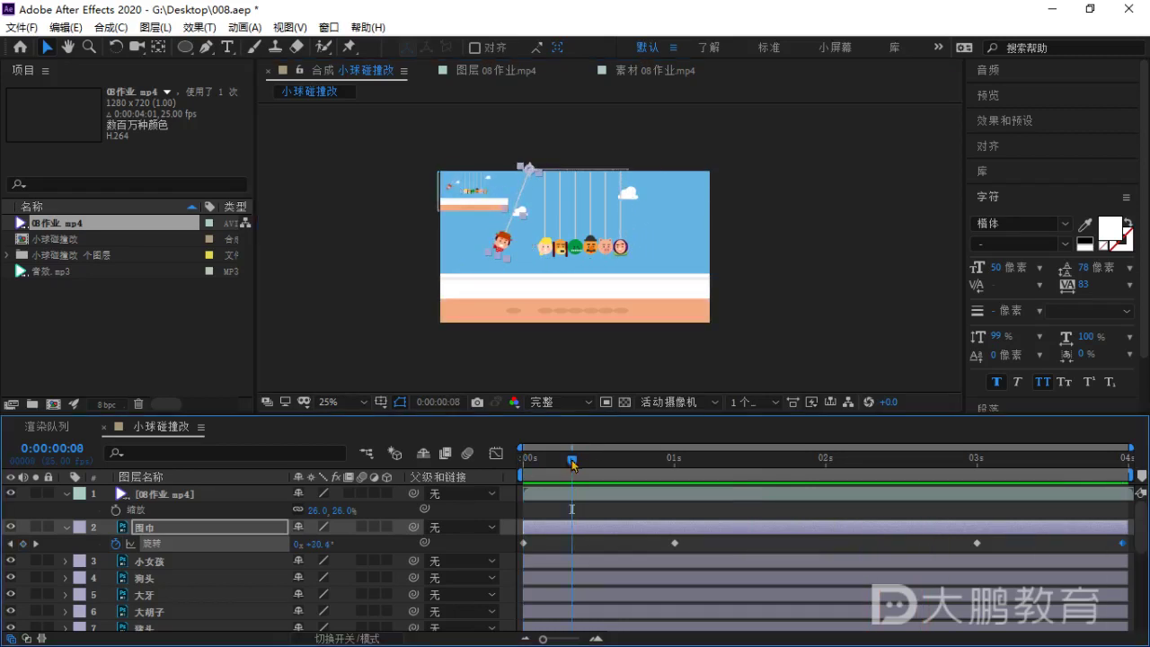
left_click_drag(572, 464, 521, 466)
scroll(572, 246, "up", 2)
left_click_drag(579, 270, 605, 281)
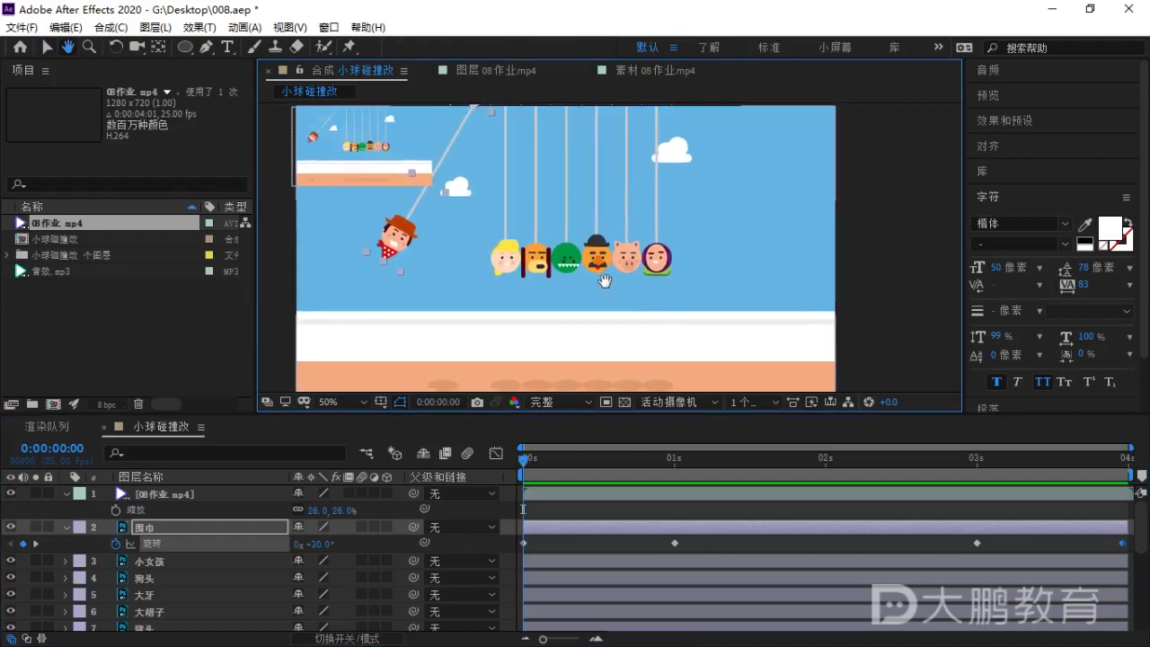
key("v")
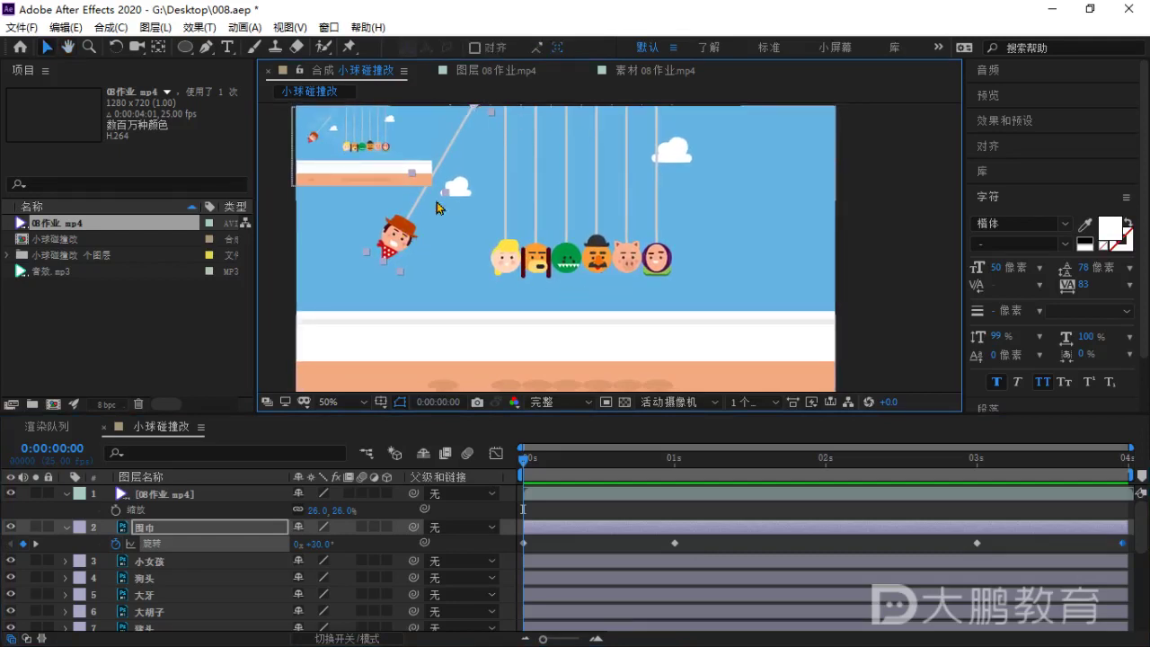
left_click_drag(566, 319, 573, 289)
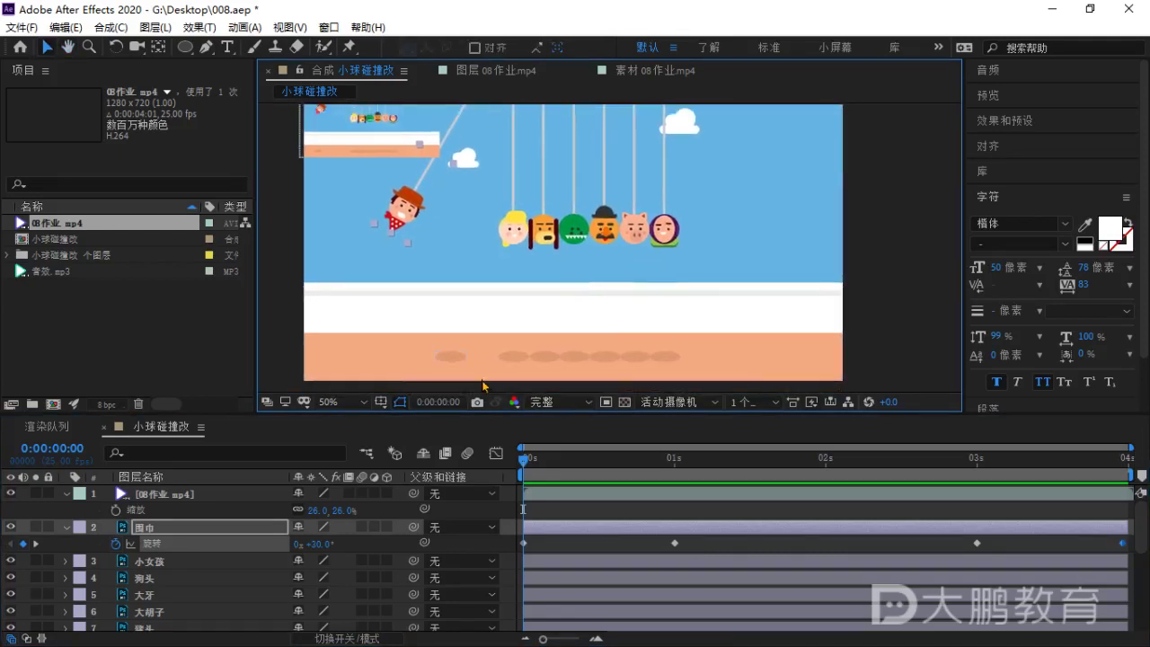
scroll(496, 261, "up", 2)
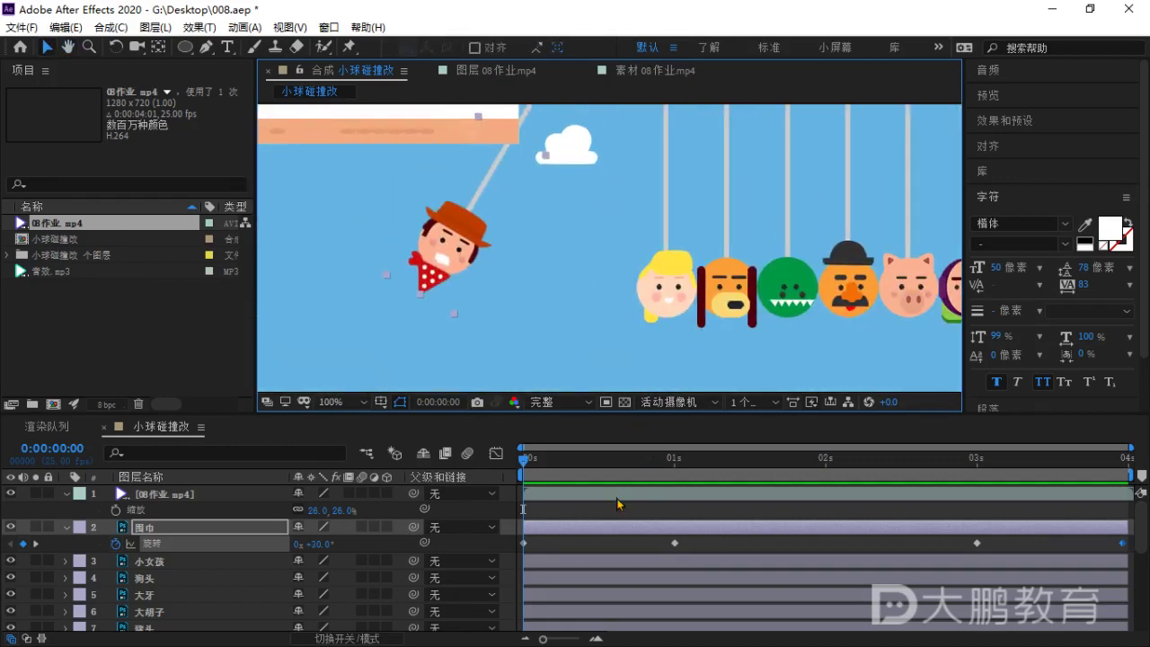
Apply Easy Ease to all four rotation keyframes of the 围巾 layer.
left_click(1121, 471)
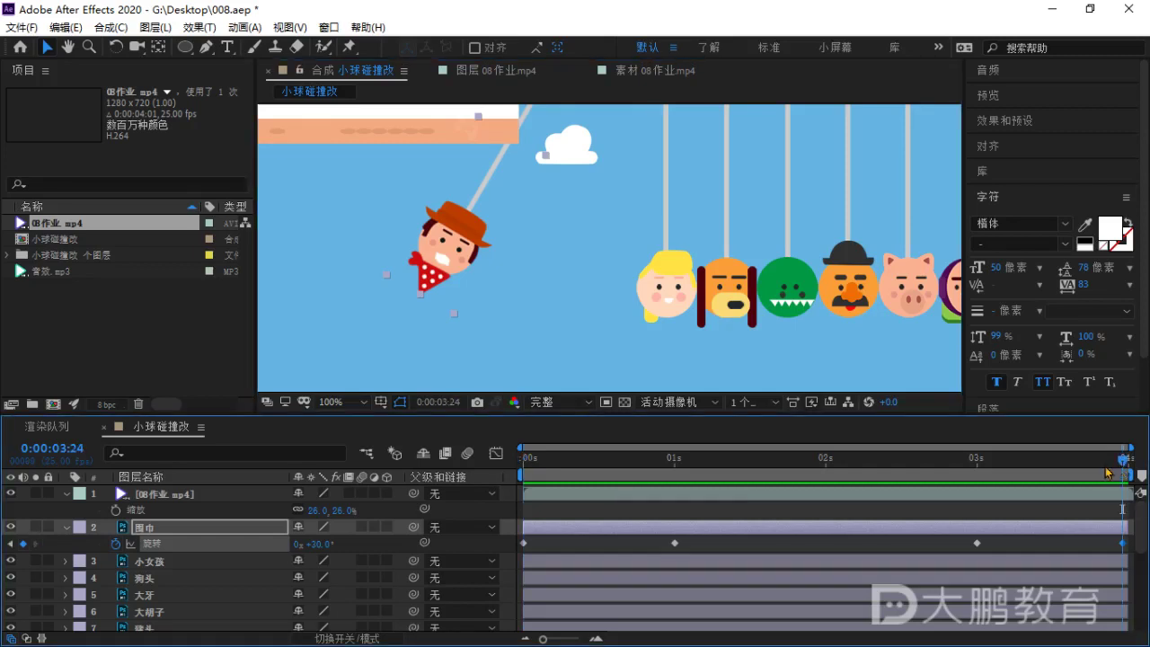
left_click(1079, 545)
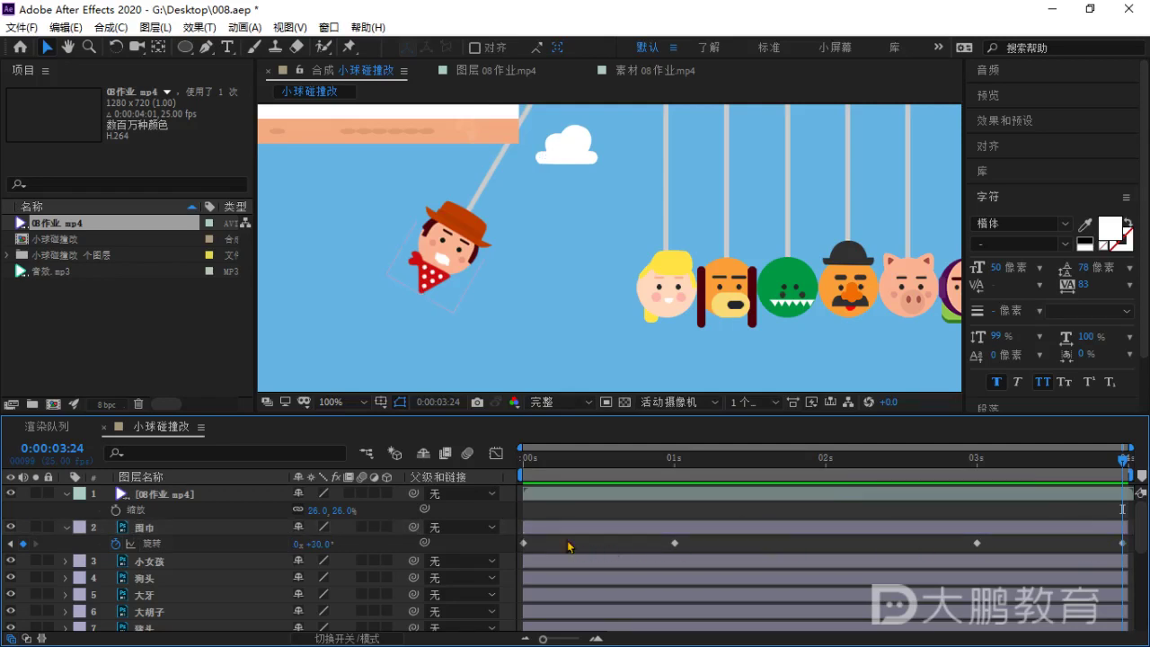
left_click(524, 544)
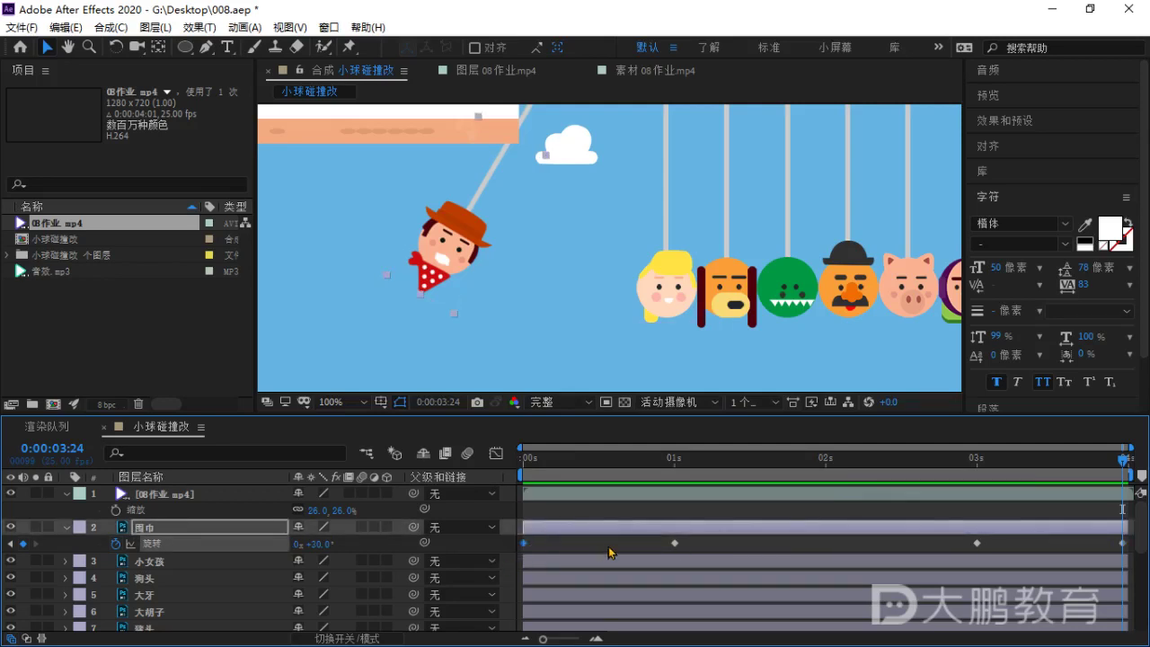
left_click_drag(628, 537, 1137, 553)
key("F9")
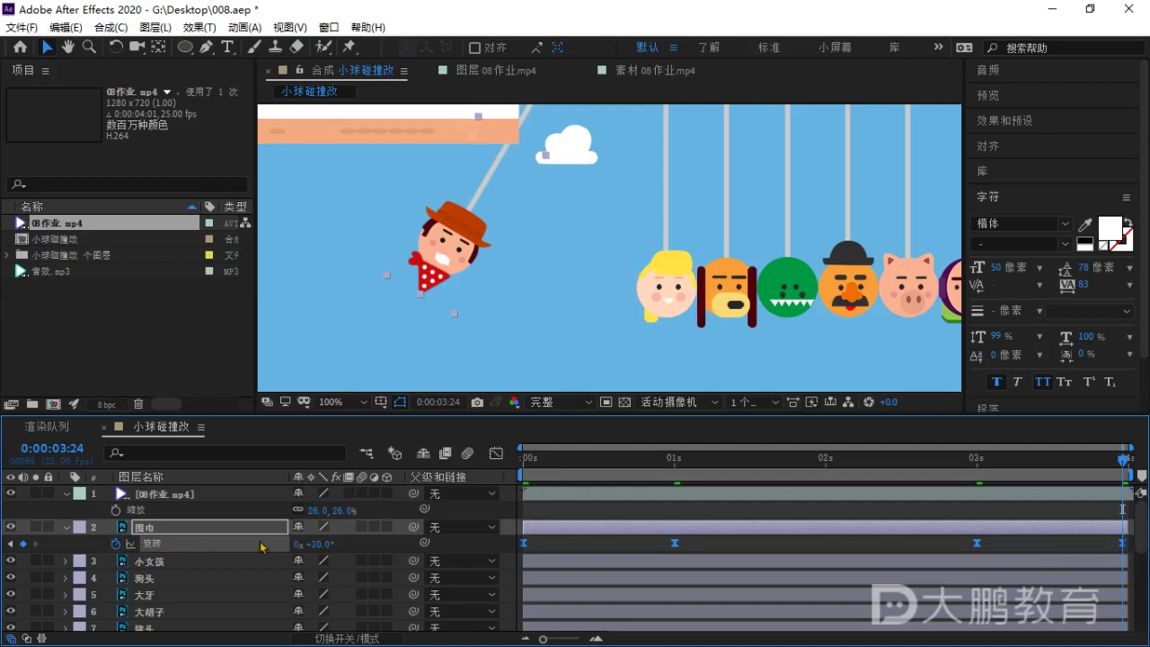
Reshape 围巾's rotation speed graph in the Graph Editor so the head accelerates gradually from 0s and peaks just before 1s.
left_click(496, 454)
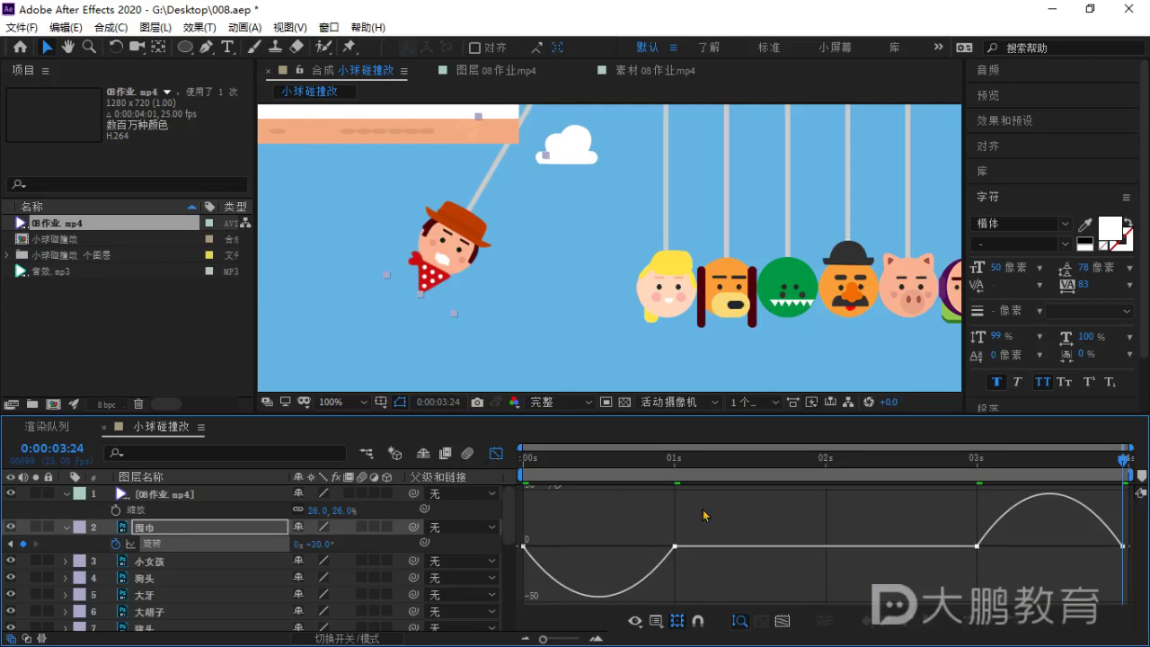
scroll(575, 230, "down", 2)
left_click_drag(528, 460, 509, 521)
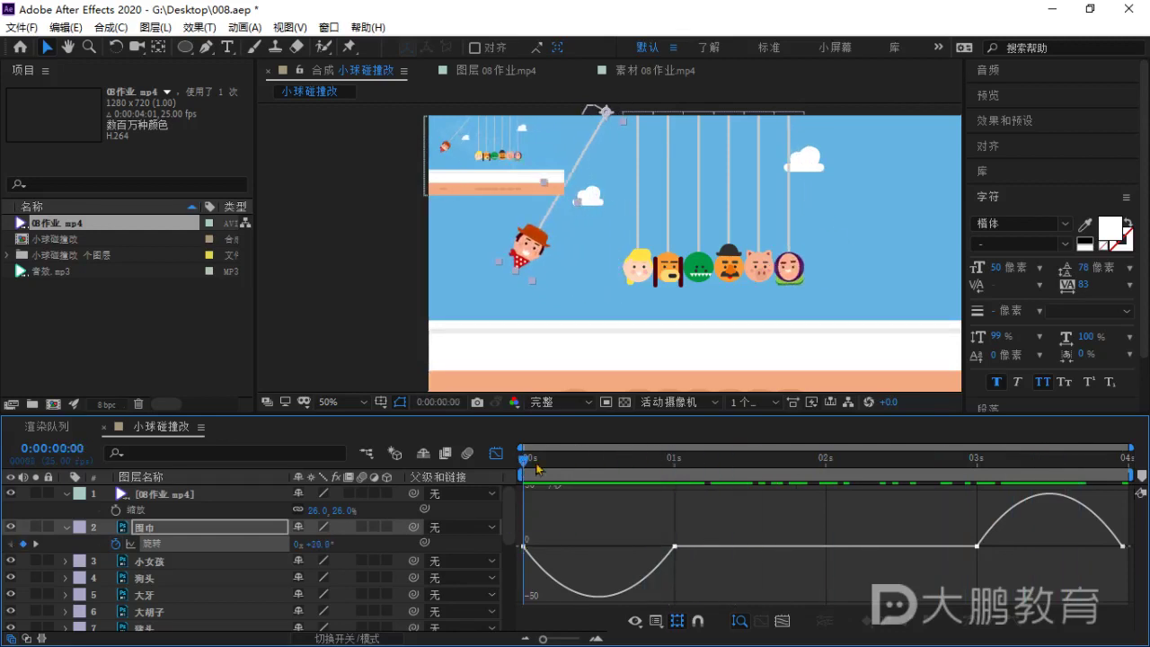
left_click_drag(538, 468, 514, 496)
left_click_drag(752, 295, 668, 270)
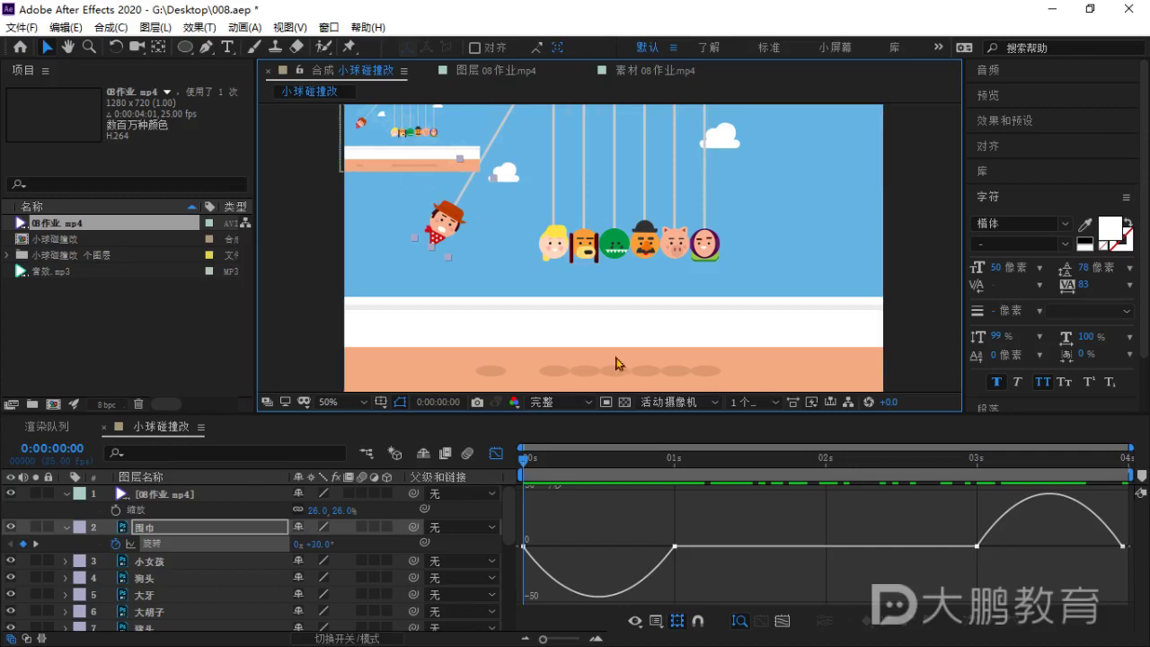
left_click_drag(528, 466, 496, 472)
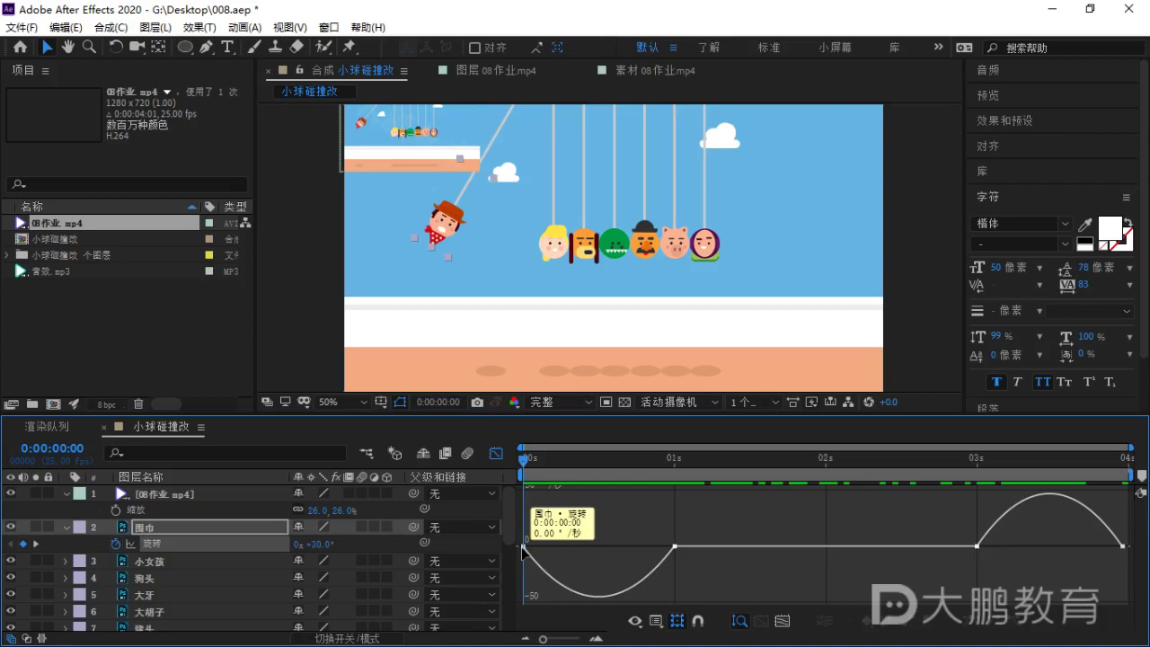
left_click(523, 547)
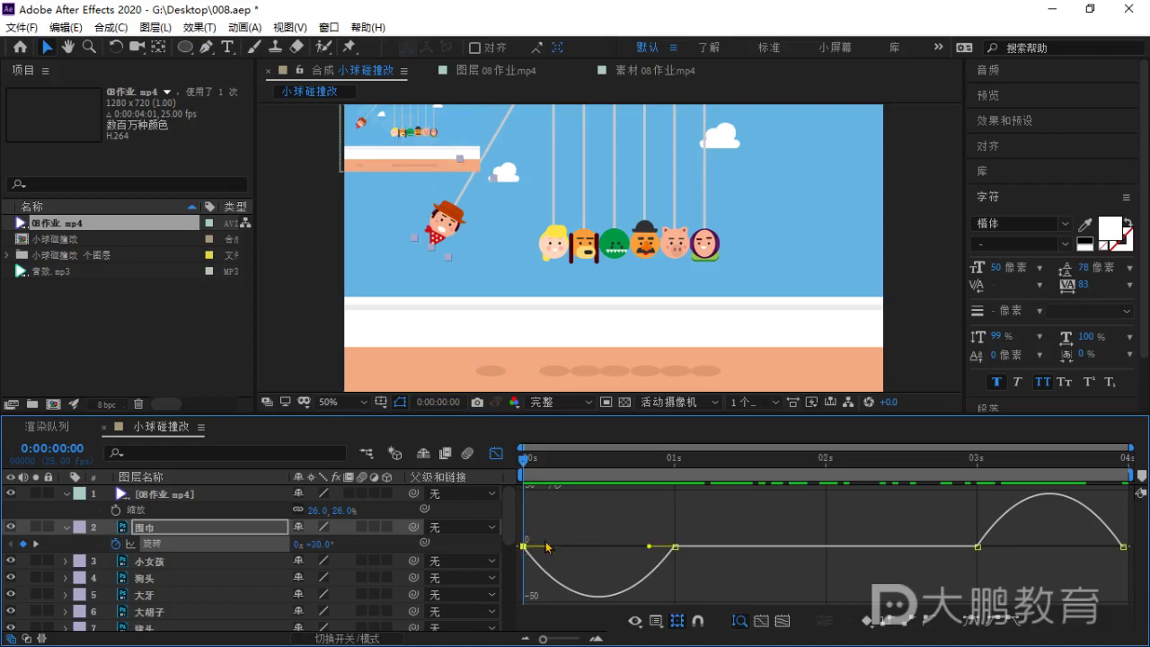
left_click_drag(548, 547, 671, 527)
Play back the opening second to check how the cowboy head speeds up into the collision.
left_click_drag(529, 457, 485, 470)
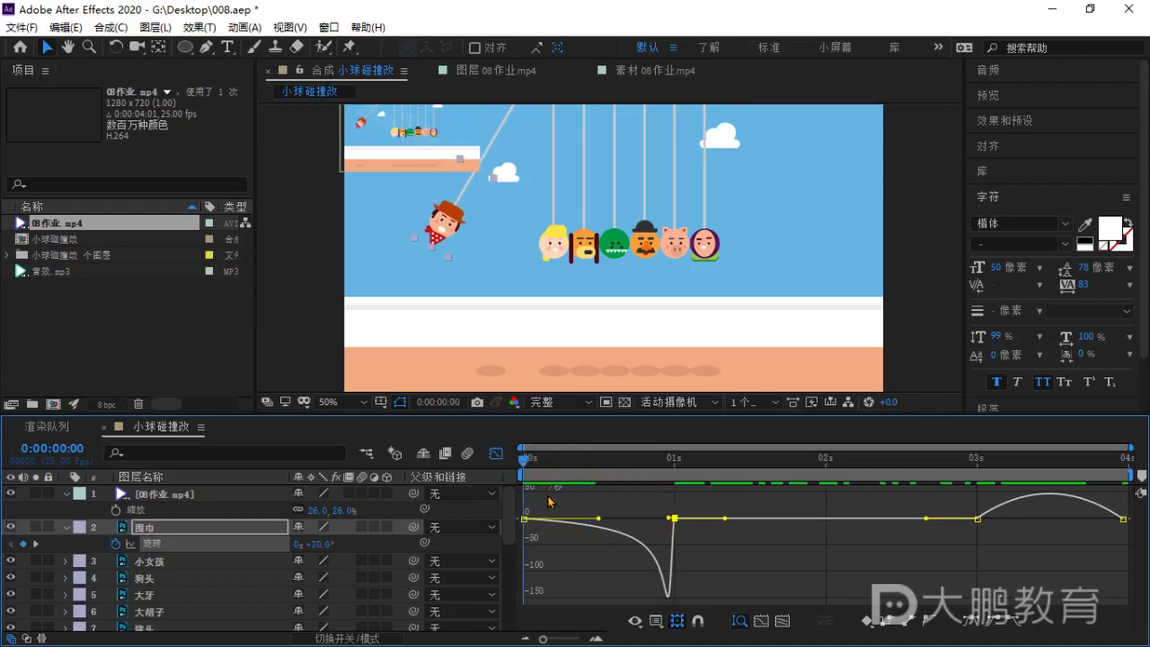
key("space")
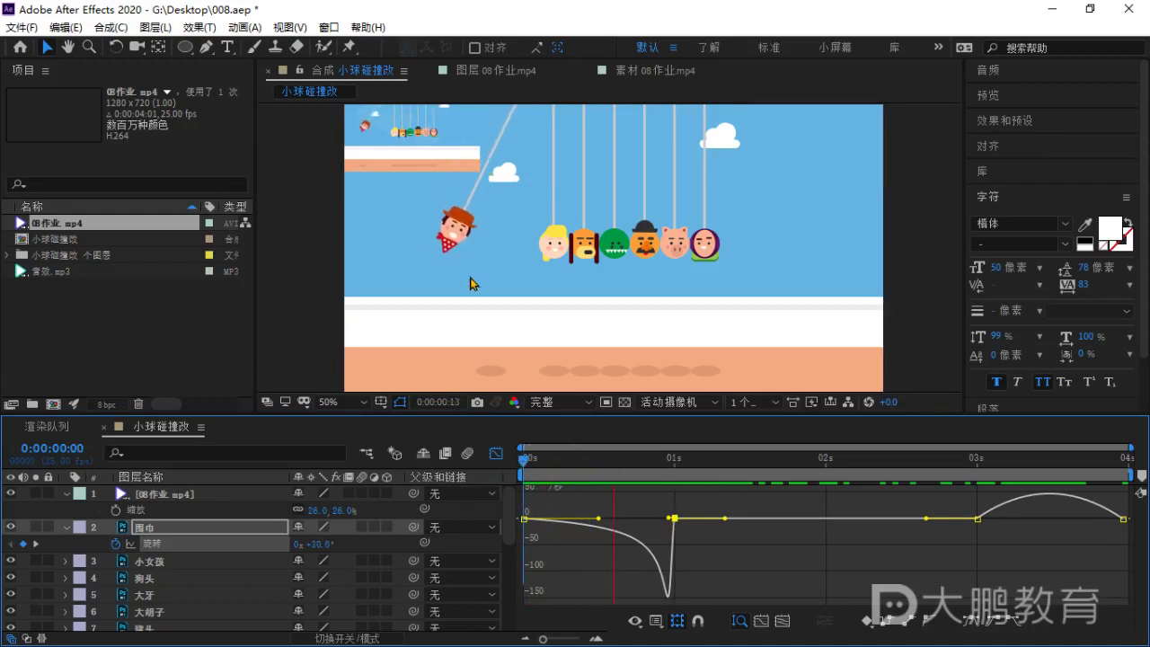
left_click_drag(704, 462, 484, 488)
key("space")
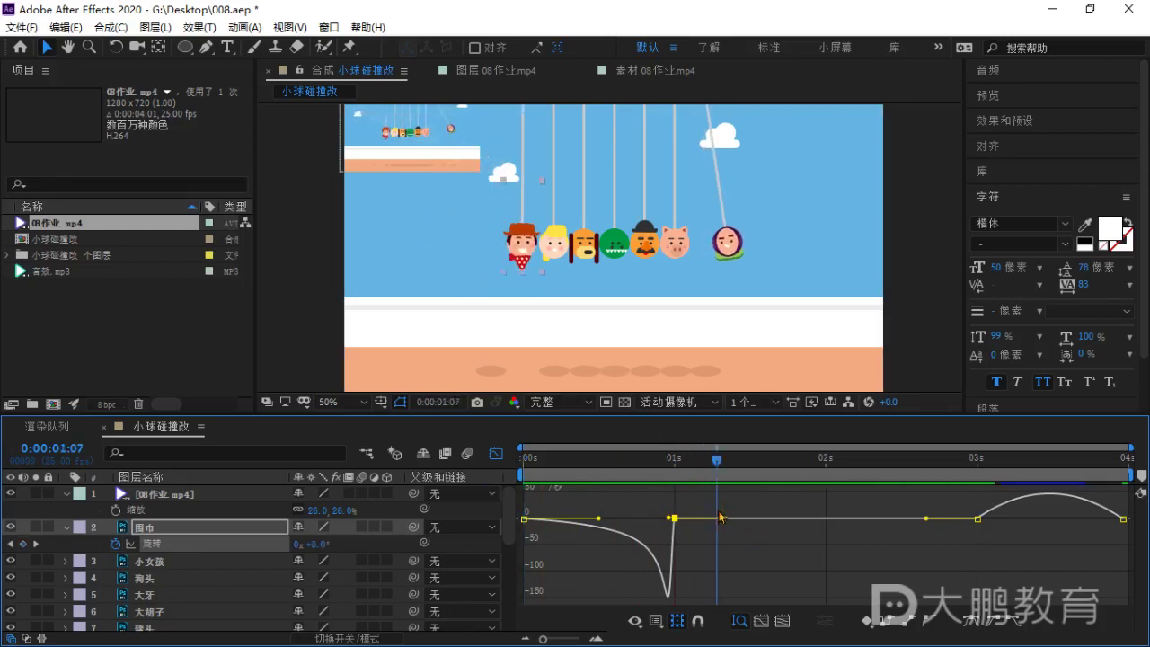
Reshape the rotation speed graph after 0:00:03:00 so the cowboy head swings out fast and slows gradually toward the last keyframe.
left_click_drag(715, 463, 977, 481)
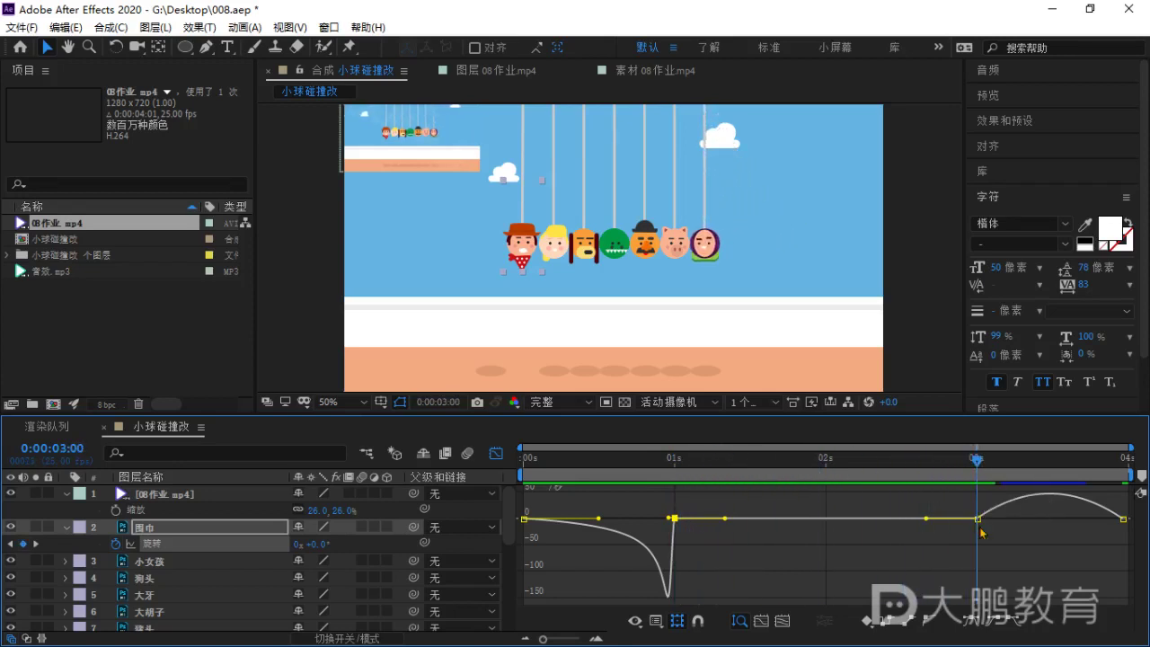
left_click(978, 520)
key("space")
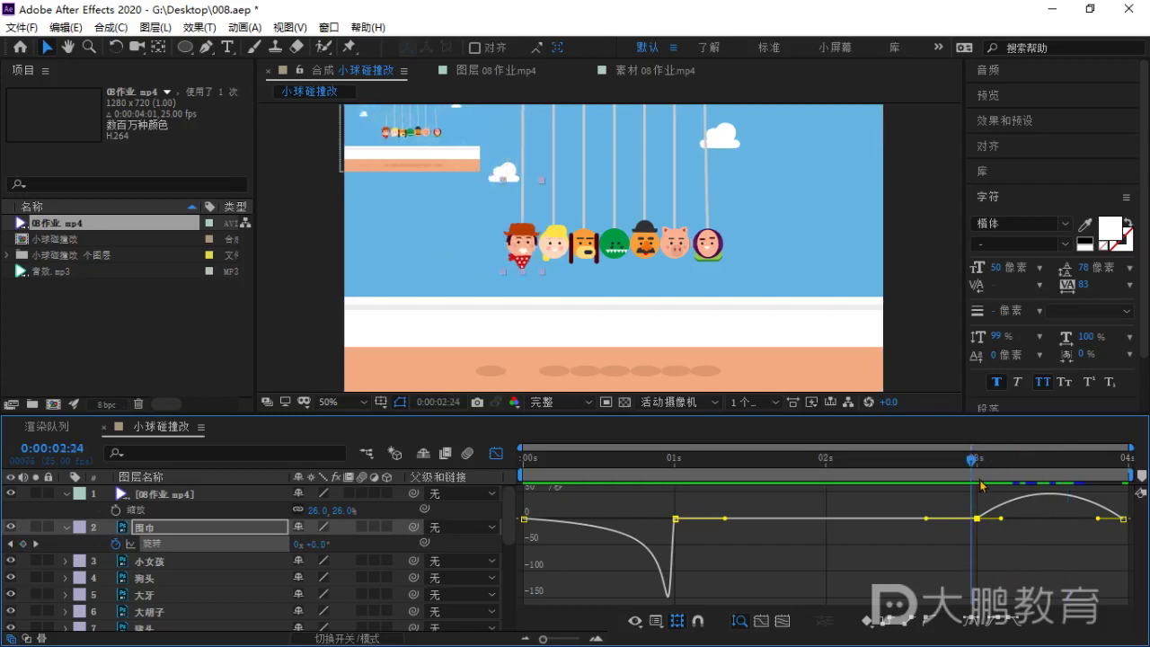
key("space")
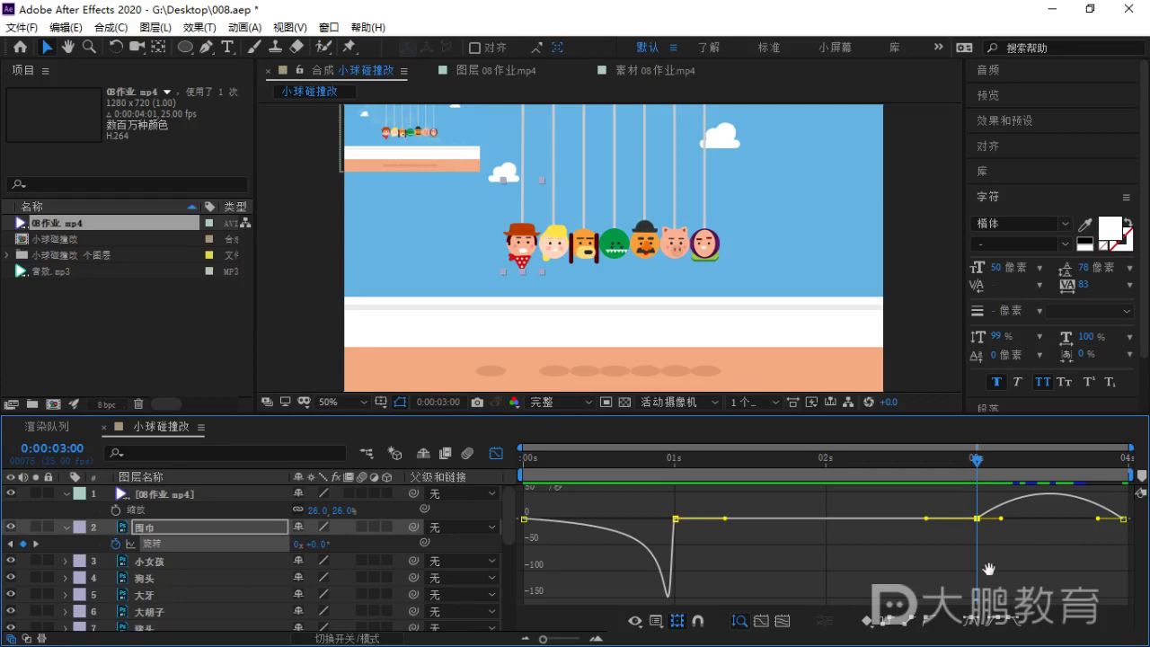
left_click_drag(996, 475, 981, 564)
left_click_drag(1004, 523, 986, 525)
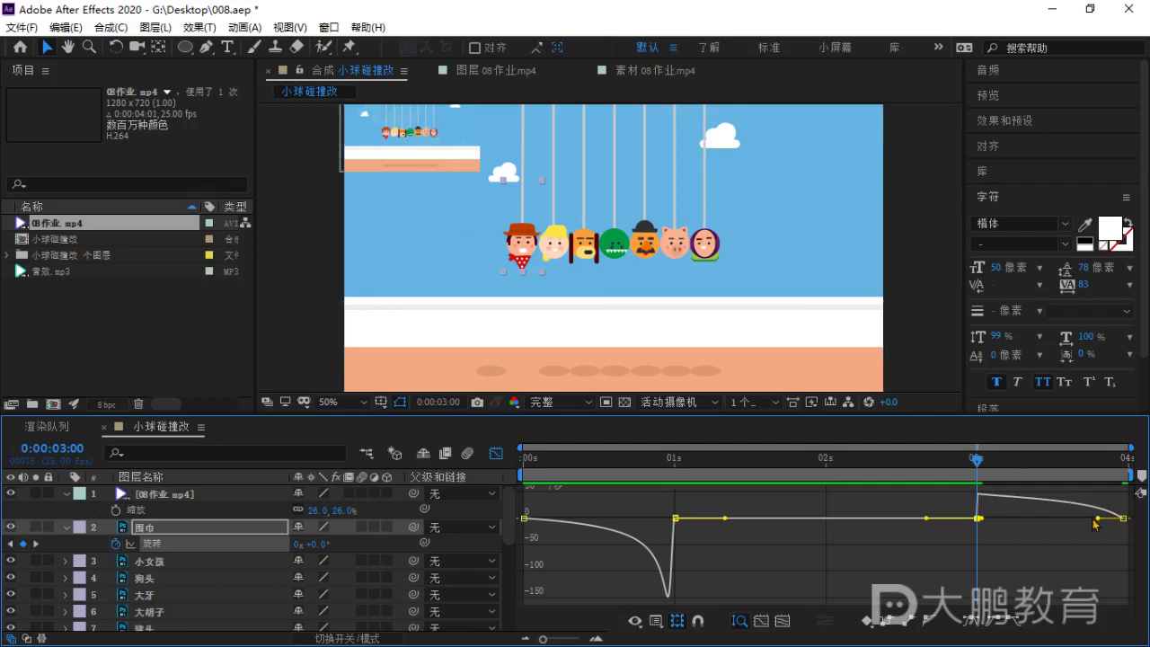
left_click_drag(1103, 525, 1017, 524)
left_click_drag(1012, 525, 1010, 510)
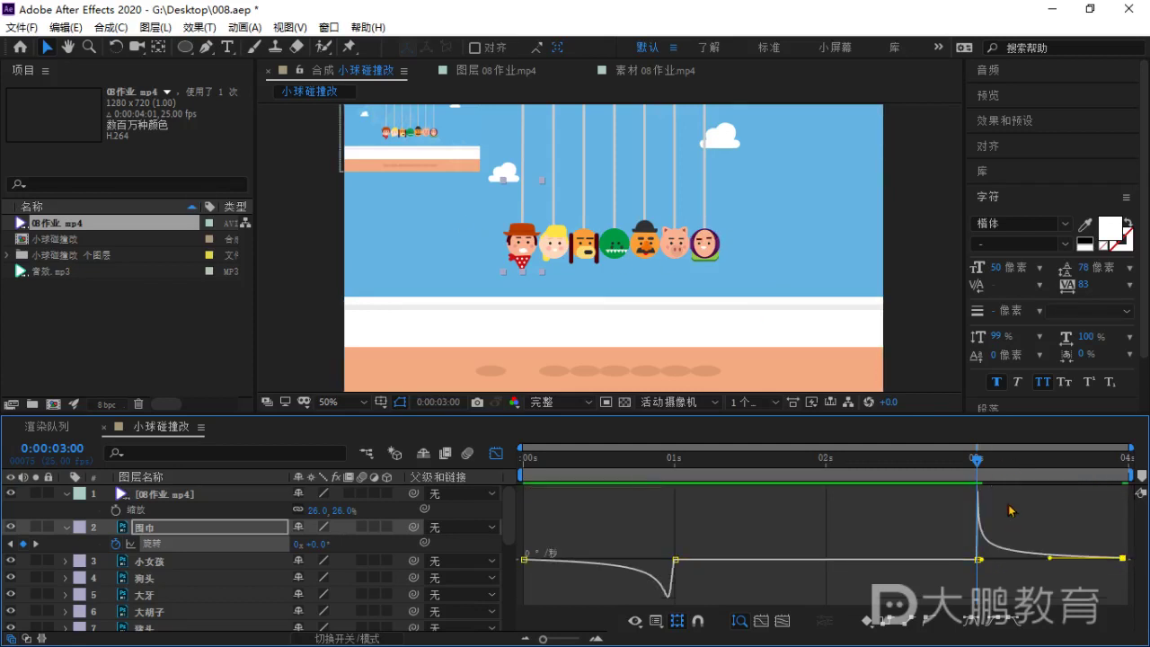
Play back the composition and replay the part around 3 seconds to check the cowboy head's outward swing.
key("space")
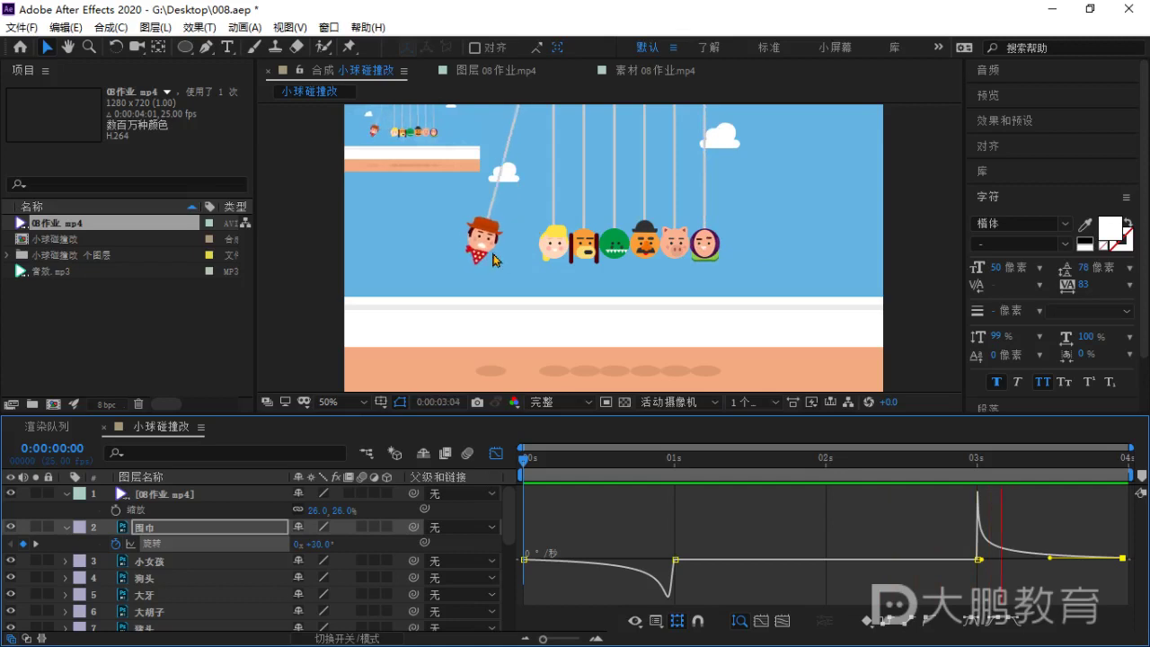
left_click_drag(974, 466, 934, 491)
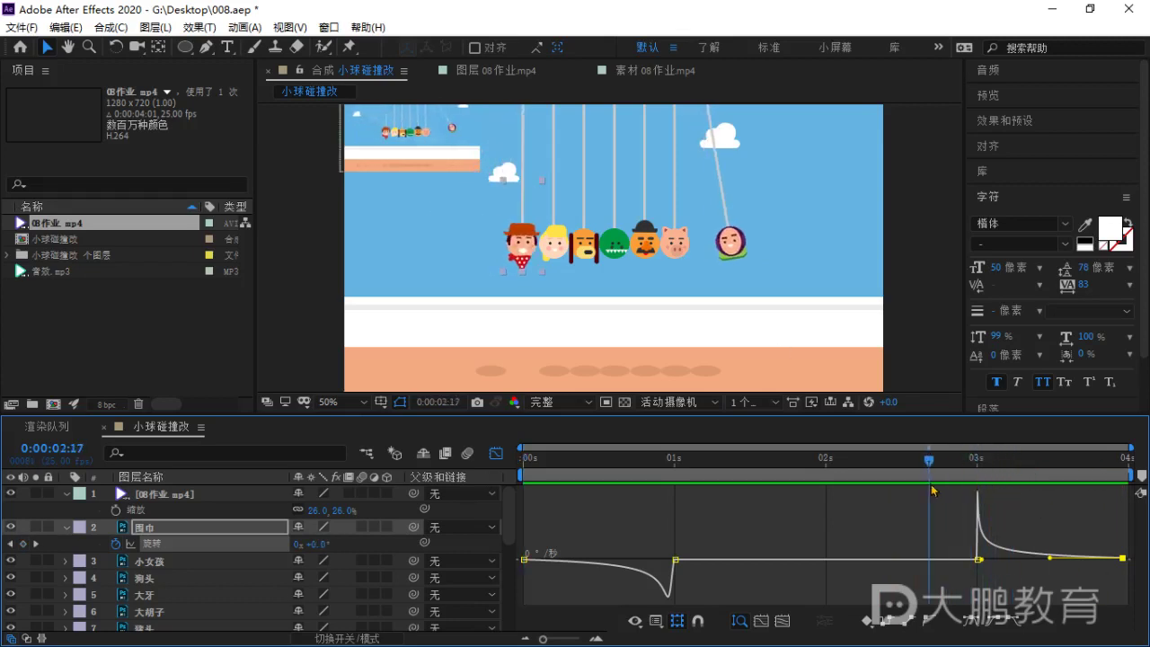
key("space")
key("space")
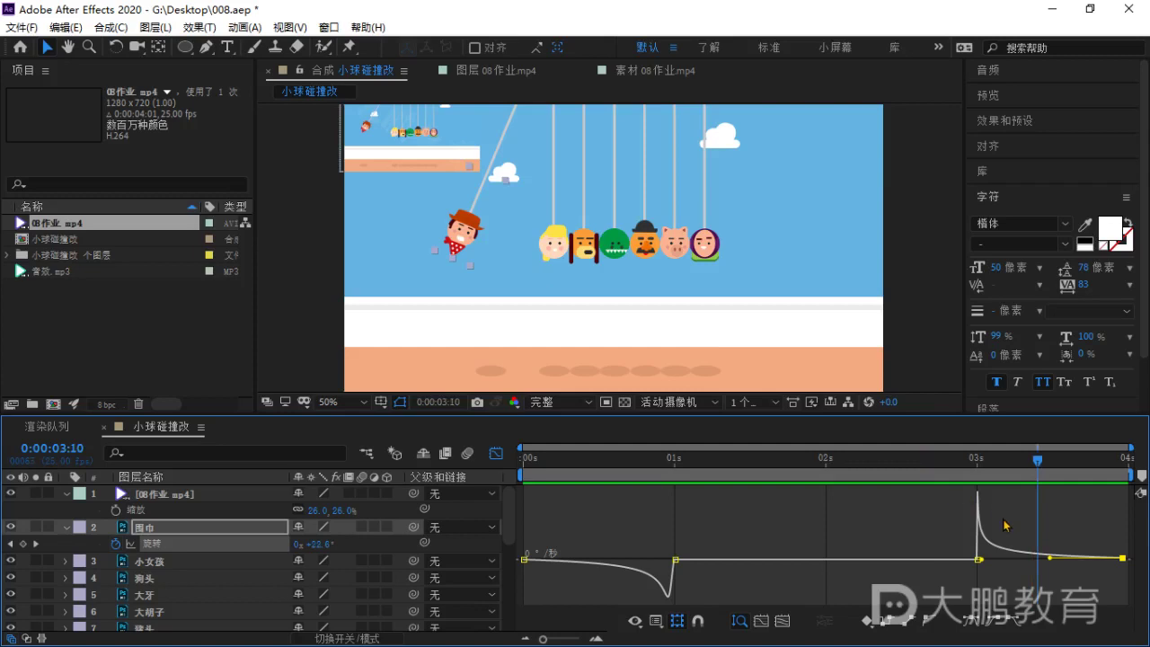
Soften the speed peak just after 0:00:03:00 by adjusting the easing handles of the last two 围巾 rotation keyframes.
scroll(1006, 526, "up", 3)
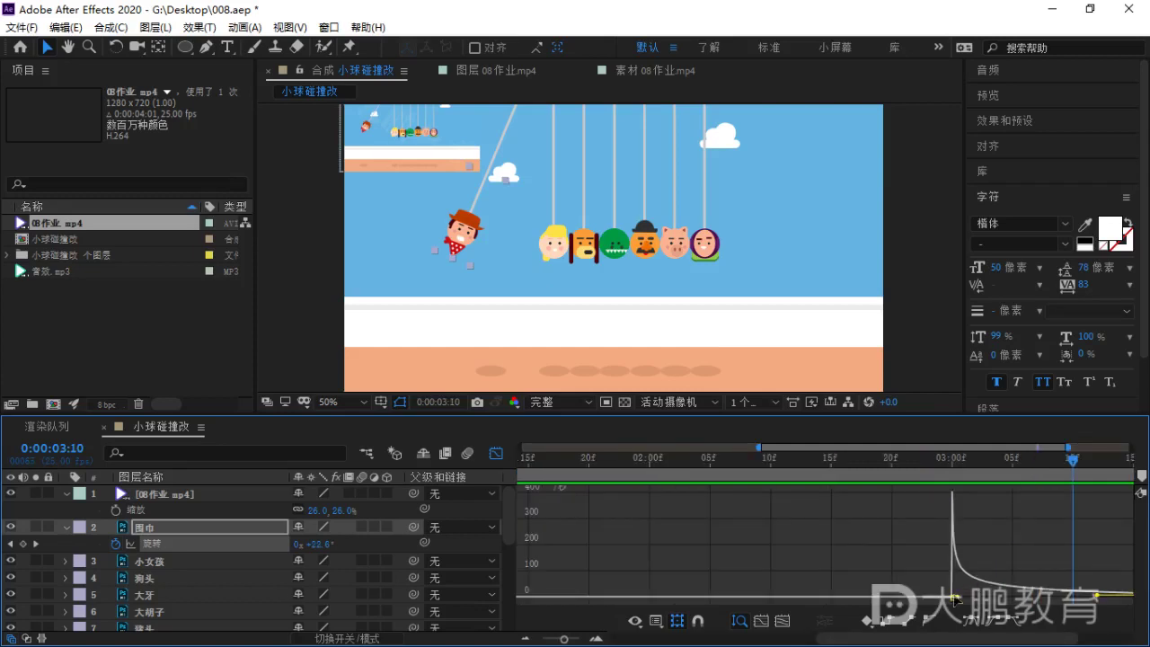
left_click_drag(964, 599, 965, 603)
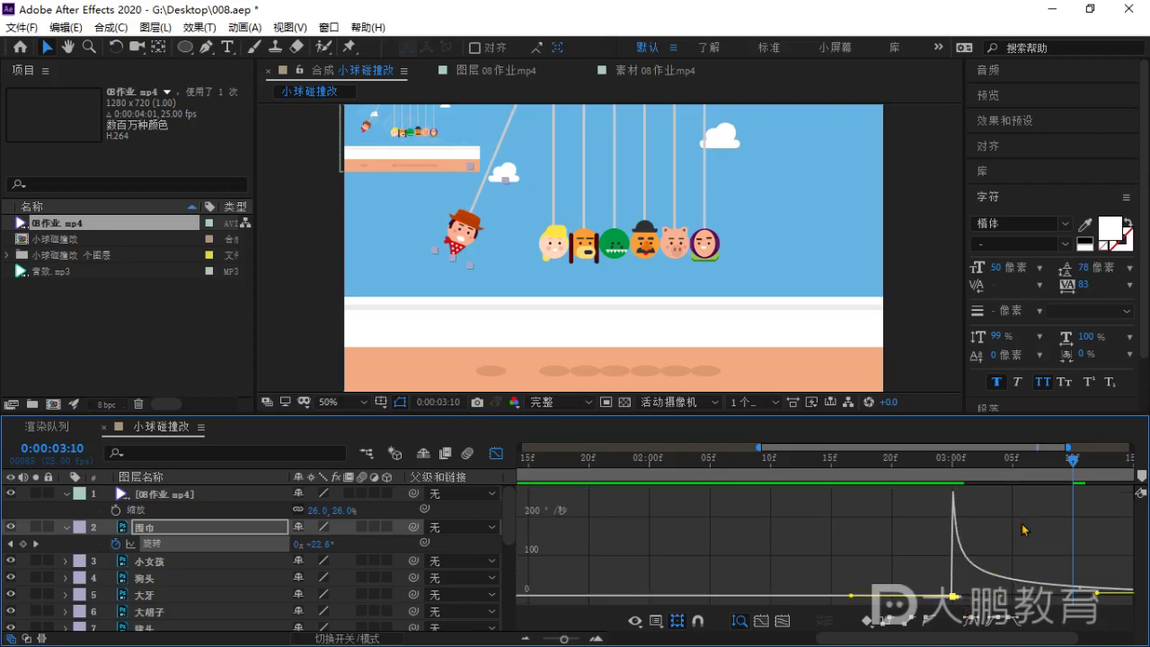
scroll(1025, 530, "down", 4)
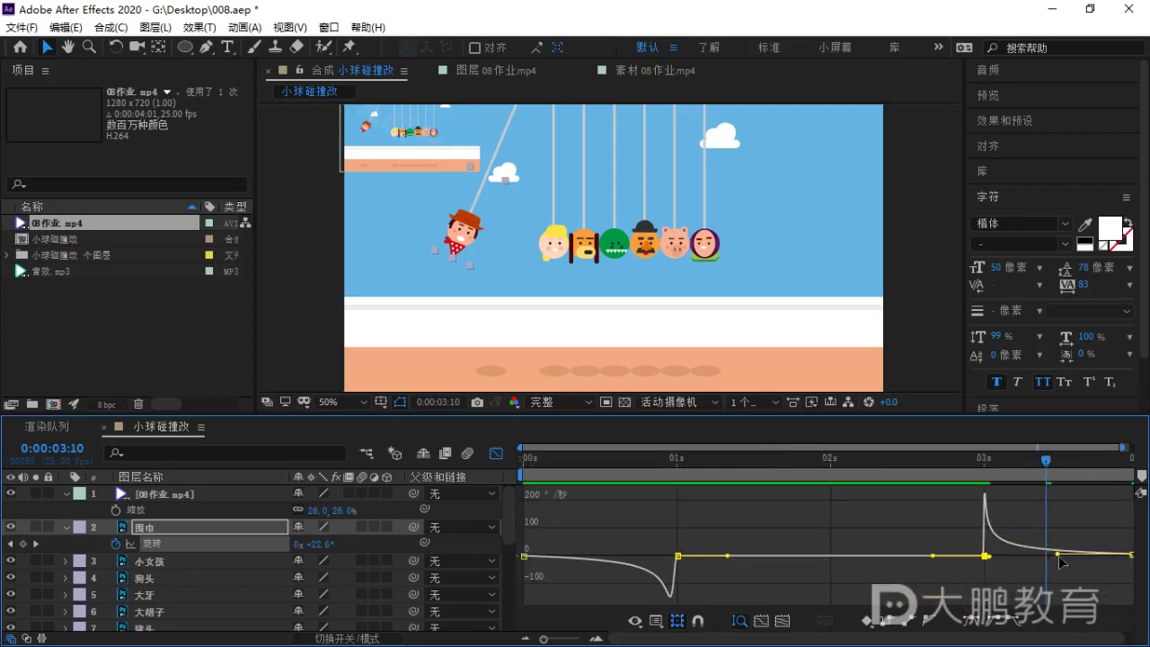
left_click_drag(1061, 558, 1066, 540)
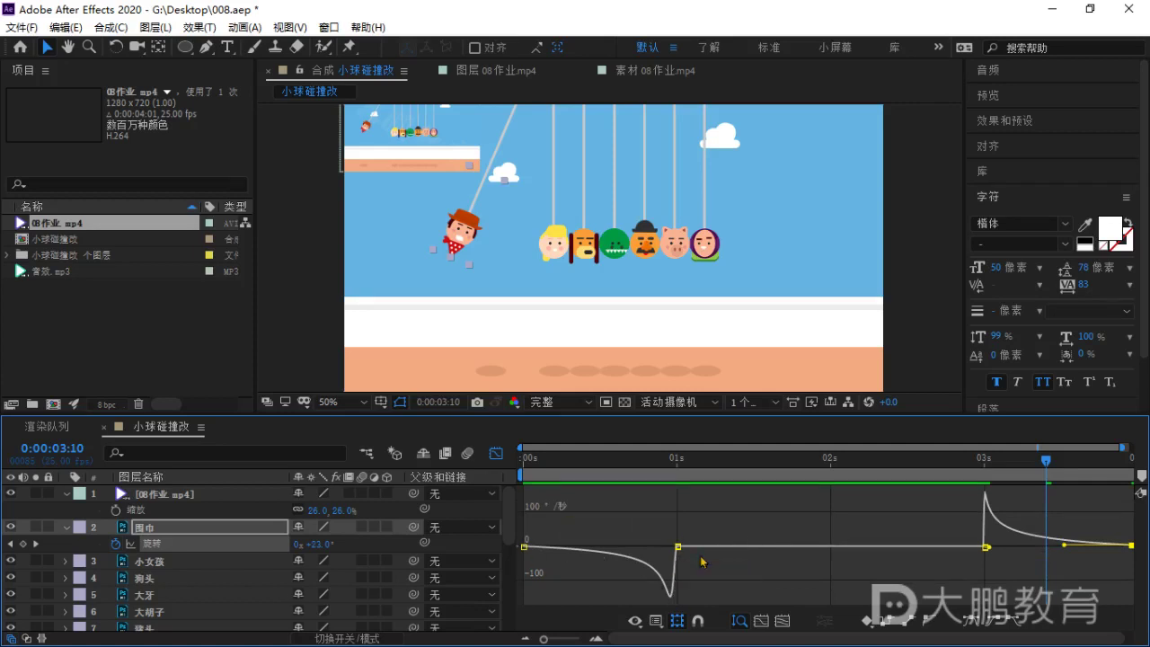
left_click_drag(993, 552, 1062, 562)
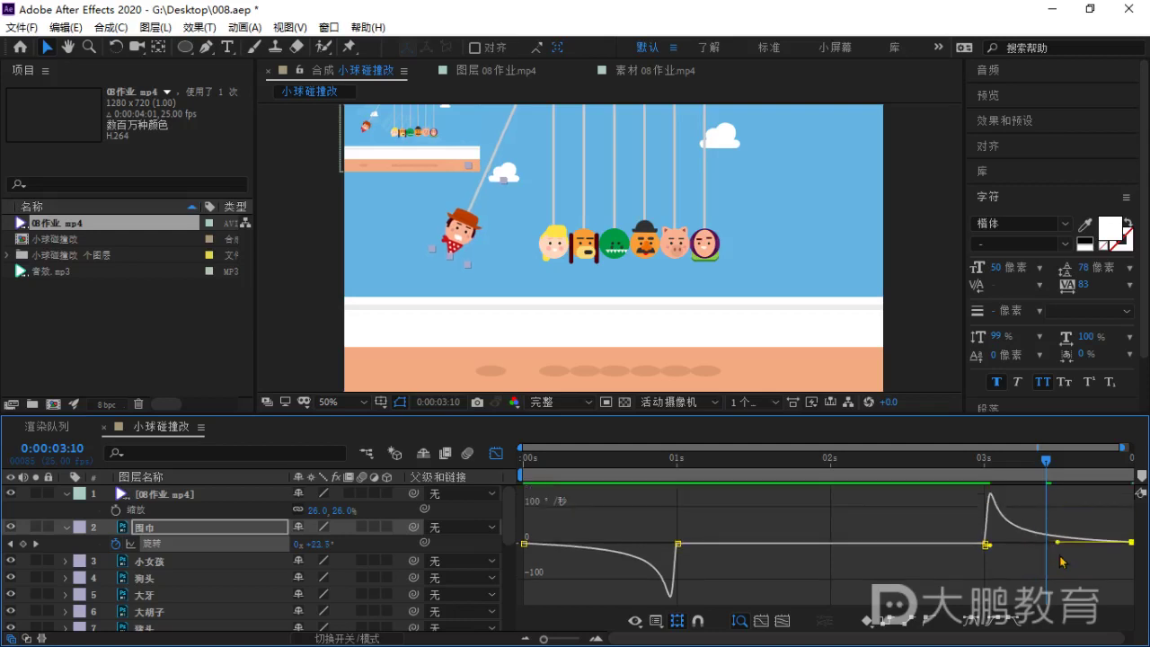
Preview the refined outward swing, return to the keyframe view and go to 0:00:00:10.
left_click_drag(1047, 463, 869, 469)
key("space")
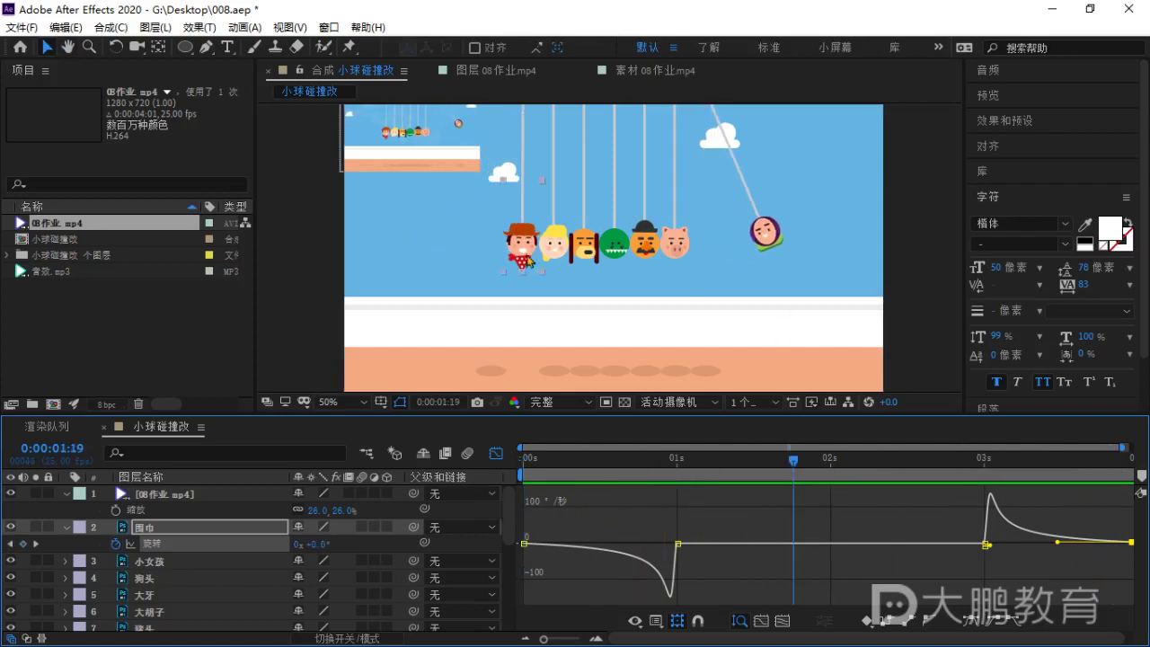
left_click(499, 455)
left_click(585, 464)
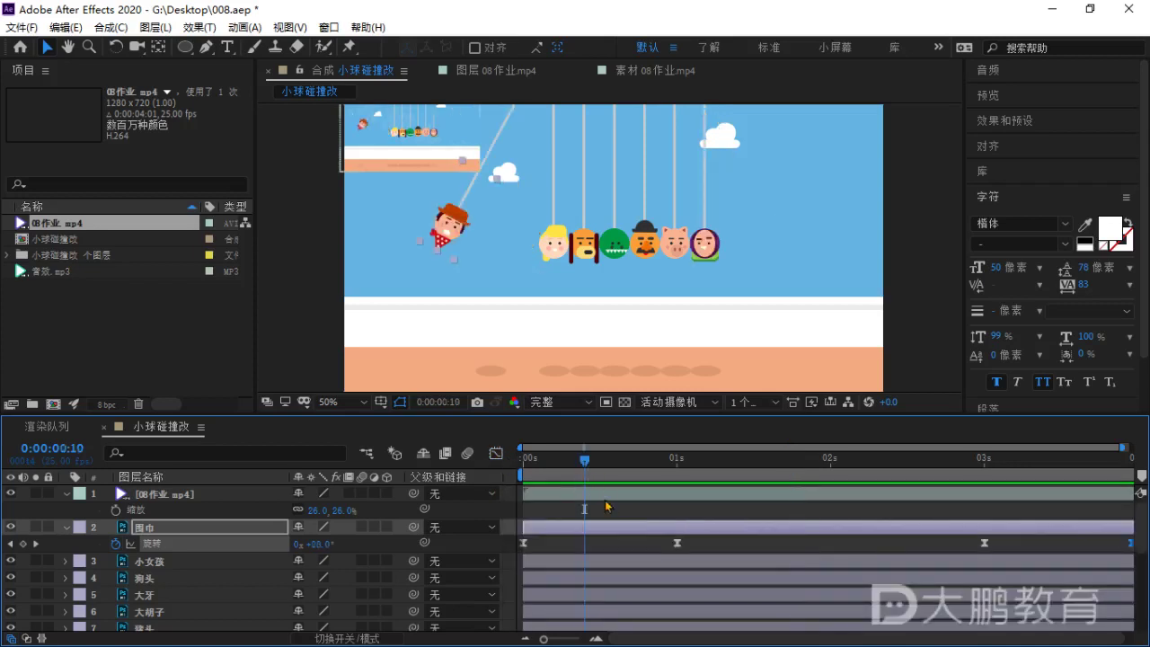
Collapse the 围巾 layer and reveal the rotation keyframes of the 光头 layer, with the time at 0:00:00:00.
key("-")
left_click_drag(586, 467, 495, 476)
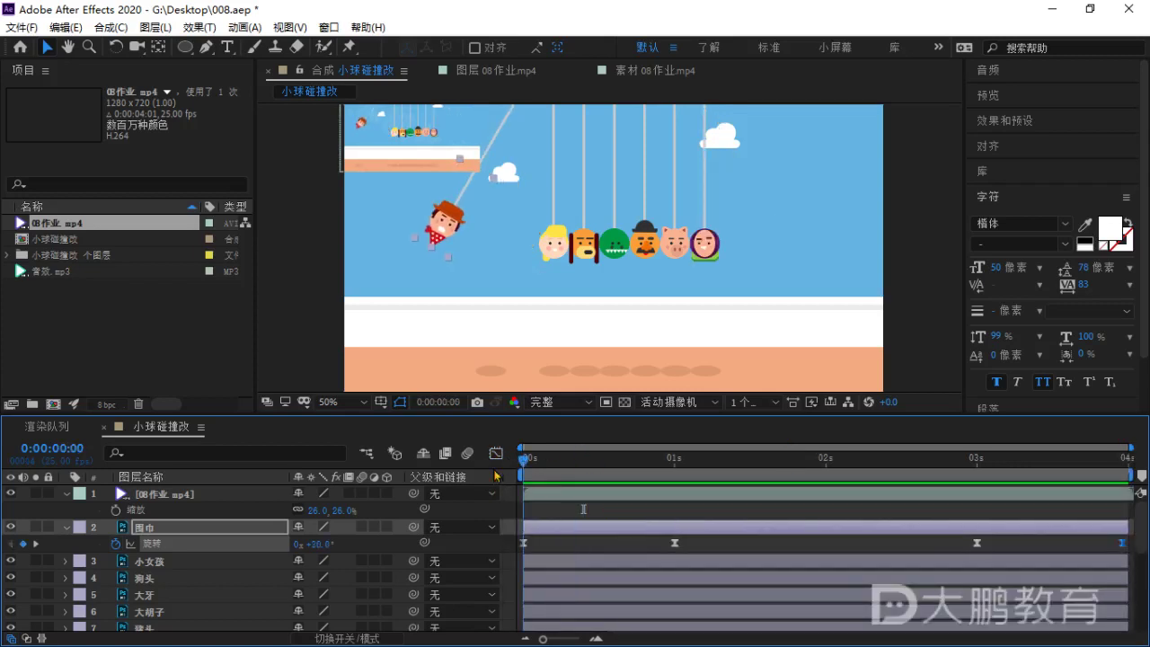
left_click(66, 528)
left_click(708, 257)
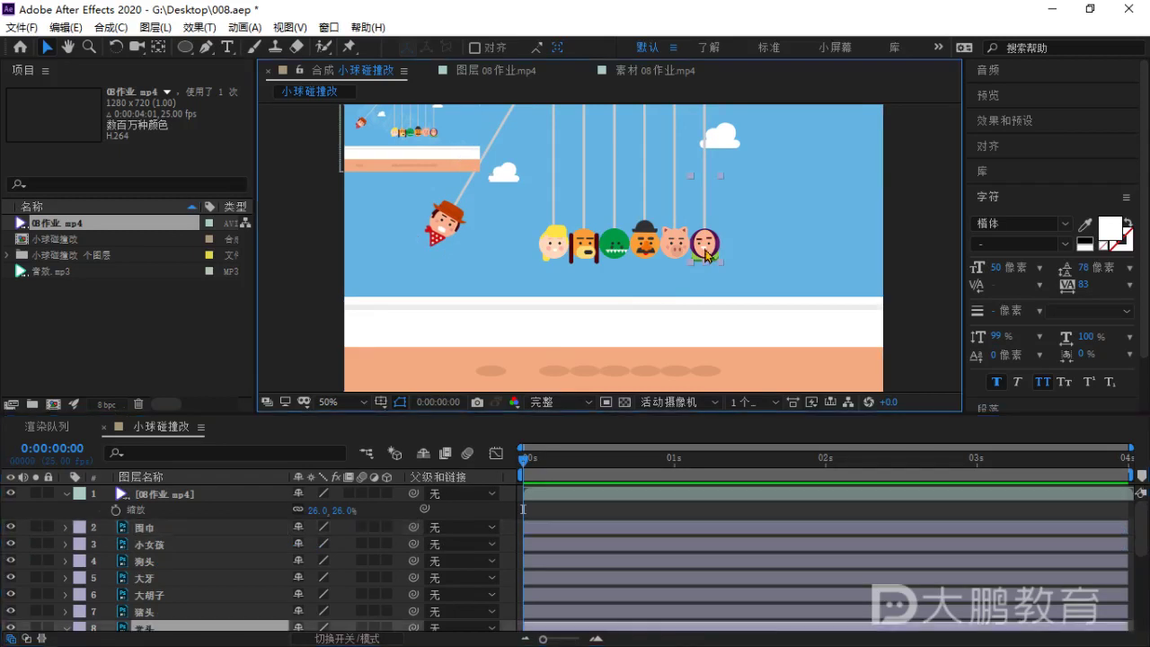
key("r")
scroll(202, 571, "down", 2)
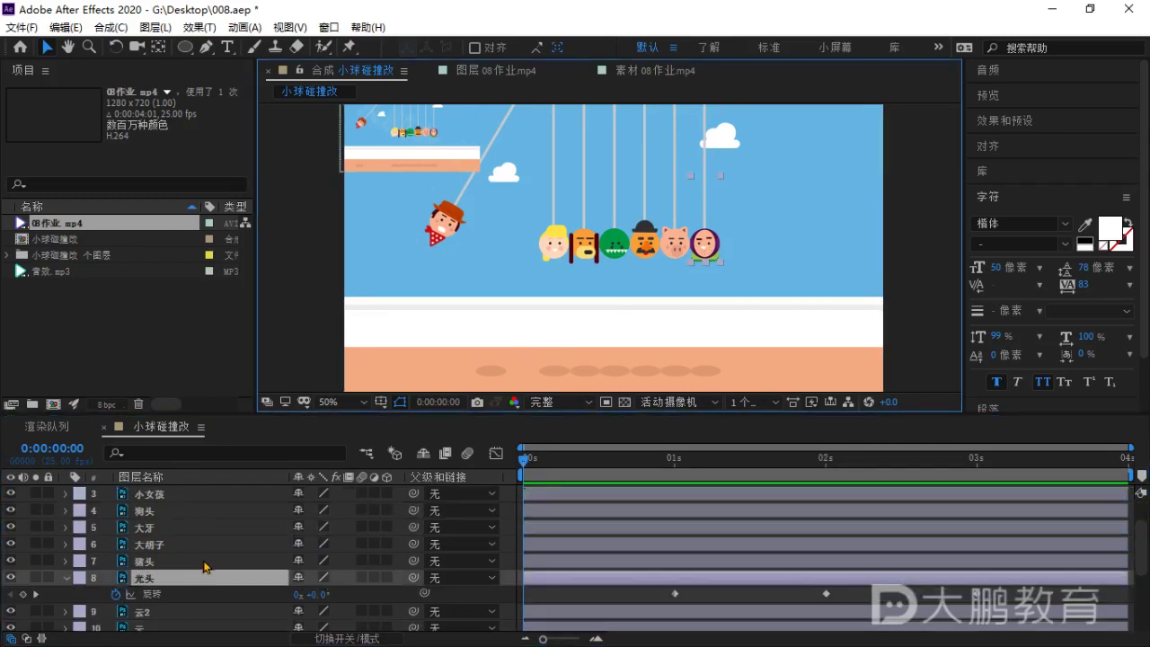
left_click(142, 582)
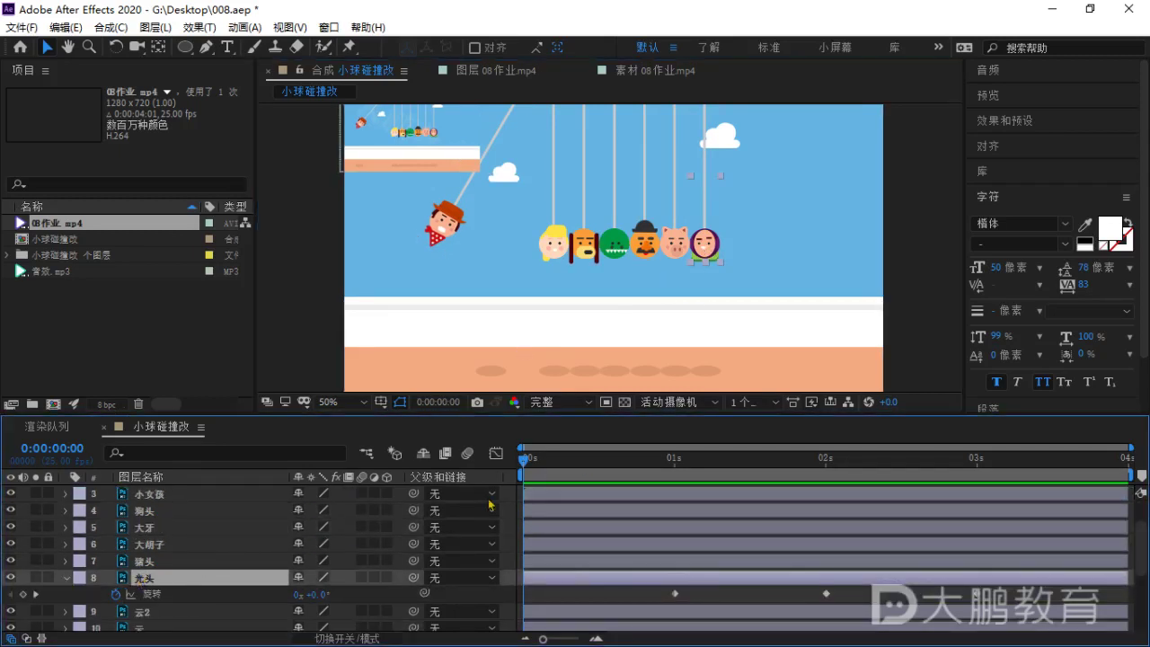
Ease all three 光头 rotation keyframes, display their speed graph and scrub the outward swing from 0:00:01:00 to about 0:00:02:00.
left_click_drag(544, 460, 508, 477)
left_click_drag(618, 588, 1025, 615)
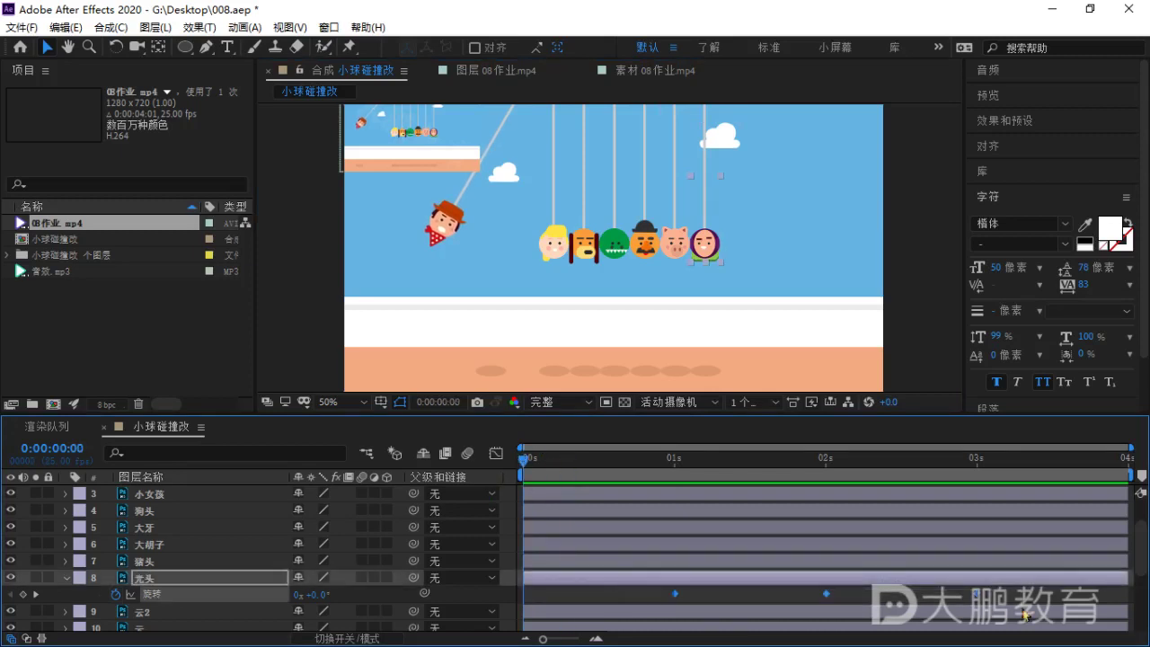
left_click(497, 454)
left_click(676, 478)
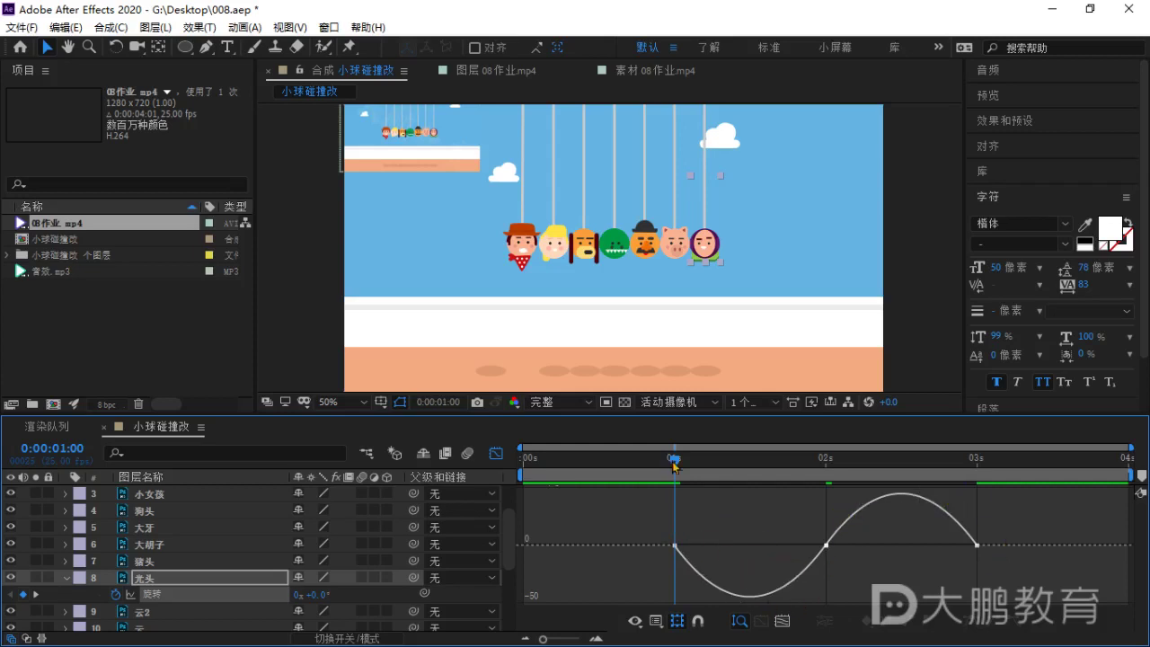
left_click_drag(676, 465, 824, 533)
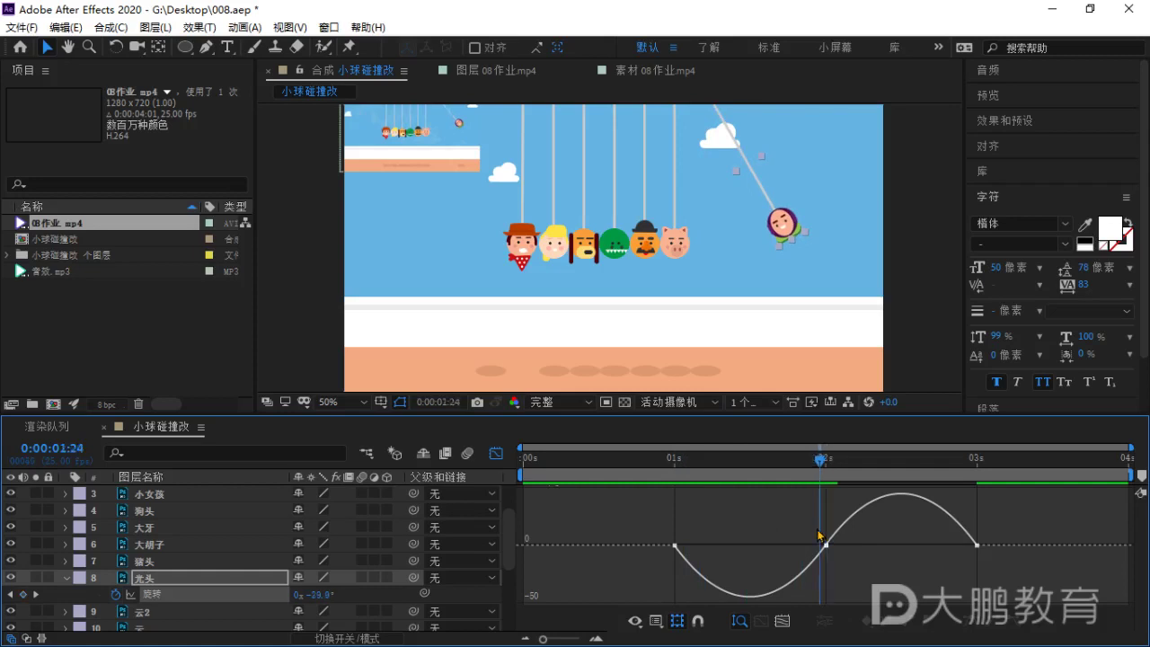
Reshape the 光头 speed graph from 1 to 2 seconds into a fast outward start with a gradual slowdown, and preview it.
left_click_drag(819, 535, 686, 555)
left_click(675, 546)
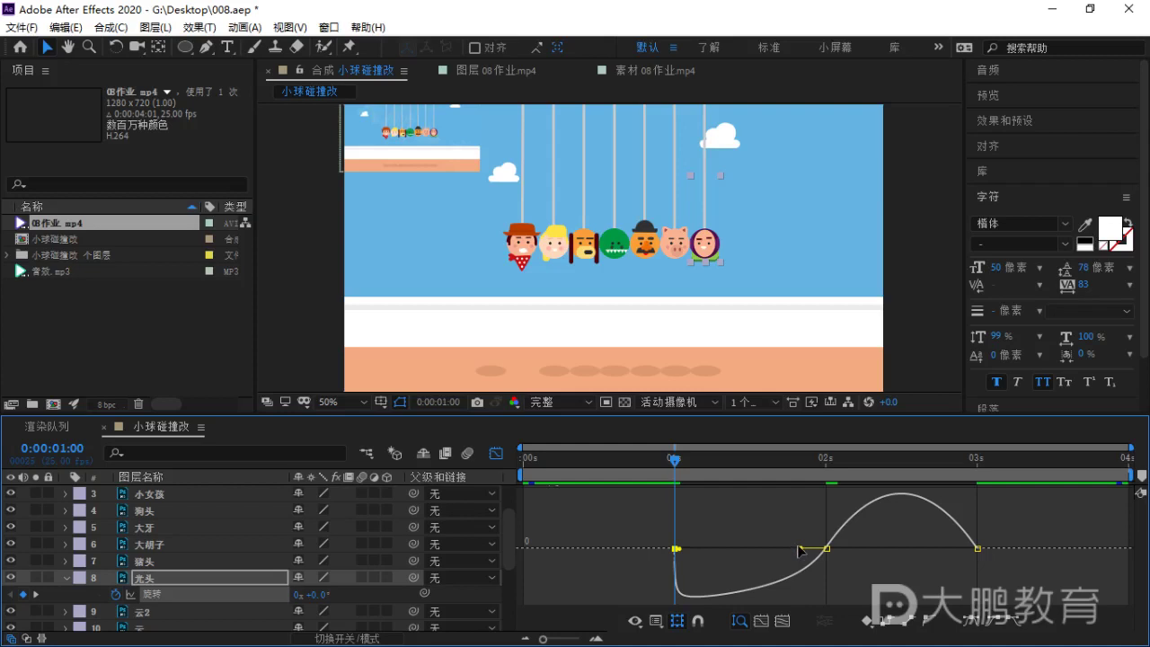
left_click_drag(799, 550, 769, 553)
key("space")
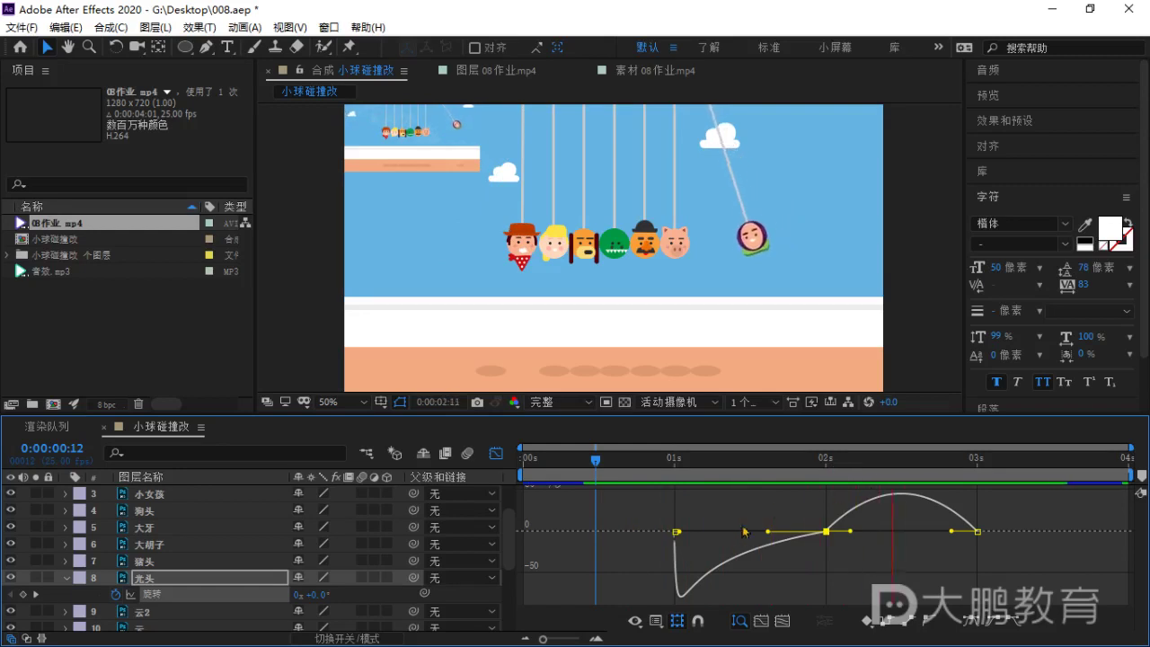
Refine the 光头 outward swing by lengthening the incoming ease of the 0:00:02:00 keyframe, and play it back.
left_click(675, 471)
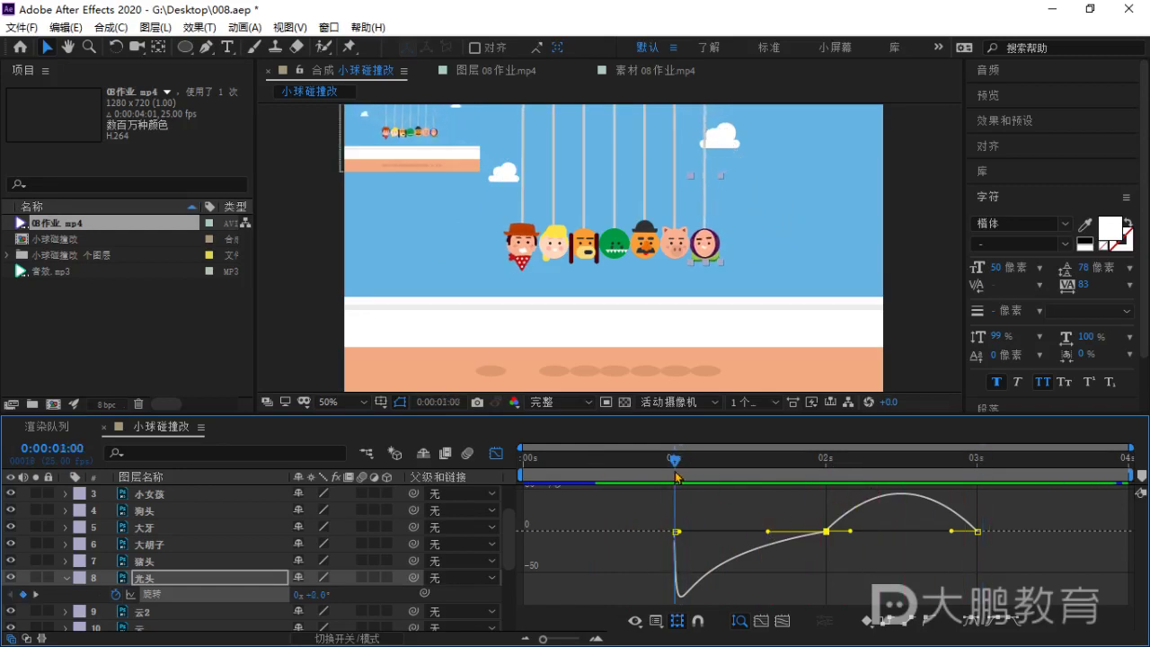
left_click(679, 533)
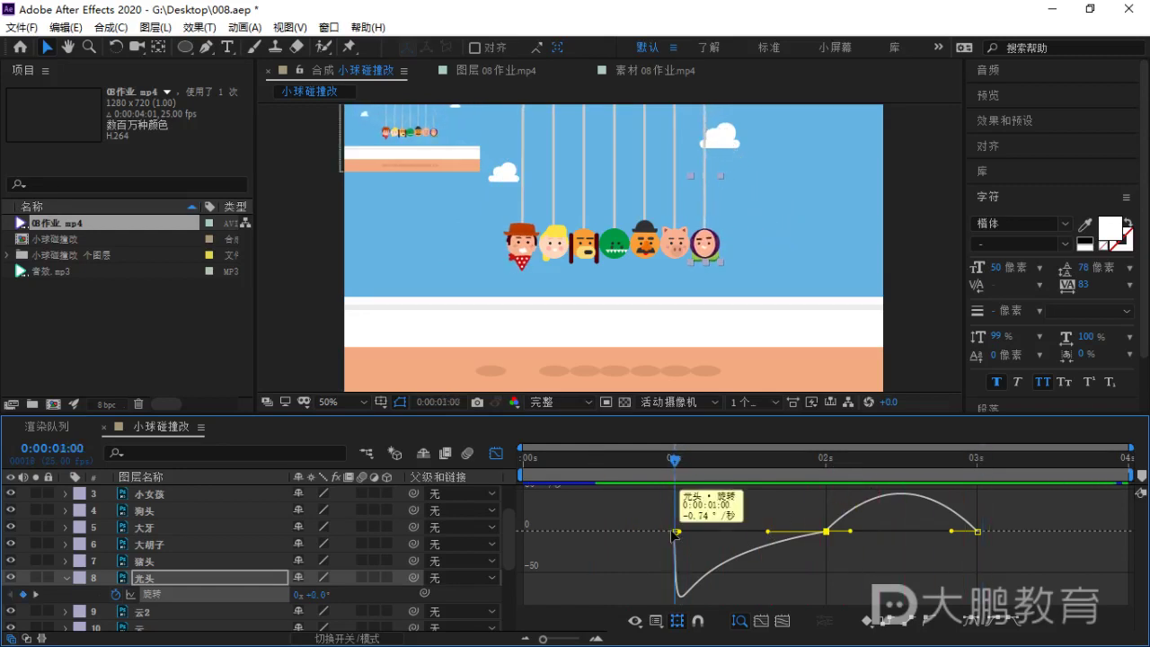
left_click(762, 533)
key("space")
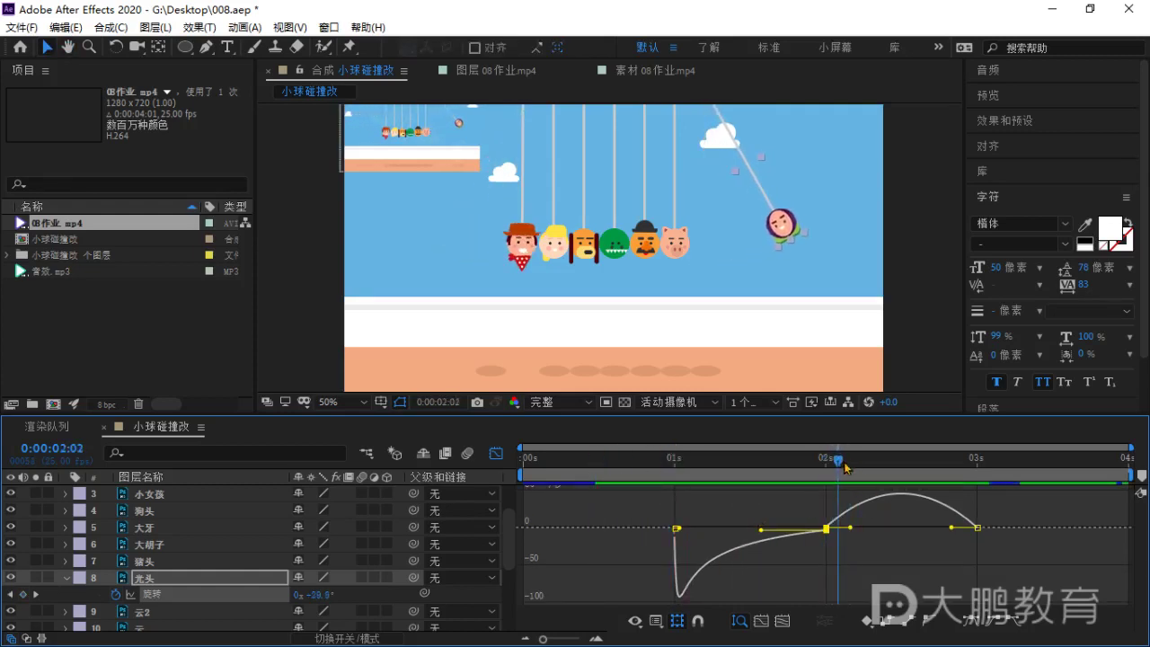
Adjust the 光头 easing handles between 0:00:02:00 and 0:00:03:00 so the head returns slowly at first and speeds up before impact.
key("space")
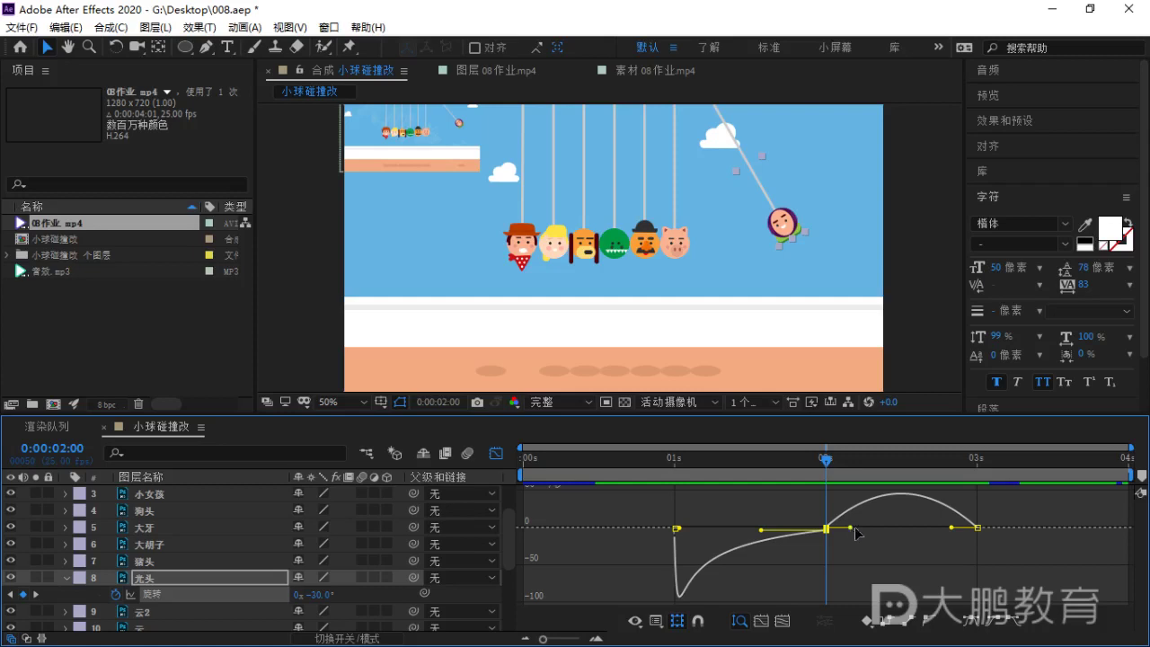
left_click_drag(850, 528, 900, 528)
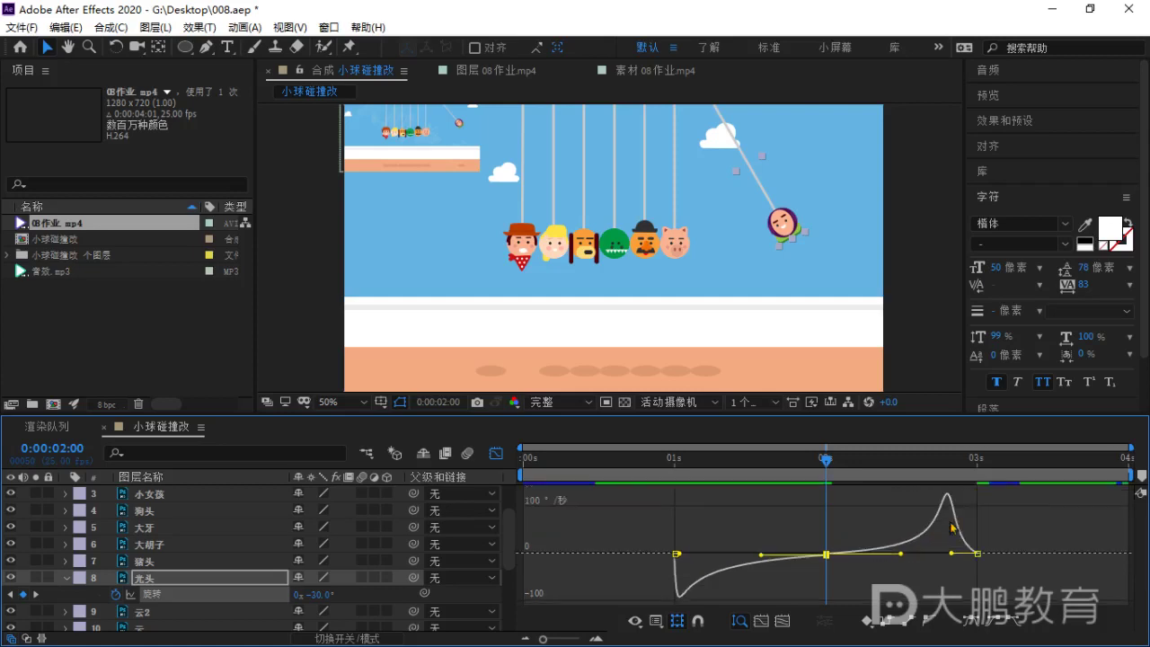
left_click(951, 556)
left_click(964, 554)
left_click_drag(955, 557, 959, 555)
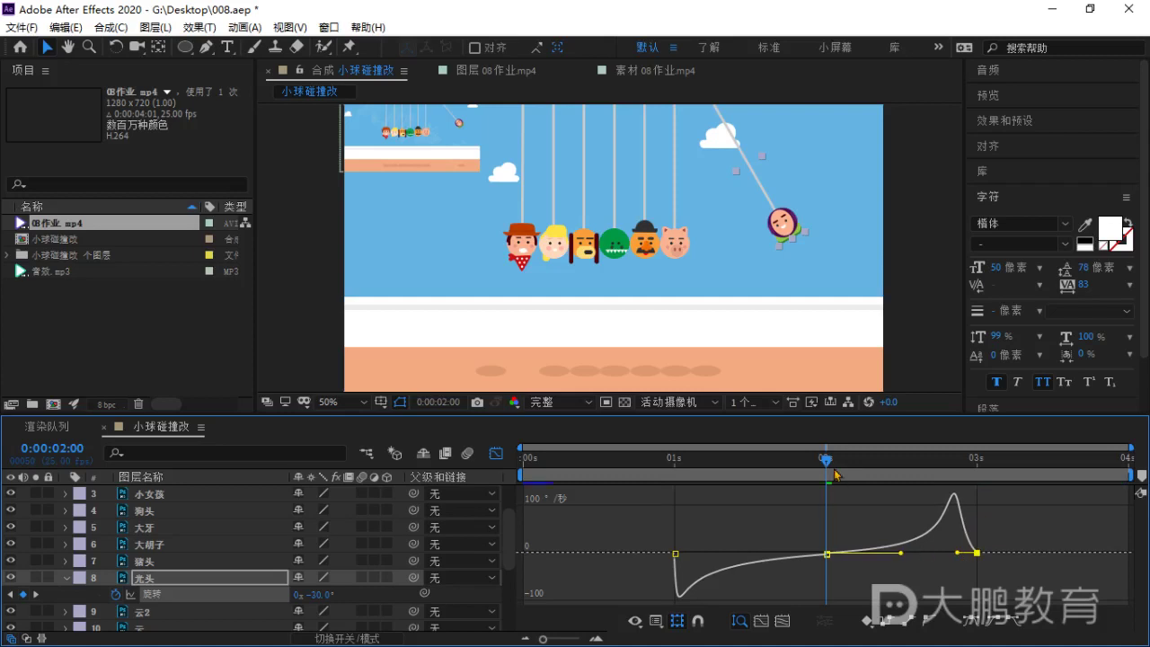
Play back the 光头 swing from 0:00:01:00 and check the return motion around 0:00:02:21.
key("space")
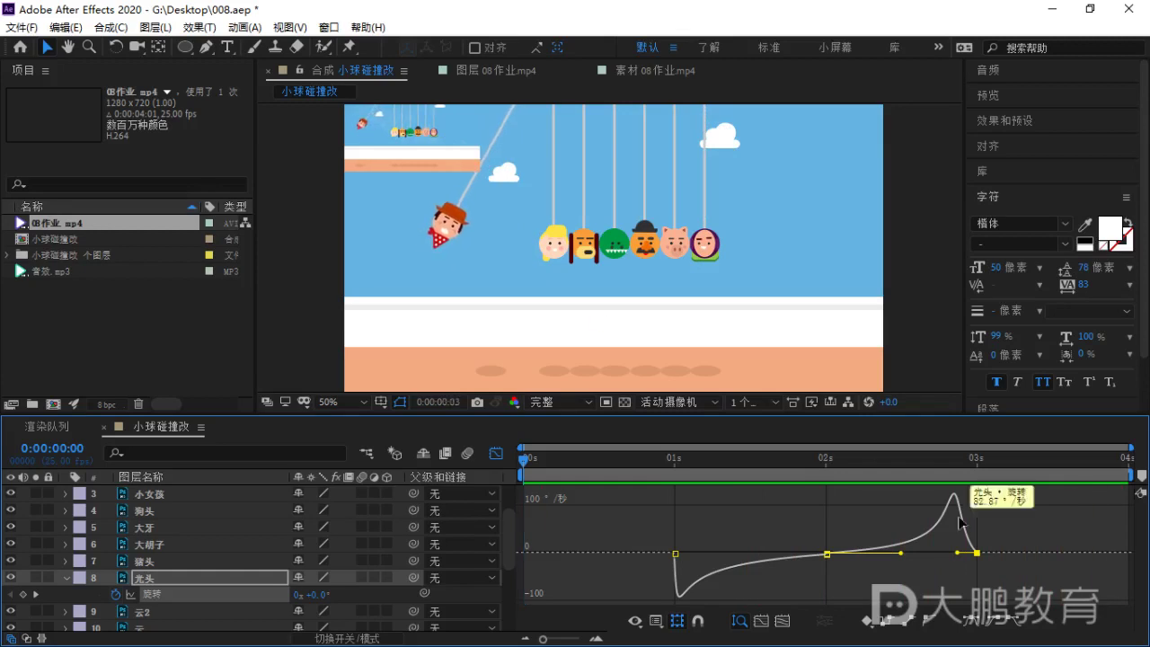
left_click(678, 468)
key("space")
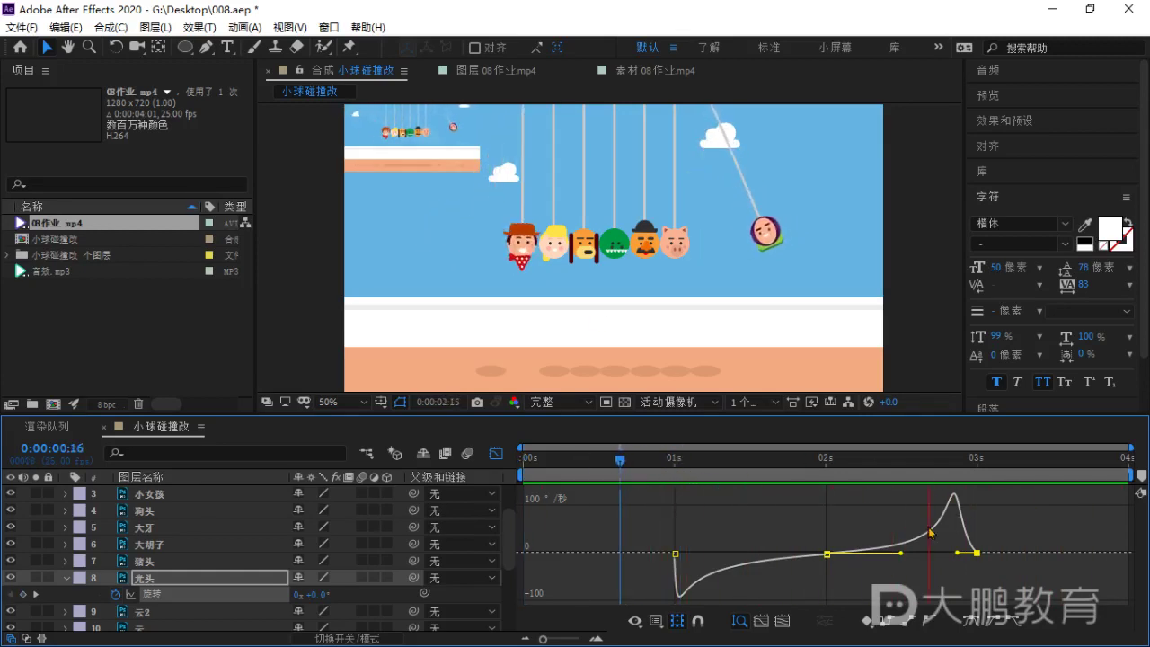
left_click(946, 463)
left_click_drag(947, 465, 954, 470)
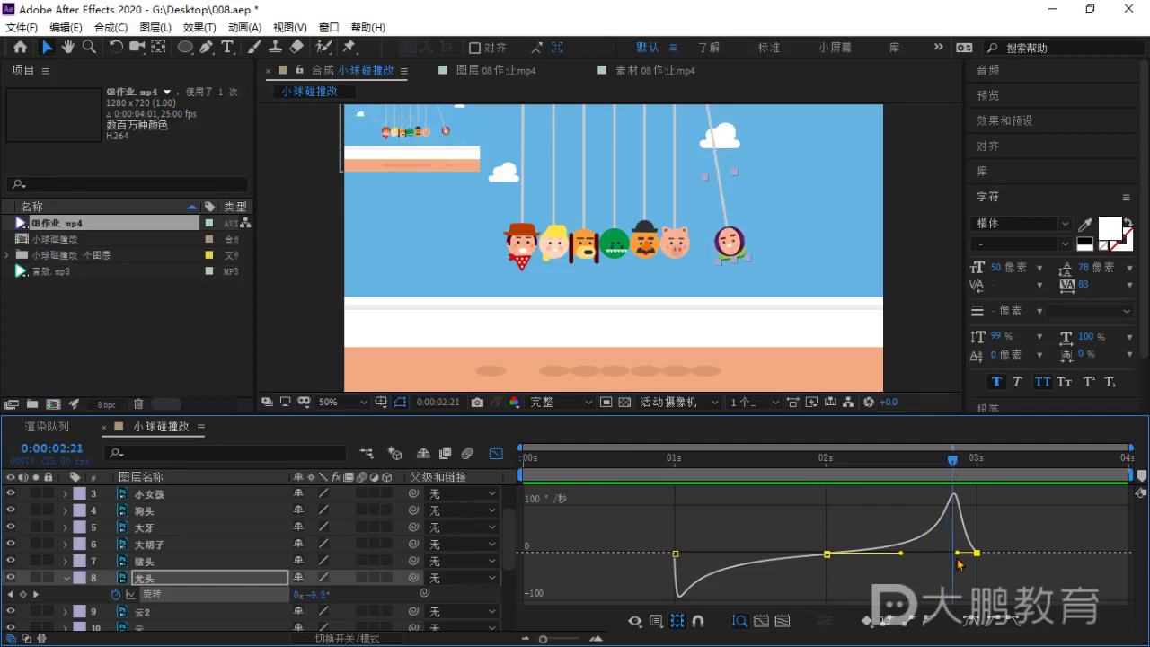
Shorten the incoming ease of the 光头 keyframe at 0:00:03:00 for a sharper speed peak, and preview the return swing.
left_click_drag(958, 554, 966, 555)
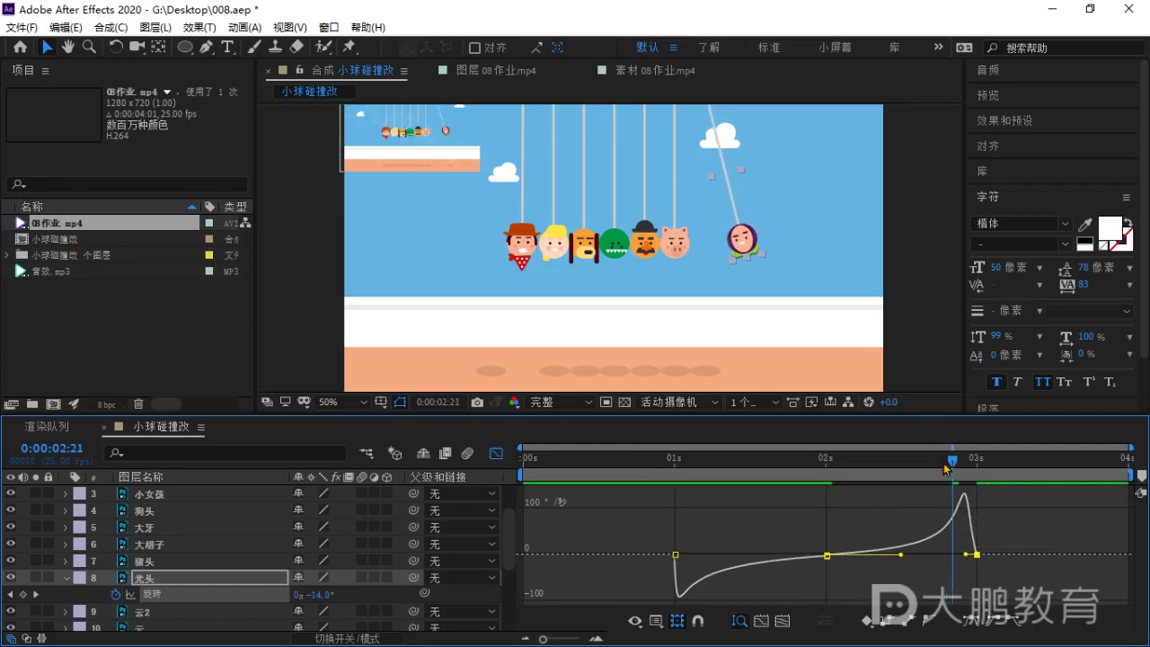
left_click_drag(953, 462, 759, 486)
key("space")
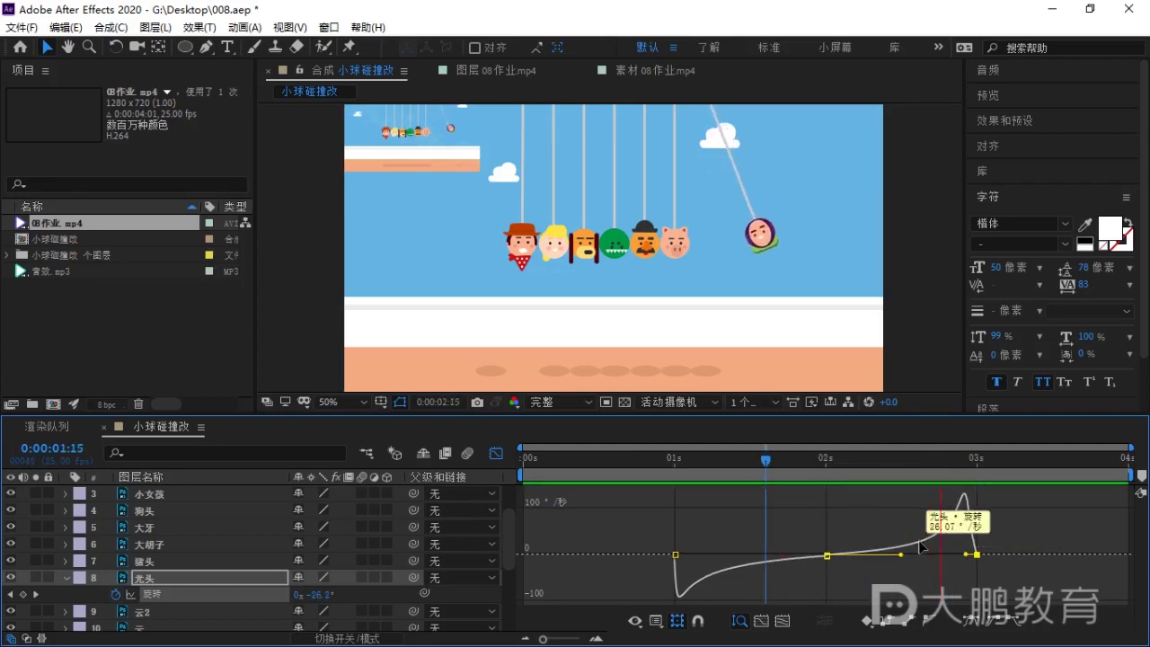
left_click_drag(1055, 463, 924, 486)
Leave the graph editor, collapse the 光头 layer and play back the composition from the start.
left_click(499, 456)
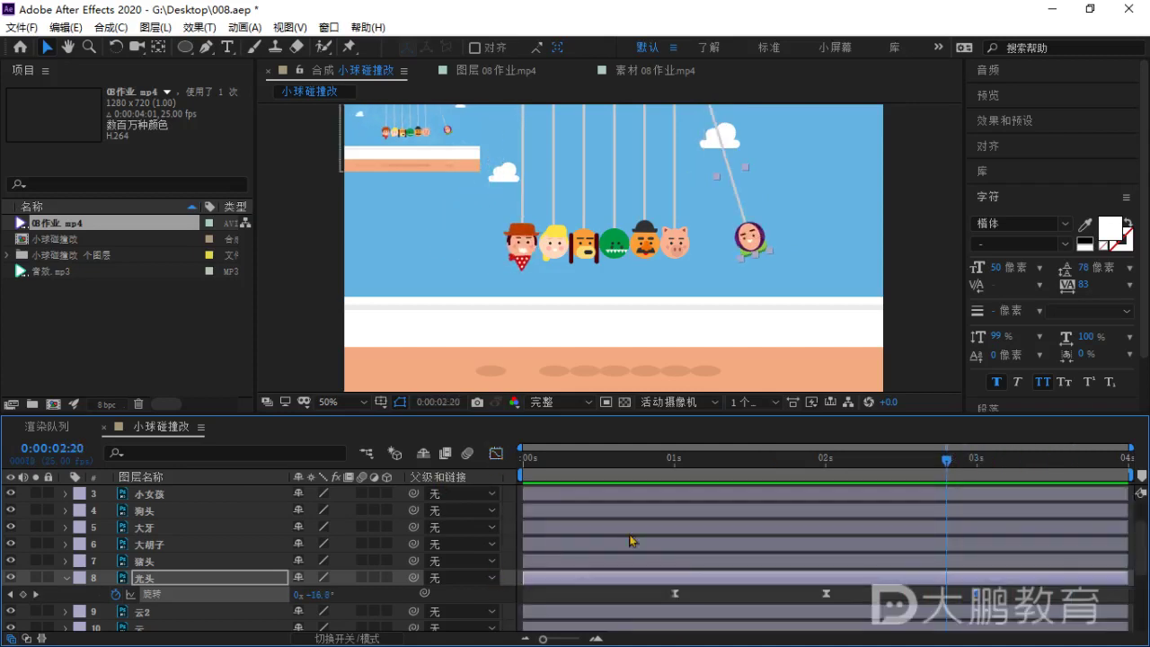
left_click(67, 579)
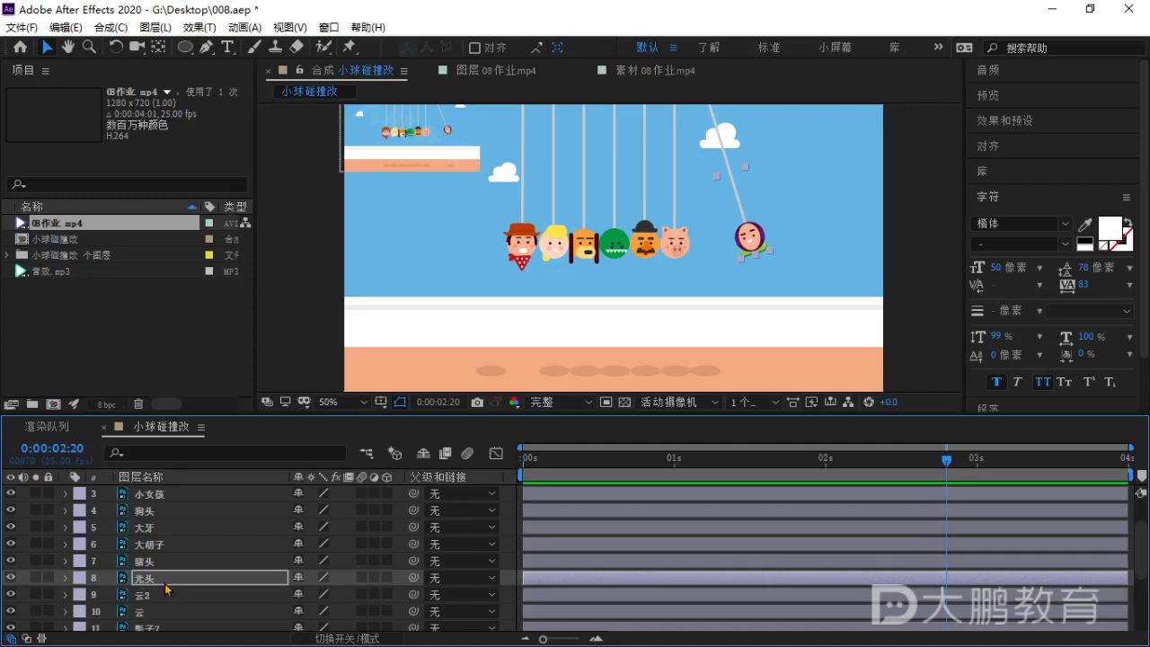
left_click(542, 307)
left_click_drag(572, 470, 481, 473)
key("space")
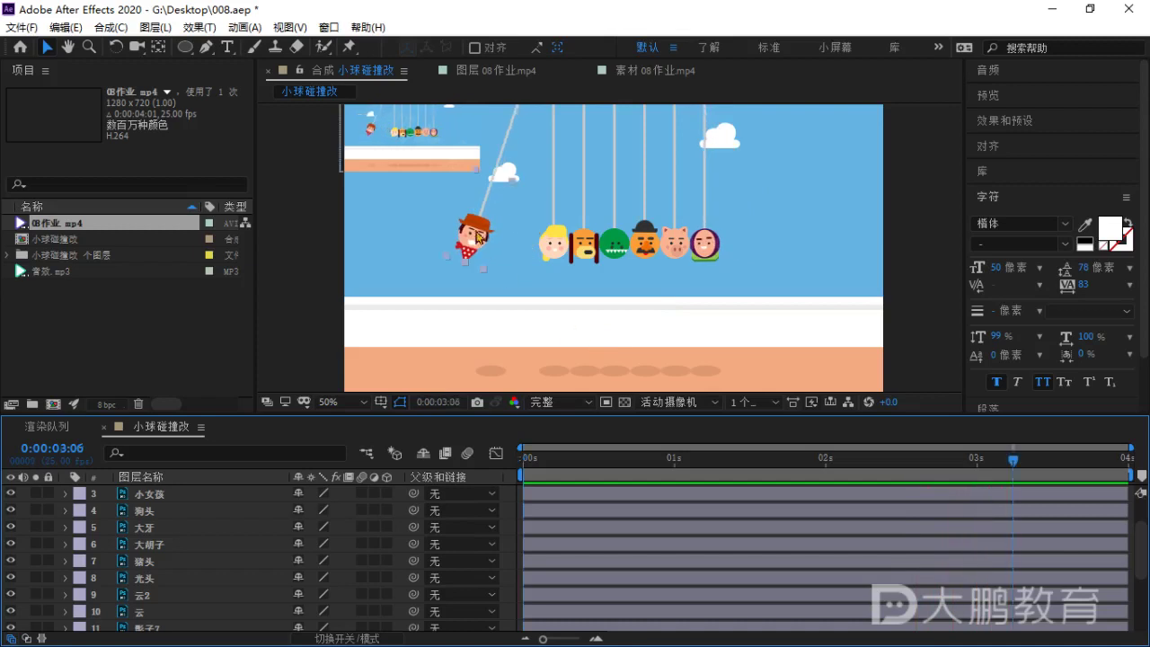
Enlarge the 08作业.mp4 reference overlay until it covers the whole composition frame.
left_click(476, 187)
left_click_drag(441, 150, 821, 262)
scroll(761, 264, "down", 2)
left_click_drag(599, 270, 694, 271)
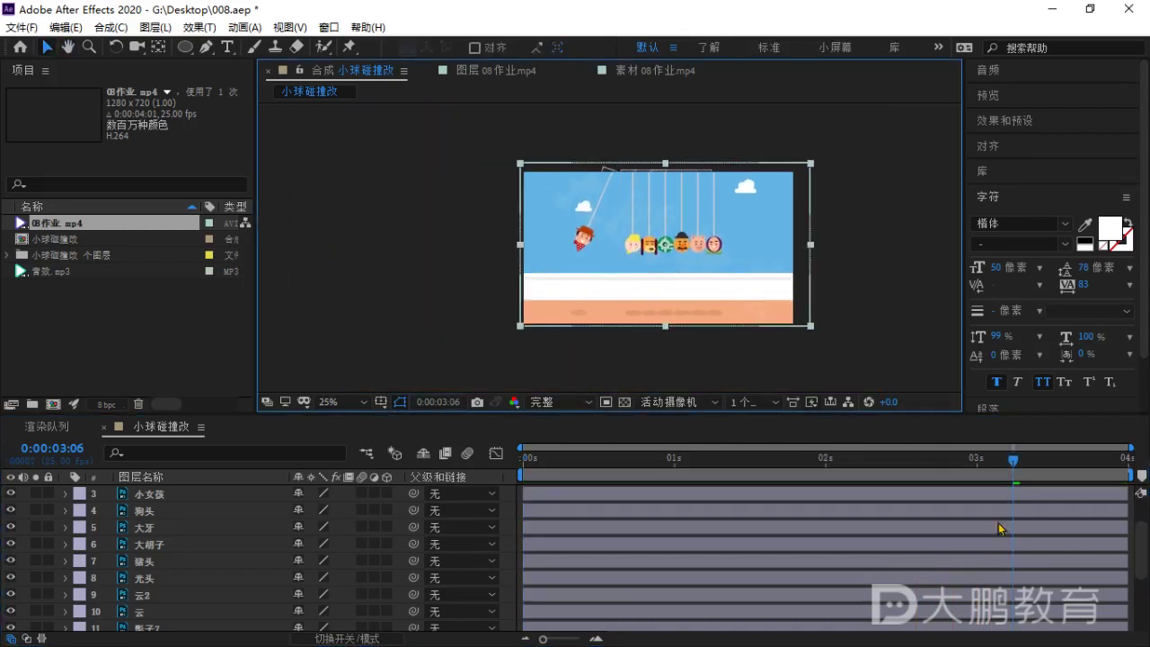
Scrub the enlarged reference between 0:00:00:06 and 0:00:00:23 to examine the heads' motion as the cowboy head swings in.
left_click_drag(992, 467, 559, 461)
scroll(601, 321, "up", 2)
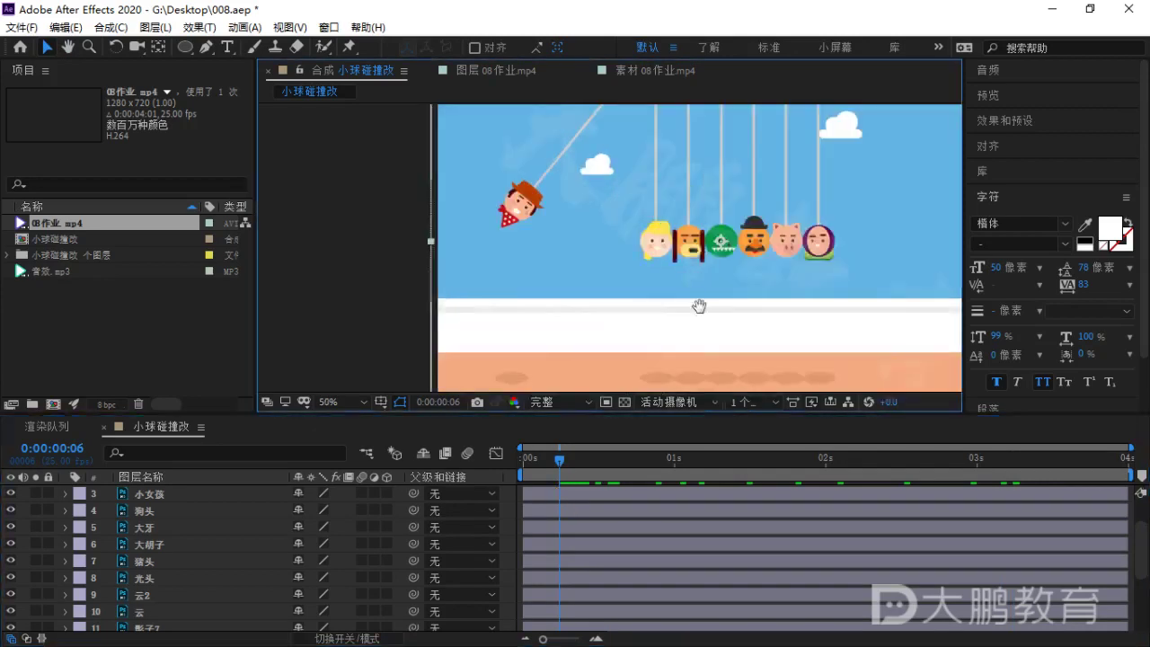
left_click_drag(698, 308, 573, 274)
key("v")
scroll(572, 274, "up", 2)
left_click_drag(559, 461, 665, 487)
scroll(526, 195, "down", 2)
scroll(619, 230, "down", 2)
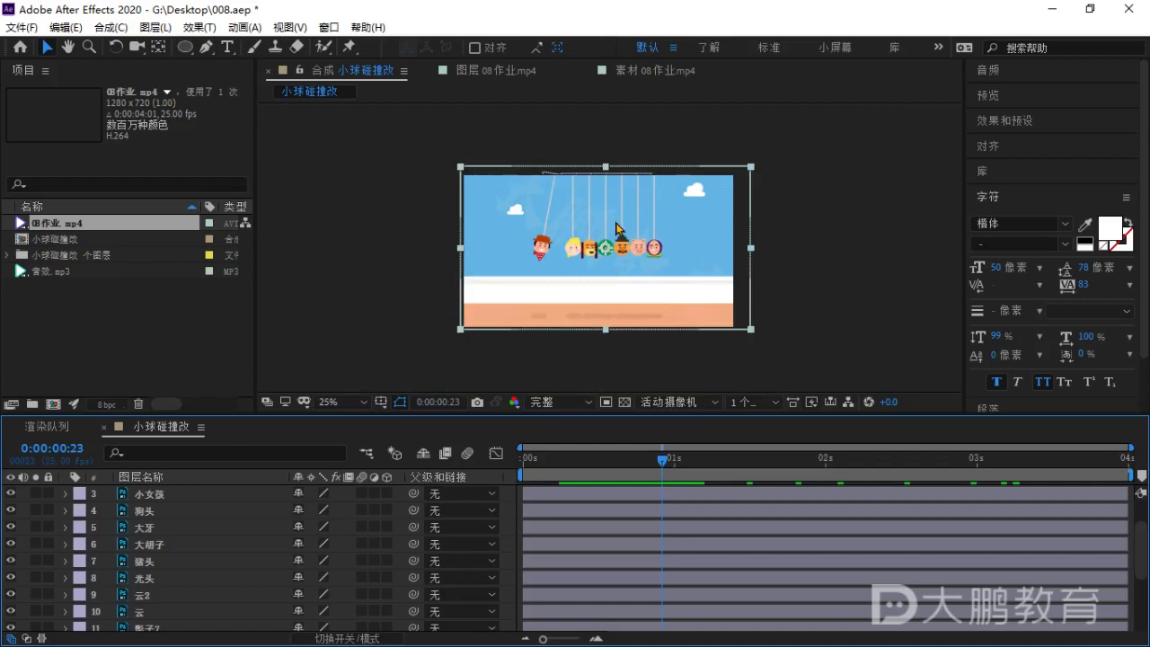
Move the 08作业.mp4 reference off the composition frame and go to 0:00:01:00.
left_click_drag(554, 256, 233, 214)
scroll(595, 314, "up", 2)
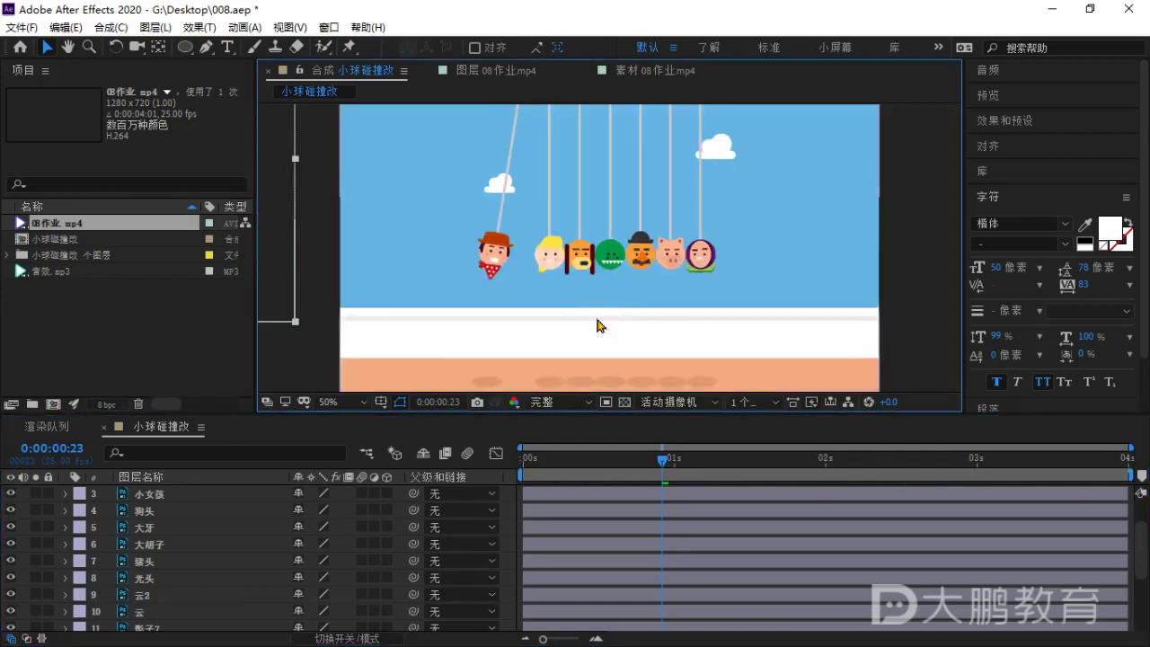
mouse_move(660, 464)
left_mouse_down()
mouse_move(550, 464)
mouse_move(676, 473)
left_mouse_up()
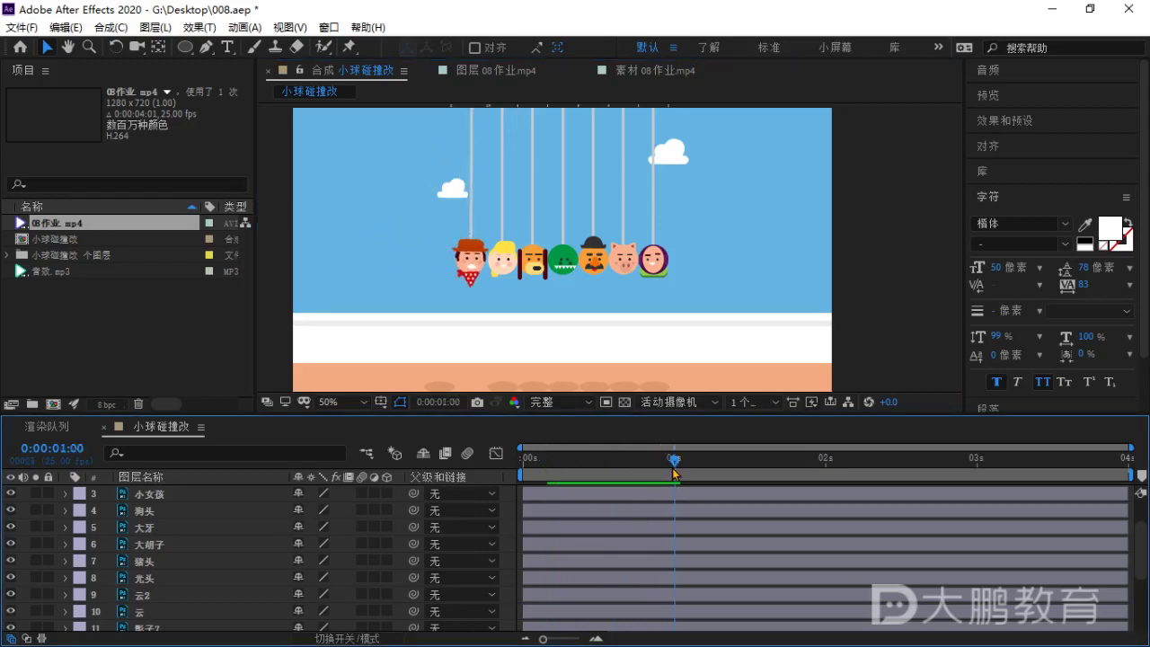
Select the five middle head layers 小女孩, 狗头, 大牙, 大胡子 and 猪头 and reveal their rotation properties.
scroll(490, 284, "up", 2)
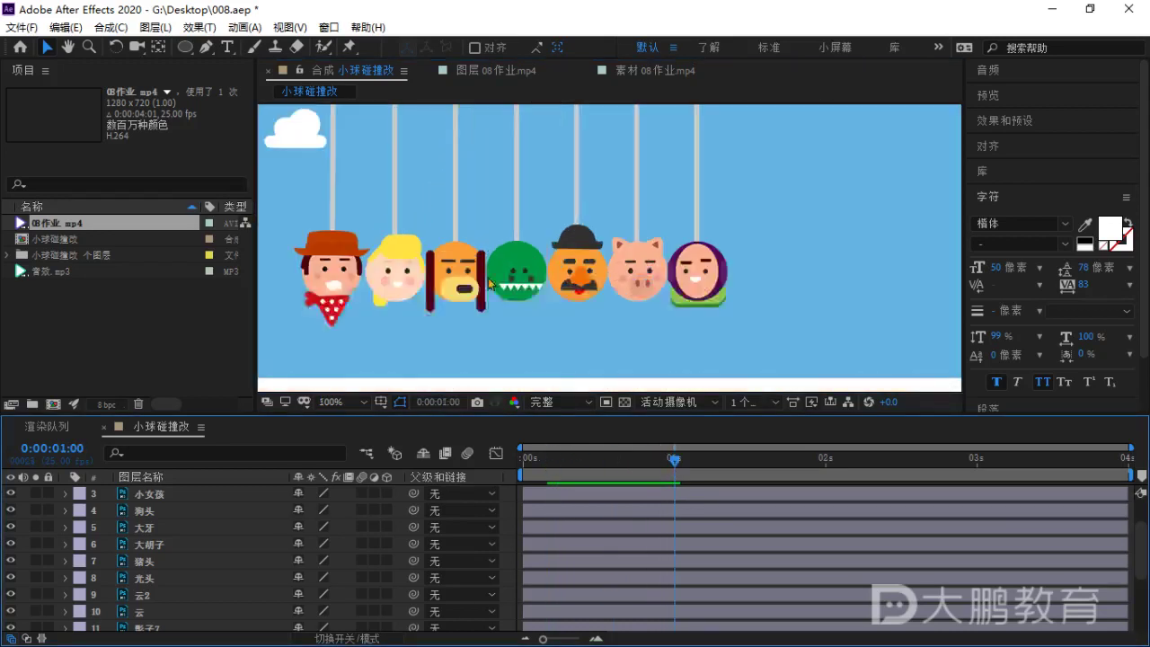
left_click(397, 276)
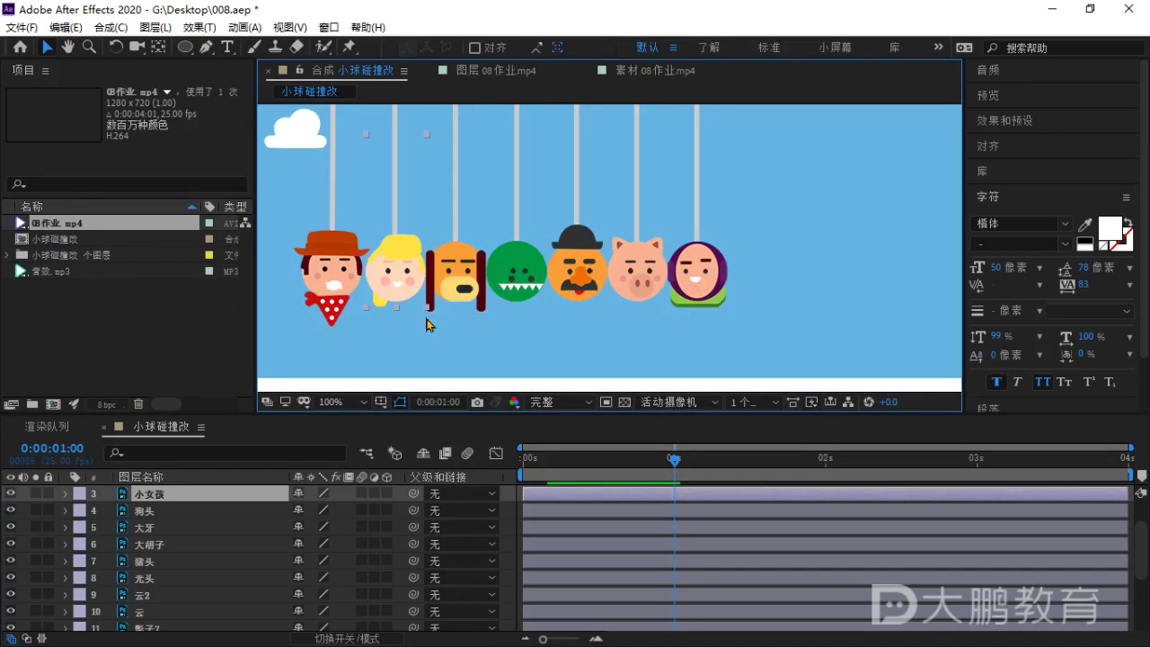
left_click(458, 272, "shift")
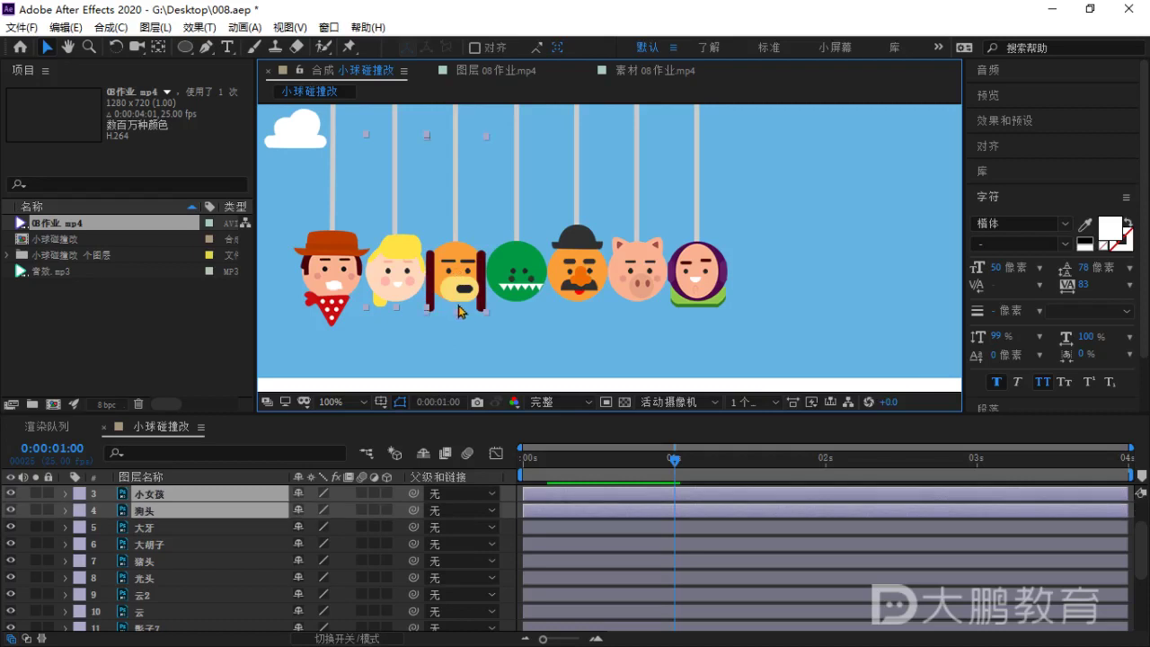
left_click(517, 272, "shift")
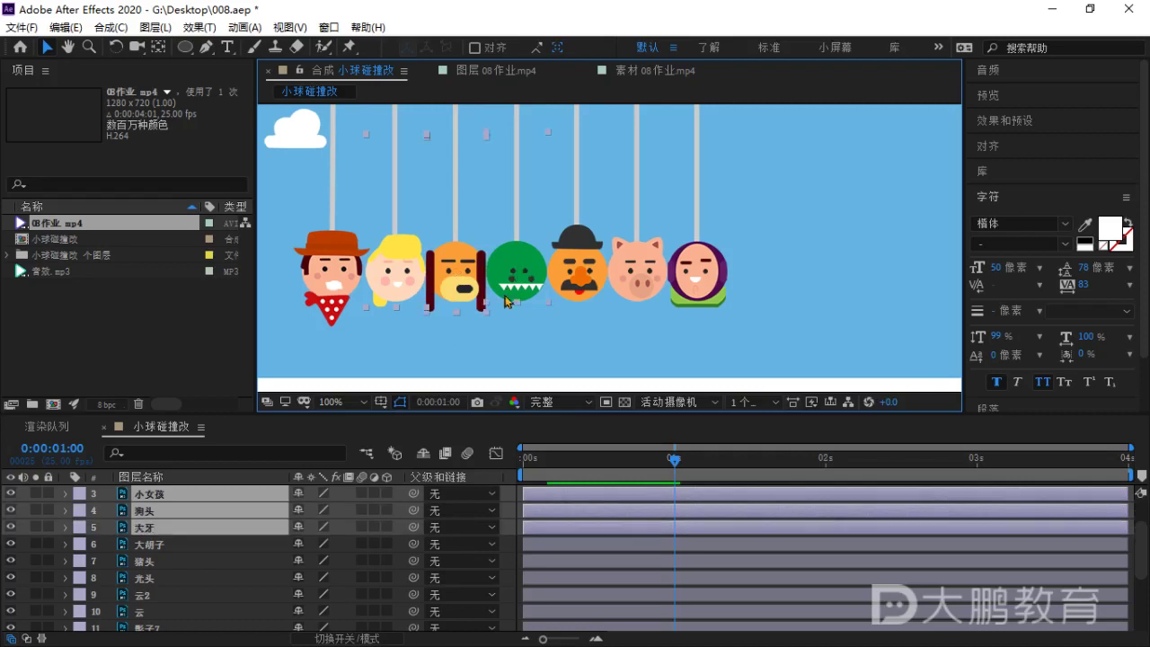
left_click(575, 278, "shift")
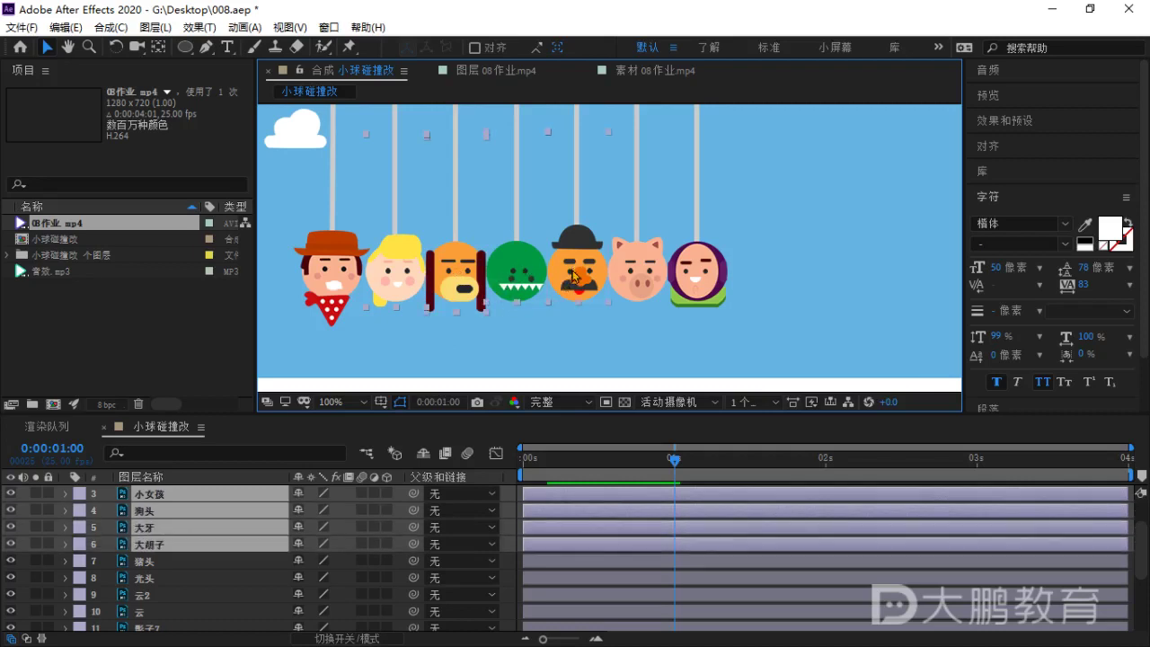
left_click(637, 276, "shift")
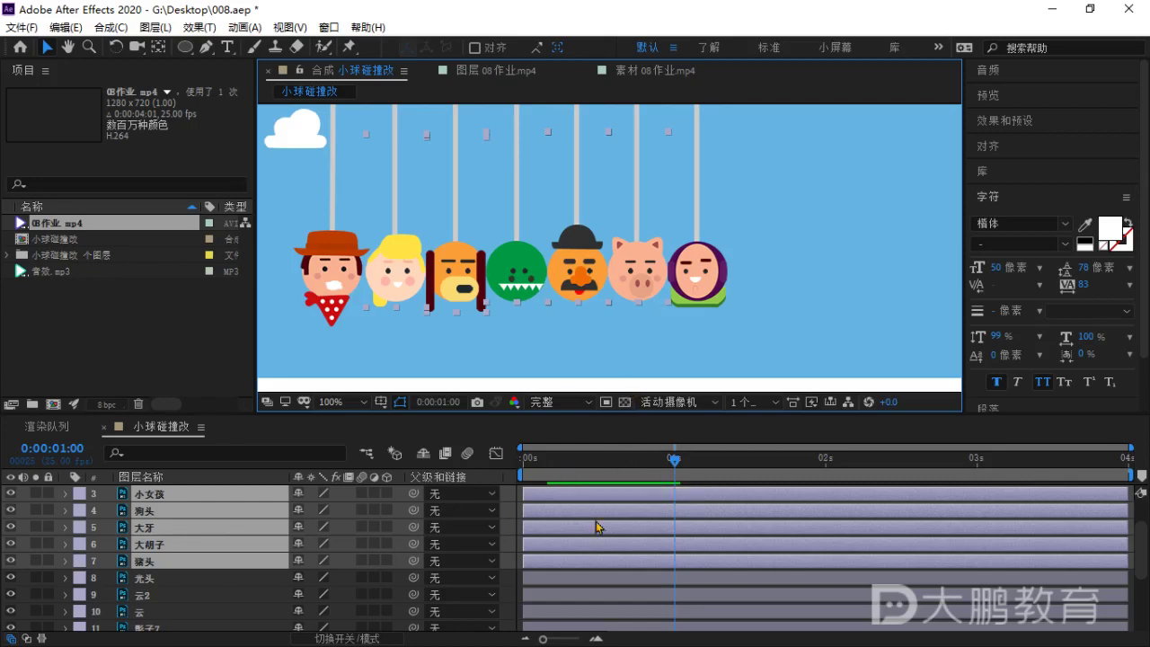
key("r")
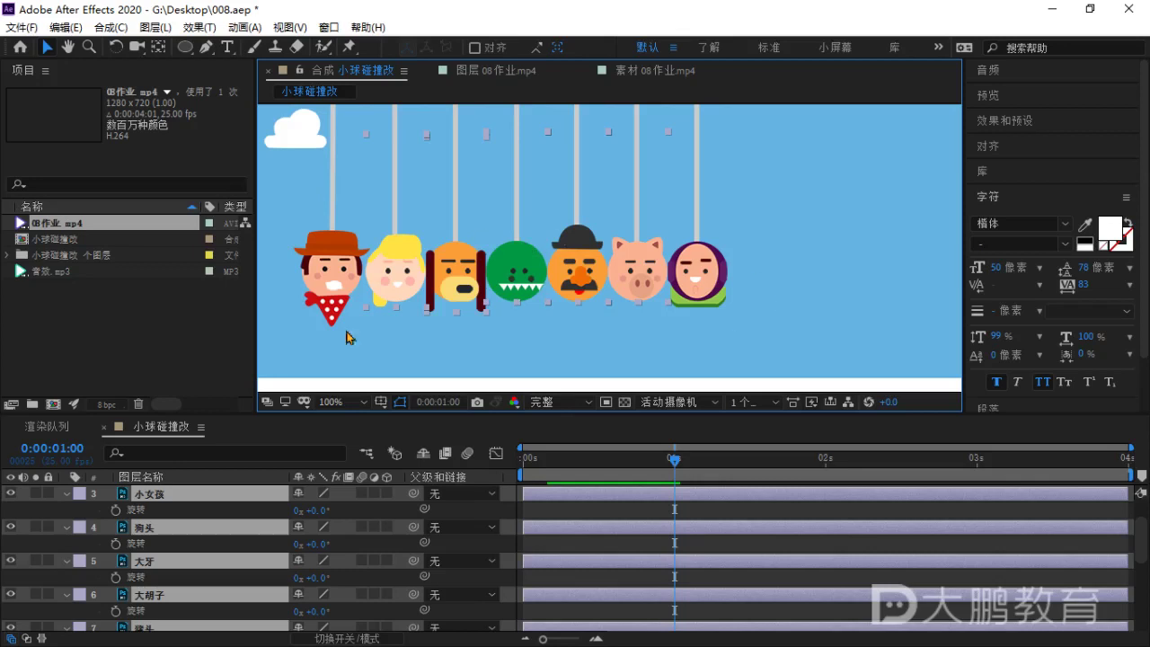
Start rotation keyframes at 0:00:01:00 for the five selected middle head layers.
scroll(204, 557, "down", 2)
scroll(184, 551, "up", 1)
scroll(165, 548, "down", 1)
scroll(164, 552, "up", 2)
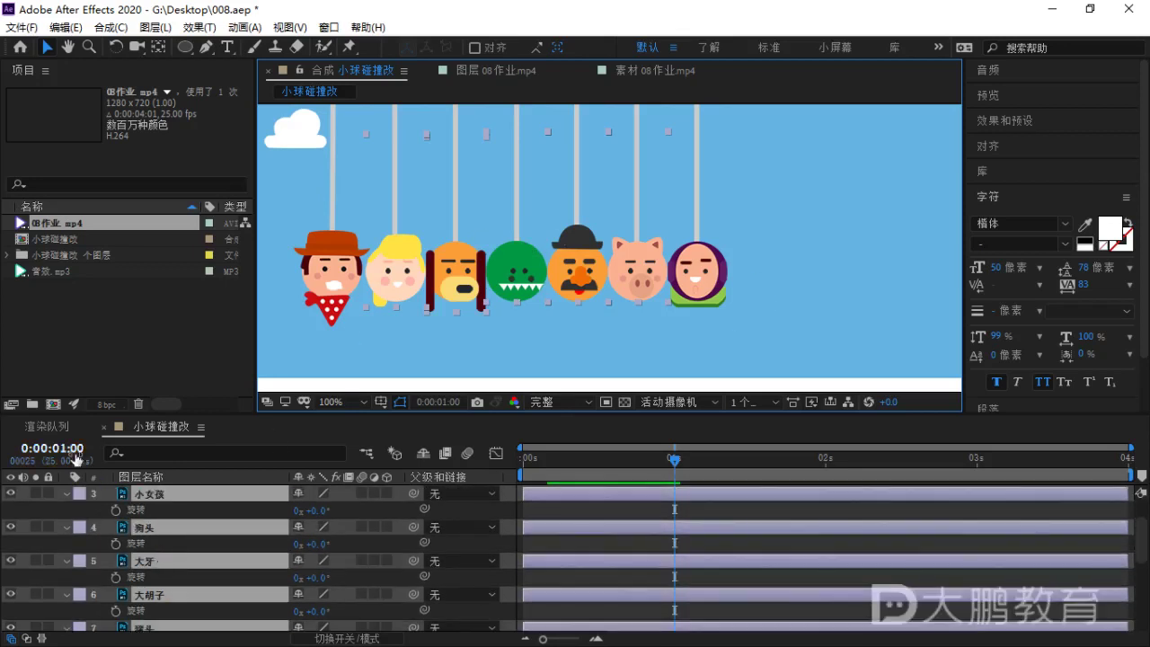
left_click(116, 514)
scroll(225, 544, "down", 2)
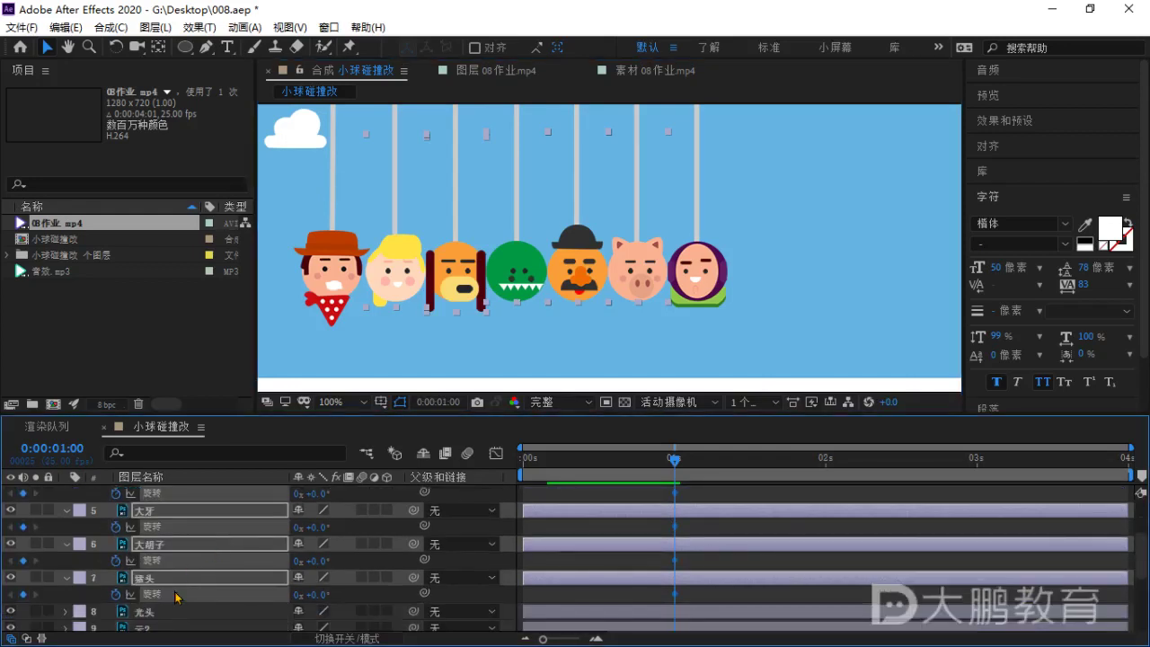
scroll(210, 567, "up", 3)
scroll(211, 567, "down", 2)
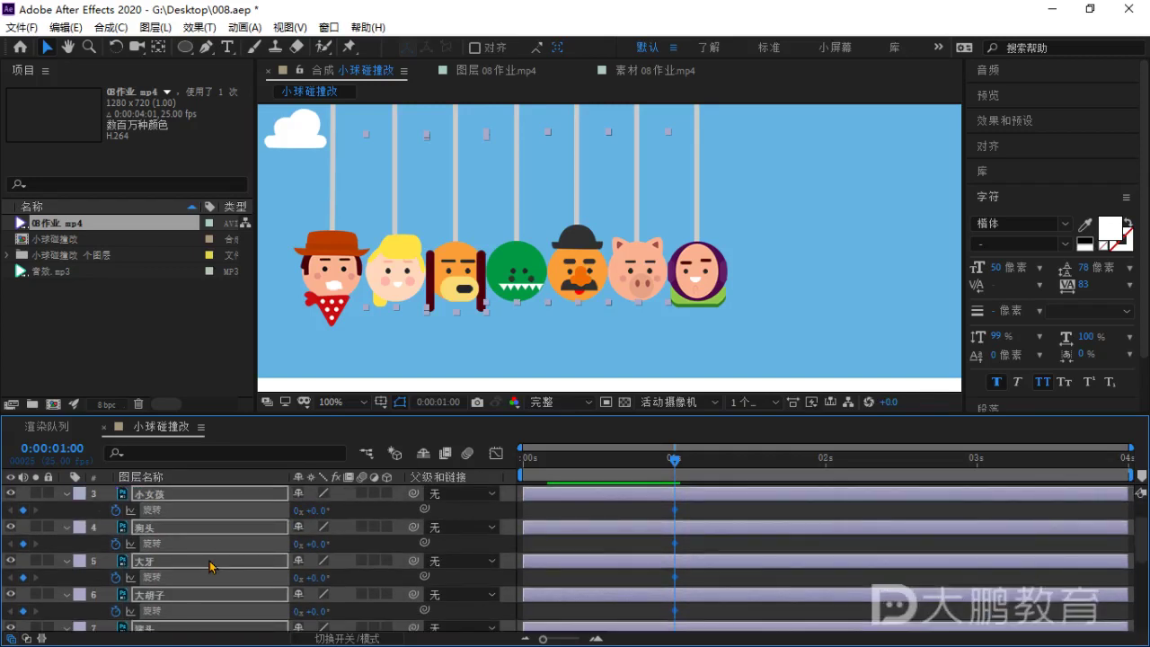
Set the five middle heads' rotation to -1° at 0:00:01:01.
key("Page_Down")
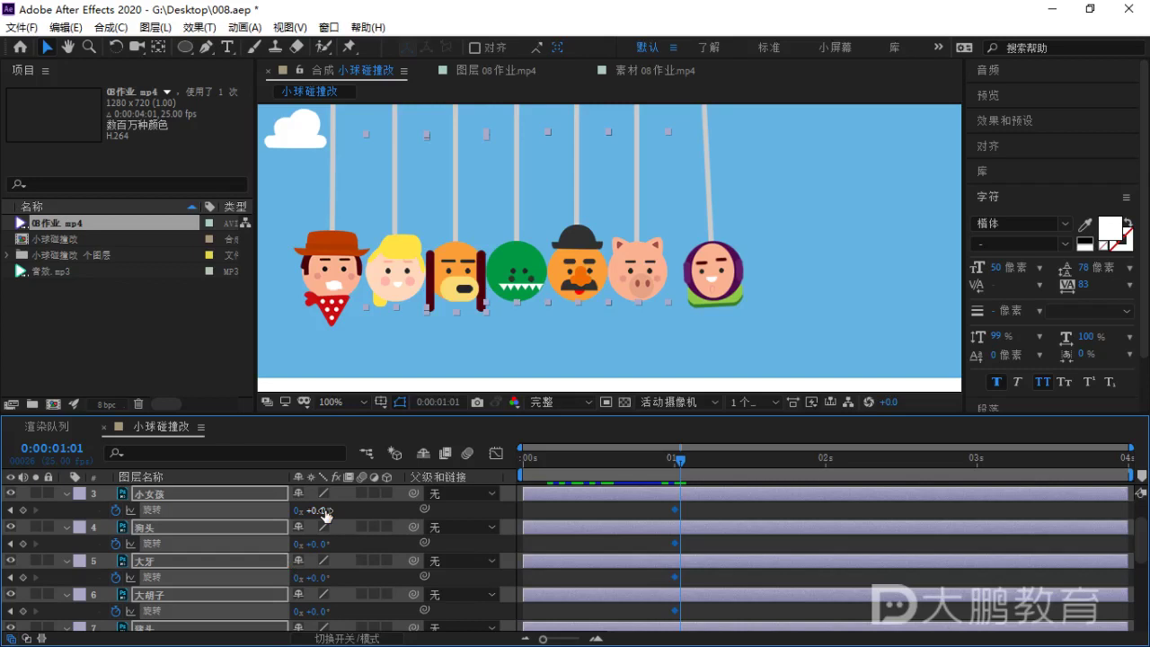
left_click_drag(330, 511, 325, 512)
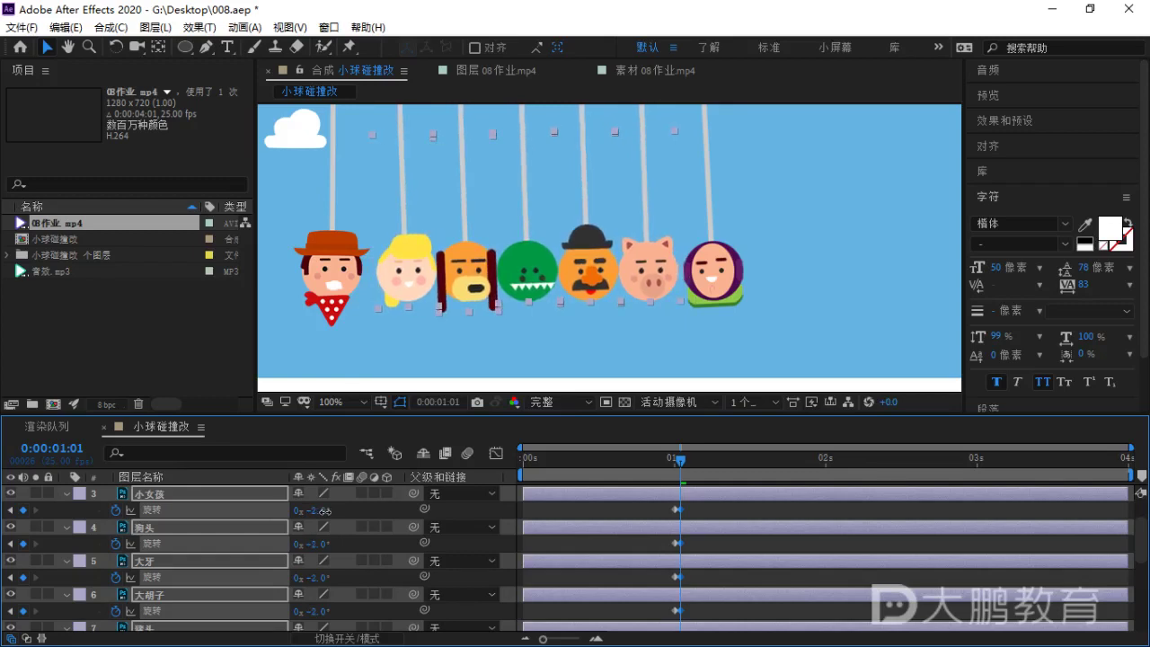
left_click(325, 512)
type("-1")
key("Return")
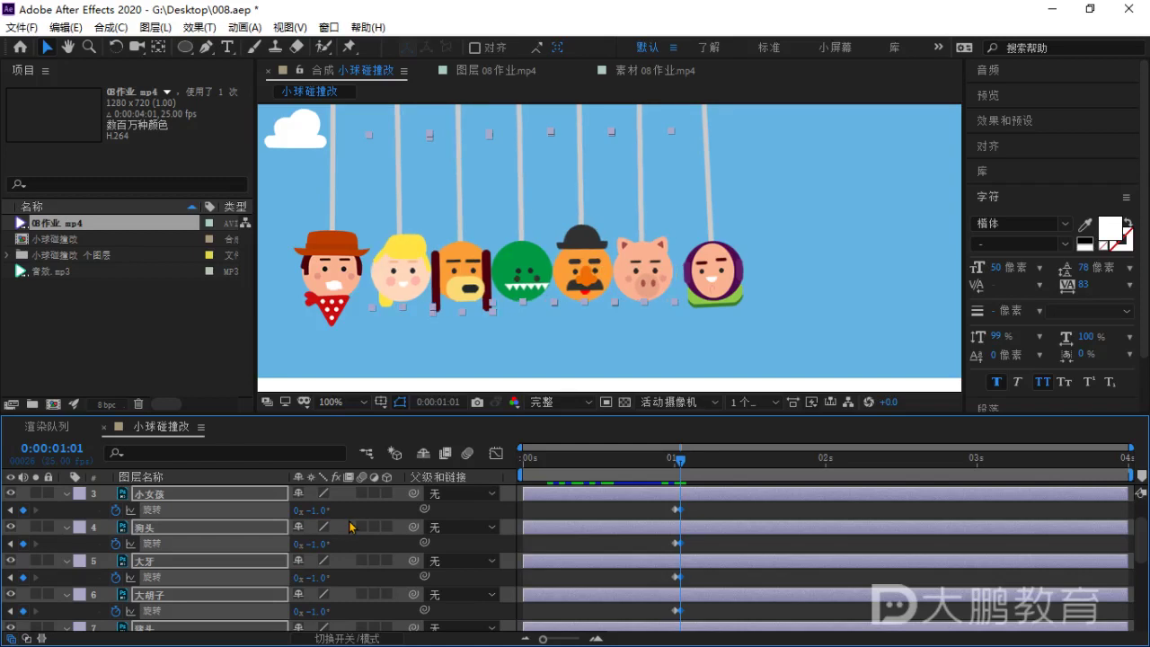
Enlarge the timeline area and move the five heads' -1° rotation keyframes to 0:00:01:02.
left_click_drag(681, 462, 682, 465)
scroll(703, 514, "up", 4)
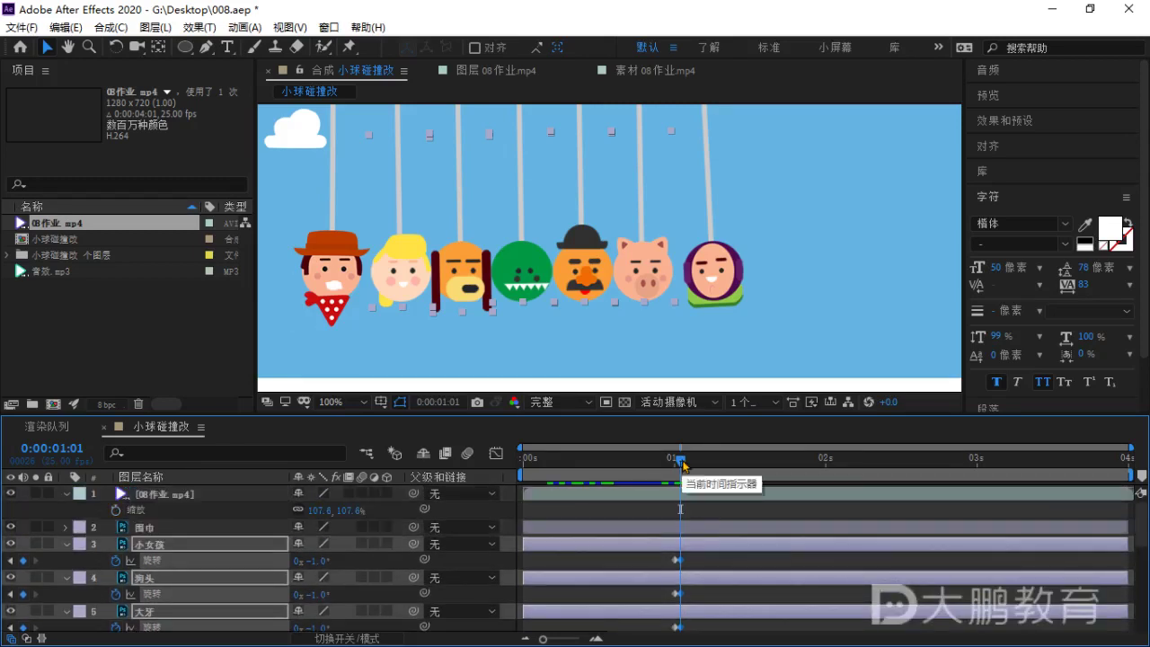
left_click_drag(685, 464, 689, 463)
scroll(706, 552, "down", 2)
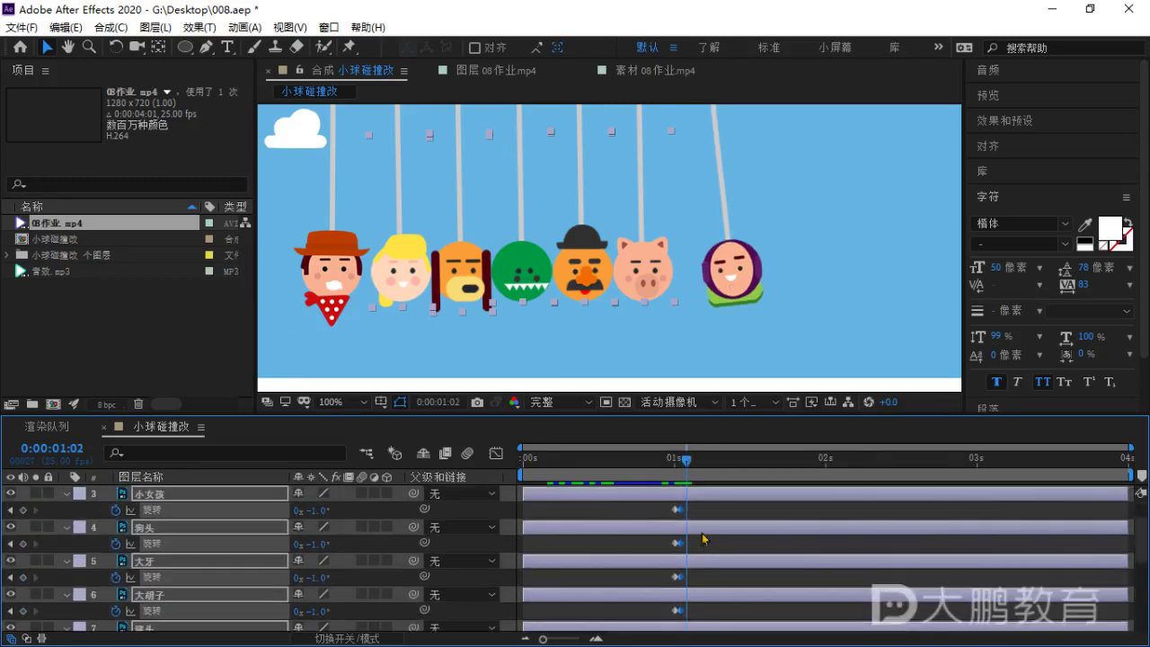
scroll(706, 532, "up", 2)
left_click_drag(702, 564, 698, 513)
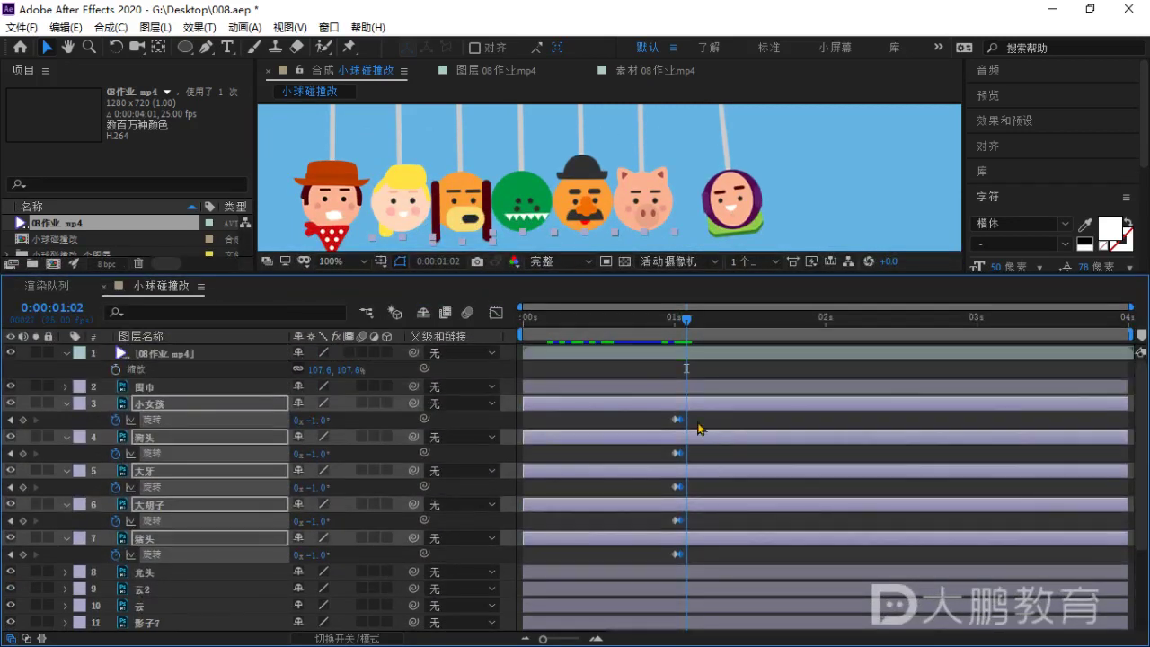
left_click_drag(683, 424, 689, 424)
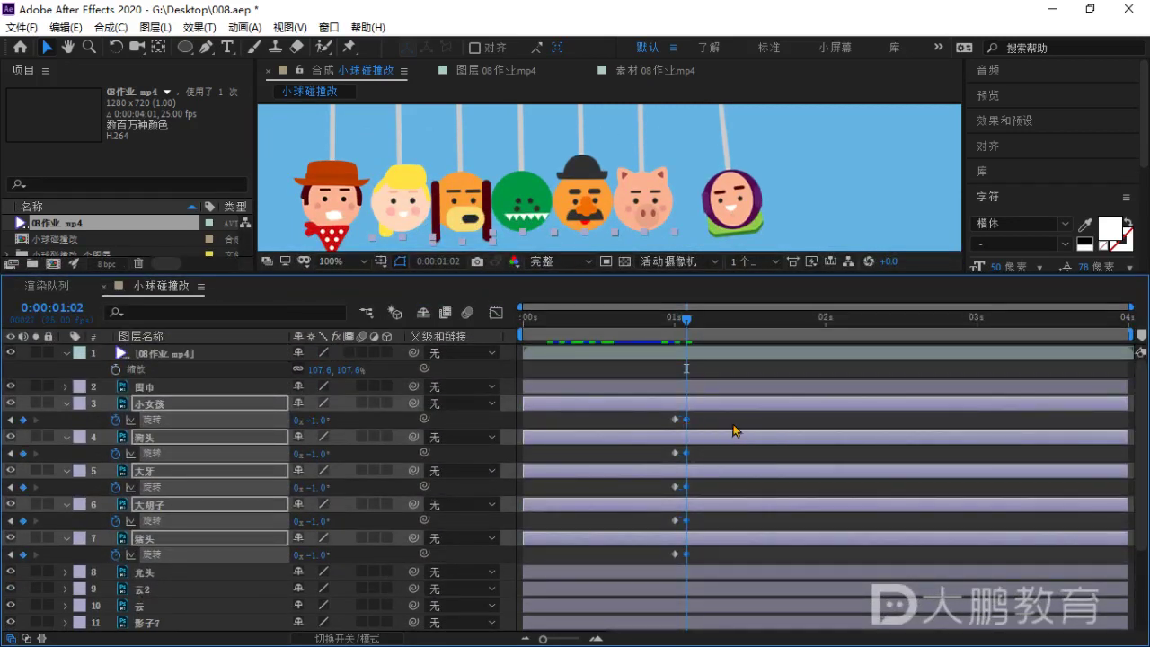
Return the five middle heads' rotation to 0° at 0:00:01:04.
left_click(676, 321)
key("Page_Down")
key("Page_Down")
key("Page_Down")
key("Page_Down")
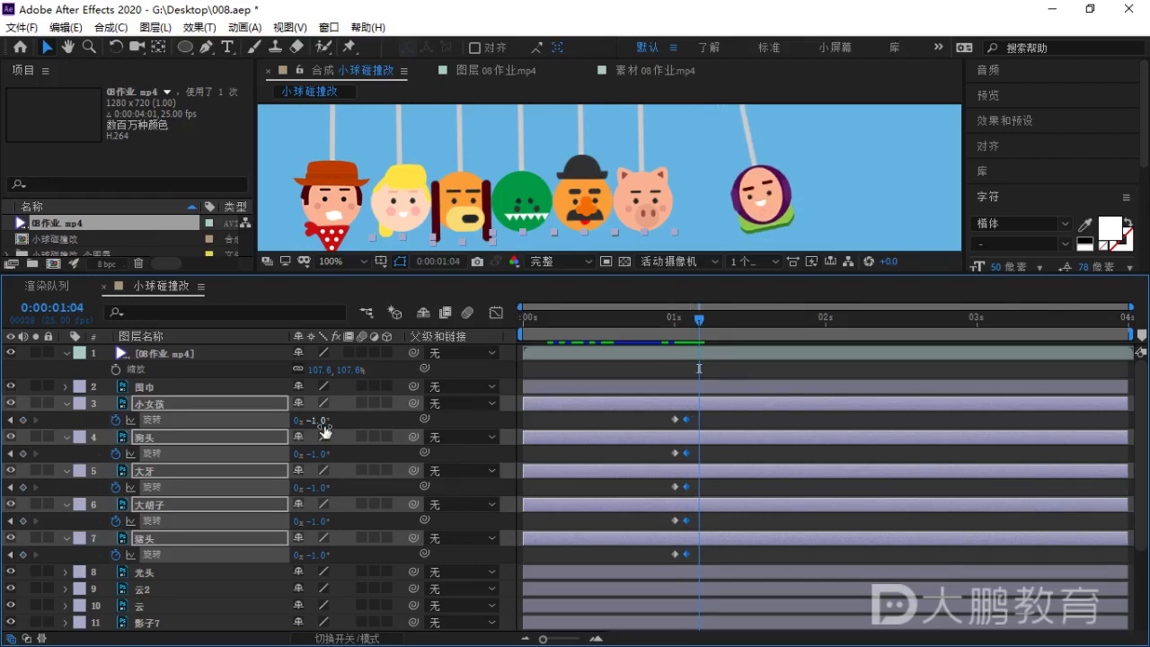
left_click(320, 421)
type("0")
key("Return")
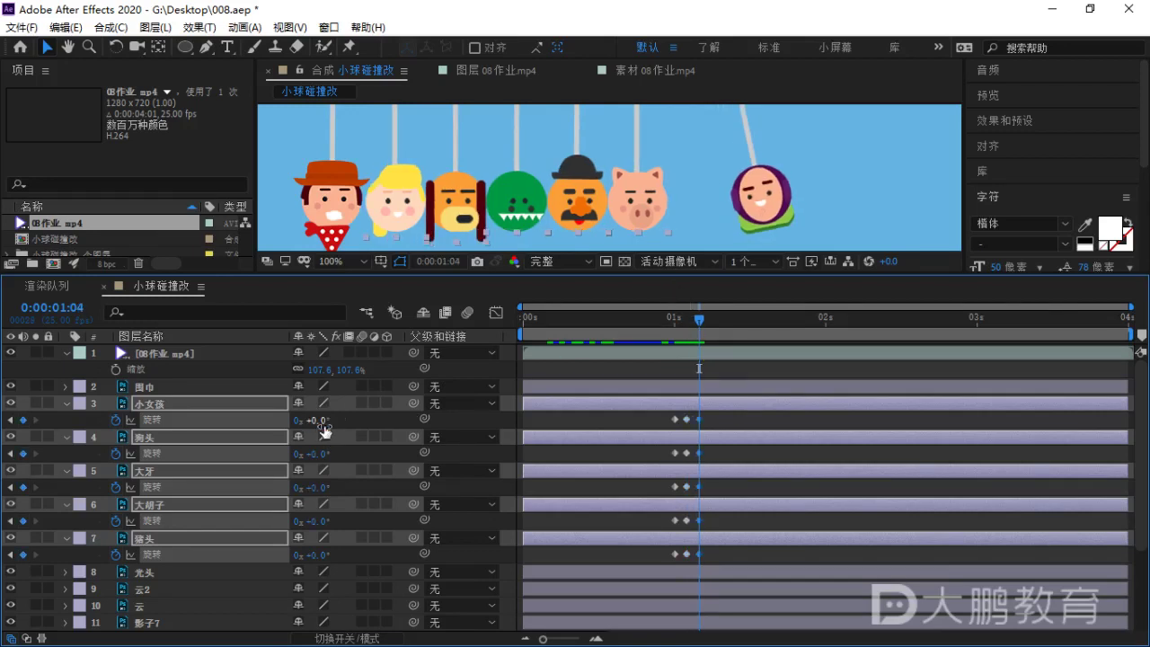
Play back the first collision around 0:00:01:00 several times to examine the middle heads' nudge.
left_click_drag(694, 327, 627, 334)
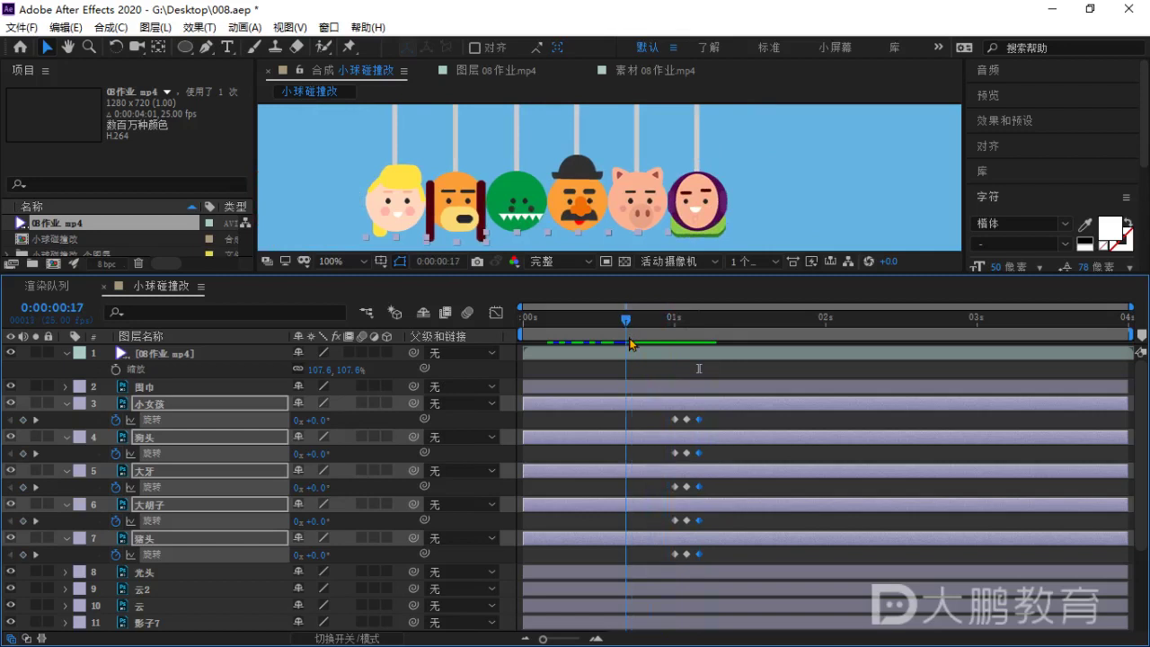
key("space")
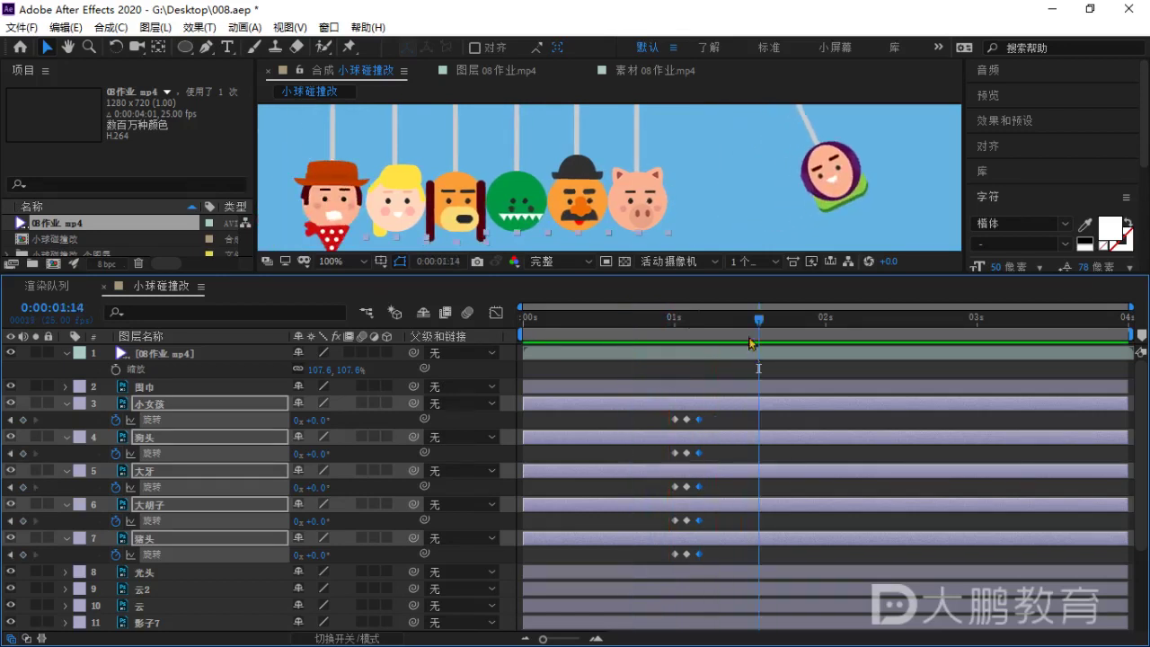
left_click(608, 323)
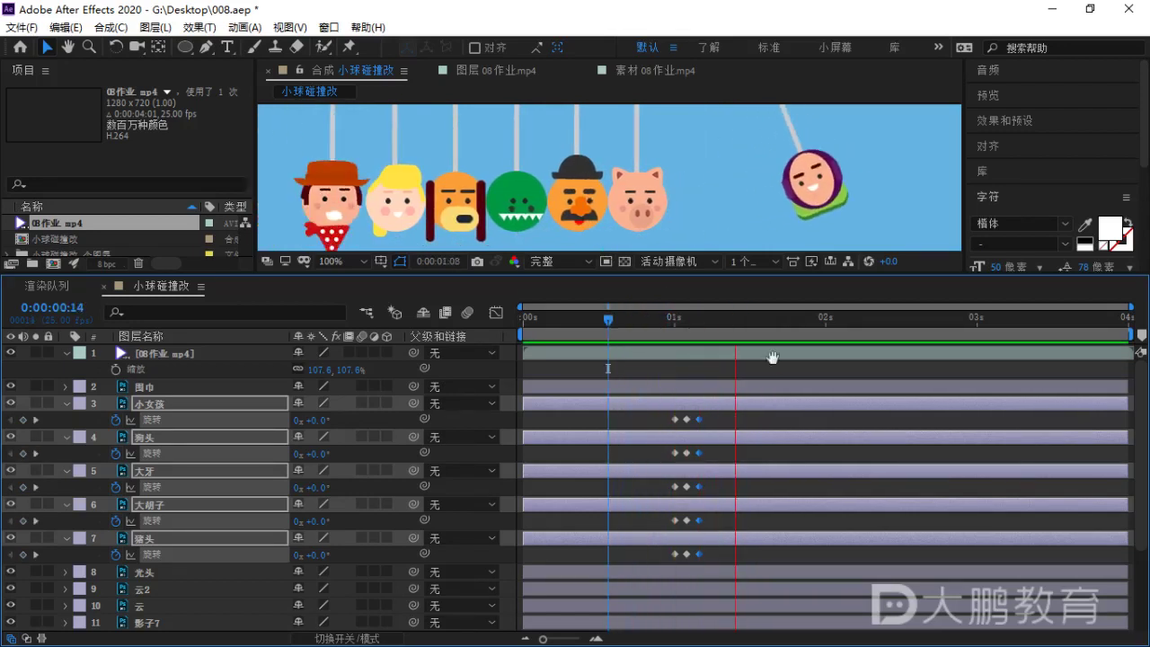
left_click(739, 329)
left_click(638, 332)
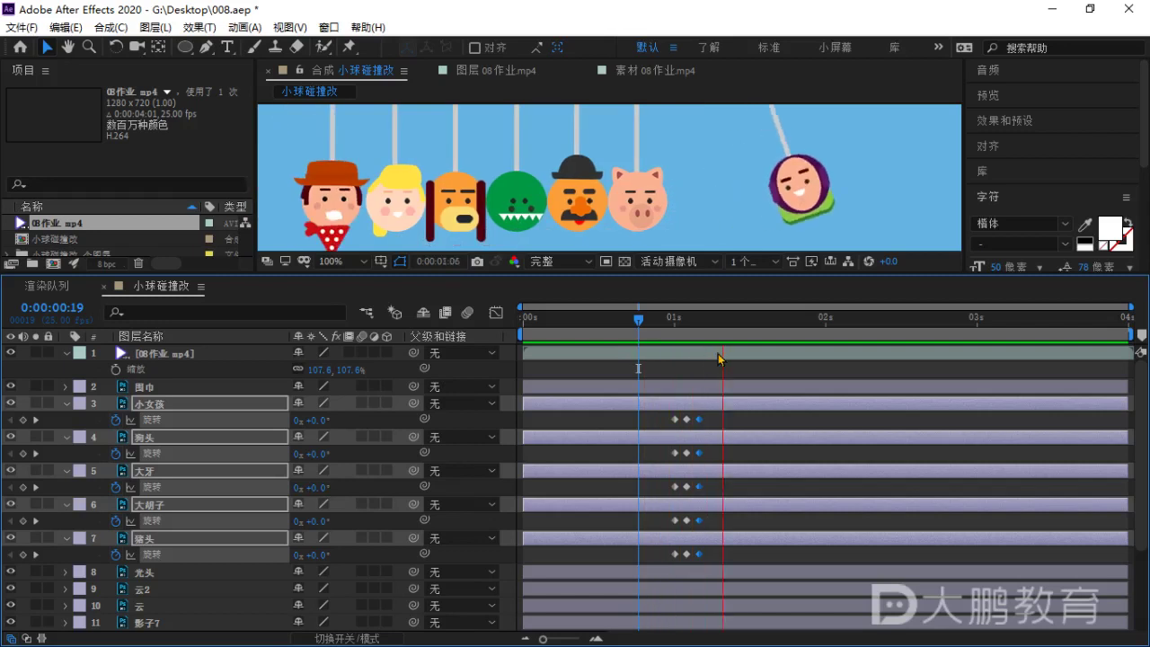
left_click(755, 328)
left_click(657, 328)
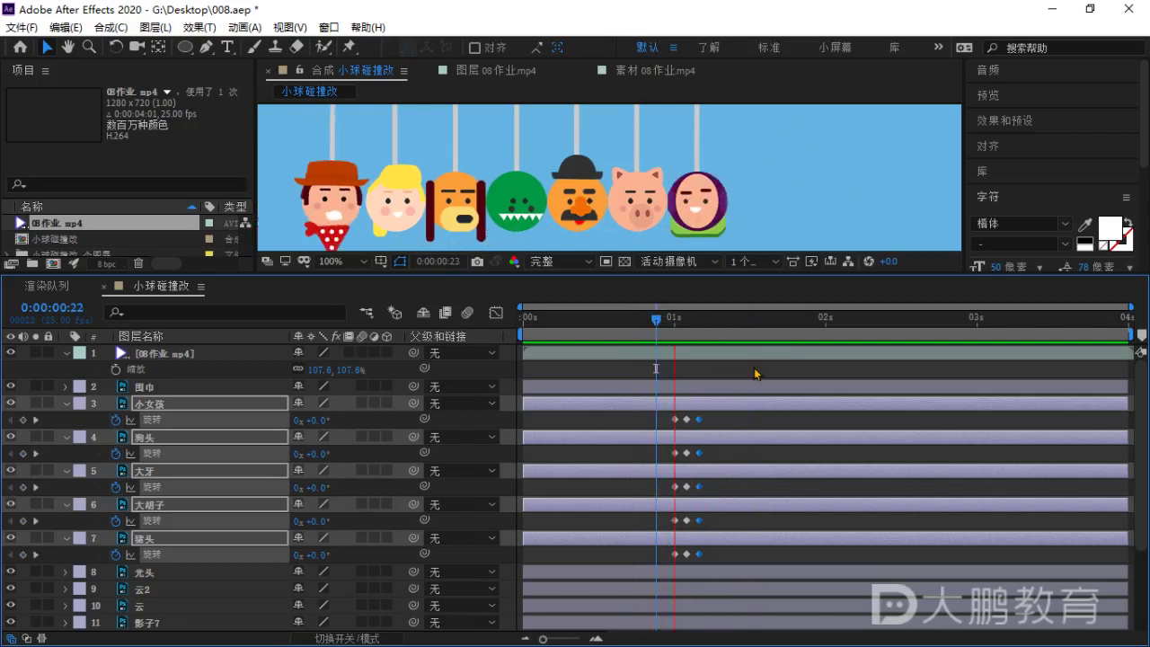
left_click(727, 330)
left_click(676, 332)
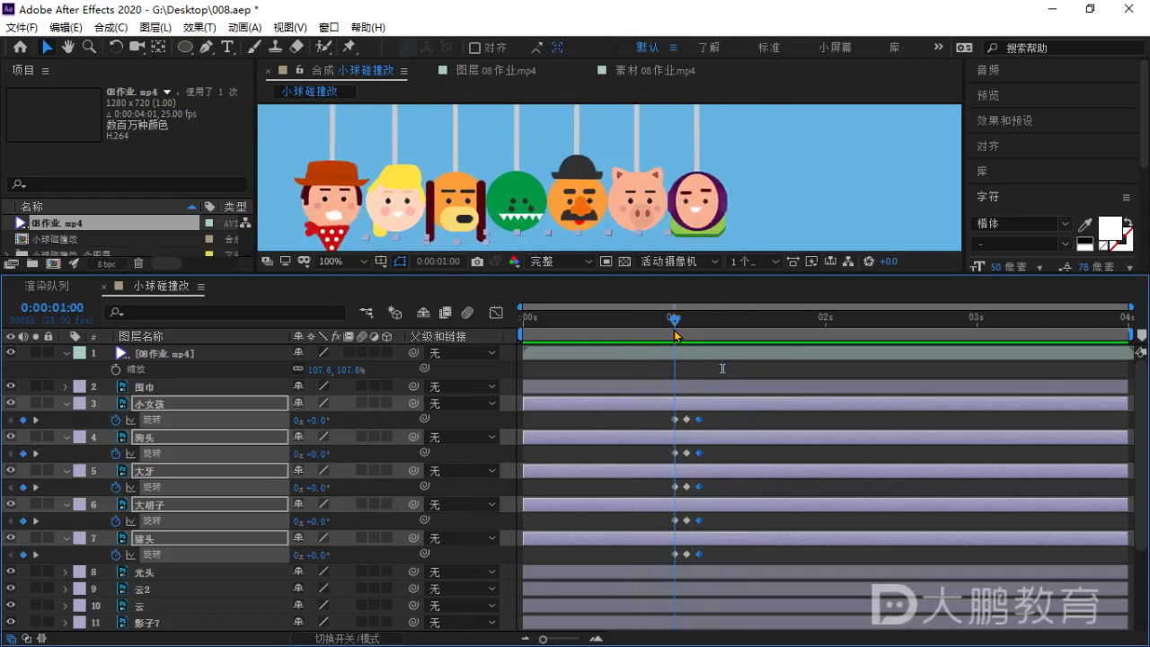
left_click(633, 332)
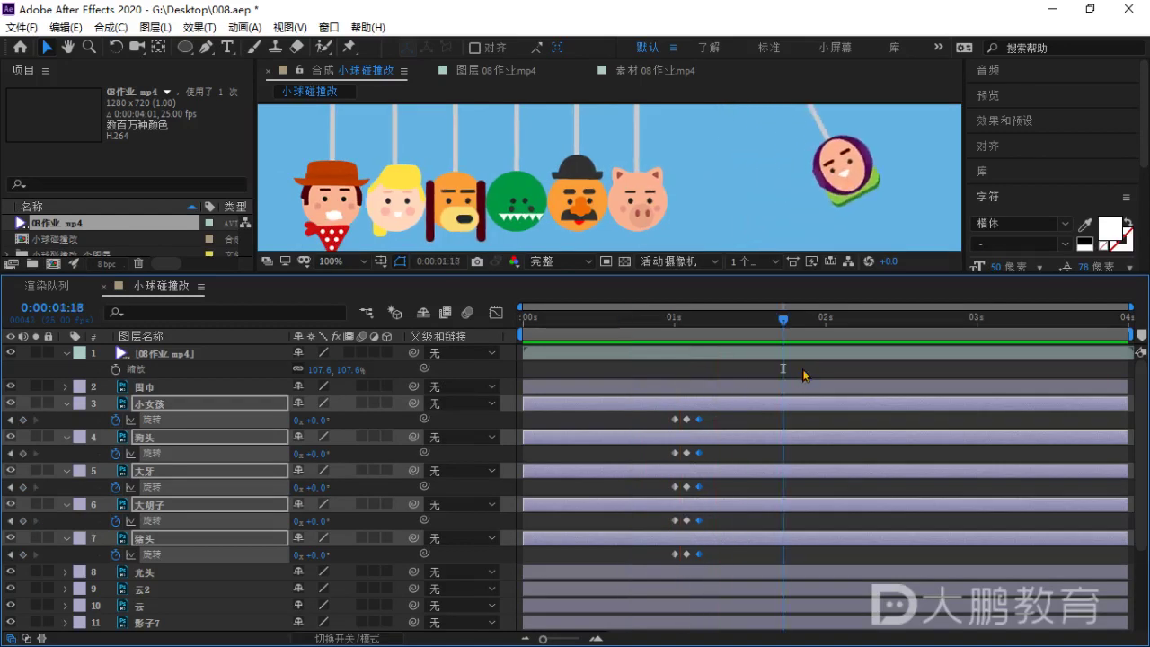
Add rotation keyframes for the five middle heads at 0:00:03:00, when the swinging end head returns.
scroll(684, 158, "down", 2)
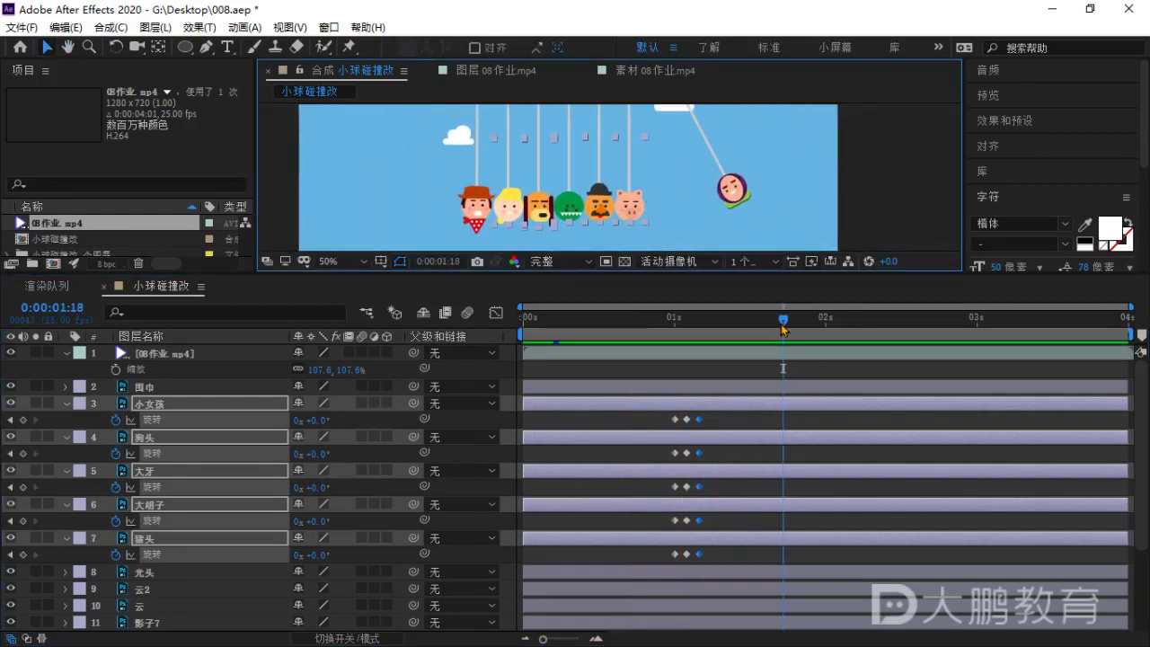
left_click_drag(784, 329, 795, 329)
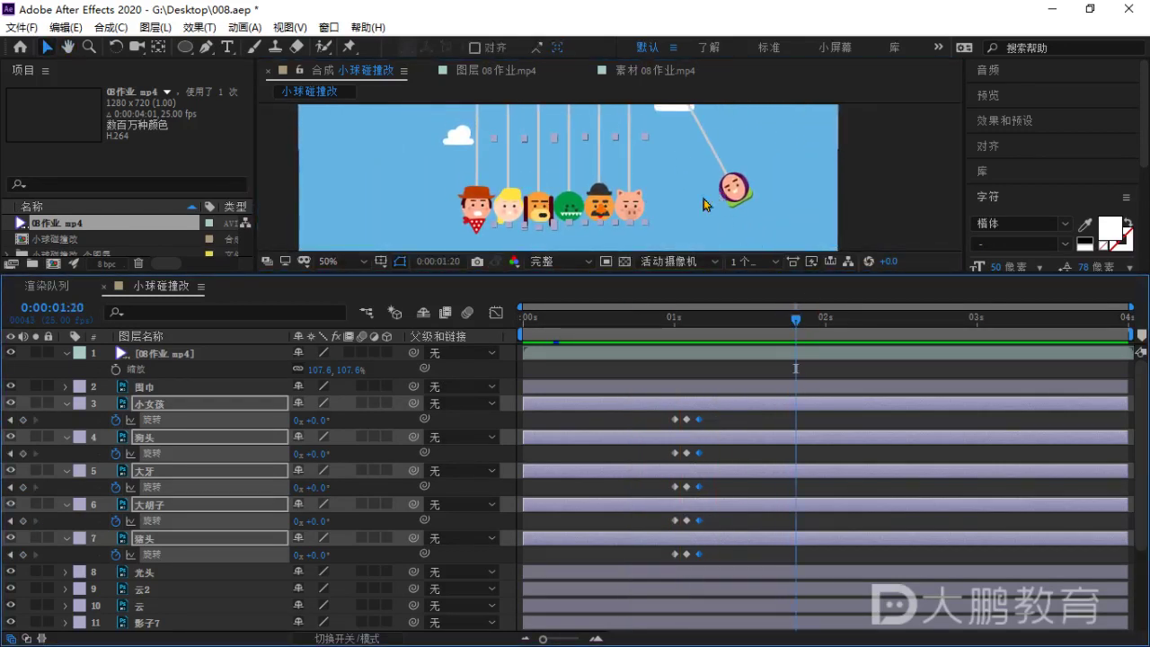
left_click_drag(799, 329, 977, 349)
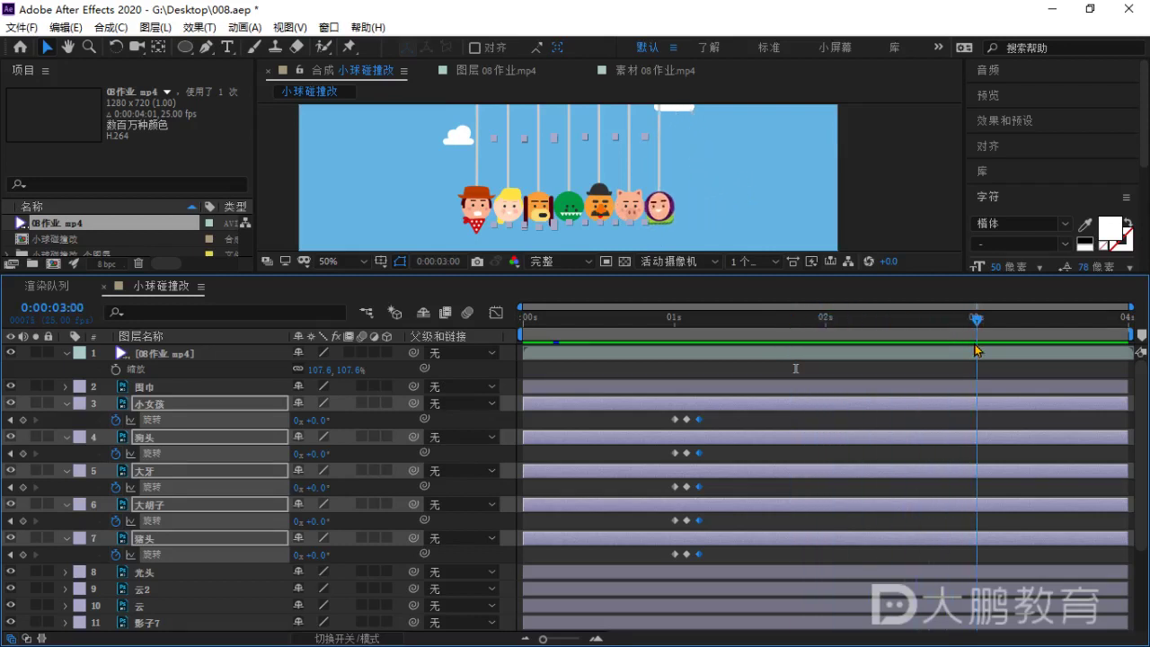
left_click_drag(975, 345, 974, 347)
left_click(24, 420)
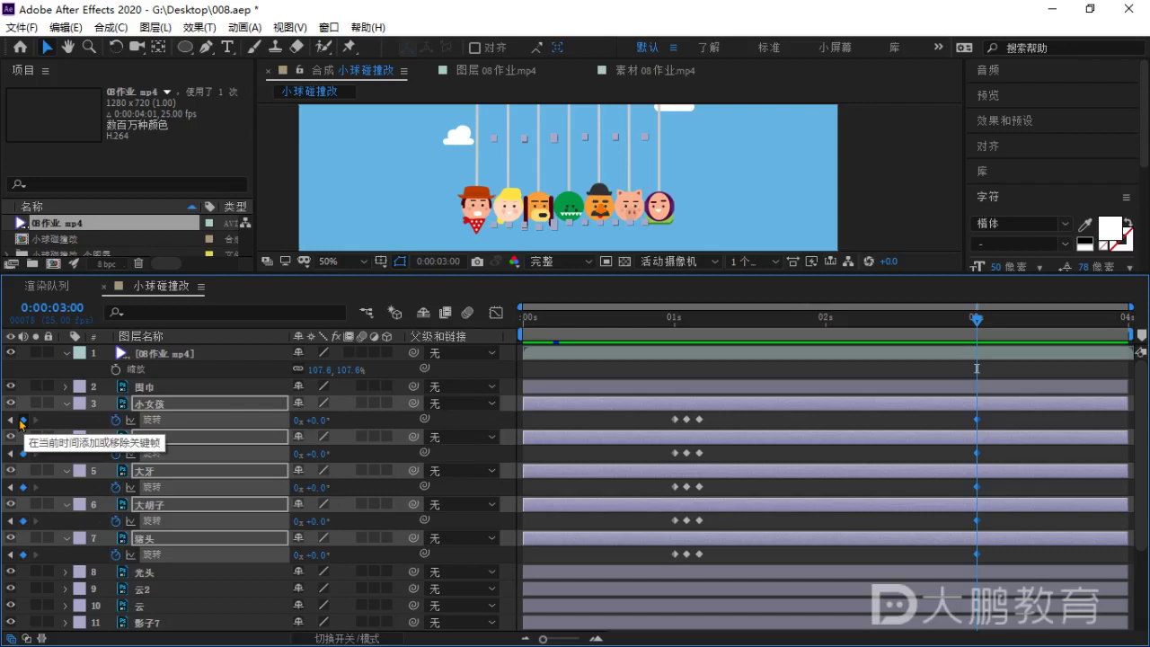
Set the five middle heads' rotation to 1° at 0:00:03:02.
key("Page_Down")
key("Page_Down")
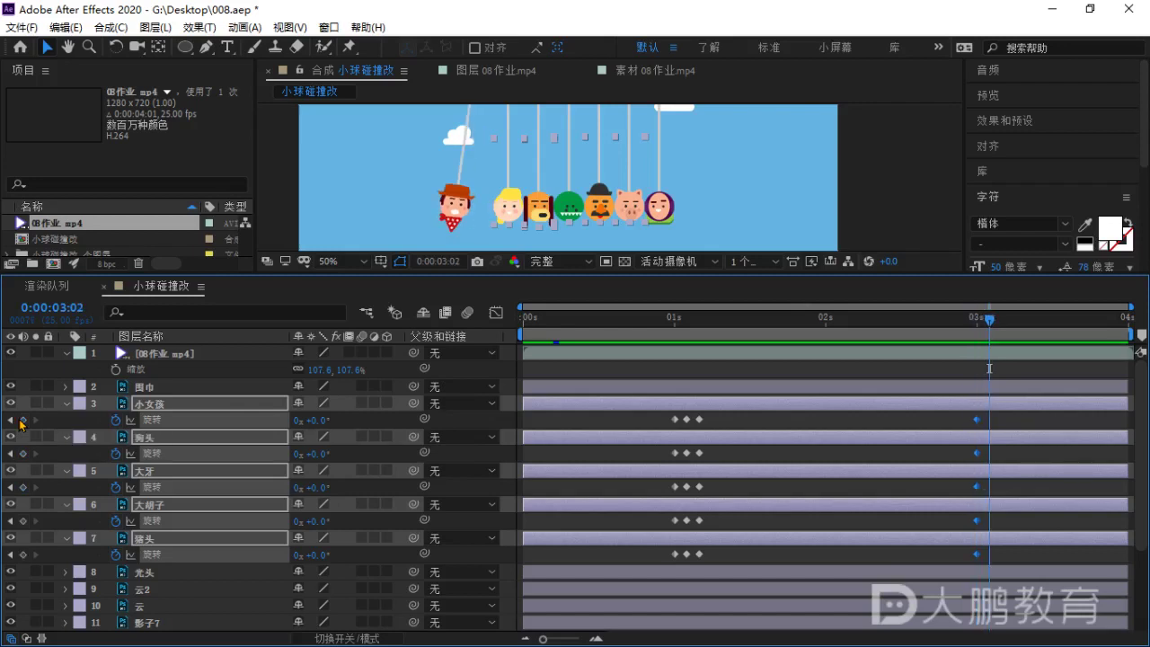
left_click_drag(326, 420, 329, 420)
left_click(320, 423)
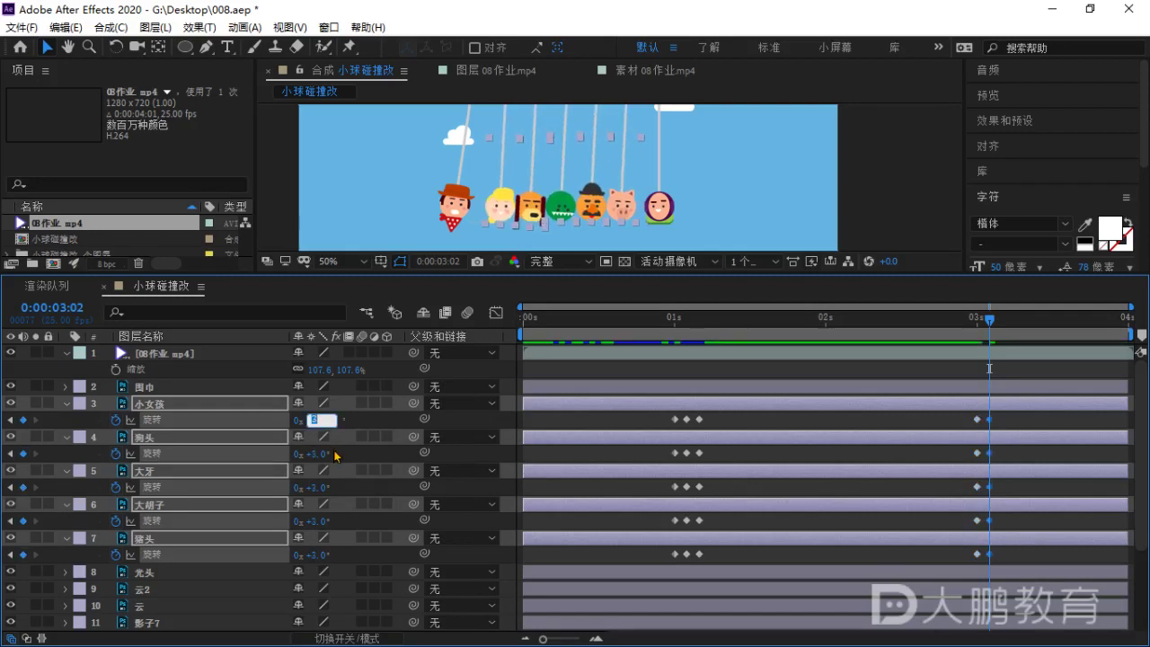
key("Return")
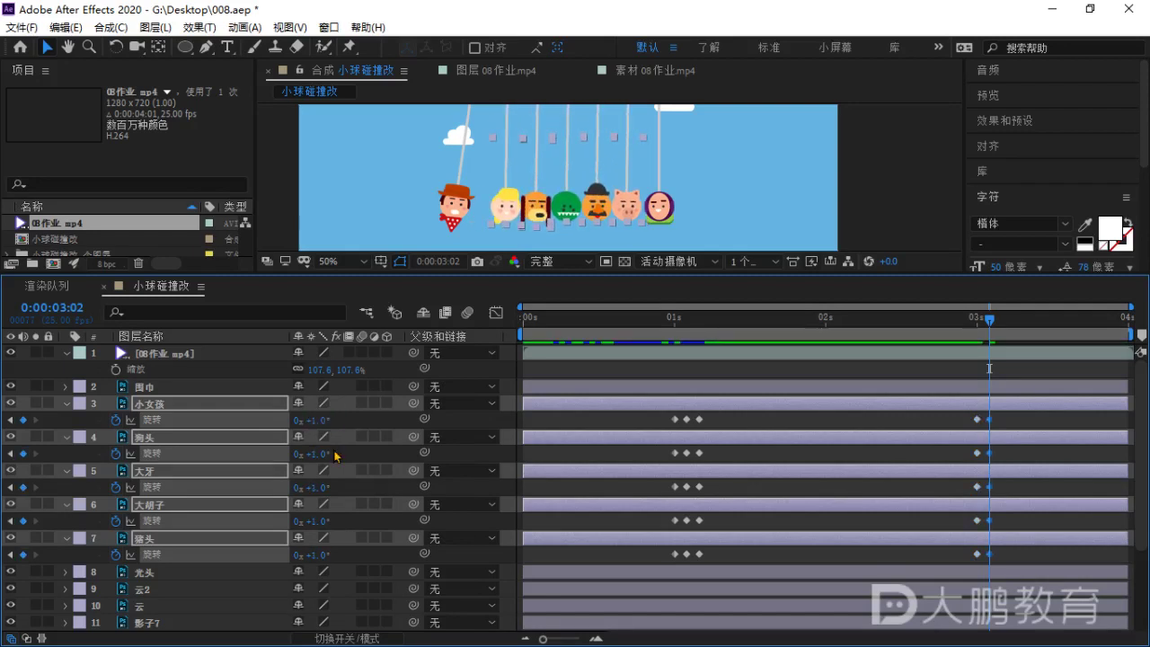
Return the five middle heads' rotation to 0° at 0:00:03:04.
key("Page_Down")
key("Page_Down")
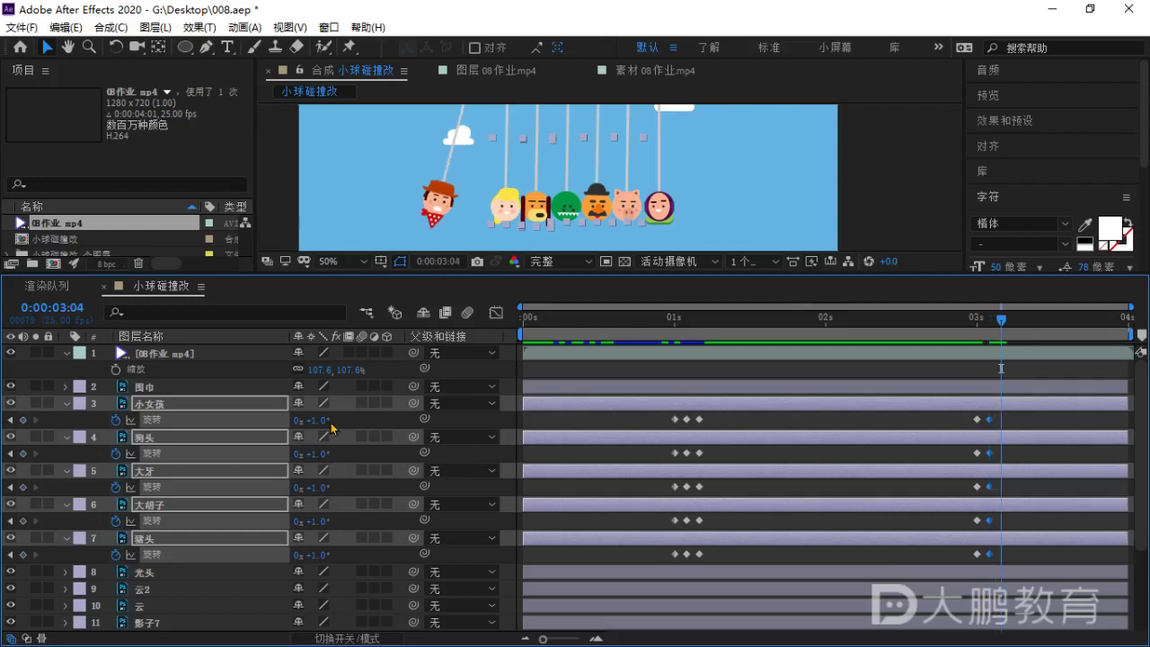
left_click(321, 421)
type("0")
key("Return")
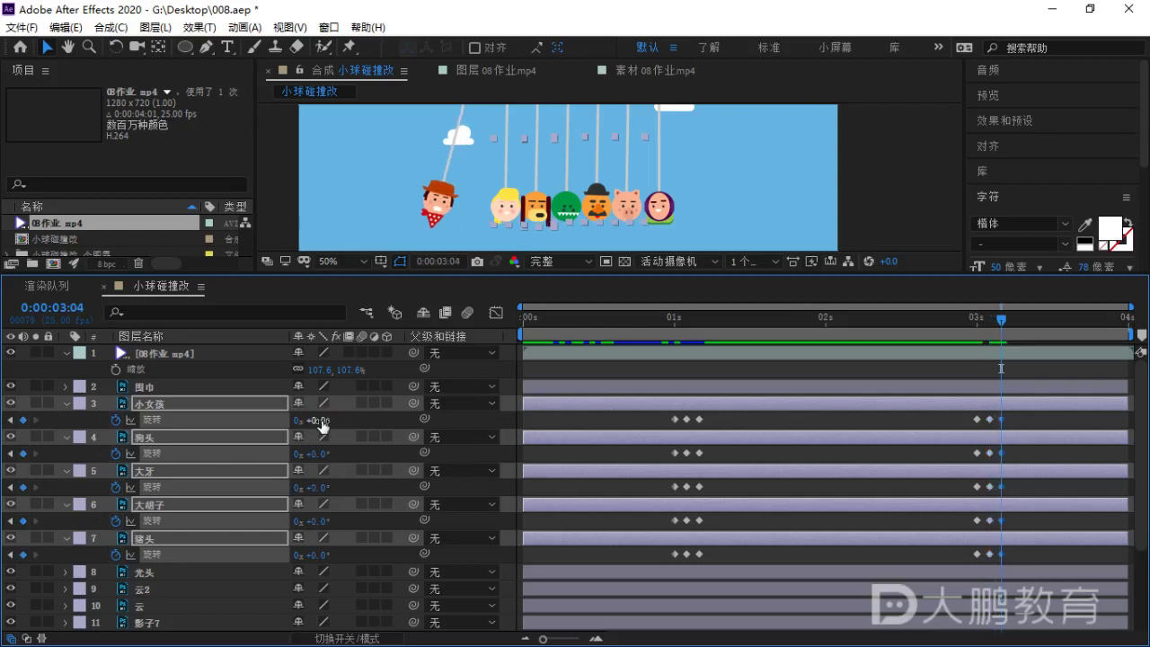
Play back the animation to check the middle heads' movement at both collisions, and return to 0:00:00:00.
left_click_drag(984, 334, 929, 335)
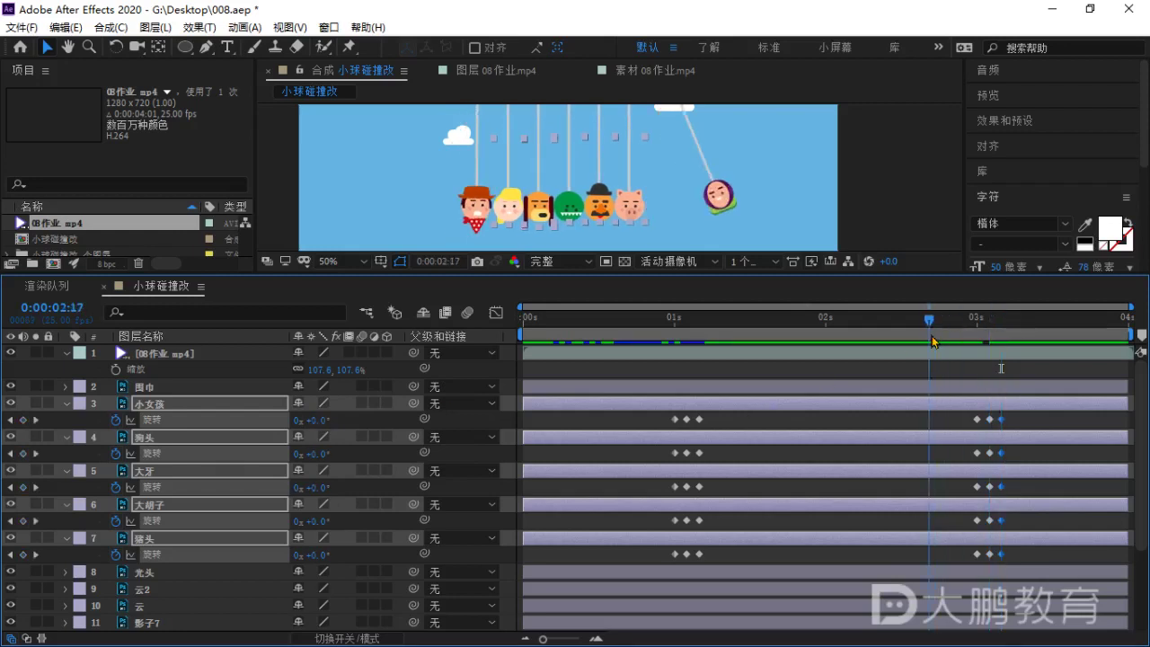
key("space")
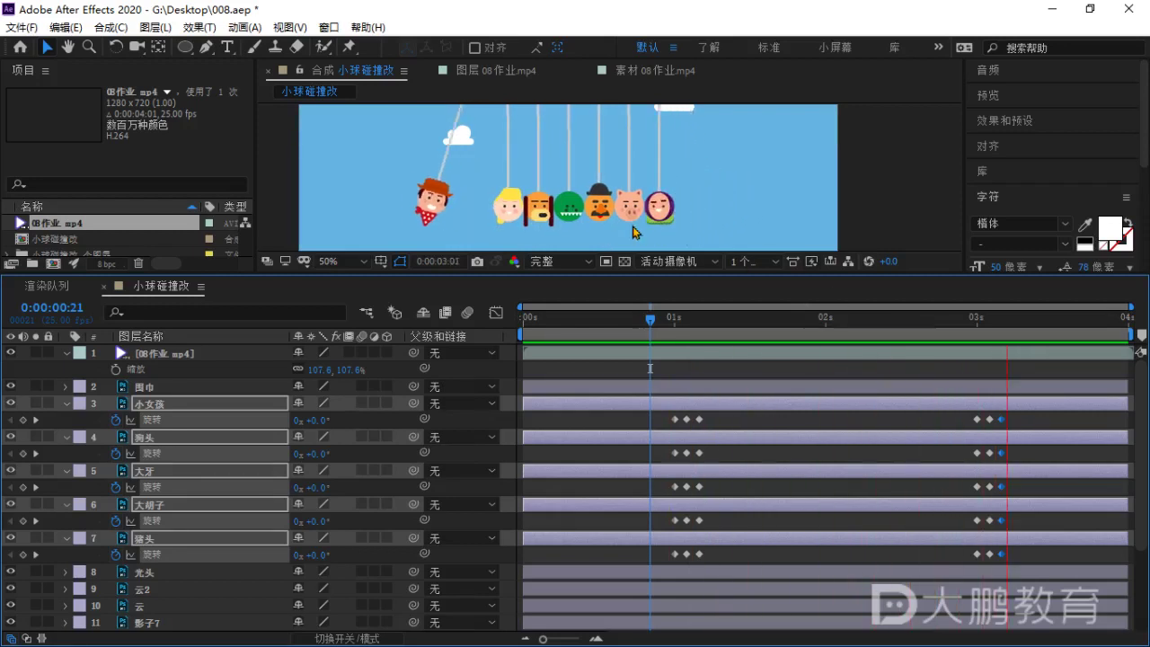
left_click(1029, 325)
left_click_drag(1029, 330, 588, 357)
key("space")
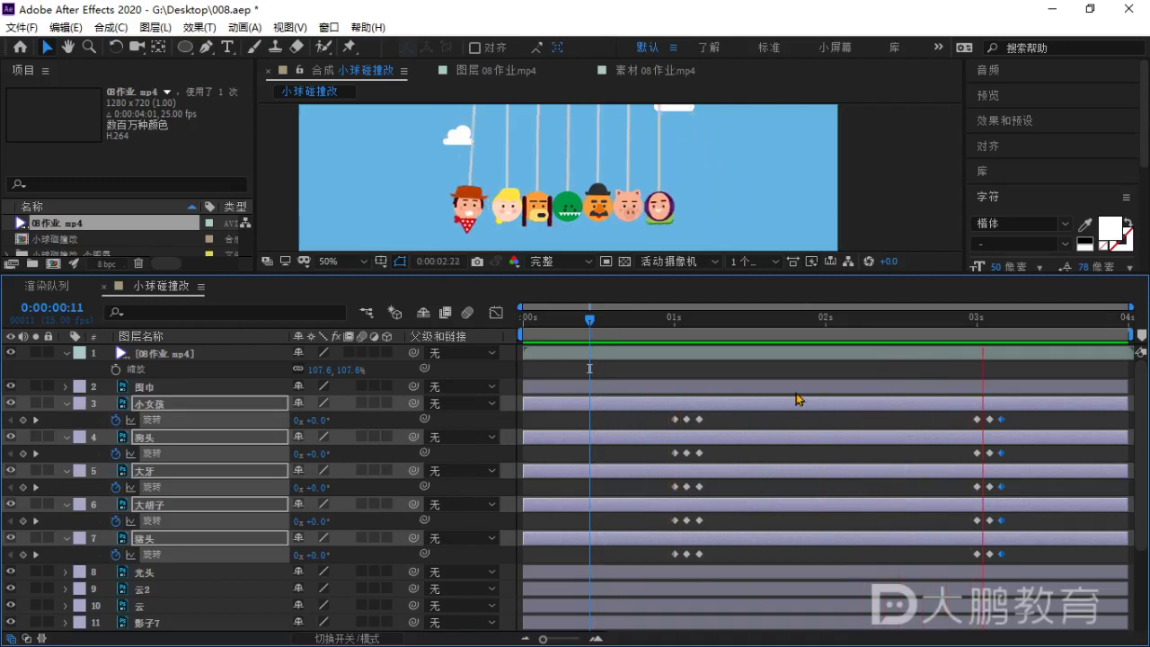
key("space")
key("Home")
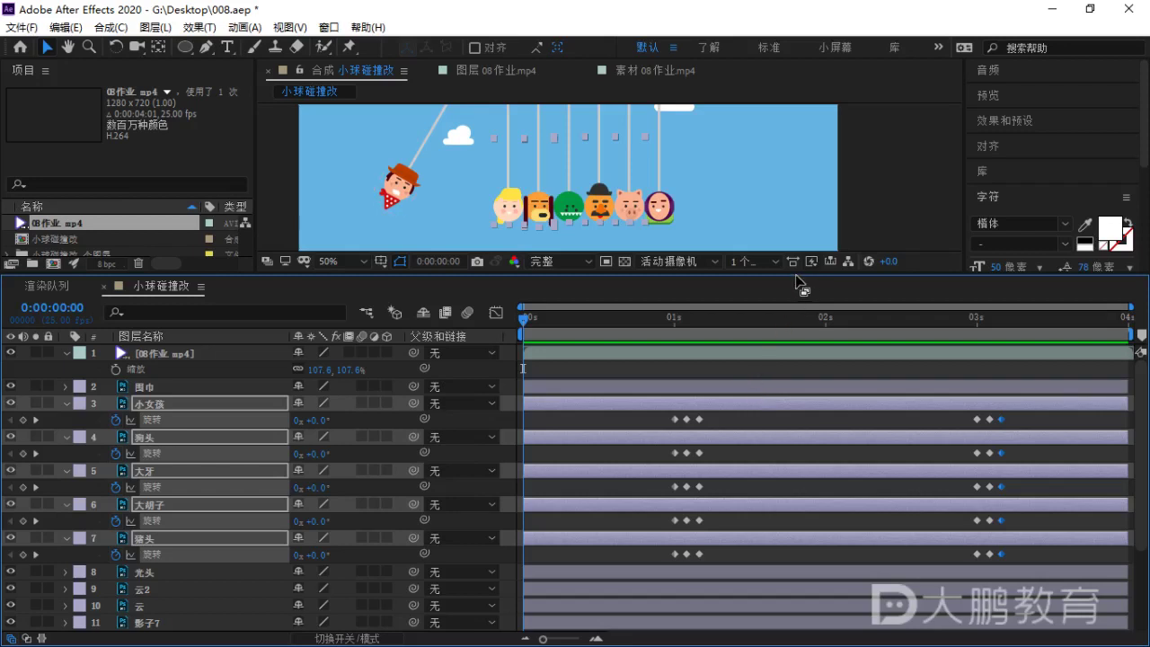
Collapse the five head layers and the 08作业.mp4 layer, and zoom the composition view out to 25%.
left_click(66, 405)
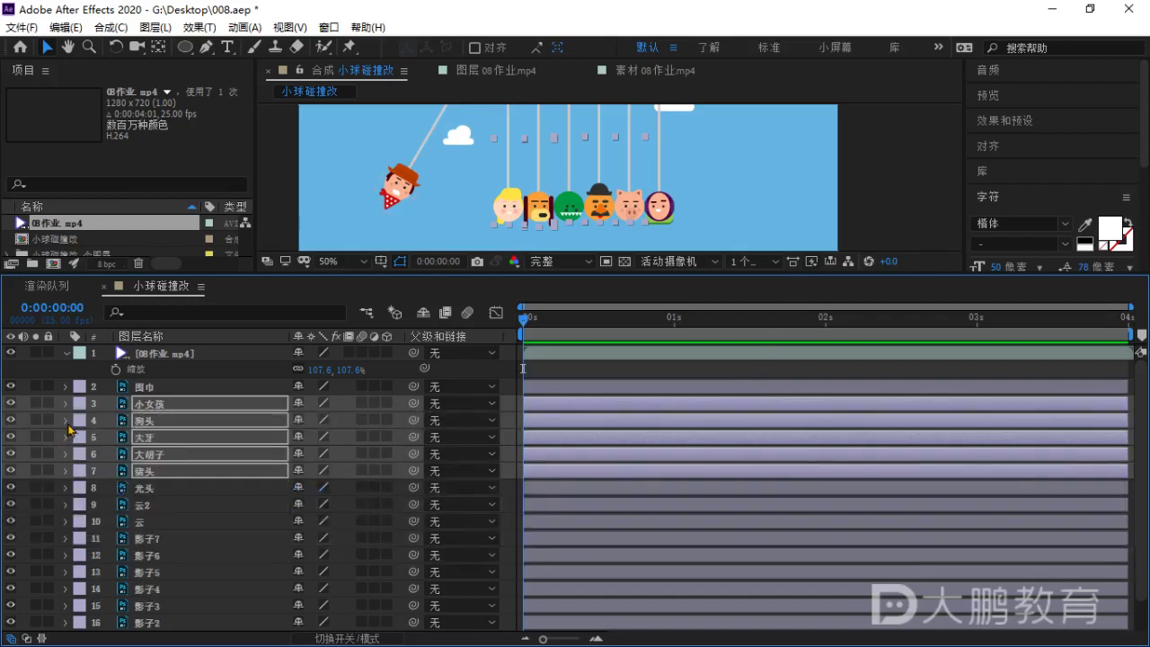
left_click(68, 354)
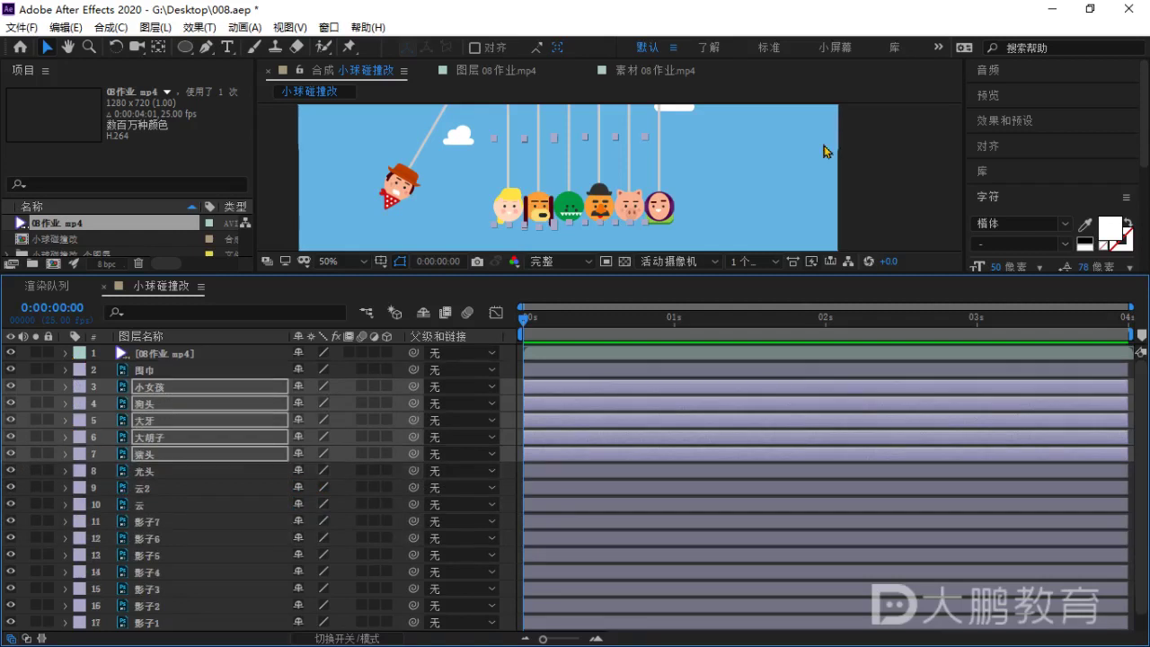
scroll(825, 149, "down", 2)
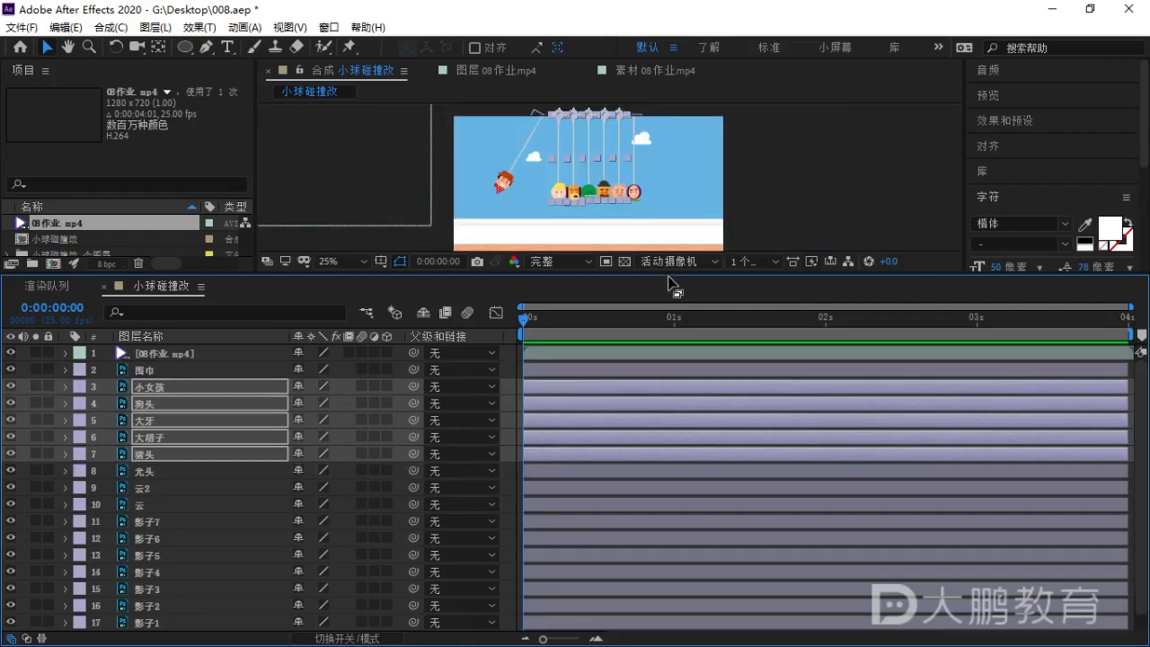
Enlarge the composition view and select the 影子1 shadow layer, bringing its ellipse and the swinging cowboy head into view.
left_click_drag(666, 274, 639, 381)
scroll(638, 381, "up", 2)
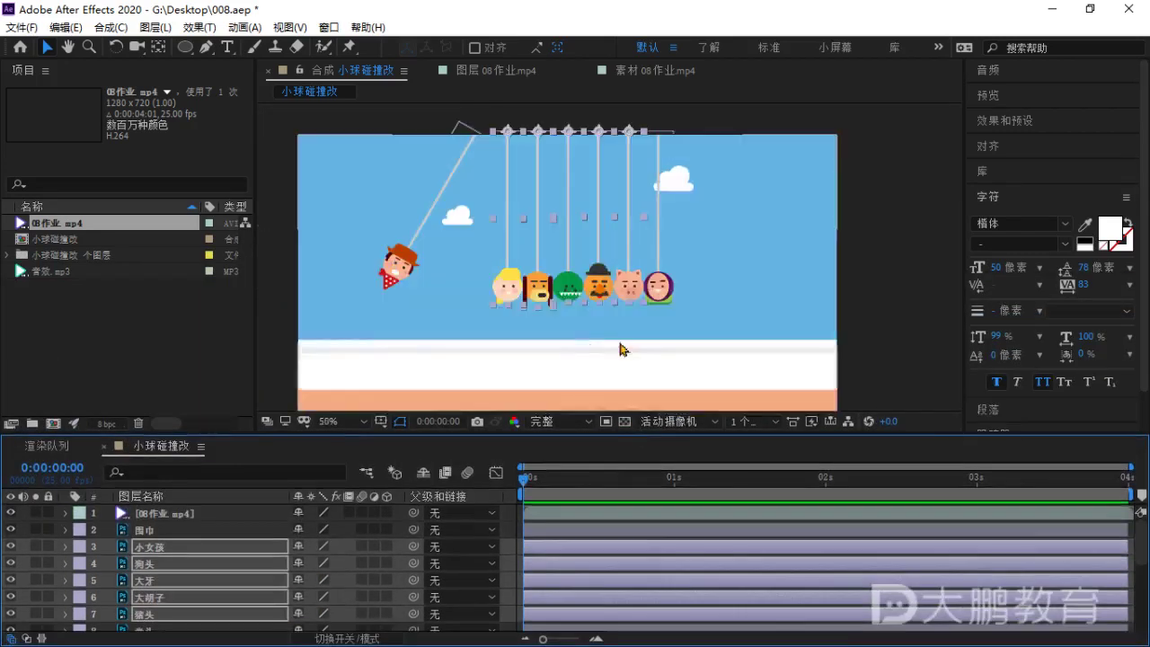
left_click(486, 369)
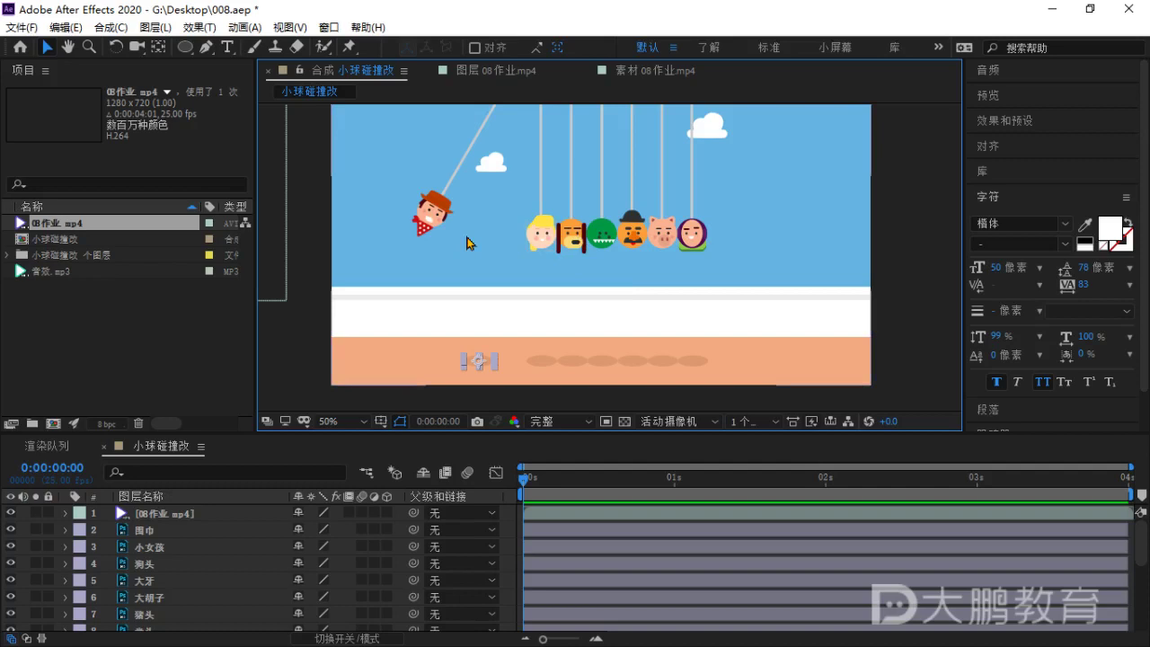
left_click_drag(600, 290, 604, 282)
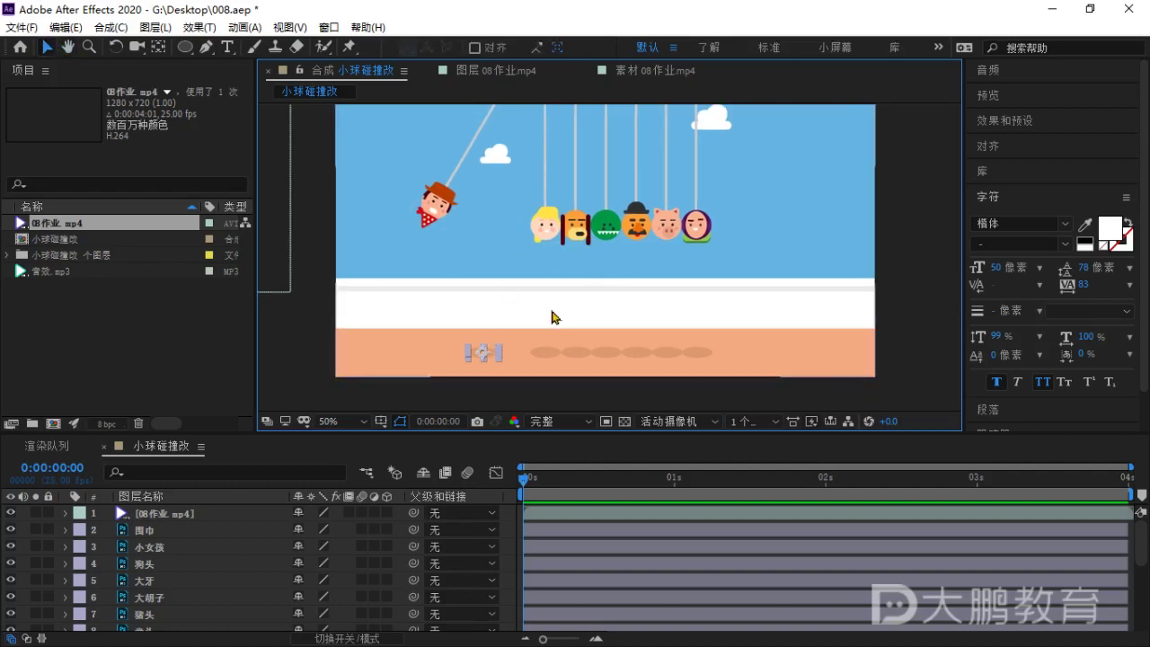
scroll(240, 561, "down", 3)
scroll(239, 561, "down", 1)
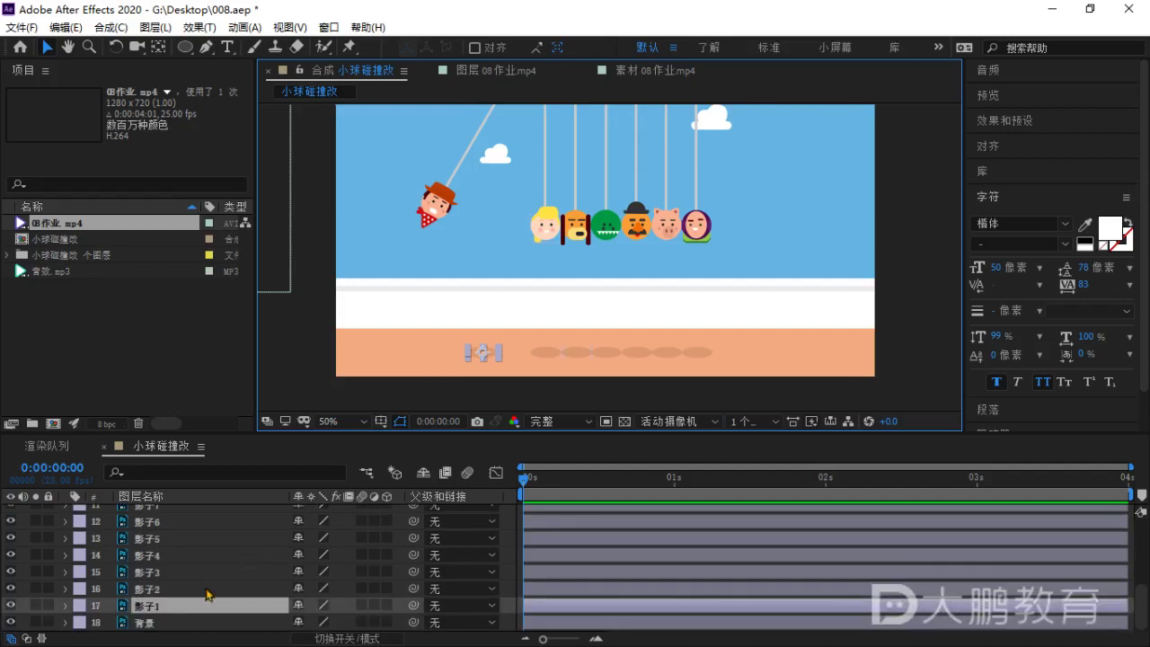
left_click(167, 606)
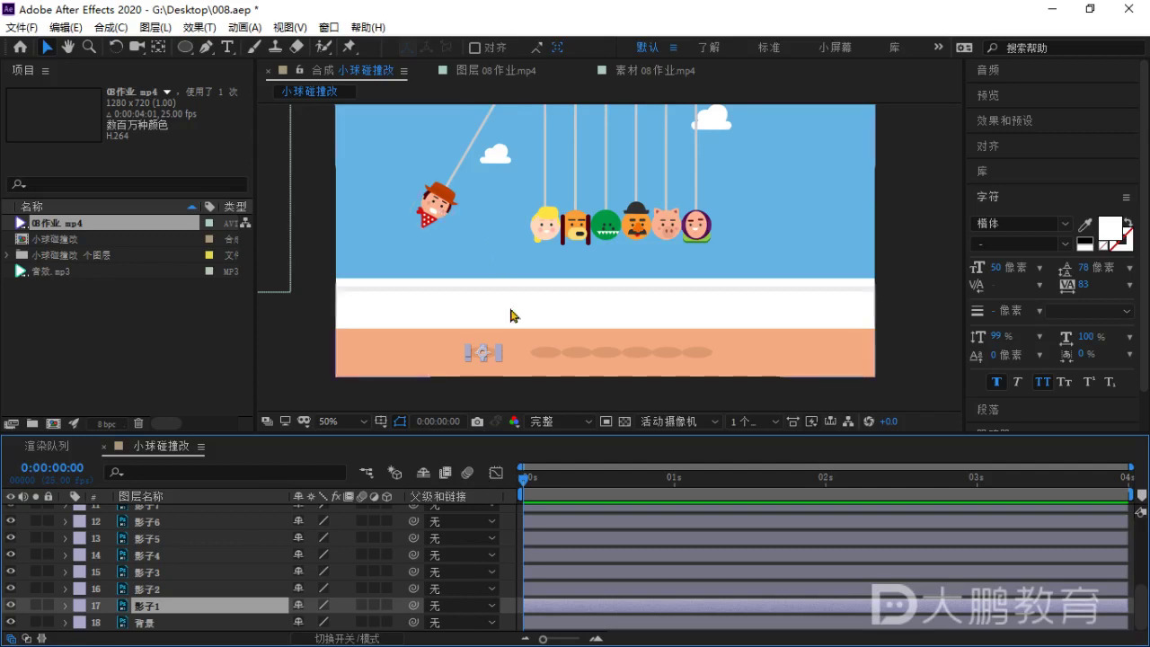
key("slash")
left_click_drag(495, 362, 752, 278)
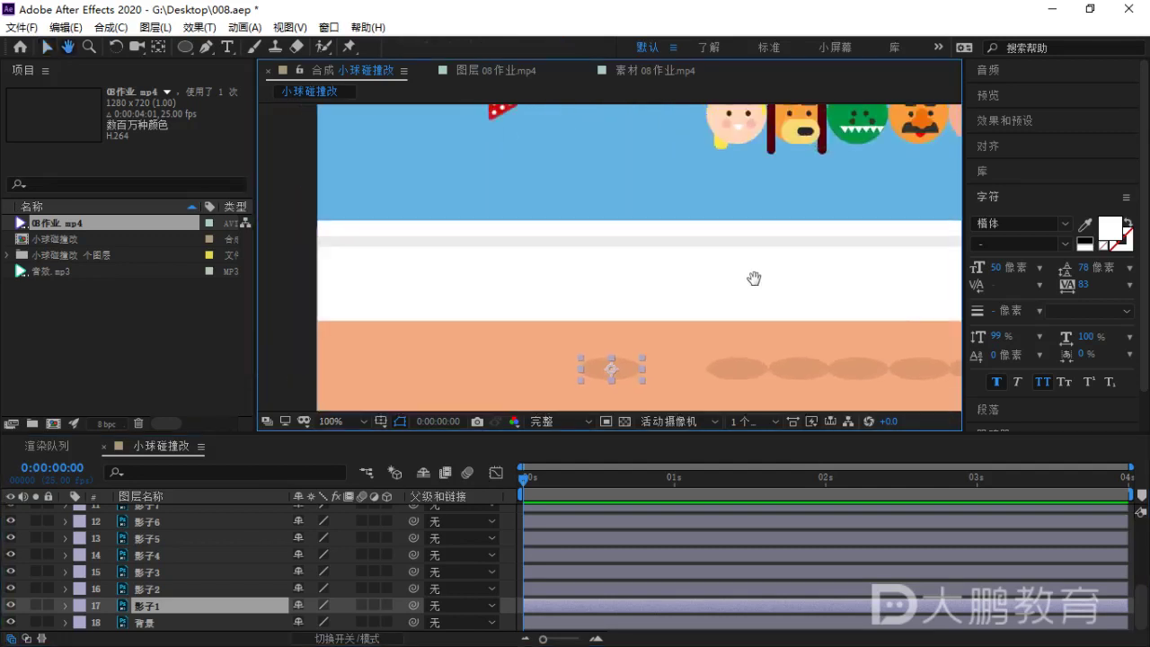
scroll(616, 265, "down", 2)
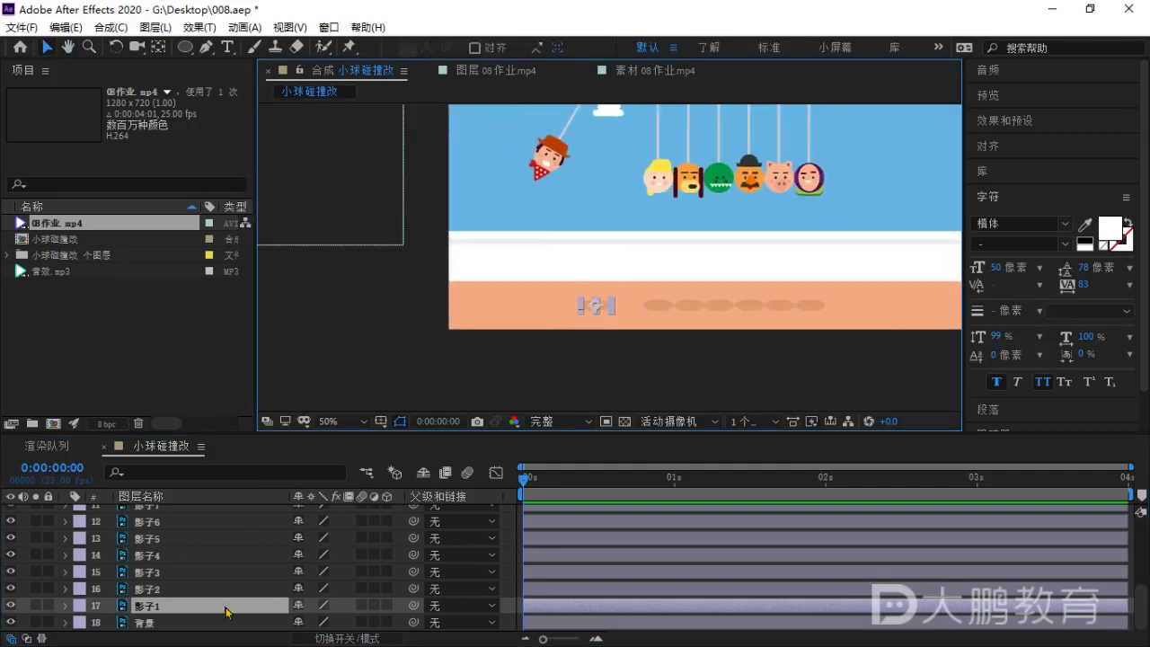
Set the 影子1 layer's position to 224.5, 662.5 beneath the raised cowboy head and start position keyframing at 0:00:00:00.
key("p")
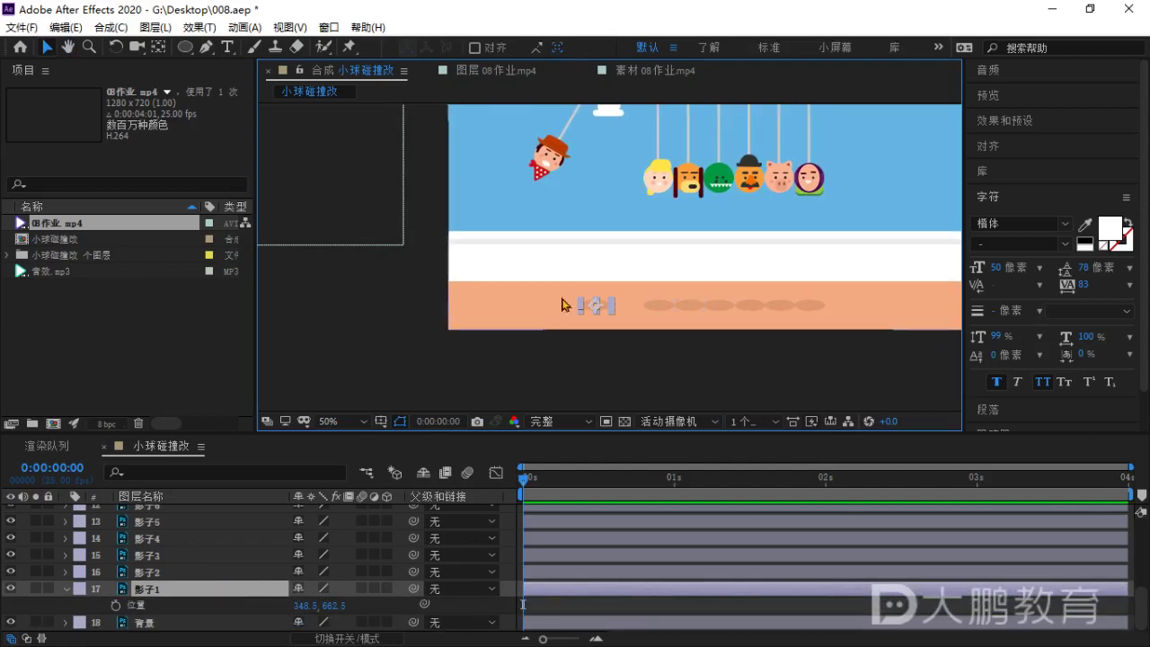
left_click_drag(303, 606, 186, 595)
left_click(405, 355)
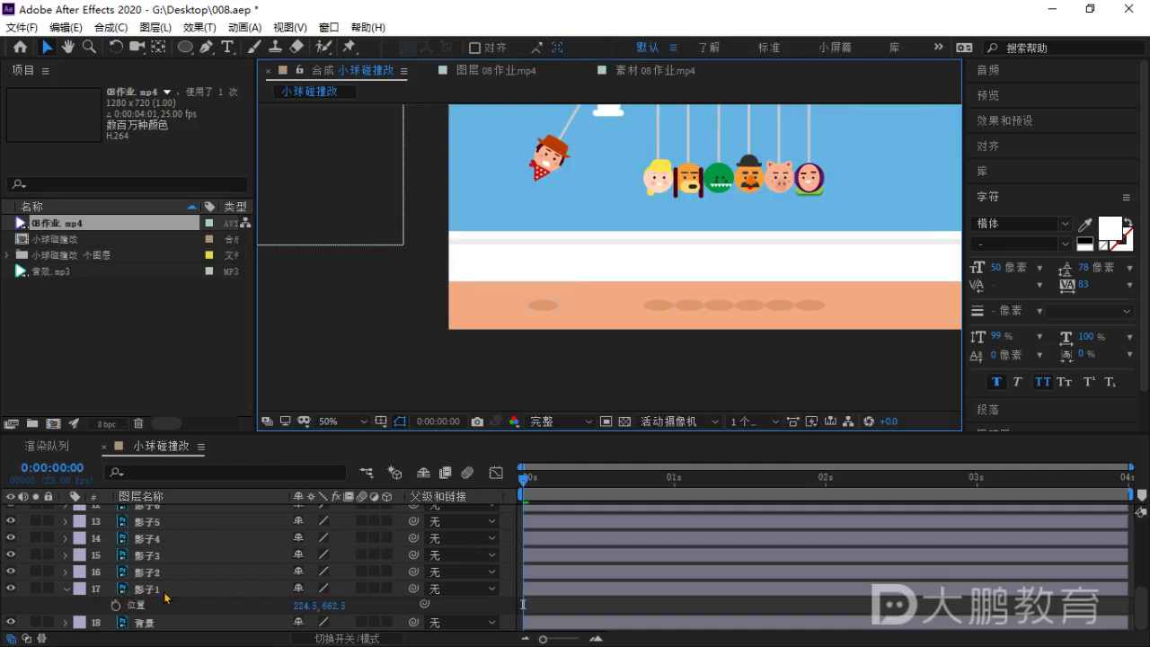
left_click(117, 607)
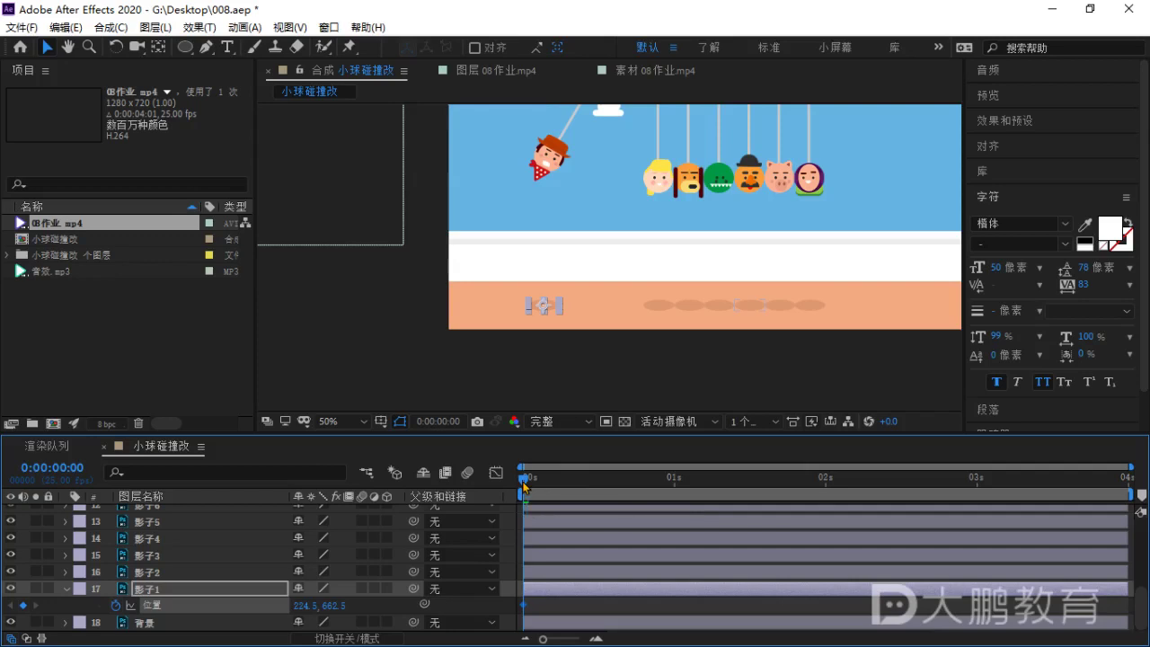
At 0:00:01:00, move the 影子1 shadow horizontally to 422.5, 662.5, beside the row of other shadows.
left_click_drag(524, 485, 678, 508)
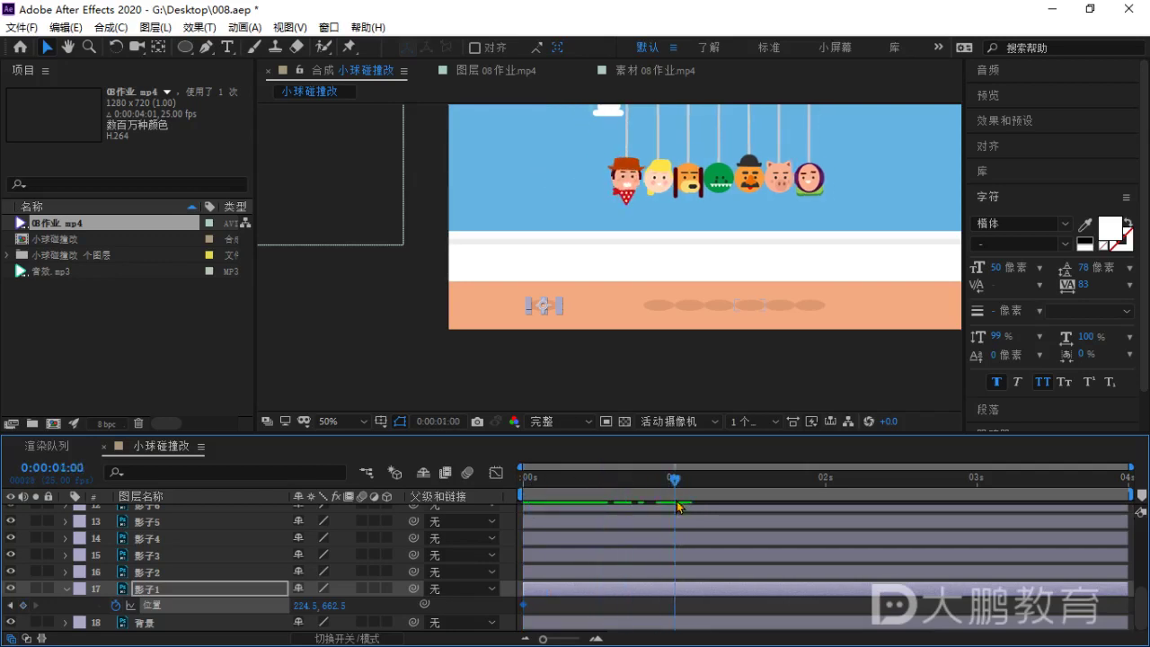
scroll(570, 308, "up", 2)
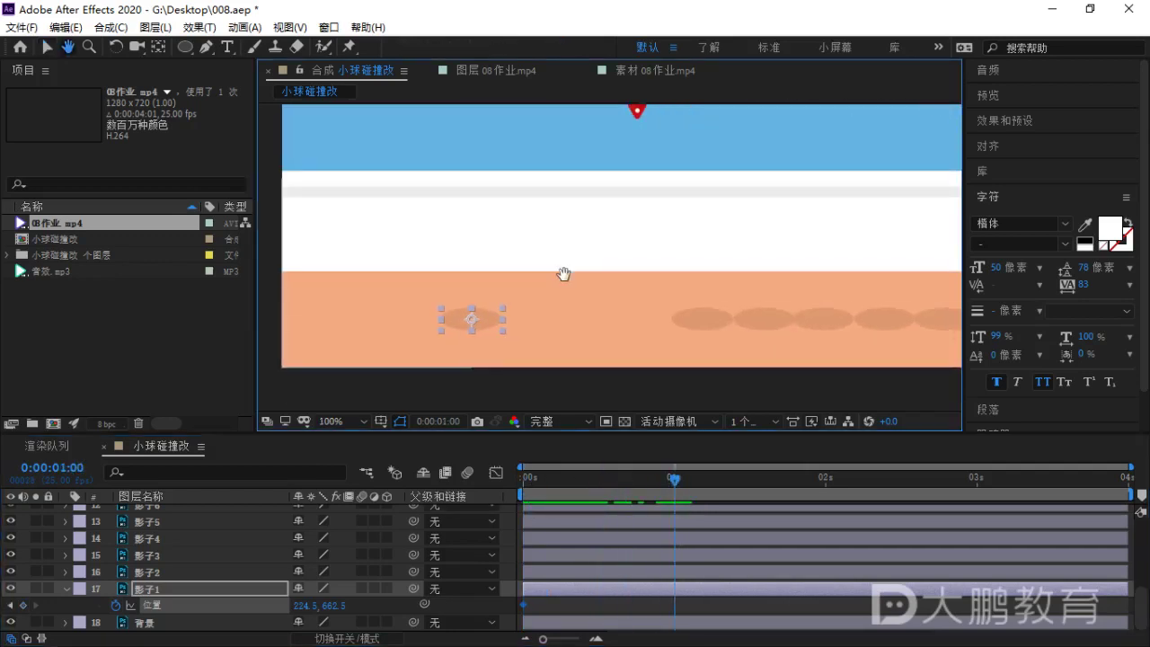
left_click_drag(492, 320, 655, 323)
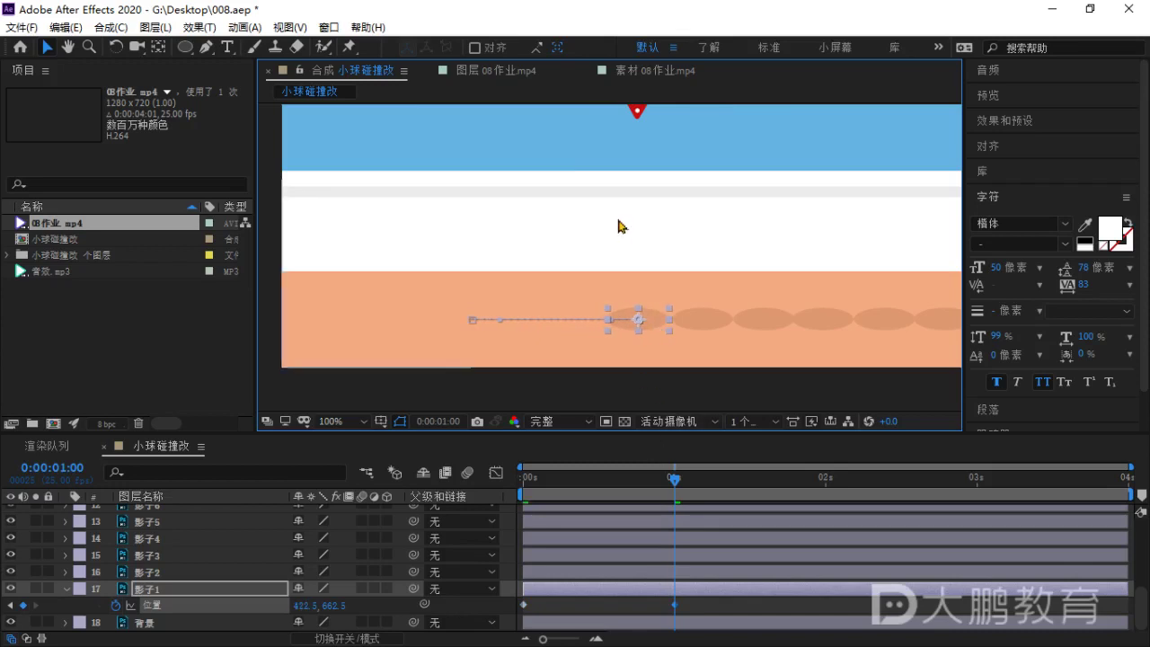
scroll(620, 255, "down", 2)
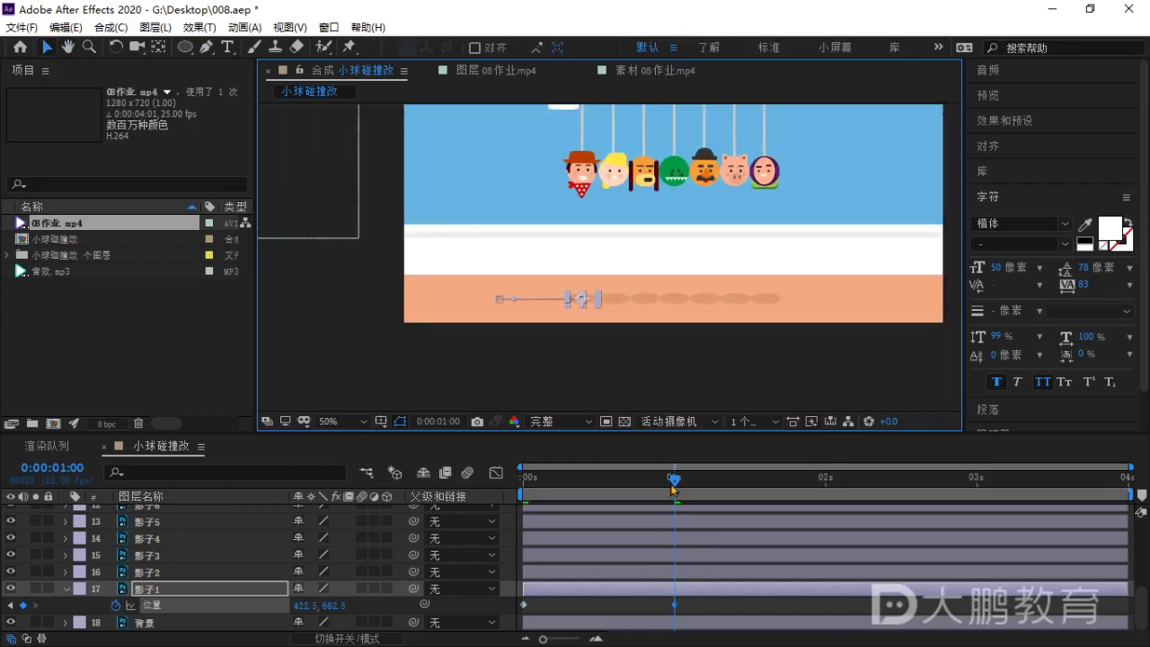
Play back the animation from the start to check the 影子1 shadow against the cowboy's swing, and return to 0:00:01:00.
left_click(466, 488)
key("Home")
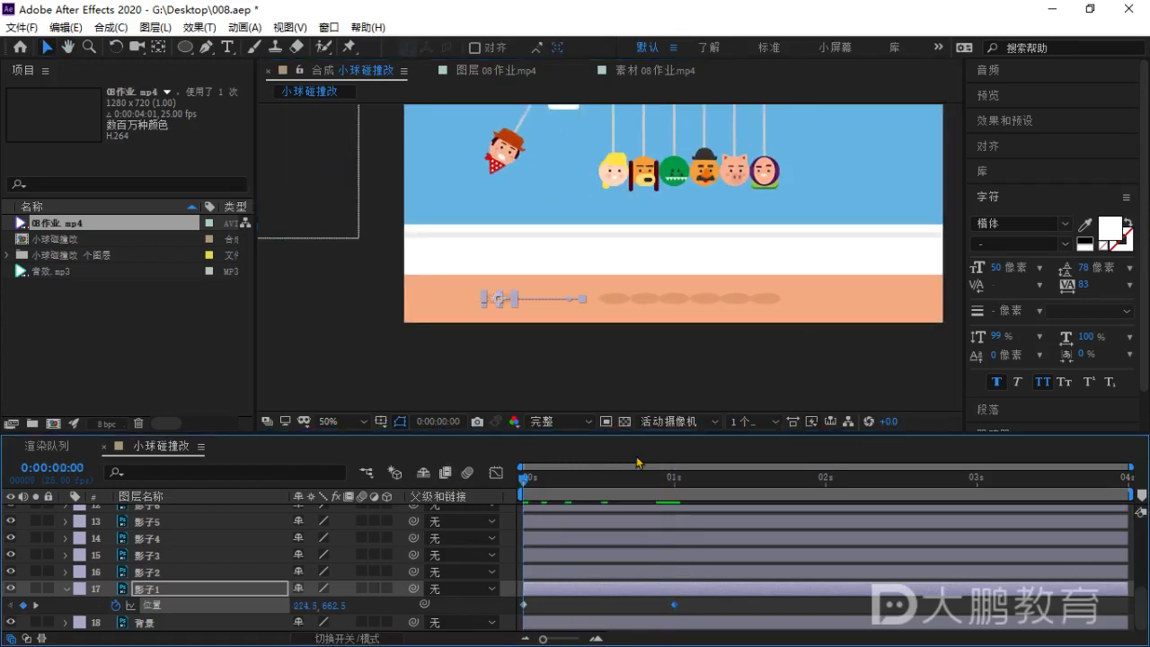
key("space")
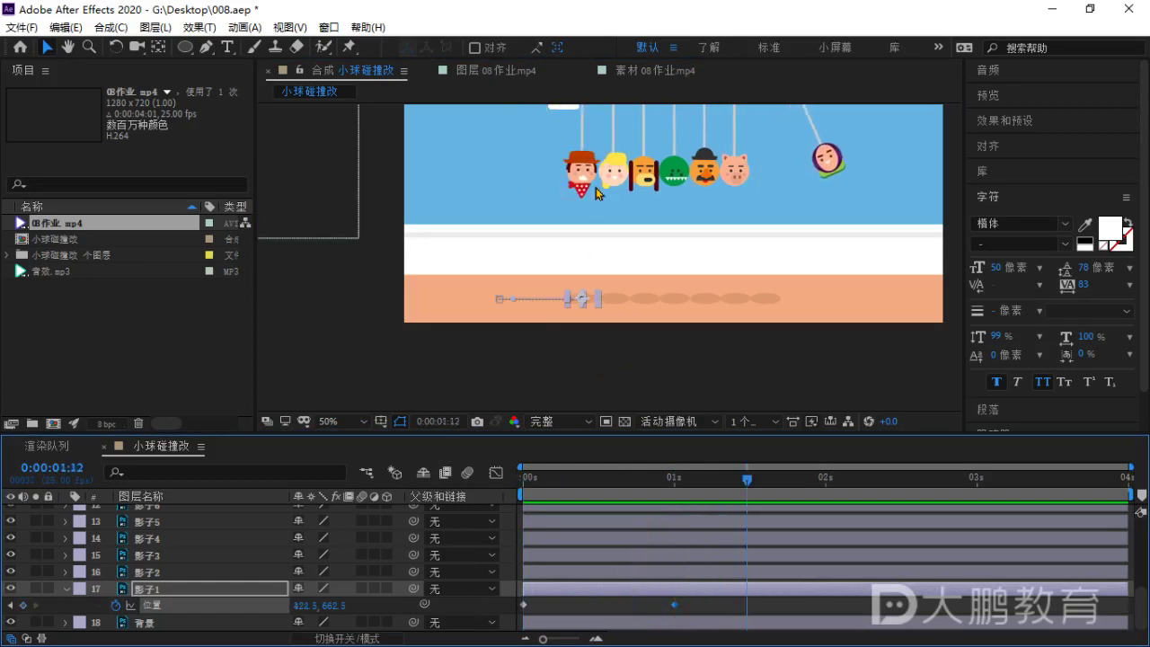
left_click_drag(747, 490, 672, 499)
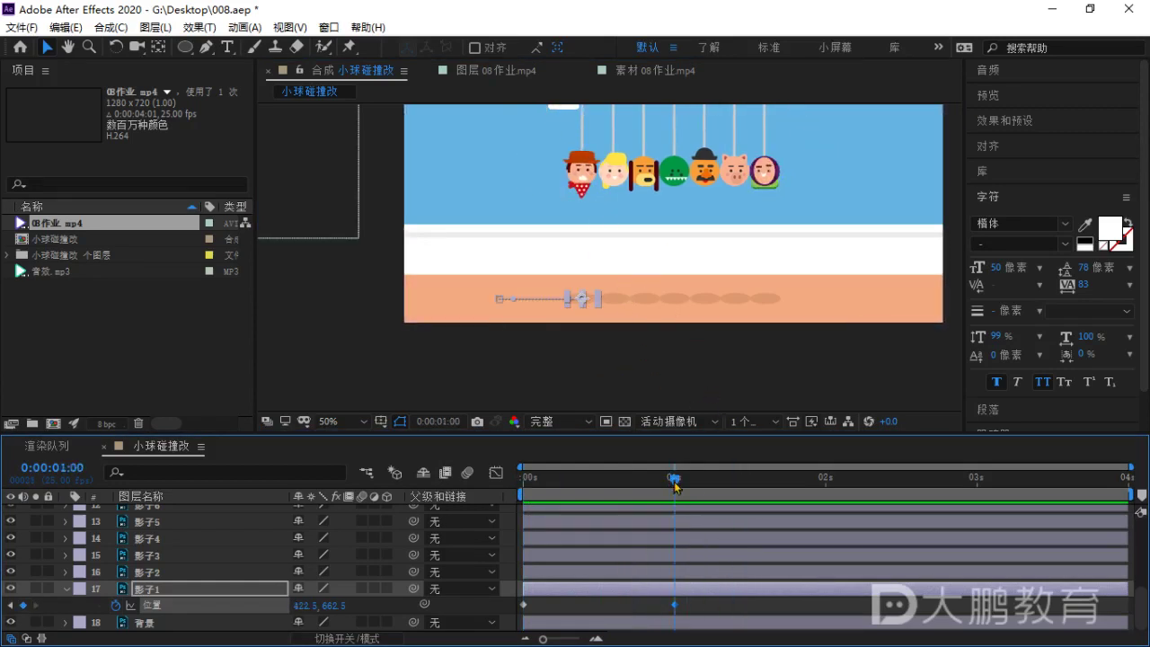
Add a position keyframe to 影子1 at 0:00:03:00 that holds its current position.
left_click_drag(676, 486, 977, 501)
left_click(944, 596)
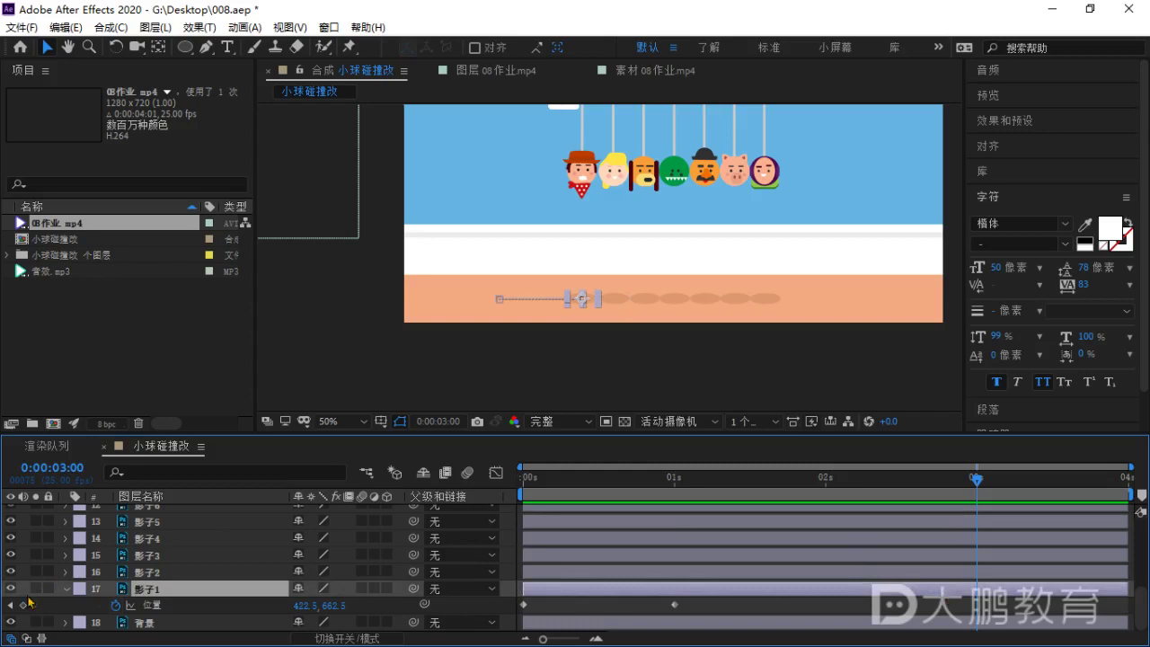
left_click(23, 606)
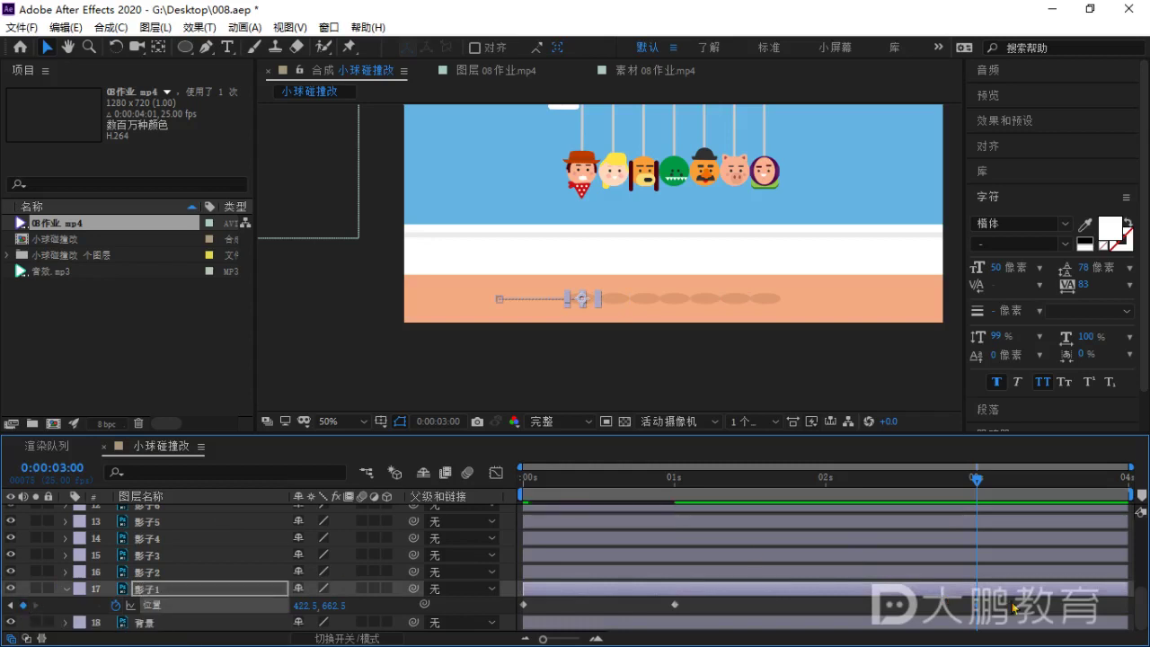
left_click_drag(1008, 600, 623, 627)
At 0:00:03:24, reposition the 影子1 shadow to 377.5, 630.5, undoing and redoing the move to compare.
left_click_drag(979, 483, 1129, 492)
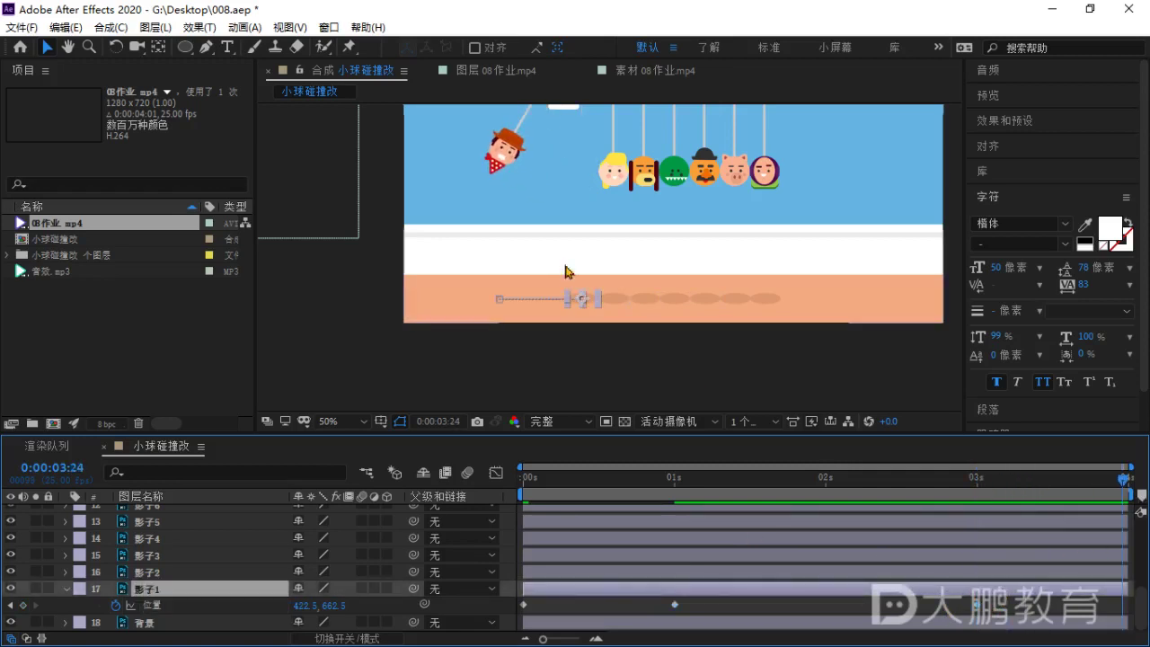
scroll(557, 261, "up", 2)
left_click_drag(558, 261, 639, 303)
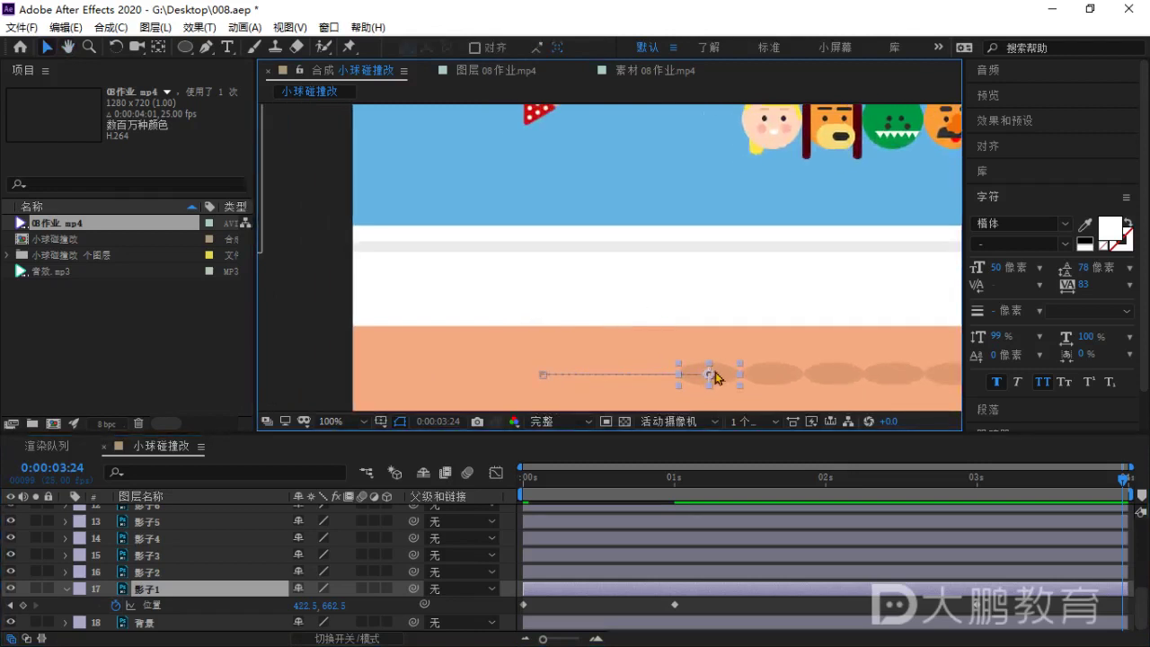
key("Return")
left_click_drag(723, 379, 688, 345)
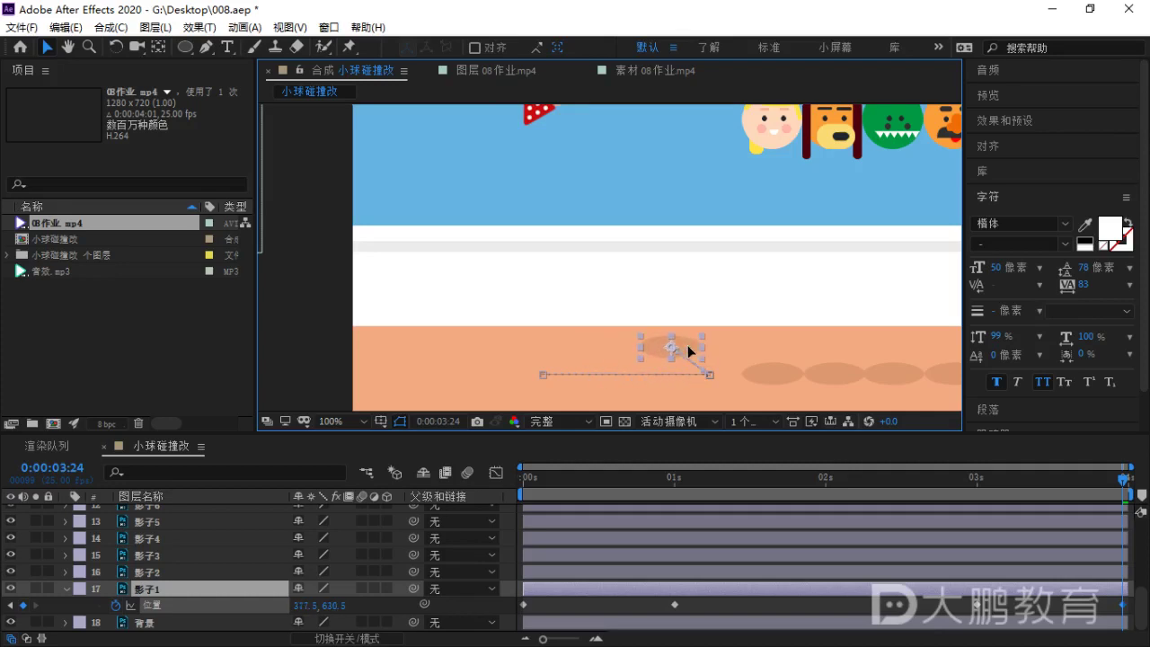
key("ctrl+z")
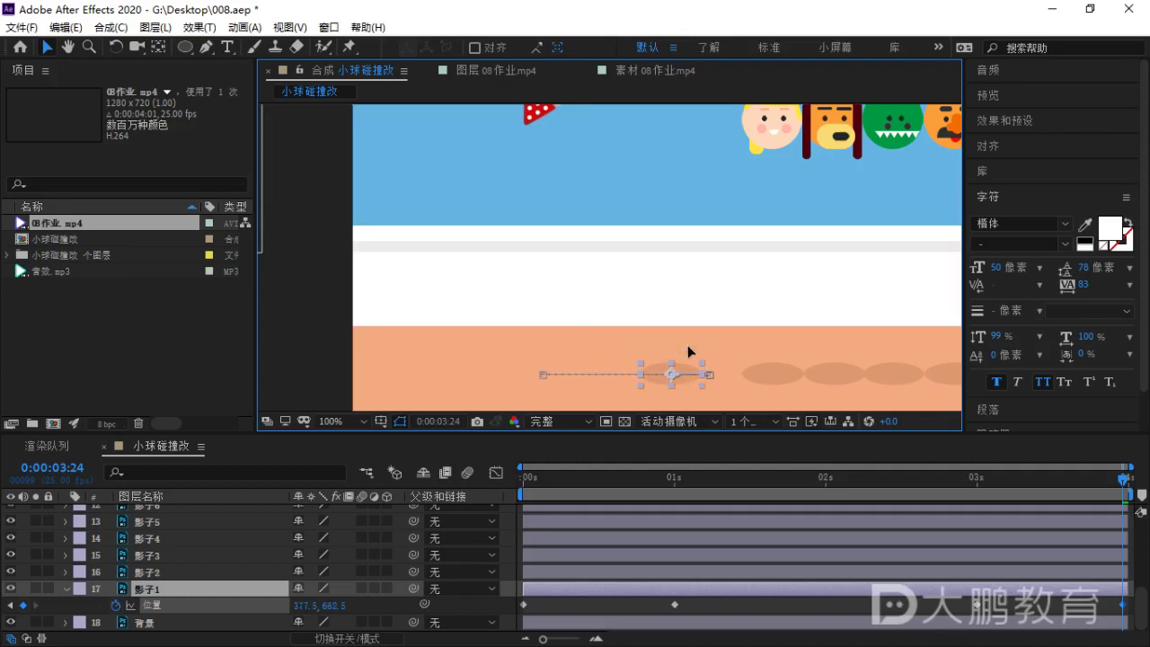
key("ctrl+shift+z")
key("ctrl+z")
key("ctrl+shift+z")
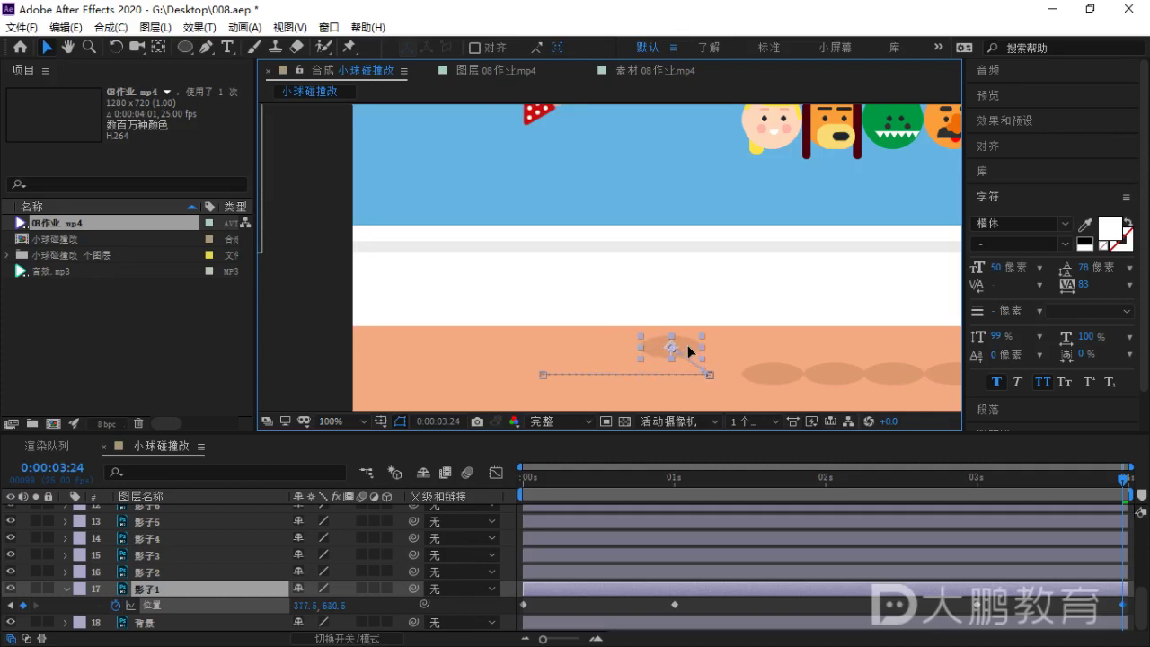
Move the 影子1 shadow to about 226.5, 662.5 at 0:00:03:24, in line with its starting point, and preview the motion.
left_click_drag(687, 345, 560, 339)
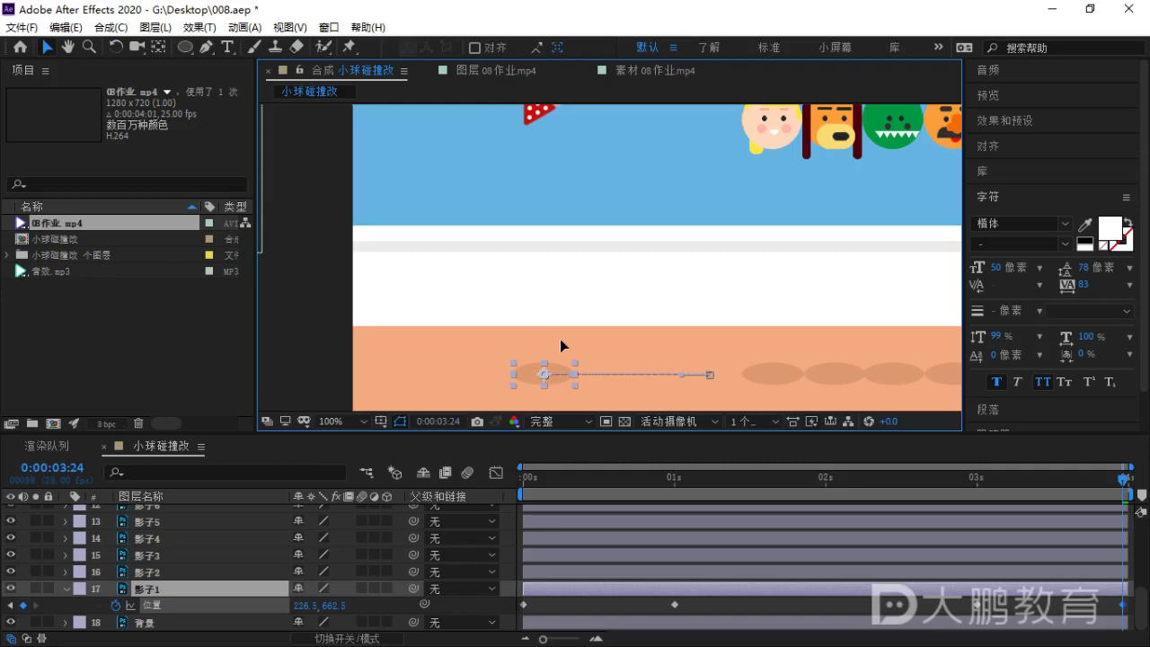
scroll(563, 343, "down", 1)
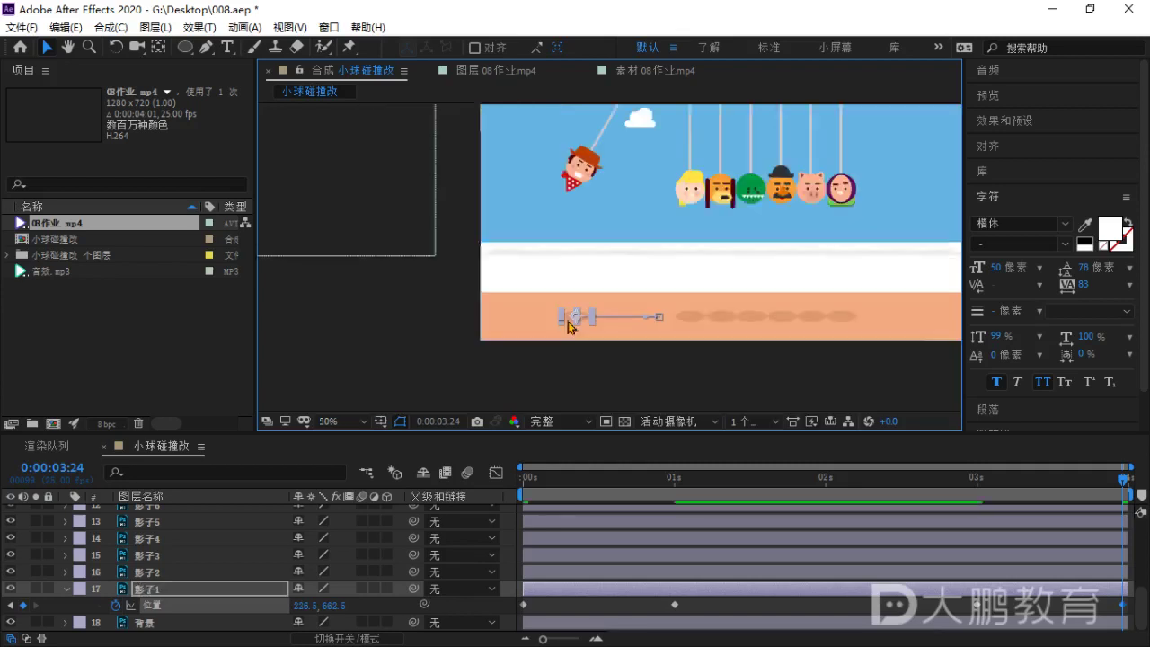
left_click_drag(1117, 480, 452, 498)
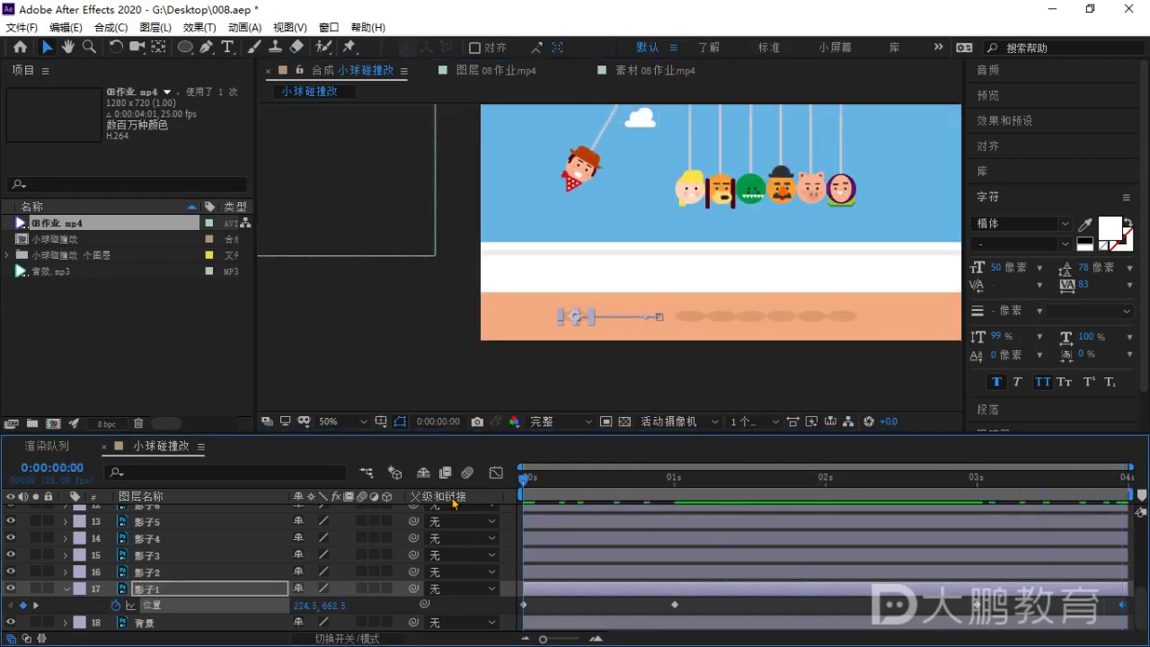
key("space")
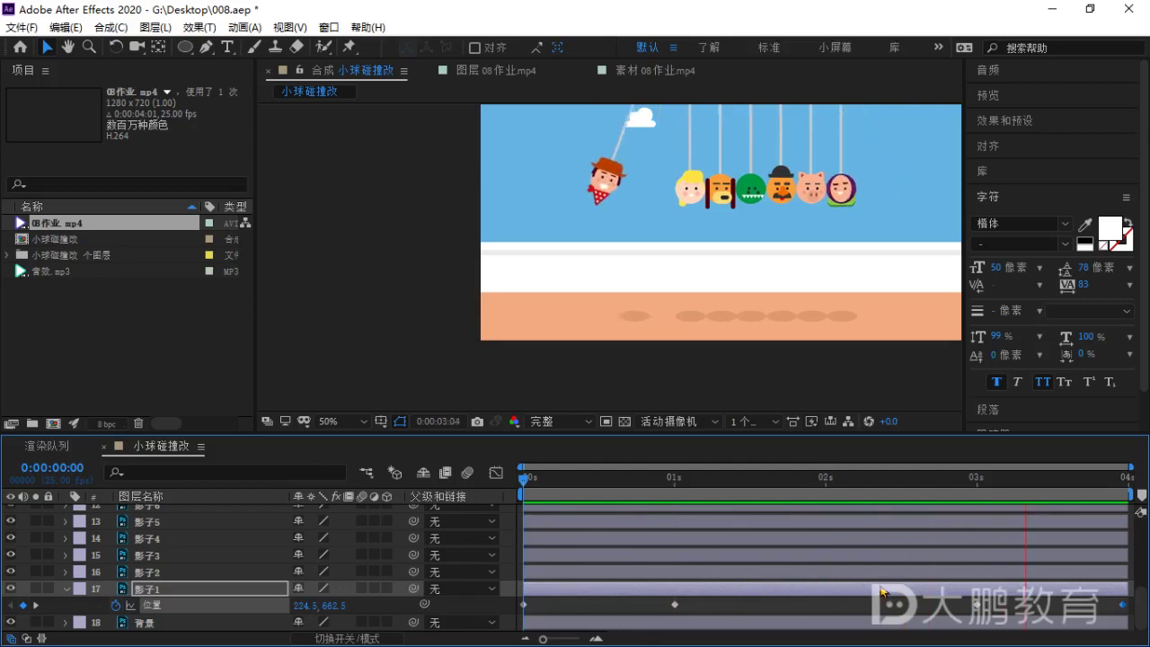
key("space")
left_click_drag(1088, 485, 1050, 502)
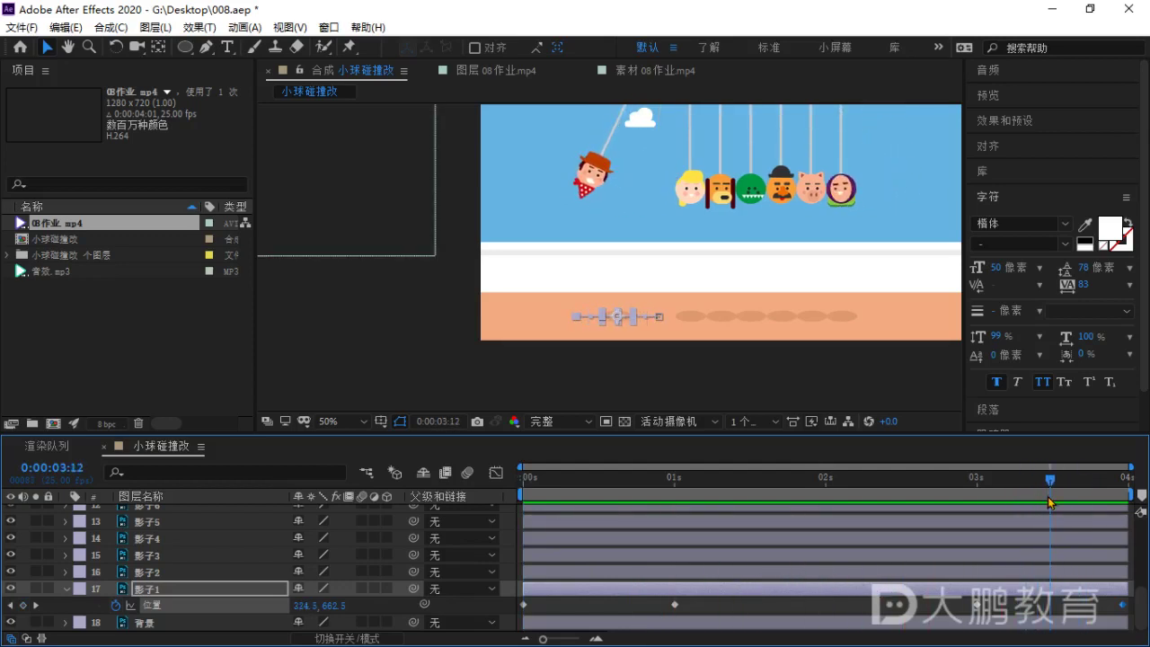
Apply easing to all of 影子1's position keyframes and show their speed curve in the Graph Editor.
left_click(1036, 610)
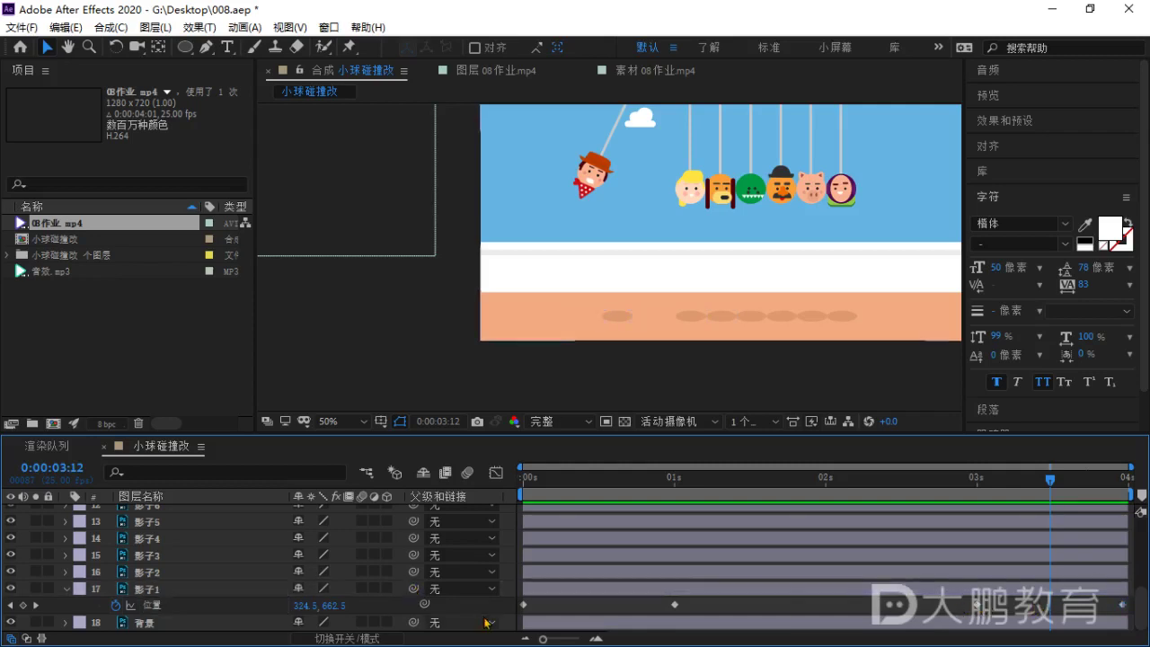
left_click(525, 606)
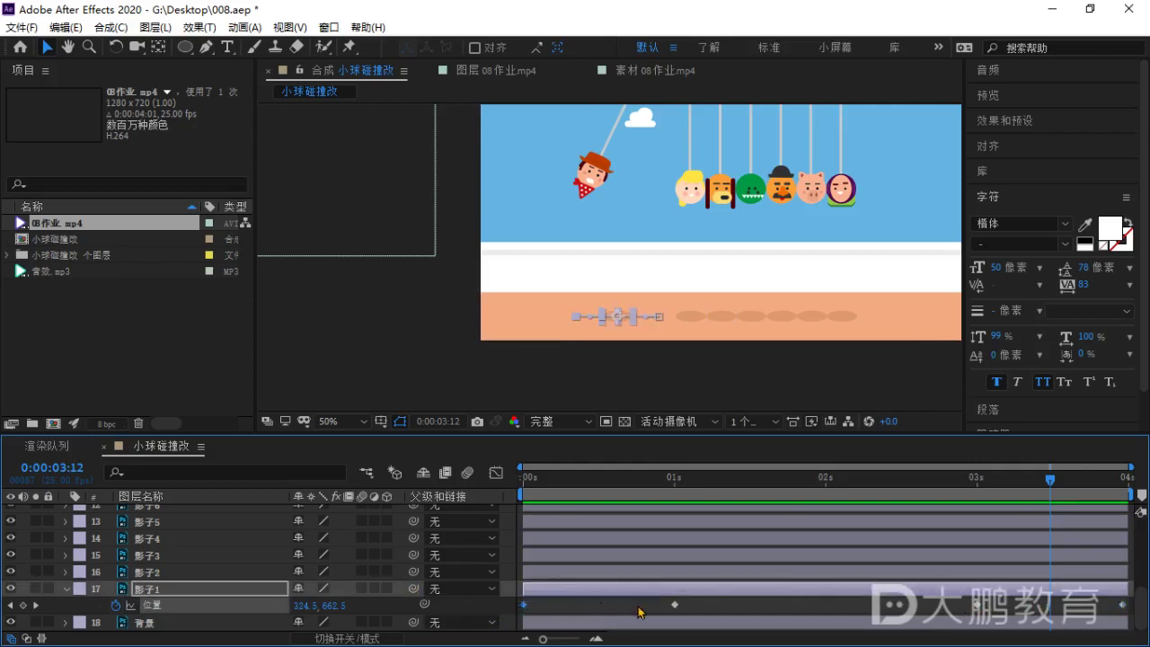
left_click_drag(640, 612, 1134, 614)
left_click(496, 473)
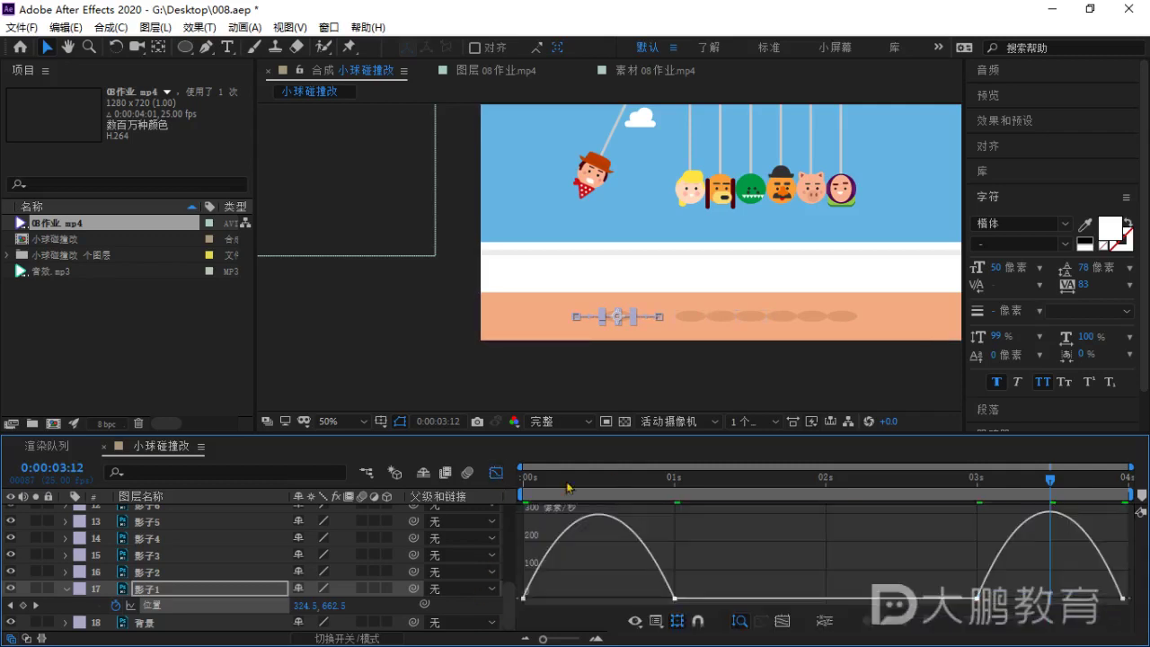
Reshape 影子1's first speed curve so the shadow starts slowly and peaks just before one second, and preview it.
left_click_drag(600, 481, 475, 479)
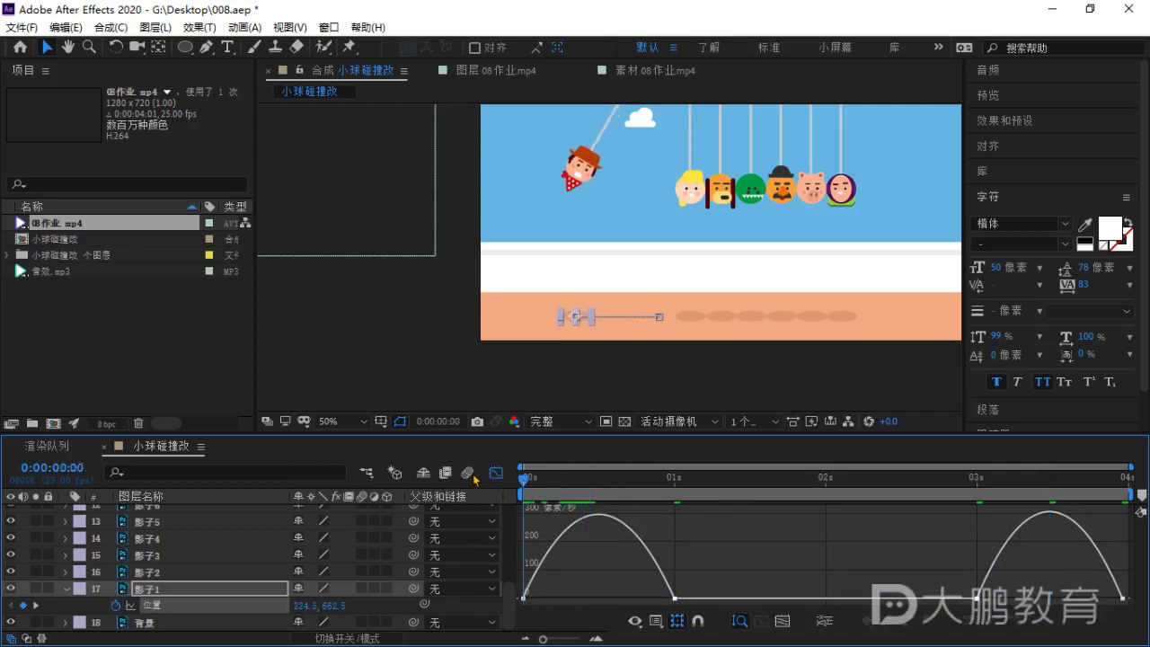
scroll(642, 272, "up", 2)
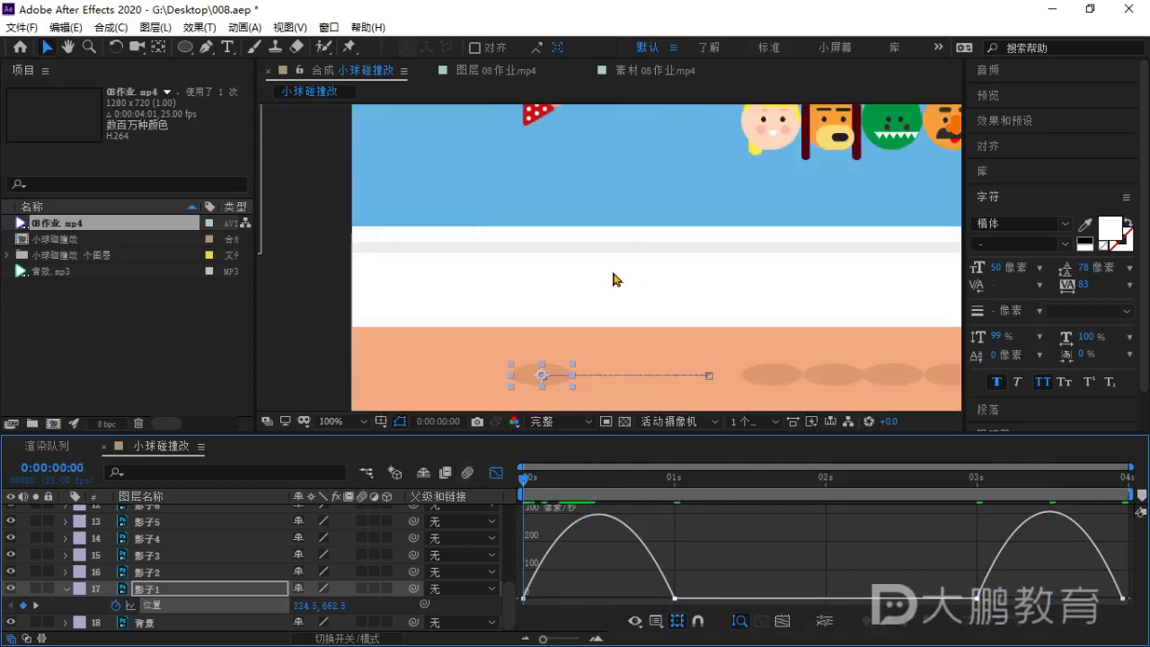
mouse_move(617, 277)
left_mouse_down()
mouse_move(619, 311)
mouse_move(611, 293)
left_mouse_up()
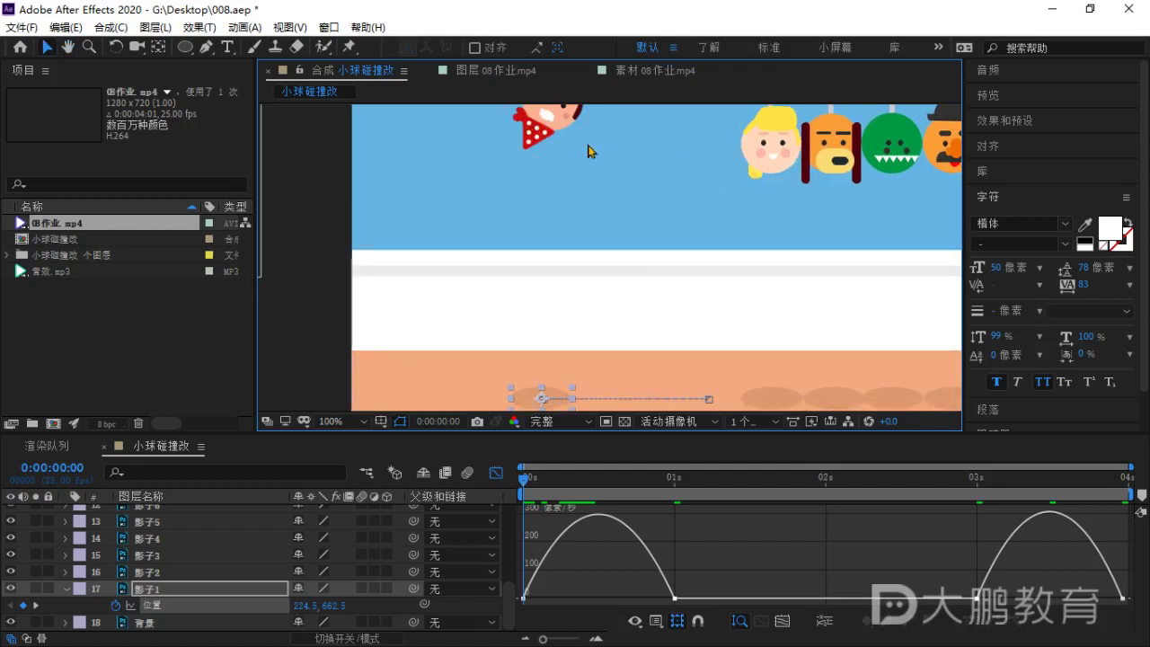
left_click(548, 599)
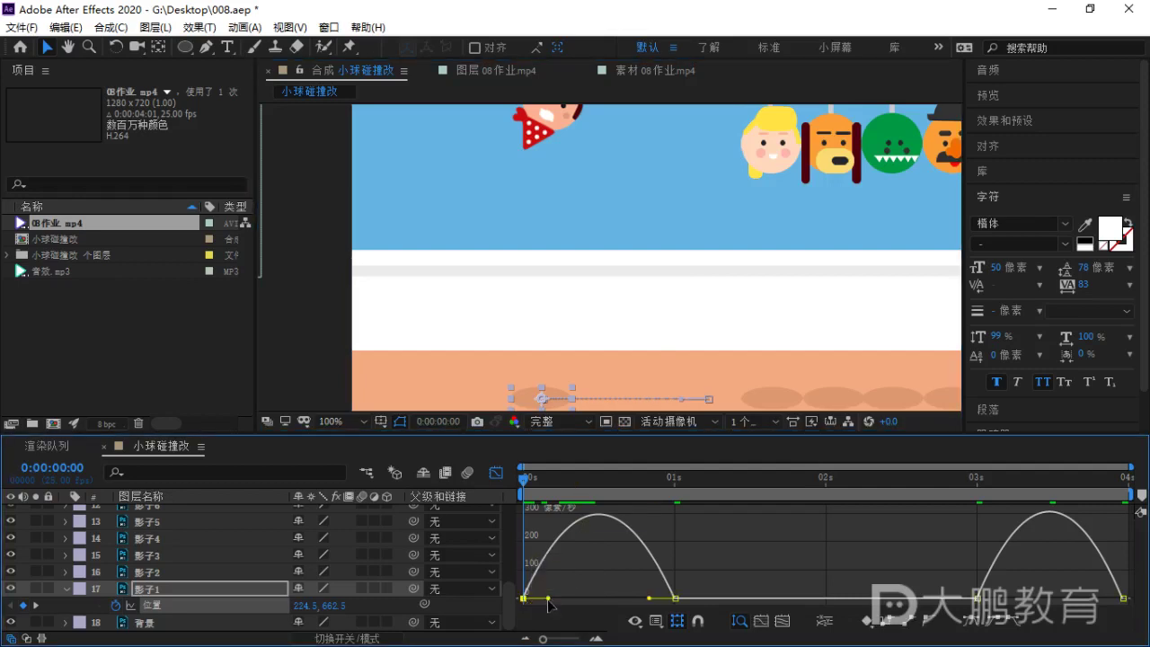
left_click_drag(549, 600, 675, 609)
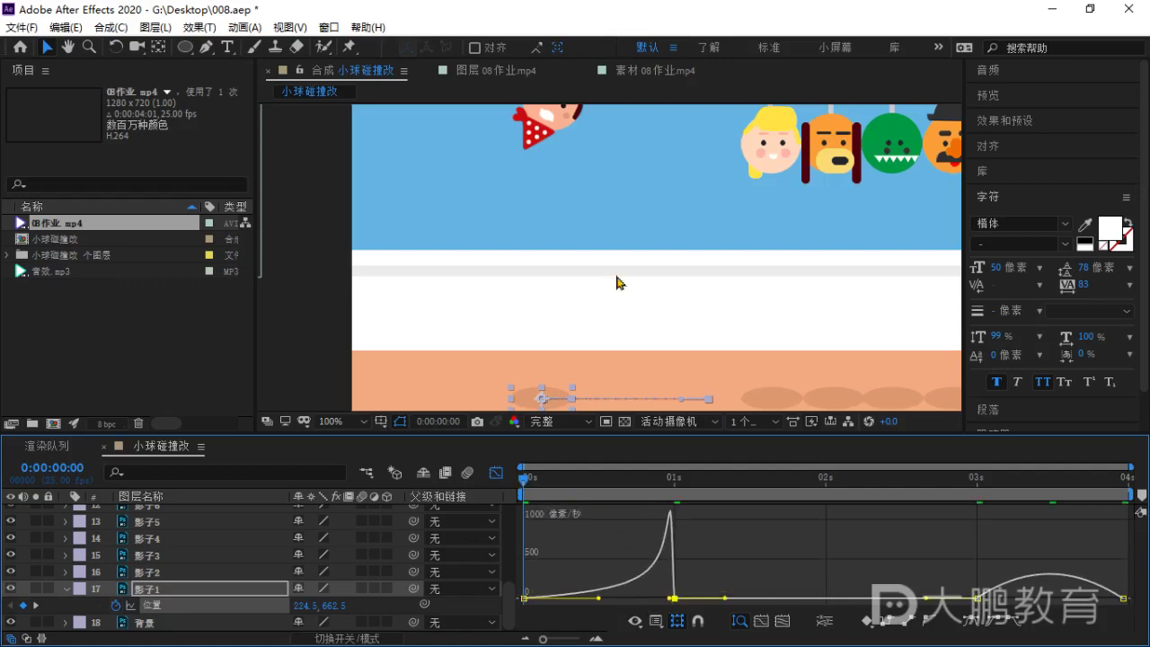
key("space")
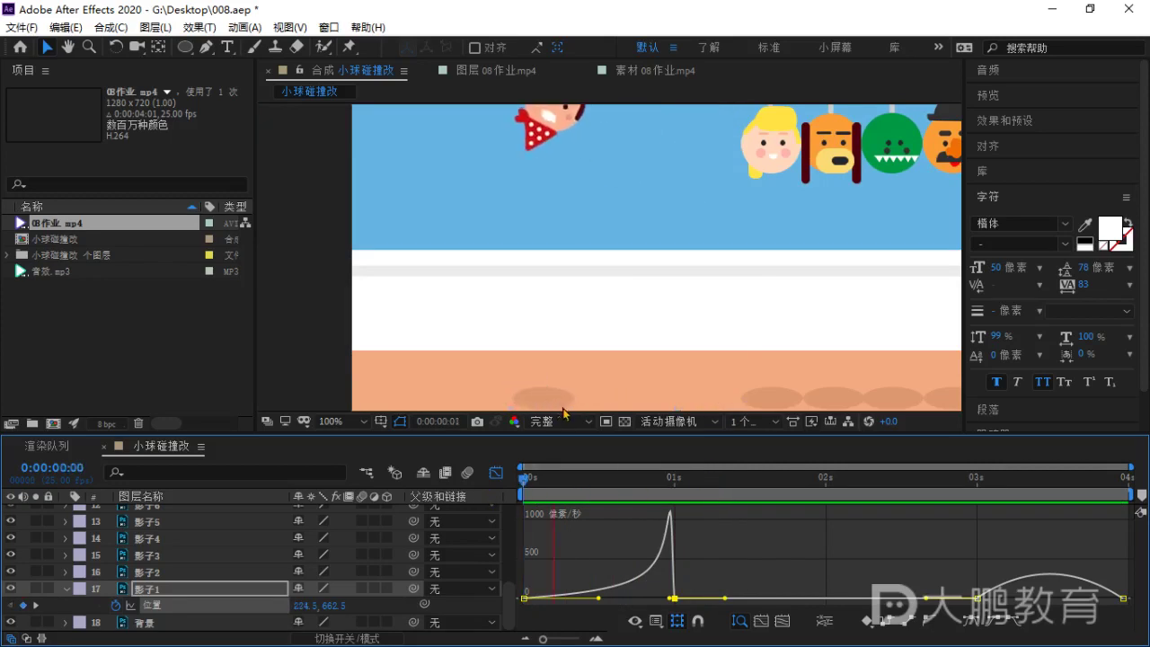
left_click(766, 482)
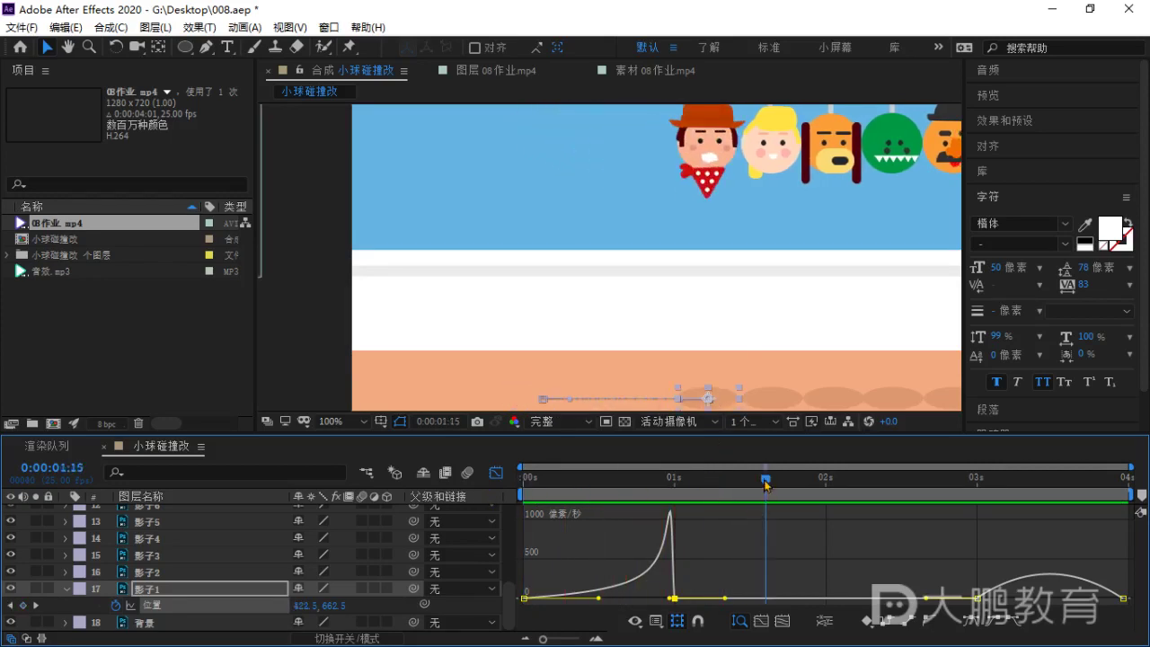
Reshape 影子1's speed curve after 0:00:03:00 so the shadow leaves fast and slows down toward its last keyframe.
left_click_drag(766, 483, 980, 519)
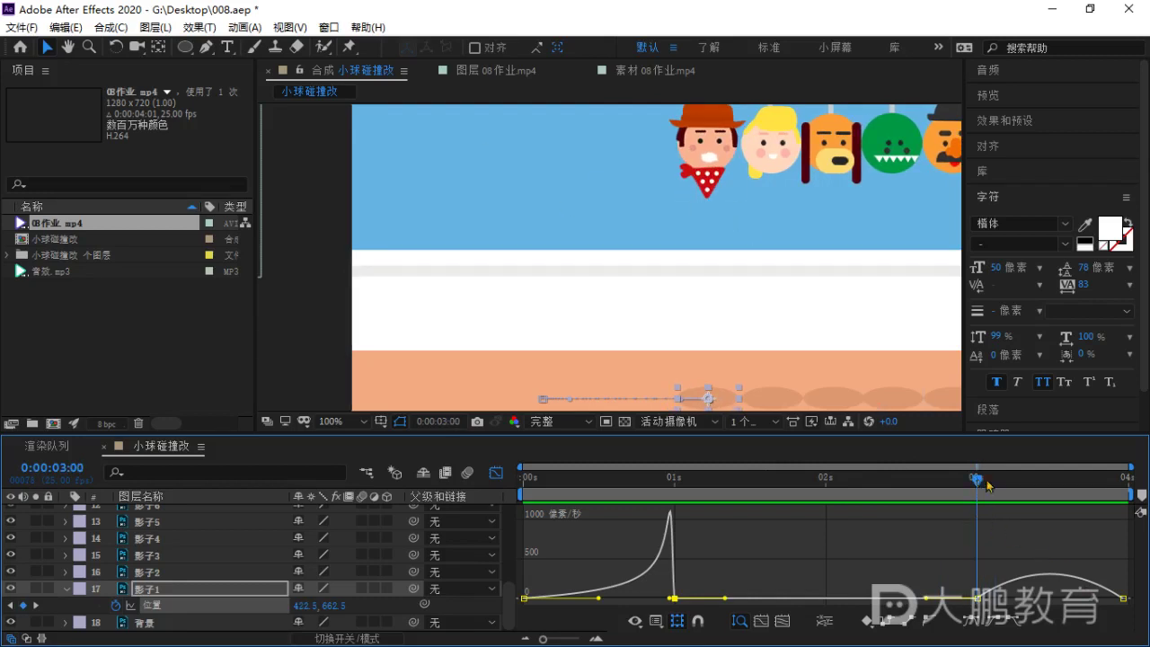
left_click_drag(987, 481, 976, 510)
left_click(977, 597)
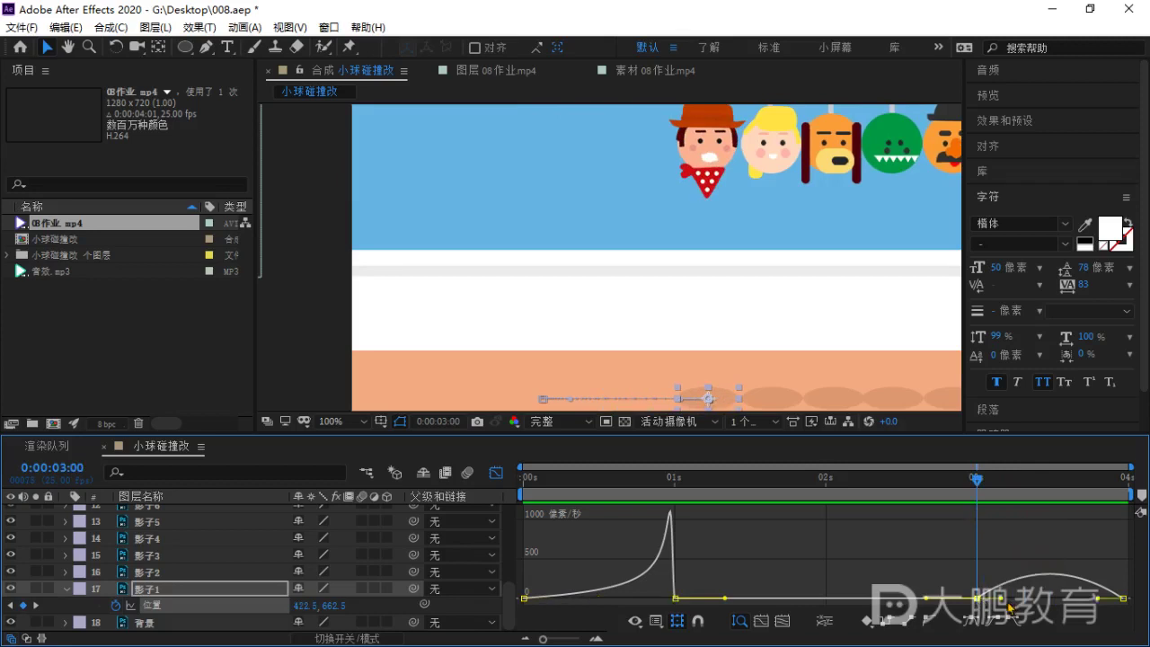
left_click_drag(1000, 598, 1065, 600)
left_click(1121, 598)
left_click_drag(978, 481, 803, 506)
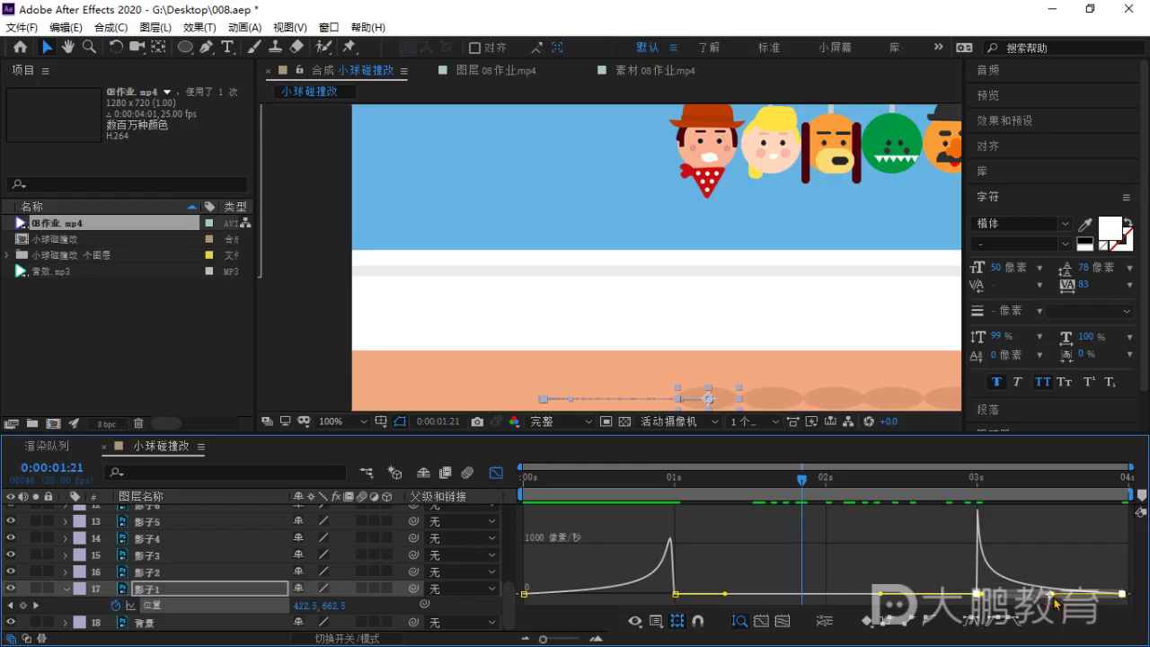
left_click_drag(1056, 604, 1050, 593)
left_click_drag(795, 484, 808, 485)
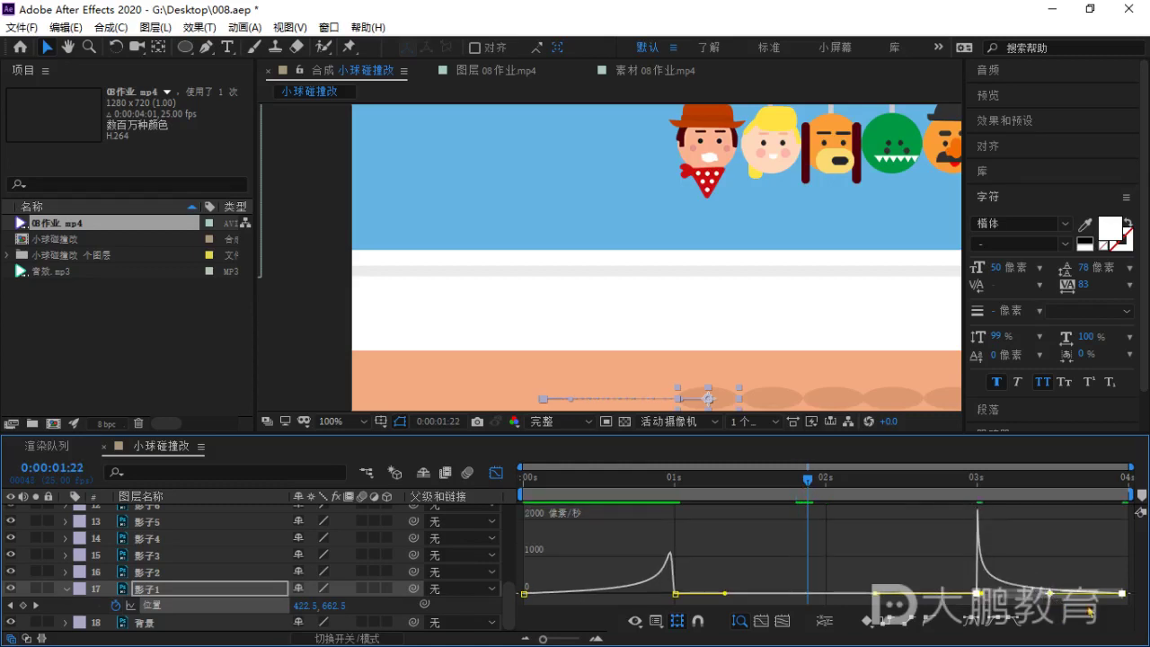
left_click_drag(981, 595, 987, 593)
Preview the animation to check that 影子1's shadow follows the swinging cowboy head, and return to 0:00:01:00.
key("space")
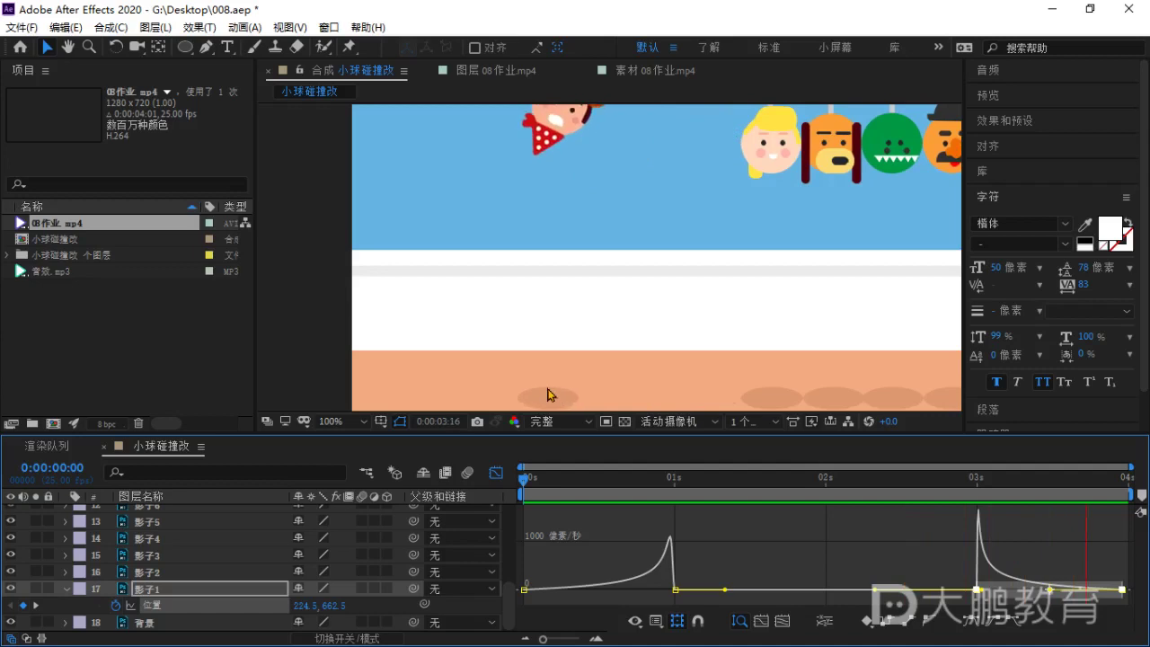
key("space")
key("space")
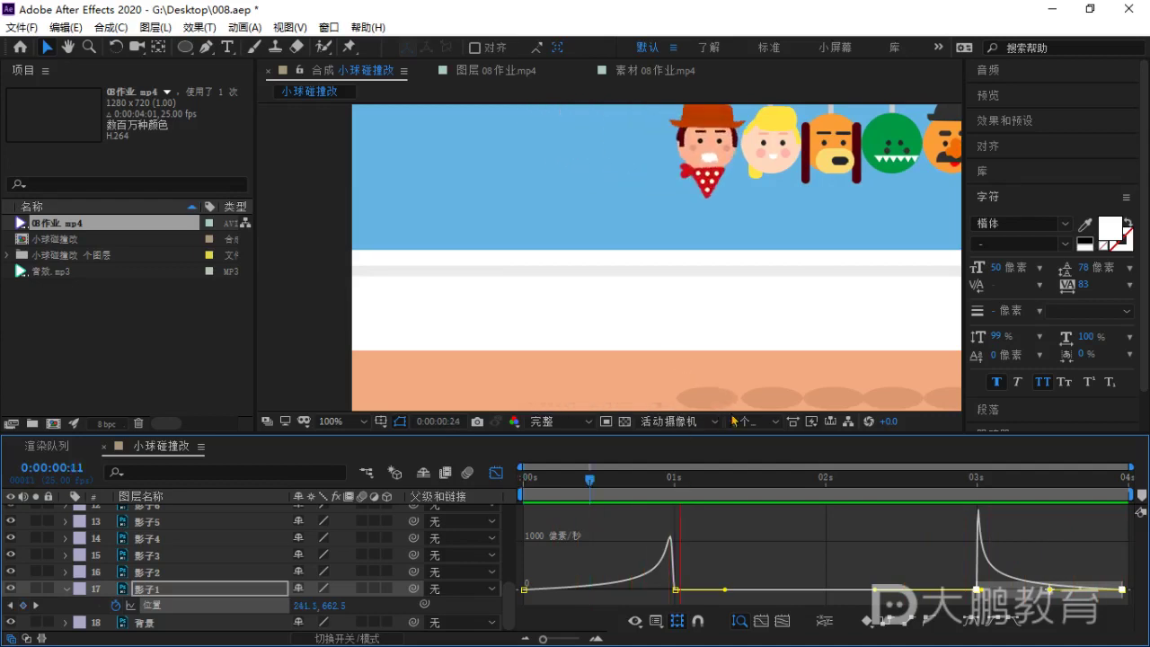
key("space")
key("comma")
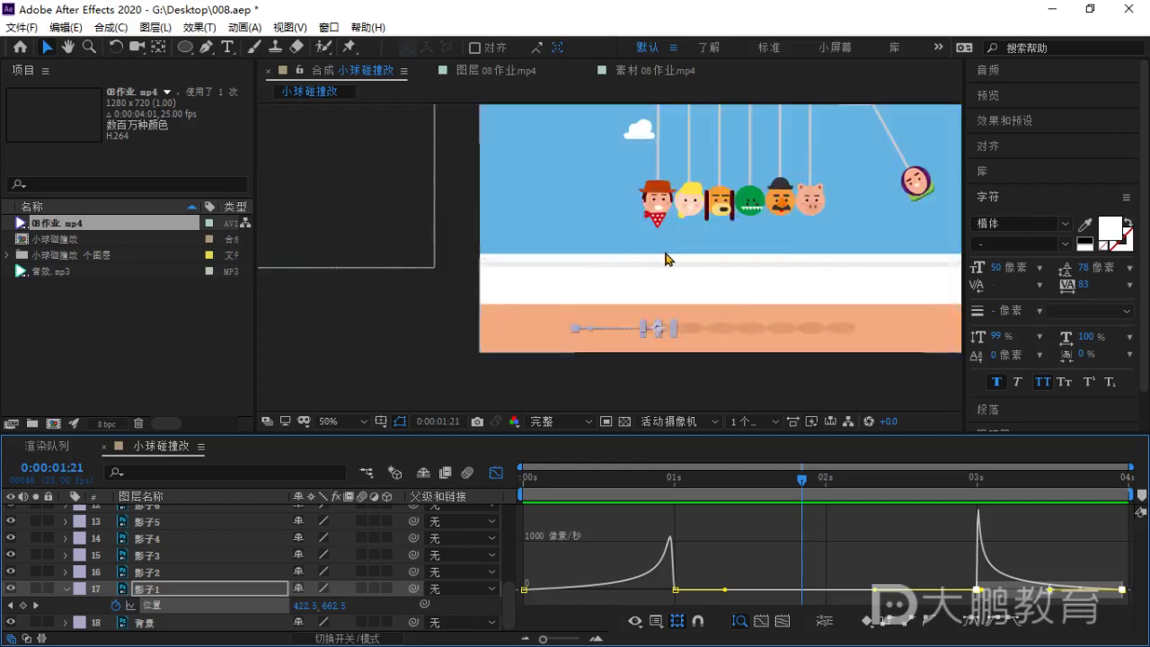
left_click(831, 514)
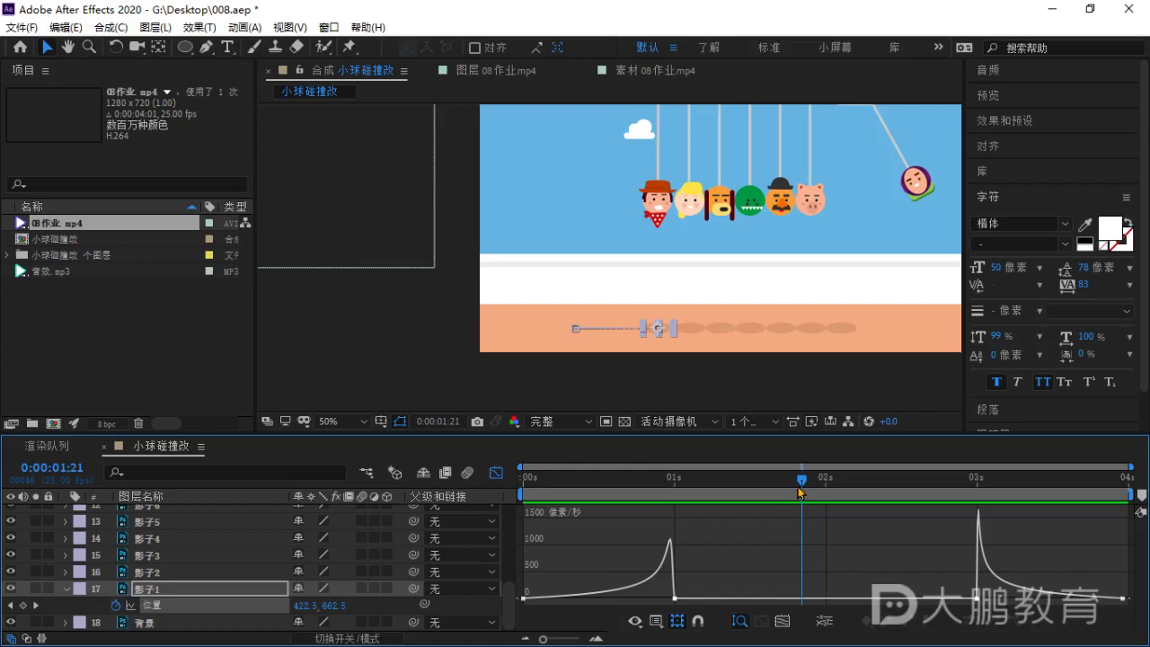
left_click_drag(800, 492, 672, 514)
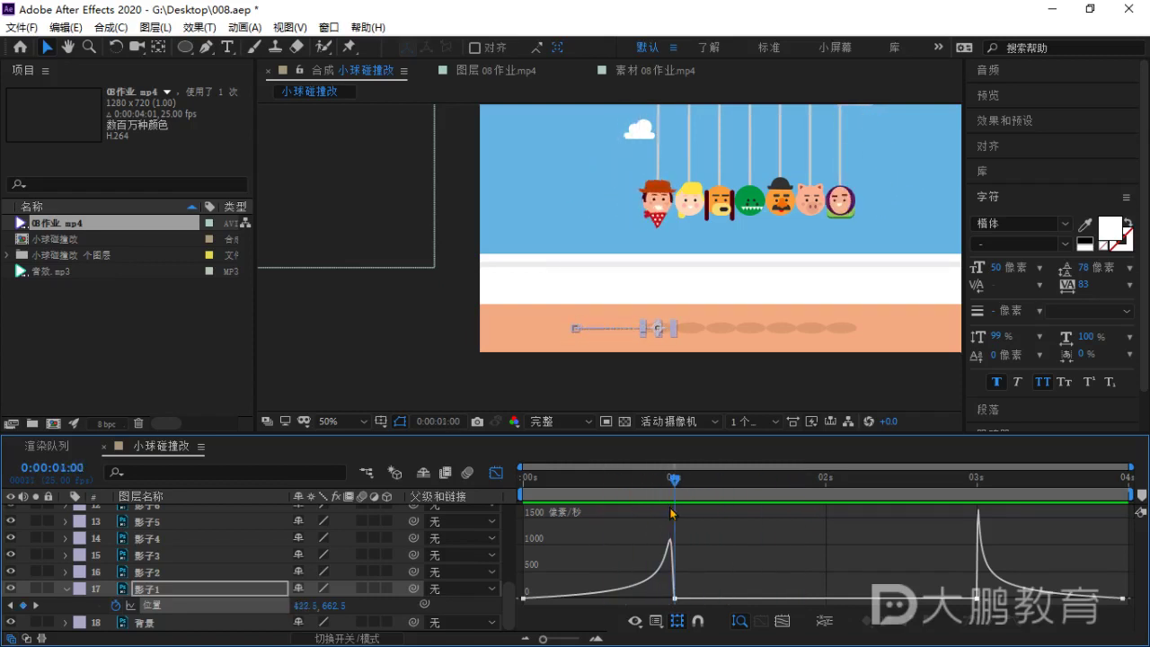
Close the Graph Editor and collapse the 影子1 layer's properties.
left_click(497, 473)
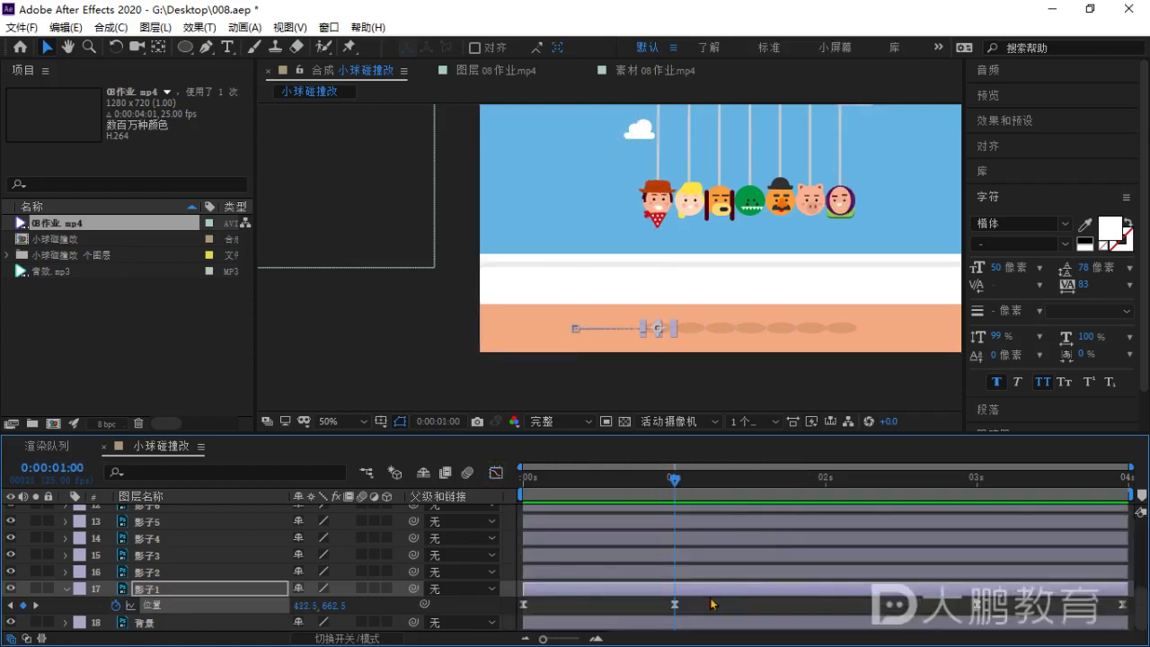
left_click(713, 604)
left_click(66, 589)
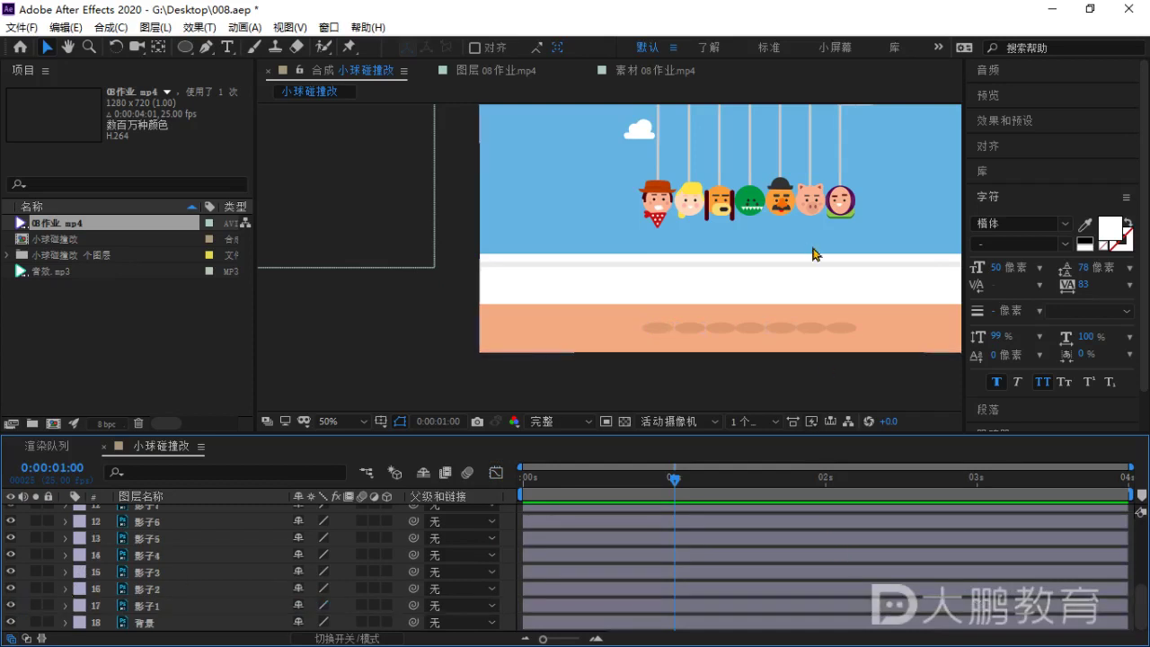
Enlarge the composition view and select the 影子7 shadow layer with the time at 0:00:01:00.
key("h")
left_click_drag(833, 279, 720, 315)
key("v")
scroll(696, 319, "down", 2)
scroll(696, 319, "up", 2)
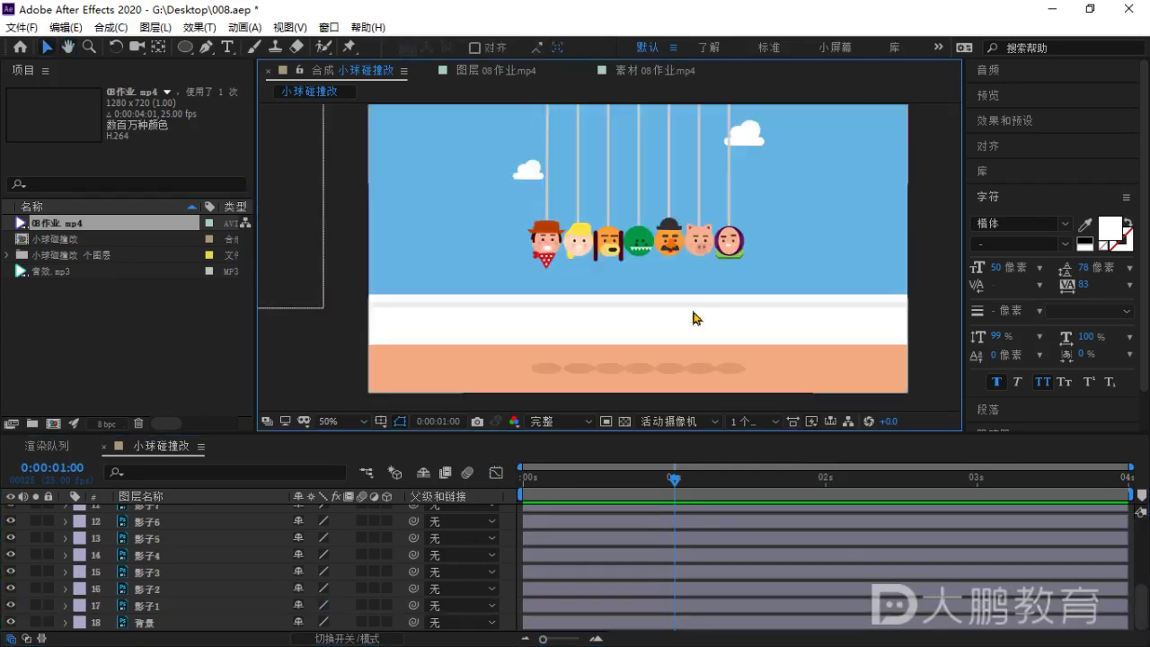
left_click_drag(719, 442, 719, 467)
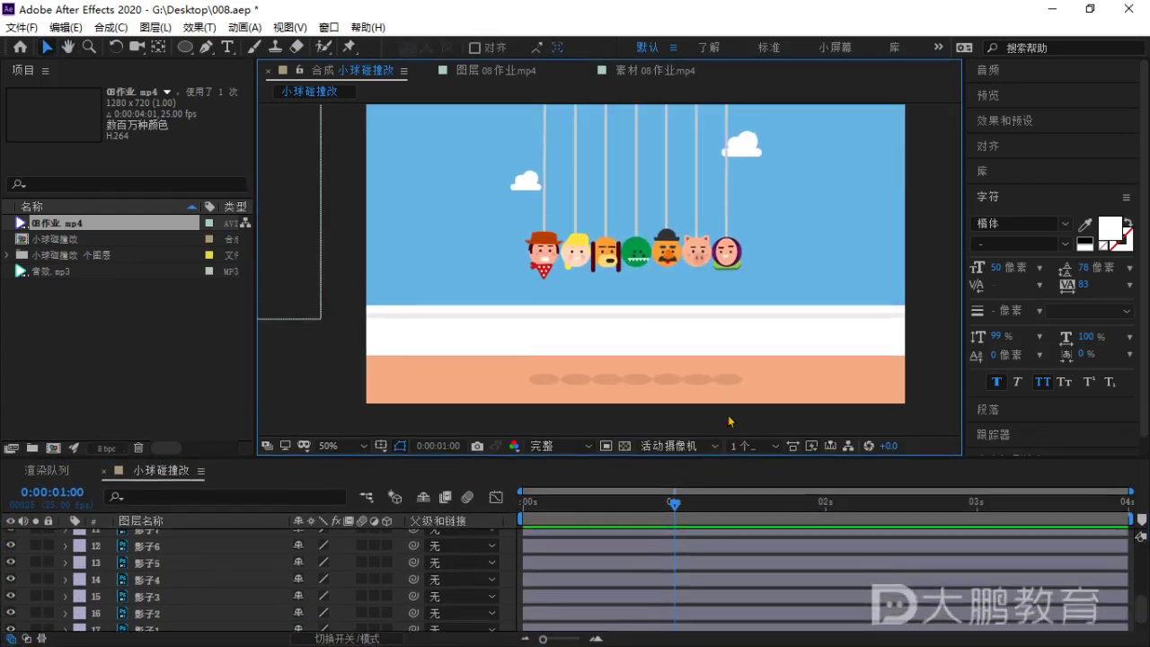
left_click(727, 381)
scroll(153, 598, "up", 1)
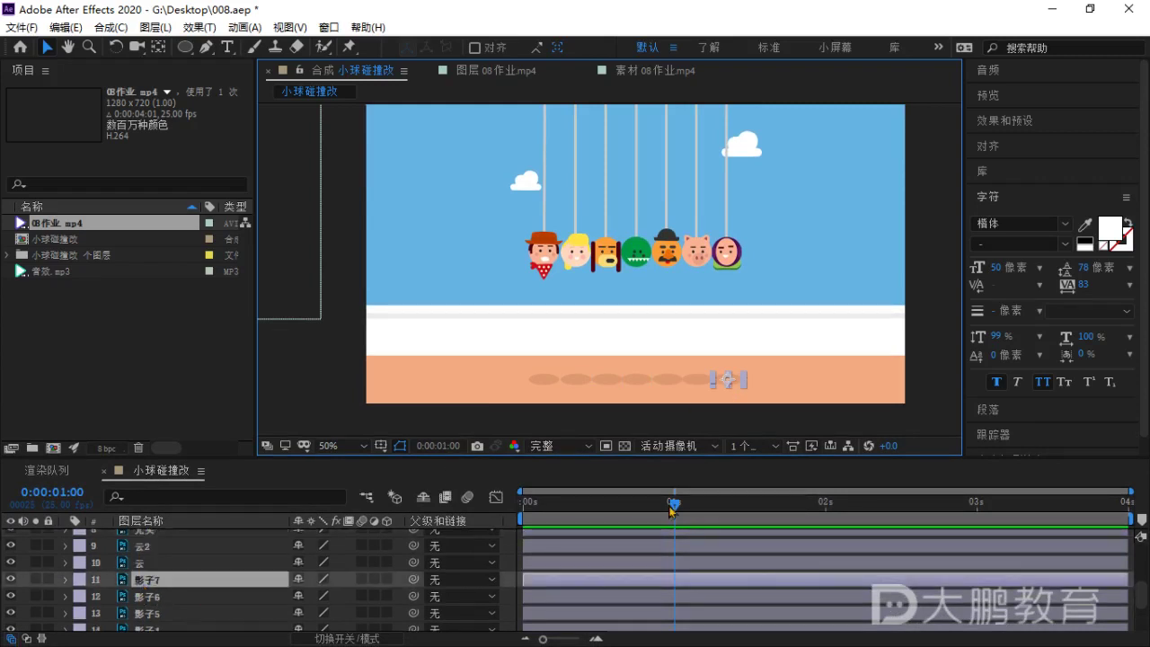
left_click_drag(672, 511, 676, 539)
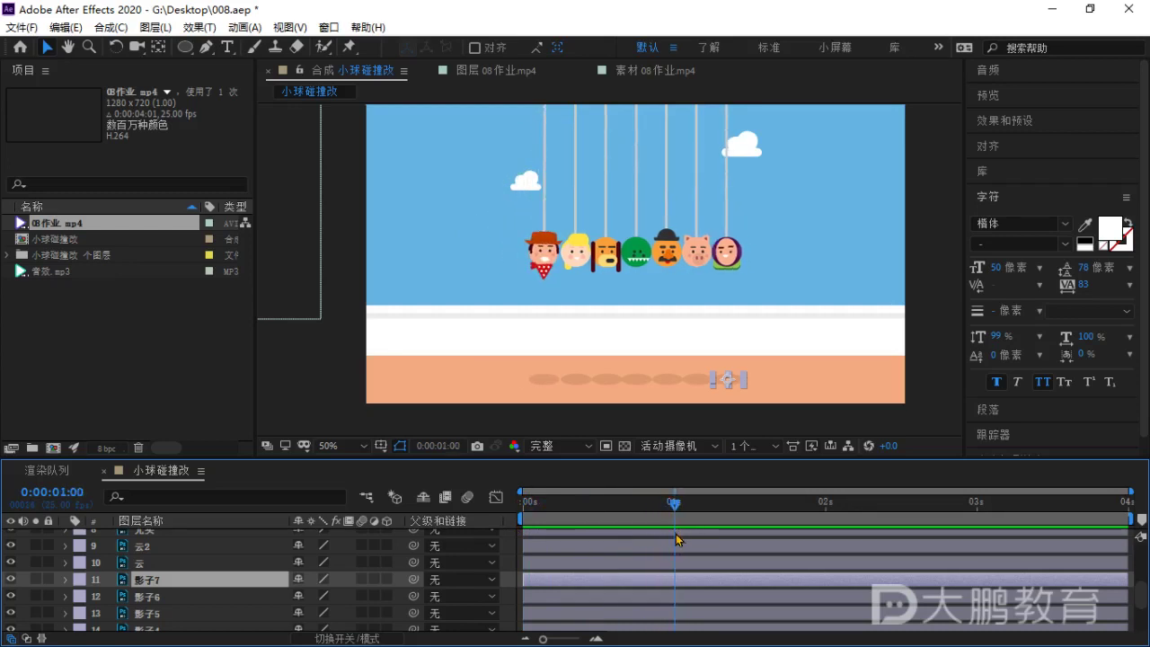
Reveal the keyframes of the 光头 head above 影子7 and examine the timing of its rotation.
left_click(728, 266)
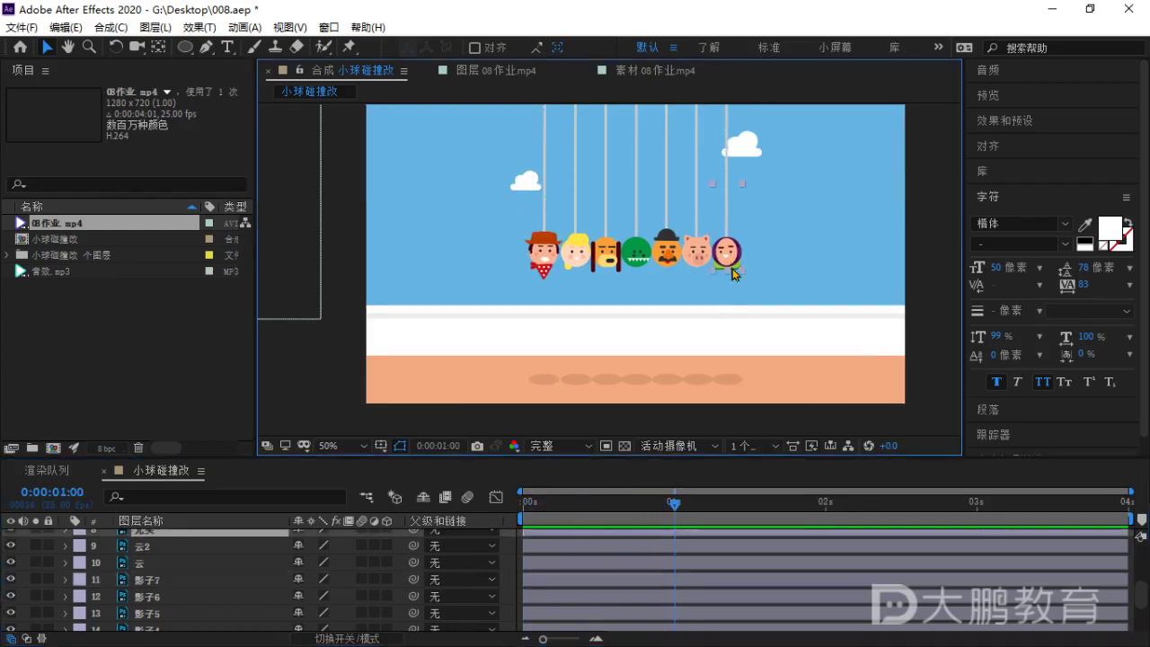
left_click(153, 584)
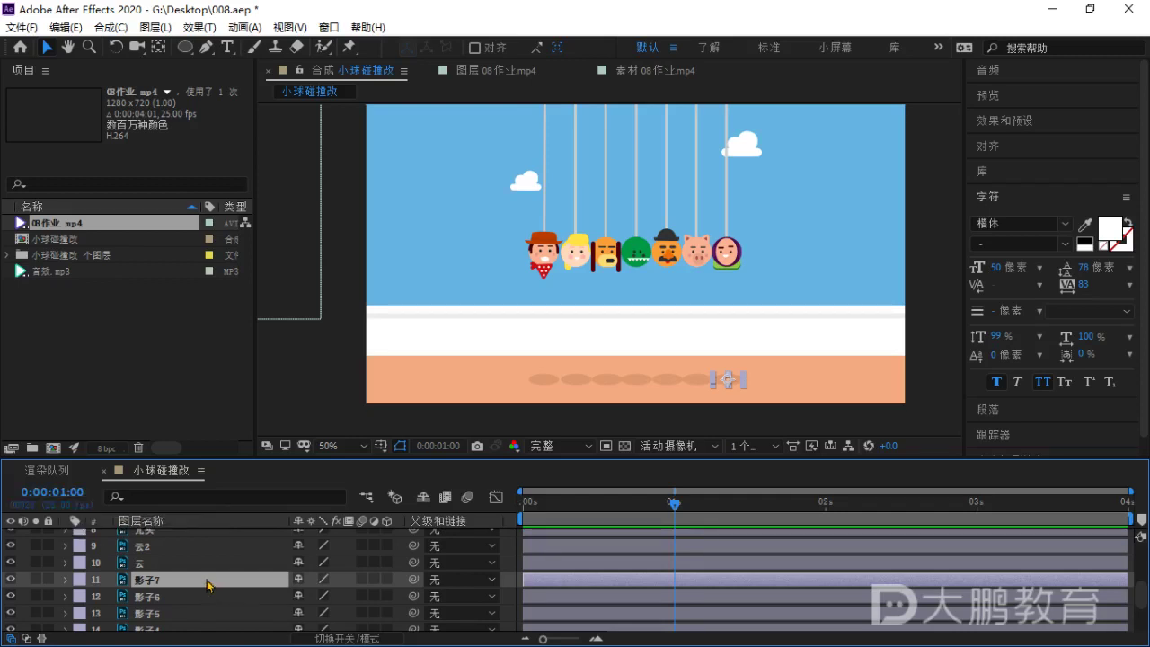
left_click(166, 593)
left_click(162, 581)
left_click(727, 261)
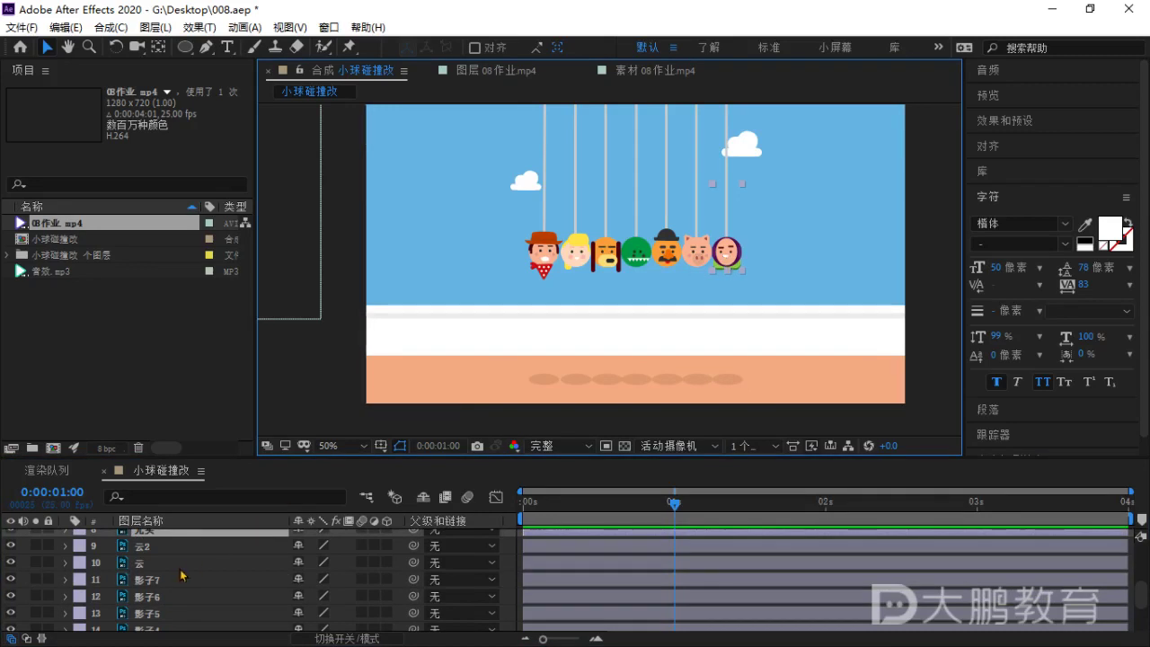
key("u")
left_click(679, 508)
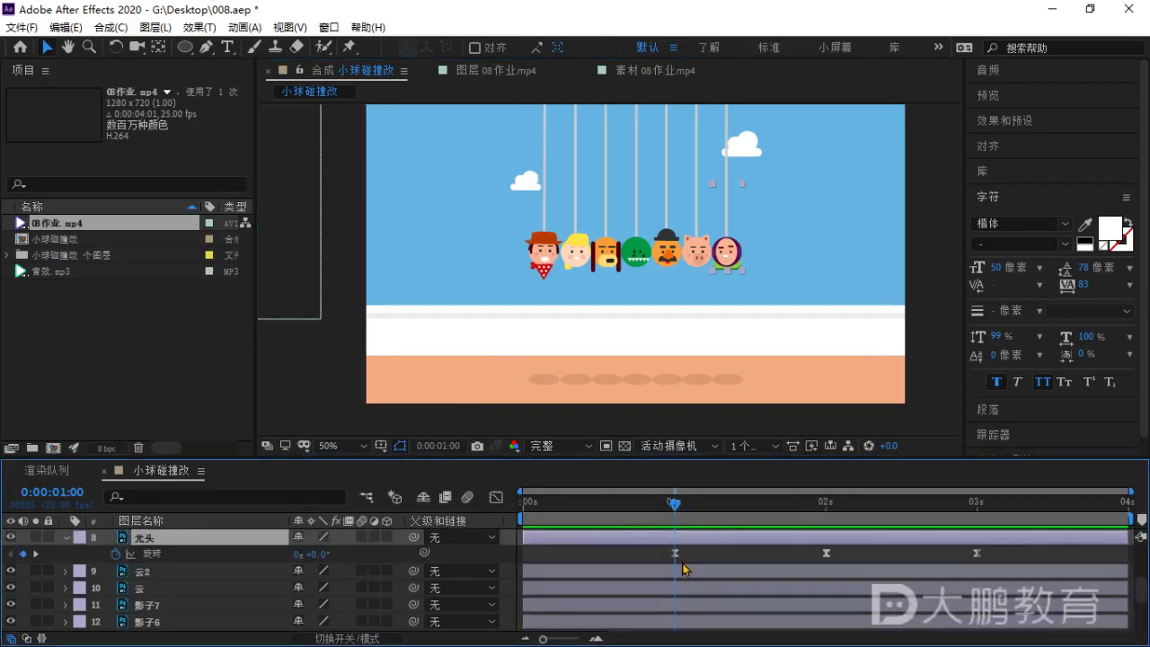
scroll(683, 569, "down", 1)
scroll(685, 569, "up", 1)
scroll(683, 575, "down", 2)
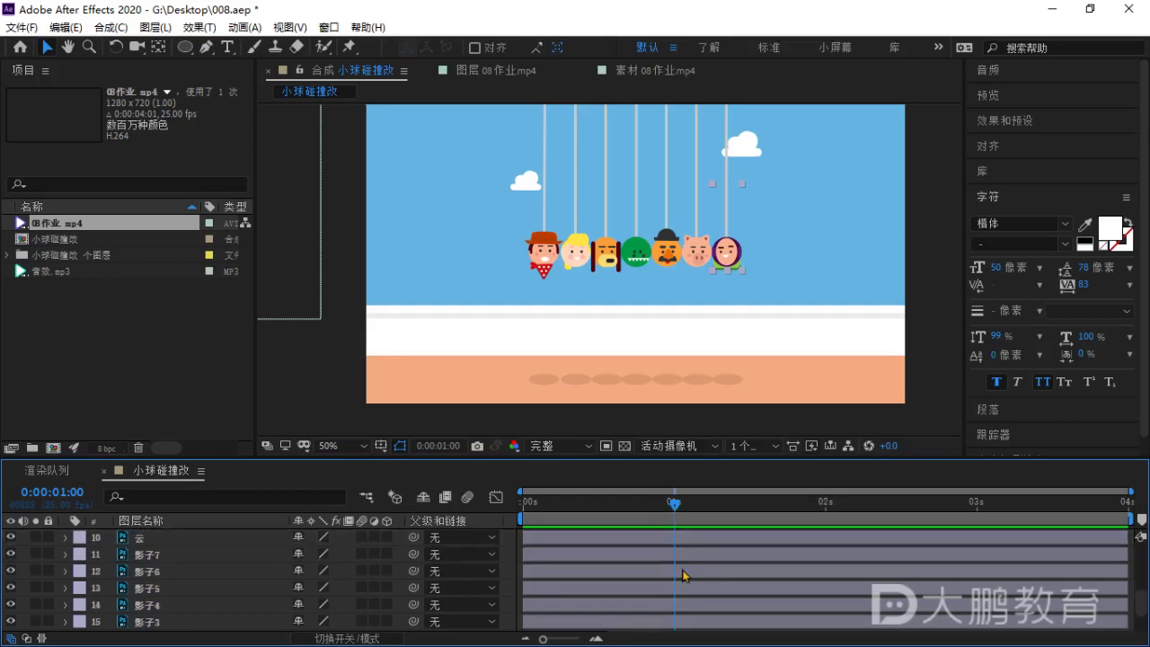
Add a Position keyframe to the 影子7 shadow layer at 0:00:01:00, aligned with the first rotation keyframe of the 光头 head.
scroll(452, 576, "up", 1)
left_click(157, 557)
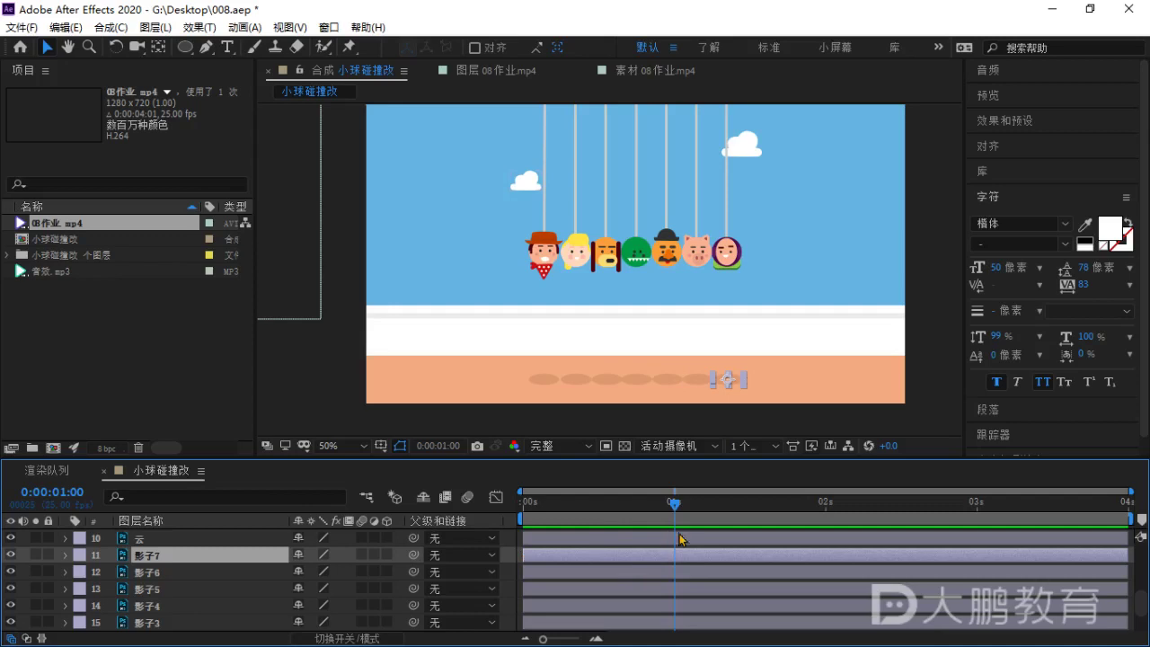
scroll(692, 544, "up", 2)
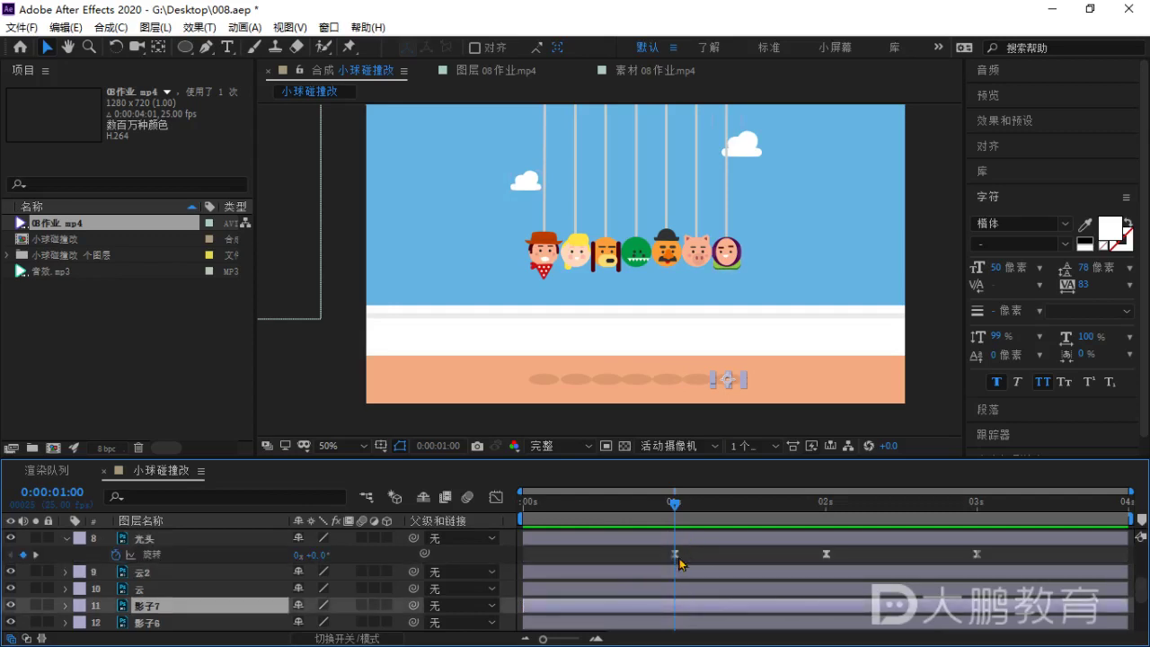
key("p")
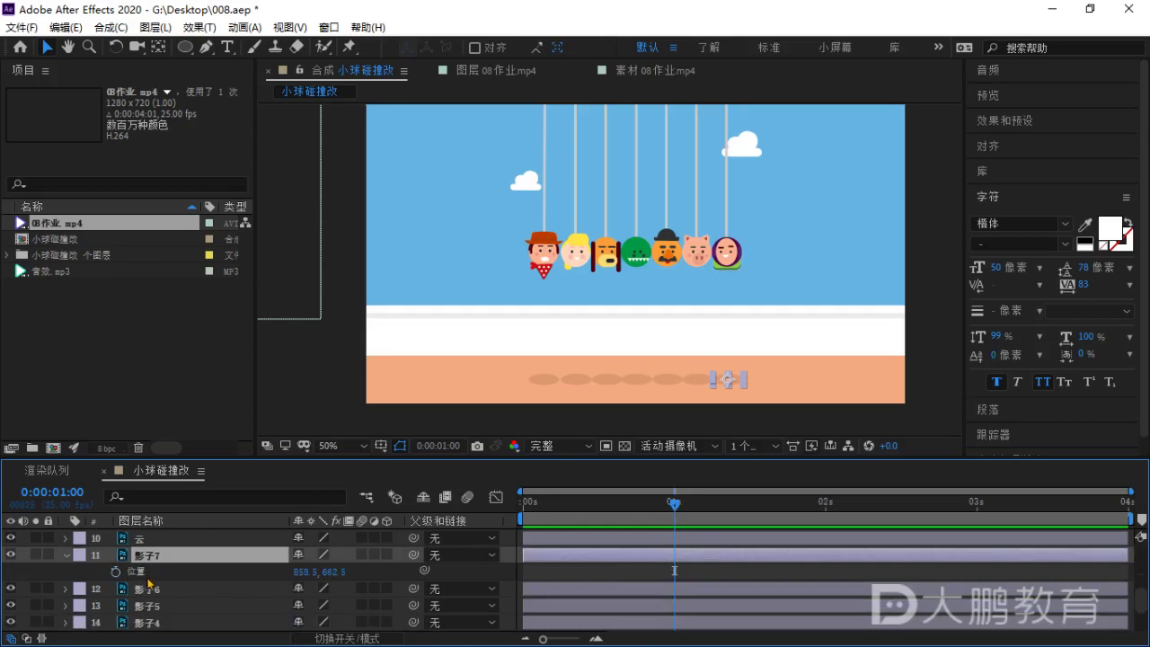
left_click(116, 573)
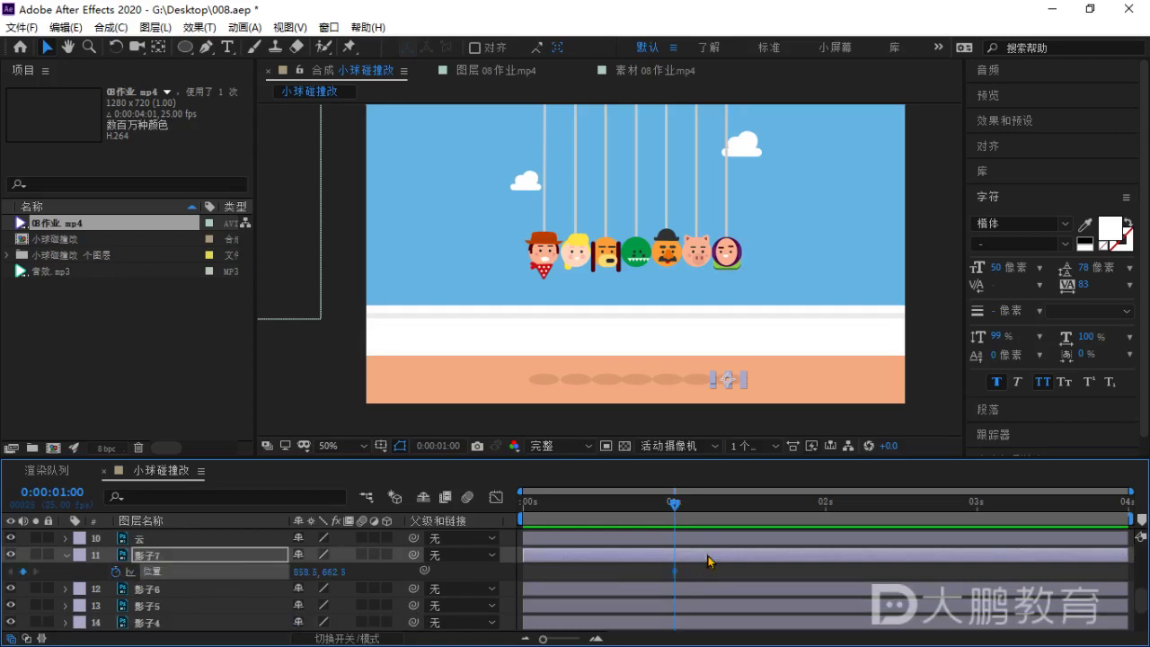
left_click_drag(746, 459, 695, 320)
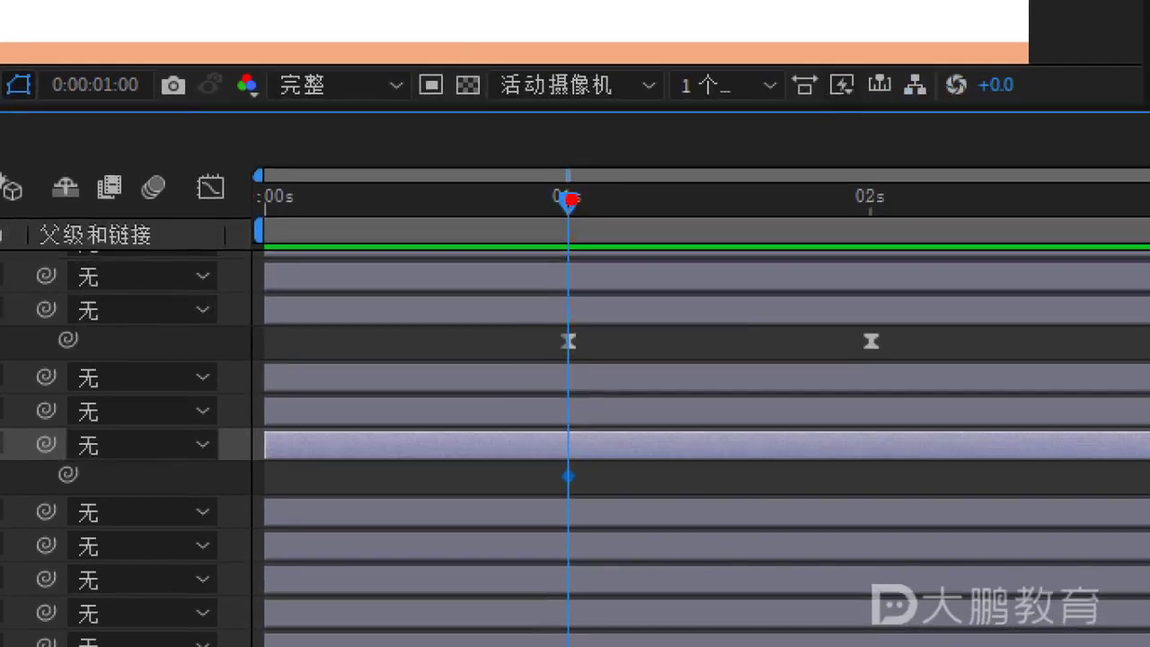
left_click_drag(571, 198, 569, 580)
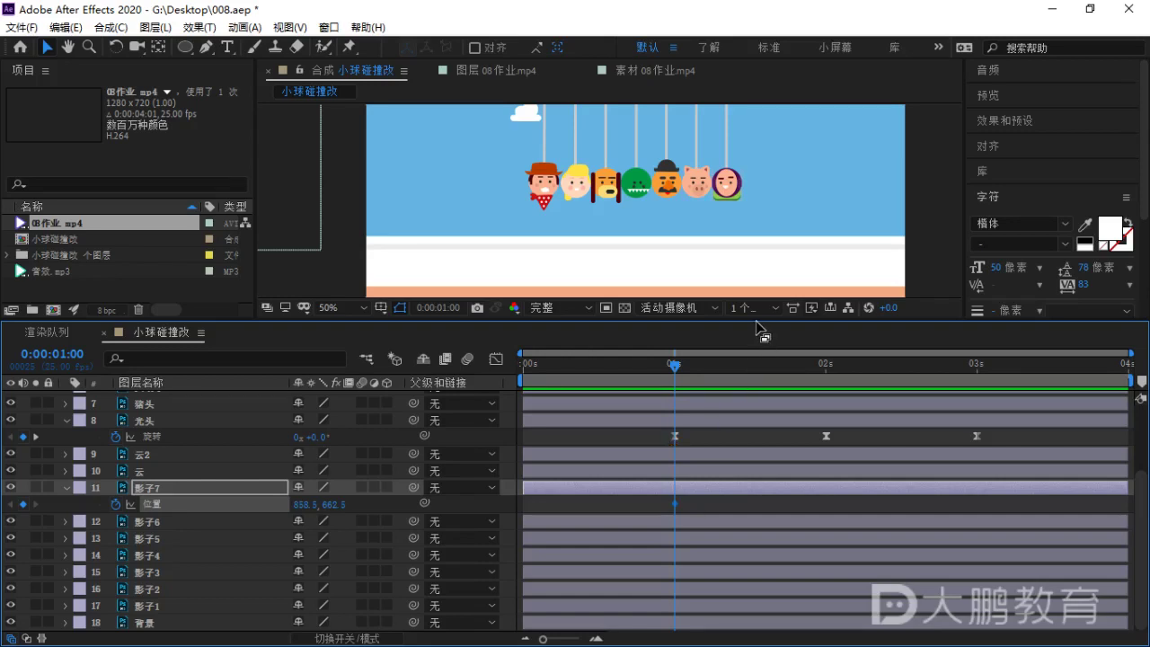
Go to 0:00:02:00, at the 光头 head's second rotation keyframe, and select the 影子7 layer.
mouse_move(677, 370)
left_mouse_down()
mouse_move(656, 377)
mouse_move(674, 376)
left_mouse_up()
left_click_drag(734, 233, 539, 188)
left_click_drag(676, 365, 827, 388)
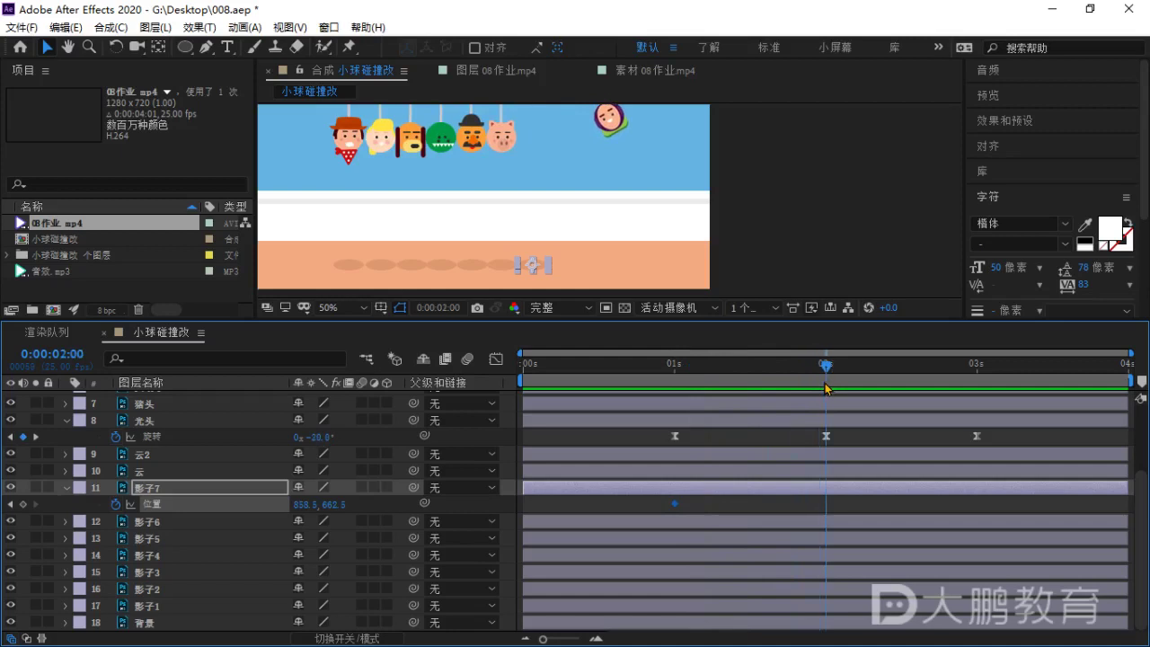
left_click(854, 420)
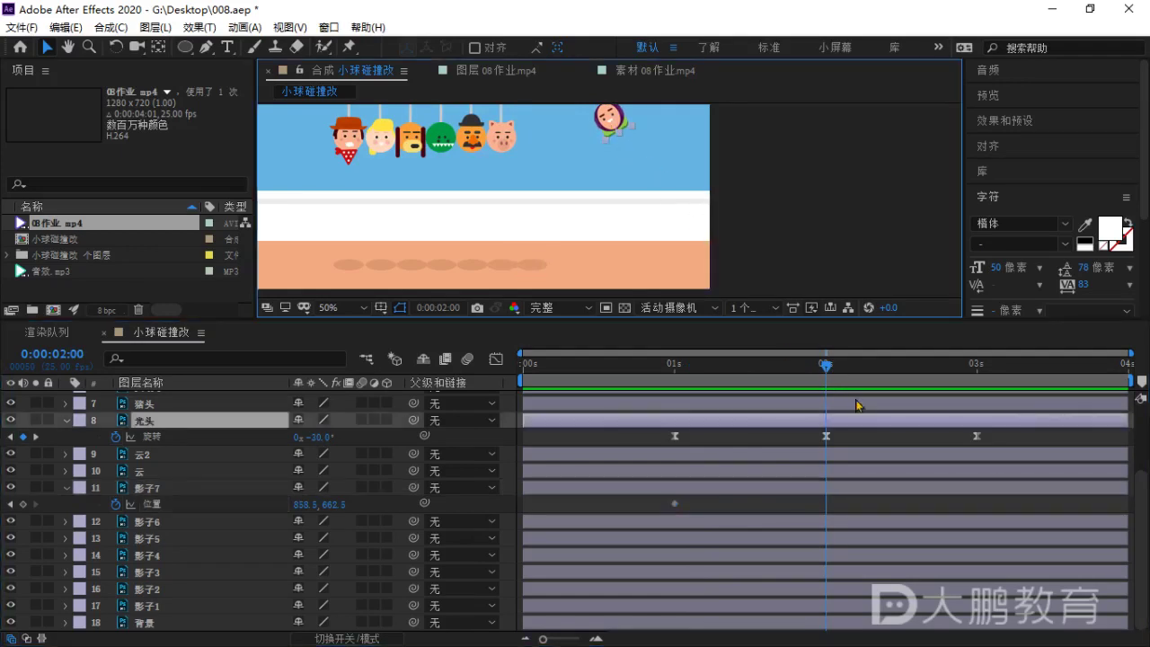
left_click(861, 438)
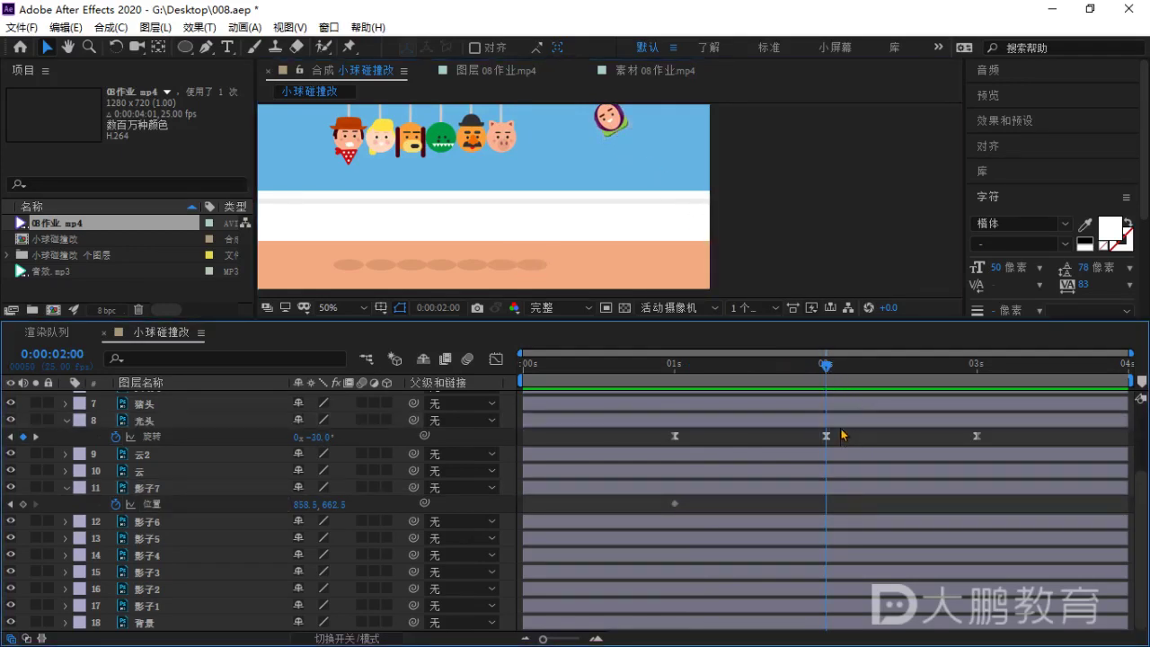
left_click(812, 496)
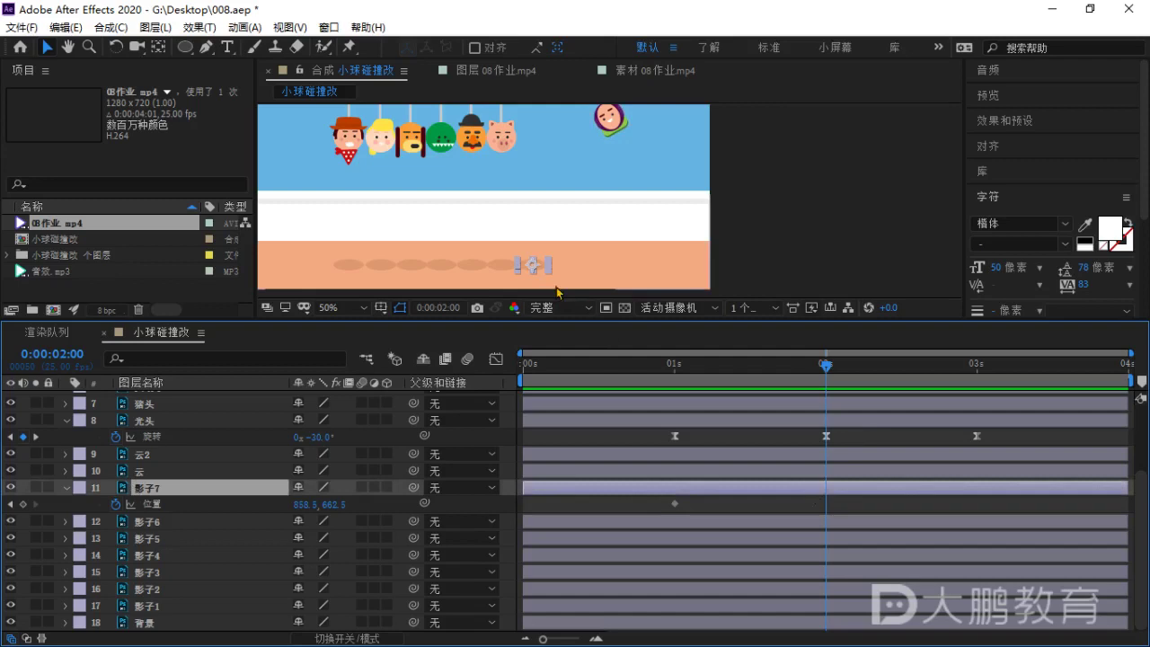
Set 影子7's horizontal position to 1052.5 at 0:00:02:00 to place the shadow beneath the swung-out 光头 head.
scroll(570, 264, "up", 2)
left_click_drag(570, 264, 545, 144)
scroll(555, 175, "down", 1)
left_click_drag(648, 178, 657, 218)
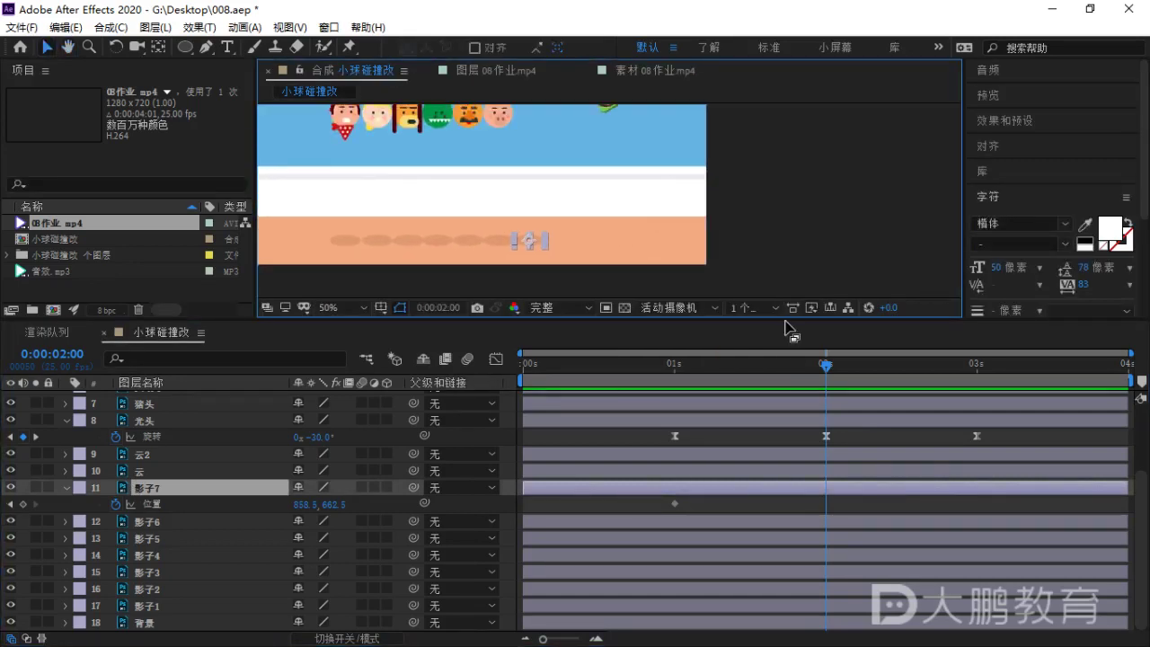
left_click_drag(780, 333, 773, 419)
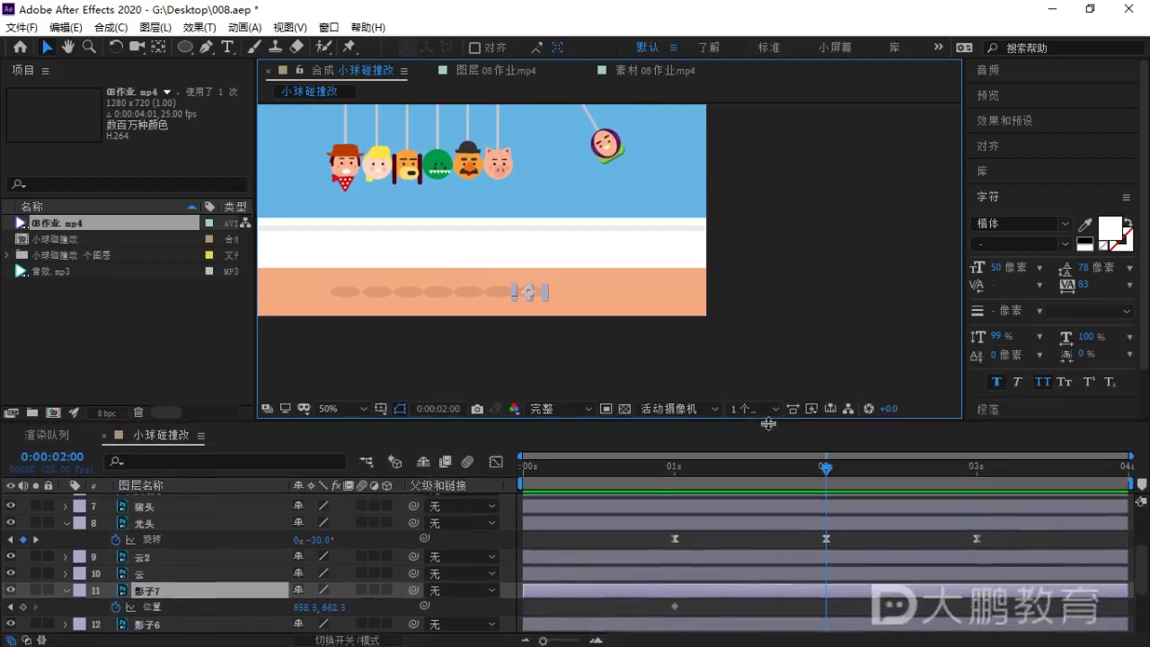
scroll(665, 264, "up", 2)
left_click_drag(665, 265, 629, 282)
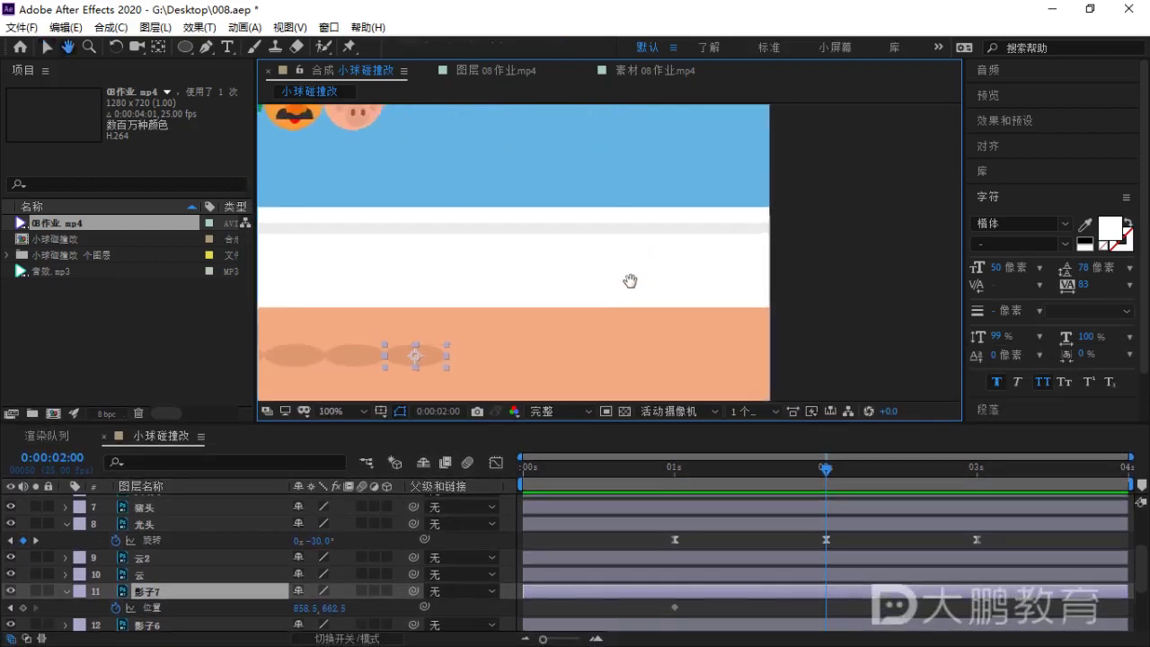
left_click_drag(311, 613, 494, 613)
scroll(606, 253, "down", 2)
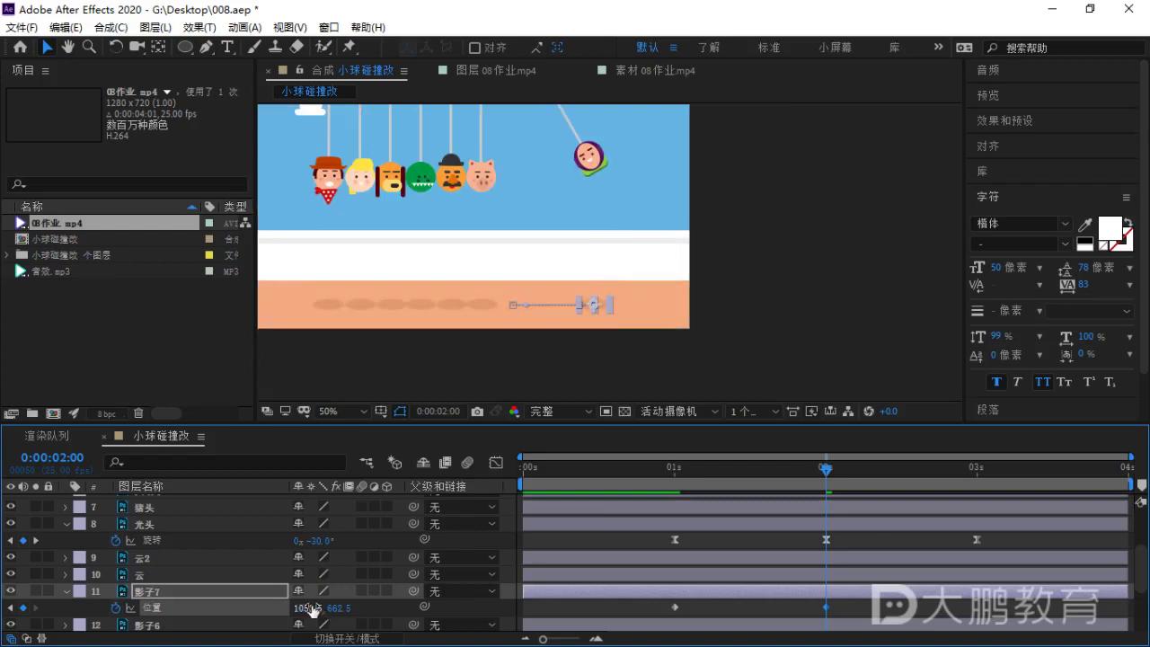
left_click_drag(311, 608, 308, 608)
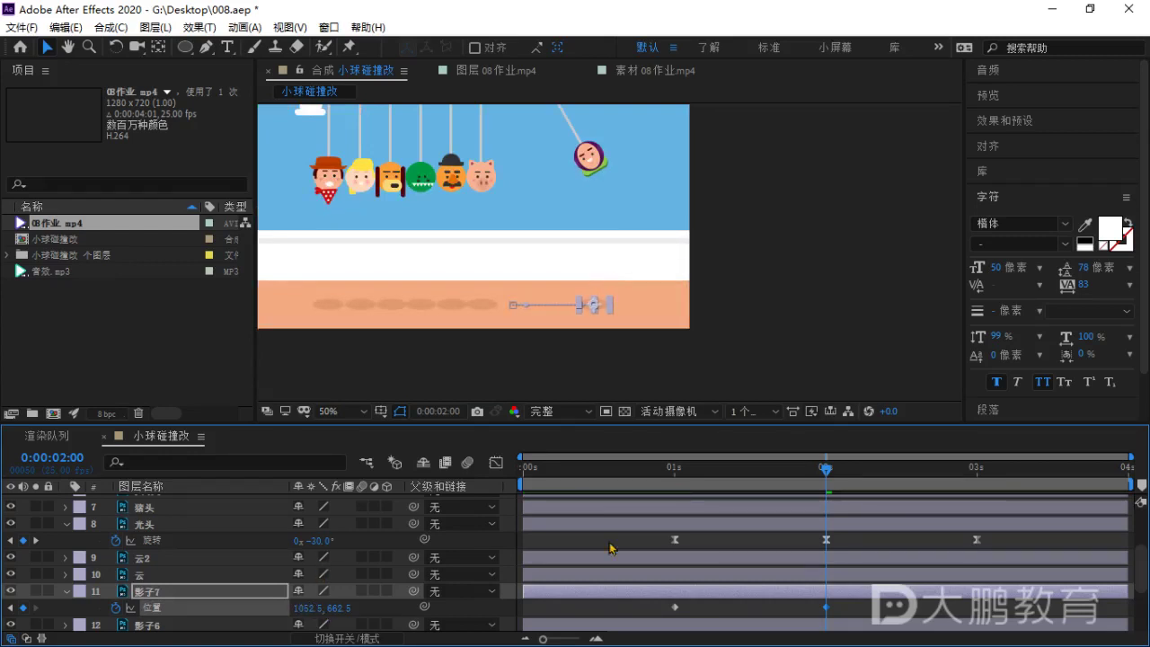
left_click(854, 611)
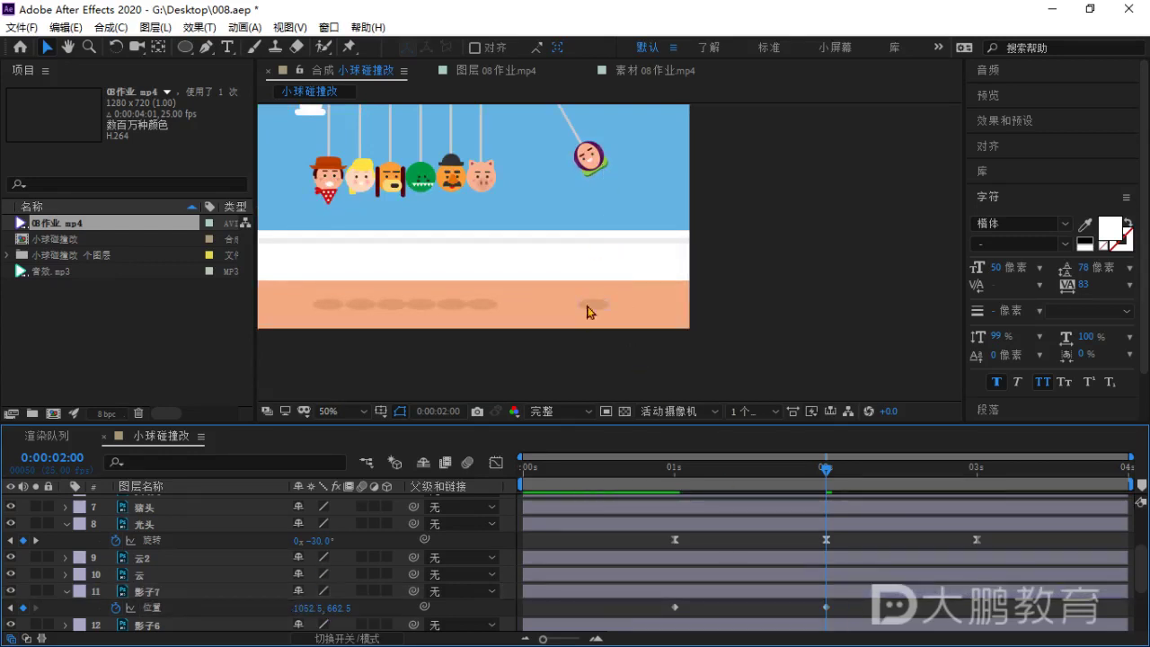
Set 影子7's horizontal position to 862.5 at 0:00:03:00, beneath the returned 光头 head, and check the shadow's movement.
left_click_drag(826, 469, 969, 512)
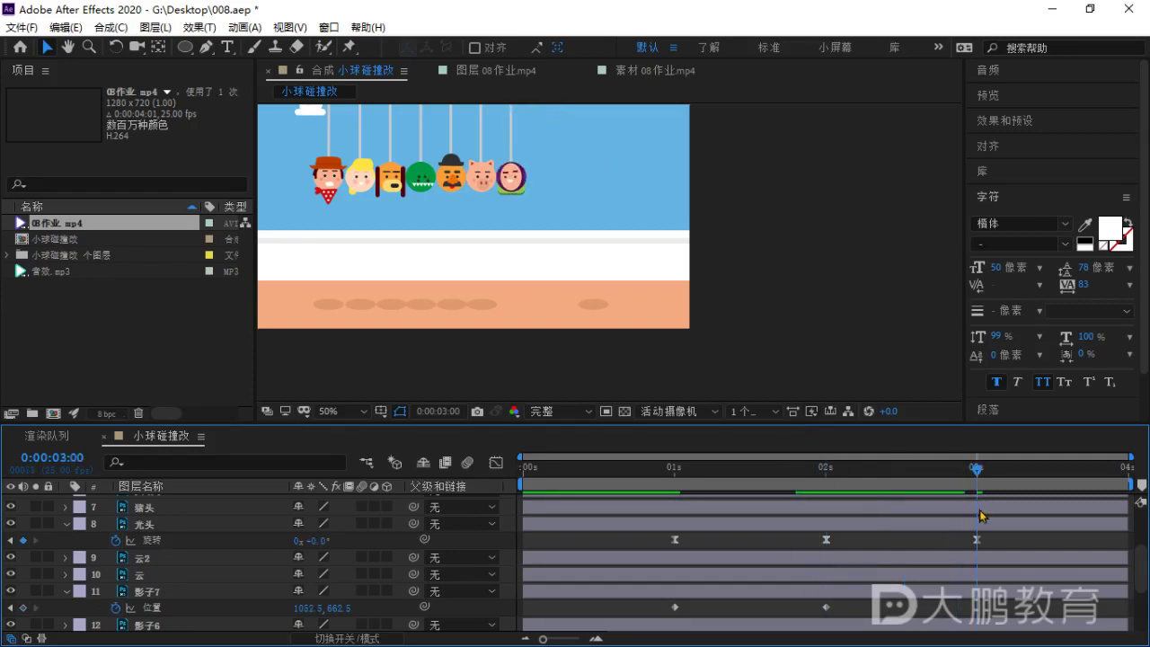
left_click(594, 306)
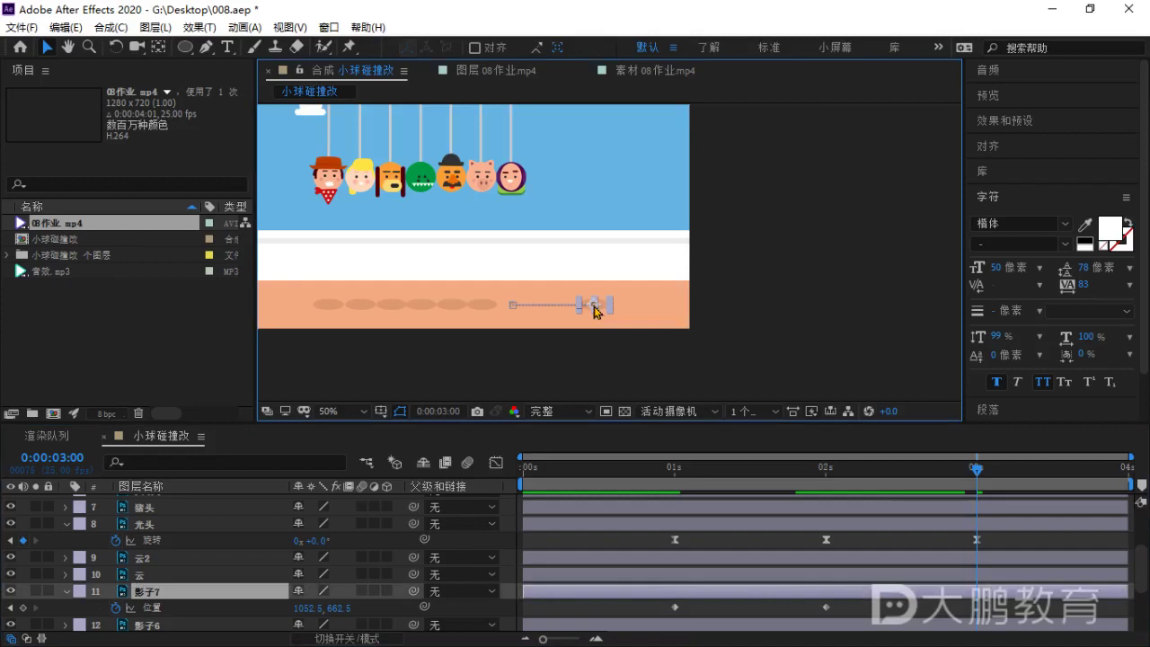
left_click_drag(305, 609, 147, 610)
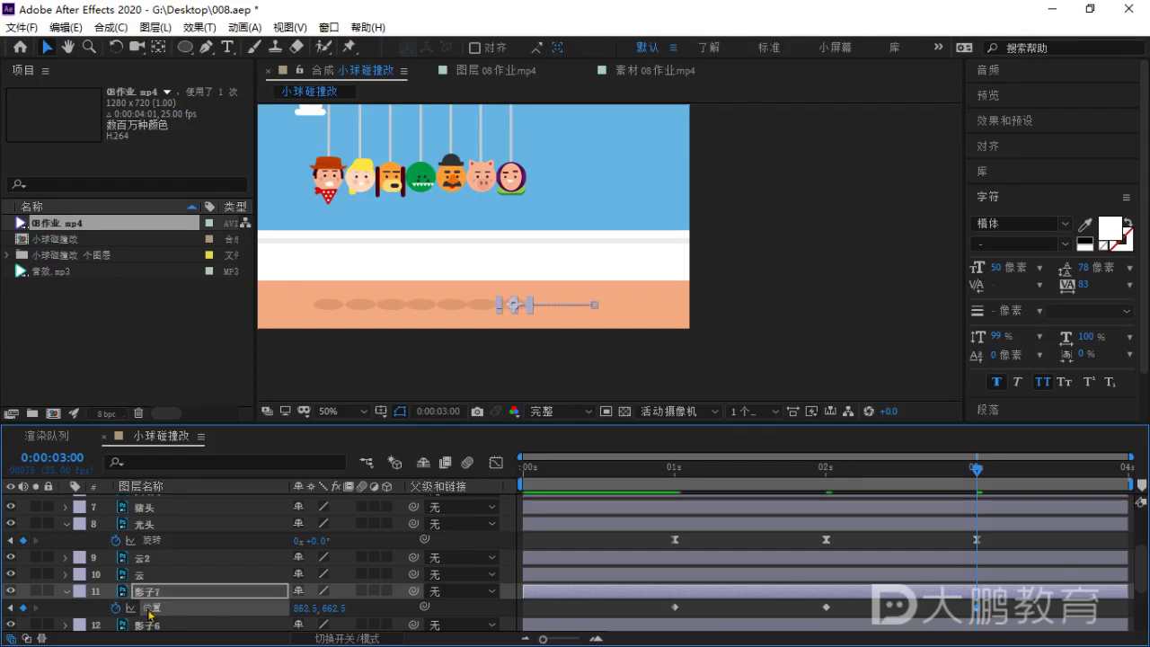
key("space")
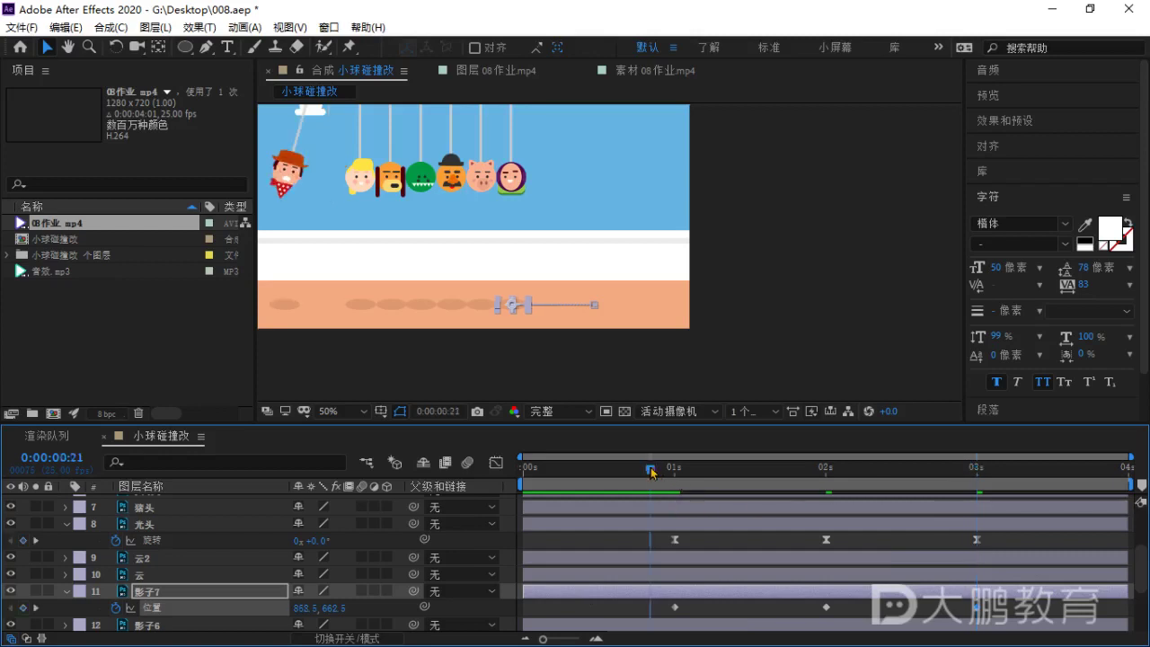
left_click_drag(821, 475, 975, 476)
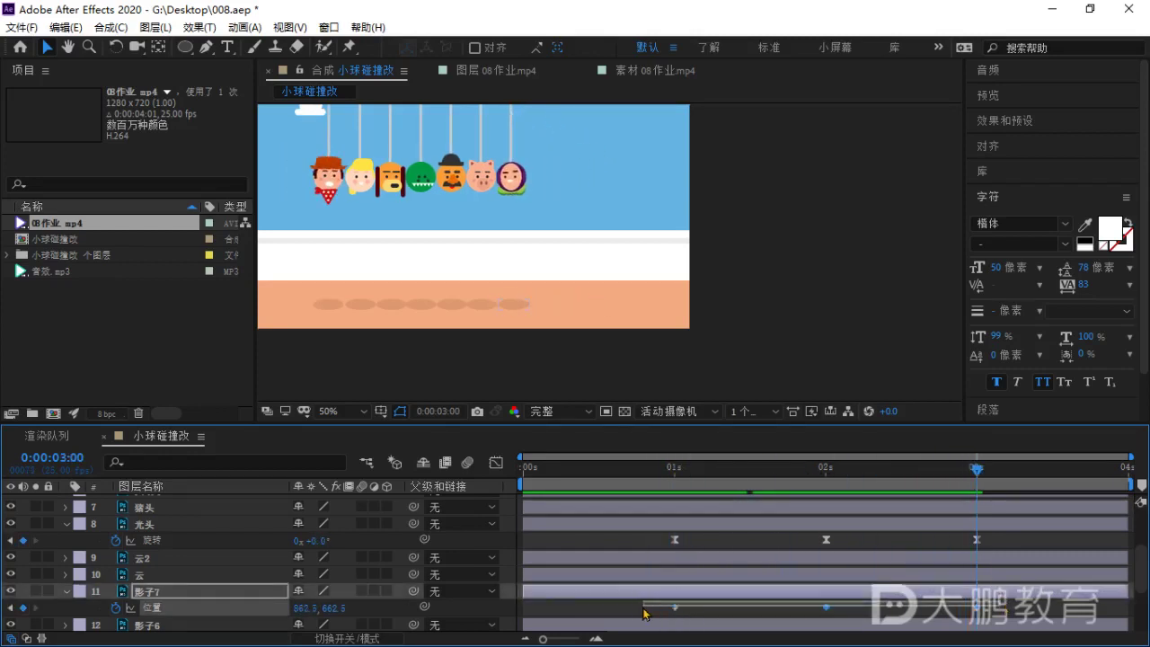
Apply Easy Ease to 影子7's three Position keyframes and show their speed curve in the Graph Editor.
left_click_drag(1002, 602, 627, 621)
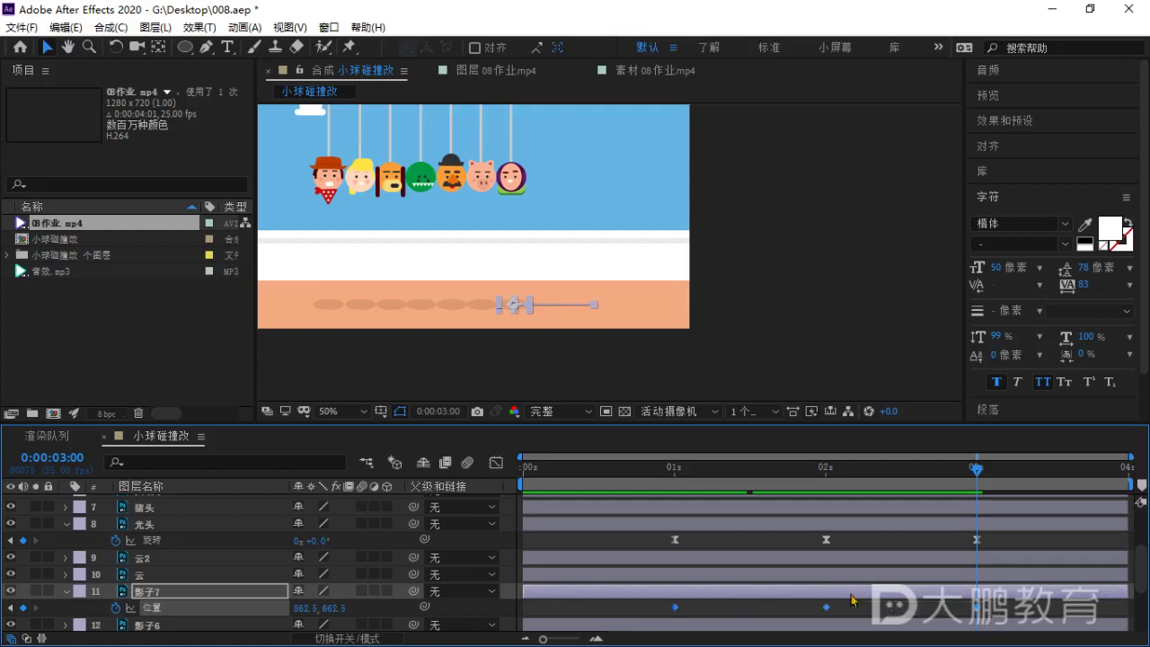
left_click(497, 461)
key("space")
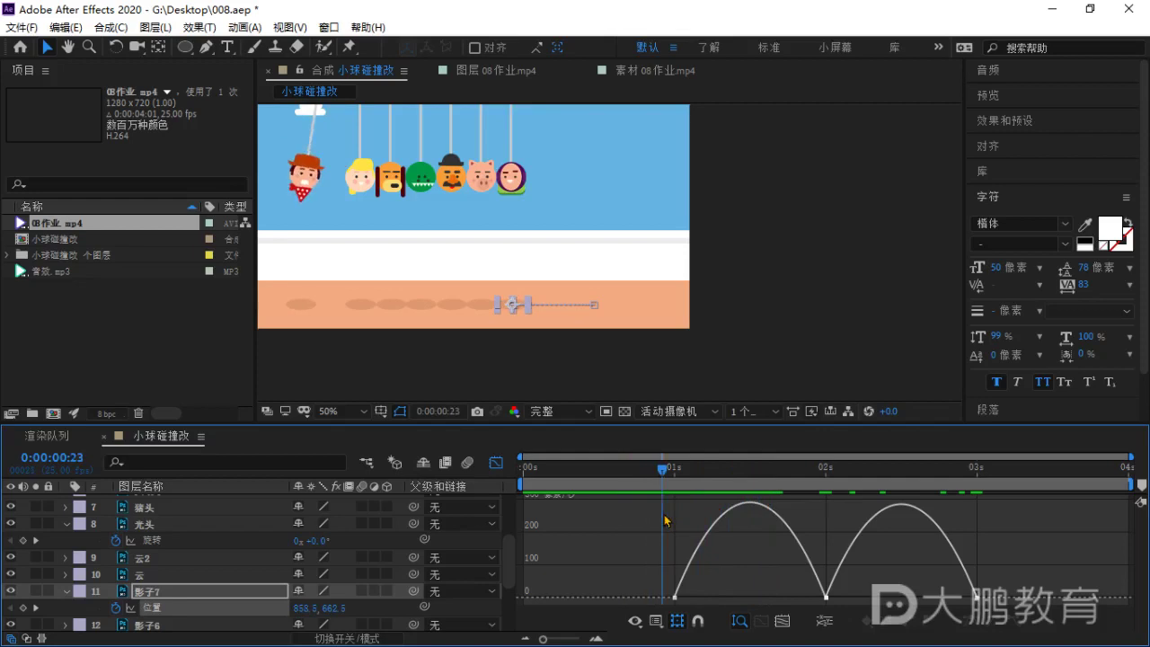
Reshape 影子7's speed curve between 0:00:01:00 and 0:00:02:00 to start fast and slow down gradually, and check the outward swing.
mouse_move(664, 515)
left_mouse_down()
mouse_move(736, 512)
mouse_move(675, 523)
left_mouse_up()
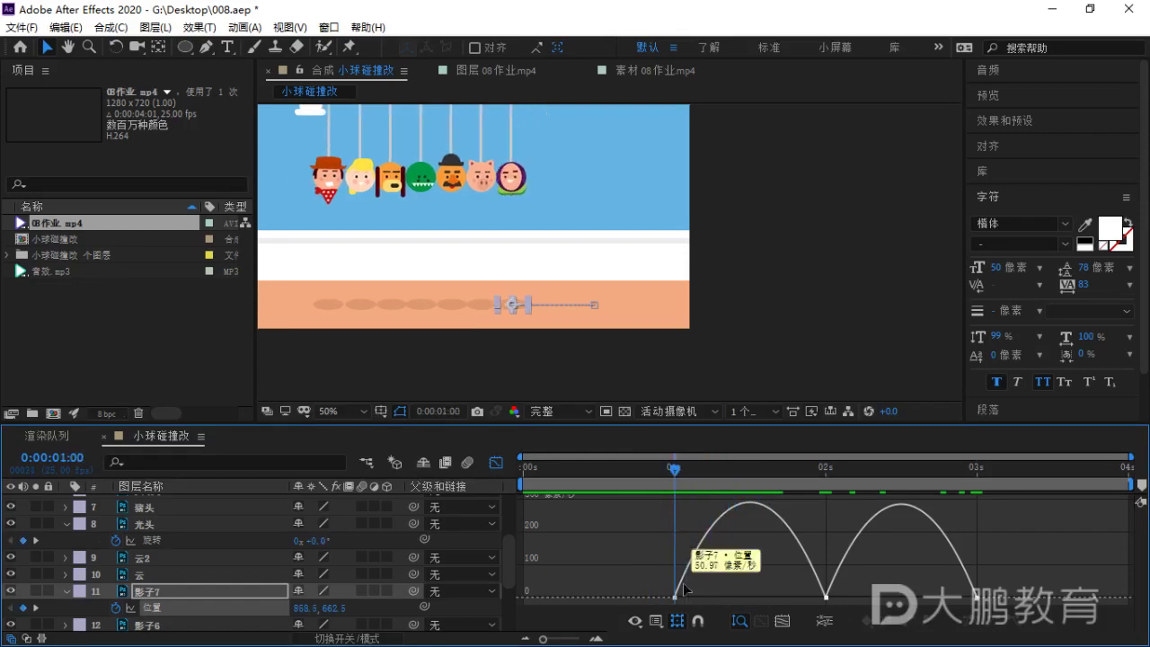
left_click(689, 590)
left_click_drag(700, 598, 677, 597)
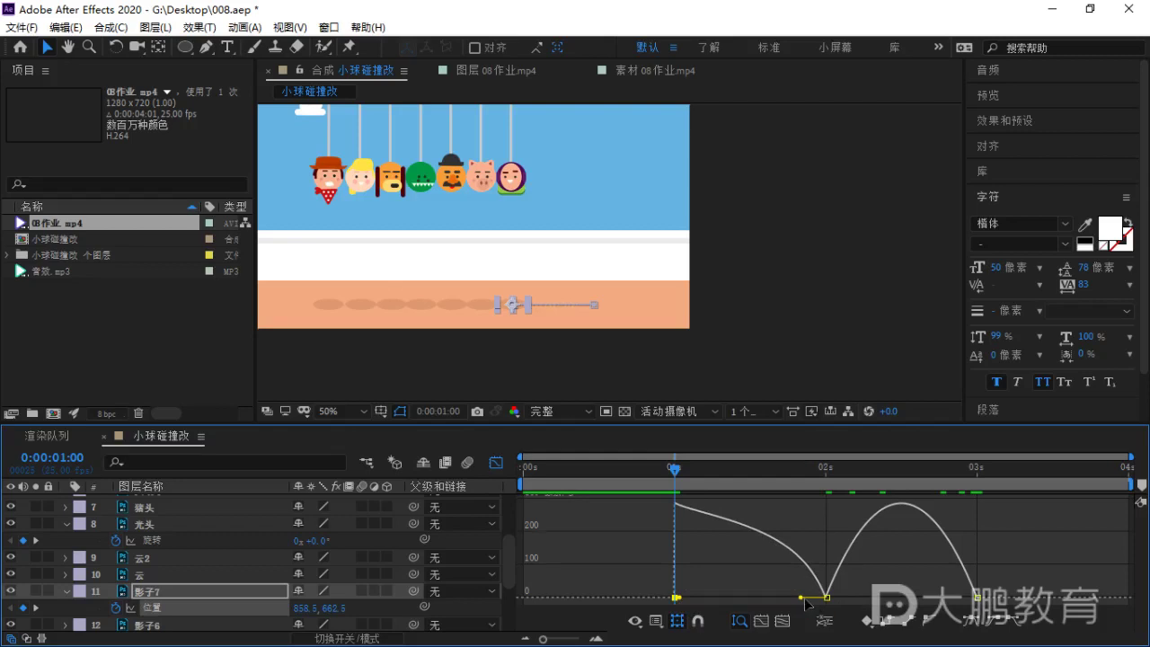
left_click_drag(802, 598, 749, 602)
key("space")
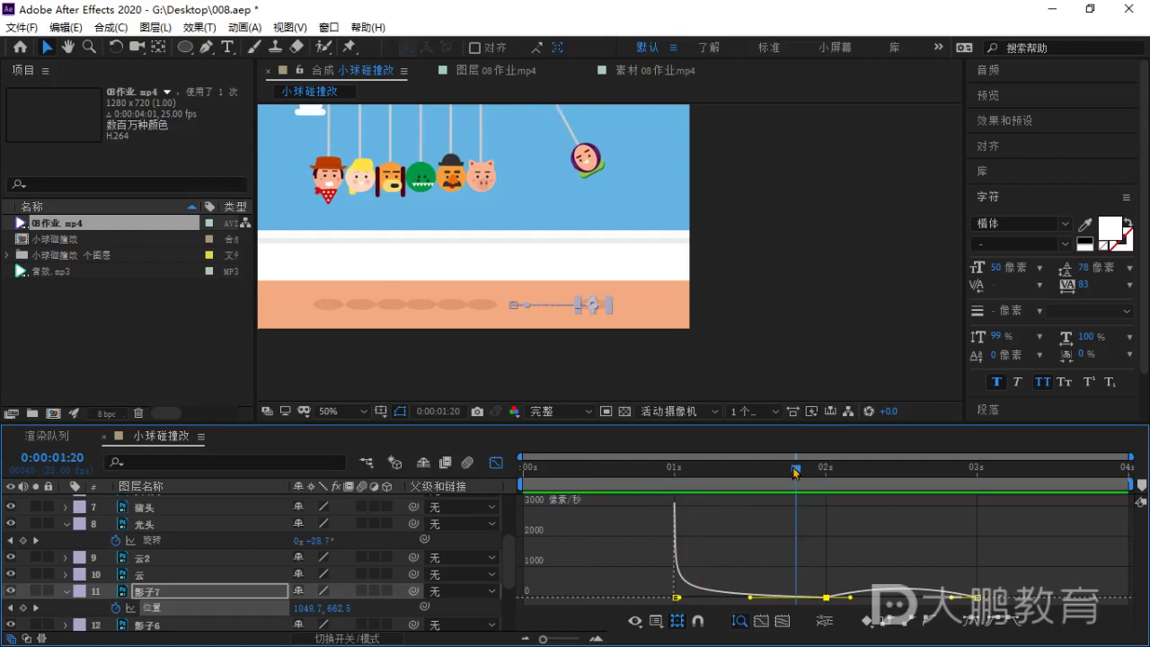
left_click_drag(794, 473, 835, 507)
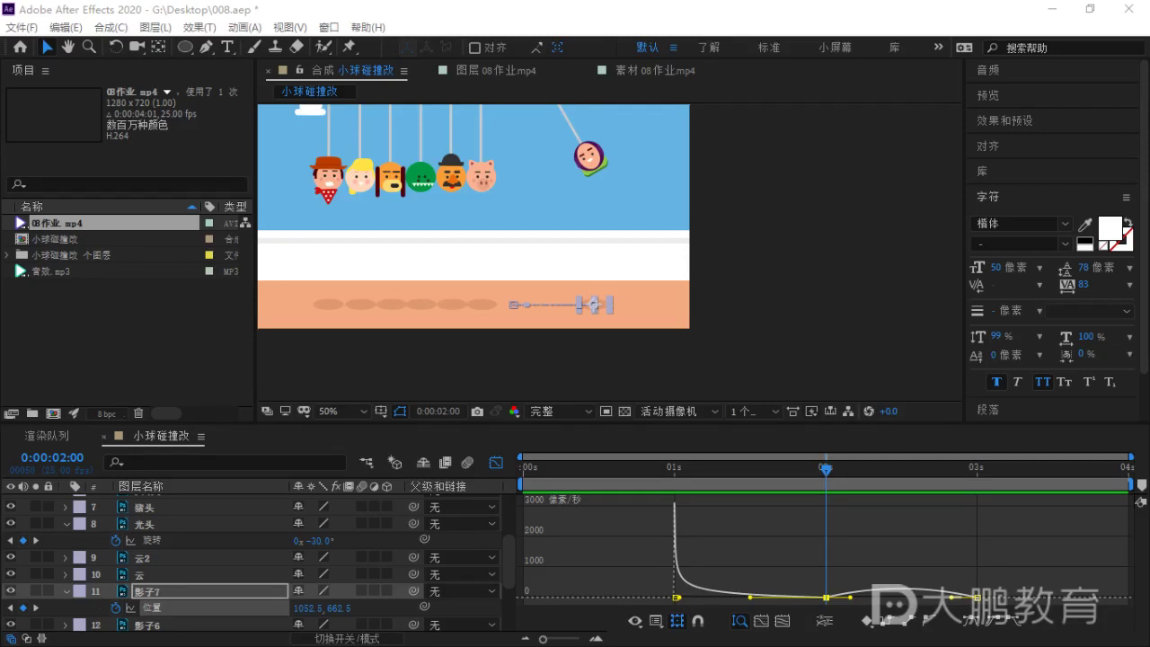
key("F1")
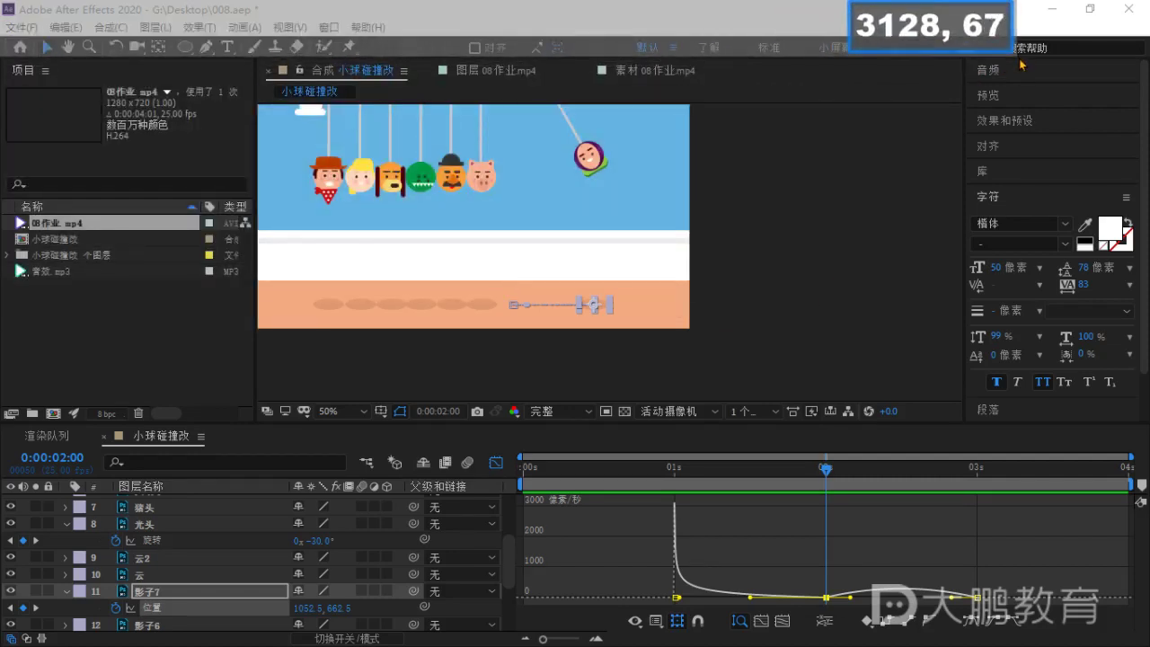
left_click(1017, 70)
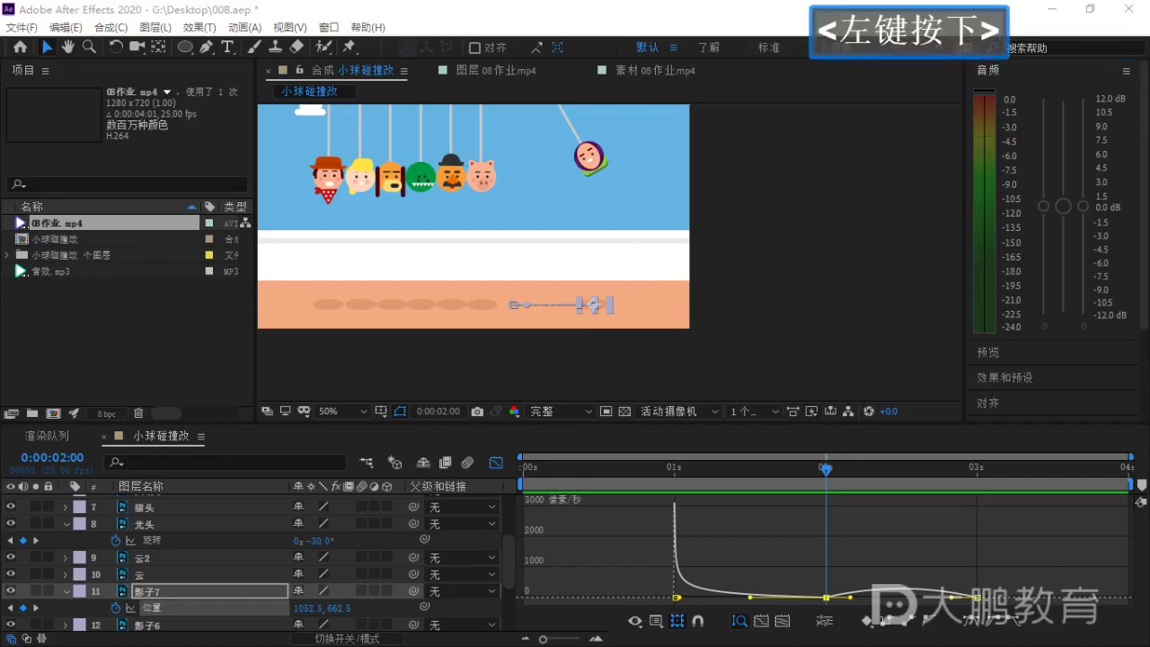
key("e")
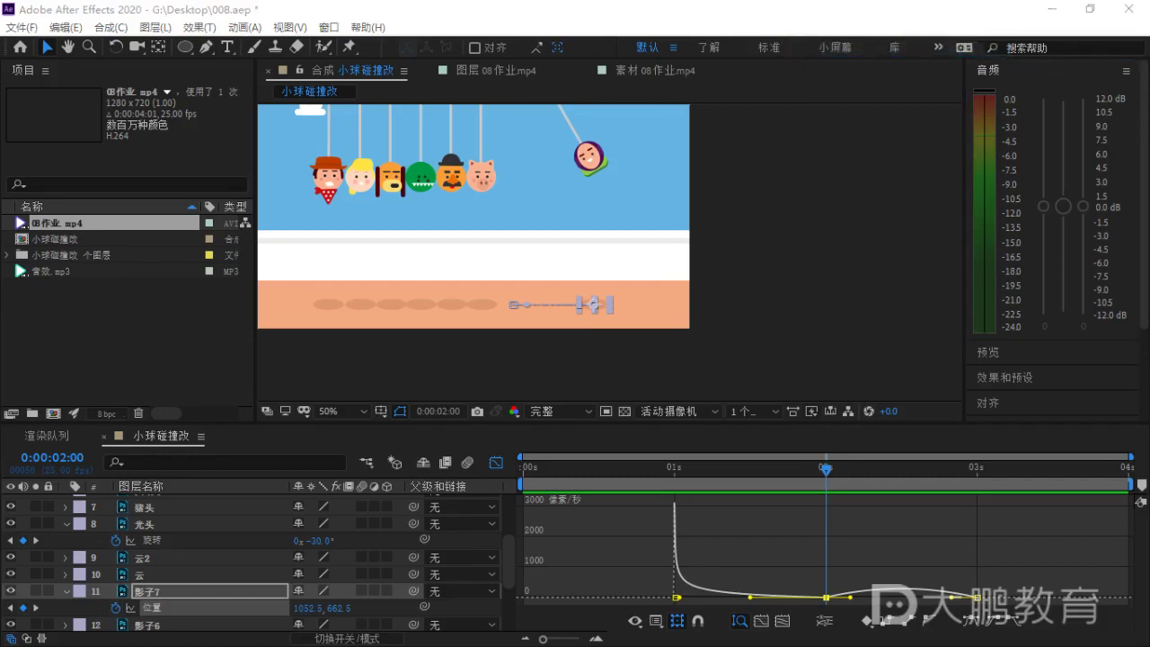
key("e")
Reshape 影子7's speed curve between 0:00:02:00 and 0:00:03:00 to start slowly and accelerate sharply into the last keyframe.
mouse_move(825, 472)
left_mouse_down()
mouse_move(796, 470)
mouse_move(909, 474)
mouse_move(833, 491)
left_mouse_up()
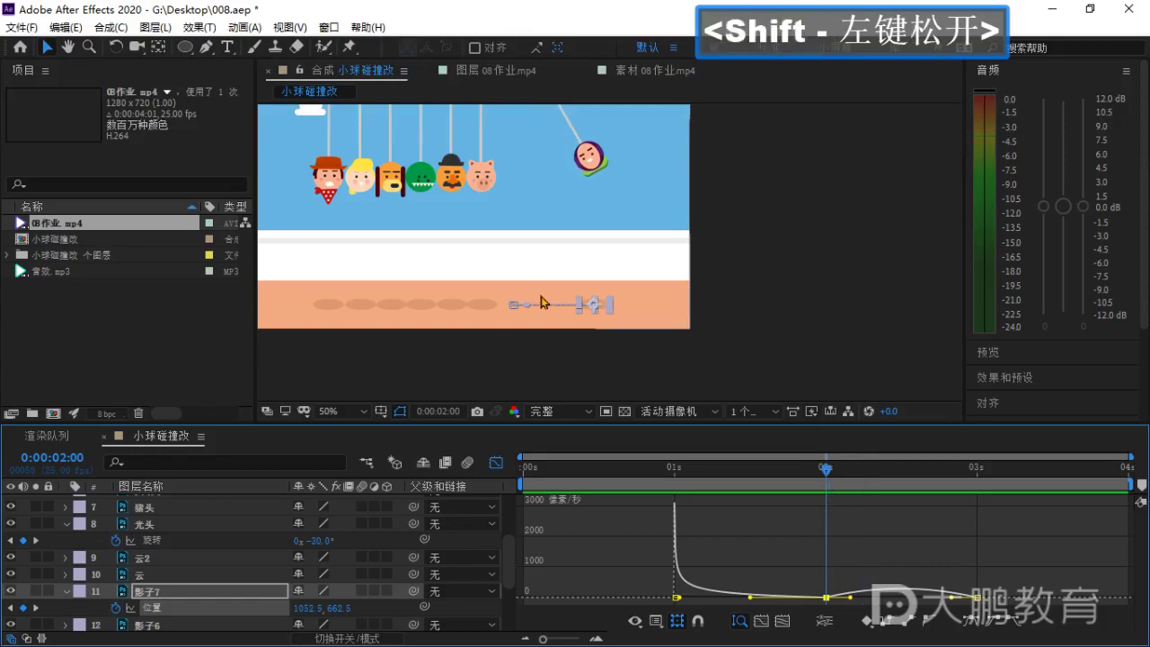
left_click_drag(835, 487, 845, 535)
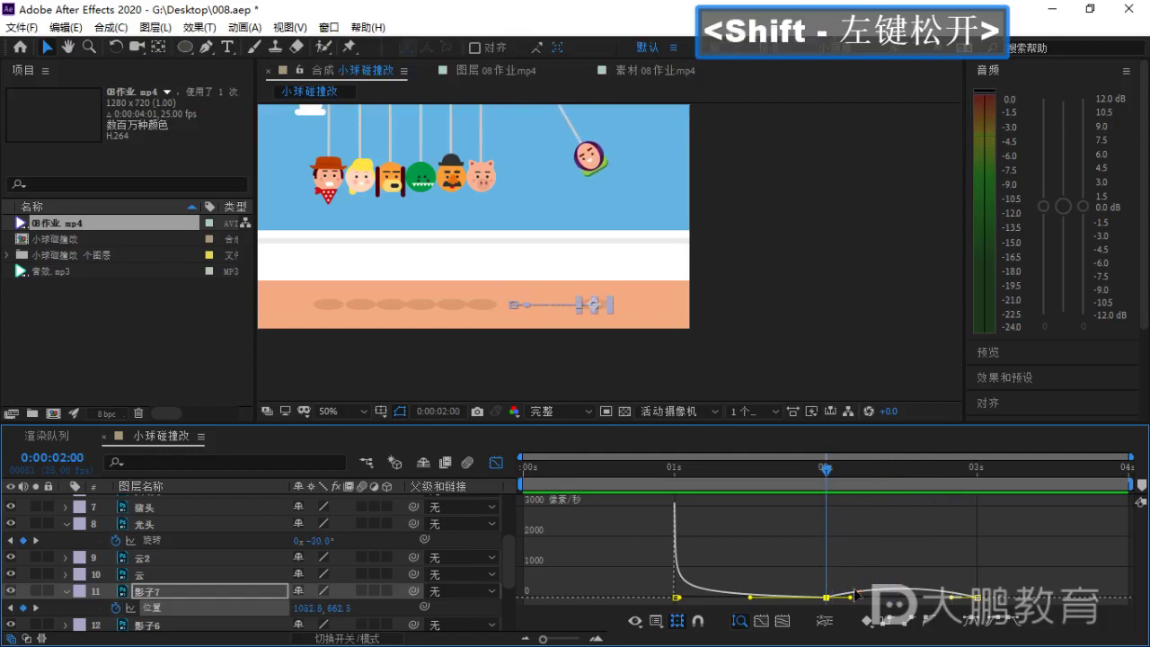
left_click_drag(852, 600, 978, 604)
Preview the animation from 0:00:00:00 to check that 影子7's shadow follows the swinging 光头 head.
left_click_drag(833, 471, 524, 475)
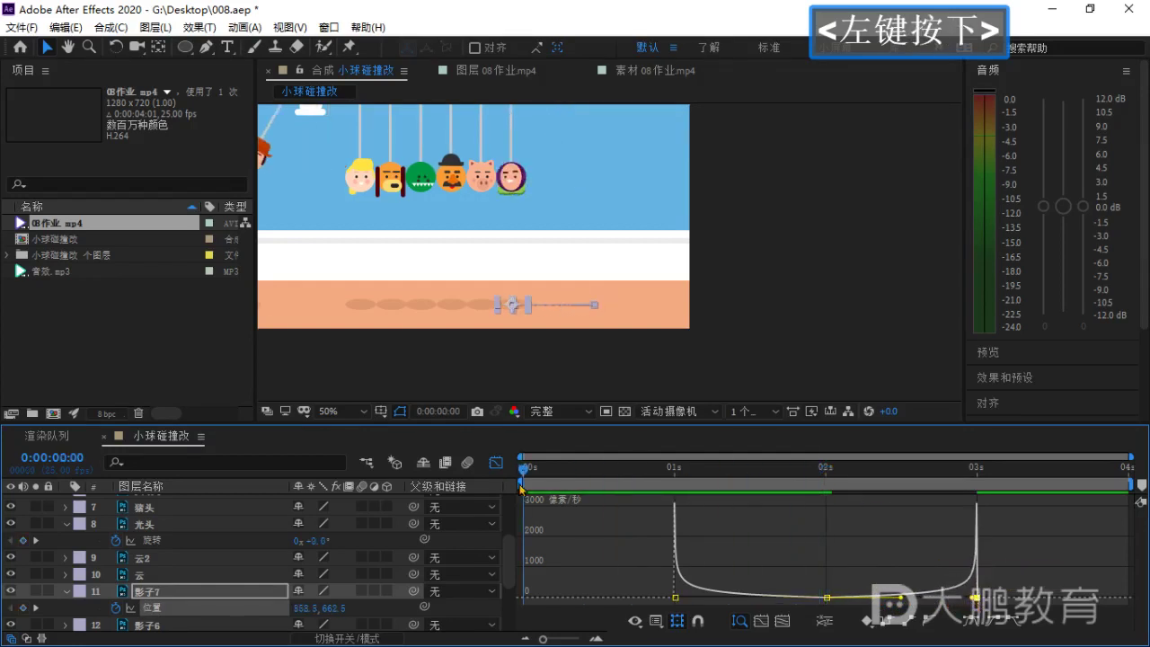
key("space")
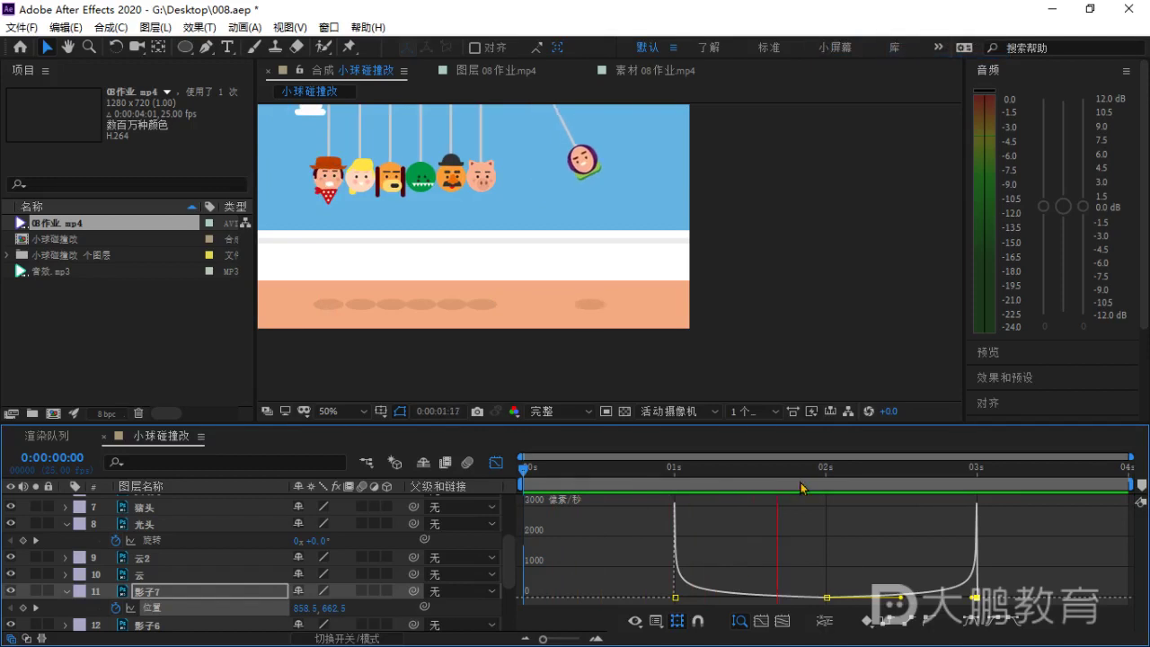
key("space")
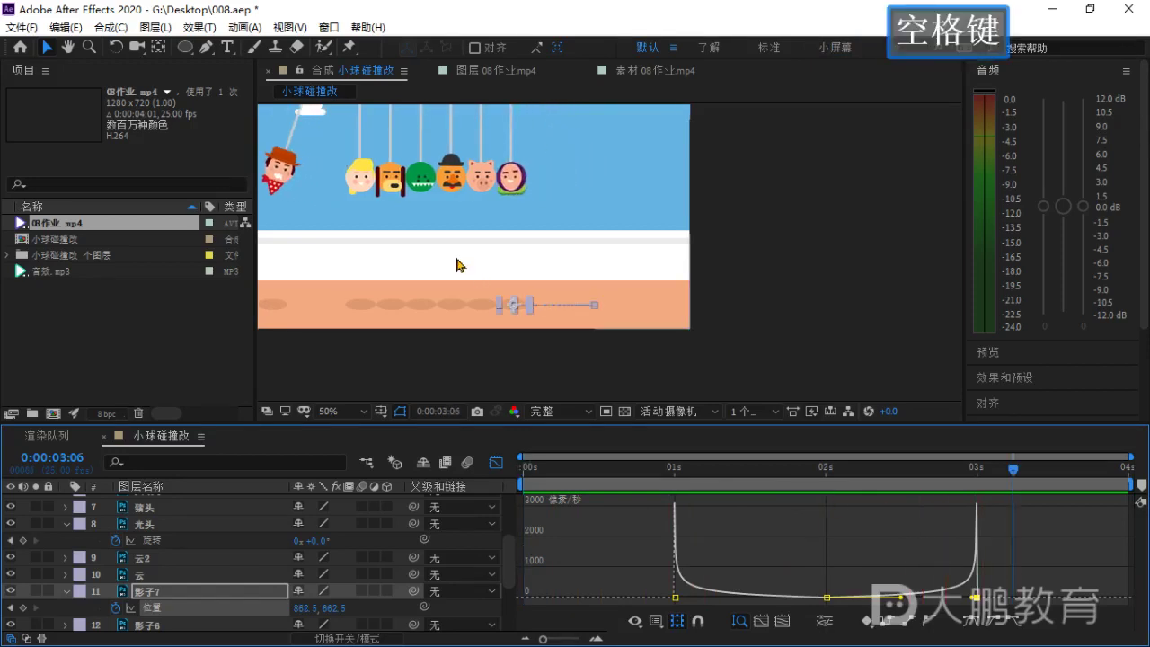
Close the Graph Editor and collapse the properties of the 光头 and 影子7 layers.
scroll(460, 264, "down", 2)
left_click_drag(516, 235, 548, 250)
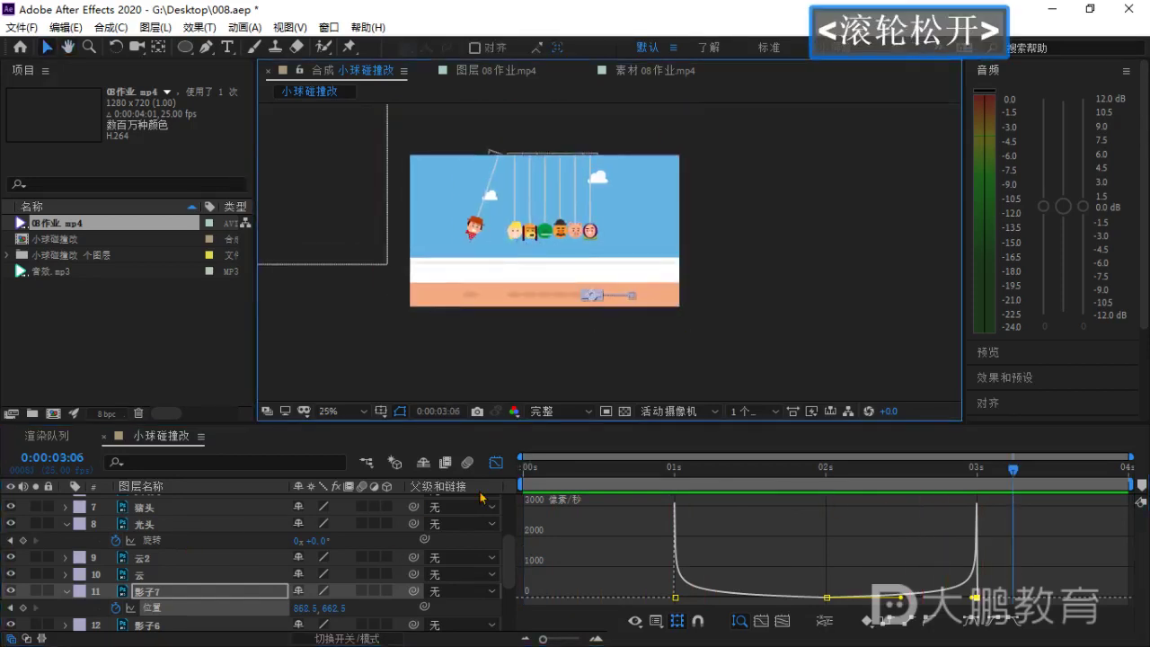
left_click(496, 463)
left_click(146, 526)
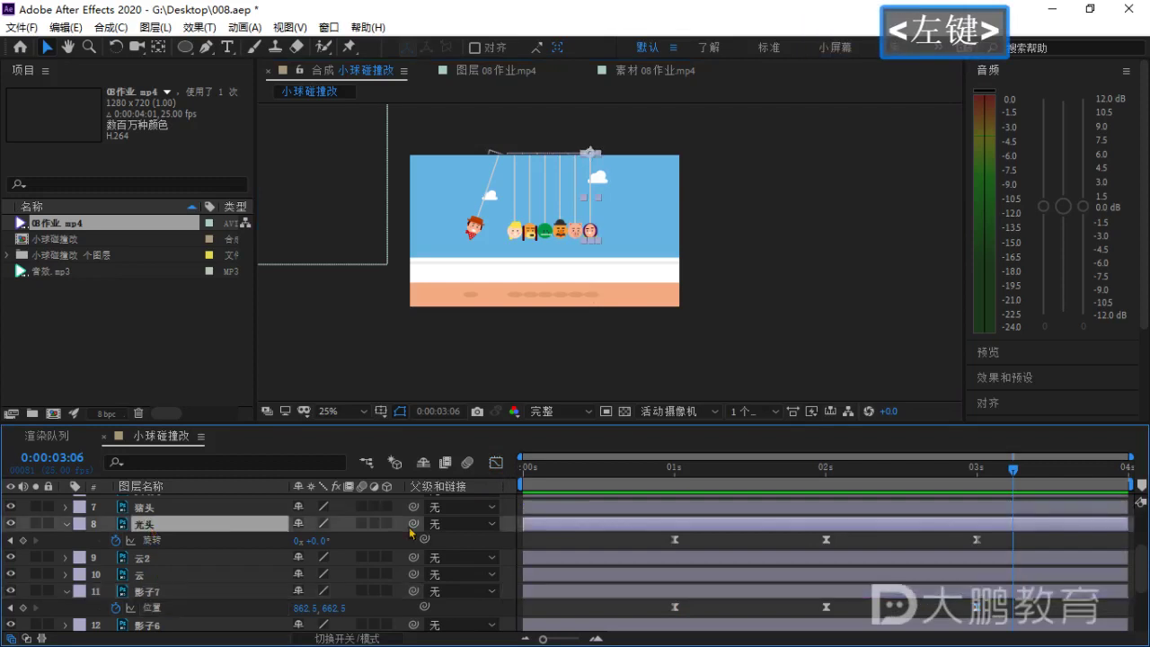
left_click(67, 524)
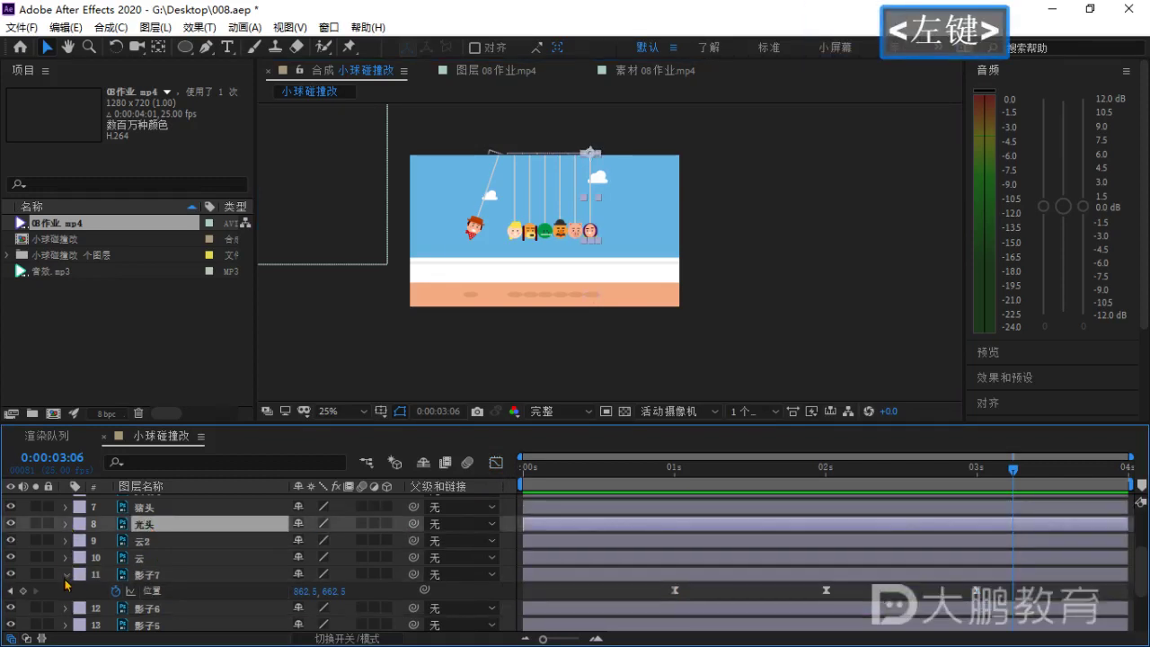
left_click(66, 576)
scroll(192, 570, "up", 3)
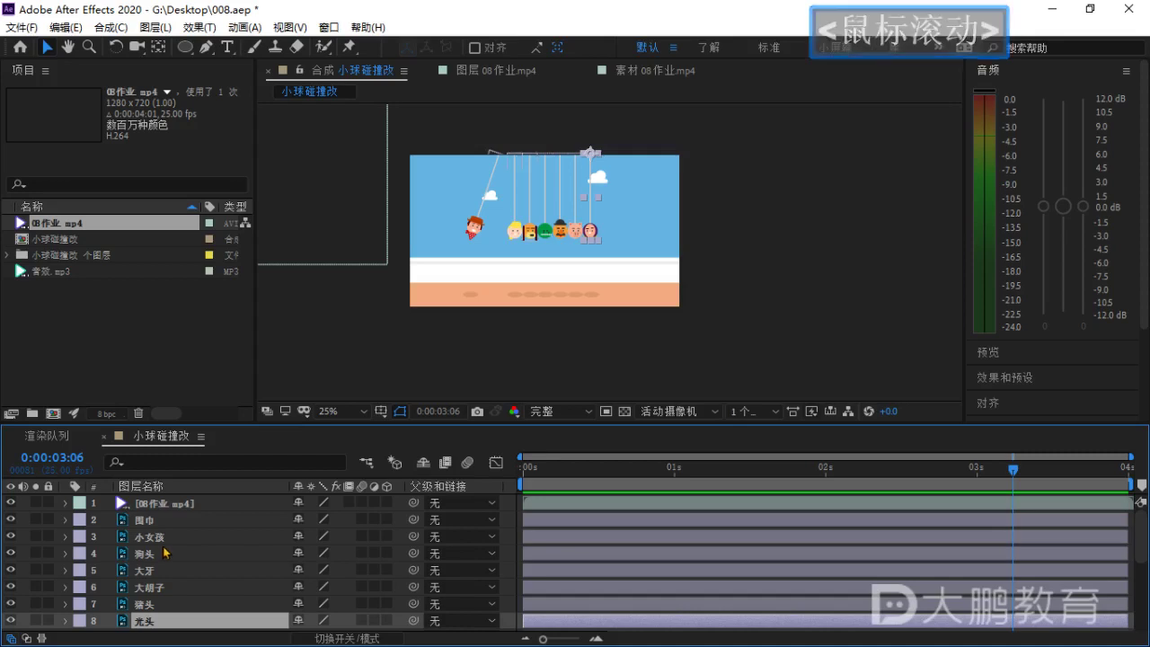
Enlarge the composition viewer and preview the whole animation from 0:00:00:00 to check how the heads and shadows move.
key("super+e")
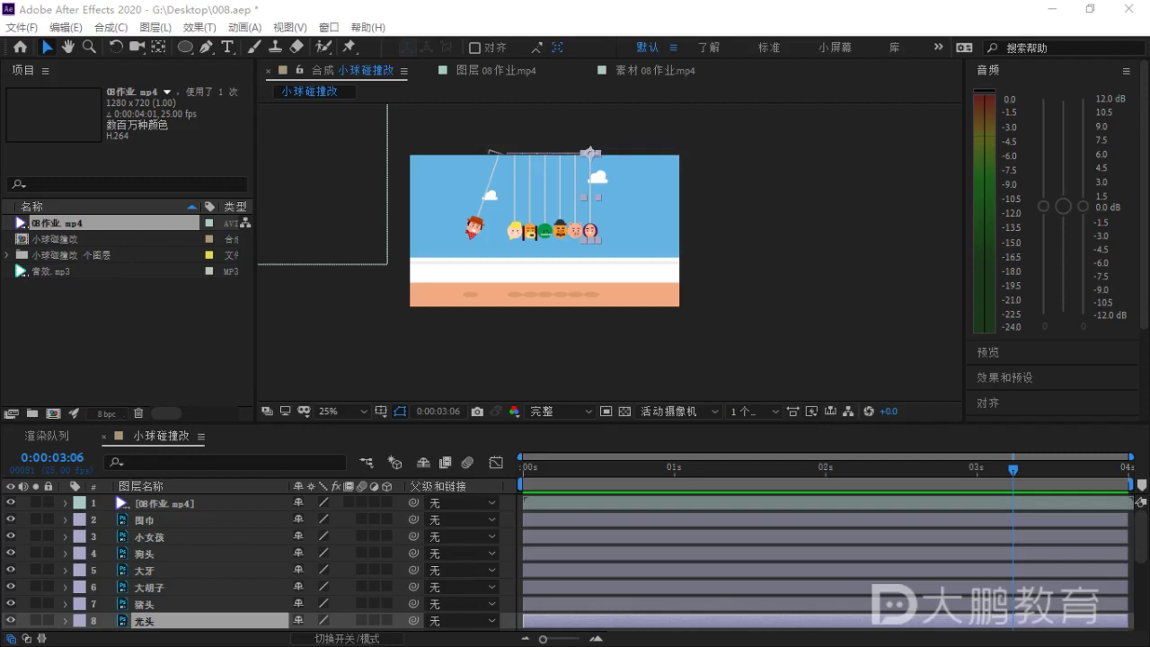
left_click_drag(547, 480, 512, 486)
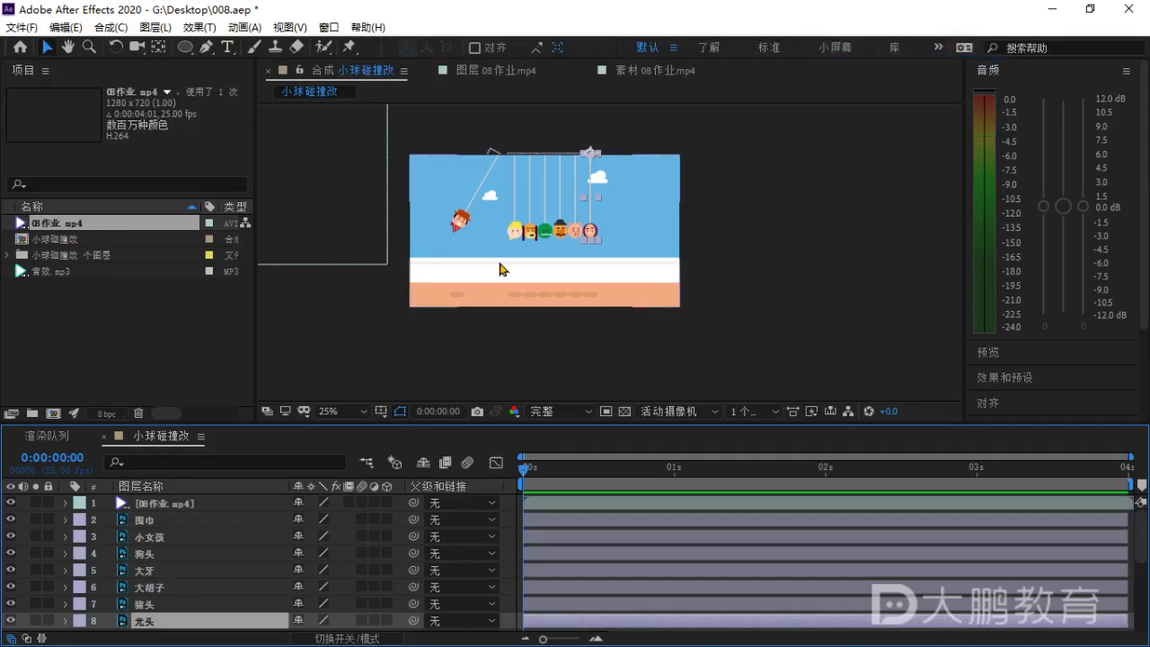
scroll(517, 270, "up", 2)
middle_click(555, 276)
left_click_drag(555, 276, 576, 317)
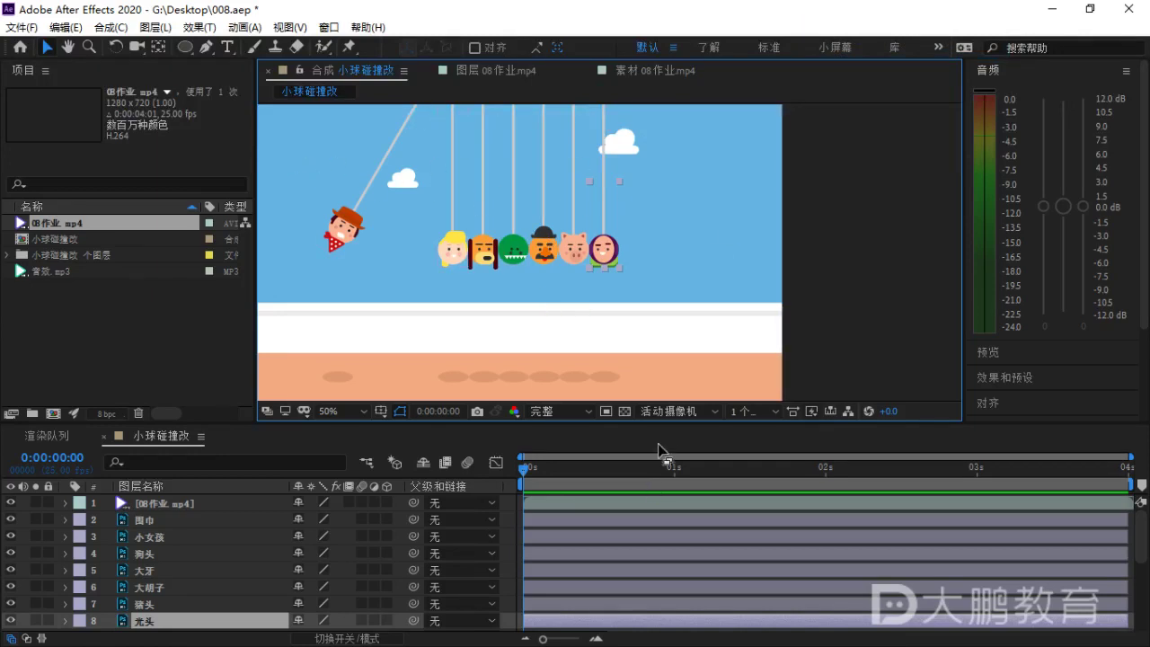
left_click_drag(668, 422, 656, 458)
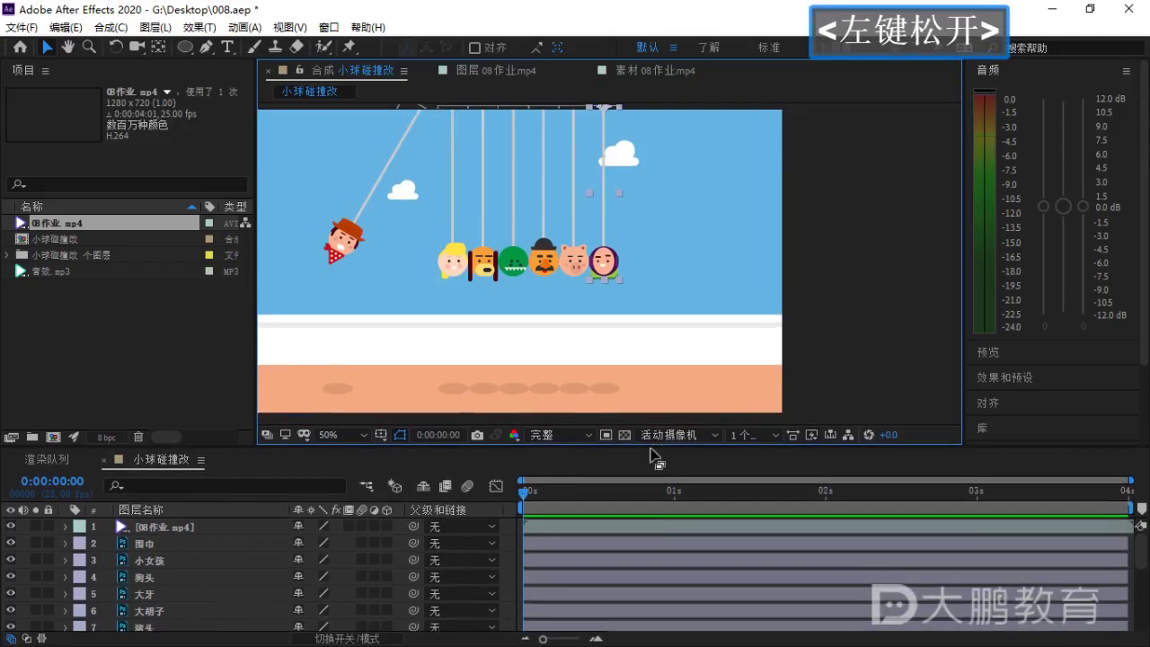
left_click(525, 500)
scroll(519, 299, "down", 2)
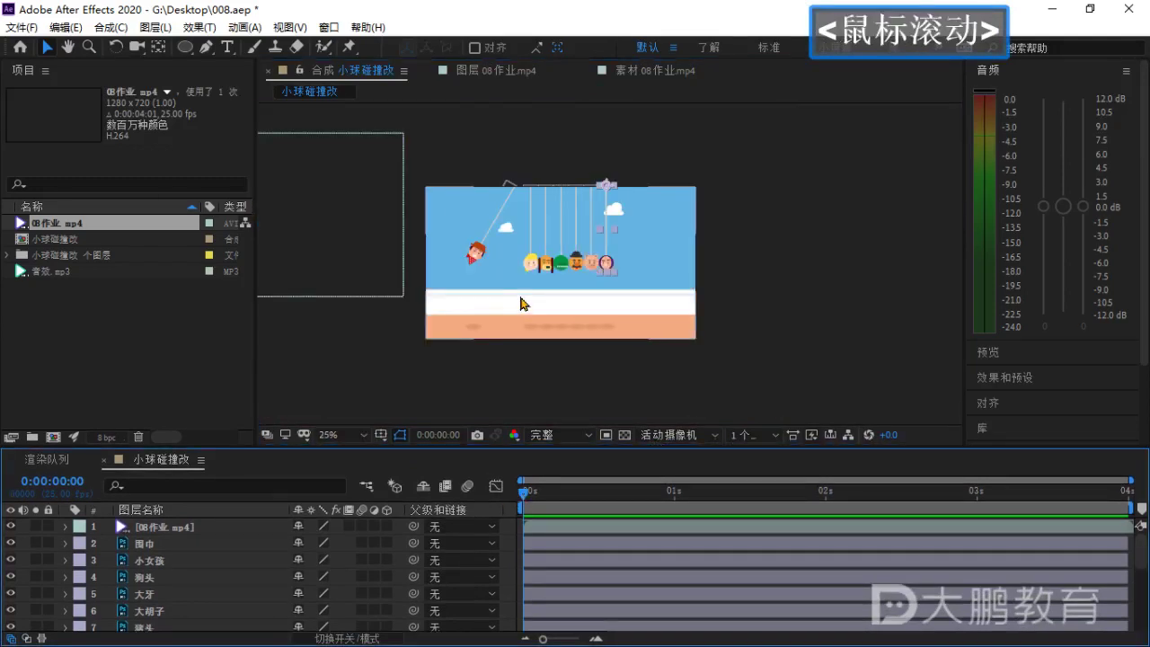
scroll(519, 300, "up", 2)
left_click_drag(518, 299, 532, 304)
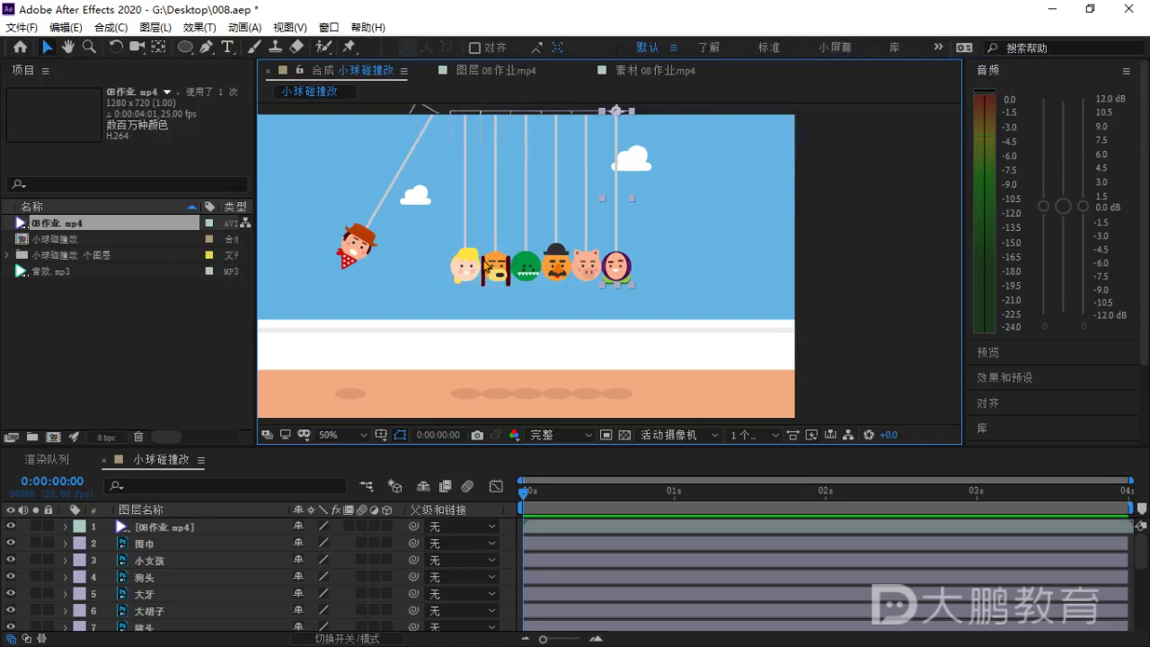
key("space")
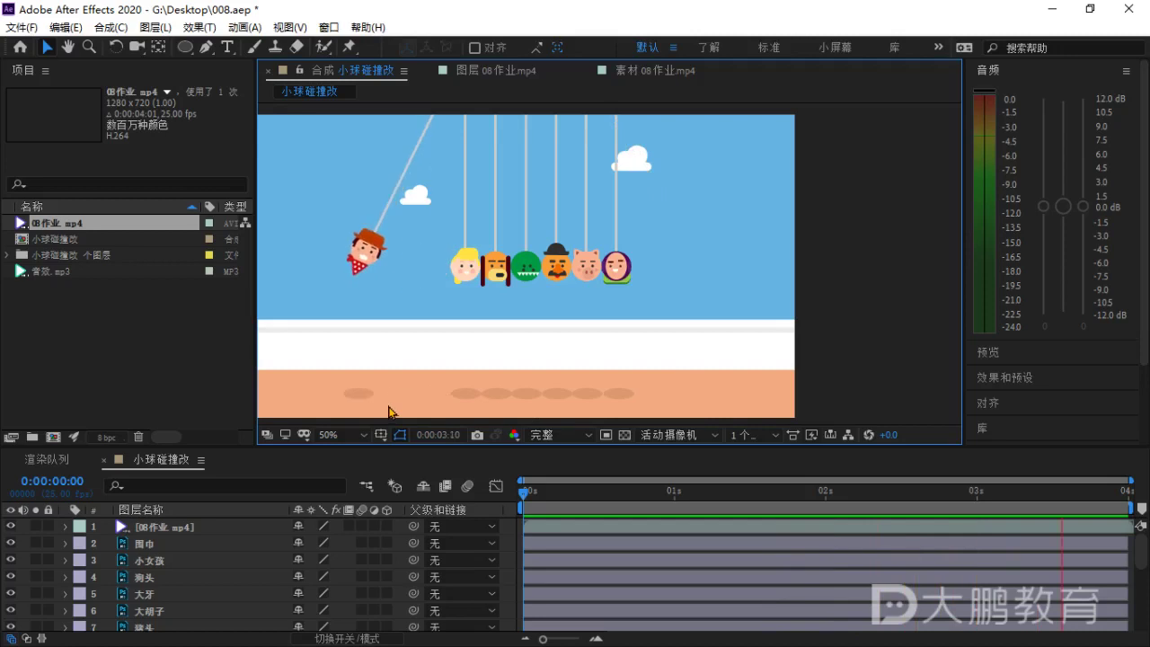
key("space")
Examine the five middle heads, from 小女孩 to 猪头, and their matching shadows on the floor.
left_click_drag(527, 492, 513, 503)
left_click_drag(536, 329, 514, 251)
left_click(451, 212)
left_click(481, 214, "shift")
left_click(508, 216, "shift")
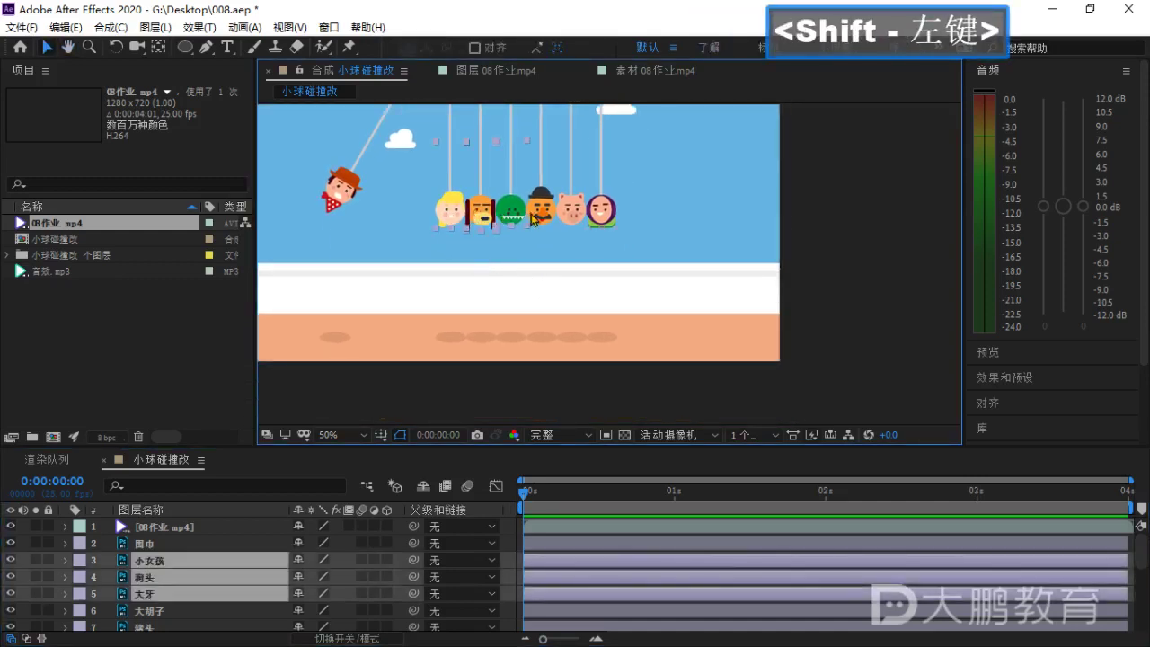
left_click(533, 220, "shift")
left_click(572, 208, "shift")
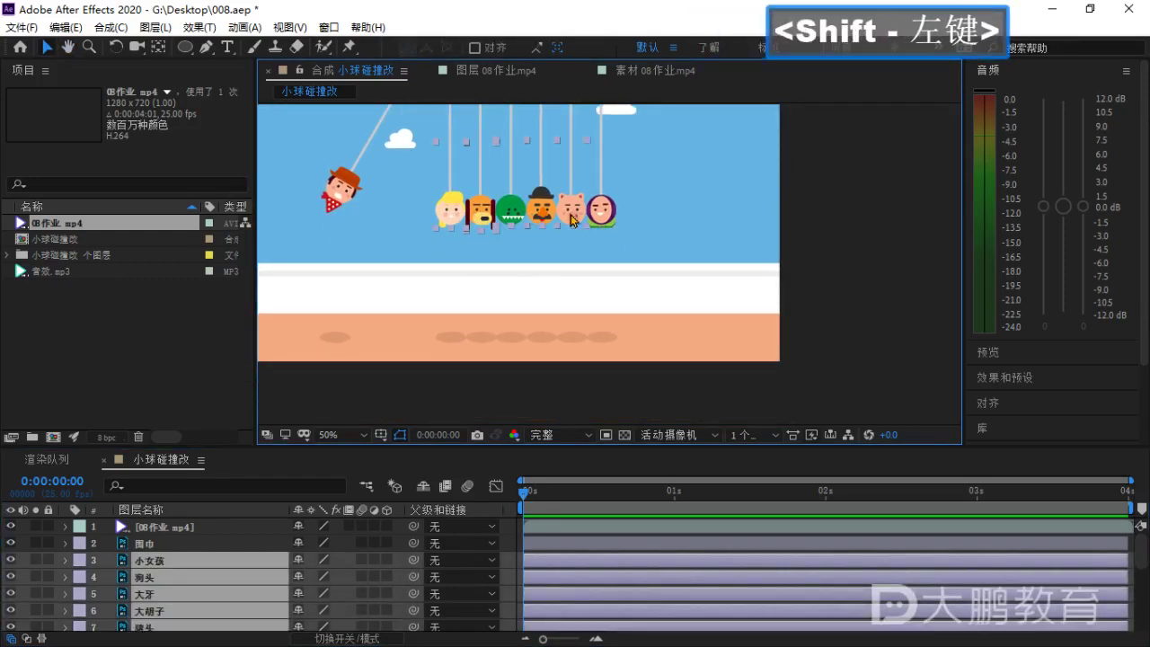
left_click(470, 384)
left_click(450, 340)
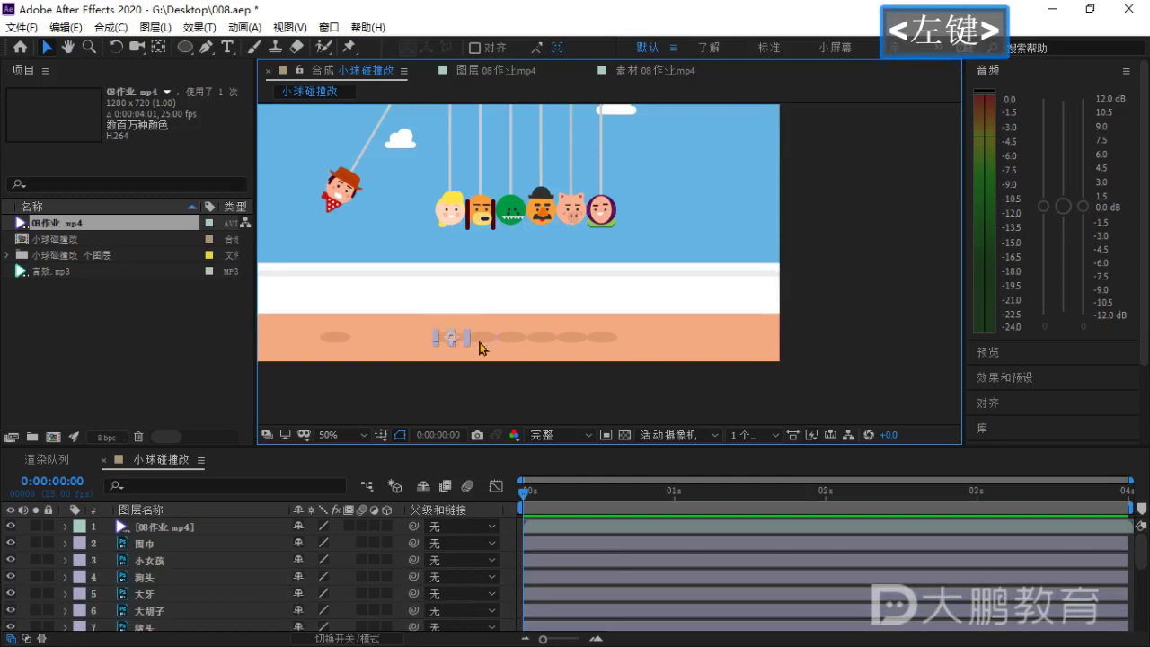
left_click(482, 342, "shift")
left_click(512, 342, "shift")
left_click(542, 342, "shift")
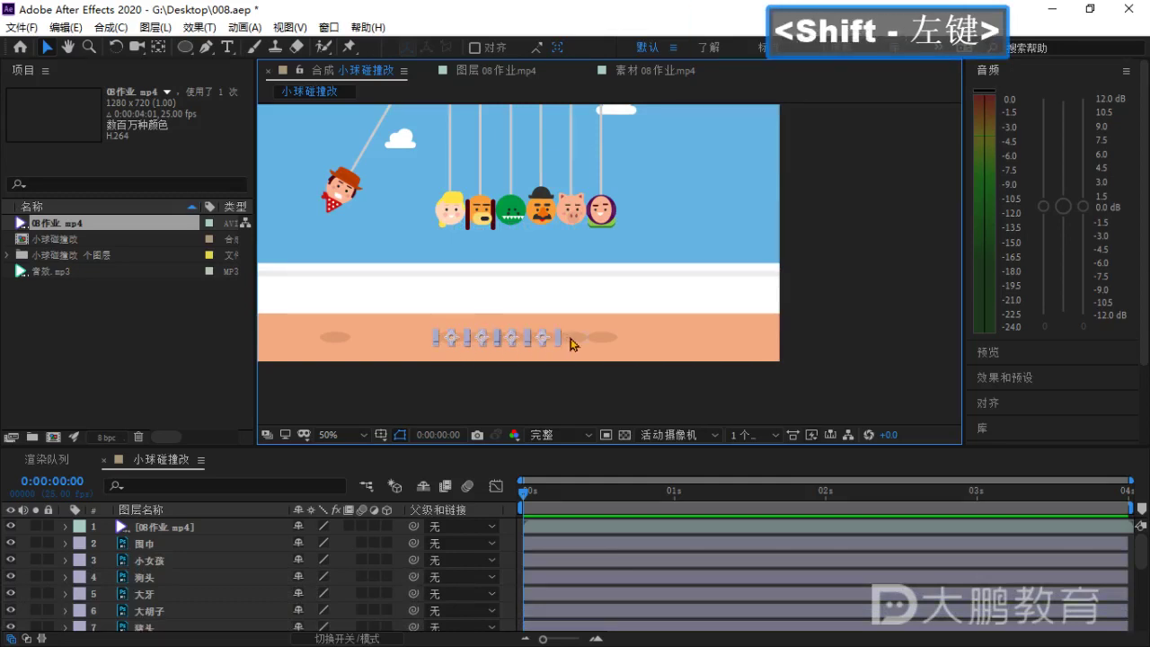
left_click(571, 341, "shift")
scroll(216, 578, "down", 1)
scroll(216, 578, "up", 1)
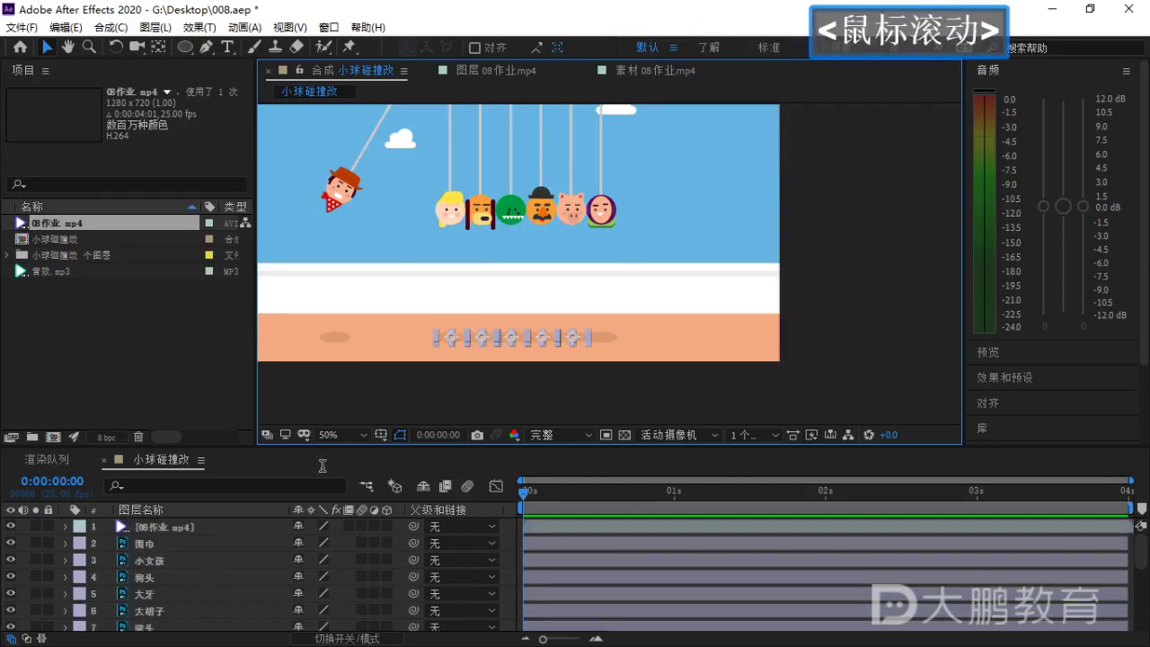
left_click(449, 380)
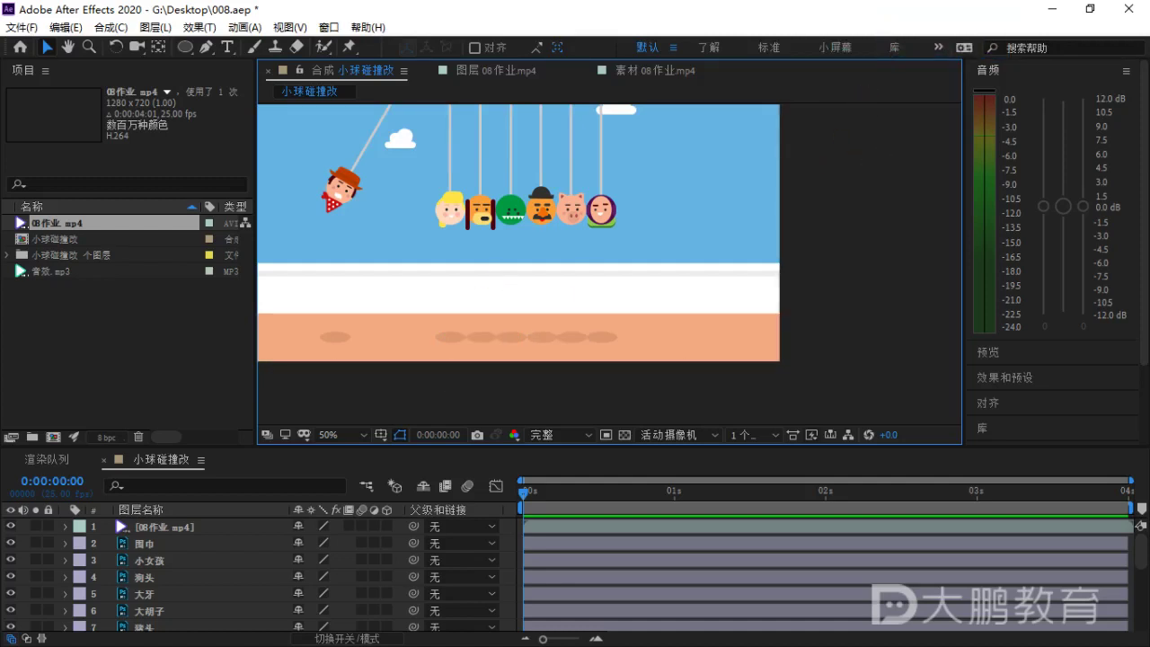
right_click(859, 154)
key("e")
left_click(859, 155)
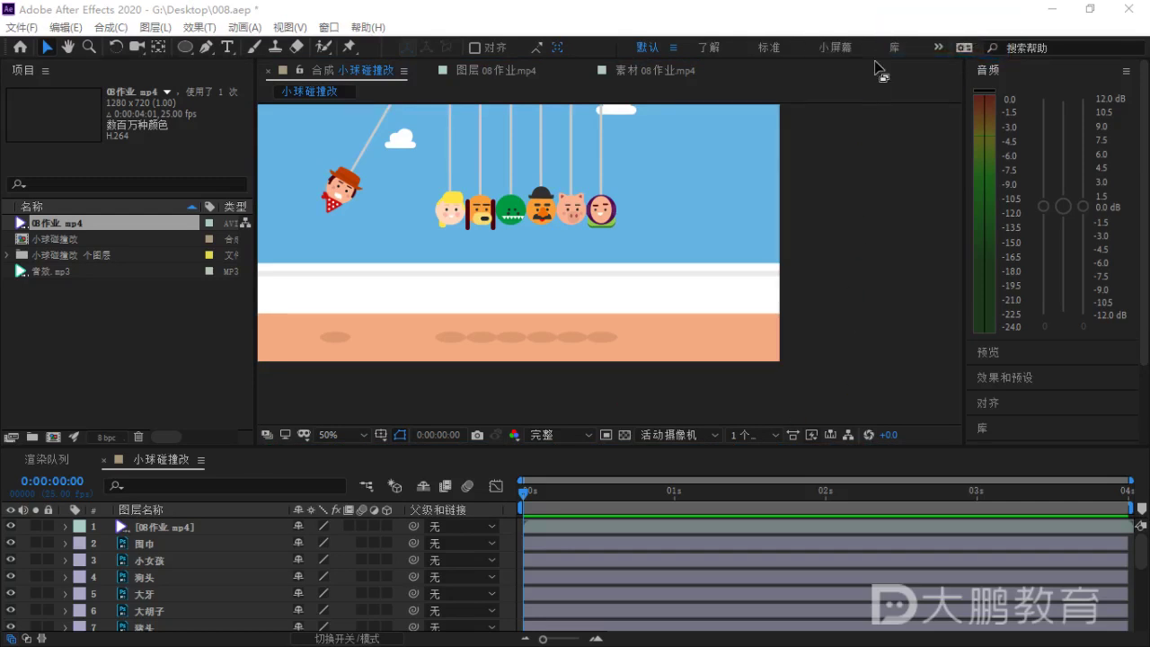
left_click(868, 124)
left_click(805, 3)
right_click(381, 249)
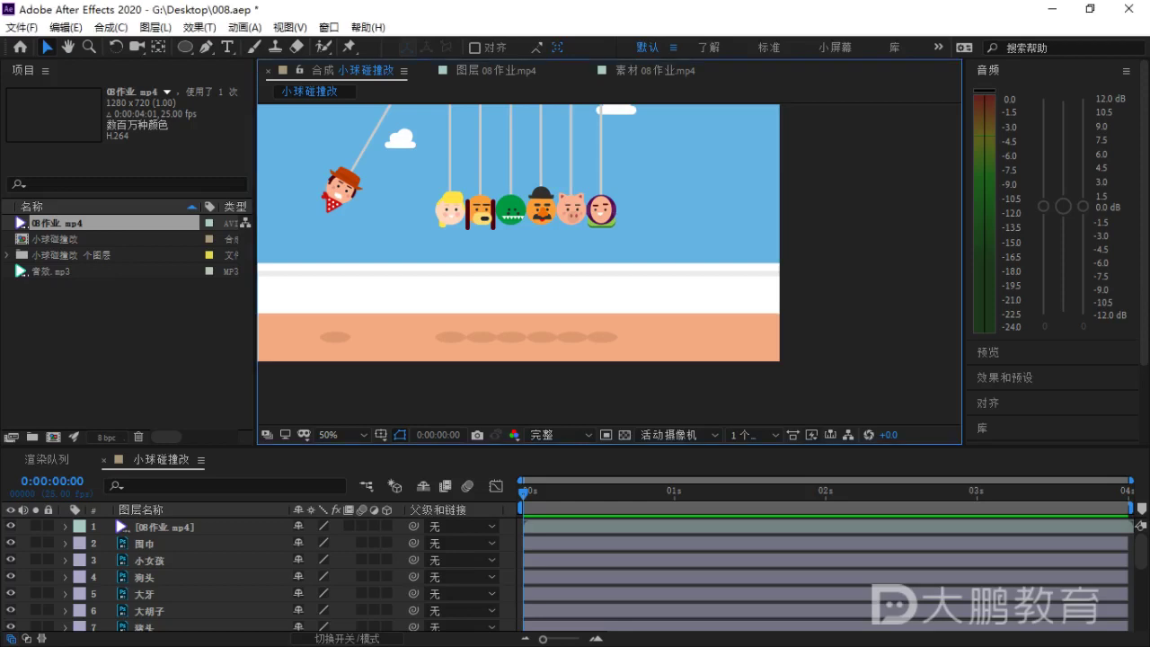
key("e")
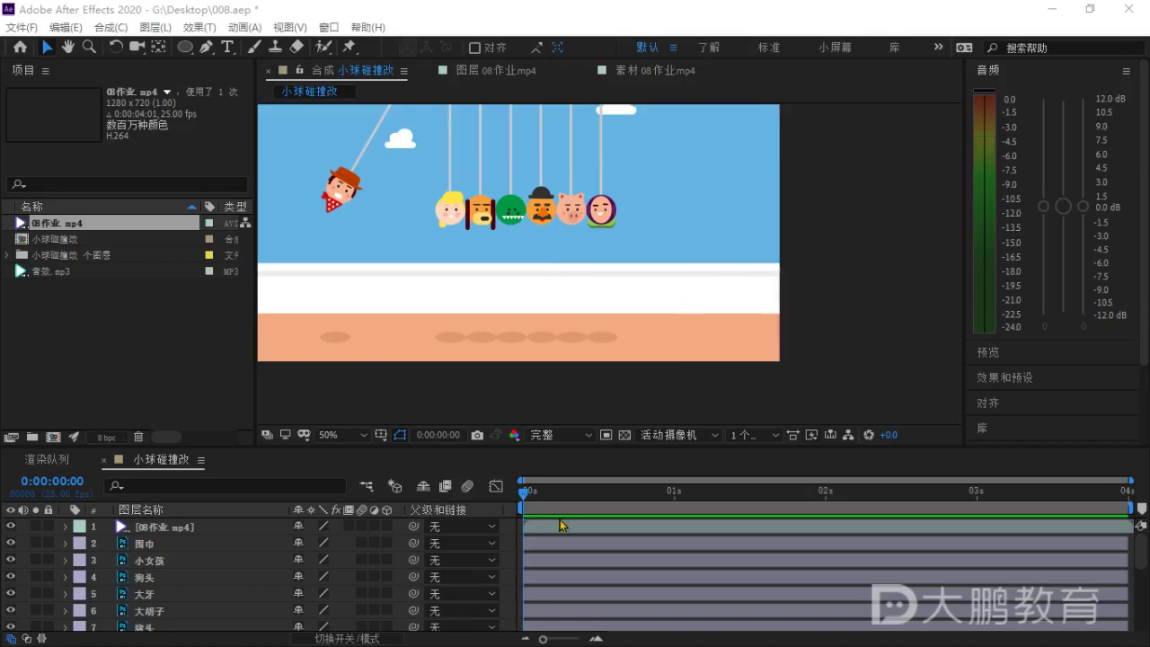
left_click_drag(525, 492, 484, 509)
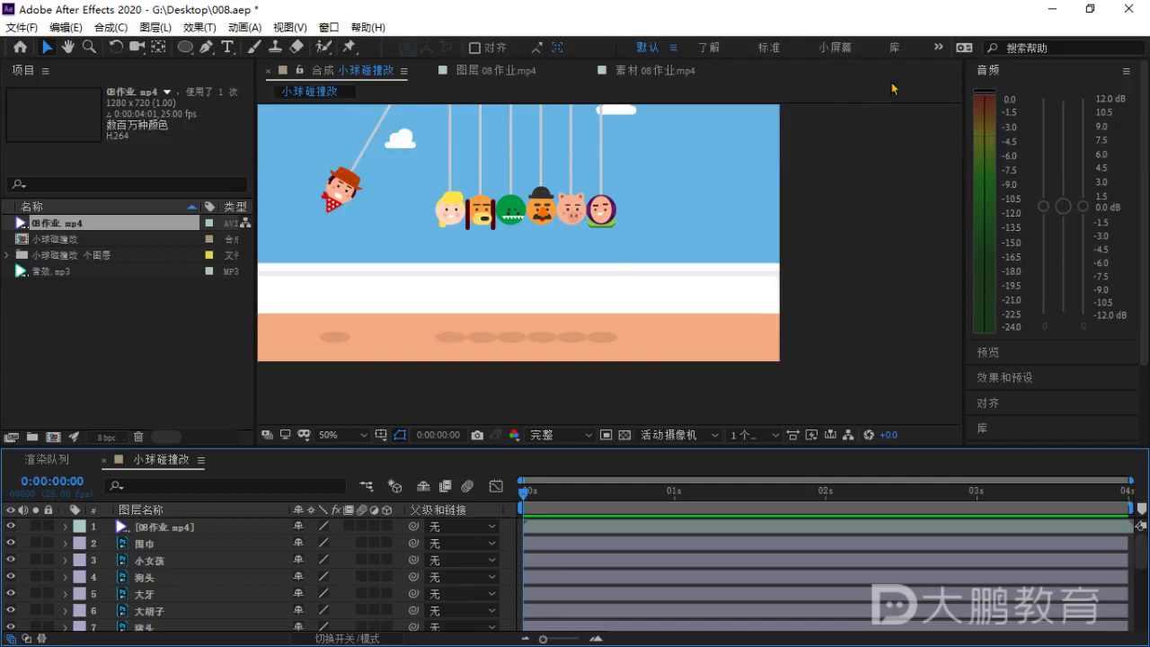
left_click(859, 135)
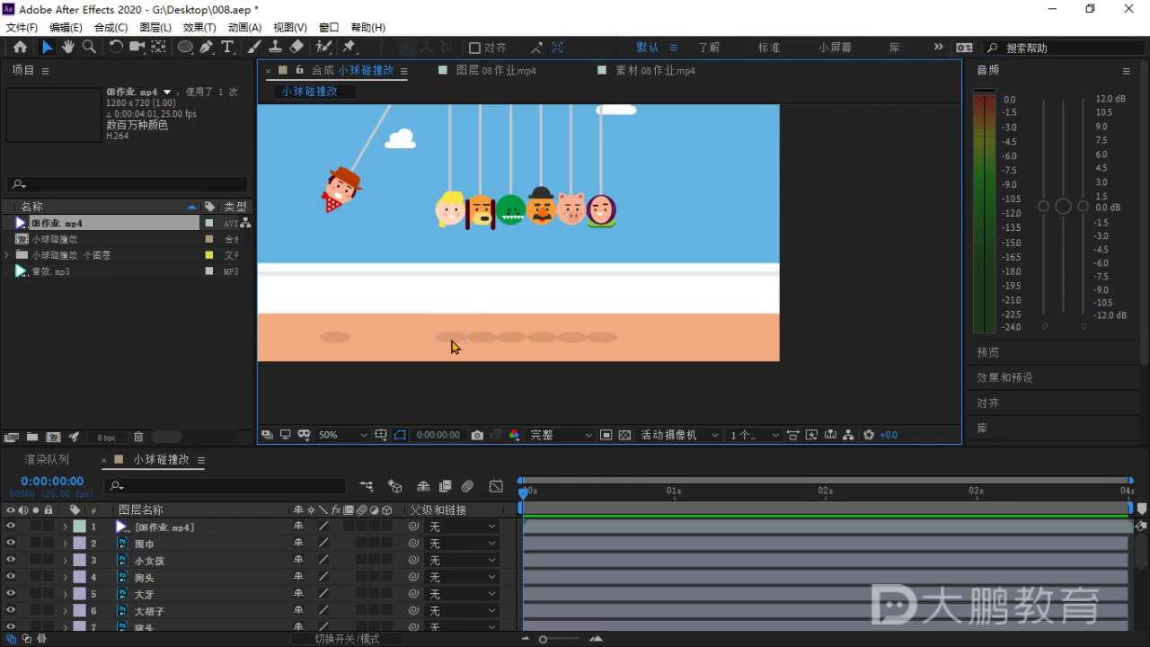
Select the five shadows beneath the middle heads, 影子2 to 影子6, and show their Position properties.
left_click(452, 340)
left_click(483, 340, "shift")
left_click(512, 340, "shift")
left_click(543, 340, "shift")
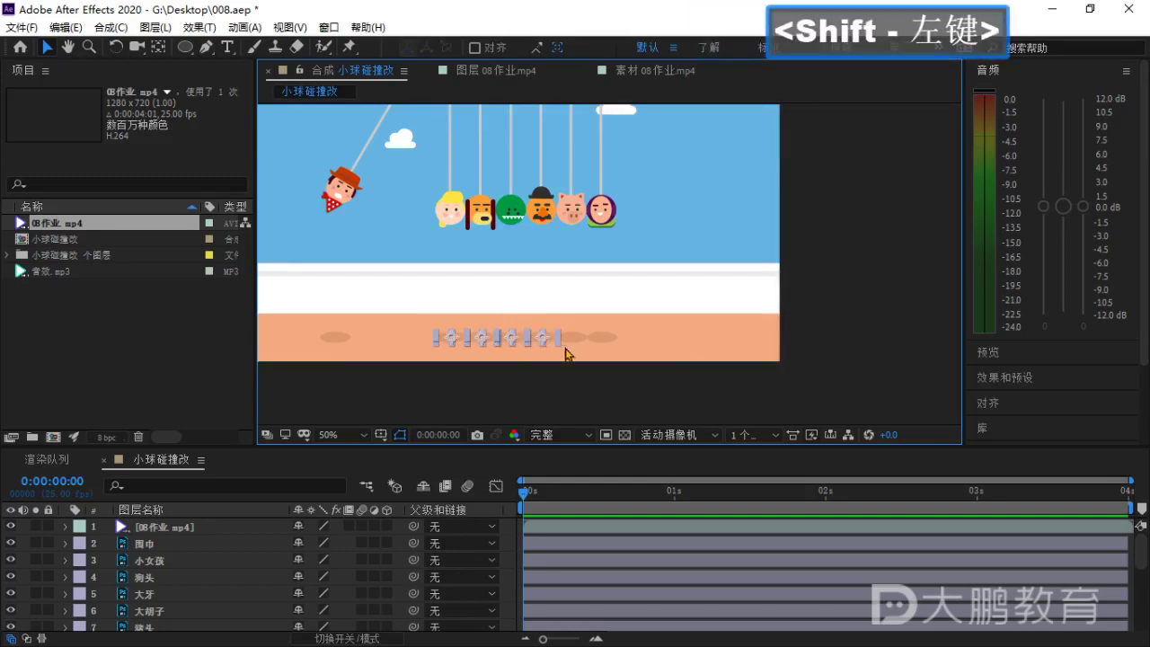
left_click(572, 340, "shift")
scroll(184, 571, "down", 4)
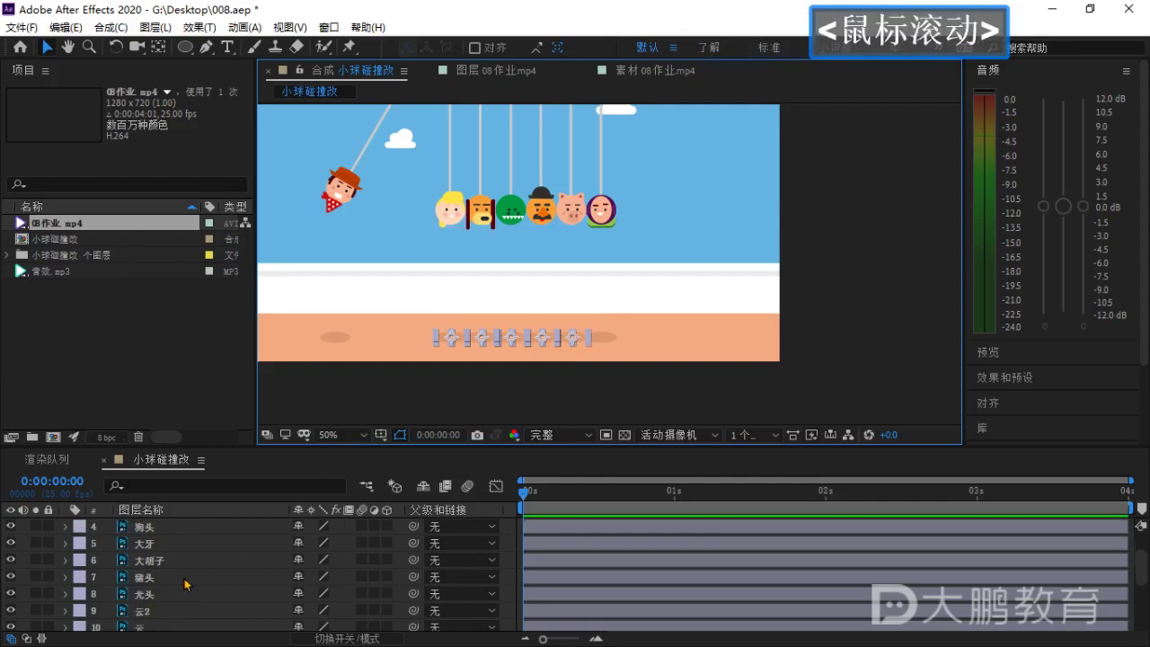
scroll(169, 575, "down", 2)
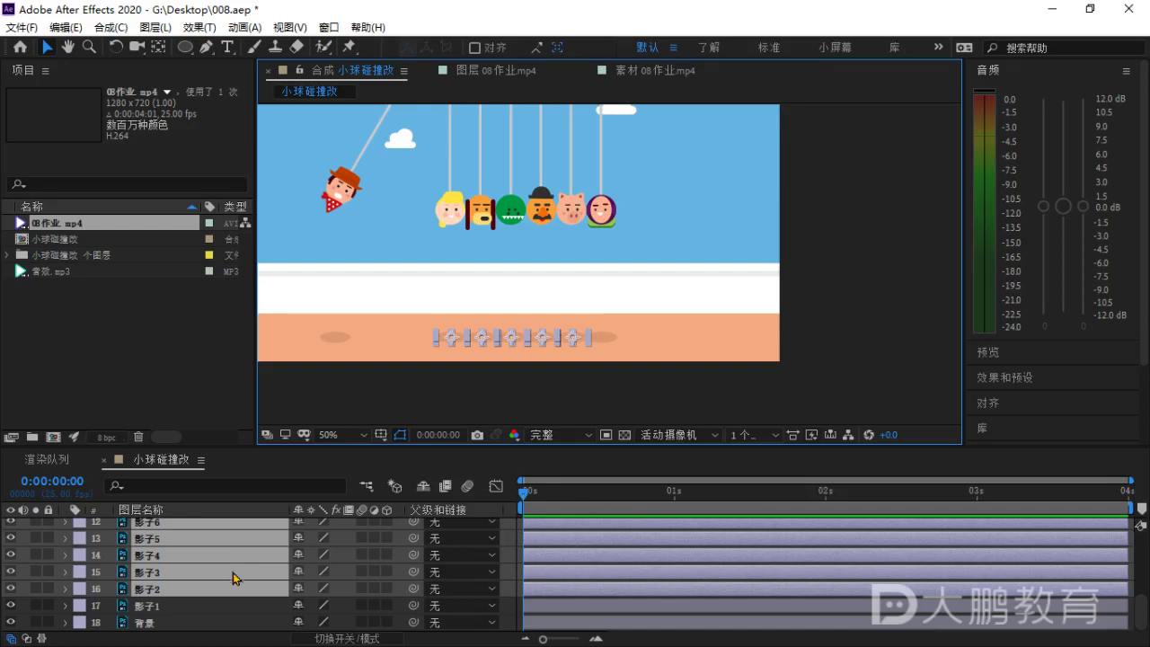
key("p")
scroll(227, 568, "up", 2)
scroll(194, 549, "up", 2)
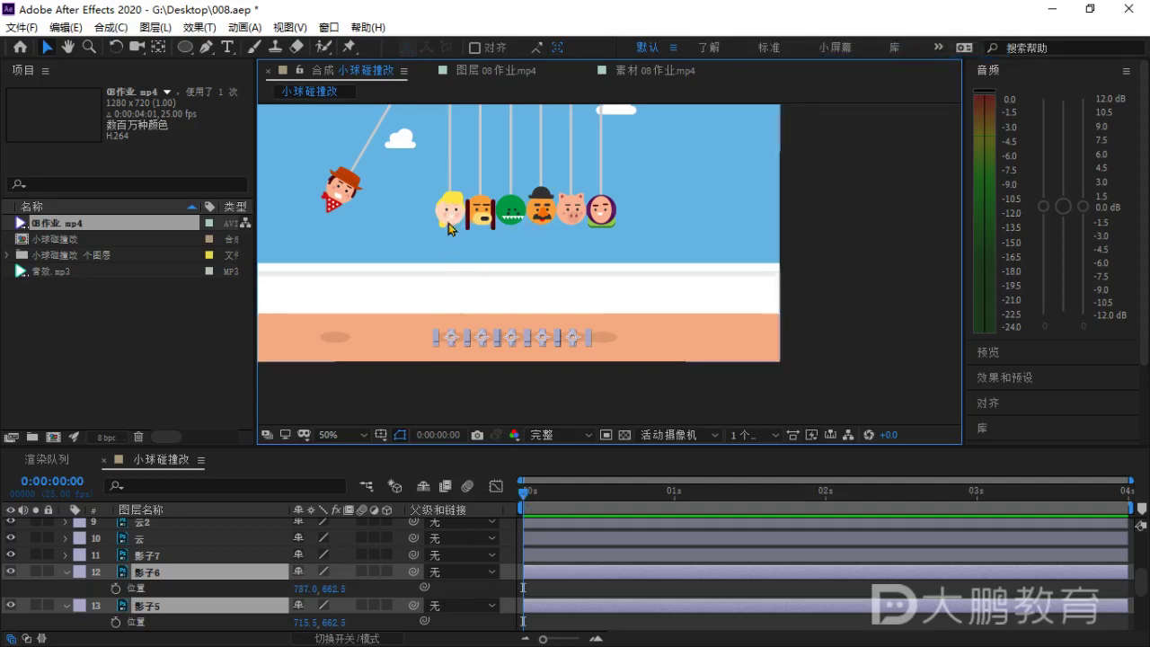
Move the playhead to 0:00:01:00 and show 猪头's Rotation keyframes to check their timing.
left_click_drag(526, 494, 676, 525)
scroll(719, 566, "down", 1)
scroll(721, 570, "up", 1)
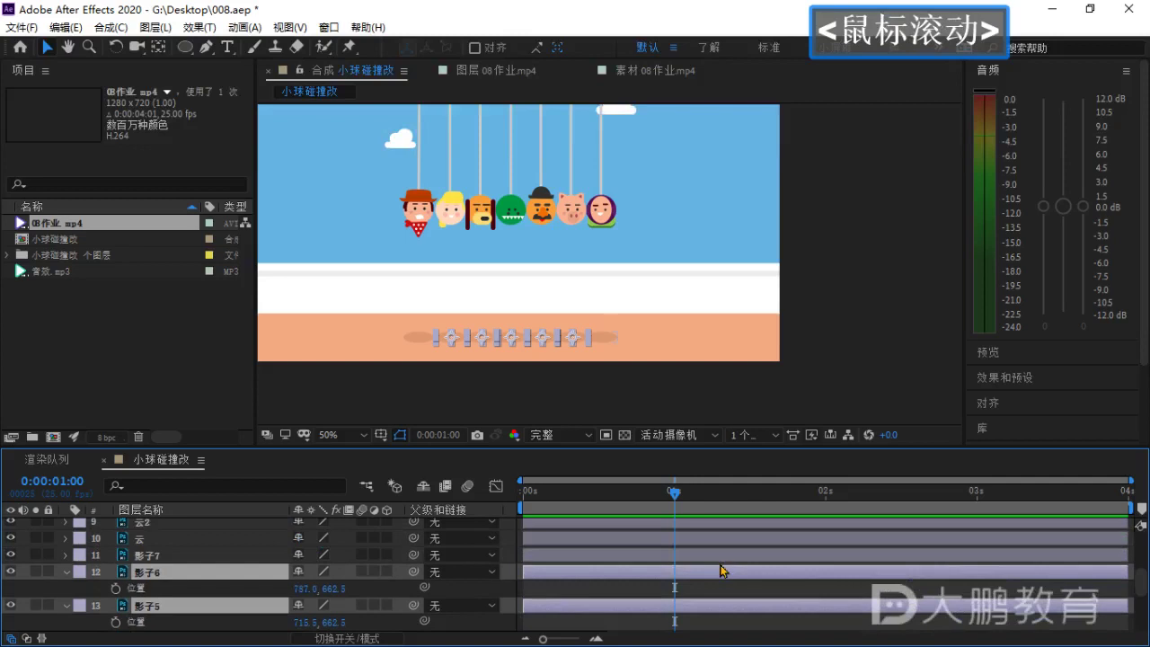
scroll(161, 546, "up", 1)
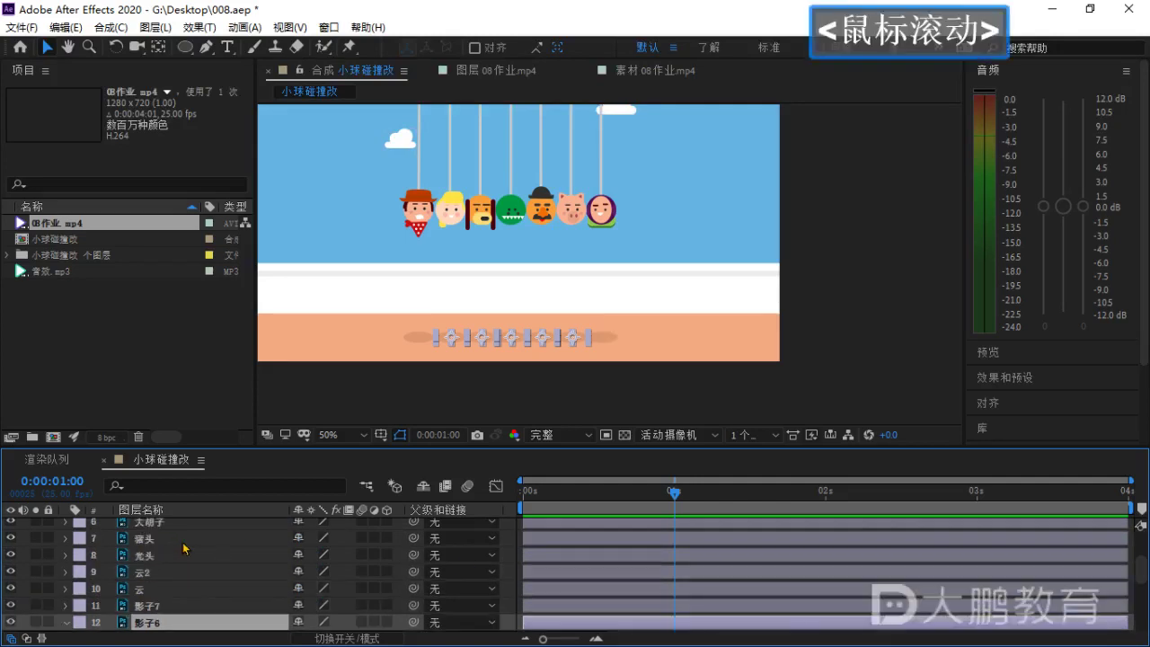
left_click(157, 540)
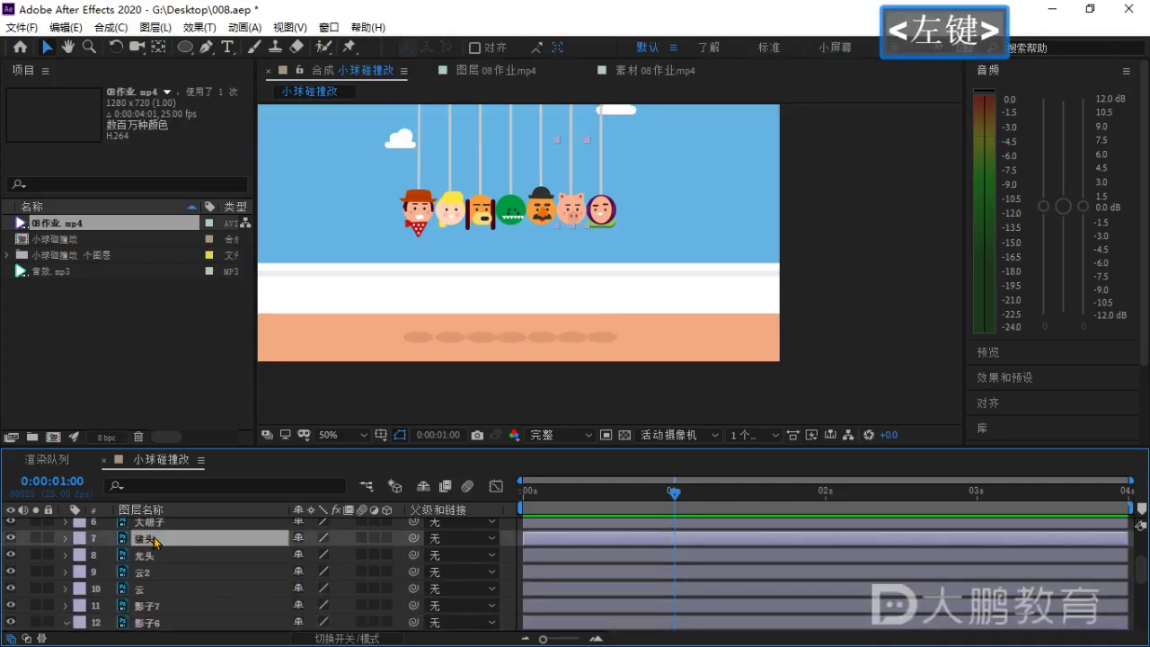
key("u")
mouse_move(680, 501)
left_mouse_down()
mouse_move(701, 505)
mouse_move(680, 506)
left_mouse_up()
left_click(679, 553)
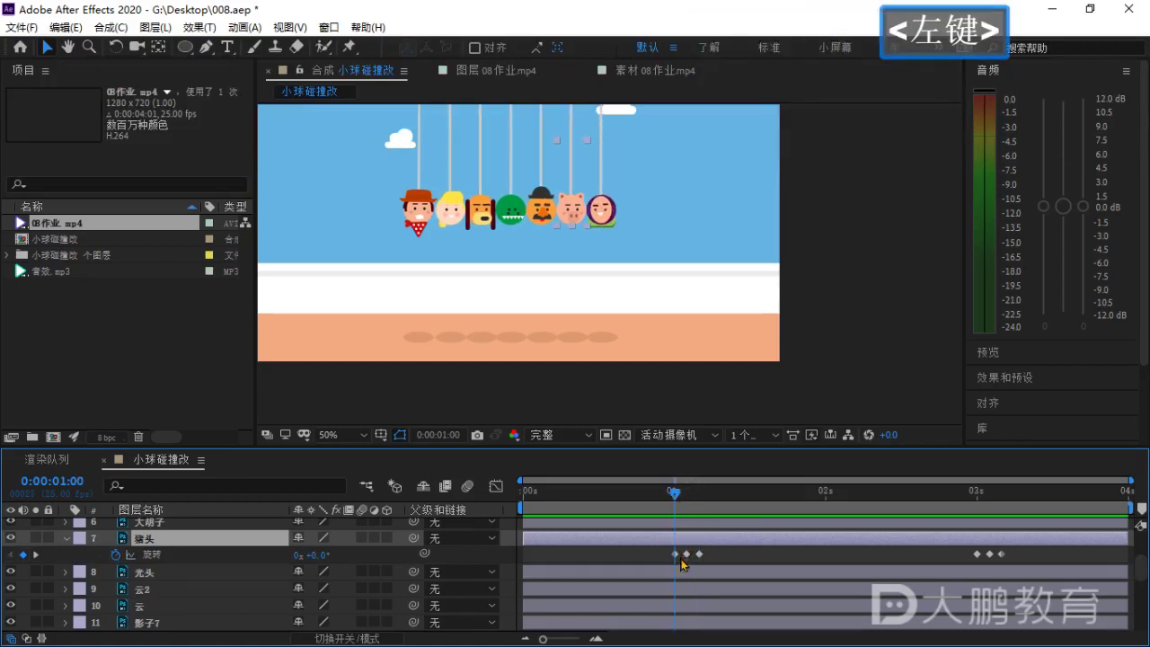
Select layers 影子6 through 影子2 and add a Position keyframe to all five at 0:00:01:00.
scroll(682, 575, "down", 3)
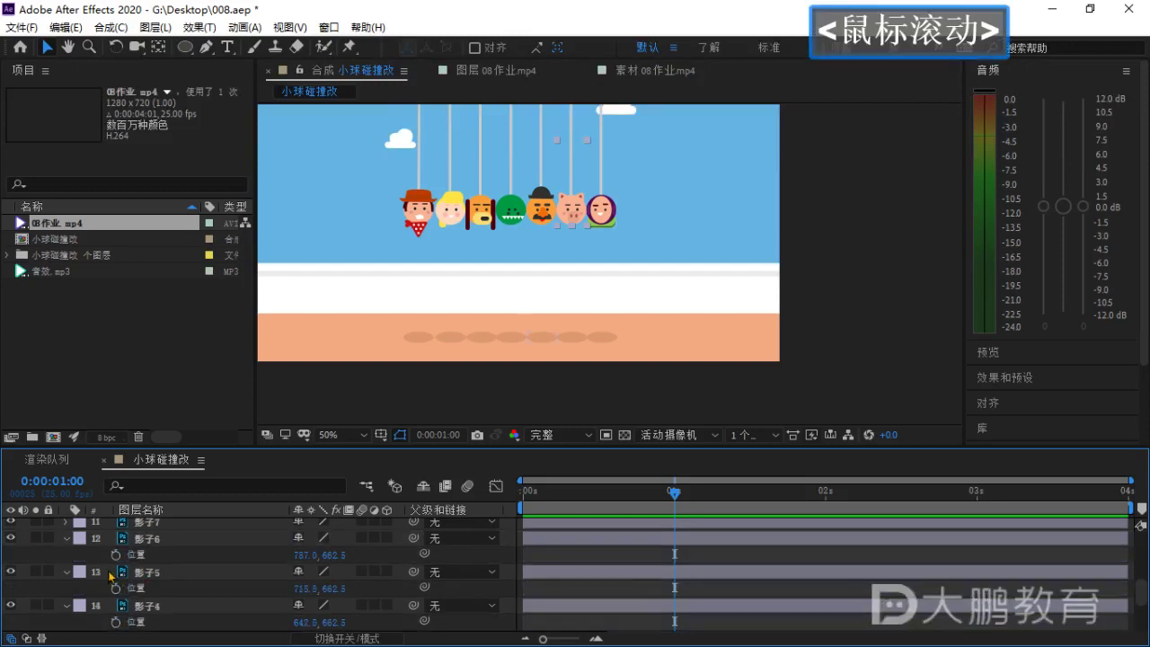
left_click(159, 554)
scroll(175, 575, "down", 3)
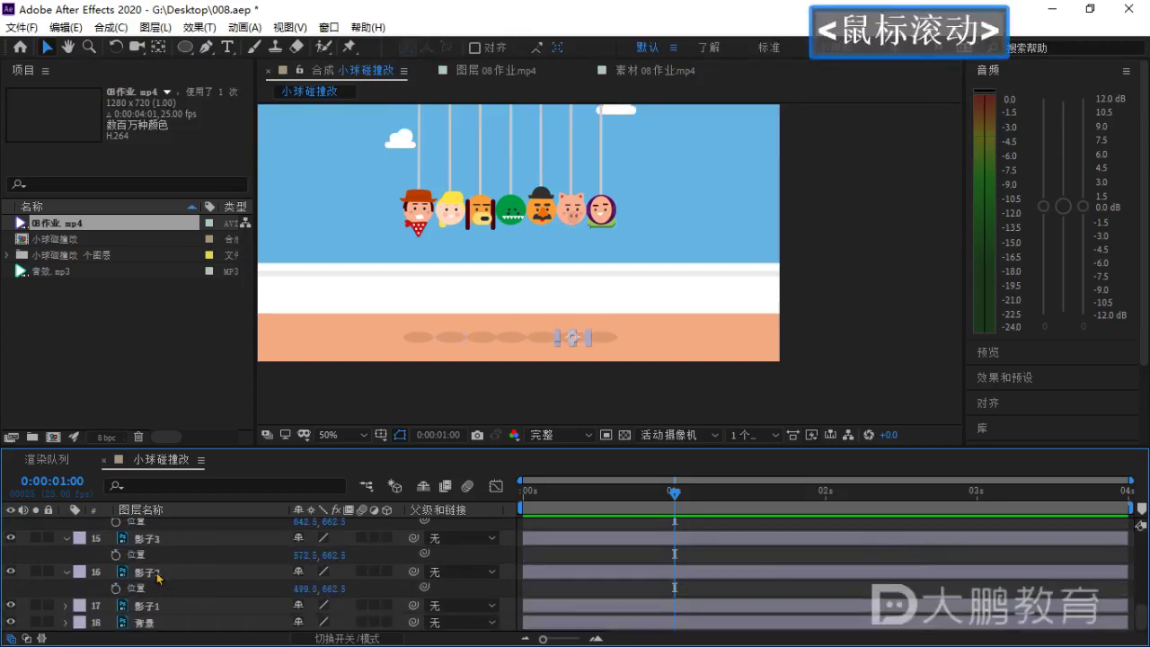
left_click(159, 575, "shift")
scroll(144, 572, "up", 4)
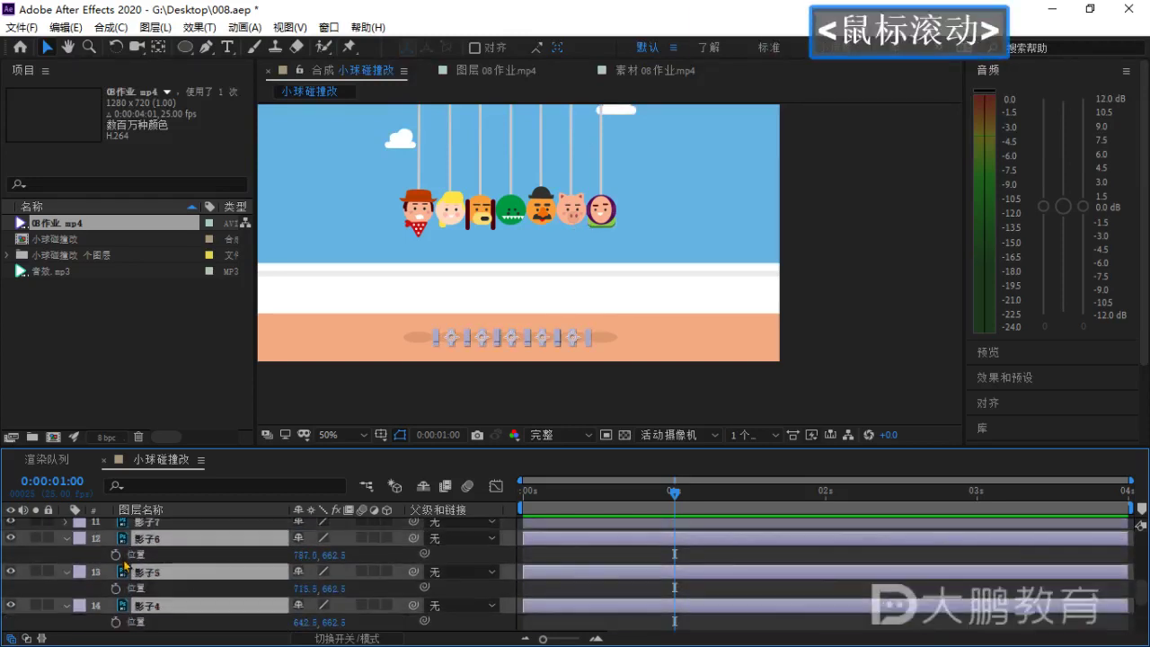
left_click(116, 556)
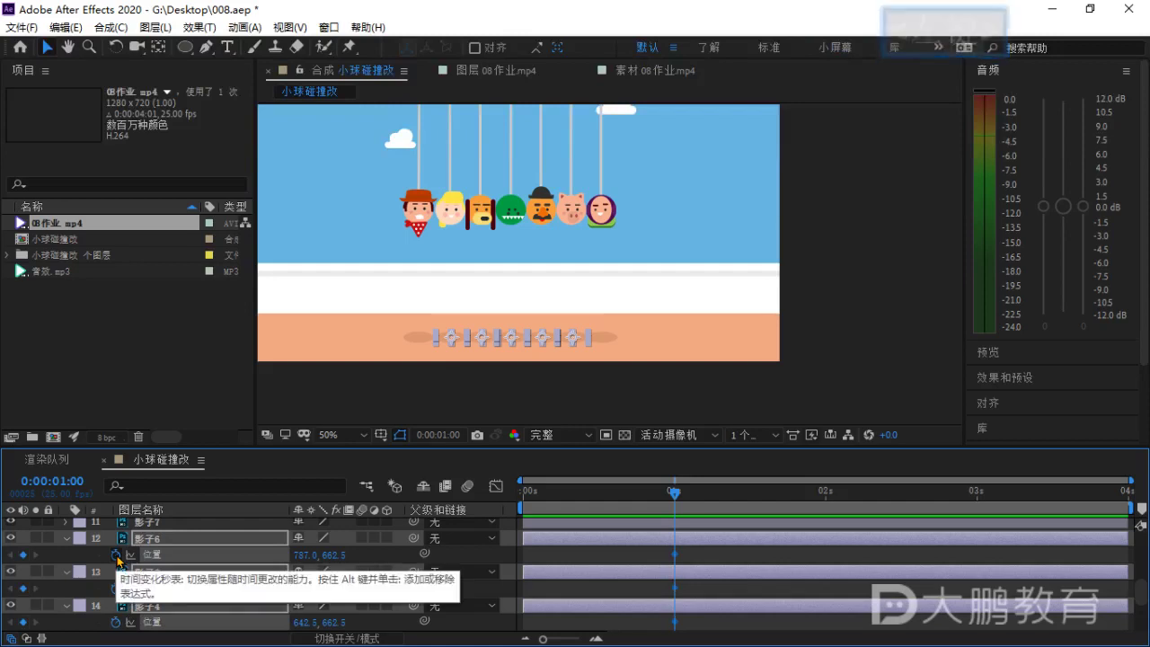
At 0:00:01:02, move the five selected shadows 10 px right so 影子6's Position becomes 797.0, 662.5.
key("Page_Down")
key("Page_Down")
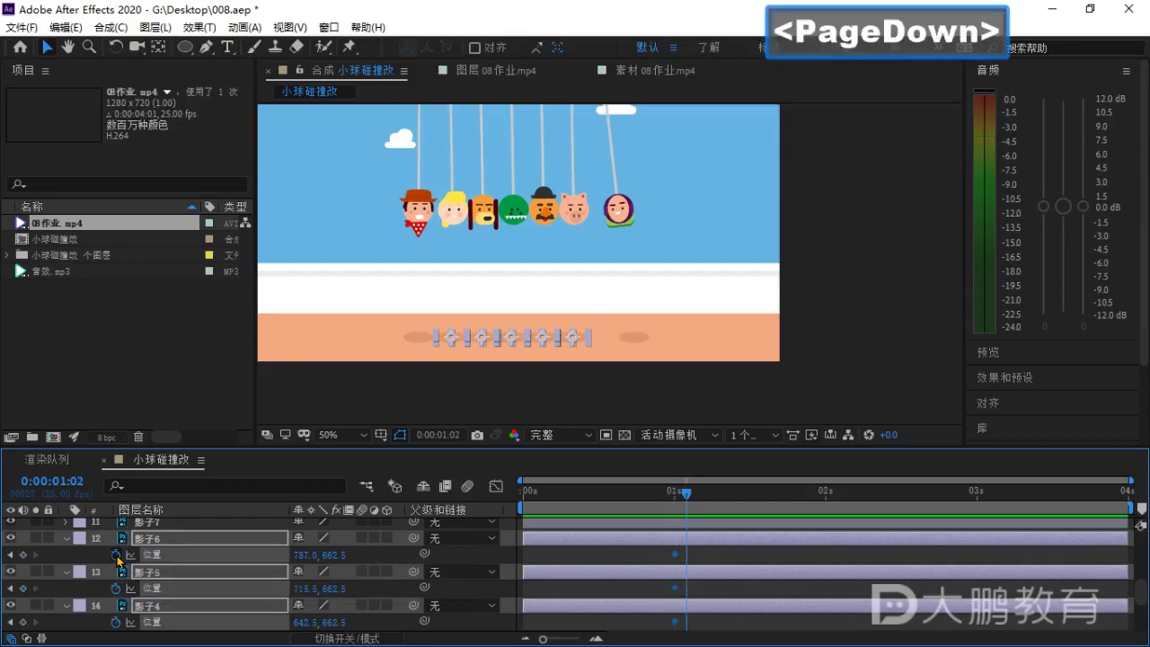
scroll(431, 277, "up", 2)
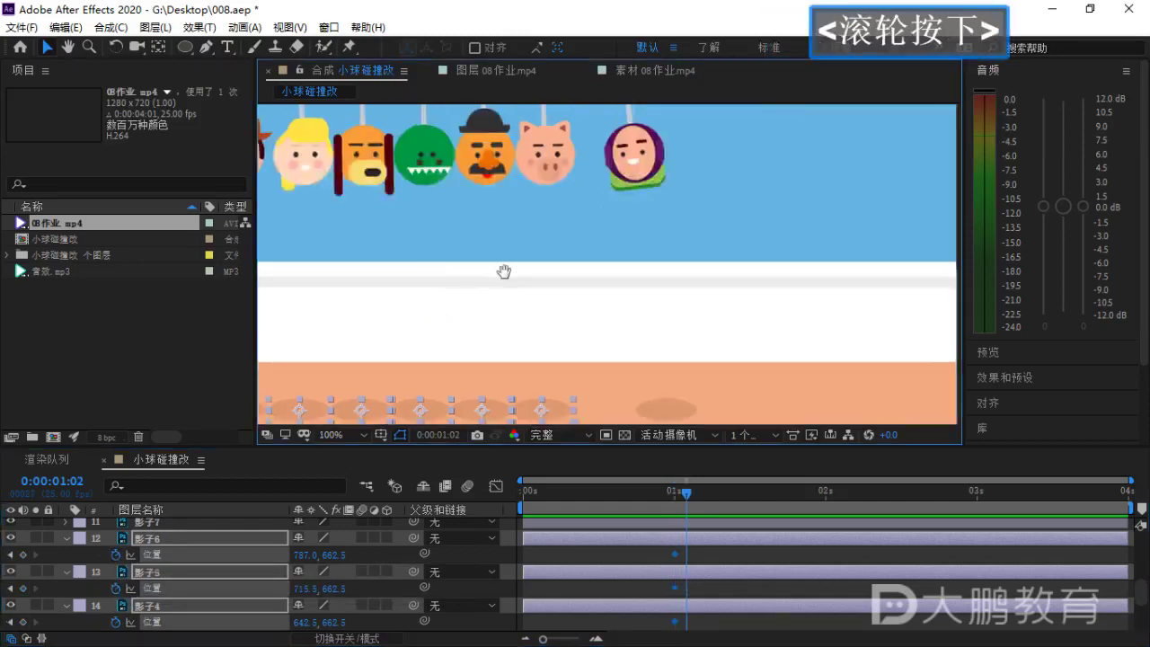
left_click_drag(504, 269, 623, 205)
scroll(622, 198, "up", 1)
left_click_drag(473, 272, 583, 256)
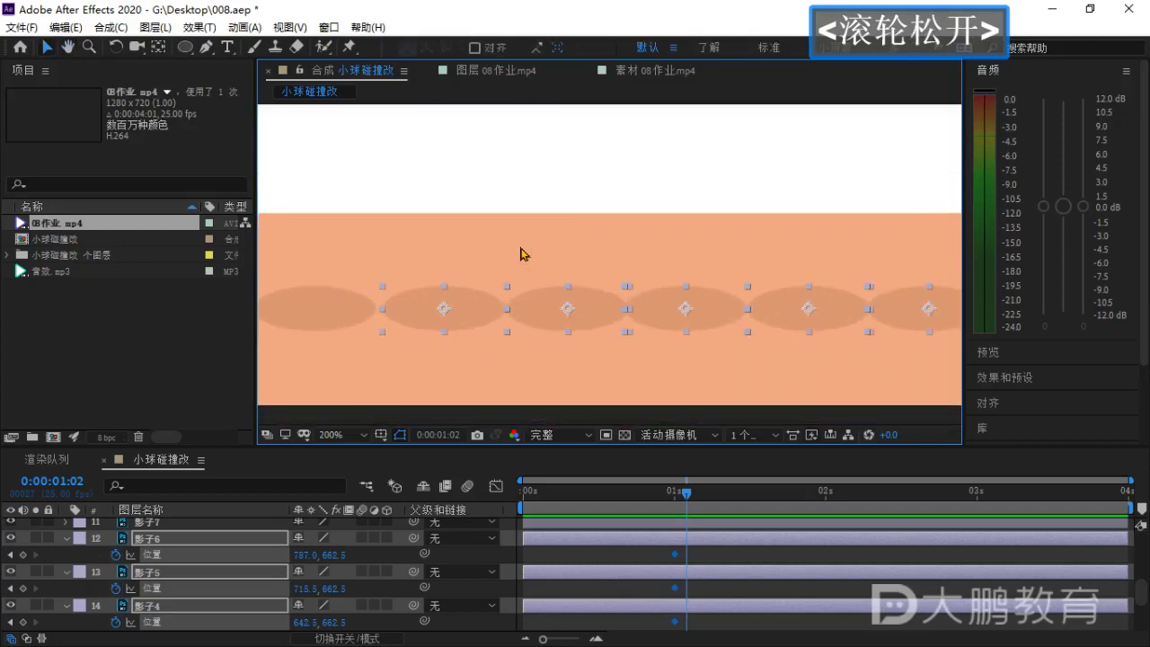
left_click_drag(530, 230, 521, 286)
scroll(539, 261, "down", 2)
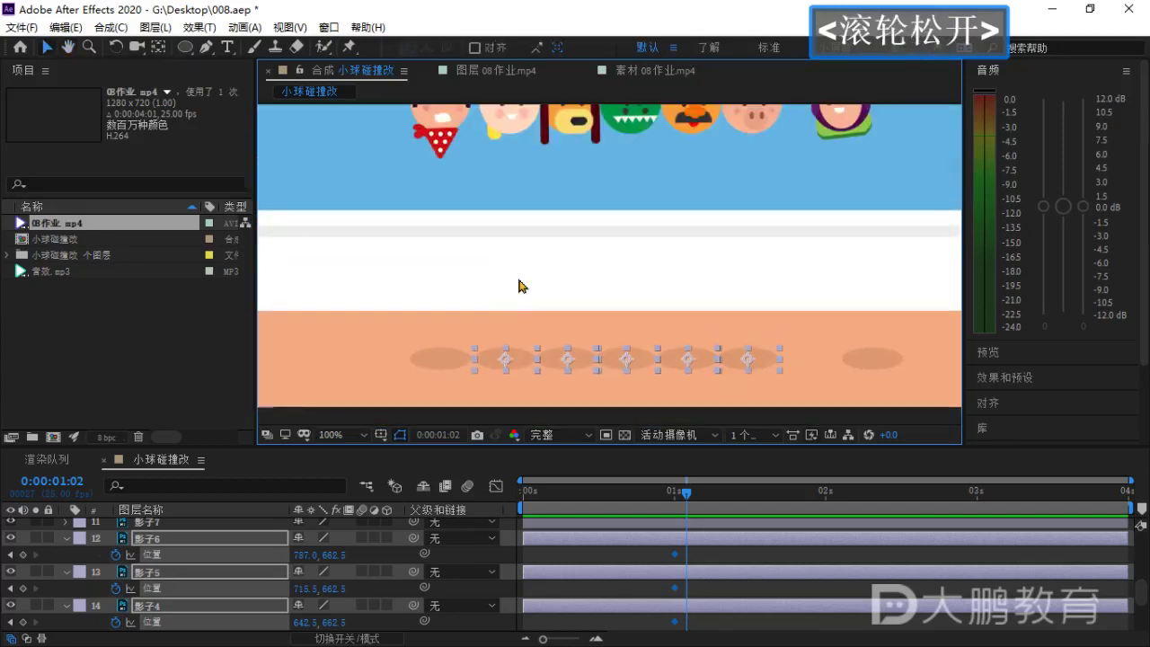
left_click_drag(519, 355, 531, 358)
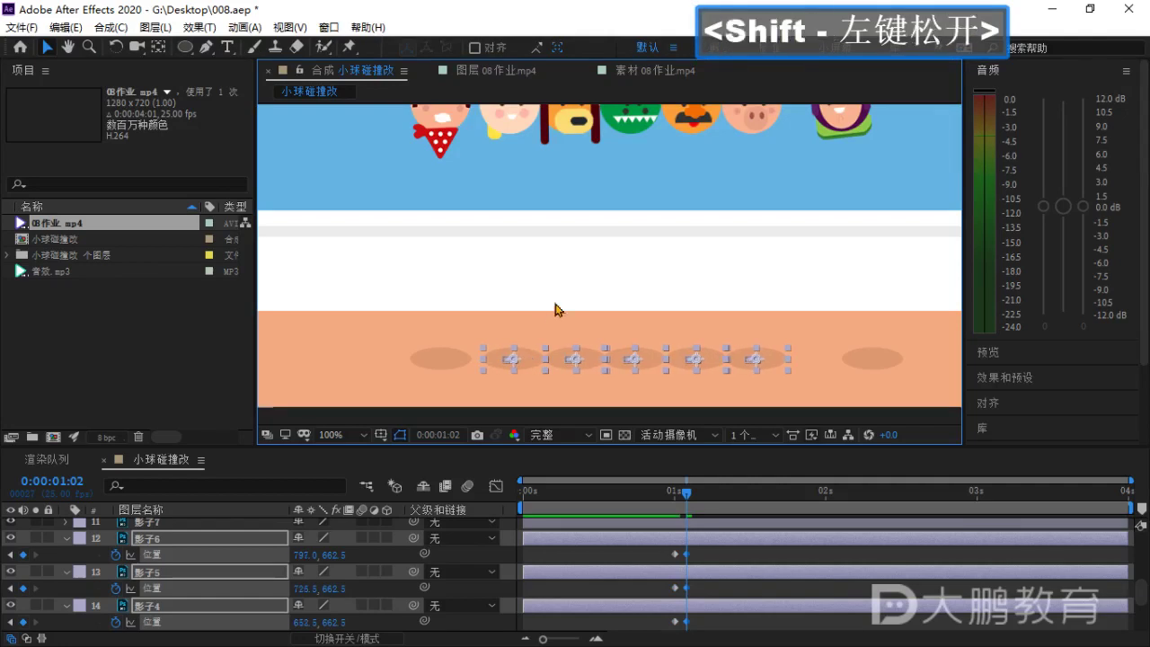
Copy 影子6's Position keyframe from 0:00:01:00 and paste it at 0:00:01:04.
key("Page_Down")
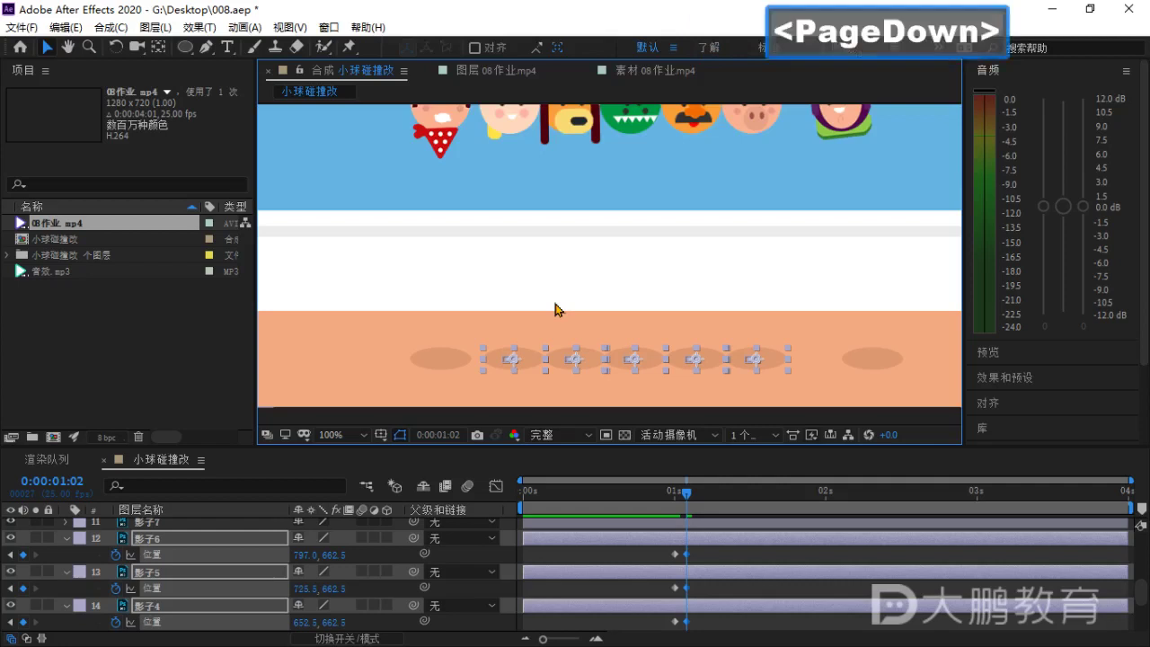
key("Page_Down")
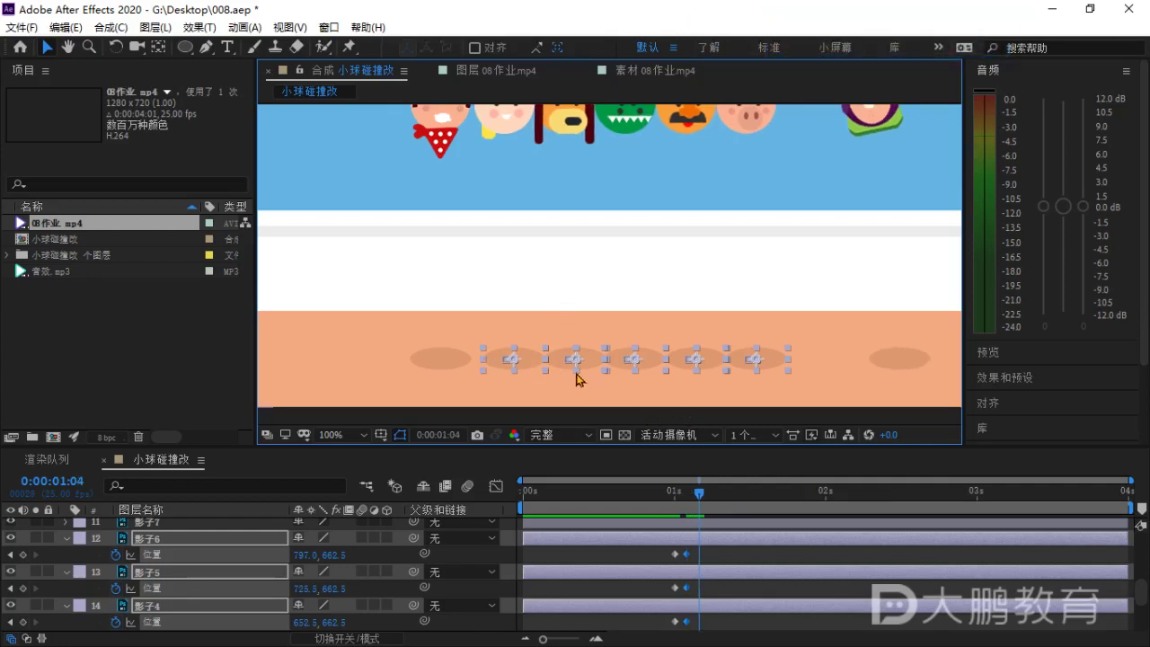
left_click_drag(529, 359, 524, 360)
key("ctrl+z")
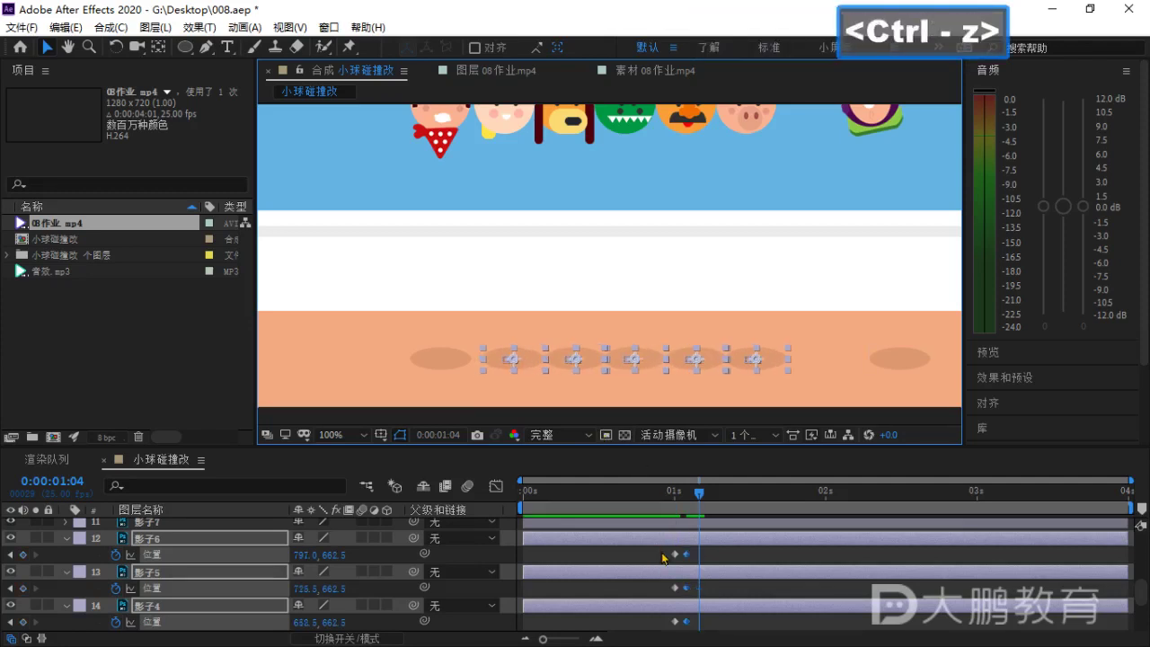
left_click_drag(658, 549, 689, 562)
left_click(727, 555)
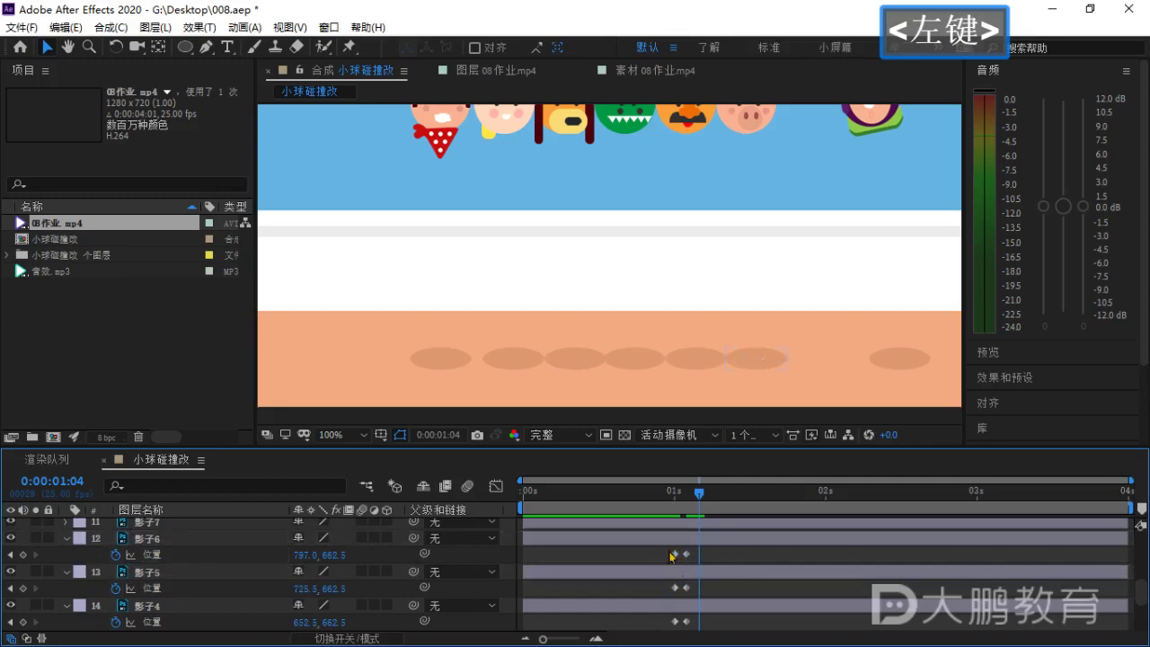
left_click(665, 540)
left_click(676, 555)
key("ctrl+c")
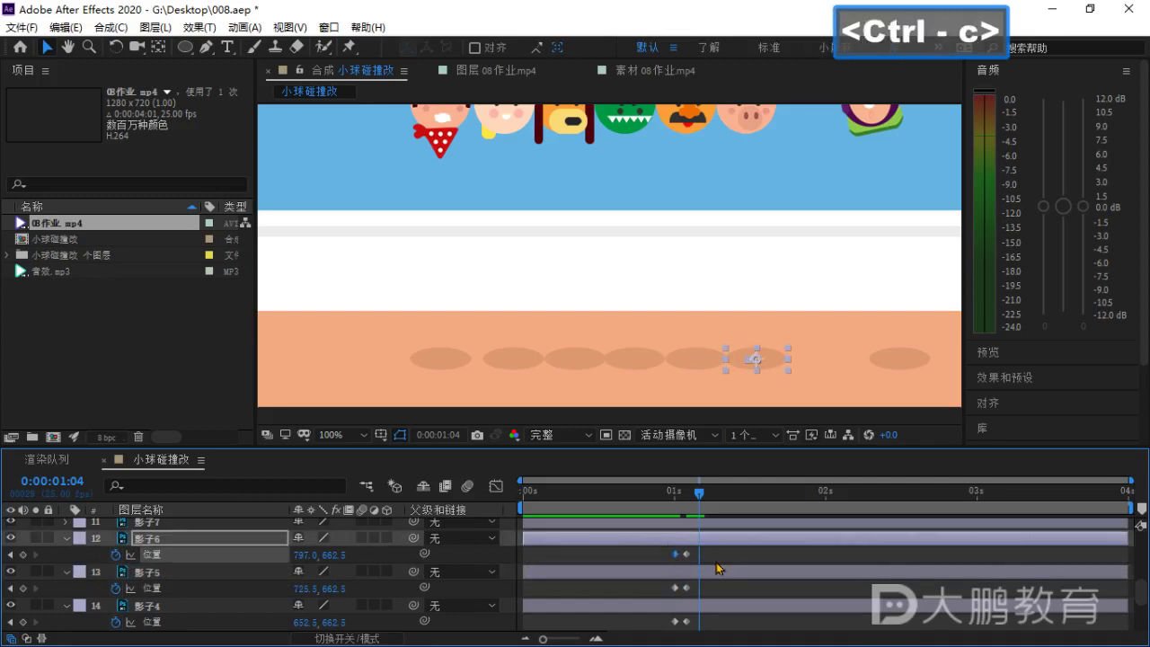
key("ctrl+v")
Duplicate 影子5's 0:00:01:00 Position keyframe at 0:00:01:04.
left_click(678, 591)
key("ctrl+c")
key("ctrl+v")
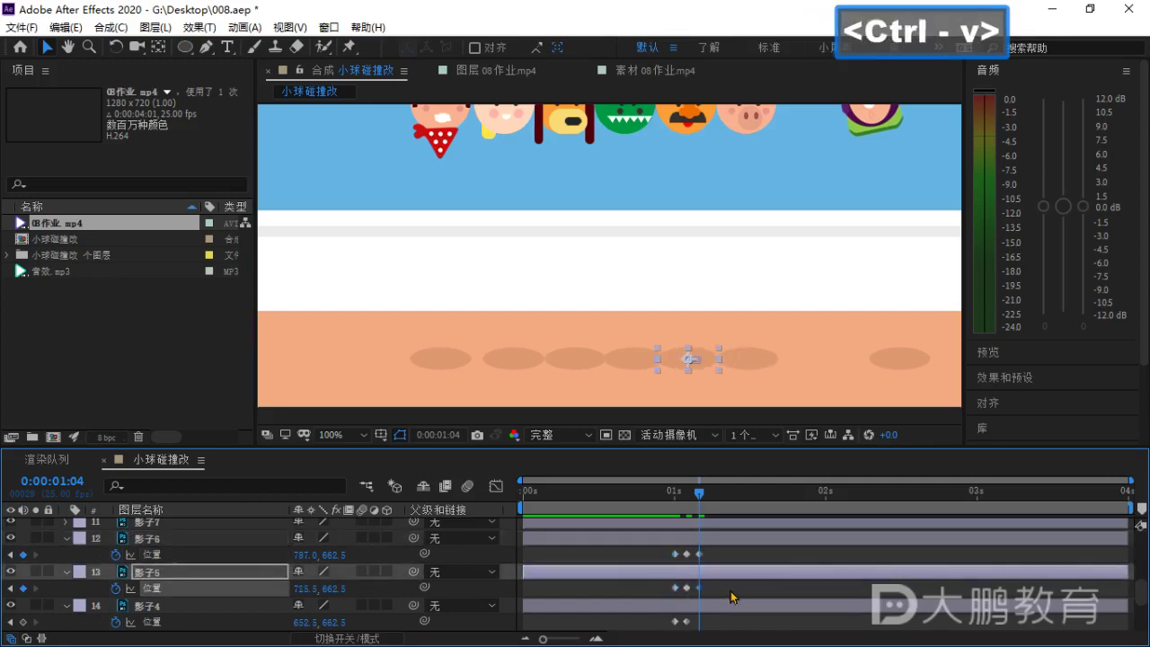
Try to paste the first Position keyframes of 影子4 and 影子3 together at 0:00:01:04.
scroll(677, 592, "down", 2)
left_click_drag(660, 568, 679, 617)
key("ctrl+v")
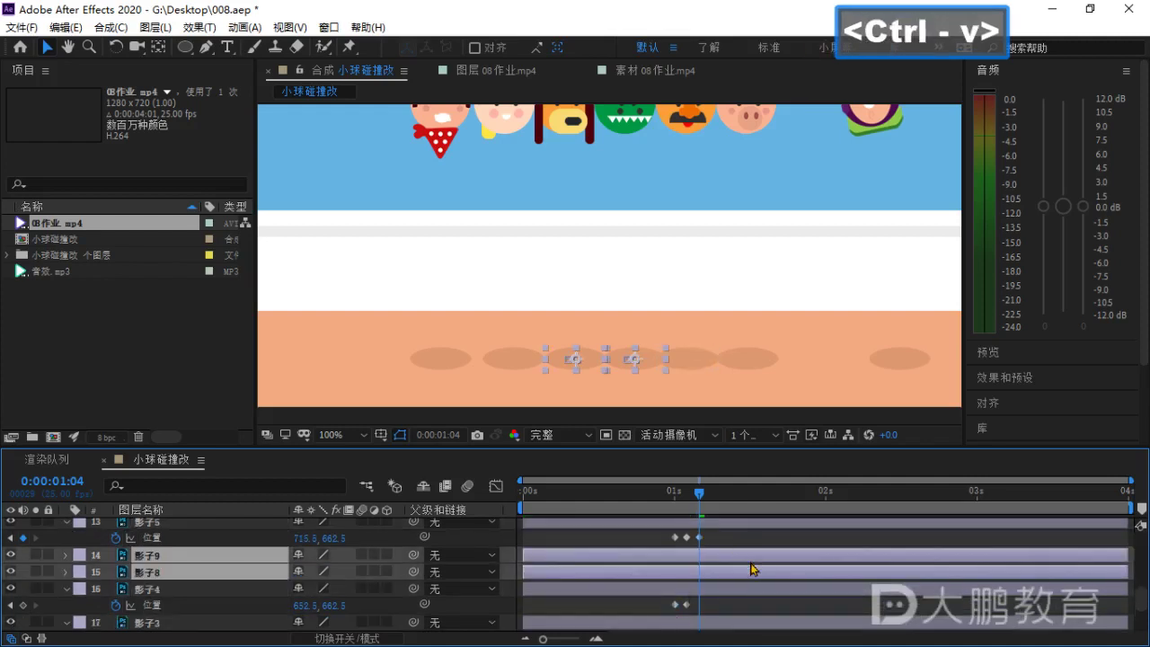
key("ctrl+z")
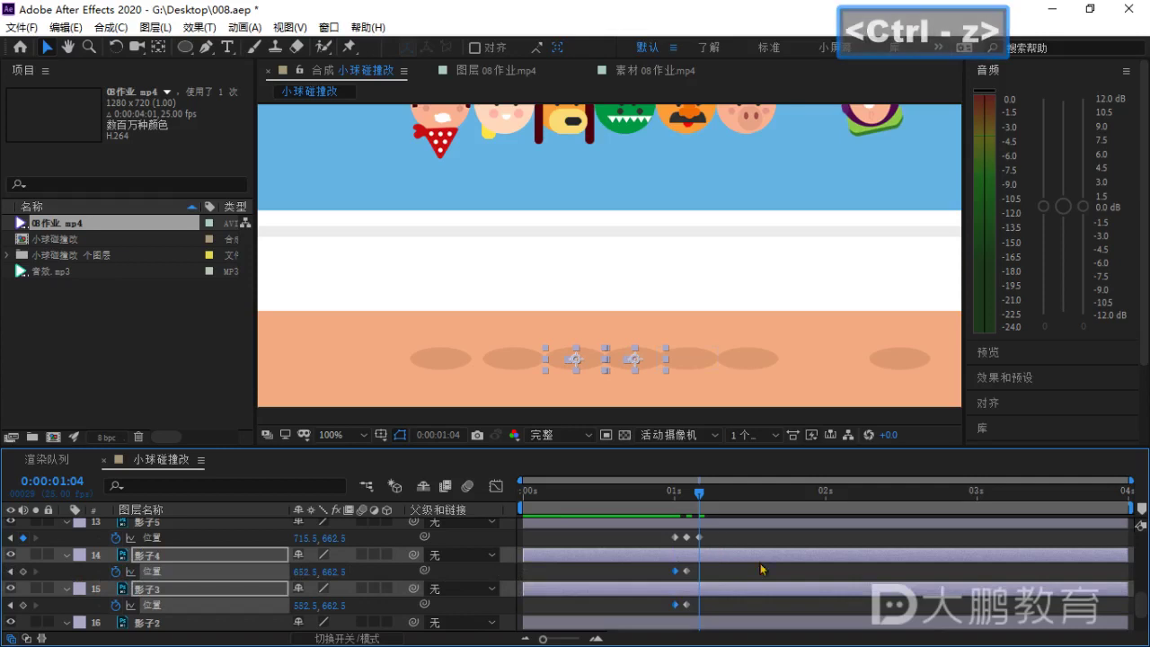
Copy the 0:00:01:00 Position keyframes of 影子4, 影子3 and 影子2 to 0:00:01:04, one layer at a time.
left_click(674, 582)
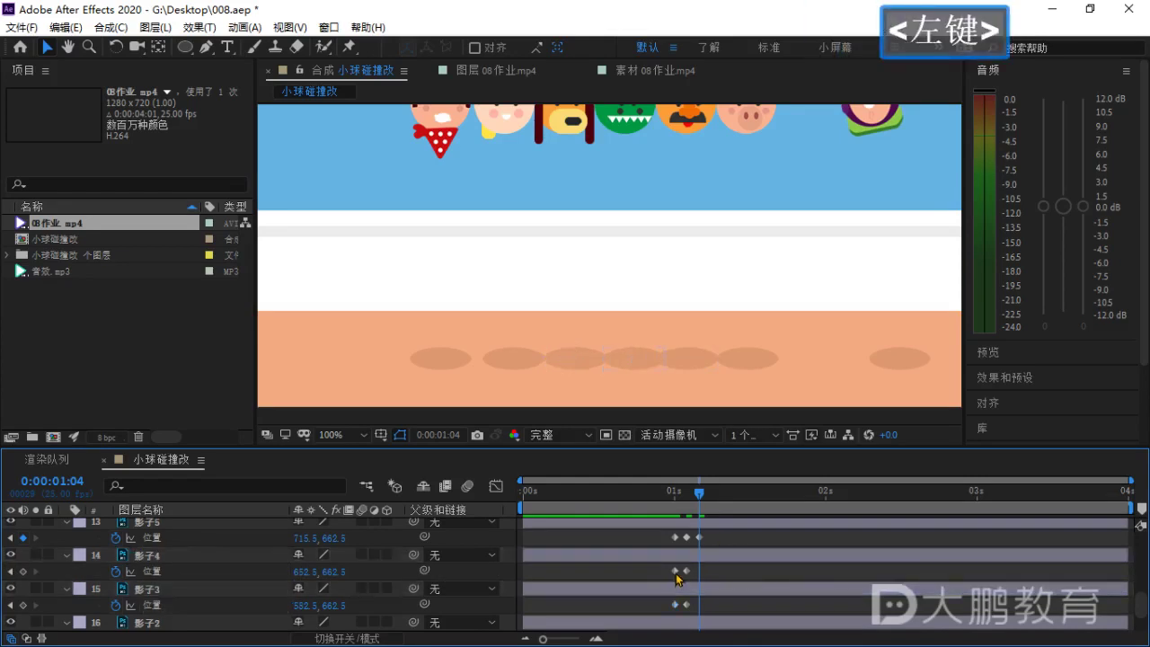
left_click(676, 574)
key("ctrl+c")
key("ctrl+v")
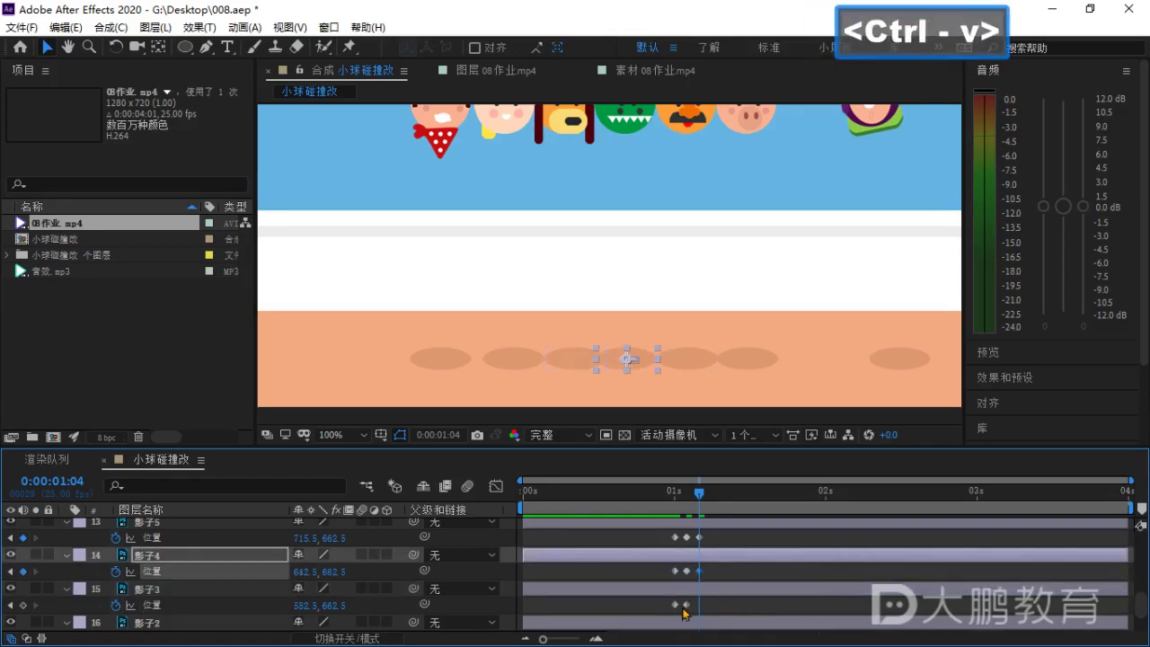
left_click(684, 608)
key("ctrl+v")
scroll(728, 602, "down", 1)
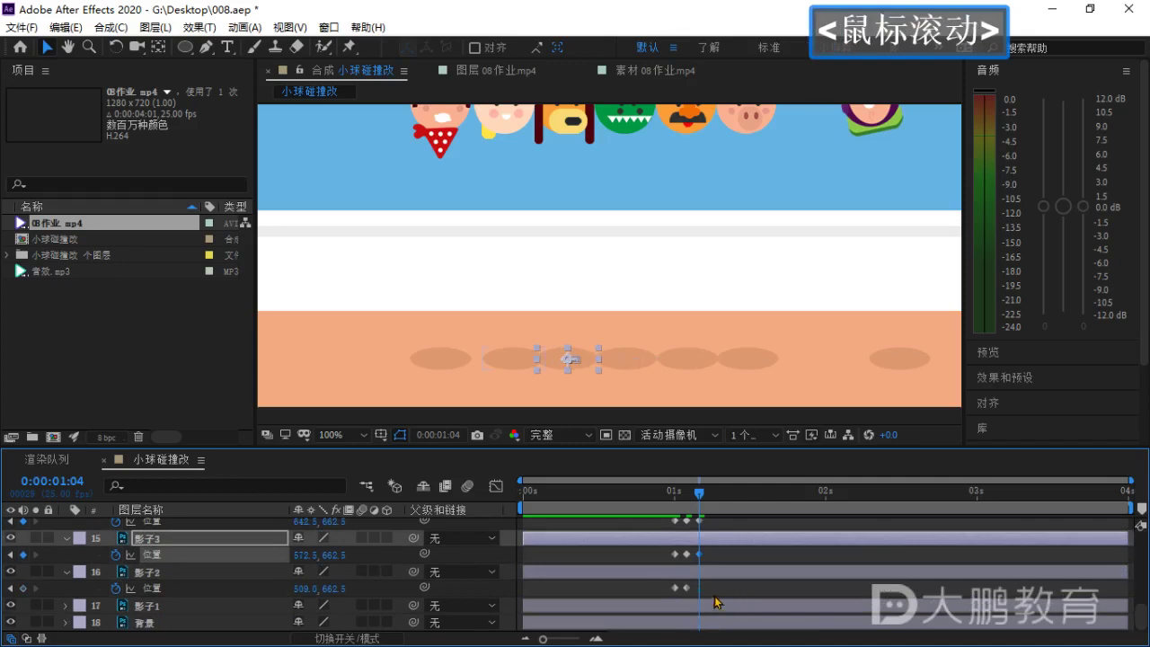
left_click(676, 589)
key("ctrl+c")
key("ctrl+v")
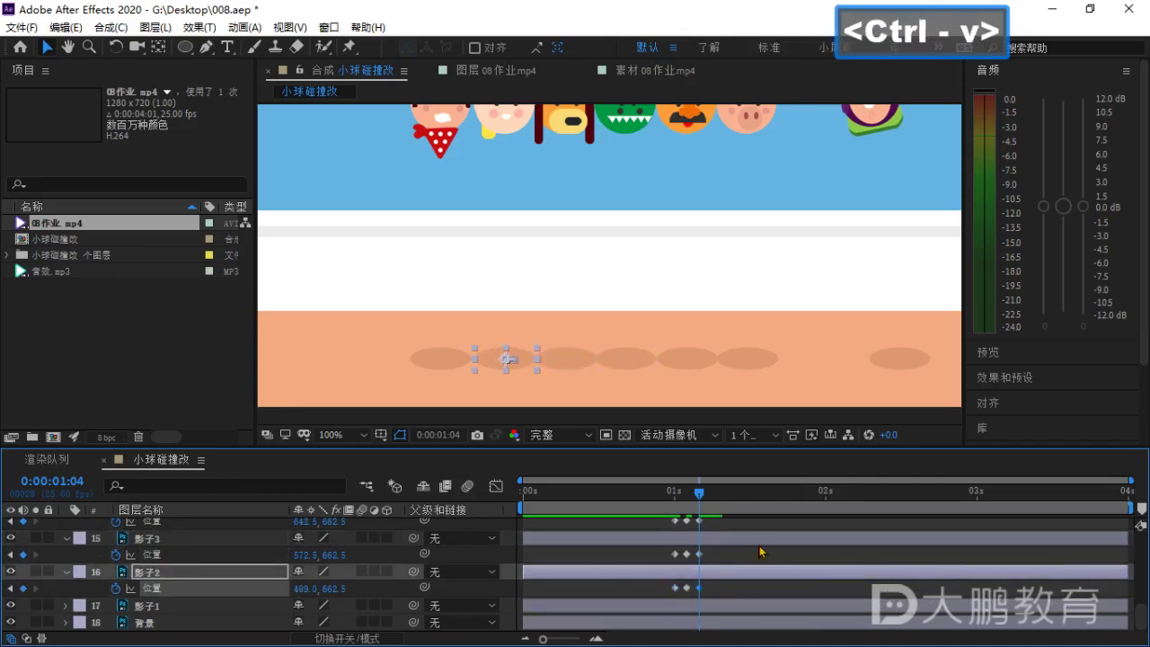
Compare the shadow keyframes with 猪头's Rotation keyframes and preview the first collision from 0:00:00:14.
scroll(735, 555, "down", 1)
scroll(732, 553, "up", 5)
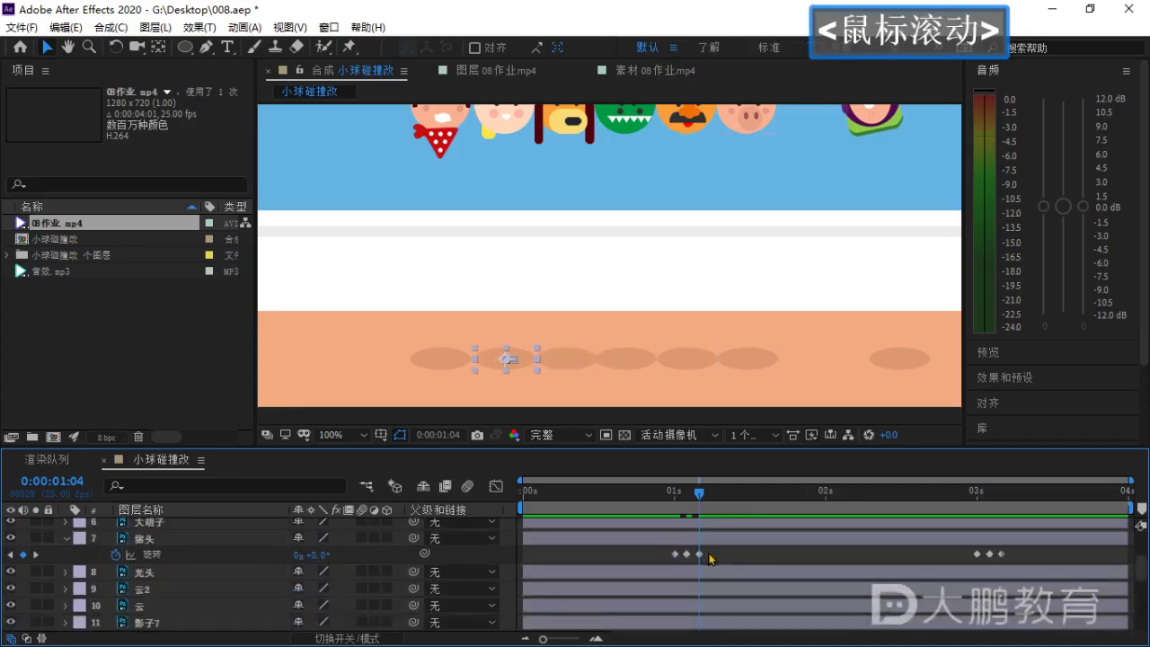
scroll(710, 558, "down", 1)
left_click_drag(699, 493, 612, 498)
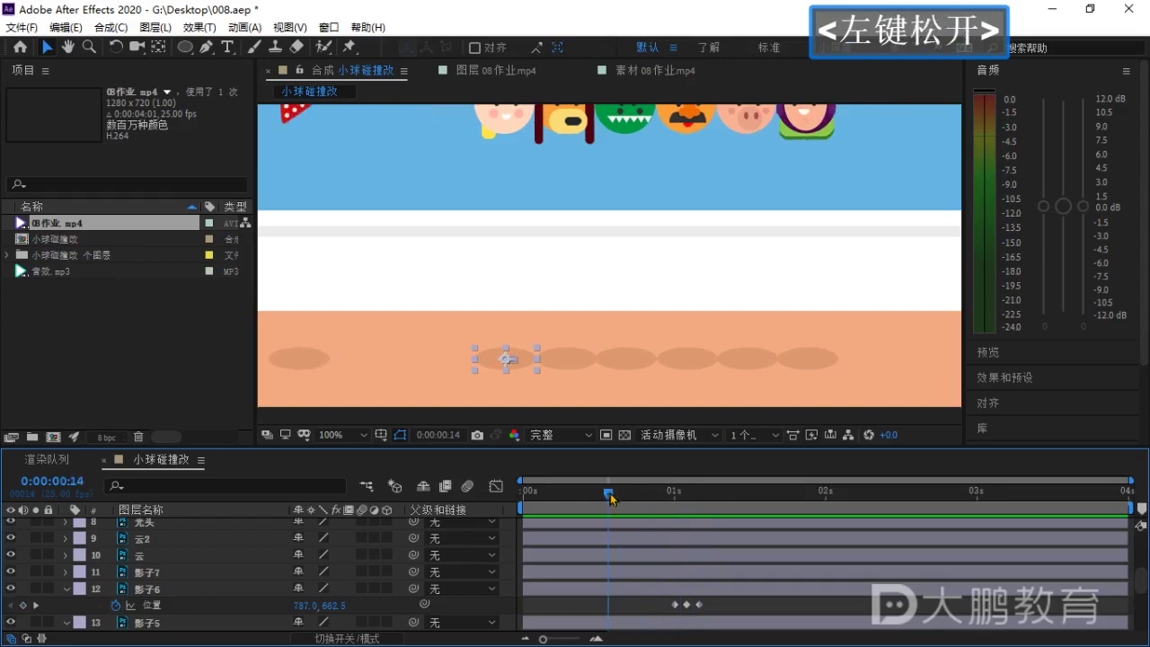
key("space")
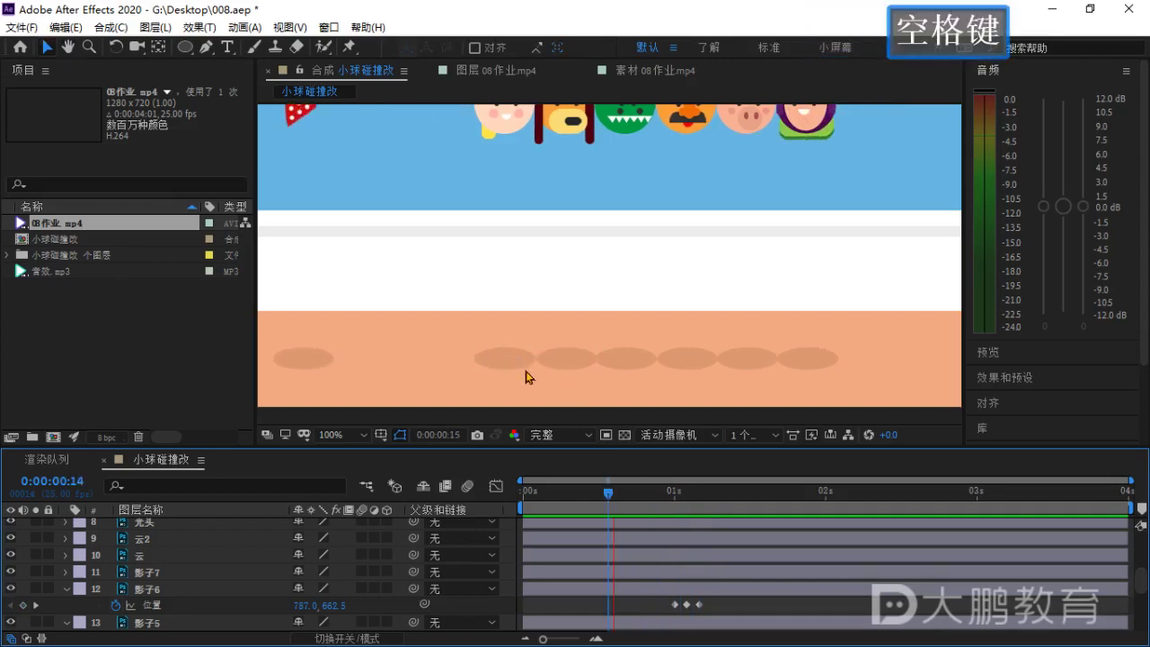
left_click(491, 363)
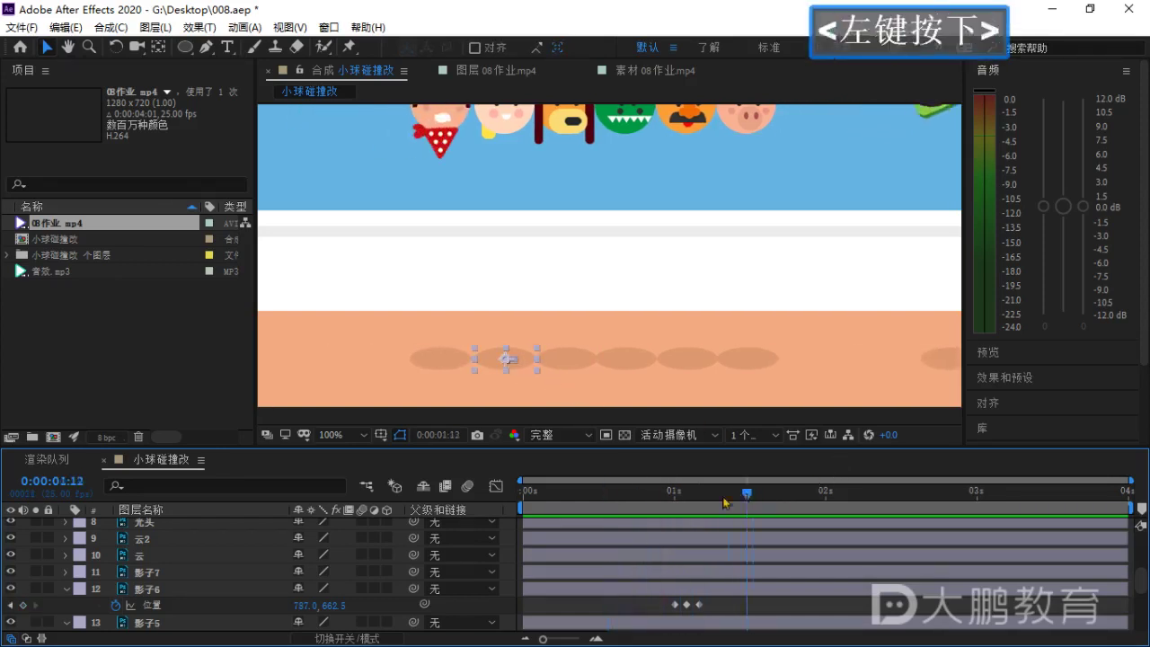
key("space")
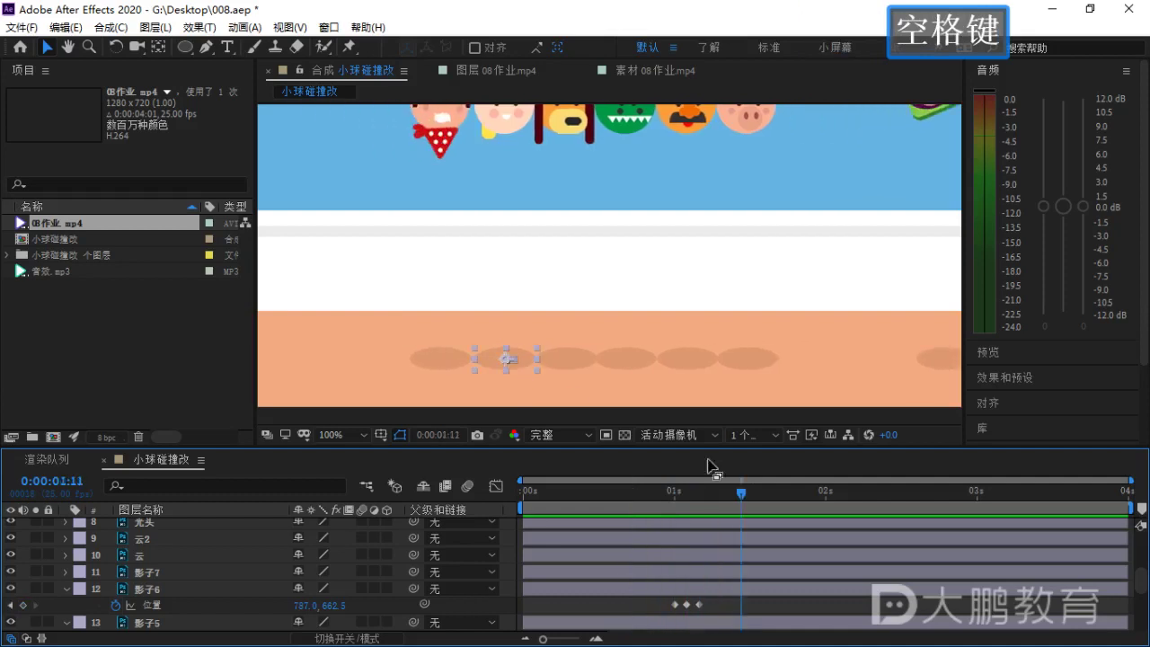
Move the playhead to 0:00:03:00, aligned with 猪头's Rotation keyframe for the second collision.
left_click_drag(743, 499, 782, 505)
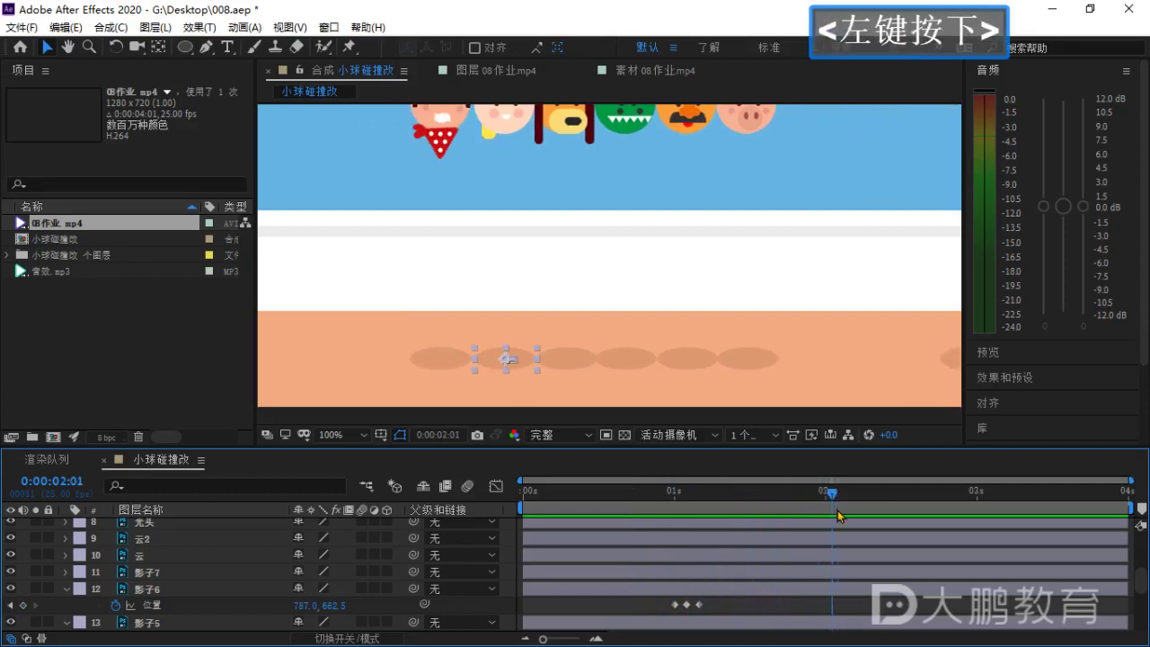
left_click_drag(889, 524, 981, 536)
scroll(930, 586, "up", 3)
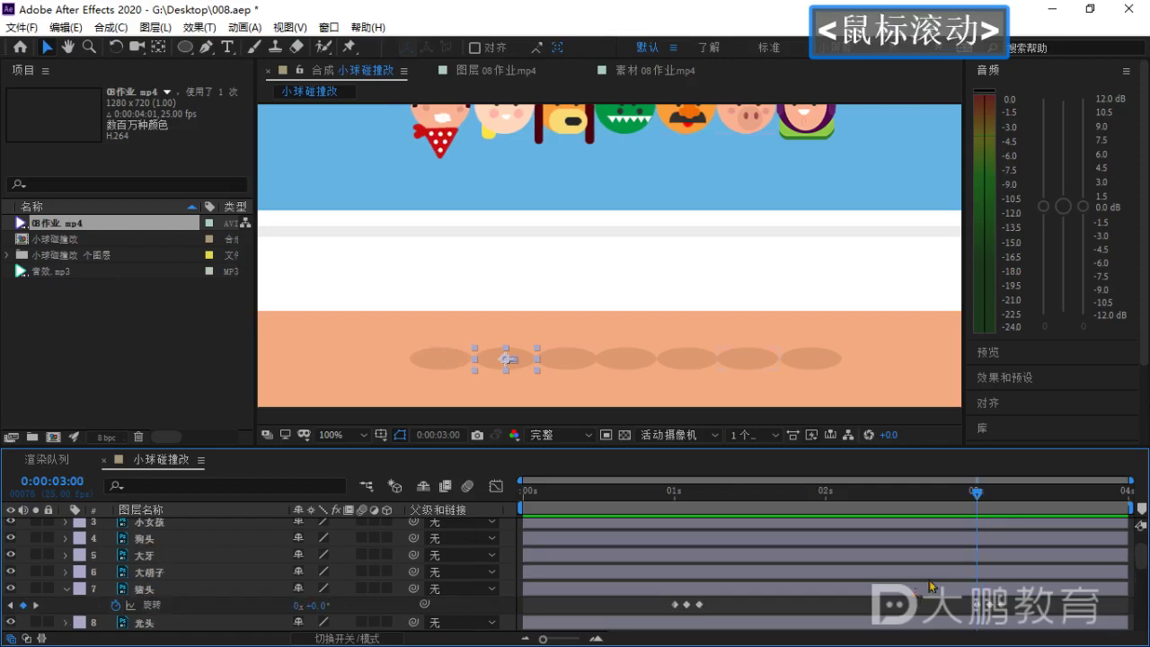
left_click(153, 591)
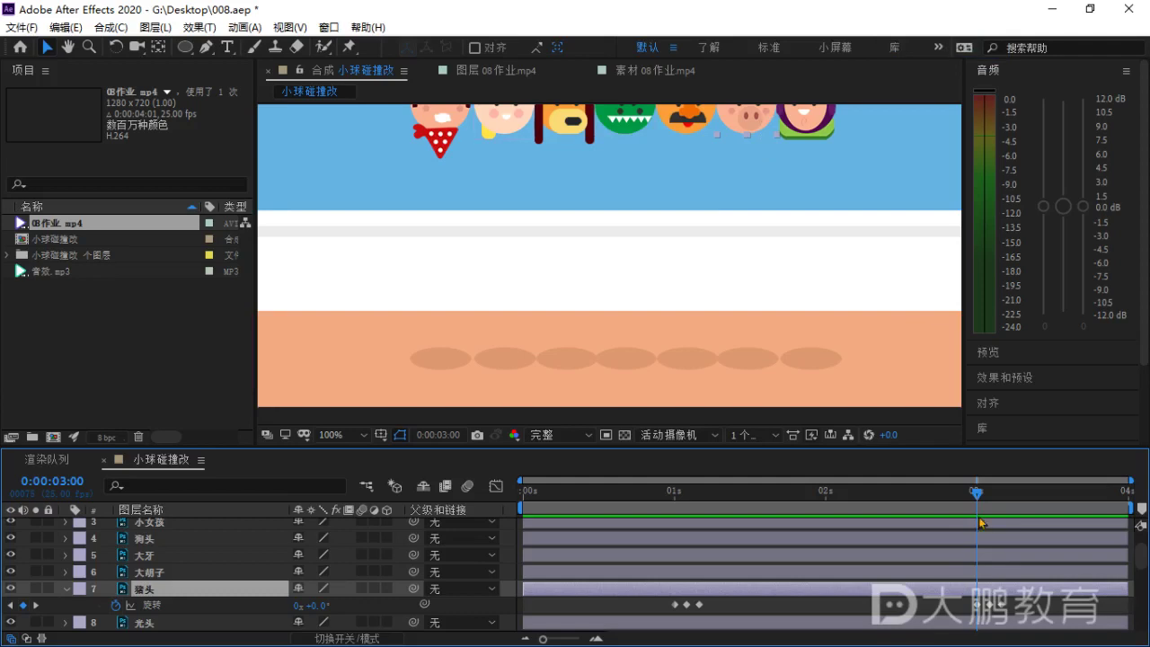
left_click_drag(977, 494, 977, 493)
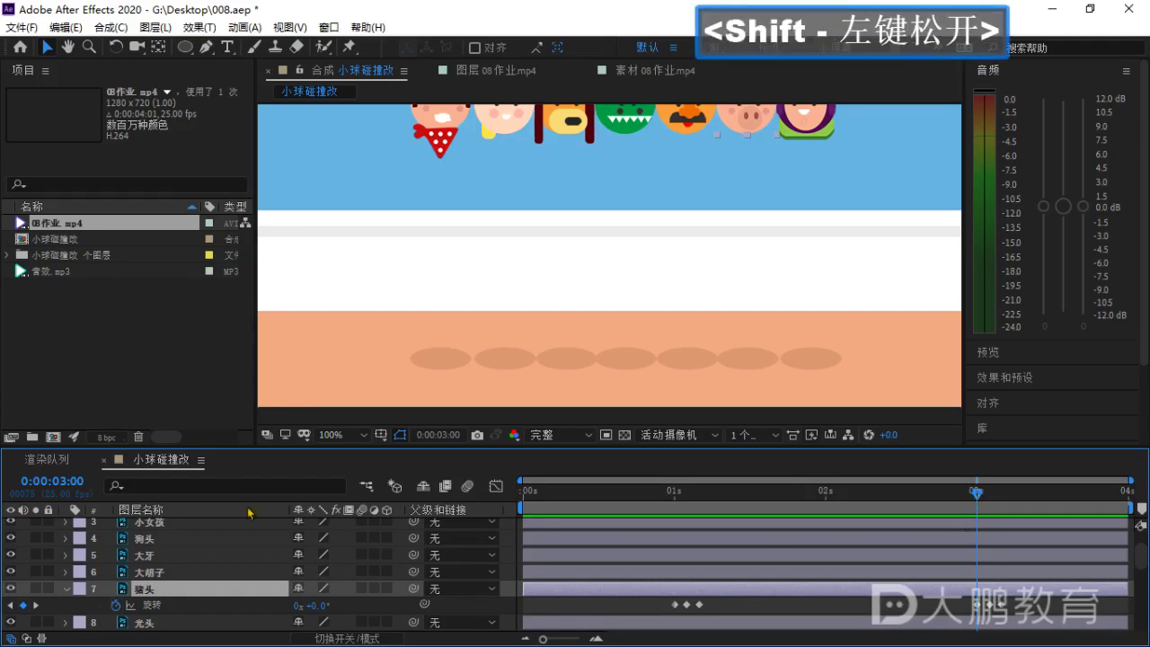
Select layers 影子6 through 影子2 and add a Position keyframe to all five at 0:00:03:00.
scroll(980, 616, "down", 3)
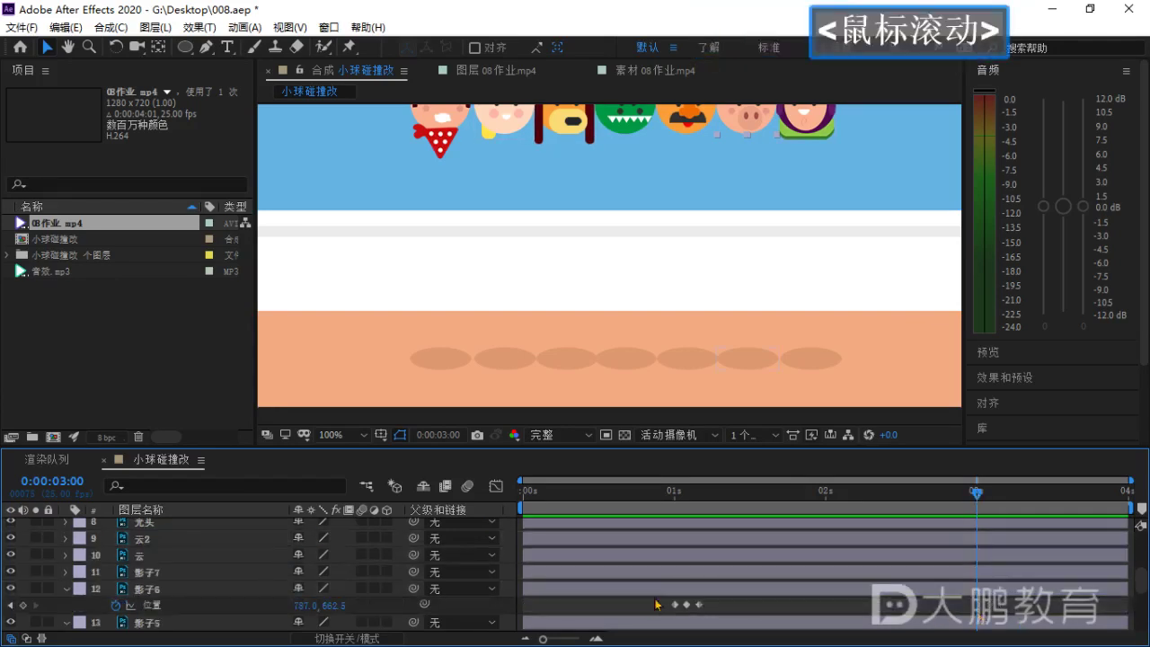
left_click(721, 592)
scroll(211, 580, "down", 3)
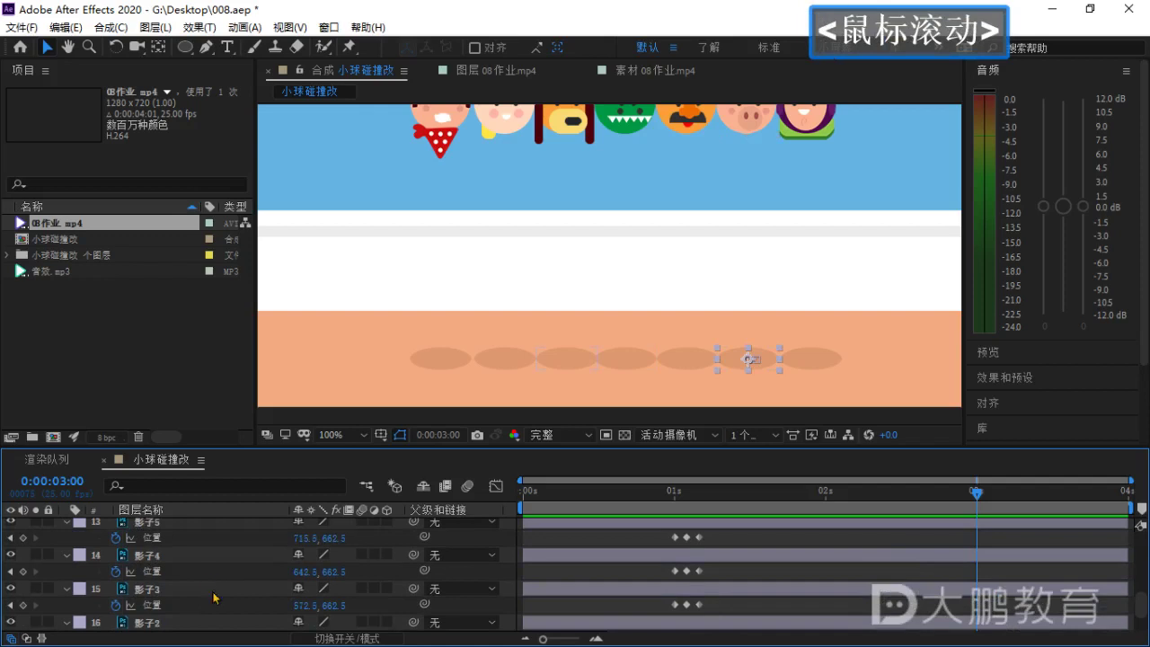
scroll(213, 593, "down", 1)
left_click(160, 573, "shift")
scroll(1005, 564, "up", 1)
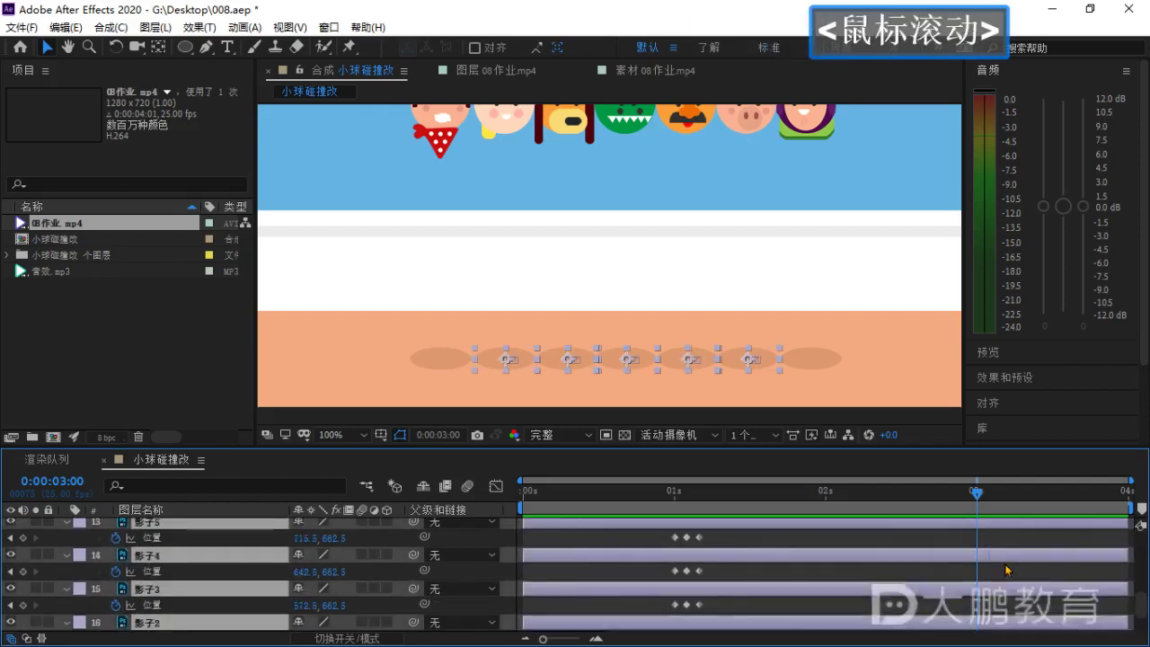
scroll(1007, 569, "up", 3)
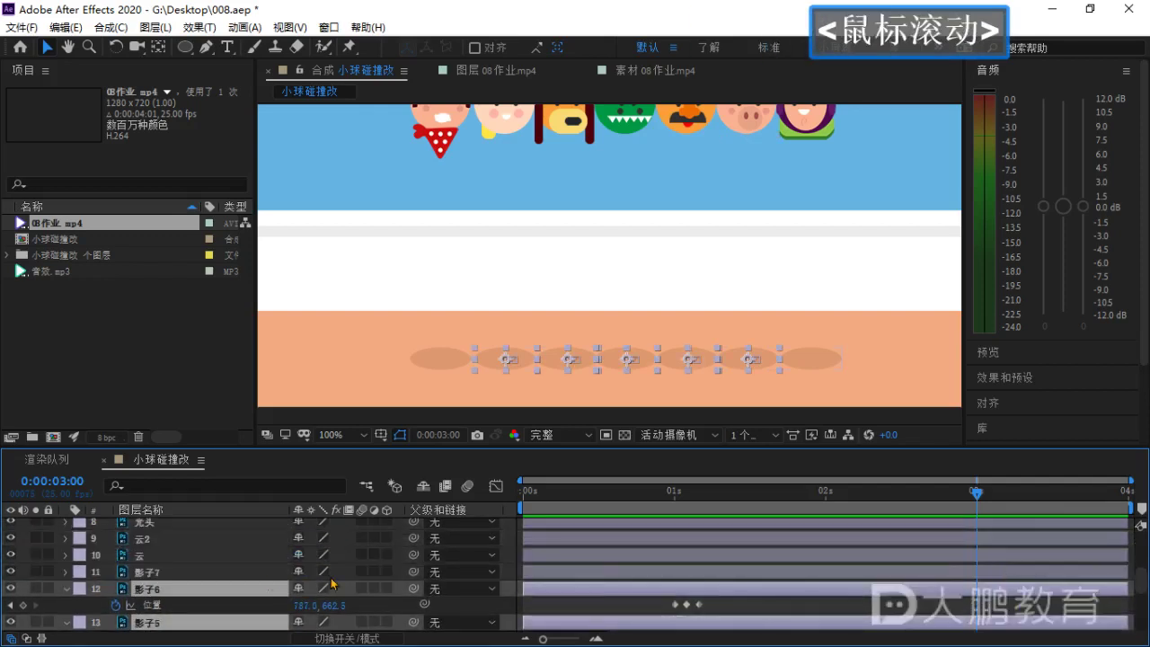
left_click(23, 606)
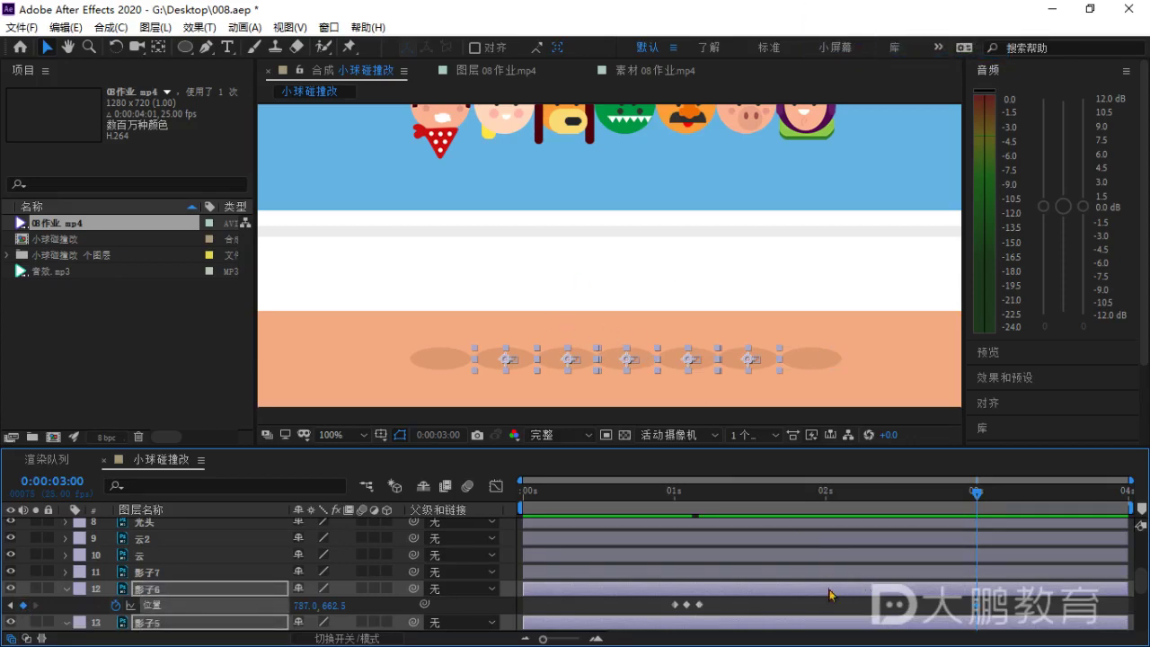
At 0:00:03:02, move the five shadows 6 px left so 影子6's Position becomes 781.0, 662.5.
key("Page_Down")
key("Page_Down")
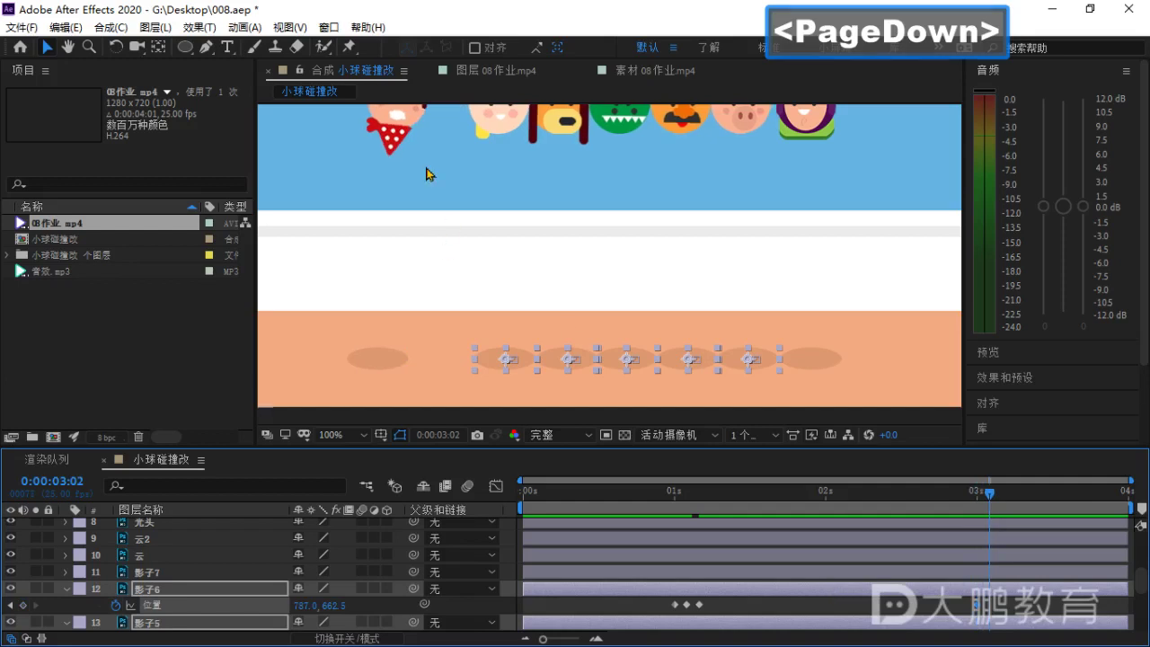
left_click_drag(494, 360, 490, 358)
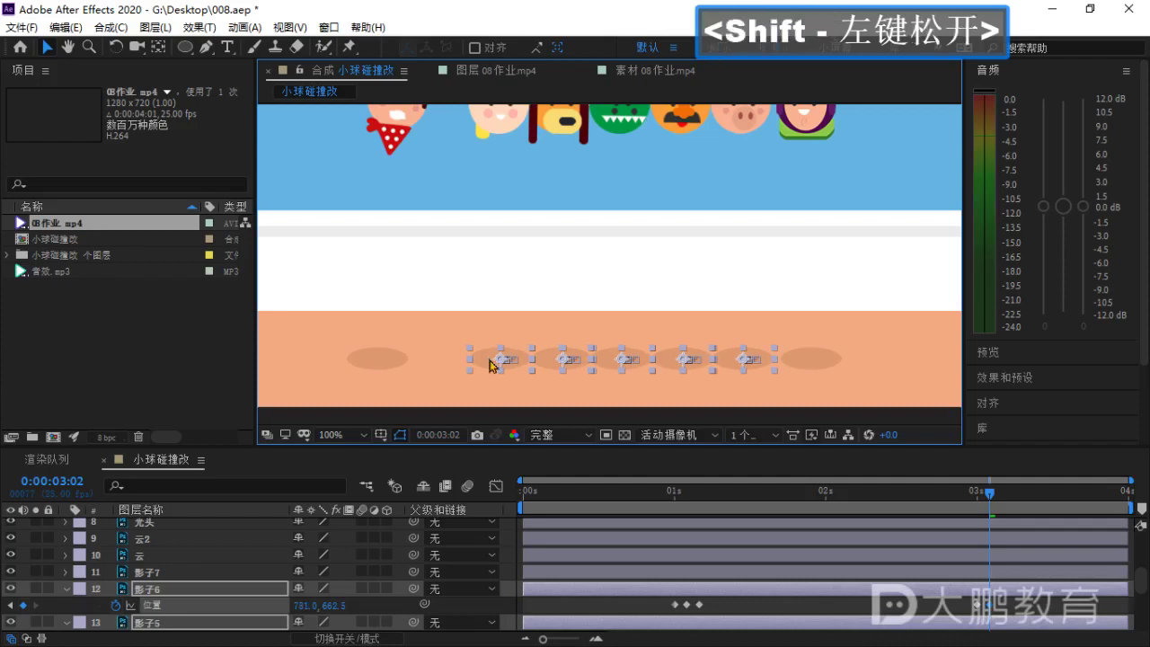
At 0:00:03:04, move the five shadows right, back towards their resting spots under the heads.
key("Page_Down")
key("Page_Down")
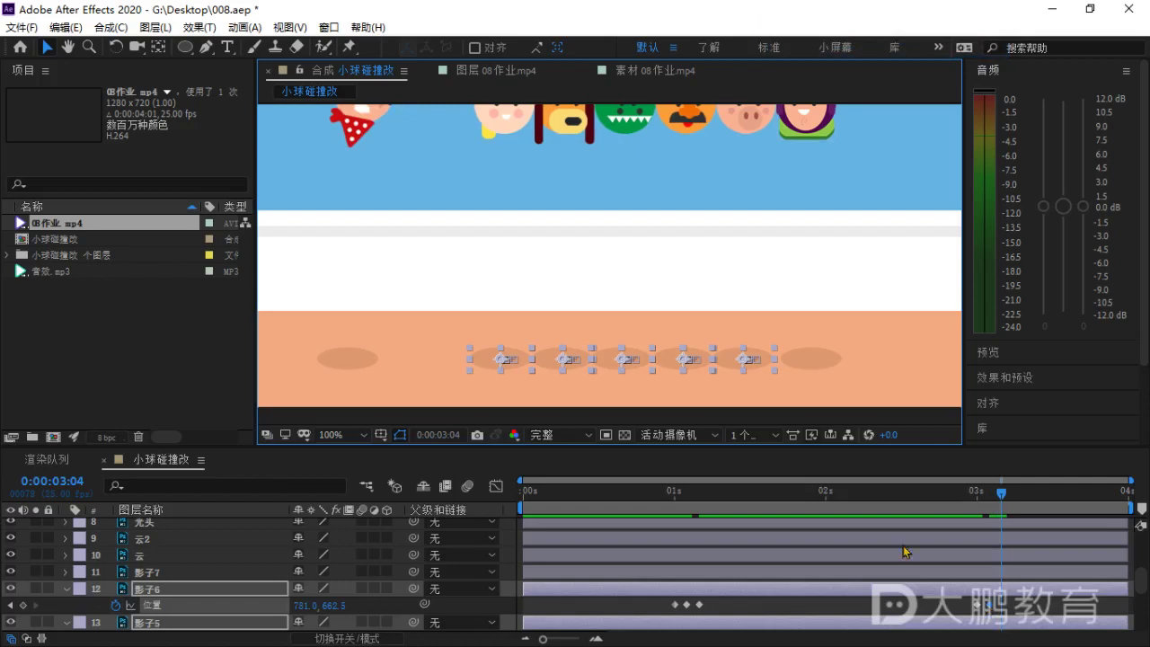
left_click_drag(489, 360, 491, 358)
Return the playhead to 0:00:00:00, fit the whole composition in view and deselect the shadow layers.
left_click_drag(984, 510, 448, 502)
scroll(725, 341, "down", 4)
middle_click(649, 241)
left_click(667, 372)
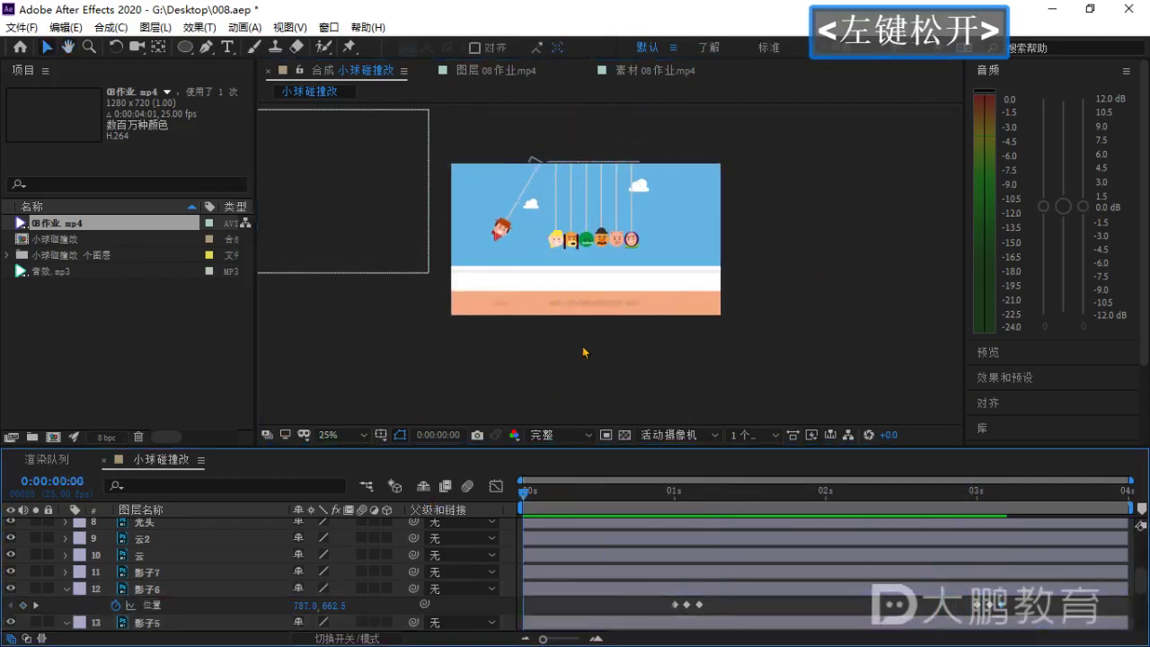
Preview the animation from the start and check that the floor shadows follow the heads.
scroll(582, 346, "up", 2)
key("space")
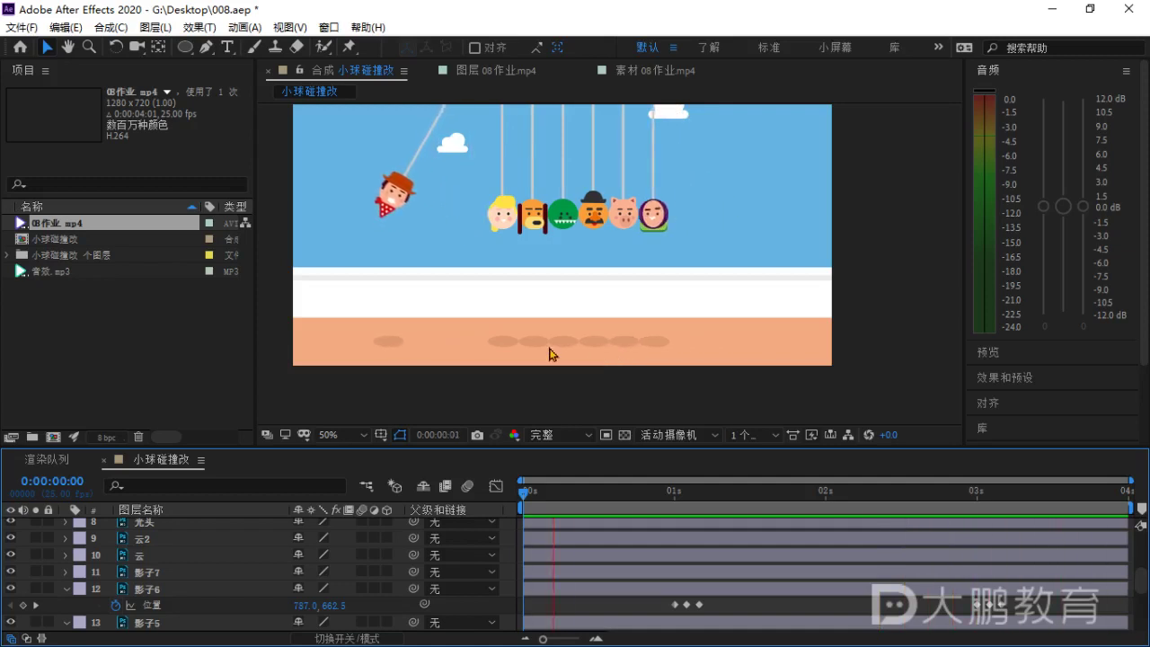
key("space")
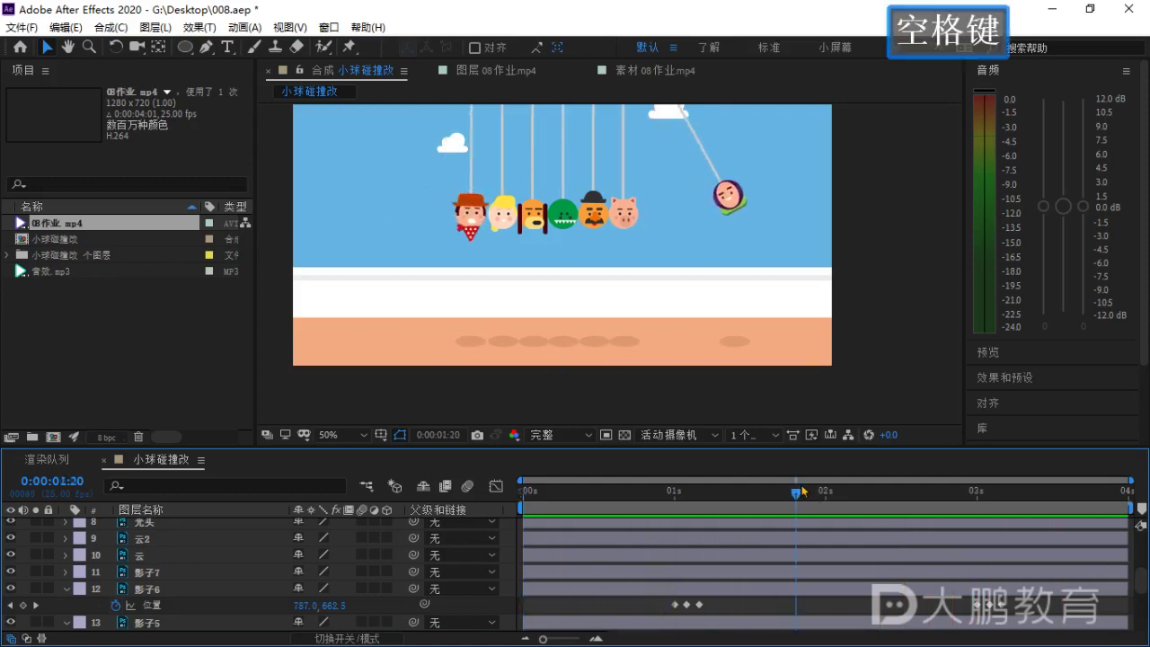
left_click_drag(795, 501, 532, 560)
key("space")
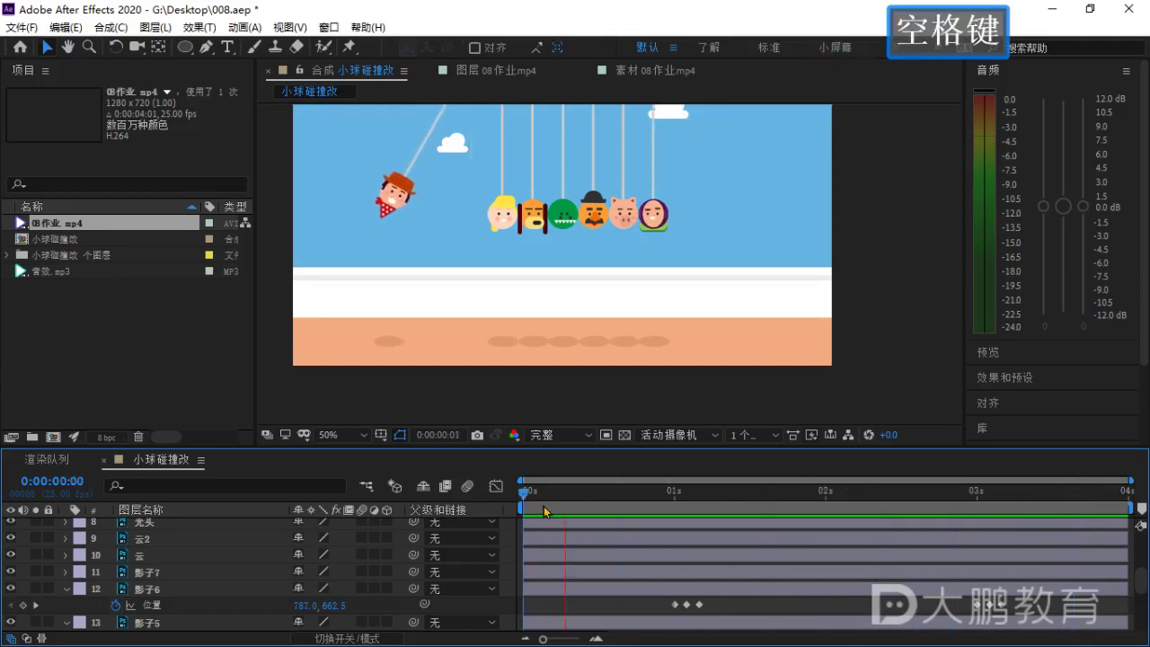
Check the shadows at the end of the composition and play back from the second collision at 0:00:03:03.
left_click_drag(629, 497, 1126, 545)
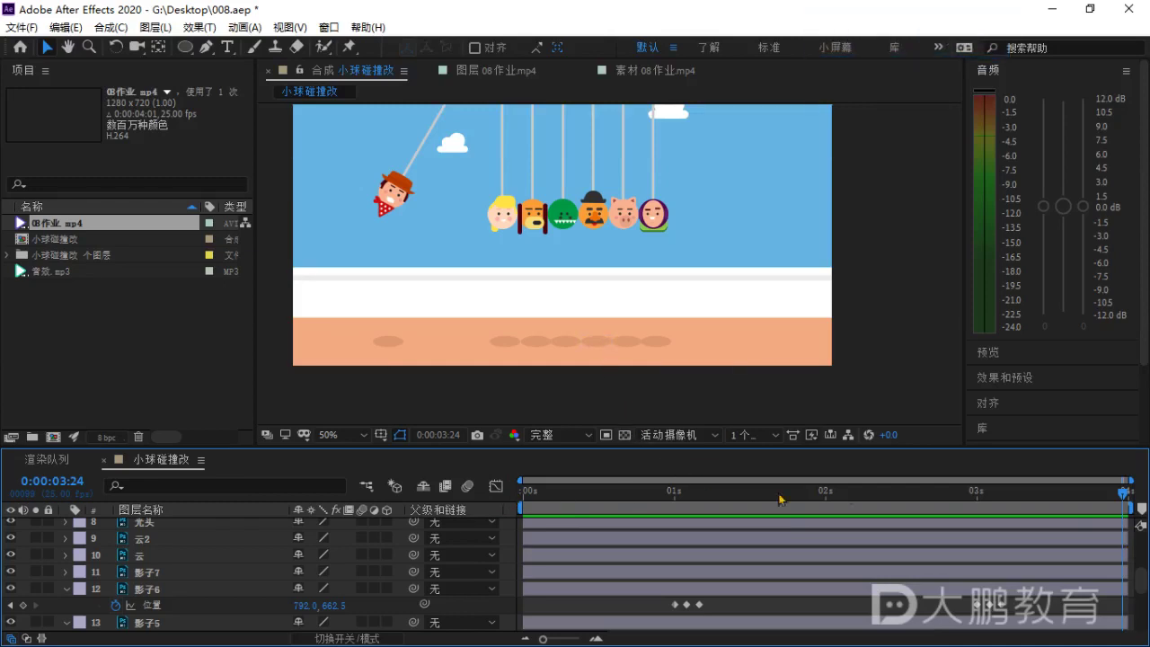
left_click(996, 493)
key("space")
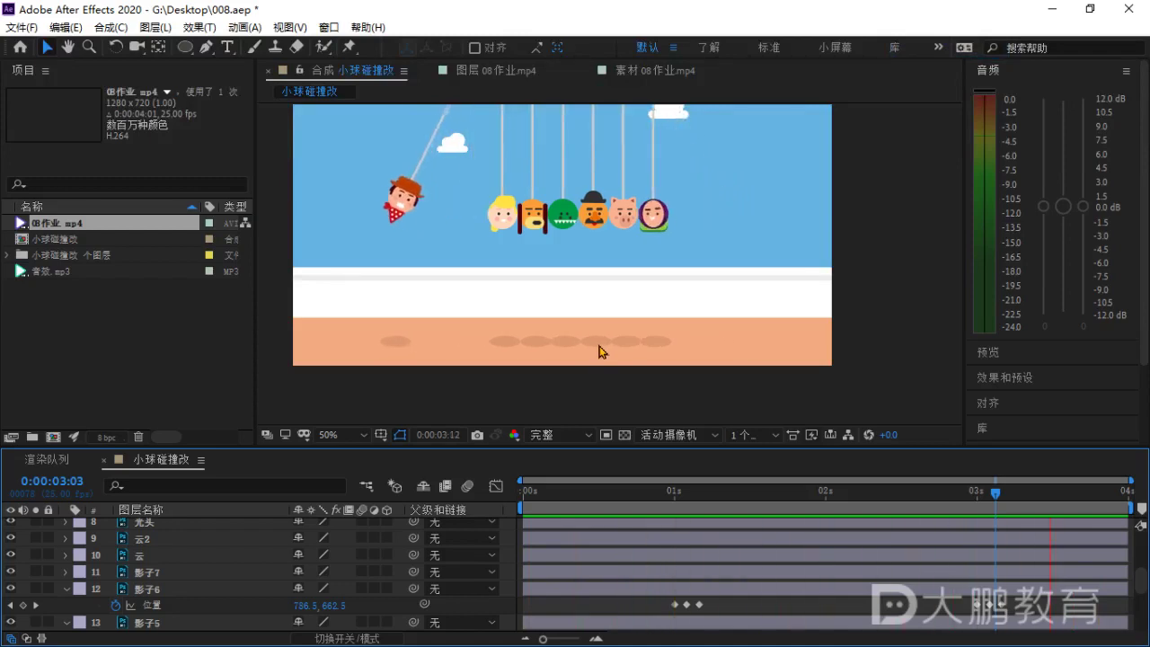
key("space")
left_click_drag(615, 495, 524, 497)
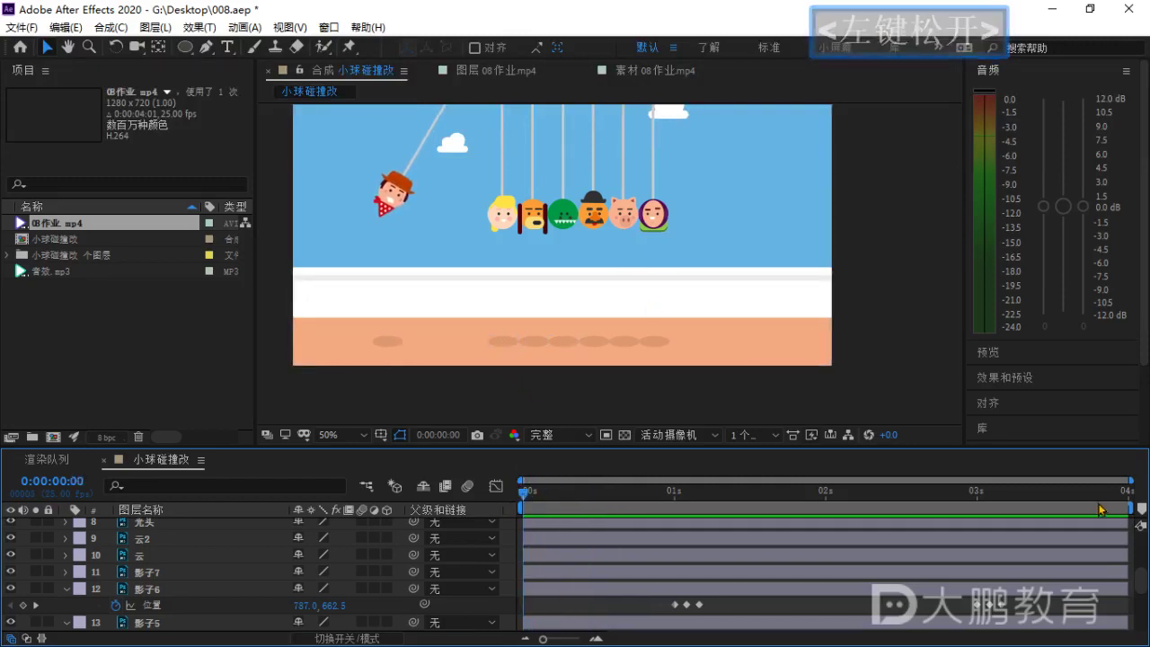
Scrub through the first collision at 0:00:01:00 and replay the animation to examine the heads and shadows together.
scroll(582, 259, "down", 2)
scroll(608, 262, "up", 2)
left_click_drag(632, 249, 632, 265)
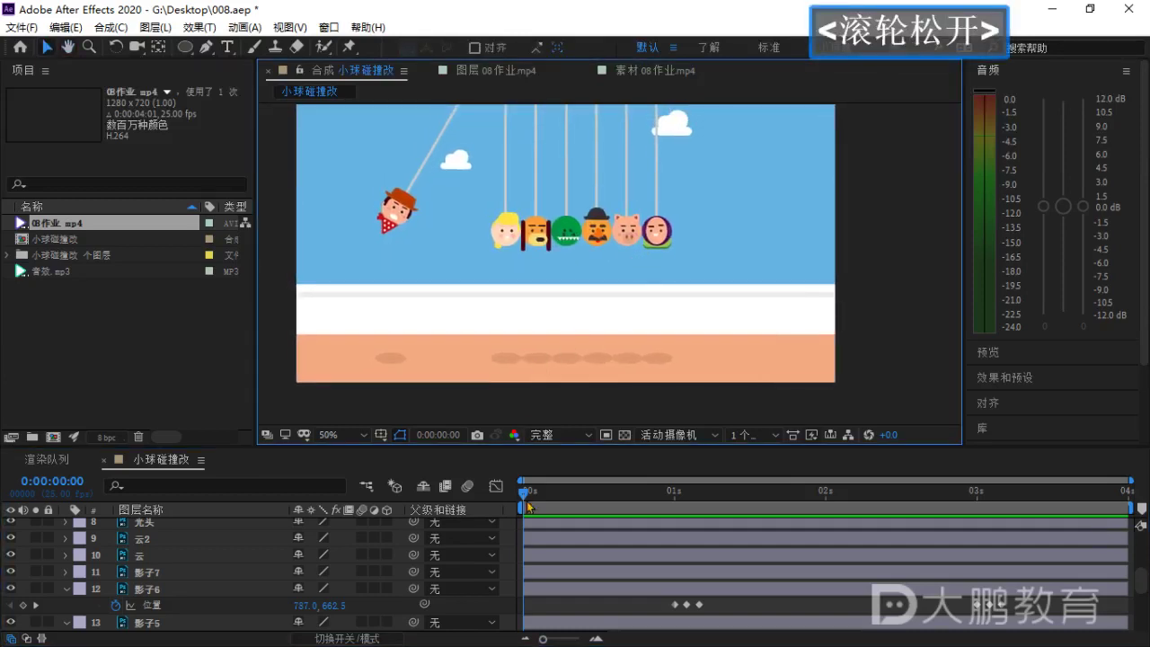
left_click_drag(528, 506, 650, 544)
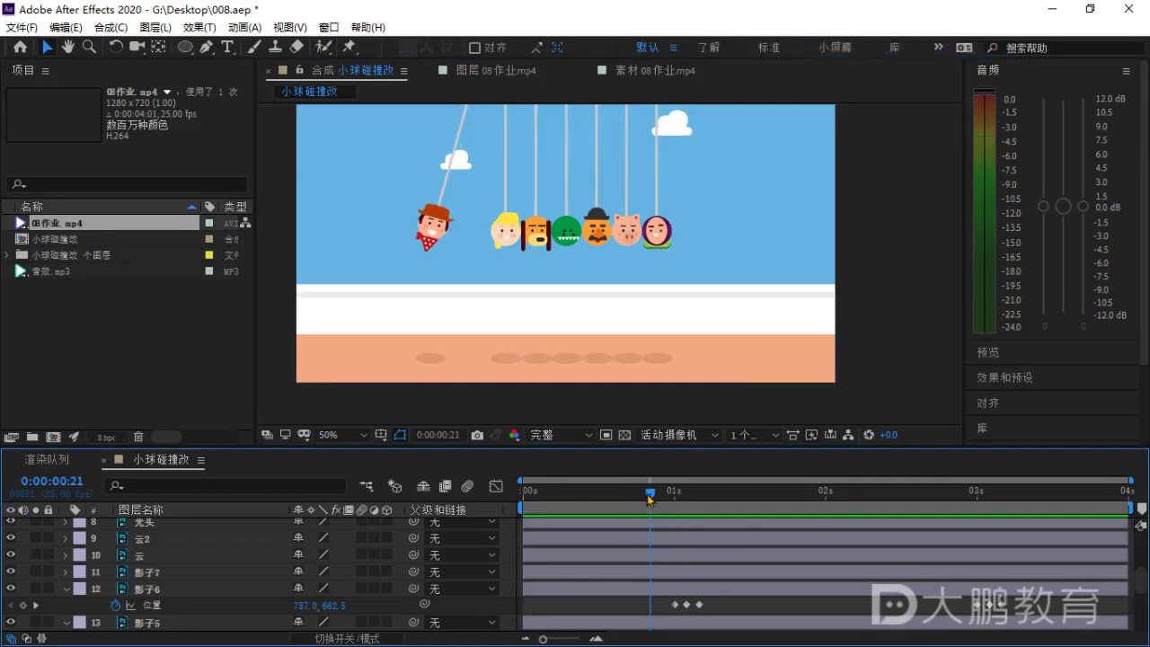
left_click_drag(650, 498, 661, 591)
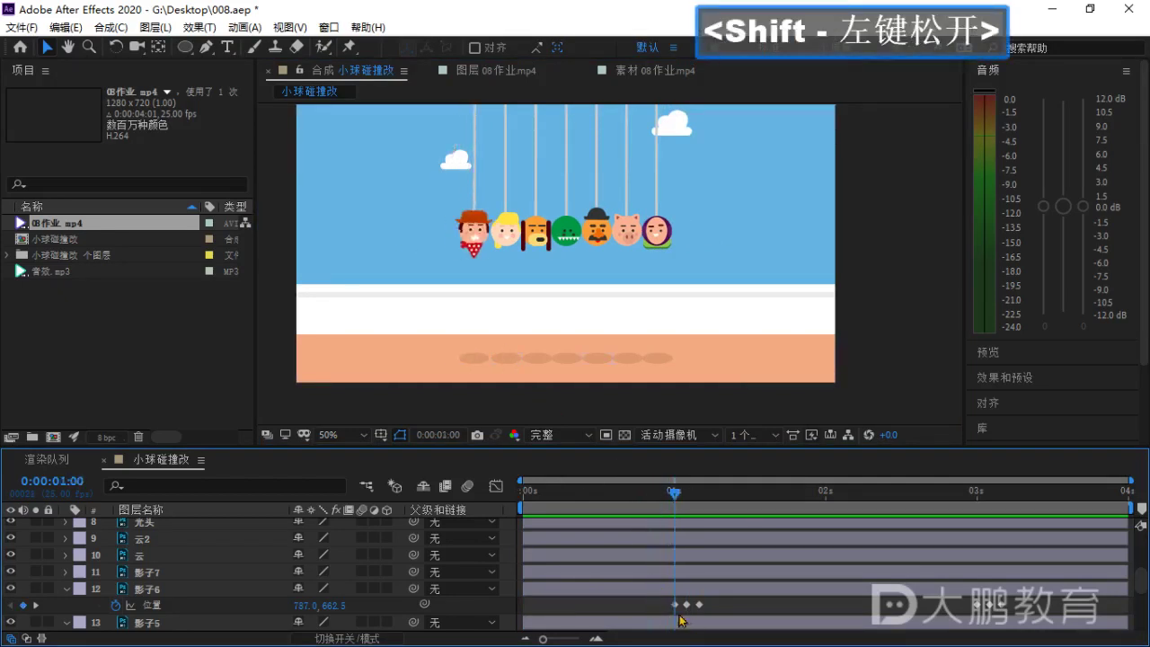
left_click_drag(675, 492, 1084, 538)
key("space")
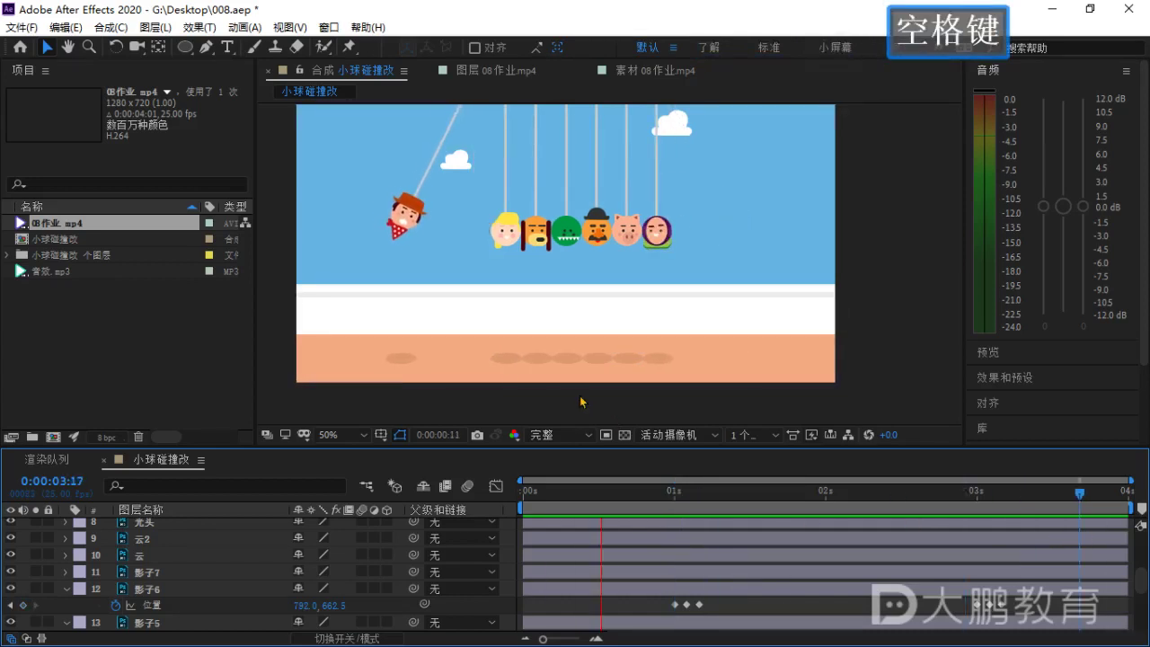
key("space")
scroll(570, 296, "down", 2)
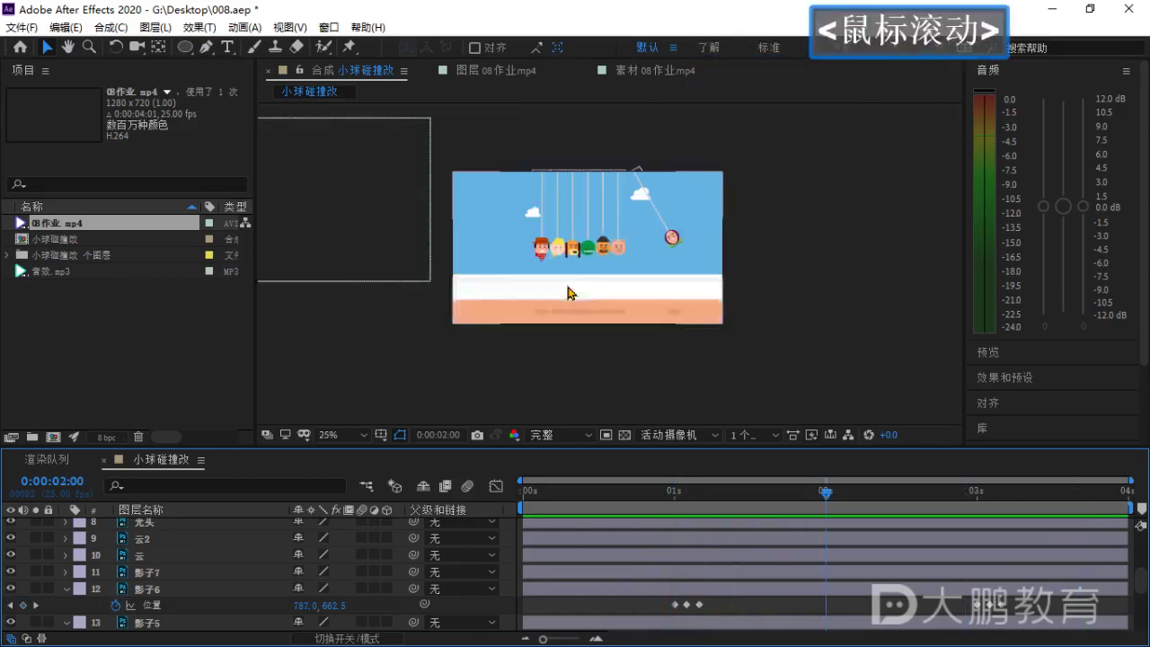
scroll(568, 287, "up", 3)
left_click_drag(568, 264, 596, 271)
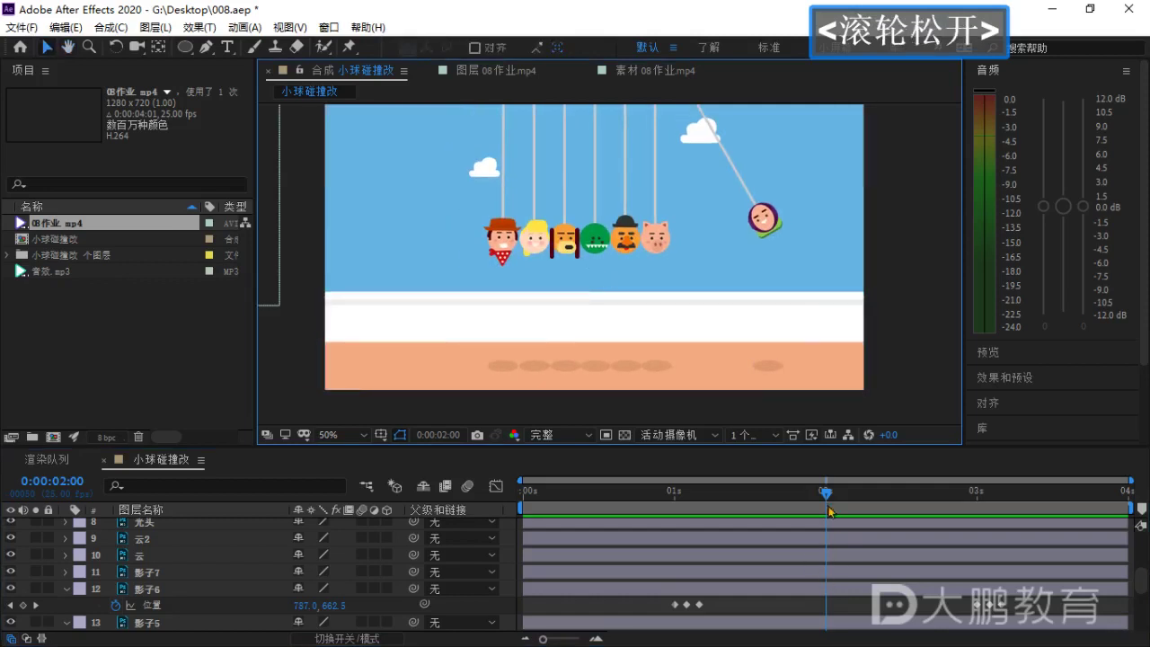
left_click_drag(826, 496, 458, 505)
Select both cloud layers, 云2 and 云, and start Position keyframes on them at 0:00:00:00.
scroll(527, 212, "down", 2)
scroll(527, 213, "up", 2)
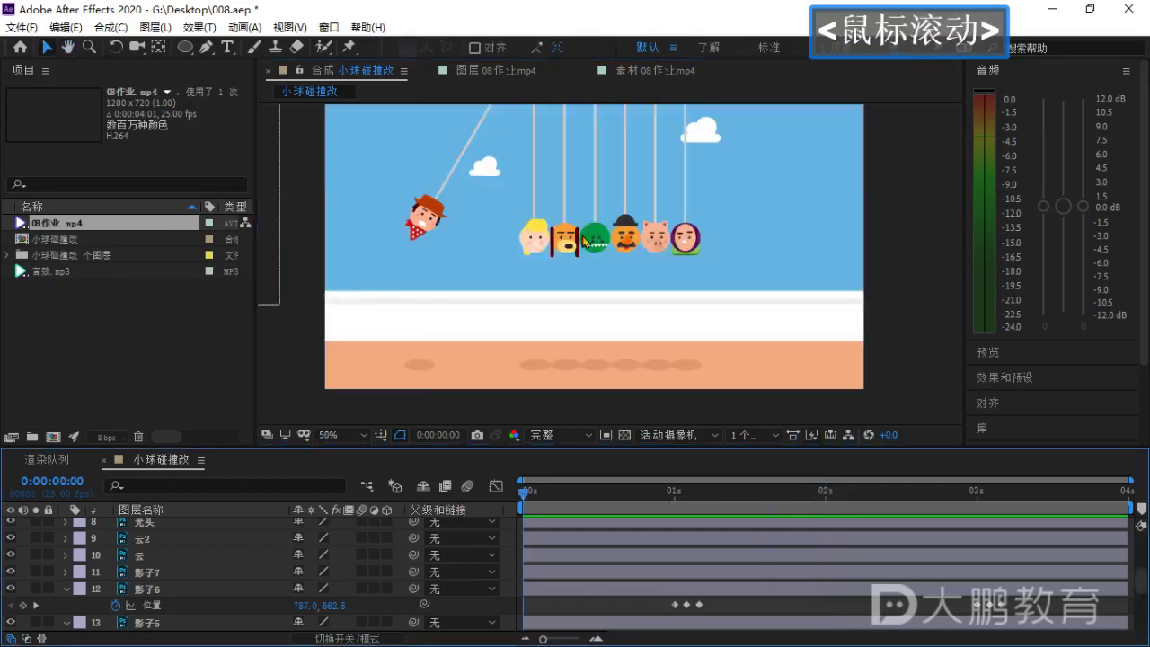
left_click_drag(579, 236, 522, 273)
left_click(661, 166)
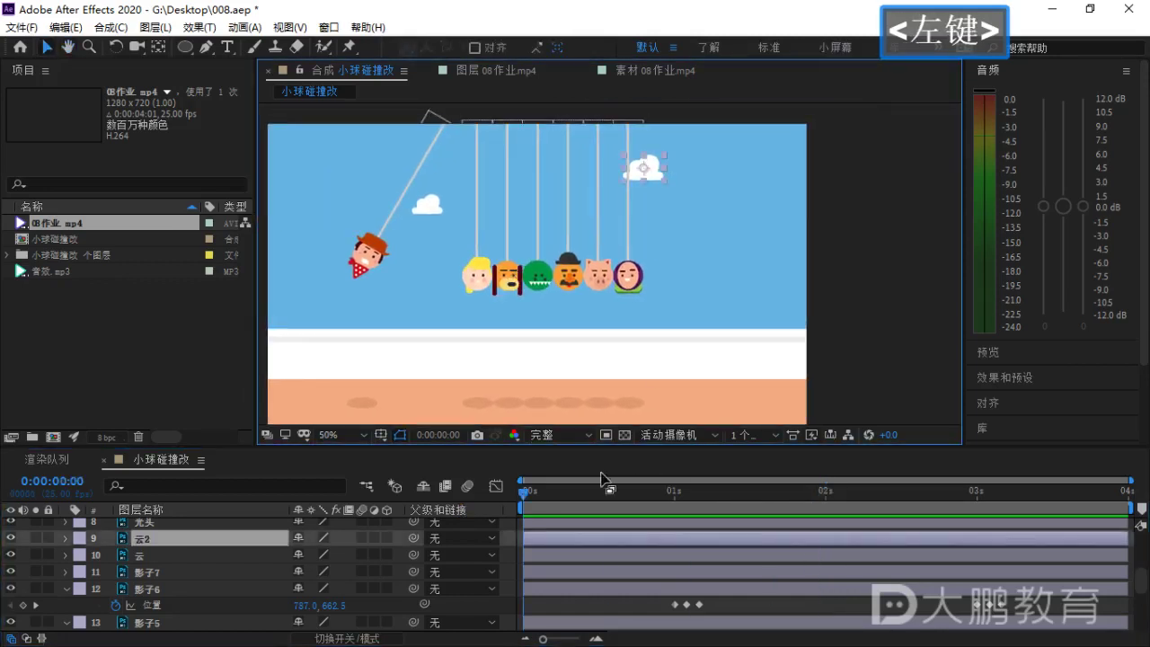
scroll(176, 560, "up", 1)
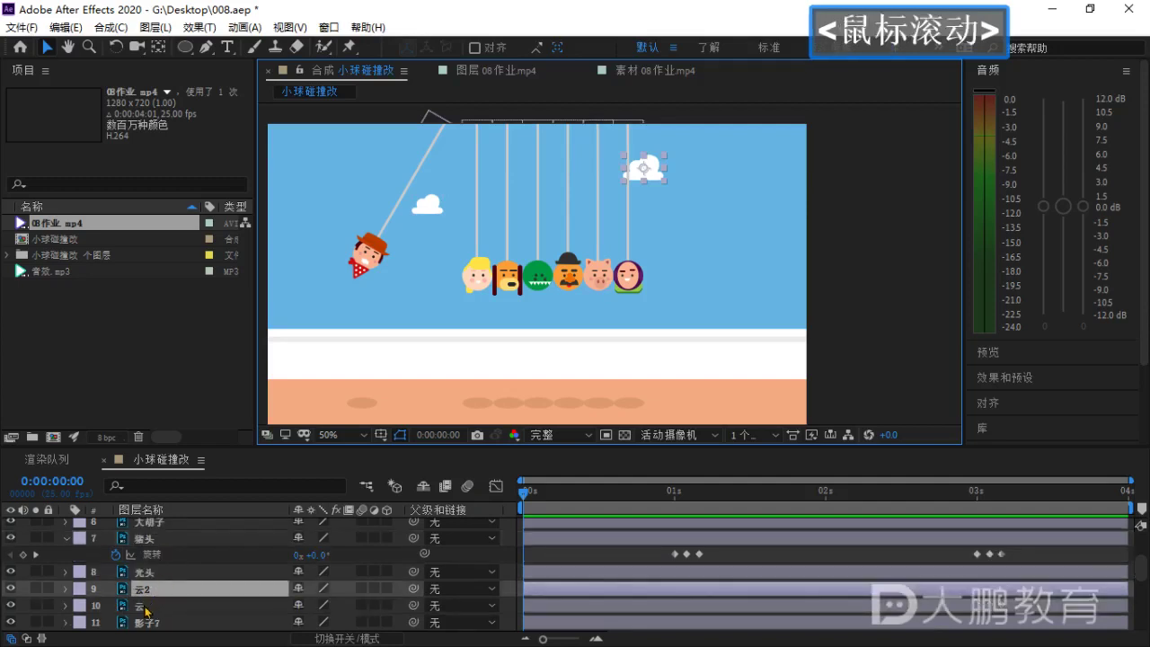
left_click(146, 608, "ctrl")
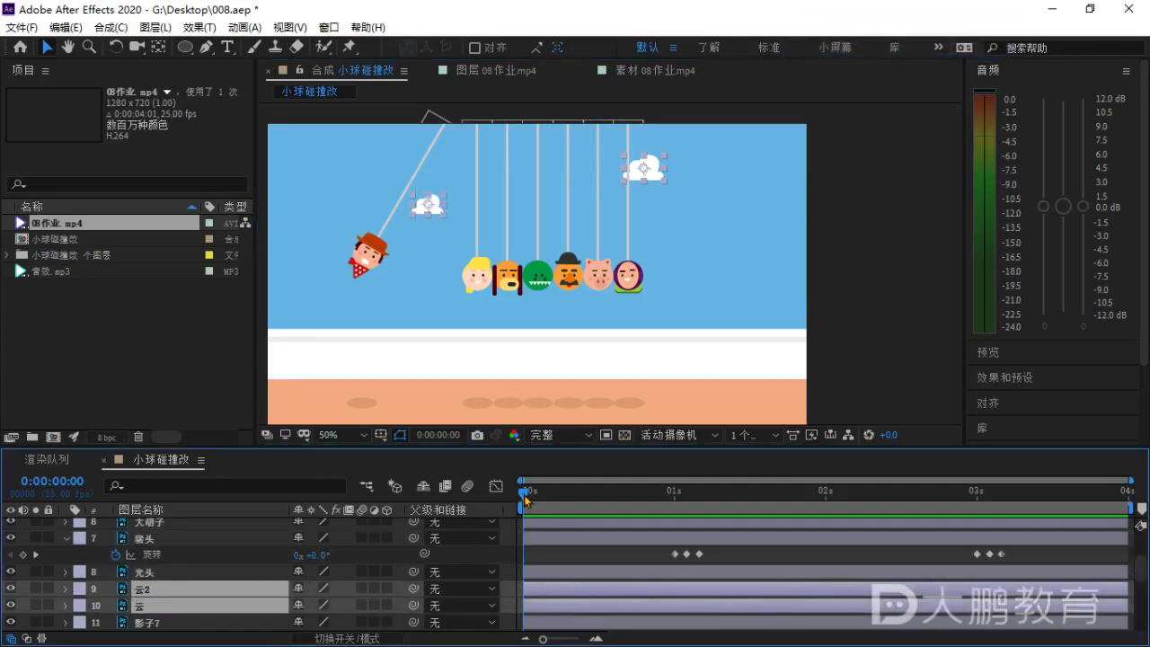
left_click_drag(524, 498, 418, 543)
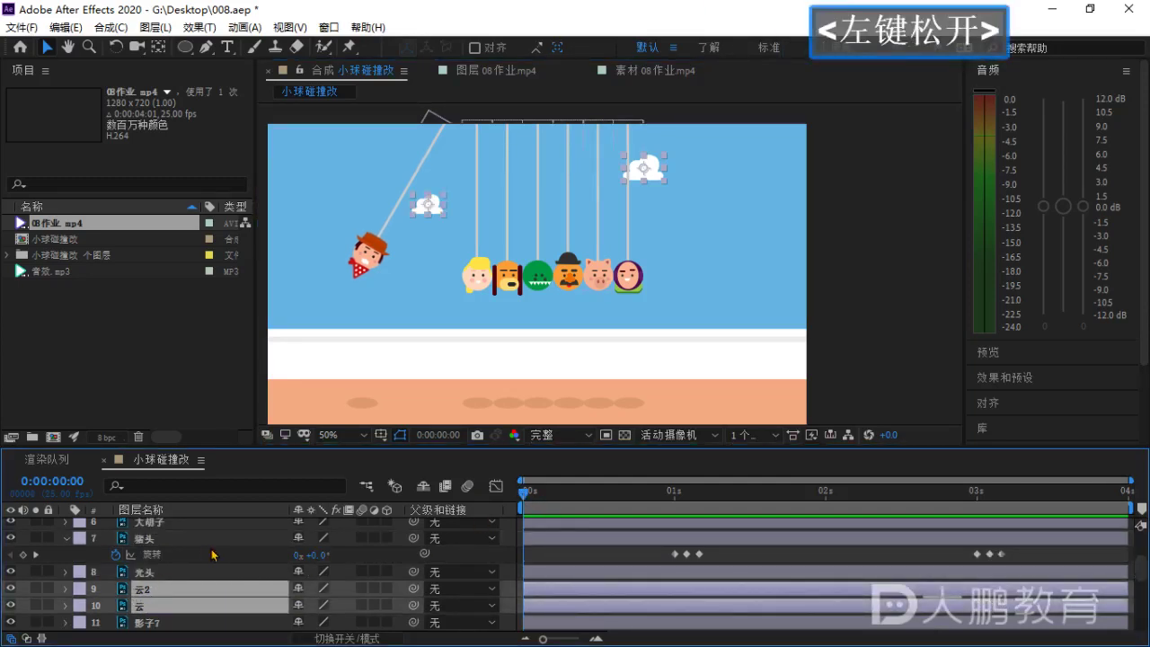
key("p")
scroll(222, 588, "down", 2)
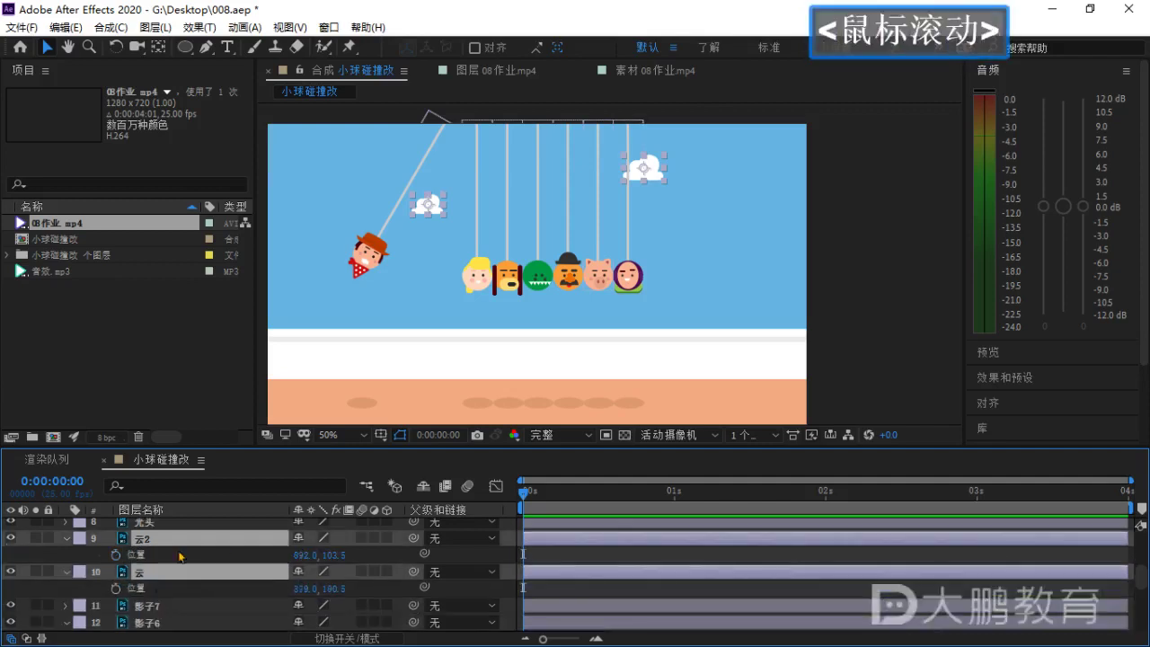
left_click(116, 555)
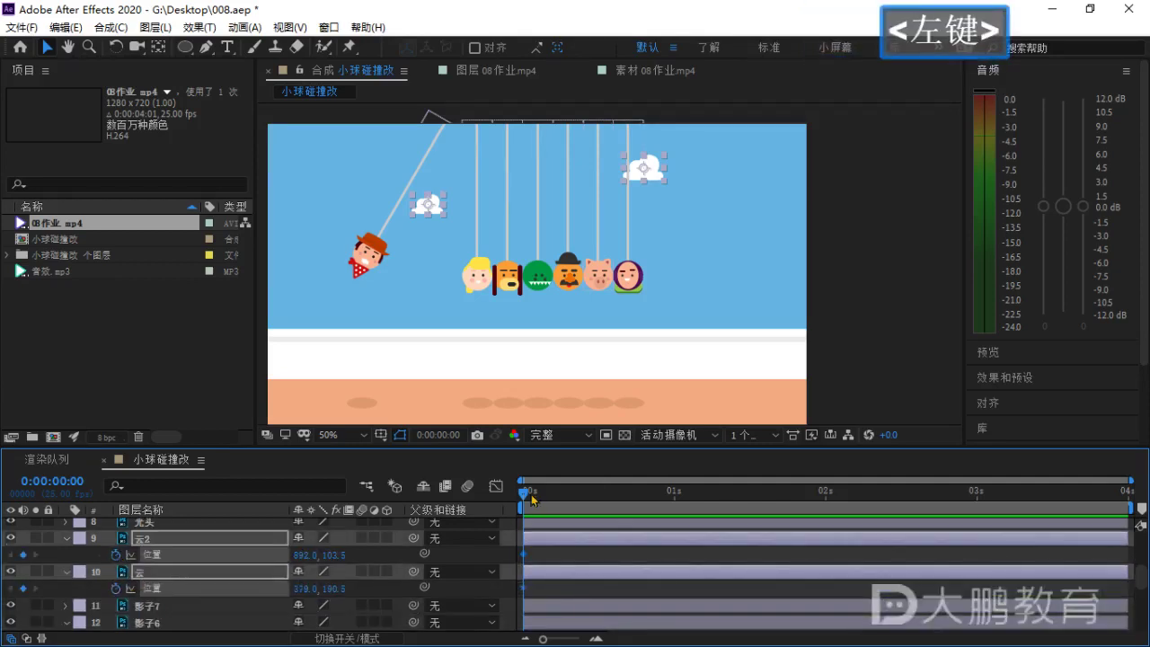
At 0:00:02:00, move cloud 云2 right to Position 1132.0, 103.5 and cloud 云 left to 89.0, 190.5.
left_click_drag(531, 499, 829, 541)
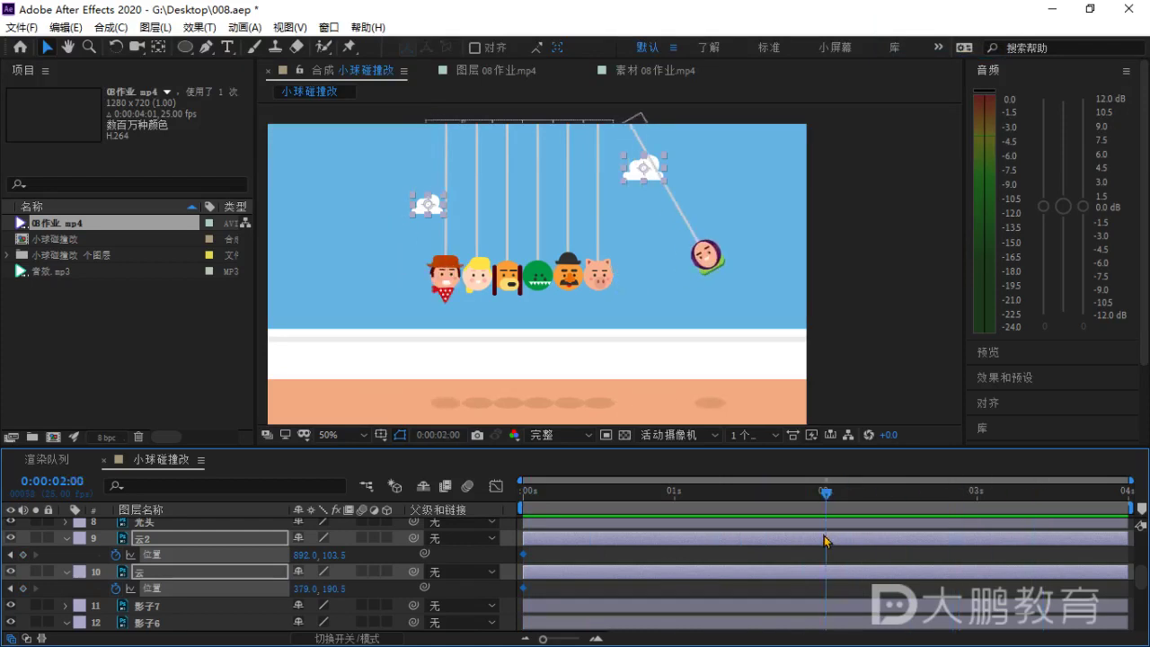
left_click_drag(715, 173, 715, 213)
left_click(739, 216)
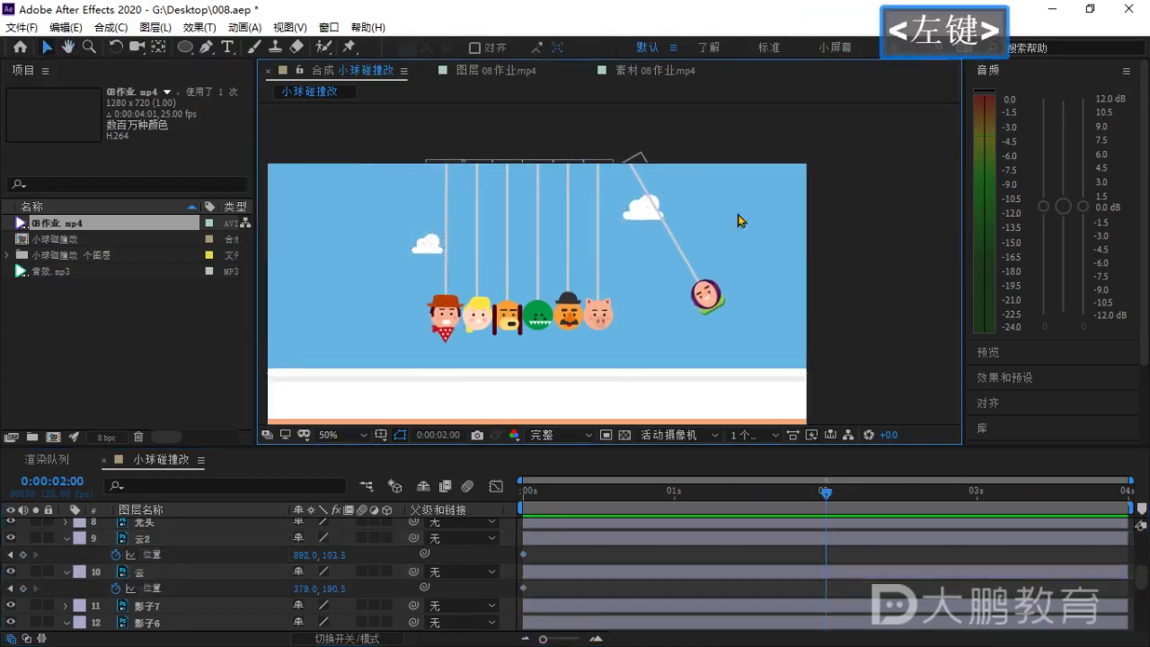
left_click(640, 216)
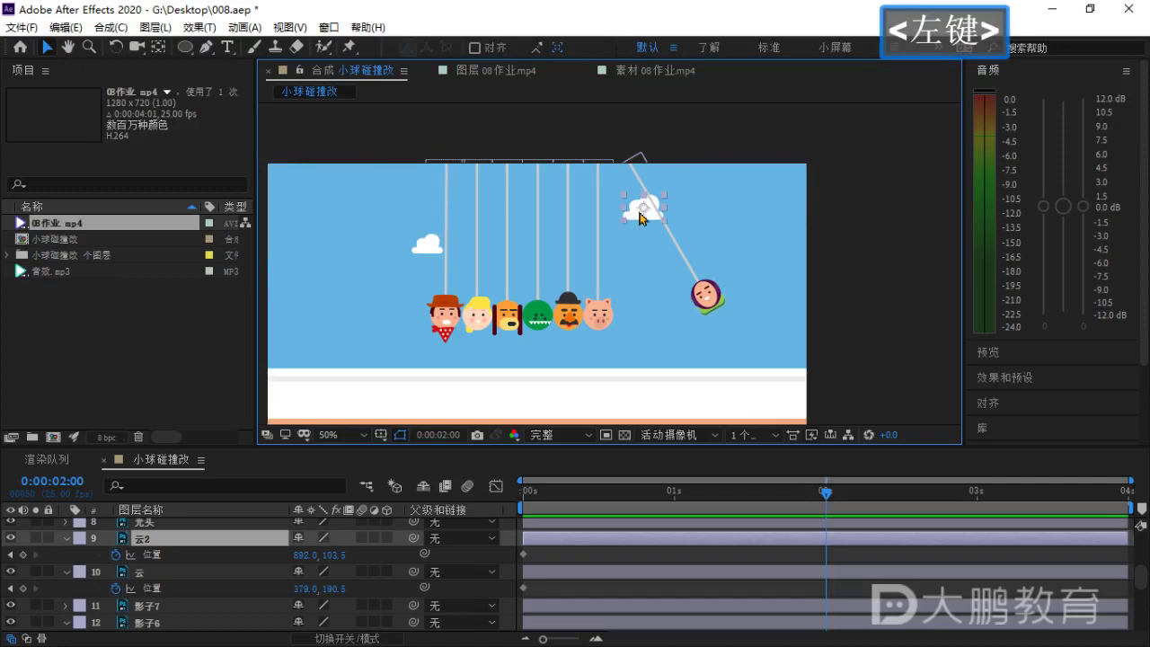
left_click_drag(640, 216, 747, 217)
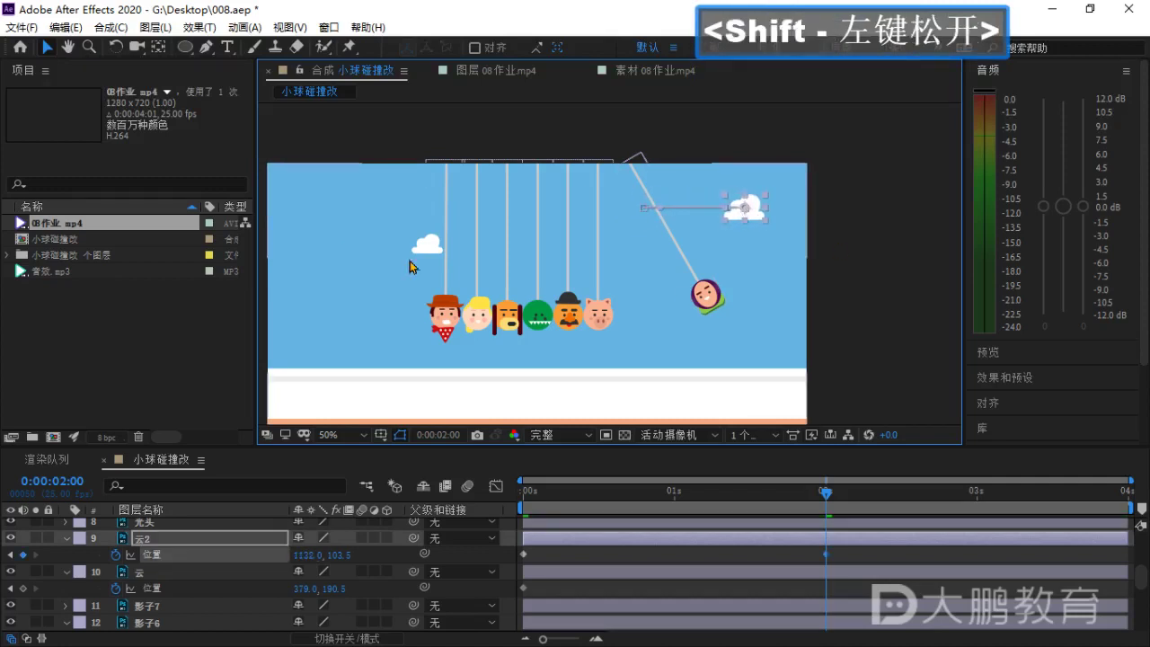
left_click(415, 248)
left_click_drag(419, 246, 304, 239)
Copy the first Position keyframe of 云2 and of 云 to 0:00:03:24 so each cloud returns to its start.
left_click_drag(834, 495, 1133, 513)
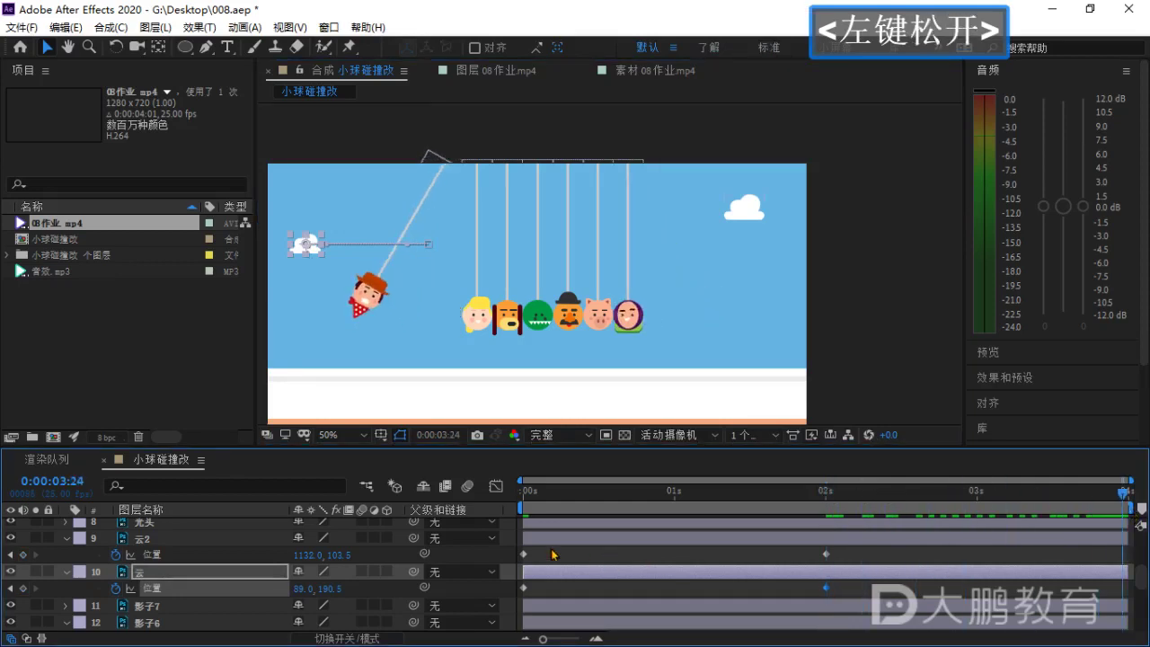
left_click_drag(545, 548, 510, 559)
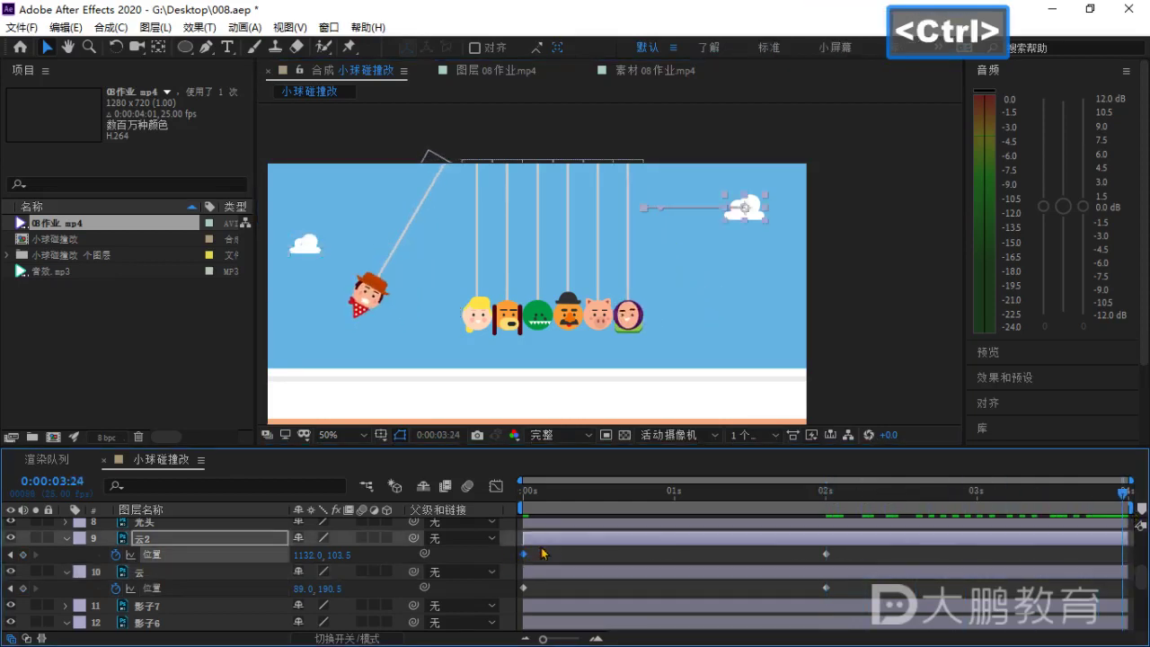
key("ctrl+c")
key("ctrl+v")
left_click_drag(580, 579, 517, 598)
key("ctrl+v")
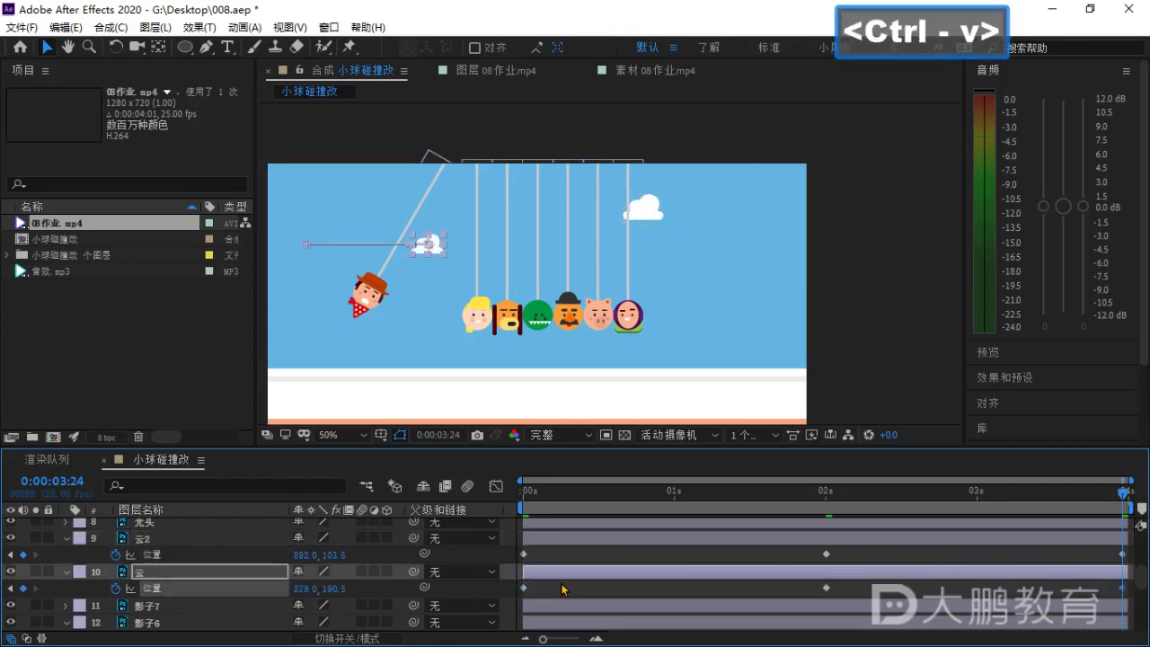
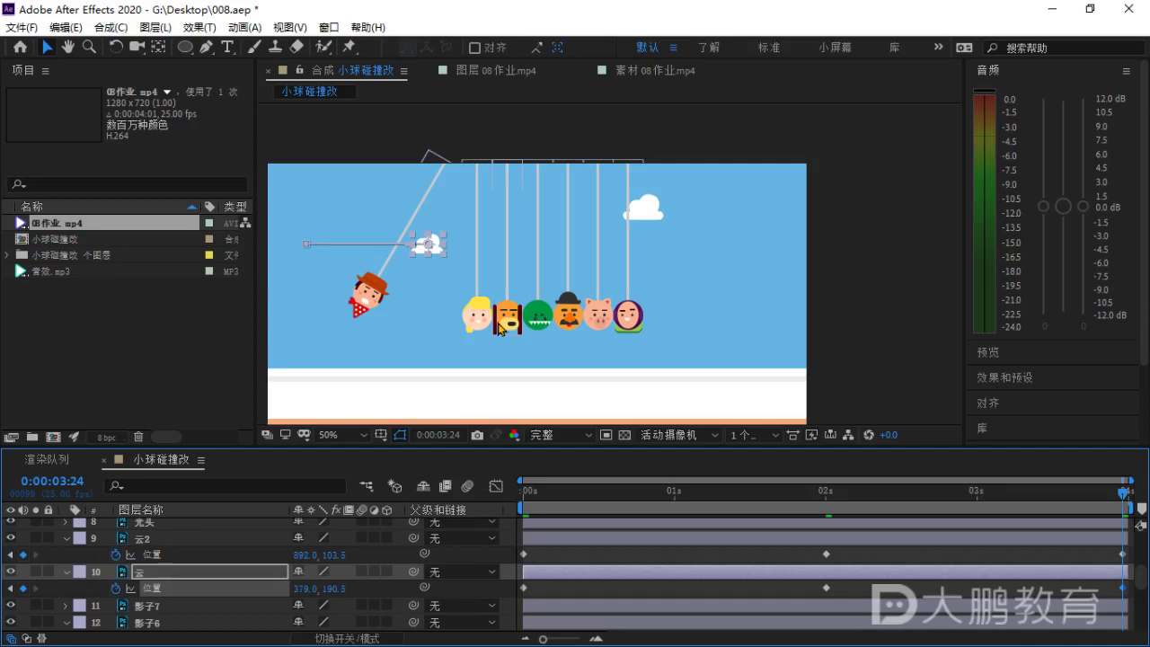
Try shifting the yellow-haired head slightly from its resting place and undo the move.
left_click_drag(532, 282, 510, 191)
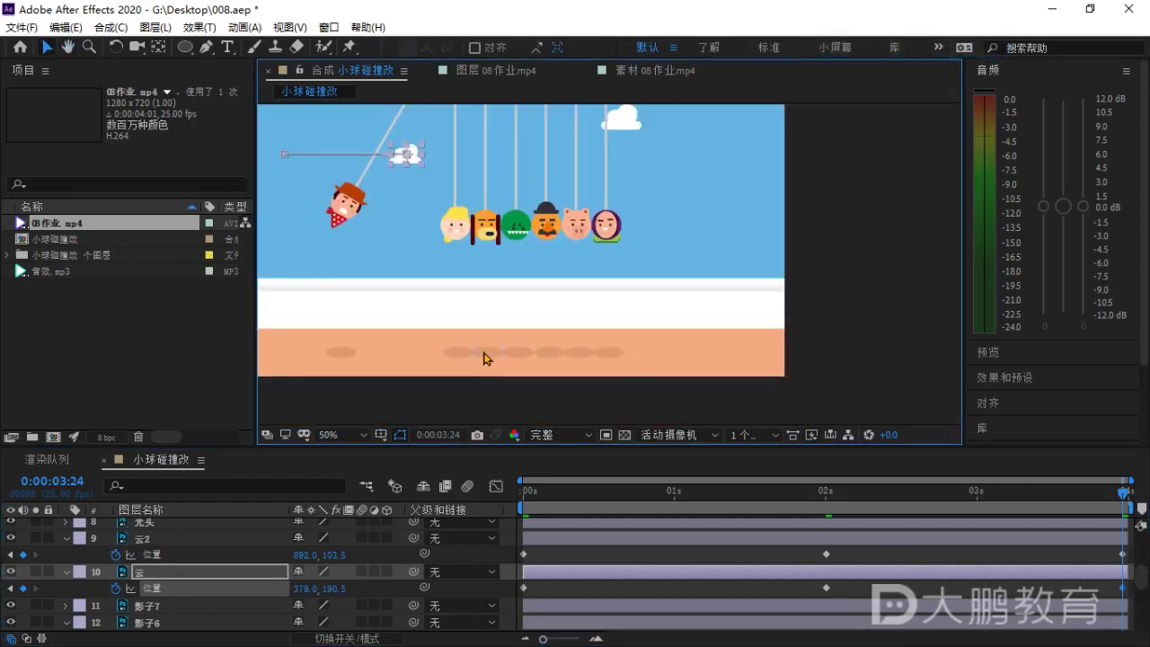
left_click(473, 251)
scroll(481, 249, "up", 2)
left_click_drag(488, 248, 594, 324)
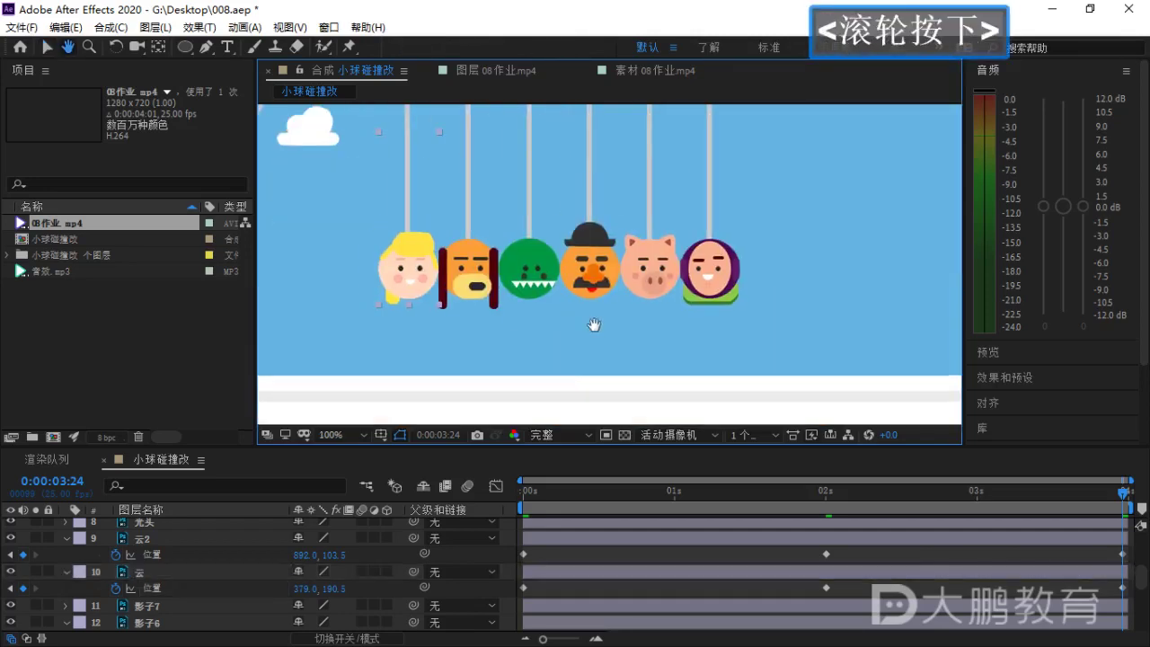
mouse_move(415, 281)
left_mouse_down()
mouse_move(388, 273)
mouse_move(425, 279)
mouse_move(412, 284)
left_mouse_up()
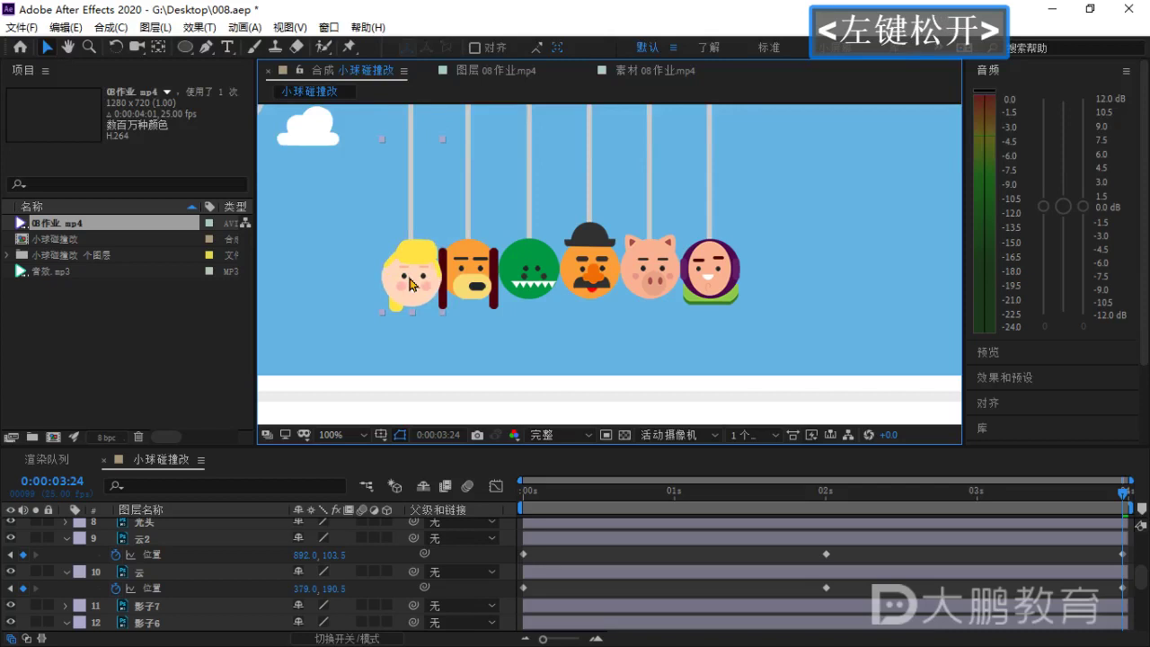
key("ctrl+z")
scroll(508, 266, "down", 2)
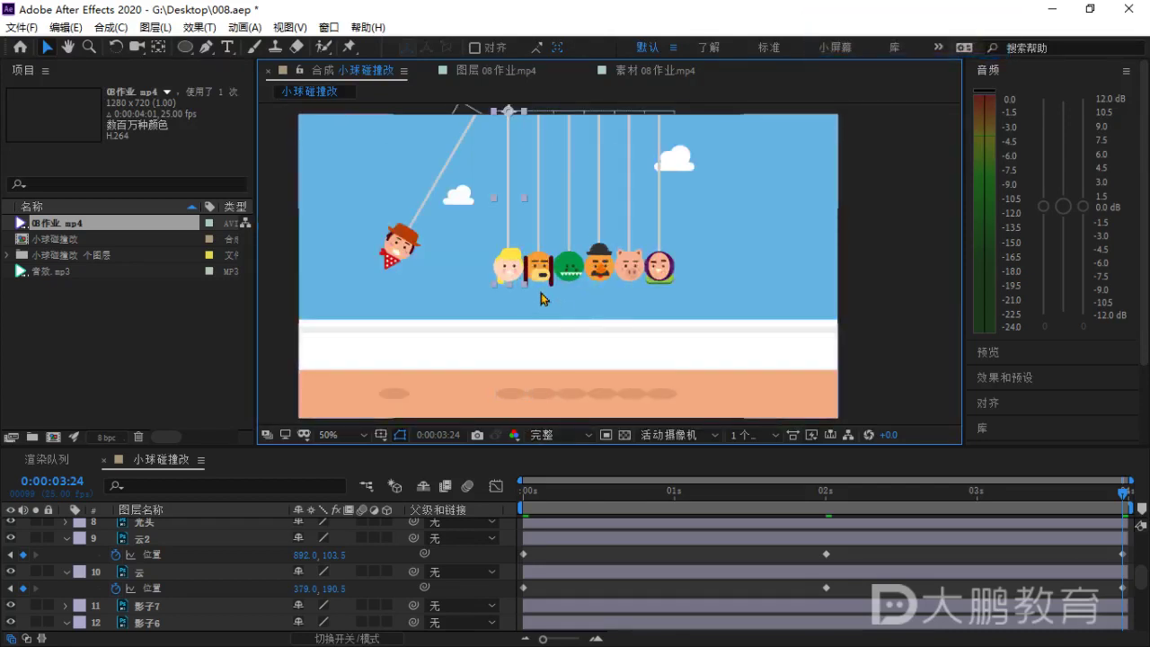
Play back the composition from 0:00:00:00 to check the clouds' drifting motion.
left_click_drag(828, 503, 458, 508)
key("space")
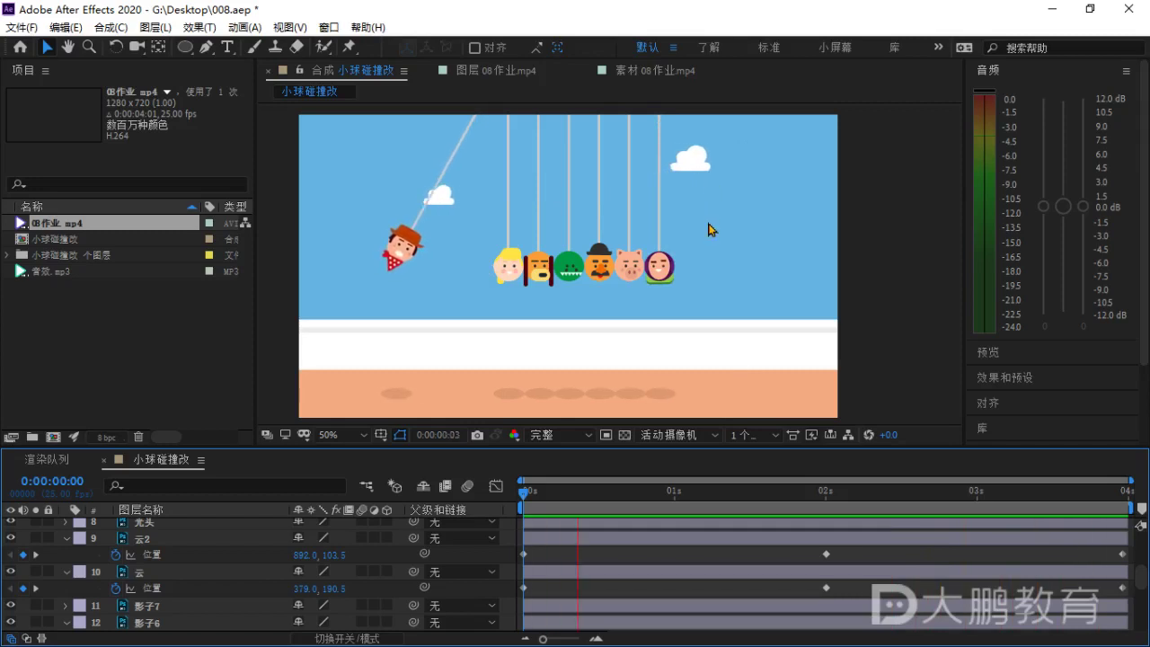
key("space")
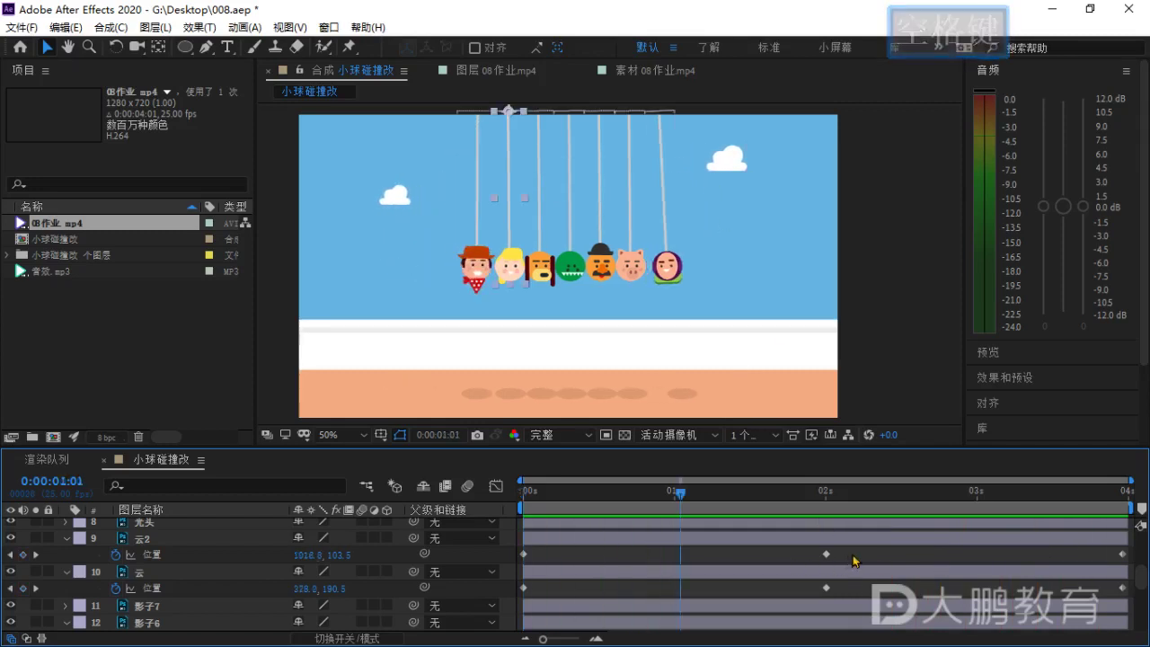
Apply Easy Ease to all Position keyframes of the cloud layers 云2 and 云.
left_click_drag(854, 546, 578, 597)
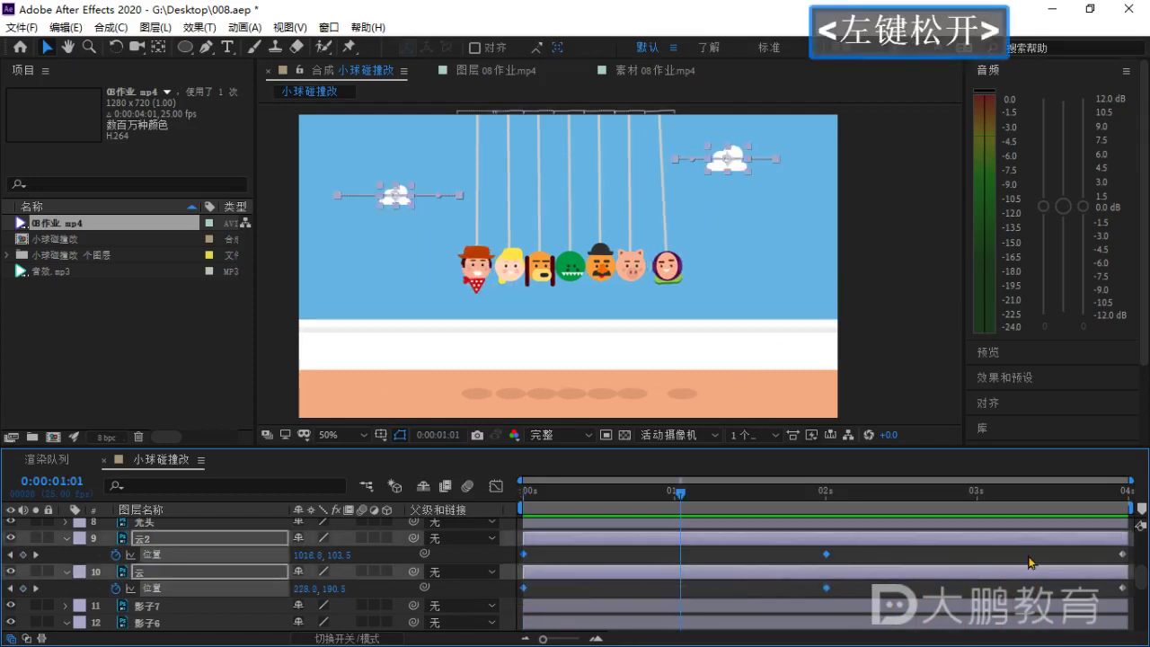
left_click_drag(1075, 548, 1138, 607)
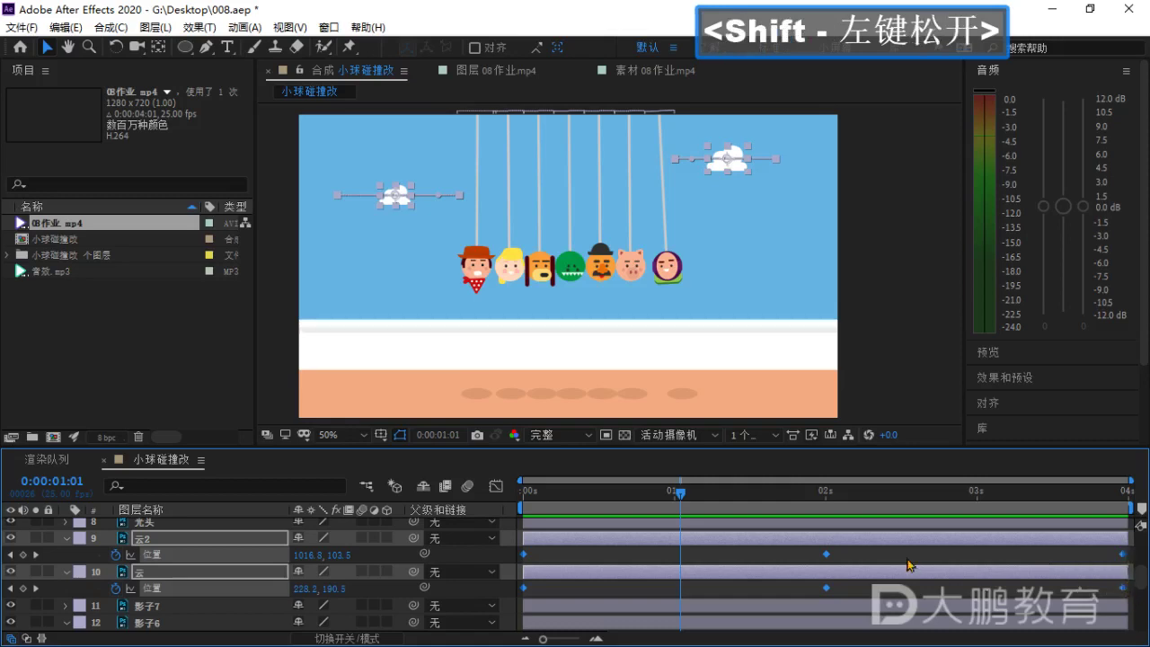
key("F9")
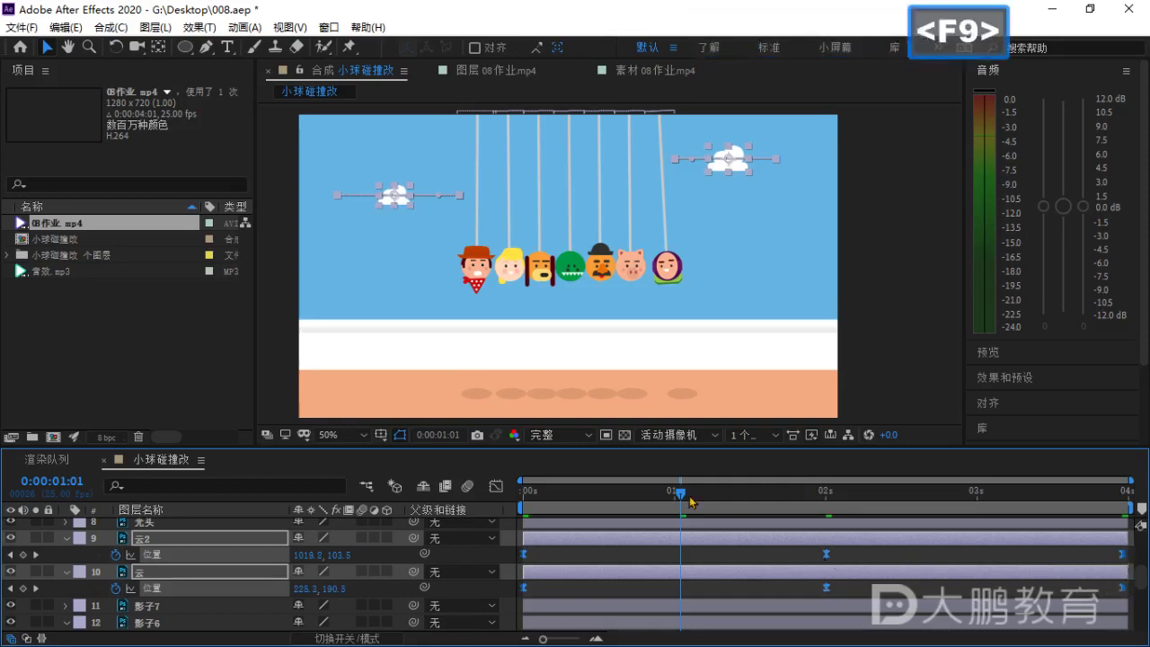
Play back the composition from 0:00:00:00 to check the clouds' eased drift.
left_click_drag(681, 494, 514, 511)
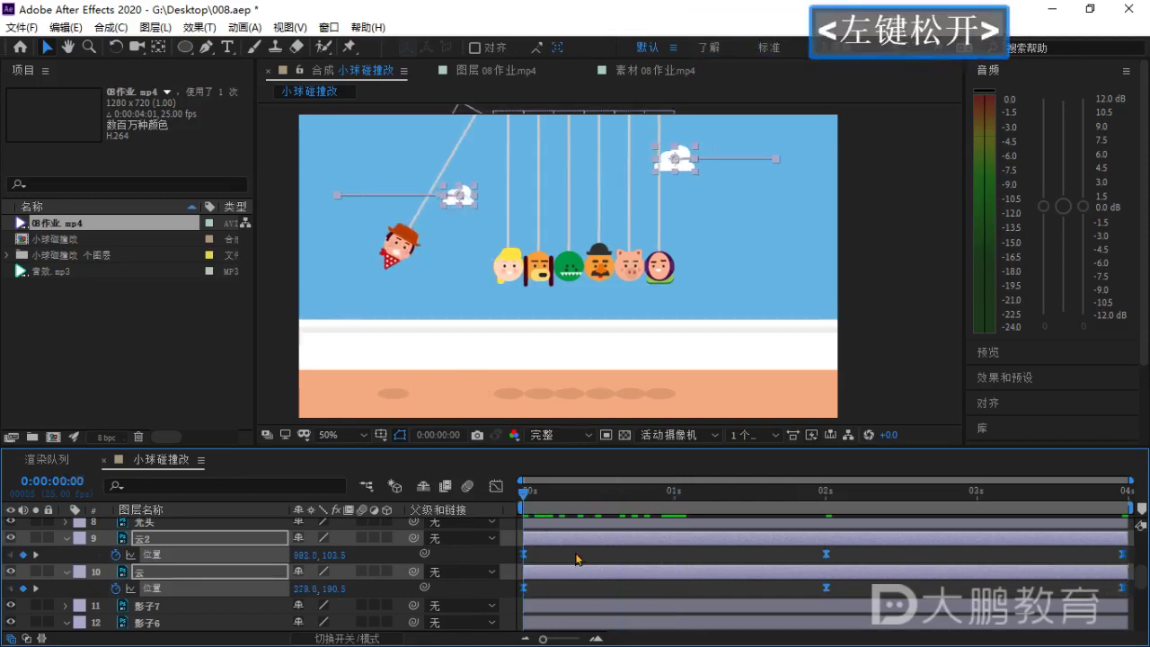
key("space")
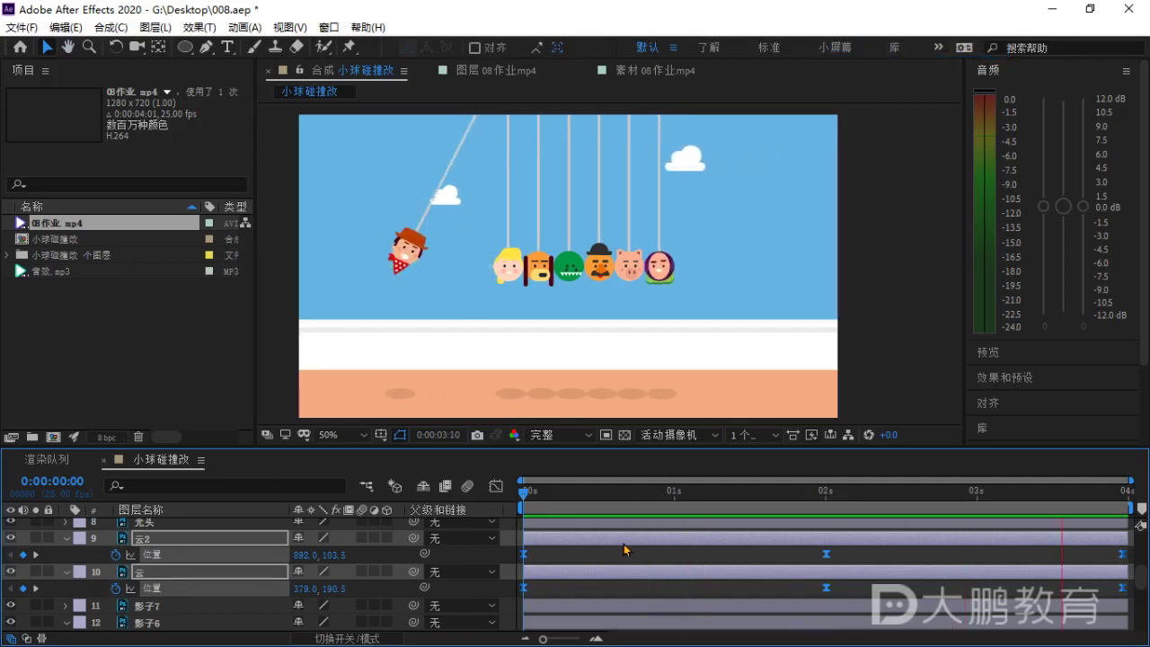
key("space")
Delete the reference video layer placed outside the frame of 小球碰撞改.
scroll(634, 292, "down", 2)
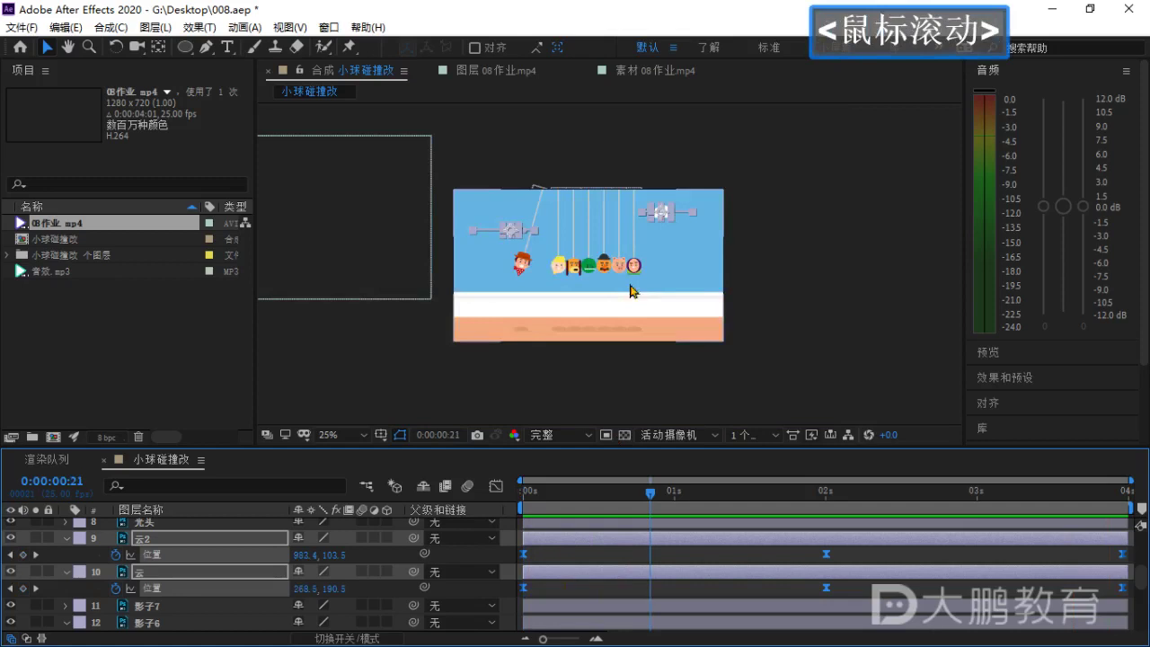
left_click_drag(631, 291, 635, 260)
left_click(495, 354)
double_click(359, 266)
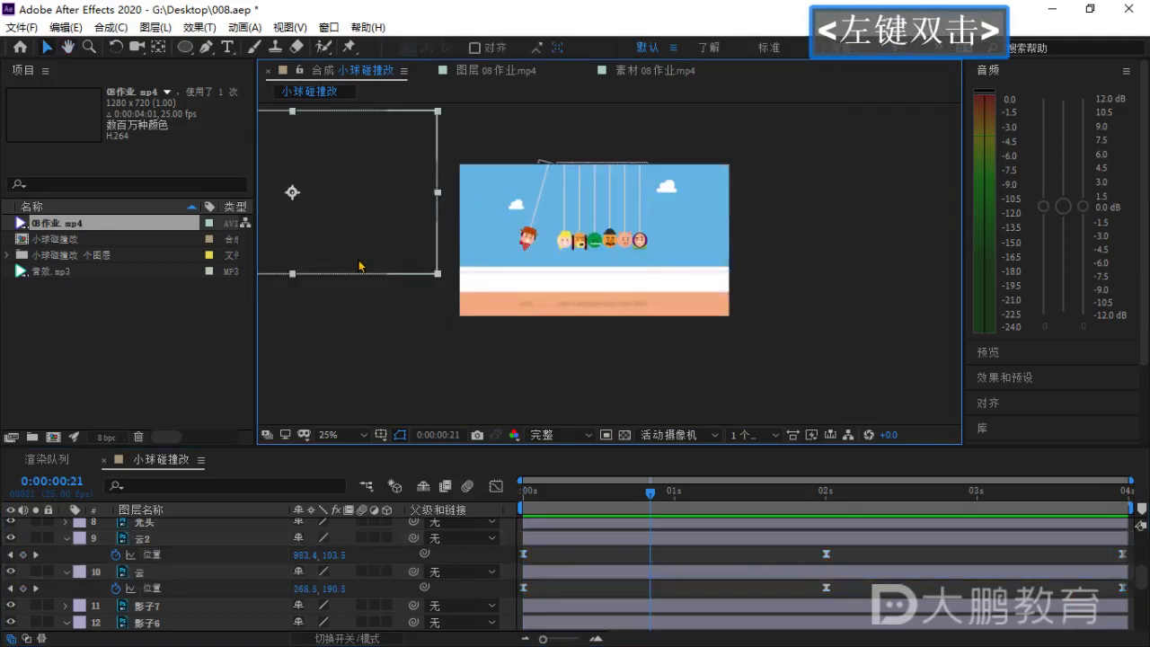
key("BackSpace")
Select all layers of 小球碰撞改 and collapse their expanded properties.
scroll(182, 572, "up", 5)
left_click(177, 559)
key("ctrl+a")
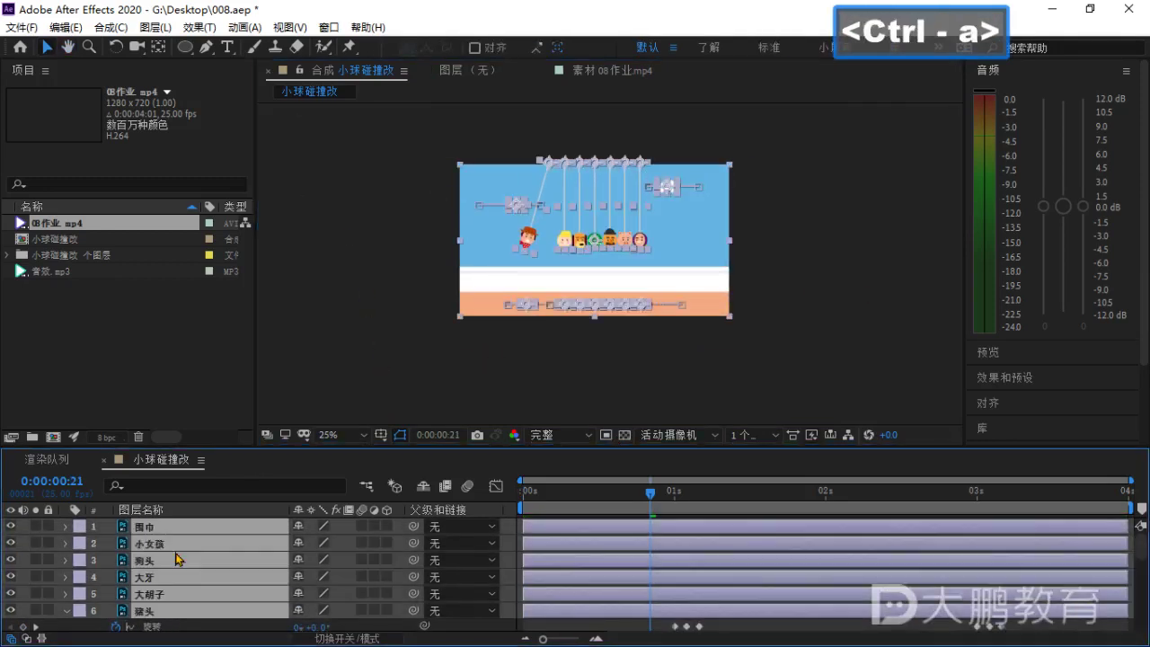
scroll(177, 559, "down", 2)
left_click(67, 560)
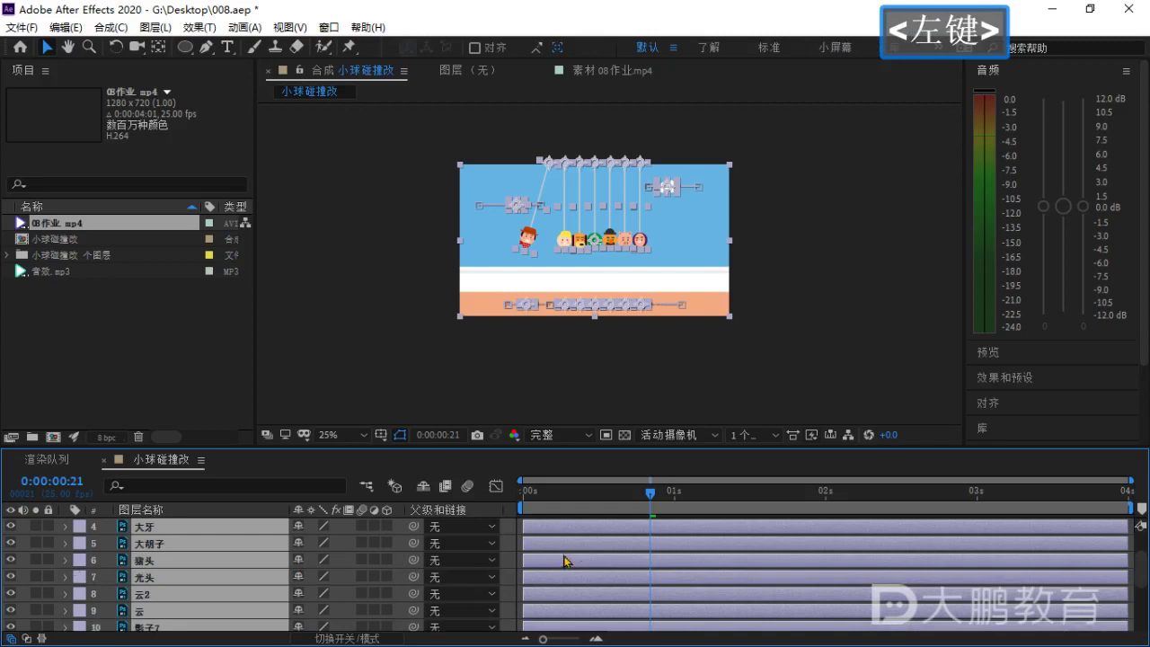
Enlarge the composition view and play the animation from 0:00:00:00 to review the pendulum, shadows and clouds.
left_click_drag(661, 494, 521, 490)
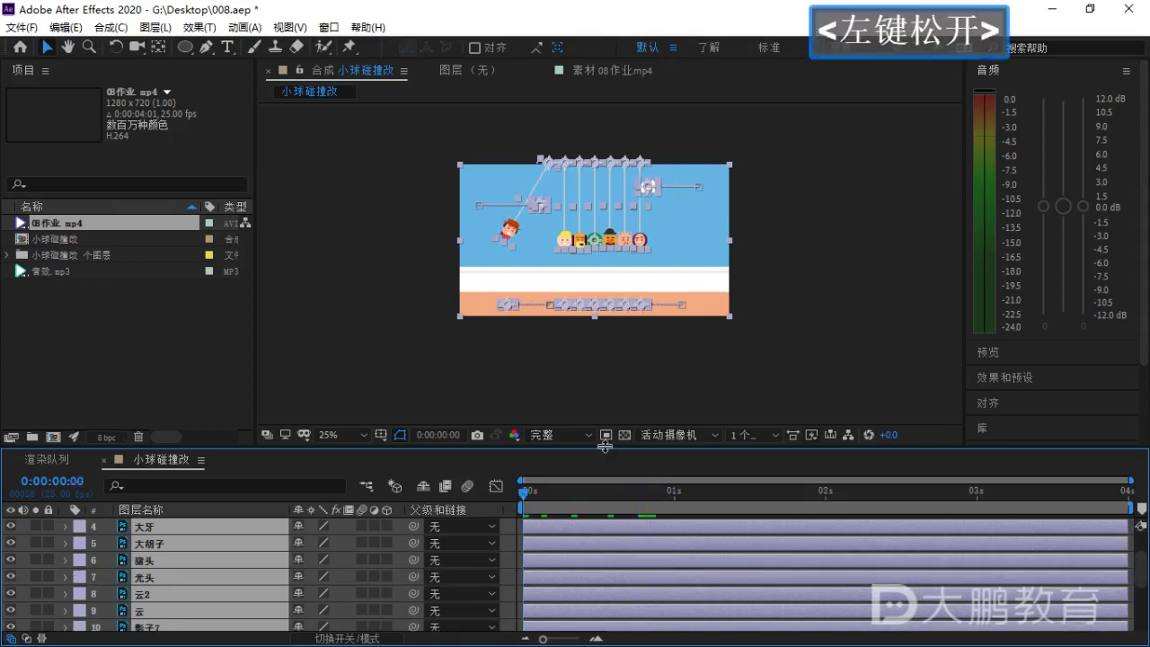
left_click_drag(604, 447, 604, 505)
scroll(593, 354, "up", 2)
middle_click(625, 308)
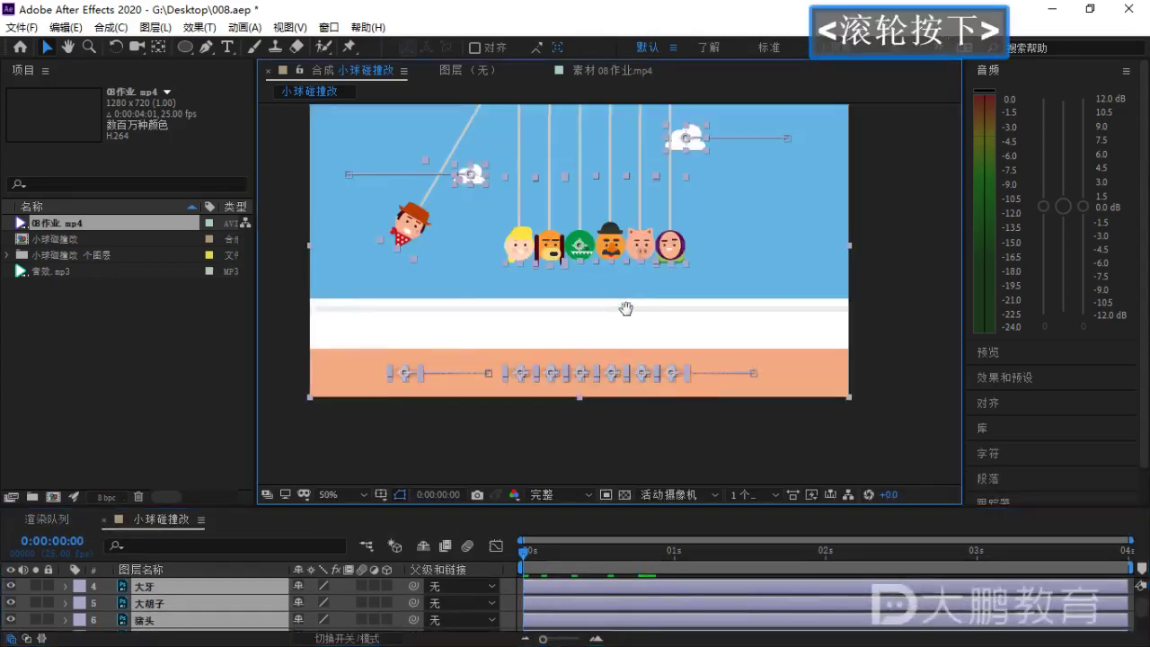
left_click(888, 321)
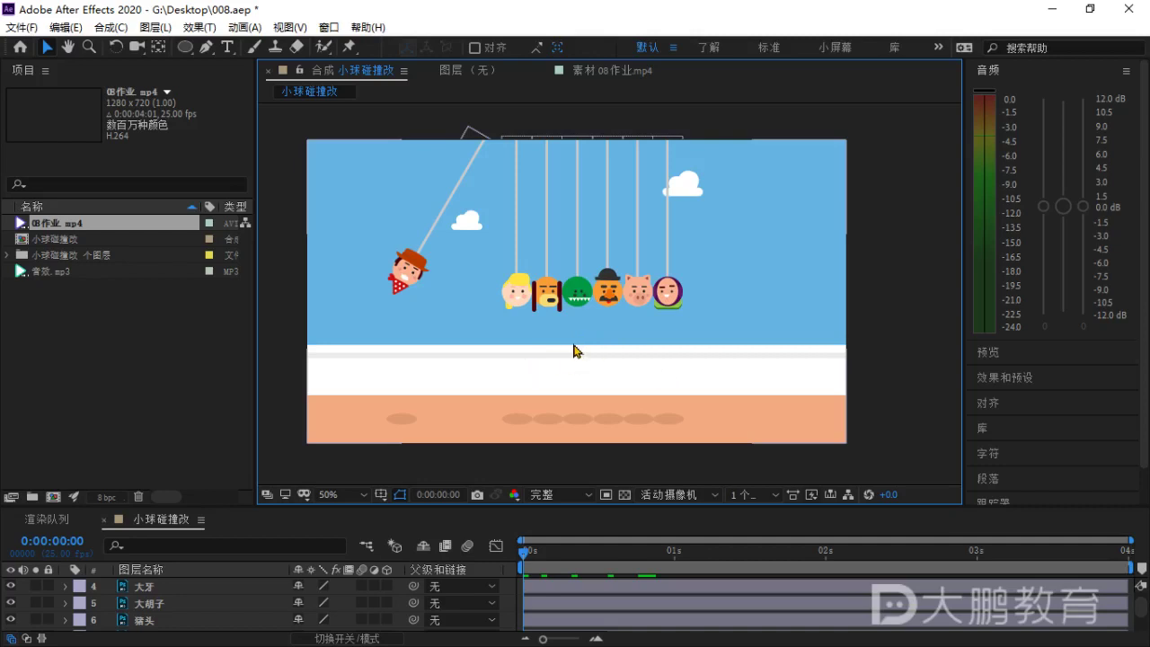
left_click_drag(596, 351, 620, 355)
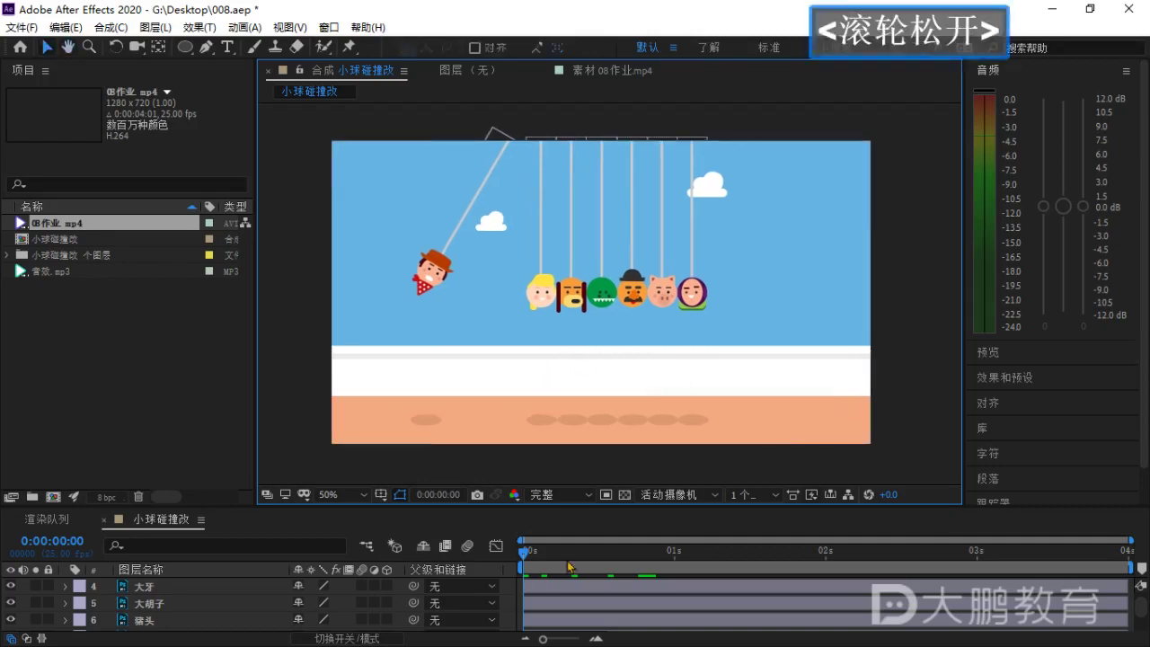
left_click(527, 558)
key("space")
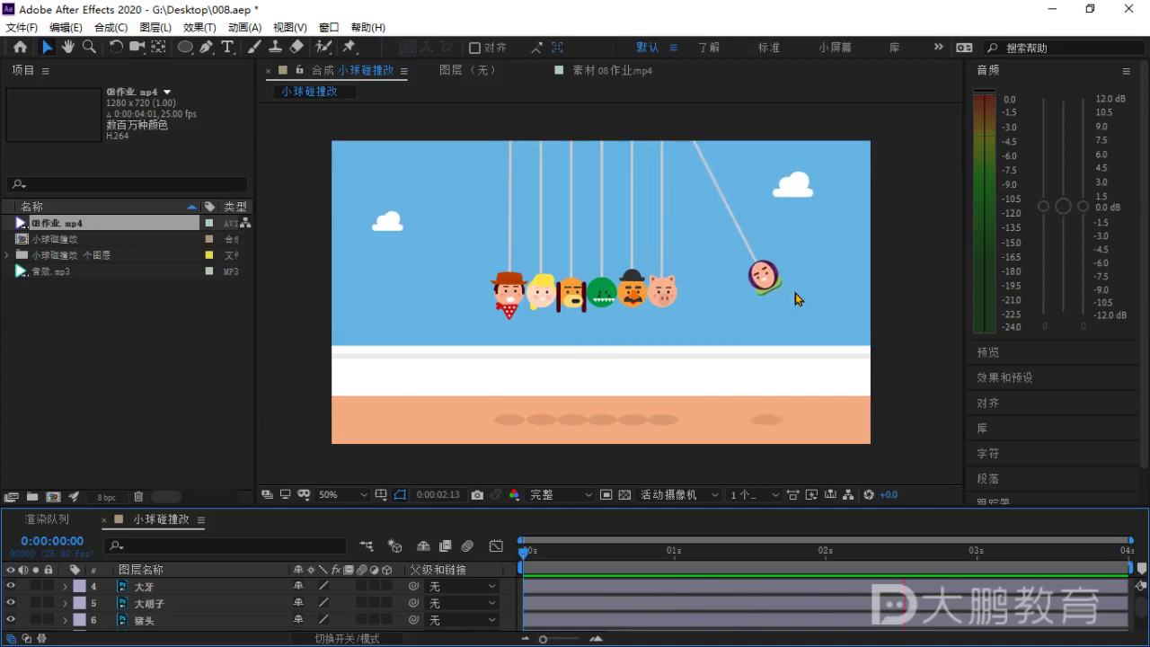
key("space")
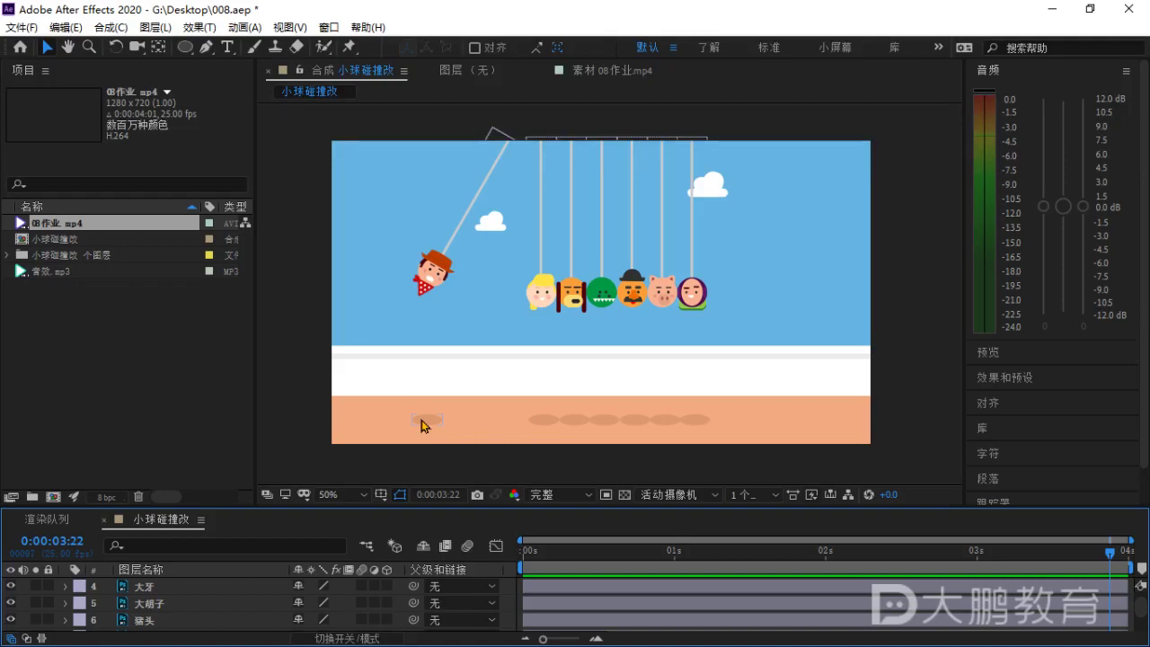
key("space")
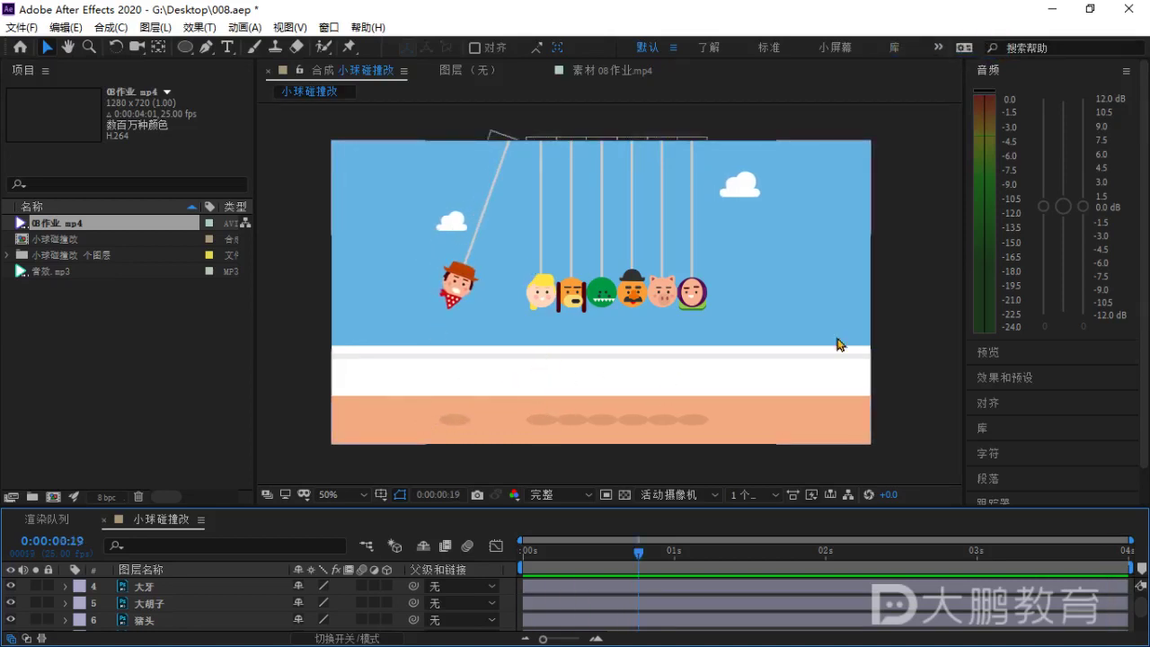
Show the preview playback settings and run the composition preview from 0:00:00:19.
scroll(1012, 429, "down", 2)
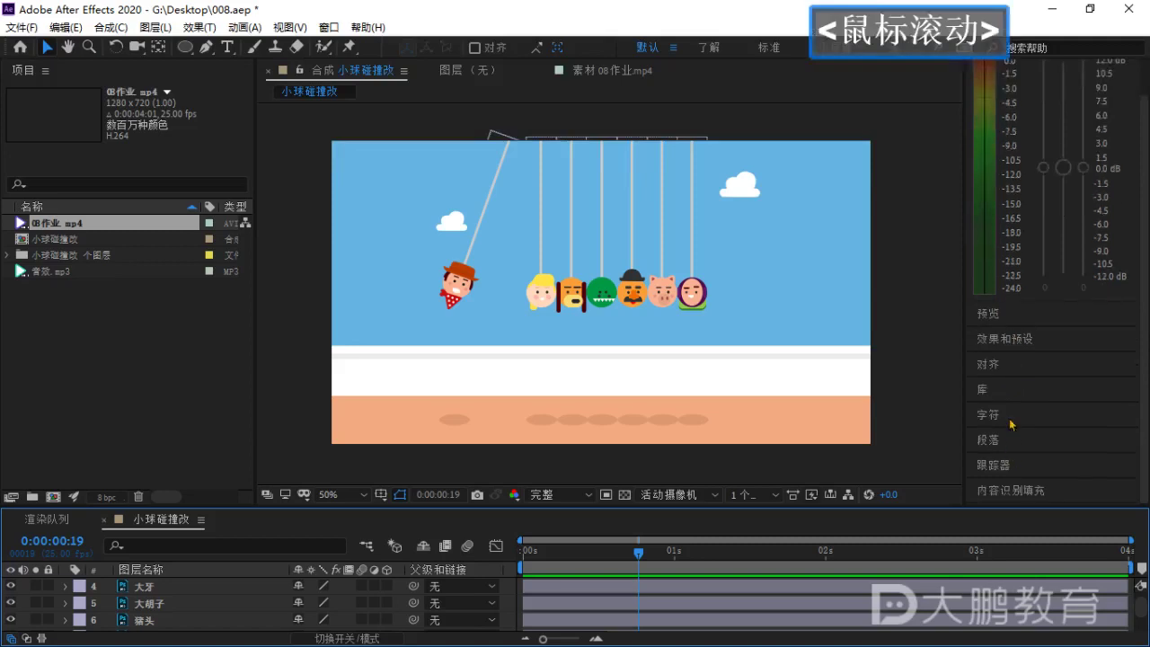
left_click(997, 317)
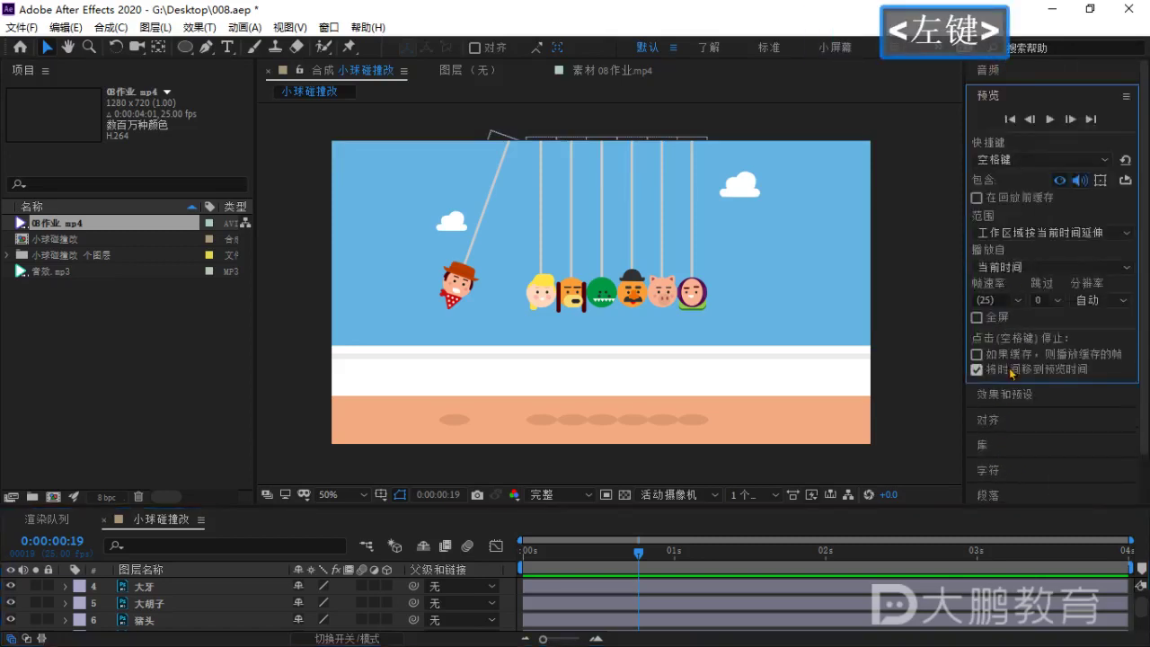
left_click(1049, 120)
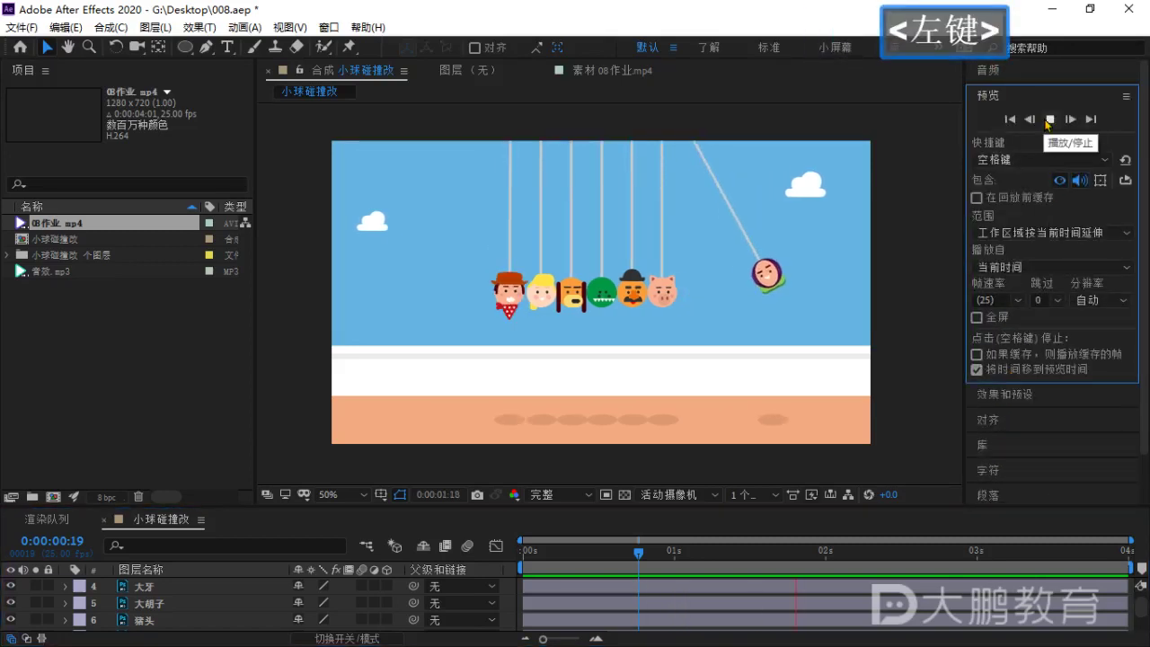
left_click(1049, 120)
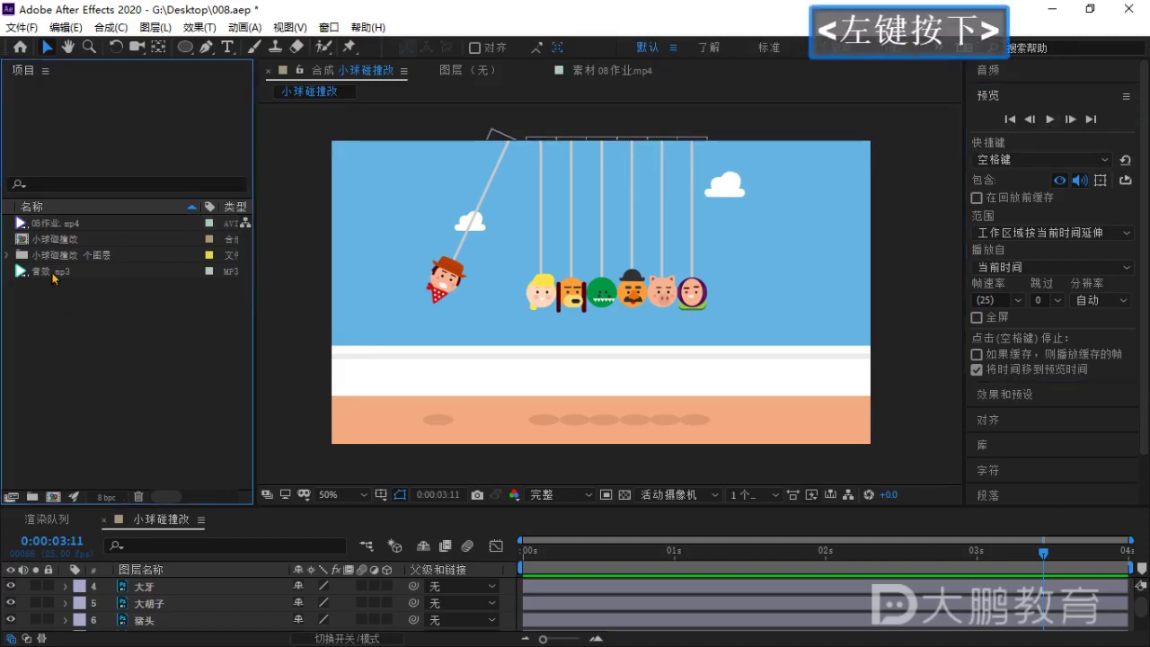
Open the sound effect footage 音效.mp3 and listen to it.
double_click(54, 272)
key("space")
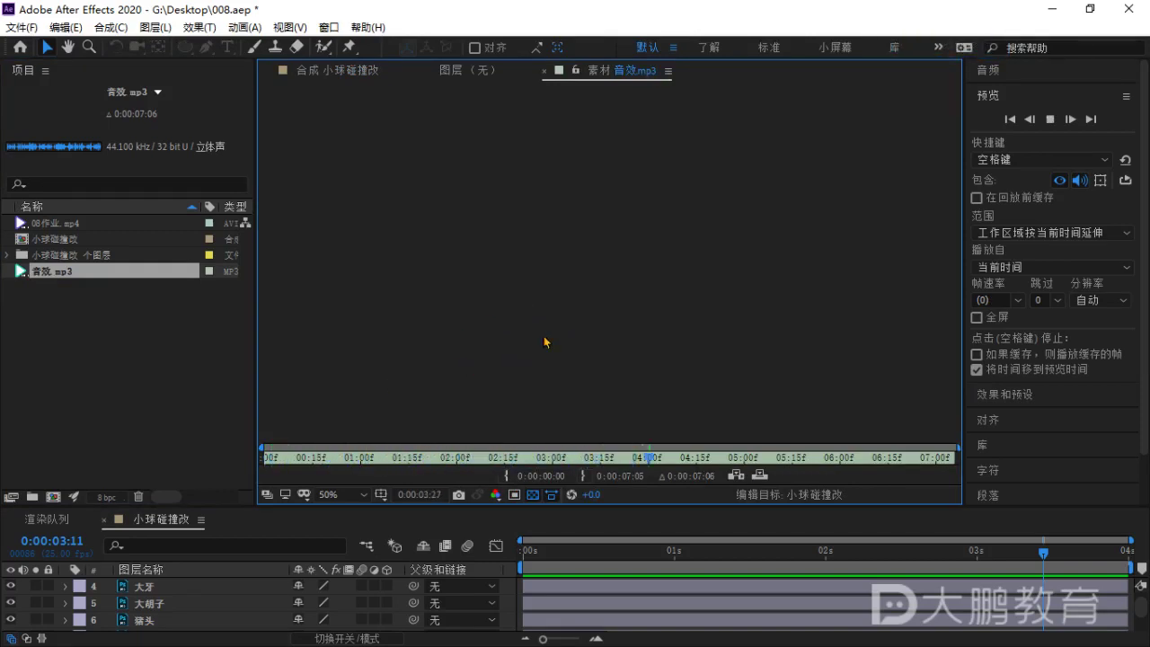
left_click(107, 330)
Open the reference footage 08作业.mp4 and play it to watch the original motion.
left_click(36, 224)
double_click(23, 224)
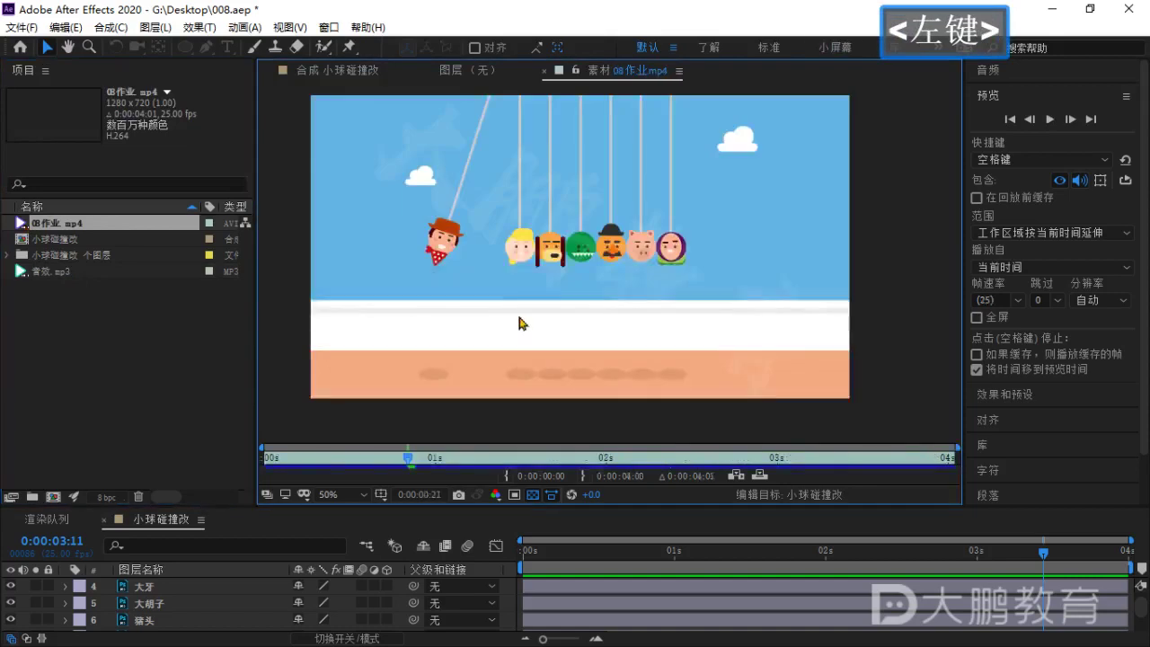
key("space")
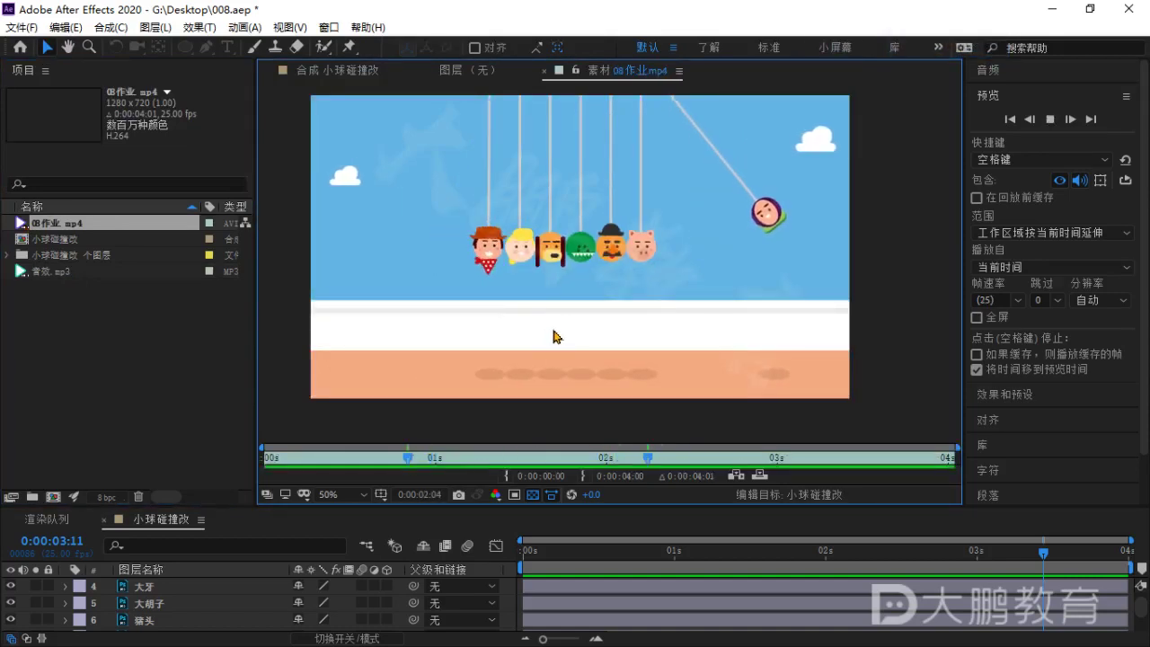
key("space")
Create a new composition from the 08作业.mp4 footage.
left_click(116, 297)
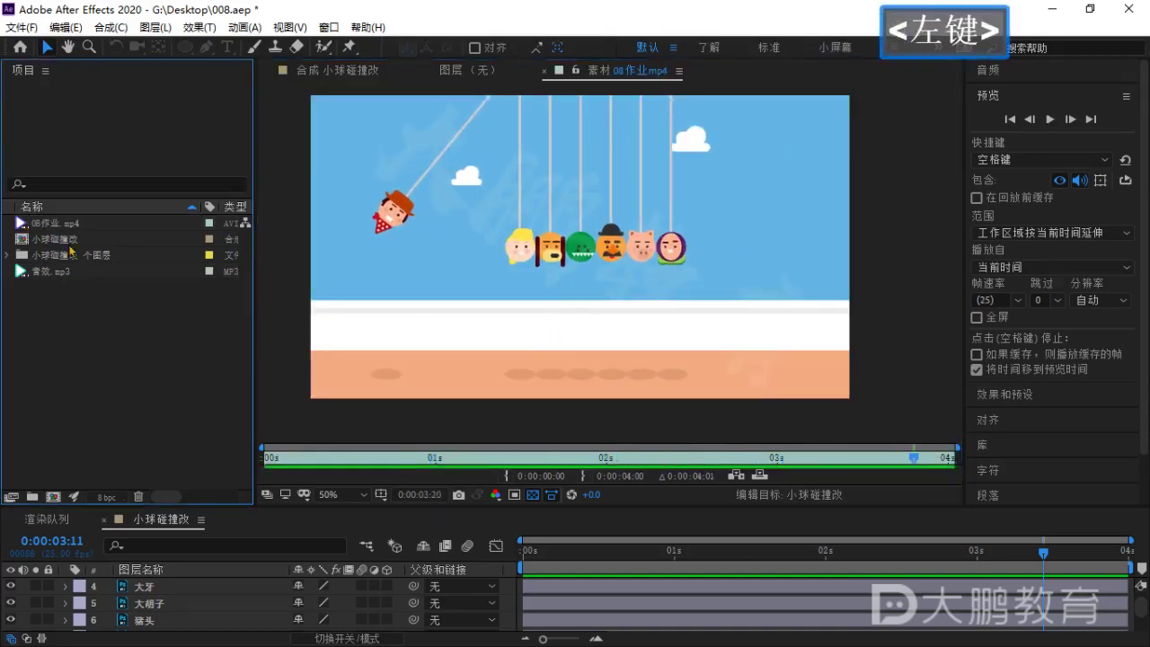
left_click(66, 227)
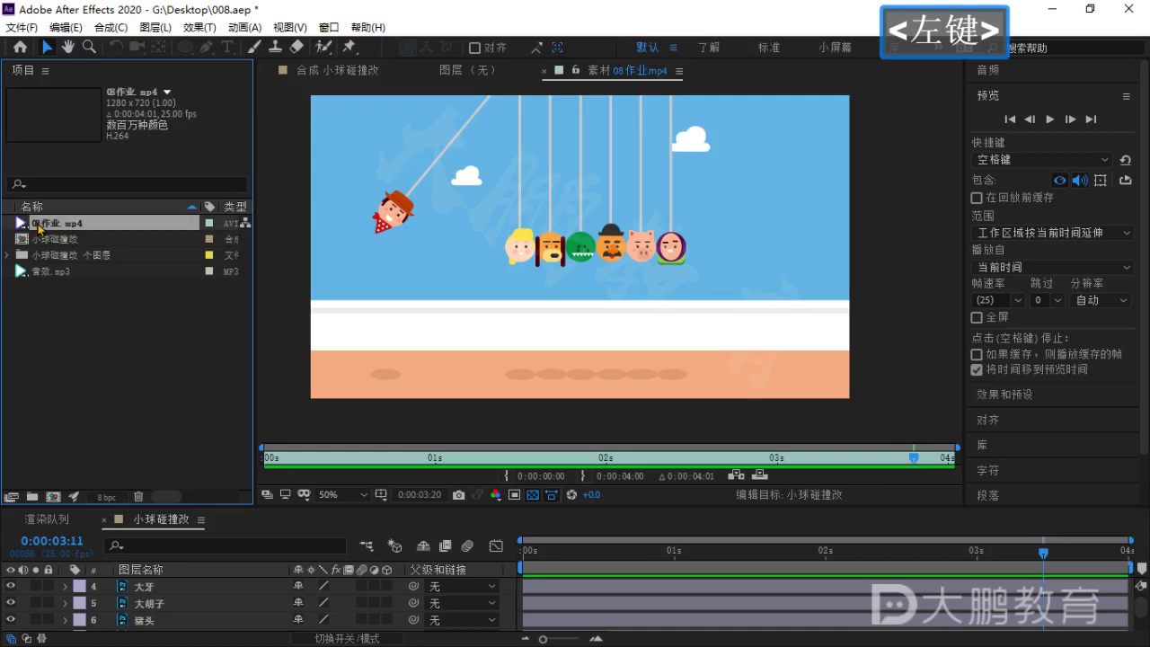
left_click_drag(39, 229, 53, 496)
Play the 08作业 composition from its first frame and return the time to 0:00:00:00.
left_click_drag(545, 552, 527, 565)
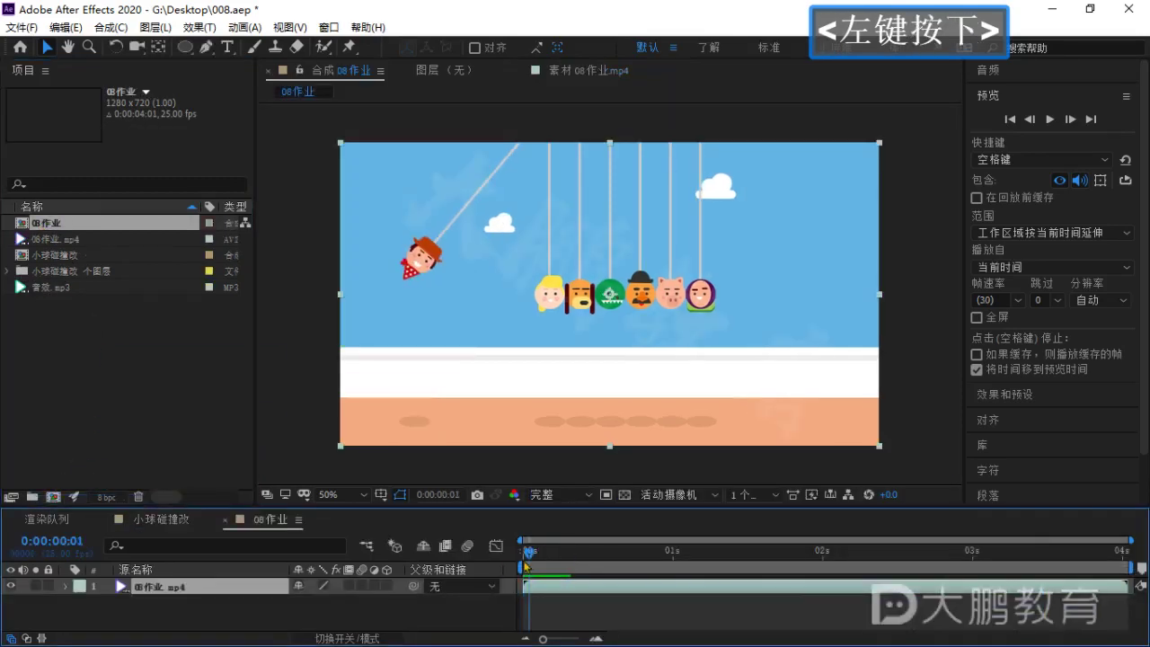
key("space")
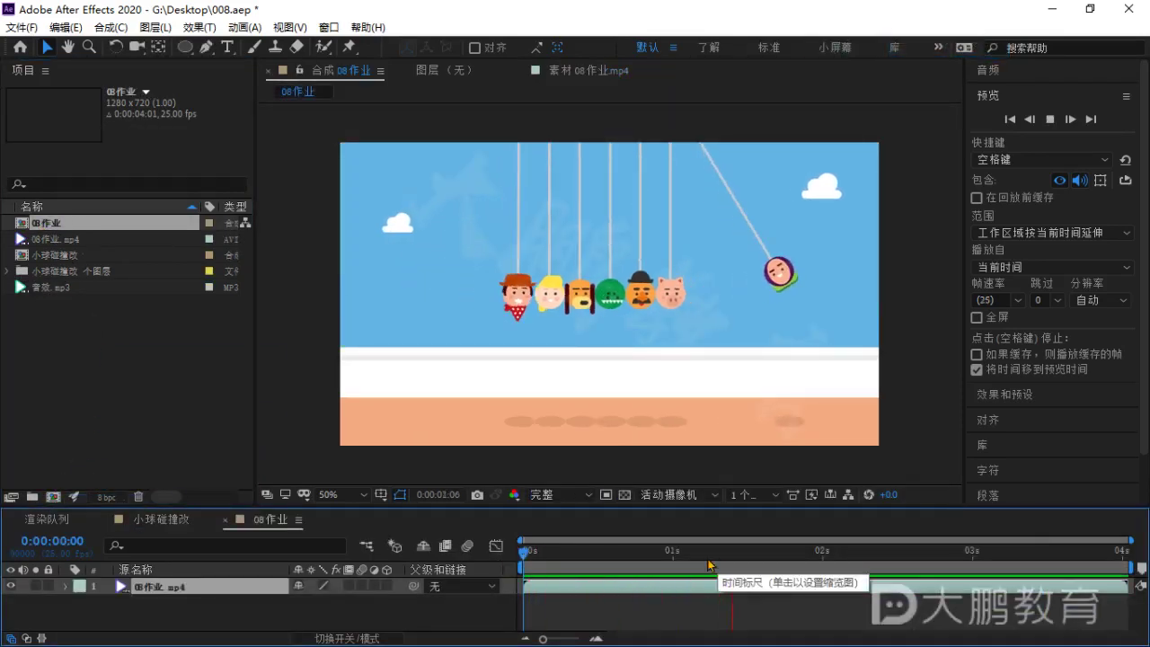
key("space")
left_click_drag(757, 551, 494, 552)
left_click(118, 613)
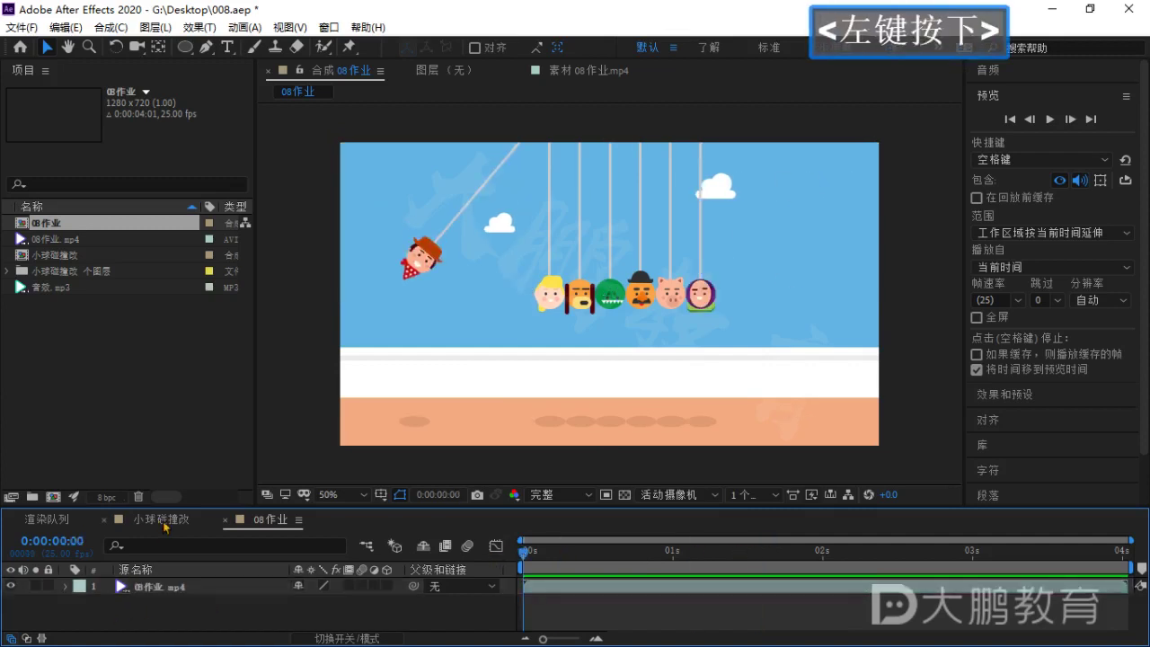
Switch back to the 小球碰撞改 composition and add 音效.mp3 as its topmost layer.
double_click(165, 521)
scroll(290, 380, "down", 1)
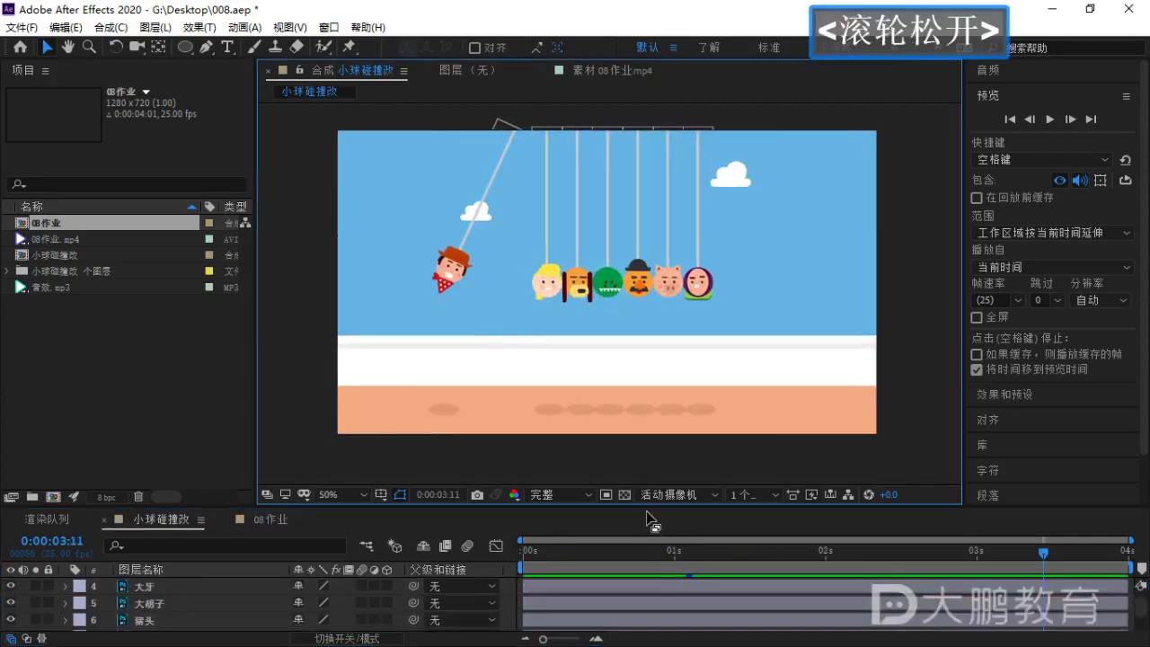
left_click_drag(647, 510, 647, 490)
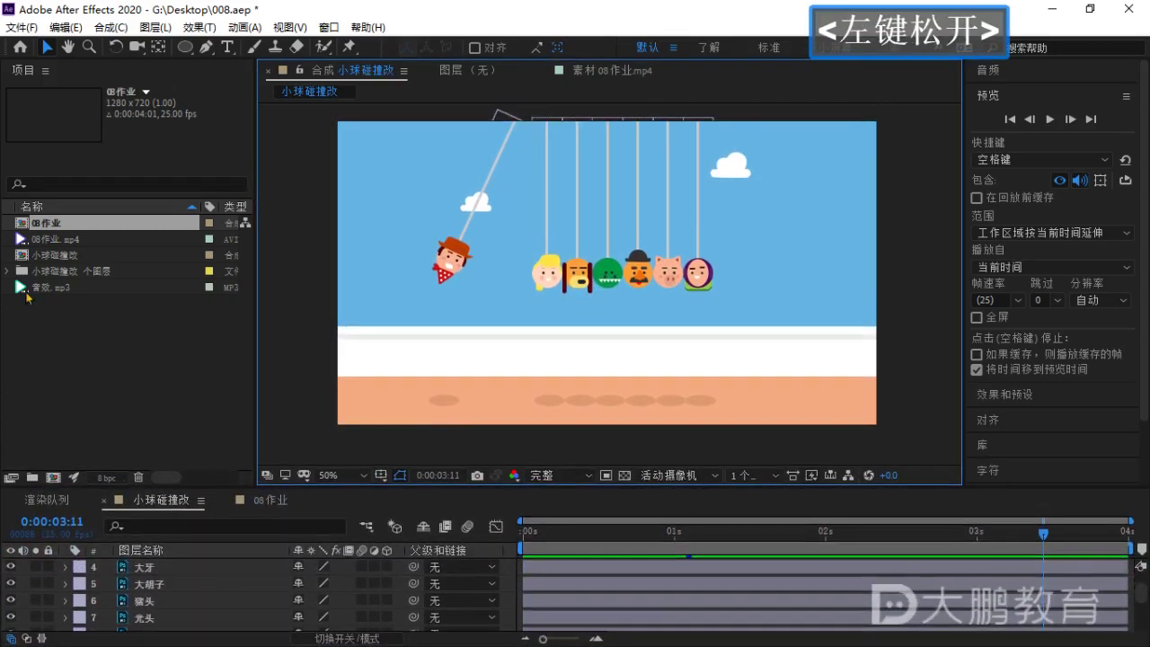
left_click(40, 287)
left_click_drag(54, 289, 139, 566)
Play 小球碰撞改 from 0:00:00:00 with the sound effect and park the time at 0:00:01:00.
left_click_drag(593, 547, 523, 547)
key("space")
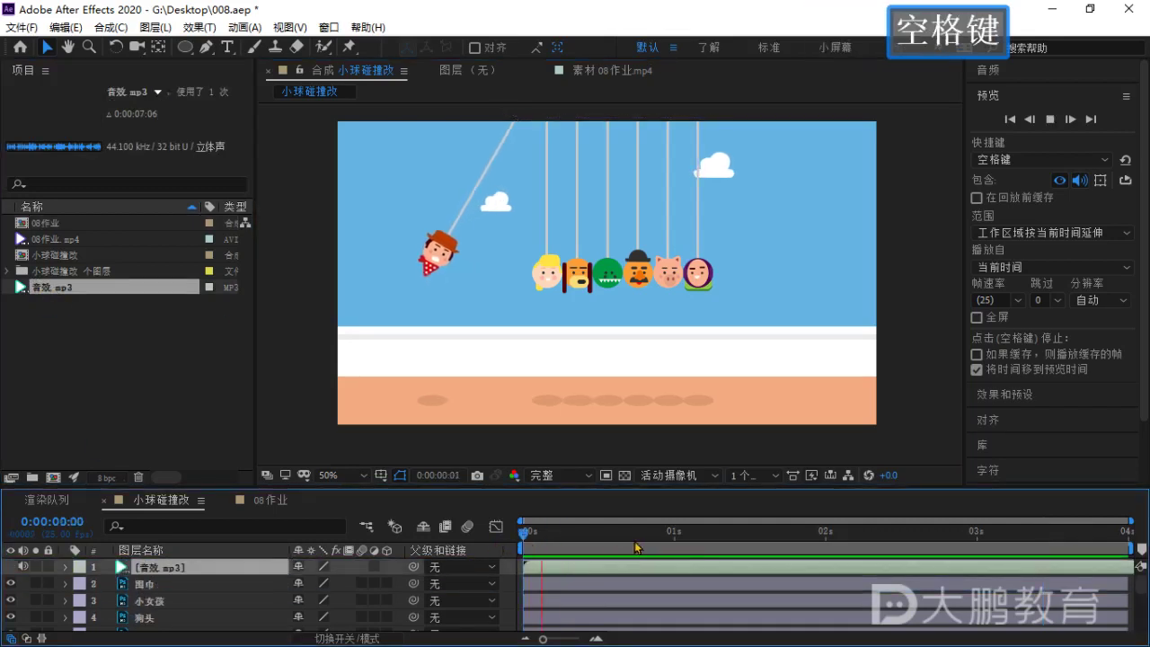
left_click(676, 537)
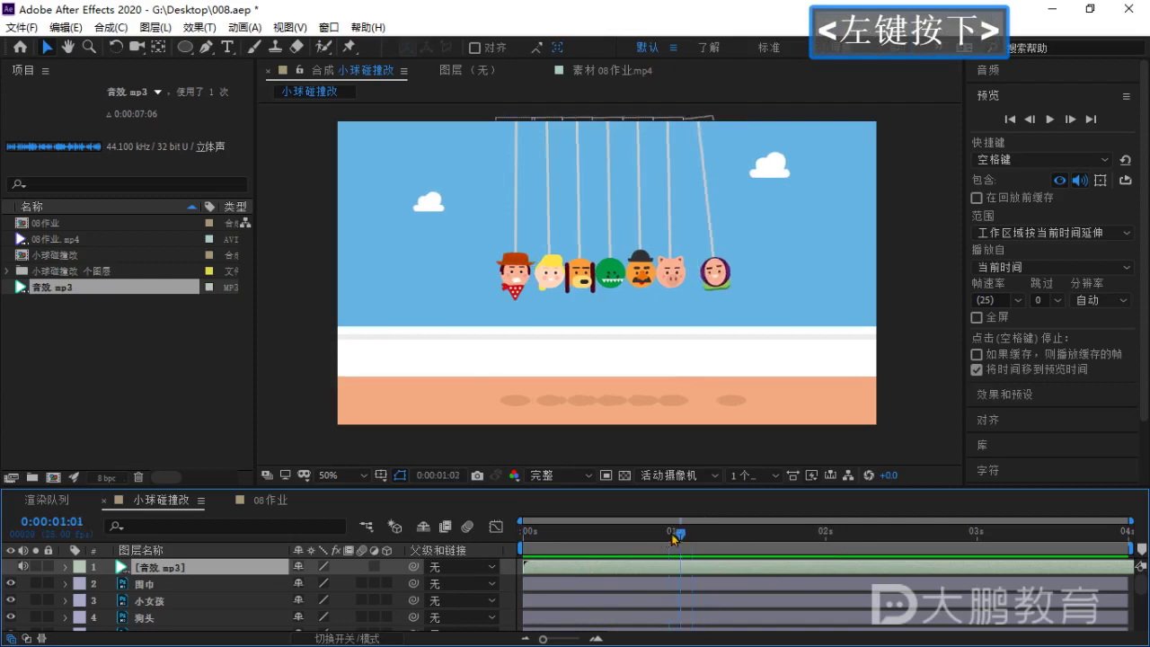
mouse_move(676, 537)
left_mouse_down()
mouse_move(647, 537)
mouse_move(674, 538)
left_mouse_up()
Enlarge the timeline area and expand the audio properties of the 音效.mp3 layer to show its waveform.
left_click(158, 582)
left_click_drag(162, 568, 525, 409)
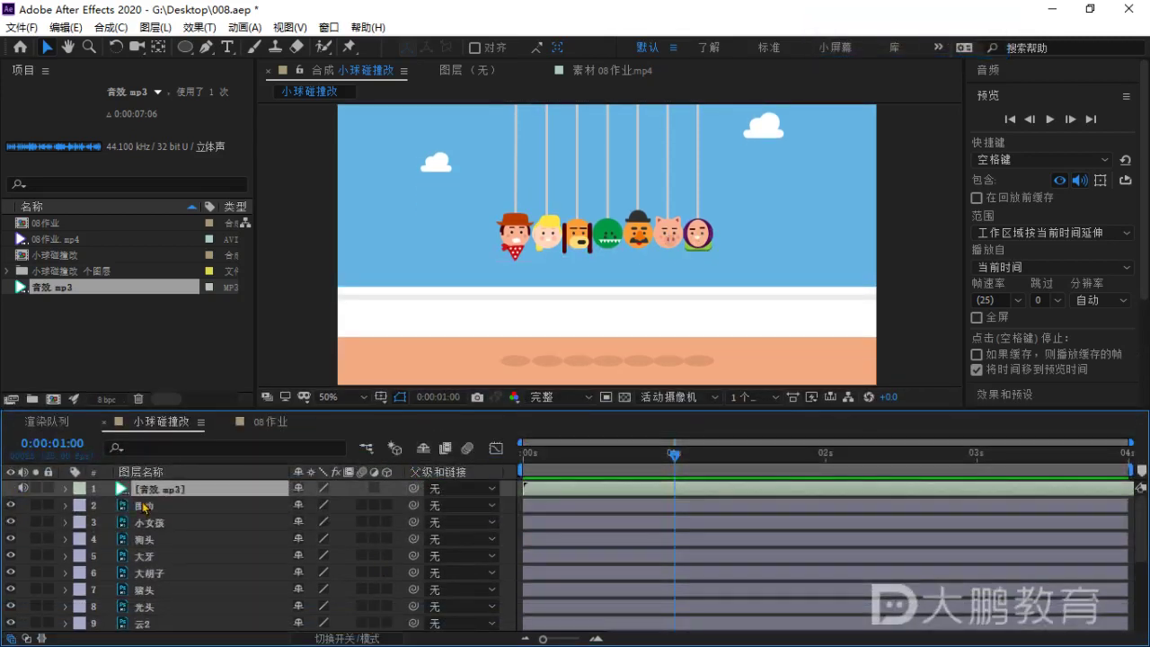
left_click(65, 489)
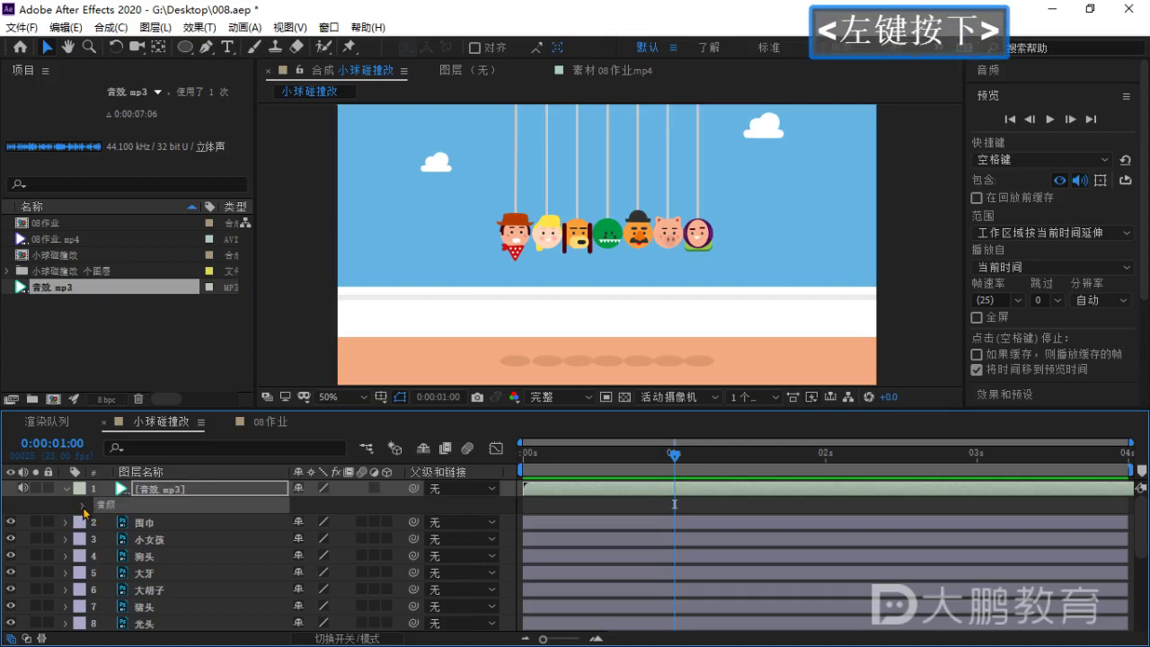
left_click(83, 508)
left_click(118, 540)
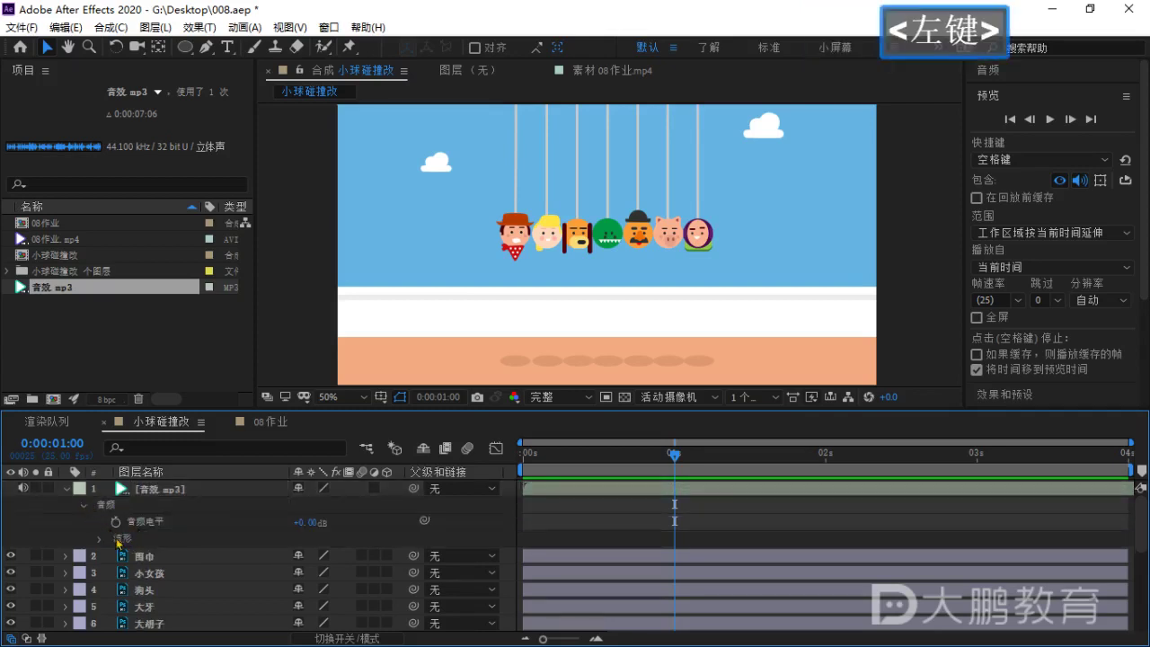
left_click(100, 539)
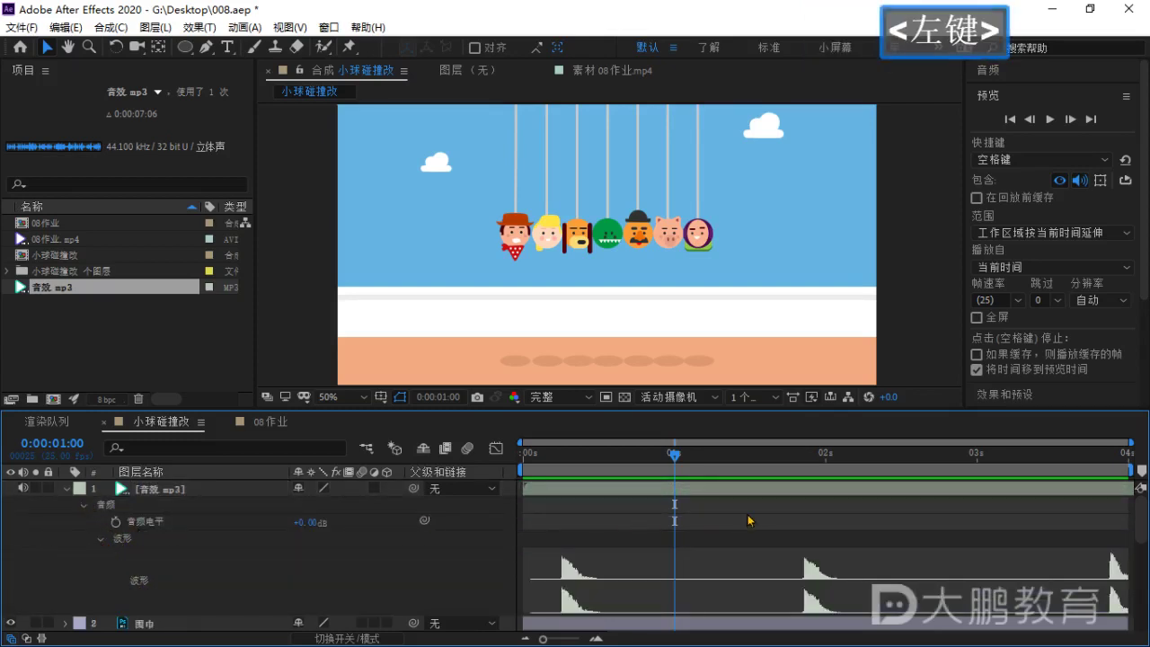
key("ctrl+1")
left_click(139, 556)
key("Escape")
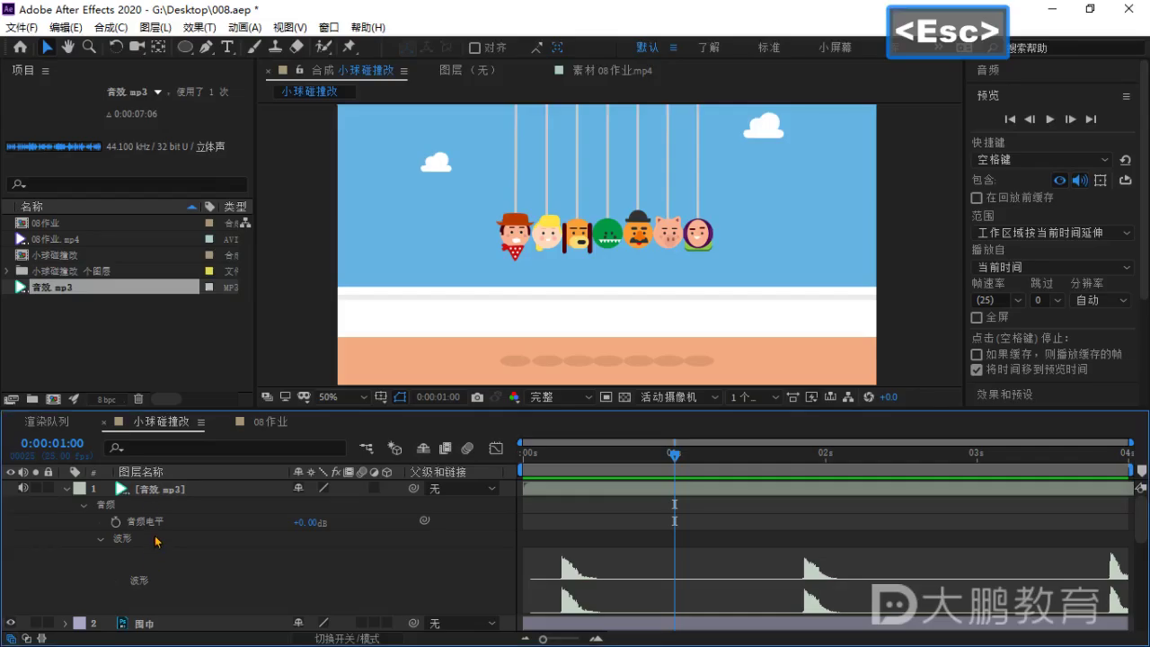
Collapse the 音效.mp3 layer's properties and expand its waveform again.
left_click(151, 492)
left_click(66, 490)
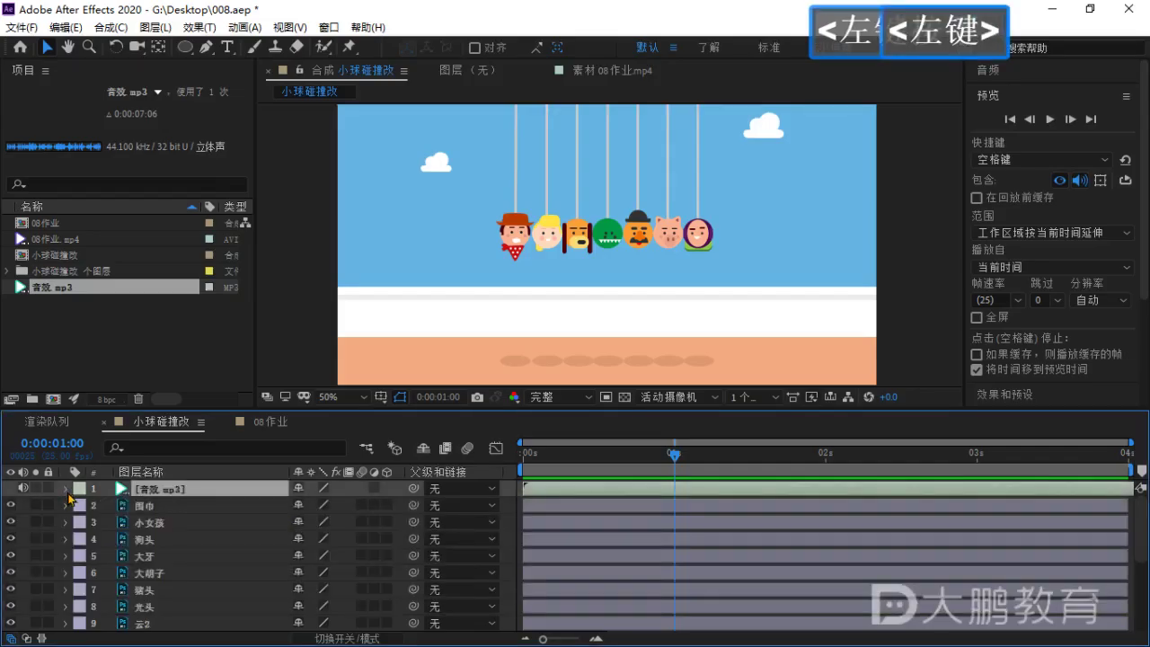
left_click(66, 489)
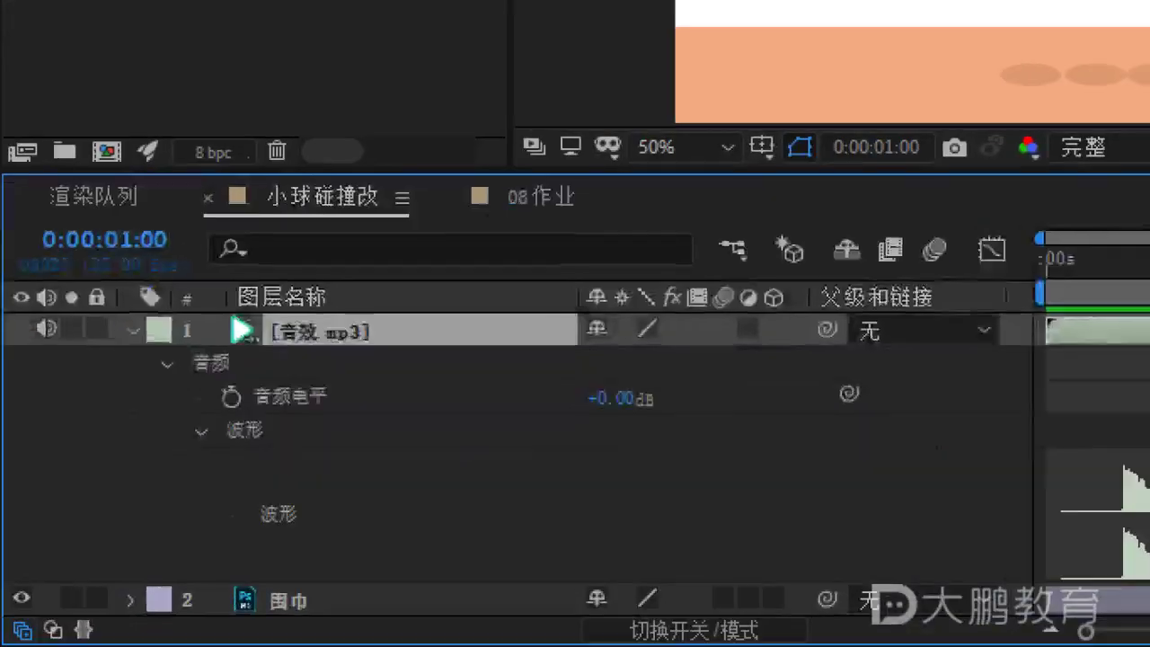
left_click(211, 409)
left_click(196, 455)
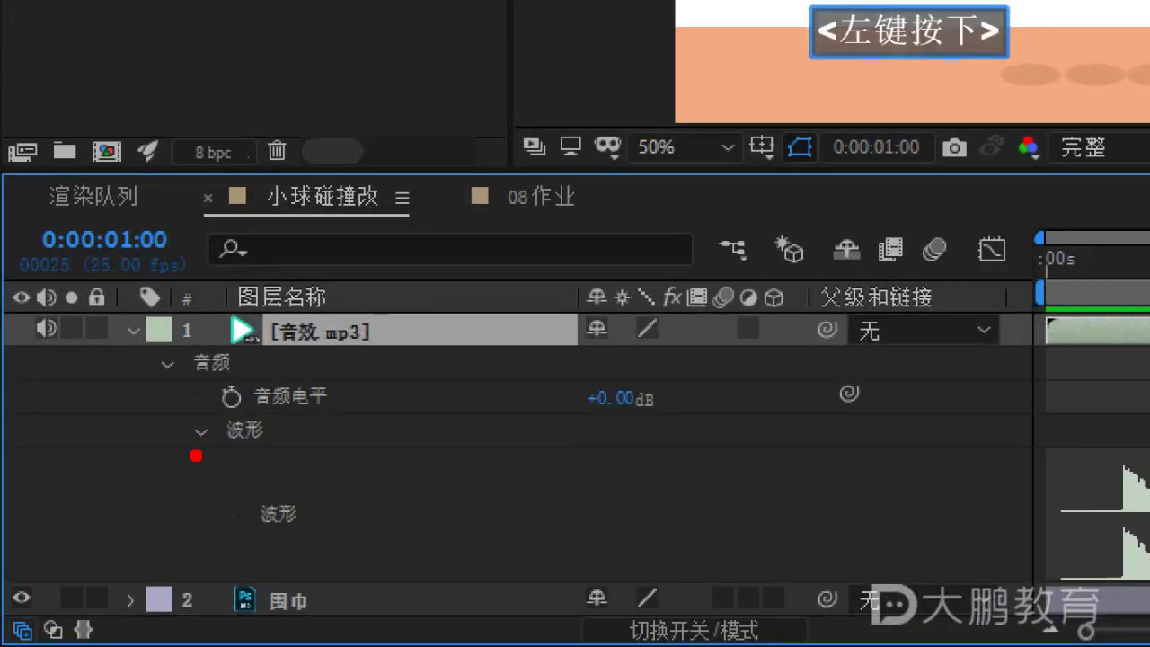
key("Escape")
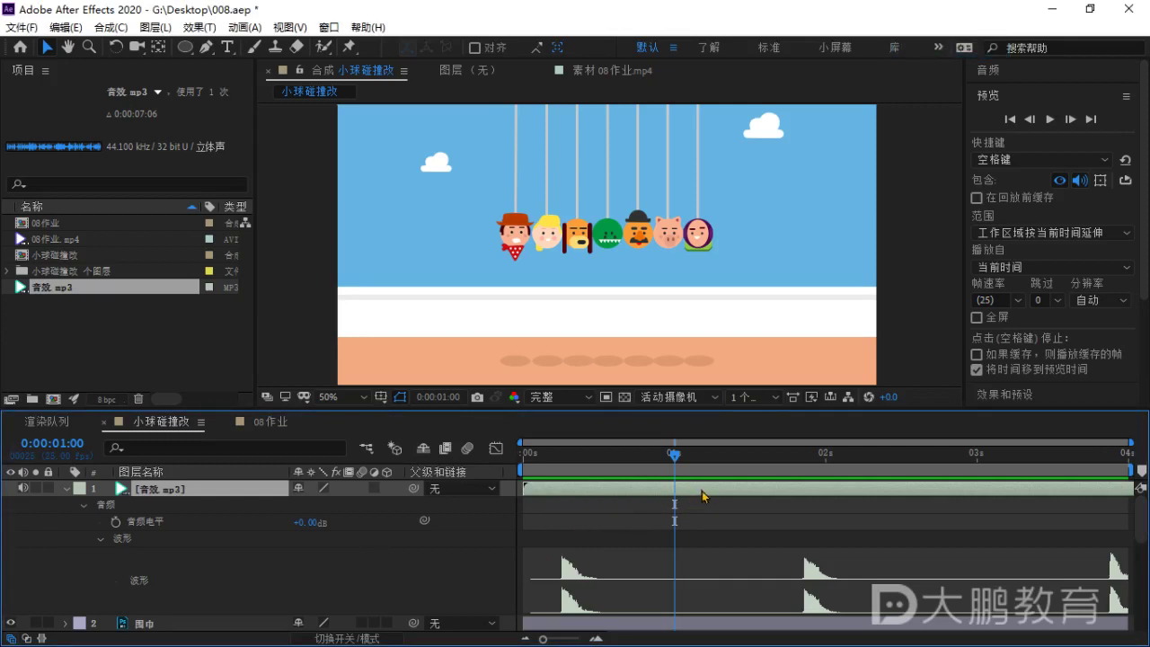
Shift 音效.mp3 earlier so its second waveform peak falls at 0:00:01:00, check it in playback and collapse the layer.
left_click_drag(703, 495, 577, 493)
left_click_drag(675, 455, 501, 476)
key("space")
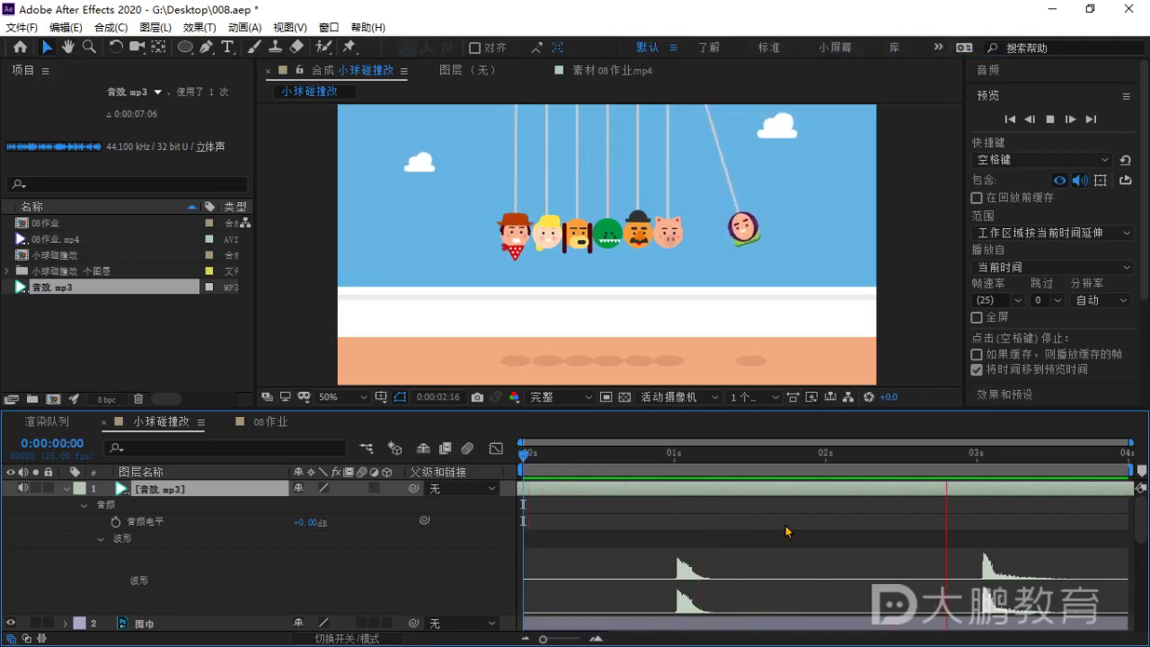
key("space")
scroll(807, 531, "down", 2)
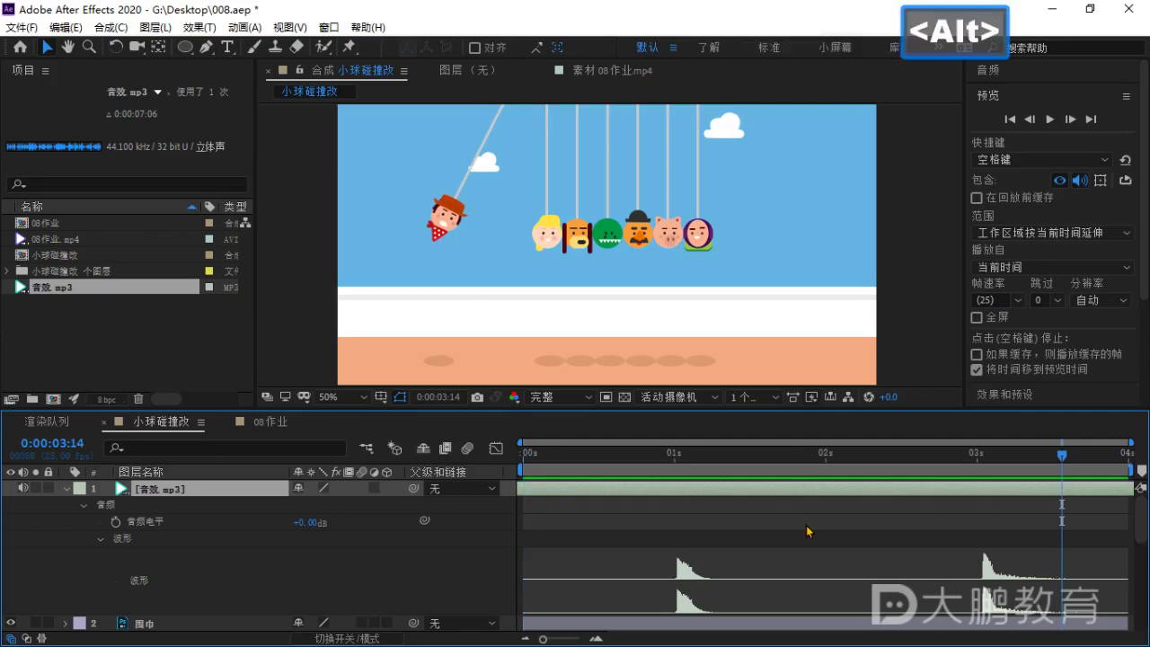
scroll(809, 531, "down", 2)
left_click(74, 494)
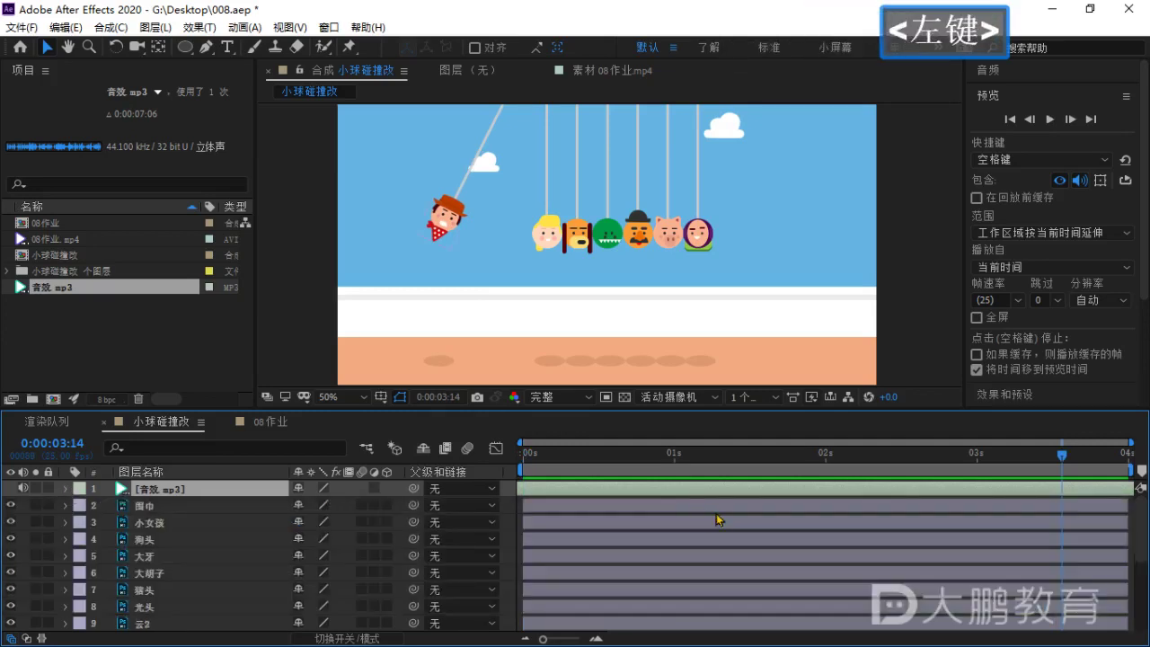
Play 小球碰撞改 from 0:00:00:00 with the realigned sound and park the time at 0:00:01:02.
left_click_drag(586, 454, 529, 365)
scroll(616, 282, "down", 2)
key("space")
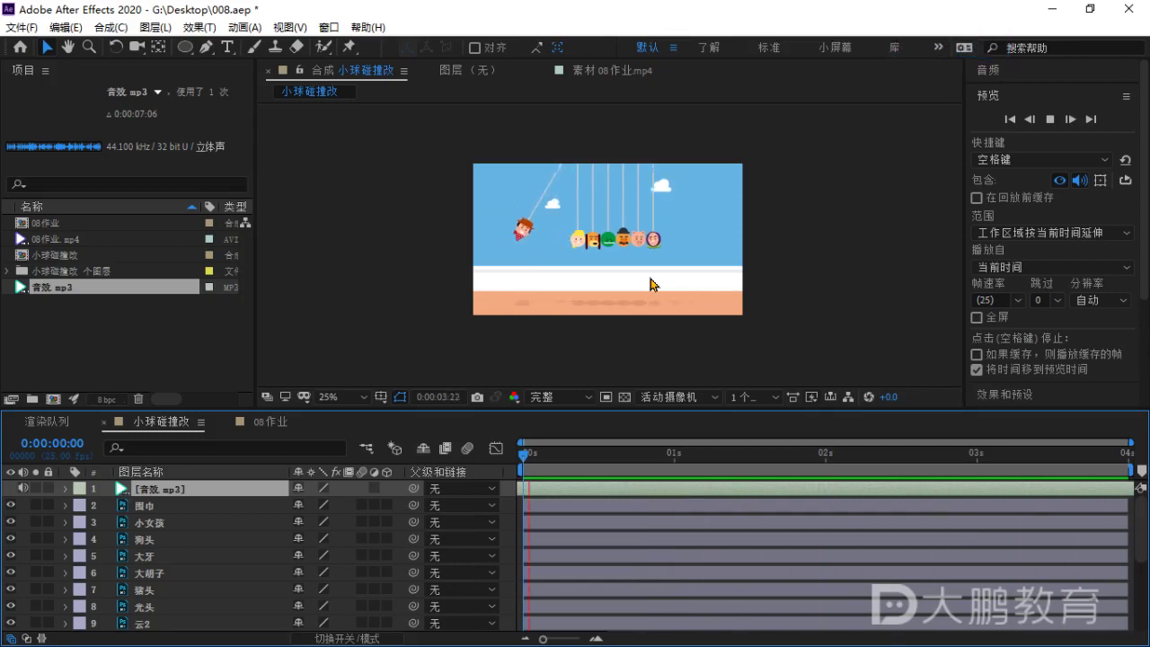
key("space")
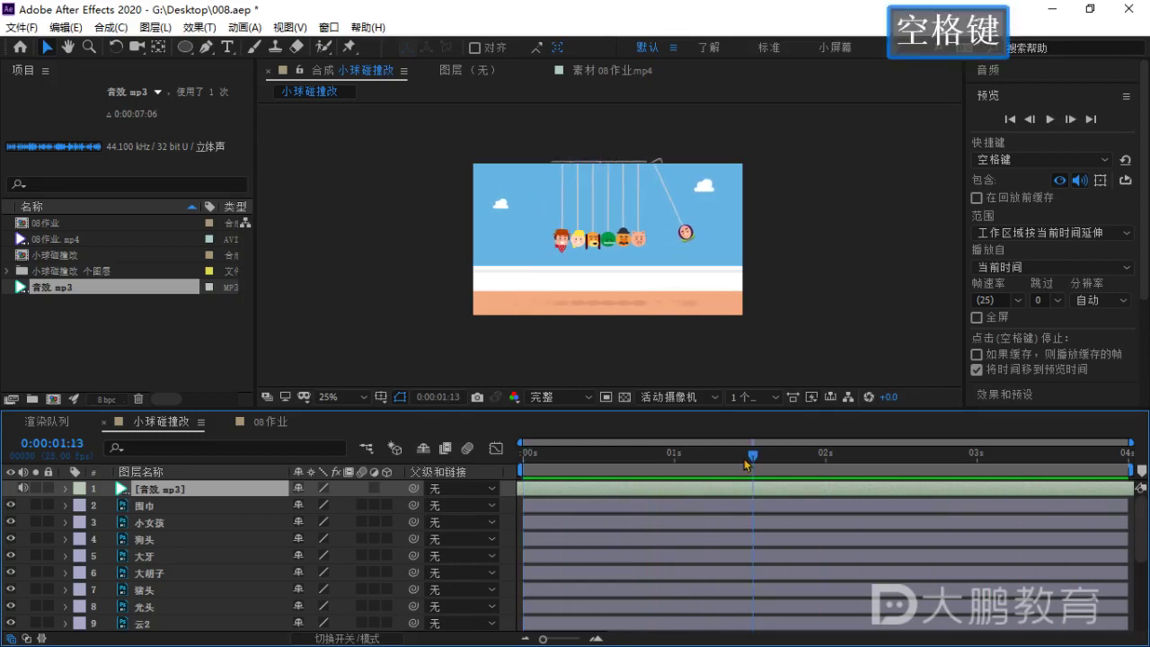
left_click_drag(748, 459, 686, 486)
left_click(70, 329)
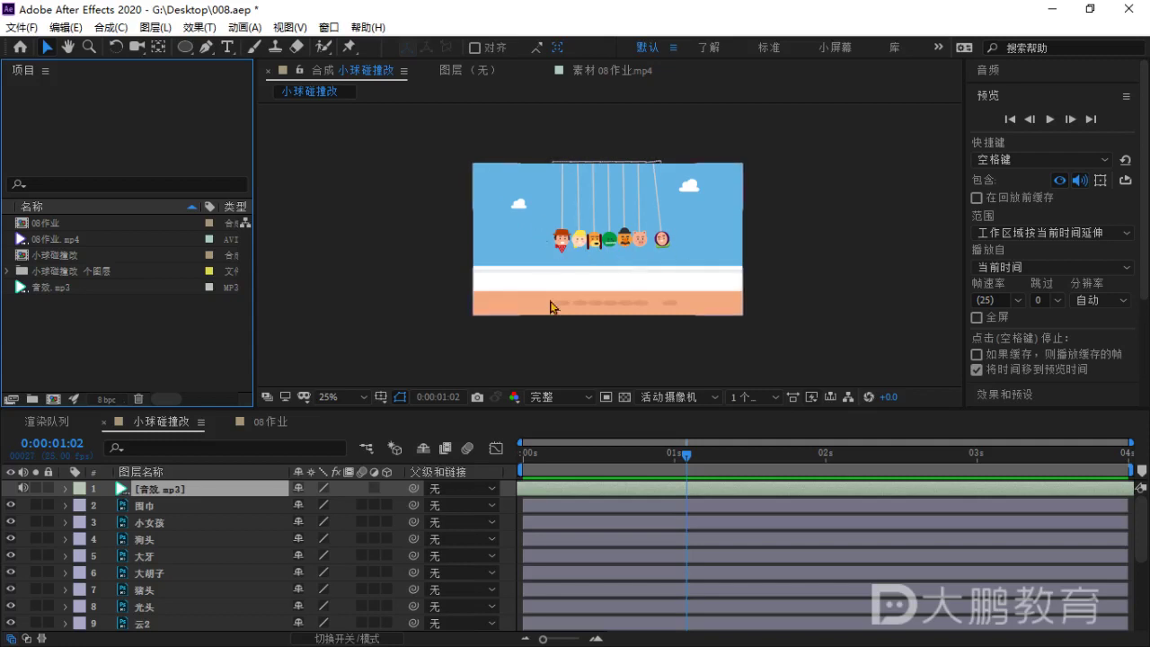
Reduce the timeline's height to give the composition viewer more room and set its magnification to 50%.
scroll(589, 259, "up", 2)
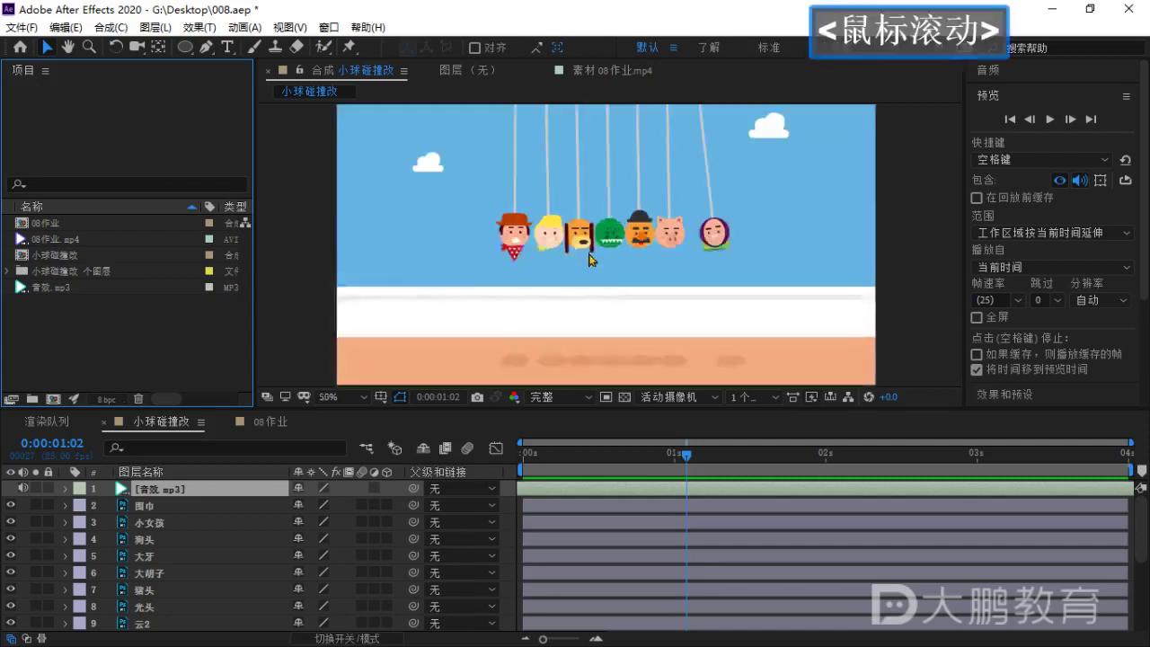
scroll(589, 259, "down", 2)
middle_click(589, 259)
left_click_drag(695, 411, 694, 448)
scroll(560, 314, "up", 2)
mouse_move(637, 301)
left_mouse_down()
mouse_move(633, 281)
mouse_move(633, 292)
left_mouse_up()
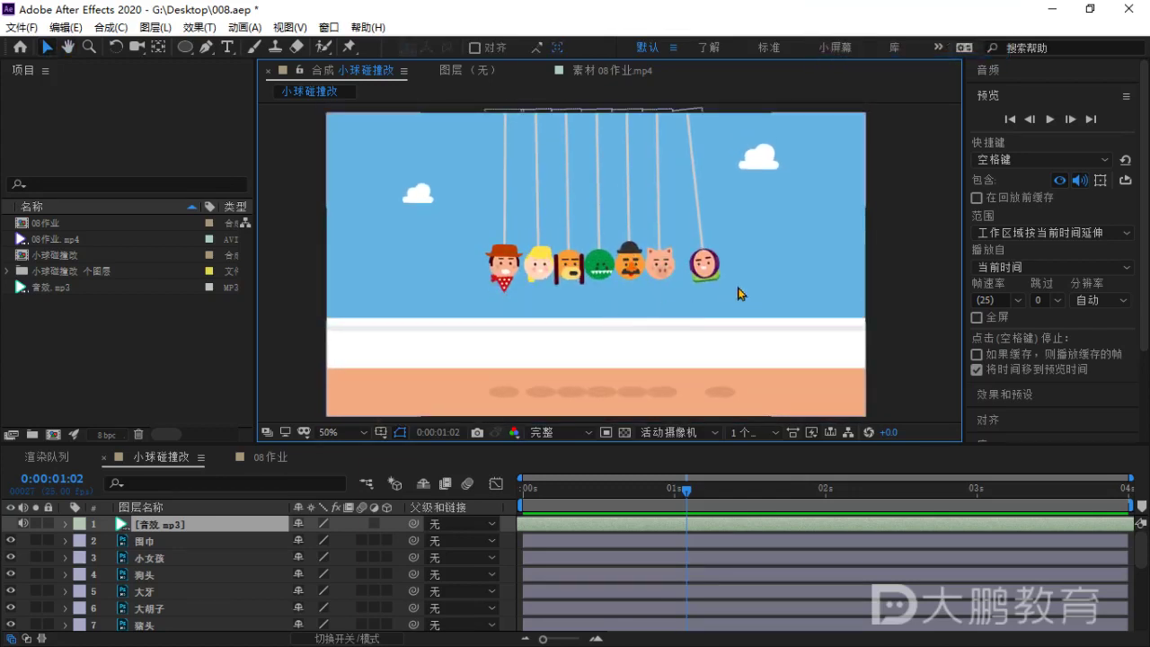
mouse_move(645, 304)
left_mouse_down()
mouse_move(641, 295)
mouse_move(647, 303)
left_mouse_up()
scroll(653, 300, "down", 1)
scroll(652, 299, "up", 1)
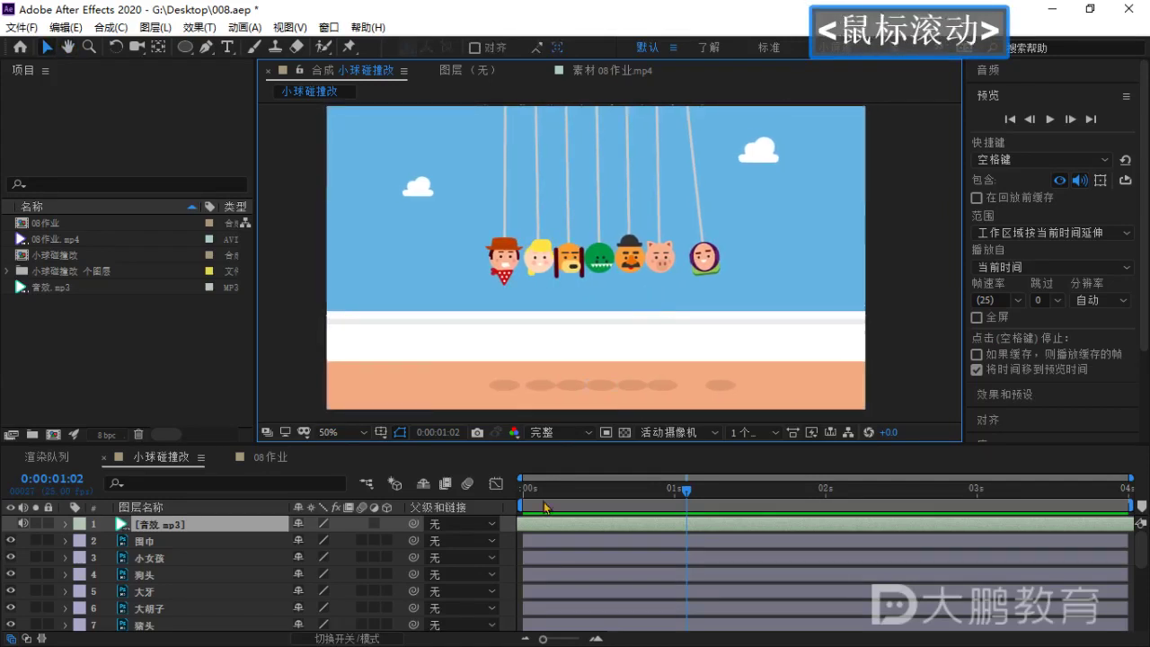
scroll(649, 261, "down", 1)
scroll(649, 261, "up", 1)
Add the 小球碰撞改 composition to the render queue and close the render queue panel.
key("ctrl+m")
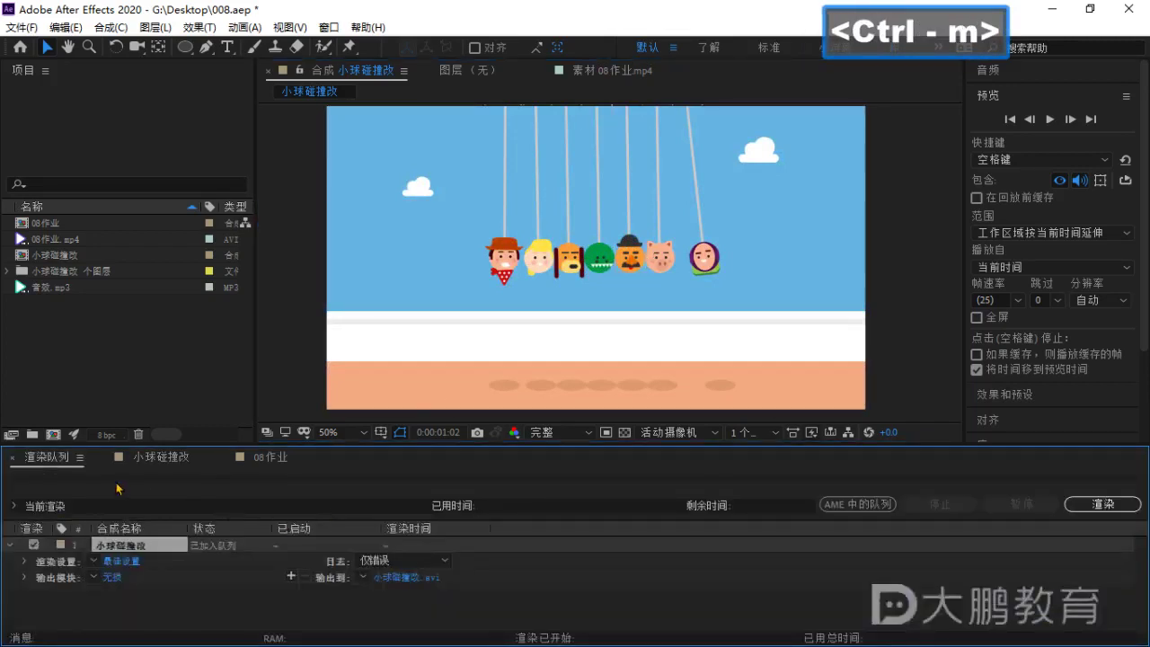
key("ctrl+1")
left_click(3, 245)
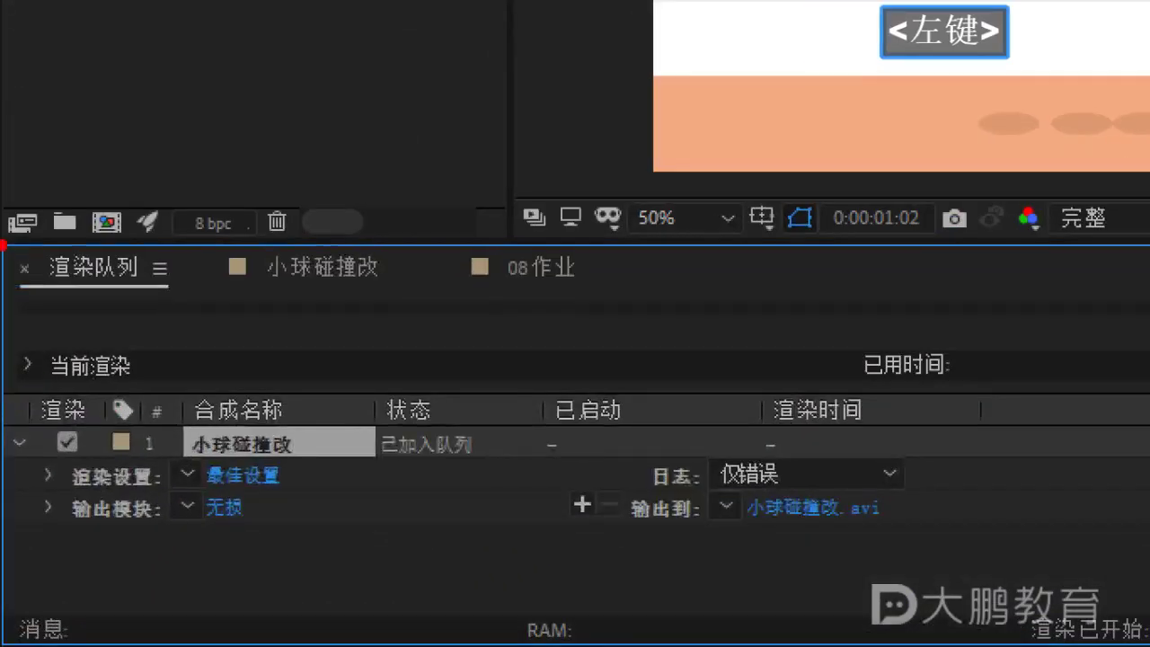
left_click_drag(8, 236, 183, 303)
key("Escape")
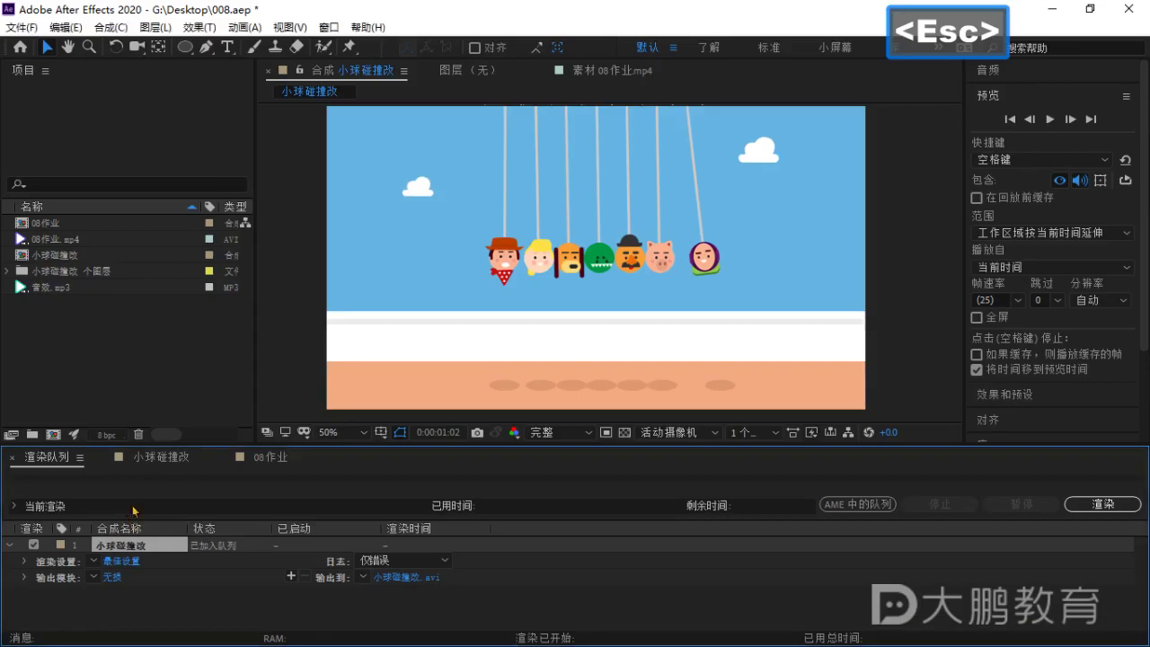
key("ctrl")
left_click(13, 459)
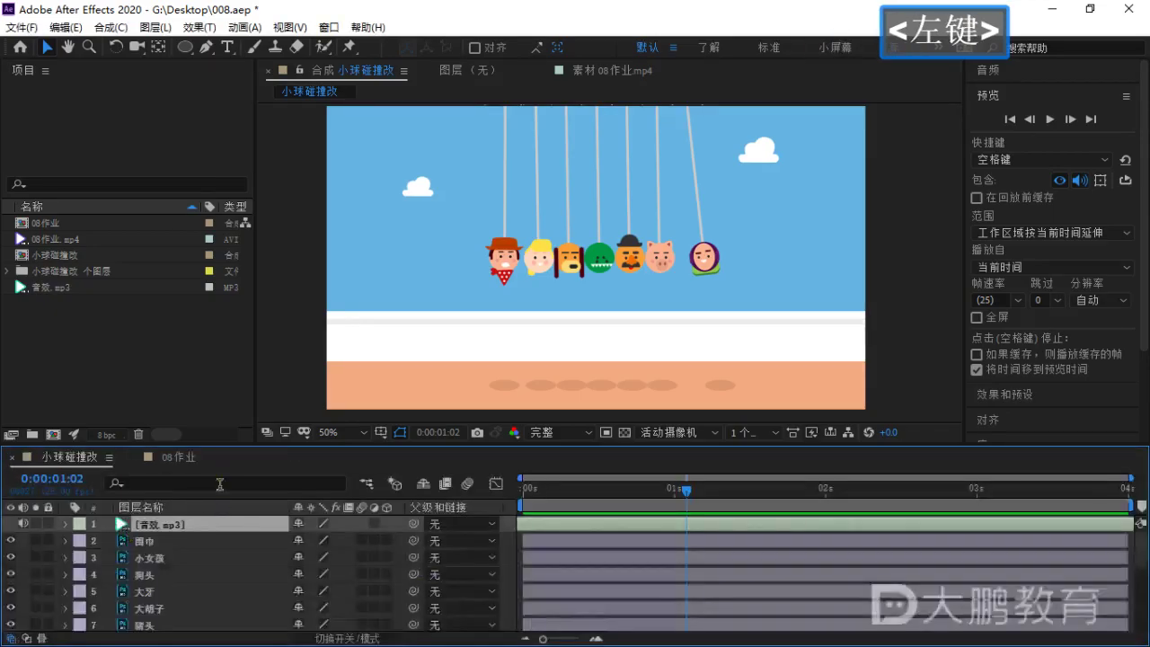
Try to export the 小球碰撞改 composition to the Adobe Media Encoder queue.
left_click(27, 27)
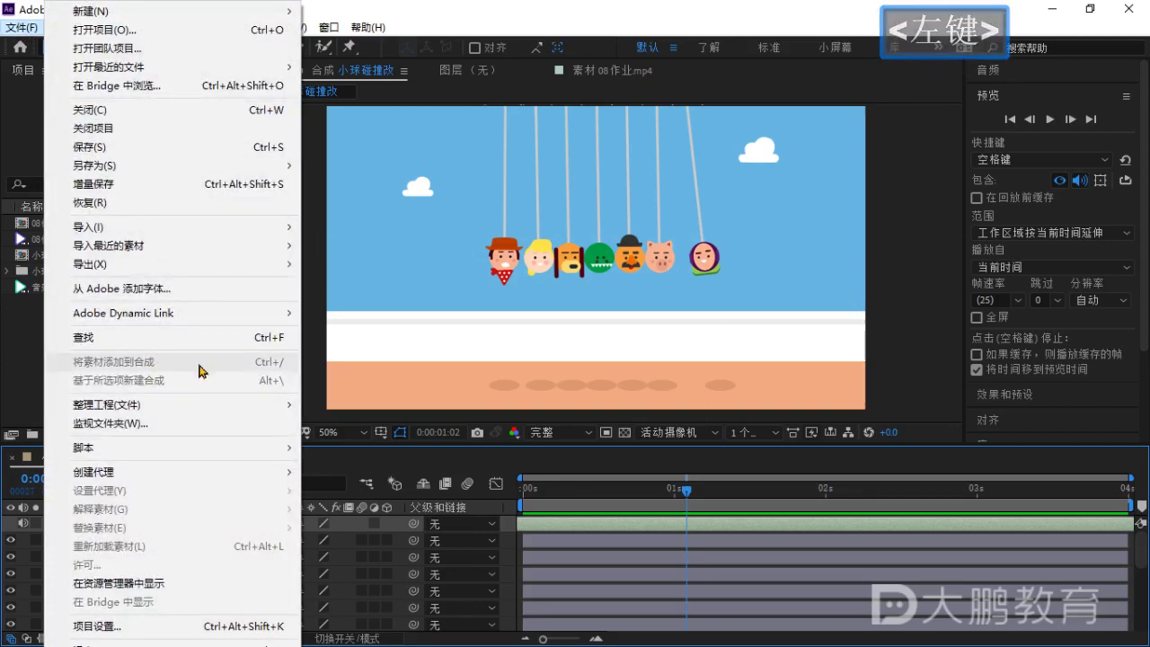
mouse_move(239, 265)
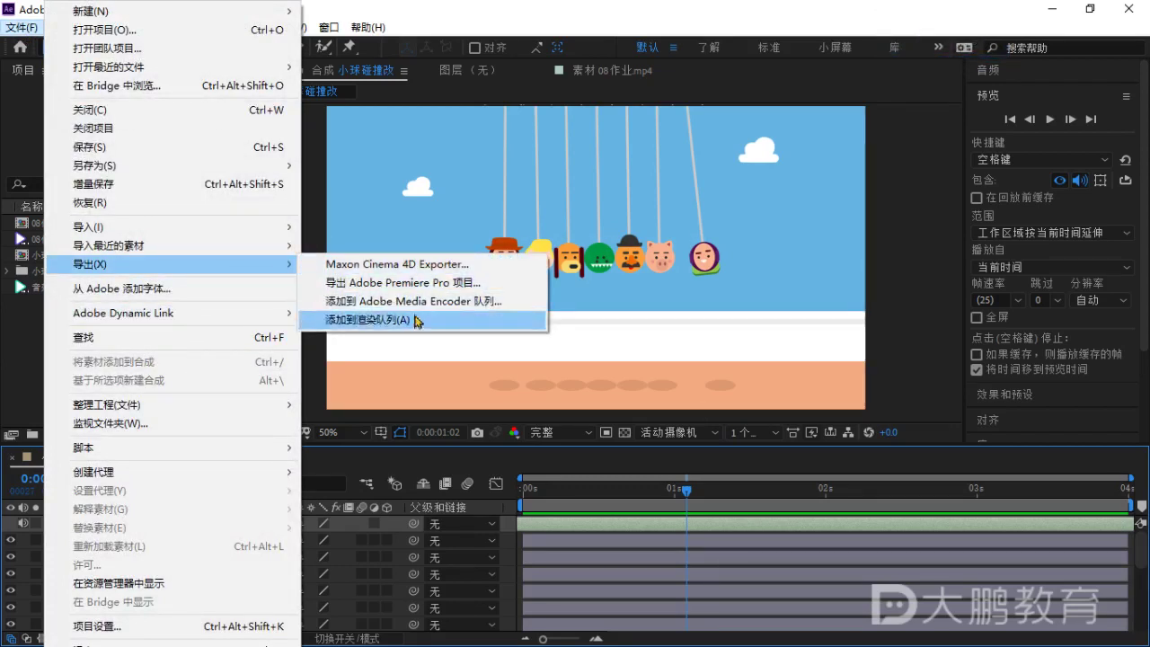
key("ctrl+1")
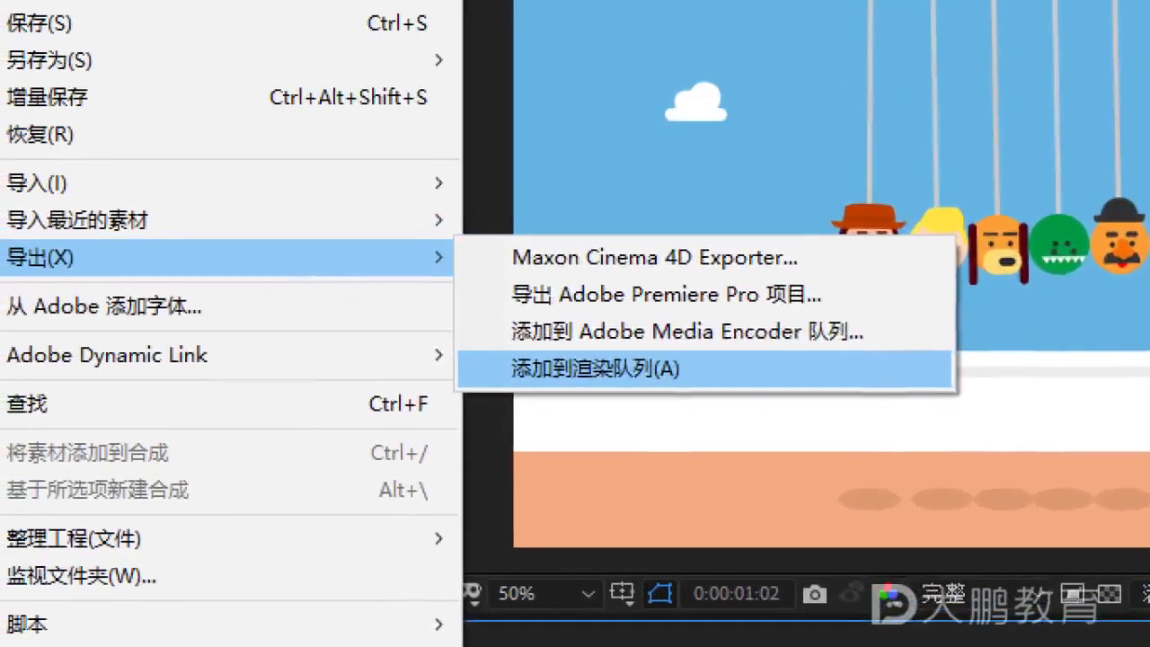
left_click(591, 310)
left_click(615, 275)
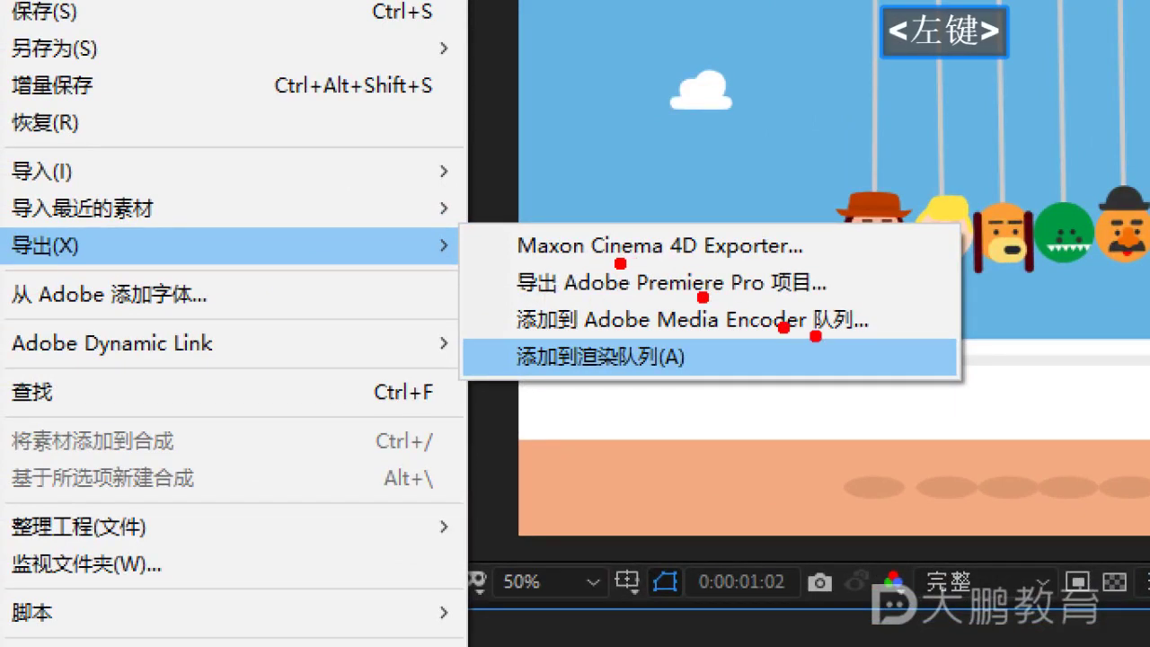
left_click_drag(587, 398, 784, 542)
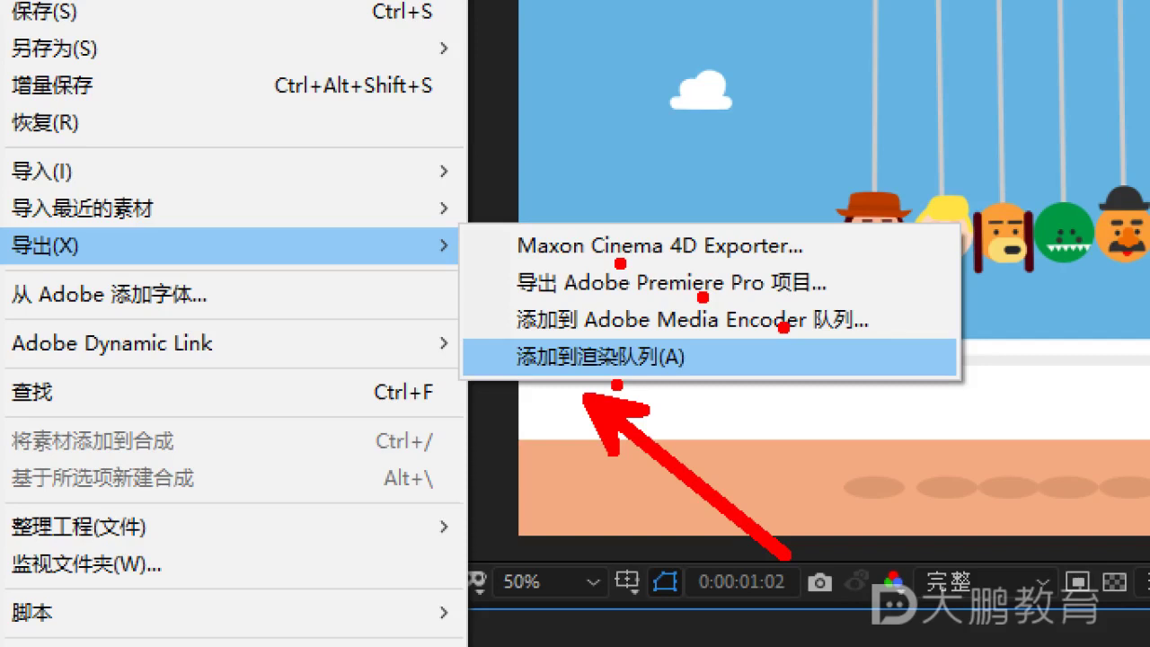
key("ctrl")
key("ctrl+m")
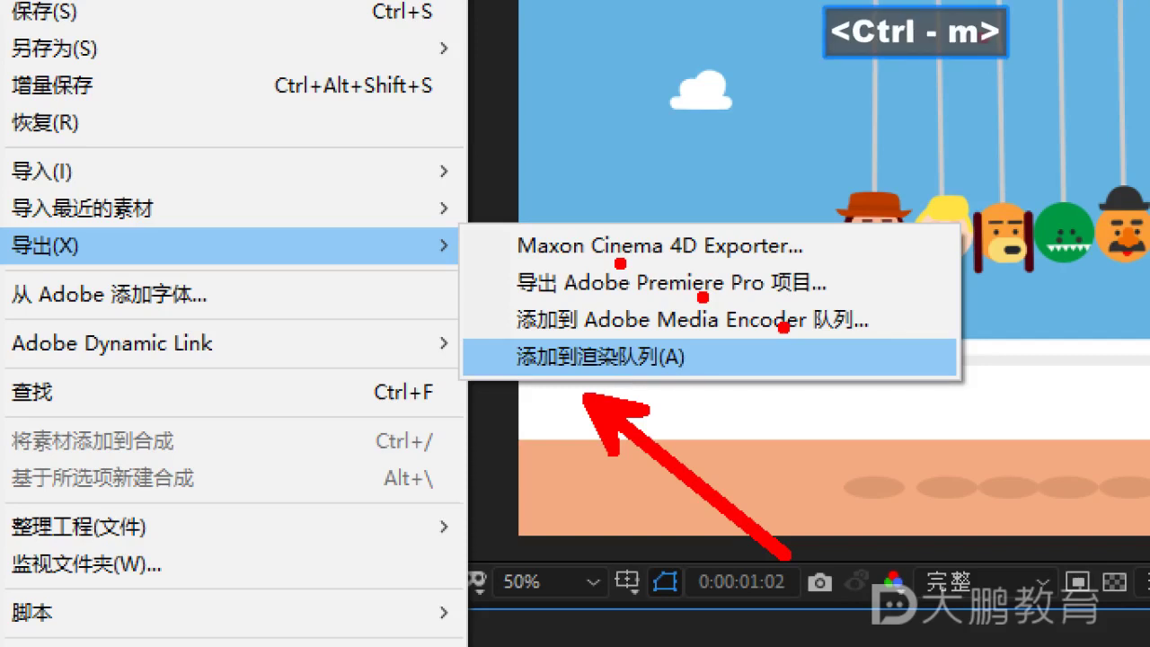
key("Escape")
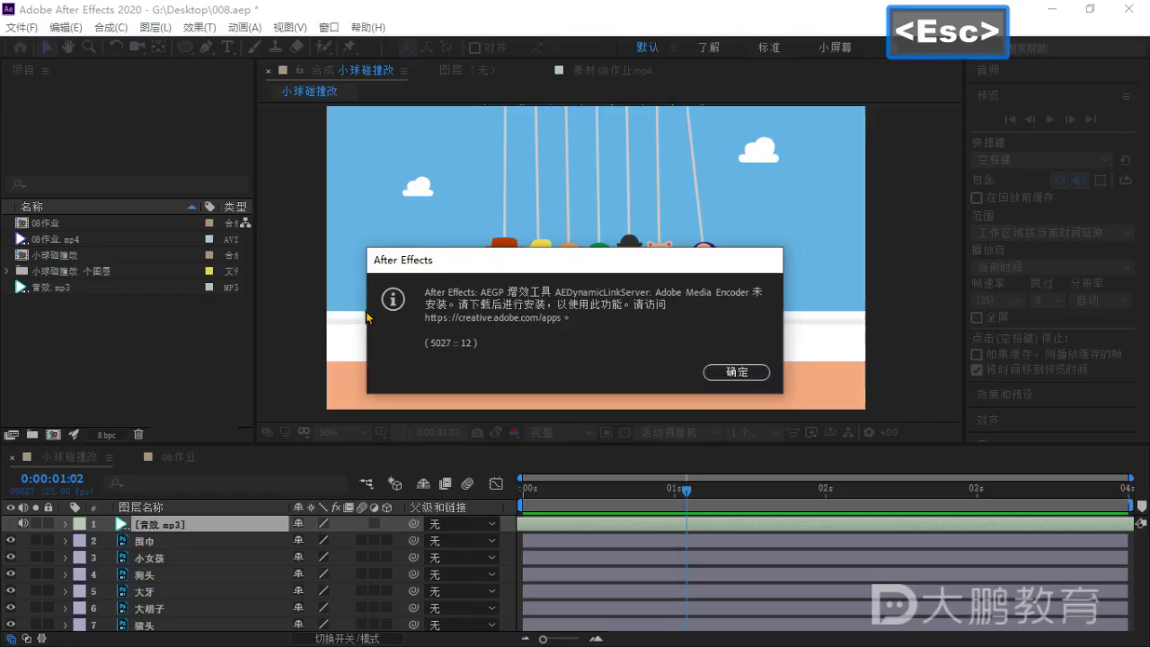
left_click_drag(503, 265, 496, 259)
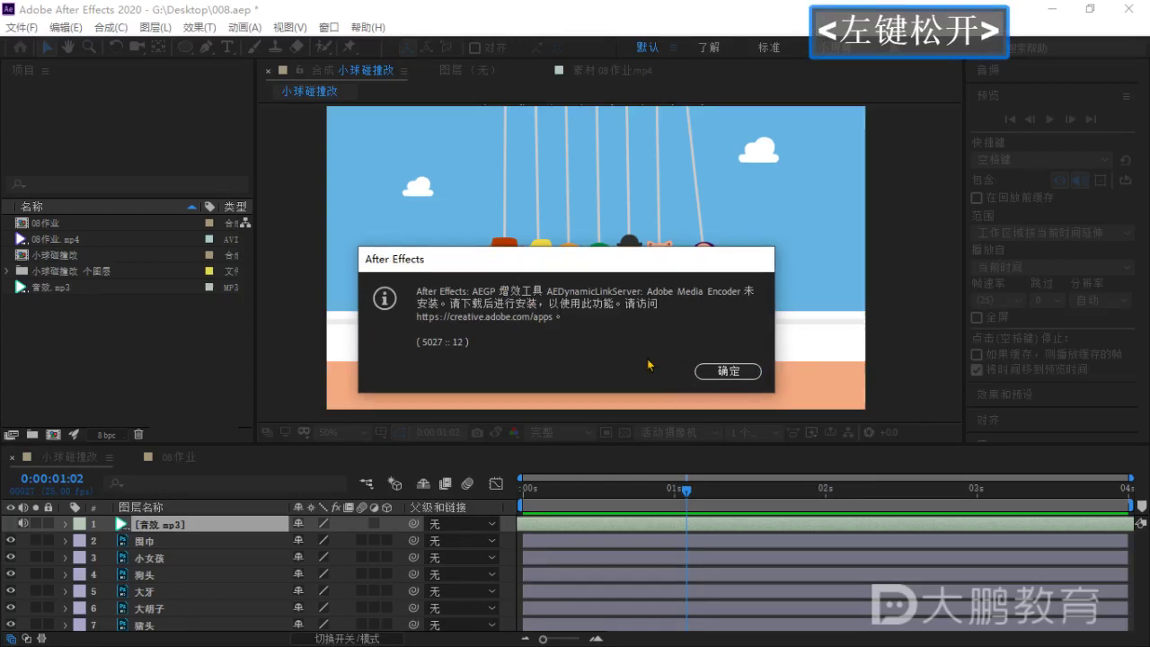
left_click(724, 370)
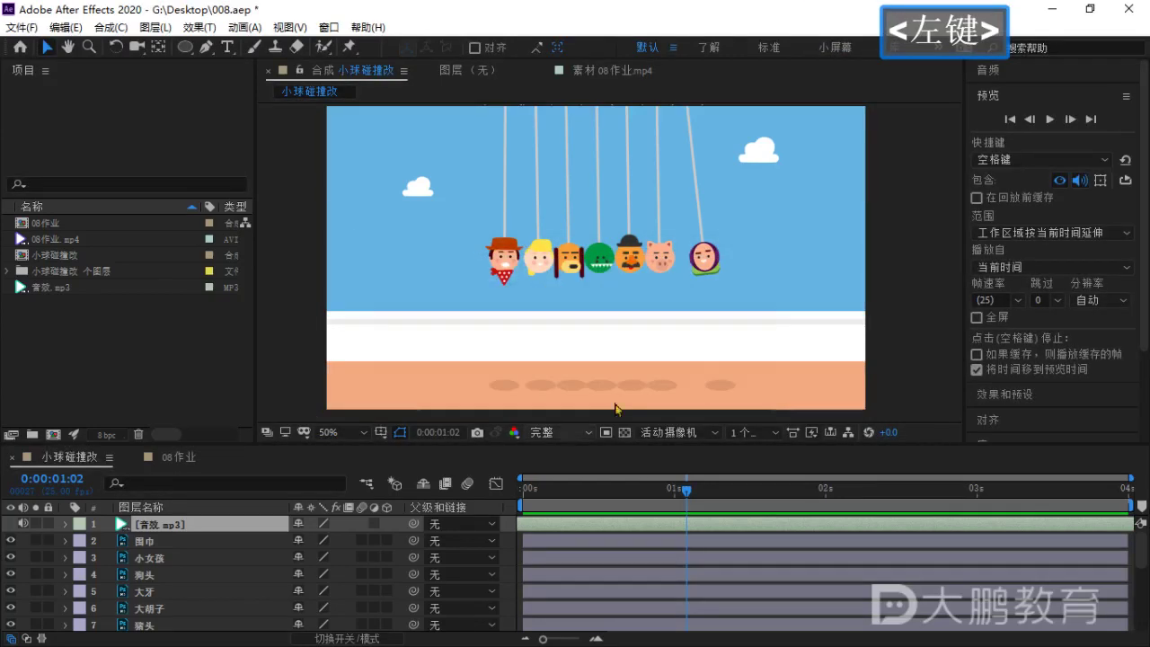
Export the 小球碰撞改 composition by adding it to the render queue.
double_click(167, 539)
left_click(189, 525)
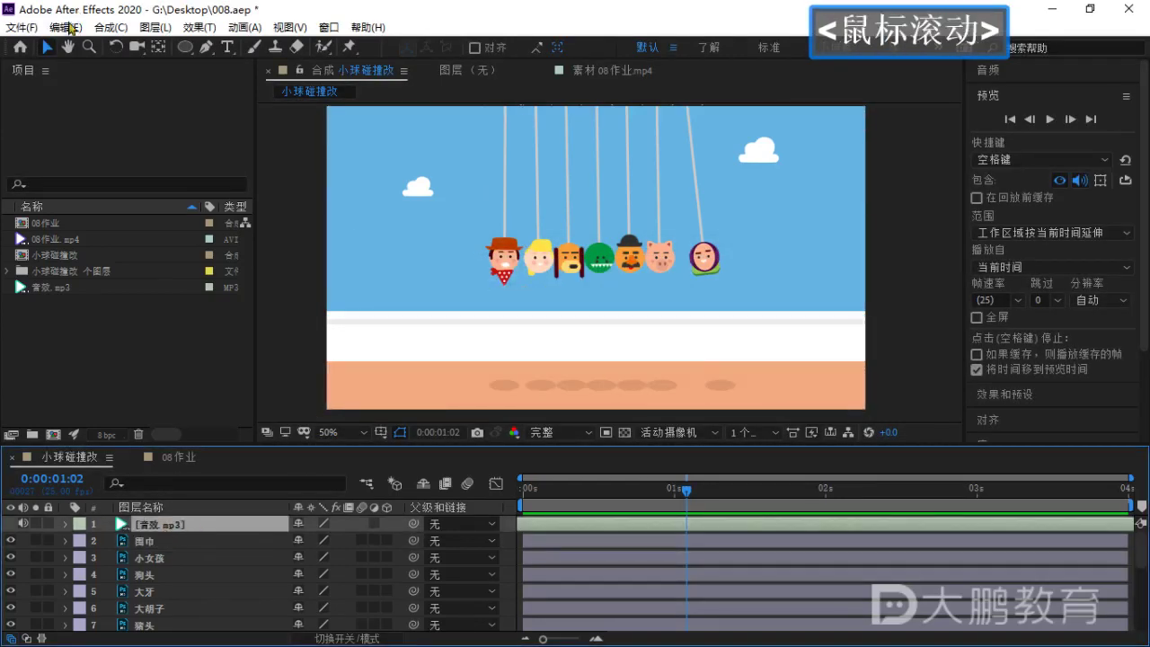
left_click(155, 372)
left_click(74, 461)
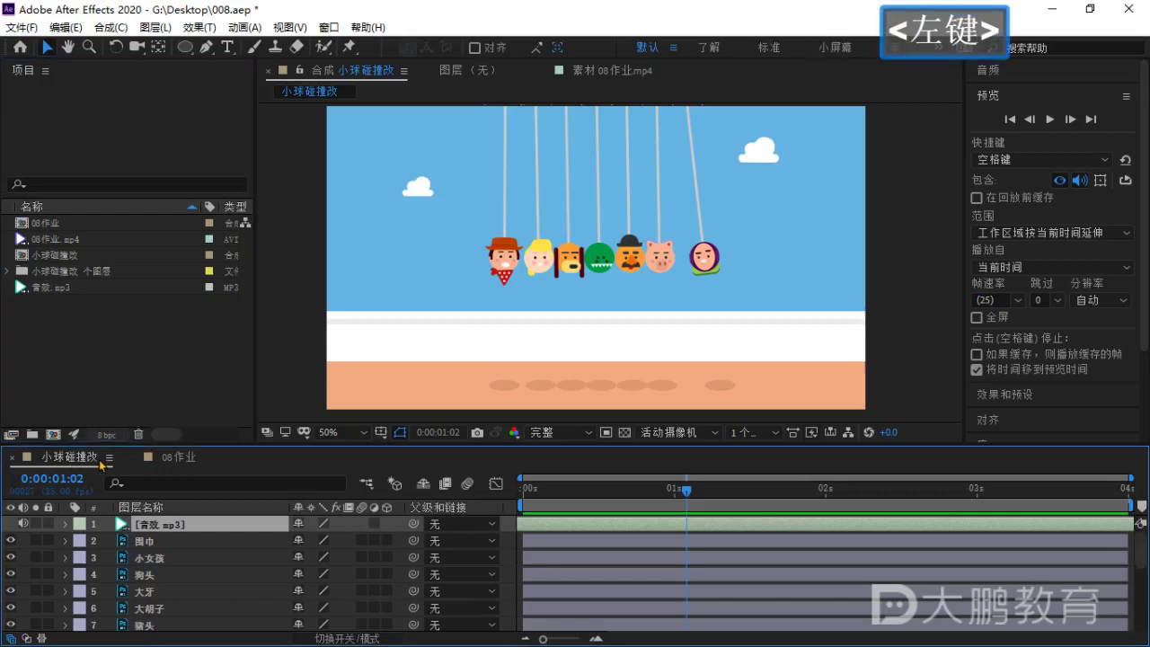
left_click(22, 27)
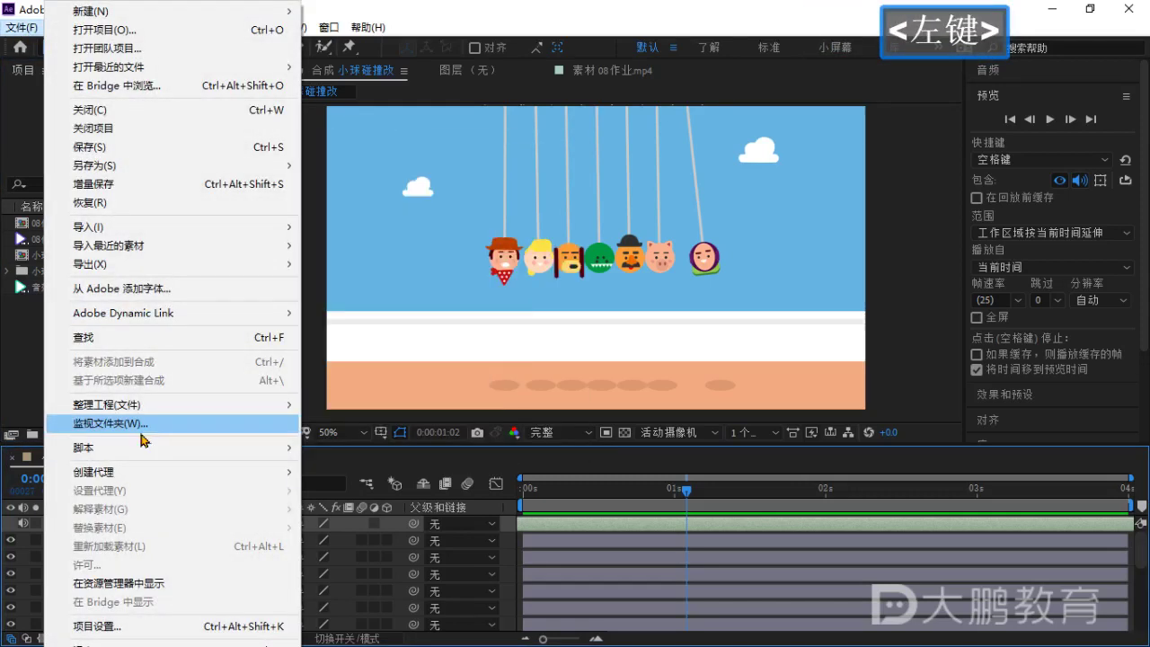
mouse_move(125, 265)
left_click(388, 322)
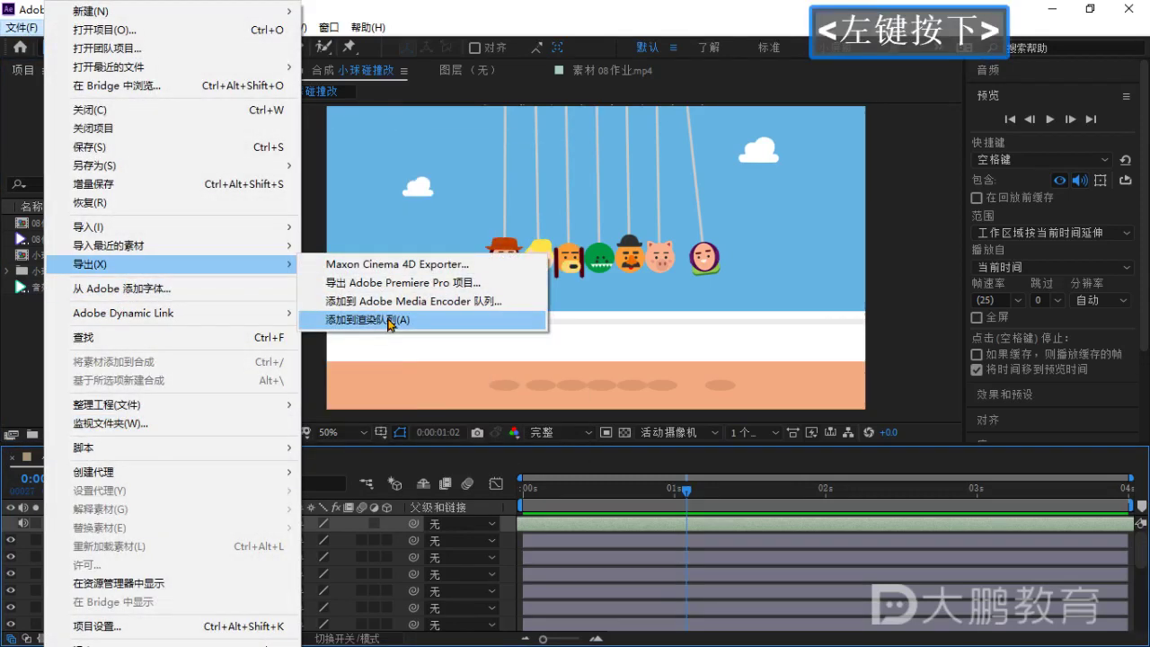
Enlarge the render queue panel and delete the second, duplicate 小球碰撞改 item from the queue.
scroll(270, 515, "down", 1)
left_click(132, 546)
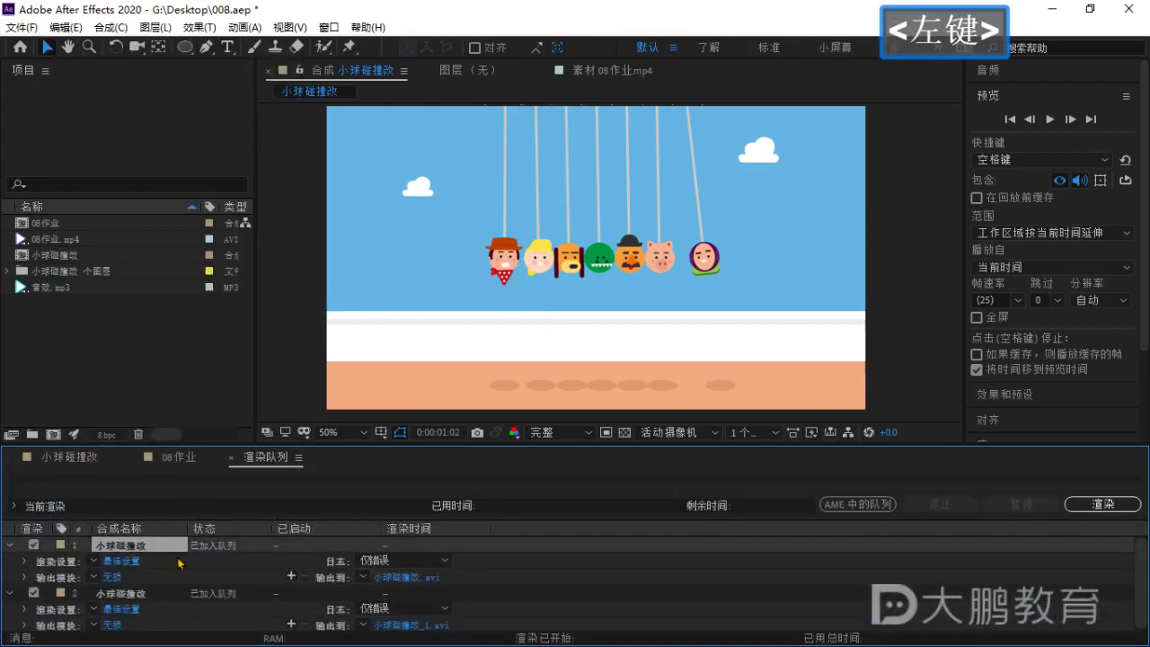
left_click_drag(485, 443, 488, 371)
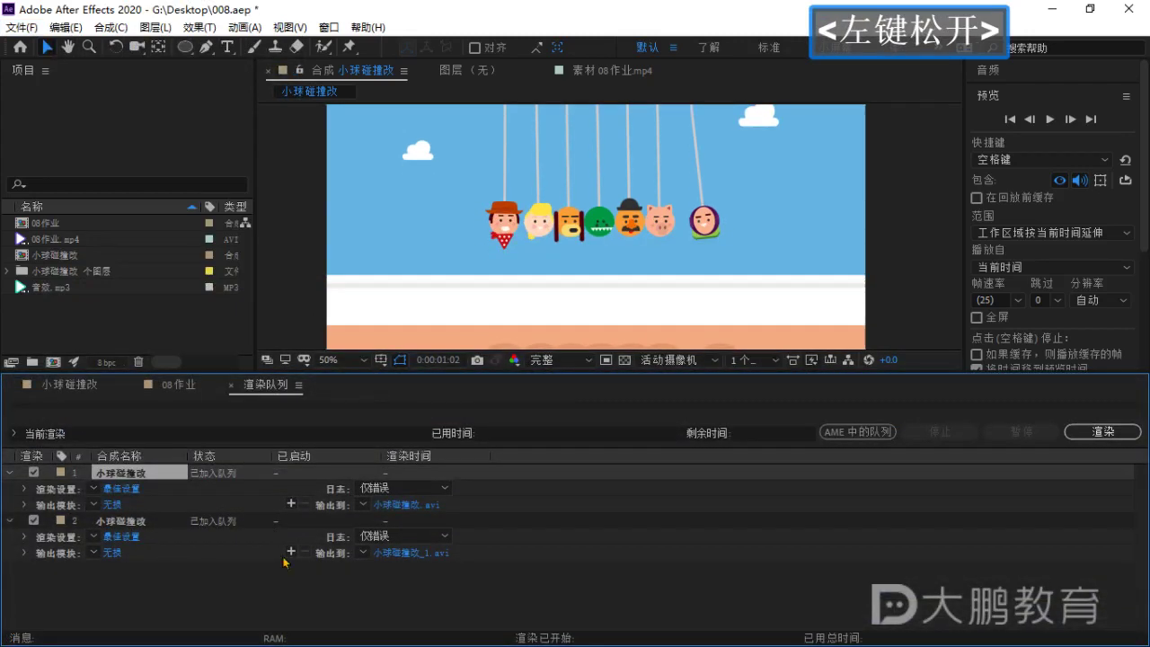
left_click(132, 525)
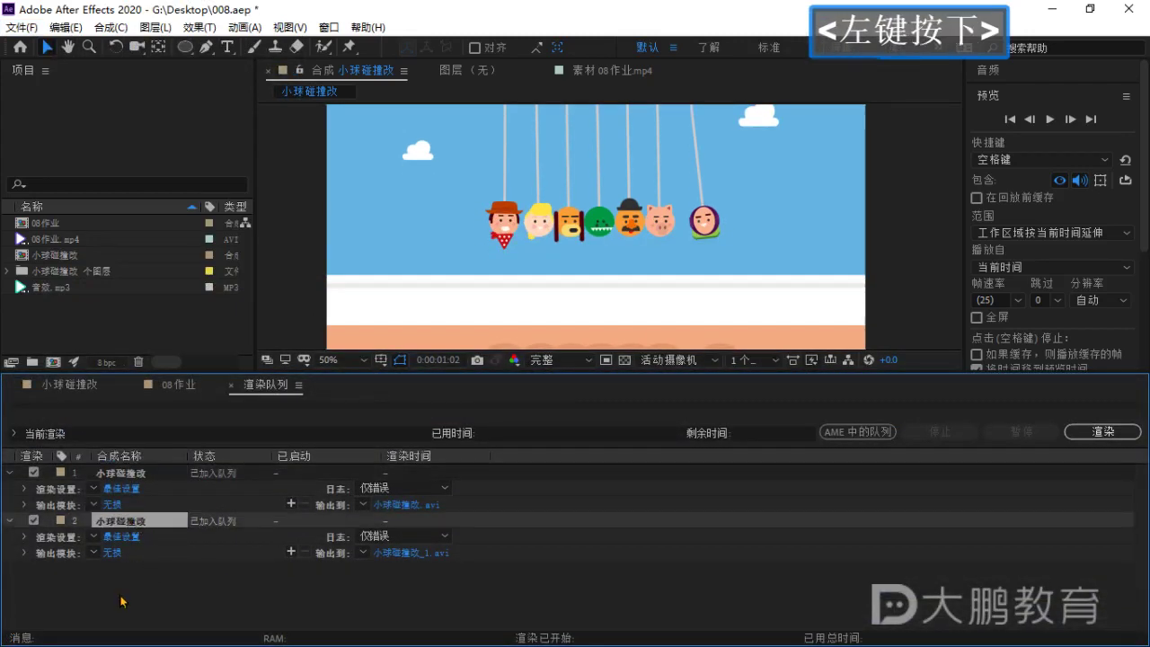
left_click(125, 524)
key("Delete")
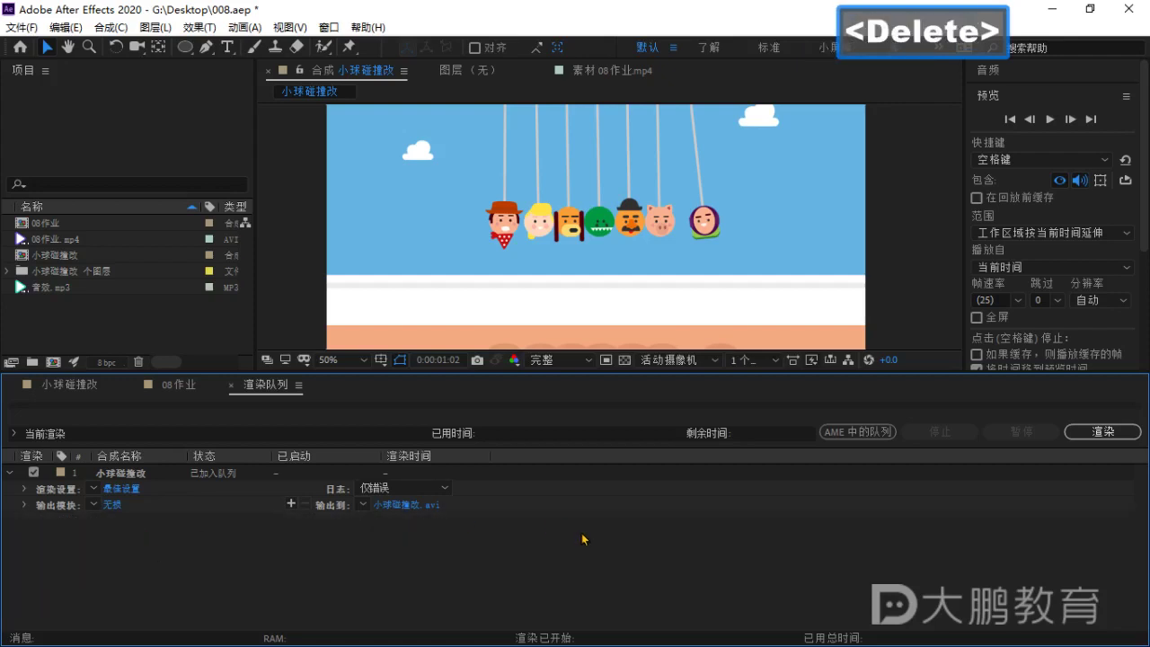
key("ctrl")
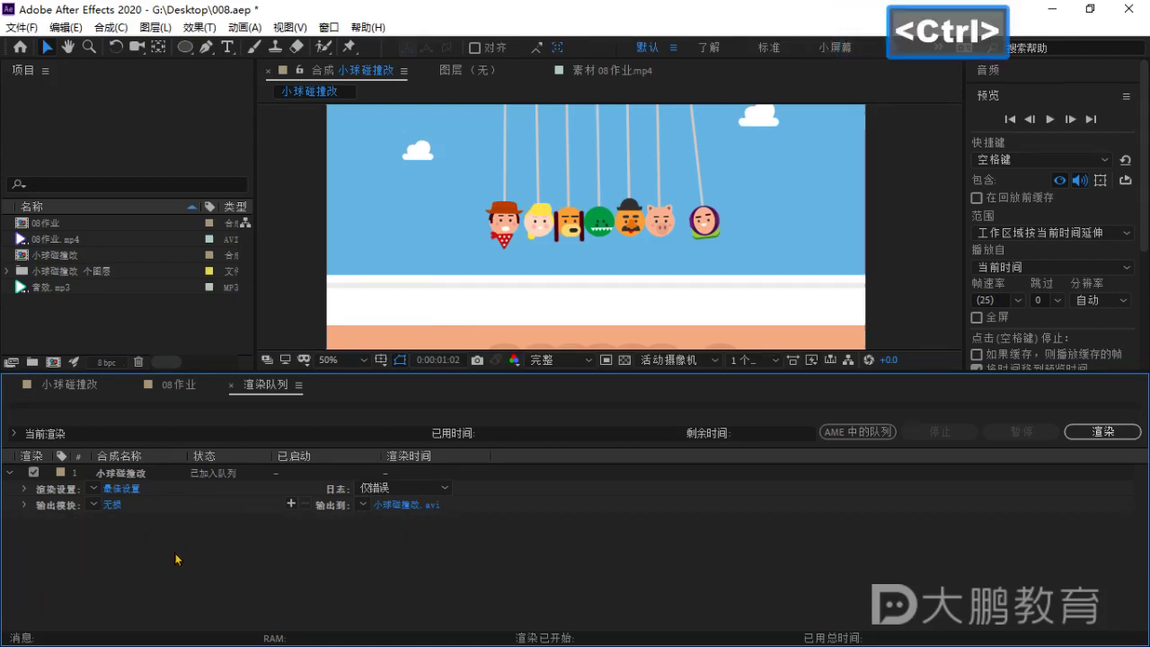
left_click(364, 430)
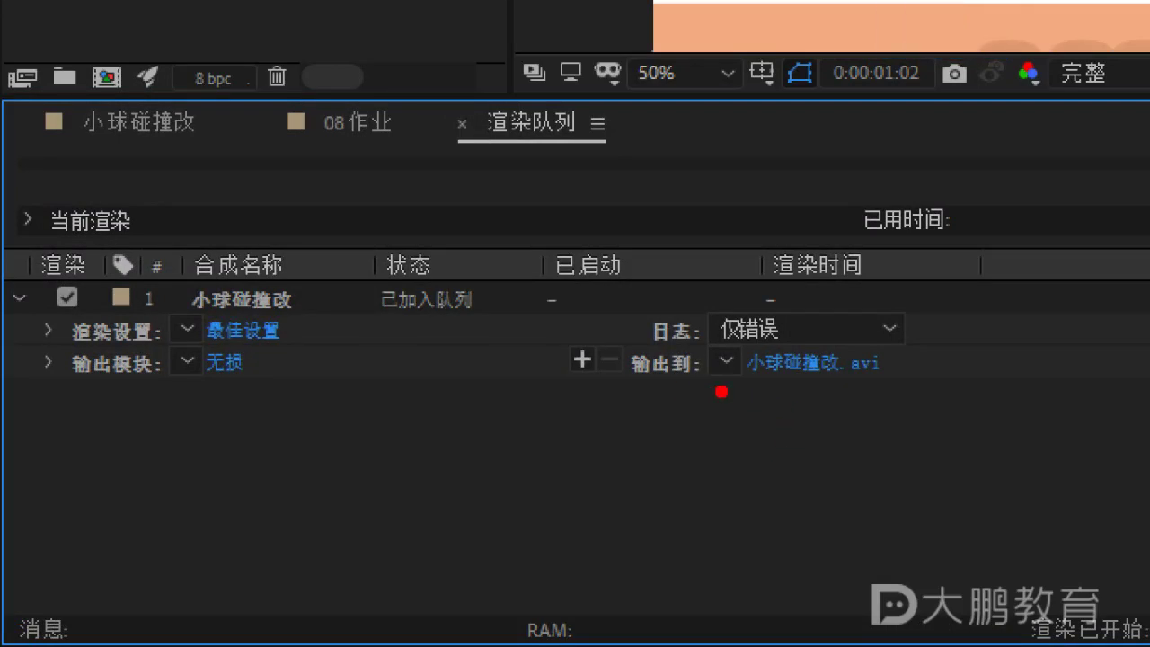
left_click_drag(723, 390, 940, 388)
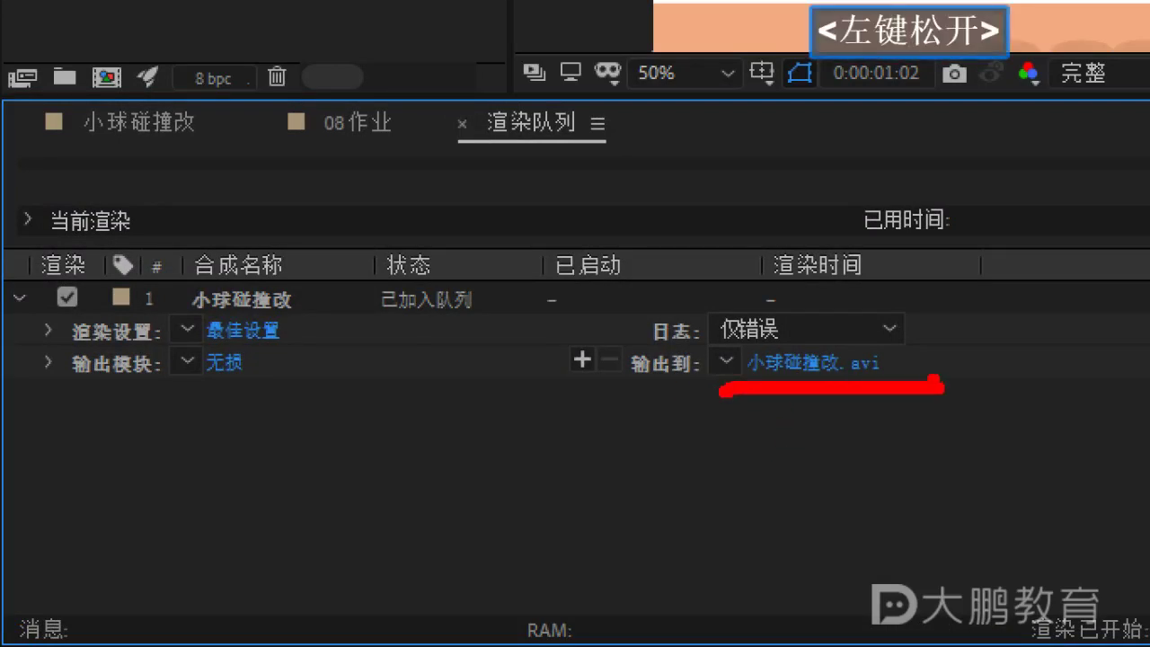
mouse_move(989, 310)
left_mouse_down()
mouse_move(919, 357)
mouse_move(1065, 207)
left_mouse_up()
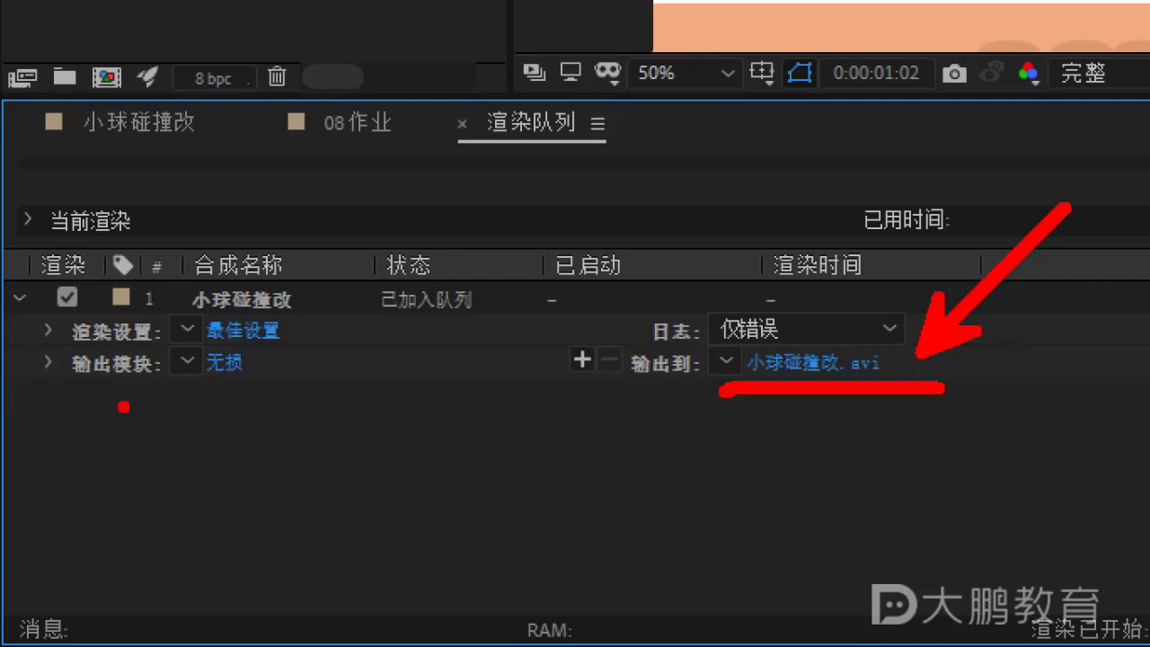
left_click_drag(274, 383, 496, 539)
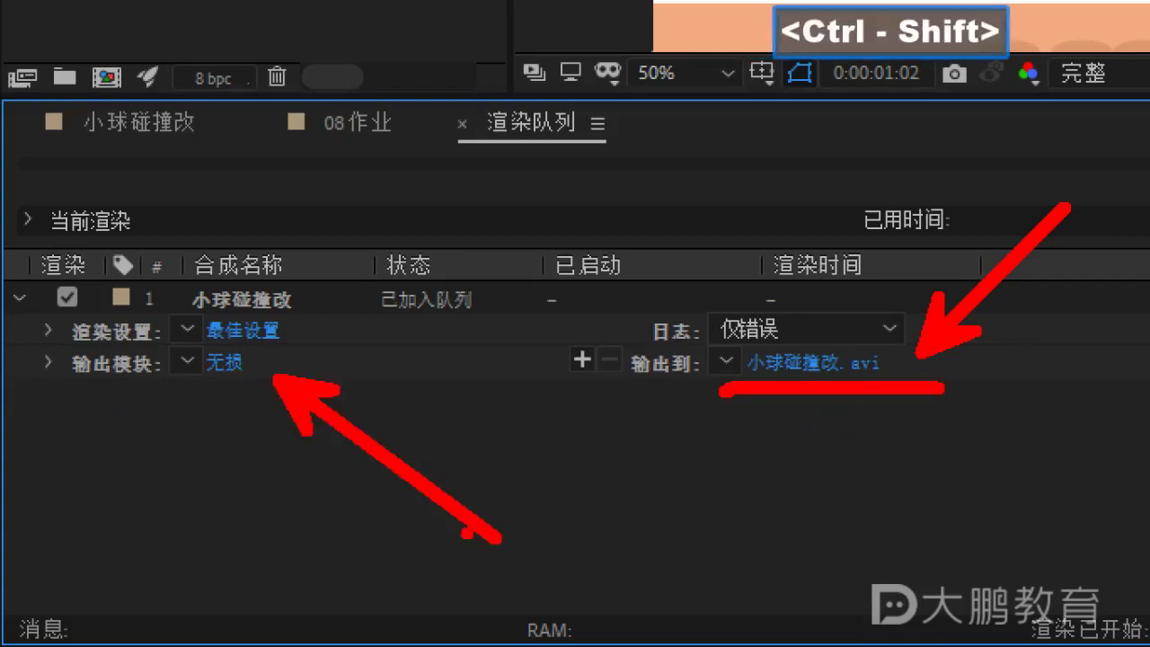
left_click_drag(63, 394, 338, 390)
key("Escape")
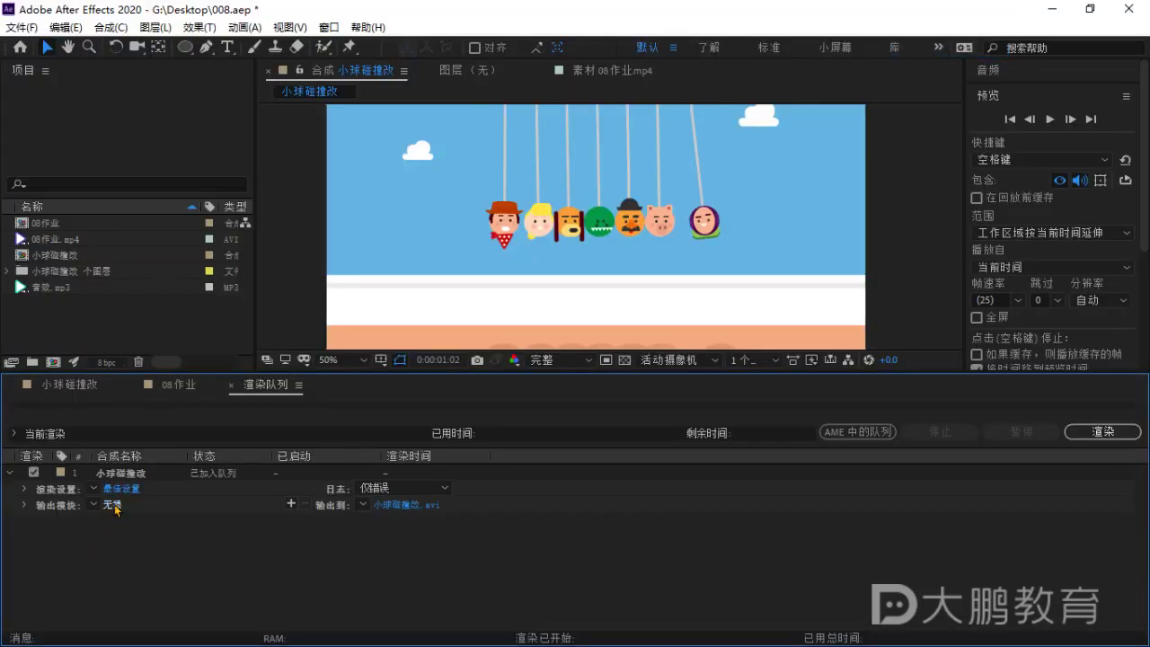
Open the output module settings of the queued 小球碰撞改 item and set the format to QuickTime.
left_click(113, 506)
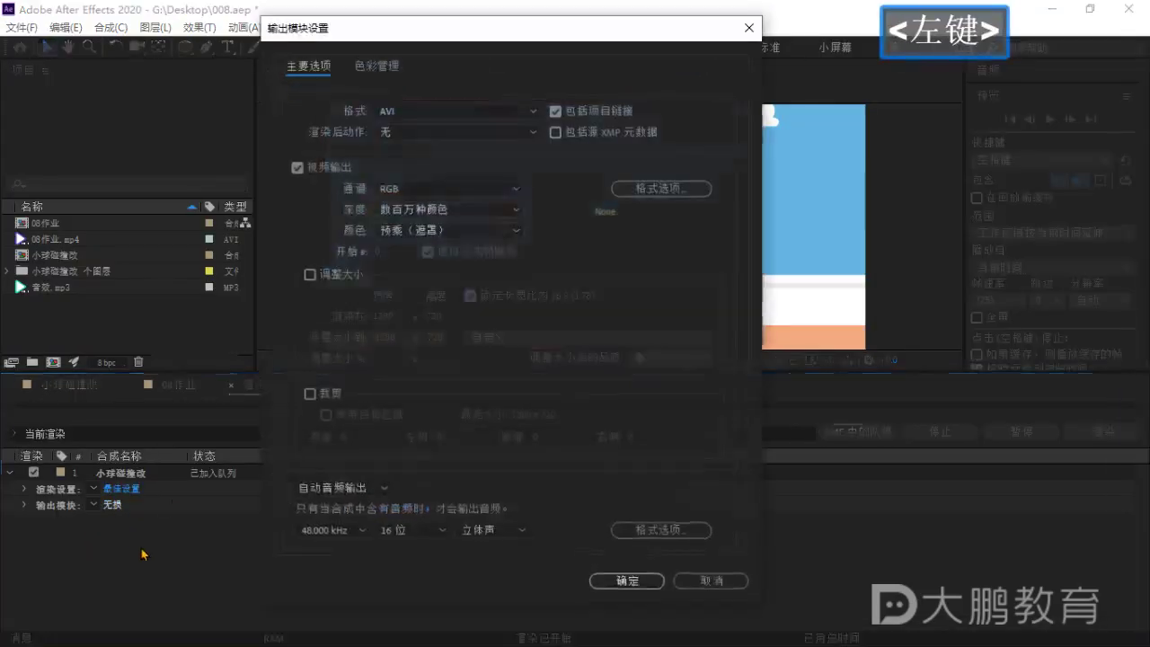
left_click(422, 34)
key("ctrl")
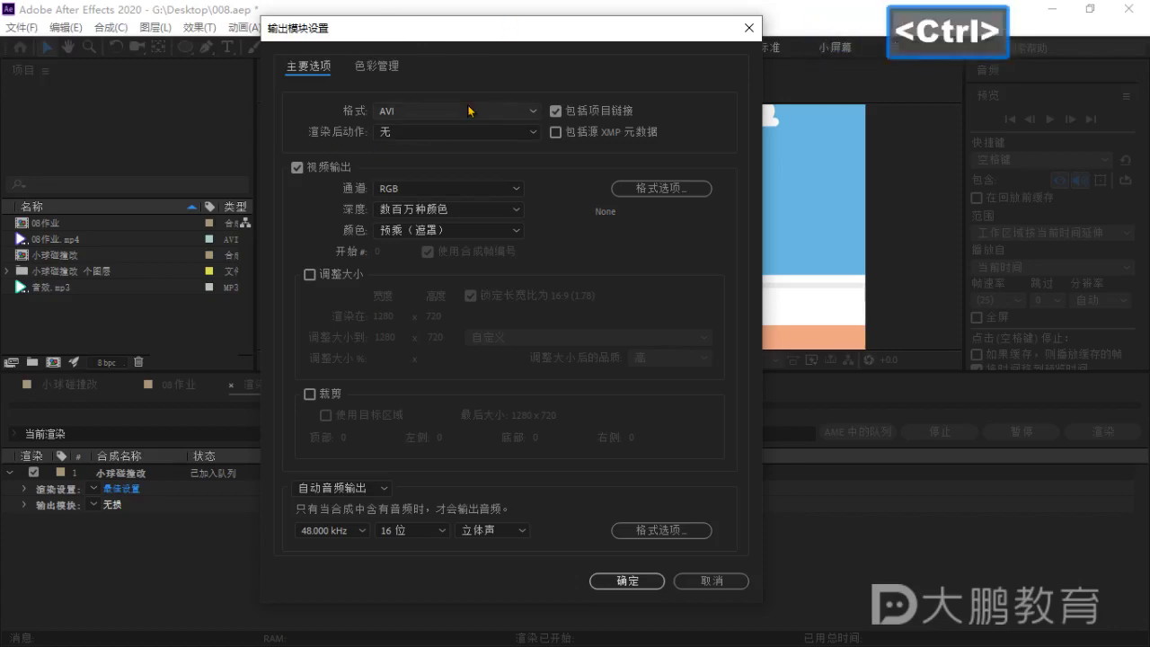
key("ctrl+1")
left_click(467, 105)
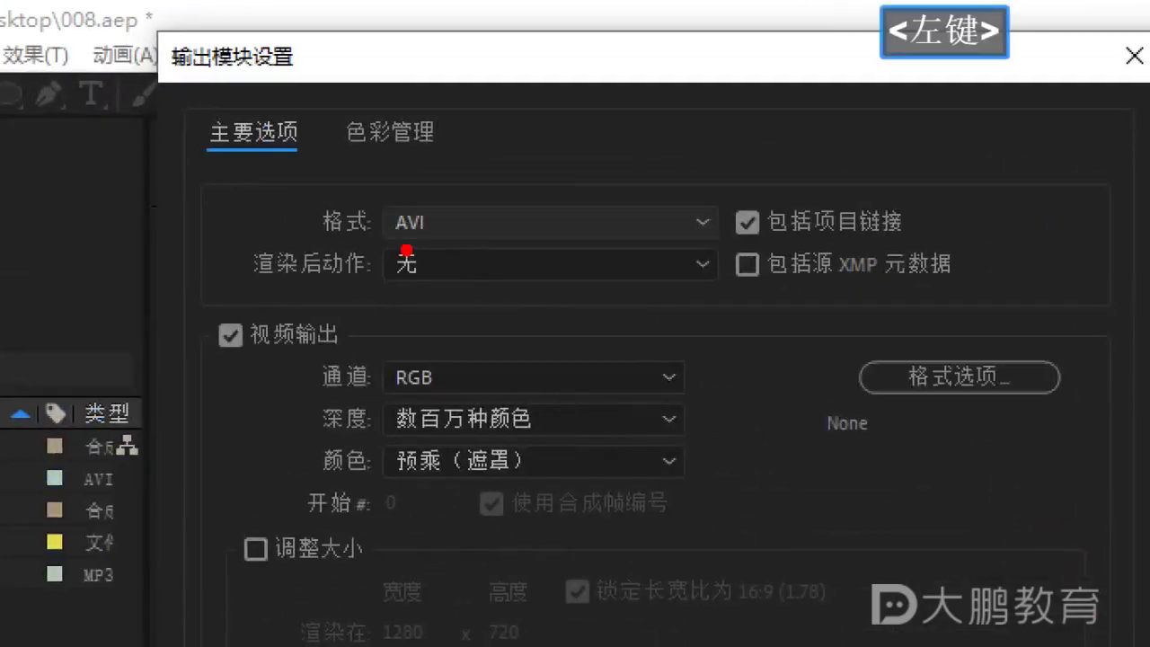
left_click_drag(385, 240, 723, 238)
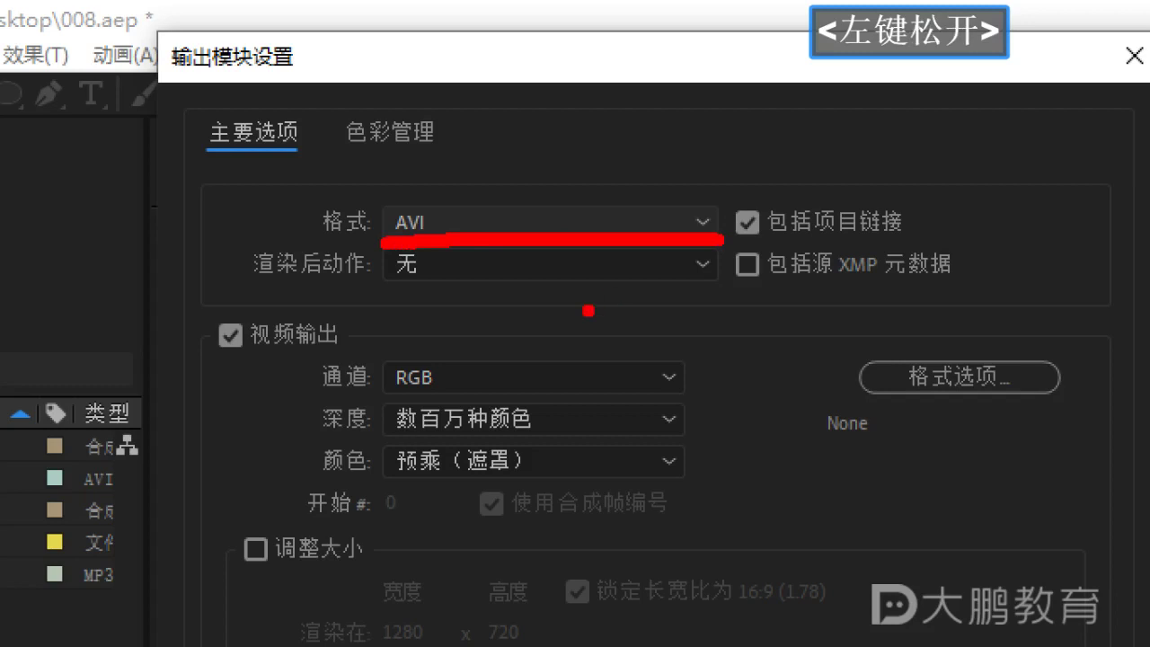
key("Escape")
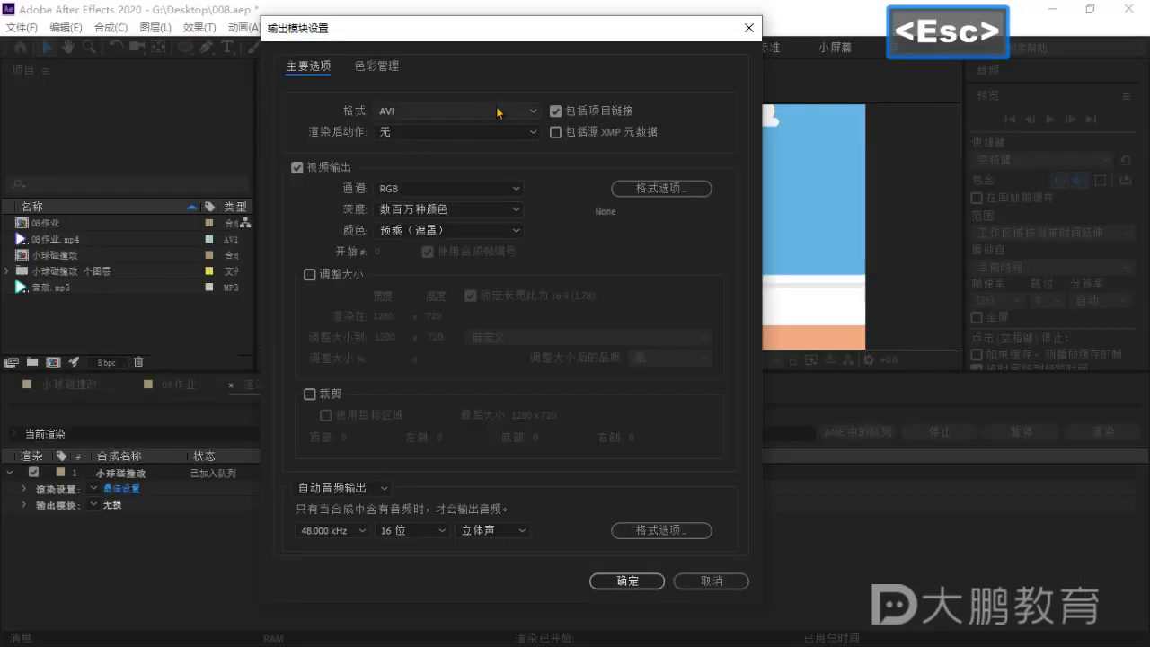
left_click(501, 112)
scroll(510, 113, "down", 1)
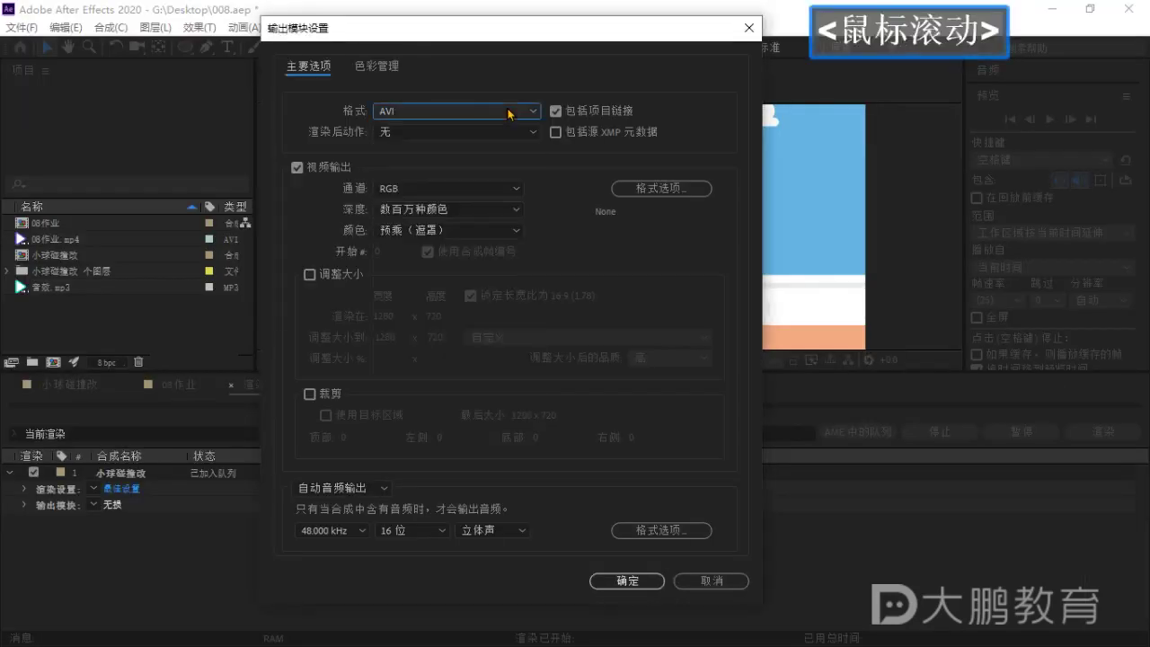
left_click(498, 113)
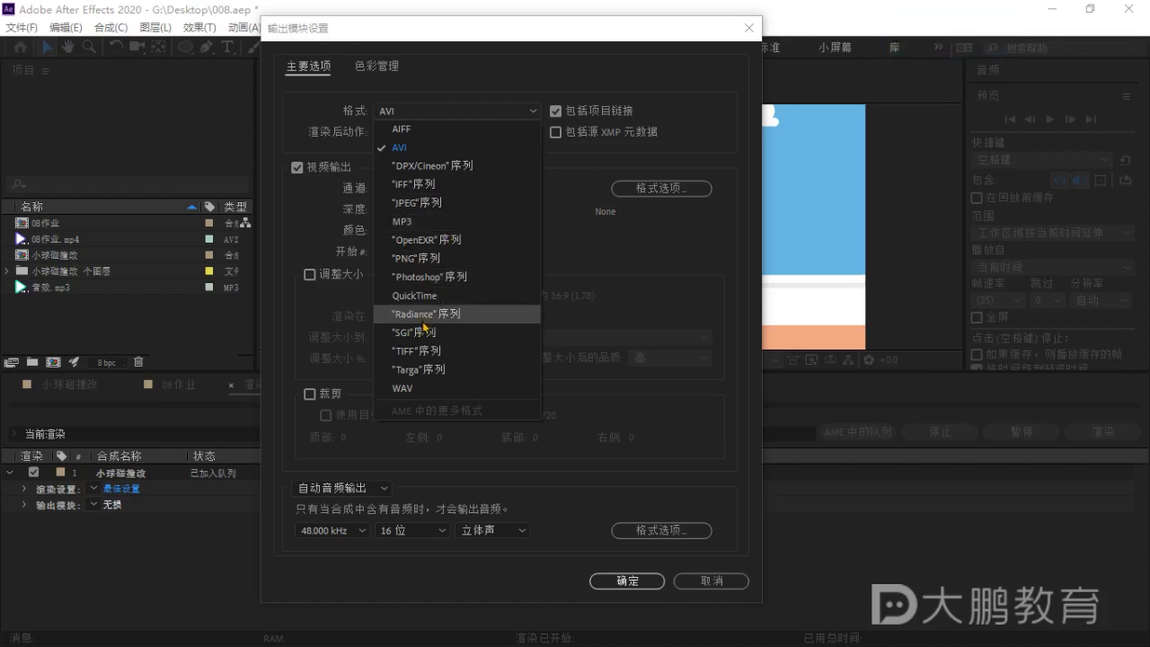
scroll(449, 319, "down", 1)
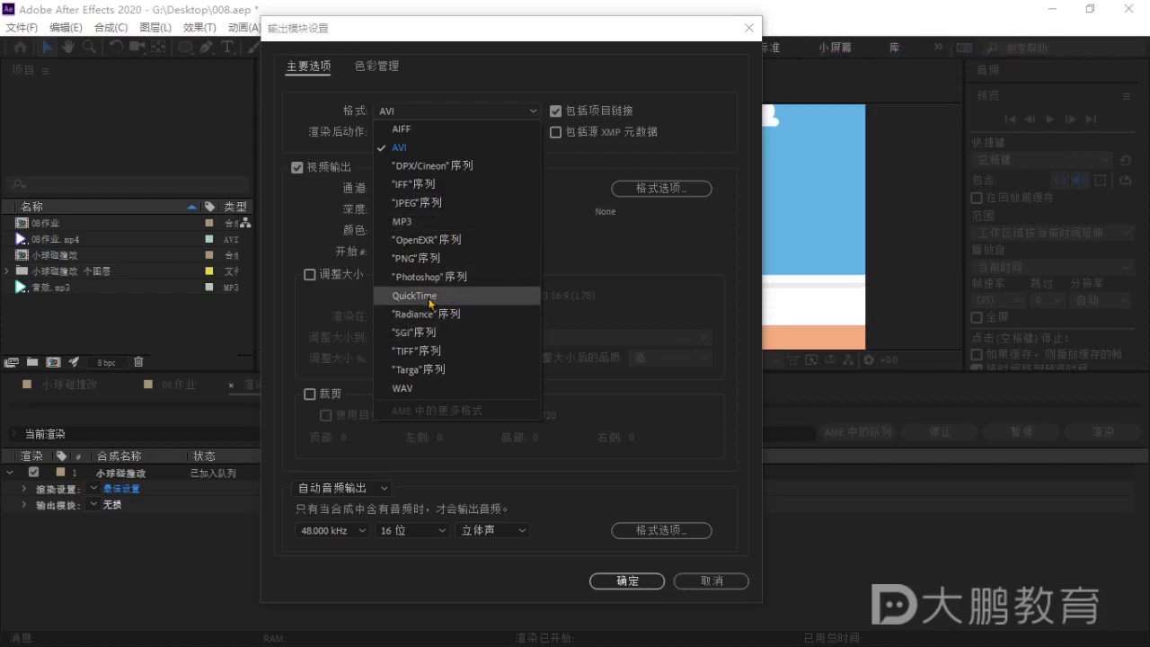
left_click(465, 298)
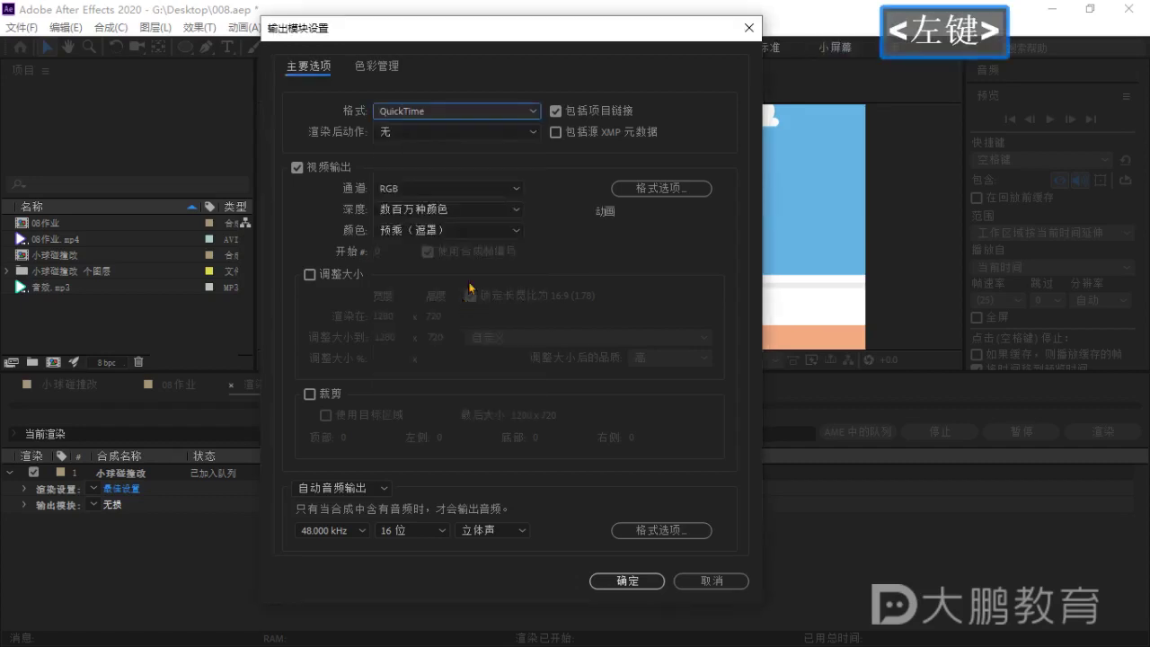
key("ctrl")
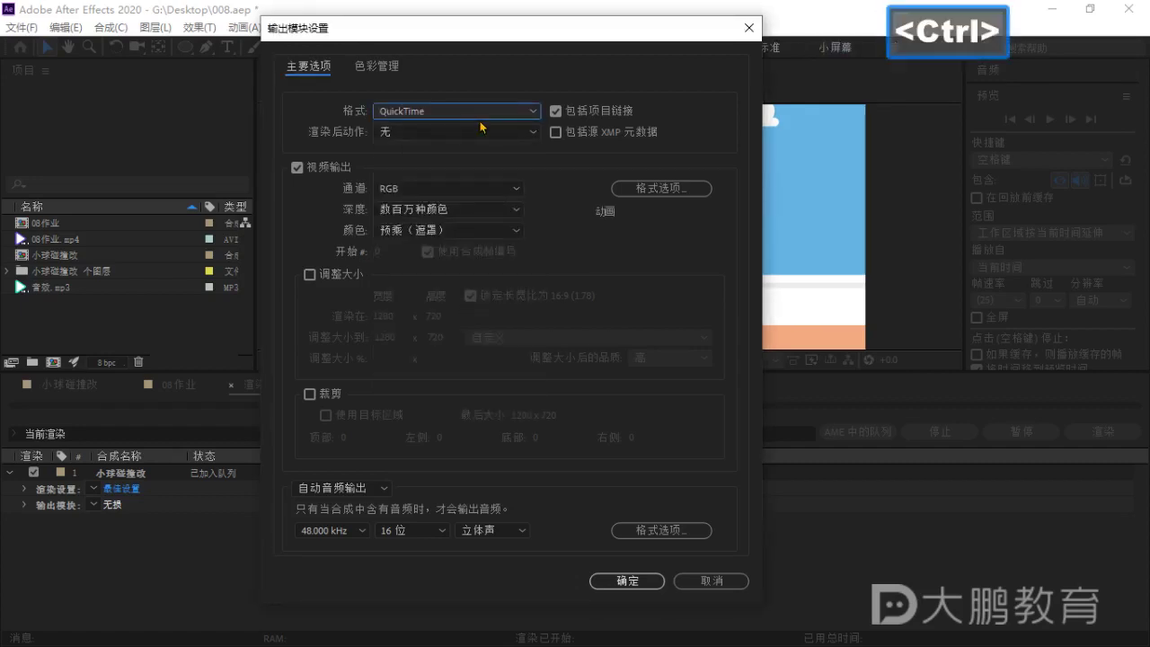
key("ctrl+1")
left_click(520, 130)
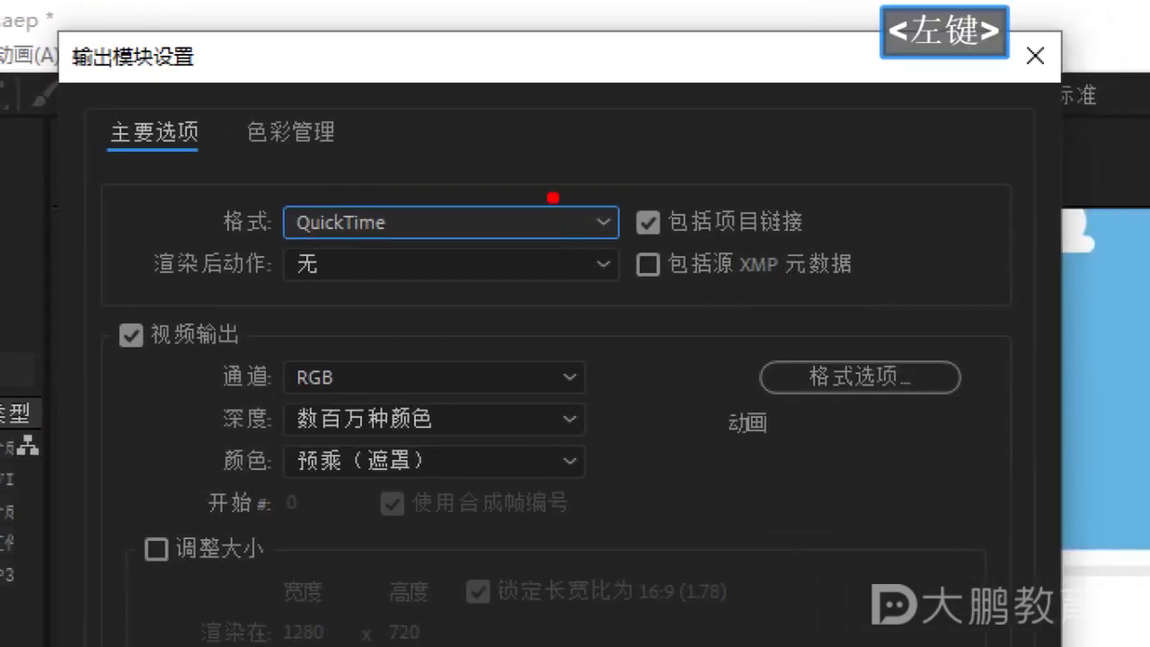
mouse_move(514, 120)
left_mouse_down()
mouse_move(492, 196)
mouse_move(557, 173)
mouse_move(579, 116)
mouse_move(622, 195)
left_mouse_up()
mouse_move(640, 133)
left_mouse_down()
mouse_move(683, 186)
mouse_move(690, 133)
mouse_move(650, 127)
left_mouse_up()
mouse_move(723, 133)
left_mouse_down()
mouse_move(720, 173)
mouse_move(778, 118)
left_mouse_up()
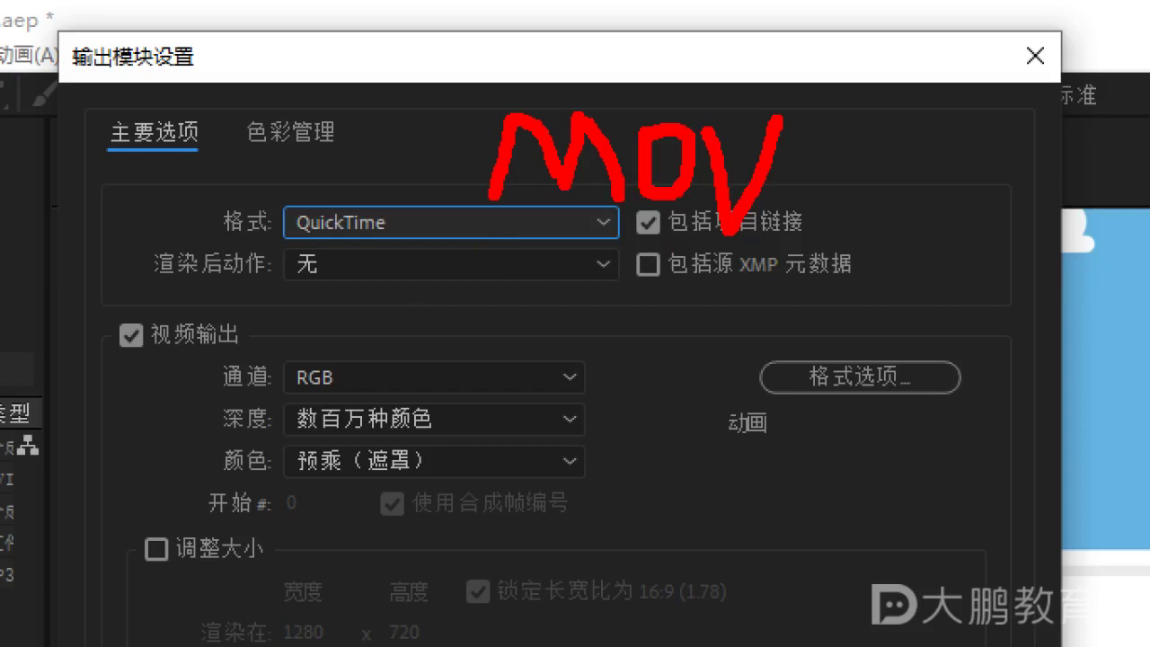
left_click_drag(284, 242, 410, 244)
key("Escape")
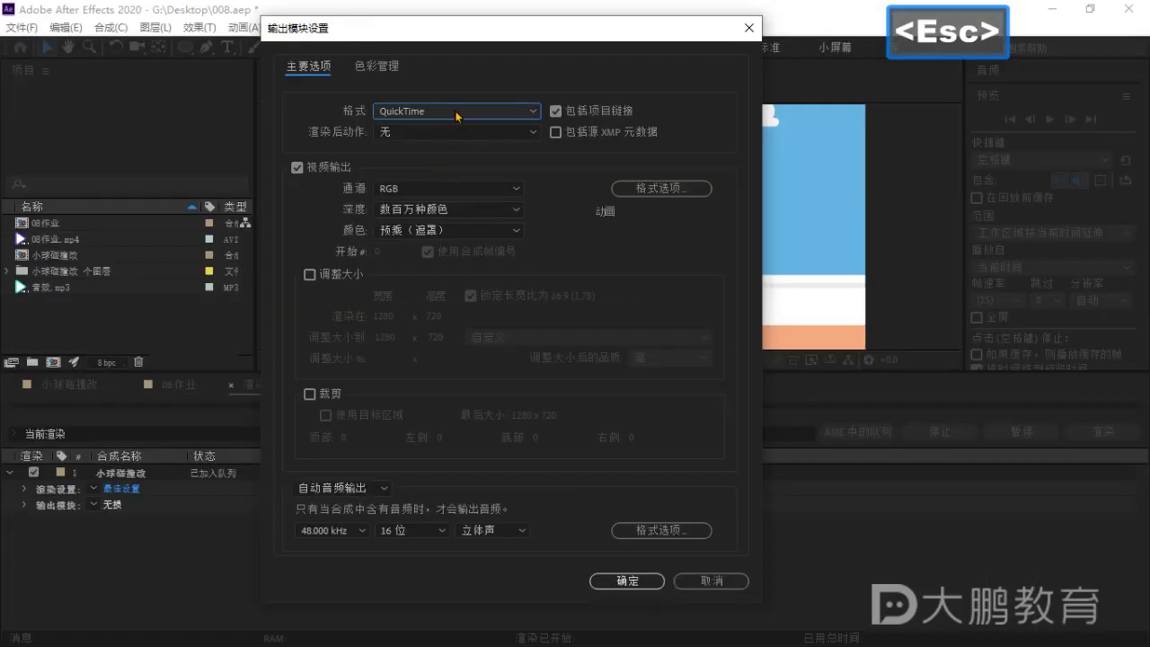
Examine the channel and depth options for the video output in the output module settings.
left_click(433, 191)
left_click(436, 192)
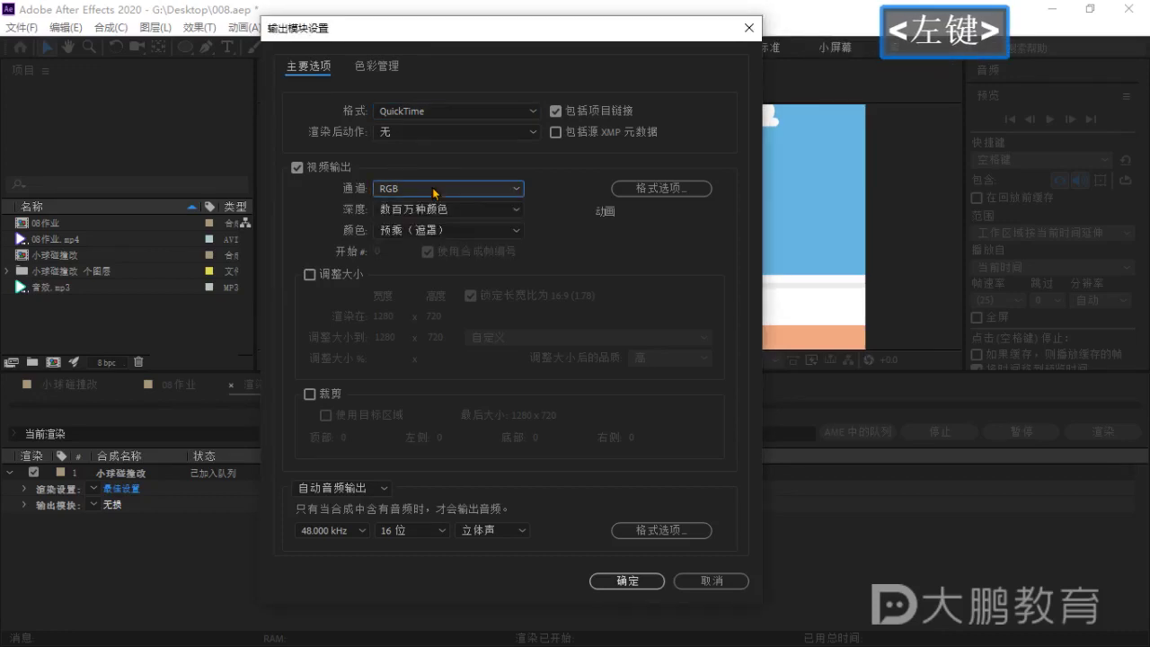
left_click(435, 212)
left_click(435, 212)
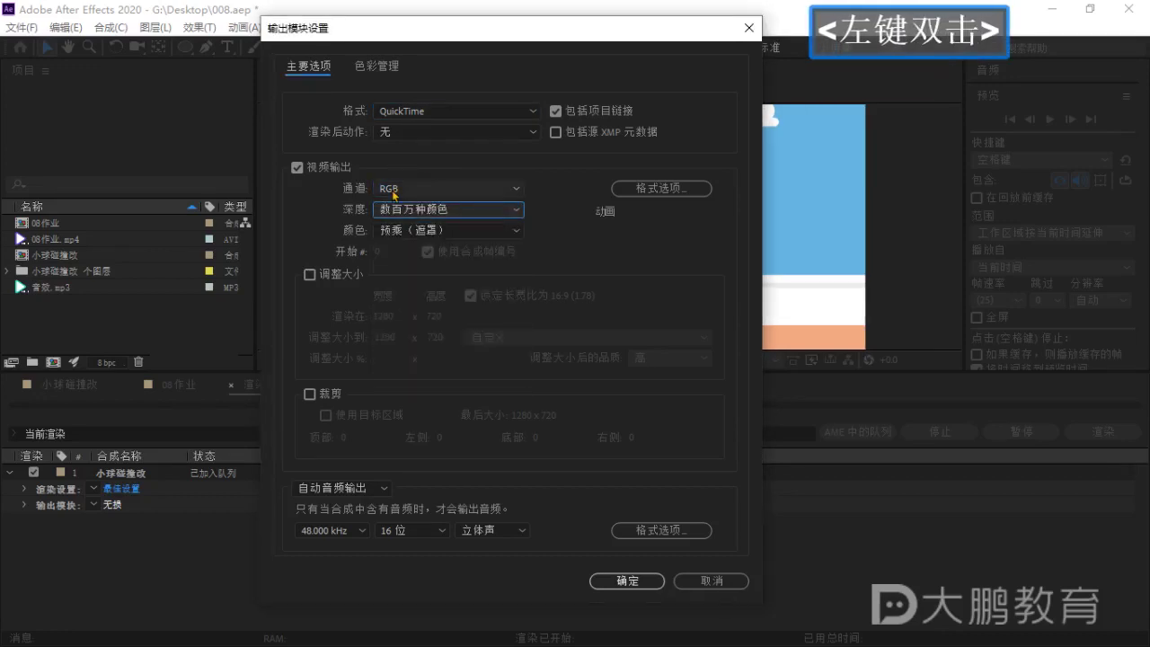
left_click(567, 213)
key("ctrl")
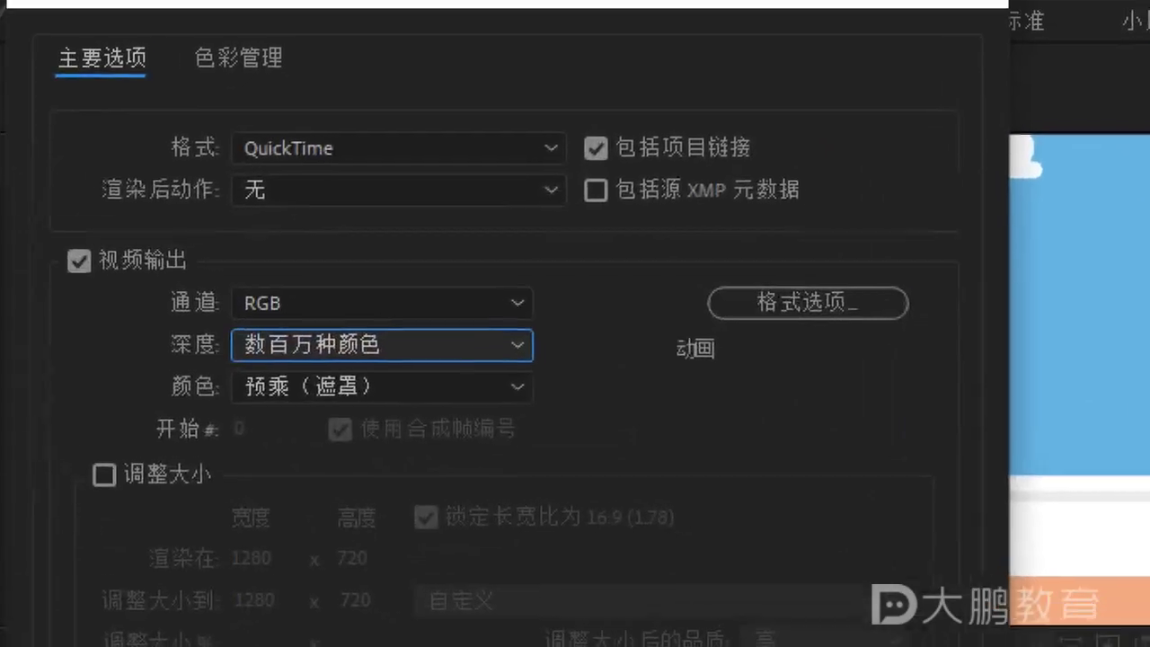
left_click(559, 315)
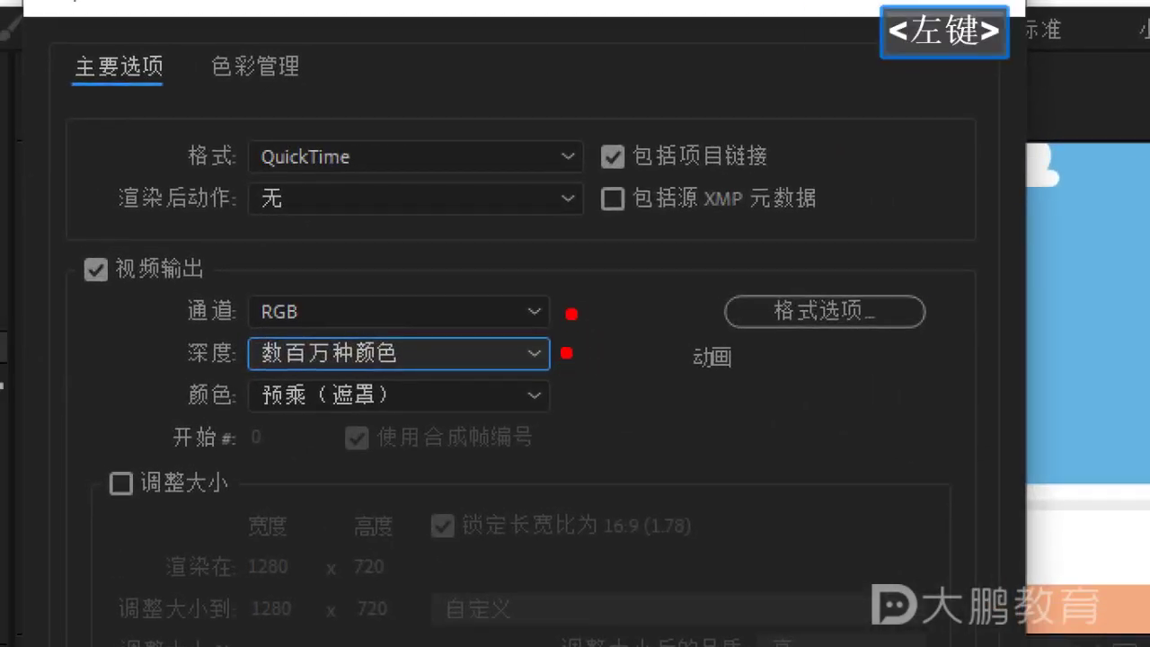
key("Escape")
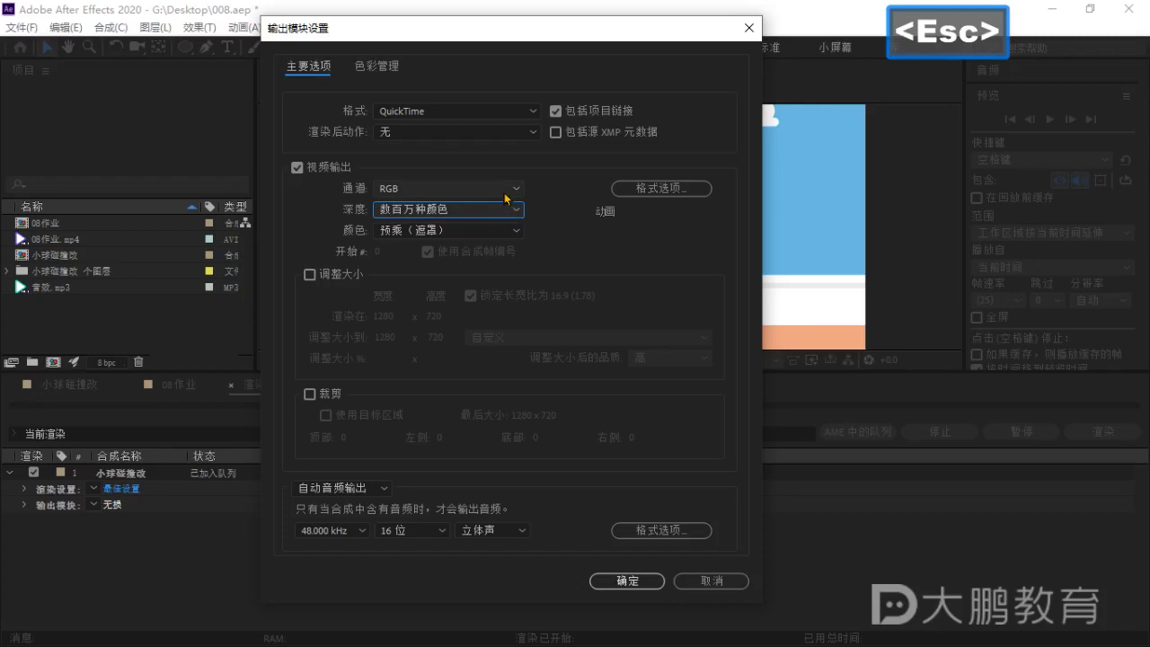
left_click(507, 194)
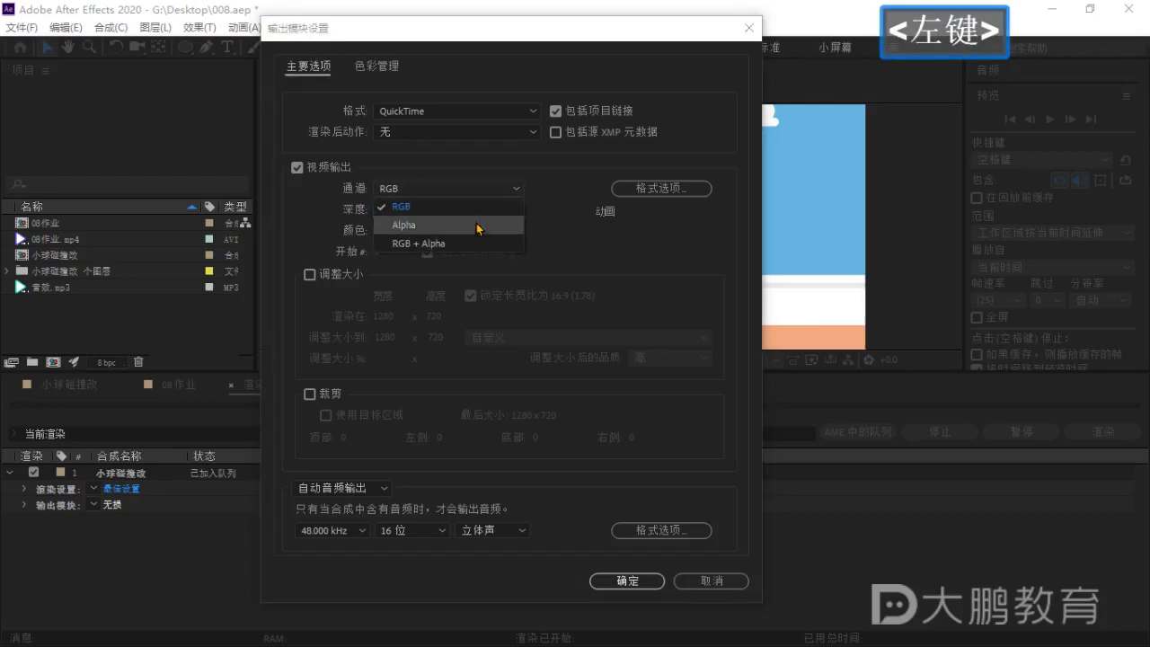
key("ctrl")
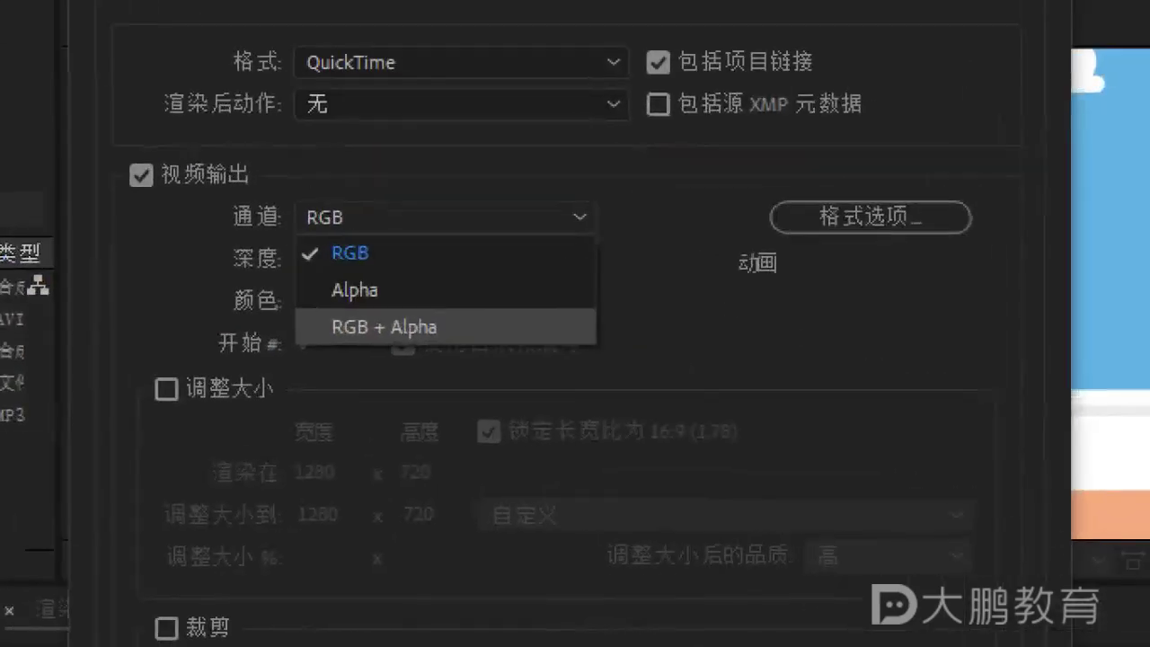
left_click(480, 231)
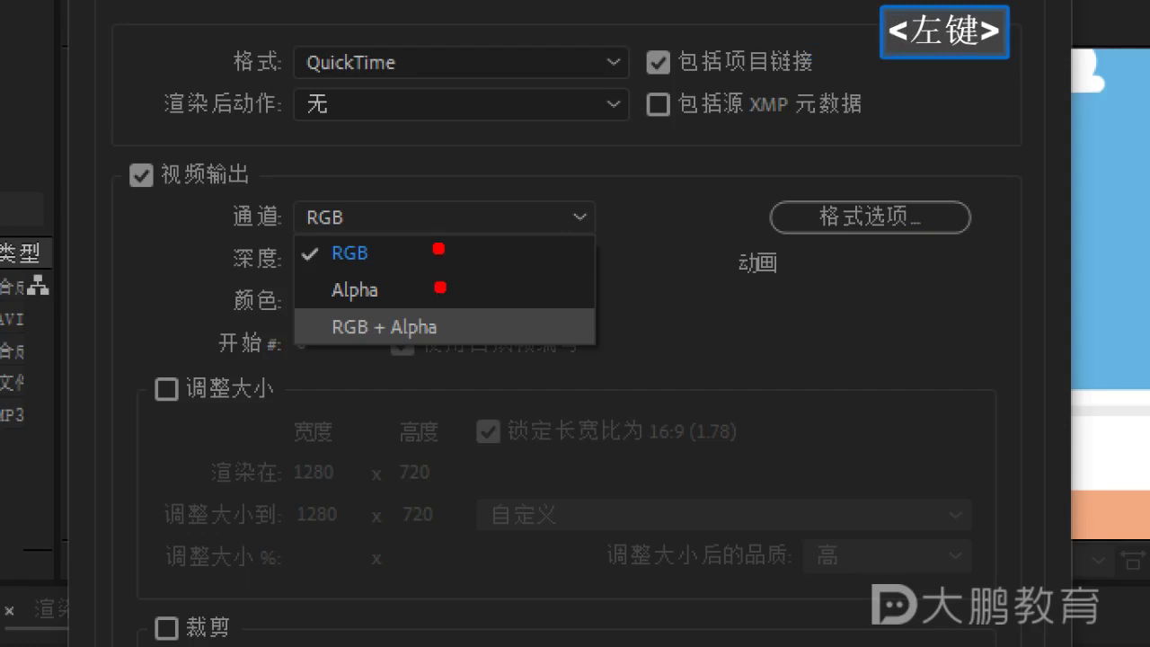
left_click(477, 323)
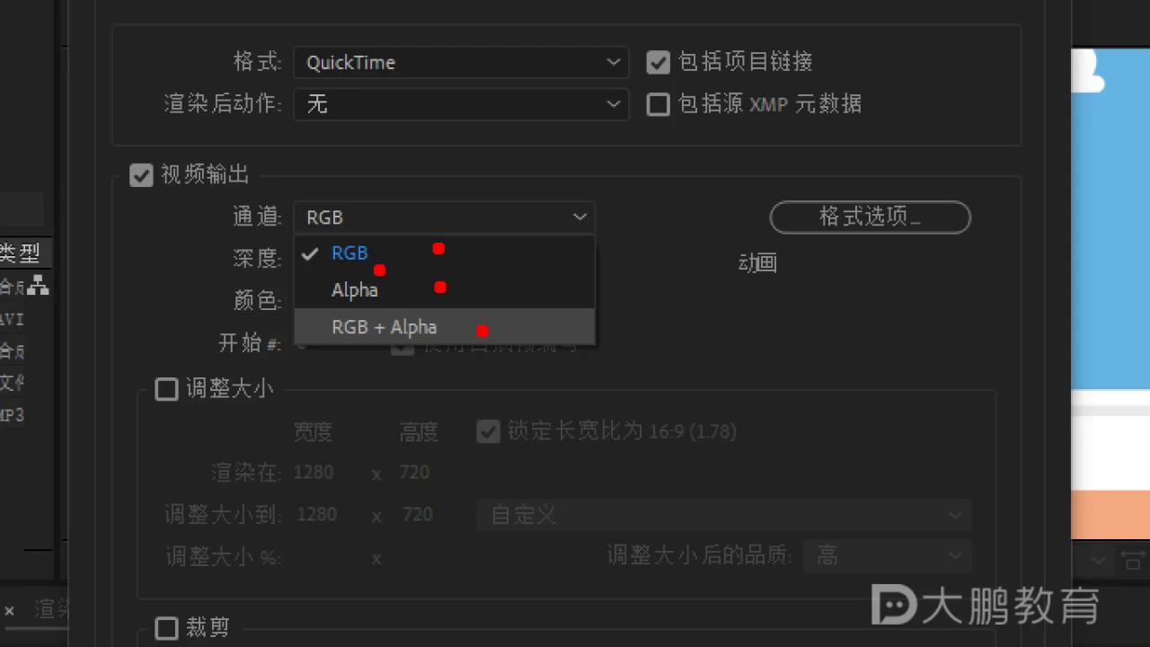
left_click_drag(339, 349, 447, 351)
key("Escape")
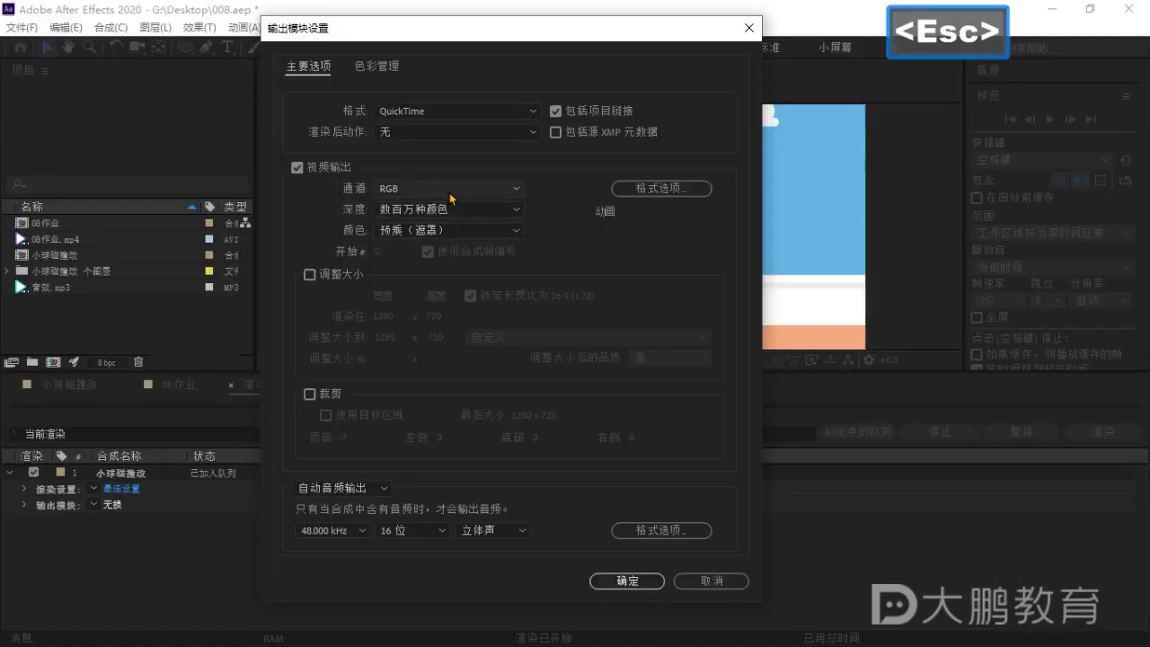
Set the video output channels to RGB + Alpha and move the settings dialog clear of the composition view.
left_click(452, 190)
left_click(454, 243)
left_click_drag(537, 32, 527, 90)
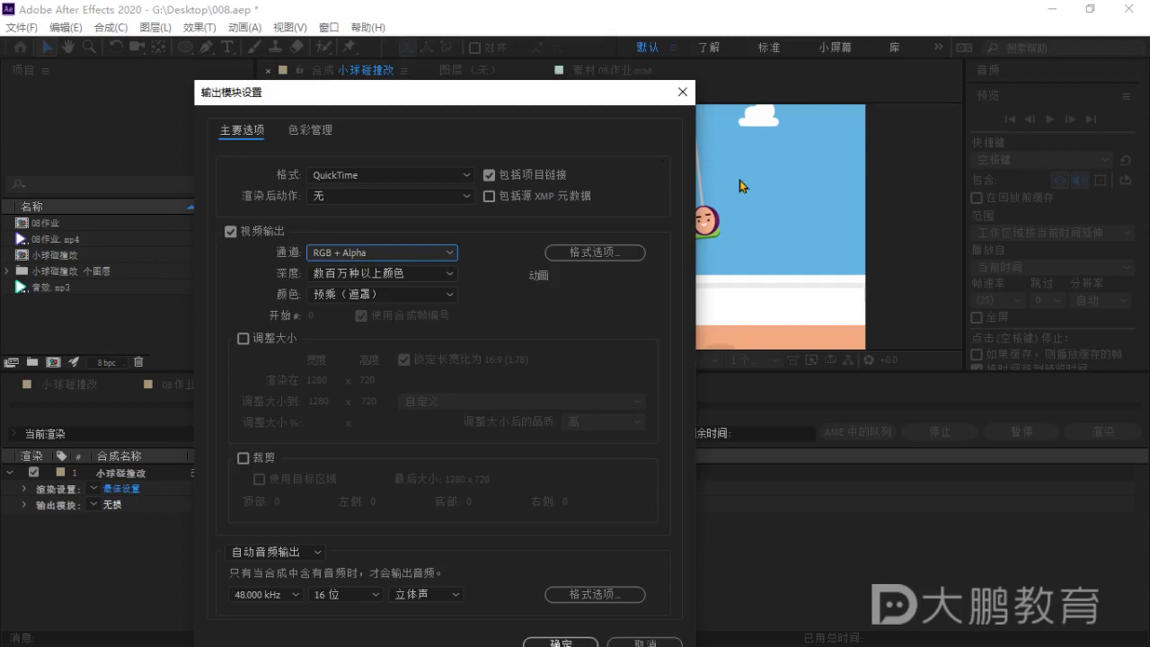
left_click_drag(596, 98, 398, 283)
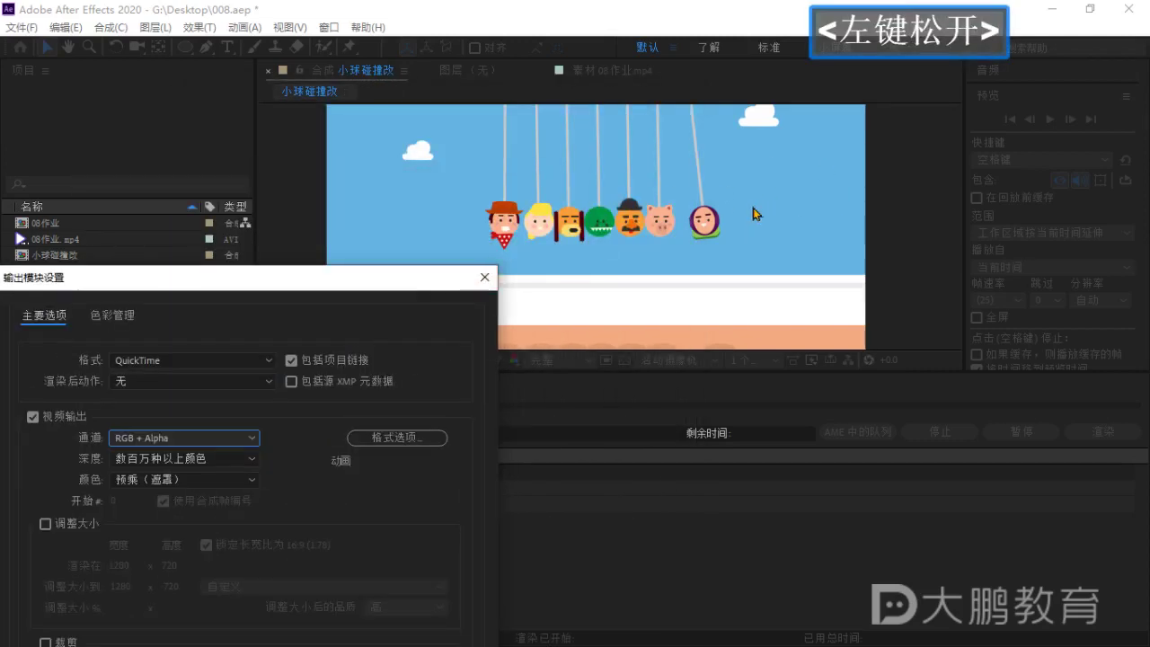
Set the video output channels back to RGB and confirm the output module settings.
left_click_drag(308, 280, 569, 85)
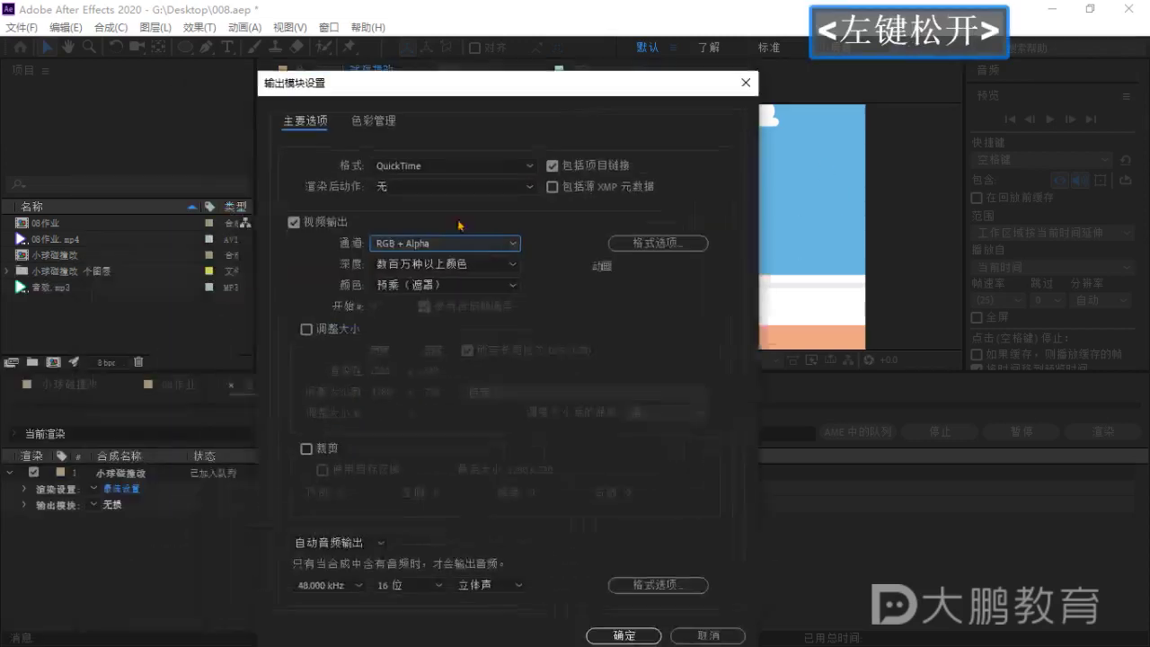
left_click(440, 243)
left_click(396, 264)
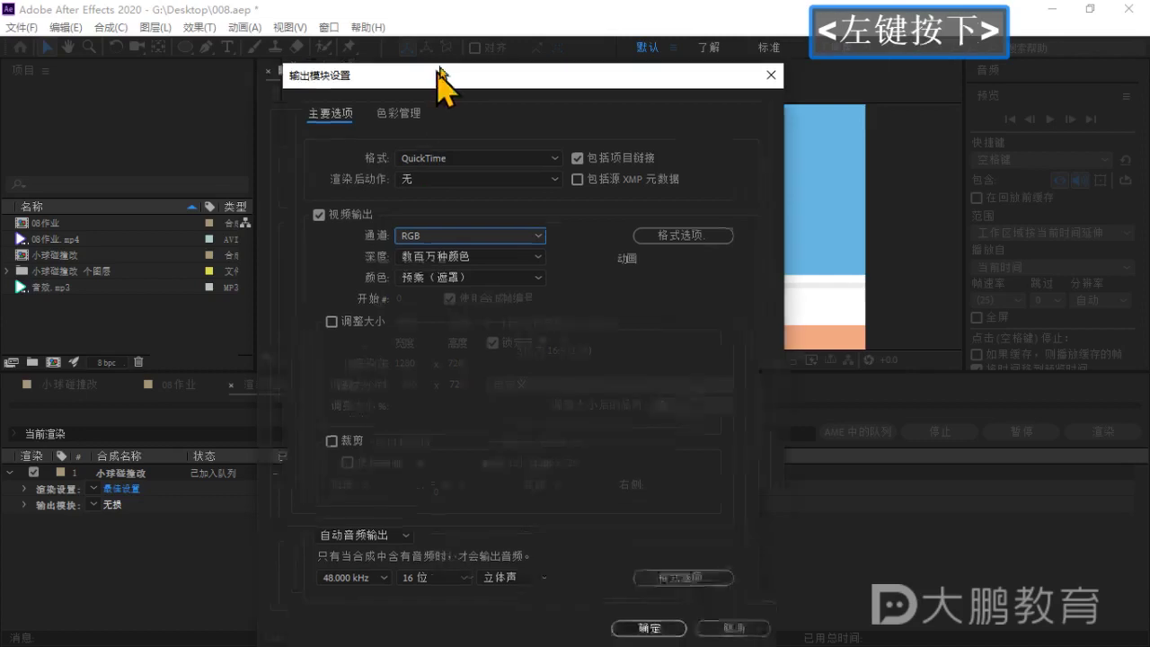
left_click_drag(442, 79, 442, 22)
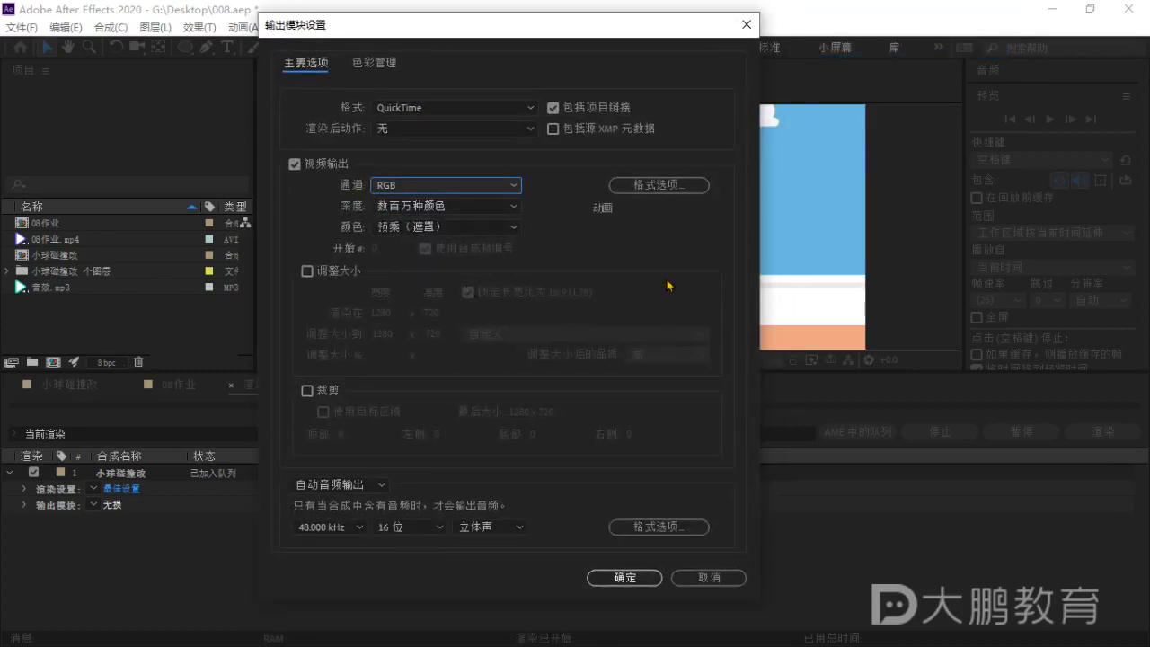
left_click(646, 578)
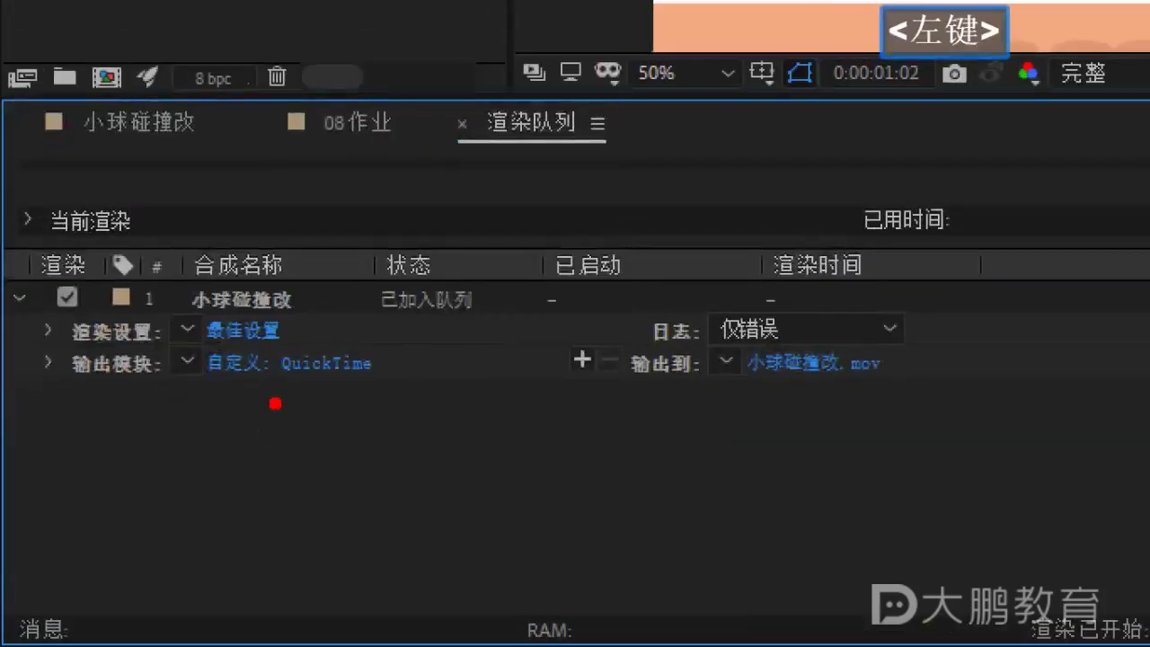
left_click_drag(138, 524, 208, 525)
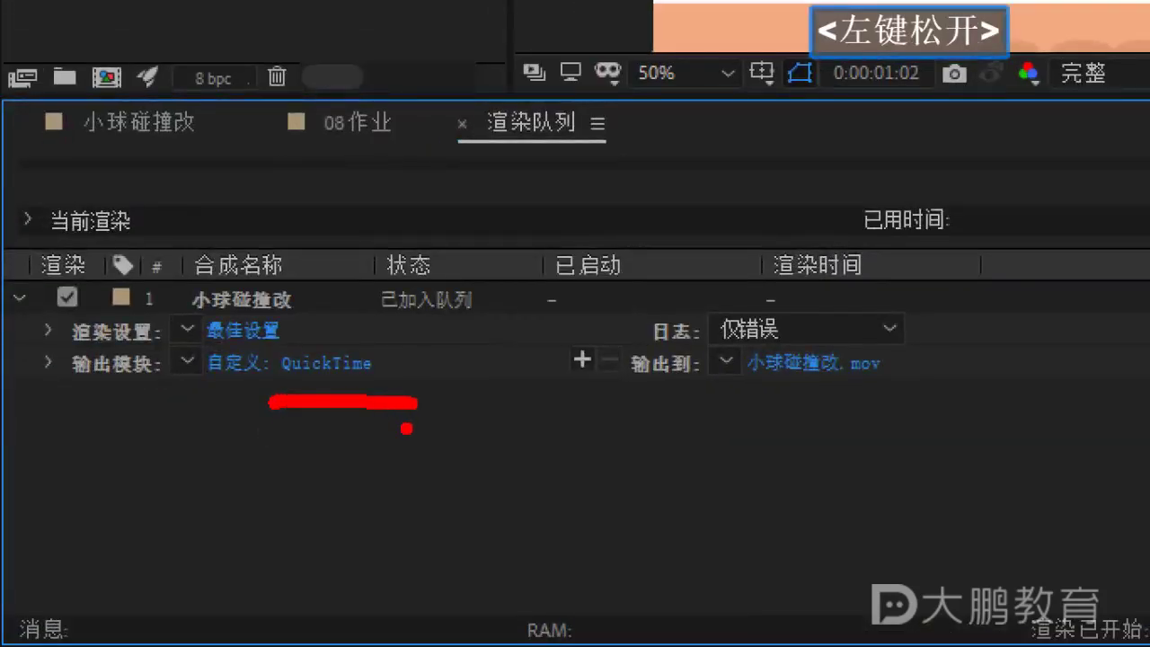
key("Escape")
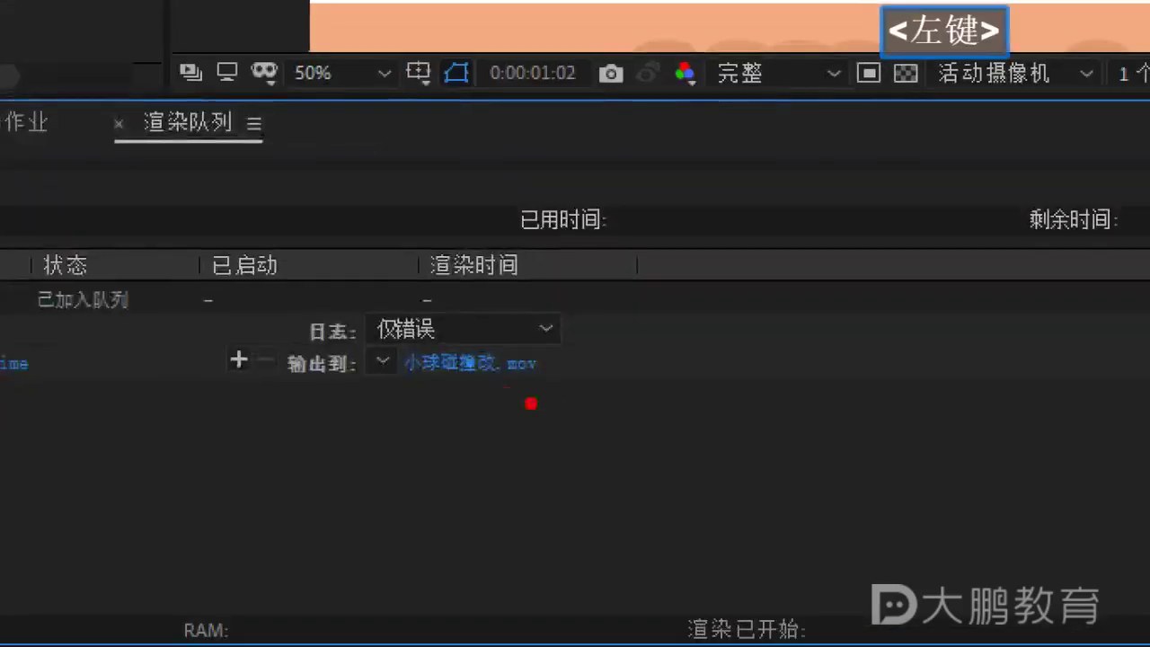
left_click_drag(414, 517, 451, 517)
key("Escape")
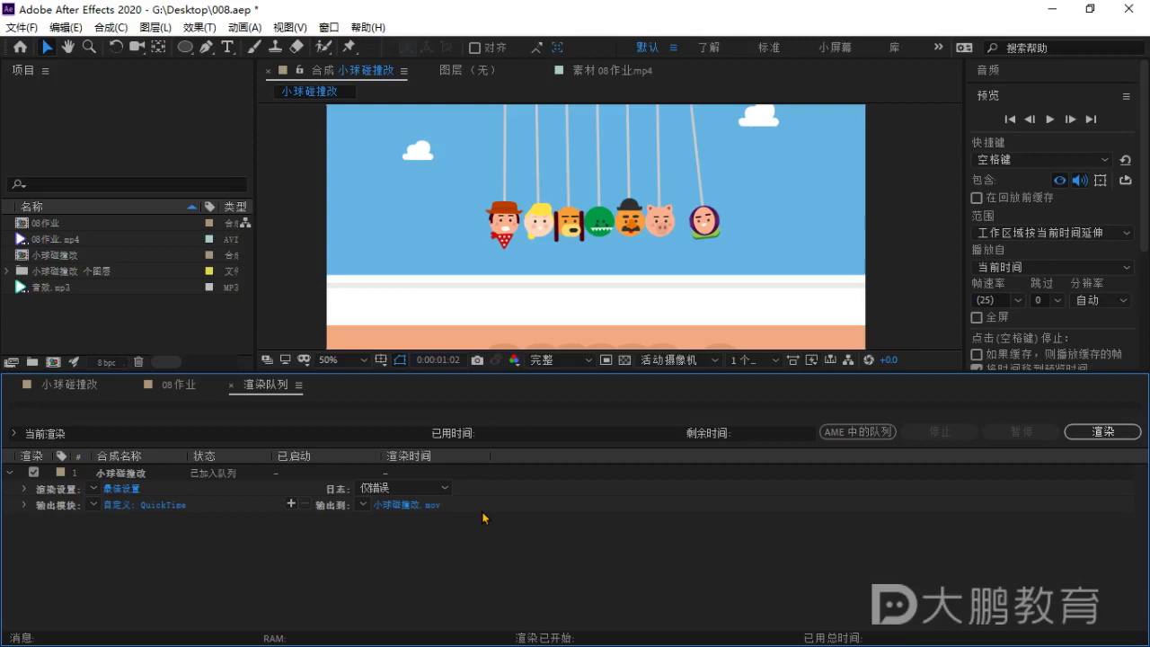
Reopen the output module settings, review the available output formats, and keep QuickTime selected.
left_click(144, 505)
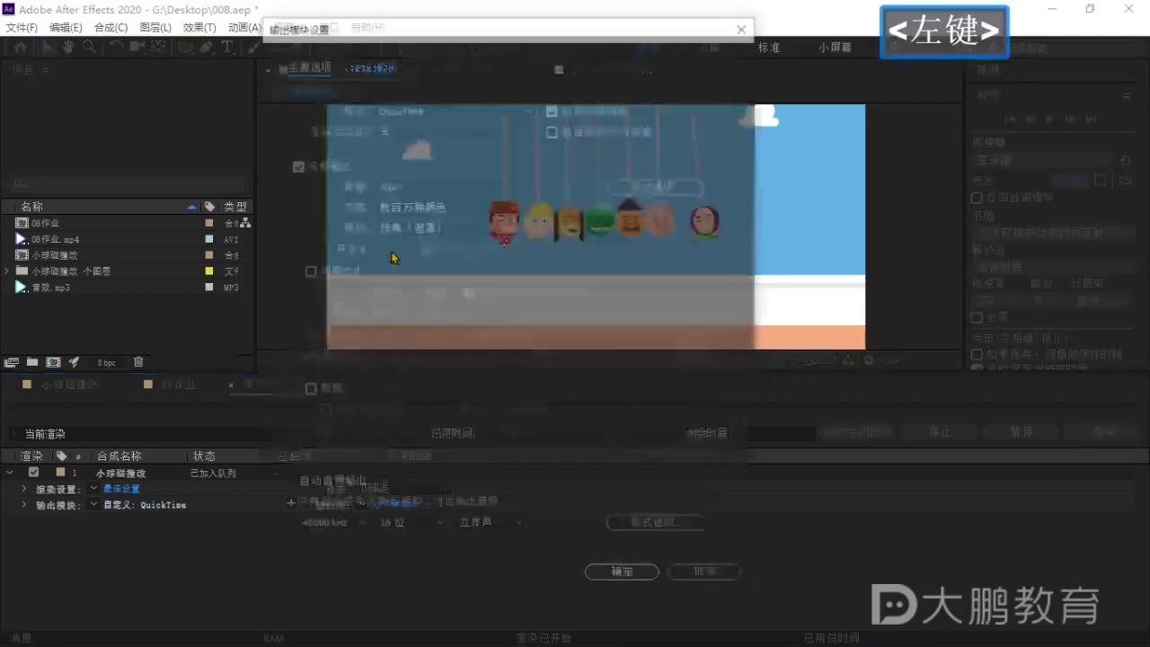
left_click(467, 108)
scroll(485, 308, "down", 1)
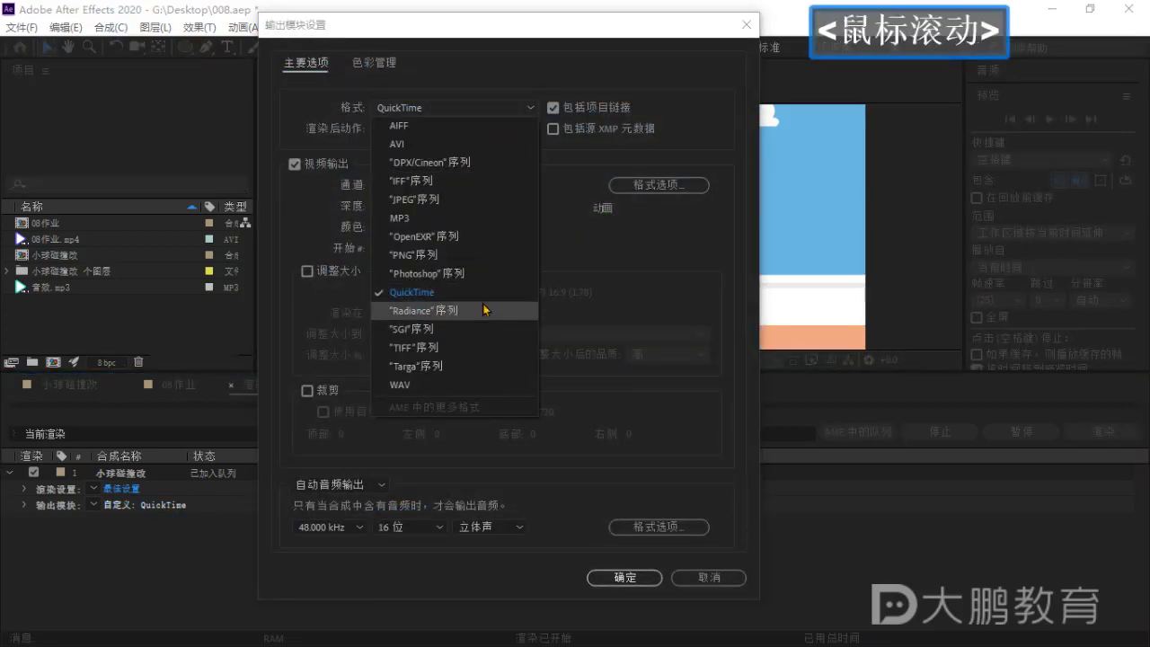
scroll(443, 294, "up", 3)
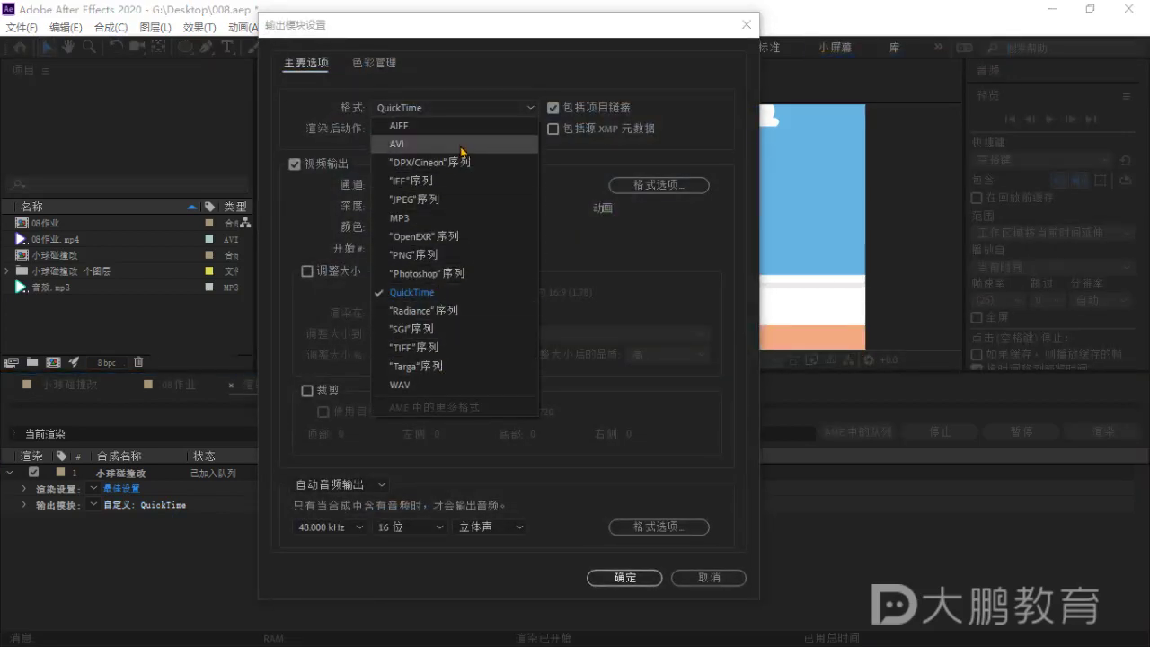
scroll(443, 294, "down", 4)
scroll(441, 163, "down", 8)
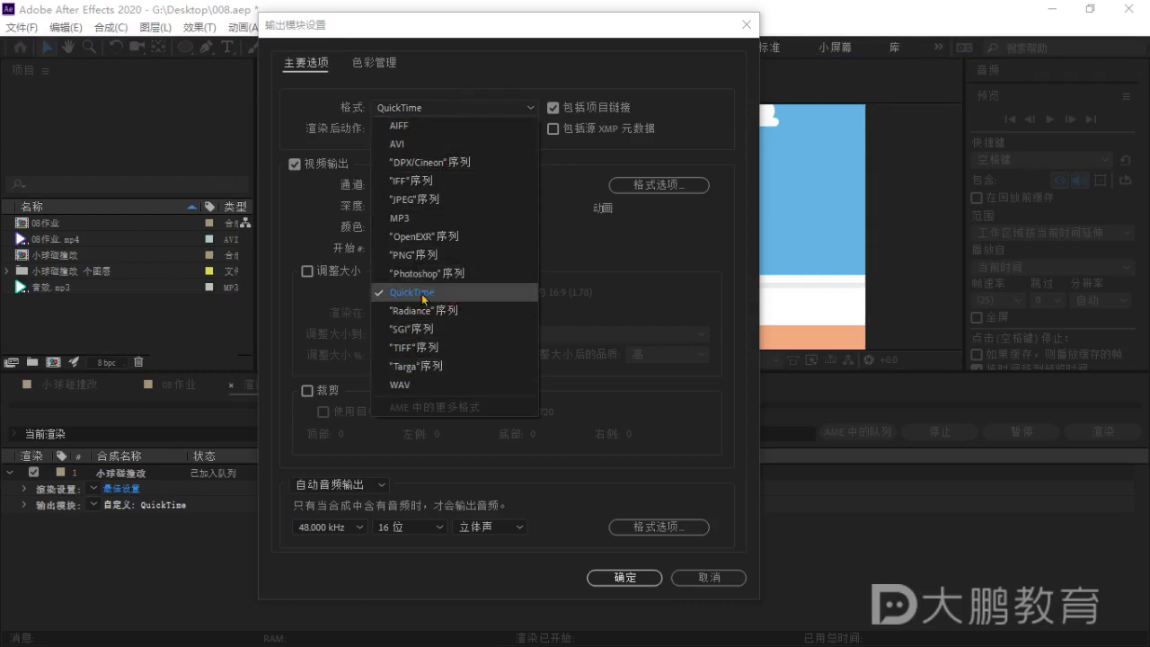
scroll(422, 295, "up", 1)
scroll(422, 294, "down", 1)
left_click(428, 293)
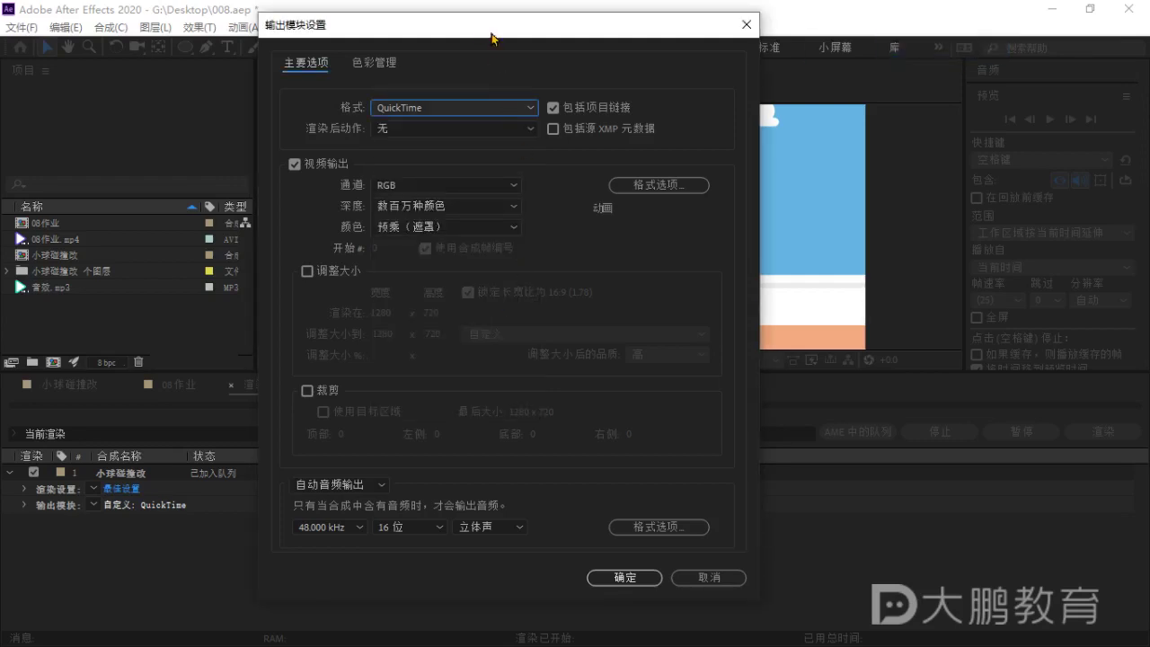
left_click_drag(494, 36, 500, 36)
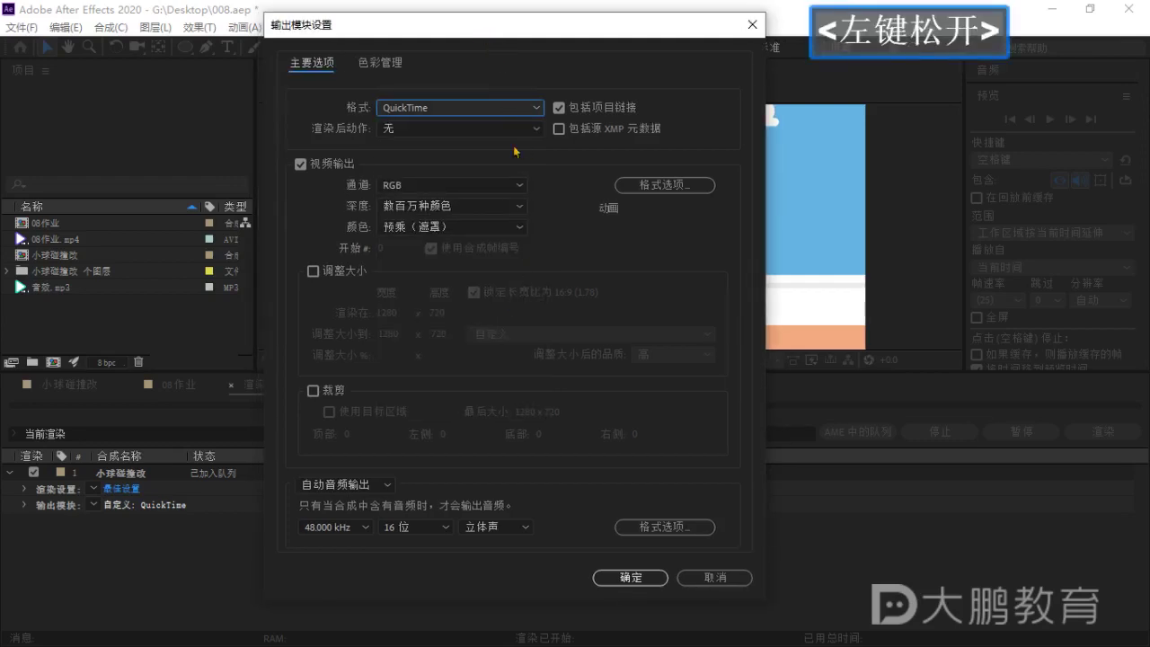
left_click(630, 577)
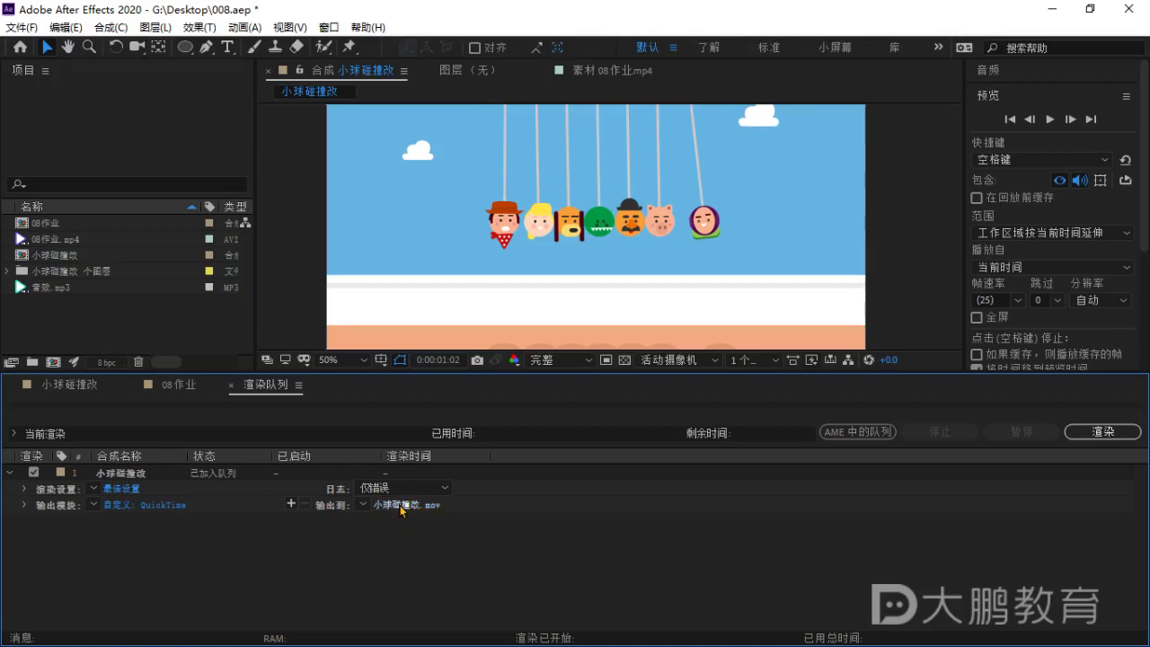
Set the render output location to the desktop with the file name 小球碰撞改.mov.
left_click(402, 509)
left_click(412, 471)
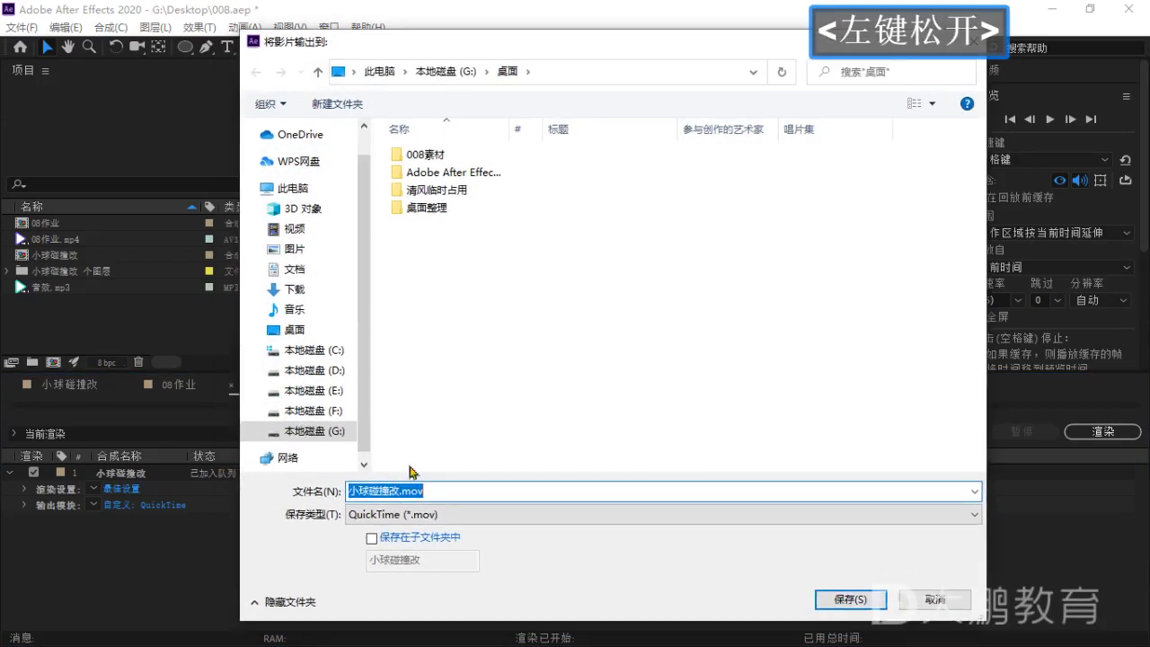
double_click(390, 490)
left_click(296, 330)
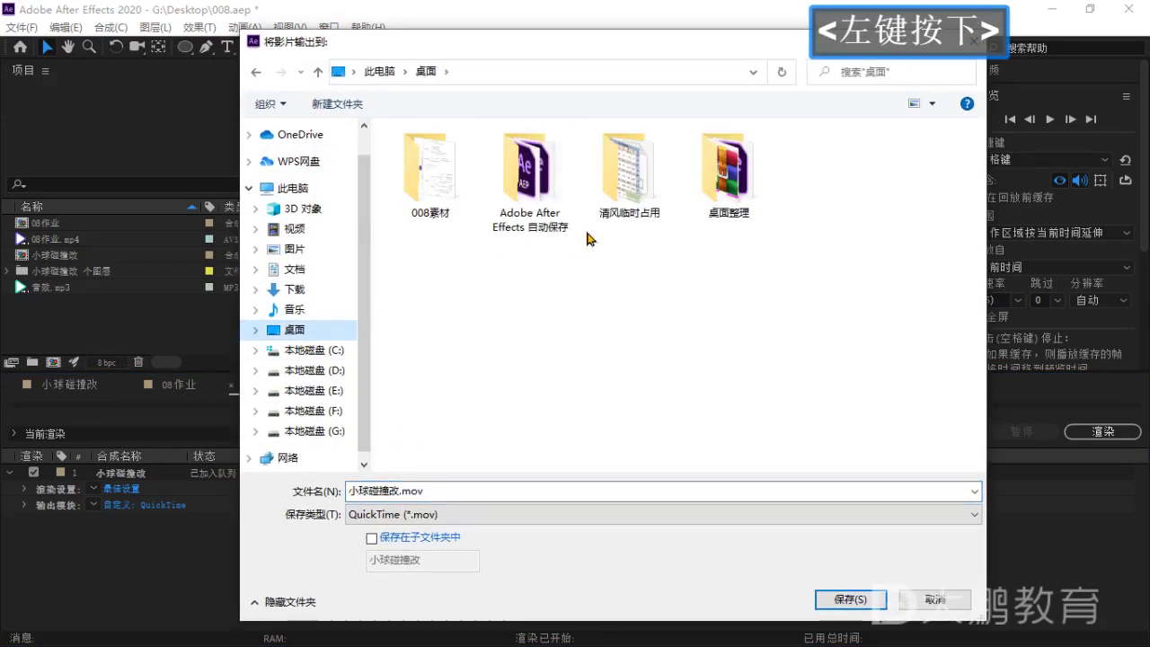
left_click(850, 603)
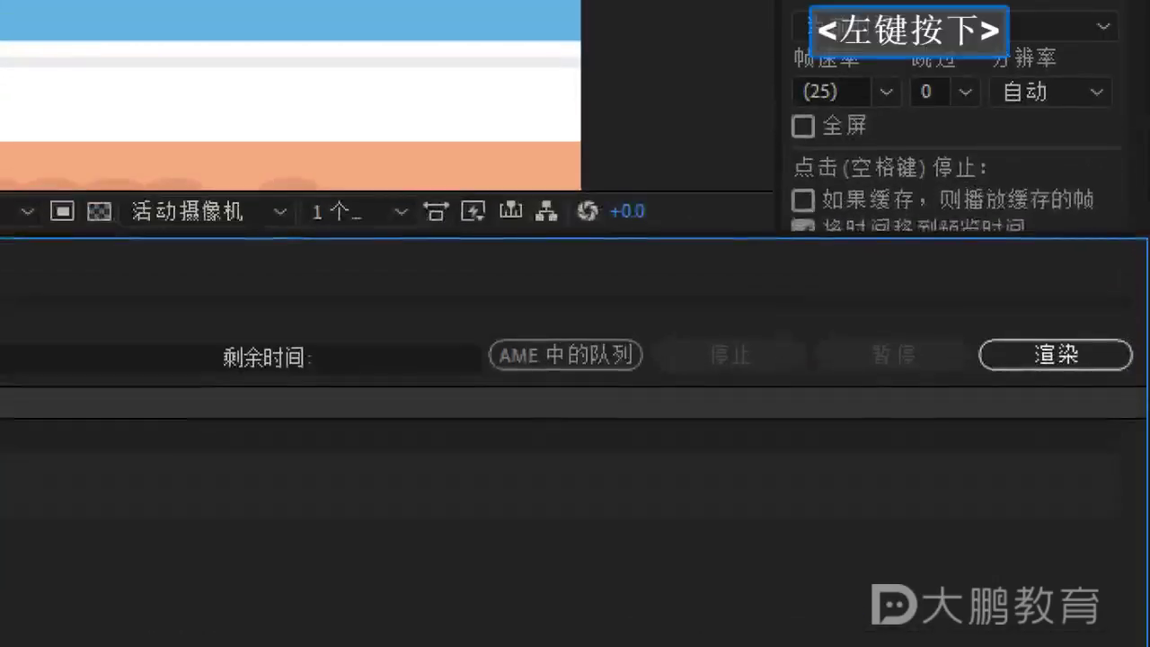
Render the queued 小球碰撞改 composition.
left_click_drag(937, 313, 1143, 387)
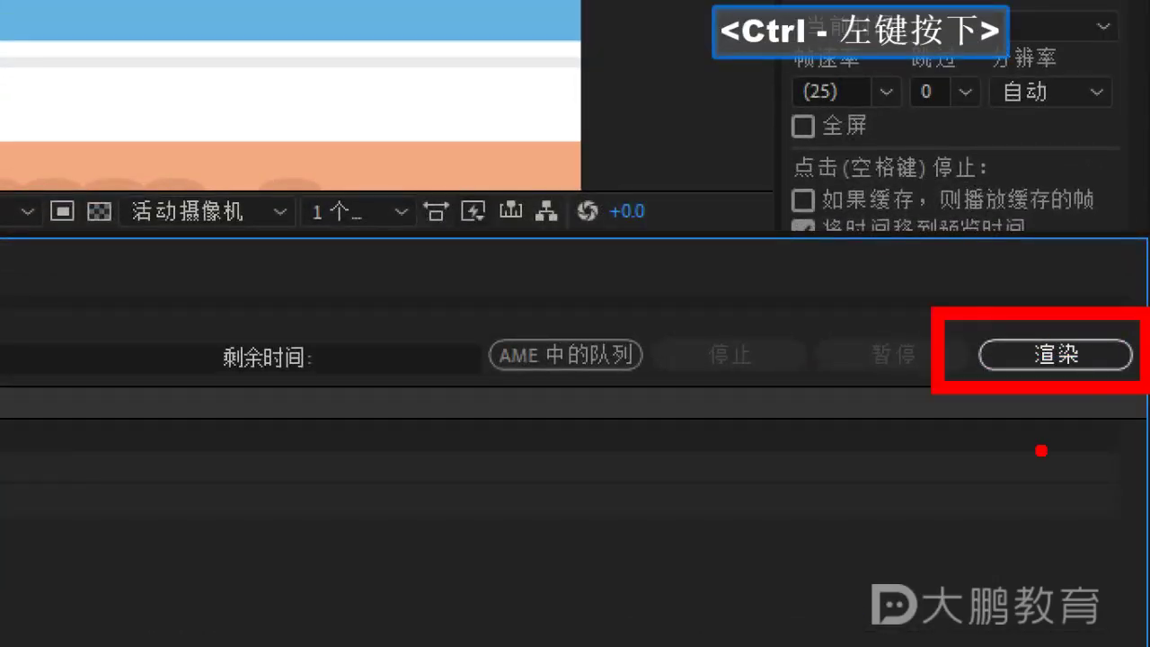
key("Escape")
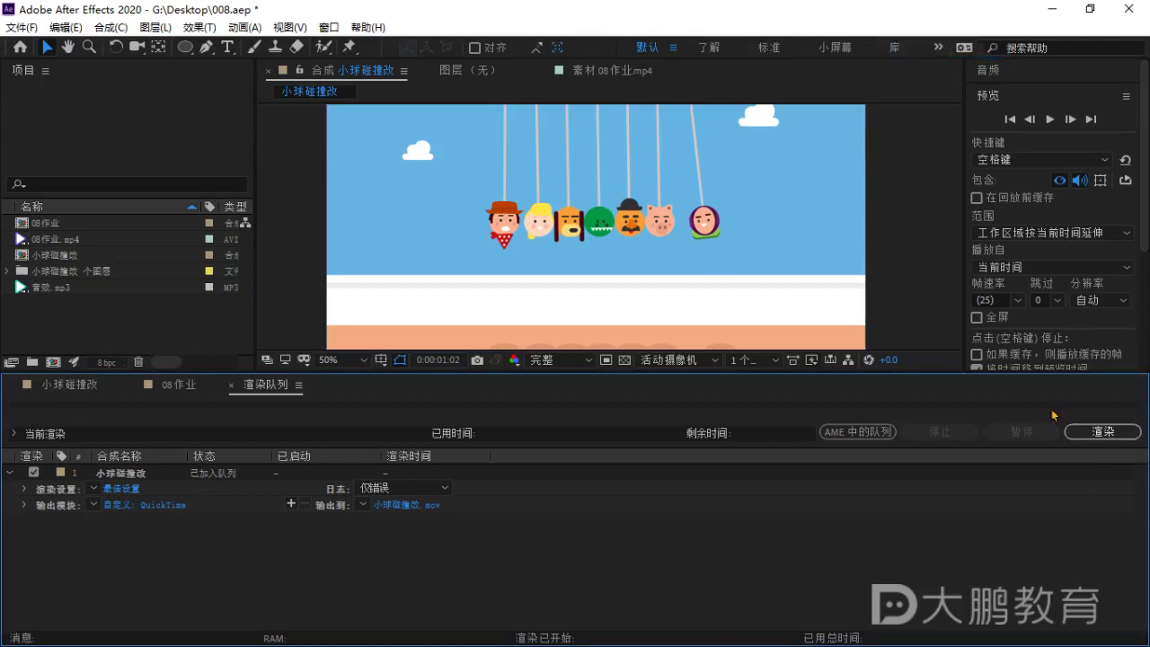
left_click(1097, 435)
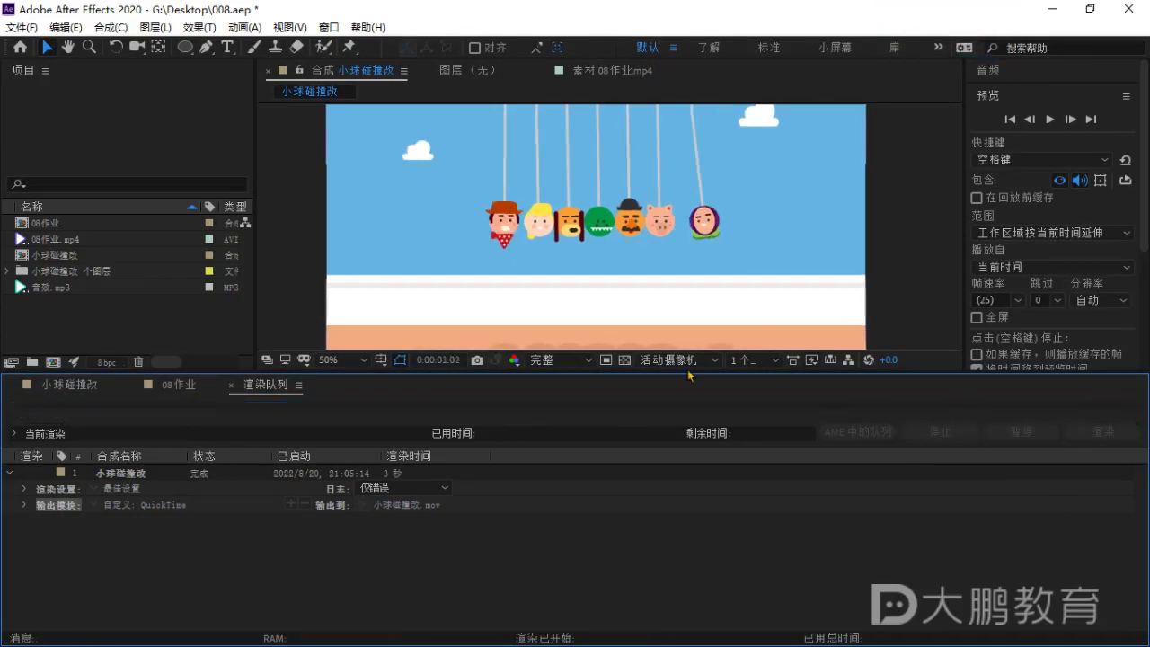
scroll(682, 280, "down", 1)
scroll(678, 274, "up", 1)
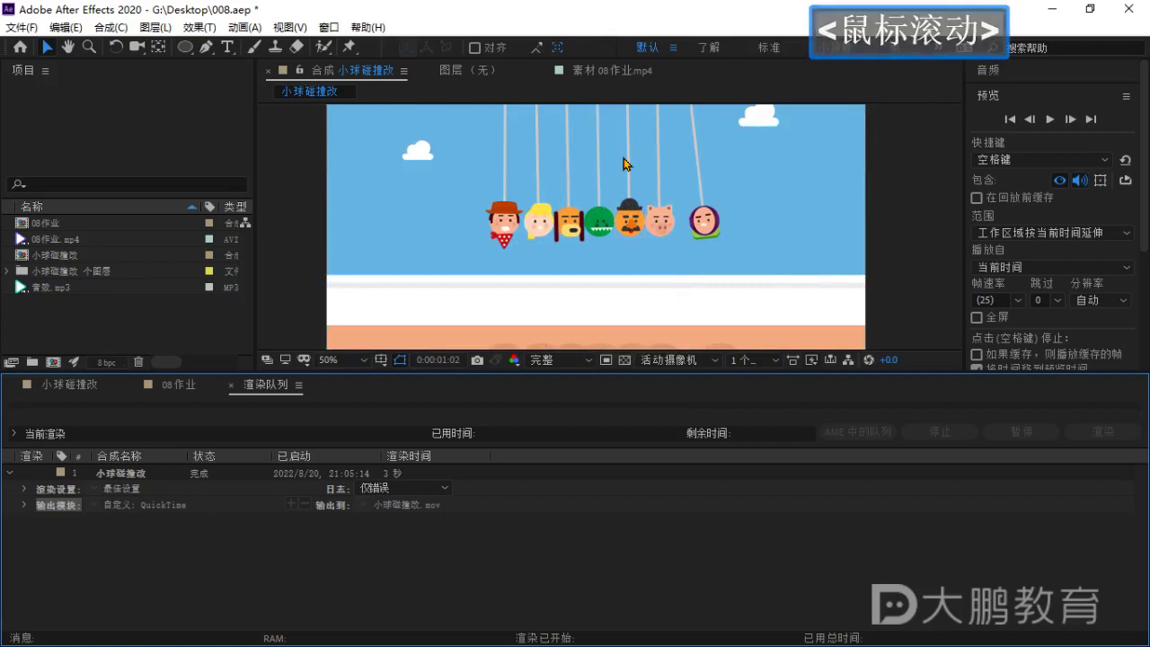
scroll(628, 204, "up", 1)
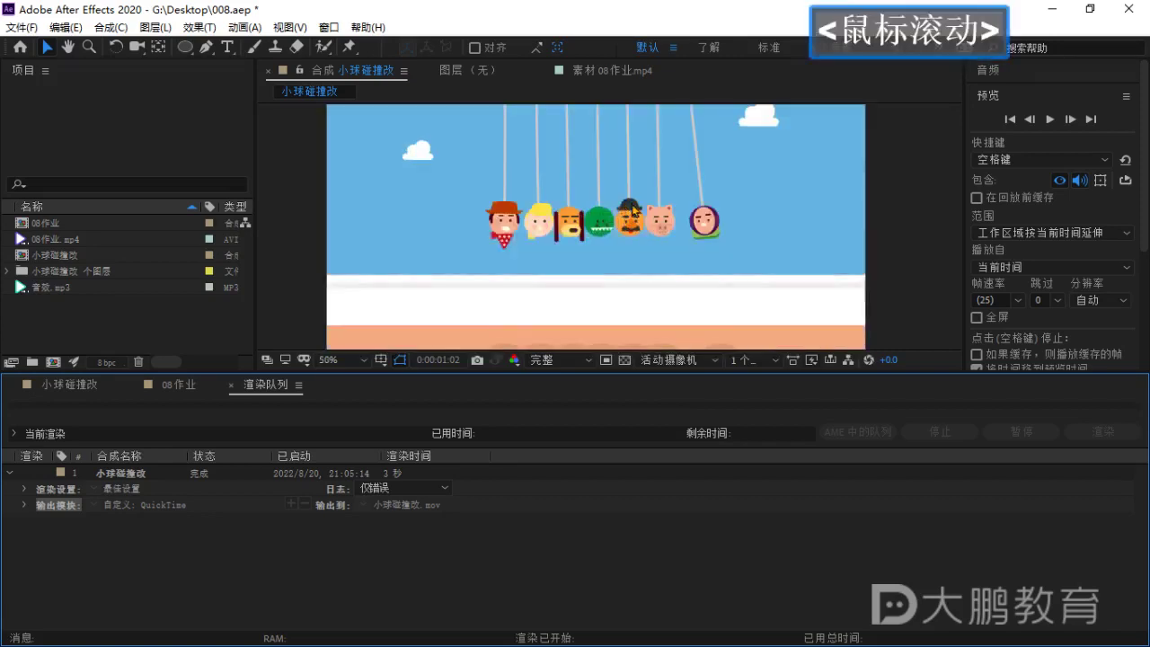
Minimize After Effects, switch to Premiere Pro, and import the rendered 小球碰撞改.mov from the desktop into the project.
left_click(1052, 9)
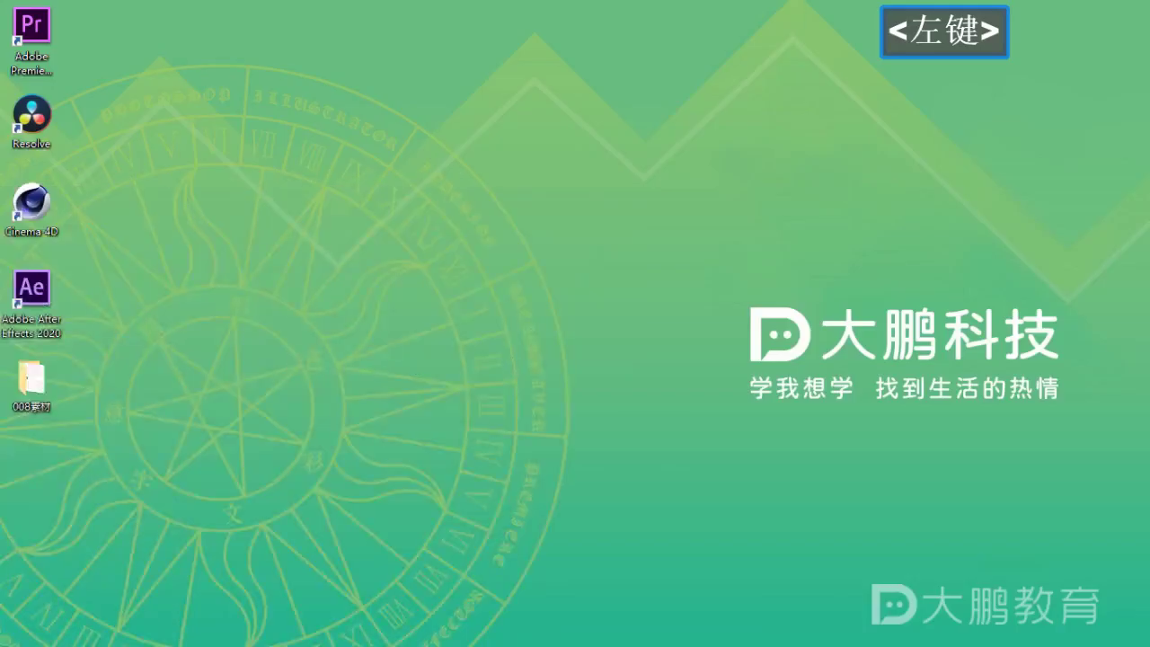
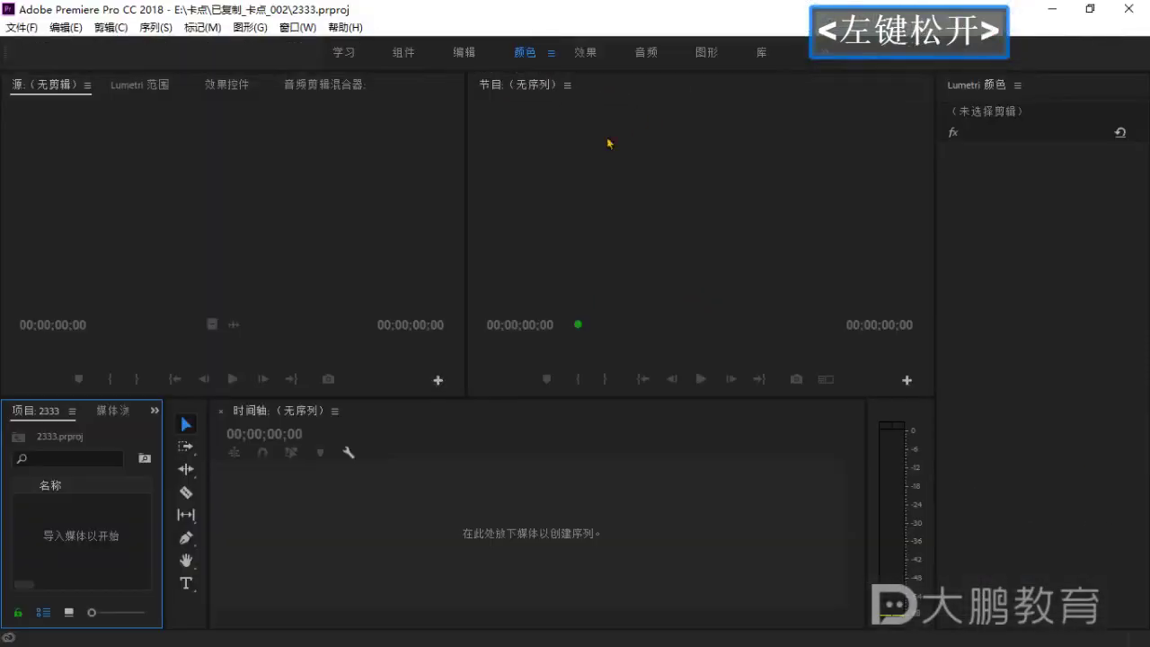
left_click_drag(506, 26, 1009, 88)
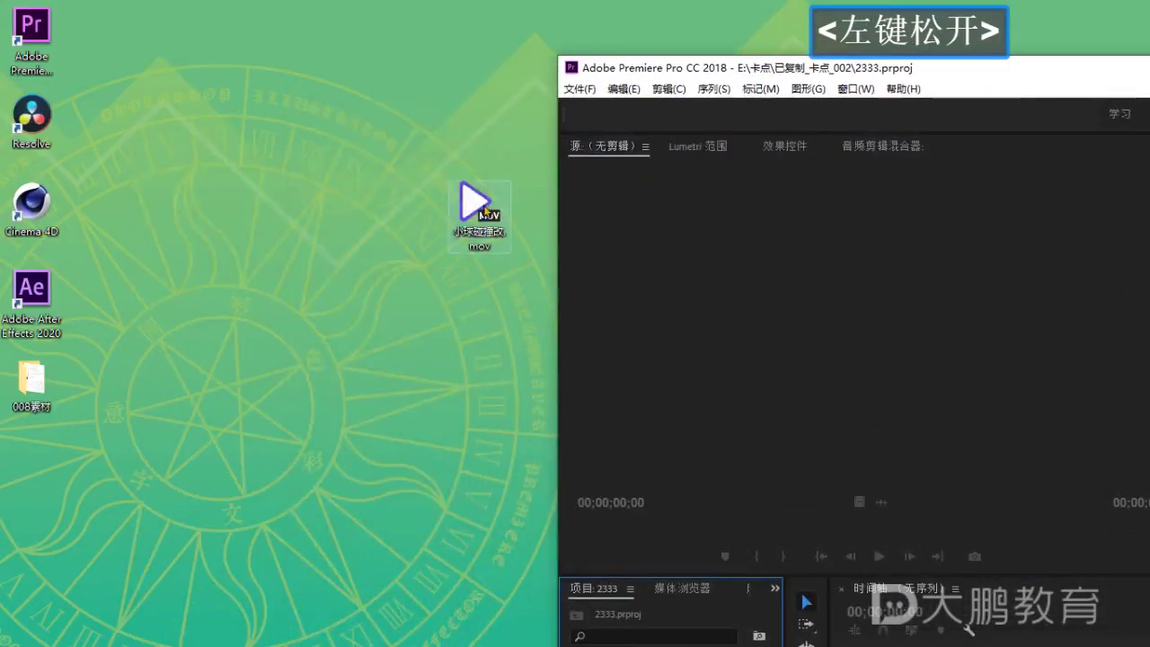
left_click_drag(474, 205, 688, 639)
left_click_drag(736, 69, 668, 34)
left_click_drag(465, 214, 617, 627)
double_click(661, 30)
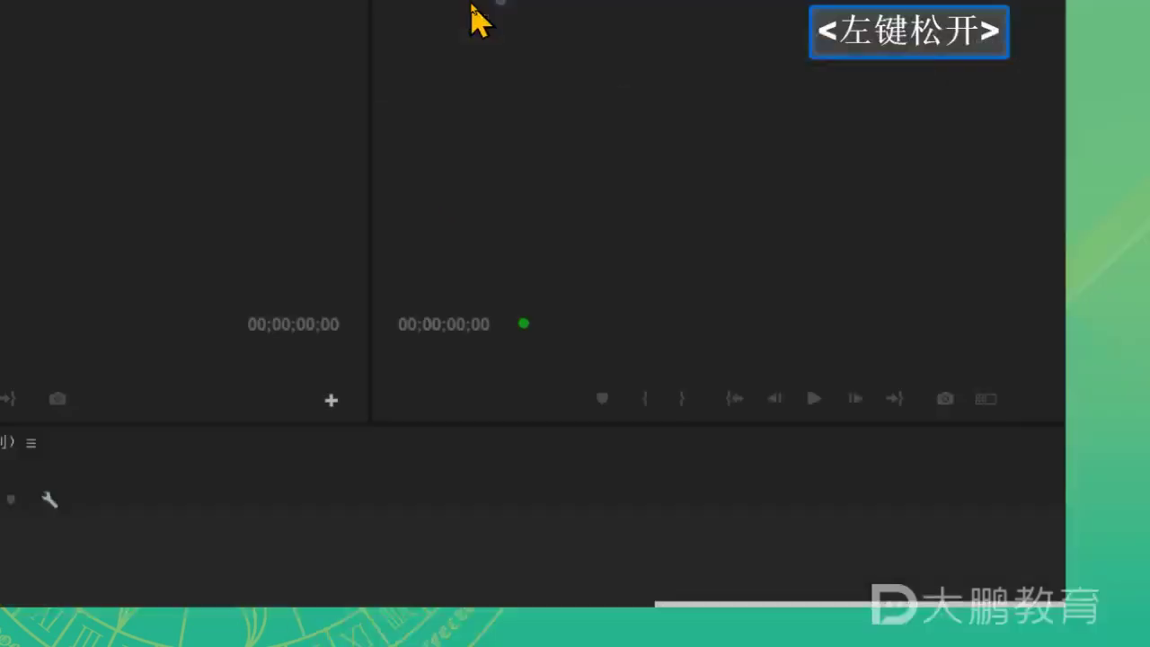
left_click(73, 546)
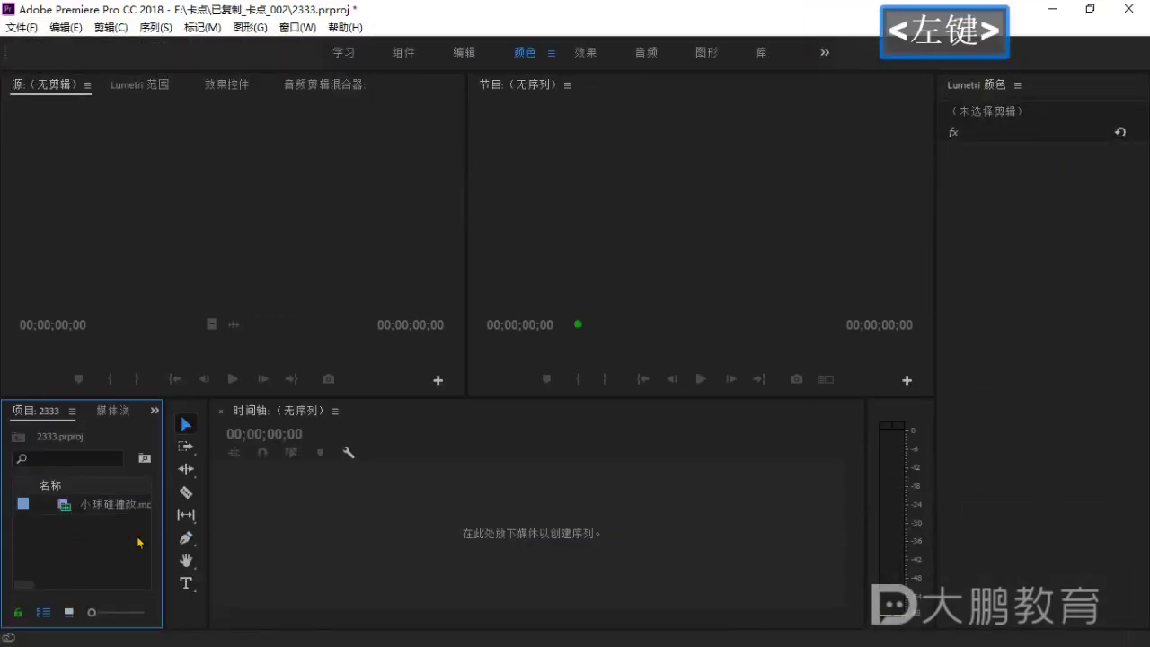
Widen the project panel, create a sequence from 小球碰撞改.mov, and move the playhead to 00:00:03:00.
left_click_drag(163, 502, 284, 513)
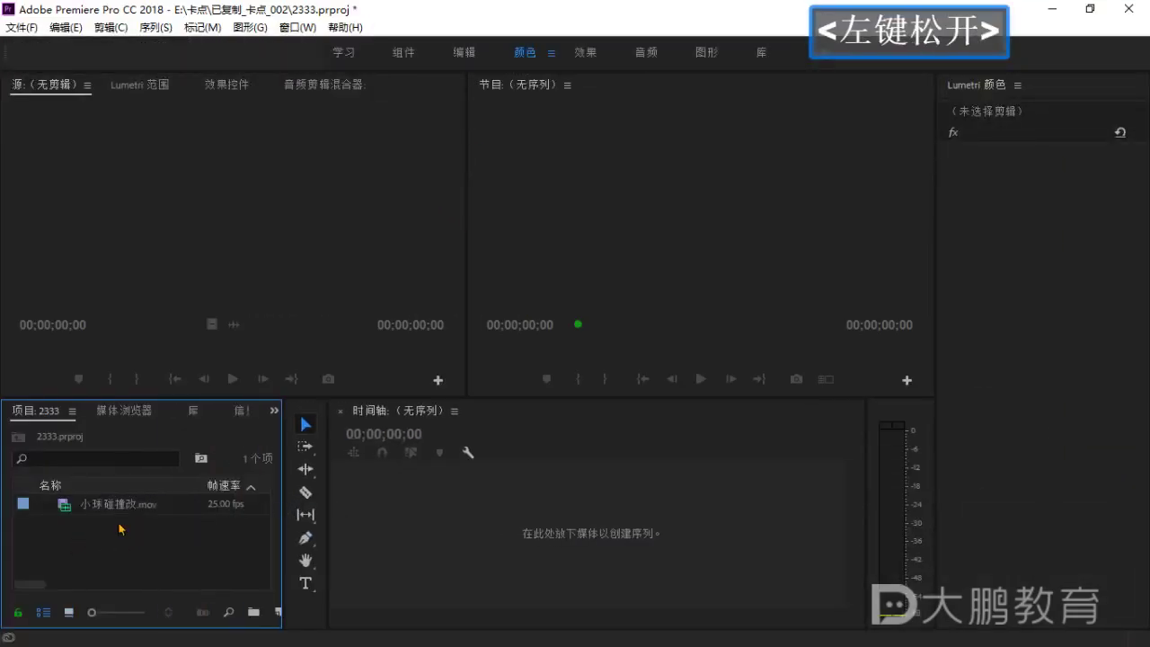
left_click(111, 529)
left_click_drag(112, 506, 585, 521)
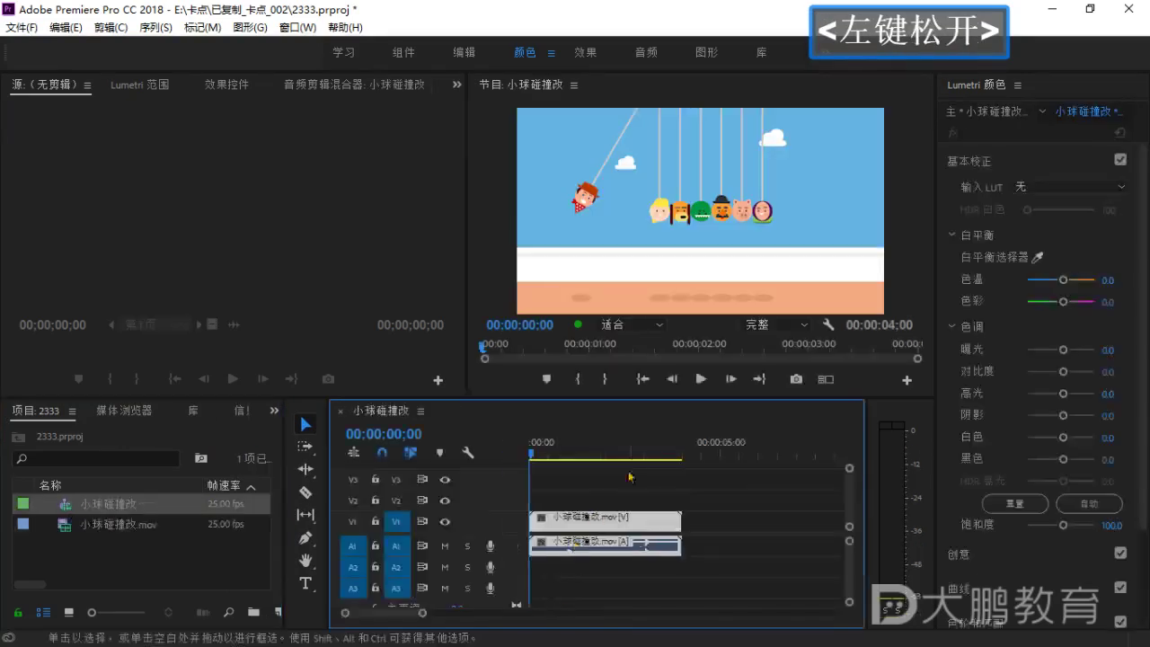
left_click_drag(626, 452, 644, 452)
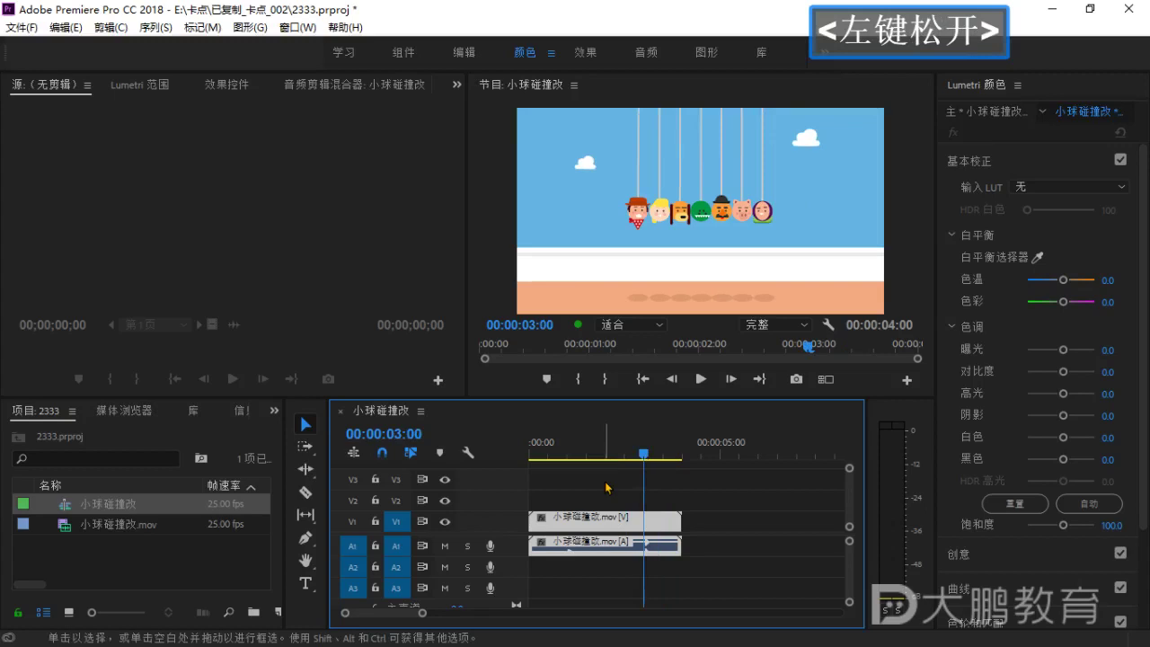
Open the export settings for the 小球碰撞改 sequence, examine the format and output name, and close them without exporting.
key("ctrl+m")
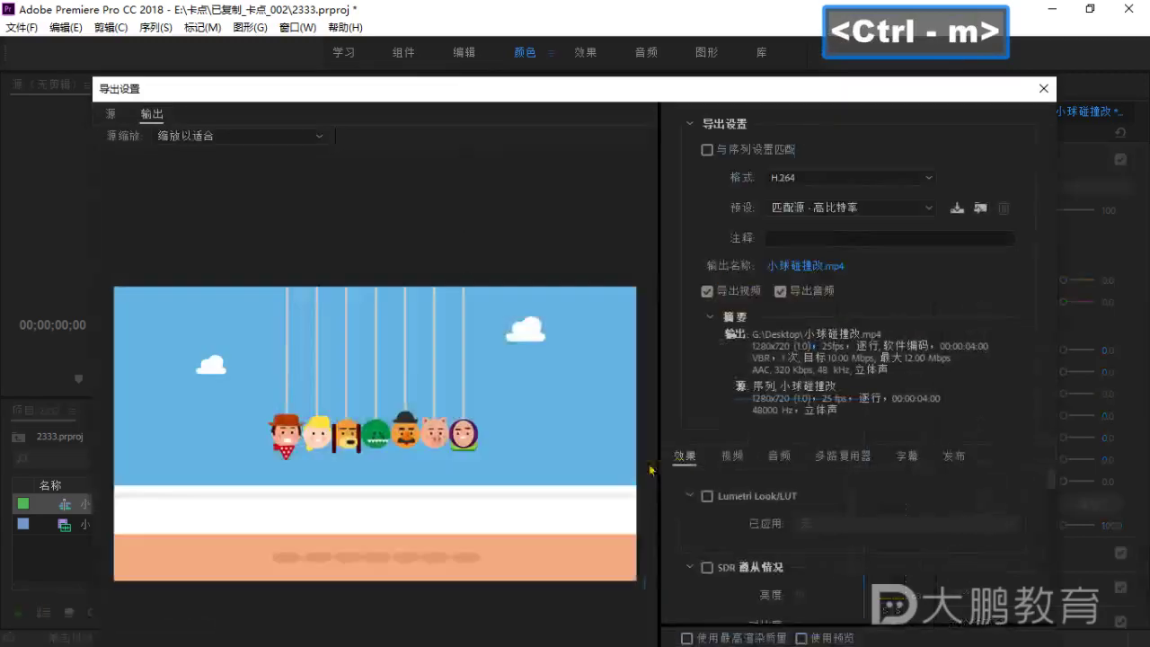
left_click_drag(782, 96, 655, 44)
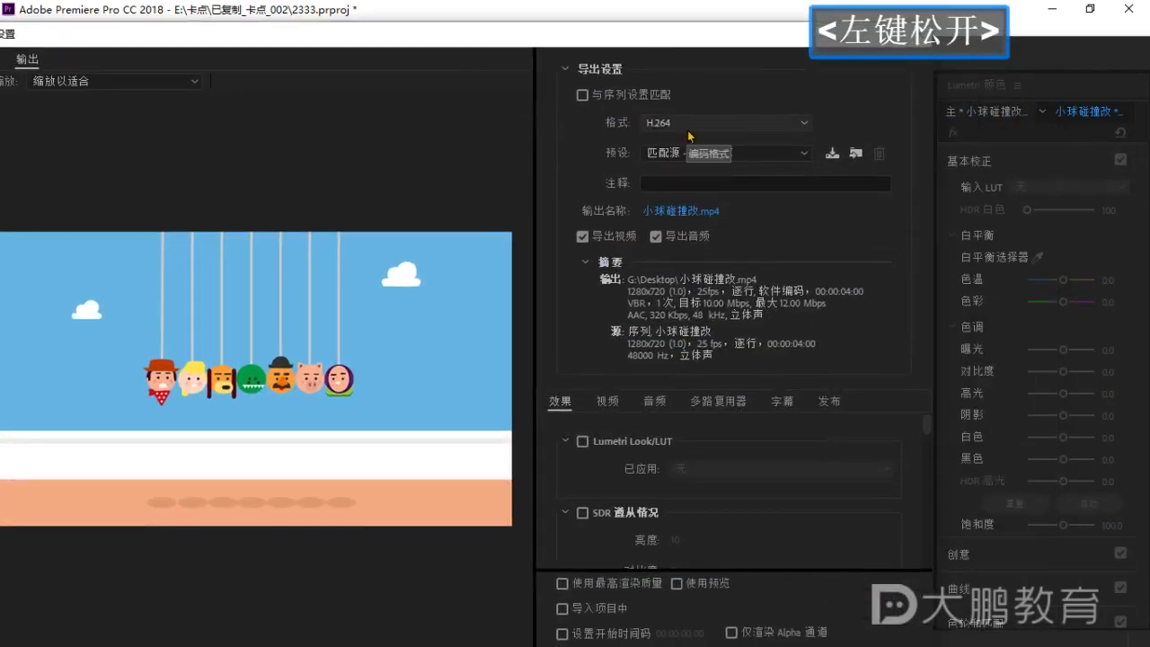
key("ctrl+1")
left_click(578, 175)
left_click_drag(529, 163, 637, 164)
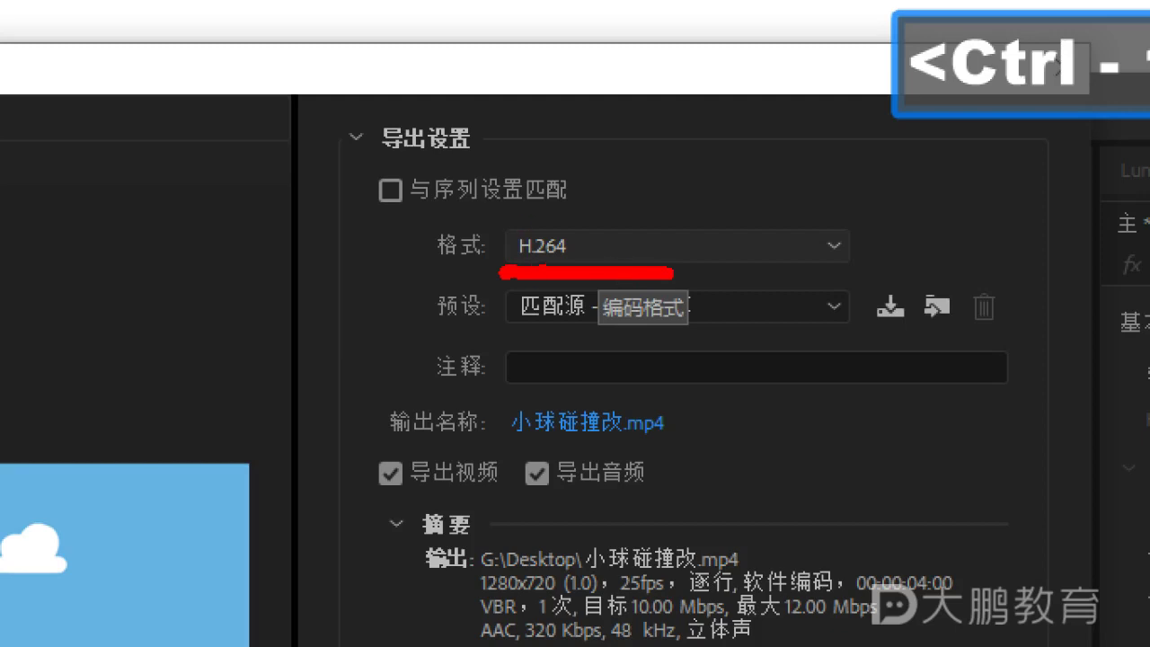
left_click_drag(492, 441, 683, 446)
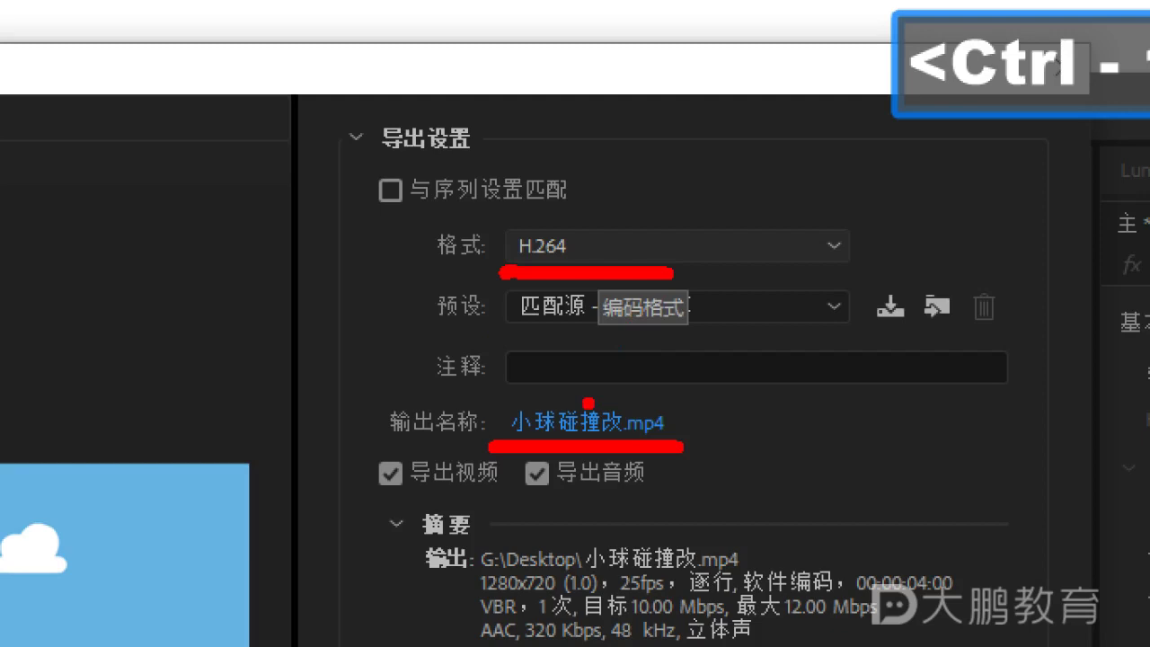
key("Escape")
left_click_drag(632, 47, 688, 99)
left_click_drag(759, 101, 626, 99)
left_click(757, 100)
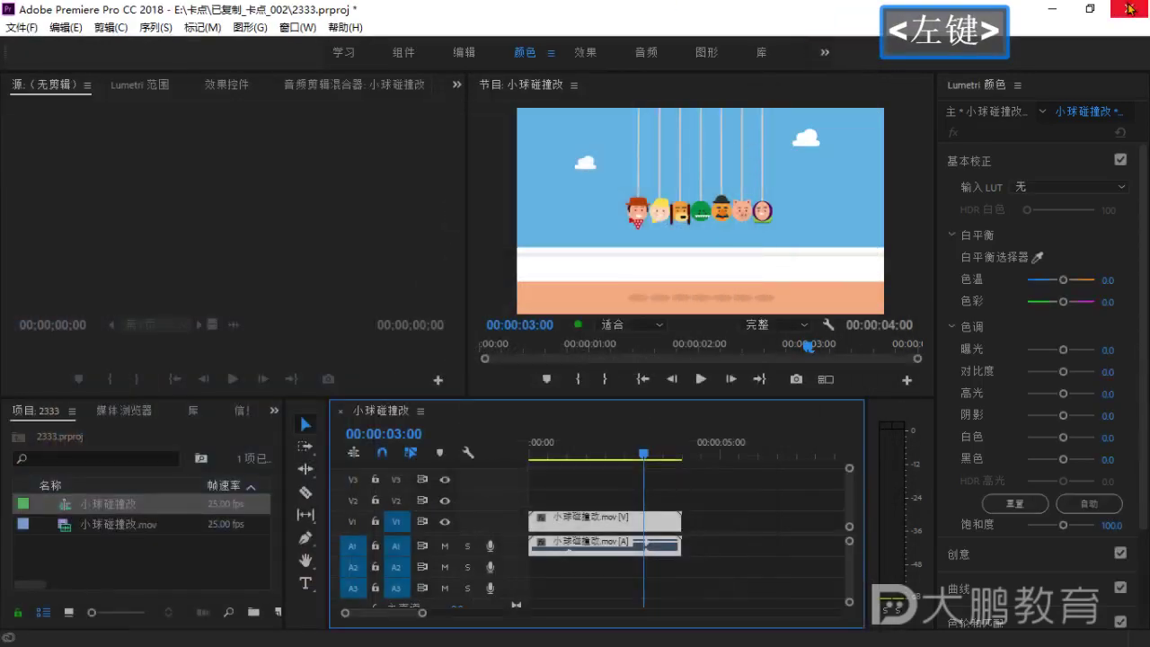
Close Premiere Pro and refresh the desktop.
left_click(894, 271)
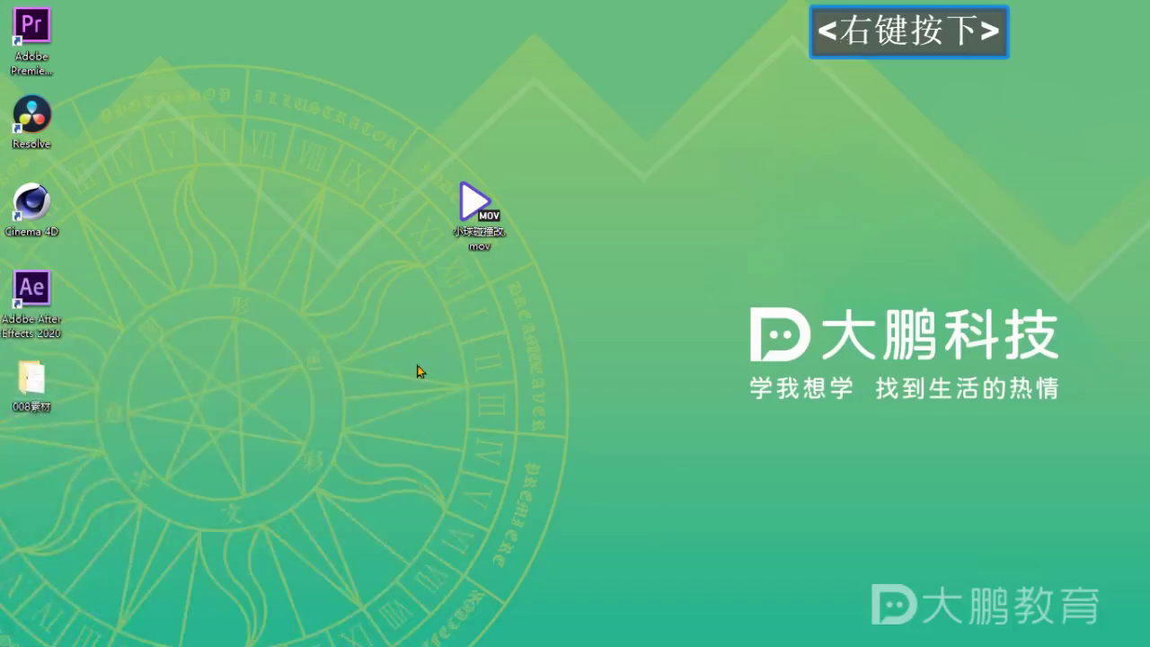
left_click_drag(477, 208, 54, 459)
right_click(243, 436)
key("e")
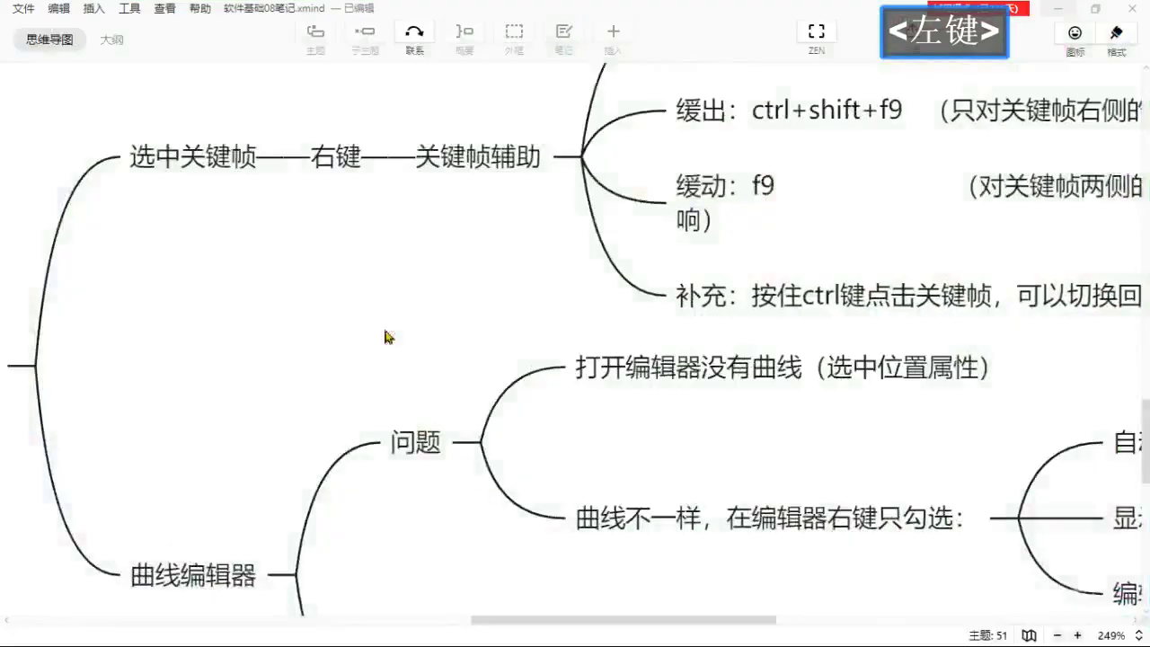
In the XMind notes, expand the 导出 topic and its subtopics 用ae导出mov视频 and 转mp4格式.
left_click_drag(386, 334, 441, 267)
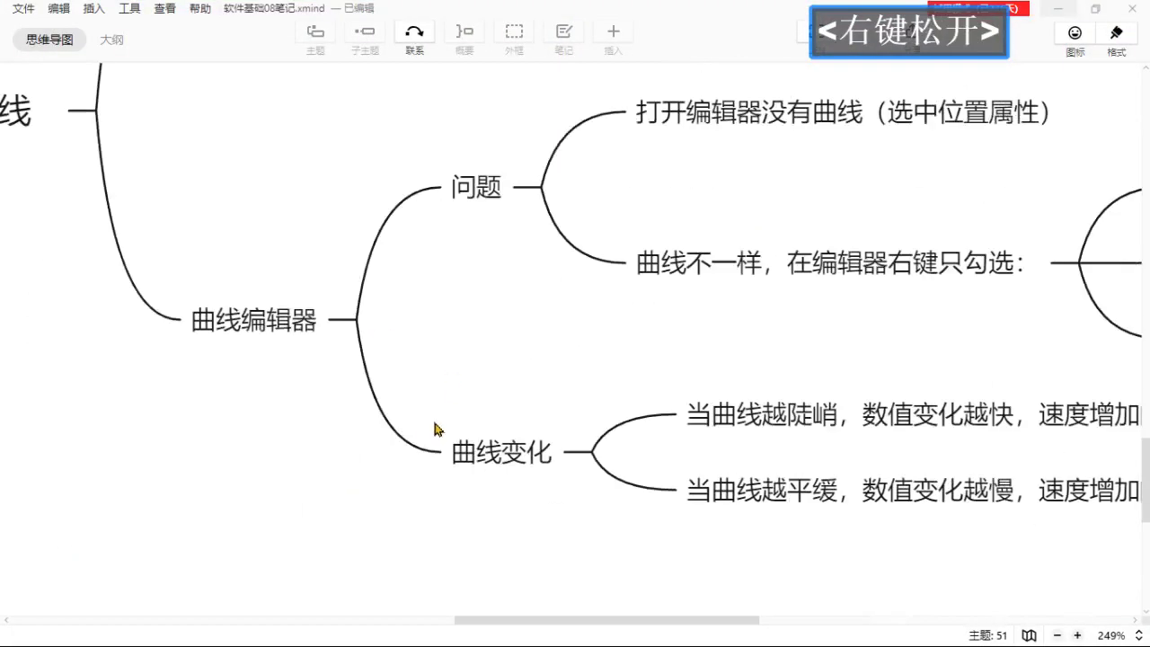
scroll(408, 422, "down", 3)
left_click_drag(220, 339, 546, 426)
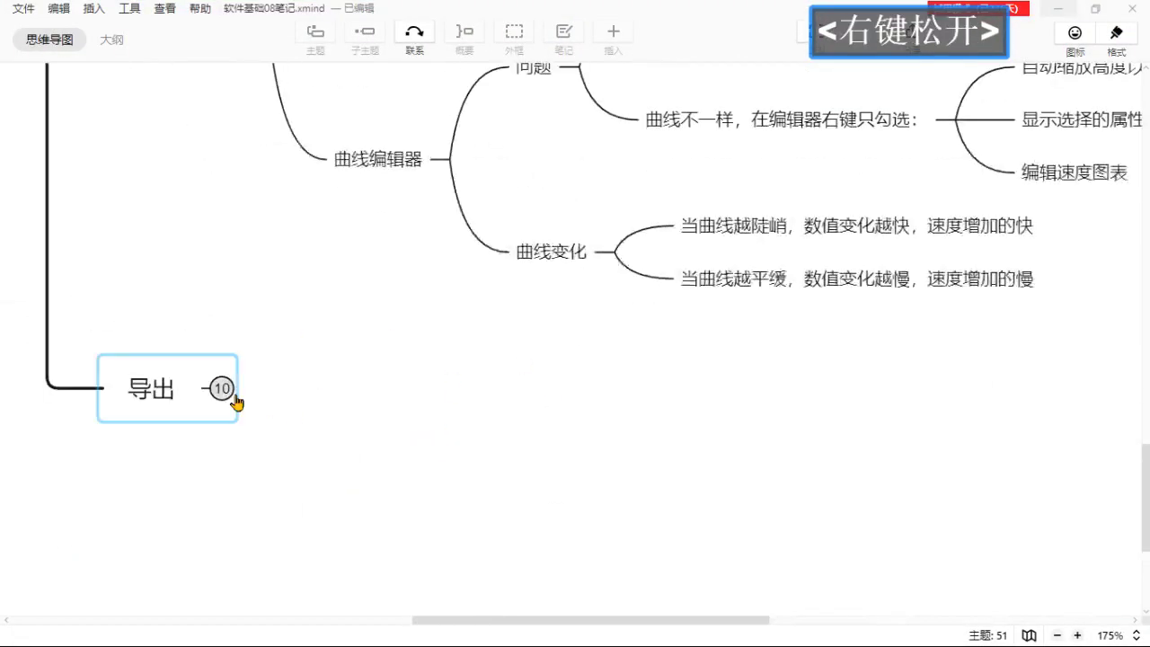
left_click(229, 391)
left_click(223, 389)
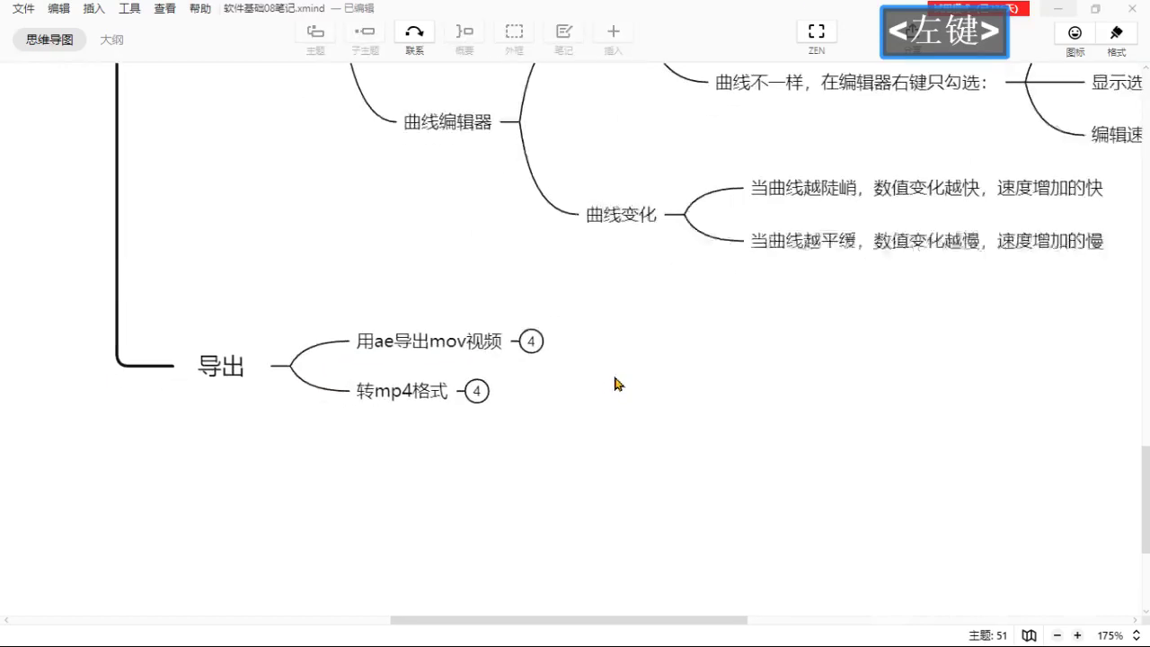
left_click(535, 345)
left_click(473, 483)
Review the 导出 notes on rendering a MOV in After Effects and converting it to MP4 in Premiere Pro.
left_click_drag(476, 314, 364, 160)
left_click_drag(805, 364, 822, 345)
left_click_drag(922, 150, 371, 254)
left_click(375, 314)
left_click(339, 225)
left_click(575, 122)
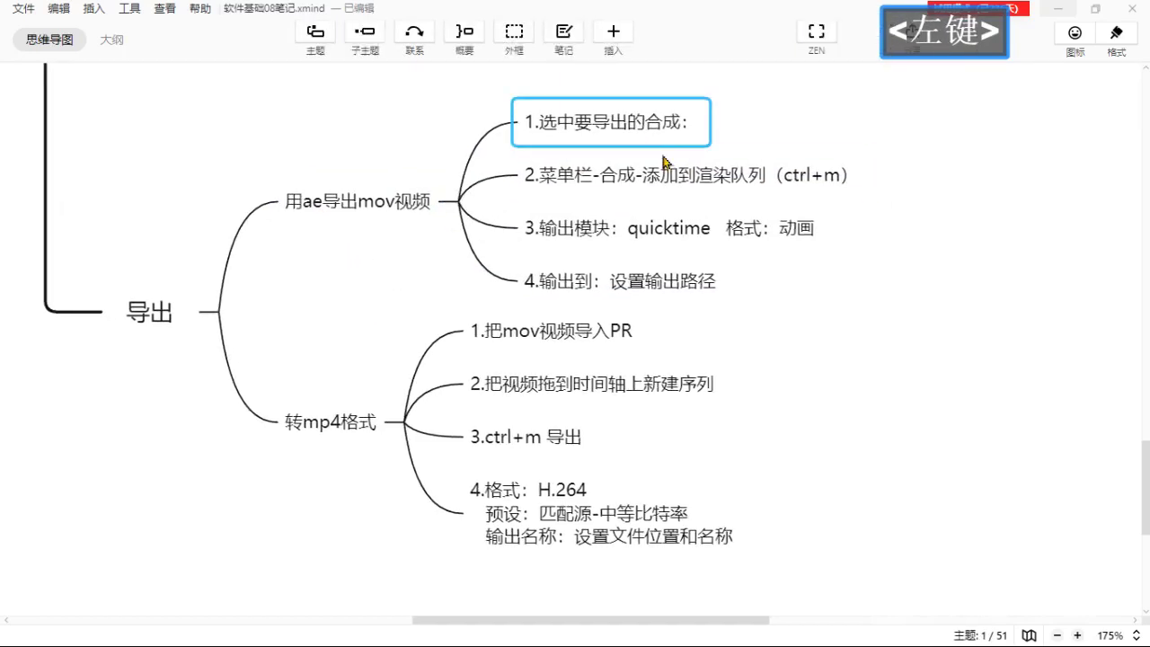
left_click(691, 179)
left_click(687, 235)
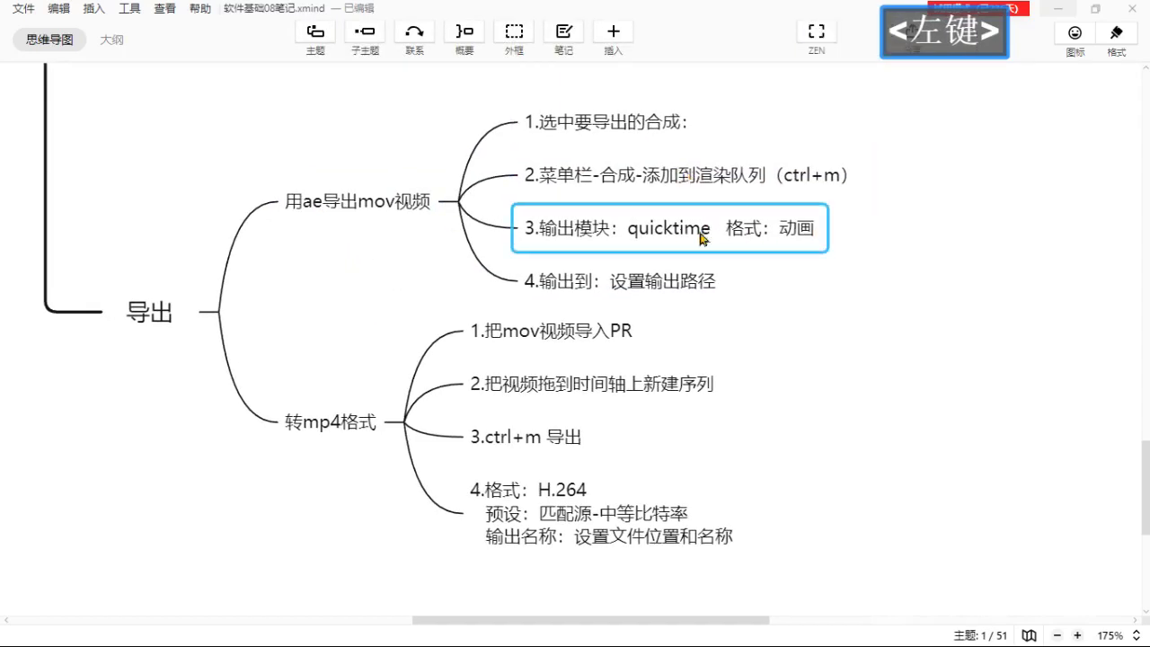
left_click(623, 285)
left_click_drag(698, 304, 711, 290)
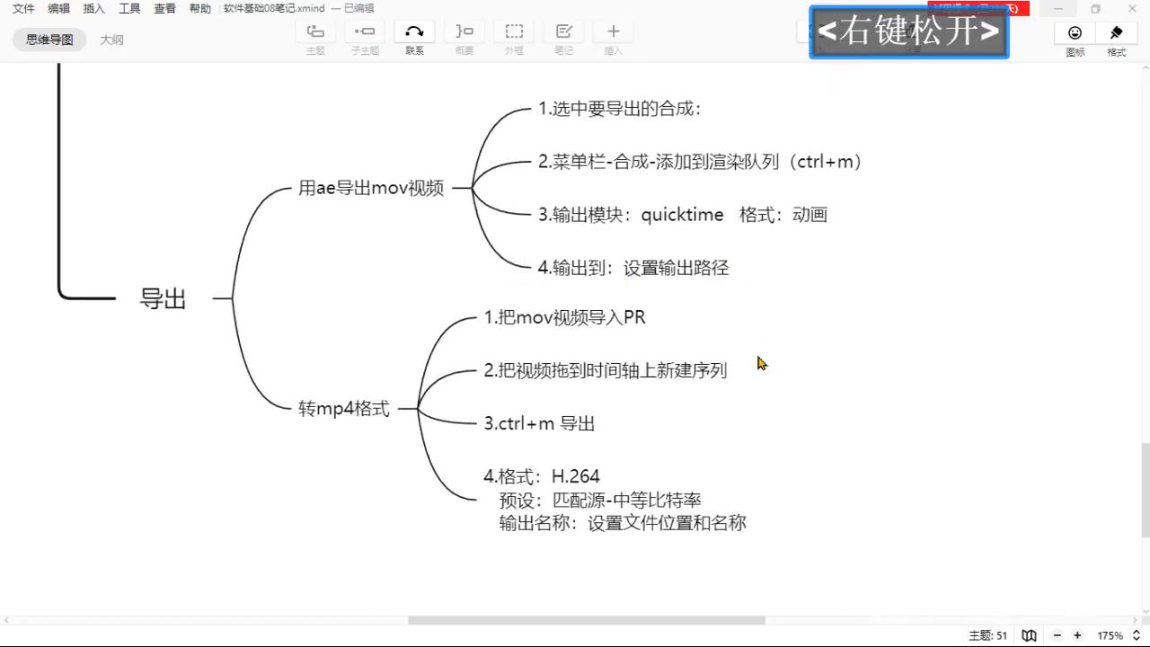
left_click_drag(523, 343, 545, 307)
left_click_drag(349, 258, 724, 500)
left_click(817, 426)
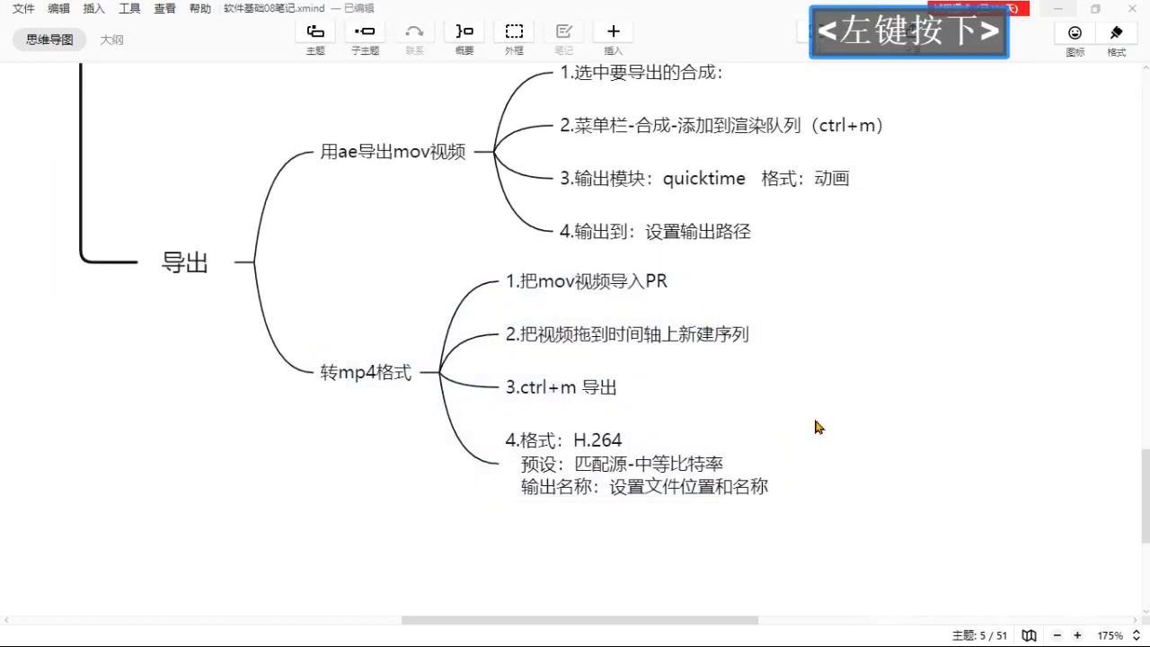
left_click_drag(877, 295, 492, 492)
left_click(811, 333)
left_click_drag(830, 292, 847, 337)
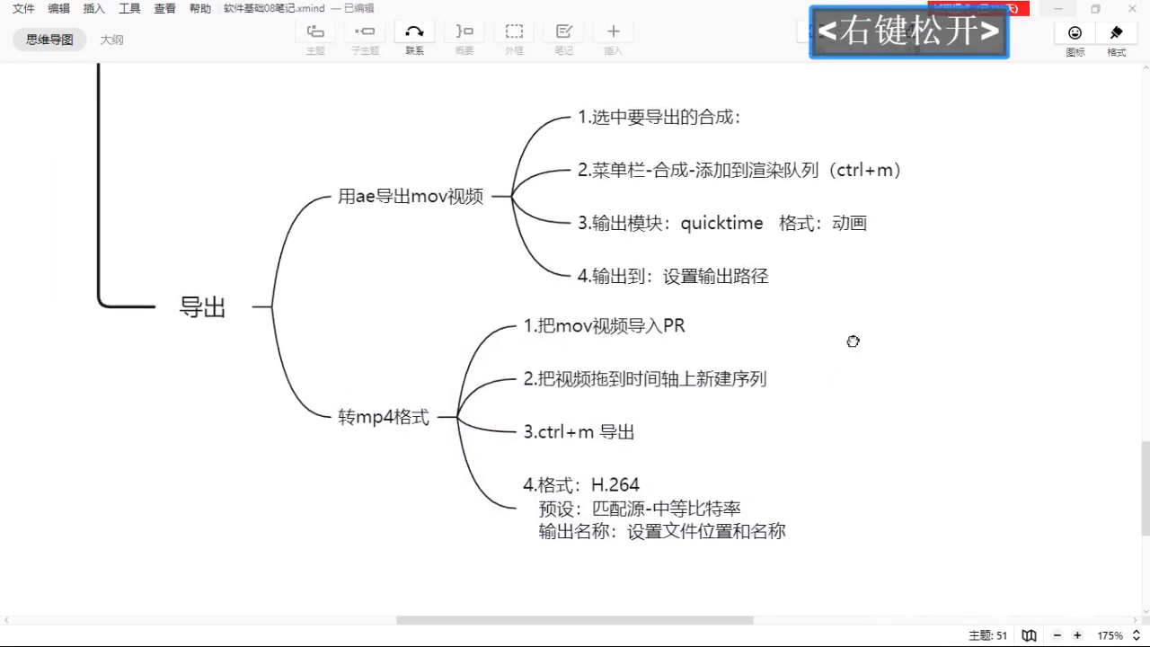
Review the rest of the 08 笔记 mind map, back up to the 空间插值, 动感模糊 and 关键帧 topics.
scroll(793, 337, "down", 3)
right_click(713, 290)
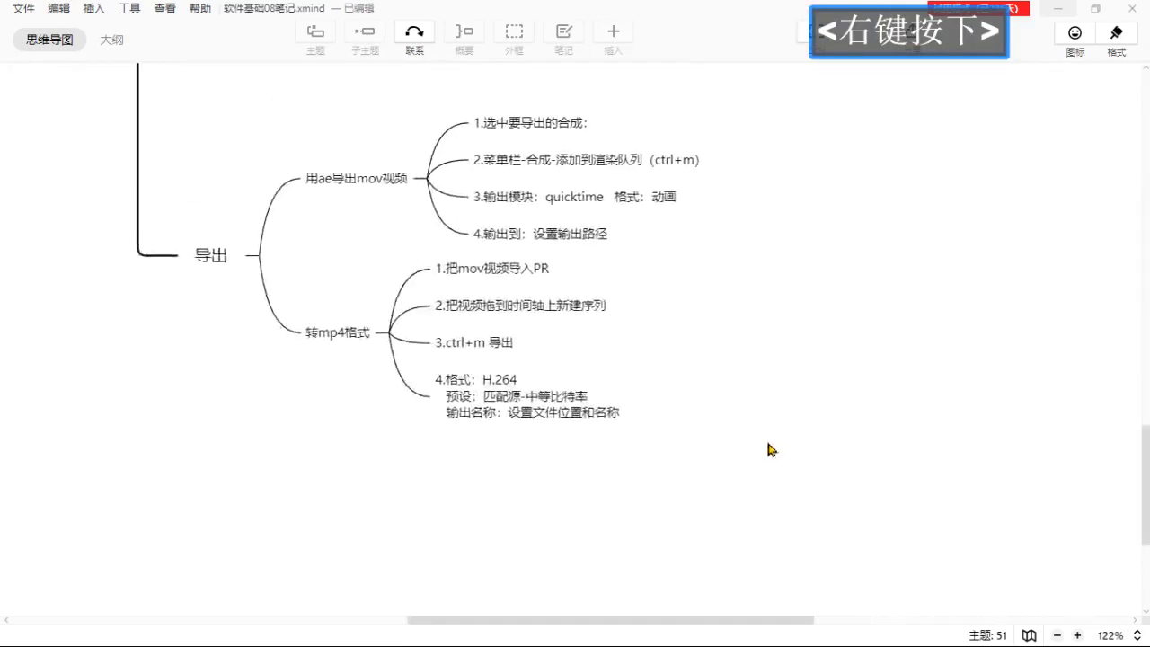
scroll(719, 328, "down", 2)
right_click(591, 188)
scroll(709, 341, "down", 2)
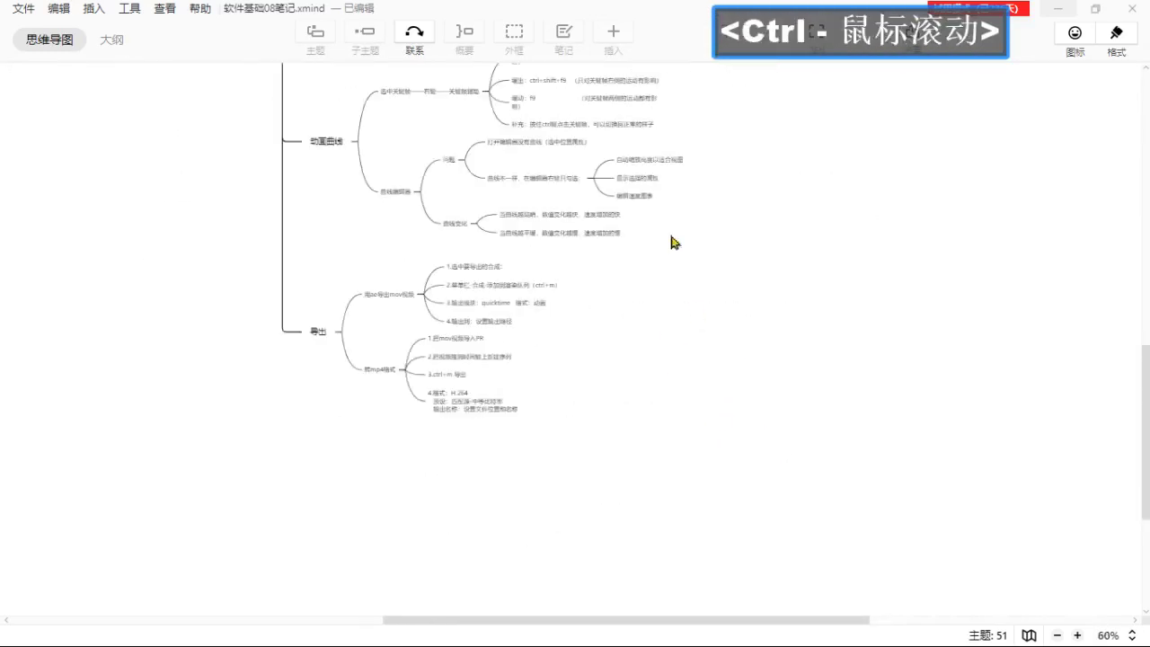
right_click(673, 239)
scroll(711, 246, "up", 2)
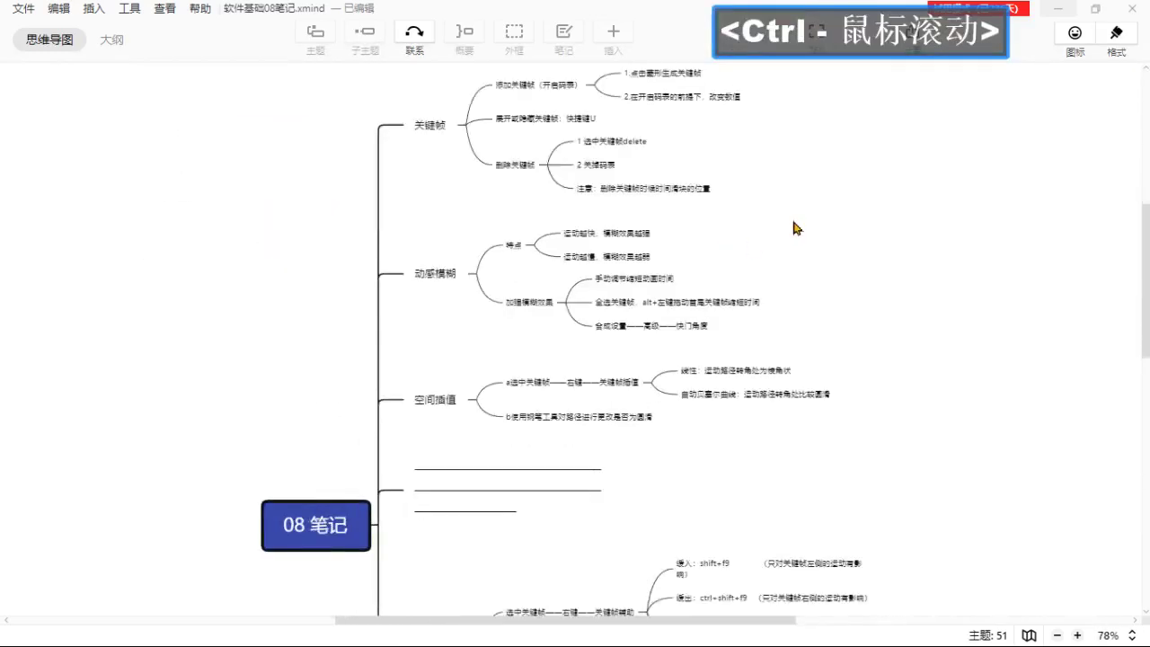
scroll(796, 226, "up", 2)
right_click(920, 169)
left_click_drag(920, 169, 823, 343)
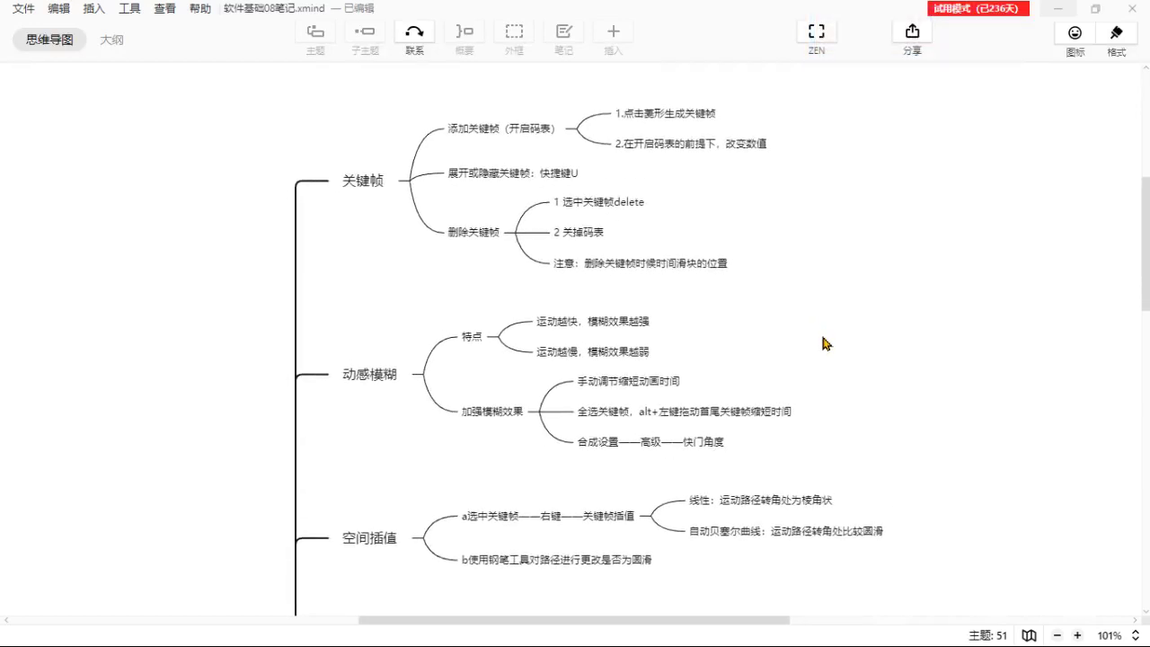
key("ctrl+alt+p")
scroll(825, 344, "down", 1)
Switch to After Effects, view the 08作业 composition, and return to the 小球碰撞改 composition.
left_click(72, 646)
scroll(511, 267, "down", 1)
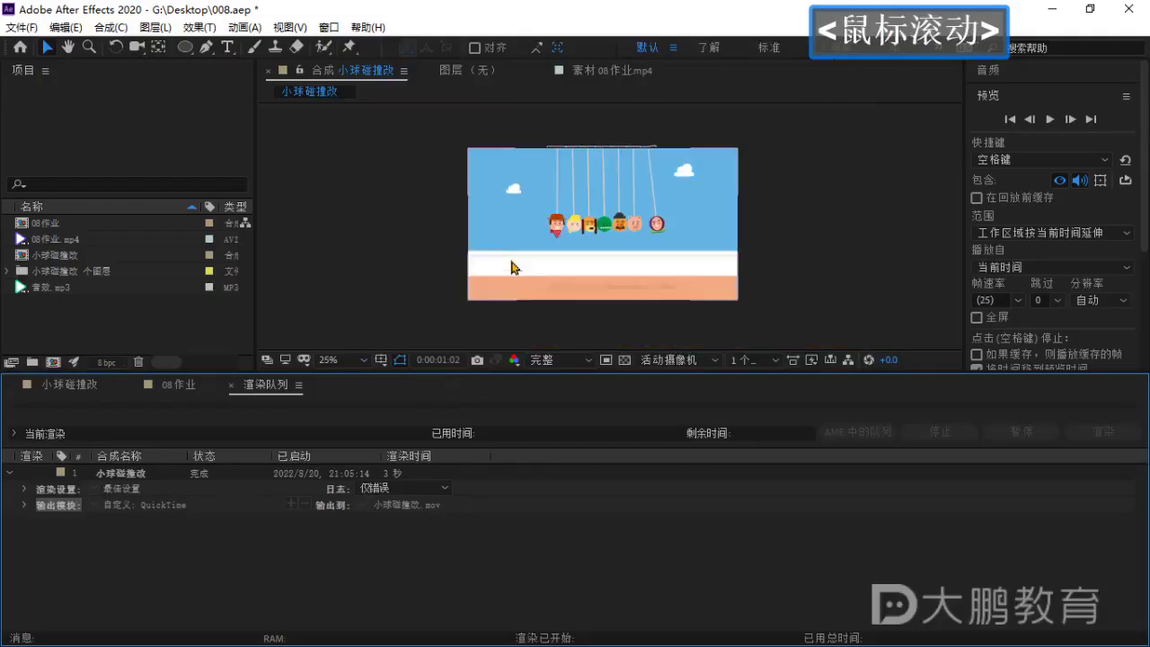
left_click(88, 386)
left_click(171, 387)
scroll(578, 254, "down", 2)
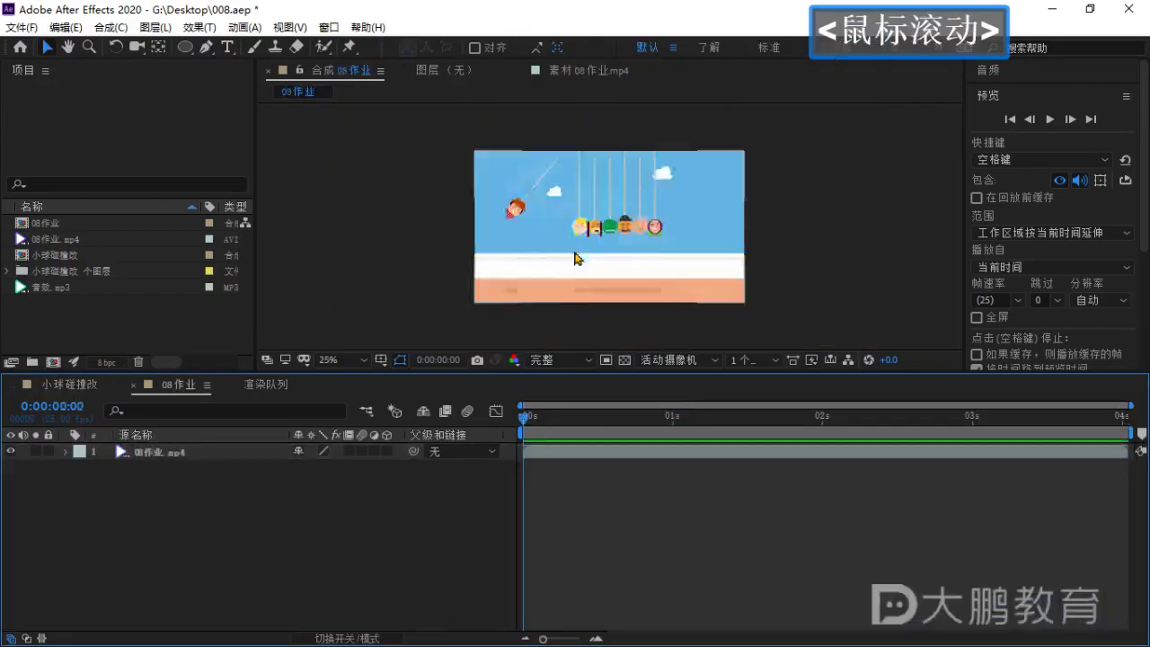
left_click(70, 384)
left_click(495, 197)
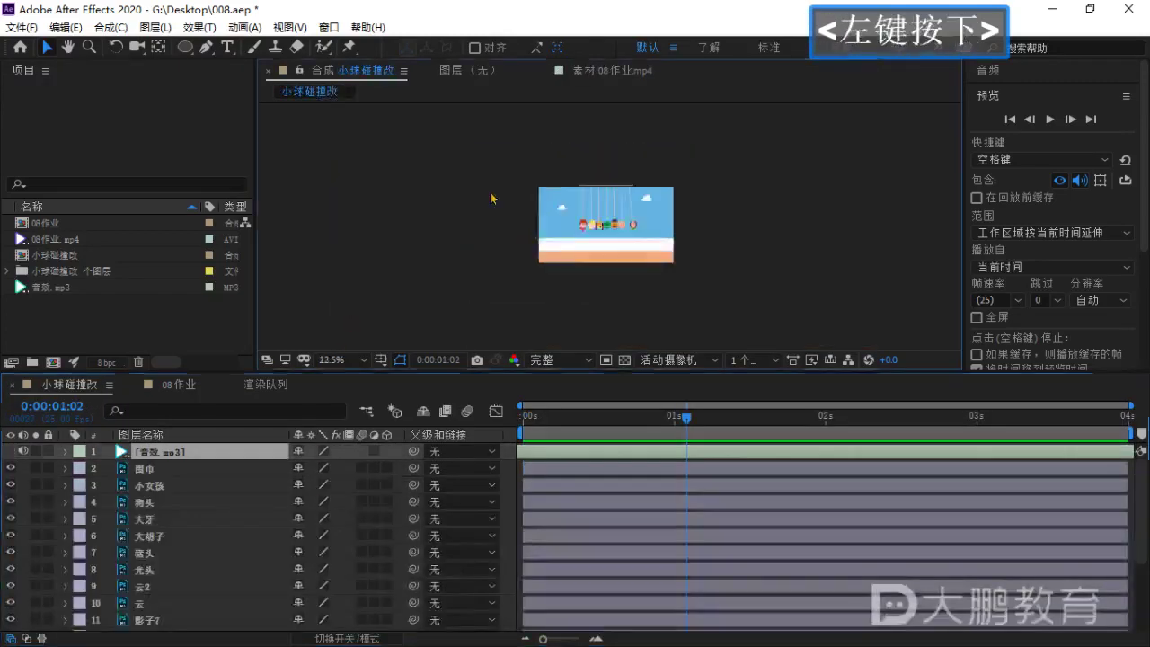
Add 08作业.mp4 to the 小球碰撞改 composition as the top layer.
double_click(558, 230)
left_click(53, 296)
left_click_drag(63, 239, 161, 450)
scroll(629, 224, "up", 2)
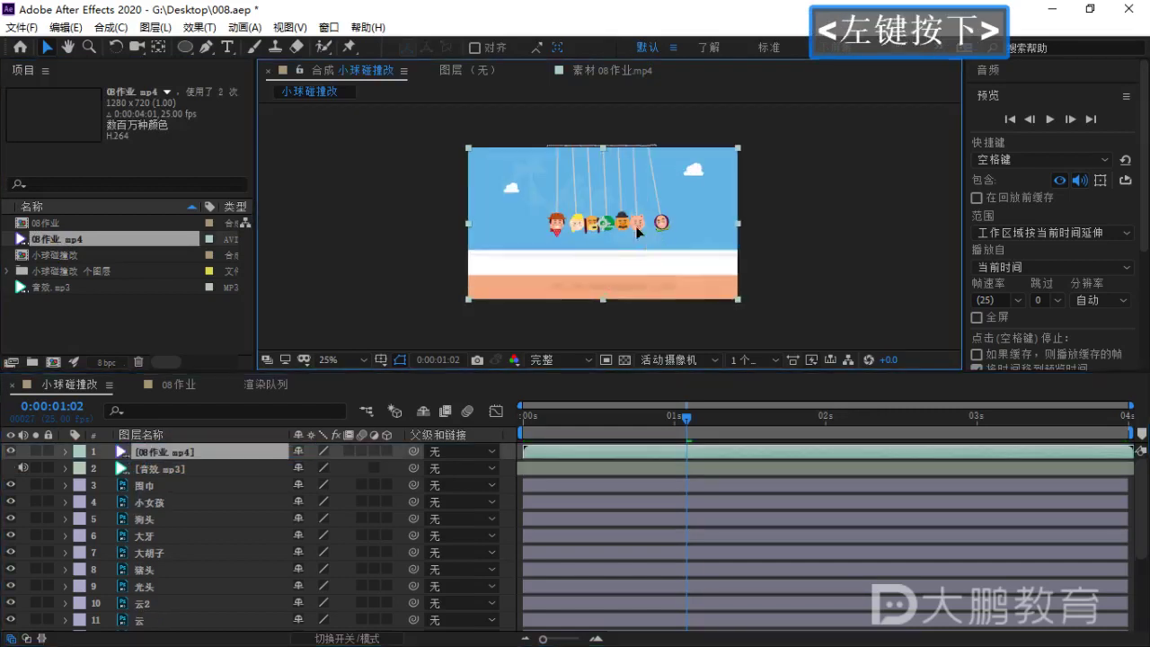
Scale the 08作业.mp4 layer to 40% and move it to the upper-left corner of the frame.
left_click_drag(723, 242, 683, 227)
key("s")
left_click_drag(316, 468, 437, 341)
left_click_drag(605, 227, 561, 194)
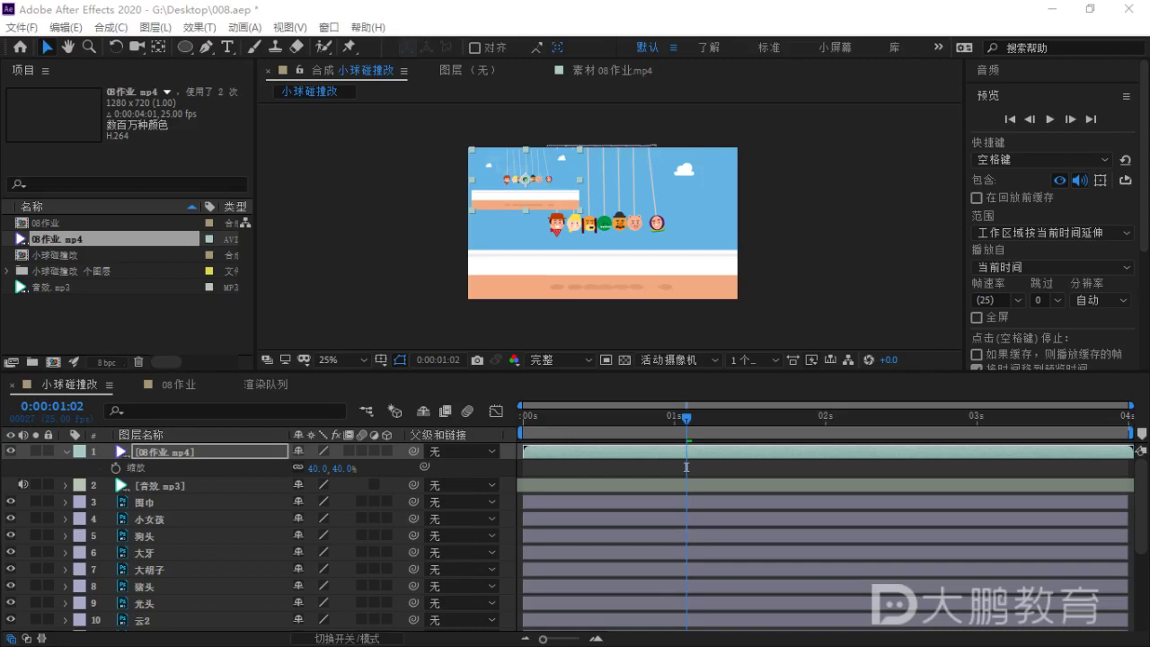
Examine the layer stack of 小球碰撞改, selecting individual character, sound, cloud and shadow layers.
right_click(687, 466)
left_click(687, 467)
left_click(164, 517)
scroll(167, 543, "down", 1)
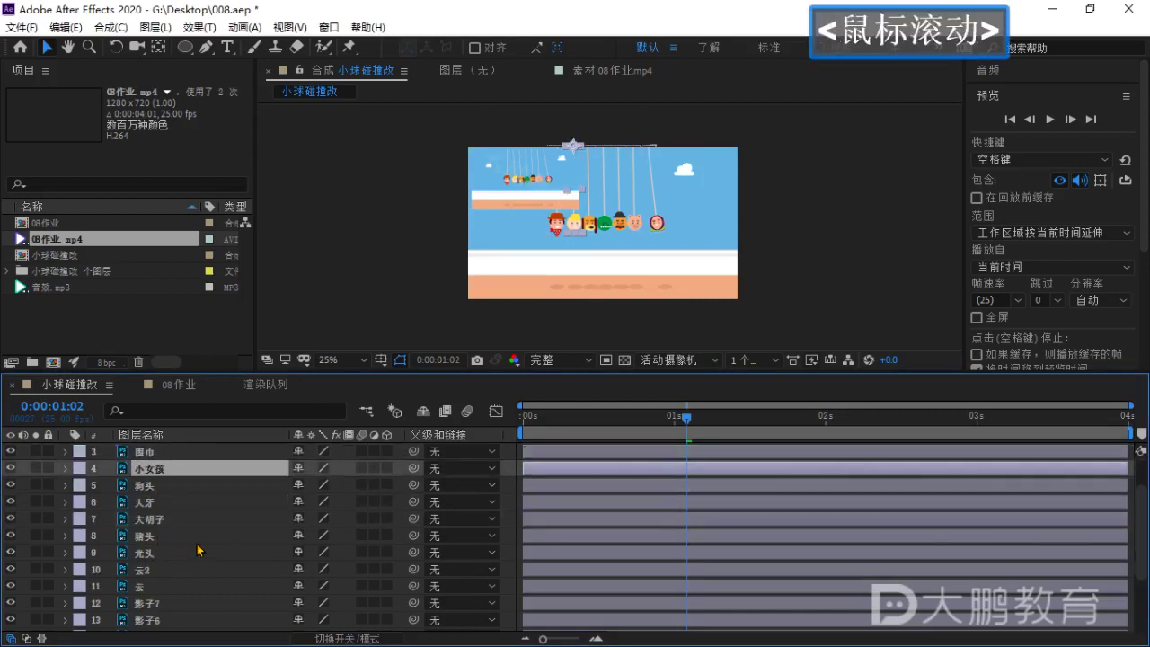
left_click(155, 503)
left_click(147, 553)
left_click(155, 486)
left_click(149, 522)
left_click(159, 487)
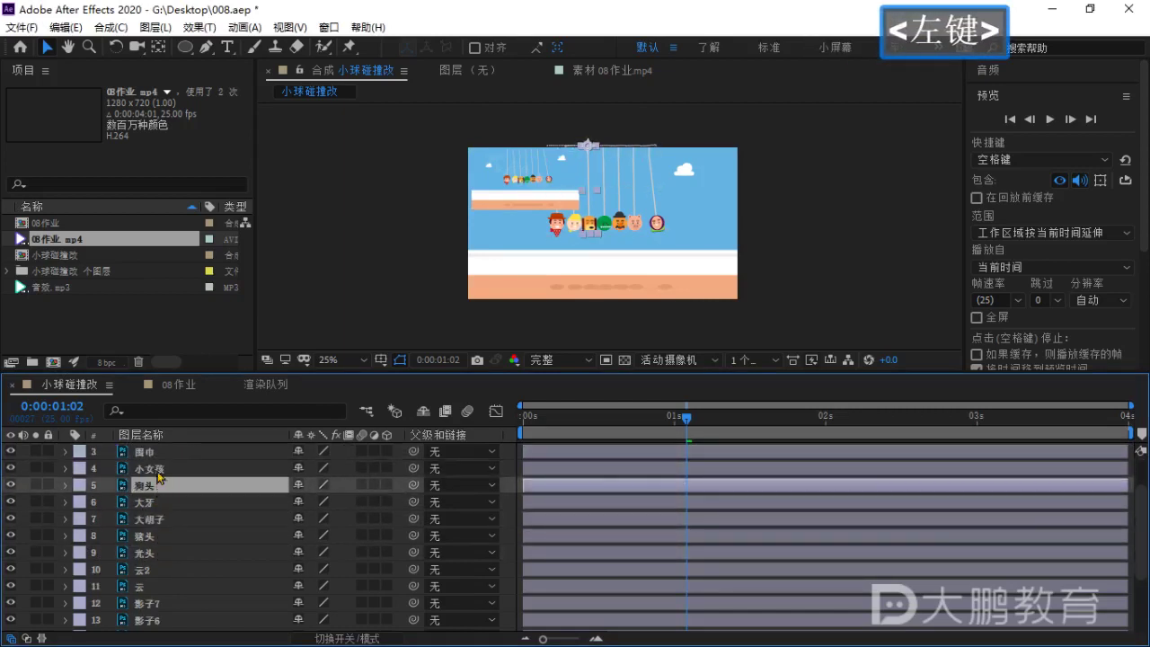
double_click(158, 469)
scroll(173, 519, "up", 3)
left_click(170, 490)
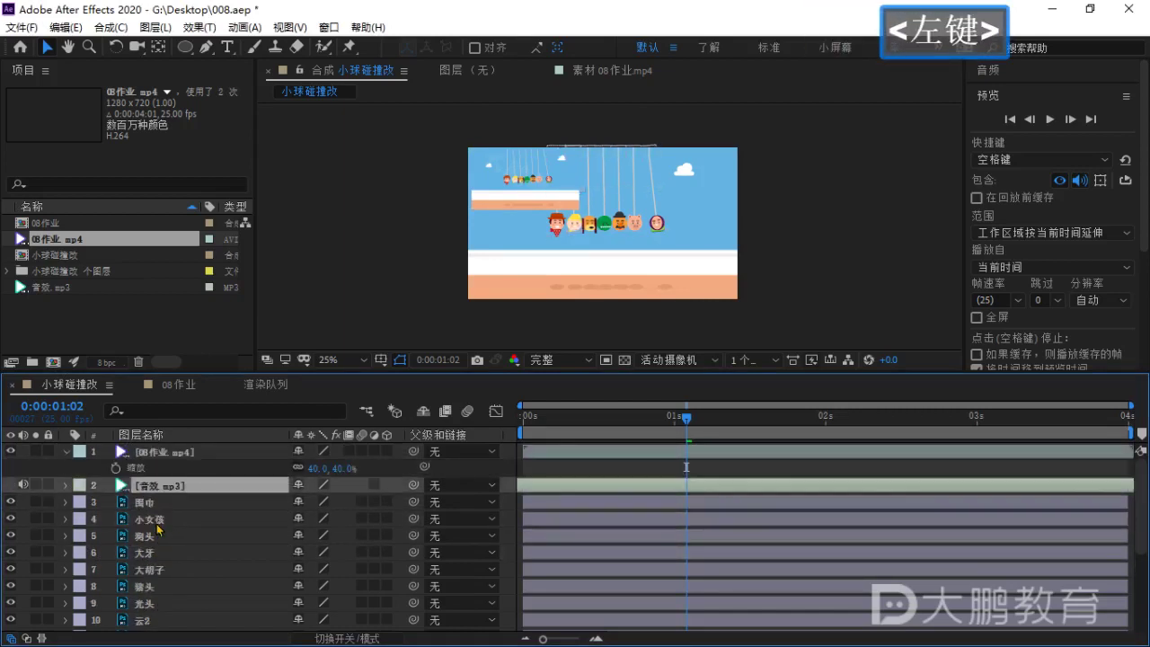
left_click(155, 553)
left_click(171, 491)
left_click(162, 520)
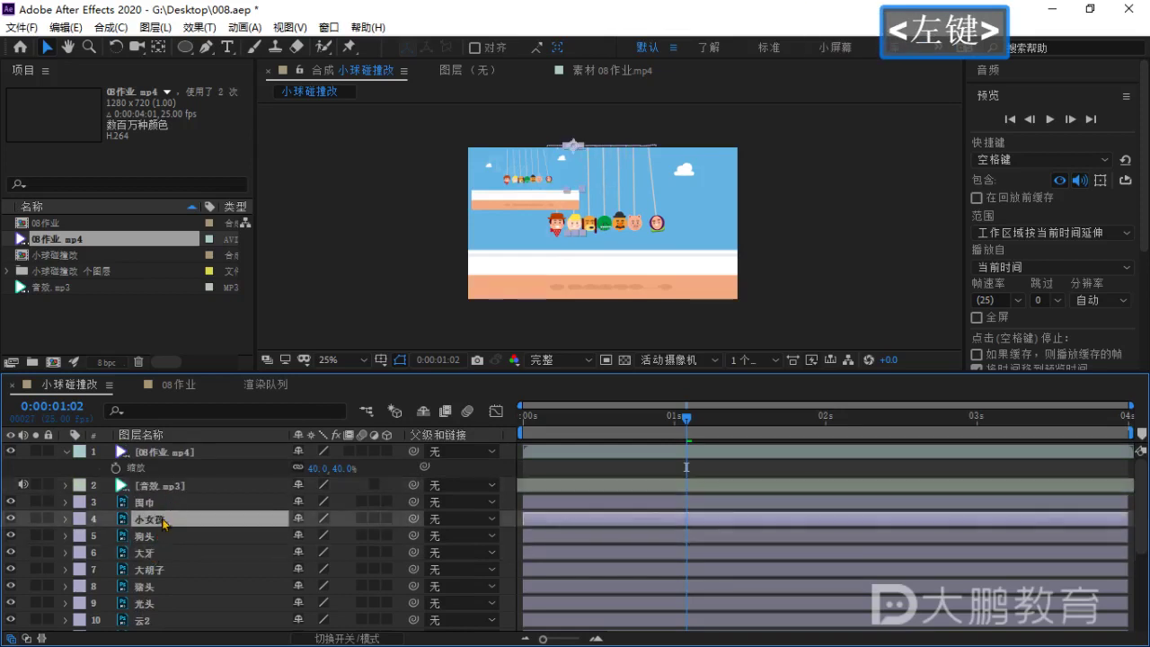
left_click(169, 486)
left_click(173, 504)
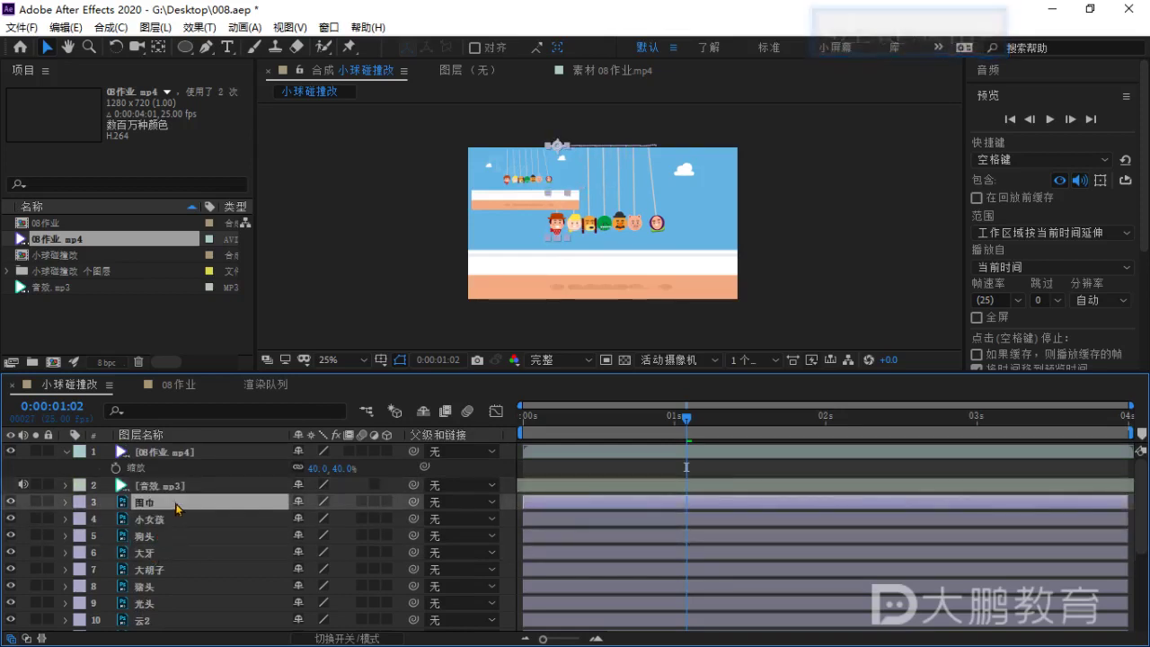
scroll(175, 509, "down", 3)
left_click(171, 539)
left_click(150, 571)
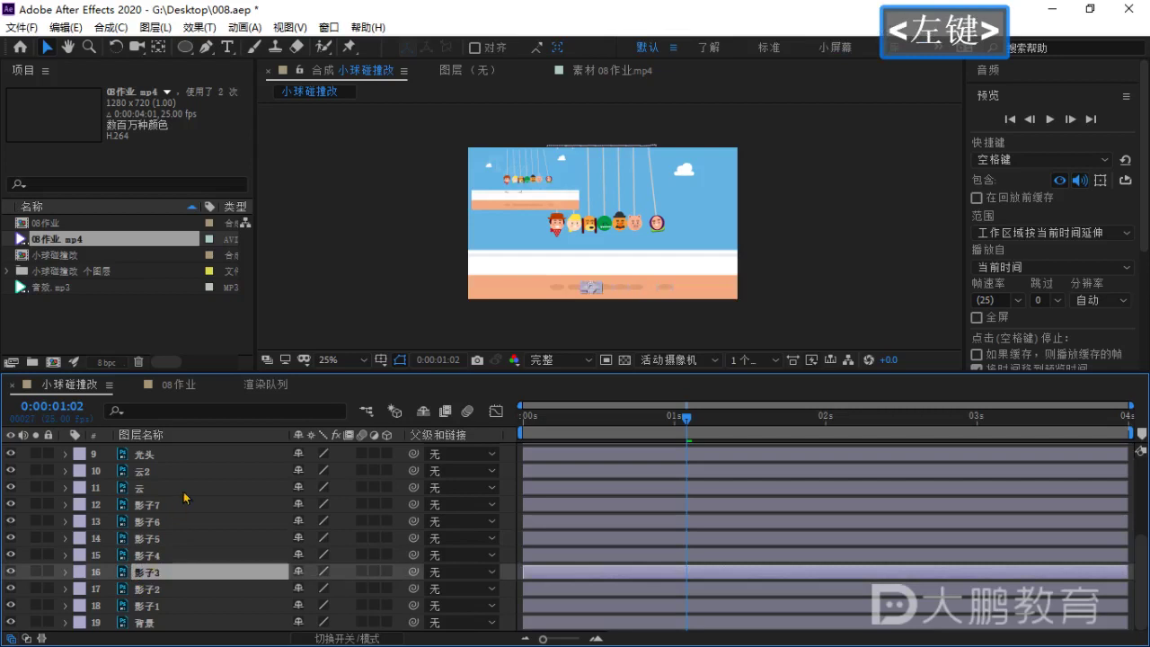
left_click(171, 488)
Select the layers from 影子3 up to 云2, and add 影子1, 影子2, 光头, 音效.mp3 and 小女孩 to the selection.
left_click(164, 573)
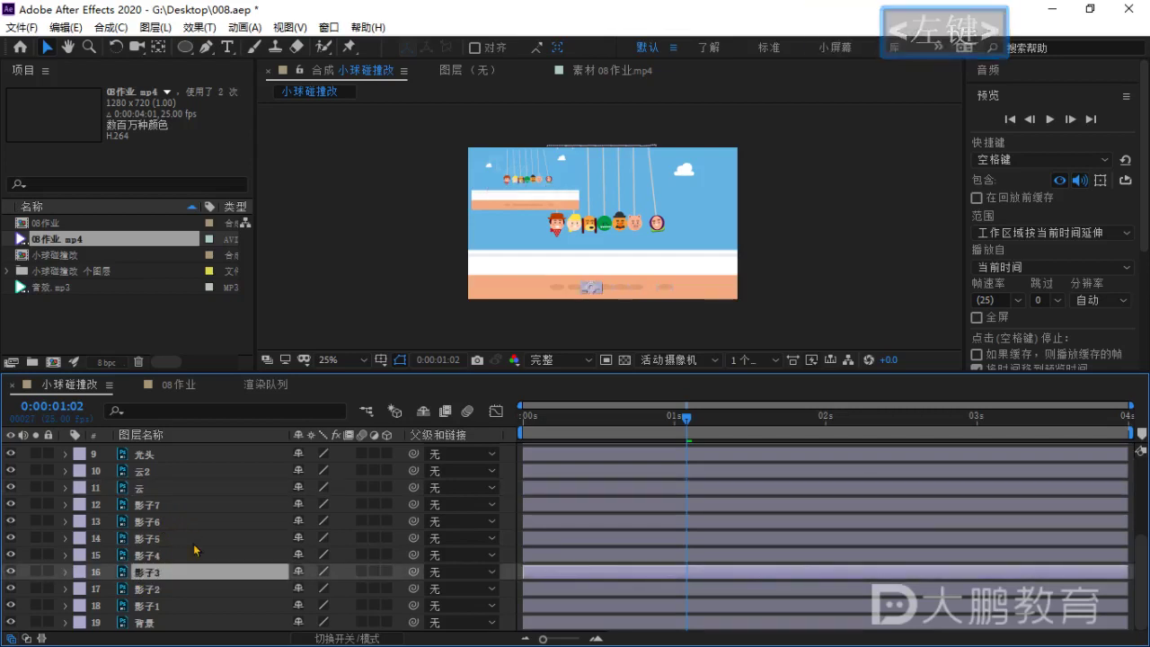
left_click(171, 504, "shift")
left_click(171, 472, "shift")
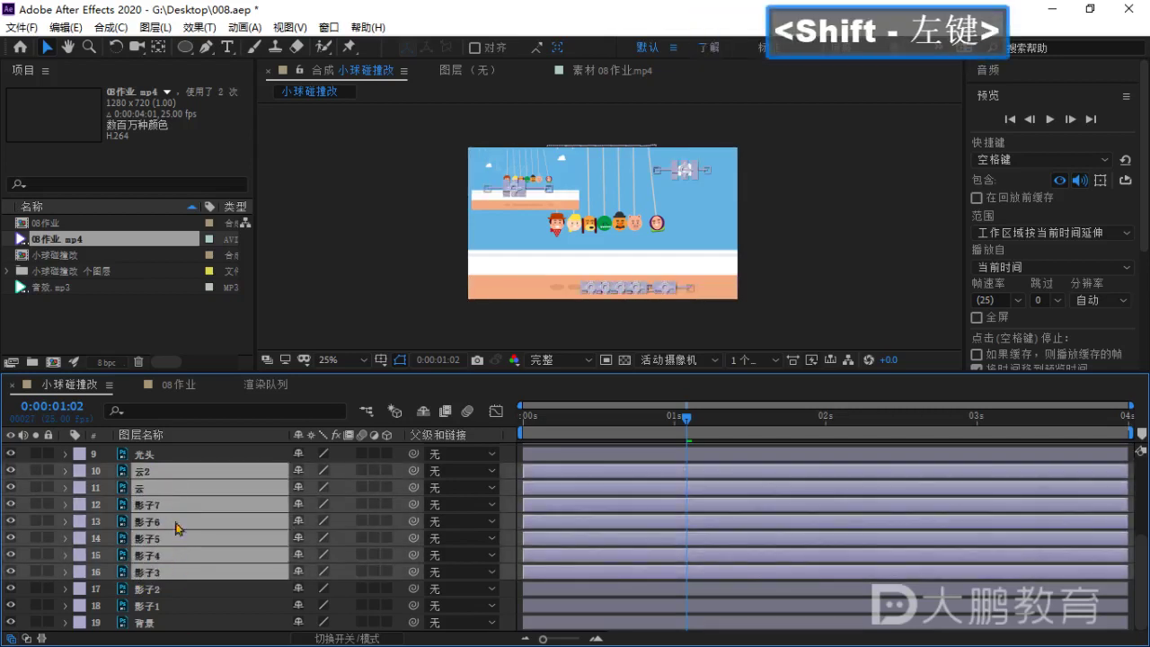
left_click(160, 607, "ctrl")
left_click(161, 590, "ctrl")
left_click(170, 454, "ctrl")
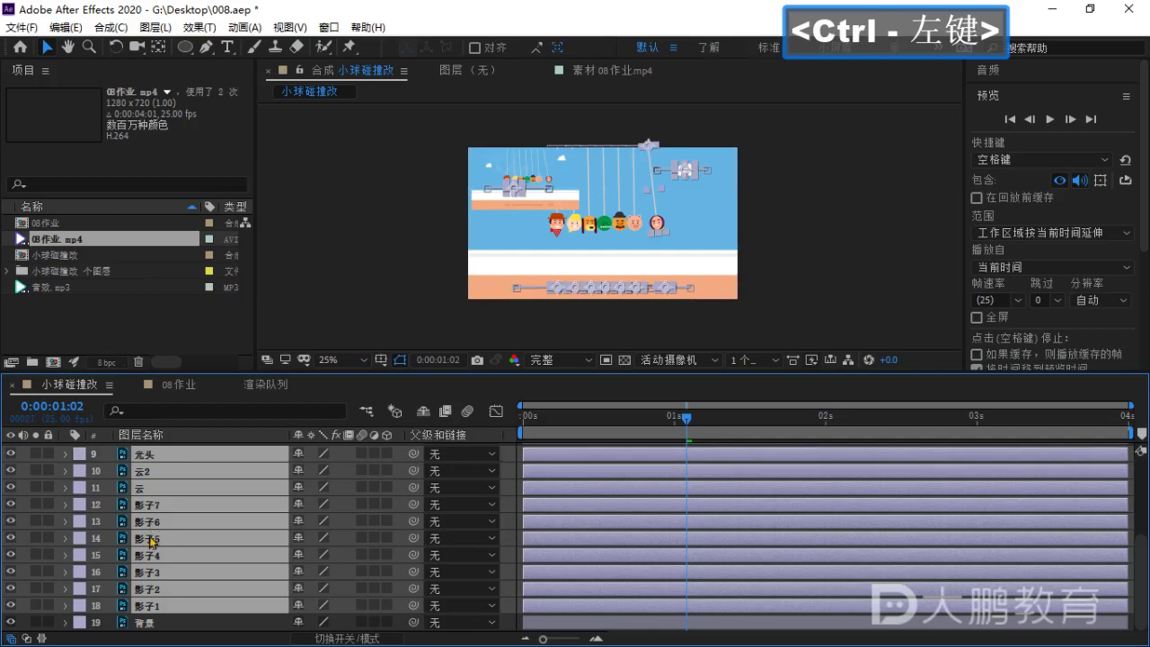
scroll(201, 530, "up", 3)
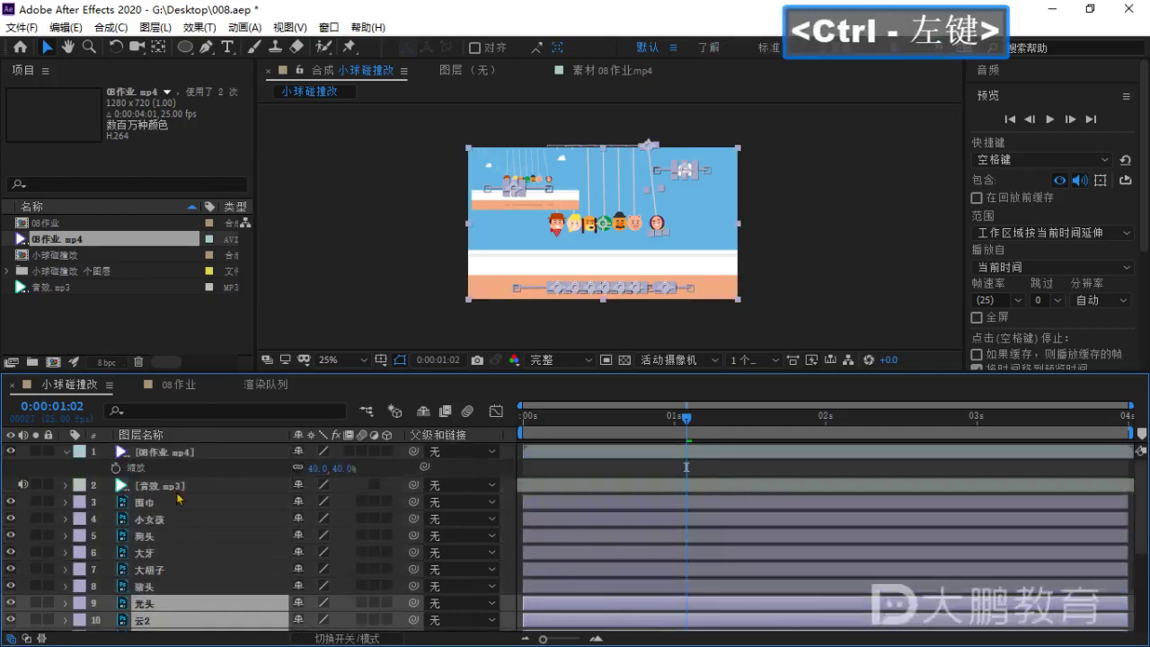
left_click(175, 485, "ctrl")
left_click(185, 521, "ctrl")
left_click(186, 537)
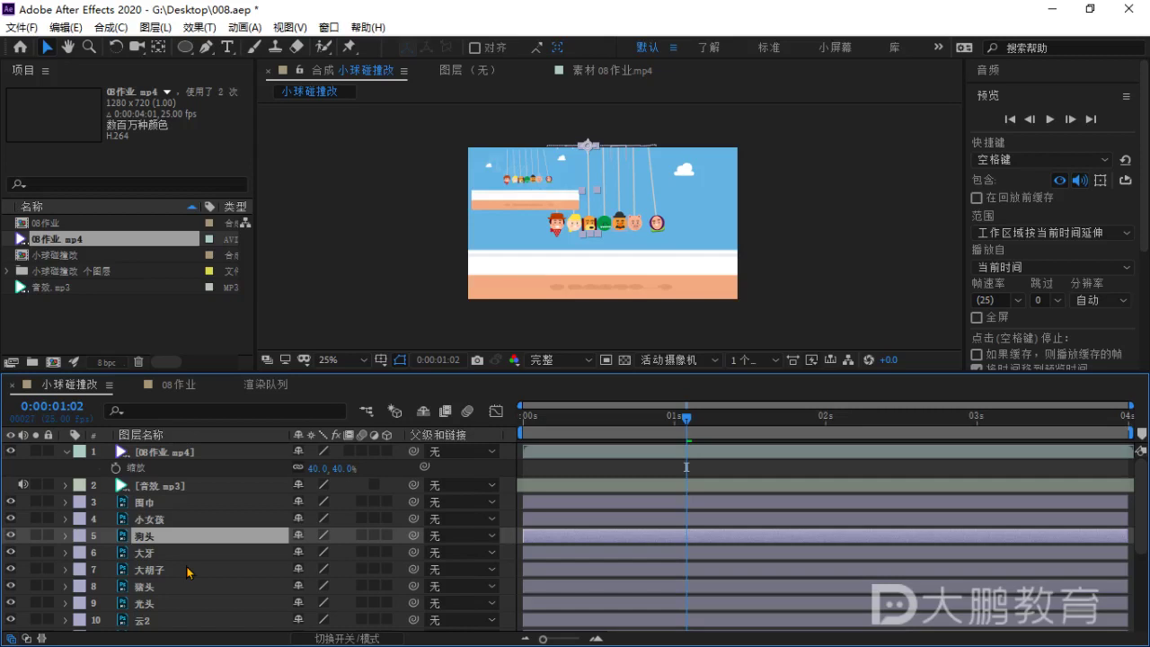
left_click(196, 520)
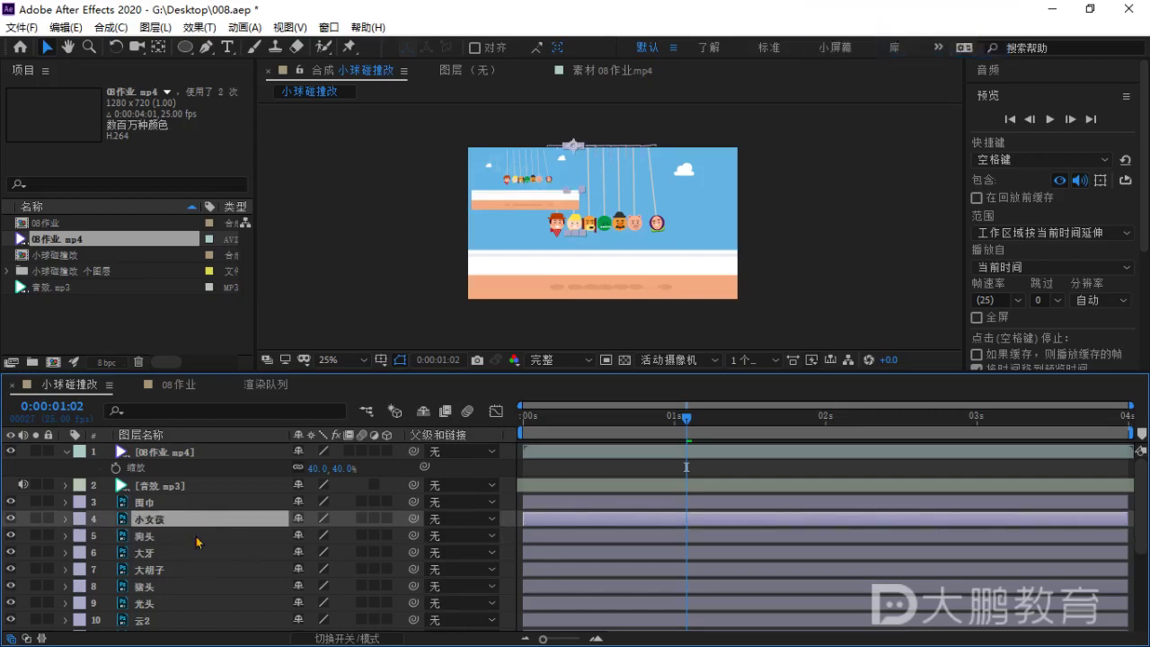
left_click(196, 550)
left_click(171, 523)
scroll(202, 553, "down", 1)
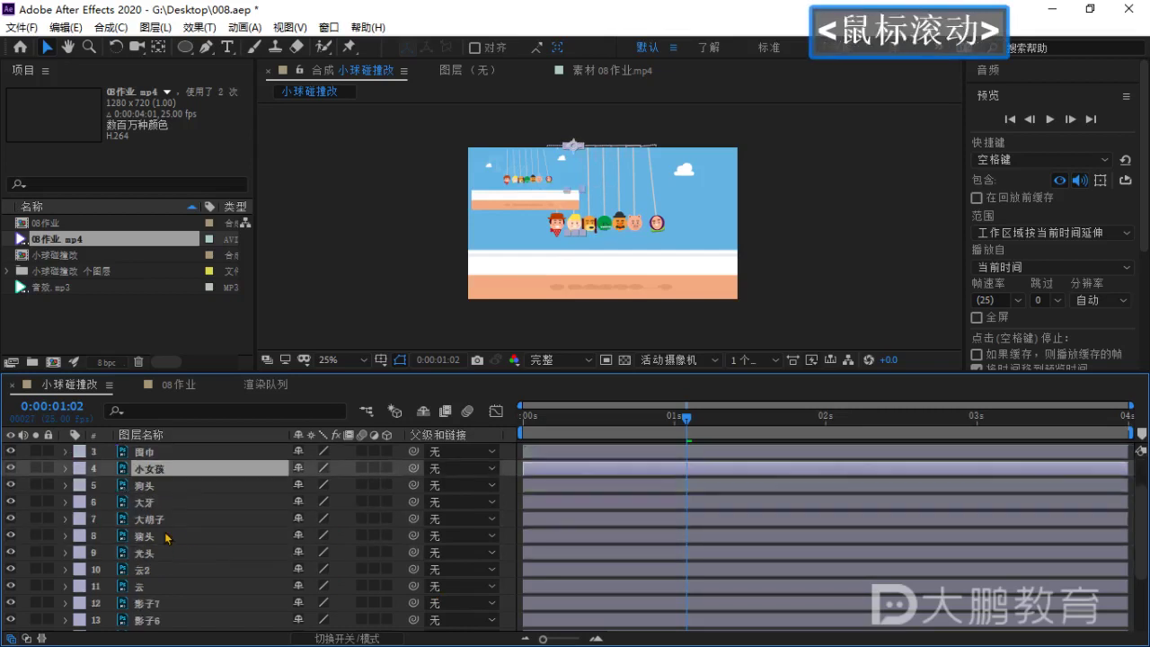
left_click(175, 537)
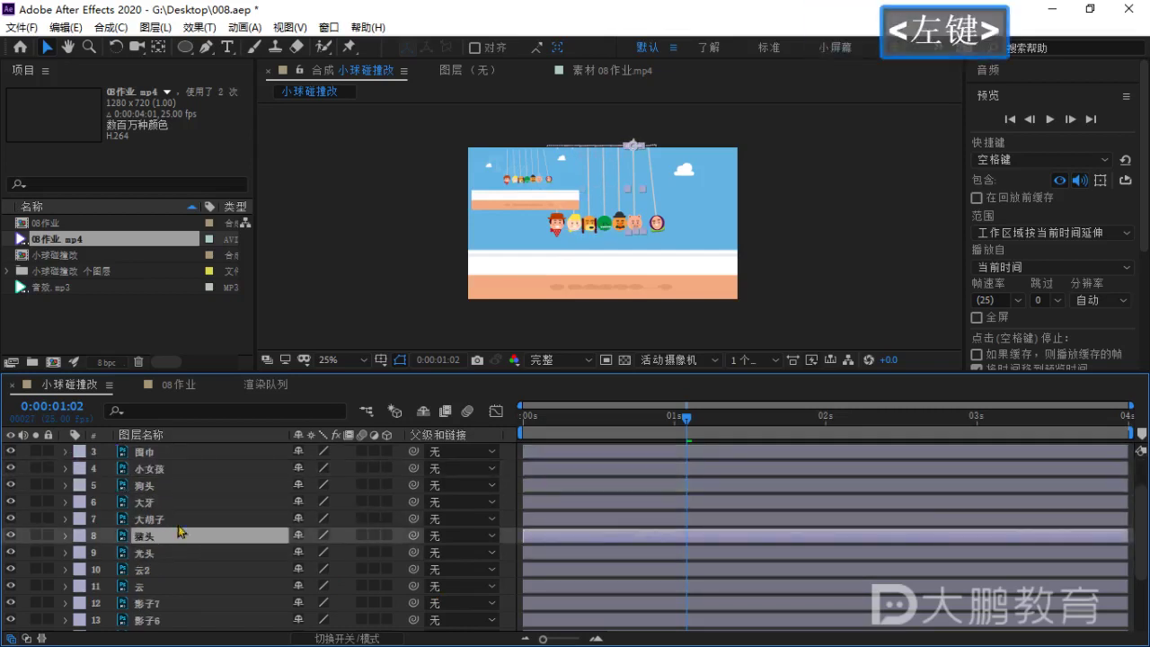
left_click(180, 522)
left_click(183, 539)
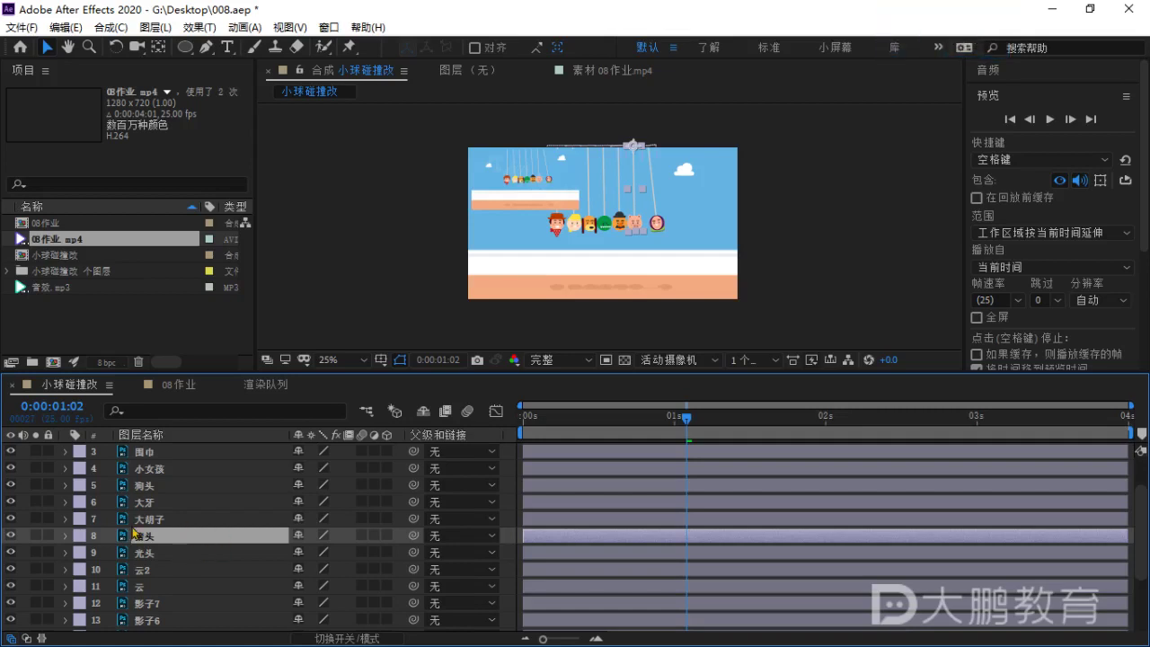
left_click(162, 506)
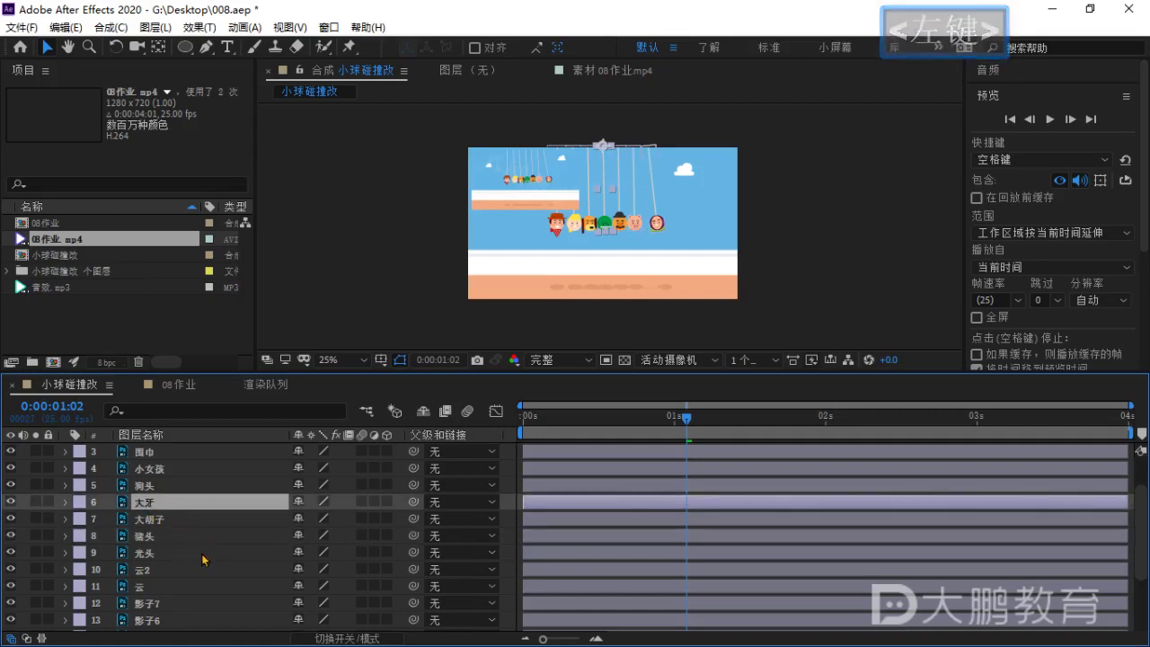
Examine the shadow layers of 小球碰撞改, selecting 影子7, 影子6 and 影子3 individually.
scroll(206, 566, "down", 2)
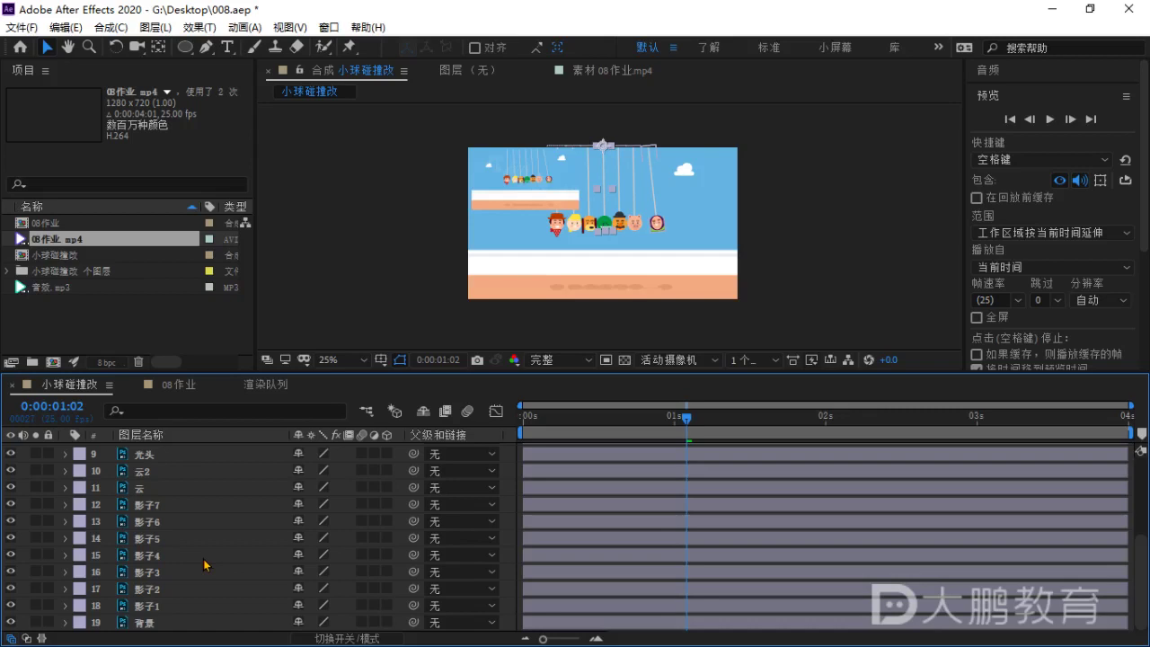
left_click(168, 508)
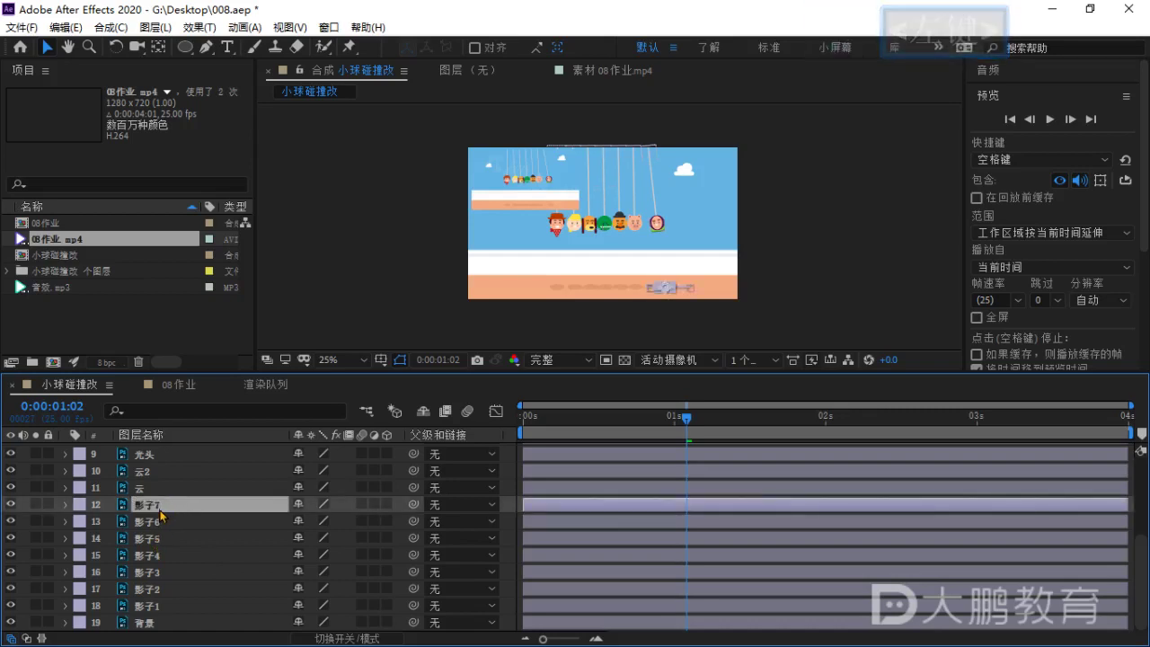
scroll(166, 542, "down", 1)
left_click(164, 523)
double_click(159, 576)
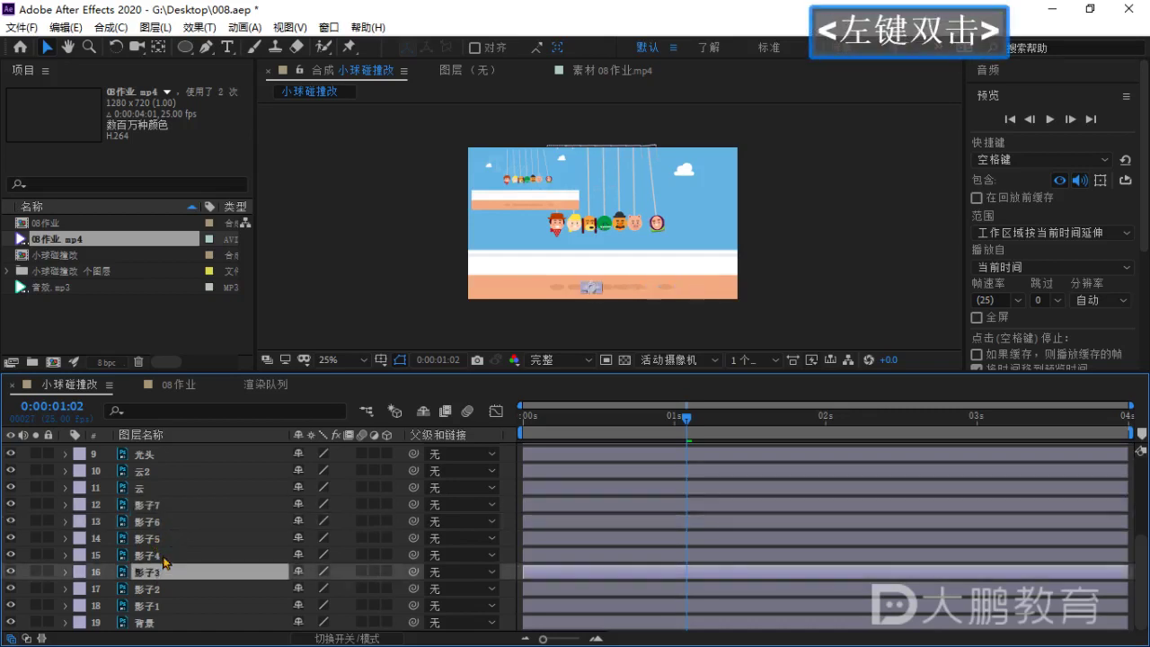
scroll(160, 566, "up", 3)
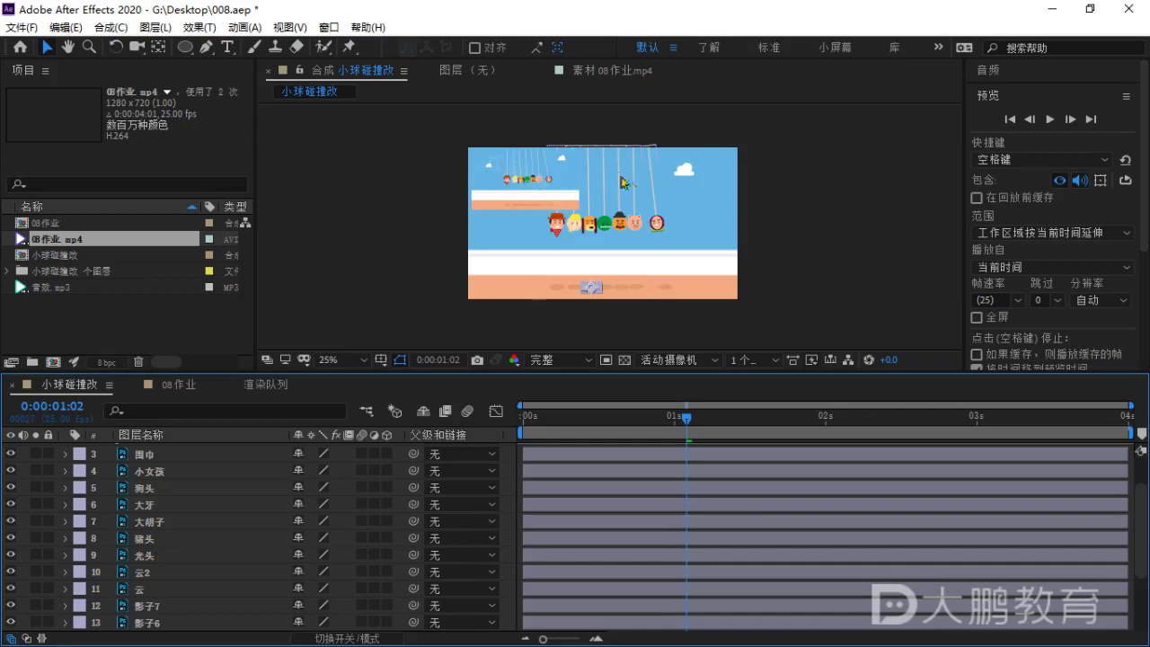
Try to move the 大胡子 layer by its anchor point in the composition view, and undo the move.
scroll(580, 231, "up", 4)
left_click_drag(582, 250, 582, 261)
left_click(578, 264)
left_click_drag(593, 200, 573, 356)
left_click(554, 123, "ctrl")
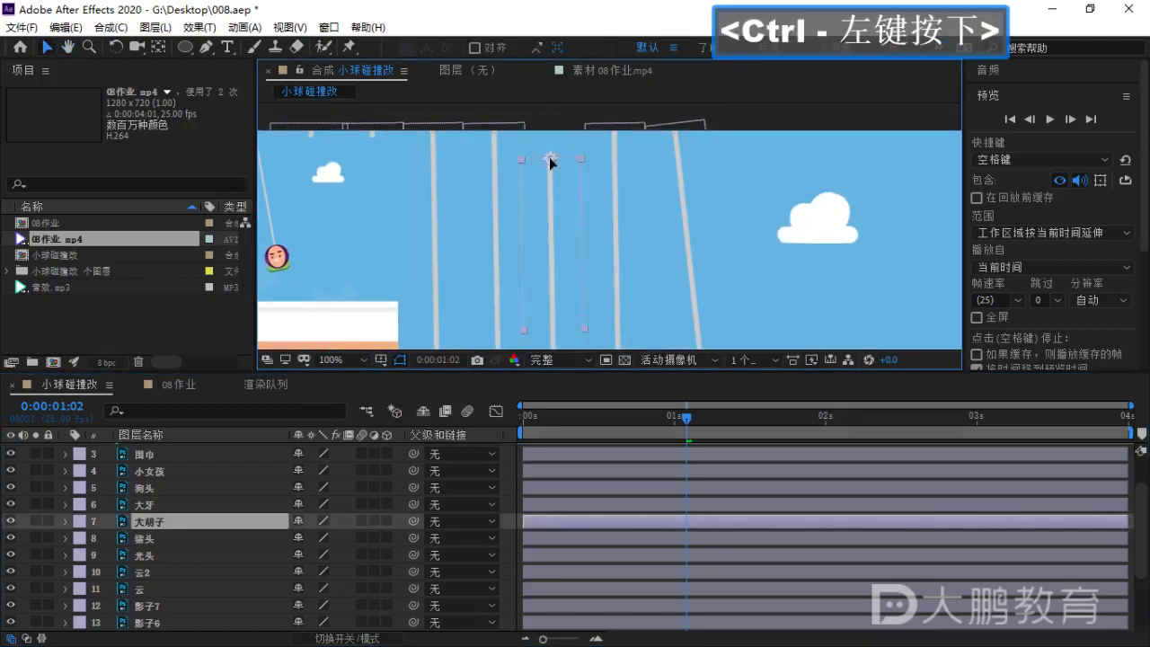
key("ctrl+z")
Position the 大胡子 layer's anchor point at the upper end of its string with the Pan Behind tool.
key("y")
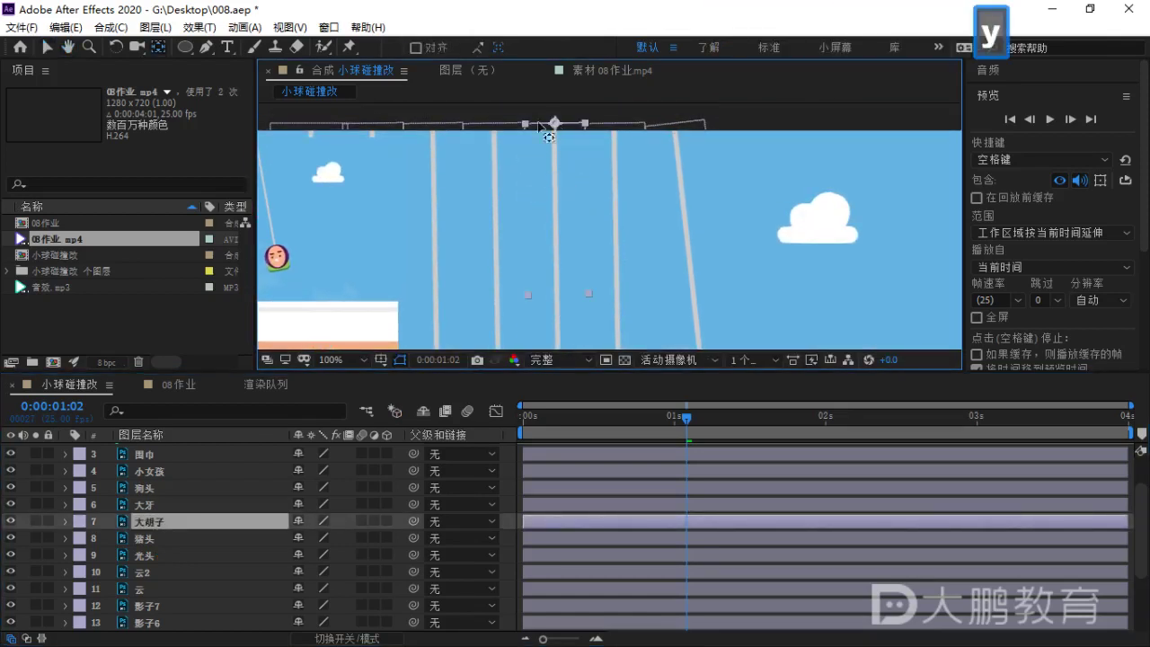
mouse_move(555, 123)
left_mouse_down()
mouse_move(550, 235)
mouse_move(567, 236)
mouse_move(572, 268)
mouse_move(556, 124)
left_mouse_up()
key("ctrl")
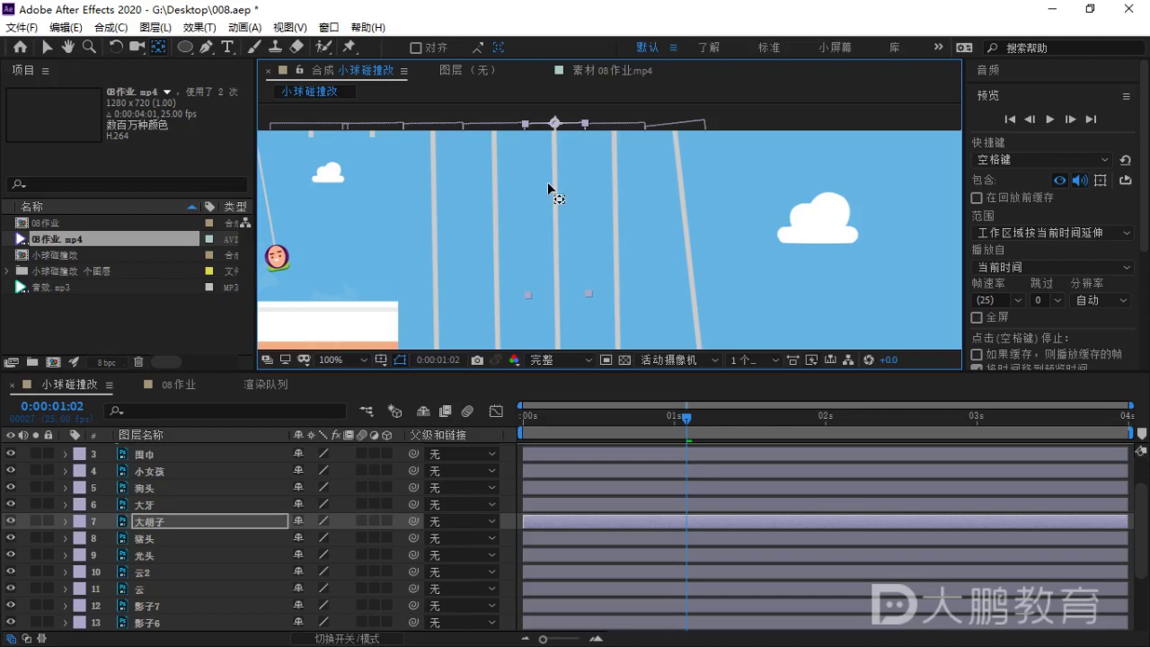
Create a new composition with the default settings.
scroll(175, 479, "up", 2)
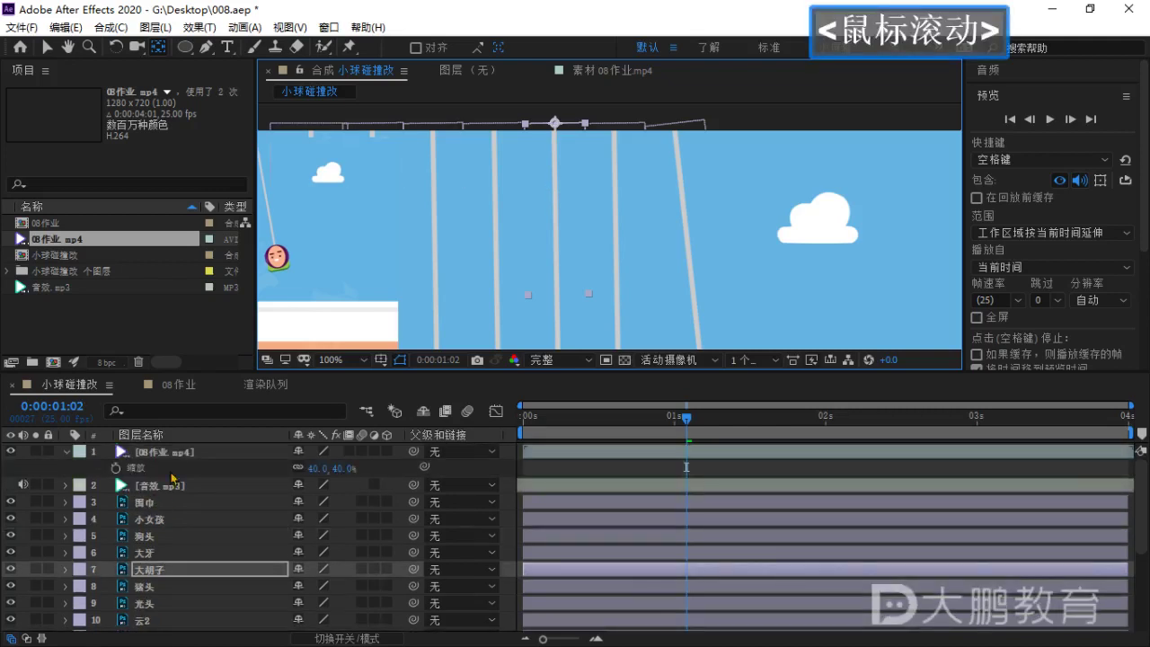
left_click(173, 387)
left_click(265, 384)
left_click(87, 386)
left_click(119, 340)
key("ctrl+n")
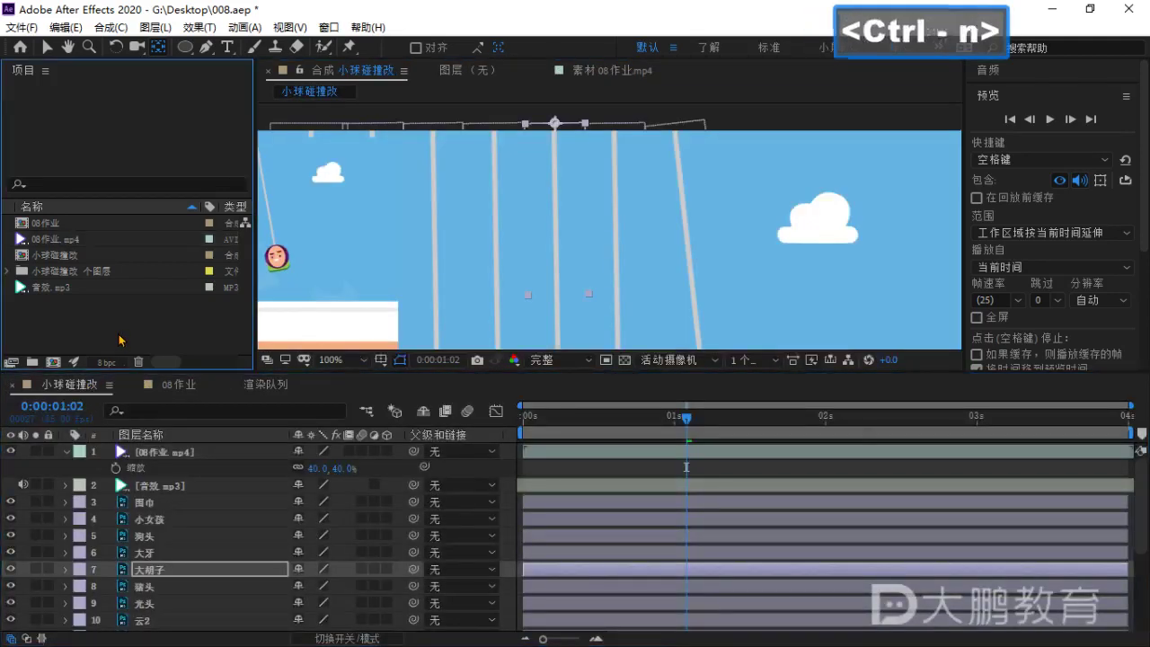
key("Return")
Nest the 小球碰撞改 composition as a layer in 合成 1.
left_click(47, 226)
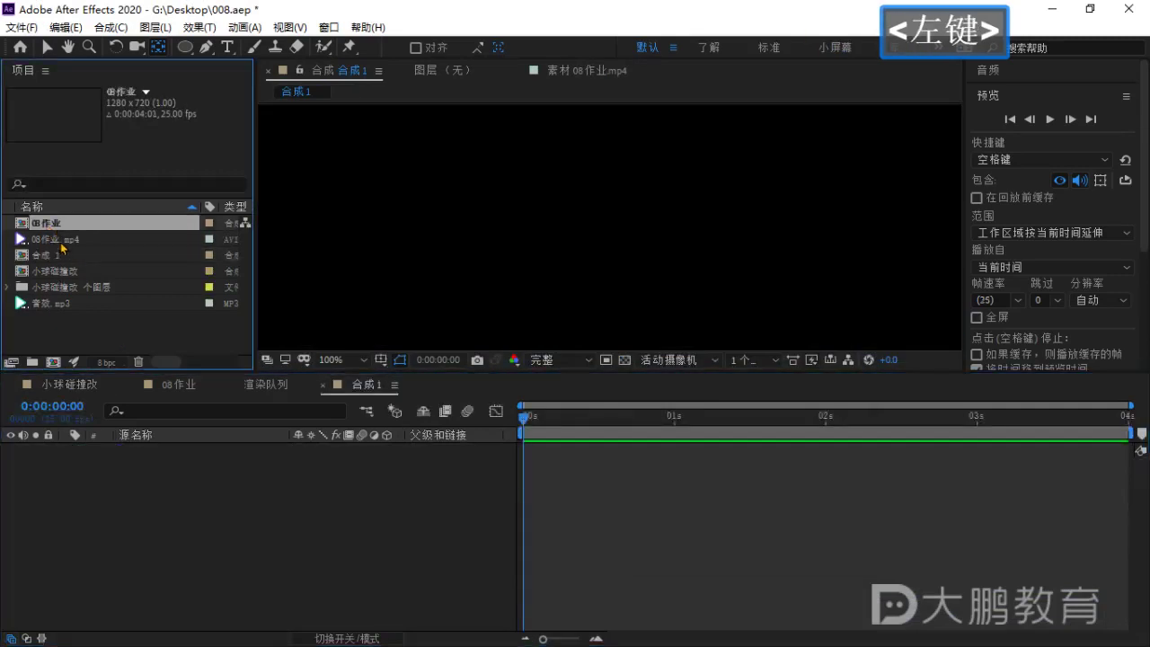
left_click_drag(56, 270, 147, 514)
scroll(578, 316, "down", 2)
left_click(166, 476)
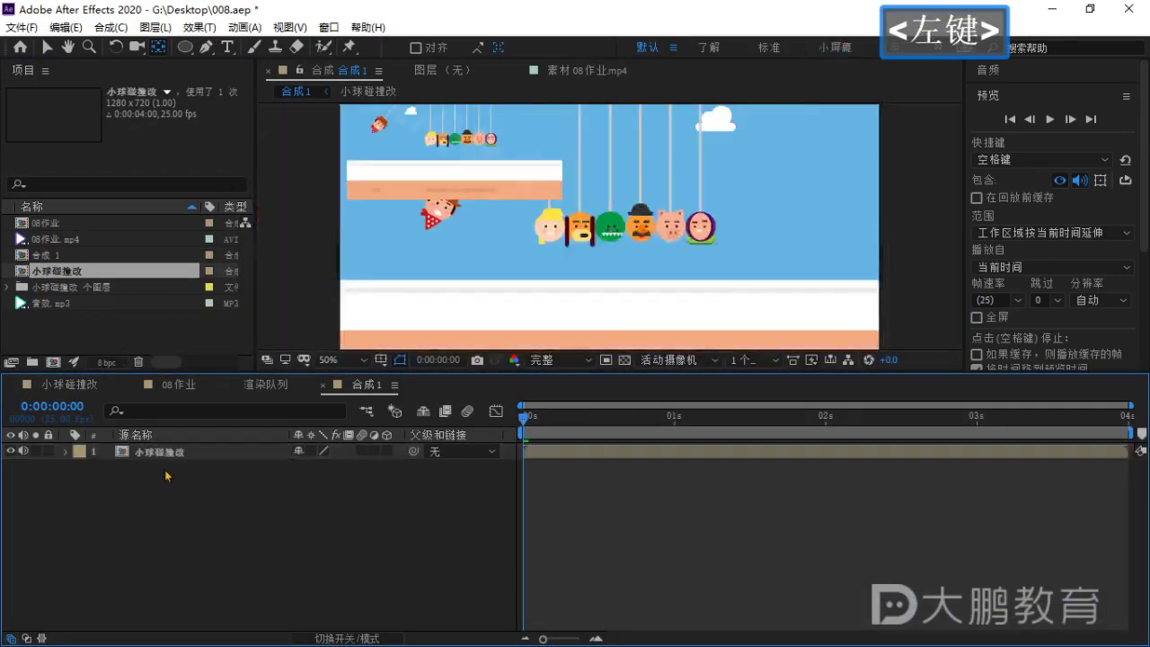
Try to shift the nested 小球碰撞改 layer with the Pan Behind tool, and undo the change.
left_click(164, 453)
scroll(585, 257, "down", 1)
scroll(585, 257, "up", 1)
left_click(164, 456)
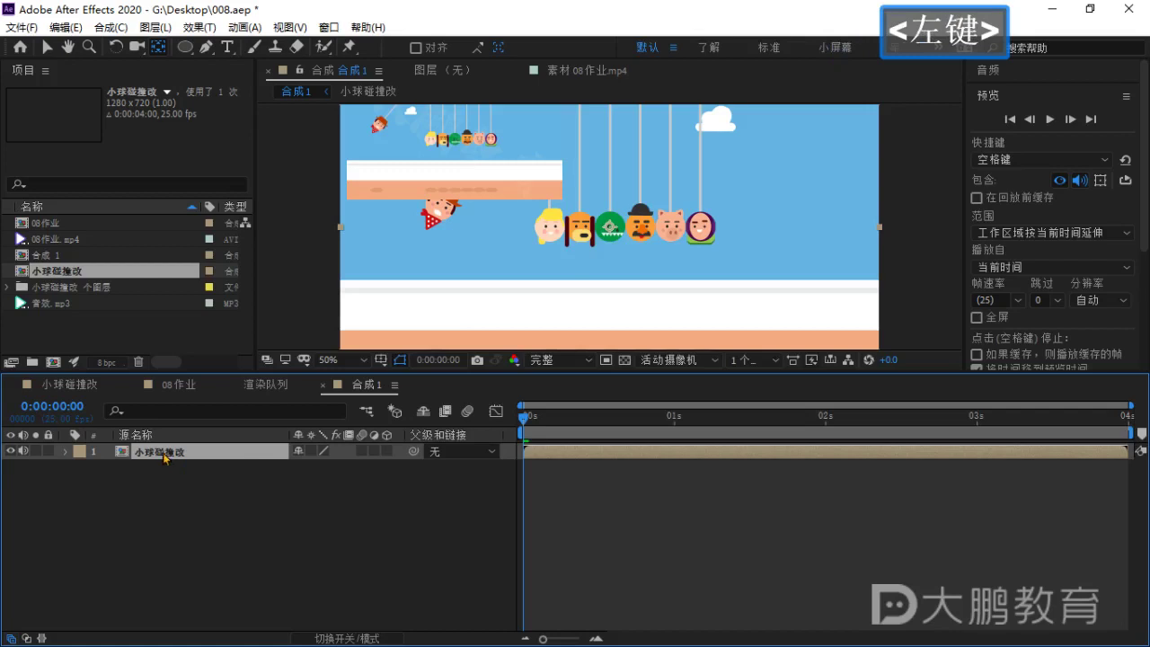
double_click(547, 270)
scroll(386, 249, "down", 2)
left_click(254, 480)
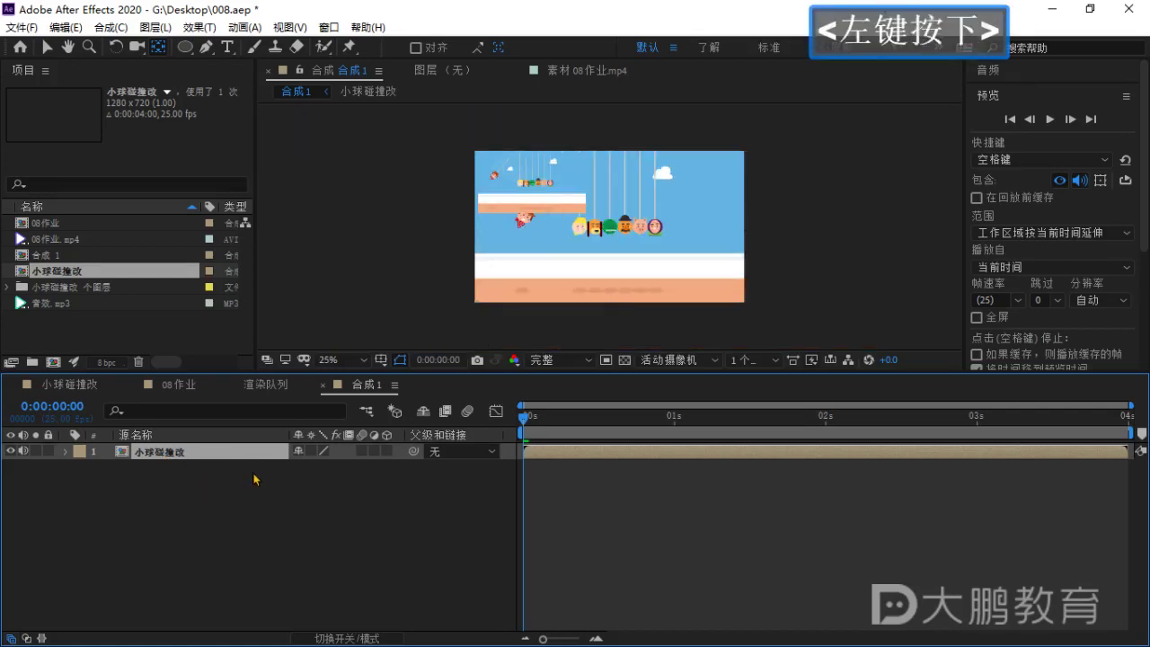
left_click(251, 453)
key("y")
left_click(623, 232)
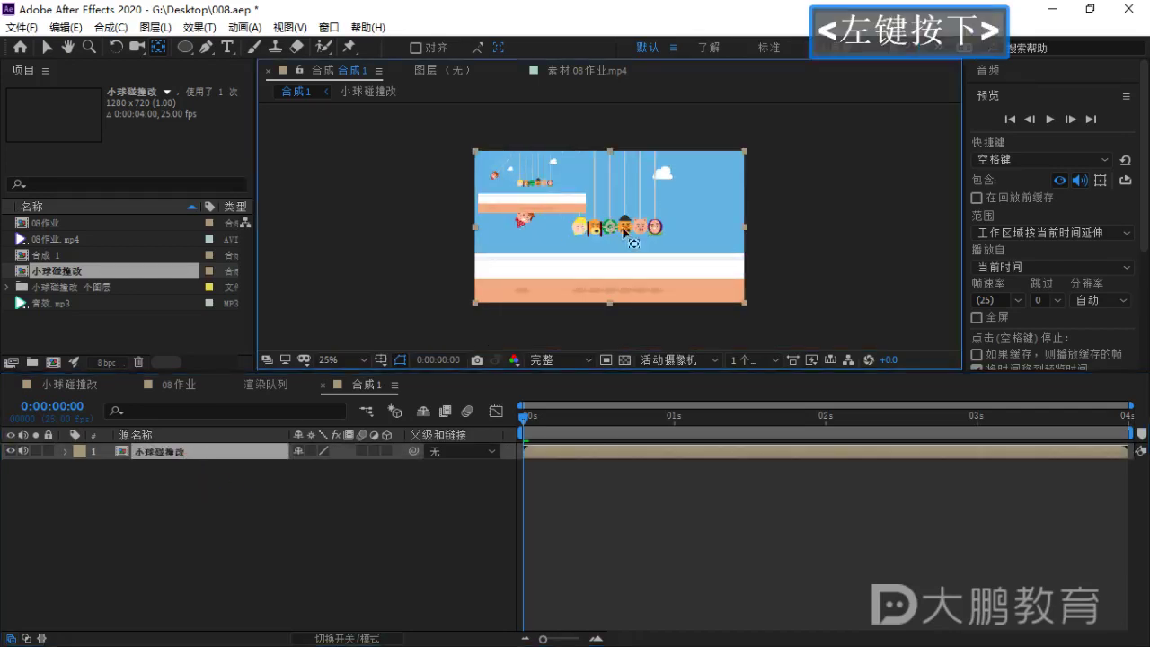
left_click_drag(626, 235, 570, 203)
key("ctrl+z")
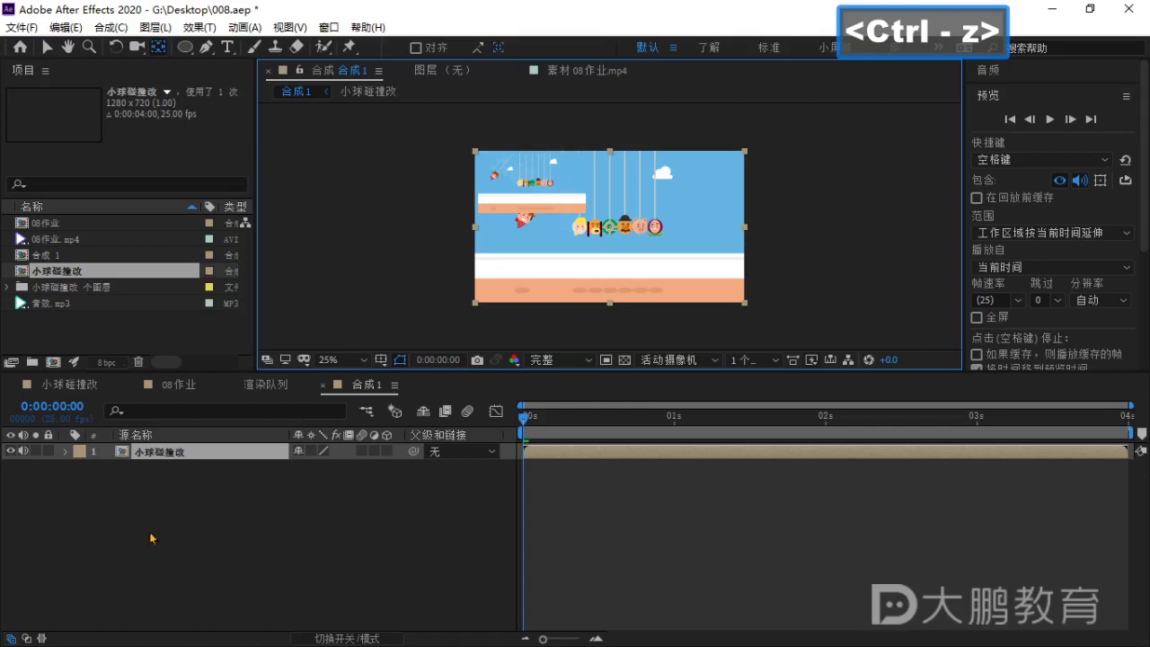
Open the nested 小球碰撞改 composition, select the 小女孩 layer and review the layer stack.
double_click(167, 452)
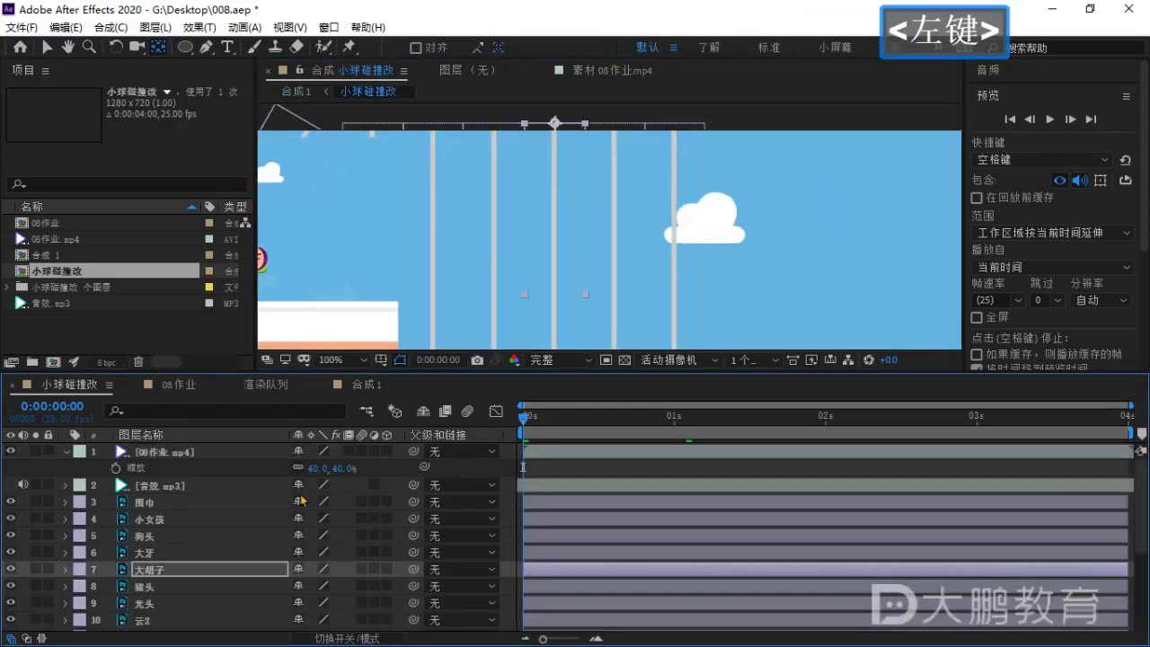
left_click(192, 518)
scroll(213, 544, "down", 1)
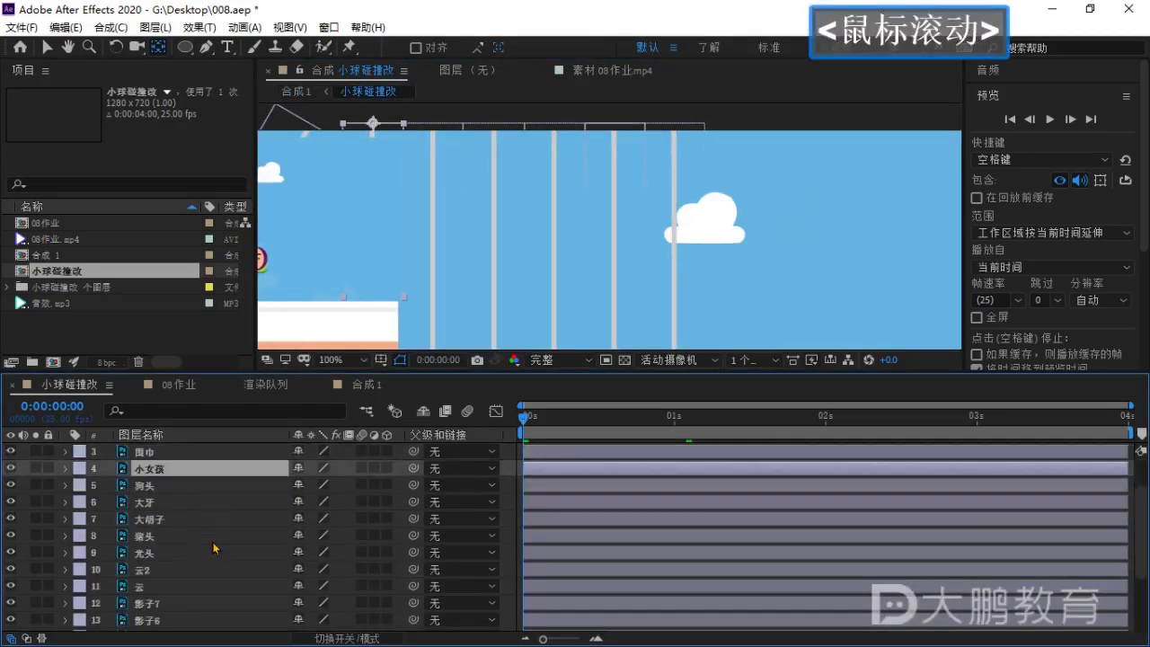
scroll(206, 550, "up", 1)
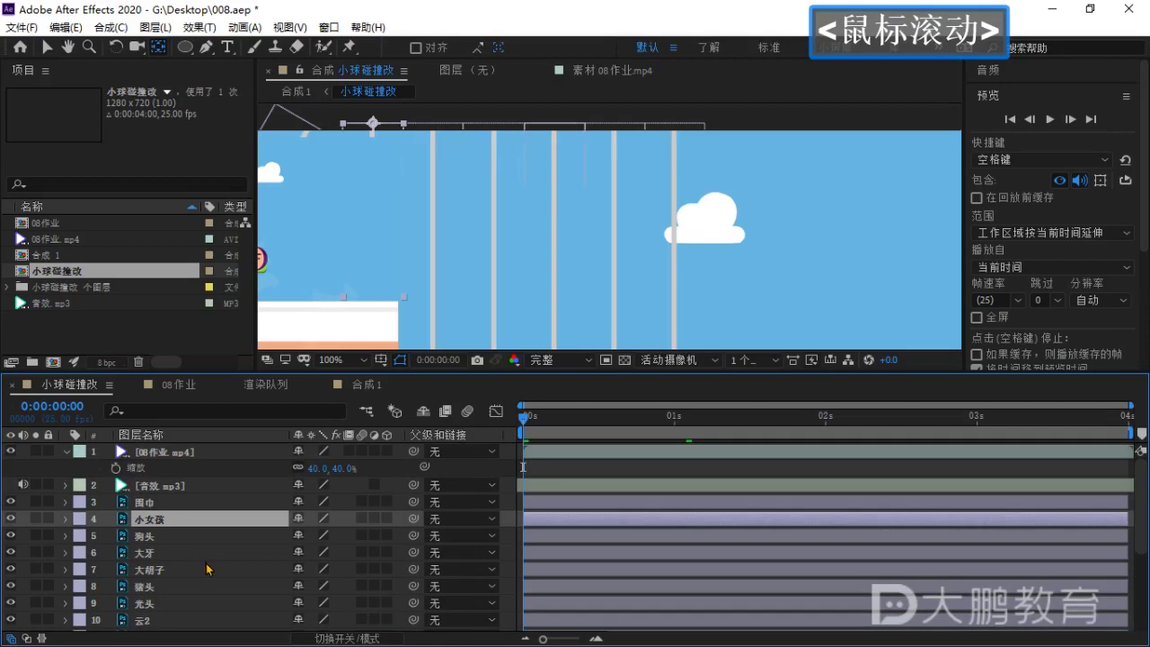
scroll(207, 568, "down", 1)
scroll(180, 570, "up", 1)
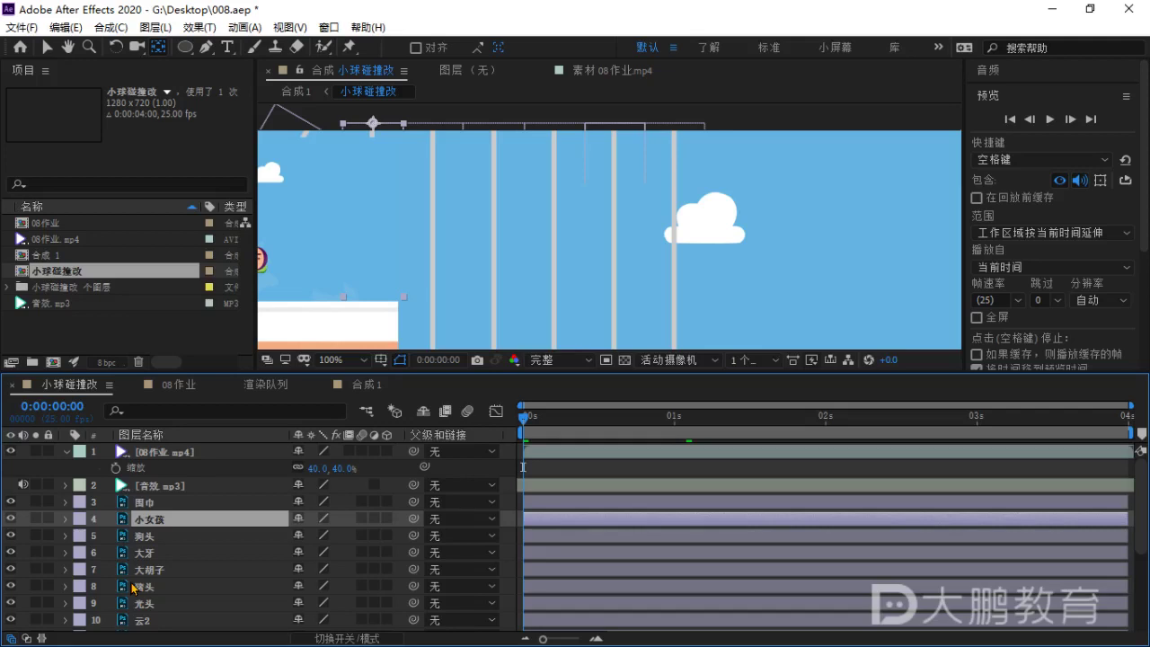
Minimise After Effects and switch to the 软件基础08笔记.xmind lesson notes.
key("super+e")
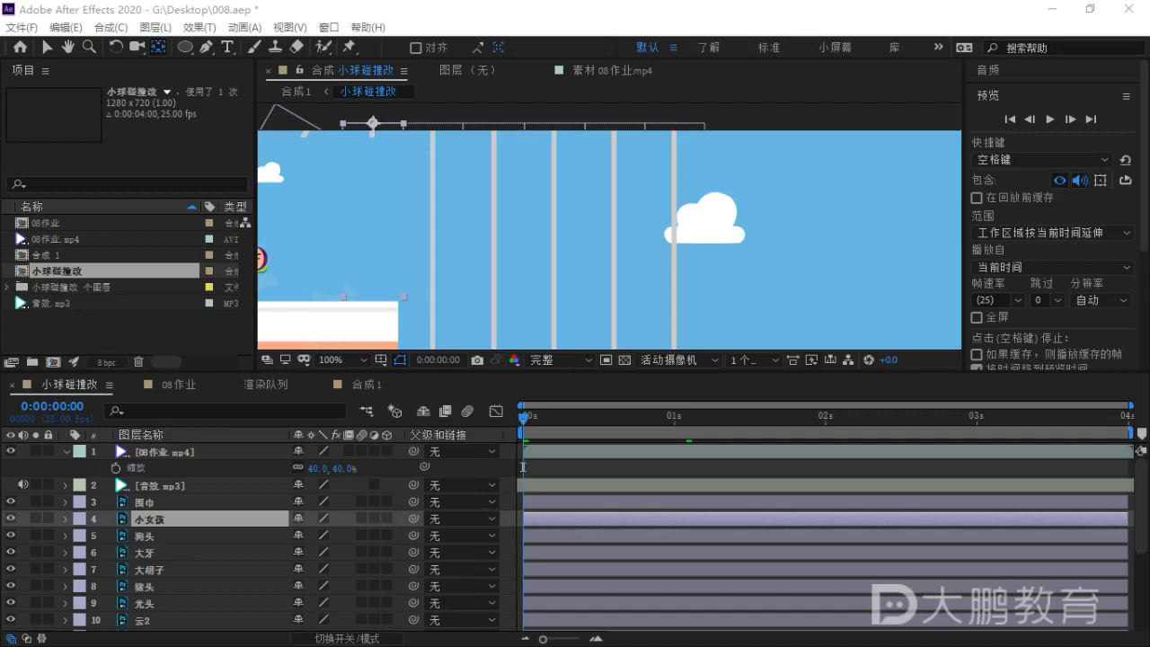
left_click(1052, 9)
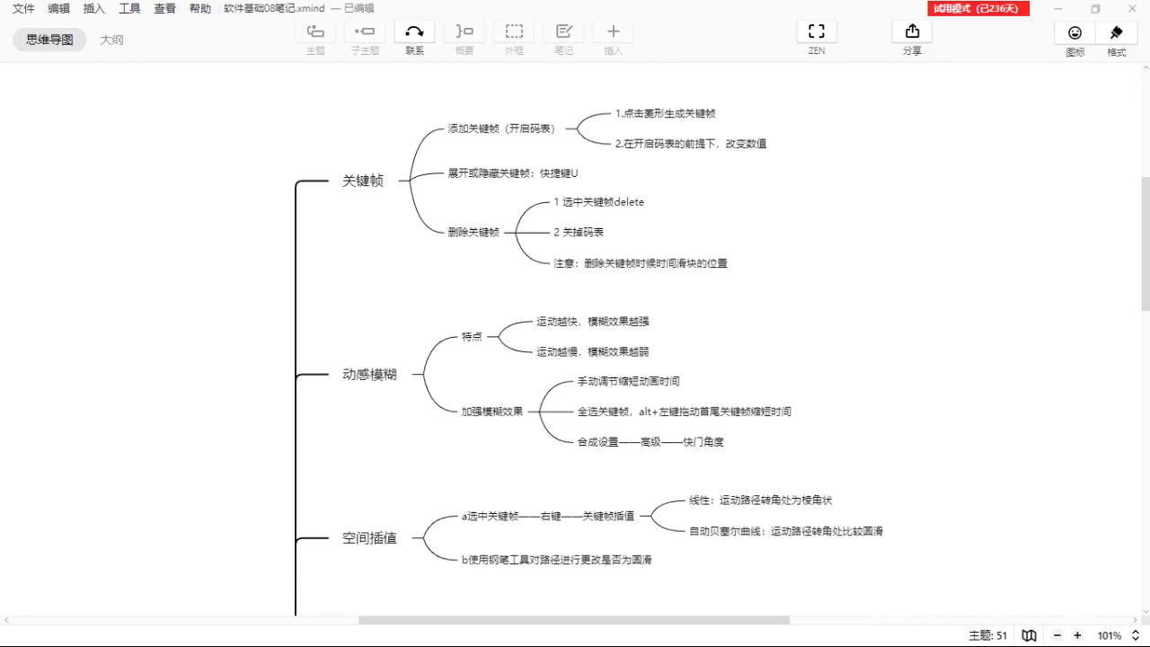
key("e")
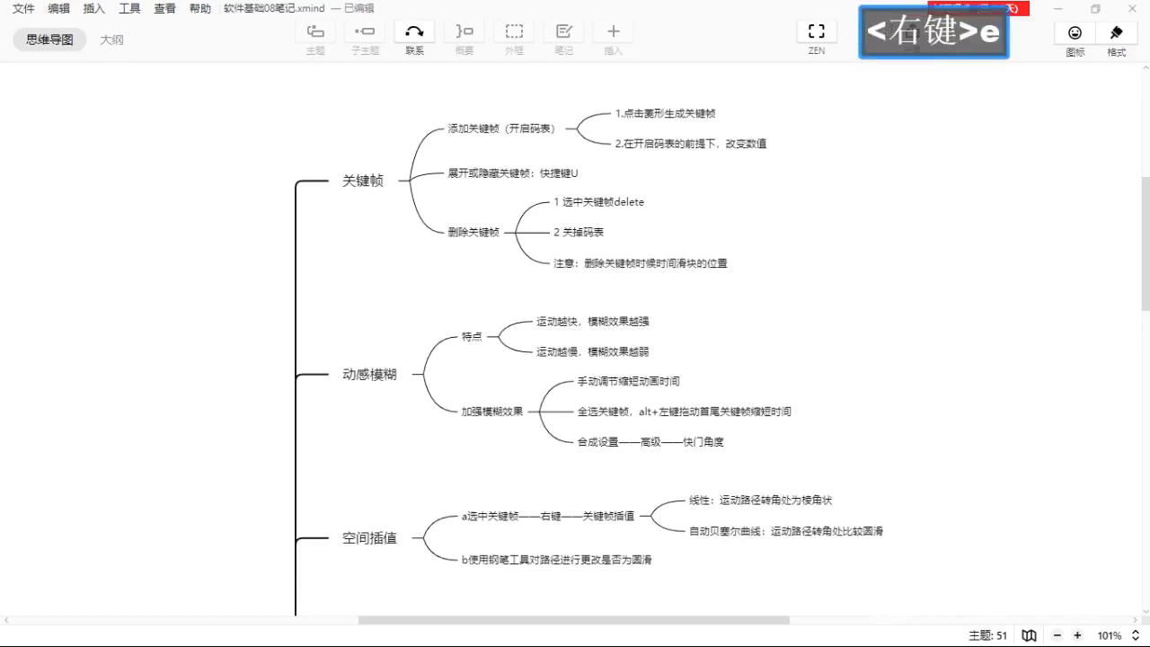